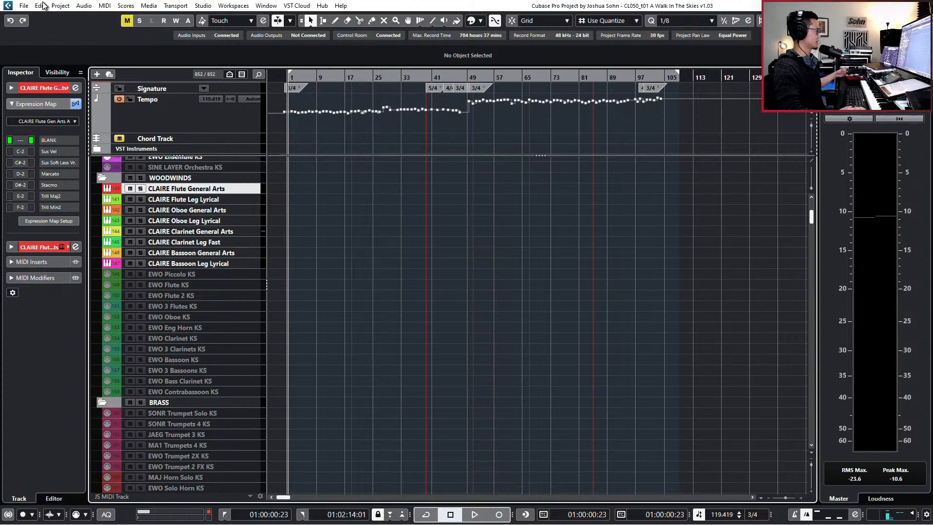
Step: Import "CL050 A Walk In the Skies v1.03 - Full score - Flow 1.mid" into the current project without creating a new one
click(24, 6)
mouse_move(75, 146)
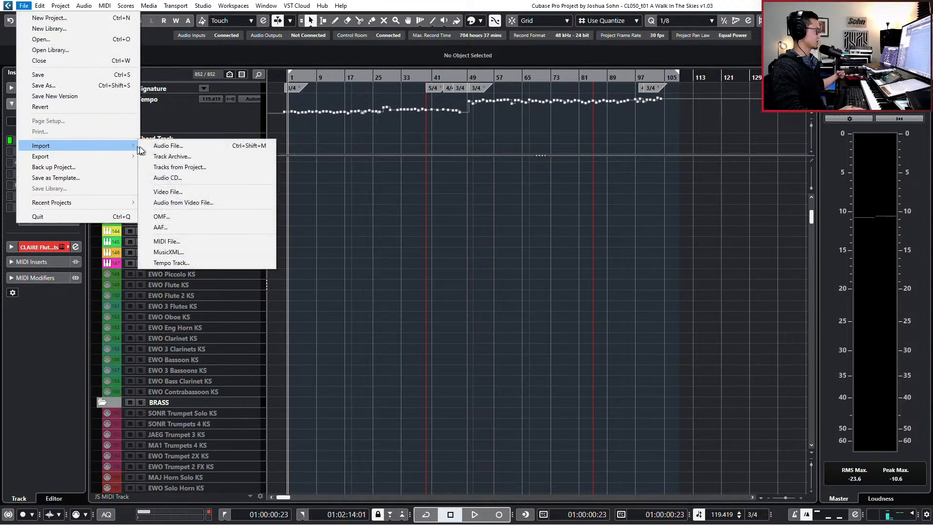
click(176, 242)
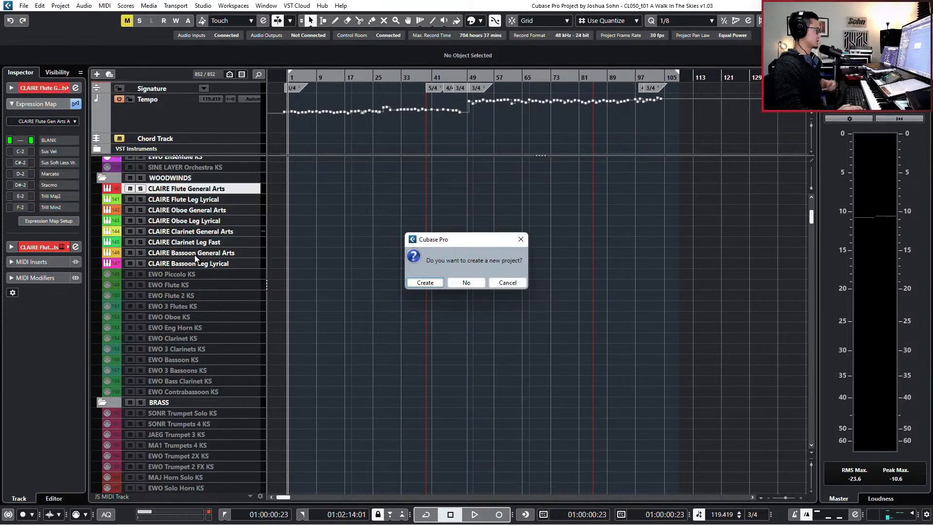
click(466, 282)
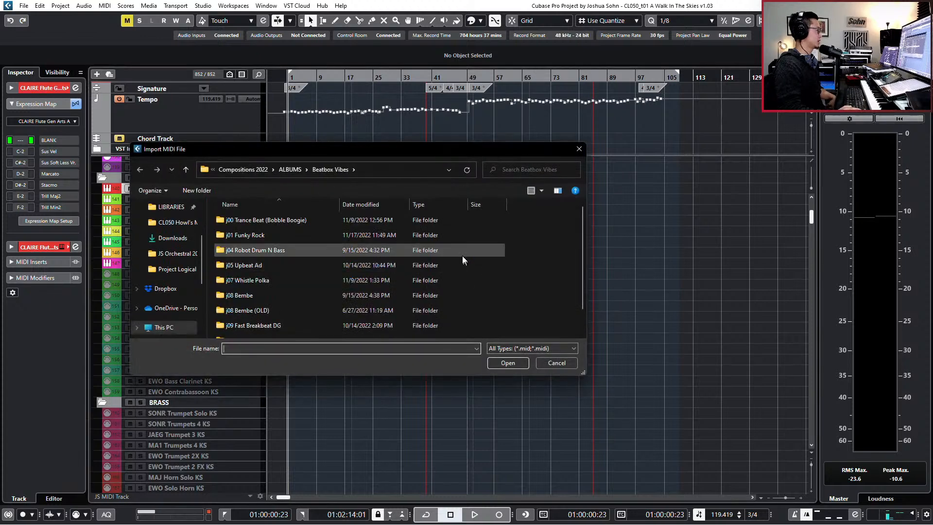
scroll(341, 257, down, 2)
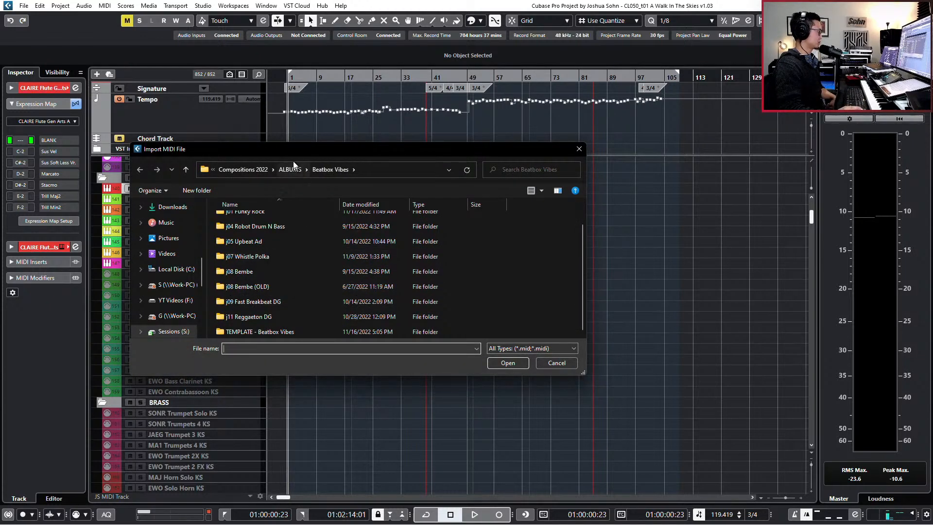
scroll(197, 224, up, 10)
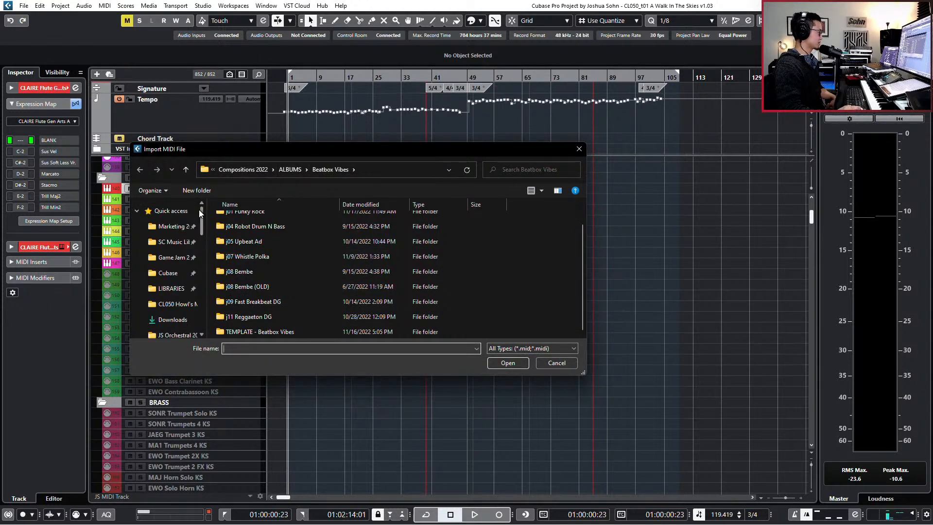
click(173, 307)
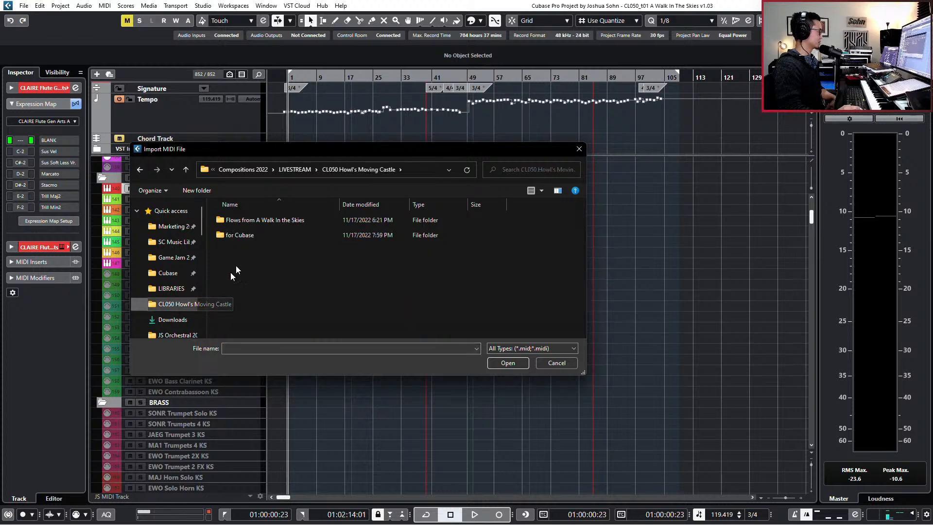
double_click(258, 222)
click(273, 220)
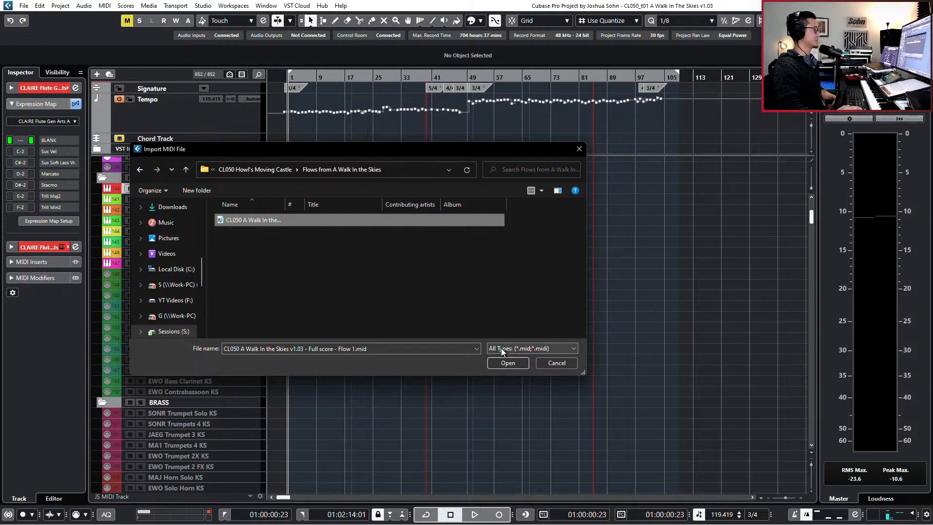
click(500, 364)
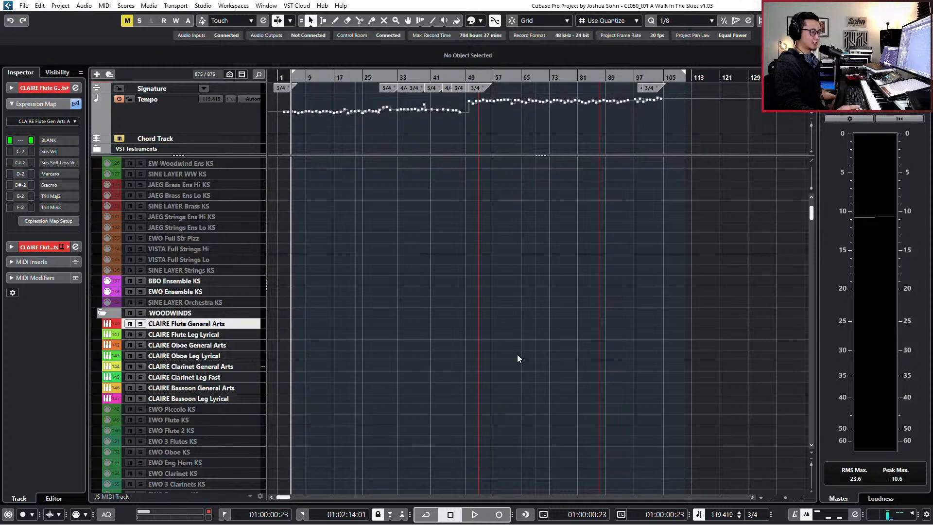
Step: Move the imported tracks from Flute through Double Bass into a new folder named DORICO MIDI
scroll(517, 358, down, 20)
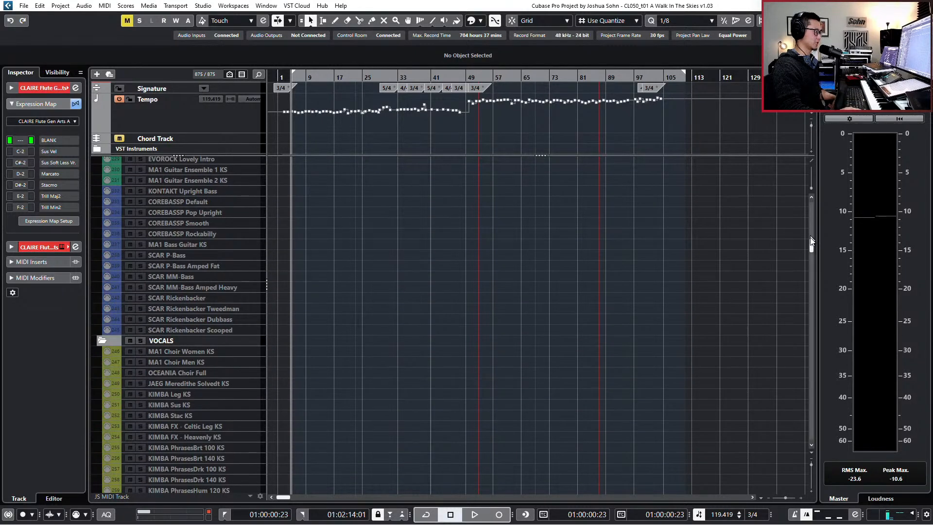
drag(811, 240, 811, 433)
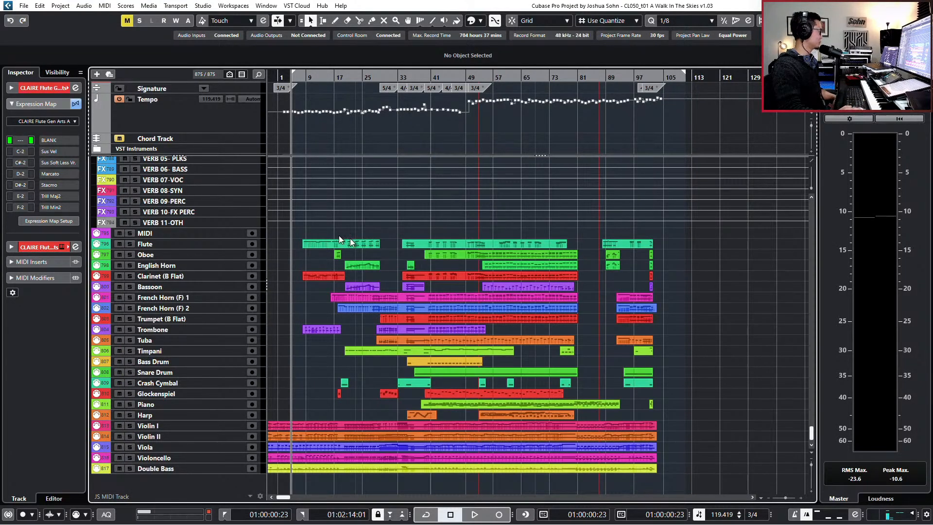
click(210, 244)
shift+click(207, 468)
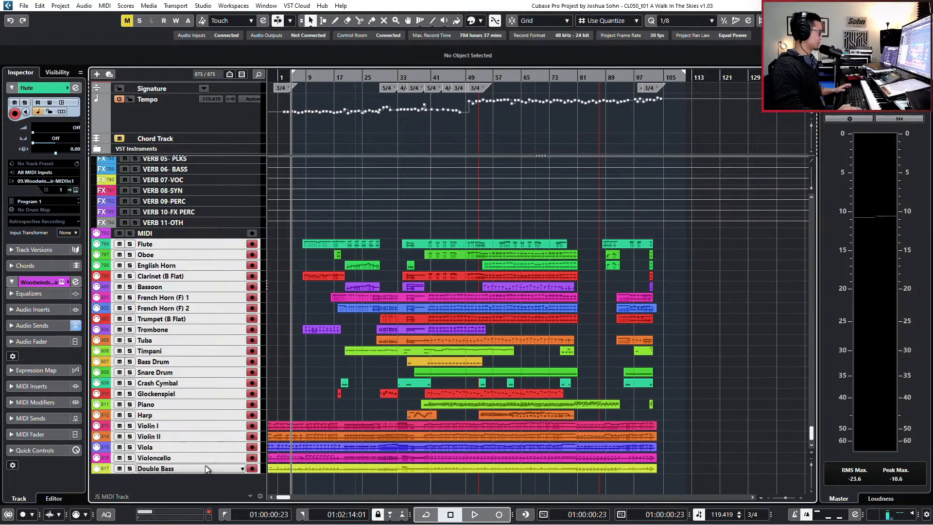
right_click(206, 469)
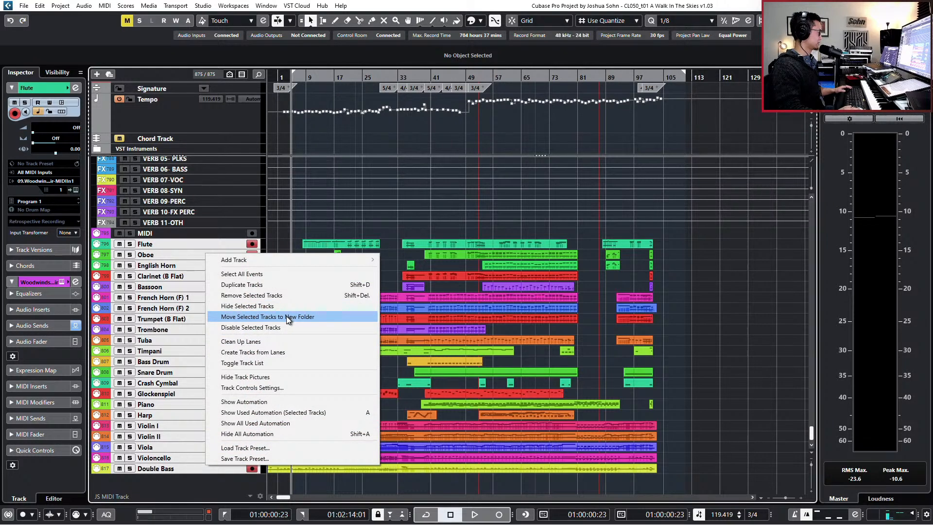
click(288, 317)
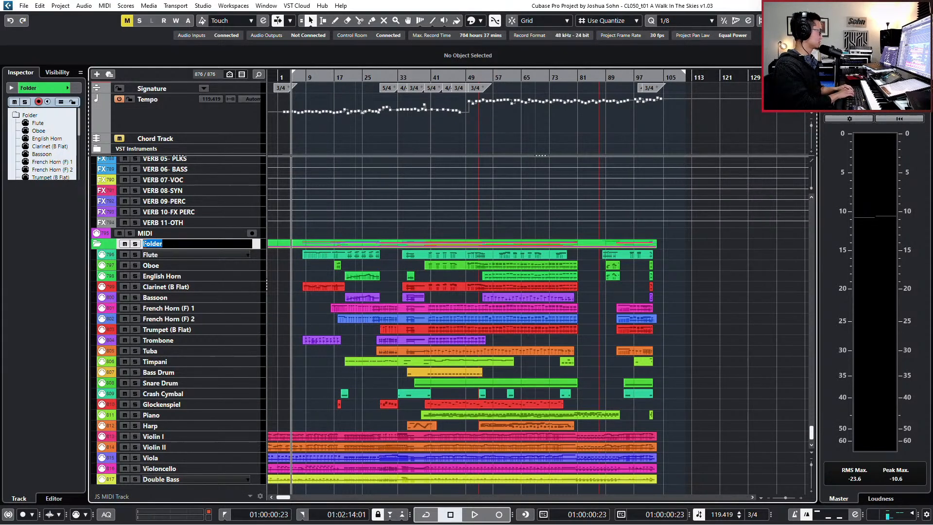
key(BackSpace)
text(D)
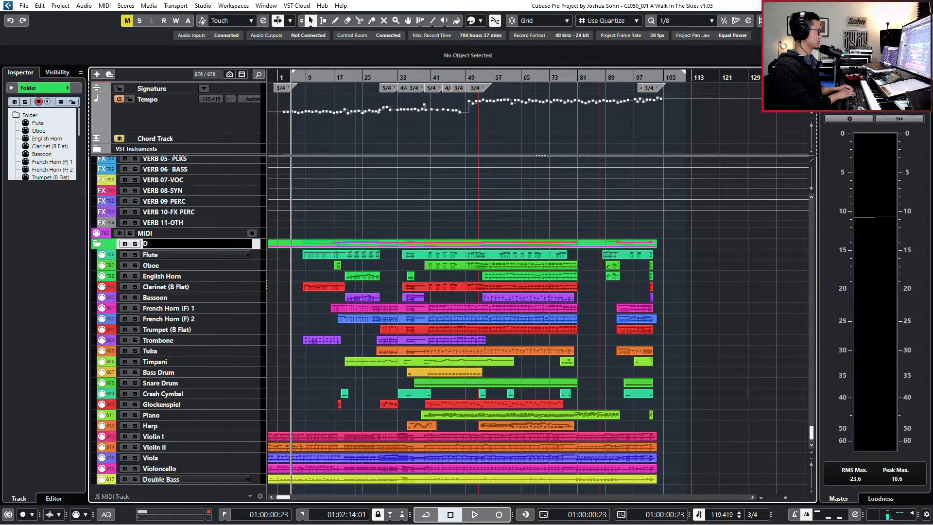
text(ORICO MIDI)
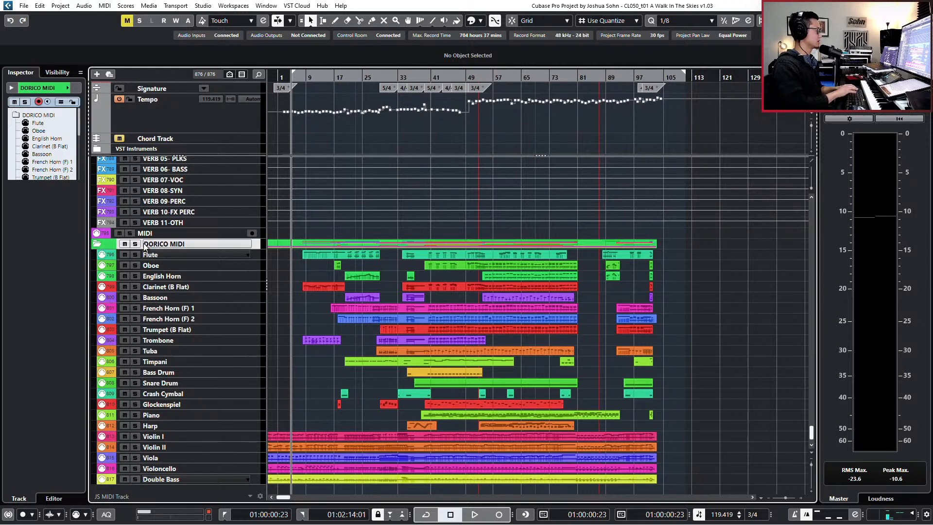
key(Return)
Step: Delete the empty MIDI track above the DORICO MIDI folder
click(156, 232)
key(Delete)
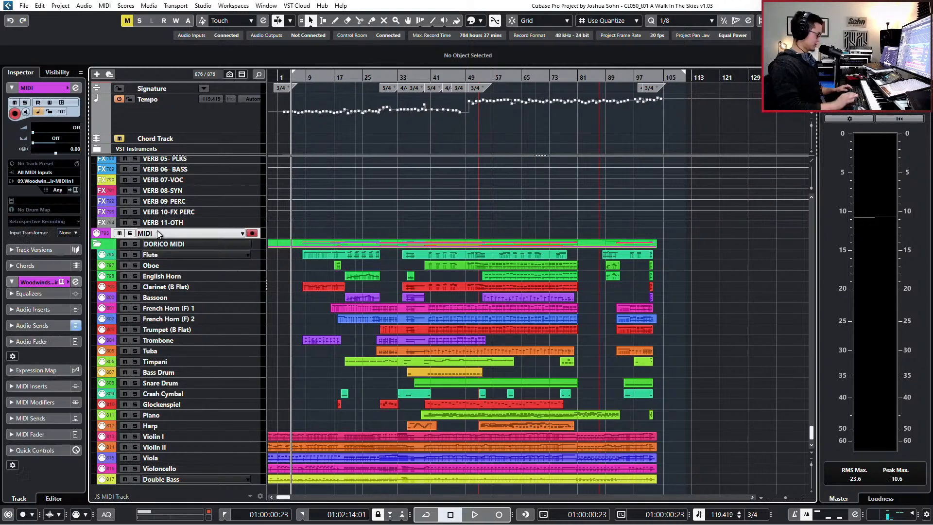
scroll(360, 368, up, 2)
scroll(361, 370, left, 2)
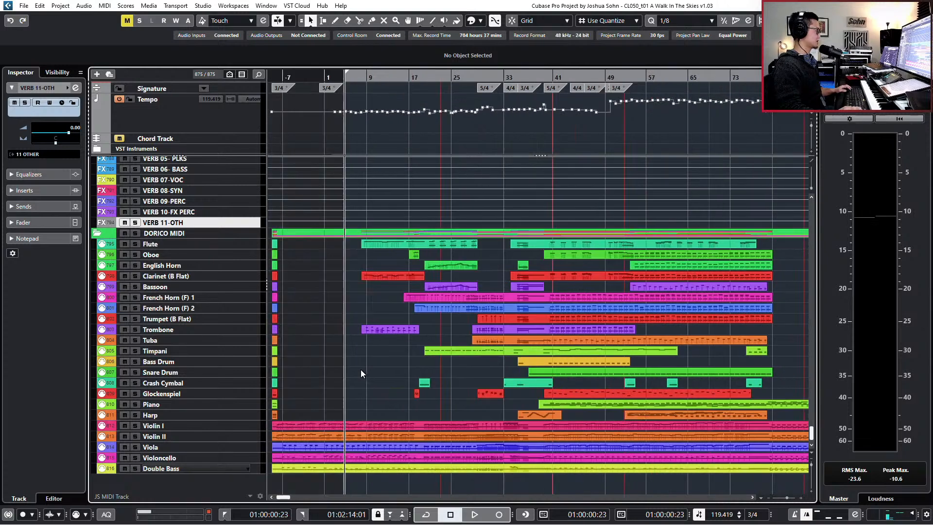
Step: Step through the imported tracks in the DORICO MIDI folder from Flute down to Double Bass
key(Down)
key(Down)
key(Down)
key(Down)
key(Down)
key(Down)
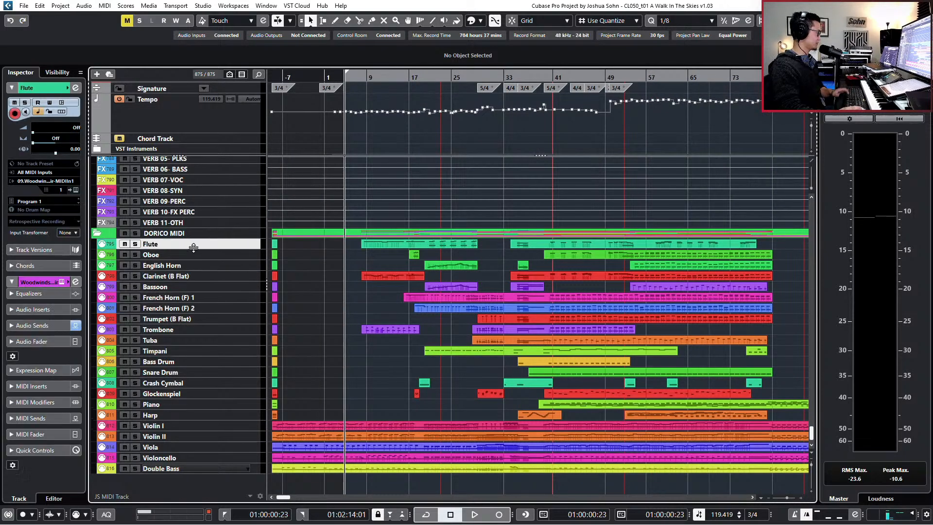
key(Down)
key(Down)
key(Down)
key(Down)
key(Down)
key(Down)
key(Down)
key(Down)
key(Down)
key(Down)
key(Down)
key(Down)
key(Down)
key(Down)
key(Down)
key(Down)
key(Down)
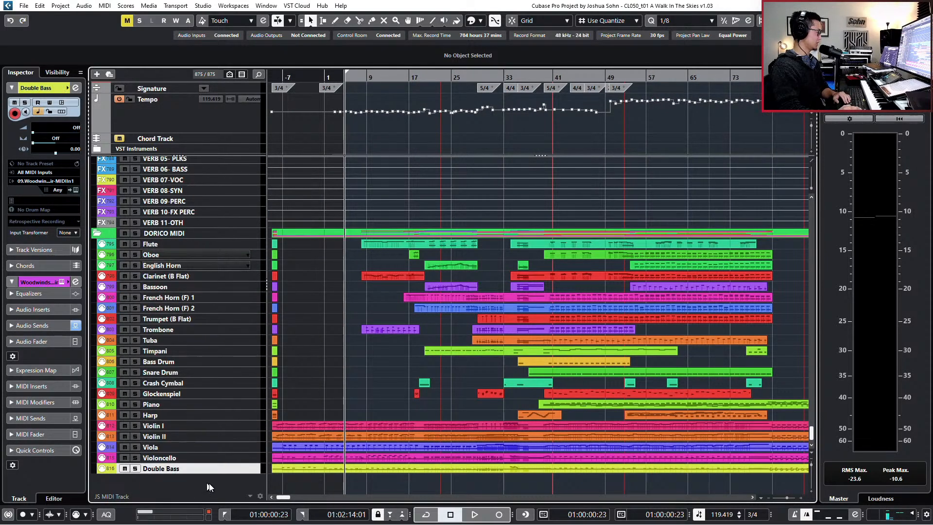
Step: Set the locators to the full range of the imported MIDI parts and glue each track's parts together
key(g)
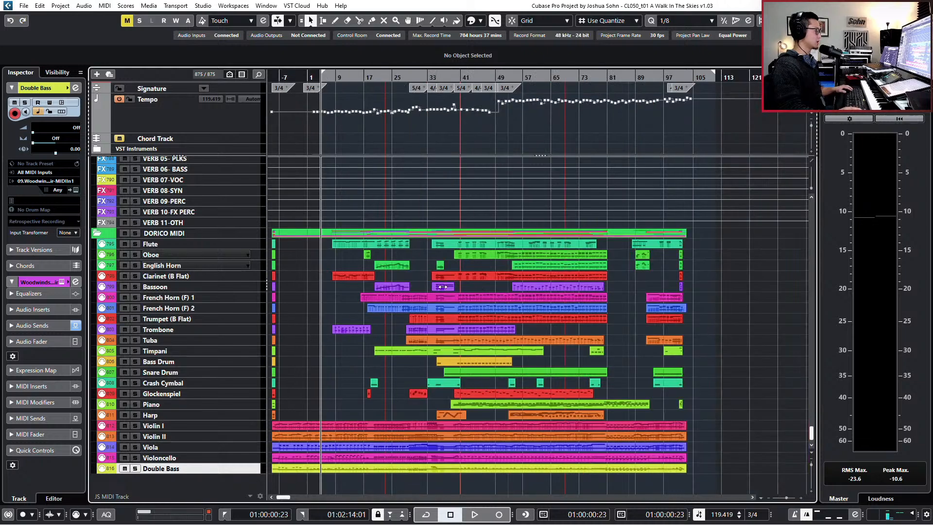
drag(696, 242, 194, 487)
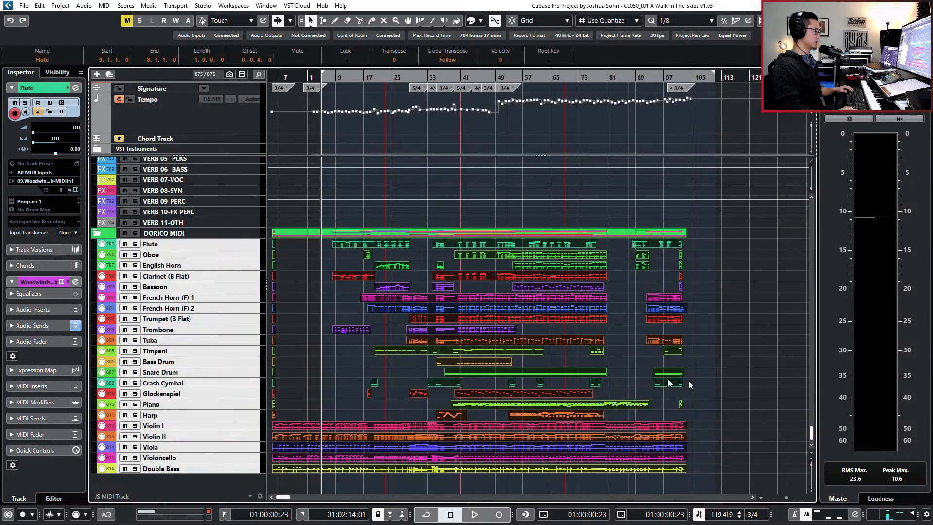
mouse_move(815, 435)
mouse_down()
mouse_move(823, 199)
mouse_move(811, 432)
mouse_up()
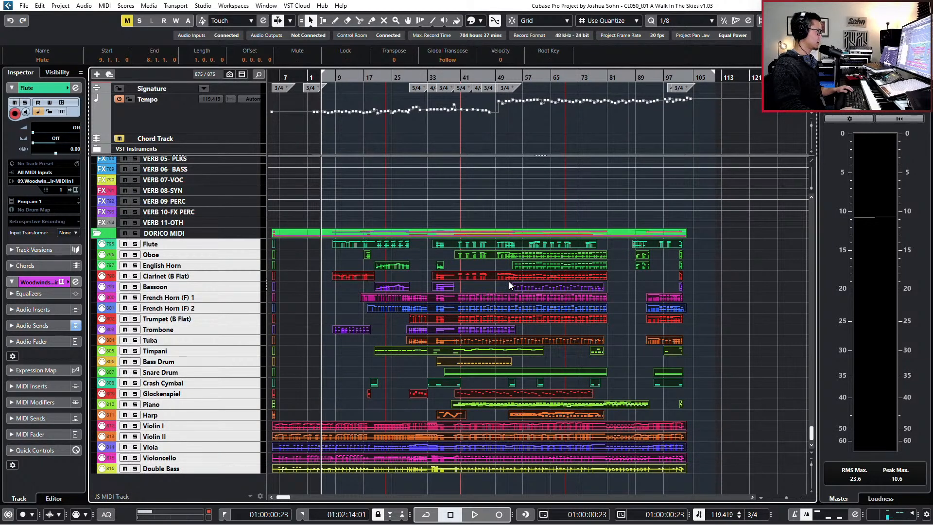
key(p)
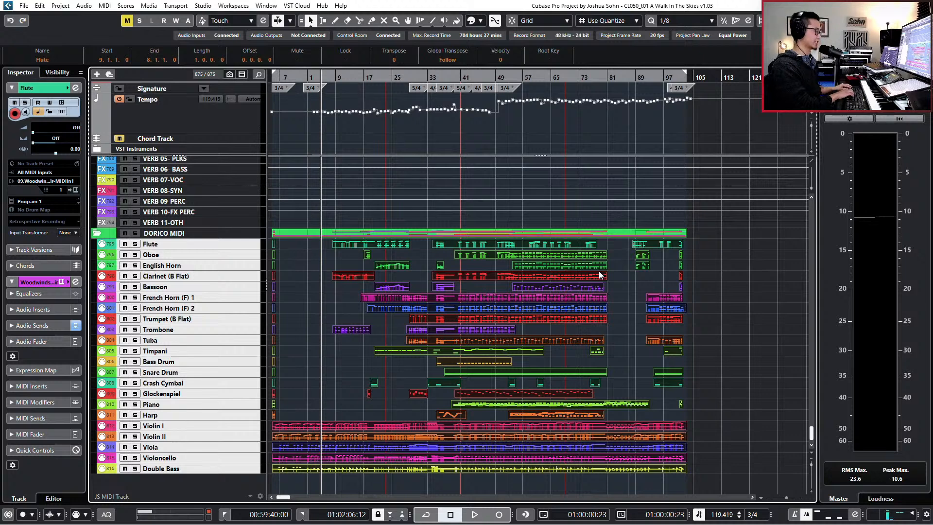
key(ctrl+a)
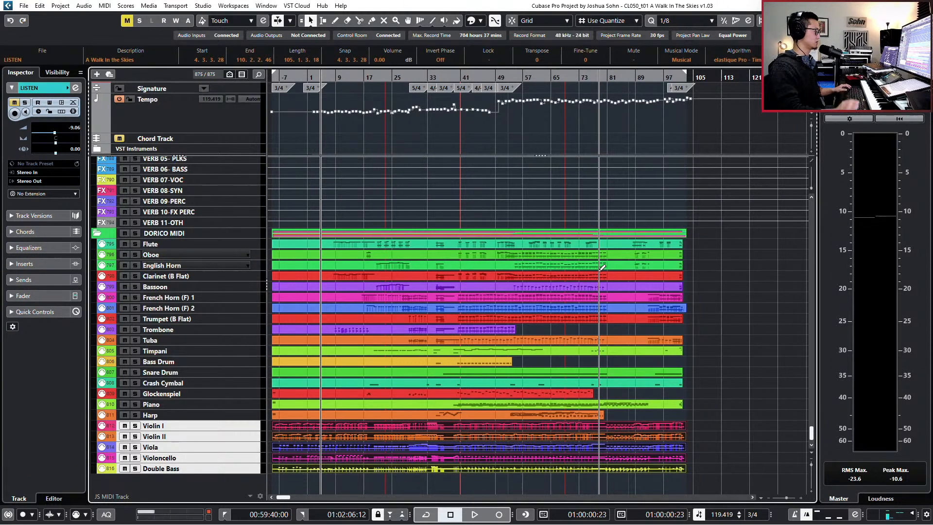
Step: Create a part spanning the locator range on every imported track that ends short, from Flute through Harp
ctrl+scroll(651, 262, up, 3)
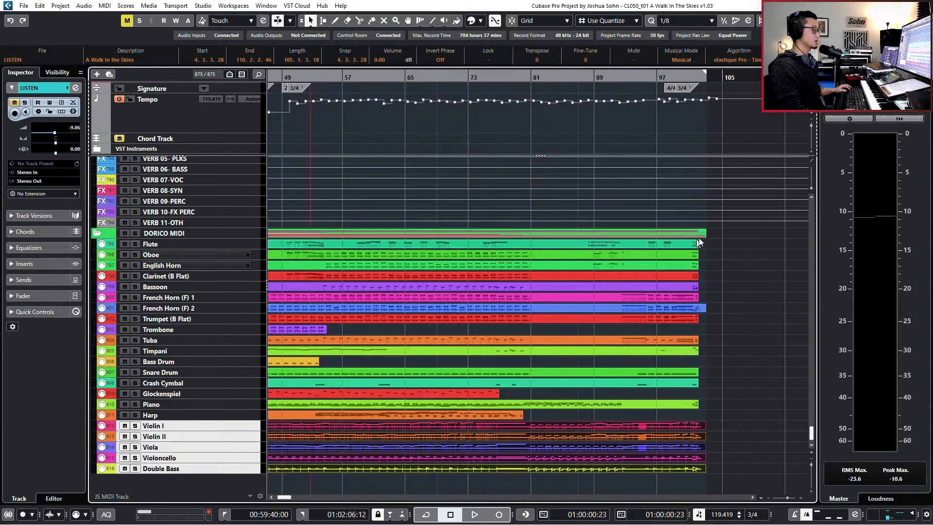
click(704, 244)
ctrl+click(704, 255)
ctrl+click(705, 266)
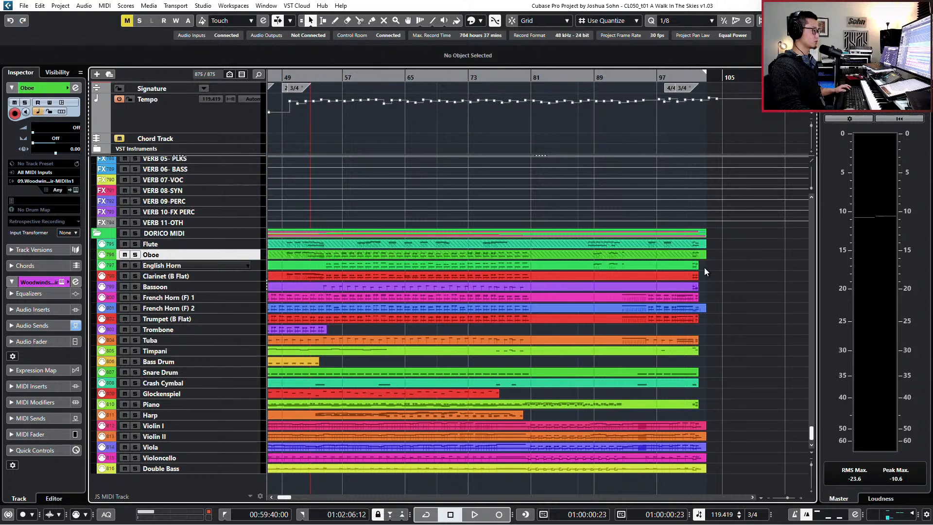
ctrl+click(704, 284)
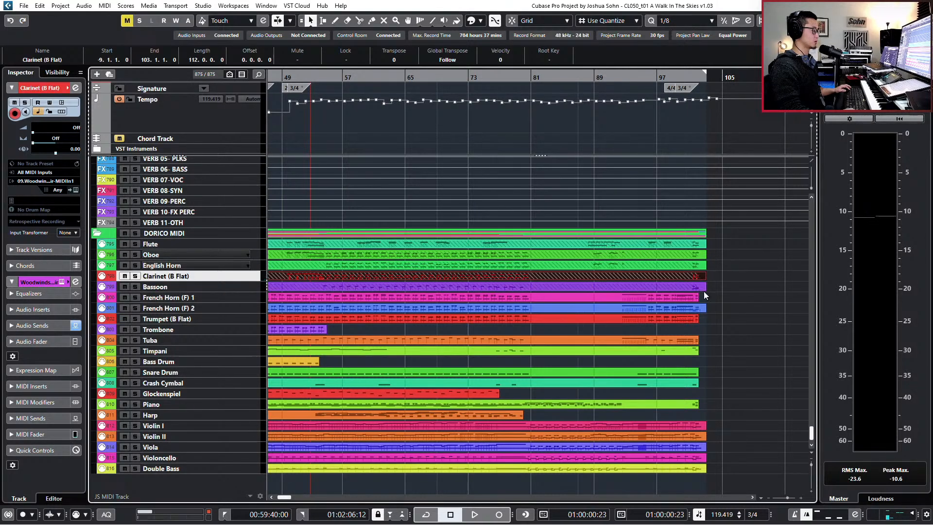
ctrl+click(704, 297)
double_click(706, 321)
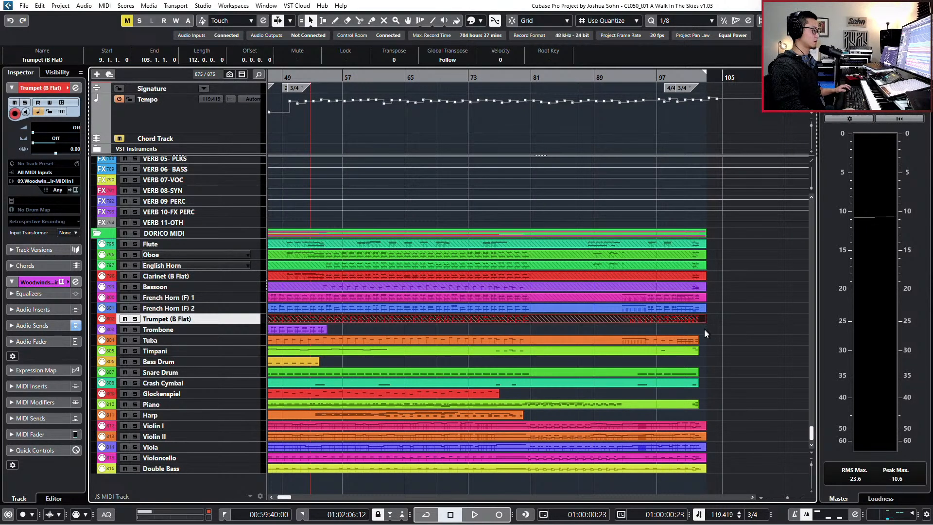
double_click(705, 332)
double_click(704, 343)
double_click(704, 353)
double_click(703, 362)
double_click(704, 373)
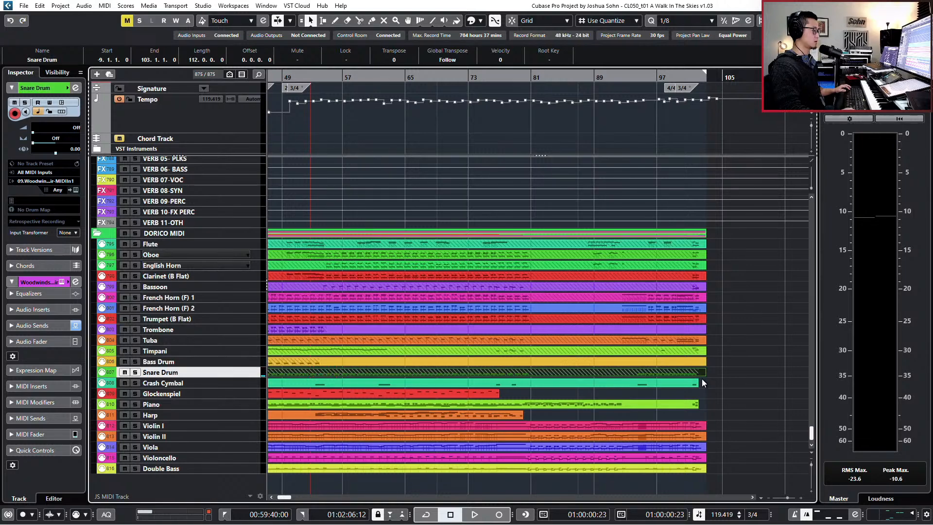
double_click(703, 383)
double_click(702, 394)
double_click(701, 405)
double_click(701, 417)
Step: Select all parts on the Flute through Double Bass tracks and glue them into one full-length part per track
key(g)
key(g)
key(g)
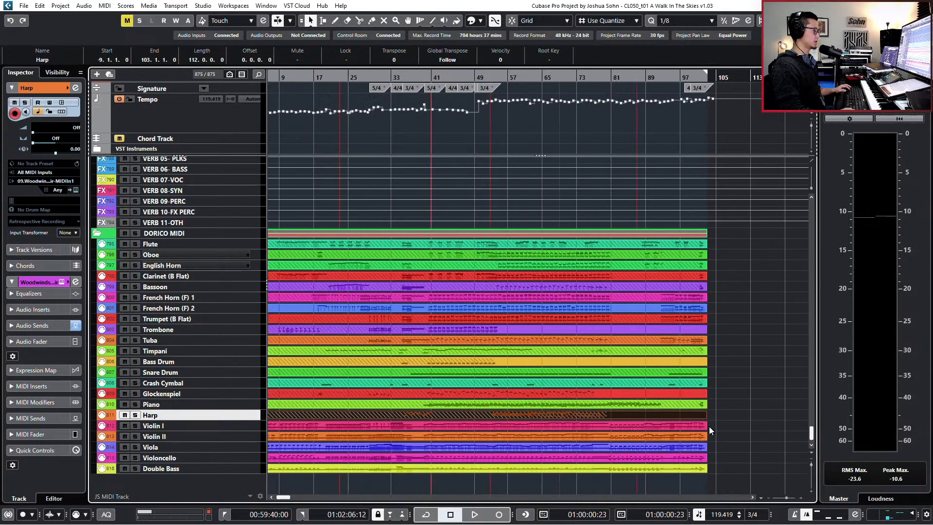
drag(676, 243, 204, 457)
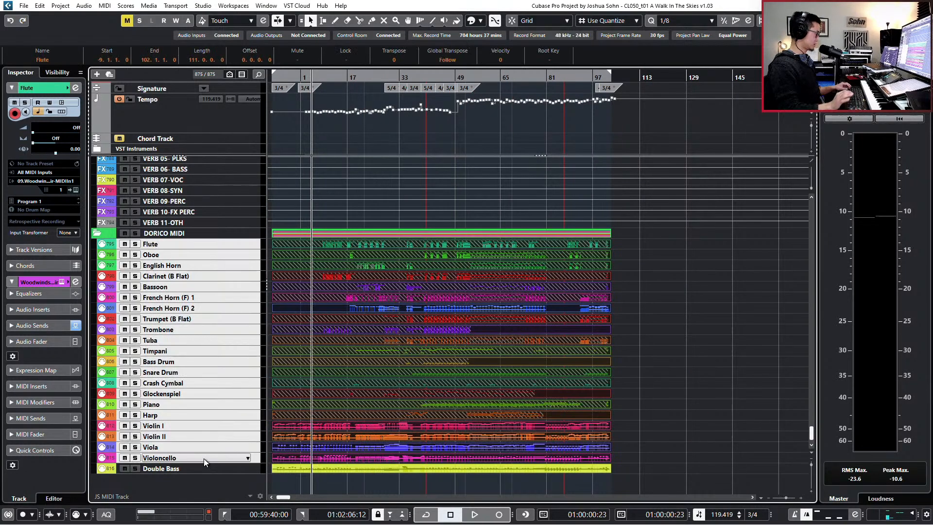
drag(695, 479, 403, 430)
key(ctrl+a)
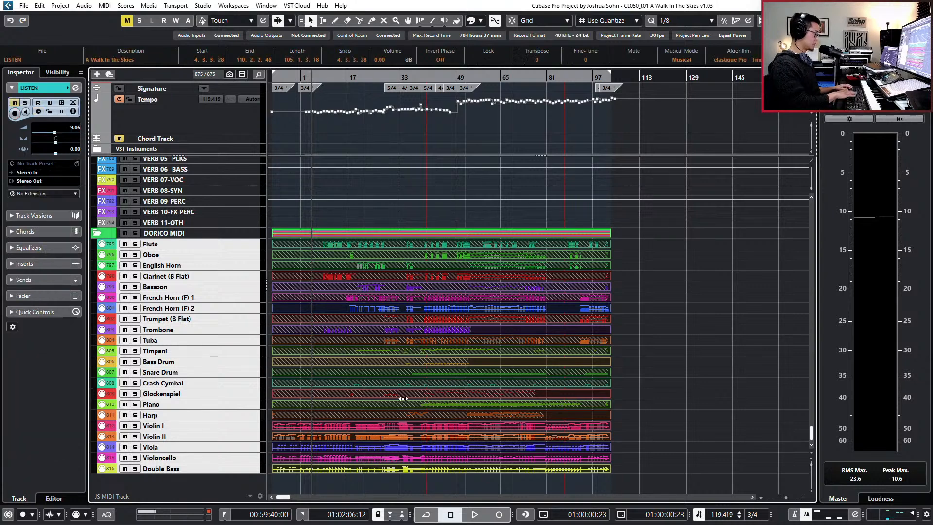
key(ctrl+g)
drag(652, 265, 419, 467)
Step: Check the glued parts on the Flute and Oboe tracks
click(375, 242)
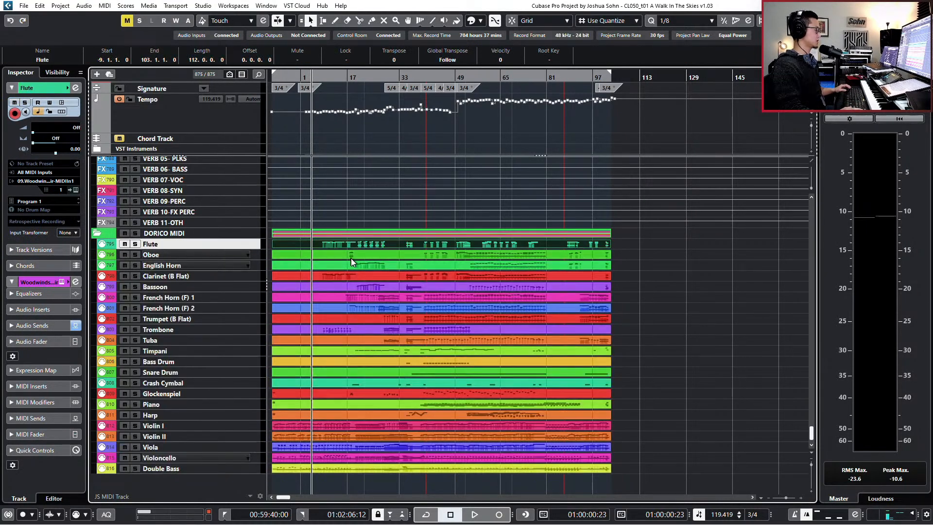
click(384, 254)
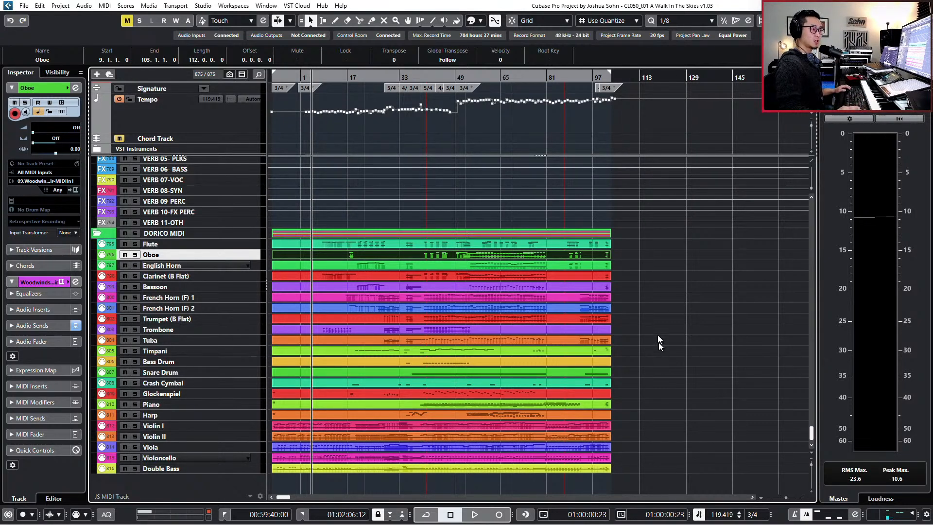
scroll(608, 335, up, 2)
scroll(597, 342, left, 5)
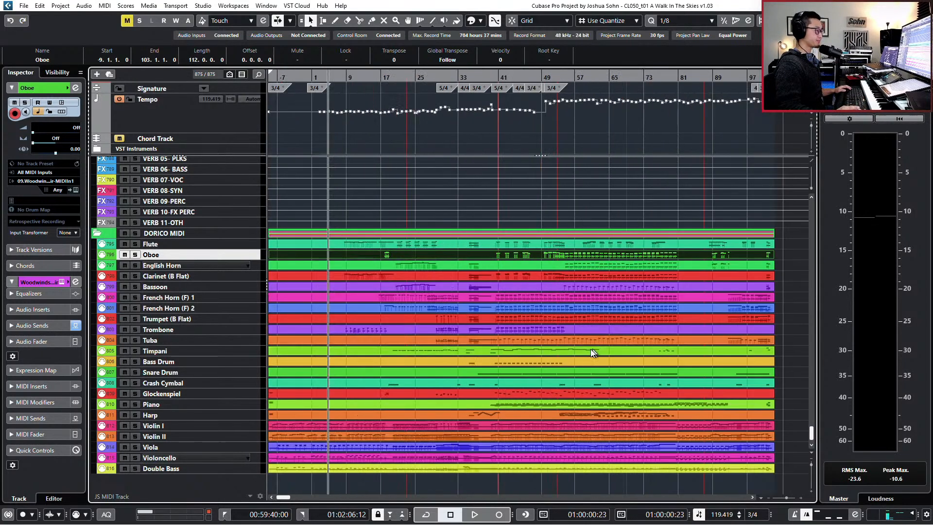
Step: Position the project cursor at timecode 01:01:29:00, around bar 66
click(165, 243)
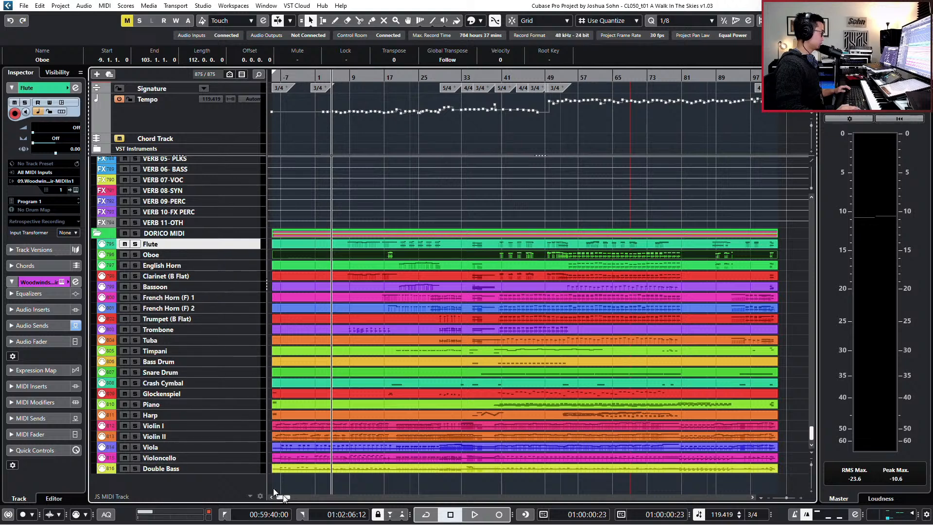
double_click(527, 77)
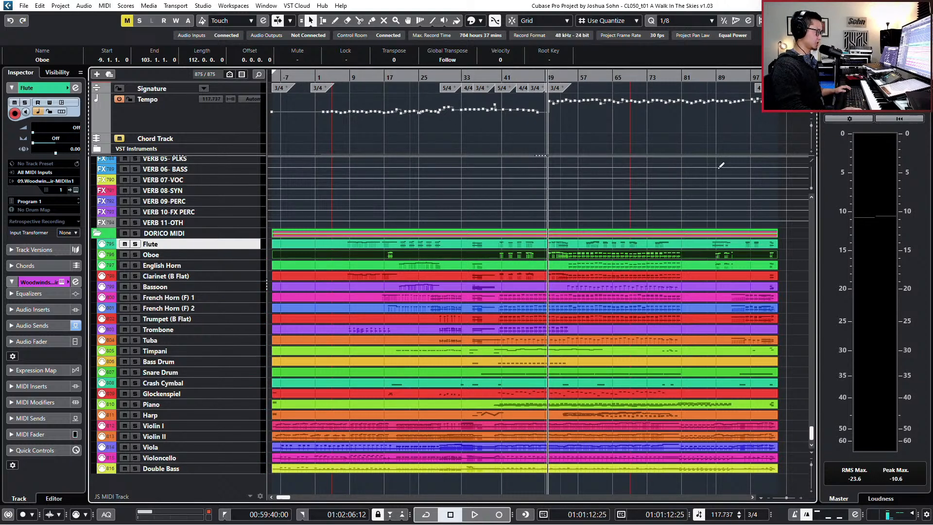
scroll(700, 187, up, 3)
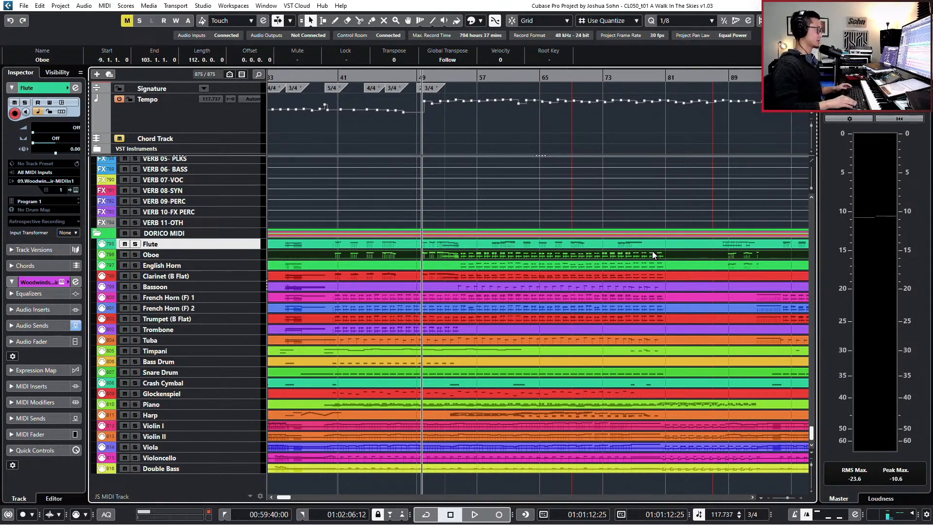
key(KP_Add)
key(KP_Add)
key(KP_Add)
key(KP_Add)
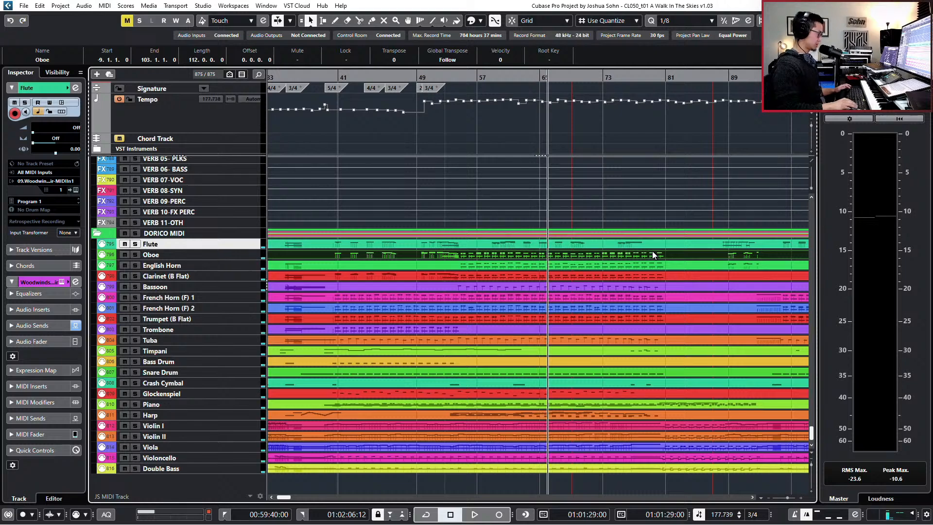
Step: Split all parts in the DORICO MIDI folder at the project cursor near bar 66 and select the first Flute part
ctrl+scroll(583, 279, up, 3)
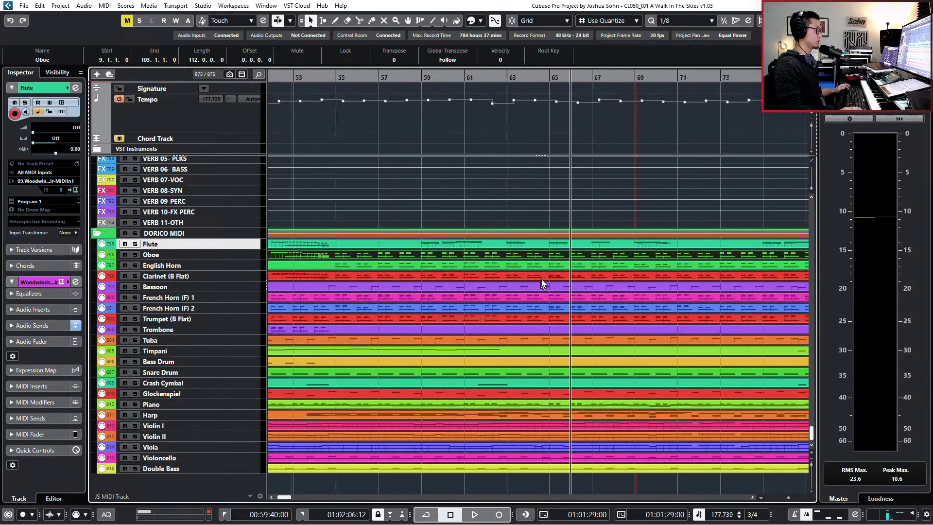
scroll(591, 249, up, 5)
scroll(593, 250, down, 5)
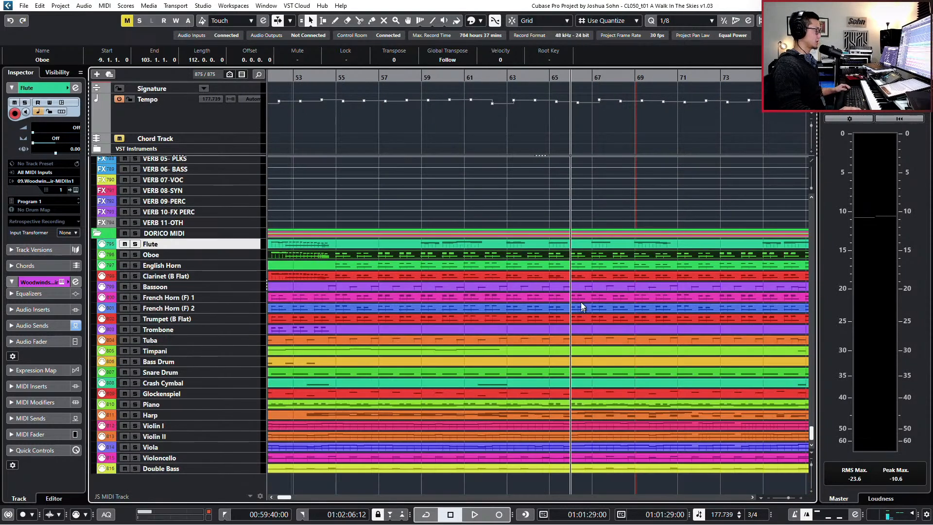
key(alt+1)
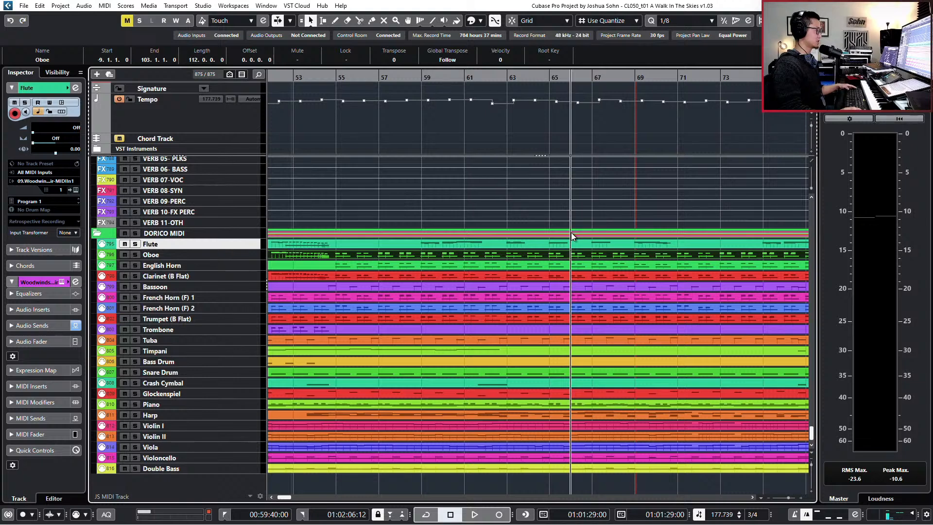
alt+click(571, 234)
click(556, 252)
click(551, 249)
scroll(551, 250, down, 6)
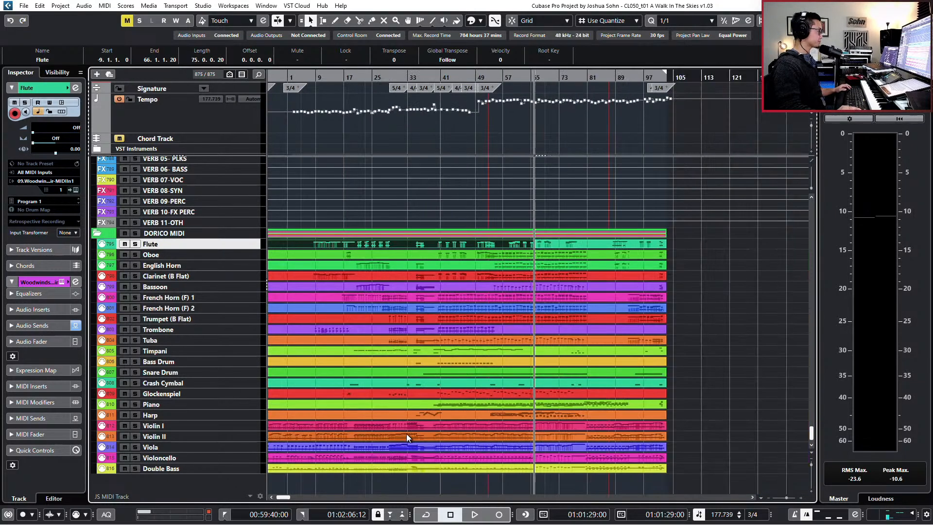
scroll(408, 424, left, 2)
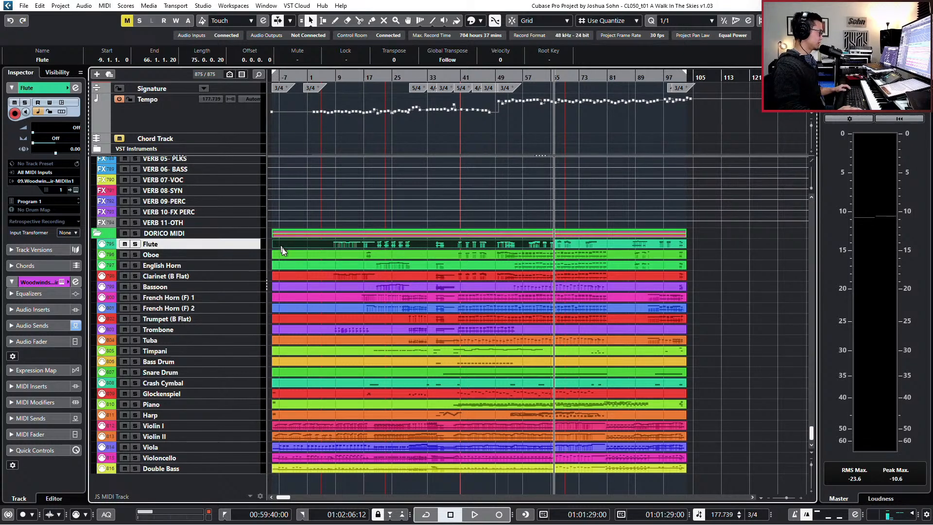
Step: Move the DORICO MIDI folder beneath LISTEN (D) SLOWED DOWN in the divided track list and enlarge that area to show Flute through Tuba
shift+click(188, 468)
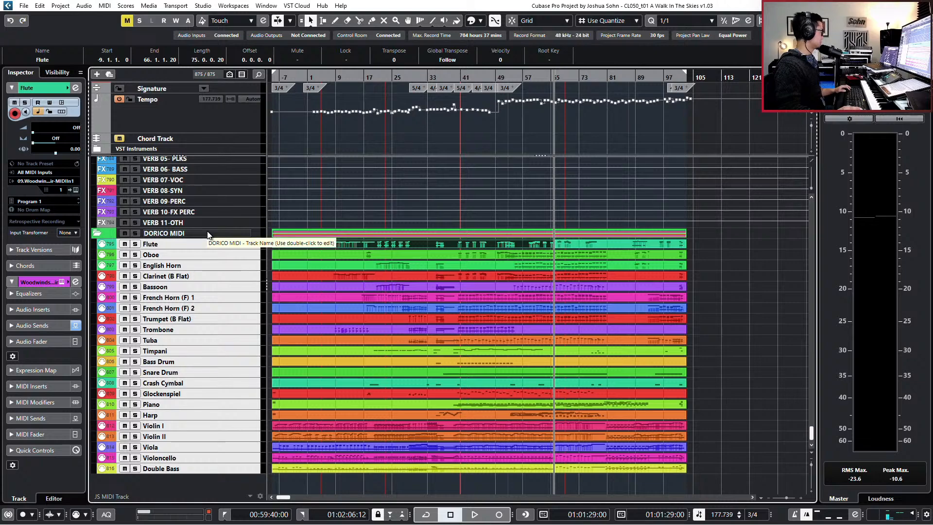
drag(207, 233, 195, 151)
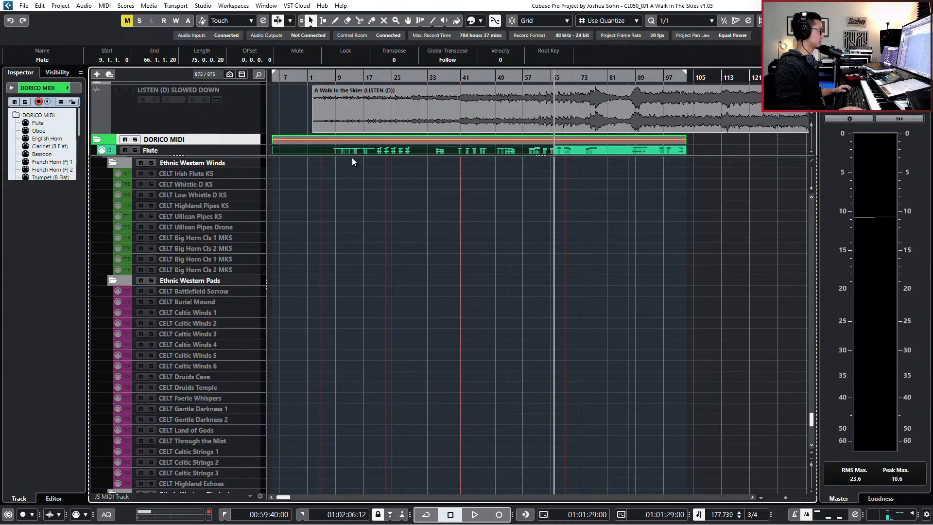
drag(352, 154, 352, 361)
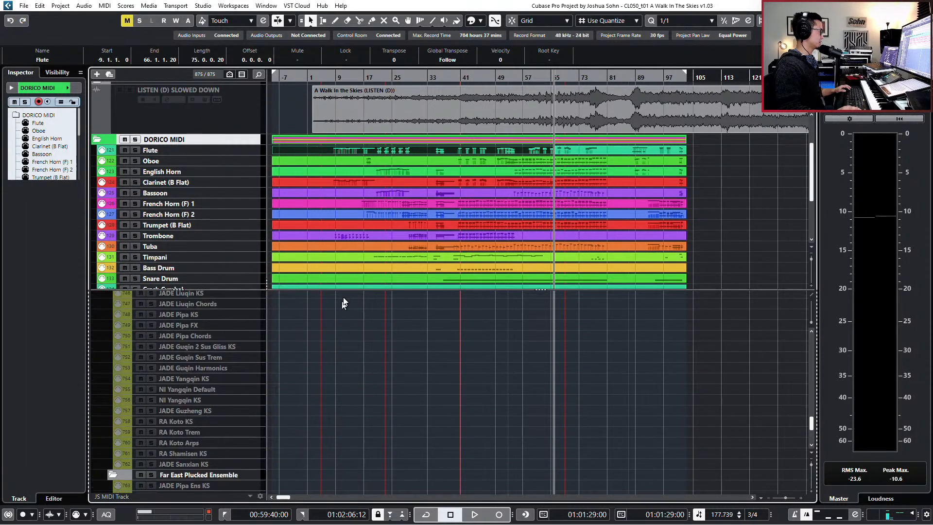
drag(344, 291, 348, 259)
scroll(352, 290, down, 10)
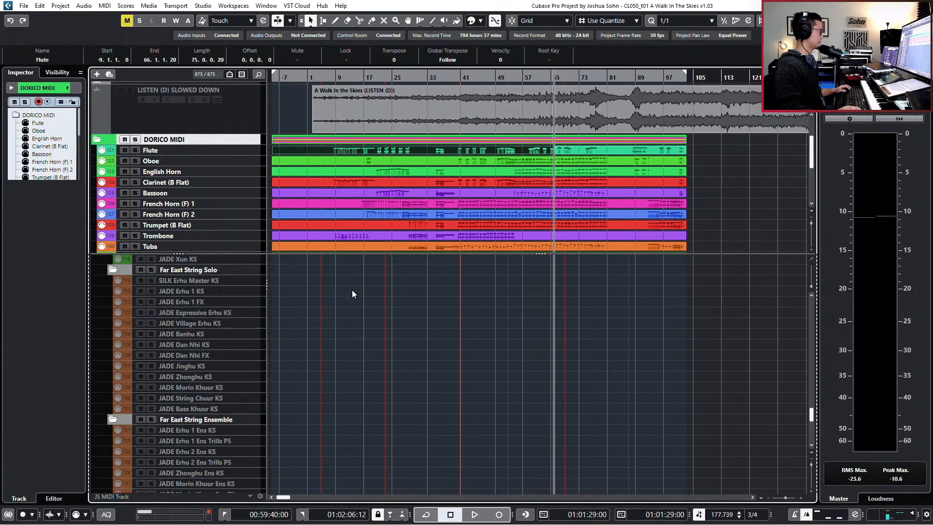
drag(809, 407, 824, 309)
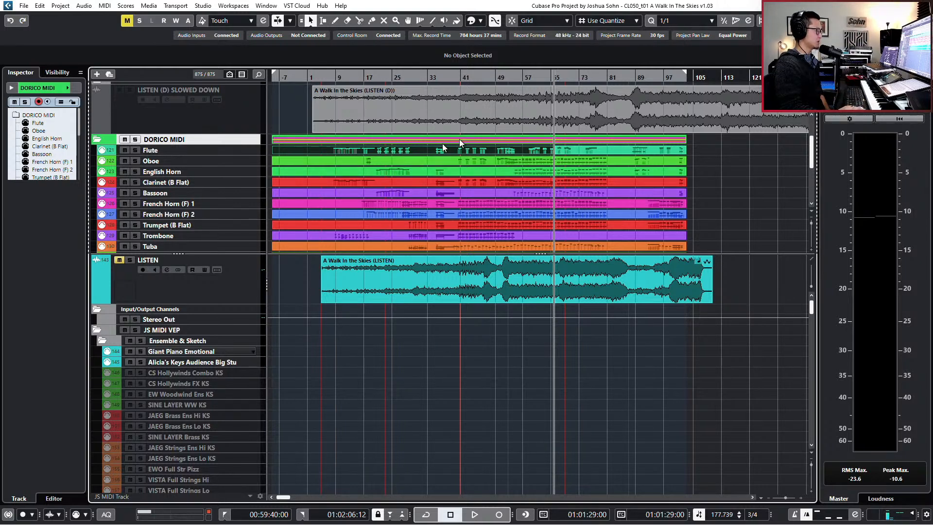
Step: Try trimming the start of the second DORICO MIDI folder part from bar 66 to about bar 93
click(527, 146)
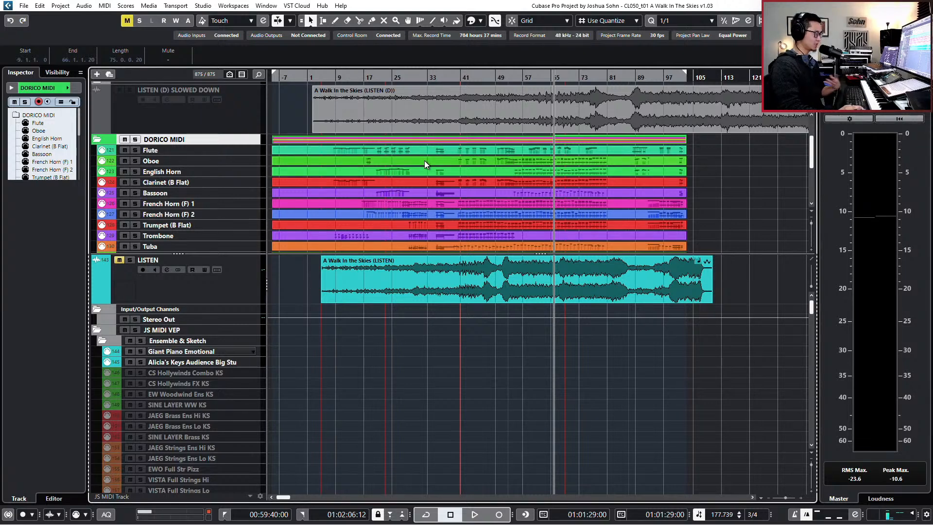
click(395, 146)
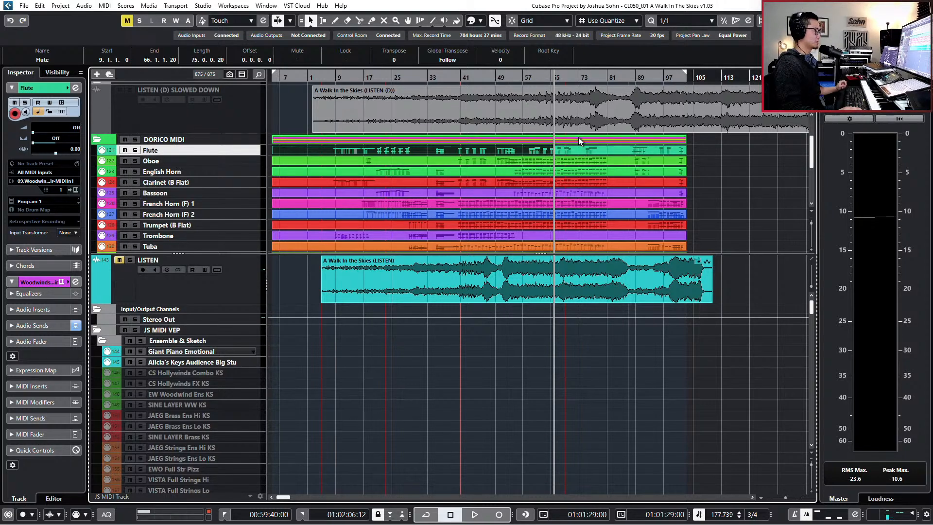
drag(555, 144, 651, 143)
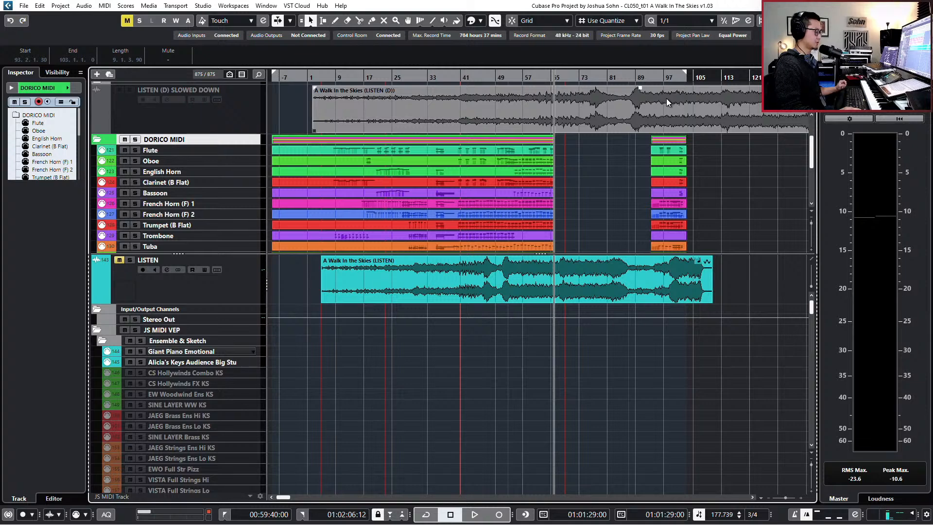
scroll(555, 166, up, 5)
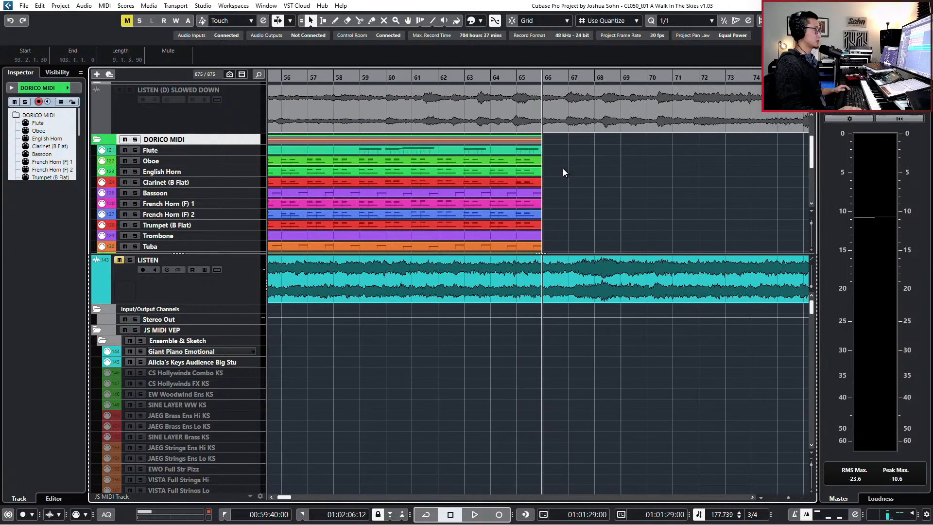
Step: Undo the folder part's trim and the bar 66 split while keeping the DORICO MIDI folder in its new place
key(ctrl+z)
key(ctrl+z)
key(ctrl+z)
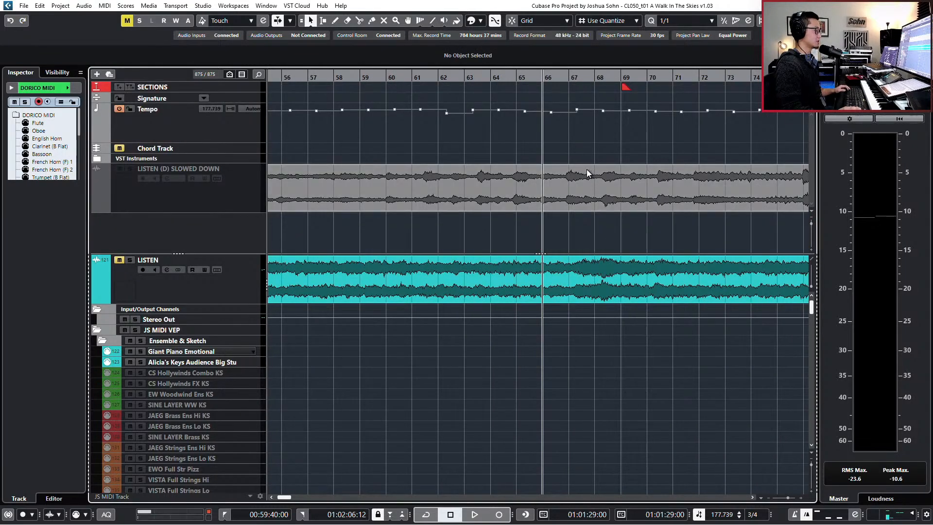
key(ctrl+shift+z)
Step: Split the DORICO MIDI folder part just before bar 67 and trim the second part's start to about bar 88
scroll(584, 176, down, 3)
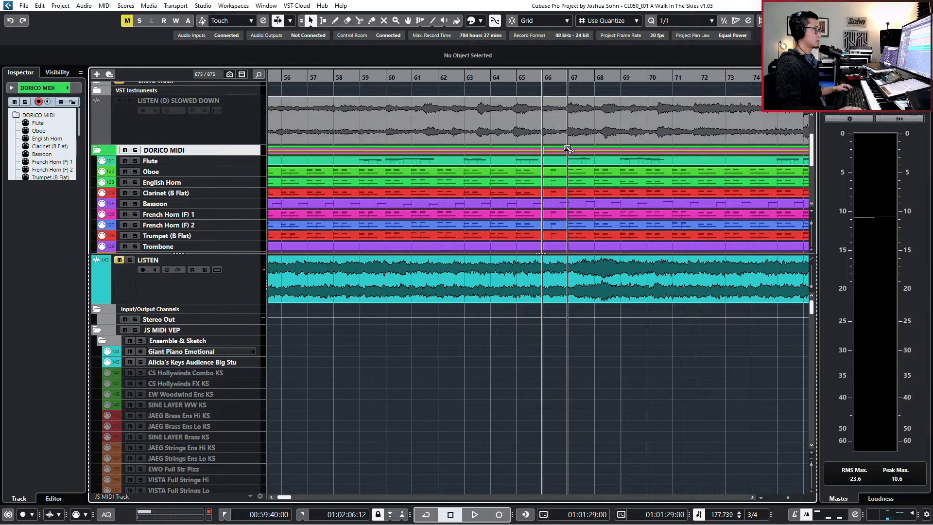
scroll(582, 156, down, 4)
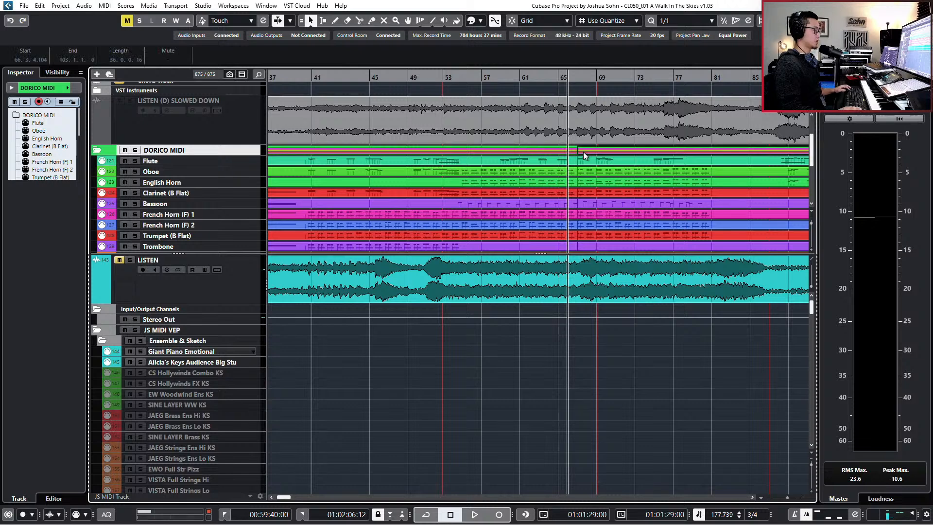
scroll(583, 152, down, 4)
drag(583, 153, 674, 152)
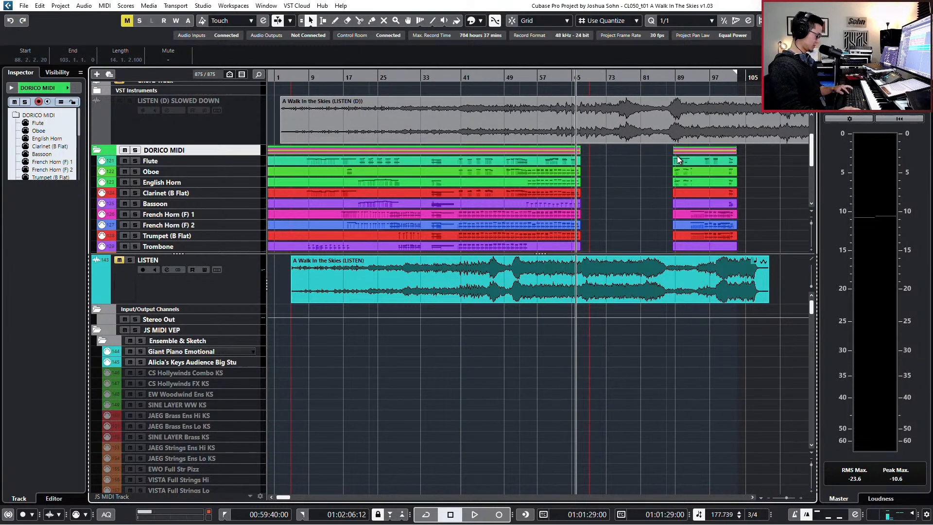
Step: Mute the trimmed ending parts on all DORICO MIDI tracks and clear the selection
key(shift+m)
scroll(486, 178, down, 4)
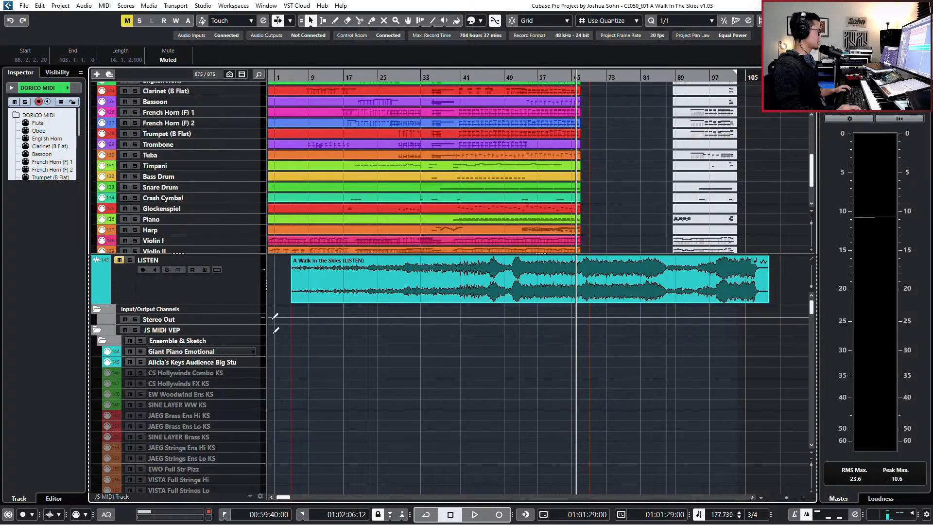
click(308, 384)
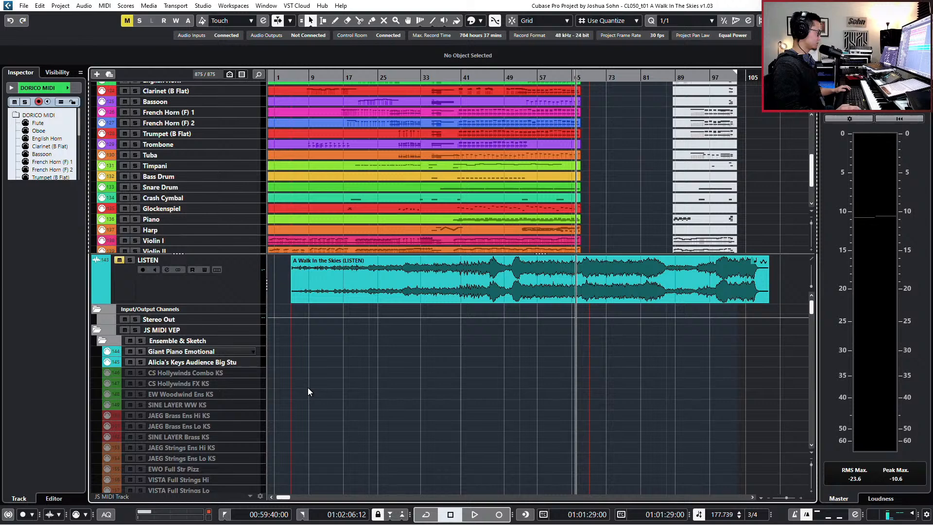
scroll(281, 163, up, 4)
Step: Move the unmuted Flute part onto the CLAIRE Flute General Arts track in the WOODWINDS folder at the same time position
click(276, 164)
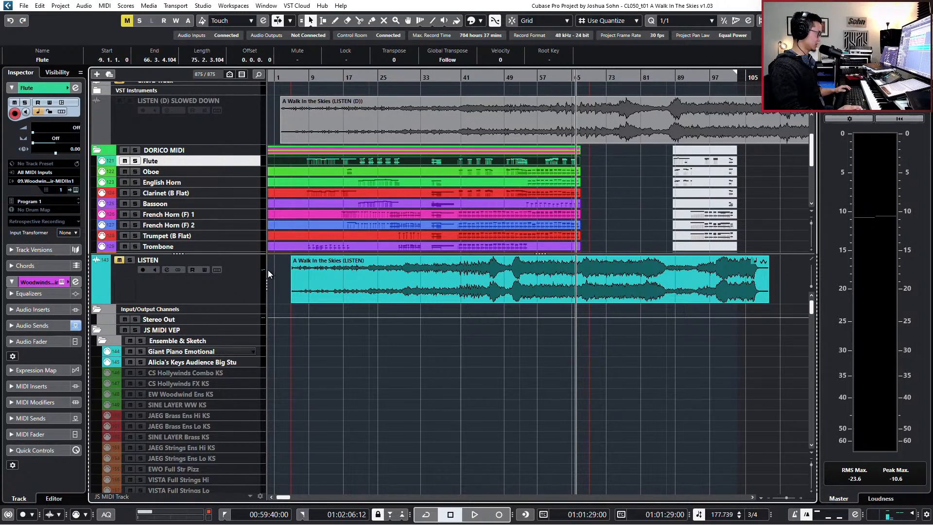
scroll(276, 363, down, 5)
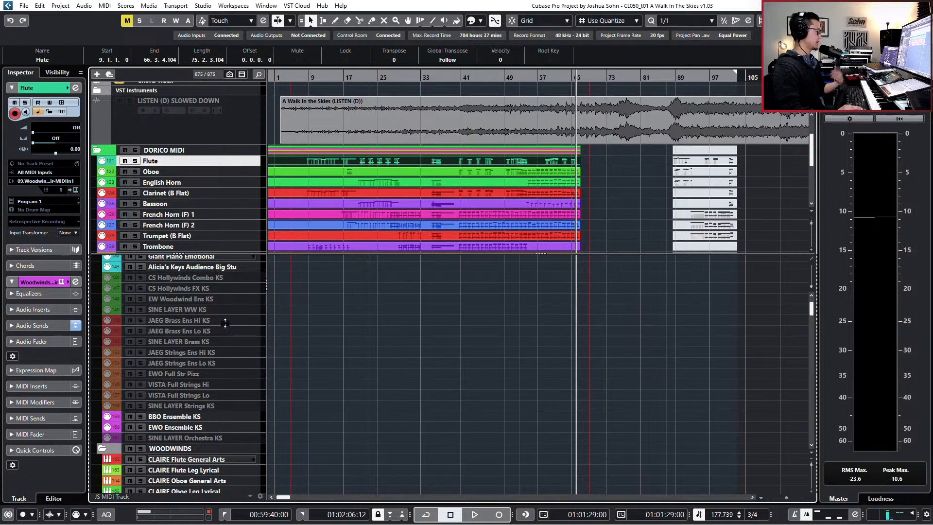
scroll(304, 332, down, 2)
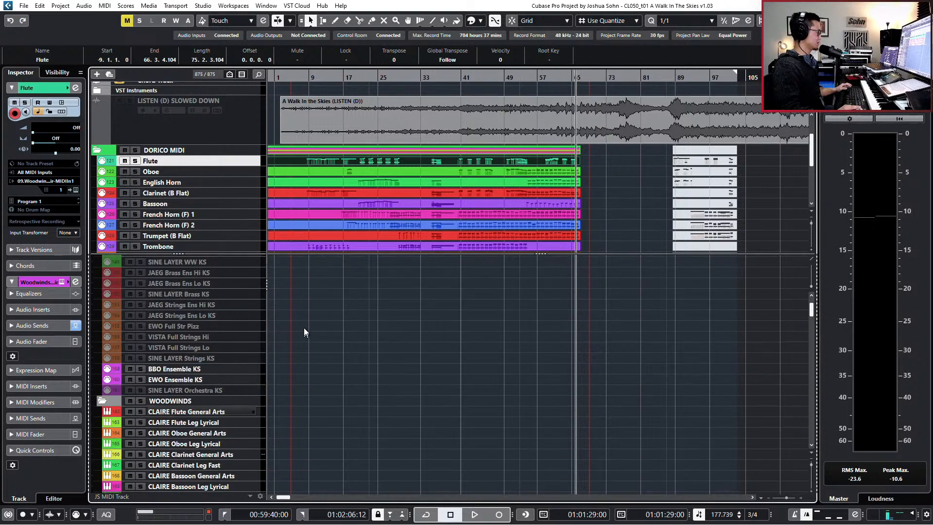
scroll(305, 328, down, 2)
drag(305, 162, 313, 359)
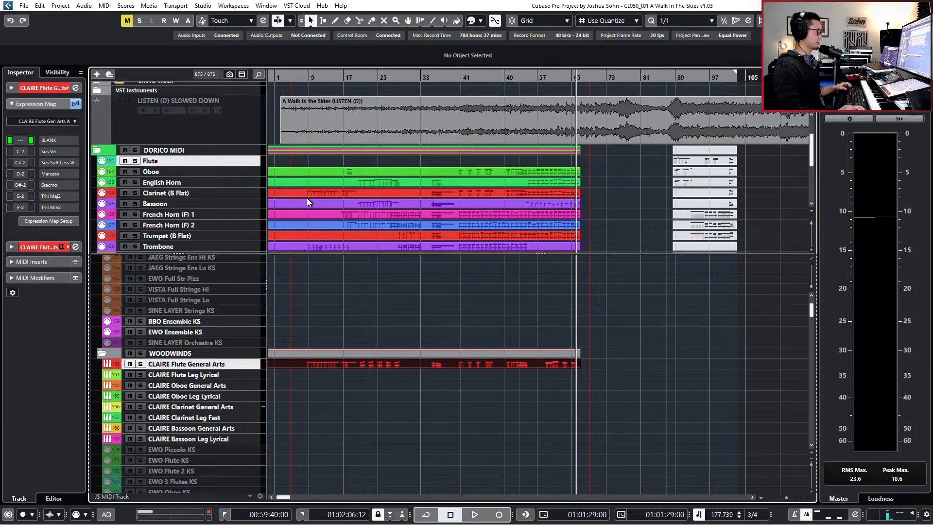
Step: Move the unmuted Oboe part onto the CLAIRE Oboe General Arts track at the same time position
scroll(311, 271, down, 2)
scroll(340, 282, down, 2)
scroll(382, 300, down, 1)
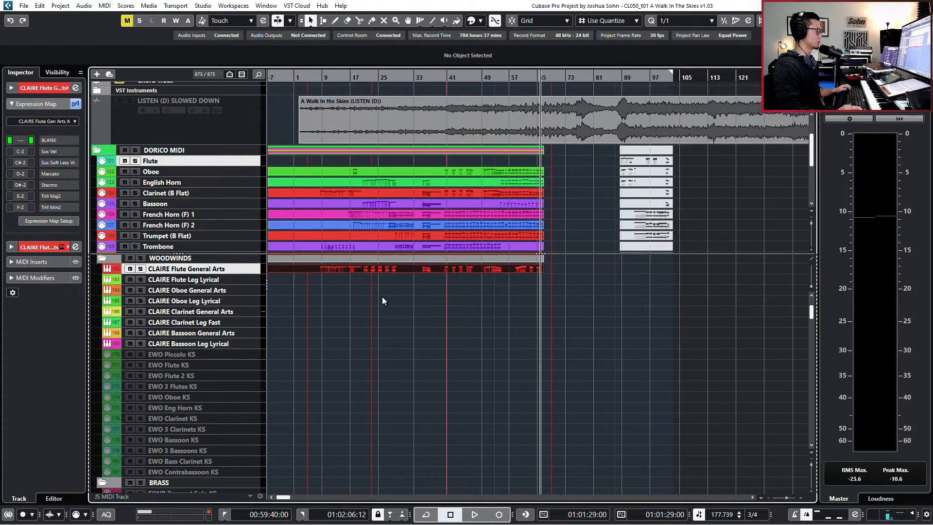
scroll(382, 301, left, 1)
click(330, 172)
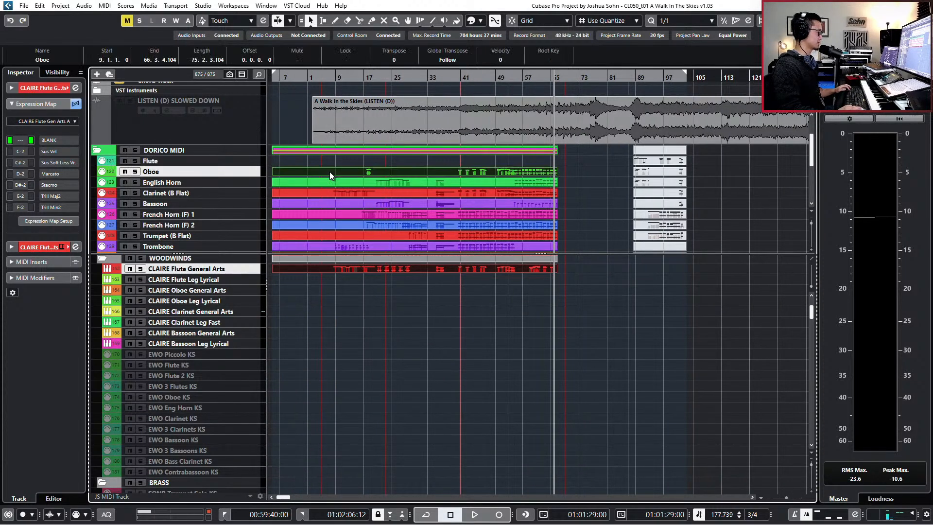
drag(346, 174, 340, 292)
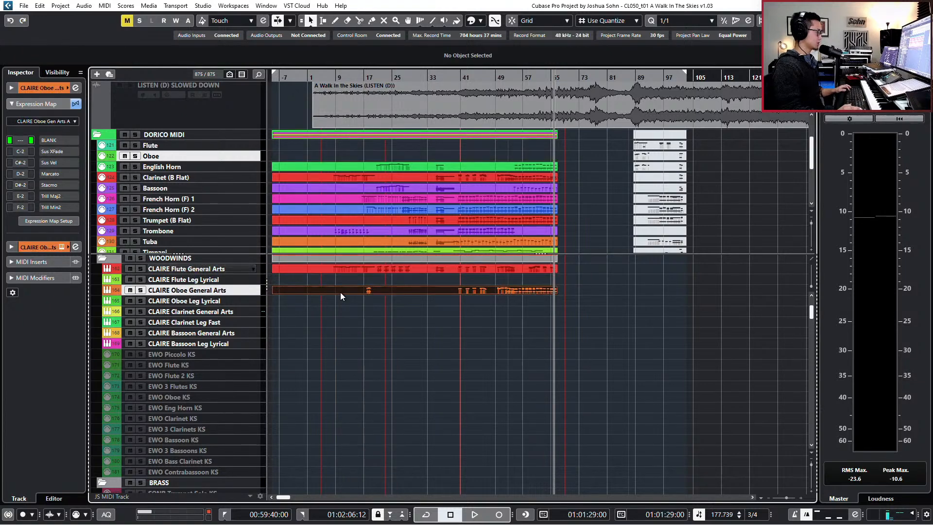
Step: Activate the EWO Eng Horn KS track and move the unmuted English Horn part onto it at the same time position
click(347, 167)
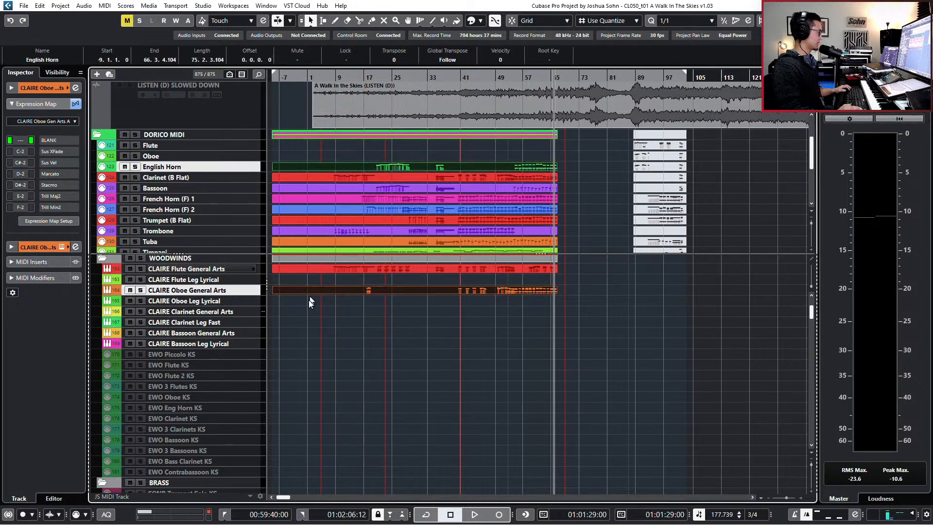
click(210, 409)
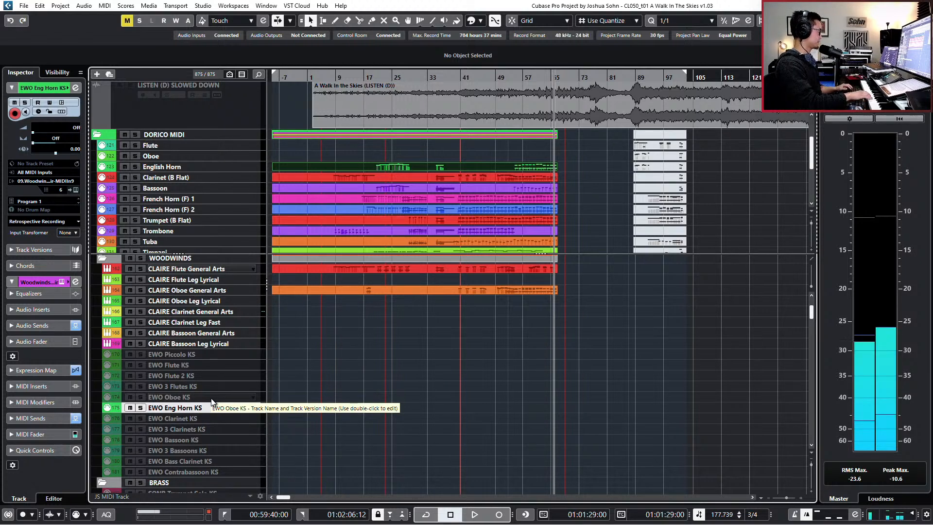
drag(365, 166, 343, 408)
scroll(361, 348, down, 3)
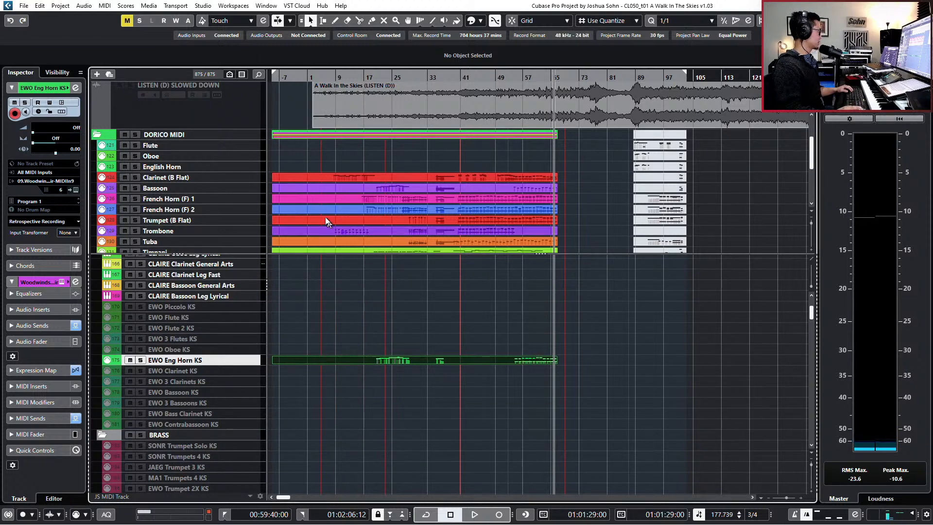
scroll(330, 282, up, 3)
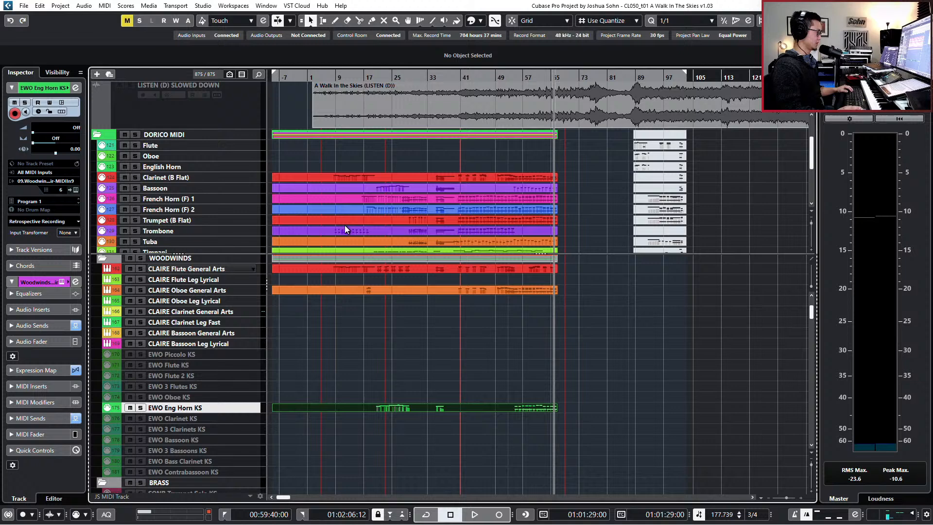
Step: Move the unmuted Clarinet part onto CLAIRE Clarinet General Arts and the Bassoon part onto CLAIRE Bassoon General Arts at the same time positions
click(351, 179)
drag(351, 183, 346, 314)
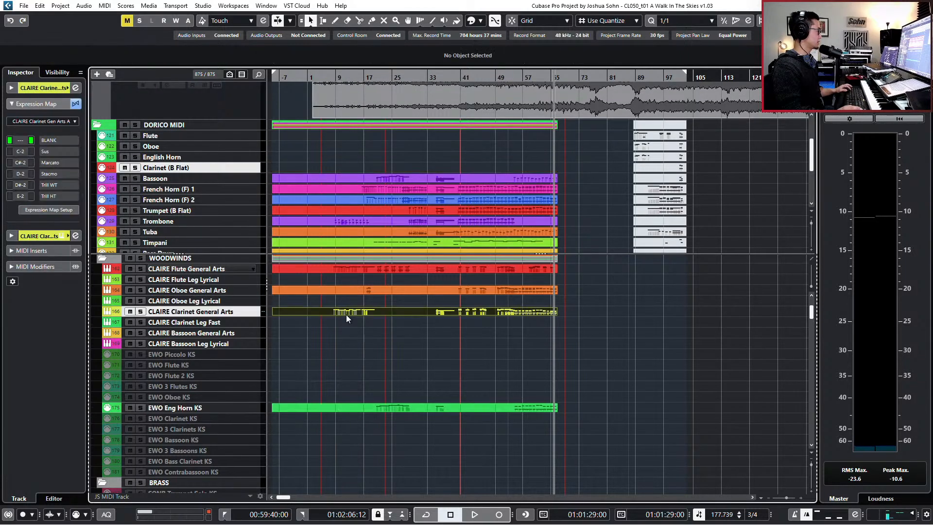
click(363, 177)
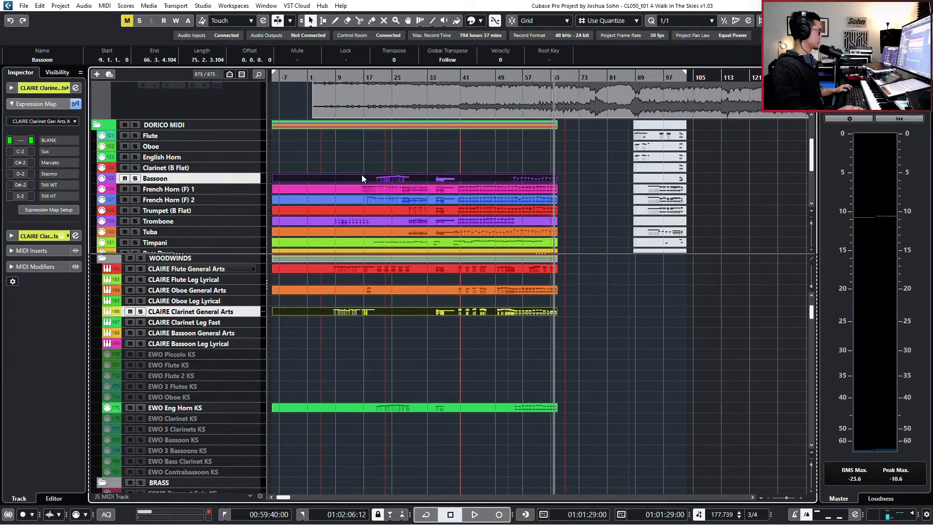
drag(362, 178, 355, 333)
scroll(361, 322, down, 2)
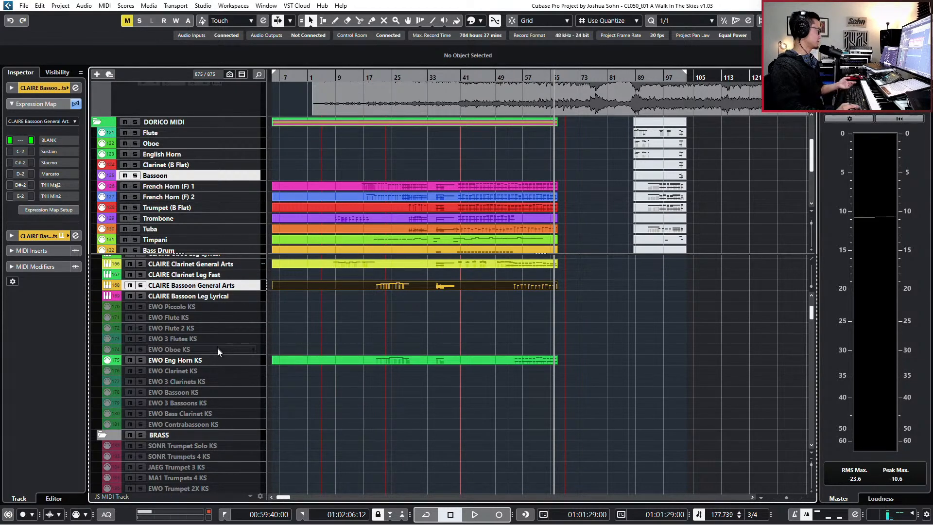
Step: Select the unmuted French Horn 1, French Horn 2, Trumpet and Trombone parts and look through the BRASS folder for matching instrument tracks
click(203, 371)
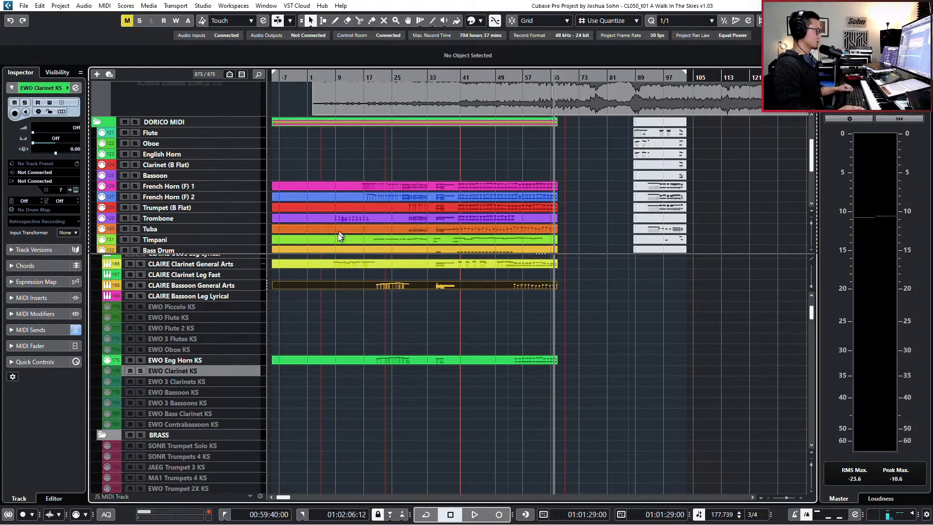
scroll(395, 181, down, 3)
drag(396, 122, 381, 189)
scroll(389, 186, down, 3)
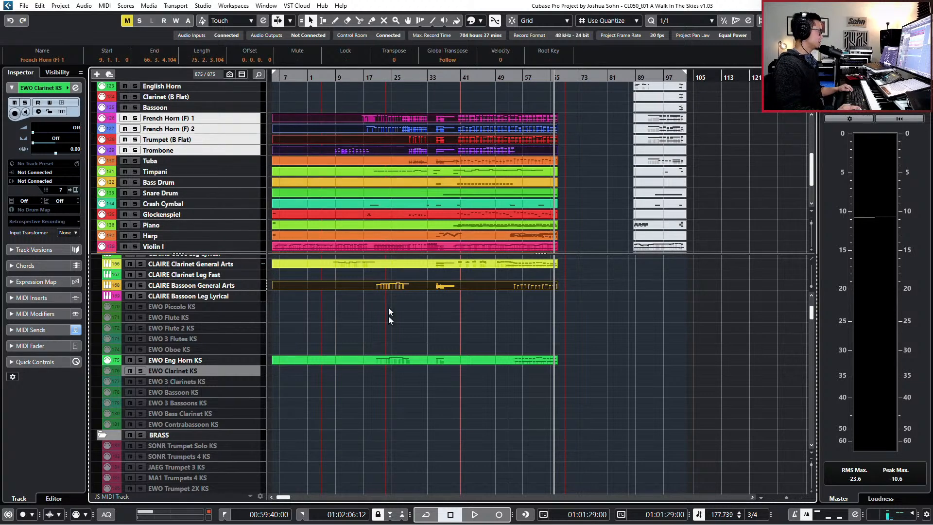
scroll(395, 340, down, 9)
scroll(401, 380, down, 5)
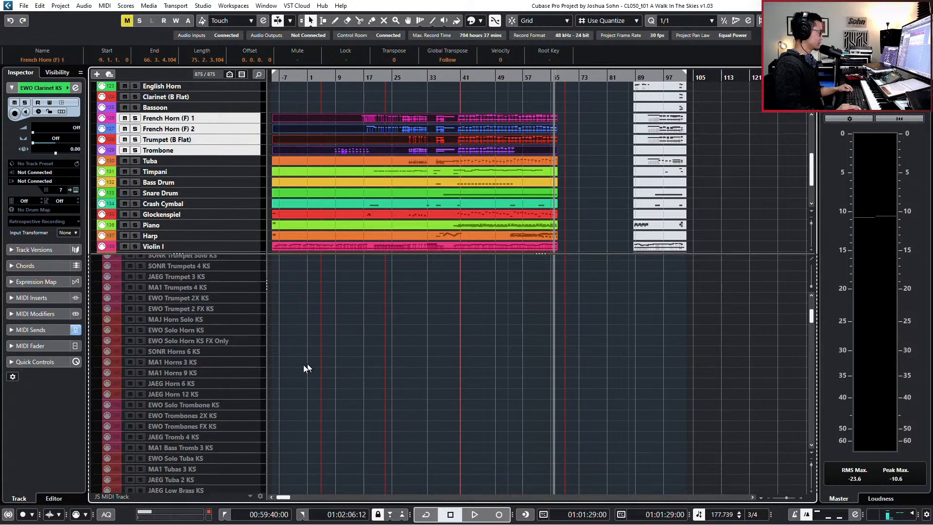
scroll(242, 368, up, 4)
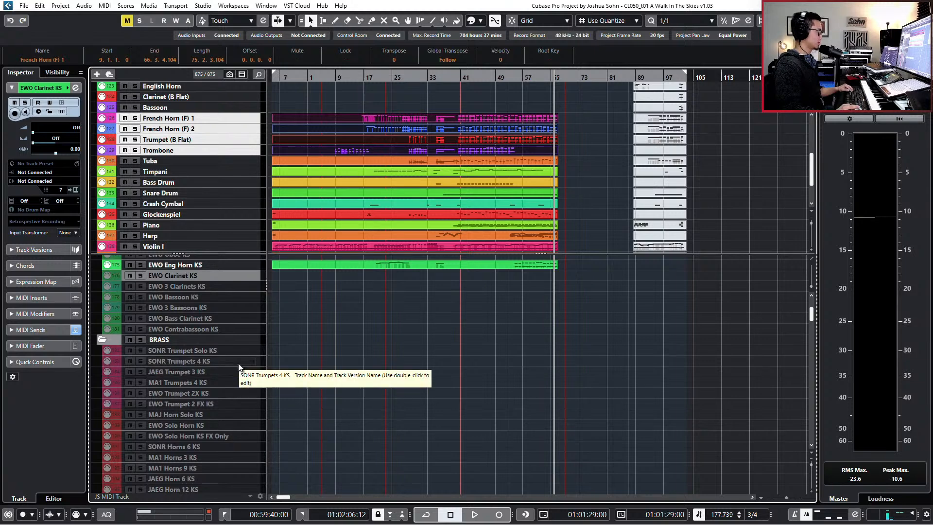
scroll(234, 377, down, 4)
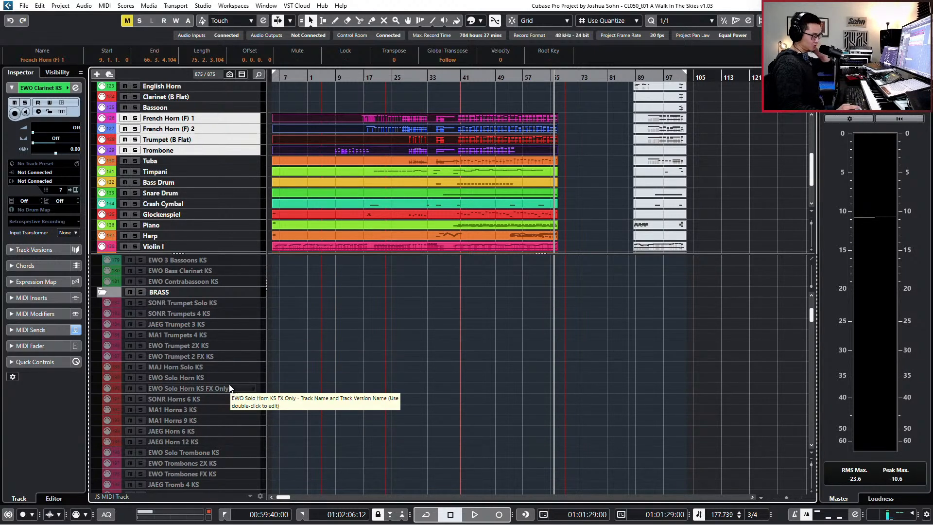
scroll(230, 387, down, 4)
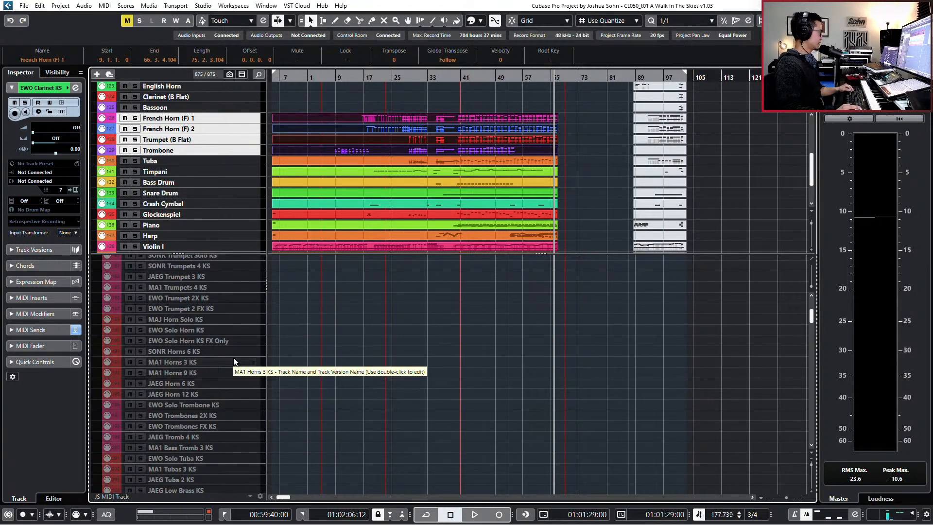
scroll(239, 344, down, 1)
scroll(233, 398, up, 1)
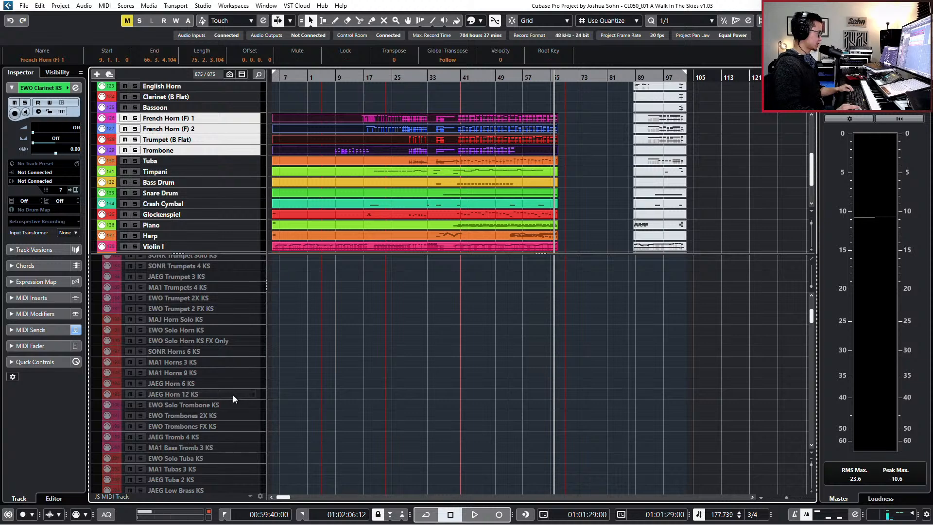
scroll(226, 378, up, 1)
Step: Activate the SONR Horns 6 KS and JAEG Horn 6 KS tracks in the BRASS folder
click(207, 368)
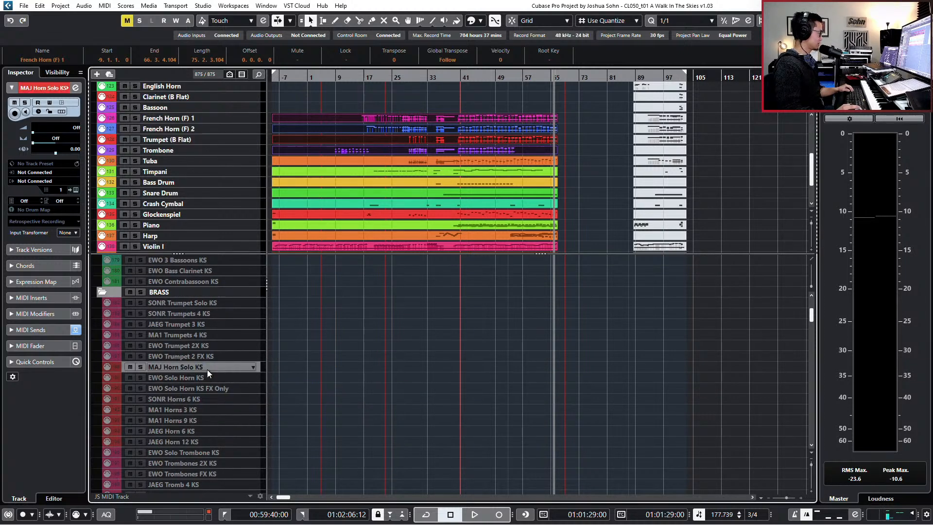
scroll(209, 384, down, 1)
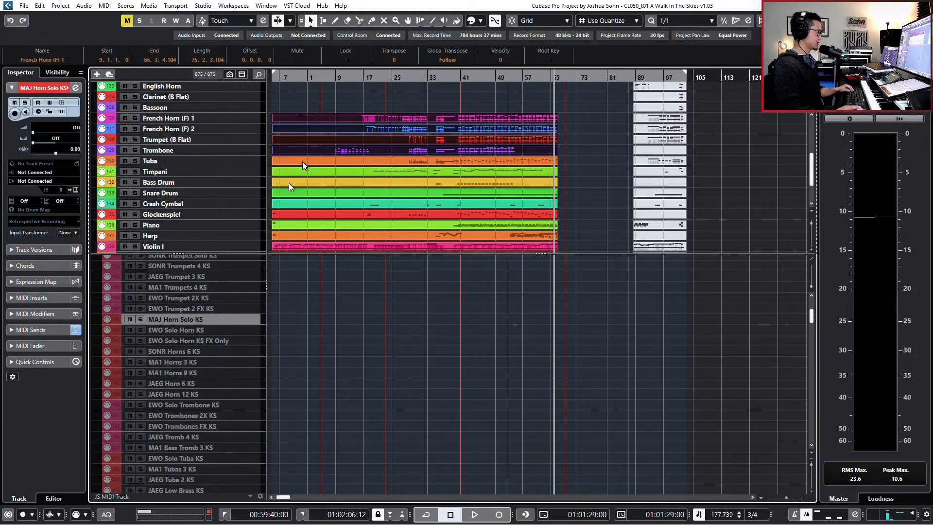
click(207, 309)
click(208, 342)
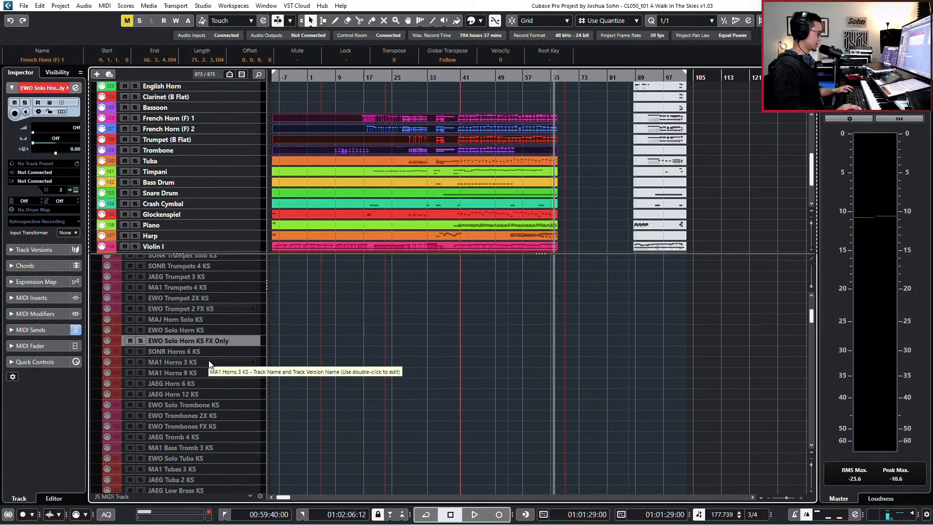
scroll(198, 364, down, 3)
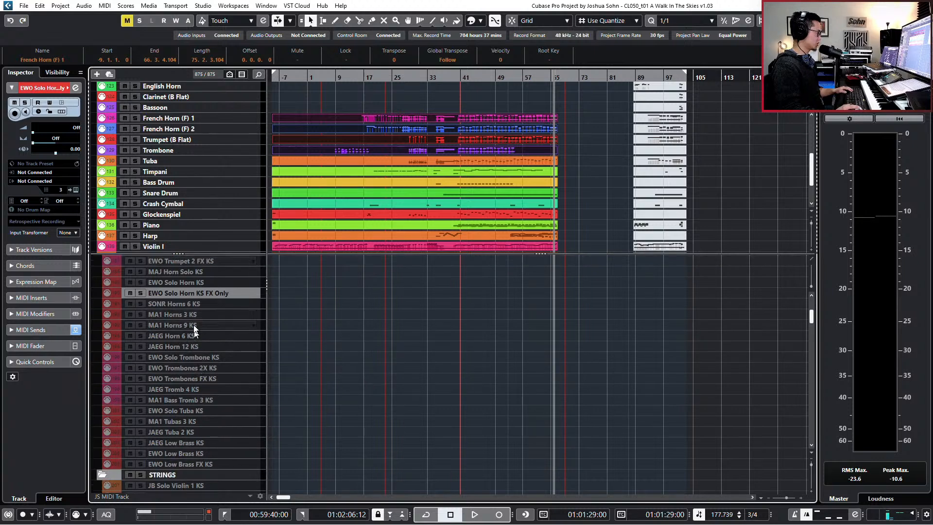
click(200, 282)
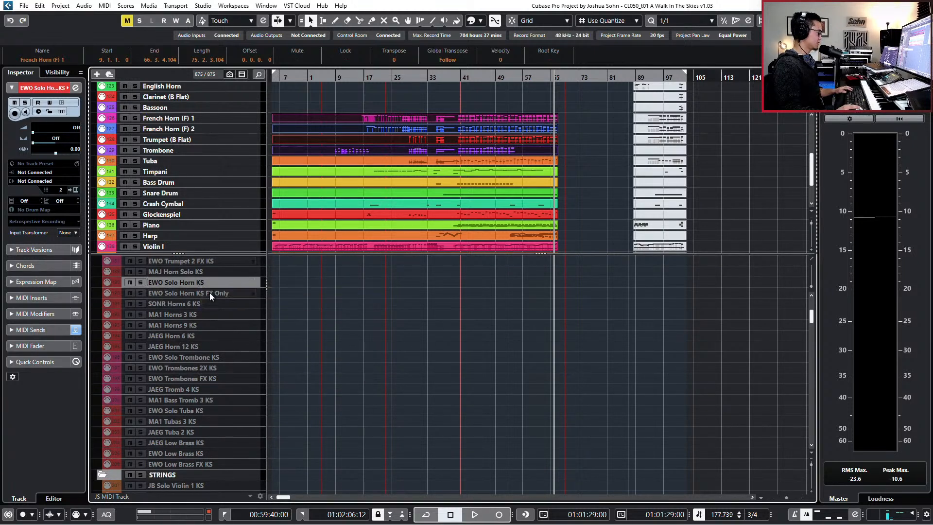
click(214, 304)
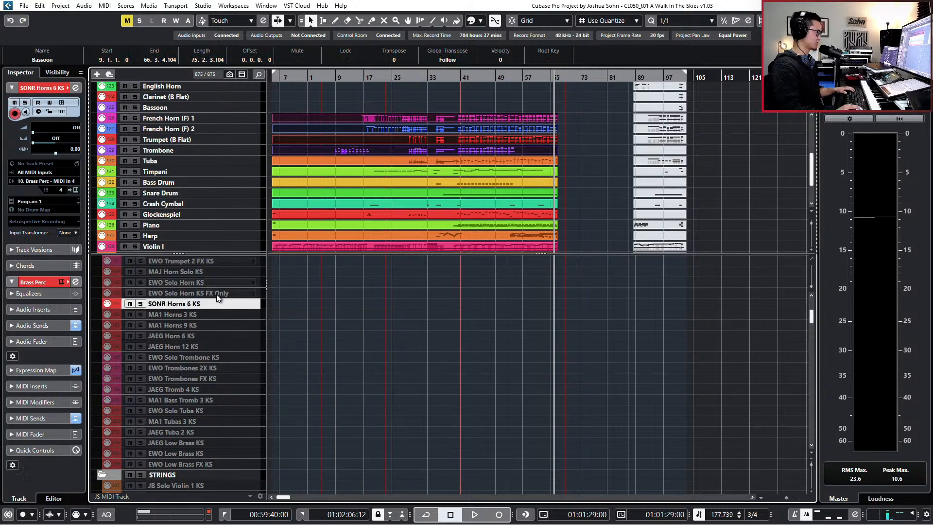
click(201, 337)
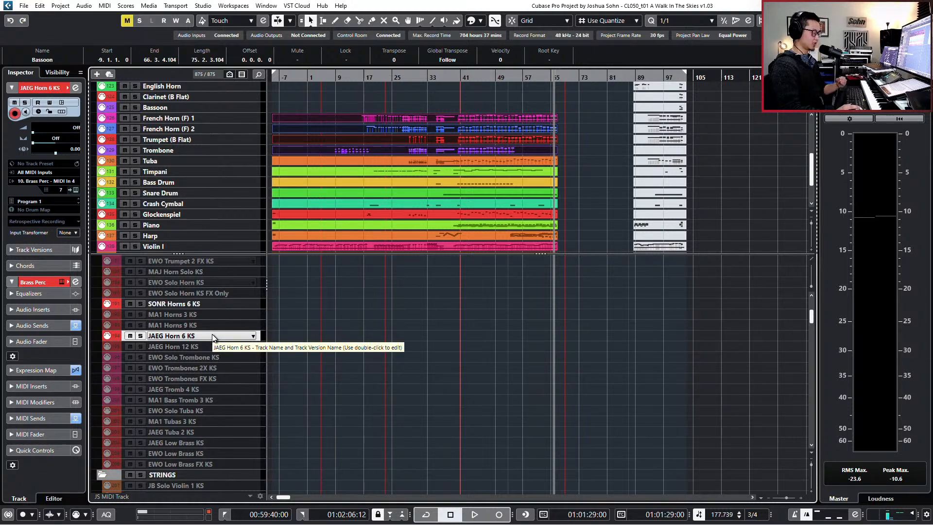
Step: Look through the trumpet, horn and trombone tracks in the BRASS folder to compare the available instruments
scroll(213, 318, up, 3)
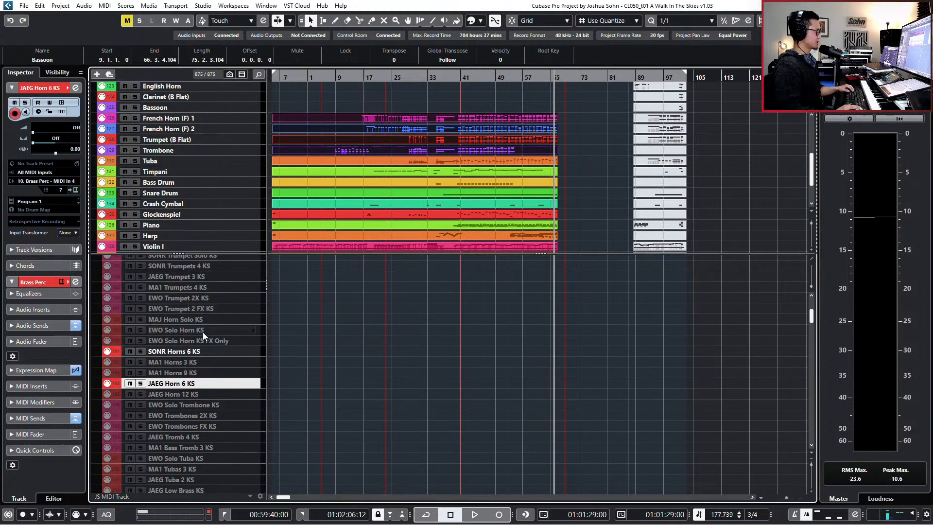
click(203, 329)
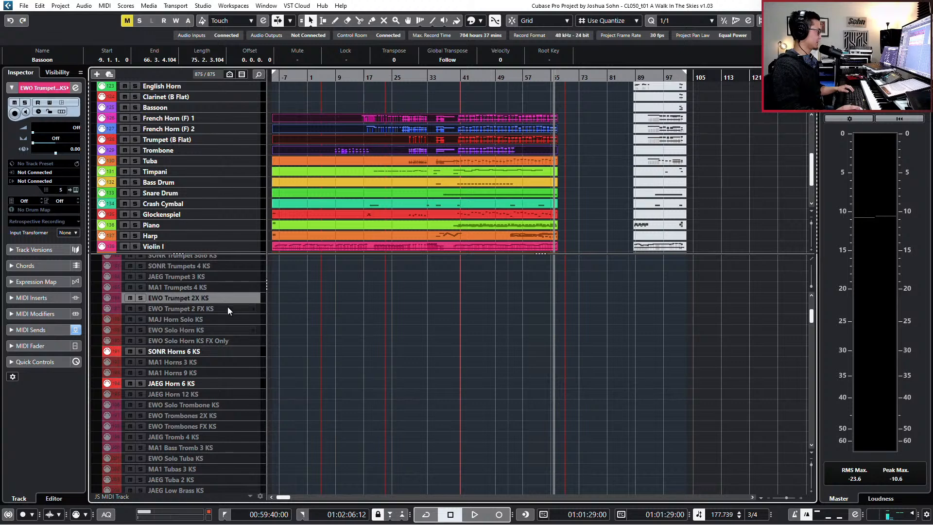
scroll(227, 306, up, 3)
click(197, 332)
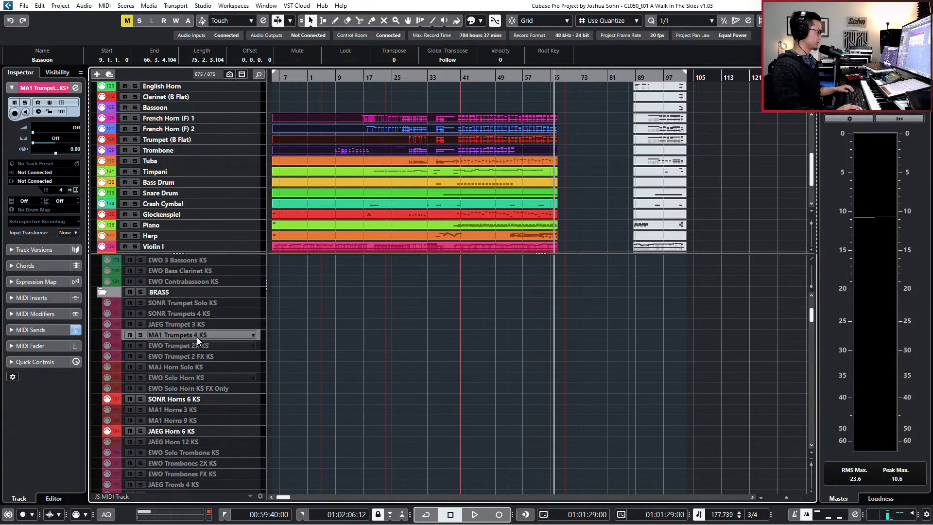
scroll(197, 338, down, 6)
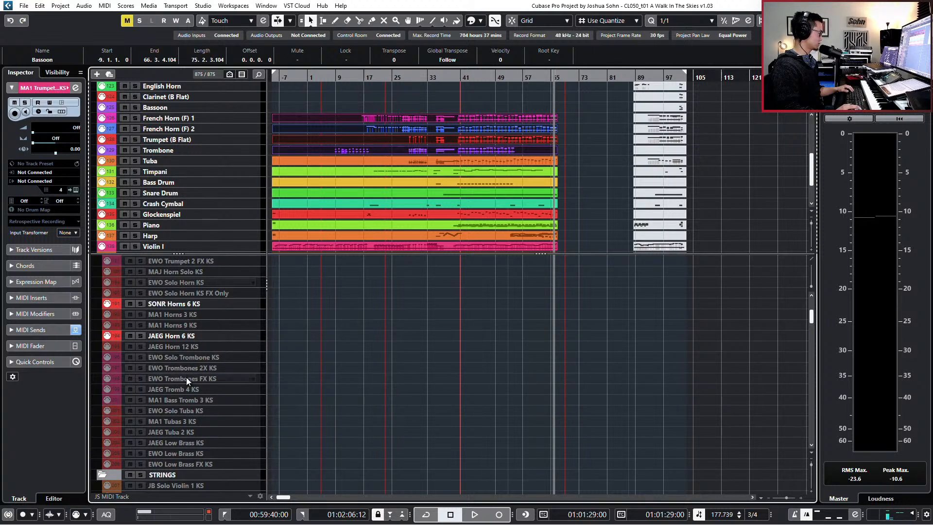
scroll(188, 377, up, 3)
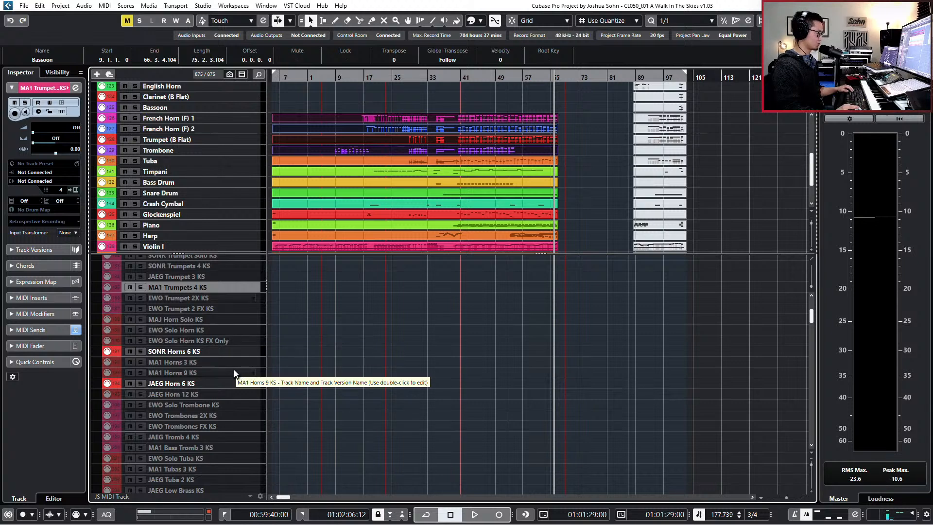
click(205, 361)
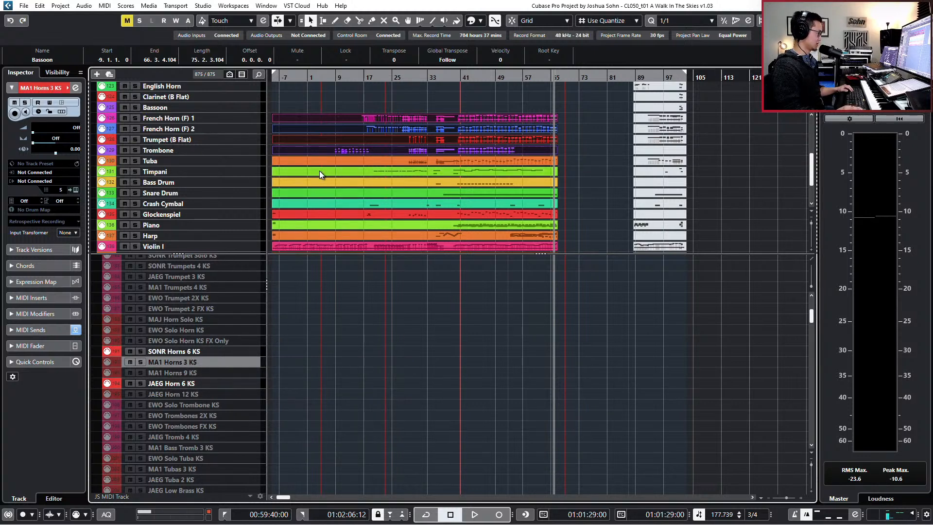
Step: Move the unmuted French Horn (F) 1 part onto SONR Horns 6 KS and the French Horn (F) 2 part onto JAEG Horn 6 KS
click(345, 116)
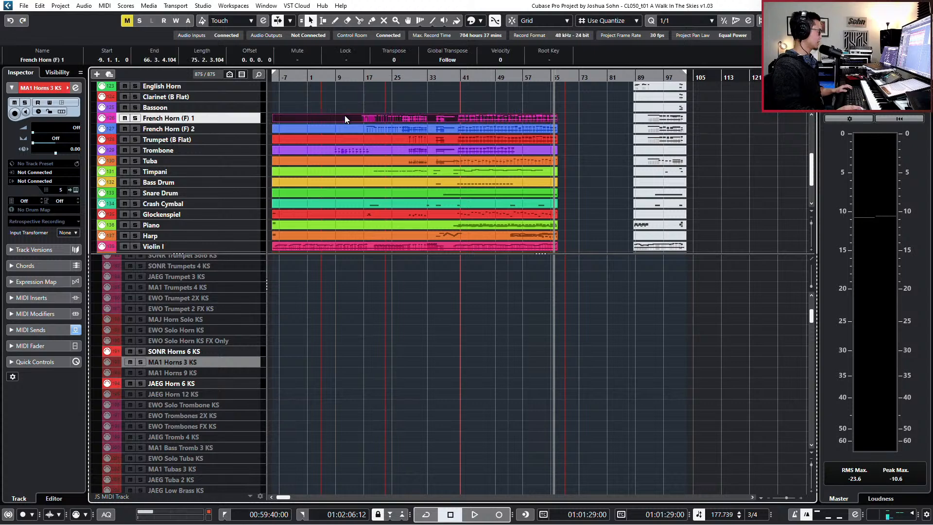
drag(331, 327, 336, 352)
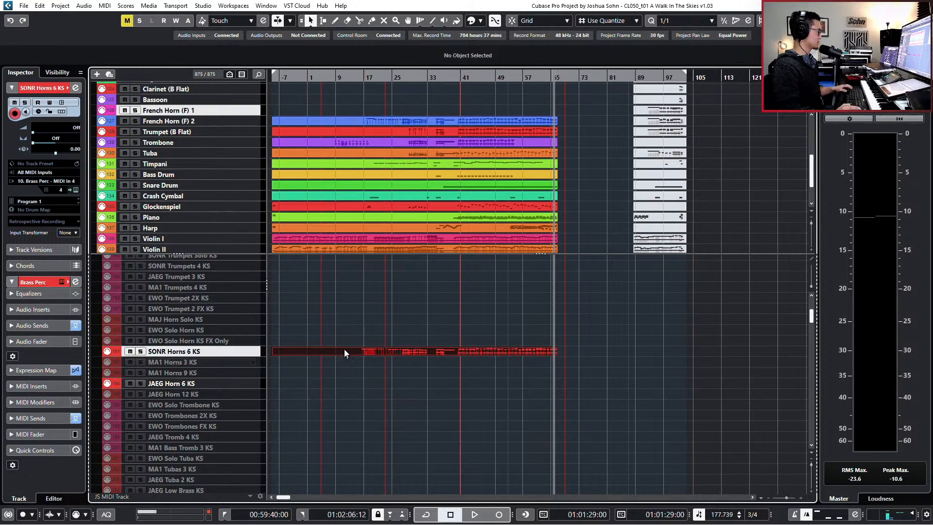
drag(344, 122, 315, 381)
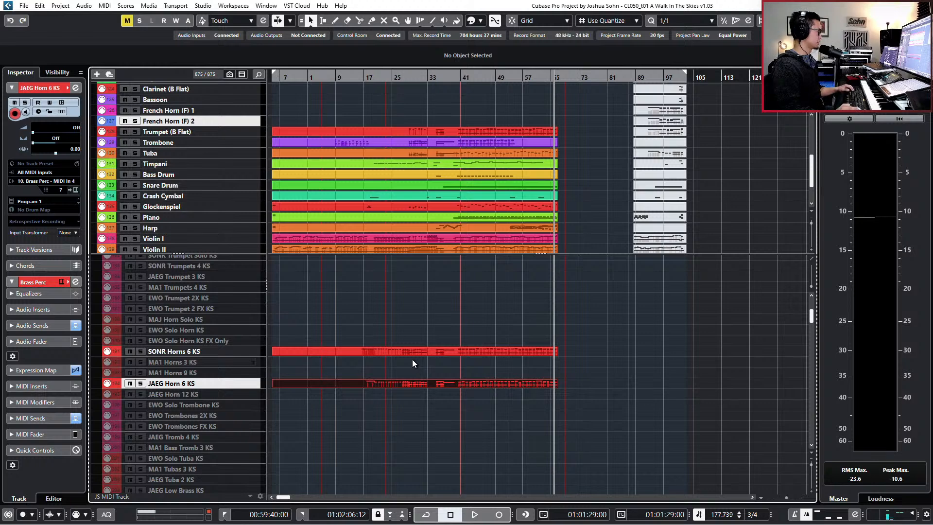
Step: Swap the two horn parts so French Horn (F) 1 sits on JAEG Horn 6 KS and French Horn (F) 2 on SONR Horns 6 KS
click(378, 388)
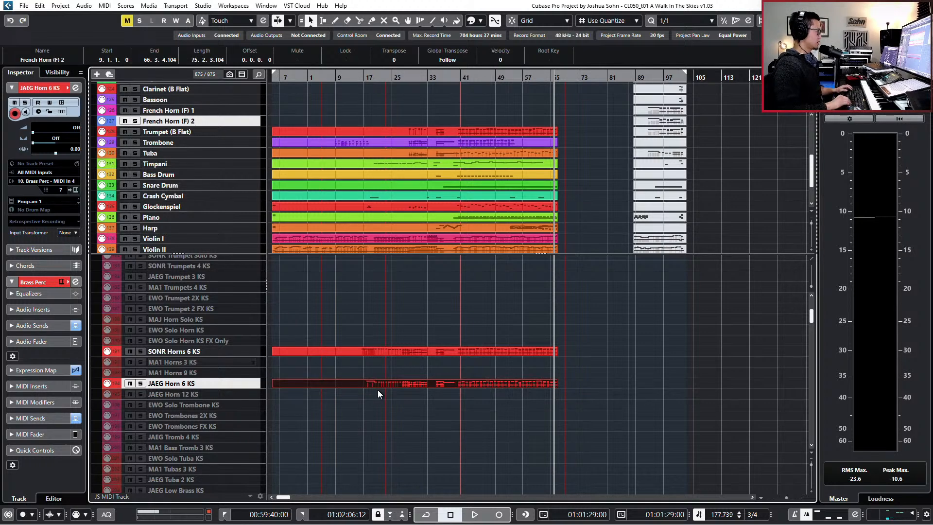
drag(378, 390, 378, 379)
click(383, 349)
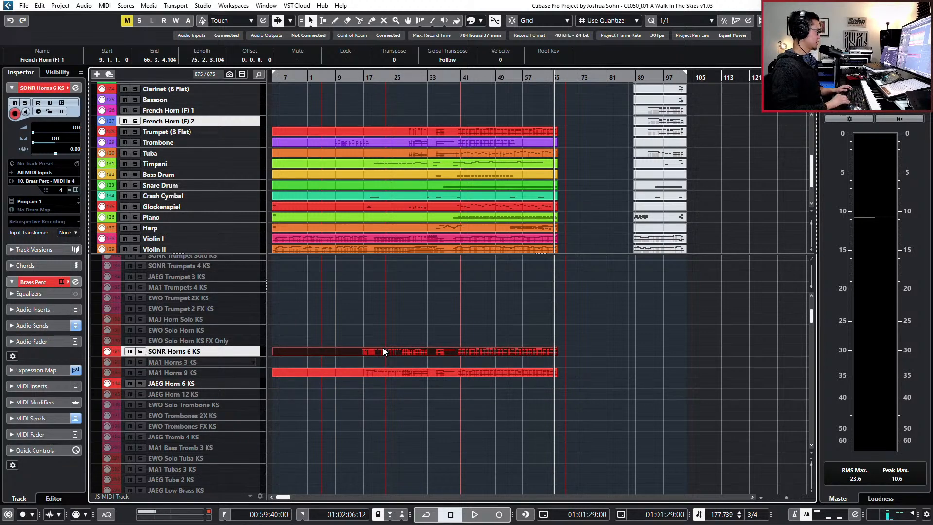
key(ctrl+Down)
key(ctrl+Down)
key(ctrl+Down)
click(378, 372)
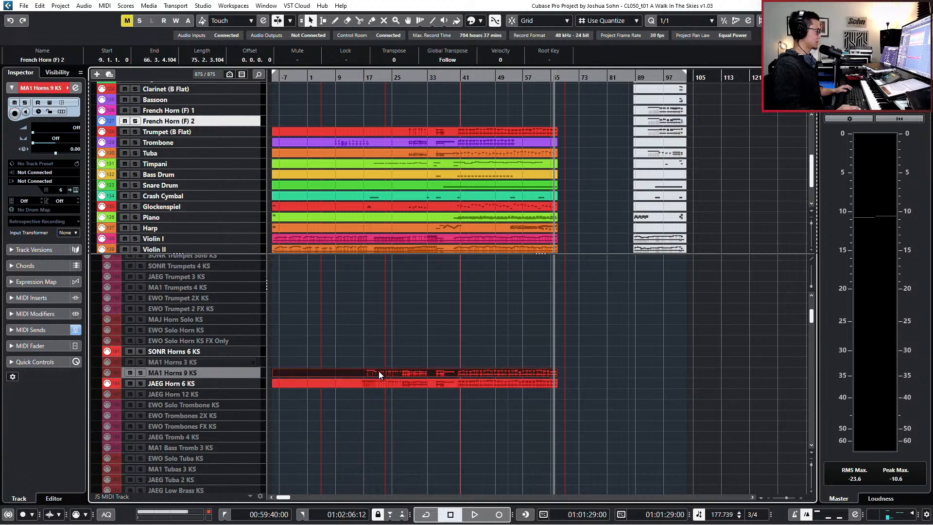
key(ctrl+Up)
key(ctrl+Up)
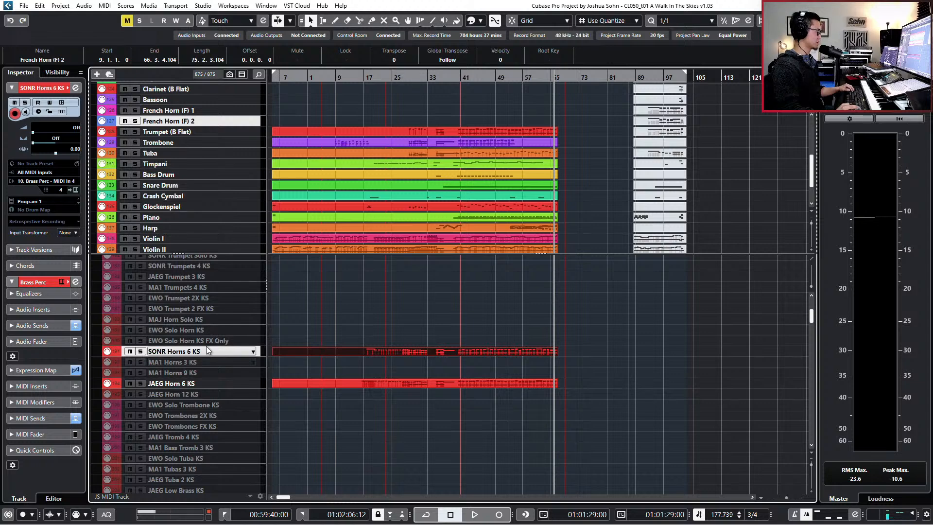
Step: Activate the EWO Trumpet 2X KS and JAEG Trumpet 3 KS tracks in the BRASS folder
click(232, 137)
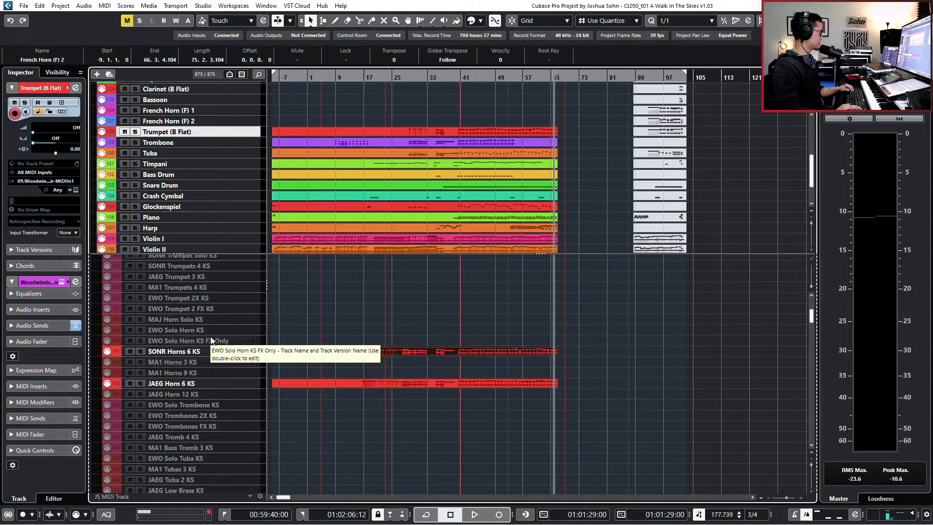
click(216, 308)
click(218, 299)
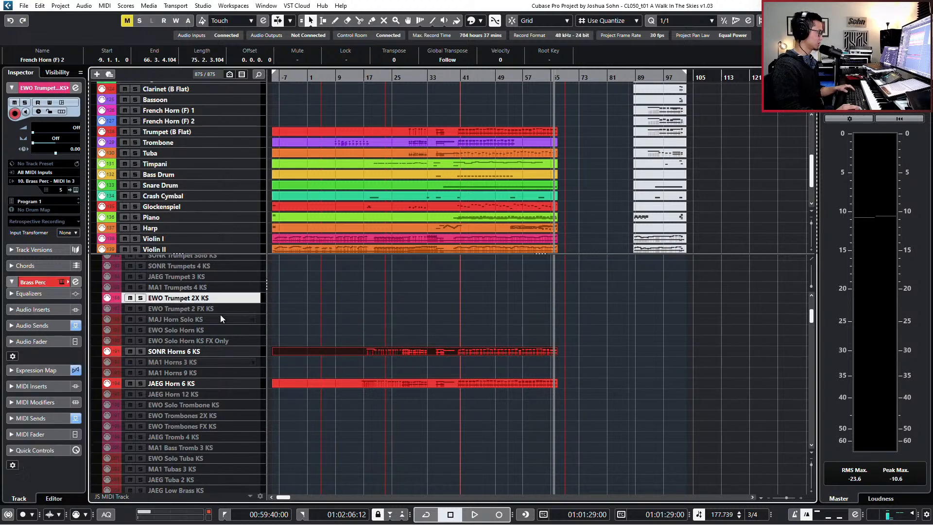
click(221, 308)
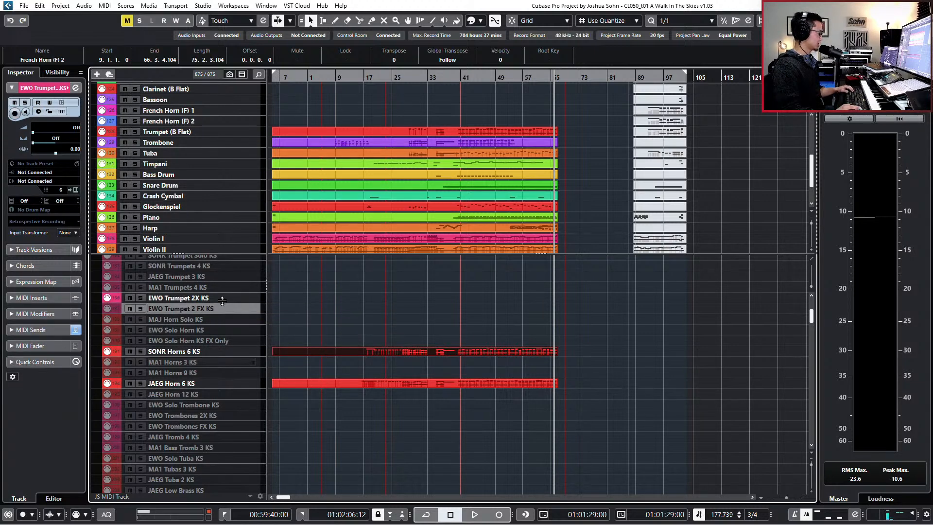
click(222, 299)
scroll(223, 300, up, 3)
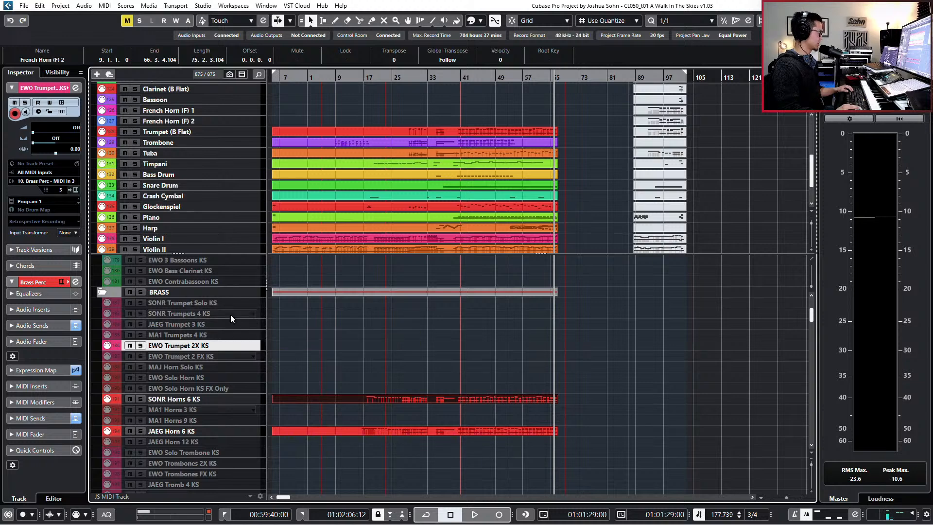
click(228, 324)
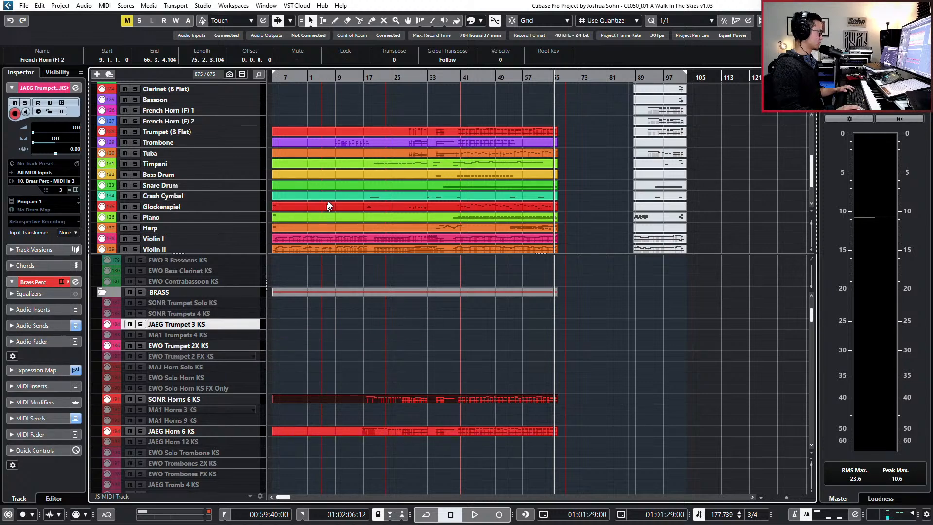
Step: Activate the SONR Trumpets 4 KS track in the BRASS folder and move the unmuted Trumpet (B Flat) part onto it
click(227, 314)
click(342, 133)
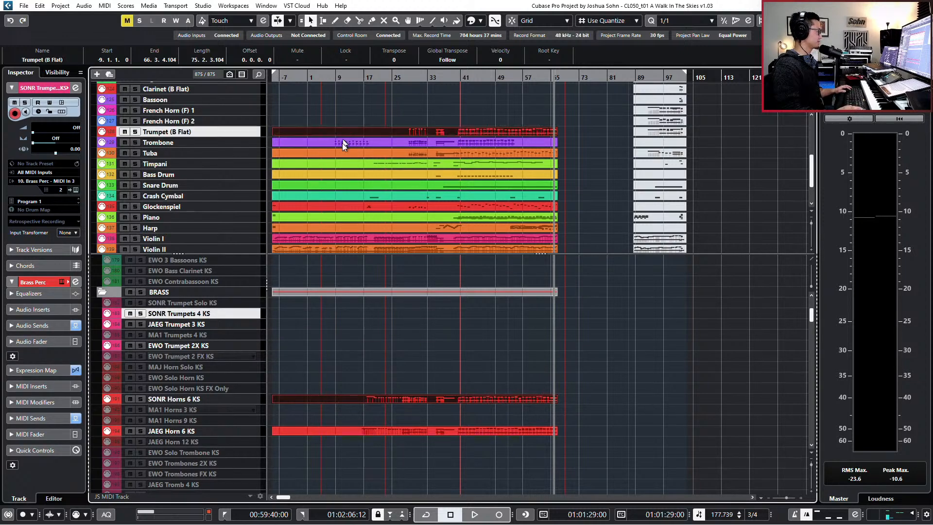
scroll(343, 143, down, 1)
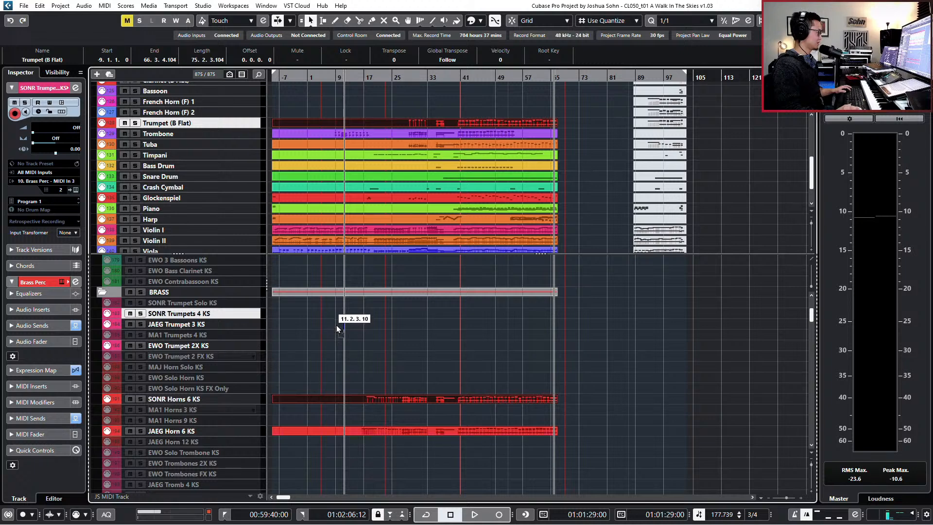
drag(337, 319, 336, 319)
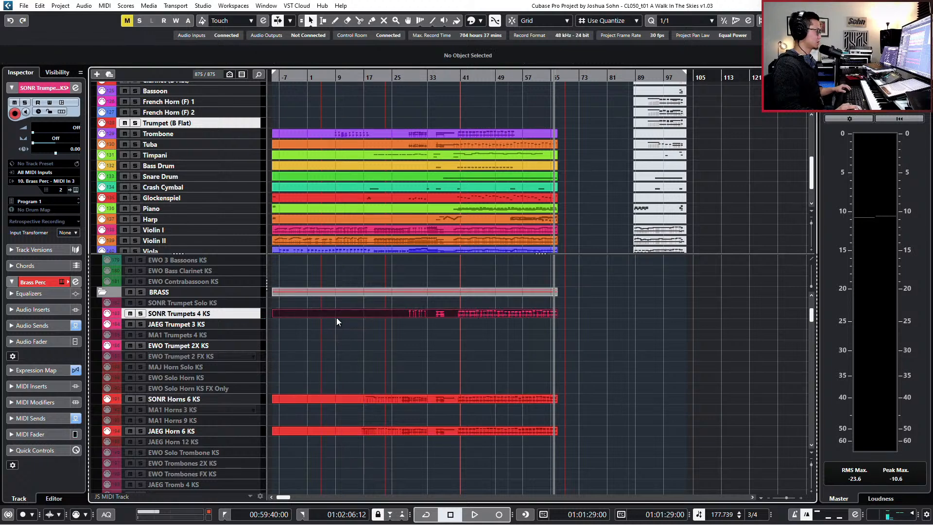
Step: Select the unmuted Trombone part and activate the JAEG Tromb 4 KS track in the BRASS folder
click(346, 135)
scroll(280, 364, down, 5)
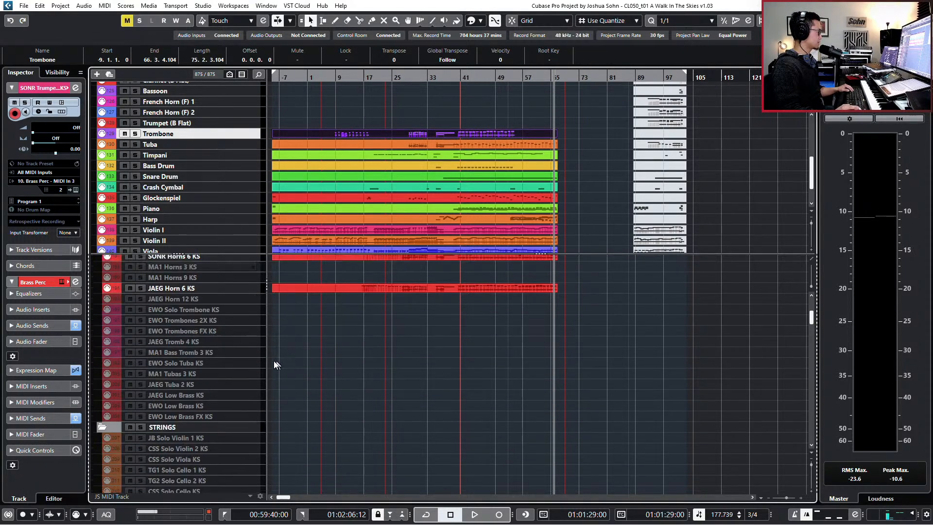
click(197, 374)
click(202, 343)
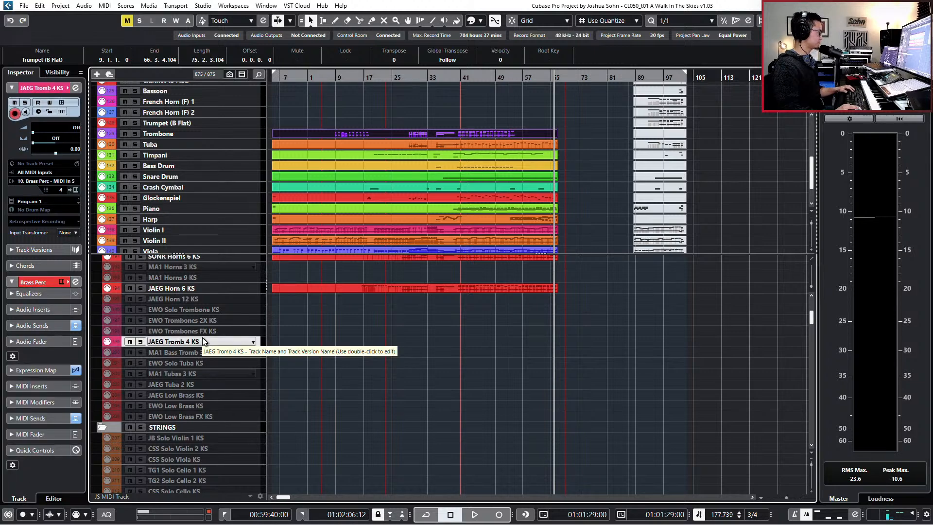
Step: Select SONR Horns 6 KS and JAEG Horn 6 KS together with JAEG Tromb 4 KS to audition them as a layer
scroll(202, 337, up, 2)
ctrl+click(212, 304)
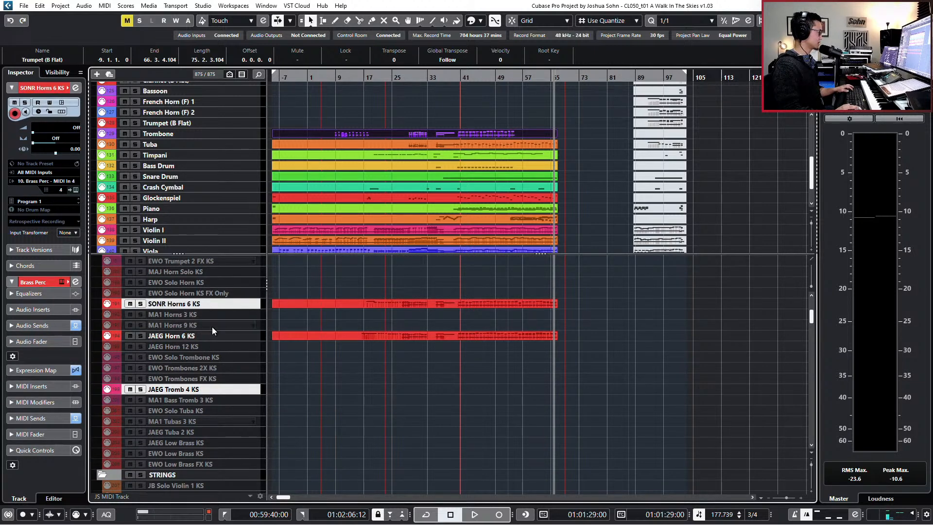
ctrl+click(212, 335)
Step: Select SONR Trumpets 4 KS, JAEG Trumpet 3 KS and EWO Trumpet 2X KS together to audition the layered trumpets
scroll(298, 330, up, 6)
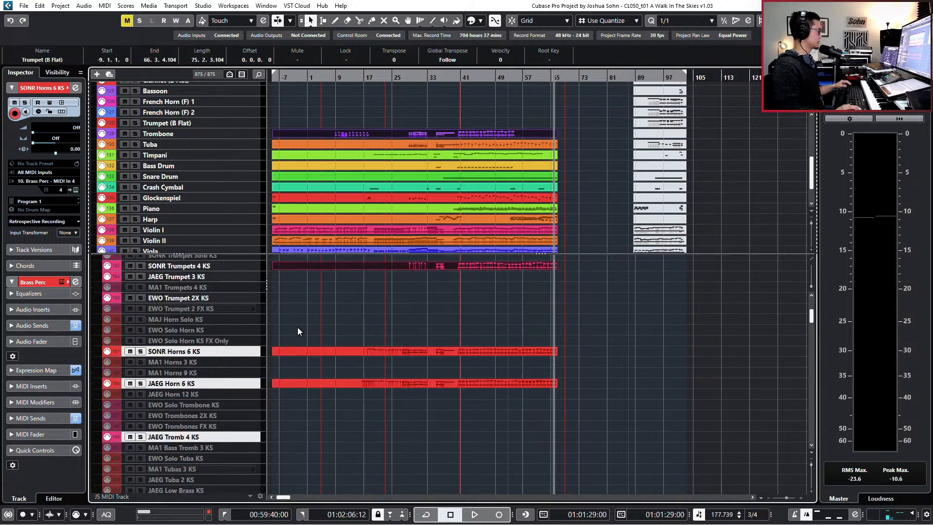
click(217, 371)
ctrl+click(217, 361)
ctrl+click(211, 393)
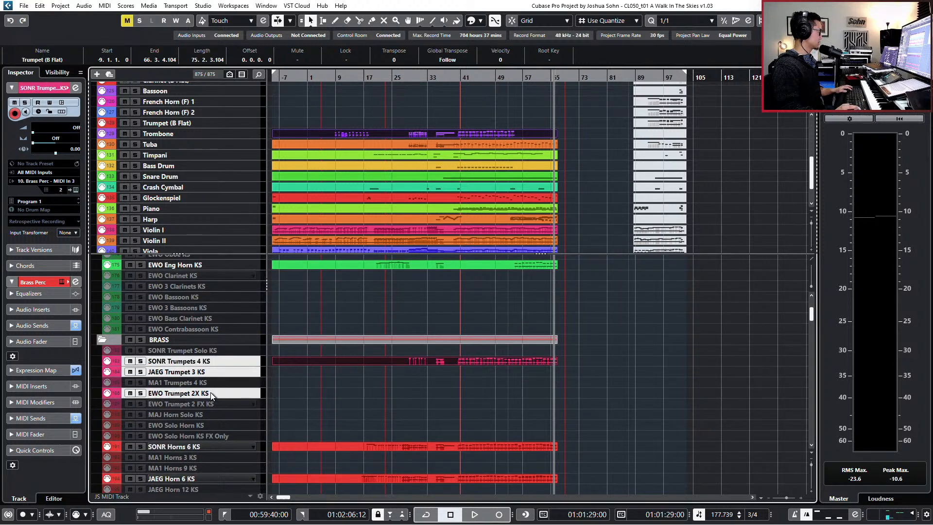
click(220, 414)
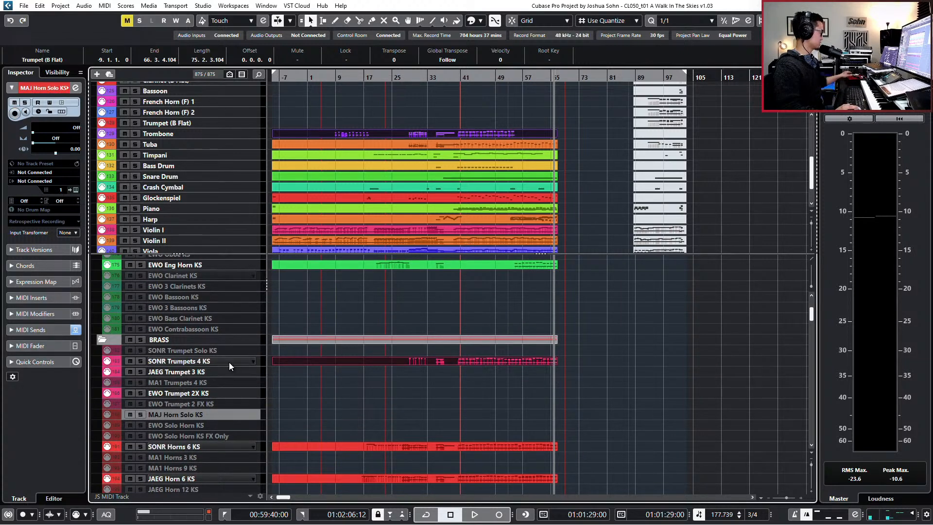
click(228, 362)
ctrl+click(229, 371)
ctrl+click(225, 392)
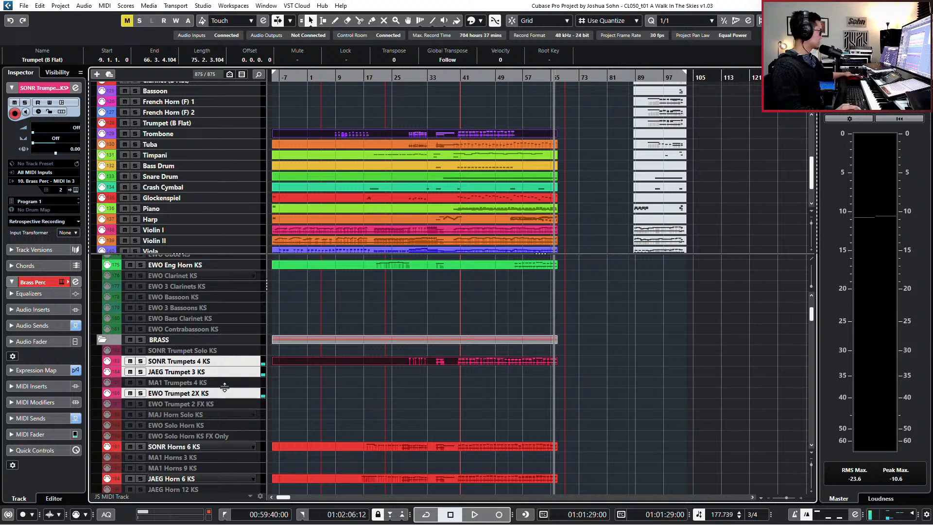
Step: Activate the EWO Trombones 2X KS track and move the Trombone part onto it
scroll(262, 376, down, 5)
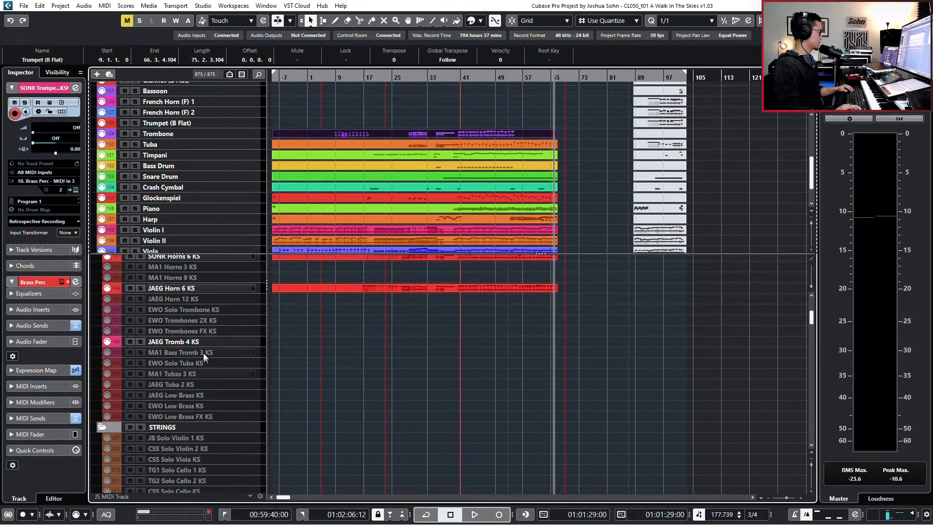
click(201, 343)
click(195, 362)
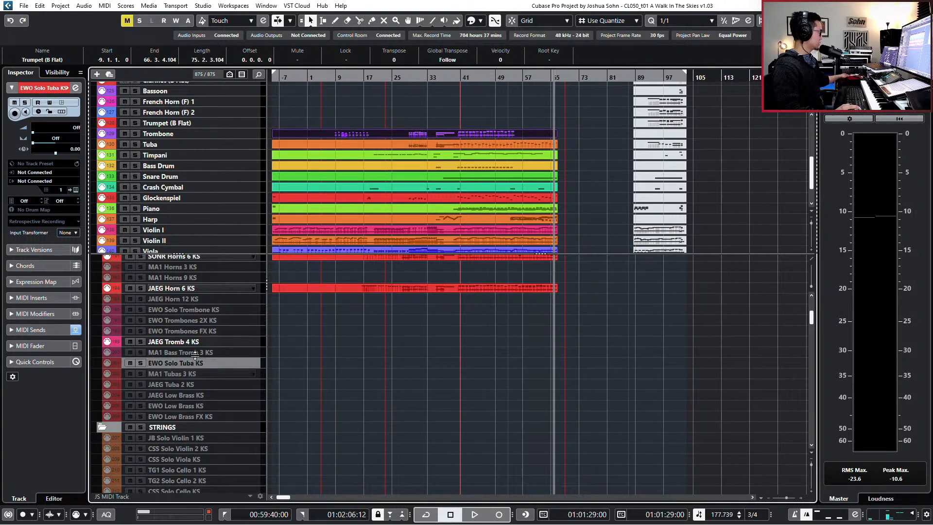
click(198, 321)
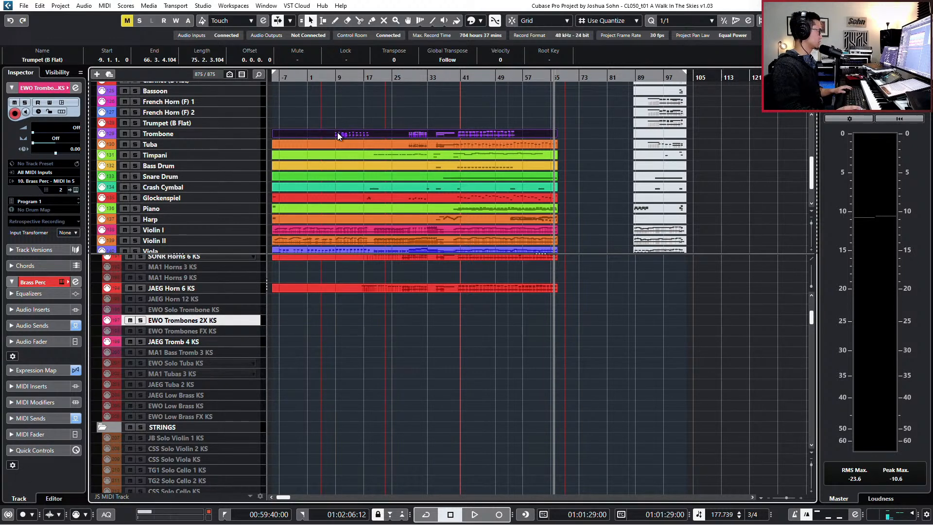
drag(337, 133, 302, 323)
click(284, 336)
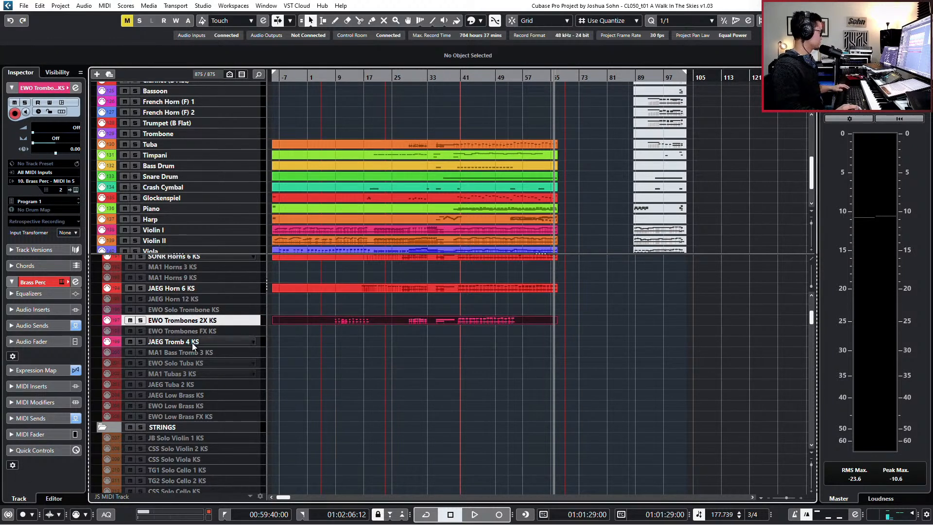
Step: Activate the JAEG Tuba 2 KS and EWO Solo Tuba KS tracks and select both to audition them together
click(216, 142)
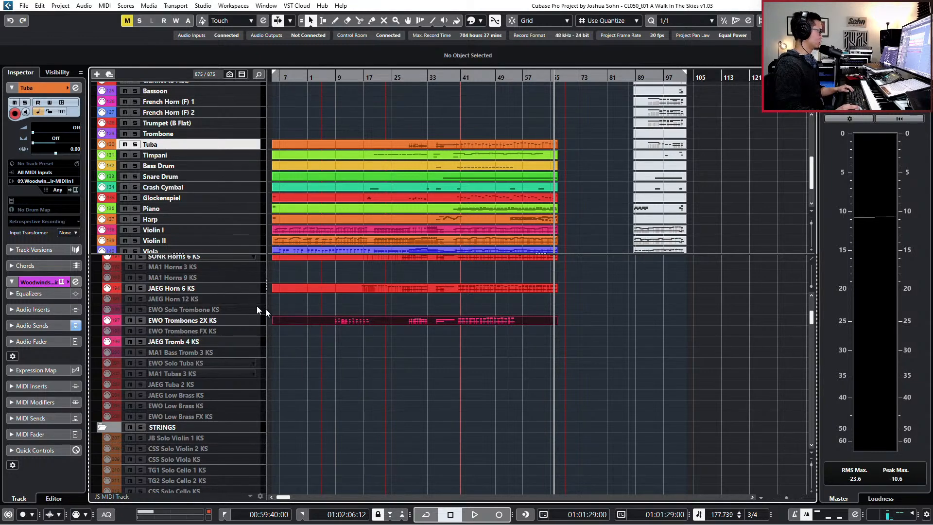
click(211, 361)
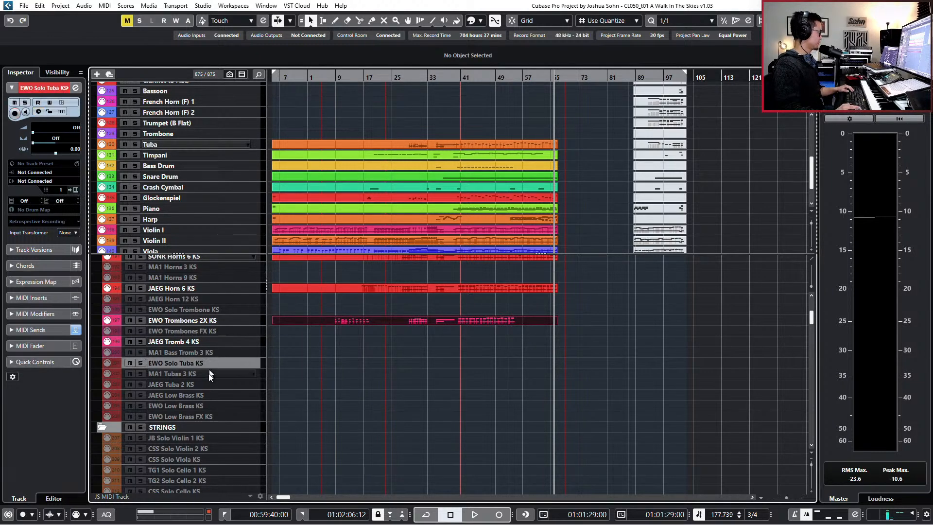
click(207, 384)
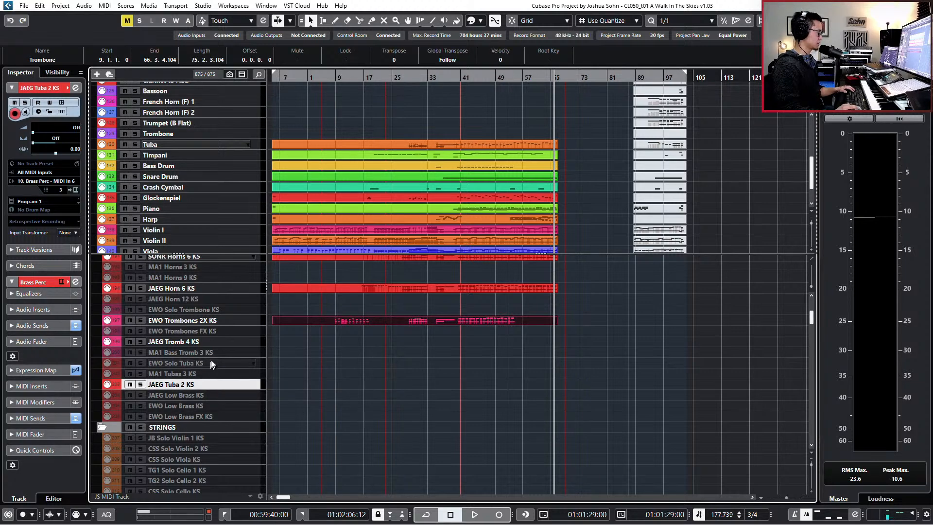
click(212, 361)
click(208, 384)
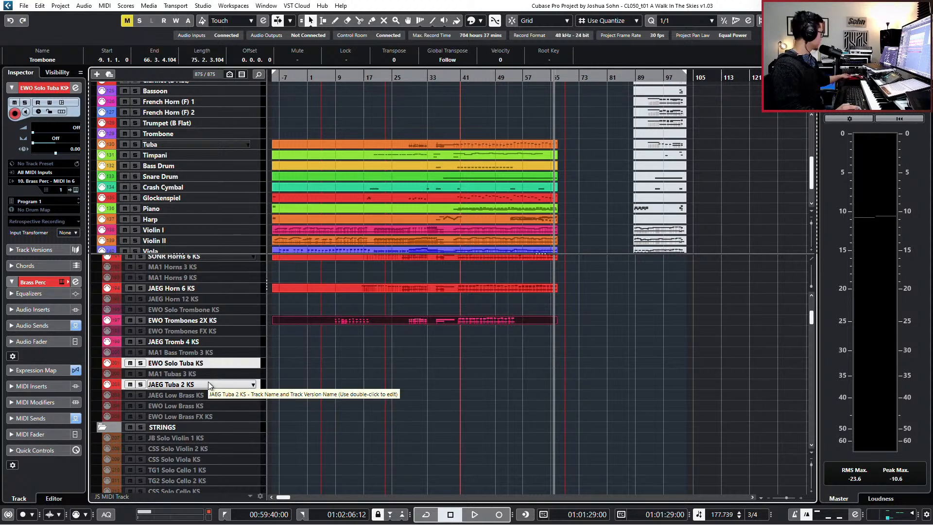
click(212, 371)
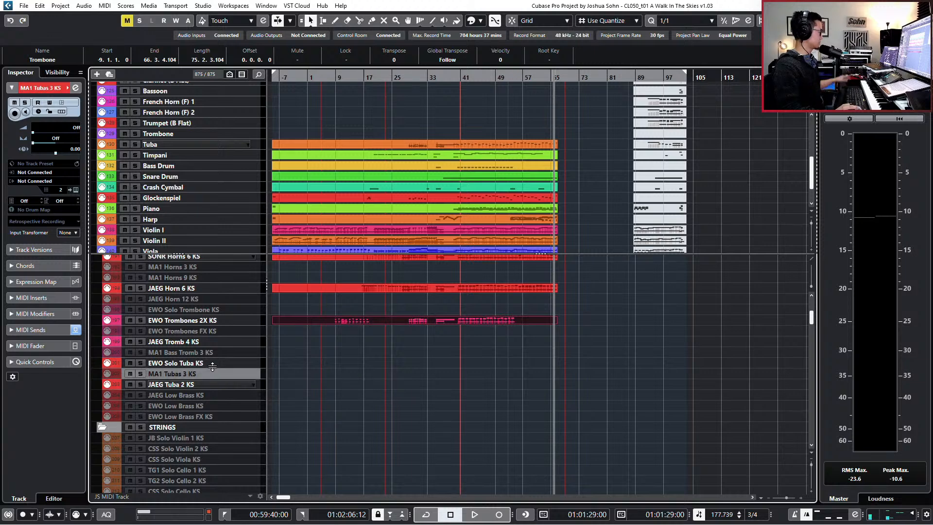
click(212, 365)
ctrl+click(212, 384)
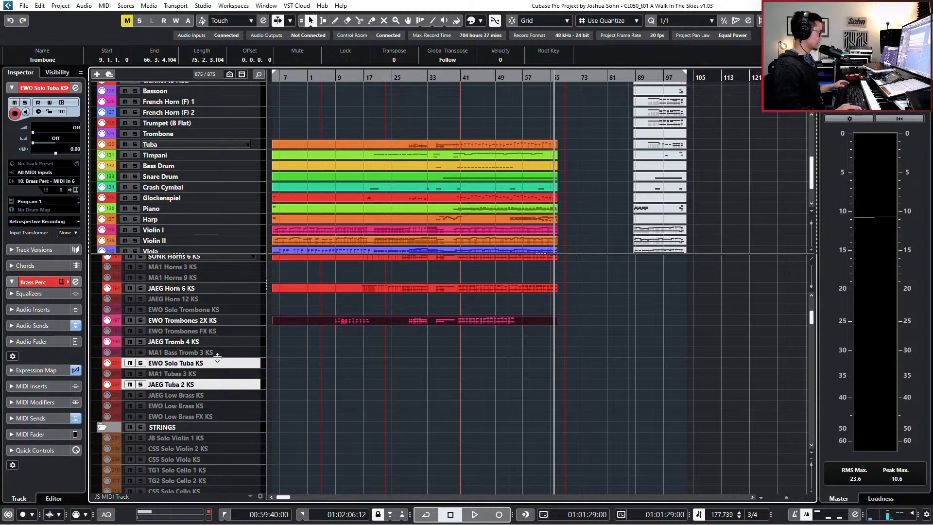
Step: Move the unmuted Tuba part onto the EWO Solo Tuba KS track
scroll(232, 346, down, 3)
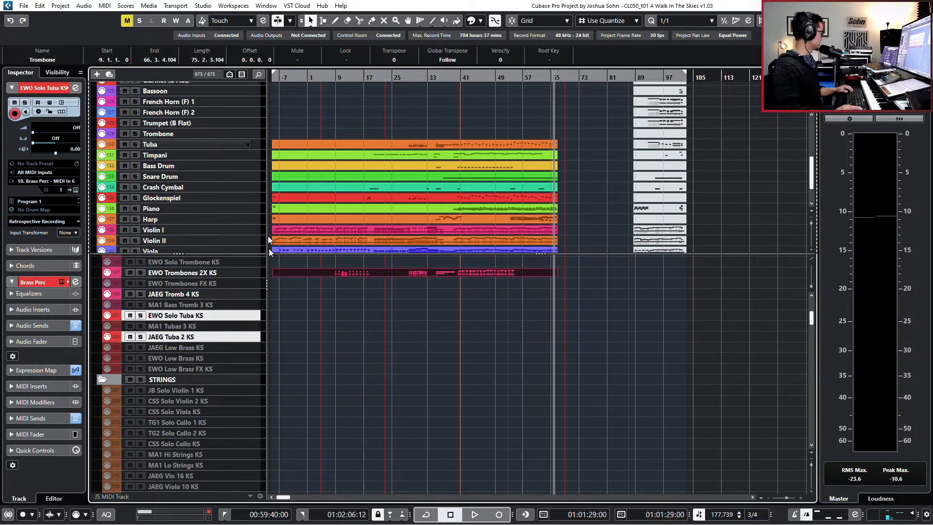
click(211, 144)
scroll(305, 144, down, 1)
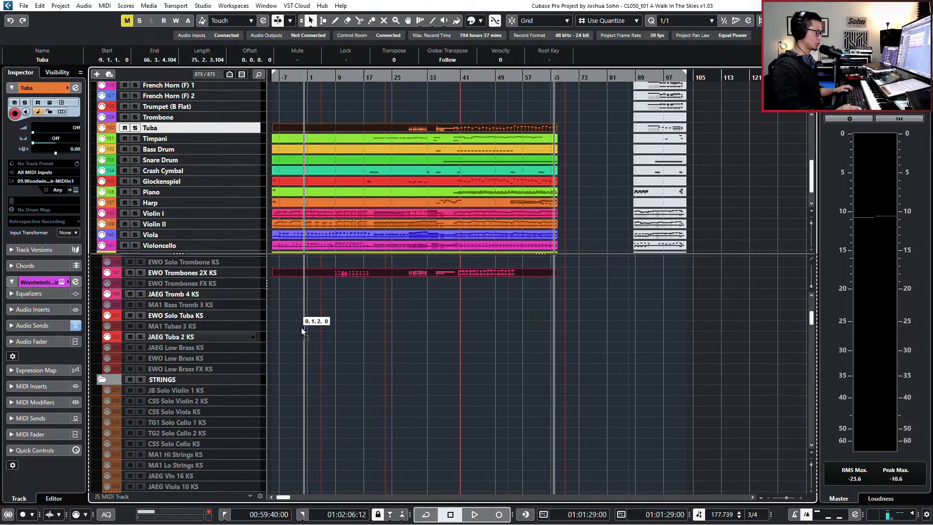
drag(302, 317, 304, 317)
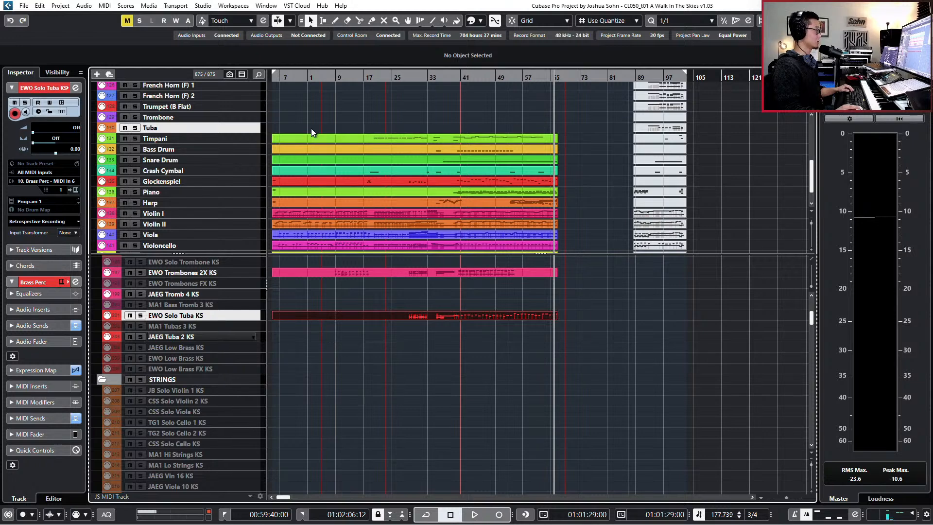
Step: Select the unmuted Timpani part and look through the template for the timpani tracks in the PERCUSSION folder
click(283, 137)
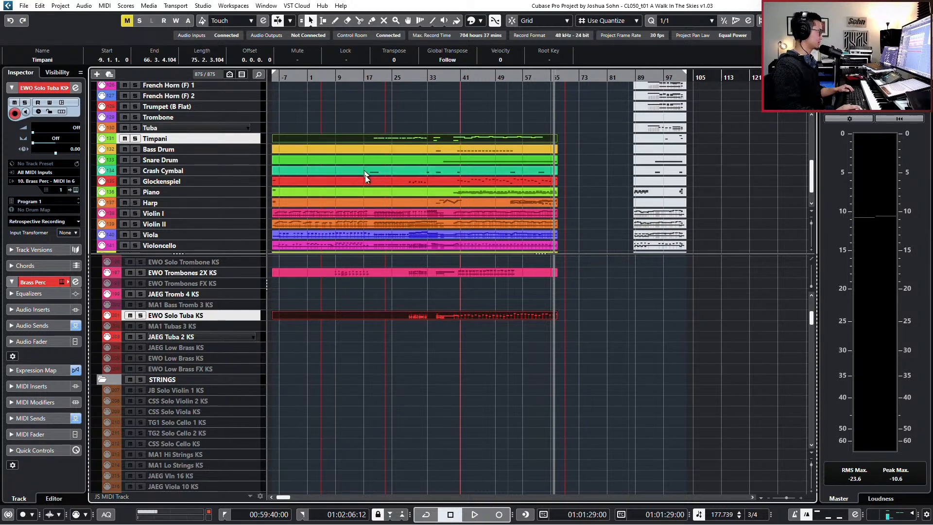
scroll(373, 281, down, 8)
scroll(383, 320, down, 10)
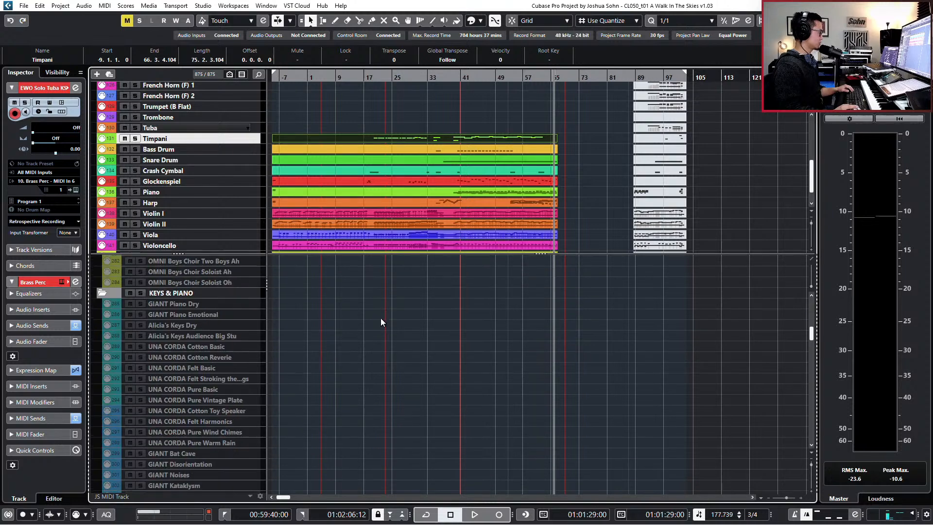
scroll(397, 331, down, 7)
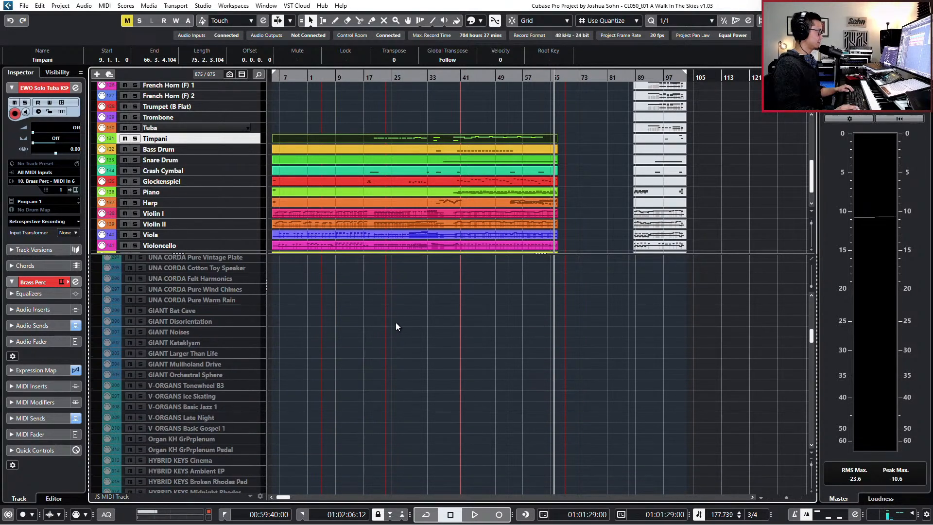
key(ctrl+f)
text(c)
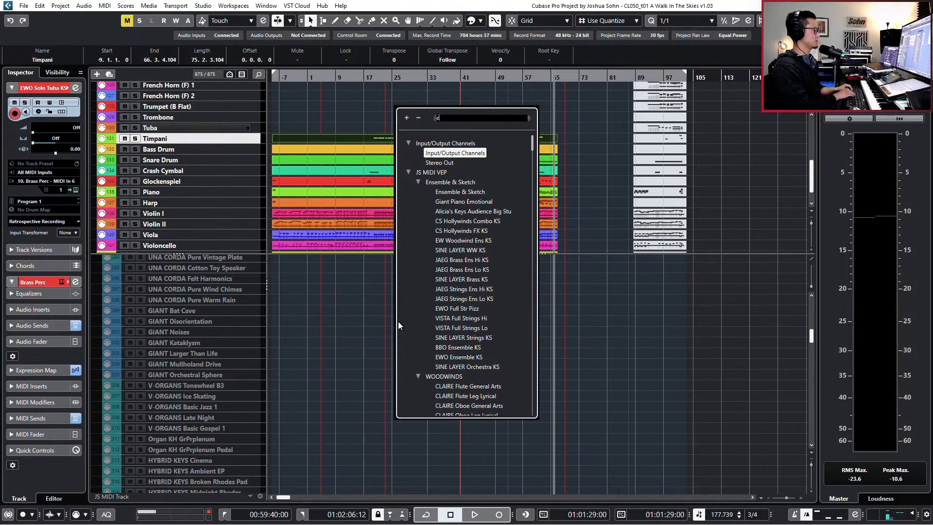
key(BackSpace)
text(ti)
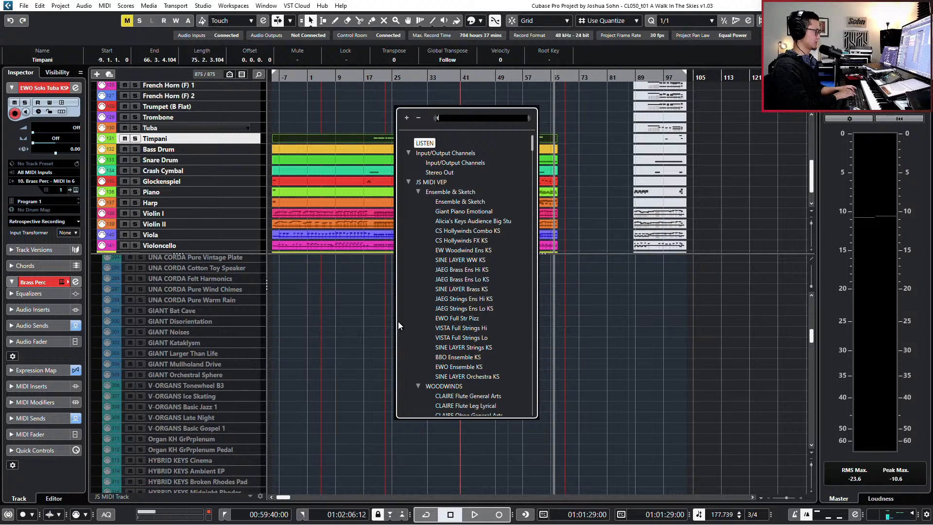
key(BackSpace)
key(BackSpace)
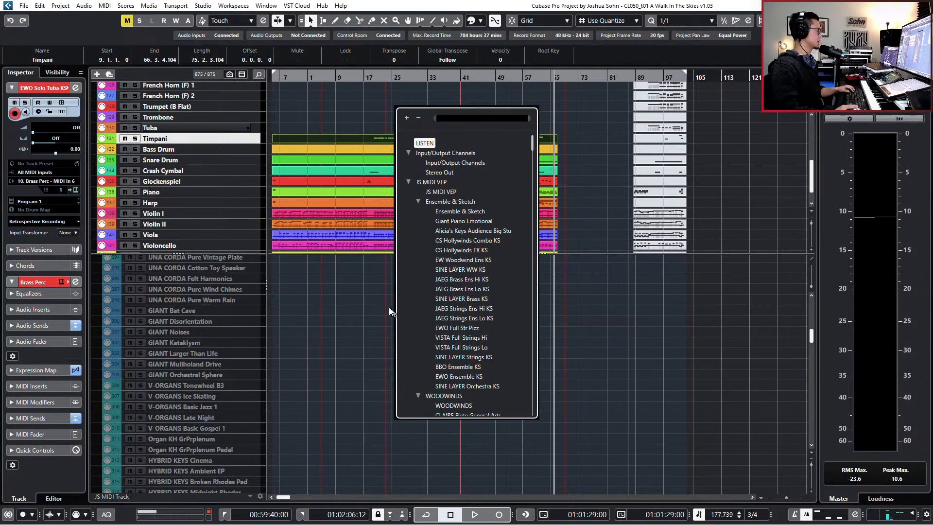
scroll(343, 343, down, 15)
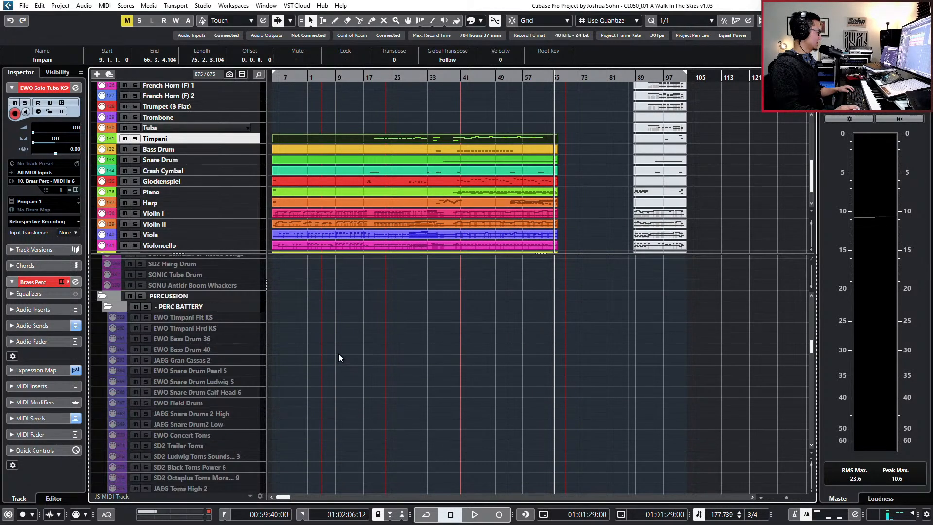
Step: Add a Kontakt instrument track named CINE Timp below EWO Timpani Flt KS, with its audio output routed to 09 PERC
click(215, 317)
right_click(215, 315)
mouse_move(246, 321)
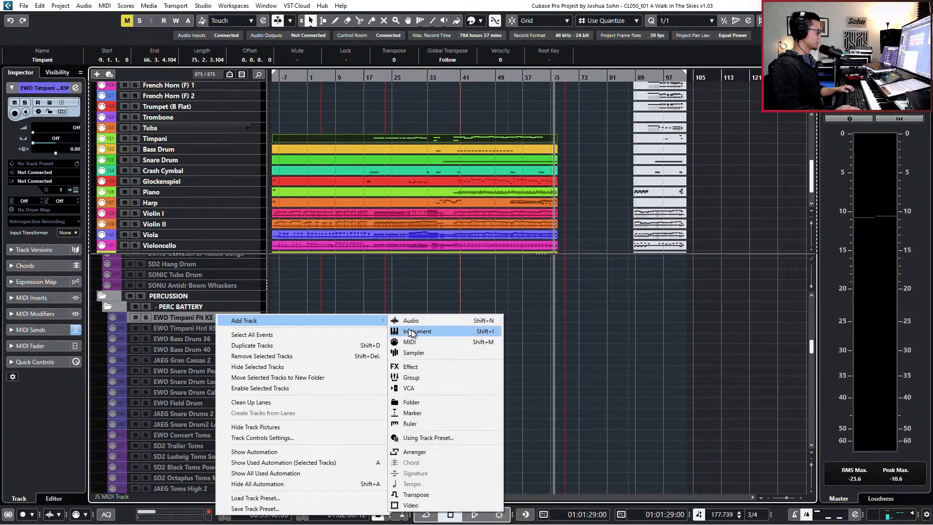
click(412, 330)
click(547, 236)
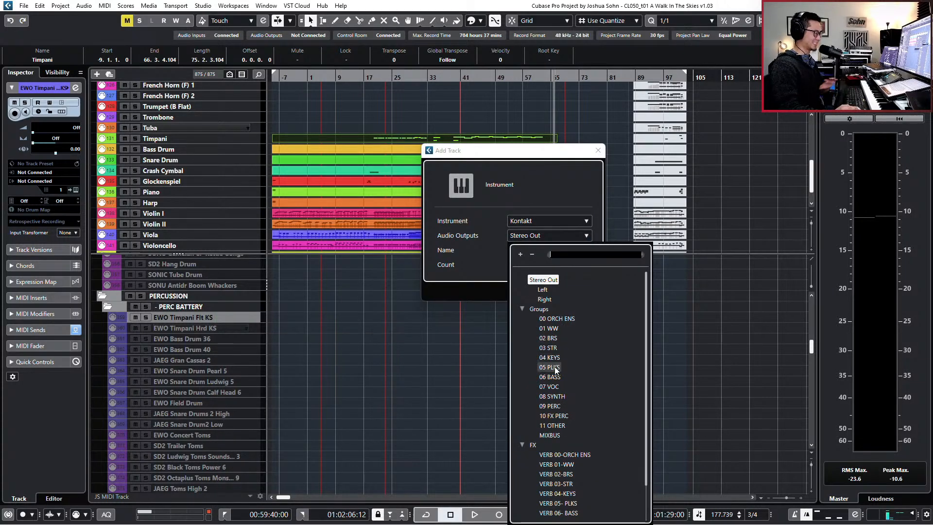
click(559, 408)
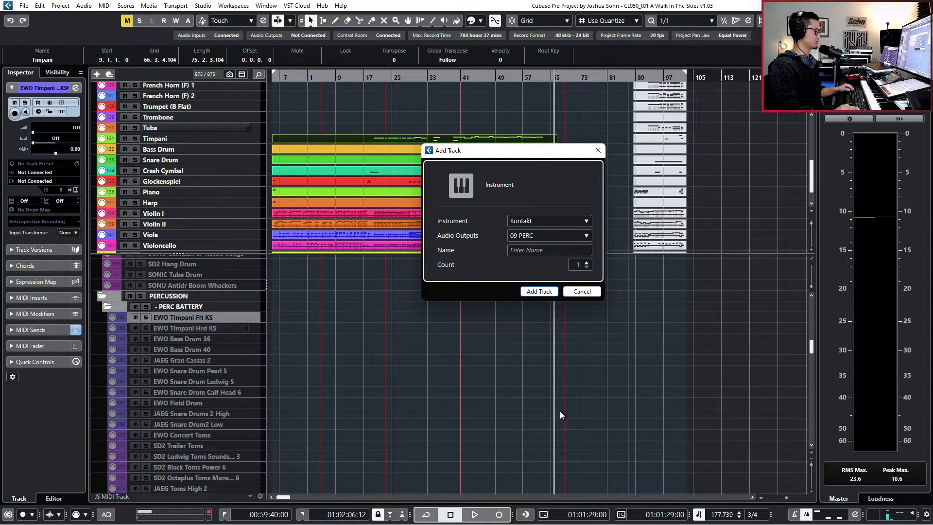
click(541, 251)
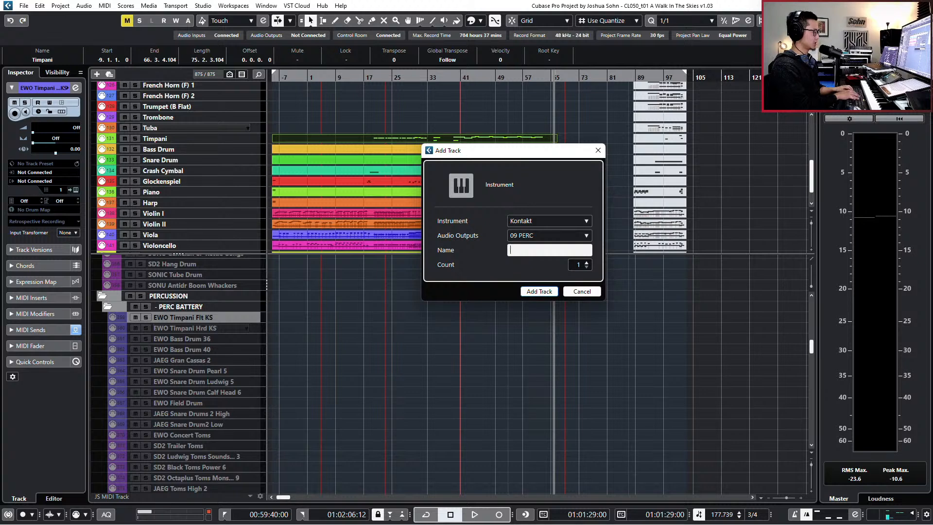
text(CIN)
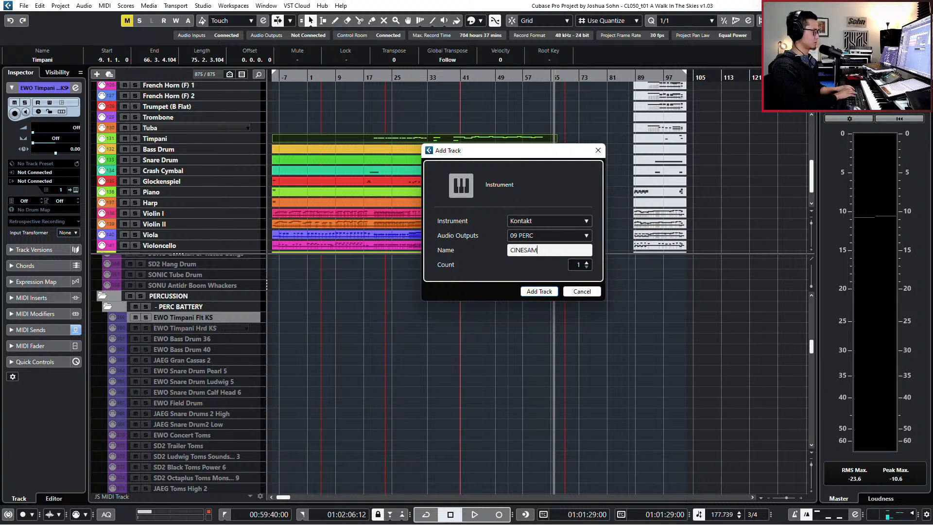
text(E )
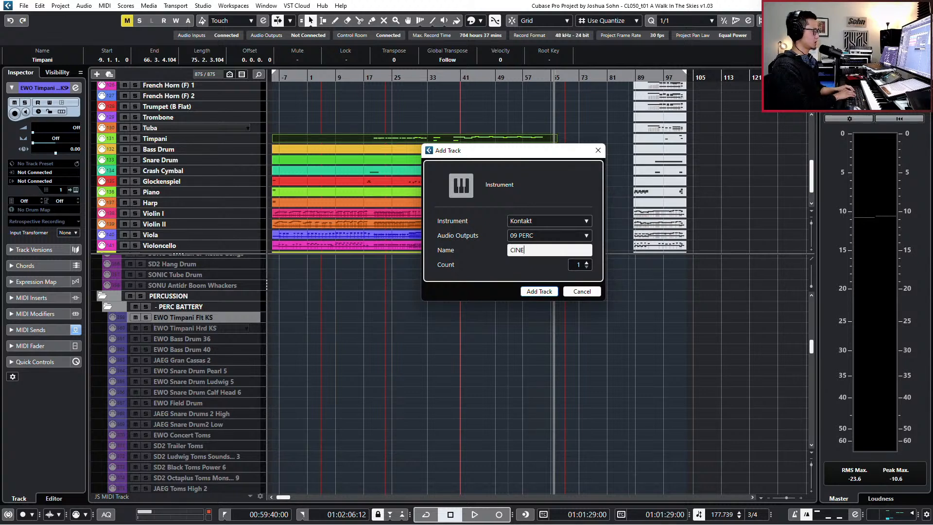
text(TIMP)
key(Return)
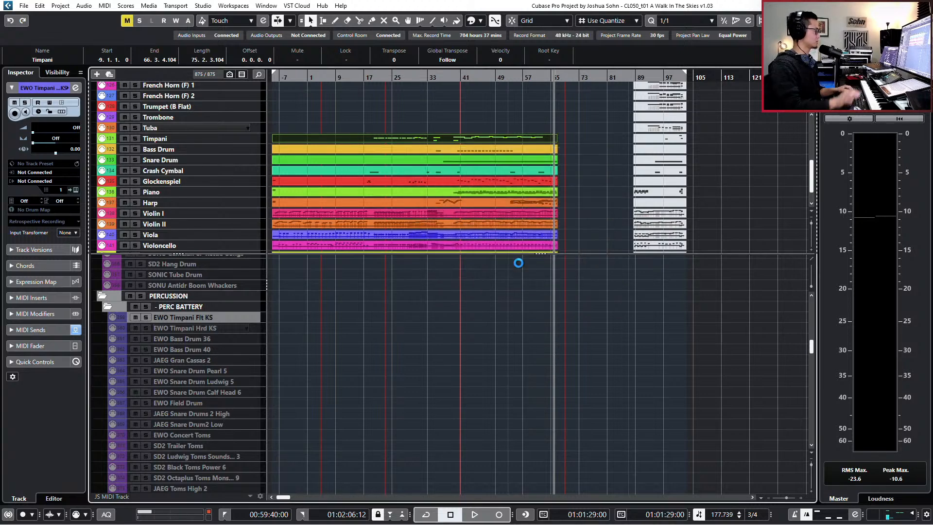
Step: Load C01 Timpani.nki from the Cinesamples CinePerc CPCore Instruments folder into the CINE Timp track's Kontakt and close the plug-in window
scroll(316, 168, up, 5)
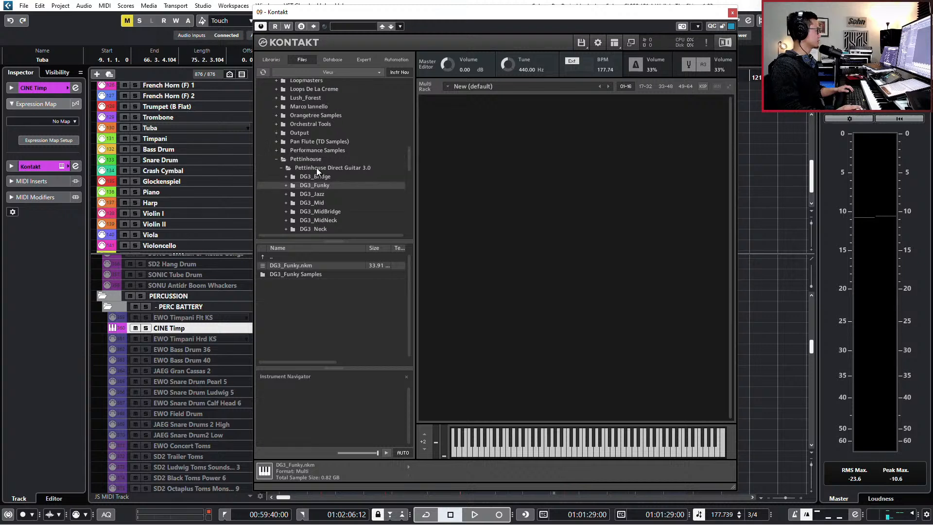
click(314, 148)
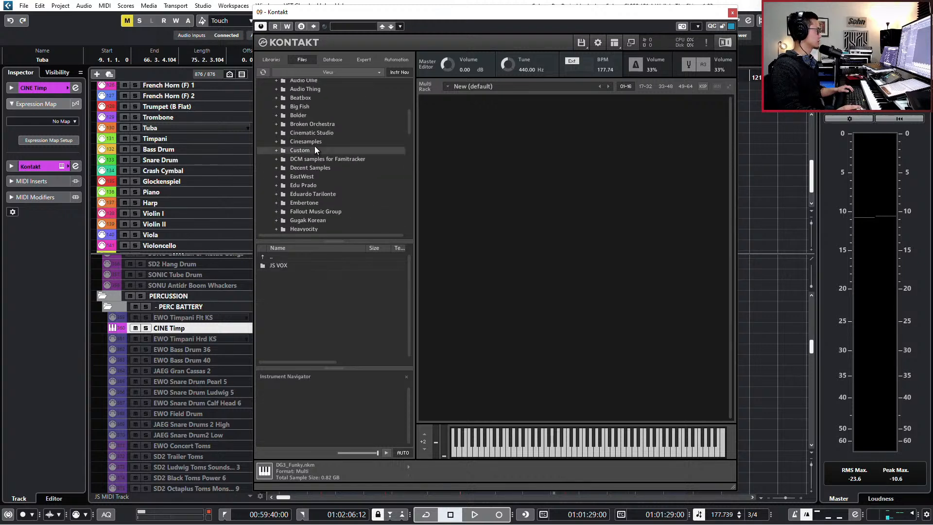
click(317, 142)
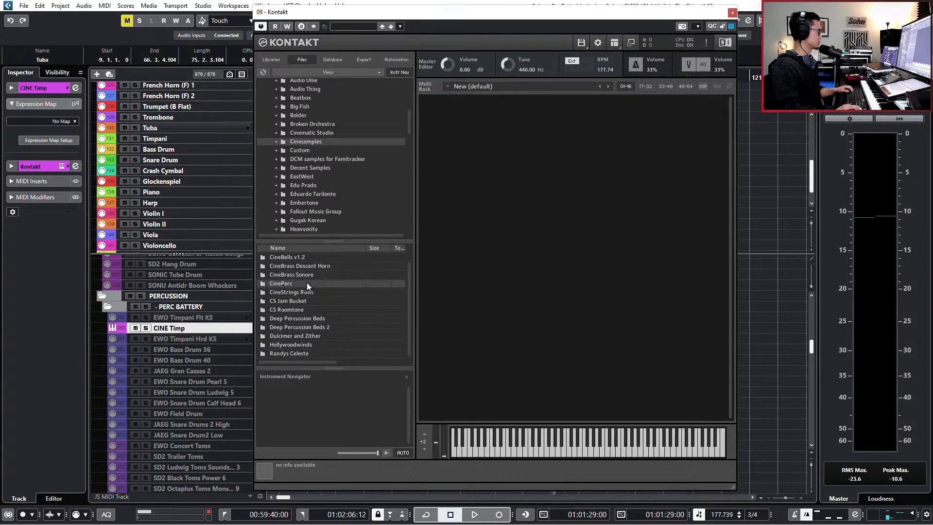
double_click(307, 283)
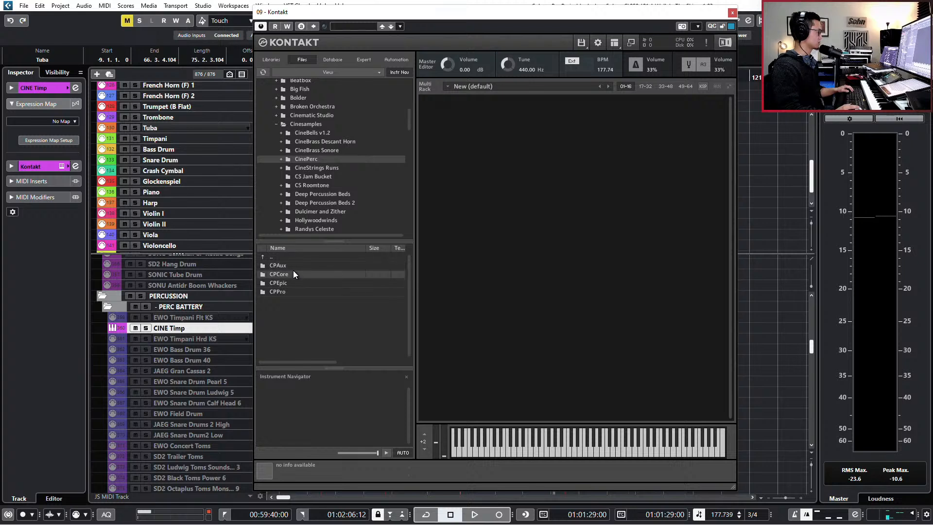
double_click(293, 270)
double_click(293, 273)
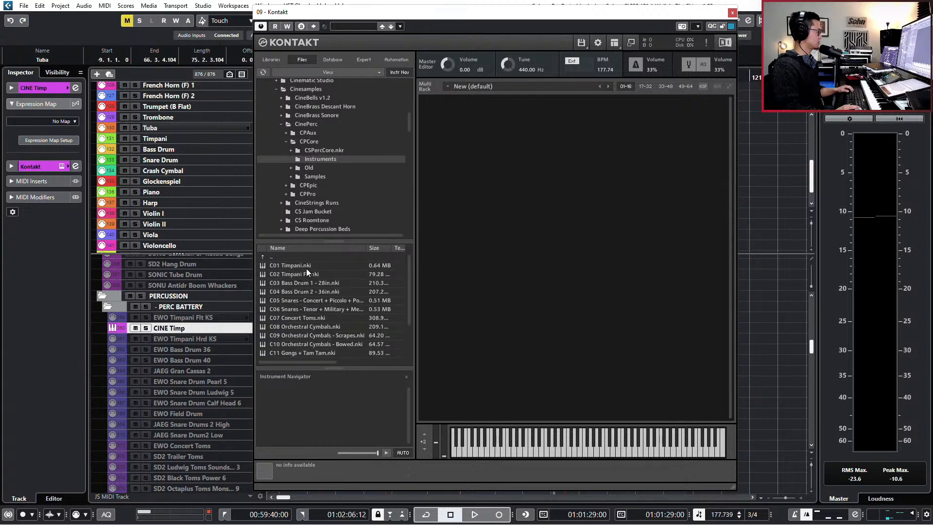
click(311, 267)
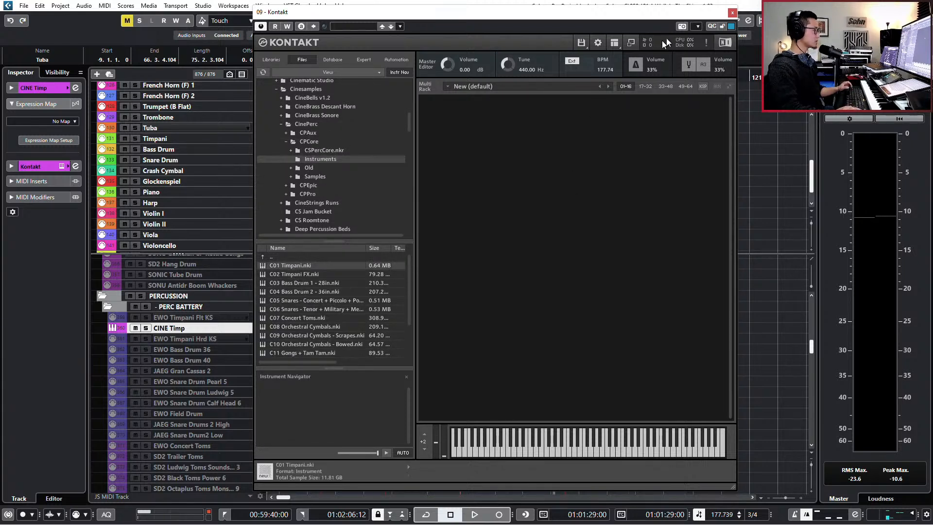
click(732, 13)
Step: Move the unmuted Timpani part onto the CINE Timp track
drag(299, 138, 340, 346)
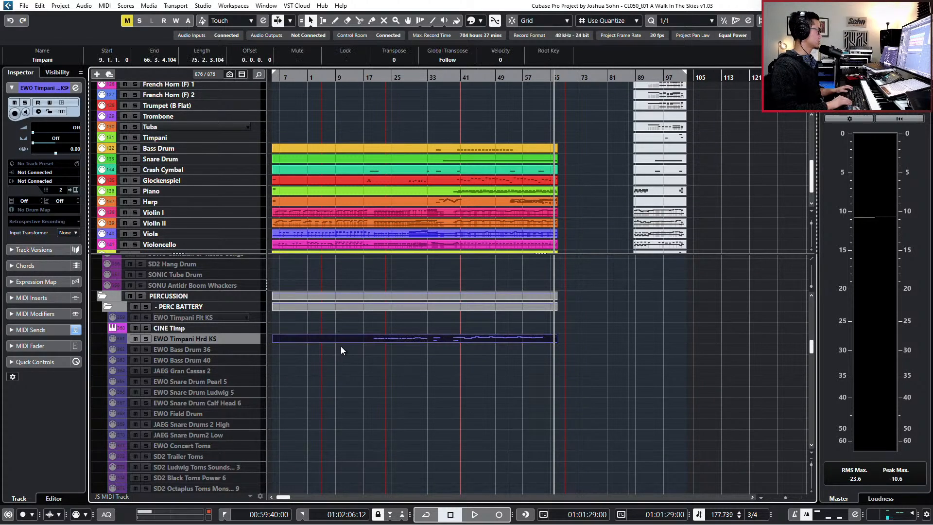
key(ctrl+Up)
Step: Select the unmuted Snare Drum part and look through the template's battery and auxiliary percussion tracks
scroll(352, 139, down, 2)
click(351, 130)
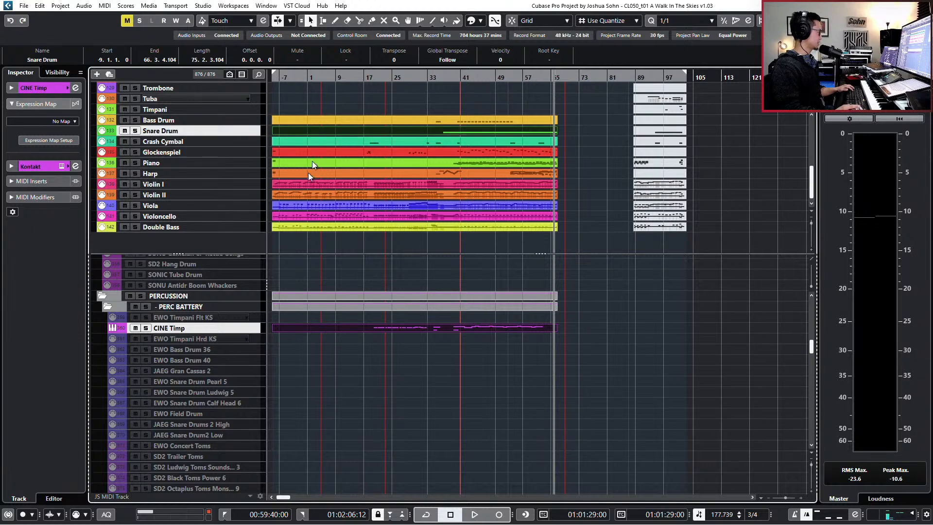
scroll(227, 396, down, 8)
scroll(225, 406, down, 3)
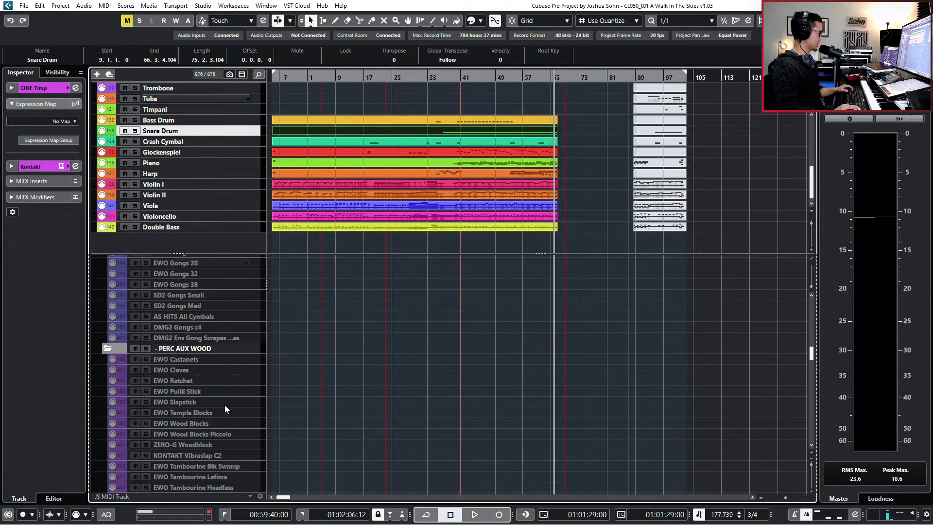
scroll(224, 405, up, 4)
scroll(225, 405, down, 1)
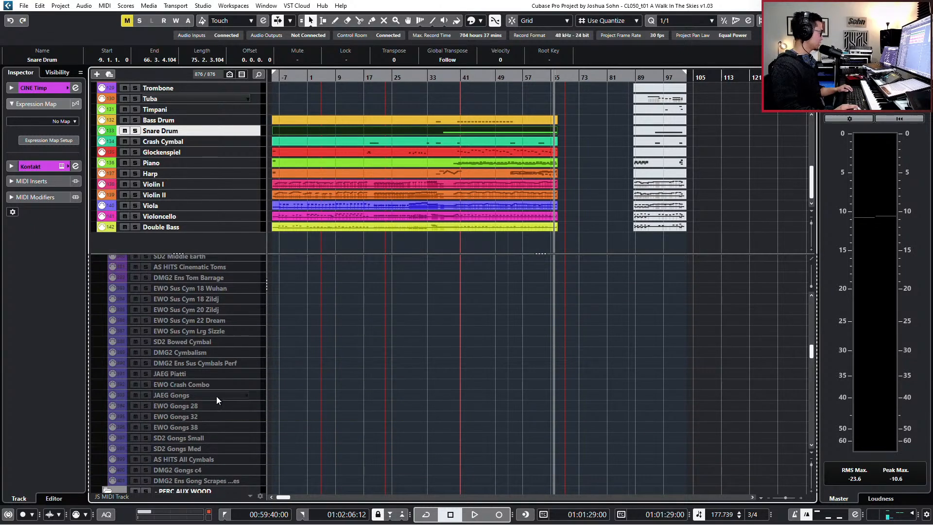
scroll(217, 395, up, 8)
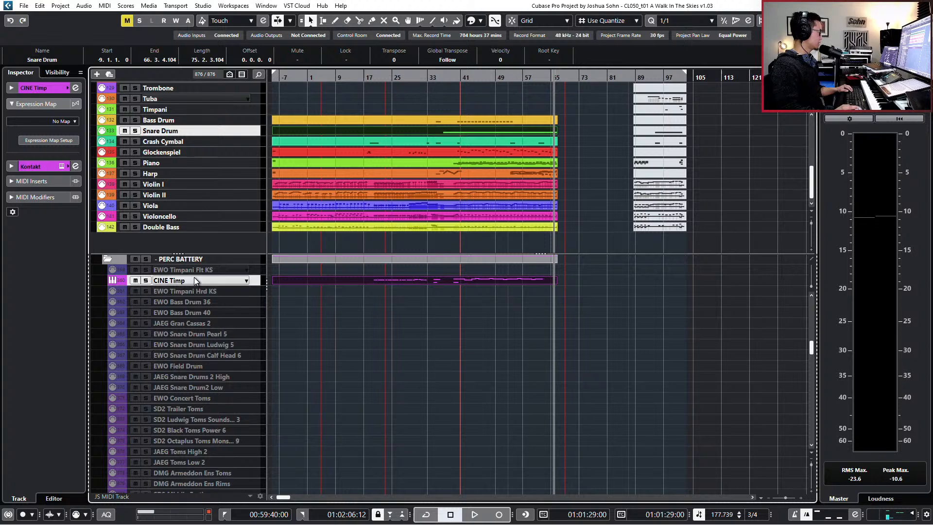
Step: Activate the EWO Bass Drum 36, EWO Bass Drum 40 and JAEG Gran Cassas 2 tracks and move the Bass Drum part onto EWO Bass Drum 36
click(218, 303)
shift+click(214, 322)
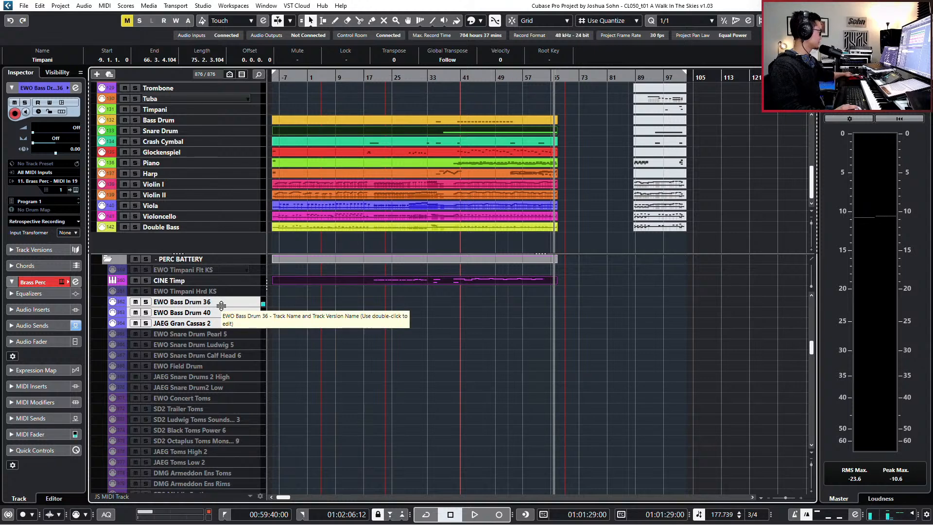
click(221, 304)
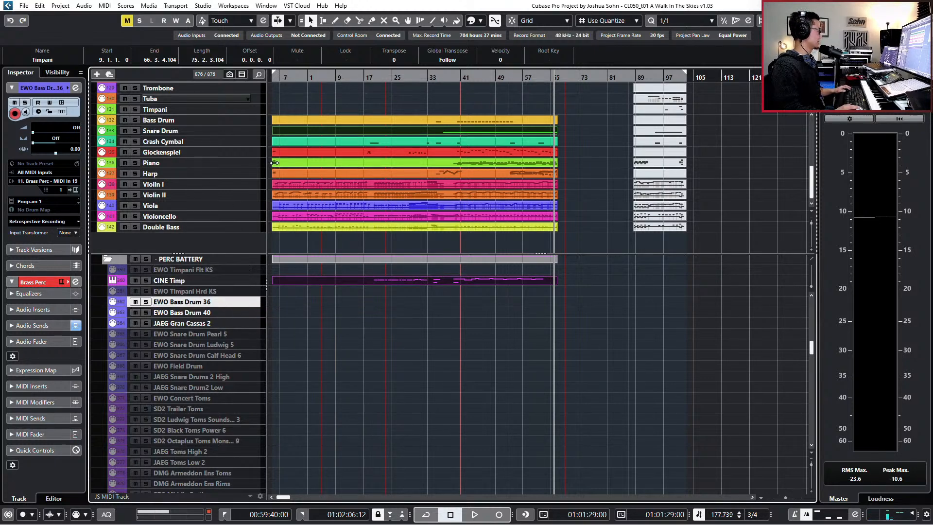
click(311, 120)
drag(312, 122, 317, 308)
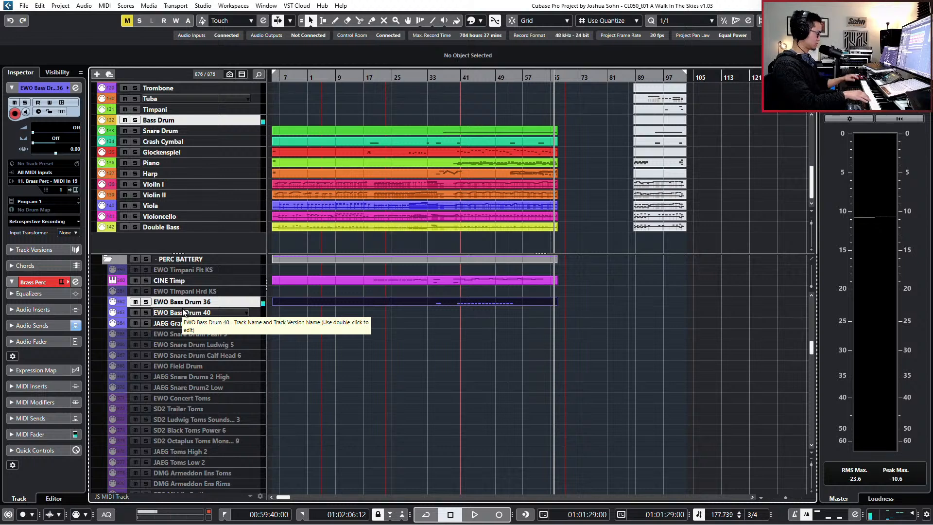
Step: Select the activated bass drum tracks together to audition them, ending with only EWO Bass Drum 36 selected
click(198, 291)
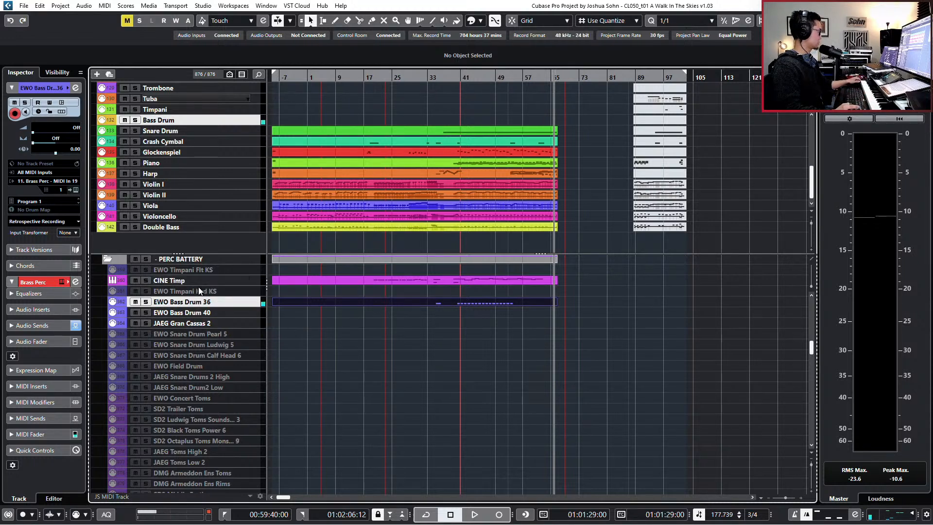
shift+click(209, 322)
click(221, 302)
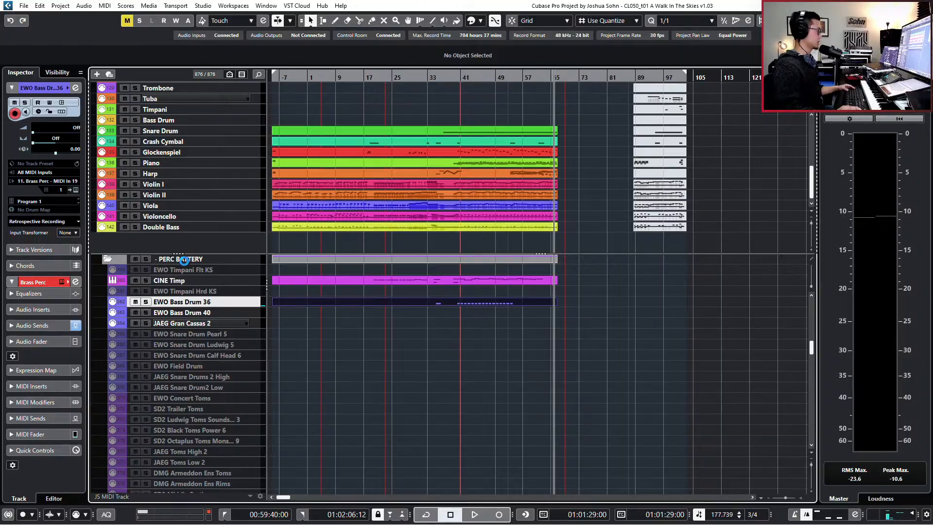
Step: Switch to Vienna Ensemble Pro, examine the channel list of the Brass Perc Keys instance, and return to the Cubase project
key(alt+Tab)
click(664, 314)
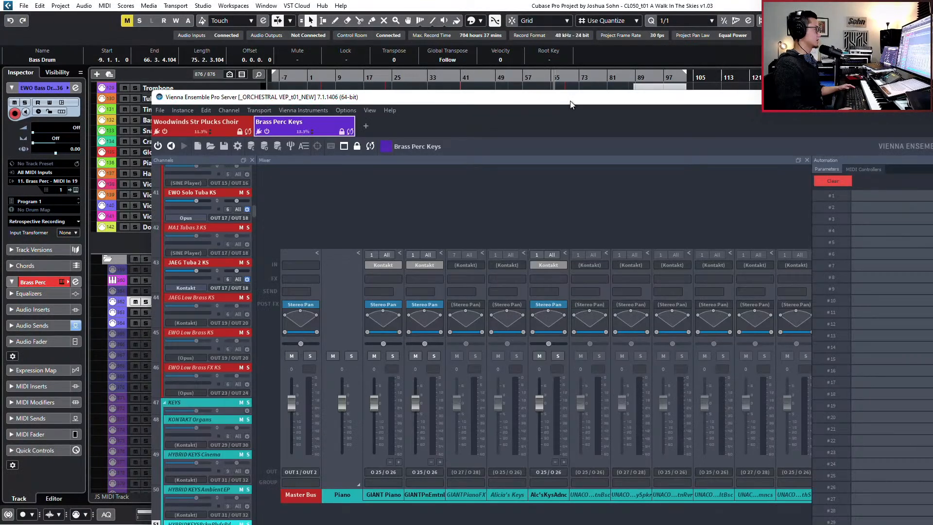
drag(571, 105, 487, 42)
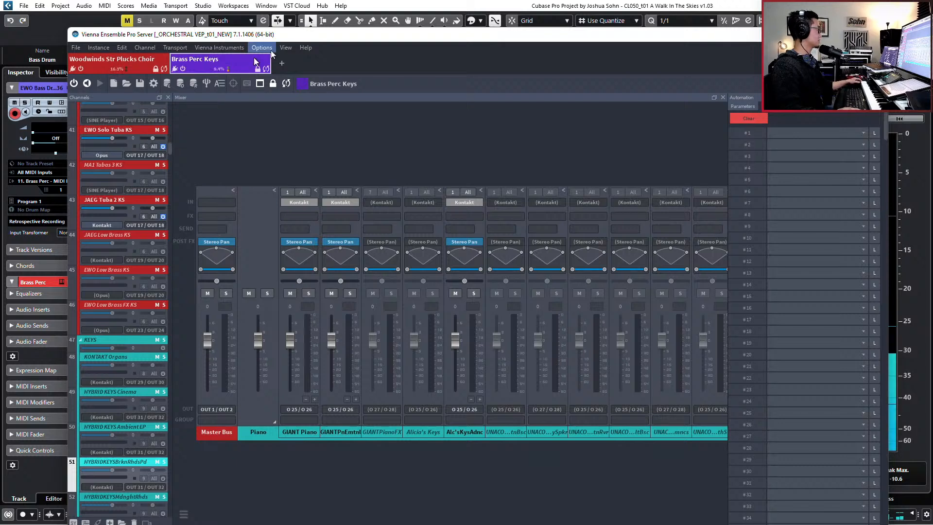
drag(272, 34, 458, 20)
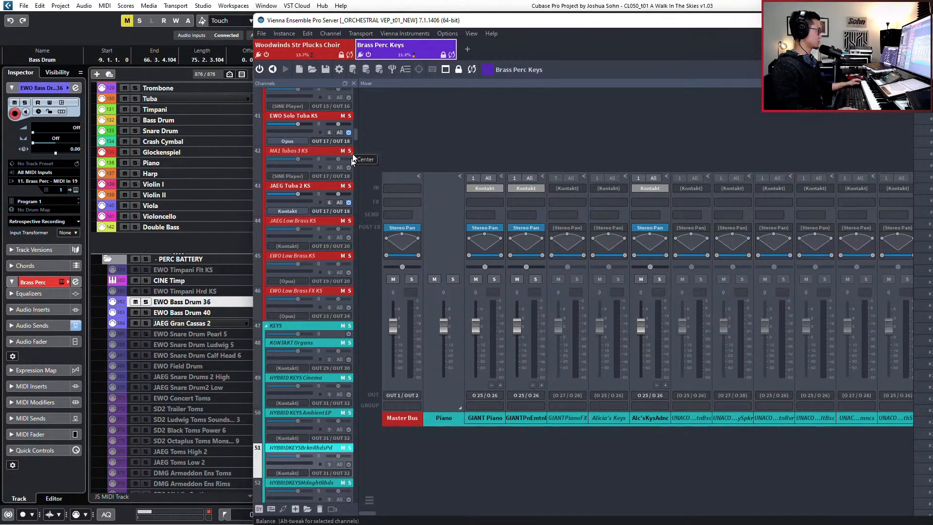
drag(354, 133, 392, 322)
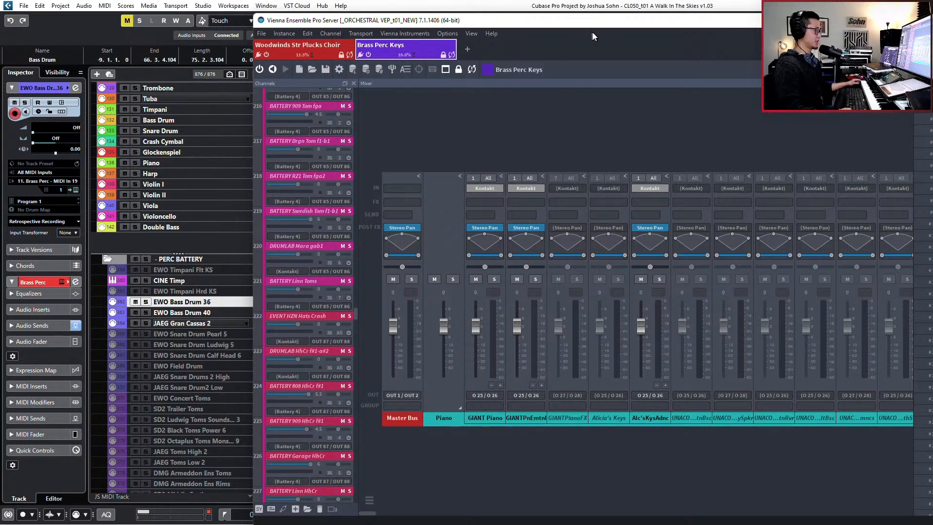
drag(608, 24, 608, 13)
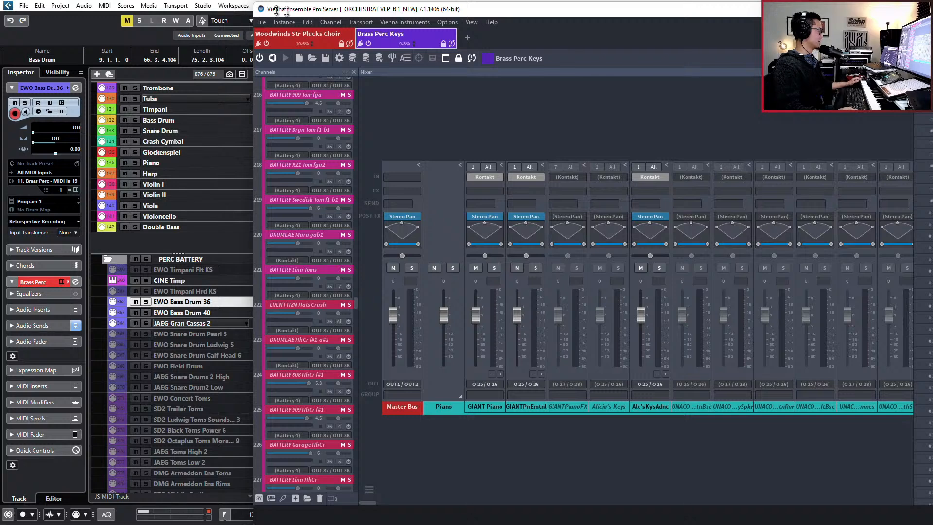
drag(286, 7, 321, 11)
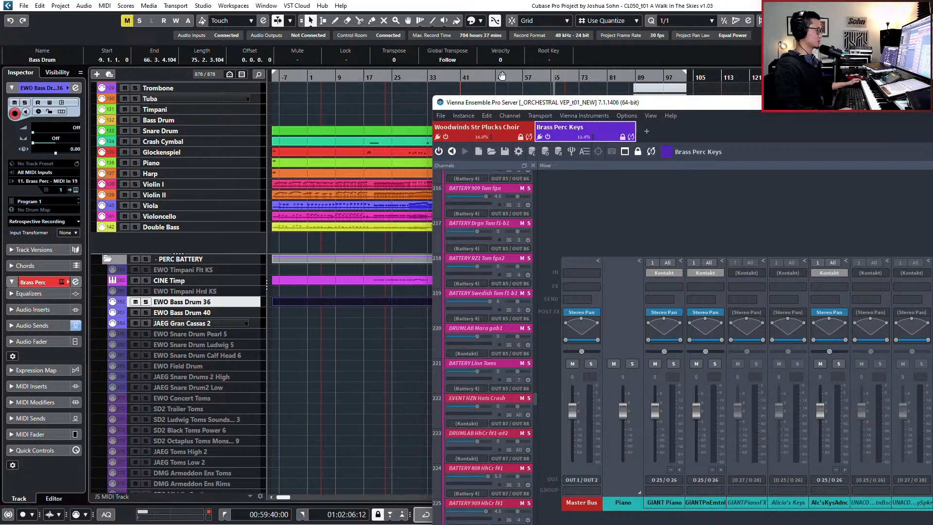
drag(700, 106, 347, 21)
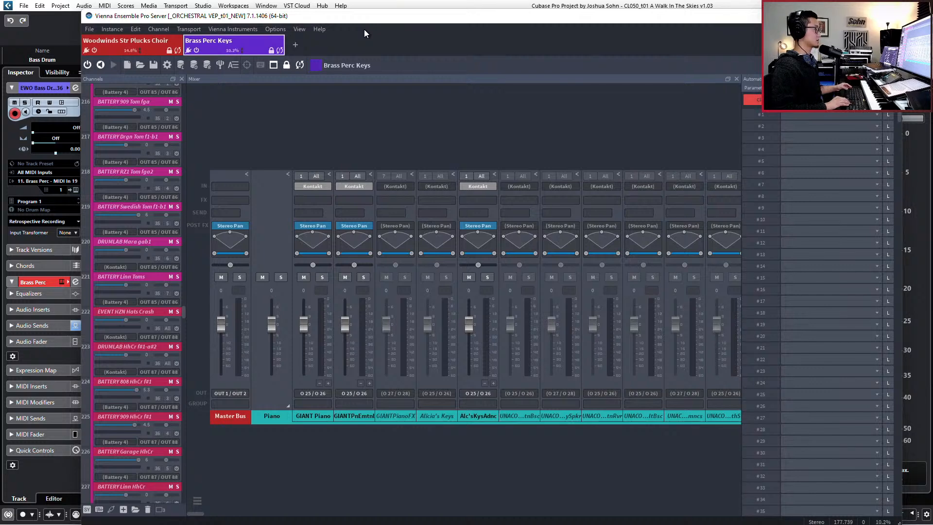
key(super)
key(super)
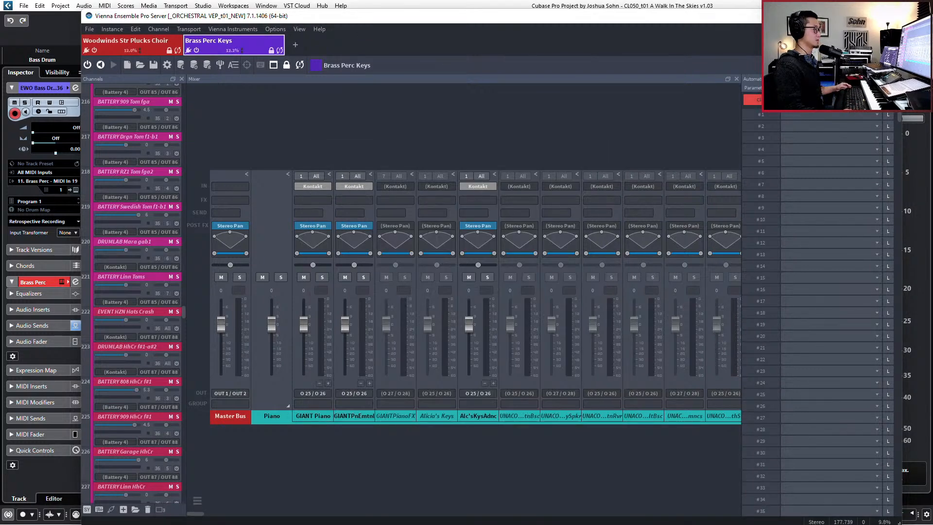
key(alt+Tab)
Step: Activate the EWO Snare Drum Pearl 5, Ludwig 5, Calf Head 6 and EWO Field Drum tracks in the PERC BATTERY folder
scroll(351, 333, down, 2)
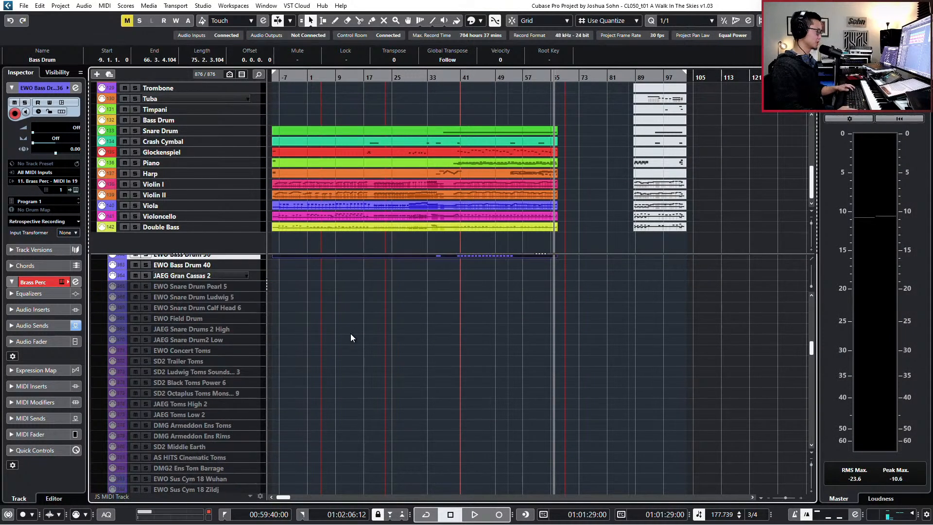
scroll(348, 334, up, 2)
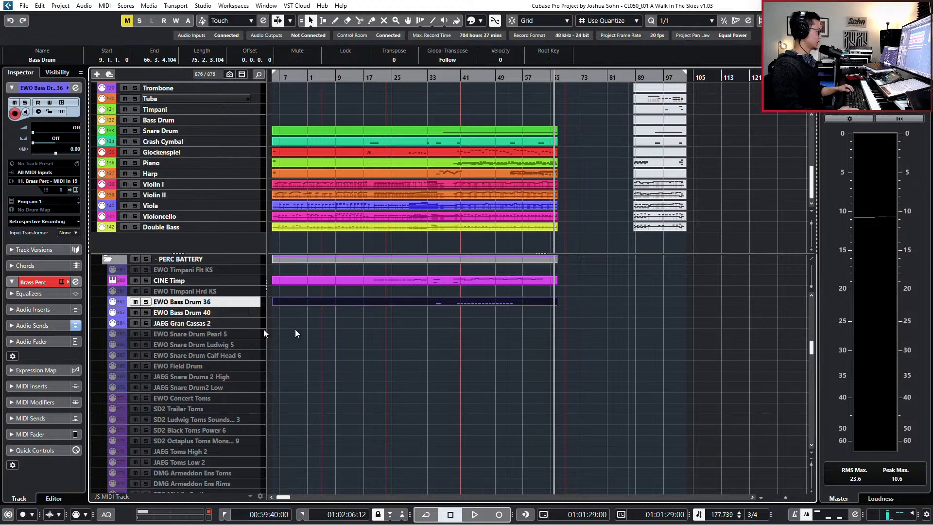
scroll(242, 330, down, 10)
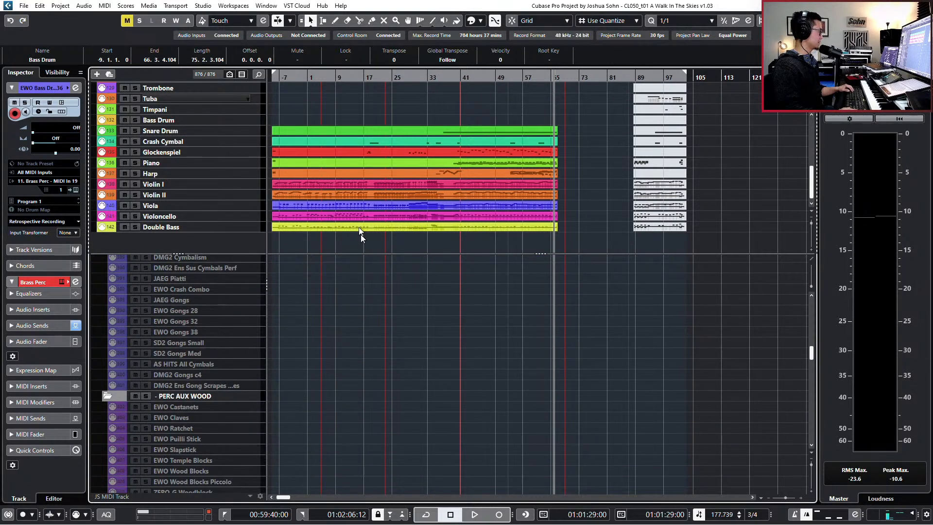
key(Down)
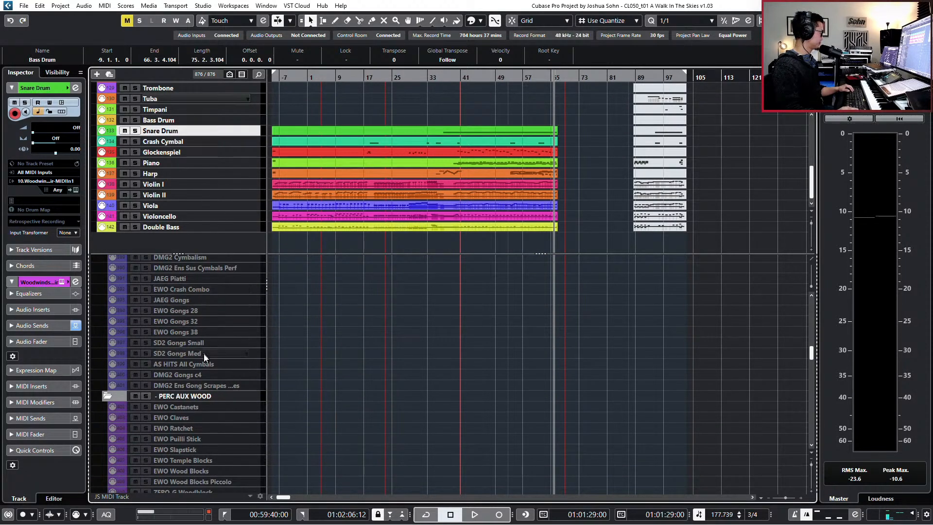
scroll(207, 370, up, 5)
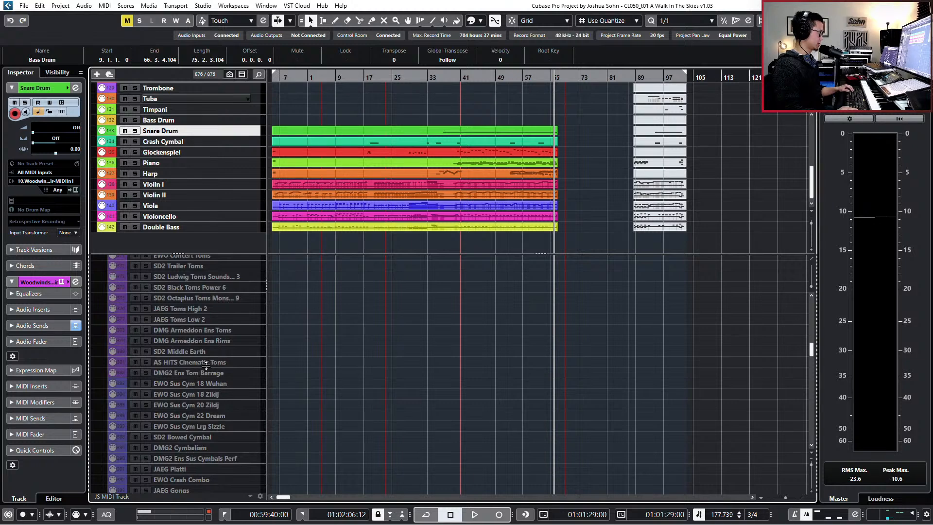
scroll(208, 365, up, 5)
click(233, 335)
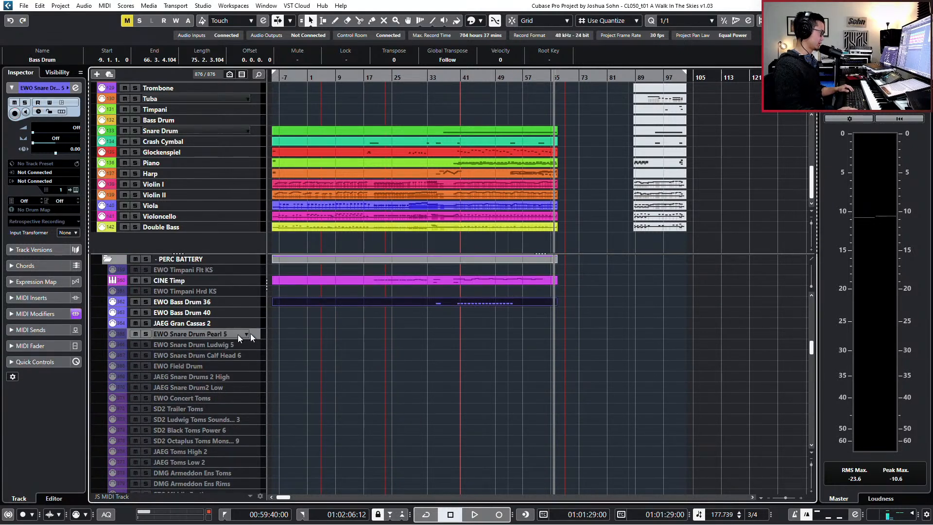
shift+click(199, 346)
shift+click(202, 366)
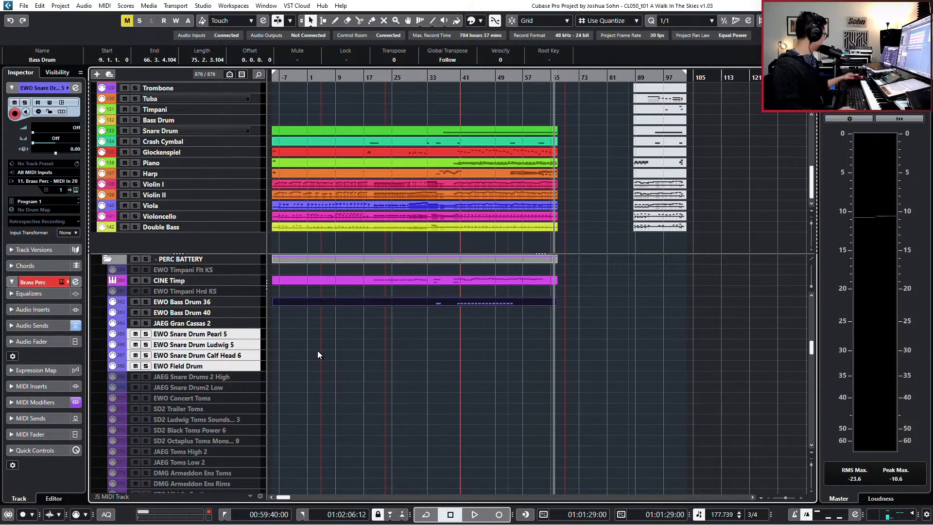
Step: Select the four tracks from EWO Snare Drum Pearl 5 through EWO Field Drum together to audition them
right_click(245, 325)
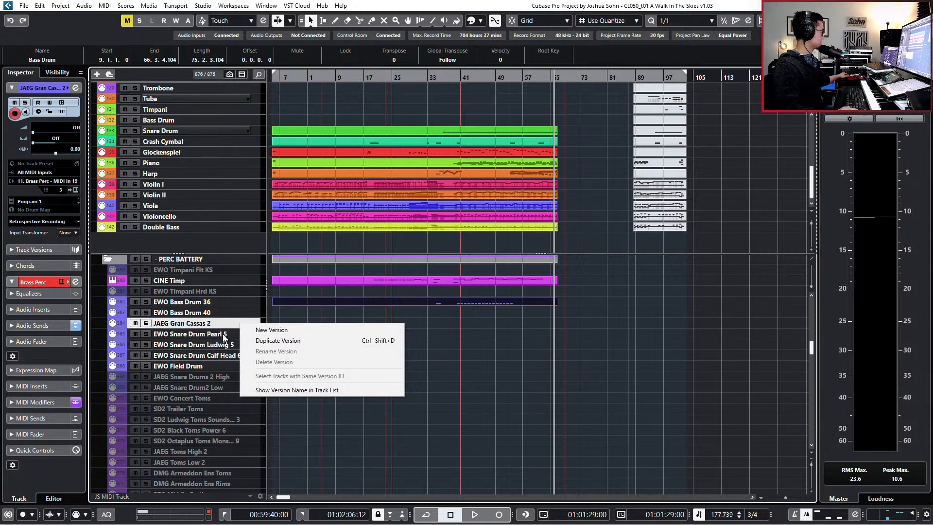
click(224, 335)
click(245, 388)
click(233, 346)
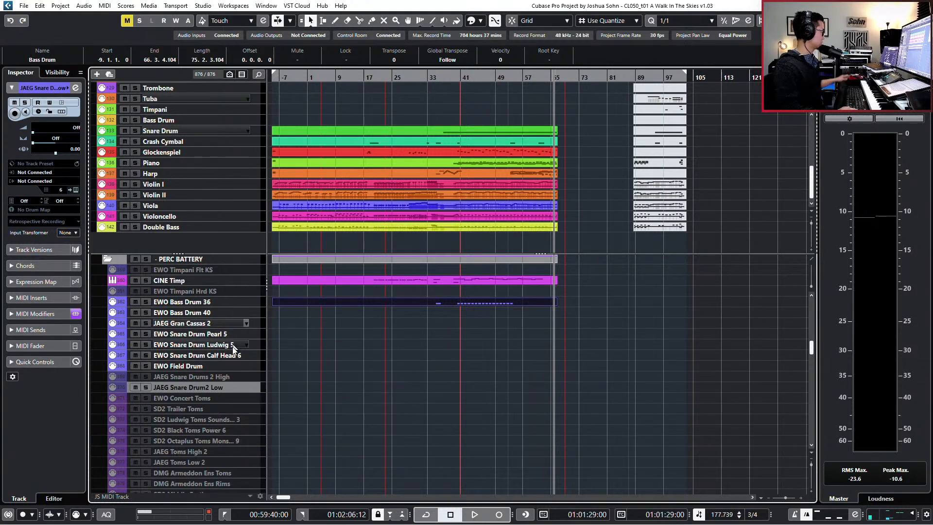
click(233, 335)
shift+click(214, 368)
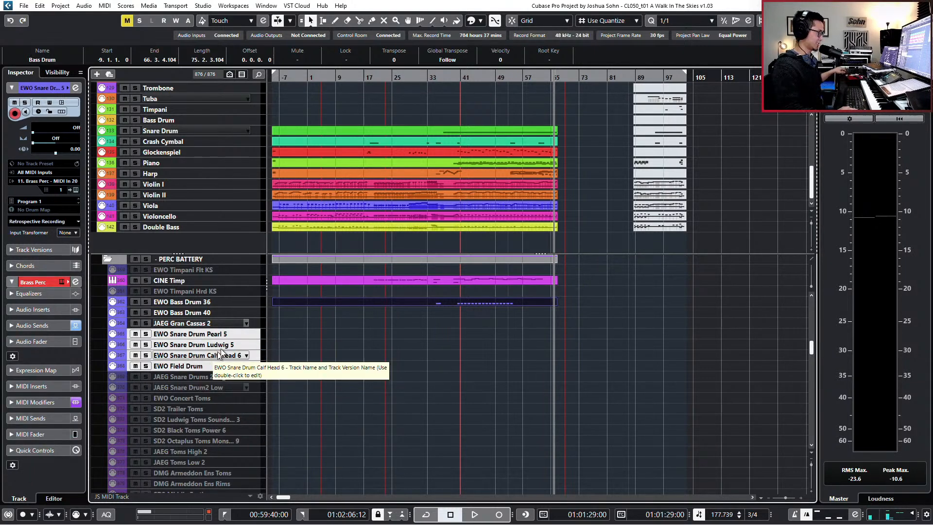
Step: Move the Snare Drum part onto the EWO Snare Drum Ludwig 5 track
click(349, 131)
key(ctrl+x)
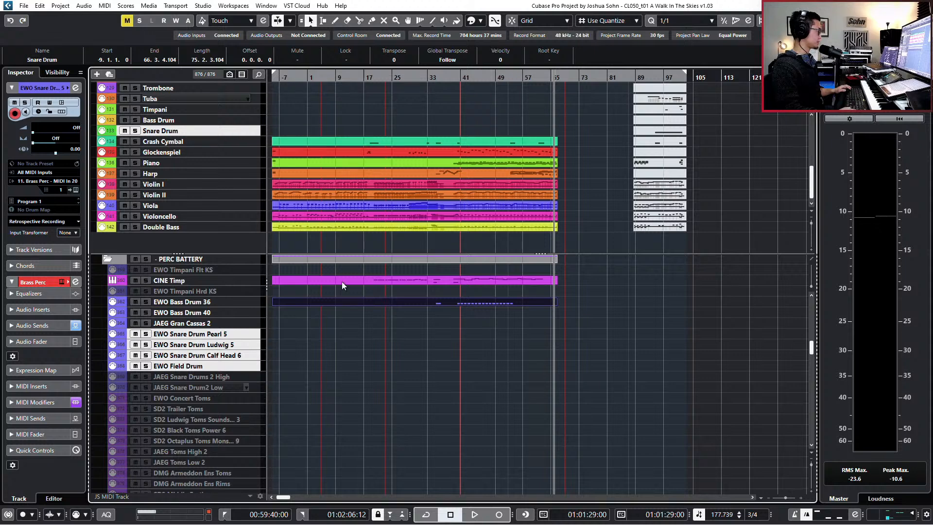
drag(343, 281, 342, 348)
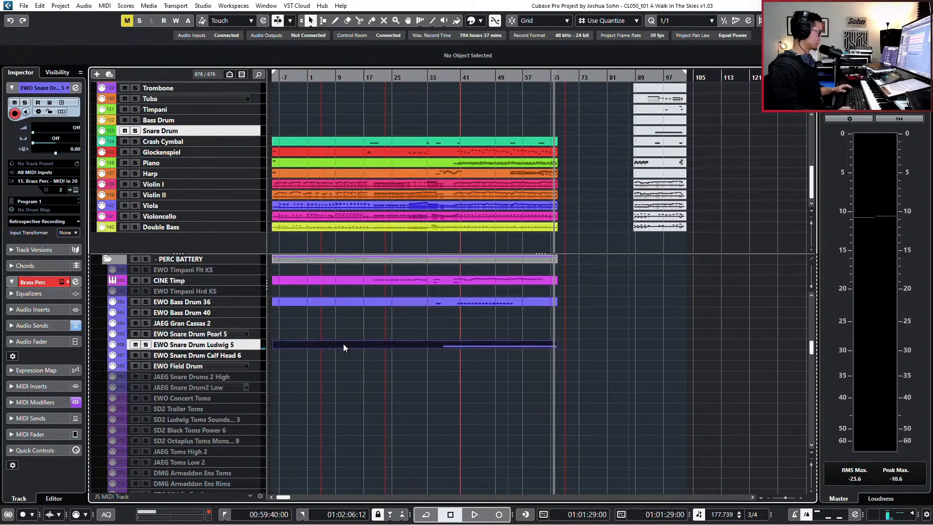
Step: Activate the EWO Crash Combo and EWO Sus Cym 20 Zildj cymbal tracks
scroll(395, 257, down, 3)
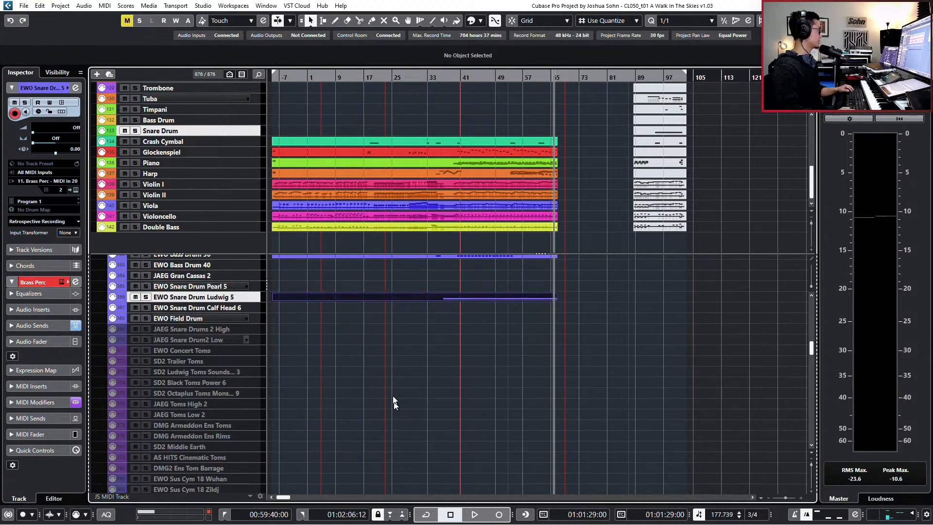
click(202, 370)
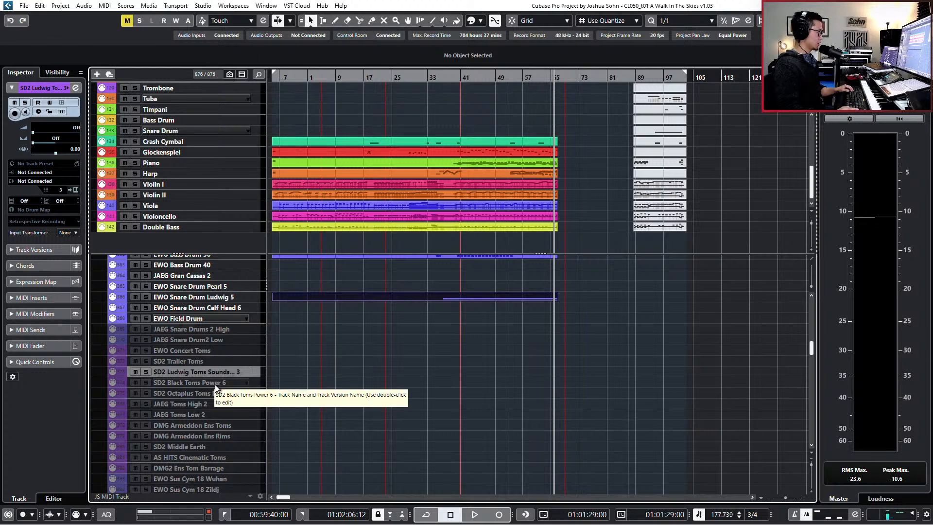
scroll(224, 447, down, 3)
scroll(225, 448, down, 3)
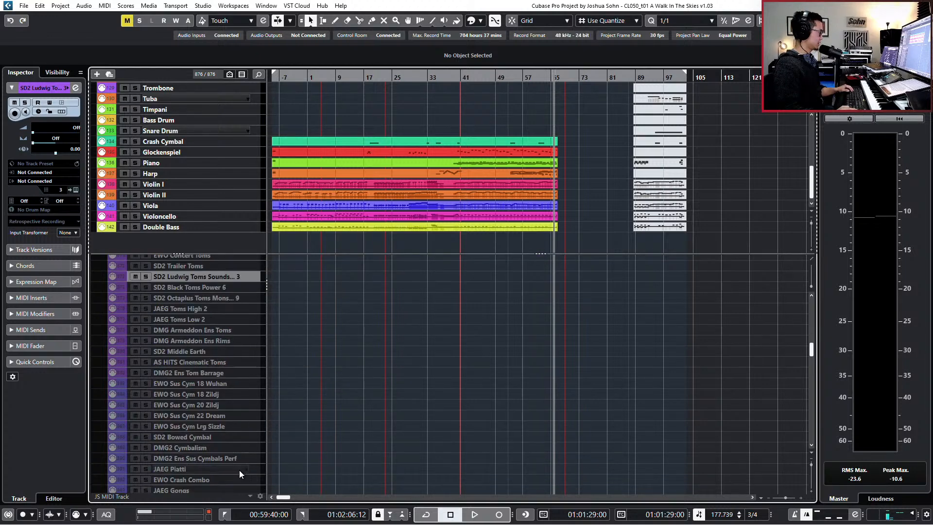
click(222, 425)
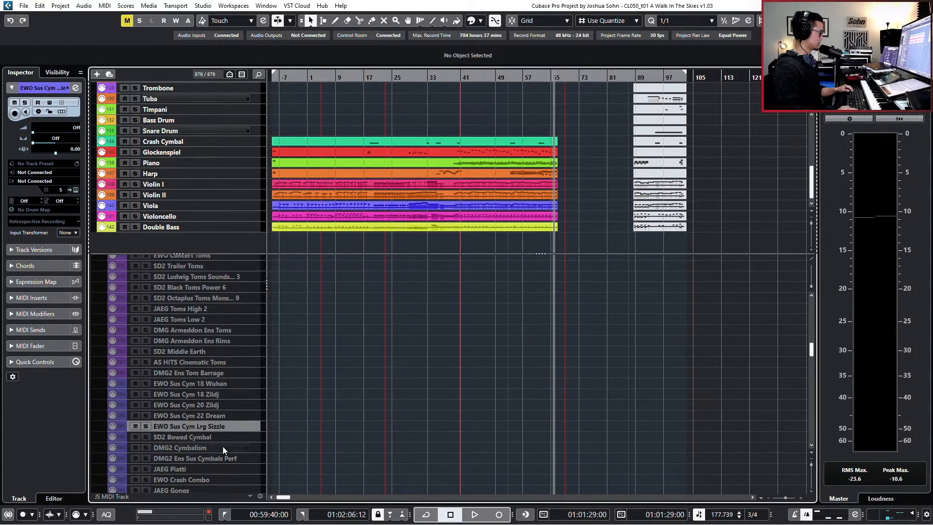
scroll(223, 447, down, 3)
click(219, 428)
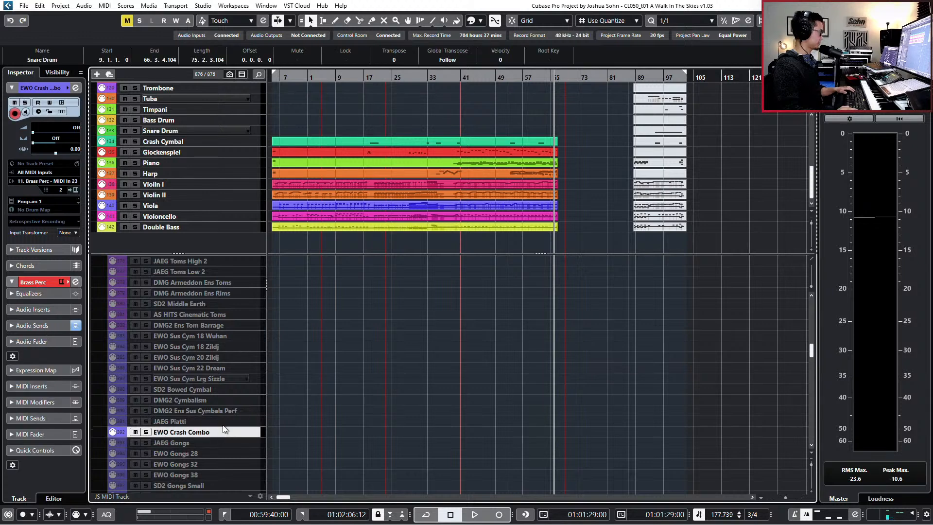
click(231, 370)
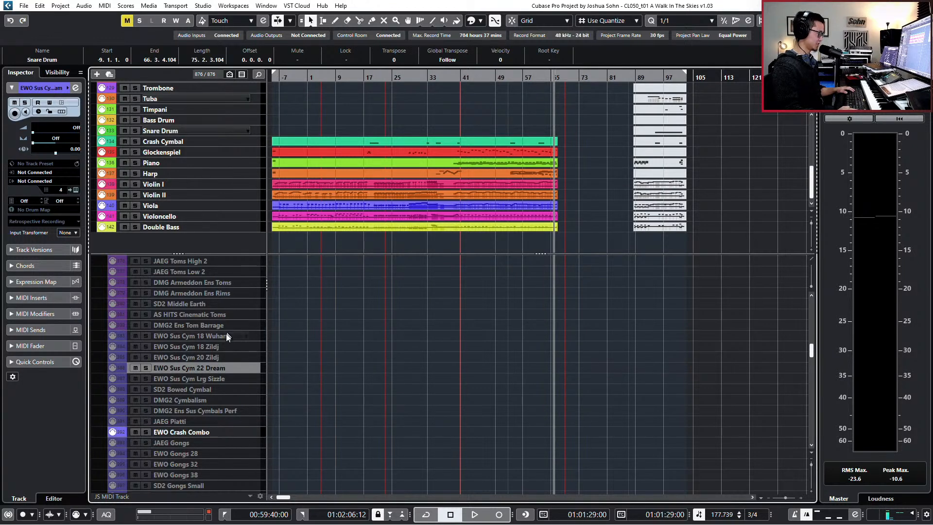
click(220, 357)
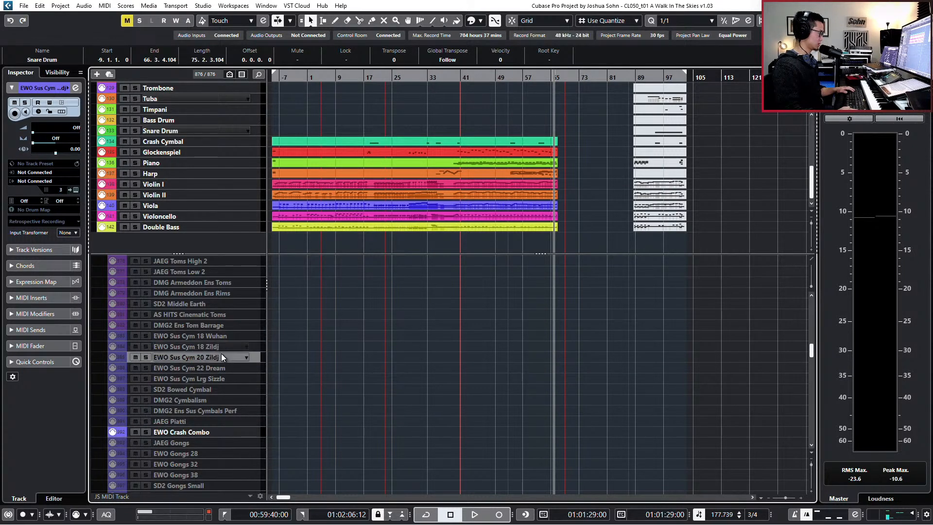
Step: Move the Crash Cymbal part onto the EWO Crash Combo track
click(345, 141)
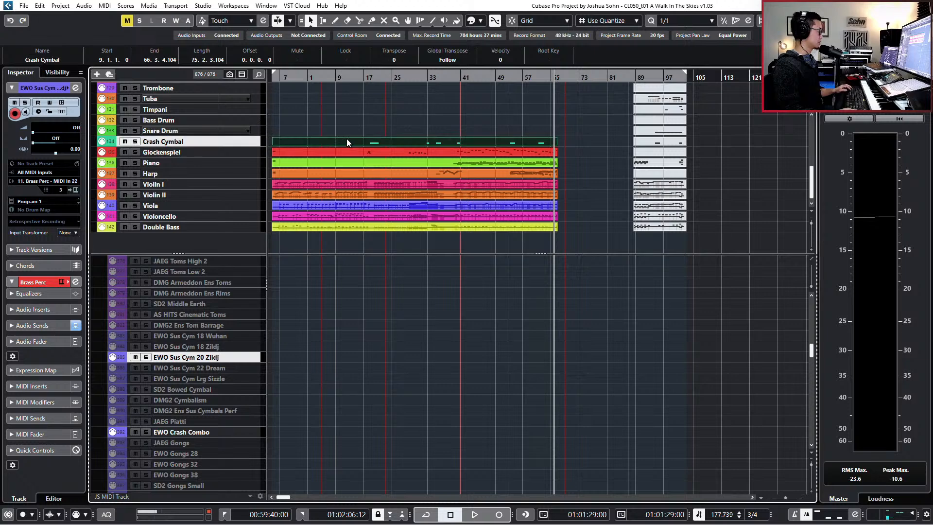
drag(347, 140, 334, 433)
click(193, 397)
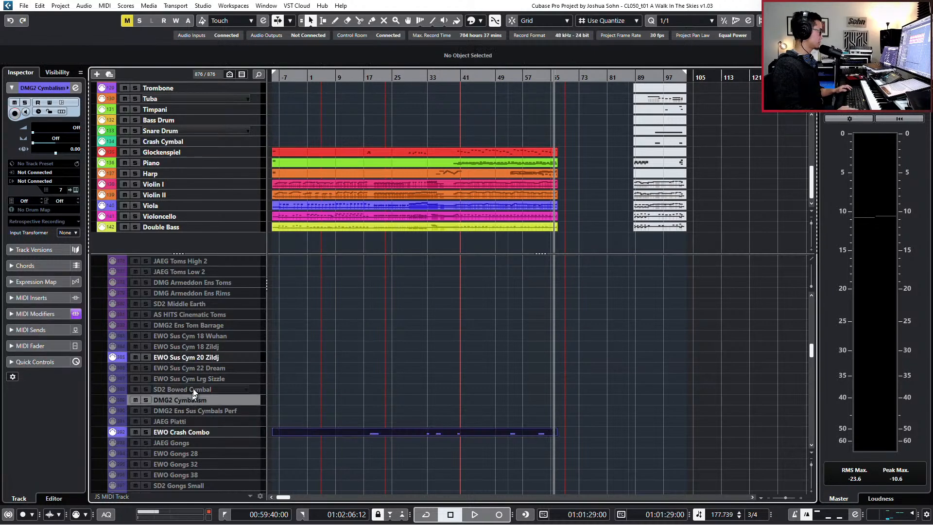
right_click(201, 368)
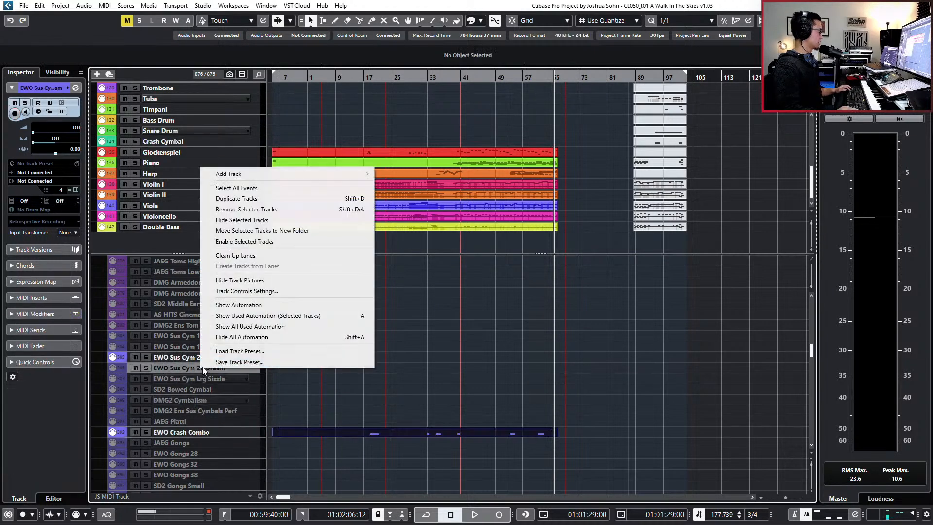
click(422, 353)
Step: Duplicate the CINE Timp track, leaving the copy empty, and place the copy directly above EWO Sus Cym 20 Zildj
scroll(291, 346, up, 8)
click(198, 328)
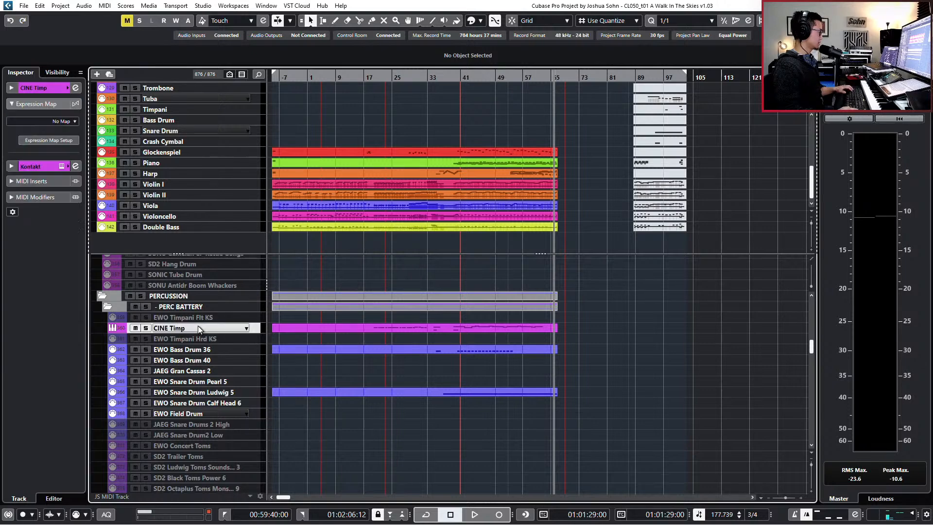
key(ctrl+shift+d)
click(331, 336)
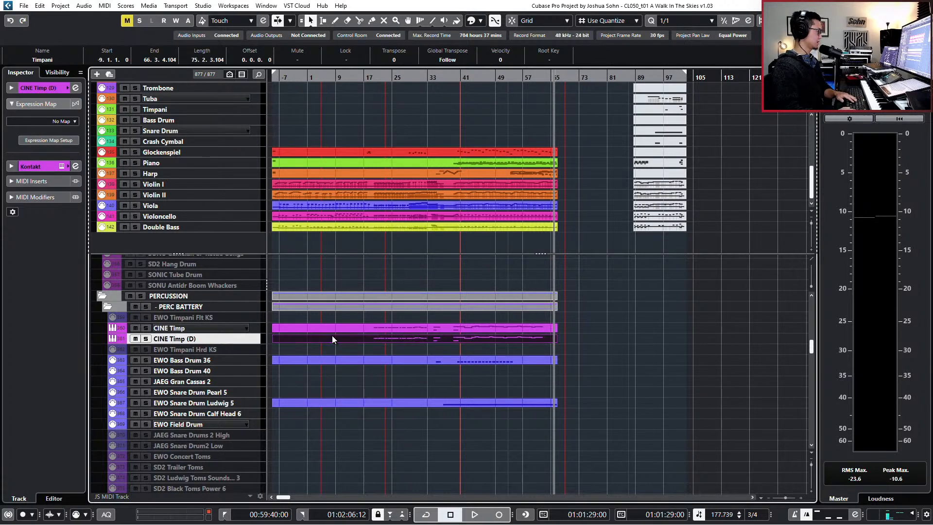
key(Delete)
drag(197, 339, 213, 439)
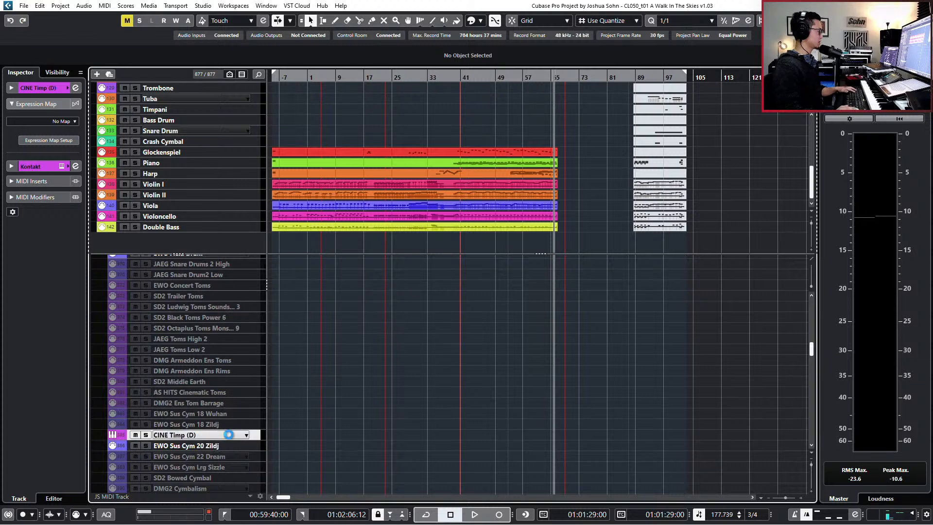
Step: Replace the C01 Timpani instrument in the duplicated track's Kontakt with C08 Orchestral Cymbals.nki
click(229, 435)
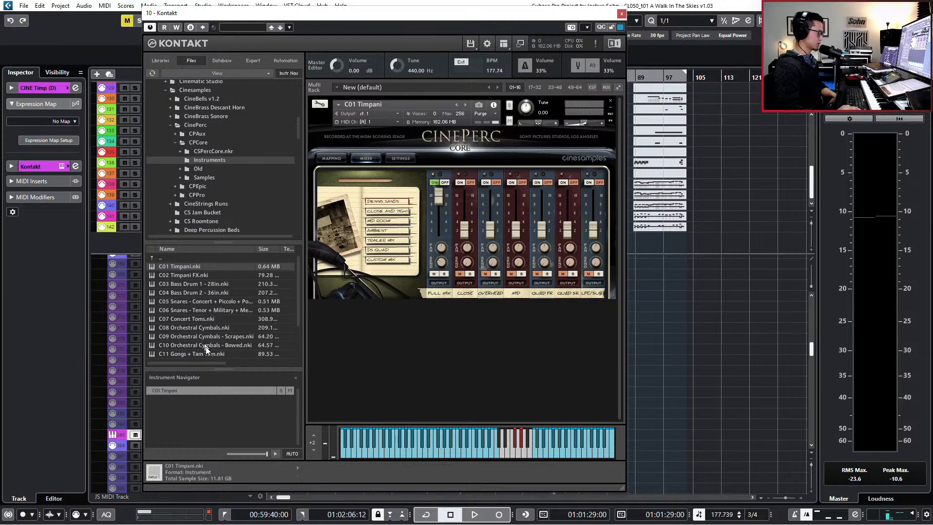
scroll(206, 348, down, 1)
click(187, 320)
drag(405, 291, 407, 291)
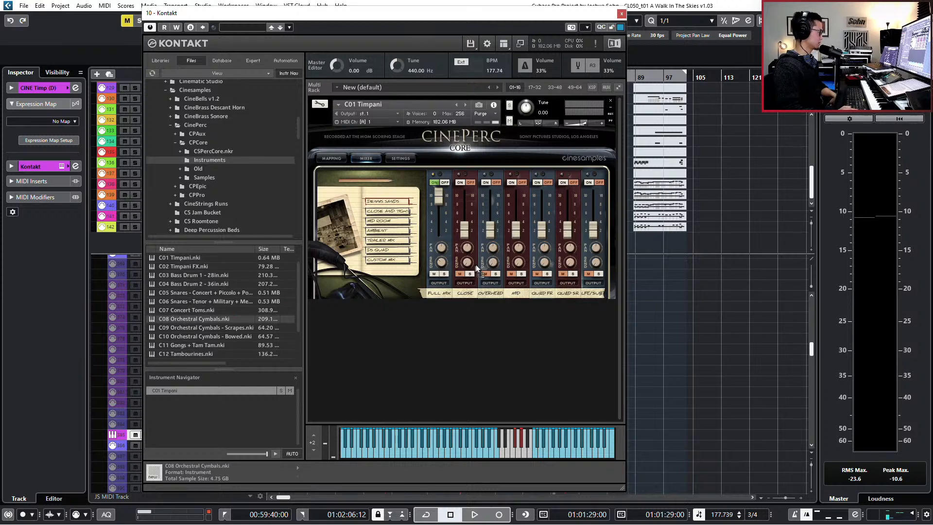
click(623, 14)
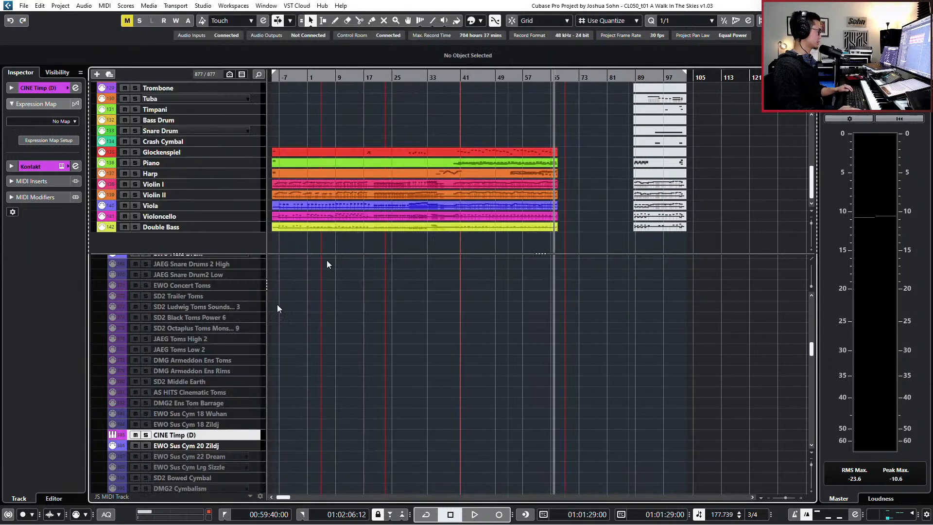
Step: Rename the duplicated CINE Timp track as CINE Orch Cymbal
double_click(168, 436)
drag(169, 435, 339, 434)
text(O)
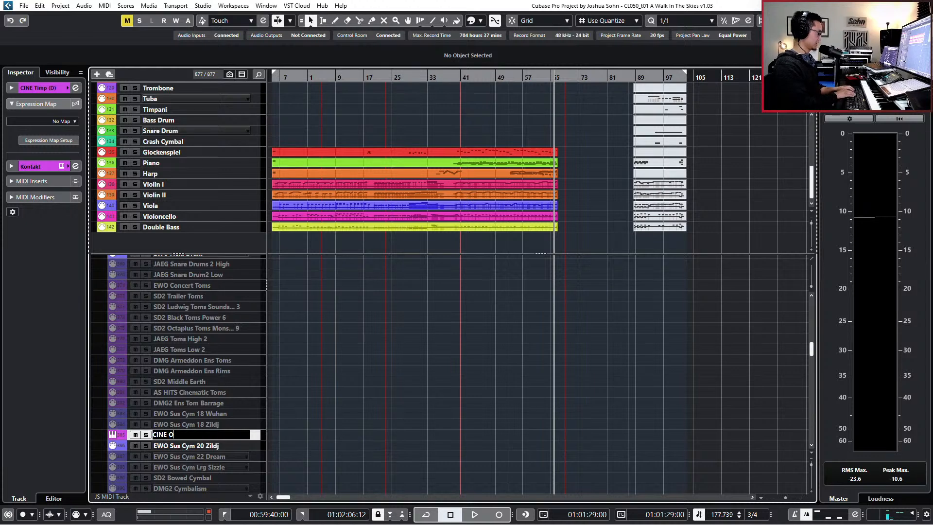
text(rch Cymb)
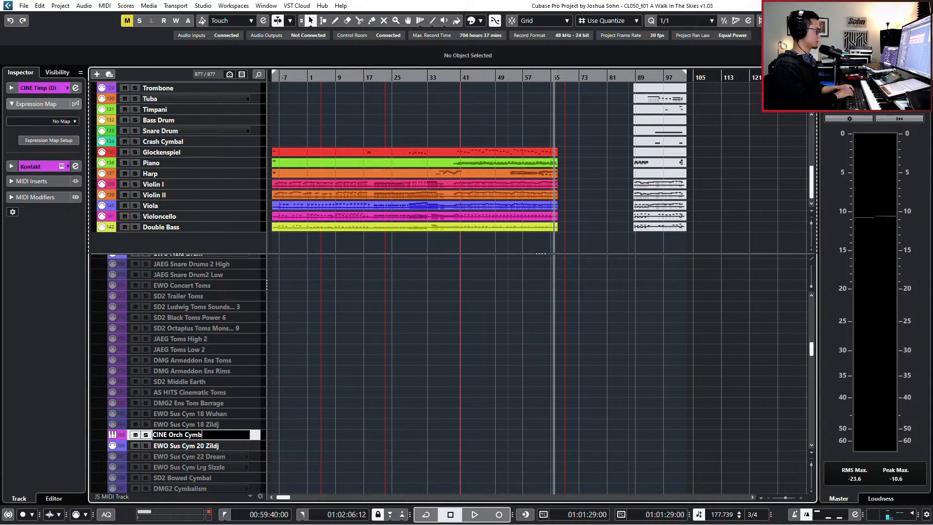
text(al)
key(Return)
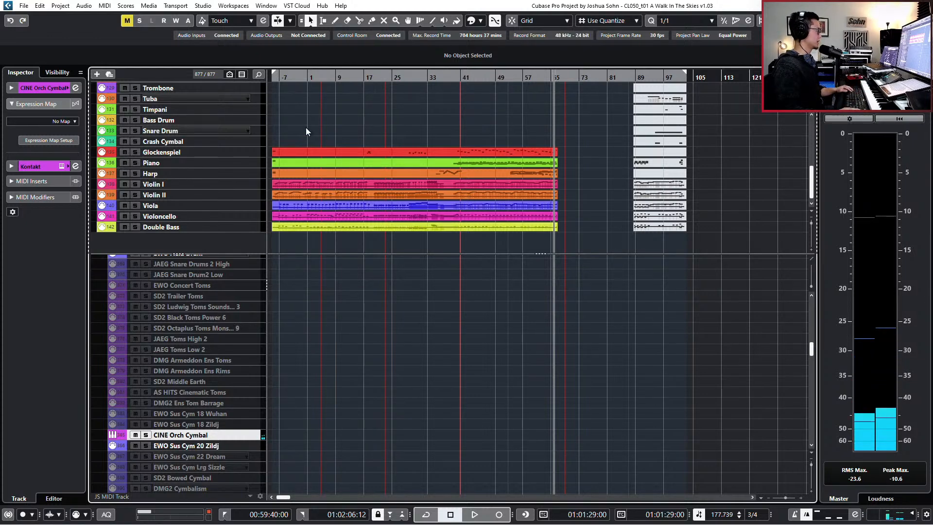
Step: Select the imported Glockenspiel part and look through the template's percussion and keys tracks for a matching instrument
click(304, 153)
scroll(334, 314, down, 6)
scroll(341, 334, down, 10)
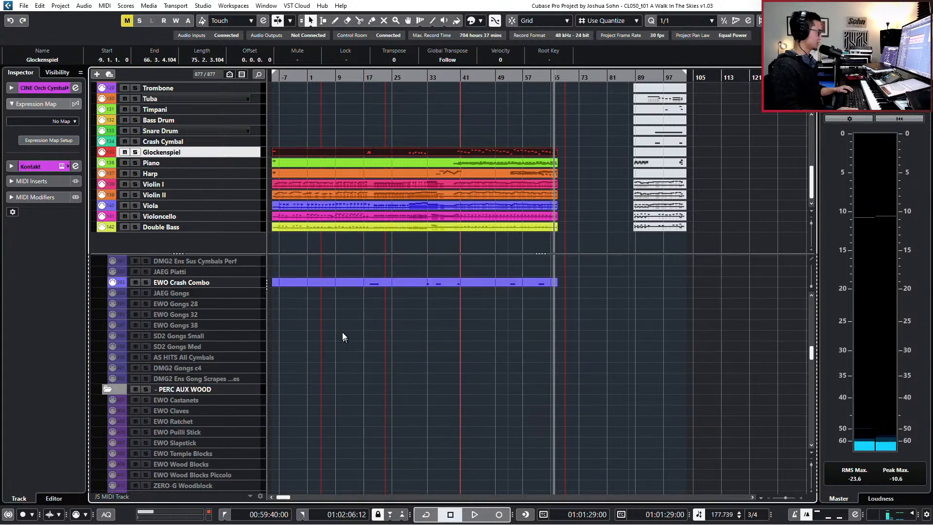
scroll(352, 346, up, 6)
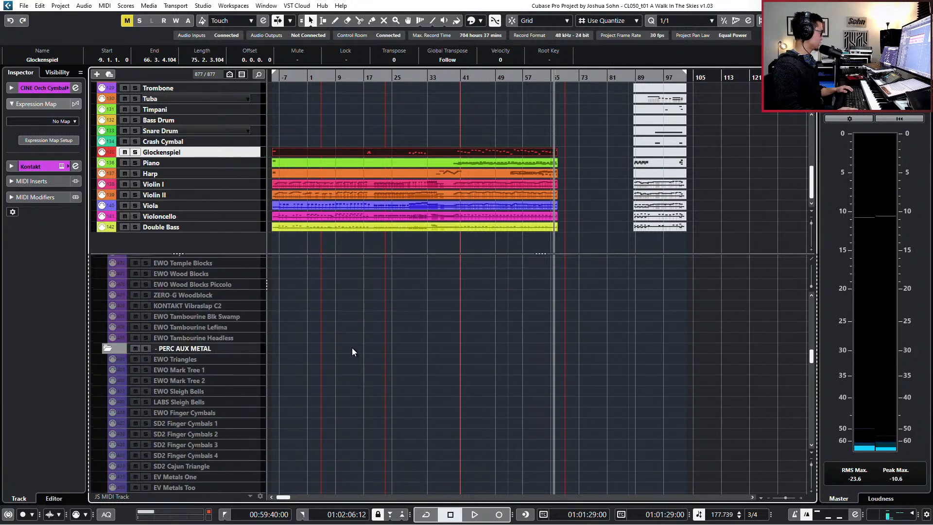
scroll(352, 348, down, 15)
scroll(347, 349, up, 20)
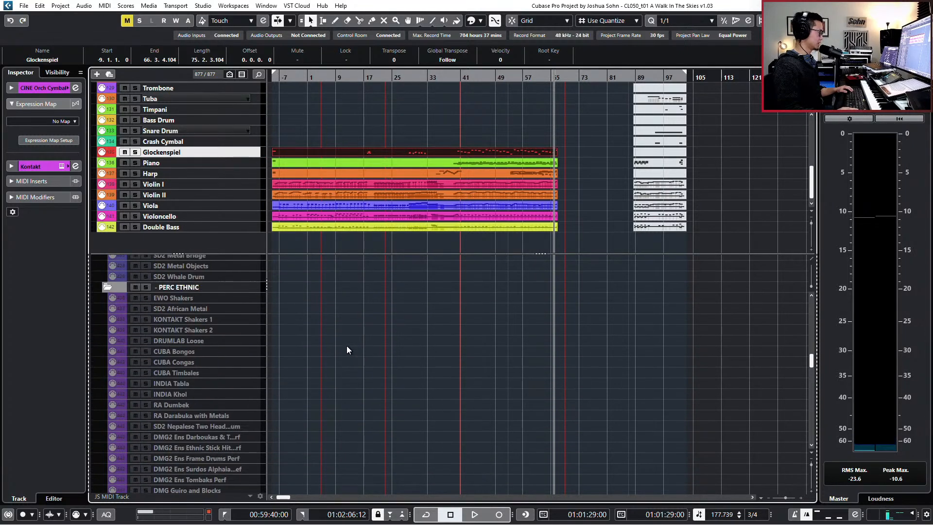
scroll(347, 353, up, 20)
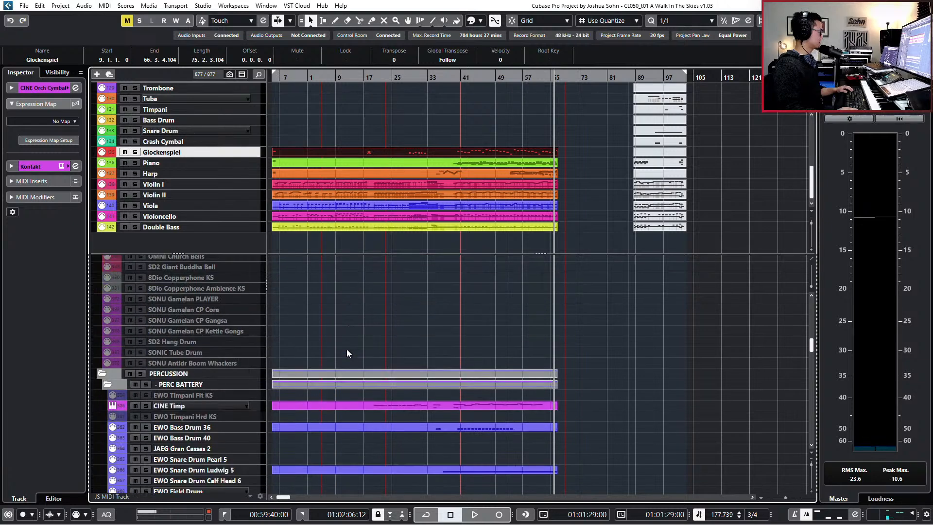
scroll(353, 343, up, 20)
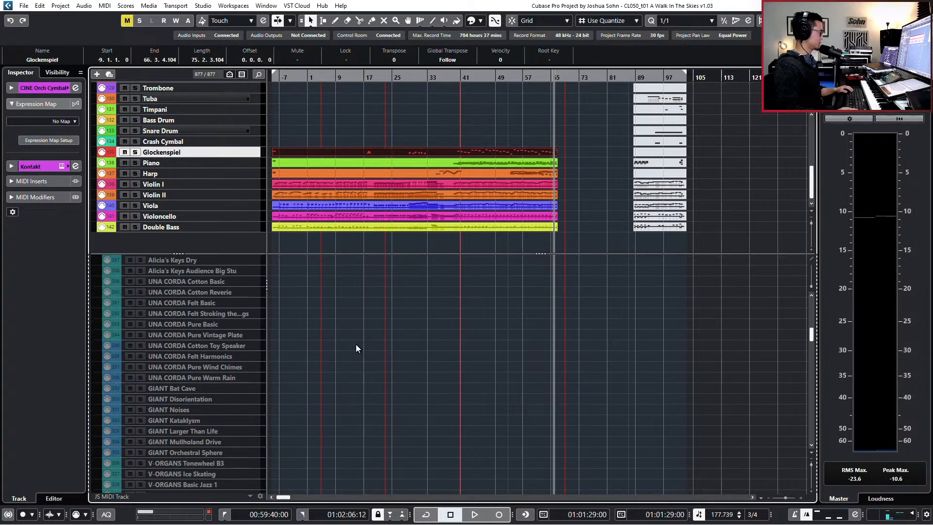
scroll(361, 346, down, 20)
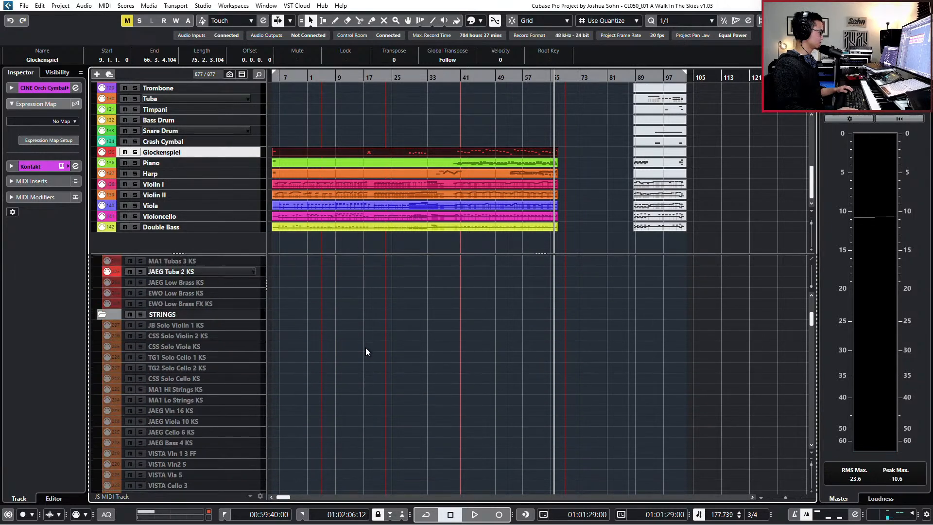
scroll(369, 356, down, 20)
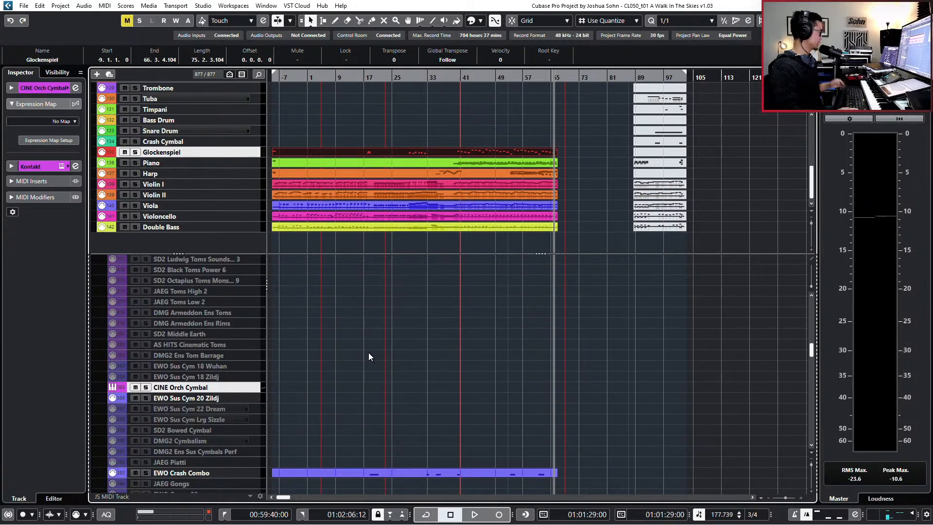
scroll(368, 358, down, 8)
scroll(368, 352, down, 8)
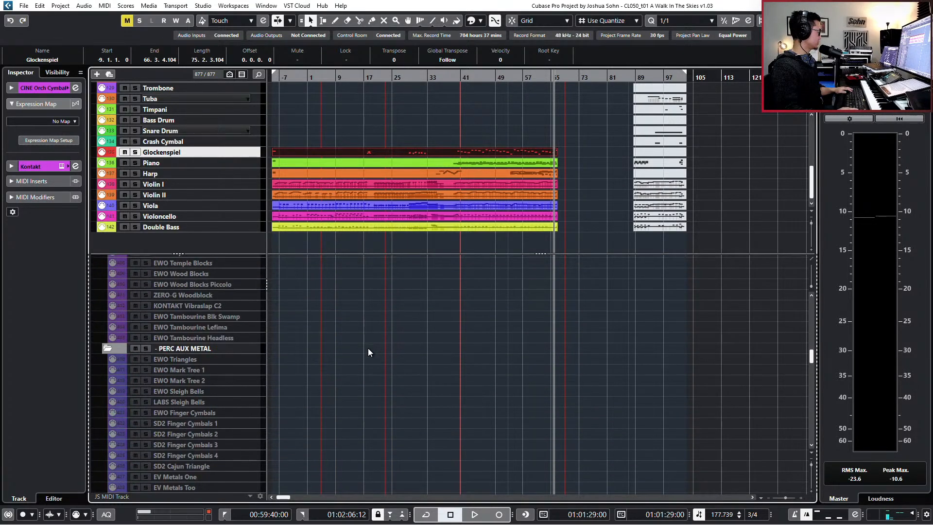
Step: Find the EWO Glockenspiel track by searching for "glock" and move the imported Glockenspiel part onto it
key(ctrl+f)
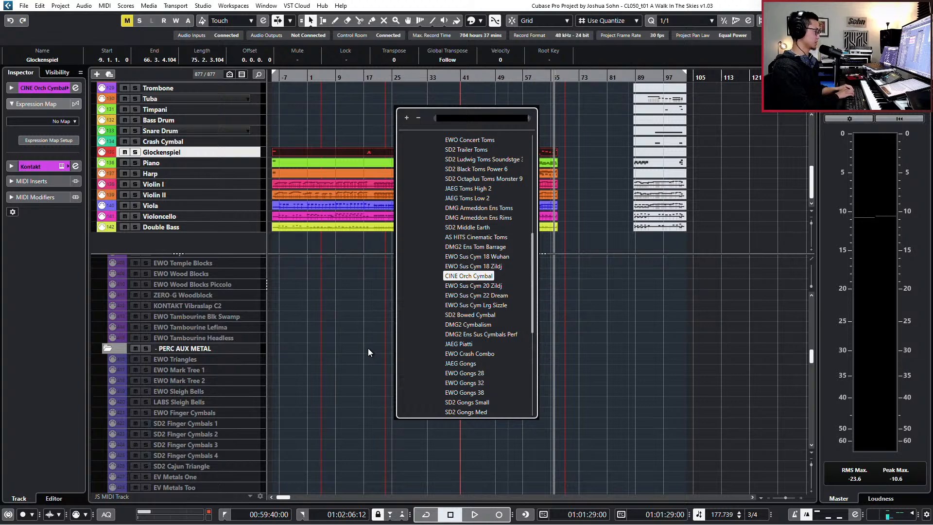
text(glock)
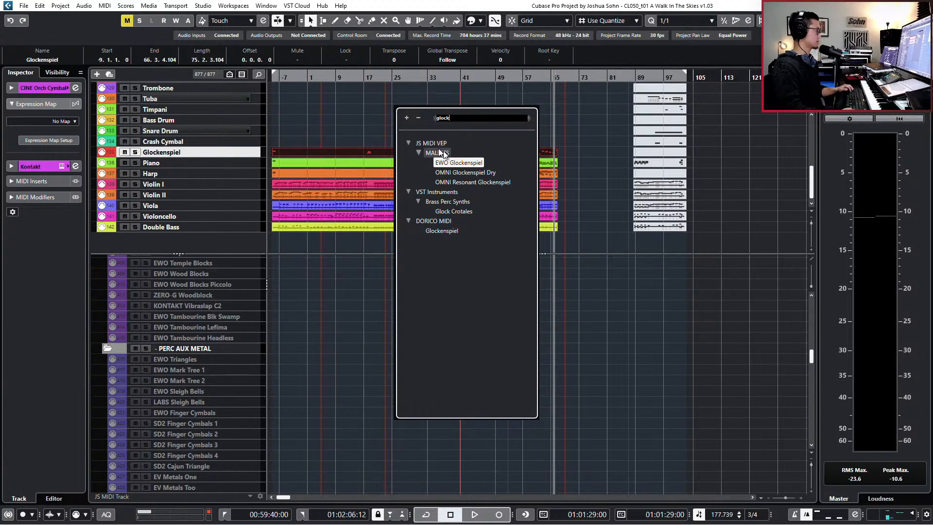
click(448, 161)
click(318, 375)
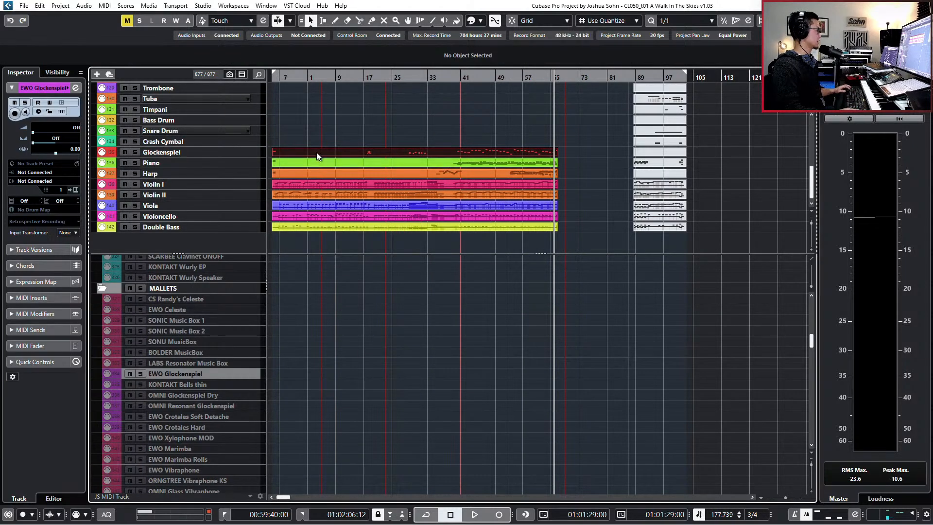
drag(317, 156, 307, 372)
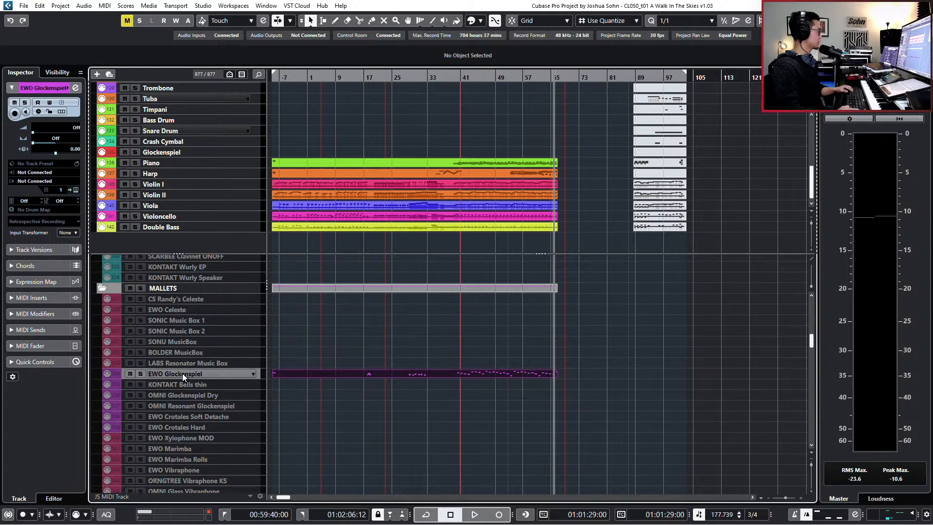
Step: Enable the EWO Glockenspiel track
key(shift+e)
click(188, 353)
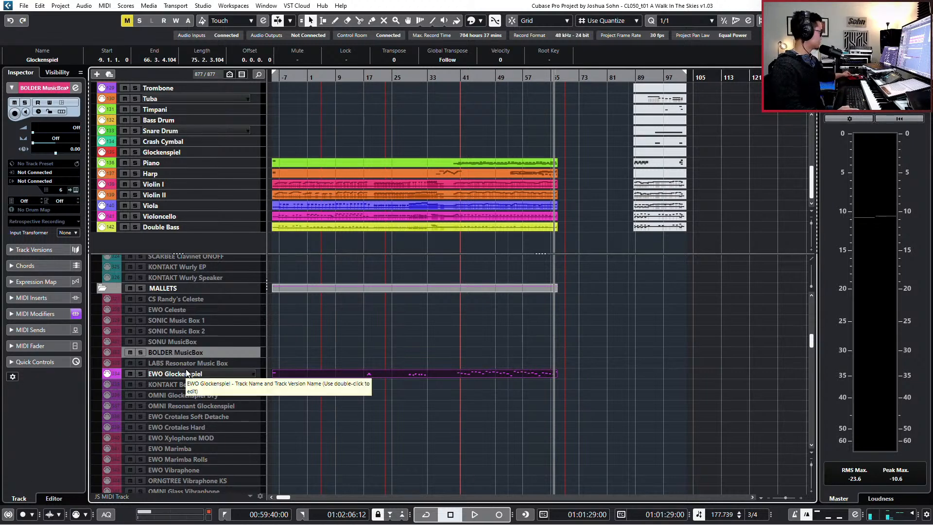
click(187, 373)
Step: Search the tracks for "piano" and review the piano and keys tracks available in the template
click(232, 155)
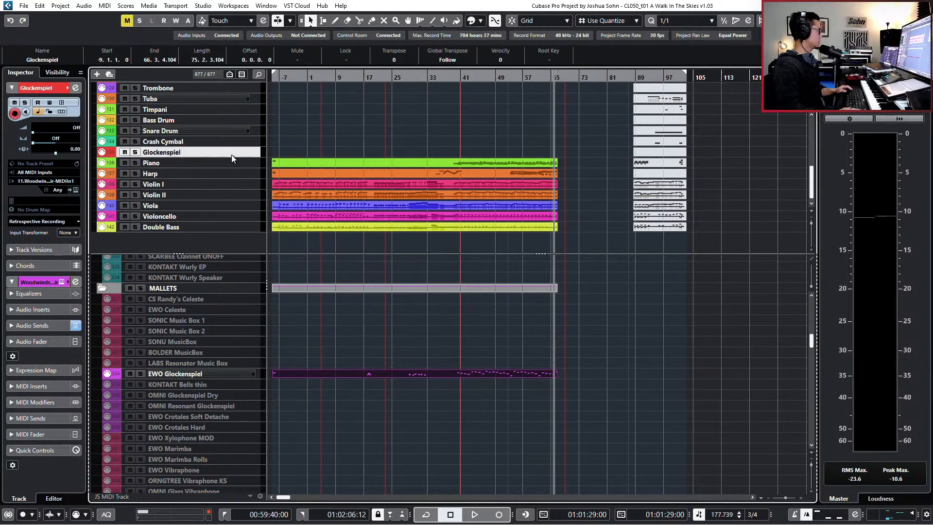
click(230, 158)
scroll(393, 374, down, 7)
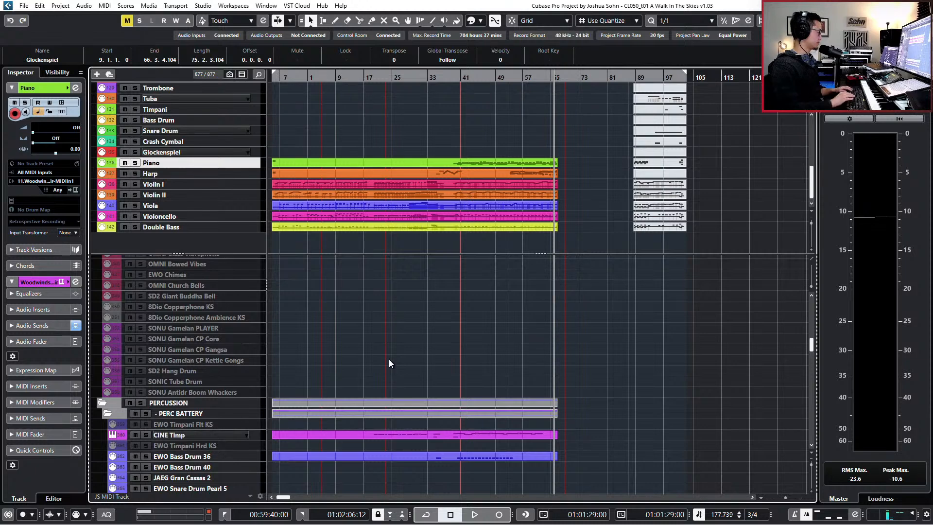
key(ctrl+f)
text(piano)
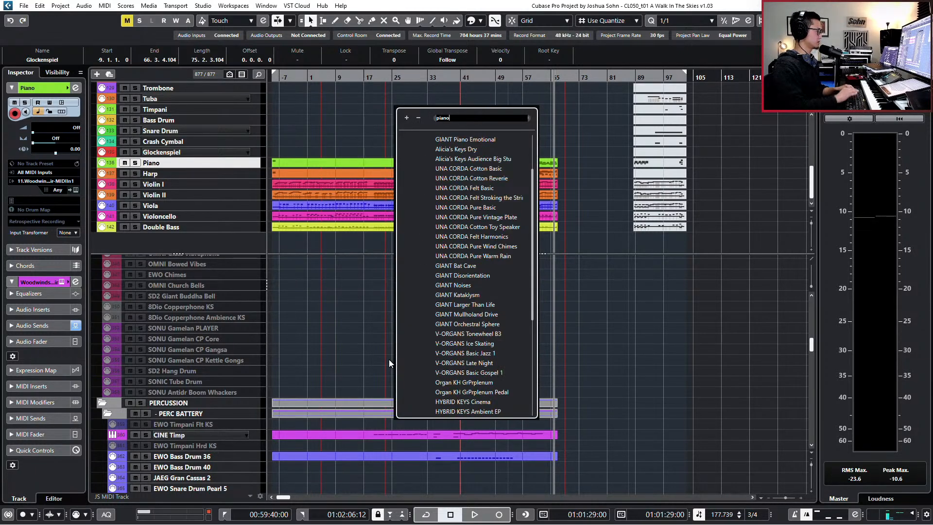
scroll(474, 298, up, 3)
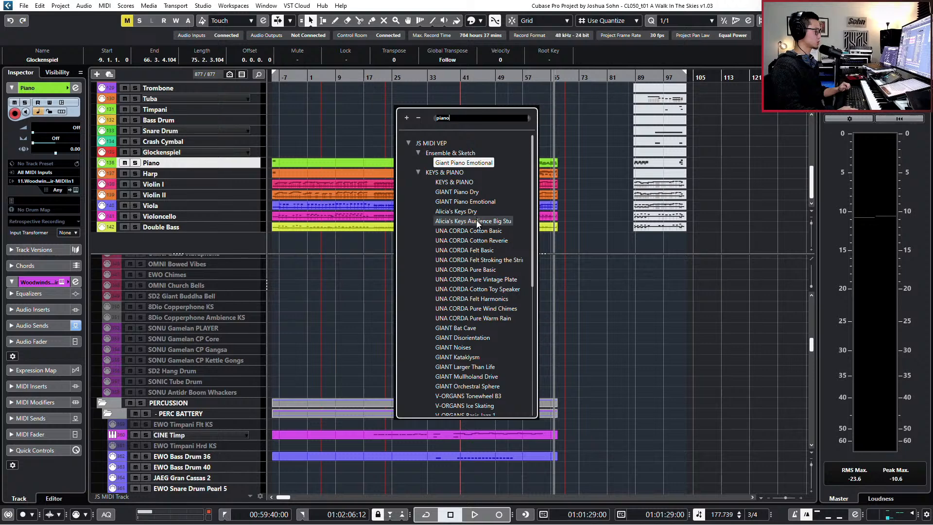
scroll(489, 276, down, 3)
scroll(489, 276, down, 5)
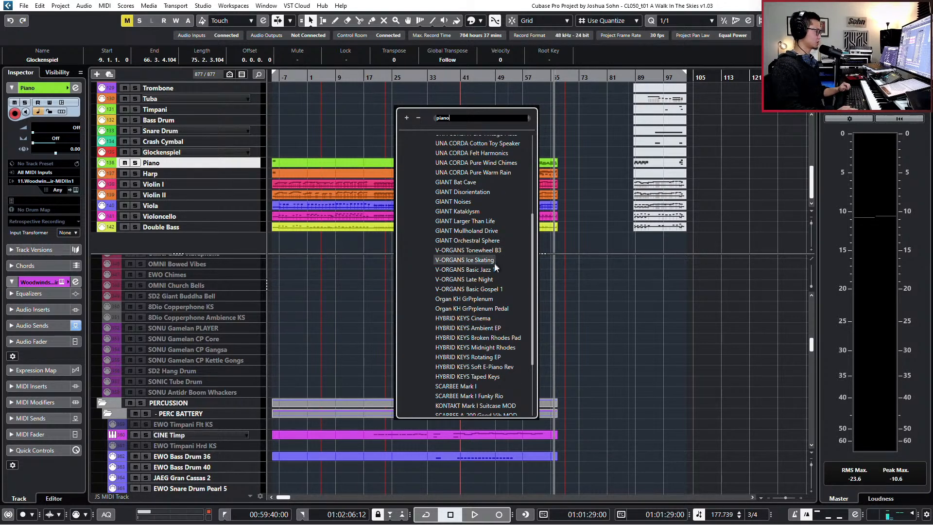
scroll(495, 262, up, 5)
click(348, 274)
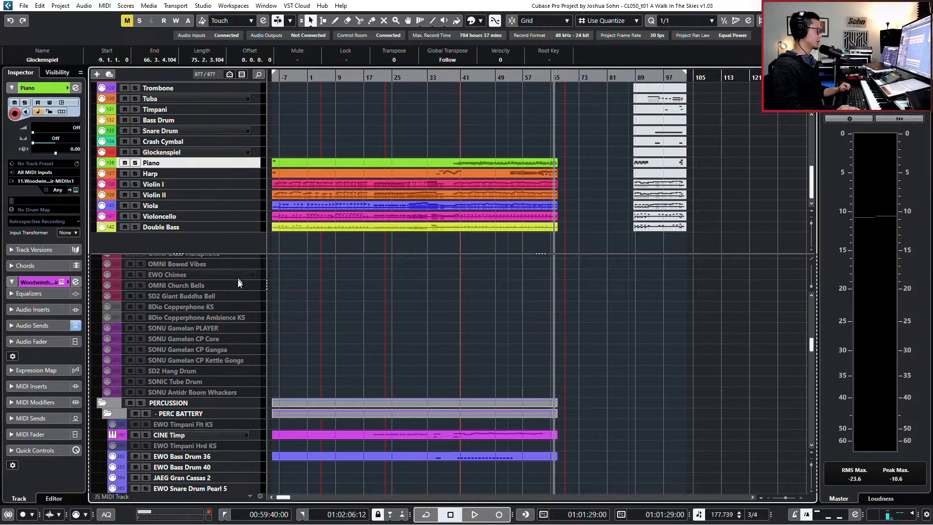
Step: Add a Kontakt instrument track named The Grandeur, routed to 04 KEYS, directly below V-ORGANS Tonewheel B3
scroll(237, 278, up, 10)
scroll(235, 311, up, 4)
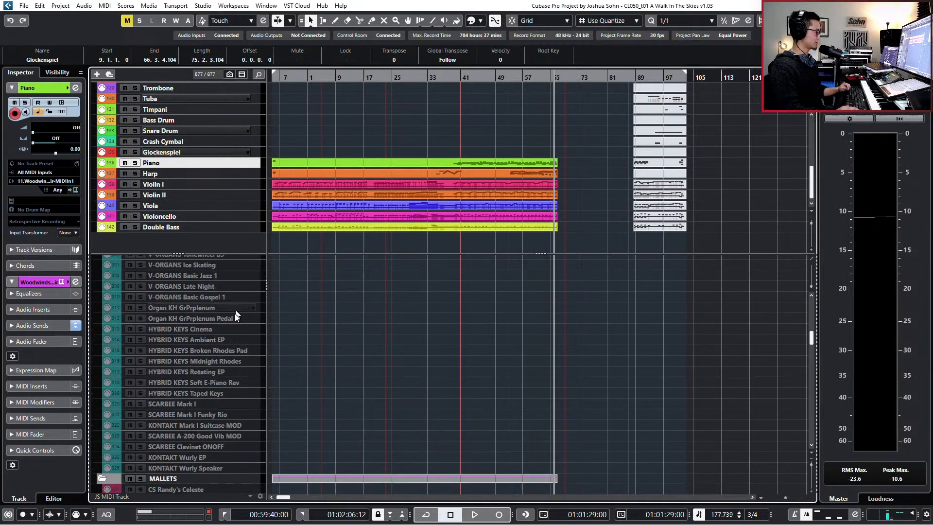
right_click(233, 305)
mouse_move(292, 308)
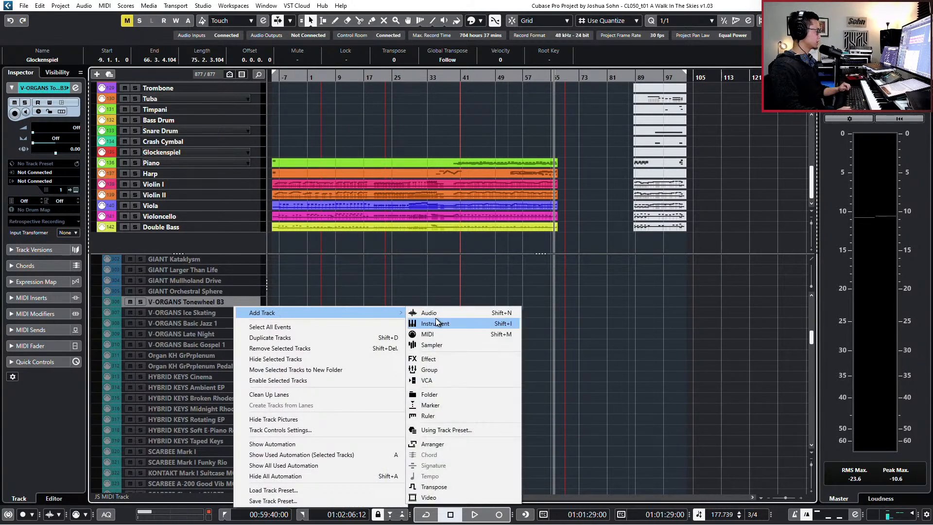
click(438, 319)
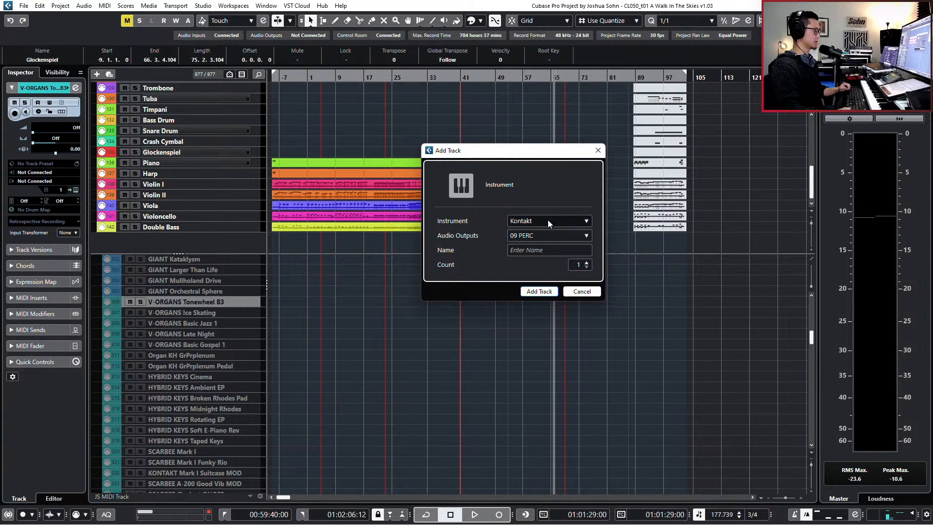
click(546, 236)
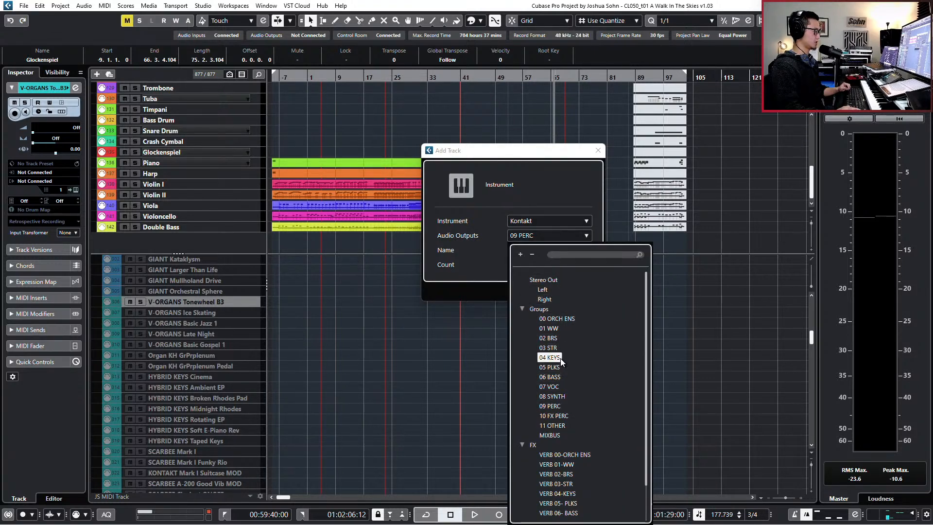
click(561, 358)
click(558, 254)
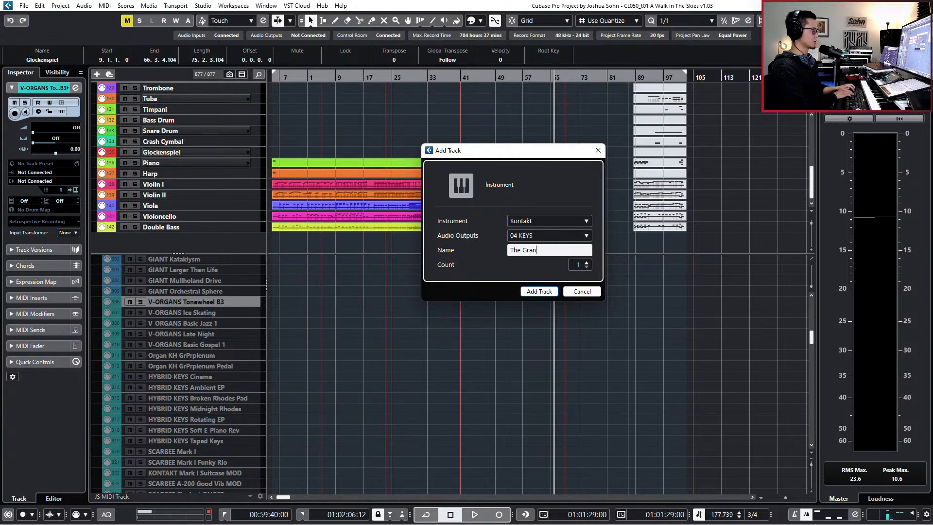
text(The Grandeur)
key(Return)
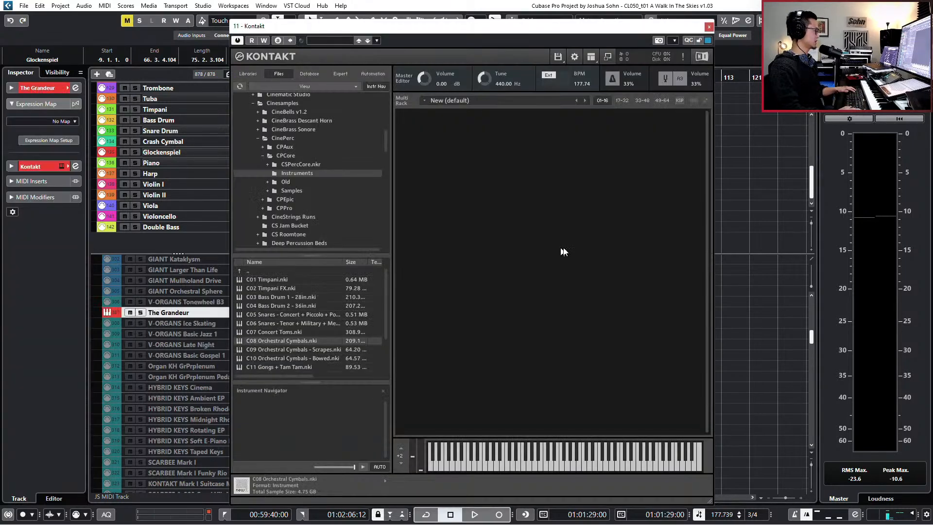
Step: Find The Grandeur library in Kontakt, load The Grandeur.nki and close the plug-in window
click(252, 71)
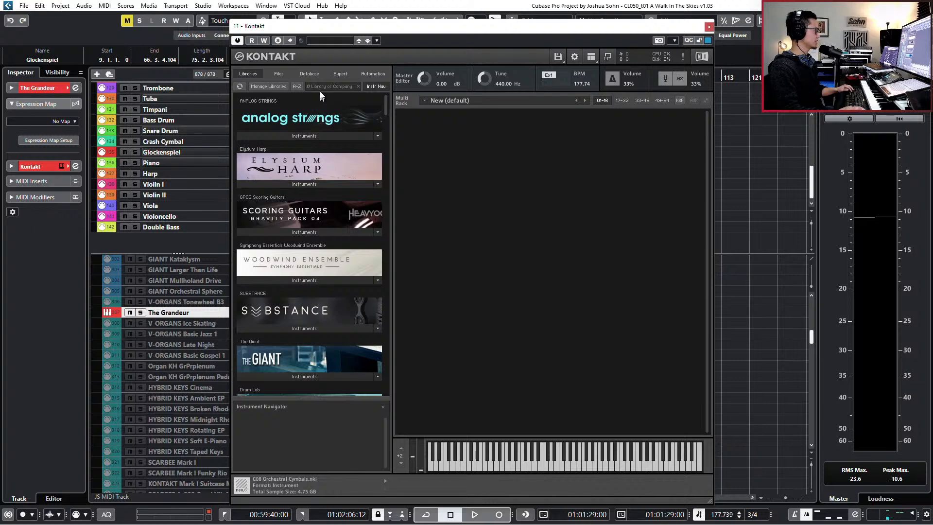
click(320, 88)
text(the gran)
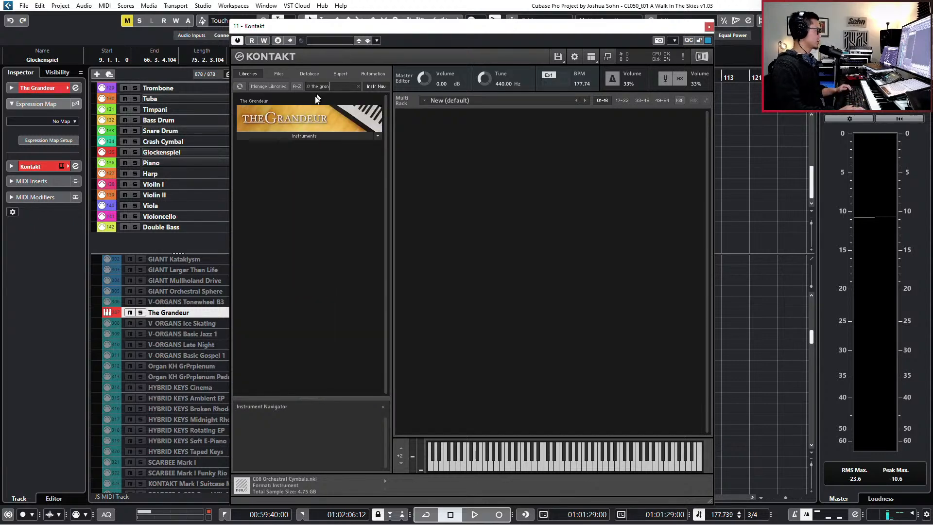
click(313, 134)
double_click(305, 156)
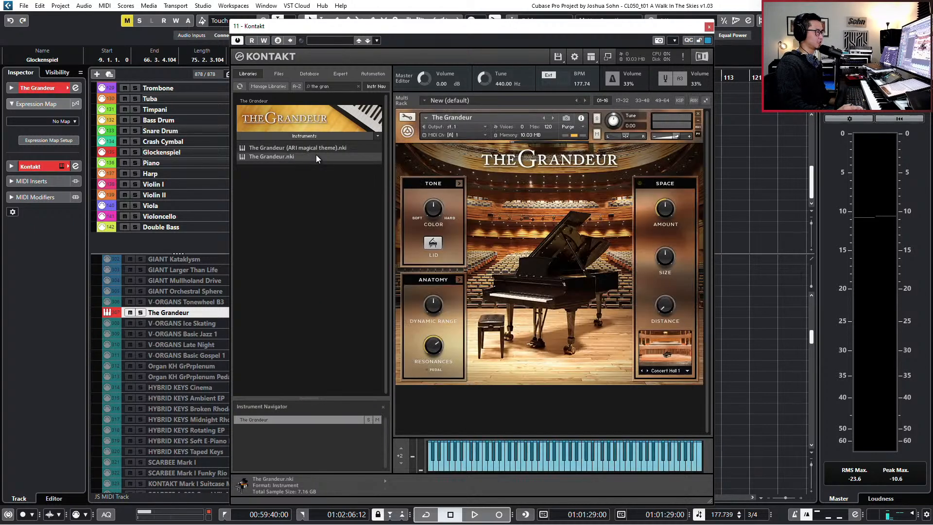
click(708, 27)
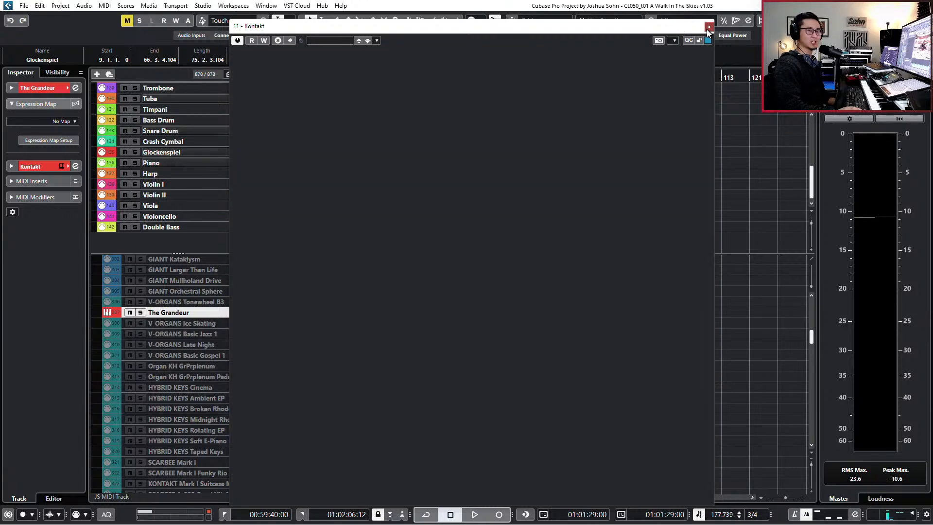
Step: Move the imported Piano part onto The Grandeur track and audition it in solo
click(362, 165)
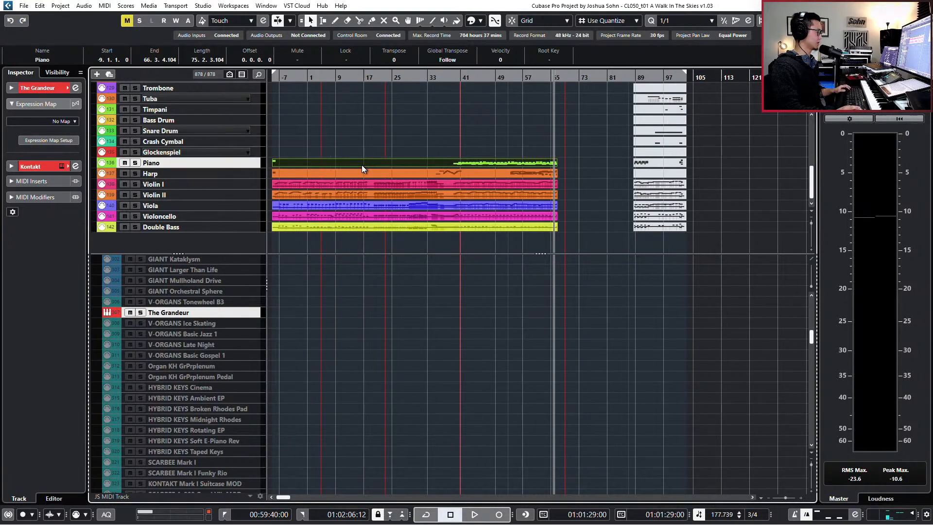
drag(361, 317, 361, 315)
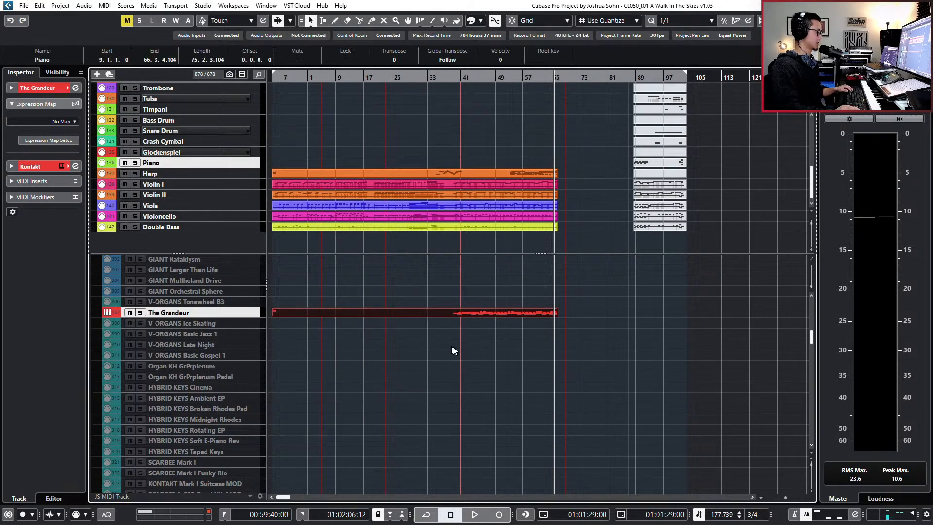
key(s)
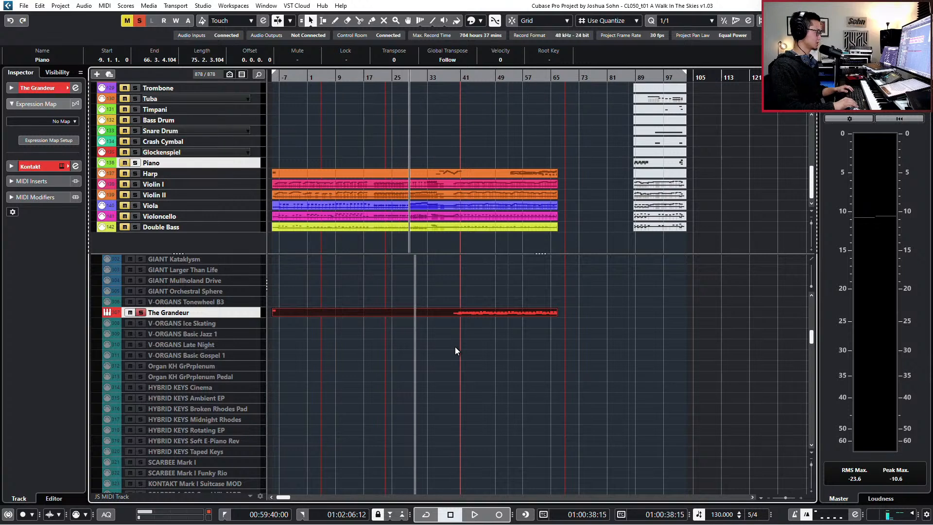
key(space)
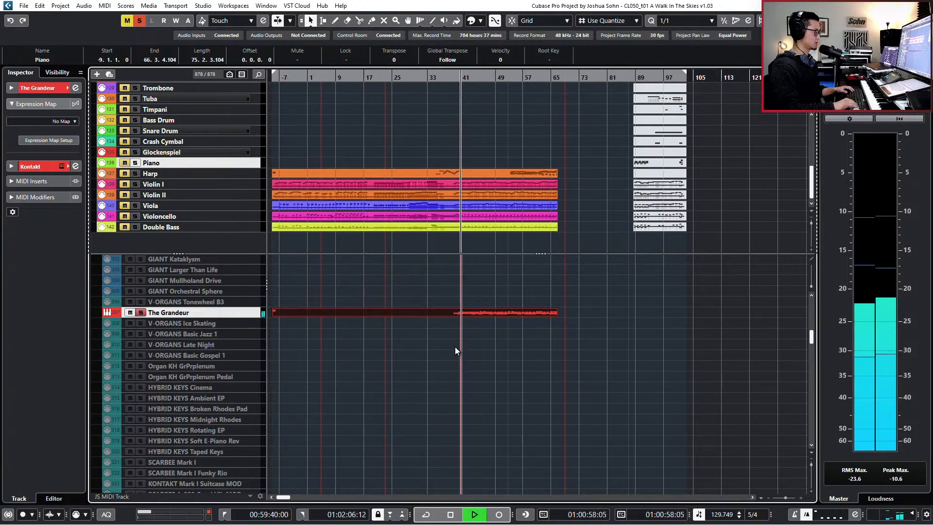
key(space)
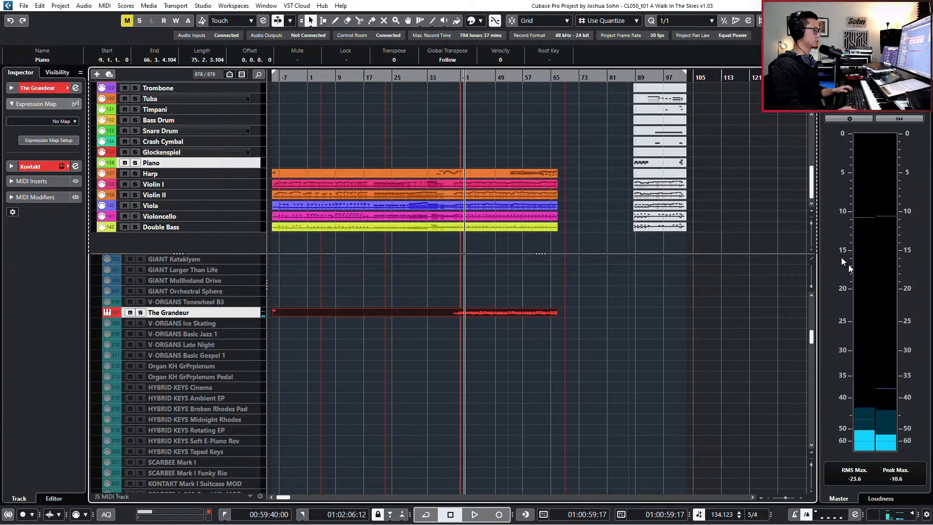
Step: Examine the tempo points along the Tempo track against the time signature changes and the A Walk In the Skies reference audio
drag(811, 170, 810, 119)
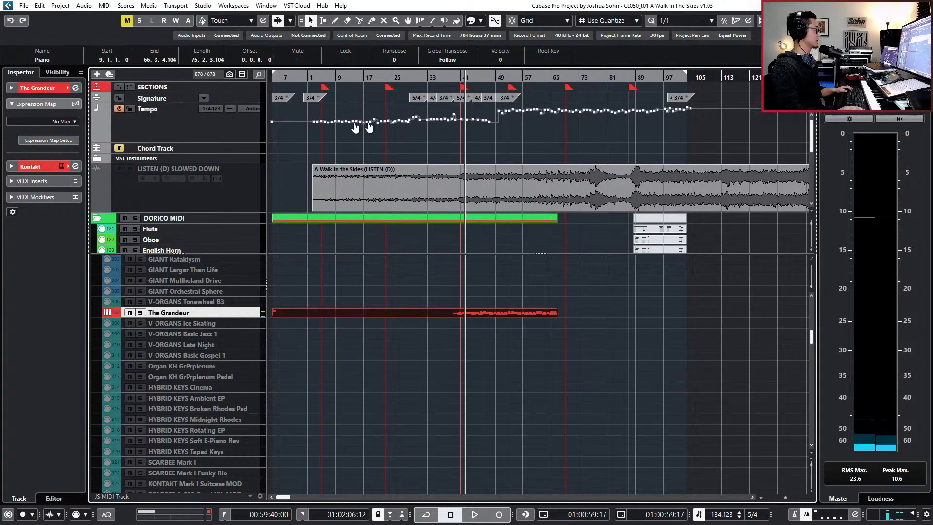
click(287, 109)
scroll(295, 122, up, 4)
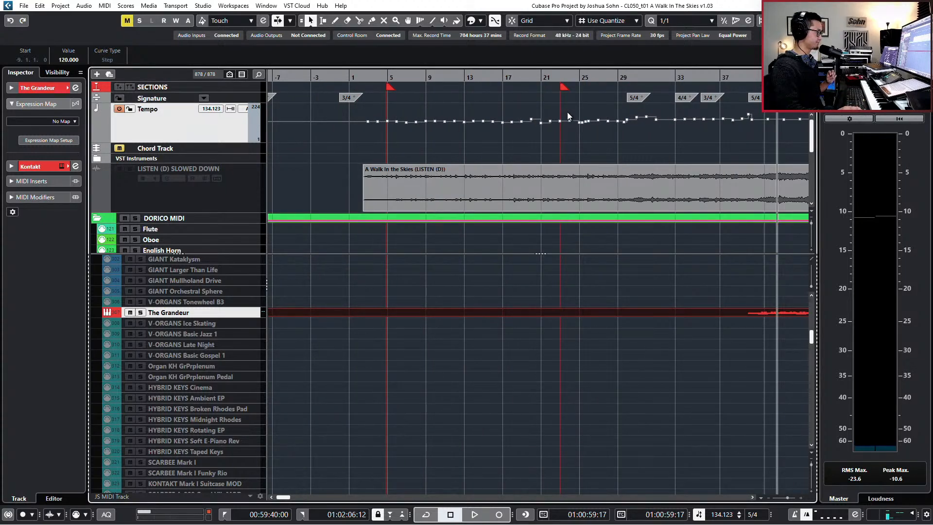
scroll(369, 130, up, 5)
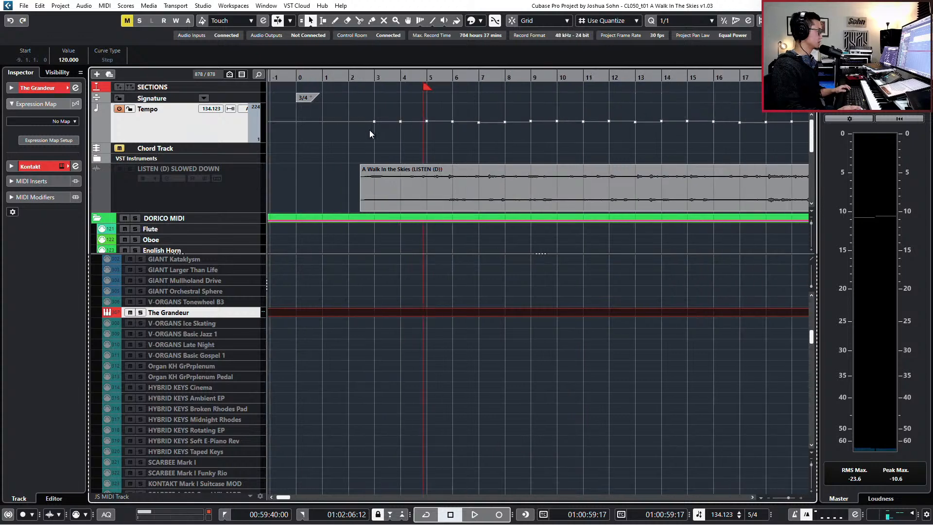
scroll(375, 130, down, 5)
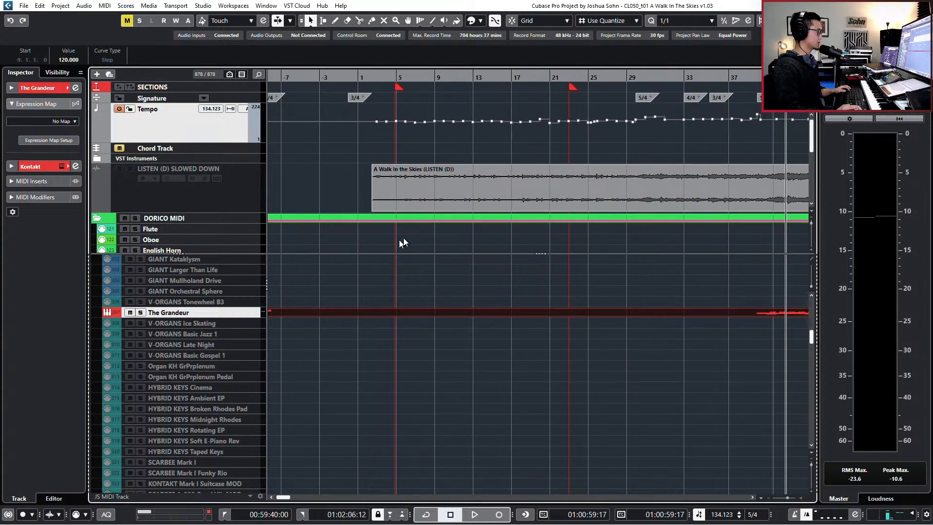
scroll(393, 113, down, 3)
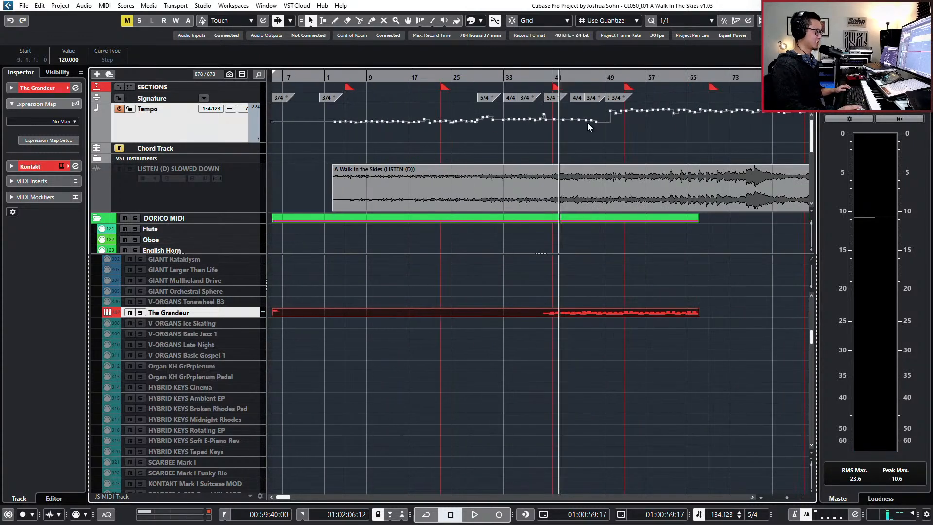
scroll(700, 180, right, 3)
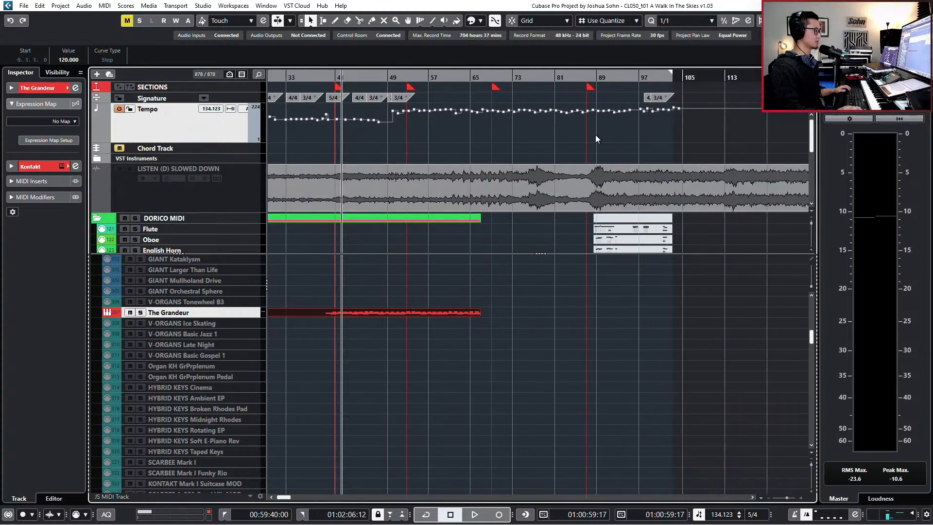
scroll(619, 120, left, 3)
scroll(331, 130, up, 8)
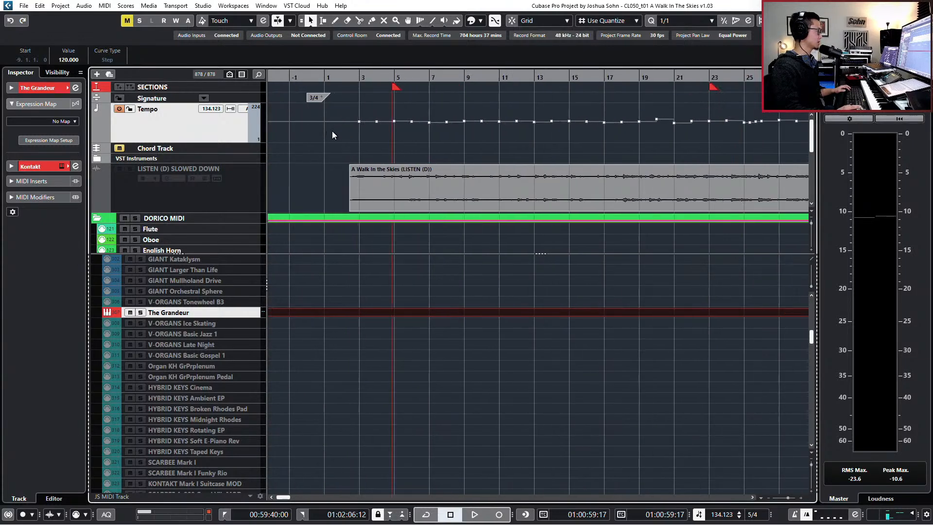
scroll(391, 112, down, 1)
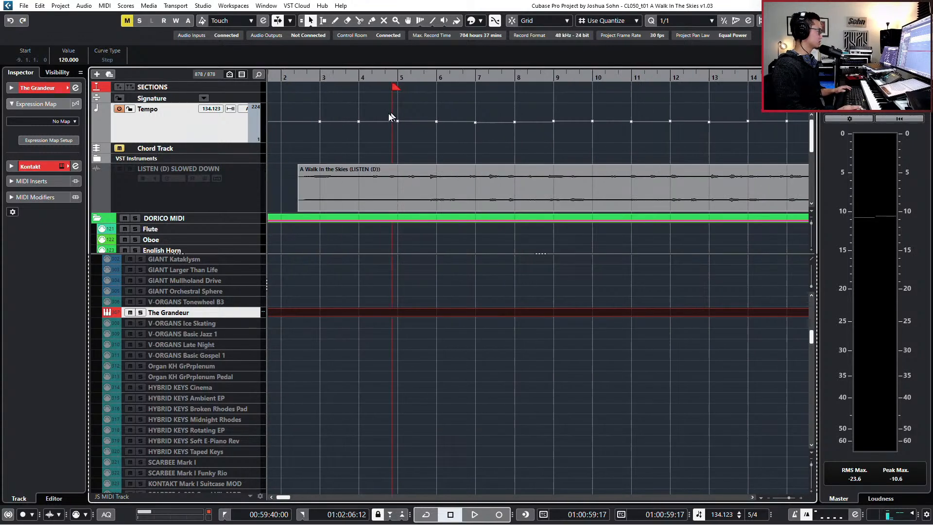
scroll(381, 124, left, 5)
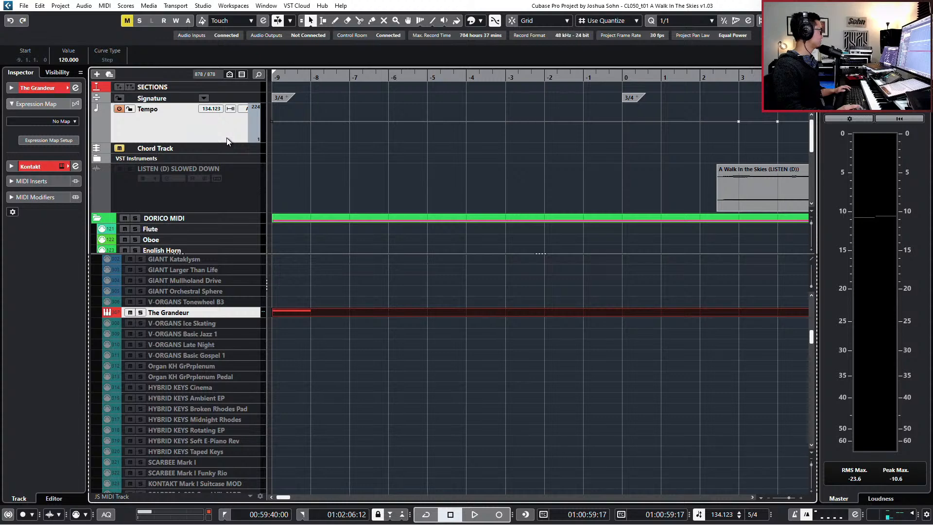
scroll(346, 133, down, 3)
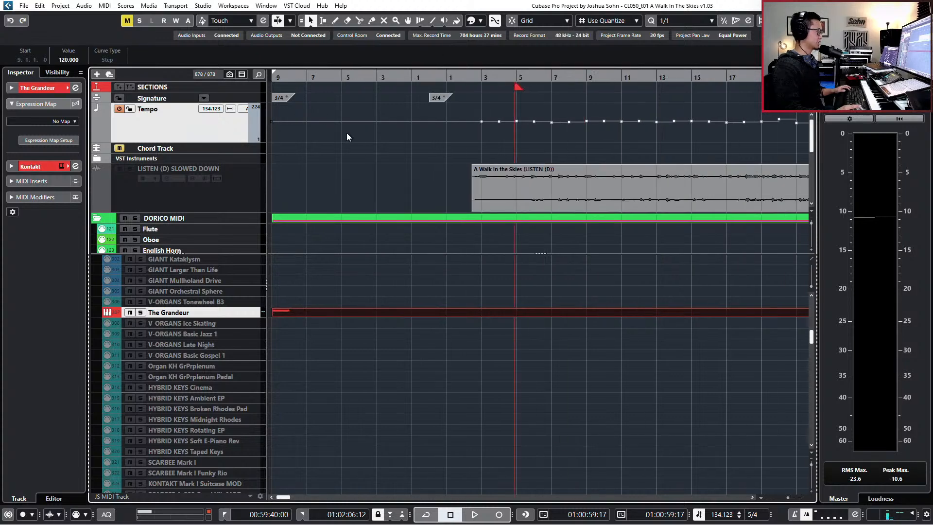
scroll(347, 133, down, 2)
scroll(395, 165, down, 3)
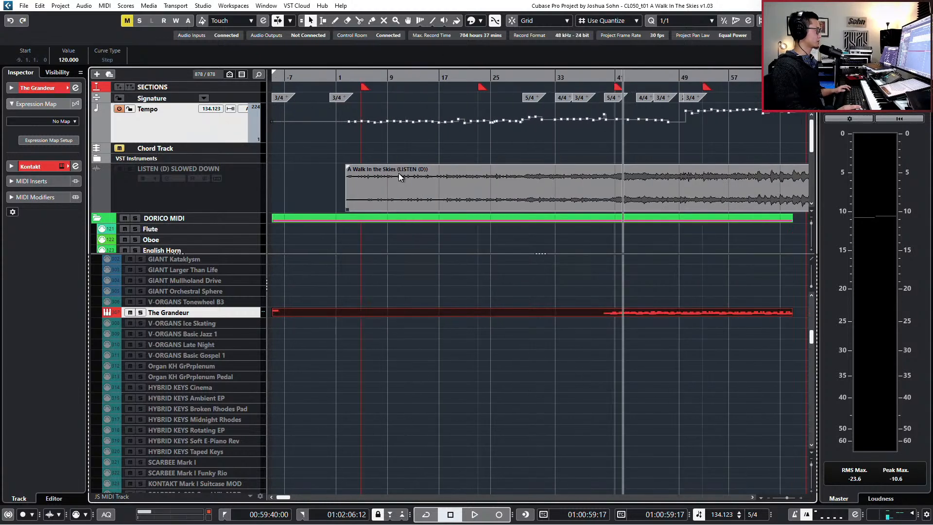
scroll(399, 174, down, 2)
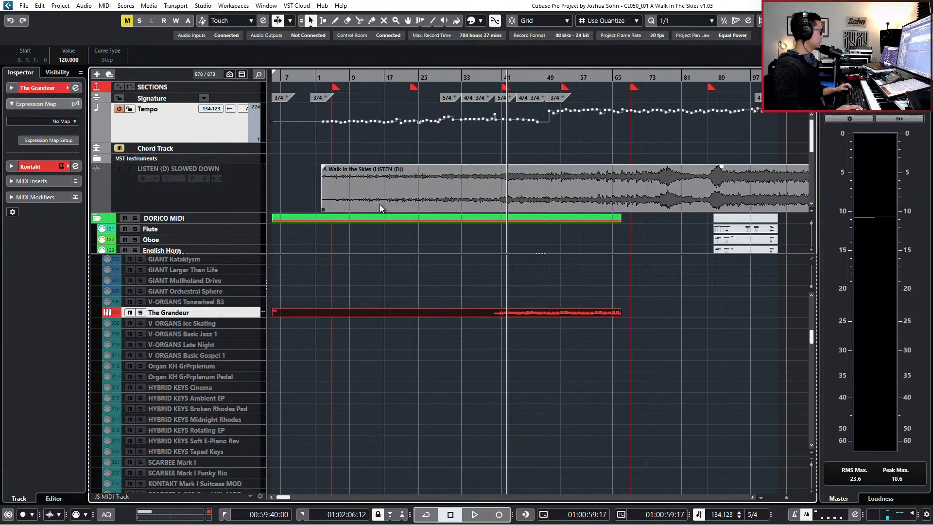
scroll(275, 273, down, 2)
Step: Select the imported Harp part, search the tracks for "harp" and go to CELT Celtic Harp 1 in the PLUCKS folder
scroll(326, 155, down, 7)
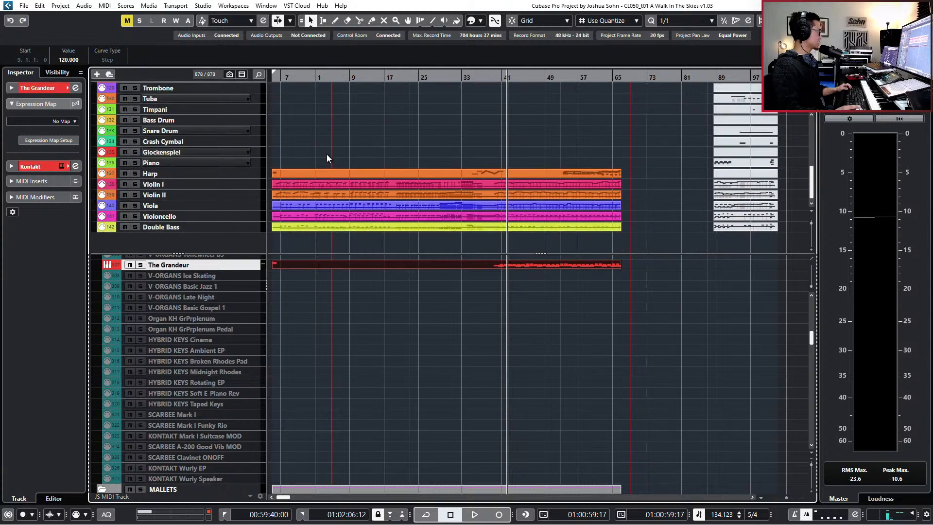
click(314, 171)
scroll(253, 365, down, 12)
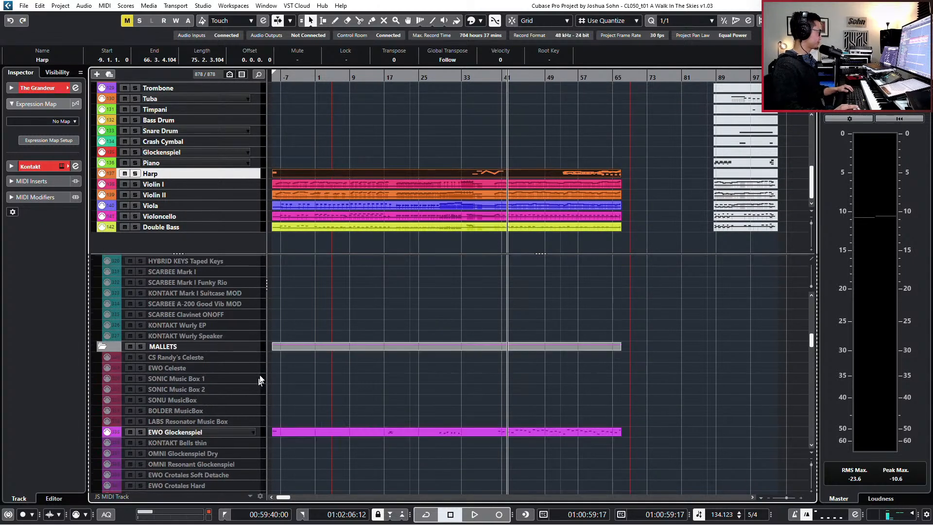
scroll(262, 368, down, 20)
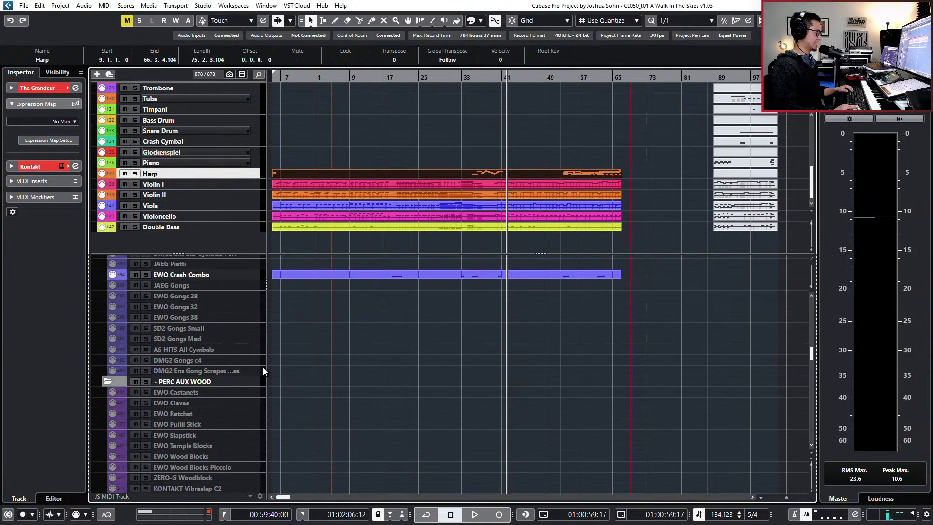
scroll(264, 367, down, 8)
scroll(264, 367, up, 4)
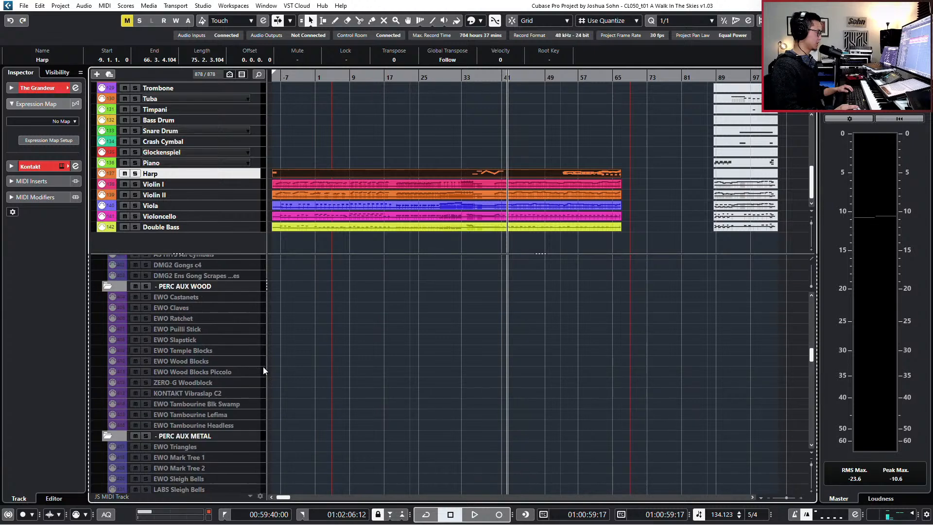
key(ctrl+f)
text(harp)
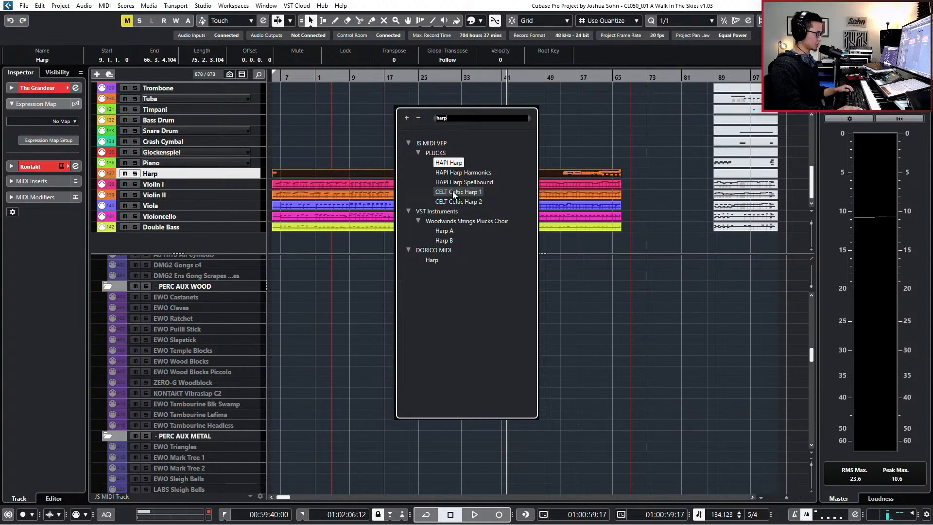
click(433, 191)
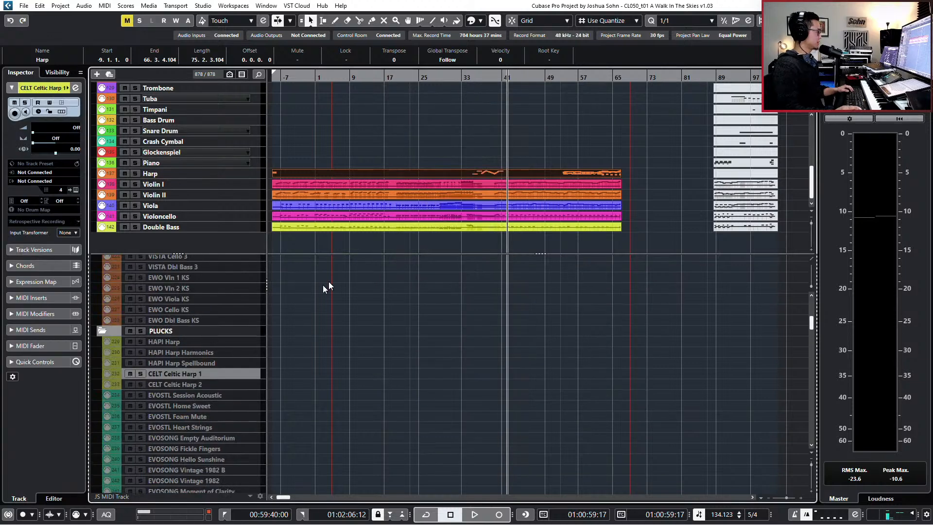
Step: Add a Kontakt instrument track named ELYSIUM Harp, routed to 05 PLKS, directly below CELT Celtic Harp 1
right_click(197, 375)
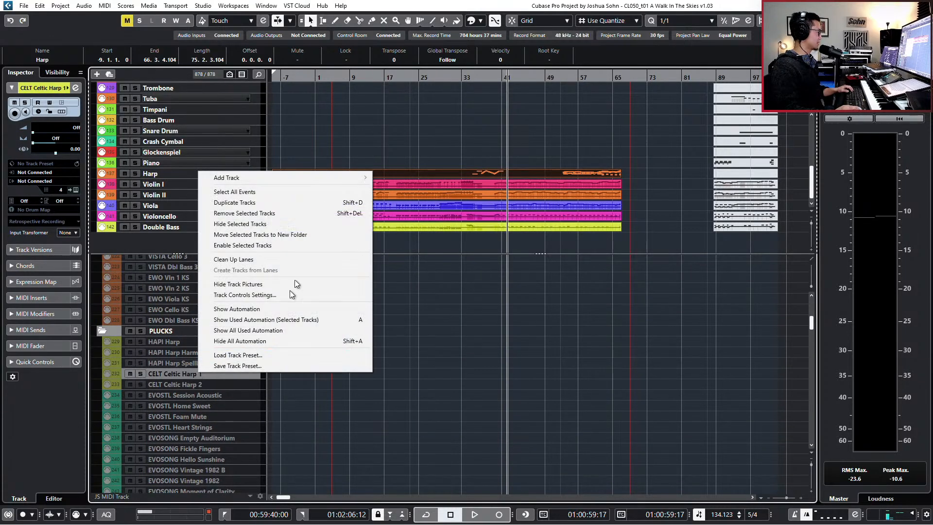
mouse_move(339, 182)
click(448, 189)
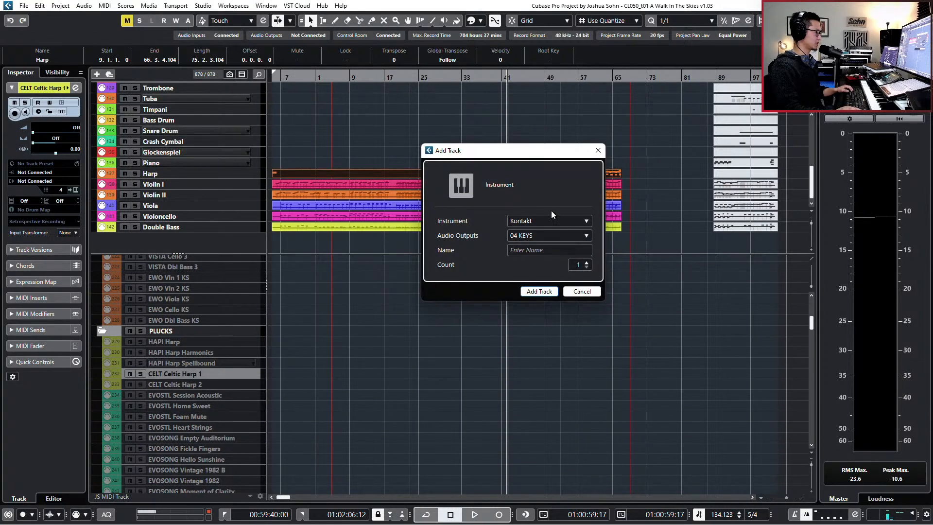
click(550, 236)
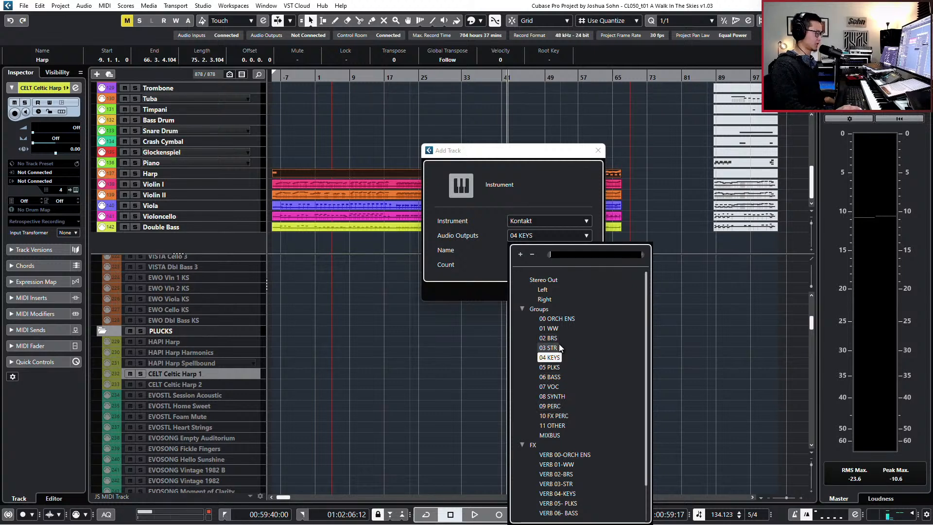
click(558, 366)
click(552, 251)
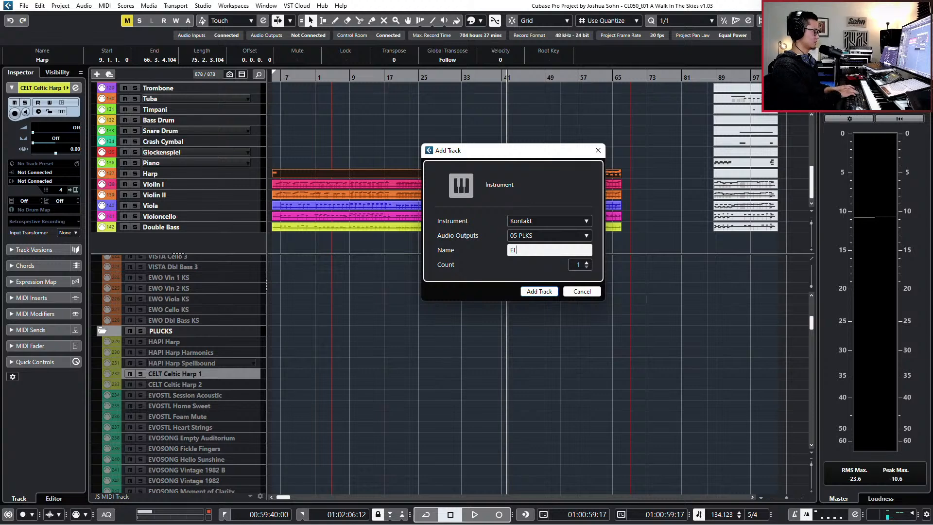
text(ELYSIUM Har)
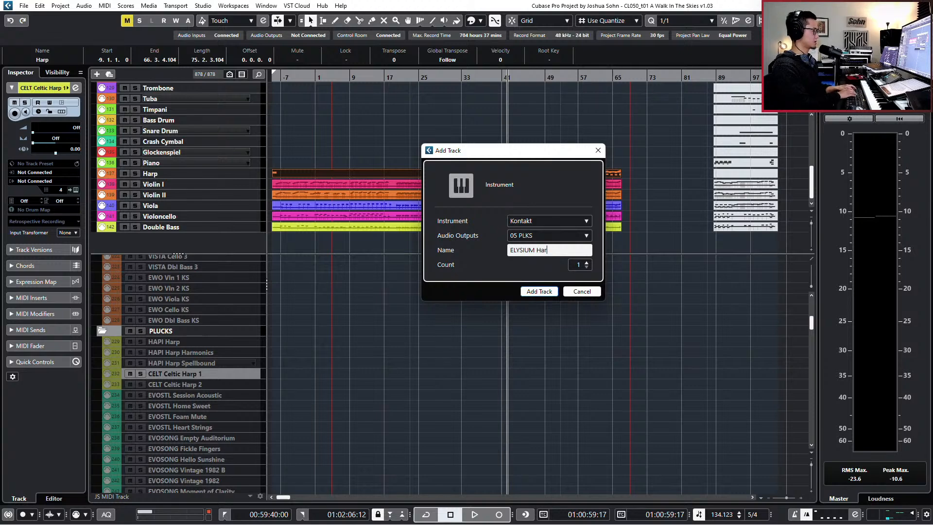
text(p)
key(Return)
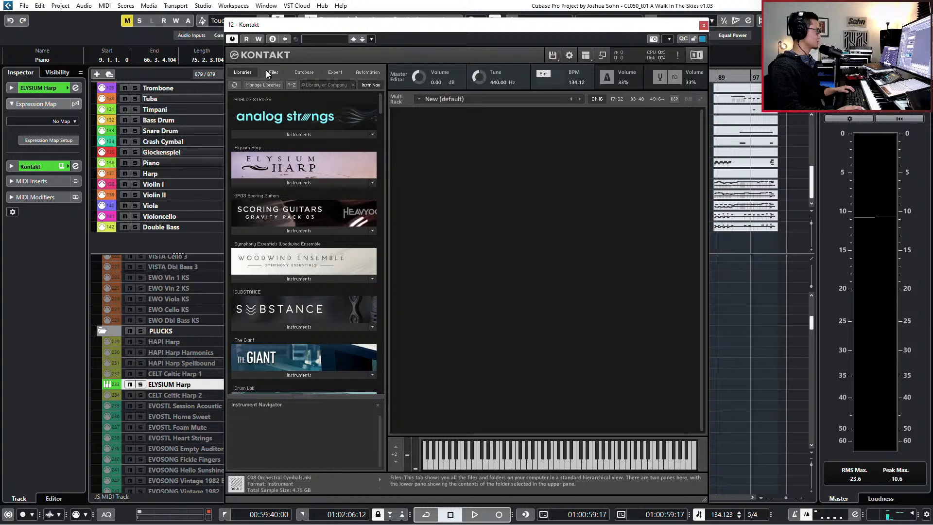
Step: Find the Elysium Harp library in Kontakt with the search "elys" and load Elysium Harp 1 - Main.nki
click(266, 71)
click(257, 72)
click(331, 85)
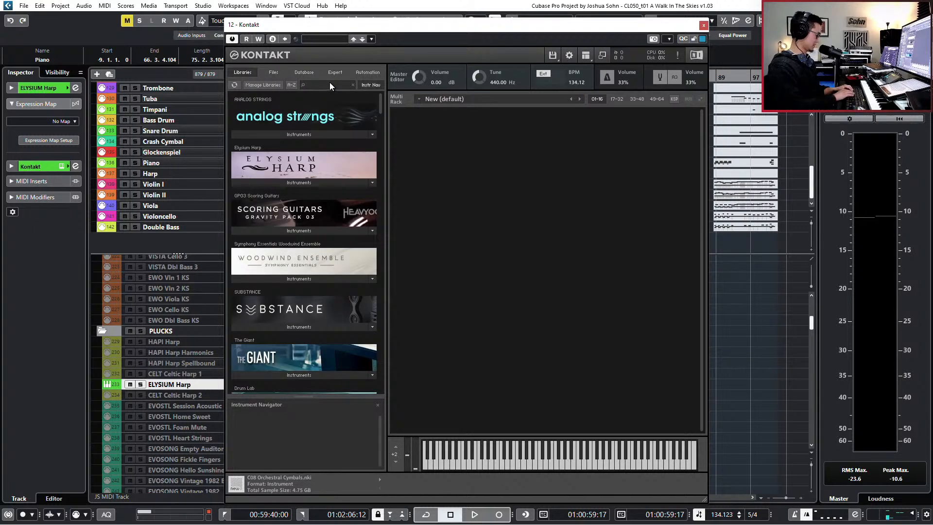
text(elys)
click(311, 134)
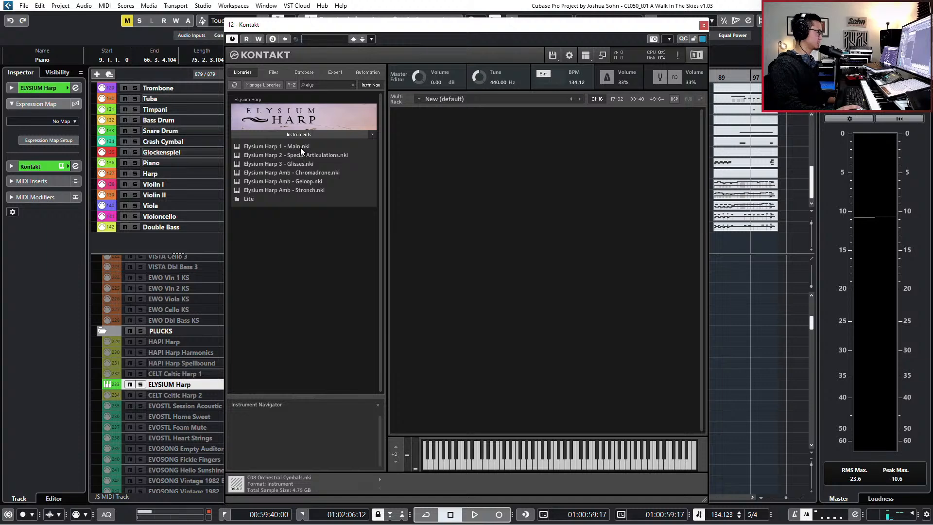
double_click(300, 147)
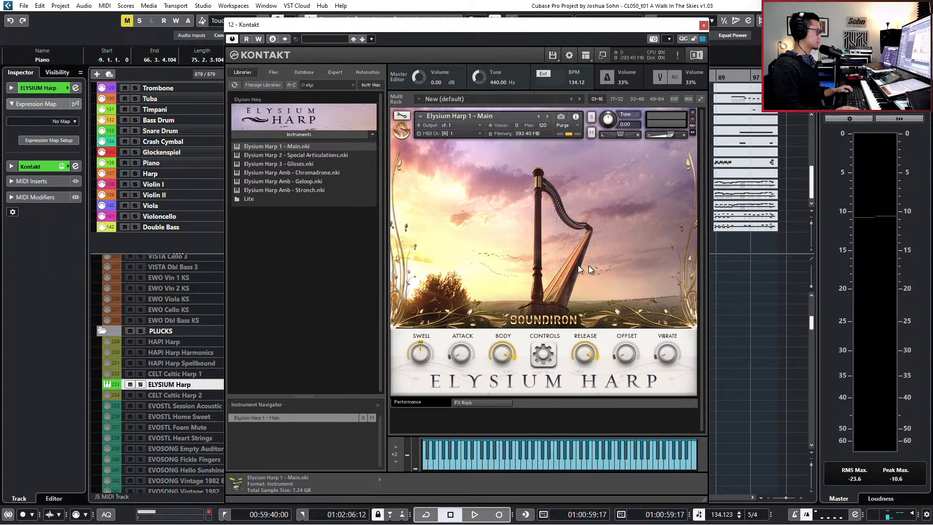
Step: Duplicate the ELYSIUM Harp track and rename the copy ELYSIUM Glissando
key(ctrl+d)
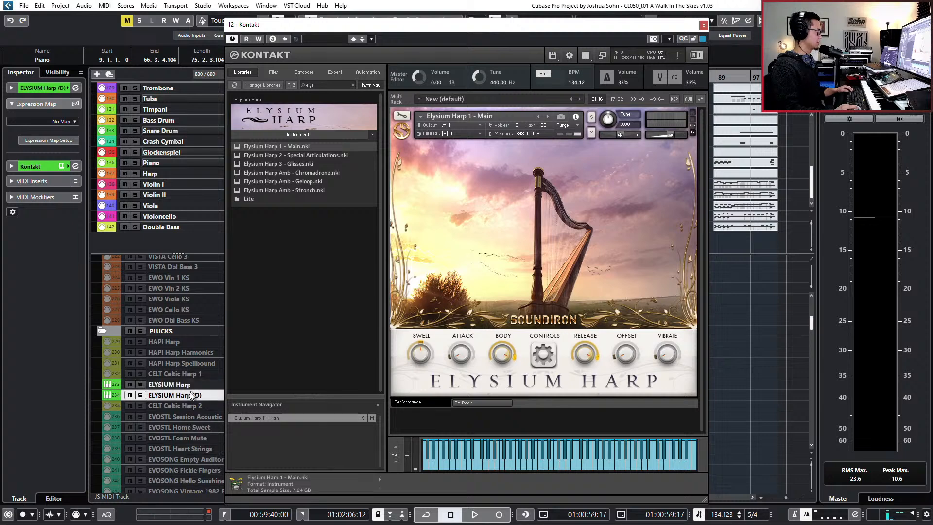
double_click(192, 395)
drag(175, 394, 273, 402)
text(Glissando)
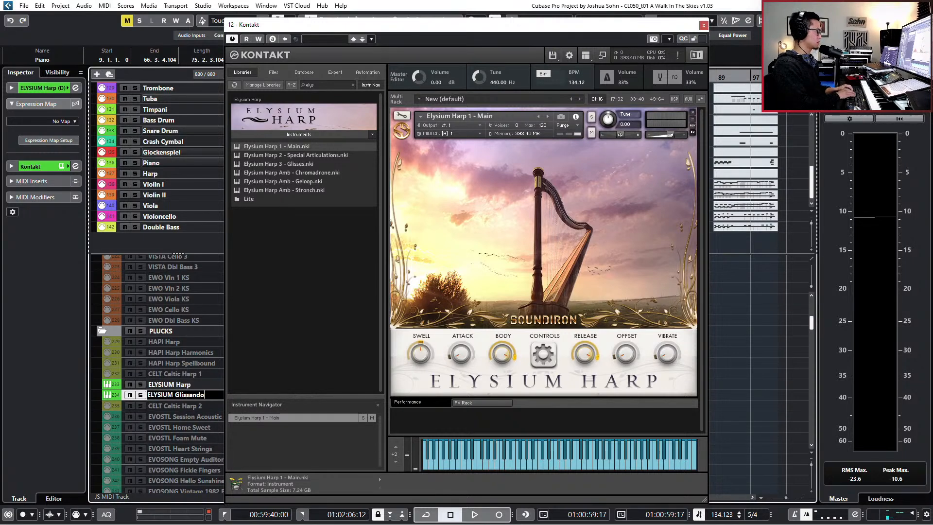
key(Return)
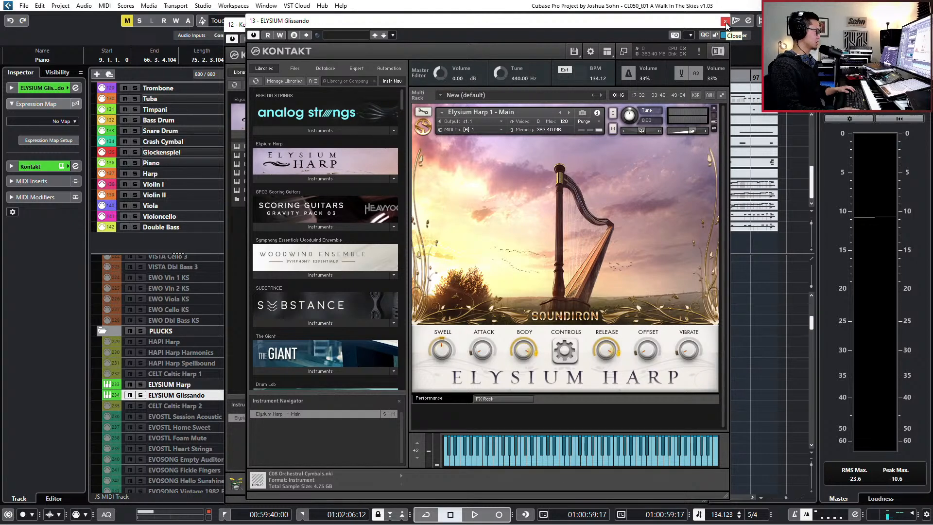
Step: Switch the ELYSIUM Glissando track's Kontakt instrument to Elysium Harp 3 - Glisses and close both Kontakt windows
click(570, 113)
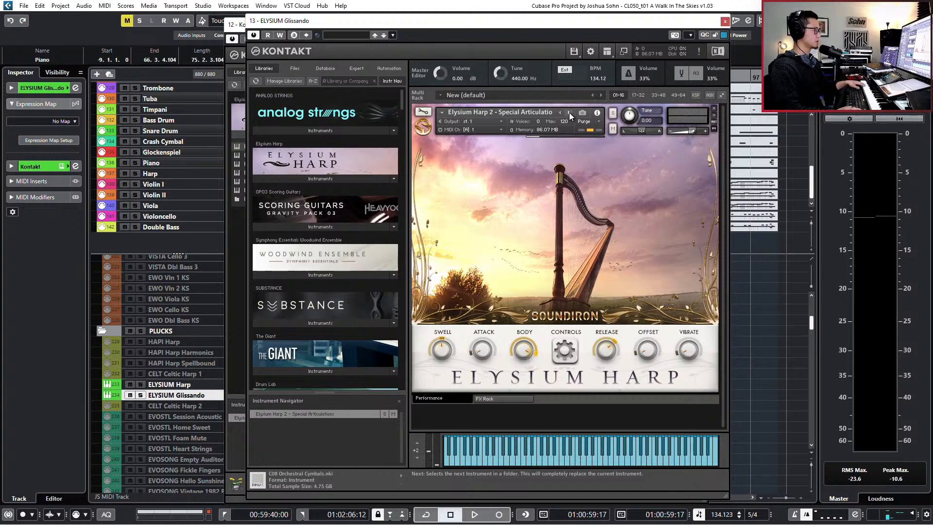
click(569, 112)
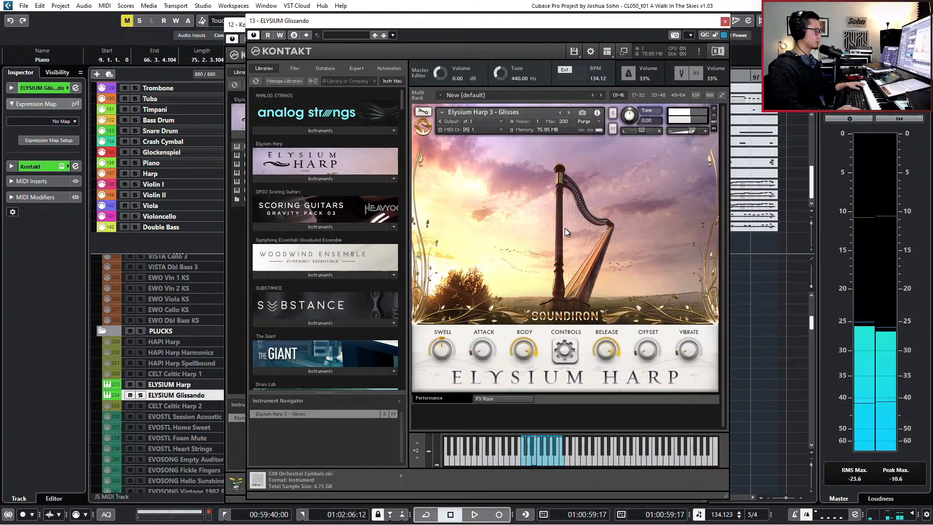
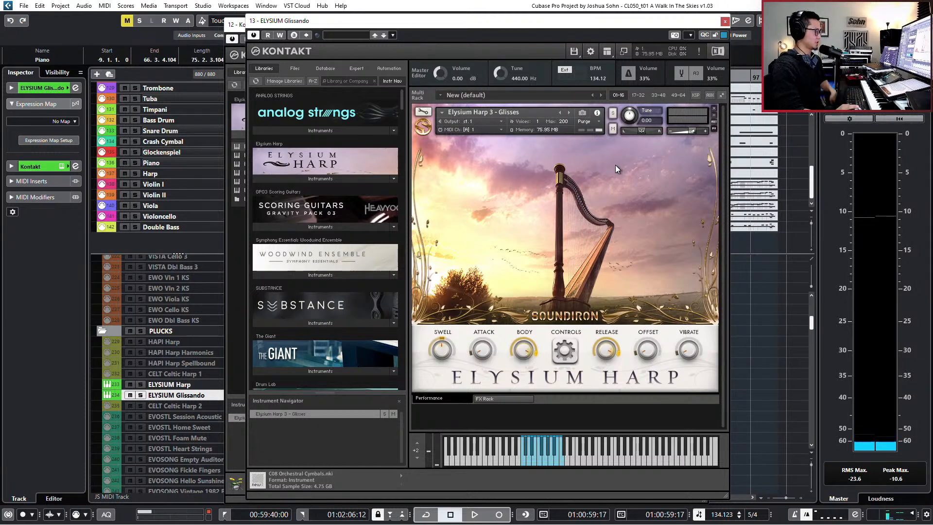
click(725, 22)
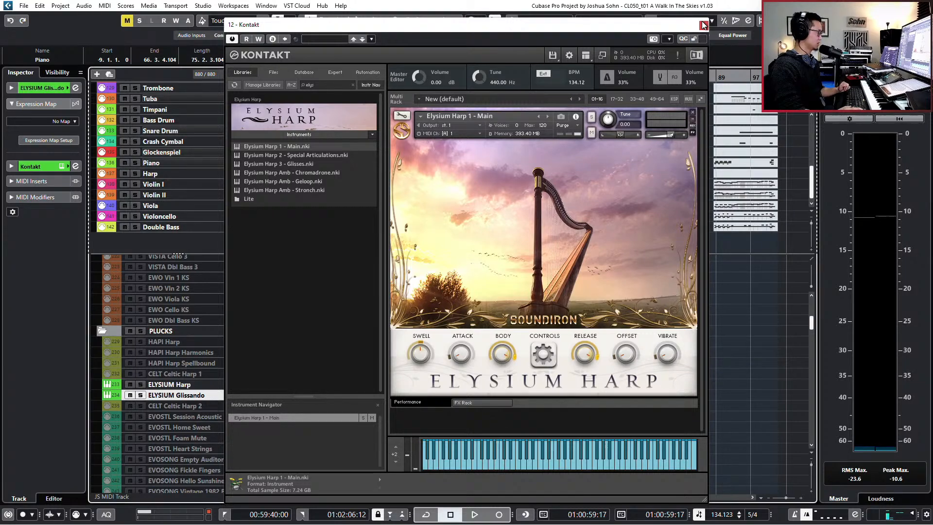
click(703, 25)
scroll(294, 379, down, 4)
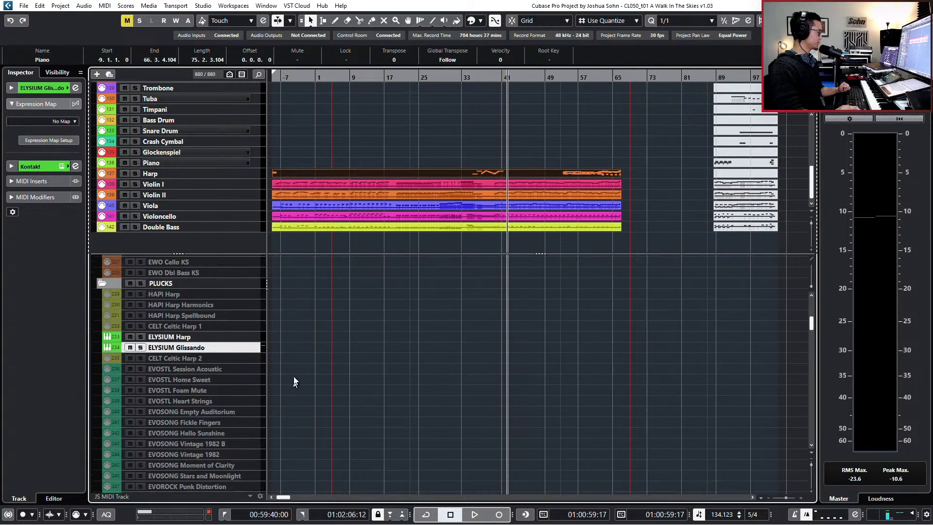
Step: Move the Harp MIDI part onto the ELYSIUM Harp track
drag(301, 176, 310, 287)
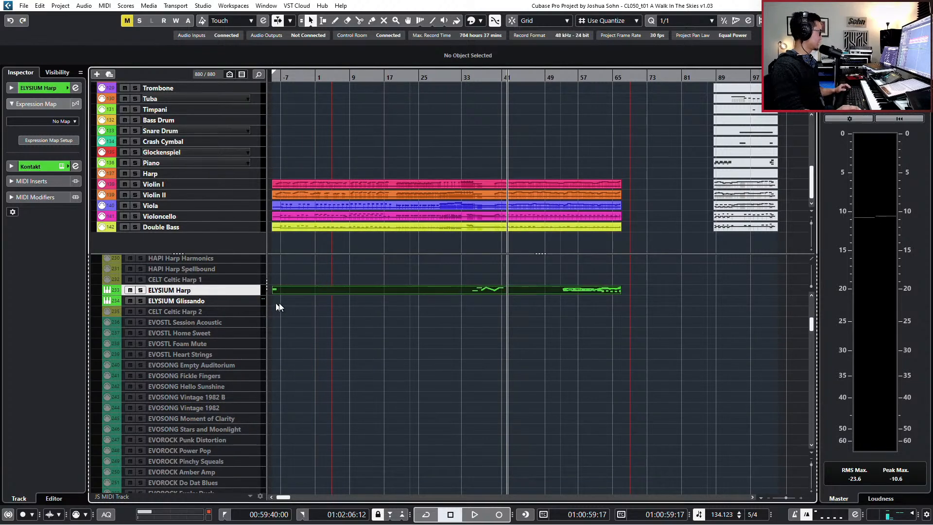
Step: Select the Violin I track and browse the template's track list for matching string instrument tracks
click(147, 186)
scroll(346, 289, down, 2)
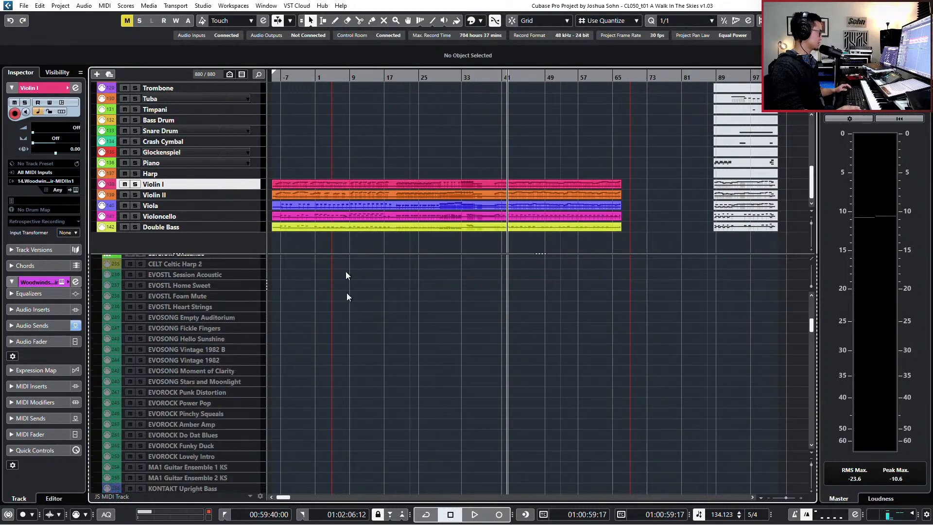
scroll(347, 296, down, 20)
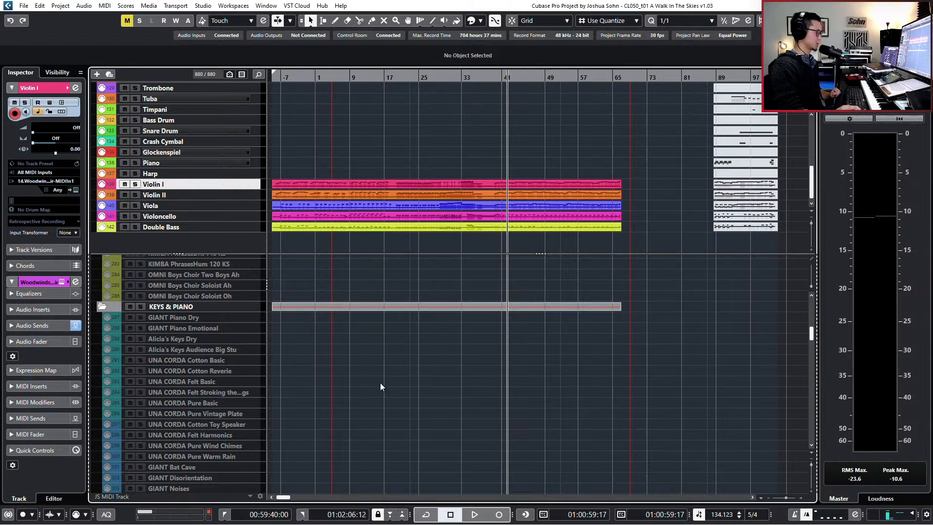
scroll(380, 386, down, 20)
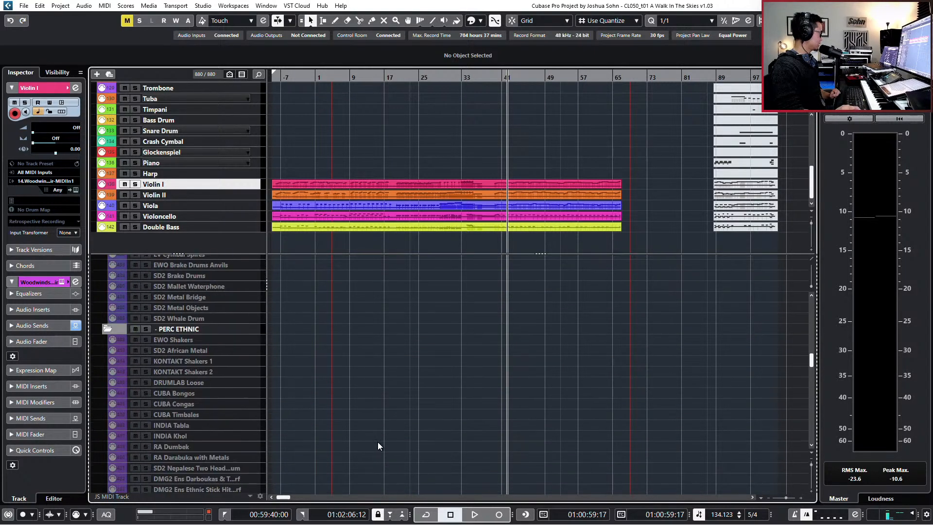
scroll(378, 442, down, 20)
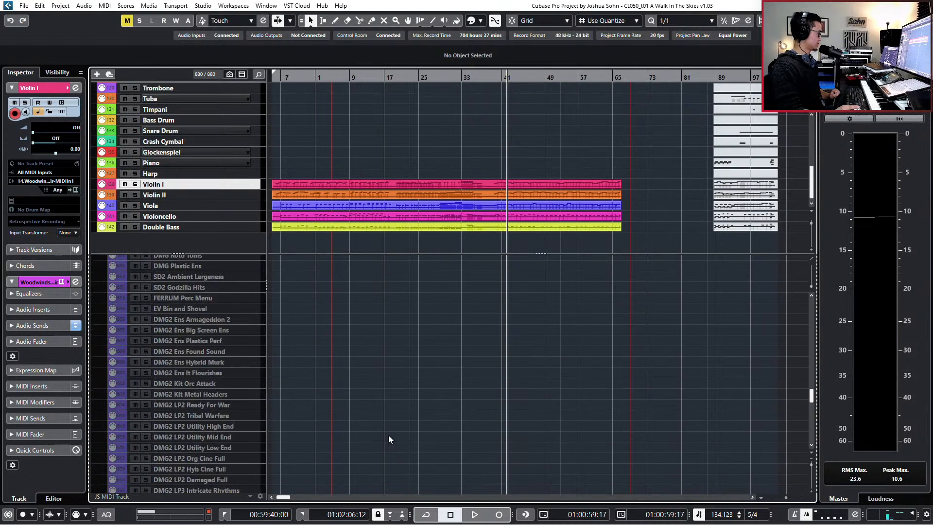
scroll(390, 443, down, 20)
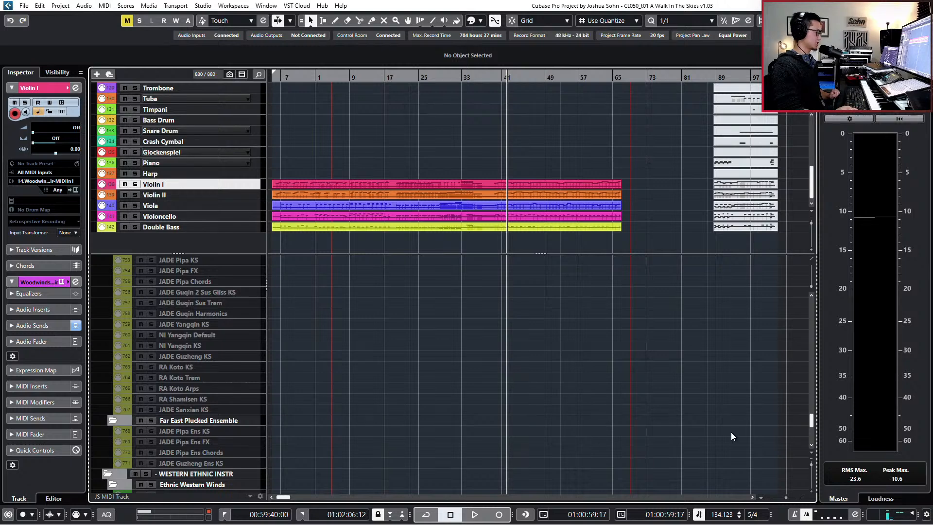
drag(811, 421, 816, 314)
Step: Search the project's tracks for "violin" and "vln", and go to the Vln 1 instrument track
key(ctrl+f)
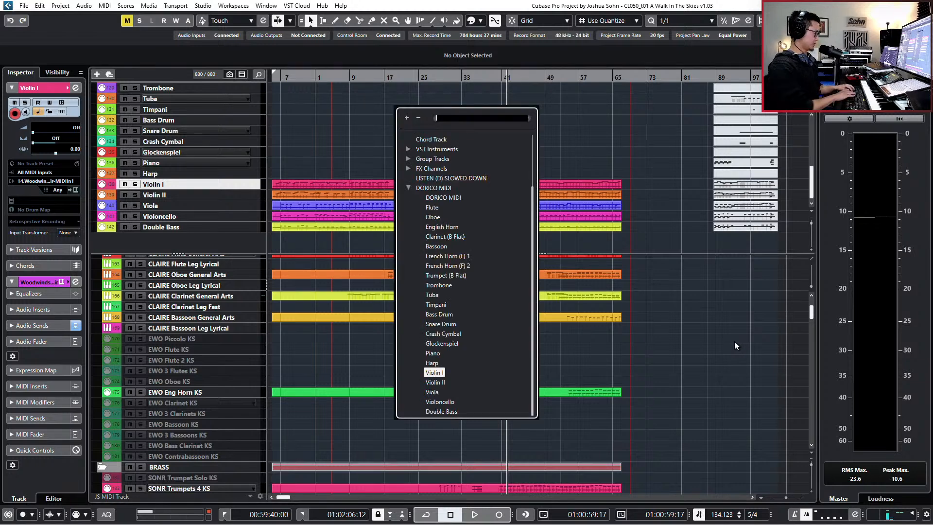
text(violin)
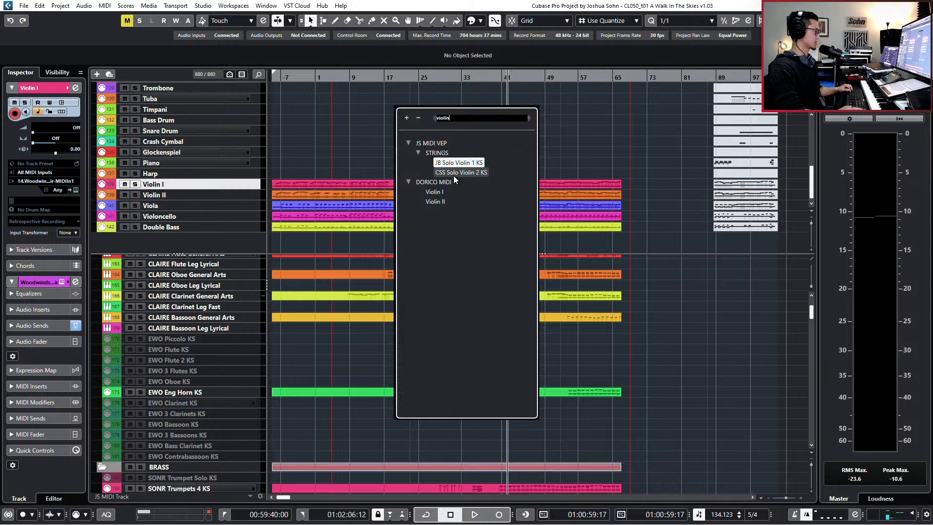
key(BackSpace)
key(BackSpace)
key(BackSpace)
key(BackSpace)
key(BackSpace)
key(BackSpace)
text(vln)
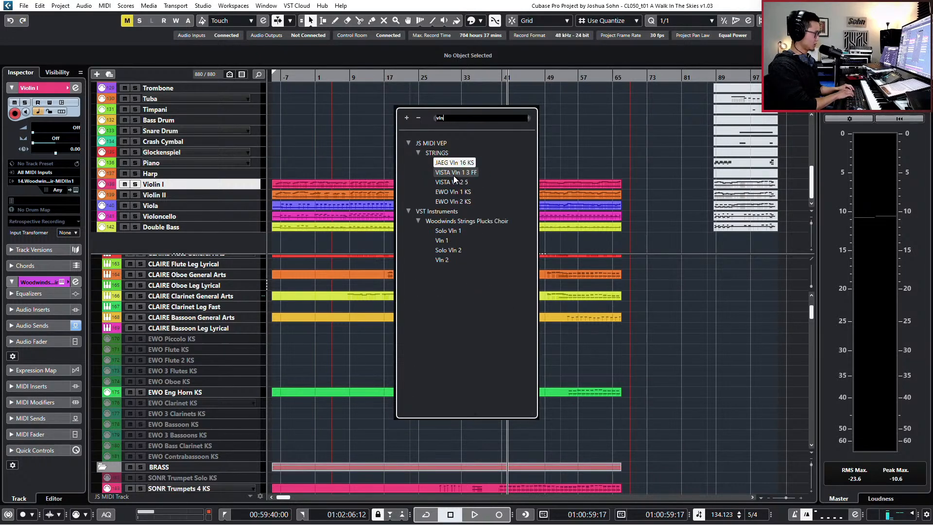
click(458, 241)
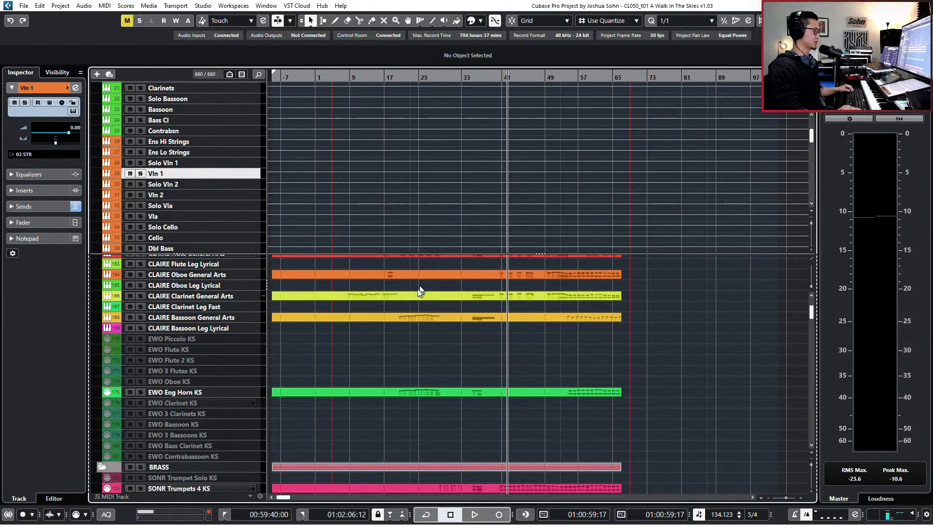
Step: Find EWO Vln 1 KS with the track search and enable the EWO string tracks from Vln 1 through Dbl Bass
key(ctrl+f)
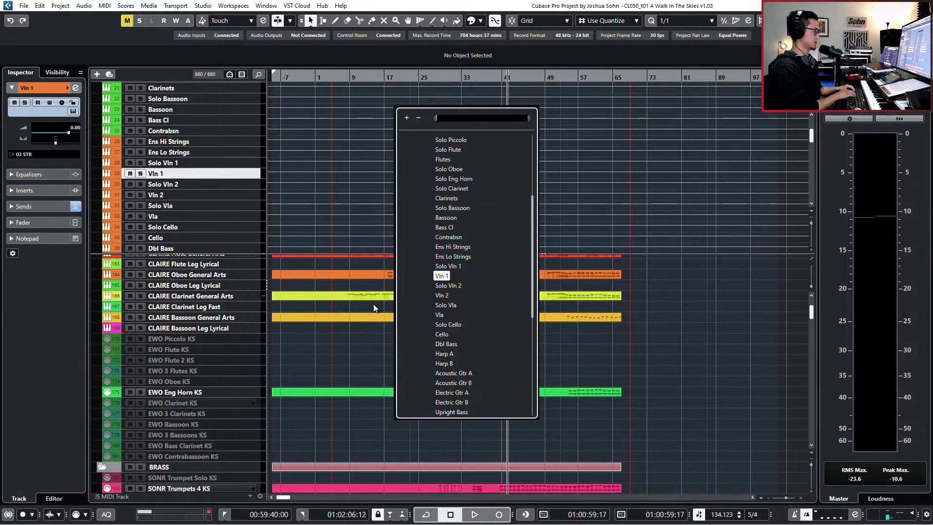
text(ewo)
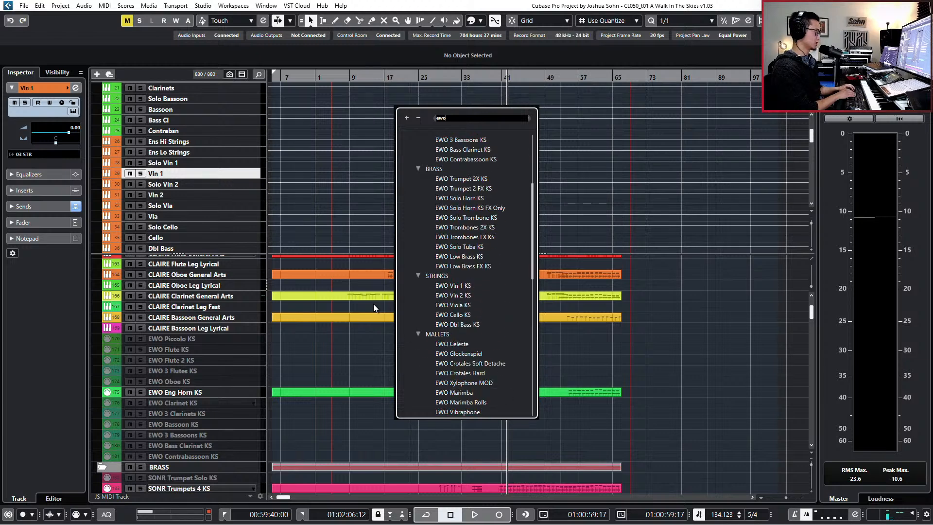
text( strinng)
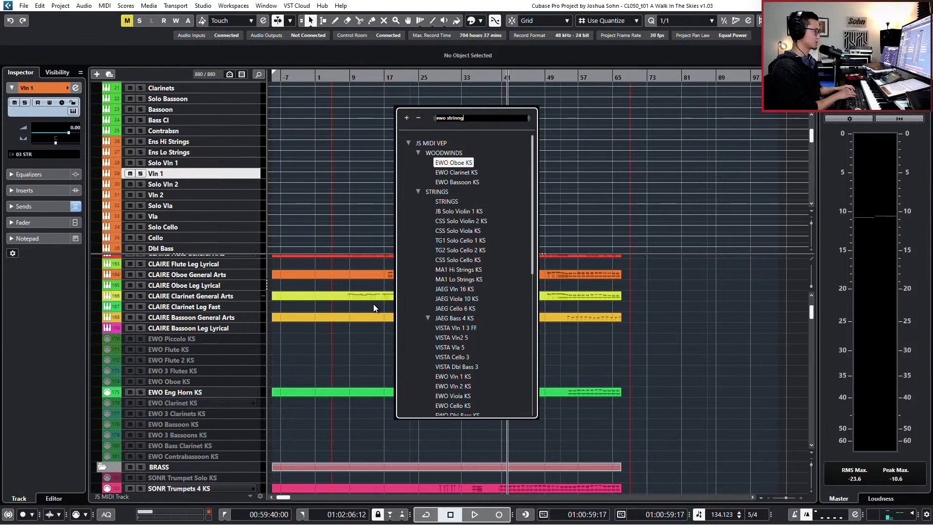
key(BackSpace)
key(BackSpace)
key(BackSpace)
key(BackSpace)
key(BackSpace)
key(BackSpace)
key(BackSpace)
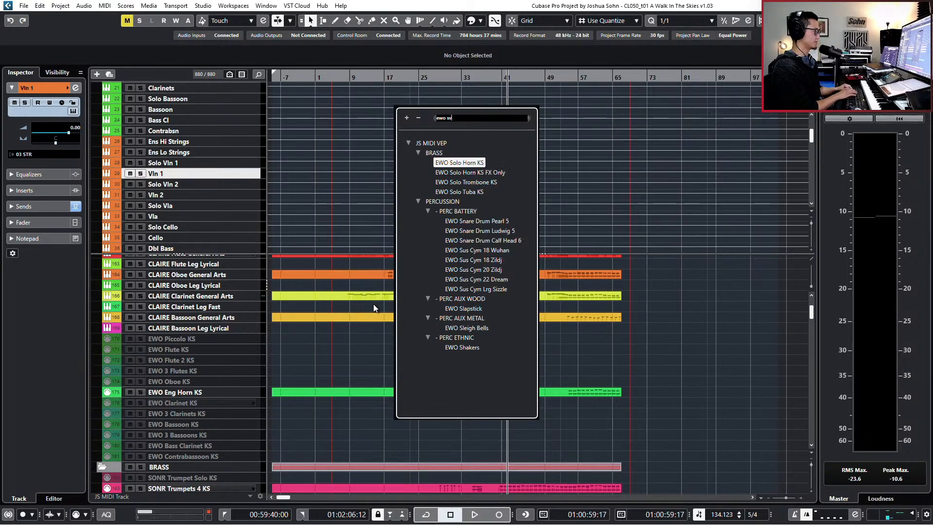
text(vln)
key(Return)
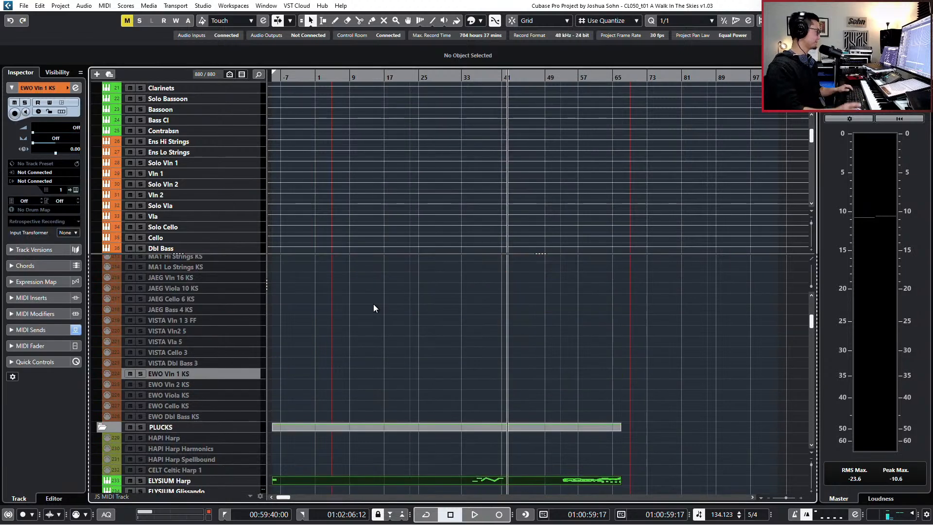
shift+click(194, 416)
key(shift+e)
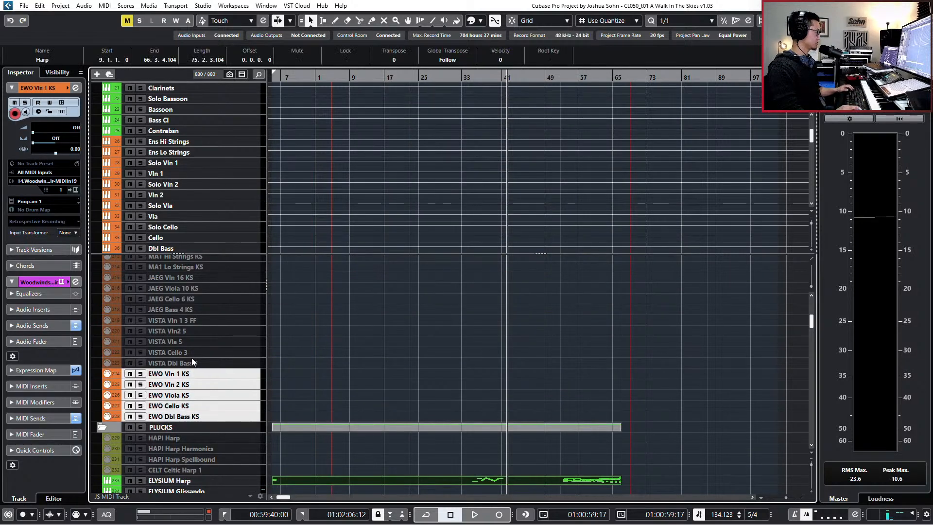
Step: Enable the VISTA string tracks from VISTA Vln 1 3 FF through VISTA Dbl Bass 3
click(192, 355)
click(225, 322)
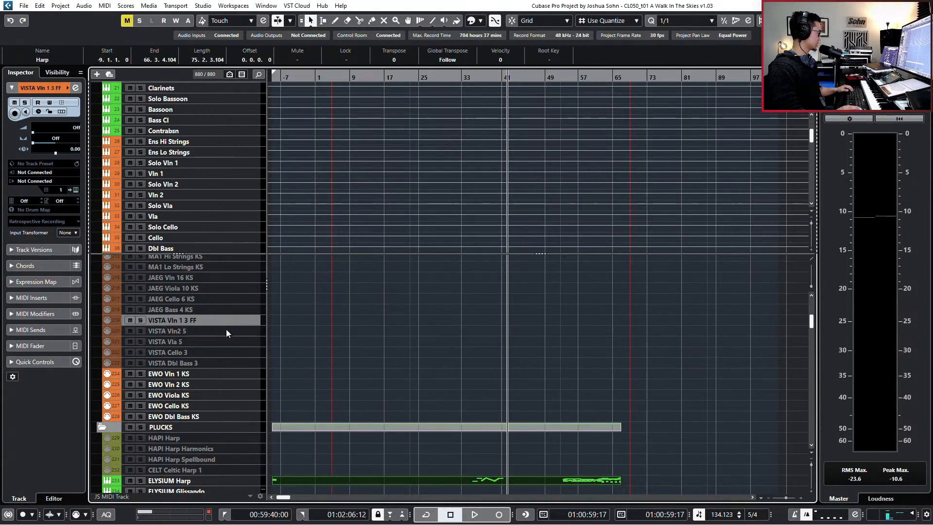
shift+click(230, 365)
key(shift+e)
Step: Look over the JAEG string tracks, and select the VISTA and EWO string tracks as a group
scroll(249, 375, up, 2)
click(247, 356)
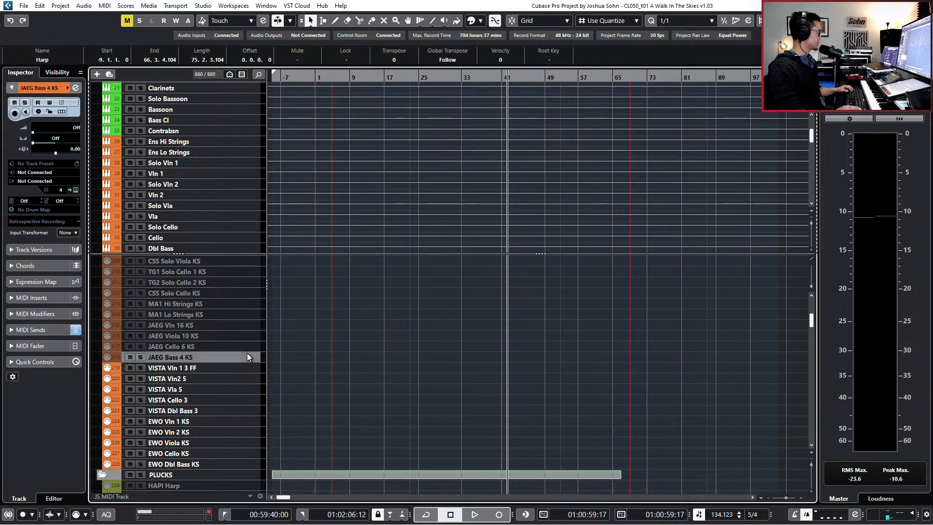
scroll(261, 385, up, 2)
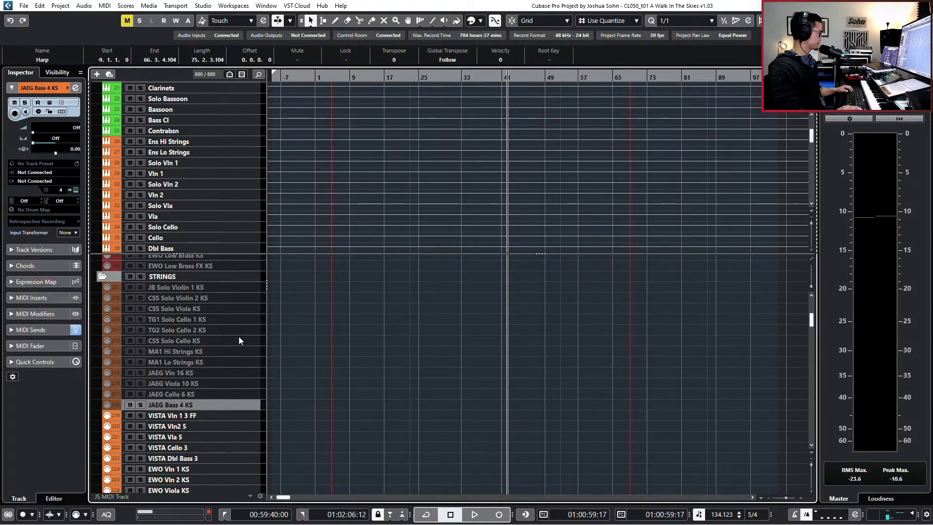
click(220, 373)
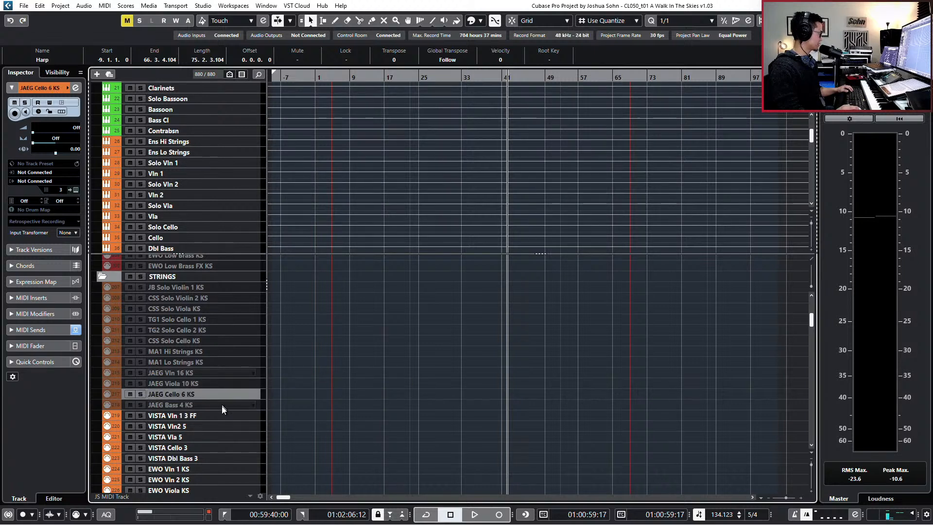
click(222, 415)
click(229, 395)
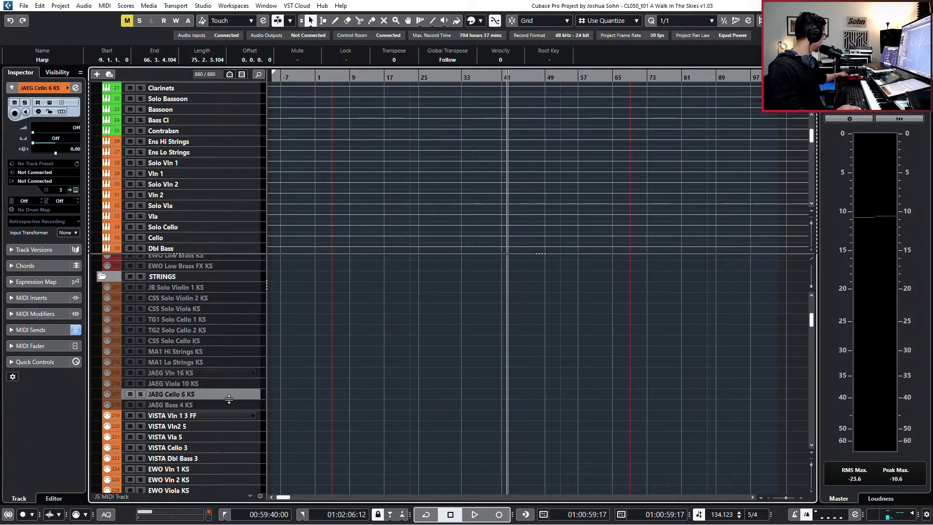
click(229, 414)
scroll(228, 415, down, 3)
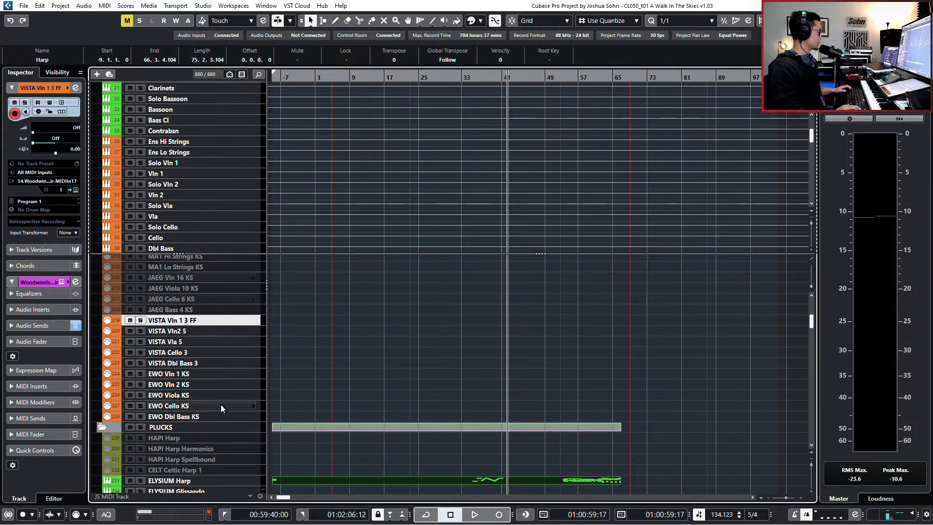
shift+click(223, 417)
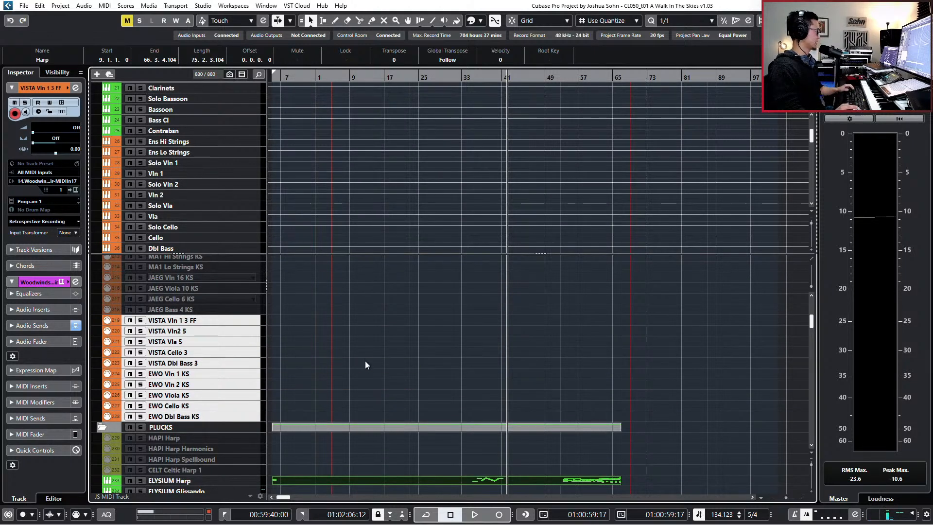
scroll(365, 196, down, 2)
Step: Collapse the VST Instruments folder and move the Violin I, Violin II, Viola, Violoncello and Double Bass parts onto the matching EWO string tracks
scroll(380, 238, up, 10)
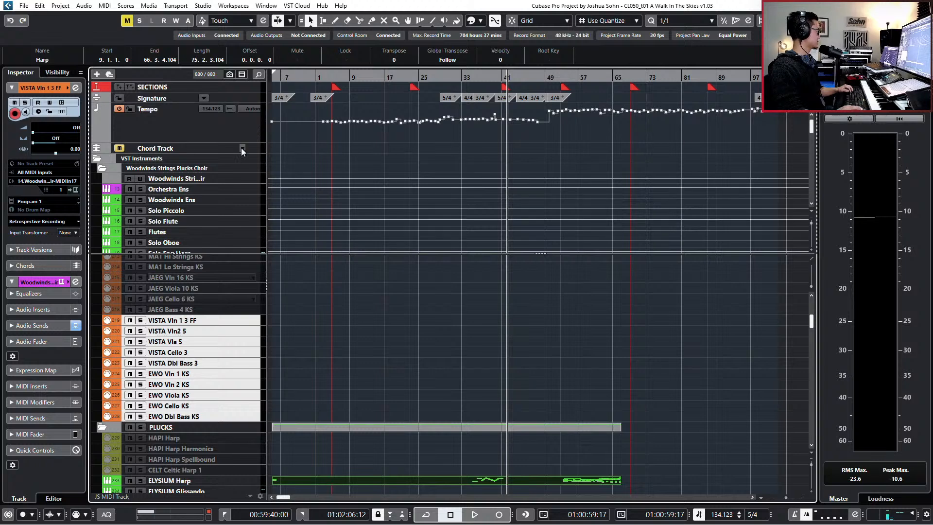
click(97, 163)
scroll(351, 174, down, 10)
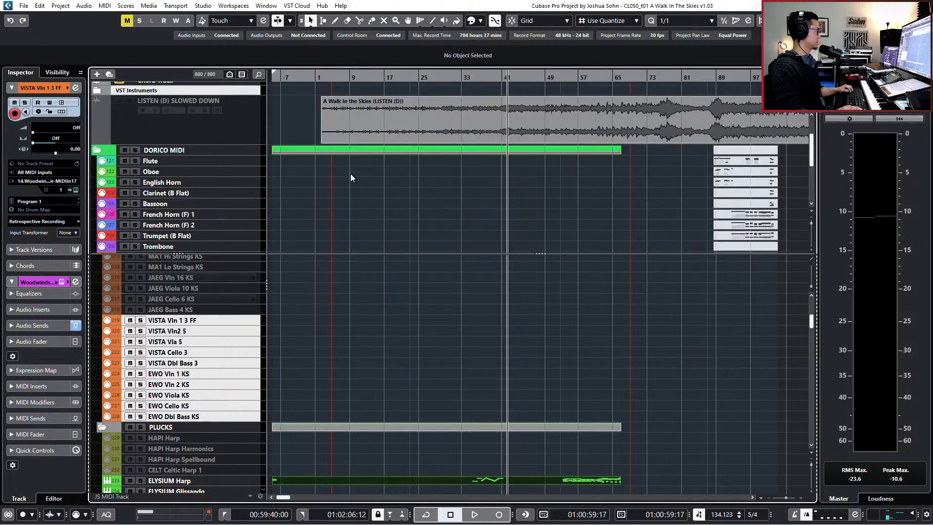
click(342, 182)
drag(323, 182, 311, 373)
drag(311, 196, 319, 401)
drag(319, 216, 336, 417)
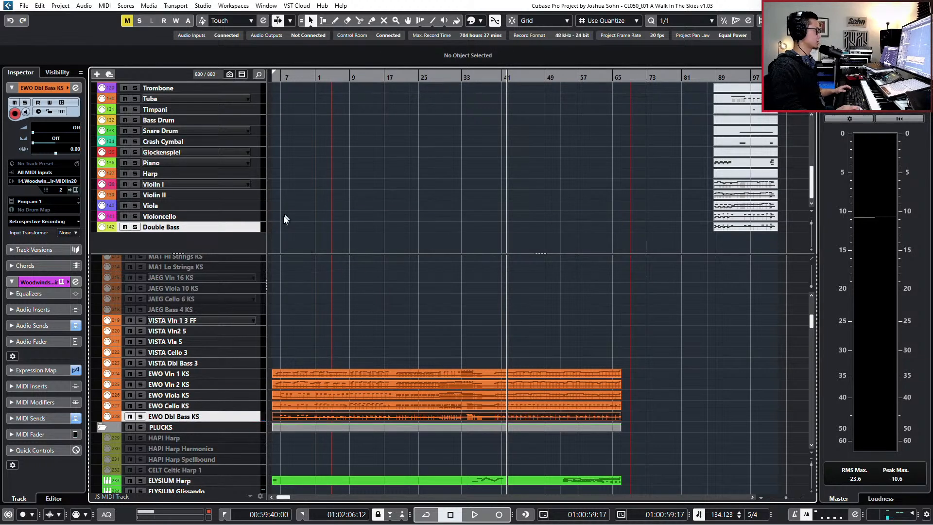
Step: Delete the DORICO MIDI folder with its tracks and reduce the height of the upper track area
scroll(207, 225, up, 10)
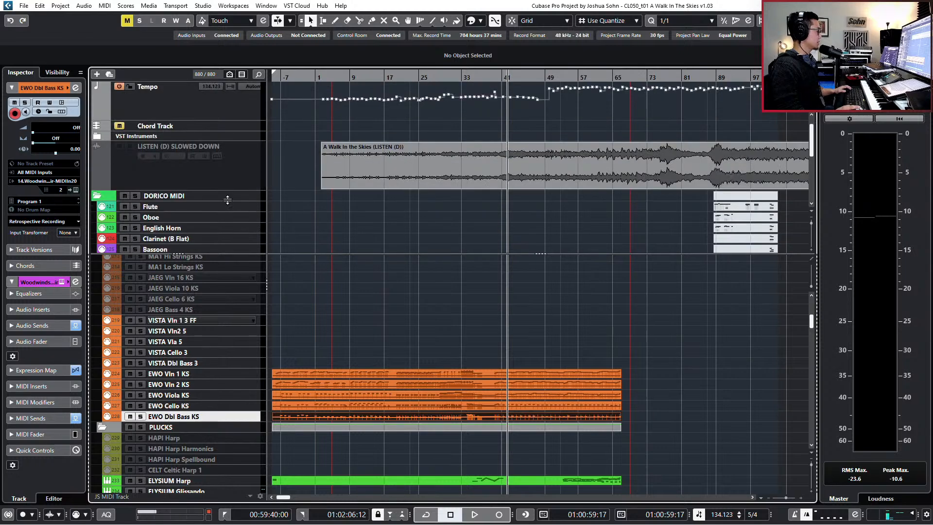
click(171, 196)
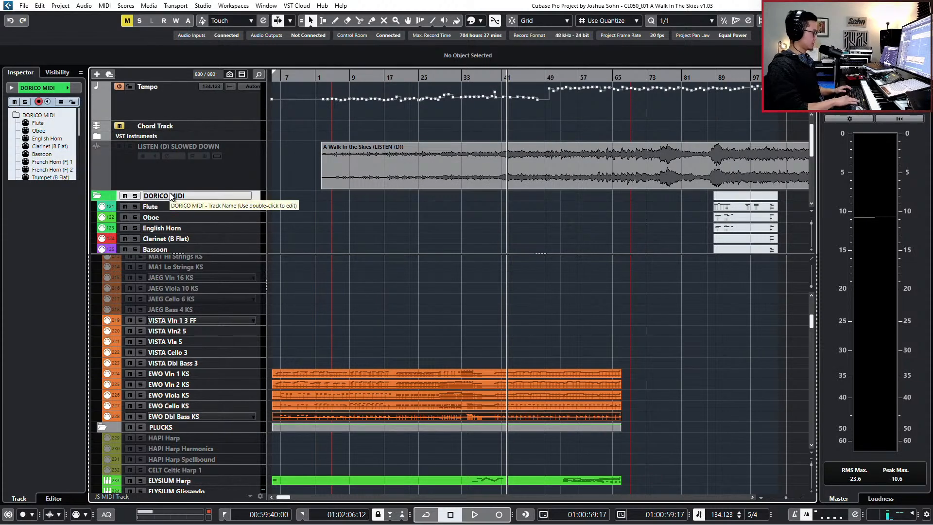
key(Delete)
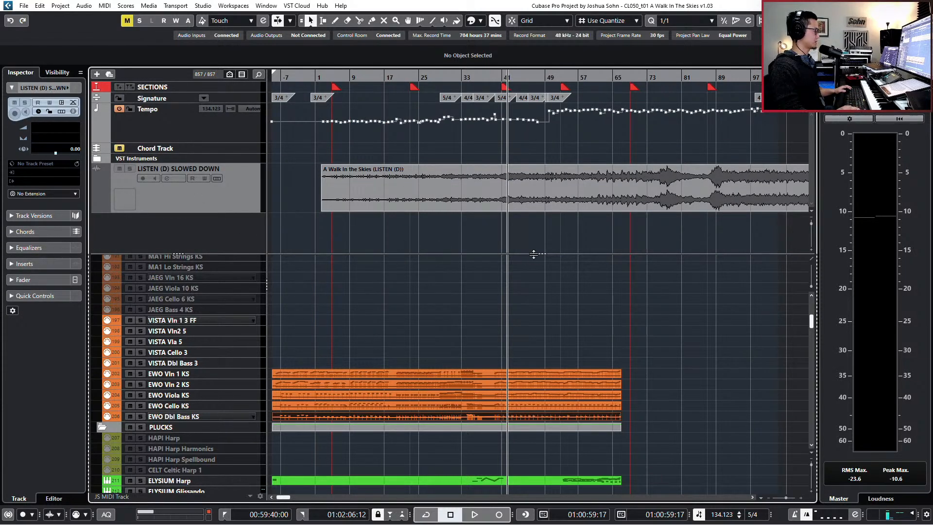
drag(535, 251, 539, 229)
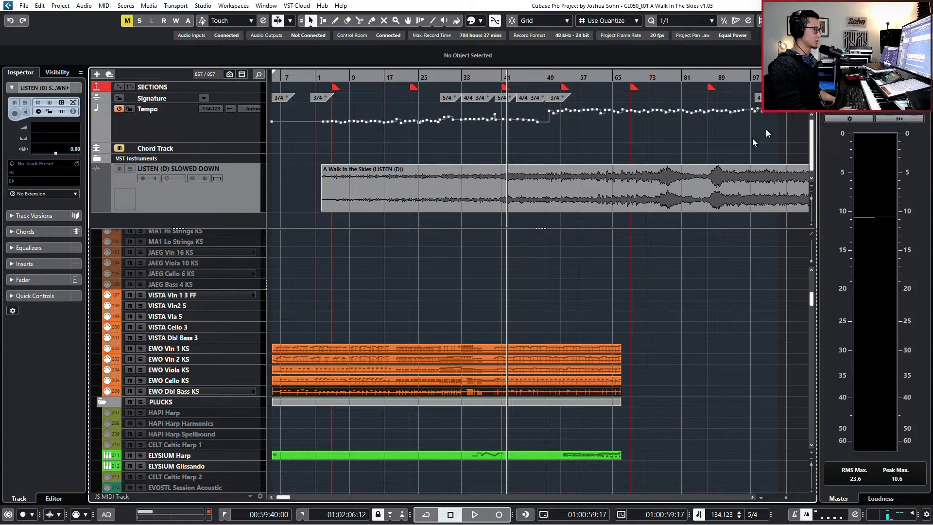
Step: Set the right locator at bar 108 and create an empty part on VISTA Dbl Bass 3 between the locators
click(800, 77)
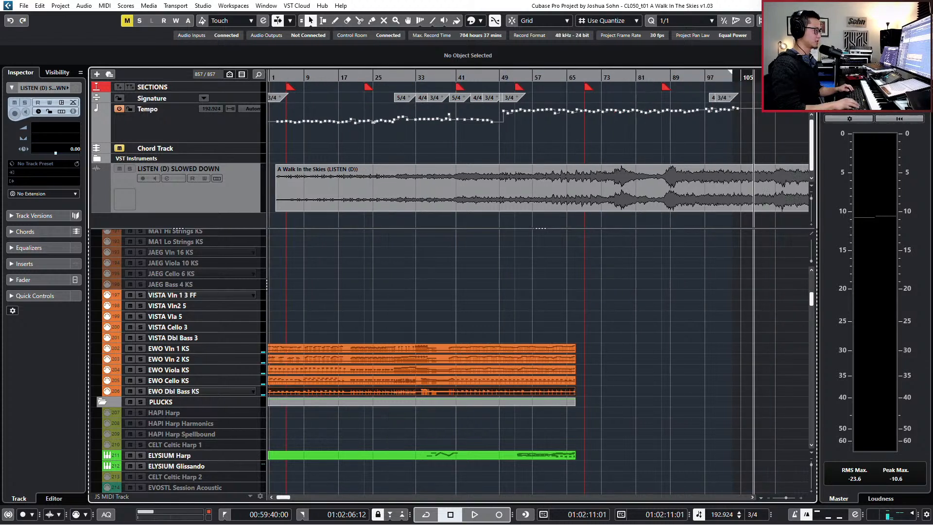
key(ctrl+KP_2)
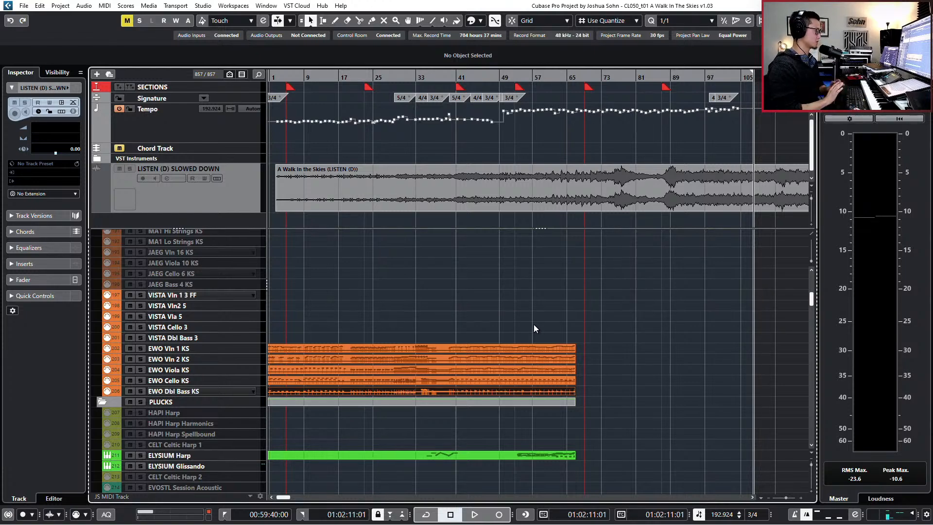
click(493, 347)
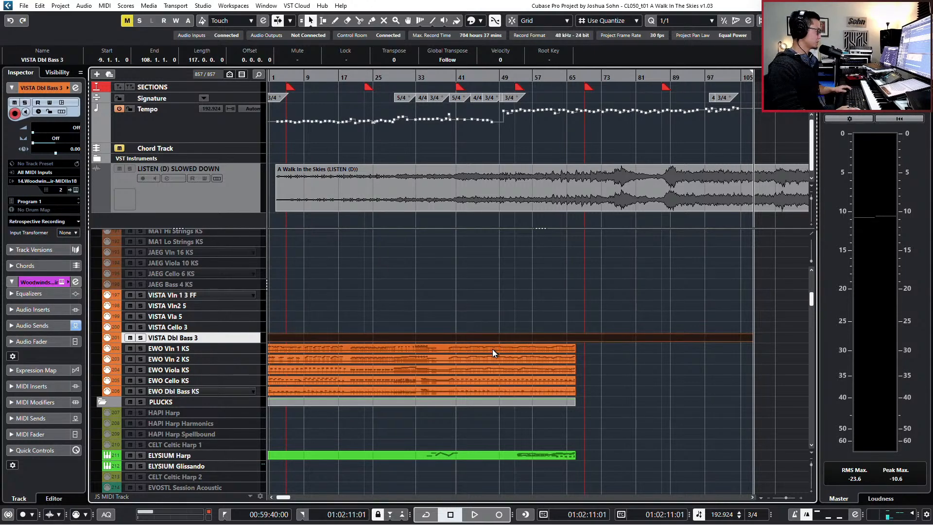
Step: Open the Violin I part on the EWO Vln 1 KS track in the Key Editor
double_click(493, 349)
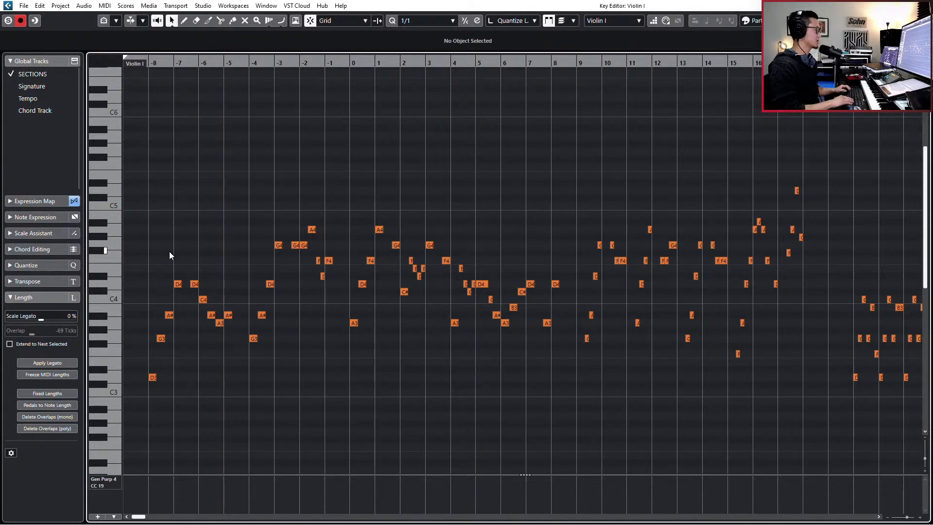
key(Escape)
key(Return)
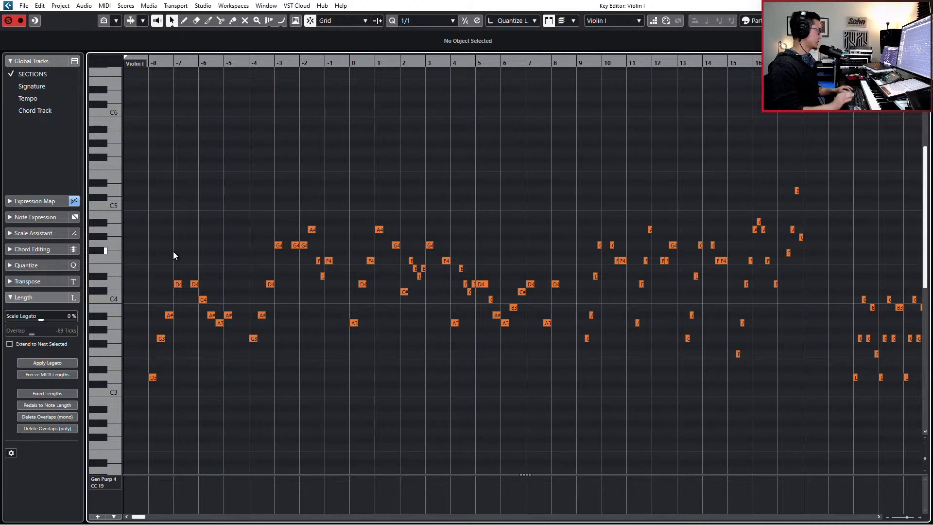
Step: Close the Key Editor and move the JS MIDI VEP folder's parts along the timeline to start at bar -1
key(Escape)
scroll(331, 273, up, 10)
scroll(332, 275, up, 3)
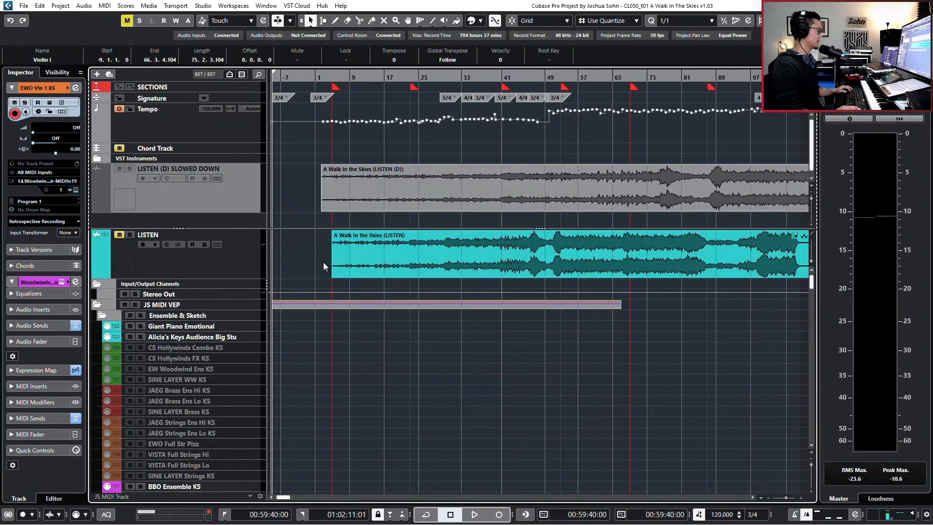
scroll(276, 286, up, 2)
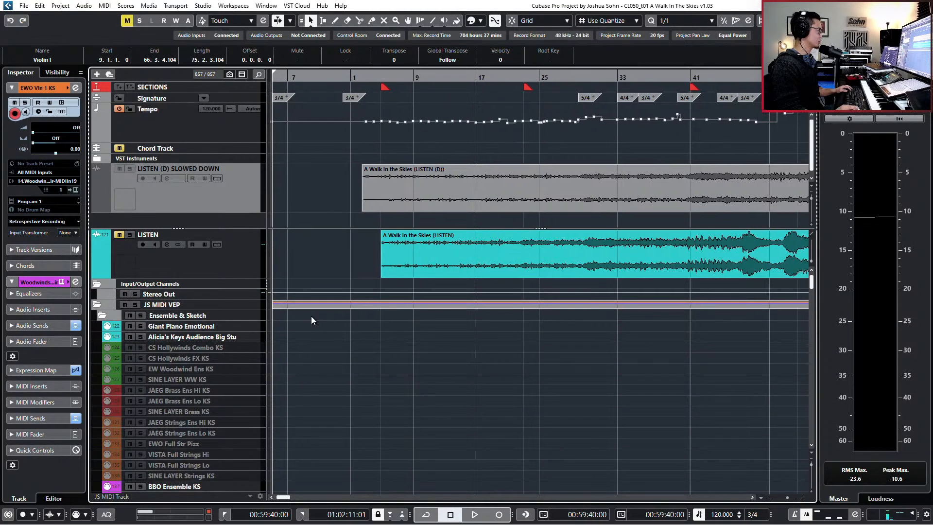
scroll(287, 309, up, 3)
drag(280, 306, 450, 303)
key(ctrl+z)
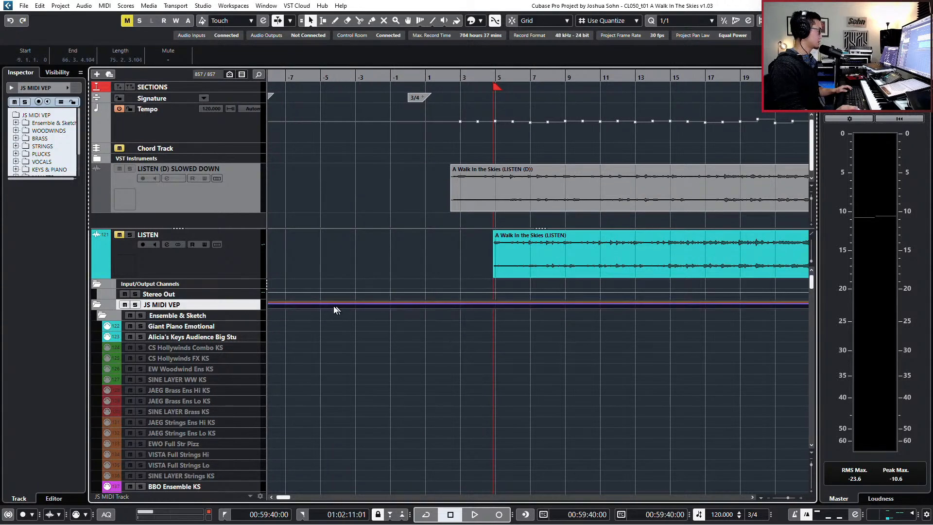
drag(317, 305, 395, 309)
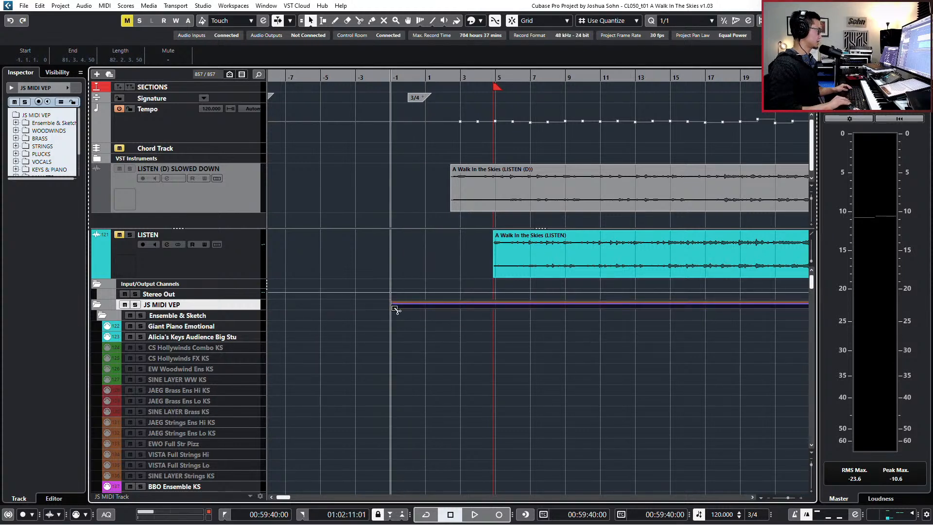
Step: Shrink the upper track area so it ends just below the Chord Track
click(567, 261)
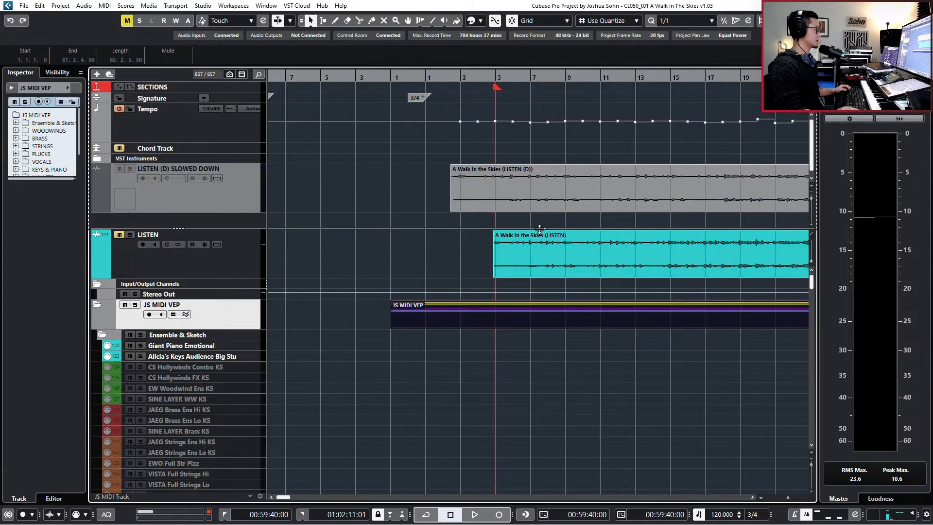
drag(542, 228, 551, 155)
drag(211, 179, 233, 118)
scroll(353, 149, up, 2)
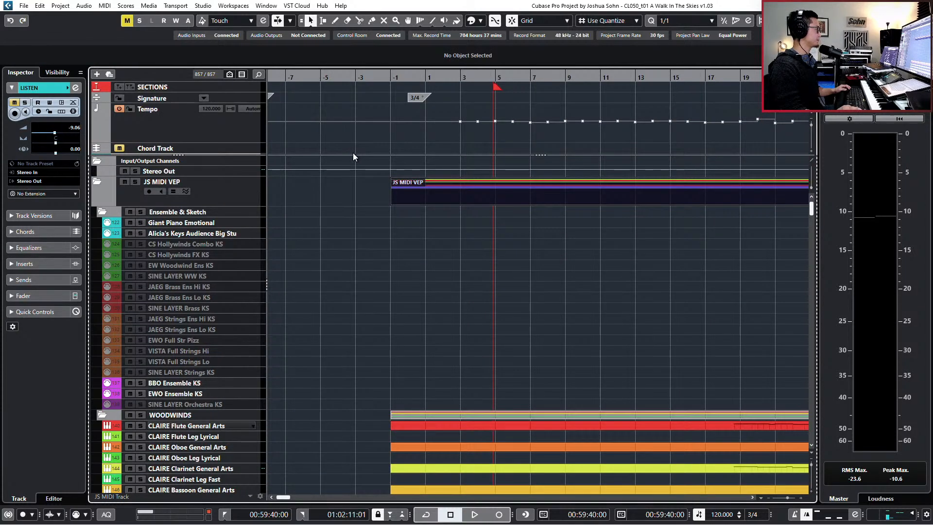
Step: Set the locators to the range of the WOODWINDS folder part
key(g)
key(g)
scroll(392, 243, down, 5)
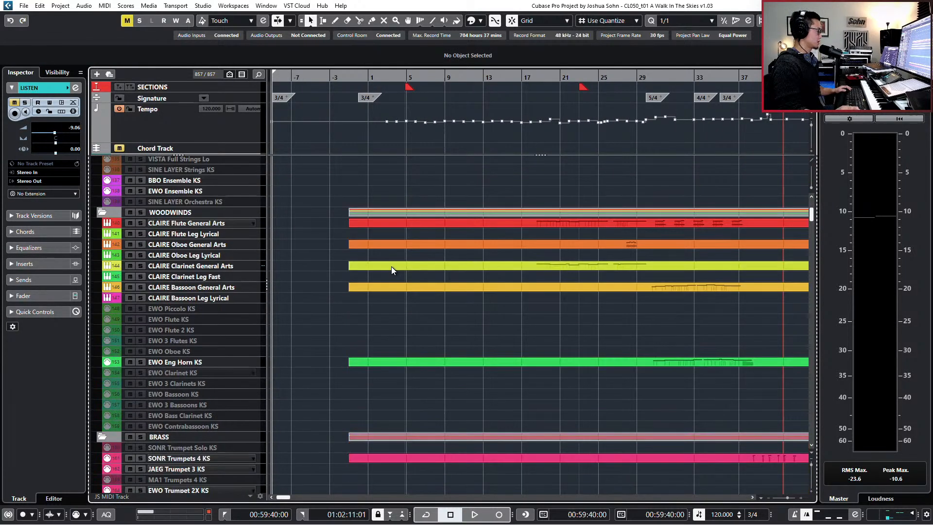
click(414, 212)
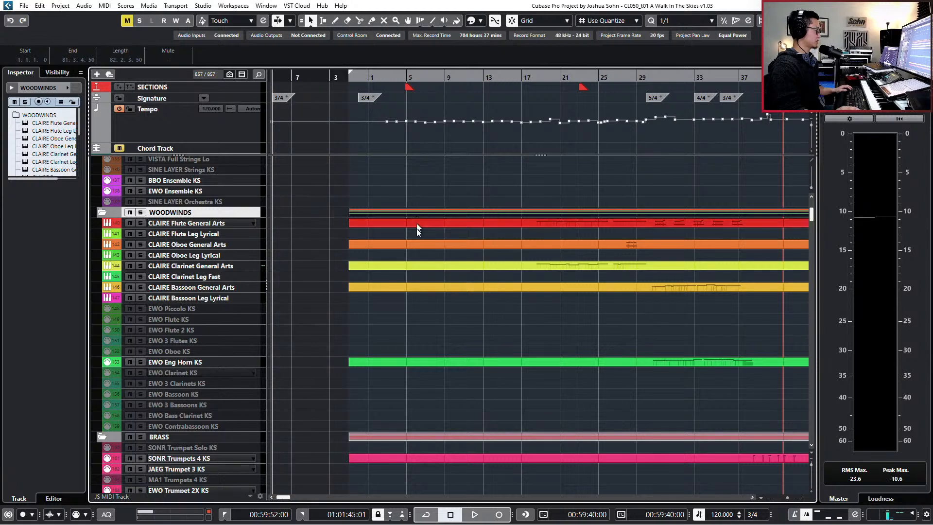
scroll(416, 228, up, 5)
scroll(377, 195, down, 20)
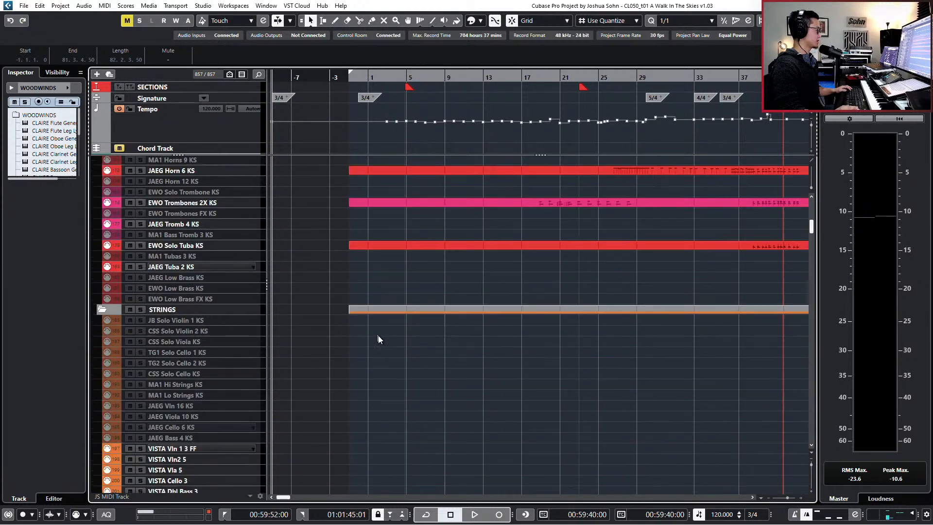
Step: Play the Violin I part on EWO Vln 1 KS from bar 2 in the Key Editor and display its velocity, expression, modulation and volume lanes
click(388, 232)
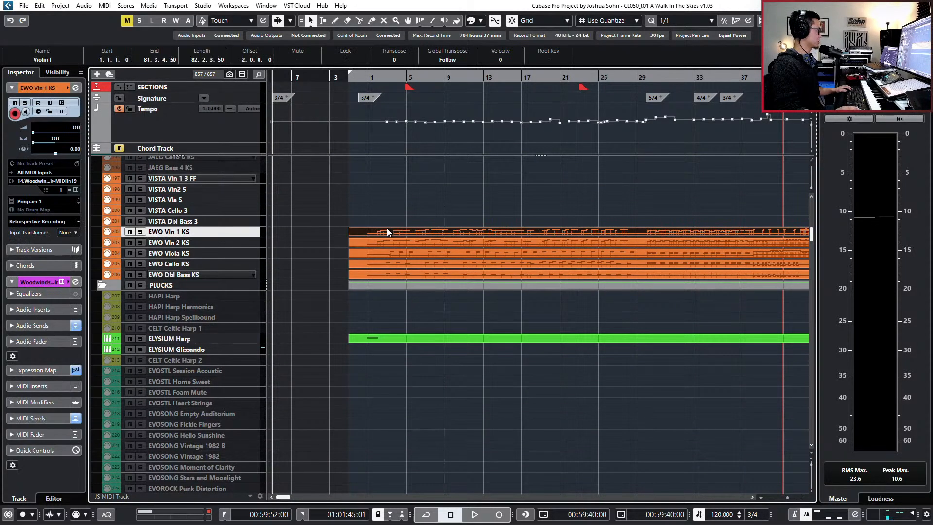
double_click(387, 230)
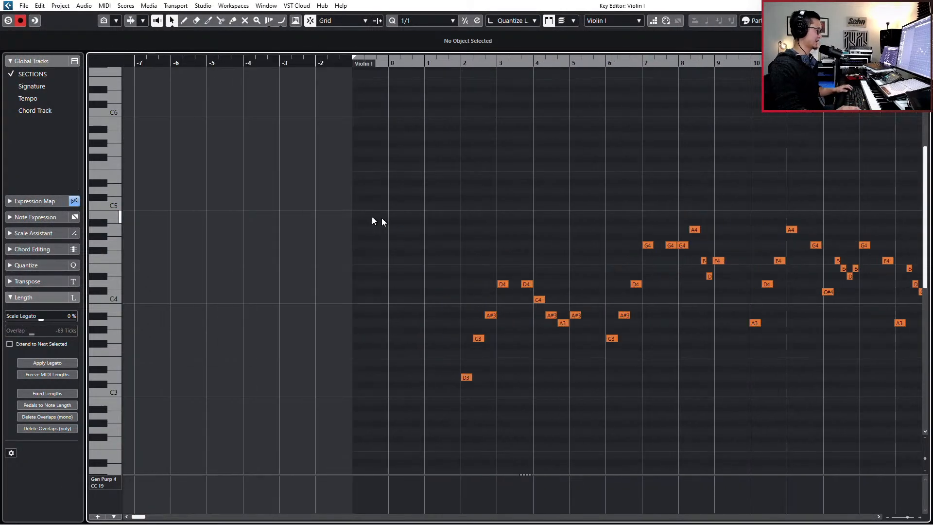
drag(381, 217, 571, 422)
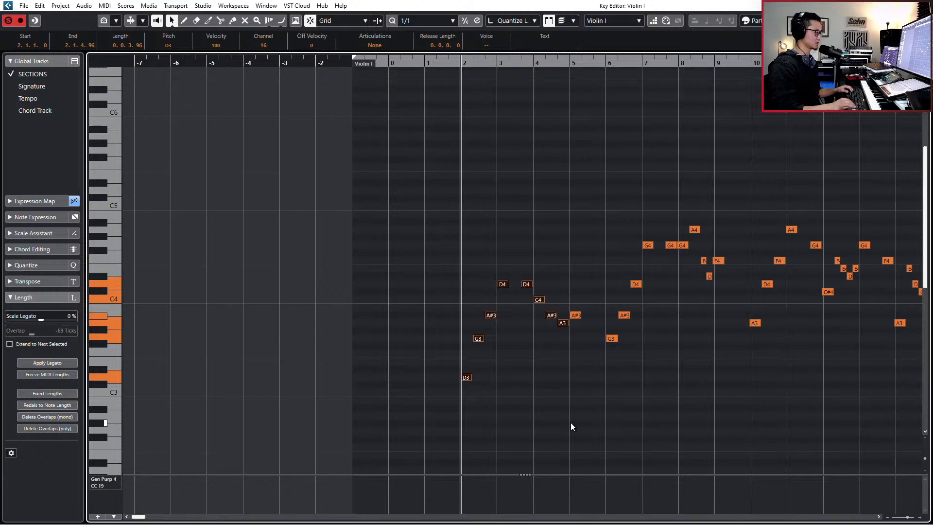
key(space)
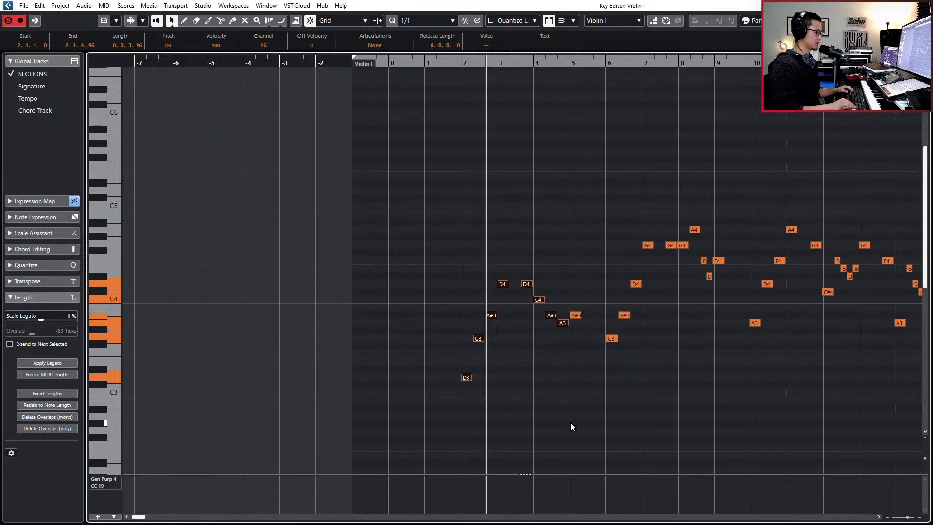
key(alt+l)
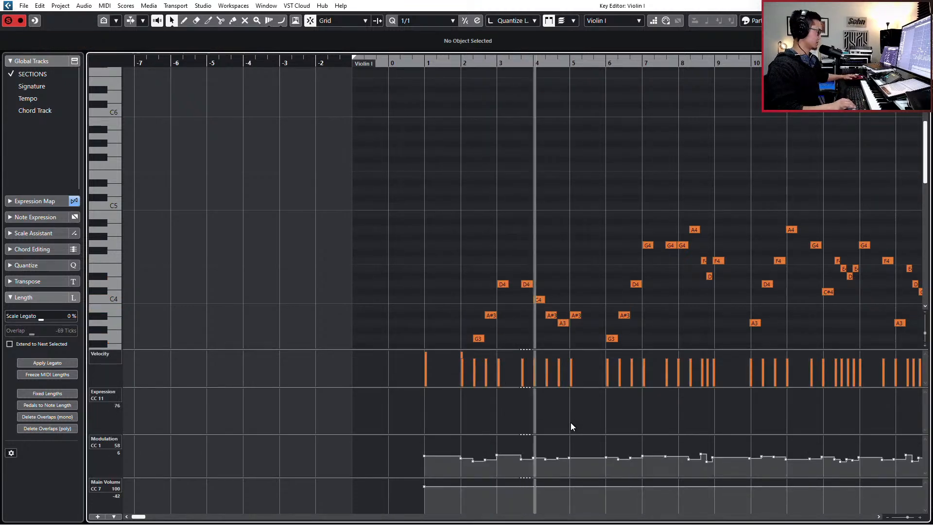
key(Return)
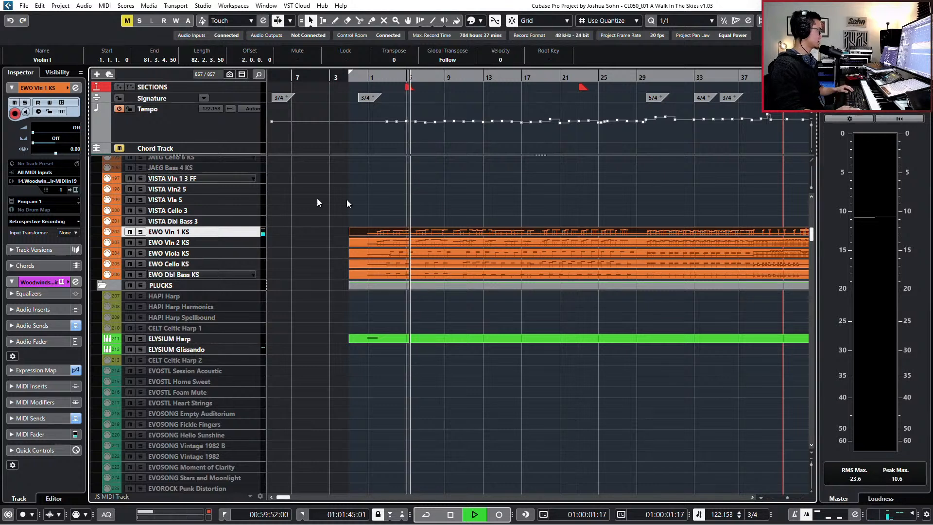
key(space)
Step: Audition the VISTA Vla 5 sound and return to the EWO Vln 1 KS track
click(237, 202)
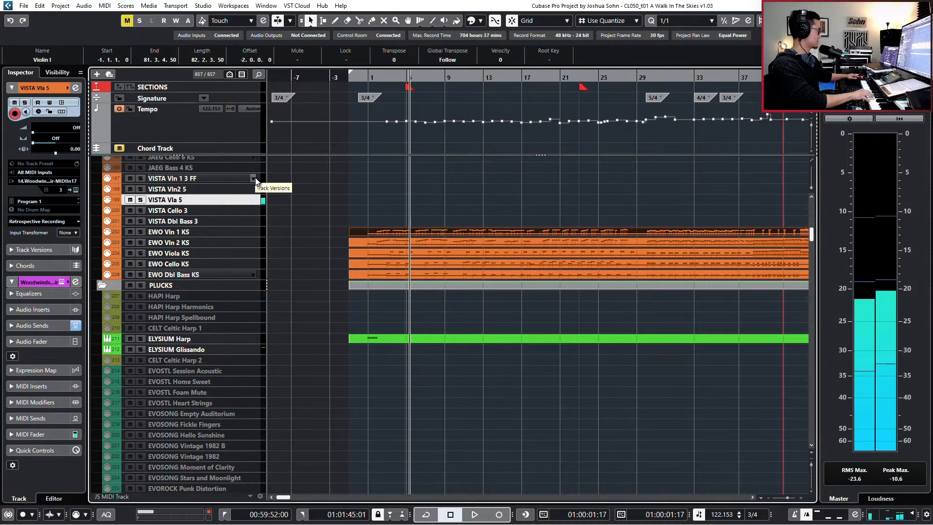
key(Down)
key(Down)
key(Down)
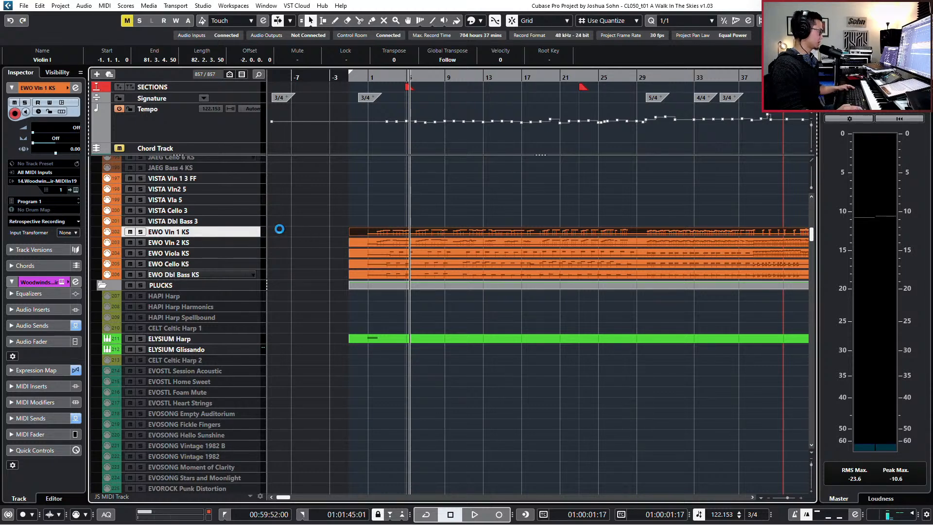
Step: Switch to Vienna Ensemble Pro and inspect the EWO Vln 1 KS instrument in the Woodwinds Str Plucks Choir instance, then return to Cubase
key(alt+Tab)
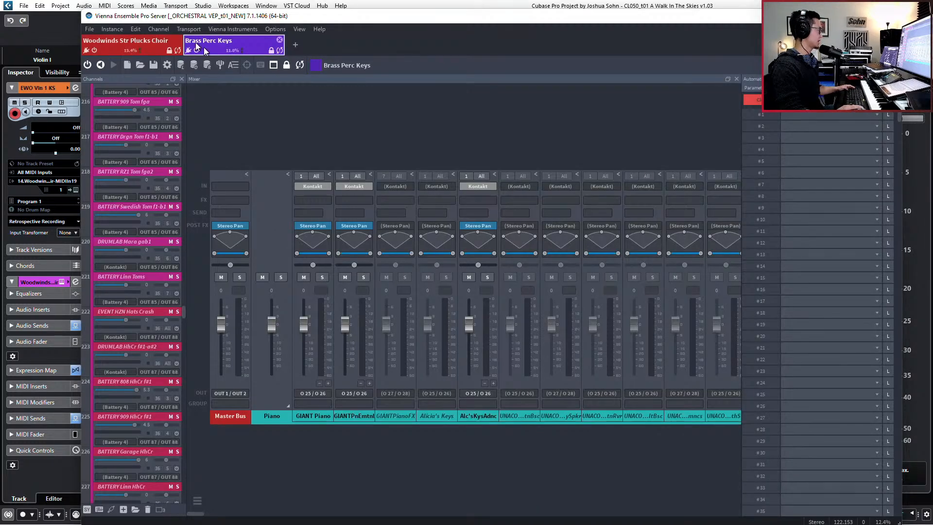
click(150, 39)
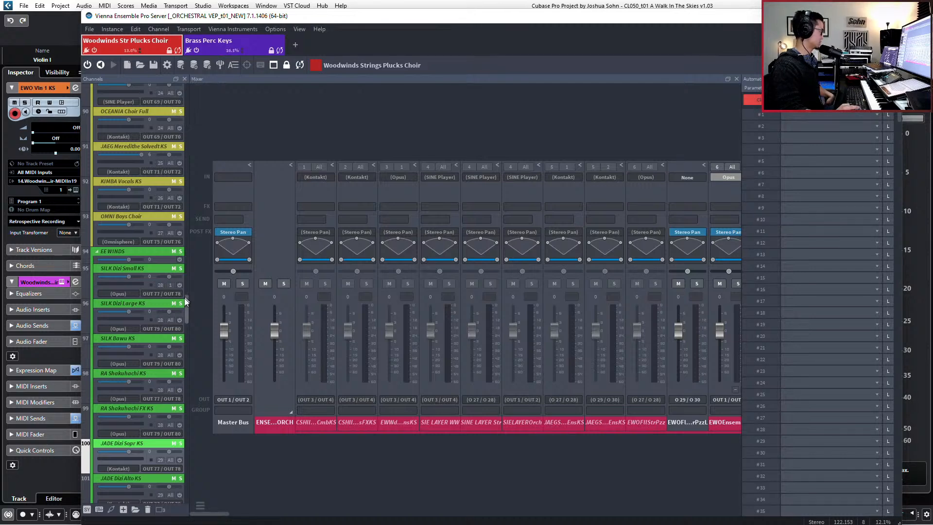
drag(185, 306, 199, 179)
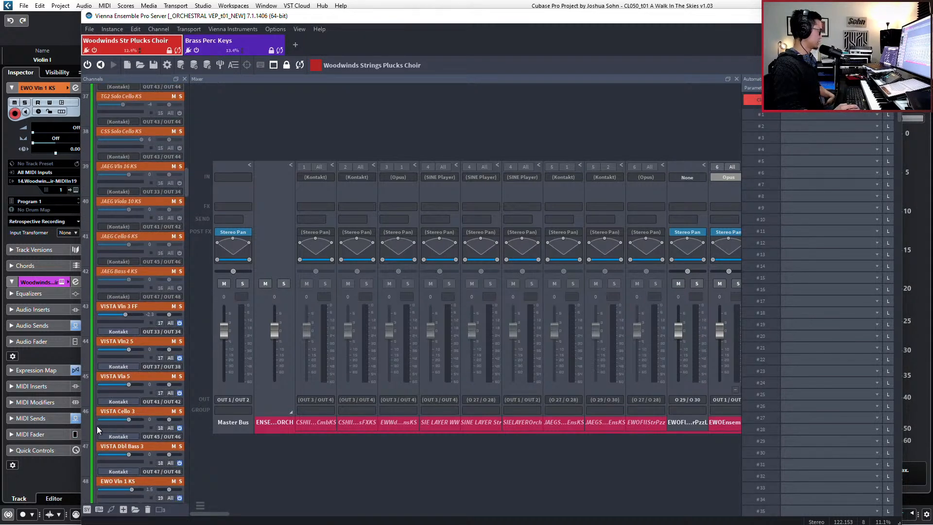
scroll(91, 430, down, 2)
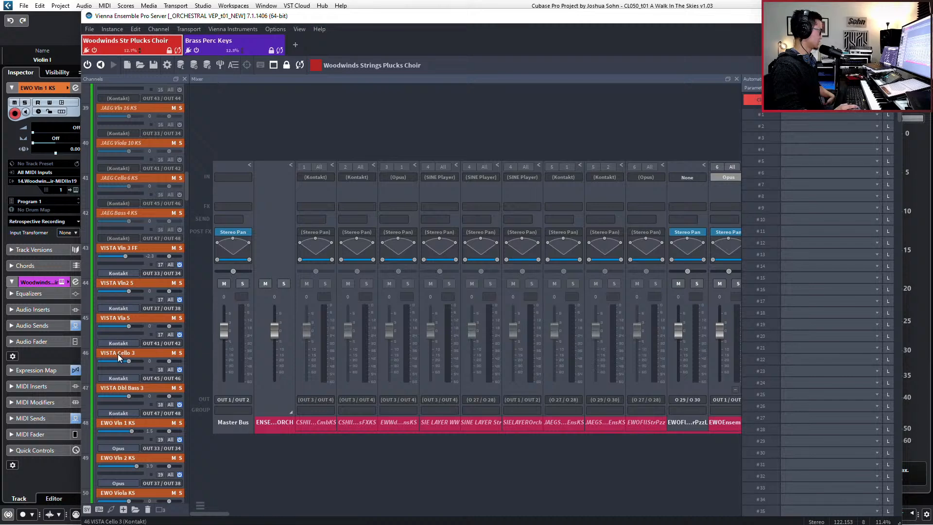
double_click(105, 425)
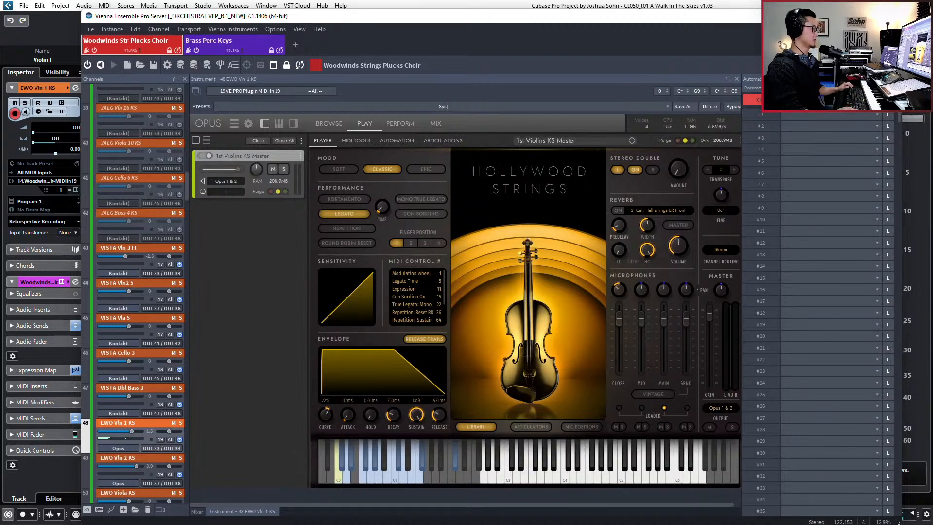
click(847, 16)
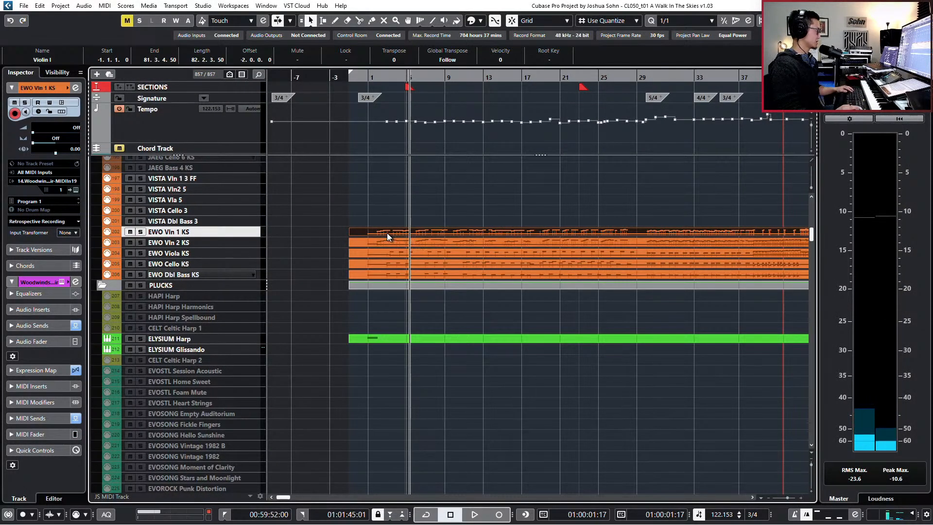
Step: Solo the EWO Vln 1 KS track and play it from bar 1
key(s)
key(KP_Subtract)
key(KP_Subtract)
key(KP_Subtract)
key(KP_Subtract)
key(KP_Subtract)
key(space)
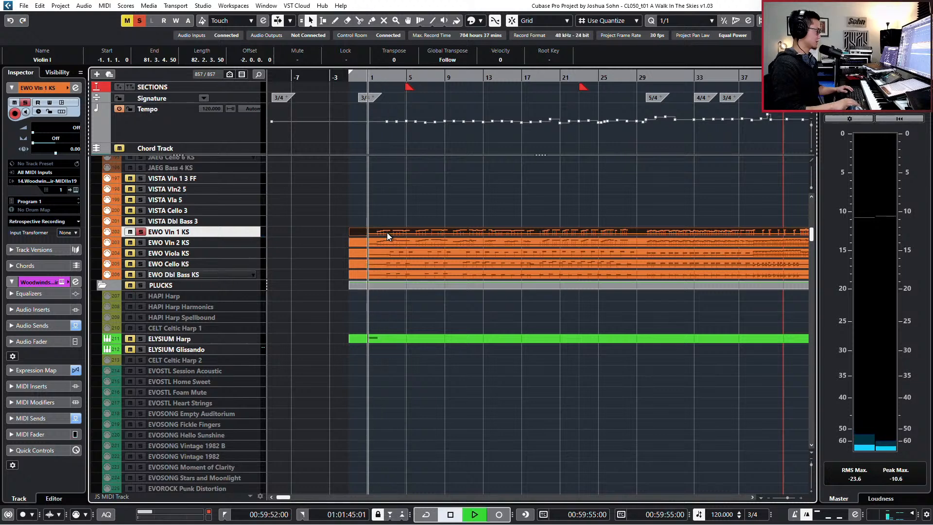
Step: Delete all the low C#0 and F#0 keyswitch notes from the Violin I part and close the Key Editor
double_click(387, 233)
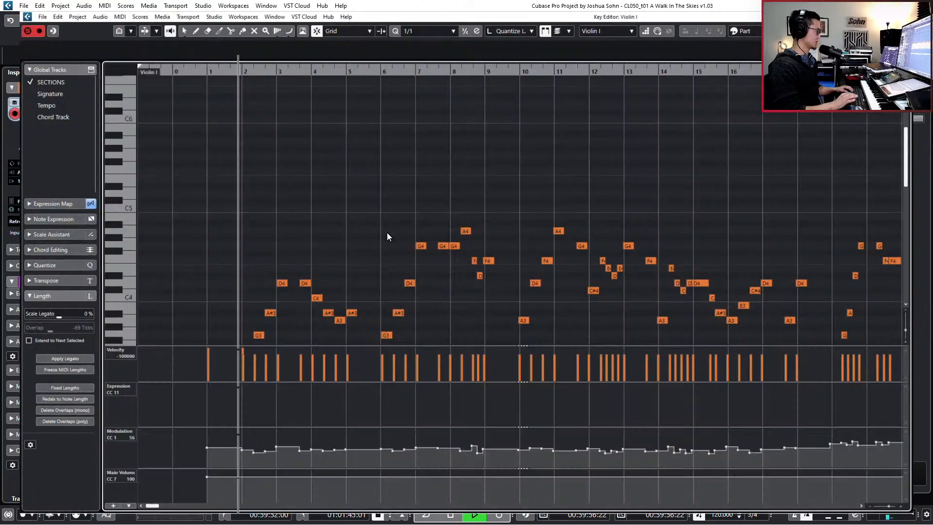
scroll(326, 245, down, 9)
scroll(308, 243, down, 10)
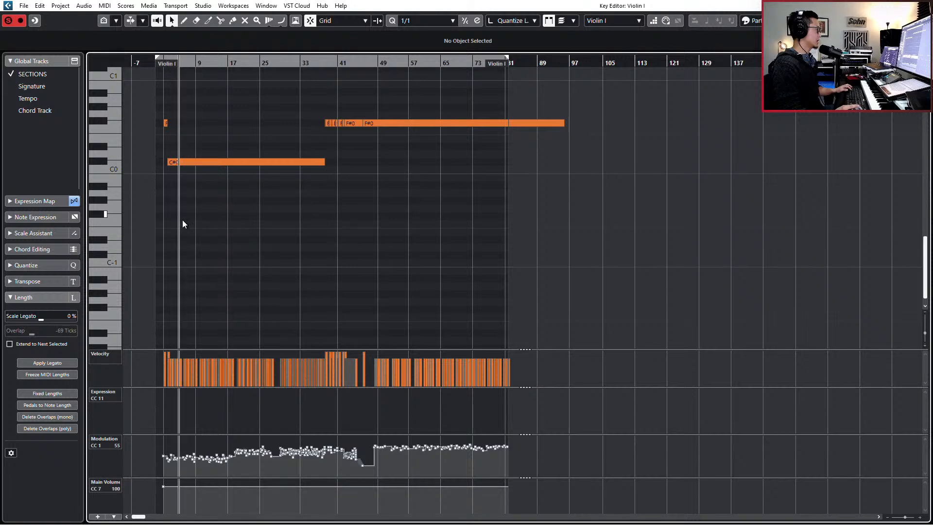
scroll(185, 219, up, 3)
drag(142, 103, 914, 214)
scroll(769, 194, down, 1)
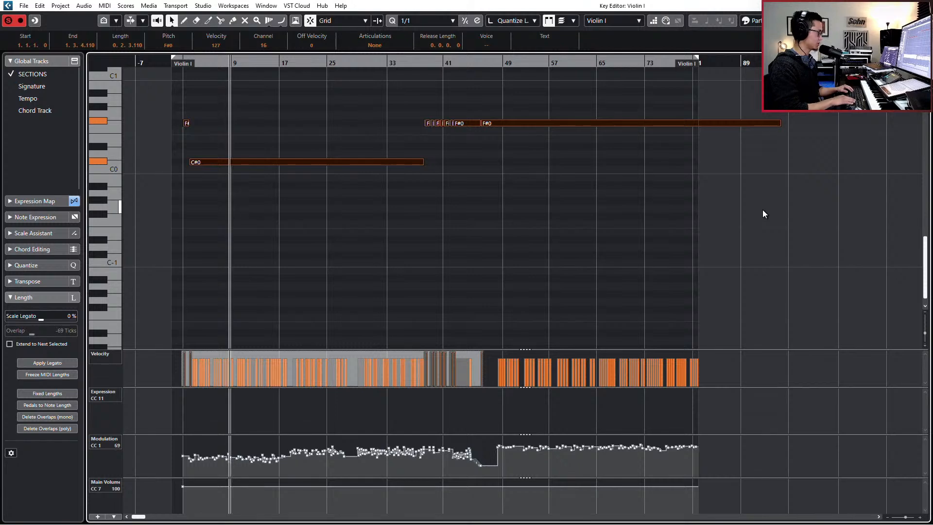
key(Delete)
key(ctrl+w)
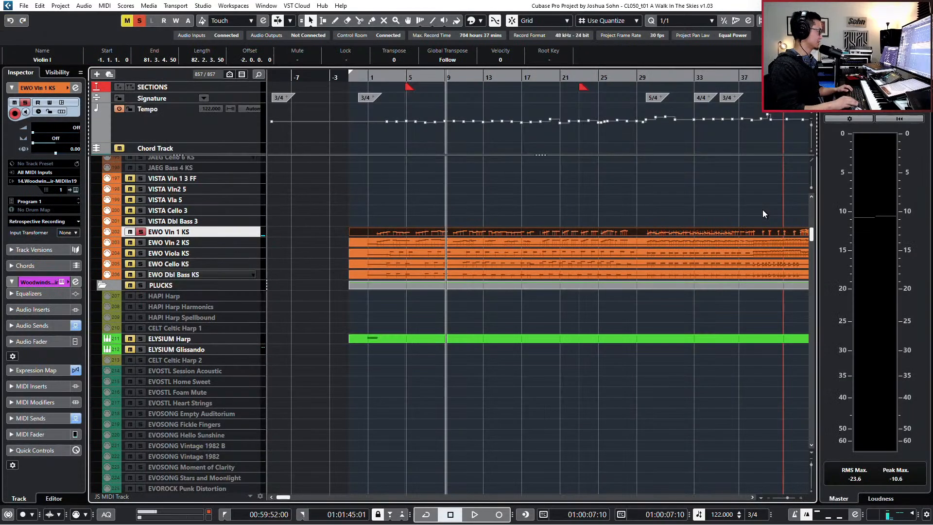
Step: Play back the opening of the soloed EWO Vln 1 KS track without its keyswitch notes
key(KP_Subtract)
key(space)
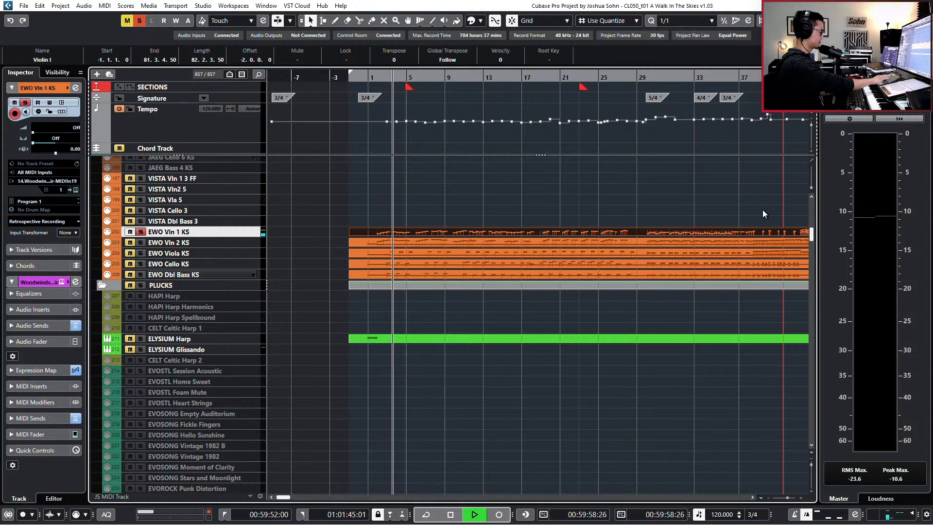
key(space)
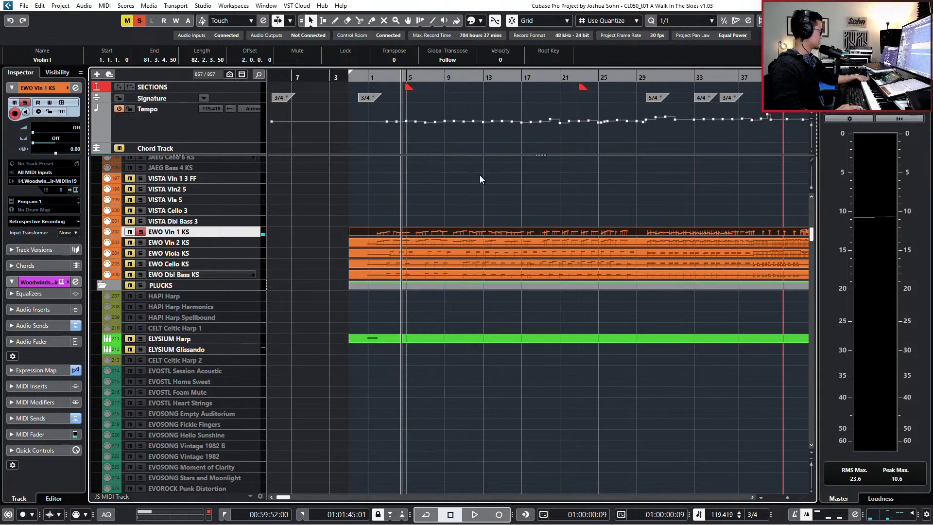
Step: Open the Violin I part in the Key Editor and set the first D3 note's articulation to Spic
double_click(385, 232)
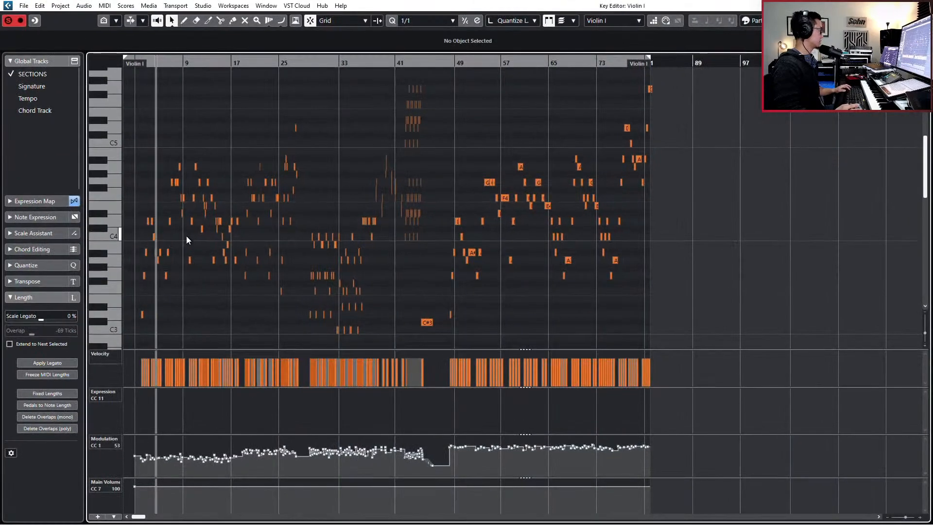
scroll(249, 302, up, 3)
click(321, 314)
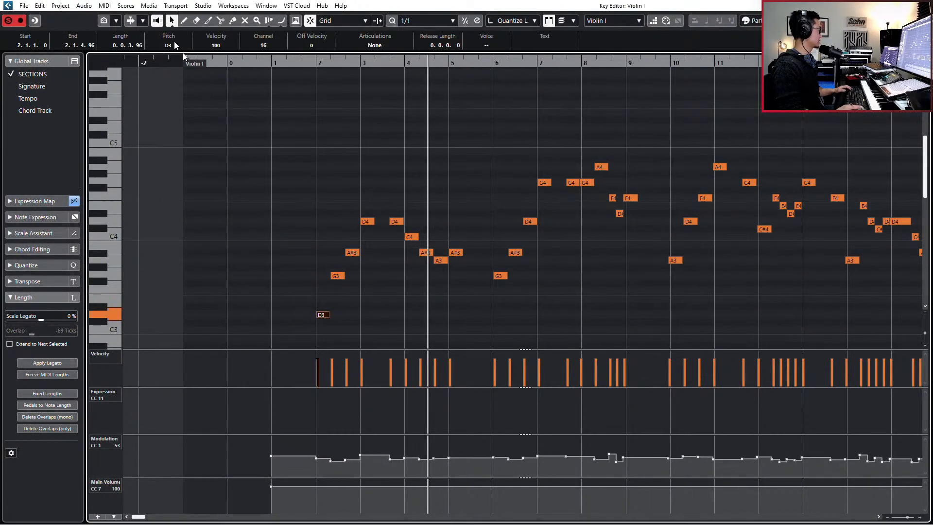
click(357, 45)
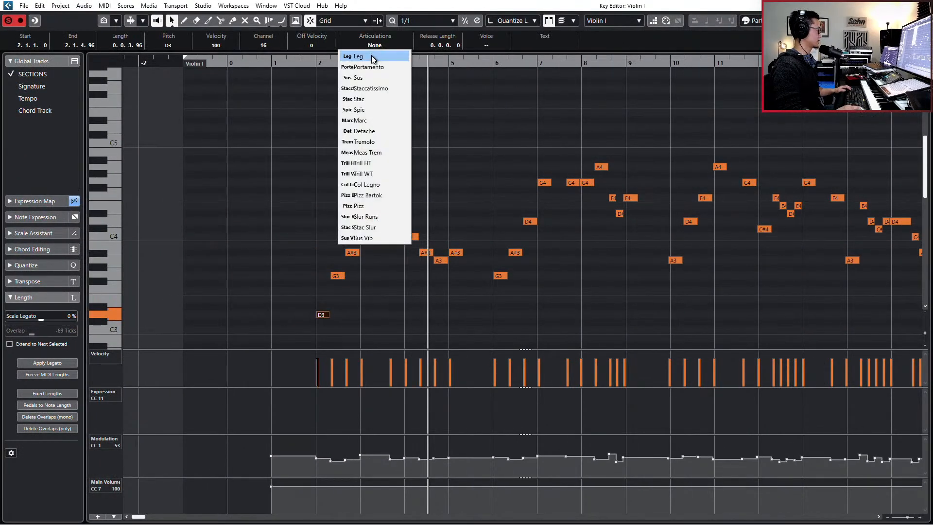
click(377, 110)
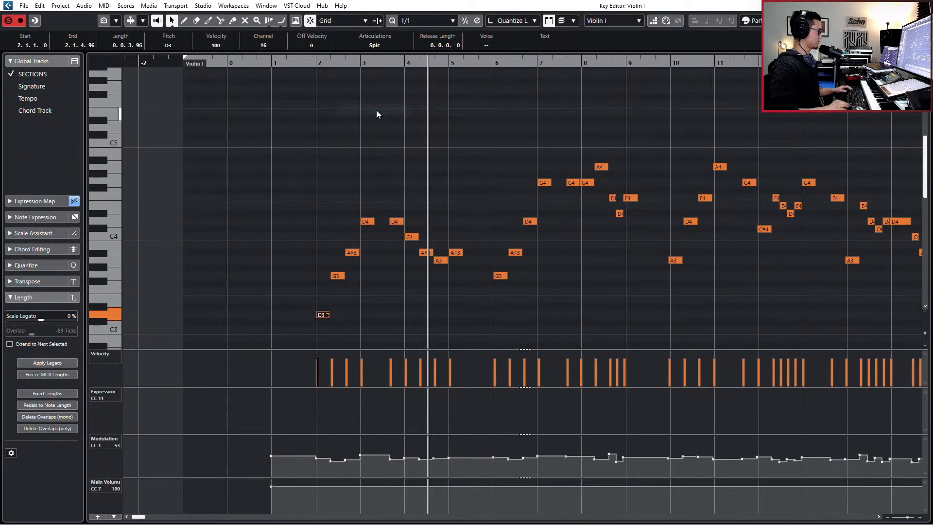
click(370, 44)
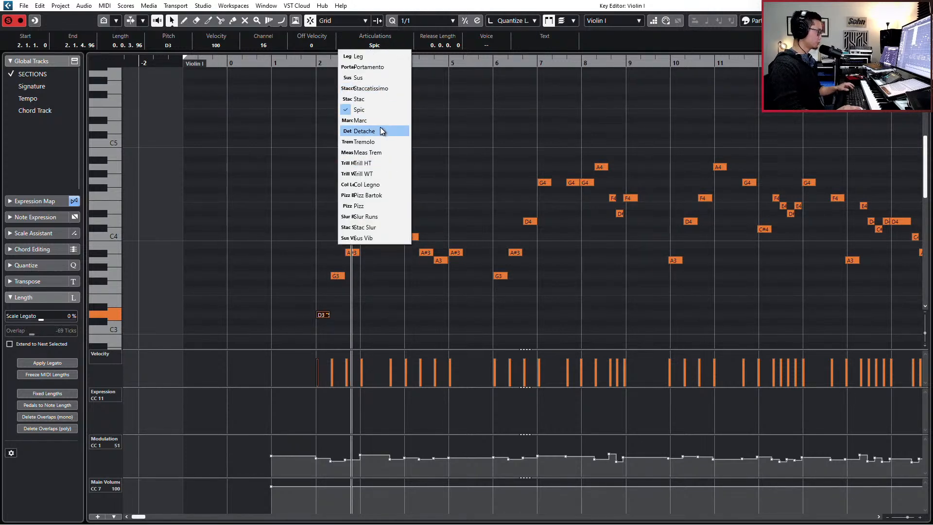
click(266, 152)
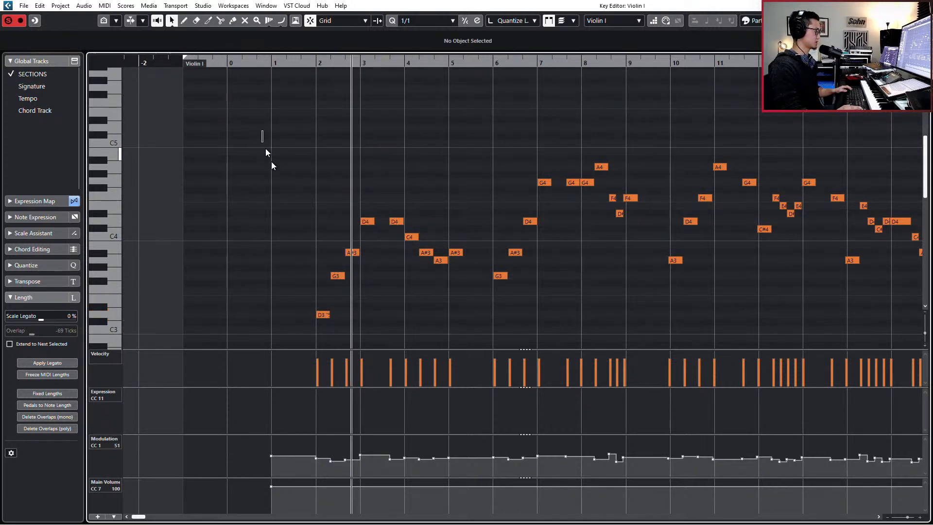
Step: Select the Violin I notes from bar 2 through the repeated D4 notes before bar 38's rising run, leaving out the run
drag(266, 148, 765, 348)
key(g)
key(g)
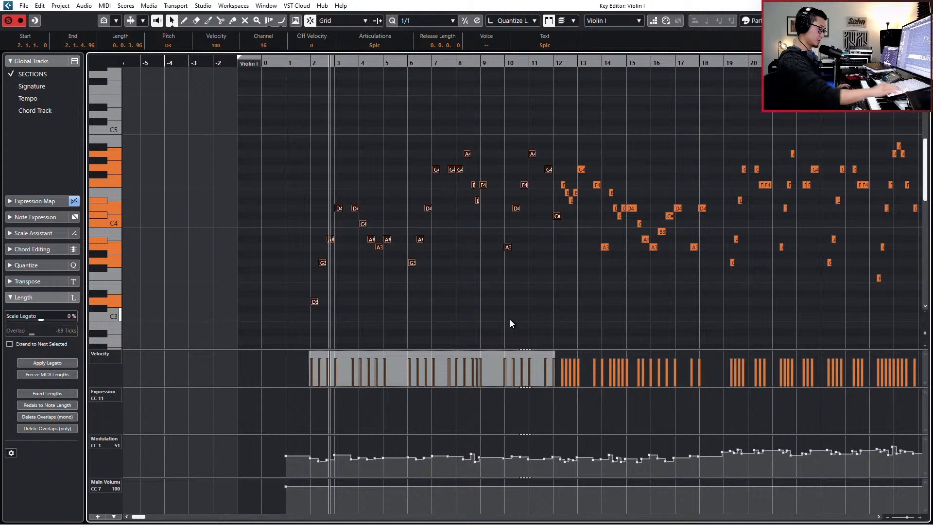
key(g)
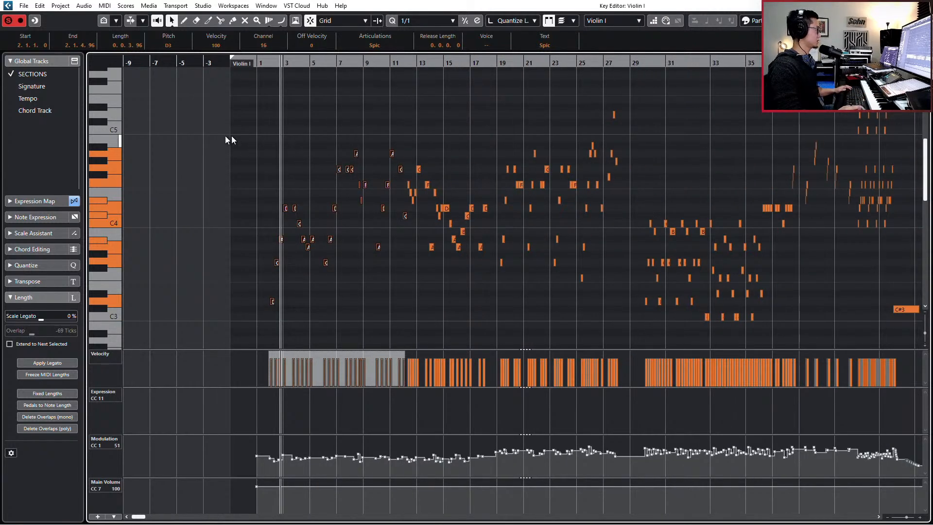
drag(216, 137, 634, 339)
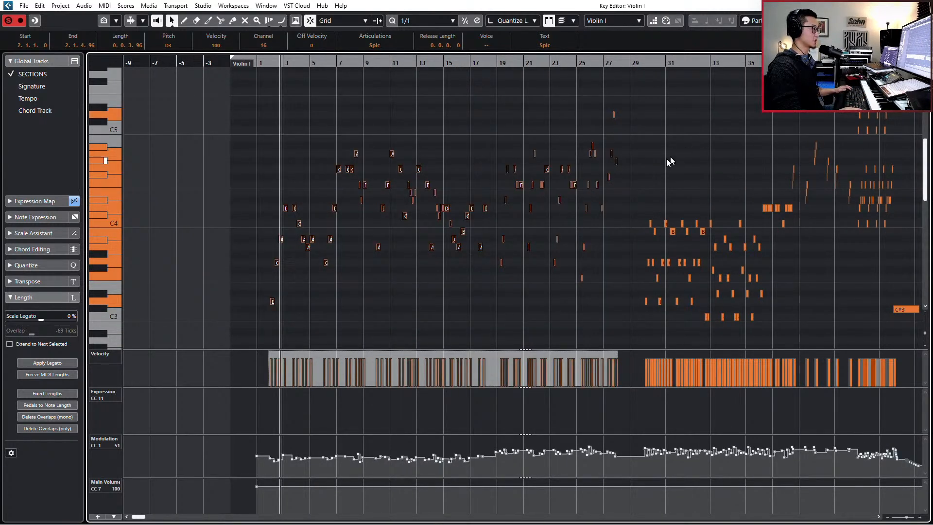
key(h)
key(h)
drag(490, 151, 840, 305)
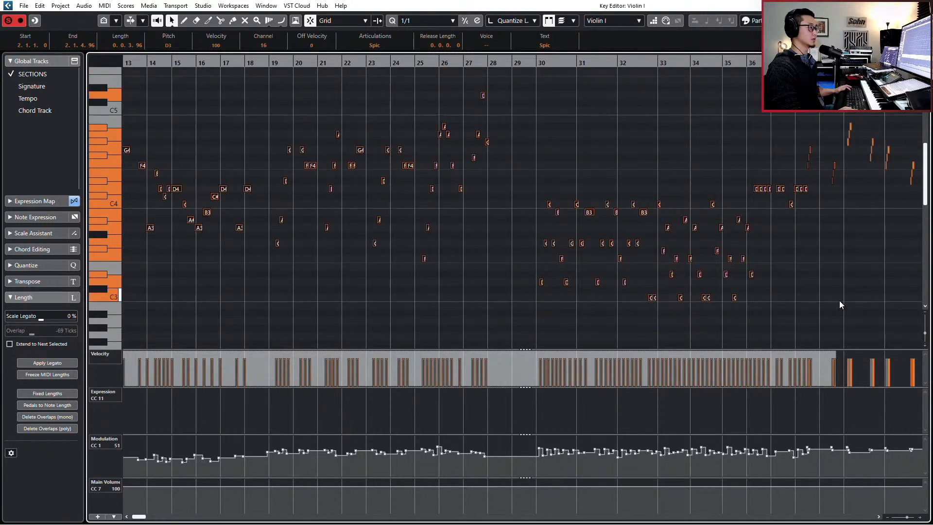
key(h)
key(h)
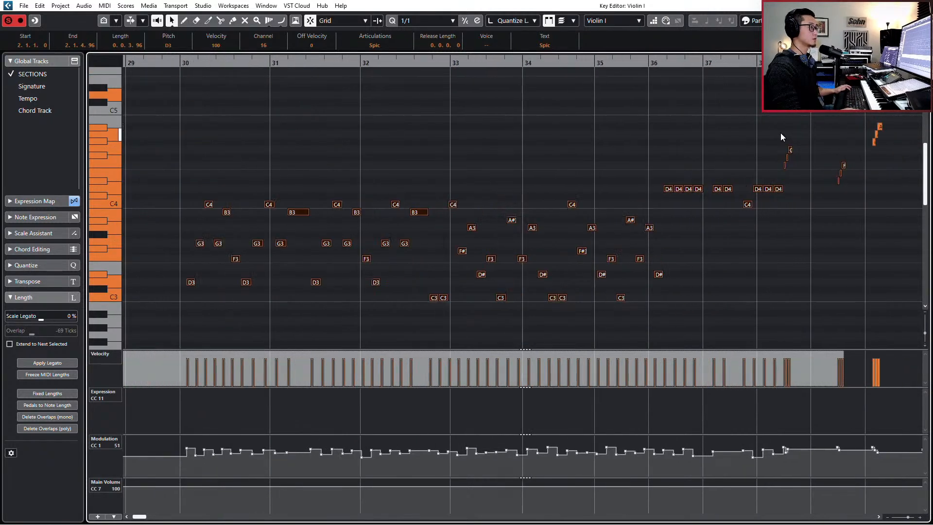
drag(781, 133, 853, 193)
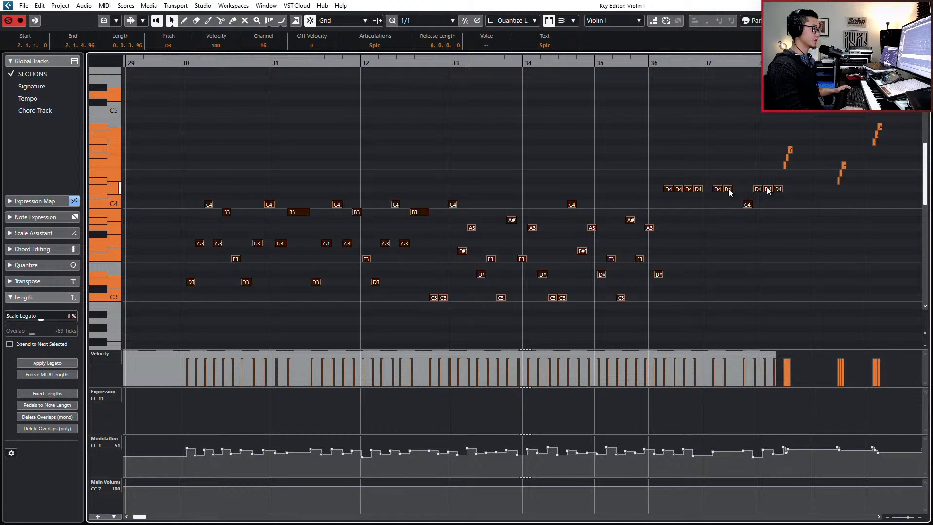
Step: Examine the selected Violin I notes back to the start of the part and close the Key Editor
scroll(702, 188, down, 4)
scroll(702, 189, up, 6)
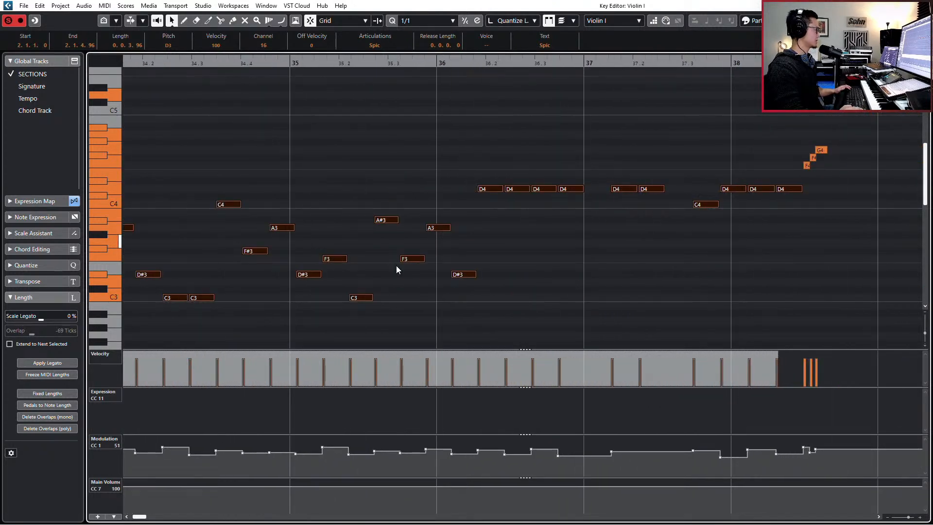
scroll(521, 231, down, 5)
scroll(535, 223, left, 8)
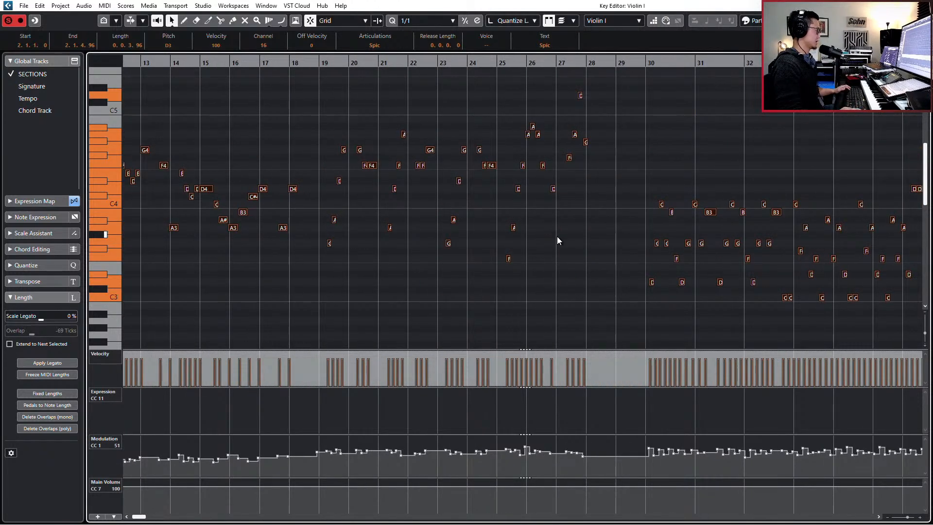
scroll(557, 236, left, 12)
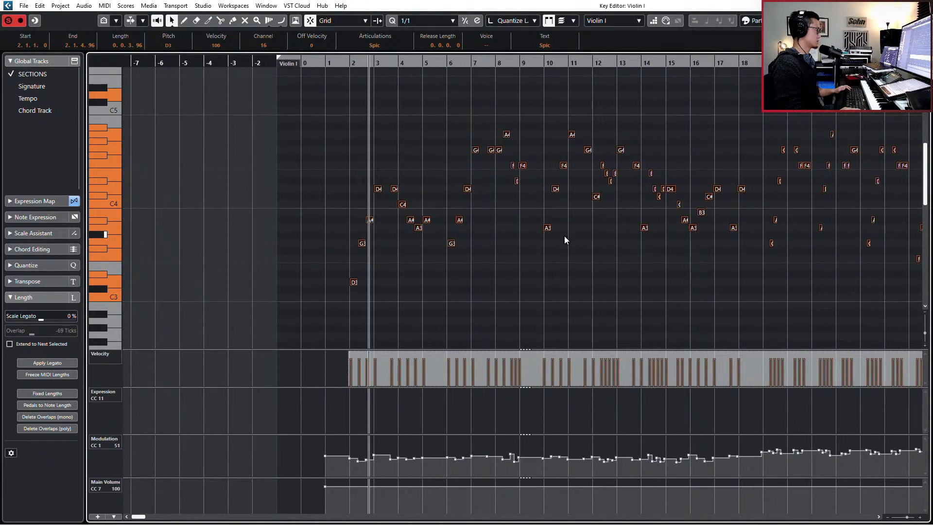
scroll(565, 236, right, 8)
key(Return)
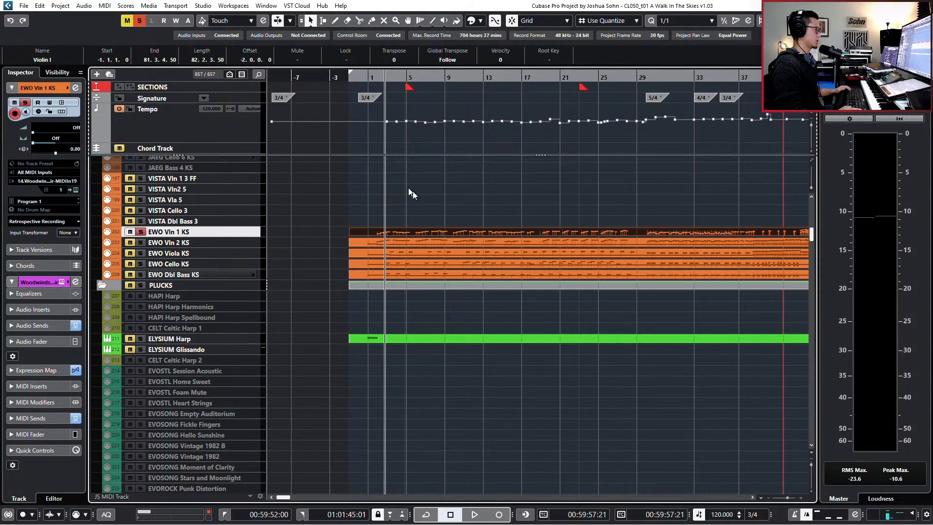
Step: Reopen the Violin I part and set the Pizz articulation on all notes from bar 2 up to the run in bar 38
double_click(369, 229)
scroll(372, 201, down, 2)
drag(236, 100, 683, 316)
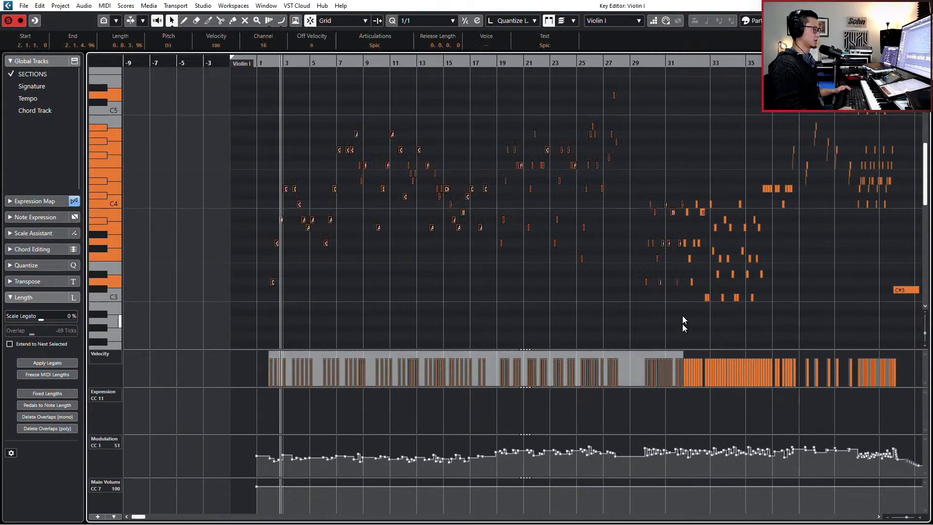
scroll(698, 153, up, 2)
drag(594, 118, 696, 291)
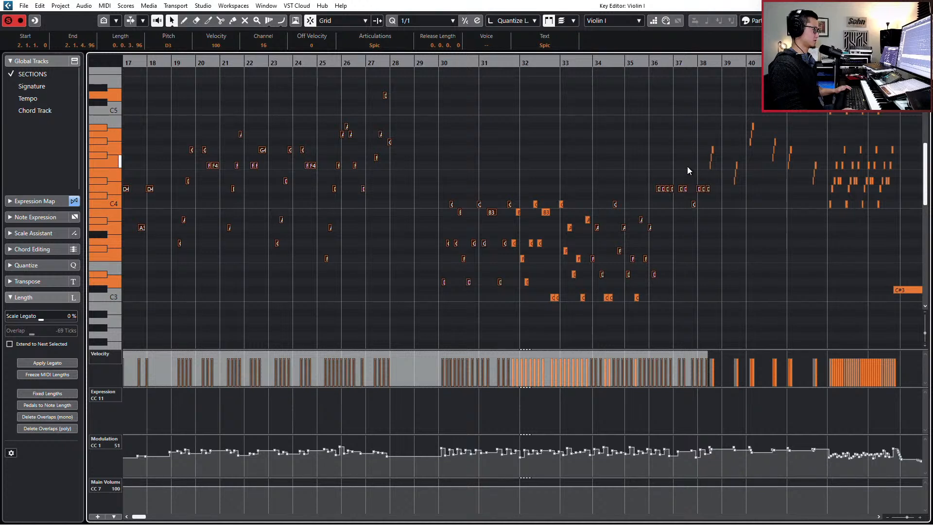
click(376, 46)
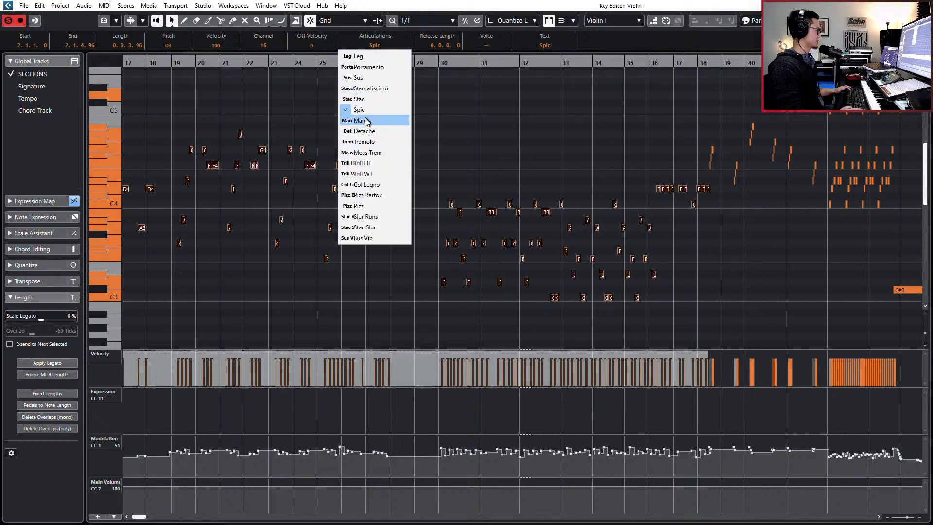
click(368, 205)
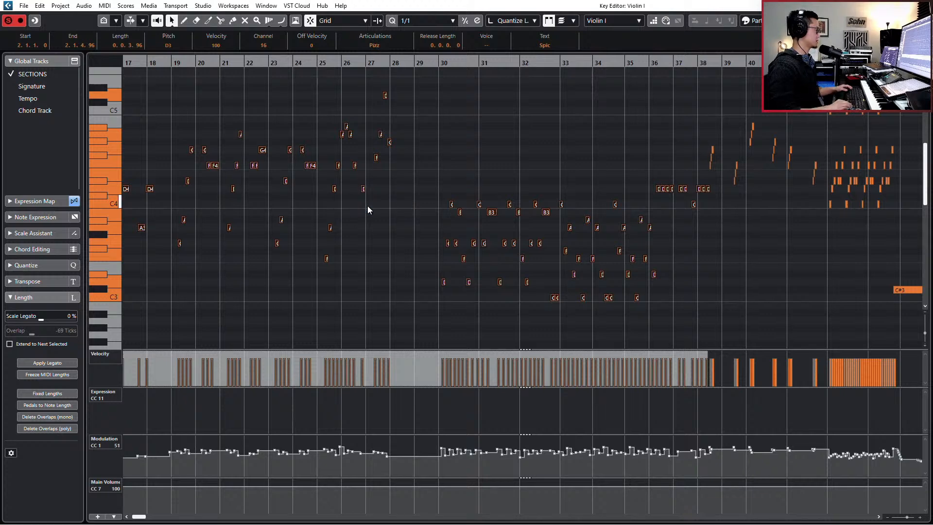
Step: Play the opening of the Violin I part with its pizzicato articulation and set the quantize value to 1/4
key(space)
scroll(326, 228, left, 10)
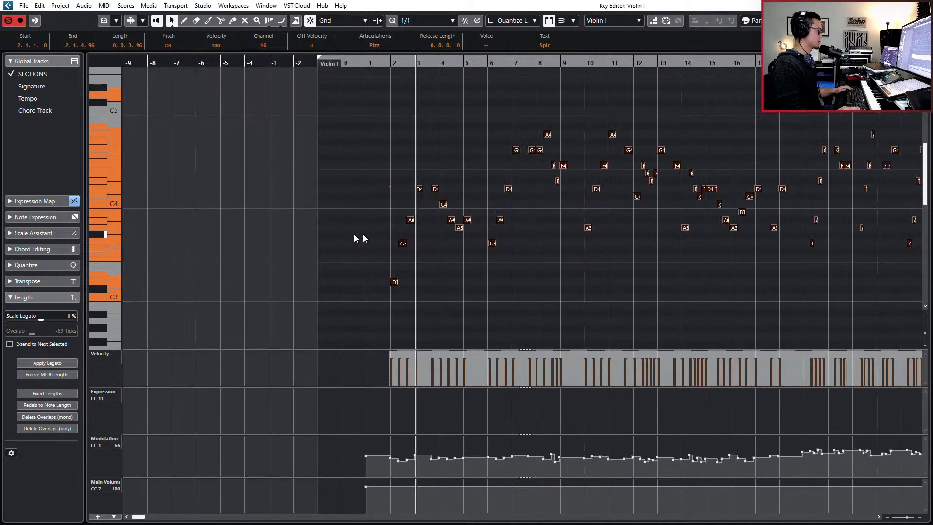
scroll(446, 246, up, 2)
key(4)
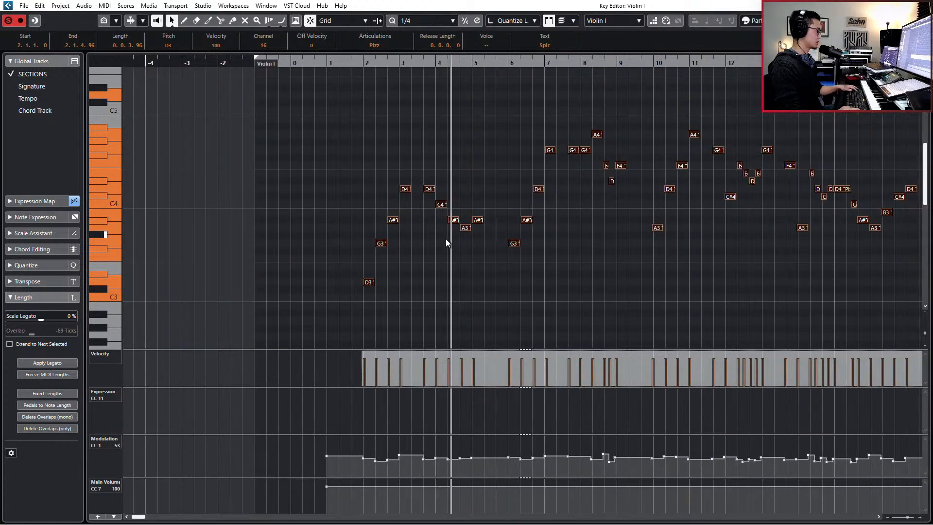
scroll(462, 241, up, 2)
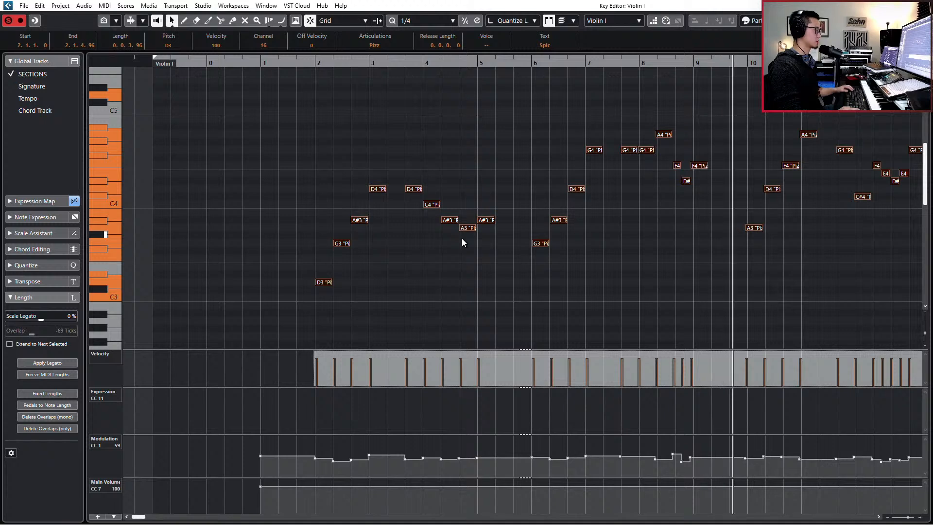
Step: Examine the Pizz labels on the Violin I notes from bar 5 through bar 33 and close the Key Editor
scroll(463, 240, down, 2)
scroll(465, 237, up, 4)
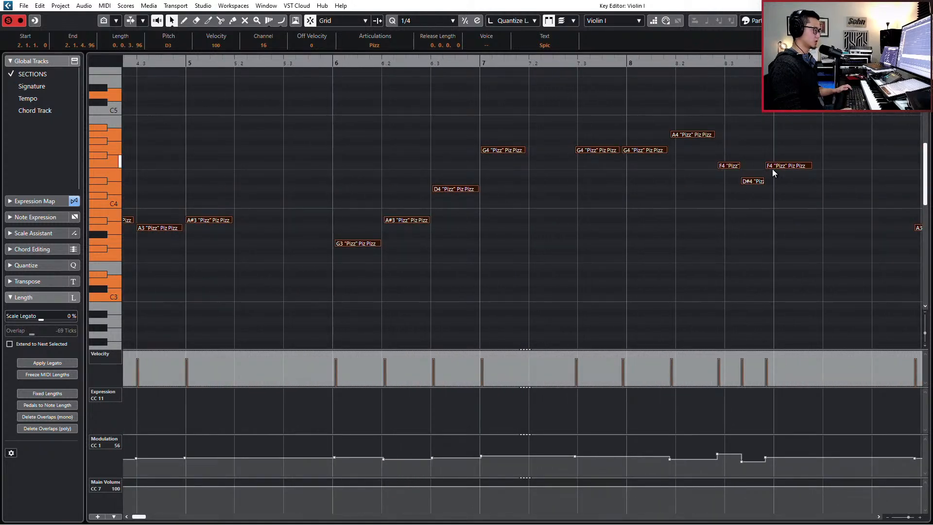
scroll(784, 173, left, 2)
scroll(783, 173, right, 5)
scroll(731, 183, right, 4)
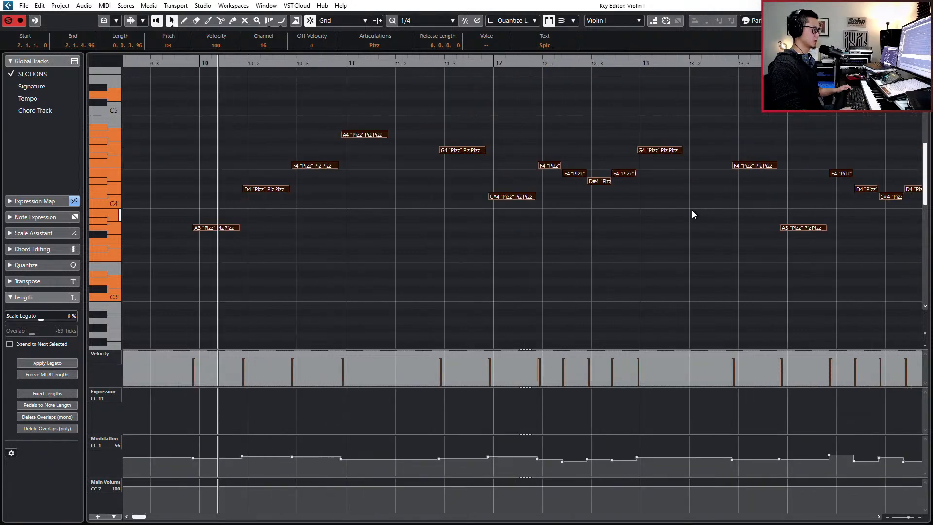
key(g)
key(g)
key(g)
key(g)
key(g)
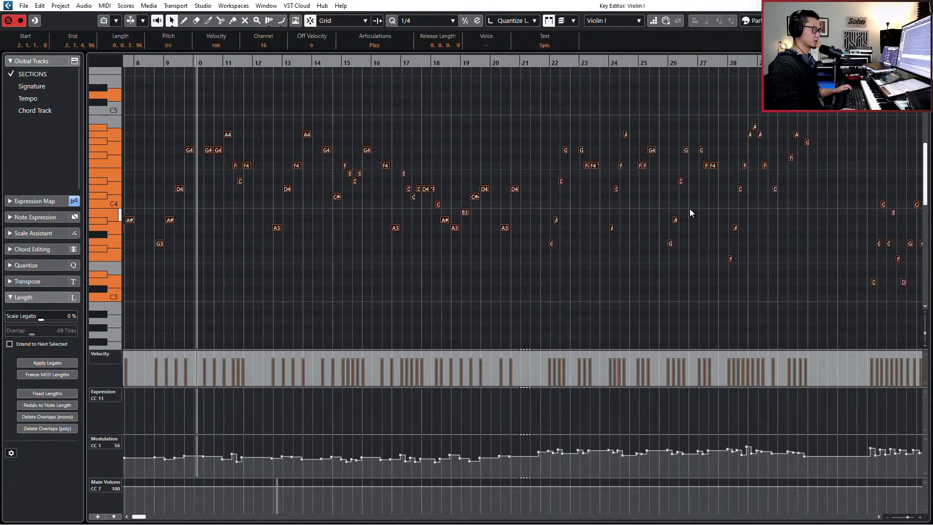
scroll(690, 209, right, 6)
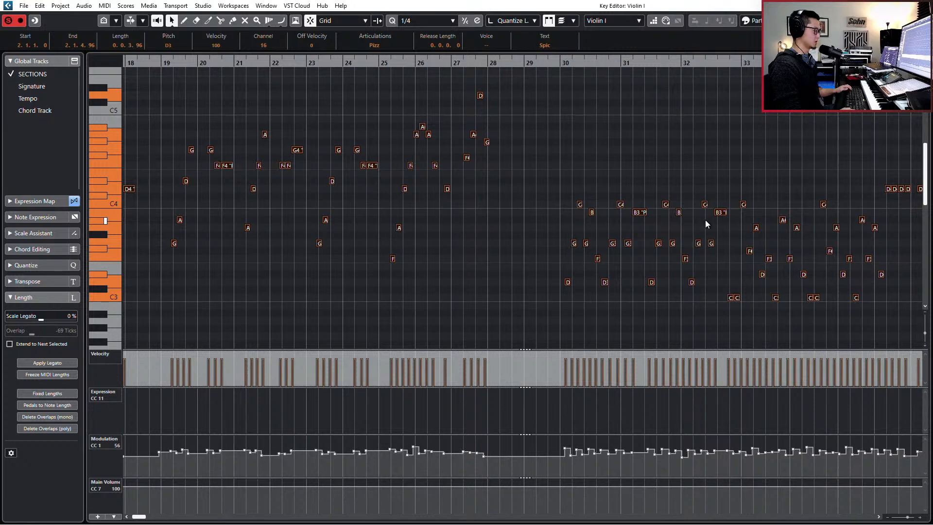
key(Return)
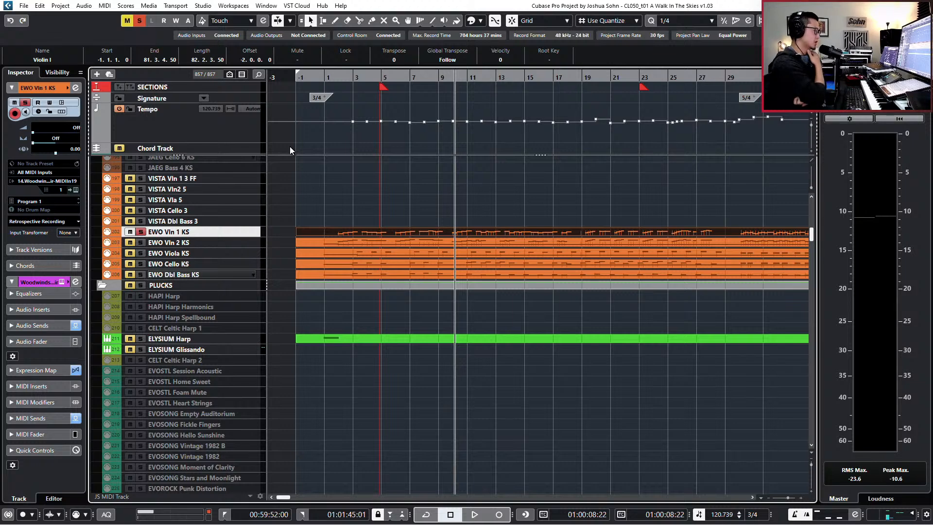
Step: Select the JS MIDI VEP folder part at the start of the track list and bring the woodwind tracks into view
key(g)
key(g)
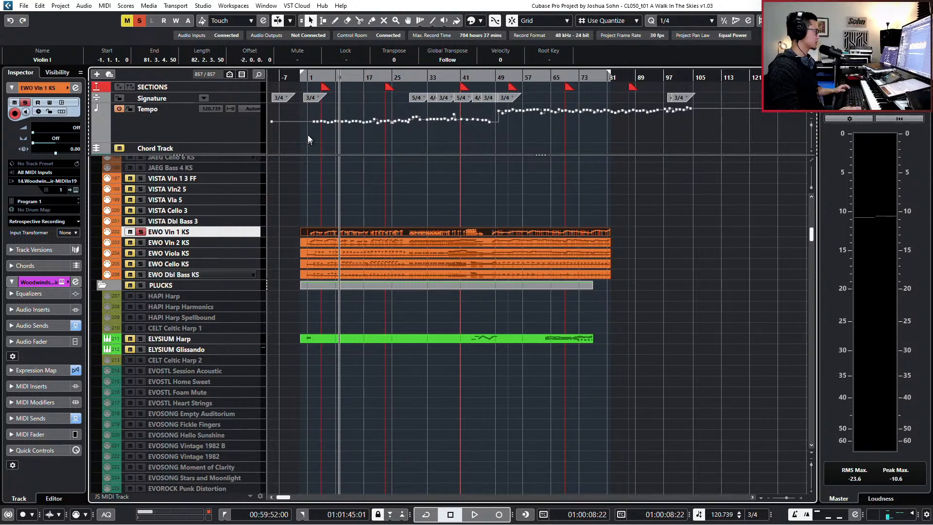
key(g)
scroll(497, 259, up, 20)
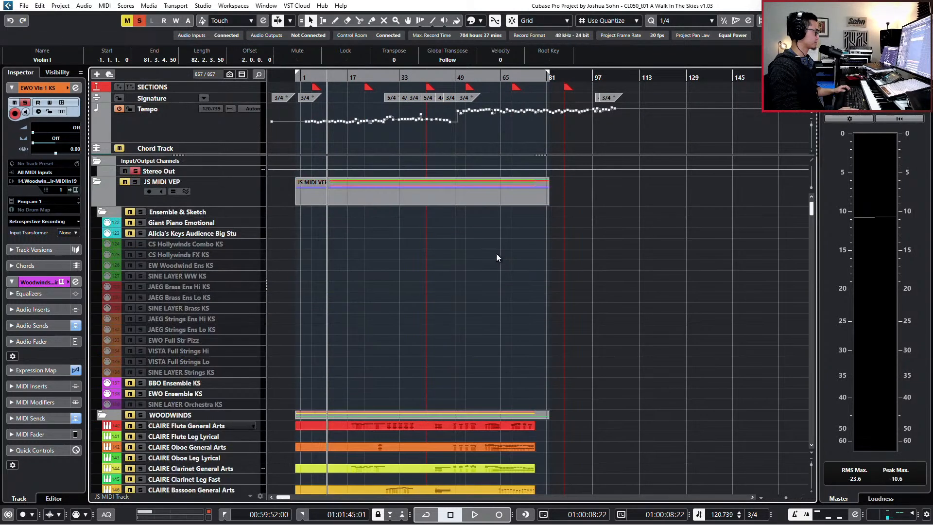
click(479, 198)
scroll(488, 264, down, 6)
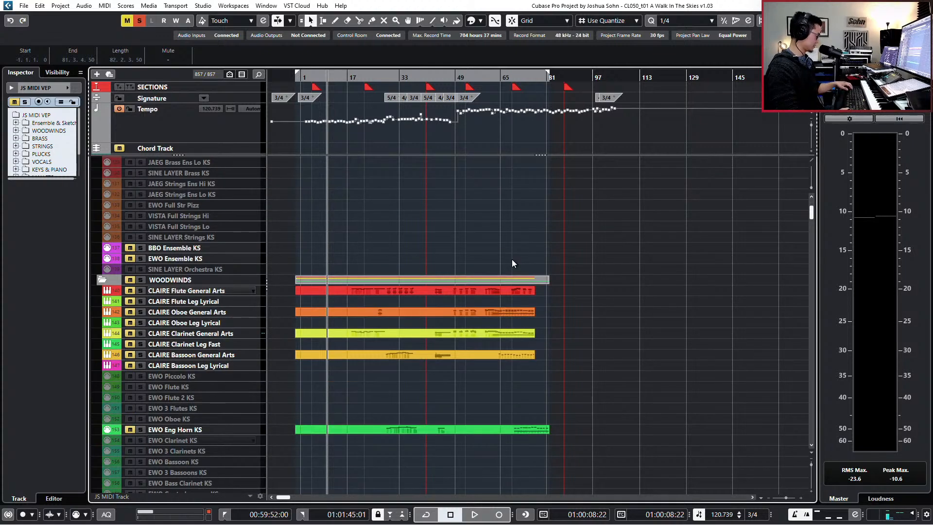
Step: Select all events and set the right locator just past the final tempo points, at 01:02:10:03
key(ctrl+a)
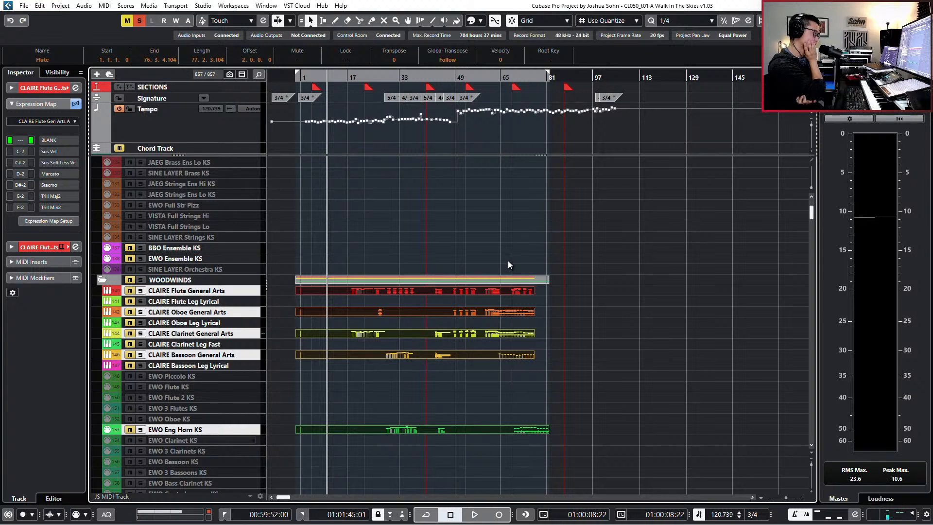
click(624, 76)
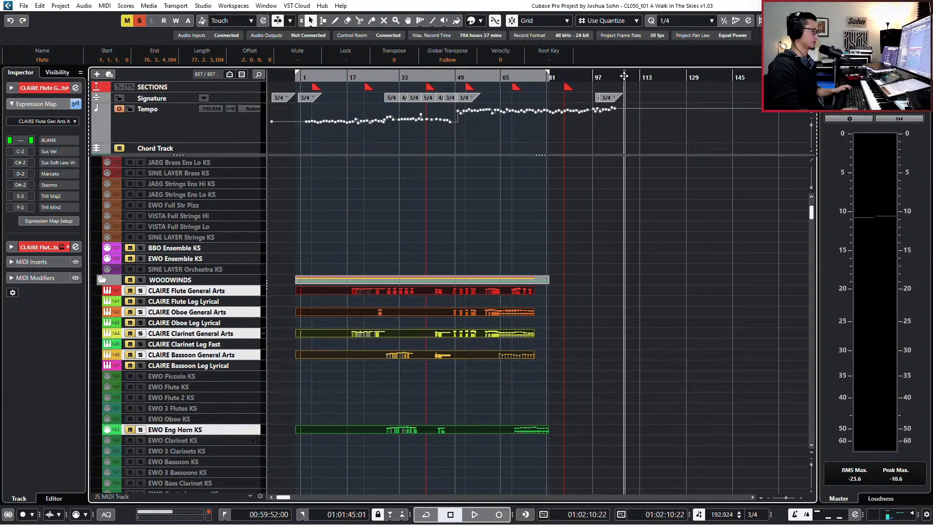
alt+click(625, 76)
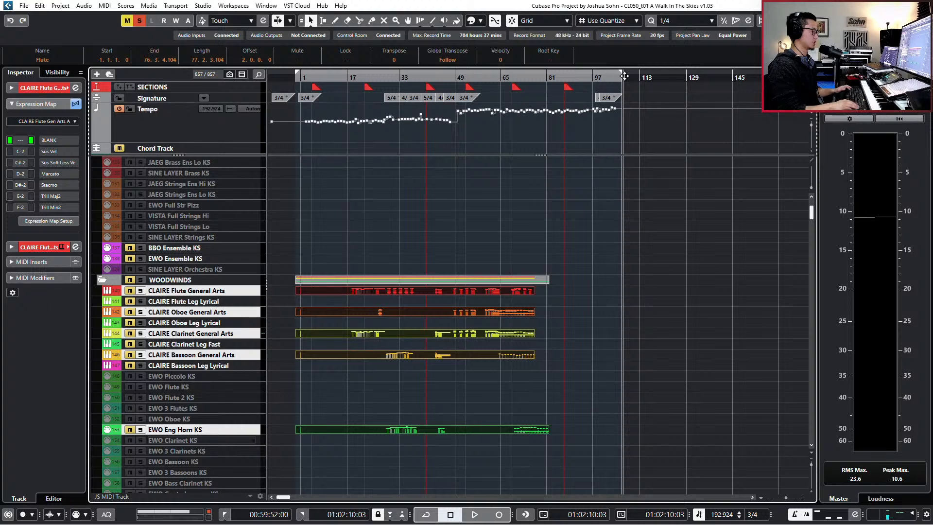
Step: Try inserting silence twice across the locator range, check how the whole timeline shifts, and undo both insertions
key(ctrl+shift+e)
key(ctrl+shift+e)
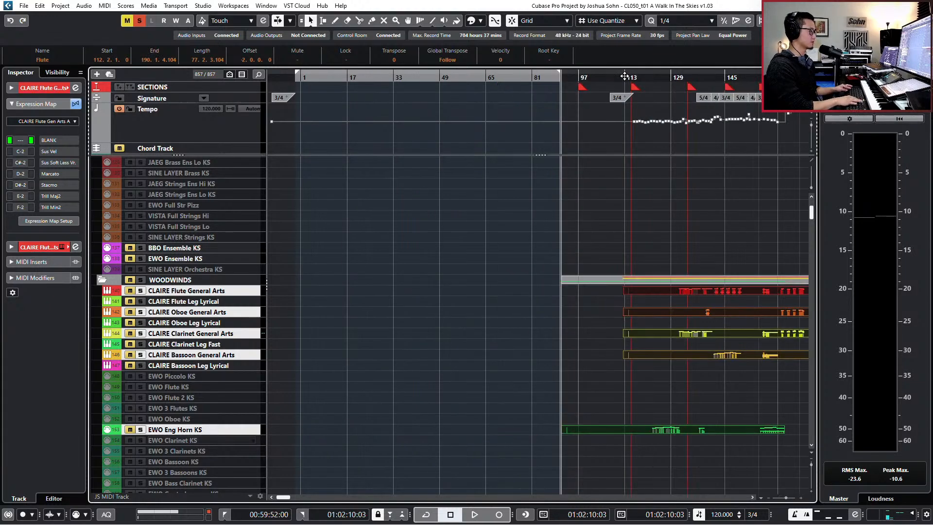
key(Home)
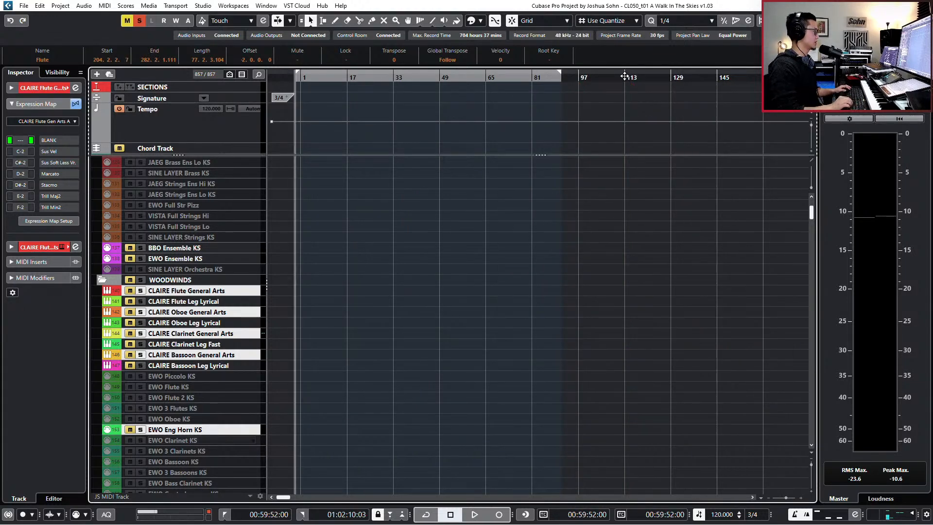
key(g)
key(g)
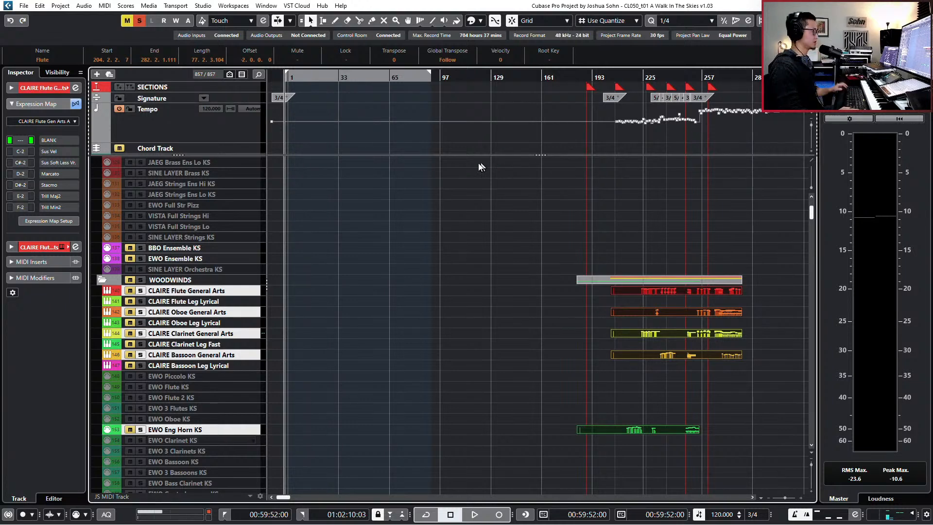
key(h)
key(h)
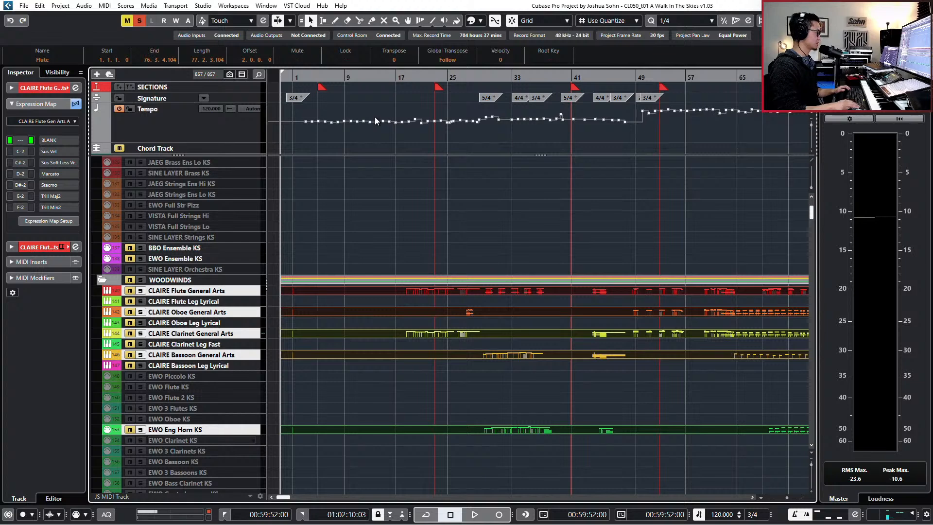
Step: Split the WOODWINDS folder events at bar 0 and delete the portion before it
key(space)
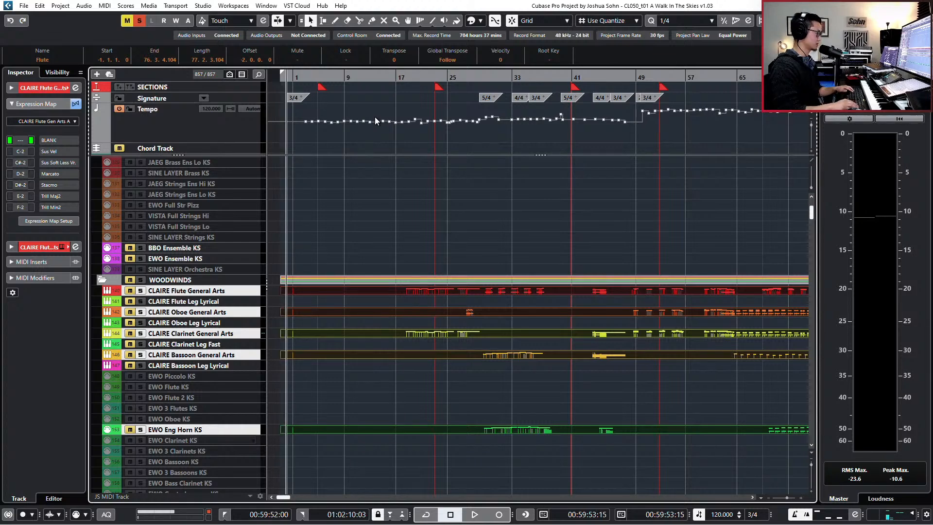
key(h)
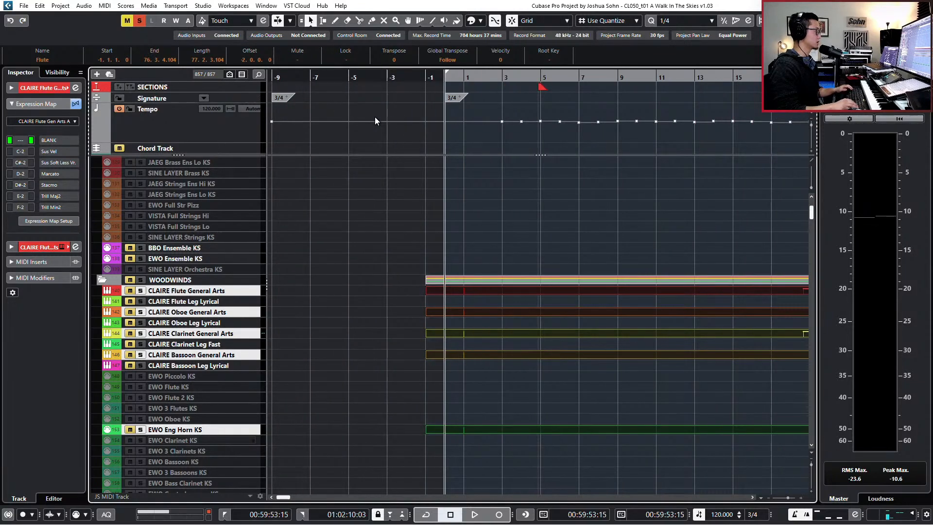
key(h)
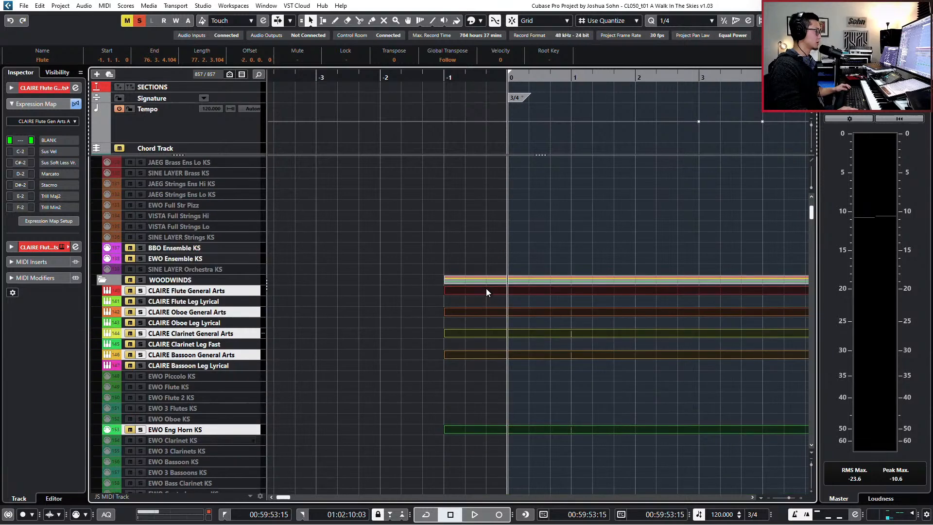
alt+click(513, 281)
click(493, 280)
key(Delete)
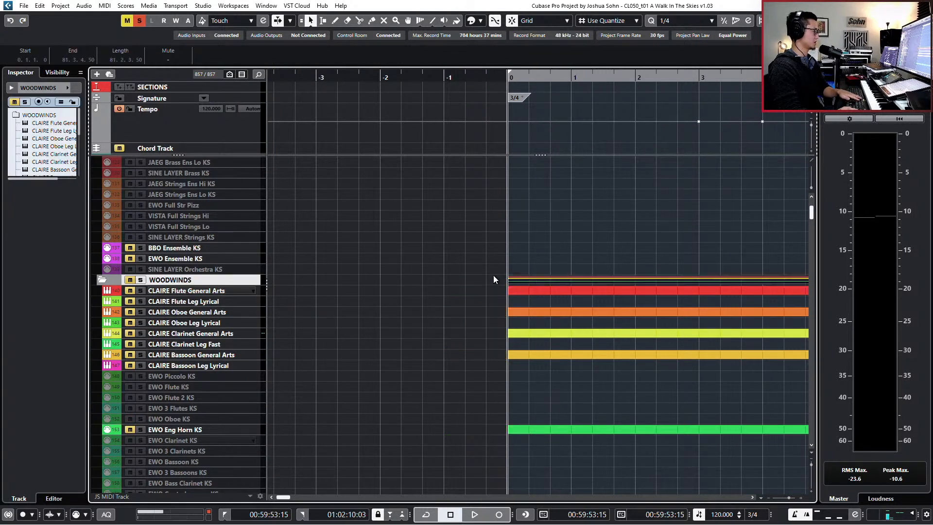
Step: Split the JS MIDI VEP folder events at bar 0 and delete everything before it
scroll(494, 279, up, 4)
alt+click(508, 194)
click(495, 194)
key(Delete)
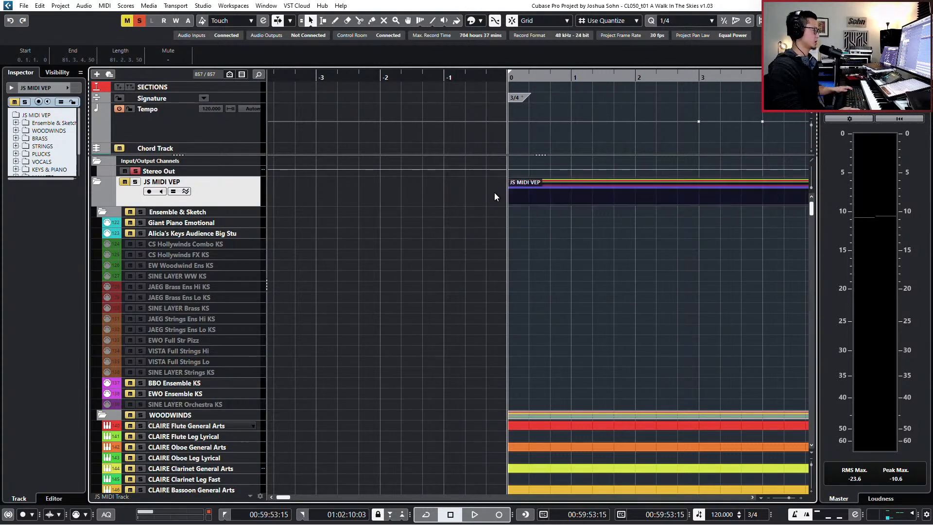
Step: Move the playhead to the right locator and switch the primary time display to Bars+Beats
key(g)
key(g)
key(g)
key(g)
key(g)
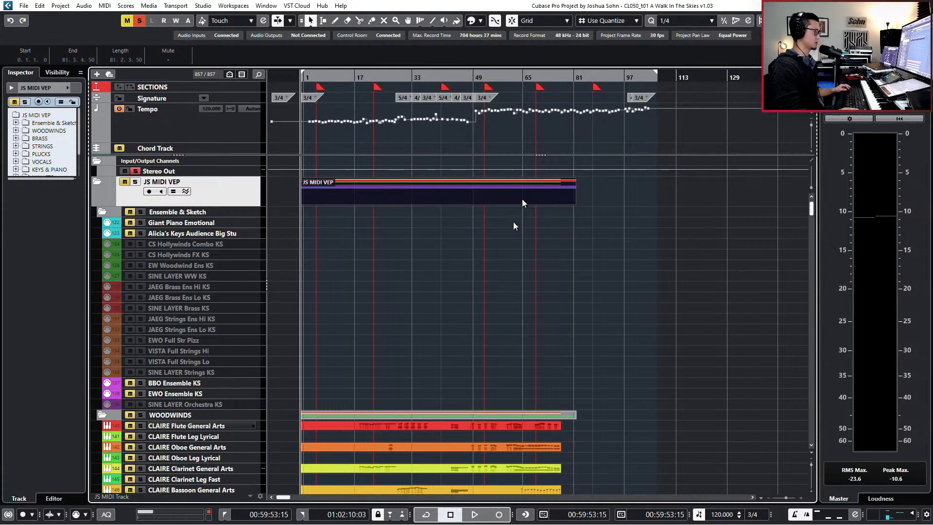
key(KP_Add)
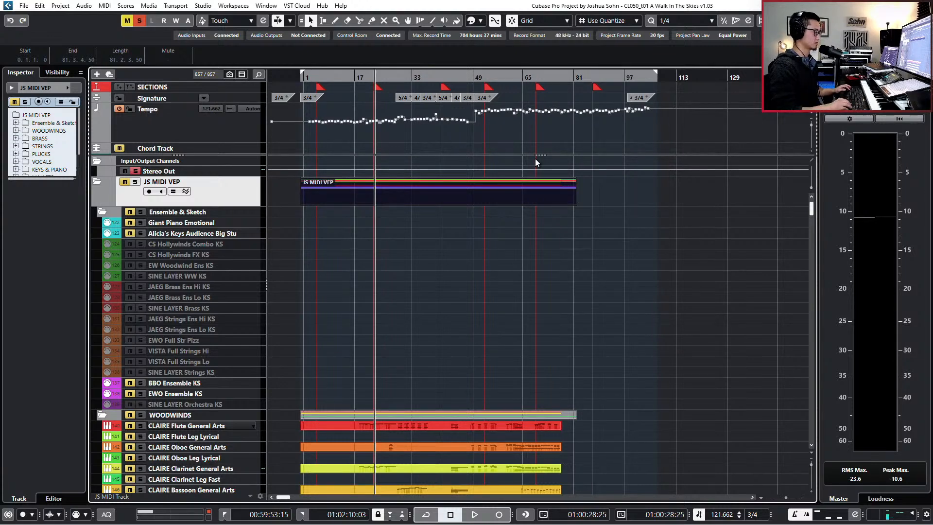
key(KP_2)
key(h)
key(h)
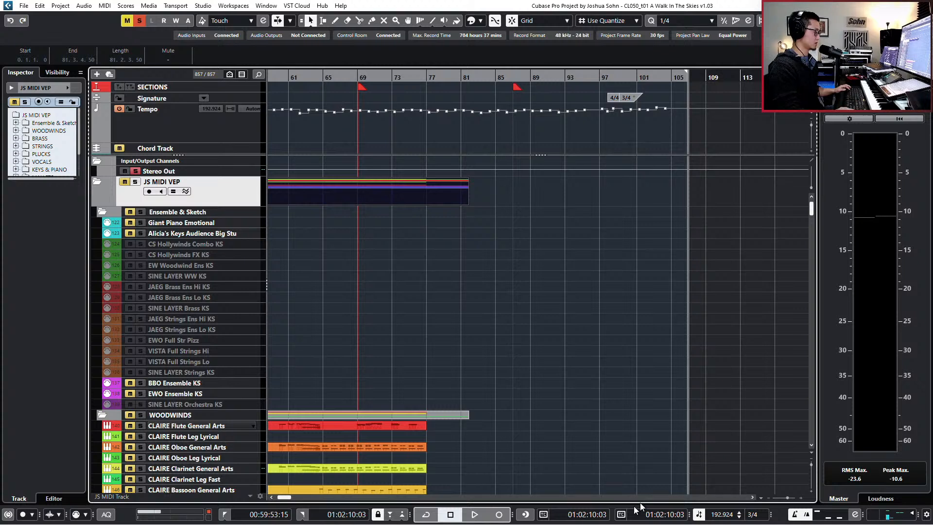
click(544, 514)
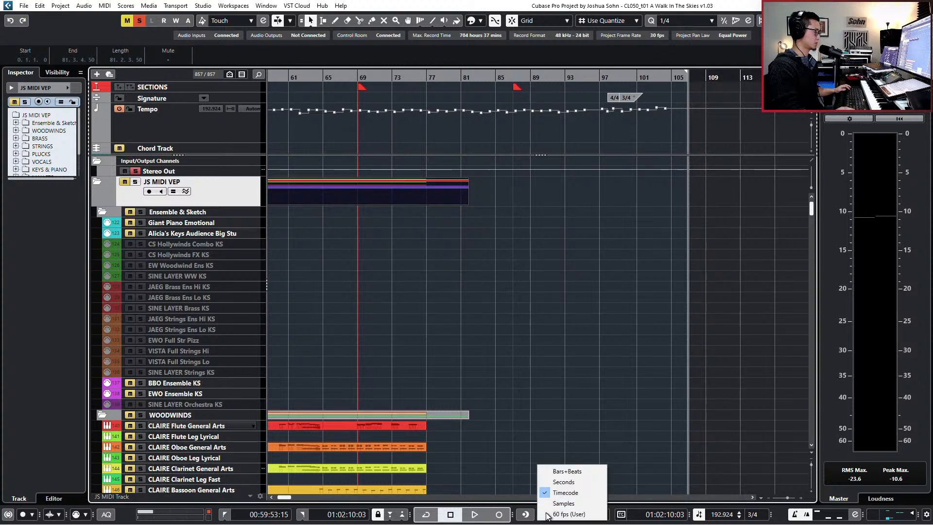
click(564, 471)
Step: Rewind the playhead to bar 100 and set the right locator there
key(KP_Add)
key(KP_Subtract)
key(KP_Subtract)
key(KP_Subtract)
key(KP_Subtract)
key(KP_Subtract)
key(KP_Subtract)
key(KP_Subtract)
key(KP_Subtract)
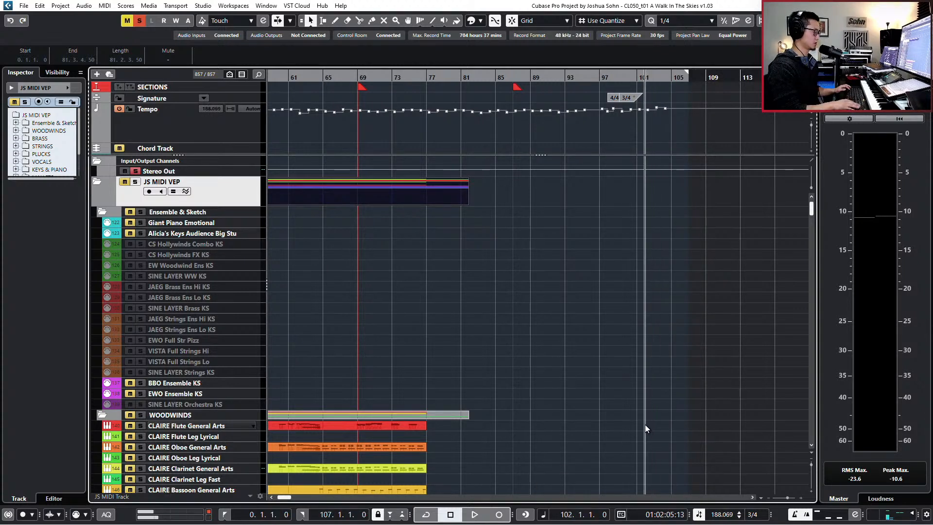
key(KP_Subtract)
key(ctrl+KP_2)
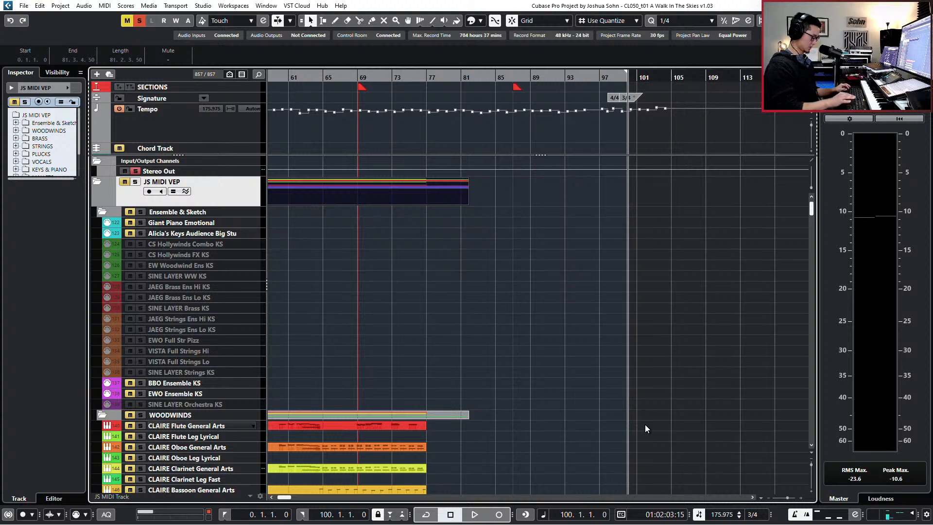
Step: Advance the playhead past the last tempo points to bar 110 and set the right locator there
scroll(654, 325, down, 2)
key(KP_Add)
key(KP_Add)
key(KP_Add)
key(KP_Add)
key(KP_Add)
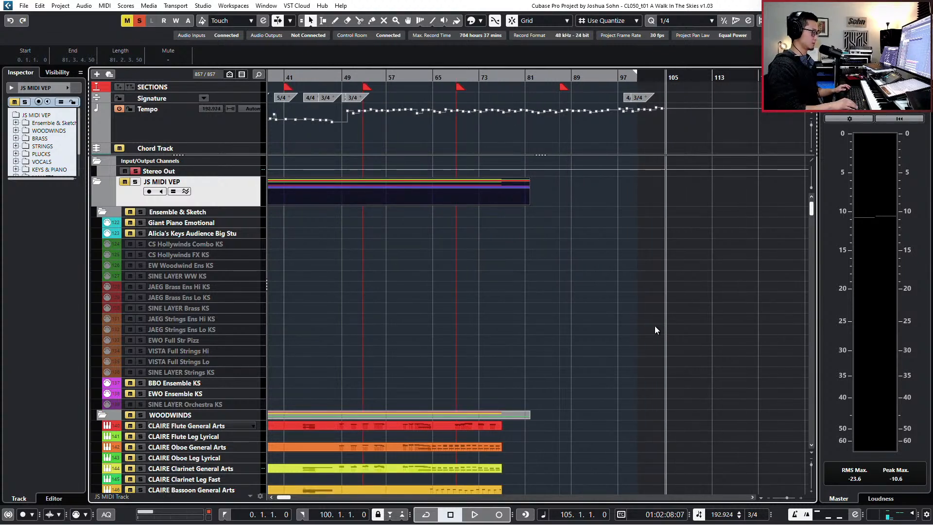
key(KP_Add)
key(KP_Add)
key(KP_Add)
key(KP_Add)
key(KP_Add)
key(ctrl+KP_2)
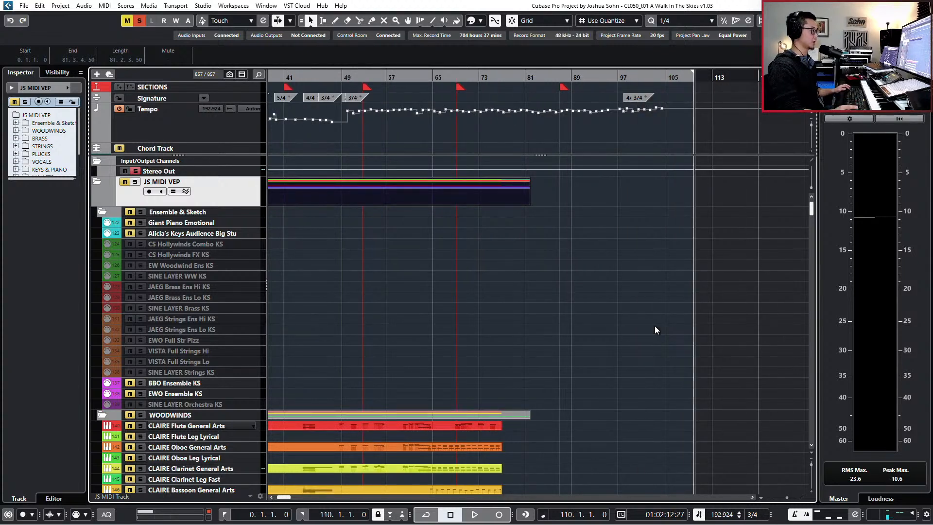
Step: Insert silence from bar 0 to bar 110 and inspect where the markers, signatures, tempo and MIDI events land
key(ctrl+shift+e)
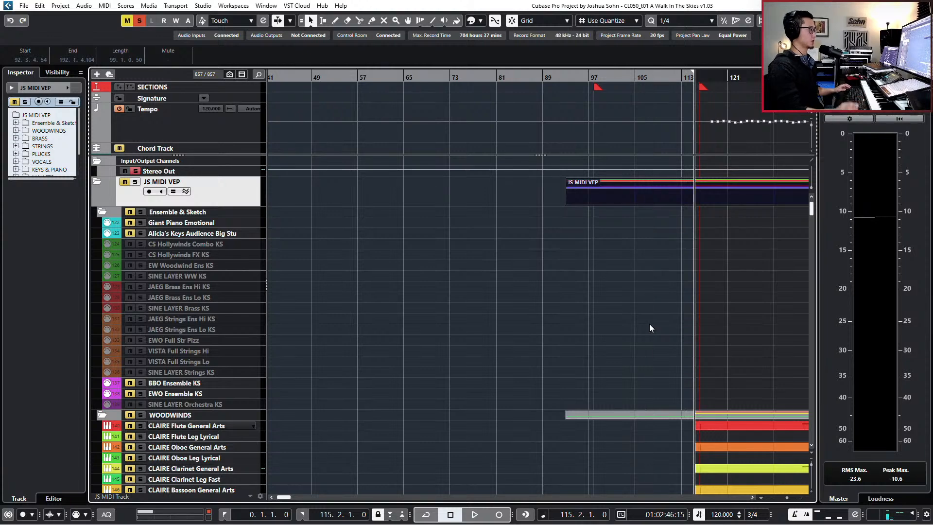
scroll(649, 323, down, 4)
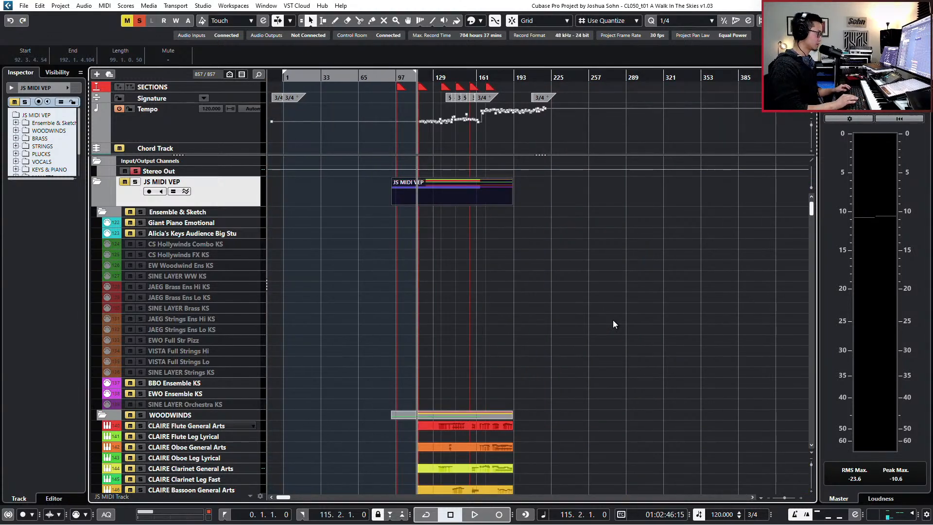
scroll(429, 337, up, 4)
scroll(374, 332, left, 5)
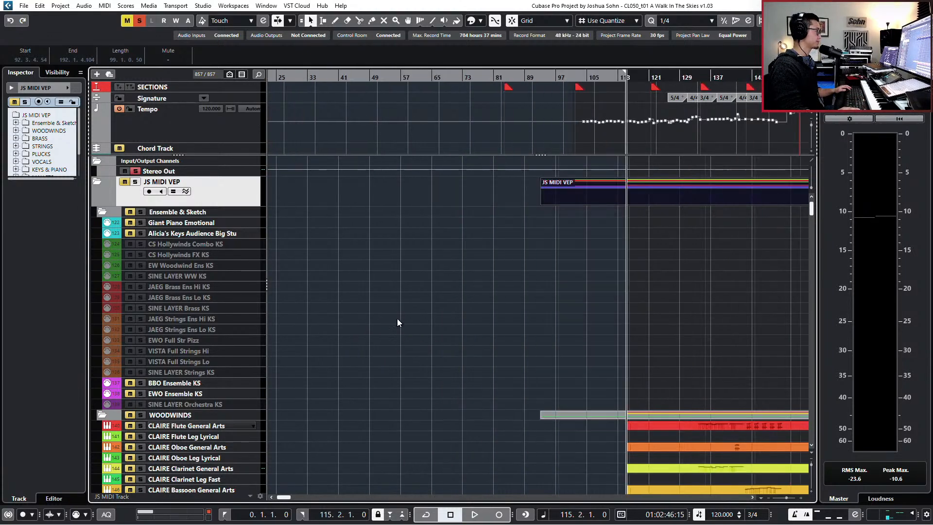
scroll(421, 311, left, 2)
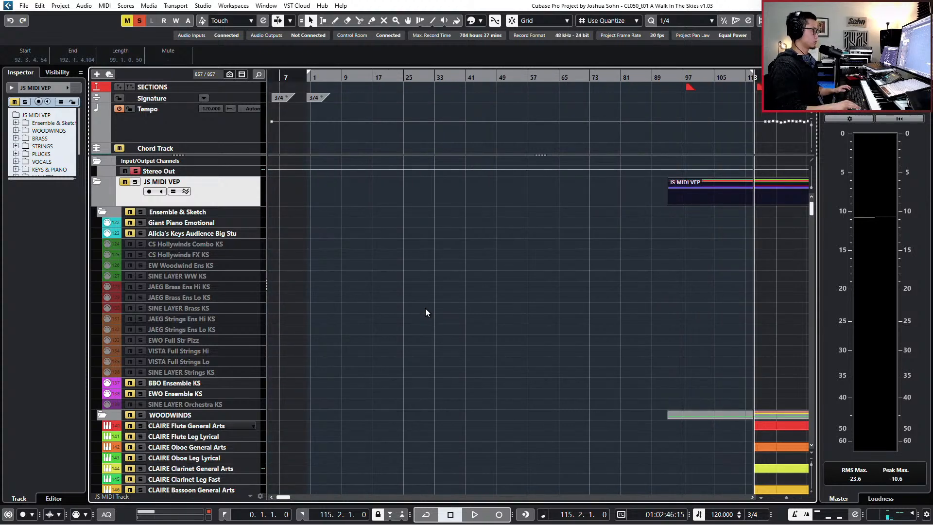
Step: Undo and reapply the silence insertion to compare marker, tempo and event positions, finishing with the insertion undone
key(KP_Subtract)
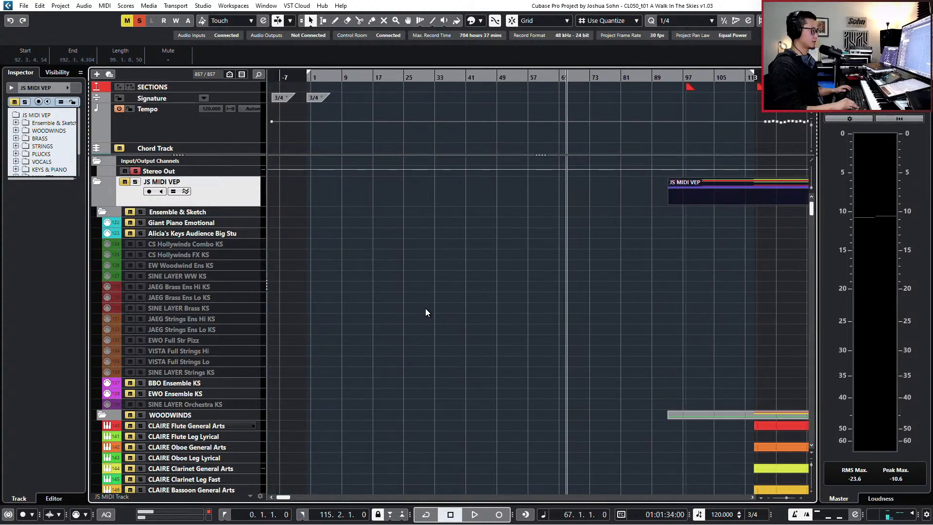
key(shift+BackSpace)
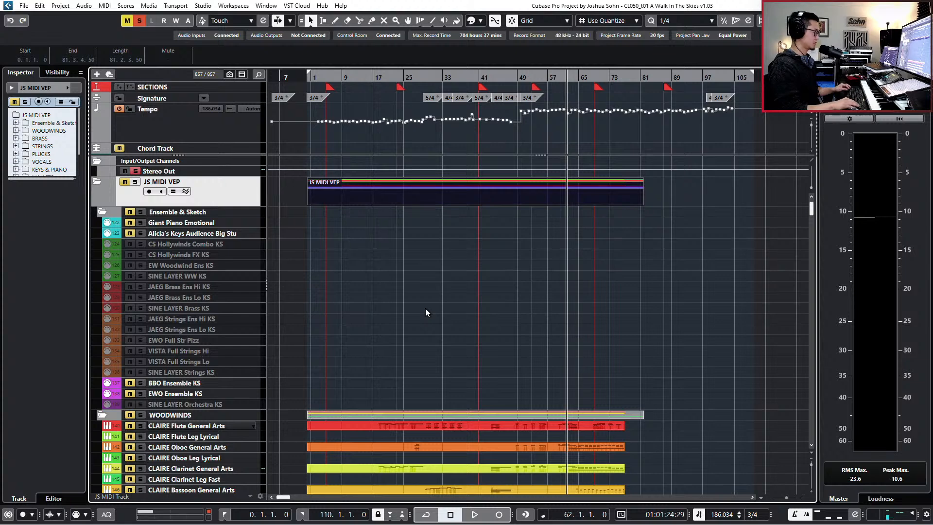
key(ctrl+z)
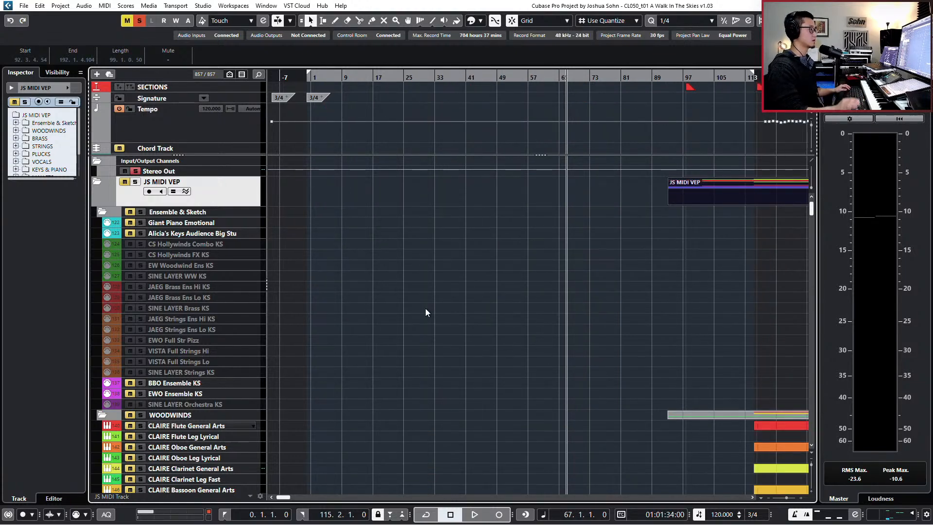
key(g)
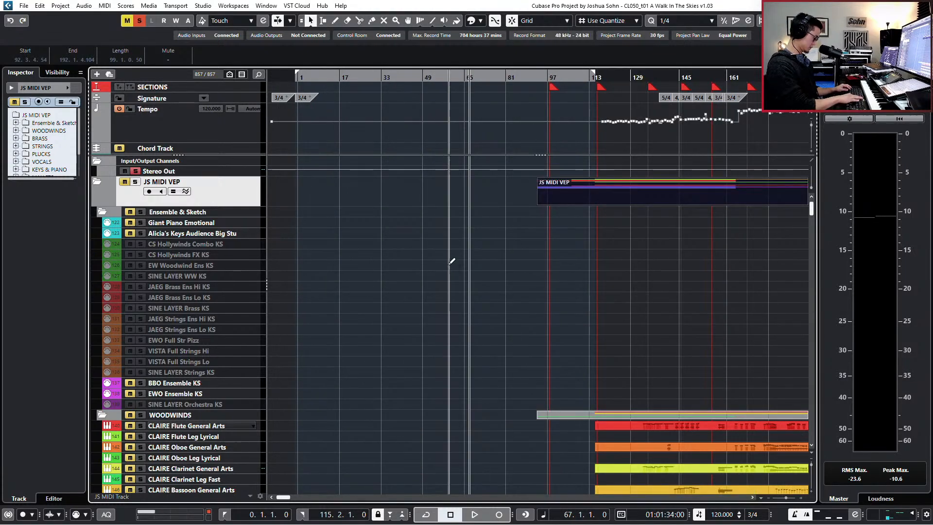
scroll(573, 164, up, 2)
scroll(573, 163, up, 2)
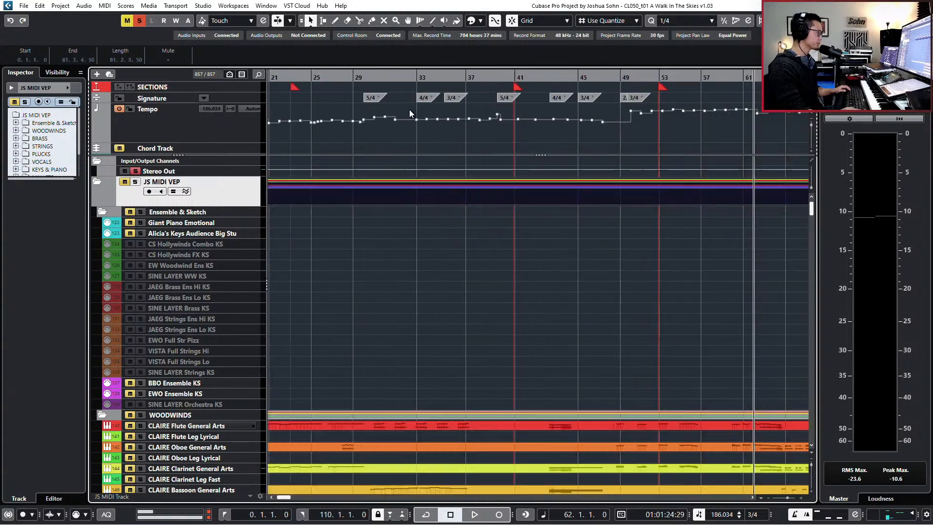
scroll(441, 155, down, 4)
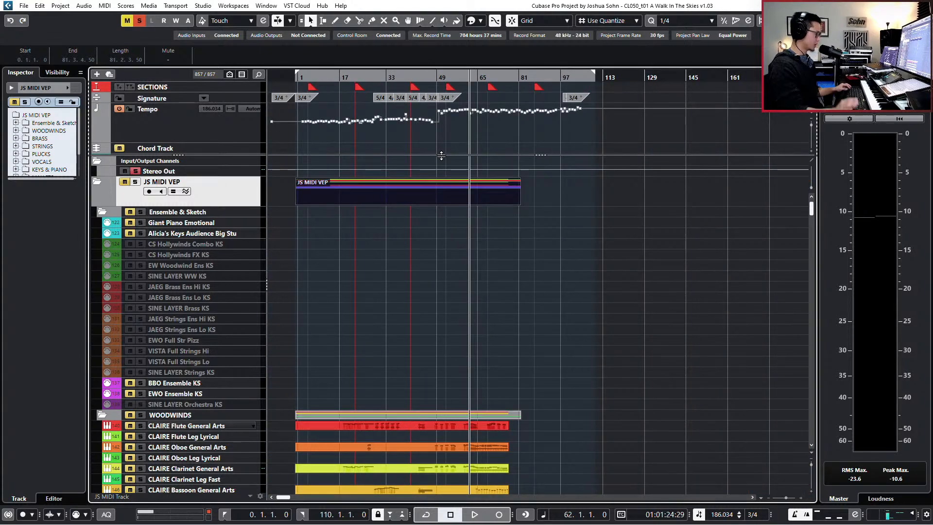
key(ctrl+shift+e)
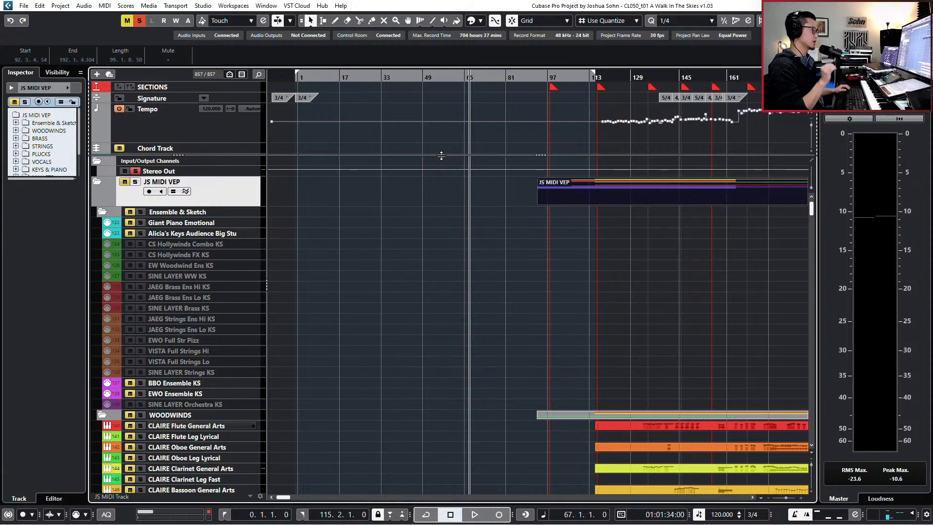
key(ctrl+z)
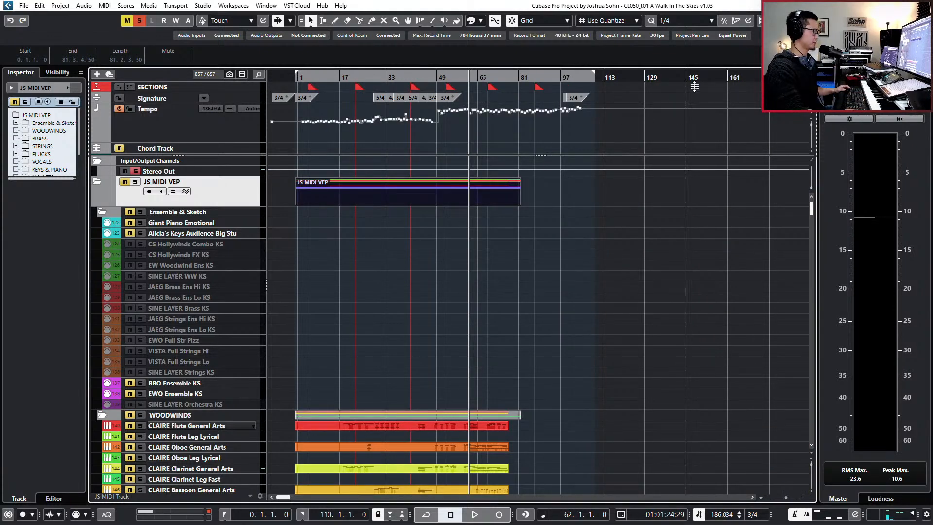
Step: Paste the copied song range, including markers, signatures, tempo and MIDI events, at bar 200
scroll(702, 89, right, 5)
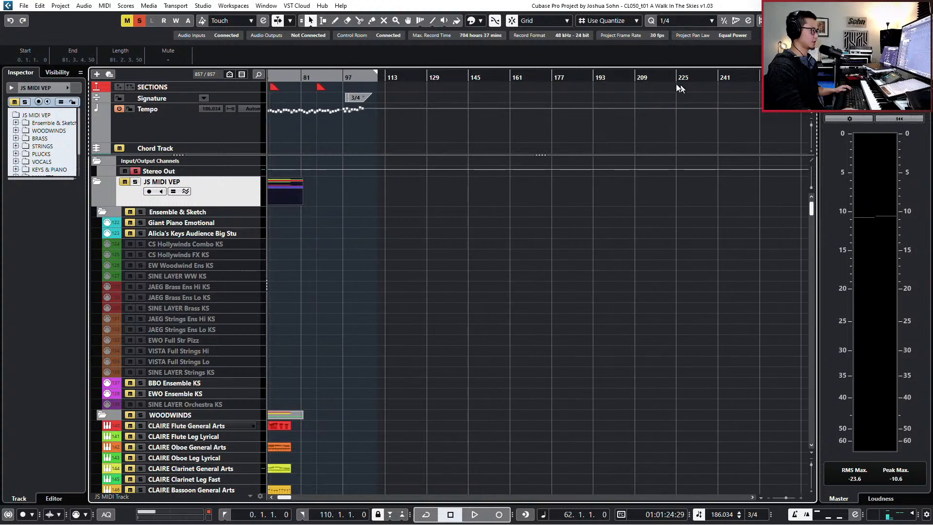
click(611, 78)
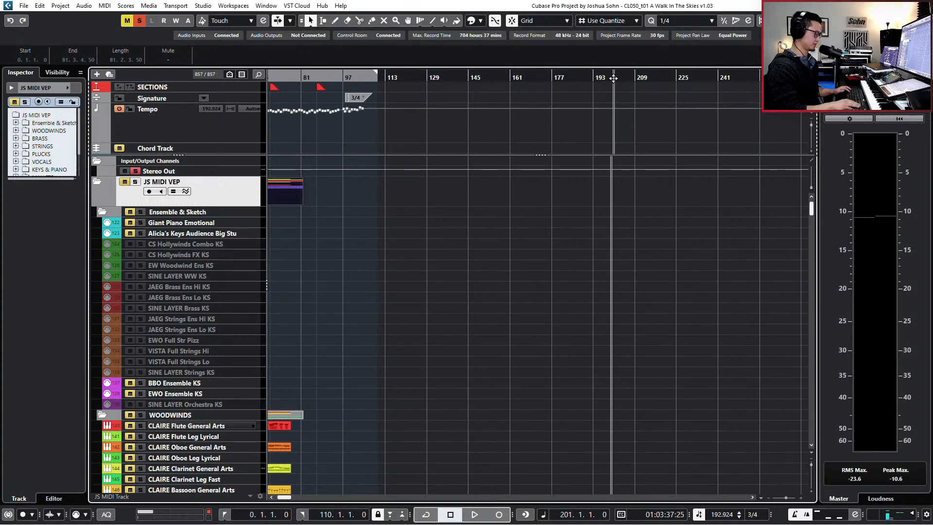
key(ctrl+v)
key(g)
key(g)
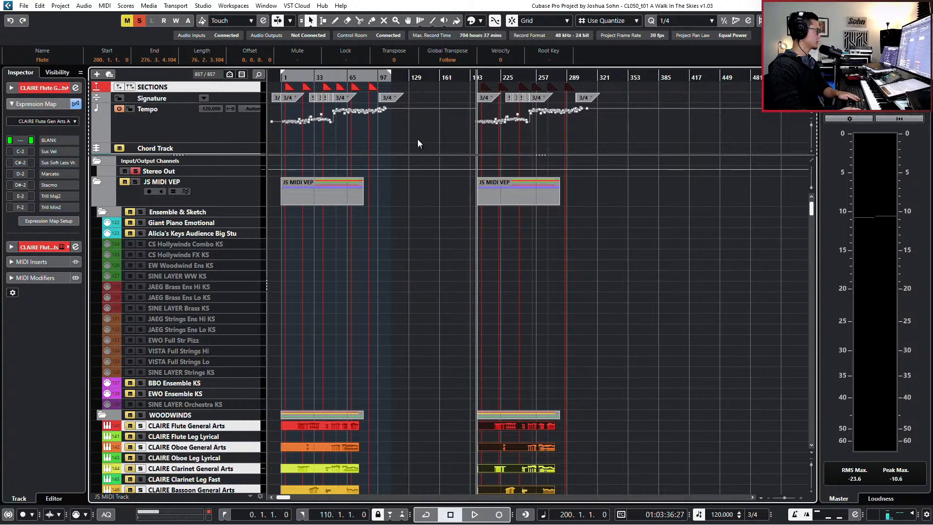
Step: Try to delete the original range's markers, signatures, tempo points and JS MIDI VEP part, then undo the deletions
drag(417, 139, 278, 85)
key(Delete)
click(347, 196)
key(Delete)
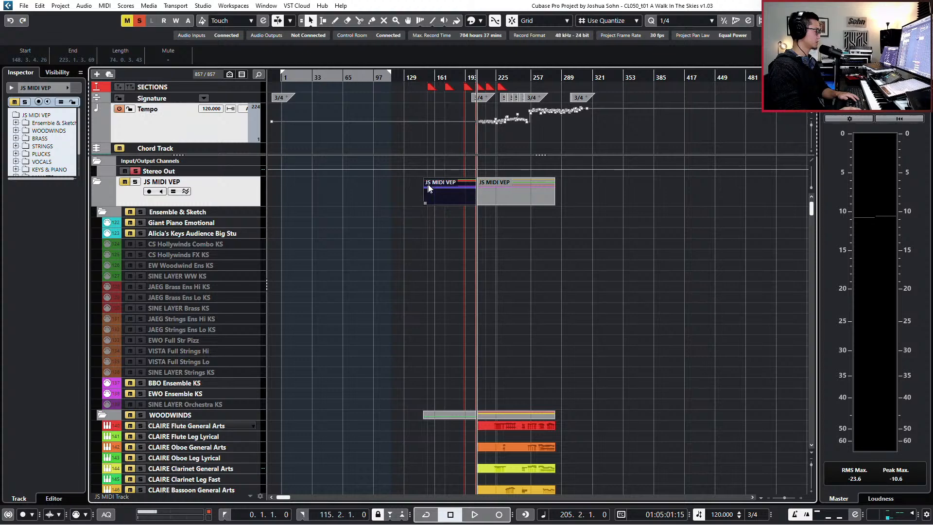
scroll(453, 204, down, 5)
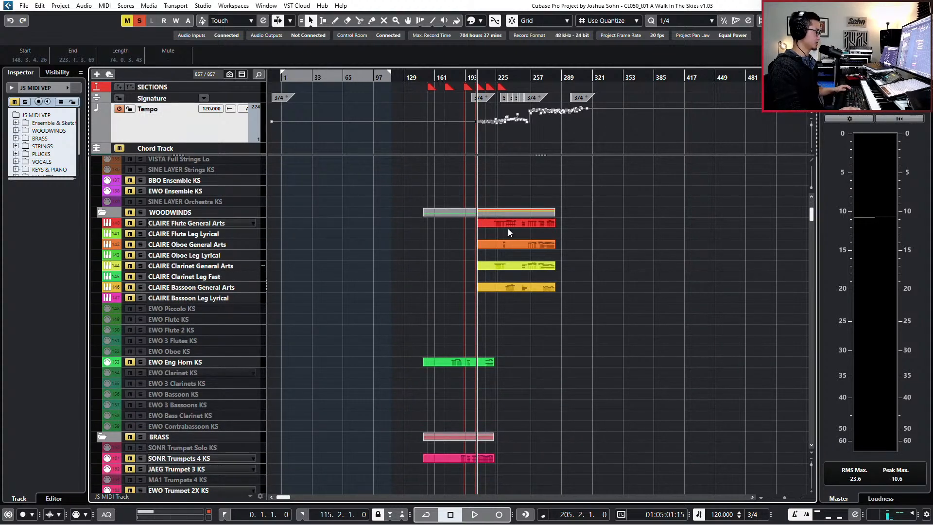
scroll(508, 229, up, 5)
scroll(486, 219, down, 6)
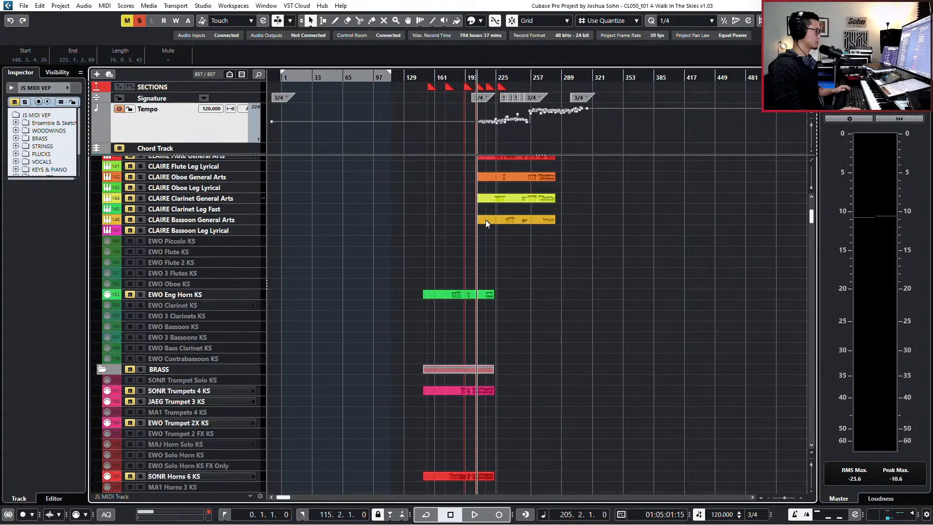
key(ctrl+z)
scroll(486, 220, up, 6)
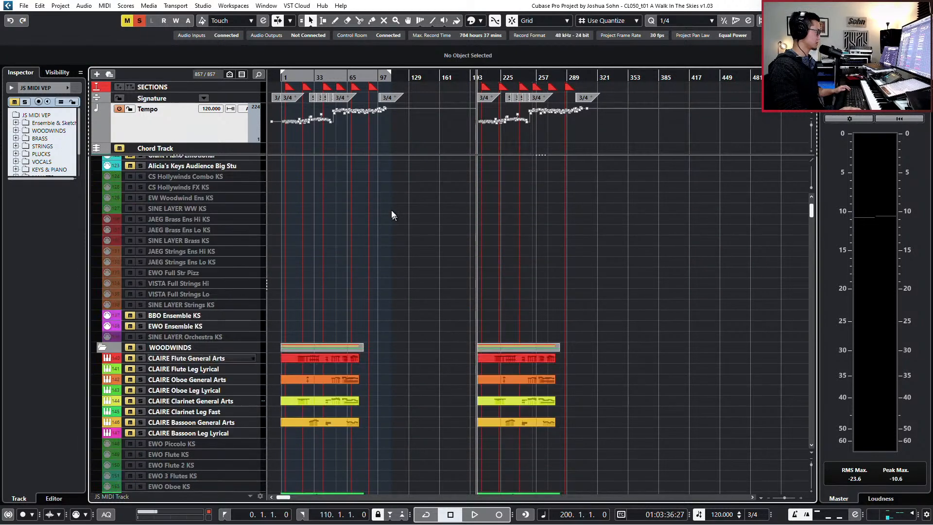
Step: Delete the original JS MIDI VEP folder part starting at bar 0 and check that its track events are cleared
click(313, 196)
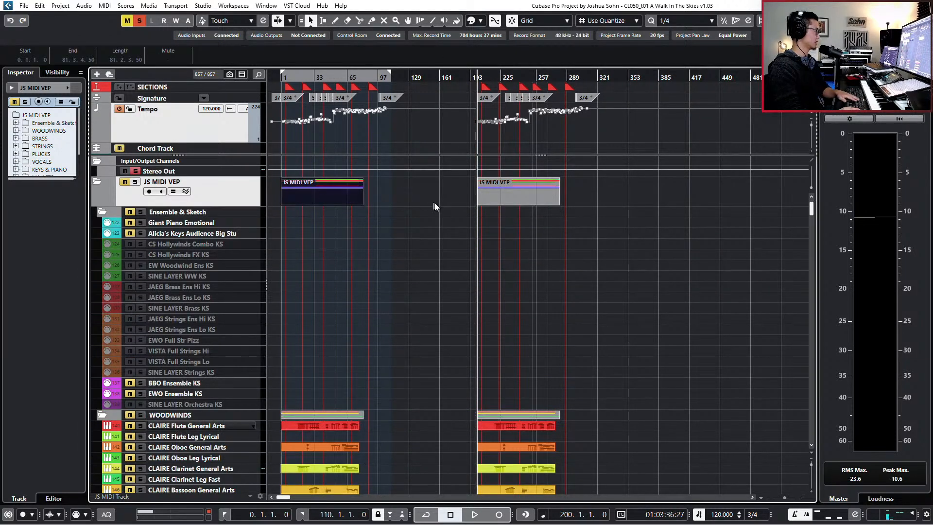
click(433, 202)
click(301, 194)
key(Delete)
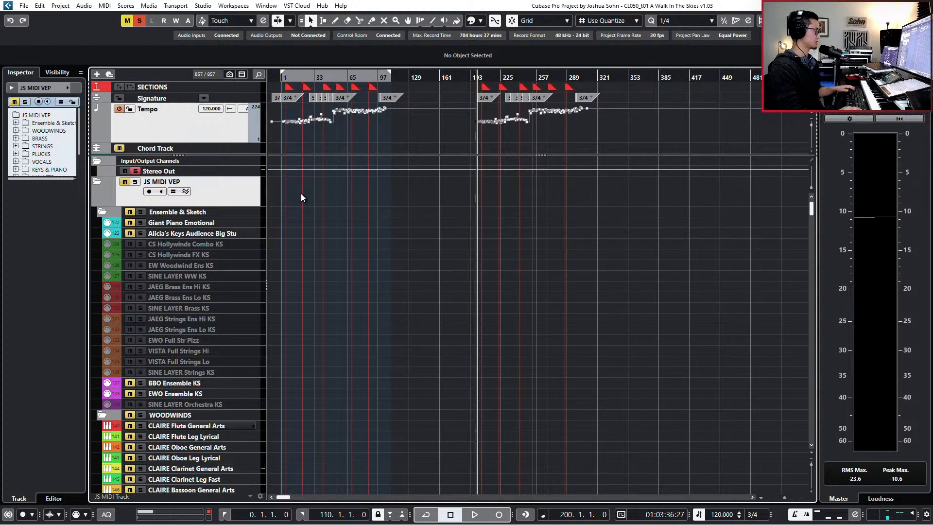
scroll(391, 224, down, 20)
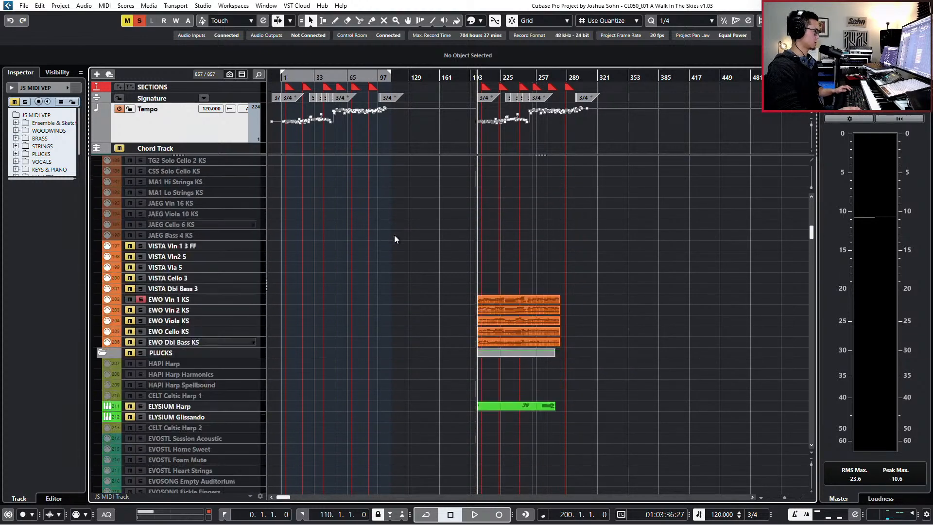
scroll(397, 238, up, 20)
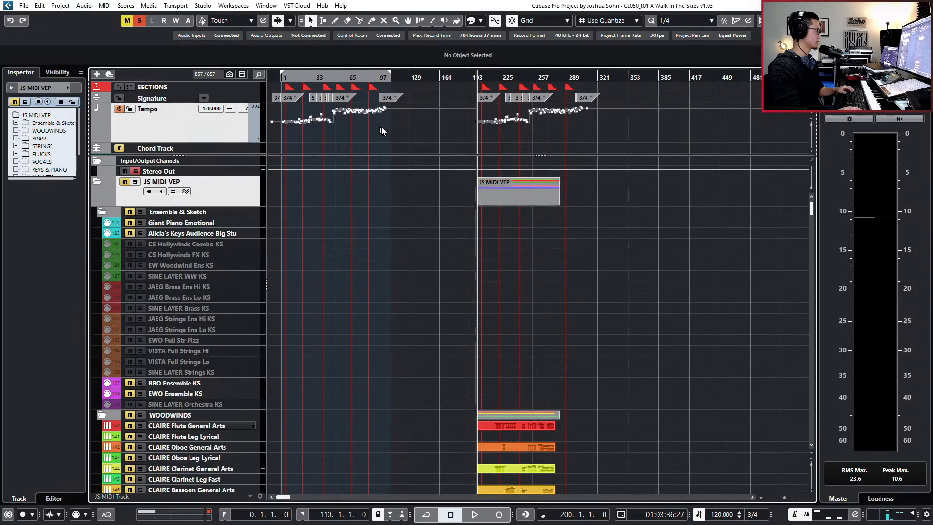
Step: Inspect the piano, ensemble and woodwind tracks and expand the basic settings of CLAIRE Flute General Arts
ctrl+scroll(391, 141, up, 3)
scroll(389, 143, left, 5)
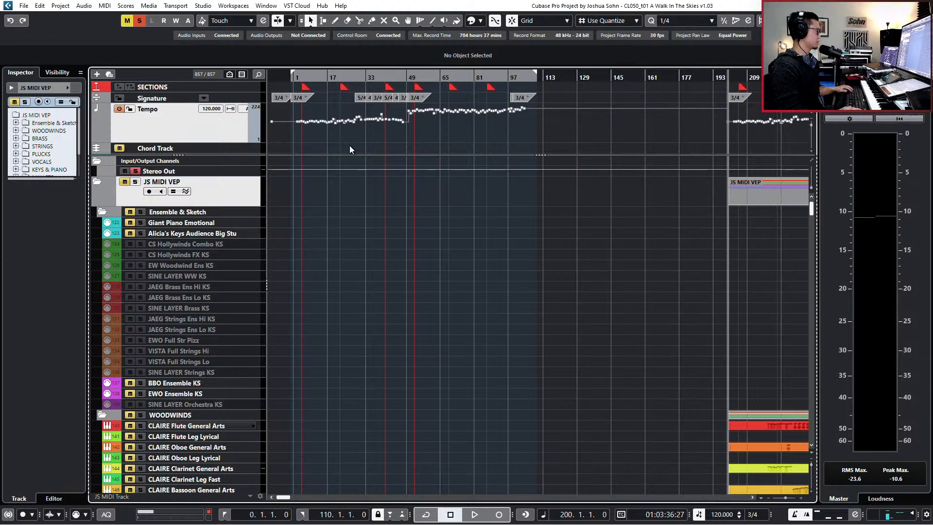
click(191, 222)
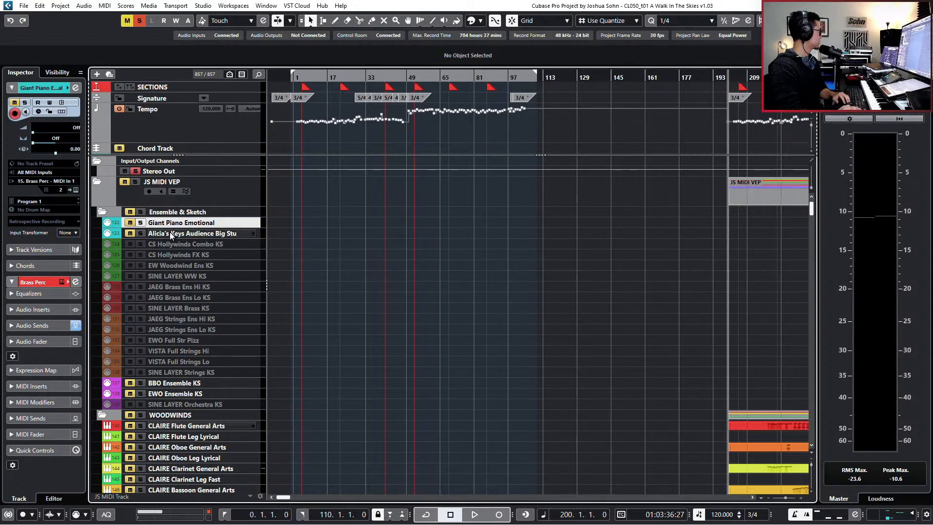
click(175, 394)
click(187, 426)
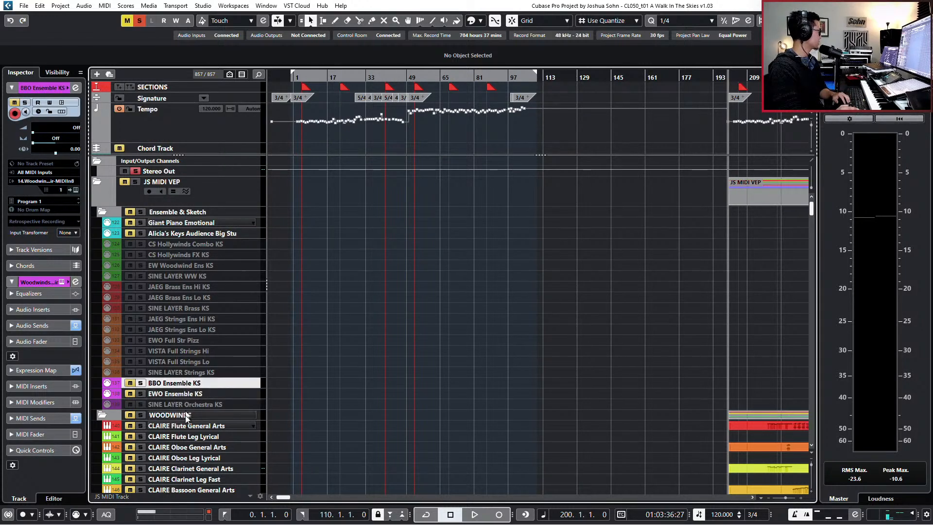
click(198, 490)
click(198, 447)
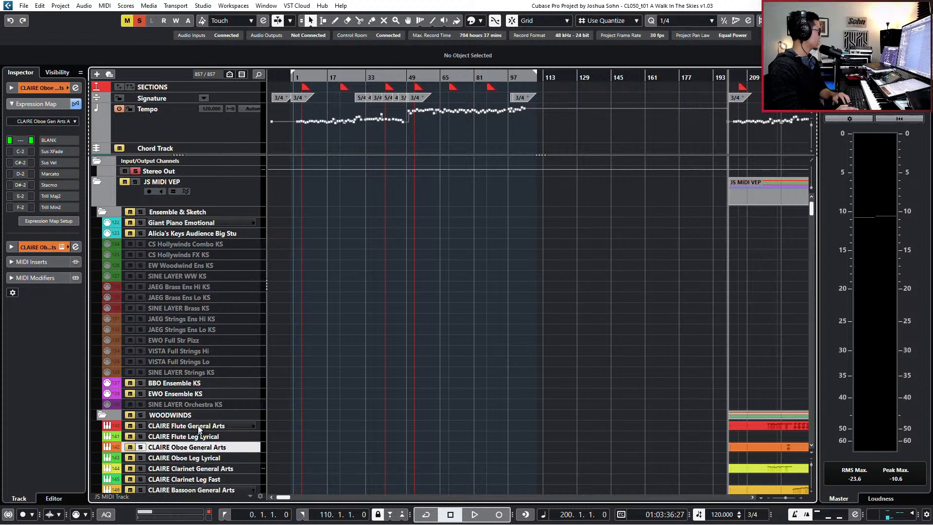
click(200, 427)
click(27, 89)
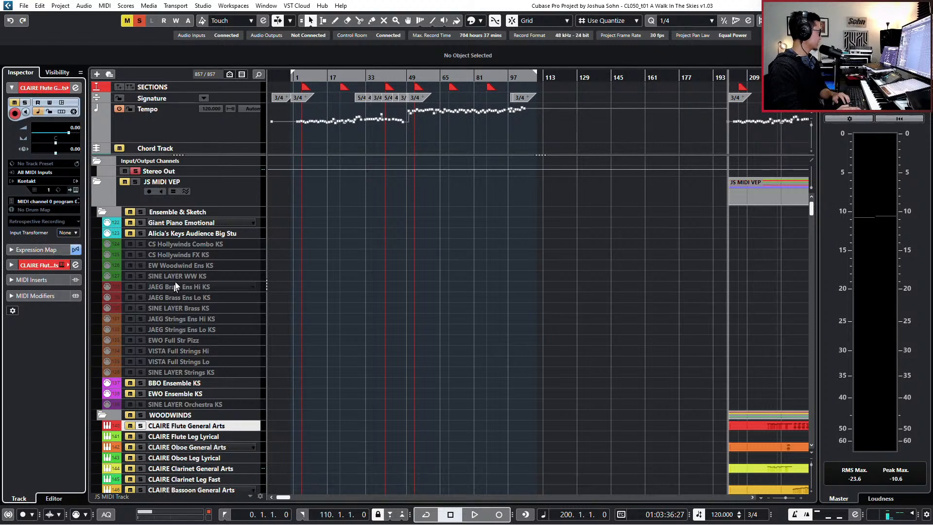
Step: Compare the musical or linear time base of EWO Ensemble KS, Giant Piano Emotional and CLAIRE Flute General Arts
click(192, 394)
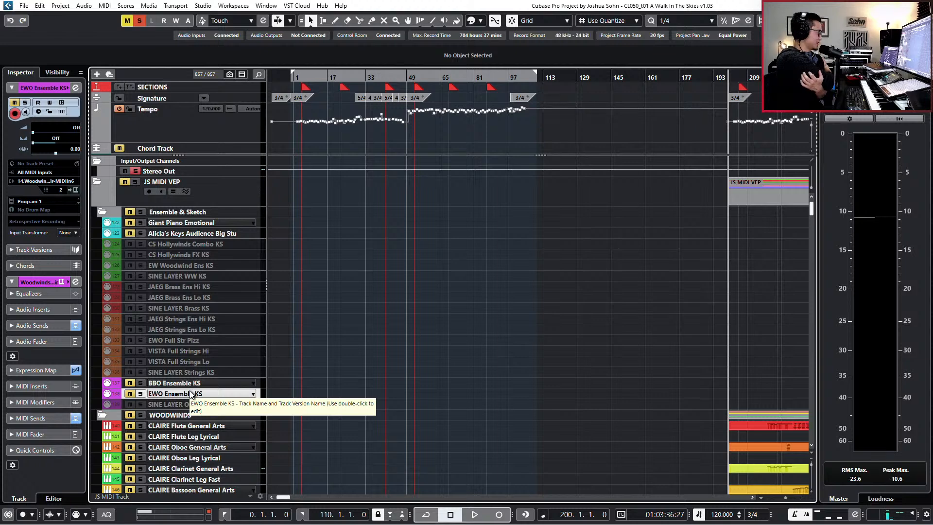
click(176, 213)
click(180, 232)
click(182, 224)
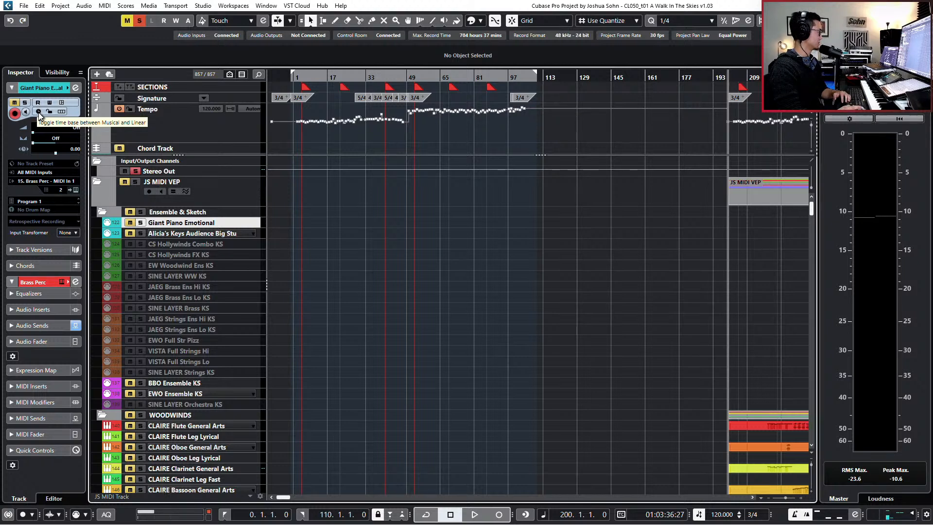
click(210, 427)
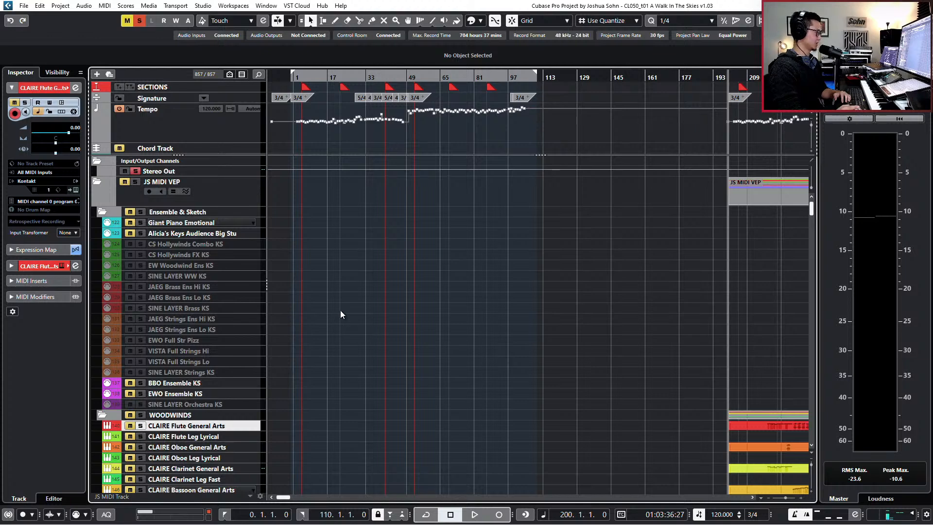
Step: Move the playhead to the left locator at bar 0
scroll(340, 315, down, 5)
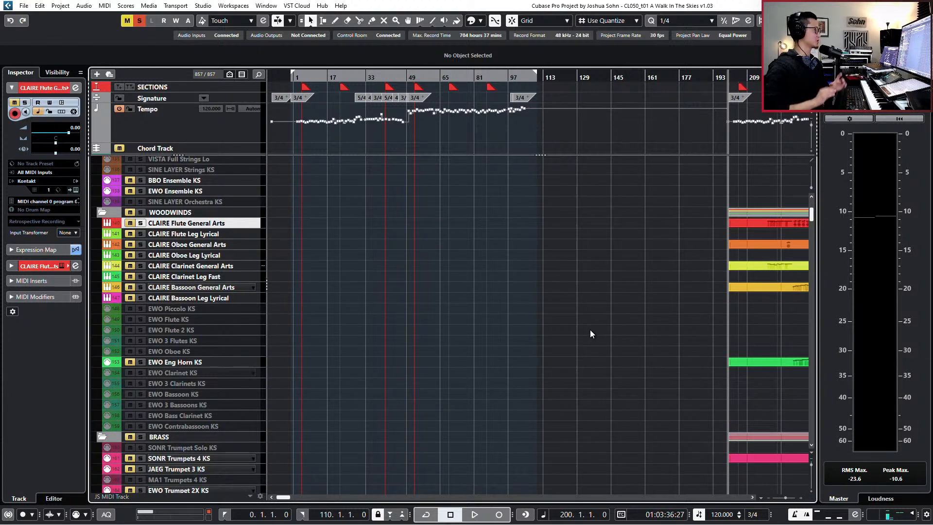
key(KP_2)
key(KP_1)
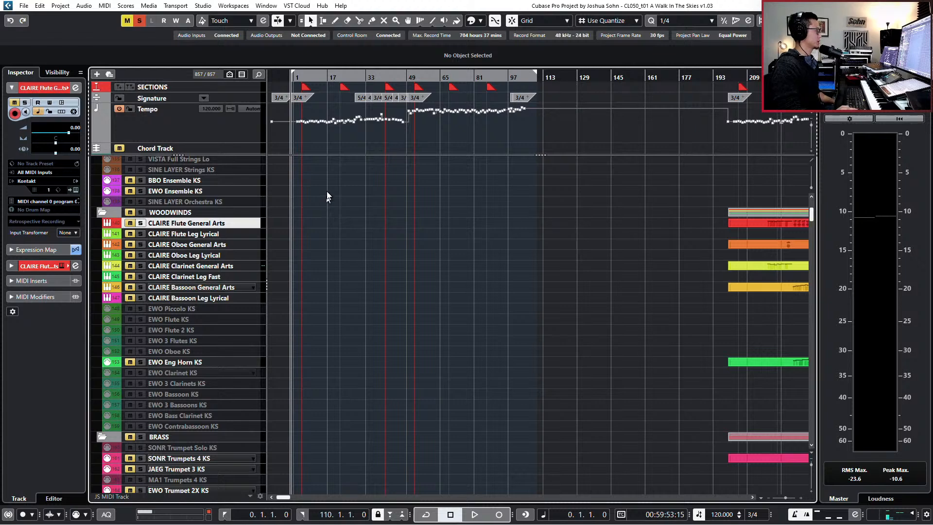
Step: Load the ALL MUSICAL MODE preset in the Project Logical Editor and apply it to all audio and MIDI tracks
click(61, 5)
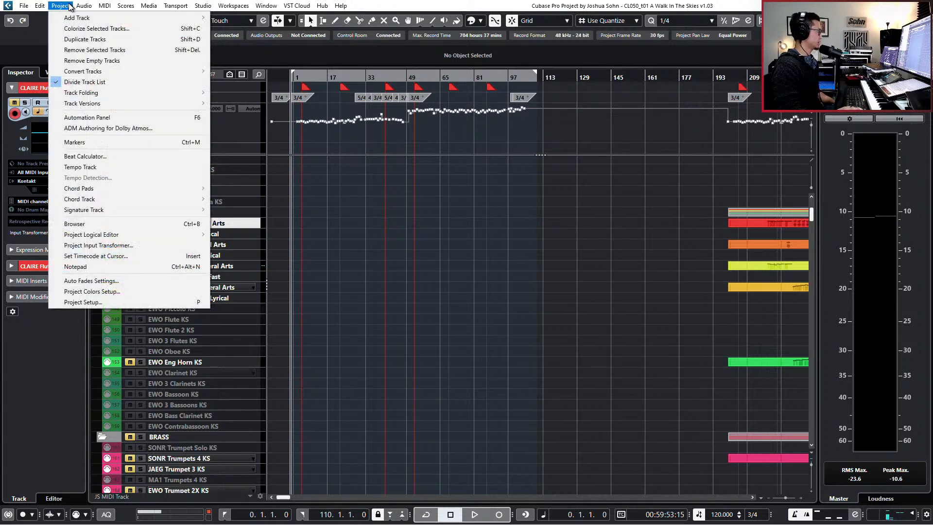
click(329, 181)
click(240, 74)
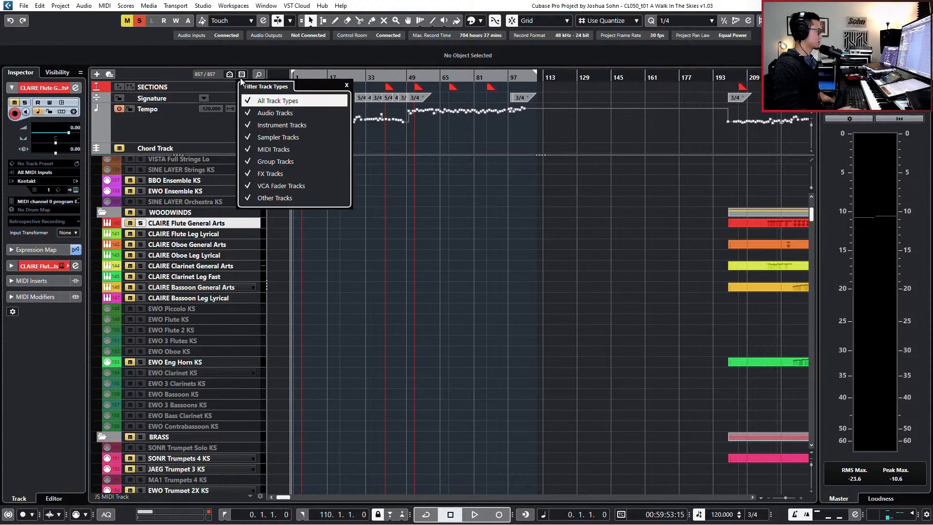
click(230, 73)
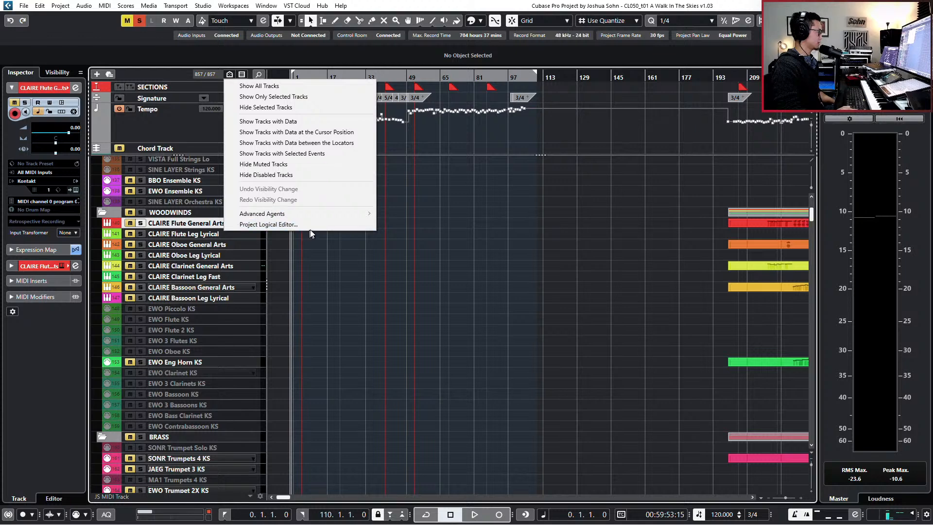
click(271, 224)
click(577, 82)
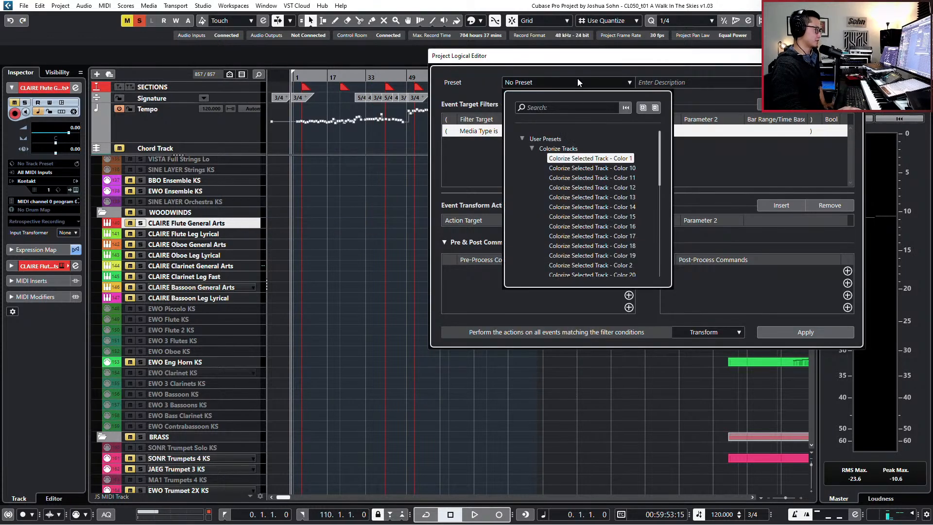
scroll(590, 189, down, 10)
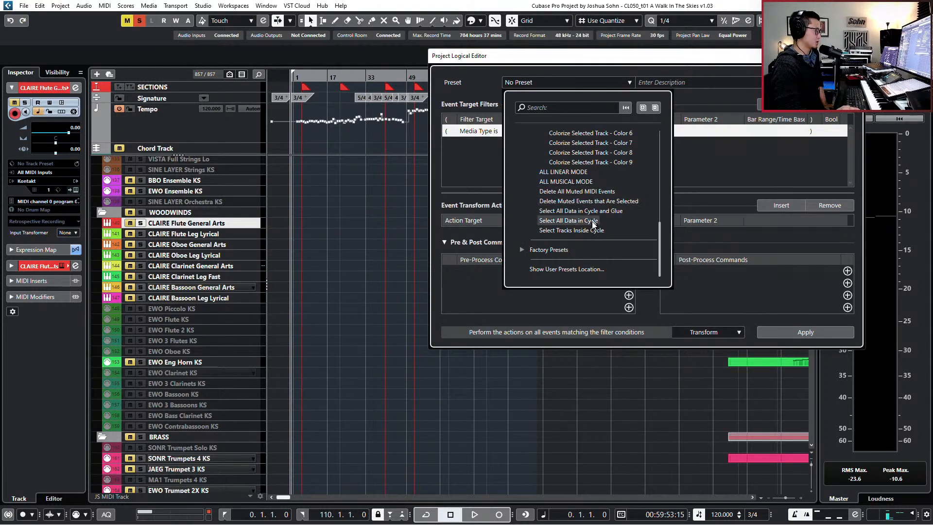
click(585, 181)
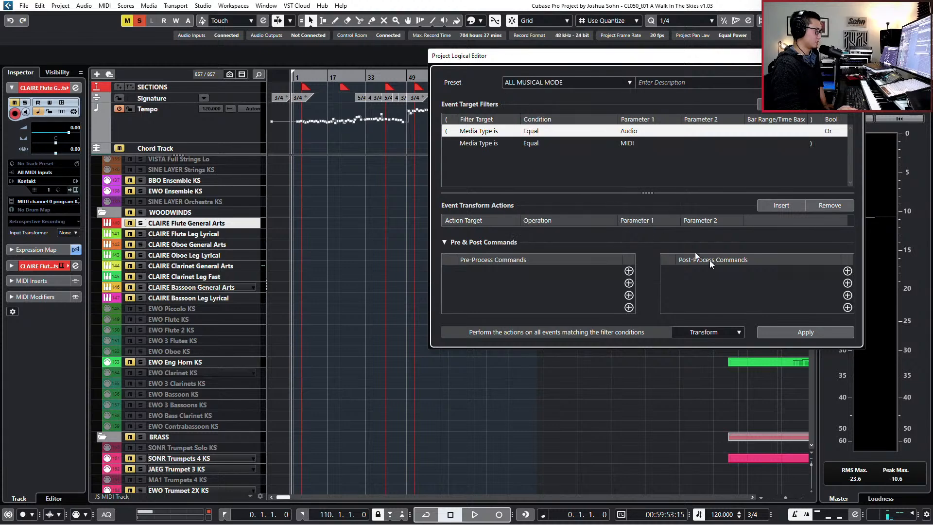
click(790, 333)
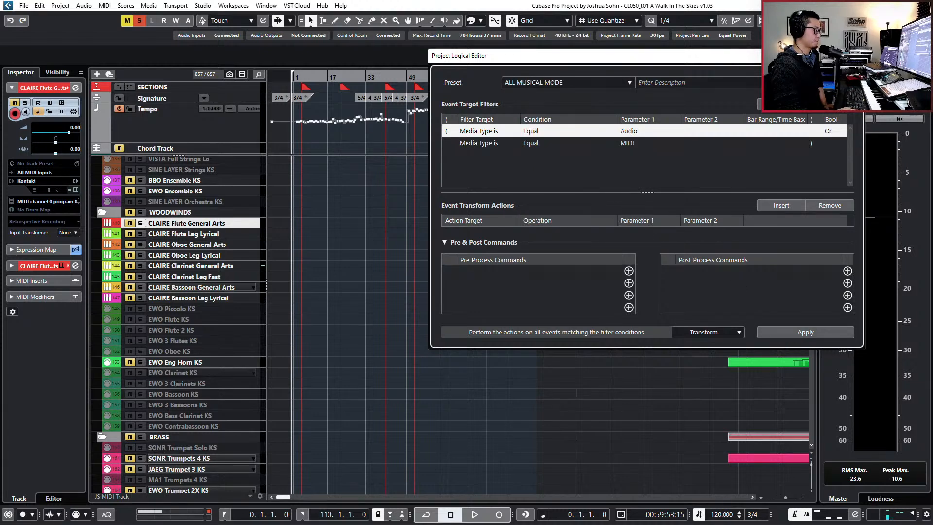
Step: Check the time base of the CLAIRE woodwind tracks, going through them from Oboe General Arts to Bassoon Leg Lyrical
click(208, 245)
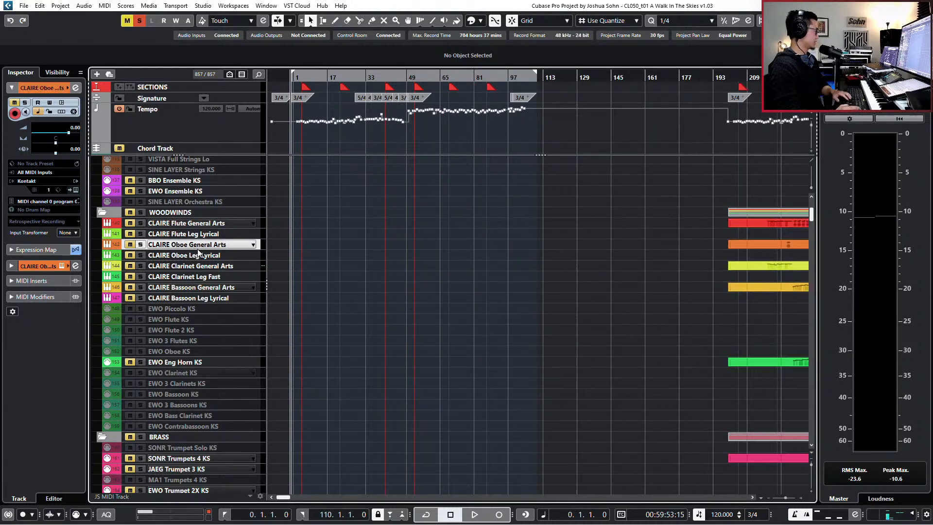
key(Down)
key(Down)
key(Down)
key(Down)
key(Down)
Step: Check the time base of the piano tracks and the BBO and EWO ensemble tracks above the woodwinds
scroll(206, 235, up, 5)
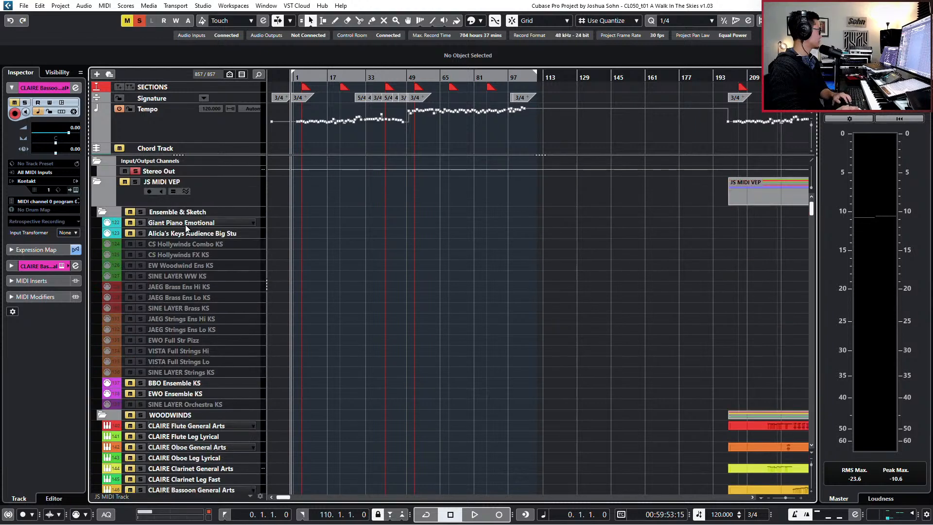
click(187, 225)
key(Down)
key(Down)
click(197, 394)
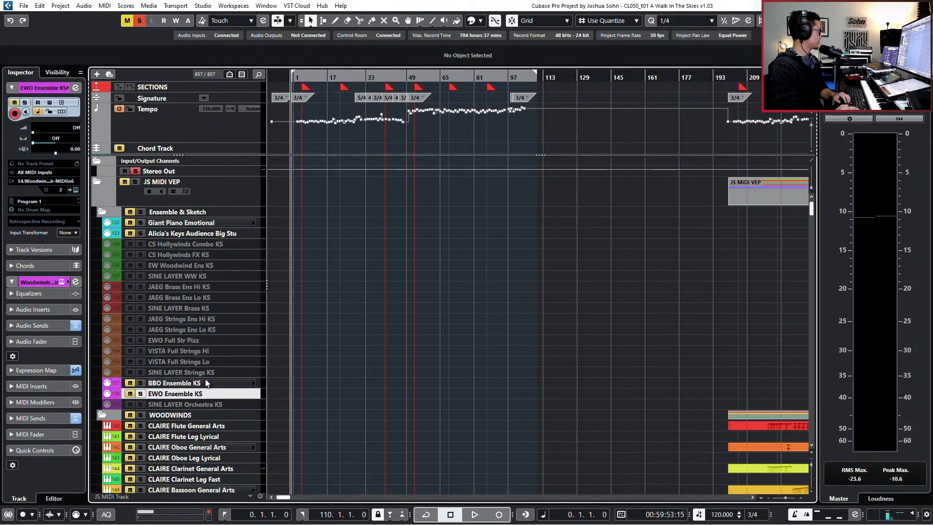
click(206, 381)
key(Down)
key(Down)
key(Down)
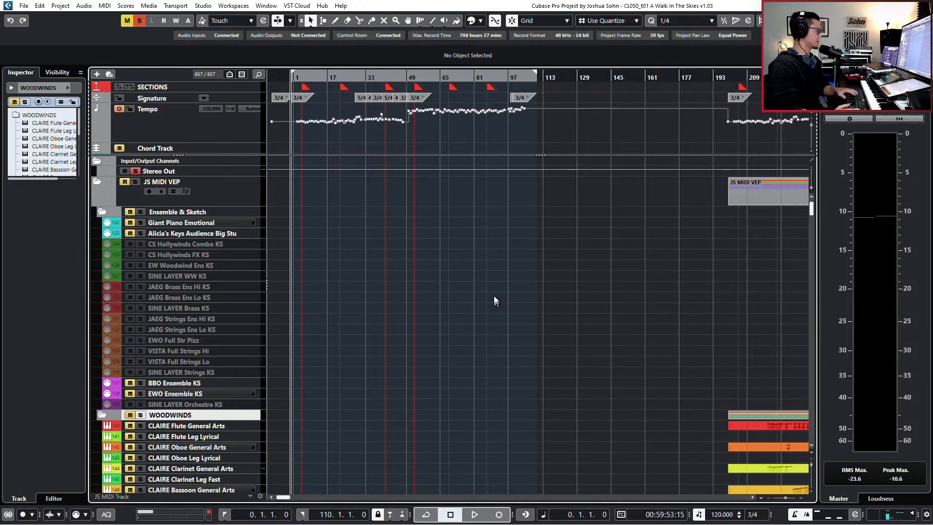
Step: Delete the original range's markers, tempo points and signature changes, including the 3/4 signature near bar 1
mouse_move(564, 138)
mouse_down()
mouse_move(316, 83)
mouse_move(295, 88)
mouse_up()
key(Delete)
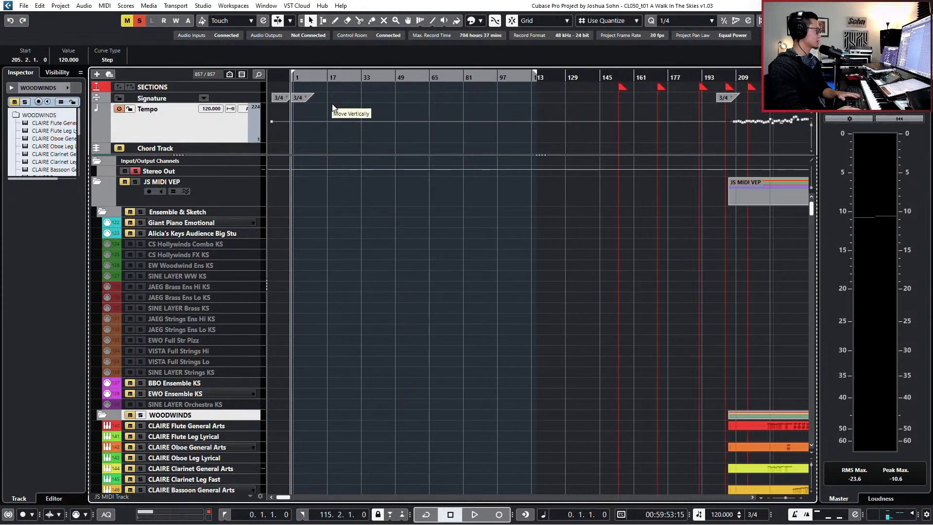
click(309, 99)
key(Delete)
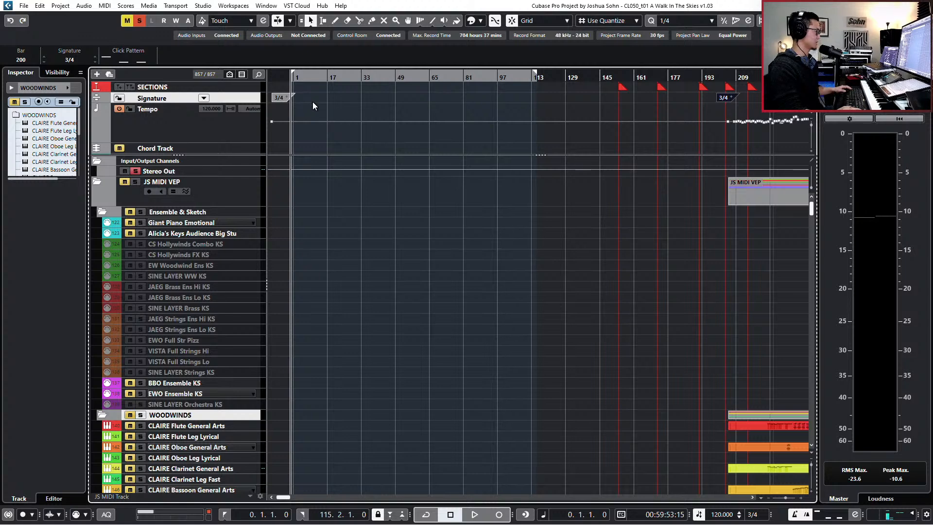
Step: Import the MIDI file CL050 A Walk In the Skies v1.03 - Full score - Flow 1.mid at the project start
key(Home)
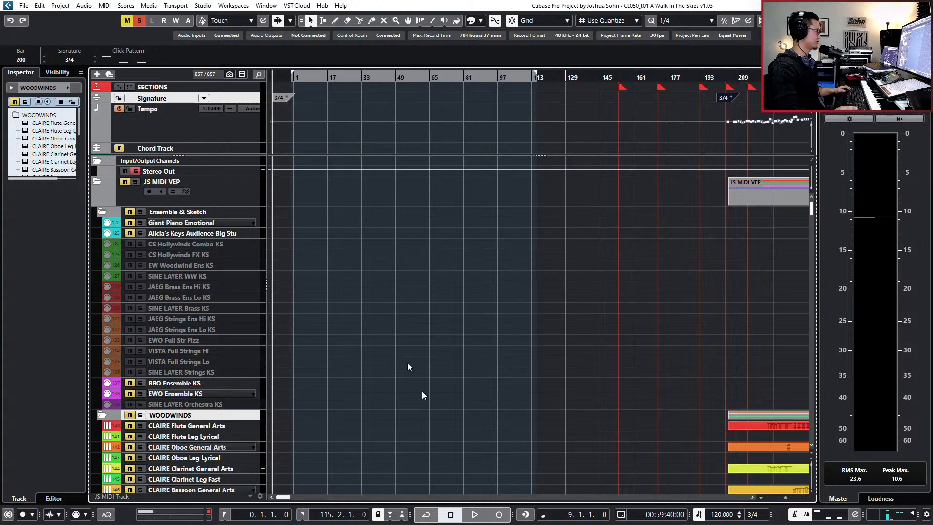
click(24, 5)
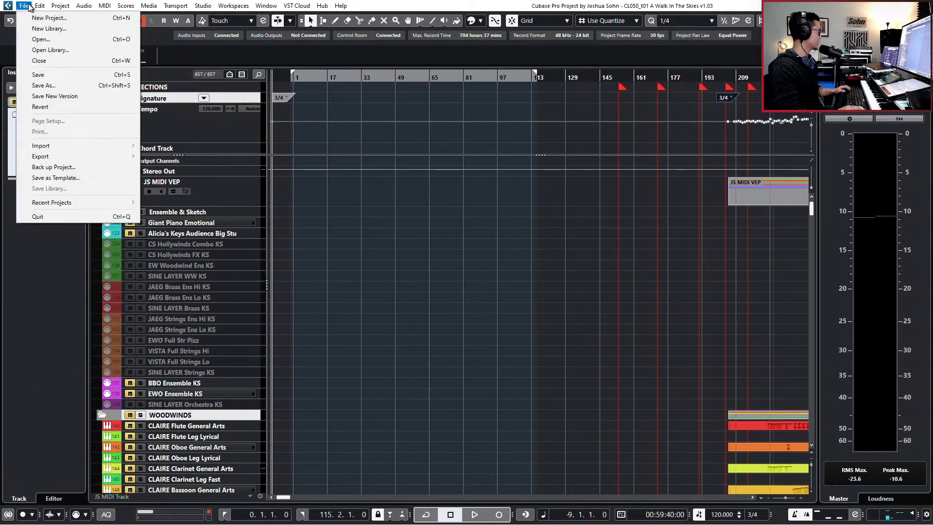
mouse_move(118, 148)
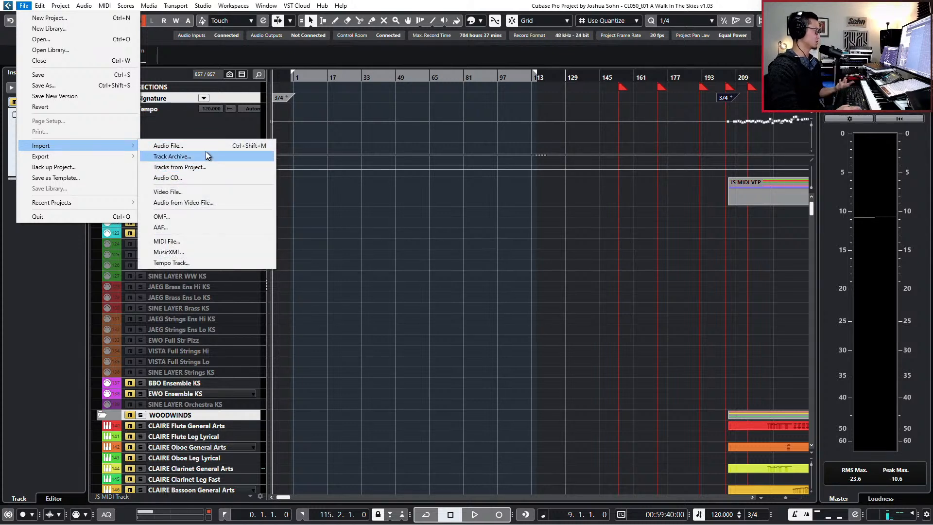
click(195, 241)
click(483, 285)
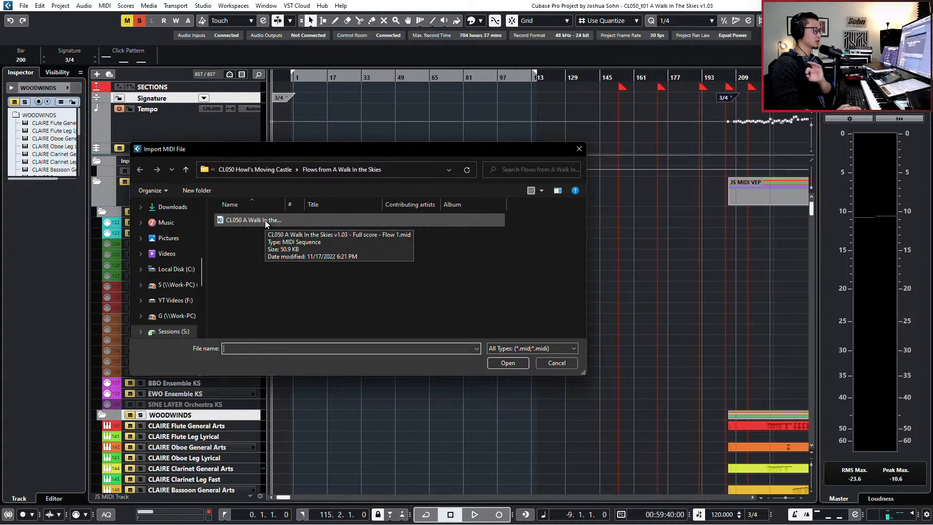
double_click(266, 221)
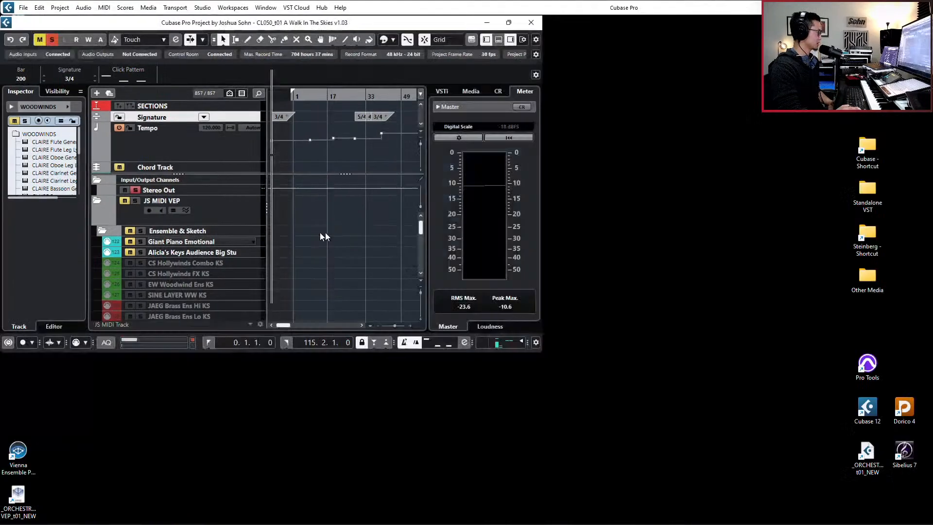
Step: Select all parts on the imported MIDI tracks and set the locators to their range, bar -9 to bar 105
scroll(439, 237, down, 15)
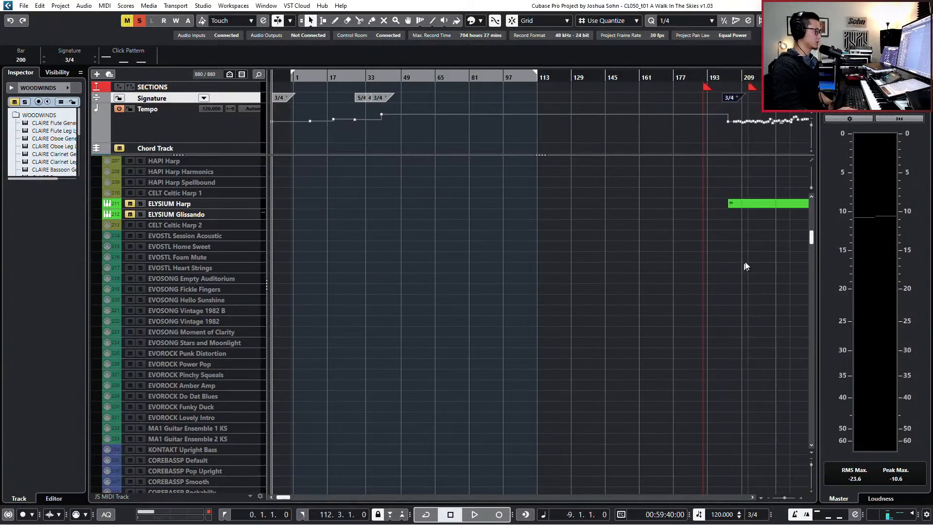
drag(812, 242, 805, 461)
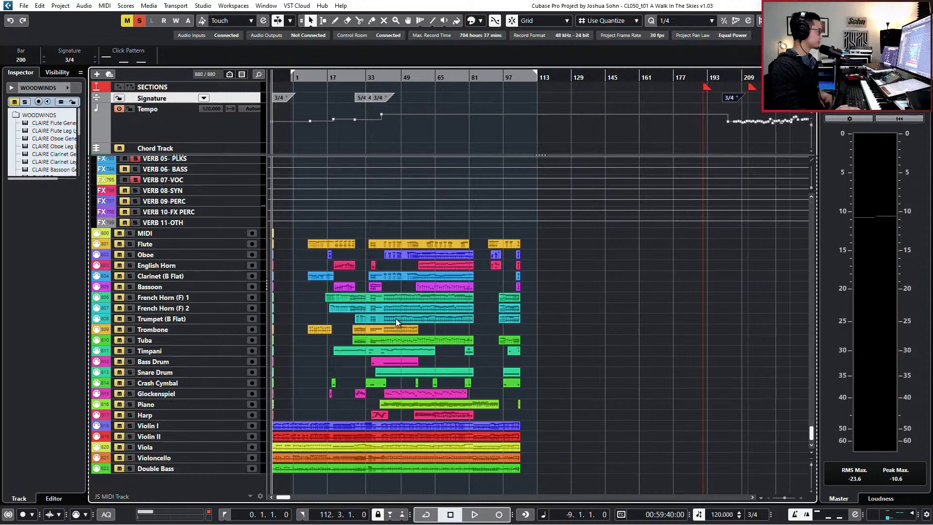
drag(540, 233, 235, 501)
key(p)
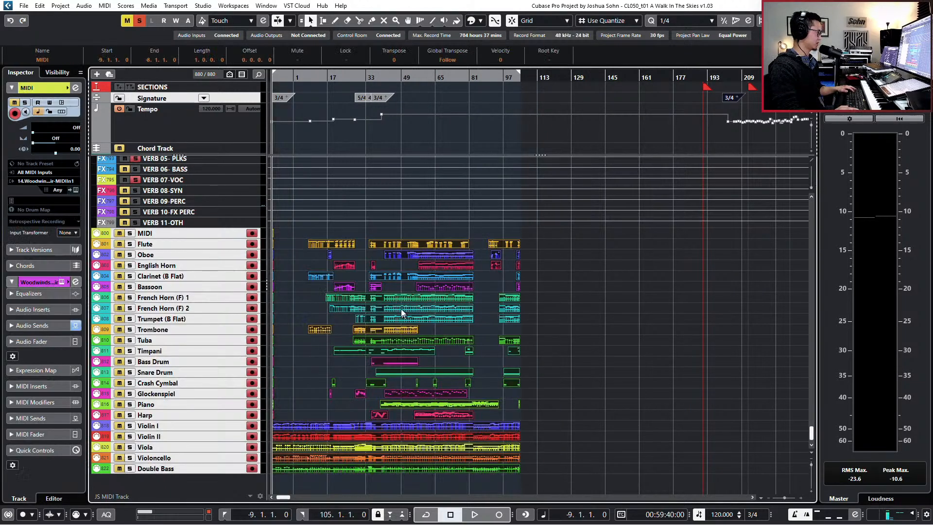
Step: Create a part spanning the locator range on each imported track from MIDI and Flute down to Tuba
double_click(299, 233)
double_click(296, 243)
double_click(295, 255)
double_click(295, 265)
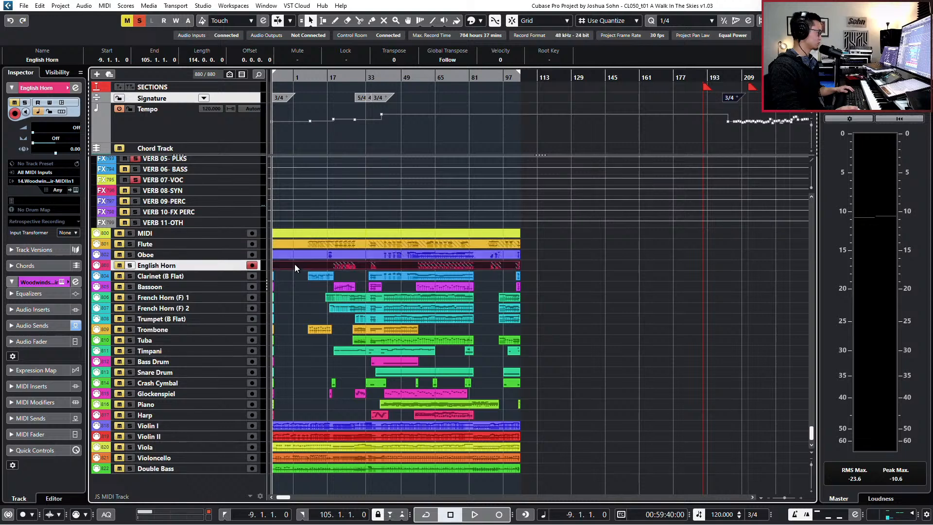
double_click(292, 276)
double_click(292, 286)
double_click(322, 297)
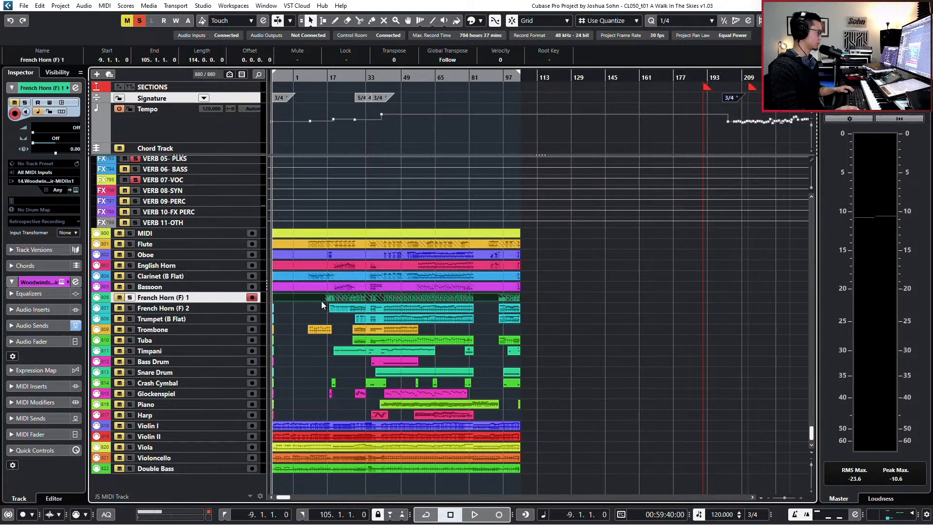
double_click(320, 308)
double_click(335, 319)
double_click(345, 330)
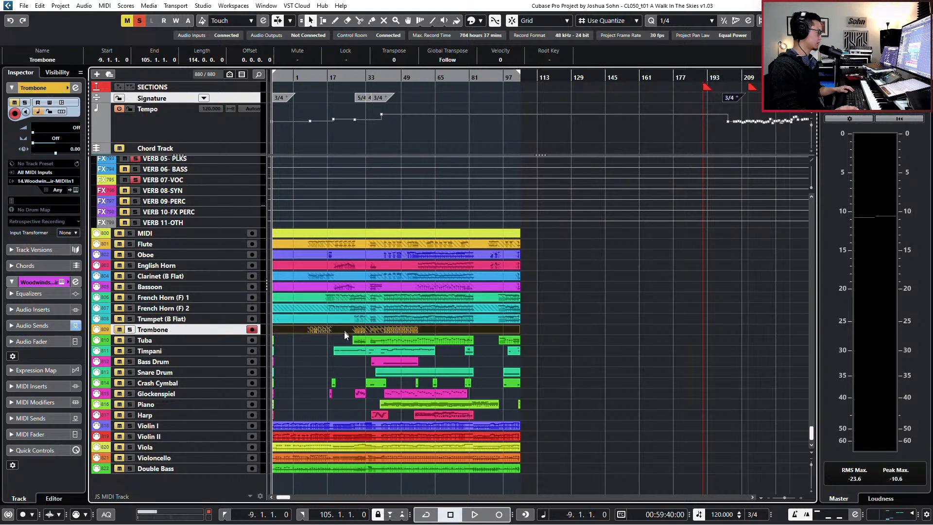
double_click(346, 340)
Step: Create a part spanning the locator range on each percussion and keyboard track, from Timpani through Harp
double_click(468, 350)
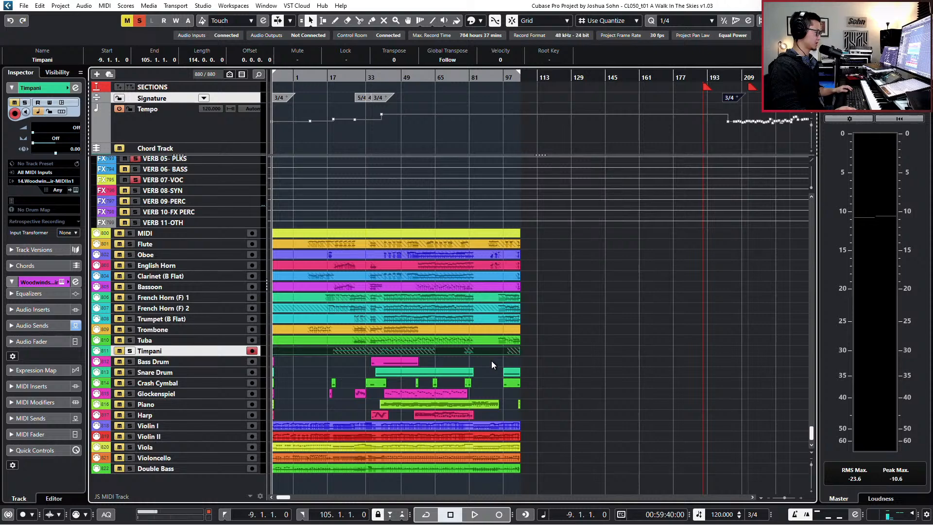
double_click(492, 360)
double_click(492, 365)
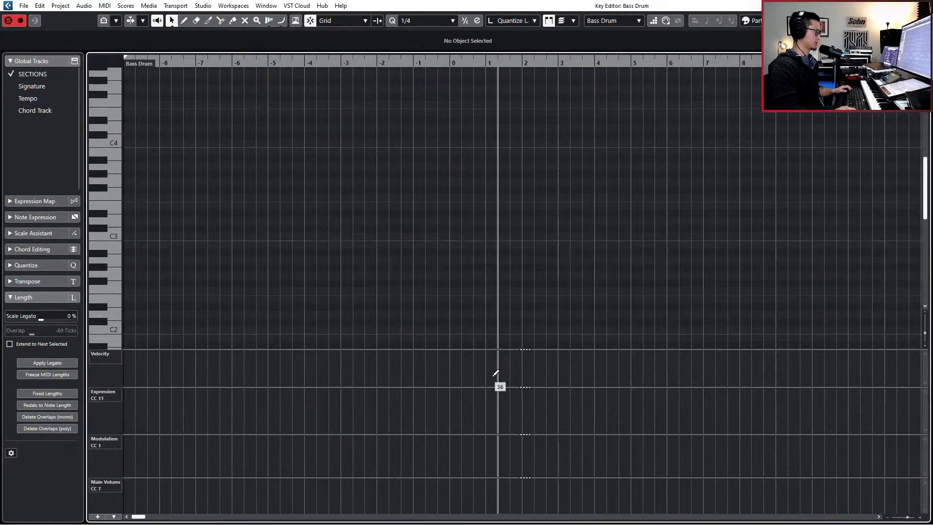
key(Return)
double_click(493, 371)
double_click(494, 381)
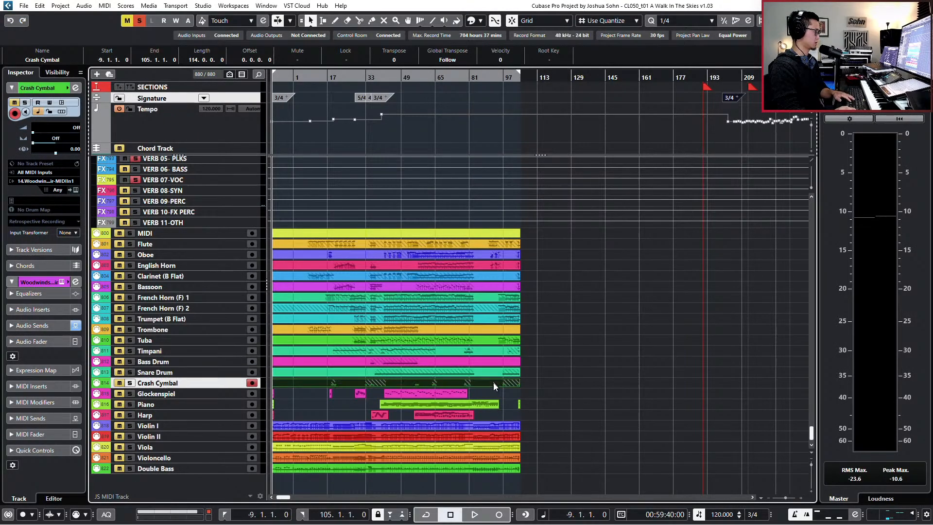
double_click(501, 392)
double_click(511, 413)
double_click(514, 404)
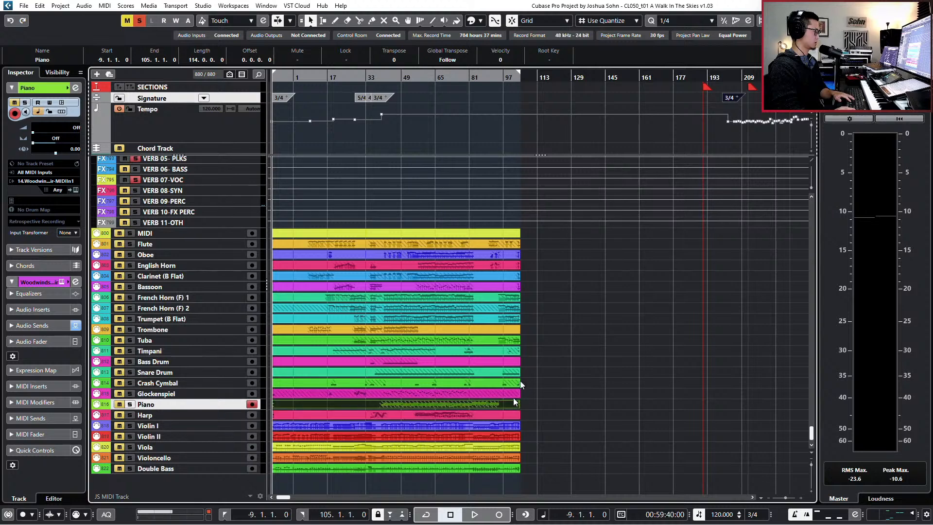
Step: Merge the overlapping parts on the imported tracks into one continuous part per track and clear the selection
key(ctrl+a)
key(g)
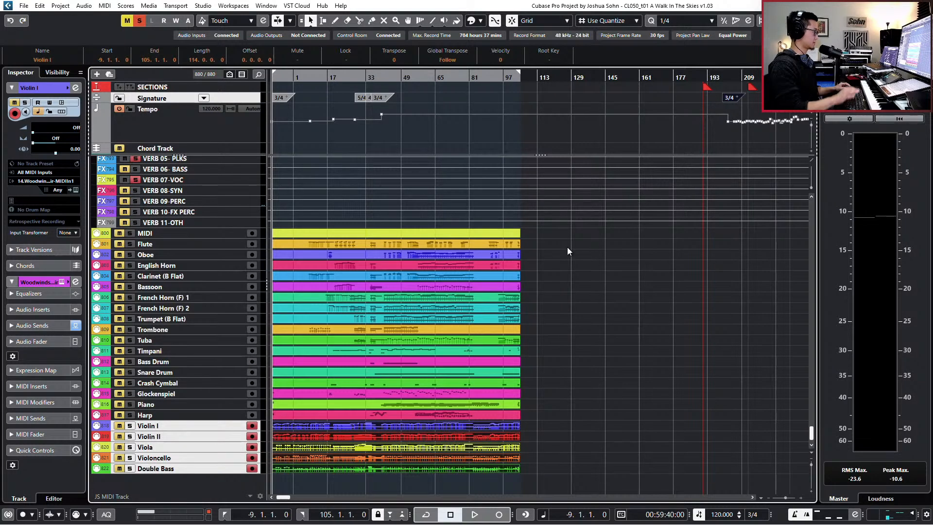
click(612, 321)
key(g)
key(g)
key(h)
key(h)
key(h)
key(h)
key(h)
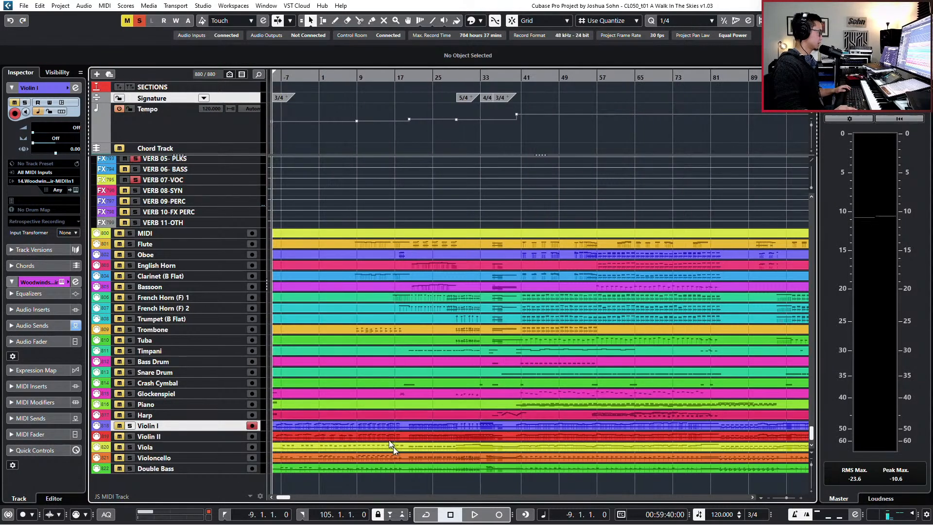
Step: Examine the imported Flute part's notes and modulation data in the Key Editor, from bar 8 to the closing phrase
drag(420, 473, 391, 258)
click(357, 77)
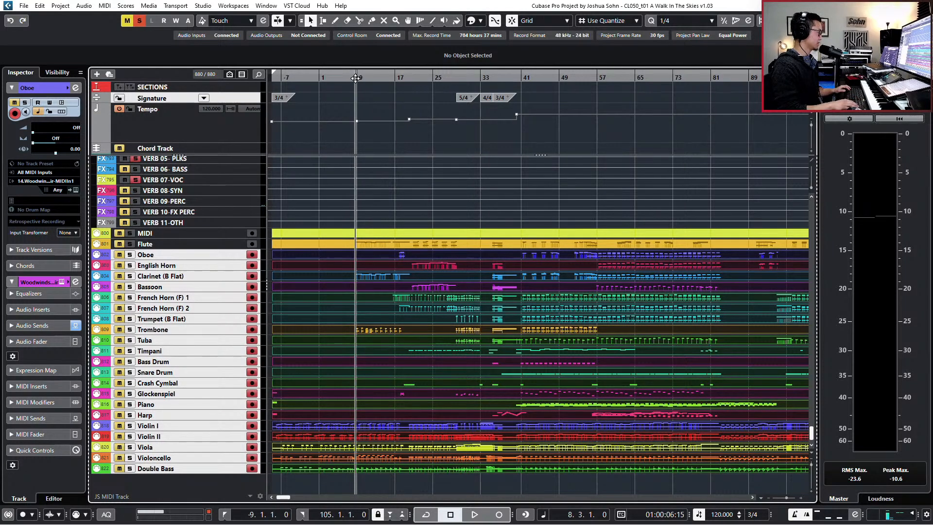
double_click(371, 240)
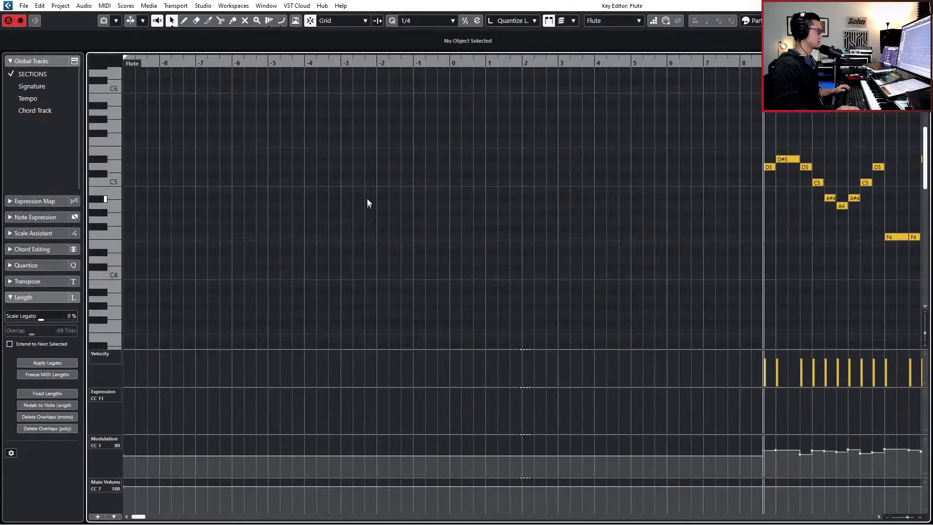
scroll(371, 203, right, 8)
scroll(542, 205, up, 5)
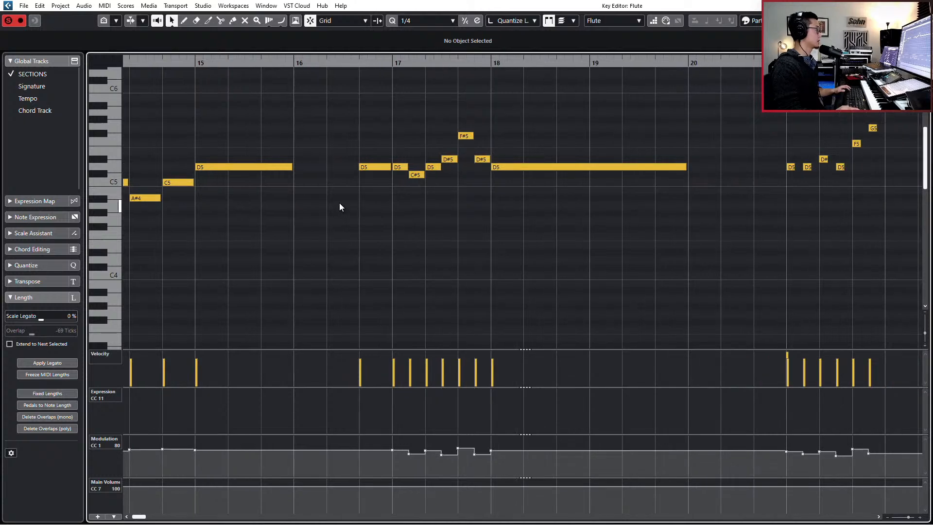
scroll(372, 200, right, 15)
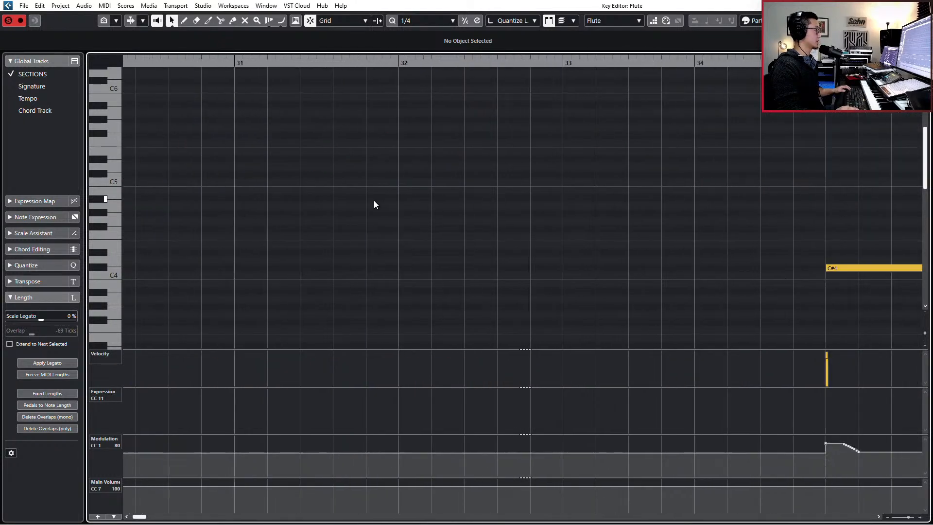
scroll(381, 203, left, 10)
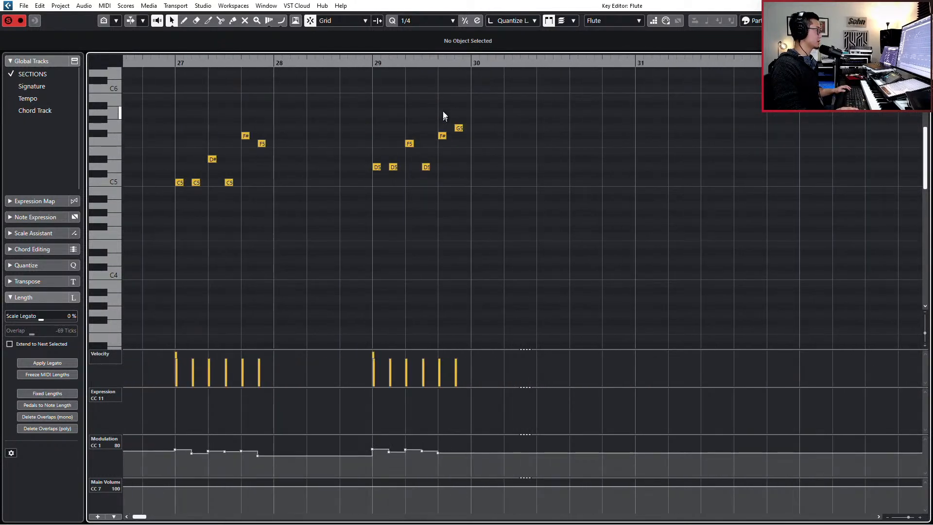
scroll(526, 209, right, 11)
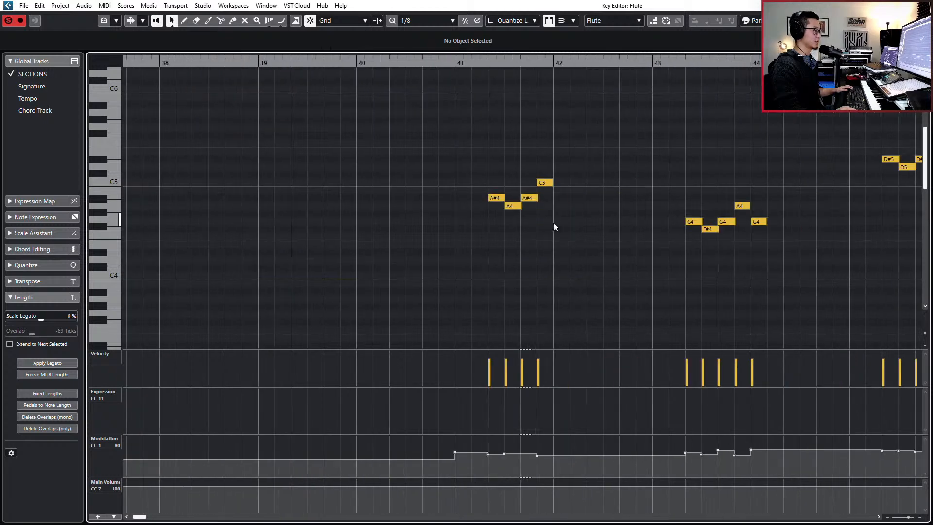
scroll(744, 218, right, 2)
scroll(717, 218, up, 5)
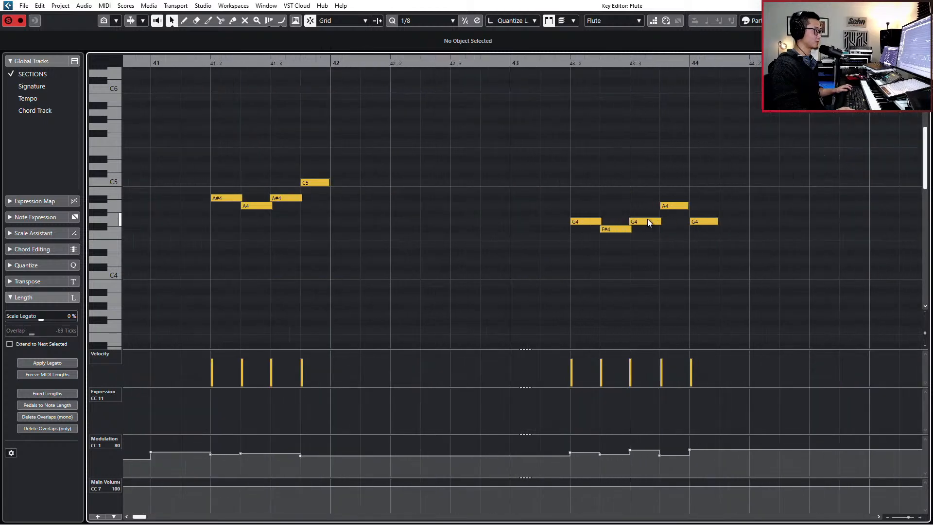
scroll(629, 226, down, 6)
scroll(632, 216, right, 3)
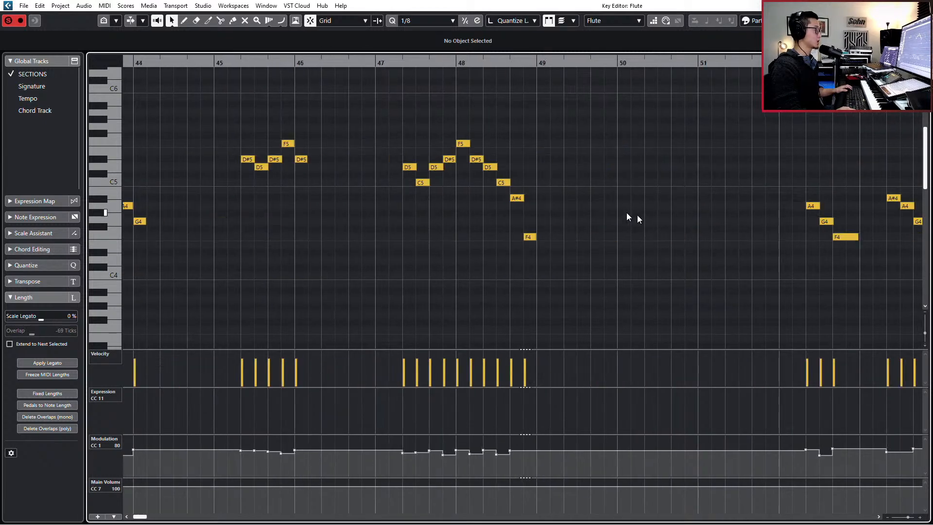
scroll(589, 208, right, 5)
scroll(562, 205, right, 14)
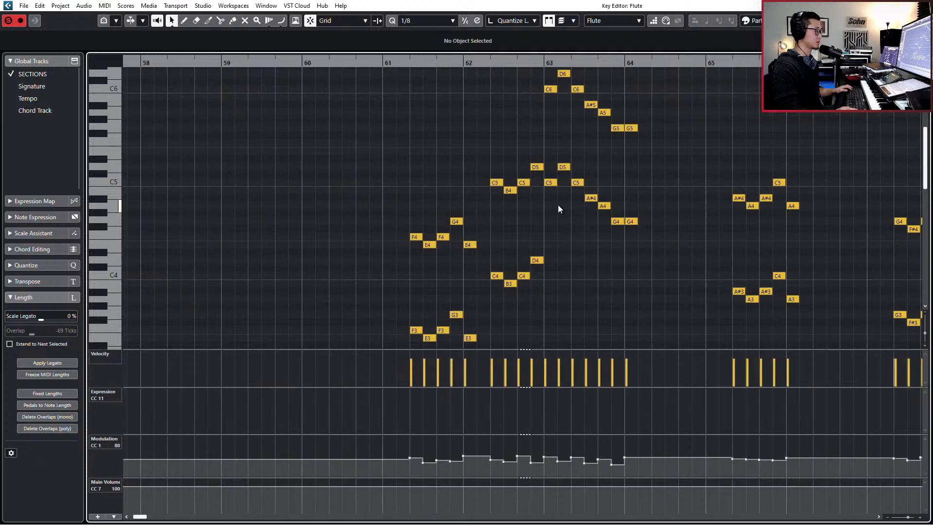
scroll(558, 213, down, 2)
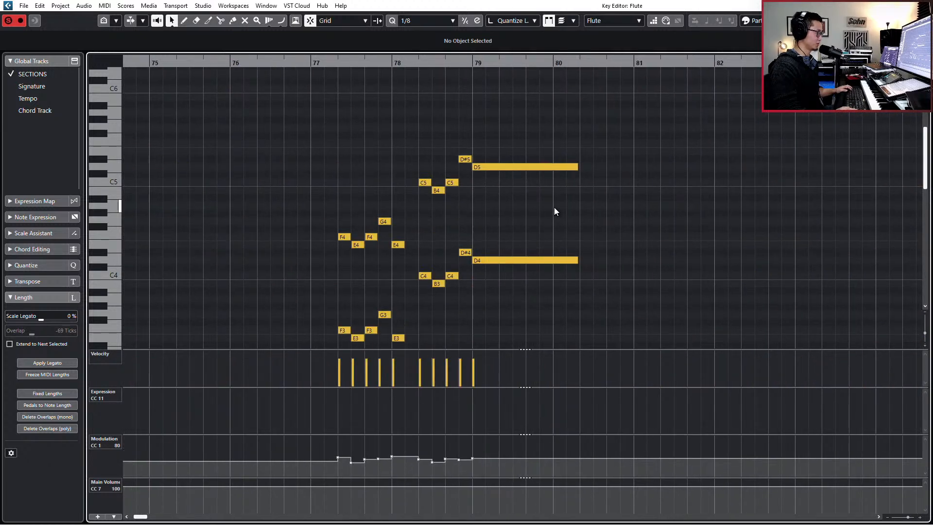
scroll(558, 212, down, 5)
scroll(558, 212, down, 3)
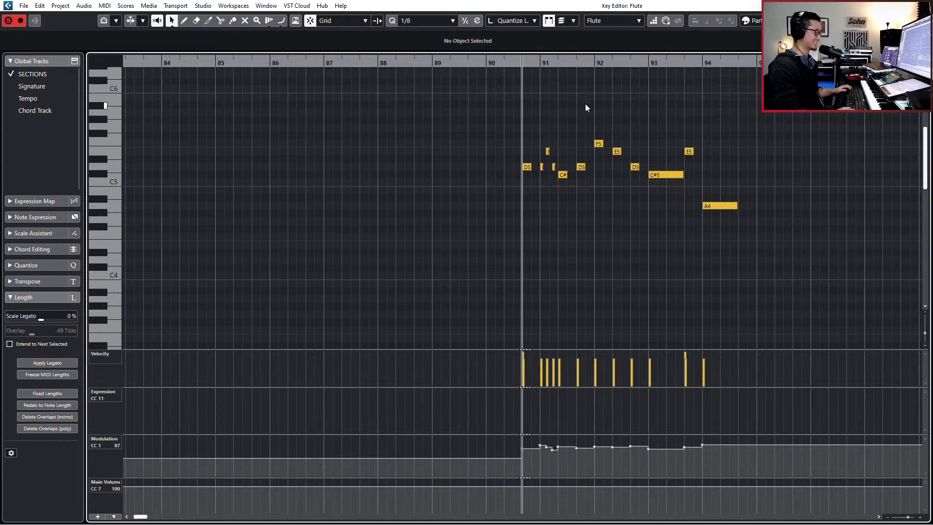
scroll(606, 157, up, 2)
scroll(605, 160, right, 10)
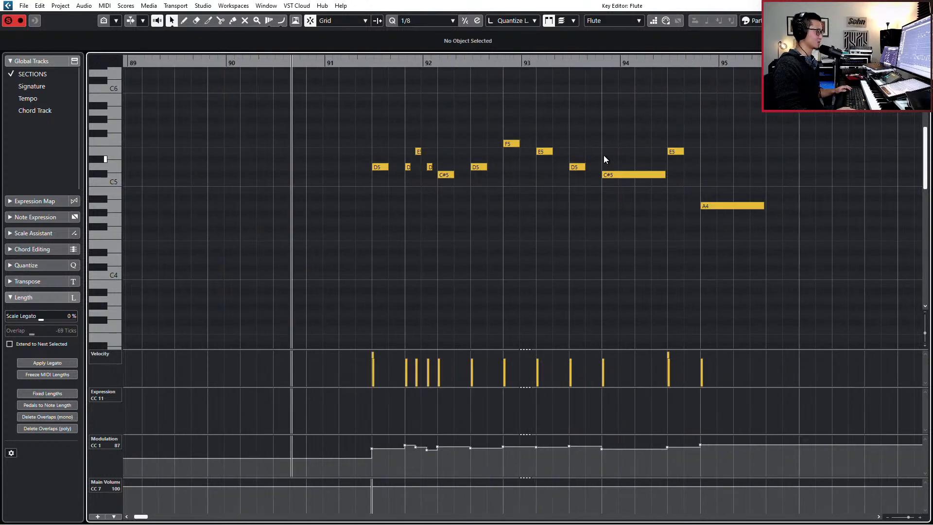
key(Return)
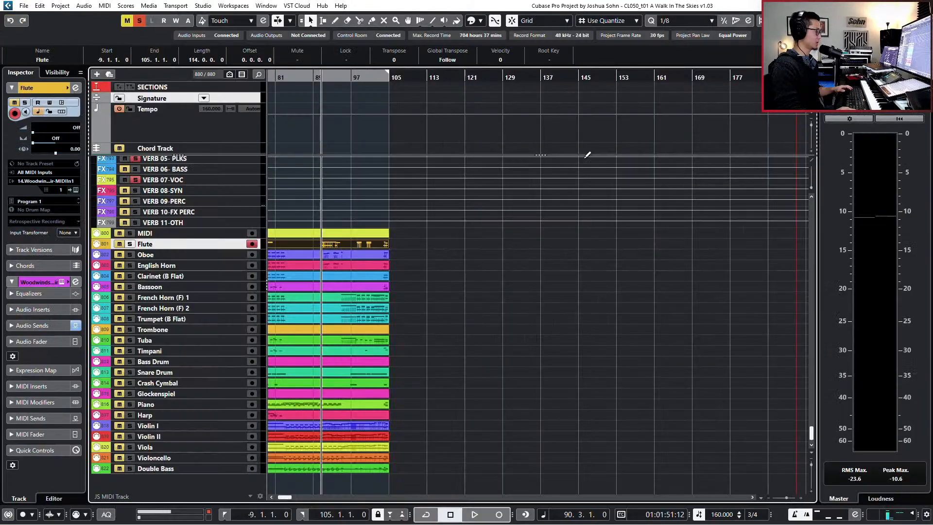
Step: Split the part on the imported MIDI track at bar 68, delete the section after the cut and select the remaining section
scroll(299, 240, up, 3)
scroll(428, 237, left, 8)
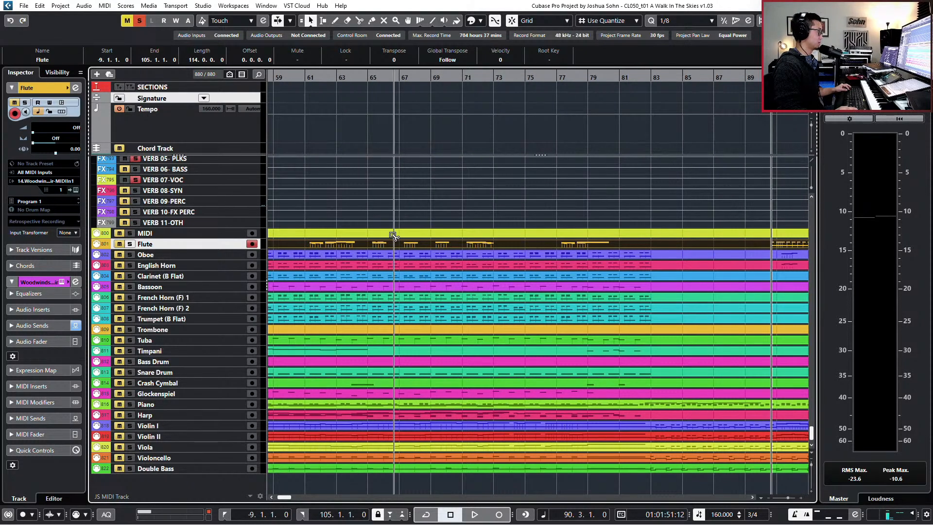
scroll(393, 235, up, 4)
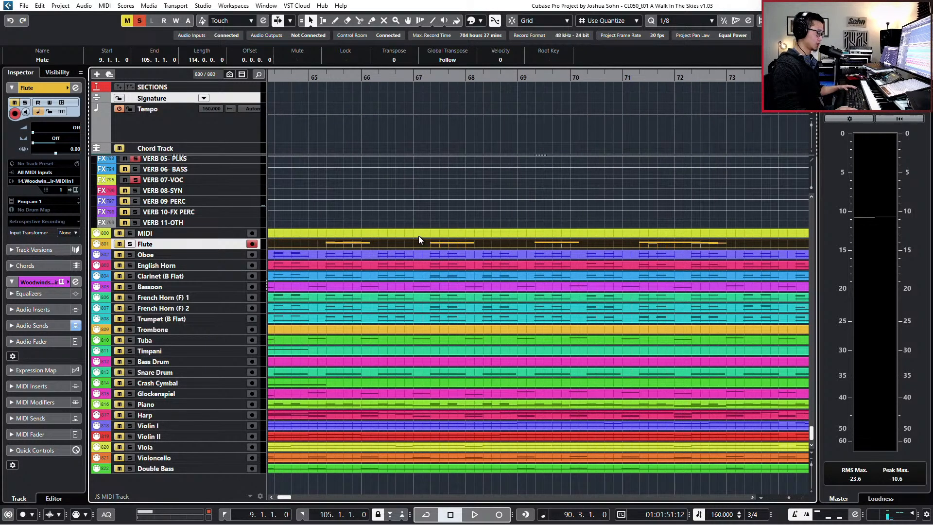
alt+click(466, 237)
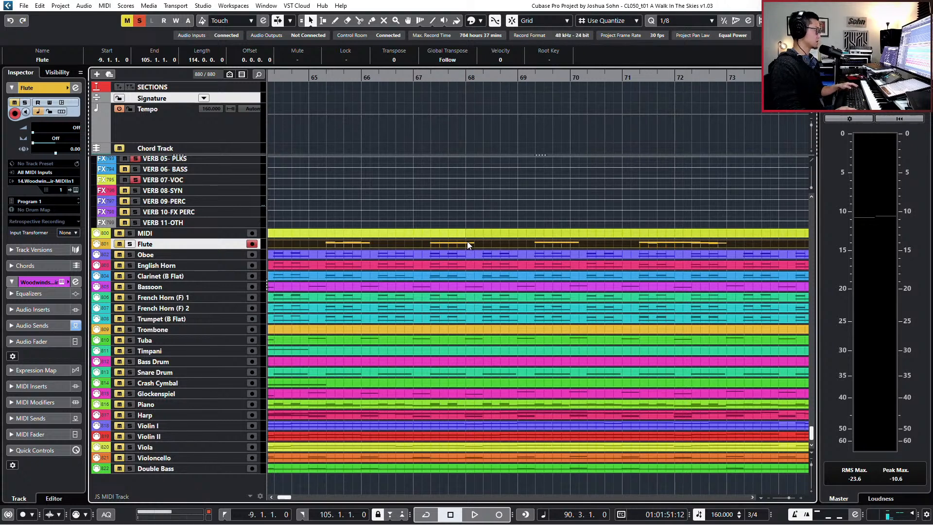
click(469, 231)
key(Delete)
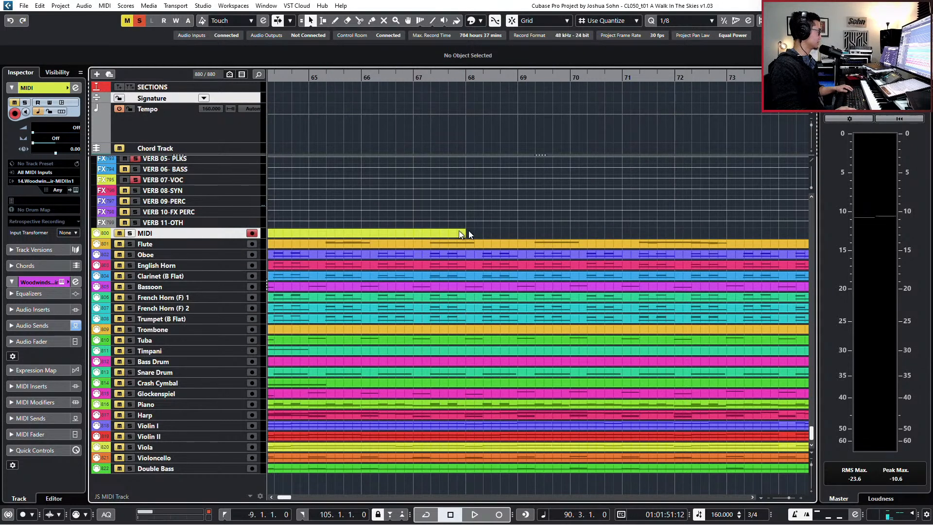
click(461, 233)
Step: Move the tracks from Flute through Double Bass into a new folder and name it DORICO
click(187, 244)
shift+click(177, 468)
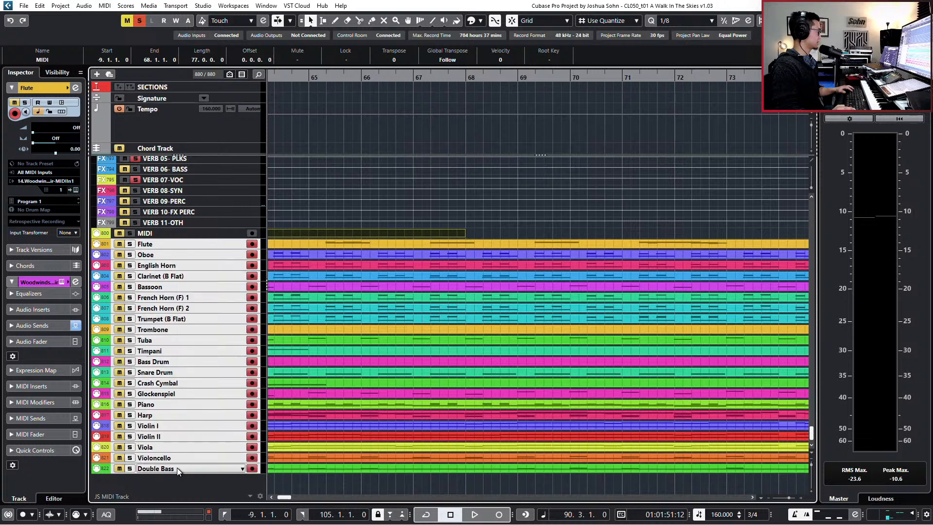
right_click(177, 468)
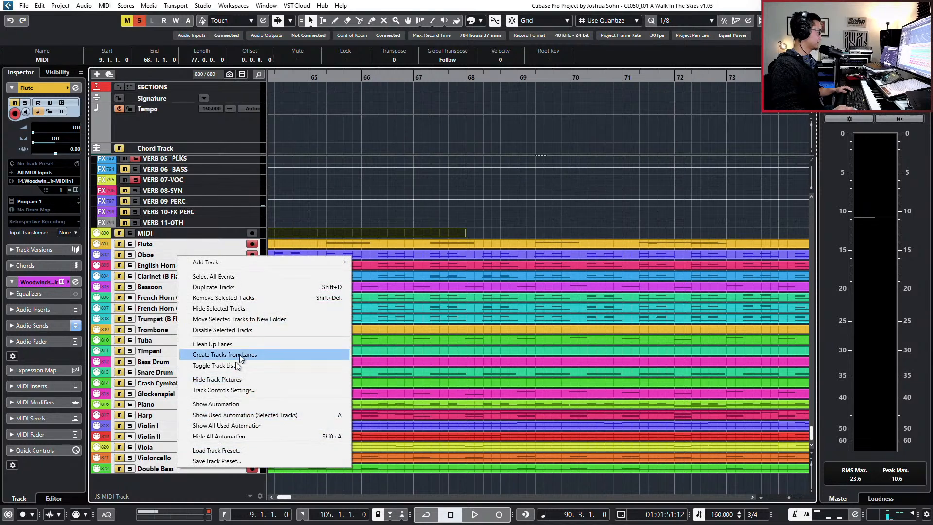
click(253, 319)
double_click(162, 242)
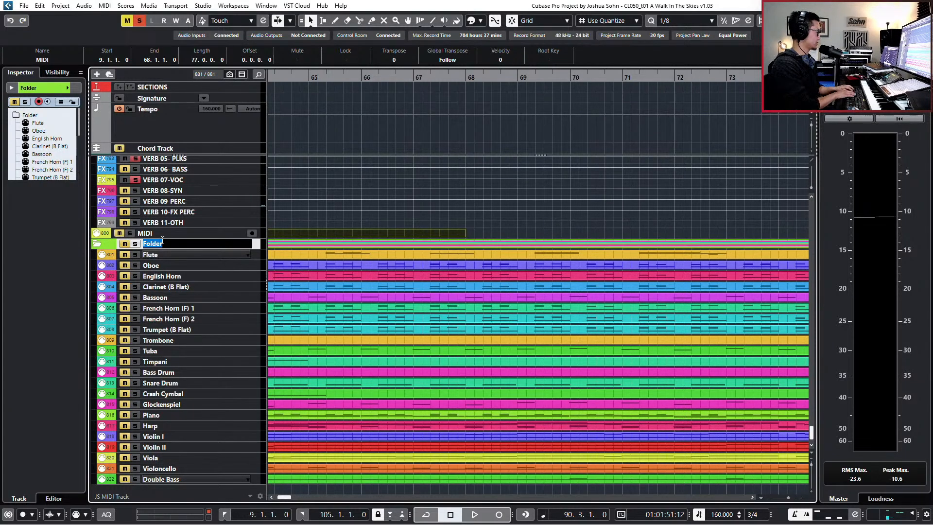
text(DORICO)
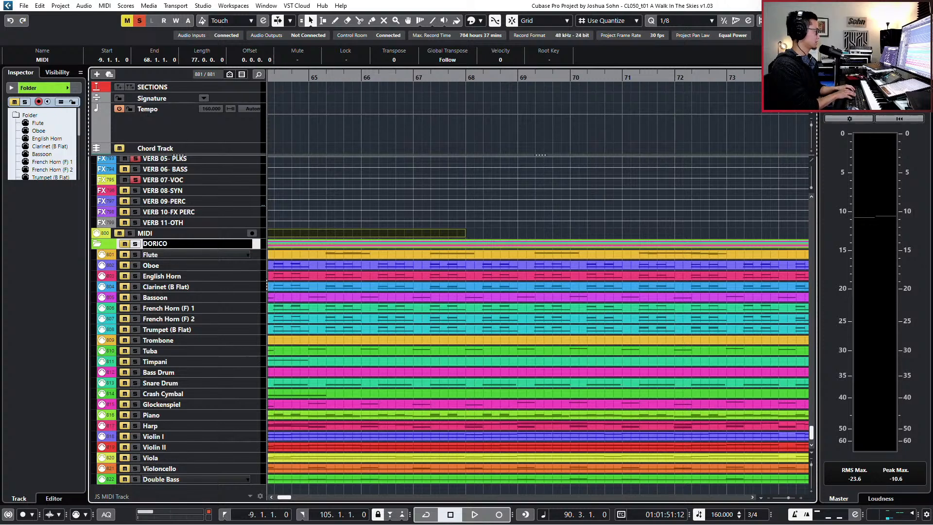
key(Return)
Step: Remove the MIDI track above the DORICO folder from the project
click(205, 229)
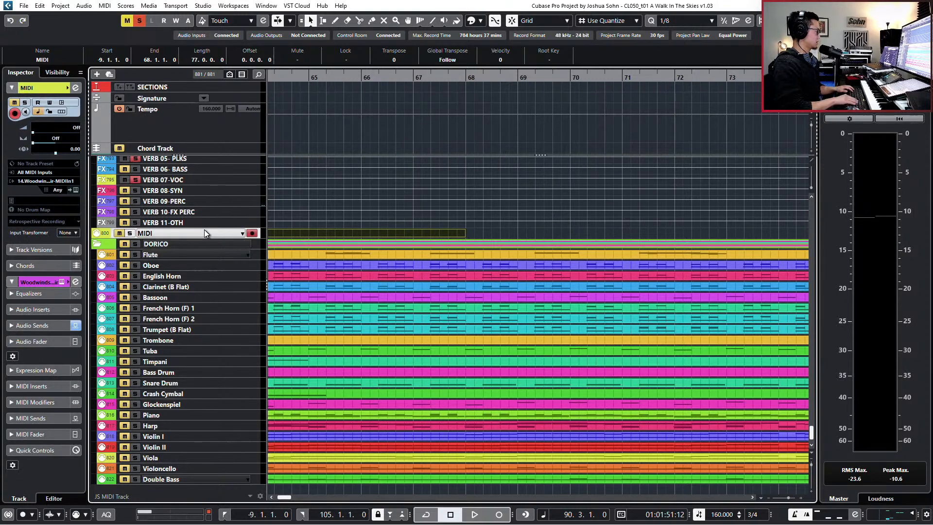
key(shift+Delete)
key(g)
key(g)
key(g)
key(g)
key(g)
key(g)
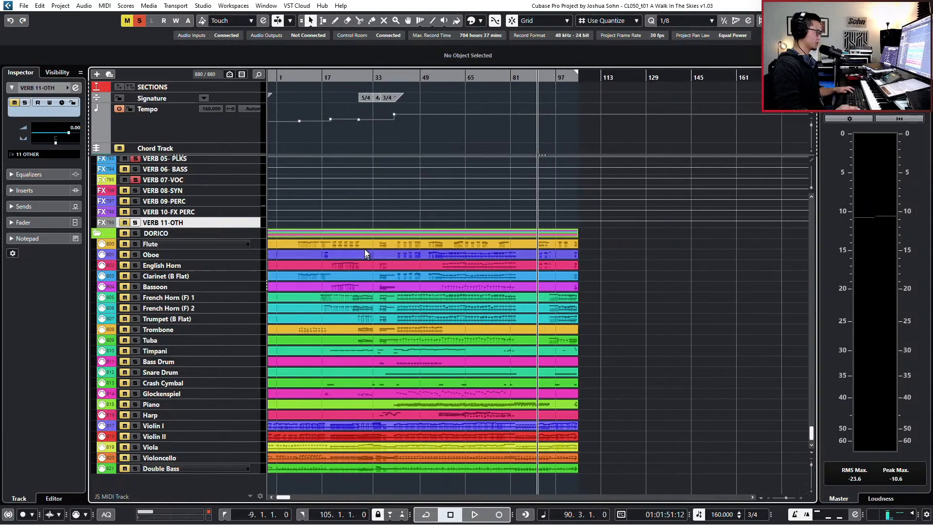
Step: Split the DORICO folder part at about bar 68 and delete the section after the cut
key(h)
key(h)
key(h)
key(h)
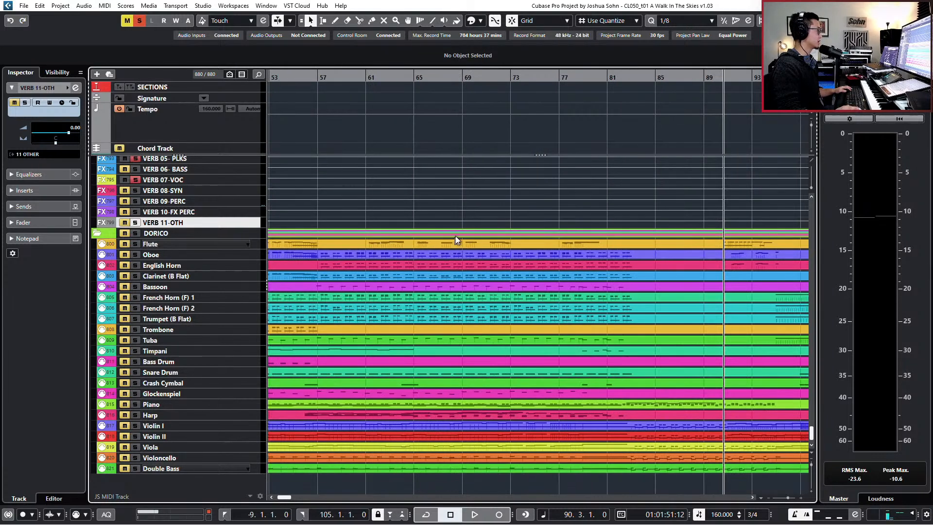
scroll(462, 245, up, 3)
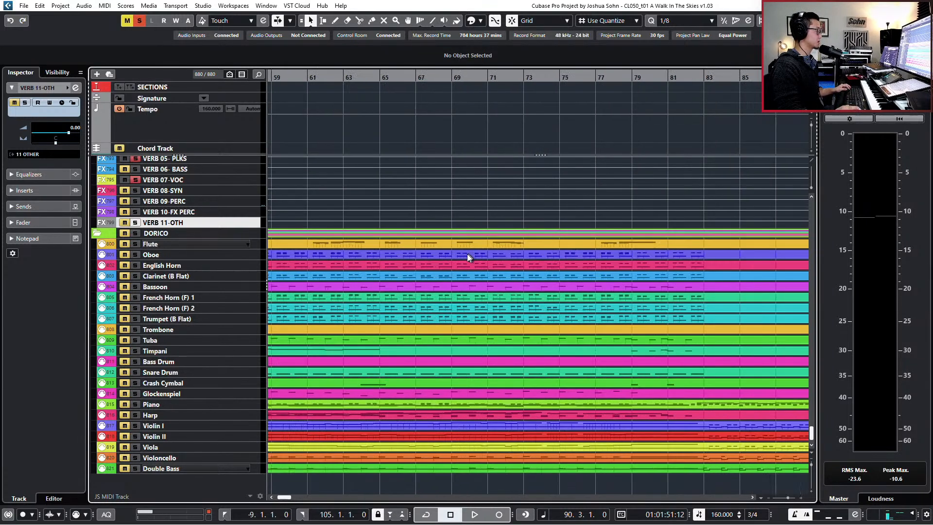
alt+click(430, 234)
click(436, 235)
key(Delete)
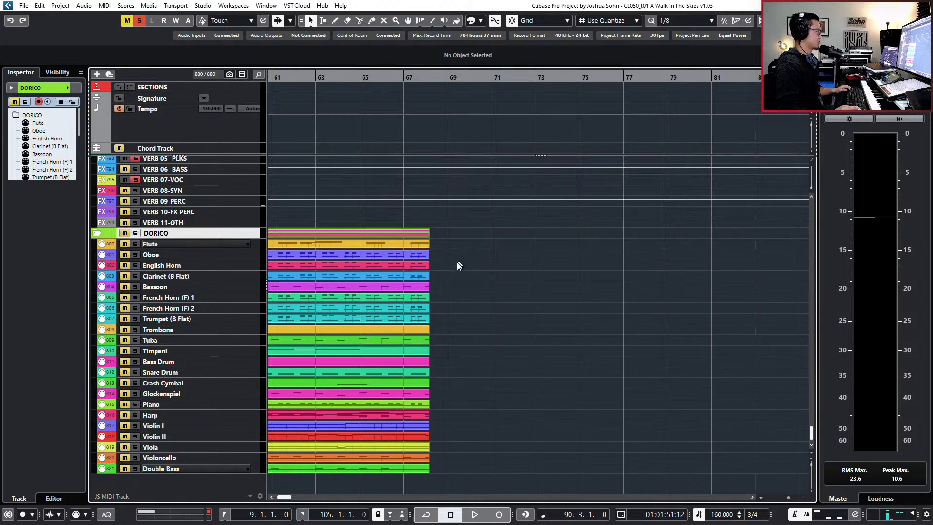
Step: Try to move the DORICO folder part so that it starts at bar 191
scroll(457, 262, down, 10)
scroll(539, 257, up, 10)
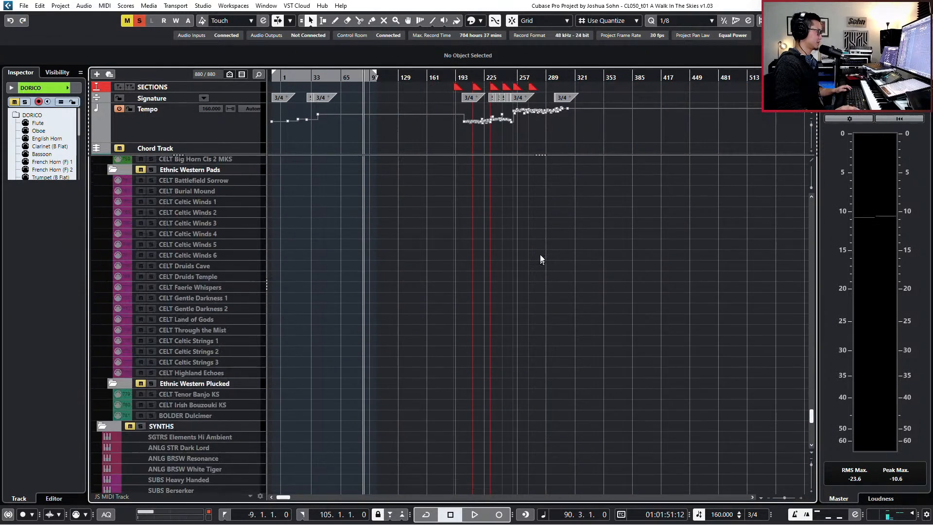
scroll(475, 308, down, 9)
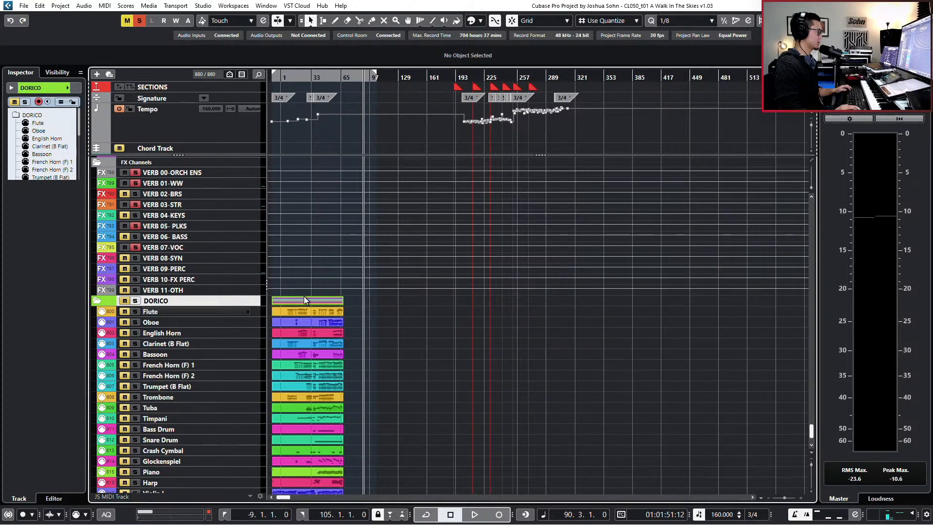
drag(313, 300, 493, 305)
scroll(494, 304, up, 10)
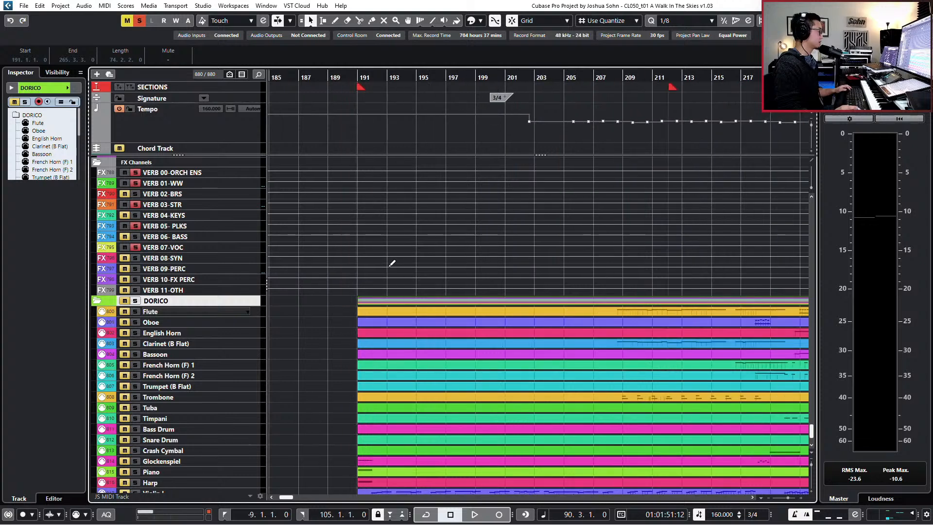
key(ctrl+z)
Step: Move the DORICO folder part so that it starts at bar 201
scroll(398, 284, down, 6)
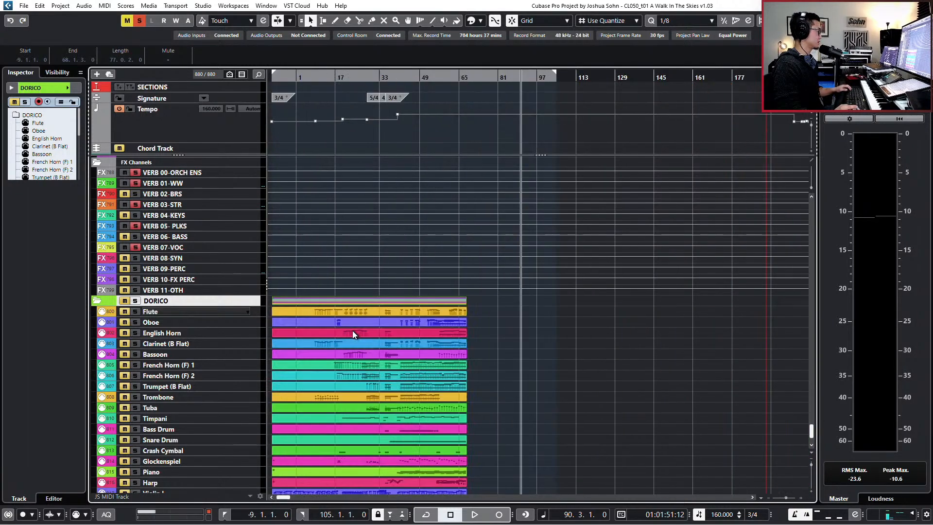
drag(327, 299, 801, 307)
scroll(725, 310, right, 5)
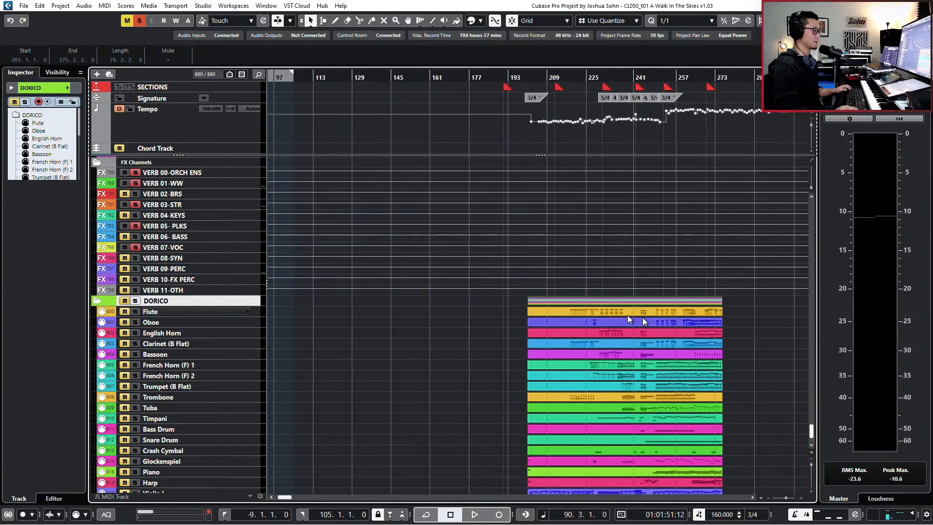
Step: Locate the 120 BPM tempo event at 202.3.1.0 and find the JS MIDI VEP folder's arrangement at that position
click(533, 110)
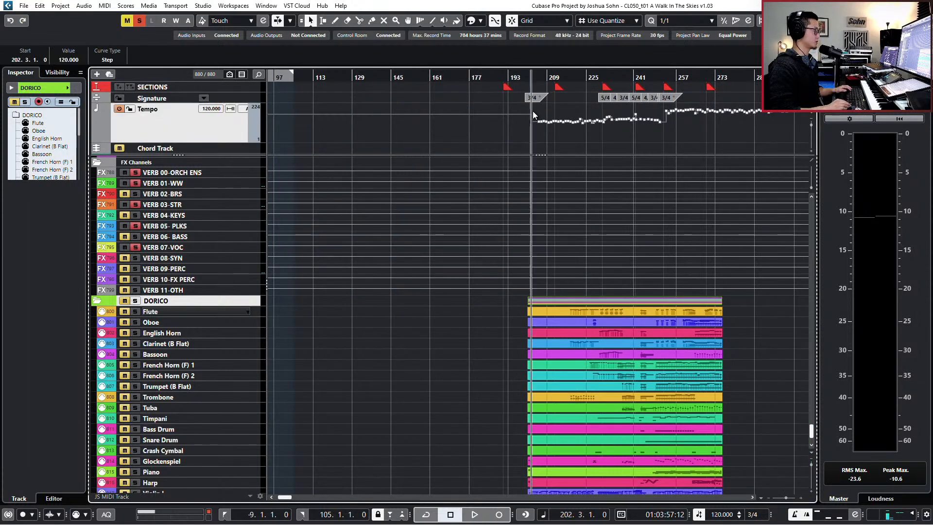
scroll(546, 191, up, 4)
scroll(552, 241, up, 5)
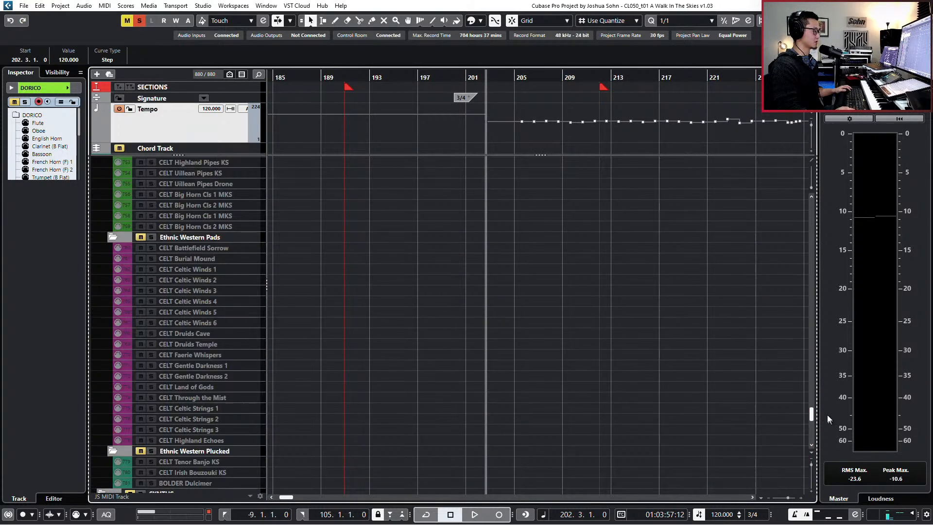
drag(813, 410, 792, 189)
scroll(603, 292, up, 3)
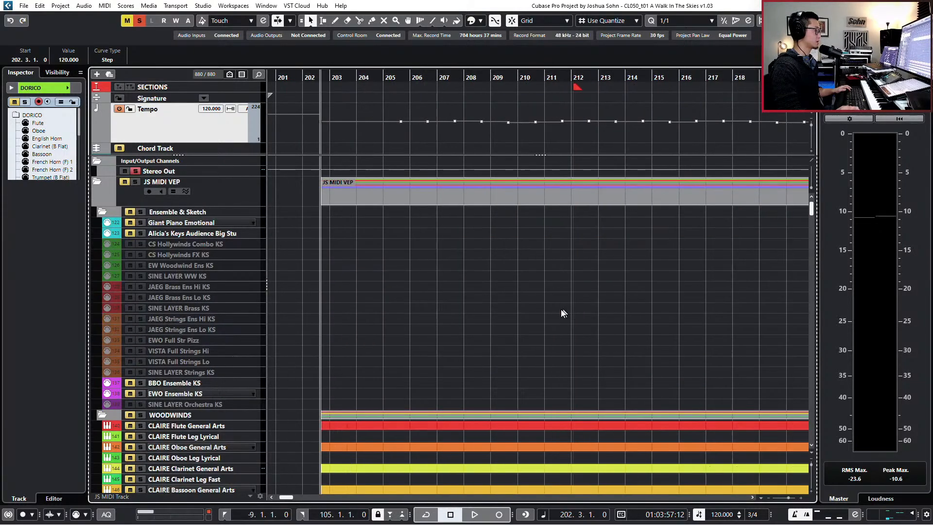
scroll(447, 308, down, 4)
scroll(335, 312, up, 4)
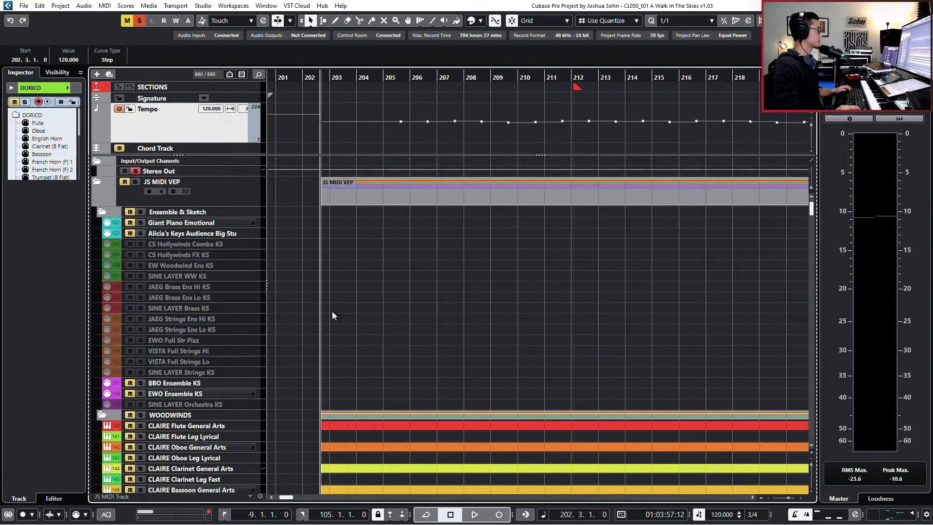
Step: Select the JS MIDI VEP folder part, switch the grid to beats and place the cursor at its start, 202.3.1.0
click(327, 181)
scroll(326, 251, up, 2)
key(KP_Subtract)
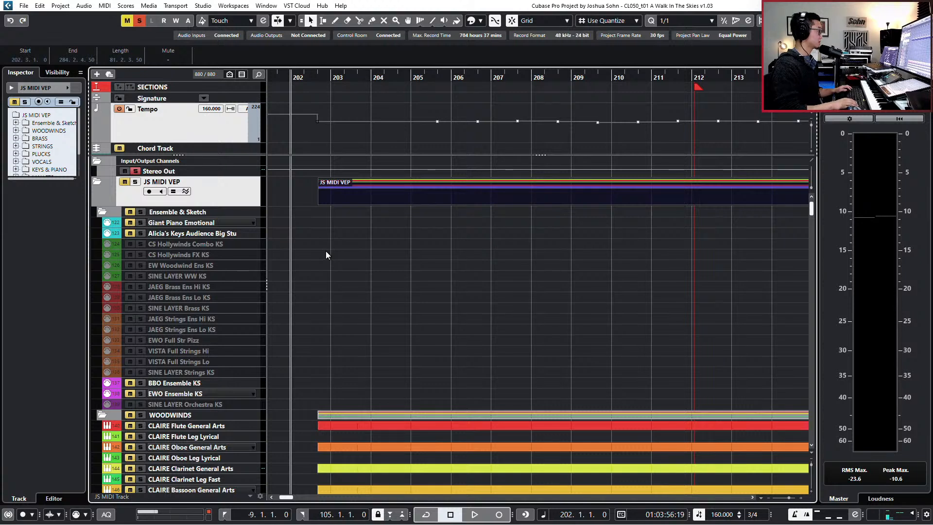
key(KP_Add)
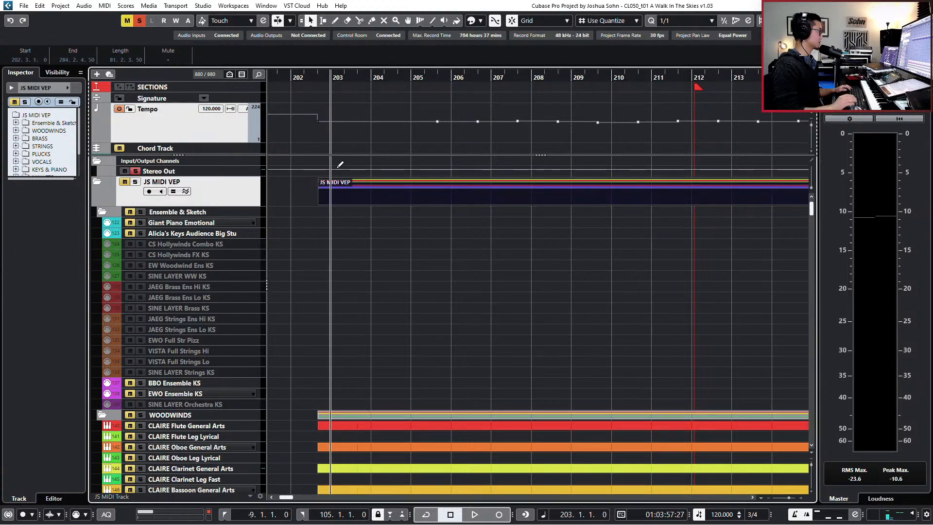
key(KP_Subtract)
key(4)
key(KP_Add)
key(KP_Add)
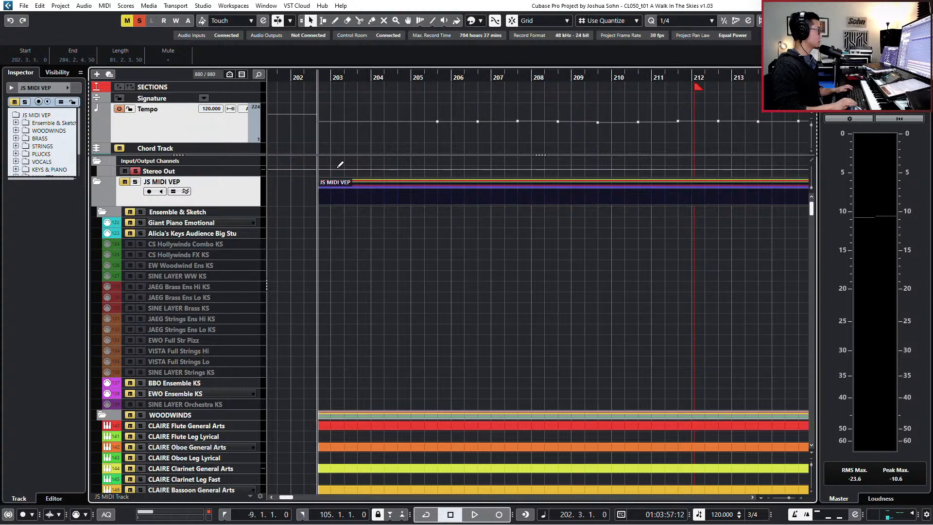
Step: Examine where the parts and first notes begin on the original tracks, from the ensemble and woodwind tracks to strings and plucks
scroll(392, 237, down, 4)
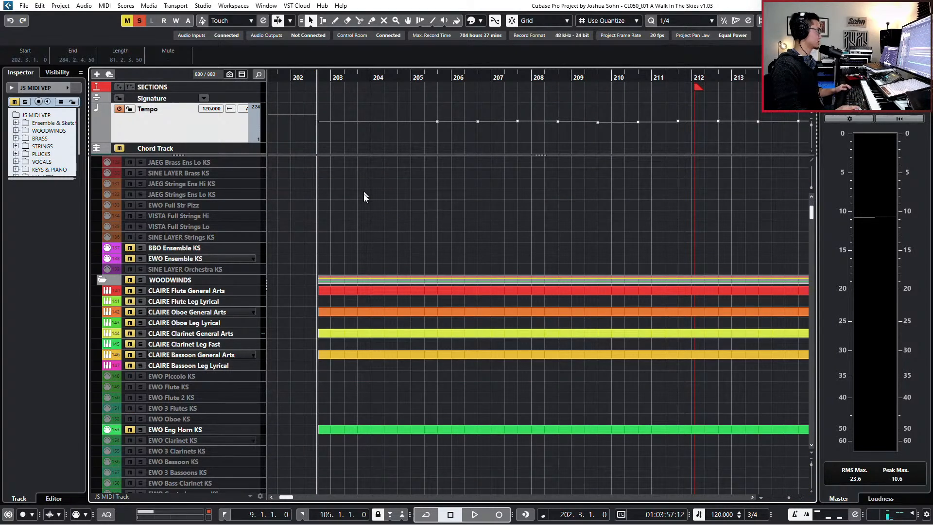
scroll(359, 199, up, 4)
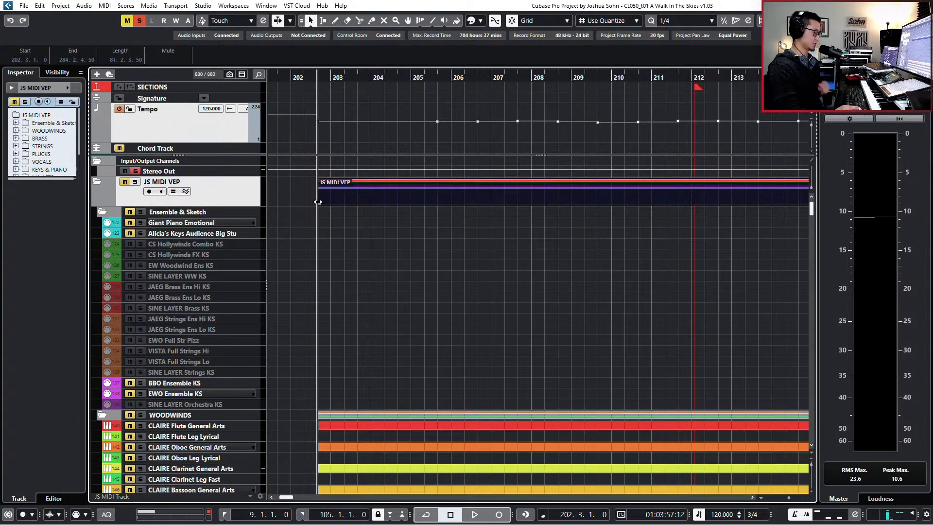
scroll(317, 202, down, 2)
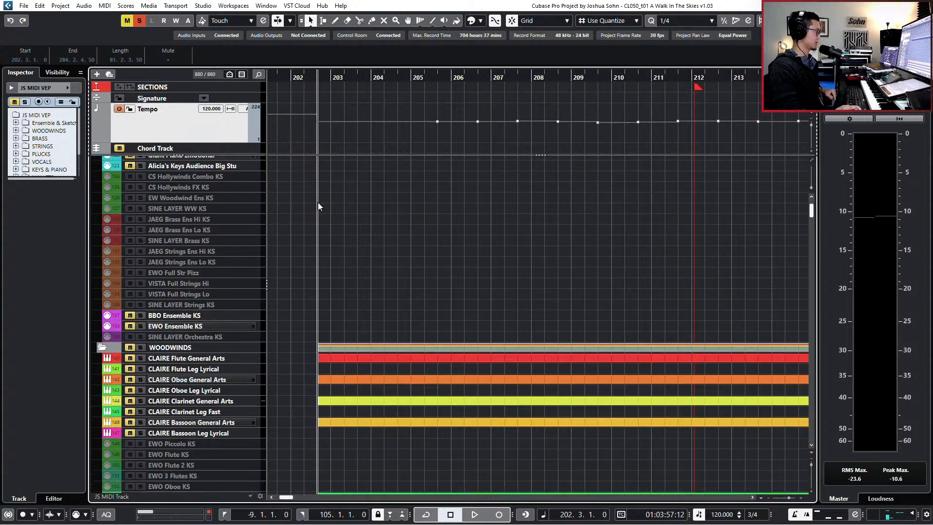
scroll(318, 202, up, 2)
scroll(326, 214, down, 8)
scroll(333, 230, down, 15)
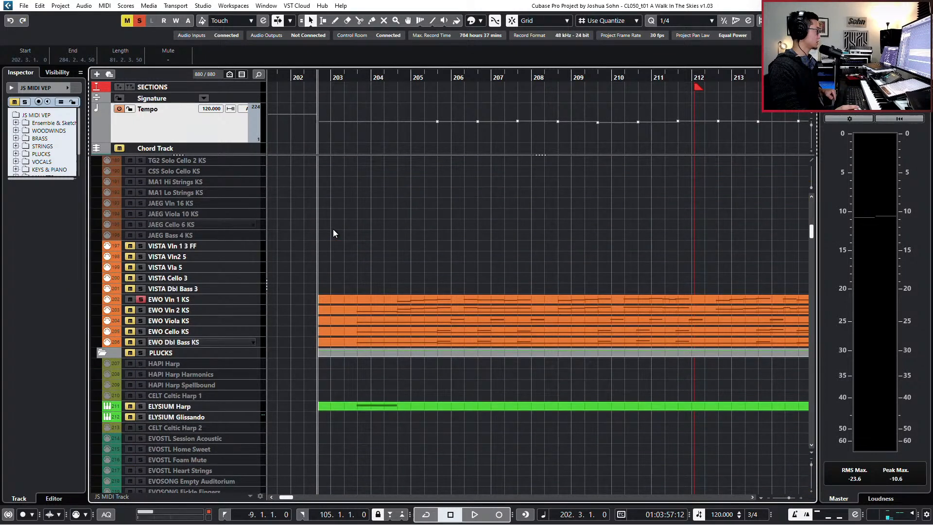
scroll(363, 334, up, 20)
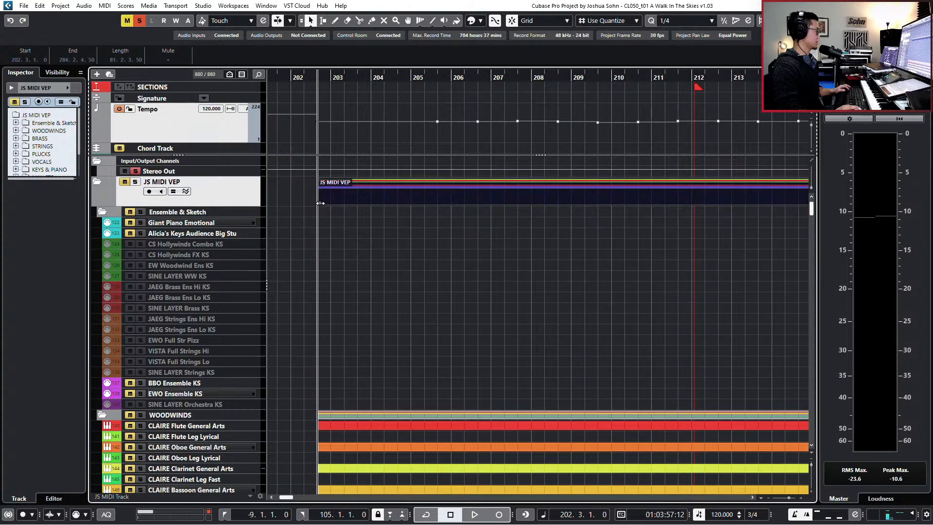
Step: Move the DORICO folder part so that it starts at 202.3.1.0, in line with the original arrangement
drag(811, 208, 829, 427)
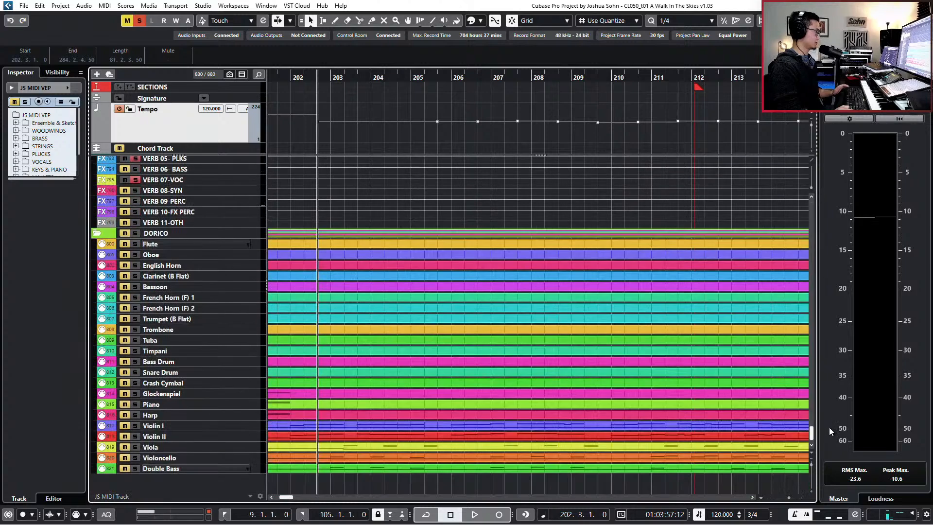
scroll(519, 334, down, 5)
scroll(430, 247, up, 6)
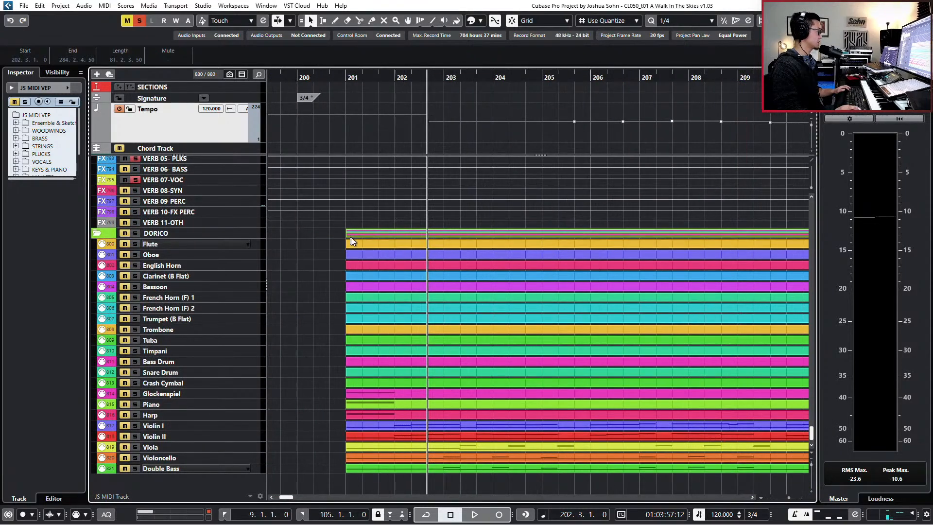
drag(374, 235, 433, 235)
Step: Check the first notes of the moved DORICO parts and their overall range against the tempo and signature changes
key(KP_Add)
key(KP_Add)
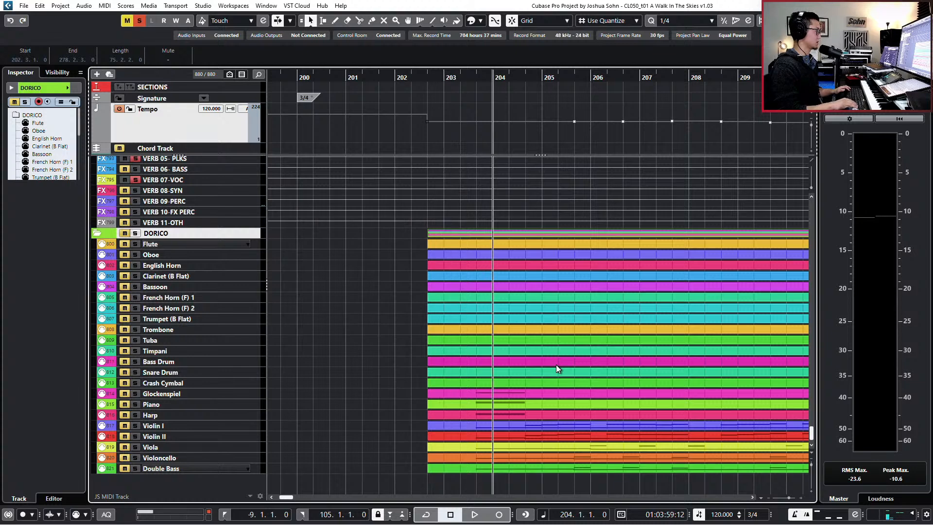
key(KP_Subtract)
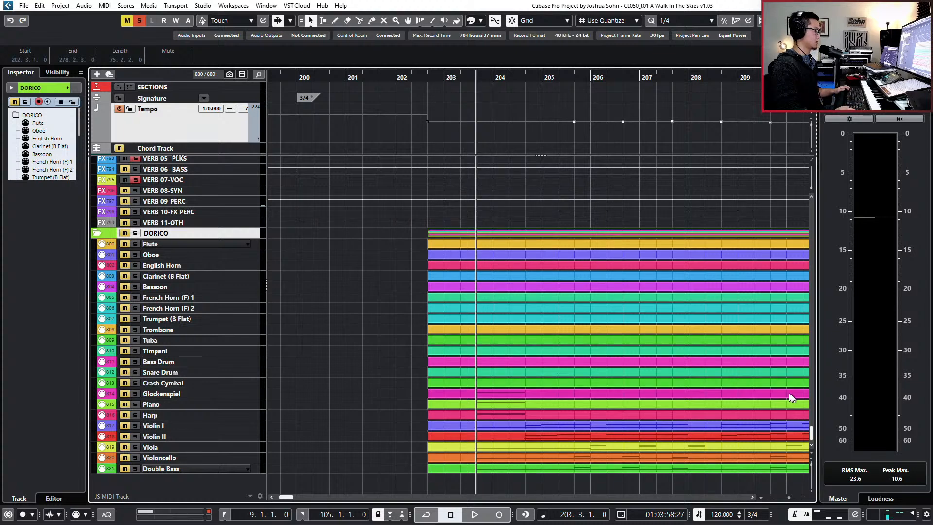
drag(811, 433, 822, 468)
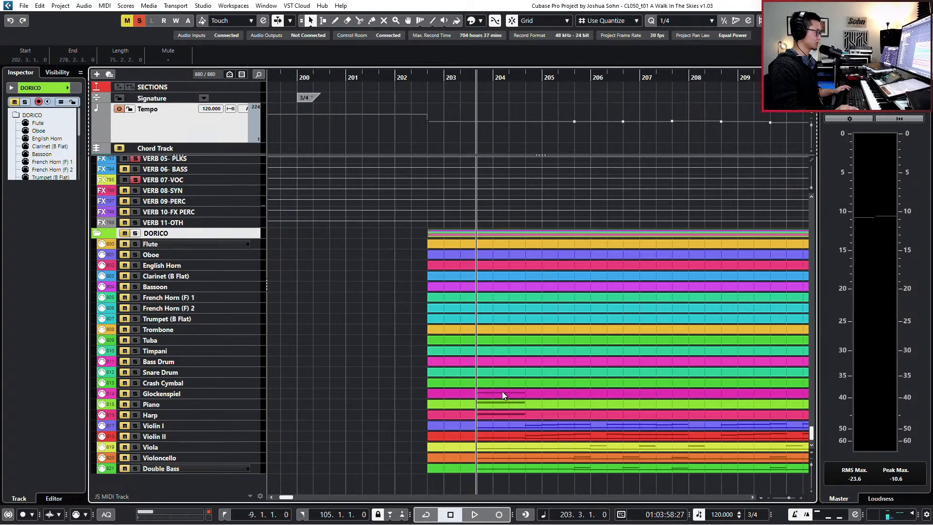
scroll(502, 393, down, 2)
scroll(502, 393, down, 6)
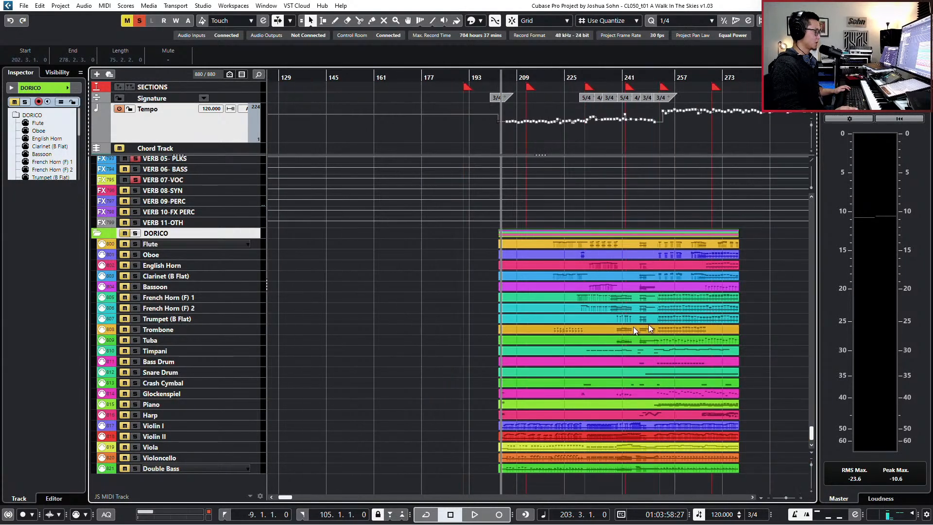
scroll(667, 249, right, 3)
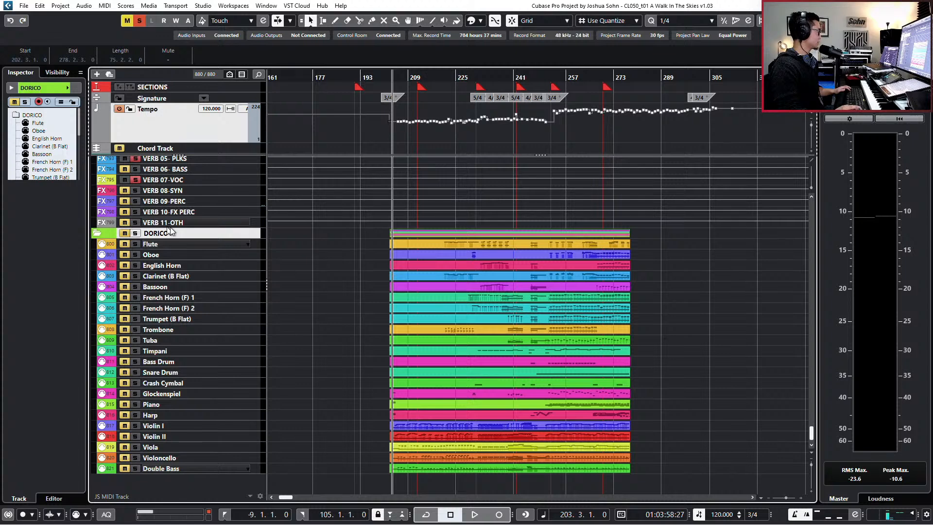
Step: Move the DORICO folder into the upper track list section, directly below the LISTEN (D) SLOWED DOWN track
scroll(187, 232, up, 1)
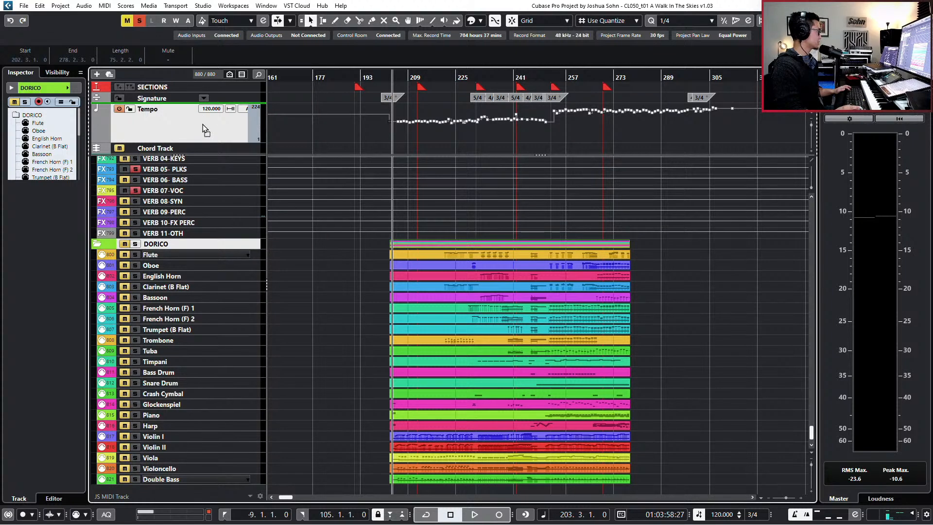
scroll(202, 146, down, 2)
scroll(206, 161, up, 5)
scroll(211, 146, down, 3)
drag(211, 151, 211, 151)
scroll(438, 265, up, 20)
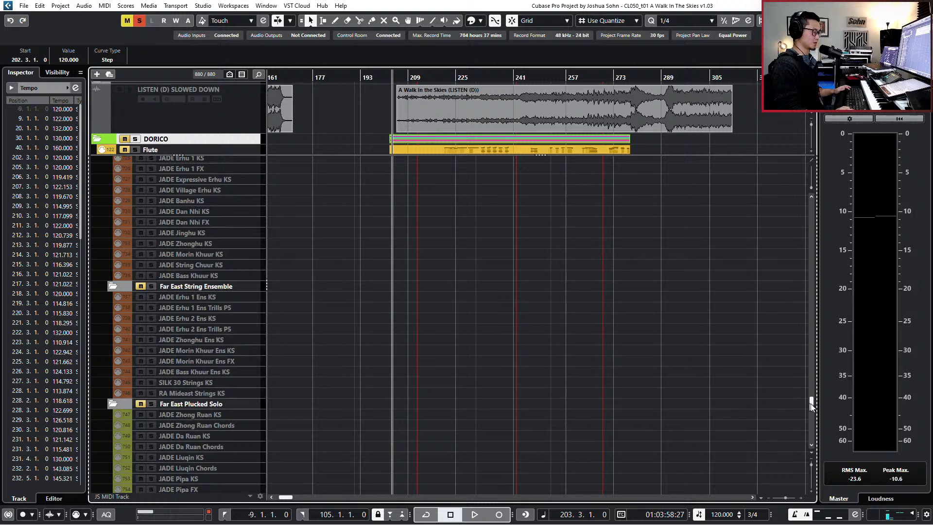
Step: Enlarge the upper track section so the DORICO tracks show above the original woodwind tracks
drag(672, 156, 674, 271)
scroll(768, 374, up, 6)
drag(813, 420, 813, 337)
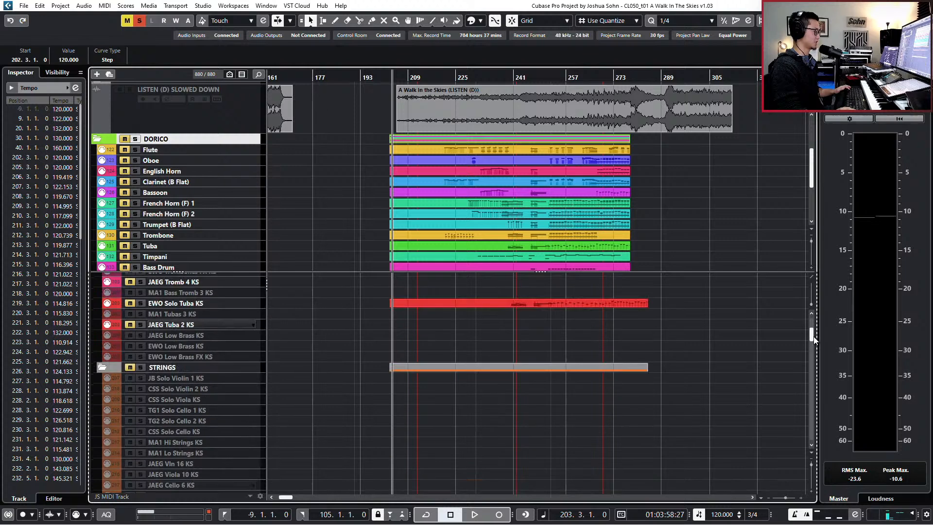
scroll(680, 339, up, 8)
scroll(678, 324, up, 5)
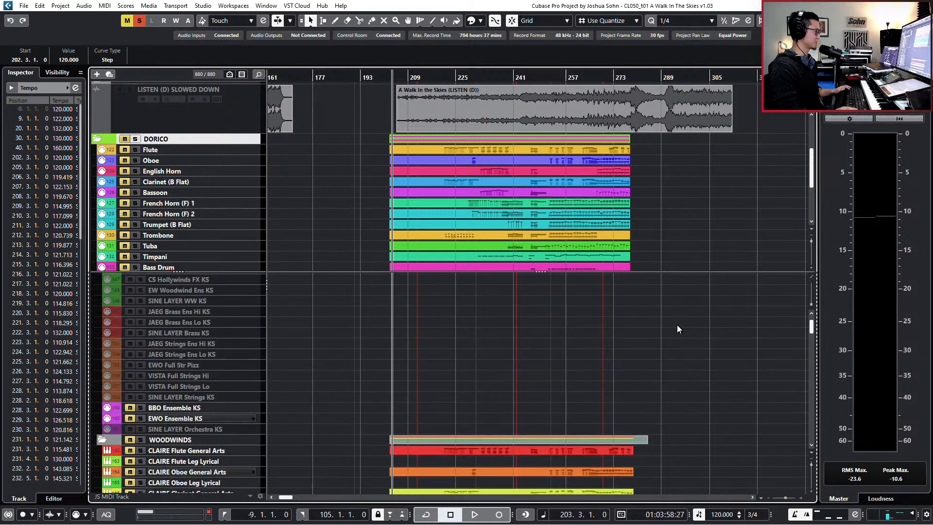
Step: Replace the old part on CLAIRE Flute General Arts with the Flute part from the DORICO folder
click(602, 364)
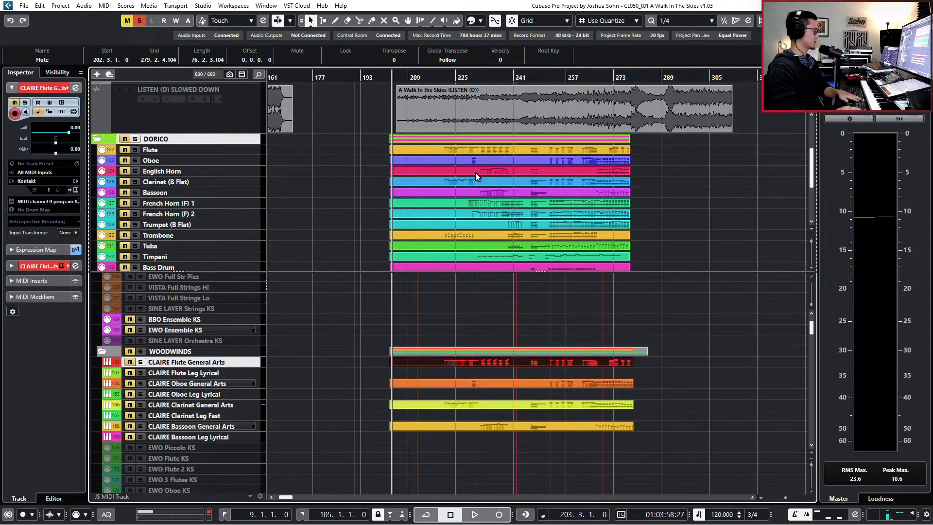
key(Delete)
click(468, 151)
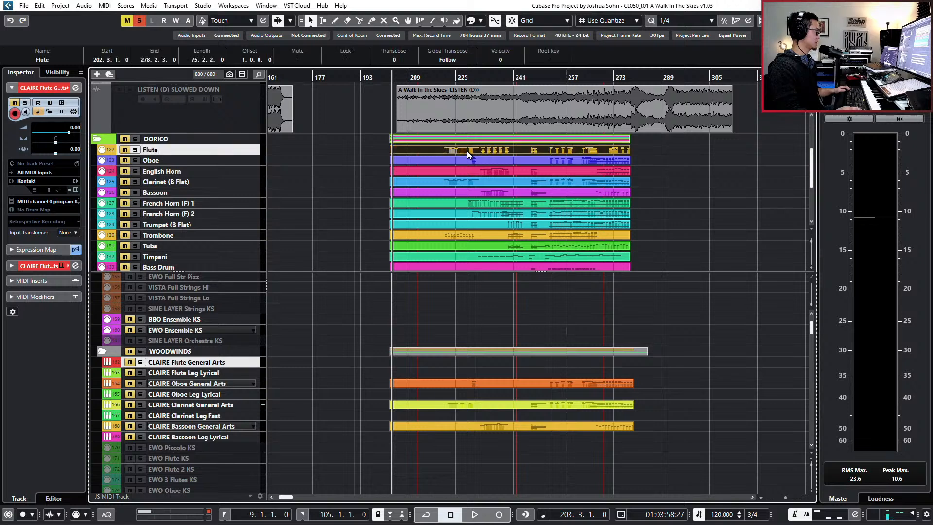
drag(467, 151, 465, 360)
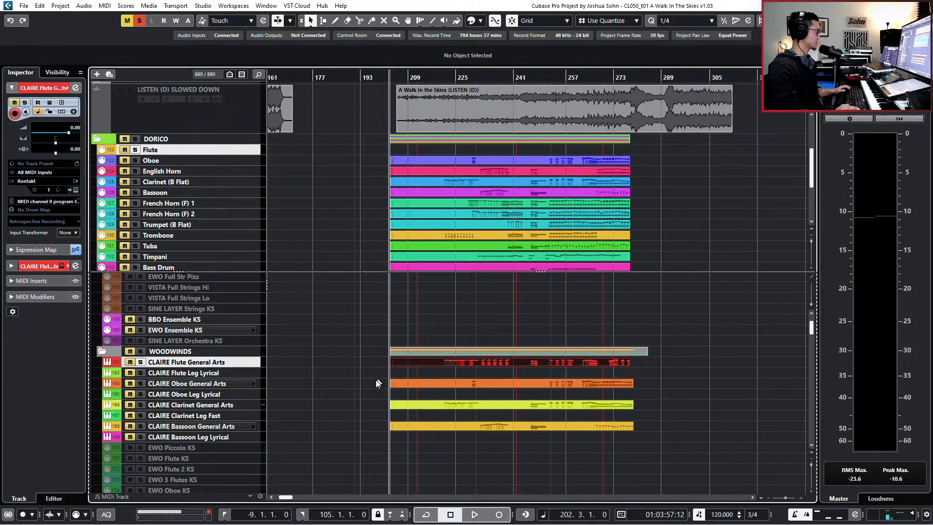
Step: Replace the CLAIRE Oboe General Arts part with the DORICO Oboe part and delete the old CLAIRE Clarinet General Arts part
click(398, 384)
key(Delete)
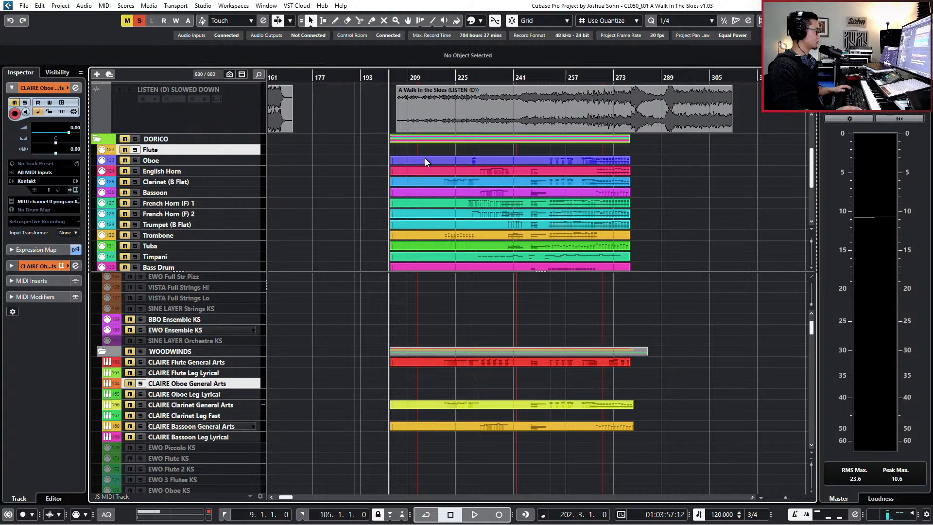
drag(425, 159, 424, 387)
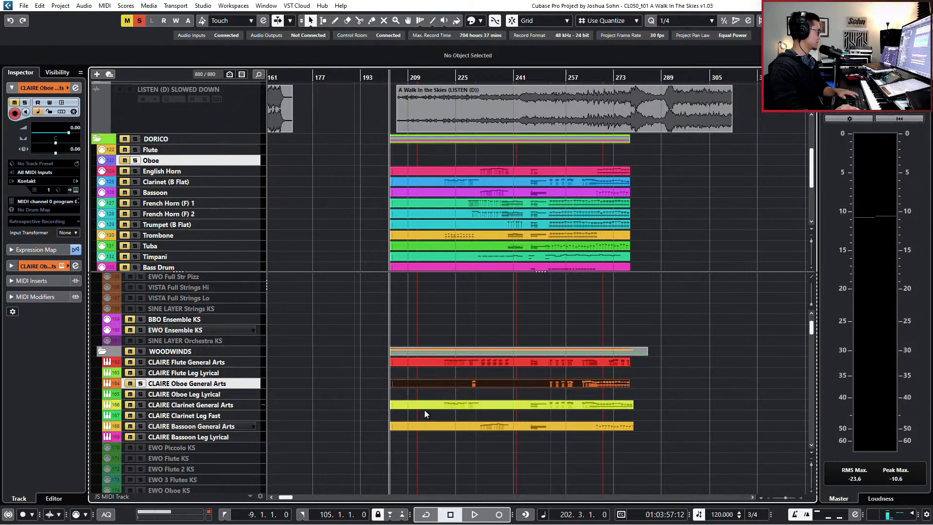
click(424, 406)
key(Delete)
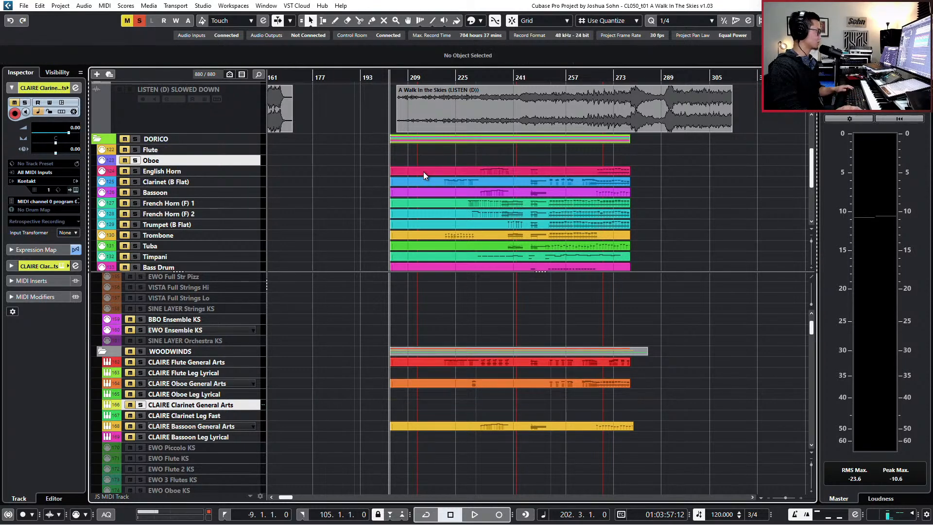
Step: Replace the old part on EWO Eng Horn KS with the English Horn part from the DORICO folder
drag(424, 171, 438, 413)
click(444, 413)
key(Delete)
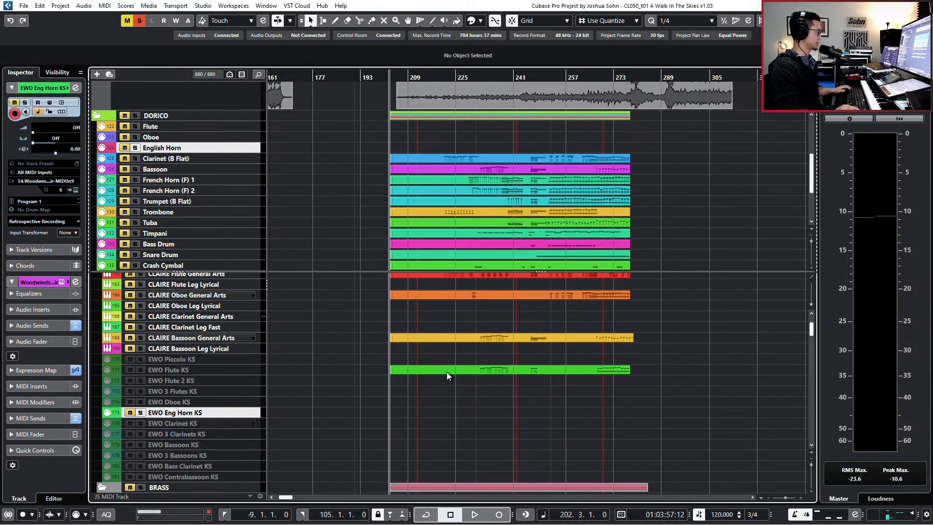
drag(447, 372, 449, 412)
scroll(454, 218, up, 3)
scroll(454, 218, down, 3)
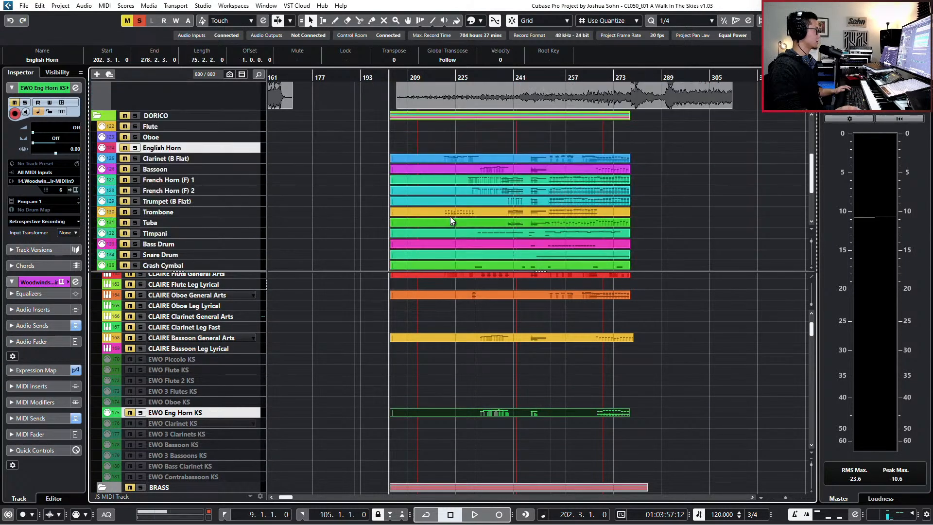
Step: Move the DORICO Clarinet (B Flat) part onto the empty CLAIRE Clarinet General Arts track, keeping its start position
click(452, 160)
scroll(448, 332, up, 3)
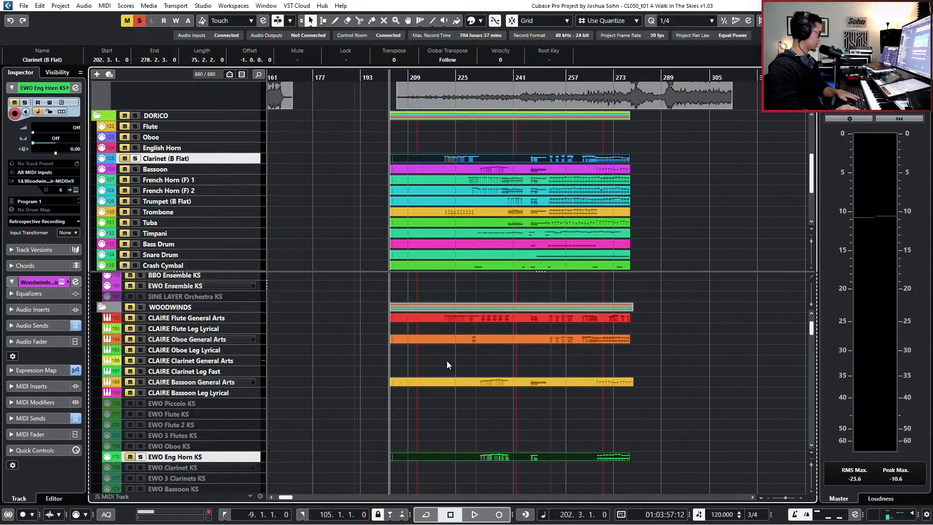
click(450, 383)
click(251, 363)
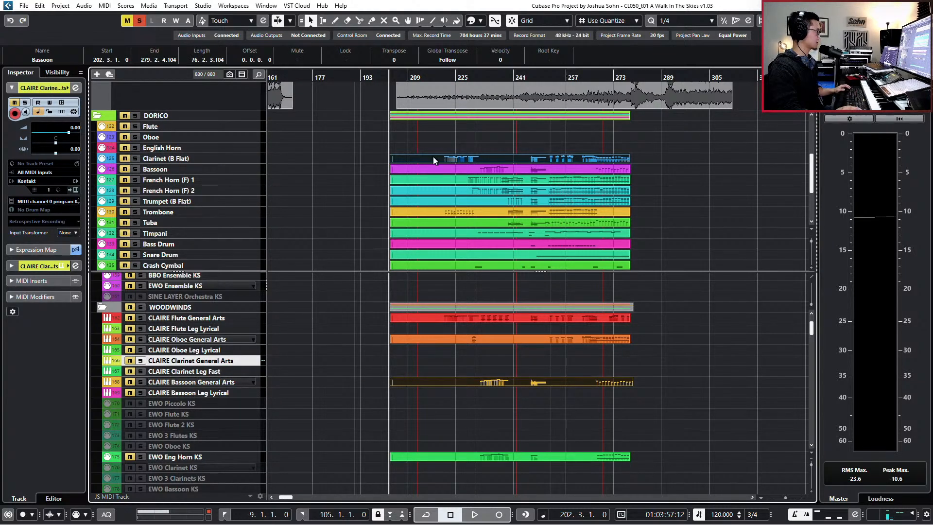
drag(436, 159, 447, 366)
Step: Replace the old part on CLAIRE Bassoon General Arts with the Bassoon part from the DORICO folder
click(405, 382)
key(Delete)
drag(408, 168, 427, 383)
Step: Delete the old parts on the JAEG Horn 6 KS and SONR Horns 6 KS tracks in the BRASS folder
scroll(439, 212, down, 2)
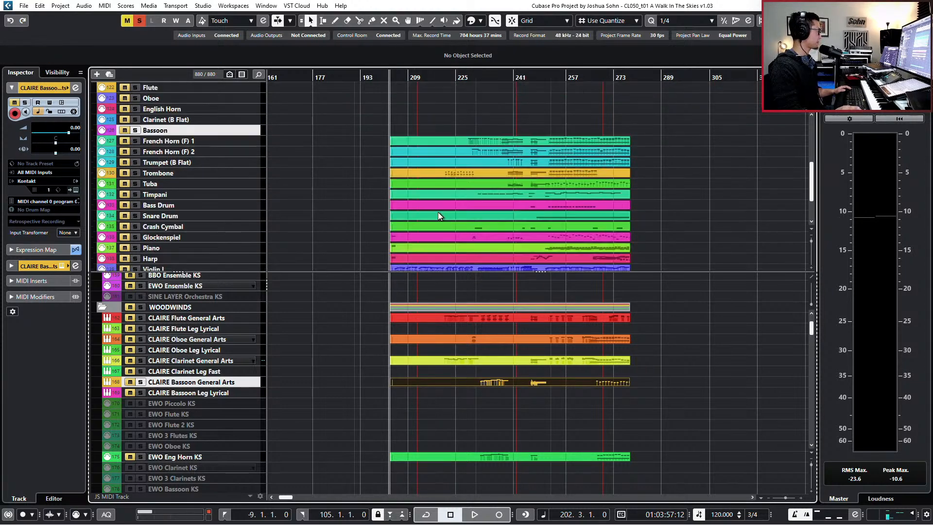
scroll(513, 389, down, 7)
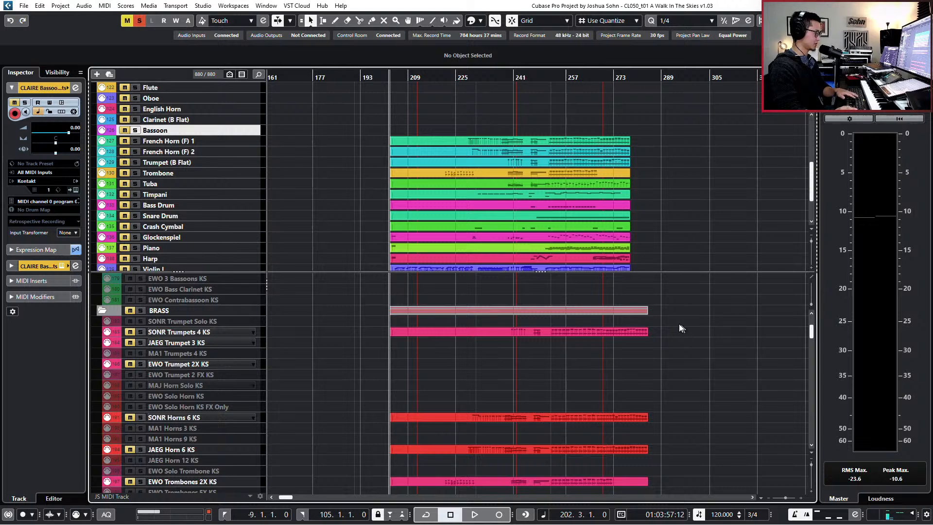
click(637, 332)
scroll(637, 362, down, 2)
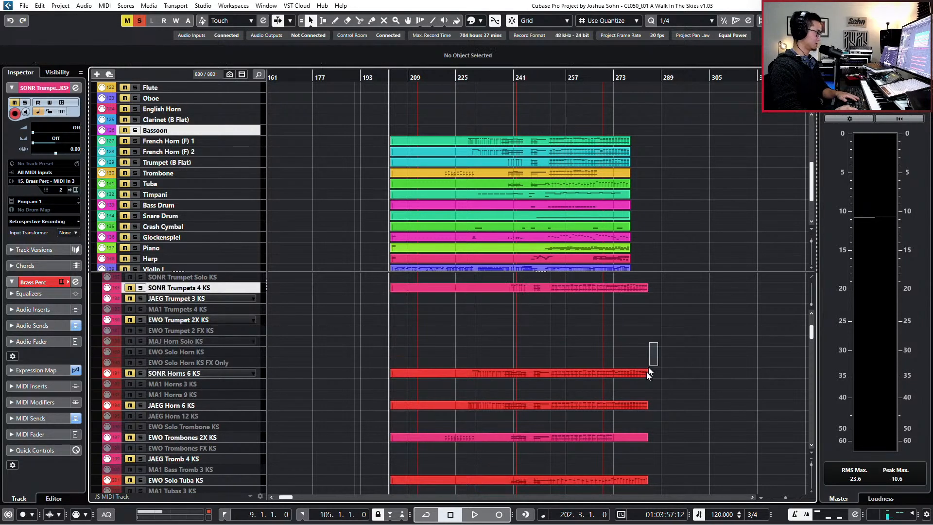
click(634, 373)
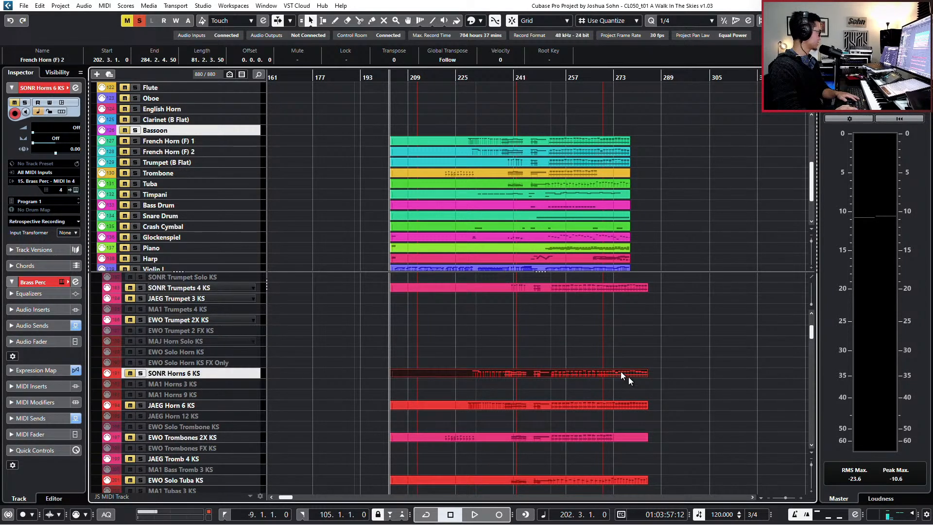
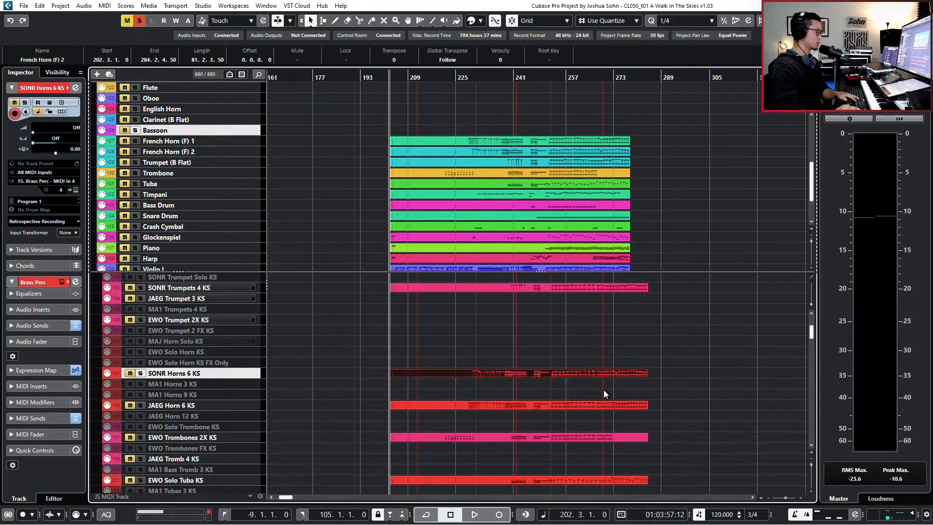
click(603, 405)
key(Delete)
click(604, 375)
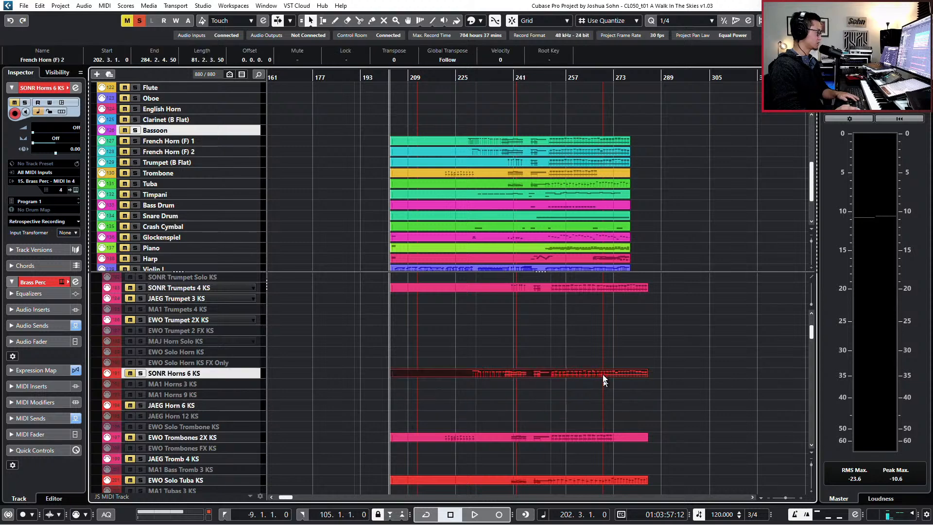
key(Delete)
Step: Move the DORICO French Horn (F) 1 part onto JAEG Horn 6 KS and French Horn (F) 2 onto SONR Horns 6 KS
drag(461, 140, 458, 405)
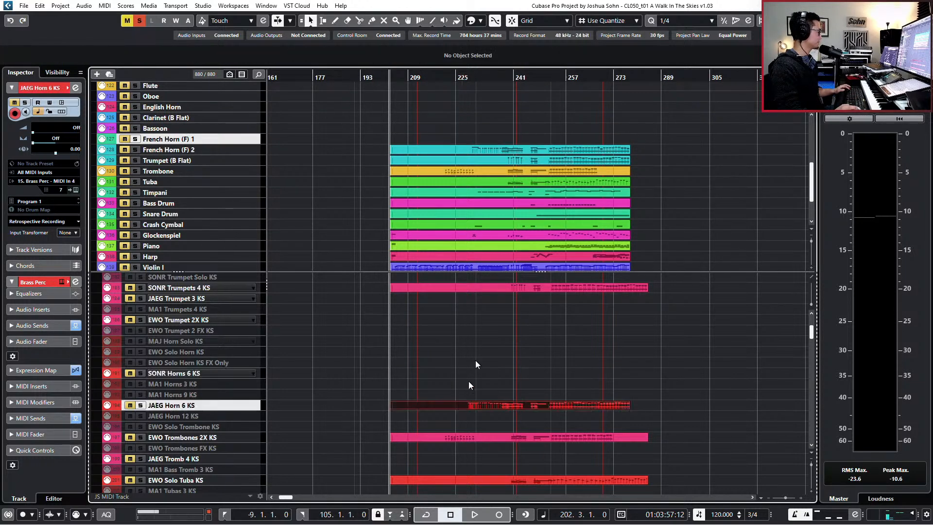
click(481, 150)
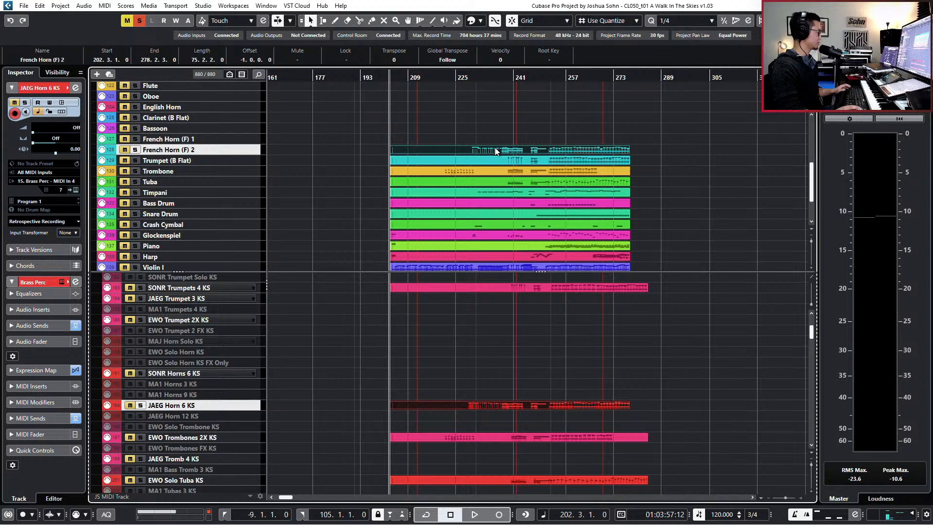
drag(495, 152, 465, 376)
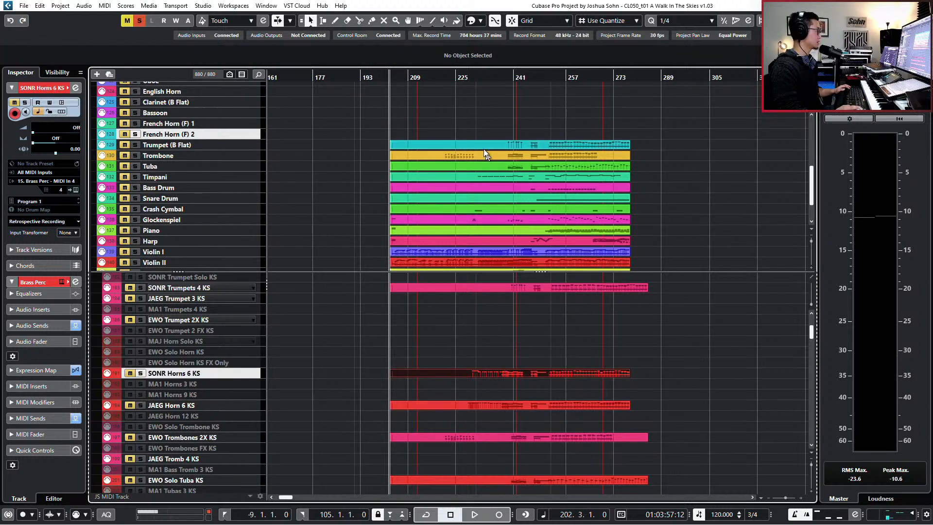
Step: Replace the old part on SONR Trumpets 4 KS with the Trumpet (B Flat) part from the DORICO folder
drag(481, 144, 479, 287)
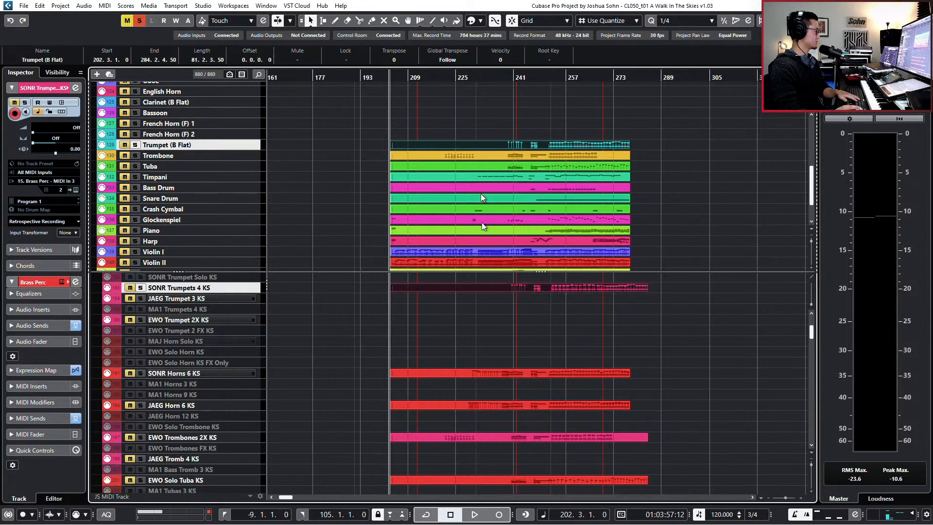
key(ctrl+z)
drag(483, 143, 480, 326)
Step: Replace the old part on EWO Trombones 2X KS with the Trombone part from the DORICO folder
scroll(559, 347, down, 6)
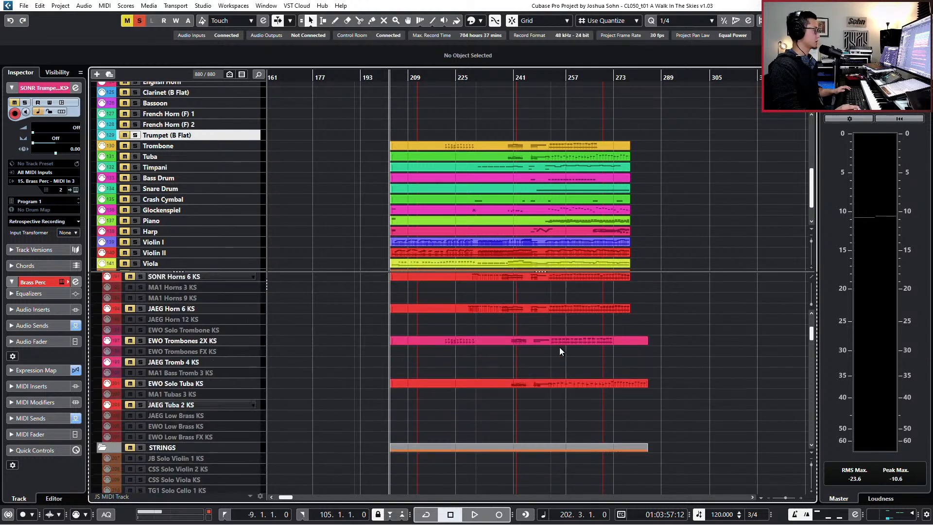
click(485, 147)
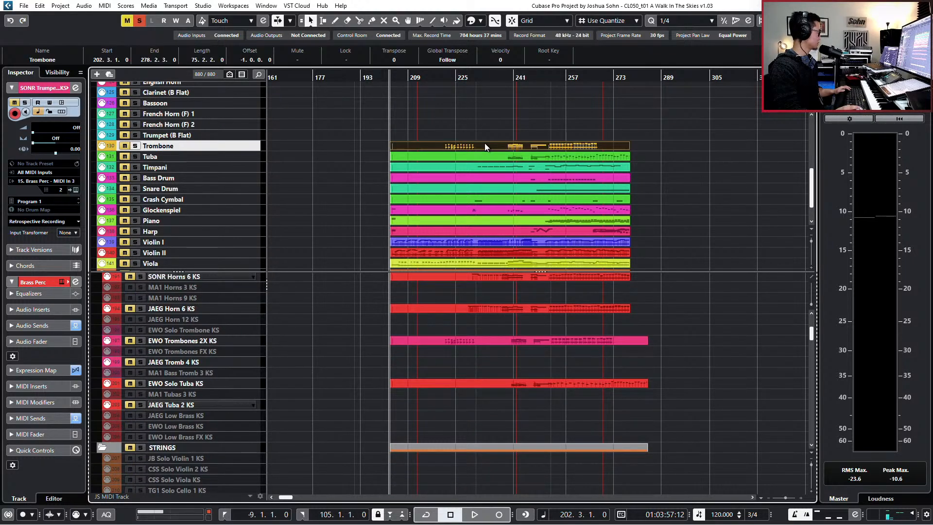
shift+click(439, 344)
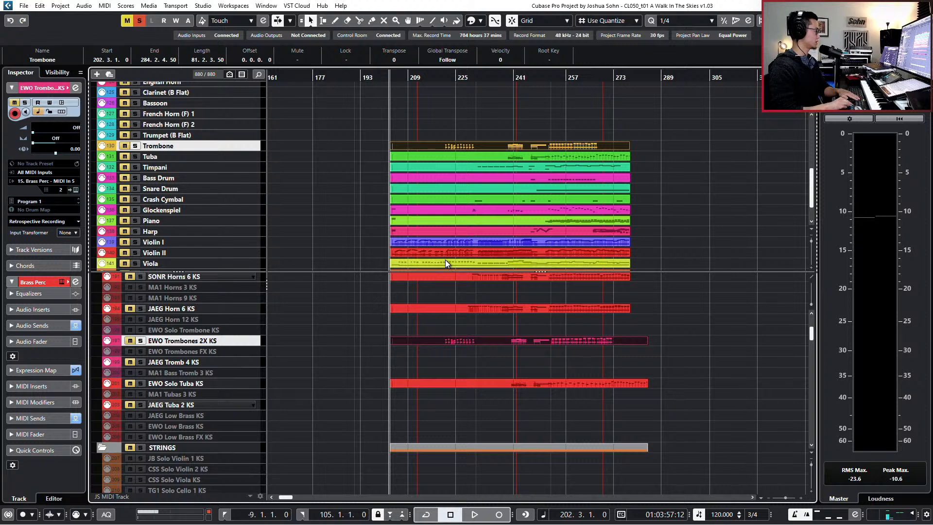
key(Delete)
drag(443, 147, 441, 342)
Step: Replace the old part on EWO Solo Tuba KS with the Tuba part from the DORICO folder
click(436, 384)
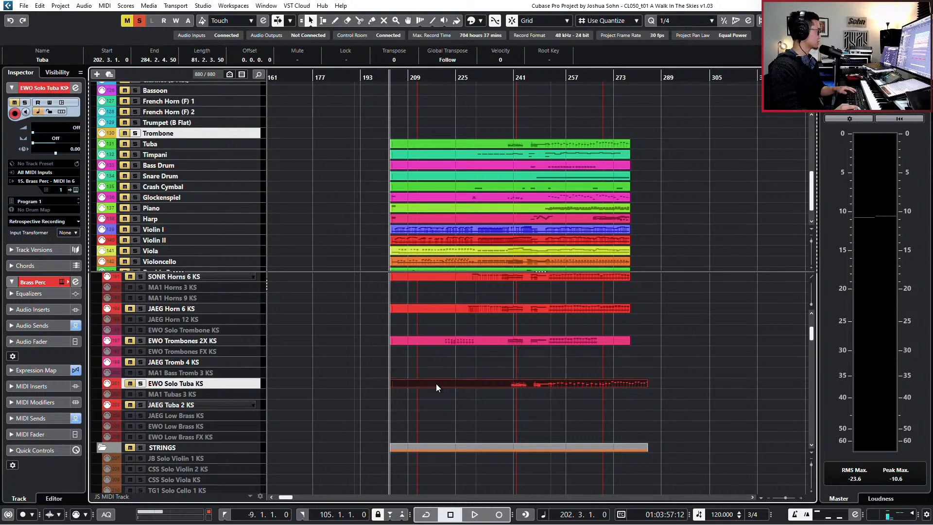
key(Delete)
drag(431, 145, 426, 386)
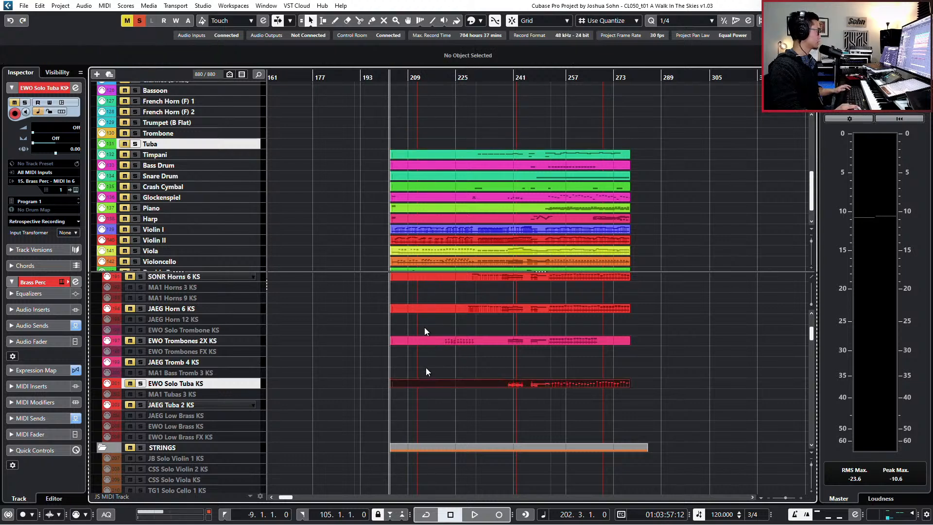
Step: Hide all disabled tracks in the project to shorten the track list down to the percussion tracks
click(484, 154)
scroll(509, 388, down, 8)
scroll(511, 374, down, 10)
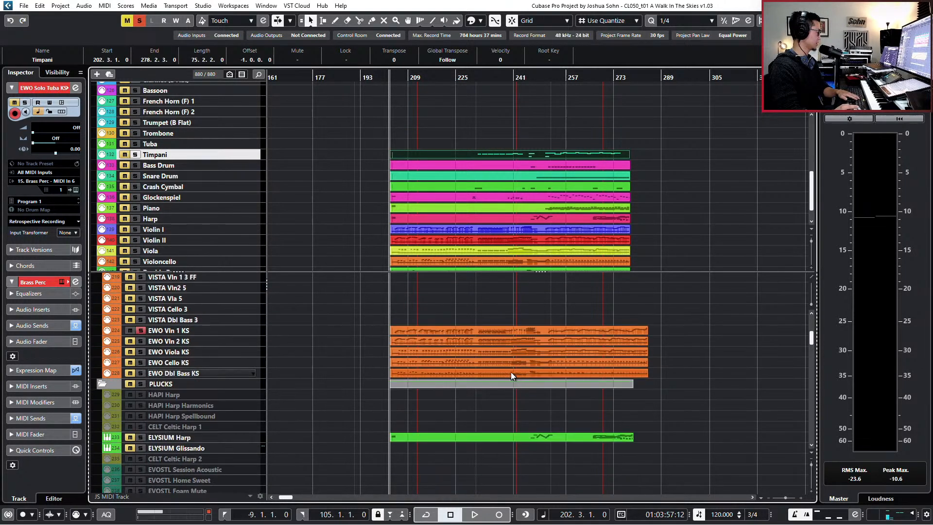
scroll(515, 374, down, 12)
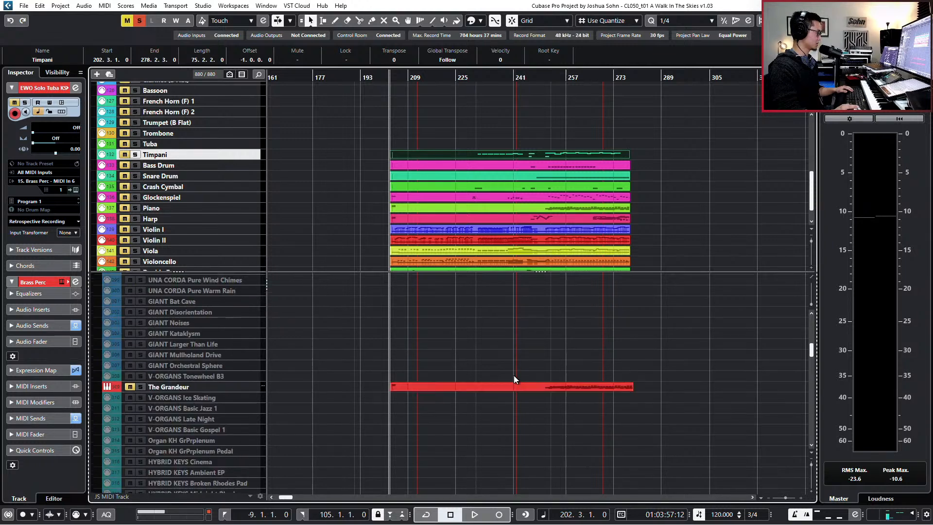
scroll(517, 376, down, 12)
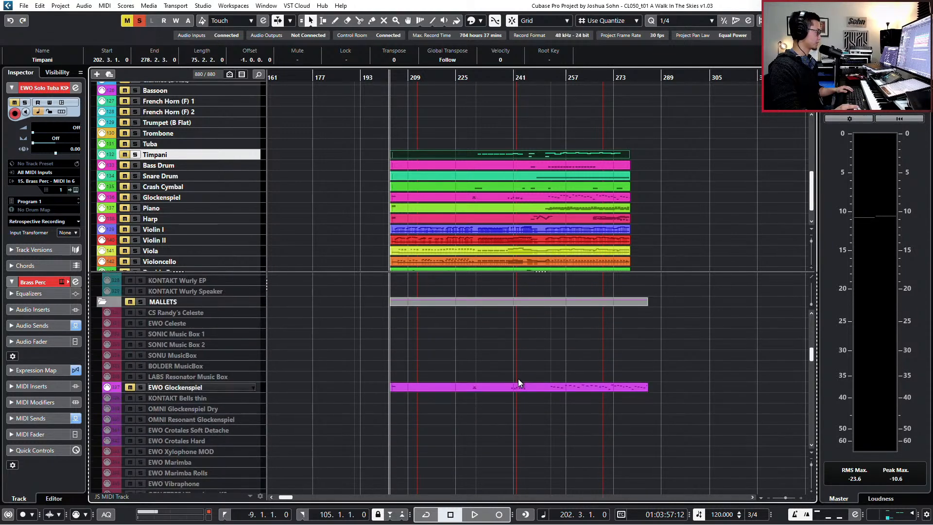
click(229, 74)
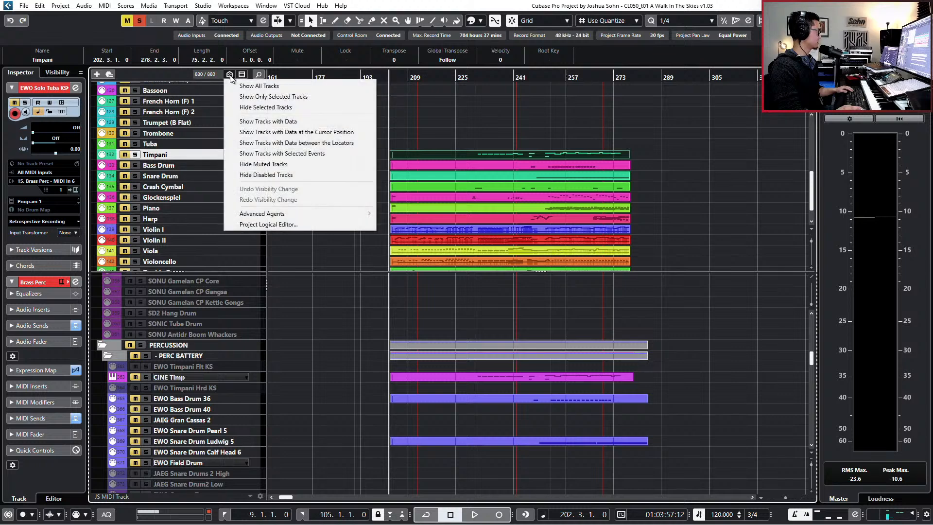
click(265, 174)
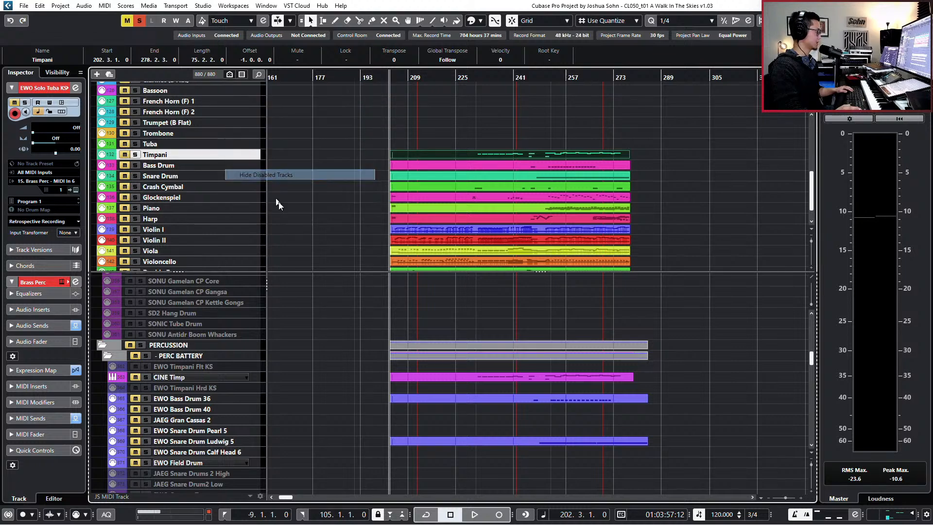
Step: Replace the old part on CINE Timp with the Timpani part from the DORICO folder
scroll(534, 374, up, 8)
click(555, 389)
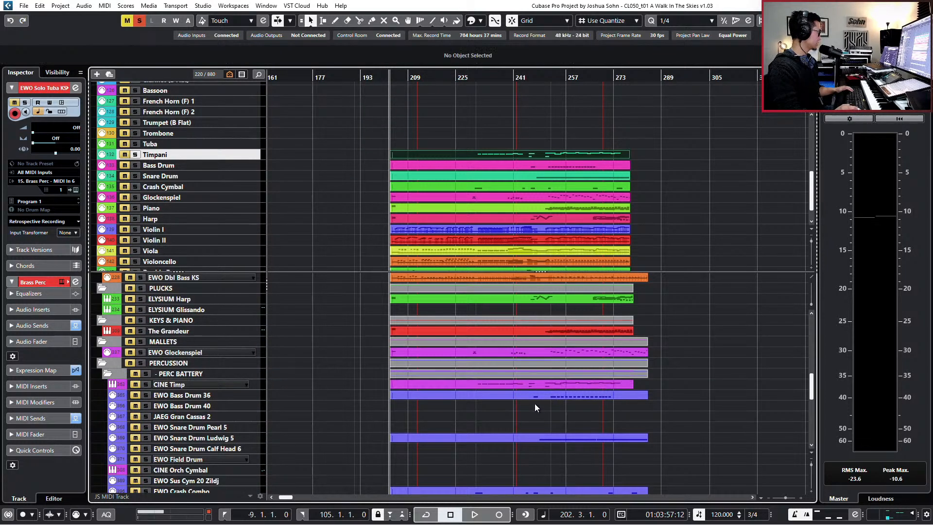
drag(535, 341, 513, 338)
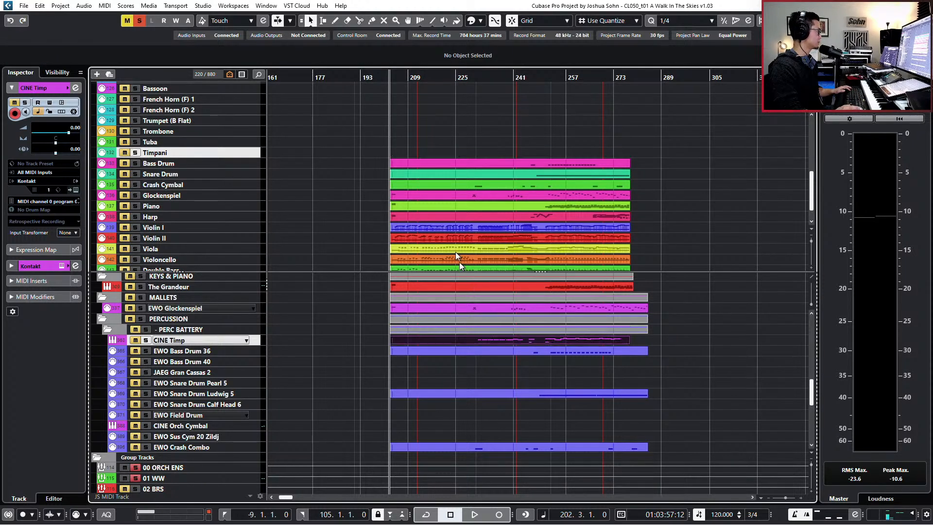
Step: Replace the old part on EWO Bass Drum 36 with the Bass Drum part from the DORICO folder
click(484, 164)
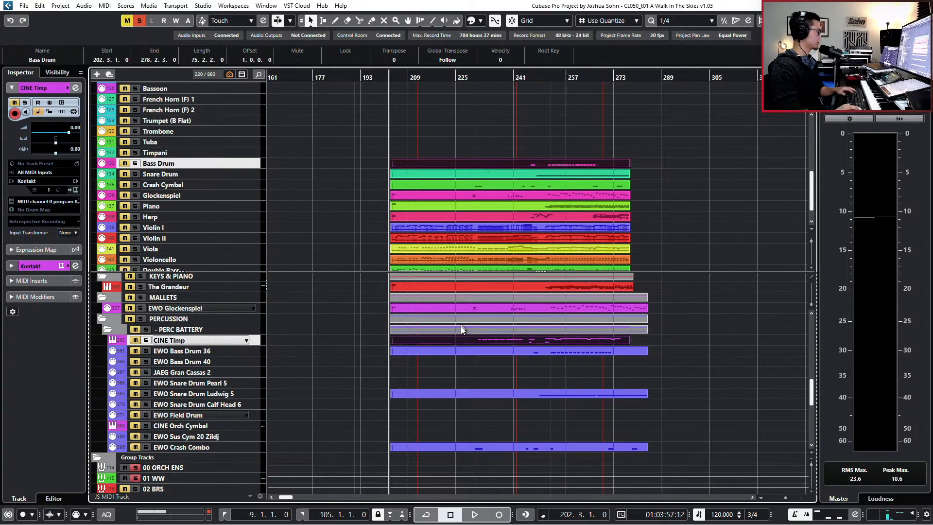
click(465, 352)
key(Delete)
drag(481, 163, 484, 356)
Step: Replace the old part on EWO Snare Drum Ludwig 5 with the Snare Drum part from the DORICO folder
click(425, 394)
key(Delete)
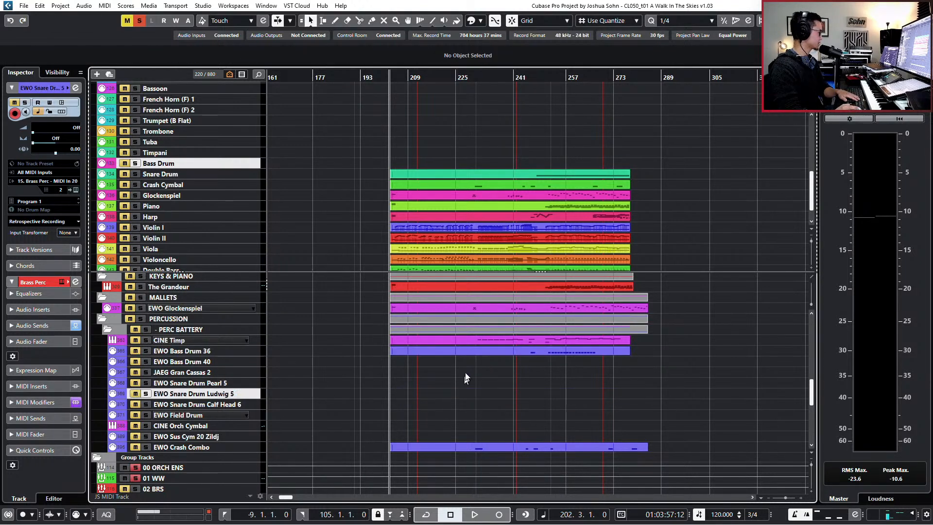
drag(469, 175, 500, 434)
key(ctrl+Up)
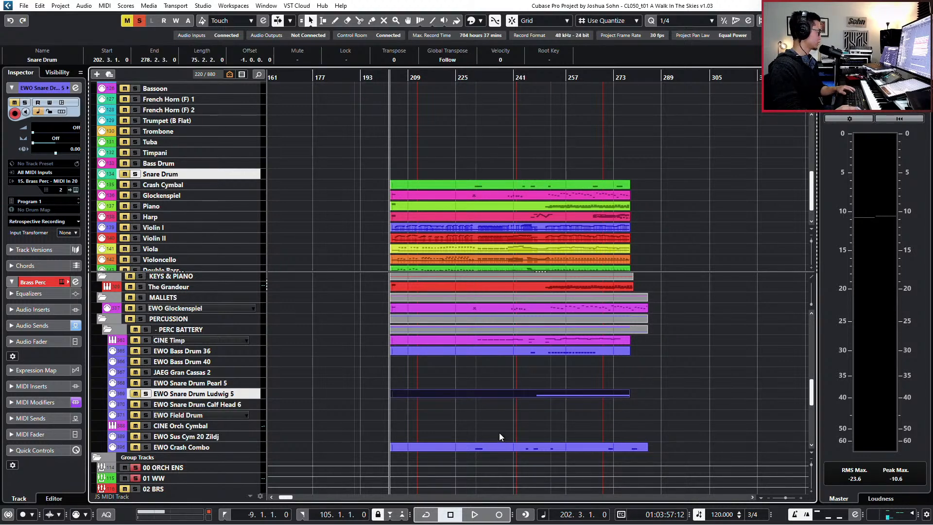
Step: Replace the old part on EWO Crash Combo with the DORICO Crash Cymbal part and put a copy on CINE Orch Cymbal
click(499, 446)
key(Delete)
click(491, 186)
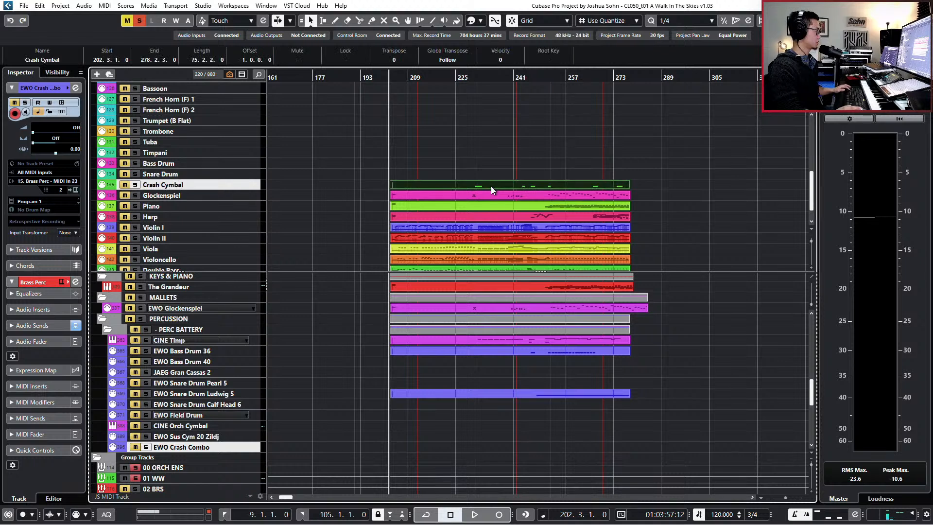
drag(491, 186, 478, 426)
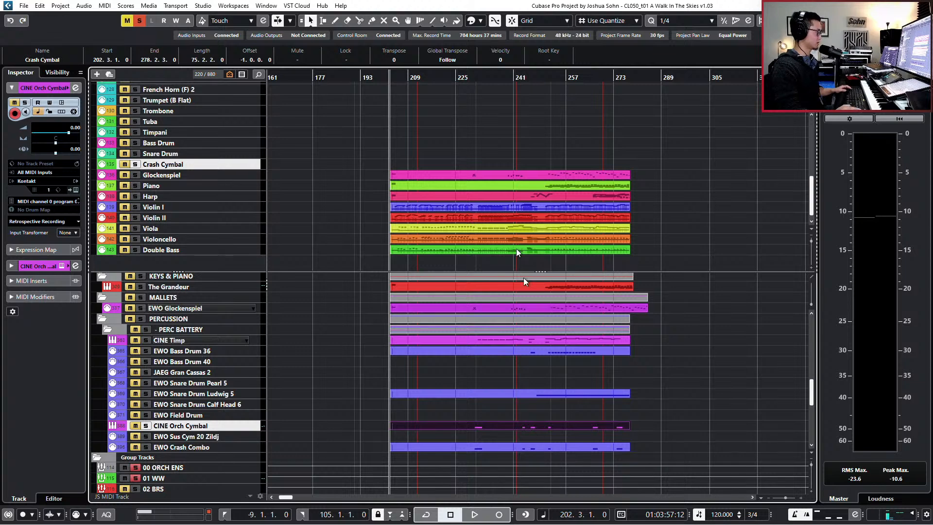
Step: Replace the old part on EWO Glockenspiel with the Glockenspiel part from the DORICO folder
scroll(470, 263, up, 2)
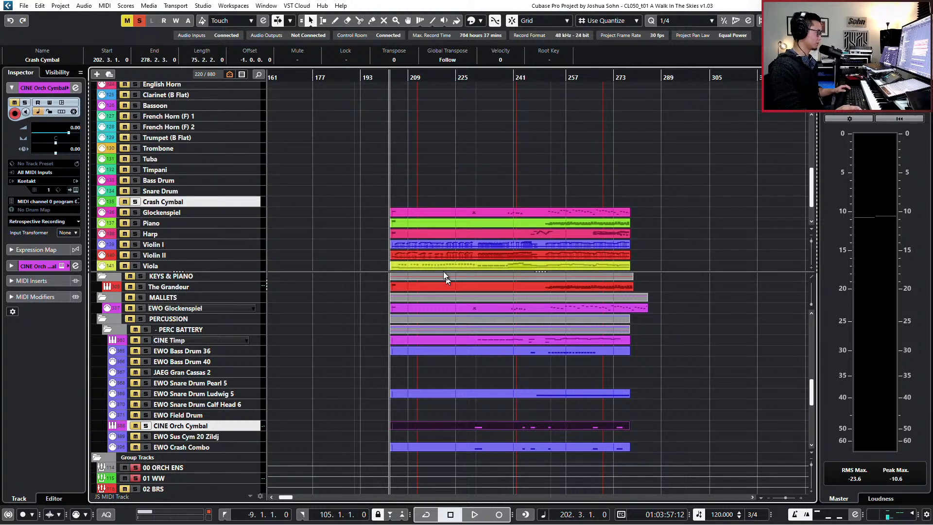
scroll(443, 229, down, 2)
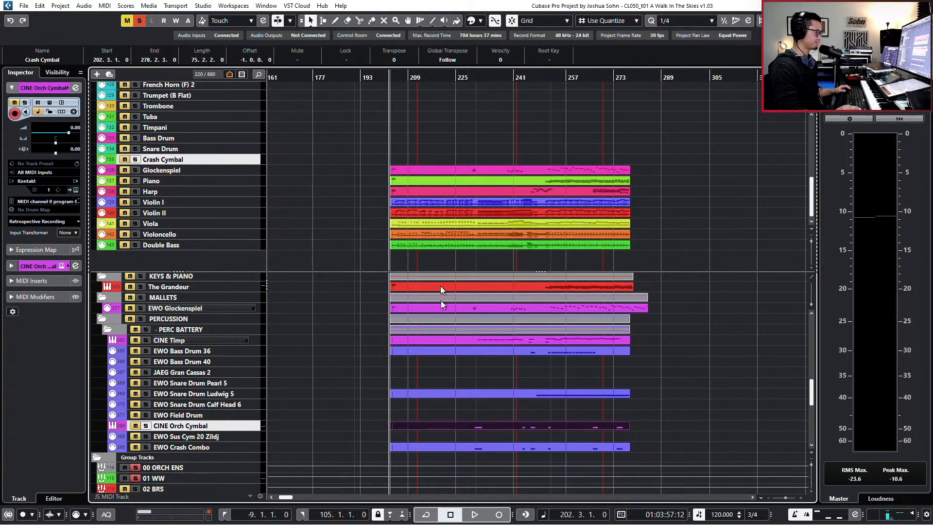
scroll(447, 316, up, 4)
click(450, 396)
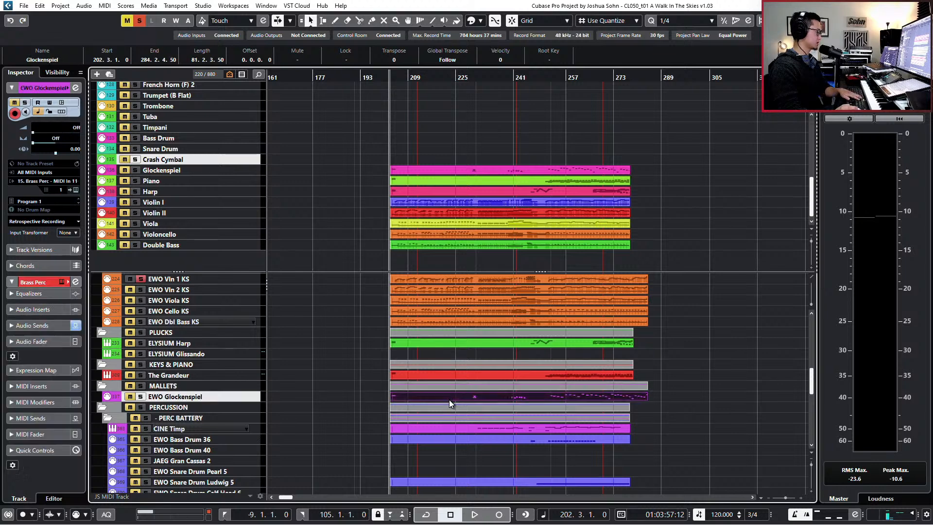
key(Delete)
drag(483, 170, 474, 397)
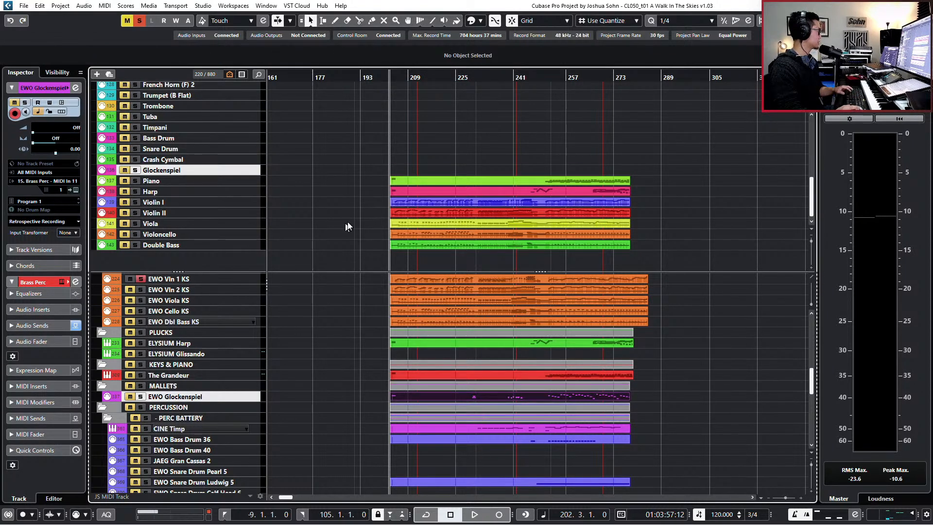
Step: Replace the old part on The Grandeur with the Piano part from the DORICO folder
click(448, 178)
shift+click(459, 377)
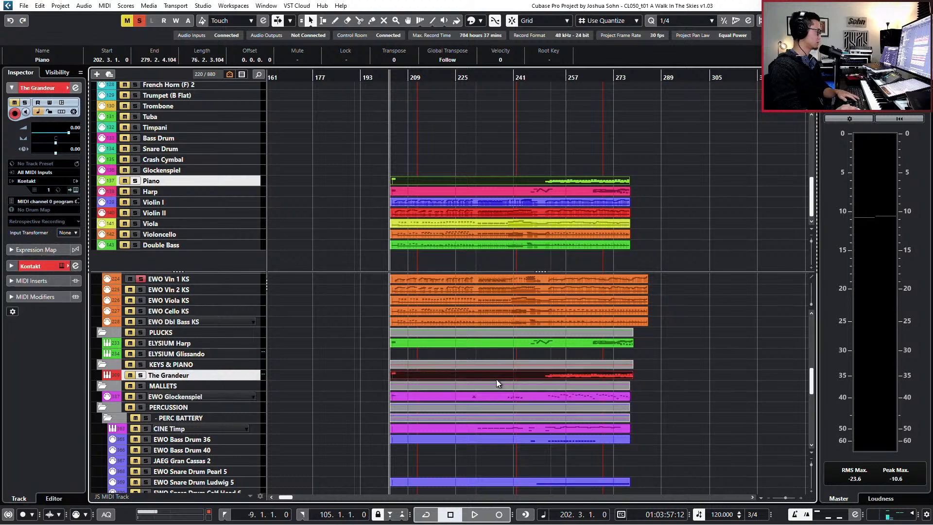
key(Delete)
drag(492, 183, 483, 373)
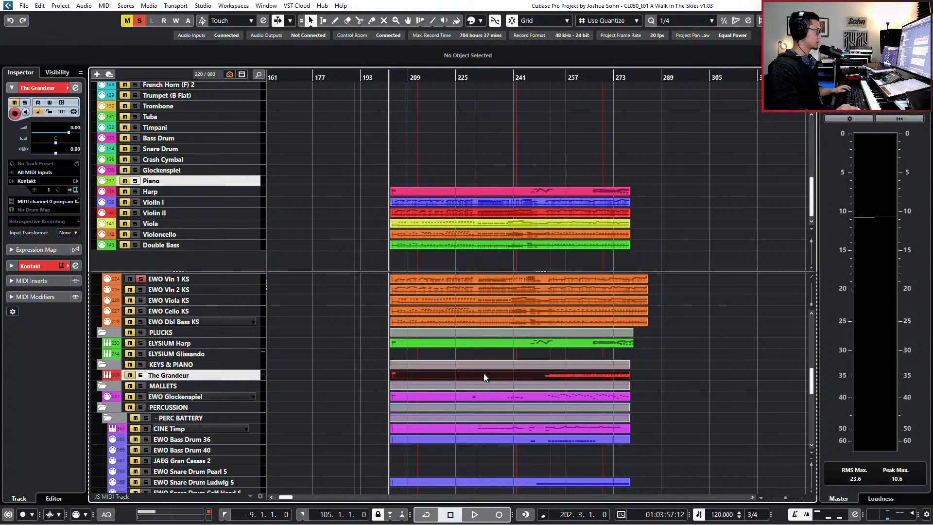
Step: Rename the track The Grandeur as The Grandeur Piano
double_click(202, 375)
text(P)
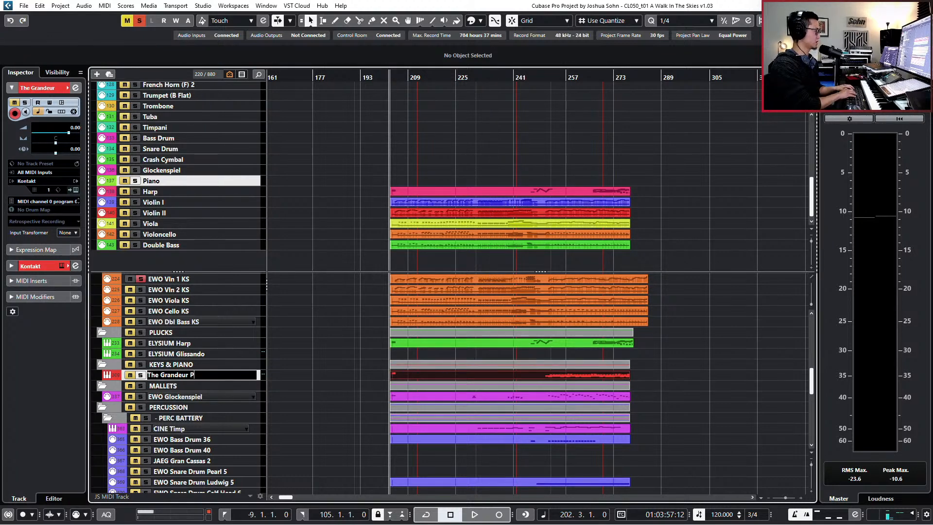
text(iano)
key(Return)
Step: Replace the old part on ELYSIUM Harp with the Harp part from the DORICO folder
click(398, 191)
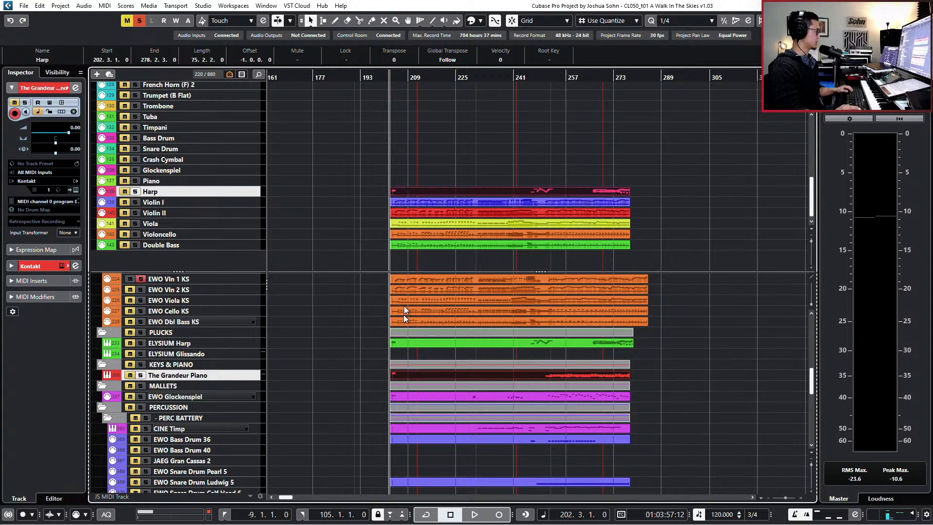
click(416, 342)
key(Delete)
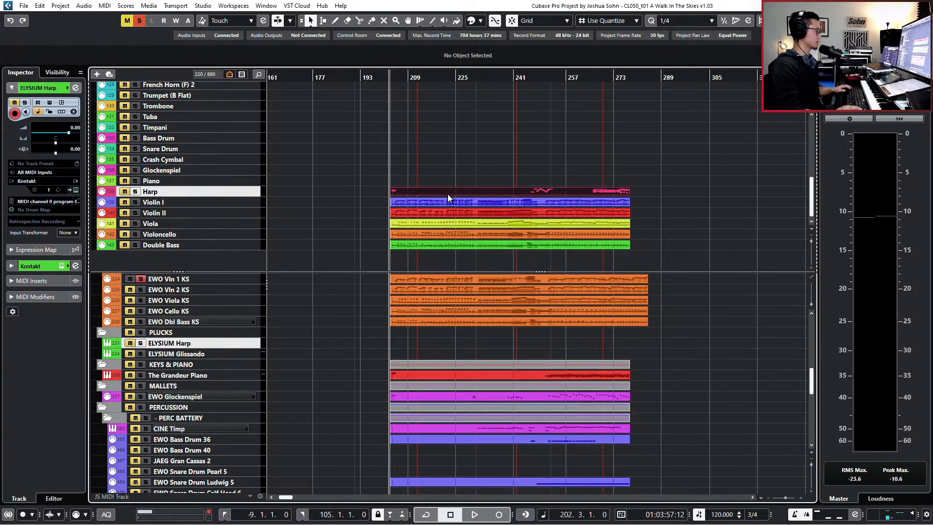
drag(447, 194, 448, 345)
Step: Delete the old parts on the five EWO string tracks, from EWO Vln 1 KS to EWO Dbl Bass KS
scroll(412, 316, up, 2)
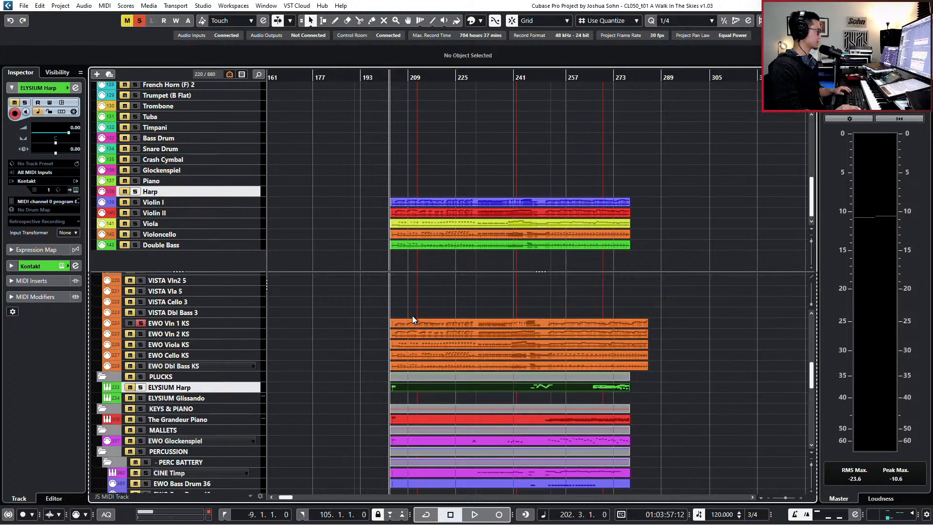
click(418, 203)
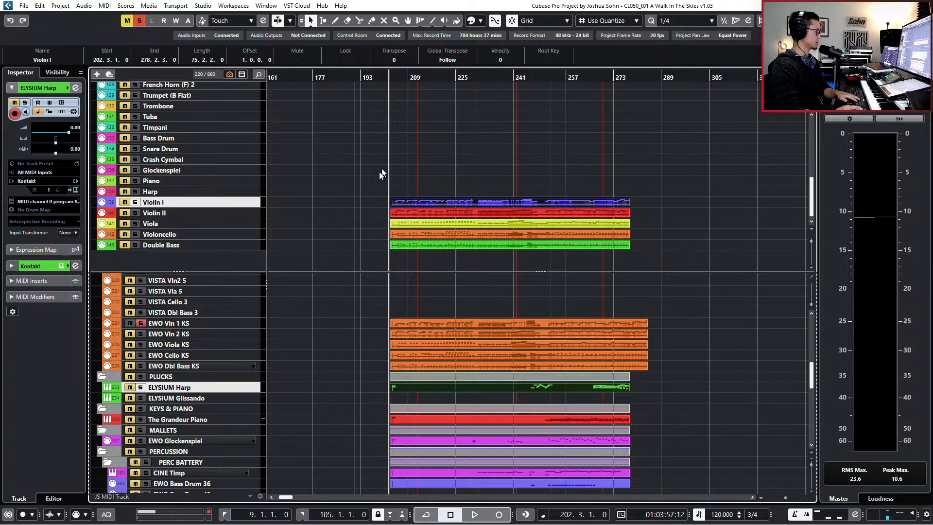
drag(353, 331, 457, 359)
key(Delete)
drag(359, 302, 439, 366)
key(Delete)
key(Delete)
Step: Move the five DORICO string parts, Violin I to Double Bass, together onto EWO Vln 1 KS through EWO Dbl Bass KS
click(434, 158)
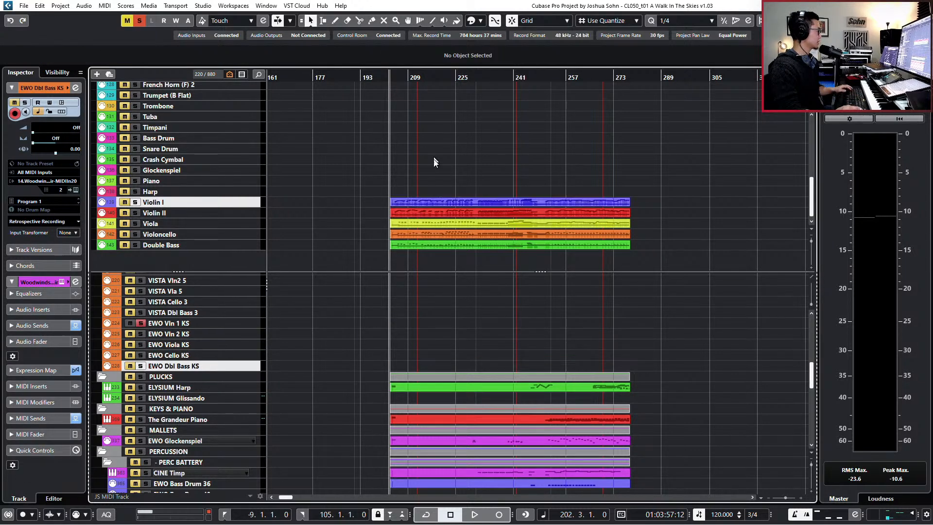
key(ctrl+a)
drag(430, 202, 422, 325)
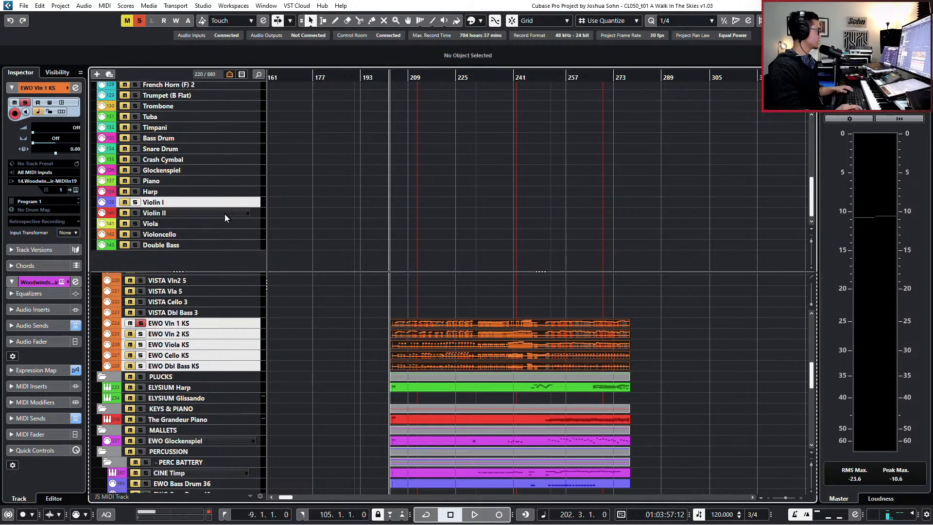
Step: Delete the emptied DORICO folder together with its tracks
click(208, 243)
scroll(212, 118, up, 5)
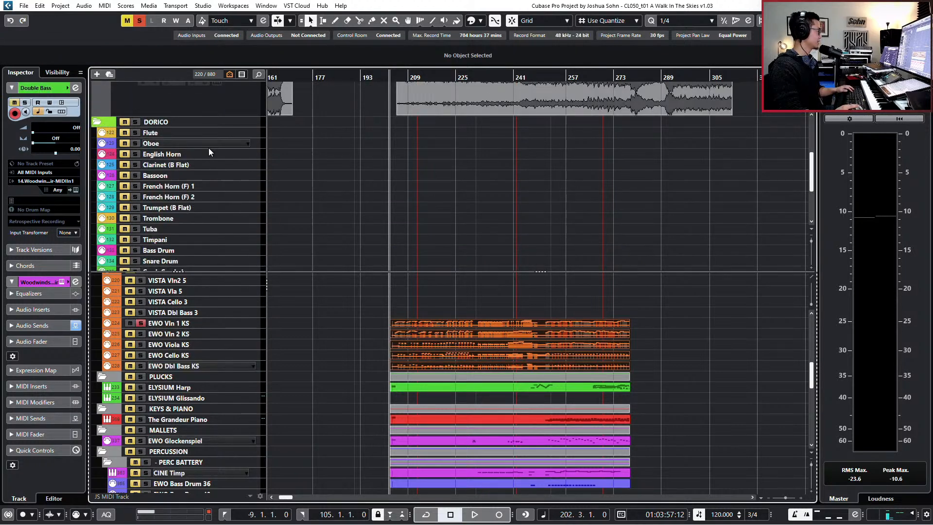
click(214, 122)
key(Delete)
scroll(559, 291, up, 15)
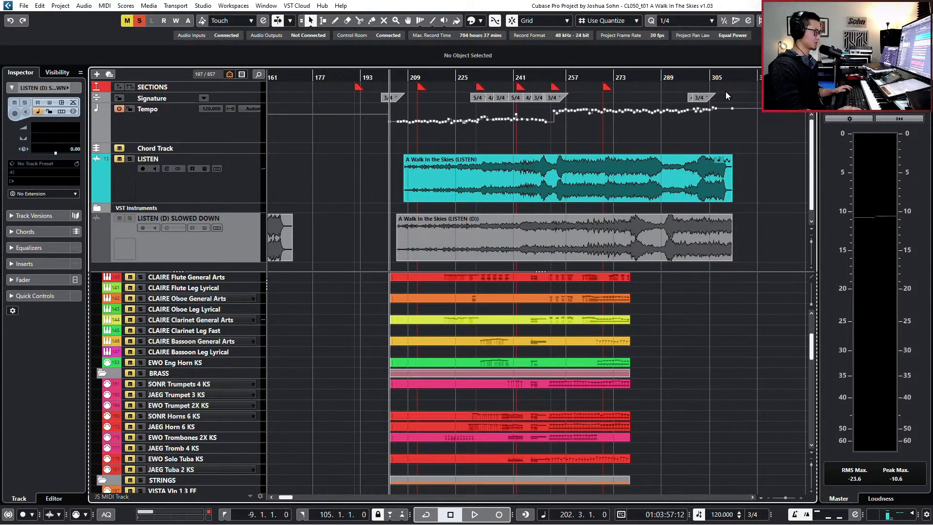
Step: Set the right locator at the start of the aligned MIDI parts, at 202.3.1.0
click(612, 199)
scroll(592, 281, up, 5)
scroll(461, 259, down, 5)
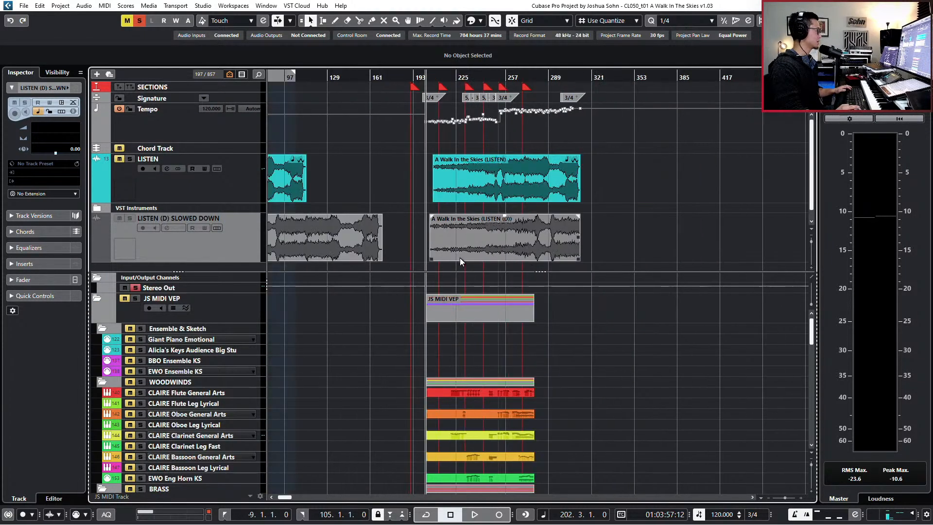
key(ctrl+KP_2)
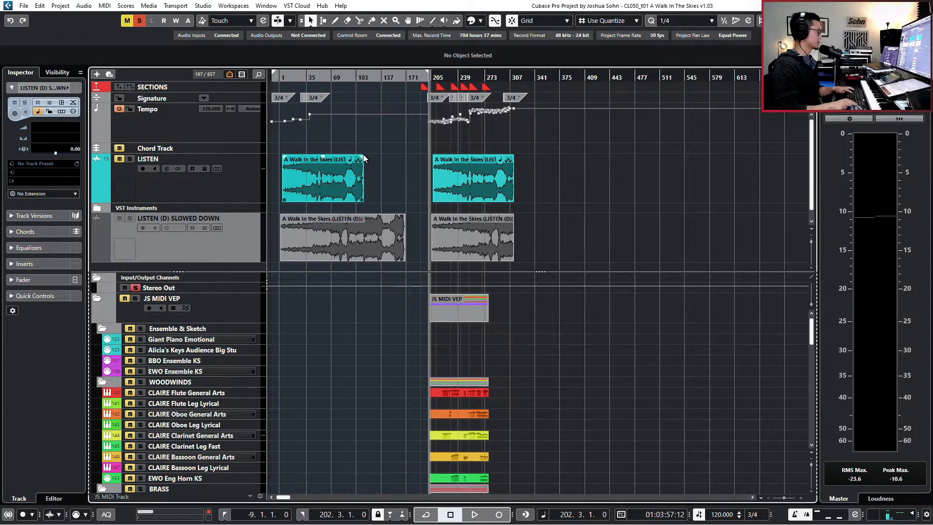
Step: Move the playhead from the project start forward to 0.1.1.0 and set the left locator there
key(h)
key(h)
key(h)
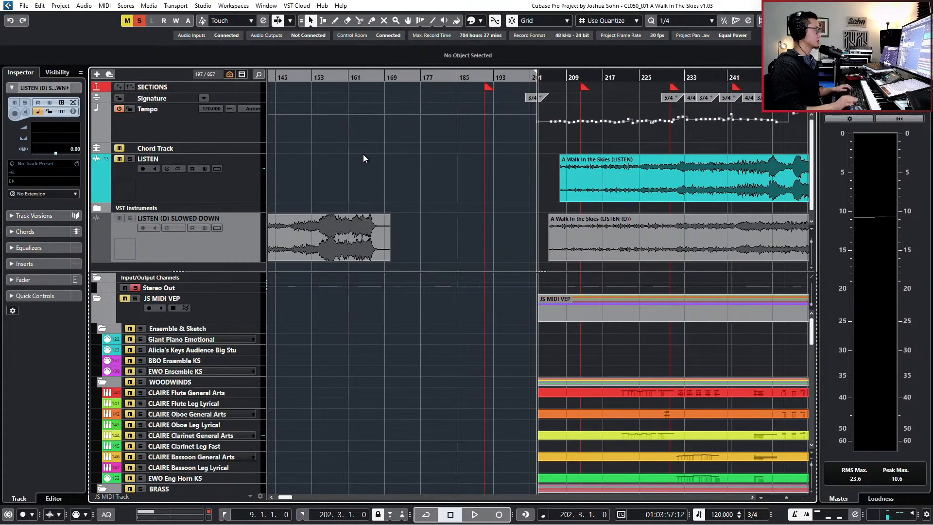
key(KP_1)
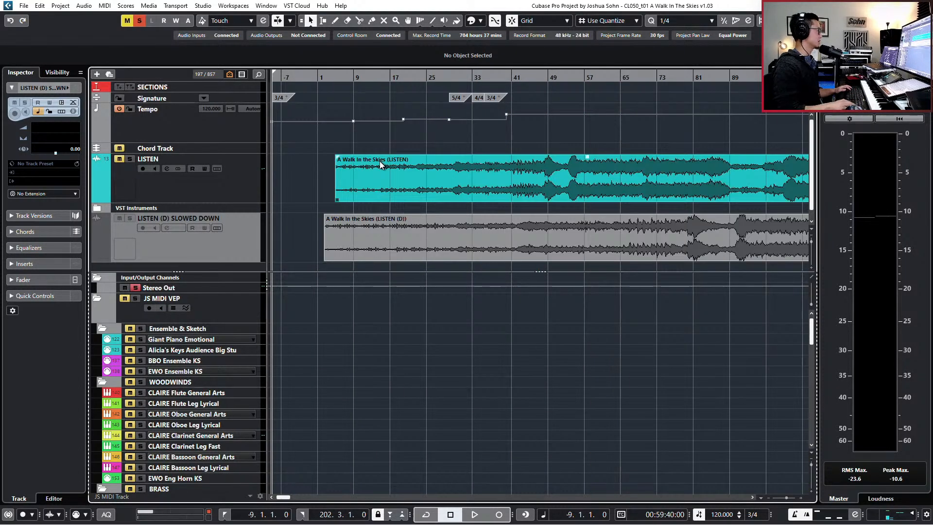
key(KP_Add)
key(KP_Add)
key(KP_Add)
key(KP_Add)
key(KP_Add)
key(KP_Add)
key(KP_Add)
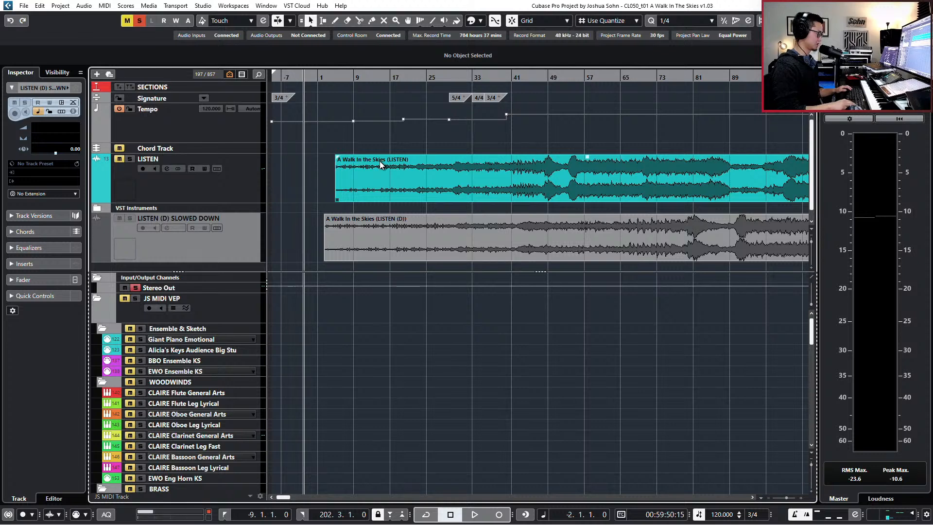
key(KP_Add)
key(KP_Add)
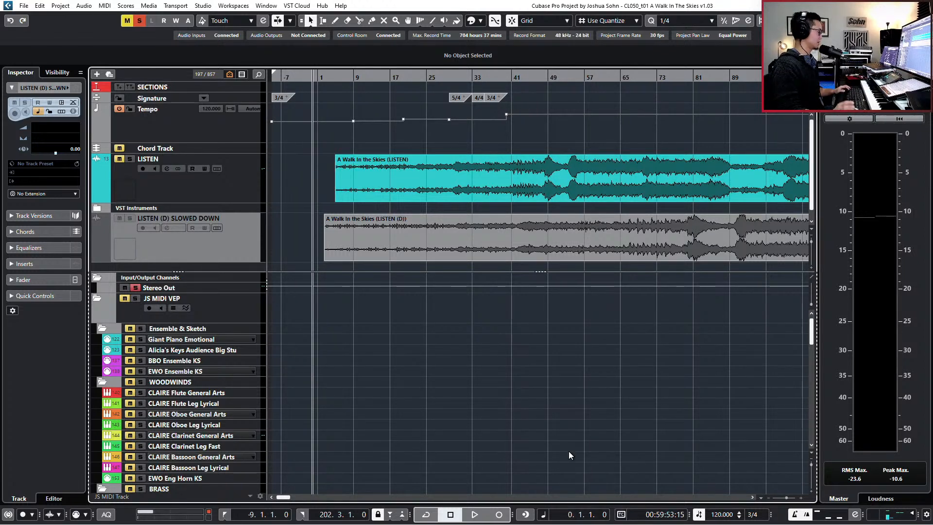
key(ctrl+KP_1)
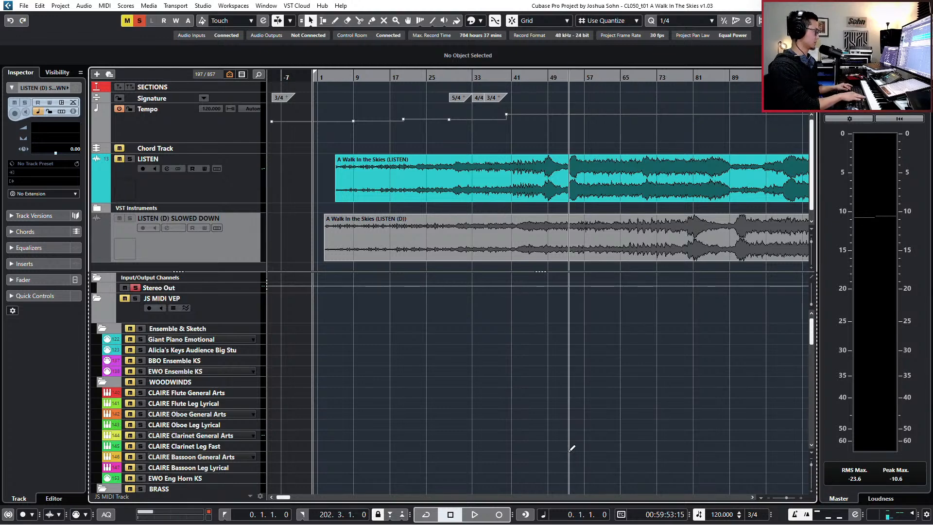
Step: Delete the time between the left and right locators, pulling the aligned arrangement back to the beginning of the project
key(g)
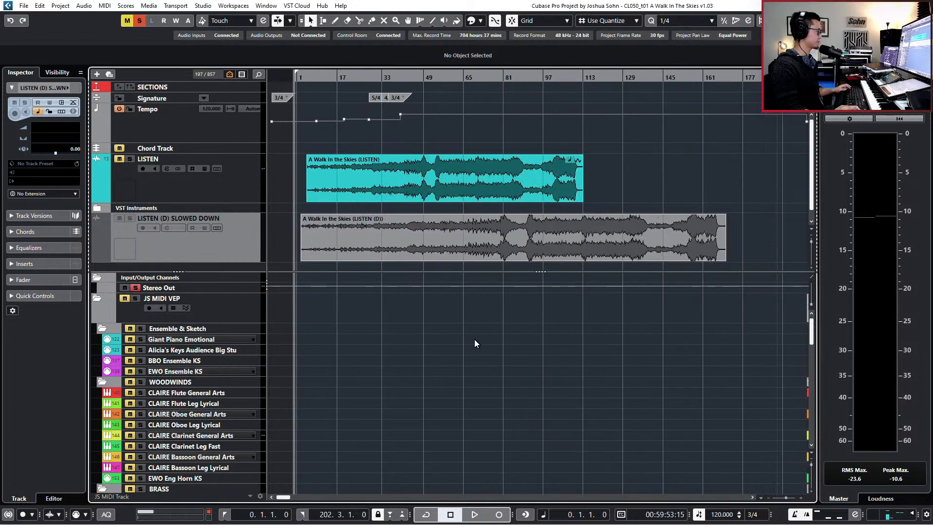
key(g)
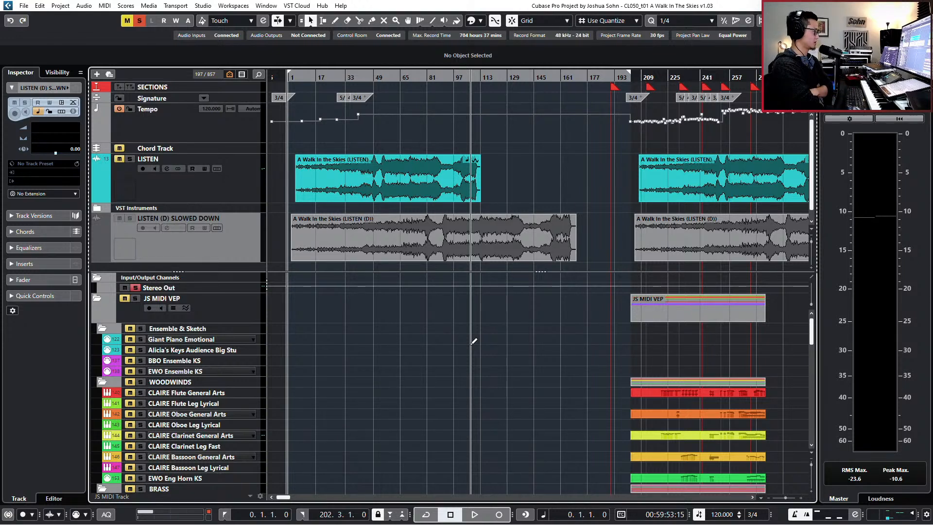
key(ctrl+z)
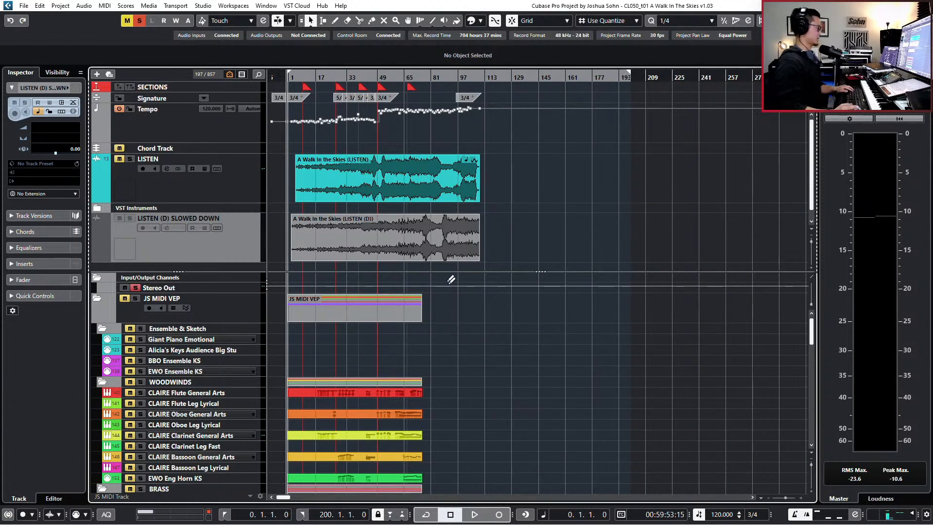
Step: Deactivate all solo states in the project
key(s)
scroll(414, 331, down, 3)
scroll(406, 342, up, 6)
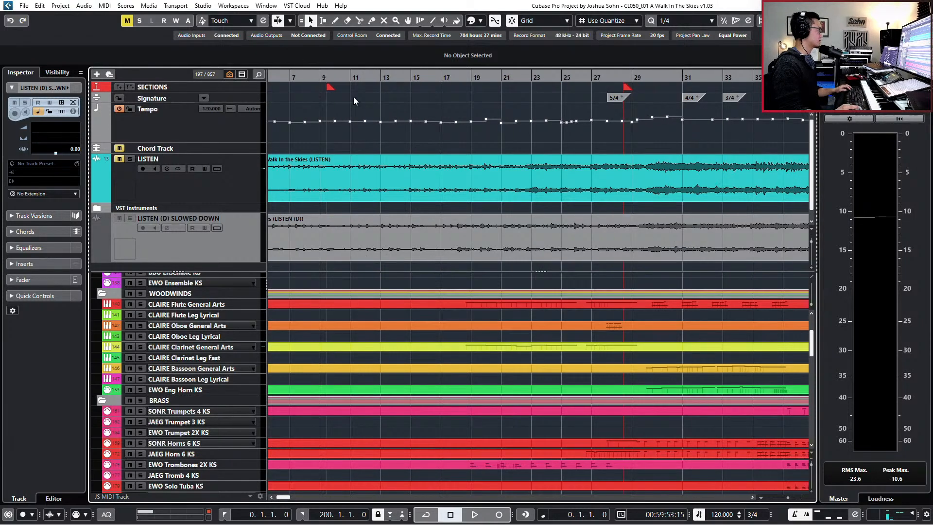
Step: Select the SECTIONS marker track, increase its height, and widen the track list to show more controls
click(238, 99)
click(235, 88)
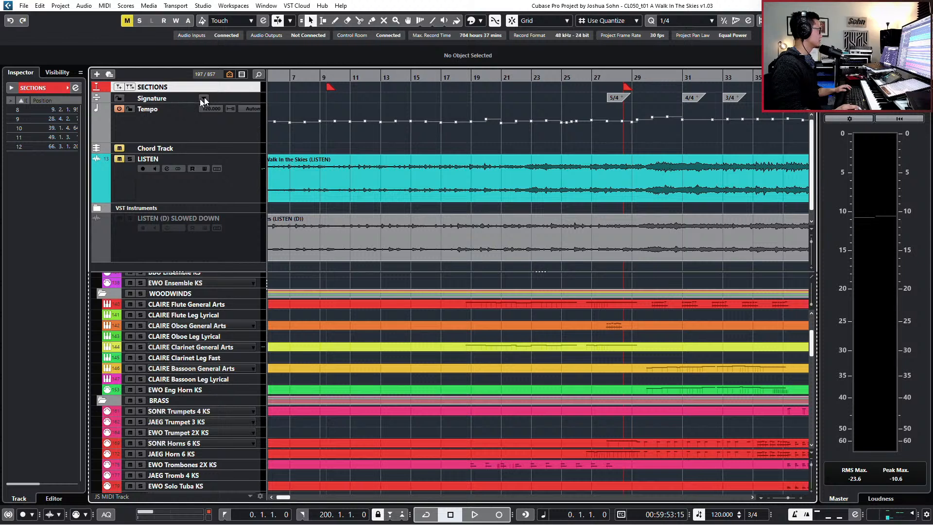
drag(226, 92, 227, 112)
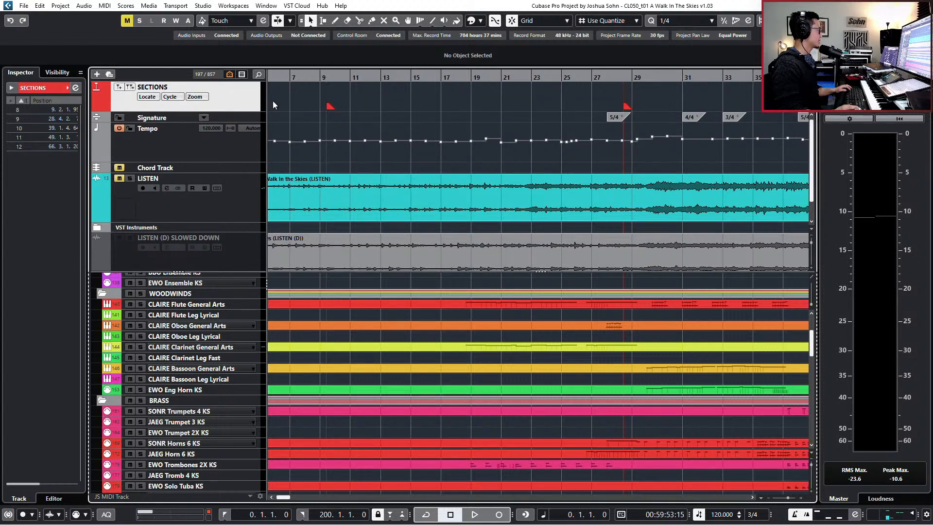
mouse_move(267, 101)
mouse_down()
mouse_move(289, 100)
mouse_move(275, 98)
mouse_up()
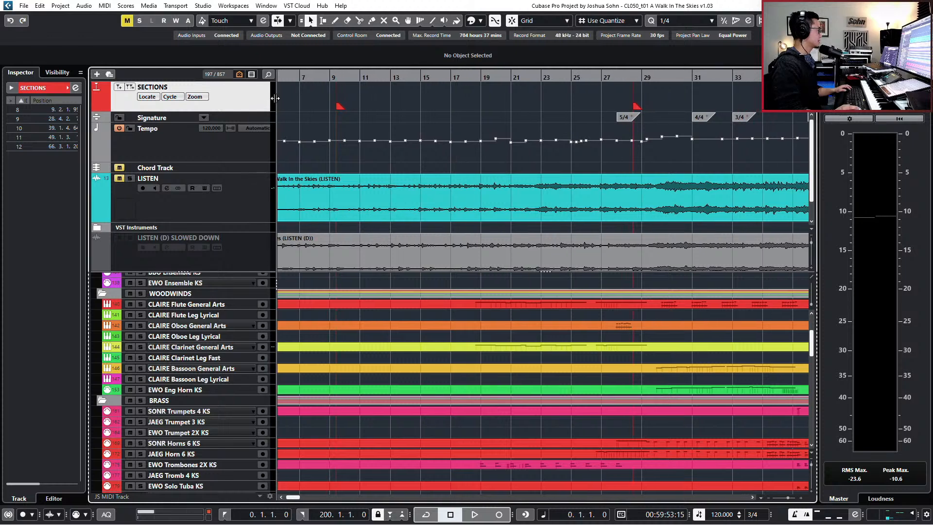
Step: Add the Toggle time base control to the marker track controls and switch the SECTIONS track to musical time base
click(270, 496)
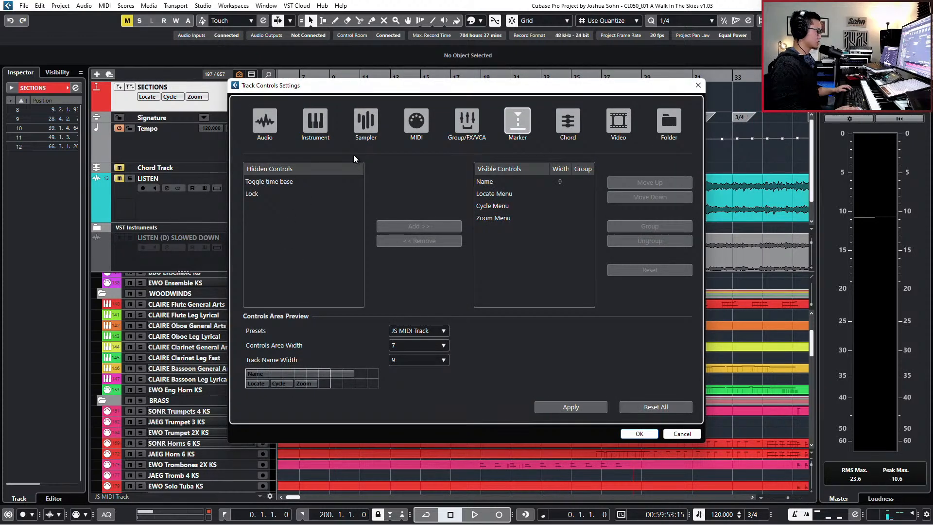
click(295, 182)
click(430, 226)
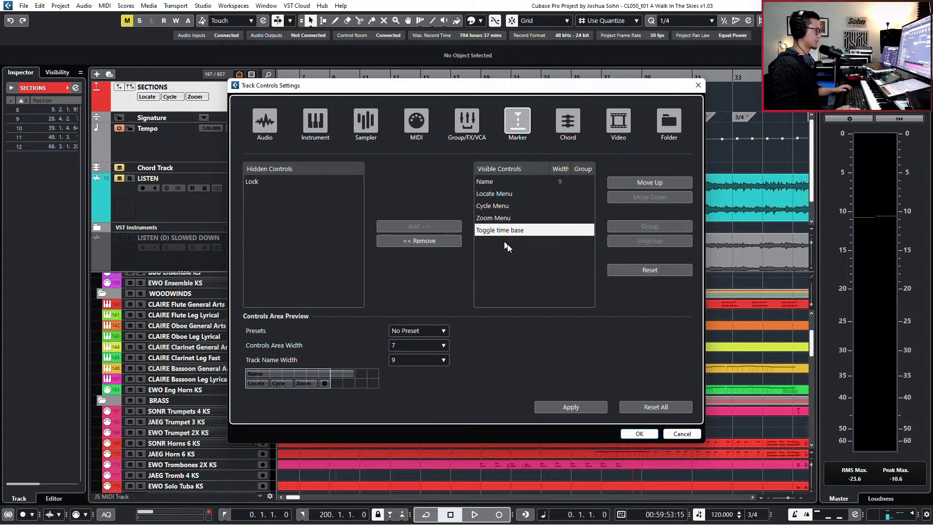
click(640, 433)
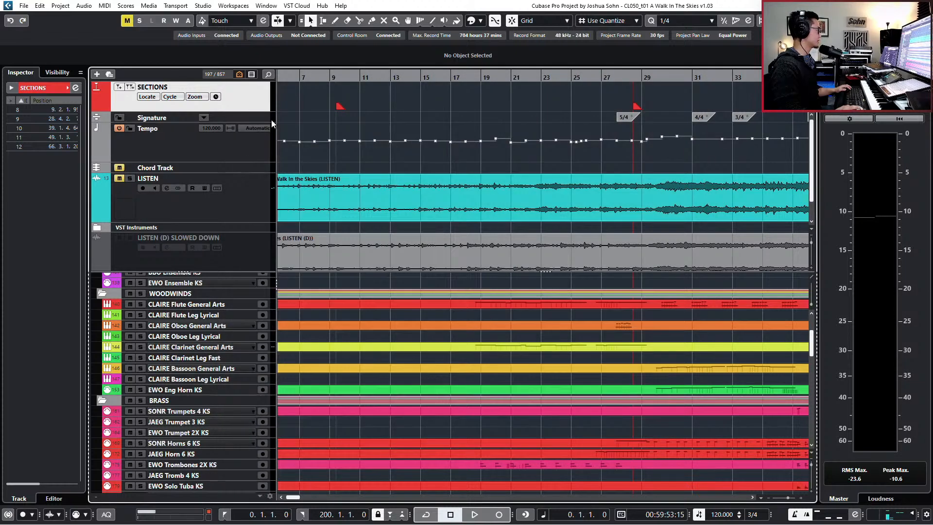
click(219, 97)
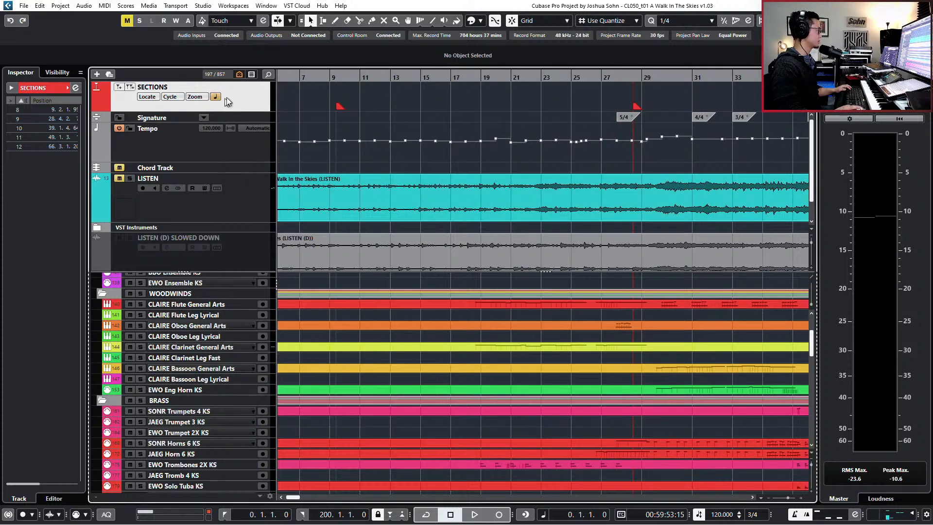
Step: Align the first three section markers to the bar lines at 9.1.1.0, 28.1.1.0 and 38.1.1.0
scroll(342, 101, down, 1)
click(342, 104)
click(586, 107)
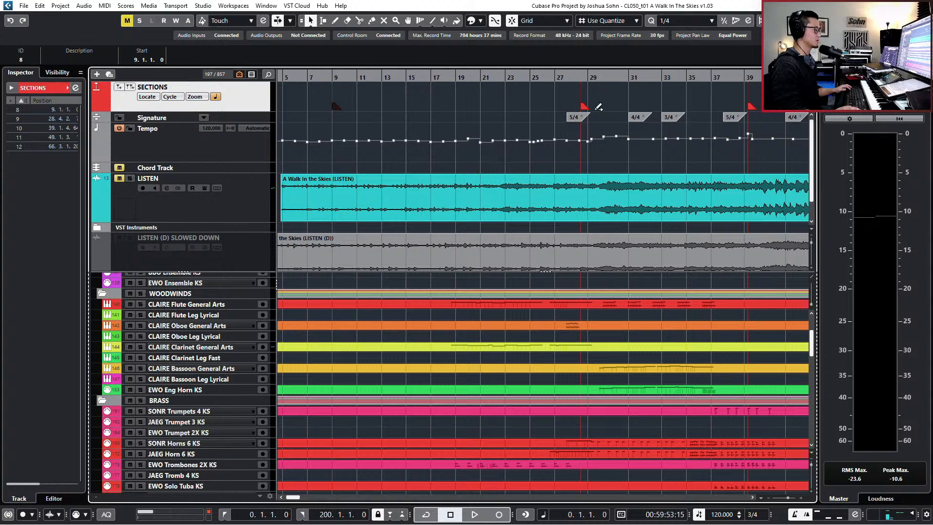
scroll(588, 110, up, 2)
mouse_move(532, 104)
mouse_down()
mouse_move(507, 105)
mouse_move(541, 108)
mouse_move(480, 104)
mouse_up()
scroll(550, 128, down, 2)
scroll(550, 128, down, 1)
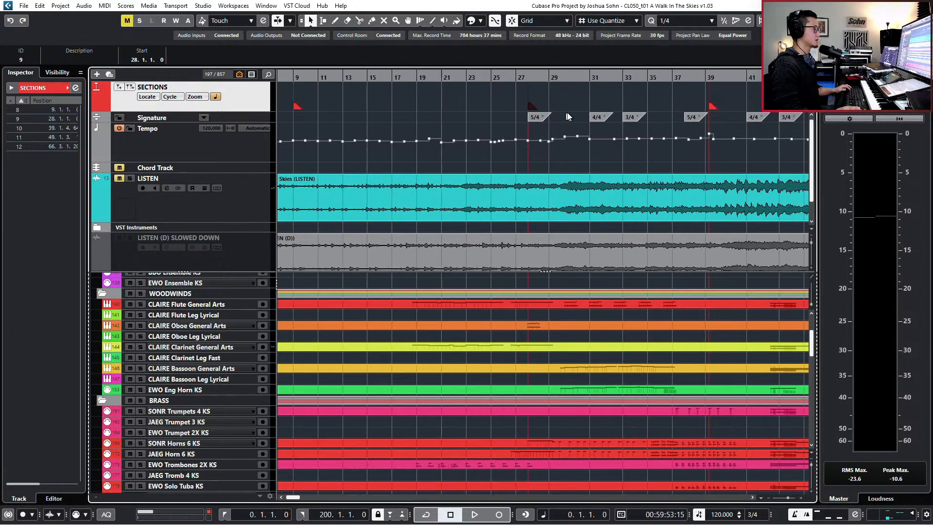
drag(711, 106, 690, 102)
scroll(689, 102, down, 2)
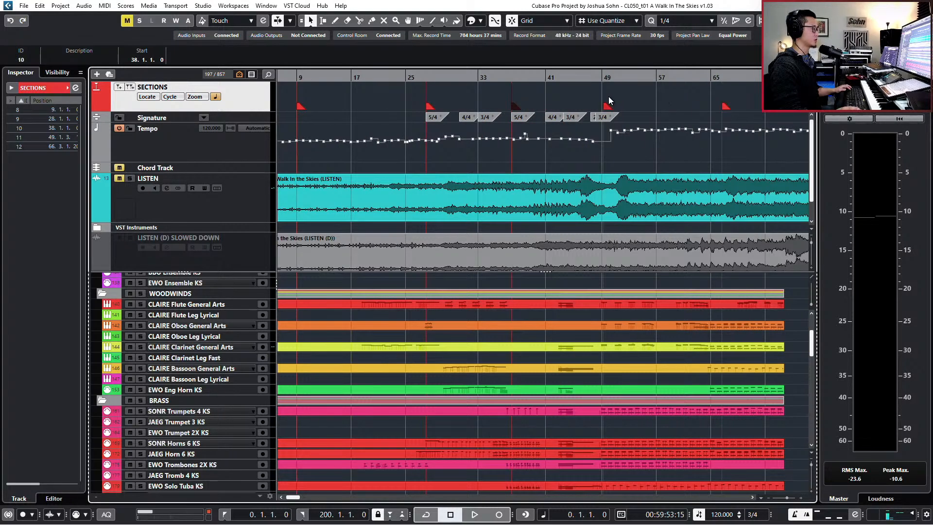
Step: Try moving the fourth section marker to 48.3.1.0 and deleting it, reverting both changes
drag(608, 106, 605, 109)
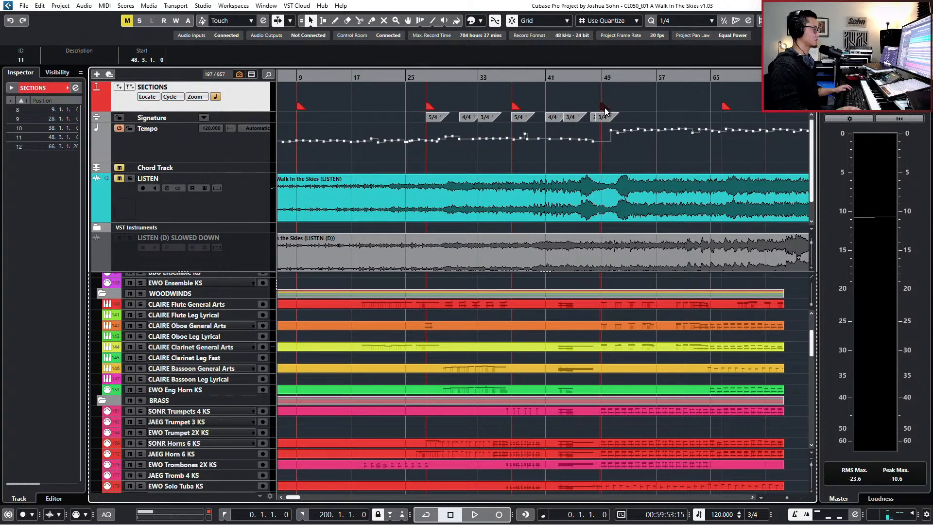
key(Delete)
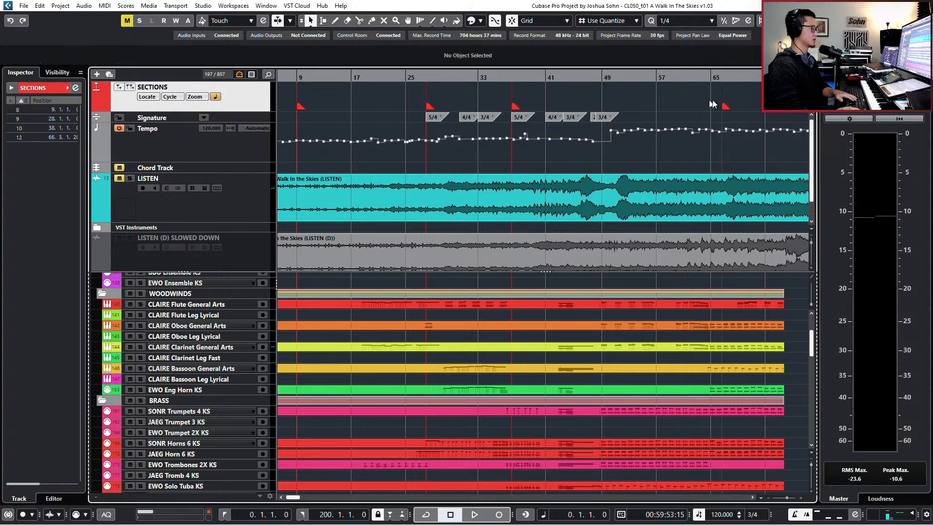
click(727, 106)
key(ctrl+z)
key(ctrl+z)
Step: Move the fourth section marker to the tempo change at 50.2.1.0 and delete the last section marker
scroll(629, 104, up, 2)
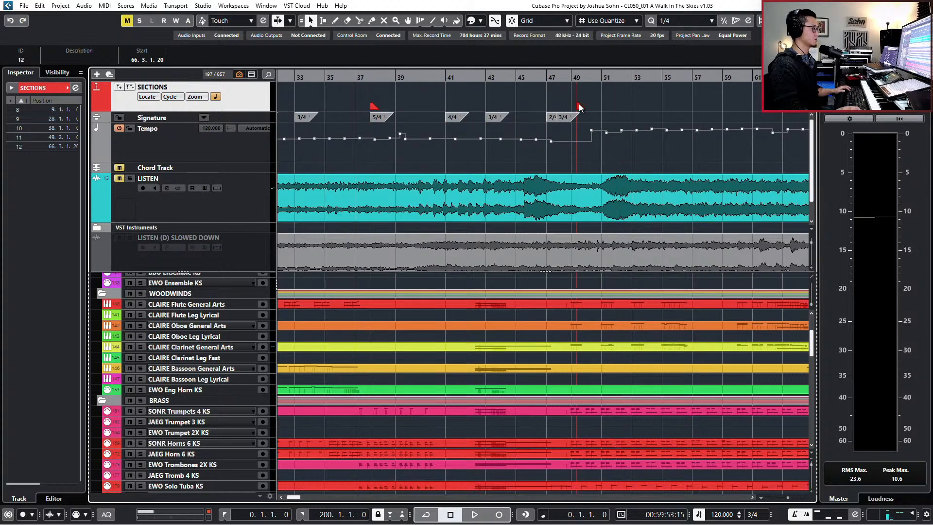
drag(580, 107, 593, 103)
scroll(632, 116, down, 2)
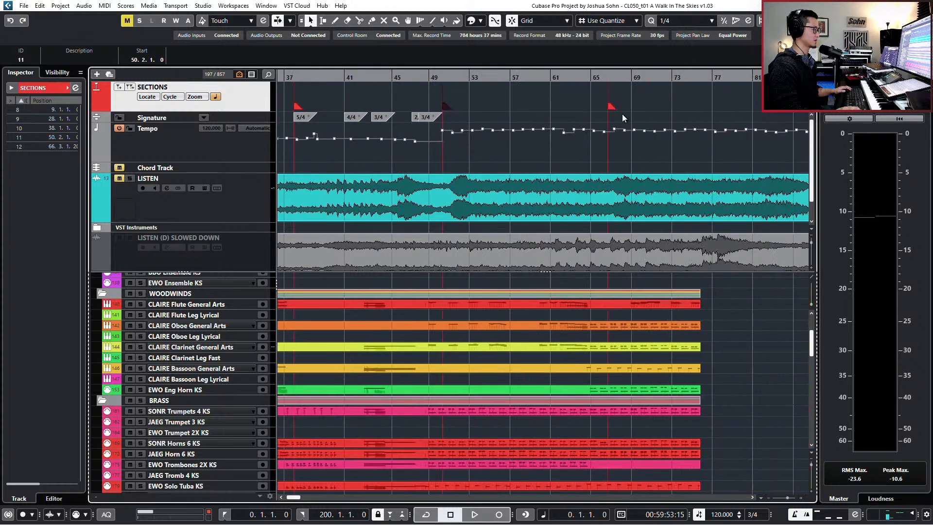
scroll(624, 115, right, 2)
click(498, 105)
click(504, 104)
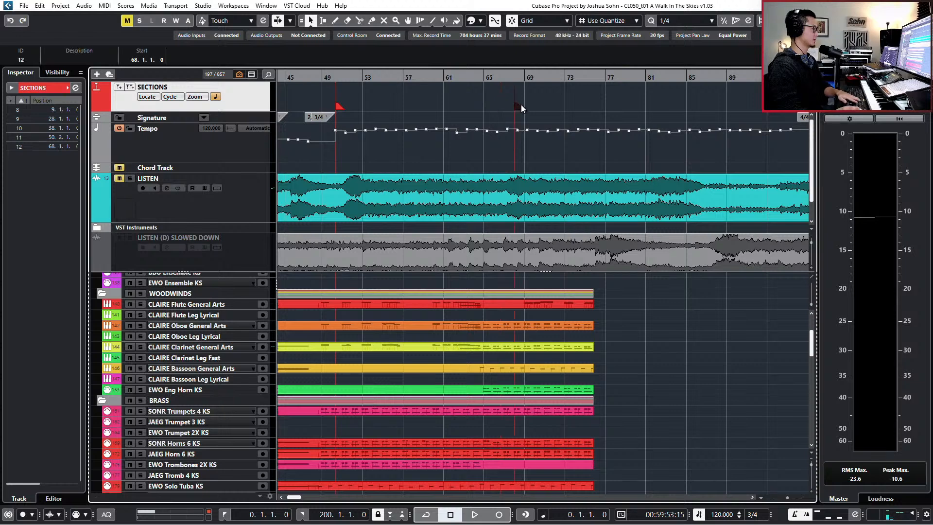
key(Delete)
Step: Raise the divider between the upper and lower track areas to just below the Chord Track, enlarging the MIDI track area
scroll(630, 115, down, 4)
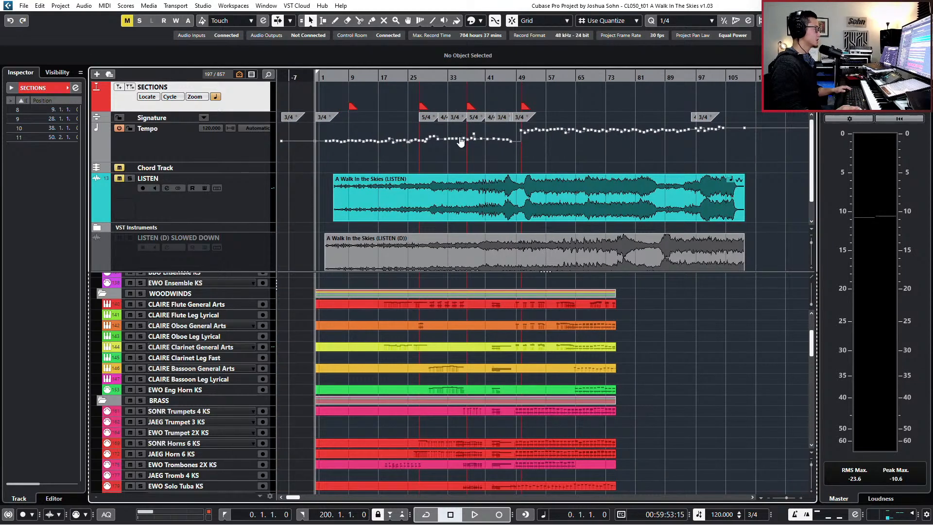
scroll(345, 175, down, 1)
scroll(381, 369, up, 4)
scroll(381, 367, down, 2)
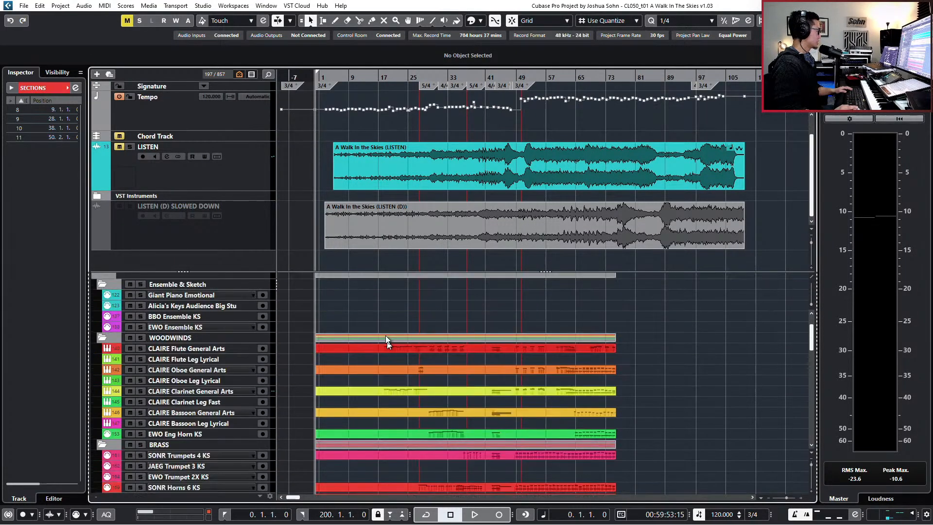
scroll(386, 342, up, 2)
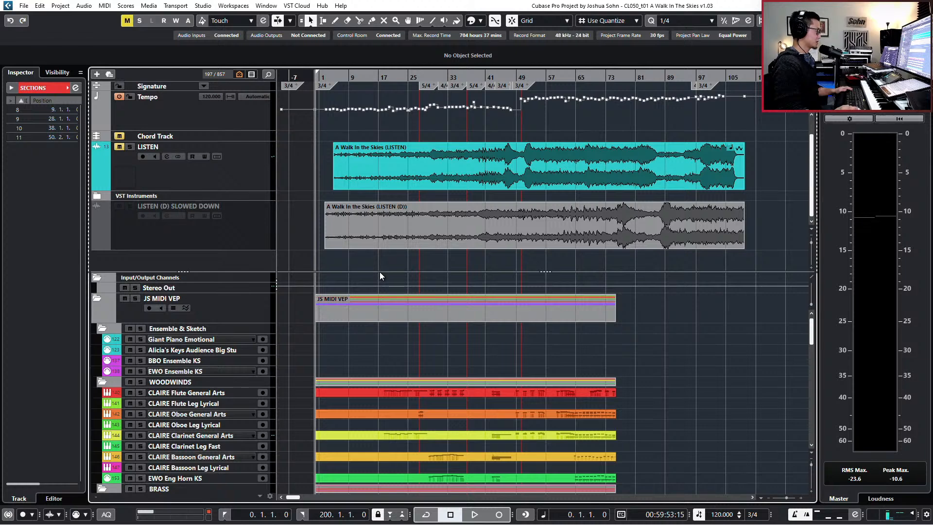
drag(380, 273, 380, 142)
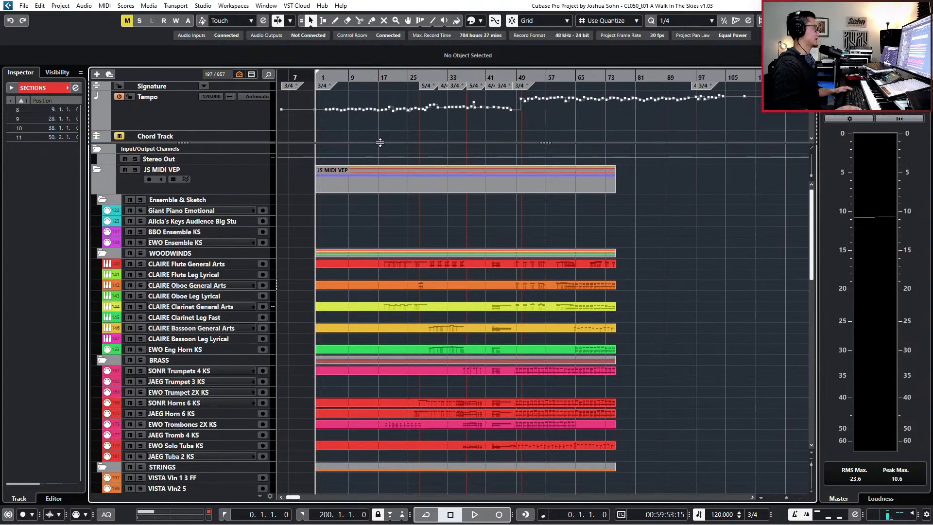
Step: Open the five EWO string parts together in the Key Editor and return the playhead to the left locator
scroll(400, 359, down, 7)
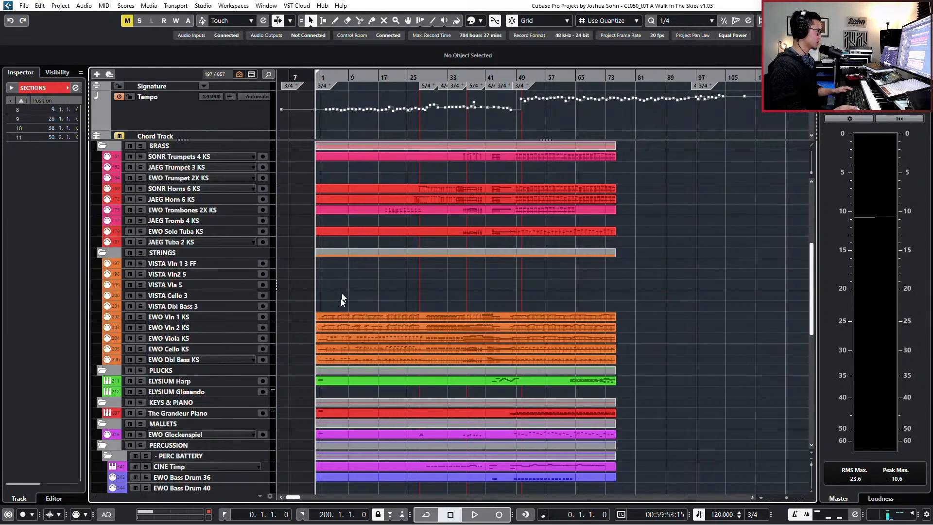
click(342, 356)
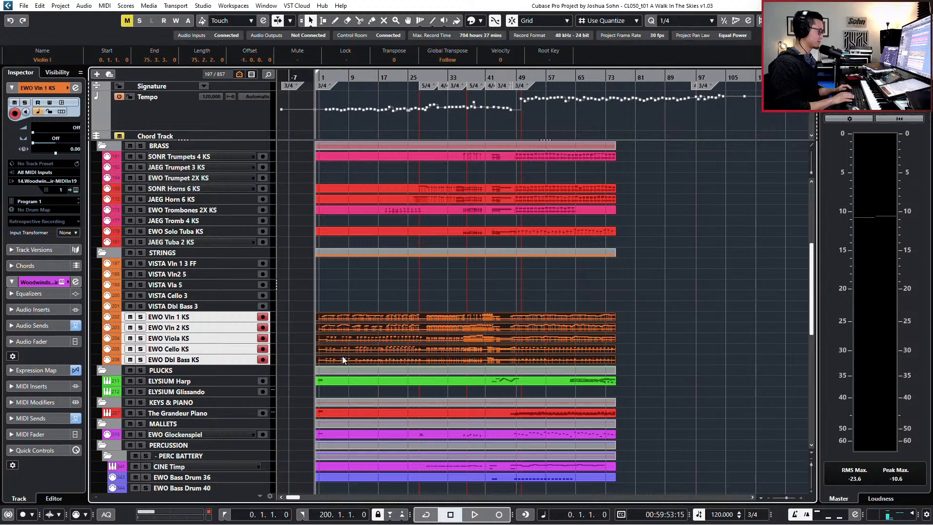
double_click(342, 355)
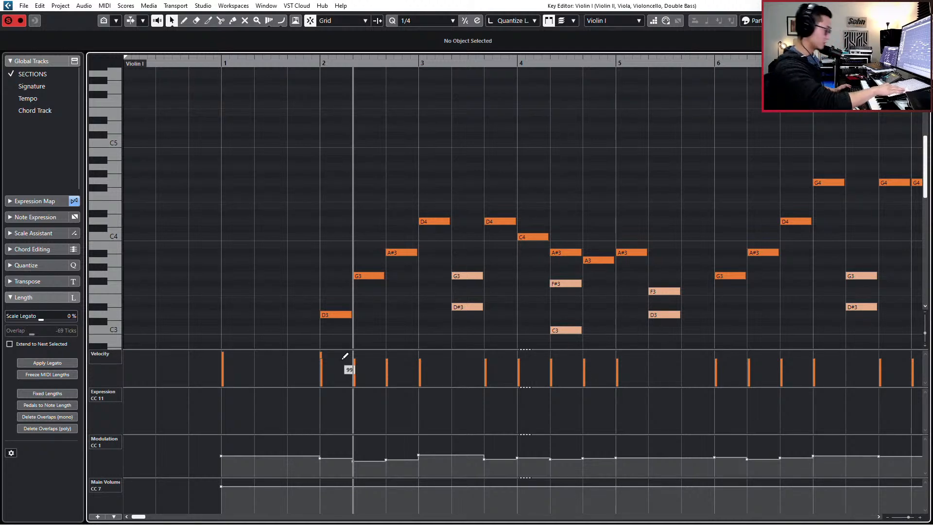
key(KP_1)
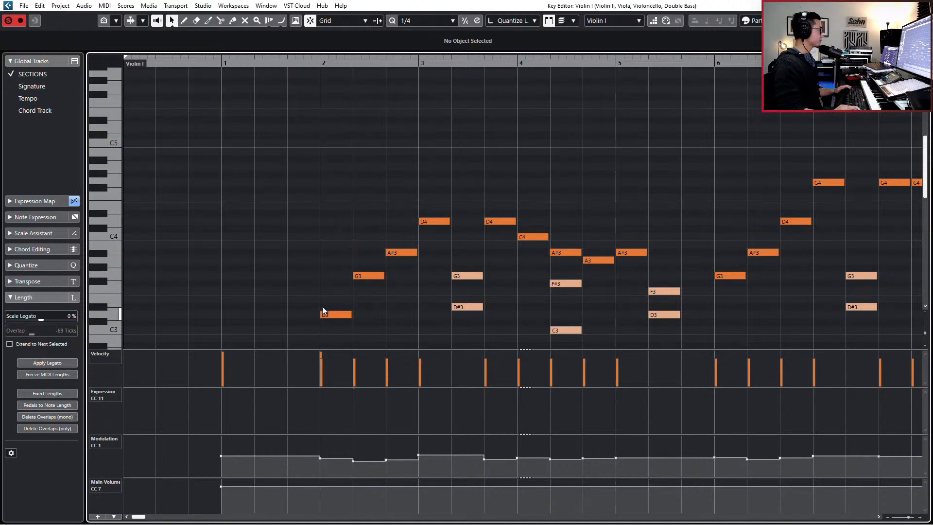
Step: Examine the combined string parts up to about bar 41 and select the repeated notes across bars 36 and 37
scroll(350, 229, down, 5)
scroll(437, 231, right, 2)
scroll(435, 229, right, 10)
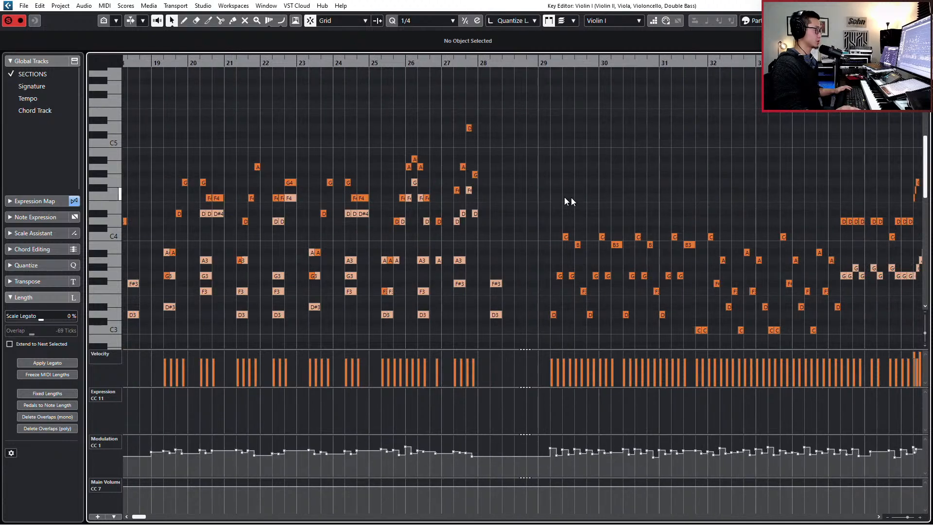
scroll(567, 198, right, 2)
scroll(636, 141, up, 4)
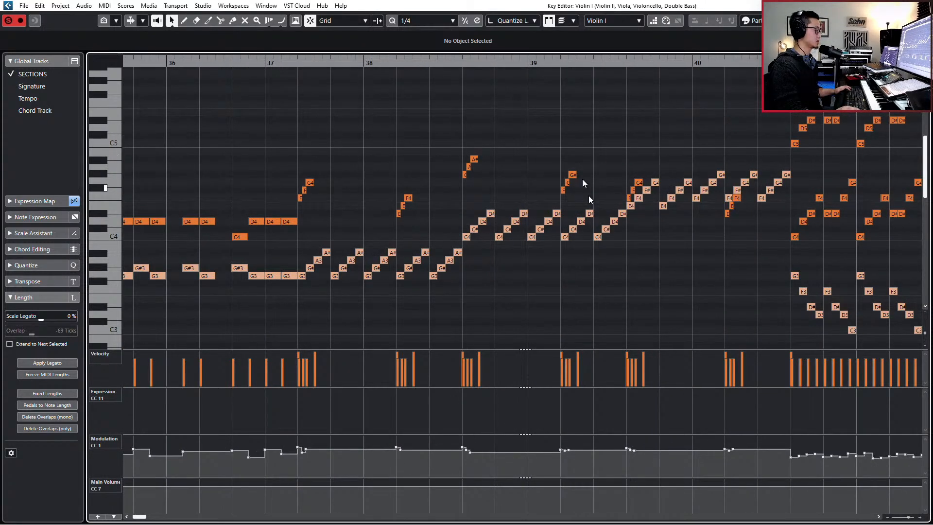
scroll(469, 160, down, 1)
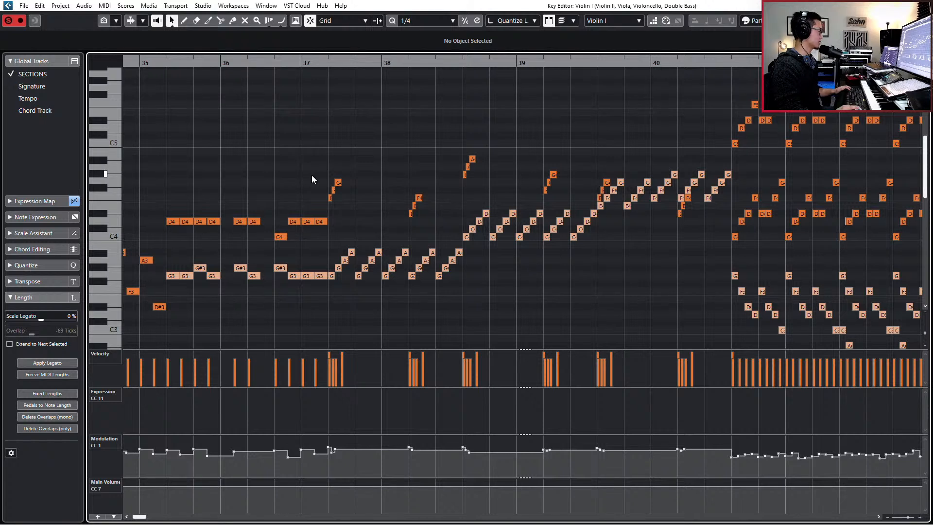
drag(323, 160, 250, 307)
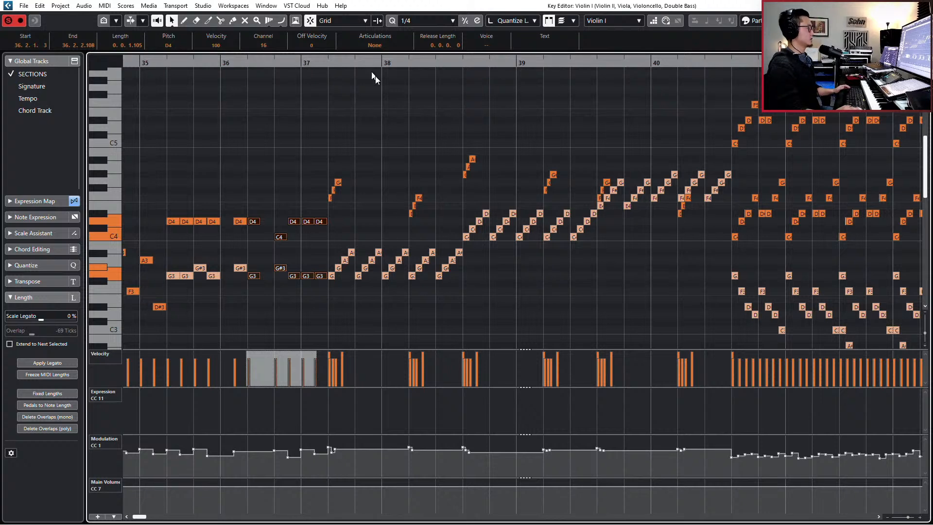
Step: Compare the string writing from the opening through bar 41 and clear the note selection around bars 36 and 37
scroll(360, 201, down, 4)
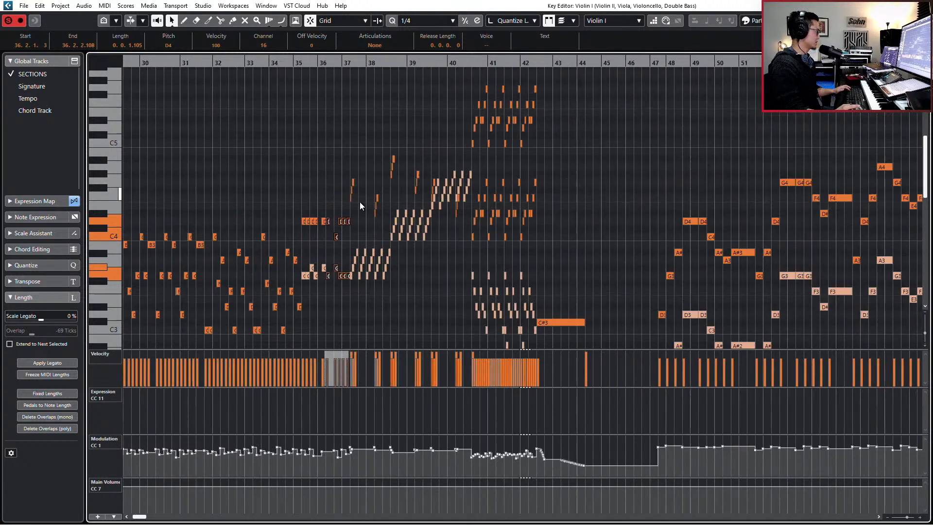
scroll(377, 194, left, 5)
scroll(384, 197, left, 5)
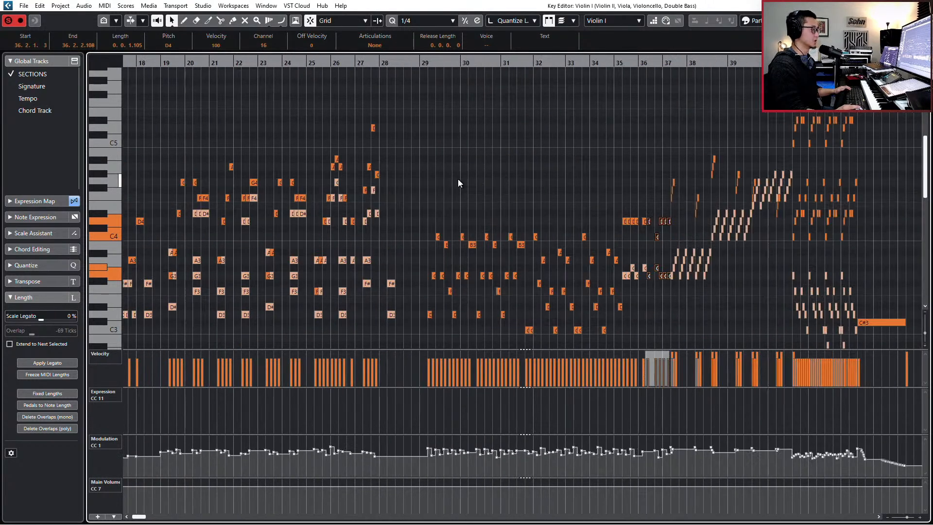
scroll(313, 187, up, 3)
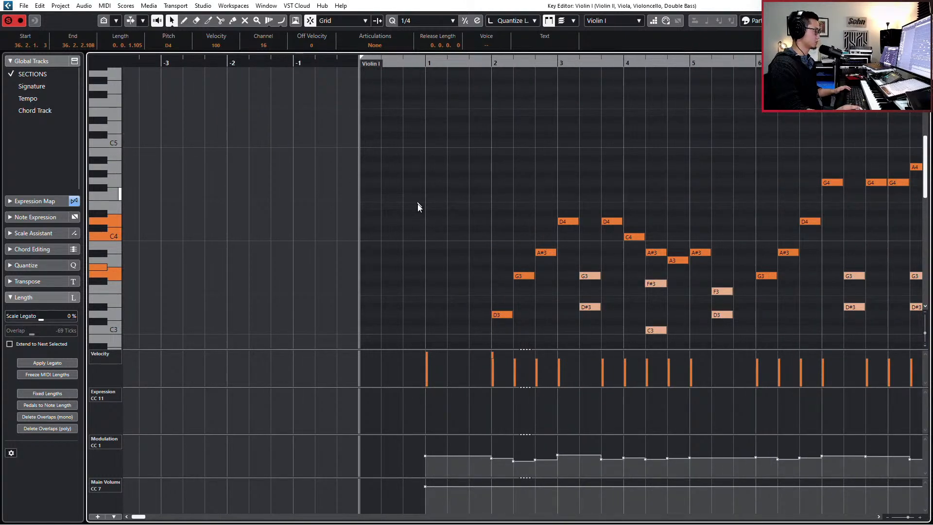
scroll(521, 176, down, 6)
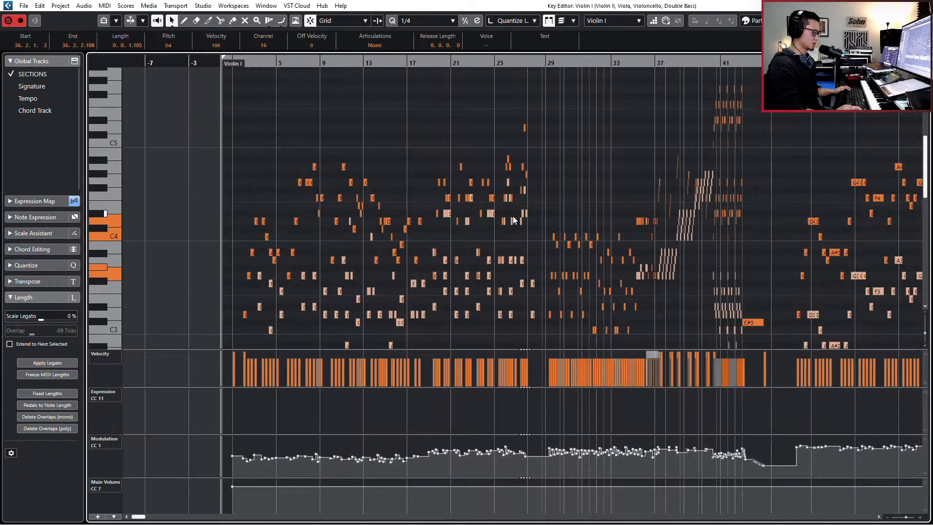
scroll(576, 206, up, 3)
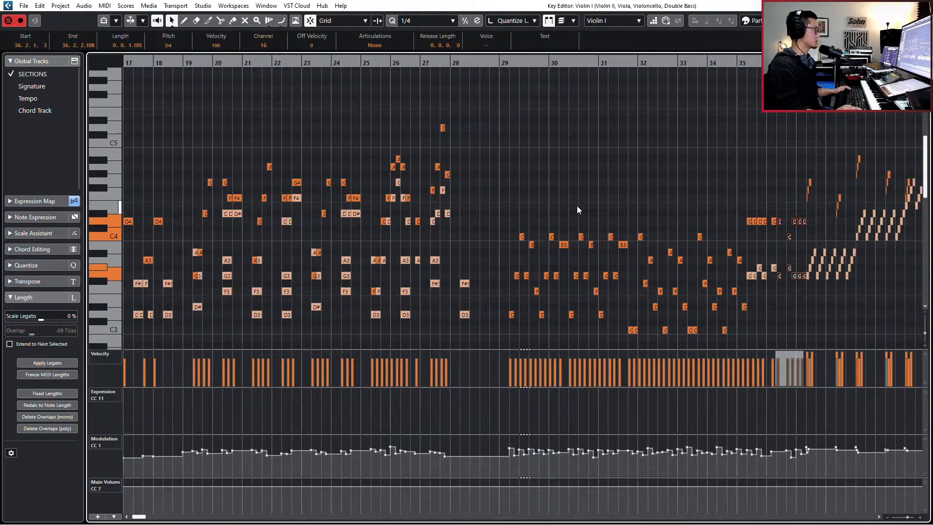
scroll(461, 211, up, 1)
scroll(455, 214, right, 8)
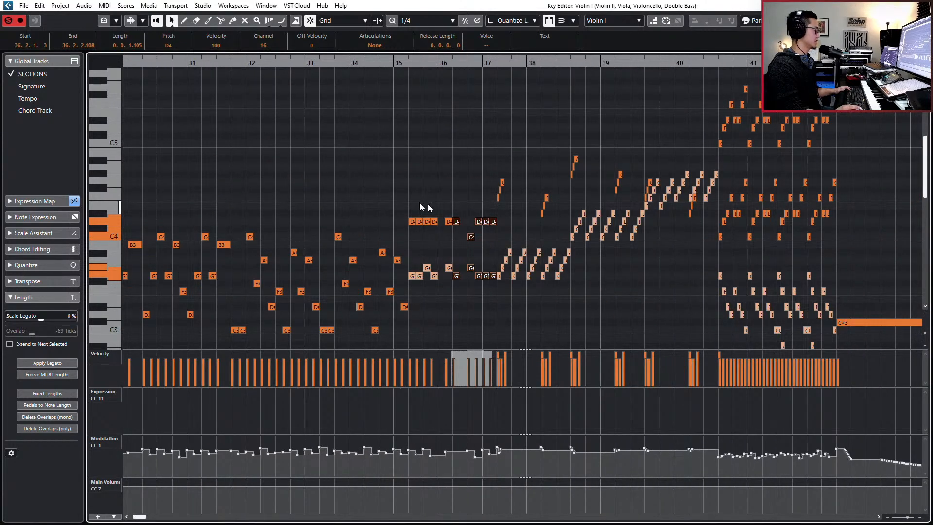
scroll(689, 144, up, 1)
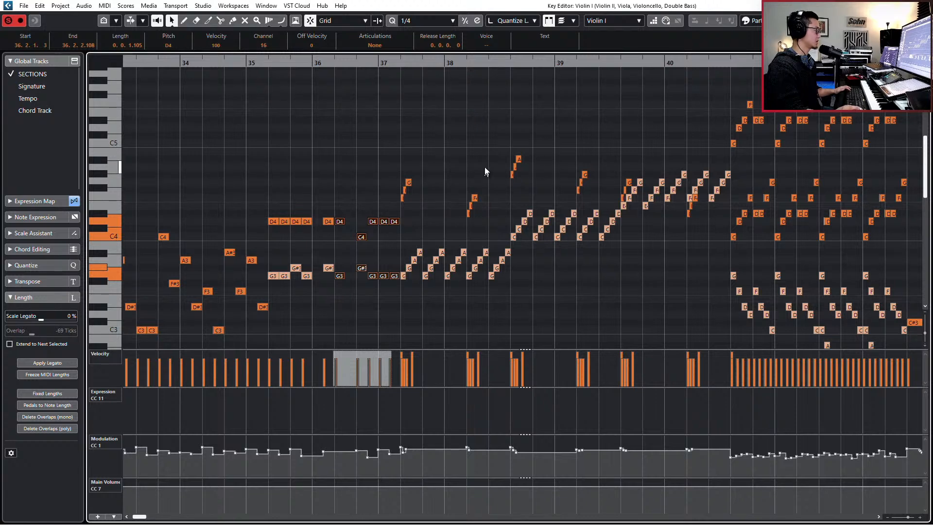
click(389, 182)
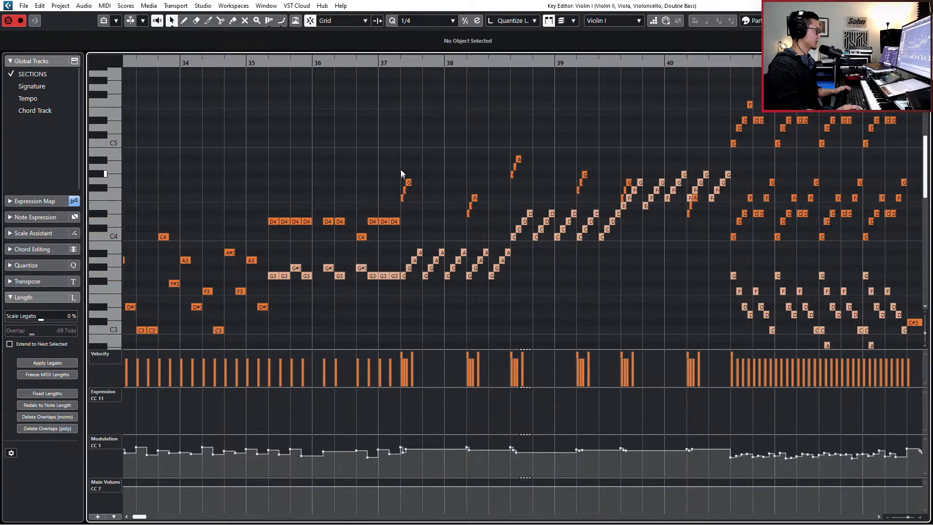
Step: Select the notes of all five string parts from the opening up to about bar 37, including the low keyswitches
drag(392, 176, 10, 280)
scroll(240, 286, down, 8)
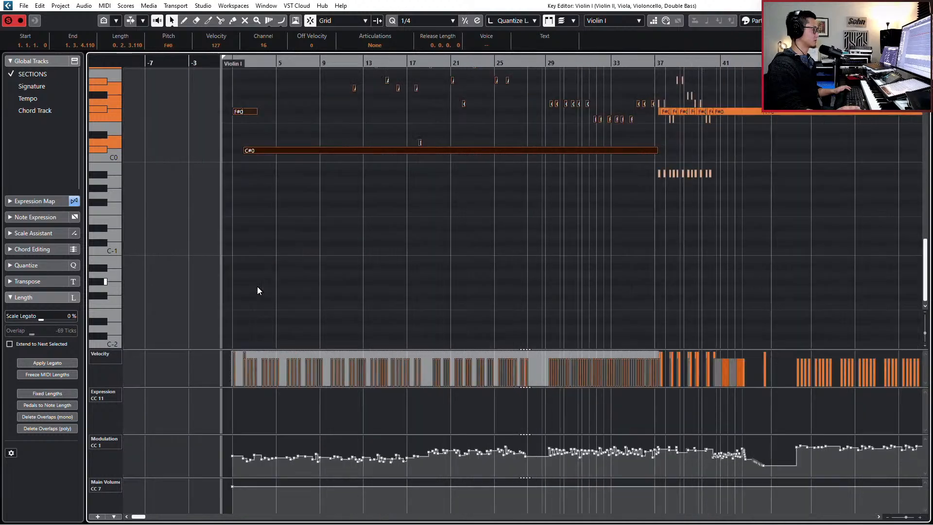
scroll(257, 290, up, 10)
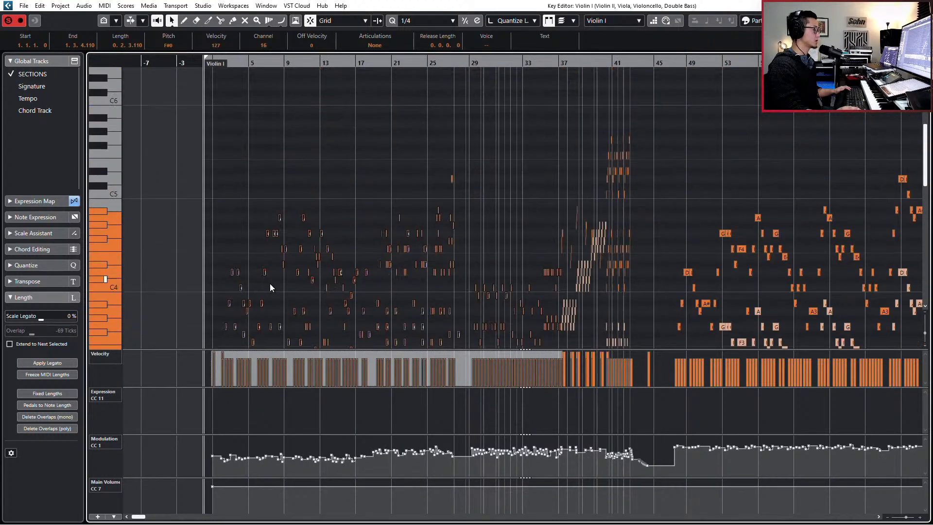
drag(191, 93, 556, 292)
scroll(556, 293, up, 3)
scroll(556, 292, up, 2)
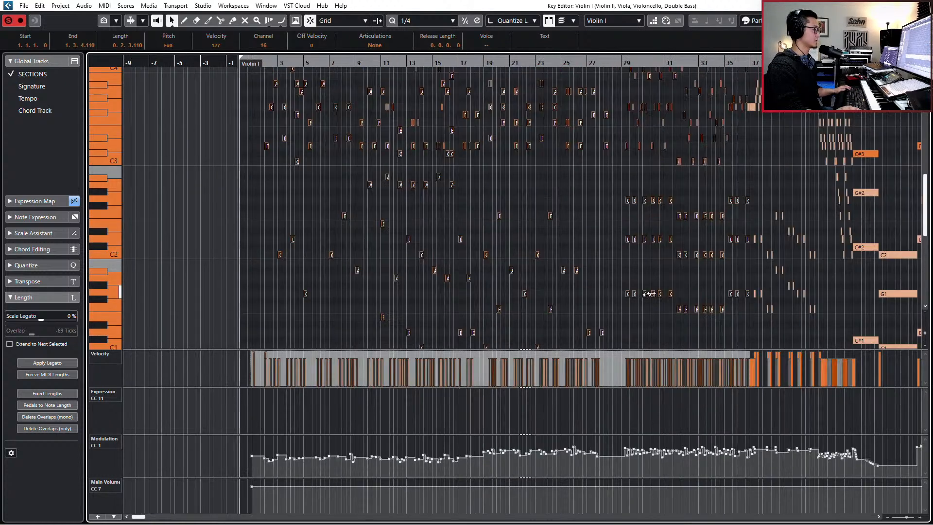
Step: Check the selection's end against bars 37 to 44 and add the remaining repeated notes at the end of the passage around bar 37
scroll(743, 290, up, 2)
scroll(725, 284, right, 3)
scroll(724, 284, up, 2)
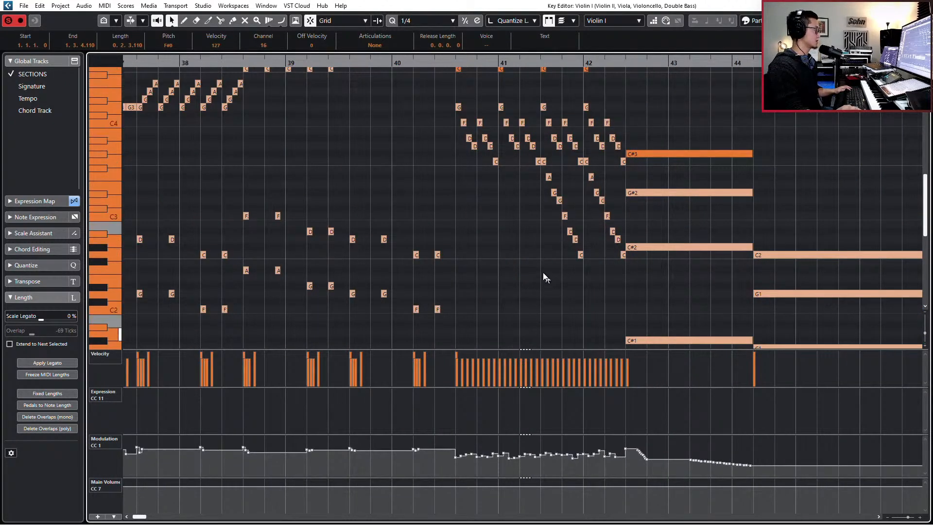
scroll(520, 253, up, 4)
scroll(452, 155, left, 6)
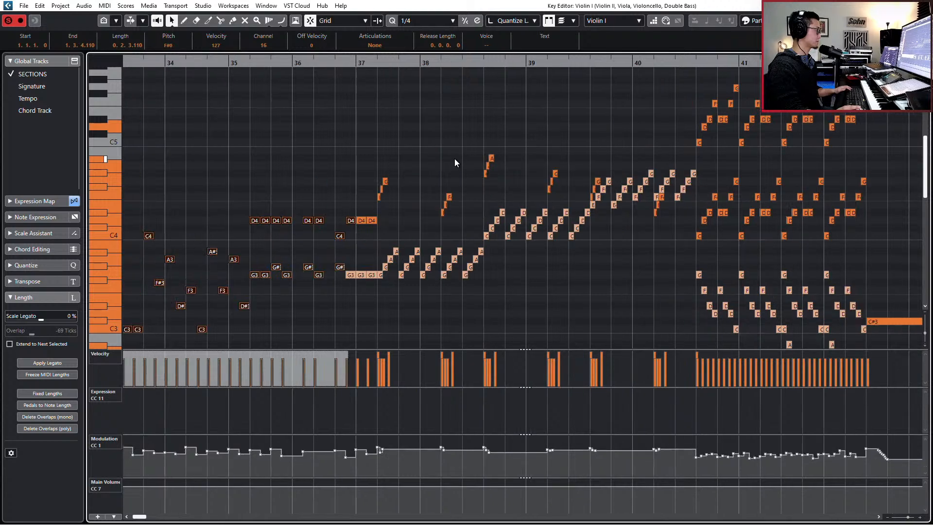
scroll(452, 158, down, 2)
drag(448, 145, 416, 249)
scroll(416, 249, down, 8)
scroll(437, 221, down, 2)
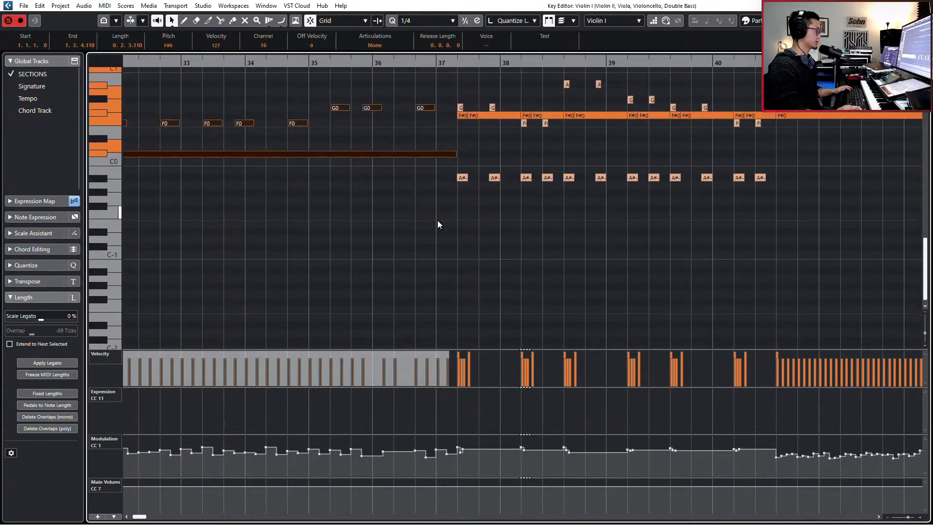
Step: Assign the Pizz articulation to the selected notes in the Violin I, Violin II and Viola parts
click(375, 45)
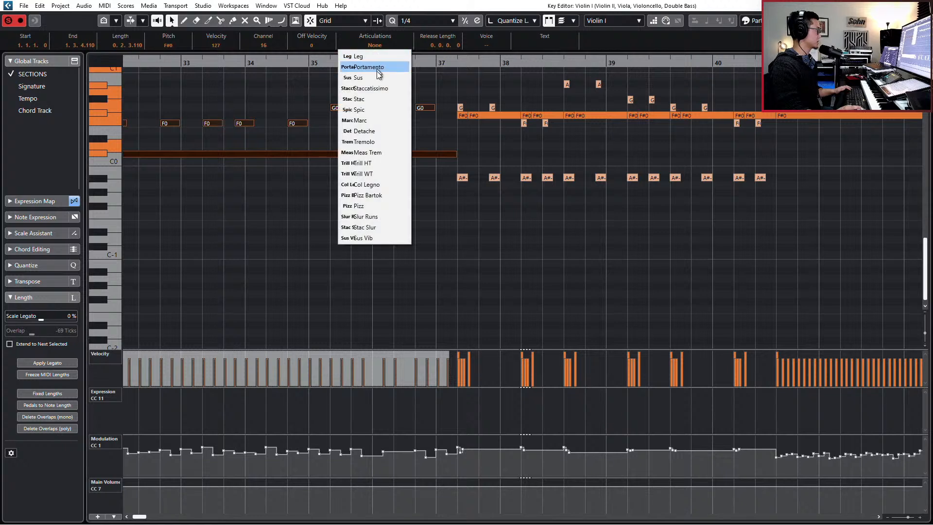
click(384, 206)
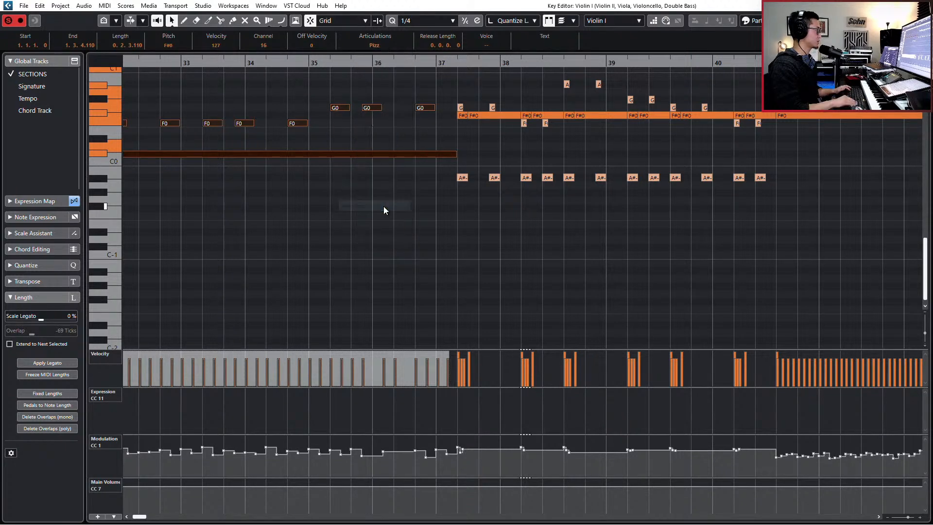
key(Tab)
click(381, 45)
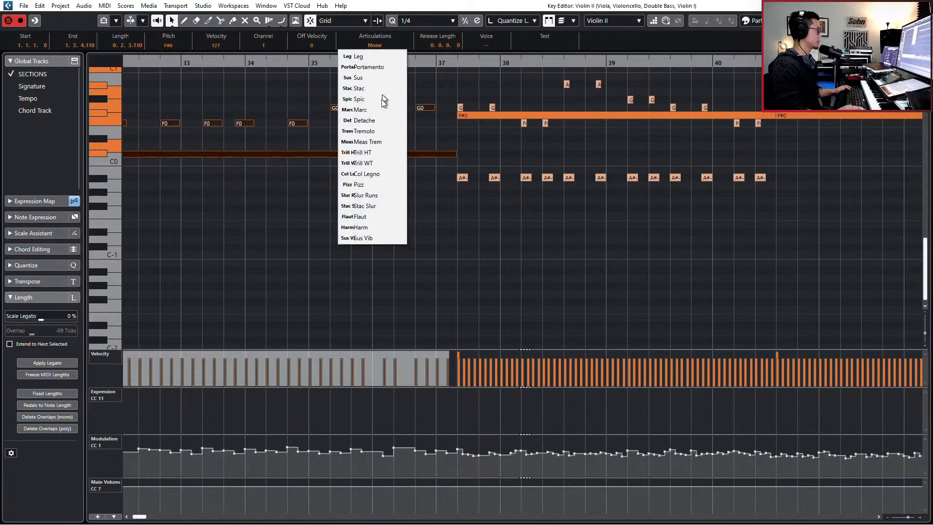
click(384, 195)
key(Tab)
click(374, 45)
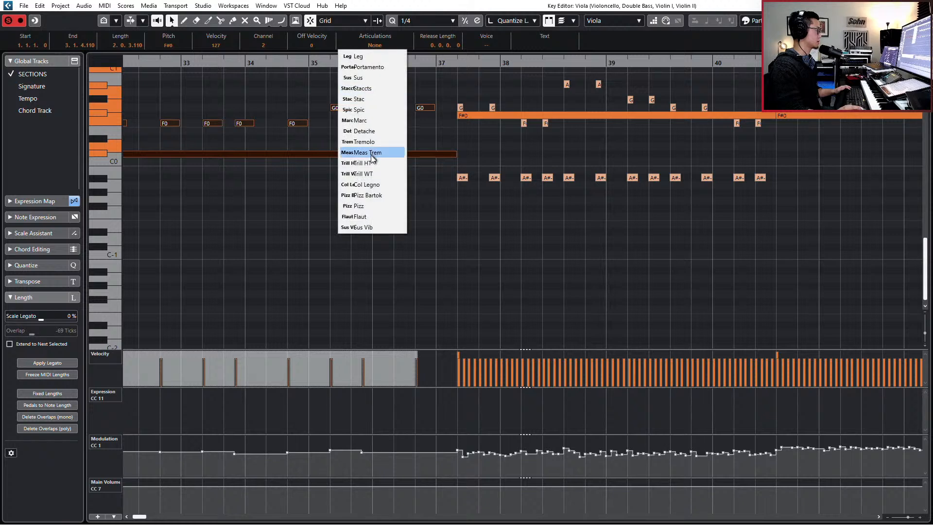
click(370, 206)
Step: Assign the Pizz articulation to the selected notes in the Violoncello and Double Bass parts
key(Tab)
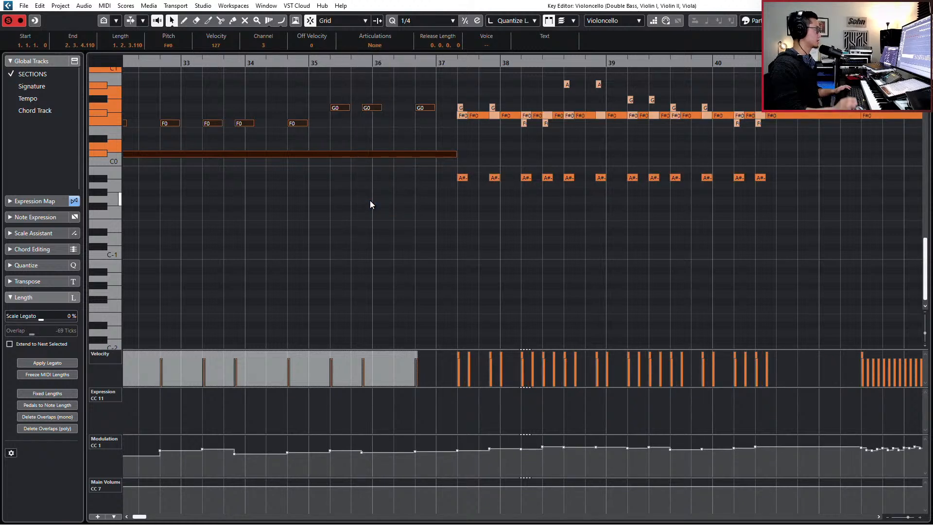
click(378, 48)
click(395, 205)
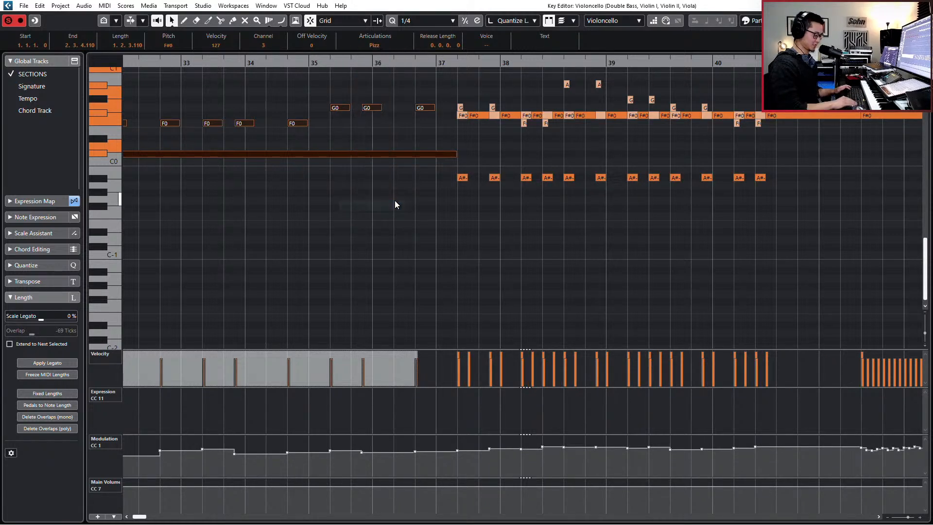
key(Tab)
click(382, 45)
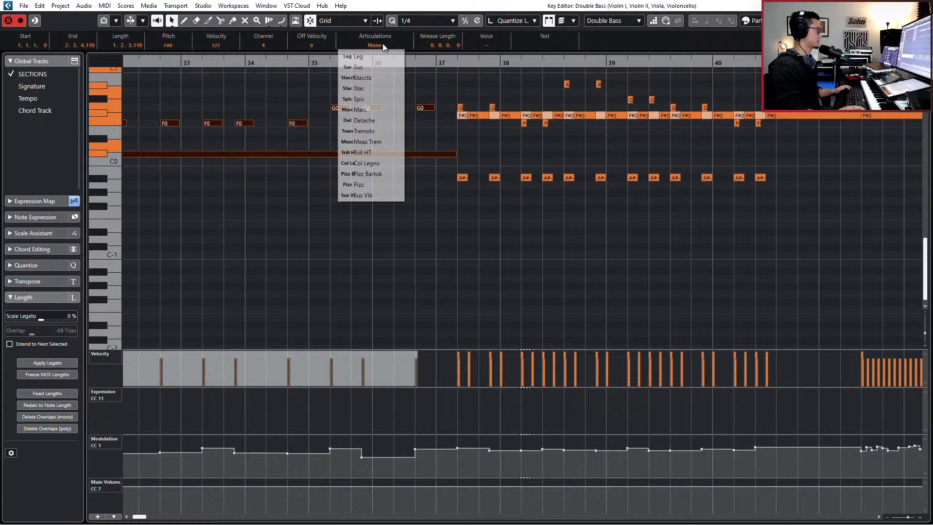
click(379, 185)
Step: Delete all Modulation (CC 1) data across the full length of the Double Bass part
scroll(449, 180, down, 3)
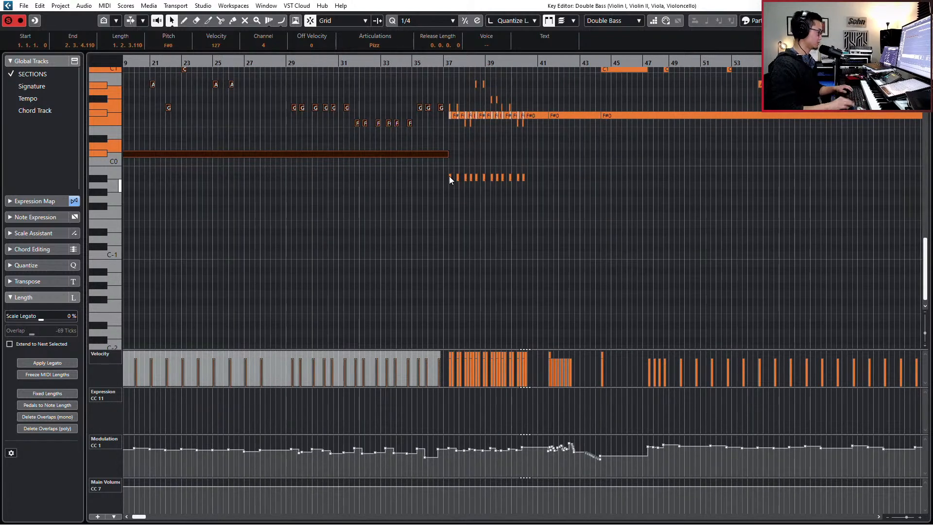
scroll(449, 180, down, 4)
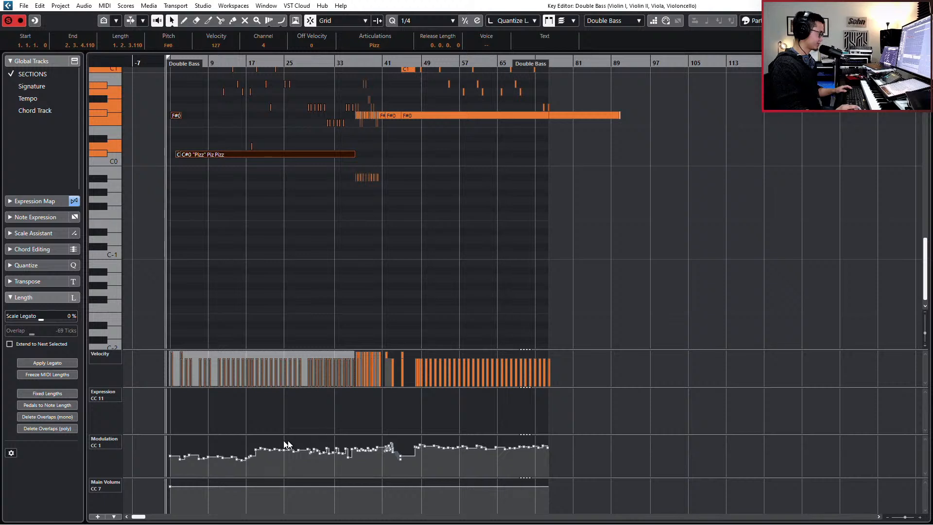
drag(172, 465, 296, 470)
key(h)
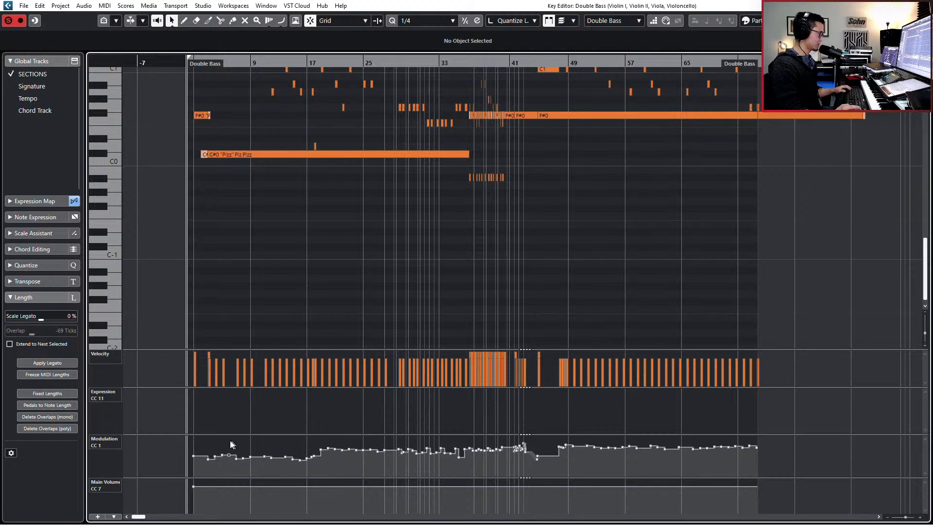
drag(178, 444, 853, 493)
key(Delete)
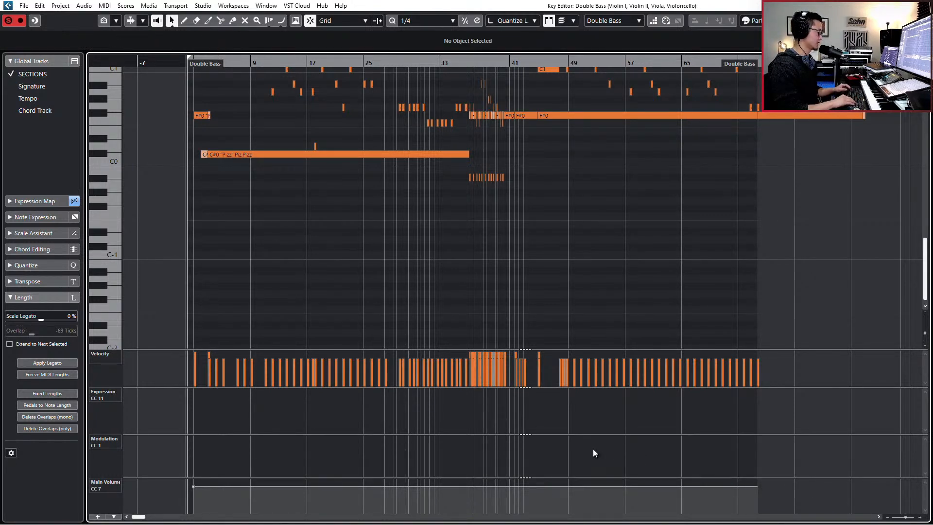
Step: Reopen the five string parts together in the Key Editor and delete their Modulation (CC 1) data
key(Return)
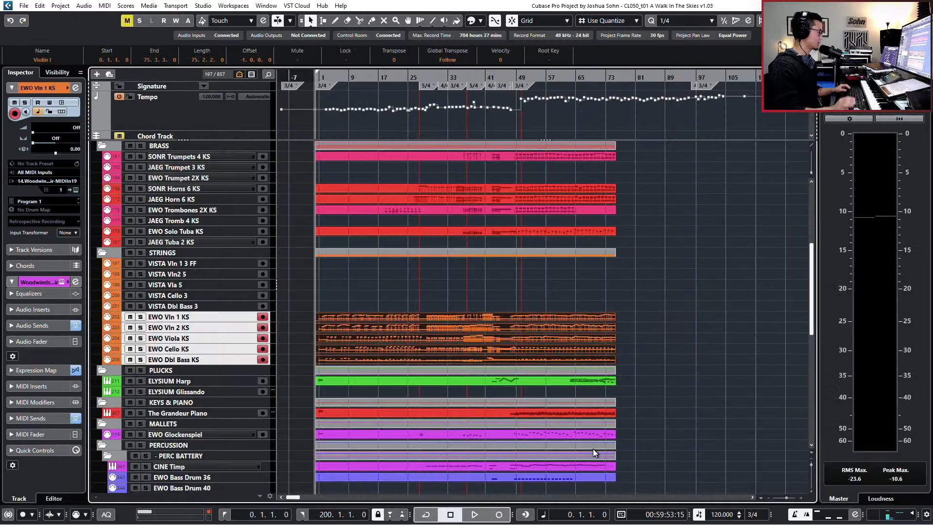
key(Return)
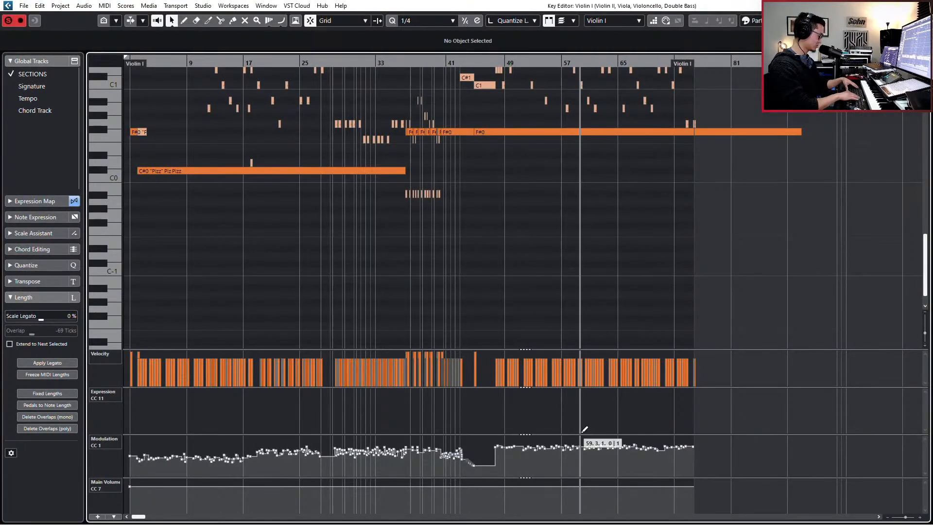
key(Delete)
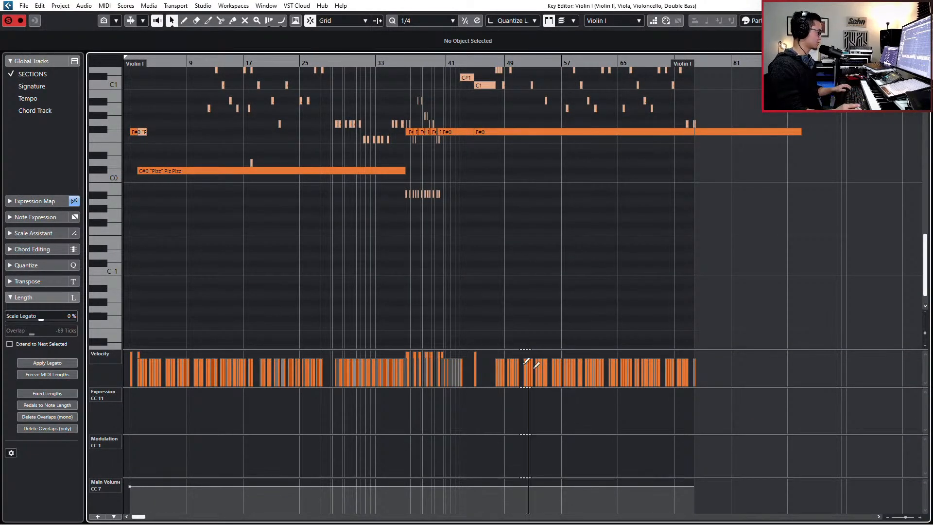
Step: Go through the string parts from Violin I to Double Bass and back, checking each Modulation lane
scroll(496, 363, left, 1)
key(Down)
key(Down)
key(Down)
key(Down)
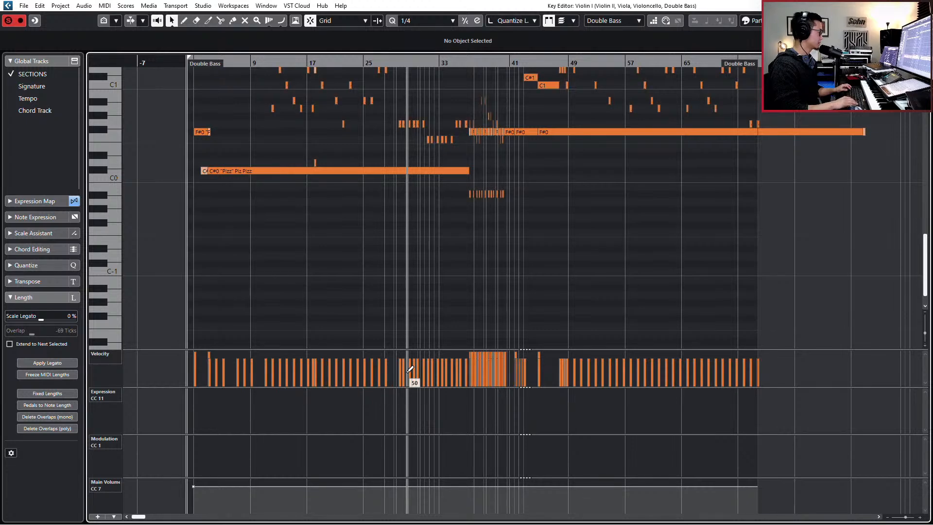
key(Up)
key(Up)
key(Up)
key(Up)
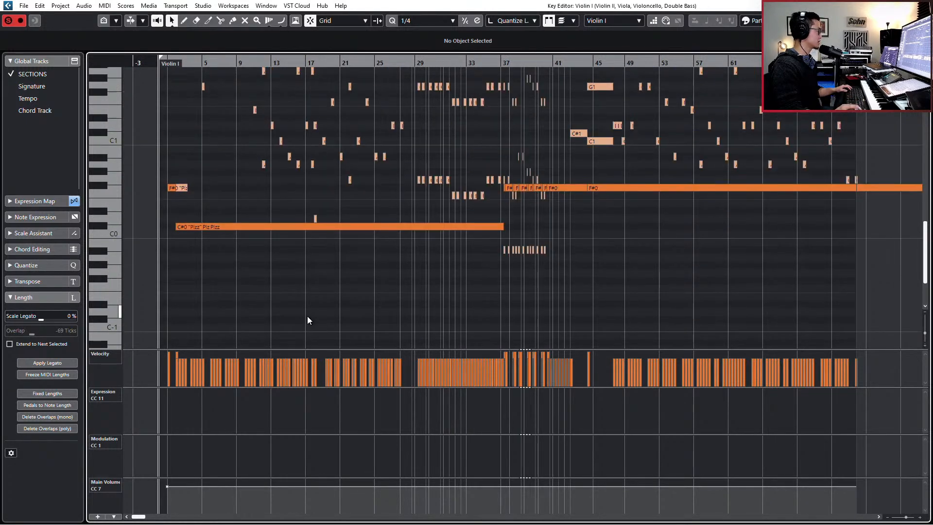
Step: Delete the low F#0 and C#0 keyswitch notes covering the opening through bar 36 in the combined string parts
scroll(251, 238, up, 2)
key(super)
scroll(243, 260, up, 2)
key(super)
scroll(214, 282, down, 3)
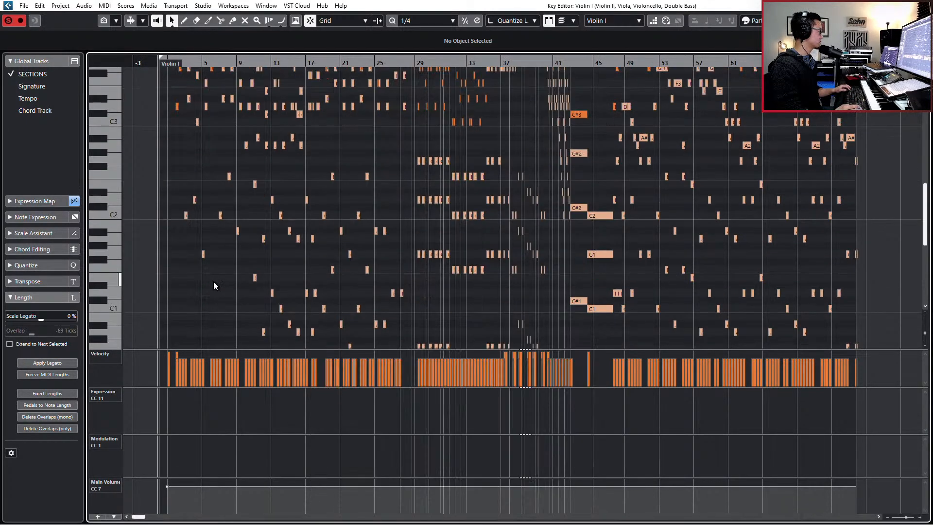
scroll(180, 259, up, 2)
drag(193, 259, 199, 298)
key(Delete)
key(Delete)
key(Delete)
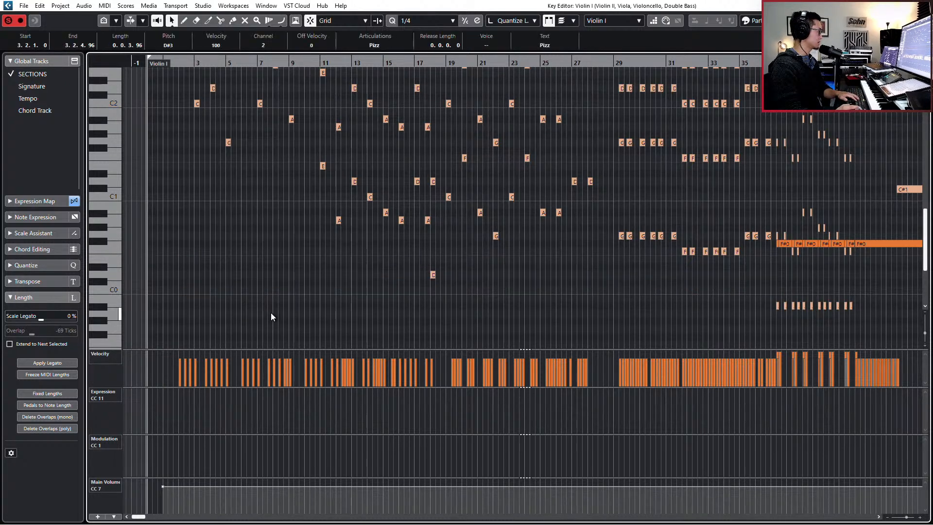
Step: Delete the first F#0 keyswitch notes around bars 37 and 38 in Violin I, and close the combined editor
scroll(657, 289, right, 1)
scroll(650, 290, down, 1)
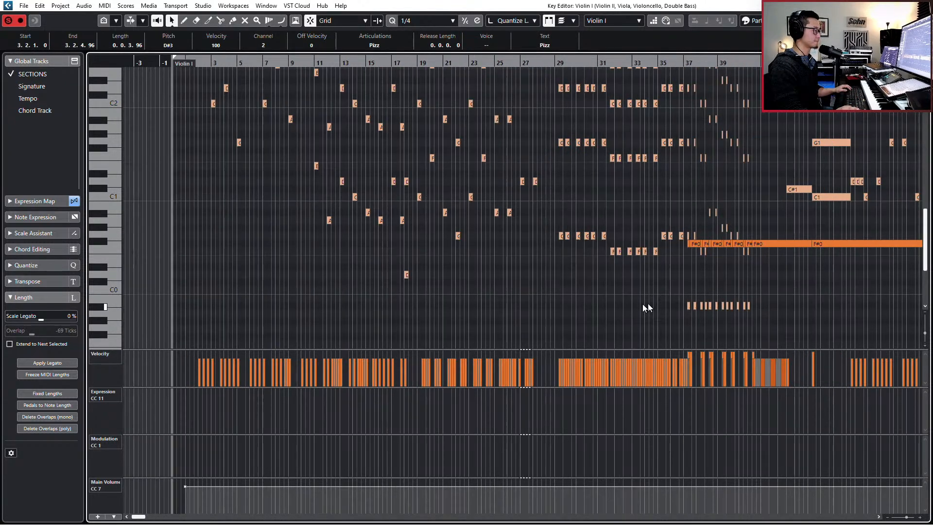
scroll(646, 303, right, 1)
scroll(625, 305, up, 3)
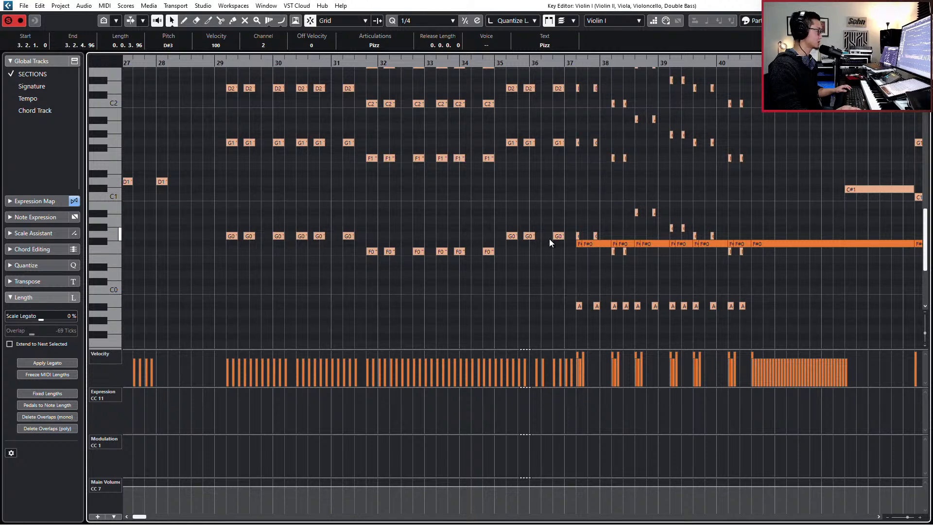
scroll(584, 266, up, 1)
click(579, 245)
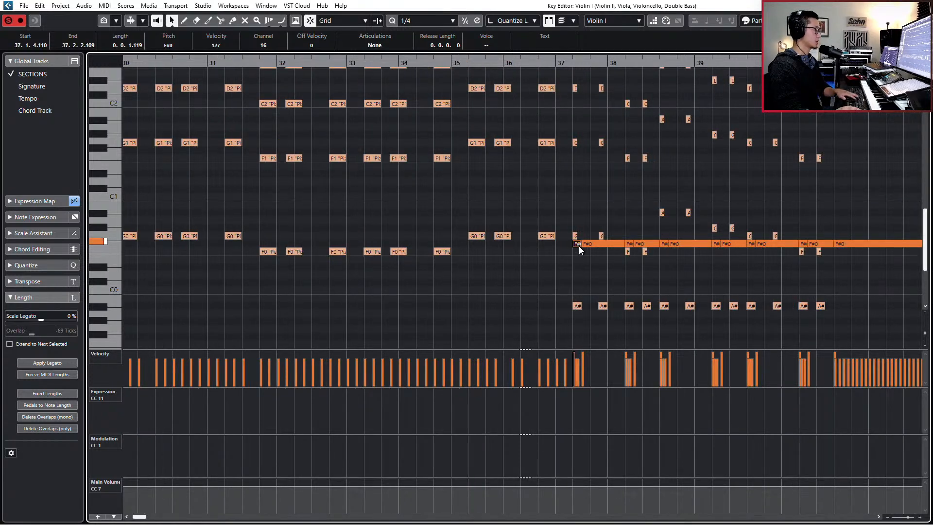
click(606, 247)
key(Delete)
key(Right)
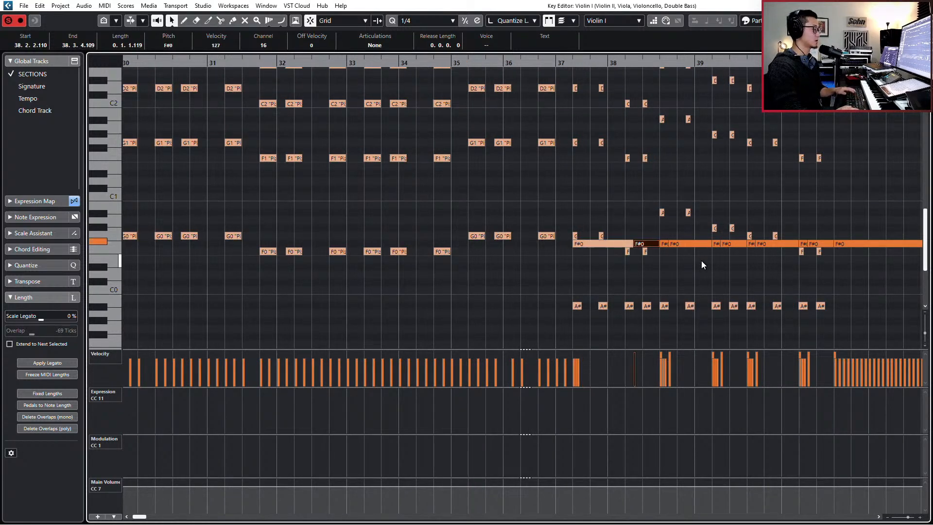
key(Escape)
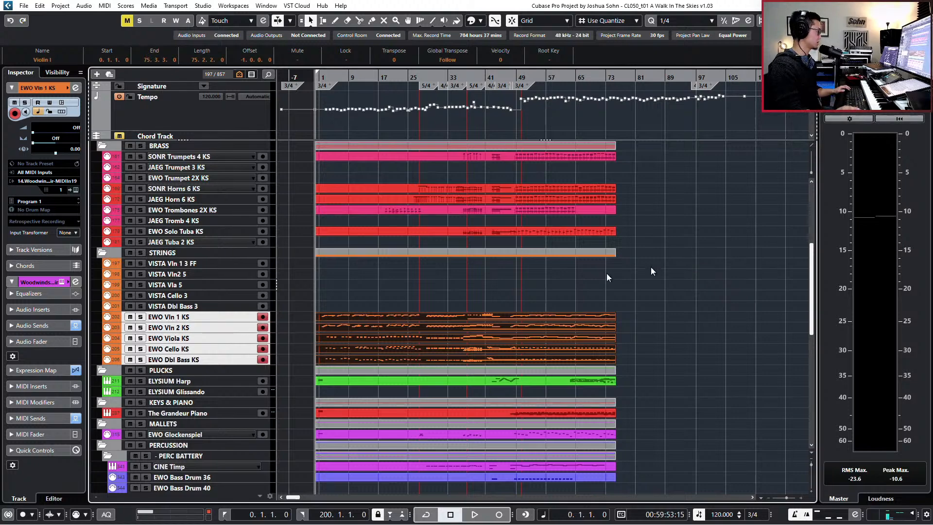
Step: Open the Violin I part on its own, delete its remaining F#0 keyswitch notes from bar 38 onward, and close it
double_click(407, 318)
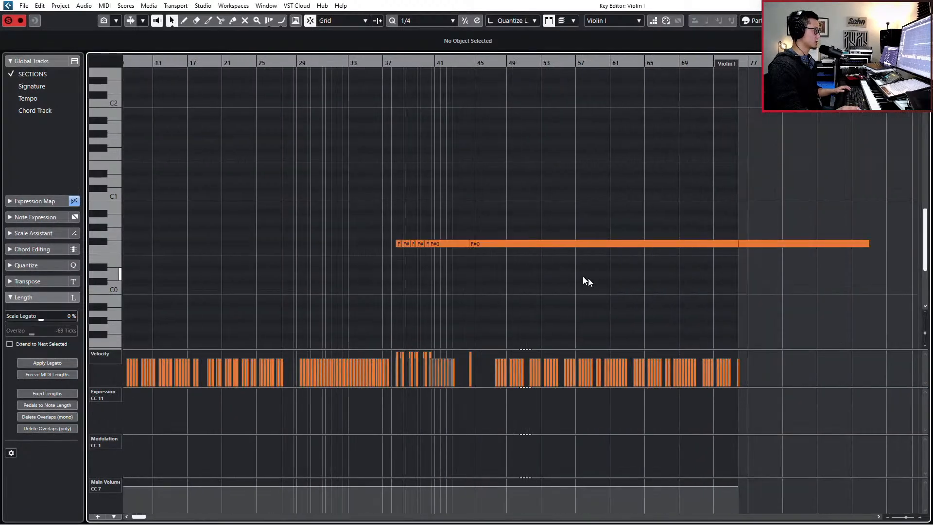
drag(364, 211, 617, 277)
key(Delete)
key(Escape)
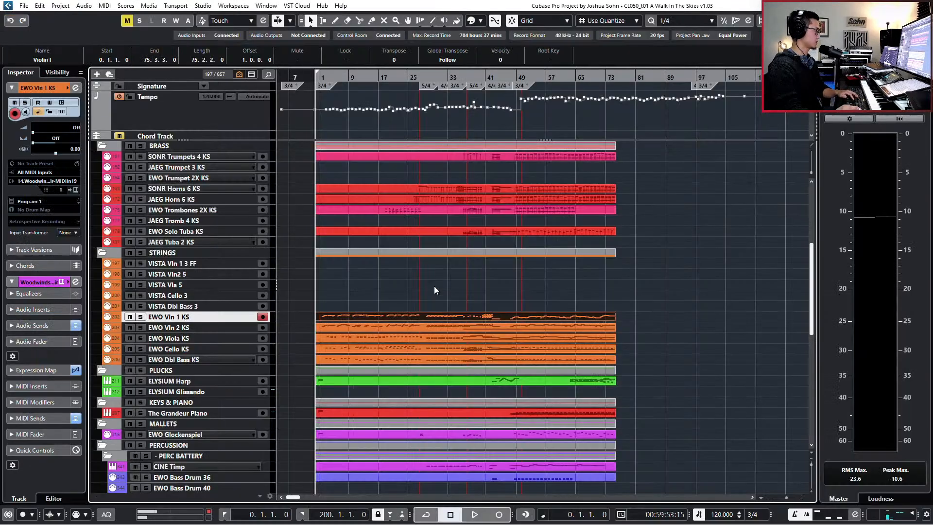
Step: Open the Violin II part on its own, delete its F#0 keyswitch notes from bar 37 onward, and close it
double_click(450, 328)
scroll(511, 262, up, 4)
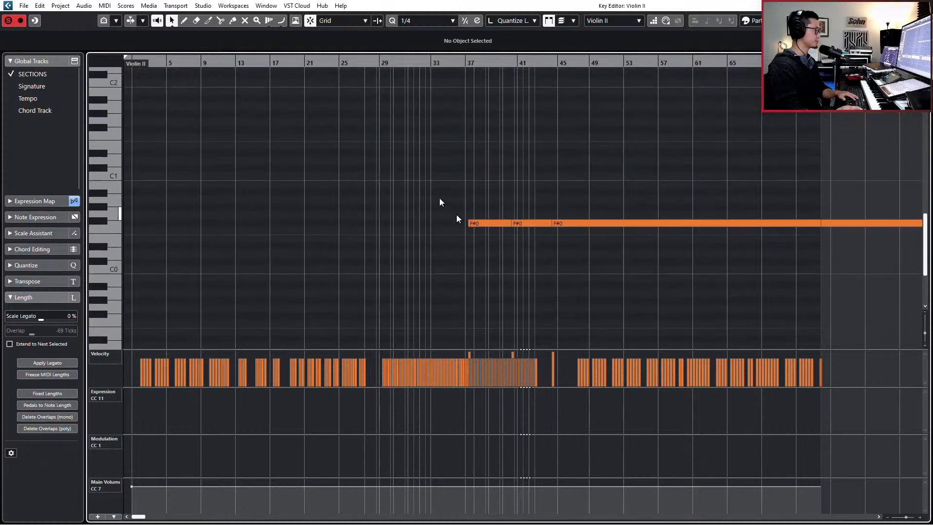
drag(440, 197, 754, 265)
key(Delete)
key(Escape)
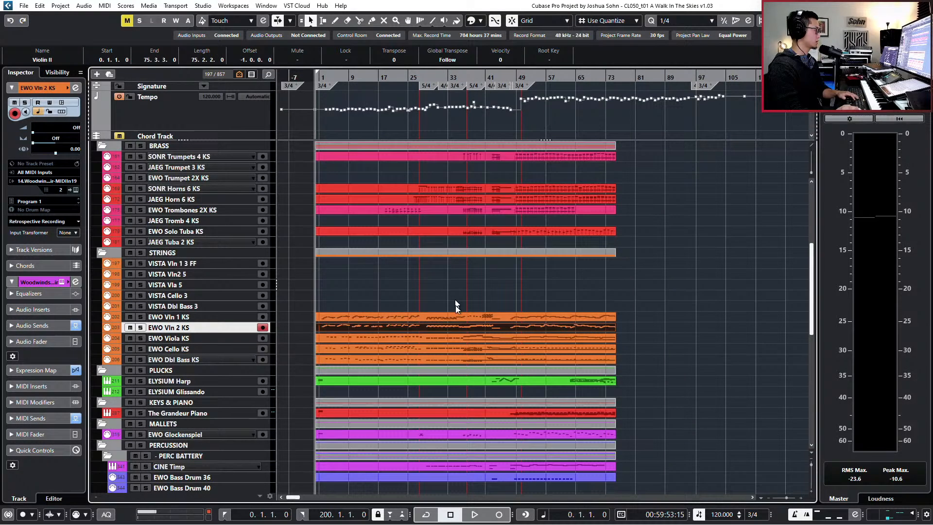
Step: Open the Viola part on its own, delete its low keyswitch notes from bar 37 onward, and close it
double_click(457, 335)
drag(430, 99, 594, 181)
key(Delete)
key(Escape)
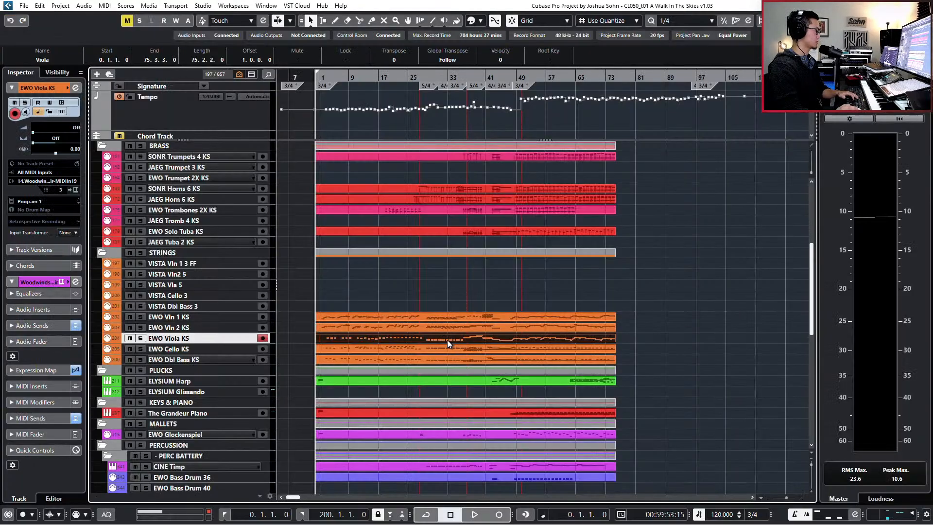
Step: Open the Violoncello part on its own, delete its low keyswitch notes from bar 37 onward, and close it
double_click(453, 348)
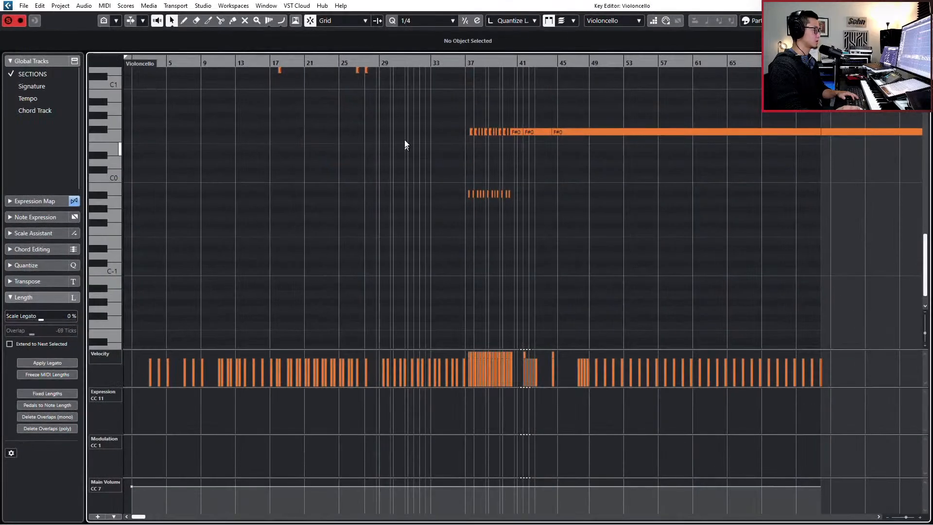
drag(406, 117, 539, 215)
key(Delete)
key(Escape)
Step: Open the Double Bass part on its own, examine its low notes and keyswitches along the whole part, and close it
double_click(481, 357)
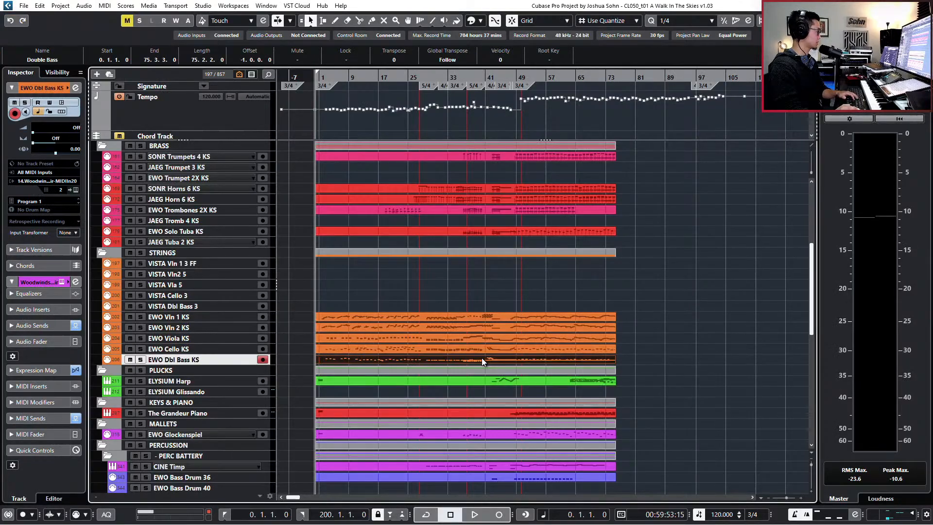
scroll(403, 182, up, 4)
scroll(402, 241, down, 5)
scroll(390, 246, right, 4)
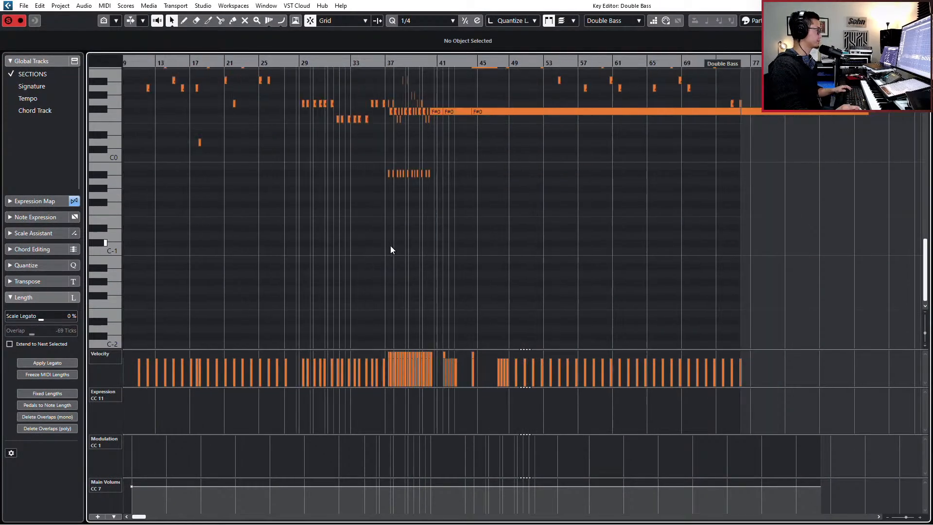
scroll(386, 243, down, 2)
scroll(321, 242, left, 2)
scroll(331, 238, up, 5)
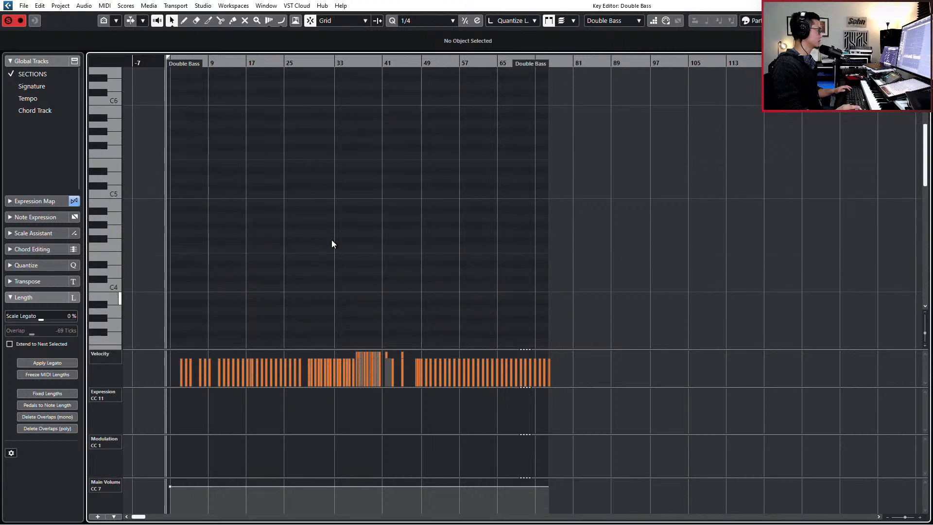
scroll(324, 239, down, 3)
scroll(329, 237, up, 4)
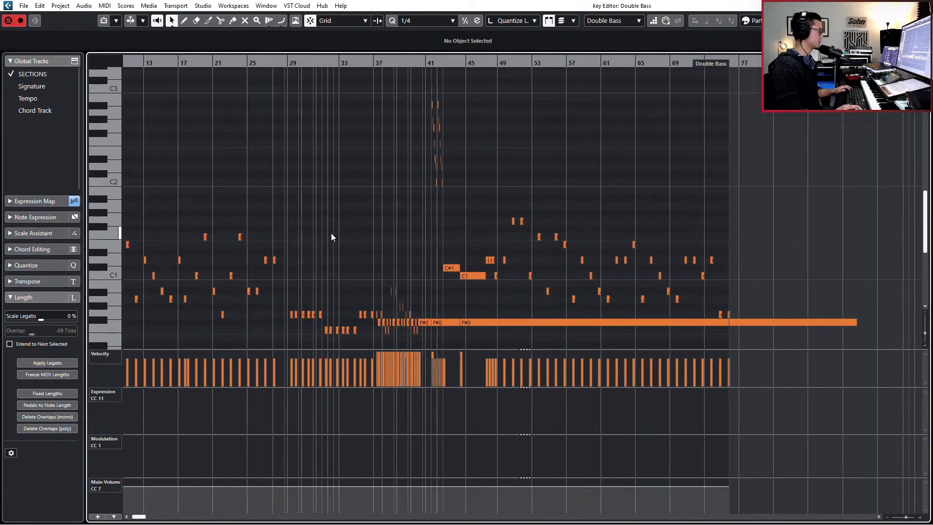
scroll(369, 234, up, 2)
scroll(372, 234, down, 3)
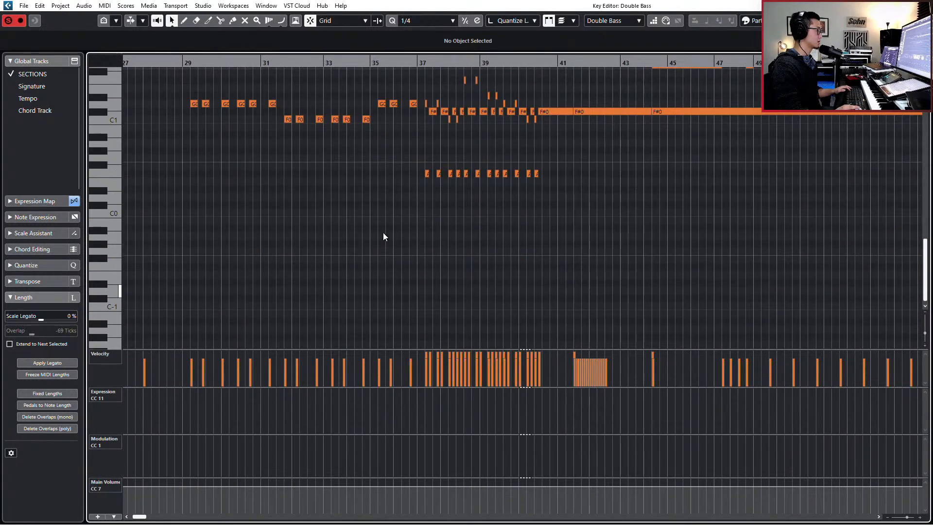
scroll(383, 233, left, 3)
scroll(398, 239, left, 1)
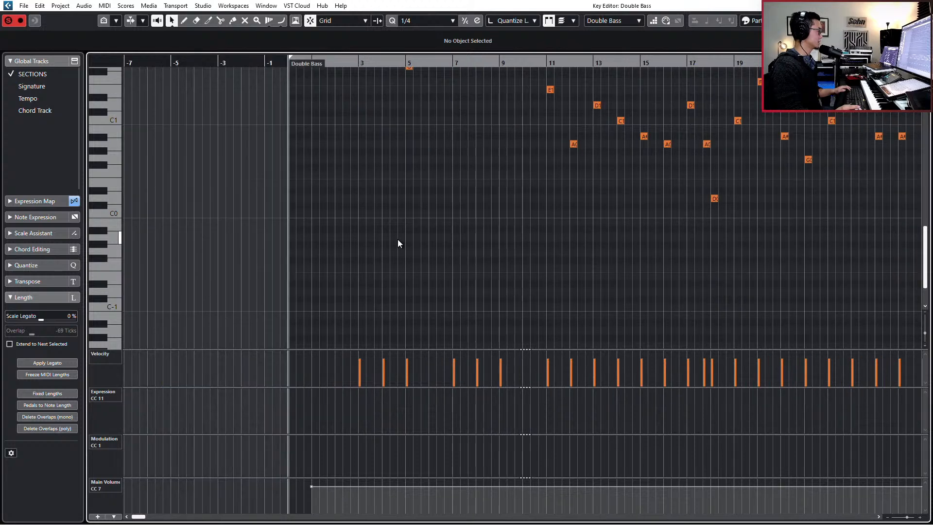
scroll(400, 239, up, 3)
scroll(401, 238, down, 2)
scroll(400, 238, down, 3)
scroll(401, 238, down, 3)
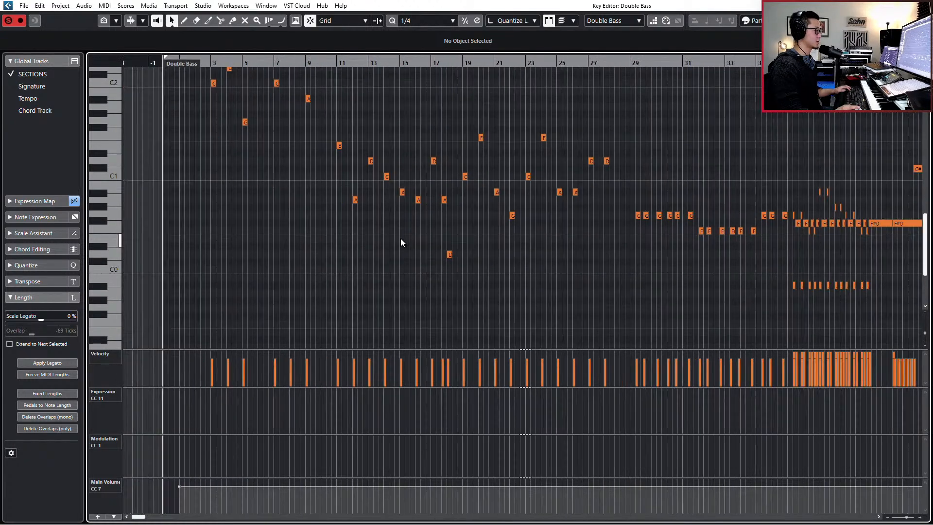
drag(359, 141, 391, 235)
key(Return)
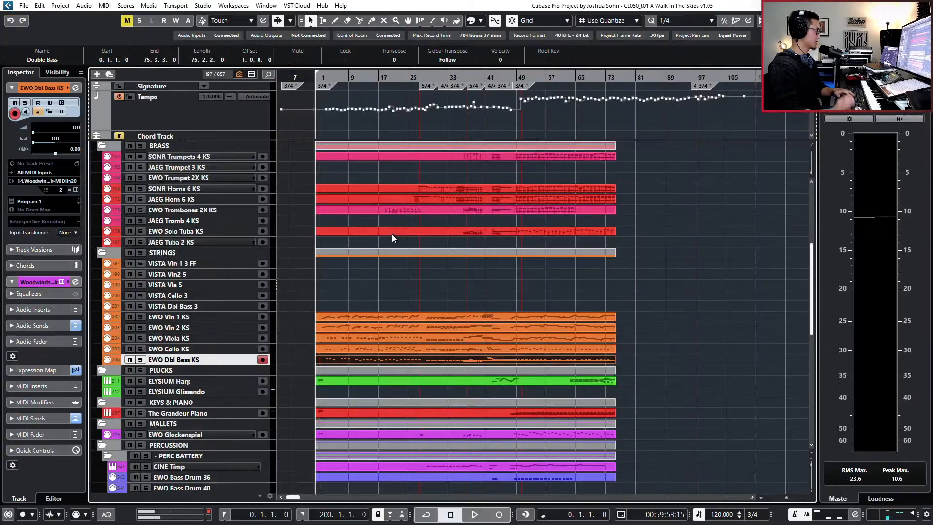
Step: Solo the STRINGS folder and play the project from the start to bar 28
key(space)
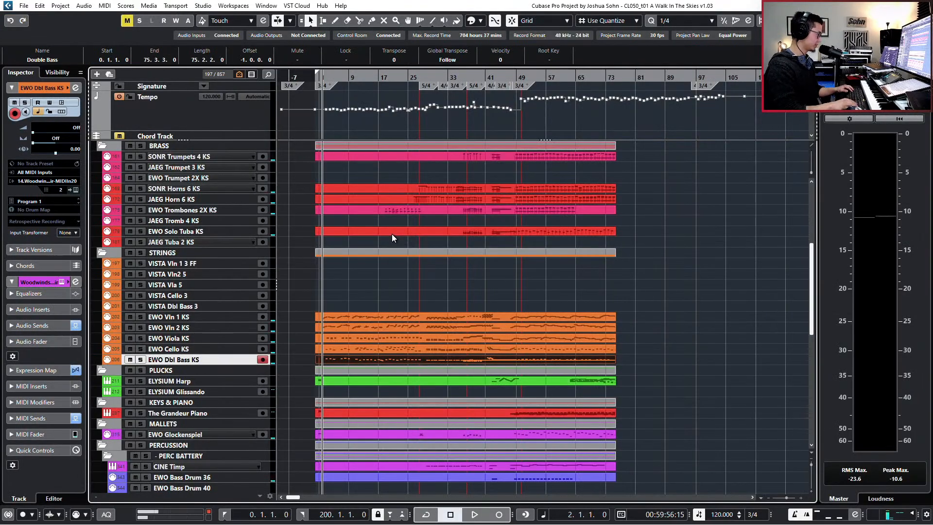
click(208, 252)
key(s)
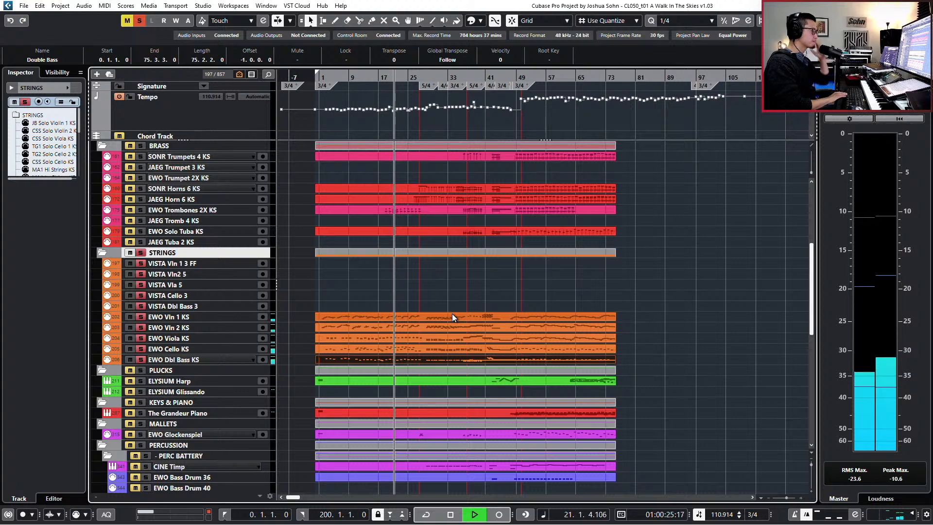
key(h)
key(h)
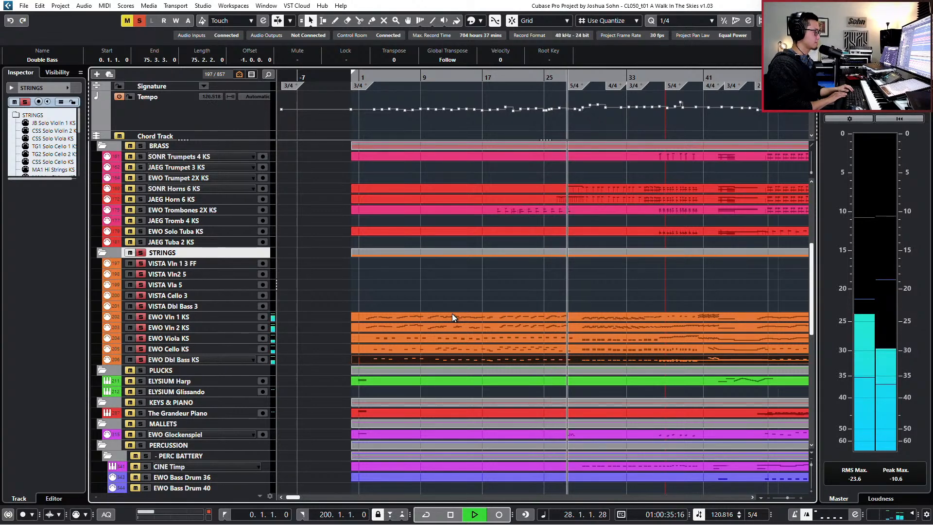
key(space)
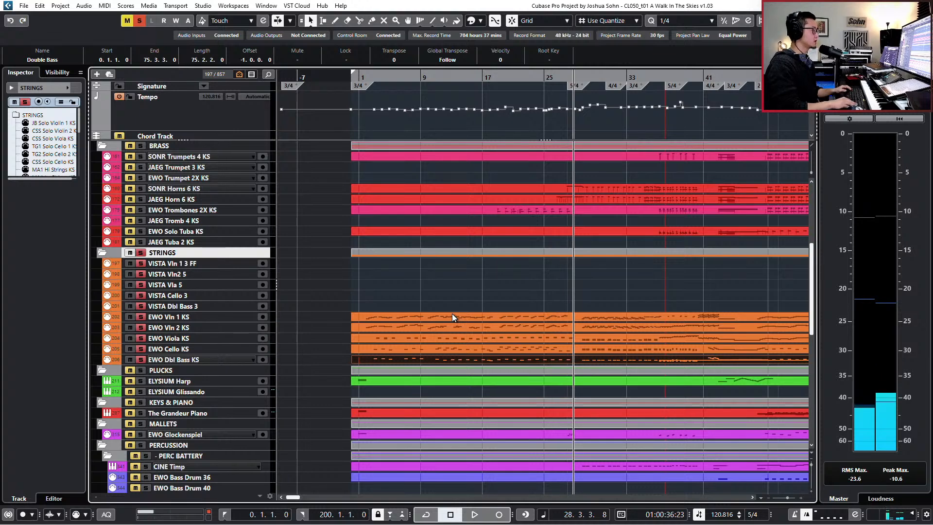
Step: Replay the soloed strings from bar 27 to check the passage leading into the 5/4 bar
key(KP_Add)
key(h)
key(h)
key(h)
key(h)
key(h)
key(KP_Subtract)
key(KP_Subtract)
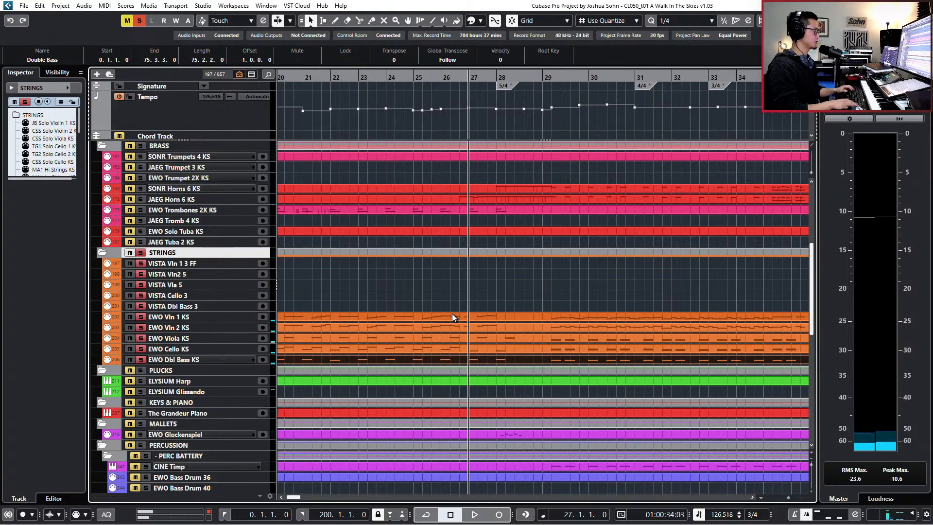
key(KP_Add)
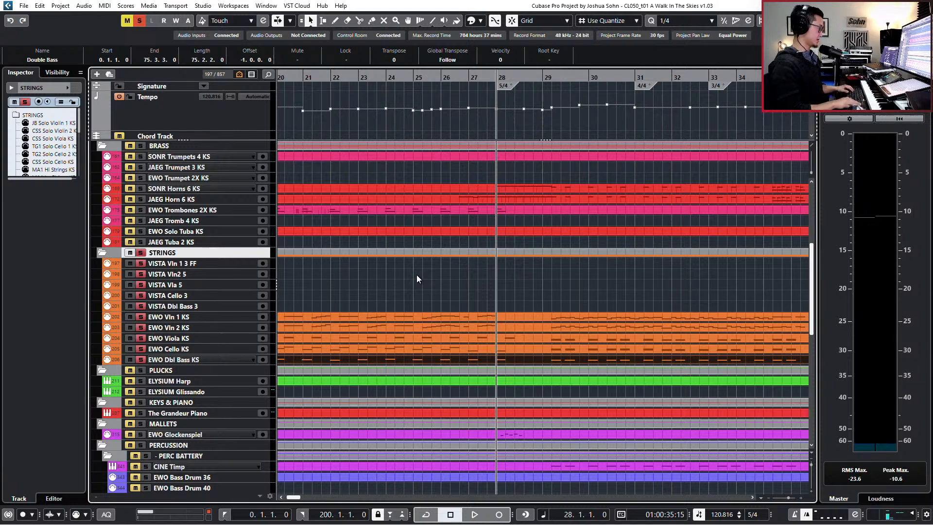
key(KP_Subtract)
key(space)
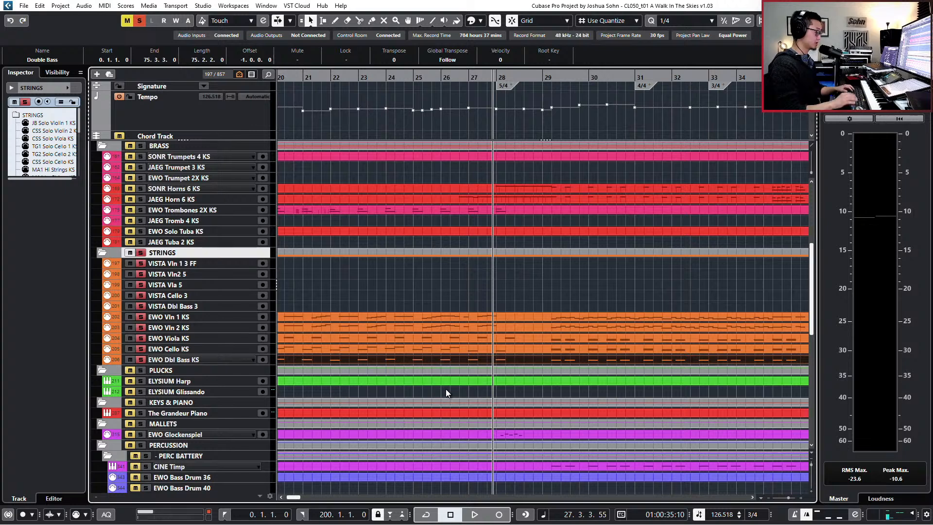
key(KP_Subtract)
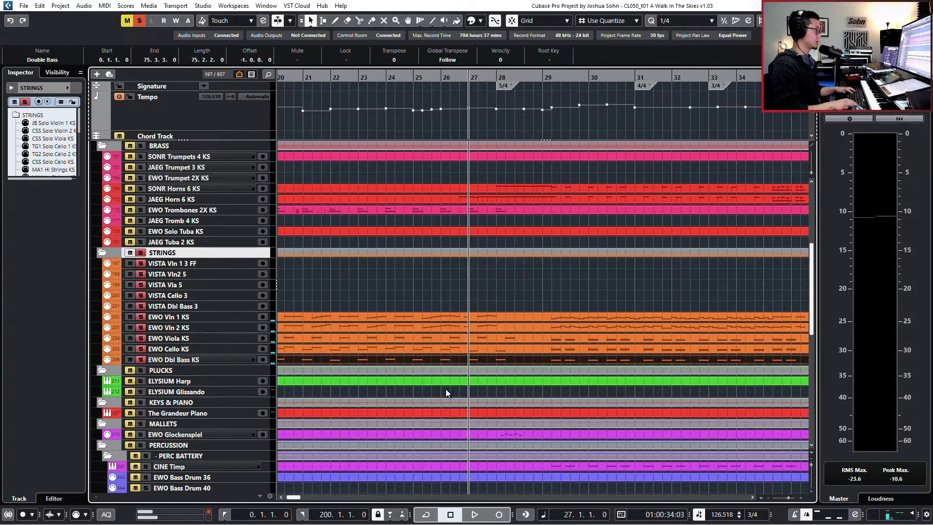
key(space)
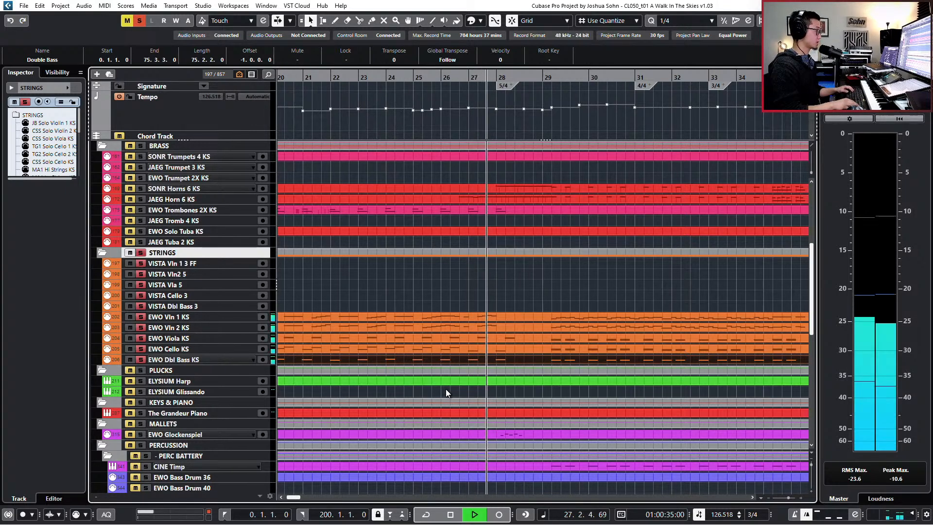
Step: Inspect the first 3/4 signature event and play the opening bars of the soloed strings from the project start
scroll(556, 229, down, 2)
scroll(535, 232, left, 5)
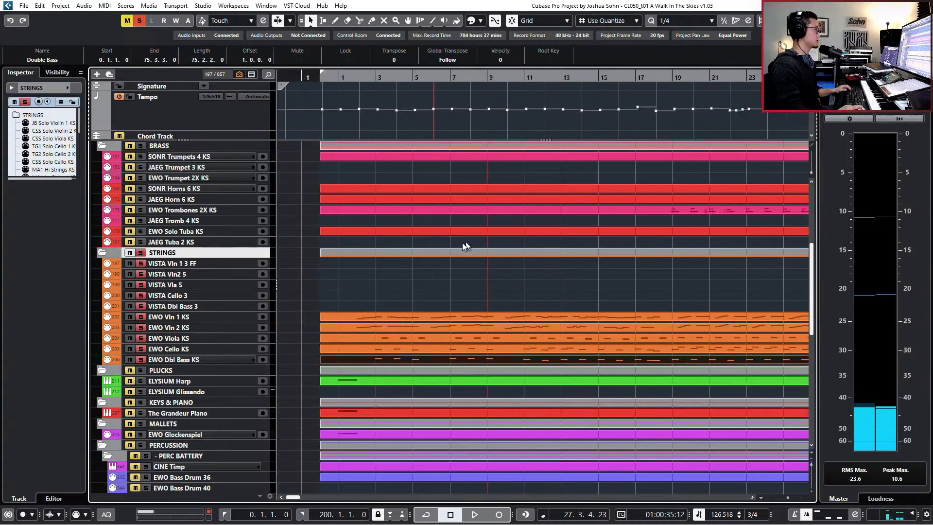
scroll(442, 114, up, 2)
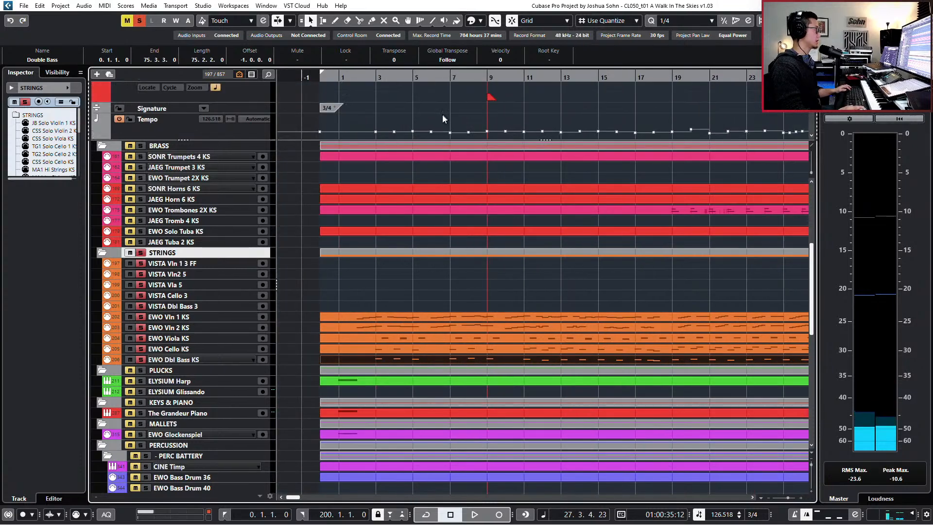
click(412, 102)
click(331, 111)
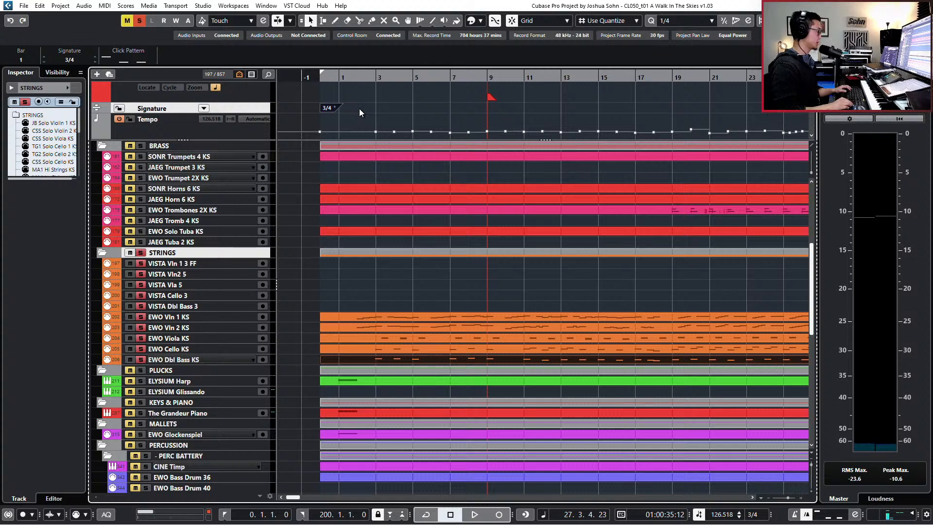
key(KP_Decimal)
key(KP_1)
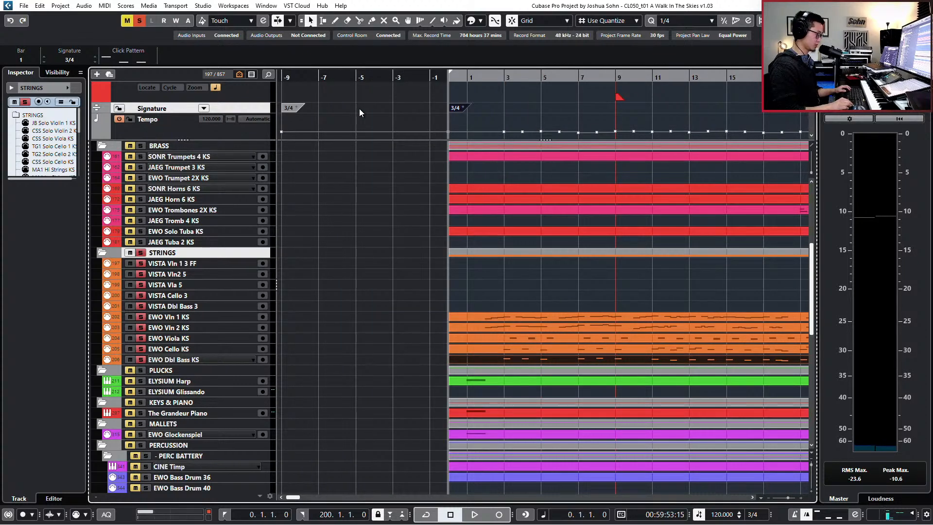
key(KP_Enter)
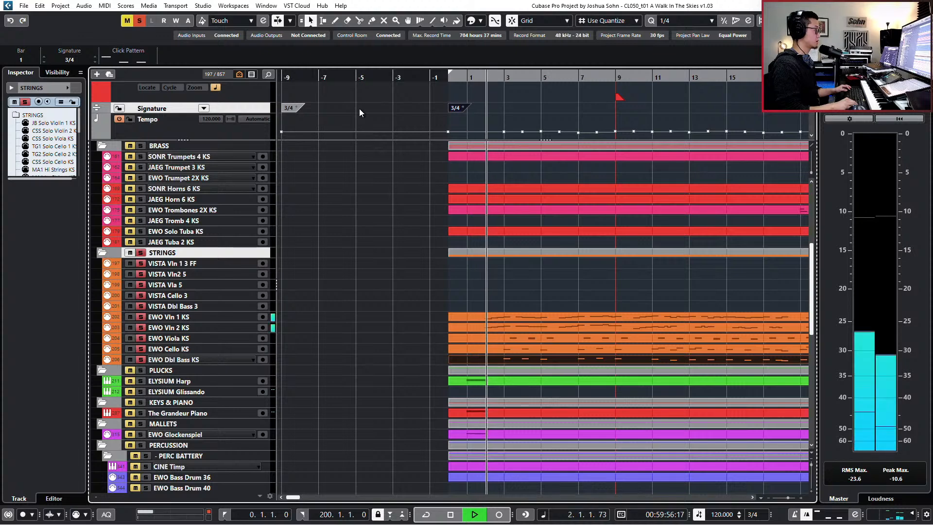
key(KP_0)
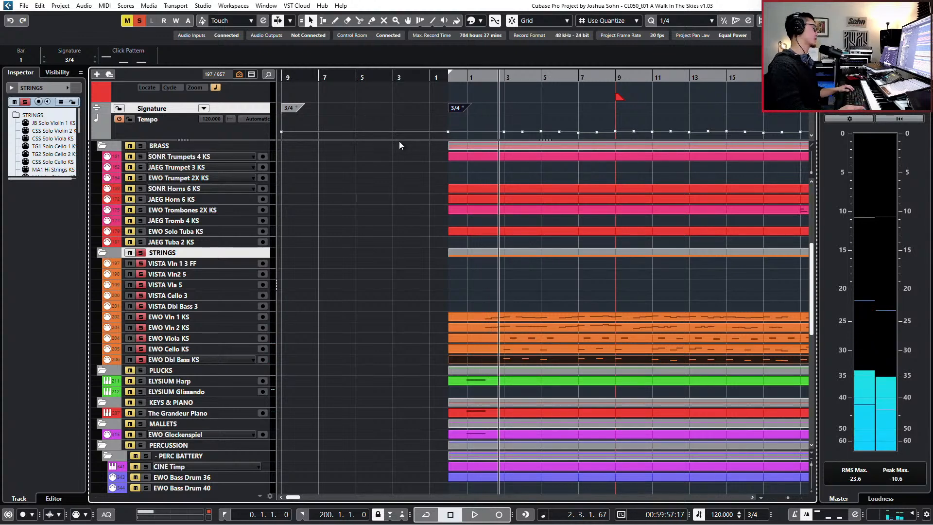
Step: Open the five EWO string parts from Violin 1 to Double Bass together in the key editor and play their opening bars
key(h)
key(h)
key(g)
key(KP_Decimal)
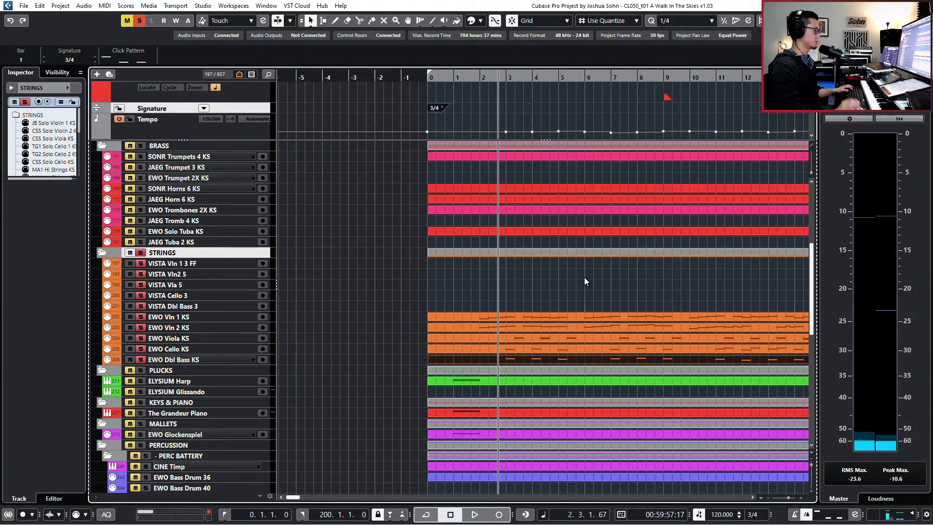
scroll(585, 277, right, 2)
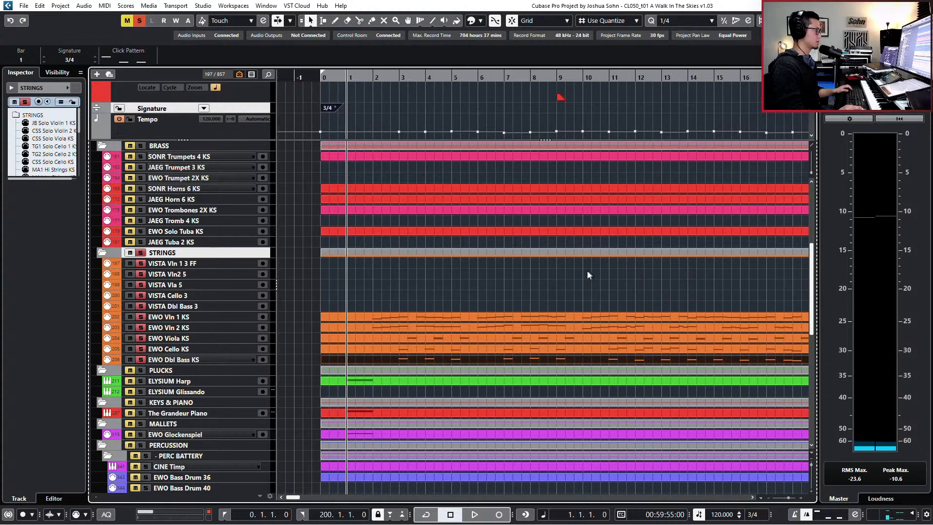
drag(593, 298, 602, 361)
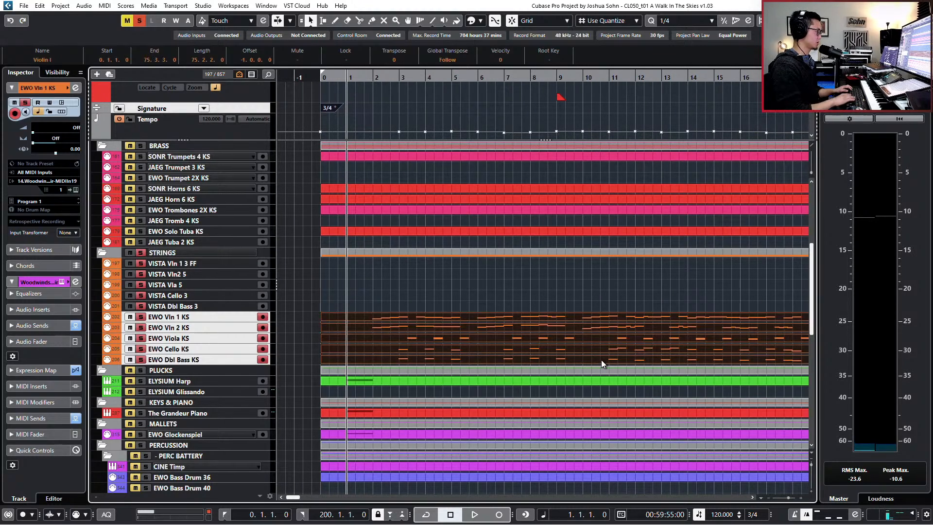
key(Return)
scroll(587, 336, down, 1)
scroll(279, 263, up, 2)
scroll(280, 264, up, 1)
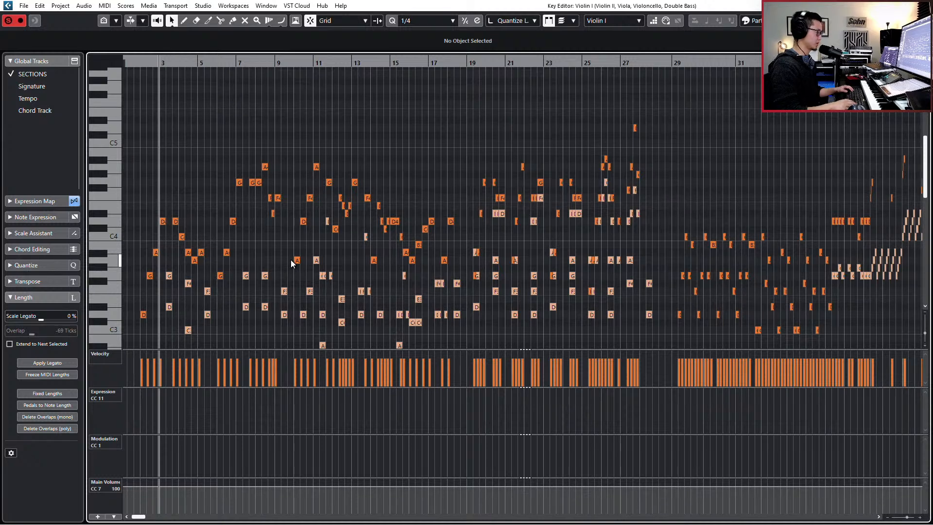
key(space)
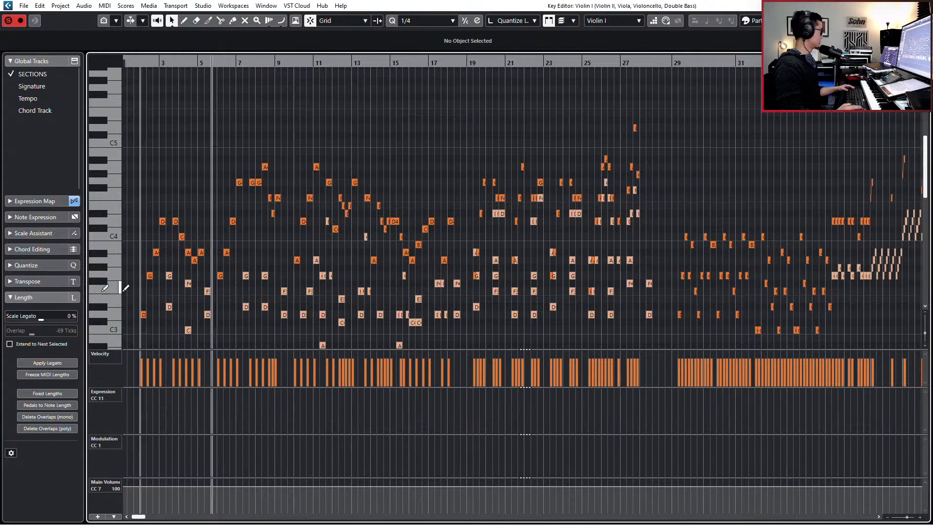
Step: Switch to the full score PDF in the browser and examine the string parts and their pizz. markings on pages 1 to 3
key(alt+Tab)
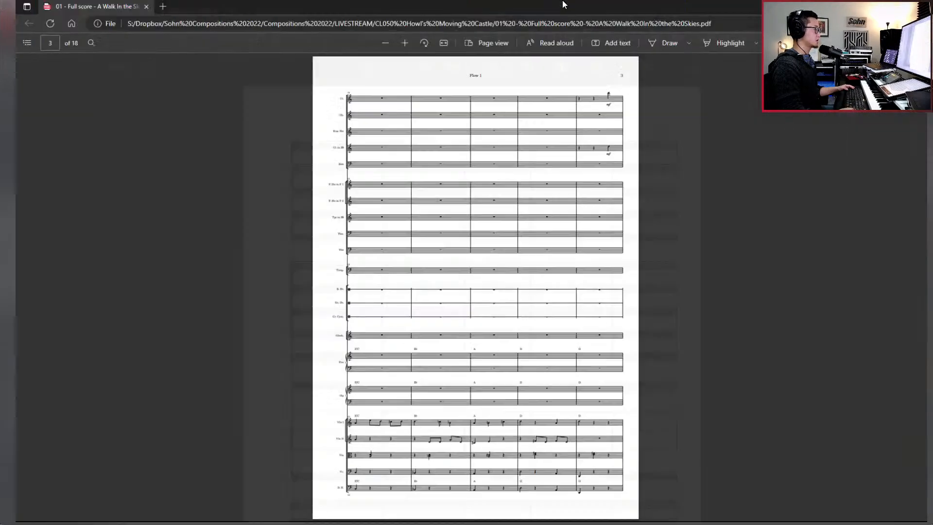
scroll(616, 232, up, 2)
scroll(605, 231, up, 15)
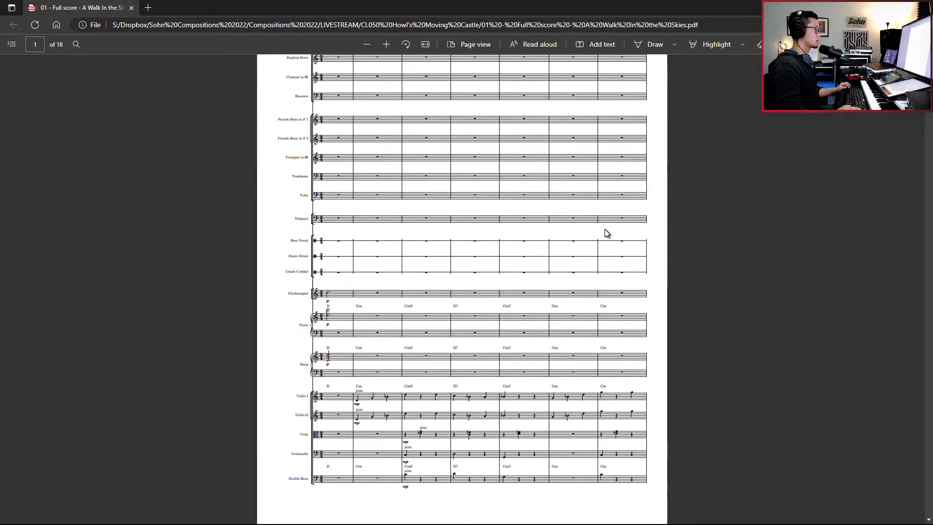
scroll(597, 372, up, 3)
scroll(588, 350, down, 5)
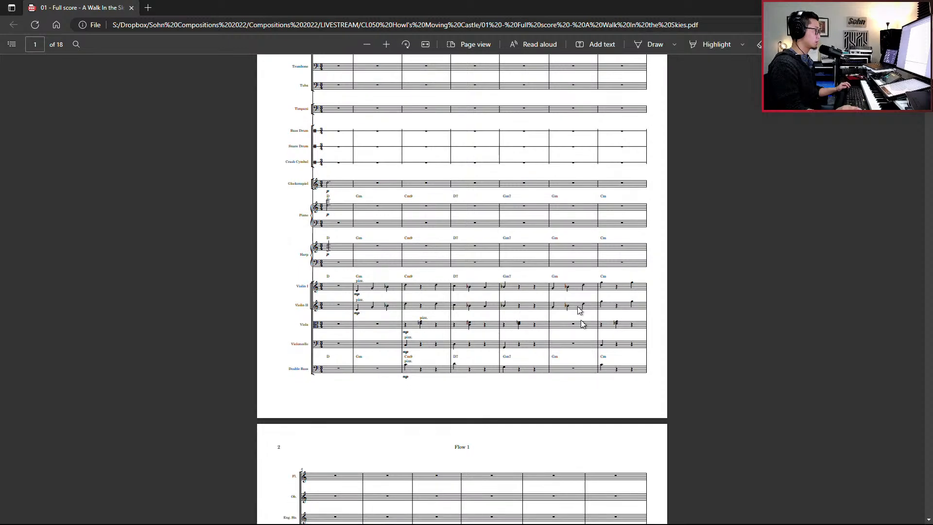
scroll(578, 364, down, 6)
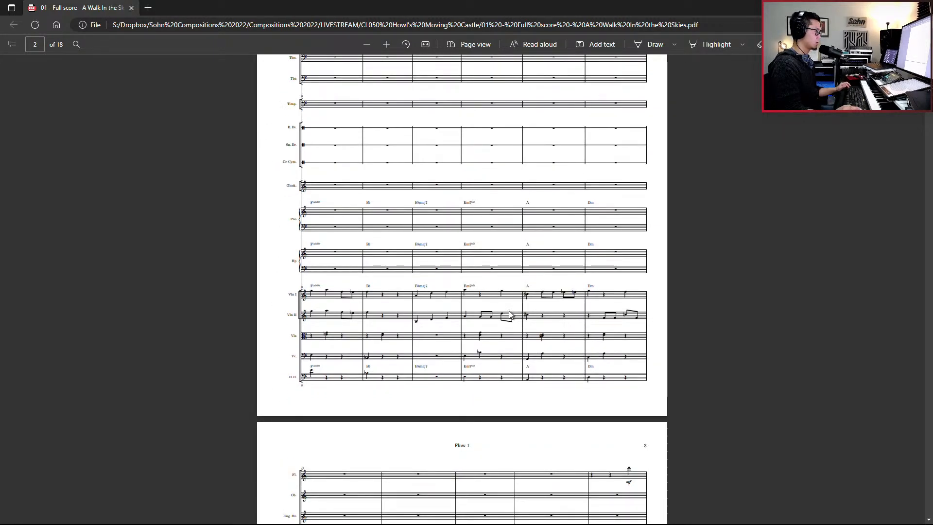
scroll(623, 323, down, 6)
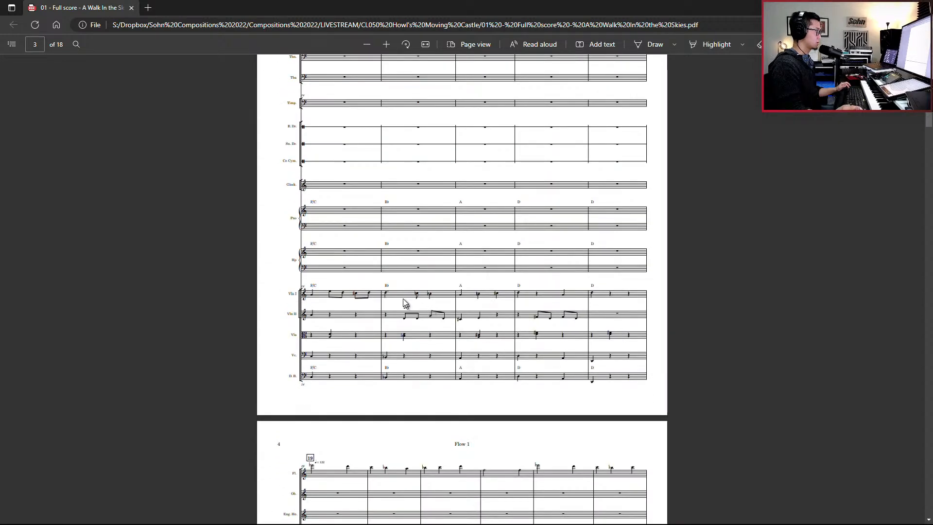
ctrl+scroll(475, 304, up, 2)
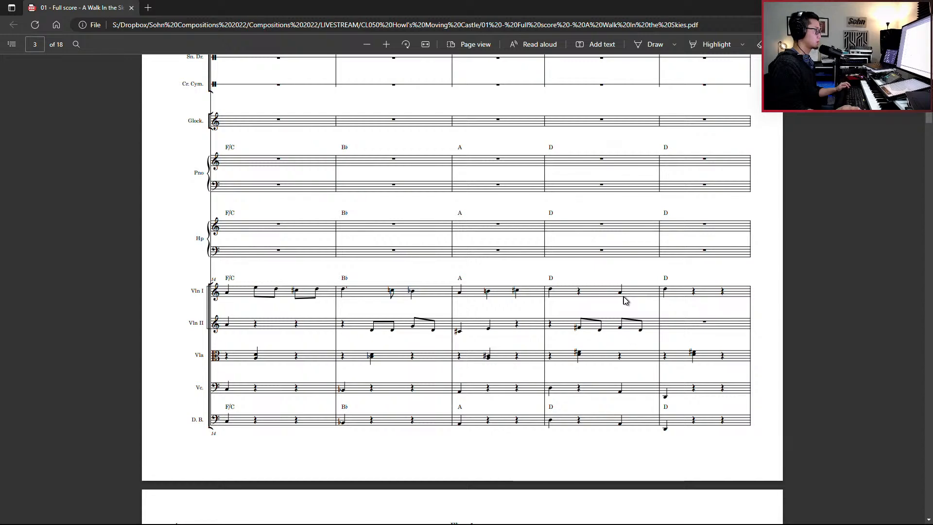
Step: Examine the string parts on pages 4 and 5 of the full score, comparing them with the notes in the Cubase key editor
scroll(624, 299, down, 10)
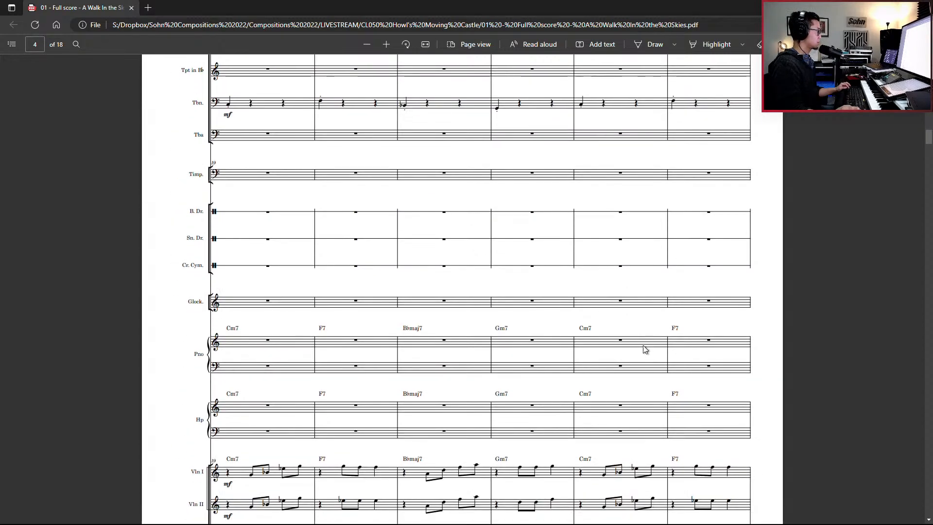
scroll(645, 349, down, 3)
scroll(339, 379, down, 3)
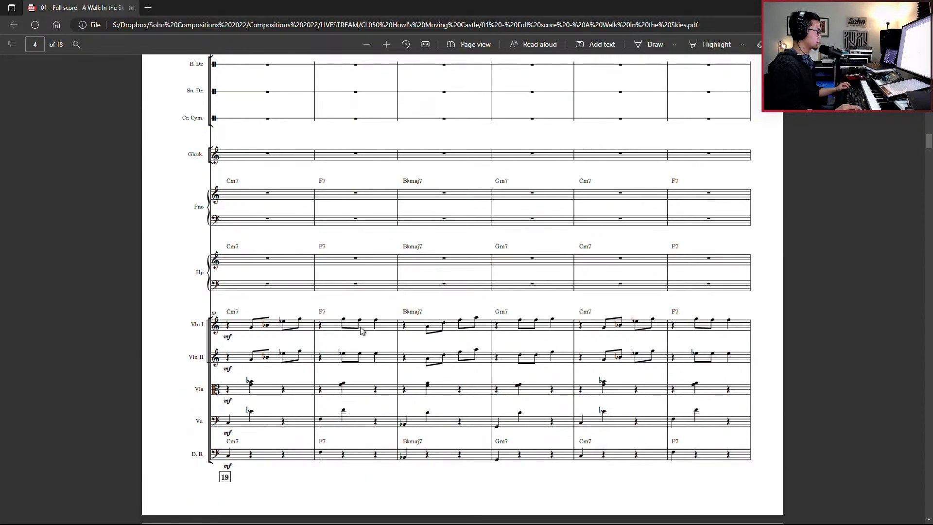
key(alt+Tab)
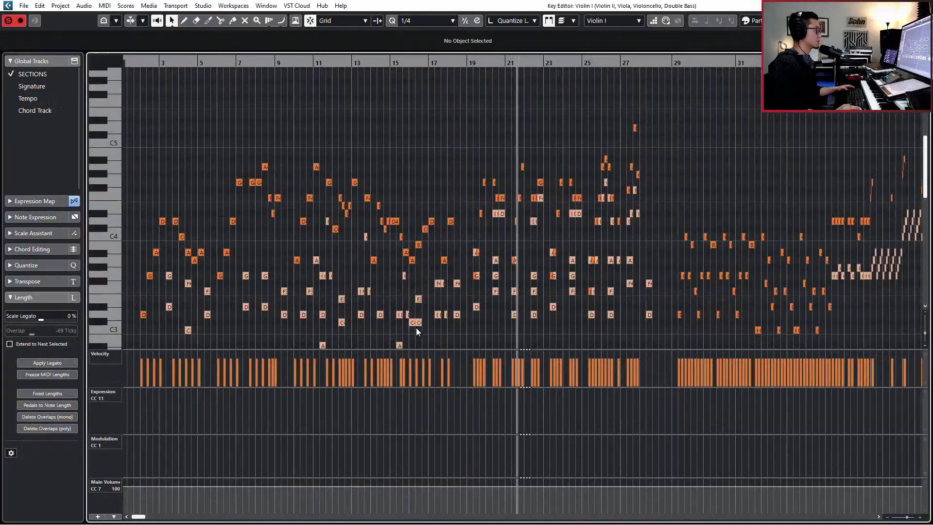
key(alt+Tab)
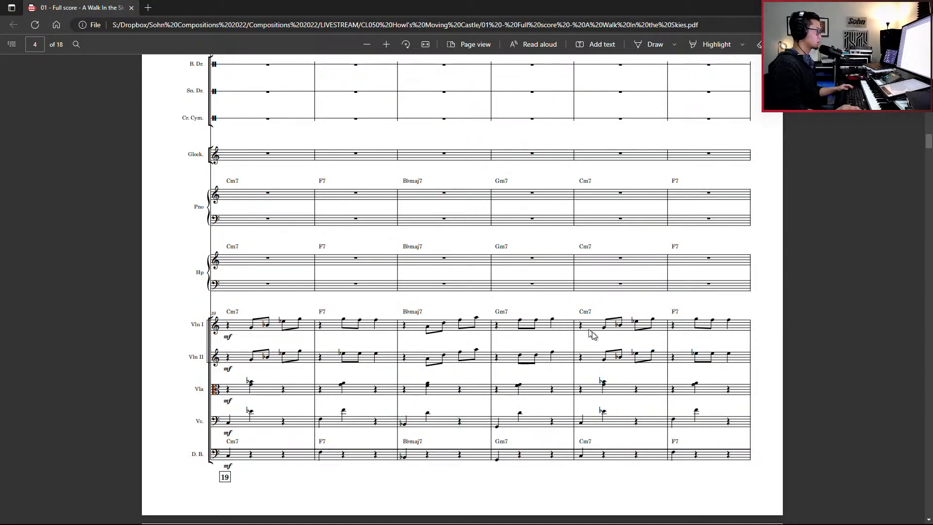
scroll(614, 344, down, 7)
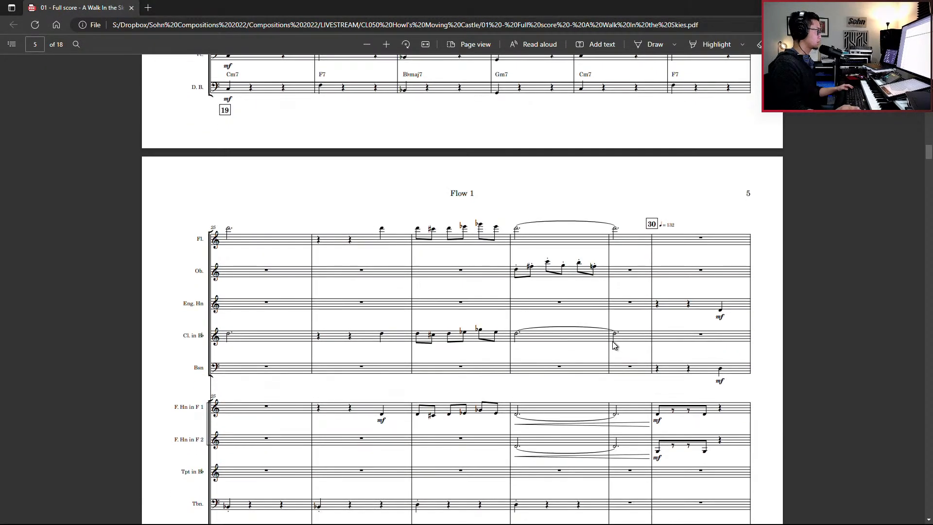
scroll(614, 345, down, 10)
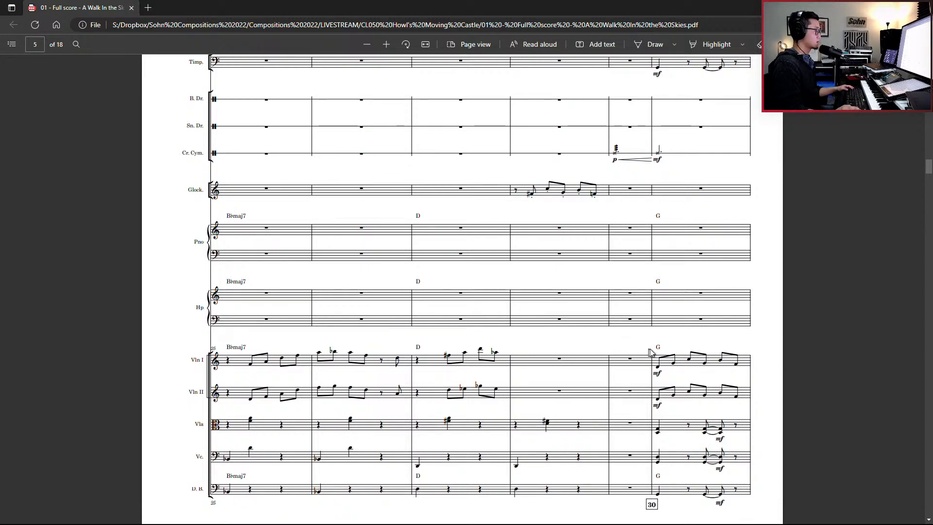
scroll(650, 348, up, 3)
scroll(660, 368, down, 3)
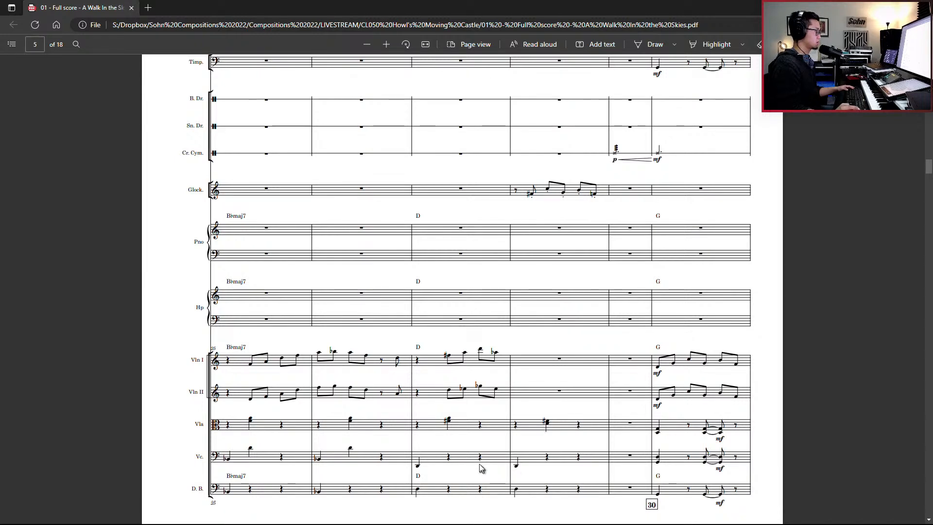
Step: Play the strings from about bar 27 in the Cubase key editor and compare the passage with page 5 of the score PDF
key(alt+Tab)
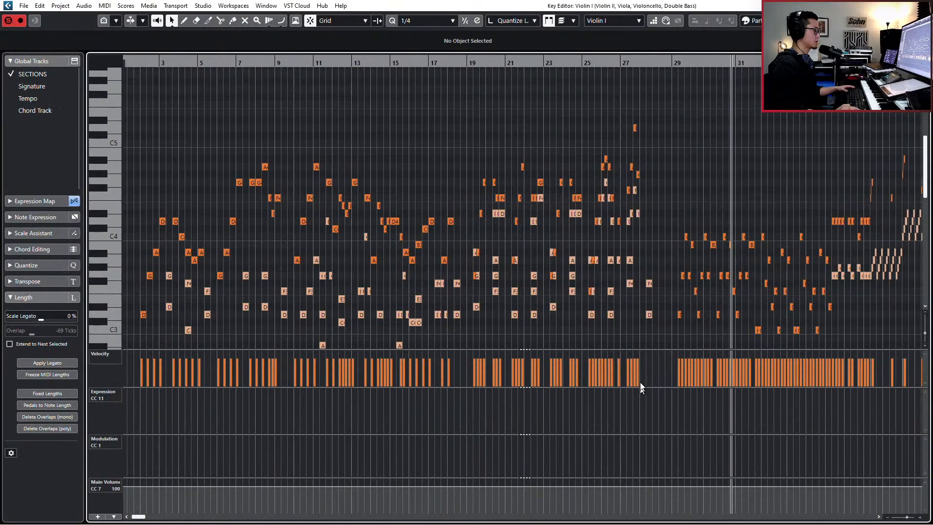
scroll(681, 170, up, 4)
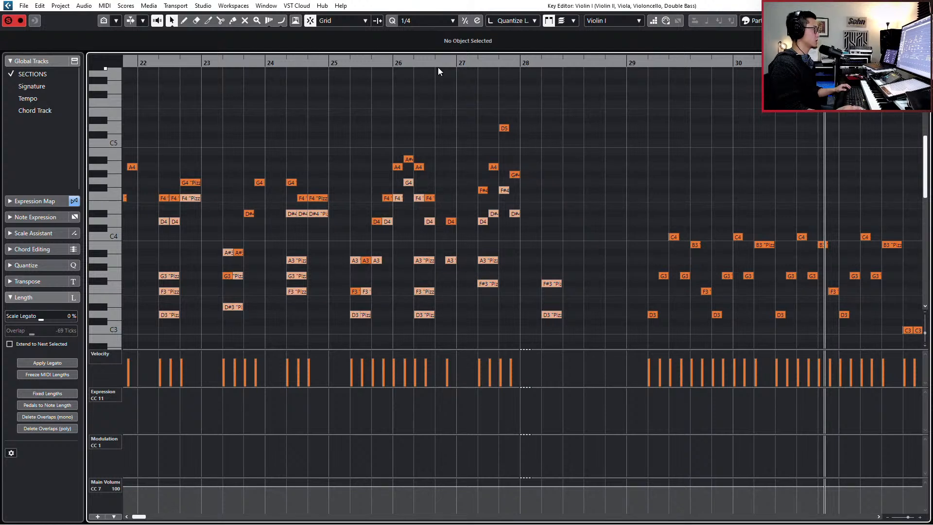
click(454, 59)
key(space)
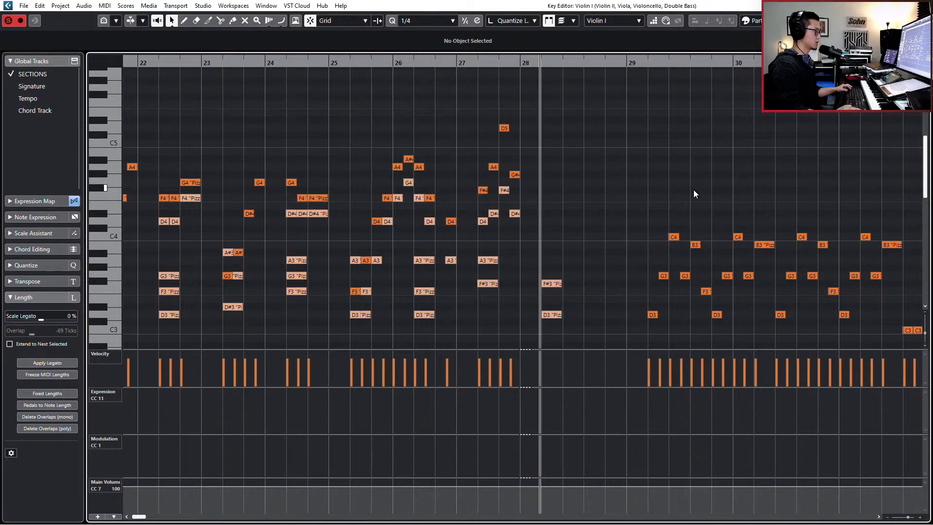
key(alt+Tab)
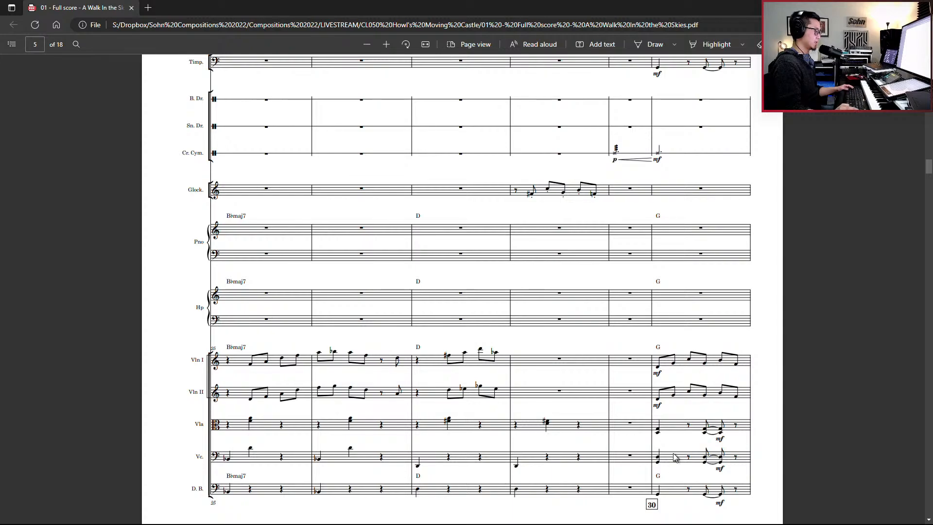
key(alt+Tab)
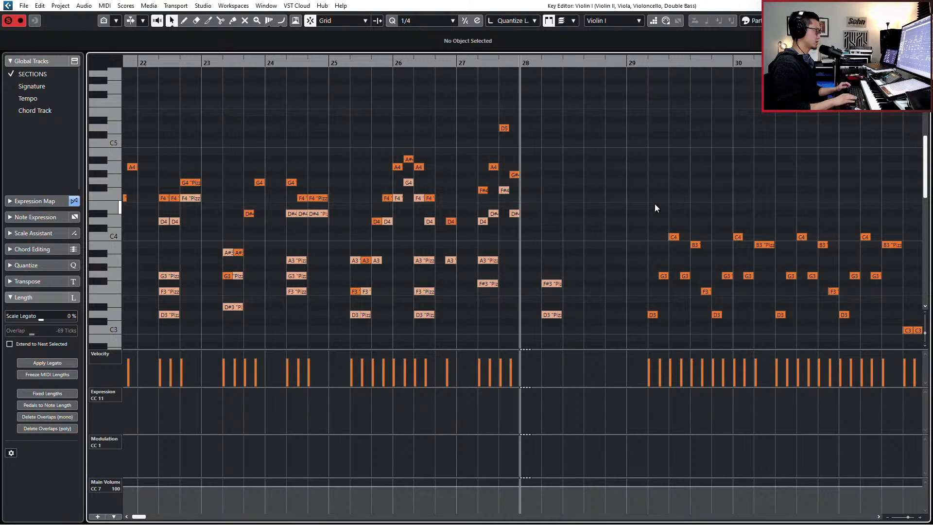
Step: Close the key editor, check page 5 of the score, and move the 5/4 signature event from bar 28 to bar 30
key(ctrl+e)
key(alt+Tab)
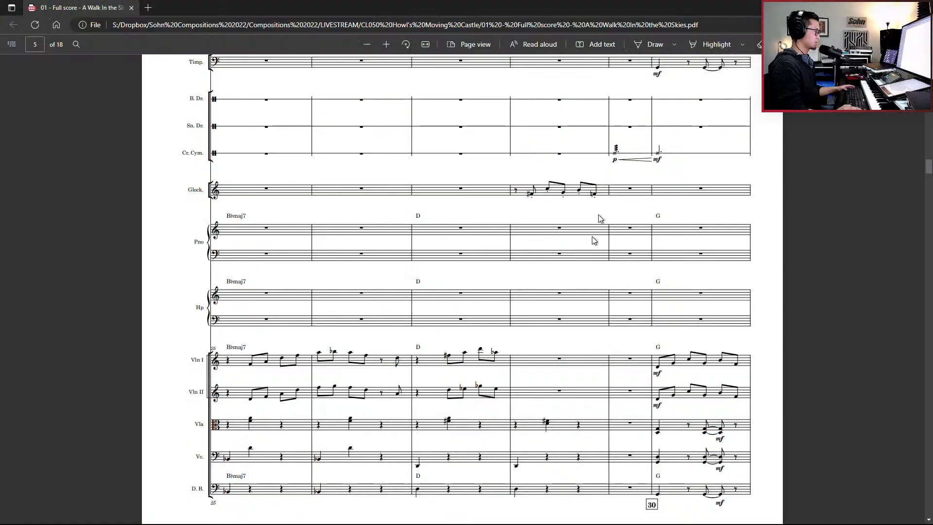
scroll(641, 428, up, 4)
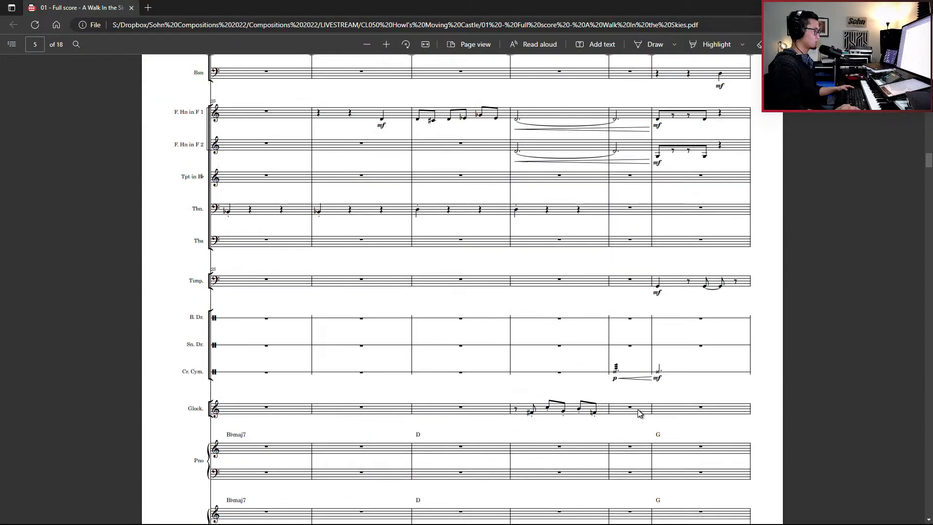
key(alt+Tab)
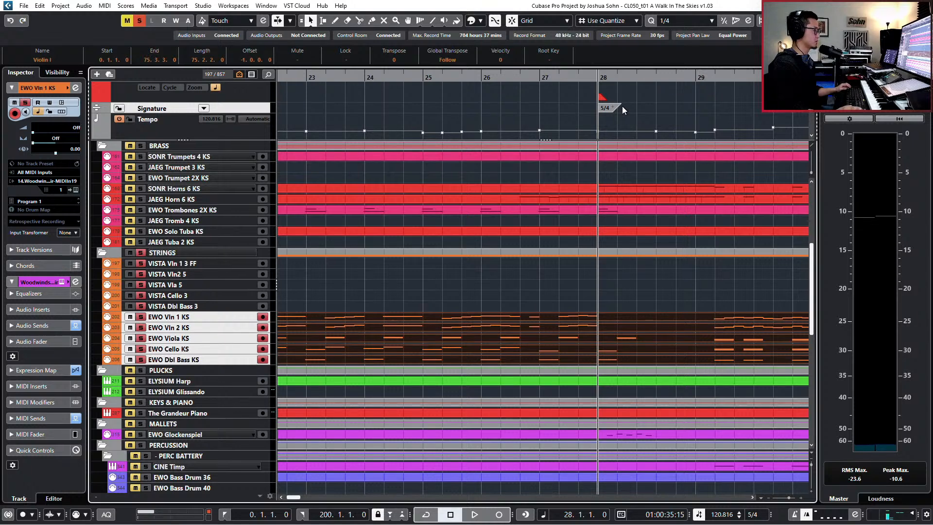
scroll(620, 109, down, 3)
scroll(619, 109, right, 2)
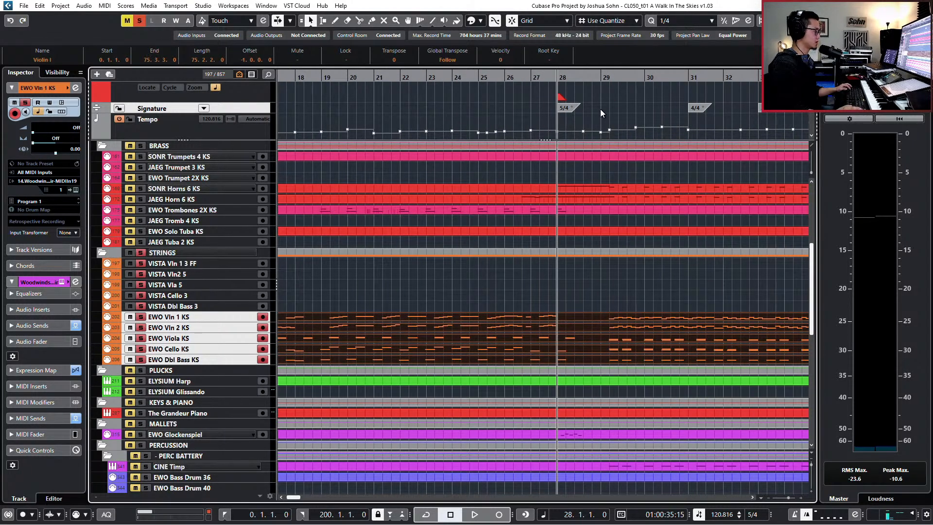
click(576, 105)
click(571, 107)
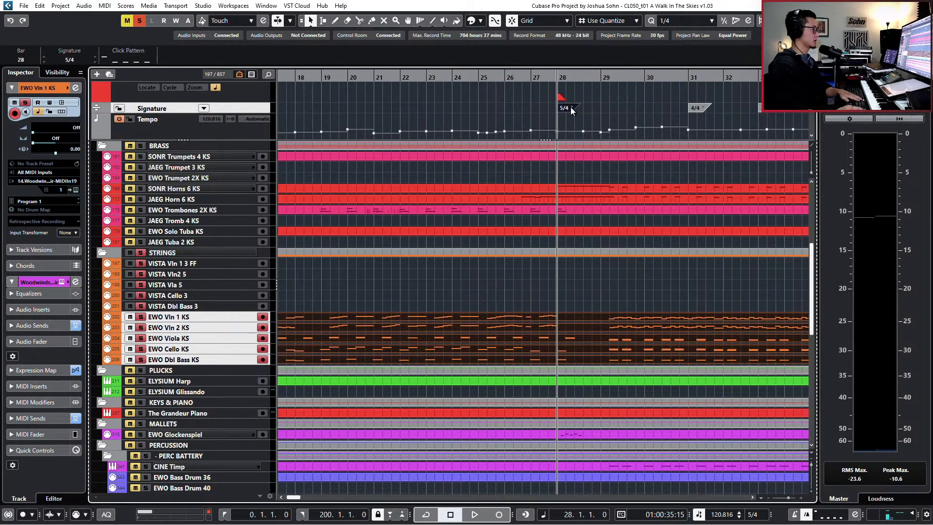
drag(570, 107, 651, 110)
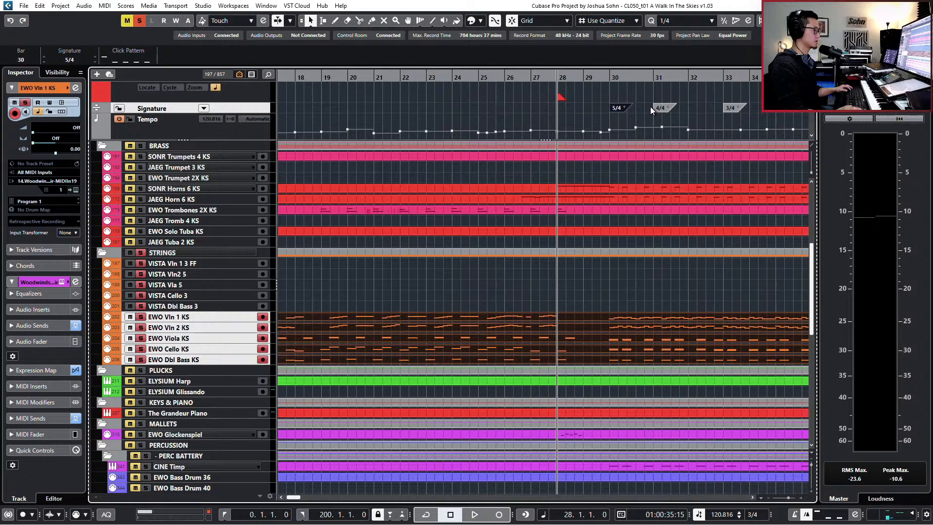
Step: Look up the 5/4 change in the score PDF and shift all signature events from the 5/4 onward together in Cubase, placing it at bar 40
key(alt+Tab)
scroll(636, 294, down, 10)
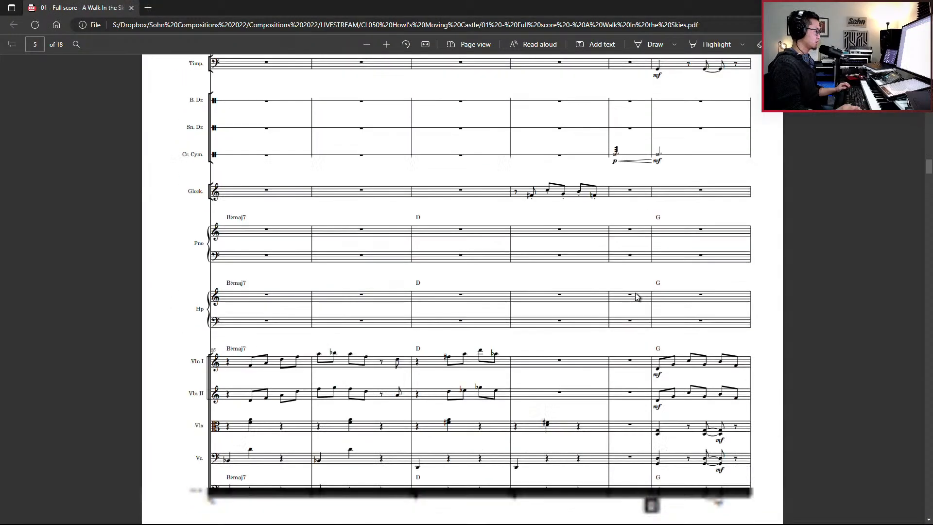
scroll(635, 294, down, 15)
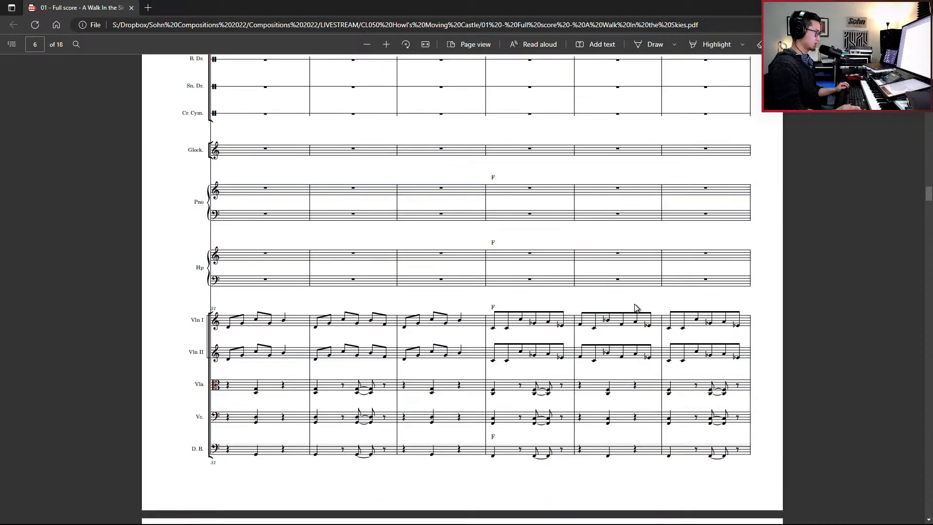
scroll(637, 308, down, 6)
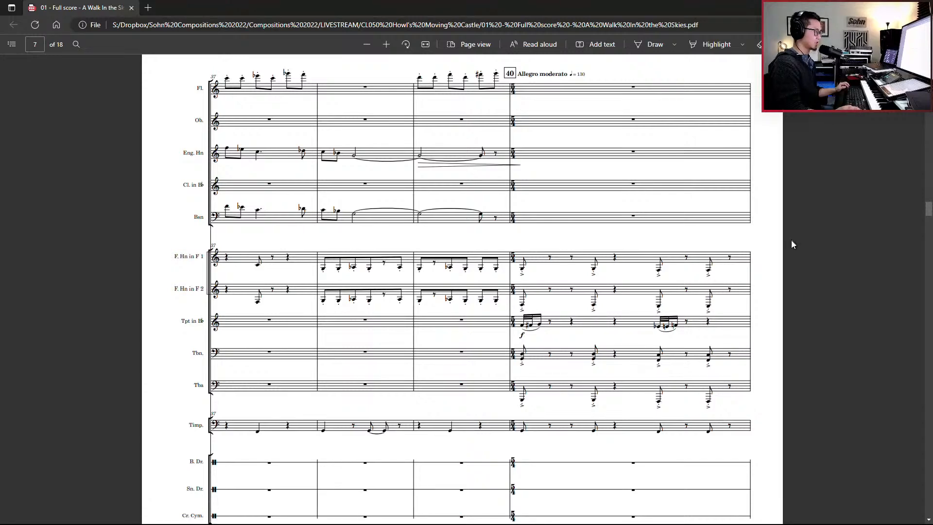
scroll(788, 248, up, 8)
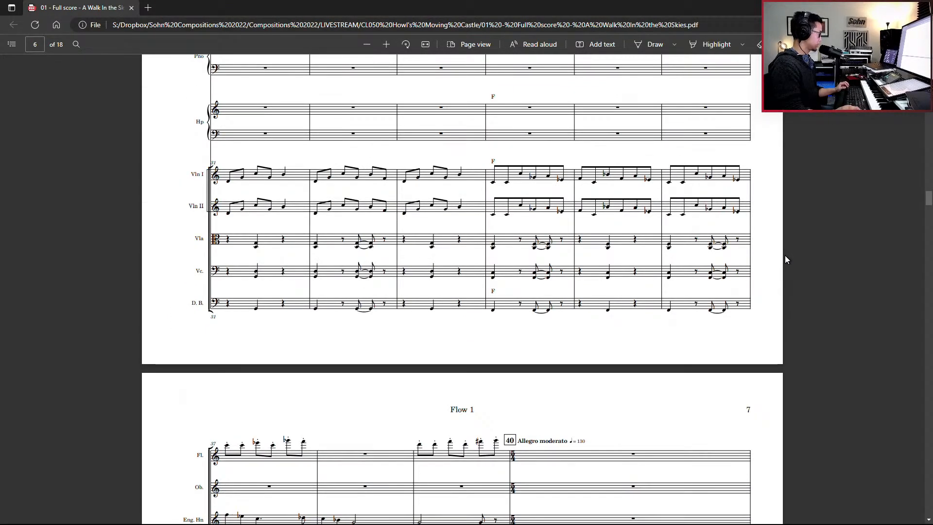
scroll(787, 259, down, 5)
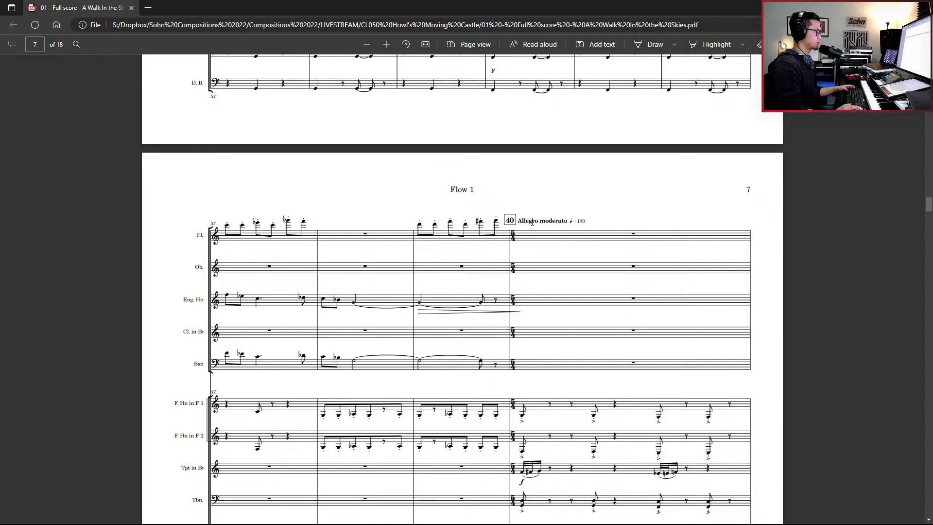
key(alt+Tab)
scroll(620, 119, right, 2)
scroll(614, 112, down, 2)
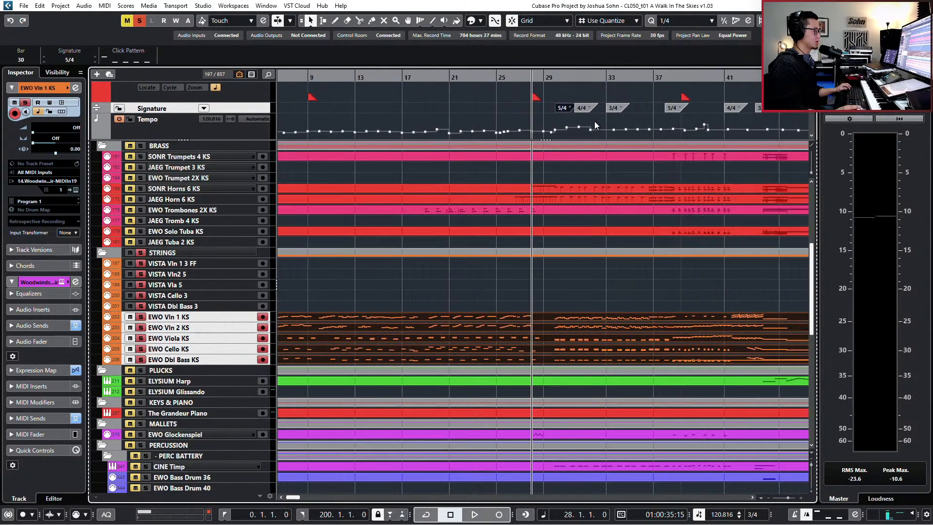
scroll(516, 112, down, 3)
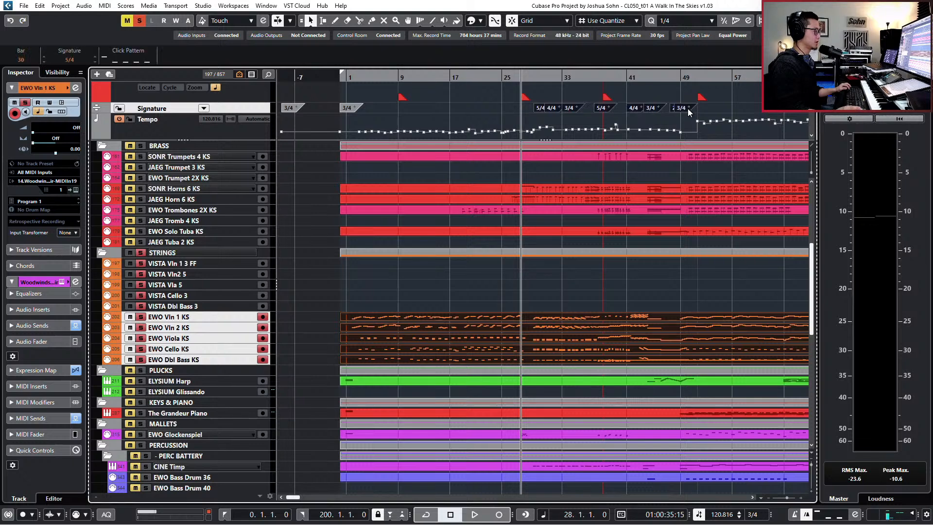
scroll(576, 116, up, 4)
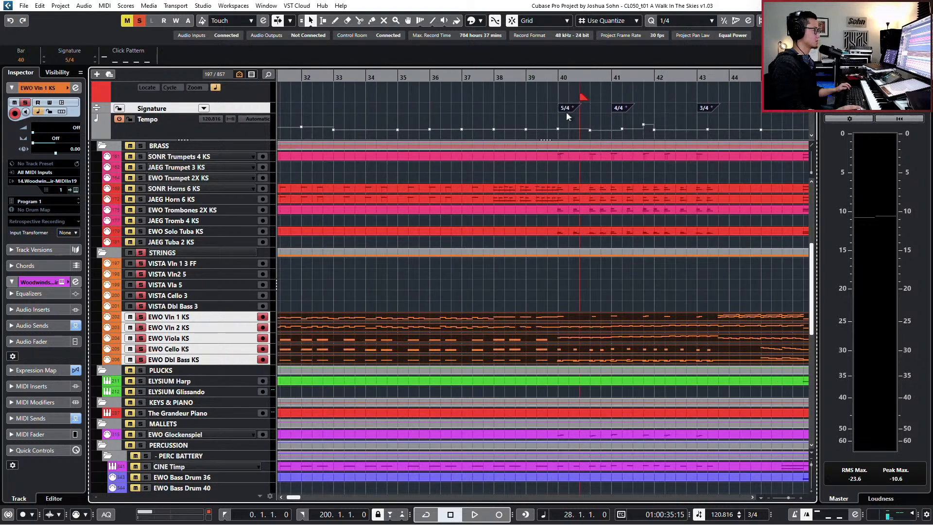
Step: Check the meter changes on page 8 of the score, and move the 4/4 signature event to bar 43 and the following 3/4 to bar 44
key(alt+Tab)
scroll(658, 273, down, 5)
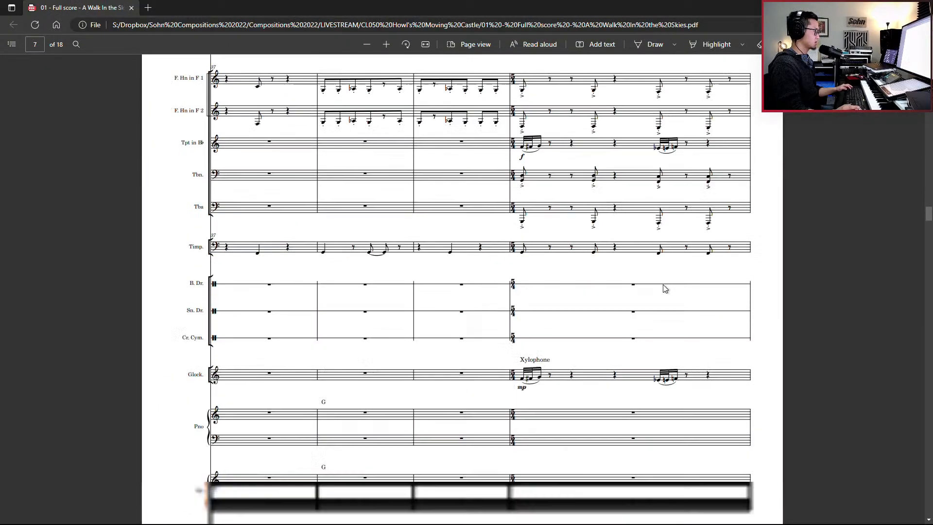
scroll(665, 289, down, 10)
scroll(665, 287, up, 4)
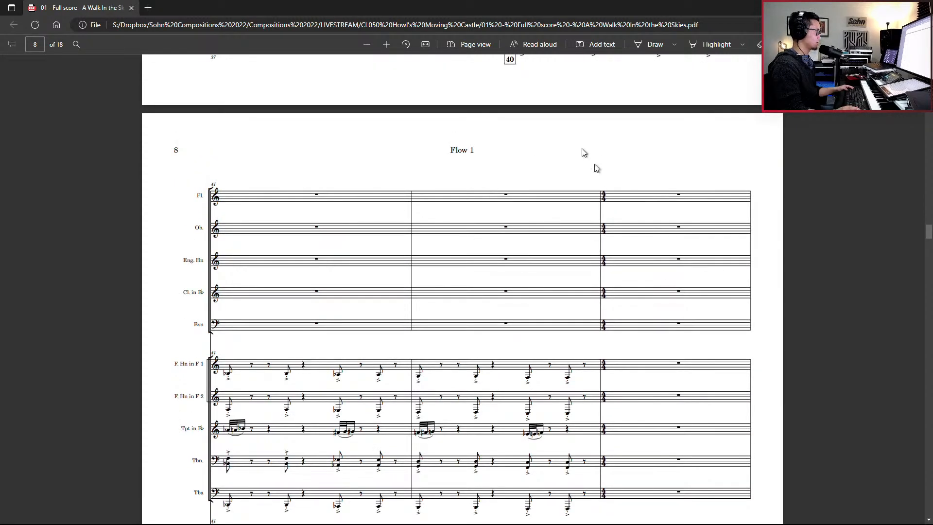
key(alt+Tab)
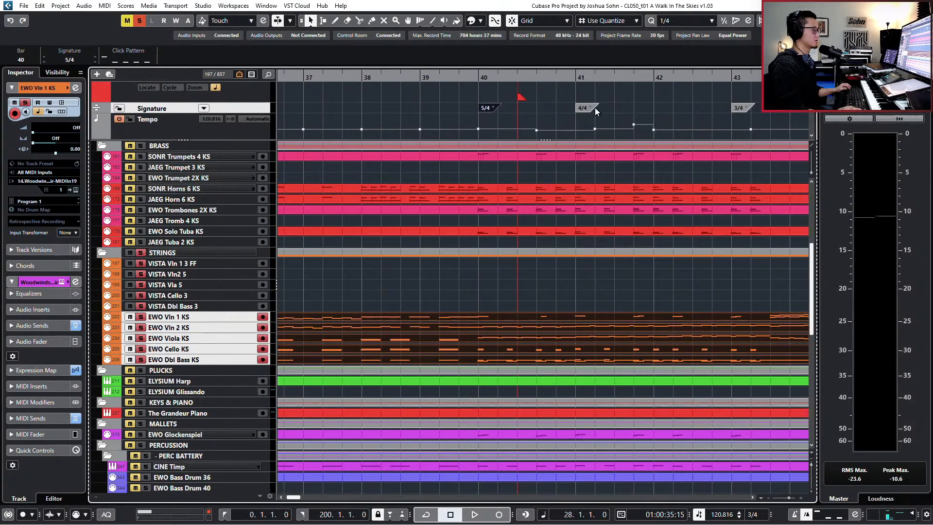
drag(594, 108, 657, 108)
scroll(671, 119, down, 5)
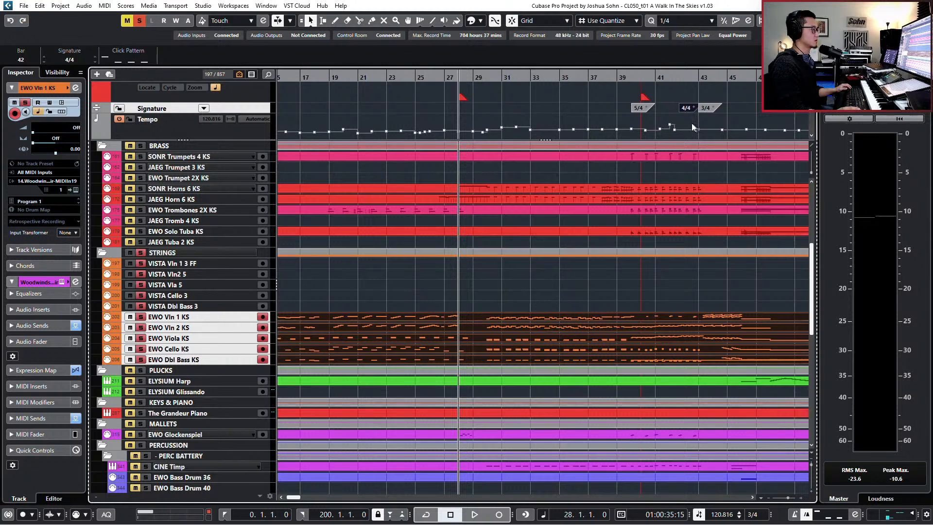
scroll(681, 119, down, 3)
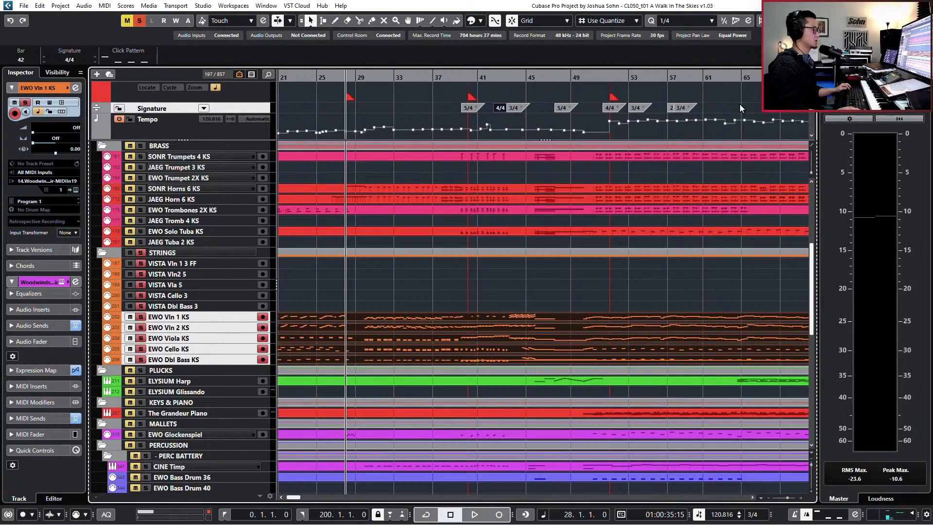
mouse_move(498, 107)
mouse_down()
mouse_move(516, 107)
mouse_move(491, 111)
mouse_move(526, 107)
mouse_up()
scroll(512, 111, up, 7)
Step: Check the meter changes on pages 8 and 9 of the score PDF, and move the 3/4 signature event from bar 44 to bar 45 in Cubase
key(alt+Tab)
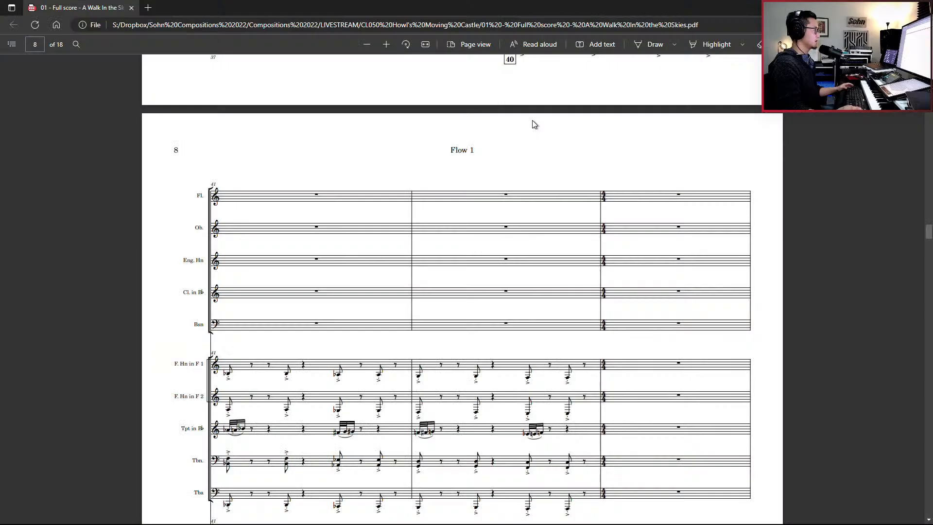
scroll(585, 272, down, 15)
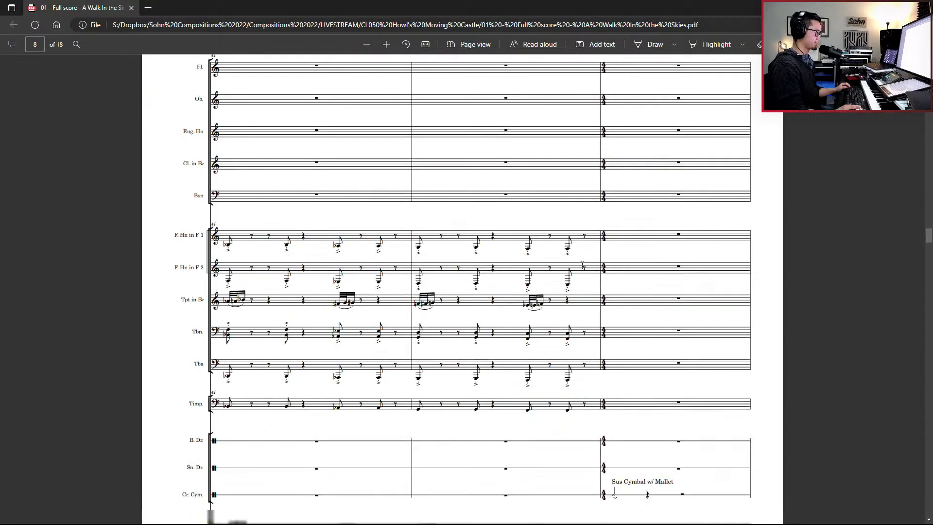
scroll(588, 280, up, 4)
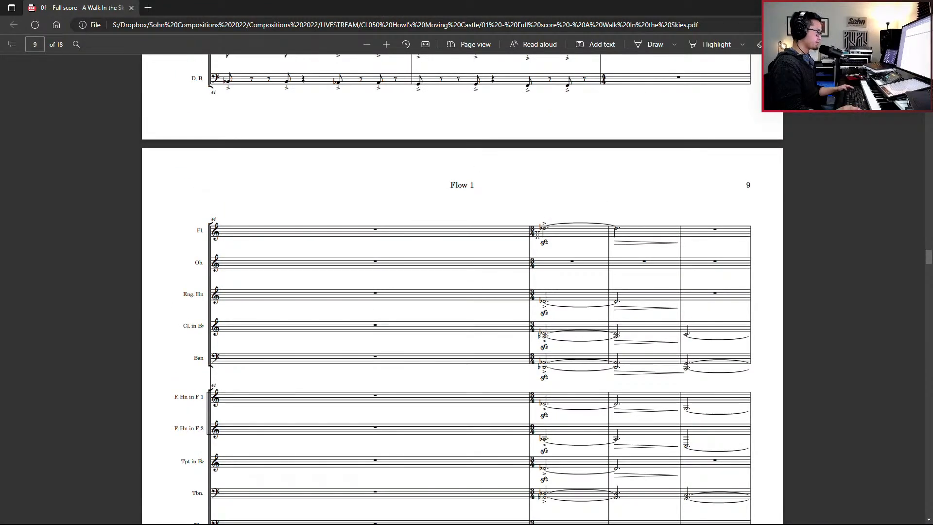
key(alt+Tab)
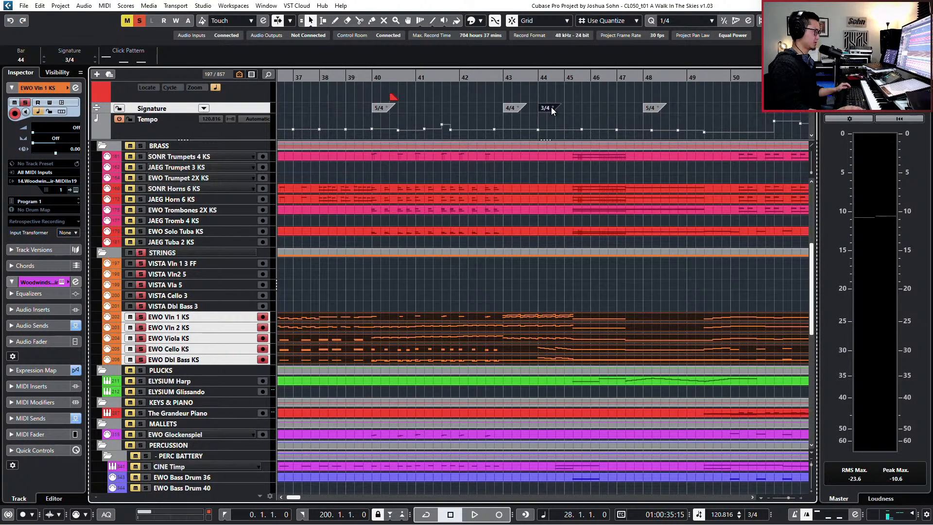
drag(551, 107, 567, 108)
Step: Examine the score PDF from page 9 through the final page for any further time signature changes after bar 45
key(alt+Tab)
scroll(530, 296, down, 1)
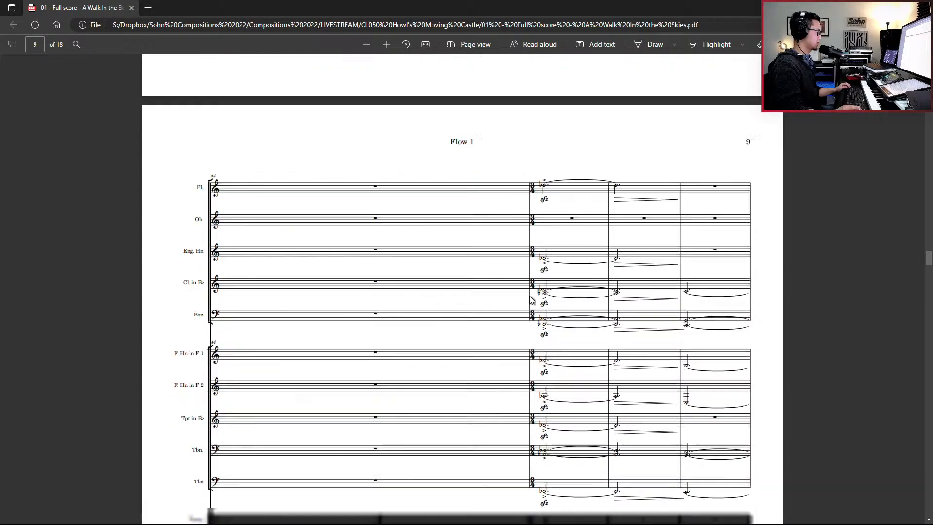
scroll(531, 300, down, 15)
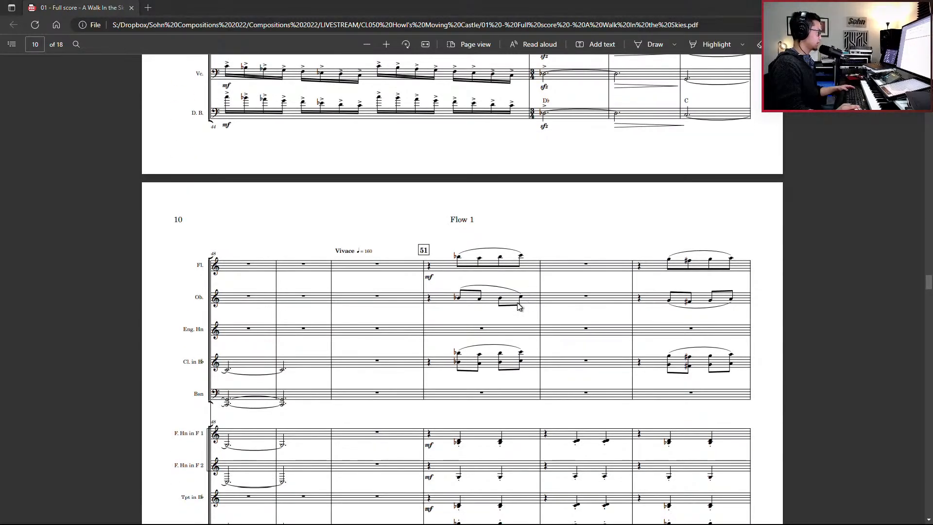
key(alt+Tab)
key(alt+Tab)
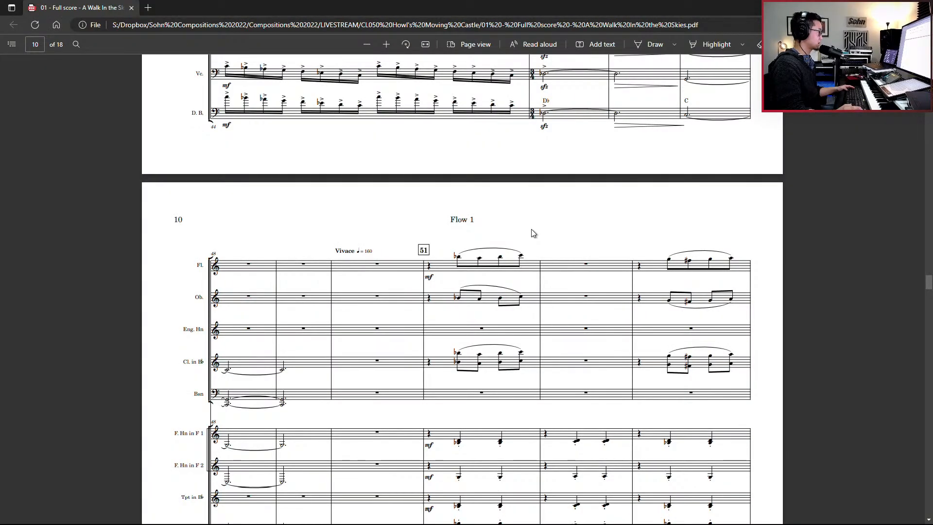
scroll(531, 234, down, 13)
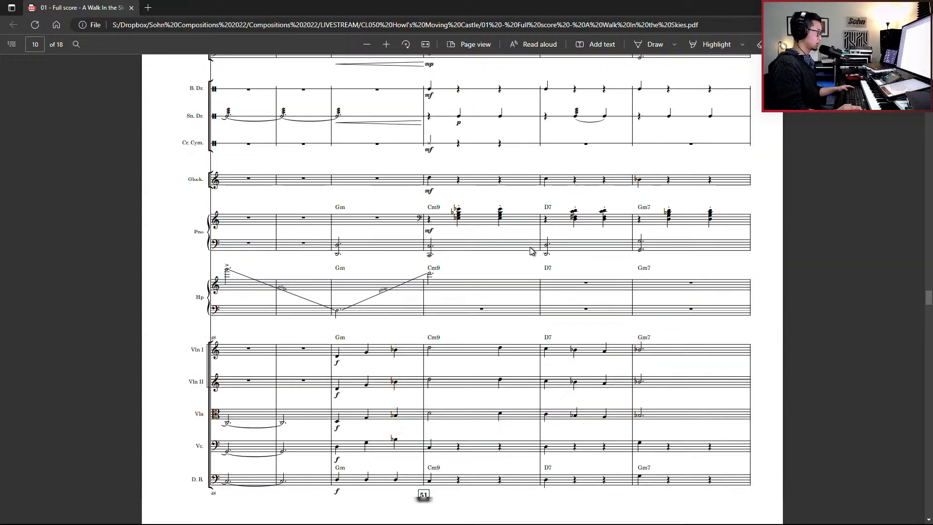
scroll(531, 250, down, 14)
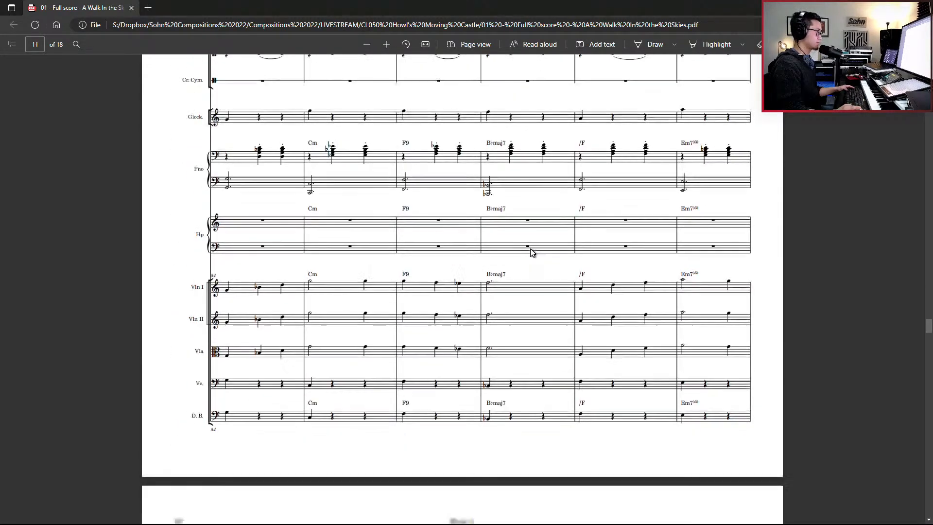
scroll(531, 251, down, 14)
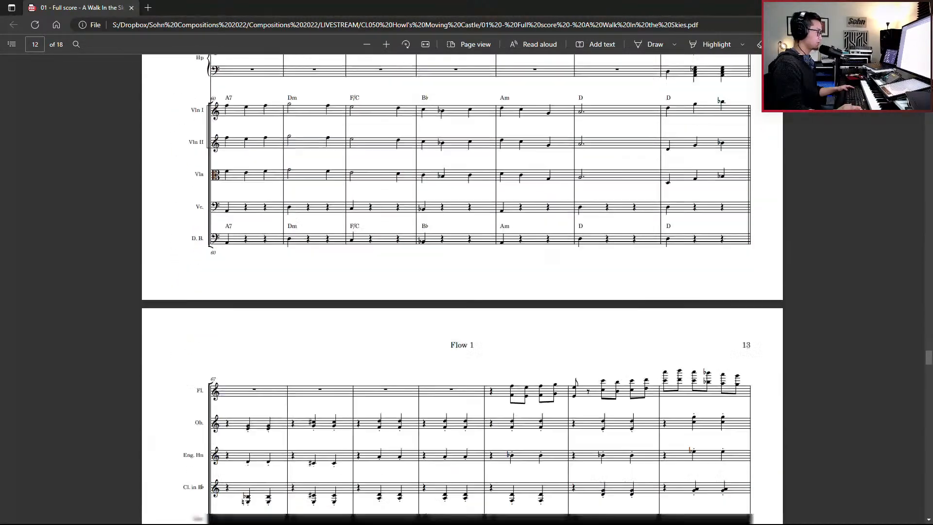
scroll(533, 256, down, 14)
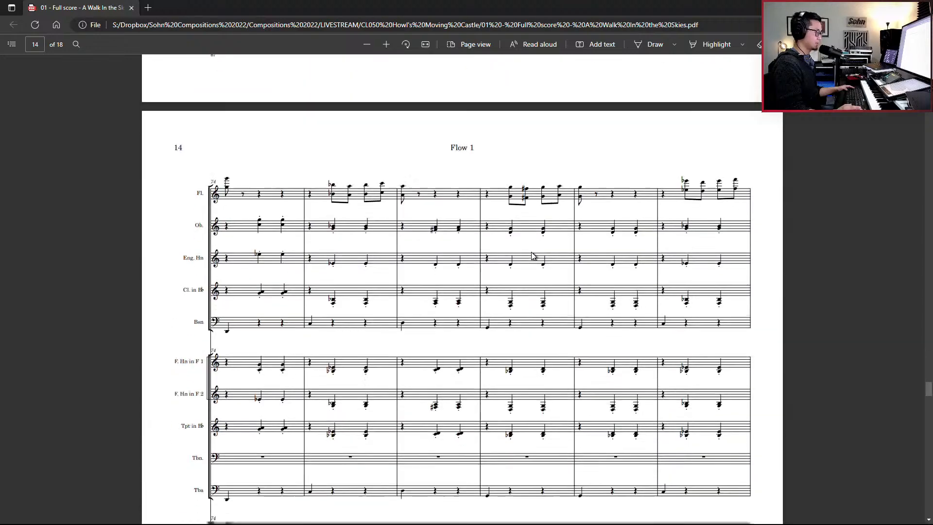
scroll(534, 256, down, 14)
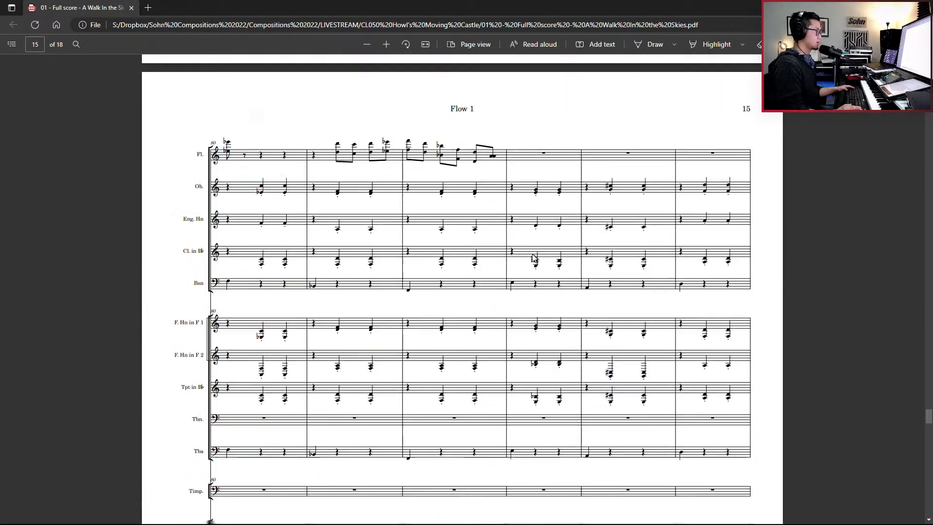
scroll(535, 258, down, 14)
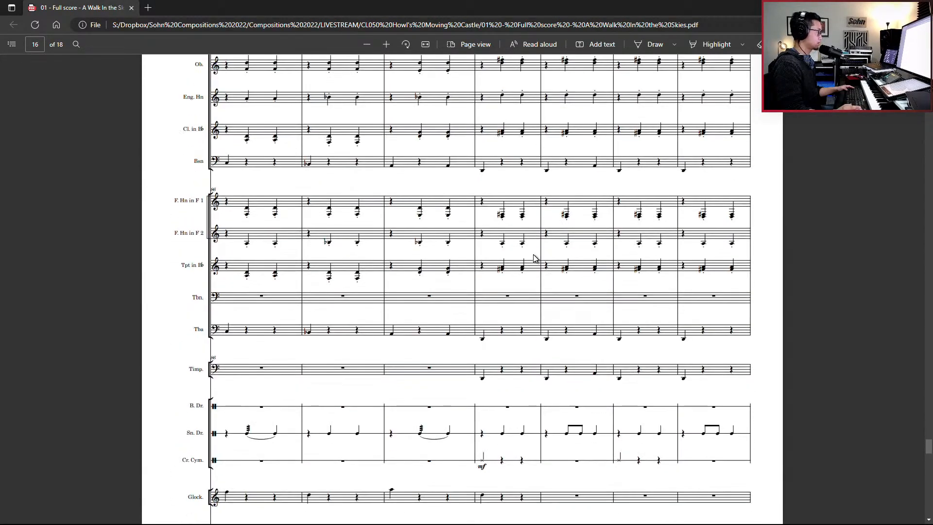
scroll(534, 259, down, 14)
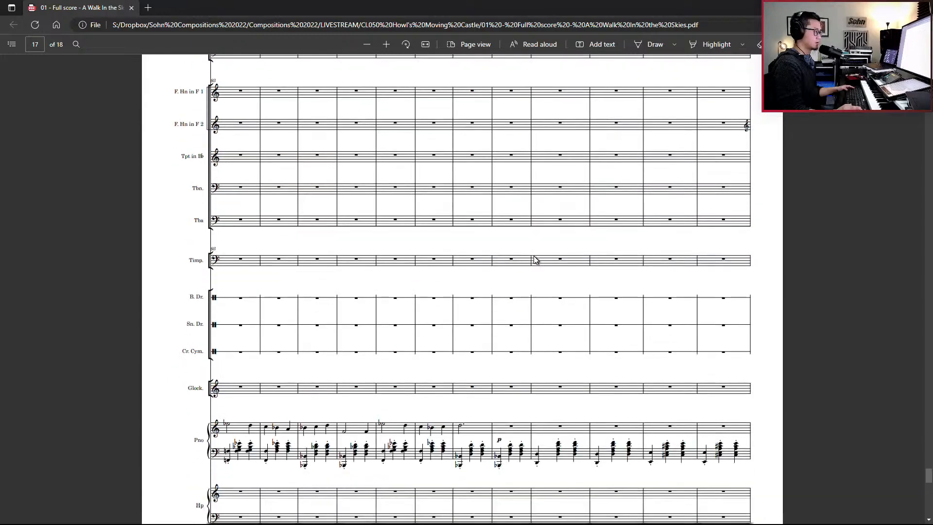
scroll(534, 259, down, 14)
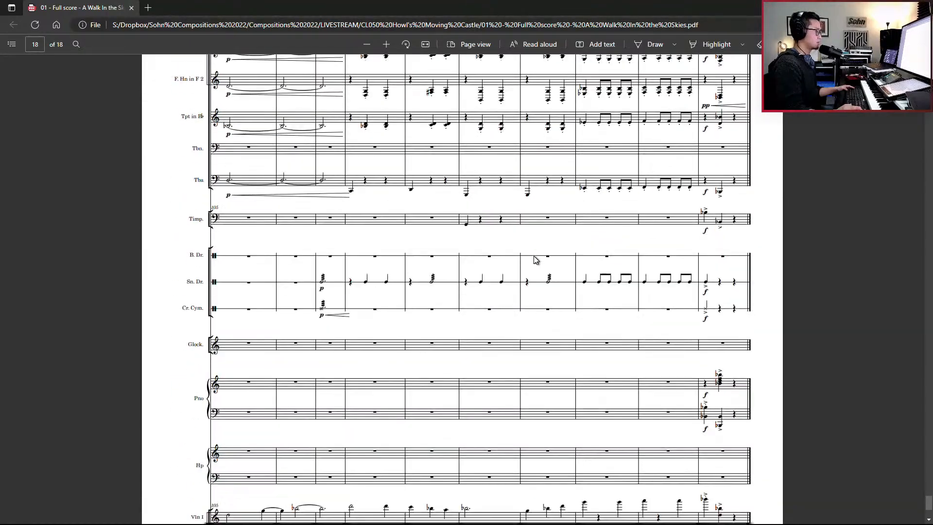
scroll(832, 499, up, 14)
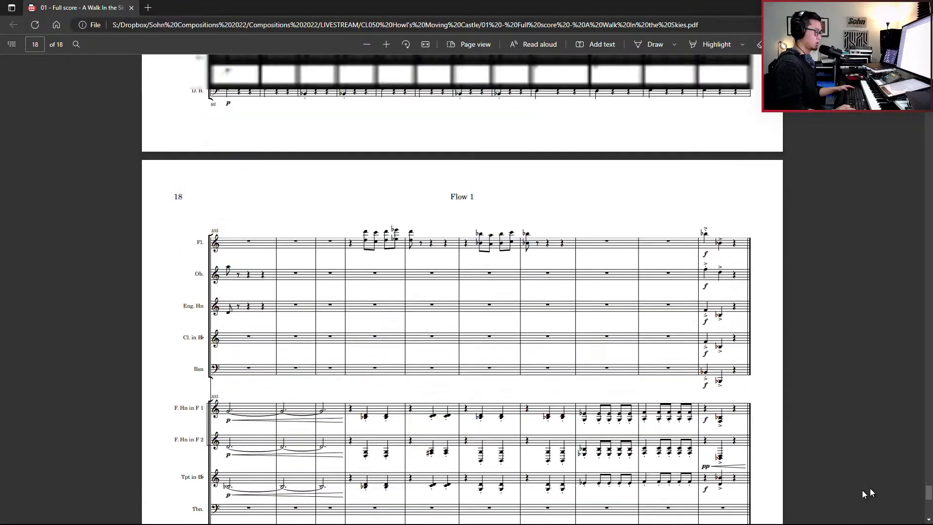
scroll(862, 418, up, 10)
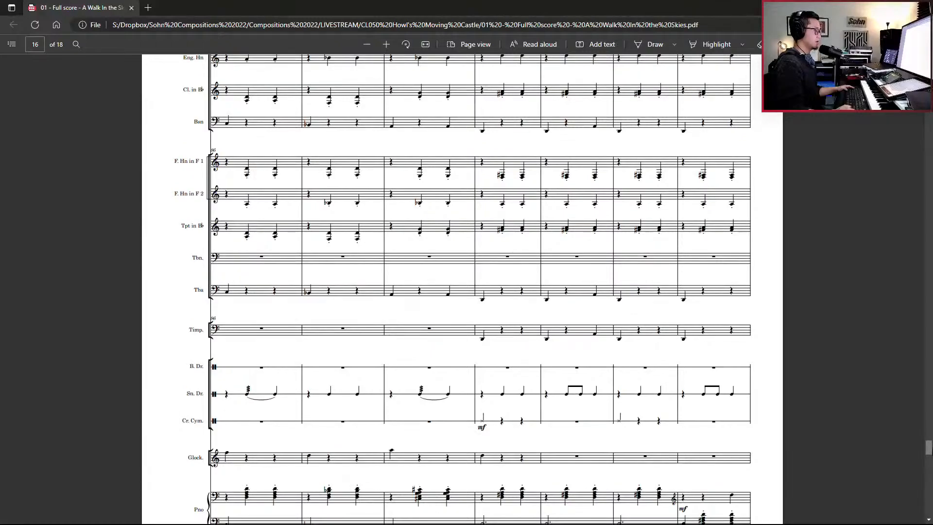
drag(928, 446, 929, 182)
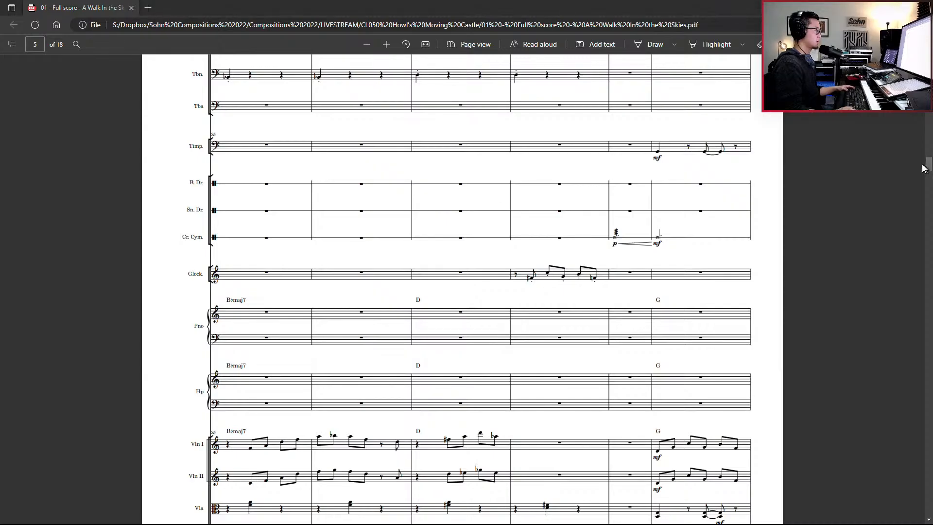
Step: Switch to Cubase and delete all the time signature events that follow the 3/4 at bar 45
key(alt+Tab)
click(695, 108)
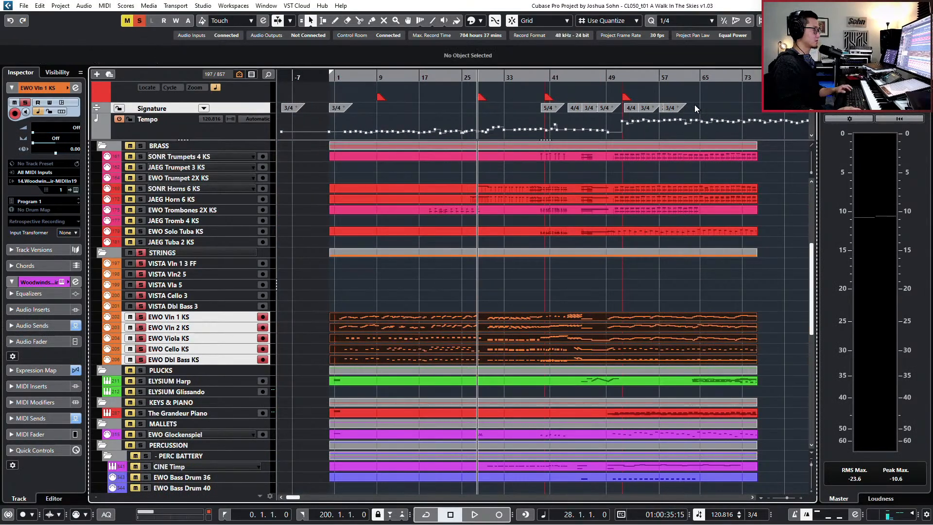
drag(599, 107, 603, 108)
key(Delete)
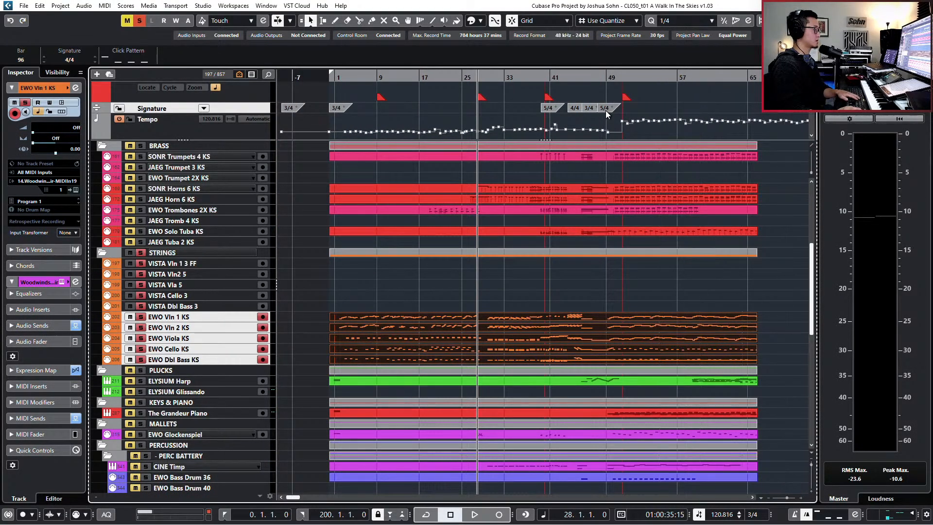
Step: Play the strings from bar 47 to about bar 53 to check the tempo change, and return to the score PDF for comparison
click(593, 78)
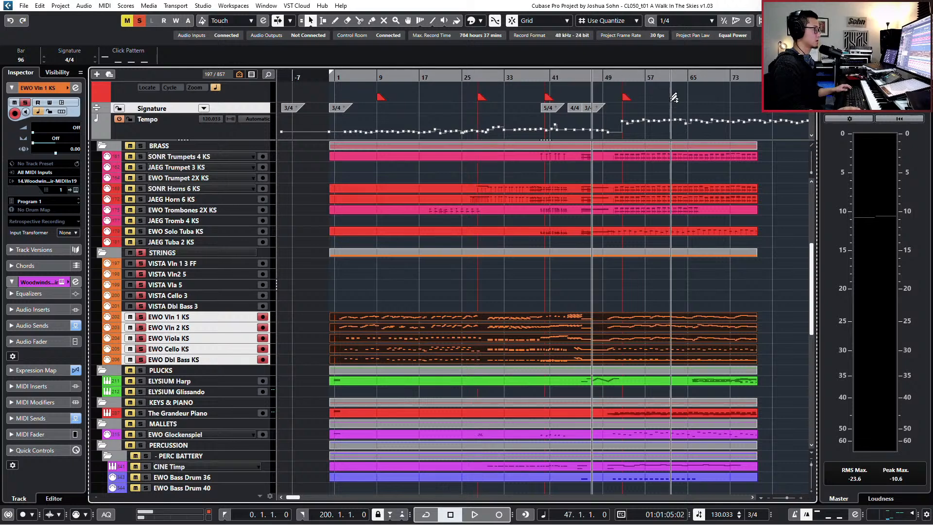
key(space)
scroll(646, 131, up, 4)
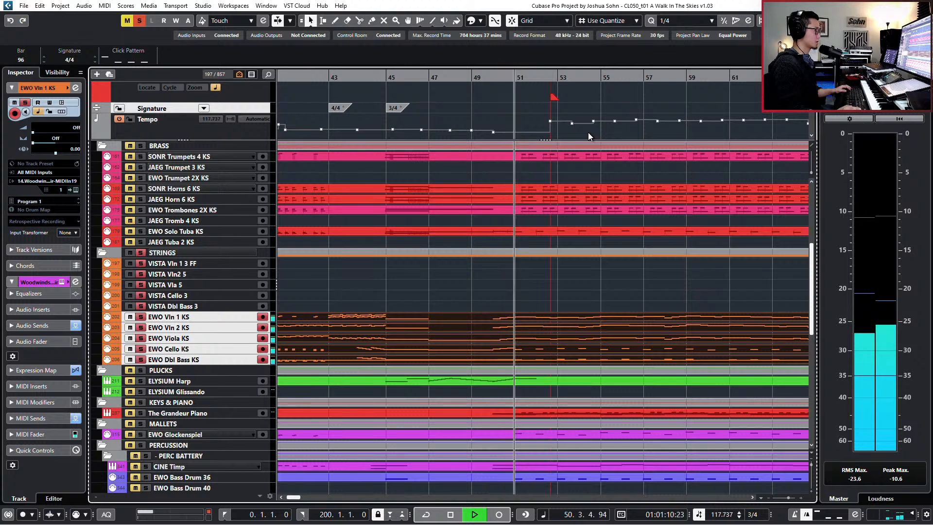
key(f)
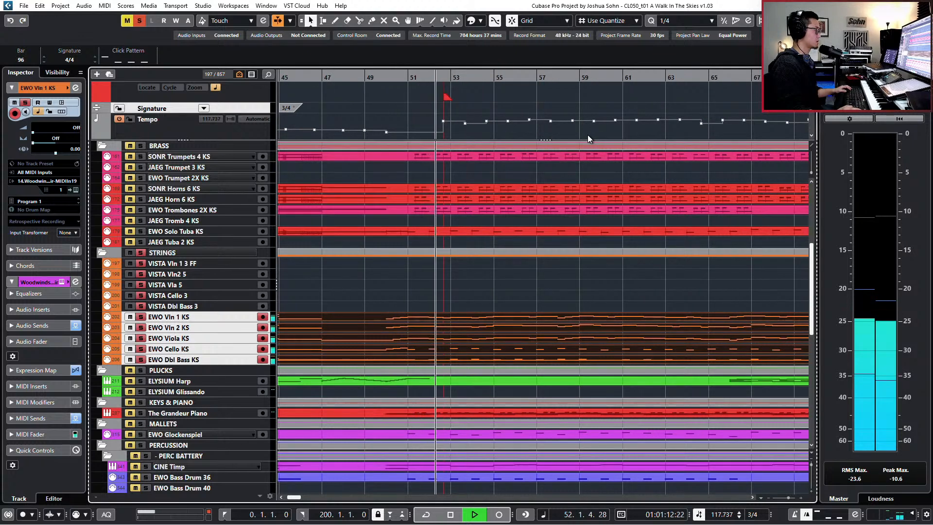
key(space)
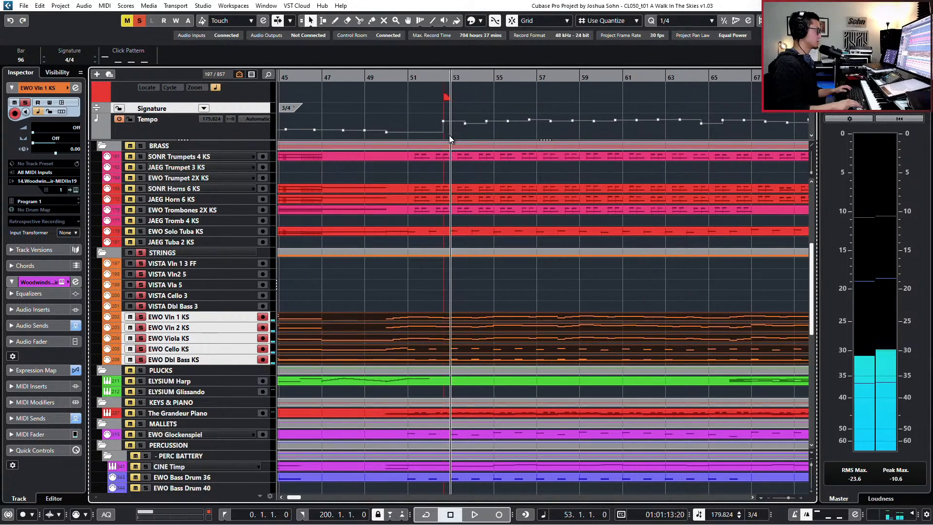
key(h)
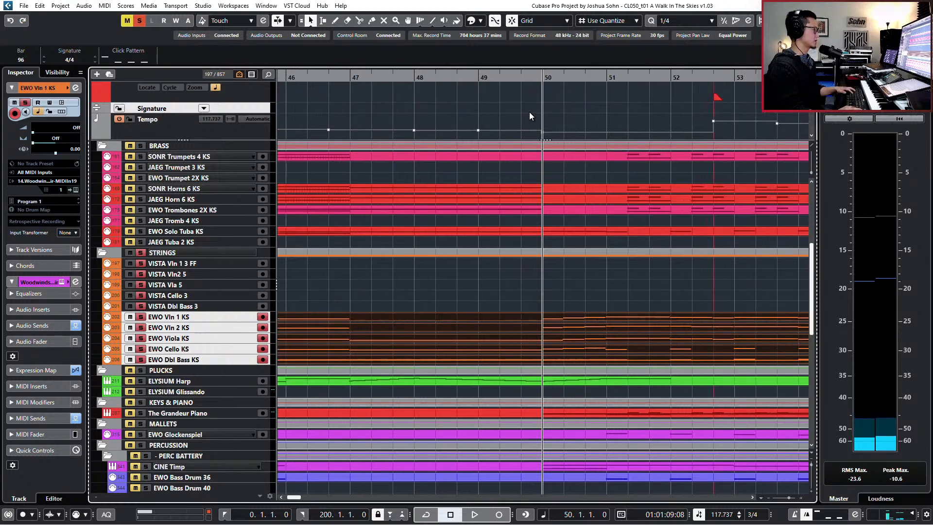
key(alt+Tab)
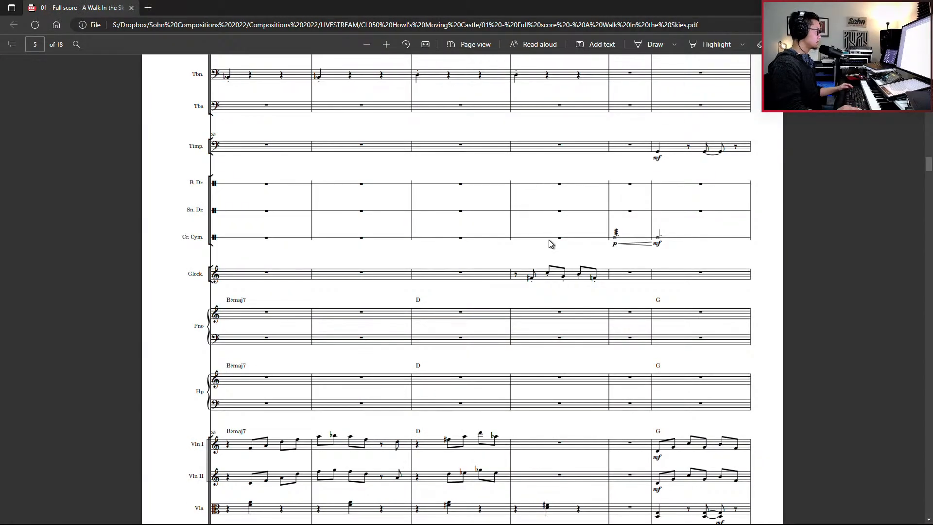
Step: Read through the full score PDF from page 5 to page 13, checking the woodwind, brass, percussion and string parts
scroll(548, 238, down, 20)
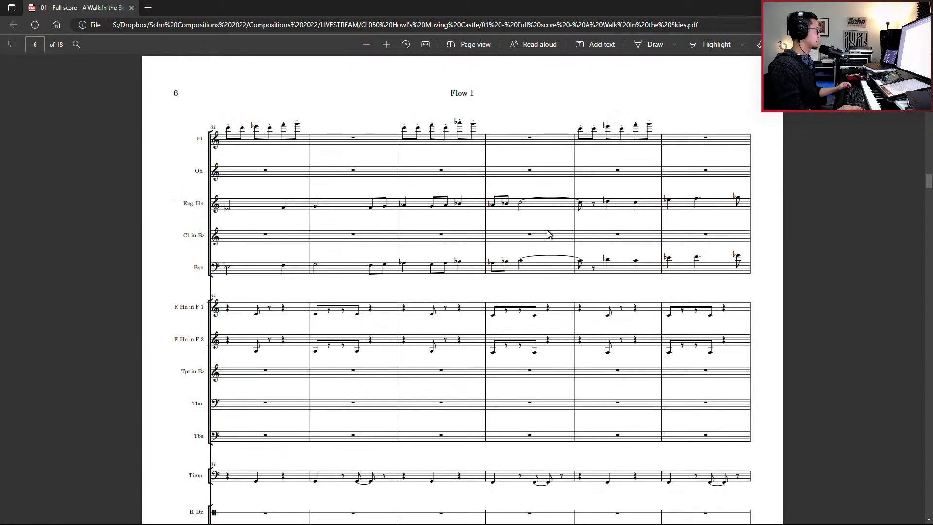
scroll(552, 250, down, 12)
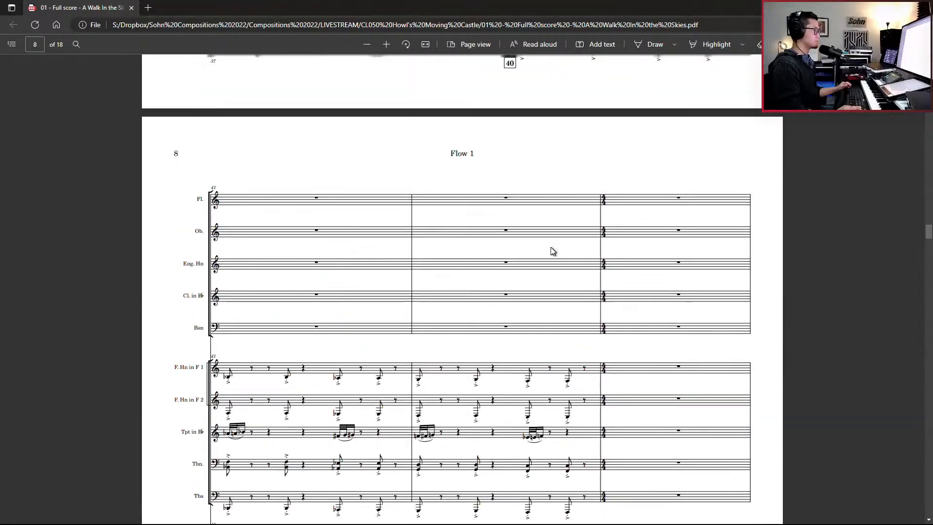
scroll(557, 253, down, 12)
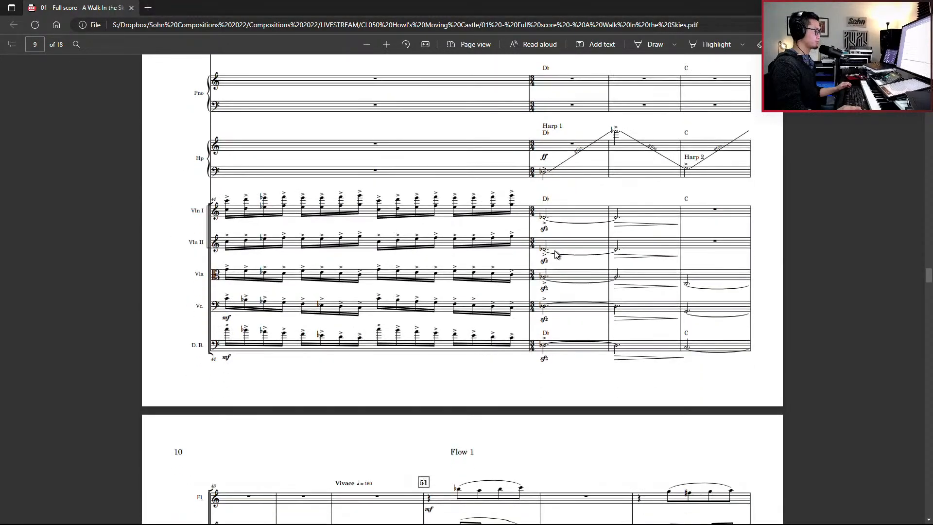
scroll(557, 253, up, 4)
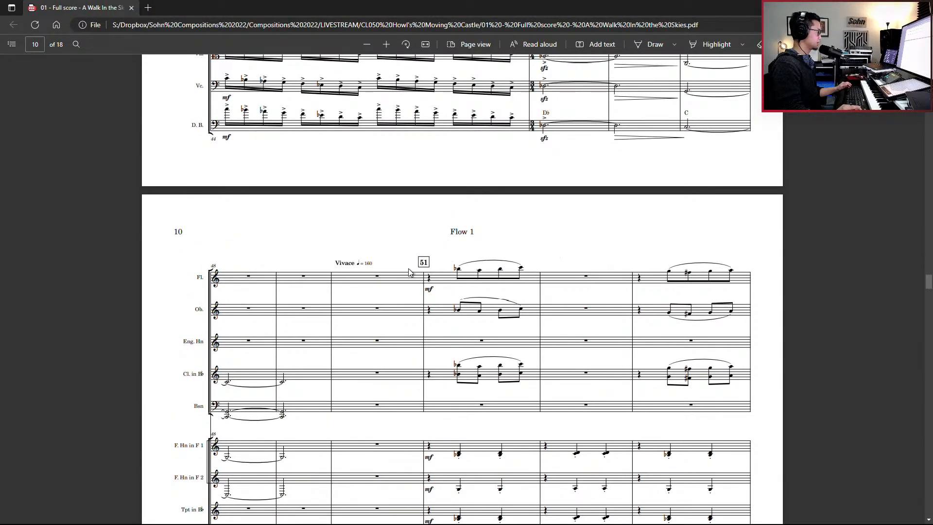
scroll(410, 273, down, 10)
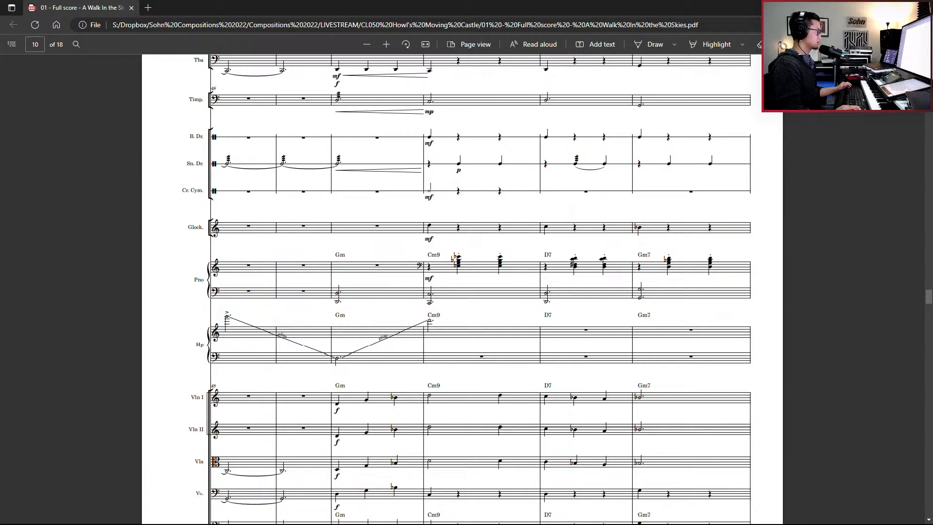
scroll(463, 289, down, 3)
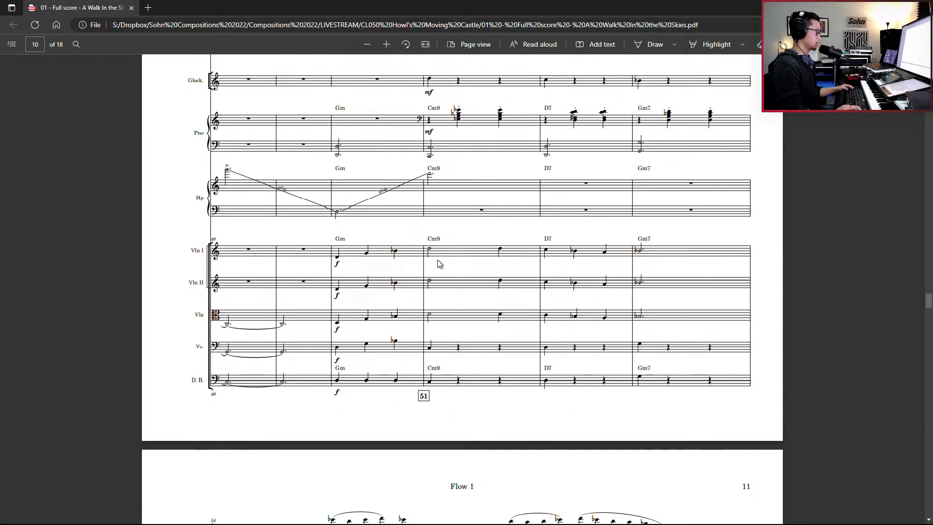
scroll(439, 264, down, 3)
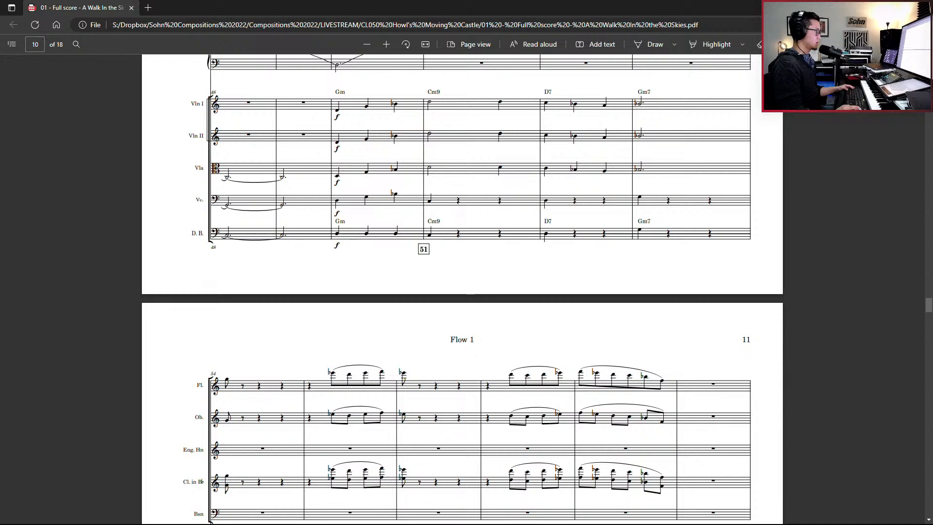
scroll(429, 251, down, 3)
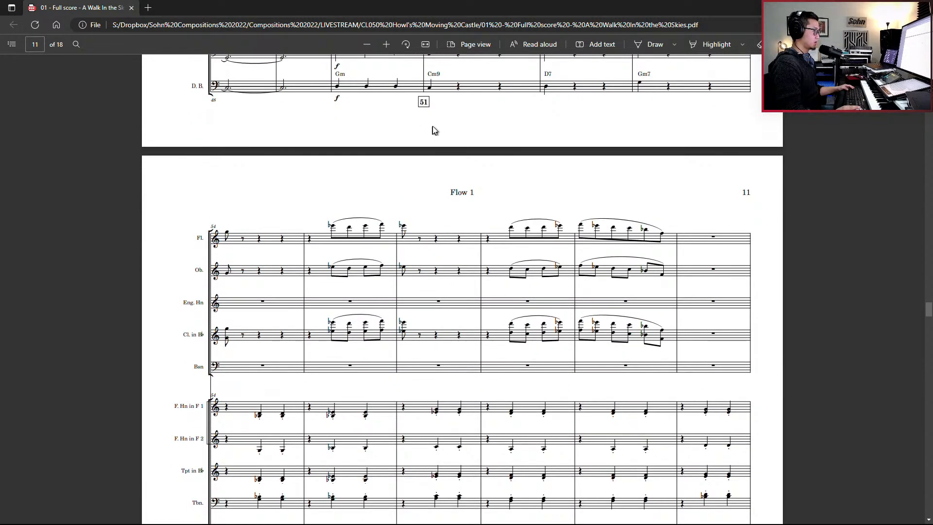
scroll(434, 141, up, 2)
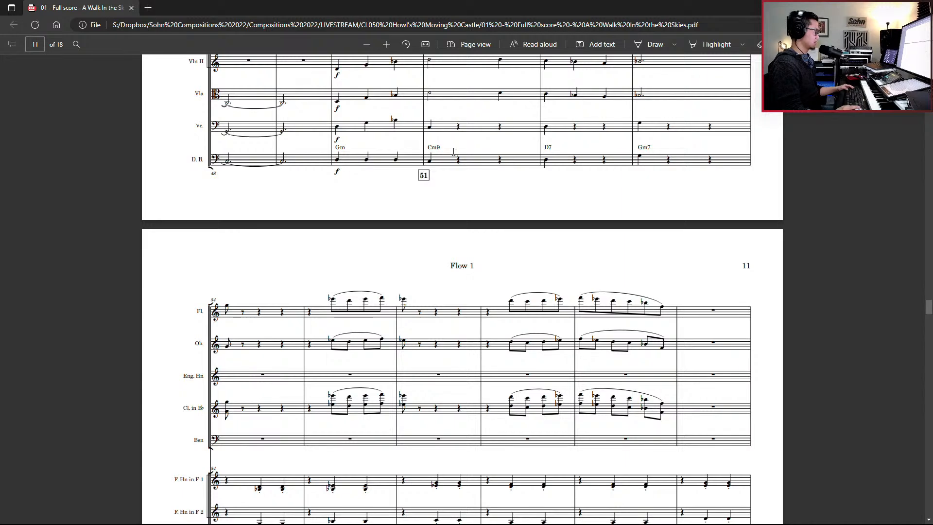
scroll(496, 234, down, 6)
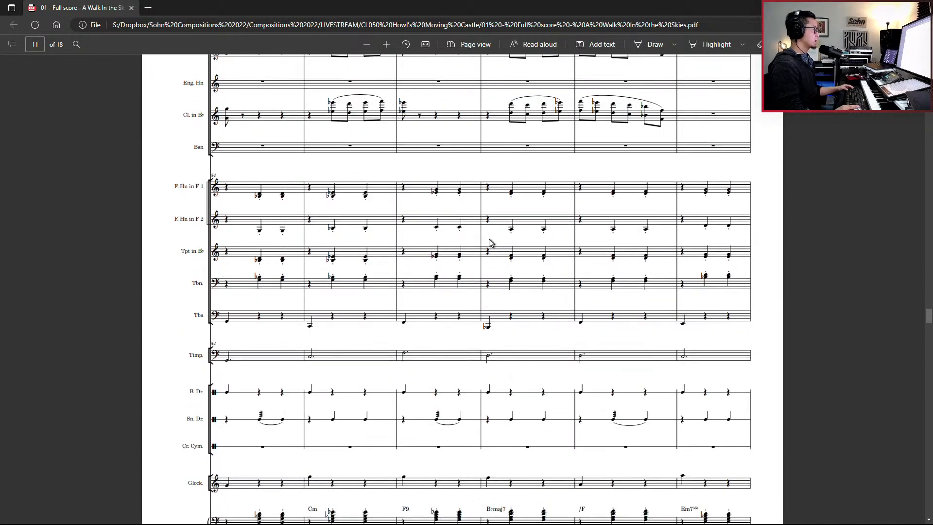
scroll(384, 243, down, 11)
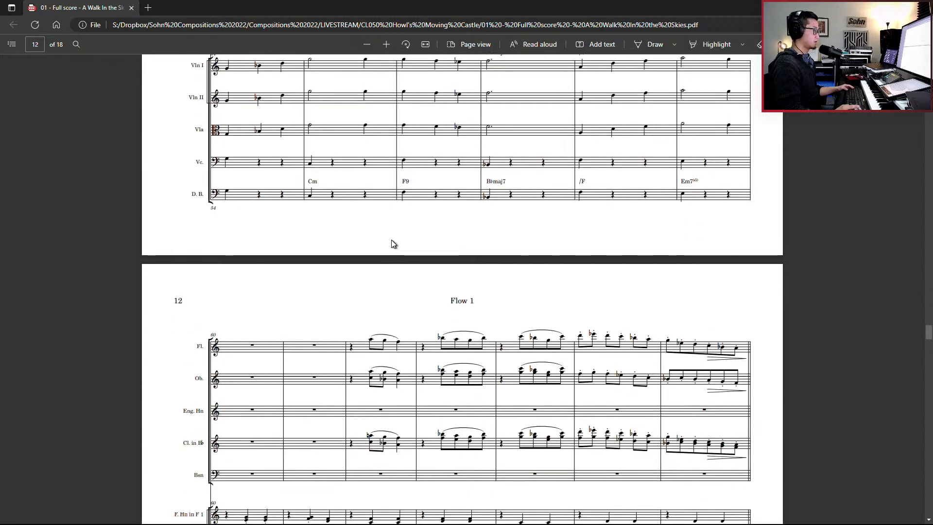
scroll(461, 292, down, 11)
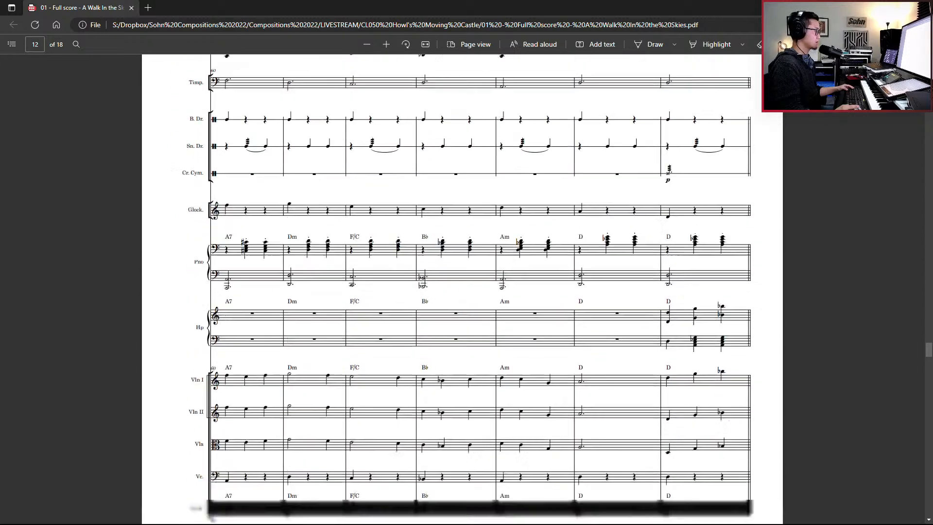
scroll(462, 290, down, 4)
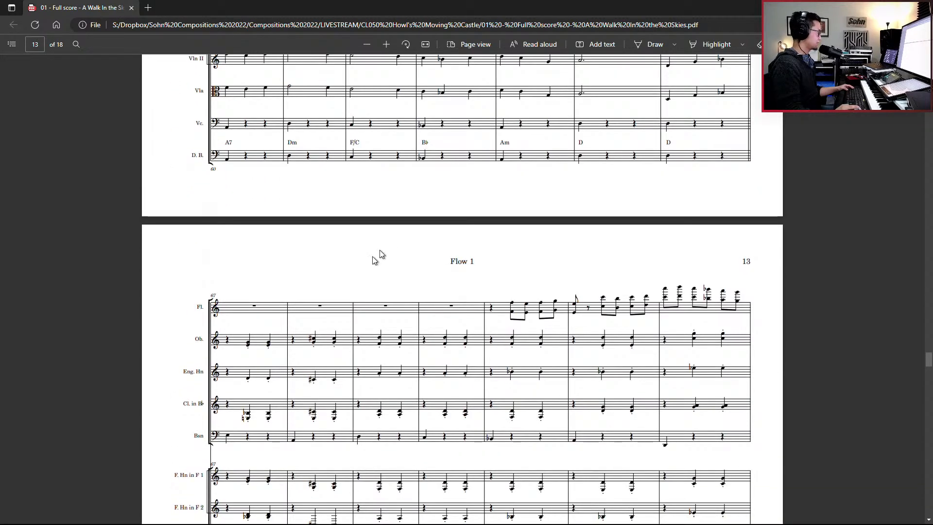
scroll(617, 270, up, 6)
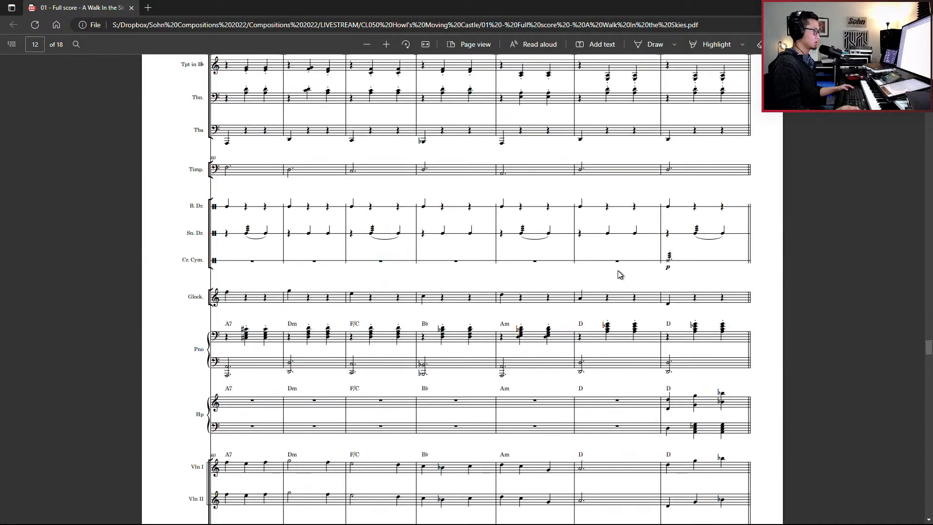
scroll(618, 270, up, 7)
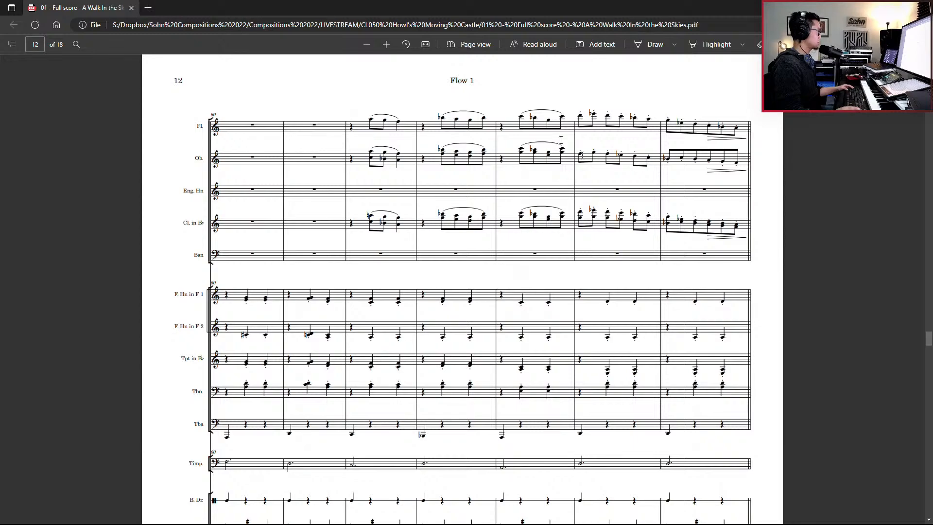
scroll(671, 138, down, 10)
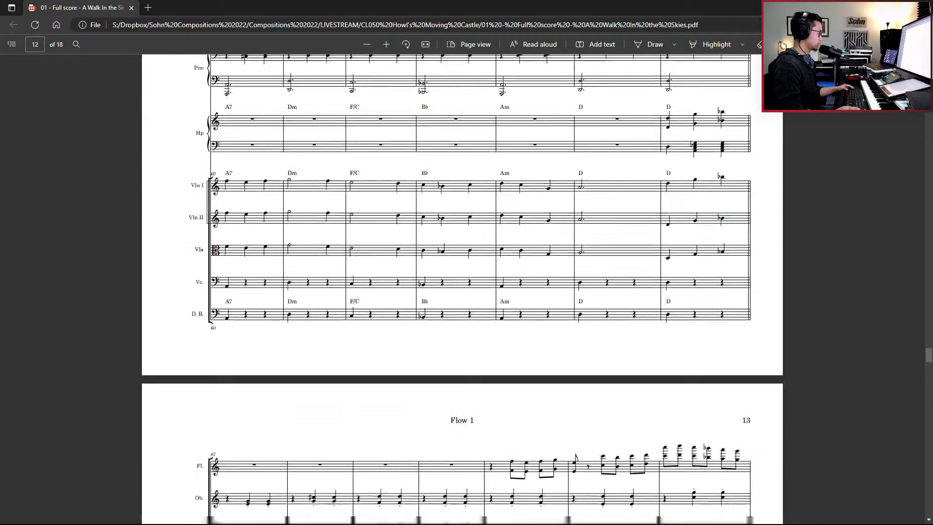
Step: Switch to the Cubase project and play back the soloed string tracks from about bar 64 to bar 76
key(alt+Tab)
scroll(699, 207, down, 5)
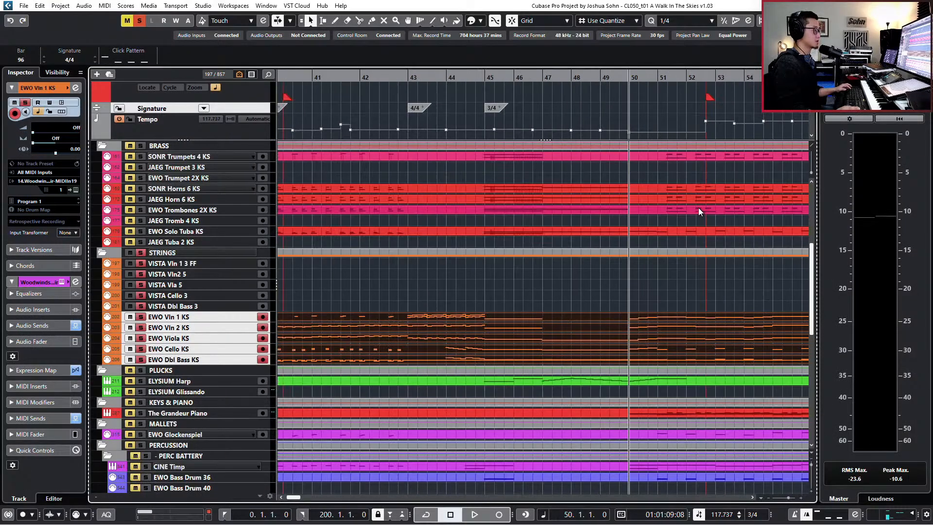
scroll(688, 210, right, 6)
scroll(656, 212, right, 4)
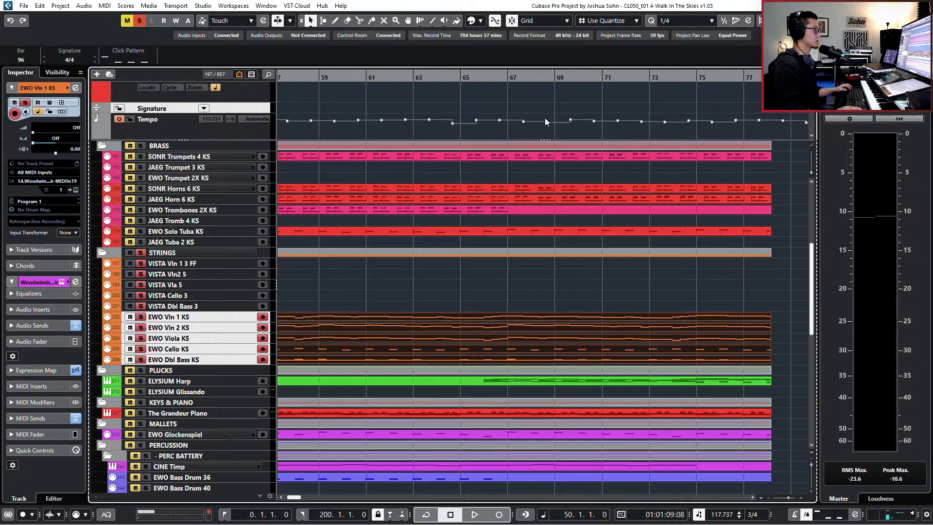
click(446, 81)
key(space)
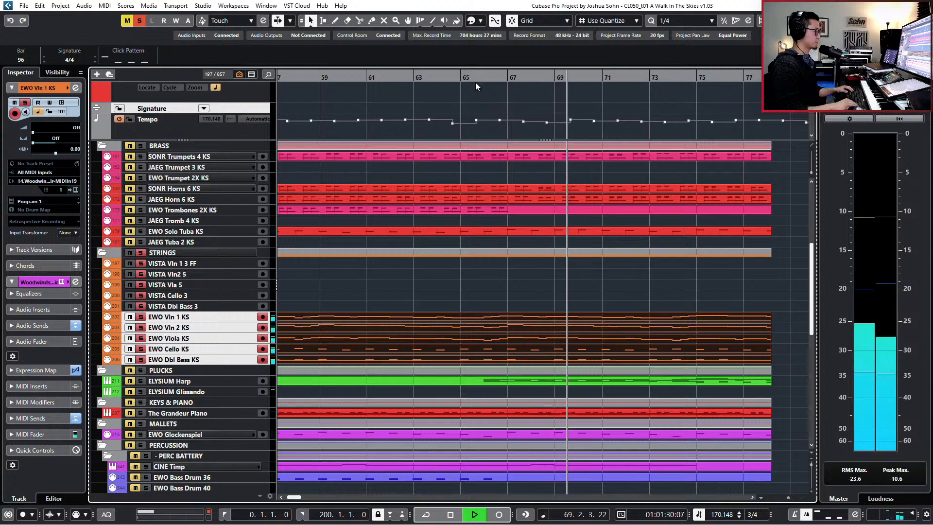
scroll(475, 82, down, 4)
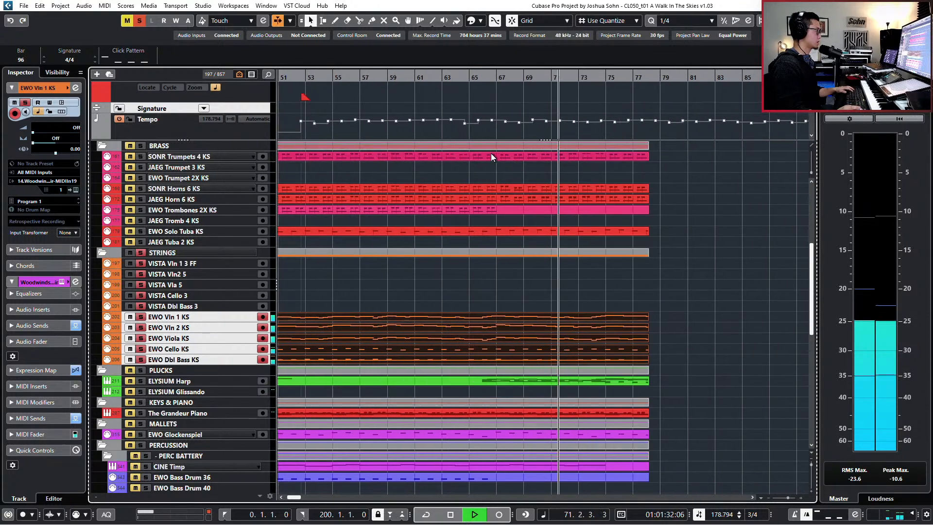
scroll(491, 154, left, 4)
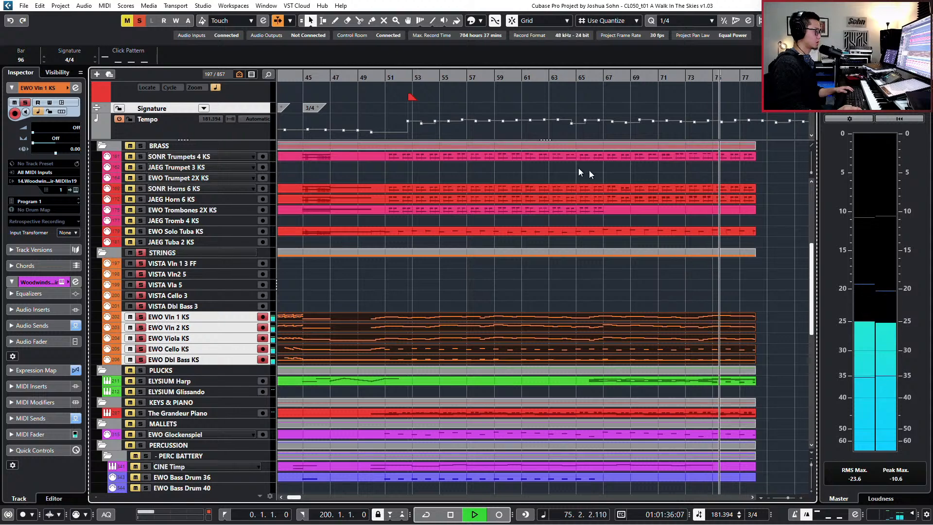
key(space)
Step: Split the JS MIDI VEP folder part at bar 75 and delete the section after it
scroll(737, 184, up, 5)
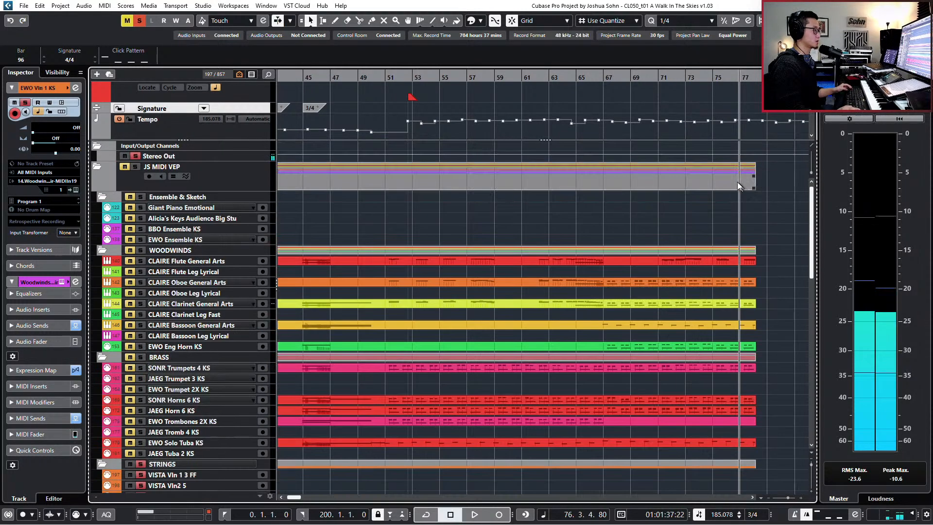
alt+click(712, 168)
click(728, 174)
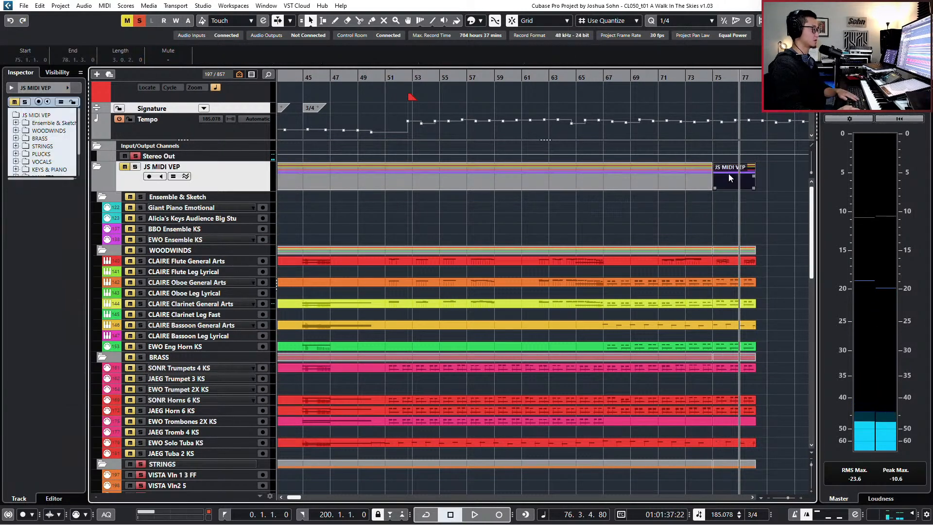
key(Delete)
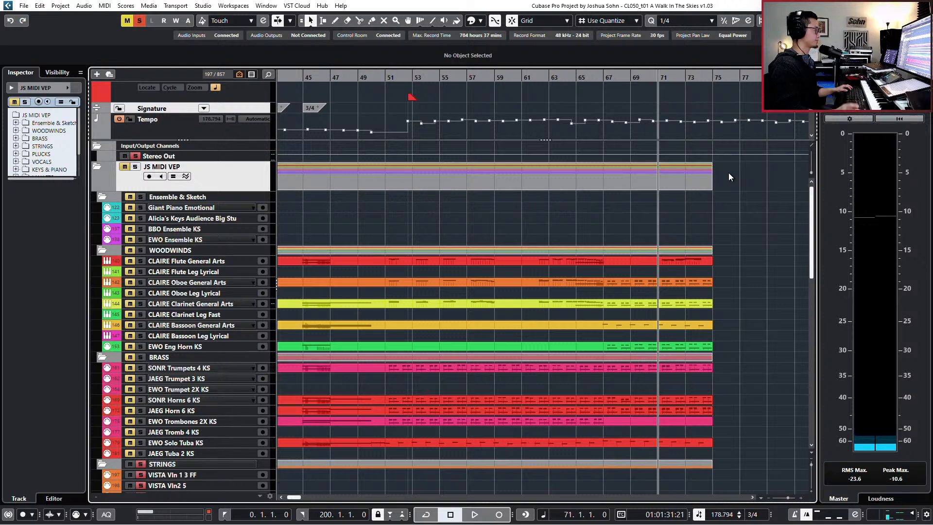
Step: Place the playhead at bar 75 and clear the solo on the string tracks
key(KP_Subtract)
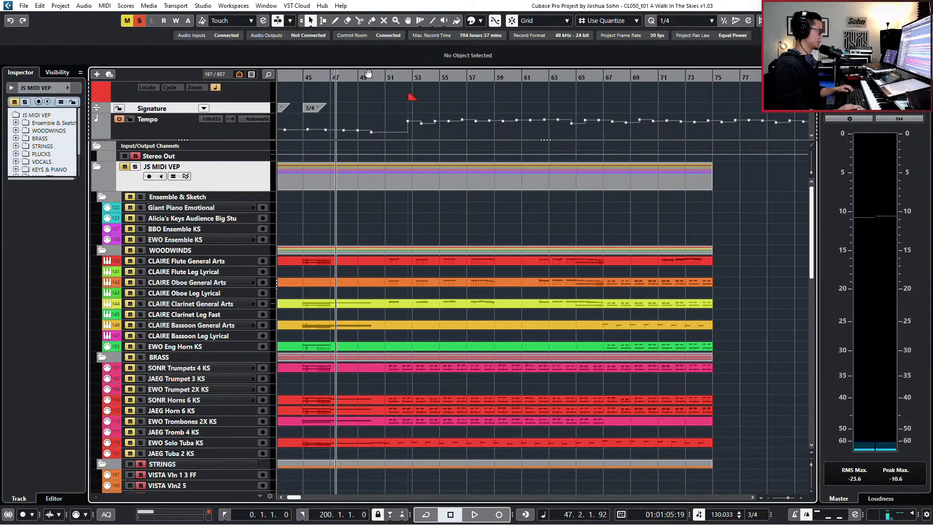
scroll(360, 134, up, 1)
scroll(360, 134, up, 1)
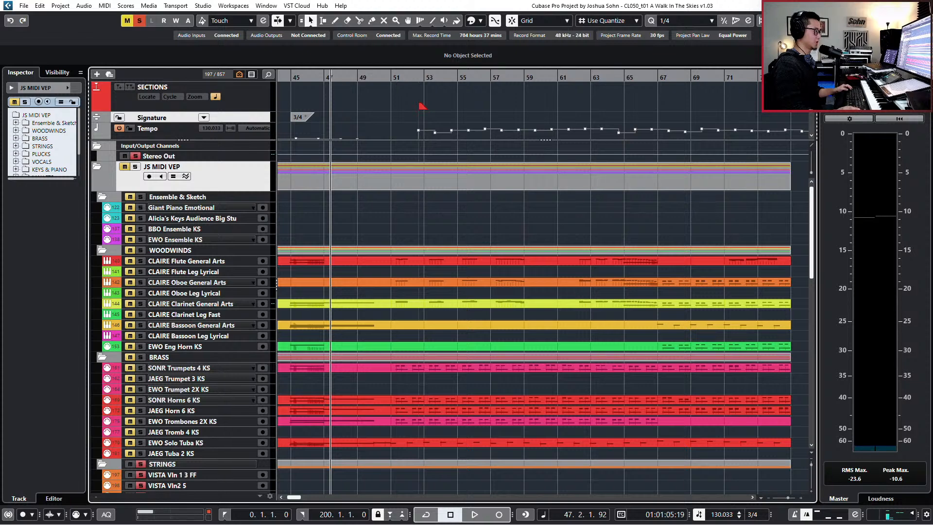
click(768, 78)
key(KP_Add)
key(KP_Add)
key(KP_Subtract)
key(KP_Add)
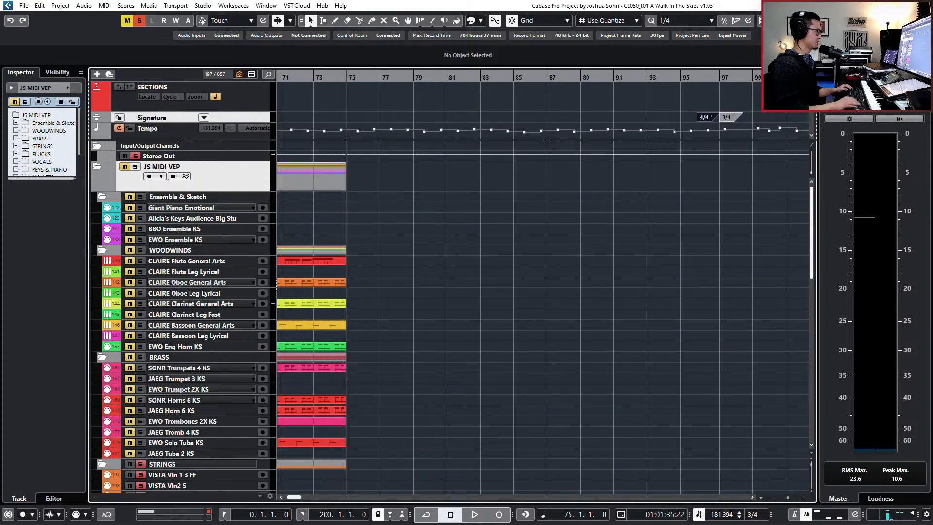
key(g)
key(s)
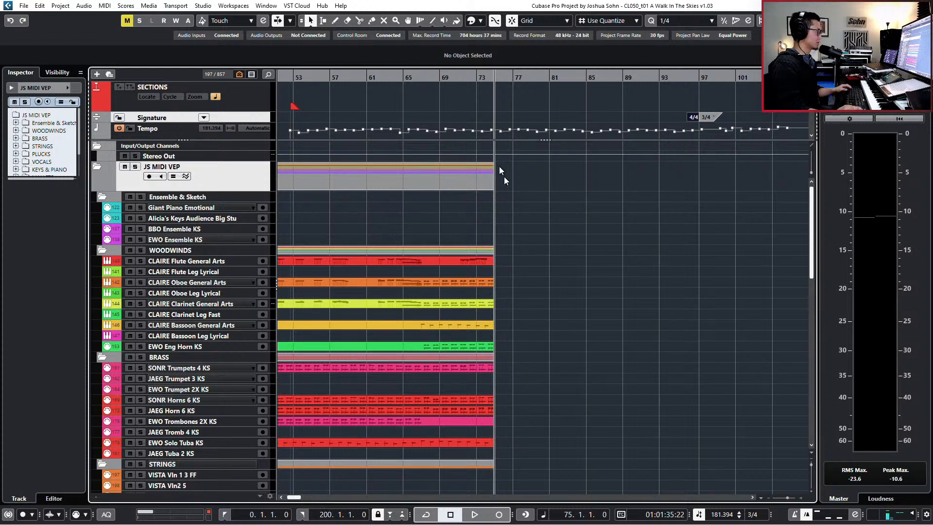
Step: Split the JS MIDI VEP folder part at bar 67 and delete everything after it
click(430, 77)
key(h)
key(h)
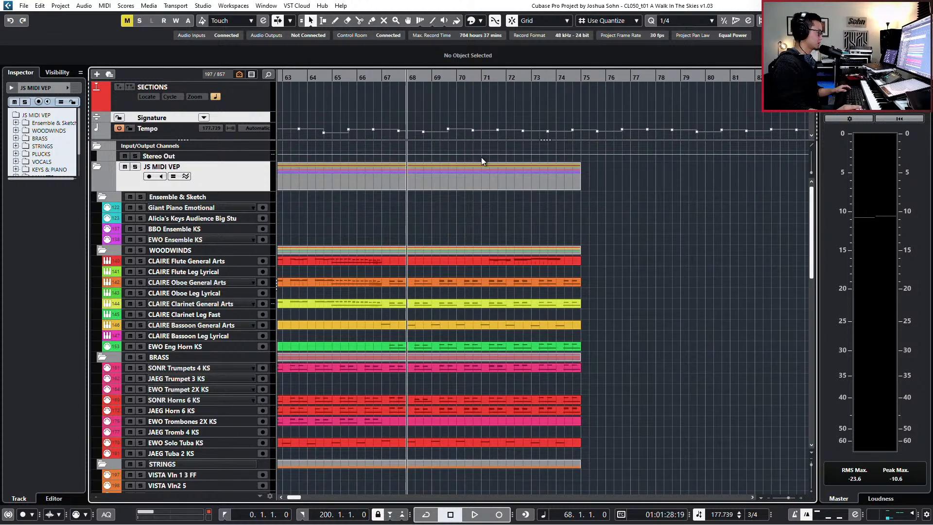
scroll(482, 158, left, 2)
key(ctrl+Left)
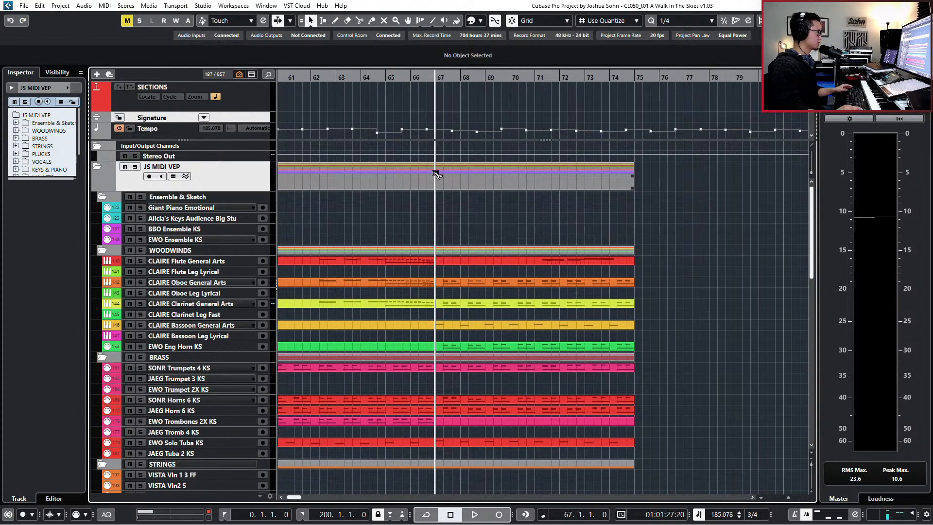
alt+click(437, 175)
click(444, 174)
key(Delete)
Step: Play back the last bars of the full arrangement leading up to bar 67
key(ctrl+Left)
key(ctrl+Left)
key(space)
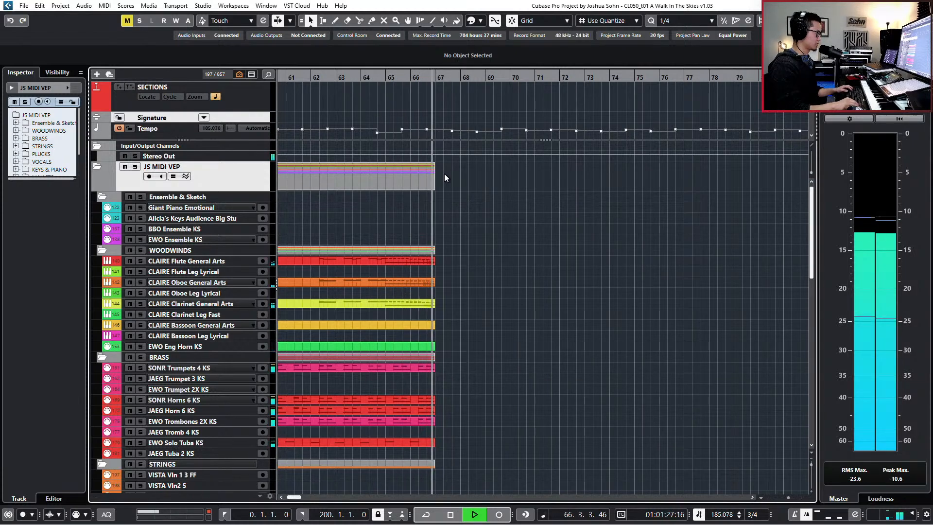
key(space)
Step: Examine the instrument tracks and section markers of the shortened arrangement, focusing on the marker near bar 53
scroll(454, 241, down, 10)
scroll(454, 240, up, 4)
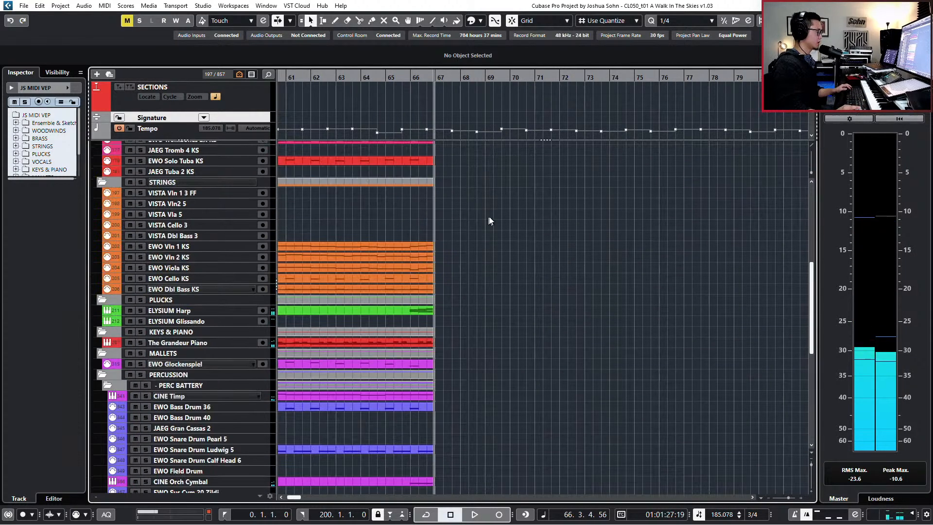
scroll(490, 217, down, 1)
scroll(530, 221, left, 3)
scroll(543, 225, down, 1)
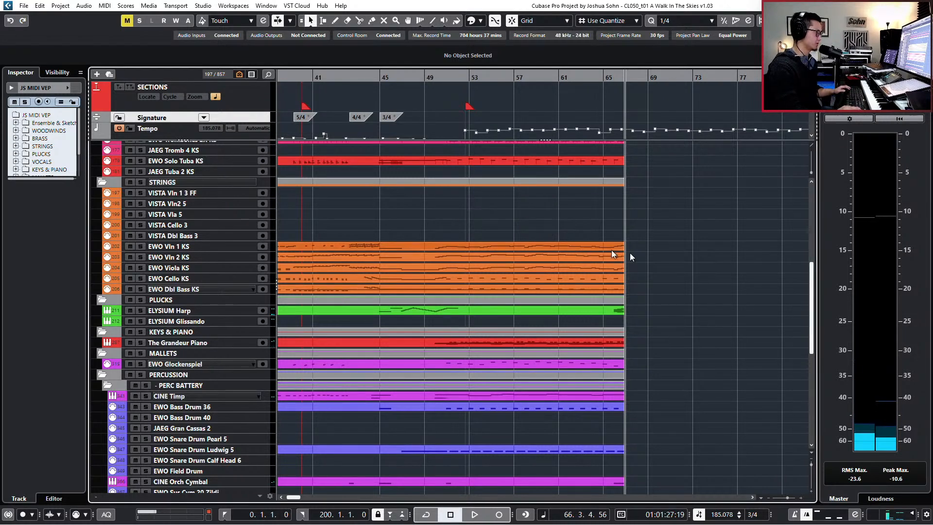
scroll(682, 250, up, 6)
scroll(682, 255, down, 2)
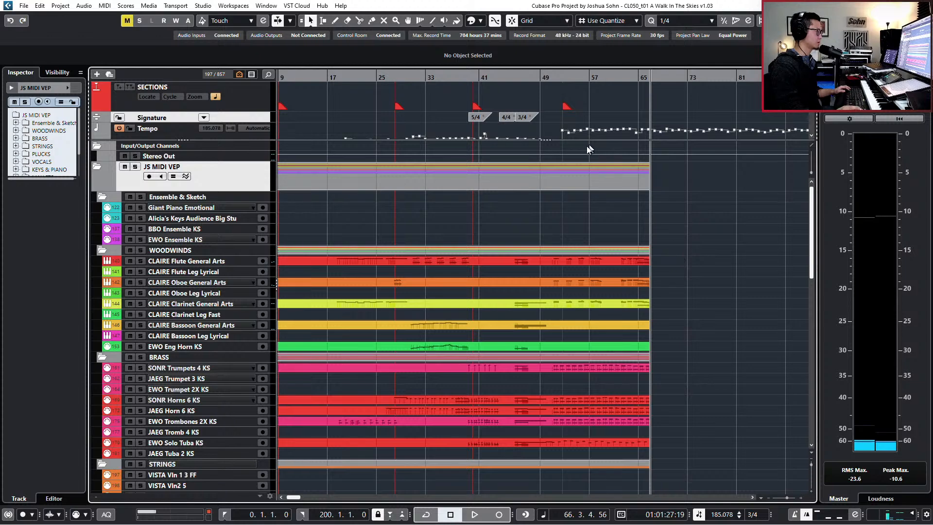
scroll(588, 146, up, 1)
scroll(544, 107, up, 4)
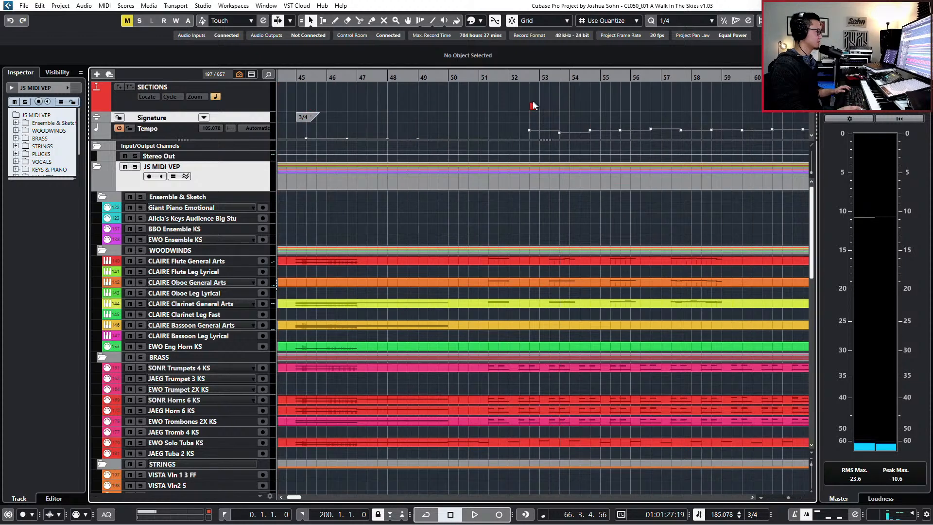
Step: Move the section marker near bar 53 to bar 51 and place the playhead at that bar
drag(534, 111, 481, 112)
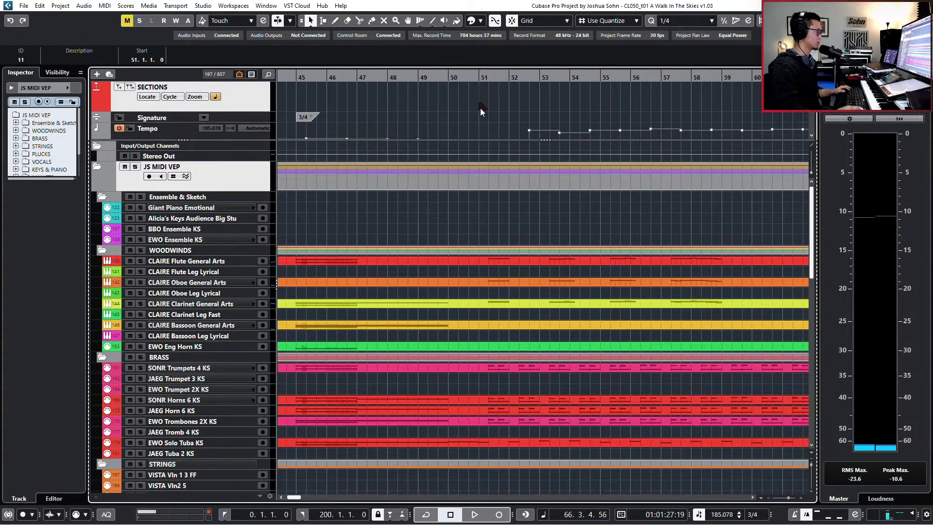
scroll(481, 108, down, 2)
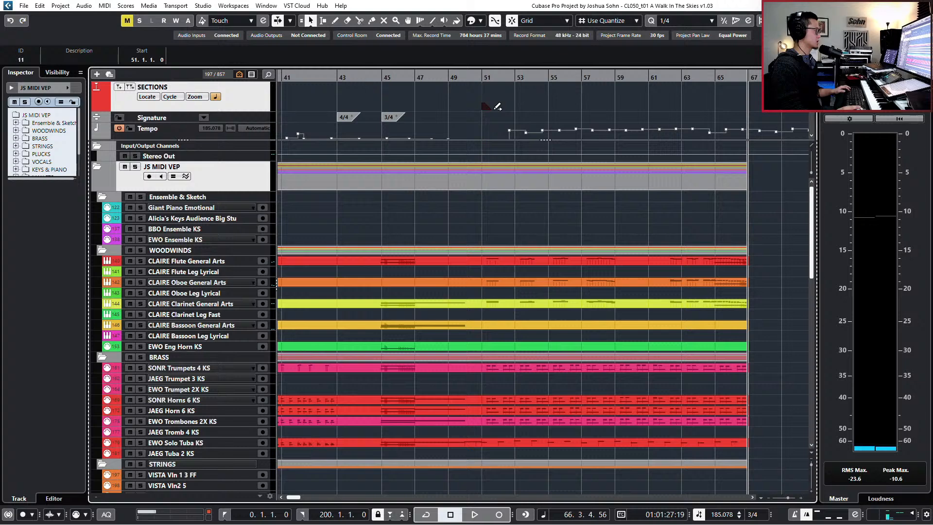
click(483, 78)
scroll(508, 130, down, 1)
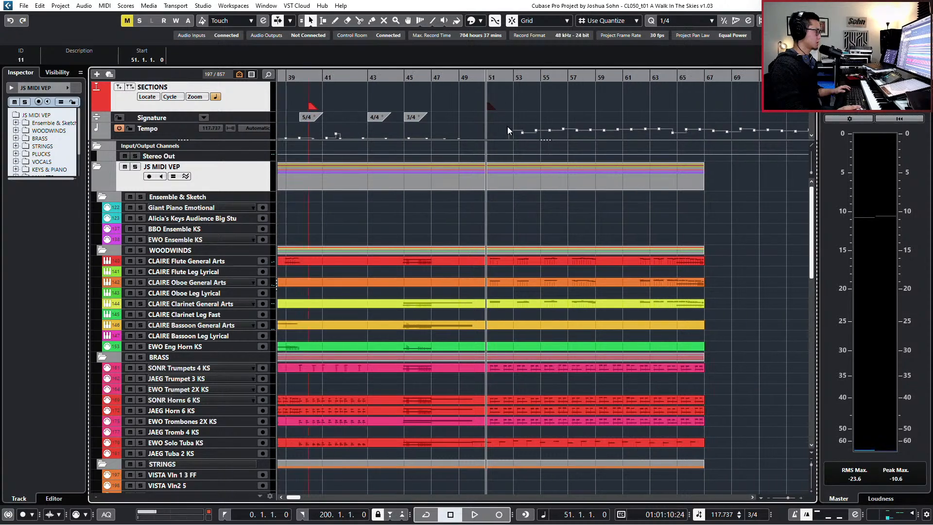
Step: Solo the ELYSIUM Harp, The Grandeur Piano and EWO Glockenspiel tracks by selecting their parts together
scroll(507, 127, down, 1)
scroll(524, 132, left, 7)
scroll(537, 292, down, 6)
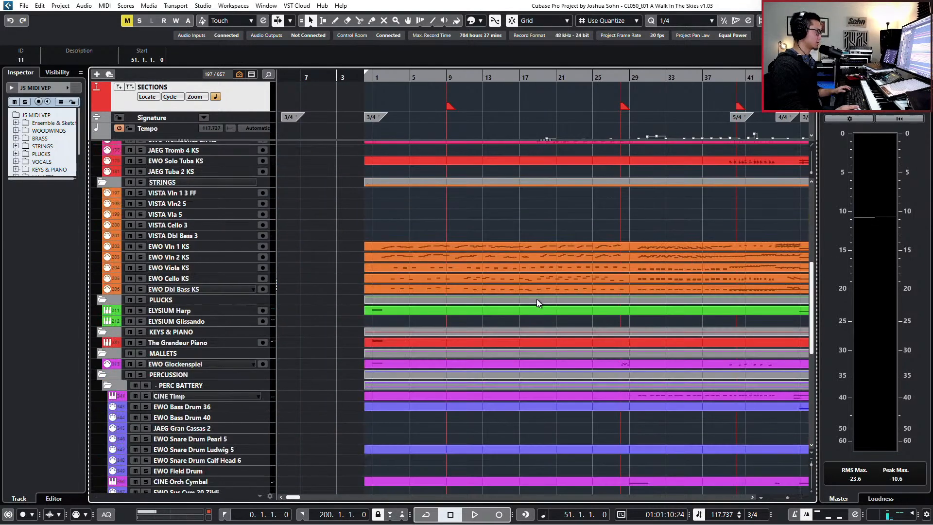
scroll(536, 299, down, 2)
scroll(538, 217, up, 2)
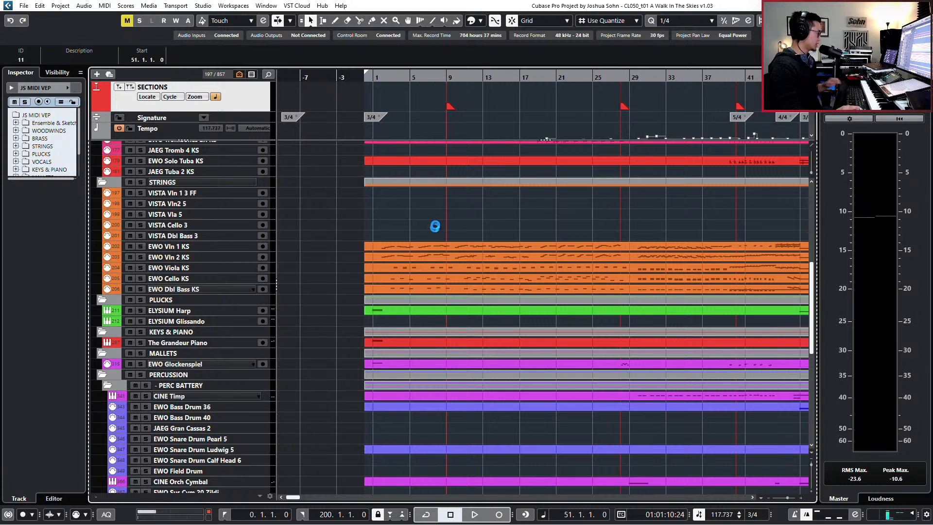
drag(343, 303, 388, 313)
click(344, 312)
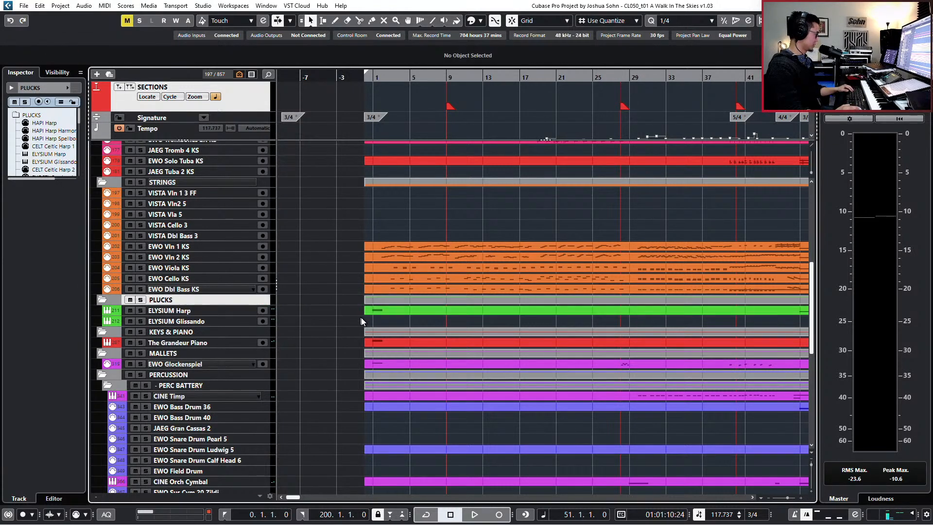
click(396, 309)
ctrl+click(394, 343)
ctrl+click(394, 362)
key(s)
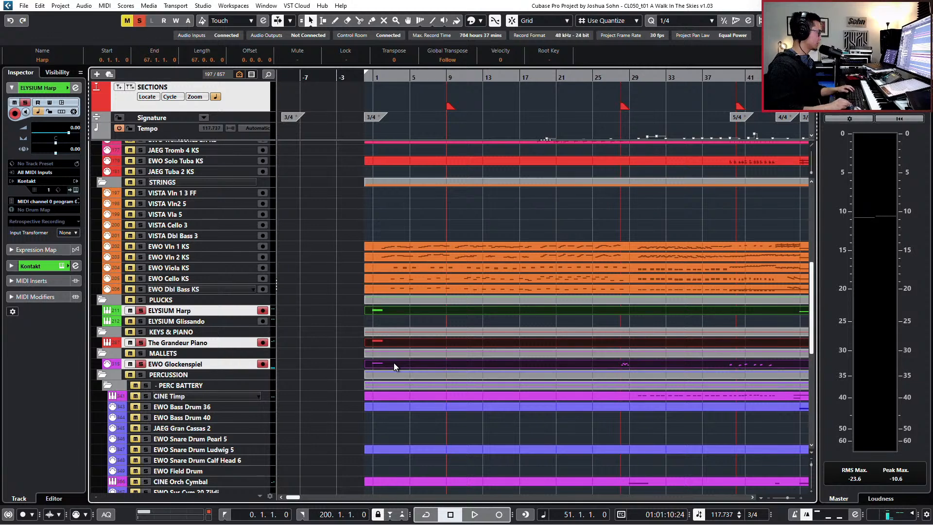
Step: Return the playhead to the project start and open the selected harp, piano and glockenspiel parts together in the Key Editor
key(Home)
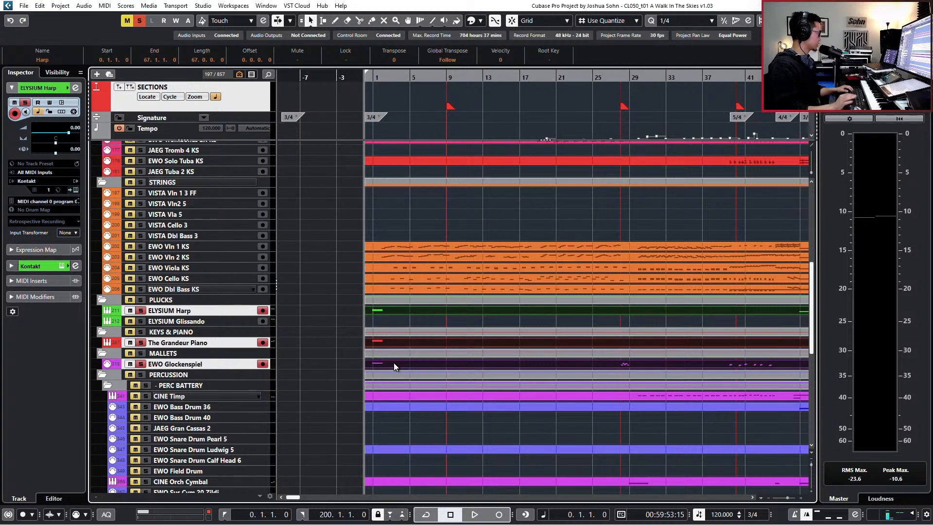
scroll(393, 355, up, 2)
scroll(393, 354, left, 2)
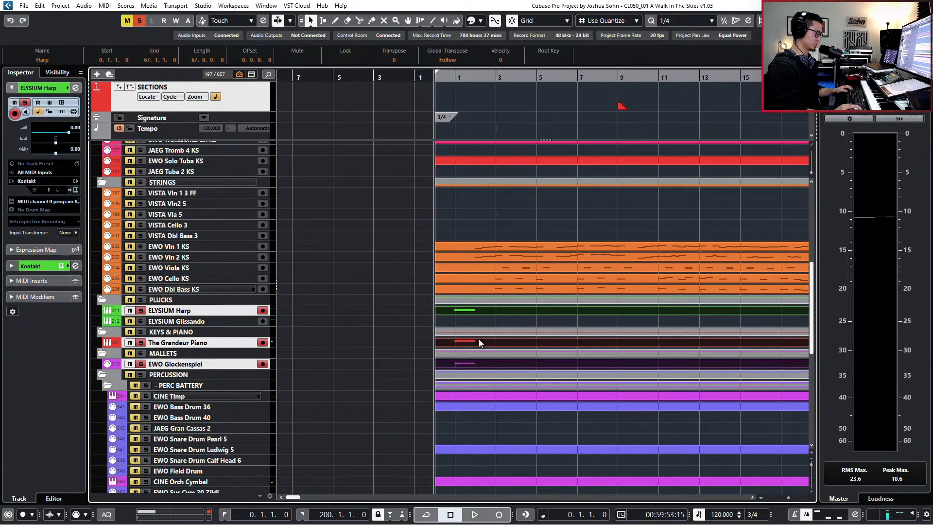
scroll(487, 345, down, 7)
scroll(490, 349, up, 14)
scroll(487, 348, down, 10)
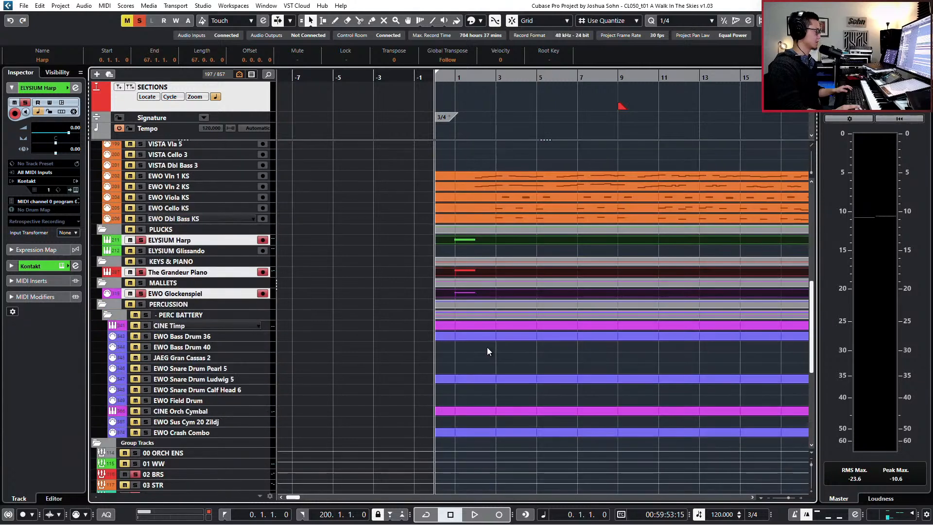
key(ctrl+e)
Step: Play back the soloed opening chord of harp, piano and glockenspiel in bar 1
scroll(323, 244, up, 1)
scroll(324, 243, left, 2)
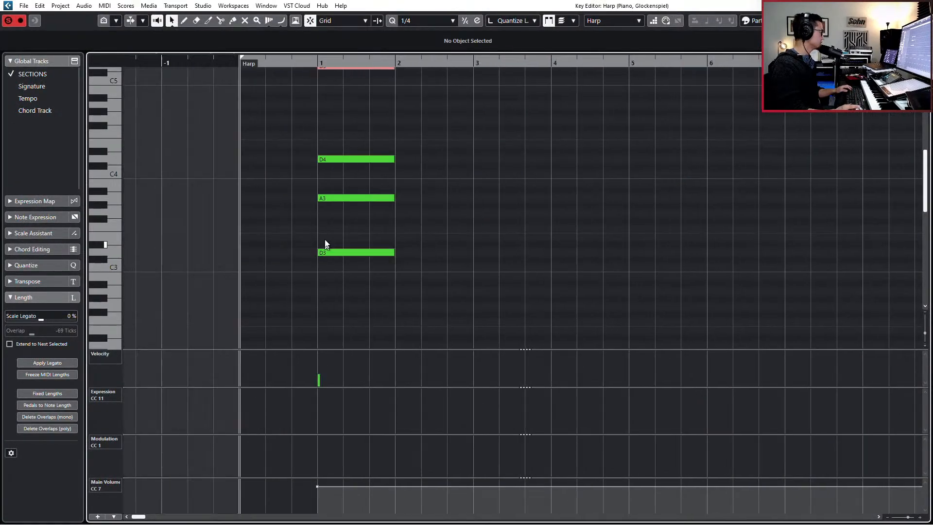
scroll(357, 188, up, 2)
key(space)
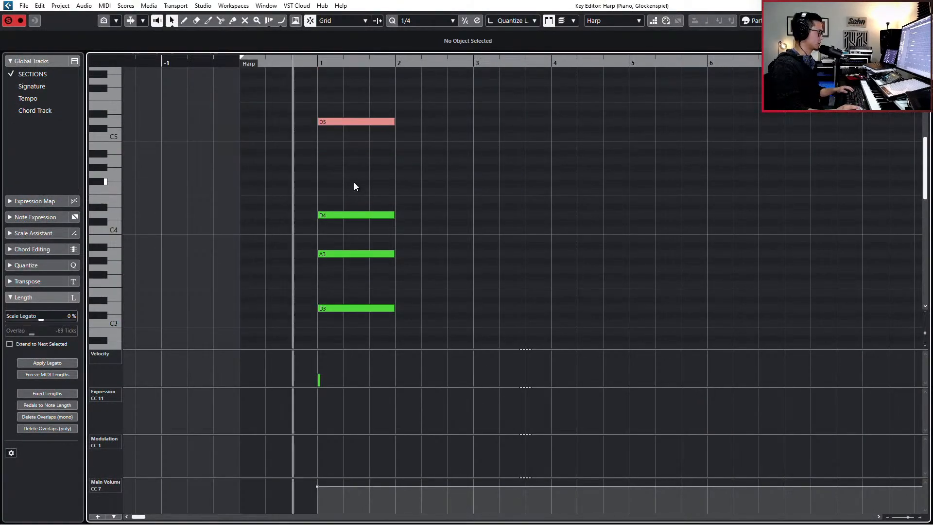
key(space)
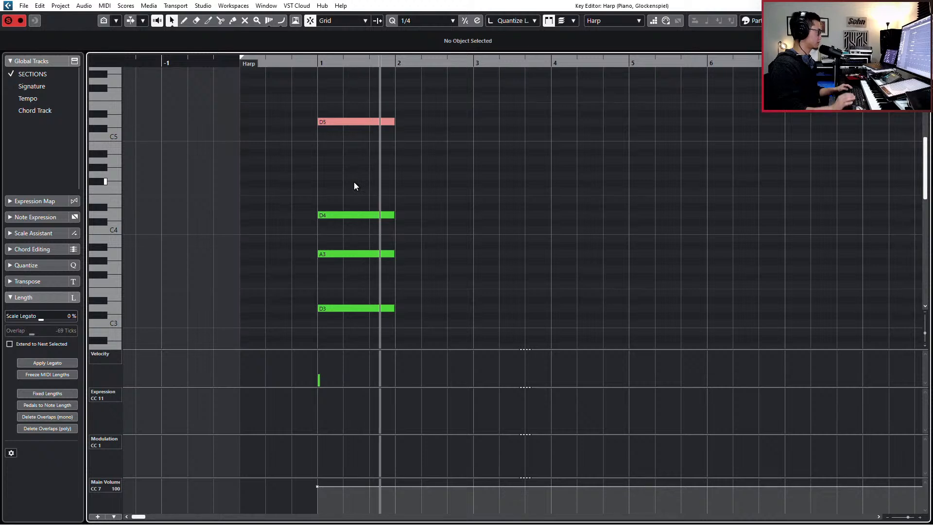
Step: Inspect the overlapping D5 and D4 notes in bar 1 to see which instrument plays each
click(362, 122)
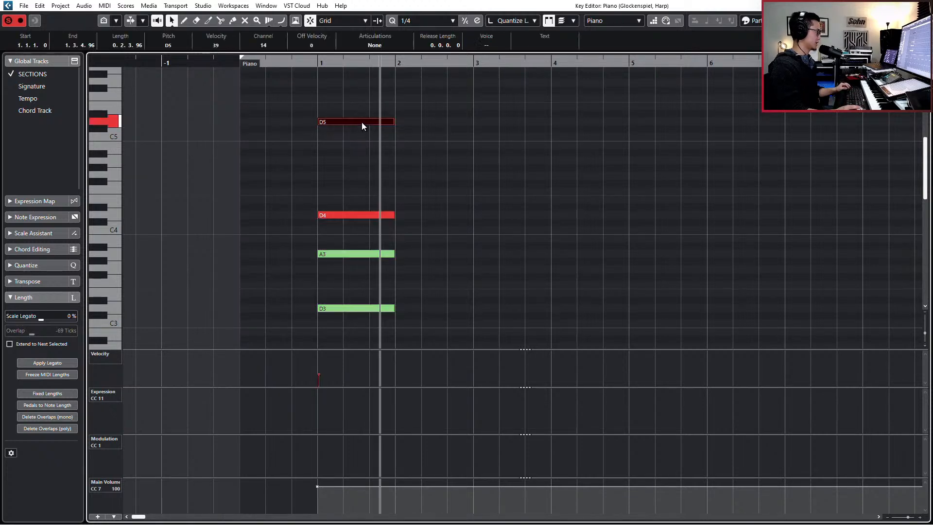
click(361, 122)
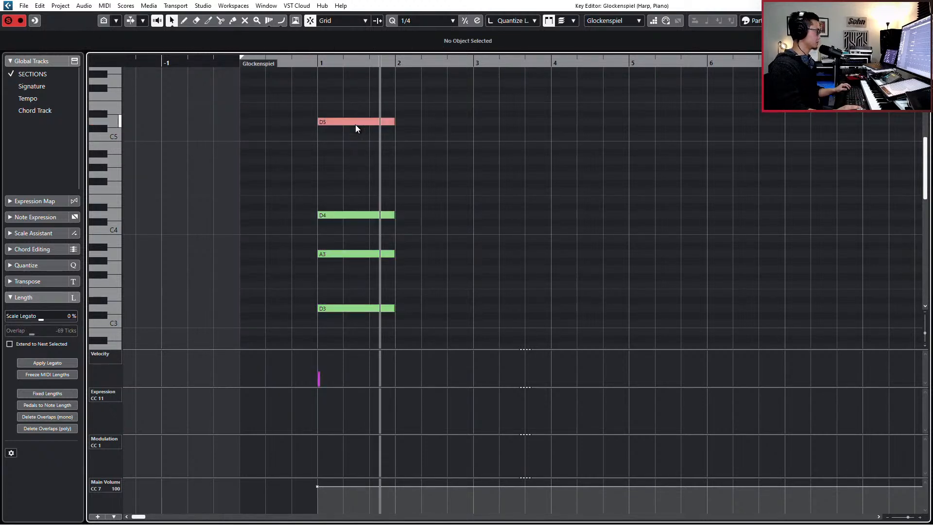
click(357, 121)
scroll(412, 176, down, 5)
scroll(411, 177, up, 5)
click(345, 215)
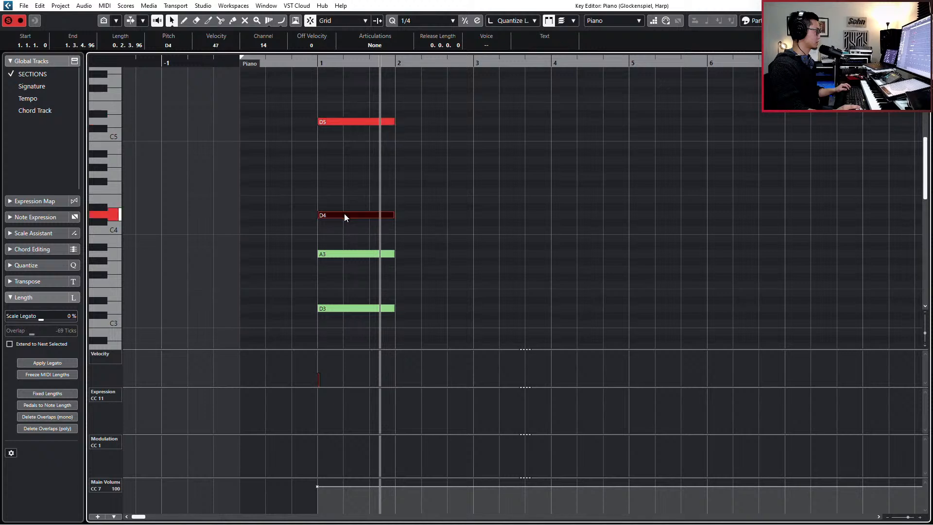
click(415, 203)
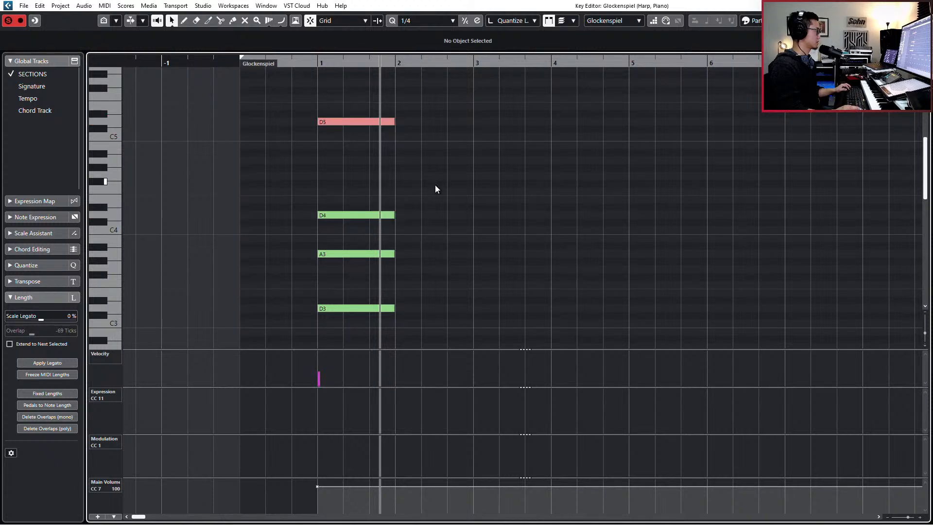
Step: Transpose the glockenspiel's D6 note in bar 1 down one octave to D5
scroll(431, 185, up, 4)
click(344, 140)
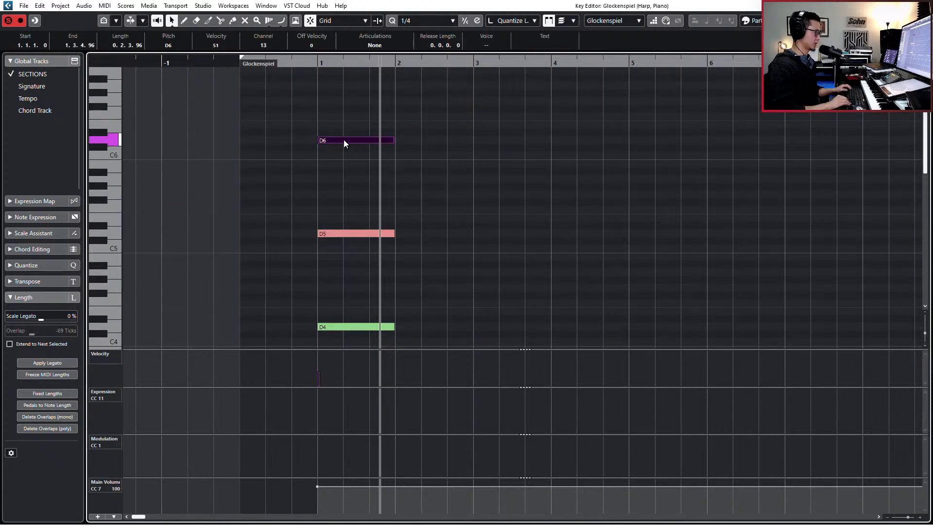
key(shift+Down)
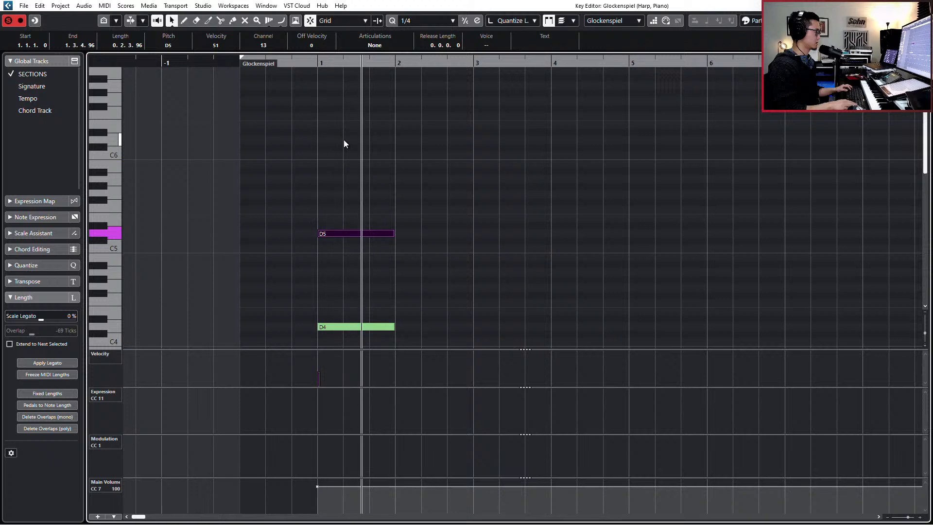
scroll(344, 141, down, 4)
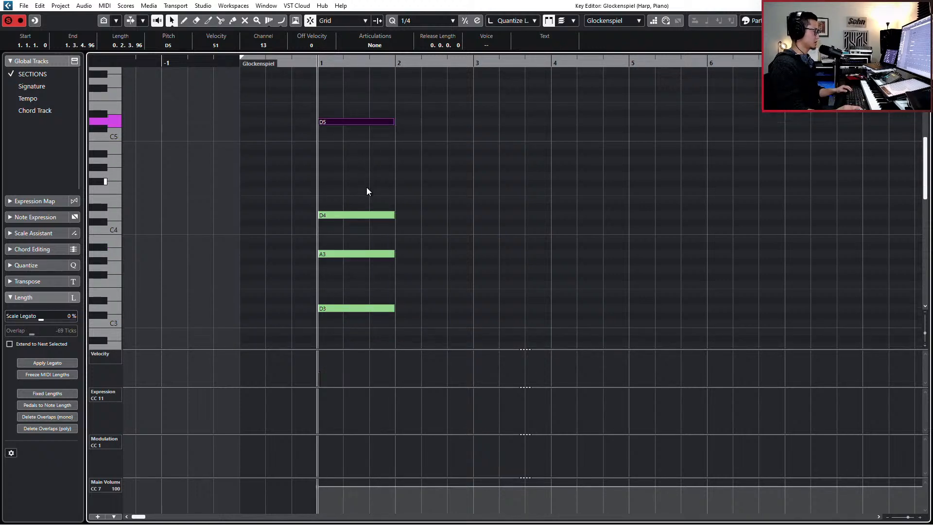
Step: Make the harp the active part and audition its D4, A3 and D3 notes in bar 1
click(367, 188)
key(Page_Down)
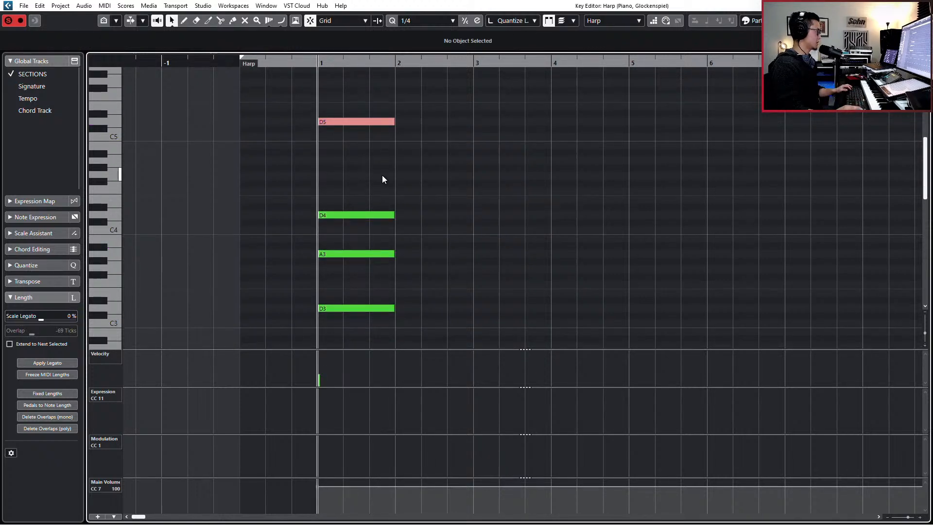
click(366, 215)
click(365, 253)
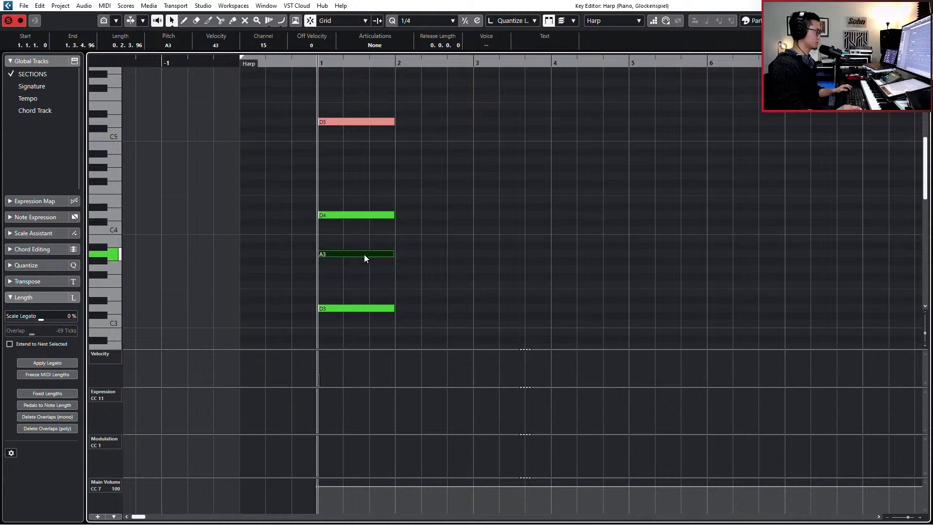
click(367, 309)
scroll(390, 295, down, 4)
scroll(398, 289, up, 4)
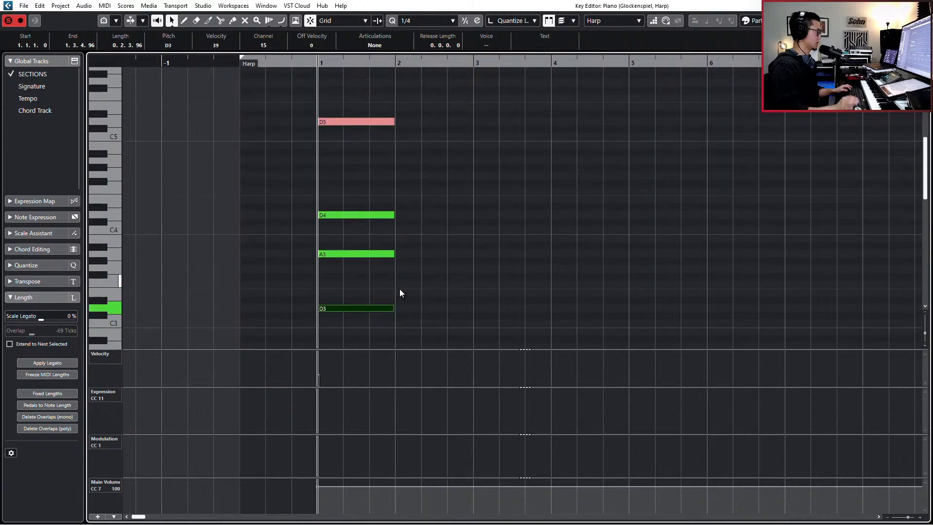
Step: Switch to the piano part, audition its D5 and D4 notes, and play back the combined chord
key(Page_Down)
click(332, 122)
click(338, 214)
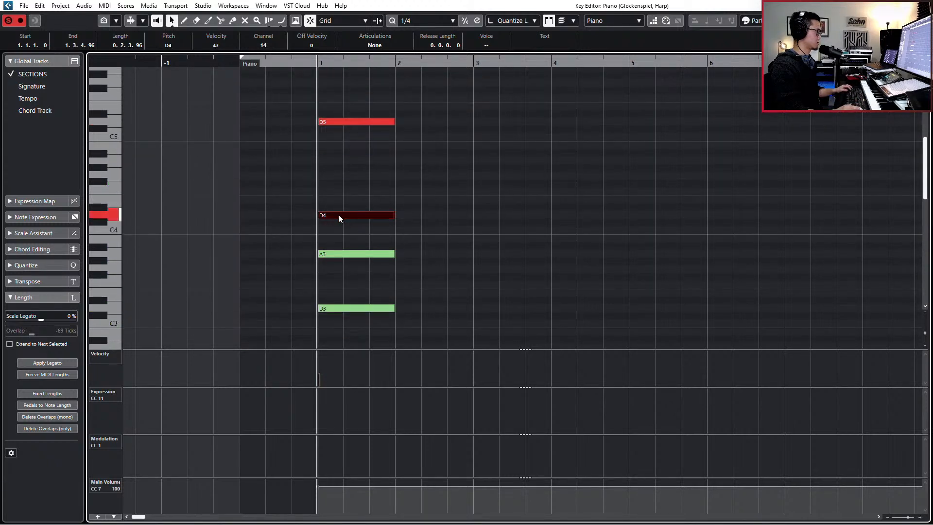
key(space)
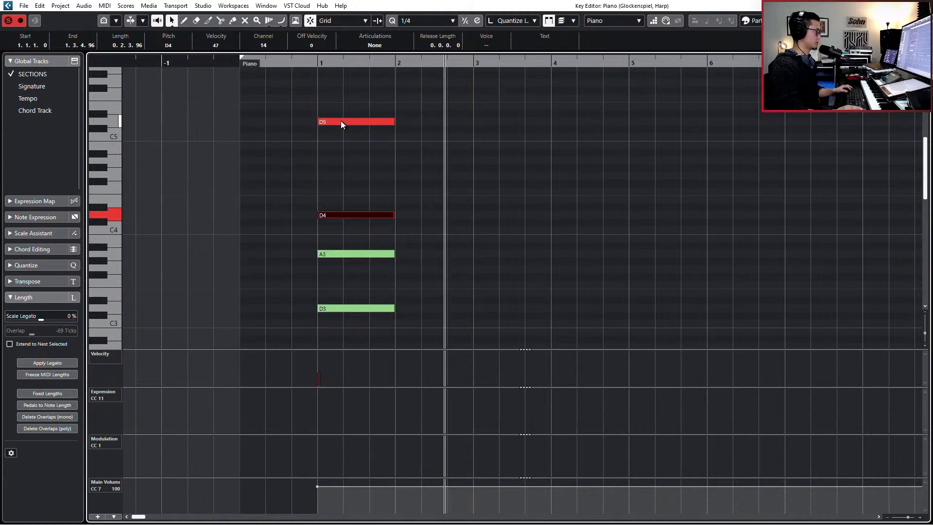
key(space)
Step: Lengthen the glockenspiel's D5 note to four bars, from bar 1 to the end of bar 4
drag(347, 96, 366, 340)
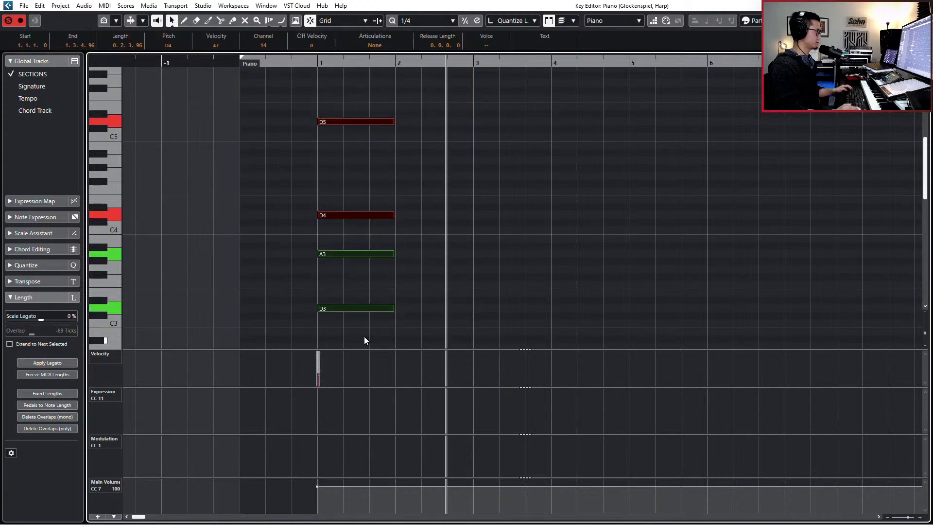
click(383, 153)
click(381, 122)
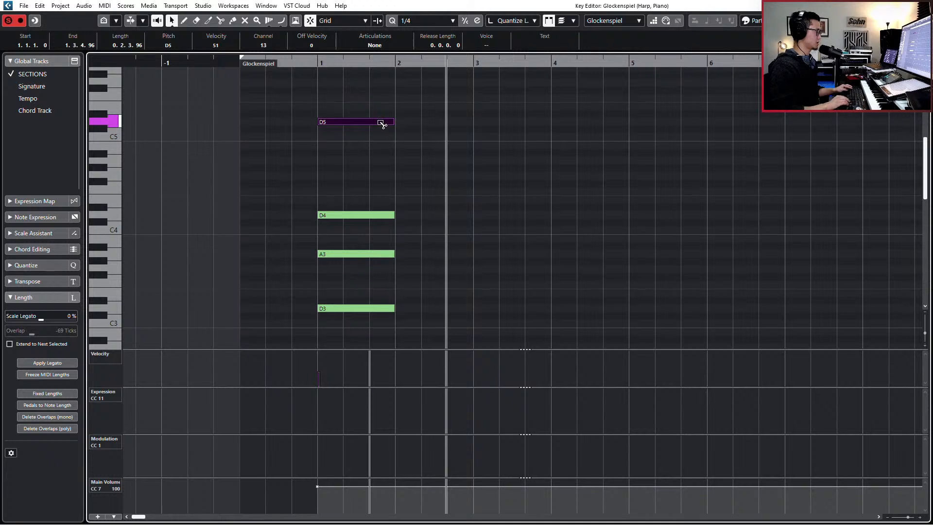
key(alt+shift+Right)
key(alt+shift+Right)
key(alt+shift+Right)
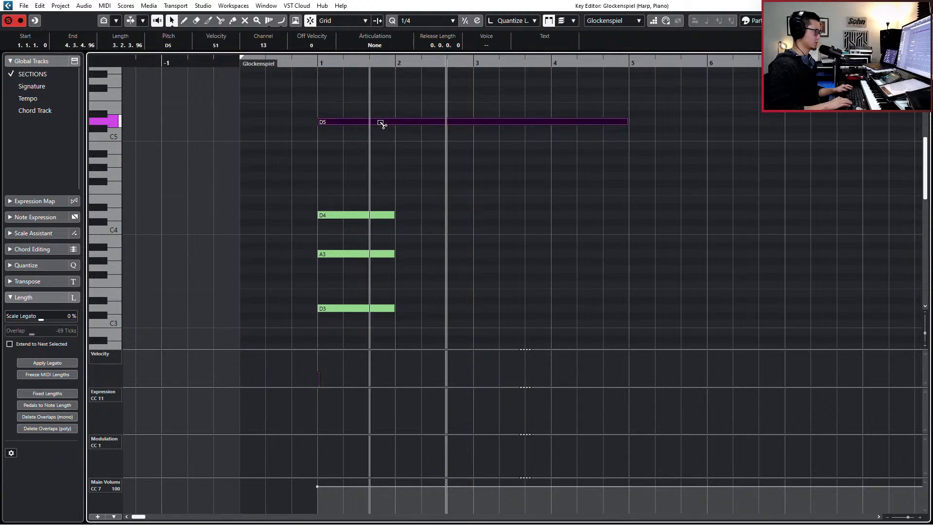
Step: Play back the lengthened glockenspiel note, shorten it to three bars, and close the Key Editor
key(l)
key(space)
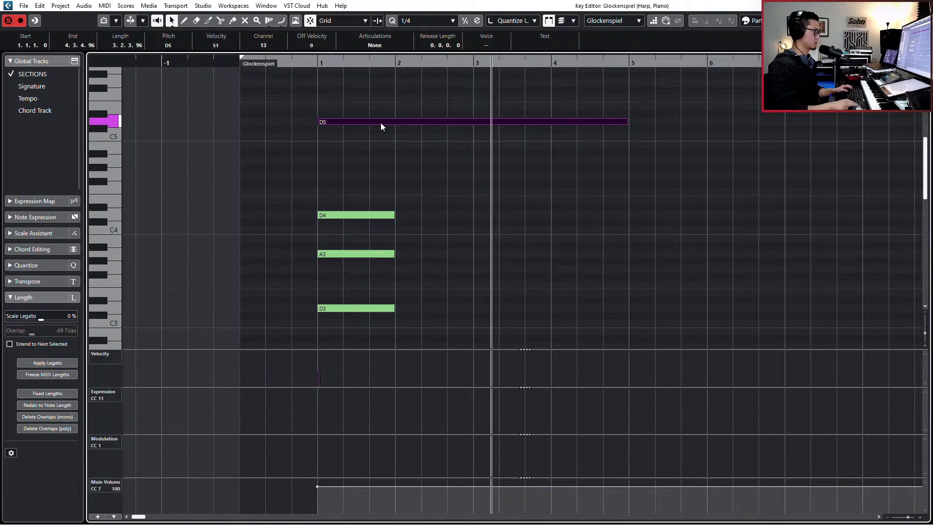
key(alt+shift+Left)
key(Return)
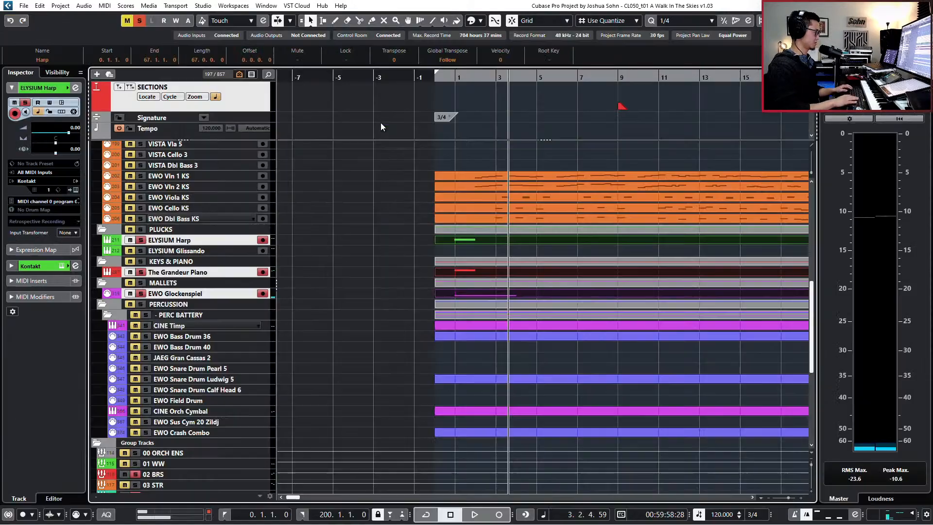
Step: Check the glockenspiel part on its own in the Key Editor and return to the arrangement
key(g)
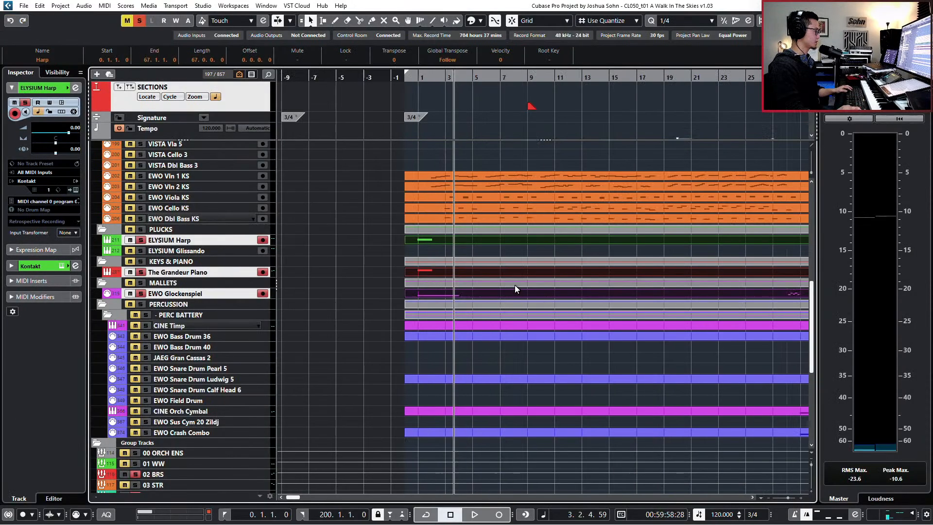
click(469, 294)
key(Return)
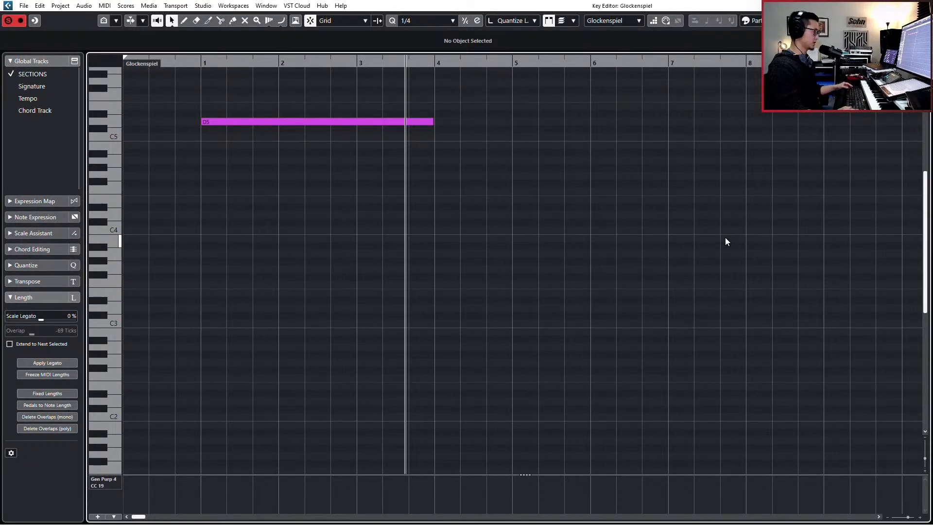
key(Return)
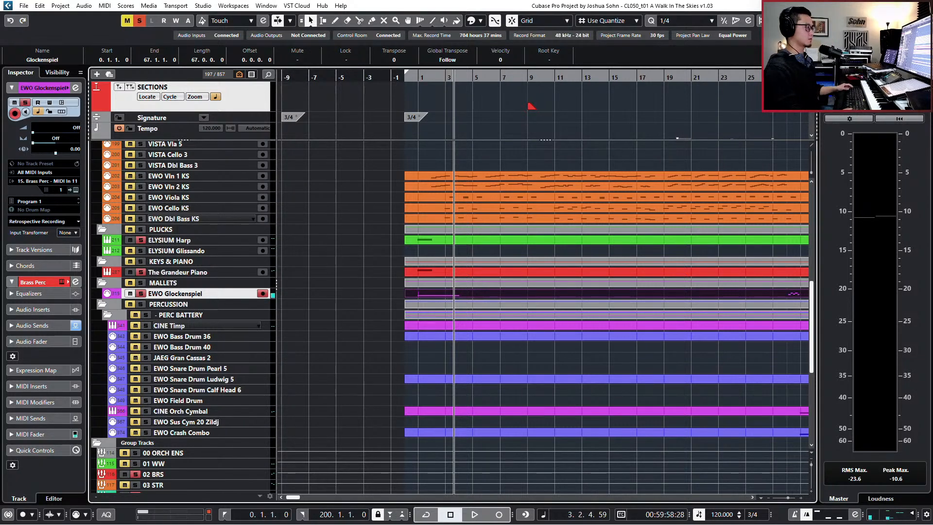
Step: Show the Control Room's main inserts and view the Sonarworks_Reference4_x64 plug-in before closing it
click(880, 73)
click(872, 499)
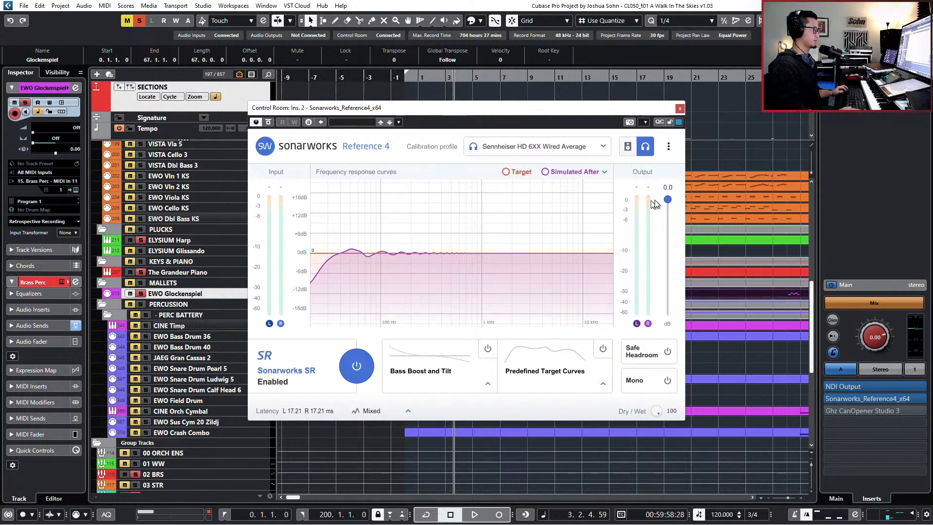
click(680, 109)
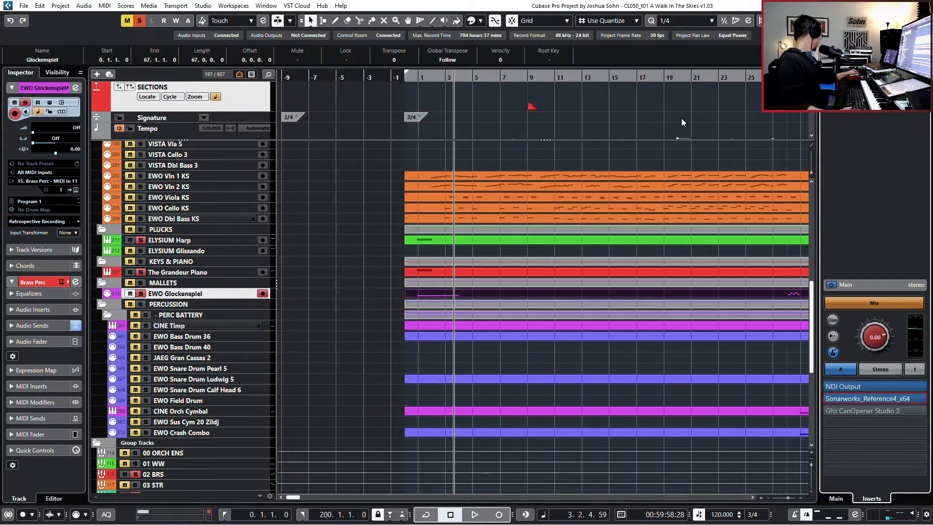
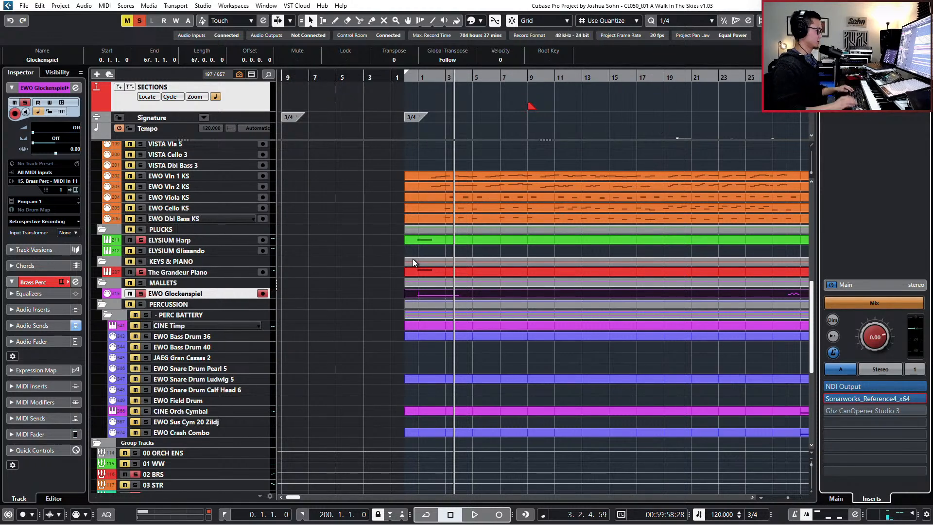
Step: Show the Control Room's level meter and play the soloed harp, piano and glockenspiel opening from the start
click(899, 73)
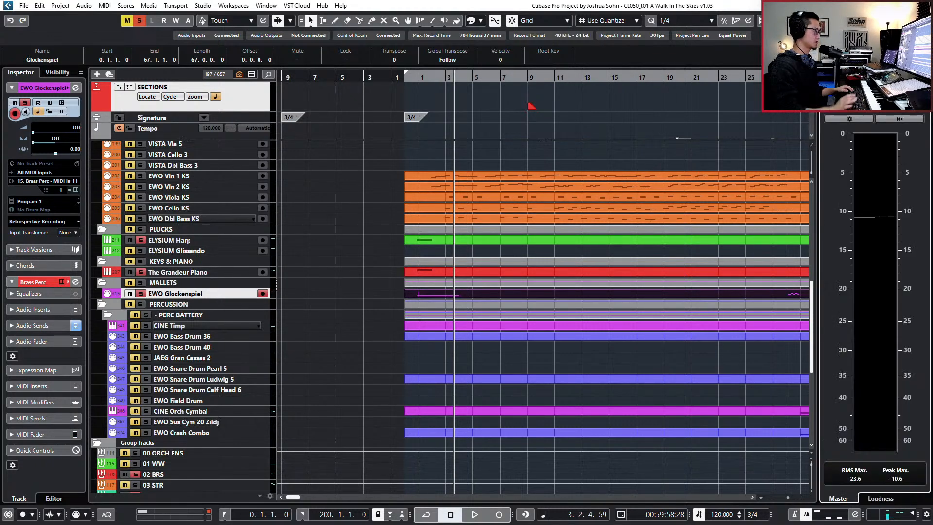
key(ctrl+KP_Subtract)
key(ctrl+KP_Subtract)
key(ctrl+KP_Subtract)
key(space)
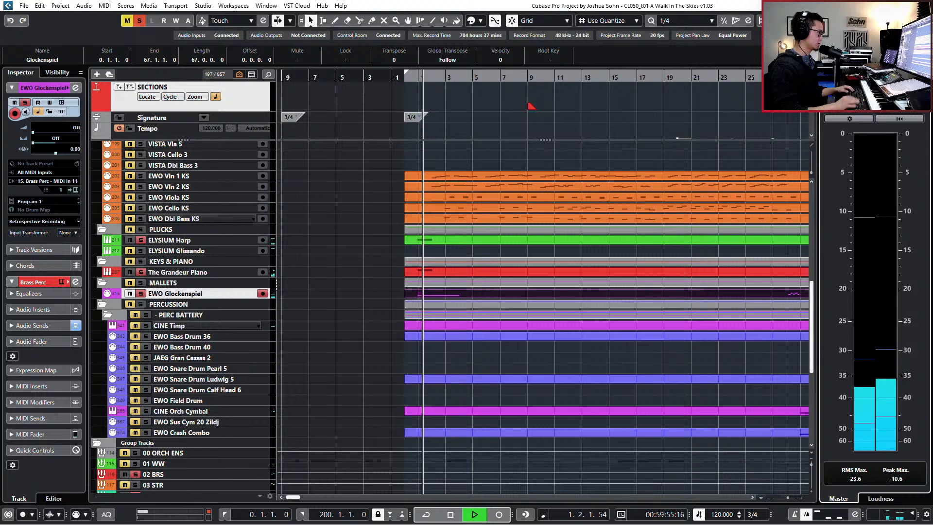
key(space)
Step: Open the harp part in the Key Editor and move its main volume point to 0.3.1.0 at 112, discarding a trial modulation point
click(455, 245)
double_click(455, 242)
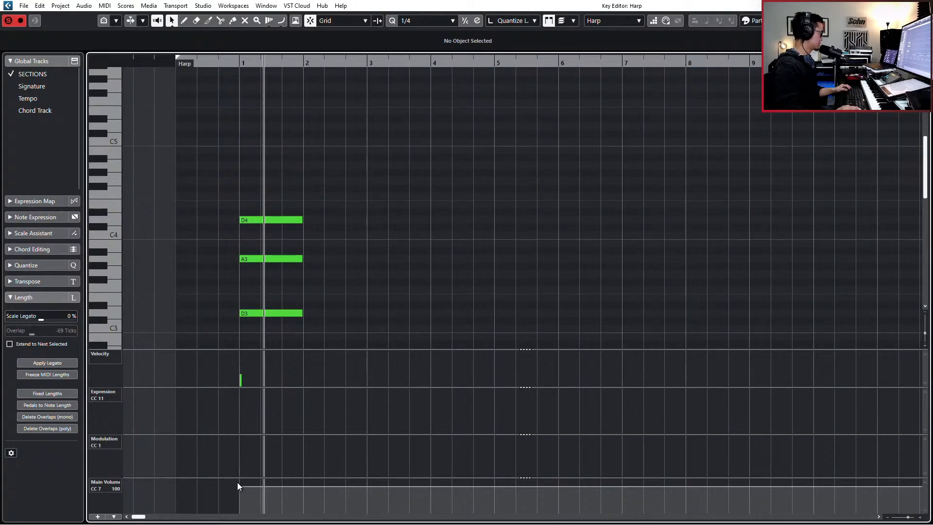
click(218, 451)
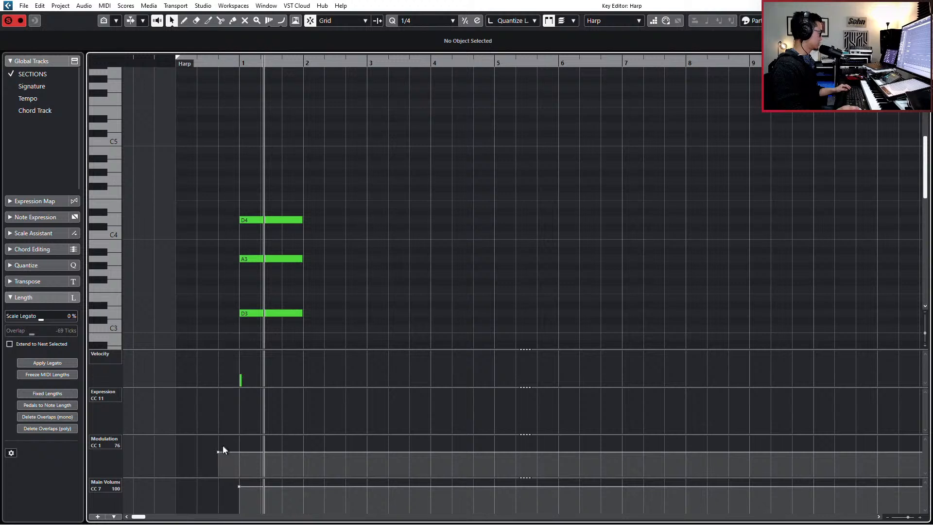
drag(222, 450, 220, 446)
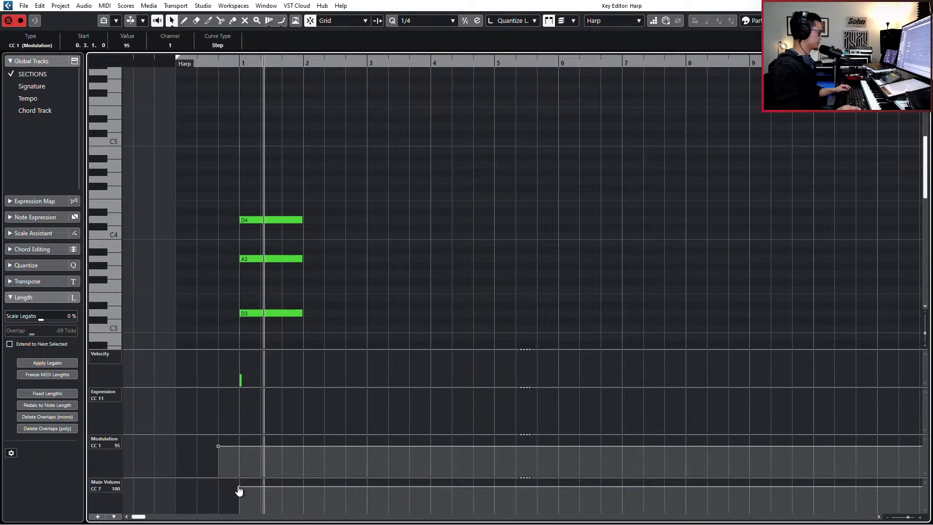
drag(239, 487, 244, 431)
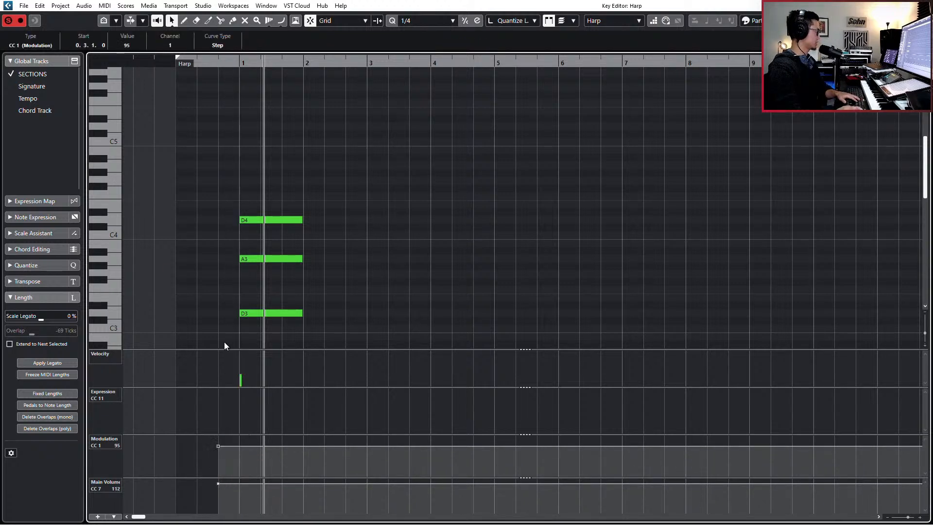
key(Delete)
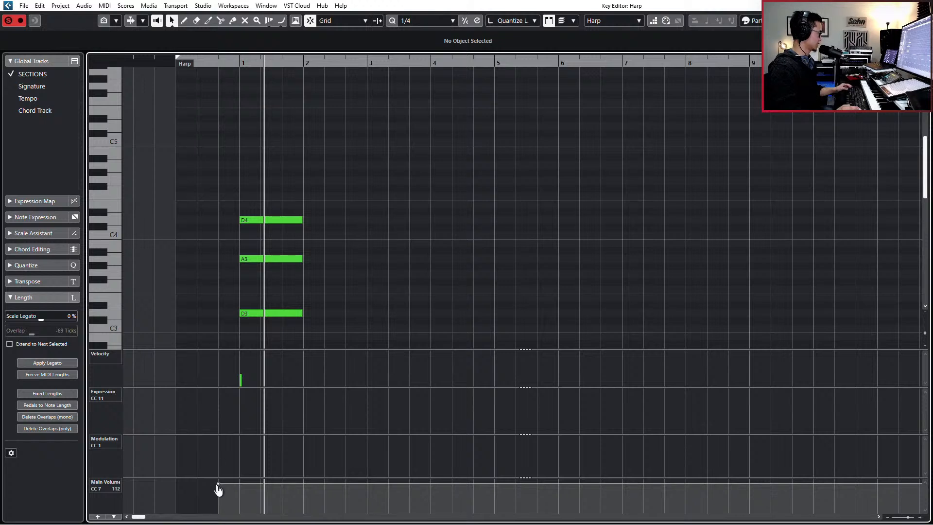
Step: Play back the harp chord, raise the velocity of its D3, A3 and D4 notes, with D3 at 75, and play it again
key(KP_0)
key(space)
key(space)
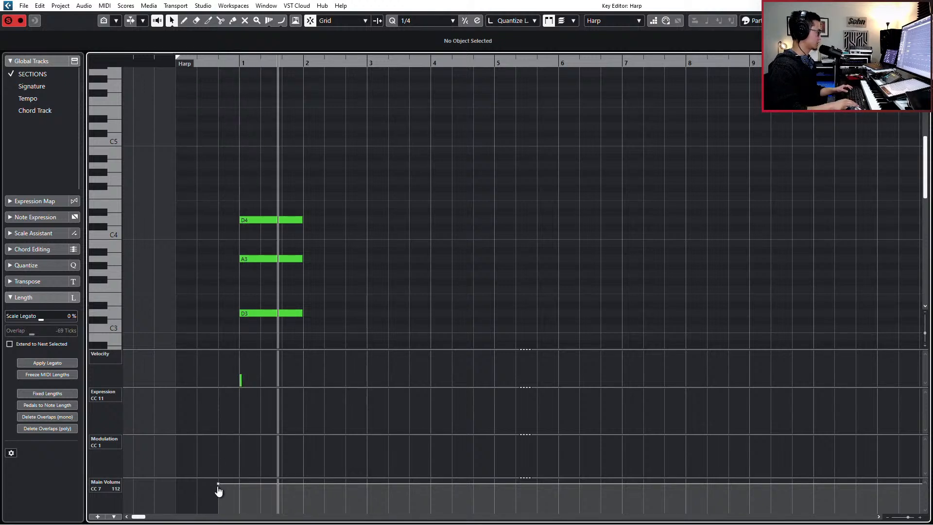
drag(213, 190, 305, 336)
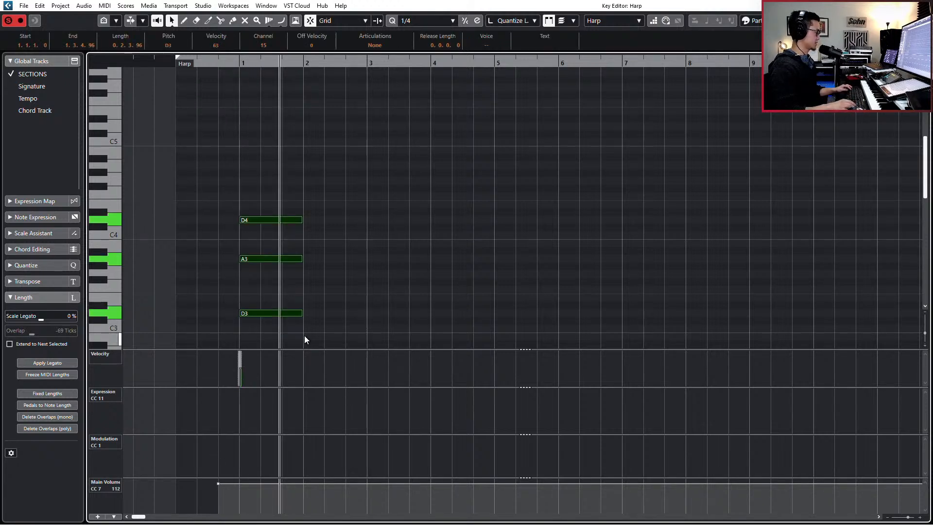
key(KP_0)
key(space)
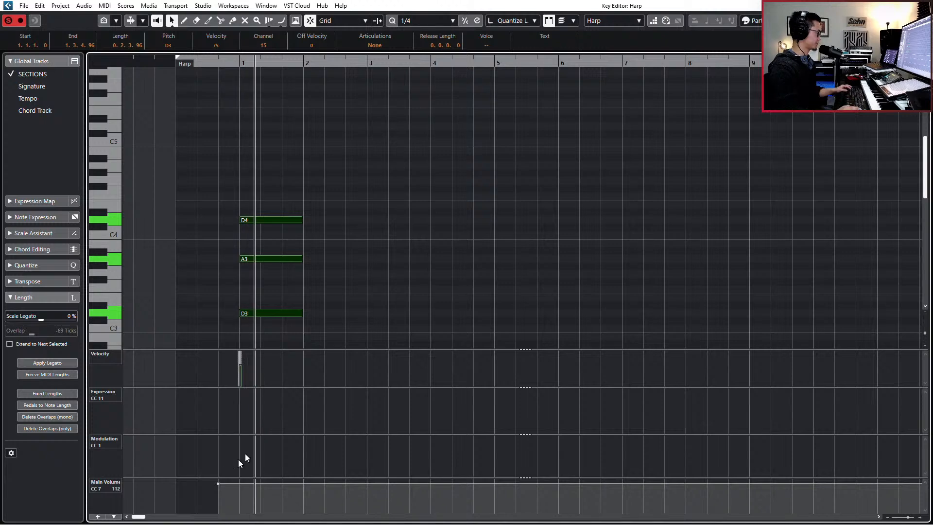
Step: Lower the harp's main volume point to 87, play the chord back and close the Key Editor
drag(218, 487, 219, 493)
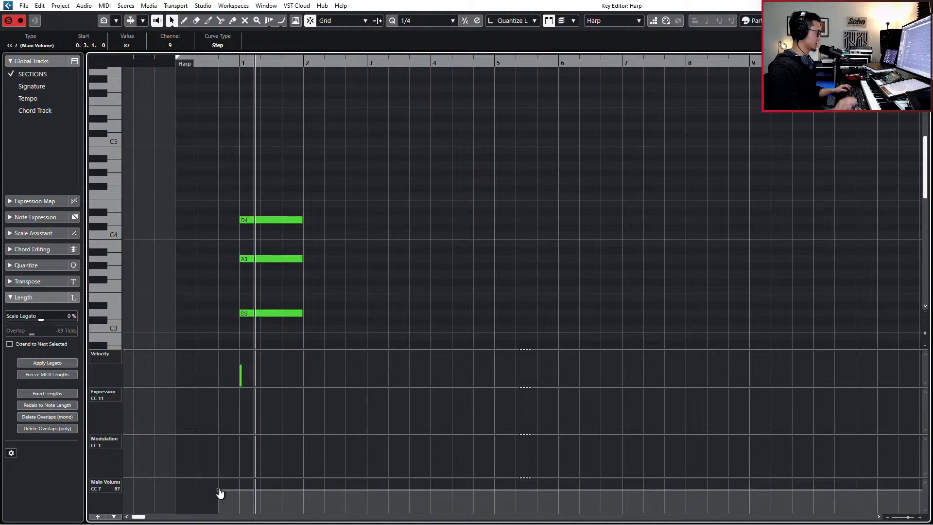
key(KP_0)
key(space)
key(Escape)
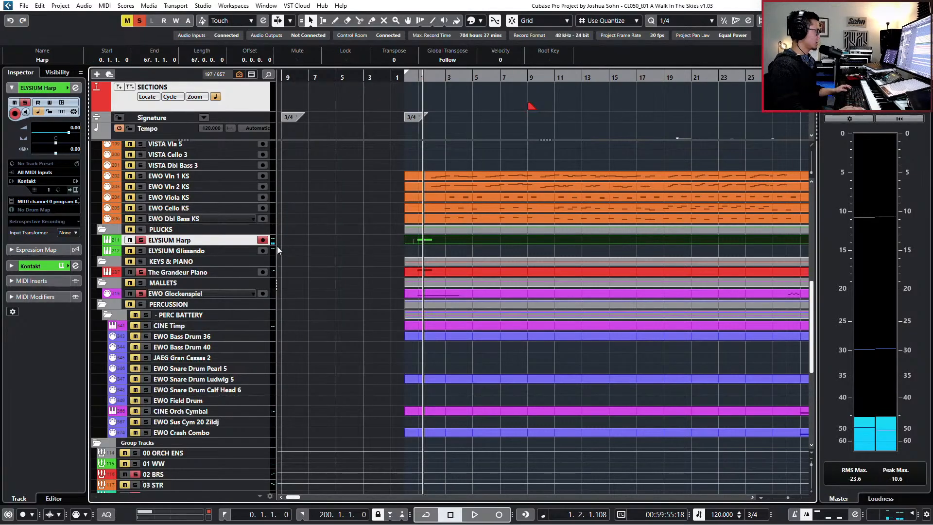
Step: Move the piano part's main volume point to 0.3.1.0 at 110 and set its D5 note's velocity to 79 in the Key Editor
click(433, 272)
double_click(434, 272)
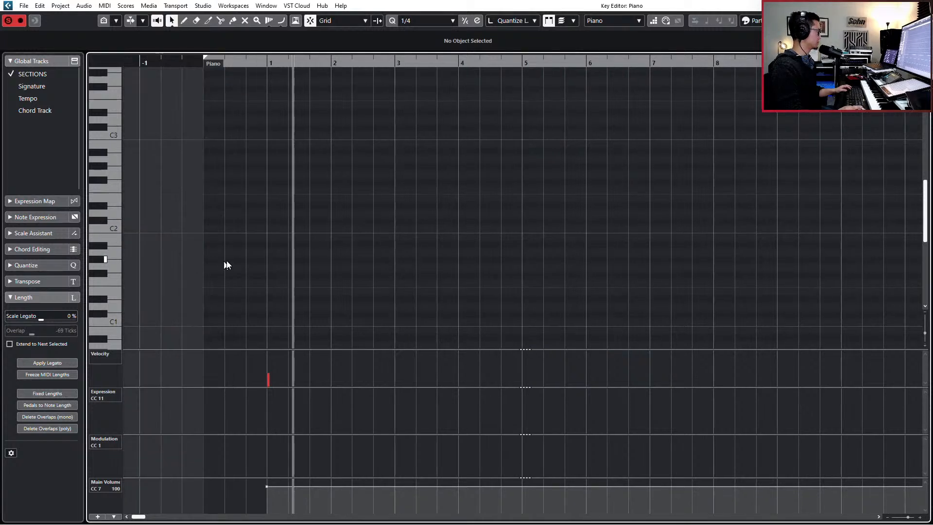
scroll(257, 257, up, 10)
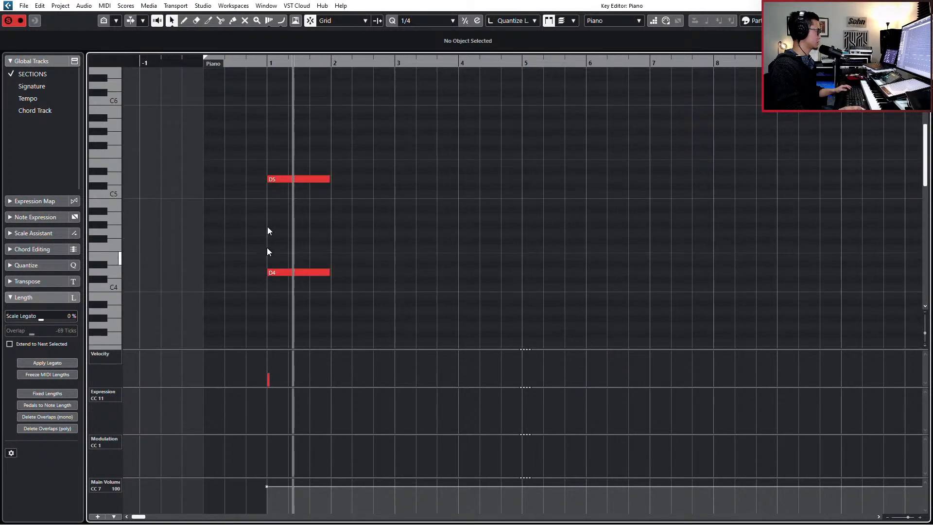
drag(242, 150, 358, 311)
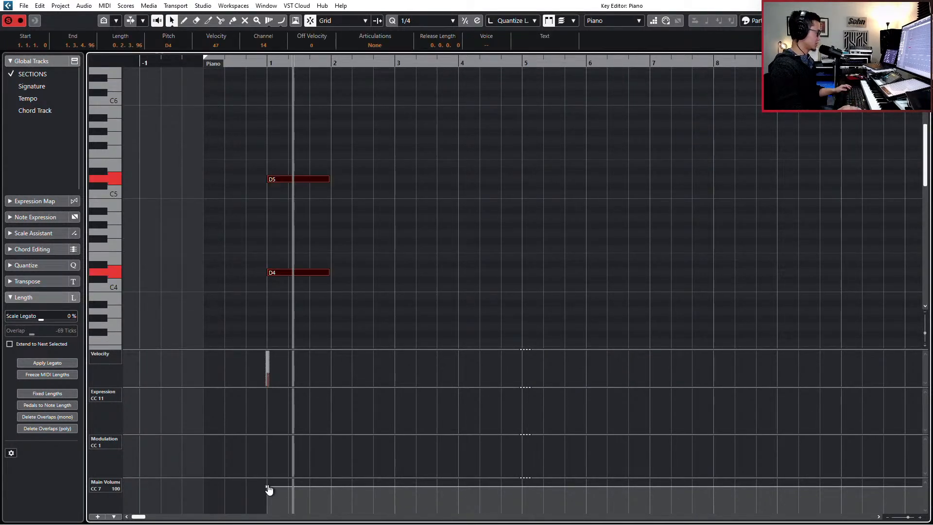
mouse_move(269, 489)
mouse_down()
mouse_move(250, 492)
mouse_move(254, 484)
mouse_up()
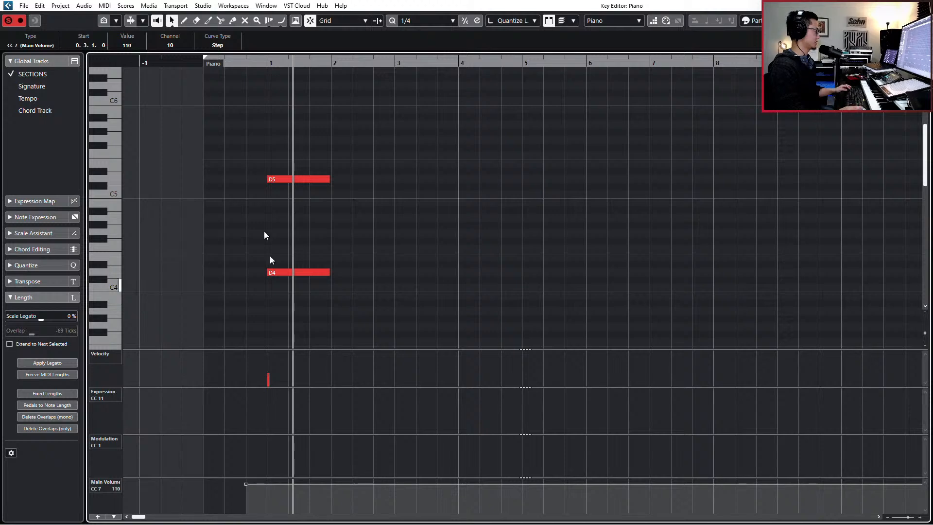
click(283, 178)
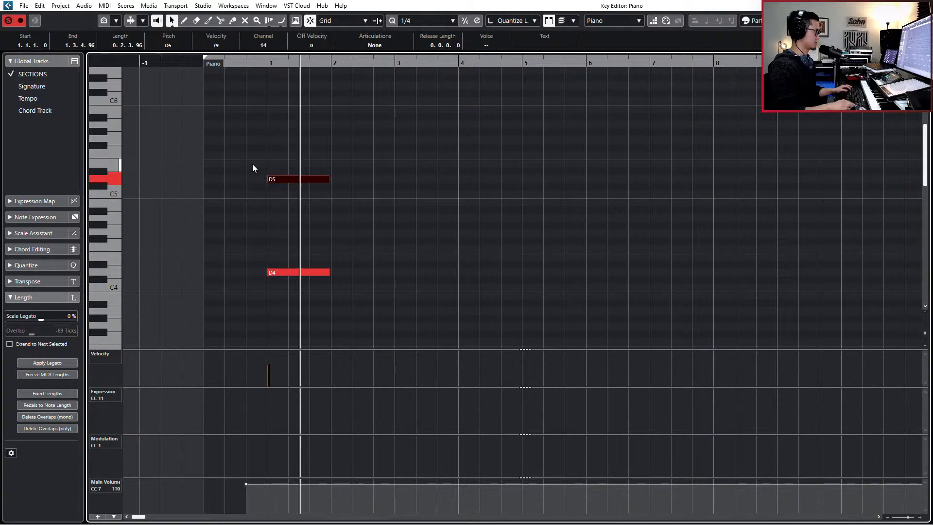
key(Escape)
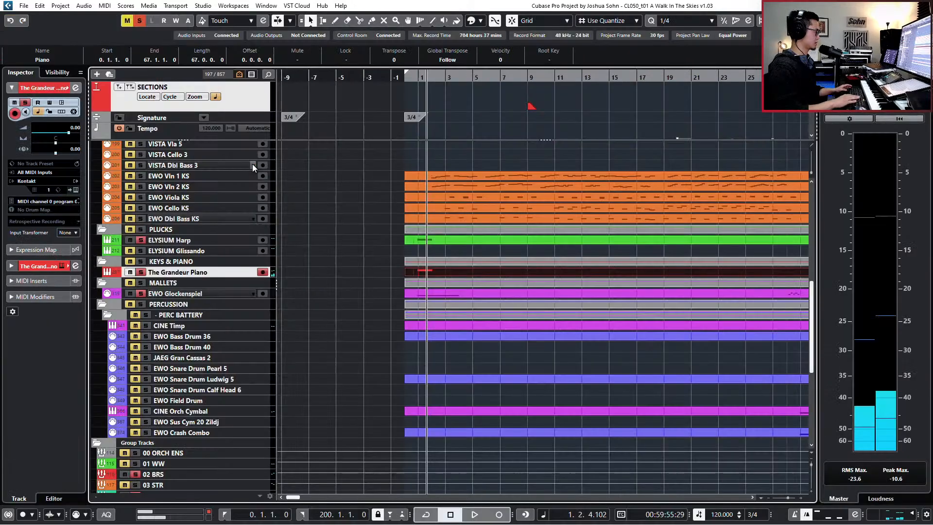
Step: Add expression 81 and modulation 90 ahead of the glockenspiel's D5 note, and move its main volume point of 100 to 0.3.1.0
double_click(425, 293)
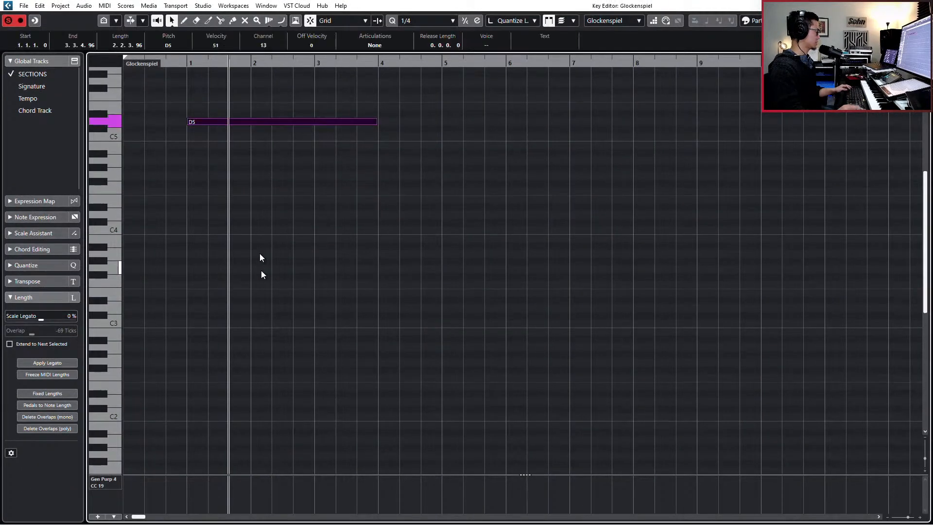
drag(286, 365, 279, 356)
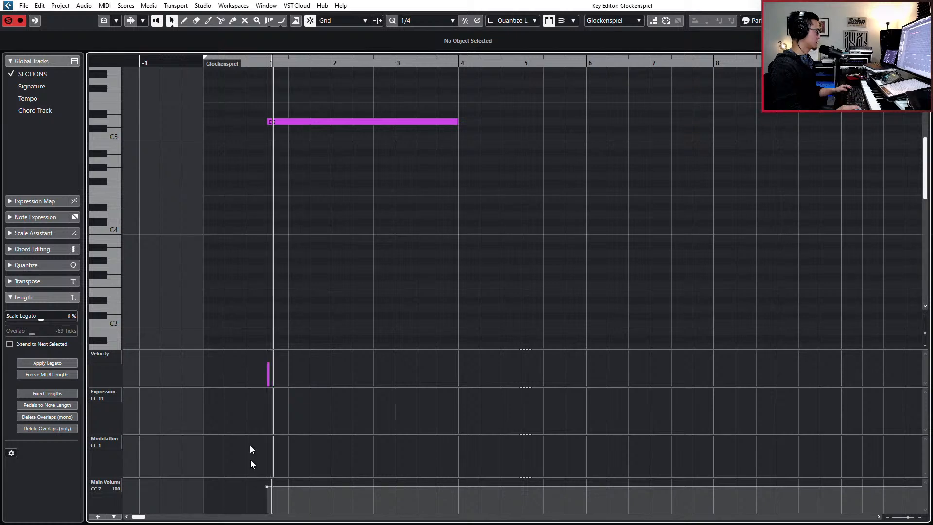
click(249, 402)
drag(246, 457, 246, 446)
click(256, 486)
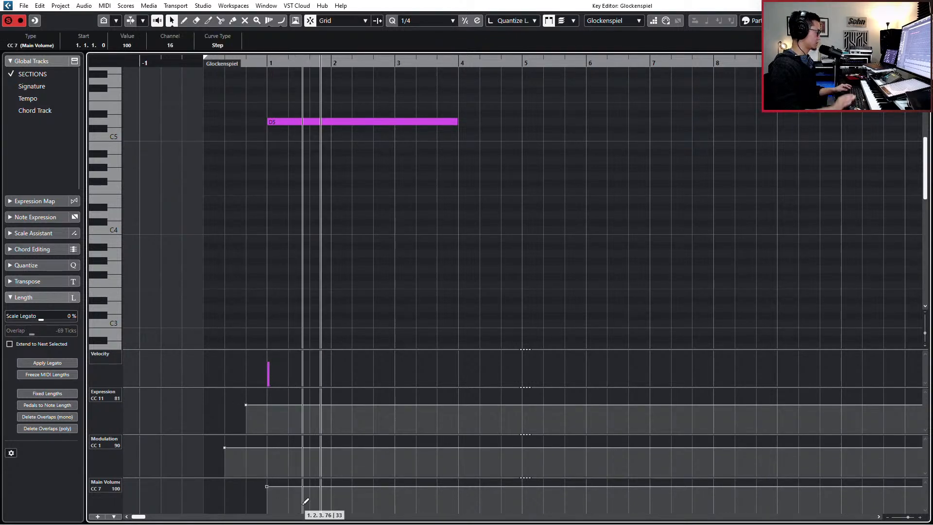
scroll(270, 412, right, 1)
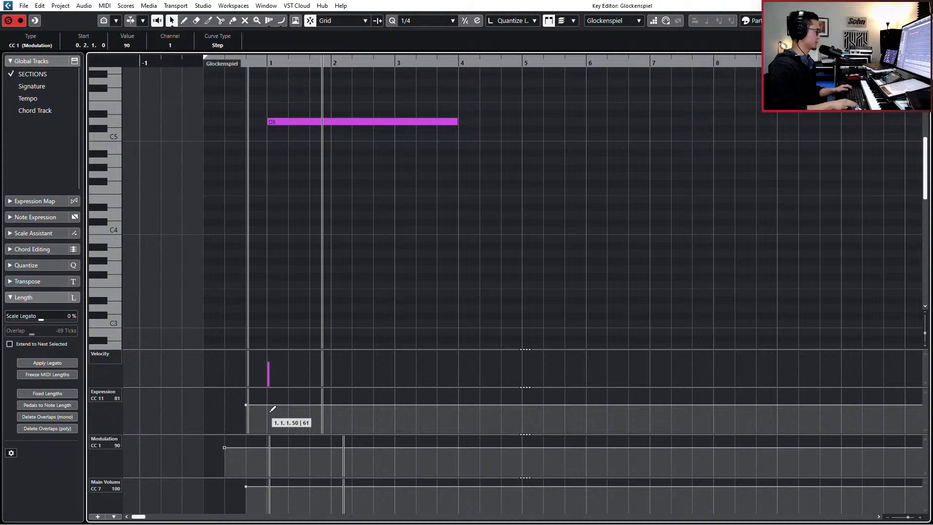
Step: Close the Key Editor, turn off all track solos and play the full arrangement from bar 1
key(KP_0)
key(Return)
key(s)
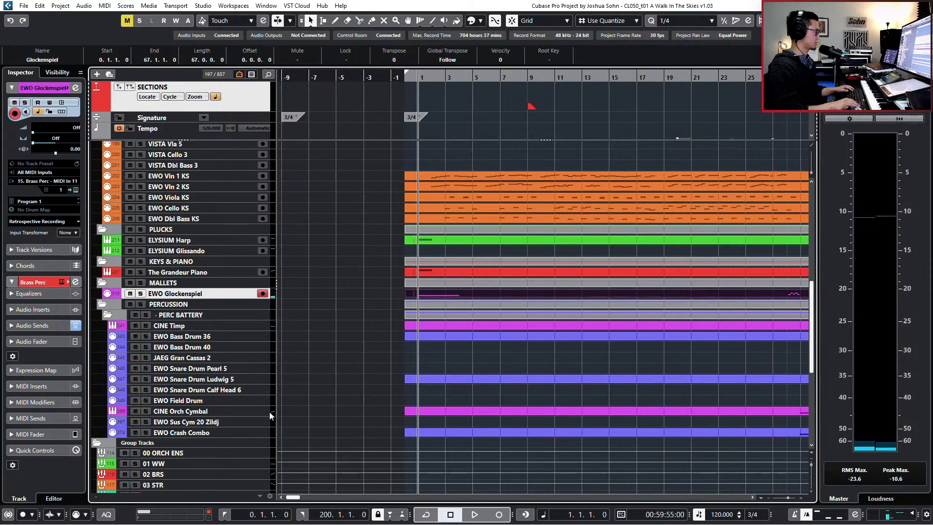
key(space)
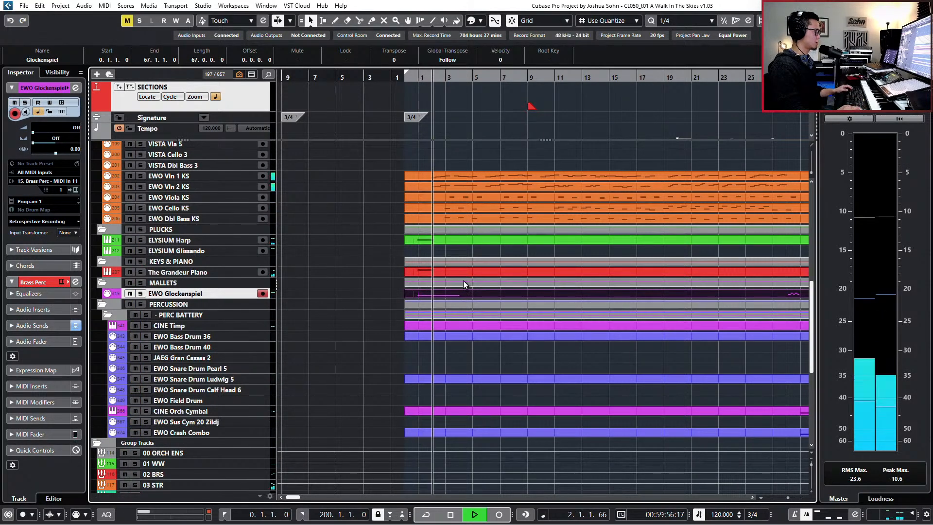
Step: Look over the woodwind, brass, string and percussion parts during playback and stop near bar 14
scroll(453, 278, up, 2)
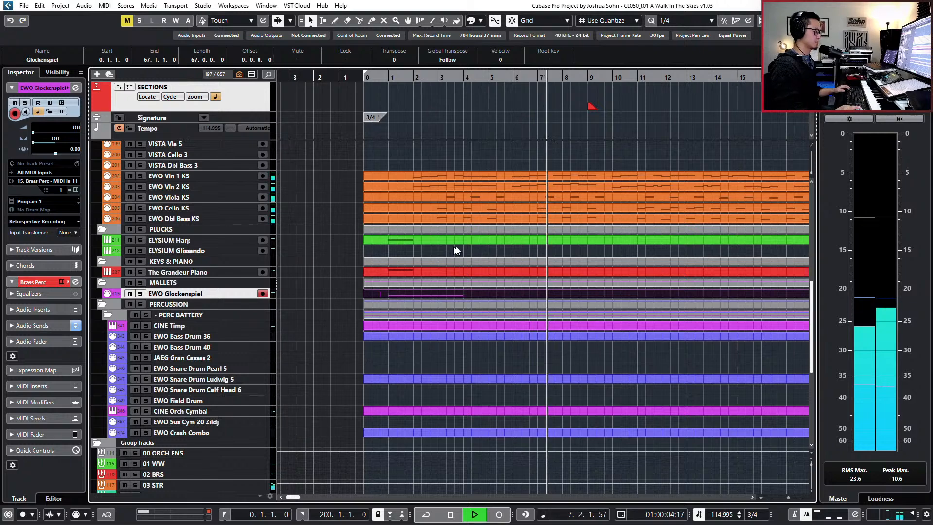
scroll(484, 258, down, 2)
scroll(576, 277, right, 3)
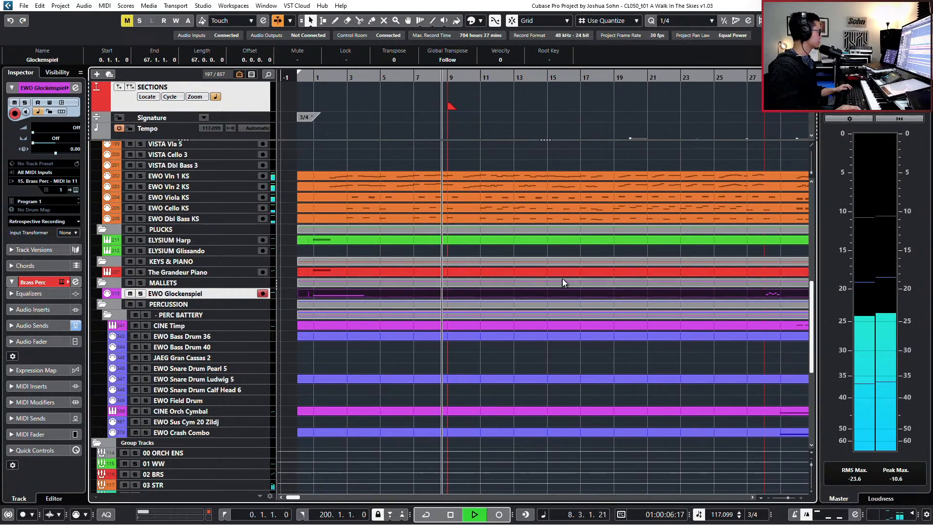
scroll(562, 278, up, 5)
scroll(562, 276, up, 4)
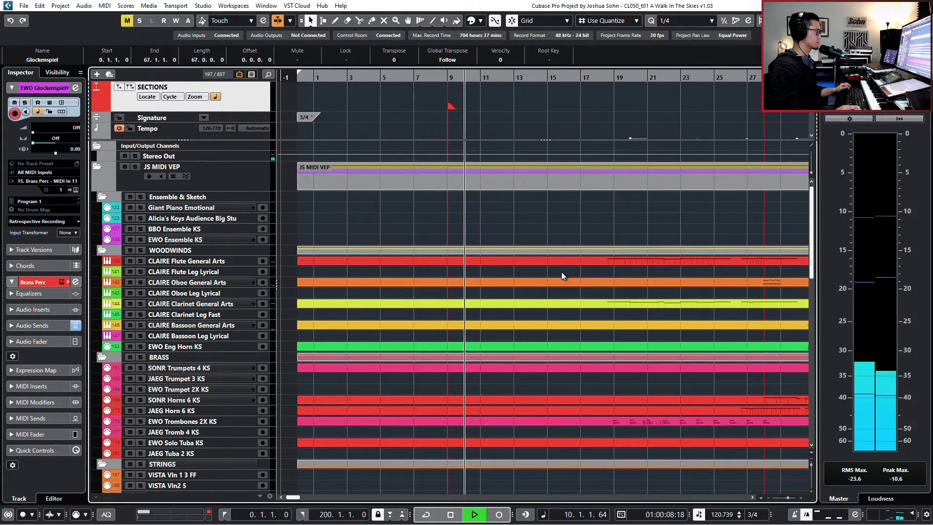
scroll(562, 277, down, 2)
scroll(559, 280, right, 3)
scroll(559, 275, left, 2)
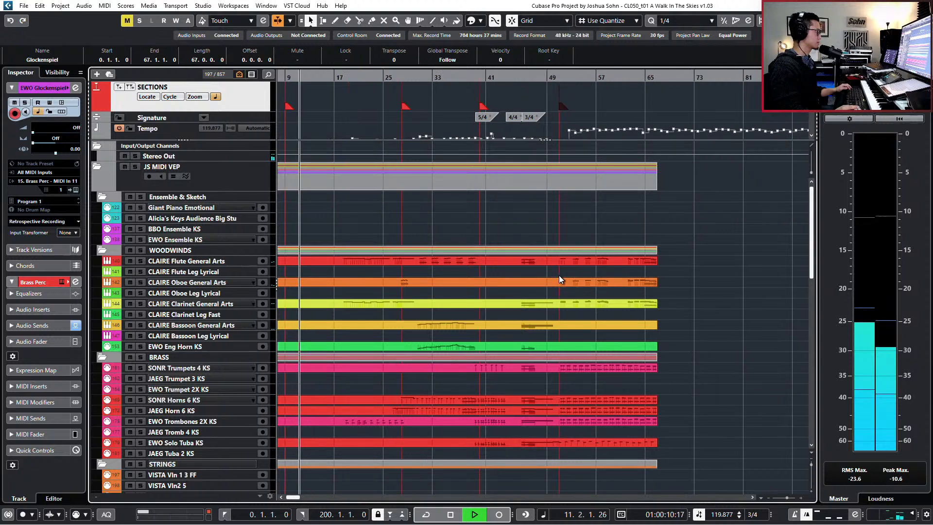
scroll(479, 281, down, 8)
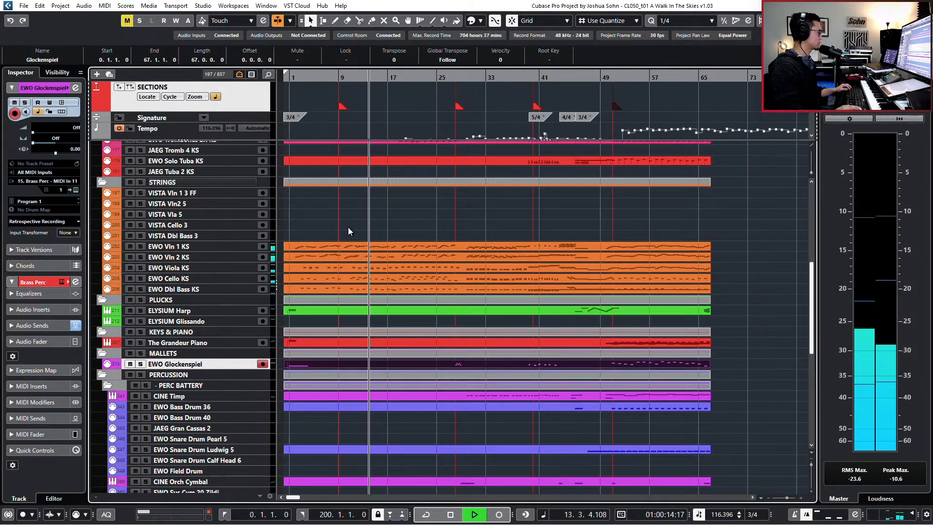
key(space)
Step: Open the EWO Vln 1 KS and EWO Vln 2 KS parts together in the Key Editor, showing their opening bars
click(349, 246)
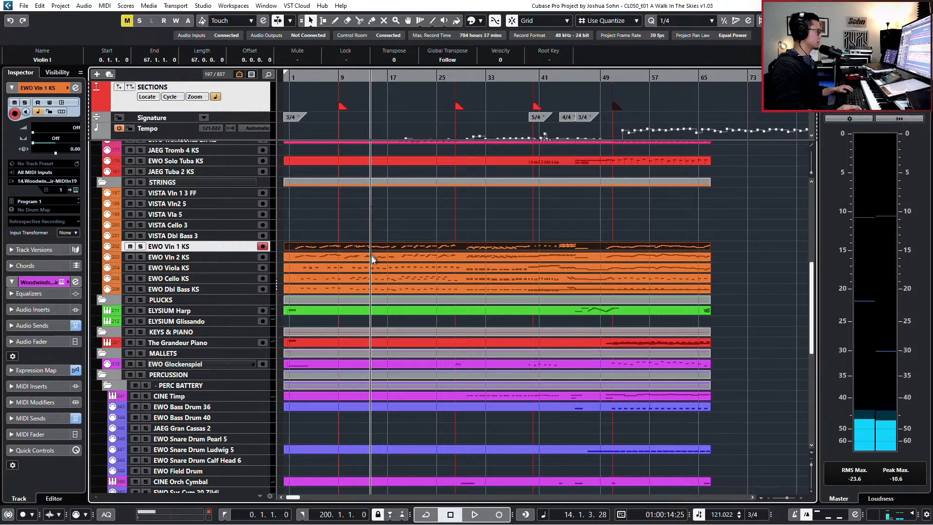
shift+click(372, 257)
key(Return)
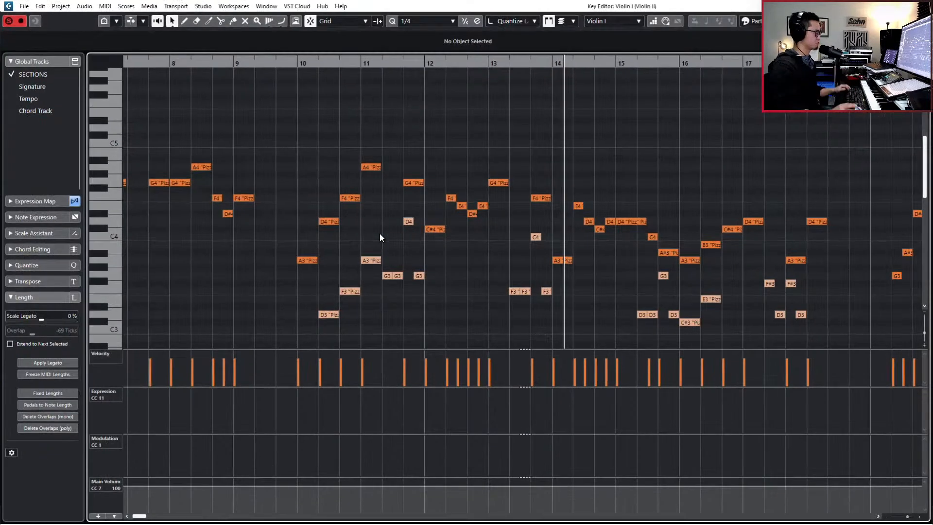
scroll(370, 237, down, 4)
scroll(365, 272, down, 3)
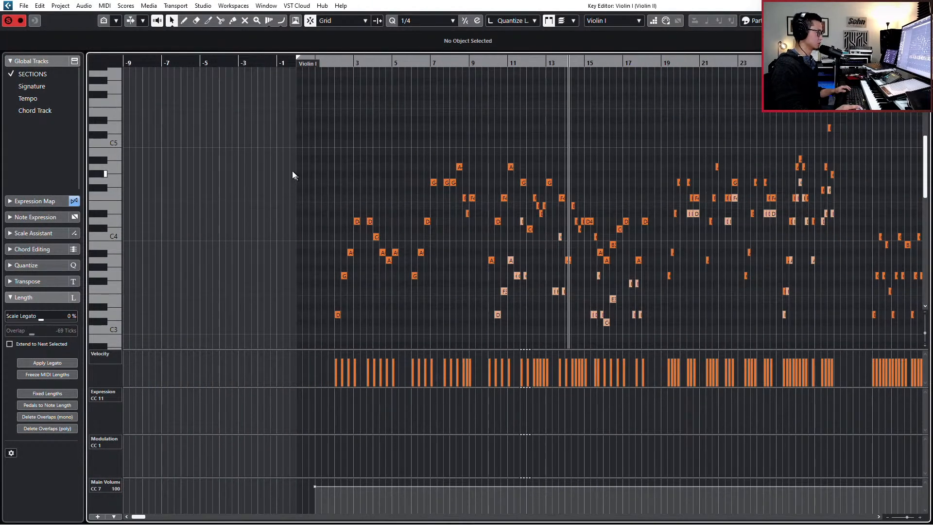
drag(288, 143, 645, 344)
click(460, 260)
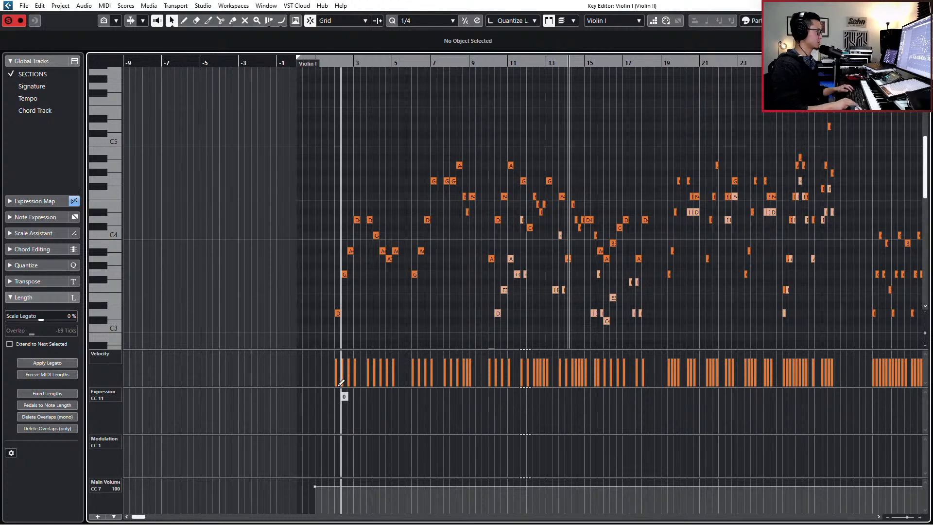
key(s)
key(KP_Subtract)
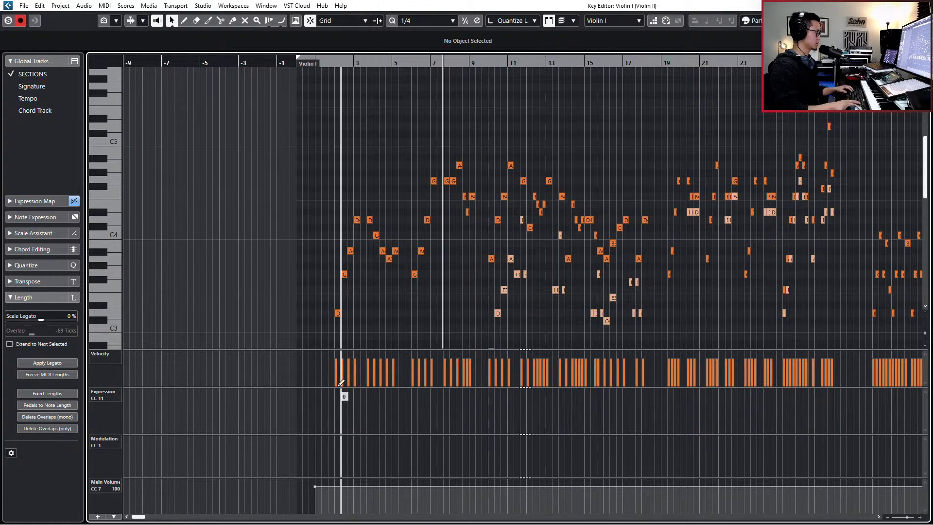
Step: Close the Key Editor and set the MIDI record mode to Merge so recorded data joins the existing parts
key(Return)
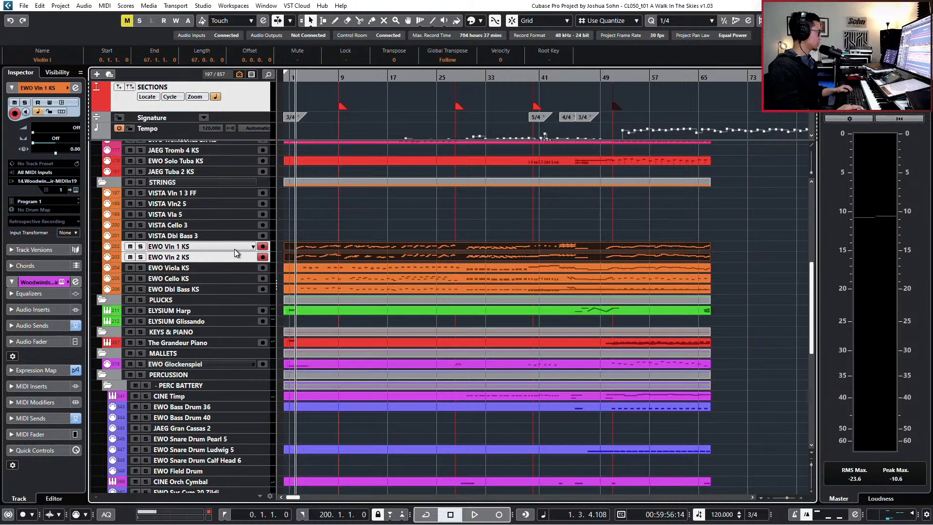
click(88, 515)
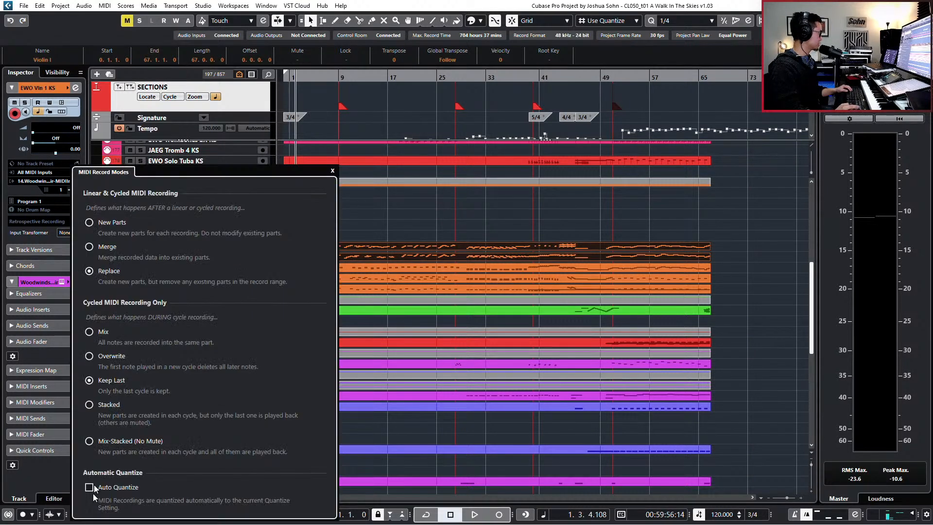
click(106, 249)
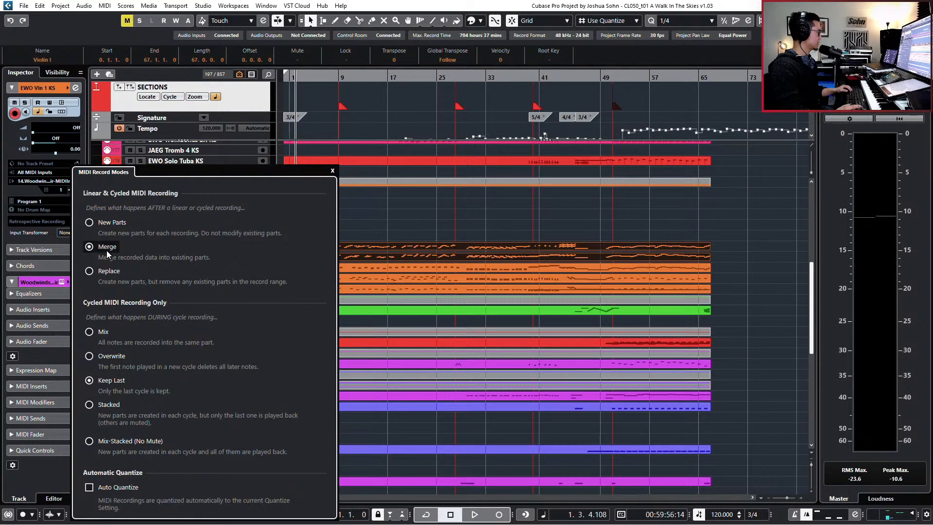
click(754, 250)
Step: Record expression and modulation into EWO Vln 1 KS and EWO Vln 2 KS together from bar 1 to about bar 9
key(period)
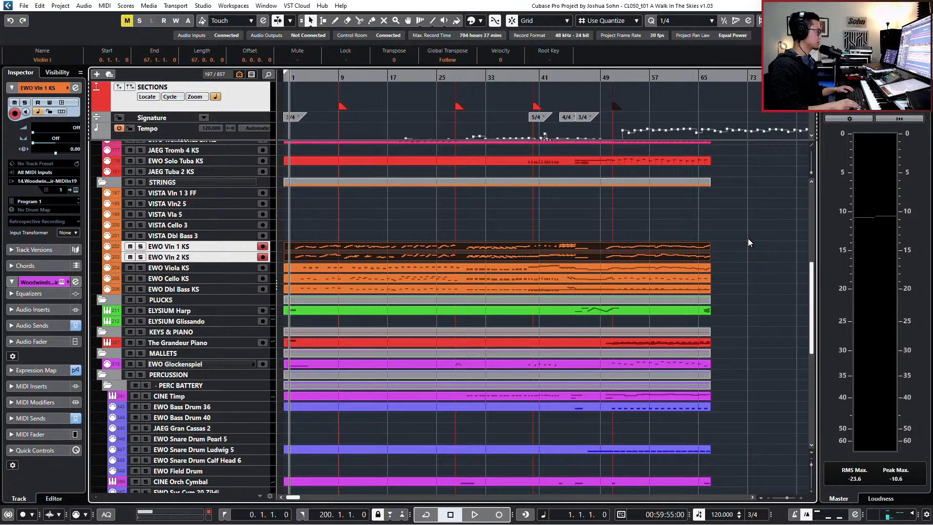
key(space)
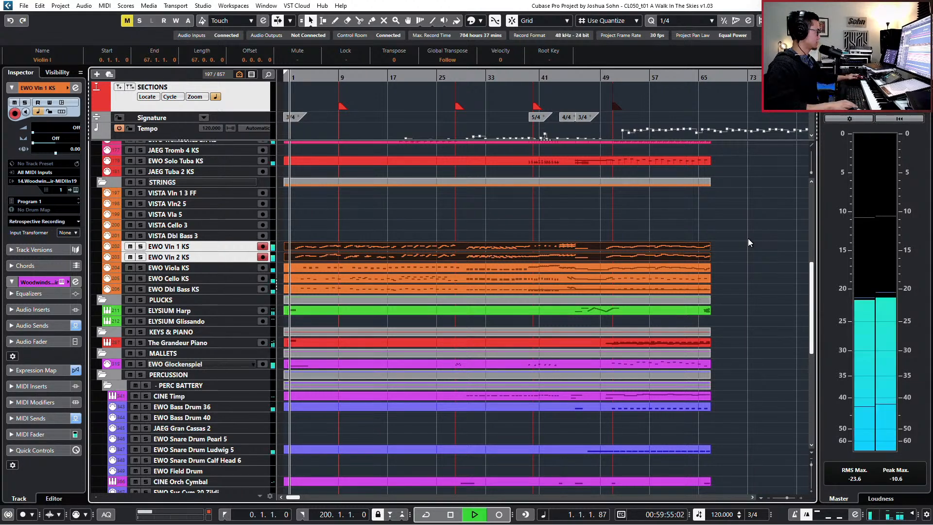
key(KP_Multiply)
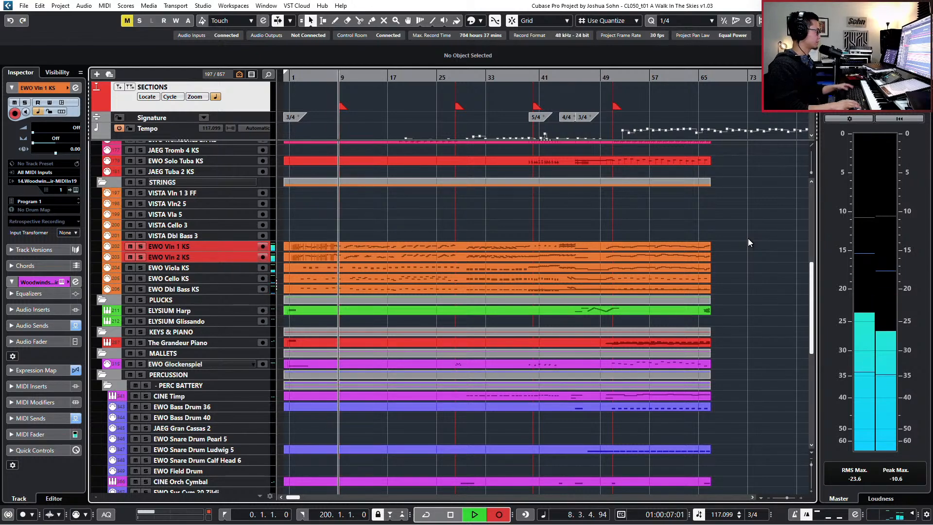
key(space)
Step: Open the Violin I part in the Key Editor and play its phrase from bar 6 to about bar 8
key(Return)
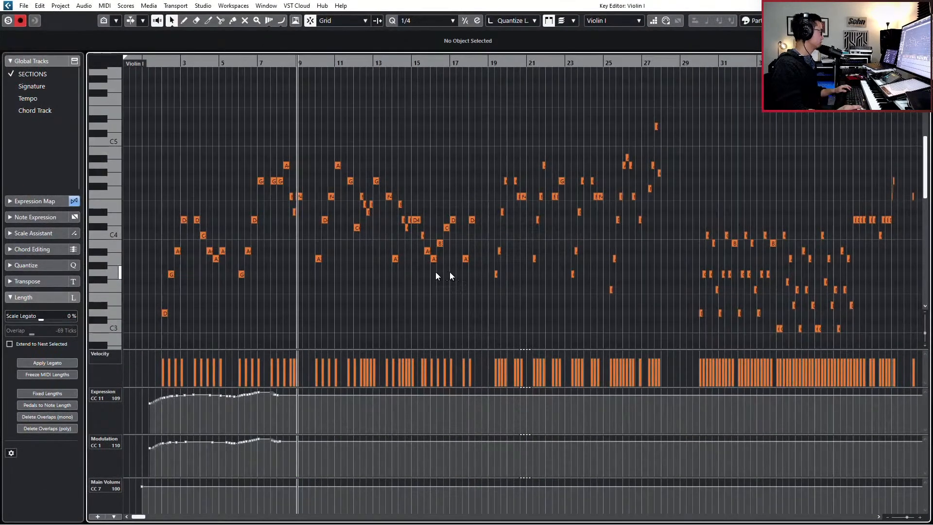
key(h)
key(h)
drag(299, 411, 368, 376)
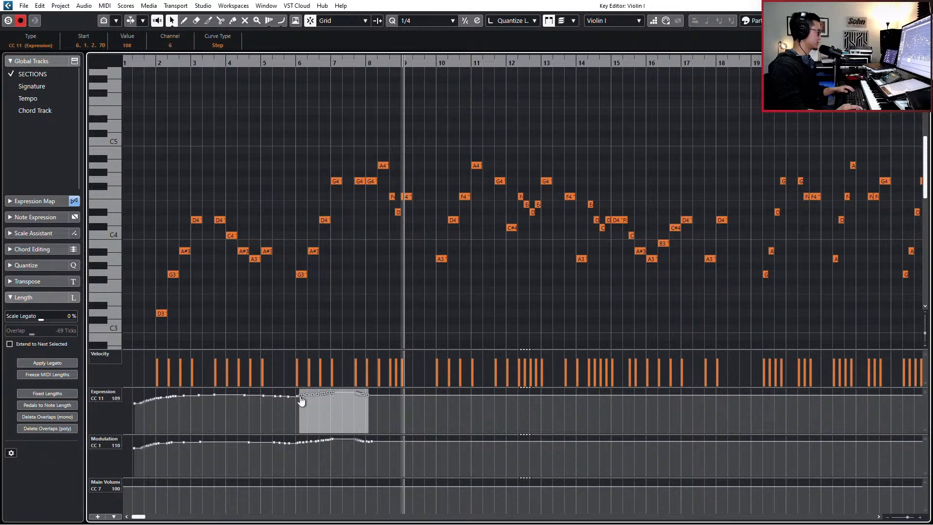
drag(307, 170, 343, 301)
key(l)
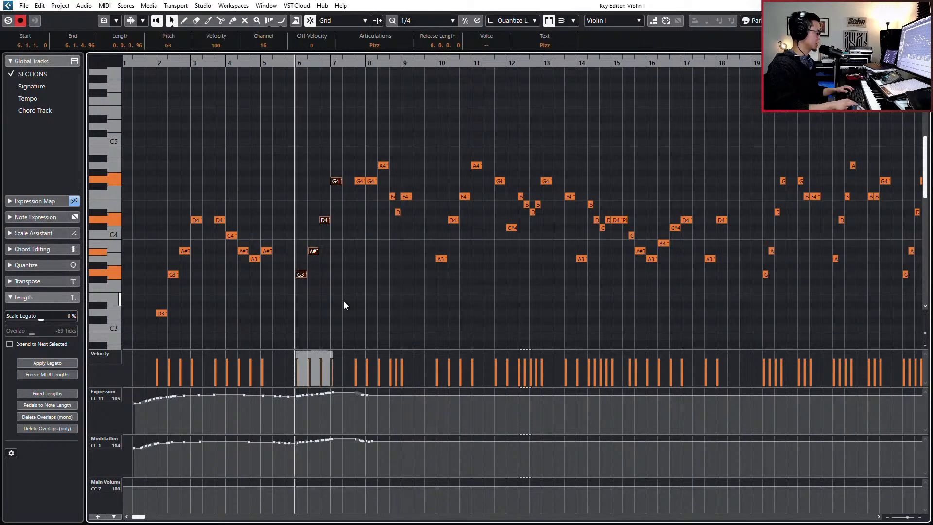
key(space)
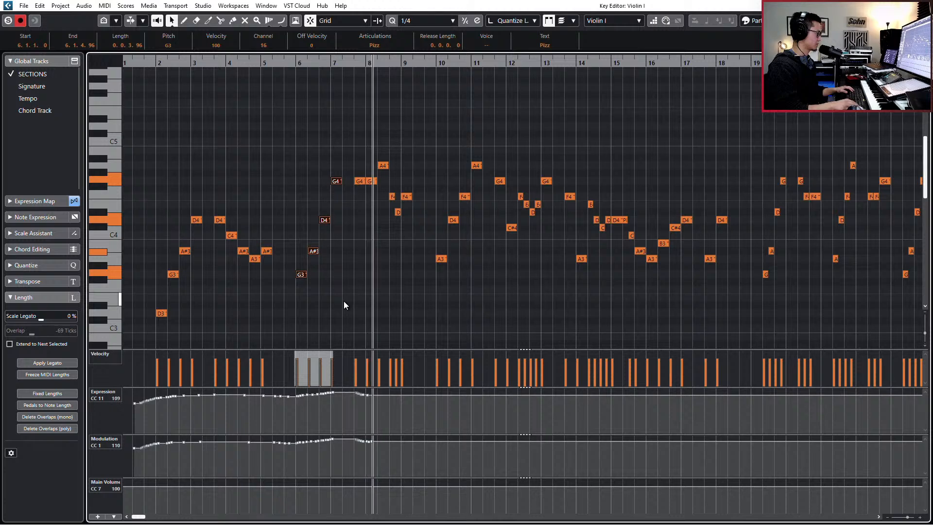
key(space)
Step: Delete the Violin I expression and modulation points from bar 6 to bar 8, and close the Key Editor
drag(295, 409, 378, 419)
key(Delete)
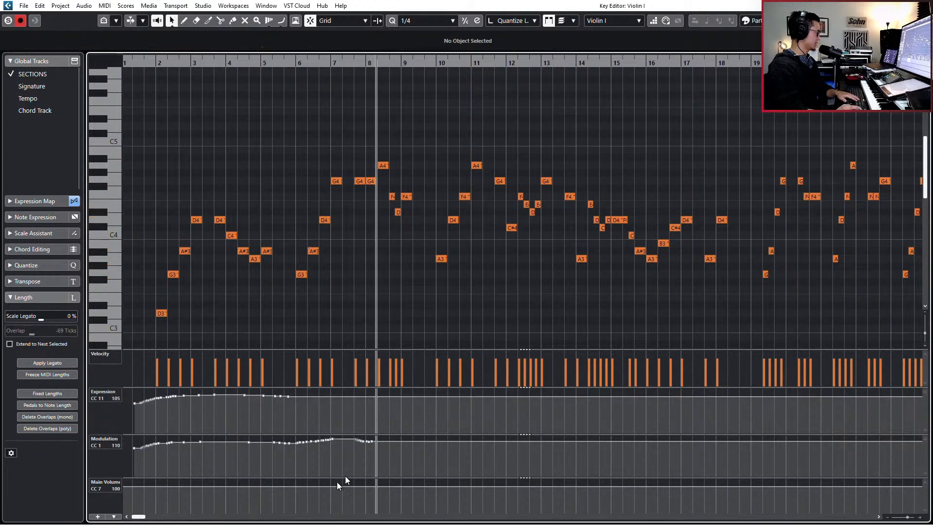
drag(296, 463, 379, 450)
key(Delete)
key(KP_Subtract)
key(KP_Subtract)
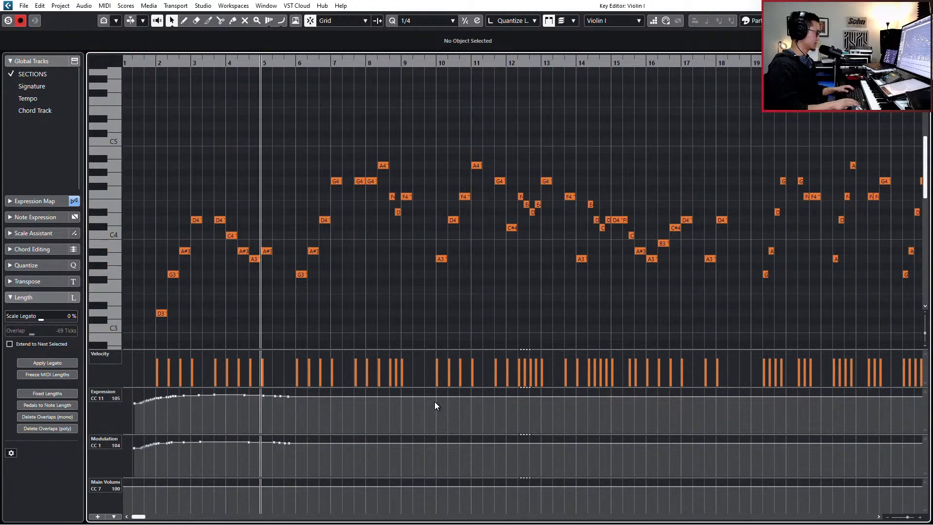
key(Return)
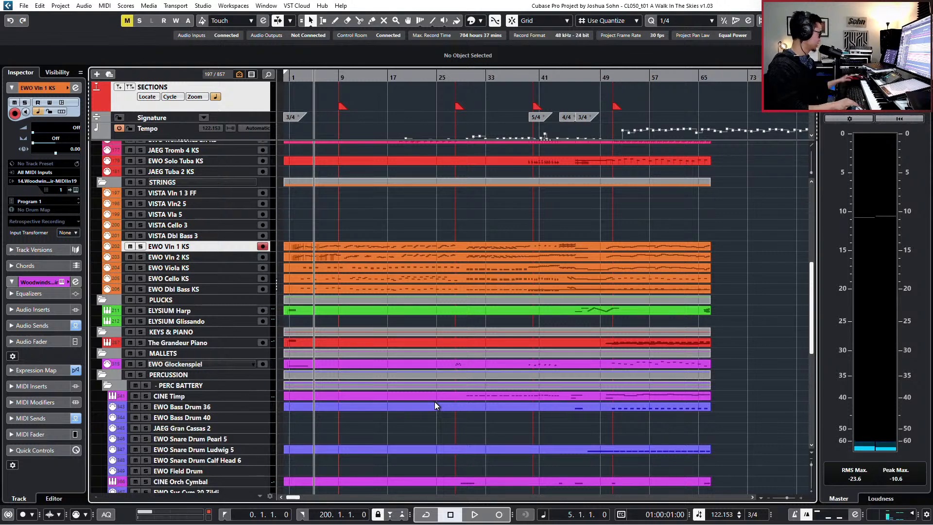
Step: Open the Violin II part, delete its expression and modulation points from about bar 5 onward, and close the Key Editor
click(330, 258)
key(Return)
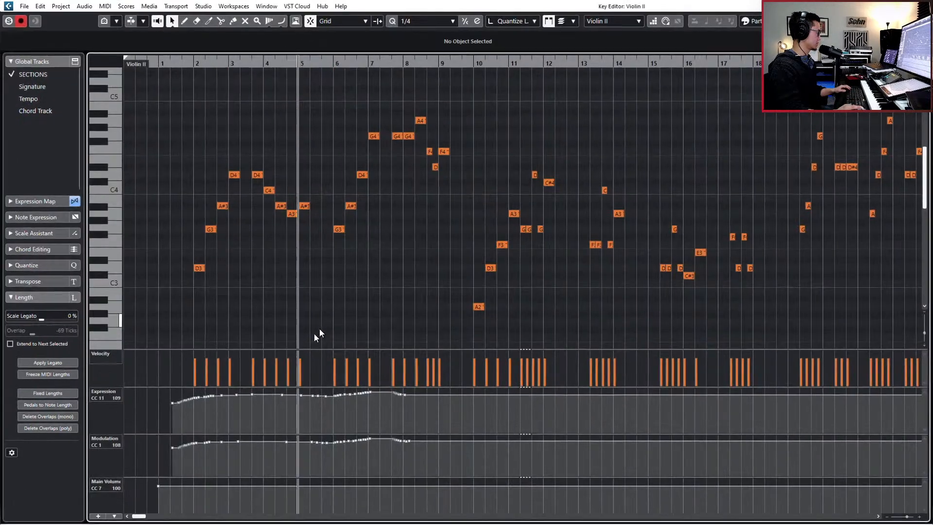
drag(324, 453, 438, 419)
key(Delete)
drag(382, 388, 419, 387)
key(Delete)
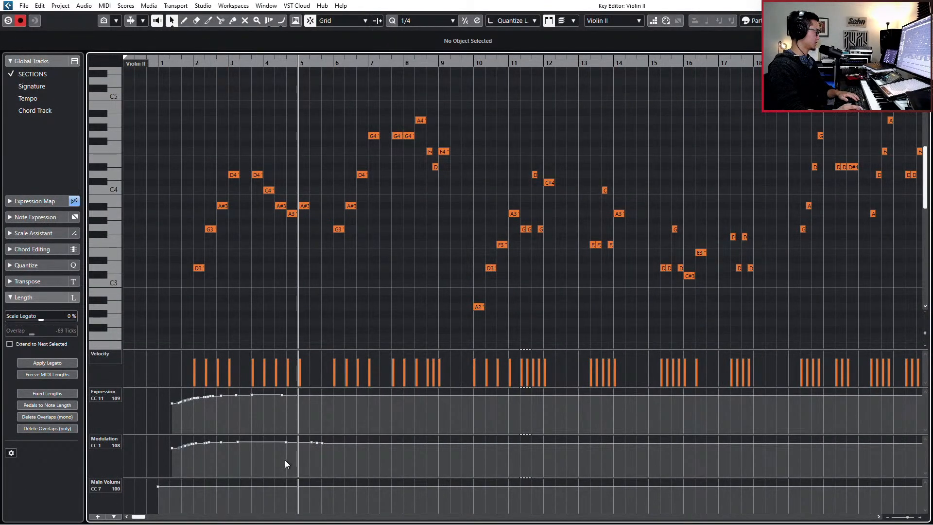
drag(284, 460, 386, 426)
key(Delete)
key(Return)
key(KP_Subtract)
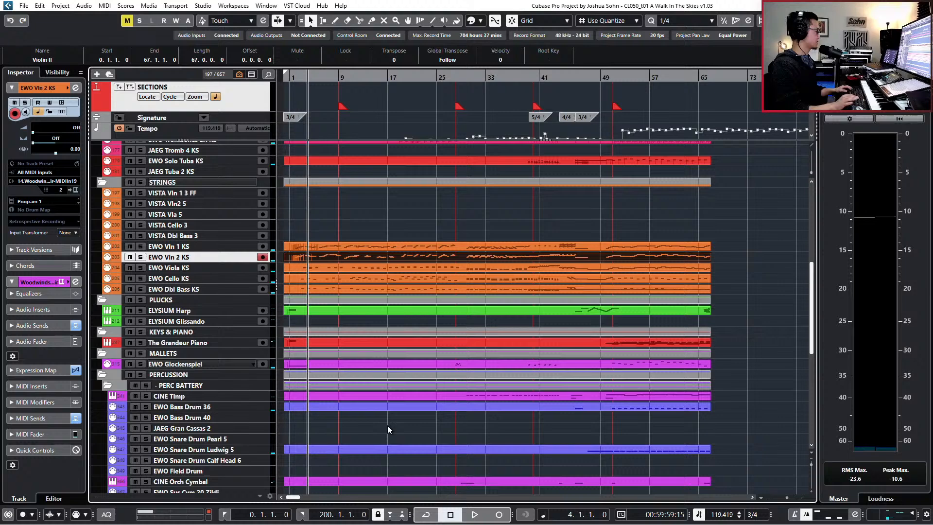
Step: Reopen the Violin I part, delete its remaining expression and modulation points from about bar 5 onward, and close the Key Editor
click(334, 248)
key(Return)
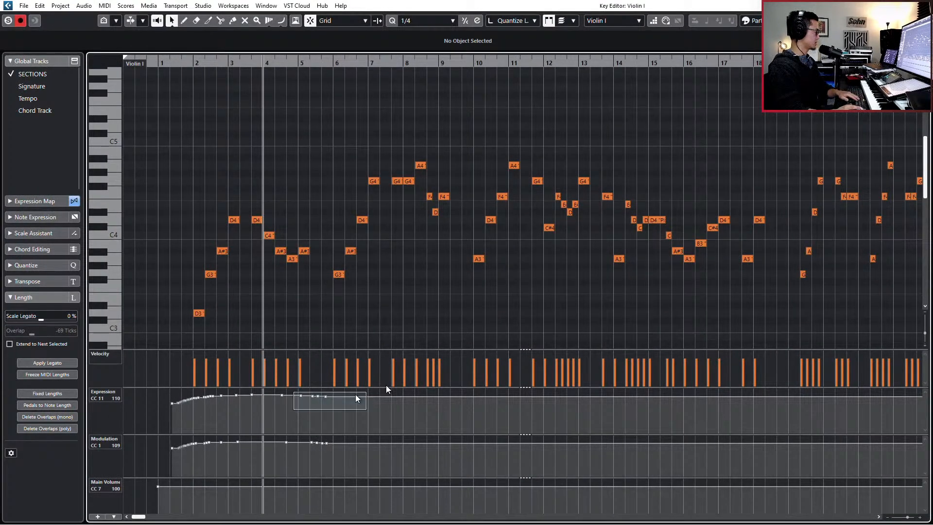
drag(357, 396, 366, 408)
key(Delete)
drag(289, 455, 340, 432)
key(Delete)
key(Return)
Step: Try to record expression and modulation into EWO Vln 1 KS alone, from bar 4 to about bar 9
key(space)
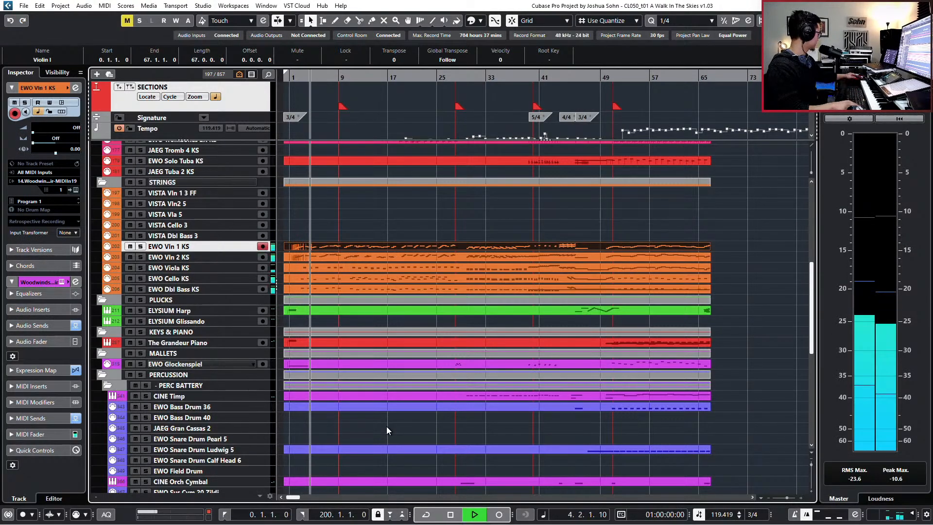
key(KP_Multiply)
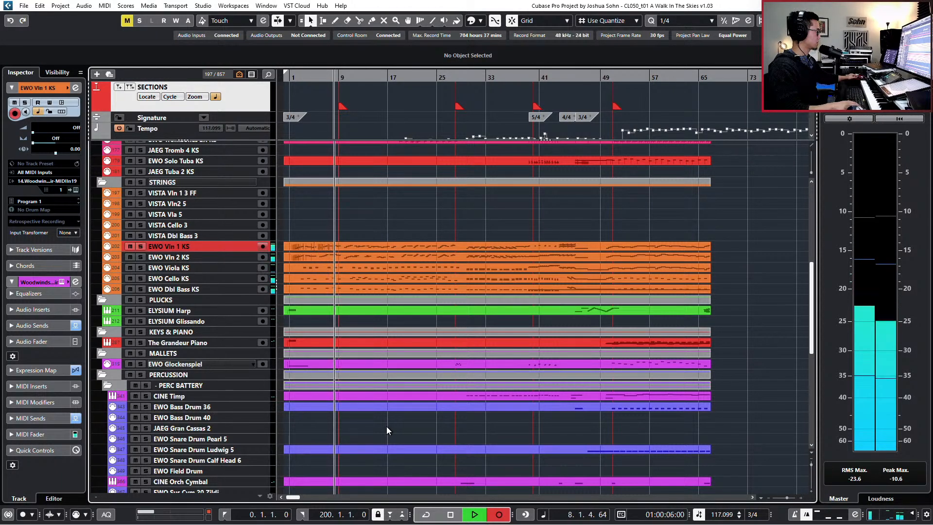
key(space)
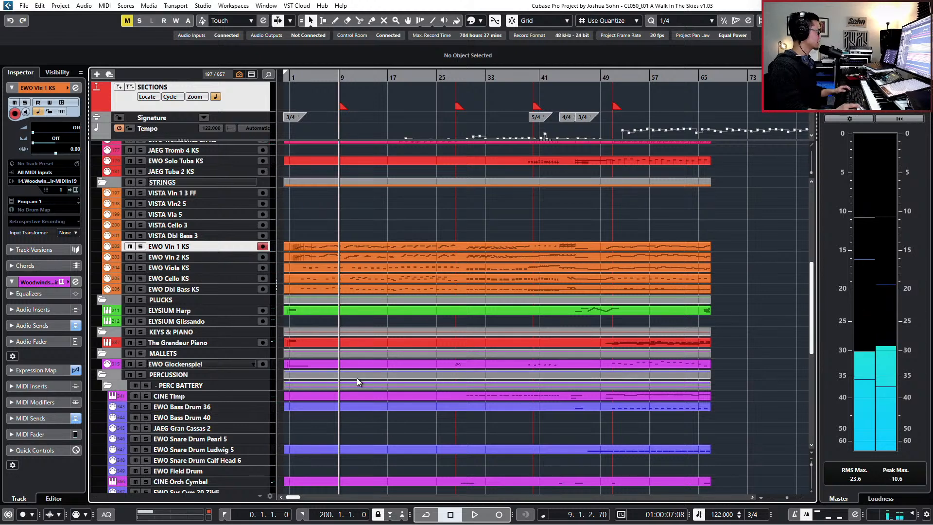
key(KP_0)
Step: Select EWO Vln 1 KS and EWO Vln 2 KS and record expression and modulation into both from bar 4 to about bar 18
shift+click(242, 259)
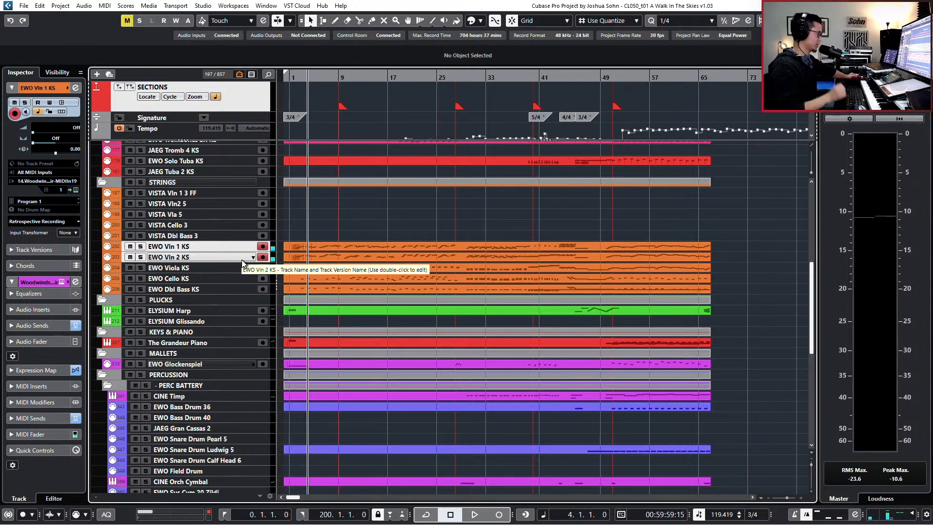
key(space)
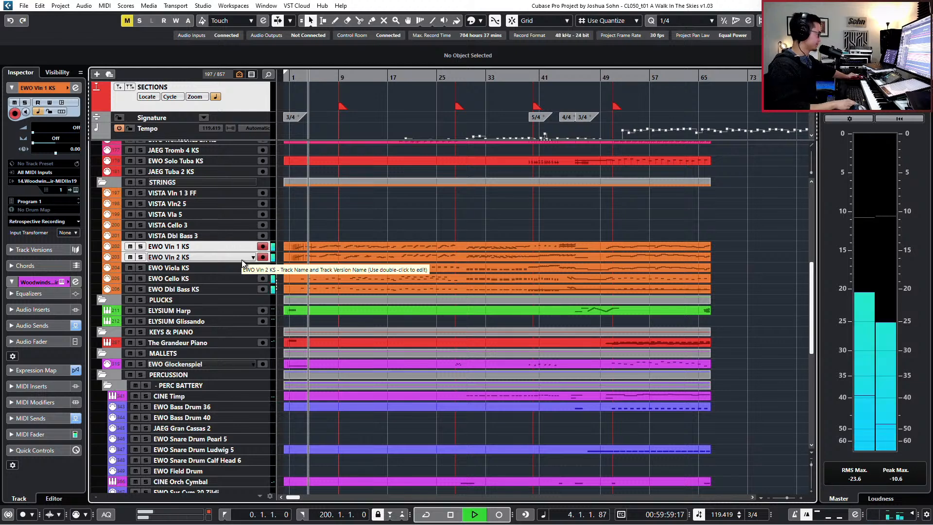
key(KP_Multiply)
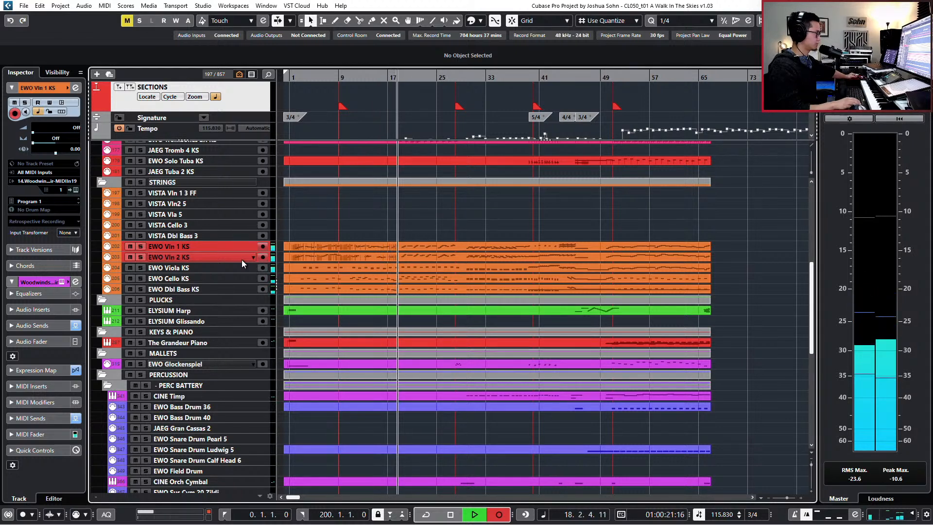
key(space)
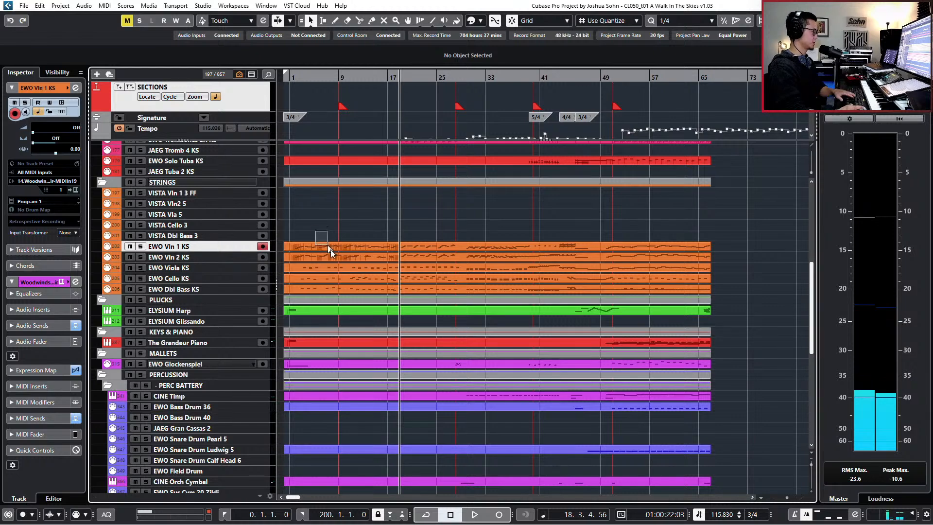
Step: Open both violin parts together in the Key Editor and compare their notes between bars 9 and 18
drag(330, 249, 334, 260)
key(Return)
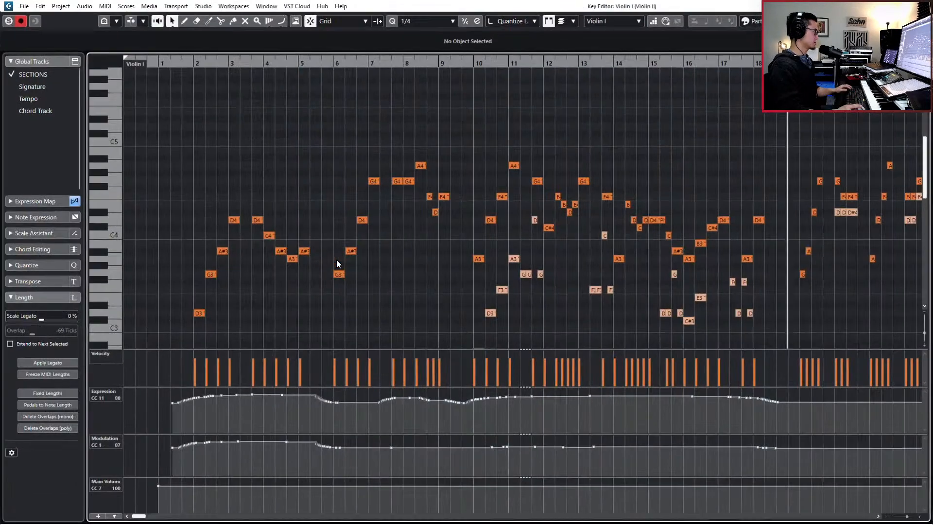
scroll(562, 224, up, 3)
scroll(552, 270, right, 2)
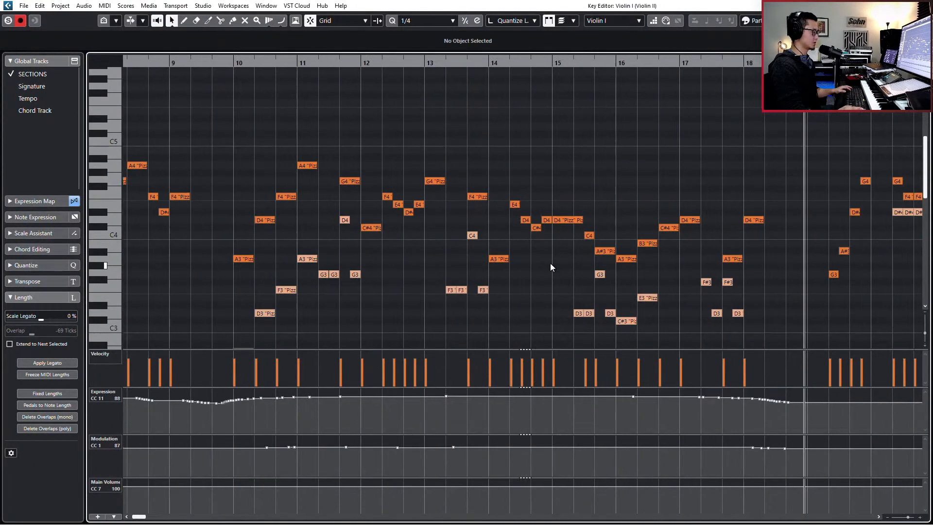
click(450, 290)
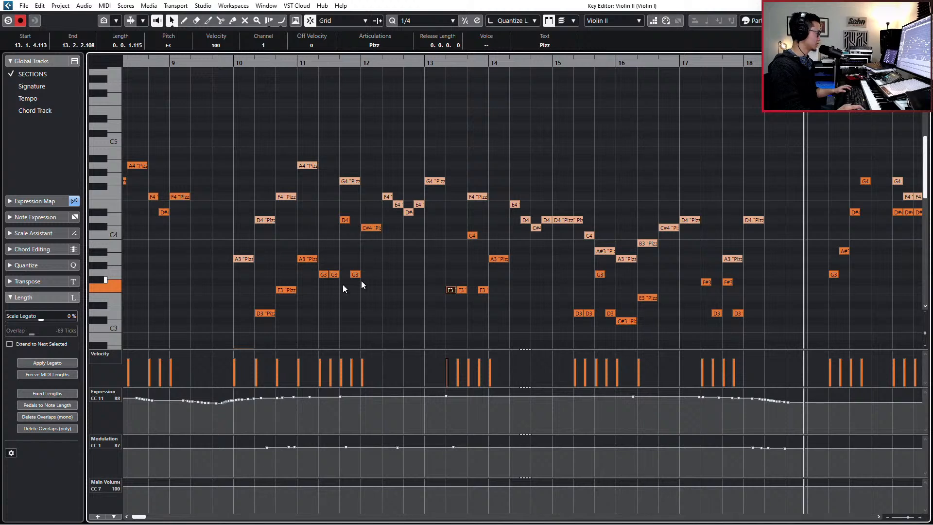
scroll(523, 232, up, 2)
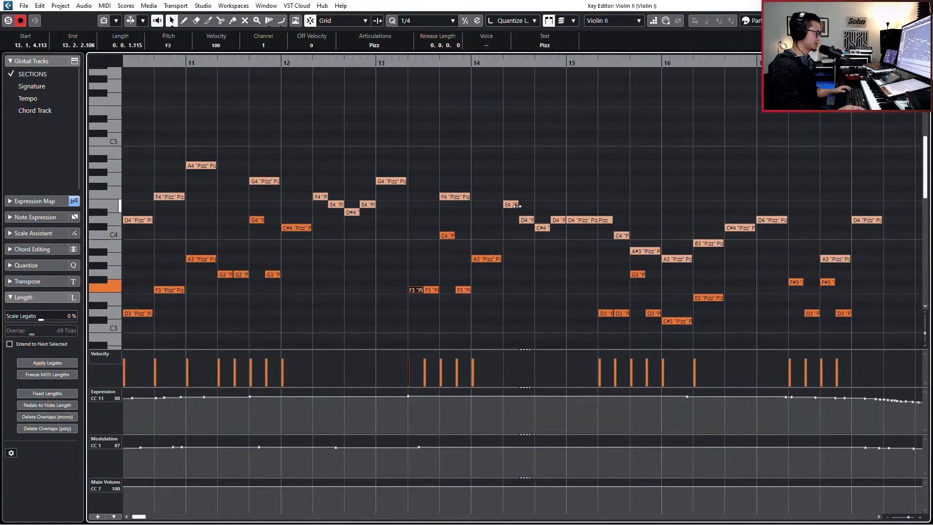
Step: Copy the Violin I notes from beat 2 of bar 14 to the start of bar 15 into Violin II at the same position
click(511, 204)
drag(497, 168, 583, 235)
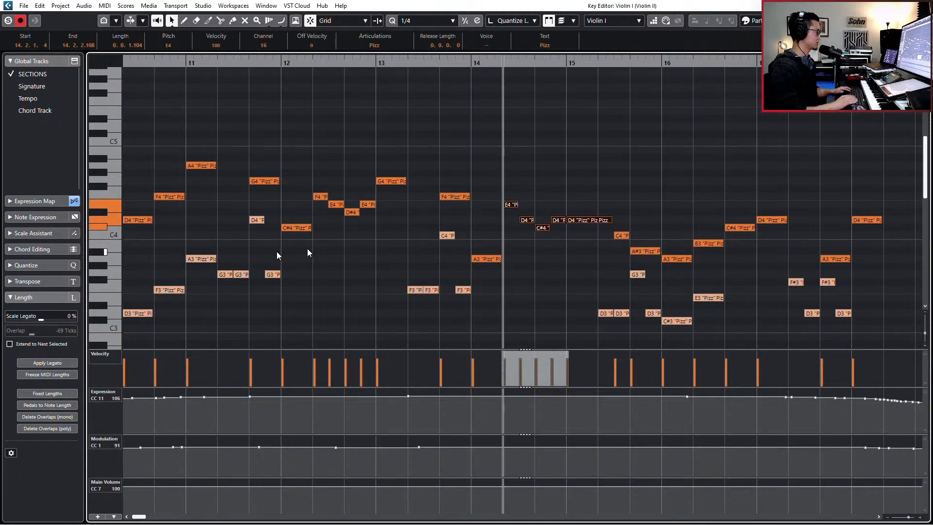
key(Tab)
click(540, 282)
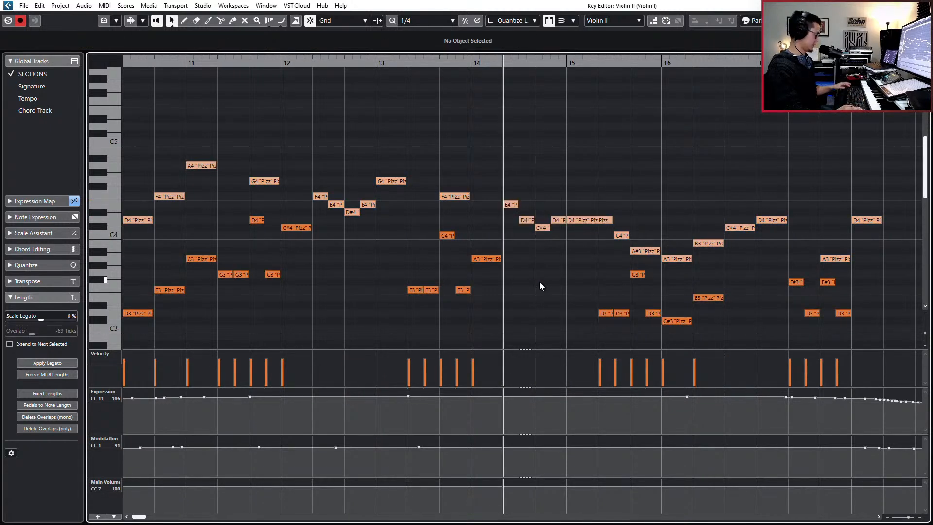
key(ctrl+v)
Step: Play the violin passage back and compare the Violin I and Violin II notes in bars 11 and 12
key(KP_Subtract)
key(KP_Subtract)
key(KP_Subtract)
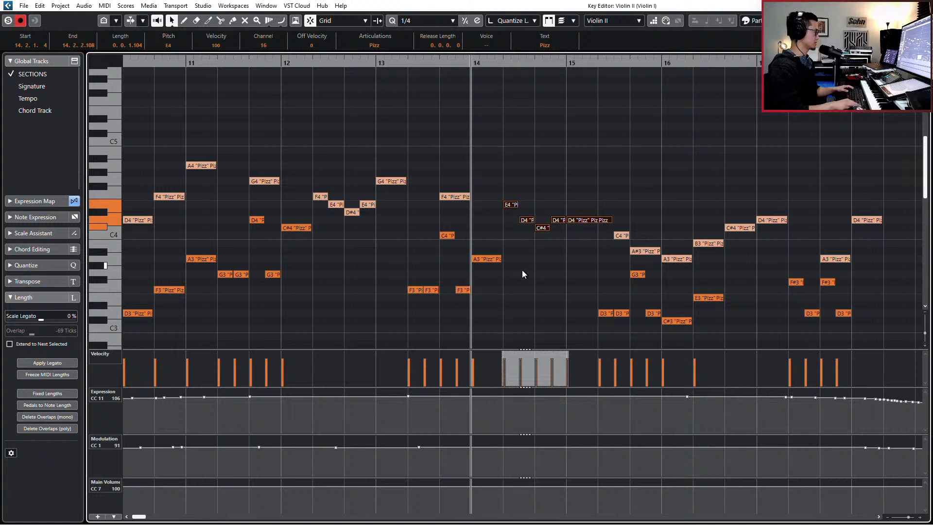
key(space)
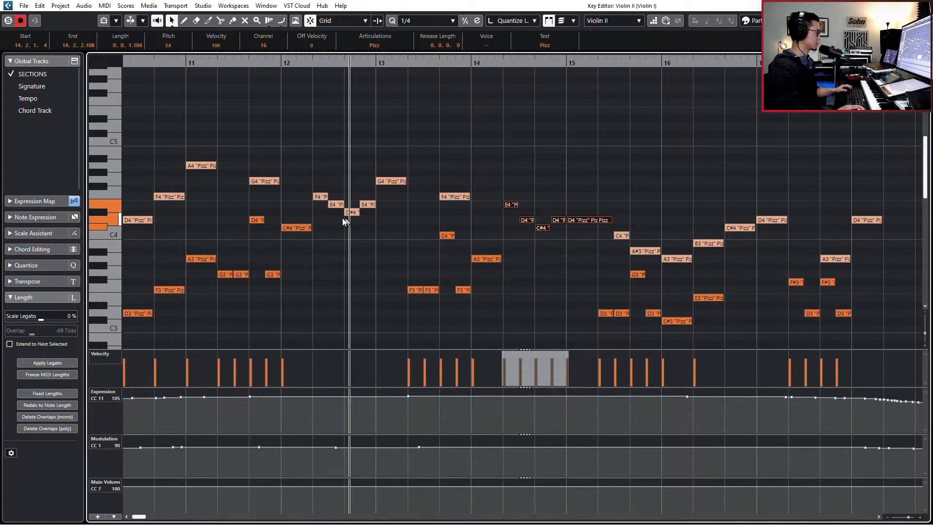
click(322, 197)
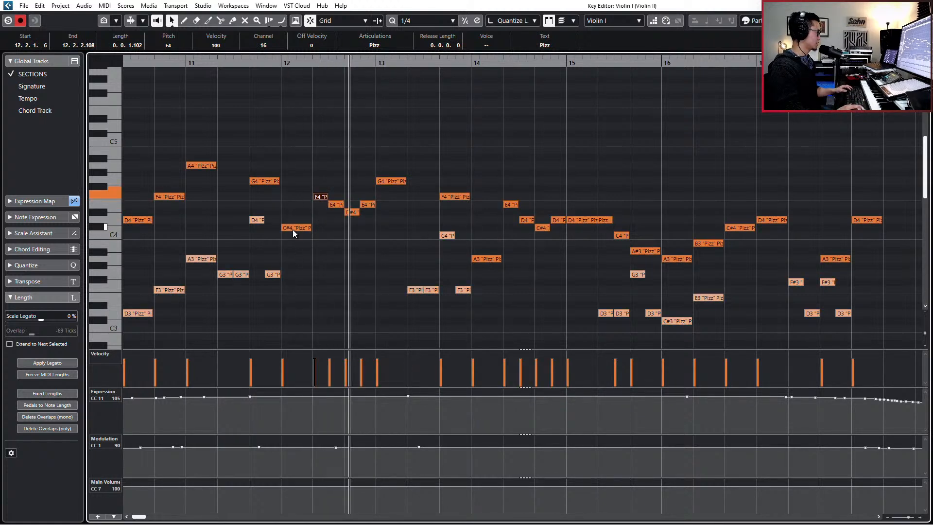
click(274, 274)
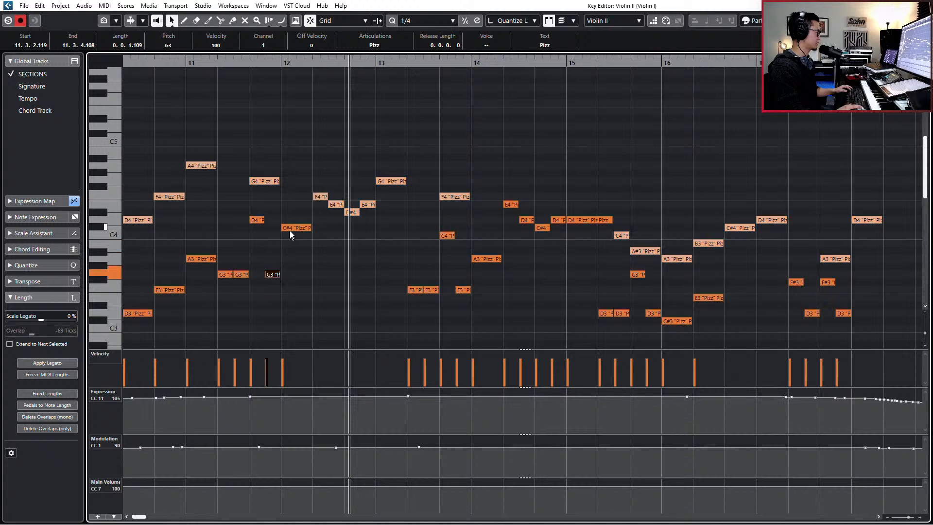
click(290, 229)
click(319, 197)
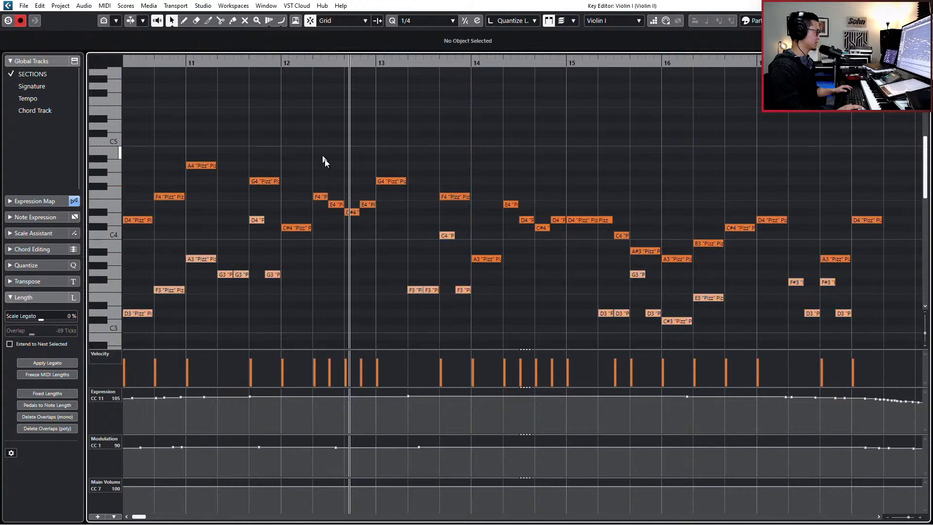
Step: Copy the Violin I notes from beat 2 of bar 12 to the start of bar 13 into Violin II at the same position and play them back
drag(322, 160, 401, 224)
key(Page_Down)
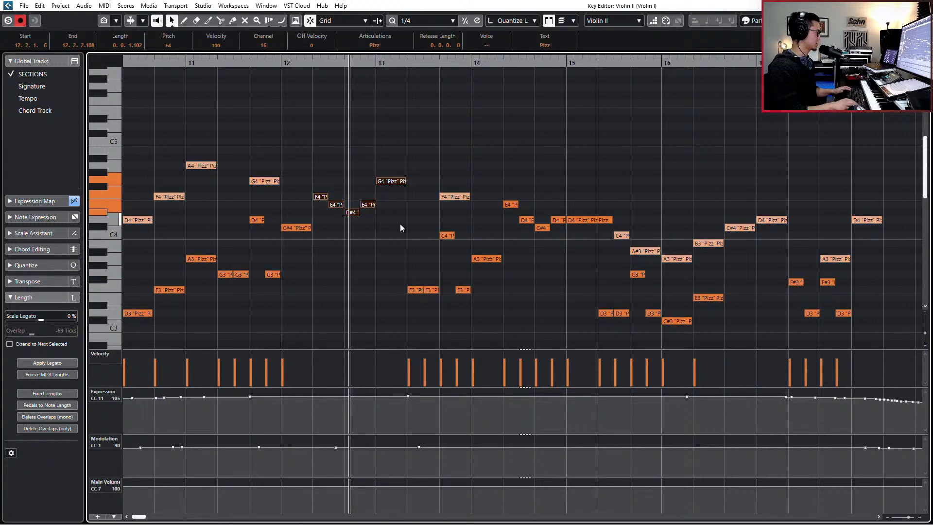
click(387, 234)
key(KP_Subtract)
key(KP_Add)
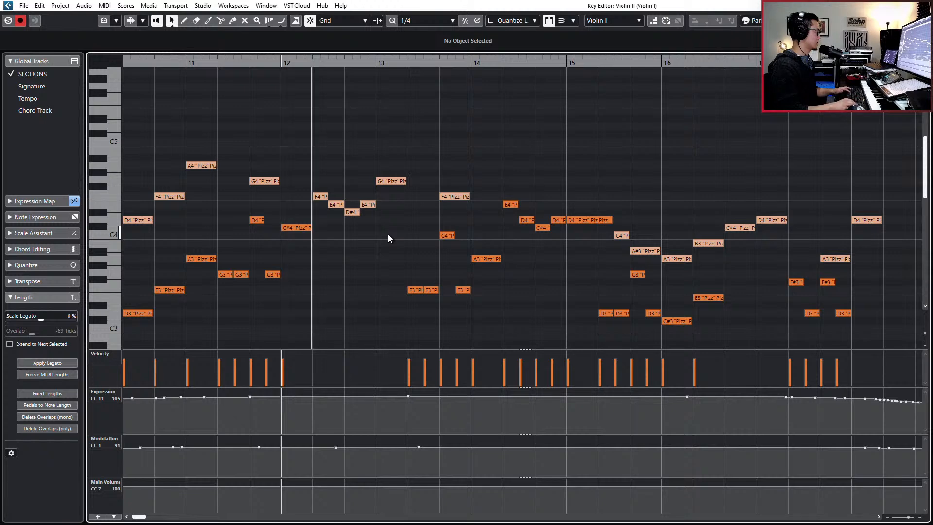
key(ctrl+v)
key(space)
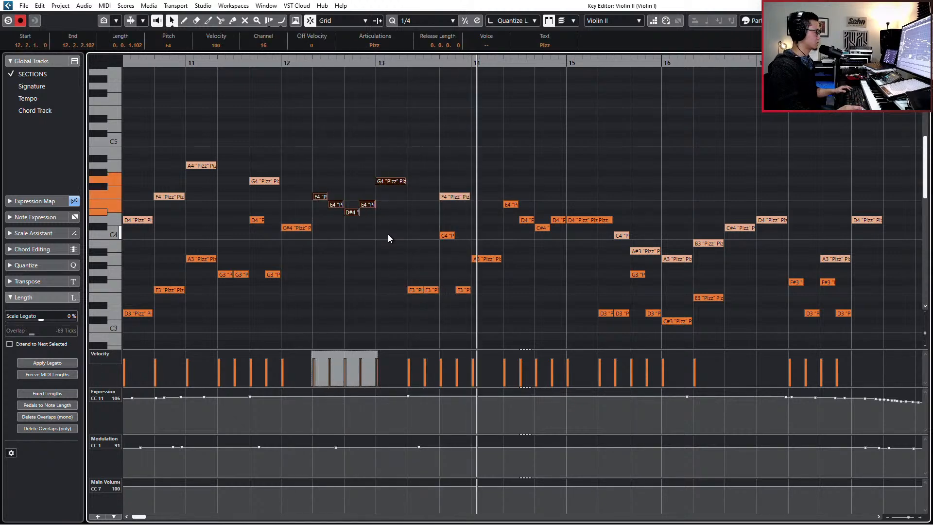
Step: Copy the Violin I C#4 and D4 from beat 3 of bar 16 to the start of bar 17 into Violin II at the same position
scroll(512, 261, right, 3)
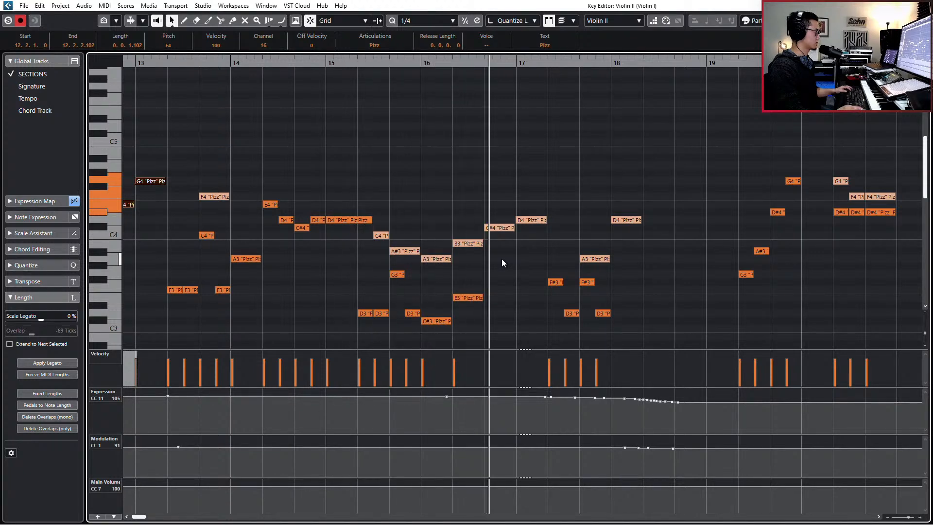
click(497, 229)
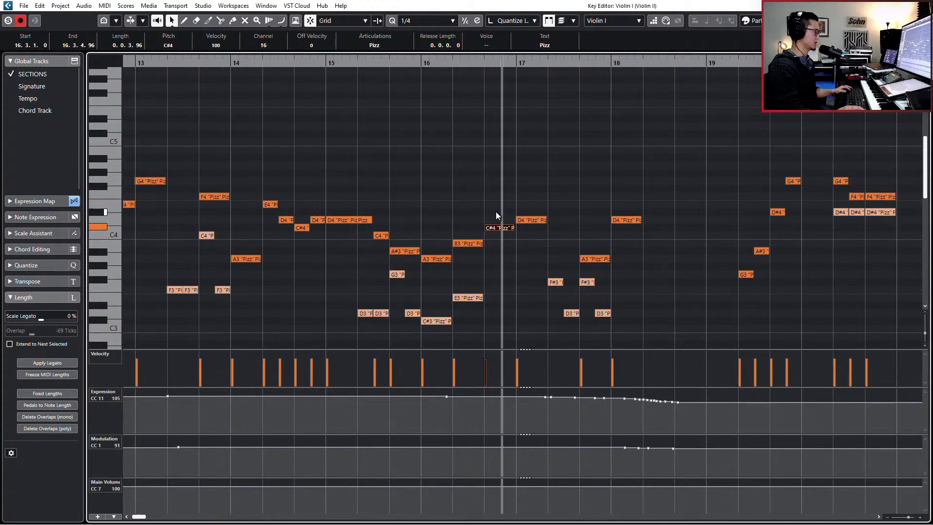
drag(495, 212, 527, 241)
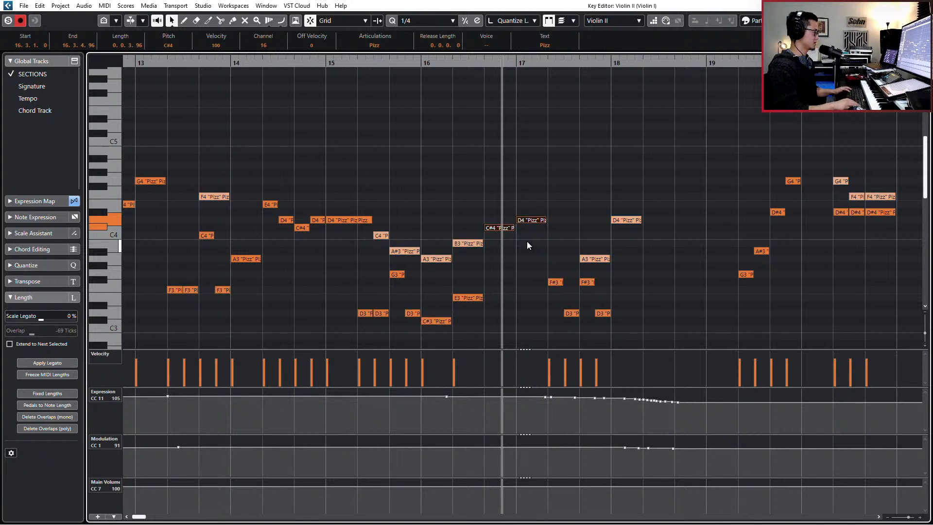
key(space)
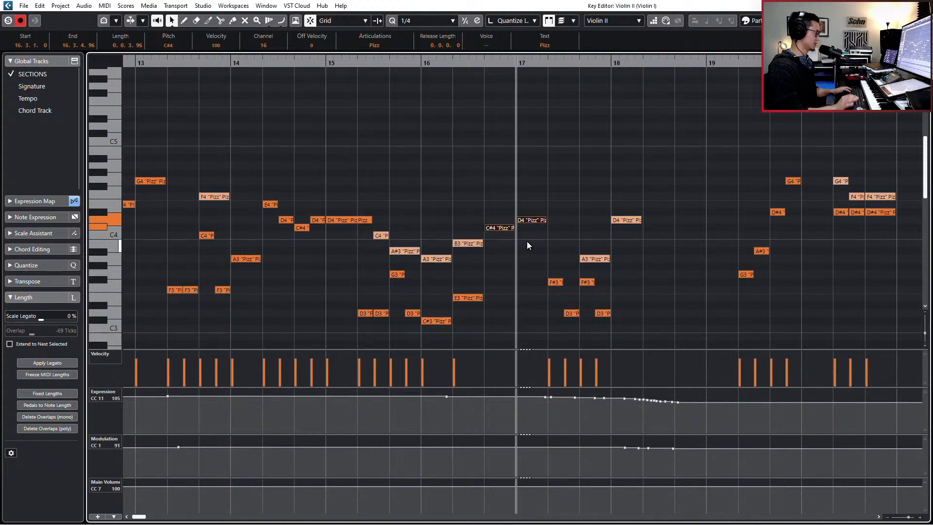
key(space)
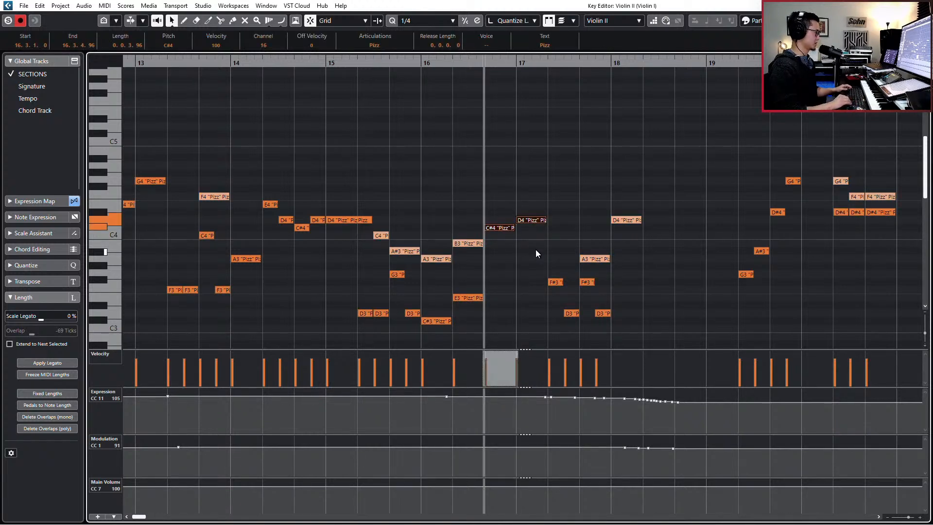
Step: Lower the velocity of the copied Violin II C#4 and D4 at bars 16 and 17 to 92 and play the passage back
key(KP_Subtract)
key(KP_Subtract)
key(space)
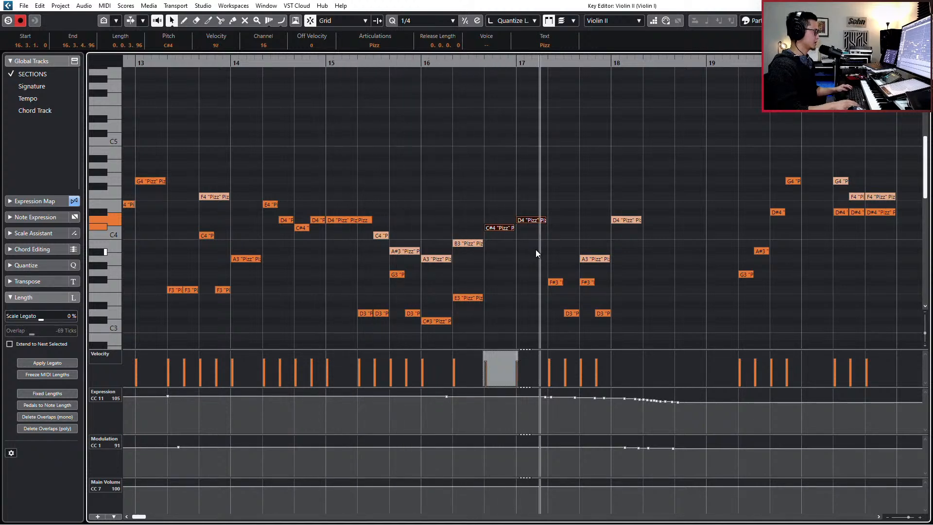
key(KP_Subtract)
key(KP_Subtract)
click(519, 244)
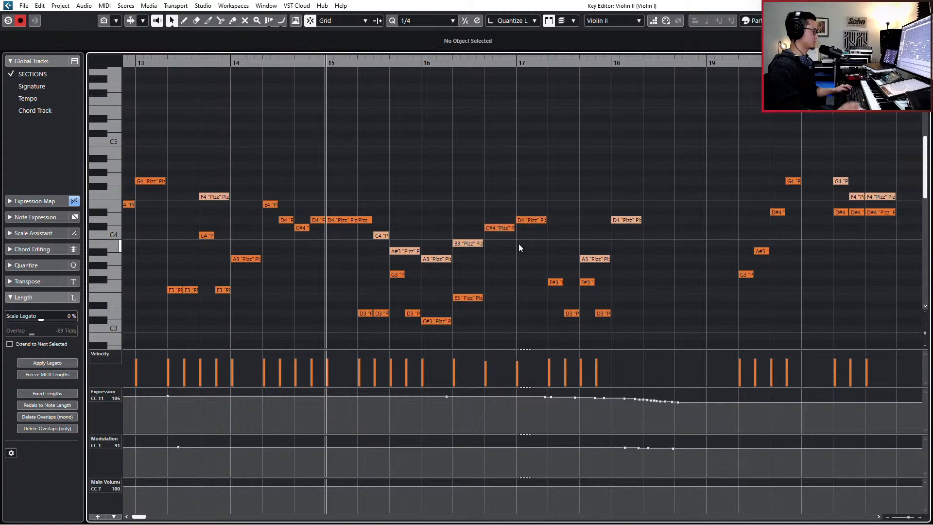
key(v)
click(537, 351)
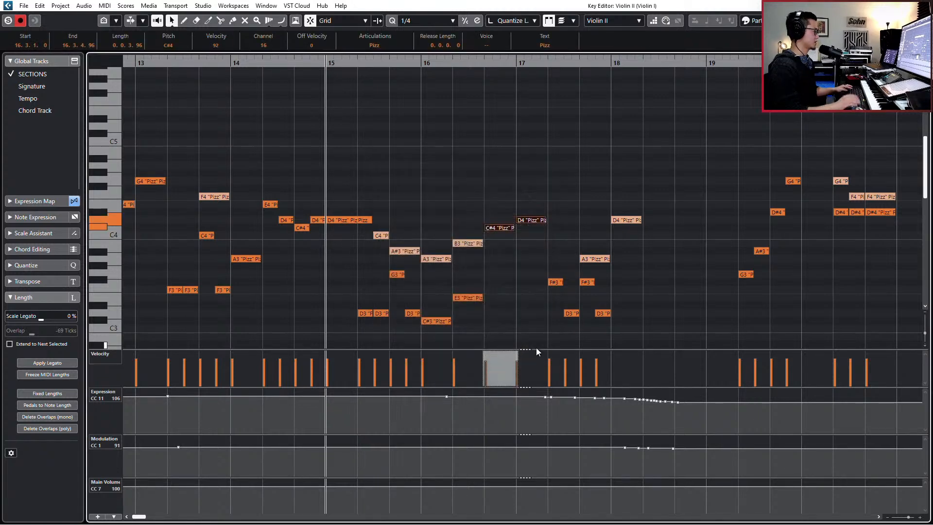
key(g)
key(g)
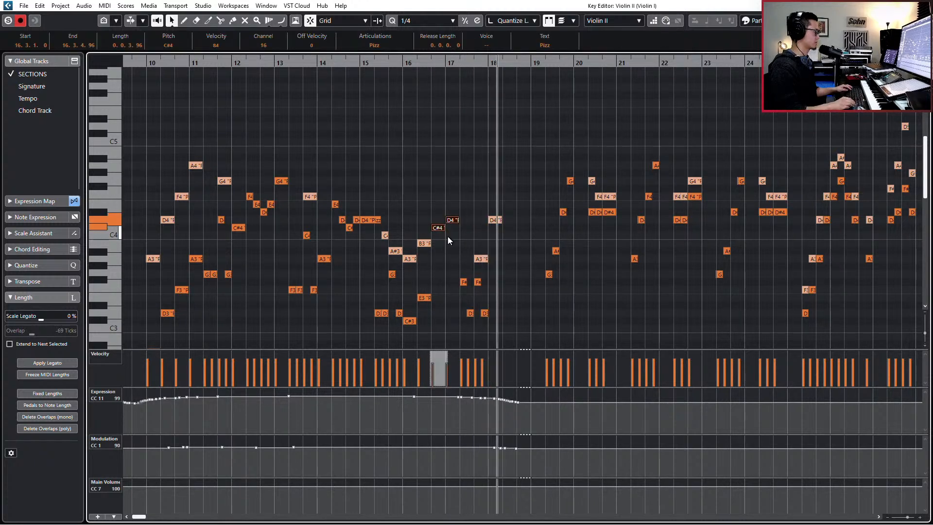
ctrl+scroll(448, 237, up, 2)
key(h)
key(h)
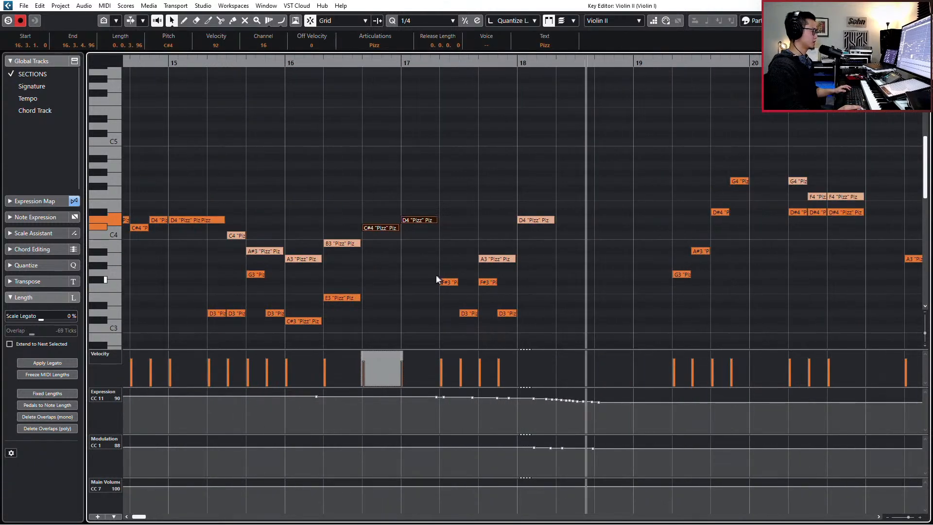
Step: Raise the velocity of the Violin I A3 on beat 3 of bar 17 to 116 together with the D4 opening bar 18, and audition them
click(444, 283)
key(l)
key(space)
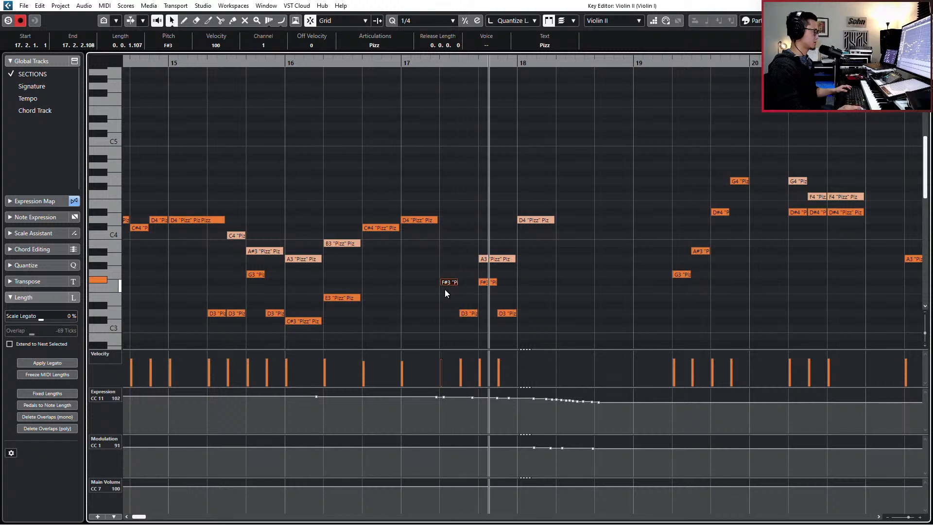
click(495, 258)
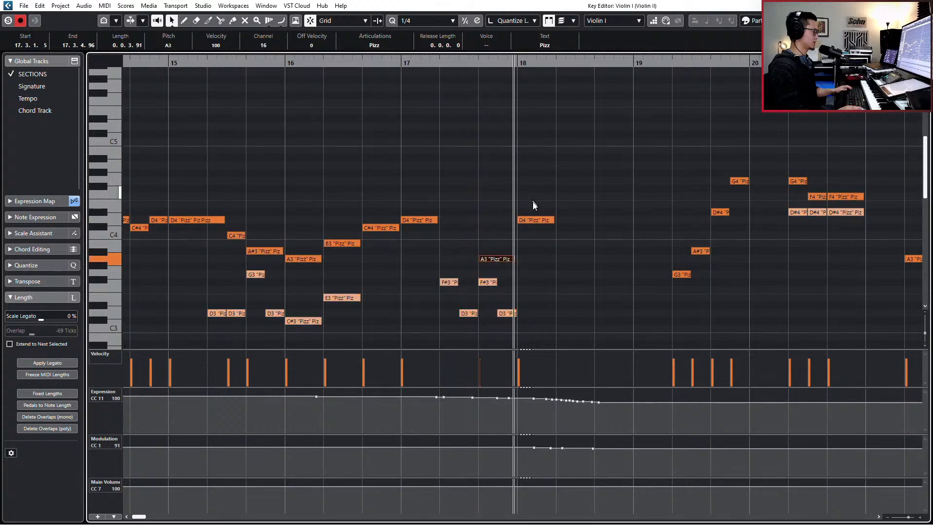
key(space)
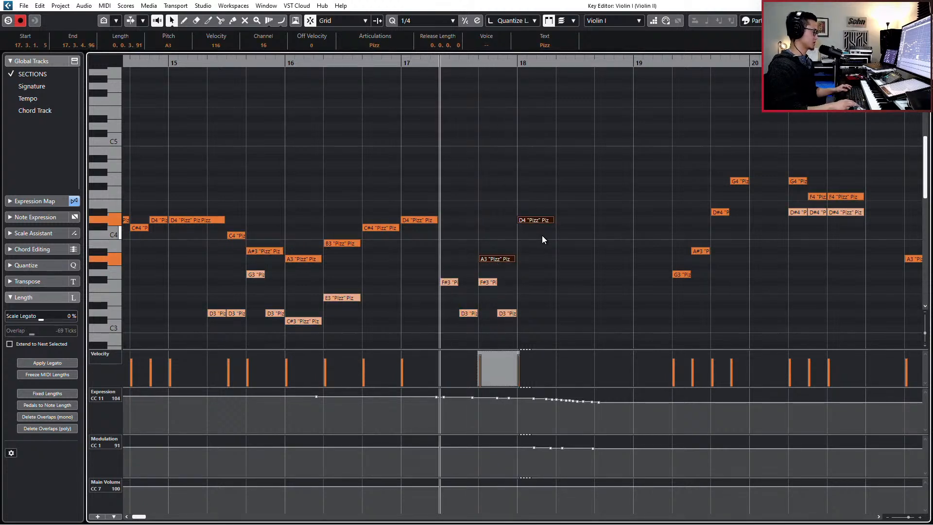
key(space)
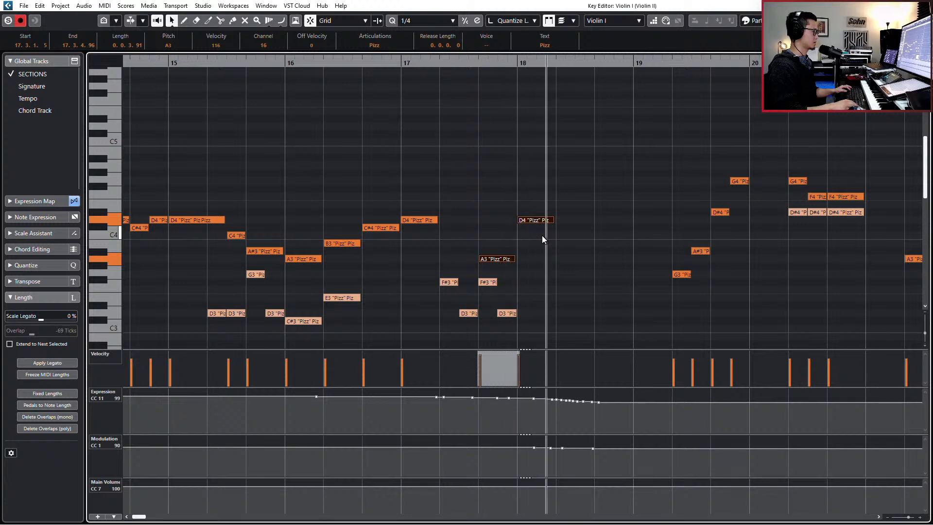
key(space)
Step: Duplicate Violin II's last D3 of bar 17 to the start of bar 18 and make it a one-beat A3 at velocity 84
click(549, 256)
click(510, 313)
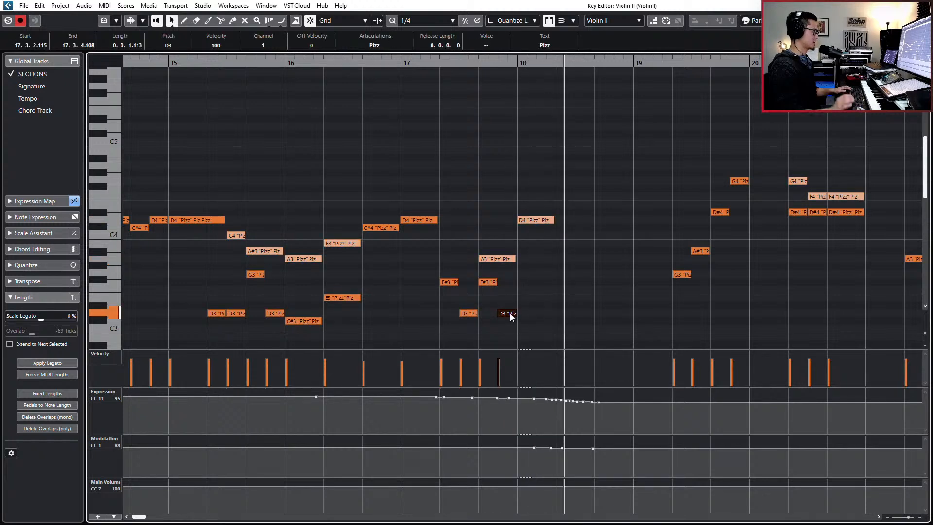
key(Up)
key(Up)
key(Up)
key(Up)
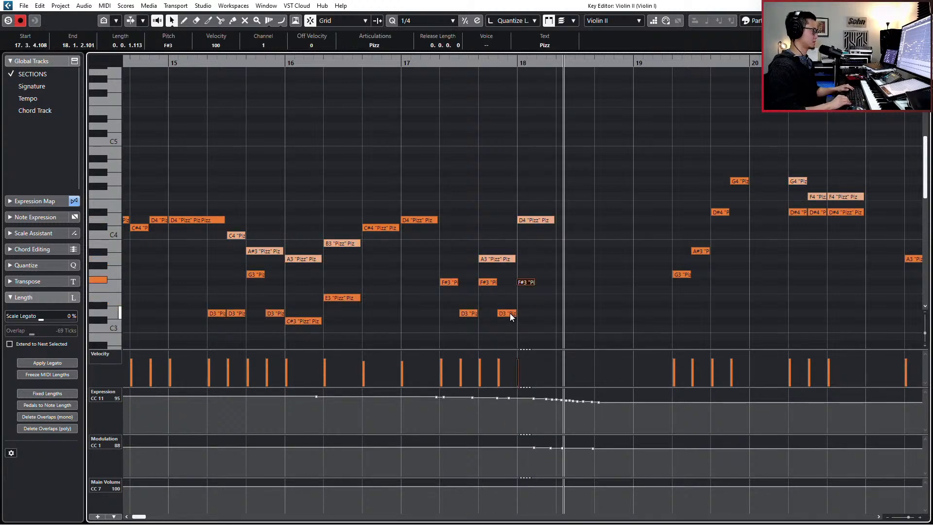
key(Up)
key(Up)
key(Up)
key(KP_0)
key(q)
key(space)
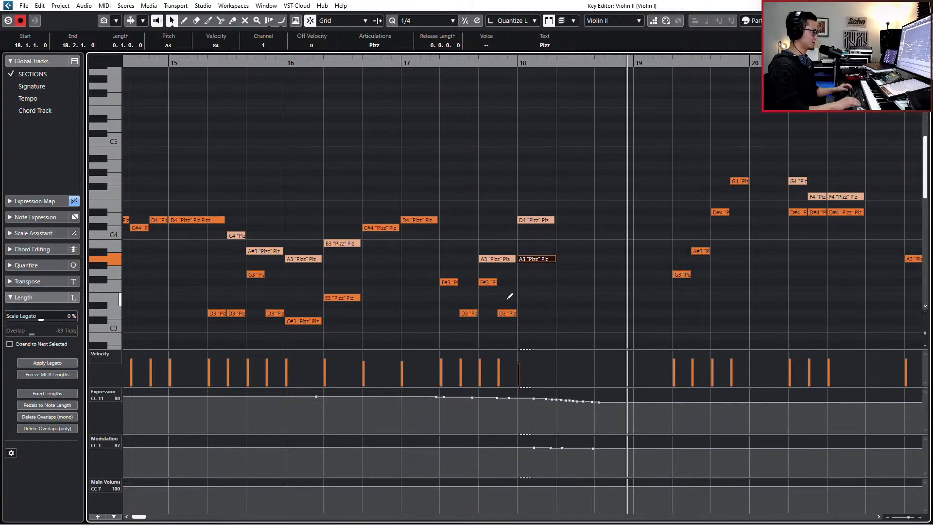
Step: Leave the Key Editor for the project arrangement and bring the playback position back to bar 2
key(g)
key(g)
key(g)
key(g)
key(Return)
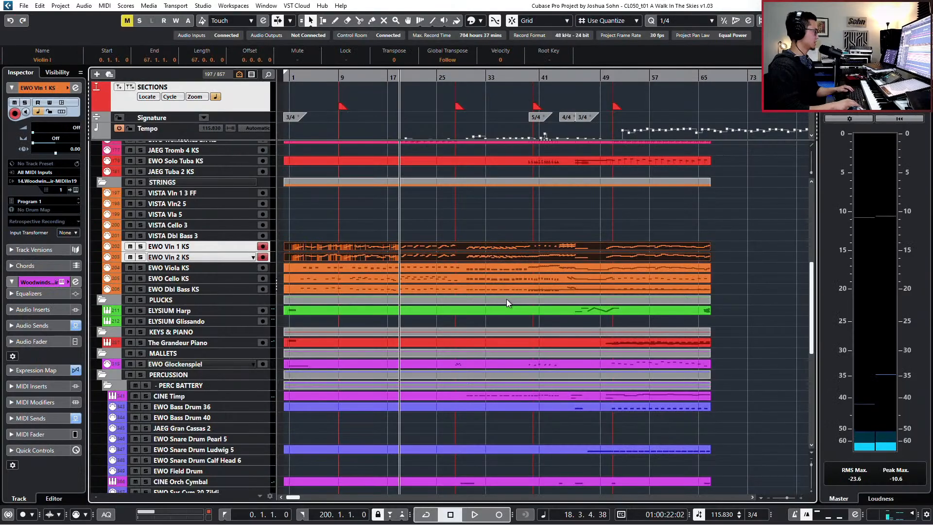
key(KP_Subtract)
key(KP_Subtract)
key(KP_Subtract)
key(KP_Subtract)
key(KP_Subtract)
key(KP_Subtract)
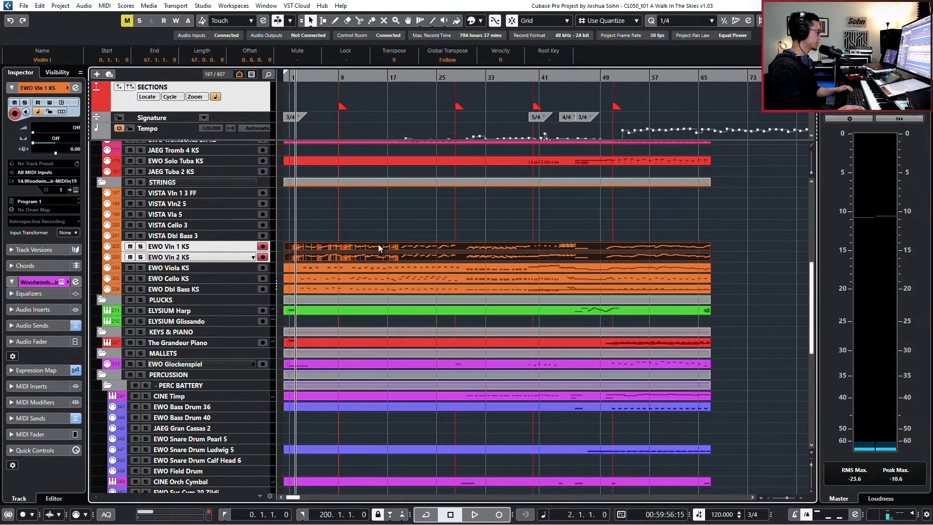
Step: Select EWO Cello KS and EWO Dbl Bass KS and record expression and modulation into both from the opening to about bar 18
click(376, 267)
shift+click(378, 278)
shift+click(380, 289)
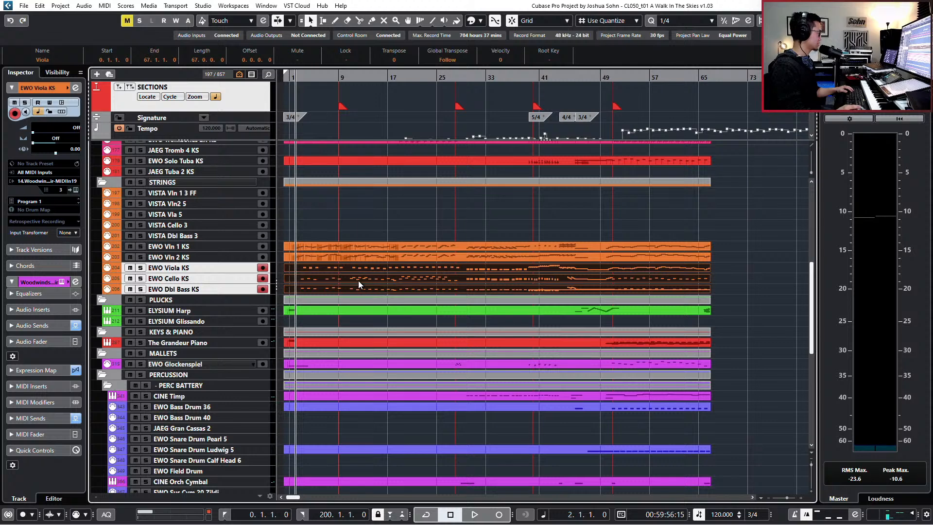
click(358, 276)
shift+click(360, 291)
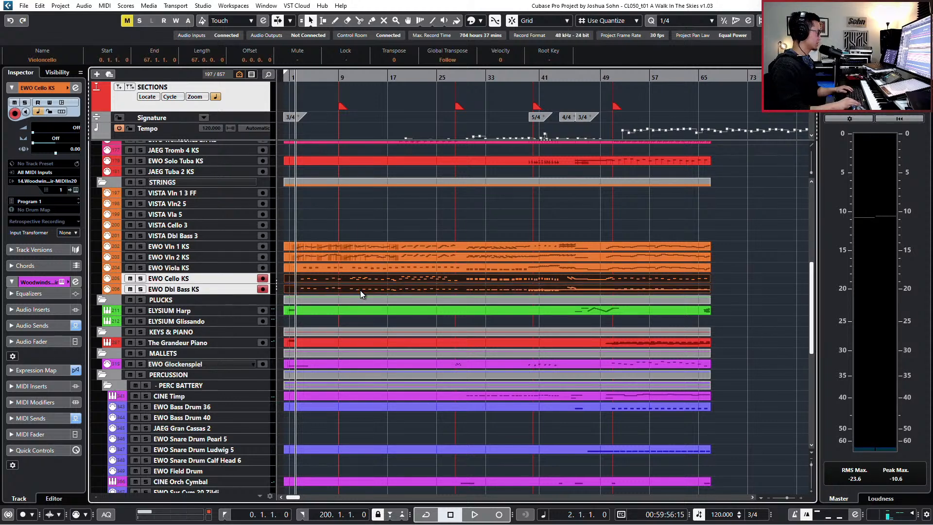
key(KP_Subtract)
key(KP_Multiply)
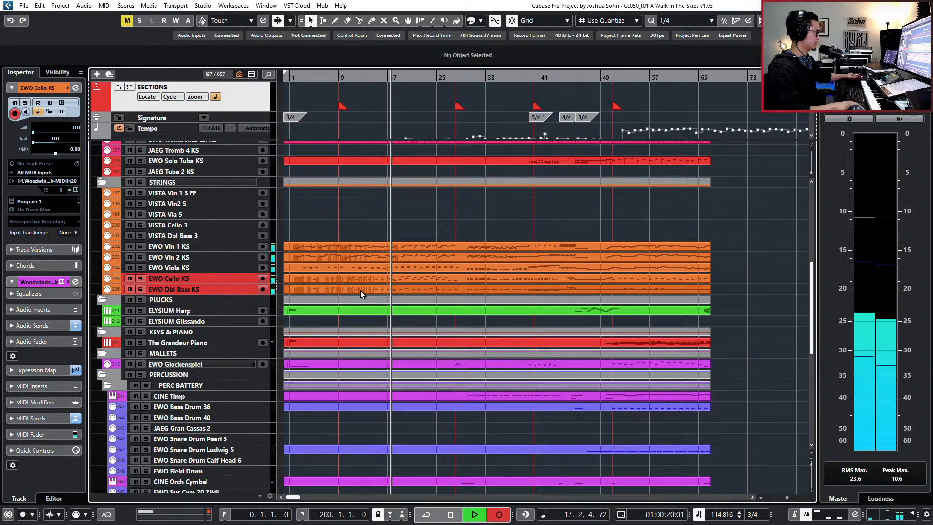
key(space)
Step: Select EWO Viola KS and record expression and modulation into it from the opening to about bar 18
click(383, 269)
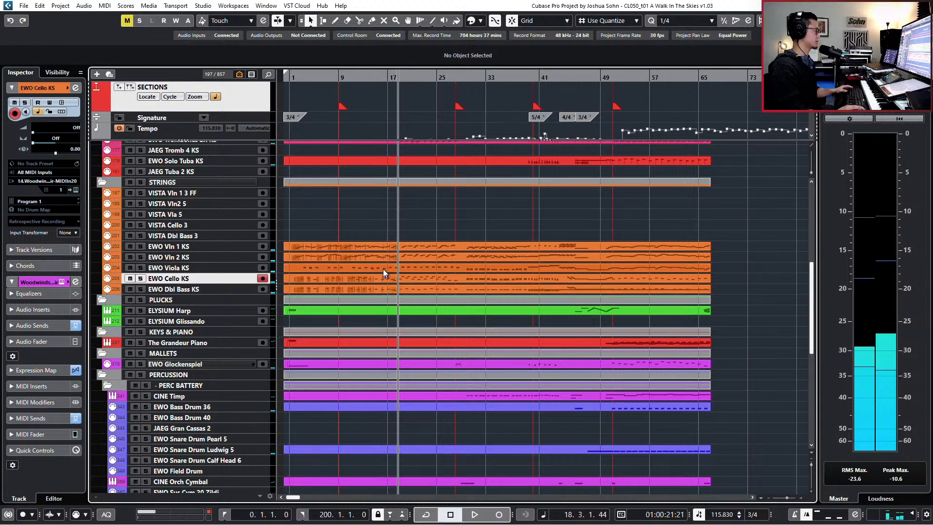
double_click(387, 268)
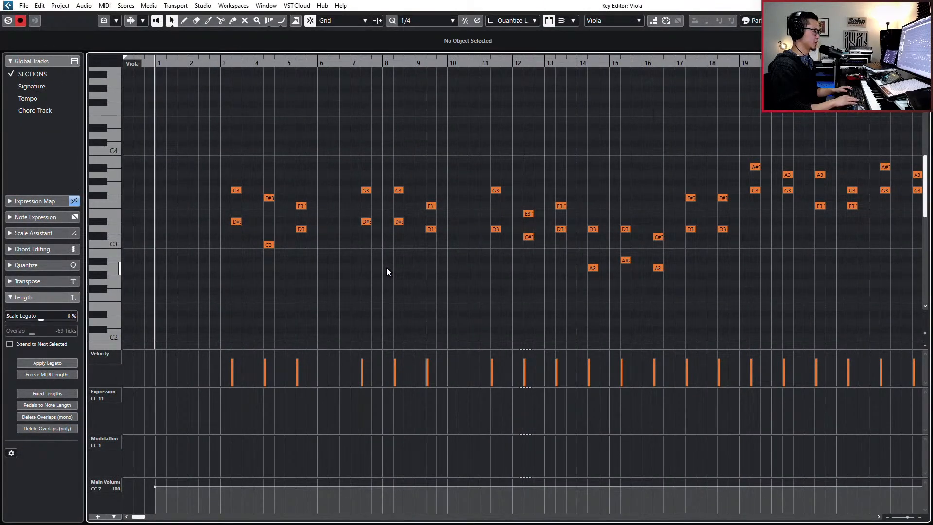
key(Return)
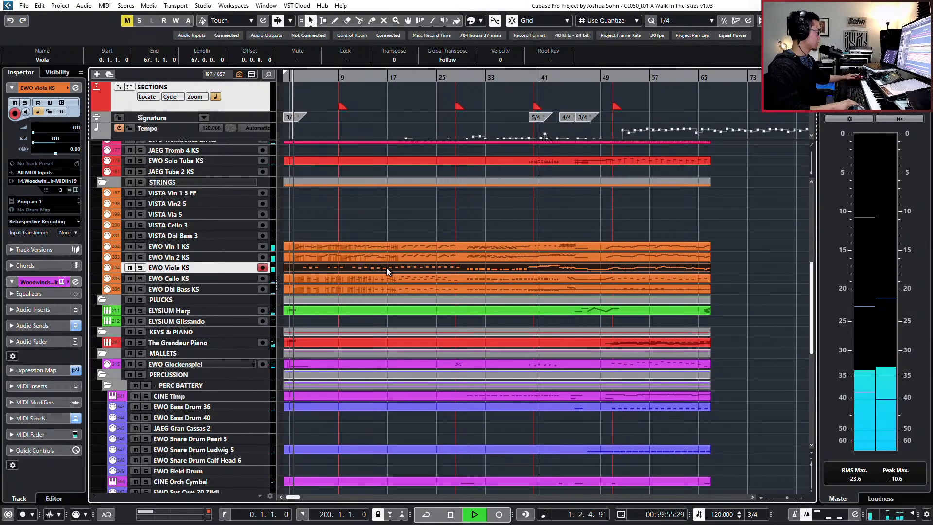
key(KP_Multiply)
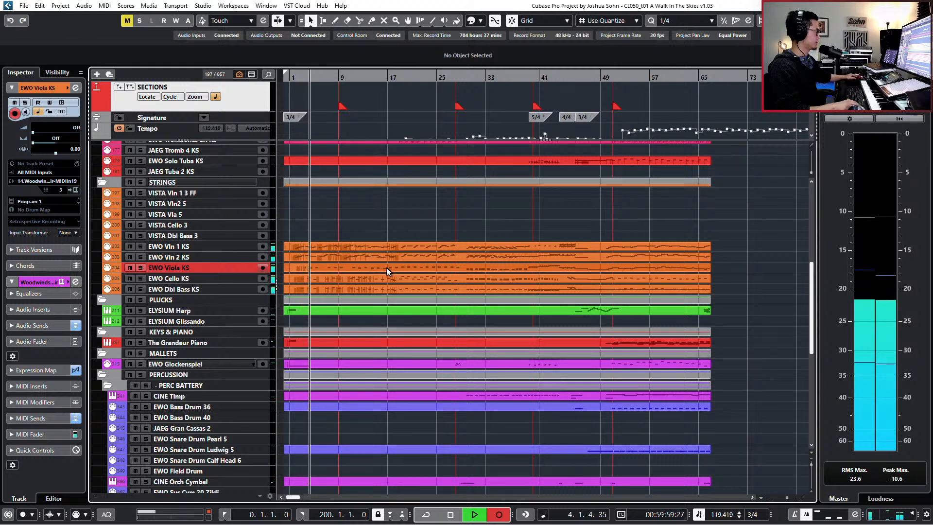
key(space)
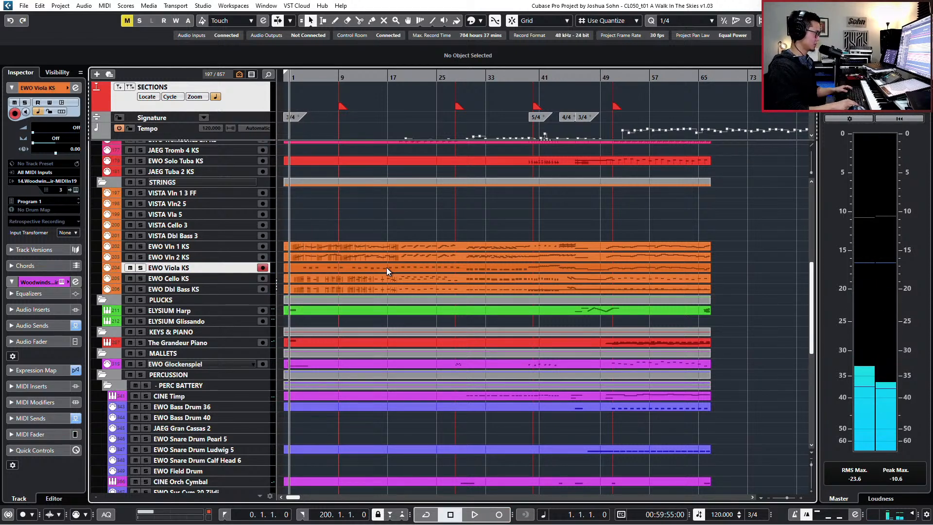
key(space)
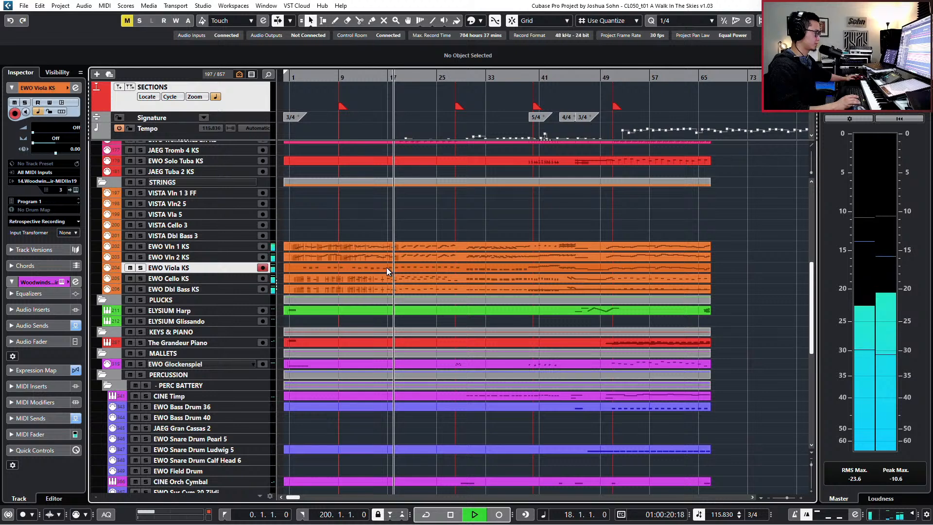
key(space)
key(shift+KP_Multiply)
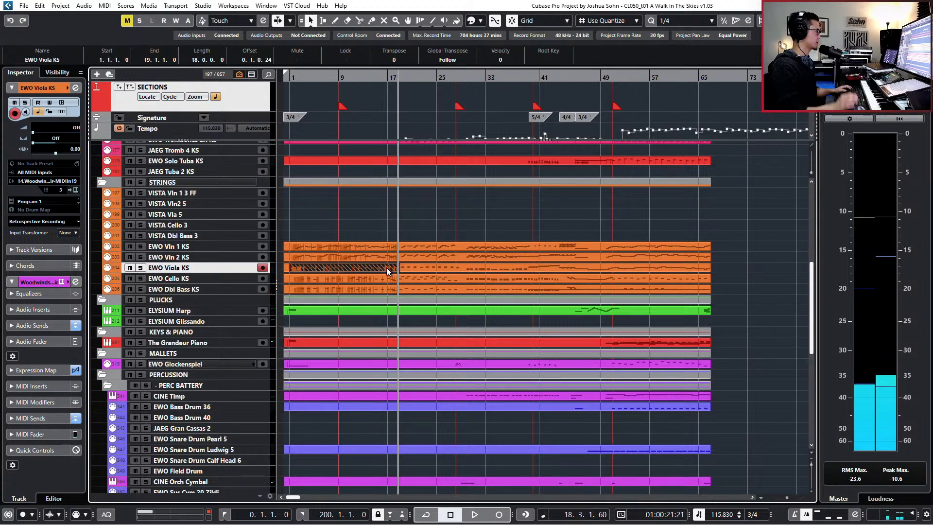
key(ctrl+z)
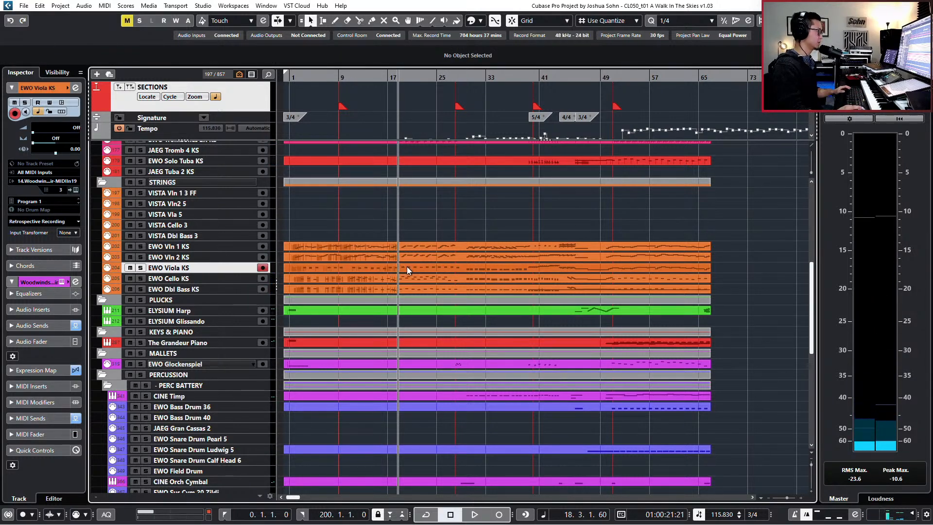
Step: Bring the playback position back to bar 17 and open all five EWO string parts together in the Key Editor
key(KP_Subtract)
key(KP_Subtract)
key(KP_Subtract)
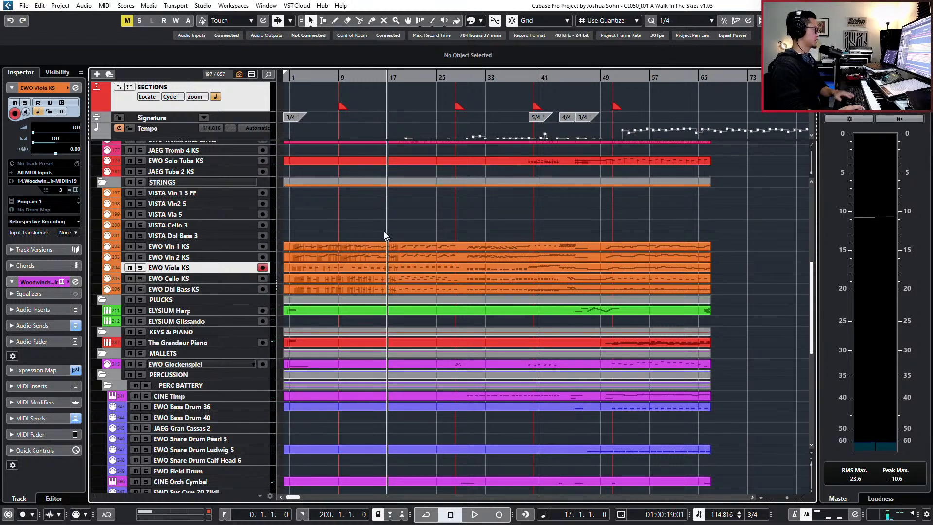
drag(382, 293, 383, 292)
key(Return)
scroll(606, 259, down, 1)
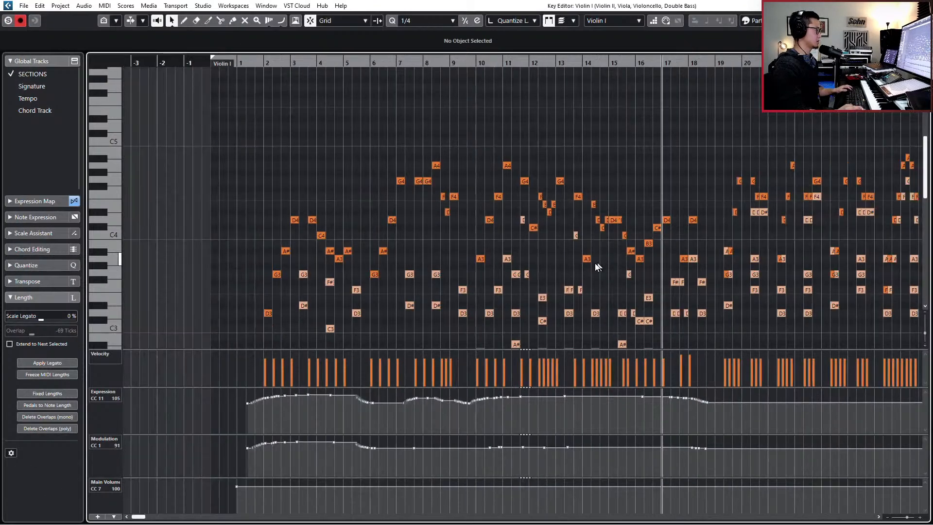
scroll(540, 263, up, 5)
scroll(493, 248, down, 4)
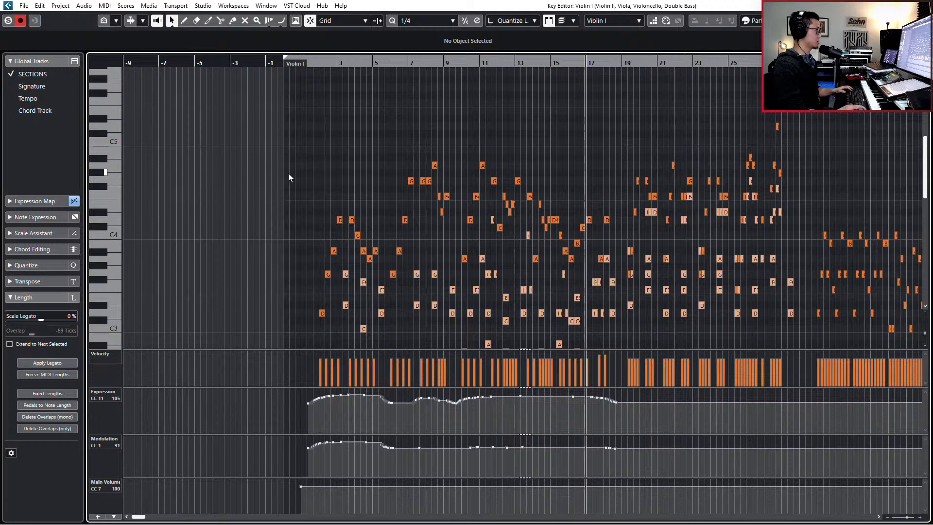
Step: Examine the combined string notes around bars 13 to 18 and audition the phrase ending from bar 16
drag(280, 132, 575, 335)
scroll(575, 334, up, 6)
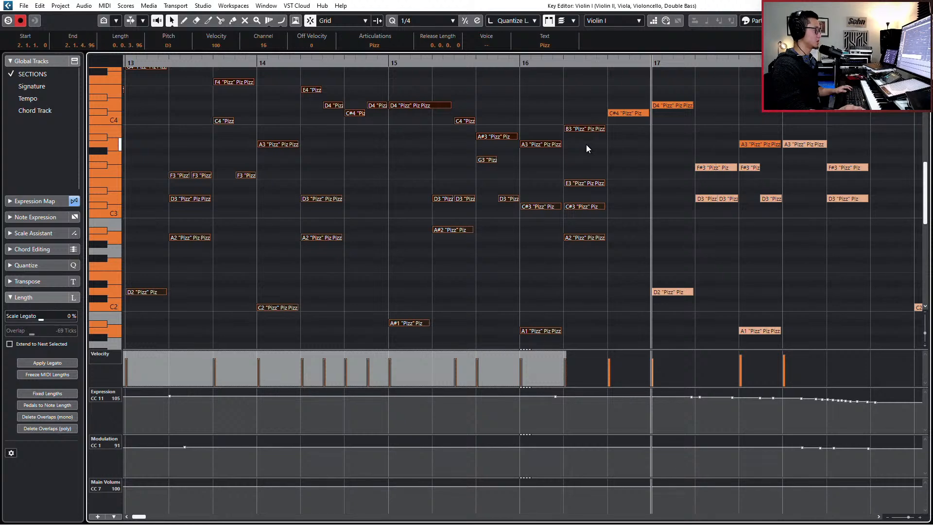
scroll(586, 144, up, 3)
scroll(496, 143, down, 6)
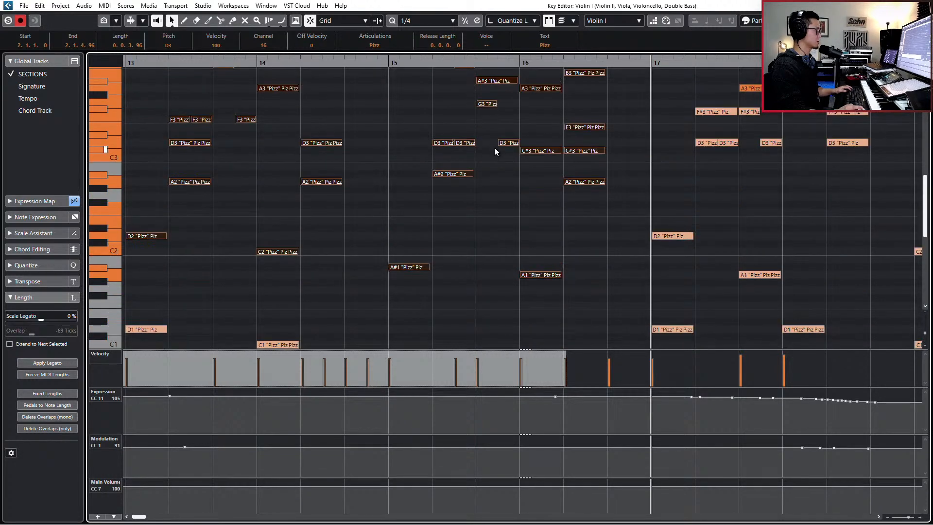
key(KP_Subtract)
scroll(496, 140, down, 5)
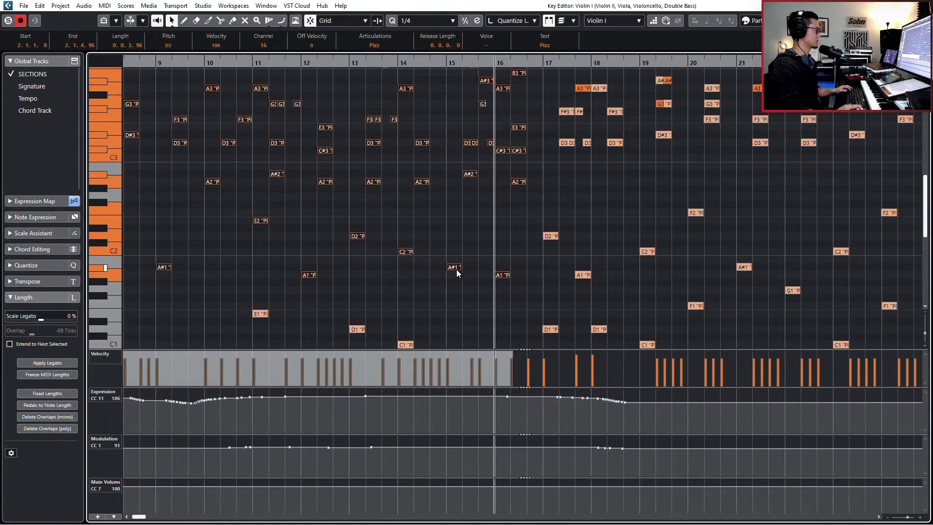
scroll(470, 262, down, 6)
key(h)
click(489, 302)
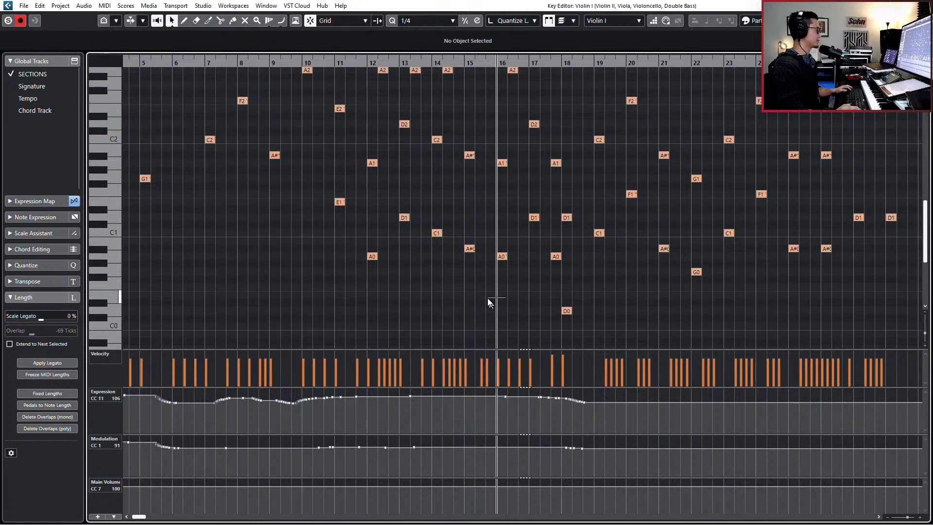
key(space)
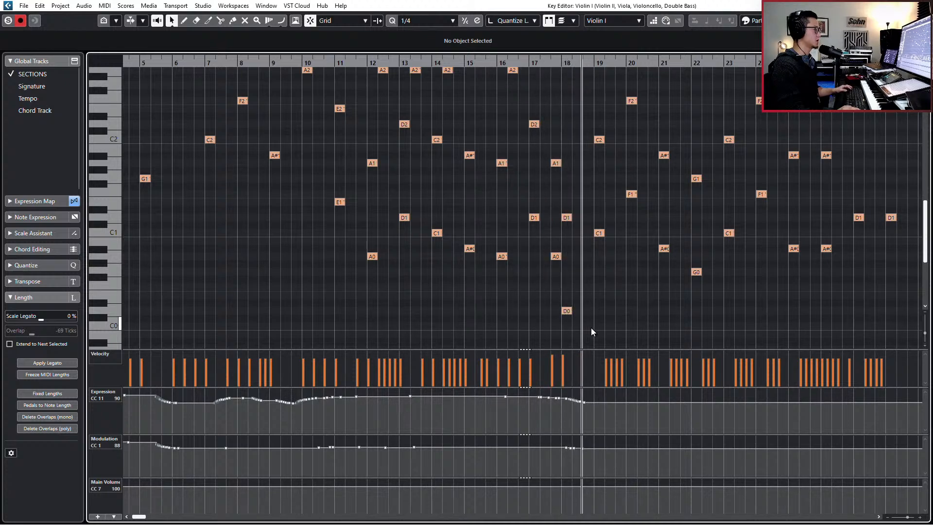
Step: Select all string notes in bars 2 to 18, set the quantize value to 1/8 and snap their note ends to the grid
drag(591, 328, 50, 114)
drag(343, 97, 343, 97)
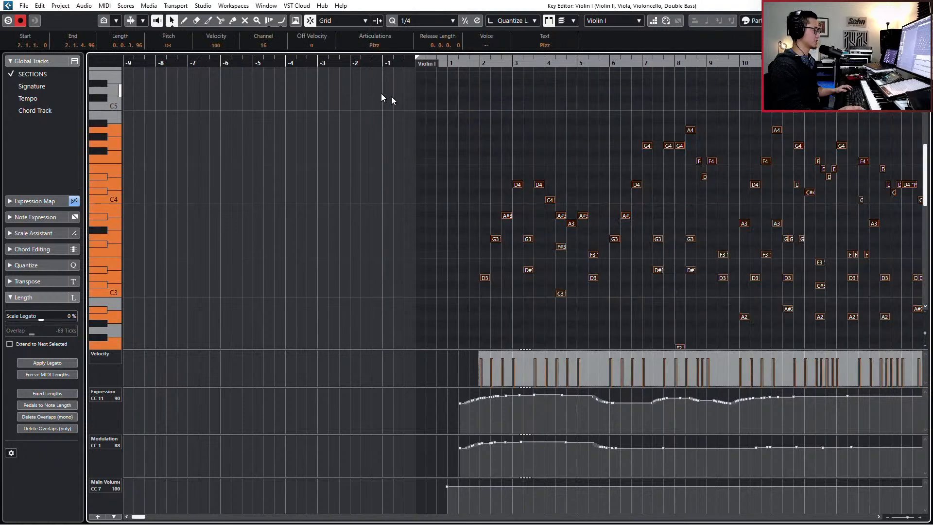
ctrl+scroll(548, 181, up, 5)
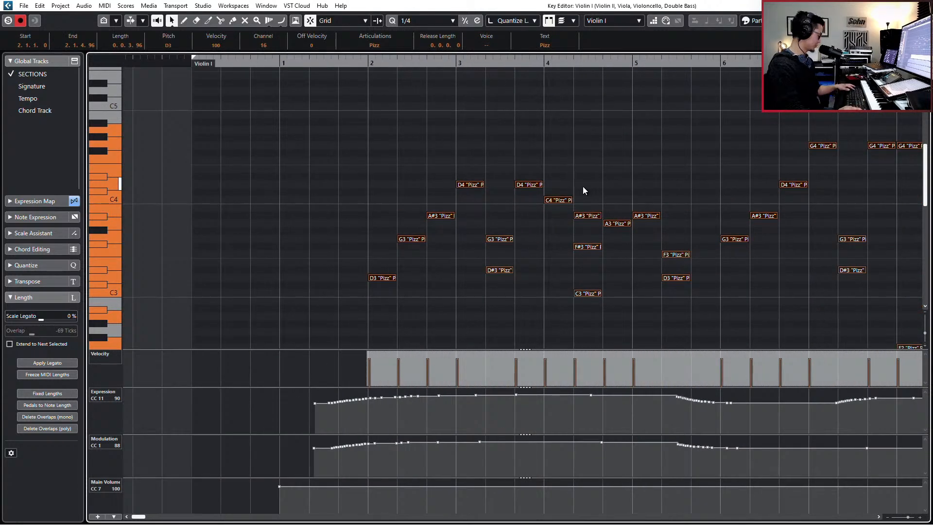
scroll(583, 209, down, 5)
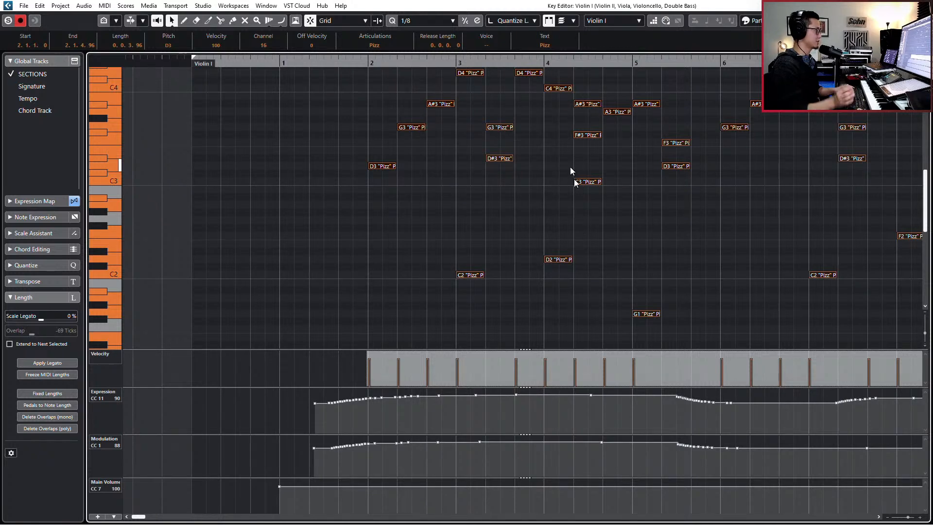
key(ctrl+z)
Step: Audition the adjusted string notes from bar 2 to about bar 6, checking both the high and low parts
key(l)
key(space)
scroll(570, 232, down, 4)
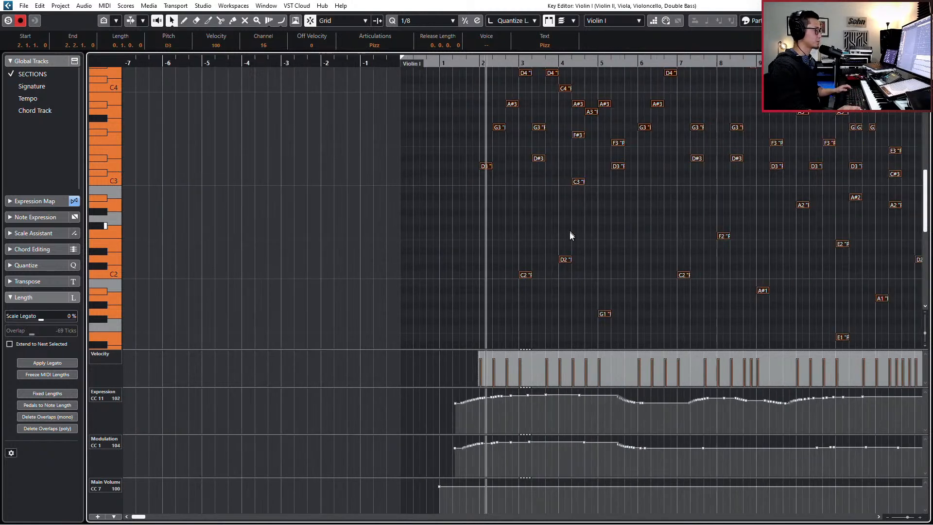
scroll(570, 232, right, 4)
scroll(596, 272, up, 4)
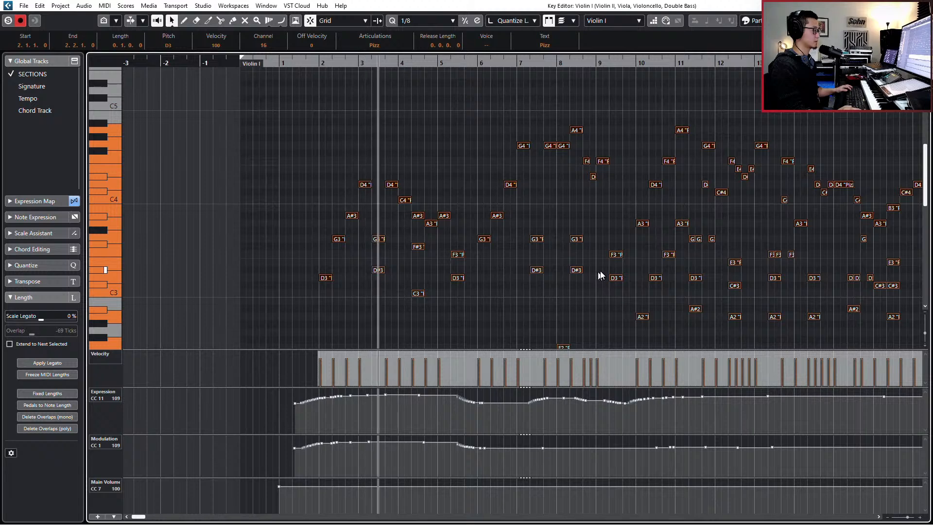
scroll(644, 266, down, 4)
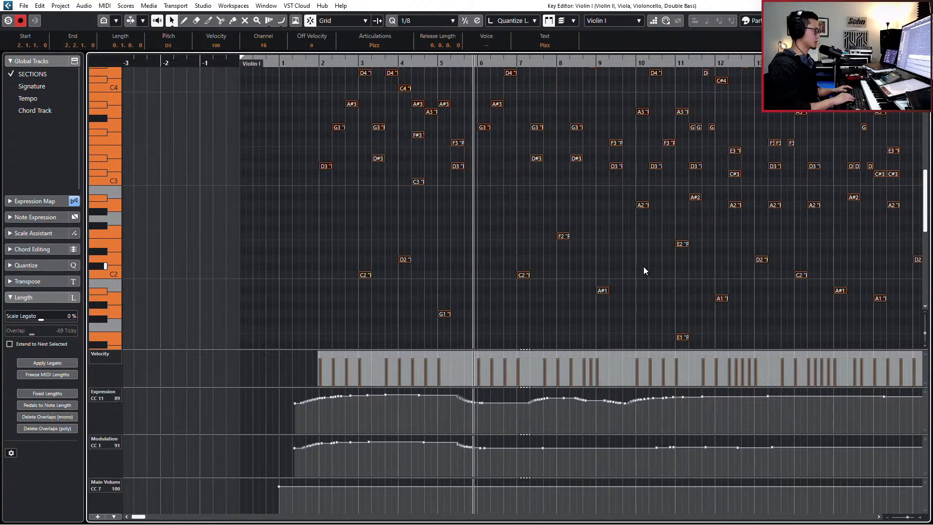
scroll(603, 233, down, 3)
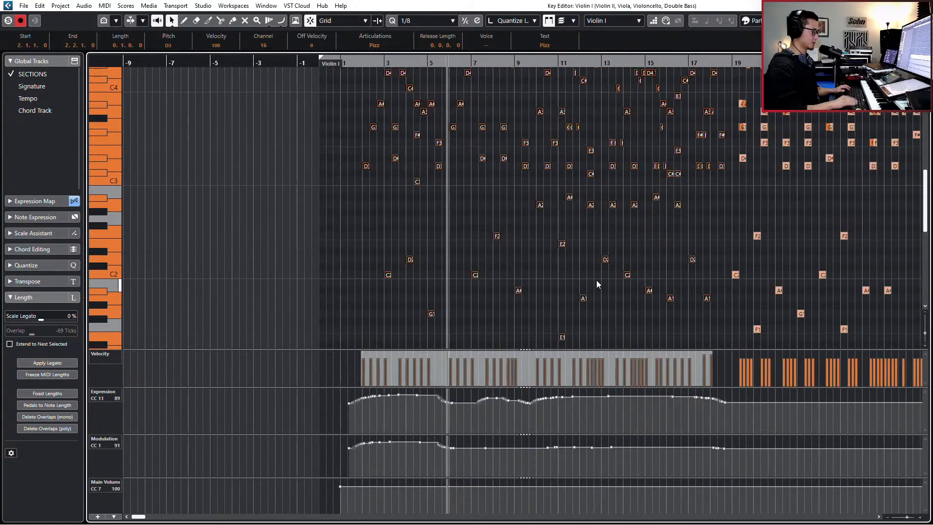
scroll(596, 280, down, 3)
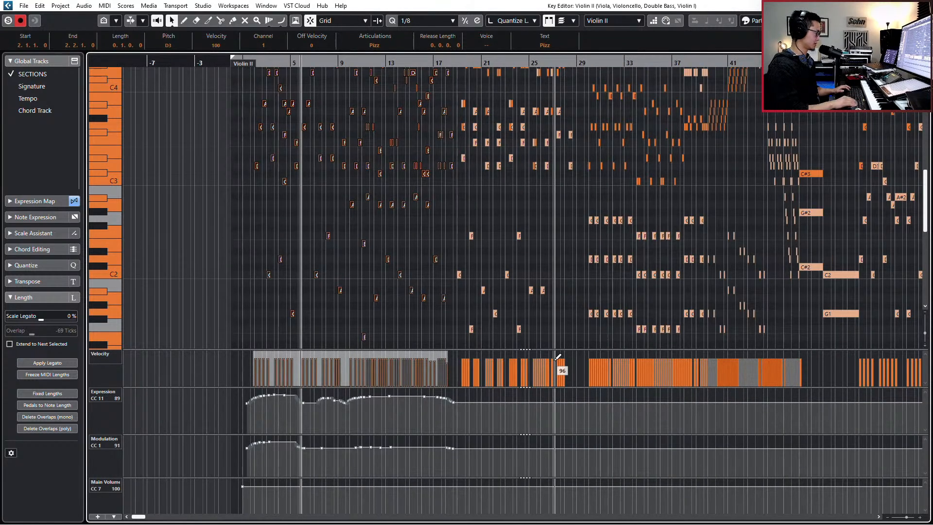
Step: Step through the string parts in the Key Editor and examine each one's velocity, expression and modulation curves
key(g)
key(Down)
key(Down)
key(Down)
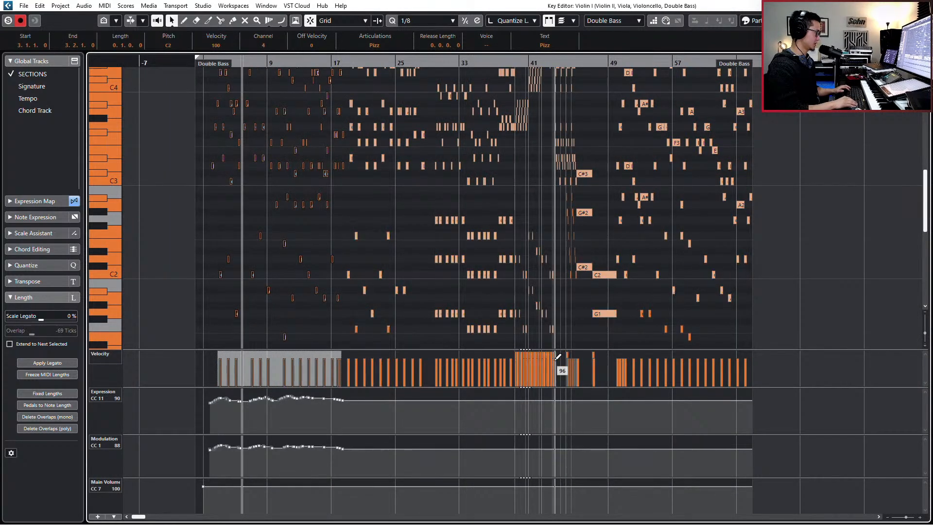
key(Down)
key(Down)
key(Down)
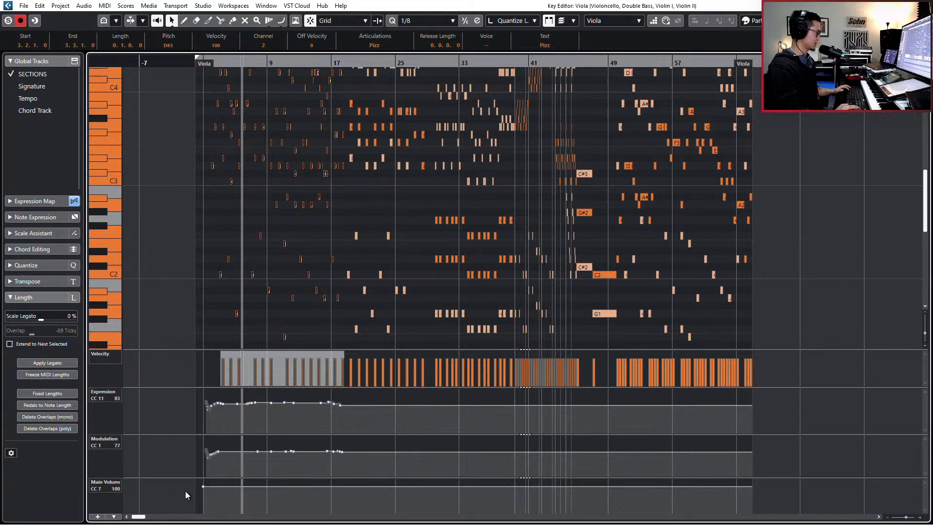
drag(185, 491, 235, 479)
Step: Leave the Key Editor for the project arrangement and audition the opening from bar 1 to bar 3
key(Return)
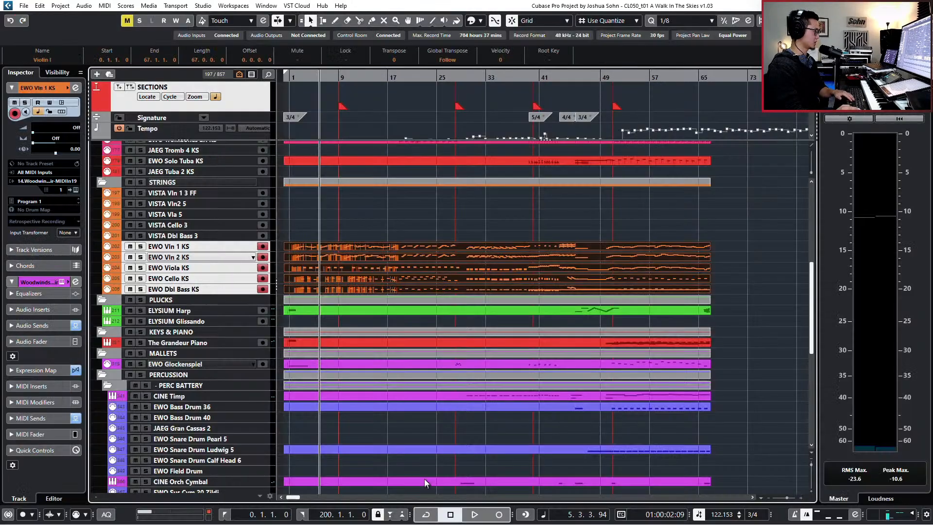
key(KP_Subtract)
key(KP_Subtract)
key(KP_Subtract)
key(KP_Subtract)
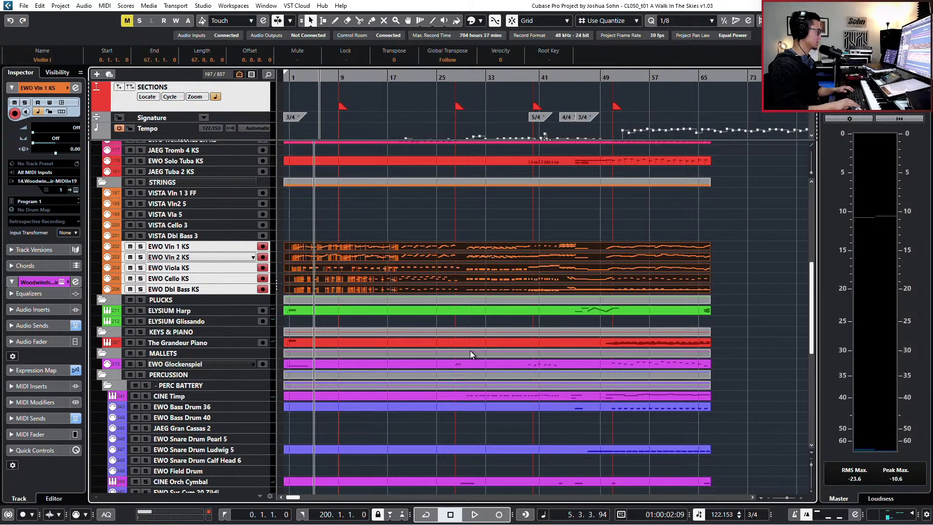
key(KP_Subtract)
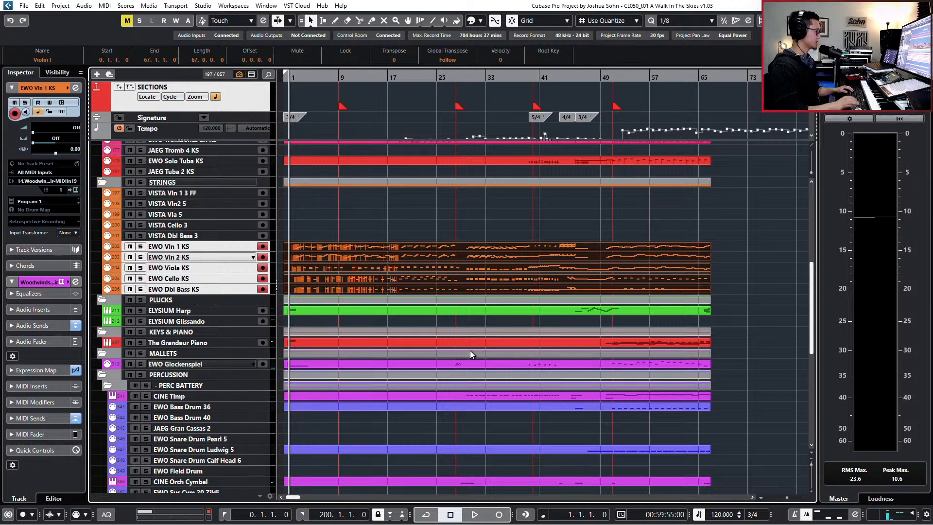
key(space)
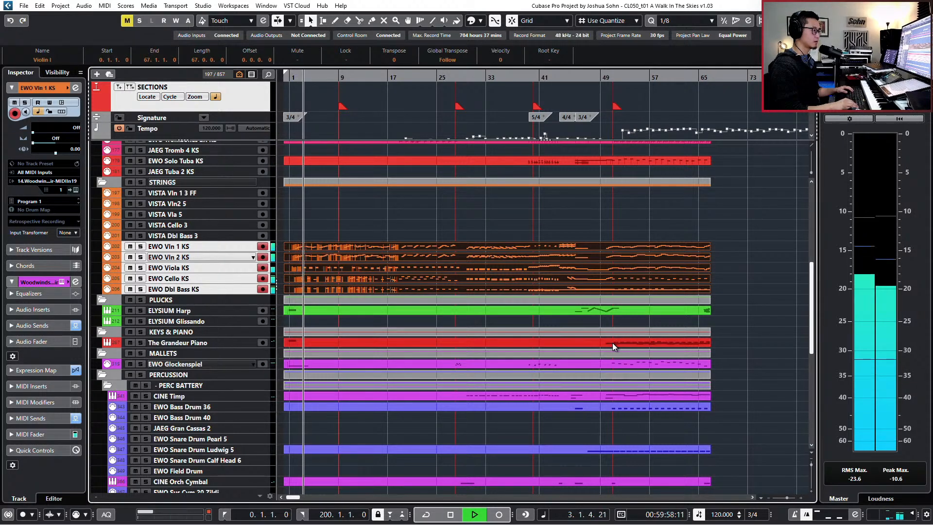
key(space)
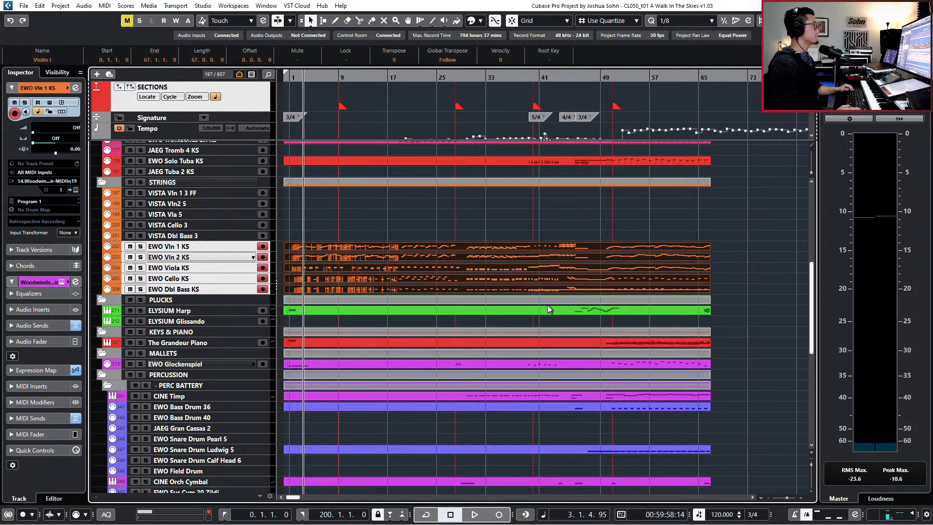
Step: Look over the woodwind and brass tracks and move the playback position forward to bar 18
scroll(558, 296, up, 10)
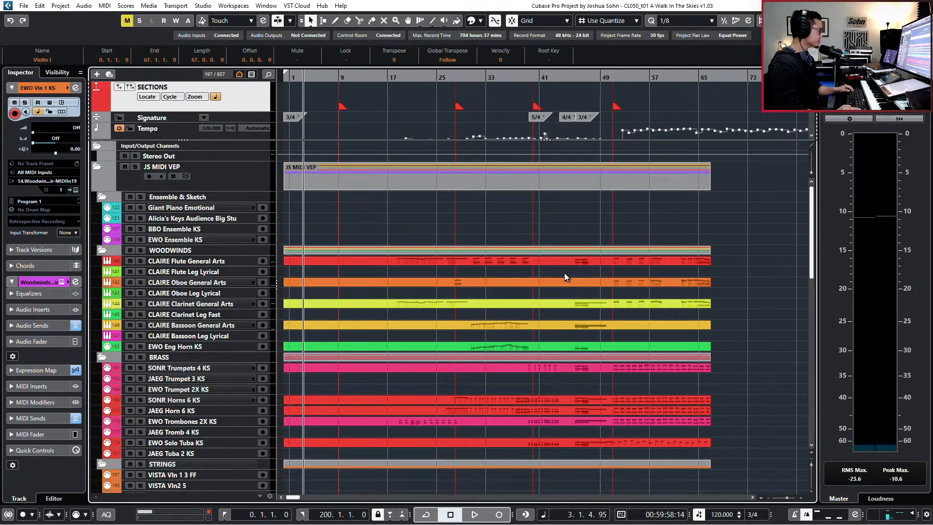
scroll(563, 258, down, 5)
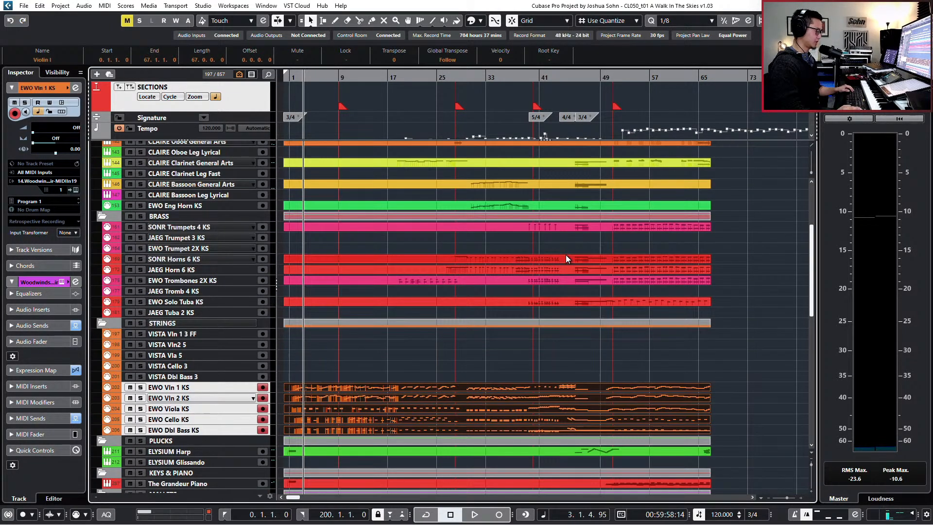
key(KP_Add)
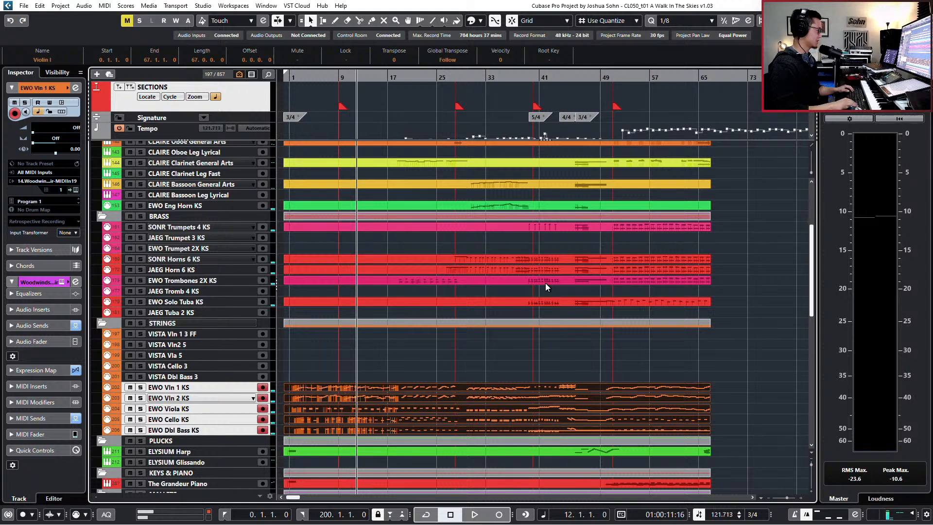
key(KP_Add)
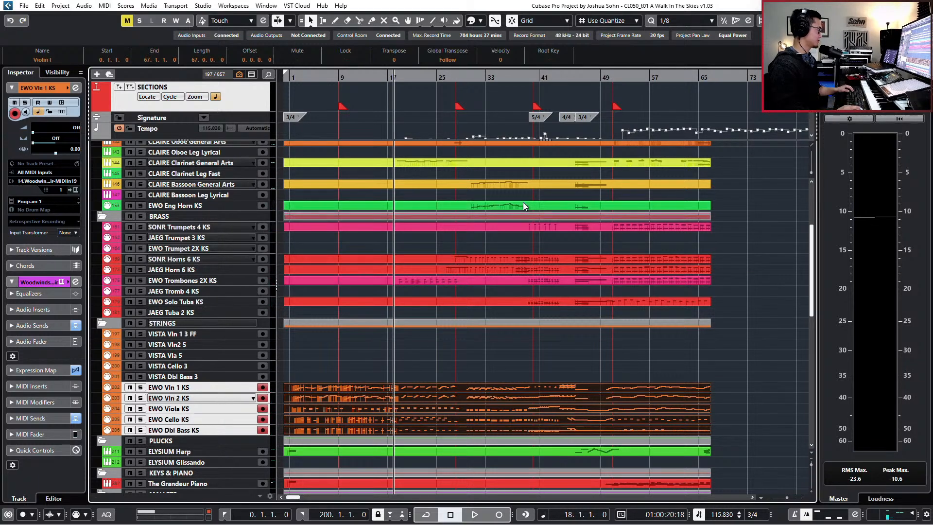
Step: Audition the arrangement from bar 18, looking over the woodwind, brass and string tracks during playback
scroll(524, 205, up, 3)
key(space)
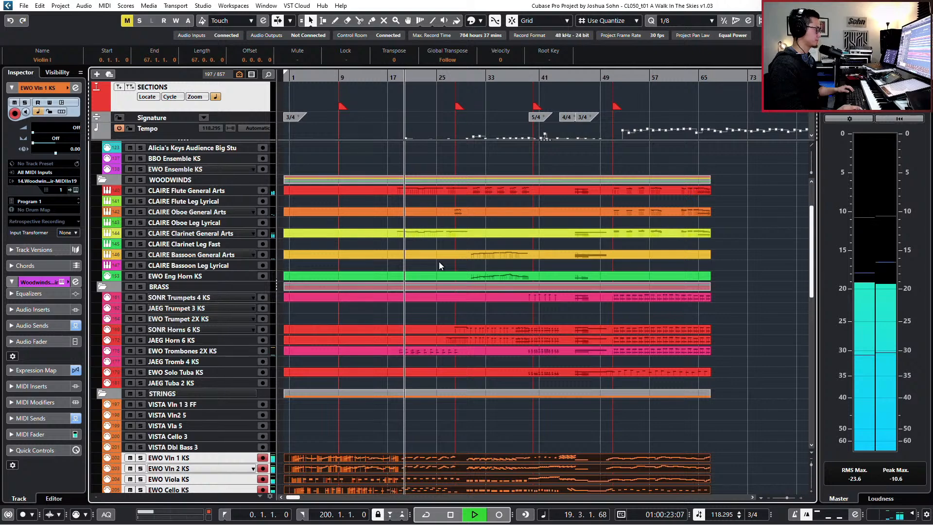
scroll(436, 253, down, 4)
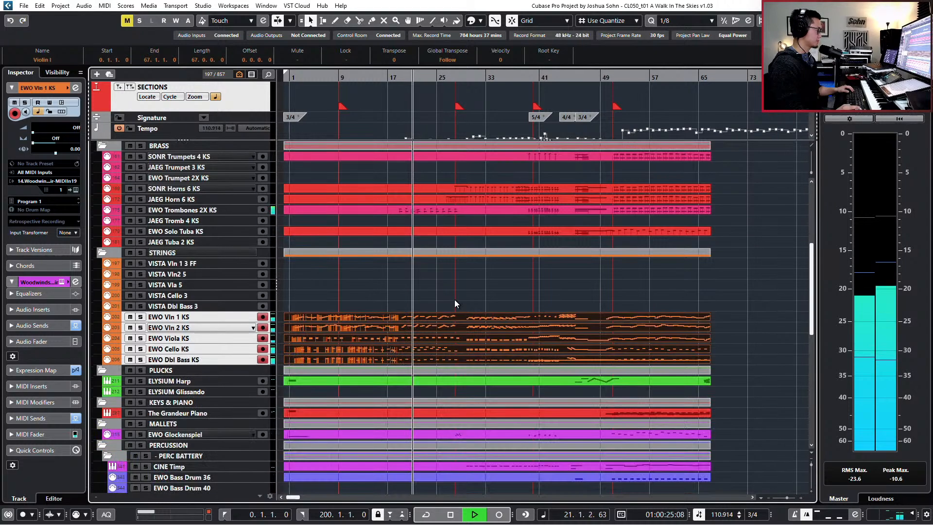
Step: Stop playback and open the five EWO string parts together in the Key Editor, showing bars 13 to 28
drag(455, 297, 454, 358)
key(space)
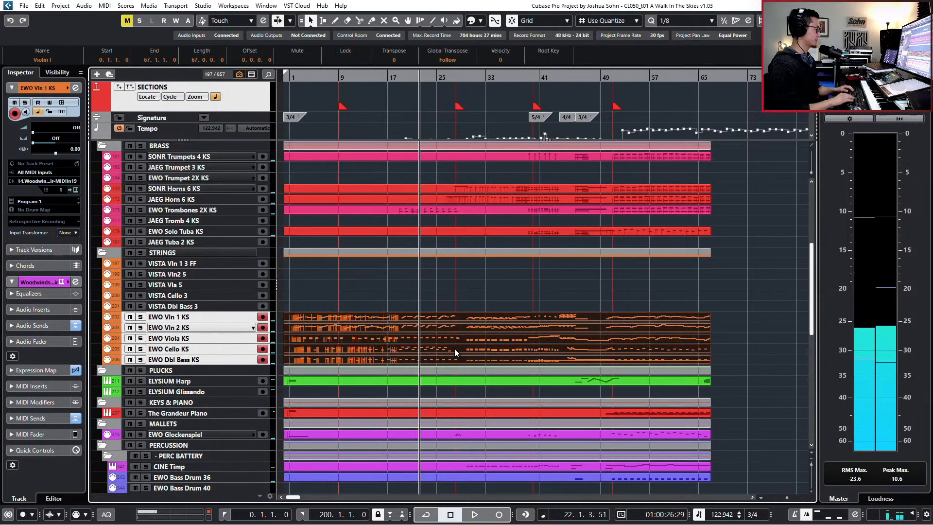
key(Return)
scroll(354, 289, up, 3)
scroll(311, 289, left, 3)
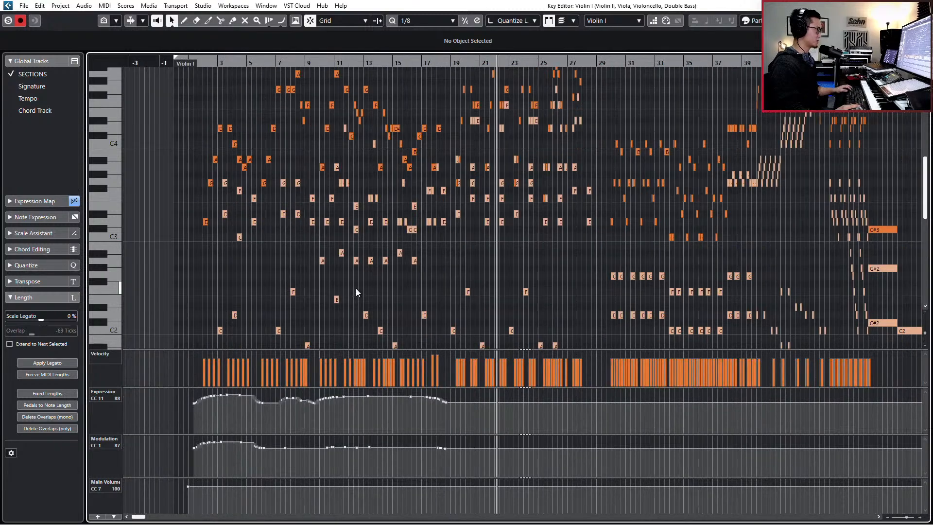
key(h)
key(h)
key(h)
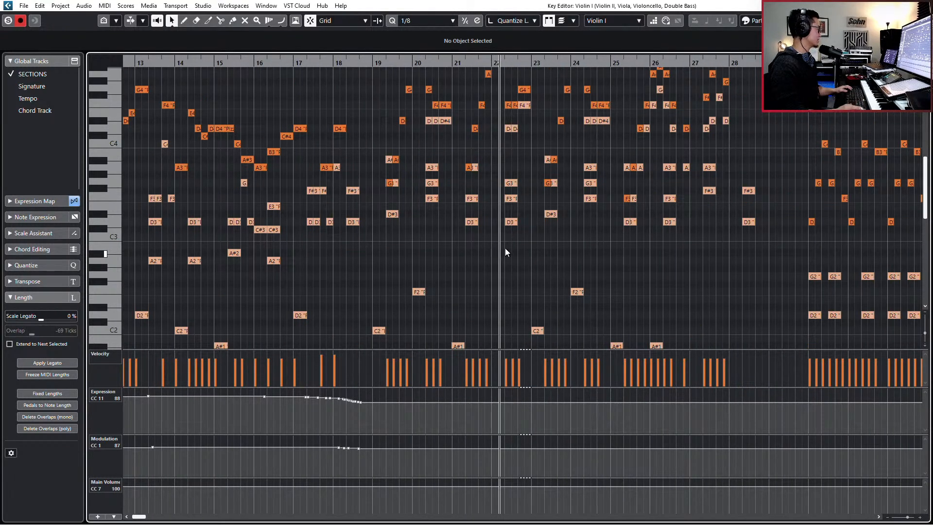
Step: Show the SECTIONS marker track in the Key Editor and add a marker at bar 19
click(10, 74)
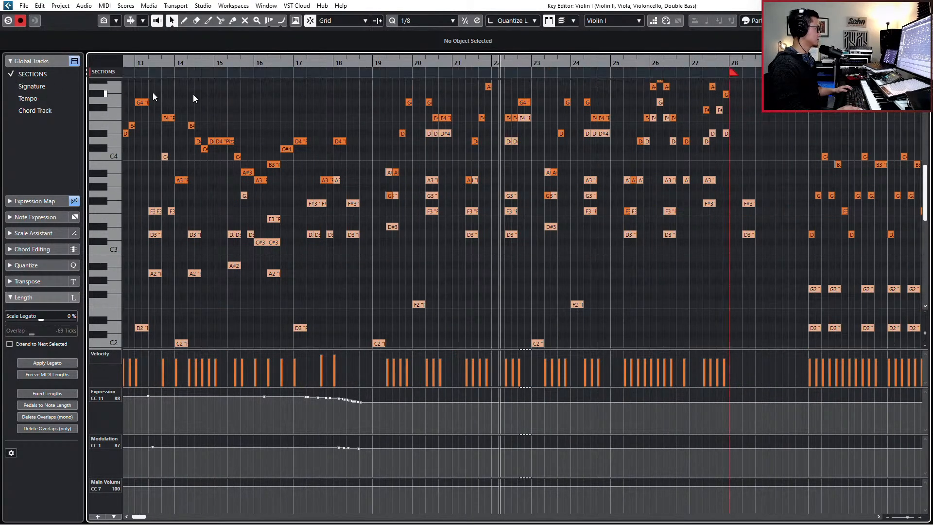
key(KP_Subtract)
key(KP_Subtract)
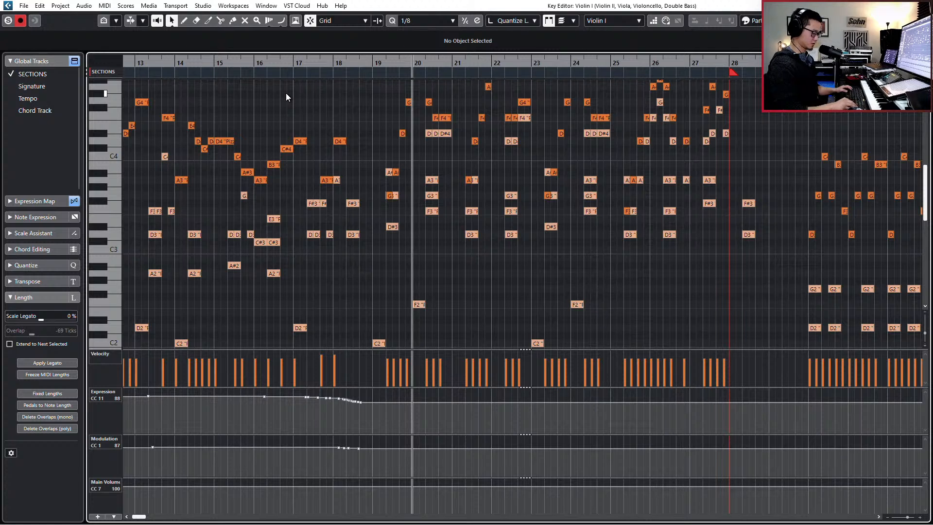
key(KP_Subtract)
key(KP_Subtract)
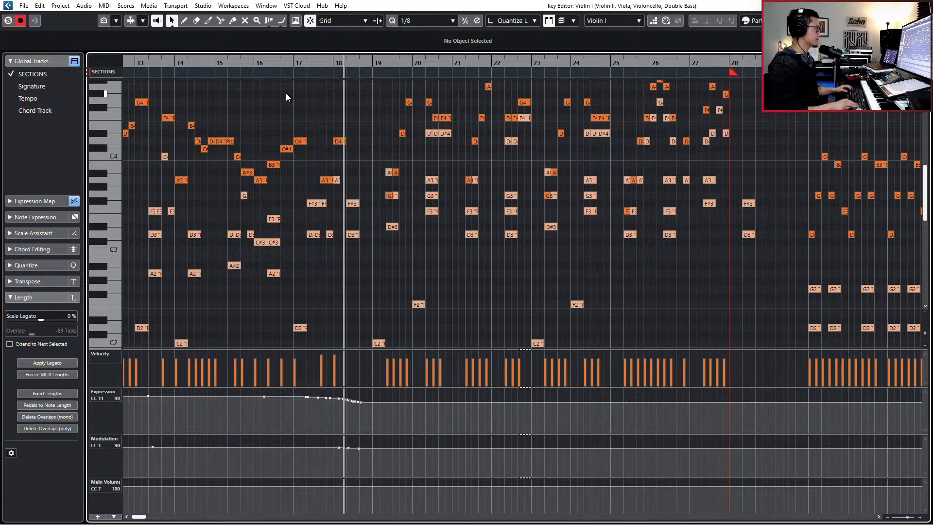
key(Insert)
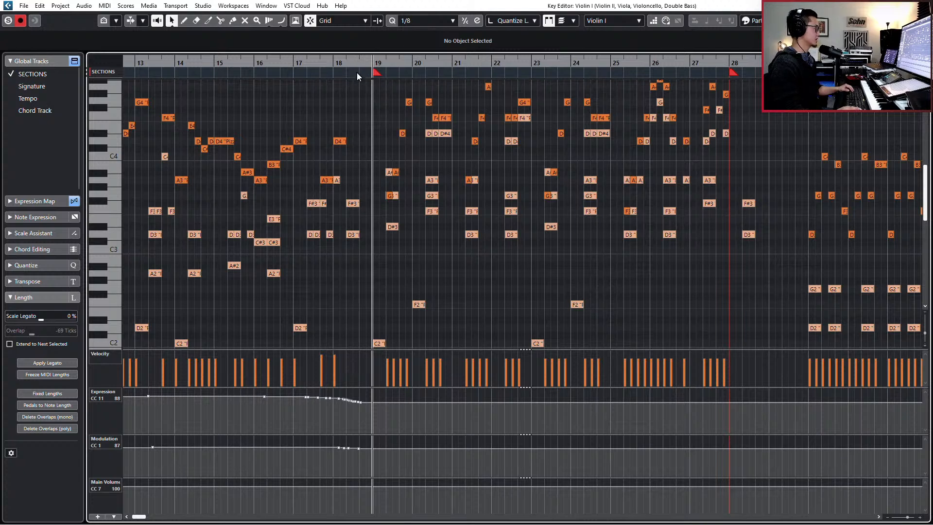
Step: Name the new bar 19 marker "WW Melody"
click(377, 73)
click(68, 46)
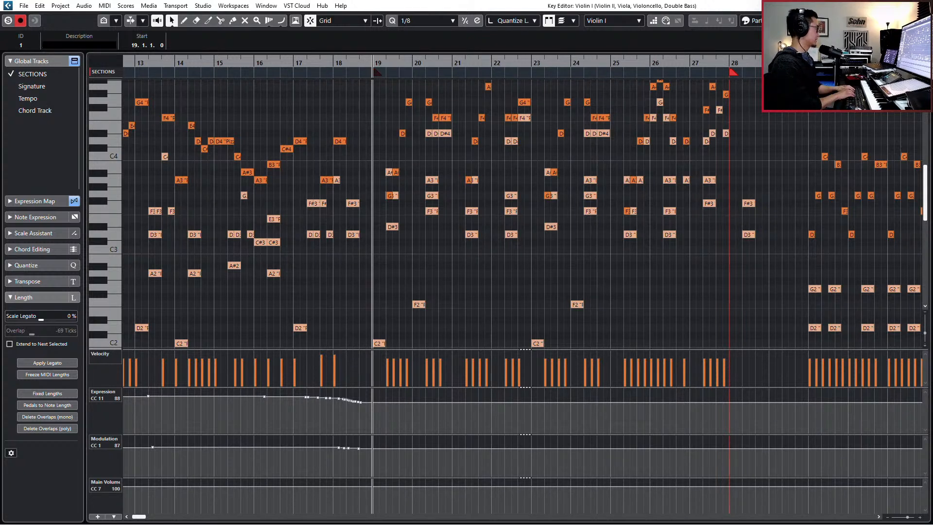
text(Melody)
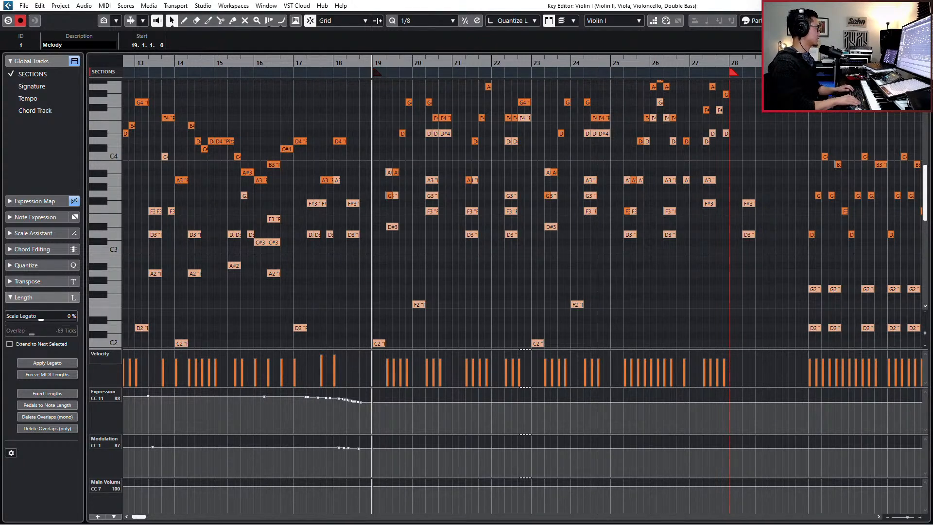
text(WW)
key(Return)
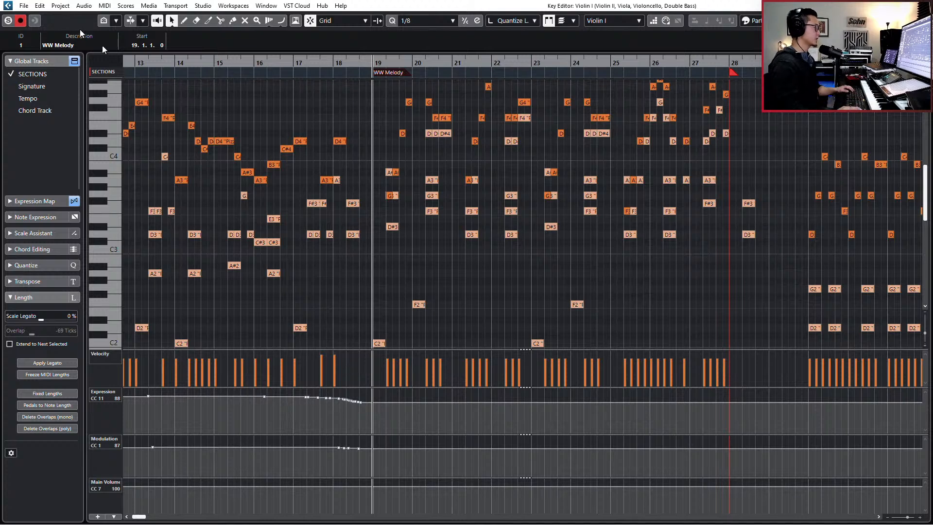
Step: Select the pizzicato string notes in both high and low registers from bar 19 to bar 27 and quantize them
scroll(403, 234, up, 1)
scroll(385, 195, up, 3)
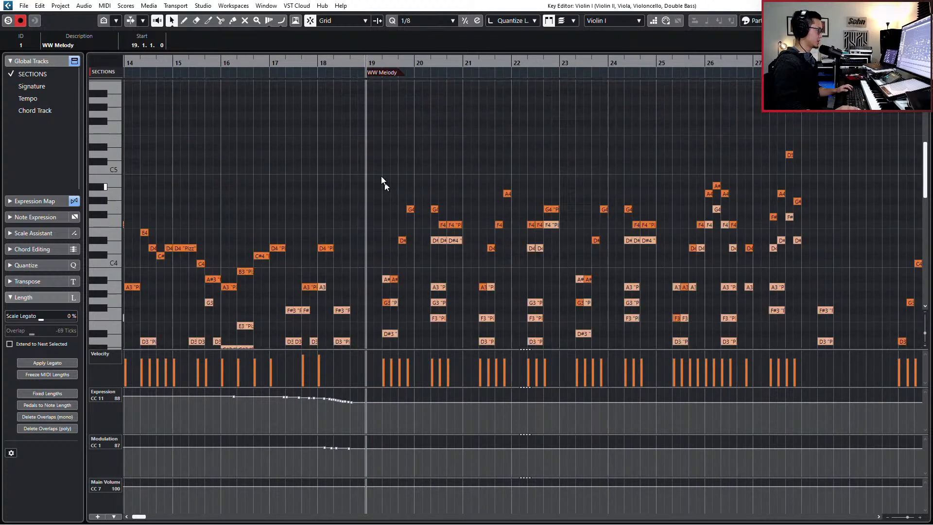
mouse_move(357, 138)
mouse_down()
mouse_move(369, 167)
mouse_move(687, 357)
mouse_move(771, 310)
mouse_move(792, 333)
mouse_up()
scroll(793, 329, up, 8)
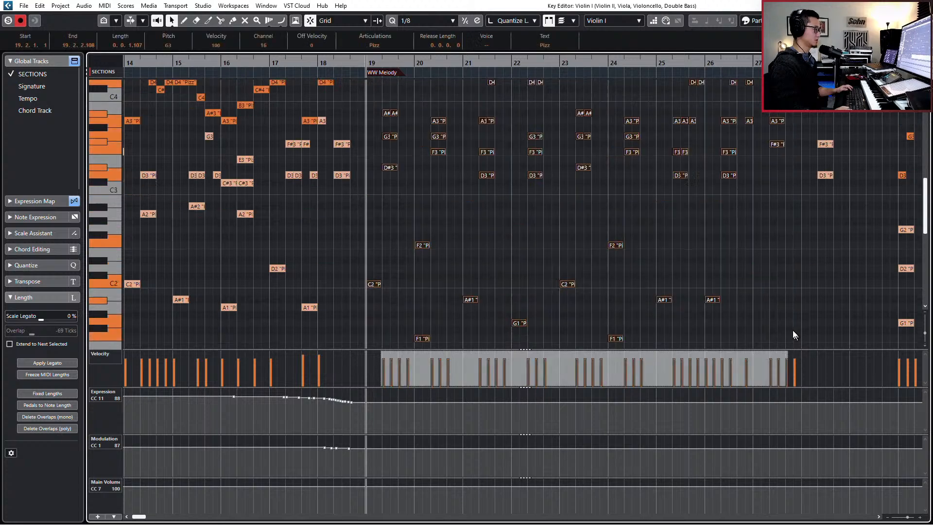
drag(806, 163, 782, 239)
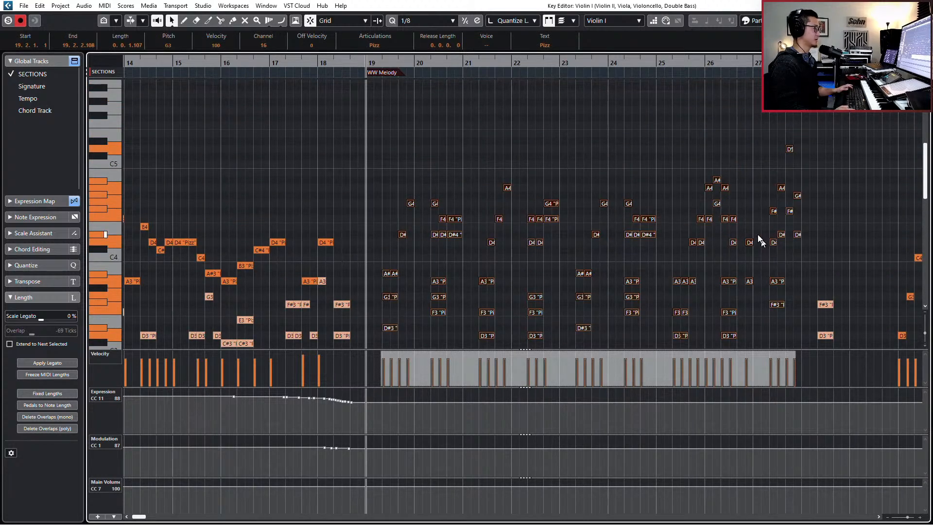
scroll(755, 246, down, 4)
scroll(755, 240, up, 2)
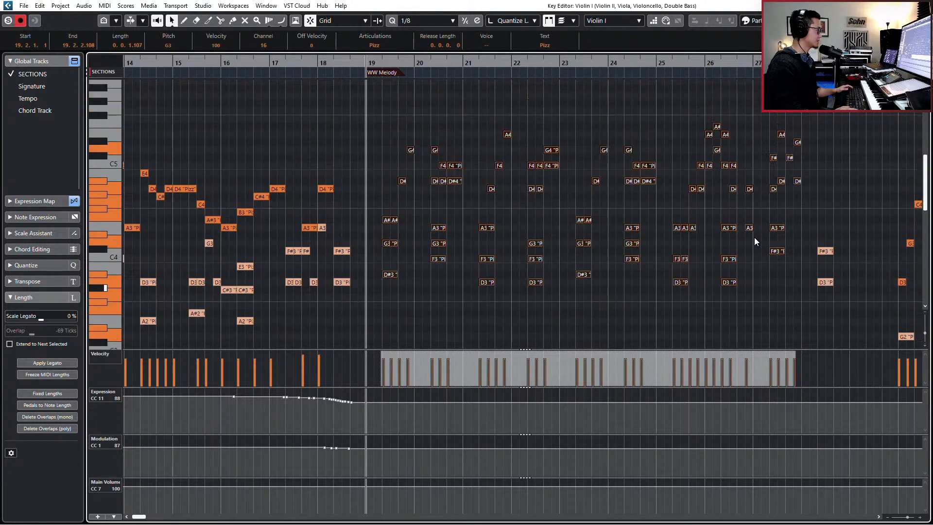
key(q)
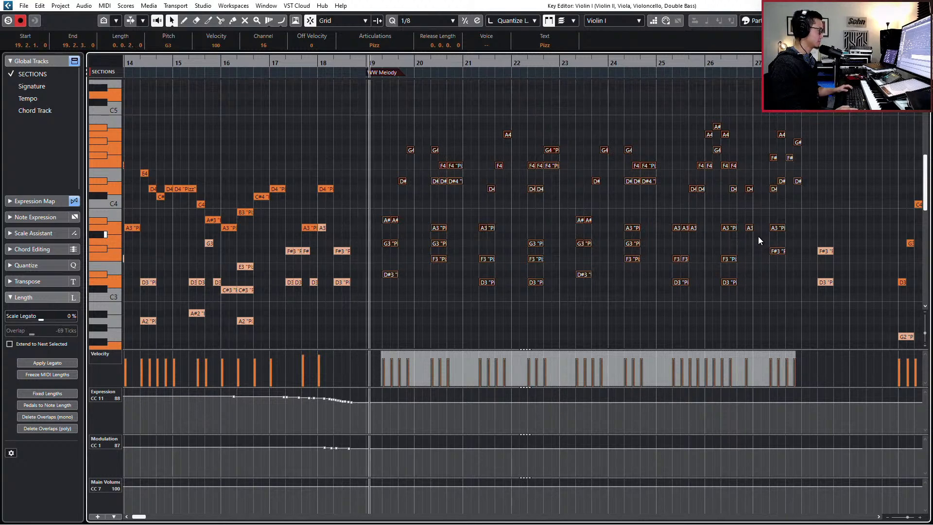
Step: Audition the quantized pizzicato notes from bar 19 to about bar 23, checking the low and high parts
scroll(758, 237, down, 10)
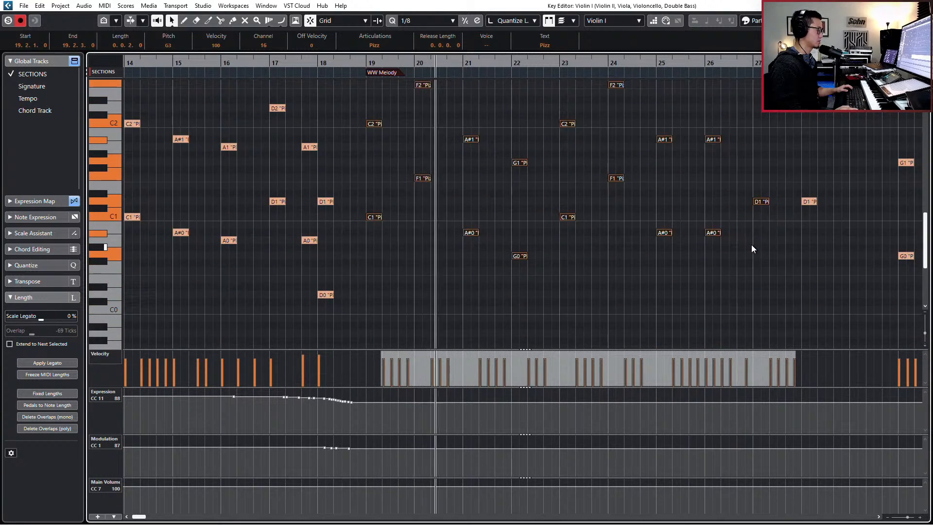
scroll(752, 244, up, 8)
scroll(466, 240, up, 2)
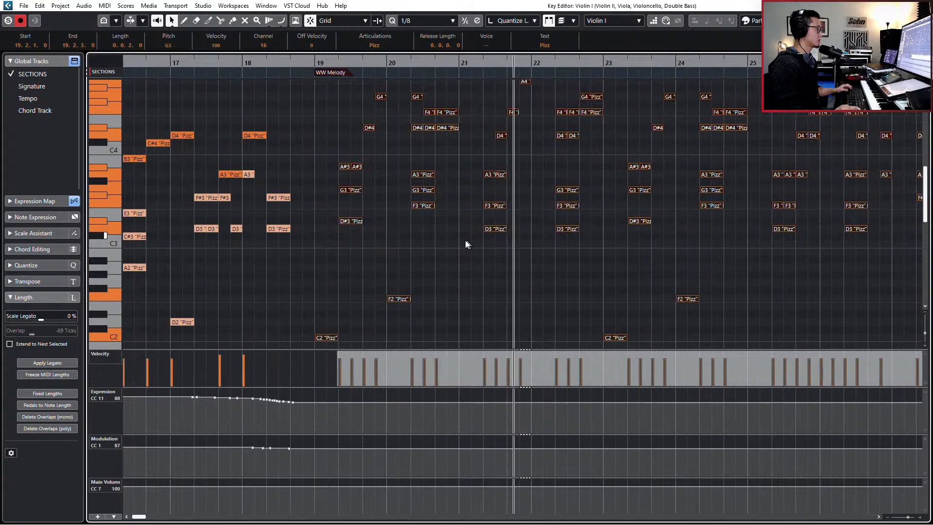
key(space)
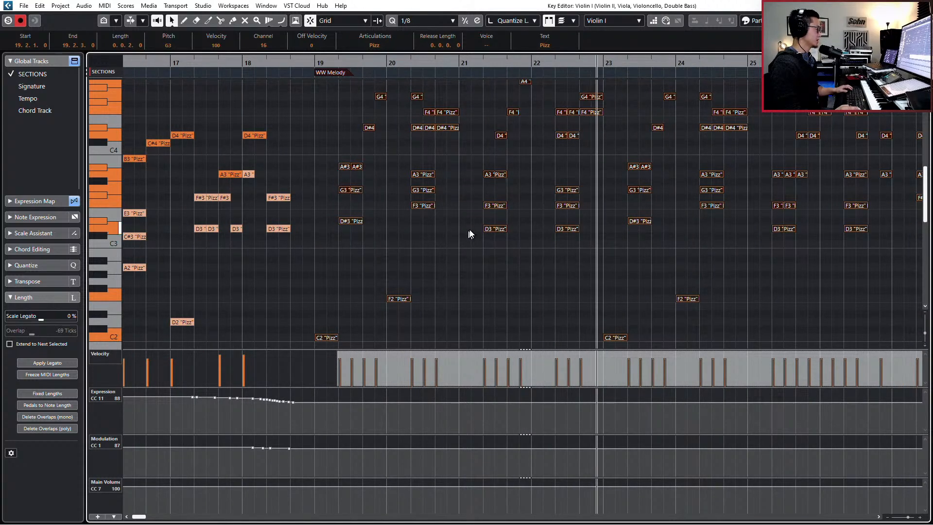
scroll(486, 225, down, 3)
scroll(486, 225, up, 2)
scroll(486, 225, up, 2)
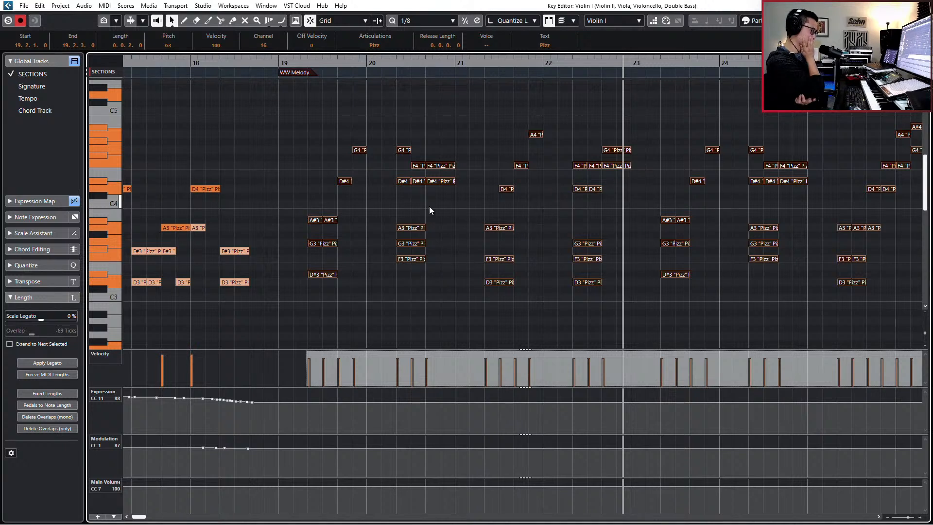
key(space)
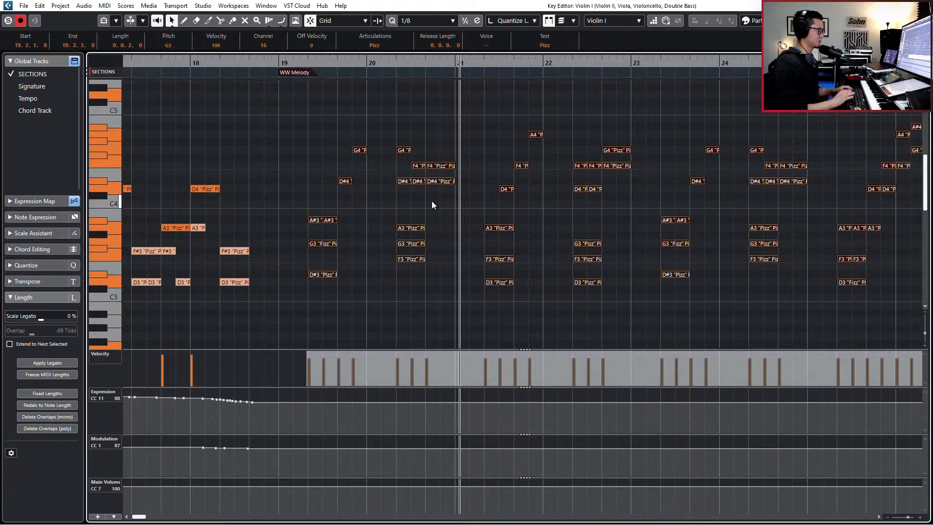
Step: Return to the project arrangement and set the tempo point at bar 19 to 125
key(Return)
scroll(448, 122, down, 1)
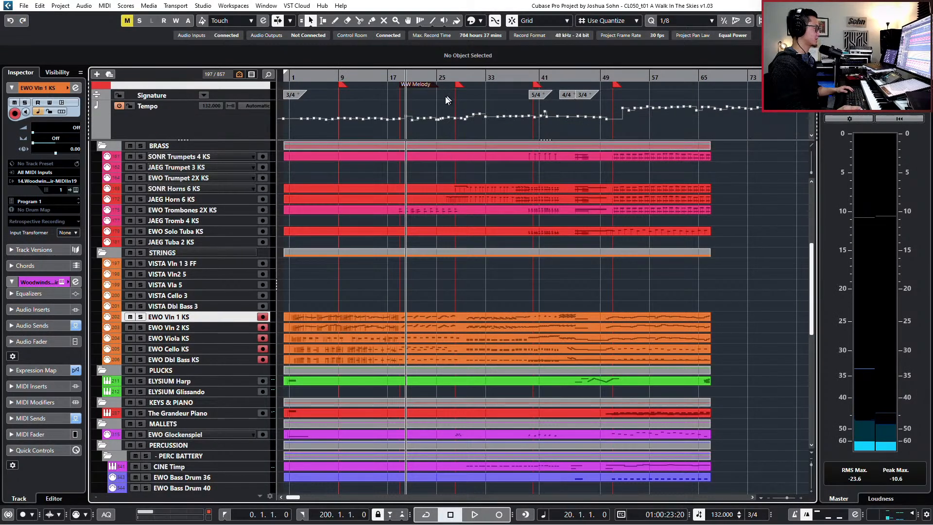
scroll(416, 111, up, 4)
click(398, 108)
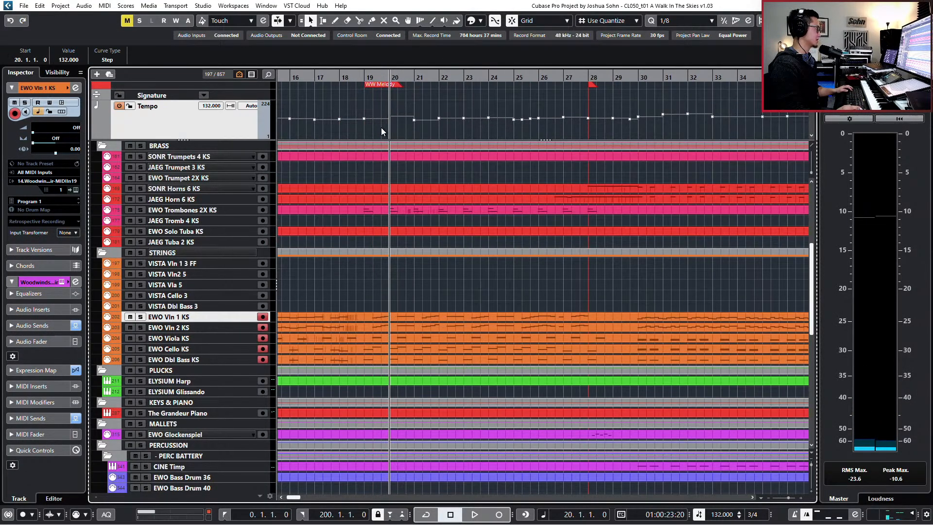
click(360, 104)
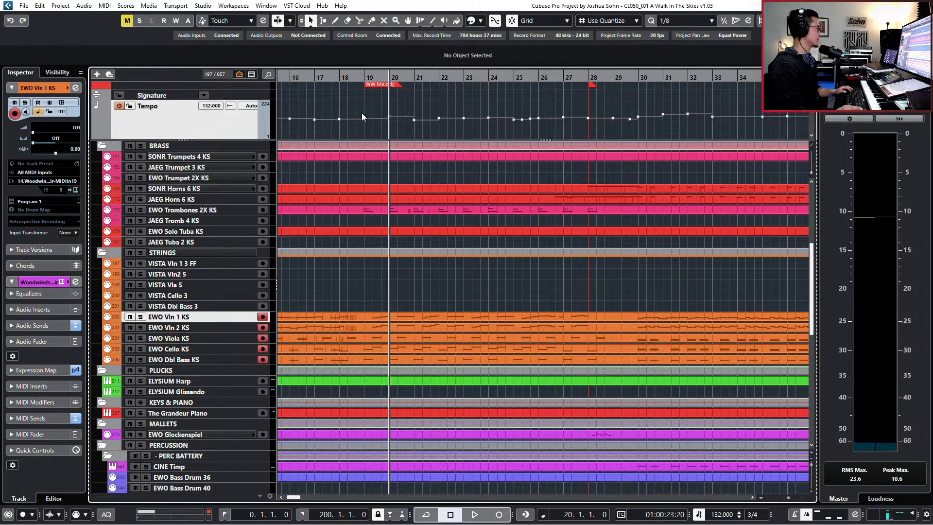
click(364, 118)
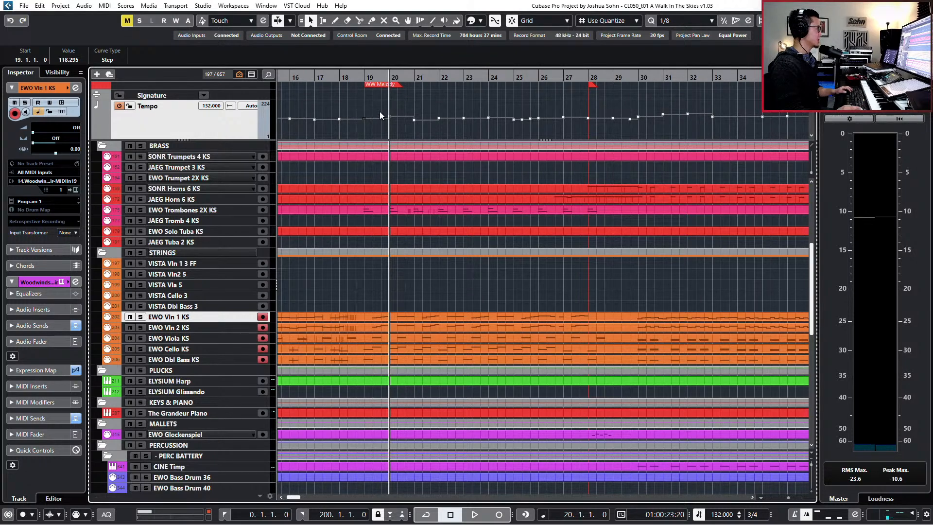
click(67, 60)
text(125)
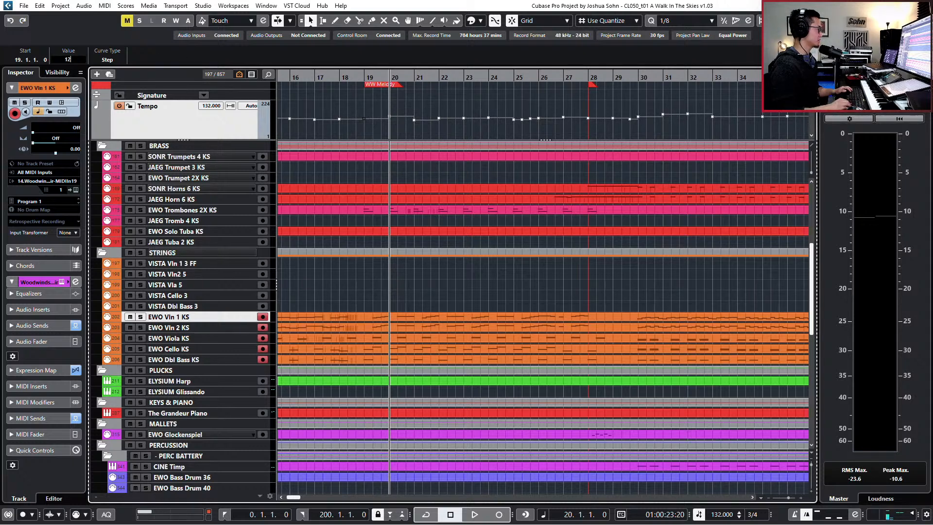
key(Return)
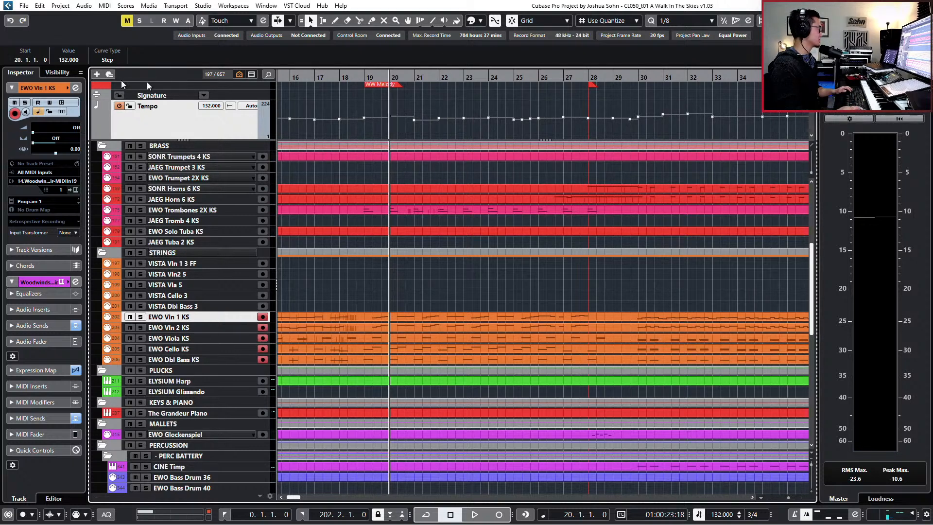
Step: Set the tempo point at bar 20 to 126
click(68, 60)
text(1256)
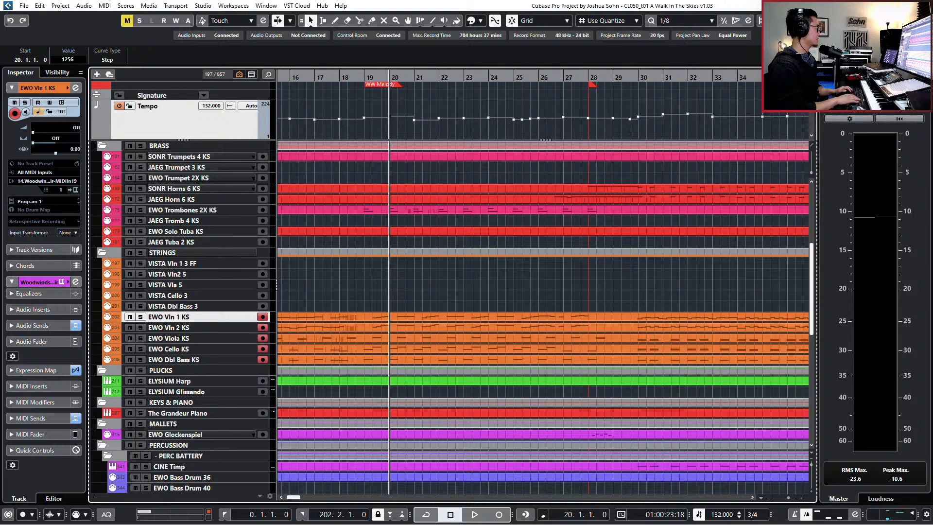
key(BackSpace)
key(BackSpace)
key(Return)
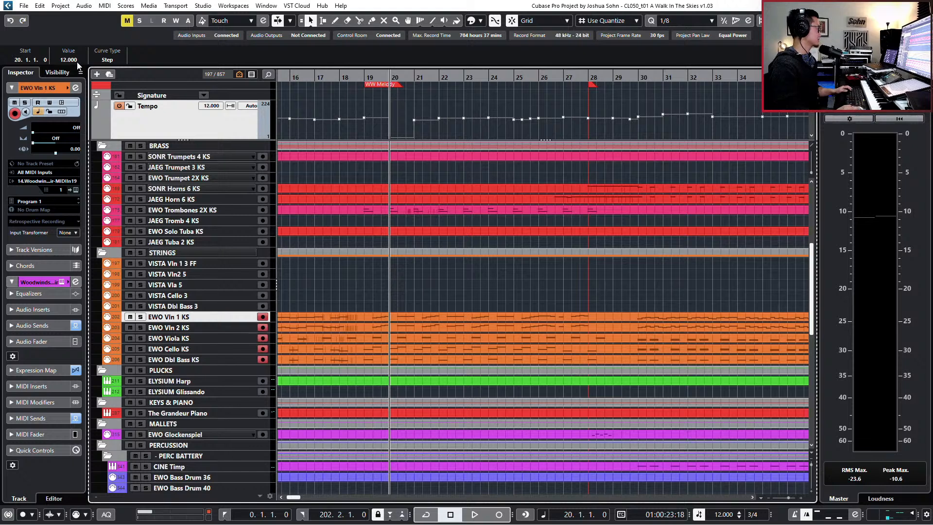
key(ctrl+z)
Step: Audition from bar 18 to about bar 28 and set the tempo point at bar 21 to 120 during playback
key(space)
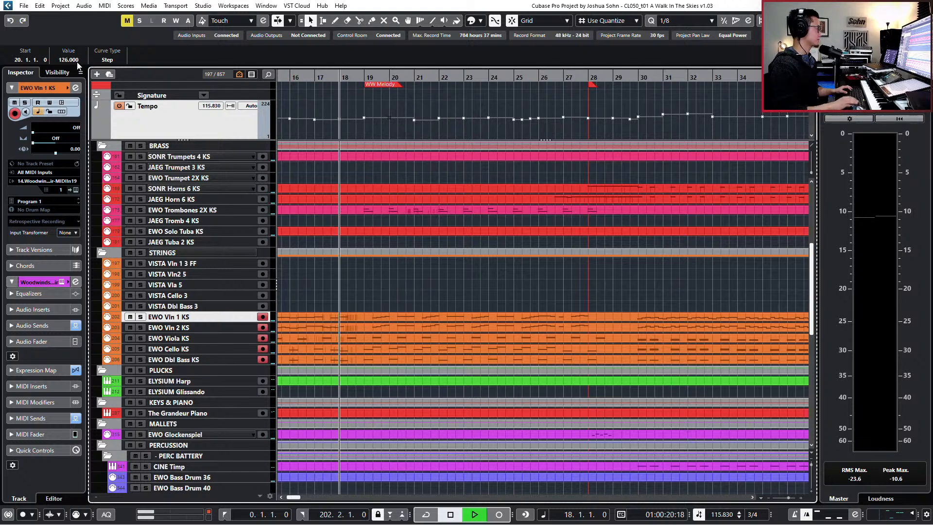
drag(415, 121, 411, 125)
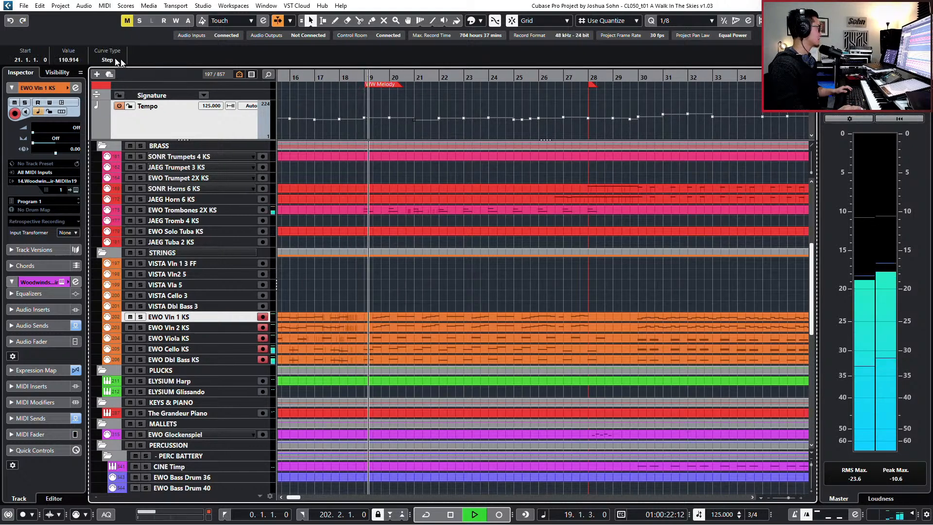
click(69, 60)
text(120)
key(Return)
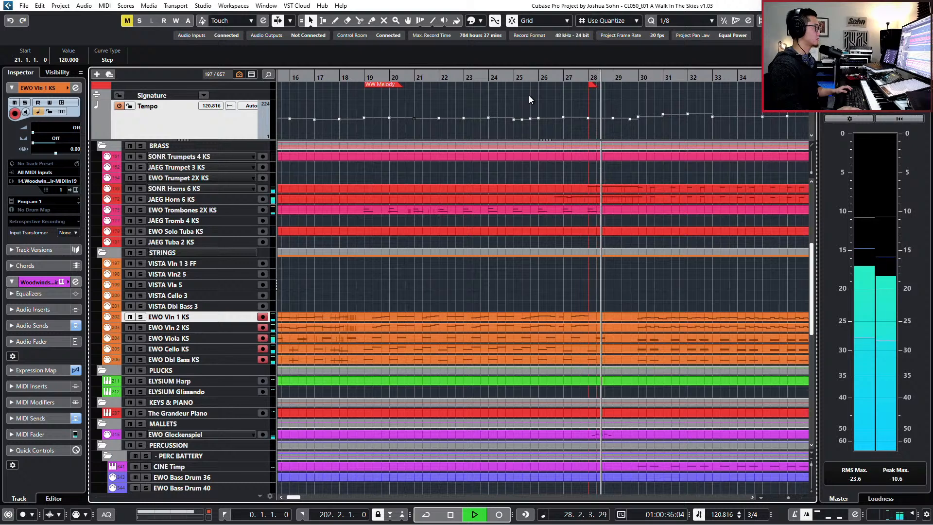
Step: Stop playback, move the playback position back to bar 17 and select the five EWO string parts
key(space)
key(KP_Subtract)
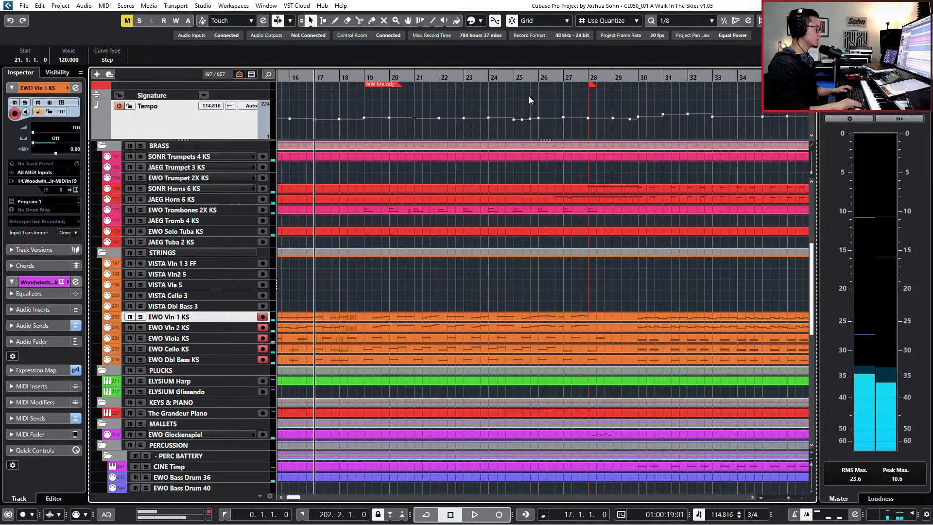
drag(440, 269, 440, 360)
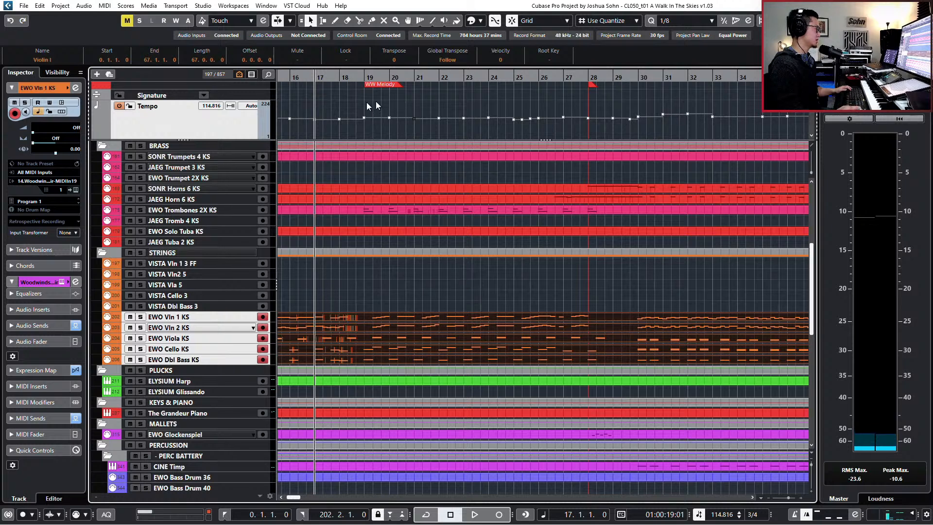
Step: Move the playback position to the WW Melody marker at bar 19
ctrl+scroll(651, 97, down, 2)
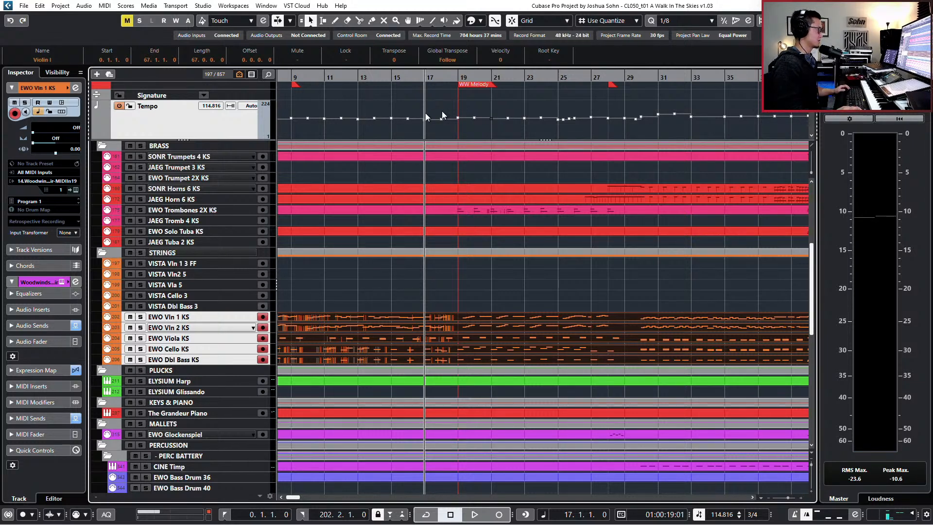
key(KP_Add)
key(KP_Add)
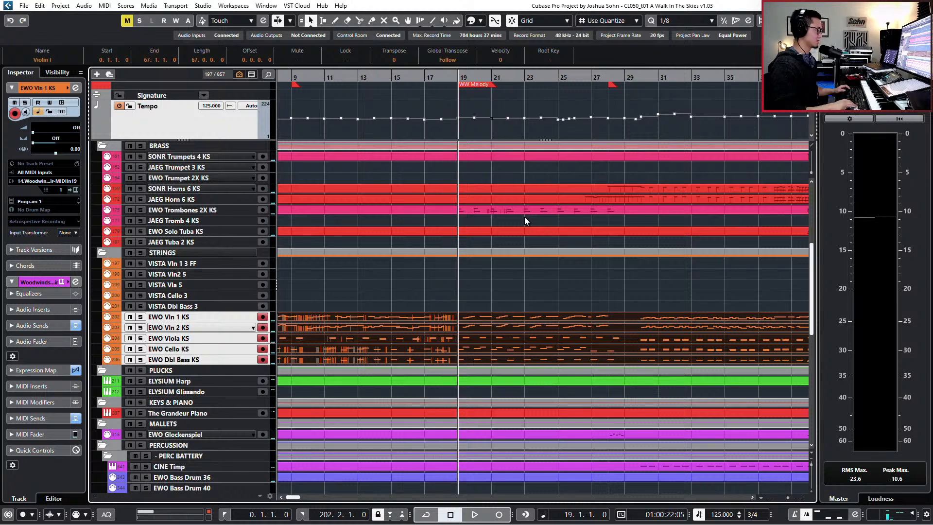
scroll(525, 221, up, 2)
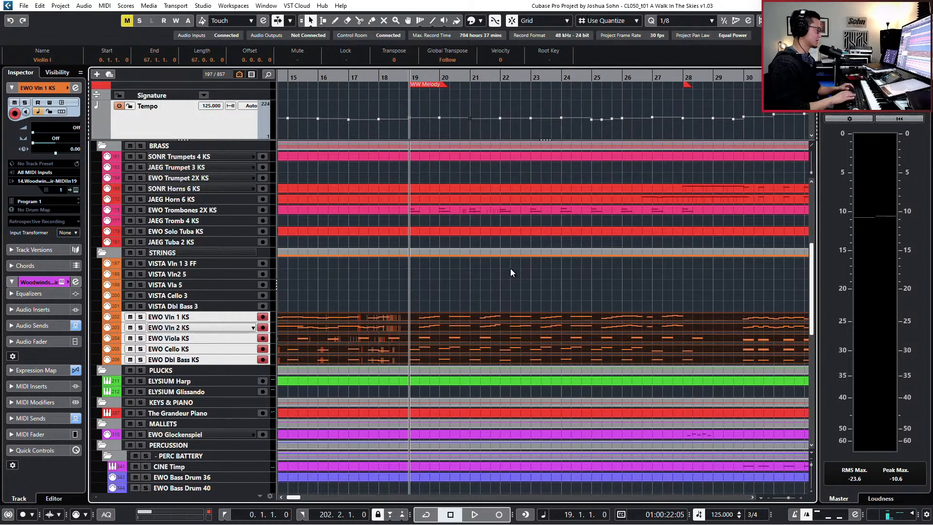
key(Return)
scroll(541, 203, down, 1)
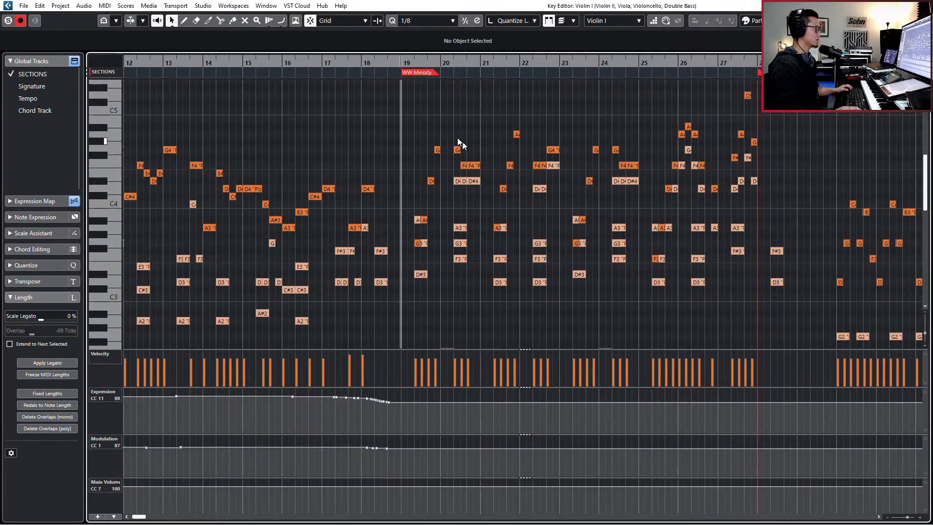
scroll(421, 124, up, 2)
drag(413, 140, 756, 303)
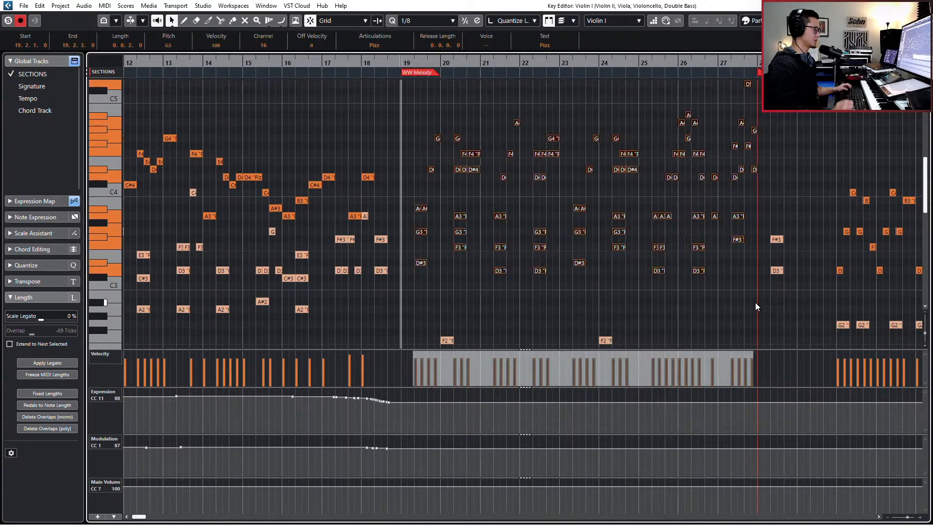
key(Return)
key(c)
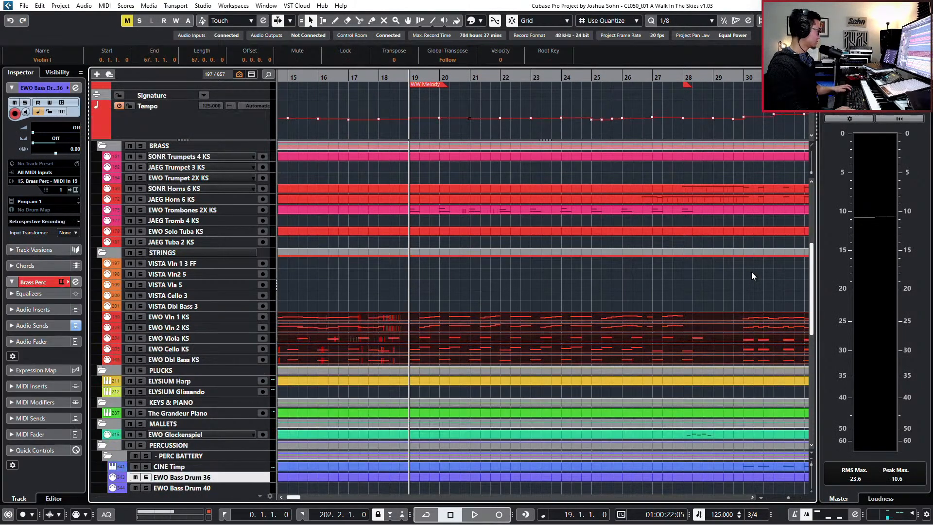
click(651, 268)
Step: Select only the EWO Vln 1 and EWO Vln 2 parts and open them together in the Key Editor
click(189, 288)
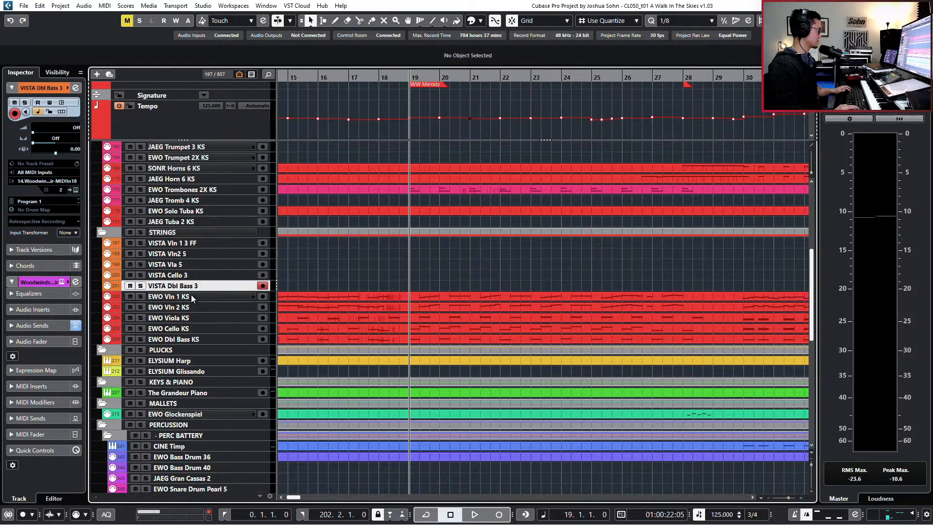
key(c)
mouse_move(475, 295)
mouse_down()
mouse_move(475, 343)
mouse_move(476, 306)
mouse_up()
key(Return)
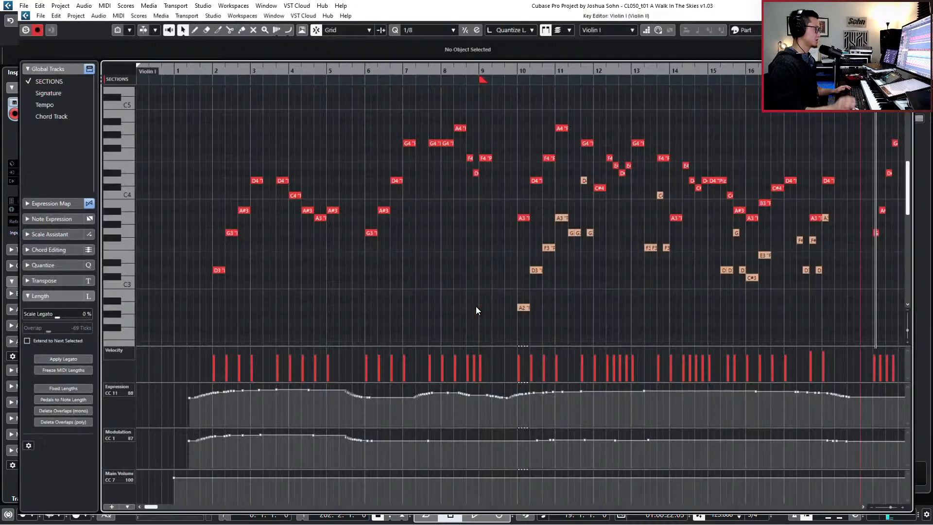
Step: Select both violin parts' notes from bar 19 through bar 27 and apply a 5% velocity variance
scroll(503, 181, up, 2)
scroll(510, 159, up, 2)
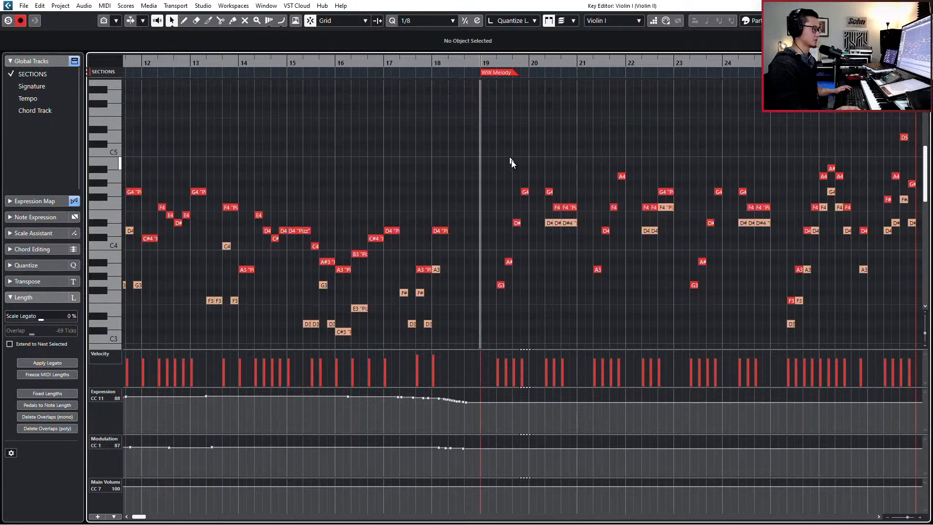
scroll(486, 148, right, 1)
drag(389, 118, 853, 306)
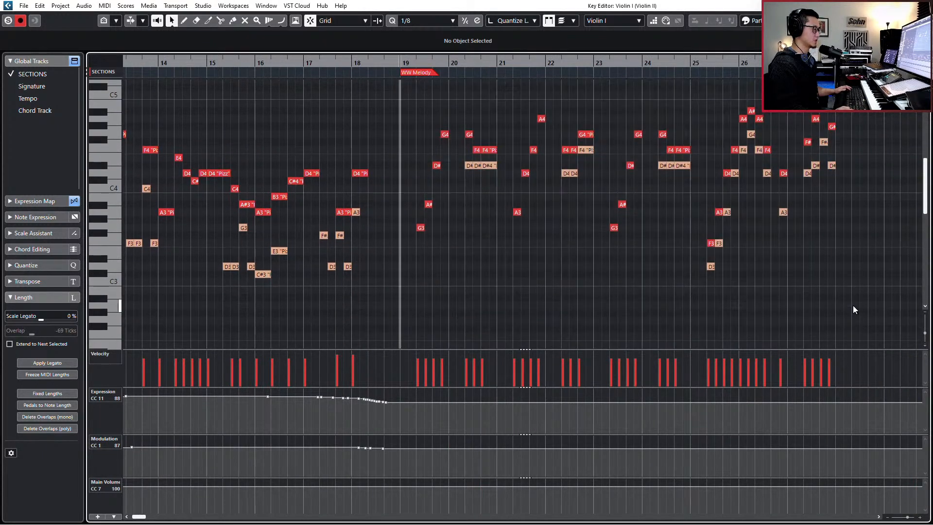
key(v)
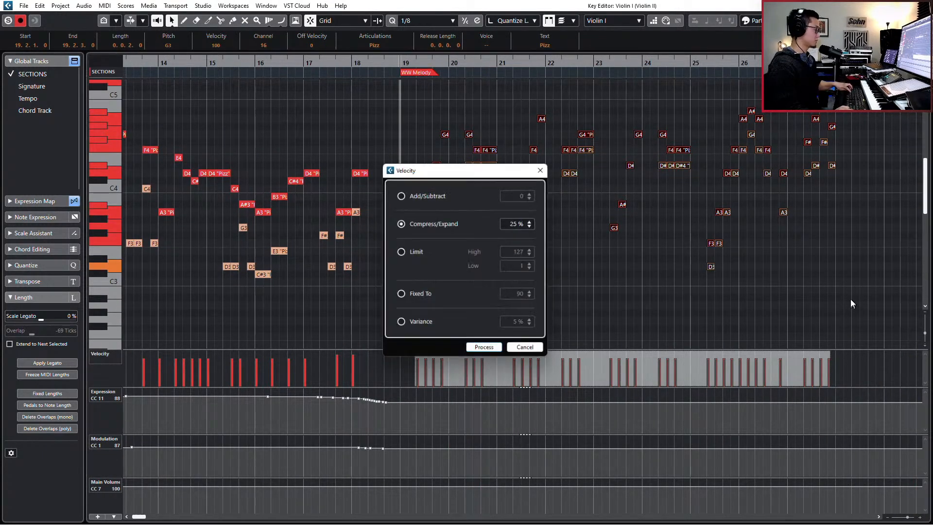
click(414, 326)
click(486, 351)
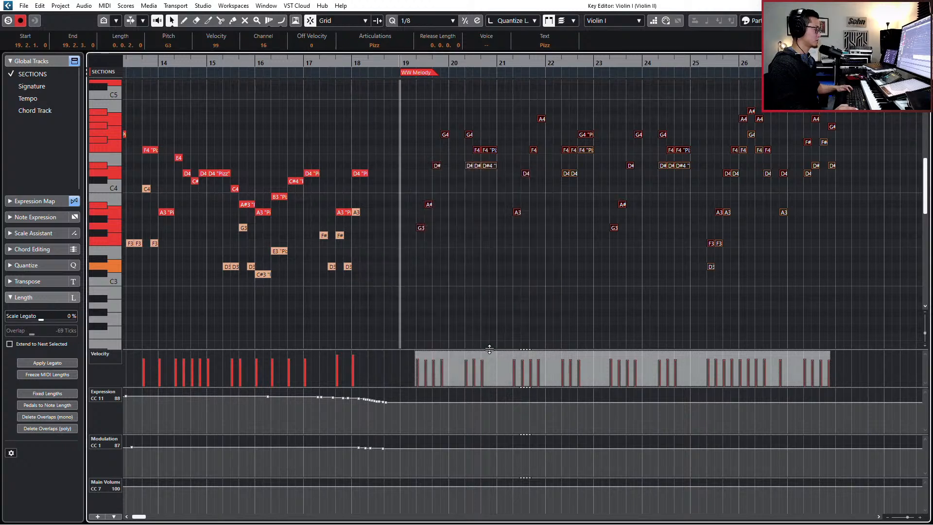
Step: Apply velocity variance again to the selected violin notes and audition the passage from bar 19
key(v)
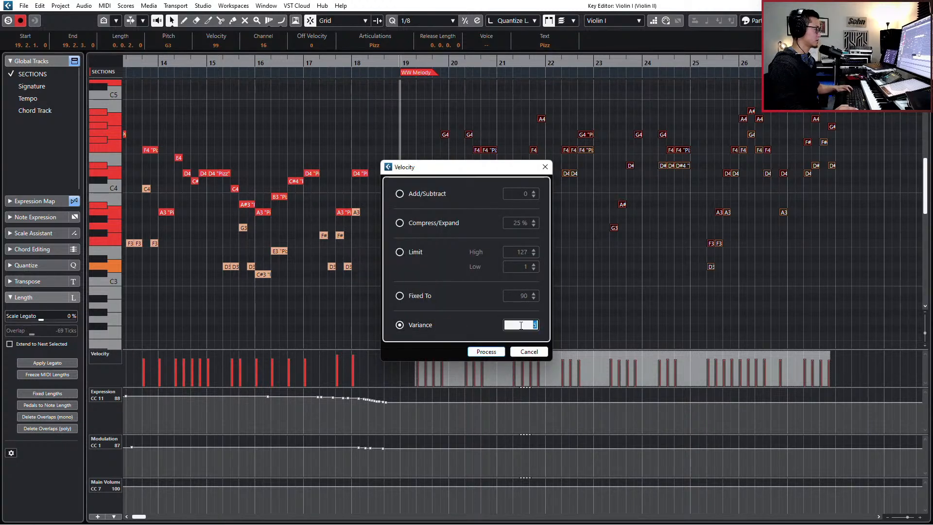
click(494, 354)
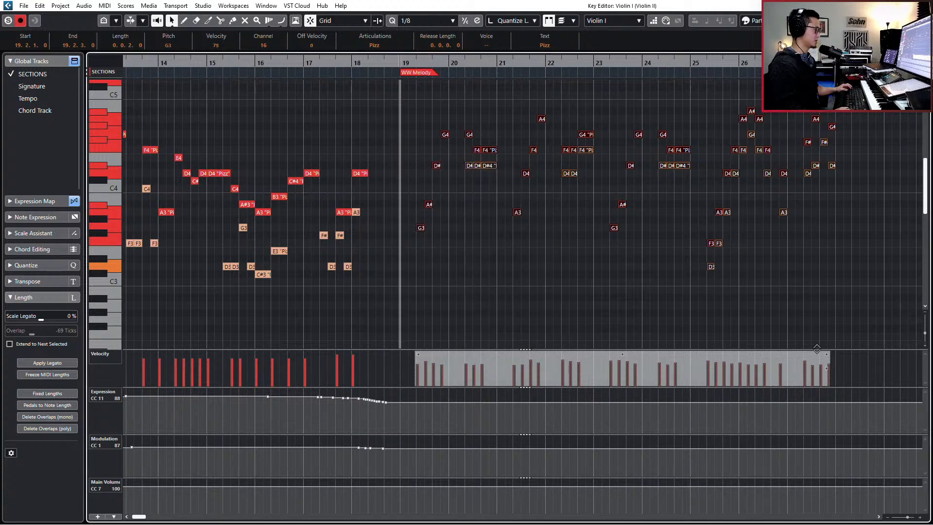
key(space)
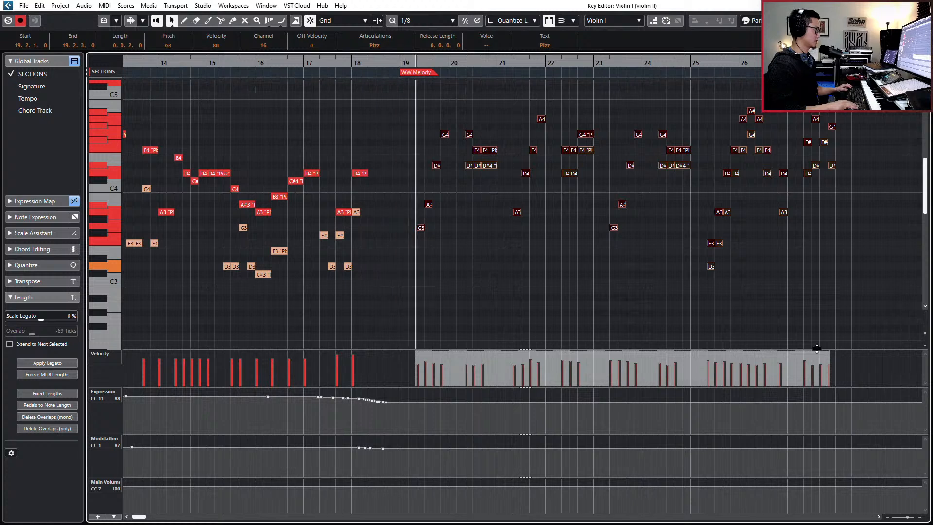
key(space)
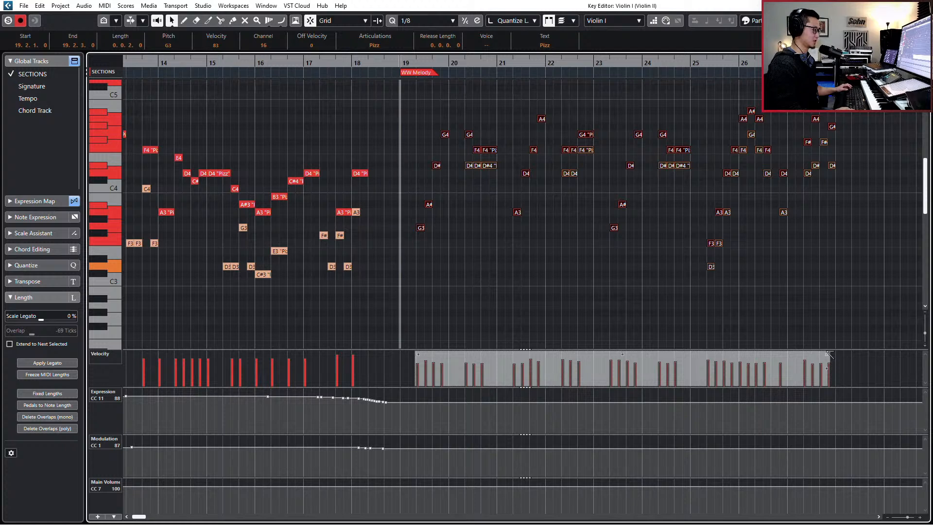
key(space)
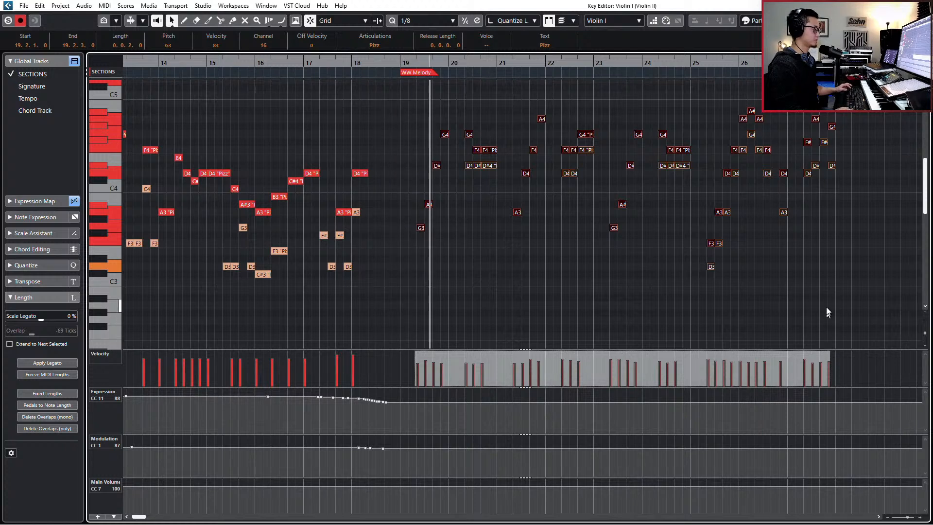
Step: Make Violin II the active part and restrict editing to the active part
click(828, 311)
key(Down)
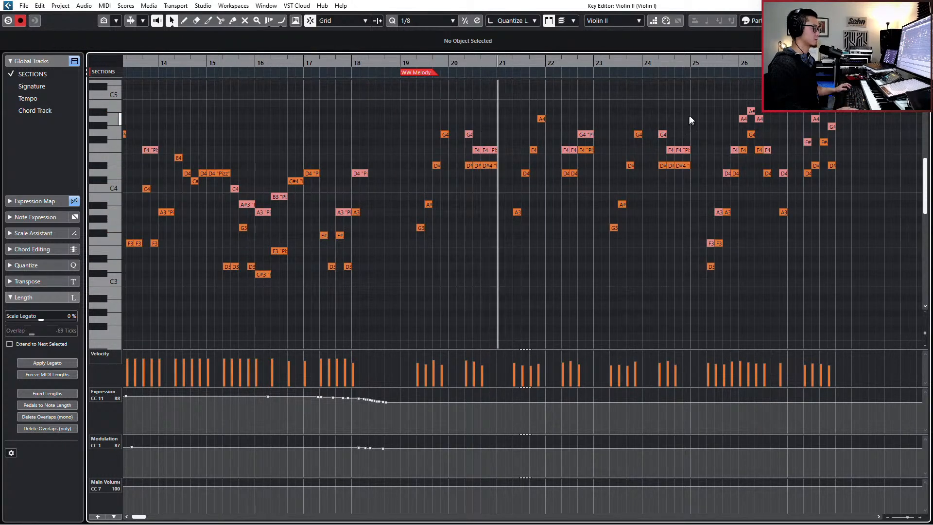
click(574, 20)
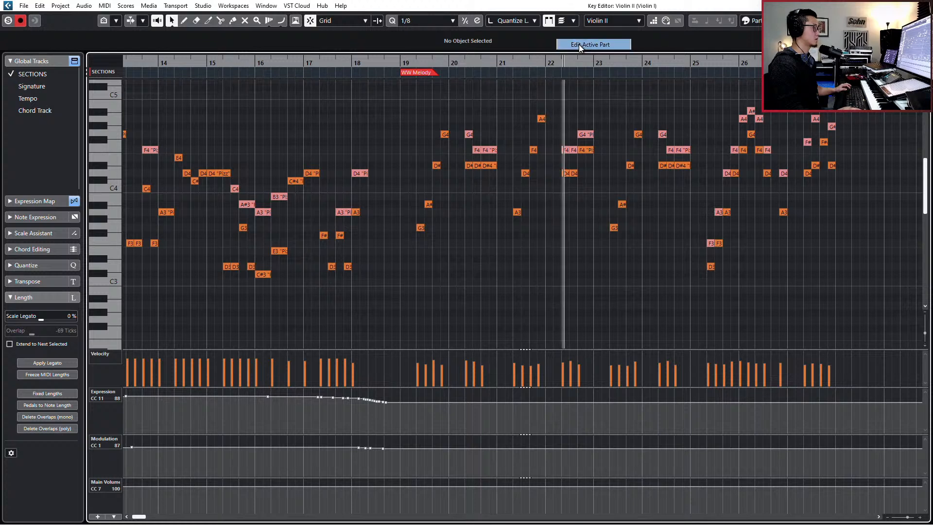
click(579, 44)
Step: Enlarge the velocity lane and lower the Violin II note velocities from the end of bar 24 through bar 27
drag(736, 279, 695, 316)
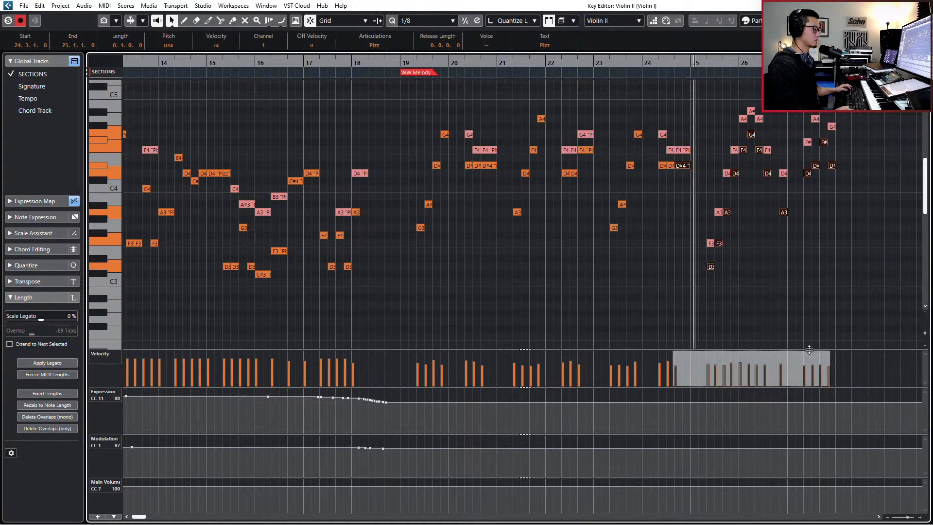
drag(810, 349, 813, 358)
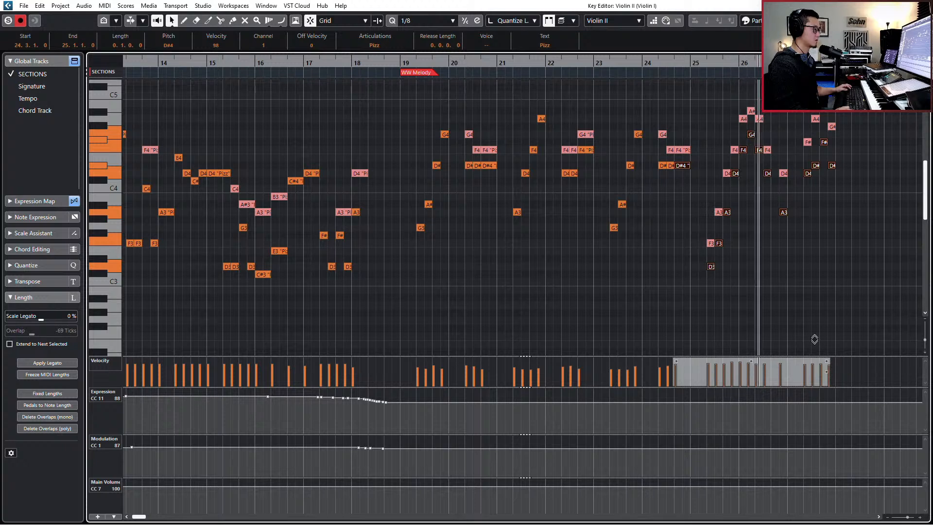
drag(825, 357, 826, 335)
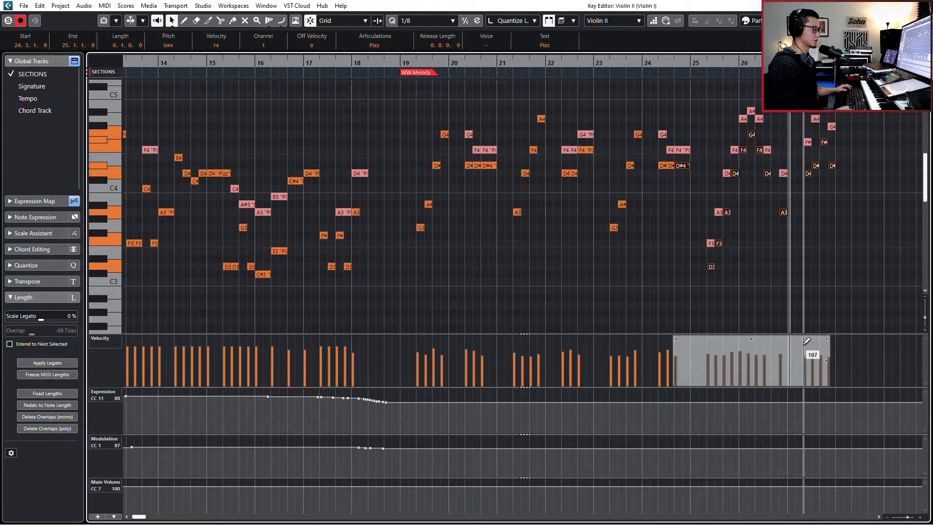
click(821, 265)
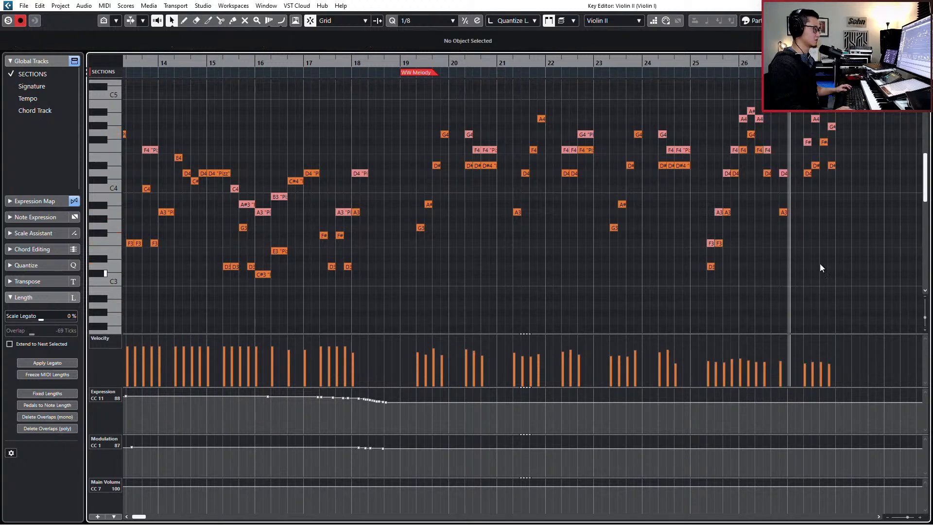
Step: Raise the Violin I note velocities in bars 25 to 27 and audition them from bar 25
click(712, 244)
mouse_move(794, 334)
mouse_down()
mouse_move(793, 130)
mouse_move(795, 338)
mouse_up()
drag(871, 289, 709, 83)
key(alt+Up)
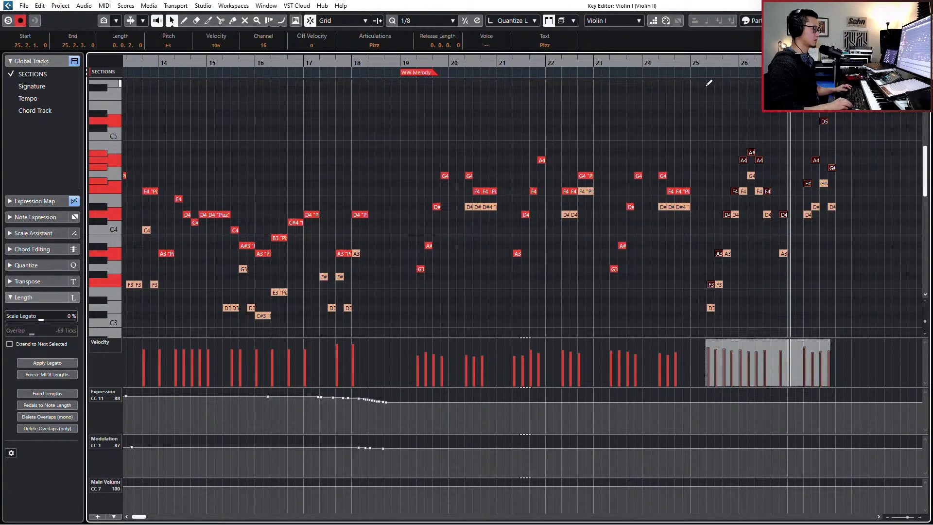
alt+shift+click(706, 86)
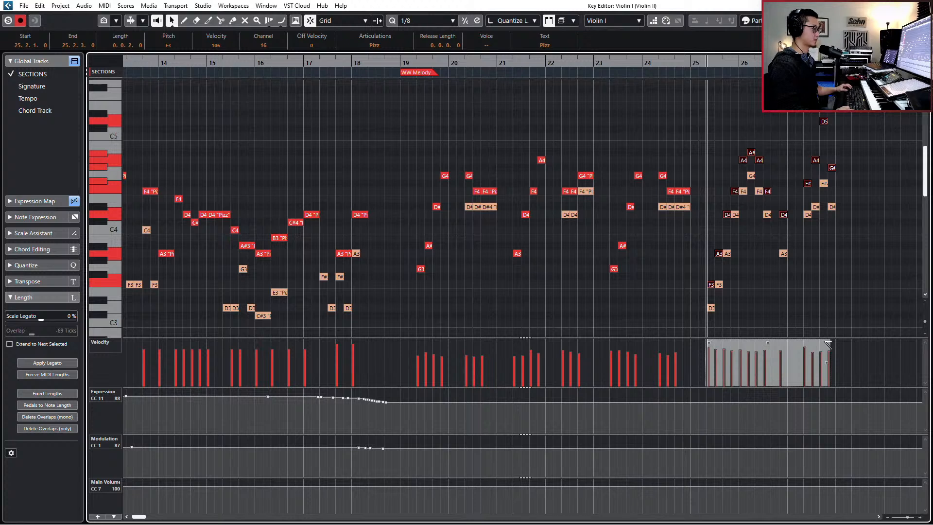
key(space)
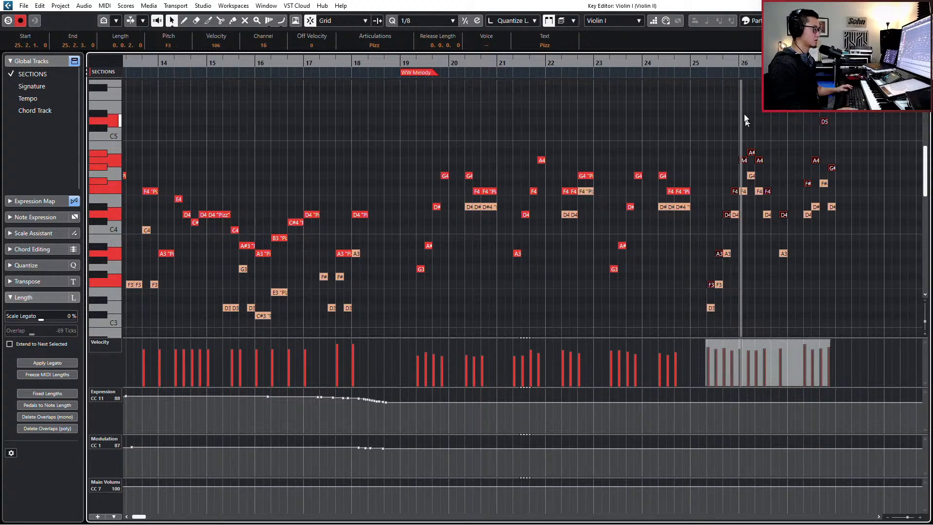
Step: Shape a rising velocity ramp across the Violin I notes from bar 25 beat 3 through bar 26, auditioning the phrase
drag(721, 123, 787, 220)
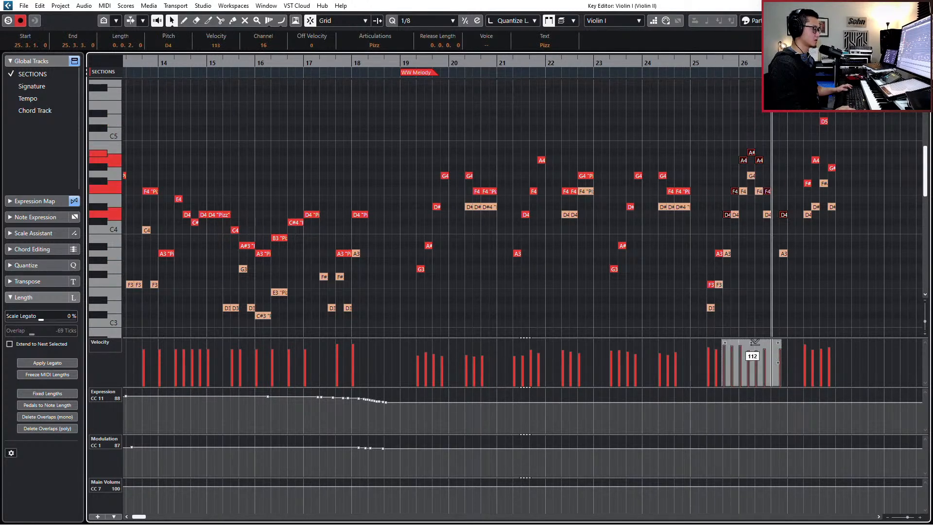
key(space)
key(space)
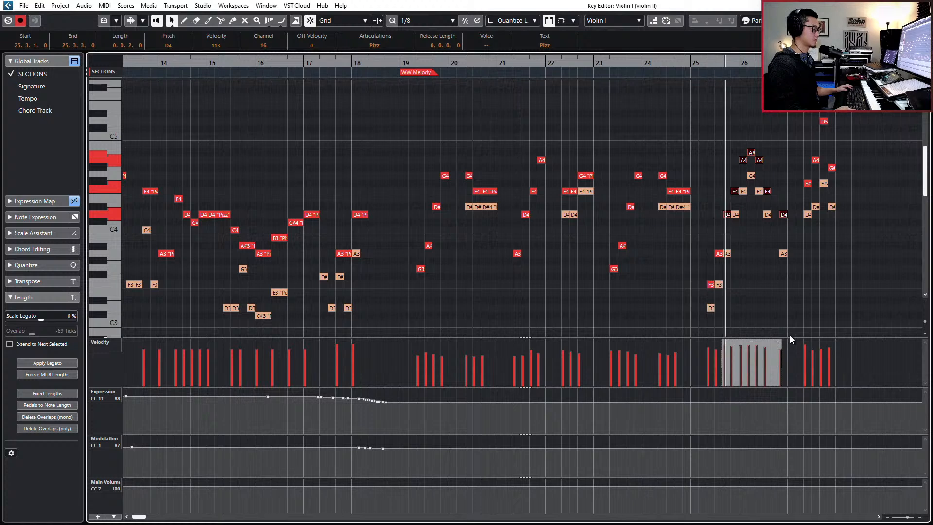
drag(725, 343, 781, 342)
click(749, 228)
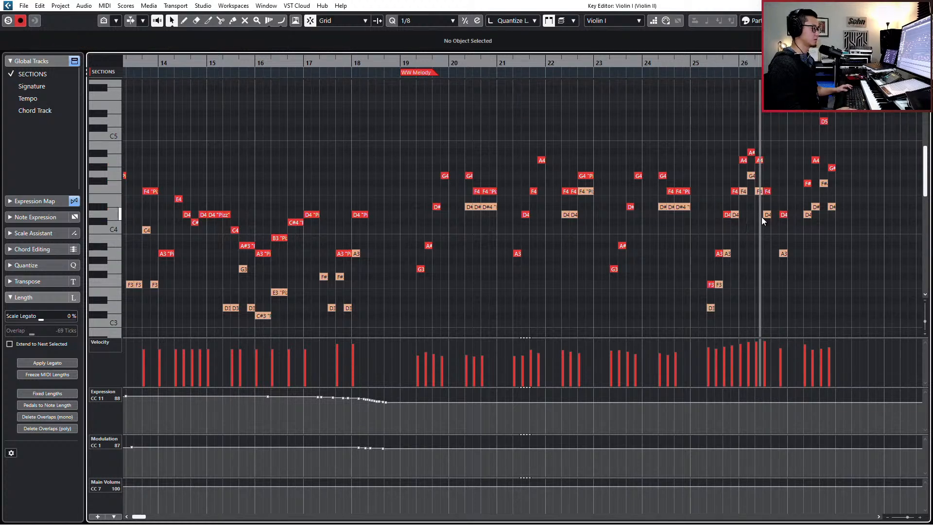
Step: Shape a rising velocity curve across the Violin II notes in bars 25 and 26, starting at about 56, and audition it
click(767, 215)
drag(794, 146, 718, 326)
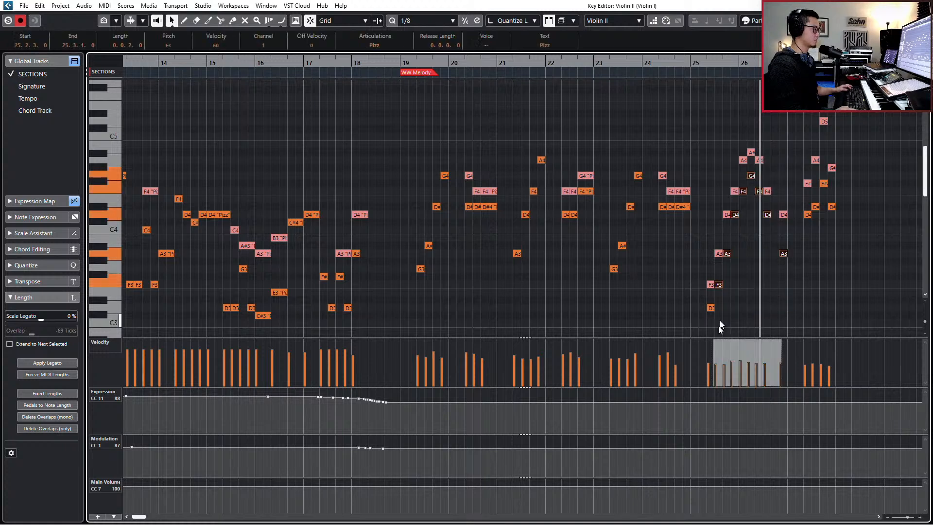
mouse_move(715, 360)
mouse_down()
mouse_move(748, 347)
mouse_move(776, 360)
mouse_move(725, 375)
mouse_move(733, 349)
mouse_up()
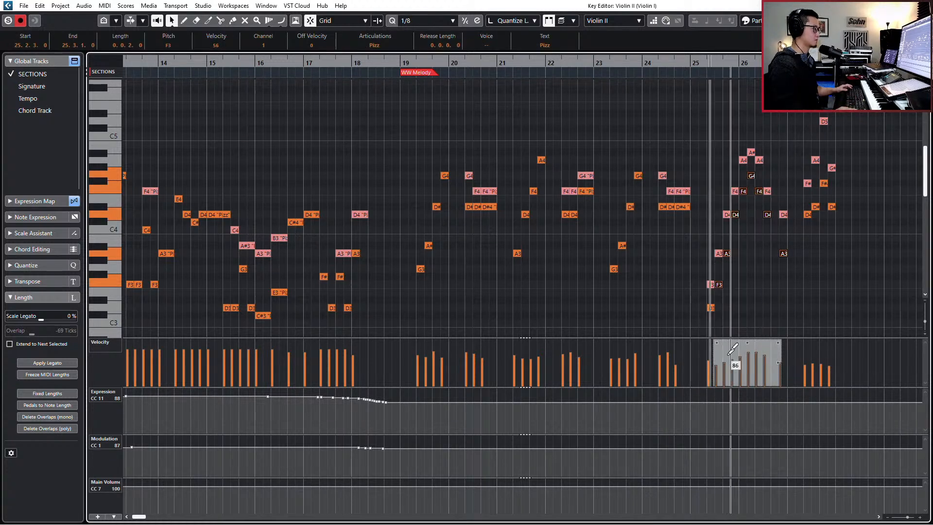
key(space)
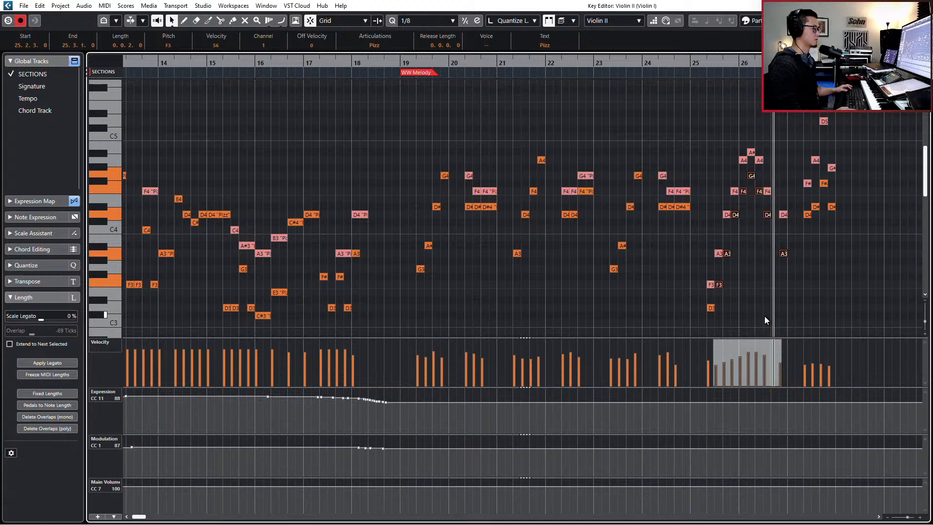
key(space)
key(KP_Subtract)
Step: Raise the Violin I velocities from the last D4 of bar 26 through bar 27, bringing the first F#4 to 127, and audition them
drag(776, 159, 787, 218)
click(782, 215)
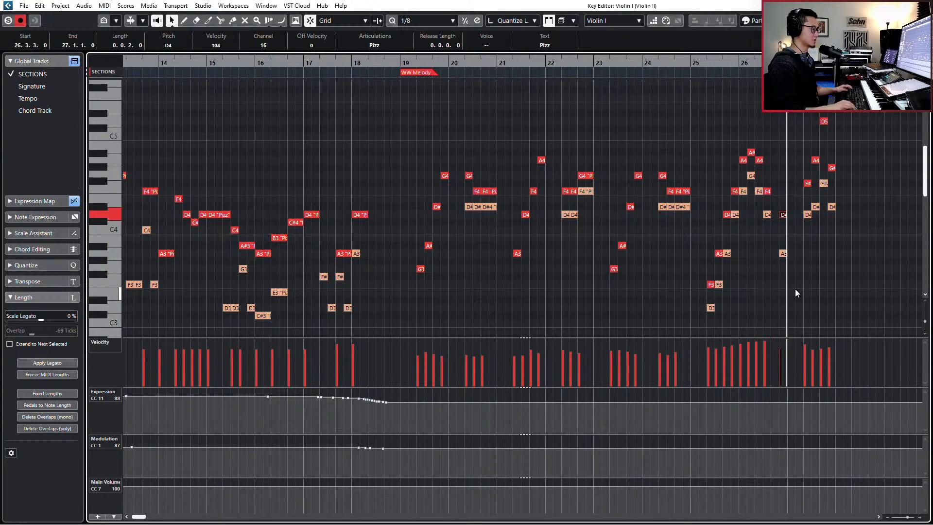
click(783, 253)
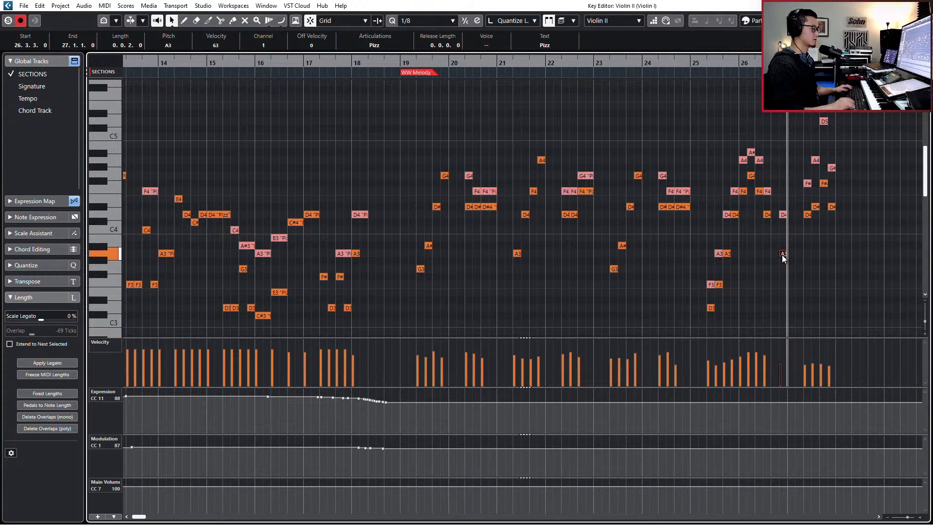
click(807, 184)
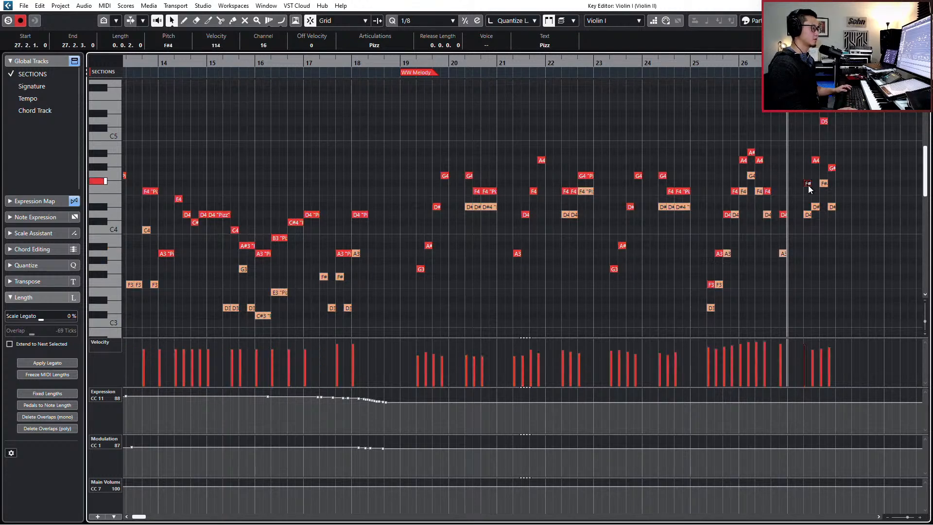
key(space)
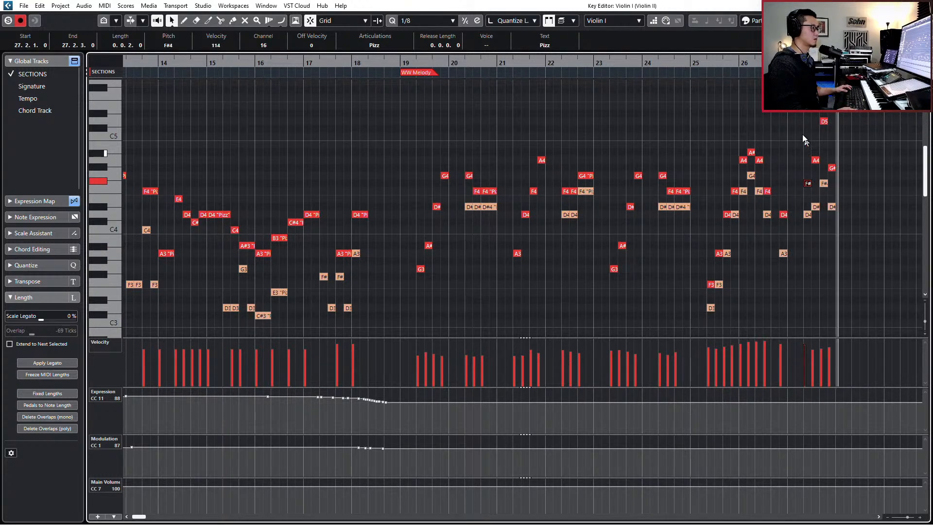
drag(789, 113, 861, 243)
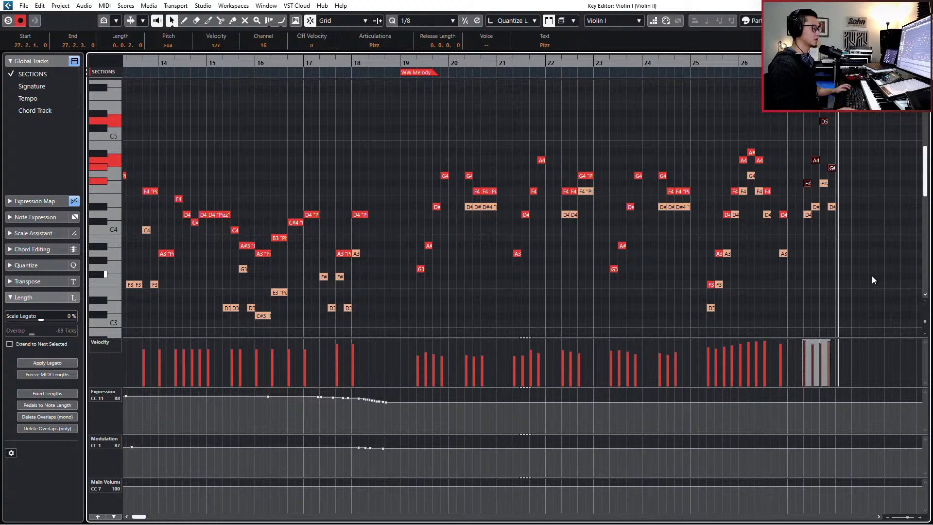
Step: Transpose the last Violin I note of bar 27 up a semitone to A4 and audition the ending
scroll(853, 254, up, 1)
click(816, 168)
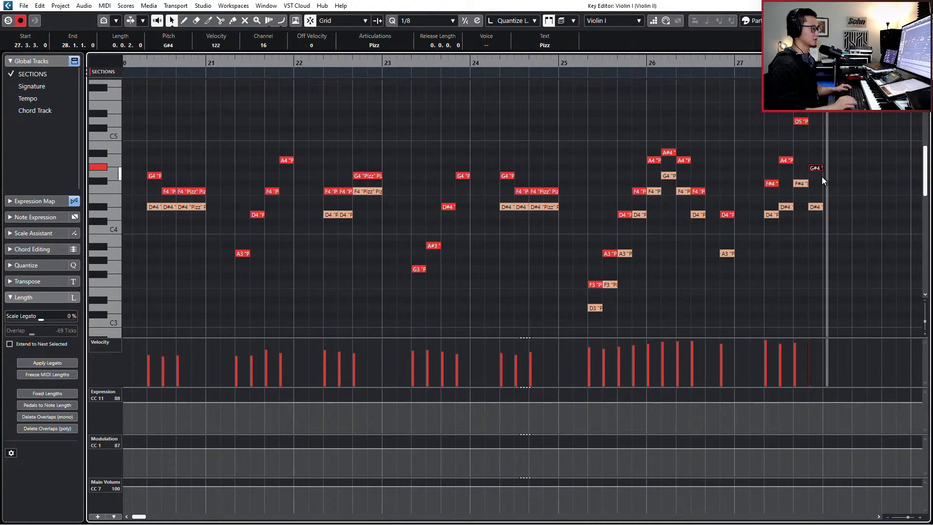
key(Up)
key(space)
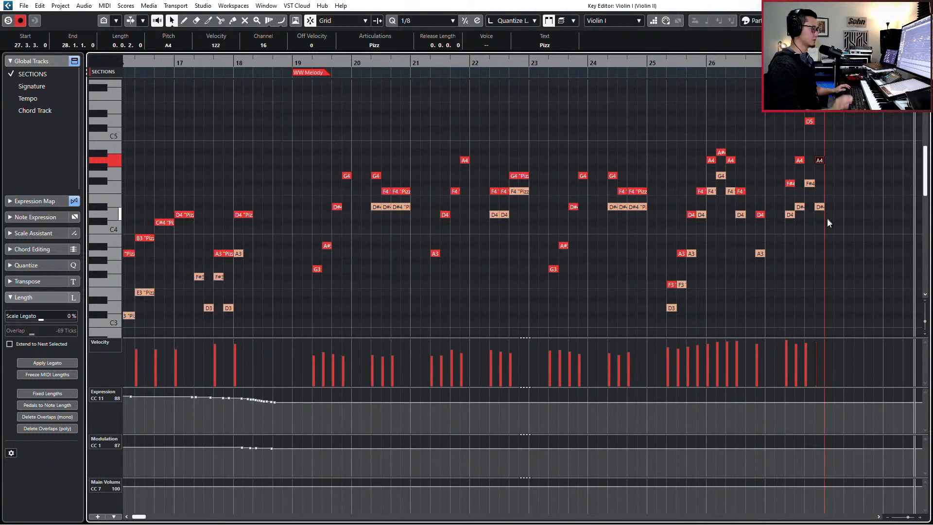
Step: Open the Viola, Cello and Double Bass parts together in the key editor and audition them from bar 17
key(Return)
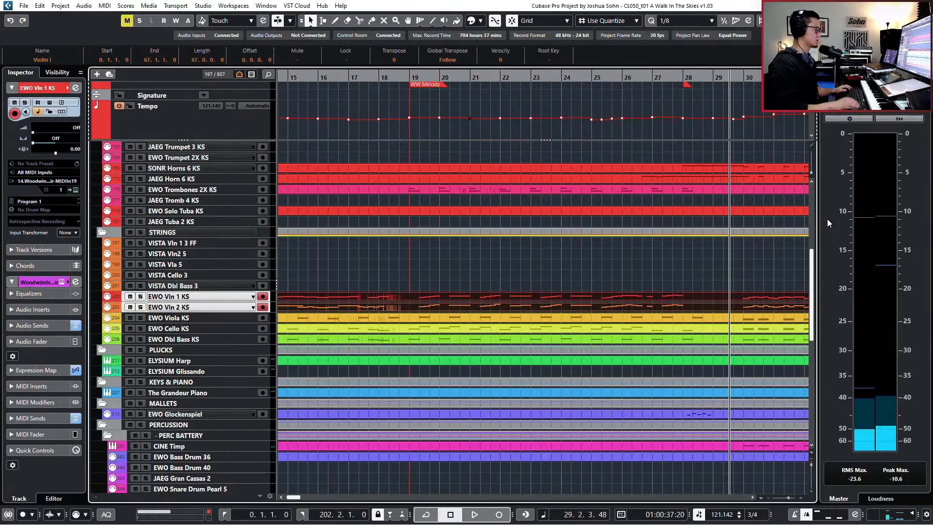
key(g)
key(g)
key(g)
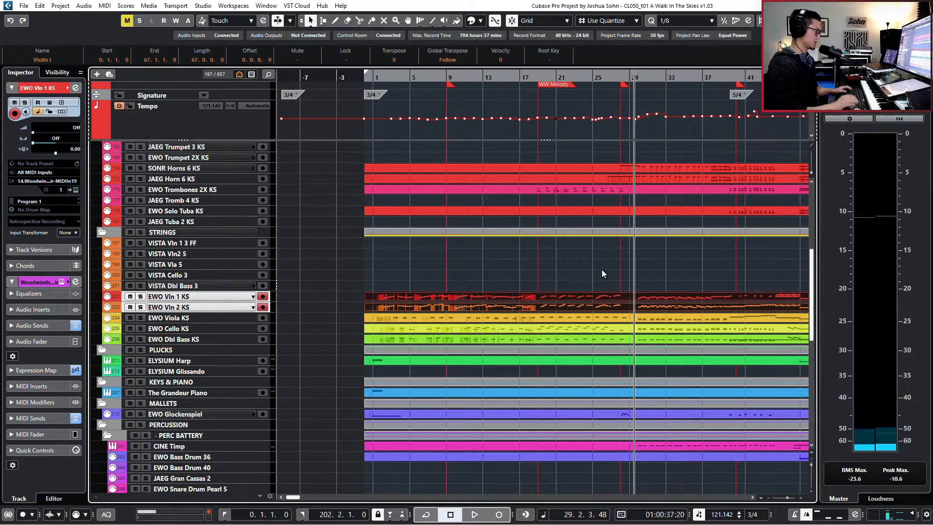
key(KP_Subtract)
click(563, 320)
click(562, 330)
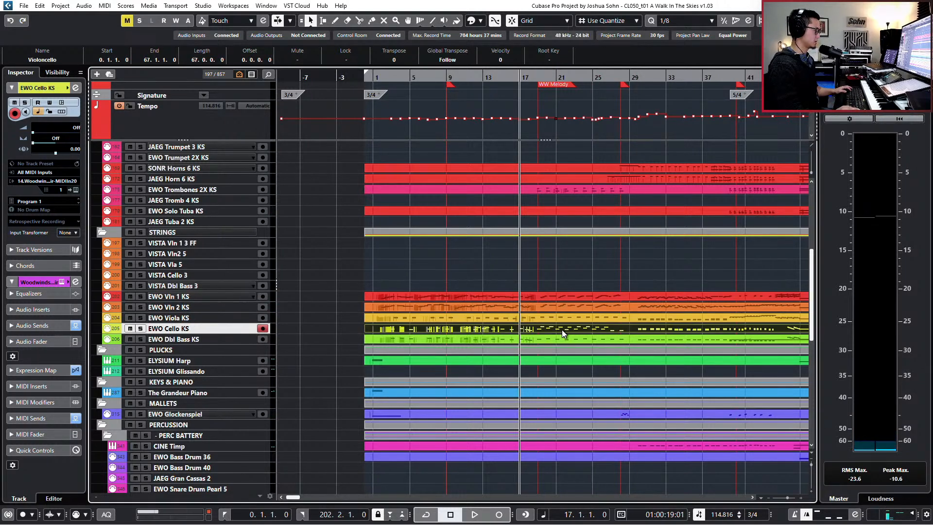
shift+click(562, 338)
shift+click(564, 317)
key(Return)
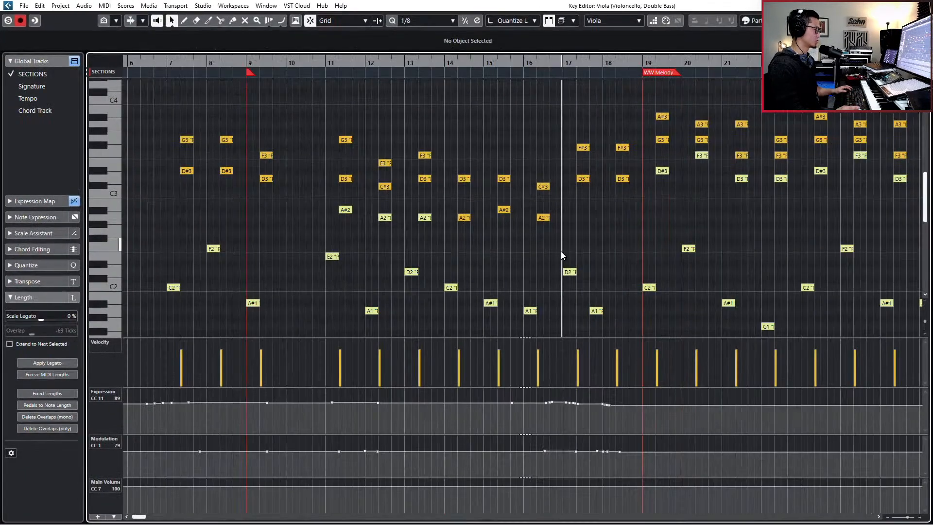
key(g)
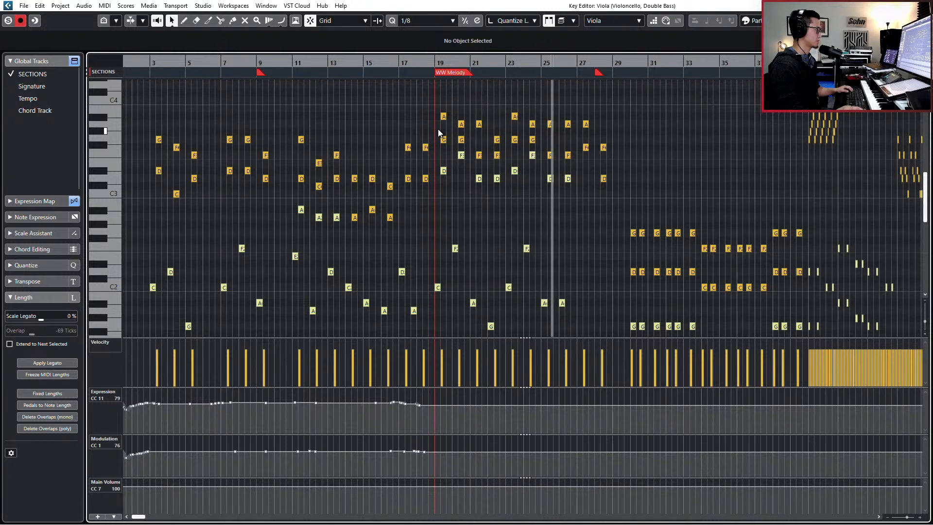
key(space)
key(Return)
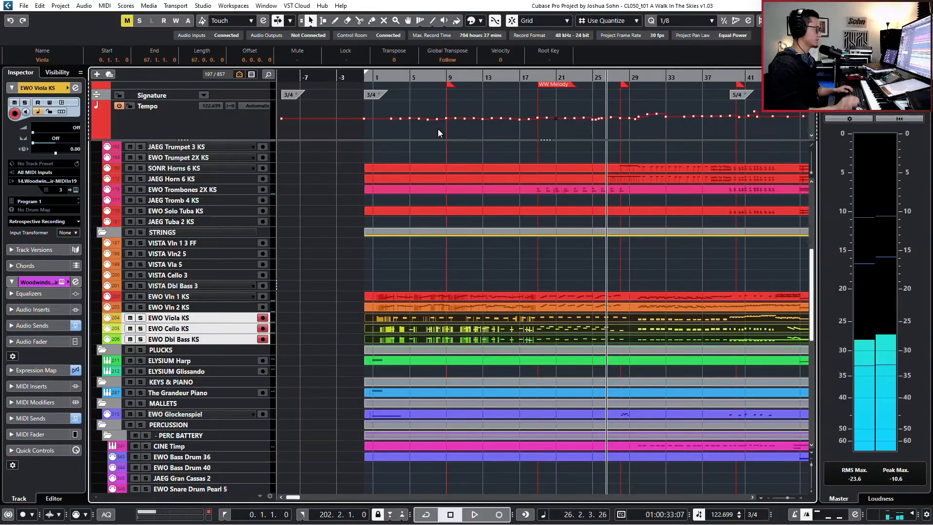
Step: Record expression and modulation swells onto the EWO Cello and Dbl Bass tracks together from bar 19 to bar 28
key(KP_Subtract)
key(KP_Subtract)
key(KP_Subtract)
key(KP_Subtract)
key(KP_Subtract)
key(KP_Subtract)
key(KP_Subtract)
key(KP_Subtract)
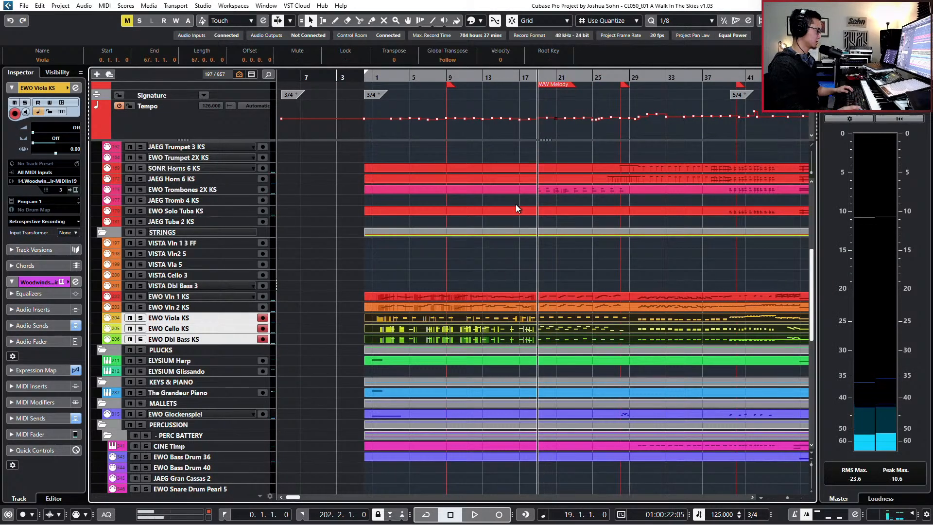
click(555, 328)
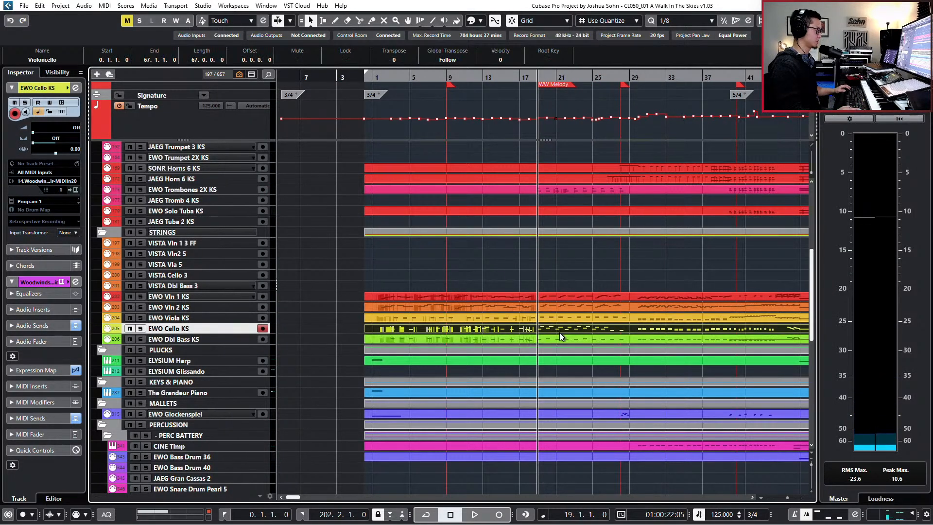
shift+click(559, 336)
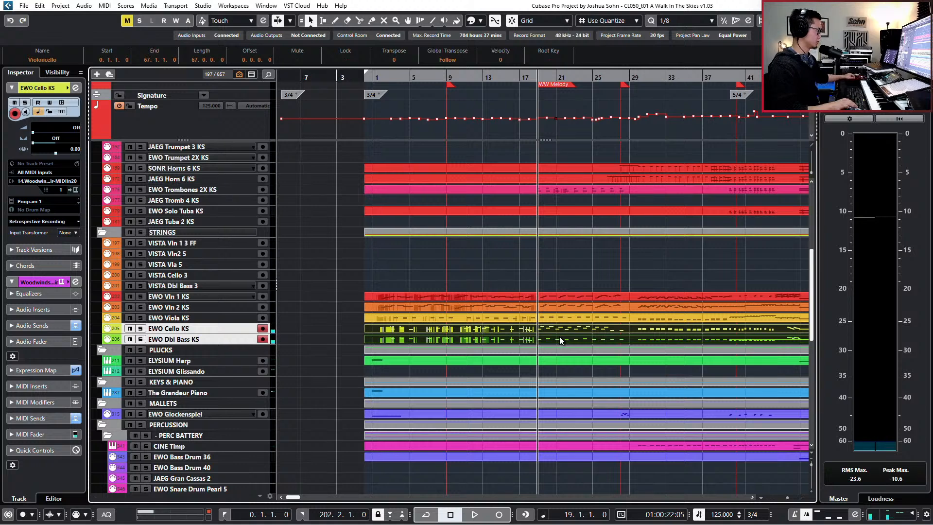
key(space)
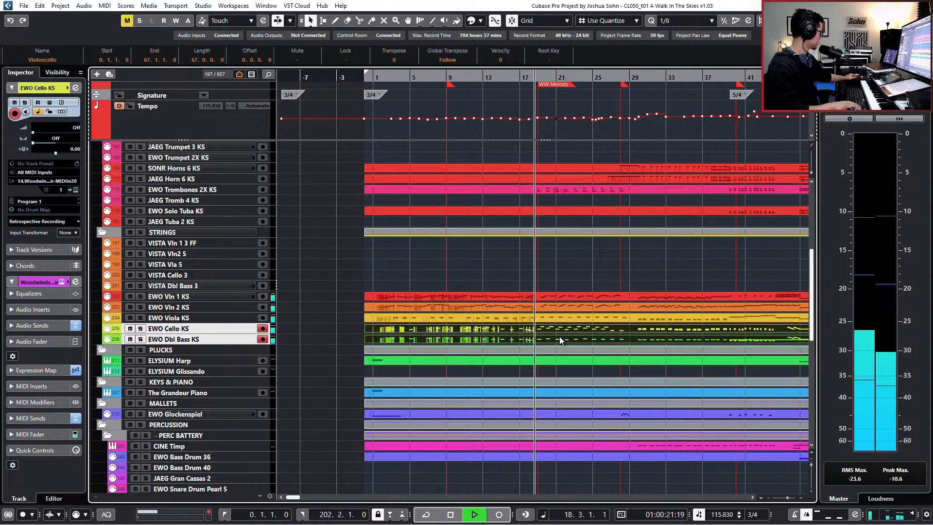
key(KP_Multiply)
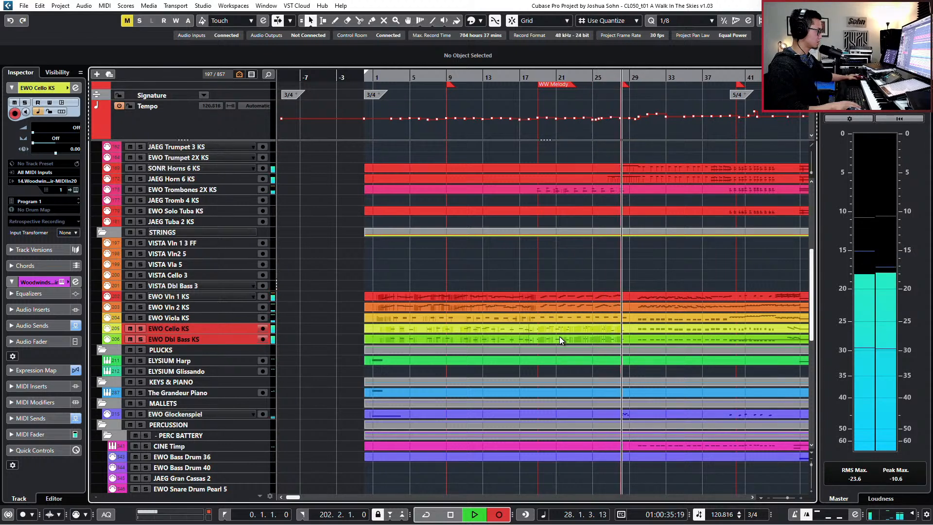
key(space)
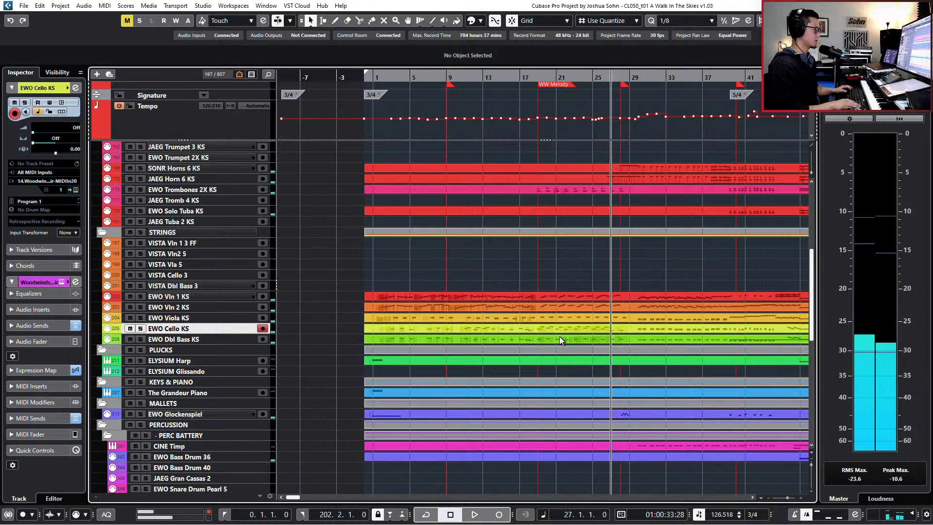
Step: Open the Cello and Double Bass parts together in the key editor, focused on bars 17 to 32
click(646, 331)
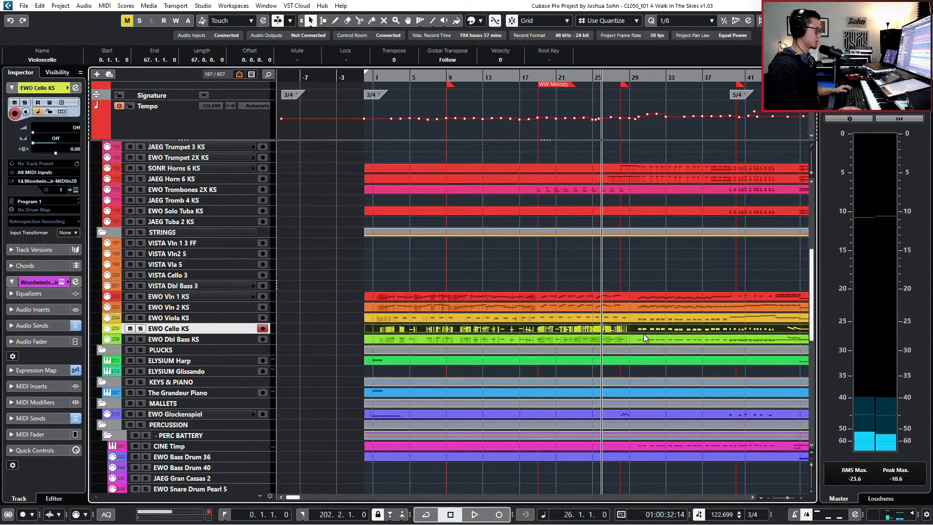
shift+click(643, 334)
shift+click(643, 338)
shift+click(644, 328)
key(Return)
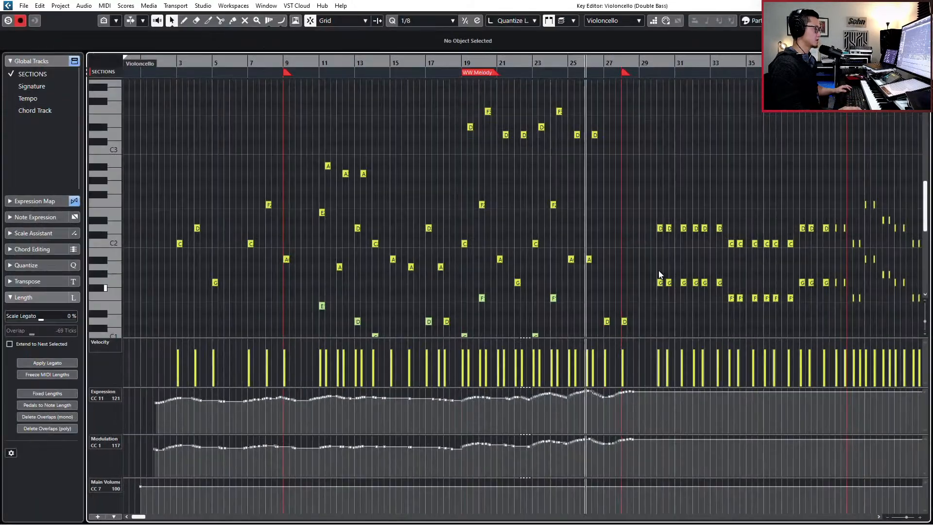
scroll(659, 270, up, 4)
scroll(597, 262, up, 2)
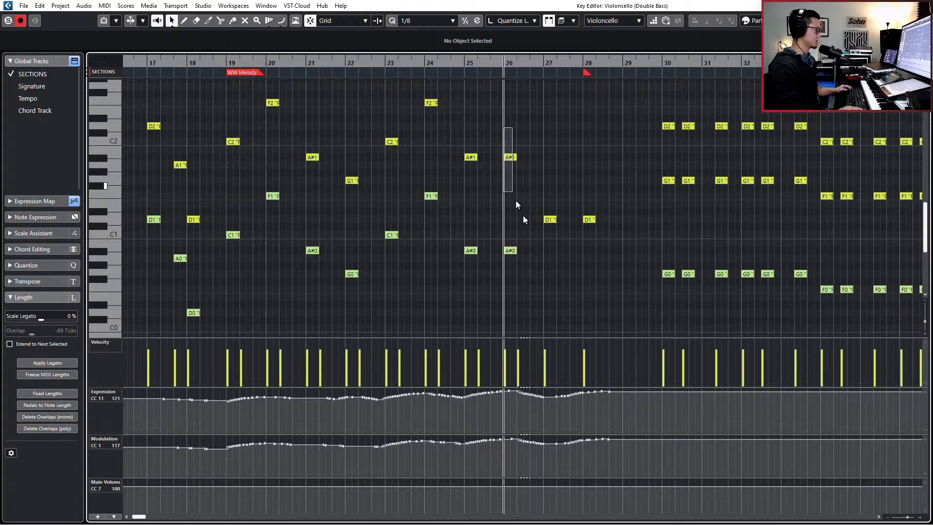
Step: Raise the Cello and Double Bass A# notes and the Cello D3 in bar 26 to velocity 108, together with bar 27's D1
drag(517, 205, 569, 302)
scroll(570, 302, up, 3)
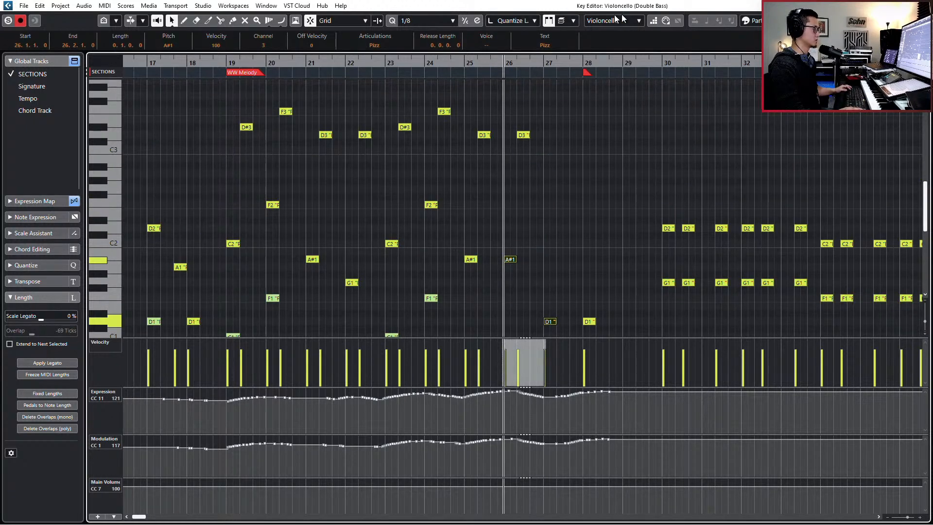
click(575, 33)
click(549, 122)
scroll(544, 136, down, 2)
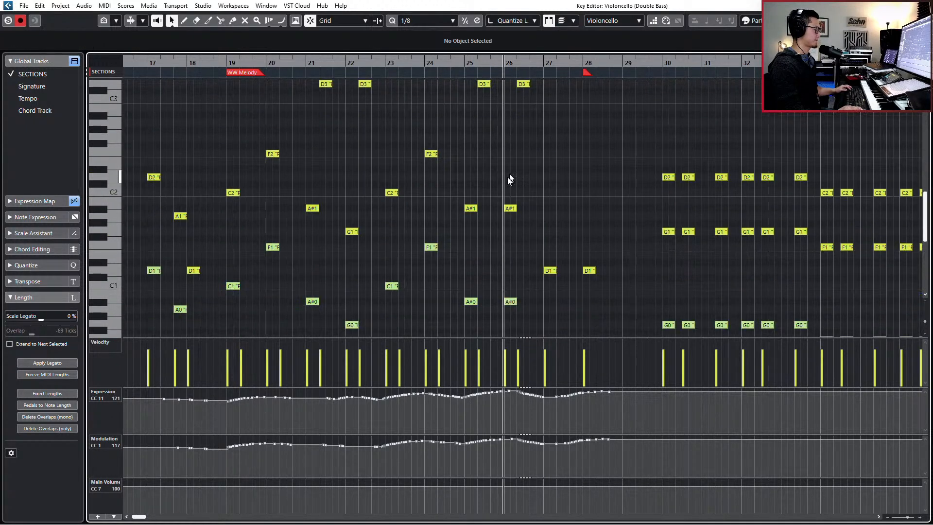
mouse_move(503, 186)
mouse_down()
mouse_move(539, 343)
mouse_move(554, 282)
mouse_up()
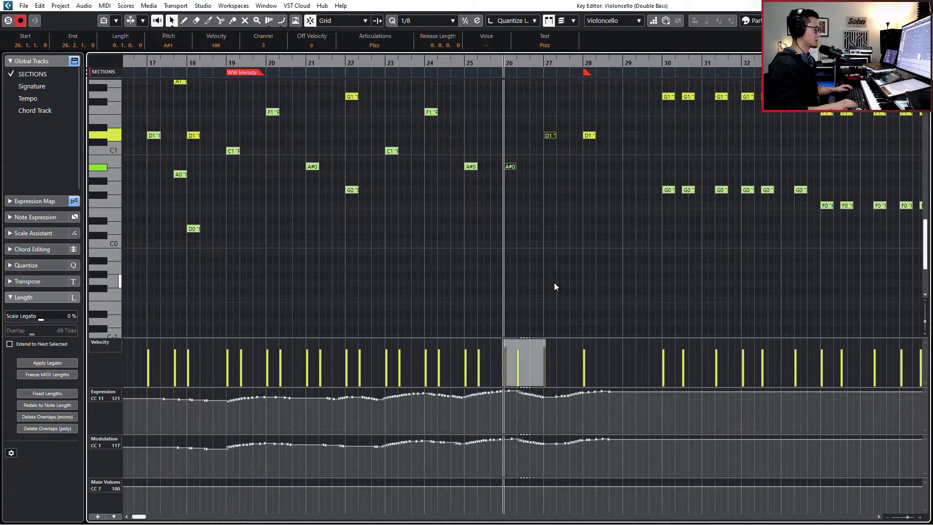
scroll(554, 282, up, 5)
drag(526, 138, 522, 182)
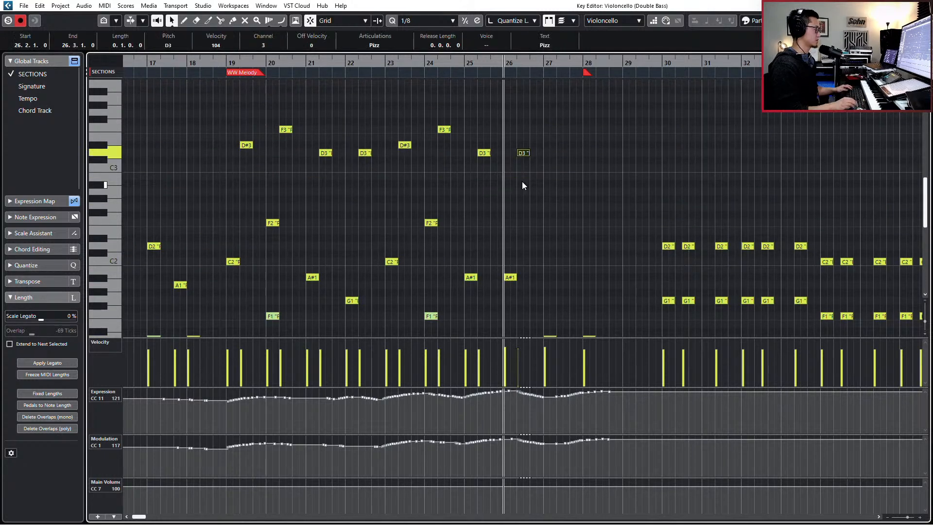
key(space)
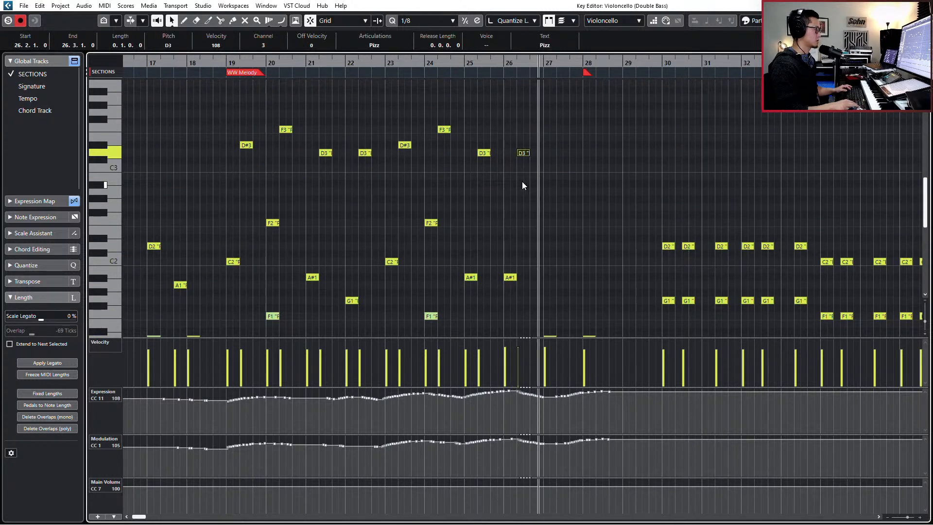
Step: Raise the D1 velocities at bars 27 and 28, setting bar 28's to 116, and audition from bar 26
scroll(529, 200, down, 4)
drag(544, 162, 617, 218)
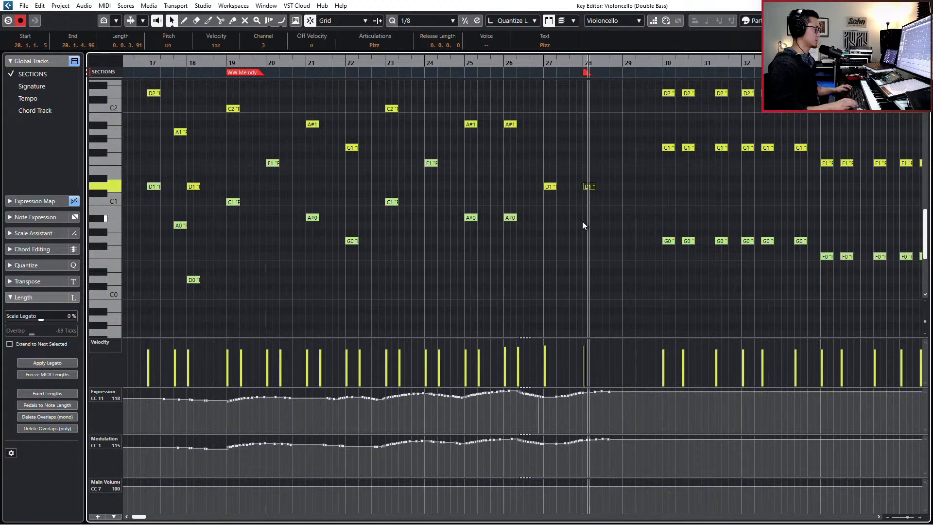
key(ctrl+shift+Up)
key(KP_Subtract)
key(KP_Subtract)
key(KP_Subtract)
key(space)
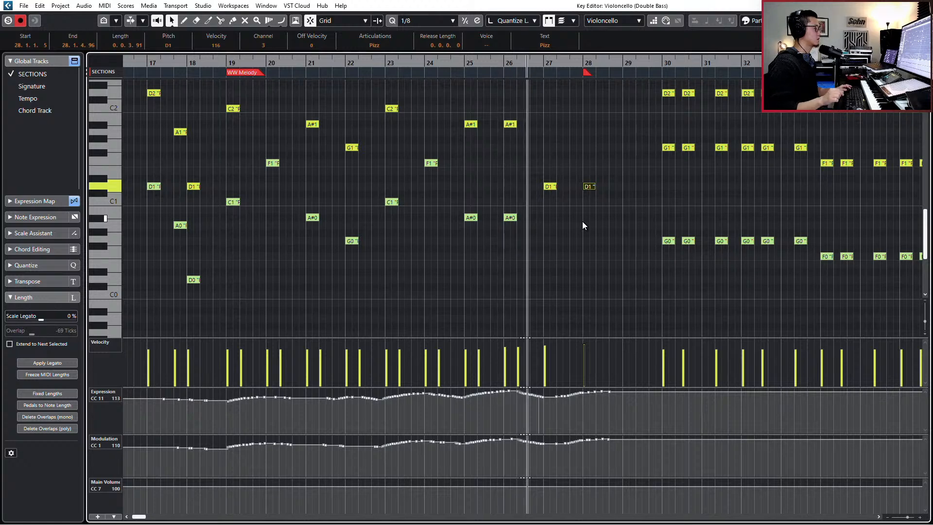
Step: Lower the A#1 and A#0 velocities in bar 26, set those in bar 25 to 100, audition from bar 25 and close the editor
drag(536, 92, 482, 258)
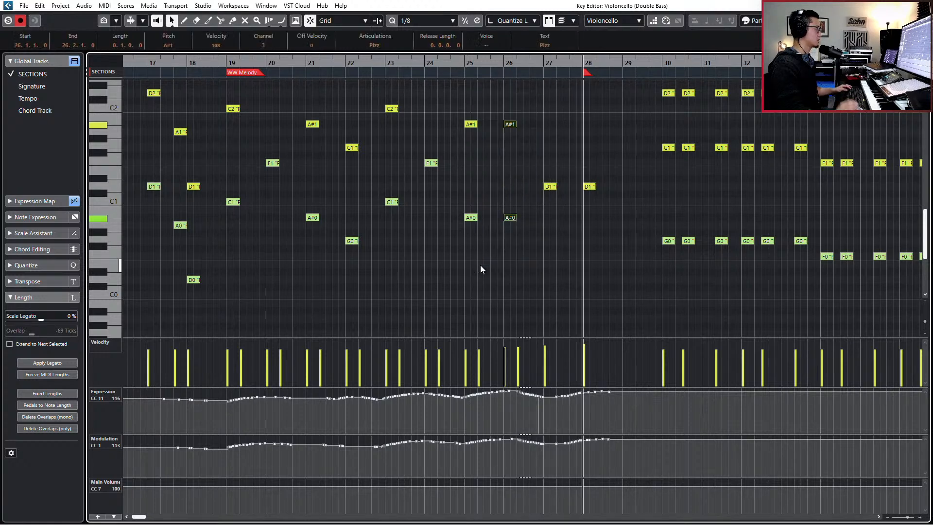
scroll(482, 249, up, 5)
drag(504, 180, 524, 205)
scroll(519, 200, down, 1)
scroll(511, 177, down, 2)
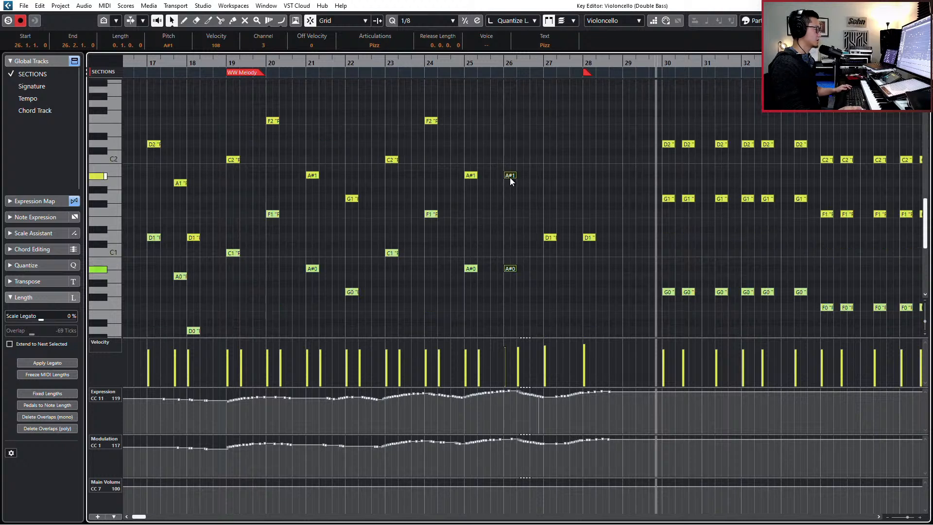
drag(462, 152, 533, 296)
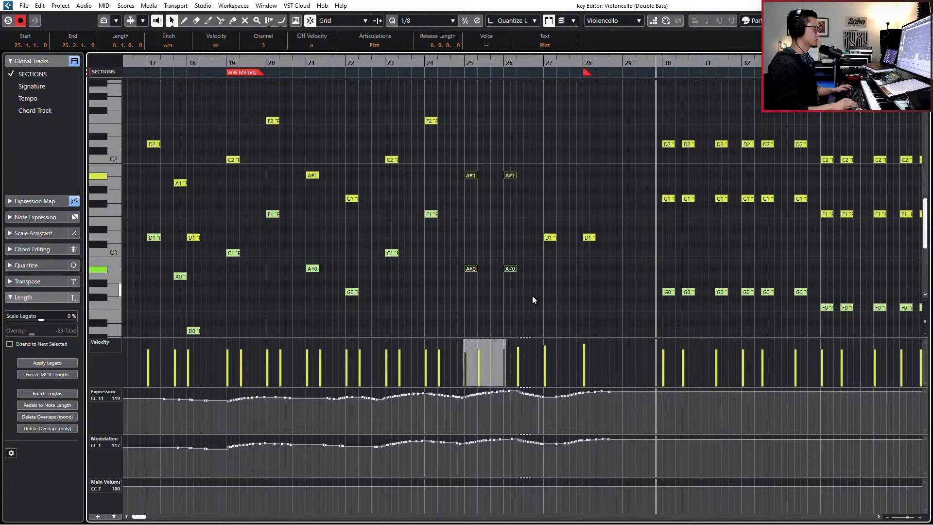
key(l)
drag(465, 156, 476, 311)
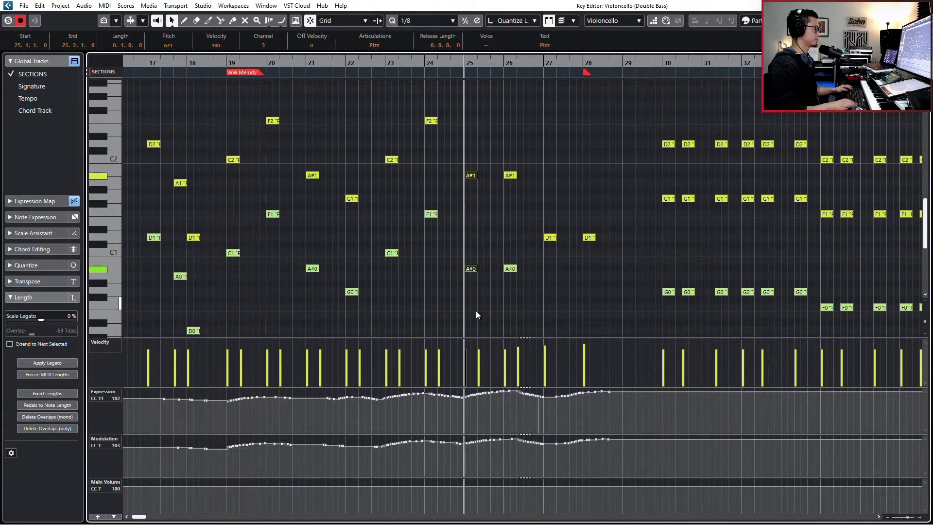
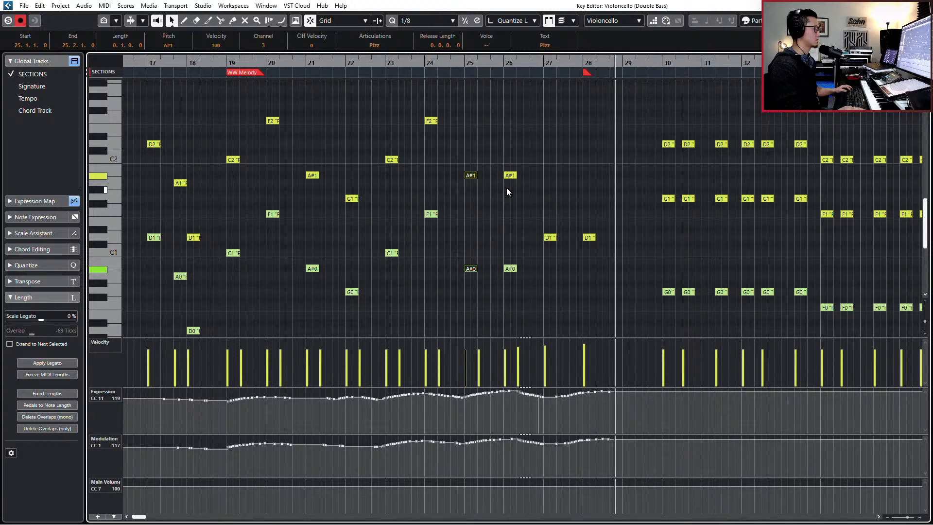
key(Return)
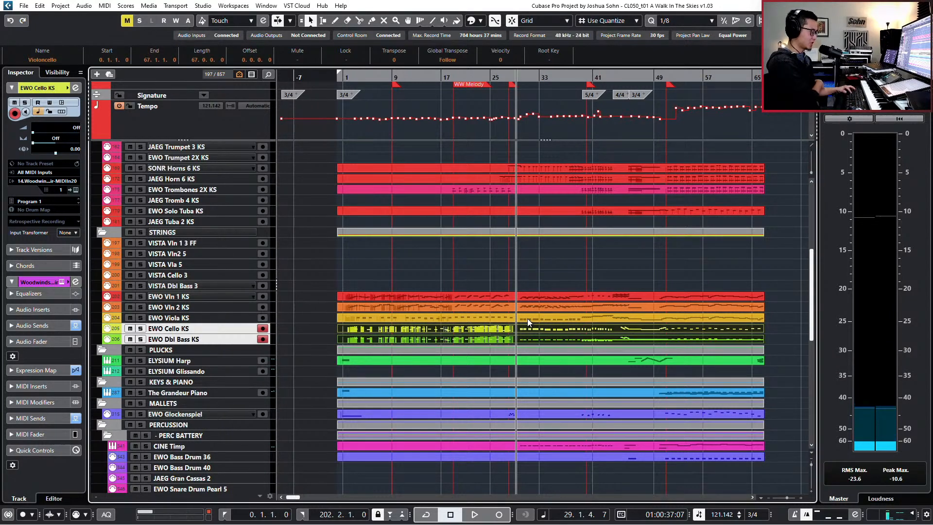
Step: Open the EWO Glockenspiel part in the key editor around bar 28
key(h)
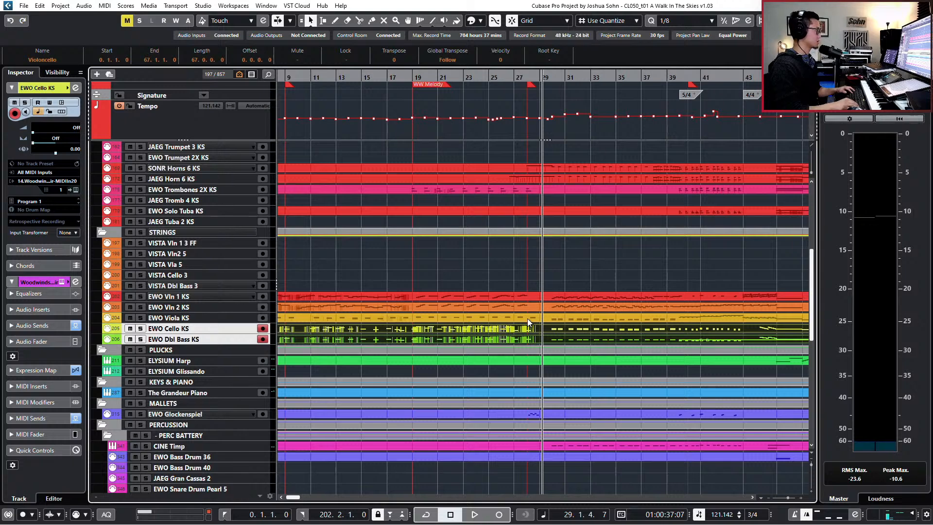
key(g)
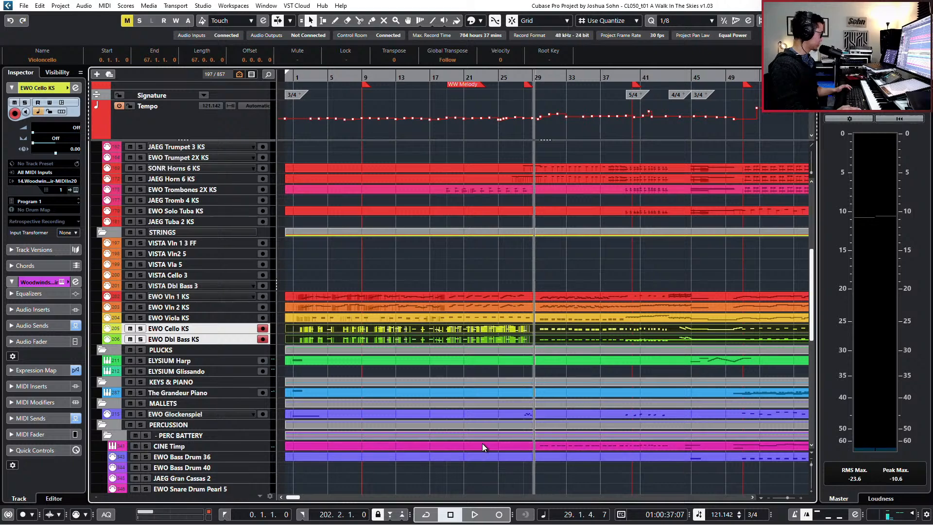
scroll(504, 432, up, 5)
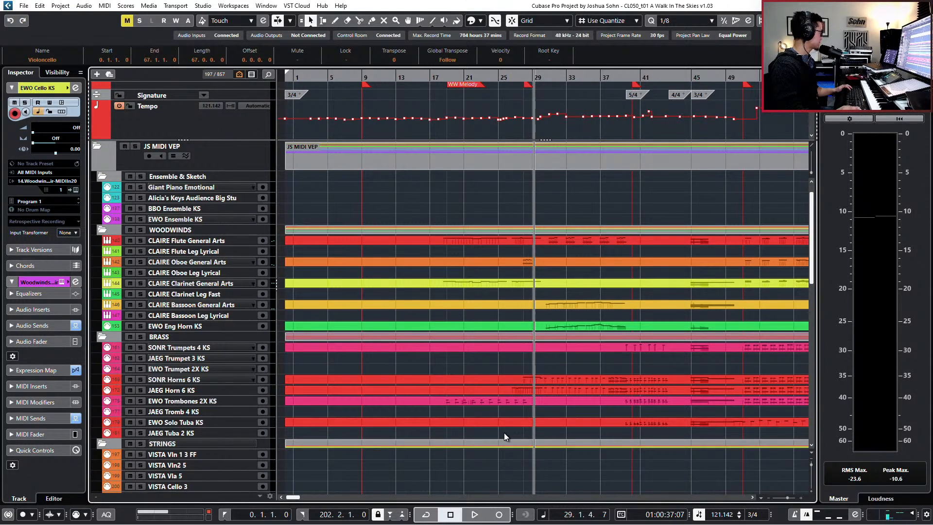
scroll(506, 435, down, 8)
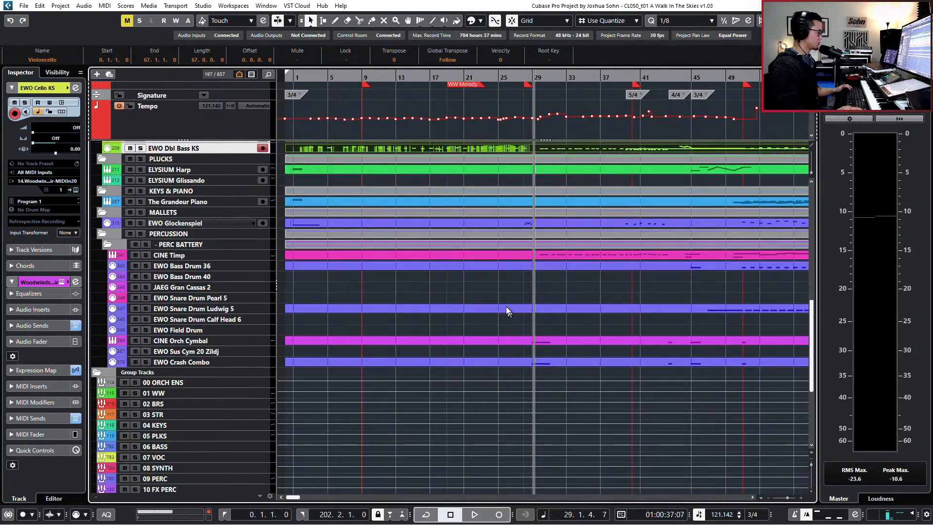
click(525, 225)
key(Return)
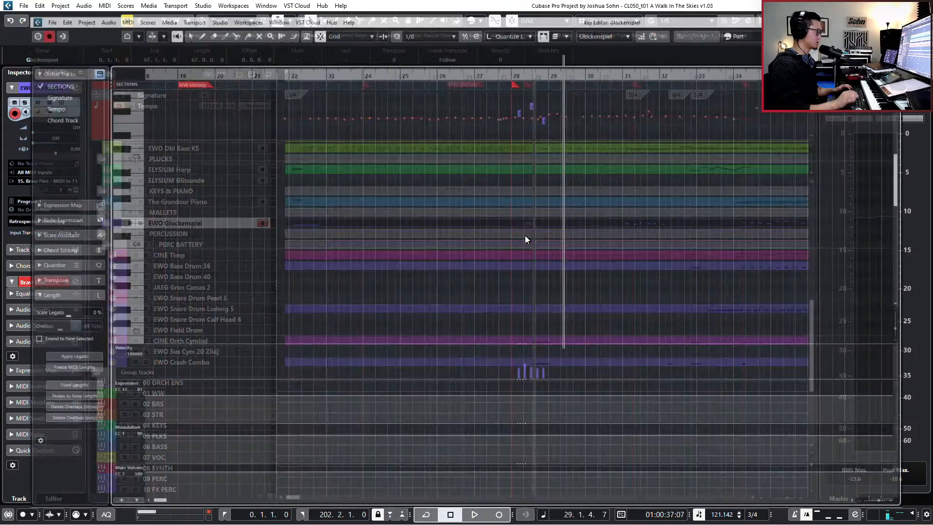
Step: Raise the velocities of the five Glockenspiel notes in bar 28 by 60, audition the figure and close the editor
scroll(539, 108, up, 3)
drag(466, 126, 618, 259)
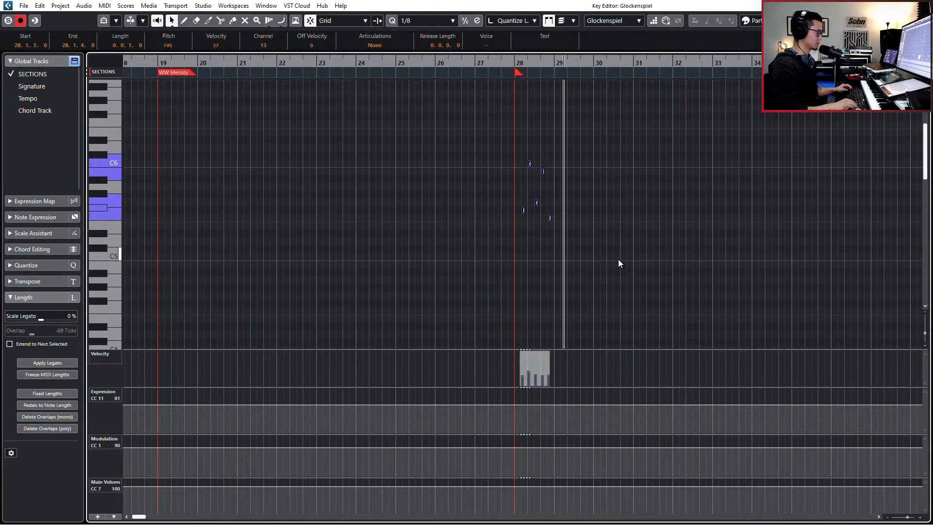
key(ctrl+shift+Up)
key(l)
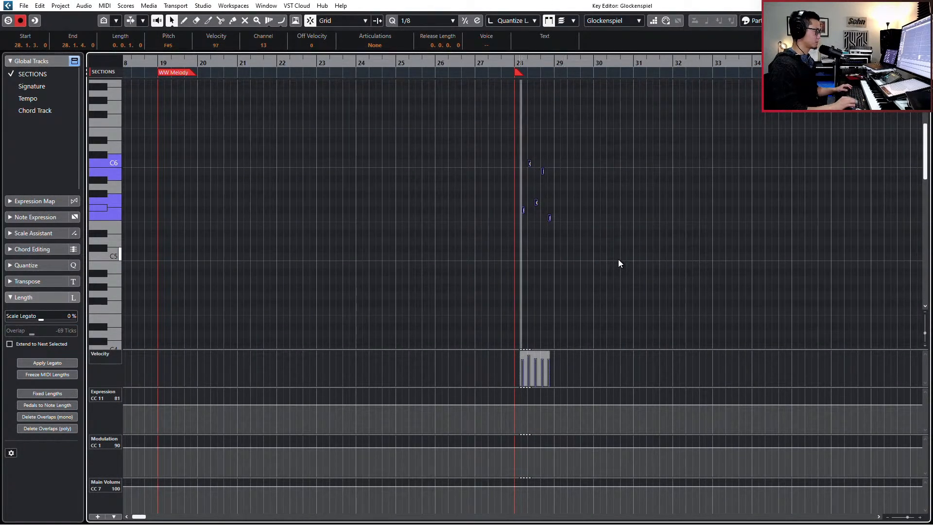
key(space)
scroll(584, 272, up, 2)
key(space)
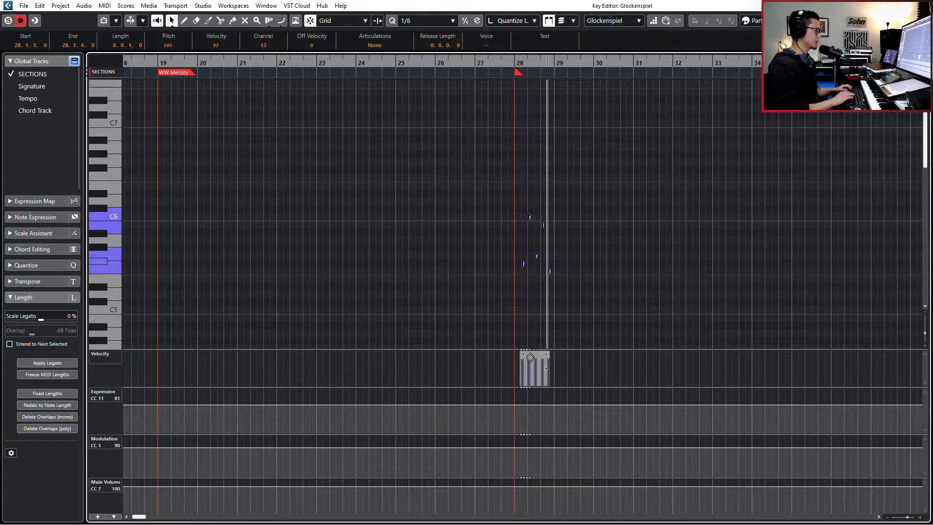
key(Return)
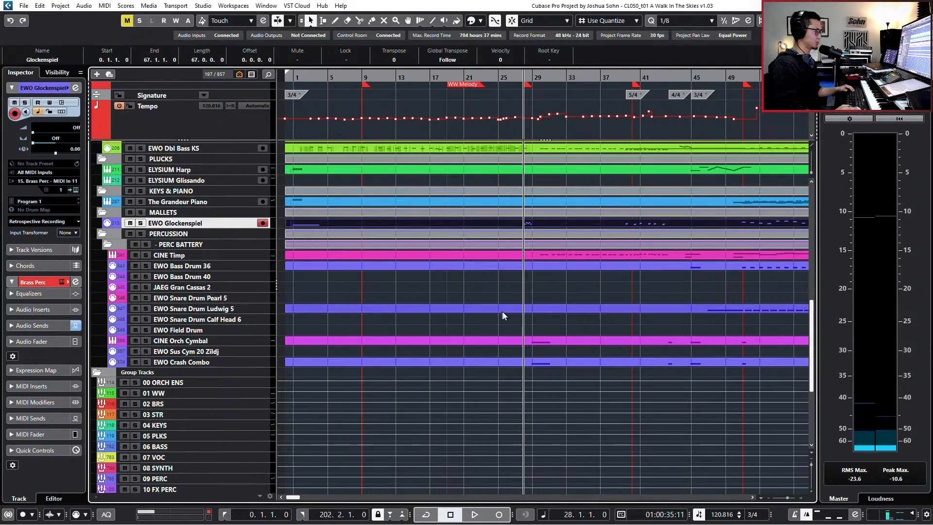
Step: Look over the string and percussion tracks for parts entering around bar 28
scroll(513, 300, up, 6)
scroll(518, 299, down, 3)
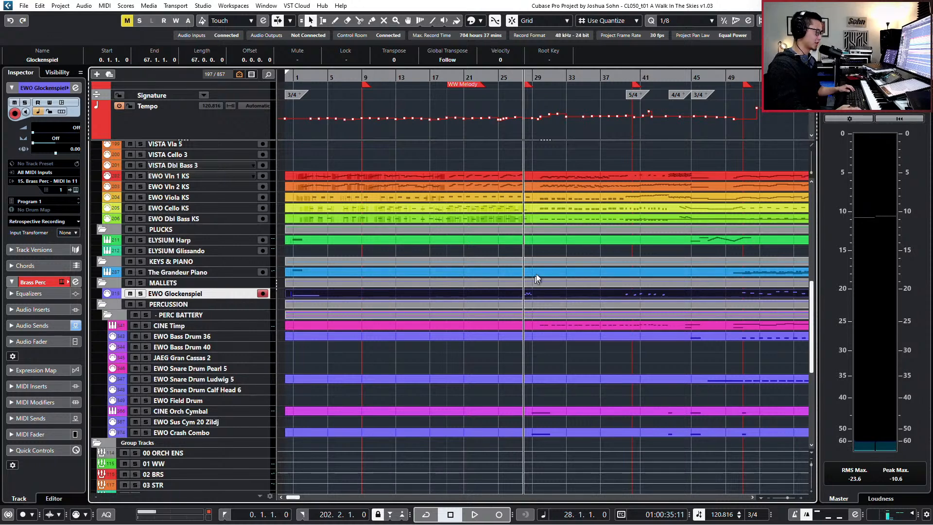
scroll(559, 268, down, 3)
scroll(564, 267, down, 3)
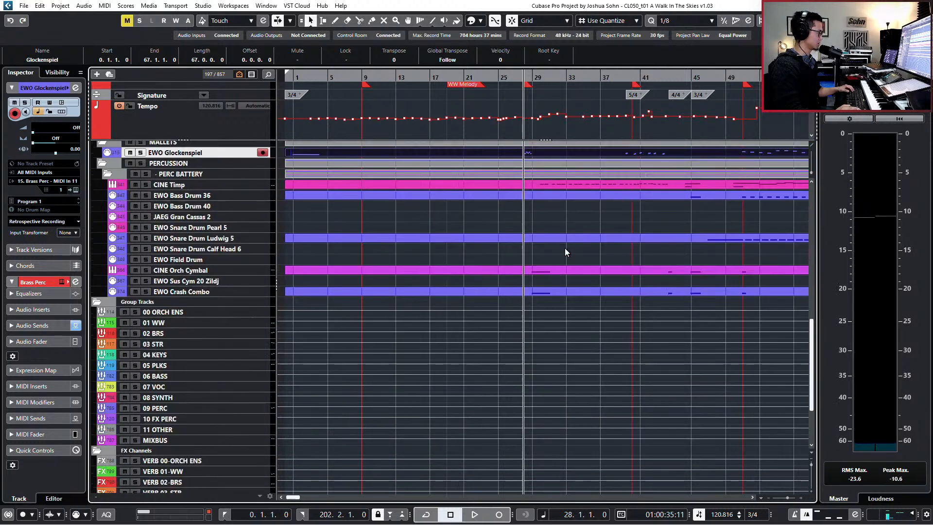
scroll(565, 248, up, 6)
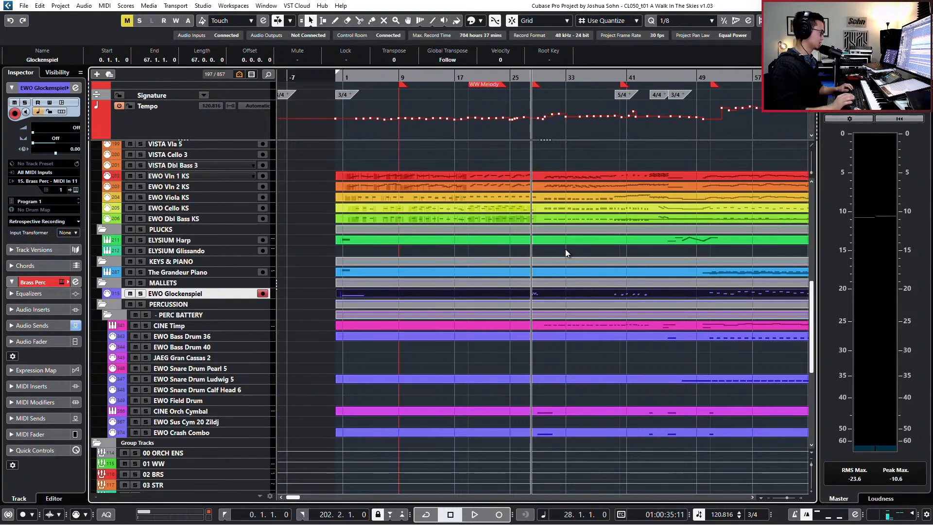
key(KP_Subtract)
key(KP_Add)
key(KP_Add)
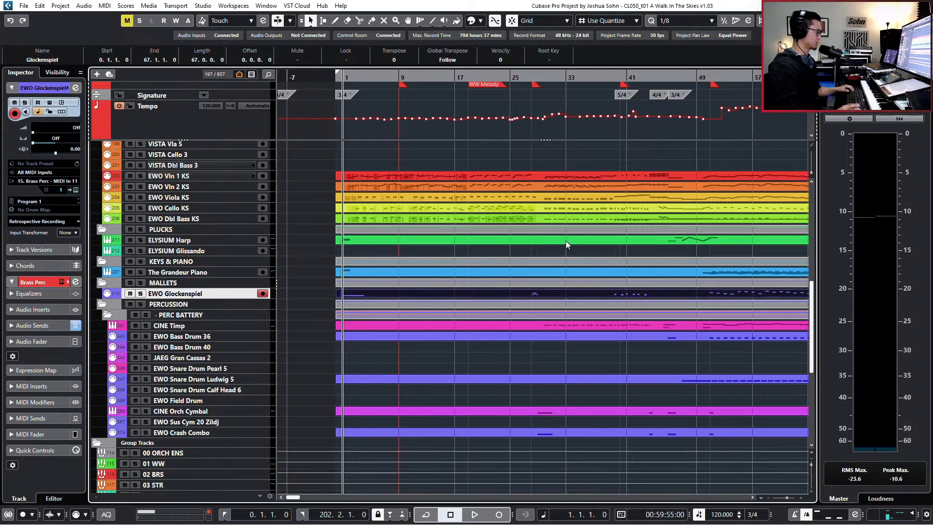
scroll(567, 406, down, 3)
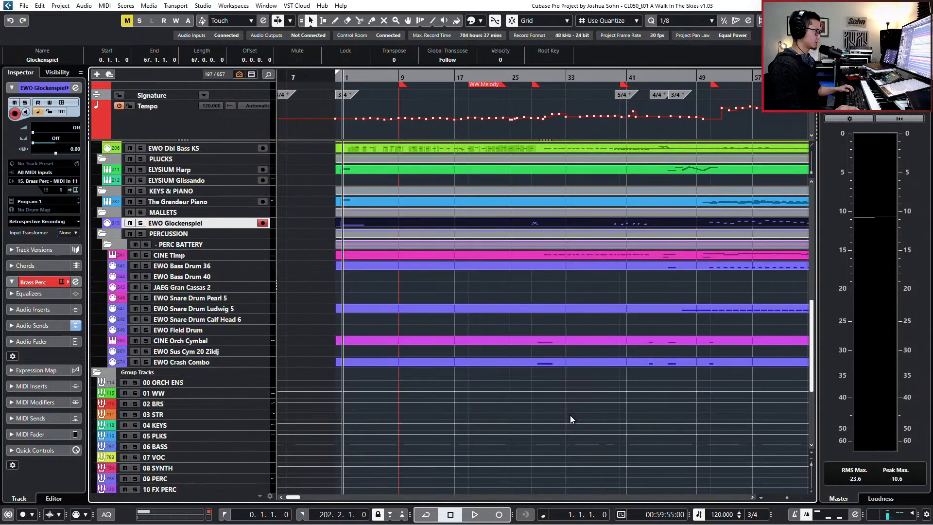
Step: Select the CINE Orch Cymbal part, play from the bar 28 marker and solo its track
click(557, 341)
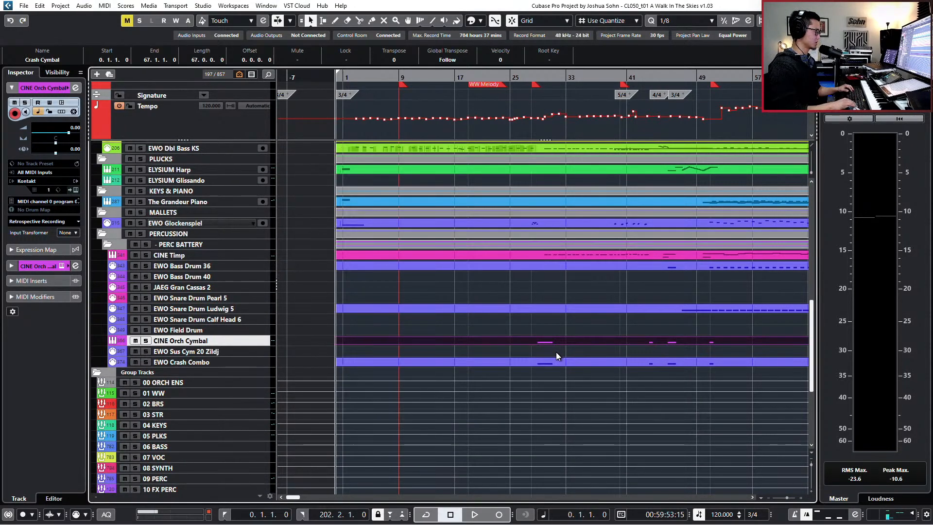
key(KP_Add)
key(shift+n)
key(shift+n)
key(shift+n)
key(space)
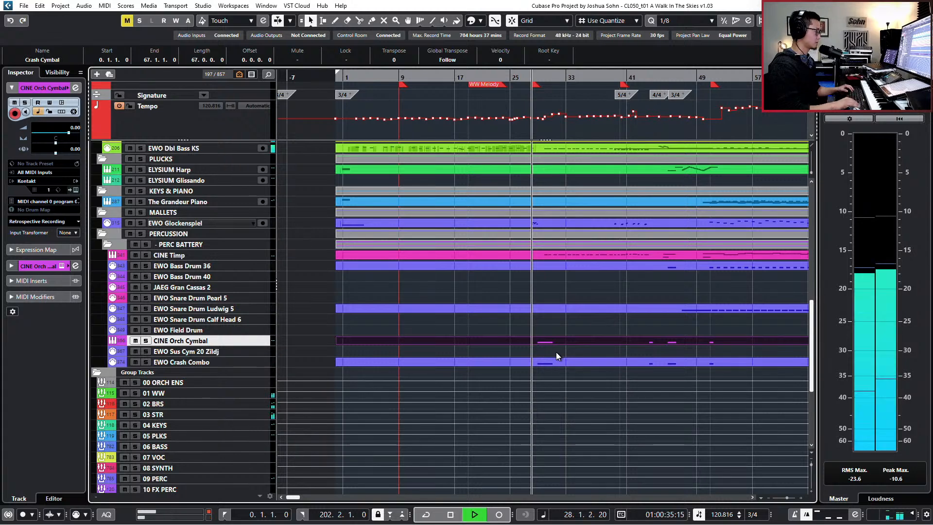
key(s)
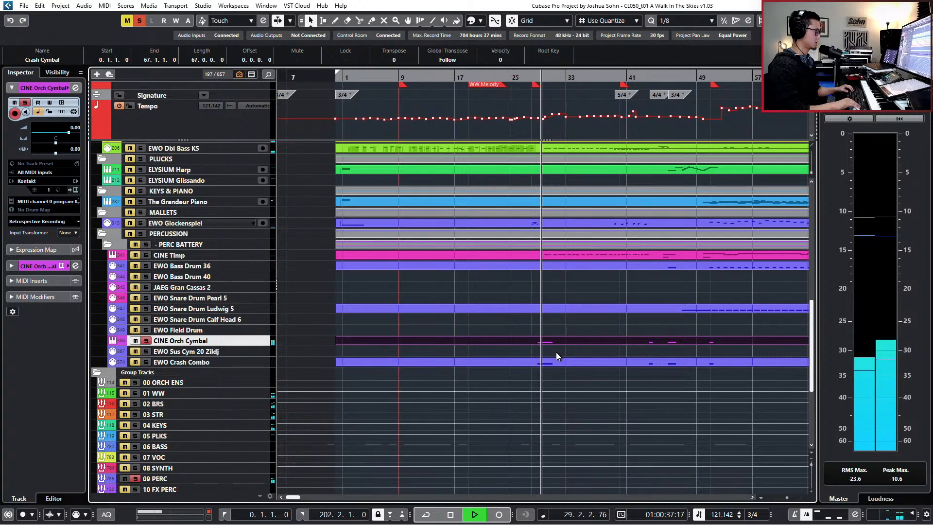
Step: Open the CINE Orch Cymbal part in the key editor and glue bar 29's repeated C4 notes into one
key(Return)
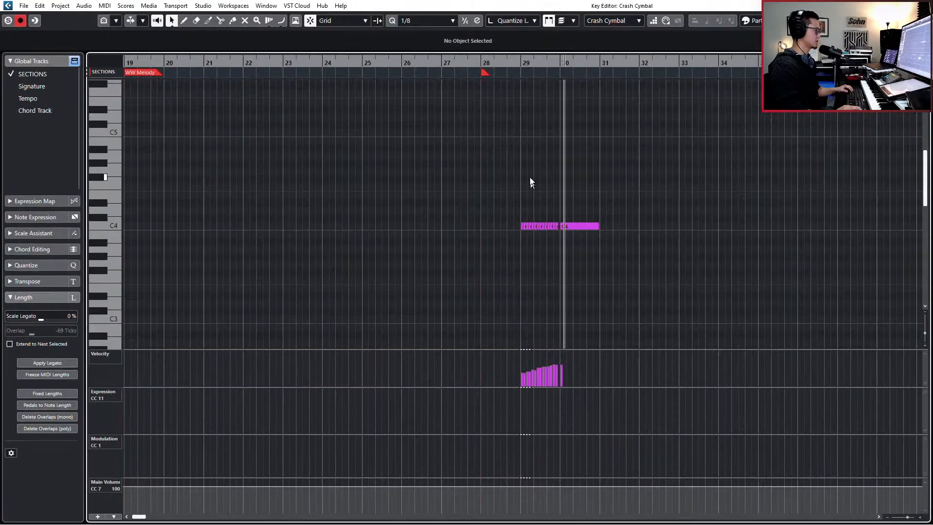
drag(501, 186, 545, 227)
scroll(545, 227, up, 4)
drag(448, 201, 595, 243)
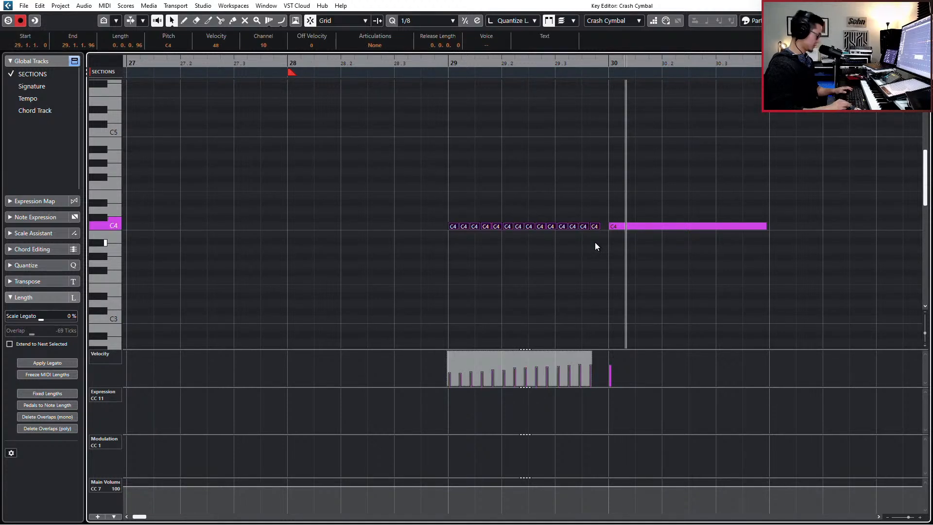
key(ctrl+j)
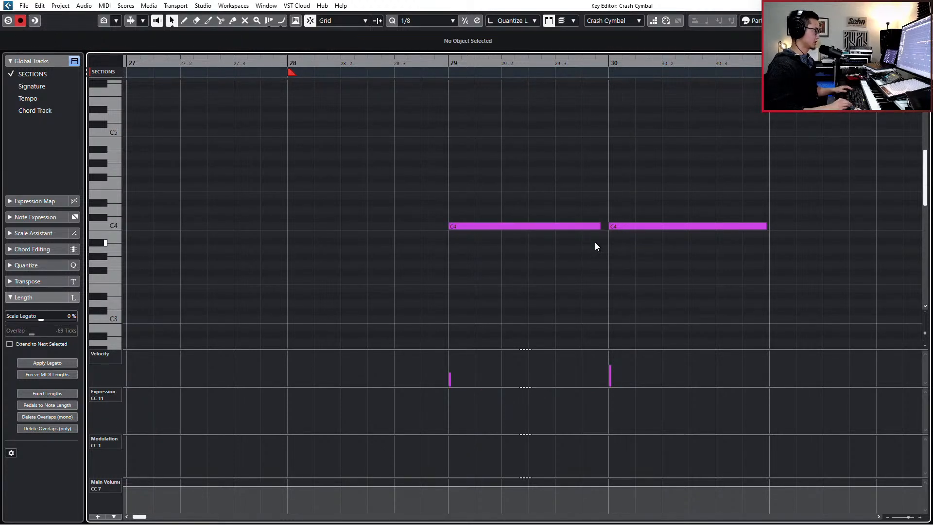
Step: Delete the C4 cymbal note in bar 30 and lengthen the bar 29 note to one full bar
drag(568, 174, 560, 259)
key(l)
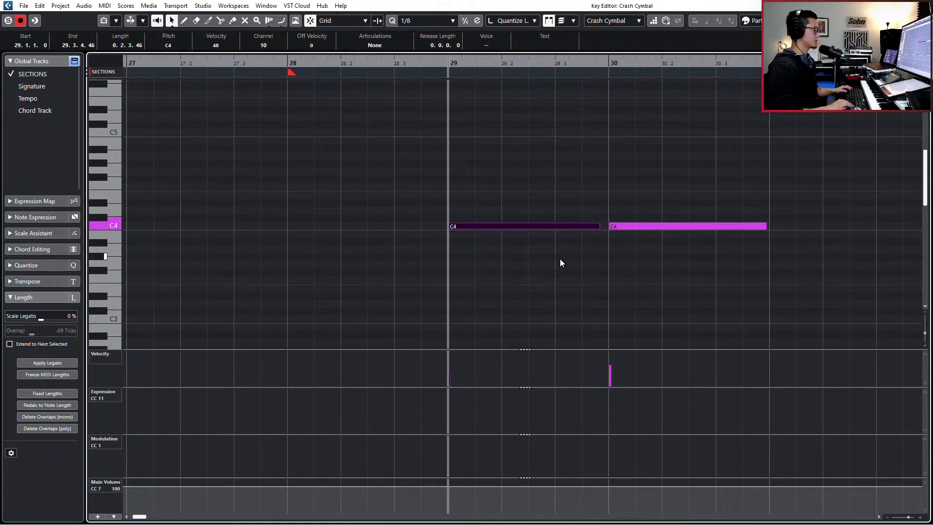
drag(592, 162, 633, 251)
drag(634, 191, 640, 249)
key(Delete)
key(alt+shift+Right)
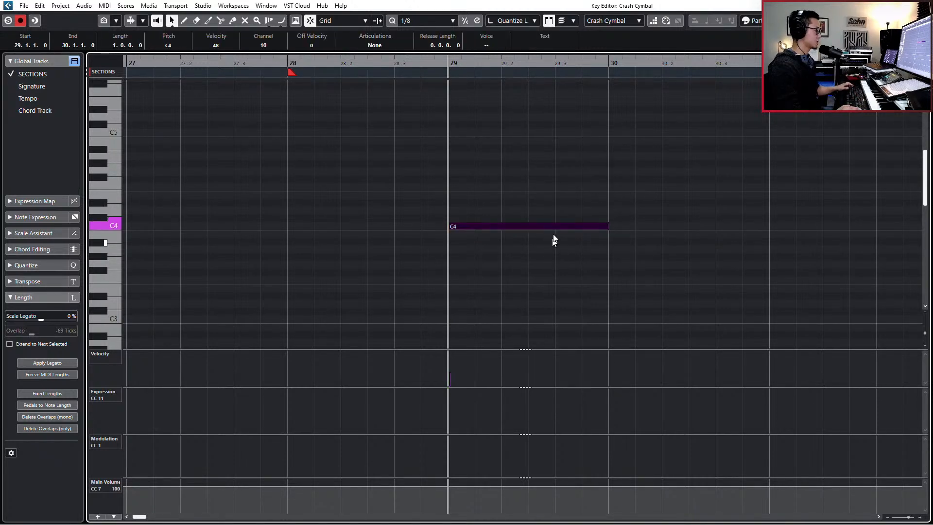
Step: Transpose the bar 29 cymbal note to B3 and record an Expression and Modulation swell peaking at 127 and 124
key(Down)
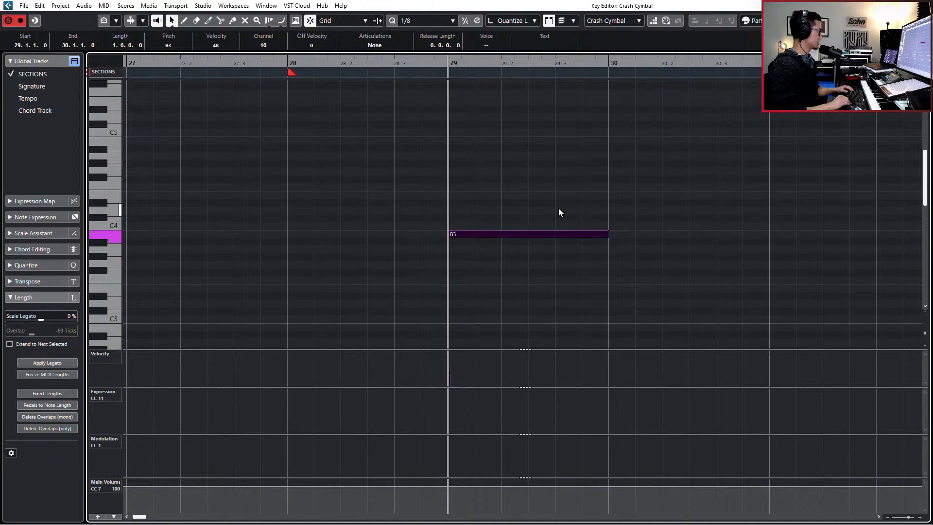
key(KP_Multiply)
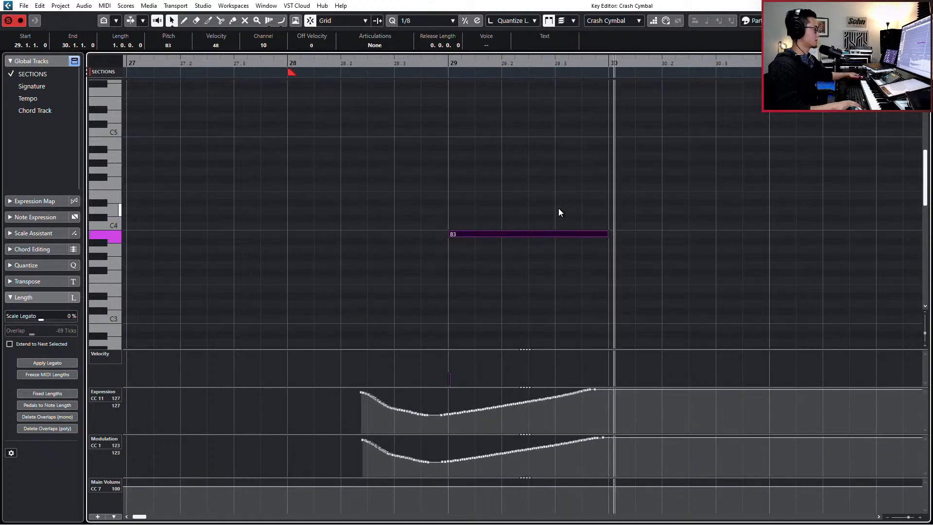
key(space)
Step: Transpose the bar 29 cymbal note down to B2, audition it, close the editor and locate to bar 28
drag(546, 108, 516, 248)
key(shift+Down)
key(l)
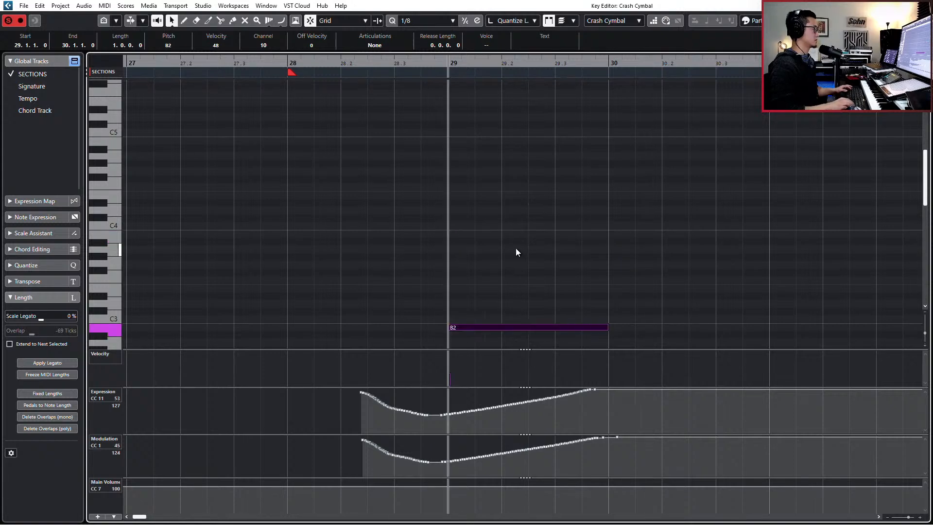
key(space)
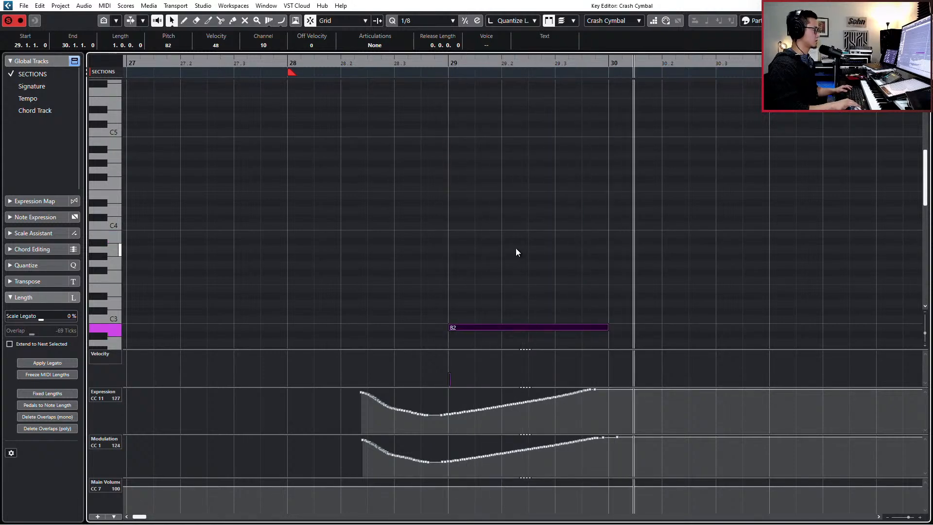
key(space)
key(KP_Subtract)
key(Return)
key(KP_Subtract)
key(KP_Subtract)
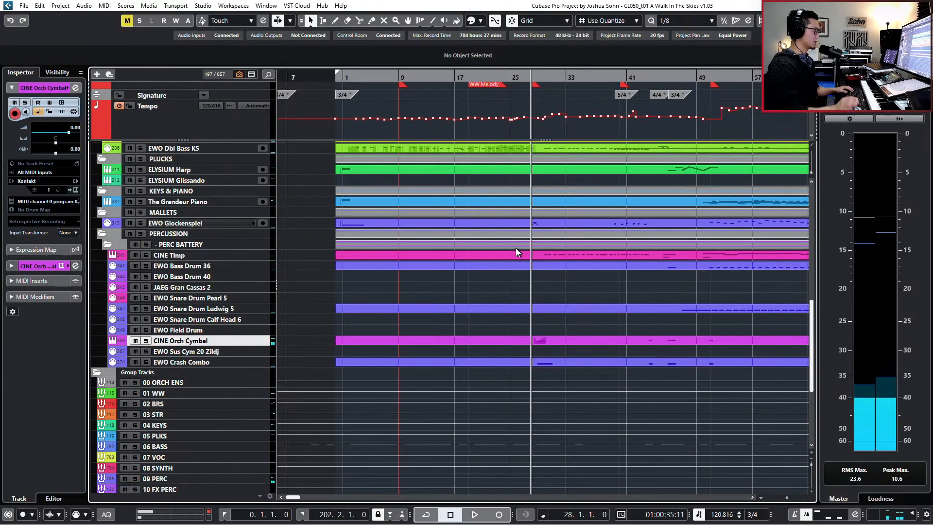
Step: Delete the C4 notes in bars 29 and 30 of the EWO Crash Combo part, and audition the passage from bar 28
click(562, 363)
key(Return)
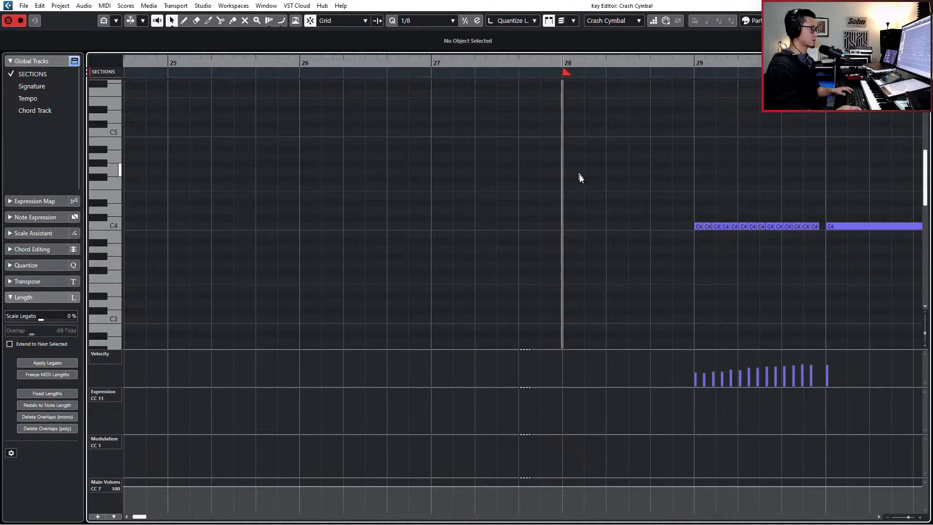
drag(579, 174, 840, 267)
key(Delete)
key(Return)
key(space)
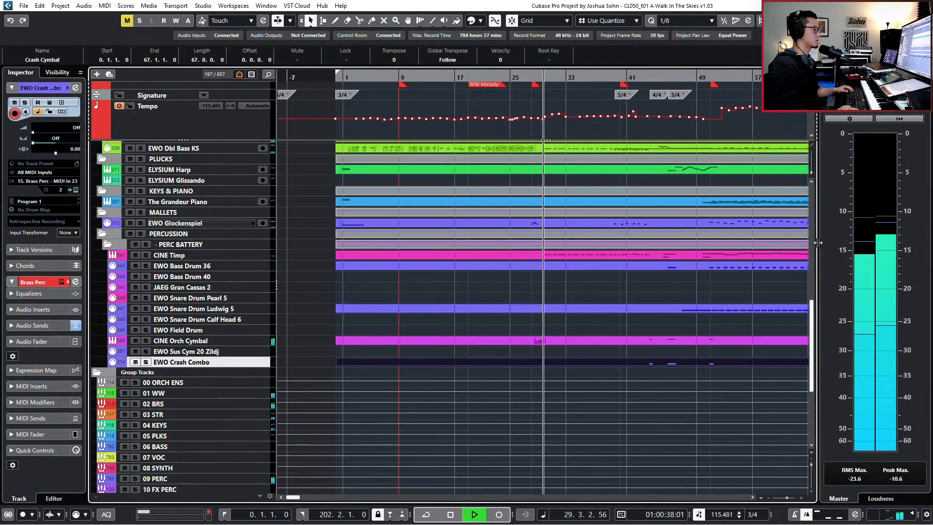
key(space)
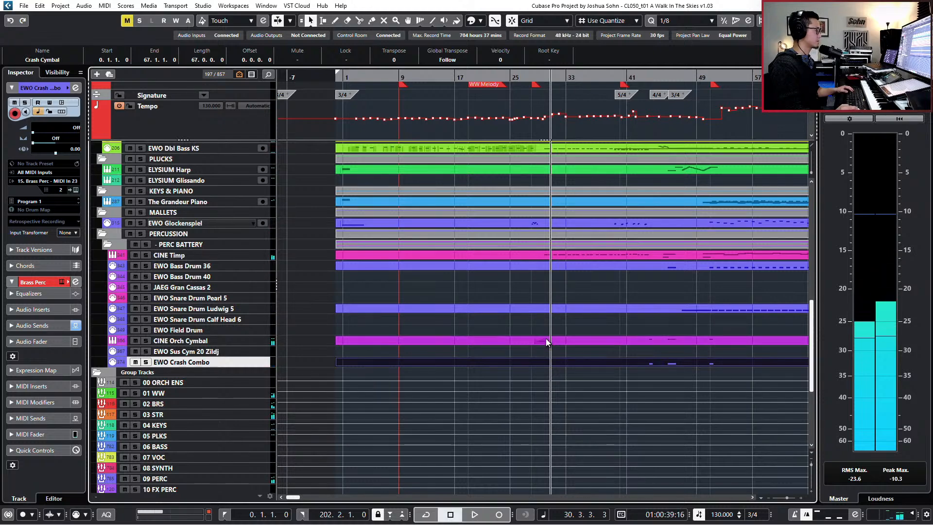
Step: Reopen the CINE Orch Cymbal part and set its starting CC 7 Main Volume to 79
double_click(547, 338)
scroll(311, 484, down, 4)
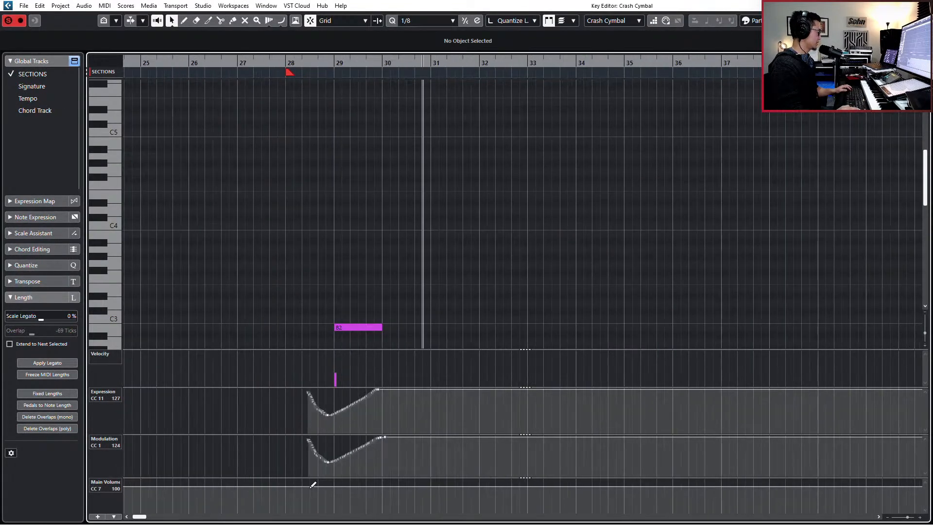
scroll(185, 503, down, 2)
scroll(185, 503, left, 2)
mouse_move(190, 501)
mouse_down()
mouse_move(125, 481)
mouse_move(146, 492)
mouse_up()
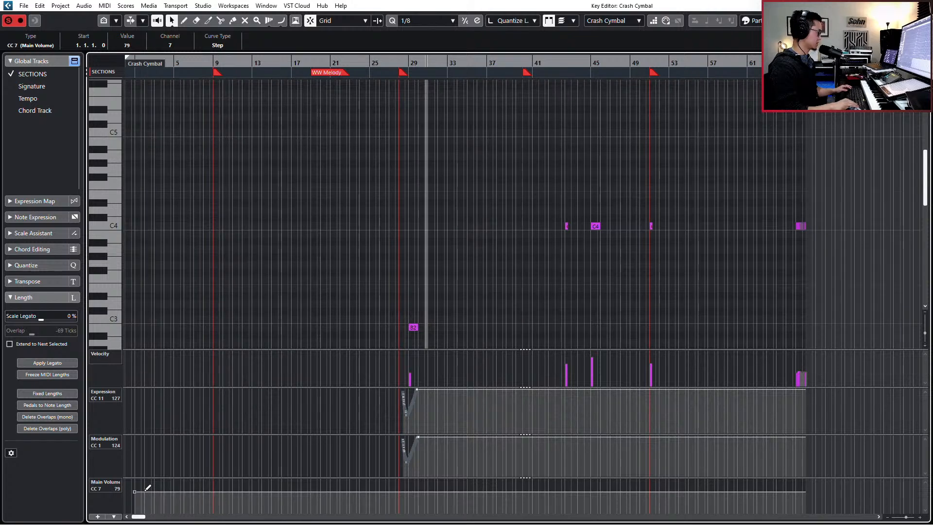
key(KP_Decimal)
scroll(340, 316, down, 1)
Step: Audition the B2 cymbal note in bar 29 and lower the CC 11 Expression swell across bars 28 and 29
click(413, 299)
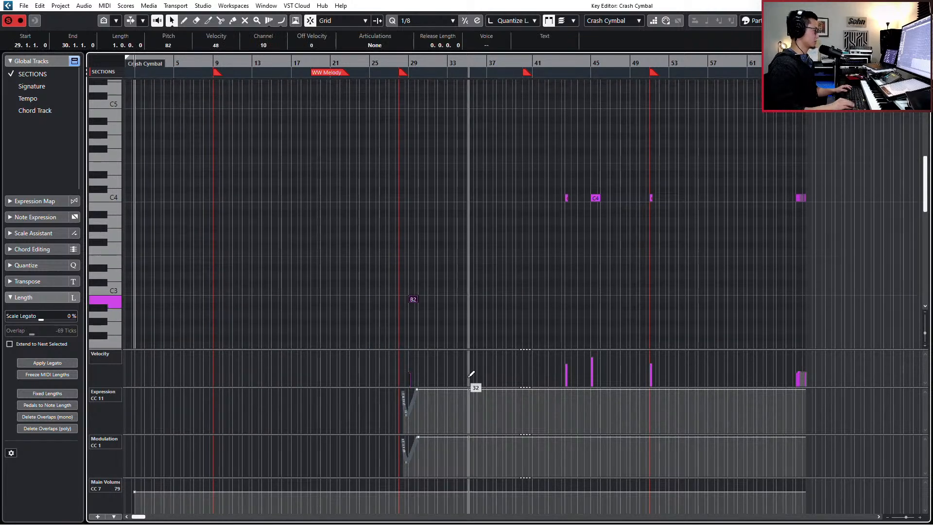
key(l)
key(KP_Subtract)
key(KP_Add)
key(space)
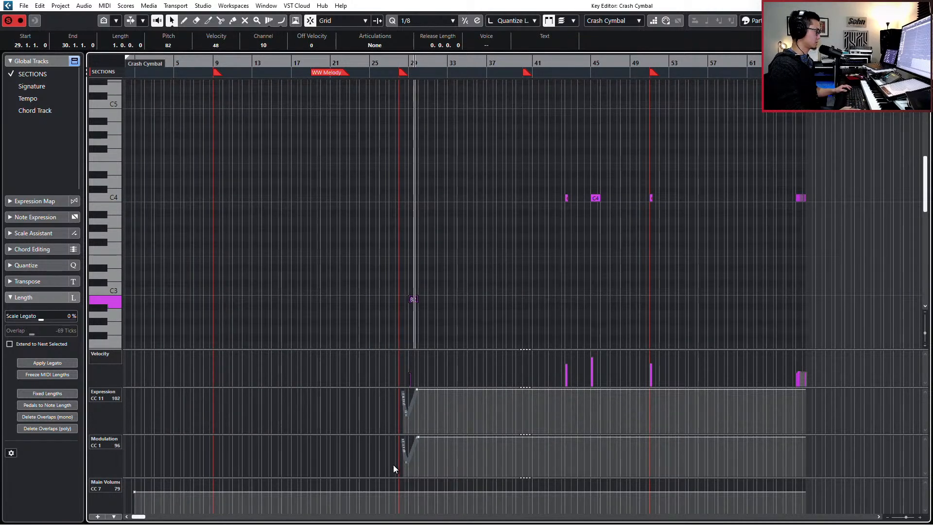
drag(400, 429, 411, 405)
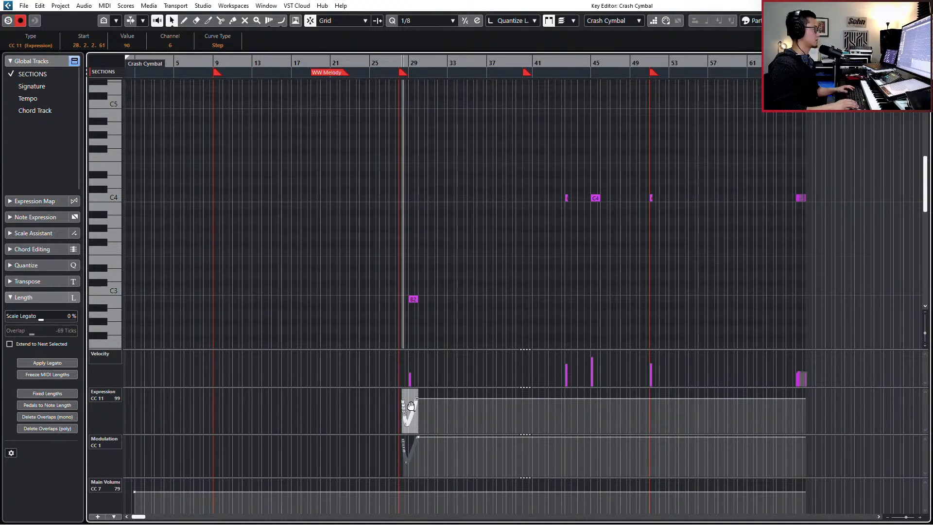
Step: Close the Crash Cymbal editor, stop playback and return to the brass tracks in the project
key(Escape)
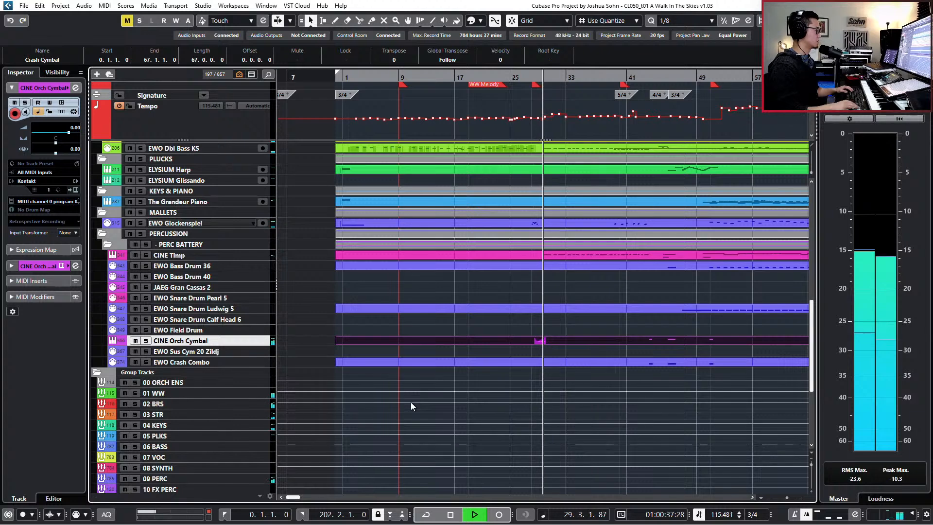
key(space)
scroll(411, 402, up, 4)
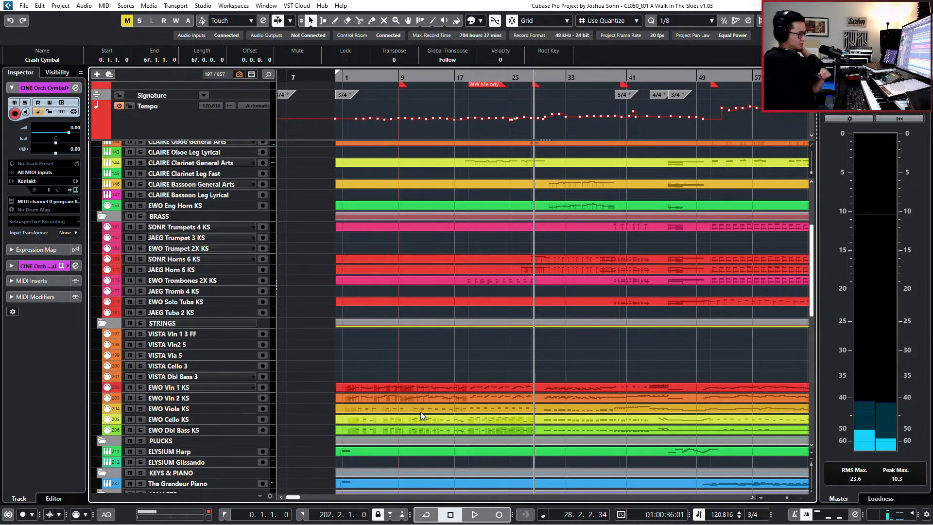
Step: Solo the EWO Trombones 2X KS track and audition its part from the WW Melody marker at bar 19
click(516, 281)
key(KP_Subtract)
key(KP_Add)
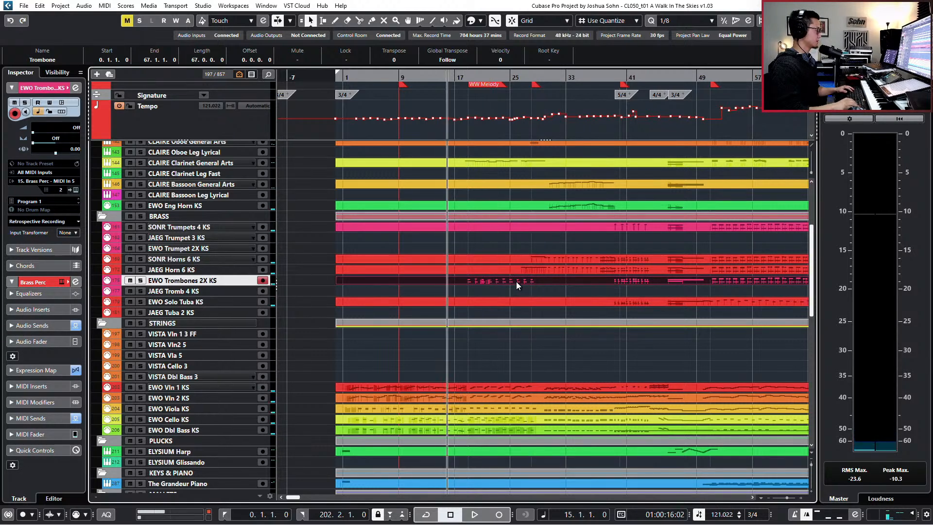
key(s)
key(space)
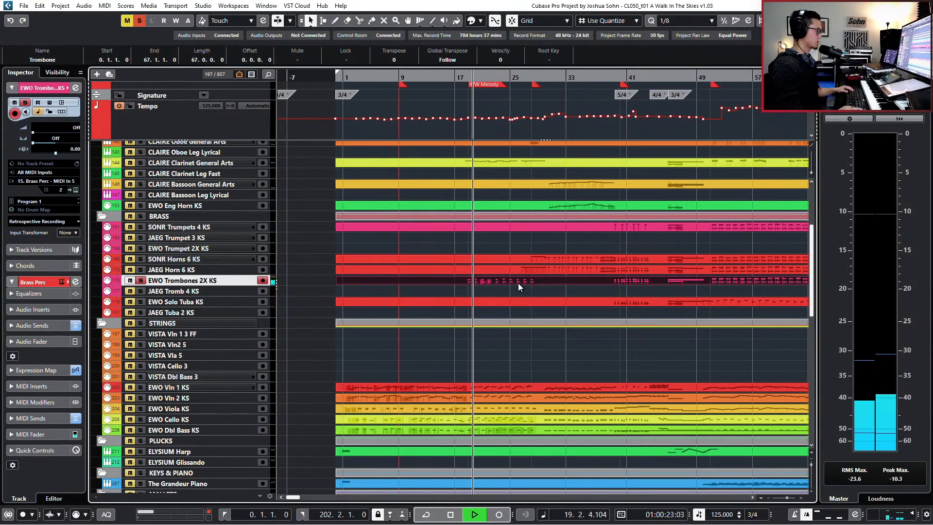
scroll(532, 294, down, 5)
scroll(532, 294, up, 7)
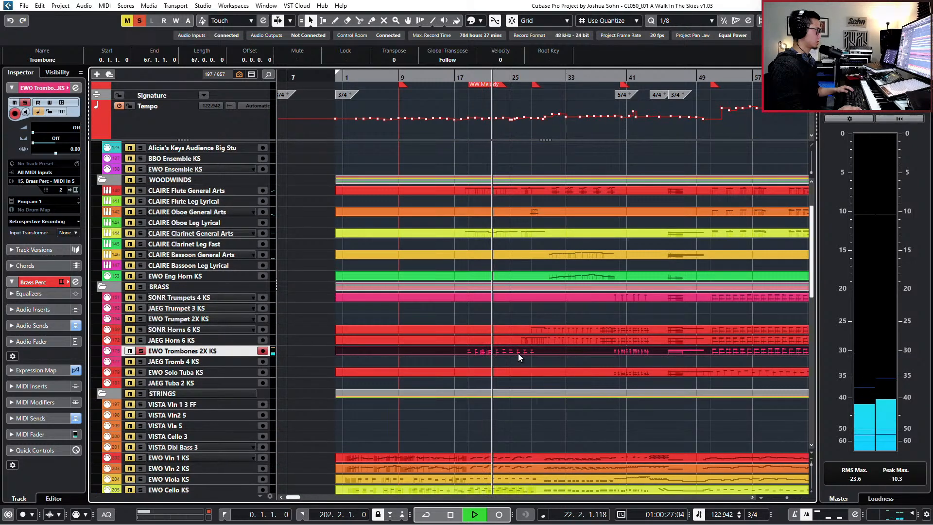
scroll(518, 351, down, 3)
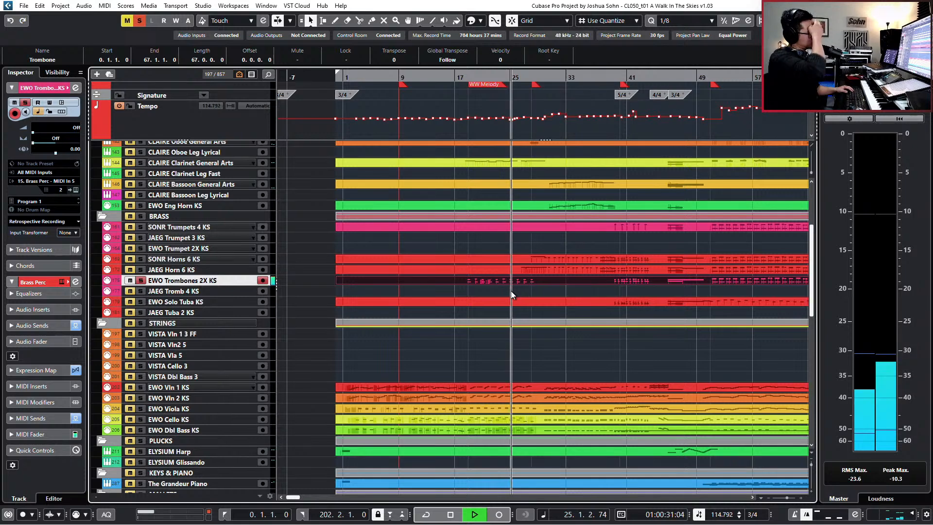
key(space)
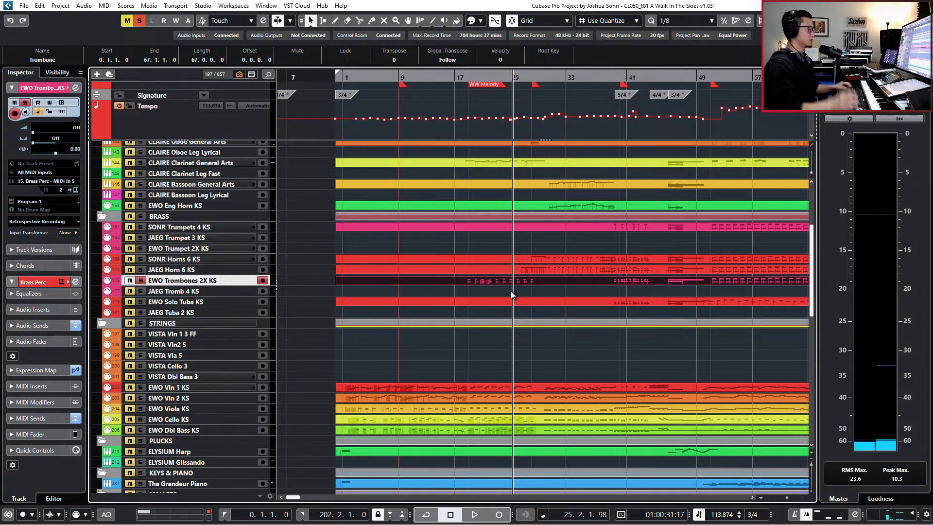
Step: Solo EWO Dbl Bass KS alongside the trombones and audition both from the WW Melody section
scroll(455, 216, up, 5)
scroll(494, 308, down, 6)
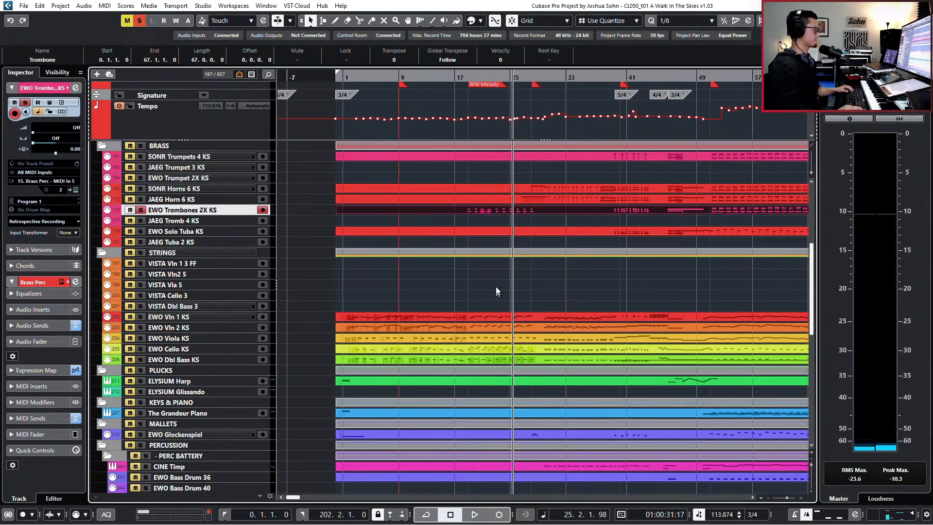
click(502, 357)
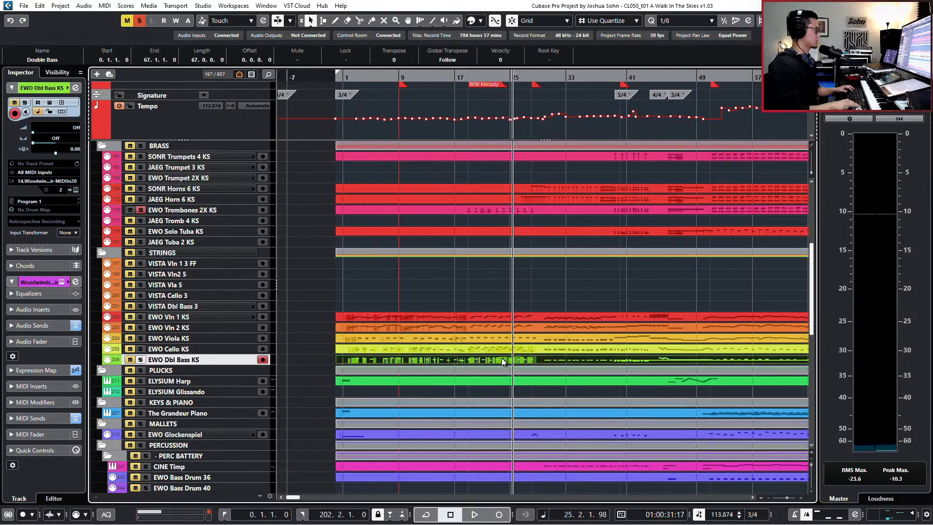
key(space)
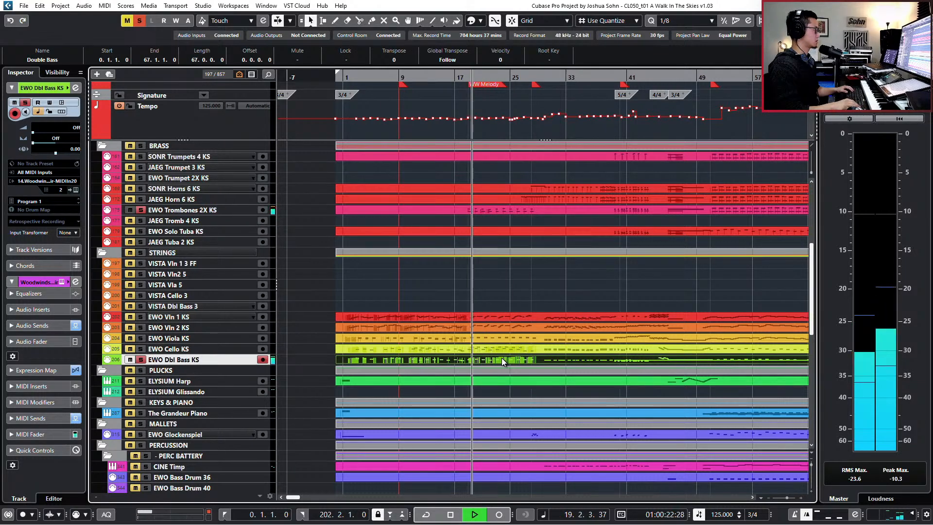
Step: Open the Trombone part in the Key Editor and select its notes in bars 19 to 28
double_click(476, 210)
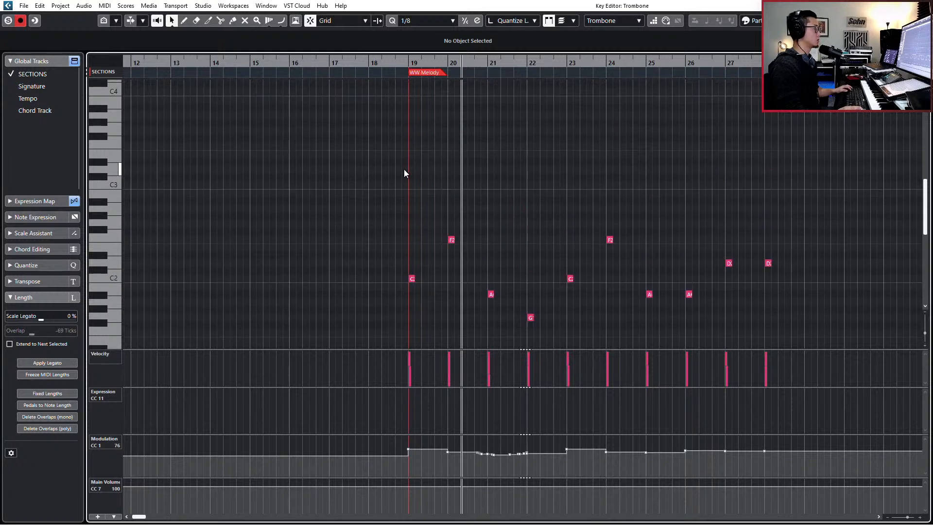
drag(368, 177, 850, 348)
Step: Try the selected trombone notes an octave lower, then transpose them back up an octave
key(shift+Down)
key(space)
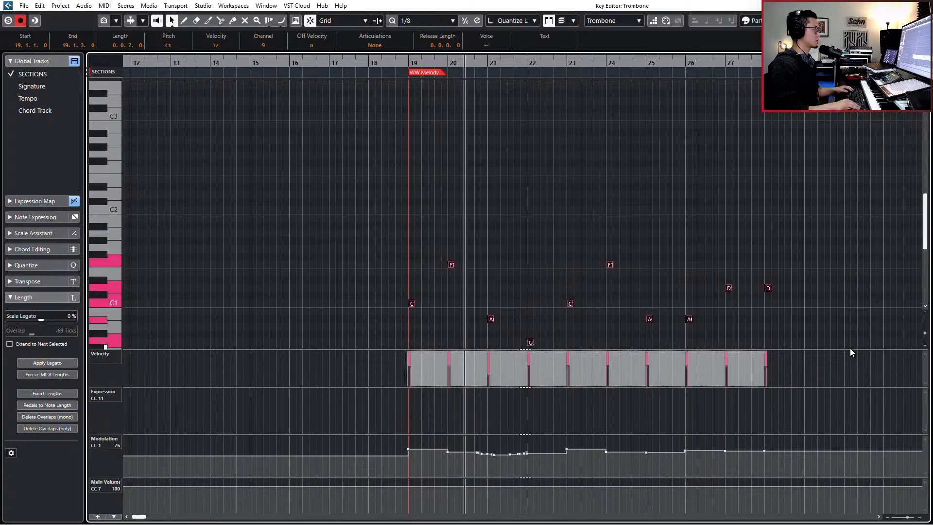
key(shift+Up)
key(space)
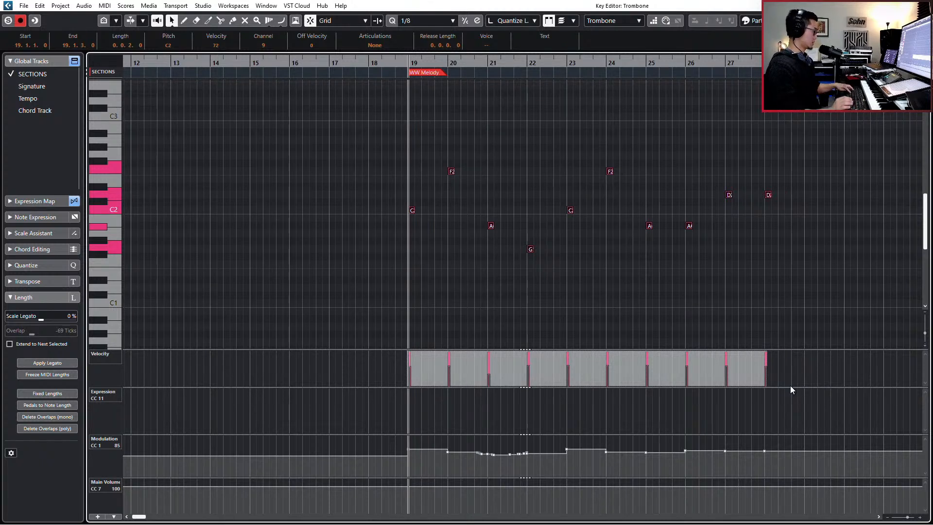
Step: Apply Velocity processing repeatedly to the selected trombone notes, finishing with a Variance of 25%
key(v)
key(Return)
key(v)
key(Return)
key(v)
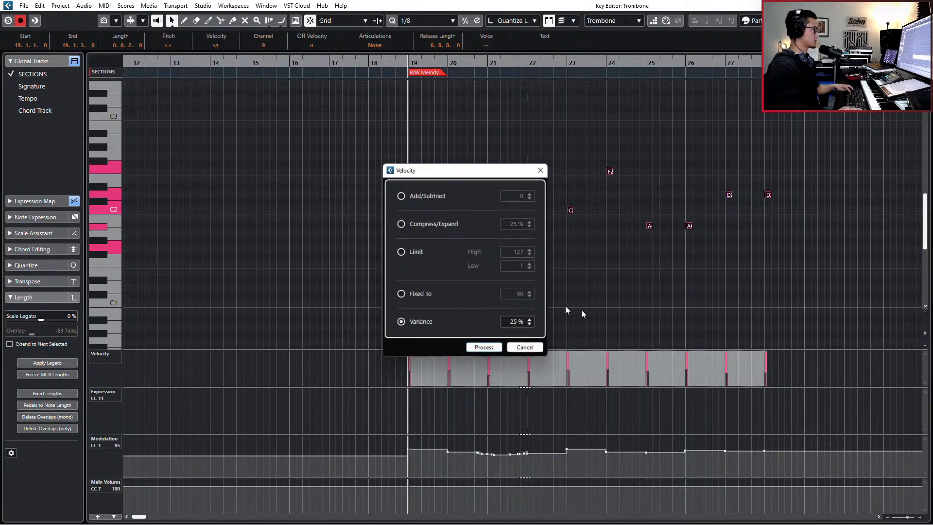
click(484, 352)
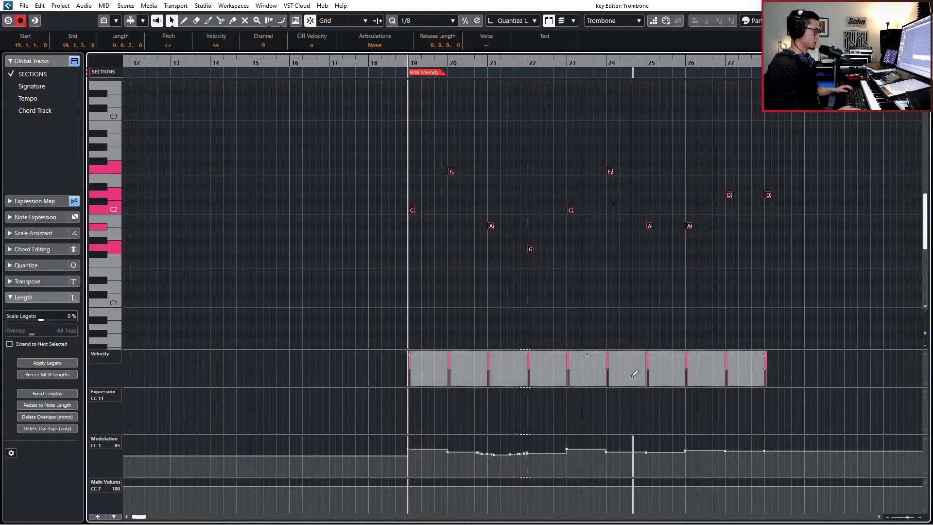
Step: Delete the trombone's CC 1 Modulation changes from bar 19 onward and play the passage
drag(431, 460, 873, 427)
key(Delete)
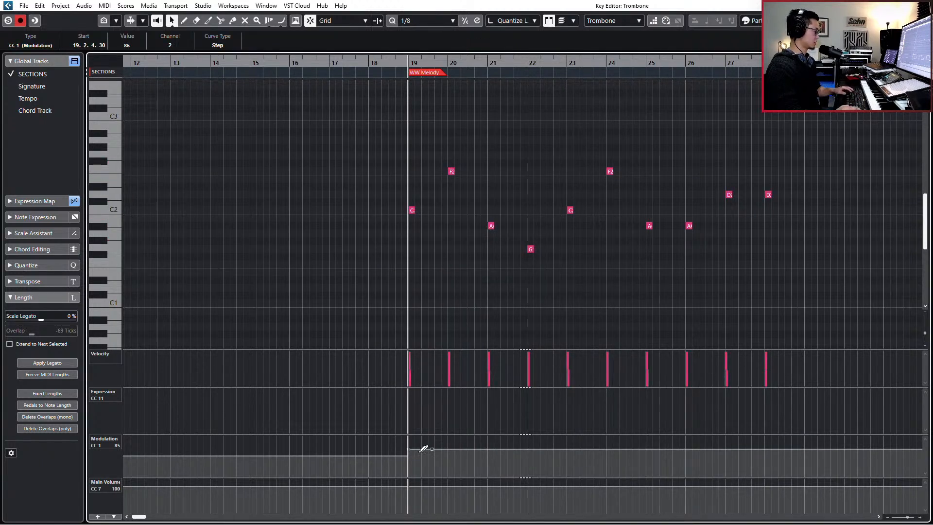
key(Delete)
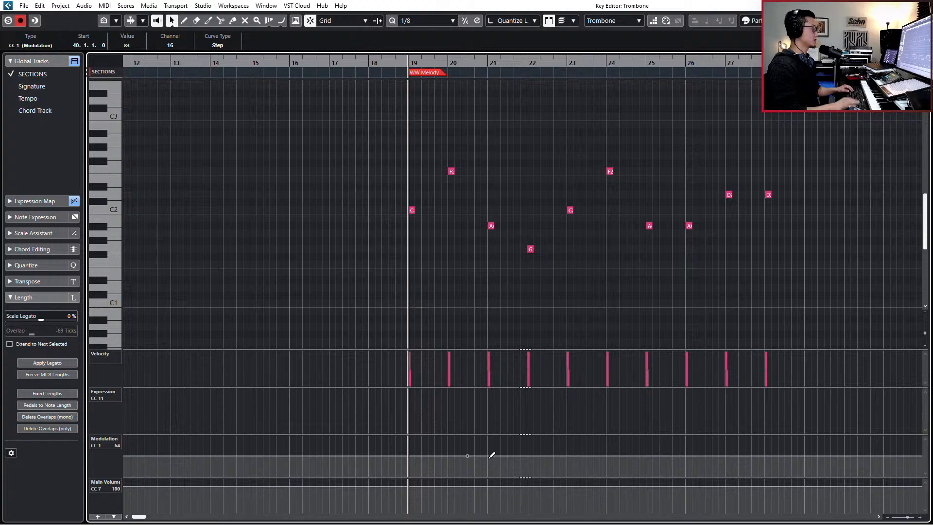
key(space)
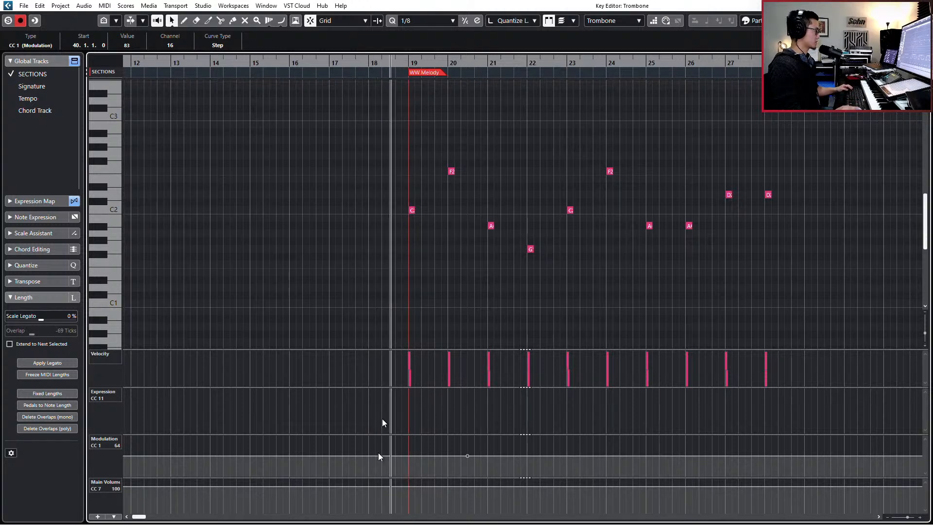
Step: Delete the very low keyswitch notes beneath the trombone line in bars 19 to 28
scroll(362, 143, down, 3)
drag(340, 204, 895, 269)
key(Delete)
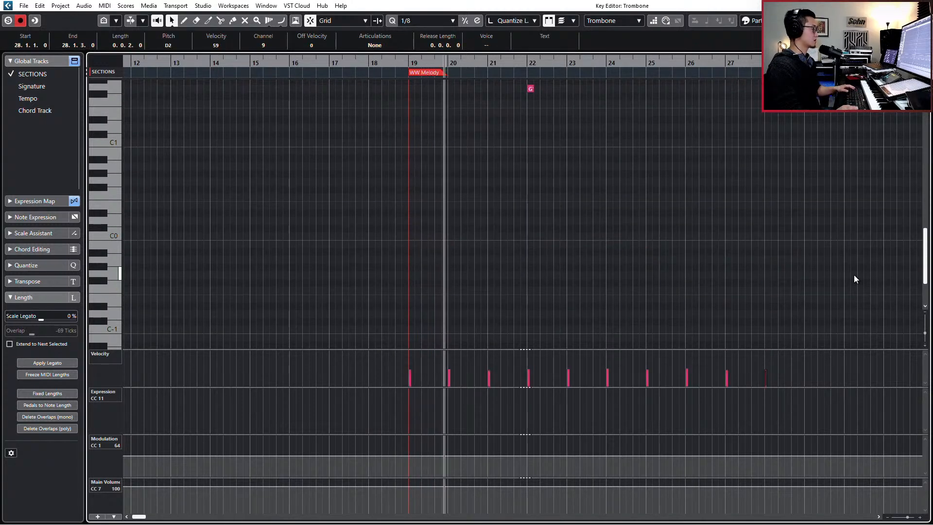
Step: Assign the Stac articulation to the trombone notes in bars 19 to 28
scroll(537, 283, up, 6)
drag(330, 123, 815, 343)
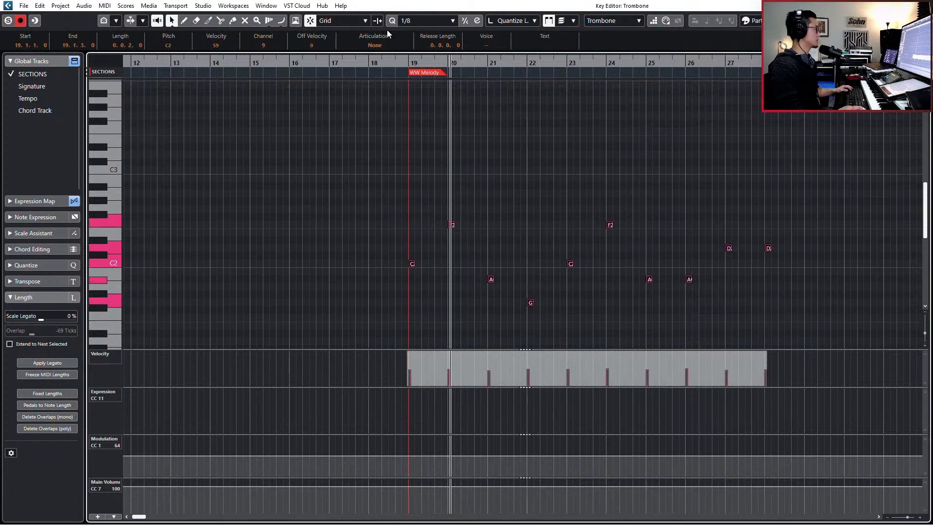
click(377, 44)
click(391, 77)
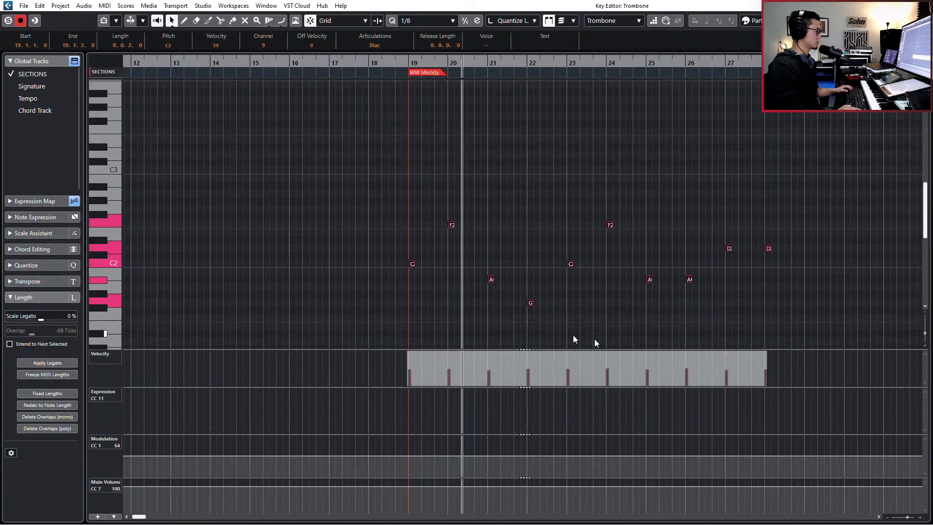
Step: Insert a CC 11 Expression point in bar 18 of the trombone part, and lower it to 51 while auditioning
click(382, 404)
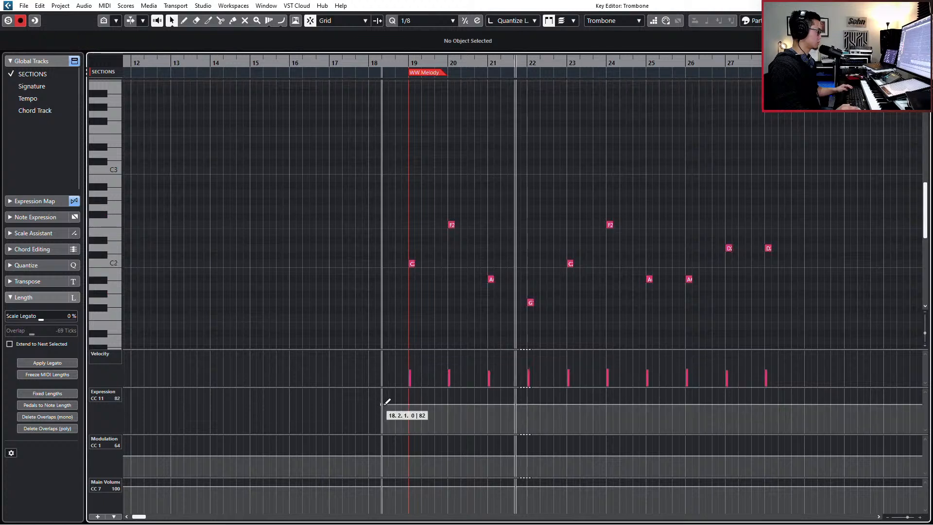
key(KP_Subtract)
key(KP_Subtract)
key(KP_Subtract)
key(KP_Subtract)
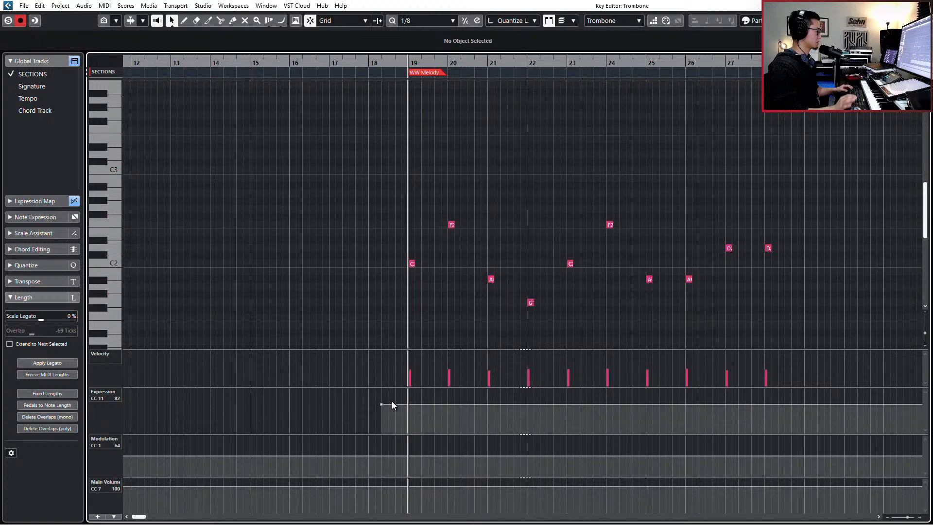
mouse_move(381, 405)
mouse_down()
mouse_move(381, 430)
mouse_move(384, 420)
mouse_up()
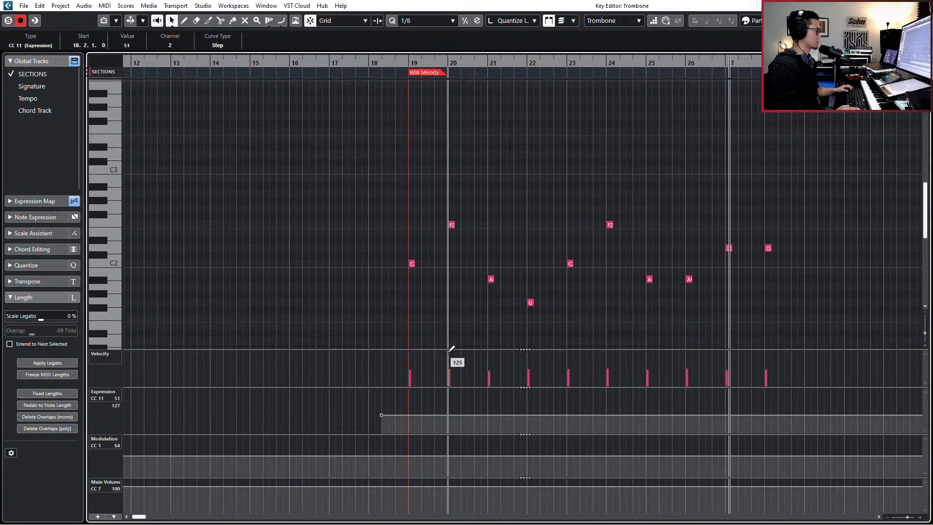
Step: Select all the trombone notes in bars 19 to 28 again
drag(328, 168, 833, 346)
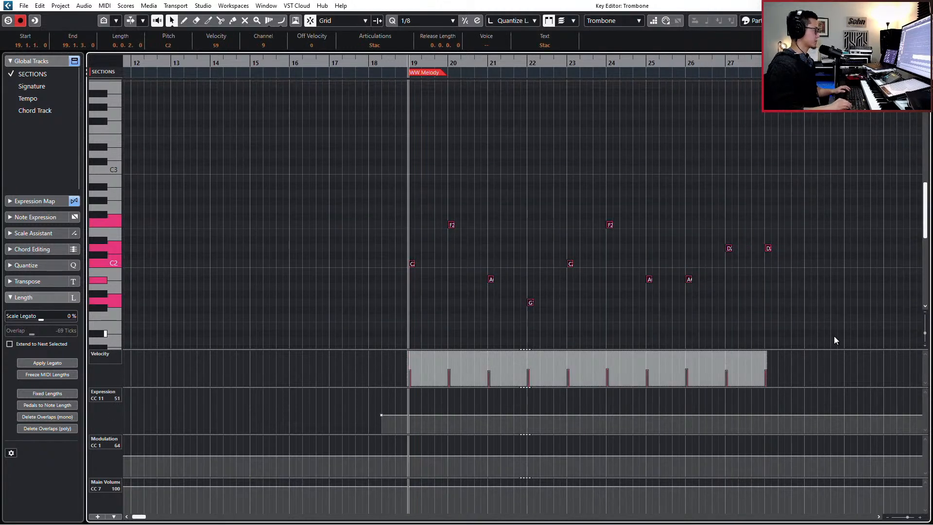
Step: Split the trombone part at bars 17 and 29 and copy that segment to the EWO Solo Tuba track
key(Escape)
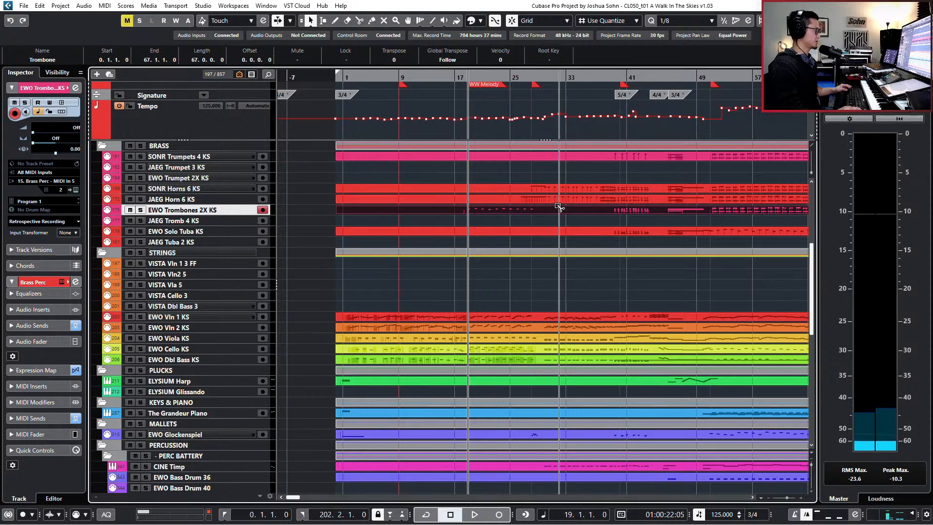
scroll(534, 214, up, 3)
key(j)
key(alt+1)
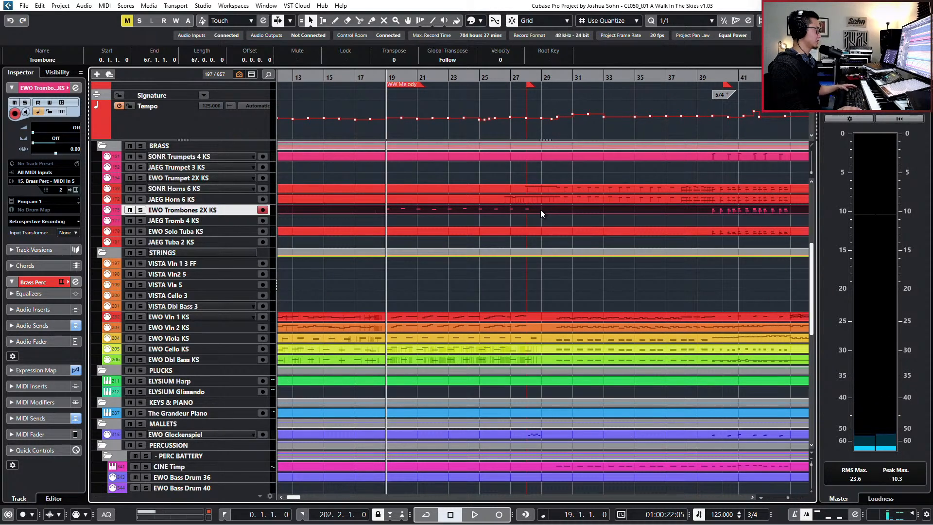
alt+click(541, 211)
alt+click(357, 211)
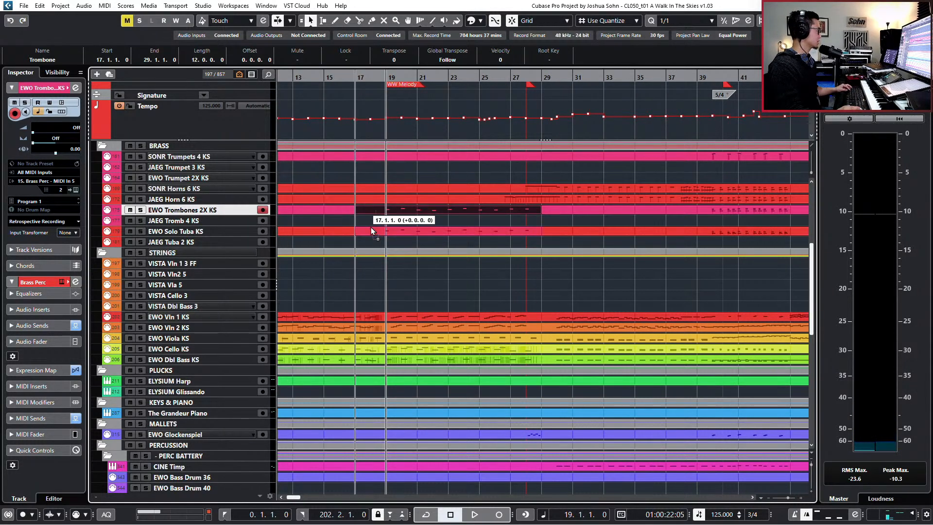
drag(372, 226, 372, 232)
Step: Solo the EWO Solo Tuba track and briefly play the copied segment from bar 19
key(s)
key(space)
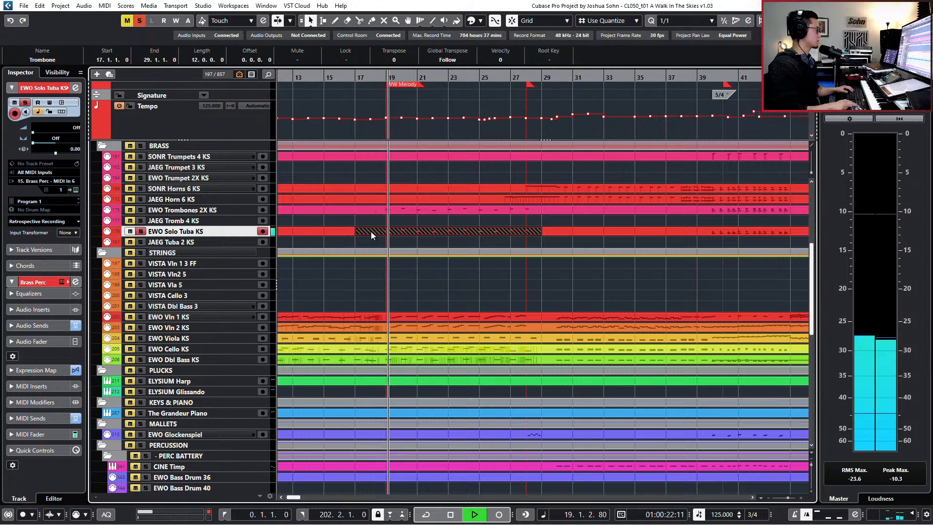
key(space)
Step: Mute the trombone segment between bars 17 and 29 and audition the tuba unsoloed with the other tracks from bar 18
click(418, 209)
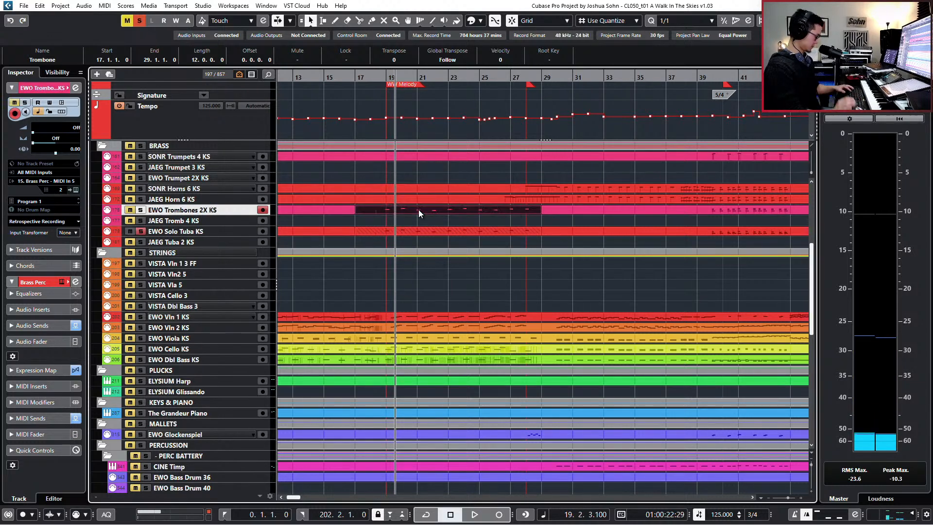
key(shift+m)
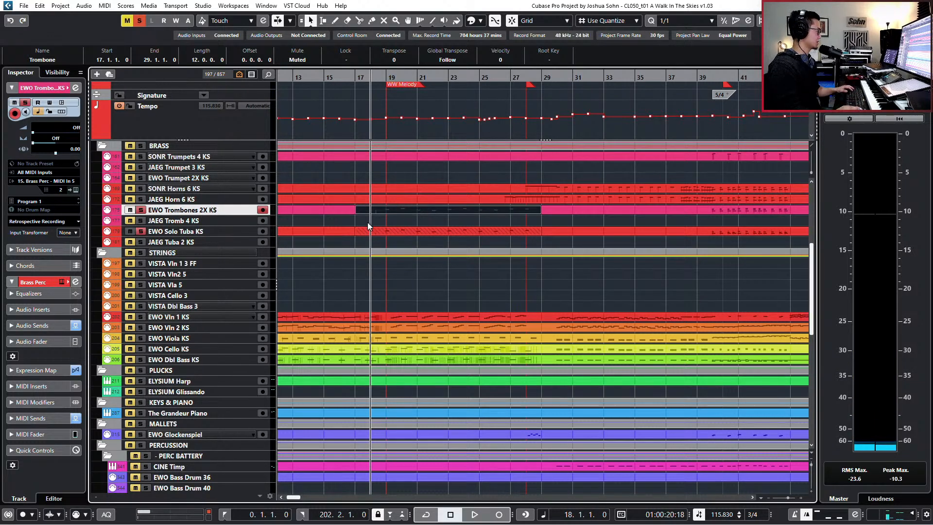
key(s)
click(342, 233)
key(space)
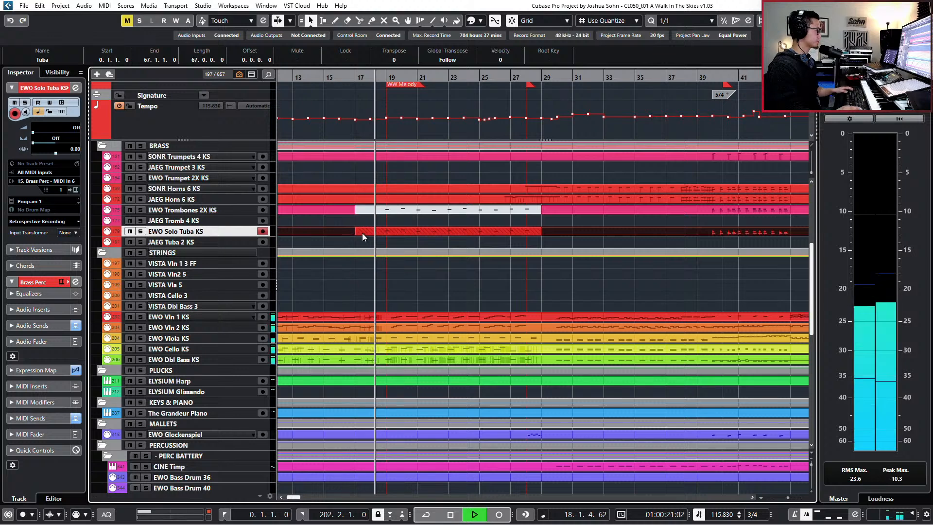
Step: Merge the copied segment into the Solo Tuba part and check the articulation of its bar 19–28 notes
double_click(328, 230)
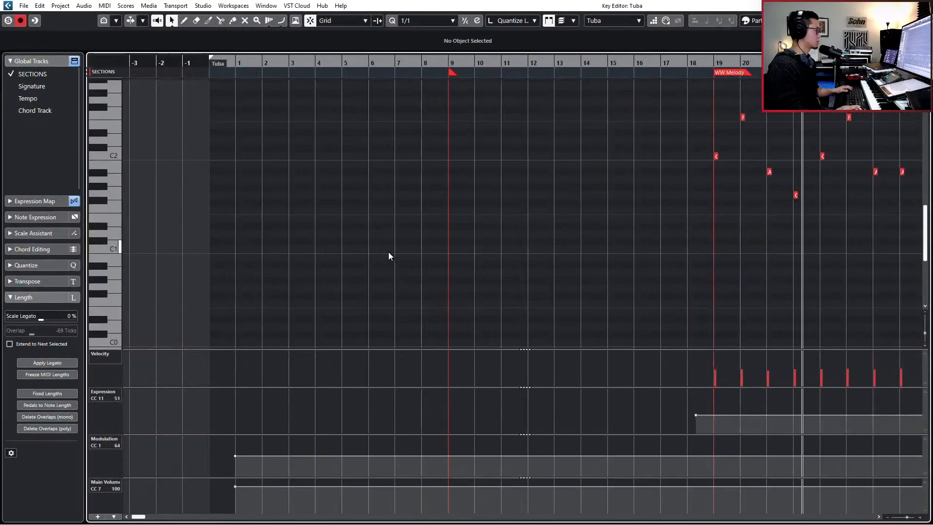
scroll(389, 252, down, 3)
scroll(616, 273, up, 4)
scroll(619, 272, up, 5)
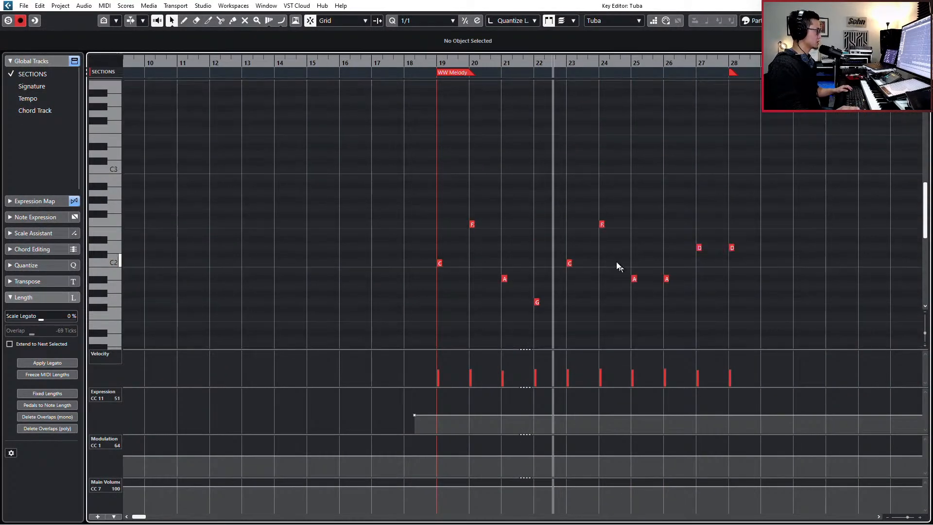
drag(367, 182, 777, 335)
click(389, 47)
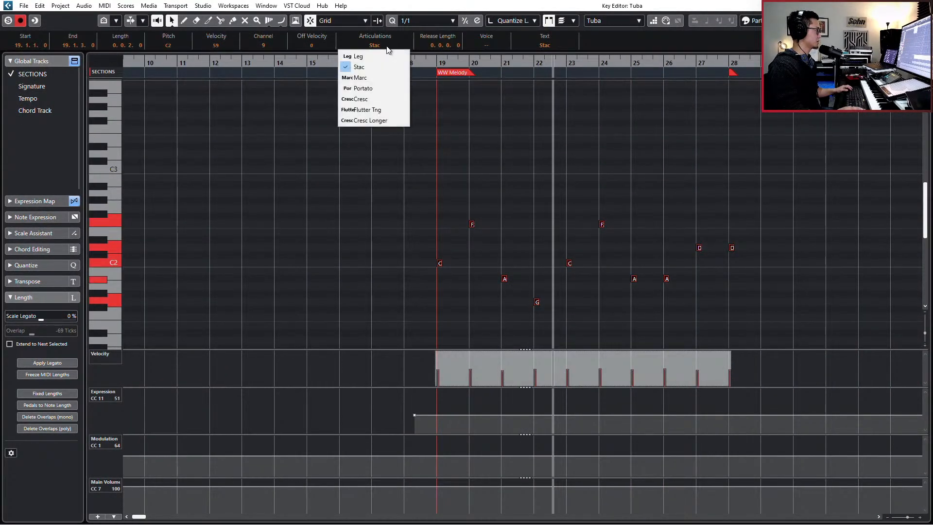
key(Return)
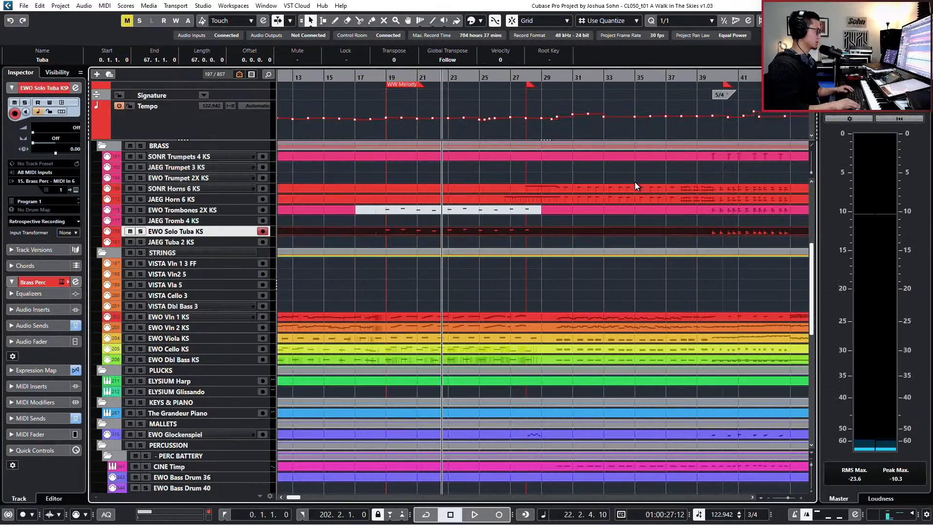
Step: Rewind to bar 18 and examine the woodwind tracks around the WW Melody section
key(minus)
key(minus)
key(minus)
key(minus)
key(minus)
scroll(482, 232, up, 5)
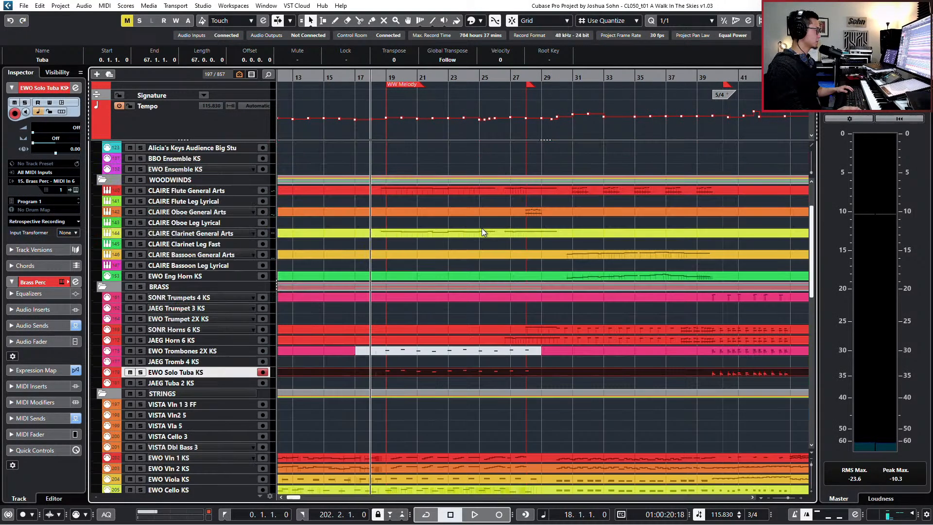
click(423, 231)
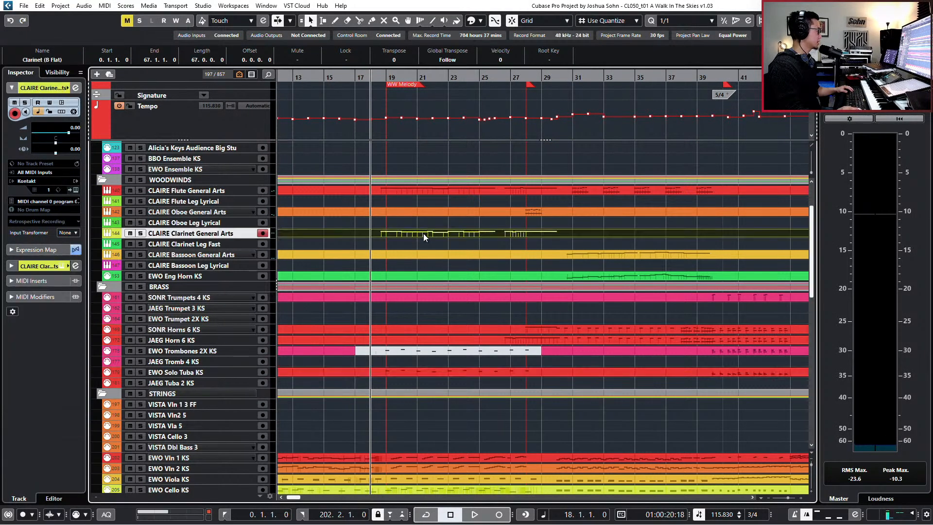
scroll(427, 249, up, 2)
scroll(431, 258, down, 5)
scroll(431, 258, up, 5)
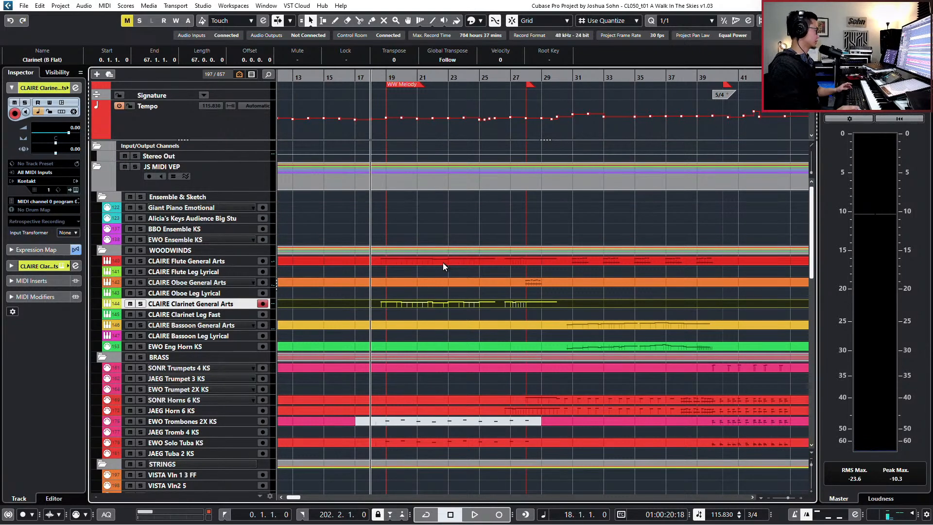
Step: In the CLAIRE Flute General Arts part, delete the modulation (CC 1) points under the melody from before bar 19 to bar 28
click(443, 266)
double_click(443, 265)
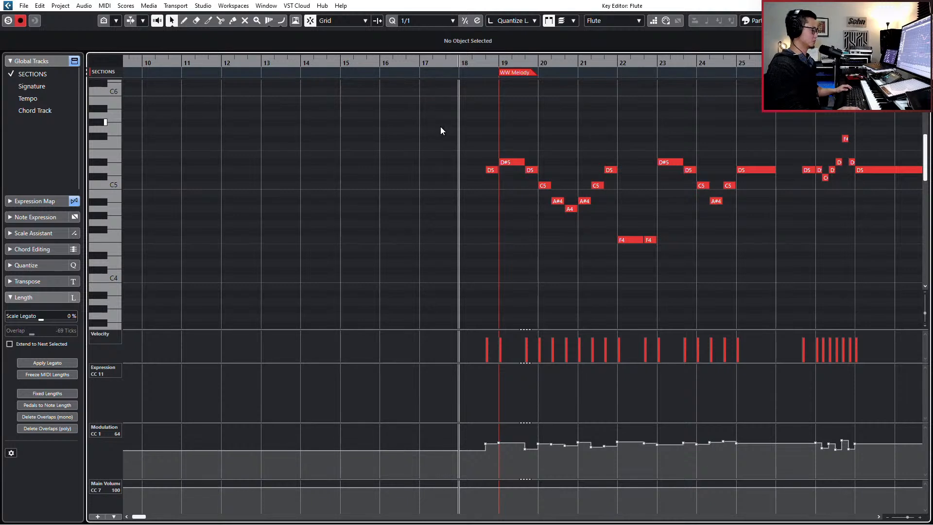
scroll(442, 132, right, 3)
scroll(472, 403, down, 3)
drag(380, 427, 567, 469)
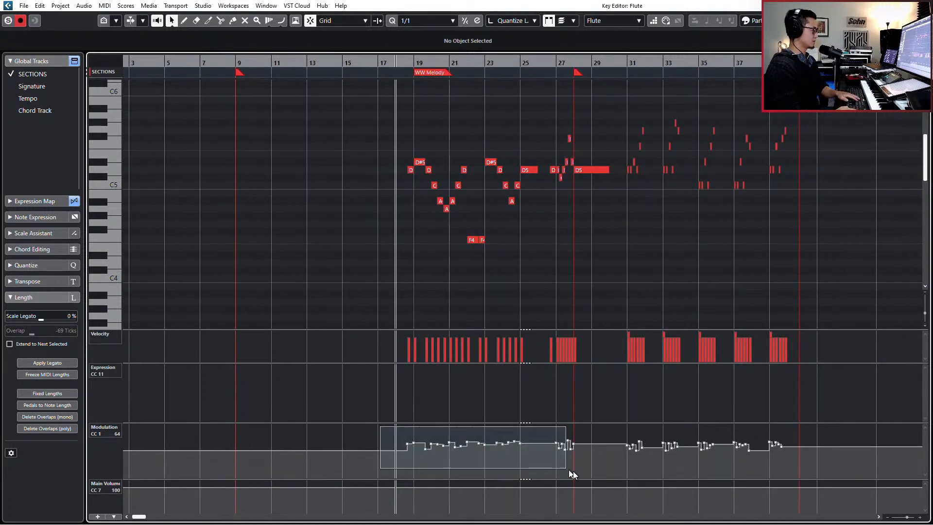
key(Delete)
Step: Transpose the flute melody notes through bar 28 up two octaves and mute them
drag(358, 136, 588, 278)
key(shift+Up)
key(shift+Up)
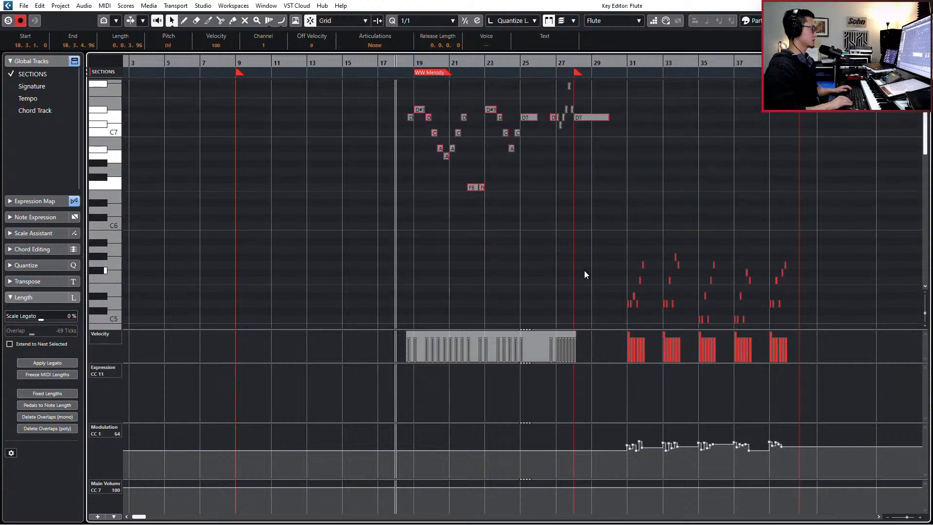
scroll(583, 271, up, 3)
scroll(552, 273, up, 5)
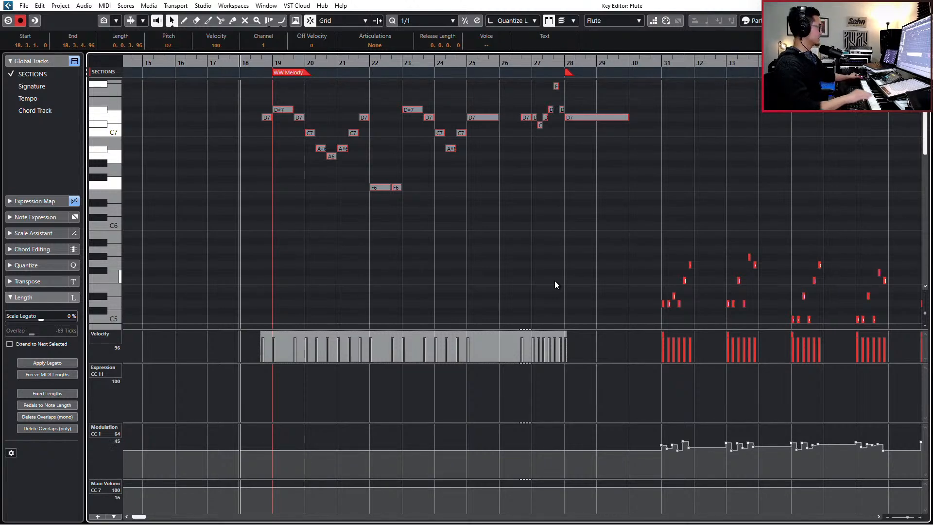
key(ctrl+x)
key(Return)
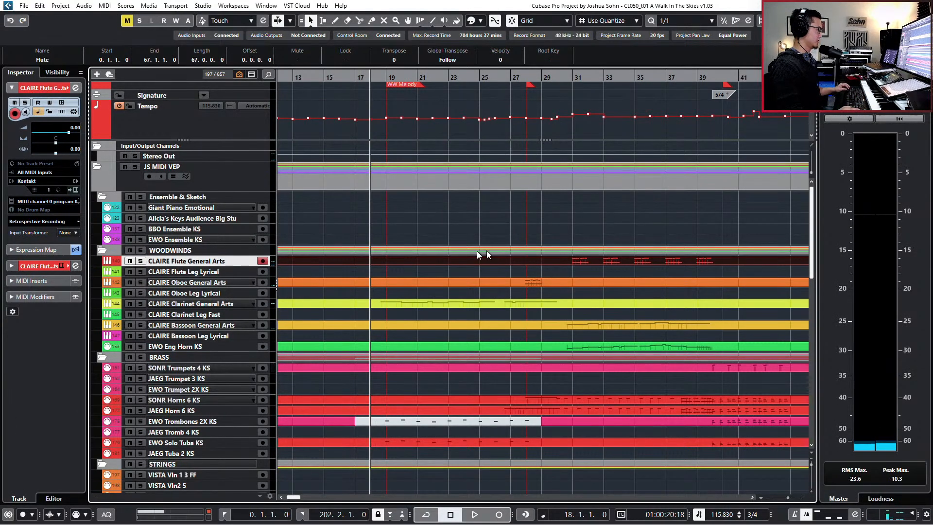
Step: Copy the flute part to the CLAIRE Flute Leg Lyrical track and trim the copy to end at bar 29
double_click(531, 275)
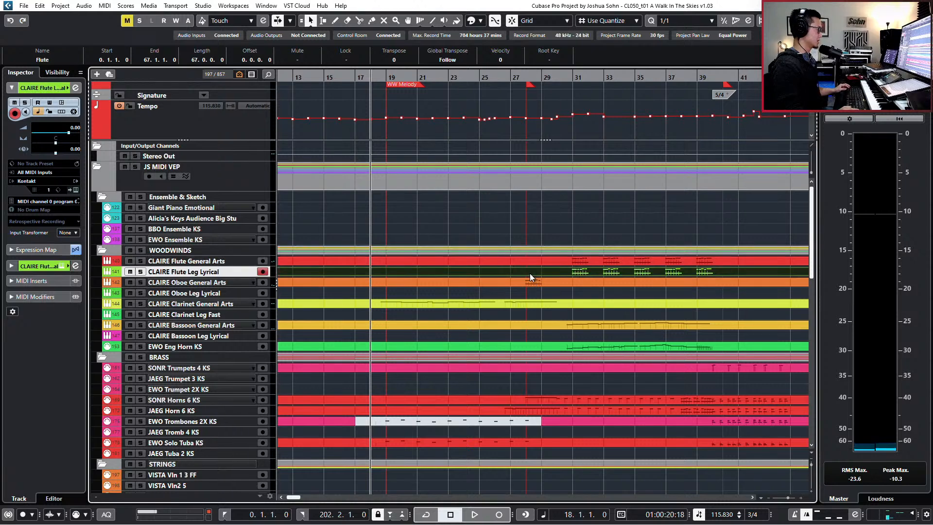
scroll(565, 222, right, 3)
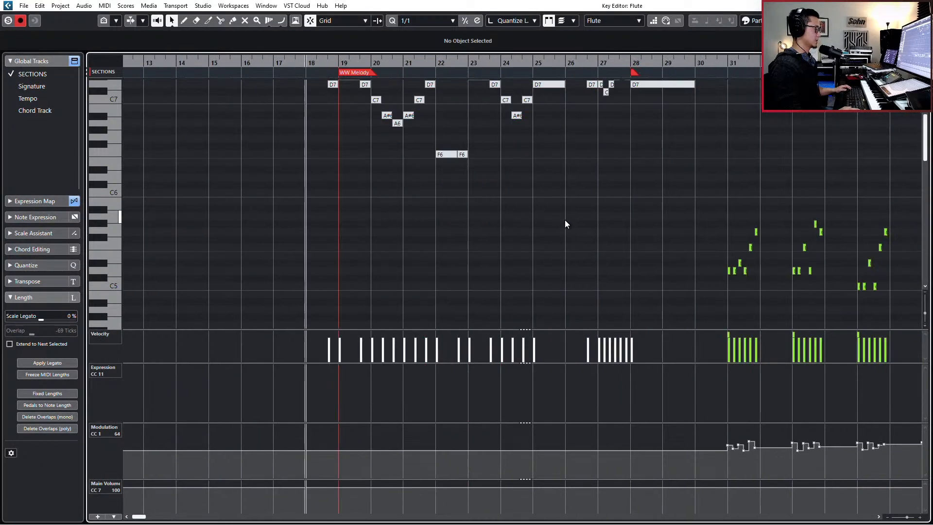
scroll(569, 205, down, 4)
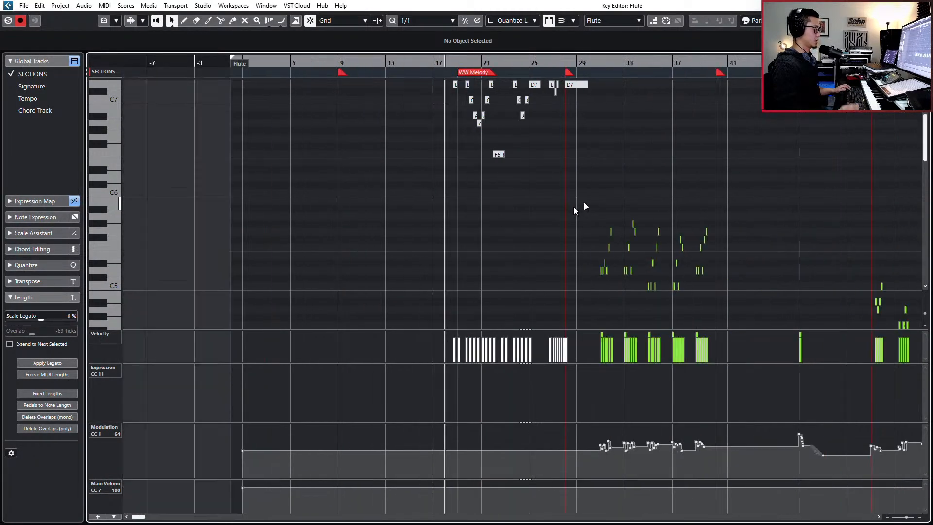
key(Return)
drag(543, 274, 549, 272)
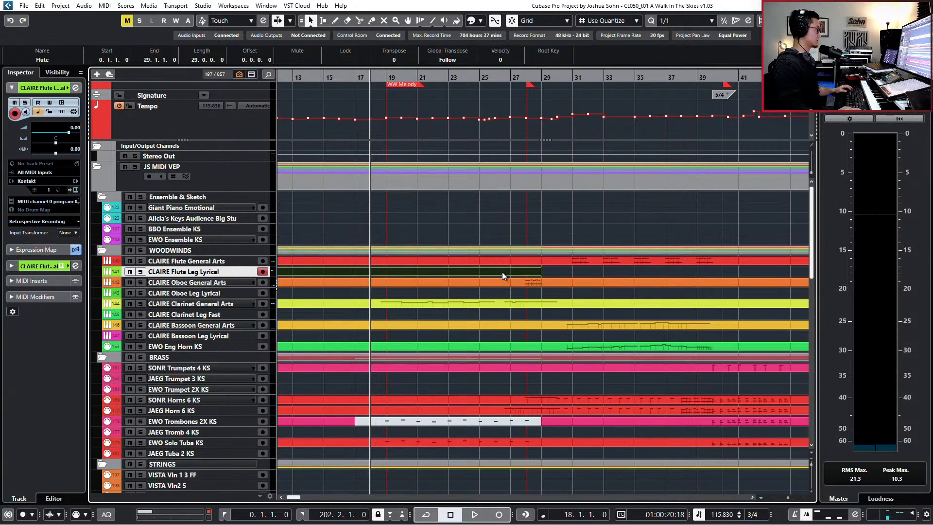
Step: Record the flute melody with expression and modulation moves into the CLAIRE Flute Leg Lyrical part, from before bar 19 to bar 26
scroll(502, 272, down, 1)
key(KP_Subtract)
key(KP_Subtract)
key(KP_Subtract)
key(KP_Subtract)
key(KP_Subtract)
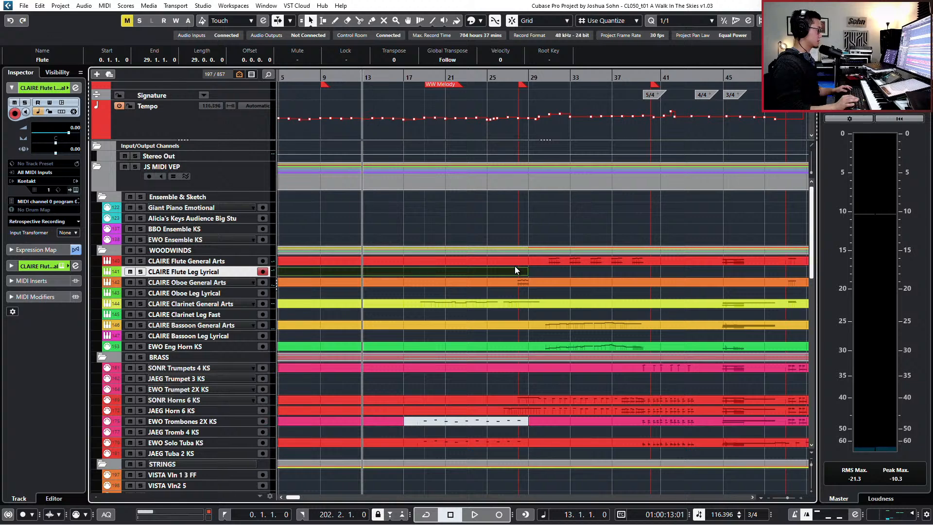
key(KP_Add)
key(KP_Add)
key(KP_Add)
key(KP_Subtract)
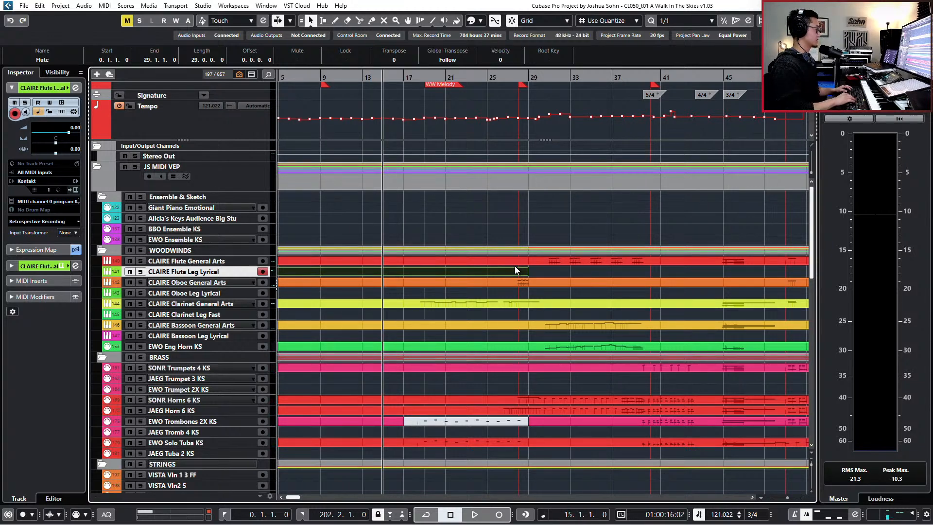
double_click(515, 268)
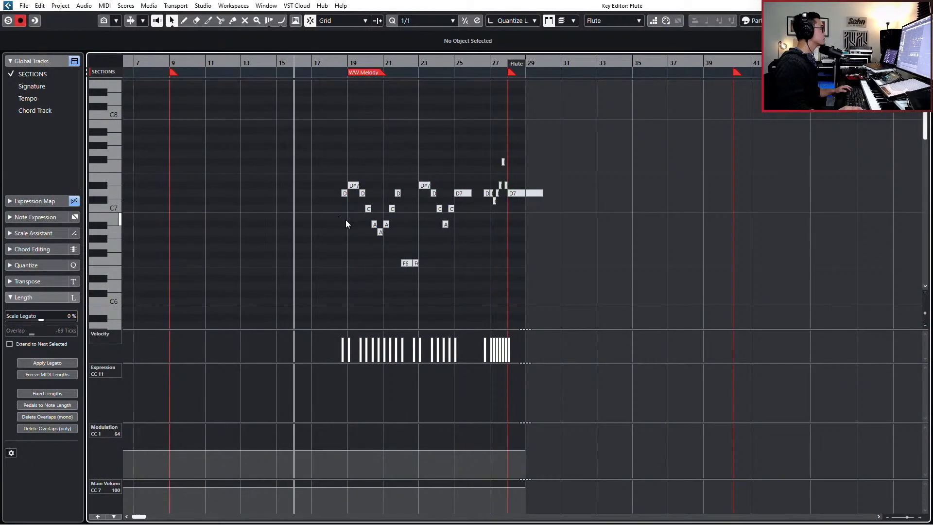
scroll(345, 220, down, 3)
key(space)
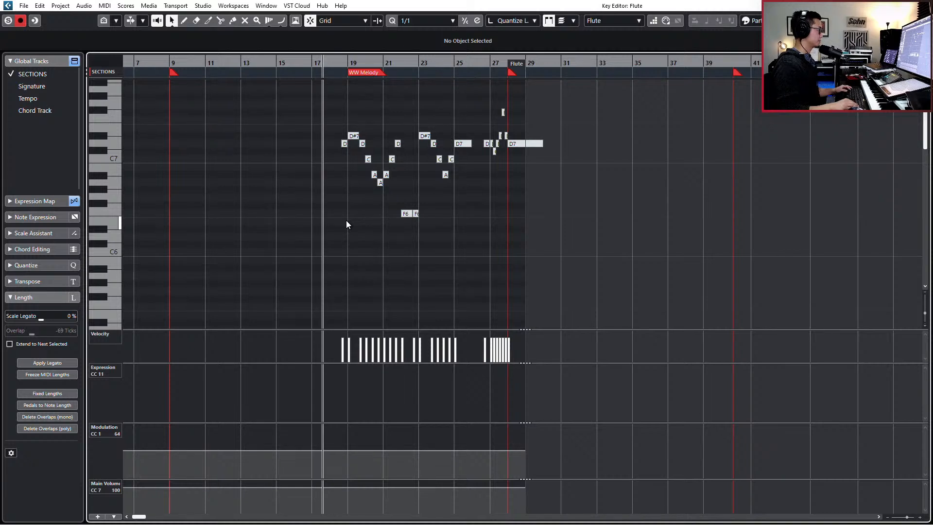
key(space)
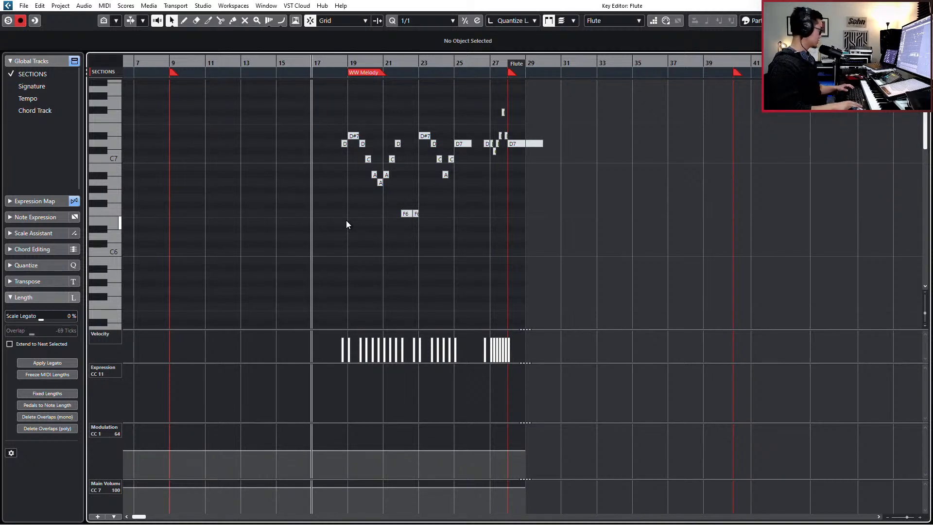
key(KP_Multiply)
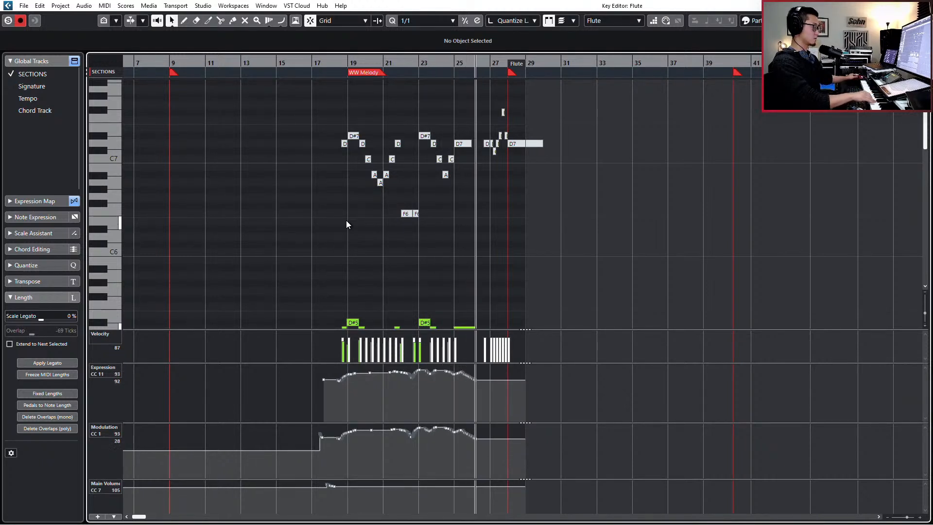
key(space)
Step: Shorten the last recorded D5 note to end just after bar 26, at 26.1.2.70
scroll(464, 232, down, 3)
scroll(454, 220, up, 3)
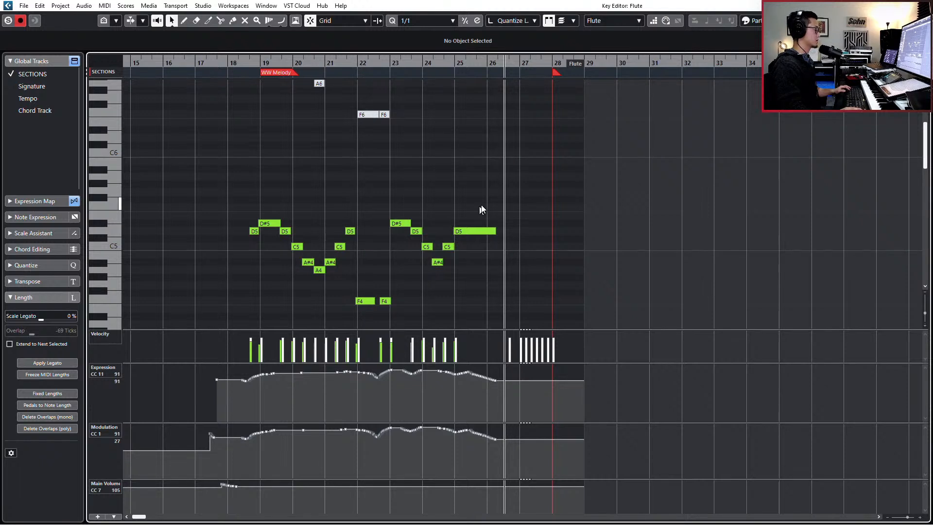
click(486, 232)
drag(494, 232, 488, 233)
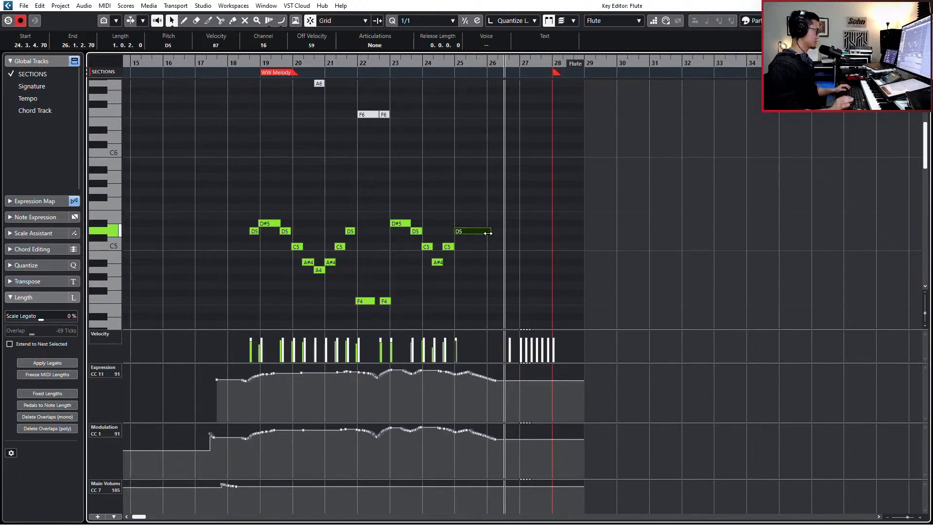
Step: Set the articulation of all newly recorded flute notes to Medium 1 and play the melody back
scroll(445, 232, up, 2)
scroll(424, 230, left, 2)
key(l)
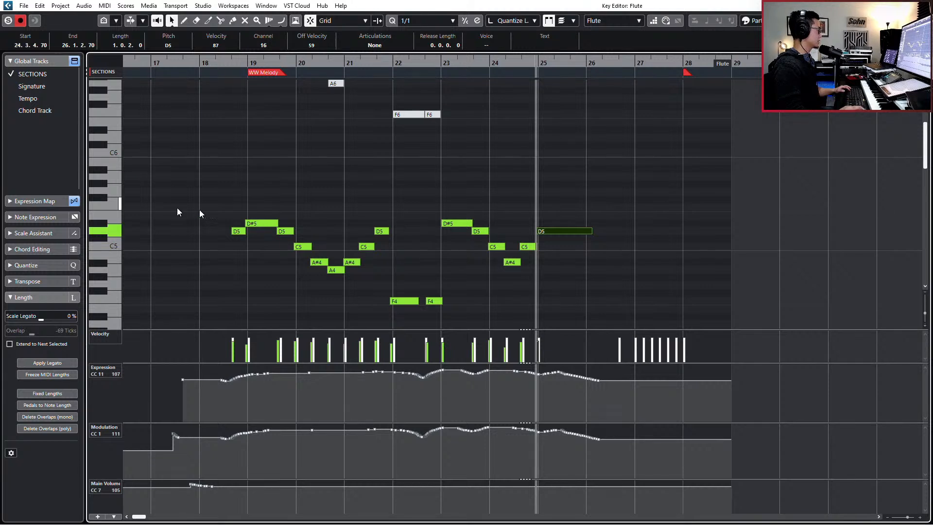
drag(166, 209, 604, 326)
click(375, 46)
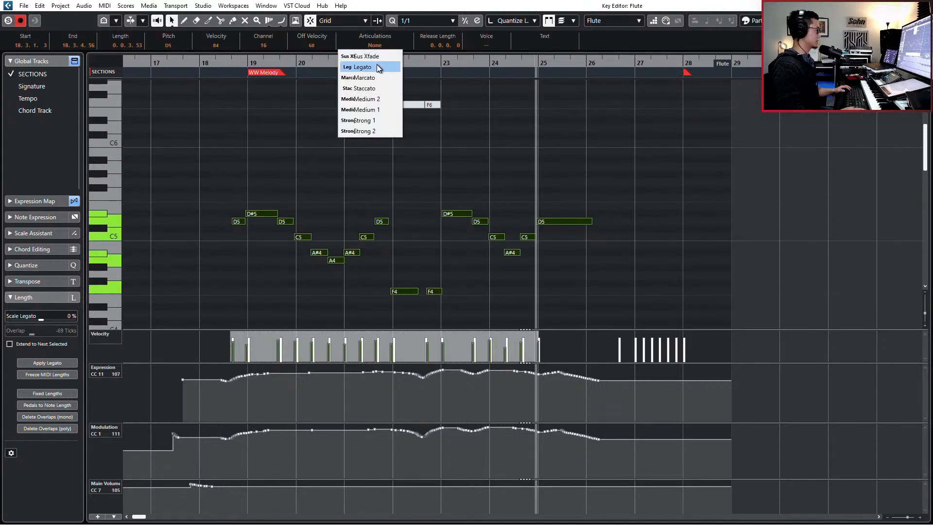
click(379, 109)
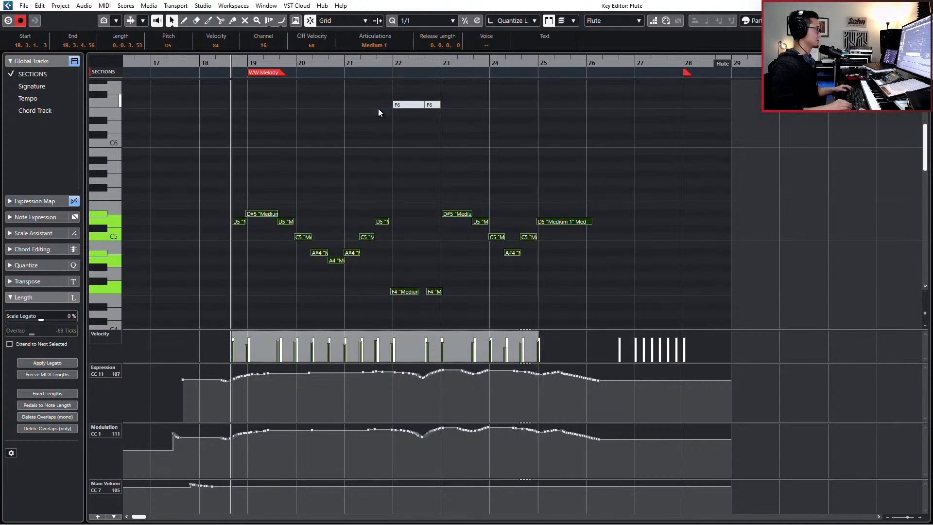
key(space)
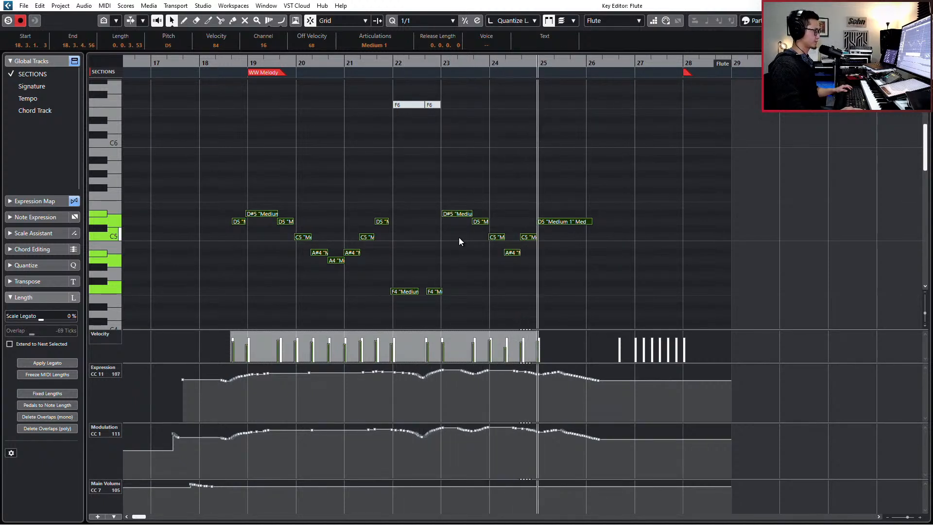
Step: Move the playhead back to bar 24, return to the arrangement and check the MIDI record modes
key(space)
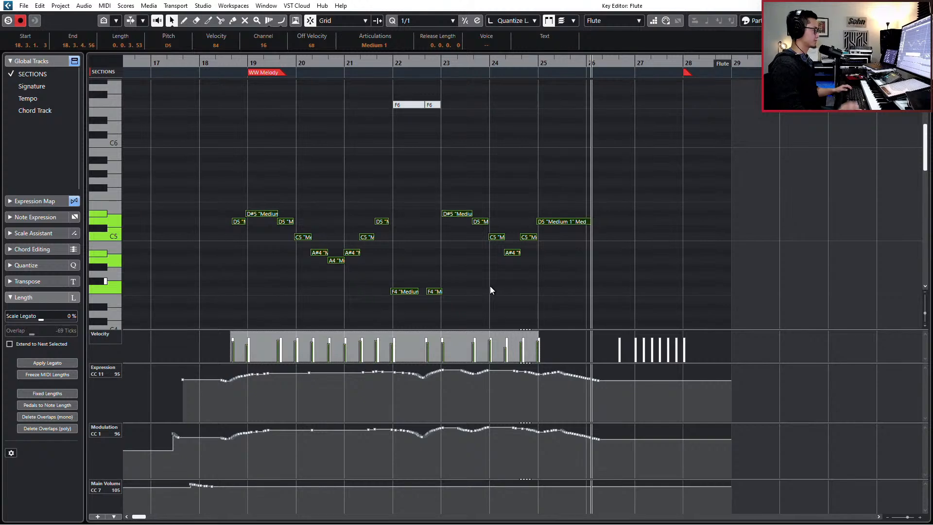
key(KP_Subtract)
key(KP_Subtract)
key(ctrl+e)
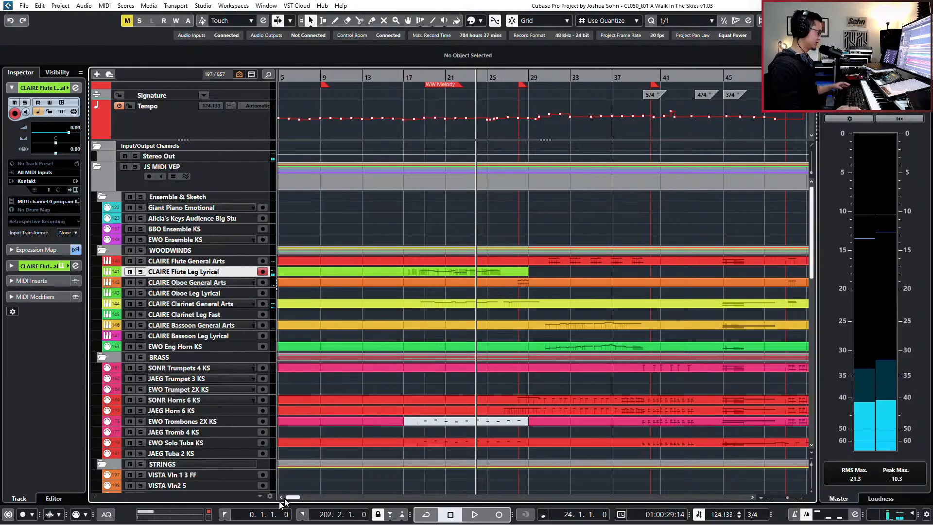
click(76, 514)
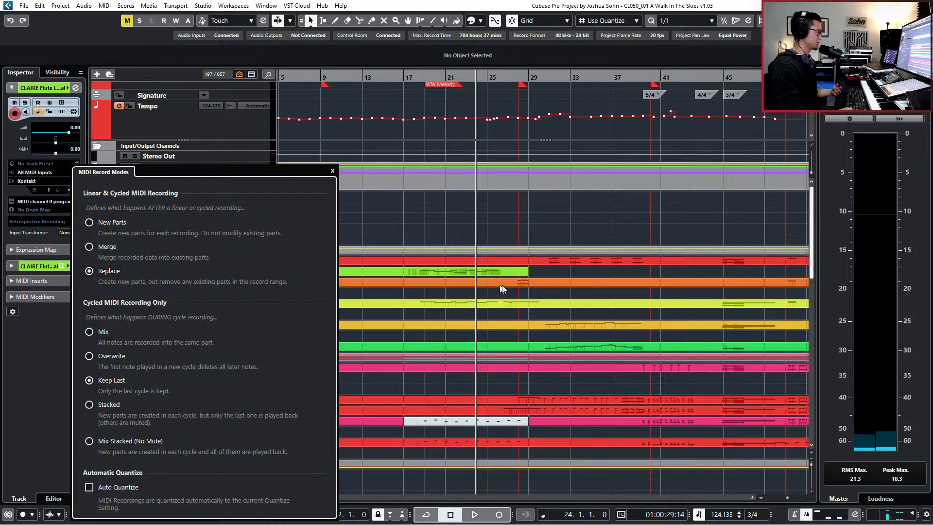
Step: Redraw the expression and modulation curves of the CLAIRE Flute Leg Lyrical part so both fall off gradually from bar 25 past bar 26
double_click(510, 270)
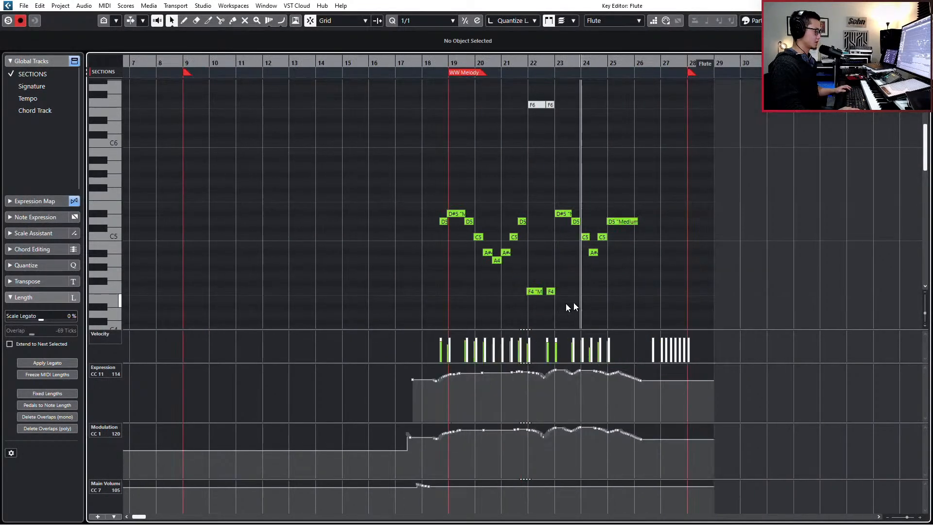
scroll(670, 308, up, 3)
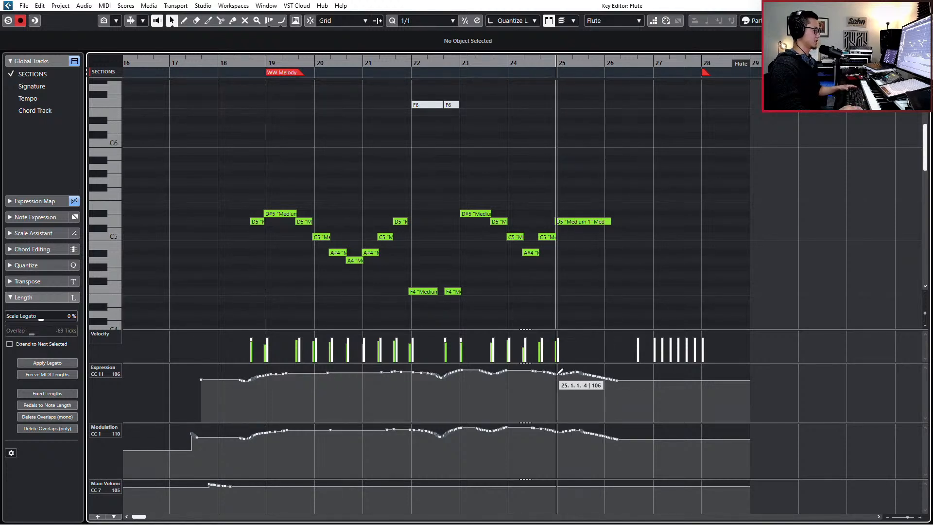
mouse_move(560, 372)
mouse_down()
mouse_move(559, 382)
mouse_move(589, 387)
mouse_move(579, 394)
mouse_up()
drag(558, 428, 630, 448)
key(KP_Subtract)
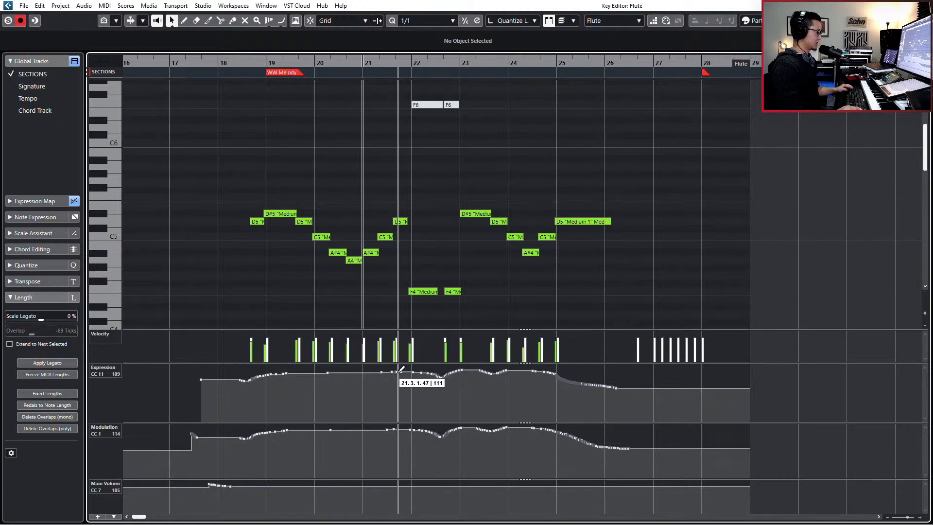
Step: Redraw the flute's expression and modulation curves at a higher level from bar 22 to just past bar 23 and play the passage back
drag(414, 368, 466, 368)
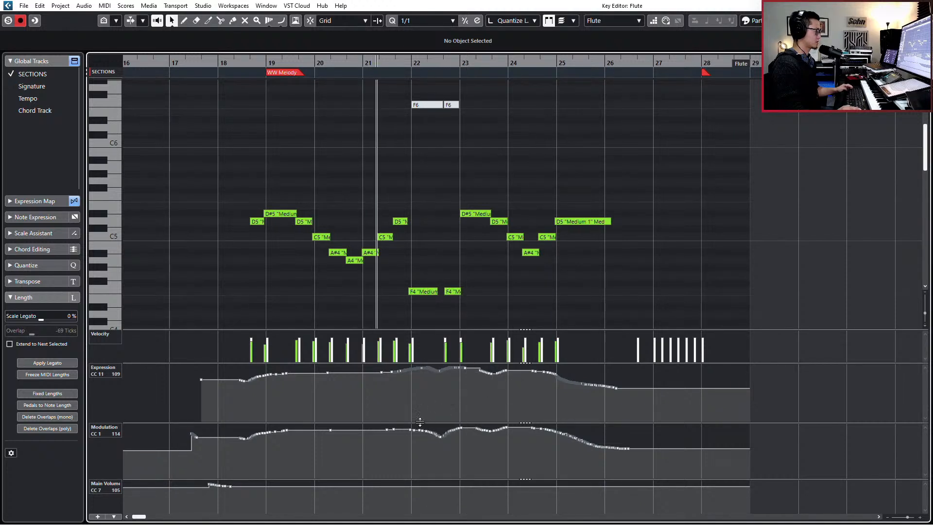
mouse_move(410, 425)
mouse_down()
mouse_move(394, 427)
mouse_move(465, 426)
mouse_up()
key(KP_Subtract)
key(space)
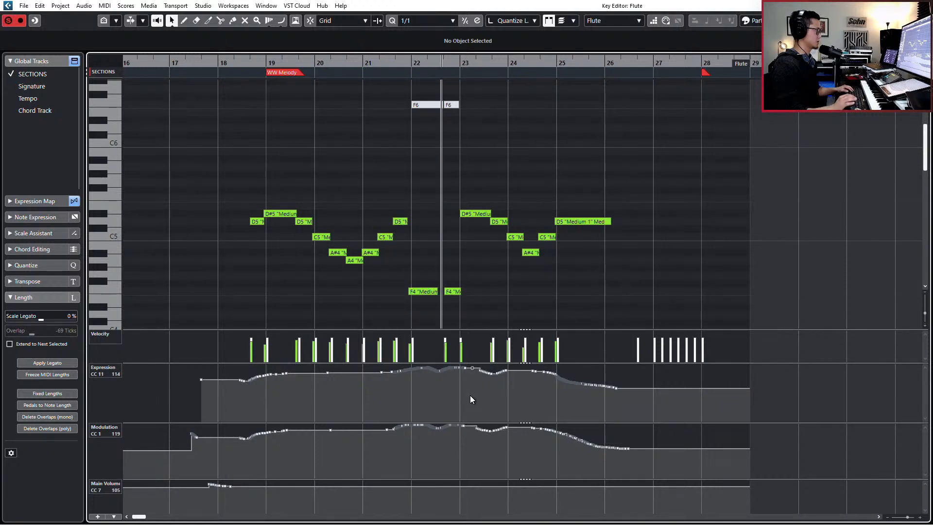
key(space)
key(space)
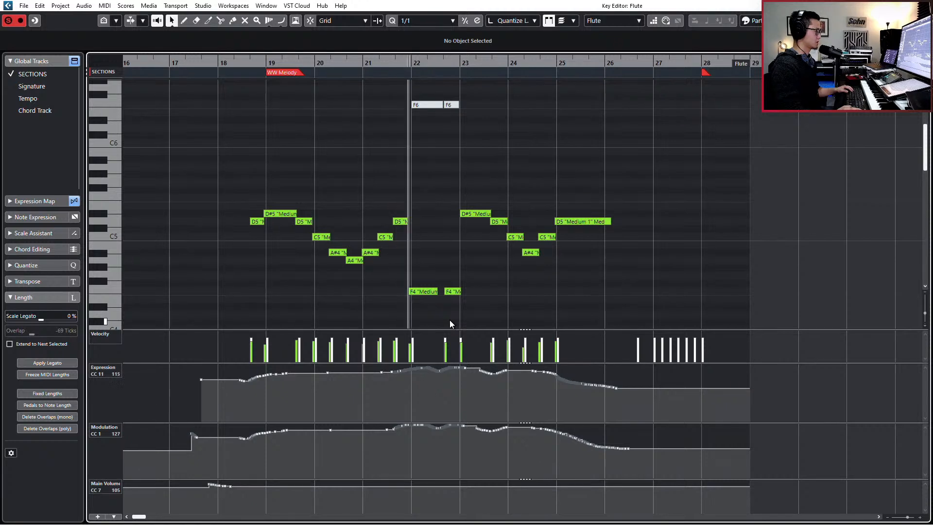
Step: Select all newly recorded flute melody notes, set the quantize value to 1/8 and play the melody from before bar 19
key(h)
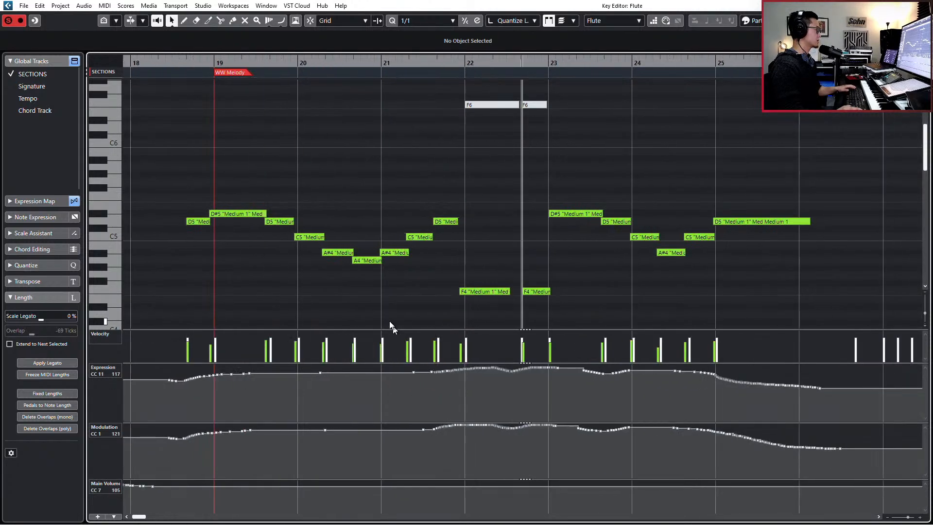
drag(158, 165, 809, 348)
key(alt+4)
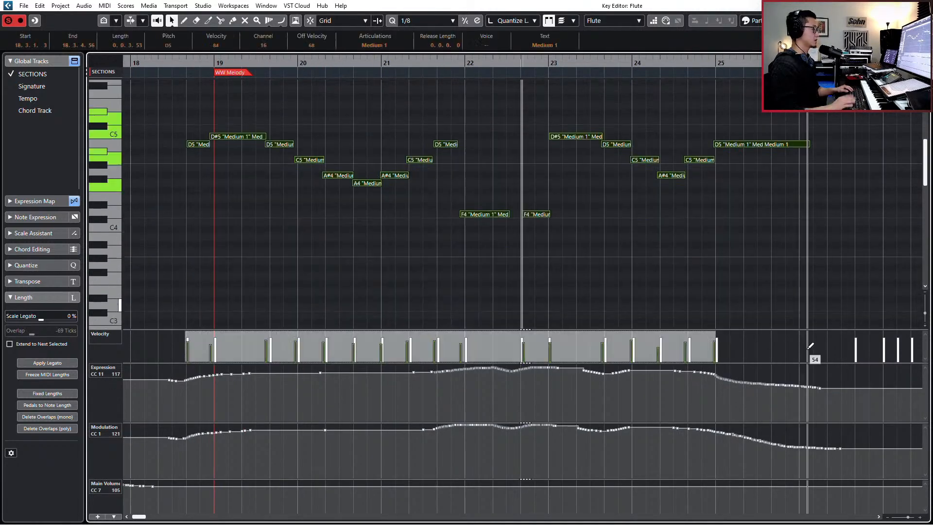
key(space)
scroll(777, 304, up, 4)
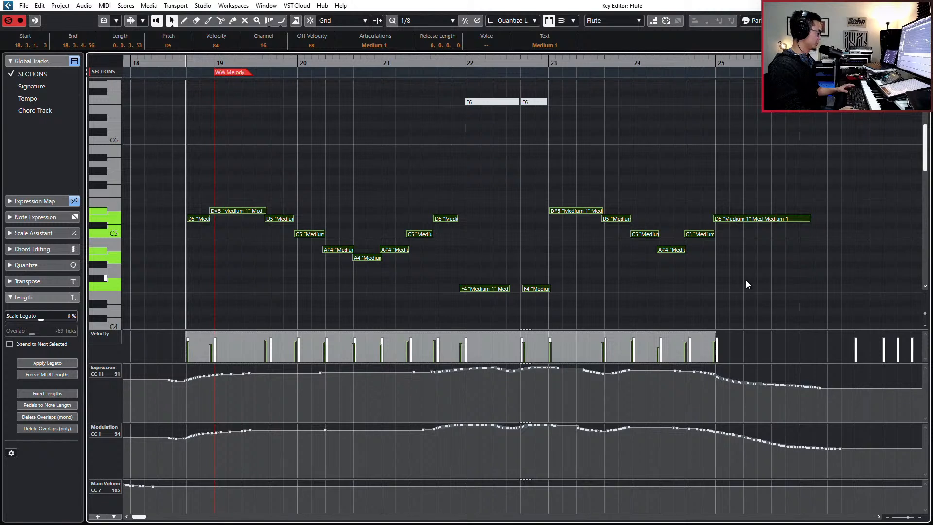
key(space)
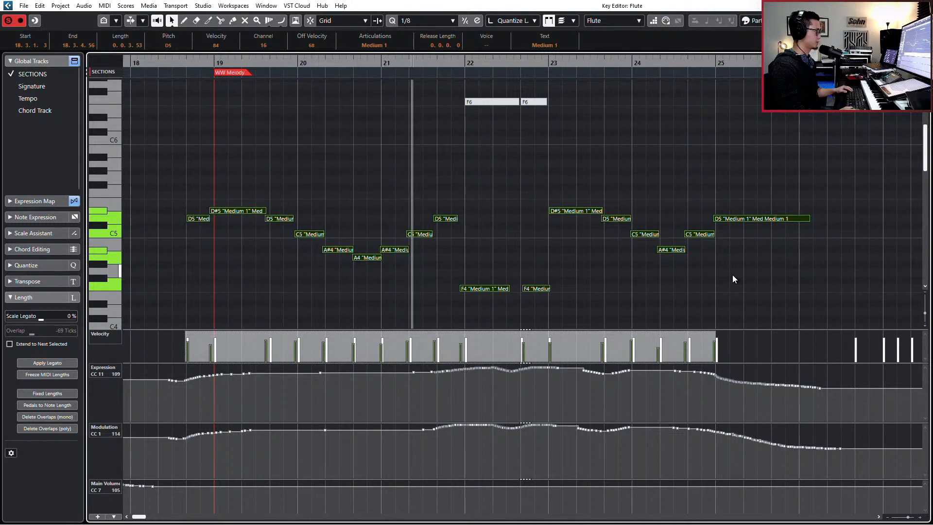
Step: Lengthen the D5 note before bar 22 so it reaches the following F4, and play the transition back
click(506, 252)
drag(459, 219, 462, 219)
drag(461, 289, 462, 289)
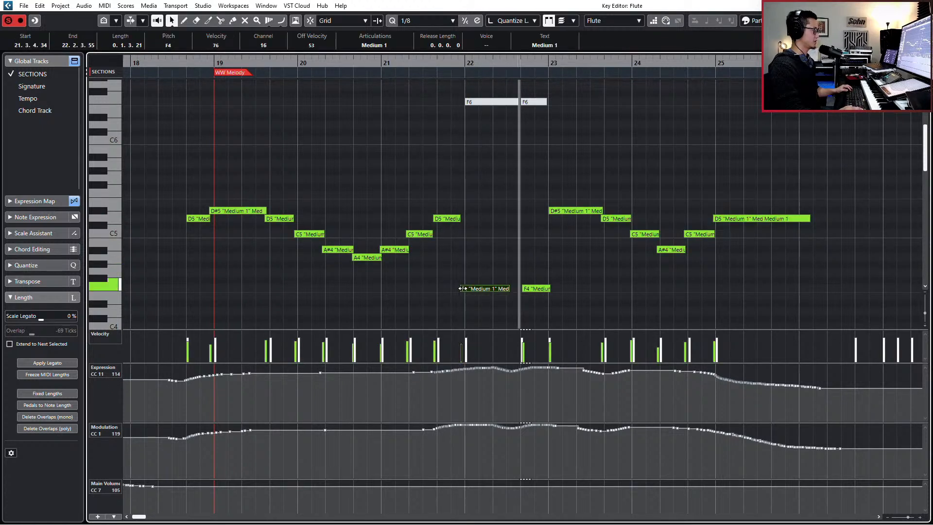
key(KP_Subtract)
key(KP_Subtract)
key(KP_Subtract)
key(KP_Subtract)
key(KP_Subtract)
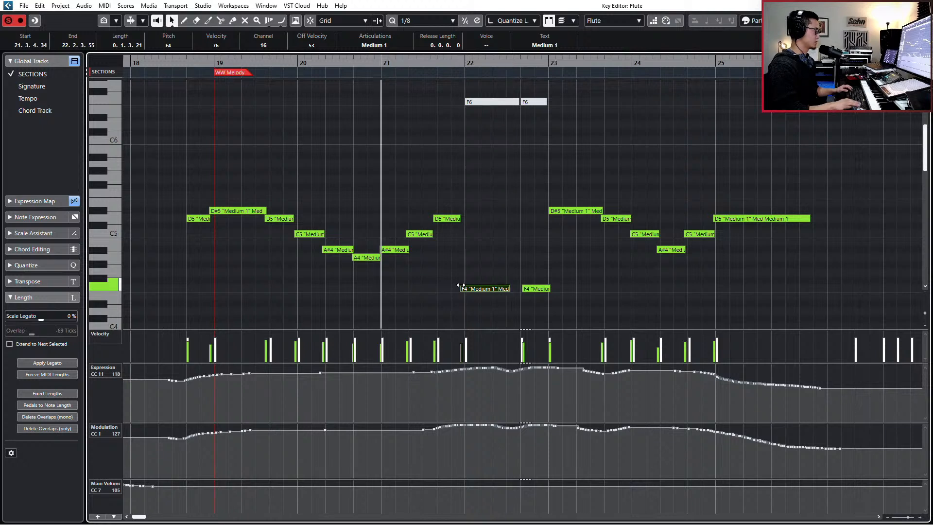
key(KP_Add)
key(s)
key(space)
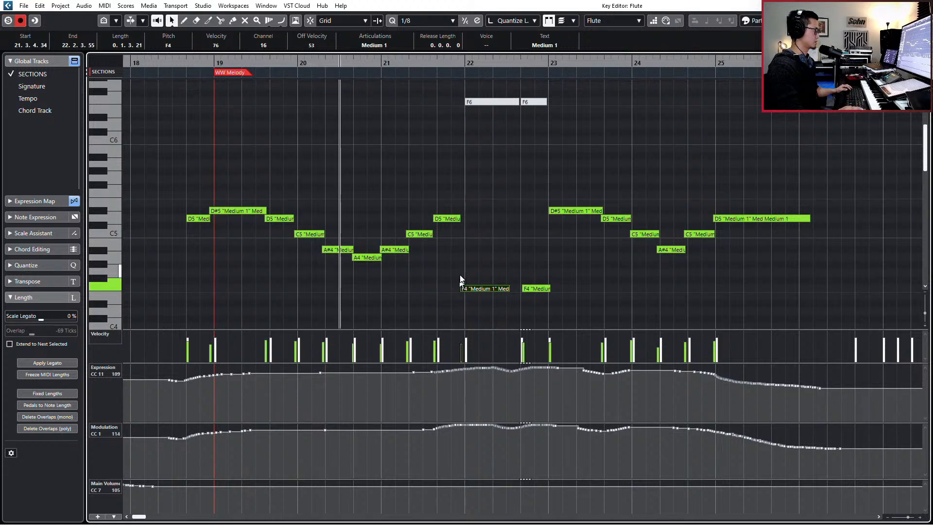
click(451, 264)
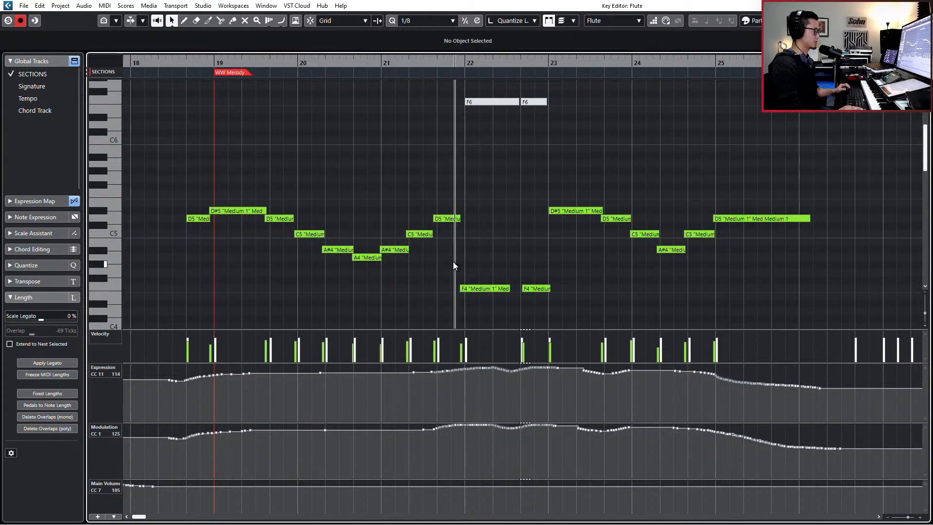
Step: Set the articulation of the second F4 note, just before bar 23, to Marcato and play it back
click(524, 289)
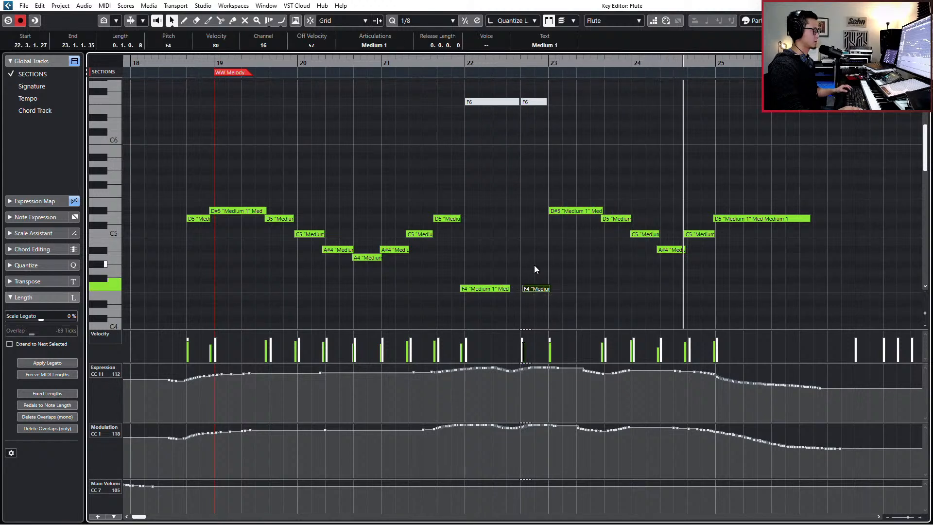
click(358, 43)
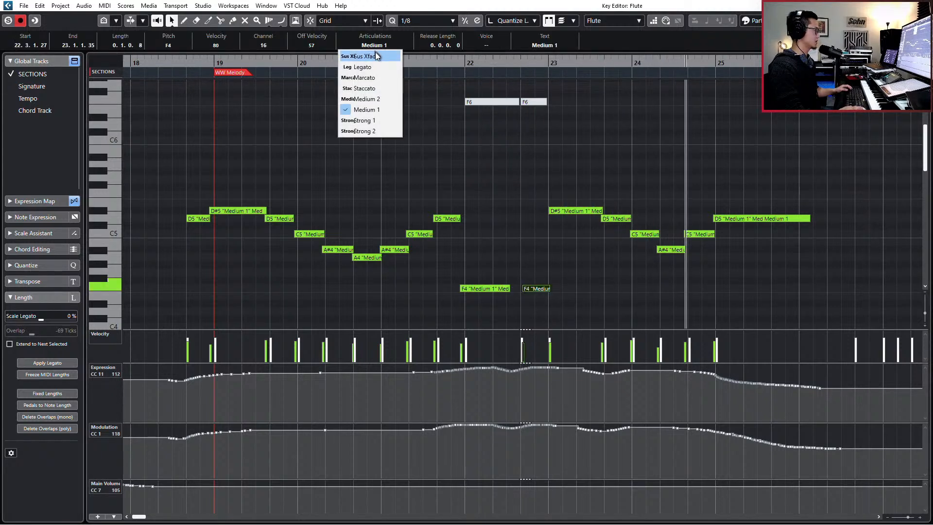
click(378, 79)
key(space)
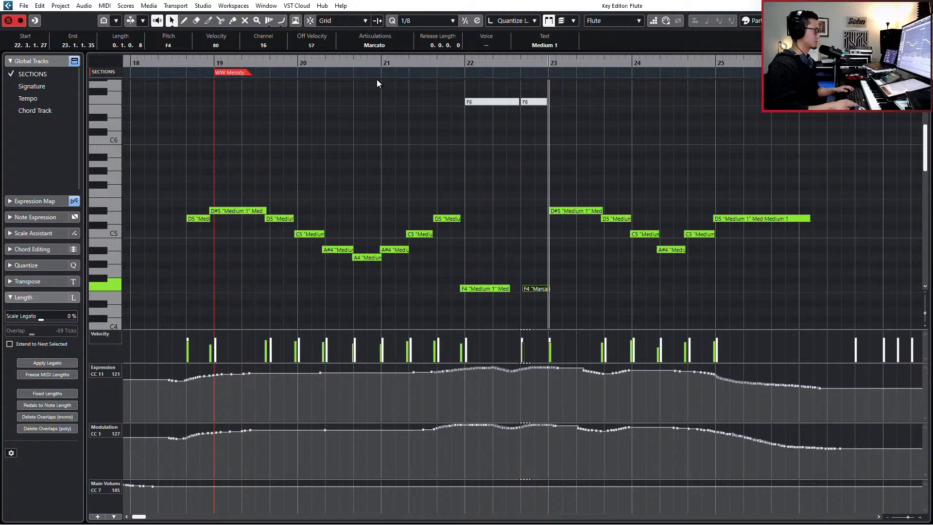
key(space)
key(s)
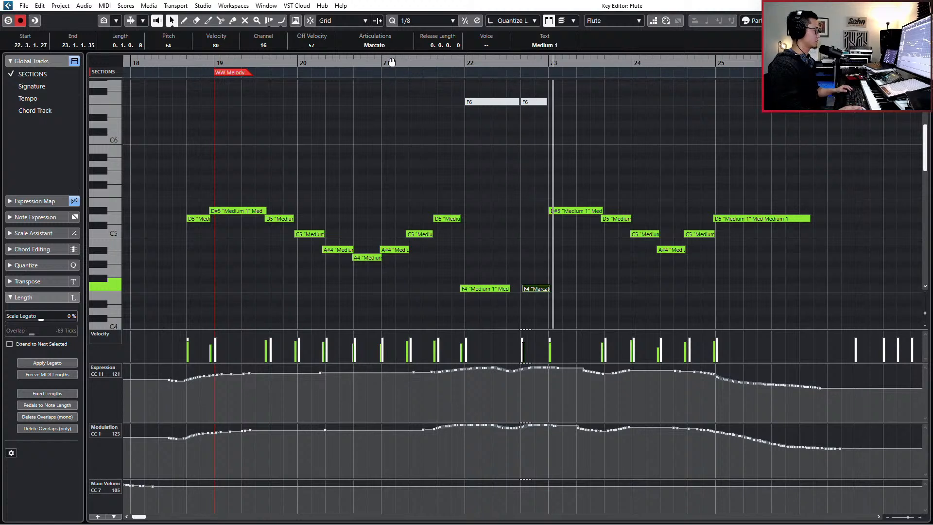
key(l)
key(KP_Subtract)
key(space)
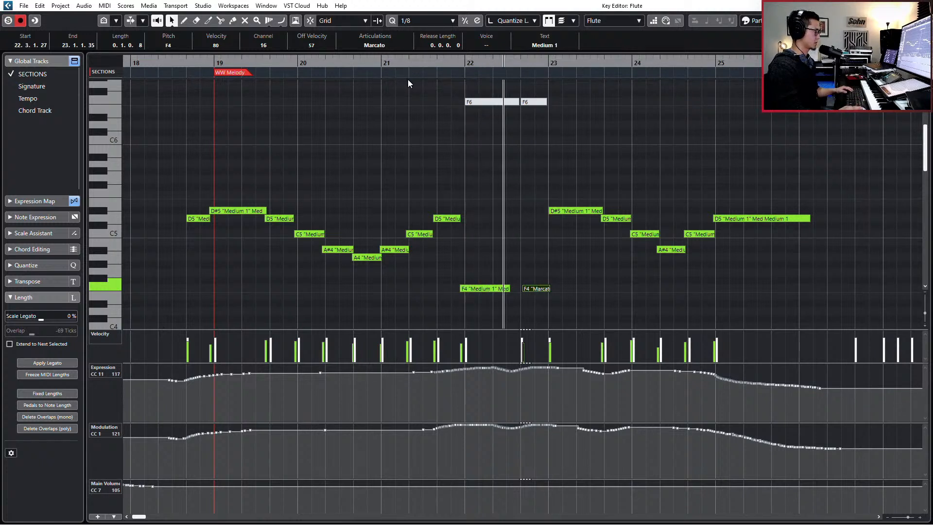
Step: Try quantizing the Marcato F4 note before bar 23 to the 1/8 grid
key(q)
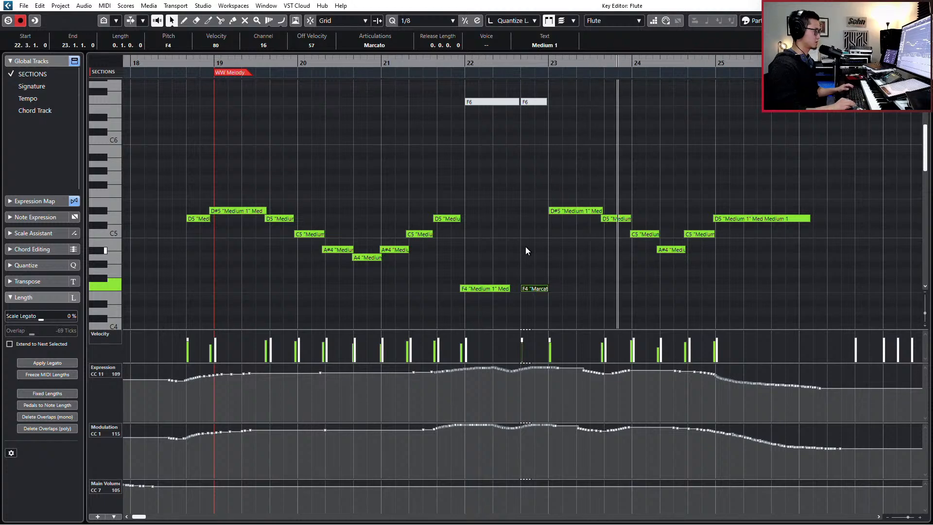
key(l)
key(space)
key(ctrl+z)
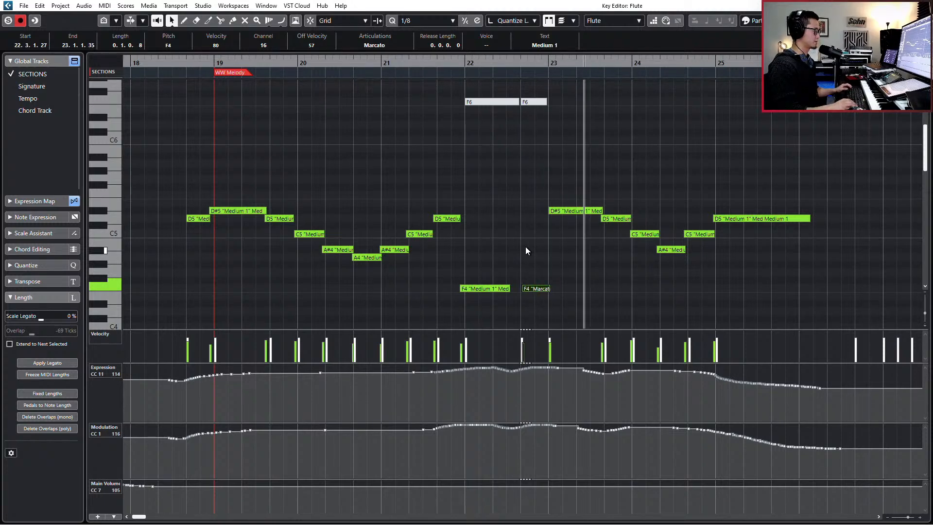
Step: Play the flute melody from the Marcato F4 to past bar 26 and return to the arrangement
key(l)
key(space)
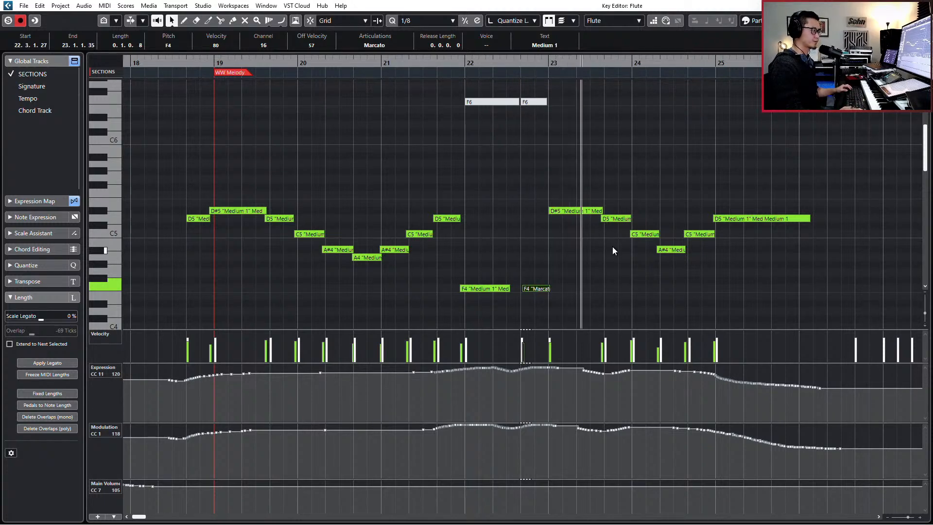
key(g)
scroll(643, 262, right, 2)
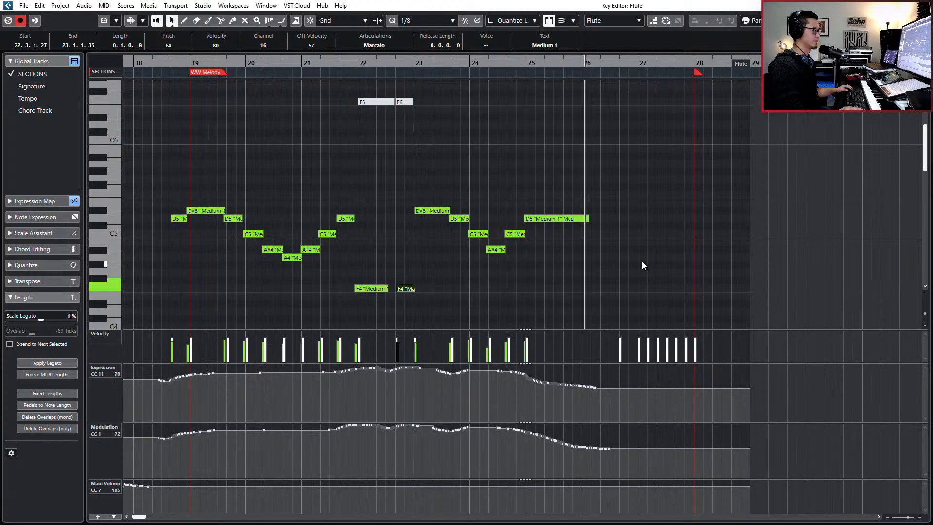
key(space)
key(Return)
key(g)
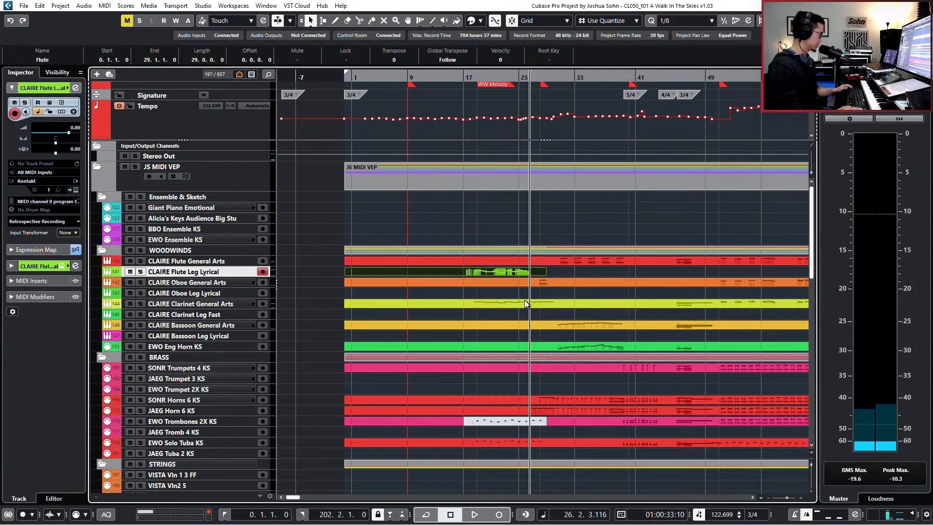
Step: Open the CLAIRE Clarinet General Arts part and examine its melody phrases between bars 18 and 30
click(525, 303)
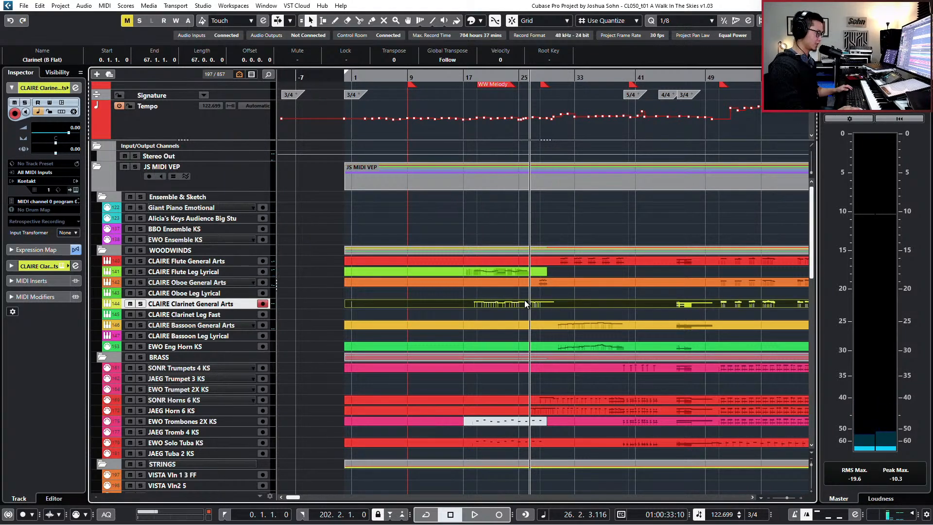
double_click(524, 303)
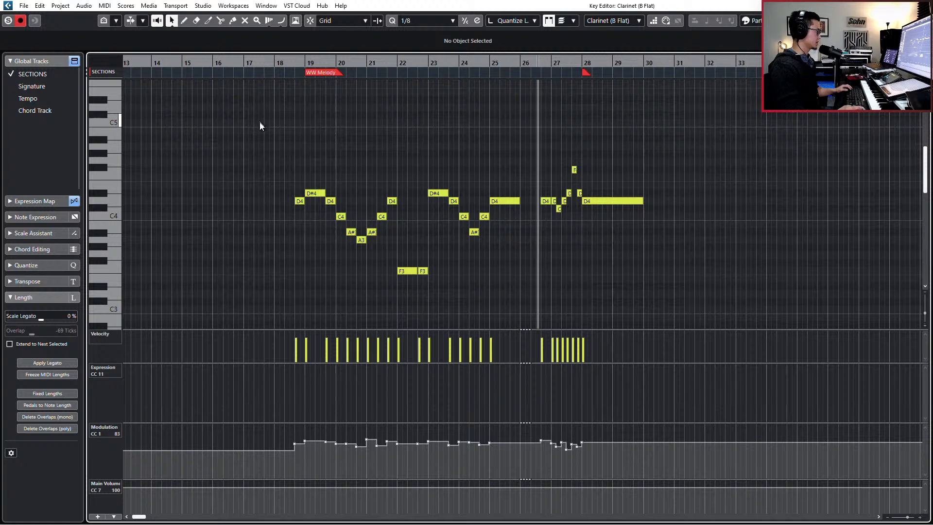
drag(507, 331, 505, 328)
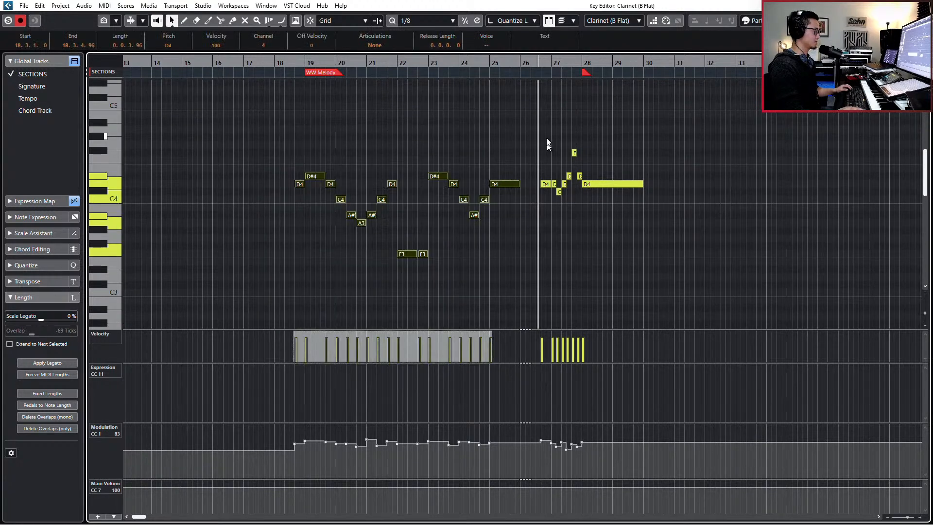
drag(509, 129, 591, 225)
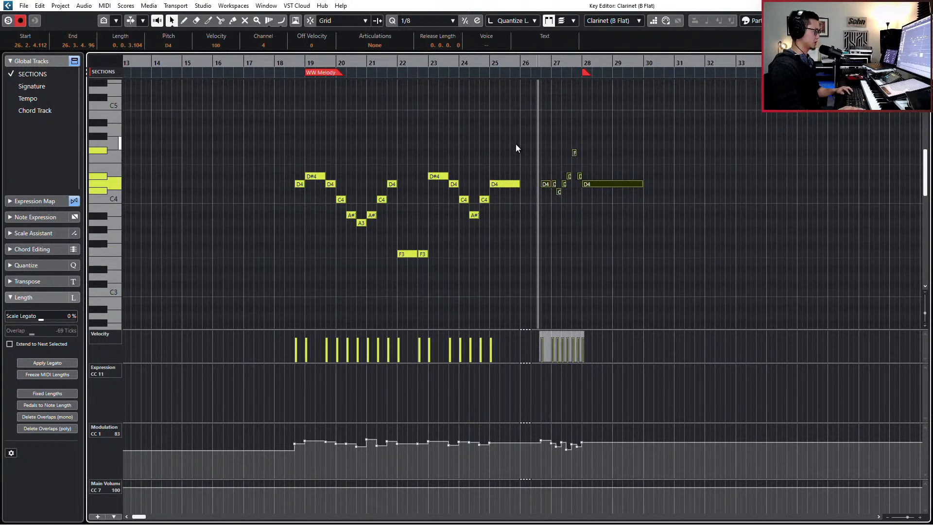
key(Escape)
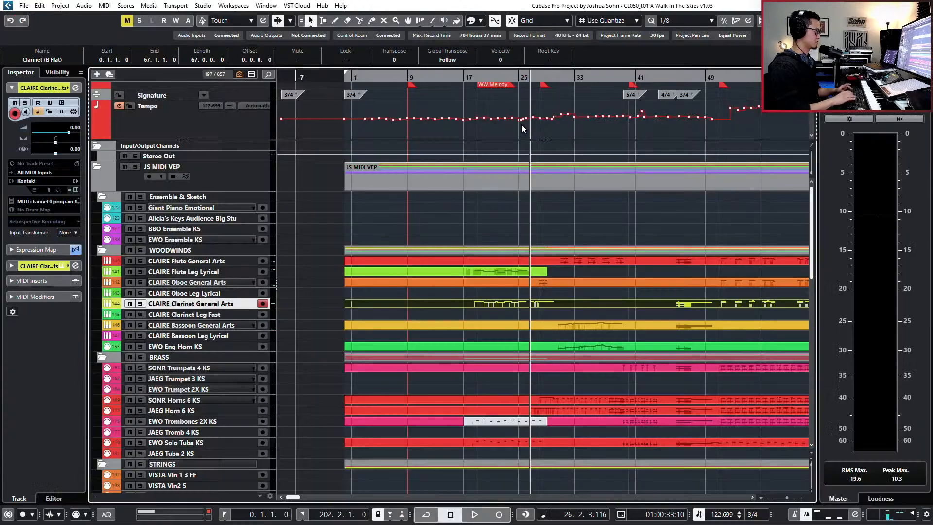
Step: Make CLAIRE Clarinet Leg Fast the active track and move the playhead back to bar 18
click(227, 316)
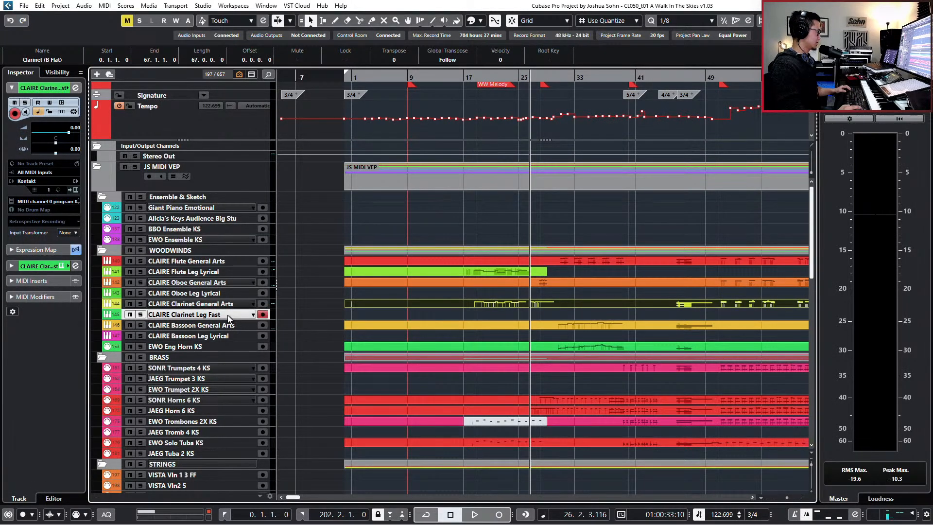
key(KP_Subtract)
key(KP_Subtract)
key(KP_Subtract)
key(KP_Subtract)
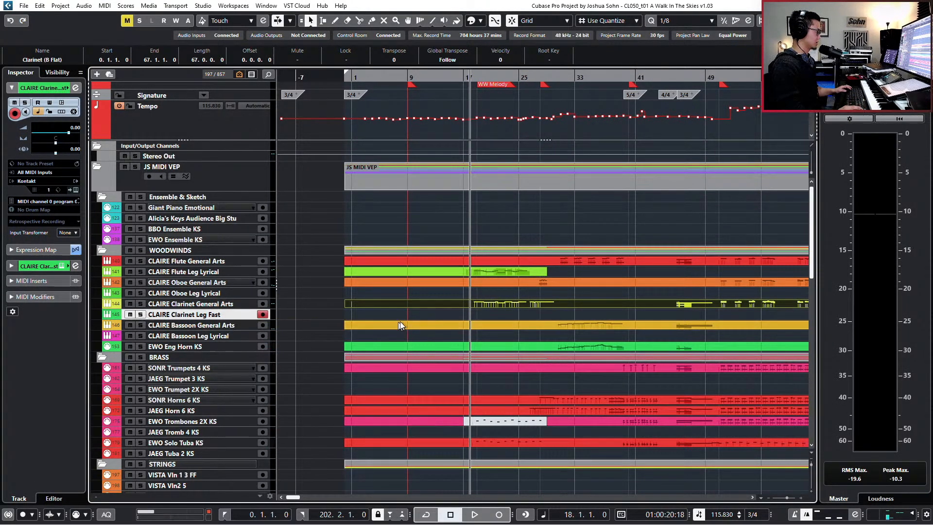
key(Return)
key(Escape)
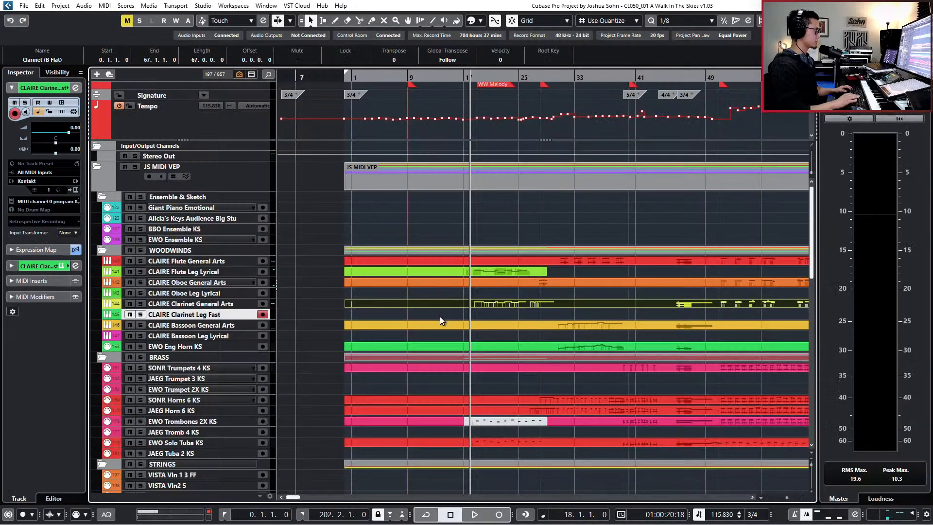
Step: Mute the CLAIRE Clarinet General Arts part and play the passage from bar 18 with CLAIRE Clarinet Leg Fast active
key(shift+m)
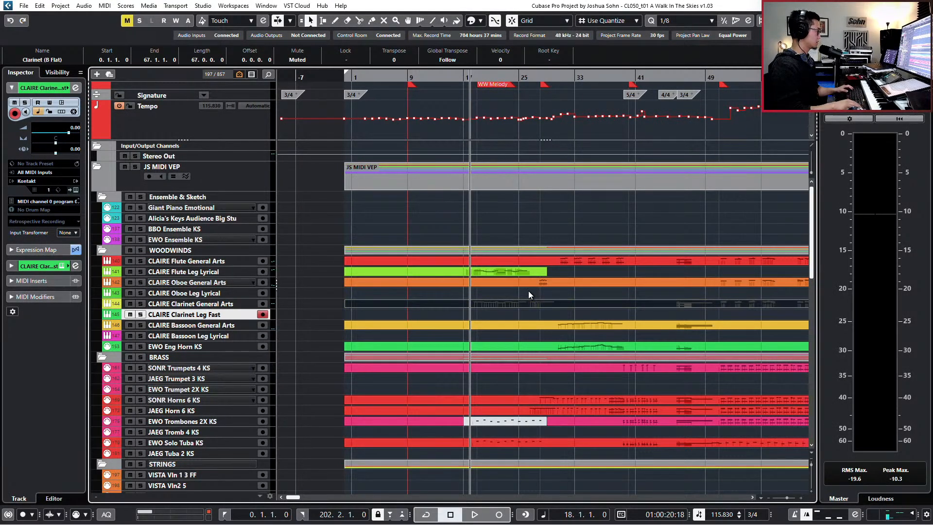
key(space)
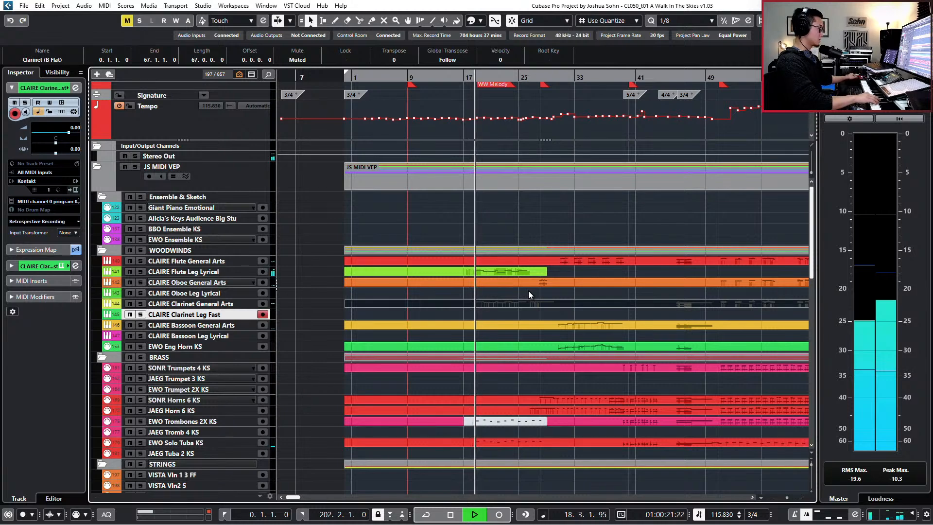
key(space)
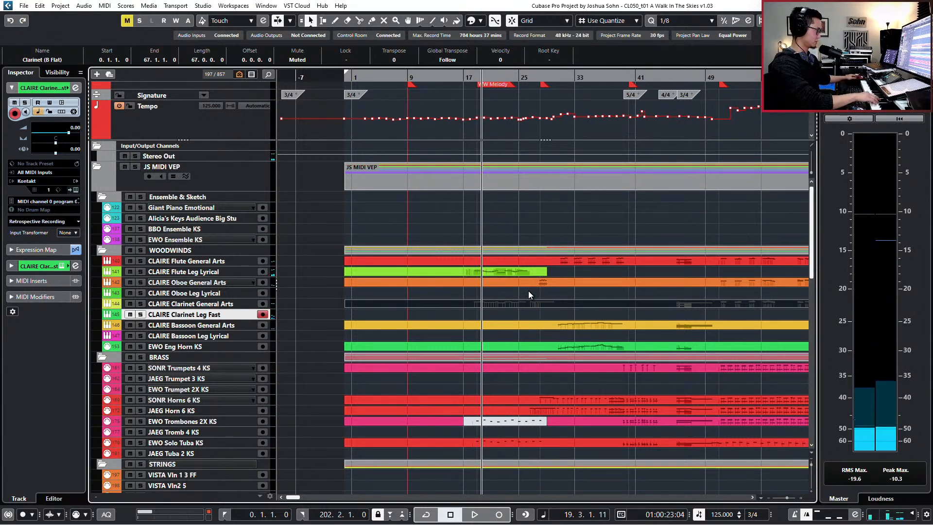
Step: Record a short clarinet take on CLAIRE Clarinet Leg Fast around bars 17 to 19 and open it for note editing
key(KP_Multiply)
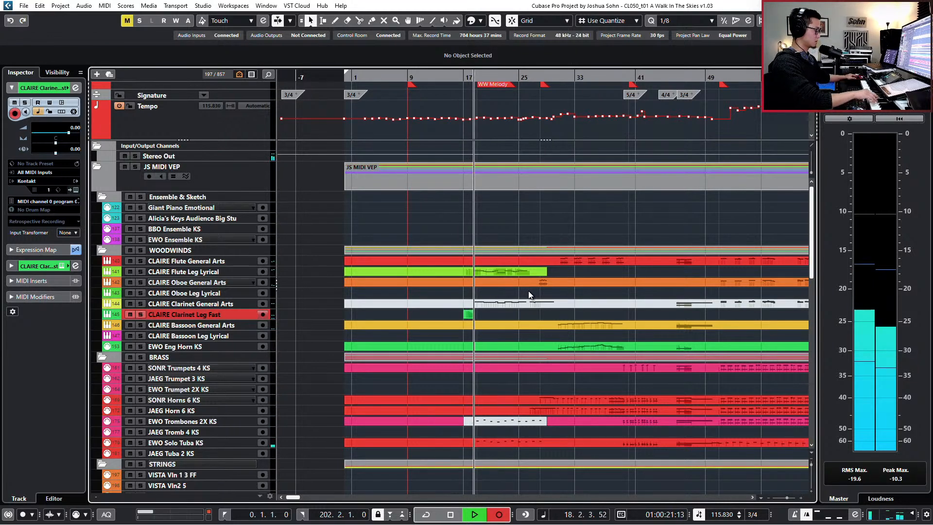
key(space)
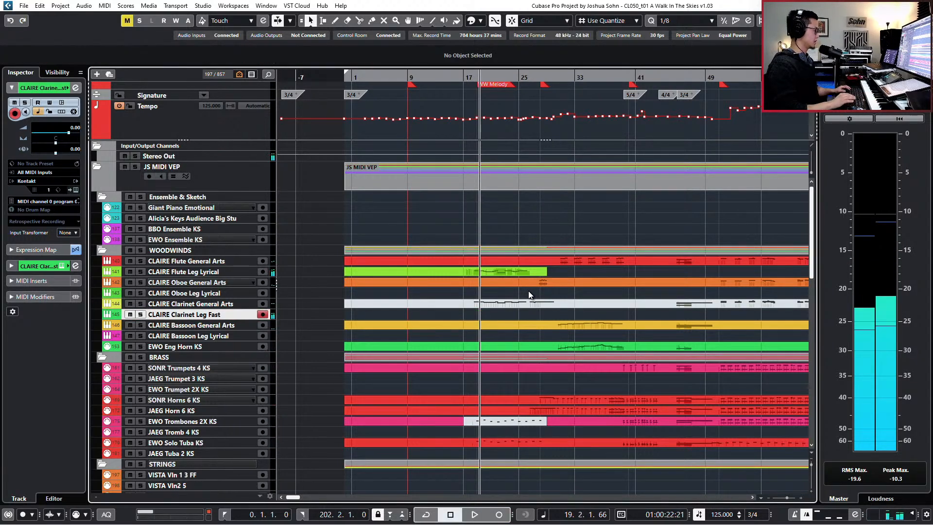
key(Return)
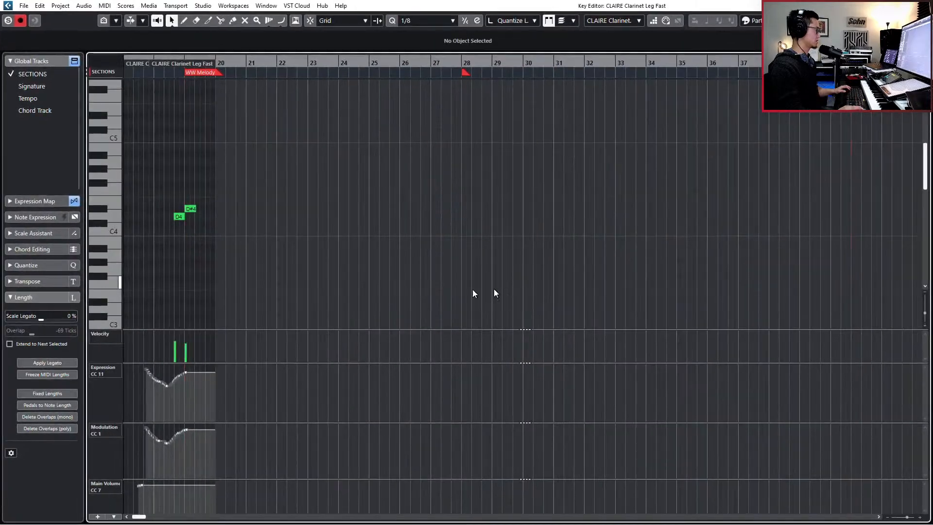
Step: Set the recorded D4 note just before bar 19 to the Medium articulation
scroll(192, 225, up, 4)
click(222, 218)
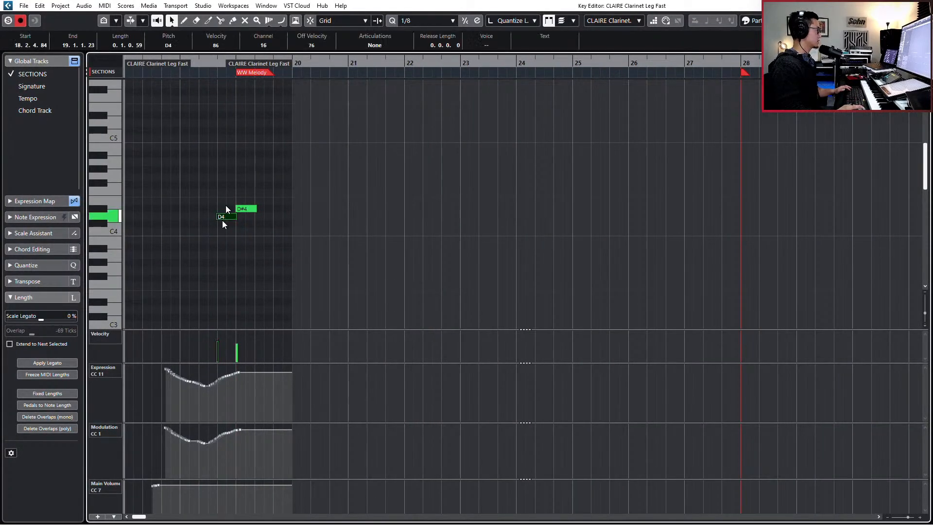
click(375, 46)
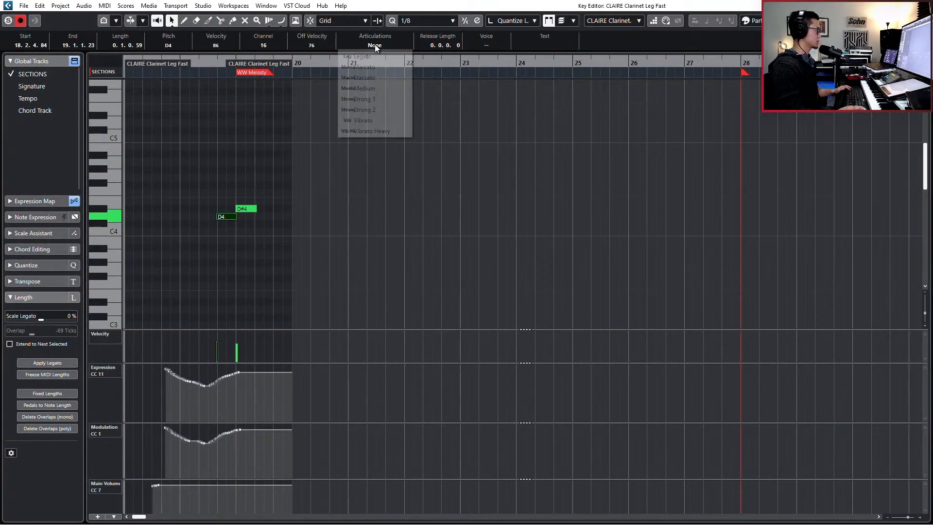
click(372, 89)
click(231, 177)
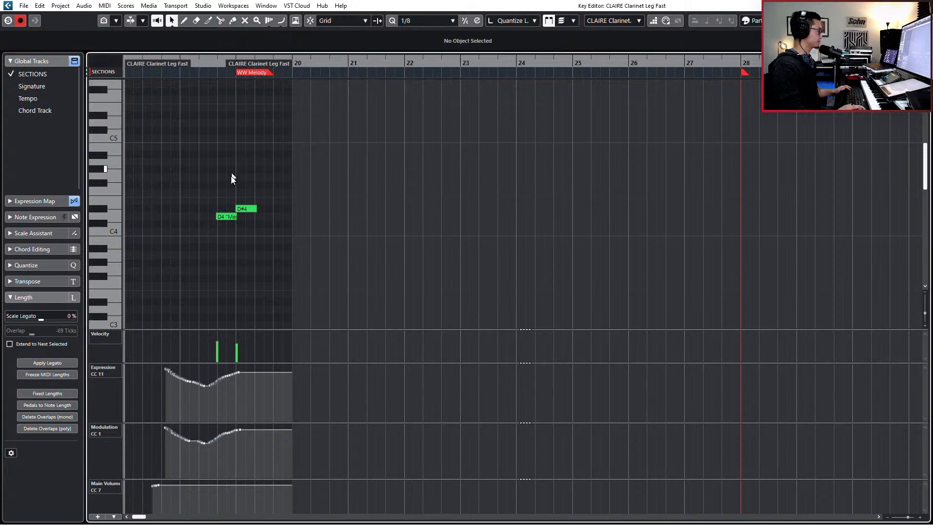
Step: Move the D4 Medium note back to the start of bar 17 and quantize it to the 1/8 grid
key(n)
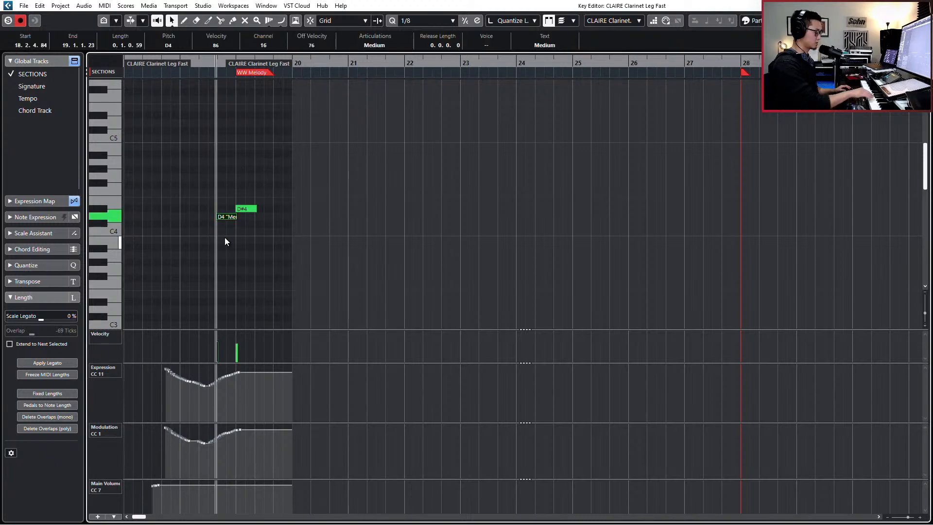
key(ctrl+Left)
key(ctrl+Left)
key(ctrl+Left)
key(ctrl+Left)
key(ctrl+Left)
key(ctrl+Left)
key(ctrl+Left)
key(ctrl+Left)
key(ctrl+Left)
key(ctrl+Left)
key(ctrl+Left)
key(ctrl+Left)
key(ctrl+Left)
key(ctrl+Left)
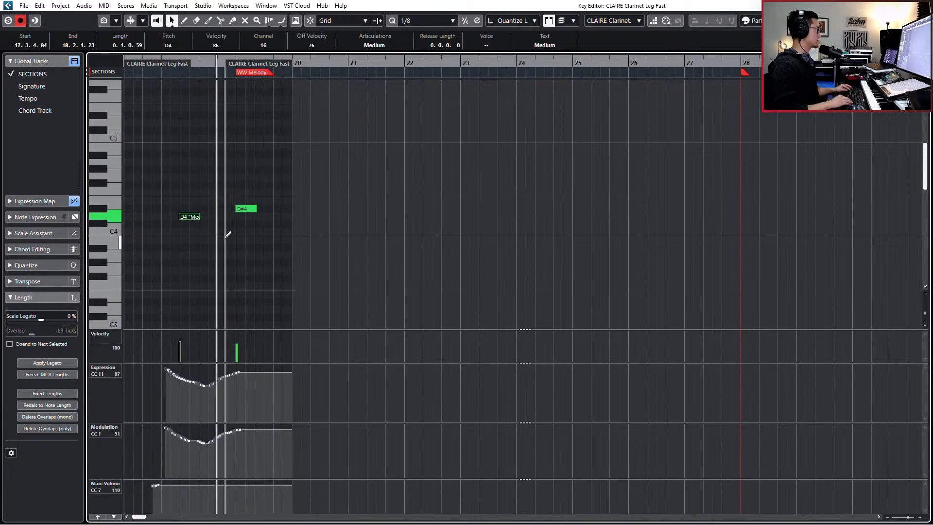
key(ctrl+Right)
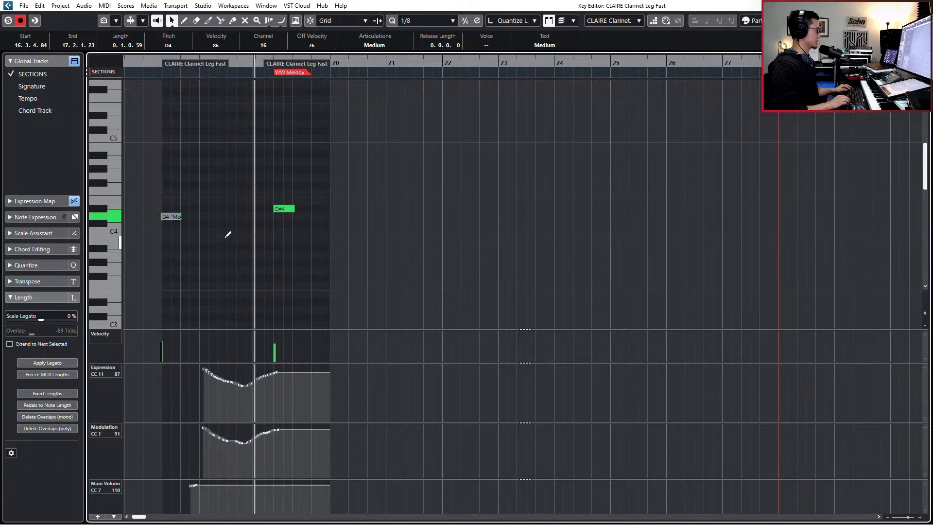
key(q)
Step: Delete the recorded D#4 note and clear the take's Expression and Modulation curves
drag(266, 186, 308, 240)
key(Delete)
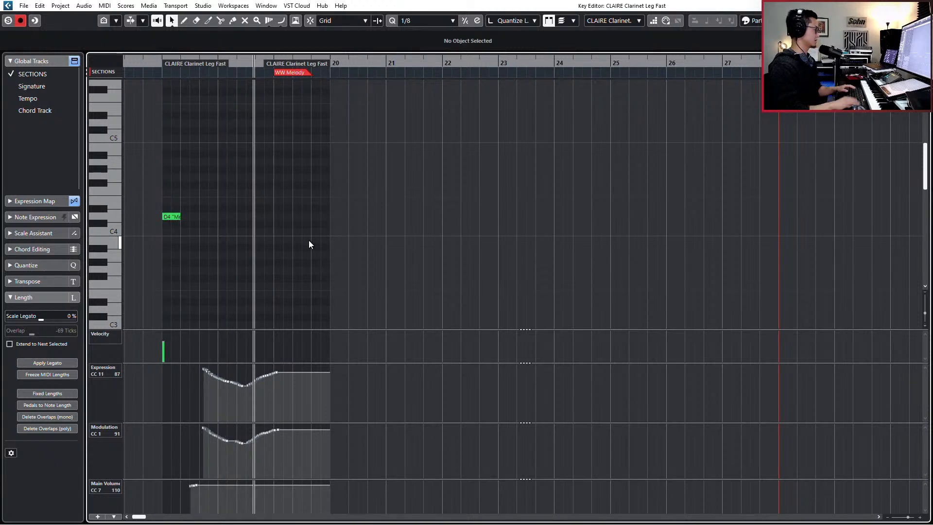
key(KP_Subtract)
key(KP_Subtract)
drag(183, 395, 245, 364)
key(Delete)
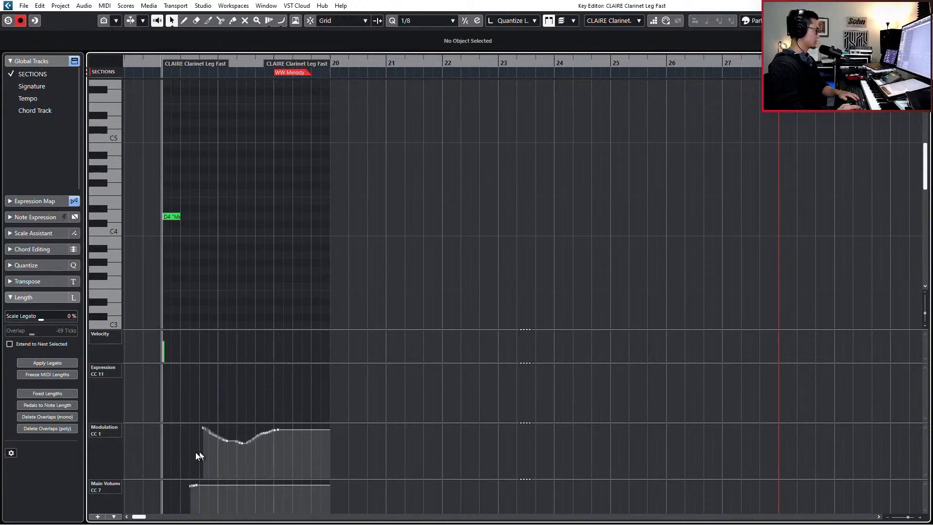
drag(197, 452, 261, 463)
key(Delete)
Step: Record the clarinet melody with its dynamics up to bar 26 and set all the melody notes to the Medium articulation
key(KP_Multiply)
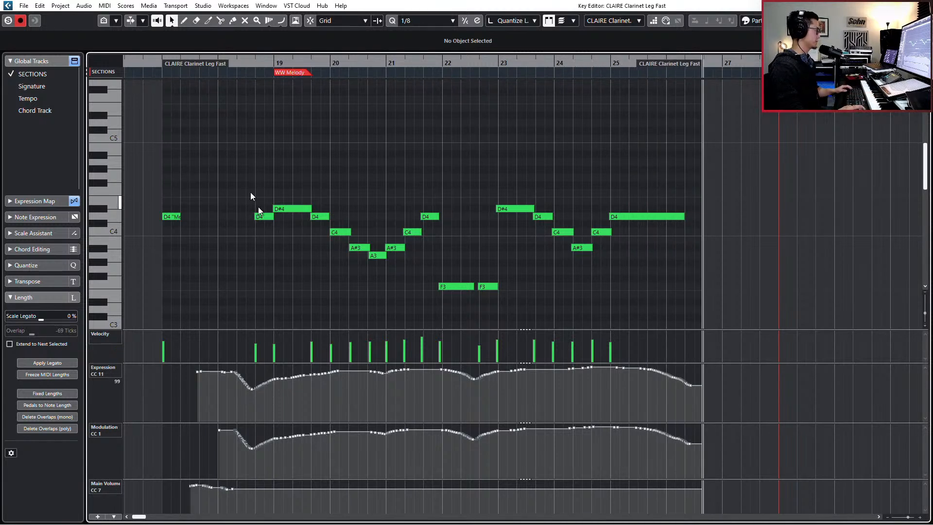
drag(250, 193, 747, 339)
click(375, 46)
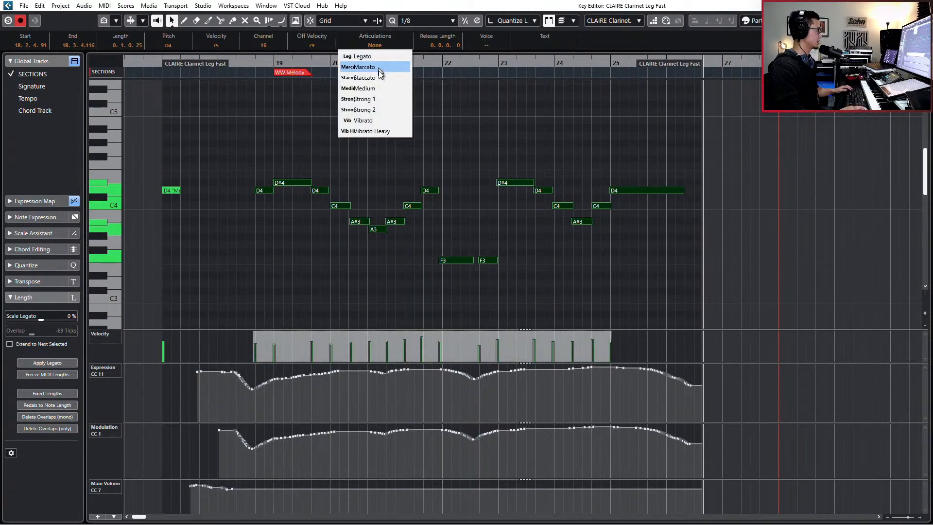
click(378, 88)
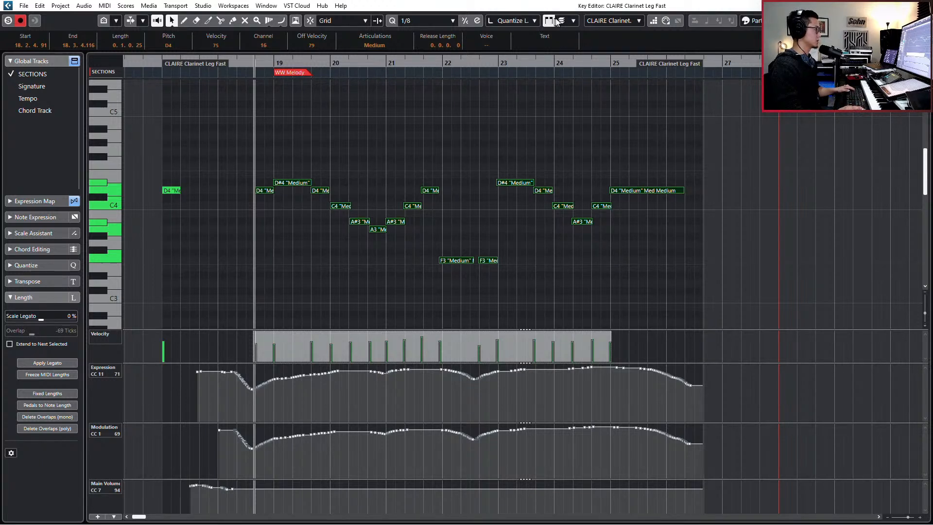
Step: Quantize the clarinet melody notes with the 1/8 setting and play them back
key(q)
key(space)
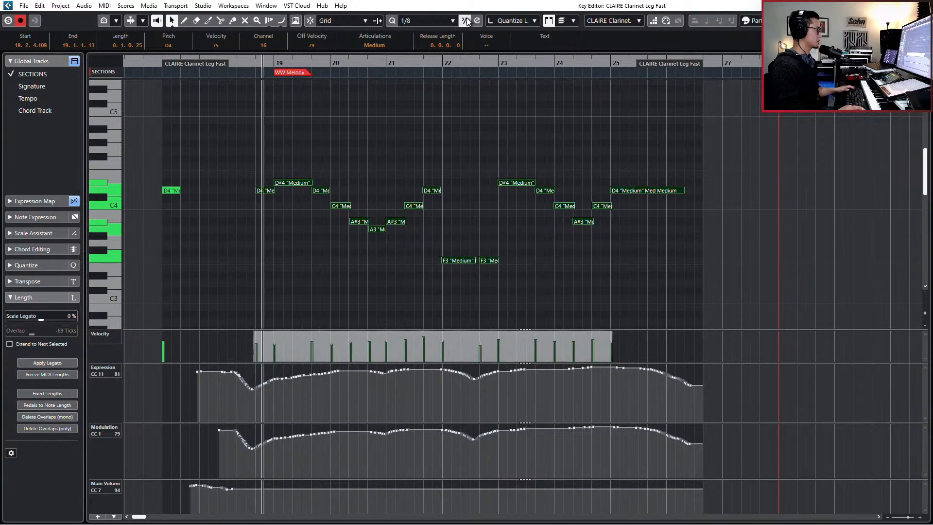
click(660, 89)
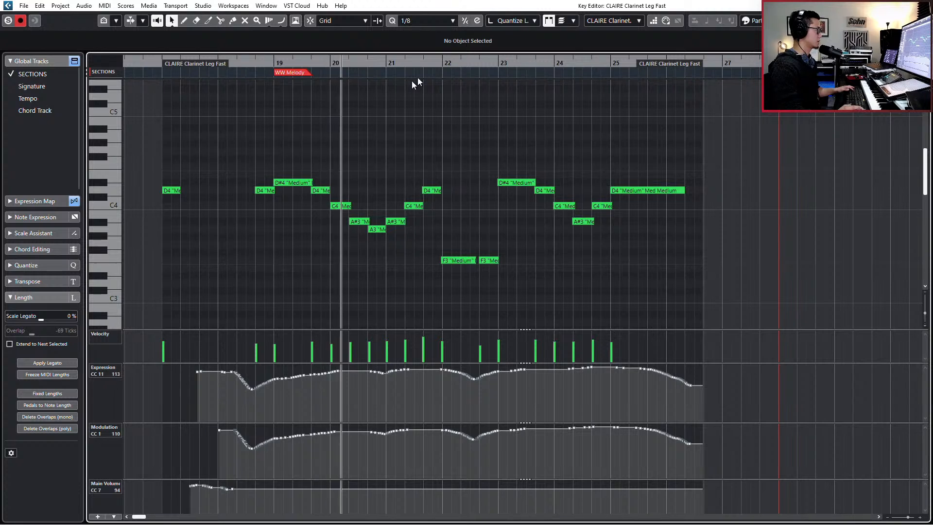
Step: Delete the leading D4 note at bar 17 and adjust the end of the A3 note before bar 21
drag(223, 150, 170, 197)
key(Delete)
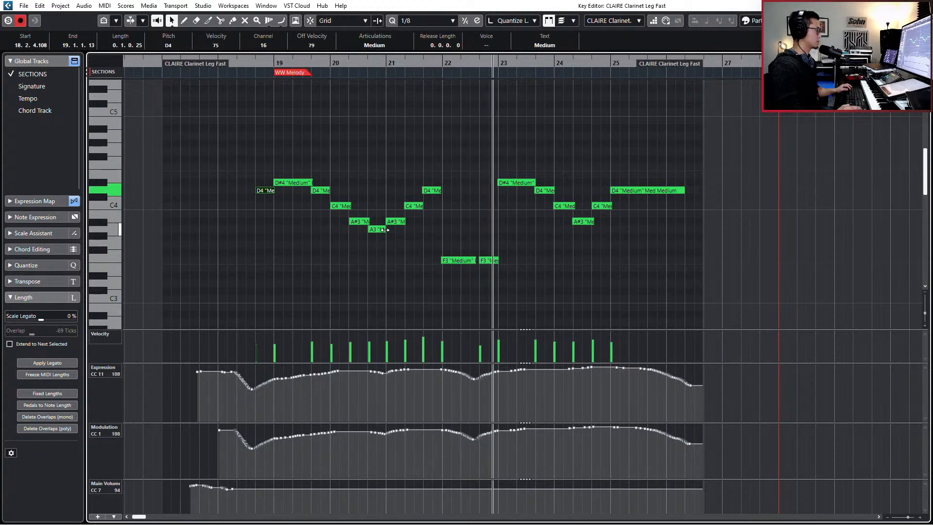
drag(385, 230, 387, 229)
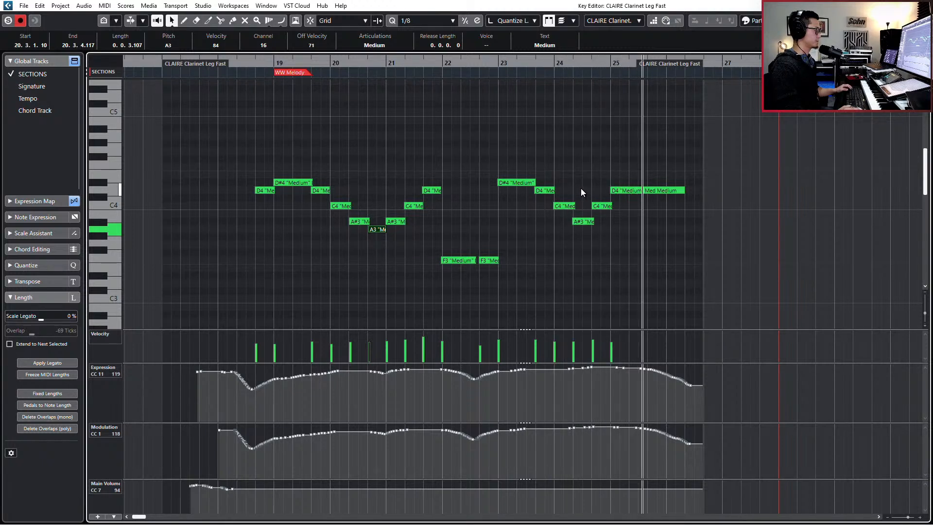
key(space)
Step: Redraw the Expression curve under the final D4 as an earlier fade from bar 25 to the part's end, and play the melody
click(611, 369)
mouse_move(613, 367)
mouse_down()
mouse_move(705, 381)
mouse_move(618, 370)
mouse_move(705, 390)
mouse_up()
key(space)
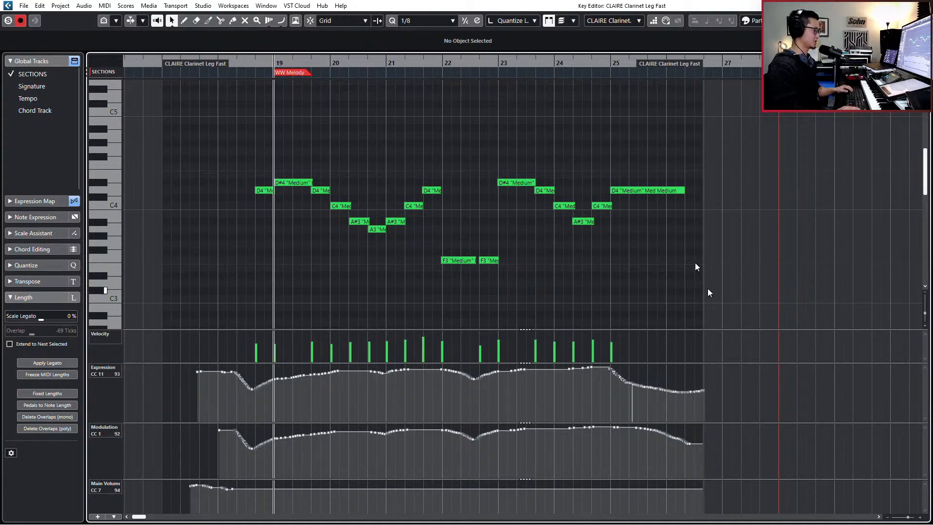
Step: Shorten the final D4 note to end at 26.1.1.76, stop playback and return to the arrangement
click(657, 191)
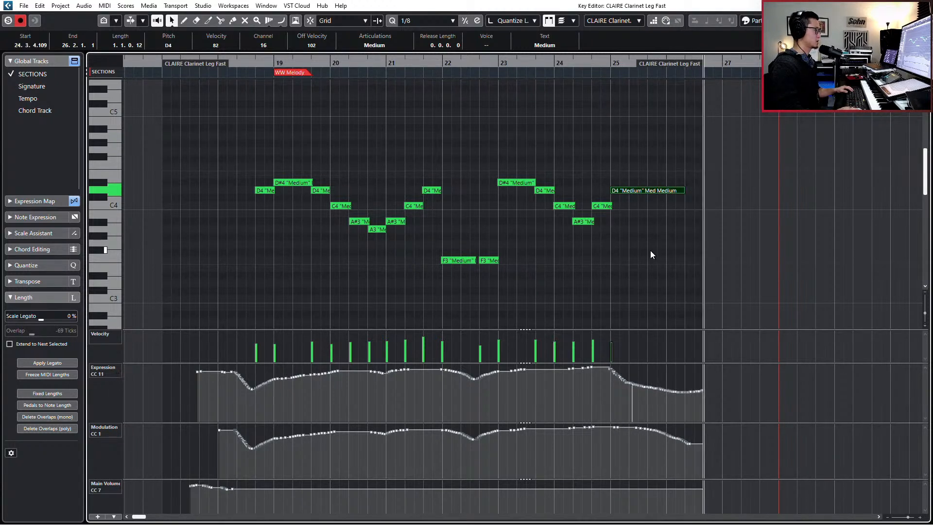
drag(682, 191, 666, 198)
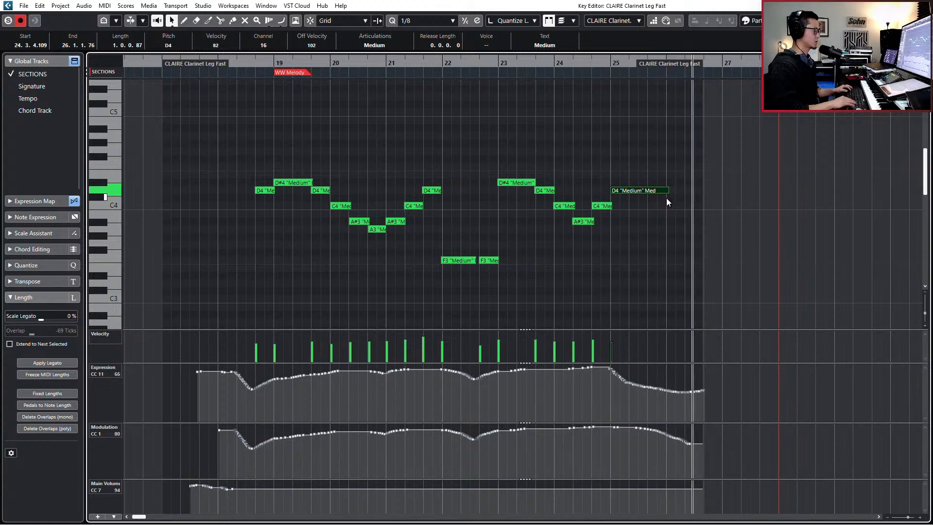
key(space)
key(Escape)
Step: Select all tracks from CLAIRE Flute General Arts through CLAIRE Bassoon Leg Lyrical and open the flute's channel settings
scroll(582, 298, down, 4)
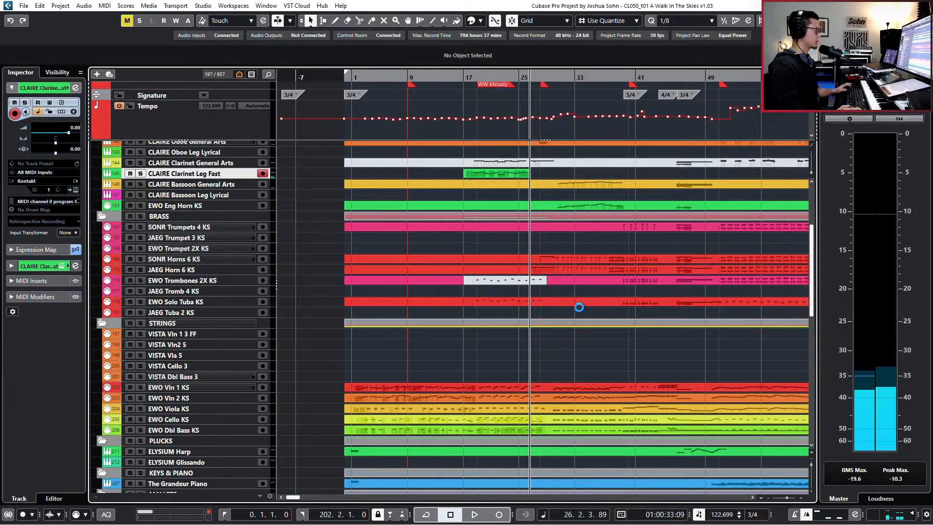
scroll(576, 287, up, 4)
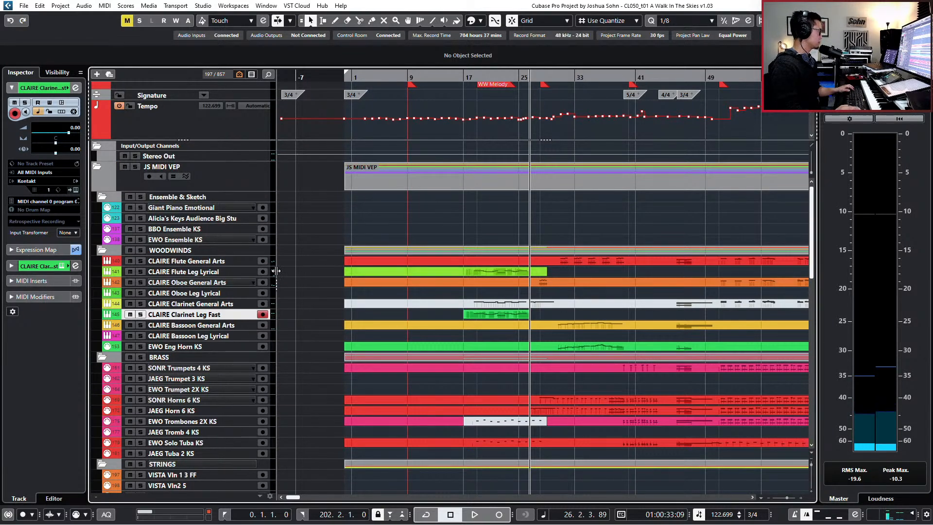
click(175, 272)
click(175, 261)
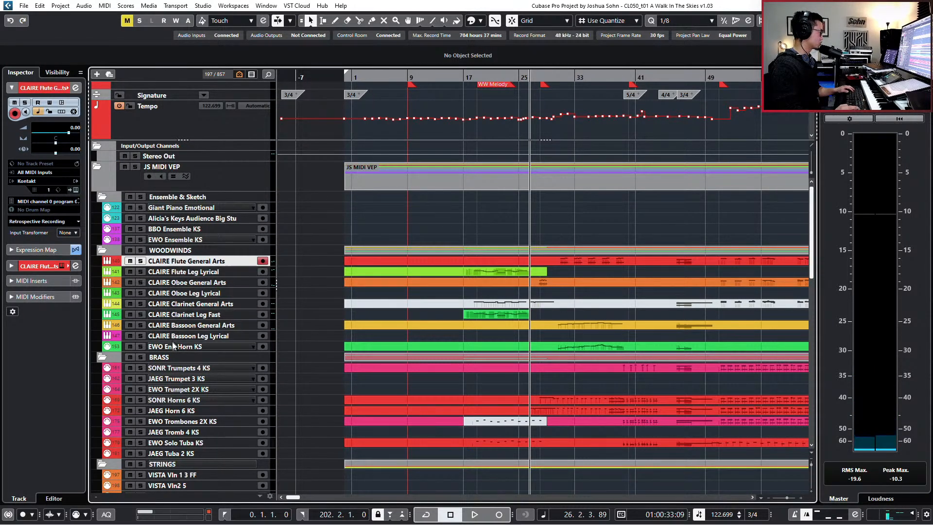
shift+click(199, 336)
key(e)
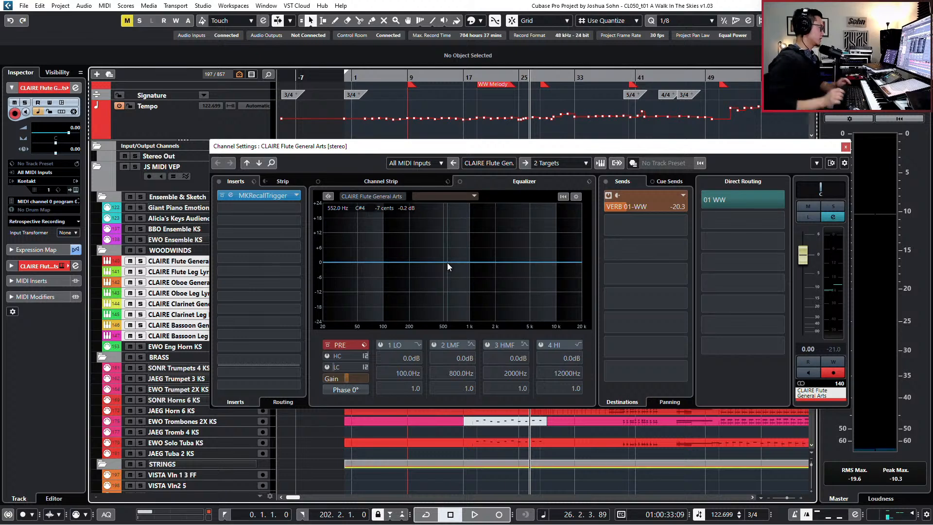
Step: Add EW Spaces II as the second insert on the CLAIRE Flute General Arts channel
click(294, 208)
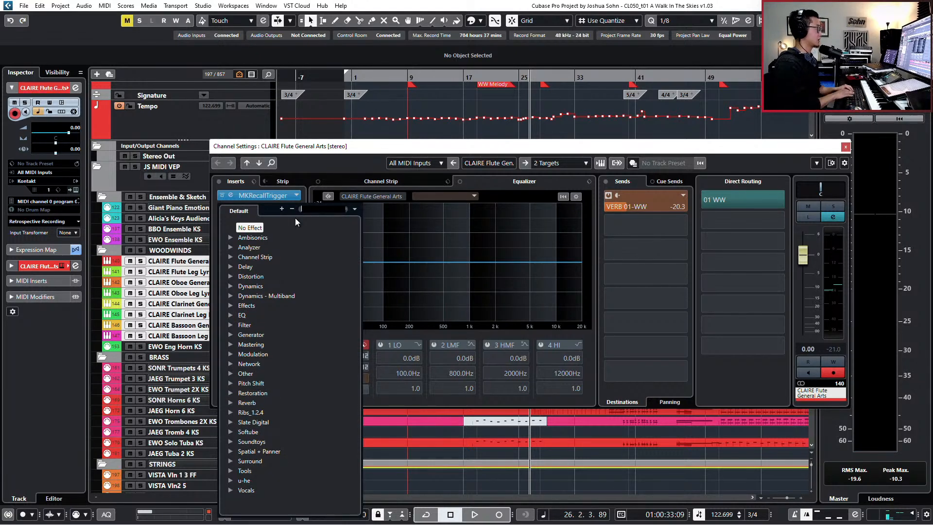
text(convol)
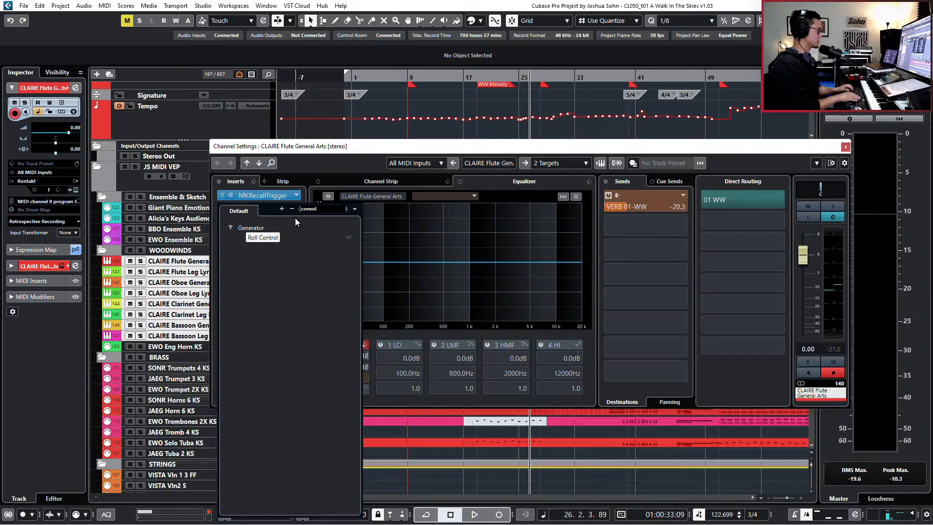
key(BackSpace)
key(BackSpace)
key(BackSpace)
key(BackSpace)
key(BackSpace)
key(BackSpace)
text(spaces)
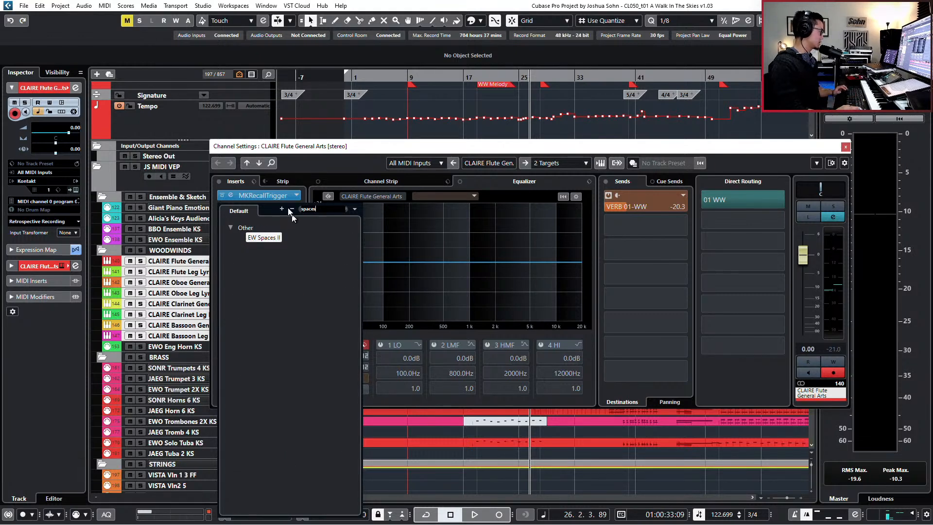
click(275, 237)
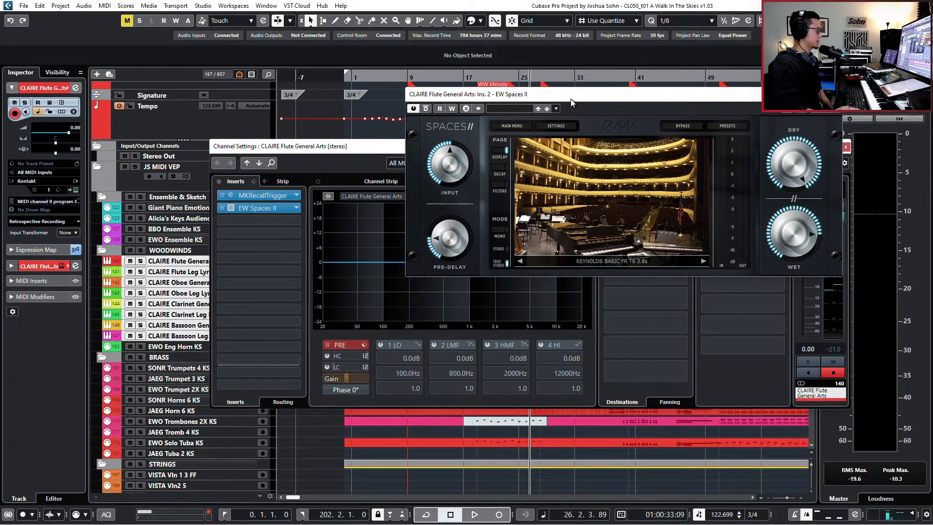
Step: Examine the concert hall presets of EW Spaces II, comparing the Abravanel, Ace, Davies and Northwest Orchestral halls
click(727, 125)
scroll(465, 204, down, 3)
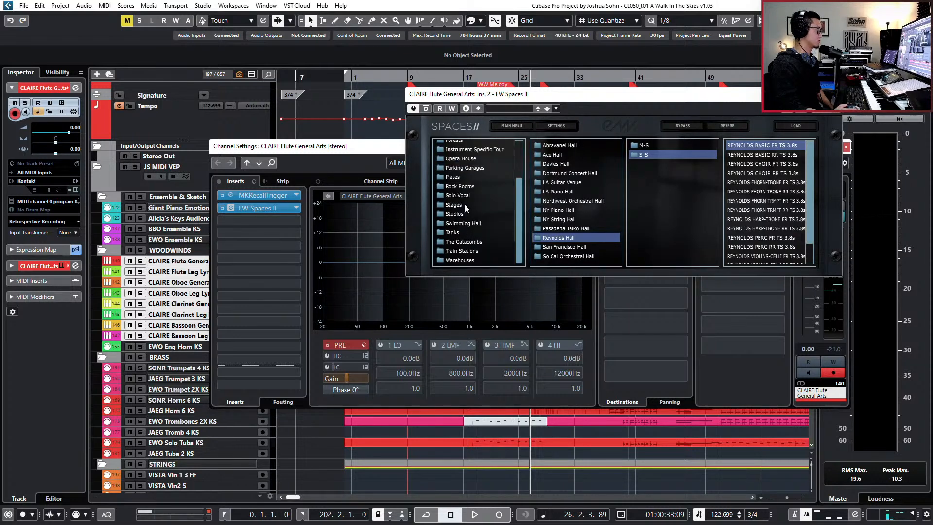
scroll(472, 206, up, 3)
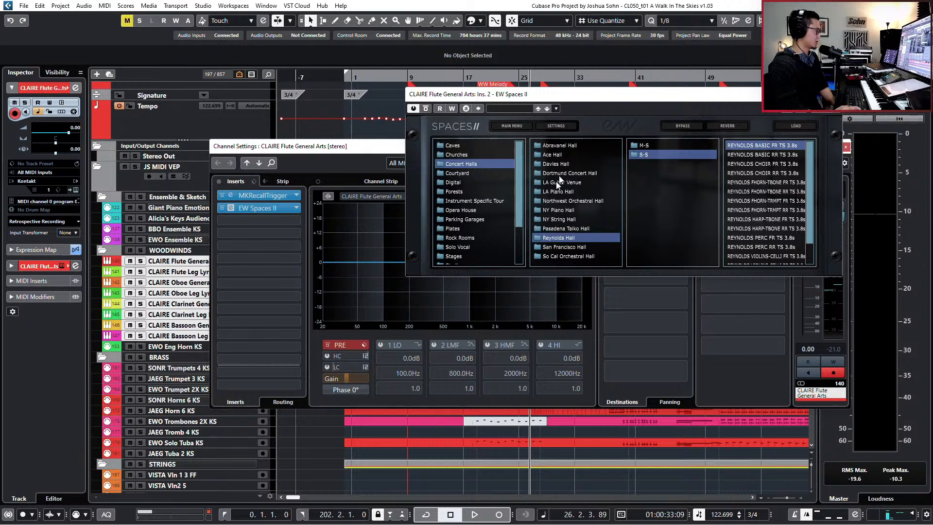
click(574, 145)
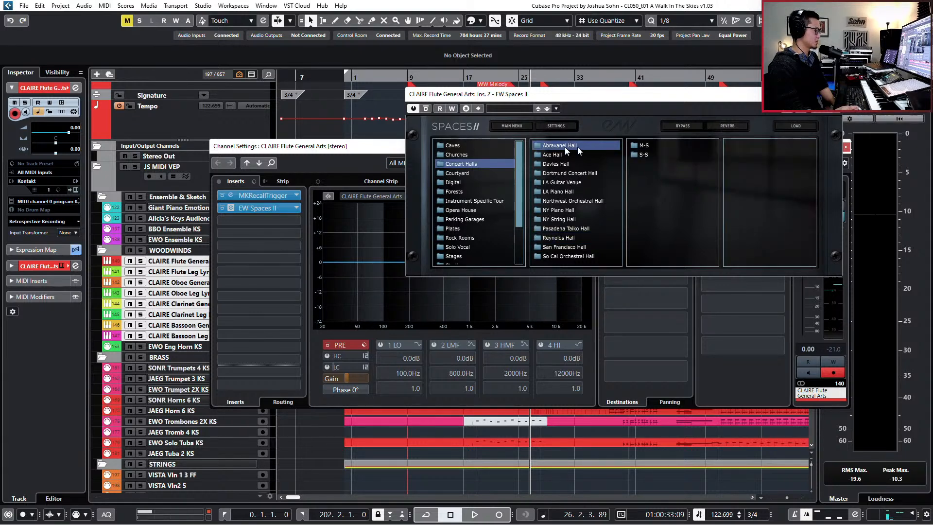
click(554, 155)
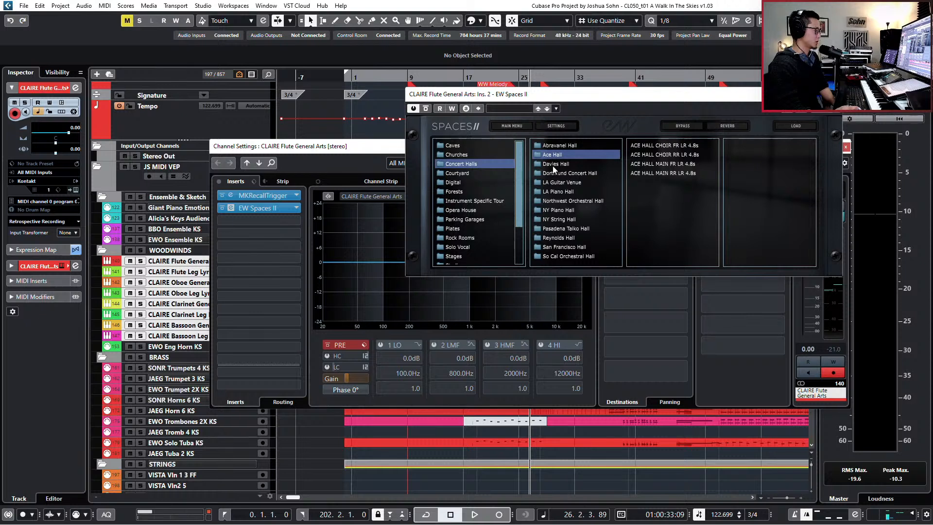
click(553, 165)
click(562, 143)
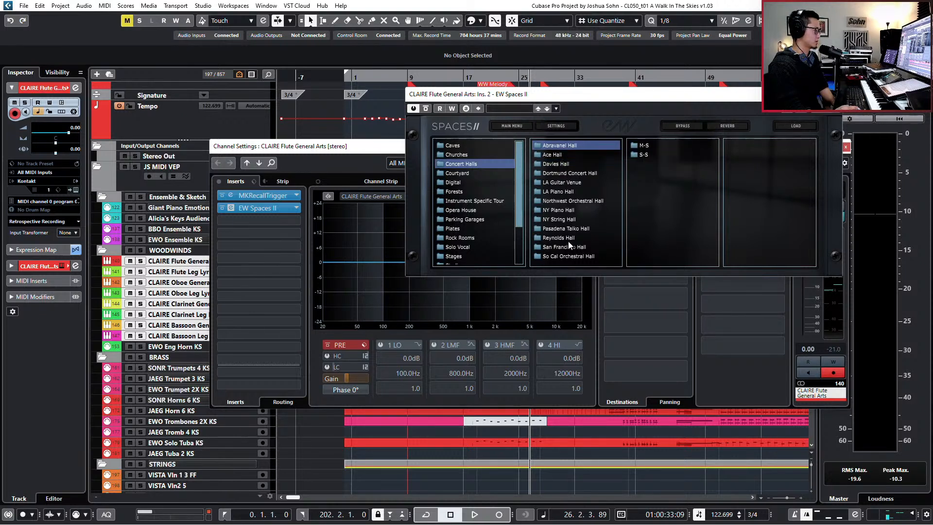
click(650, 154)
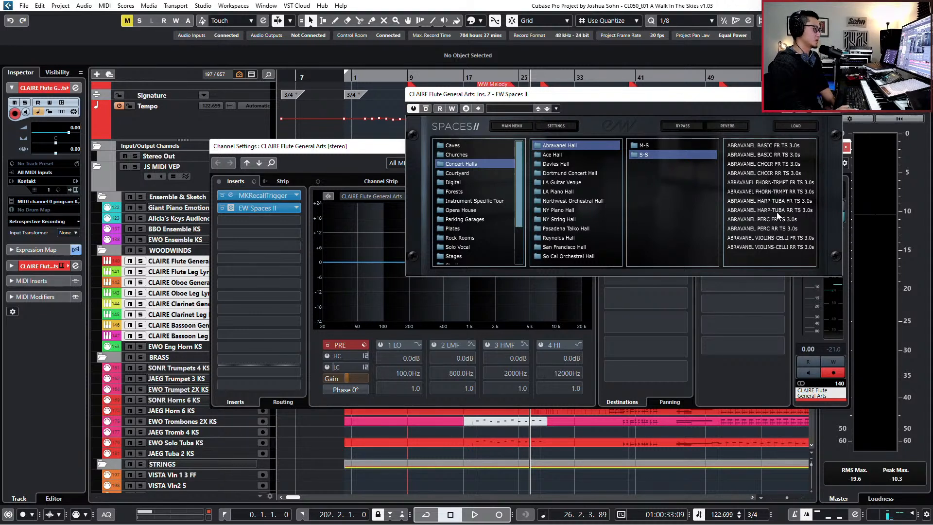
click(564, 166)
click(643, 155)
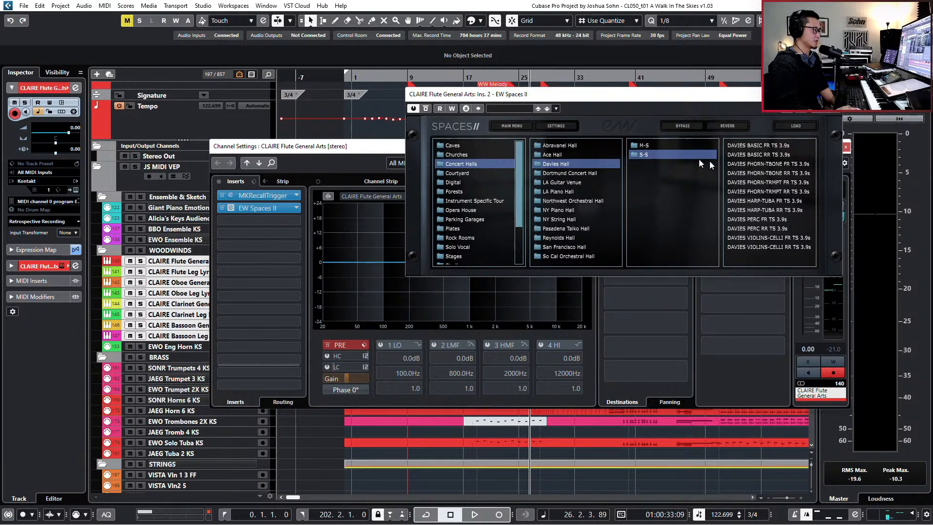
click(555, 155)
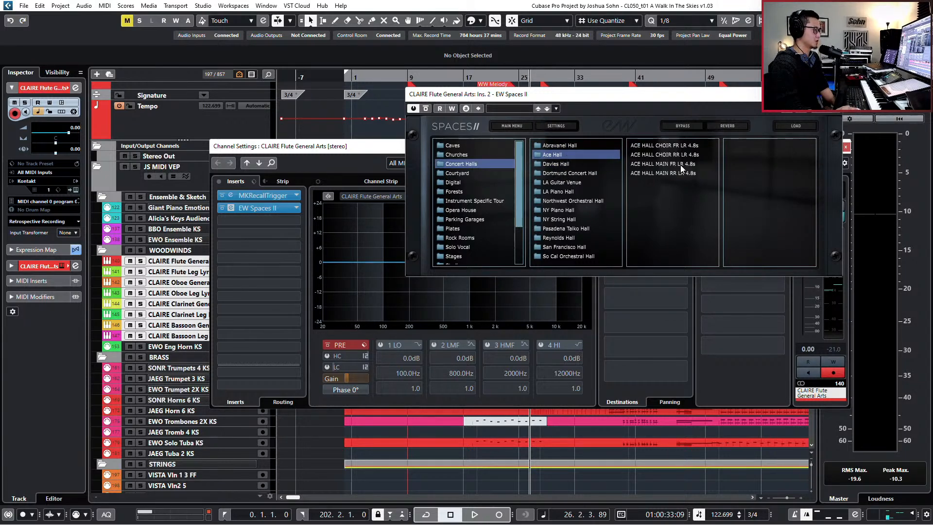
click(574, 202)
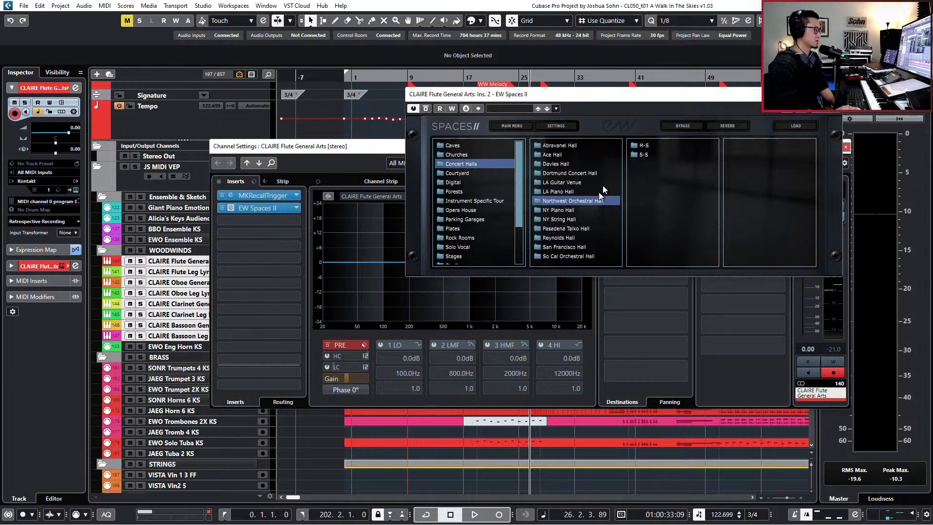
click(645, 155)
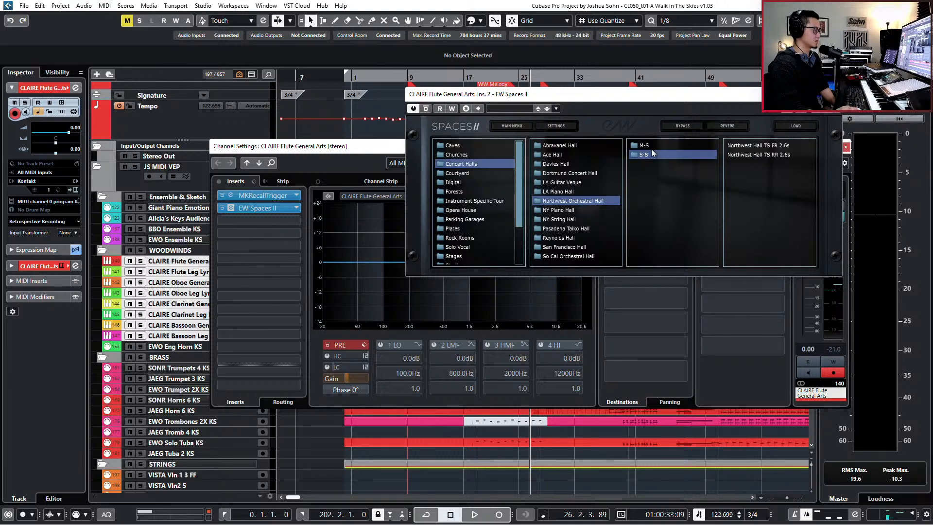
click(651, 148)
Step: Load the preset ABRAVANEL WINDS FR LR 3.0s from Abravanel Hall's M-S folder on the CLAIRE Flute General Arts channel and close its windows
click(578, 147)
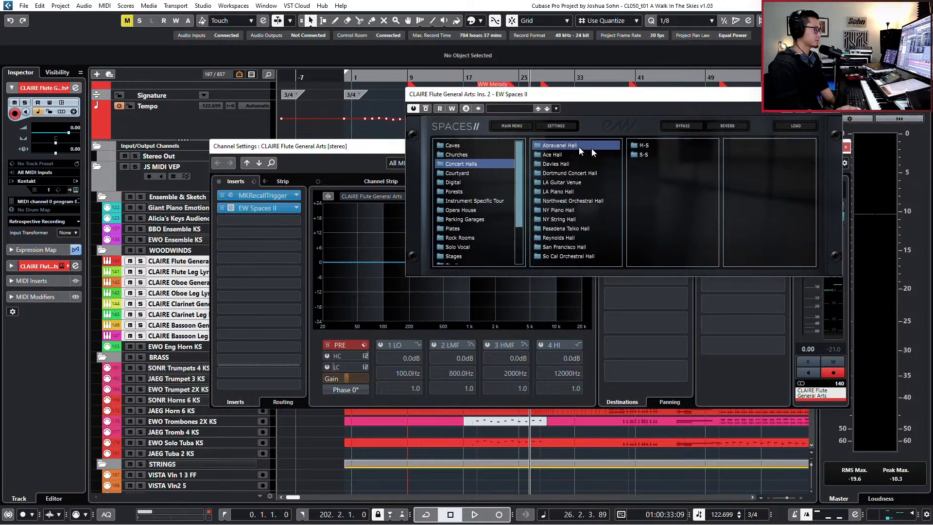
click(670, 149)
scroll(779, 197, down, 3)
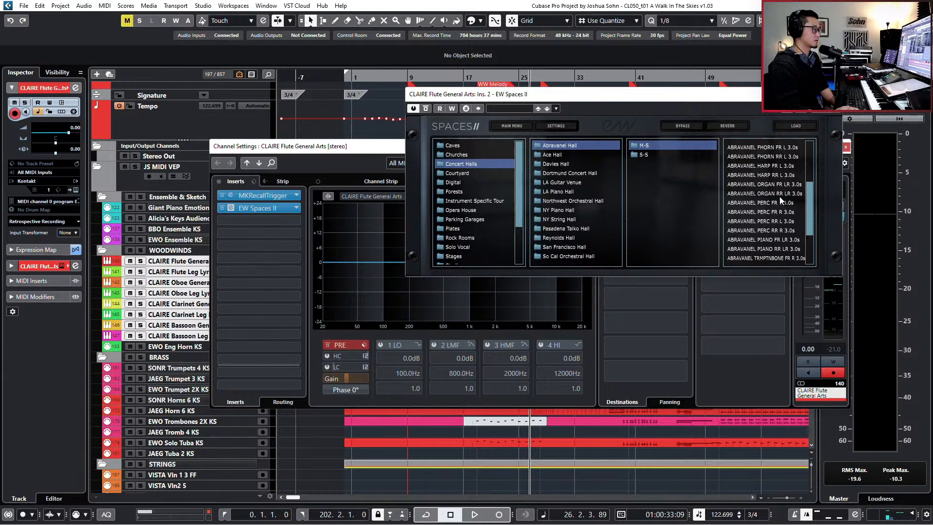
scroll(801, 207, up, 3)
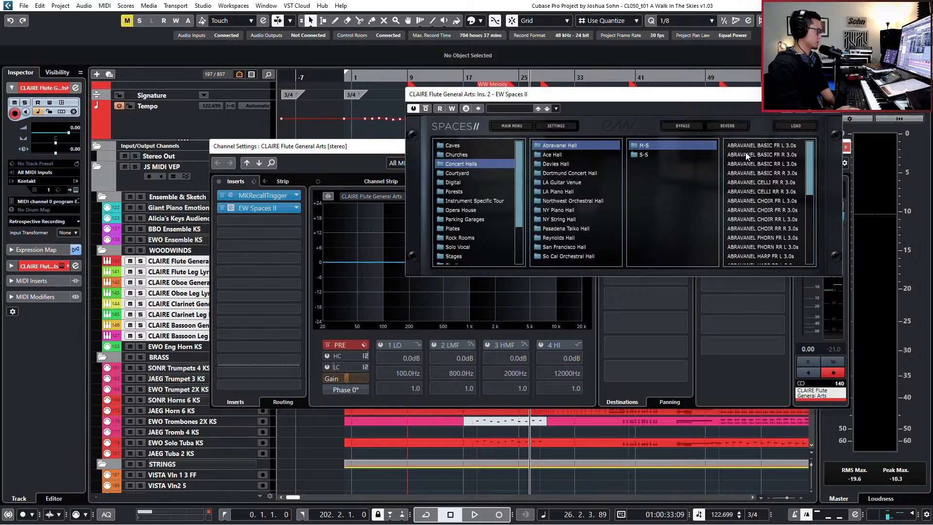
click(190, 263)
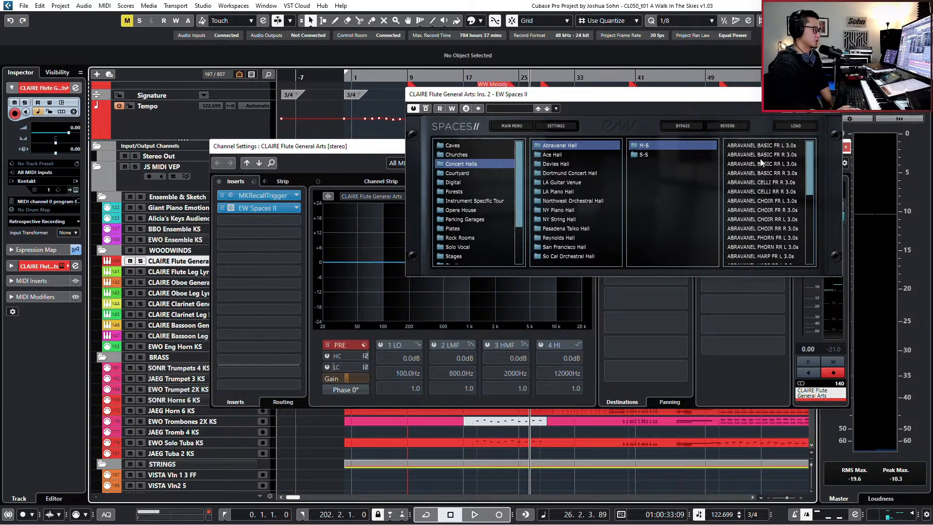
scroll(773, 207, down, 6)
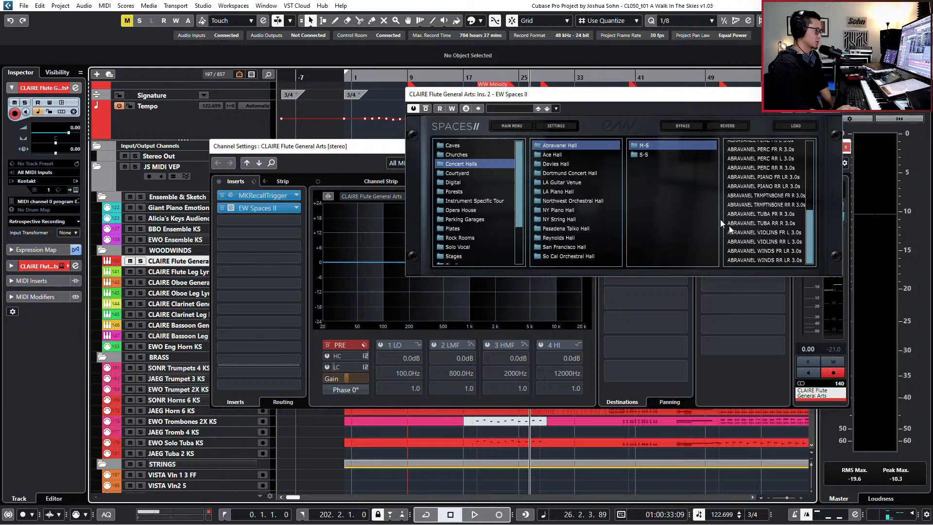
click(659, 155)
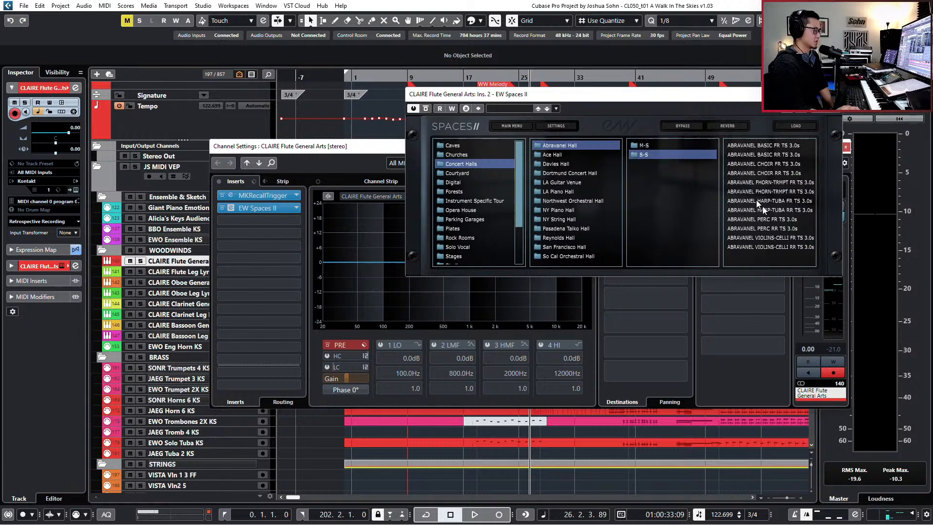
click(660, 145)
scroll(764, 258, down, 5)
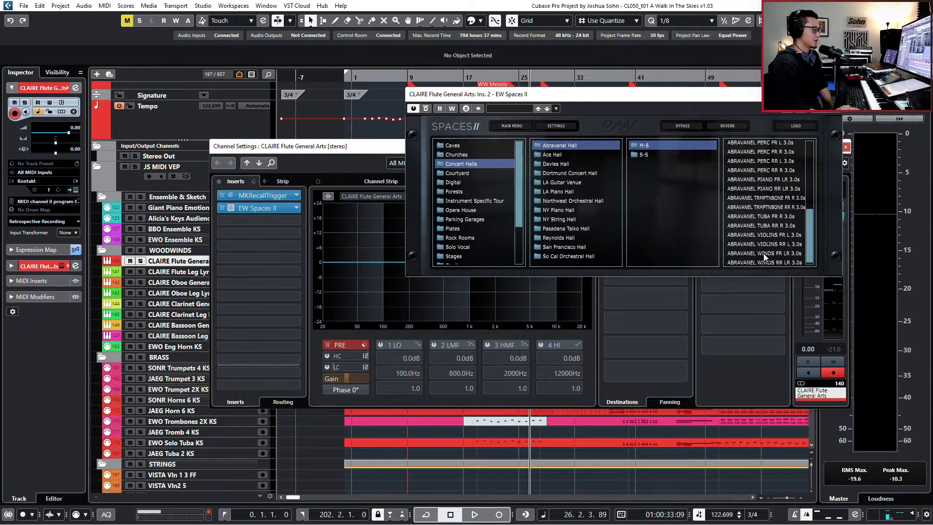
double_click(789, 254)
mouse_move(776, 227)
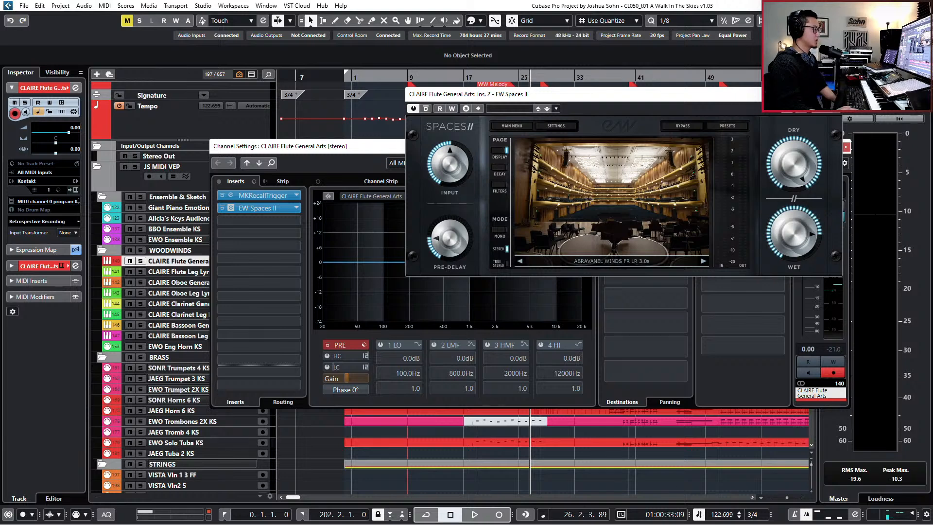
click(837, 94)
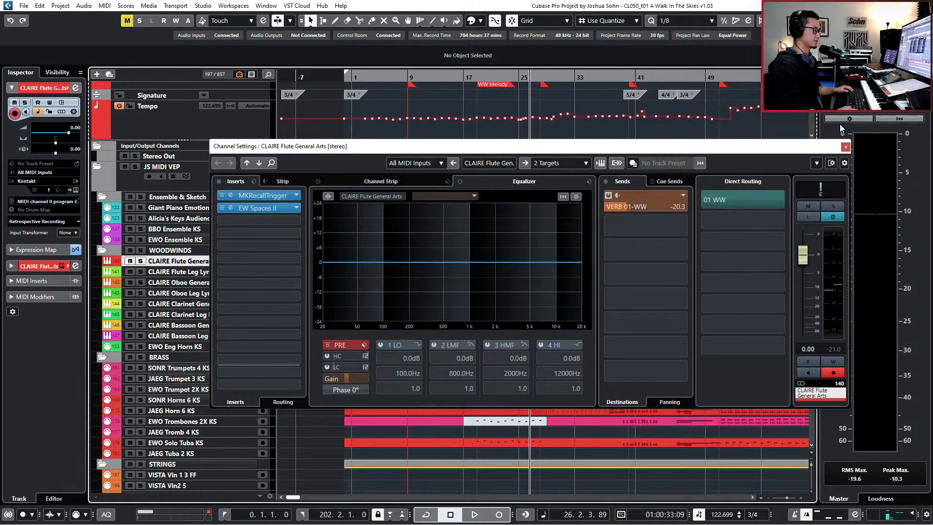
click(846, 147)
Step: Solo the CLAIRE Flute General Arts track and move the playback position back to bar 19
key(s)
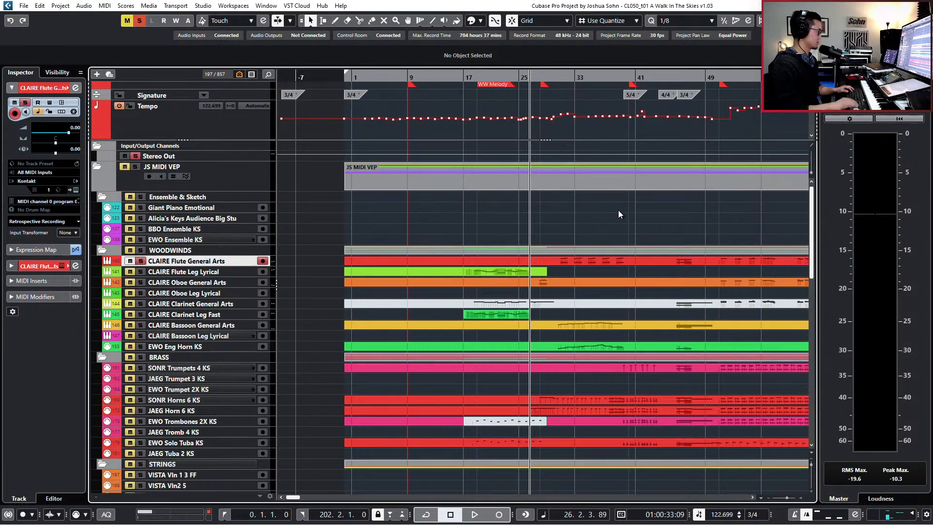
key(KP_Subtract)
key(KP_Subtract)
key(KP_Subtract)
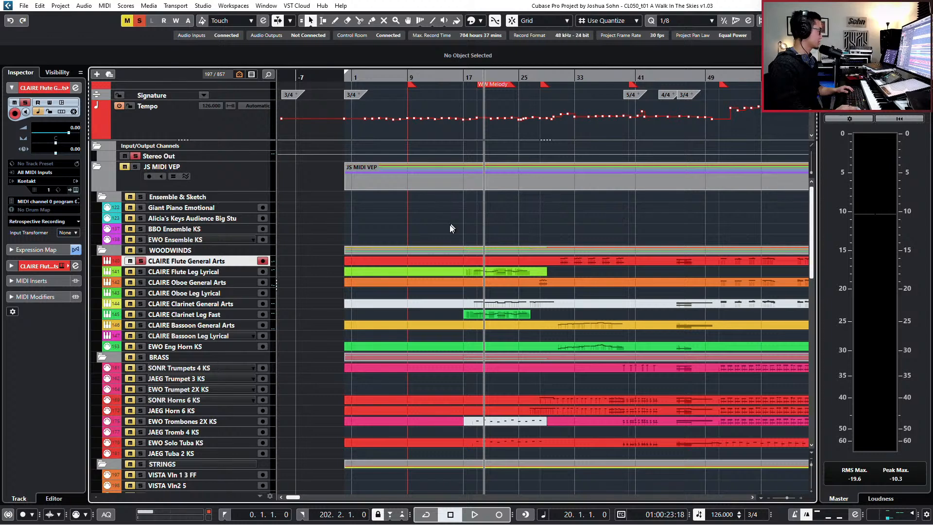
key(KP_Subtract)
Step: Show the mixer inserts and copy the flute's EW Spaces II to CLAIRE Flute Leg Lyrical, Oboe General Arts and Oboe Leg Lyrical
key(e)
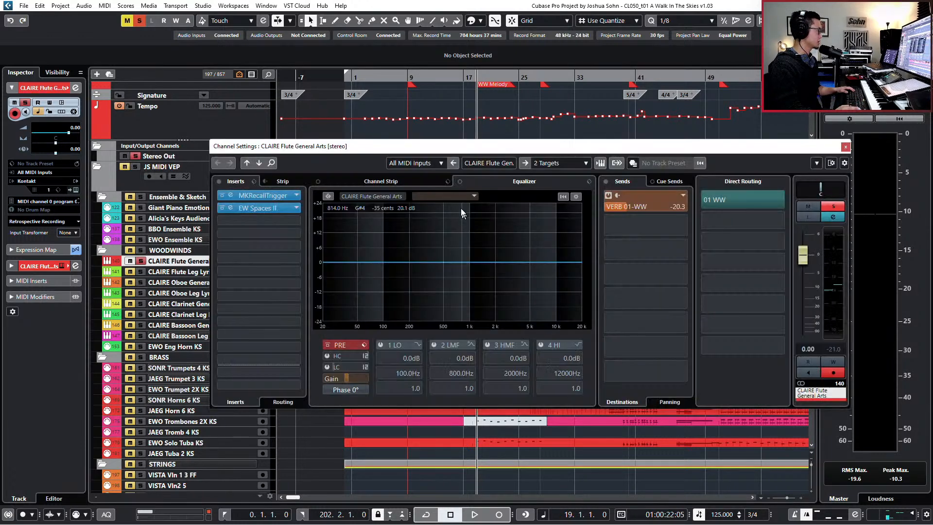
right_click(271, 209)
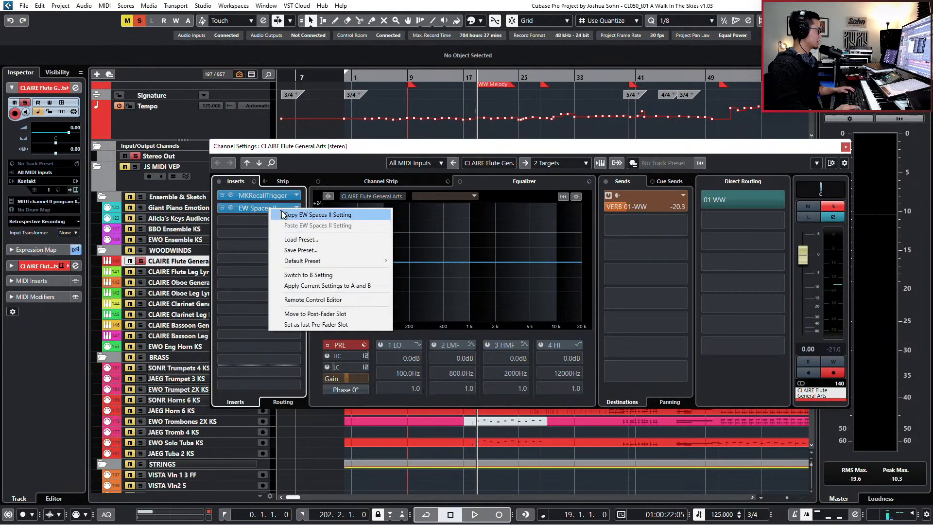
click(815, 143)
drag(816, 143, 816, 89)
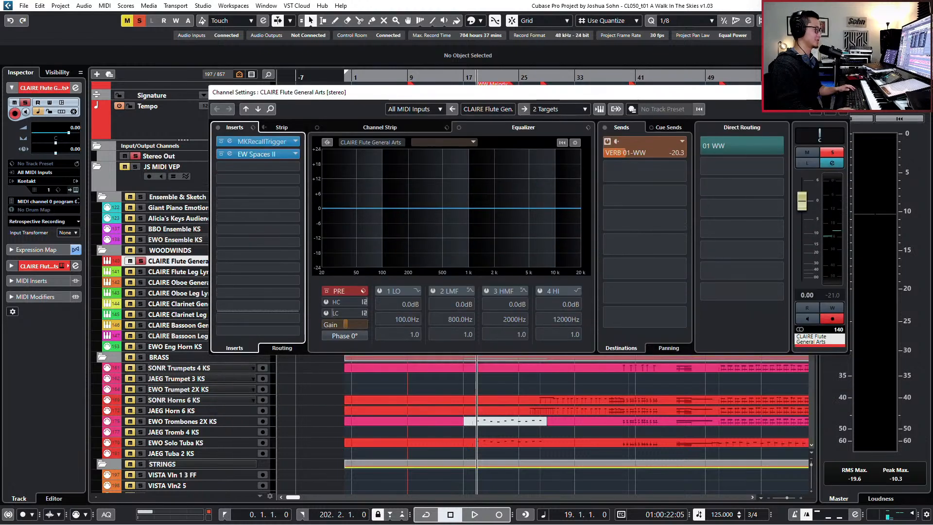
key(alt+F3)
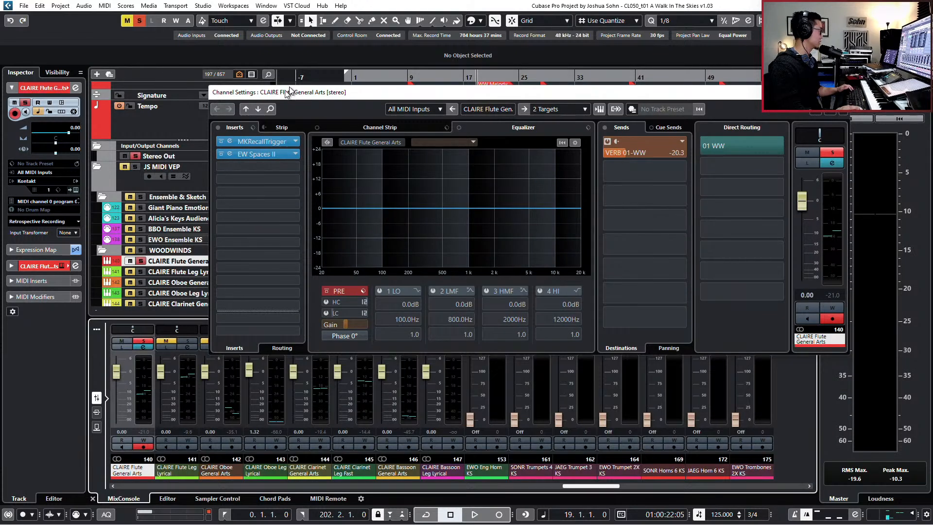
drag(330, 93, 394, 65)
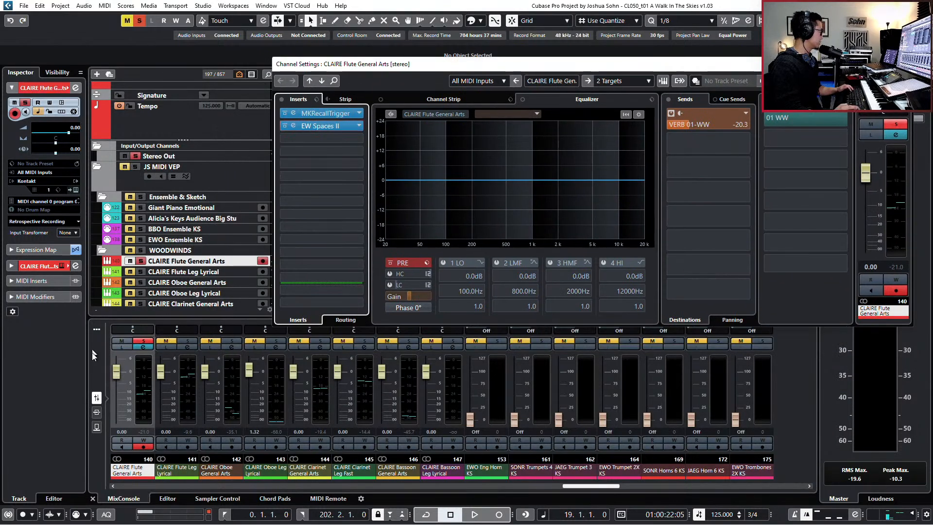
click(96, 411)
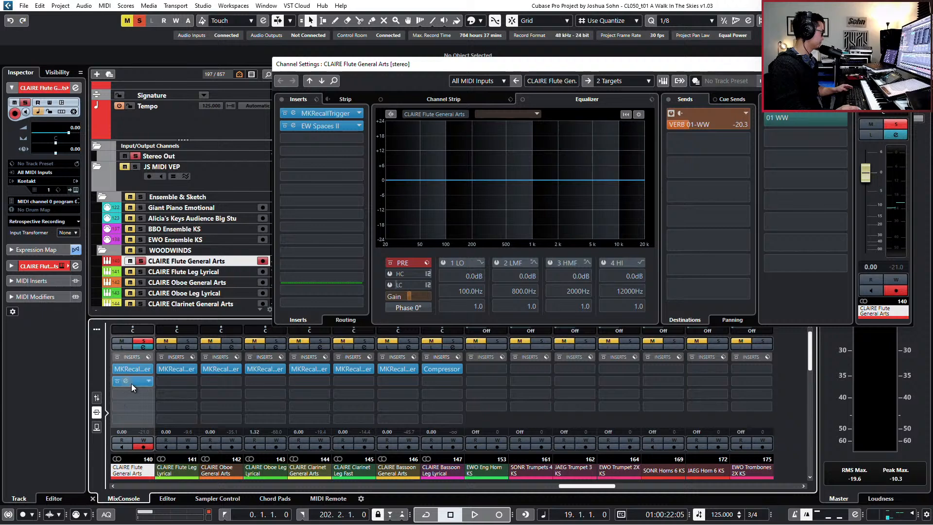
drag(131, 384, 272, 383)
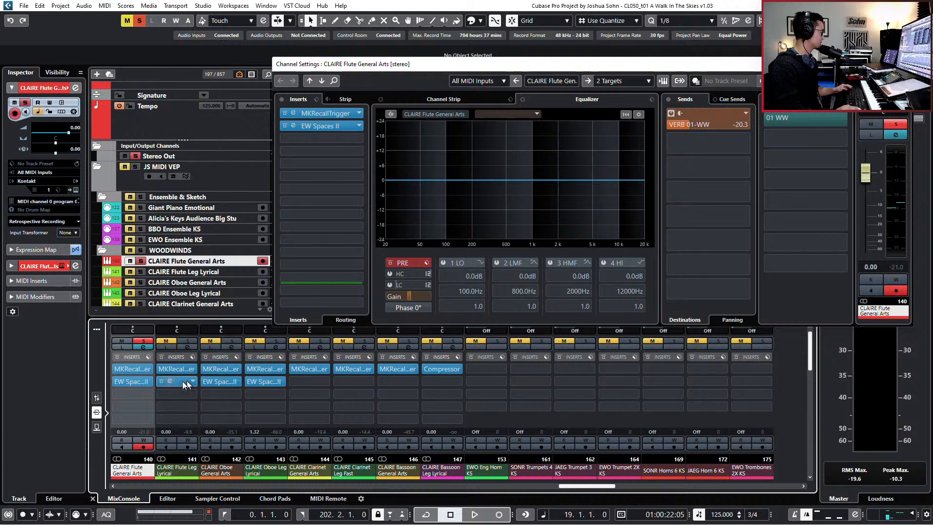
Step: Set the Wet level of the Flute General Arts EW Spaces II to about -11.9 dBFS while playing the Flute Leg Lyrical part
click(153, 382)
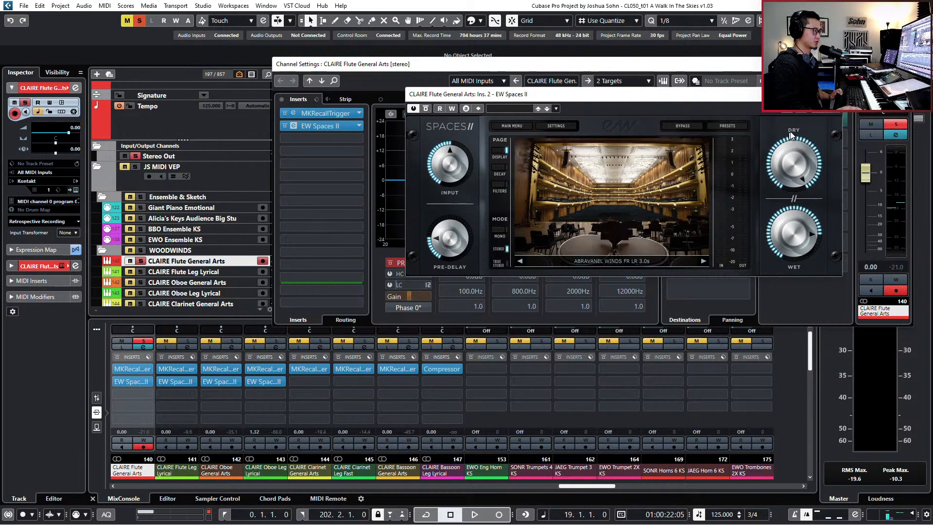
mouse_move(812, 236)
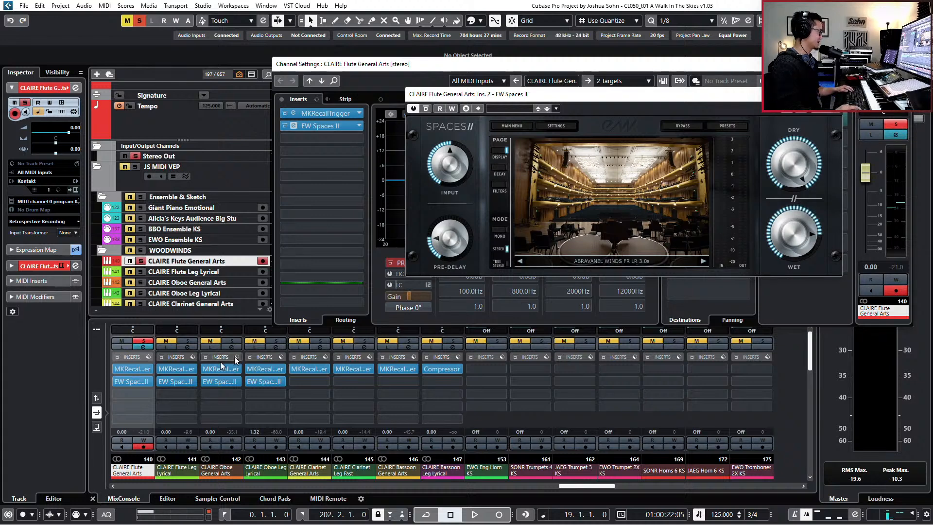
click(176, 463)
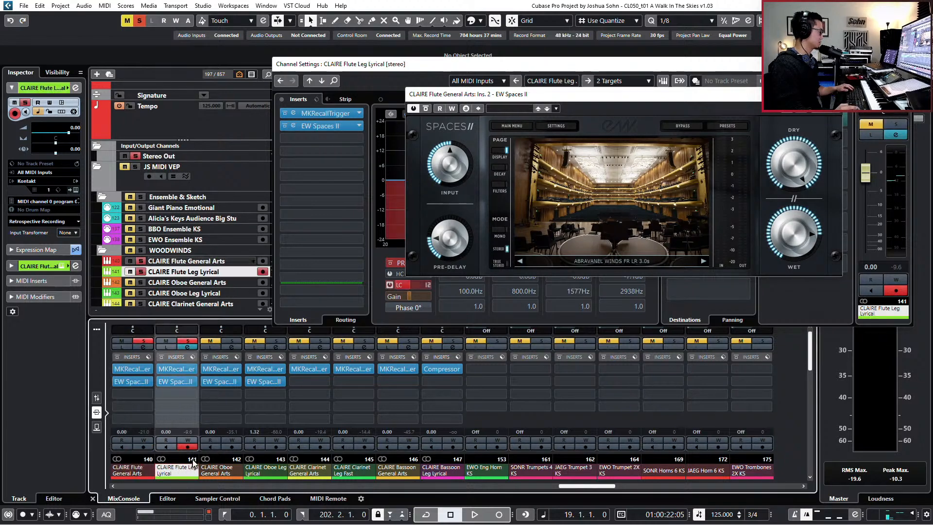
key(space)
mouse_move(792, 234)
mouse_down()
mouse_move(791, 247)
mouse_move(801, 231)
mouse_up()
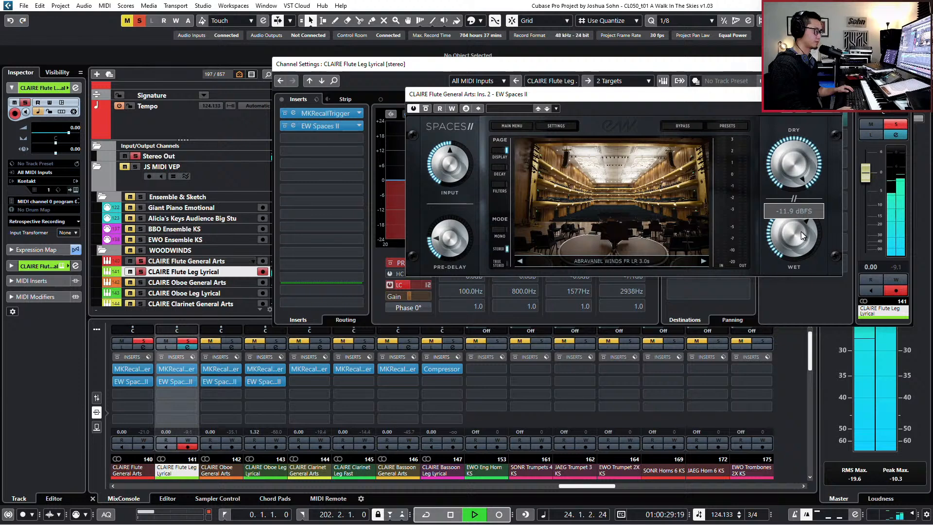
key(space)
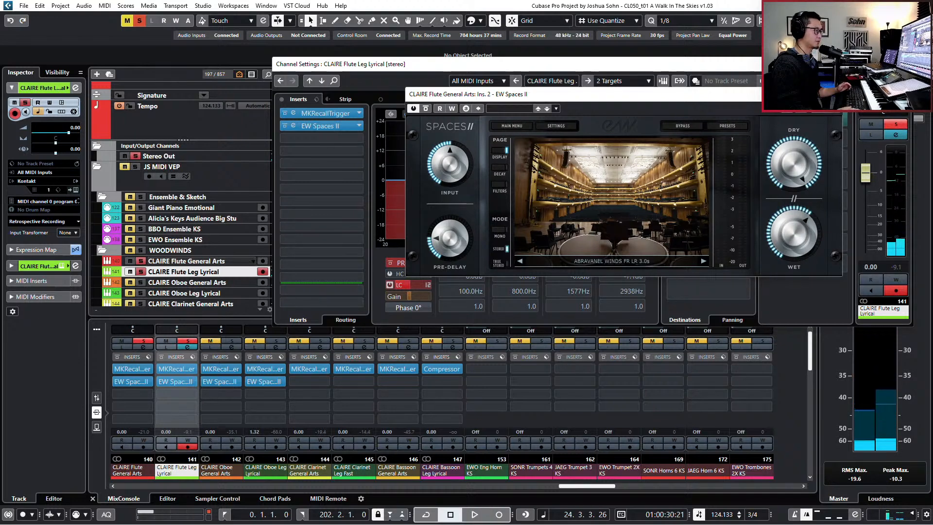
click(834, 95)
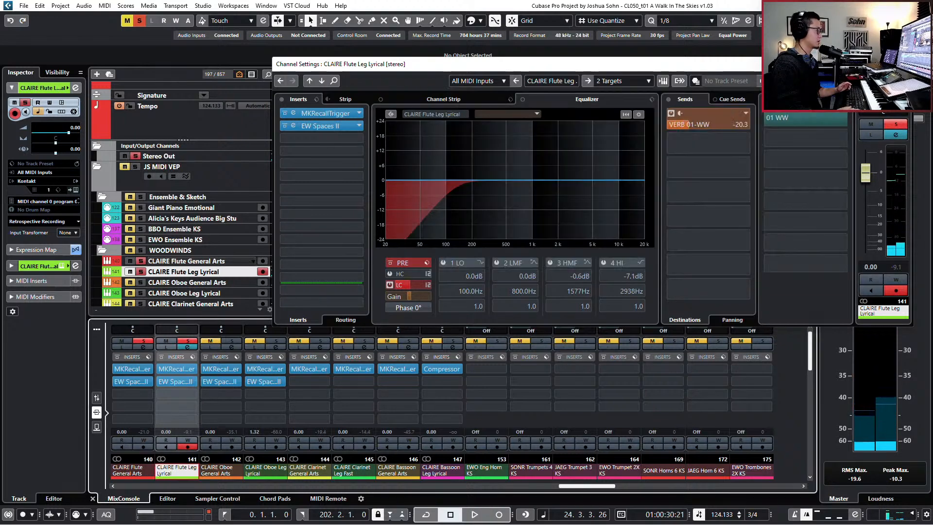
Step: Remove the EW Spaces II inserts from the CLAIRE Oboe General Arts and Oboe Leg Lyrical channels, discarding their changes
click(237, 381)
click(233, 77)
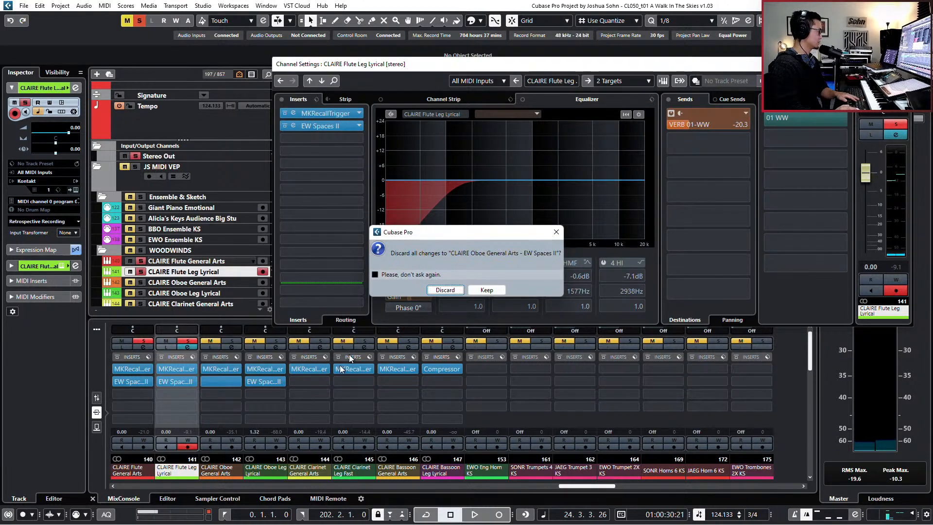
key(Return)
click(279, 381)
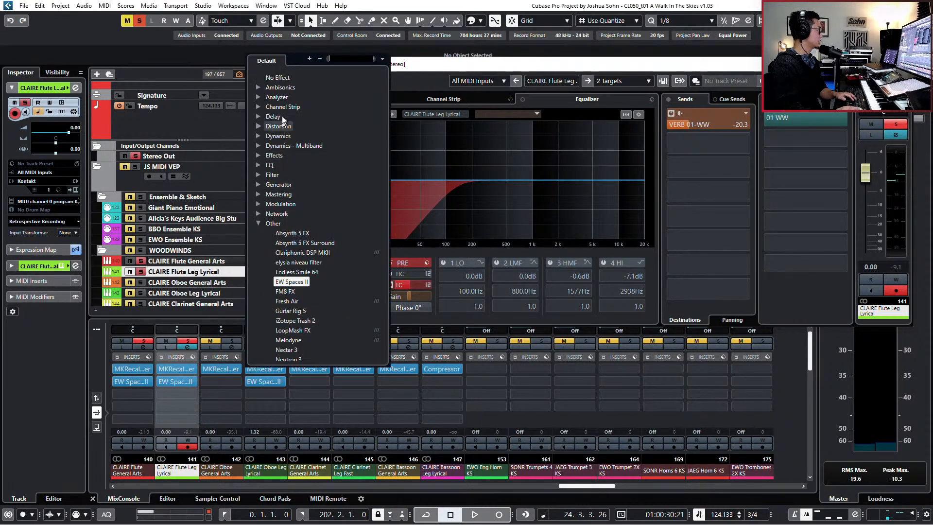
click(288, 78)
key(Return)
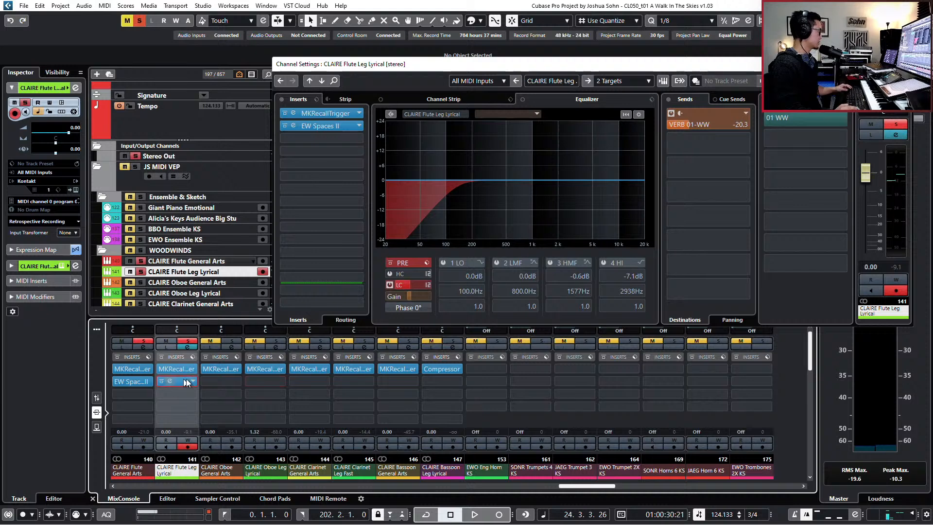
Step: Copy the Flute Leg Lyrical EW Spaces II to the CLAIRE oboe, clarinet and Bassoon General Arts channels, and replace the Flute General Arts instance with it
drag(184, 379, 369, 388)
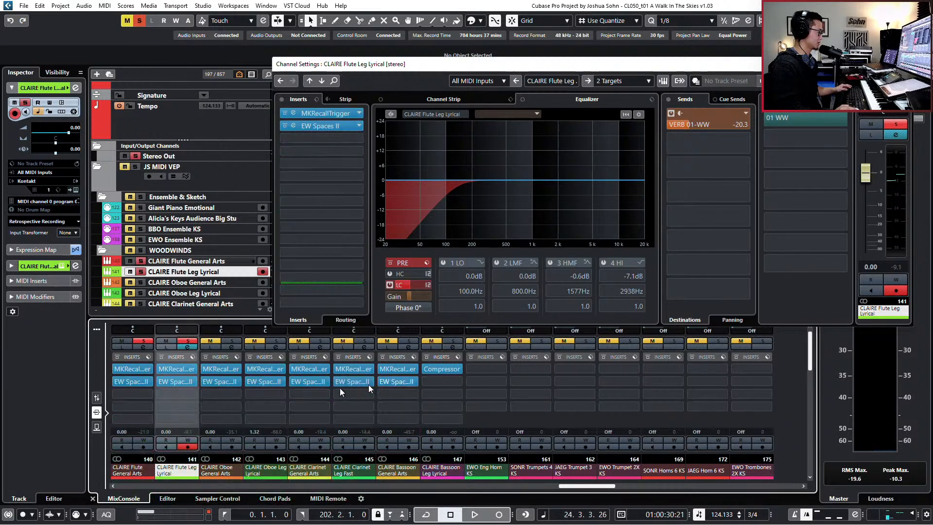
drag(162, 383, 138, 384)
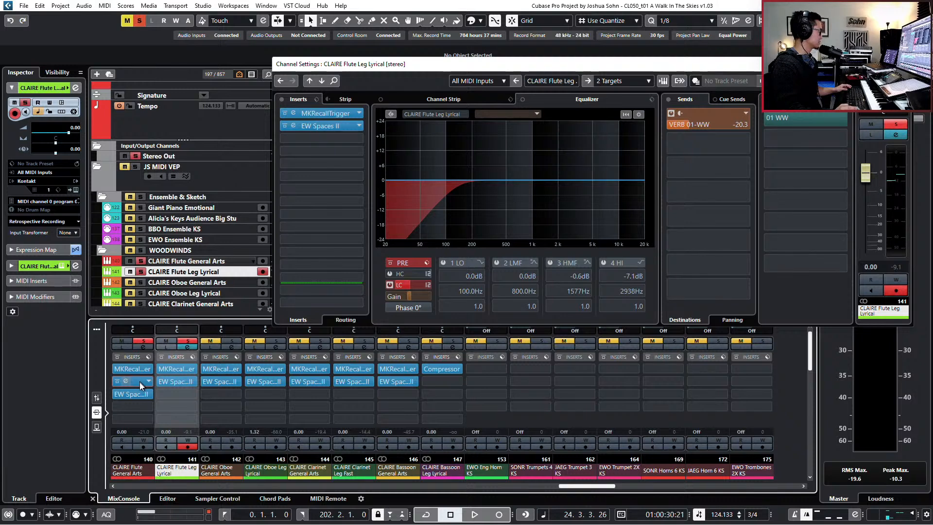
click(150, 381)
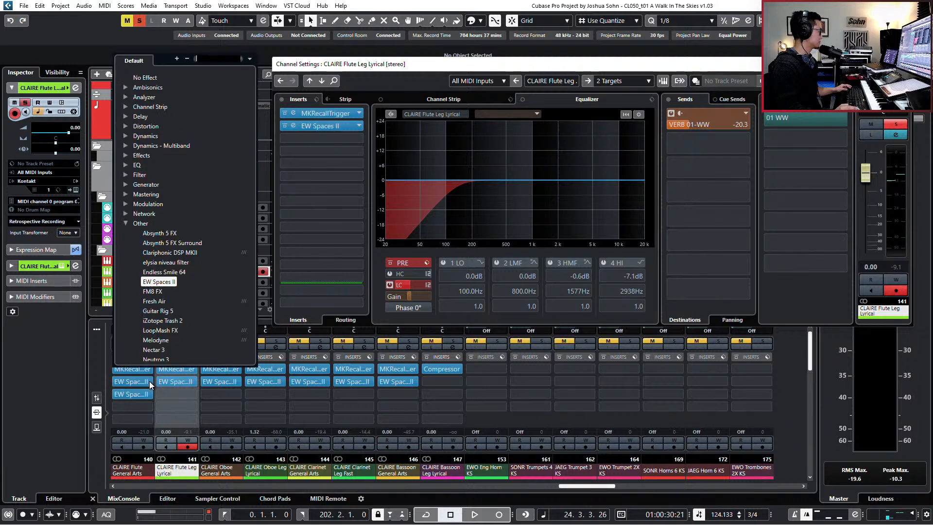
click(141, 77)
key(Return)
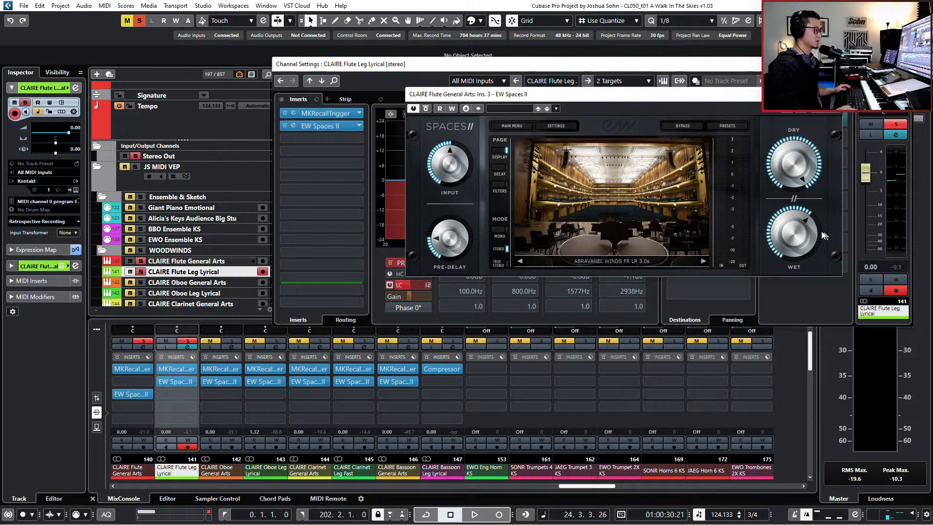
click(833, 94)
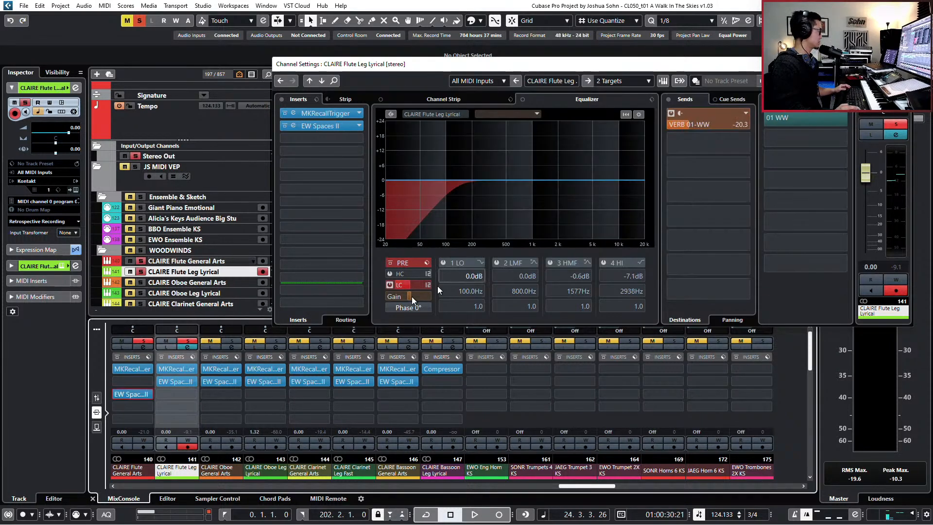
drag(137, 398, 138, 382)
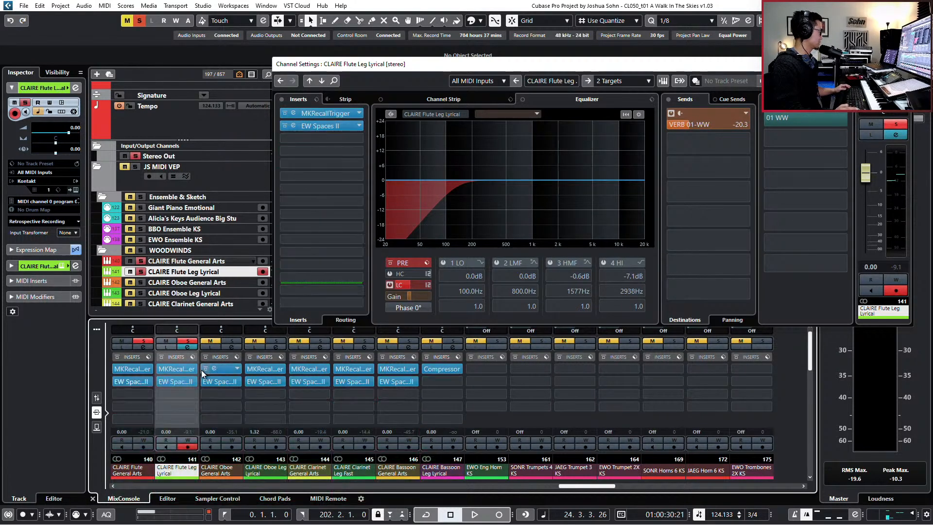
click(902, 64)
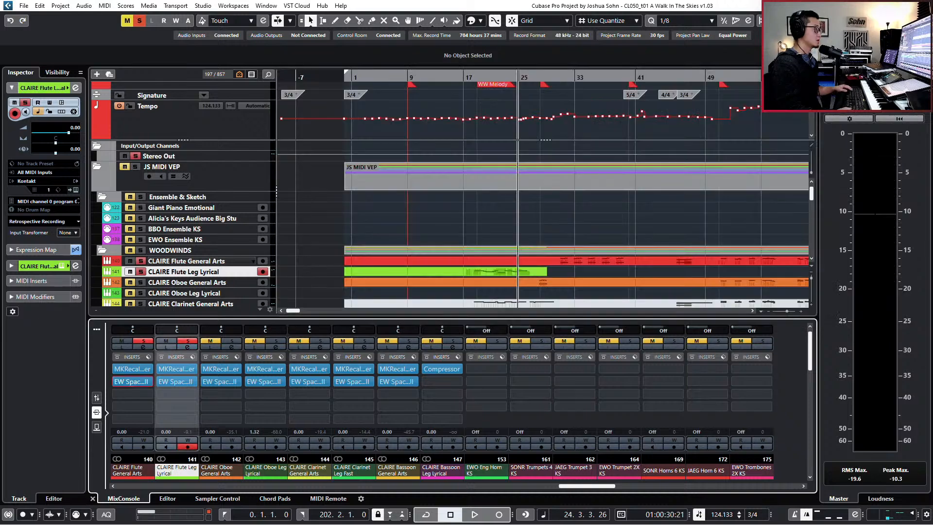
Step: Clear all solos, move the playback position back to bar 18, and play the full arrangement with the mixer hidden
key(KP_Subtract)
key(KP_Subtract)
key(KP_Subtract)
key(KP_Subtract)
key(KP_Subtract)
key(KP_Subtract)
key(s)
key(KP_Subtract)
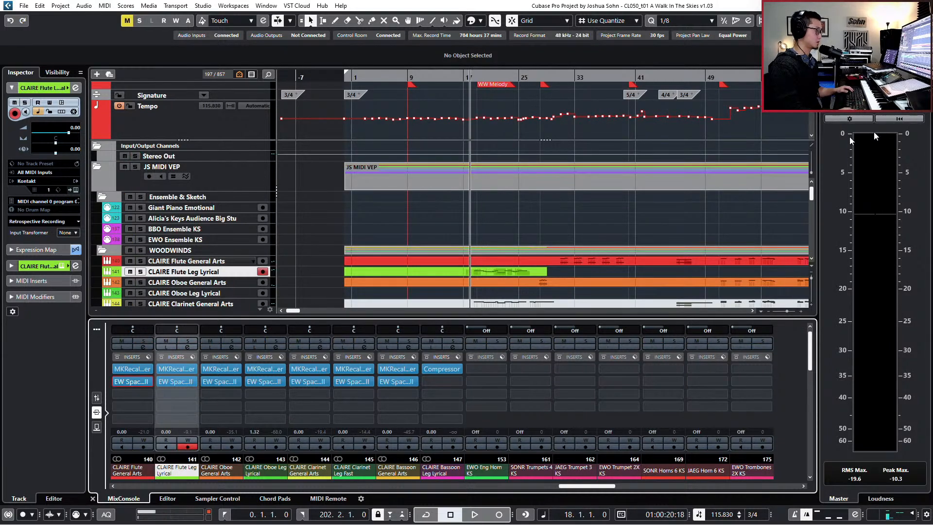
key(ctrl+alt+e)
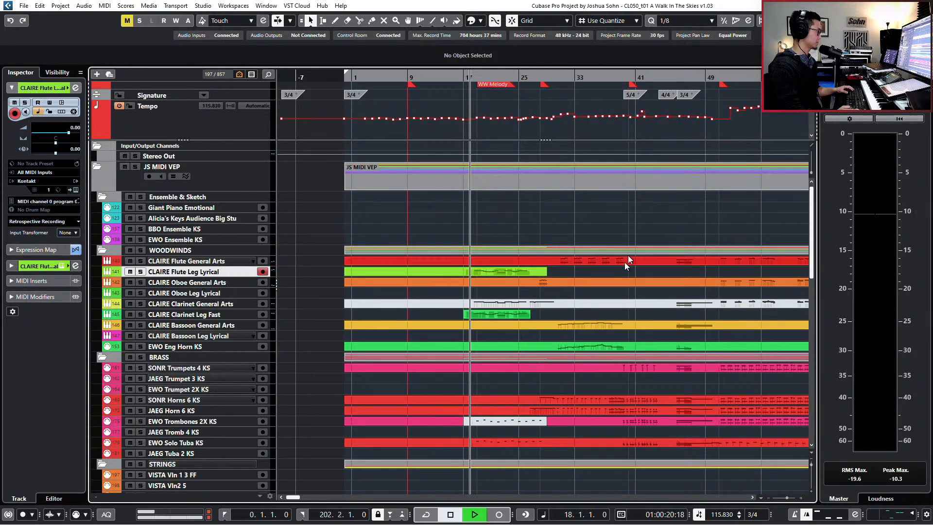
key(space)
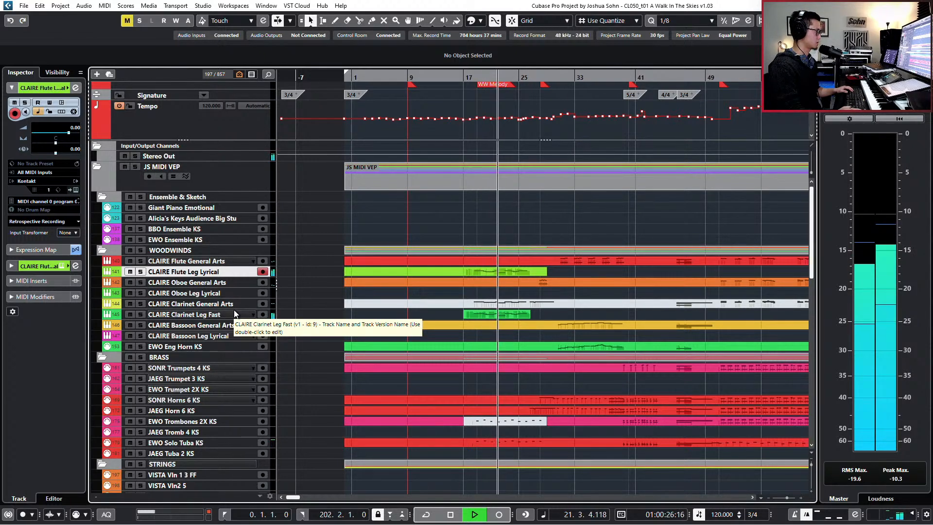
Step: Open the CLAIRE Flute Leg Lyrical part in the Key Editor and delete the surplus Main Volume (CC 7) points up to bar 17
key(g)
scroll(442, 309, down, 5)
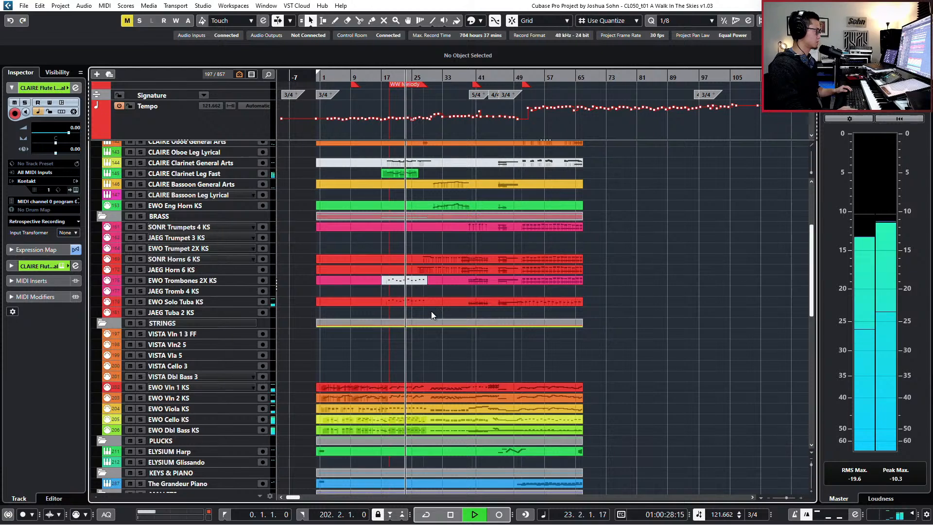
scroll(431, 311, up, 5)
double_click(374, 270)
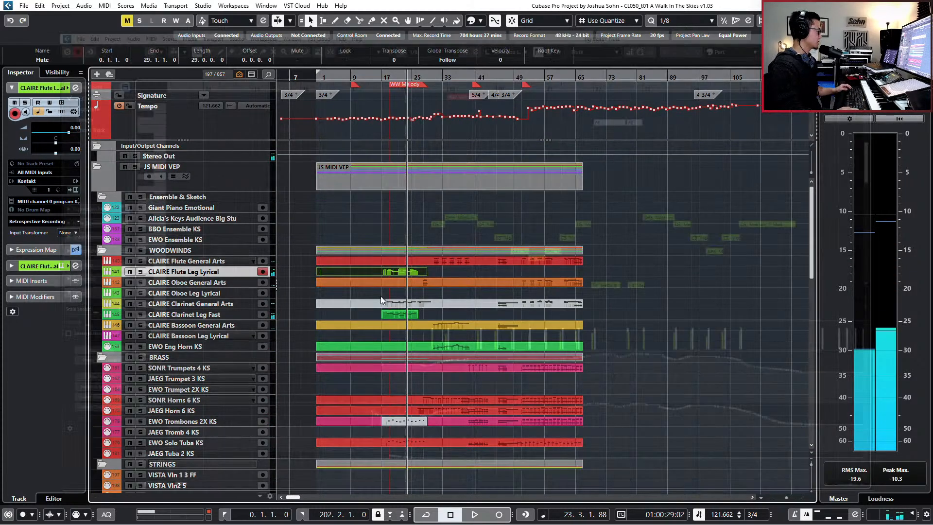
scroll(384, 356, down, 2)
drag(372, 505, 405, 481)
key(Delete)
drag(146, 495, 377, 497)
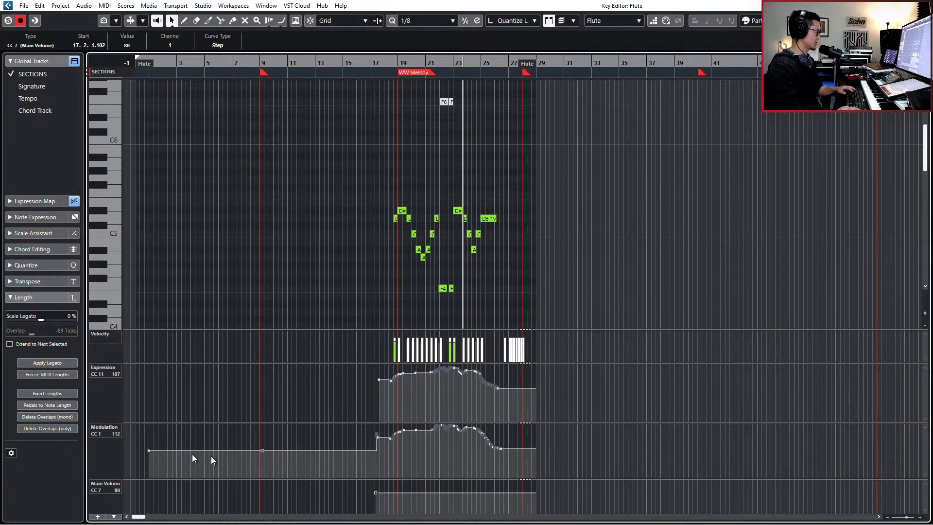
Step: Delete the flute part's Modulation points before bar 17, adjust its first Main Volume point, and close the editor
drag(142, 460, 162, 448)
key(Delete)
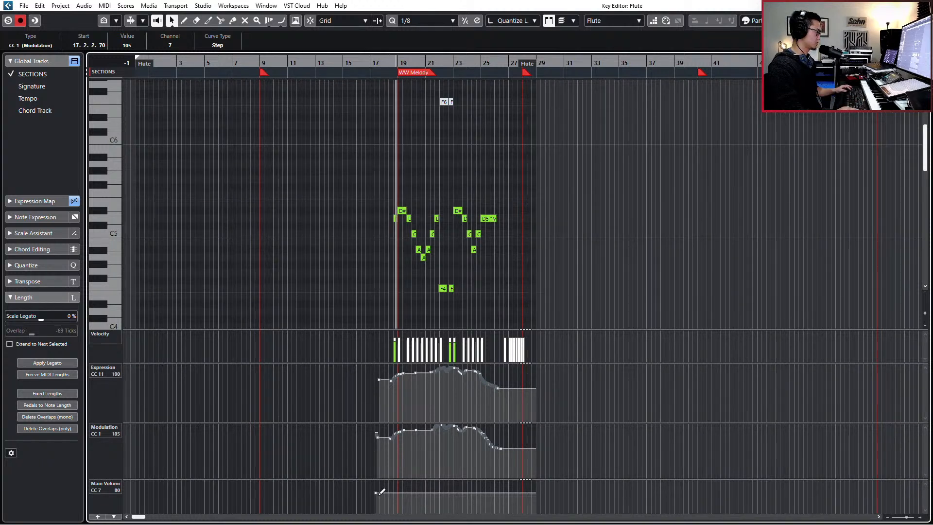
mouse_move(378, 498)
mouse_down()
mouse_move(383, 488)
mouse_move(380, 496)
mouse_up()
key(Return)
key(space)
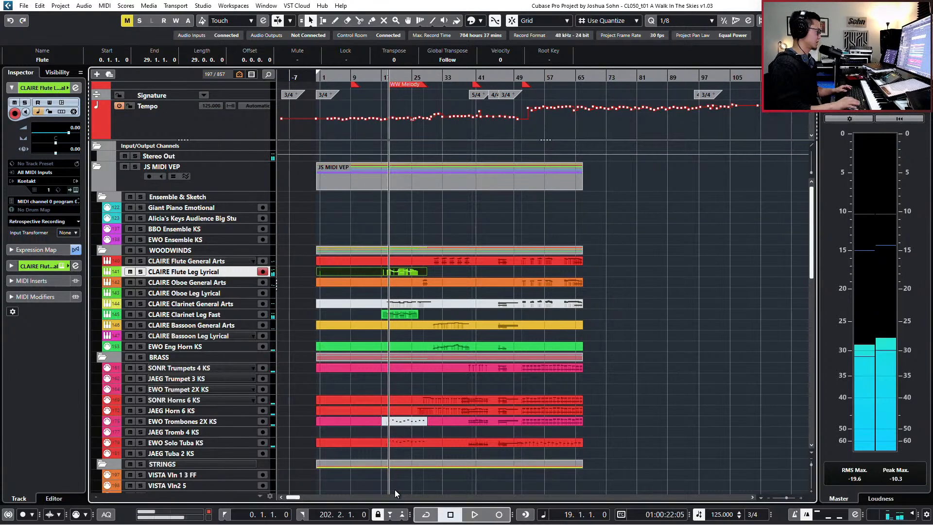
Step: Clean up the Main Volume points at the start of the CLAIRE Clarinet Leg Fast part and play the arrangement from bar 18
double_click(410, 314)
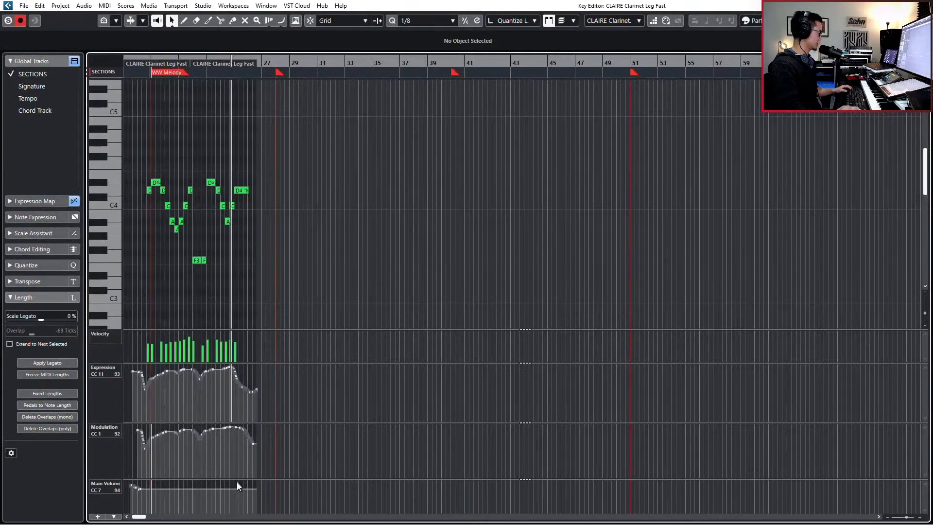
scroll(217, 503, up, 2)
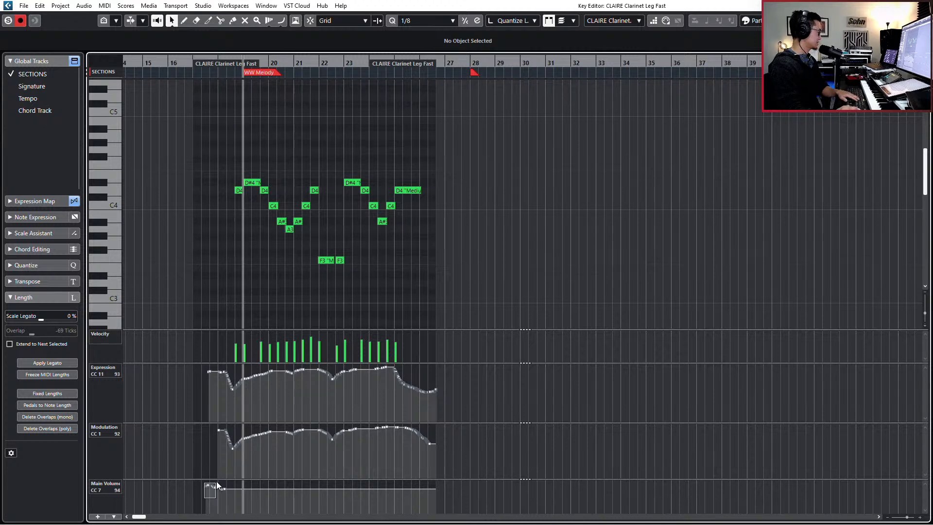
click(220, 490)
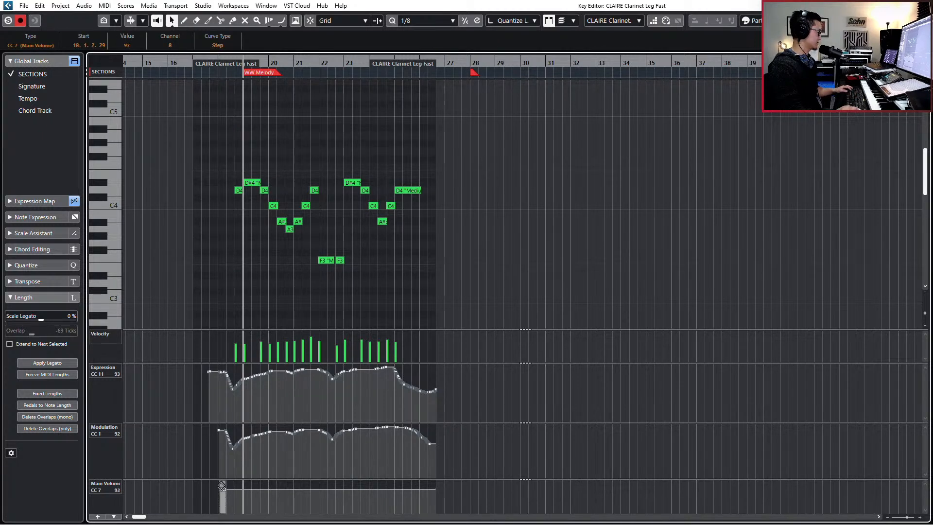
key(ctrl+KP_Subtract)
key(Return)
key(space)
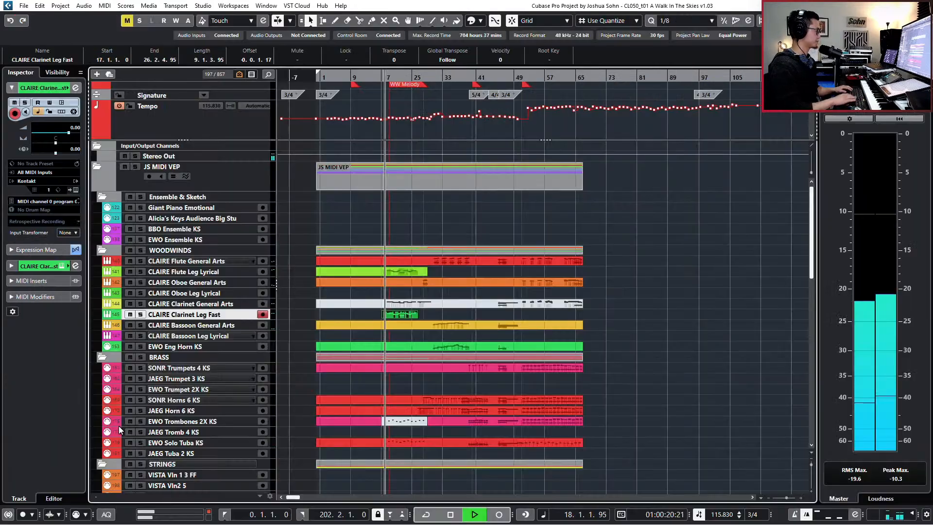
Step: Set the EQ's band 4 high shelf on CLAIRE Flute Leg Lyrical to about -2.0 dB at 4624 Hz
click(202, 274)
key(e)
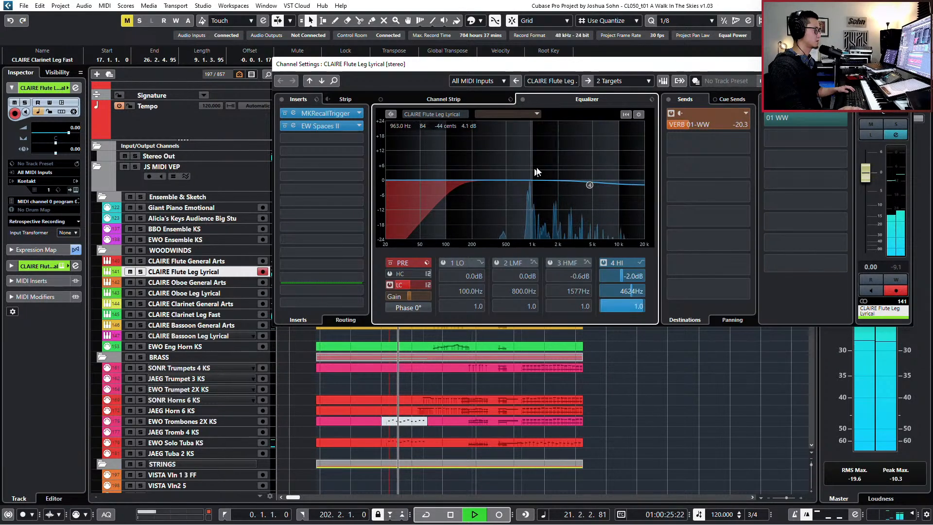
key(e)
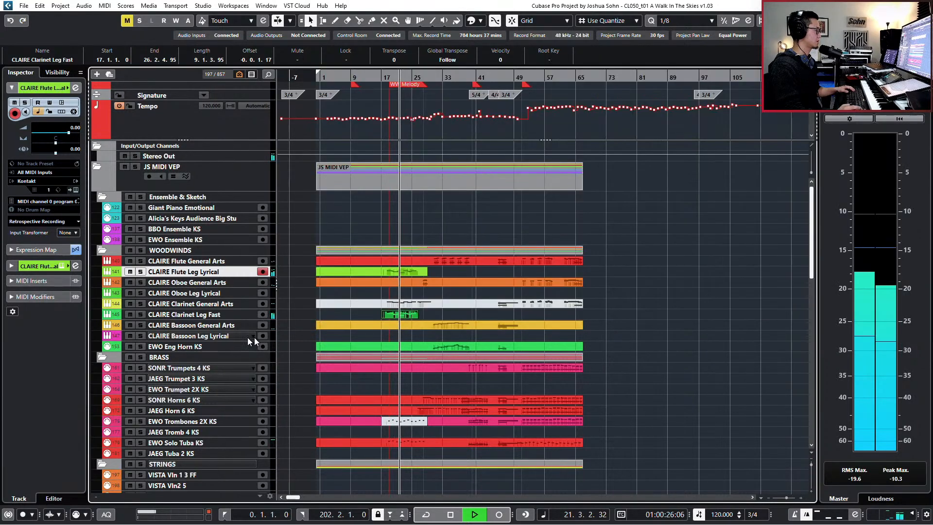
Step: Try a band 3 EQ cut of about -1.4 dB at 2070 Hz on the soloed CLAIRE Clarinet Leg Fast, and switch the band off
click(202, 315)
key(e)
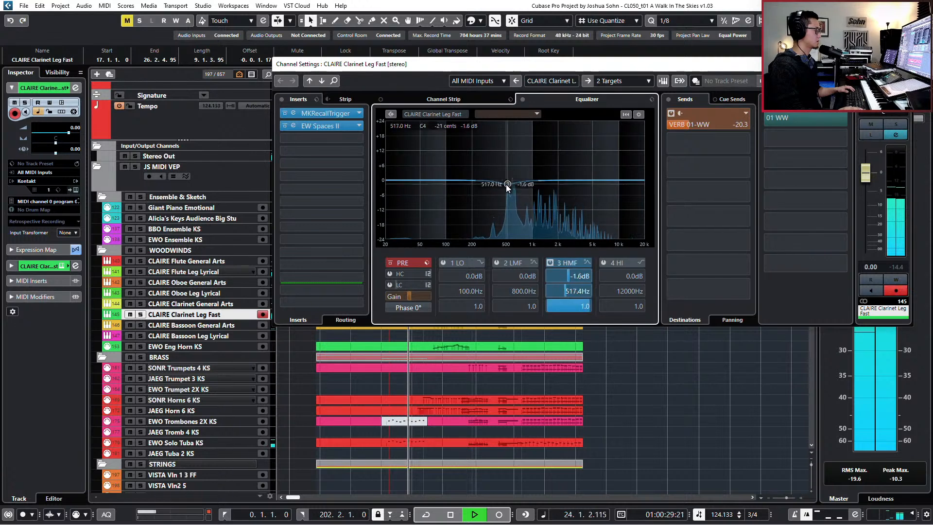
drag(507, 187, 560, 184)
key(space)
key(s)
key(space)
key(space)
click(550, 263)
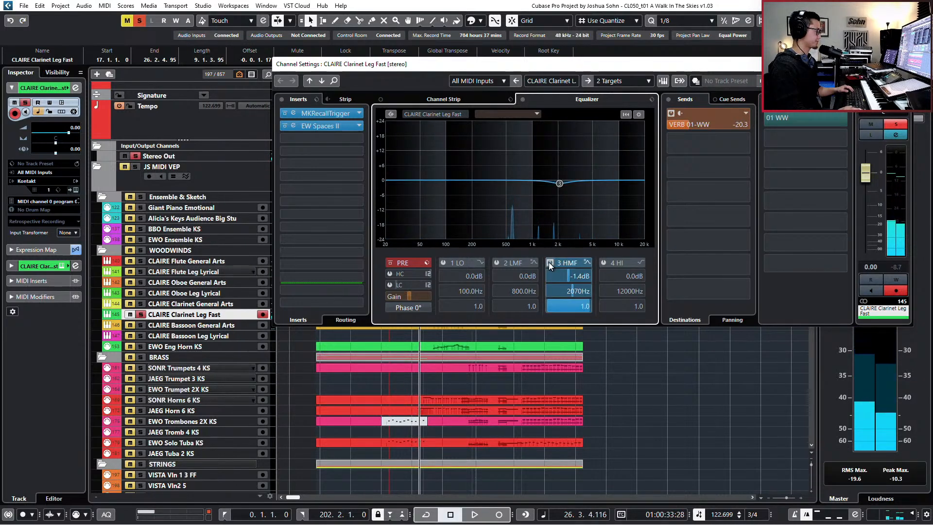
Step: Enable a band 1 low shelf of about -6.3 dB at 174 Hz on CLAIRE Clarinet Leg Fast during playback, and clear its solo
drag(409, 191, 503, 197)
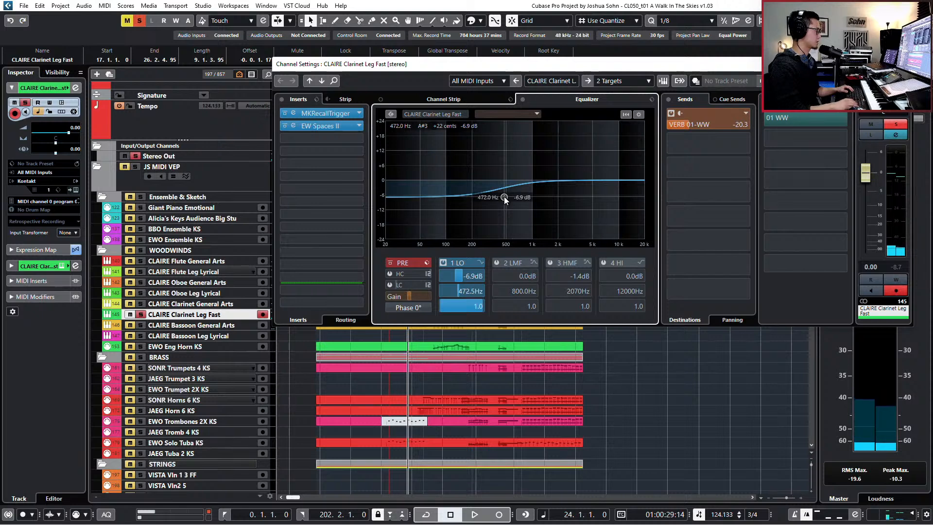
key(space)
drag(504, 196, 467, 195)
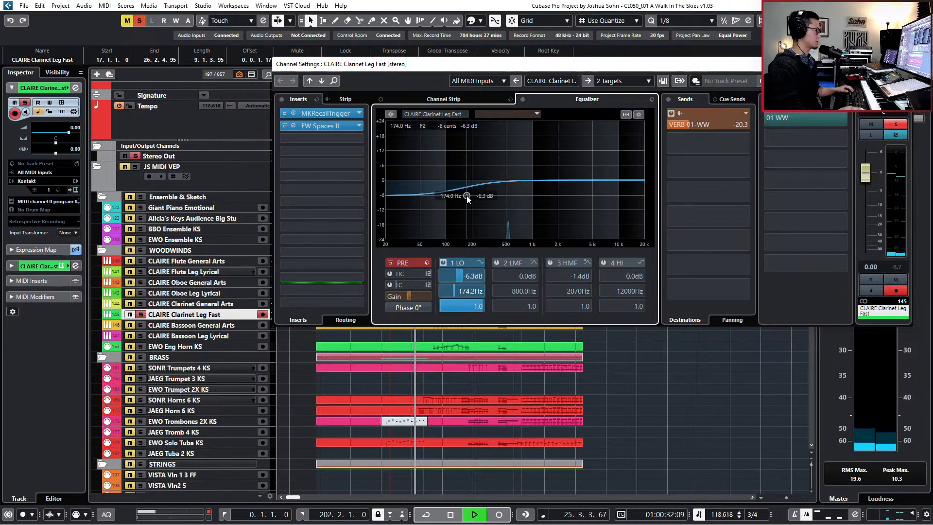
key(space)
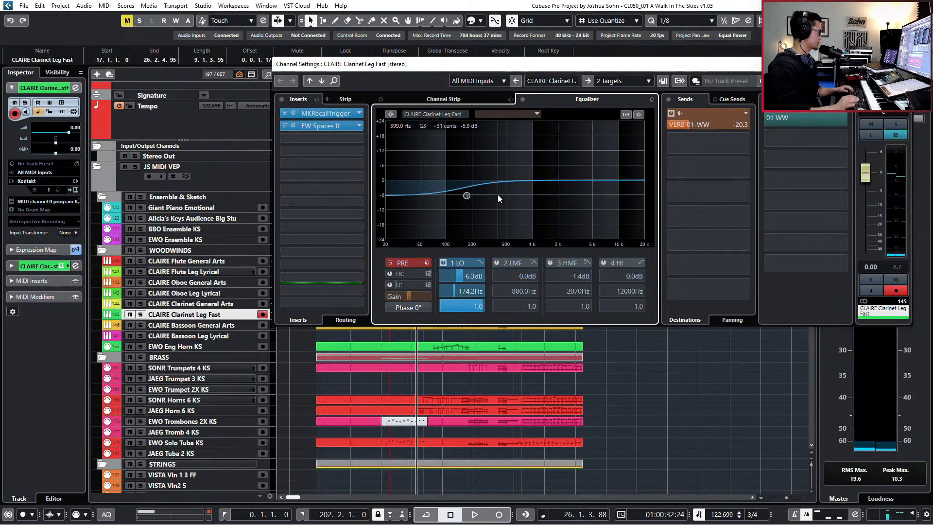
Step: Solo CLAIRE Flute Leg Lyrical, check the EQ of Oboe General Arts and Flute General Arts during playback, and close the channel settings
click(197, 271)
key(s)
key(space)
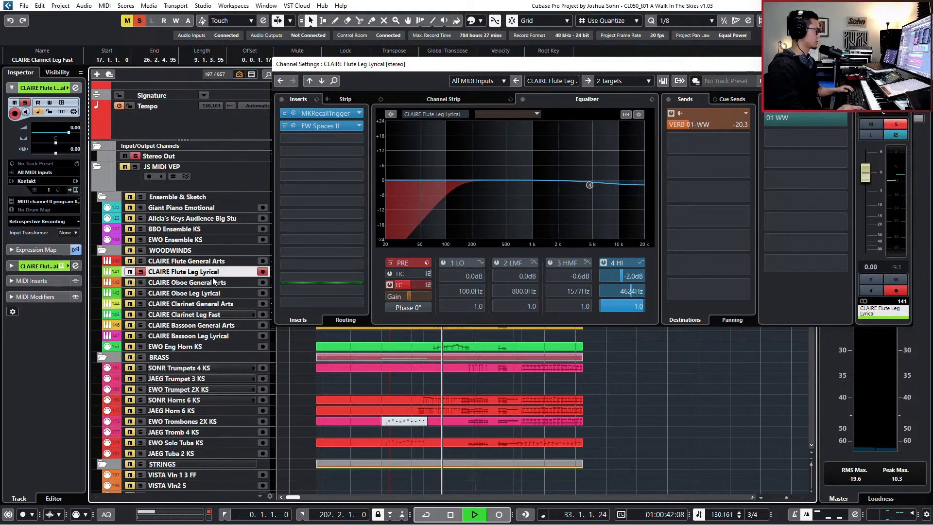
click(214, 282)
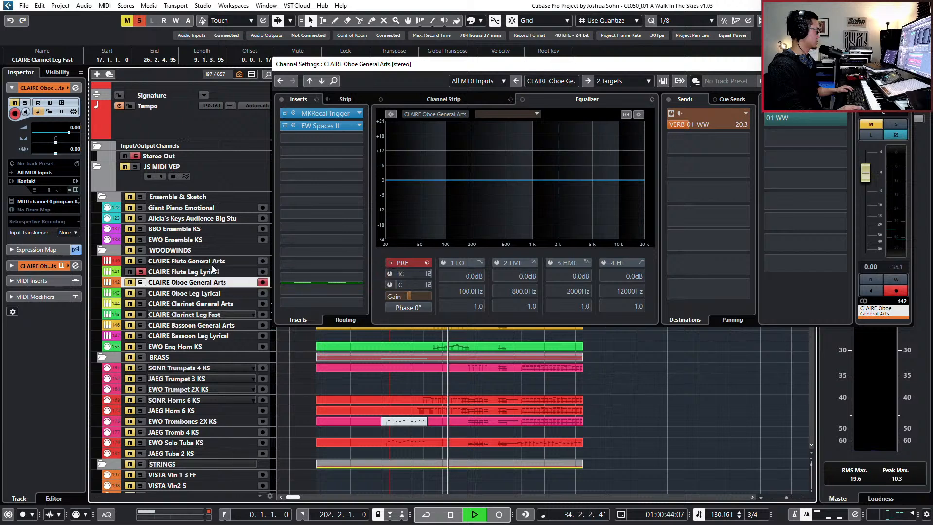
click(214, 263)
key(space)
key(Escape)
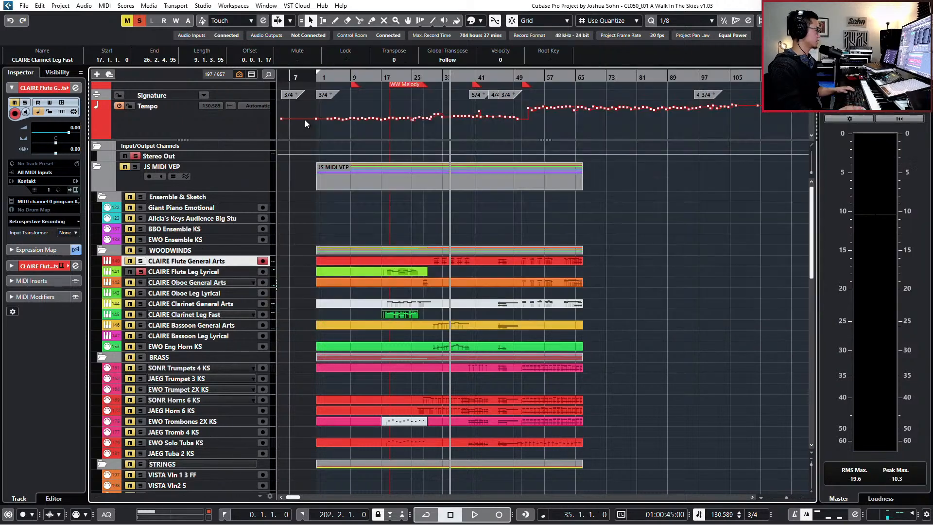
Step: Play the soloed CLAIRE Flute Leg Lyrical from bar 18 with its channel settings open, and add CLAIRE Clarinet General Arts to the solo
key(KP_0)
key(shift+b)
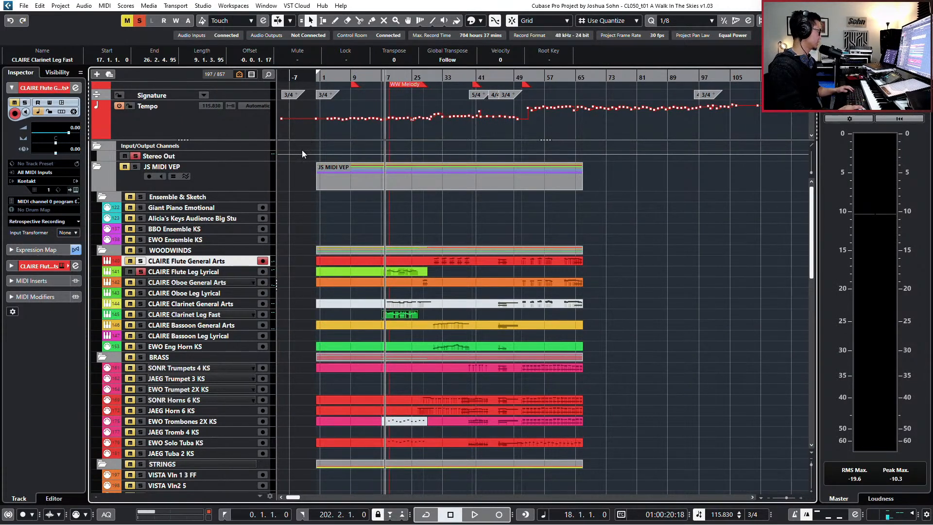
click(203, 271)
key(e)
key(space)
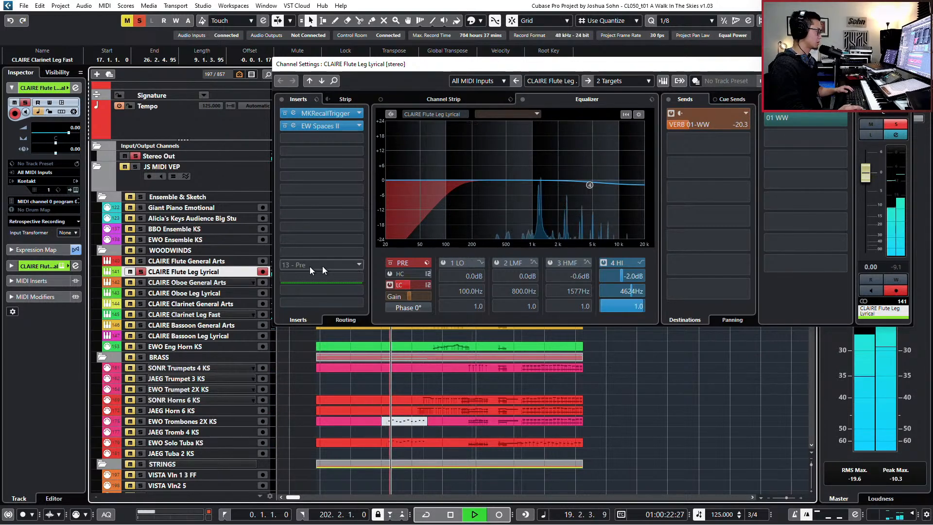
click(206, 304)
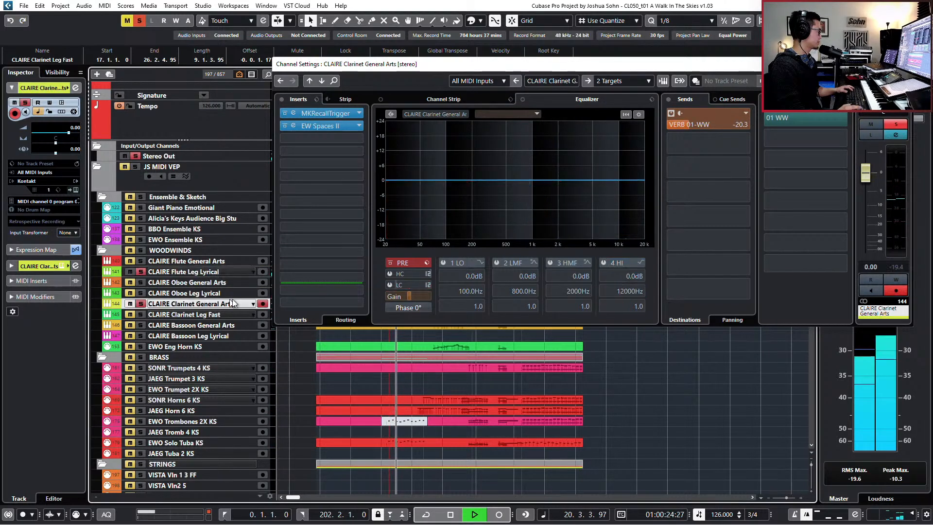
Step: Enable a band 3 EQ cut of about -2.1 dB at 1891 Hz with Q 0.8 on CLAIRE Clarinet Leg Fast, and close its channel settings
click(217, 315)
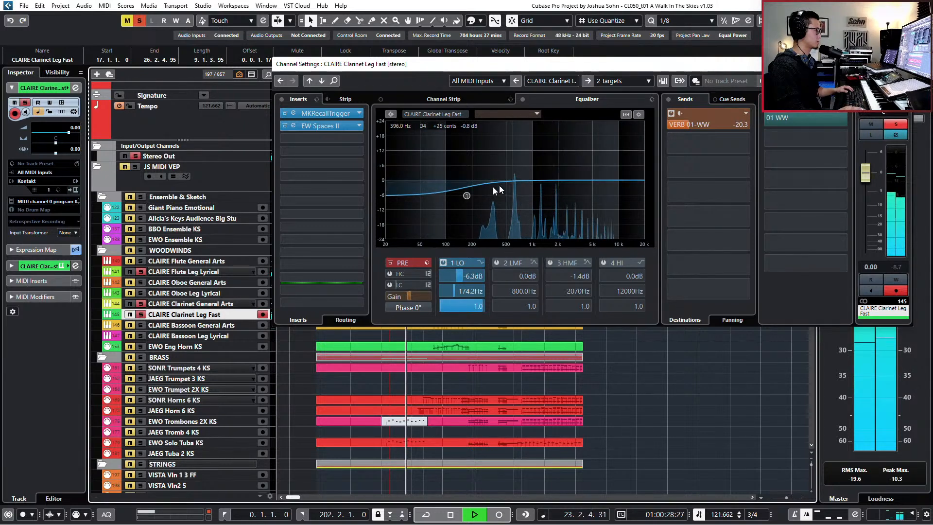
mouse_move(556, 180)
mouse_down()
mouse_move(553, 154)
mouse_move(558, 190)
mouse_up()
drag(582, 306, 570, 302)
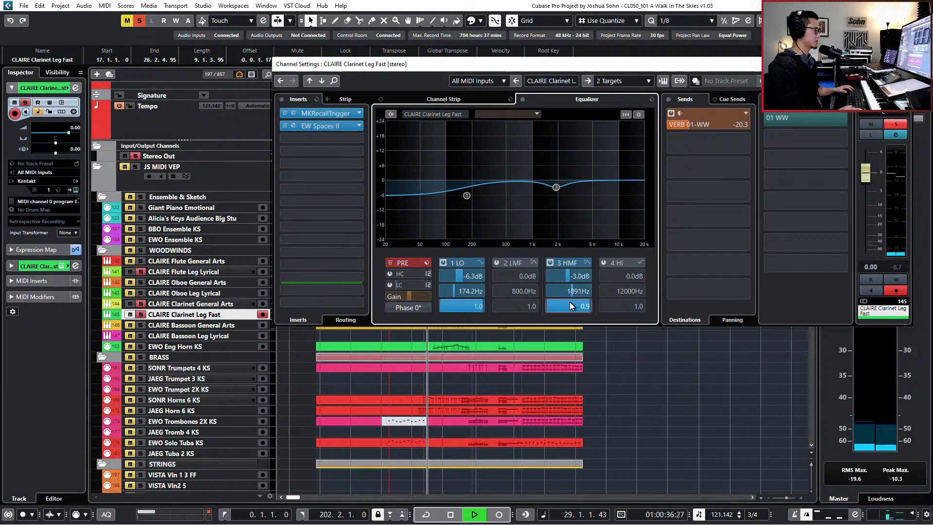
drag(576, 279, 582, 280)
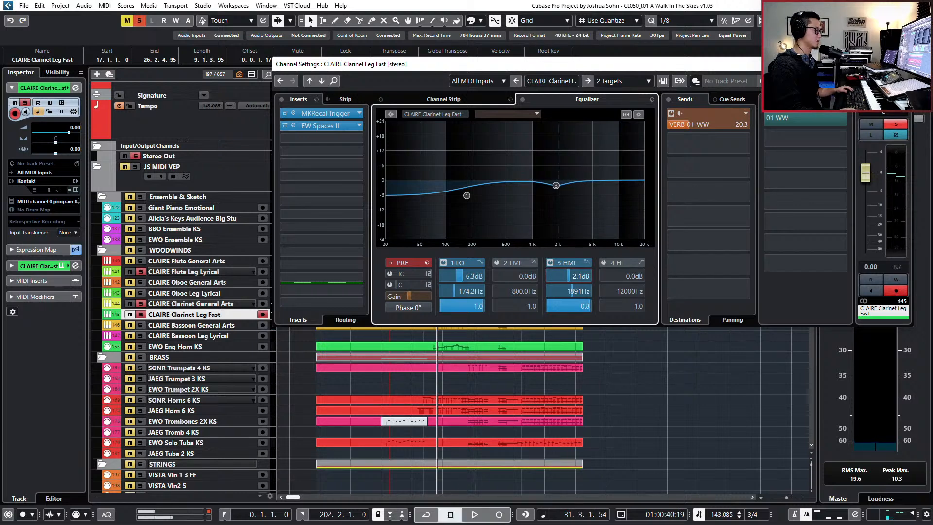
key(Escape)
key(space)
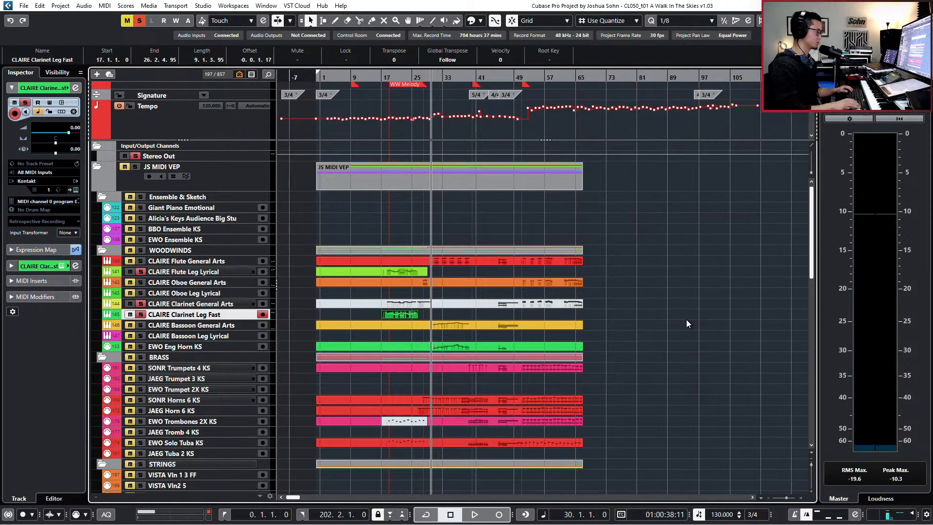
Step: Clear the woodwind solos and play the full arrangement from around bar 18
key(KP_Subtract)
key(KP_Add)
key(KP_Add)
key(KP_Add)
key(KP_Add)
key(KP_Add)
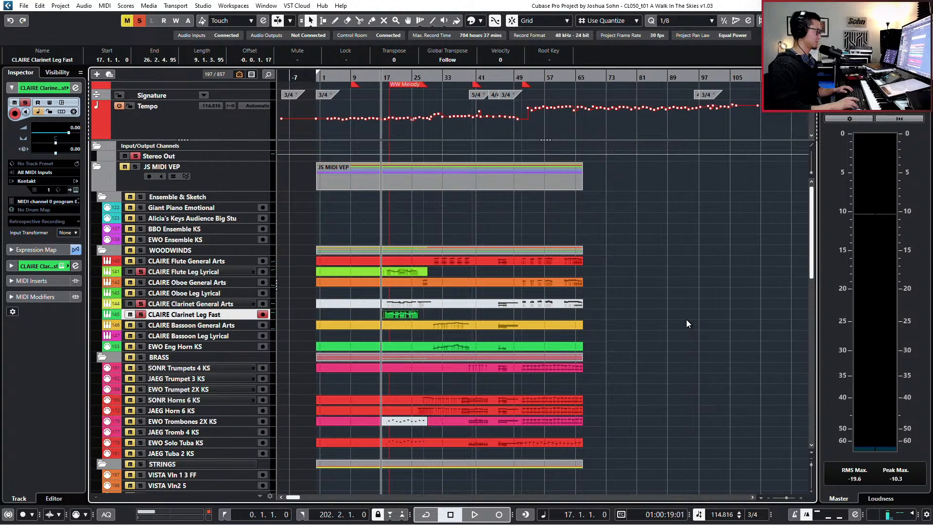
key(s)
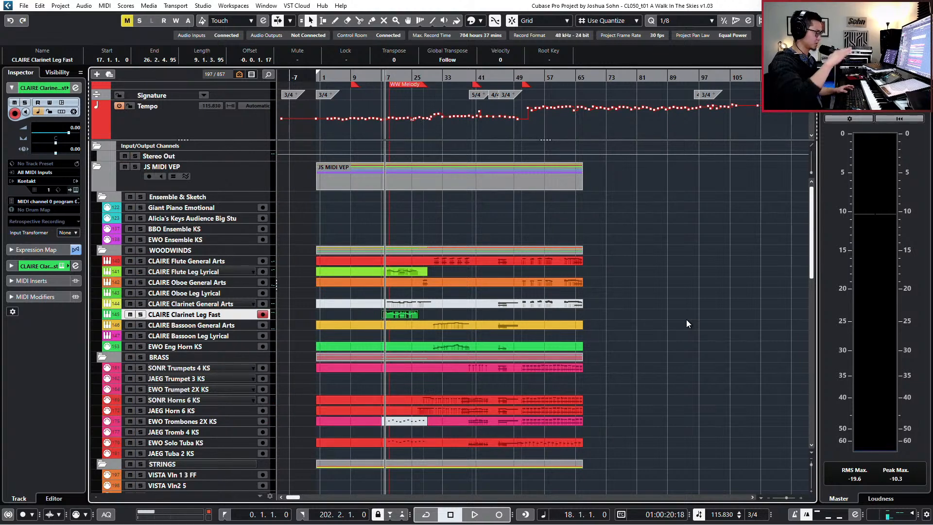
key(space)
scroll(681, 319, down, 5)
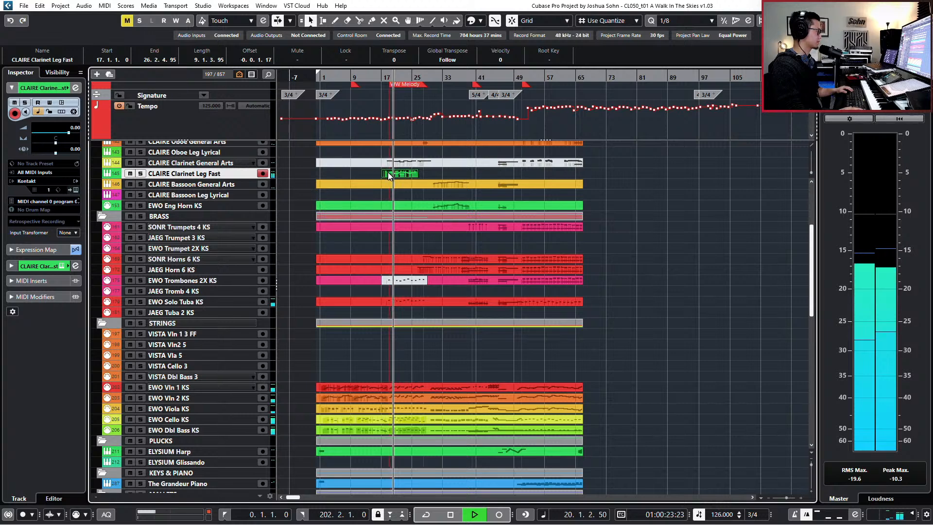
Step: Lower the CC 7 main volume of the CLAIRE Clarinet Leg Fast part to 83 while checking it against playback
double_click(388, 172)
scroll(208, 504, left, 2)
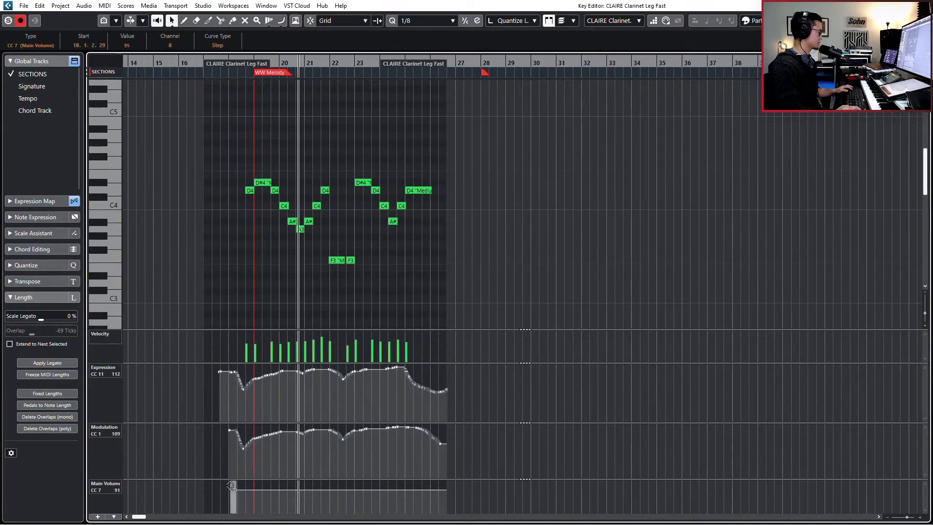
key(KP_Subtract)
key(KP_Subtract)
key(KP_Subtract)
key(KP_Add)
key(space)
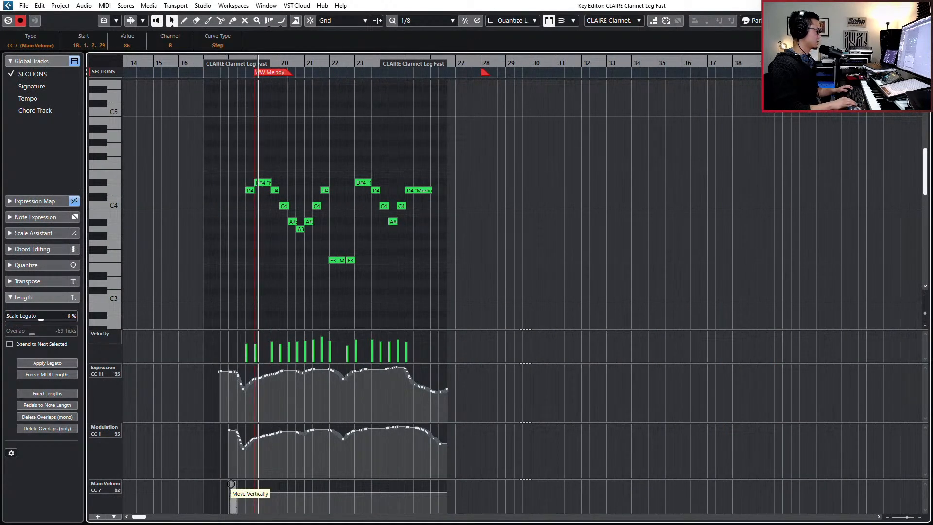
key(KP_Subtract)
key(KP_Subtract)
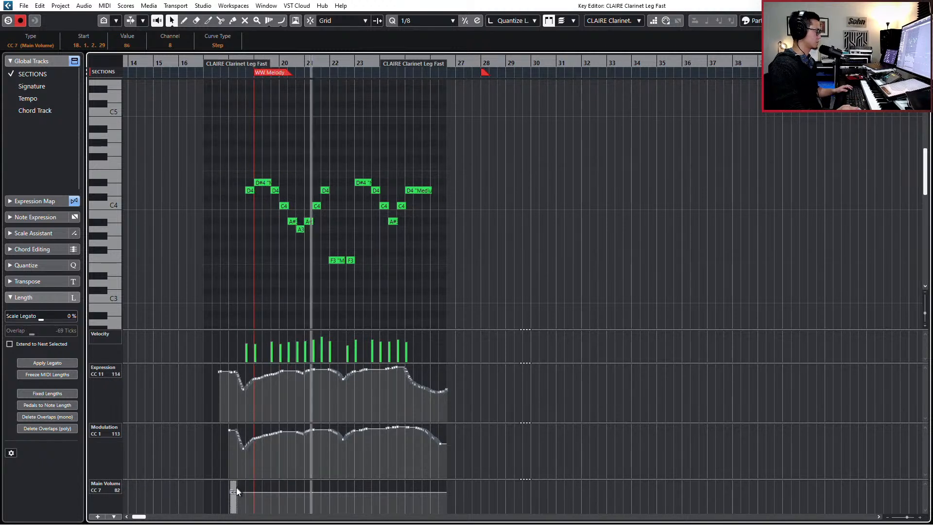
drag(234, 486, 235, 485)
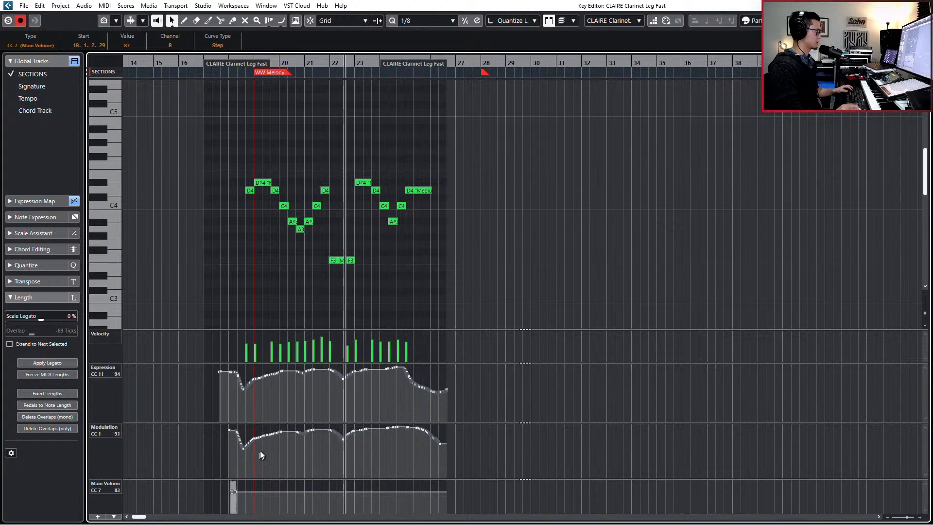
key(space)
key(Return)
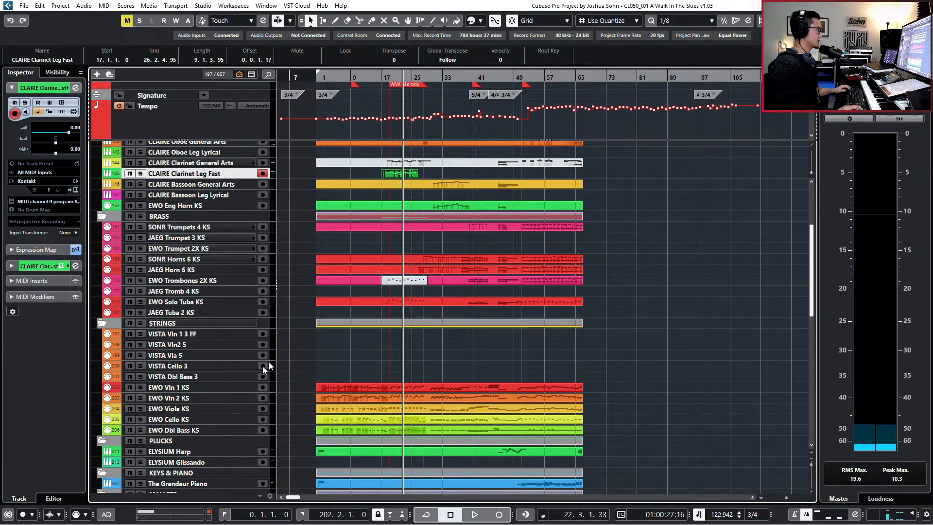
Step: Delete the WW Melody notes before bar 26 from the Clarinet (B Flat) part on CLAIRE Clarinet General Arts
scroll(389, 363, up, 2)
scroll(391, 361, up, 5)
scroll(477, 303, up, 3)
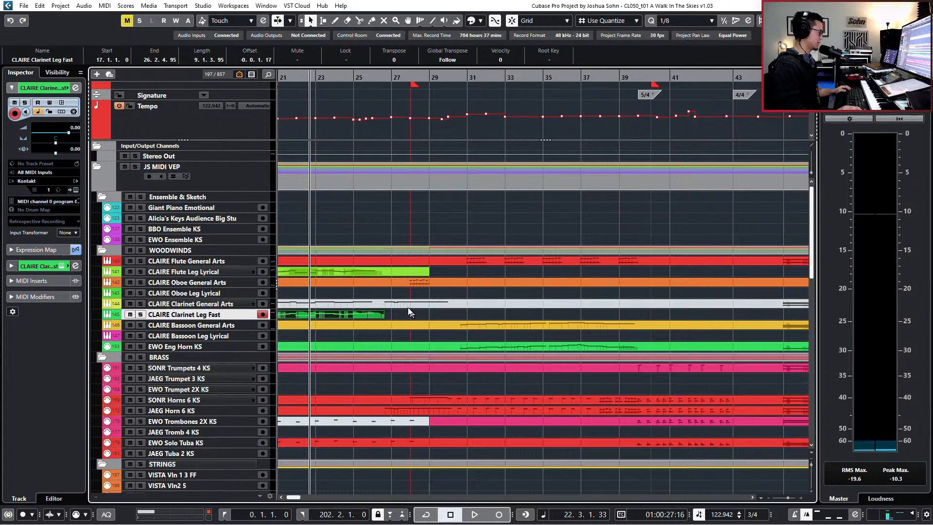
click(406, 305)
double_click(387, 305)
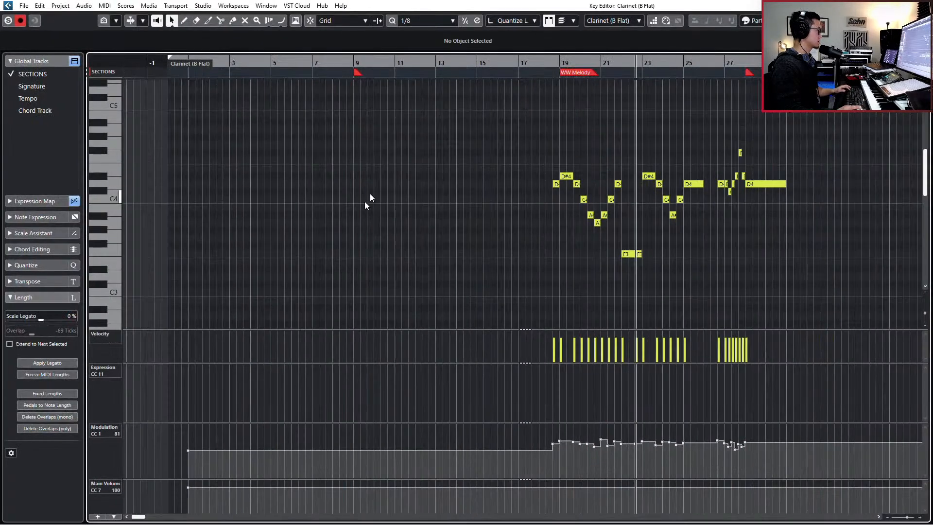
drag(477, 110, 704, 309)
key(Delete)
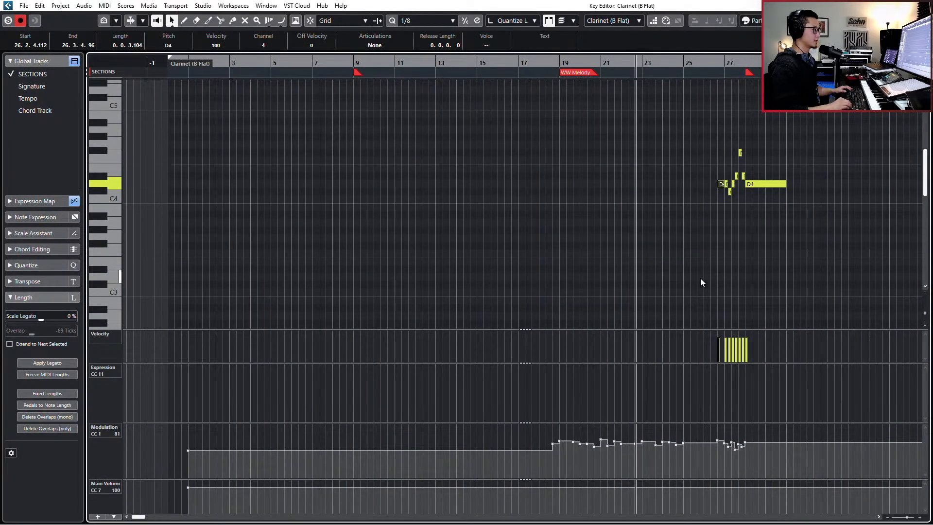
Step: Audition the remaining clarinet phrase from bar 26 through the long D4 at bar 28, and cut its notes from the part
scroll(756, 222, up, 3)
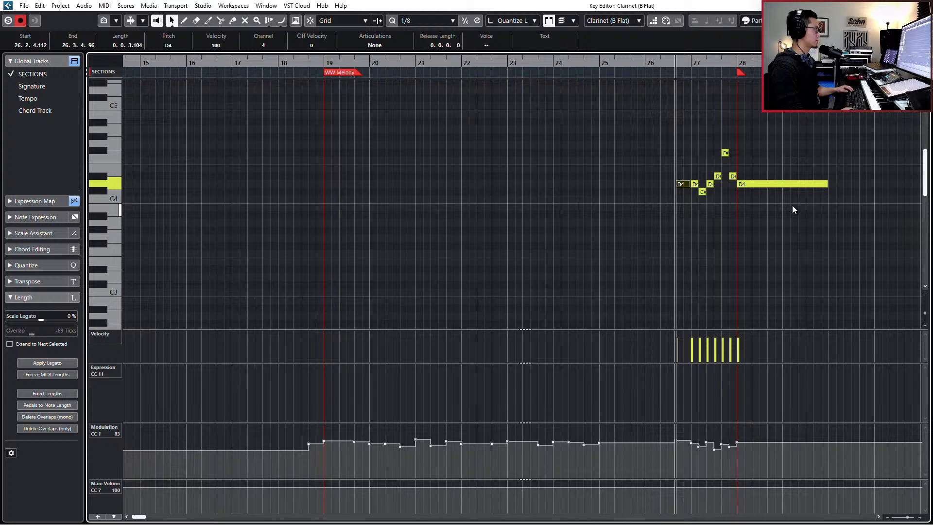
key(space)
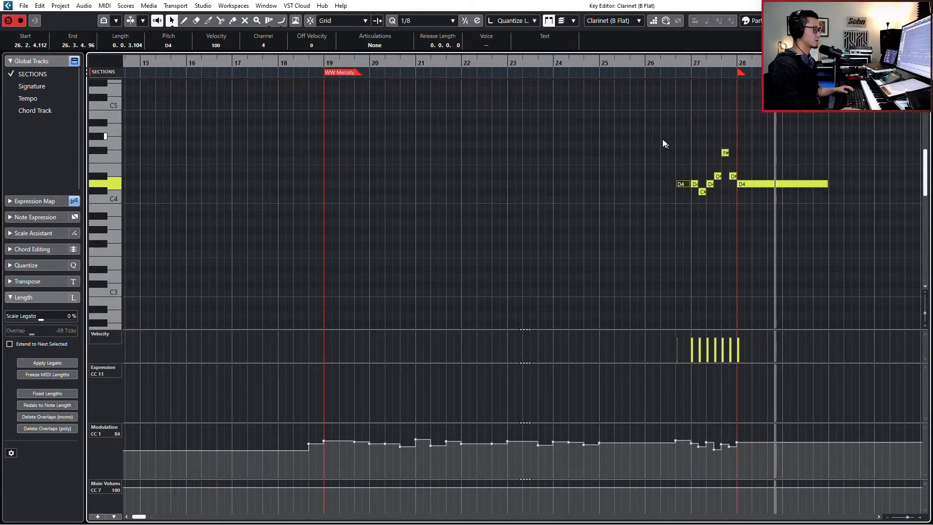
drag(663, 139, 810, 224)
key(l)
key(h)
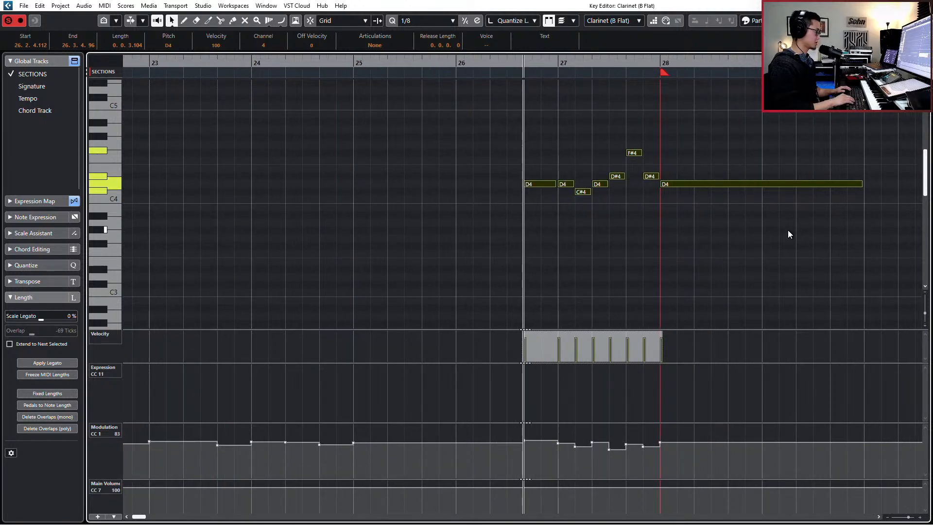
key(Return)
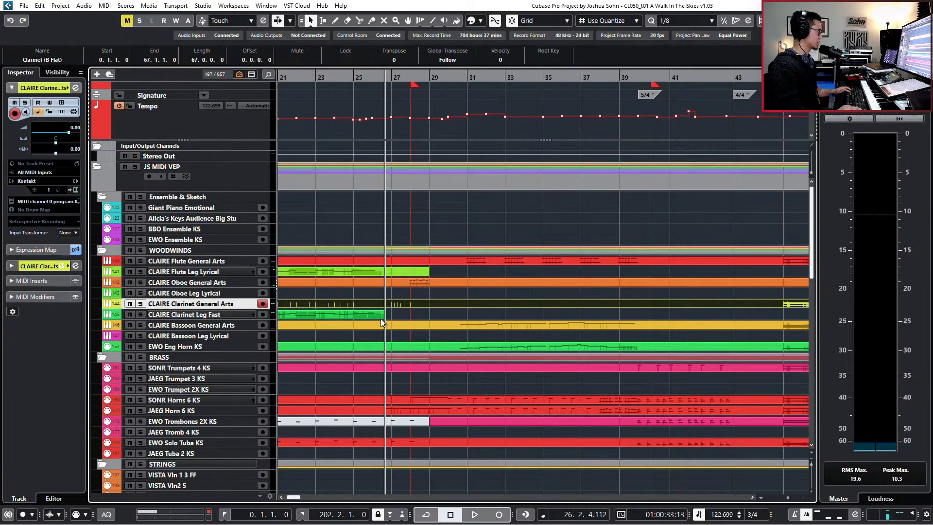
Step: Extend the CLAIRE Clarinet Leg Fast part to bar 33, paste the cut clarinet phrase at bar 26, and play it
drag(382, 317, 511, 314)
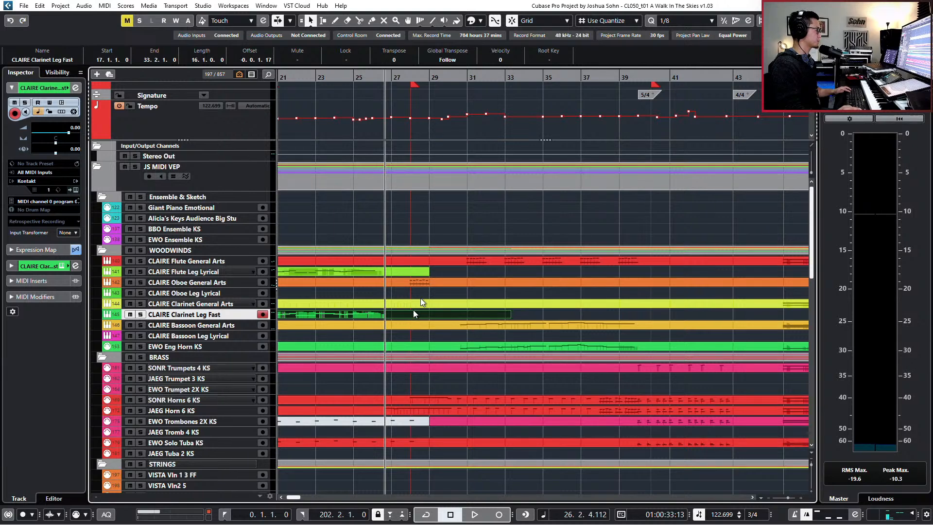
key(Return)
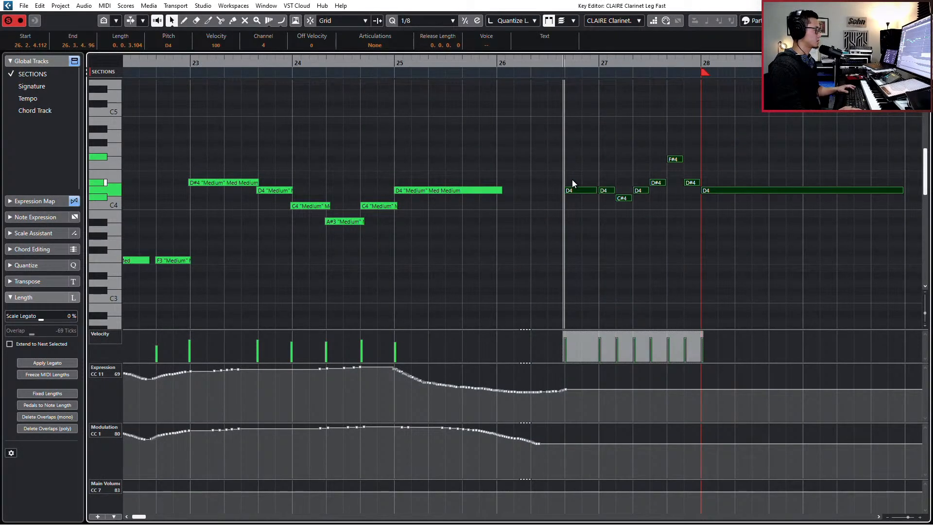
key(space)
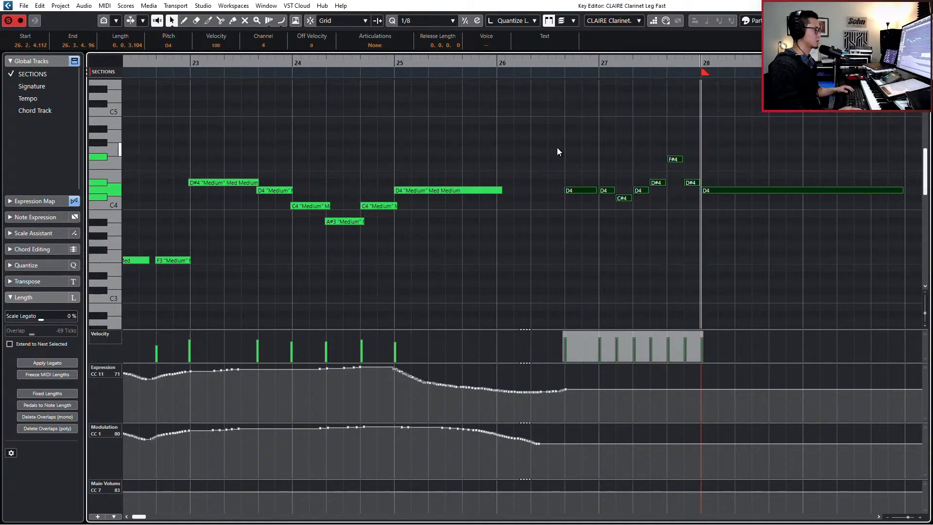
Step: Set the articulation of the pasted clarinet phrase to Strong 2 and check it in playback
click(395, 47)
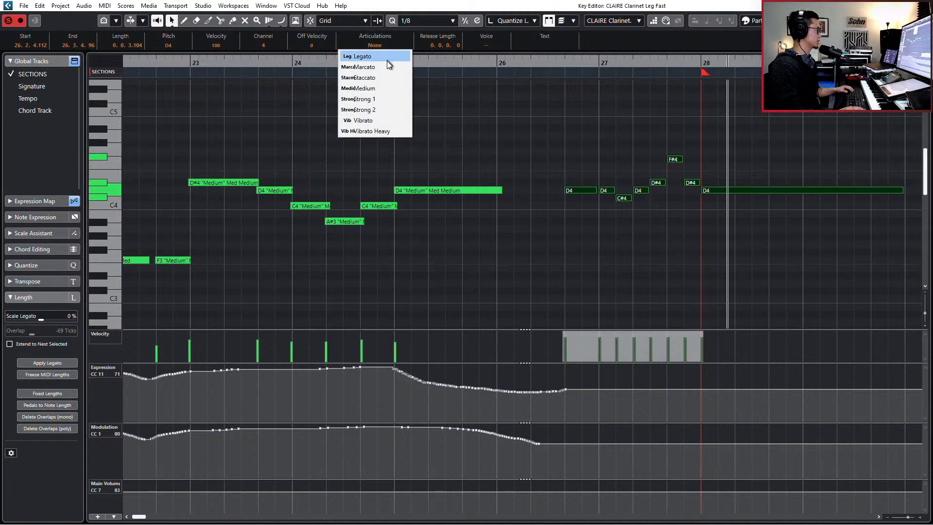
click(377, 108)
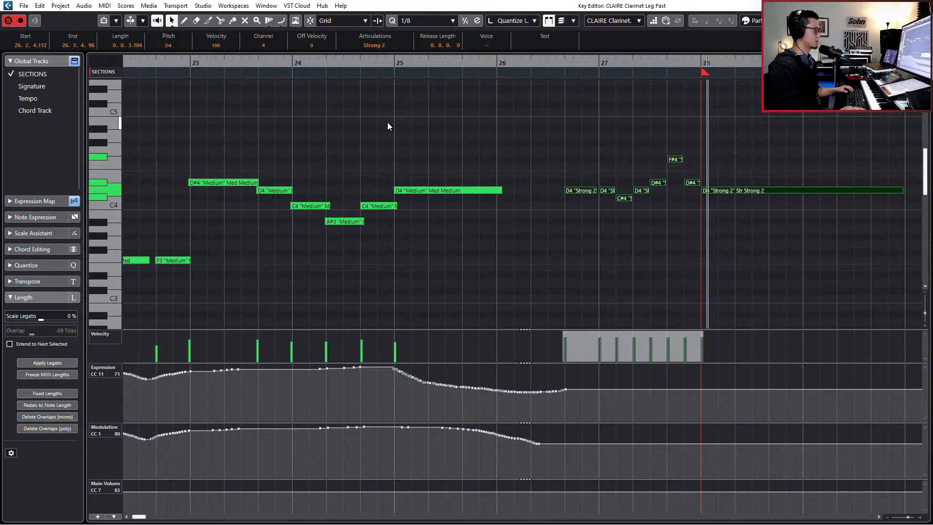
key(space)
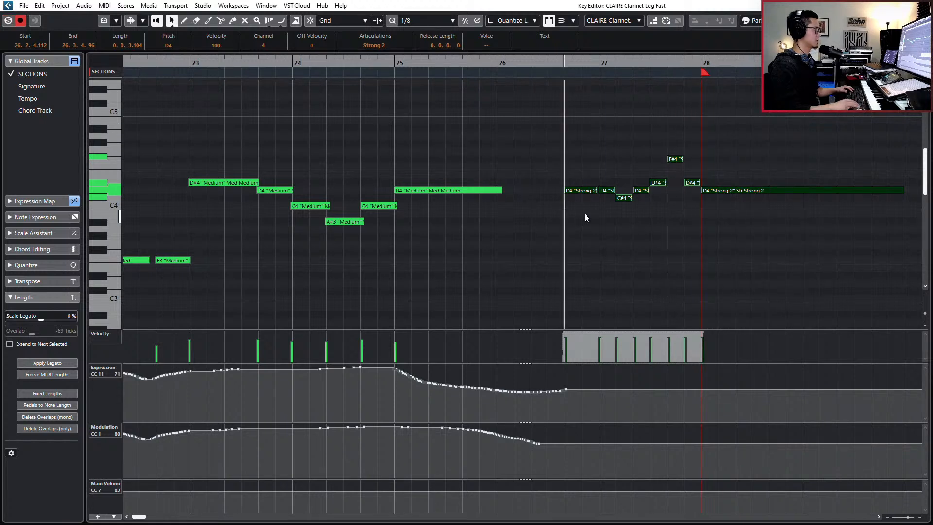
Step: Merge the first two D4 notes of the pasted clarinet phrase into one longer note
click(574, 191)
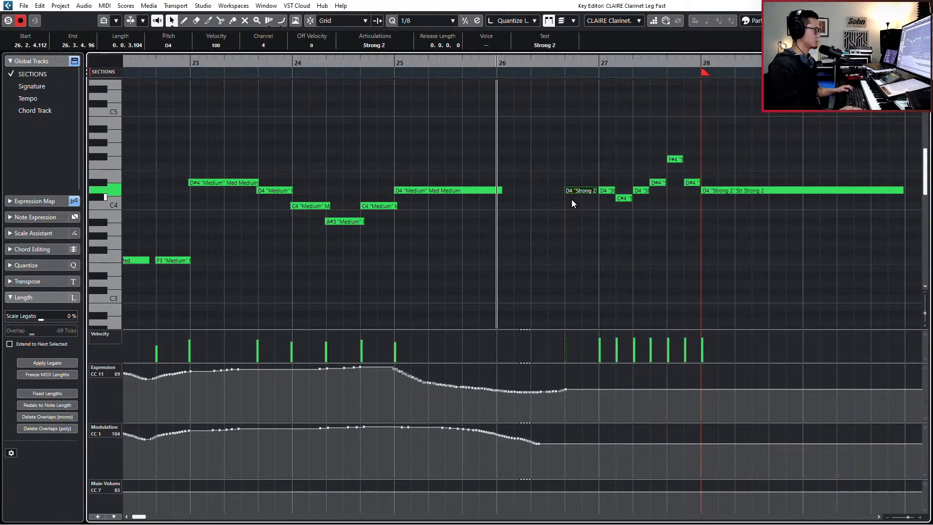
drag(572, 174, 611, 213)
key(ctrl+j)
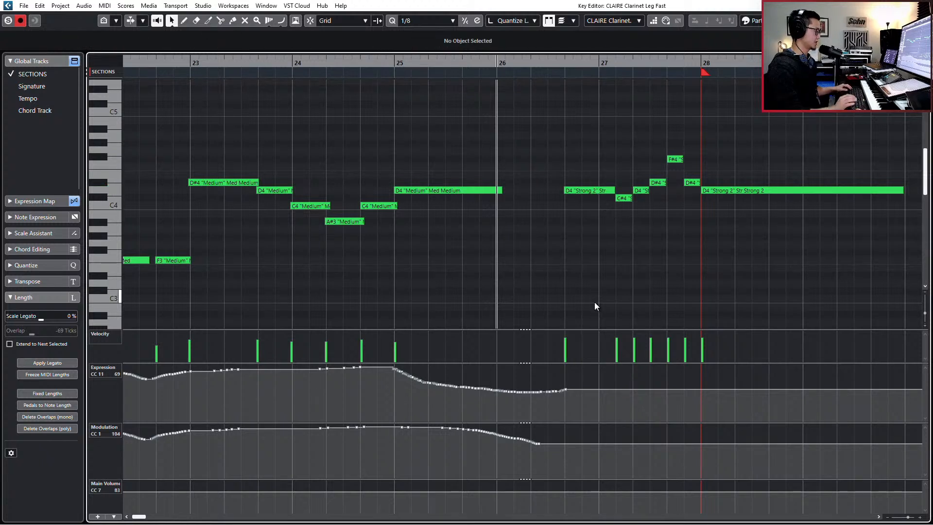
Step: Try recording expression and modulation swells over the pasted clarinet phrase, and undo the take
key(KP_Multiply)
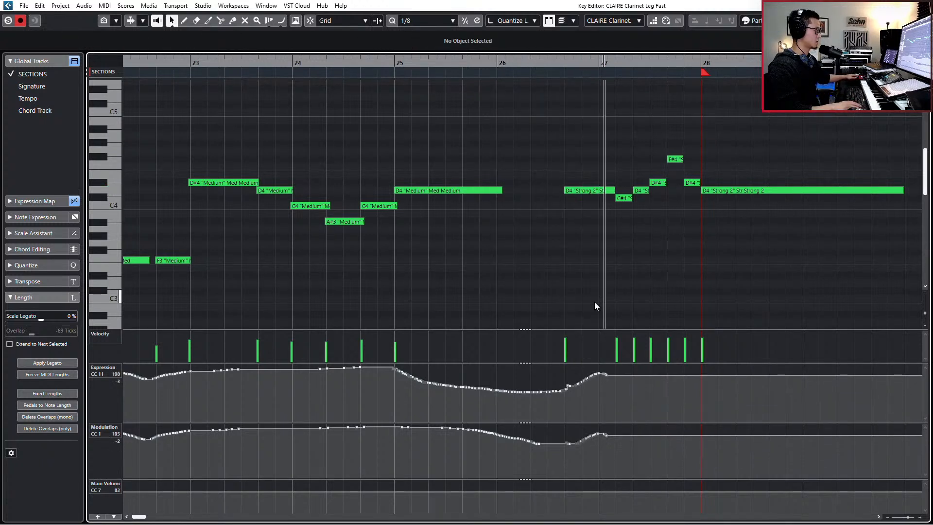
key(space)
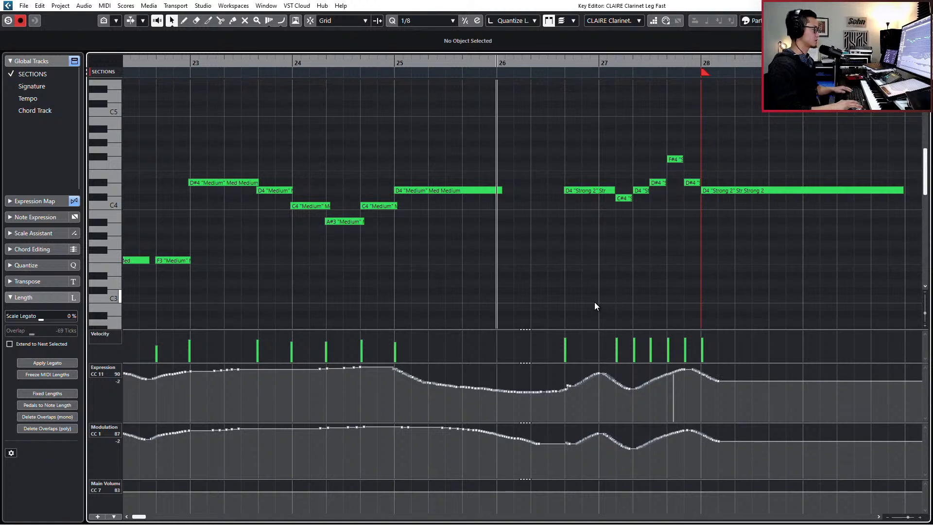
key(ctrl+z)
Step: Record new expression and modulation curves over the pasted phrase, and redraw their fades under the final D4 and the expression around bar 27
key(KP_Multiply)
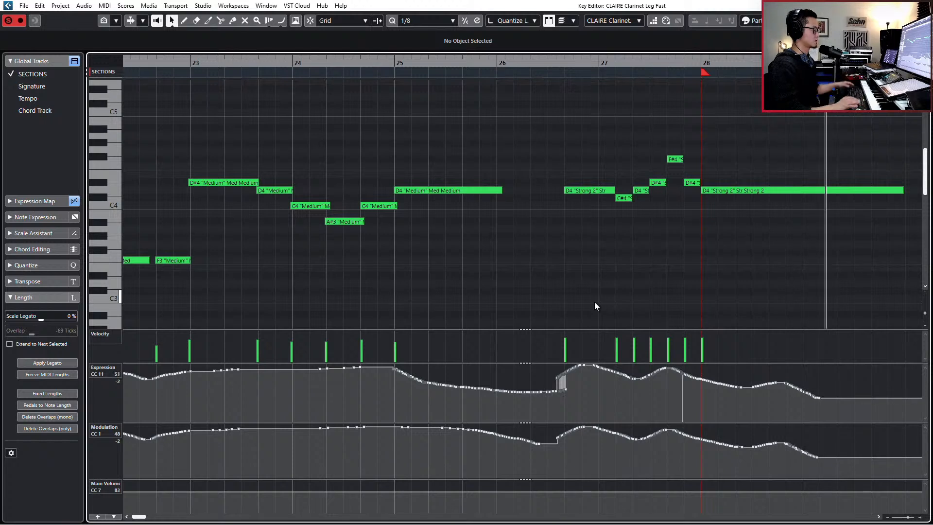
key(space)
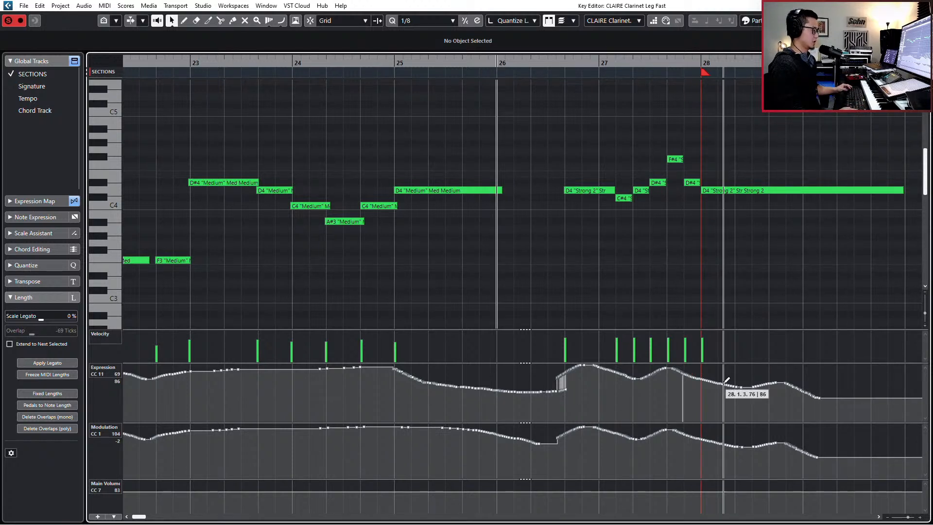
drag(715, 384, 870, 402)
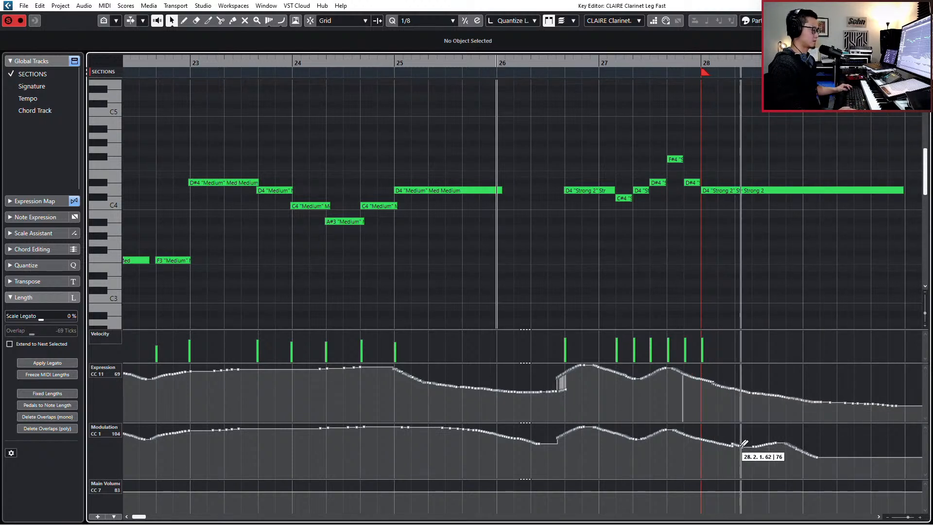
drag(736, 442, 922, 459)
mouse_move(541, 388)
mouse_down()
mouse_move(588, 366)
mouse_move(596, 385)
mouse_move(610, 371)
mouse_move(563, 372)
mouse_move(590, 369)
mouse_move(603, 385)
mouse_move(617, 372)
mouse_up()
Step: Play back the edited clarinet phrase, and clear the solo to hear it with the full arrangement
key(space)
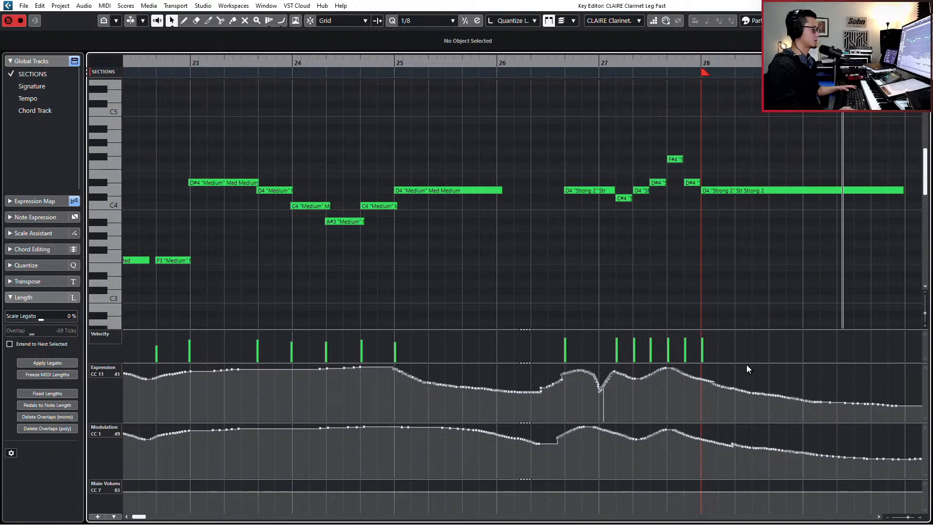
key(space)
key(Escape)
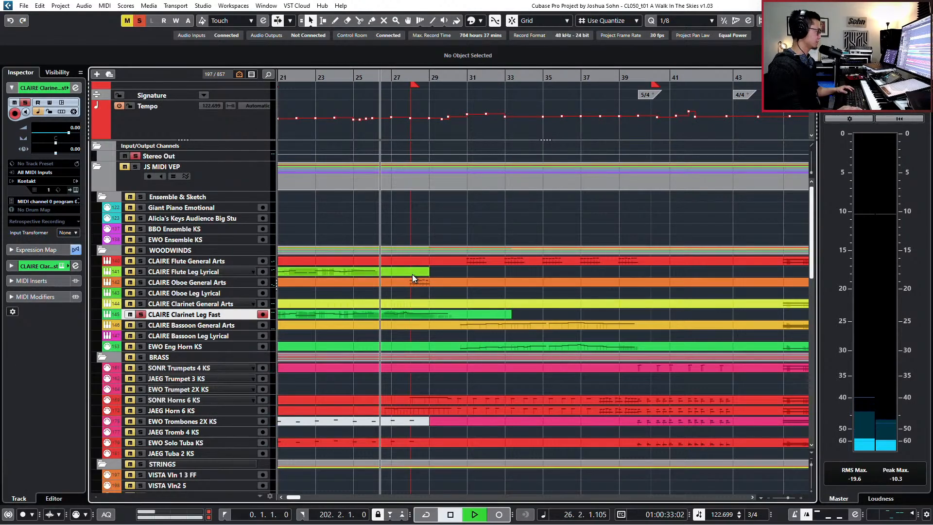
key(s)
key(space)
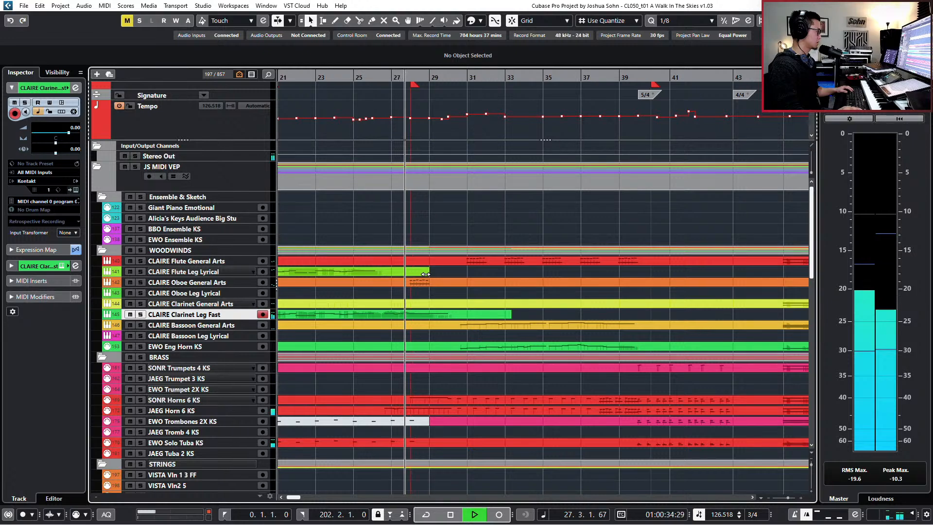
Step: Stop playback and extend the CLAIRE Flute Leg Lyrical part to bar 33
key(space)
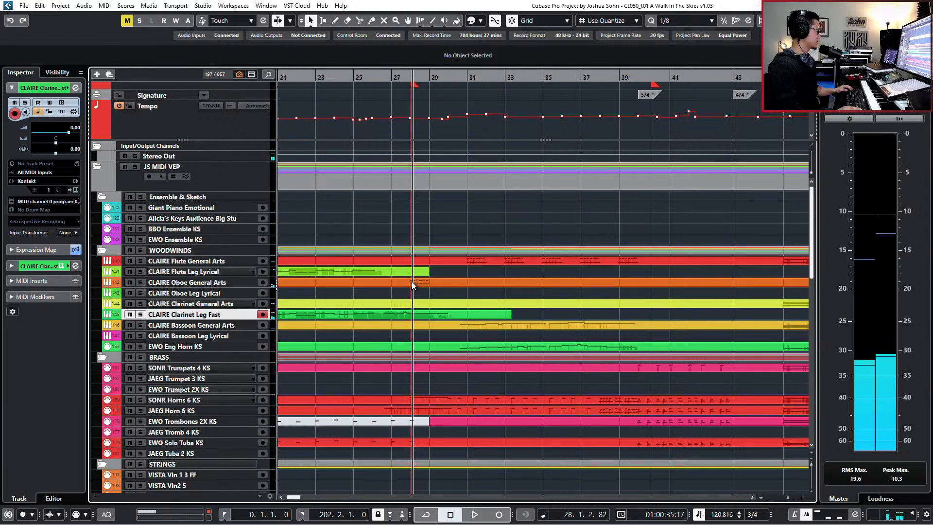
drag(426, 273, 511, 273)
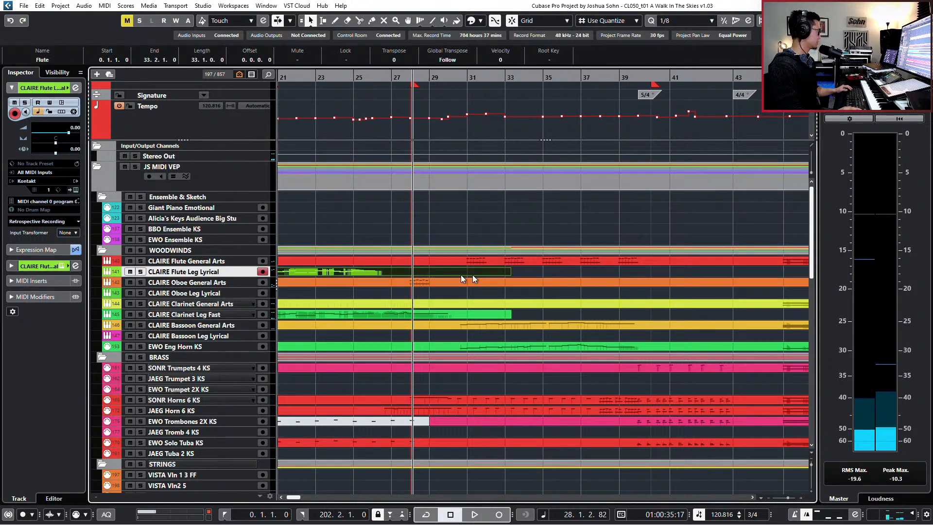
Step: Check the short note figure at bar 28 in the CLAIRE Oboe General Arts part
double_click(433, 281)
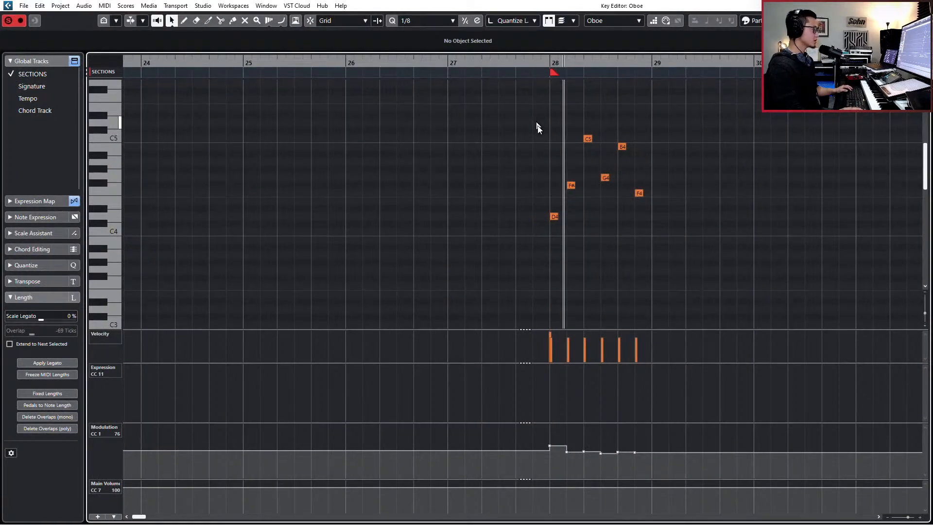
drag(538, 125, 742, 282)
key(Escape)
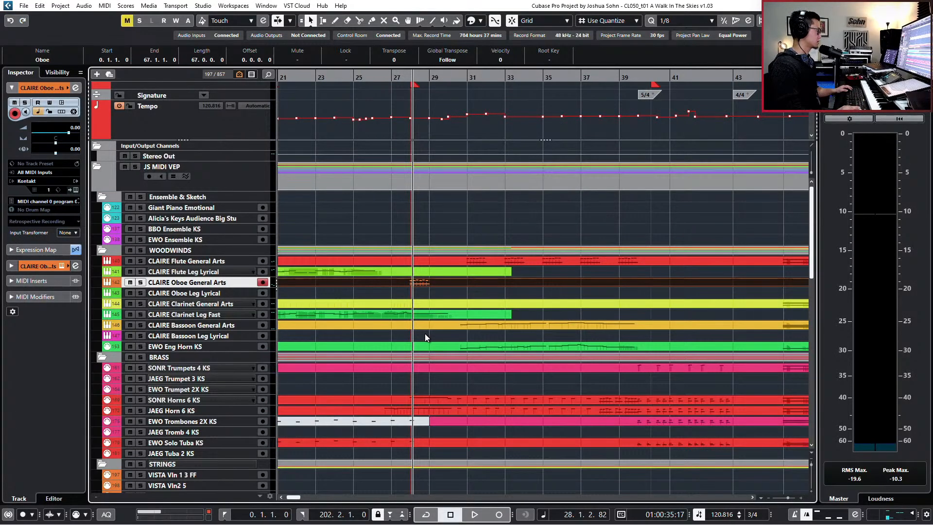
Step: Move the flute phrase across bars 26 to 28 down two octaves to start on D5, and play it back
double_click(390, 271)
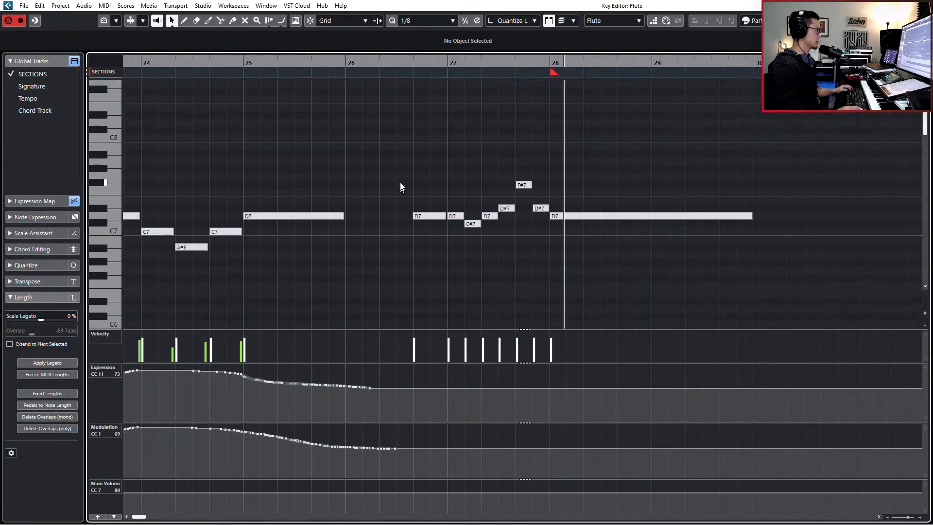
drag(404, 164, 683, 239)
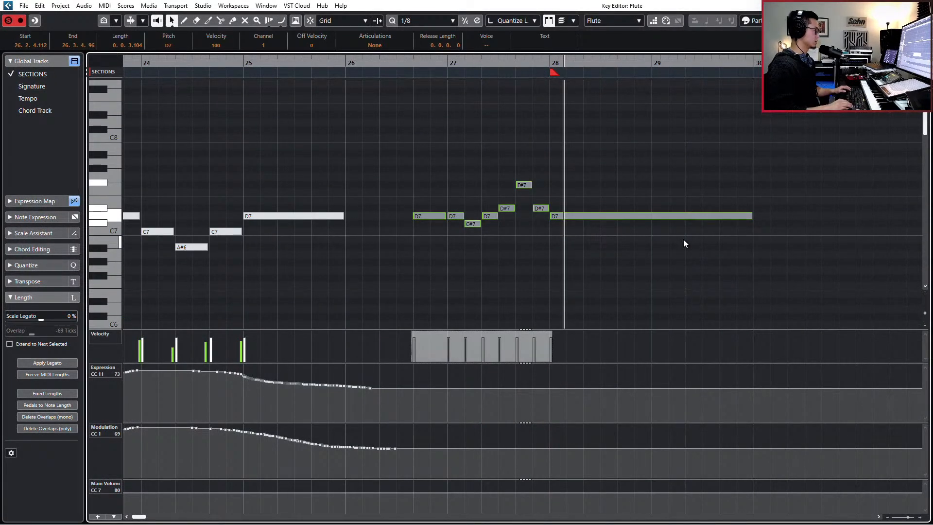
key(ctrl+e)
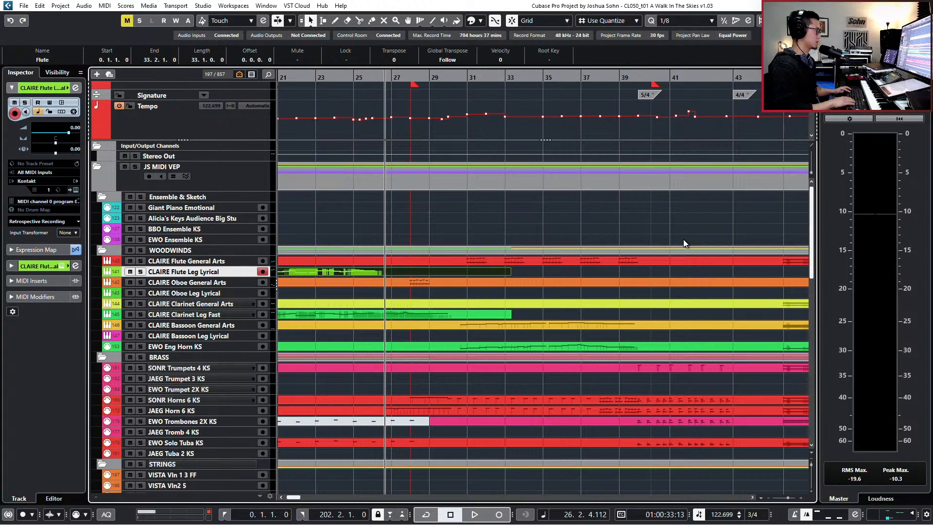
key(ctrl+e)
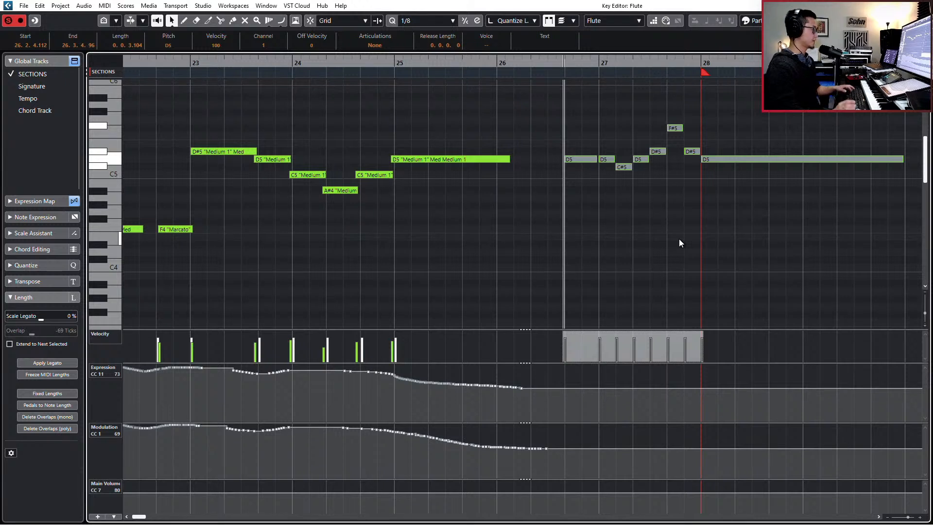
key(space)
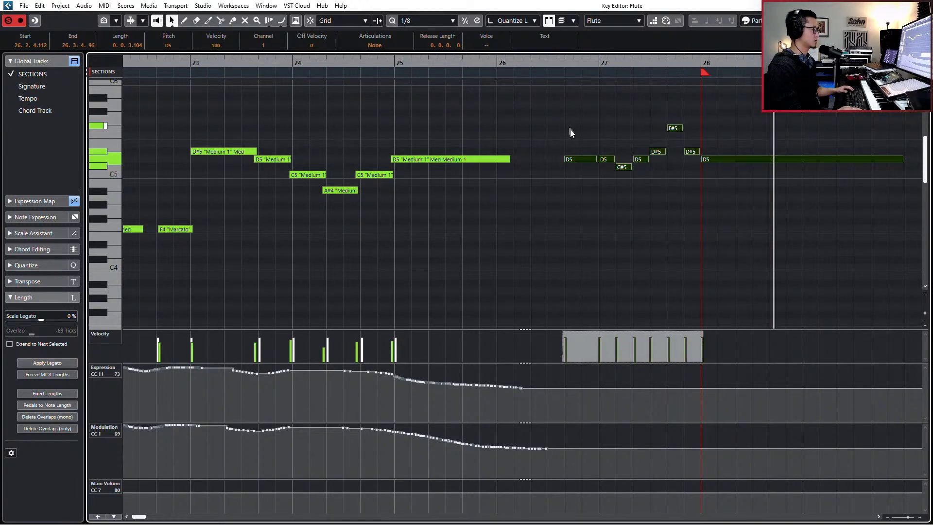
Step: Assign the Strong 2 articulation to all notes of the flute phrase from bar 26 to bar 28, and play it back
click(581, 159)
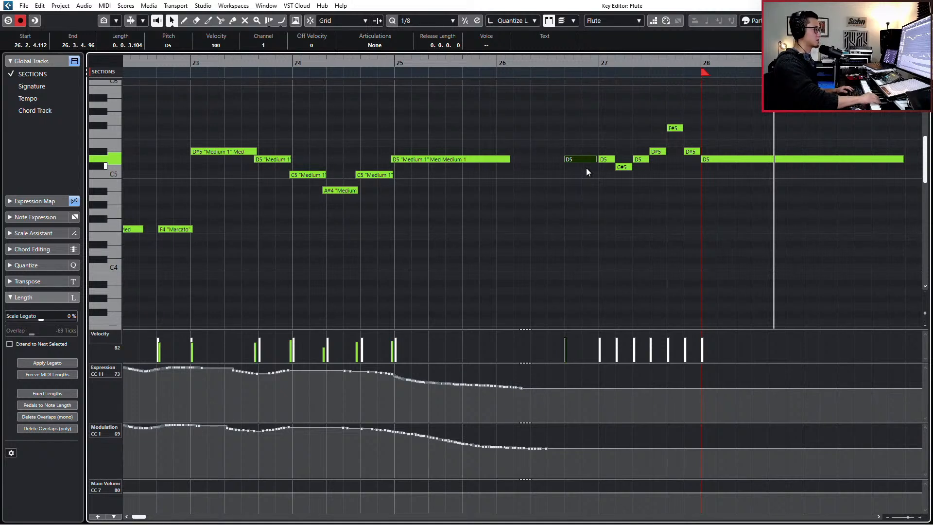
drag(564, 121, 705, 168)
click(378, 46)
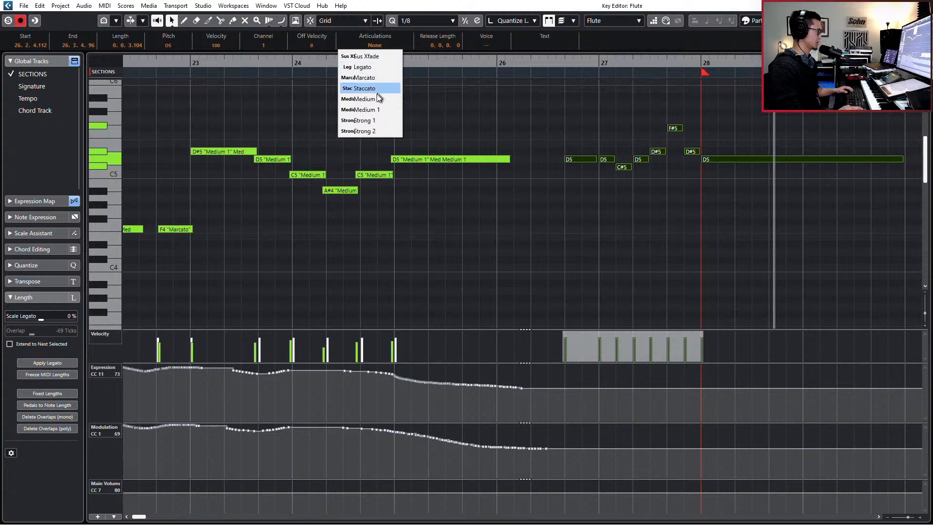
click(374, 130)
key(l)
key(space)
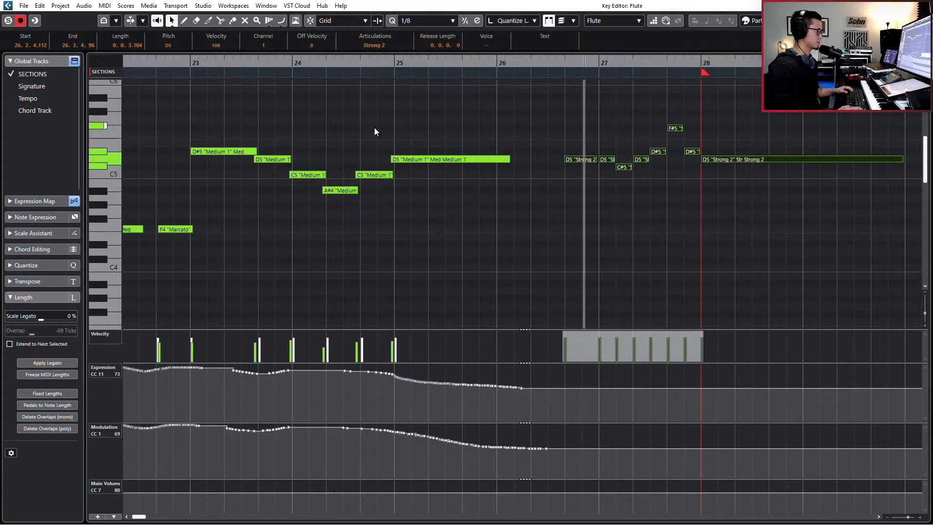
Step: Try the Staccato articulation on the flute's short D5 at bar 27, and play back the phrase
click(598, 158)
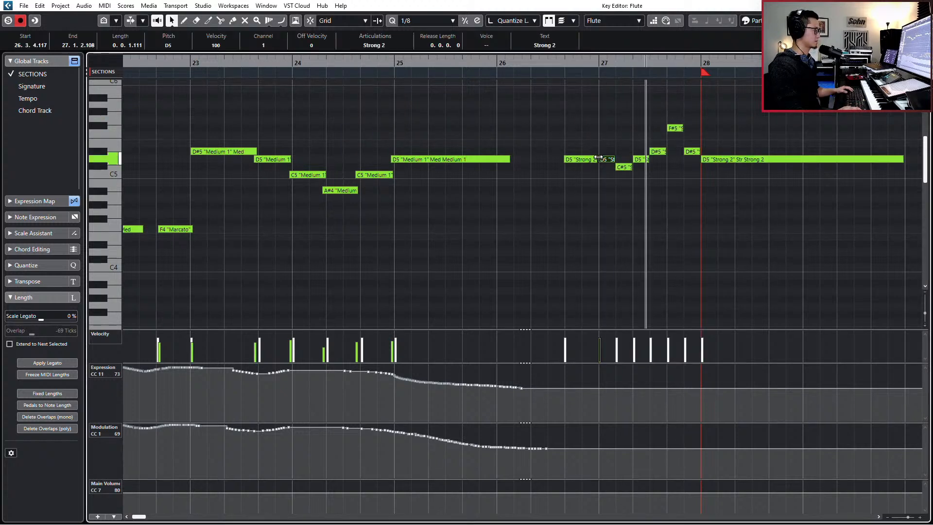
click(383, 45)
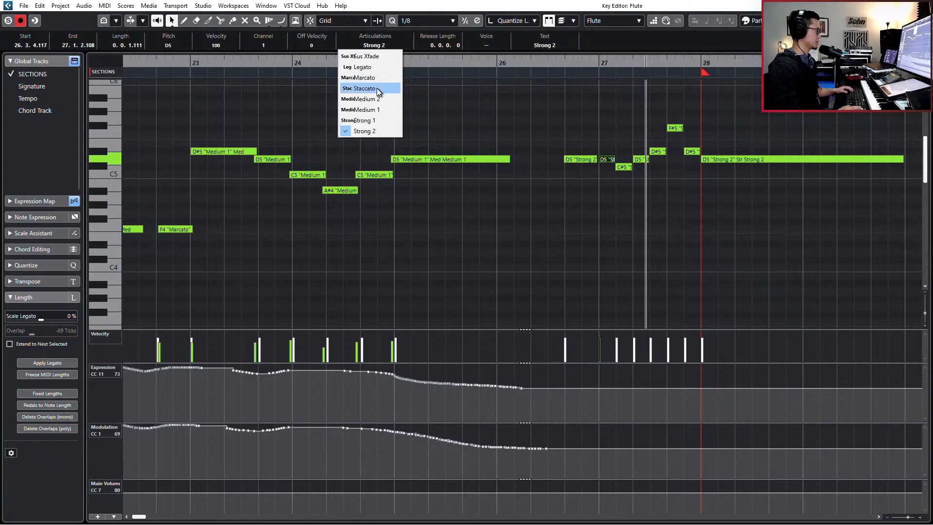
click(377, 88)
key(s)
key(ctrl+KP_Subtract)
key(ctrl+KP_Subtract)
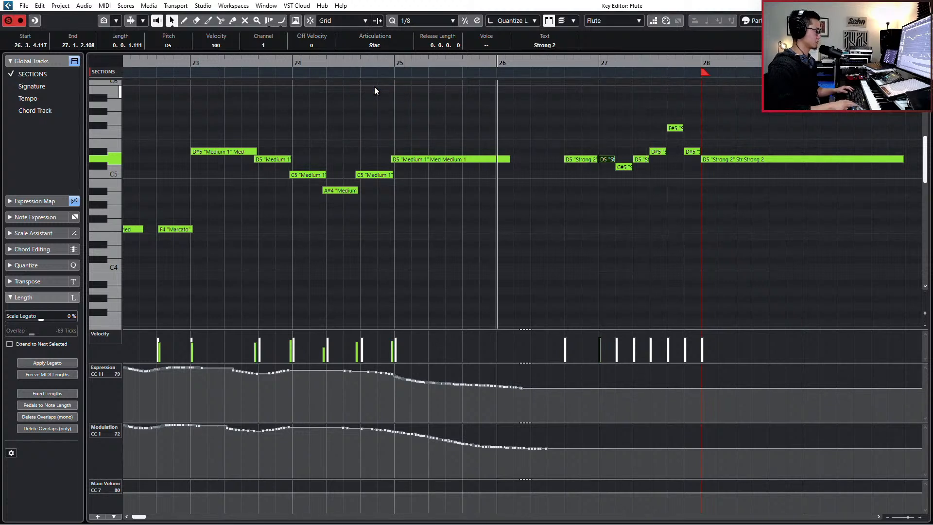
key(space)
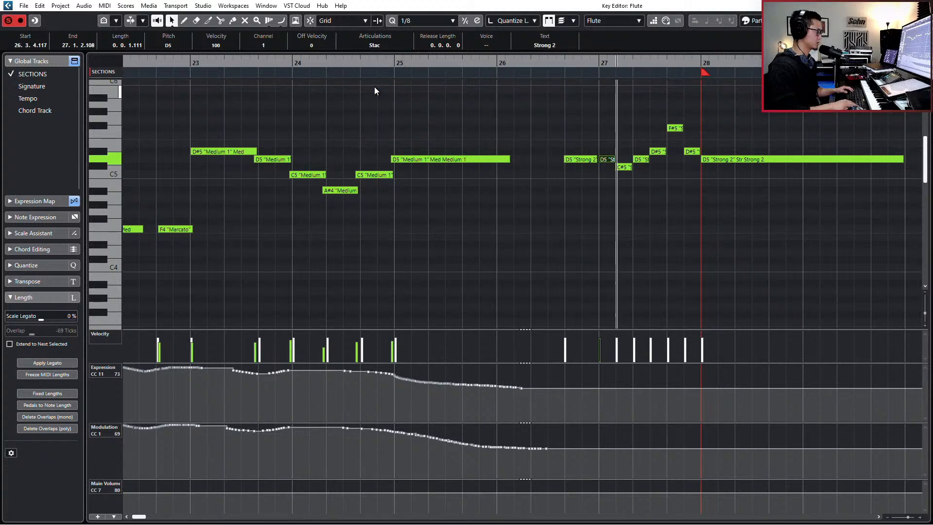
Step: Set the flute's short D5 at bar 27 to Marcato with velocity 64, play it back and close the part
click(374, 45)
click(373, 78)
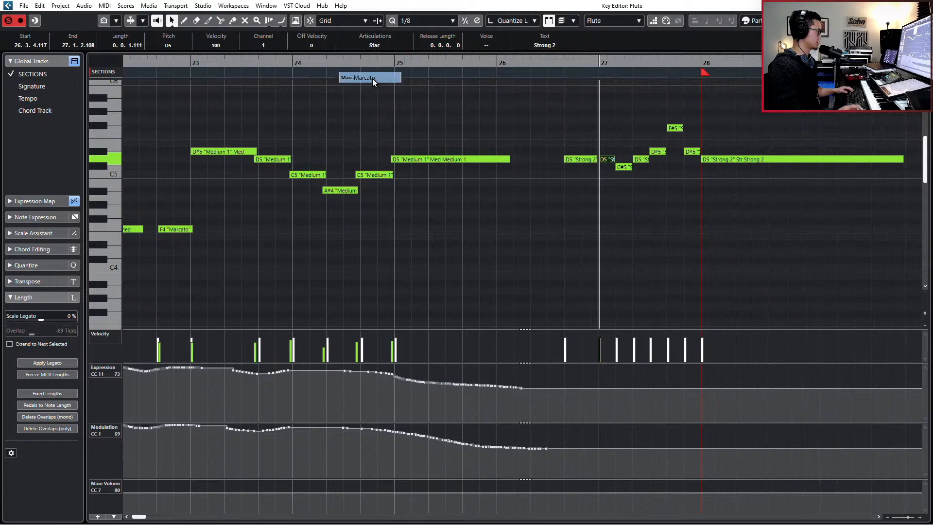
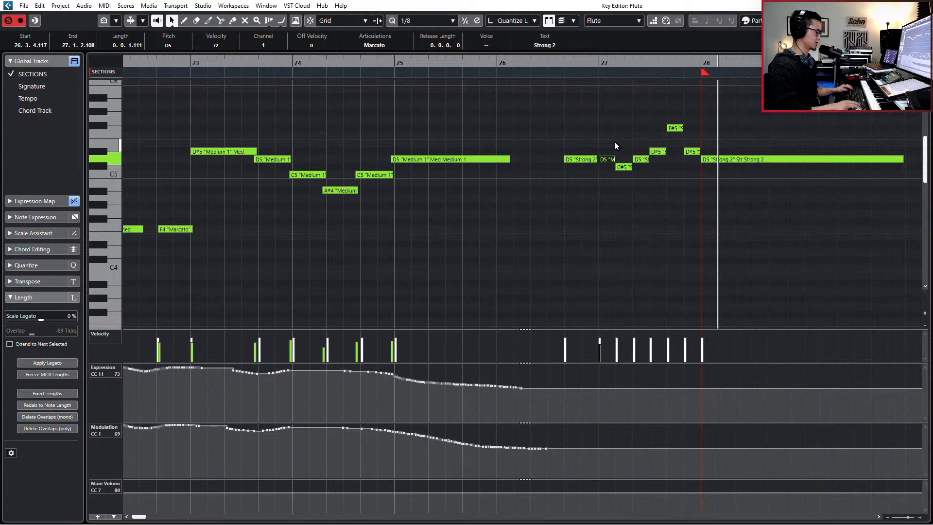
key(KP_Subtract)
key(space)
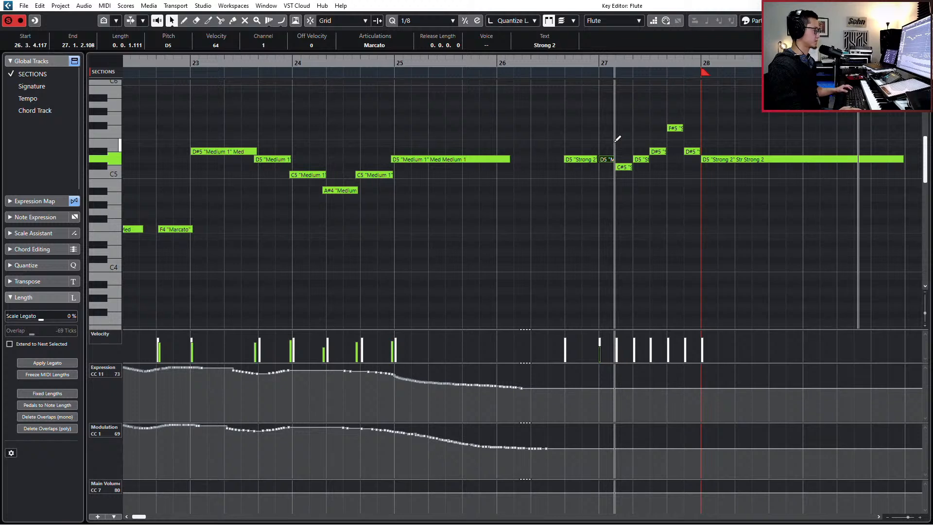
key(space)
key(Return)
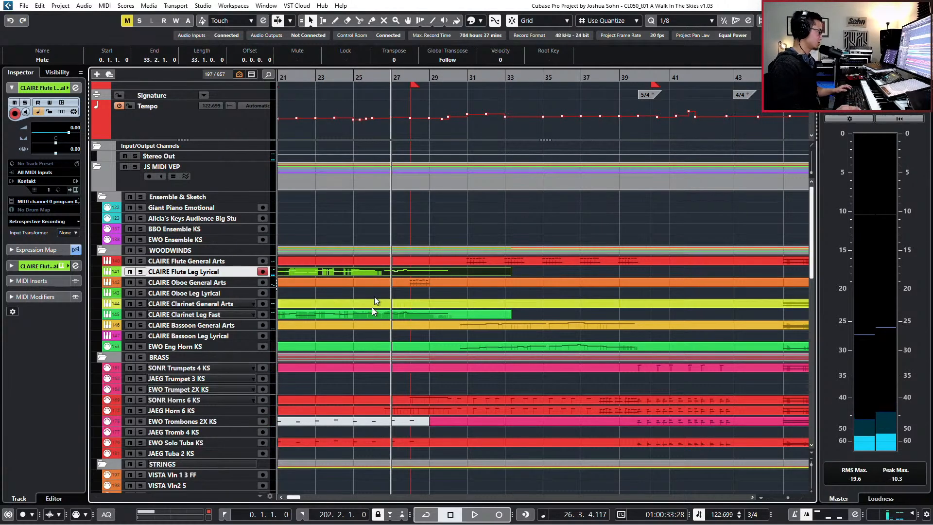
Step: In the CLAIRE Clarinet Leg Fast part, split the D4 at bar 27 and set its second half to Marcato
click(389, 314)
key(Return)
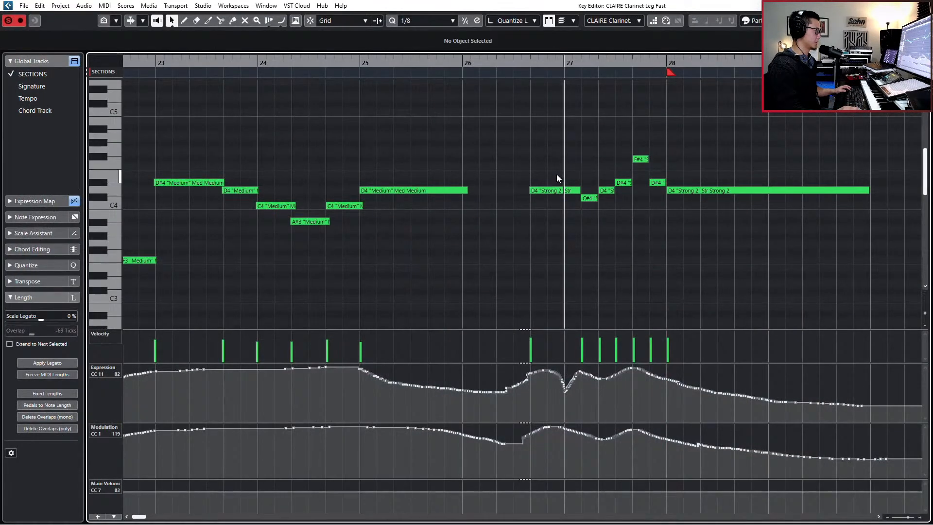
click(586, 197)
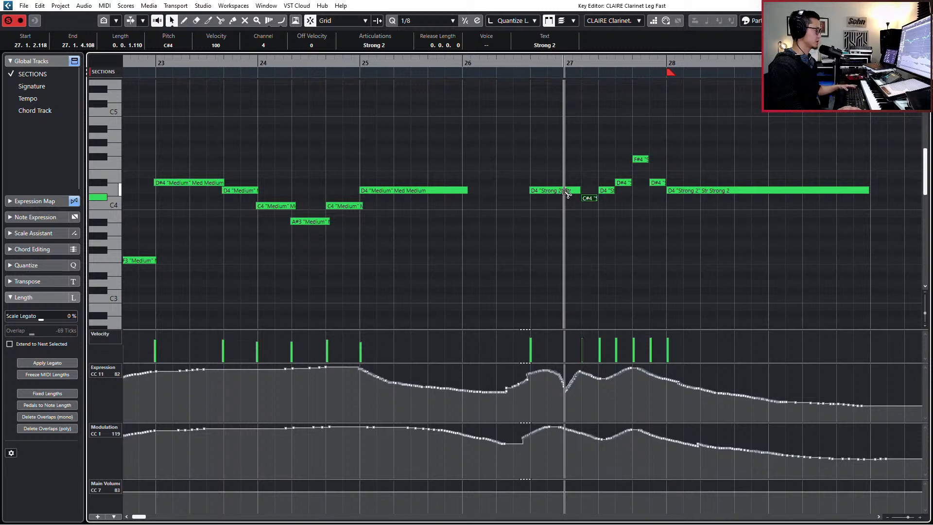
alt+click(566, 193)
click(376, 45)
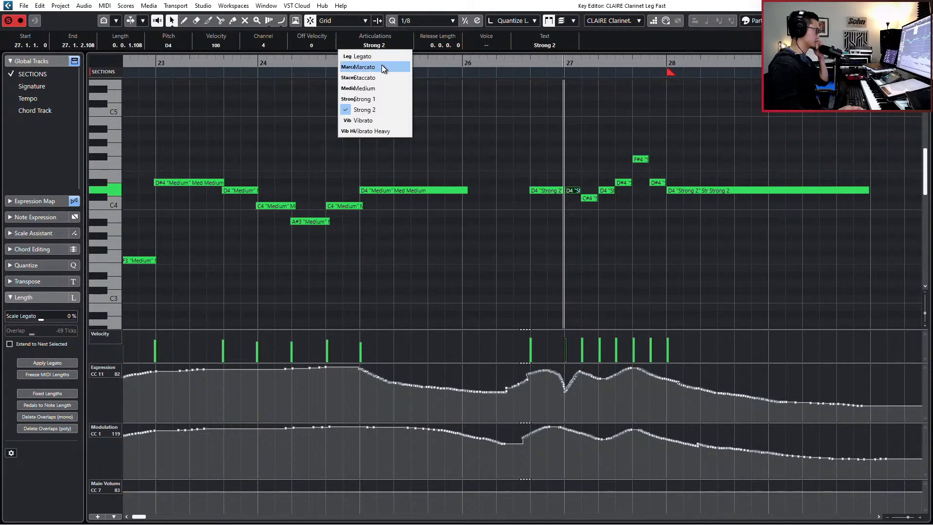
click(382, 67)
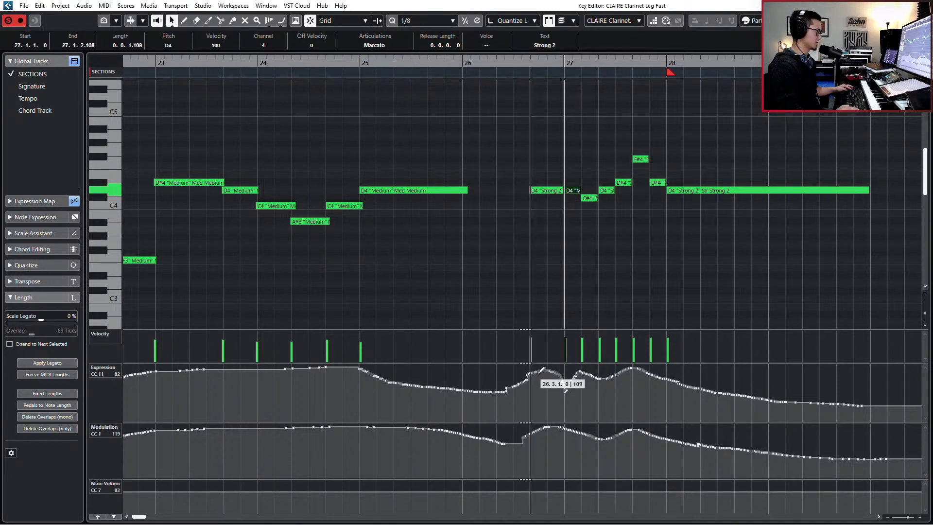
Step: Redraw the clarinet's expression curve around bar 27 as a smooth swell without the dip, and play it back
click(533, 359)
drag(531, 362, 525, 403)
click(530, 379)
key(space)
key(space)
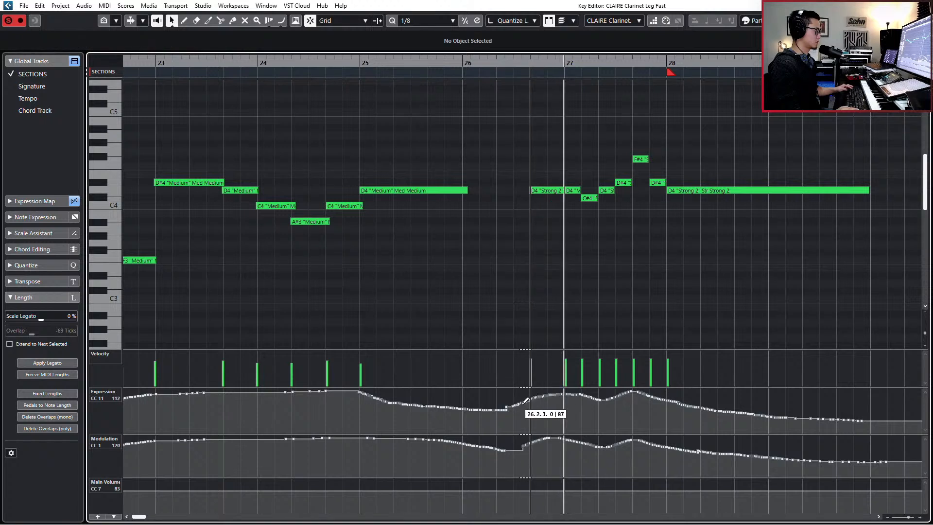
Step: Shorten the clarinet's D4 before bar 27 slightly, set the Marcato D4's velocity to 68, play the phrase and close the part
click(548, 190)
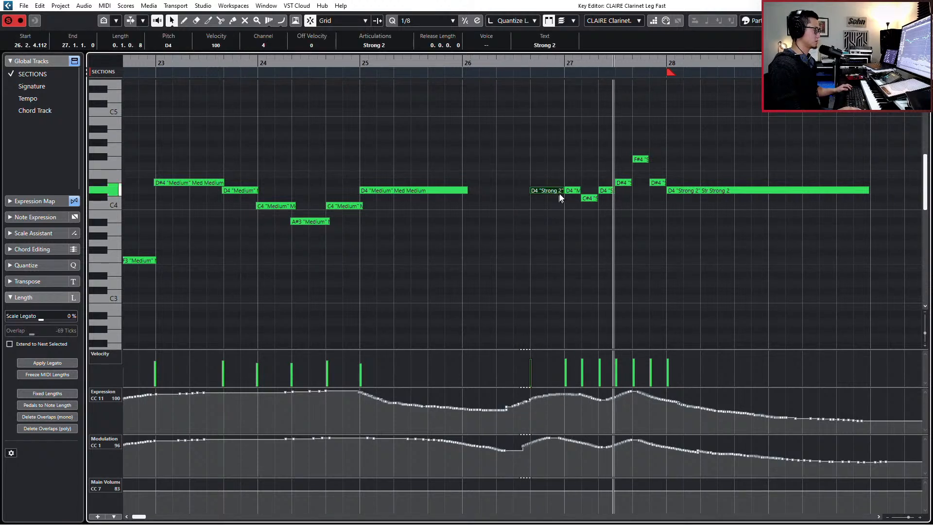
key(Right)
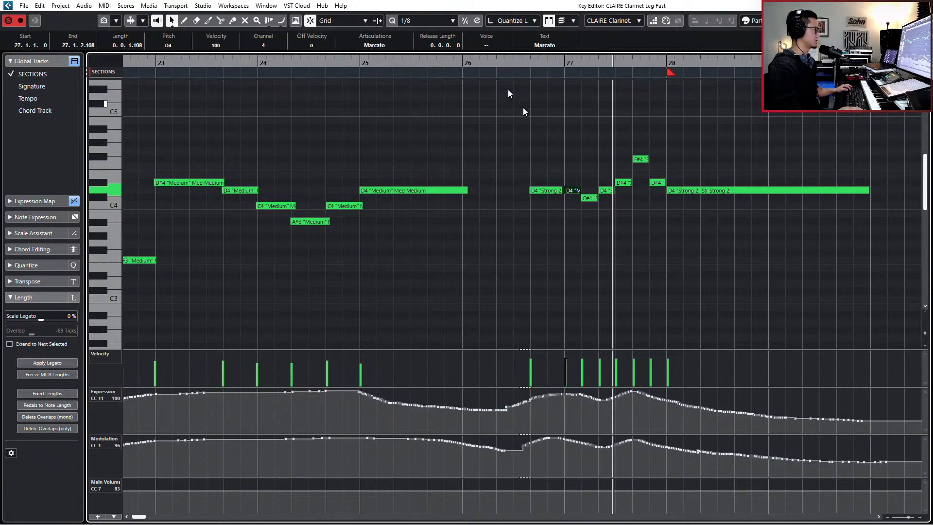
click(400, 46)
click(586, 264)
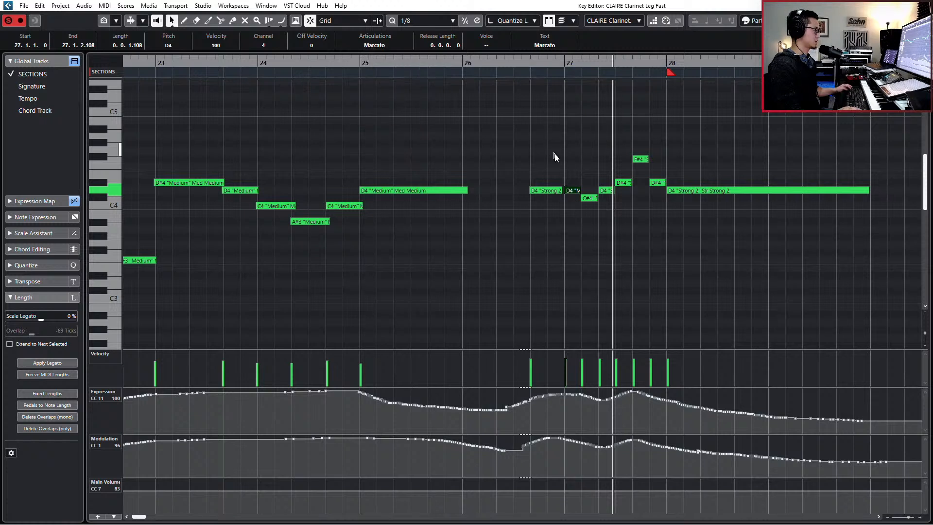
drag(566, 170, 574, 208)
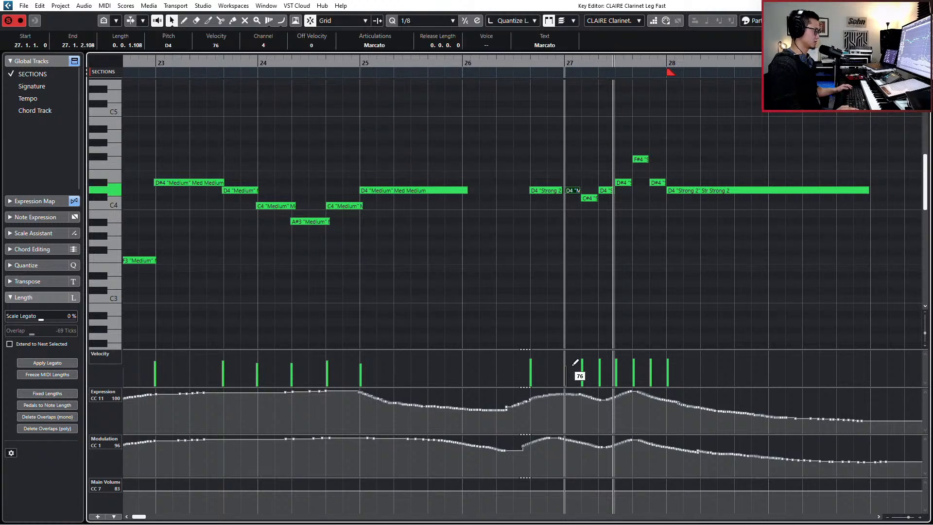
key(KP_0)
key(space)
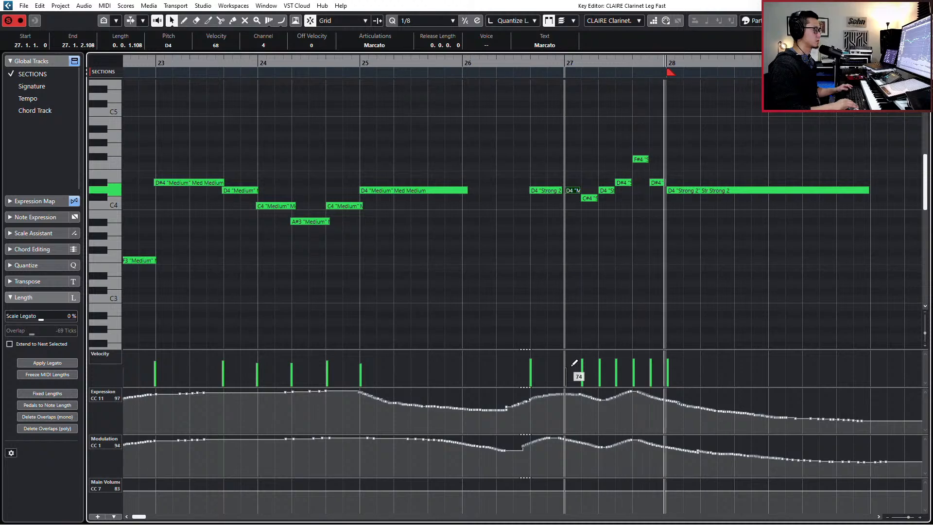
key(space)
key(Escape)
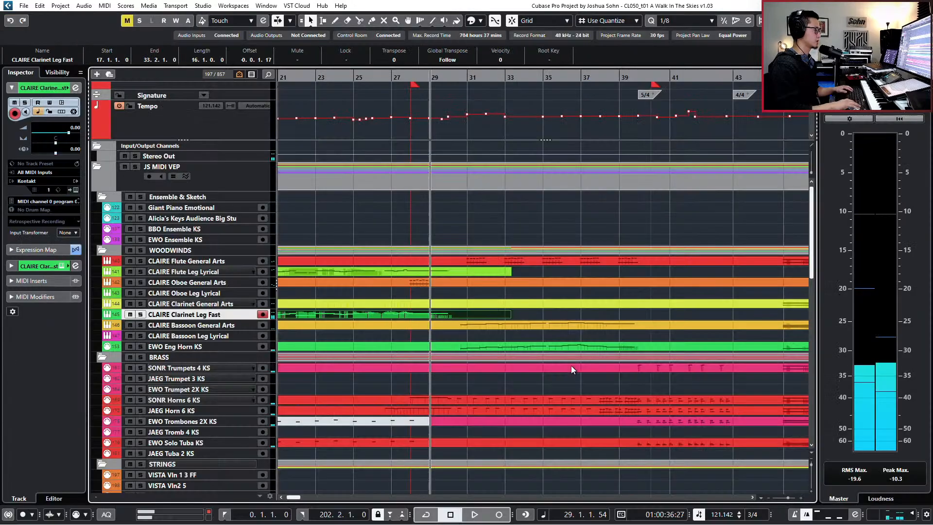
Step: Play the arrangement from the start of the WW Melody section with the CLAIRE Flute Leg Lyrical part open for review
key(KP_Subtract)
key(g)
key(g)
key(KP_Subtract)
key(KP_Subtract)
key(KP_Subtract)
key(KP_Subtract)
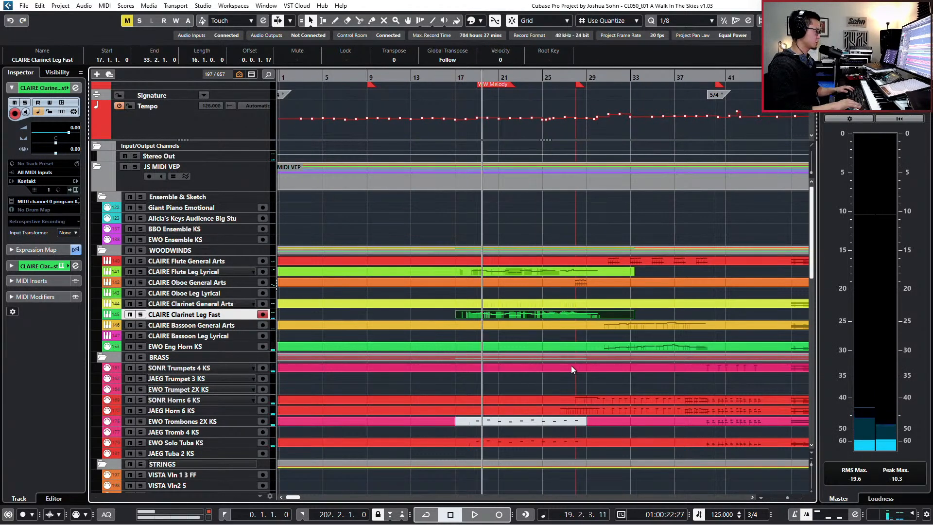
double_click(599, 272)
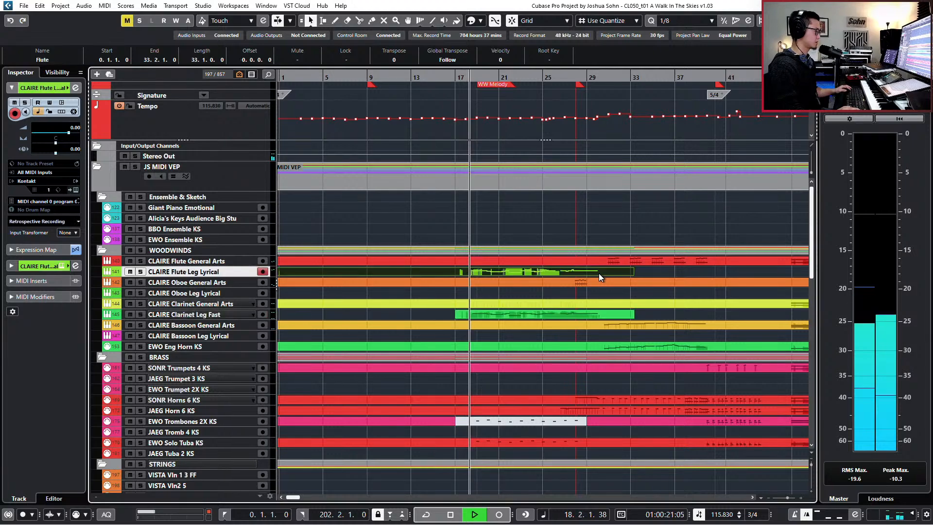
key(g)
scroll(603, 236, right, 3)
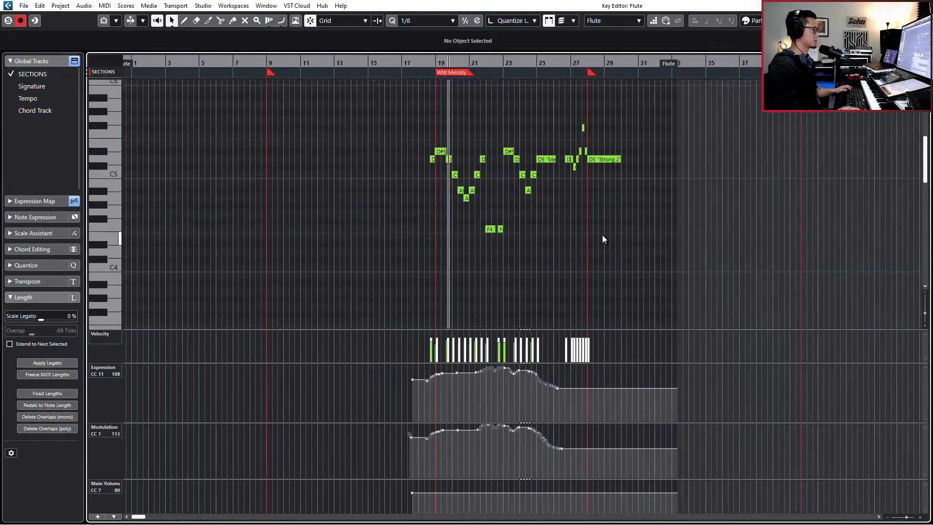
scroll(602, 235, up, 2)
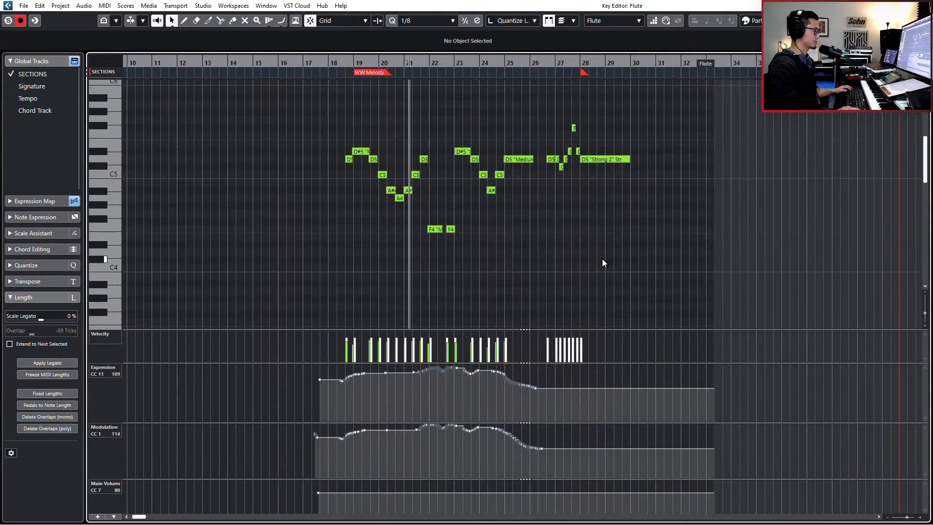
Step: Try to record a rise in expression and modulation for the flute phrase leading into bar 27
scroll(593, 213, up, 4)
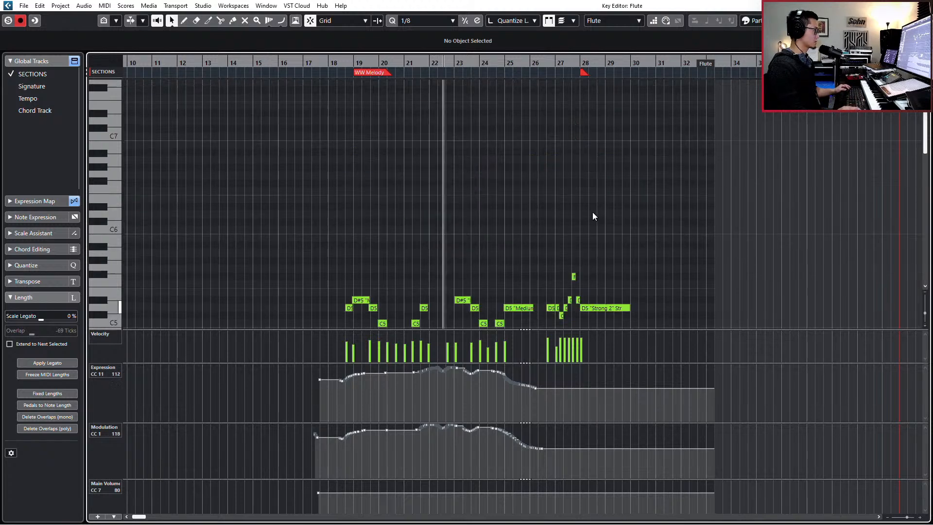
scroll(594, 212, down, 3)
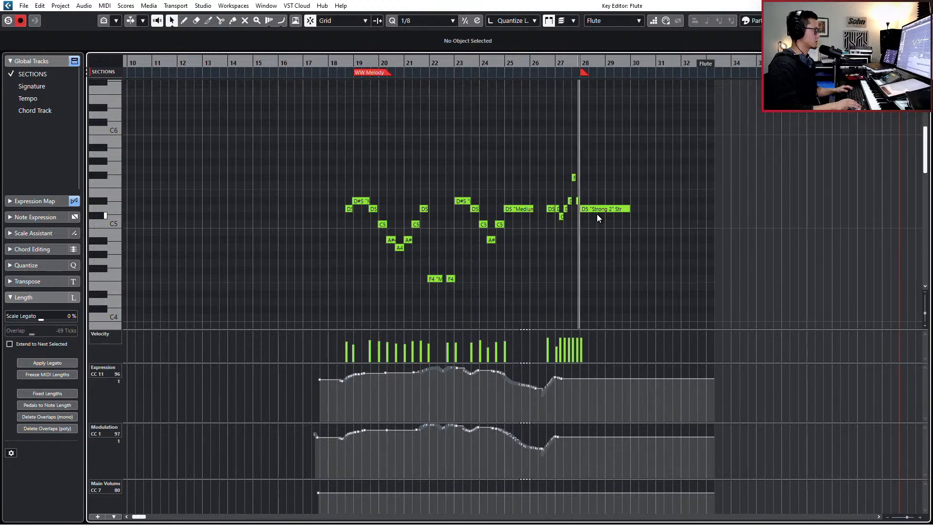
key(KP_Subtract)
key(KP_Subtract)
key(KP_Subtract)
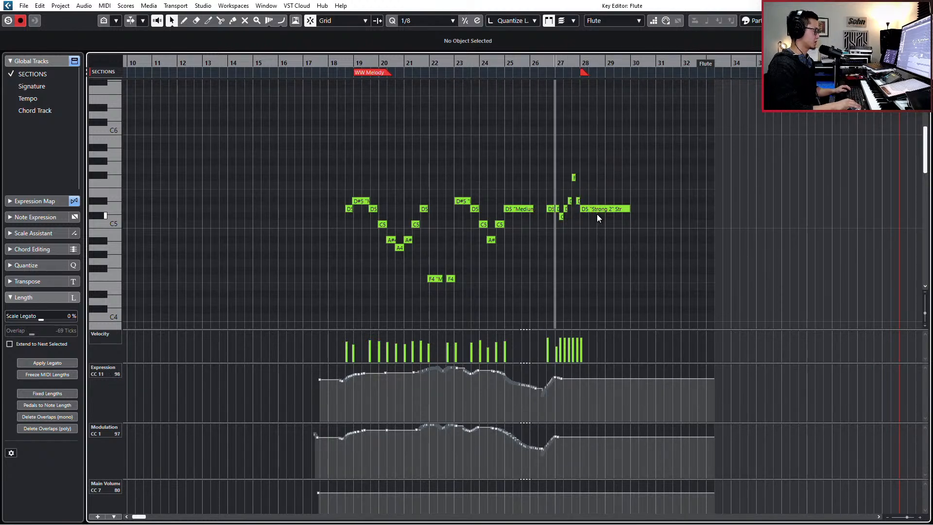
key(KP_Multiply)
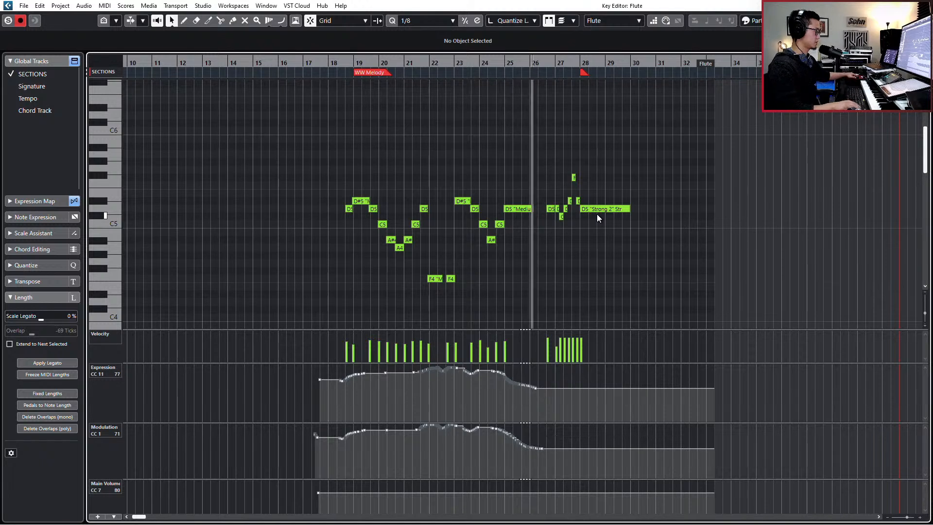
key(space)
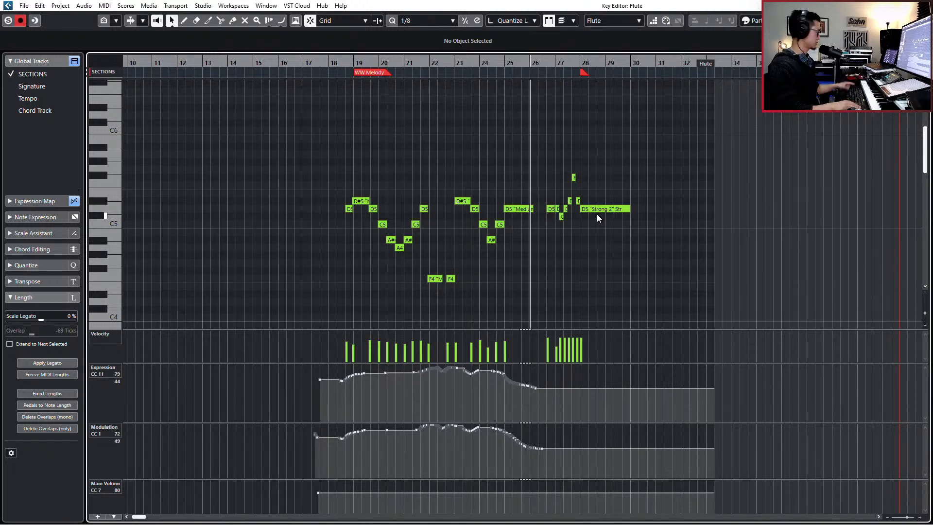
Step: Record the flute's expression and modulation from about bar 26, swelling through bar 28 and tapering off before bar 30, and close the part
key(KP_Multiply)
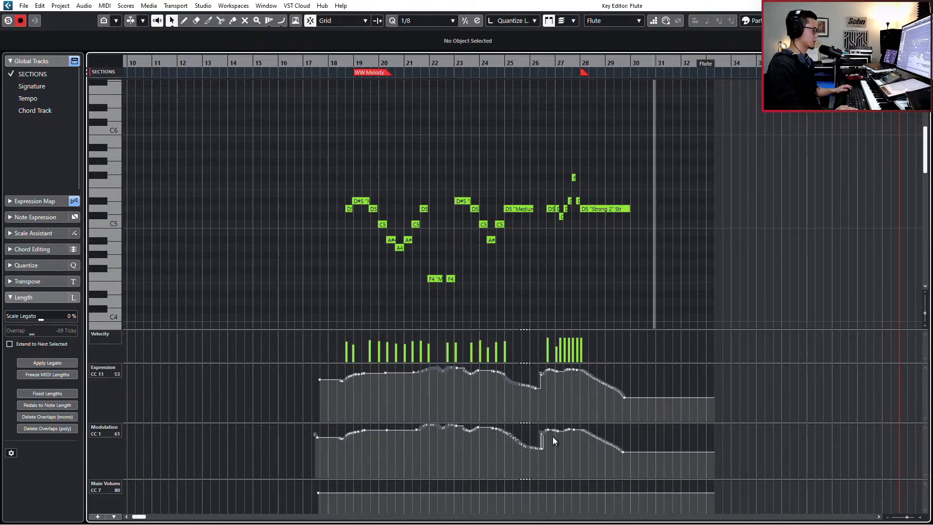
scroll(553, 437, up, 3)
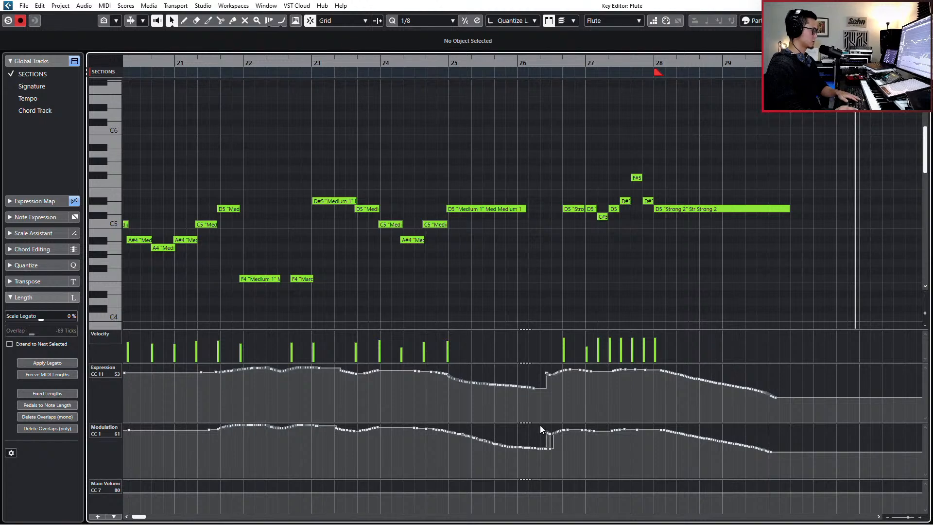
key(Escape)
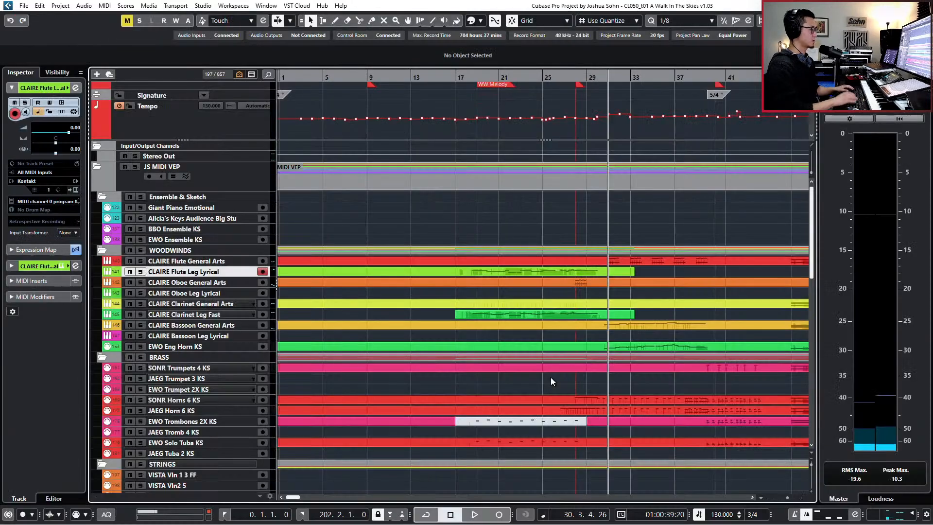
Step: Open the CLAIRE Oboe General Arts part, play its notes at bar 28 and set their articulation to Marcato
double_click(598, 282)
scroll(607, 219, right, 3)
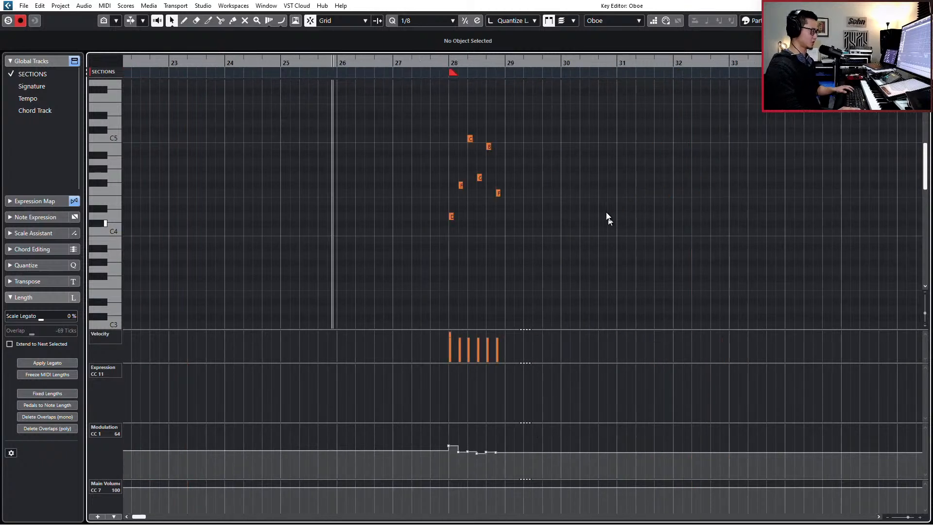
drag(431, 162, 576, 230)
key(s)
key(space)
key(l)
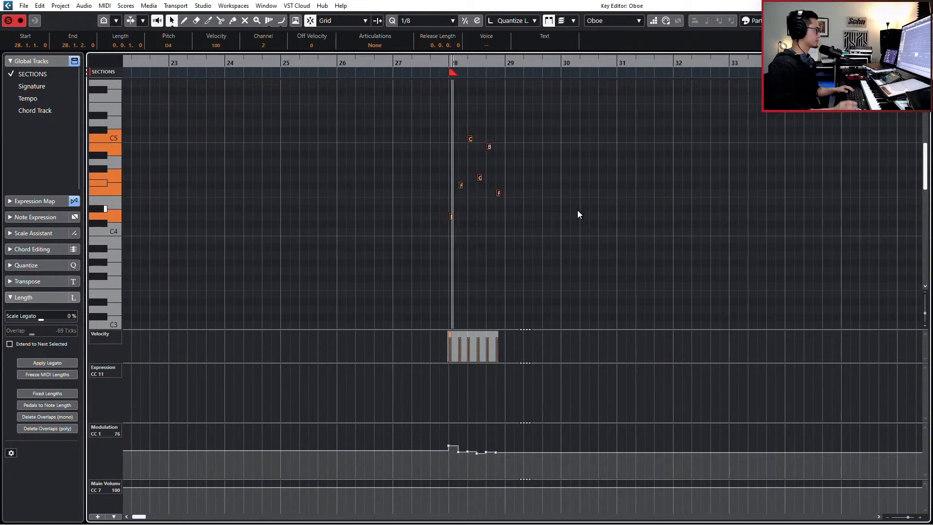
click(368, 45)
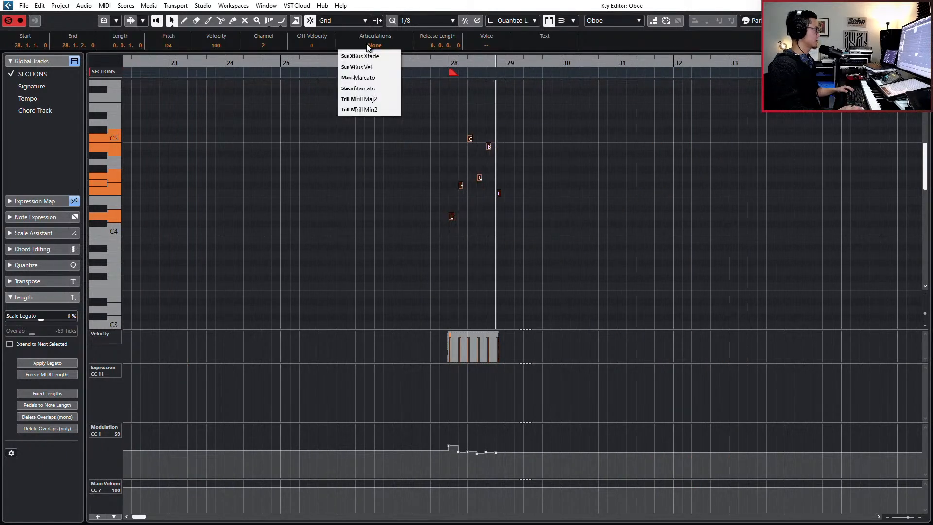
click(372, 77)
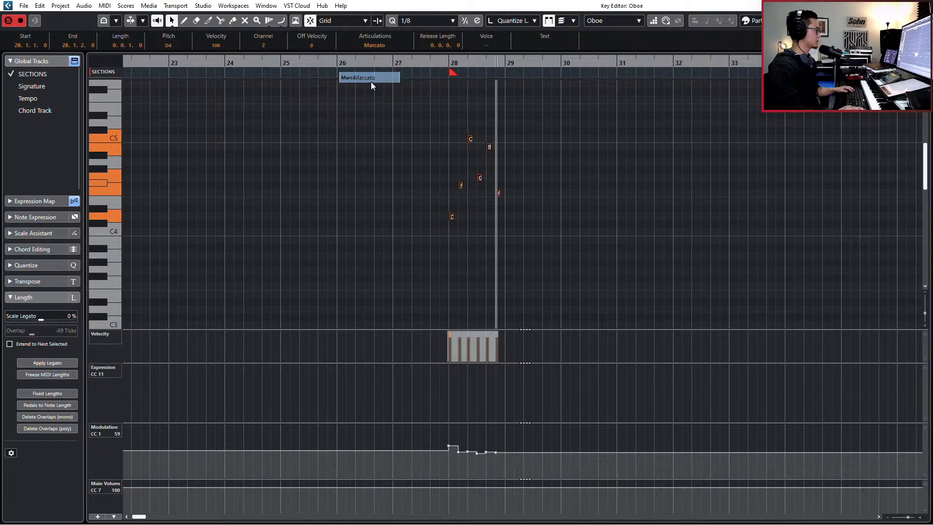
Step: Delete the stepped modulation points around bar 28 in the oboe part
key(g)
key(g)
key(g)
key(g)
key(g)
key(g)
key(g)
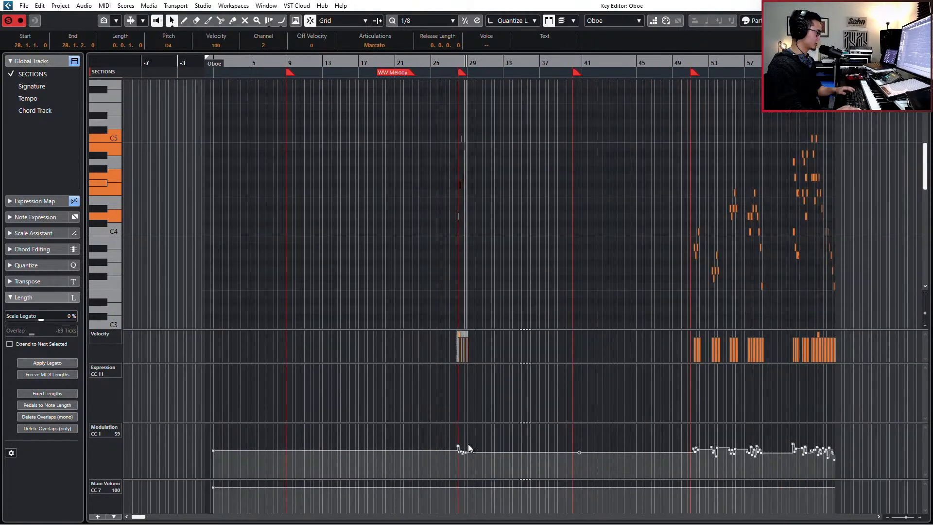
drag(453, 436, 489, 477)
key(Delete)
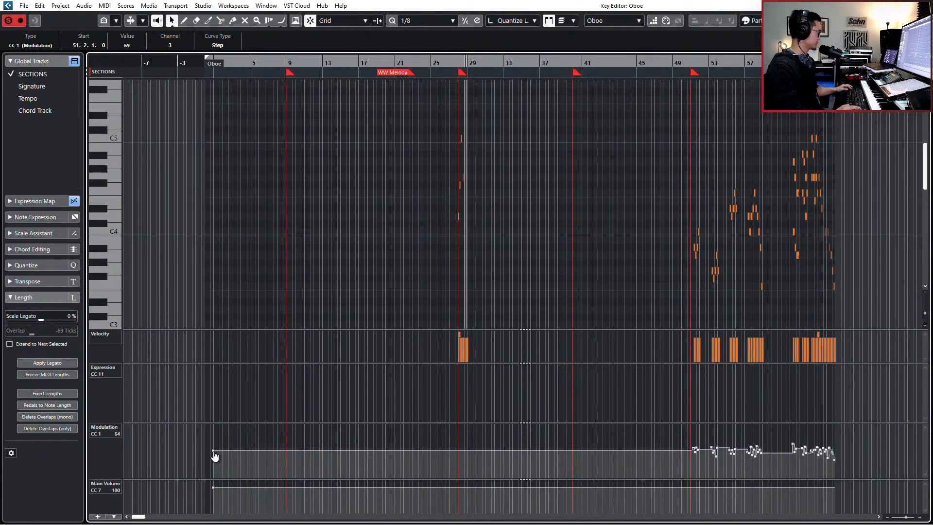
Step: Move the oboe's starting controller points to bar 25 with modulation 104 and main volume 97, and add expression at 110 just before it
drag(214, 456, 431, 434)
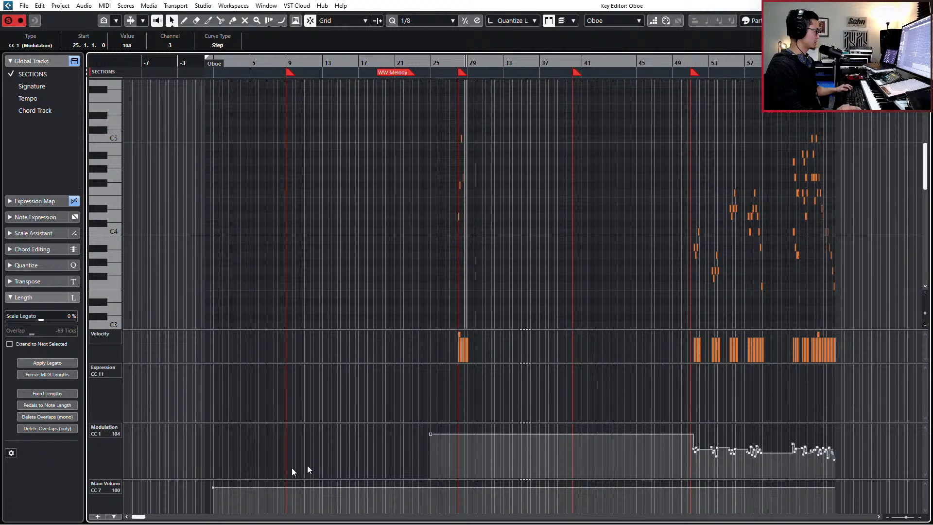
drag(214, 483, 434, 488)
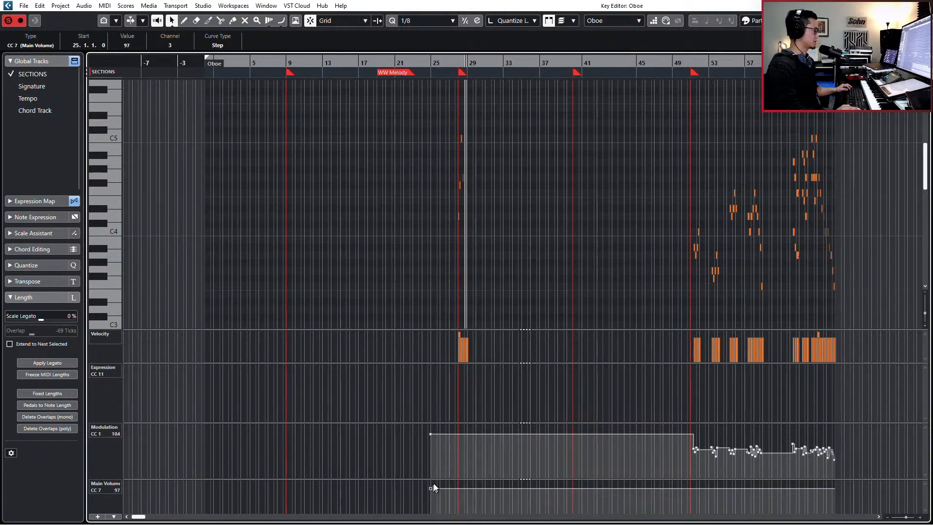
click(431, 378)
scroll(424, 375, up, 5)
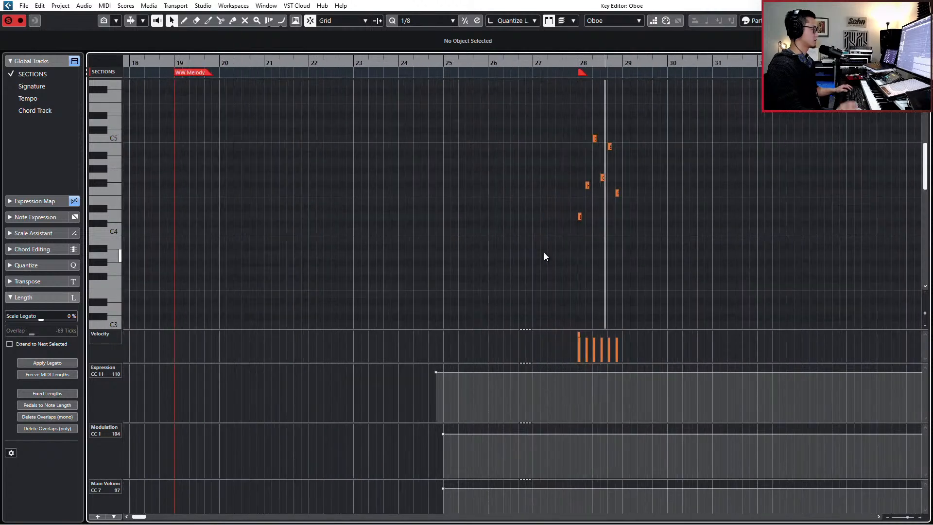
Step: Change the articulation of the six oboe notes at bar 28 to Staccato, play them and close the part
drag(548, 128, 700, 243)
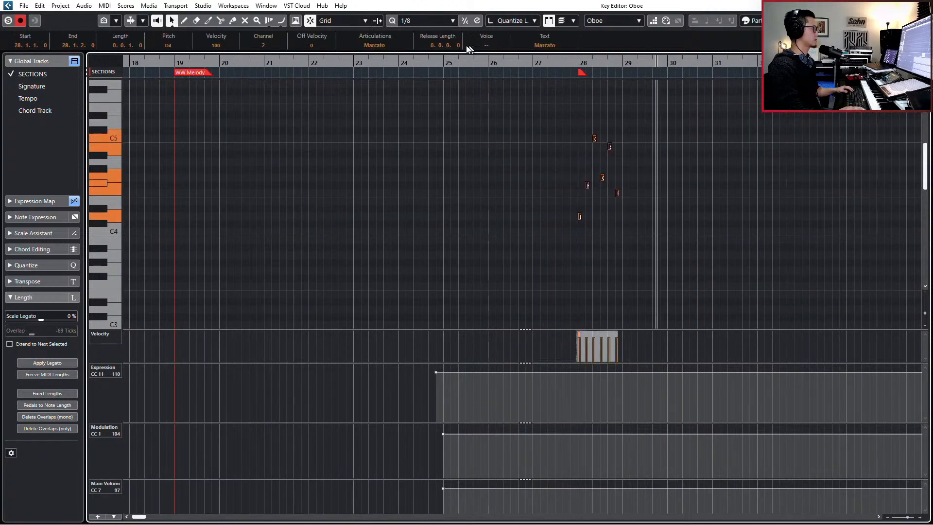
click(387, 49)
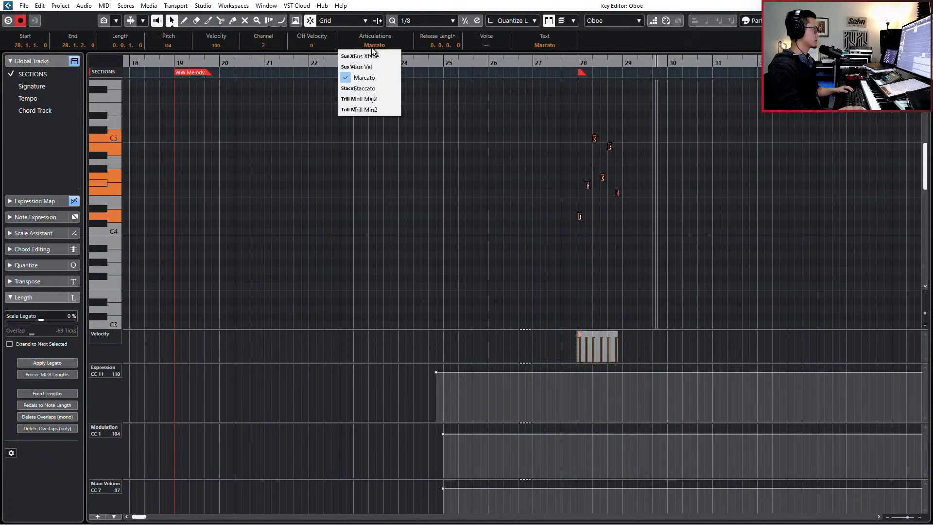
click(362, 86)
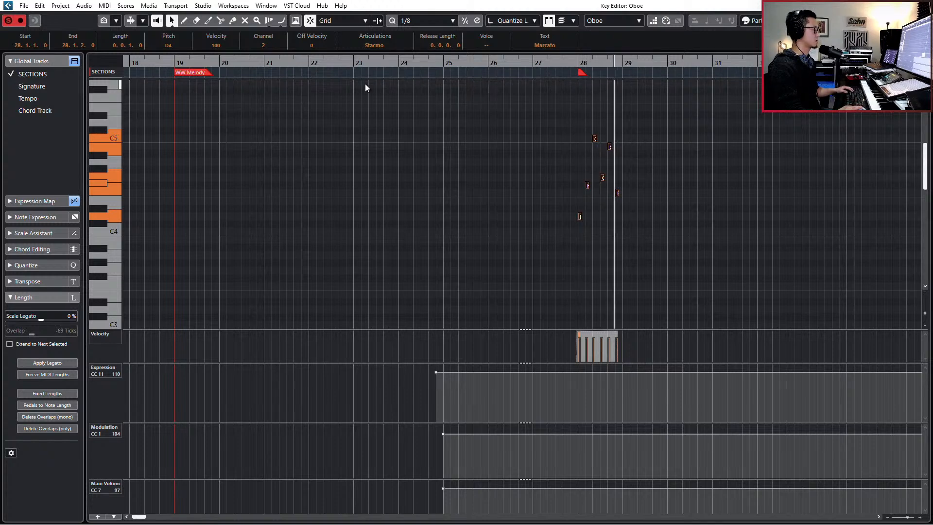
key(space)
key(Return)
Step: Play the arrangement from bar 27 to hear the oboe notes in context
key(KP_Subtract)
key(KP_Subtract)
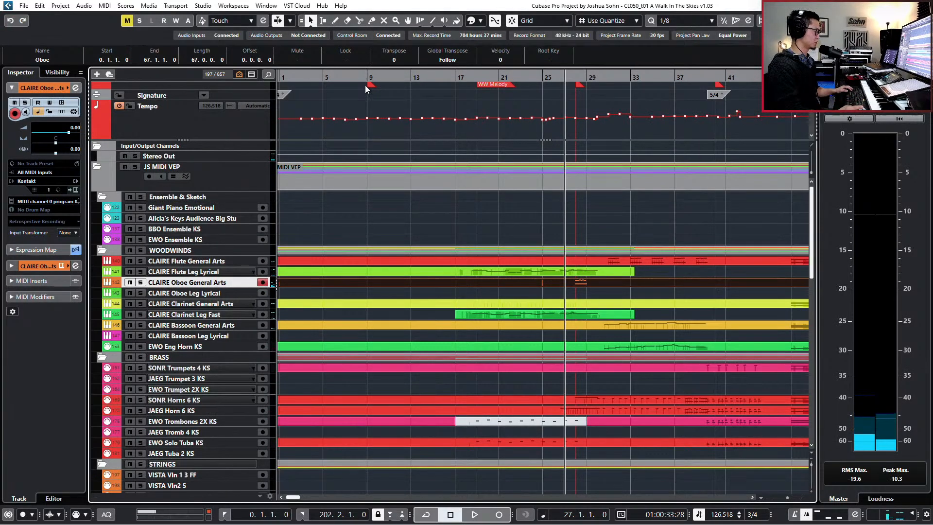
key(space)
scroll(637, 285, down, 1)
scroll(586, 301, up, 2)
drag(587, 306, 480, 320)
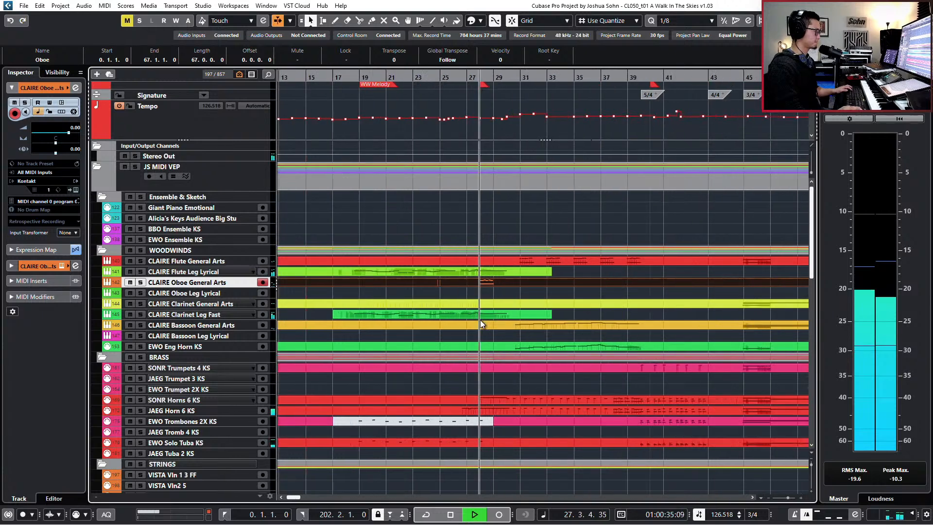
Step: Raise the bar 28 oboe notes to velocity 120, clear any low keyswitch notes beneath them, play the passage and close the part
double_click(492, 282)
drag(475, 107, 623, 255)
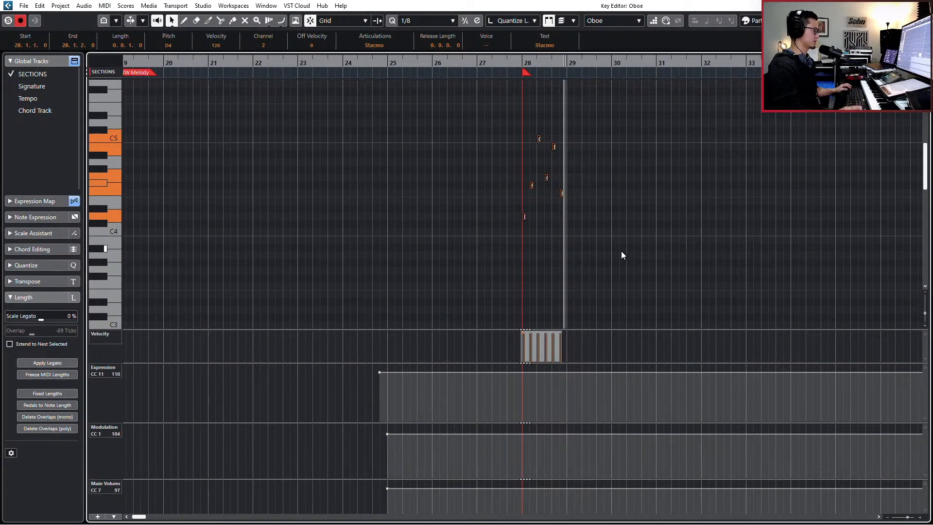
scroll(622, 251, down, 8)
drag(510, 219, 597, 277)
key(Delete)
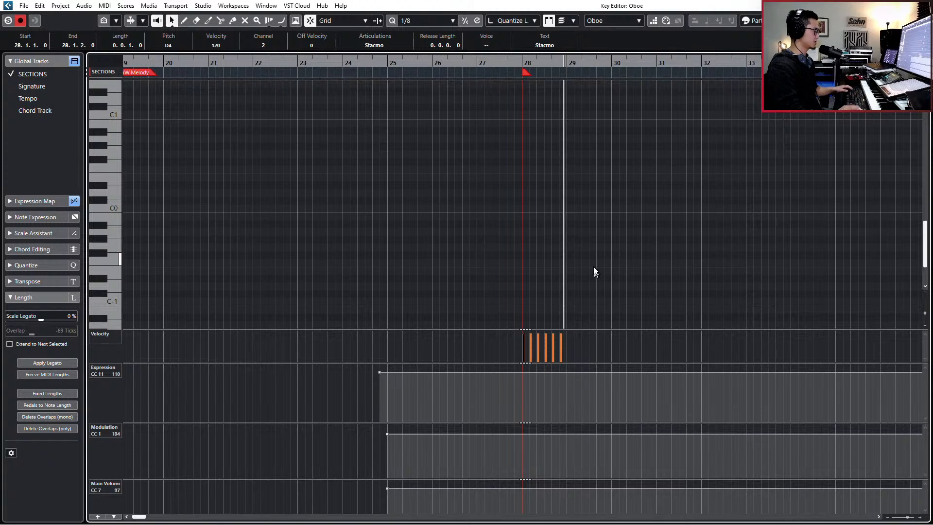
scroll(590, 264, up, 4)
scroll(588, 261, down, 2)
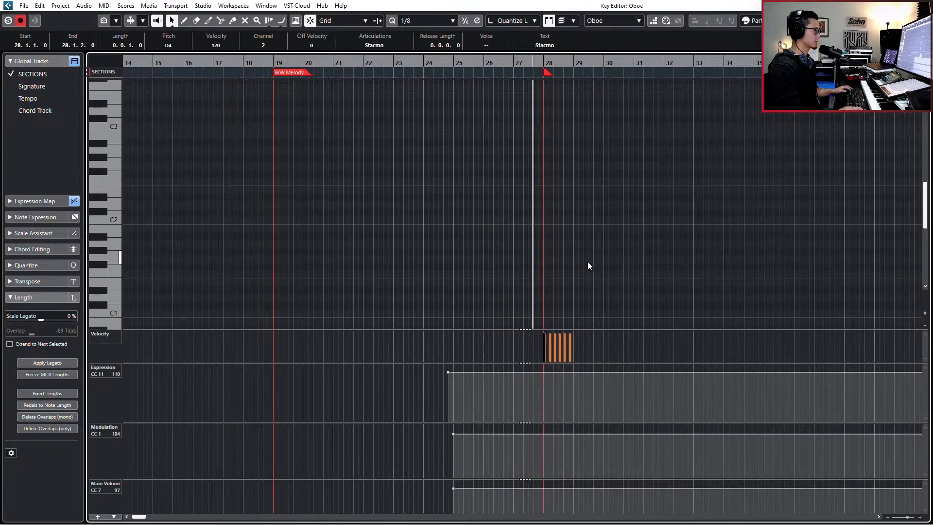
scroll(588, 262, up, 7)
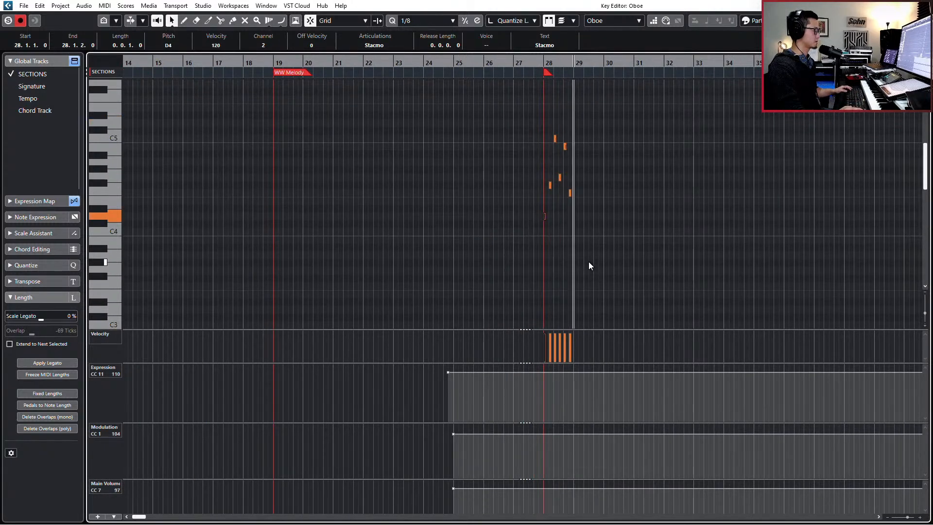
key(ctrl+e)
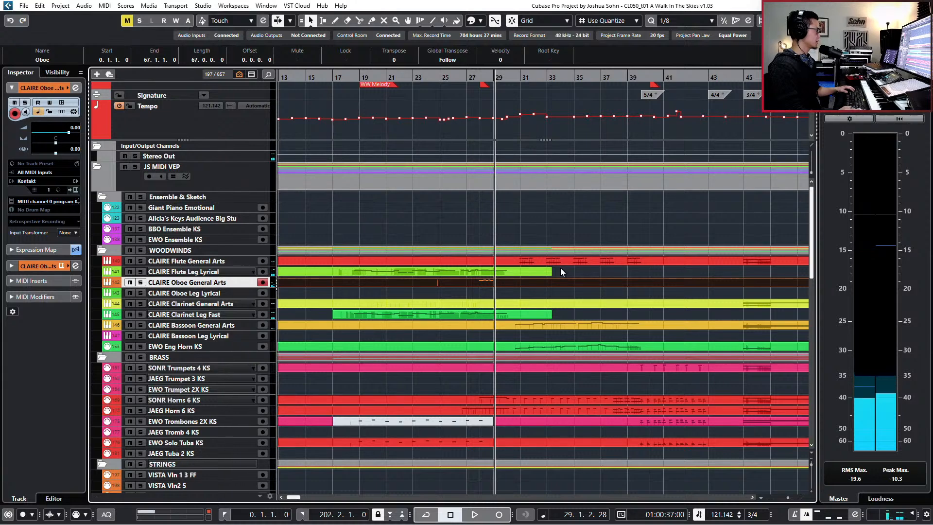
Step: Solo the CLAIRE Oboe General Arts track, return to bar 28 and check its channel settings
key(s)
key(KP_Subtract)
key(KP_Subtract)
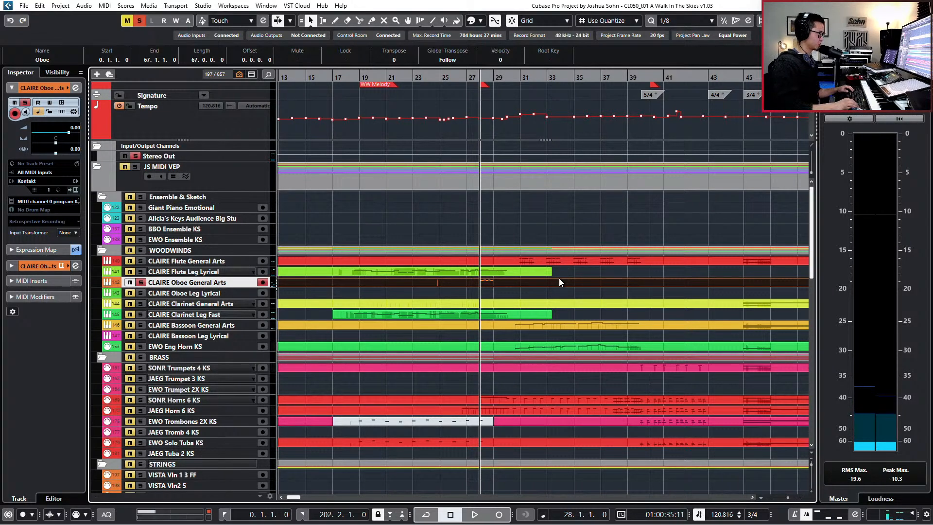
key(e)
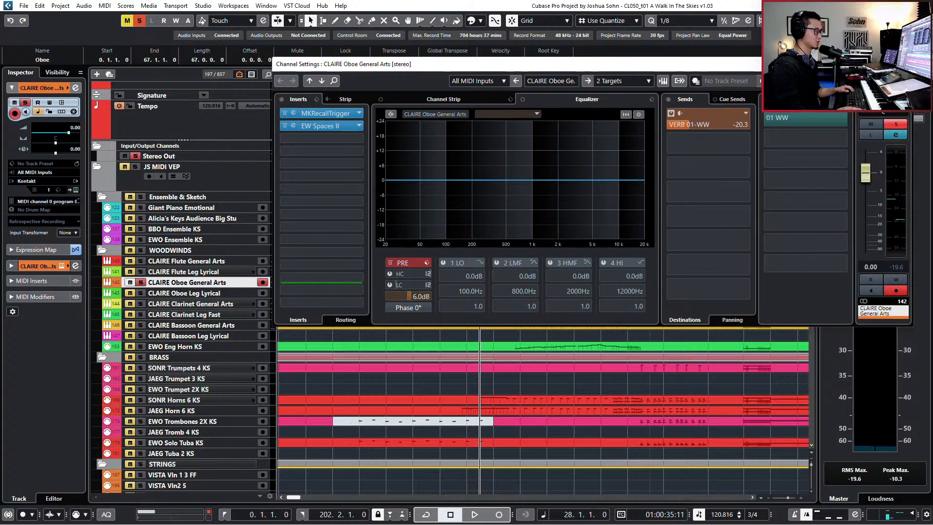
key(e)
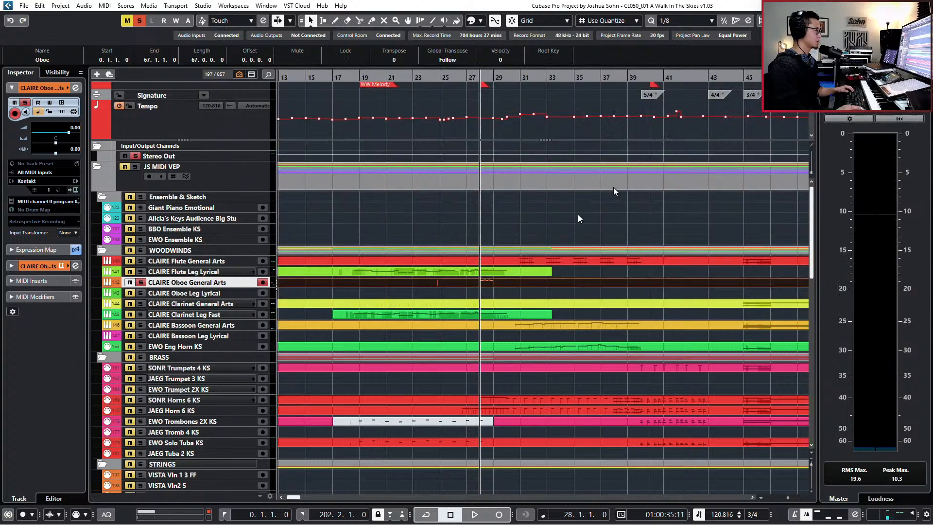
Step: Set the oboe's expression to 90 from bar 25 and play the phrase at bar 28
double_click(533, 282)
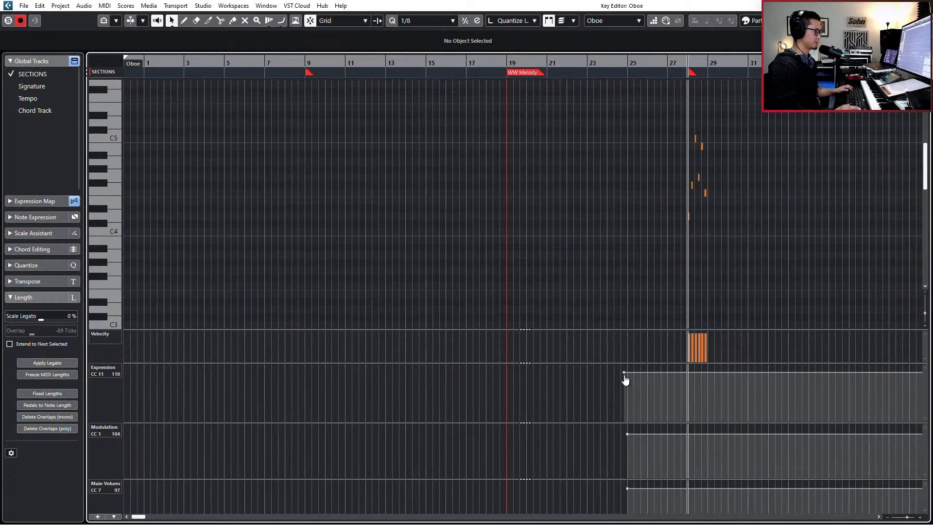
drag(625, 376, 627, 381)
key(space)
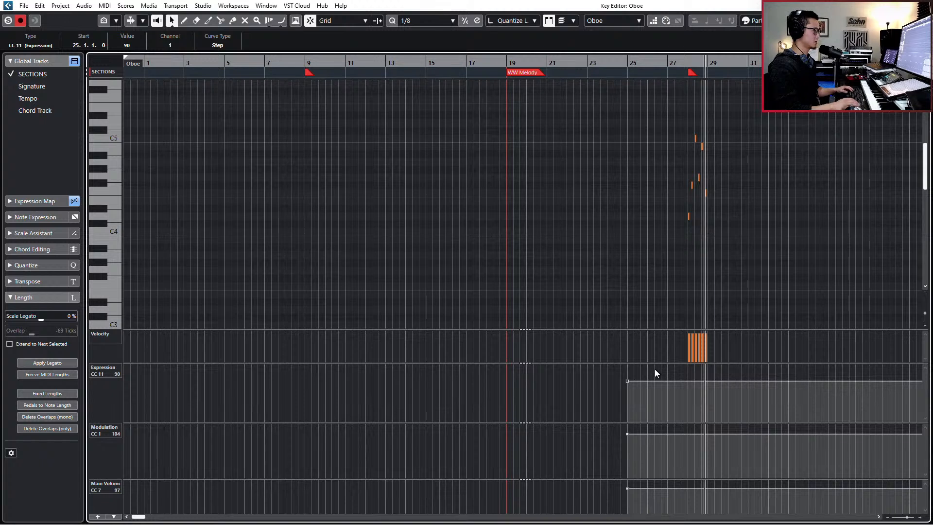
key(space)
Step: Unsolo the oboe, replay the bar 28 phrase within the full arrangement and close the part
key(s)
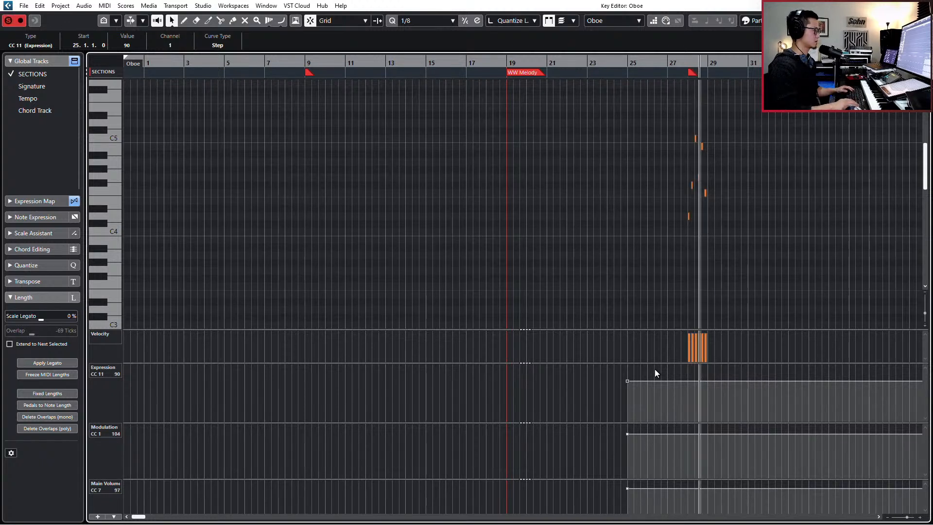
key(space)
key(KP_Subtract)
key(space)
key(s)
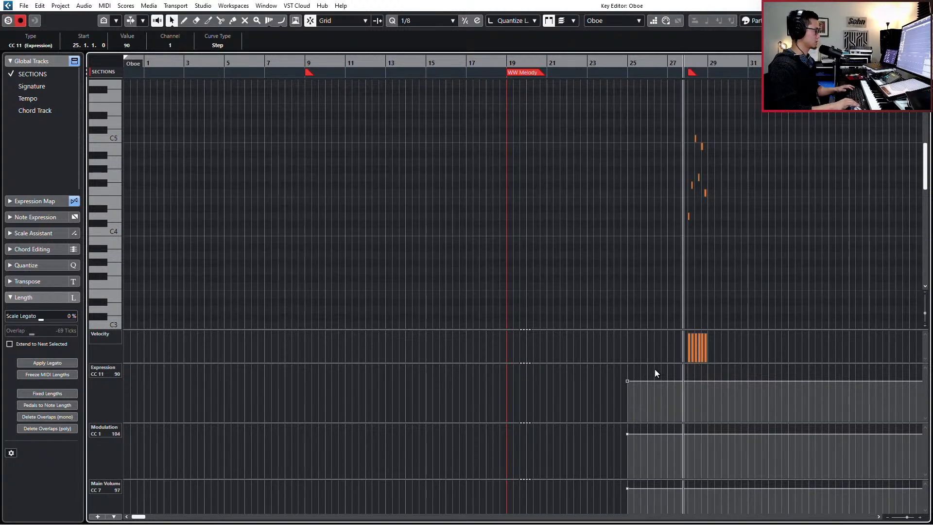
key(Return)
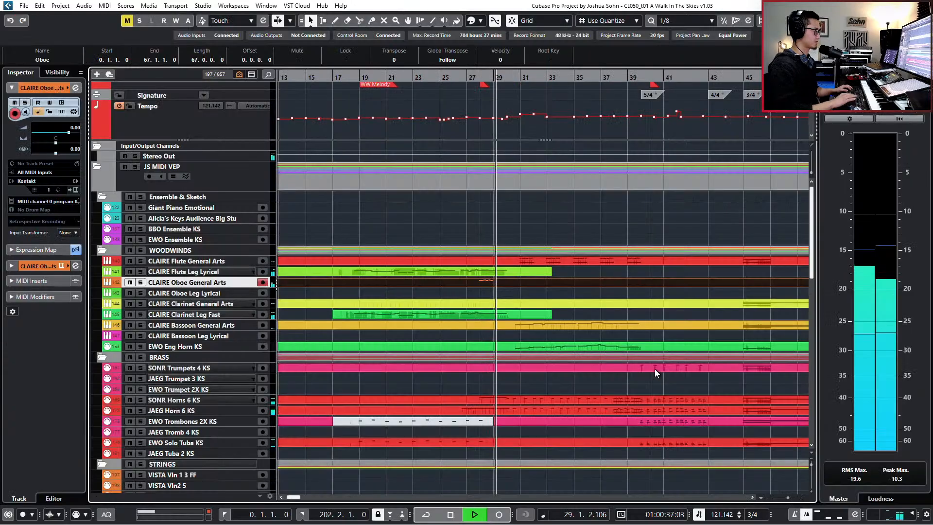
Step: Locate the JAEG Horn 6 KS entry around bar 27 and play that track soloed
scroll(652, 350, down, 6)
key(space)
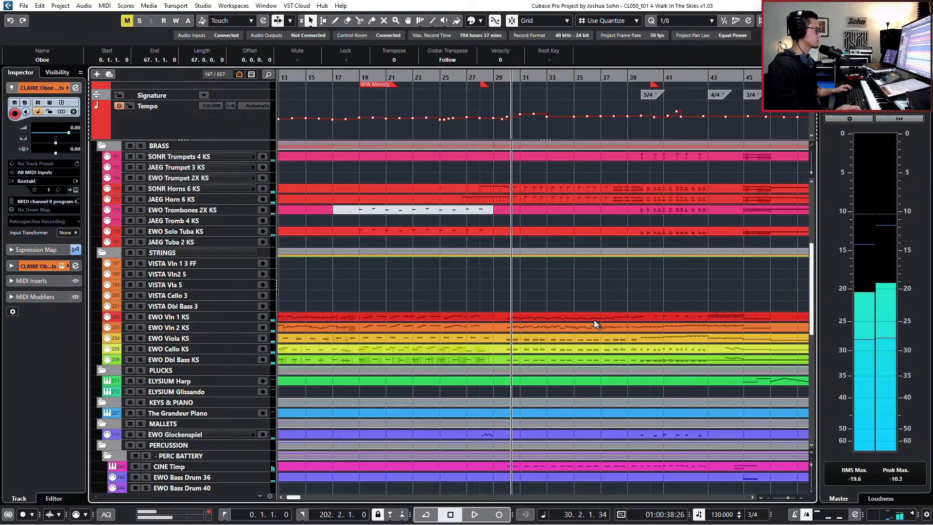
key(shift+f)
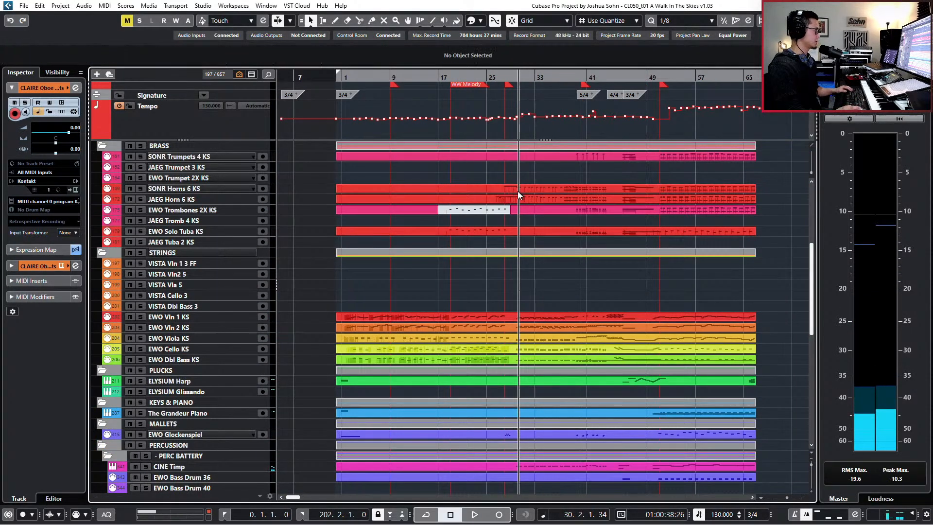
click(518, 191)
key(KP_0)
key(h)
key(h)
key(h)
key(h)
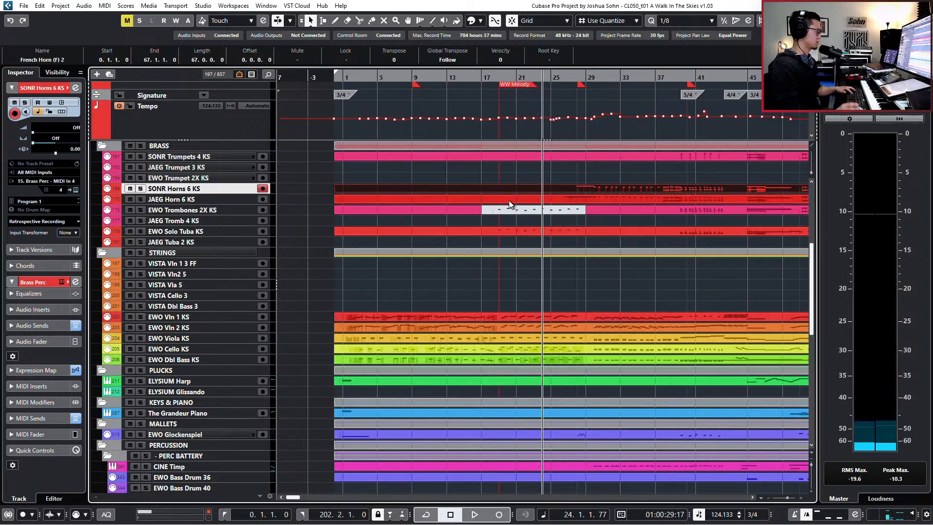
click(590, 200)
key(s)
key(space)
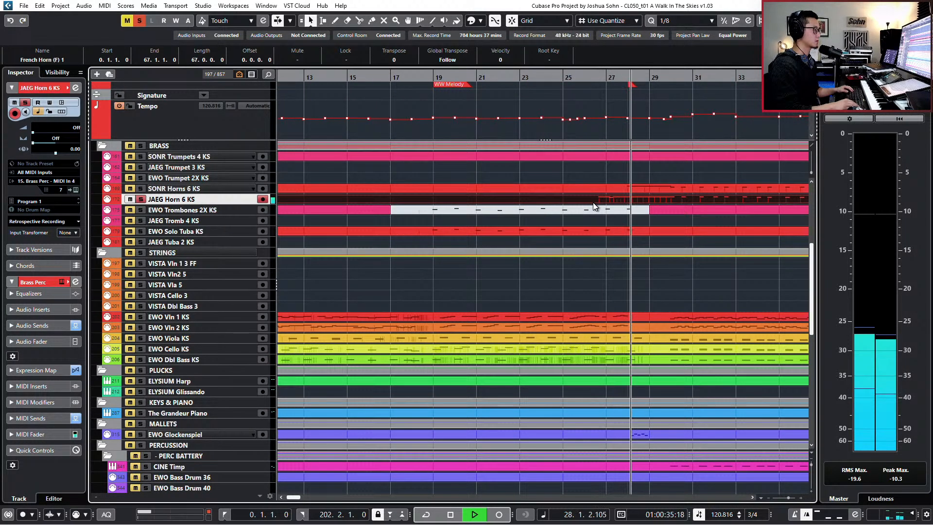
Step: Unsolo the JAEG Horn 6 KS track and replay its phrase within the full arrangement
key(space)
key(s)
key(space)
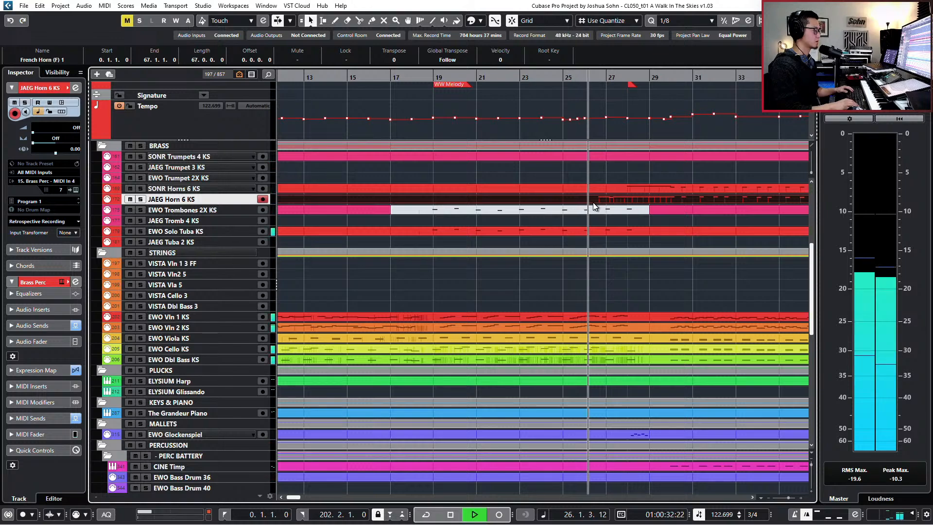
Step: Open the JAEG Horn 6 KS part and delete its modulation points between bars 26 and 30
double_click(611, 199)
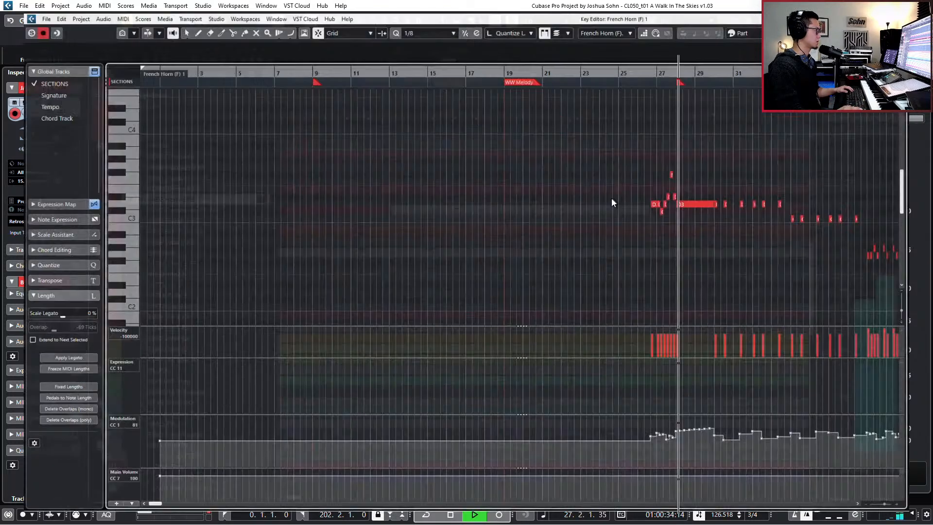
key(space)
scroll(632, 212, up, 2)
scroll(593, 408, right, 2)
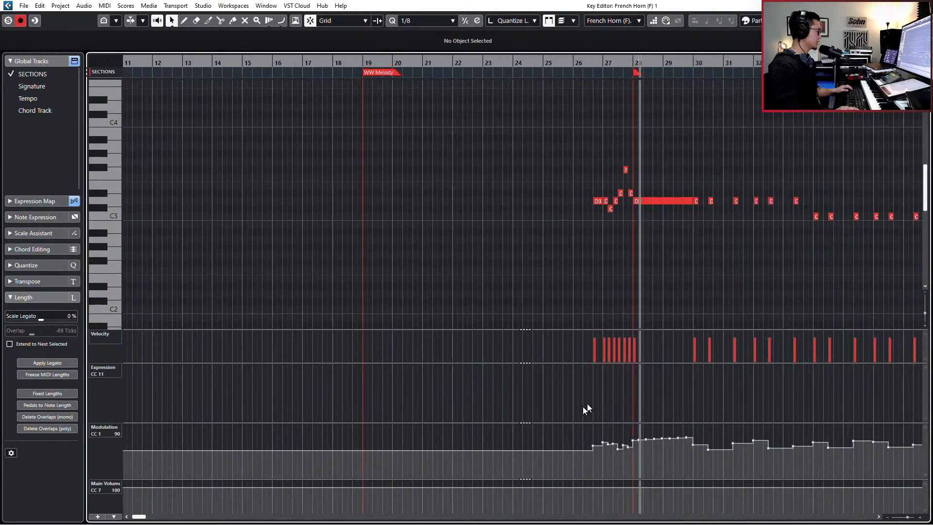
drag(496, 459, 607, 413)
key(Delete)
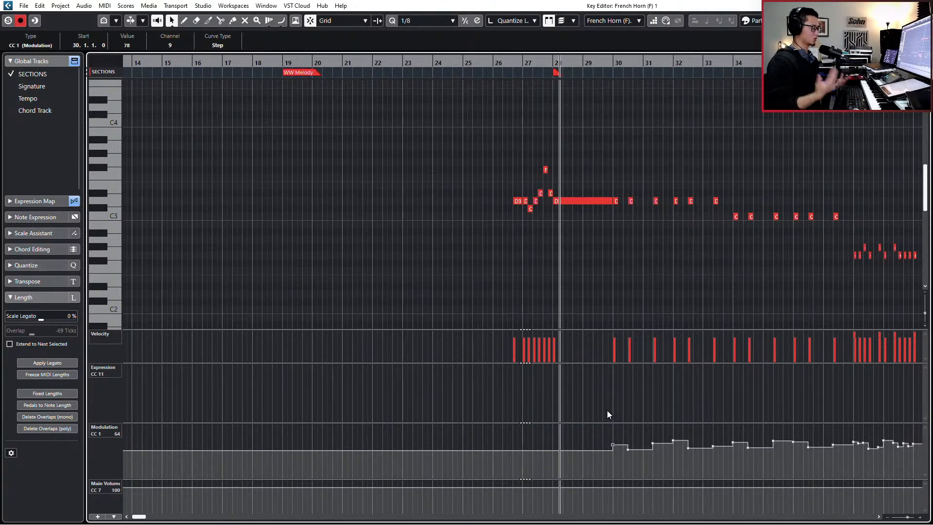
Step: Delete all remaining horn modulation points from bar 30 onward and return to just before the horn phrase
scroll(608, 438, down, 2)
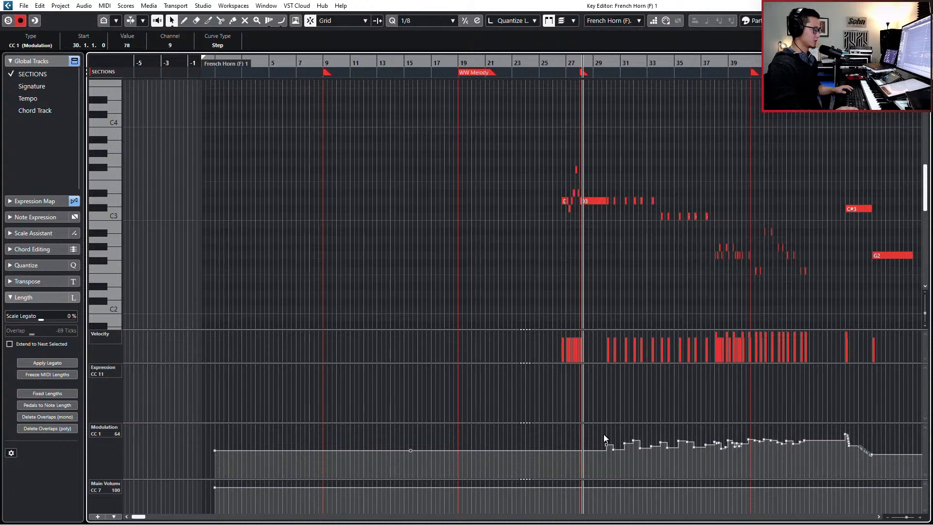
drag(604, 435, 896, 478)
key(Delete)
key(KP_Subtract)
key(KP_Subtract)
key(KP_Subtract)
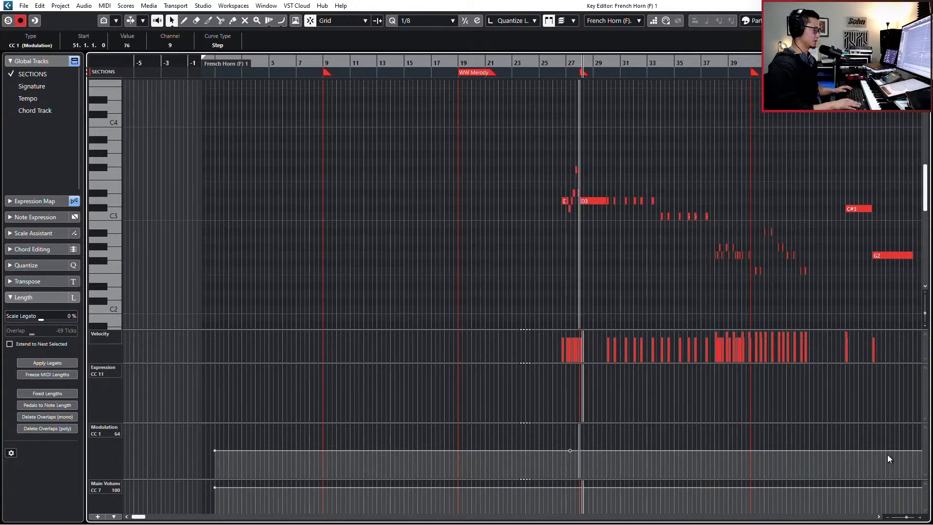
Step: Redo the horn's modulation as a ramp down to 37 between bars 25 and 26
scroll(557, 302, up, 5)
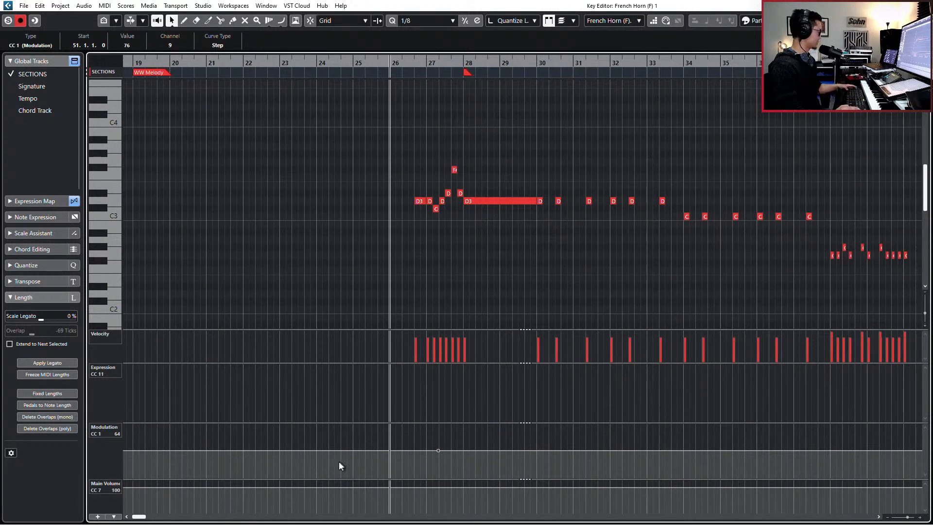
mouse_move(370, 451)
mouse_down()
mouse_move(395, 454)
mouse_move(408, 469)
mouse_up()
key(KP_Subtract)
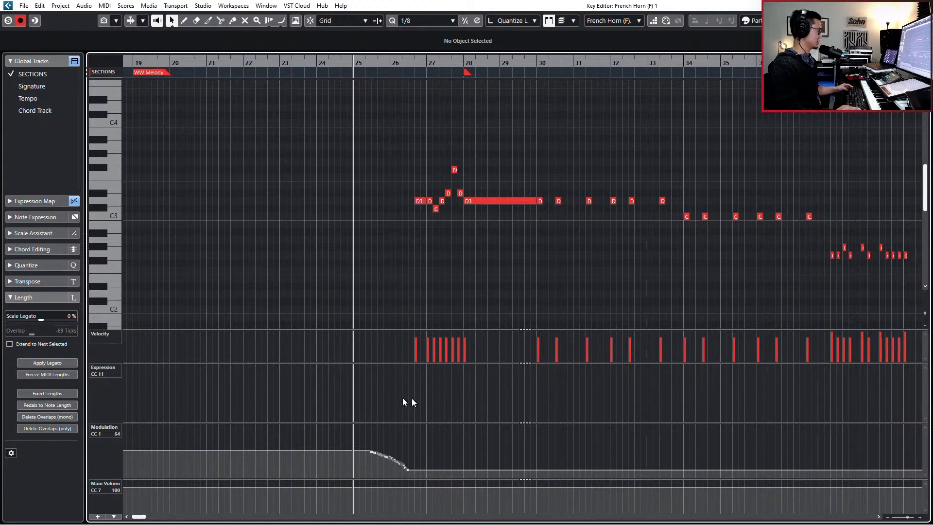
key(Delete)
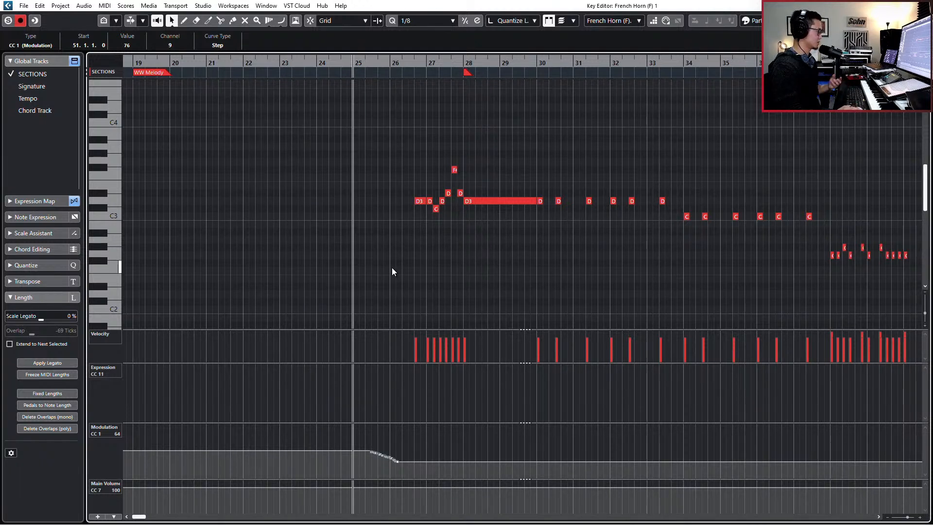
Step: Select the horn phrase notes from bar 26 to 28 and audition the passage from bar 25
drag(406, 149, 505, 221)
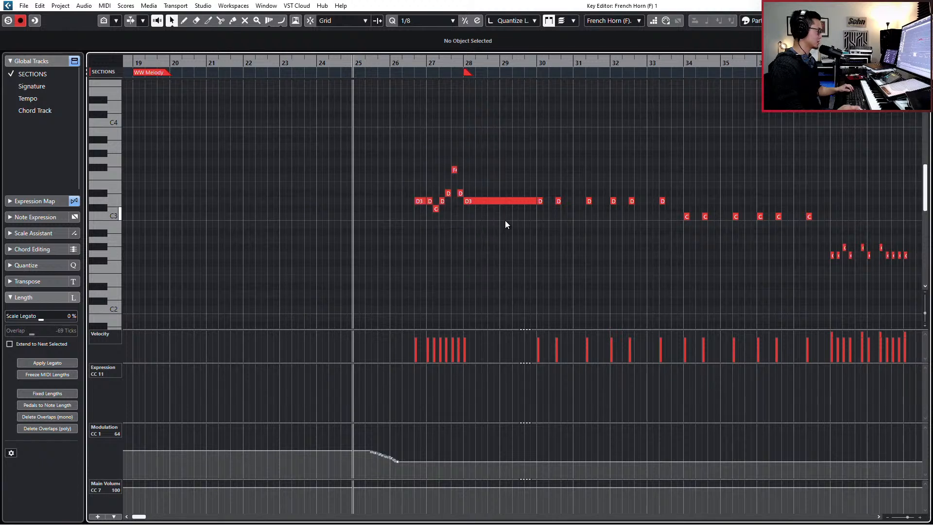
key(space)
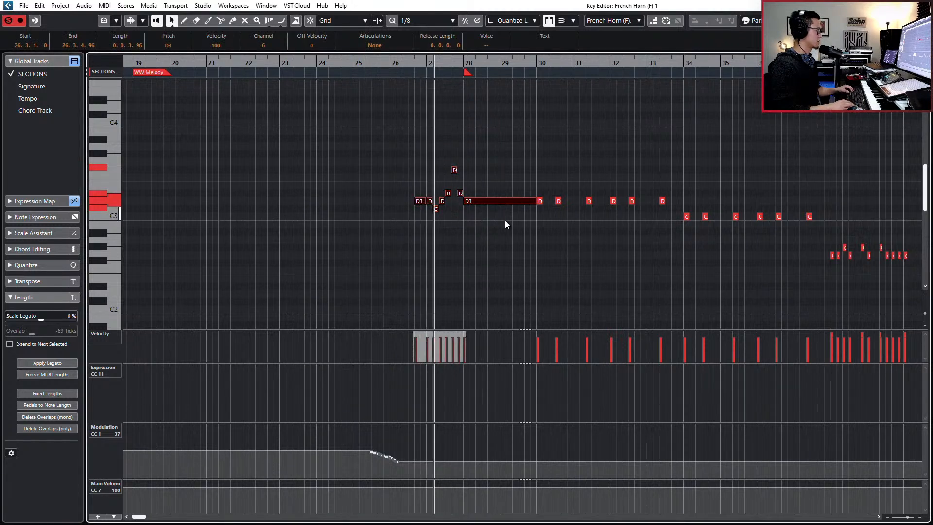
key(space)
key(ctrl+KP_Subtract)
key(ctrl+KP_Subtract)
key(ctrl+KP_Subtract)
key(ctrl+KP_Subtract)
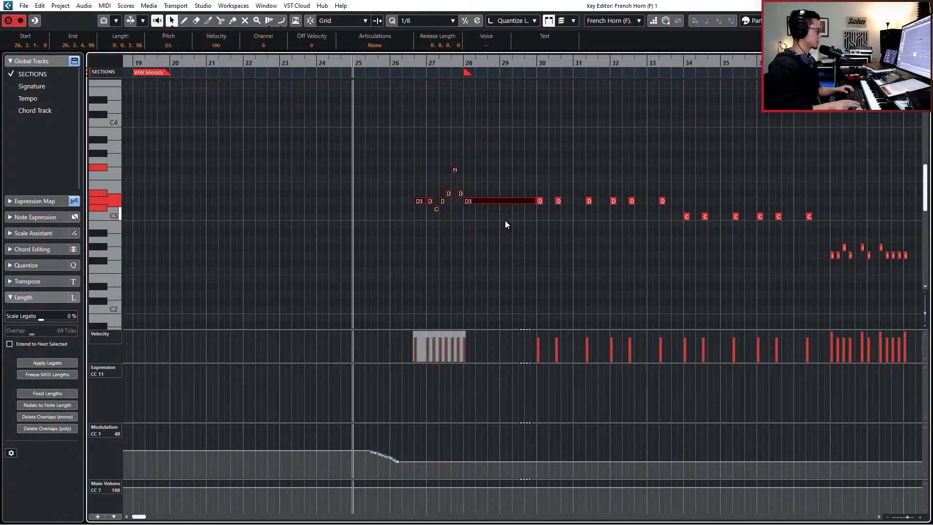
Step: Record a horn expression swell that rises from bar 25, peaks at bar 28 and falls by bar 30, and close the part
key(KP_Multiply)
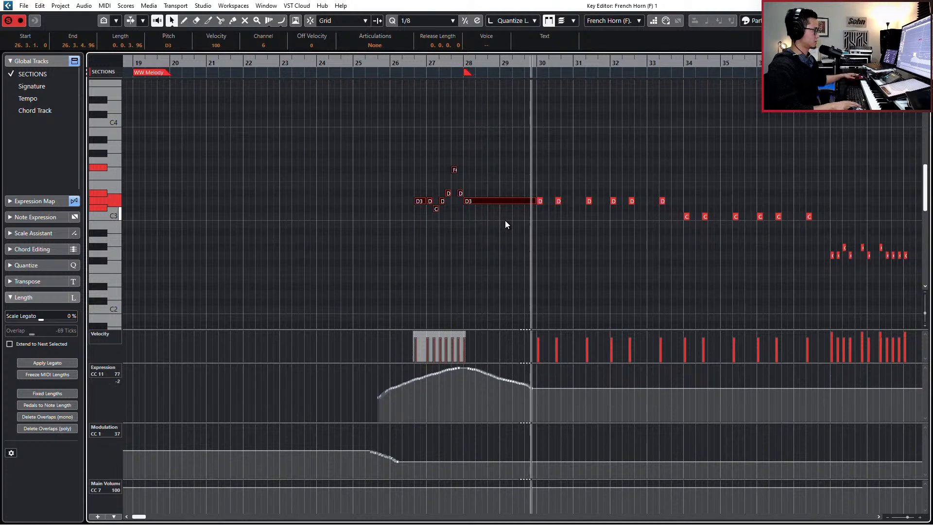
key(KP_Subtract)
key(KP_Subtract)
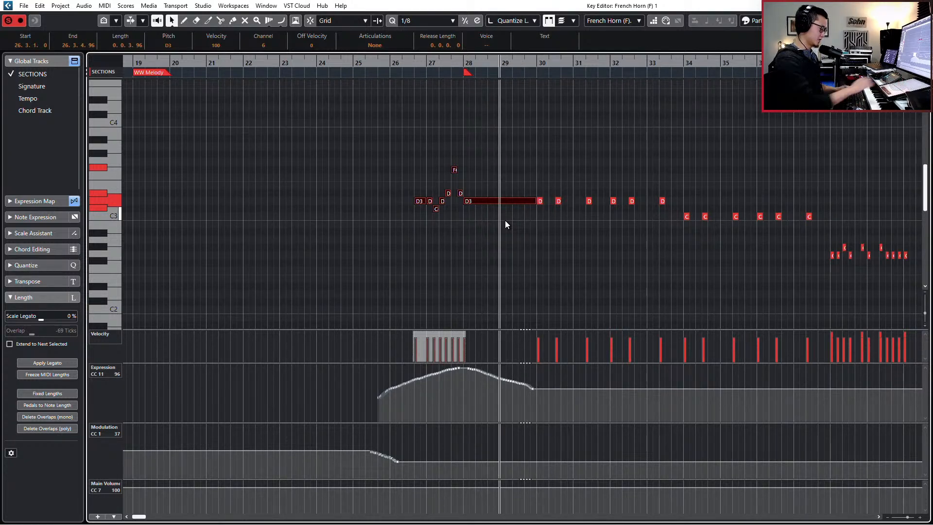
key(Escape)
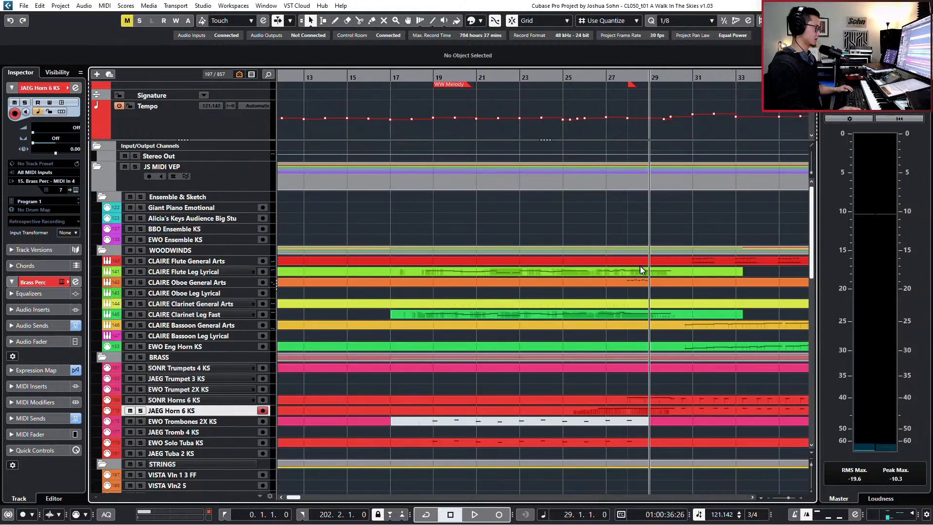
Step: Solo the LISTEN reference track and play it around bar 27
scroll(662, 112, down, 3)
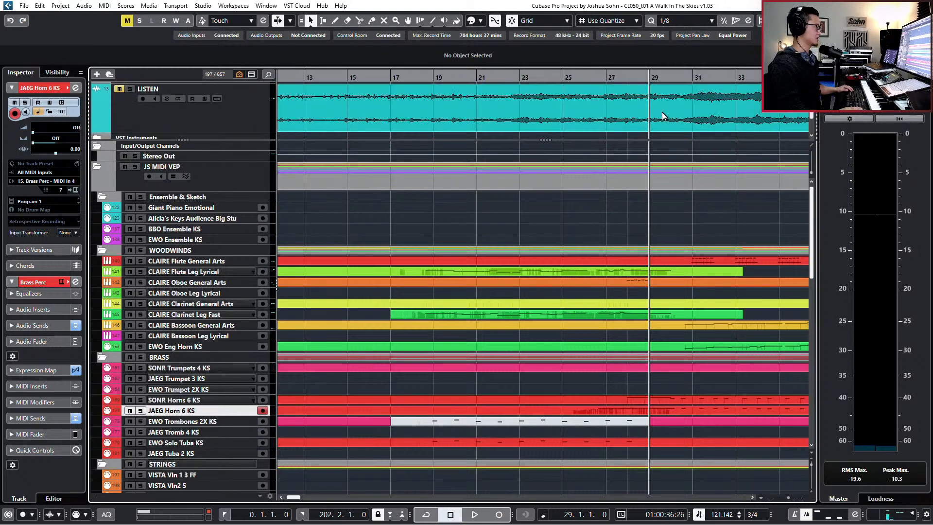
click(651, 124)
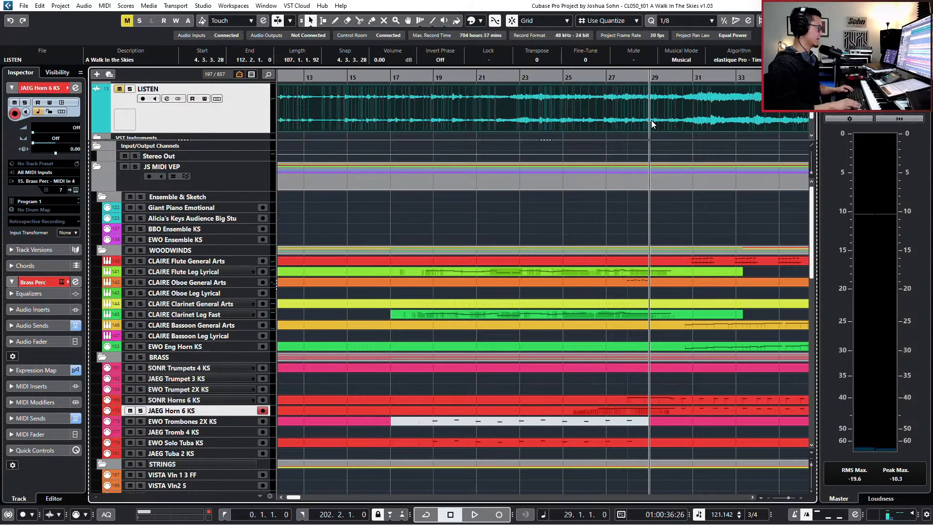
key(KP_Subtract)
key(KP_Subtract)
key(KP_Subtract)
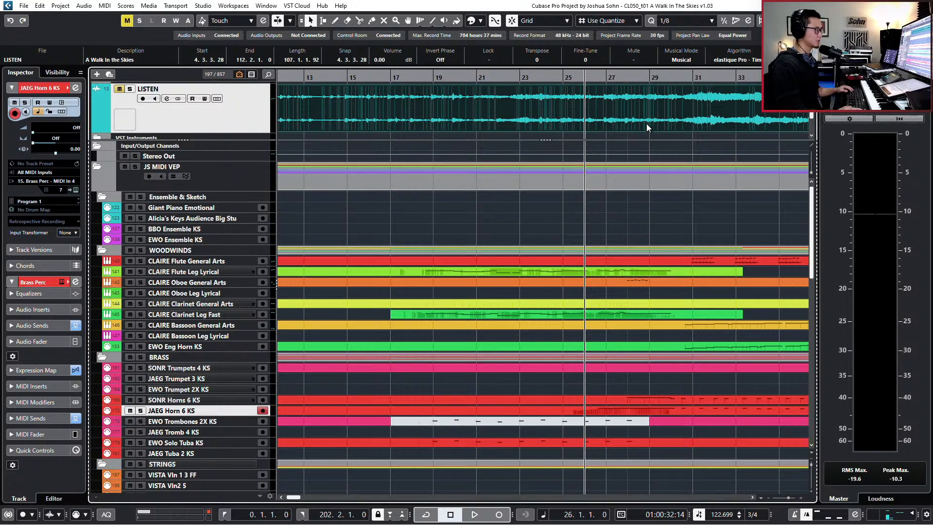
scroll(647, 123, up, 1)
key(s)
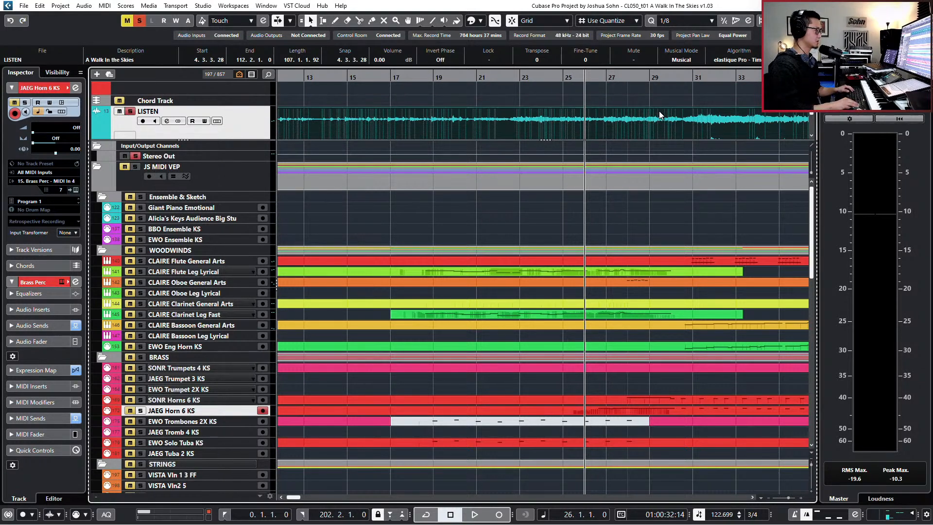
key(KP_Add)
key(space)
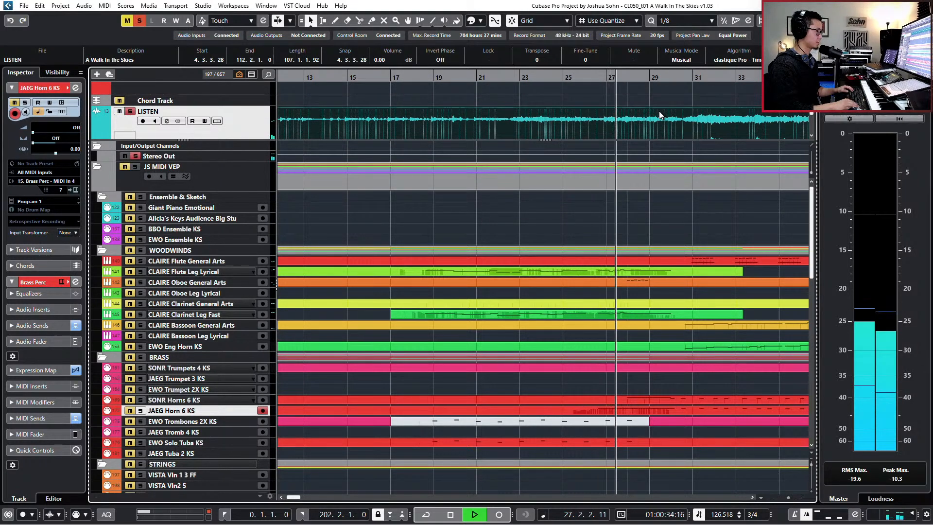
Step: Stop playback and move the A Walk In the Skies (LISTEN) audio event to start at bar 1
key(g)
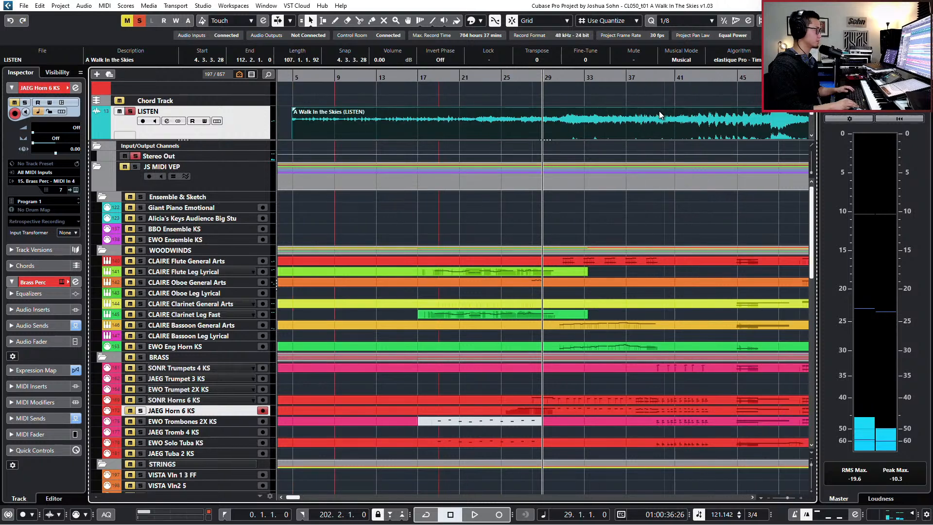
key(g)
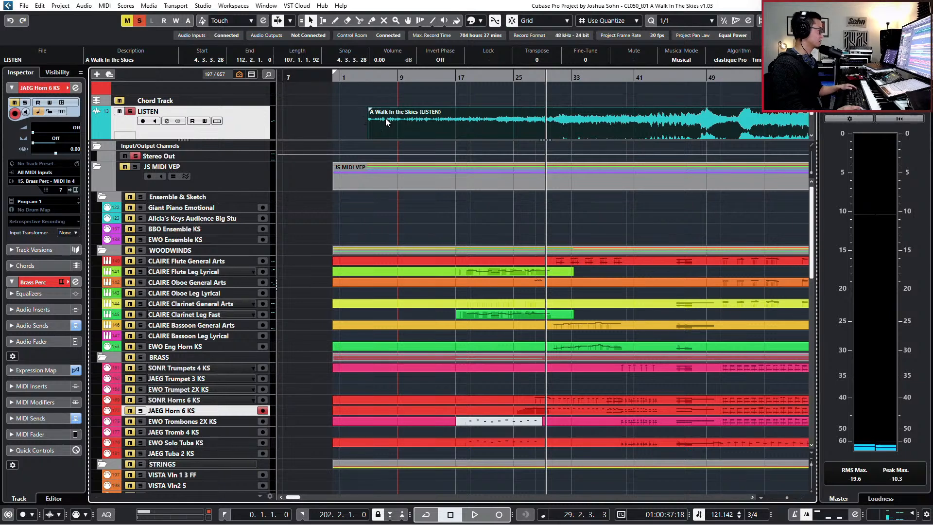
drag(386, 119, 368, 121)
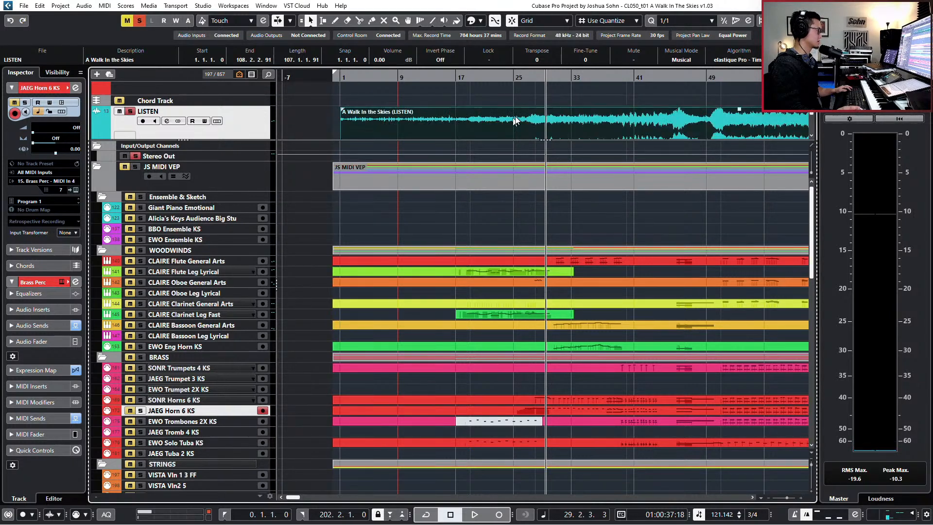
Step: Play the realigned LISTEN reference from bar 27 and again from bar 28 to study the horn entry
key(KP_Subtract)
key(KP_Subtract)
key(KP_Subtract)
scroll(586, 114, up, 3)
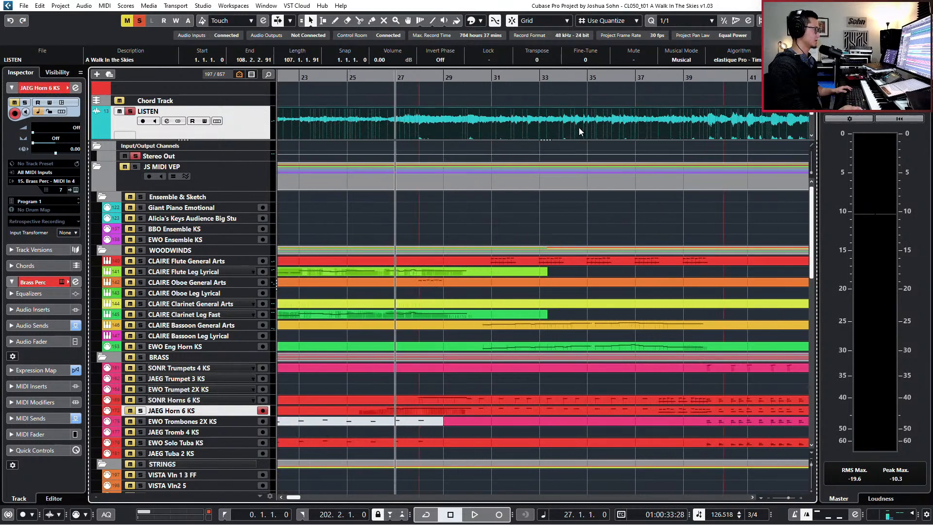
key(space)
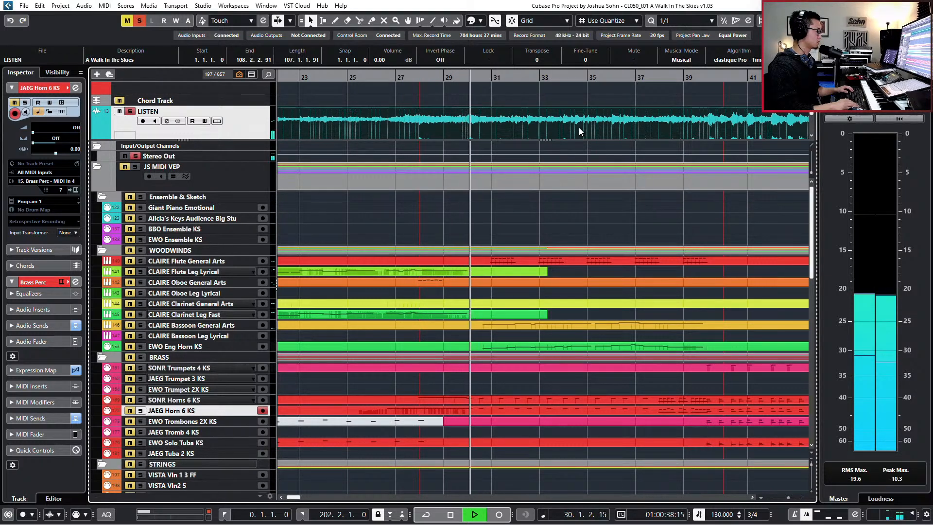
key(space)
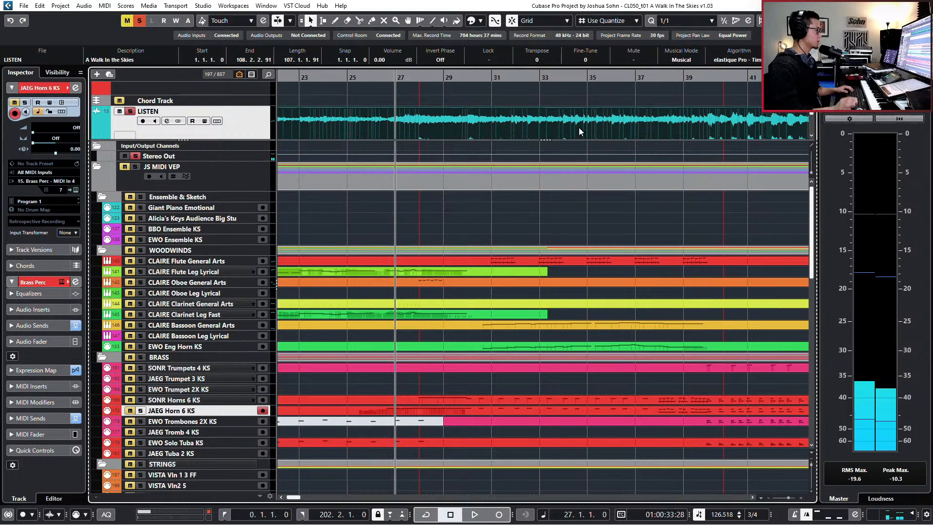
scroll(596, 111, up, 2)
scroll(597, 110, down, 2)
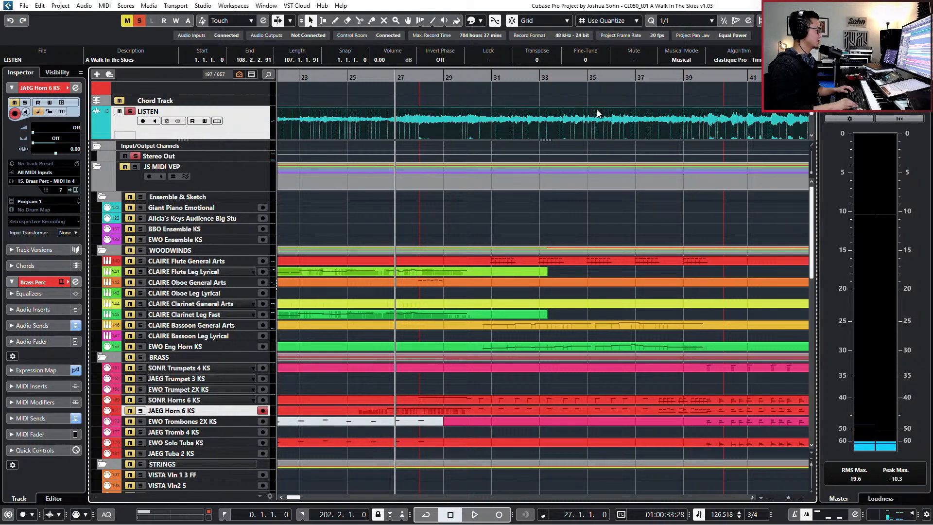
key(KP_Add)
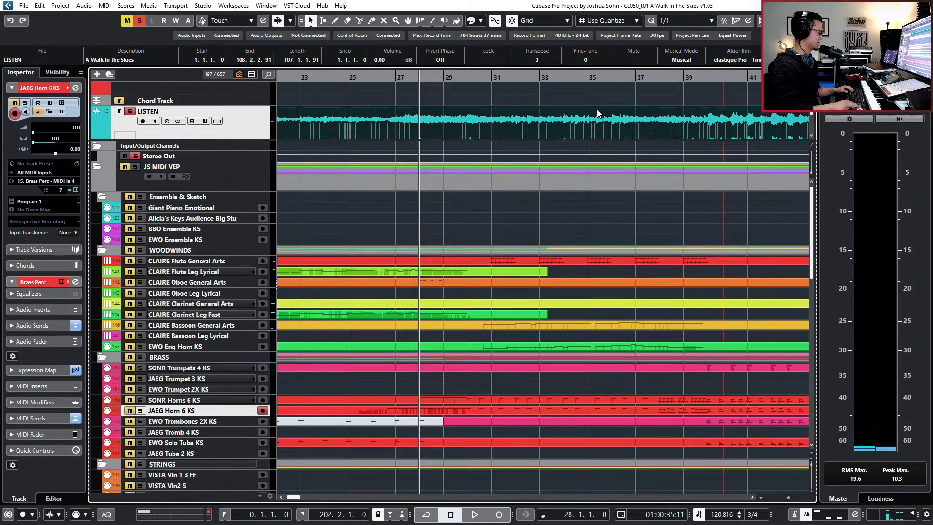
key(space)
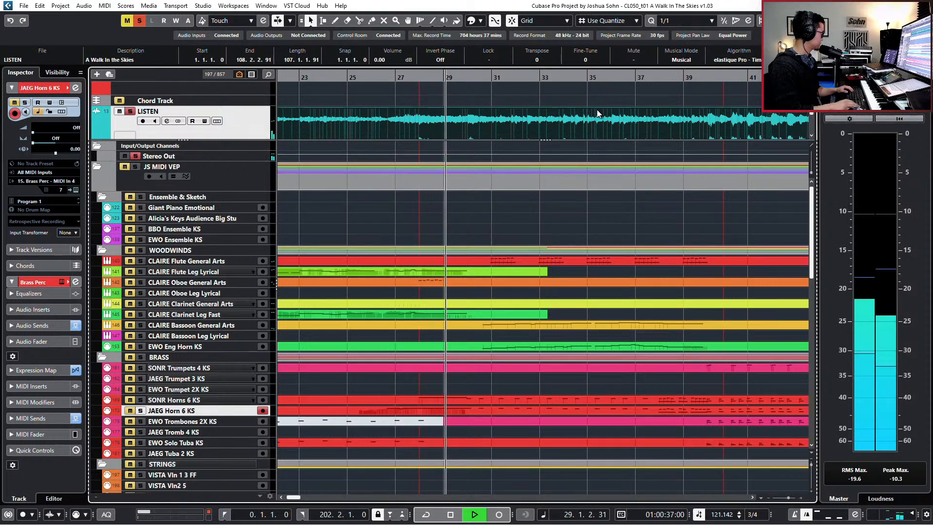
Step: Stop the LISTEN reference, open the JAEG Horn 6 KS part and try recording a modulation rise from bar 27 to bar 30
key(space)
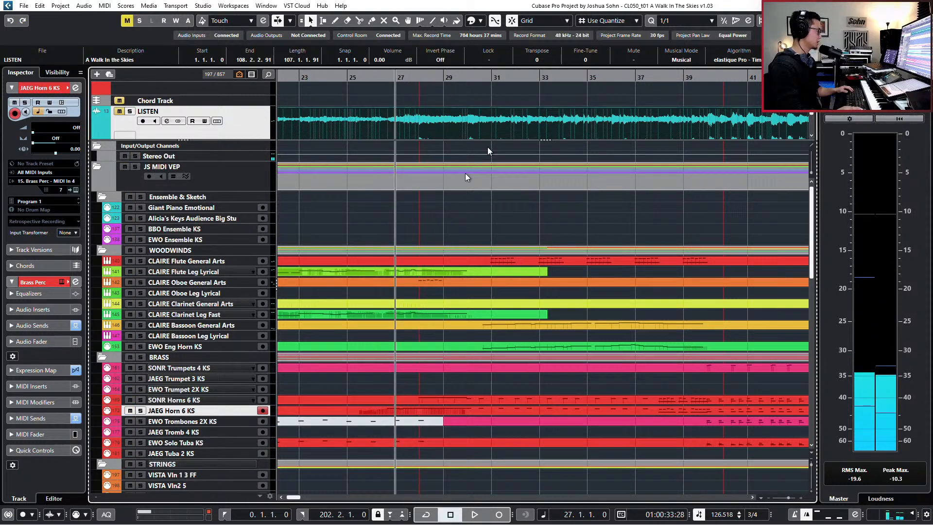
double_click(447, 411)
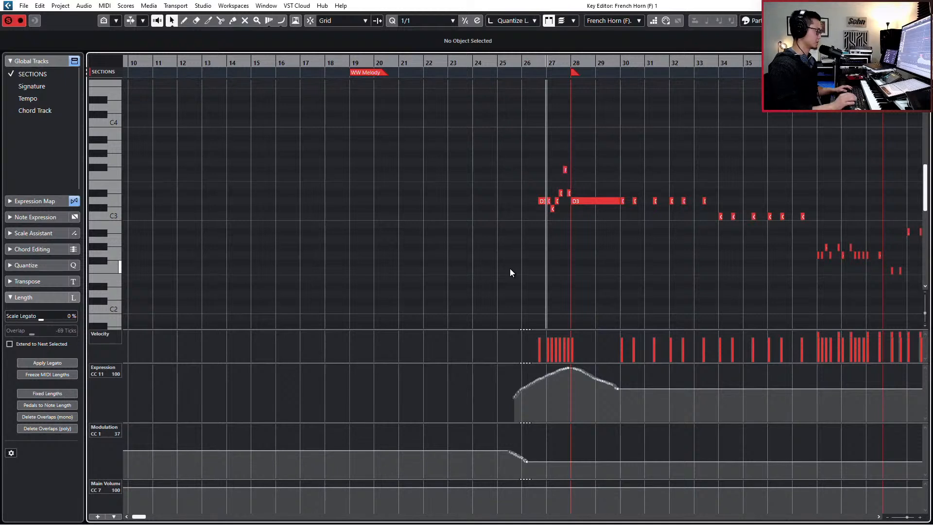
key(KP_Subtract)
key(space)
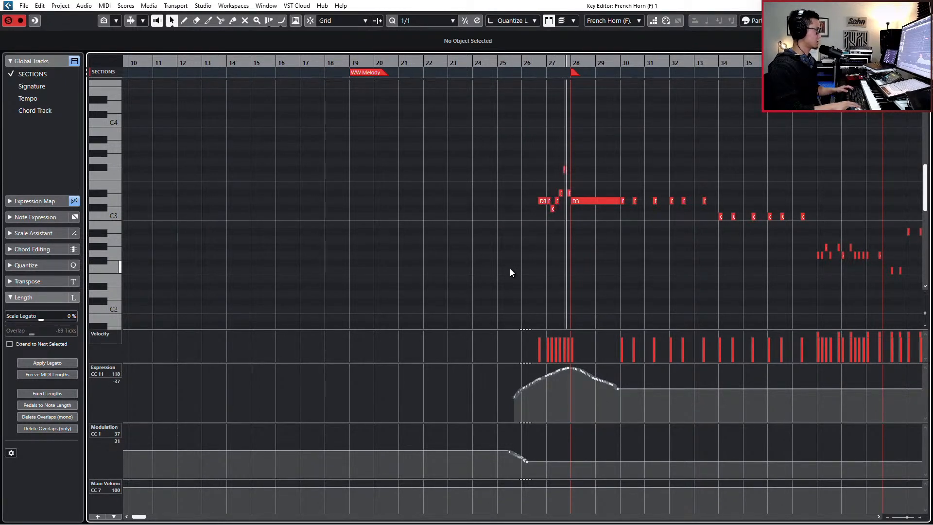
key(space)
key(KP_Multiply)
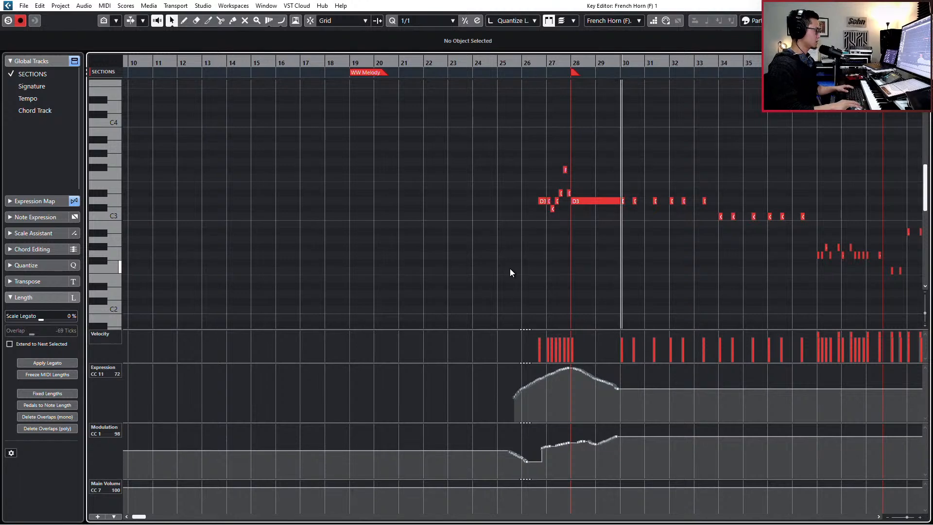
key(space)
Step: Delete the expression curve from bar 25 onward in the horn part and close the part
drag(501, 369, 690, 344)
key(Delete)
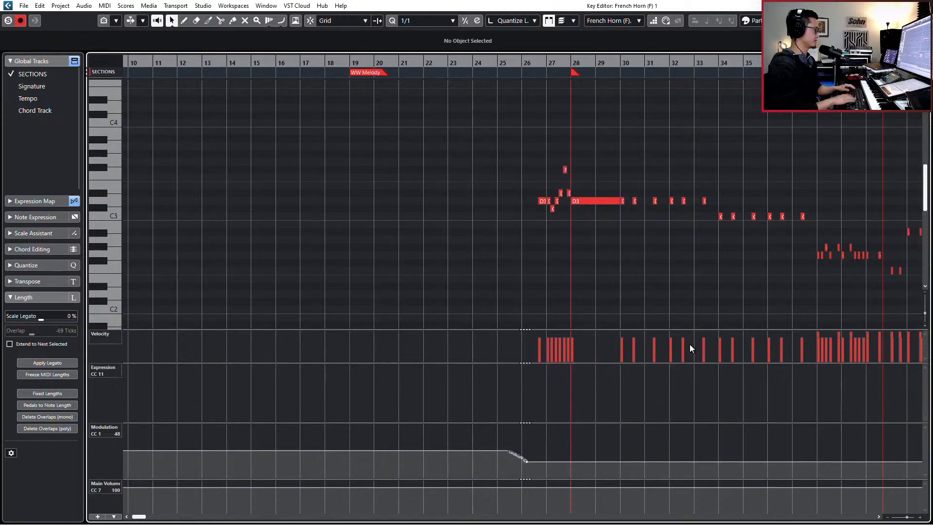
key(Return)
Step: Swap the French Horn parts between the SONR Horns 6 KS and JAEG Horn 6 KS tracks
click(395, 409)
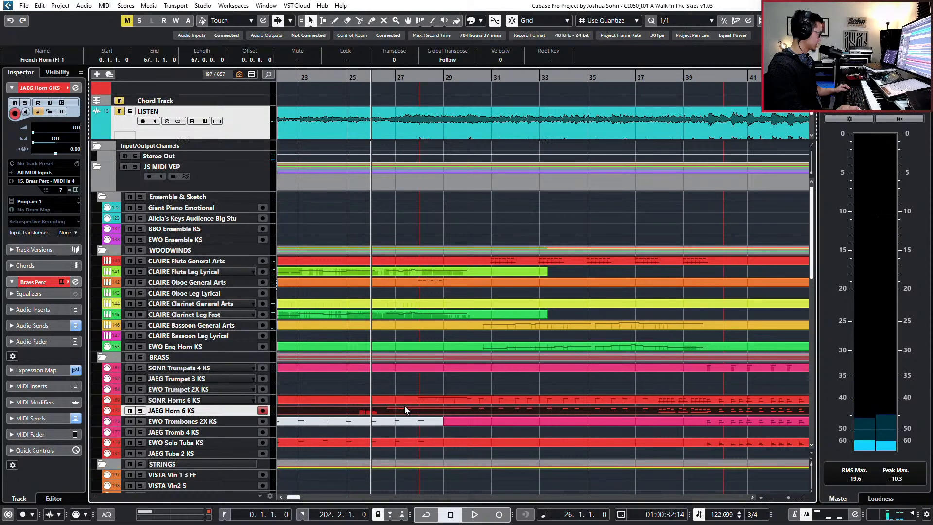
drag(404, 406, 413, 382)
key(ctrl+z)
click(427, 386)
click(422, 398)
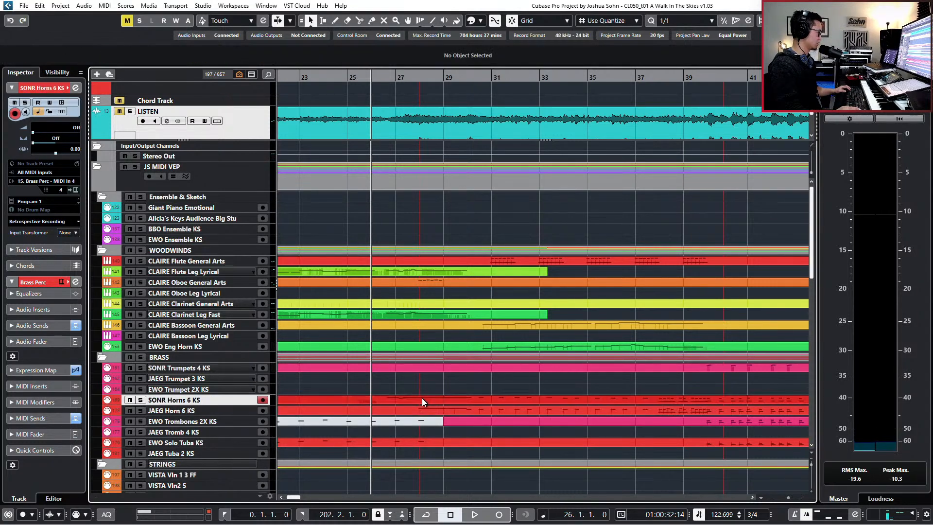
Step: Open the SONR Horns 6 KS part and record expression and modulation rides from bar 26 into bar 28
key(Return)
scroll(547, 264, right, 2)
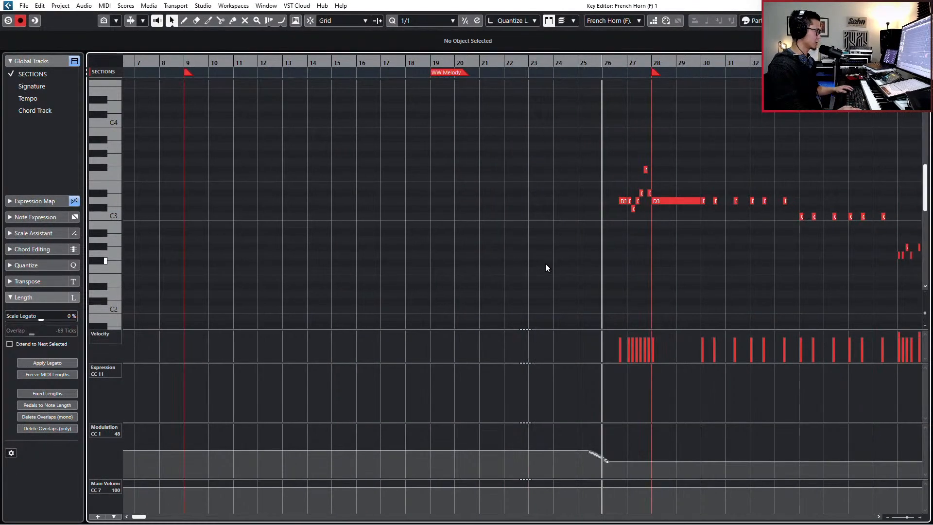
scroll(545, 262, right, 2)
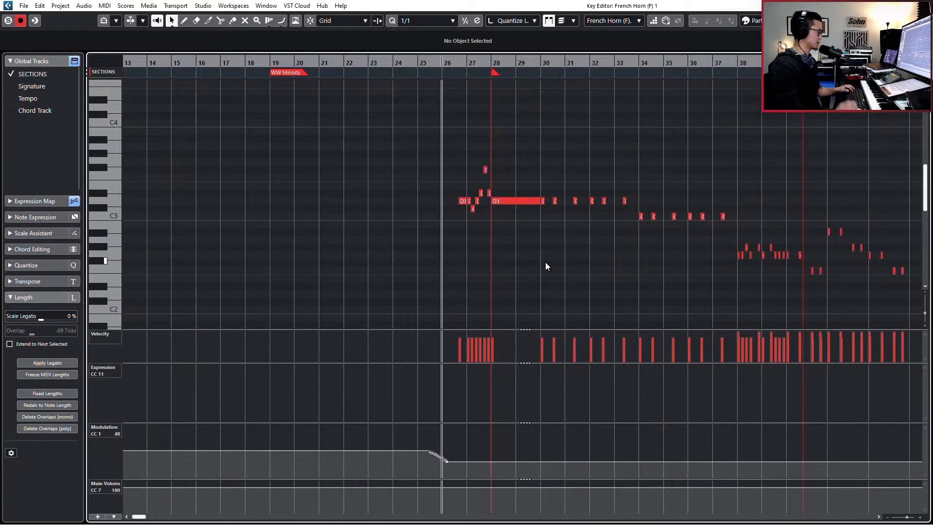
key(KP_Multiply)
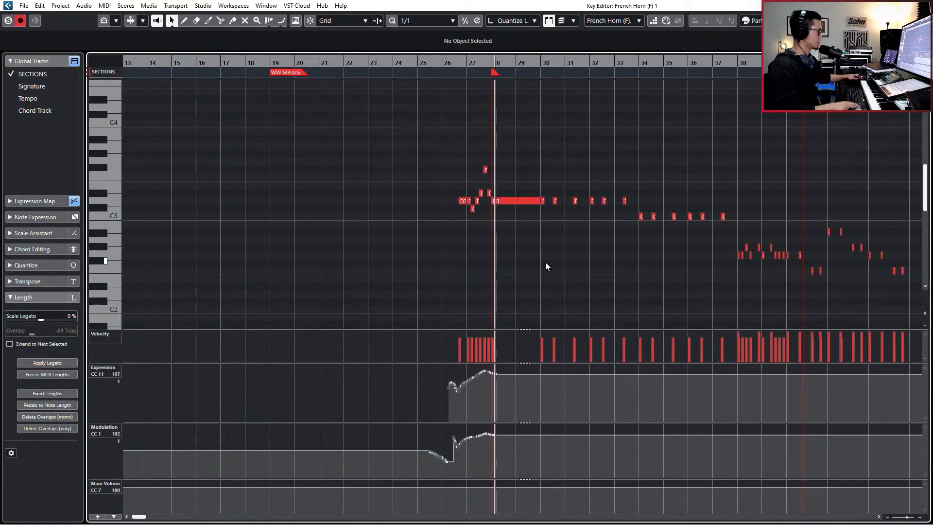
key(space)
Step: Assign the Legato articulation to the horn notes from the bar 26 pickup through the held D3 at bar 28
scroll(468, 214, up, 3)
scroll(407, 191, up, 2)
drag(390, 149, 523, 274)
click(375, 45)
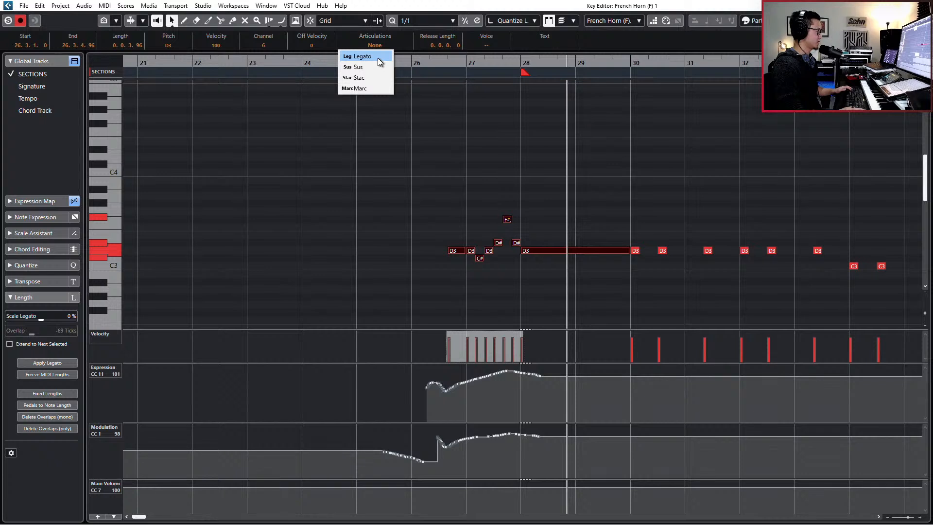
click(378, 57)
Step: Change the articulation of the short D3 at the start of bar 27 to Marc
scroll(462, 237, up, 2)
click(475, 236)
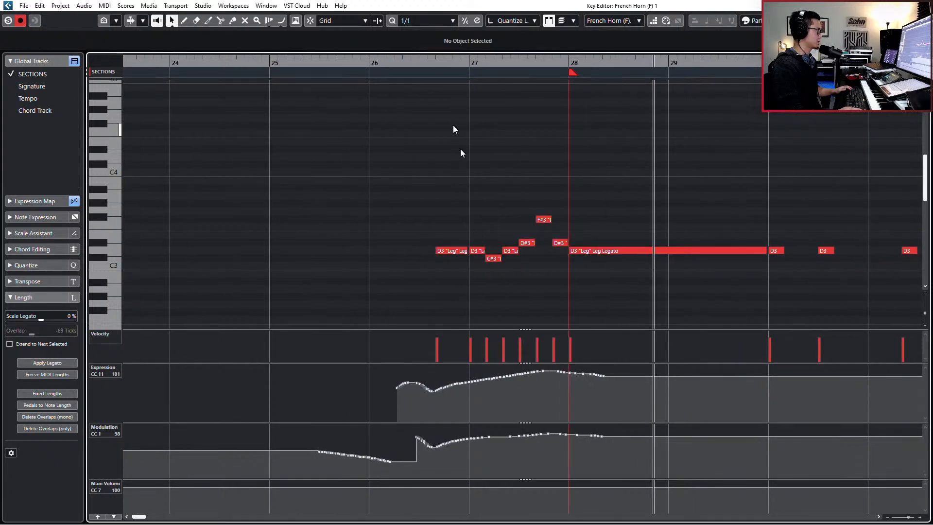
drag(486, 267, 487, 268)
click(482, 235)
click(478, 251)
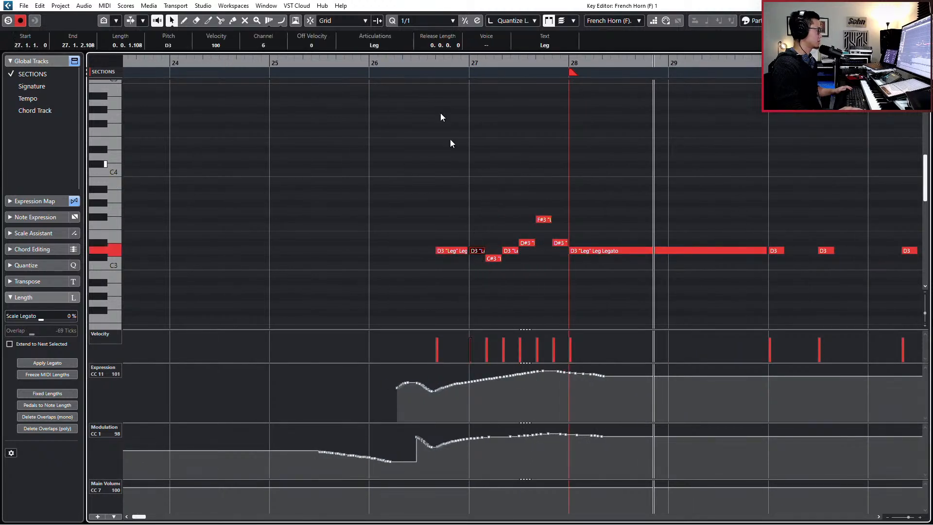
click(382, 45)
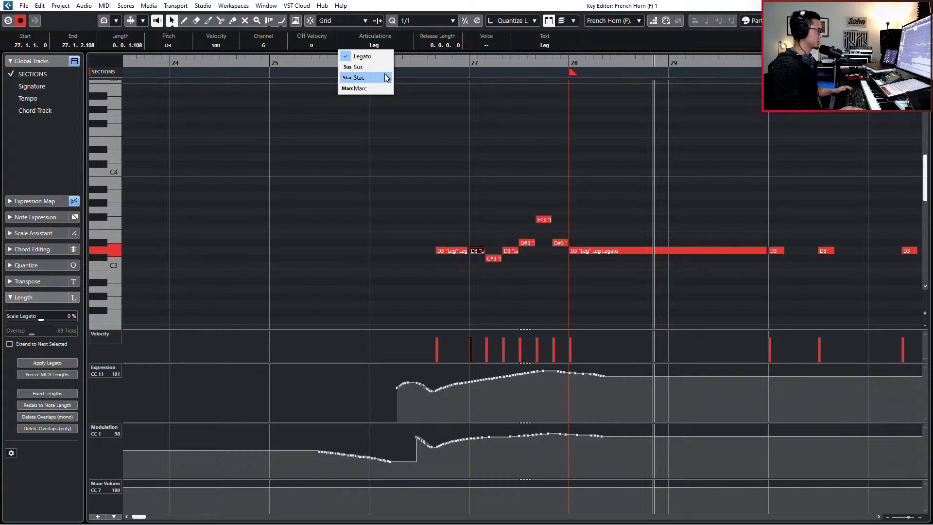
click(384, 88)
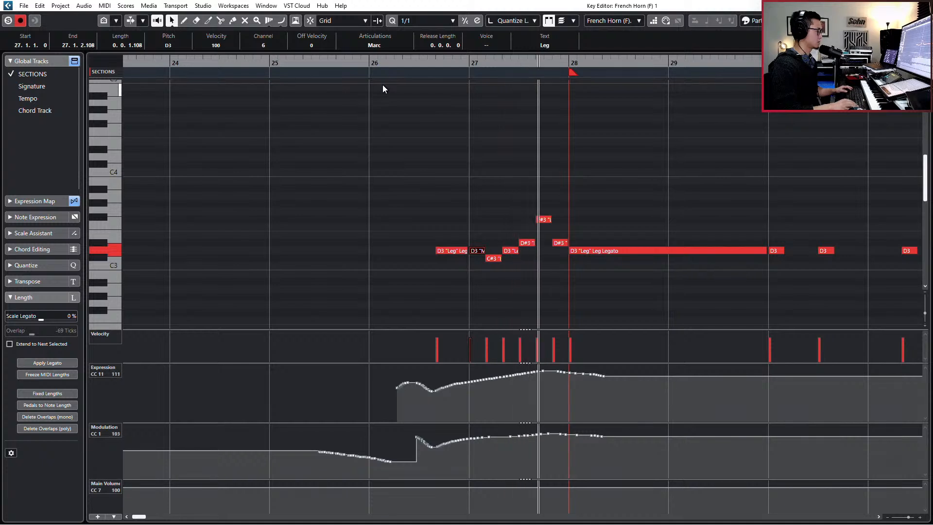
Step: Lower the velocity of the bar 27 D3 to 77 and replay the horn run
key(space)
drag(465, 345, 473, 344)
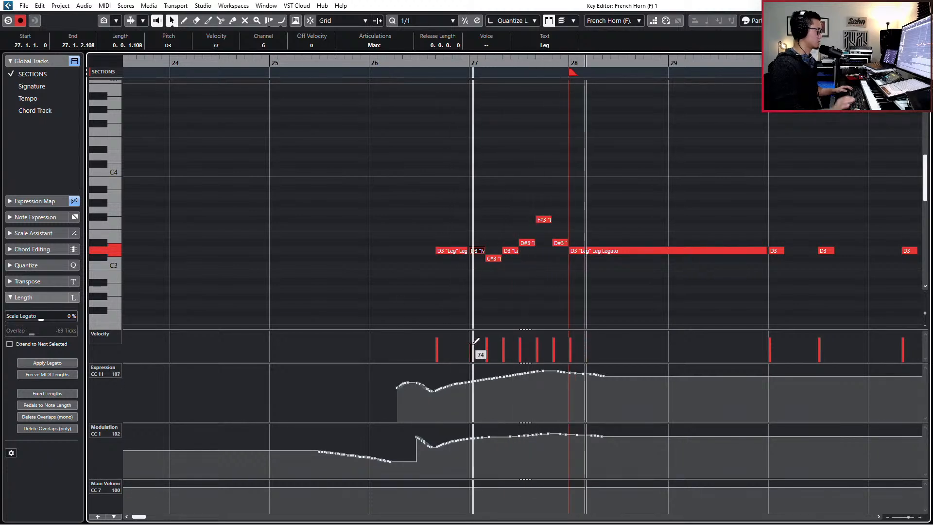
key(l)
key(space)
key(space)
key(KP_Subtract)
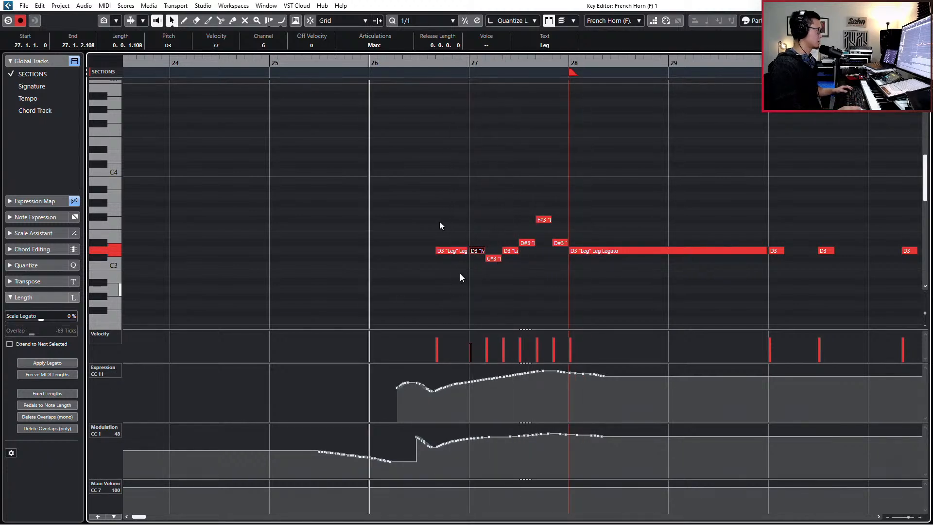
Step: Set the bar 27 D3 to the Sus articulation, audition it from bar 26 and raise its velocity to 104
click(382, 45)
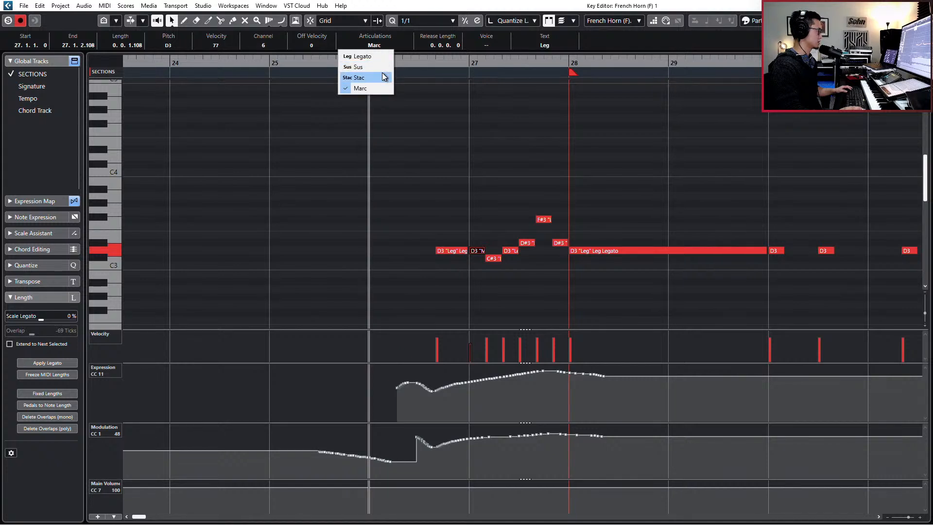
click(385, 67)
key(space)
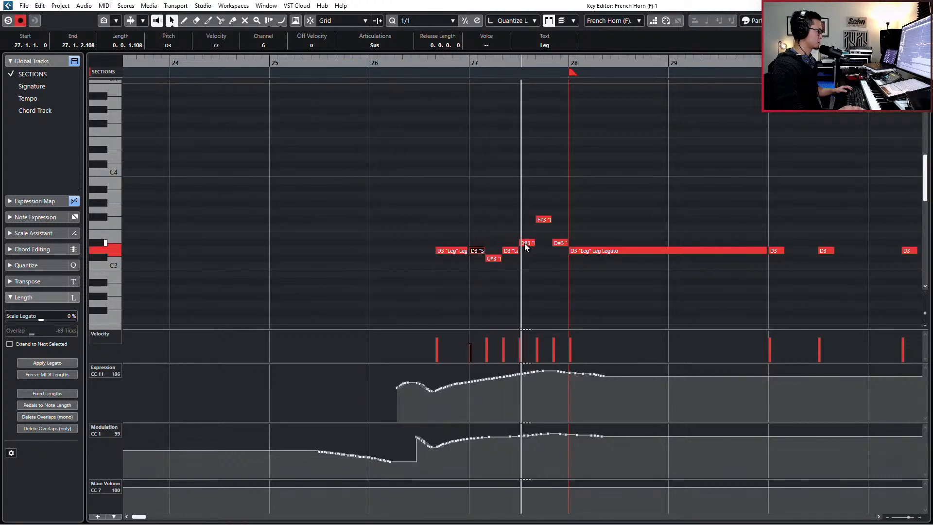
drag(475, 340, 478, 334)
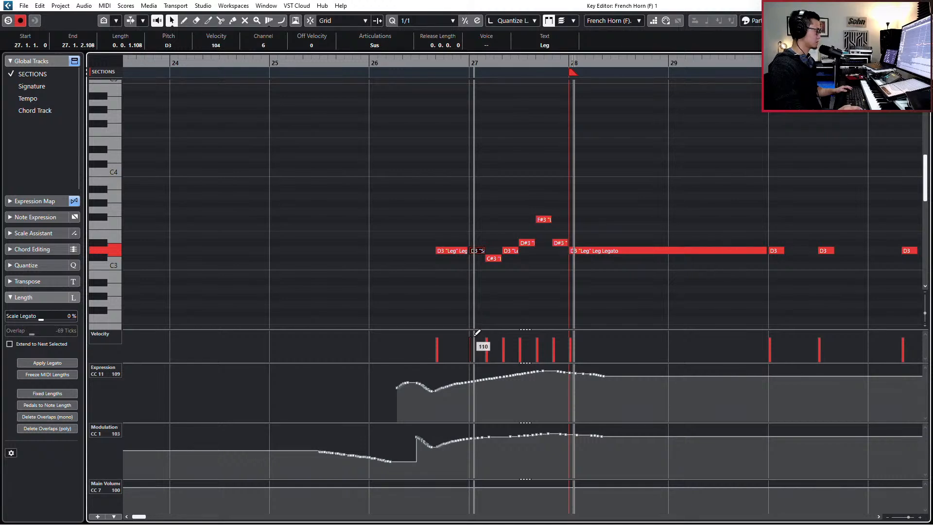
Step: Record new expression and modulation rides over the horn run and held note, rising to full expression just after bar 30
key(KP_Multiply)
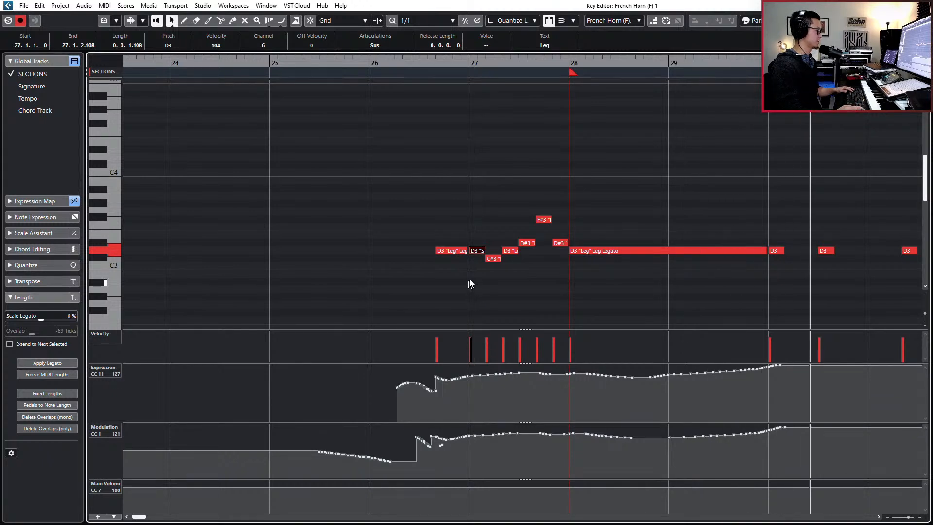
key(g)
key(g)
key(g)
Step: Quantize the five legato notes from C#3 to the last D#3 in bar 27 to a 1/8 grid
scroll(404, 250, up, 4)
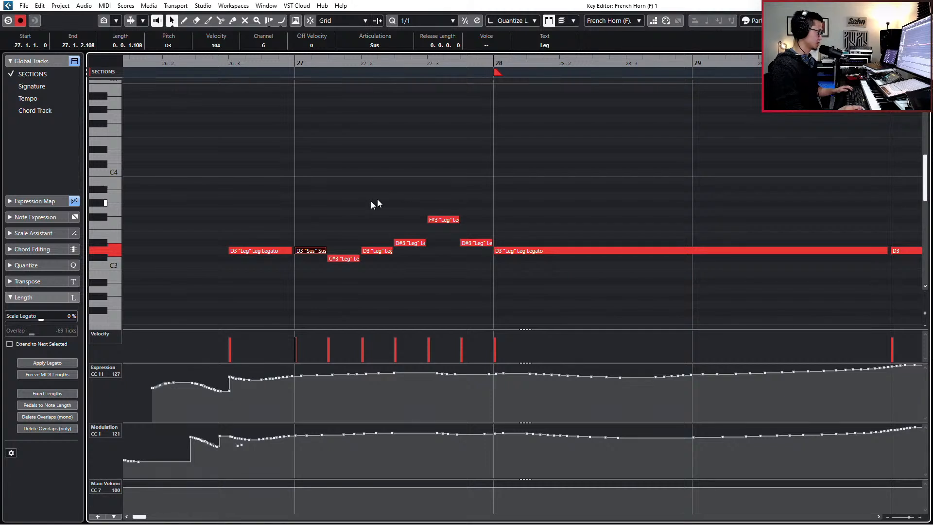
click(357, 203)
drag(335, 206, 490, 273)
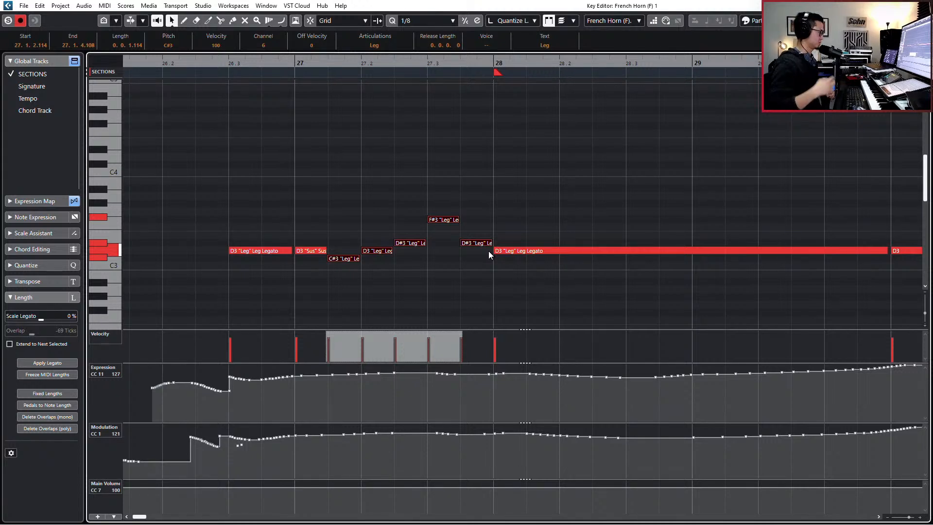
key(q)
Step: Lengthen the five quantized legato notes in bar 27 so they overlap, giving the C#3 a length of 0.0.2.20
drag(311, 219, 477, 291)
click(272, 251)
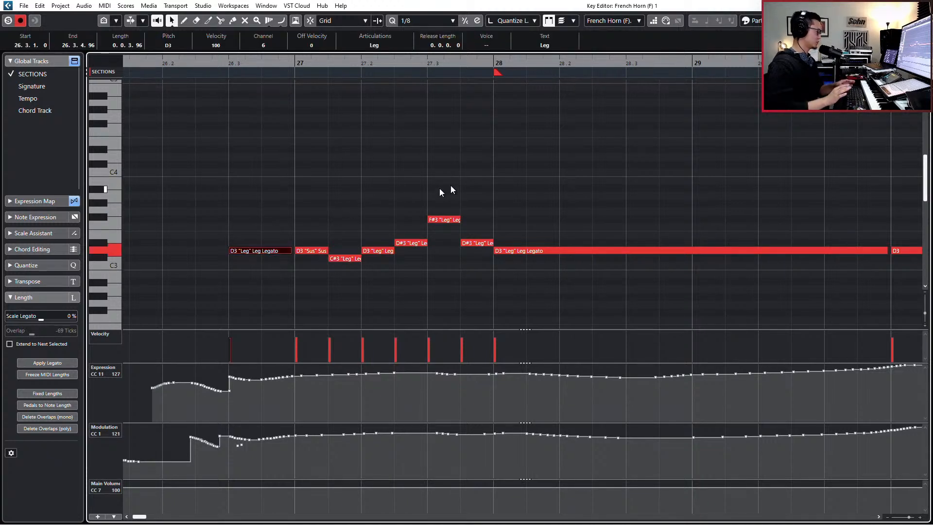
drag(317, 189, 515, 271)
drag(494, 189, 325, 304)
shift+click(319, 251)
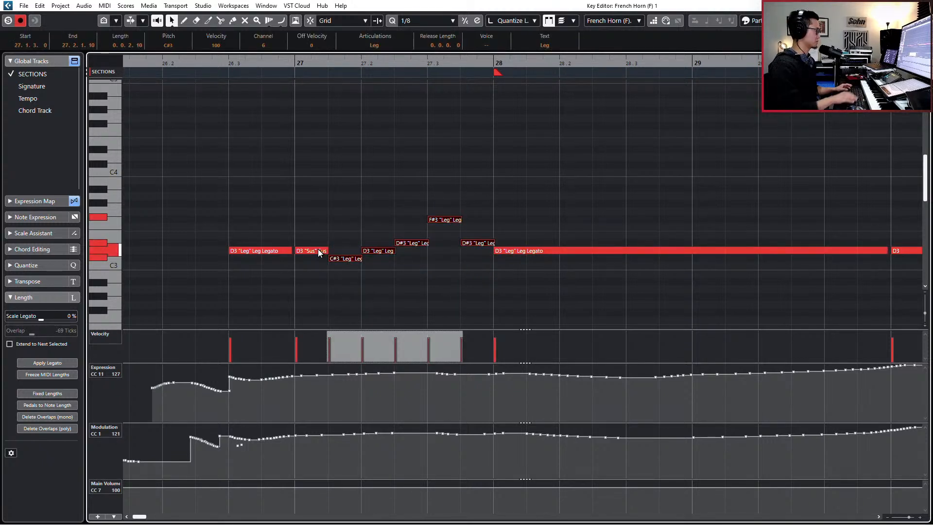
key(alt+shift+Right)
Step: Play the edited horn run from its first D3 in bar 26
key(l)
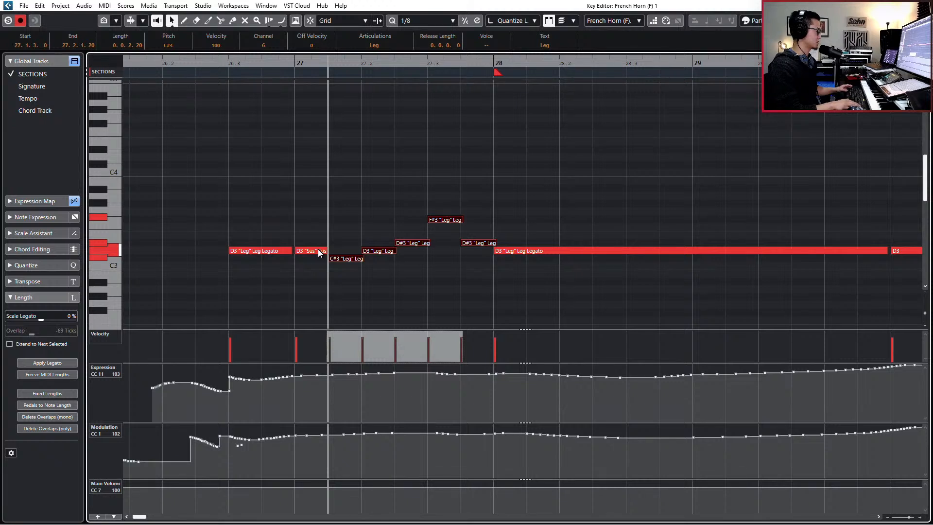
click(282, 252)
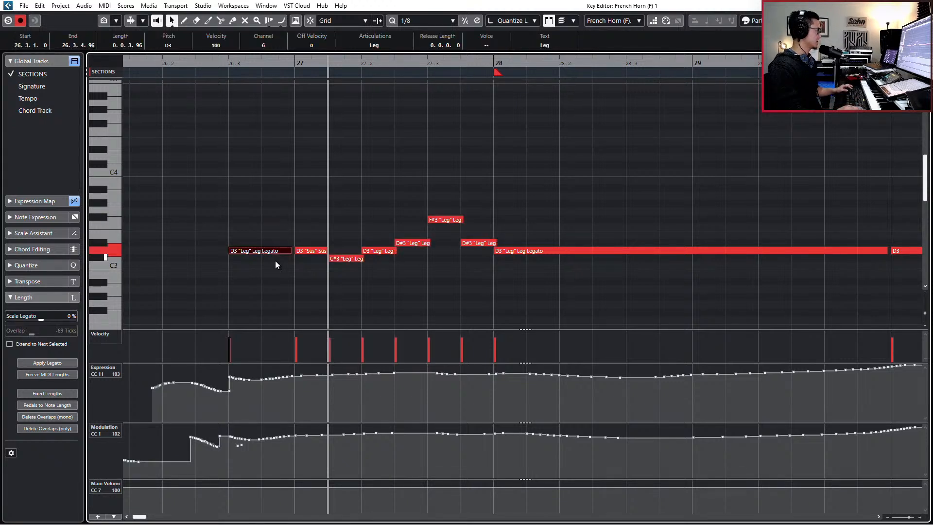
key(l)
key(space)
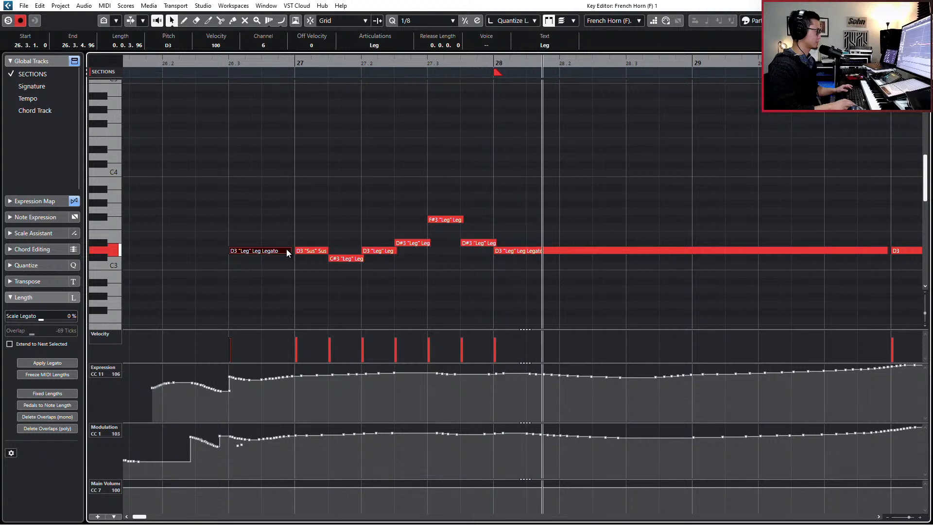
Step: Shift the ends of the expression and modulation rises slightly earlier so both peak at bar 30, and close the part
scroll(413, 228, down, 2)
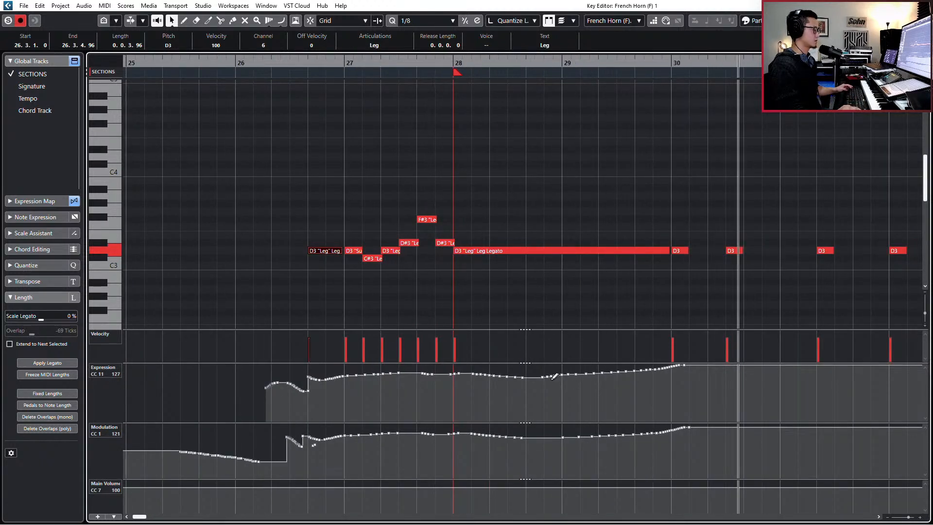
drag(540, 389, 691, 363)
drag(667, 402, 651, 410)
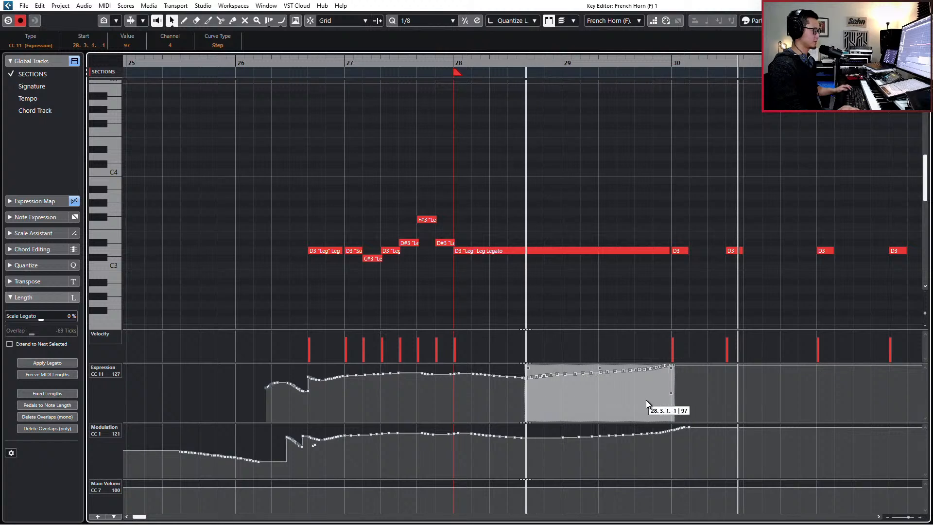
drag(534, 476, 691, 430)
drag(659, 457, 641, 454)
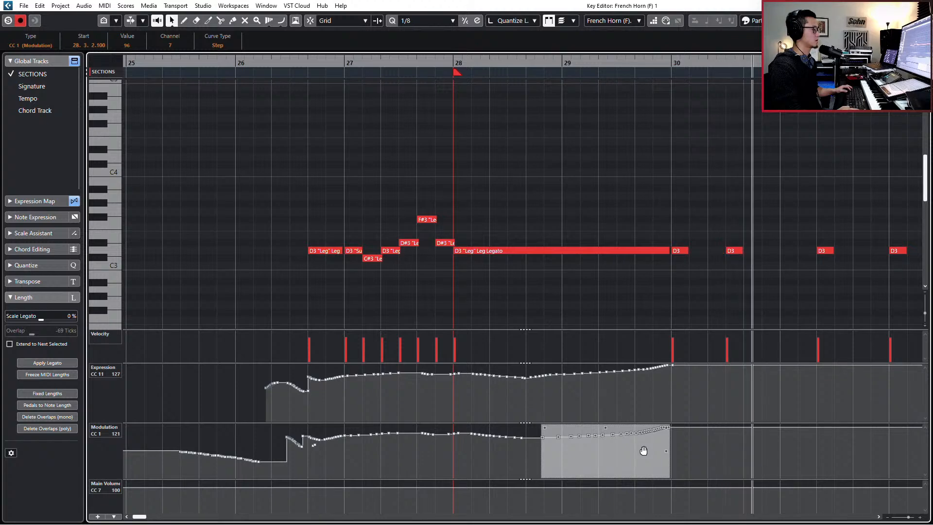
scroll(657, 429, down, 3)
scroll(657, 384, right, 4)
key(Return)
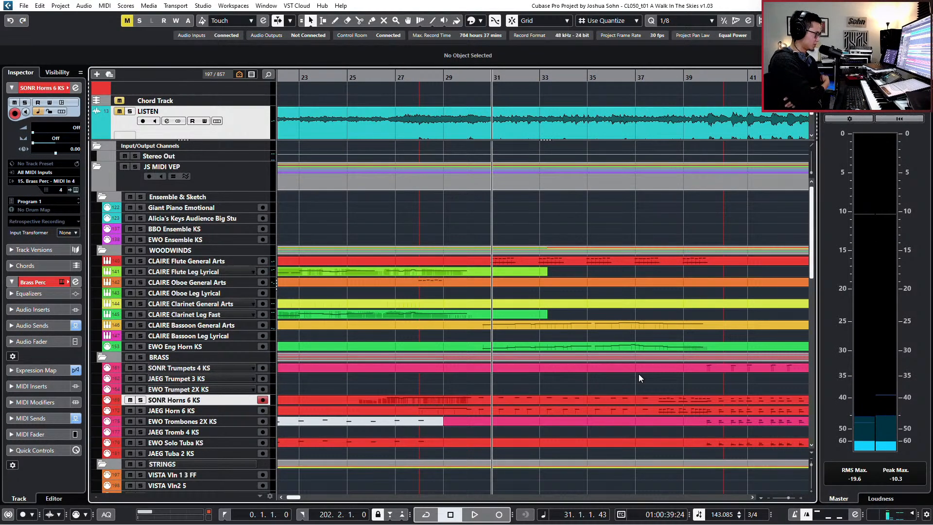
Step: Review the tempo curve and the woodwind, brass, string and percussion tracks around bars 27 to 35, with both horn parts selected
scroll(518, 342, down, 5)
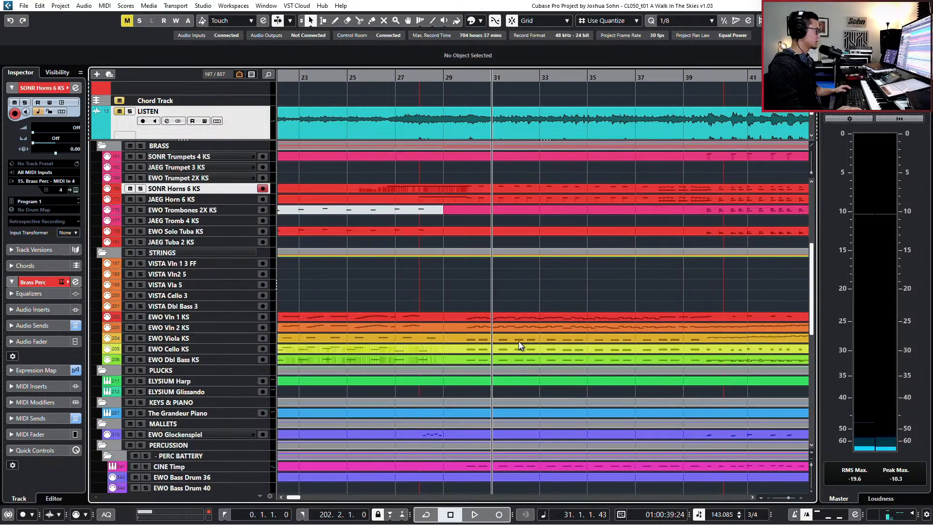
scroll(492, 311, up, 3)
click(486, 331)
shift+click(483, 342)
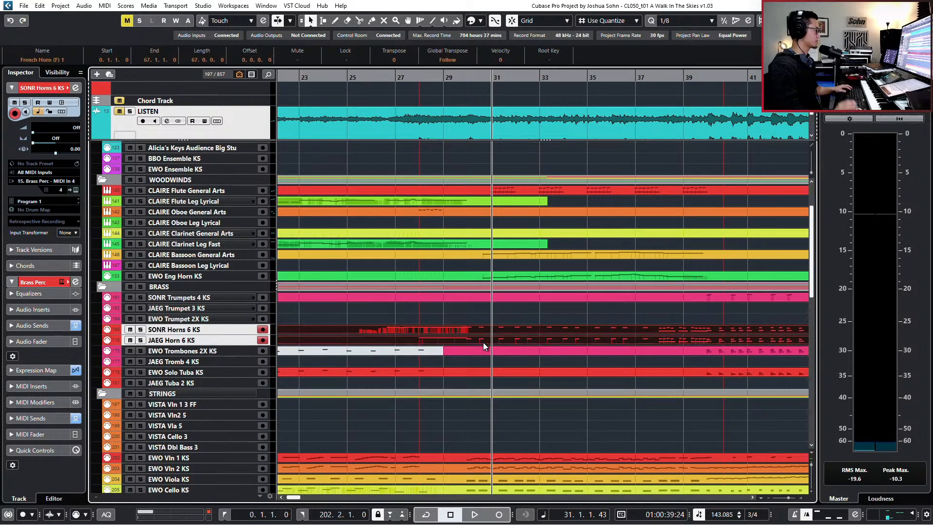
key(ctrl+KP_Subtract)
key(ctrl+KP_Subtract)
scroll(478, 341, up, 3)
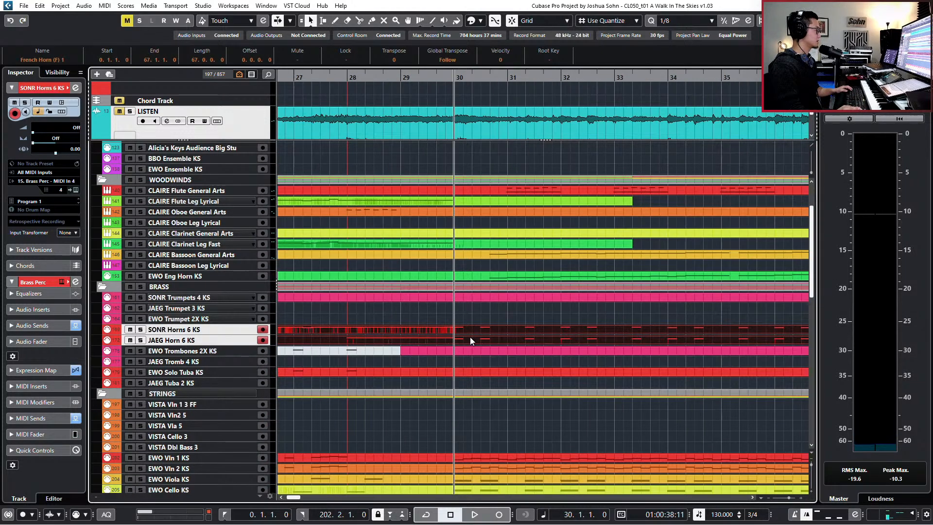
scroll(472, 338, down, 4)
scroll(480, 340, up, 4)
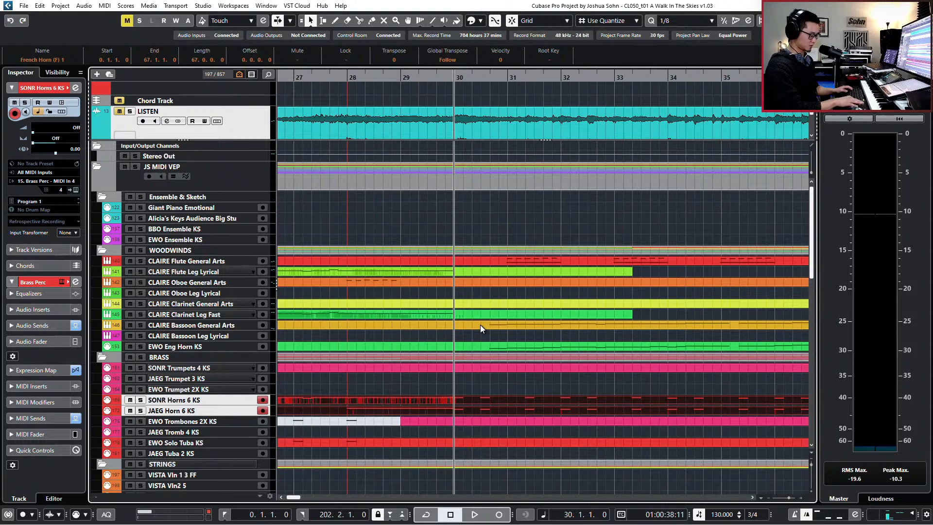
scroll(443, 125, up, 3)
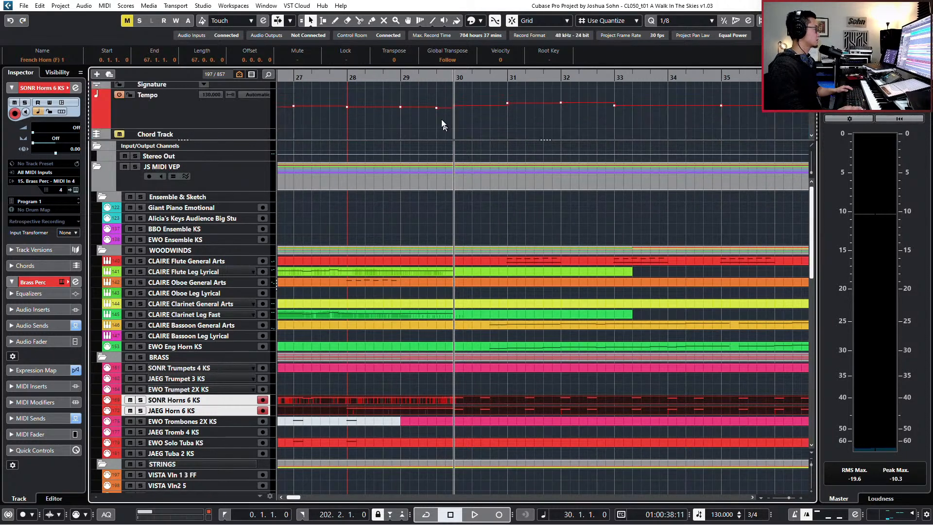
scroll(442, 124, up, 1)
scroll(454, 112, down, 4)
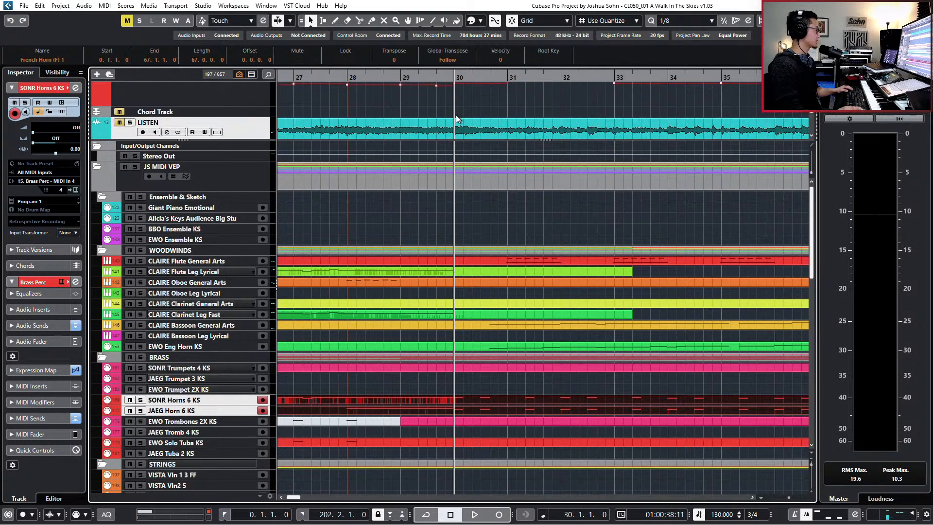
scroll(375, 210, down, 7)
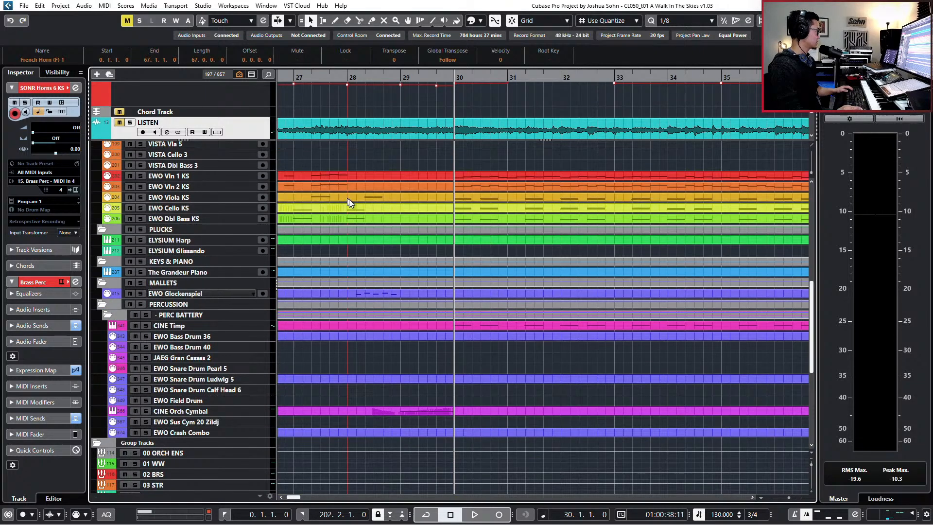
scroll(384, 320, down, 3)
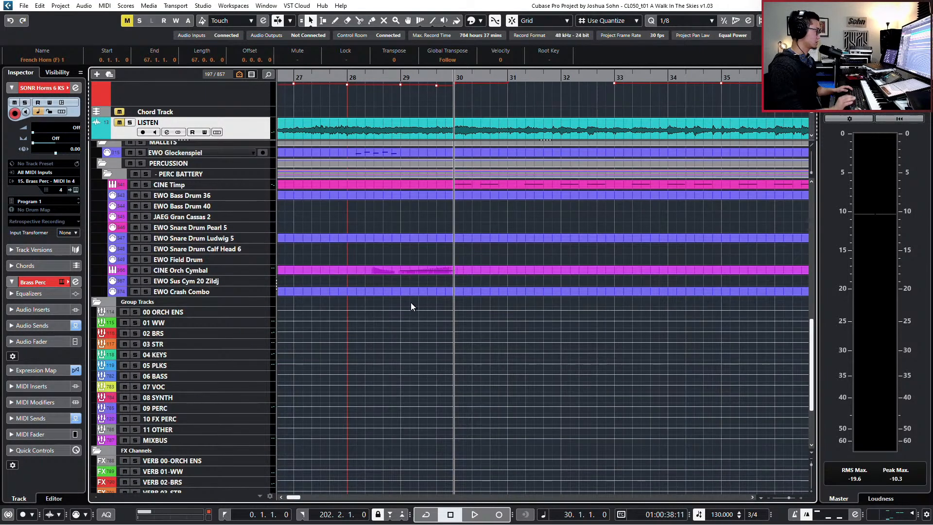
Step: Play the full arrangement from its start while looking over the woodwind, brass, string and percussion tracks
key(KP_1)
key(g)
key(g)
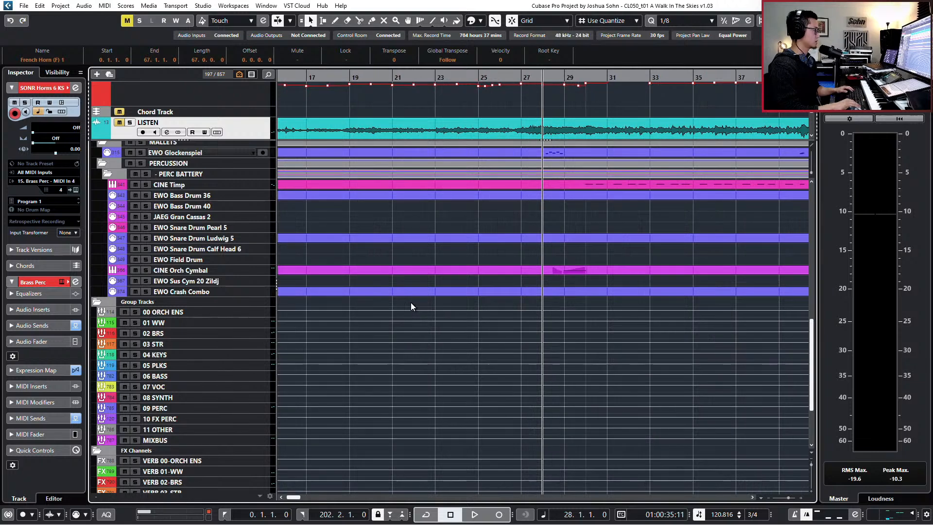
key(g)
key(g)
key(g)
key(g)
key(KP_1)
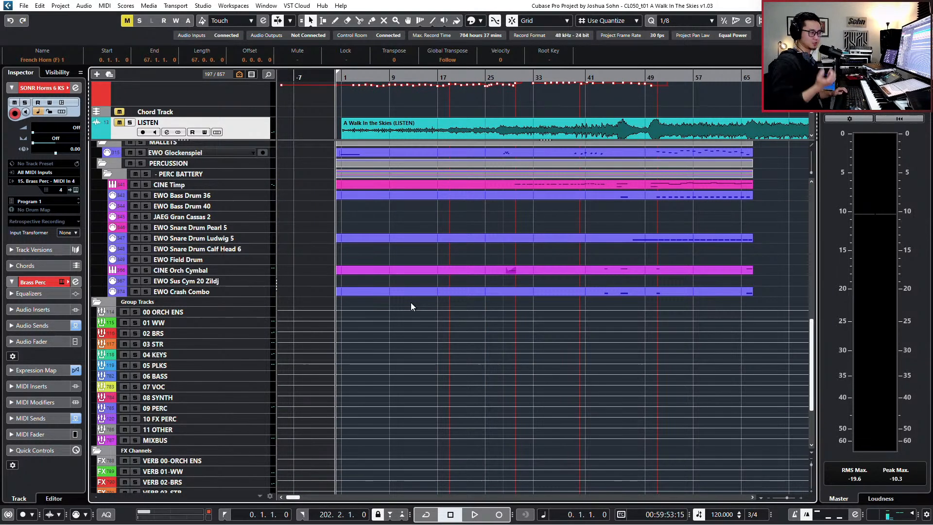
key(space)
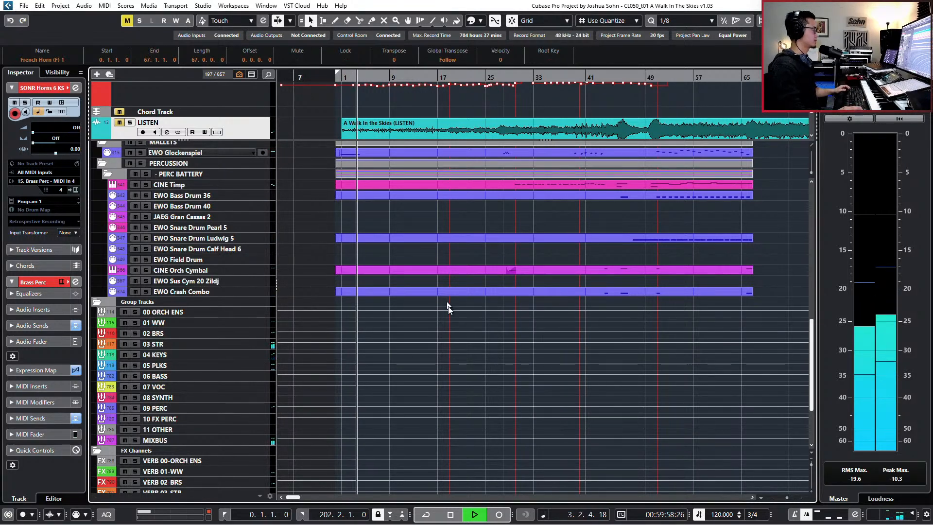
scroll(446, 308, up, 8)
scroll(501, 309, down, 12)
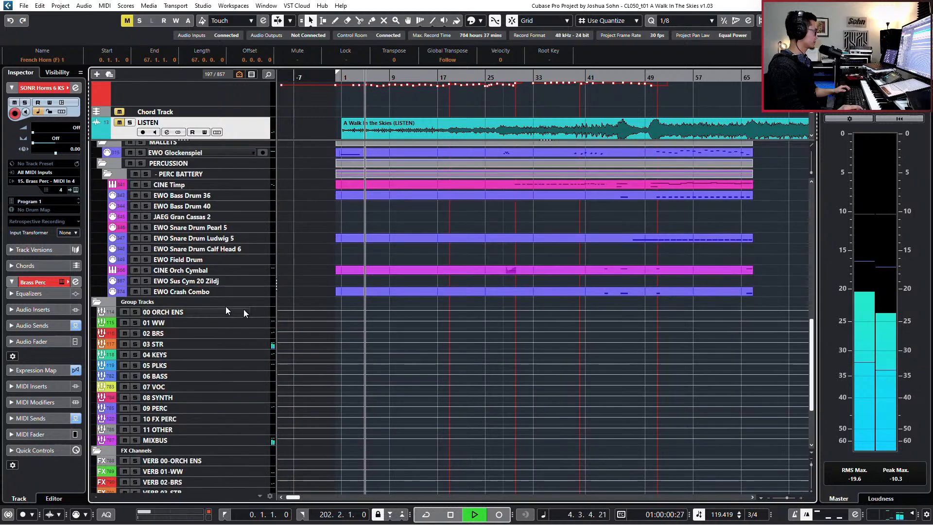
scroll(337, 321, up, 15)
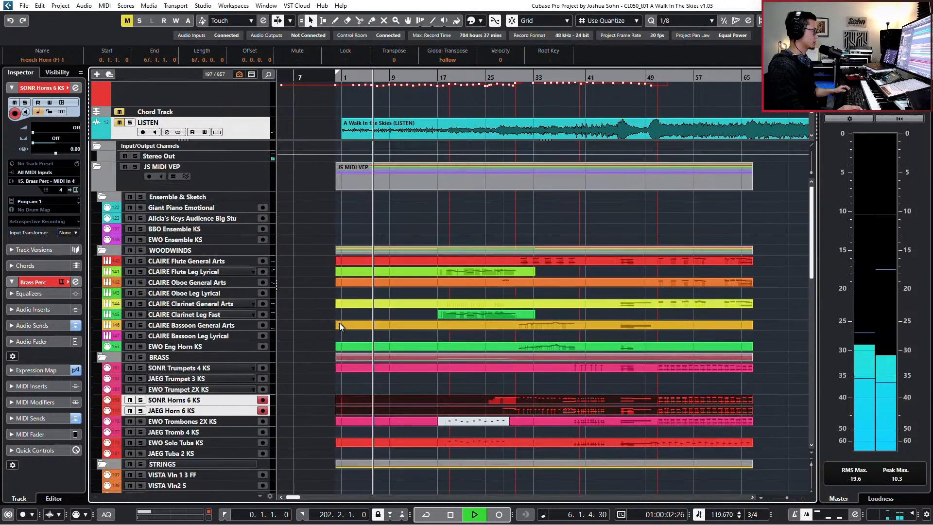
scroll(364, 324, down, 5)
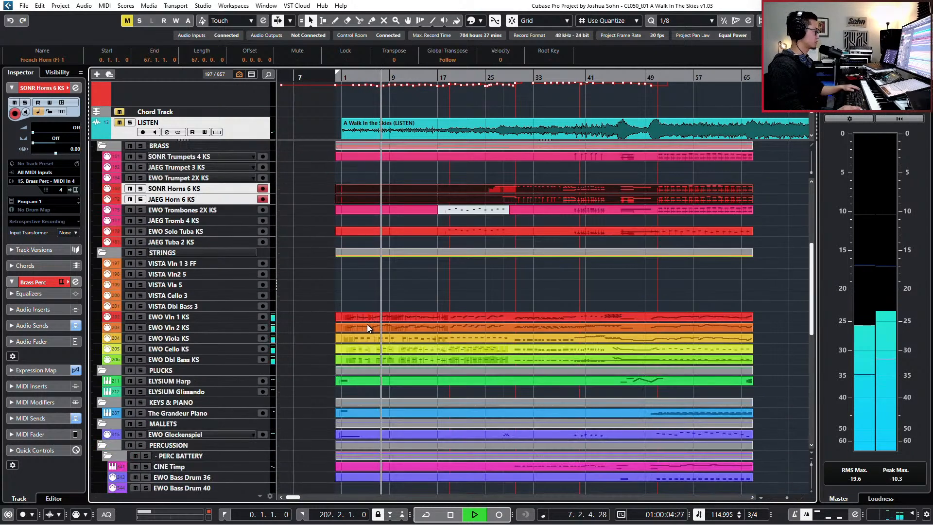
Step: Stop playback and open the EWO Vln 1 KS part in the Key Editor around bars 6 to 13
click(230, 316)
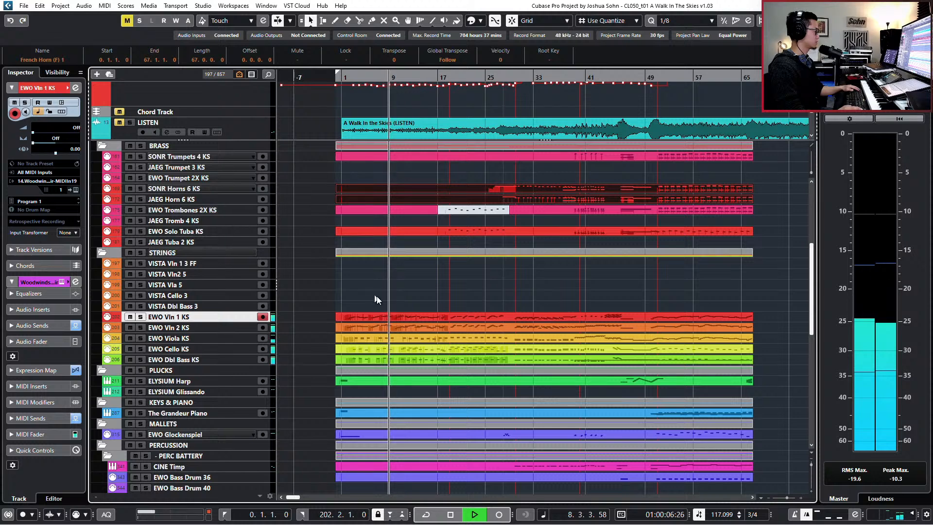
drag(401, 298, 398, 325)
key(space)
key(Return)
key(h)
key(h)
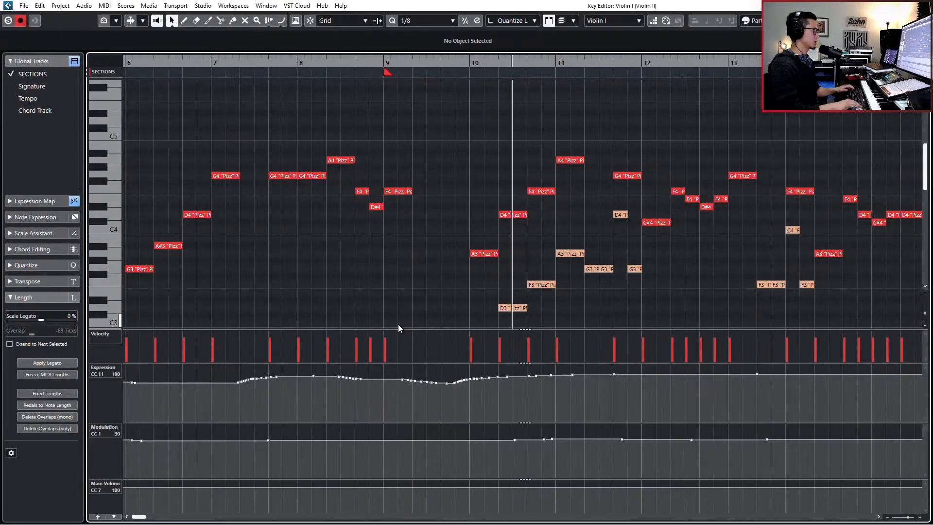
Step: Play the Violin I pizzicato phrase from bar 7 and examine its notes, velocities and controller curves
key(KP_Subtract)
scroll(440, 255, left, 4)
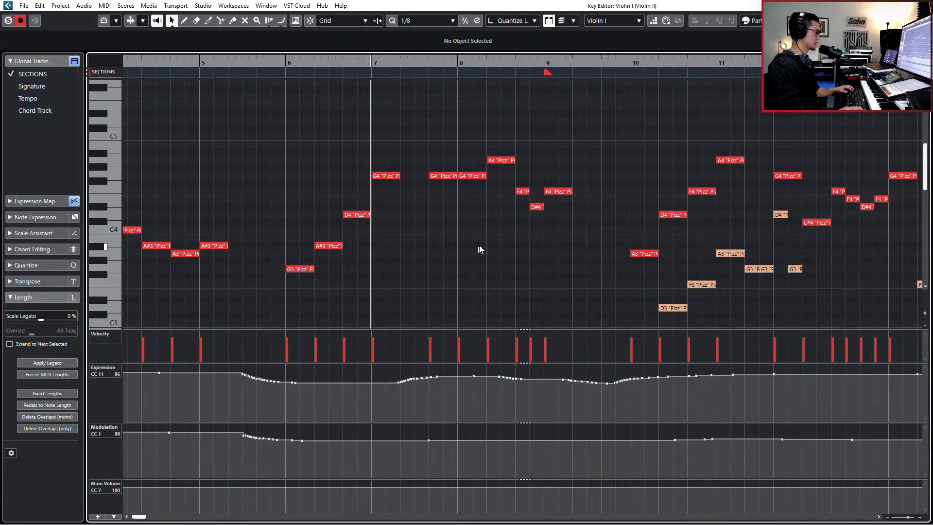
key(KP_Subtract)
key(KP_Subtract)
key(KP_Subtract)
key(KP_Subtract)
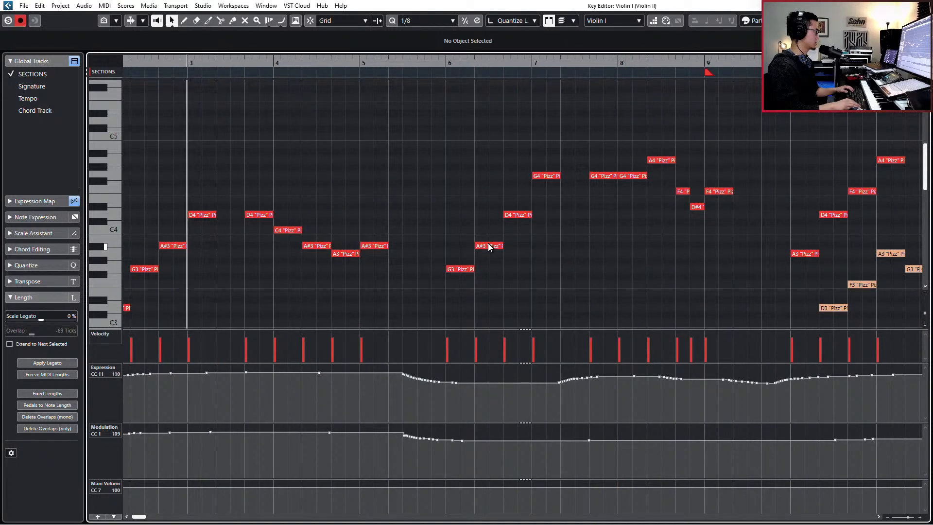
key(KP_Add)
key(KP_Add)
key(KP_Add)
key(KP_Add)
key(space)
scroll(602, 237, right, 2)
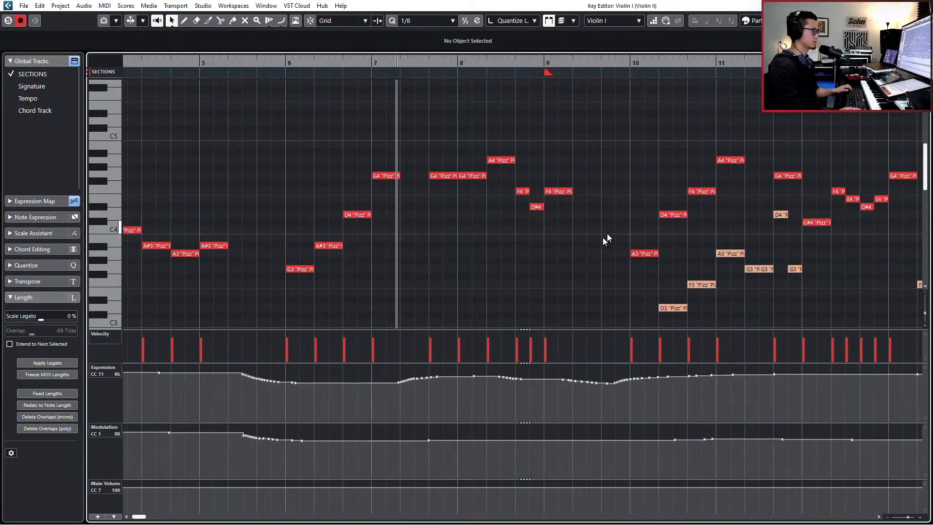
scroll(491, 255, up, 2)
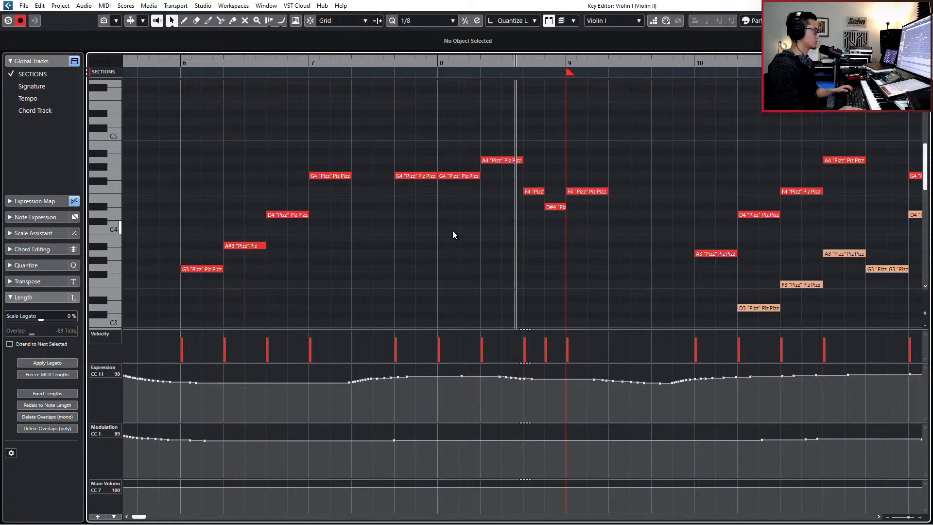
Step: Try lowering the velocity of the three Violin I pizzicato notes across bars 7 and 8 (G4, G4, A4) to 88
drag(437, 143, 494, 216)
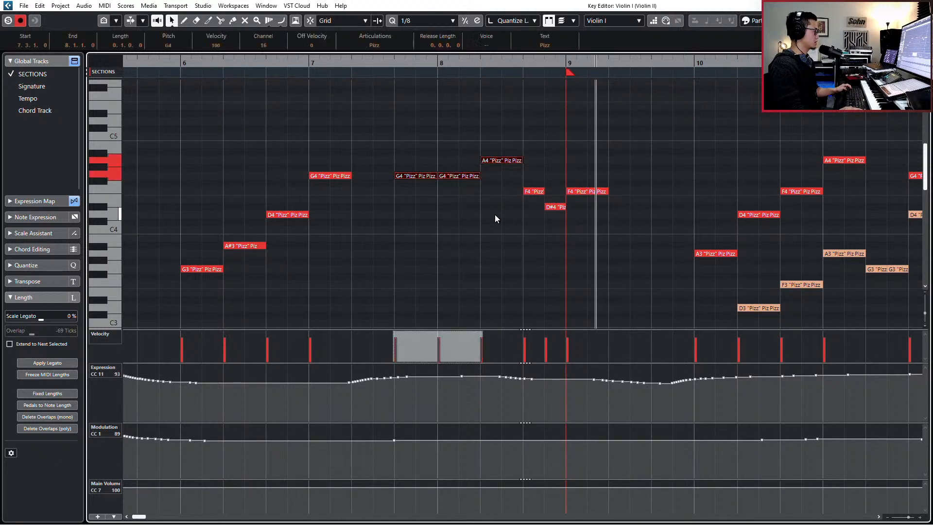
key(l)
key(ctrl+KP_Subtract)
key(space)
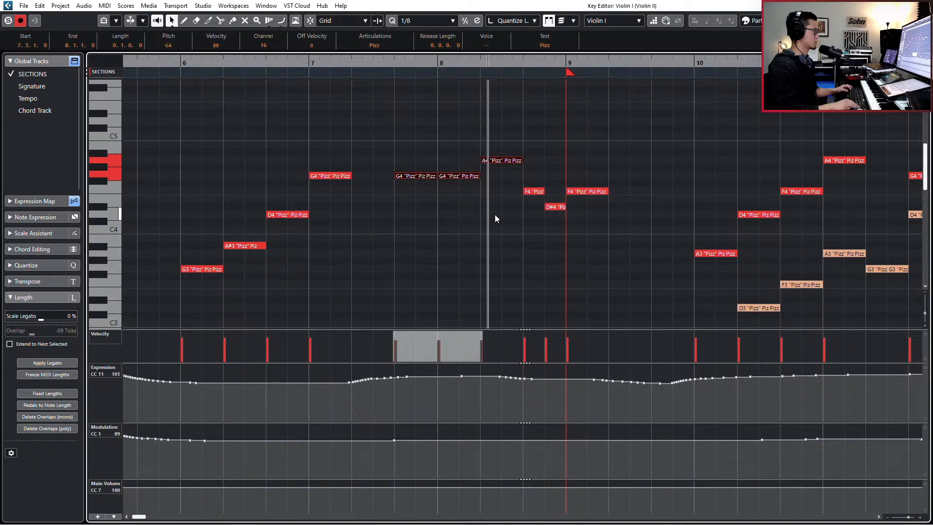
key(space)
key(ctrl+z)
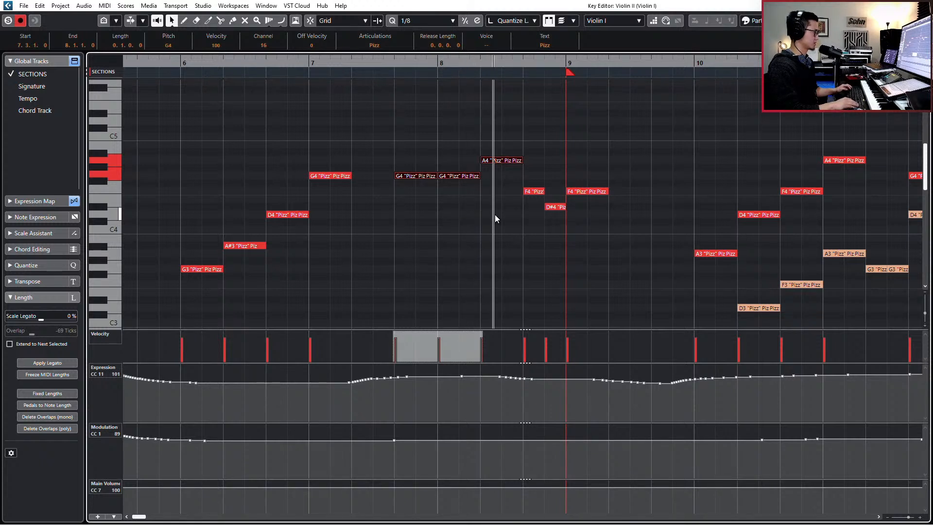
Step: Lower the velocity of the G4, G4 and A4 notes across bars 7 and 8 in Violin II to 84 and audition them
key(Page_Down)
drag(389, 129, 514, 213)
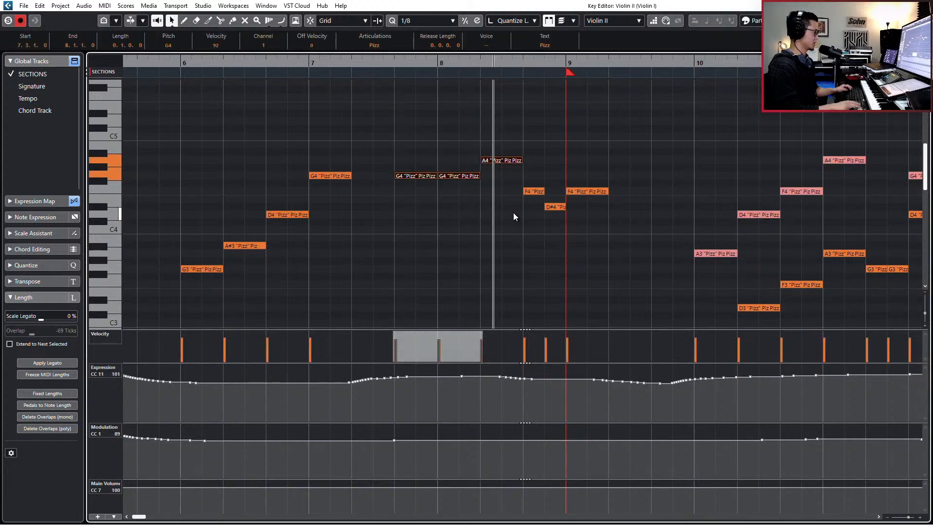
key(space)
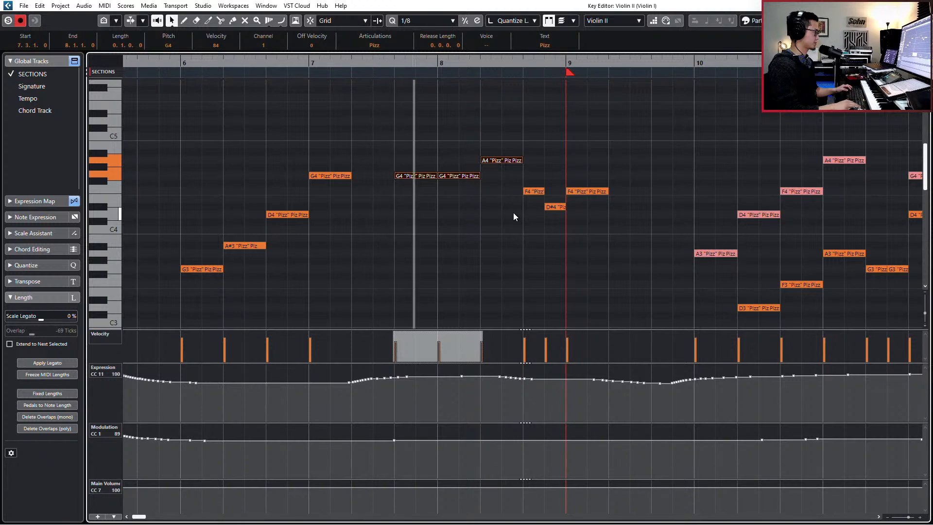
key(space)
Step: In Violin I, set the velocity of only the G4 note at 7.3 to 92 and play the phrase
key(Page_Up)
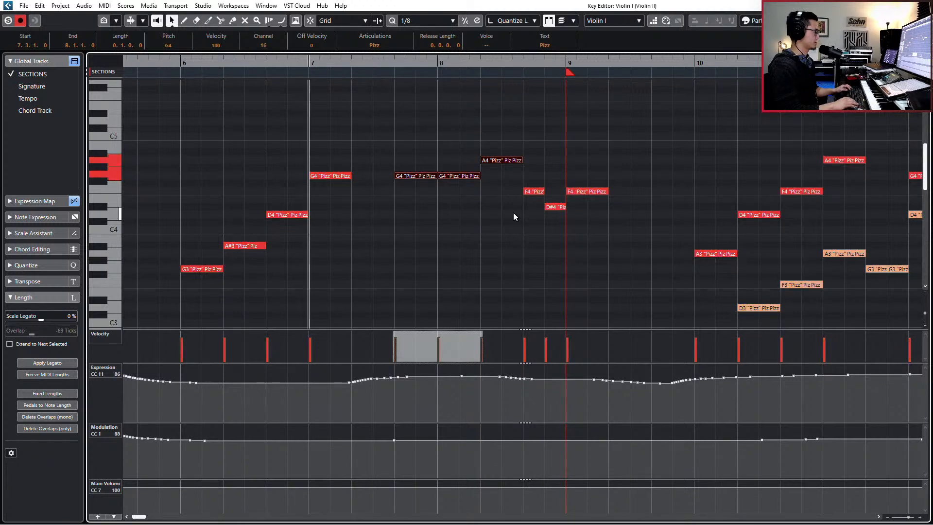
drag(400, 136, 491, 209)
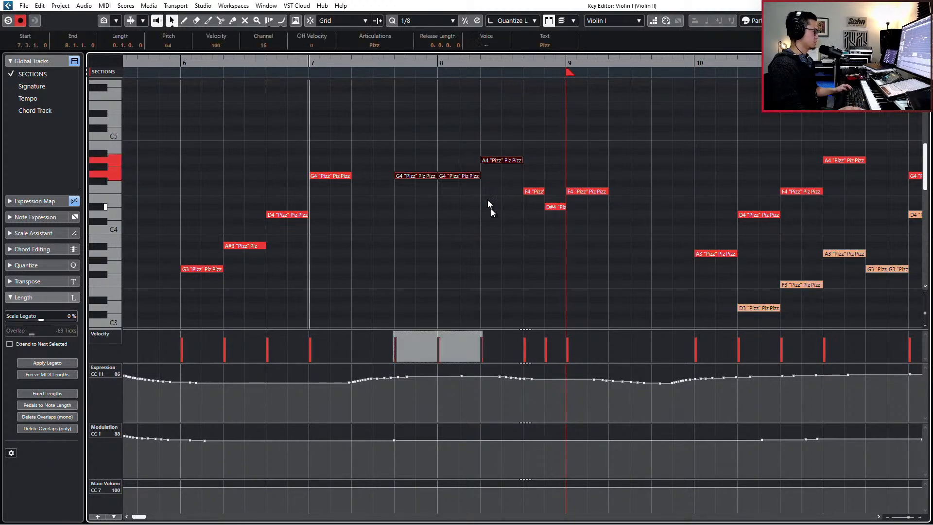
click(502, 145)
click(471, 184)
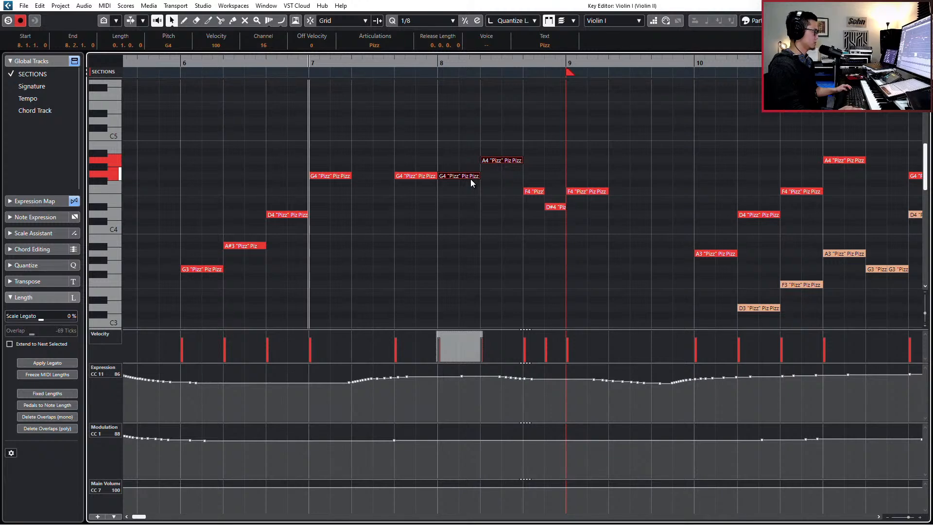
click(405, 176)
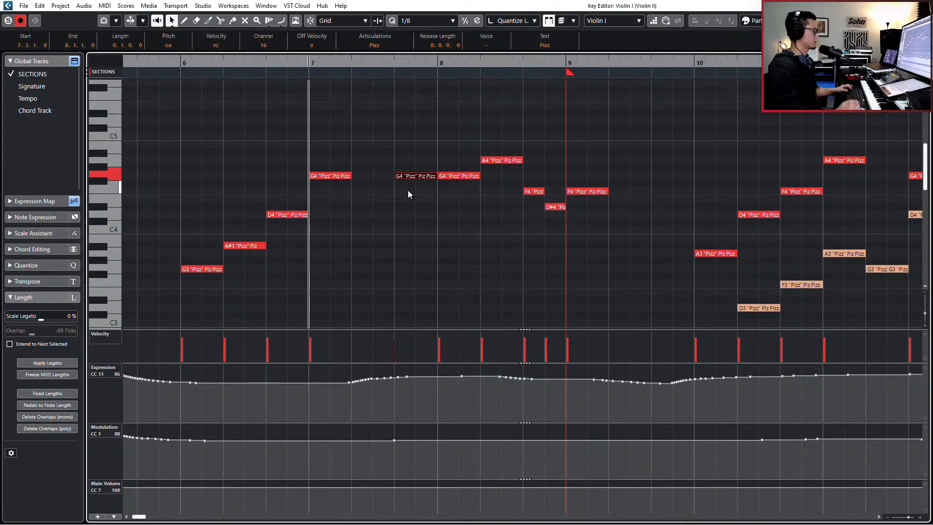
key(space)
click(465, 241)
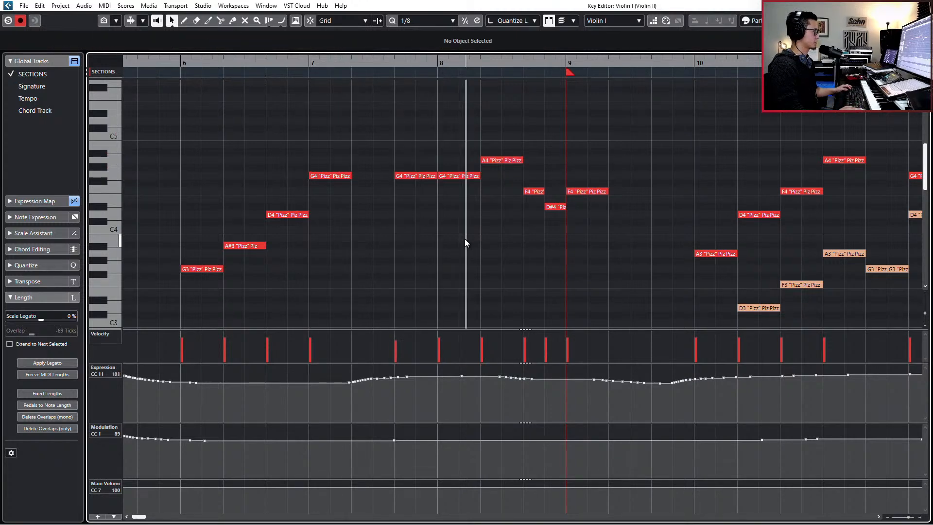
Step: Listen on through the following bars, leave the key editor and play the arrangement to about bar 26
key(g)
scroll(466, 258, right, 3)
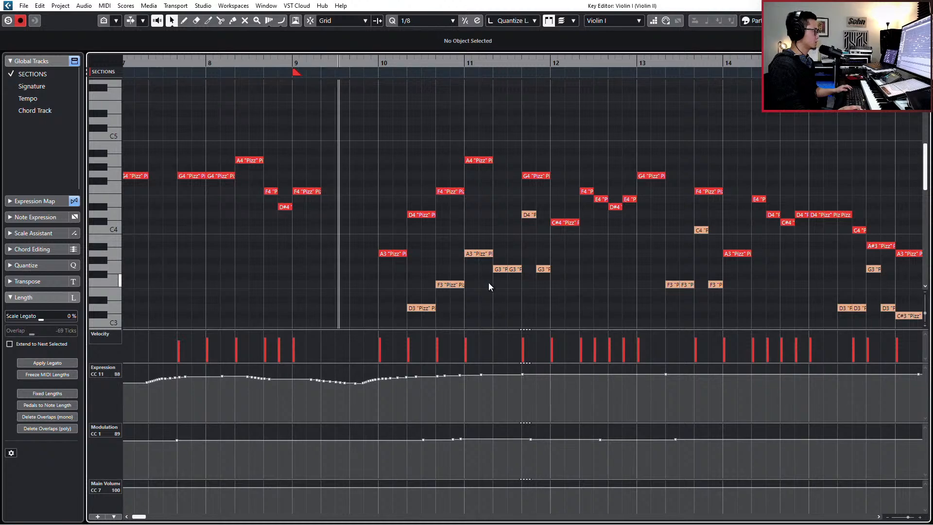
scroll(486, 279, right, 3)
scroll(481, 278, down, 2)
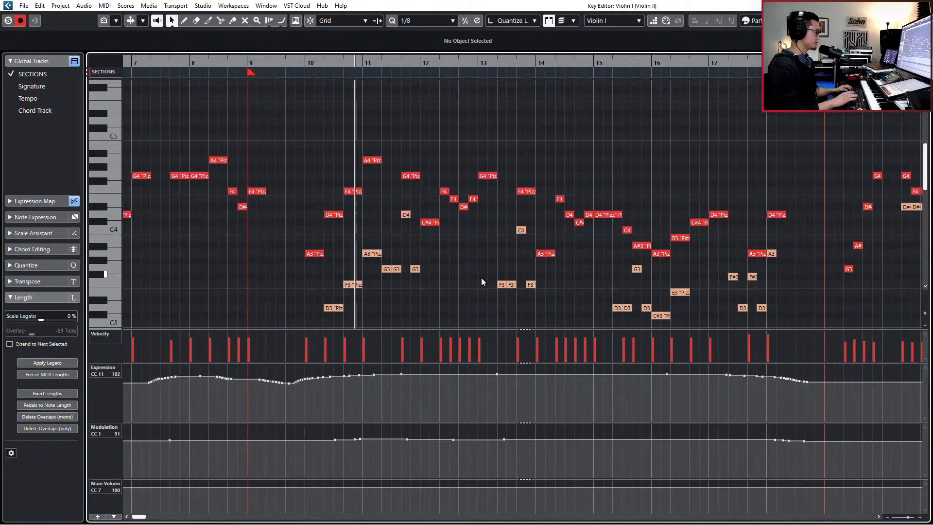
key(Return)
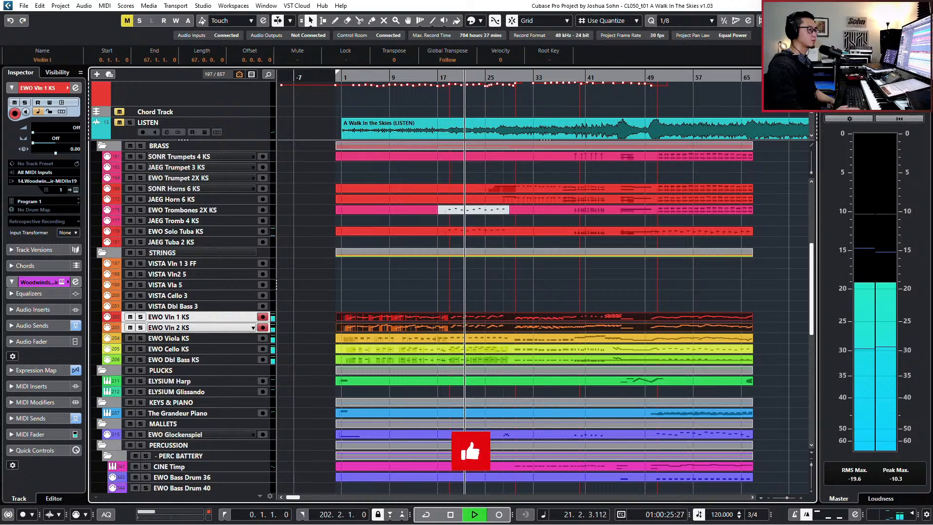
click(694, 279)
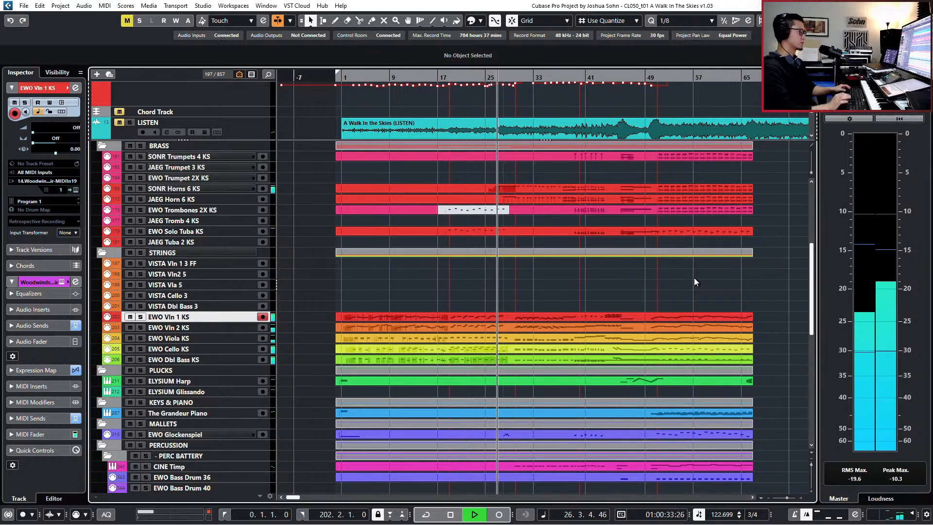
key(space)
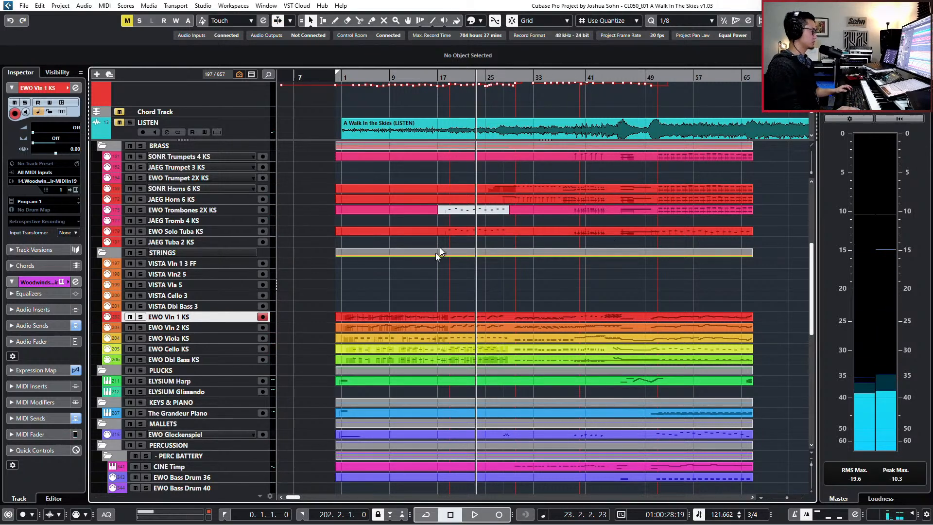
Step: Open the two violin parts in the key editor and record an expression (CC 11) swell over bars 25 to 27 in Violin I
scroll(470, 285, up, 5)
drag(528, 303, 531, 328)
double_click(531, 328)
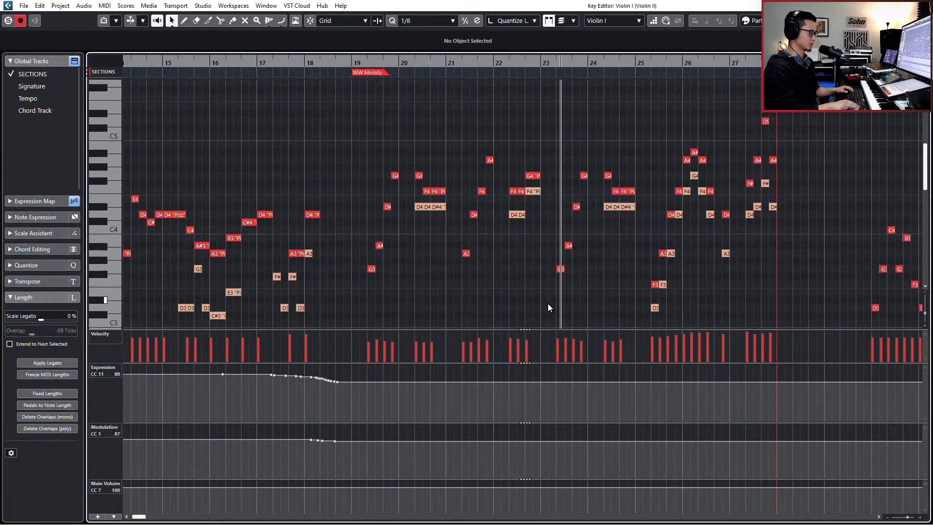
key(KP_Subtract)
key(space)
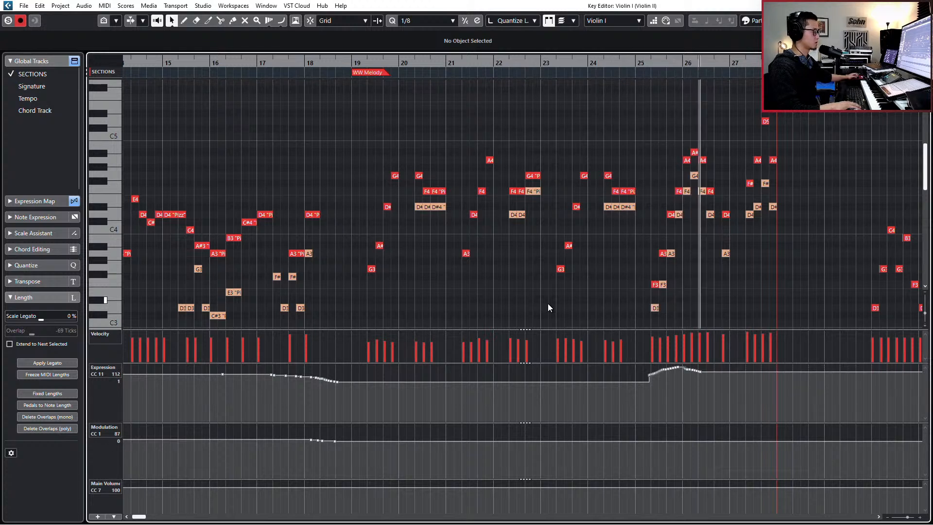
key(space)
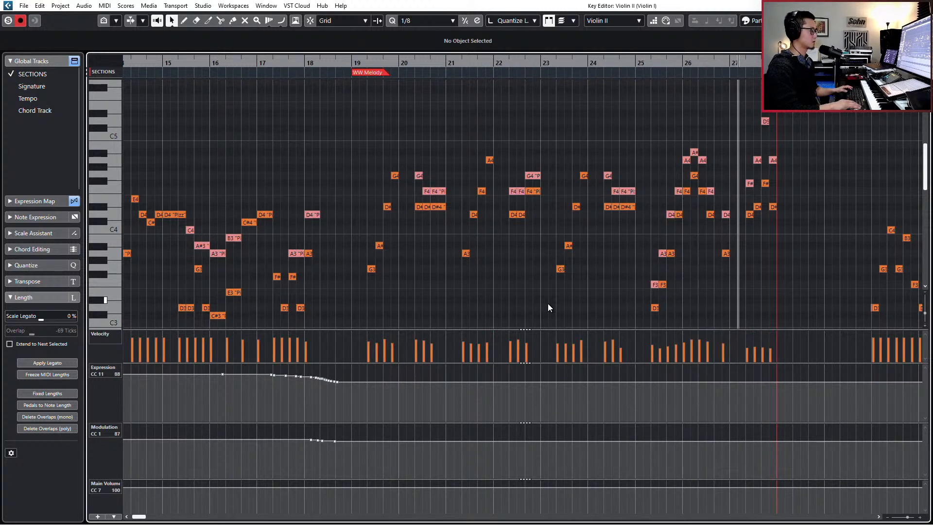
Step: Record an expression (CC 11) swell over bars 25 to 27 in Violin II and give Violin I a slight modulation (CC 1) rise there
key(KP_Subtract)
key(KP_Add)
key(KP_Multiply)
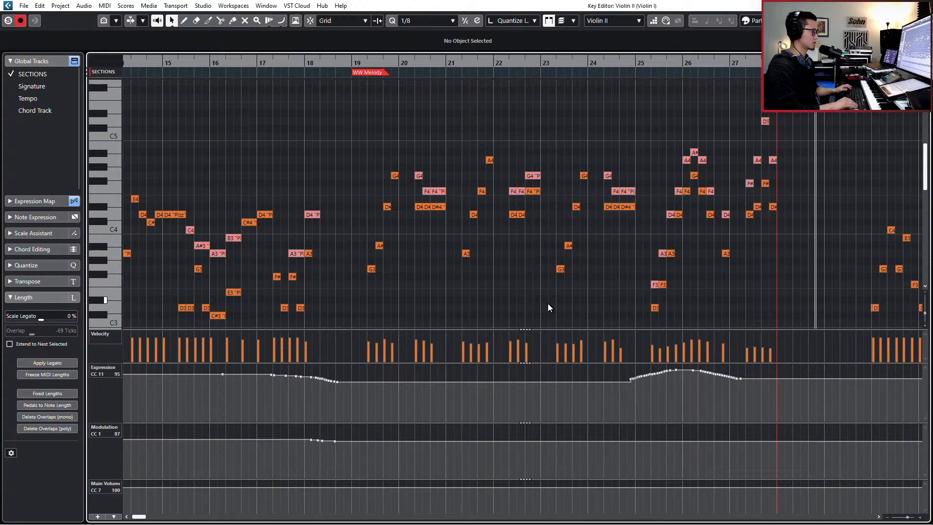
key(space)
key(alt+Up)
mouse_move(649, 440)
mouse_down()
mouse_move(639, 441)
mouse_move(732, 440)
mouse_up()
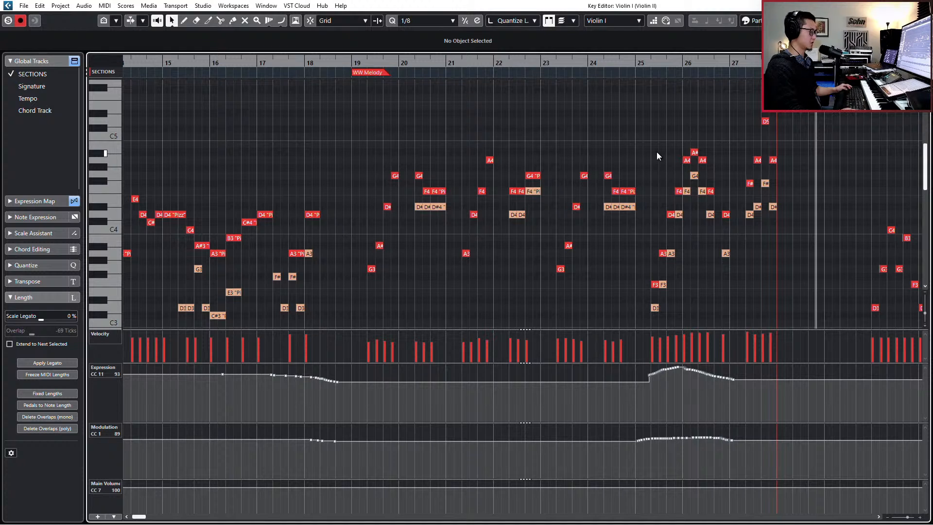
Step: Audition the Violin II run in bars 25 and 26 and reshape its note velocities, setting the D3 at 25.2 to 79
click(655, 307)
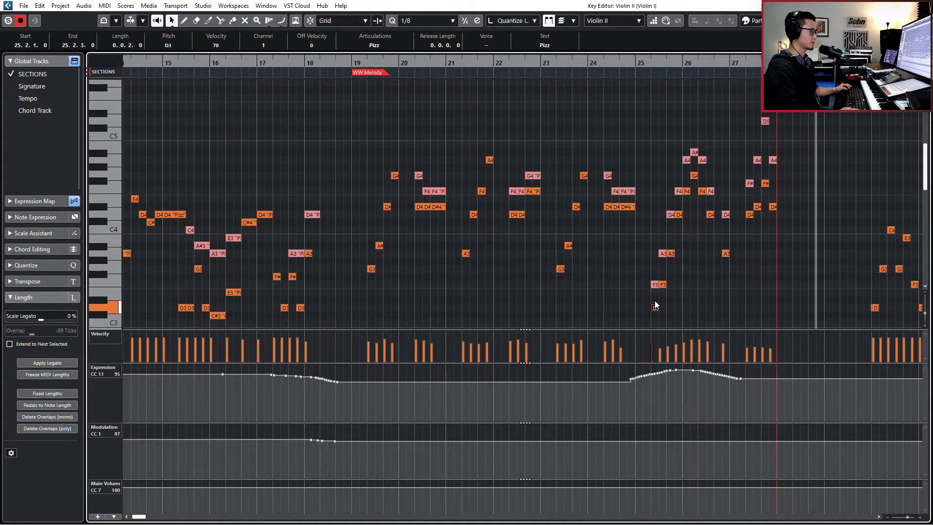
key(KP_Subtract)
key(KP_Subtract)
key(KP_Subtract)
key(KP_Subtract)
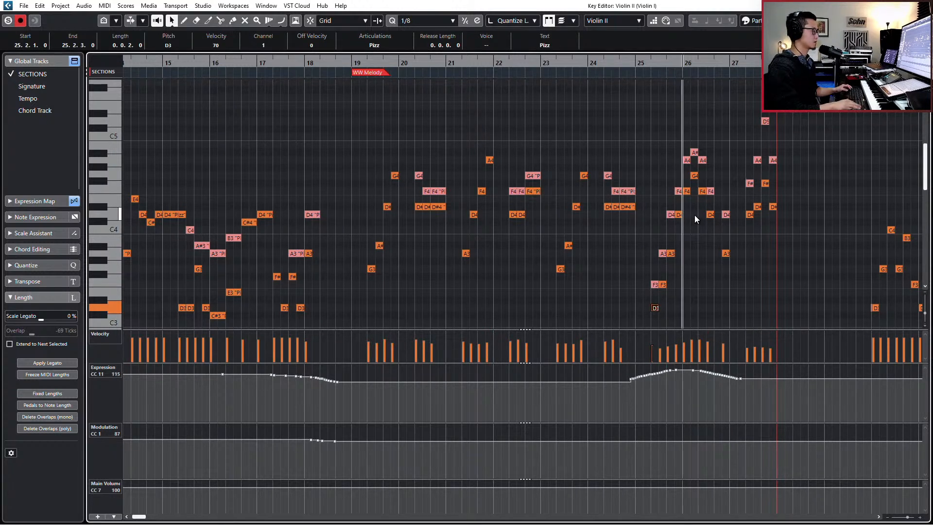
key(space)
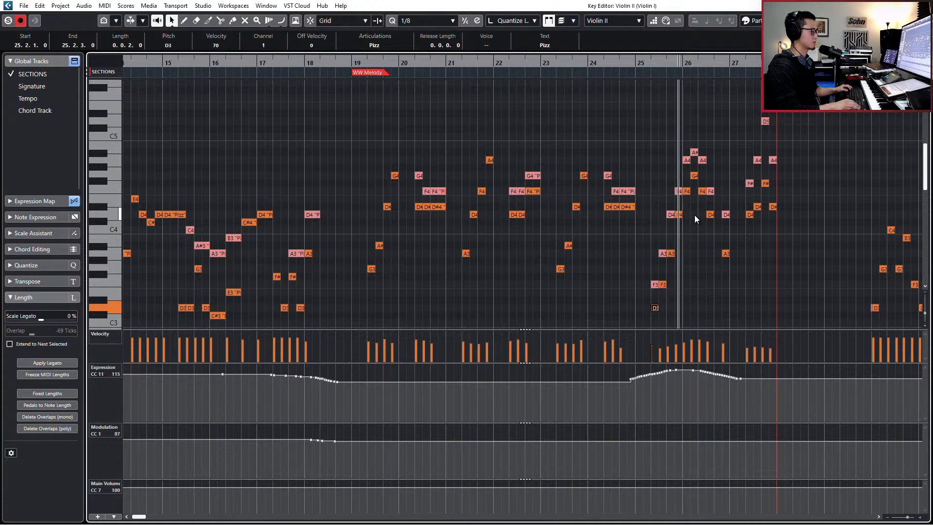
key(space)
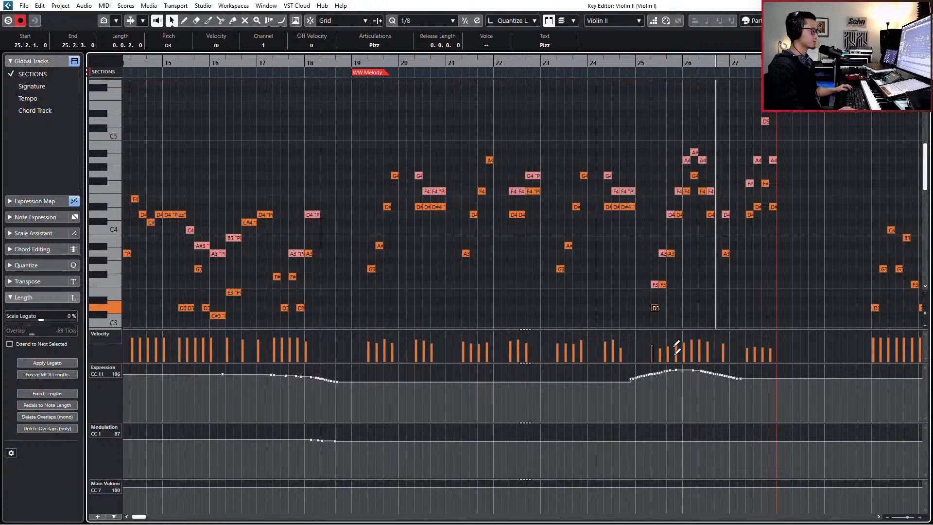
mouse_move(676, 352)
mouse_down()
mouse_move(655, 343)
mouse_move(712, 337)
mouse_up()
Step: Play back Violin I from bar 25 to 27, then leave the key editor and save the project
key(Page_Up)
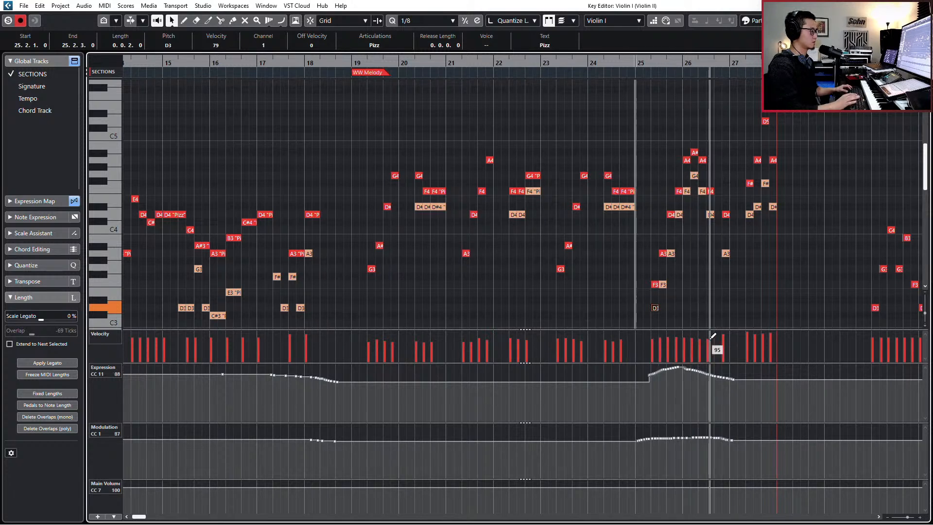
key(space)
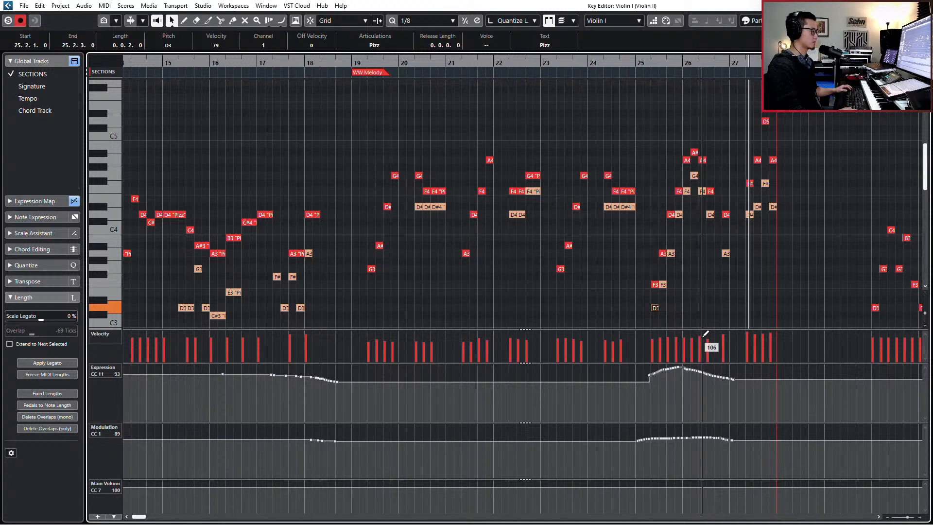
key(Return)
key(ctrl+s)
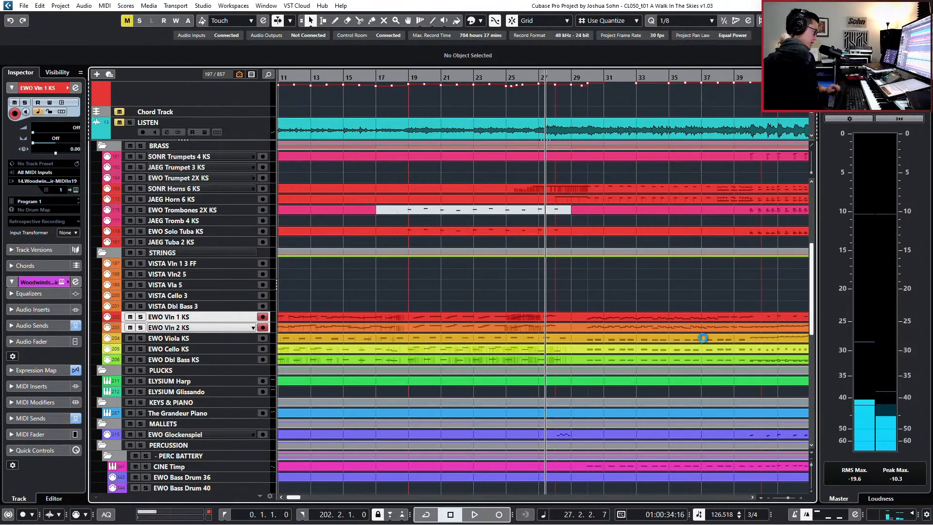
Step: Play the full arrangement from bar 27 to about bar 29
key(g)
key(g)
key(g)
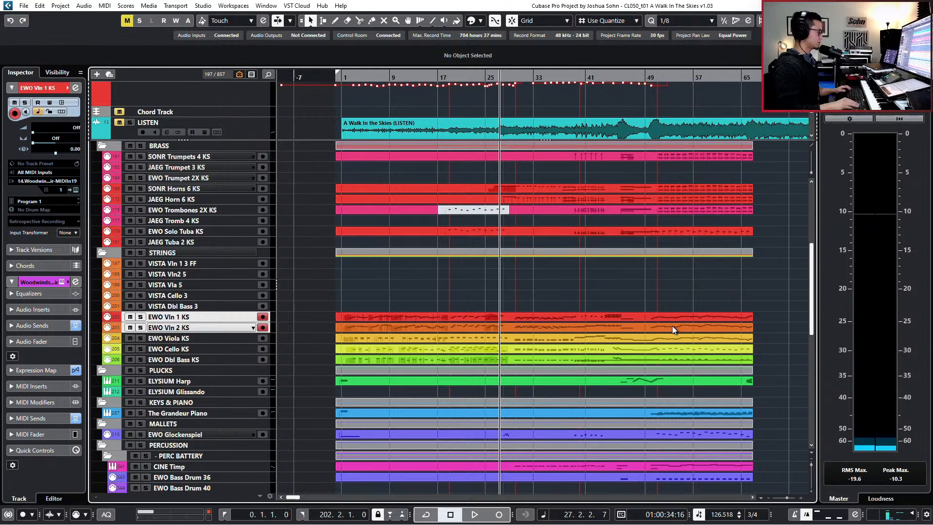
key(space)
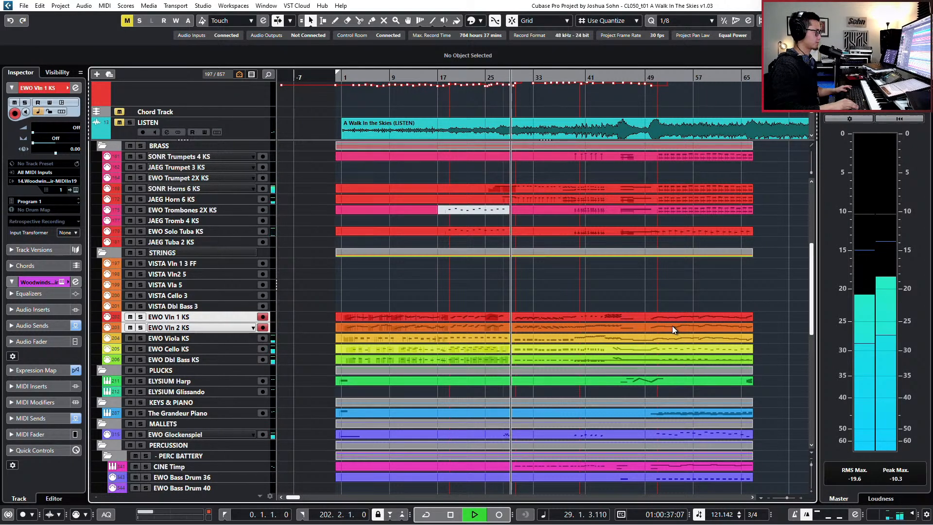
key(space)
Step: Open the EWO Glockenspiel part, lower the velocities of its five notes in bar 28 to about 81 and audition them
double_click(524, 435)
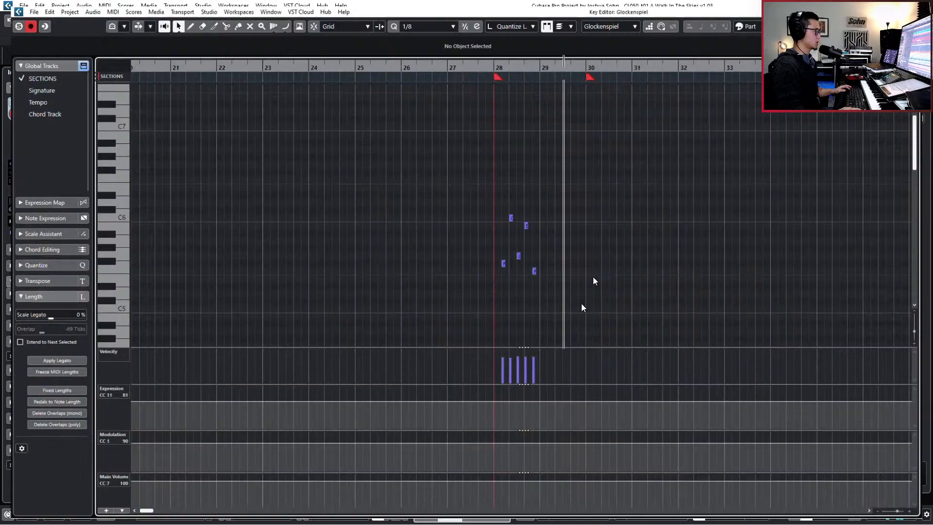
key(KP_1)
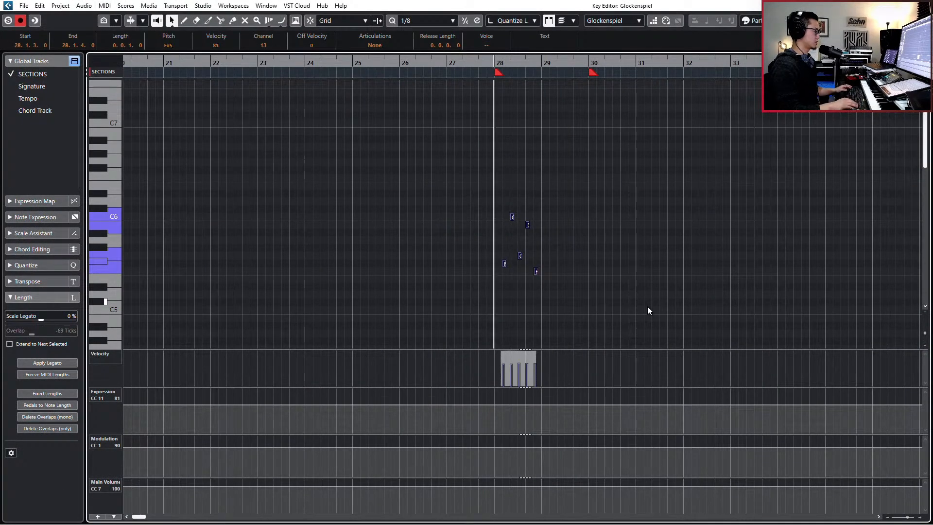
key(space)
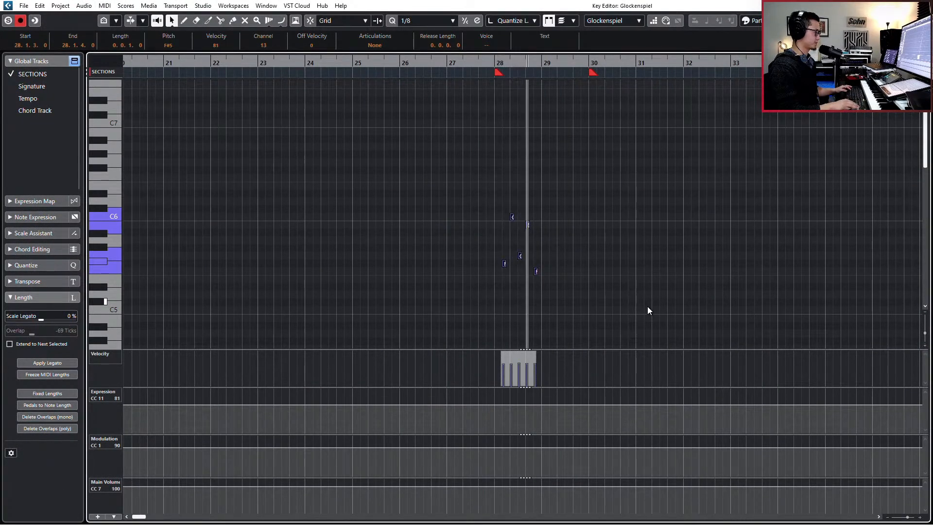
key(space)
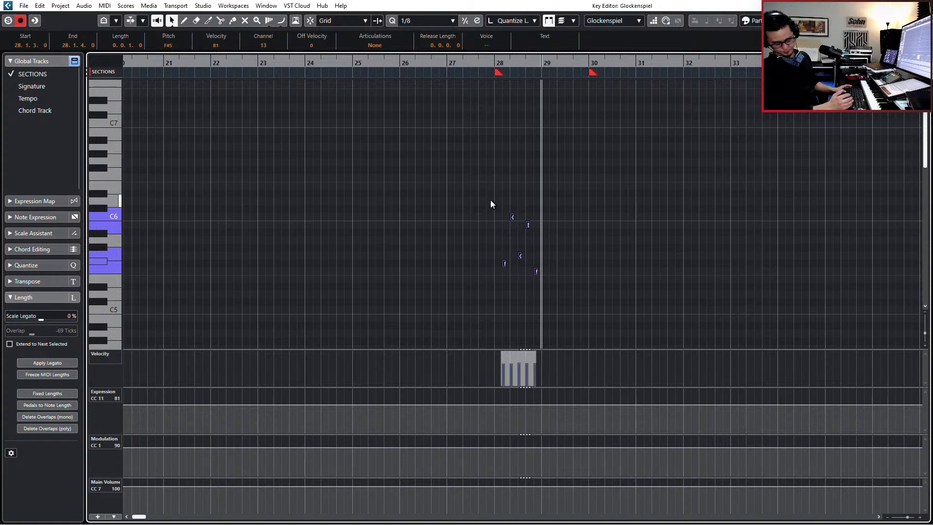
Step: Play the Glockenspiel phrase again and display all of its used controller lanes, including Sustain (CC 64)
key(space)
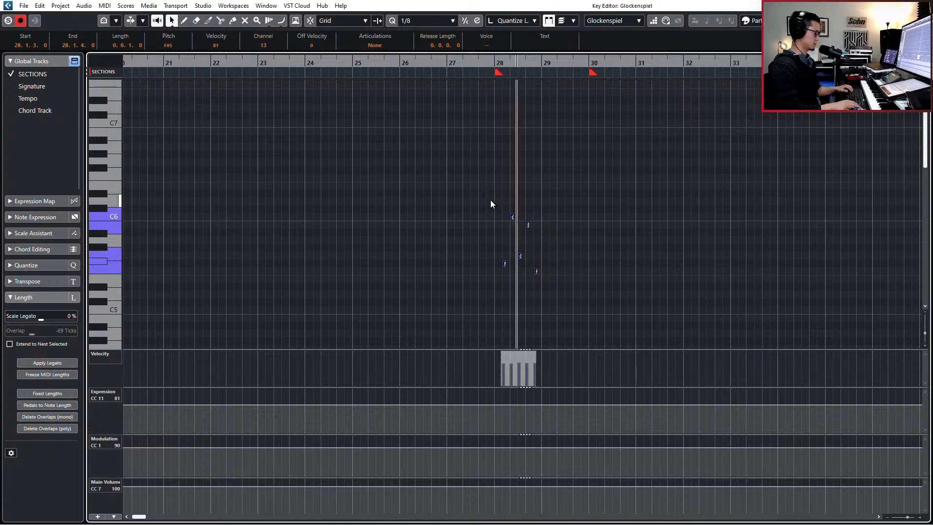
key(ctrl+shift+a)
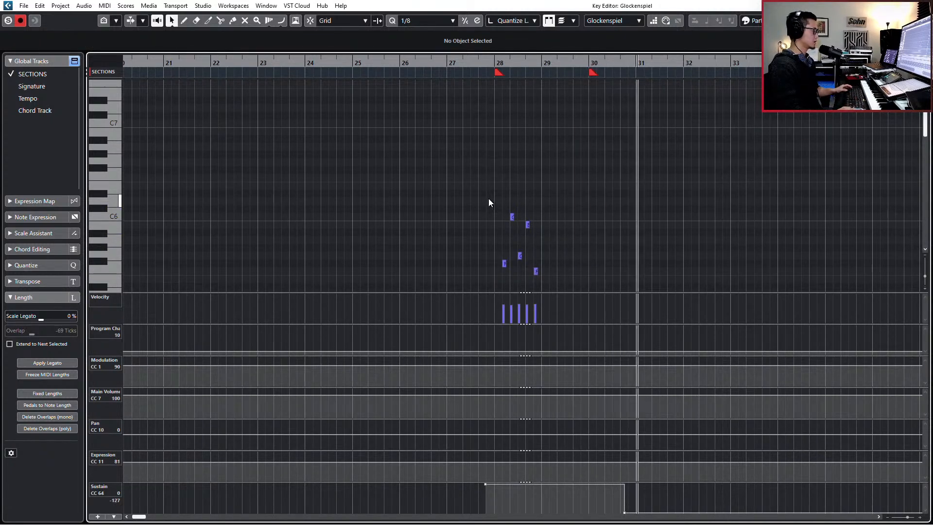
Step: Leave the Glockenspiel key editor and check the EWO Glockenspiel track's channel settings
key(Return)
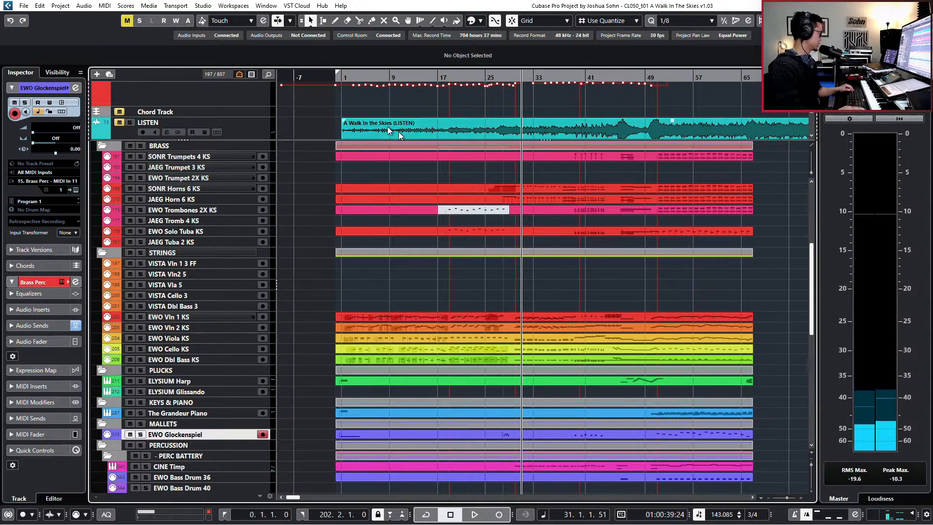
key(Return)
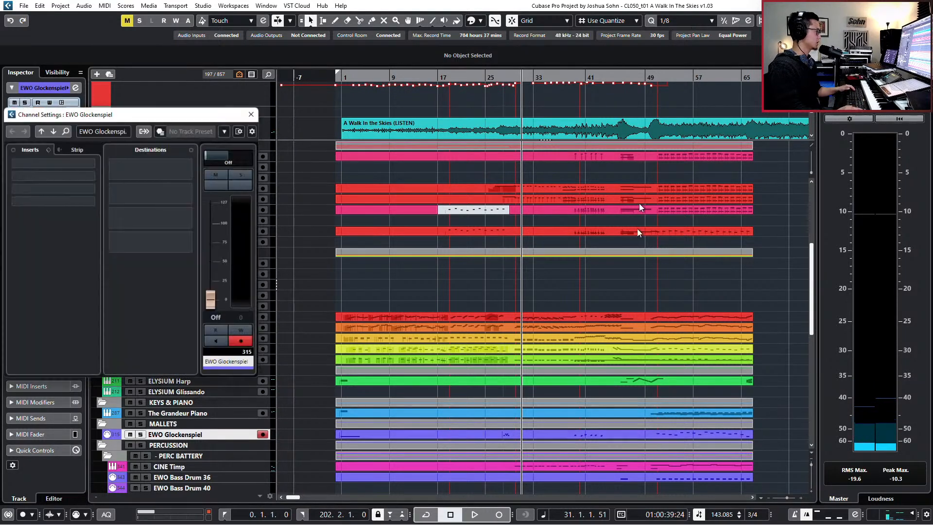
key(Return)
scroll(404, 238, down, 15)
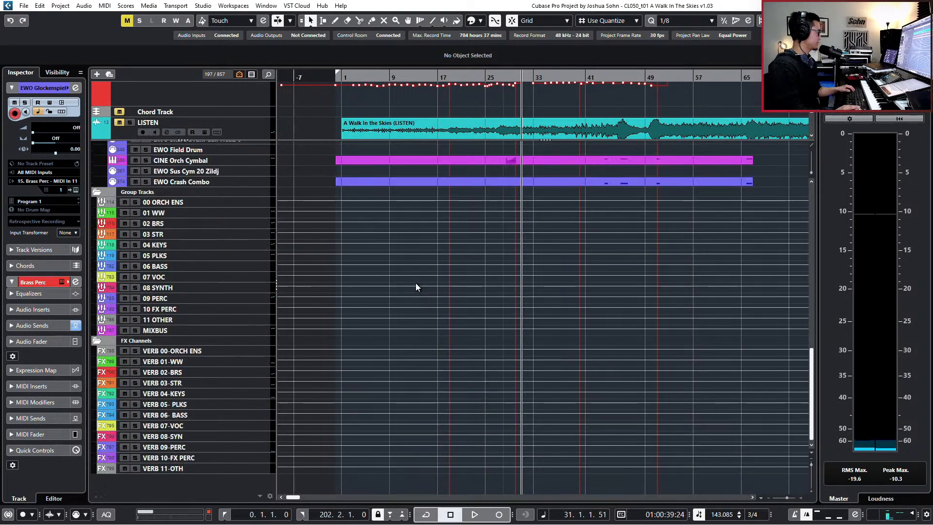
scroll(414, 280, up, 5)
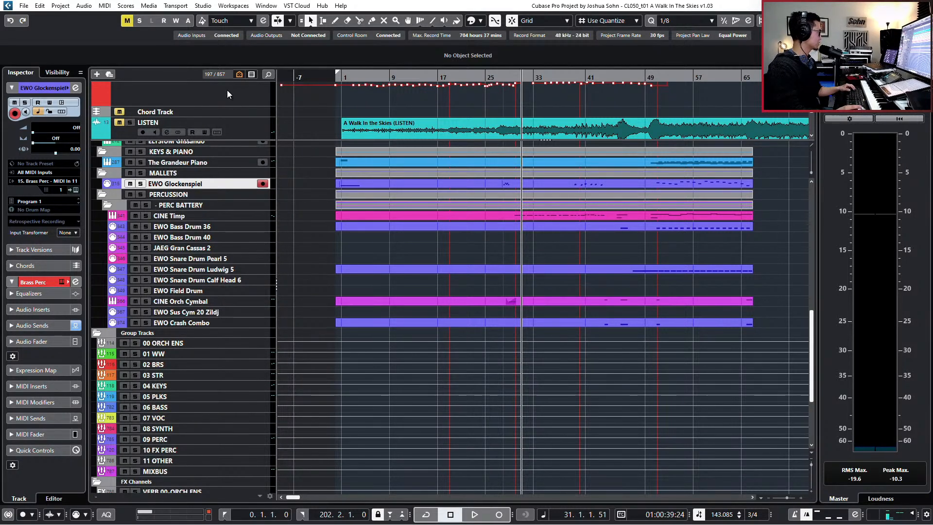
Step: Search the project's tracks for "glock", "ewo" and "mallet" and look through the mallet entries
key(ctrl+f)
text(glock)
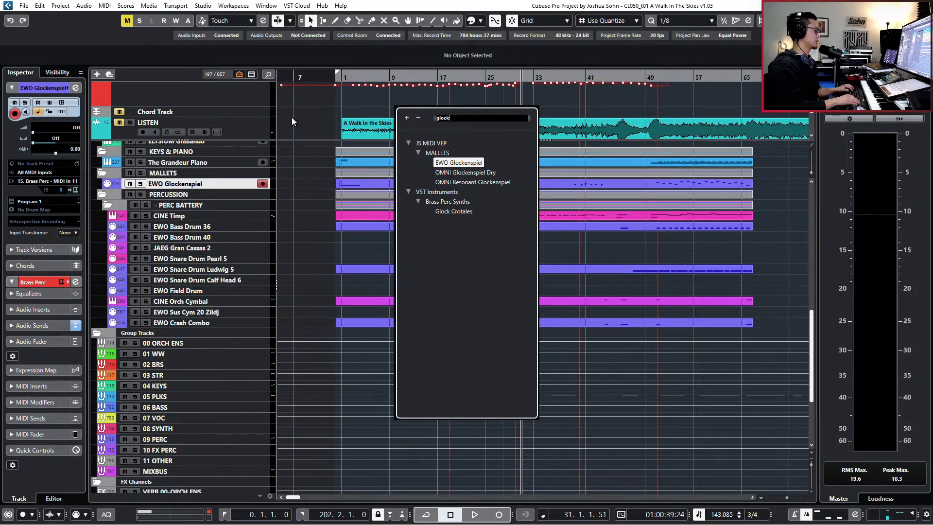
key(ctrl+a)
key(BackSpace)
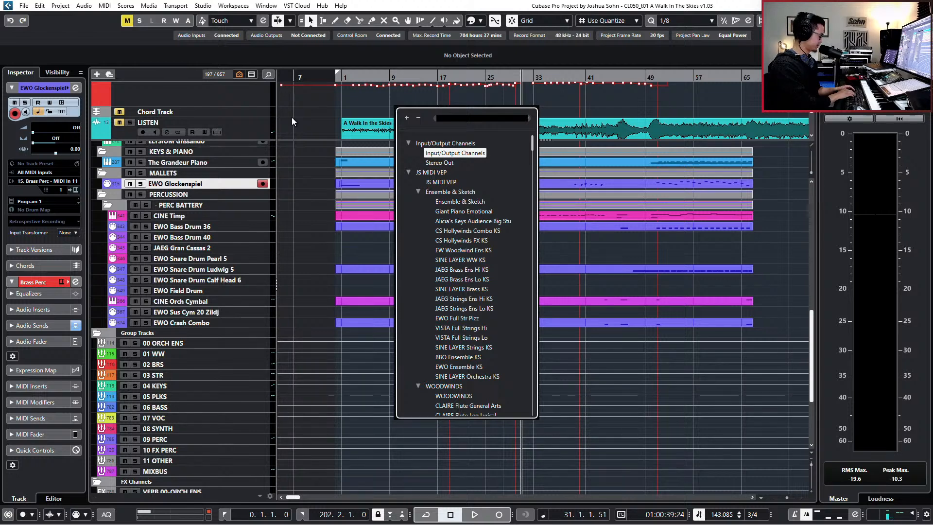
text(ewo)
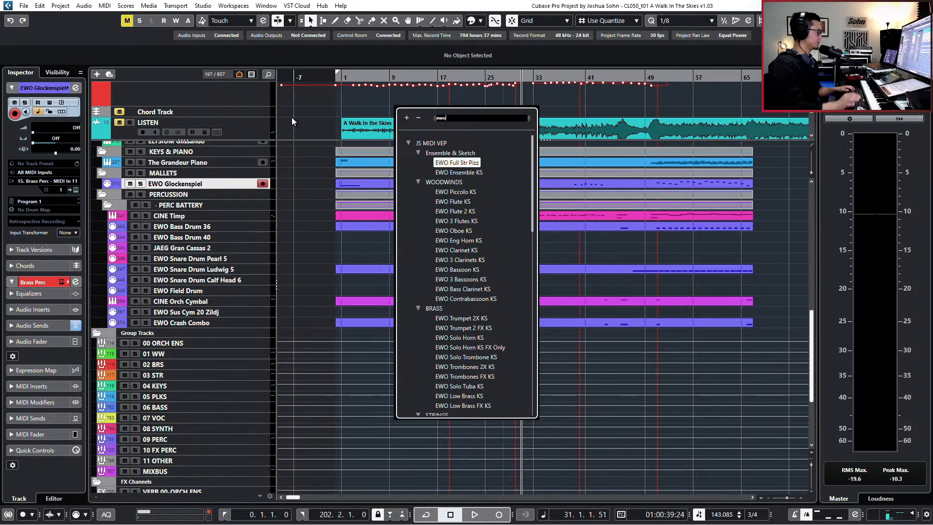
key(ctrl+a)
text(mas)
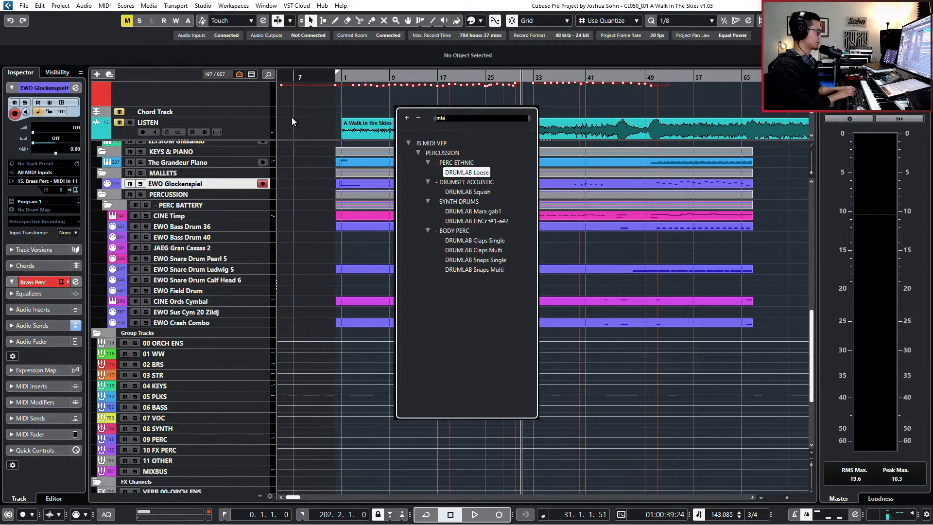
key(BackSpace)
key(BackSpace)
text(allet)
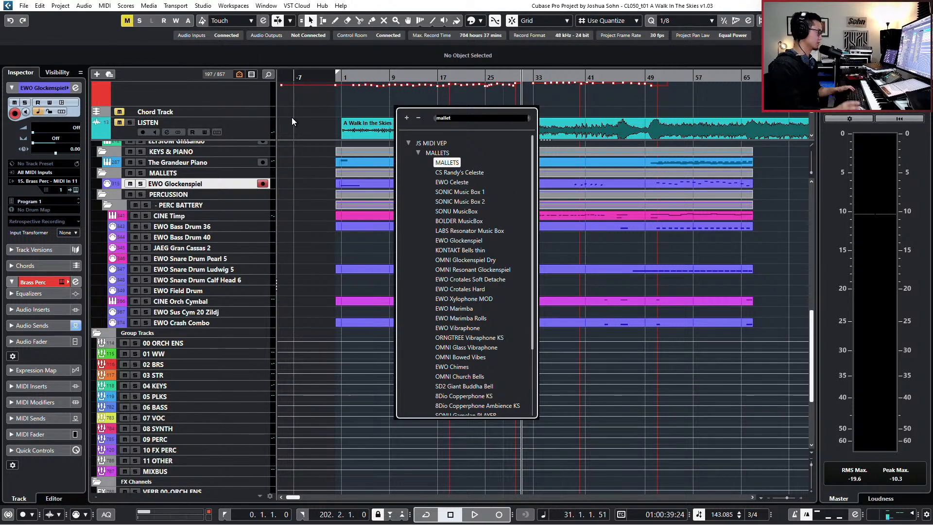
scroll(488, 171, down, 3)
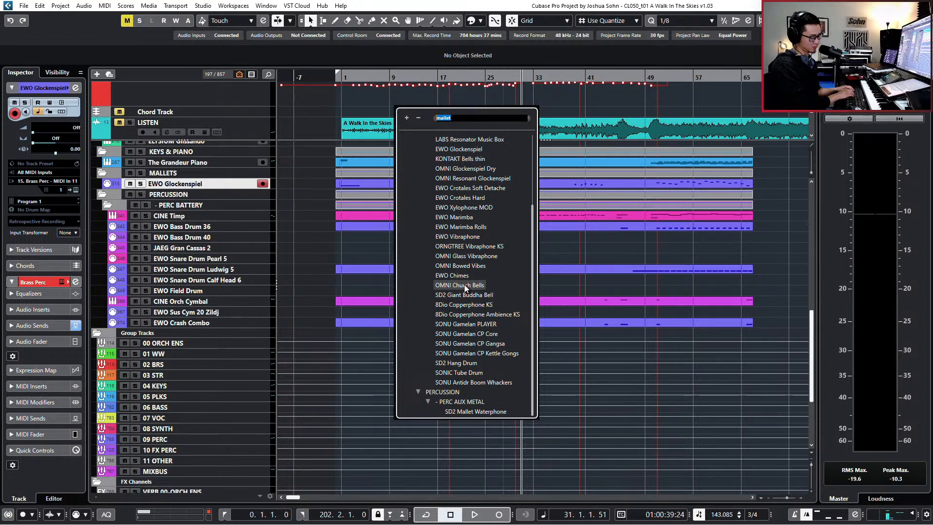
Step: Search the project's tracks for "metals", "keyb" and "mallets", then close the track search
text(metals)
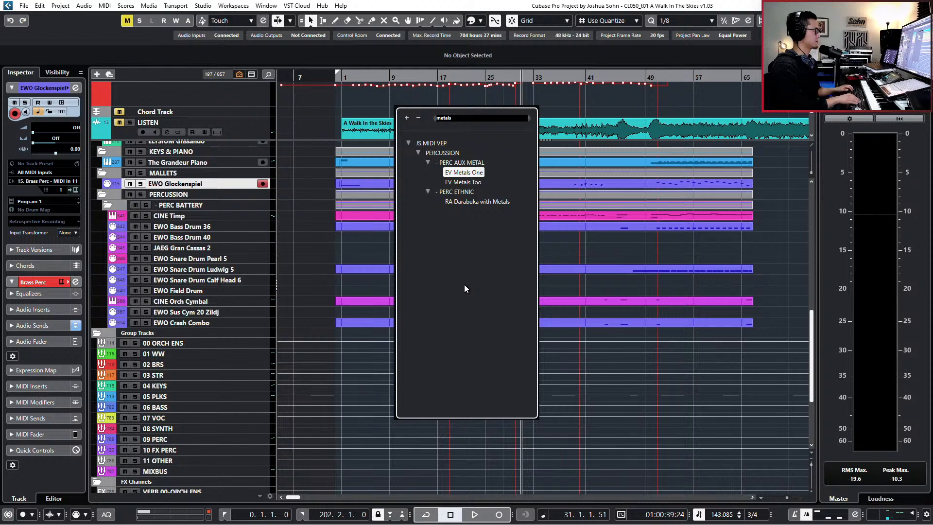
text(keyb)
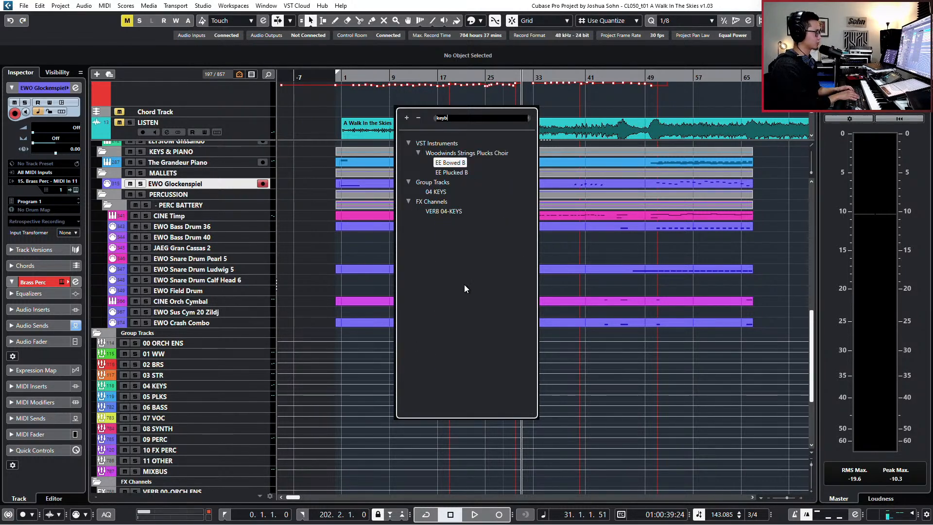
key(BackSpace)
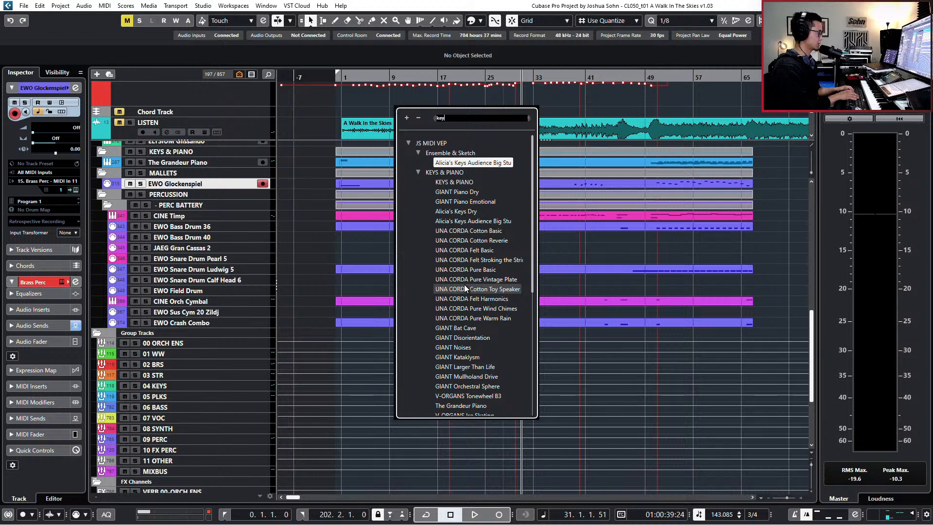
key(BackSpace)
key(BackSpace)
key(BackSpace)
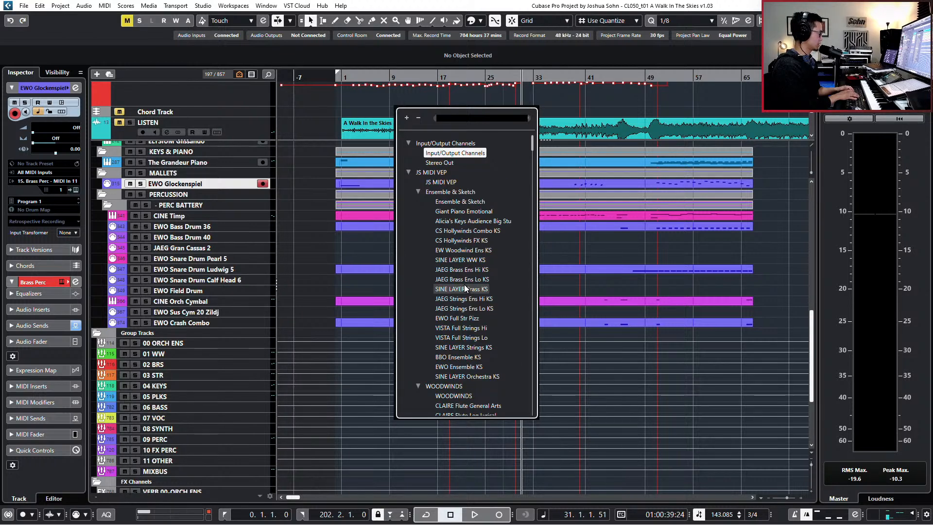
text(mallets)
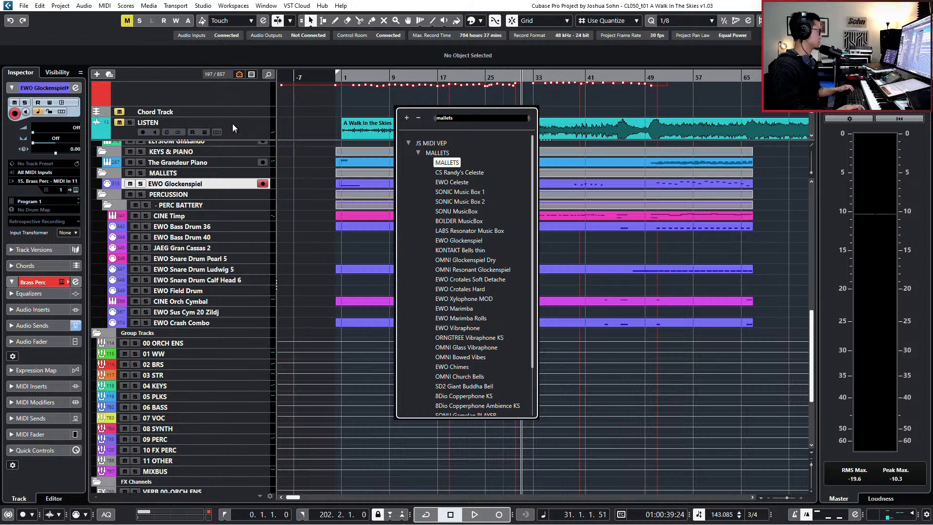
click(260, 119)
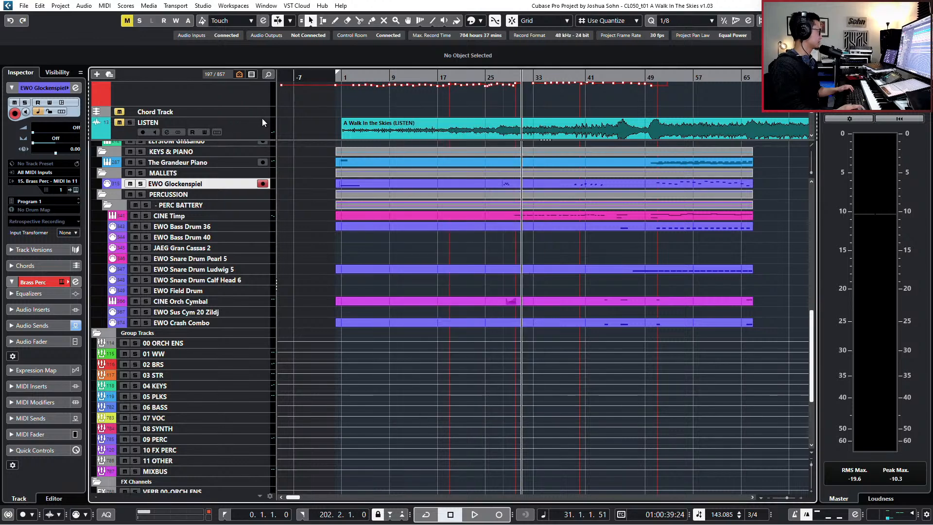
Step: Find the Glock Crotales channel among the VST instrument tracks and open its channel settings
scroll(311, 118, down, 3)
scroll(207, 118, down, 8)
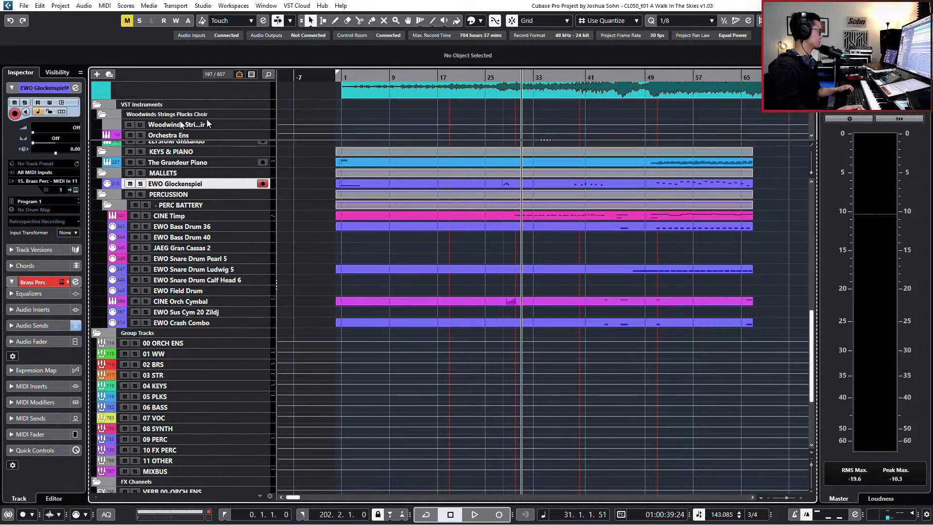
scroll(413, 114, down, 15)
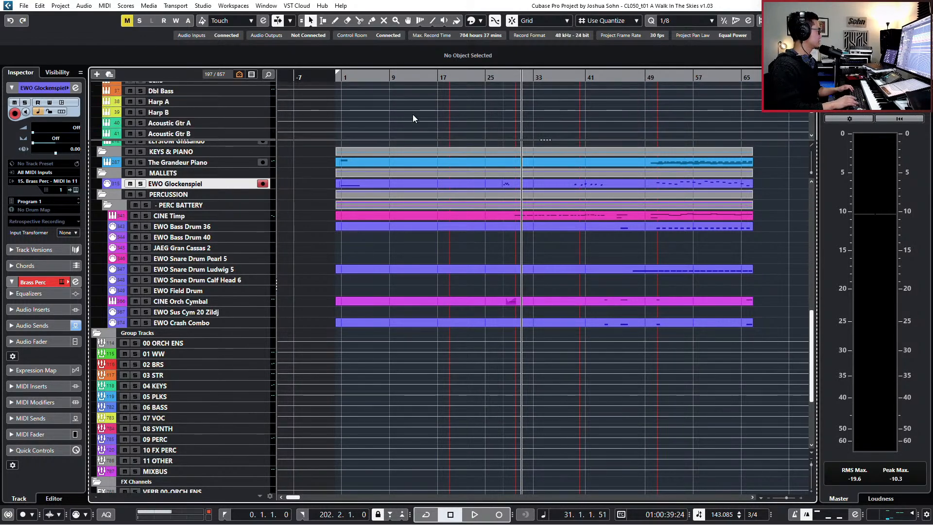
scroll(413, 115, down, 4)
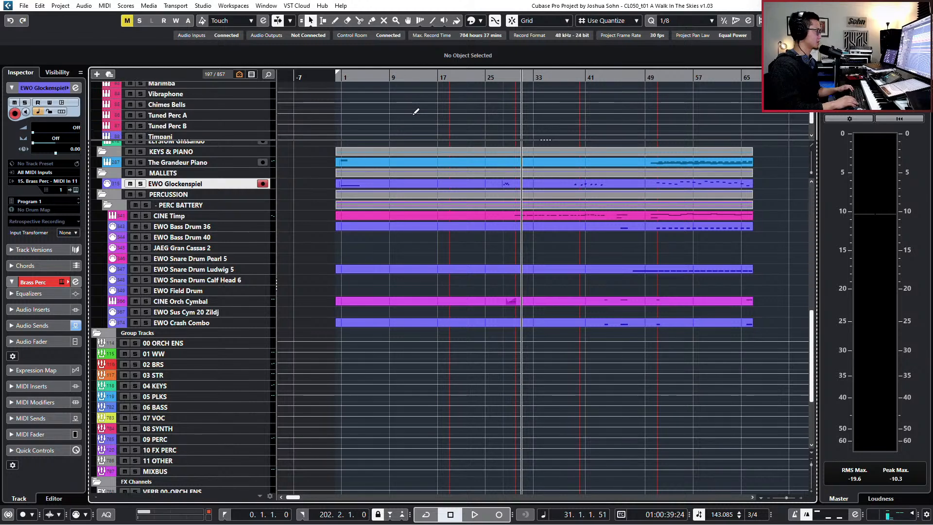
scroll(413, 115, up, 4)
click(213, 113)
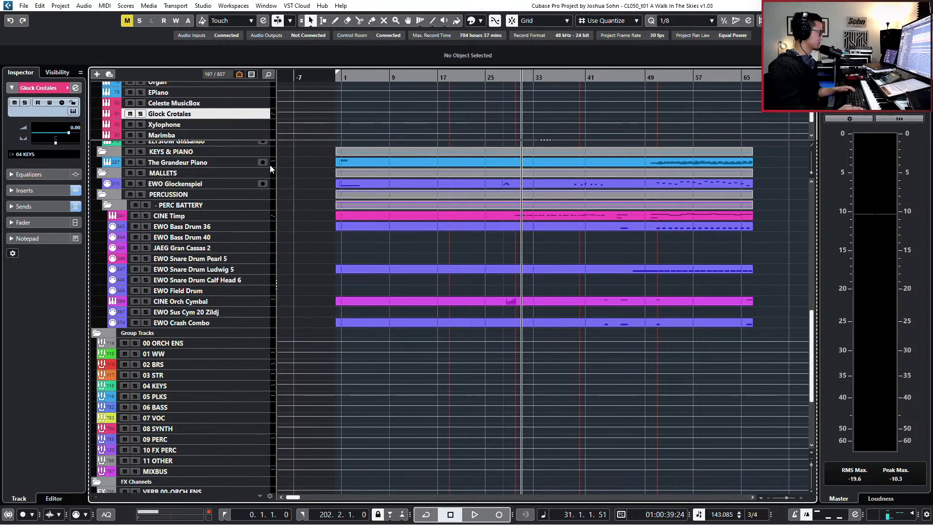
key(e)
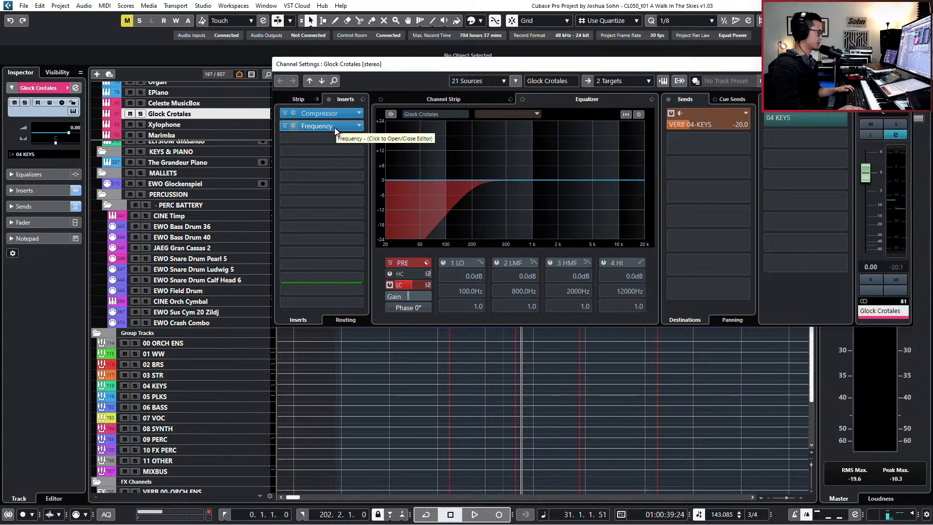
Step: Bypass and remove the Frequency and Compressor inserts from the Glock Crotales channel
click(285, 128)
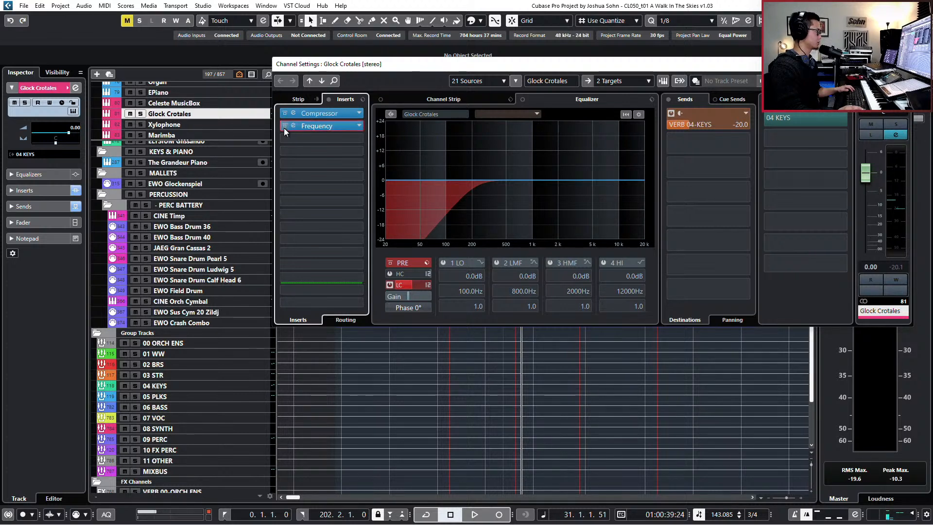
click(285, 125)
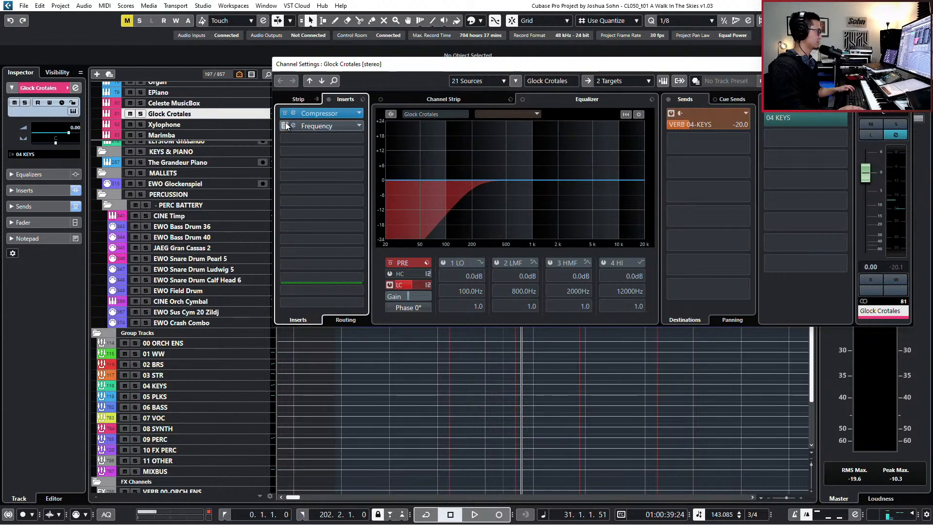
click(285, 113)
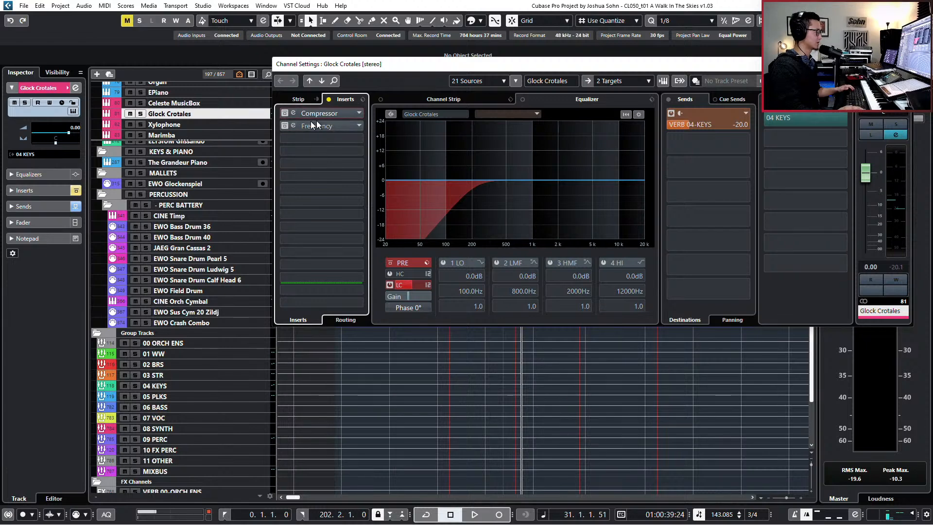
click(360, 127)
click(348, 140)
key(Return)
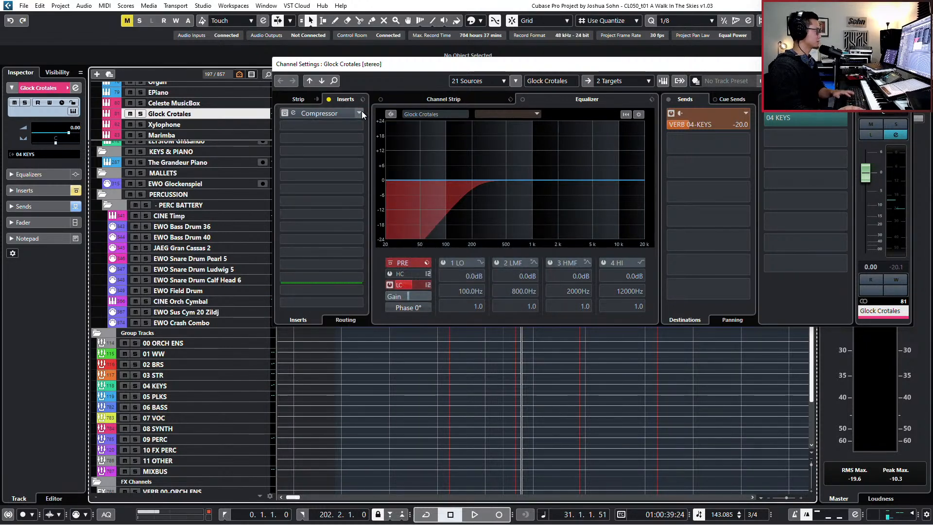
click(362, 112)
click(353, 130)
key(Return)
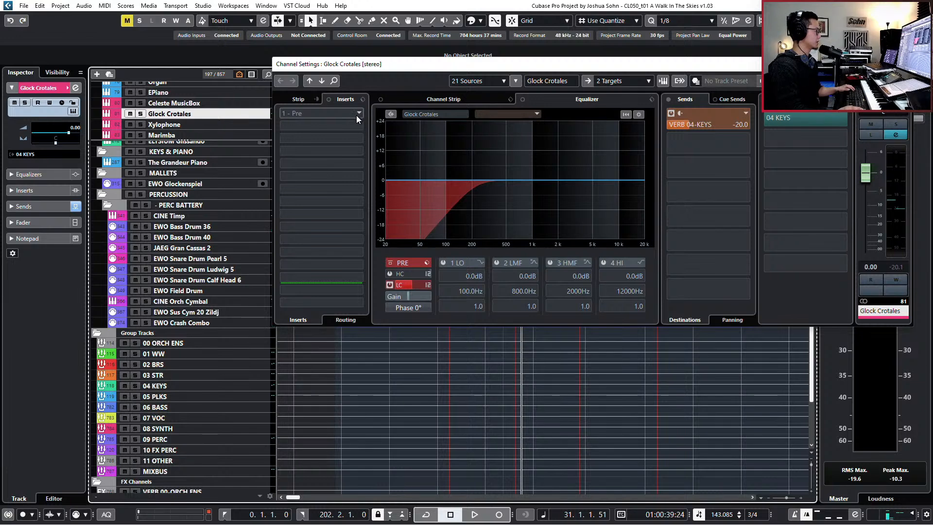
Step: Add the EW Spaces II reverb to the first insert slot of the Glock Crotales channel
click(359, 113)
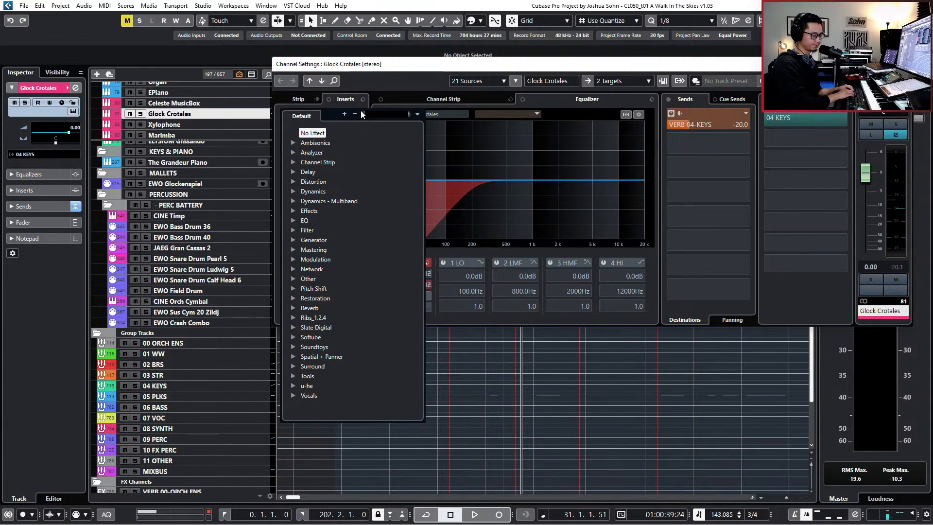
text(spac)
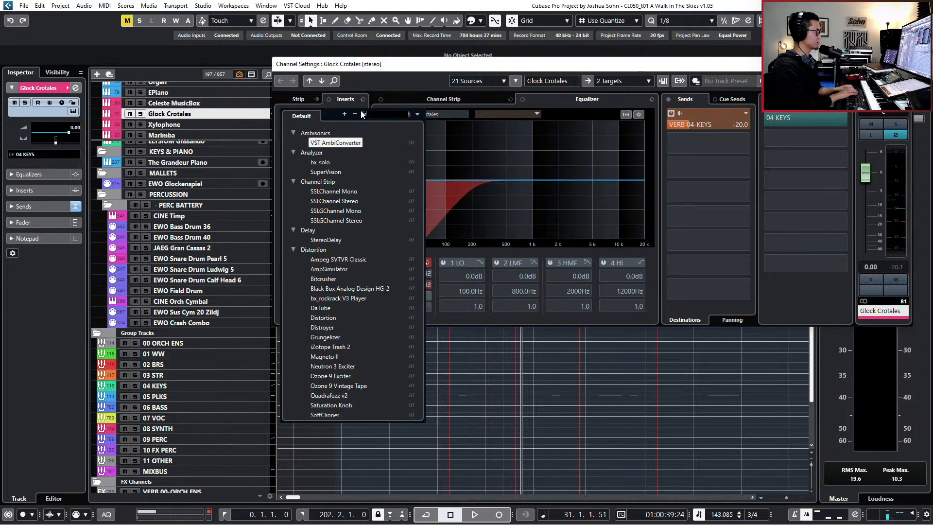
text(es)
key(Return)
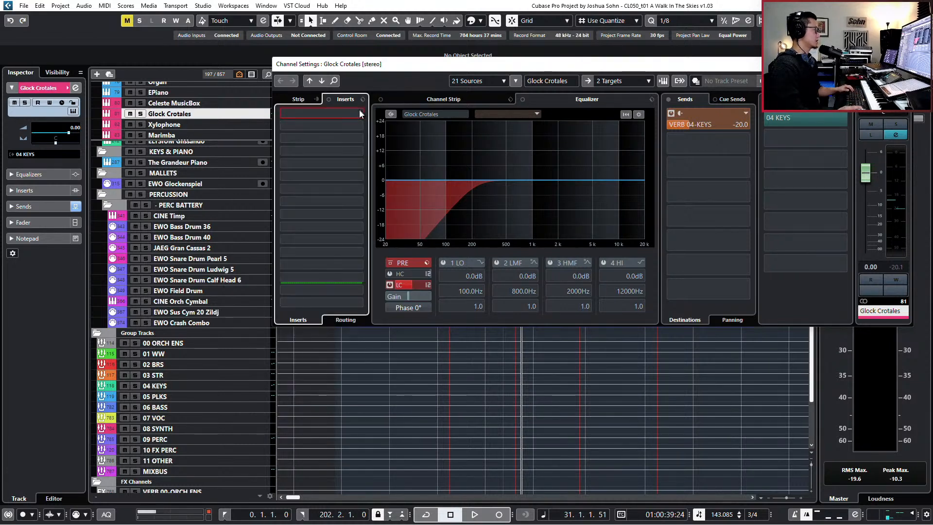
Step: Load the Concert Halls preset ABRAVANEL PERC FR L 3.0s from Abravanel Hall, M-S, into EW Spaces II
click(563, 205)
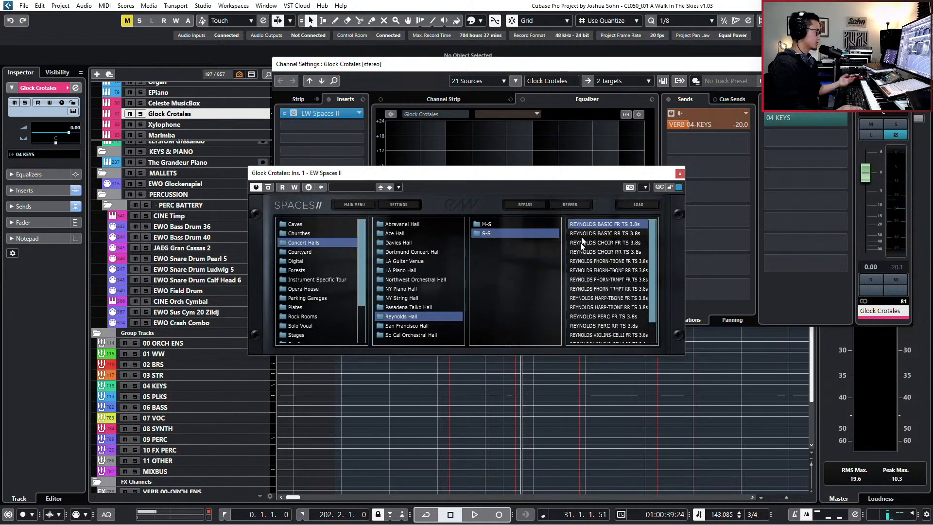
click(408, 224)
click(496, 225)
scroll(617, 282, down, 5)
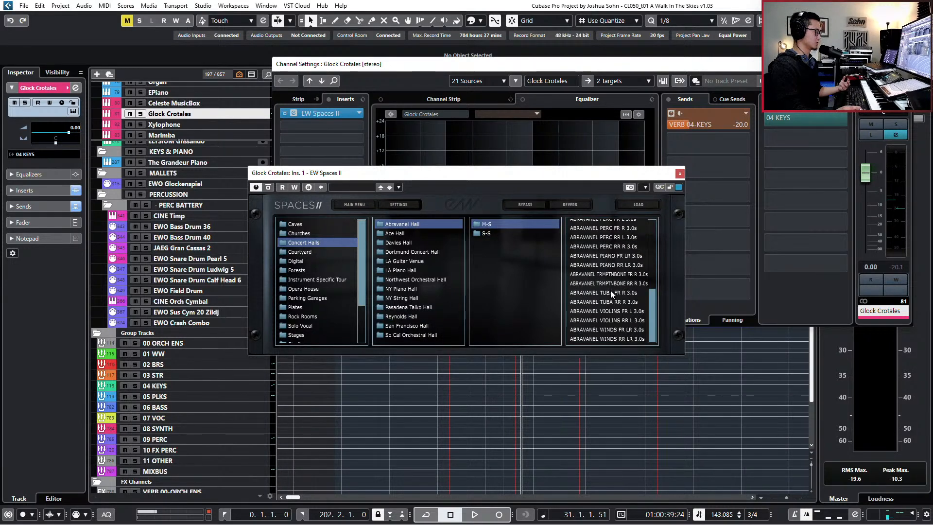
scroll(624, 301, up, 3)
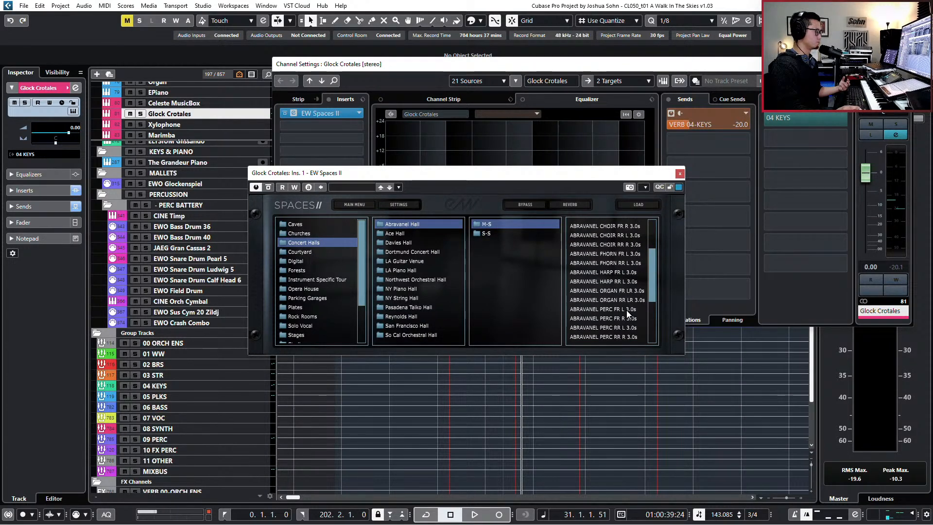
scroll(627, 287, down, 2)
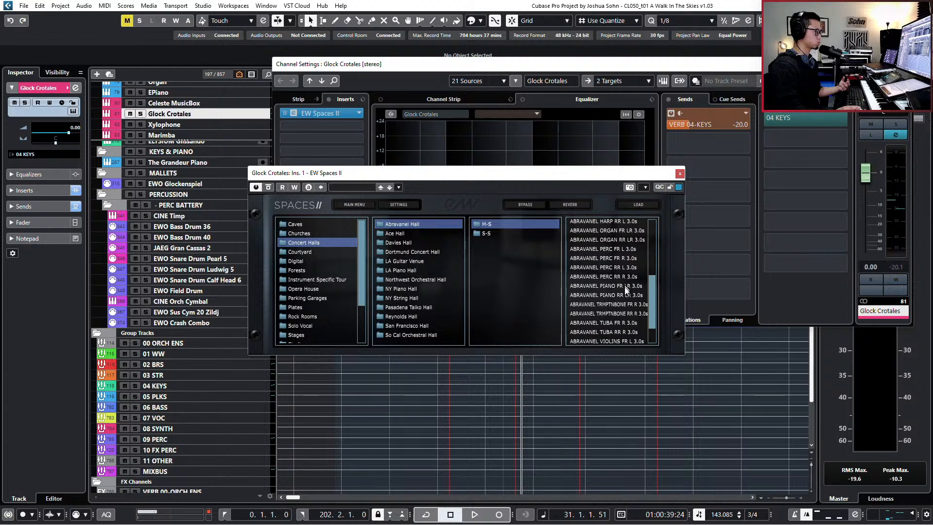
click(637, 249)
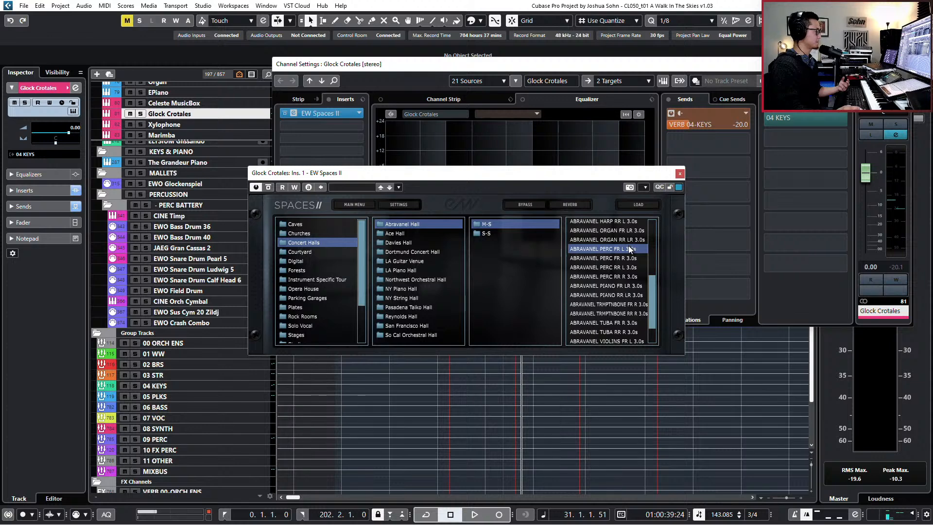
click(642, 205)
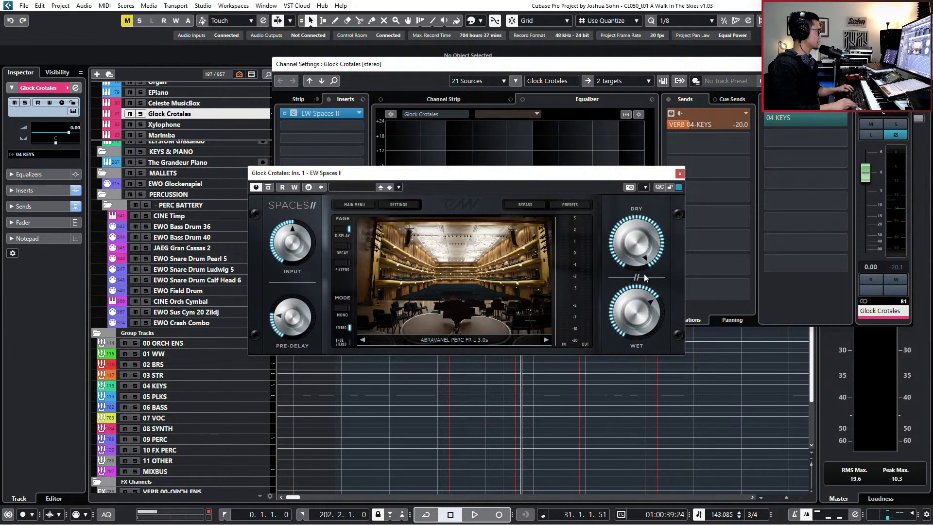
Step: Solo the Glock Crotales channel, audition it through the new reverb, and close the channel settings and plug-in windows
key(s)
key(space)
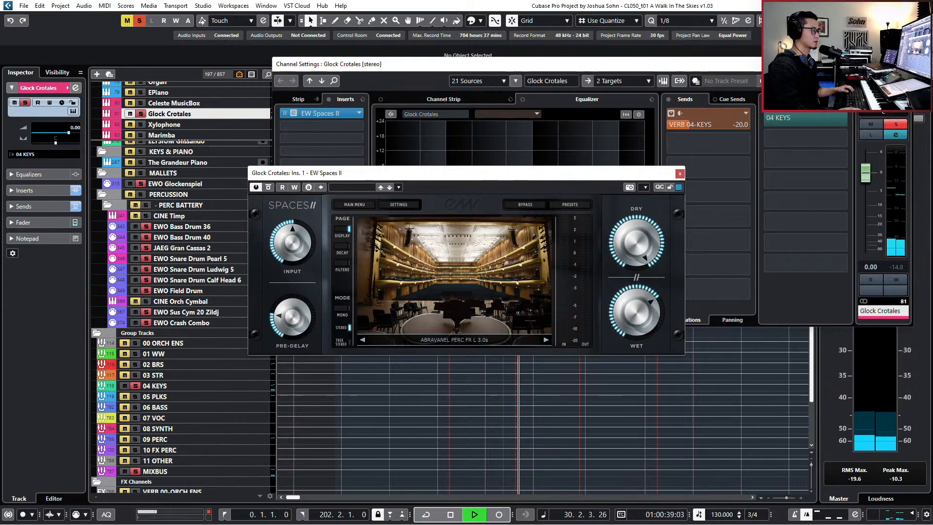
click(908, 65)
key(space)
click(680, 173)
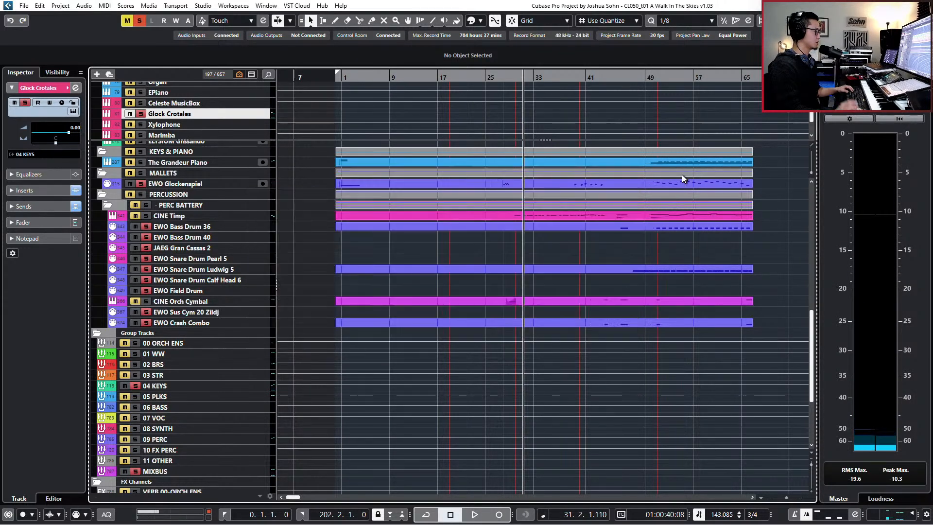
Step: Compare the soloed glockenspiel passage around bars 27 to 29 with the EW Spaces II insert bypassed and active
key(KP_0)
key(space)
key(e)
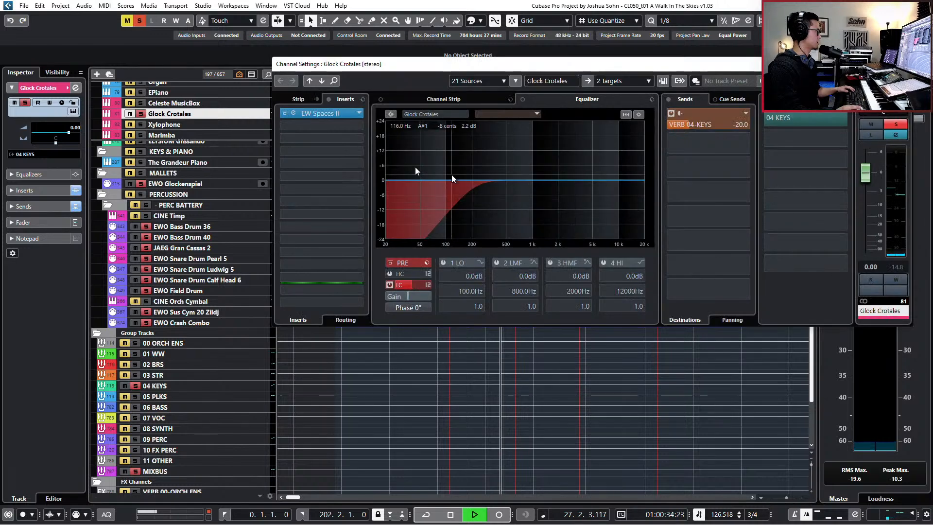
key(space)
click(284, 112)
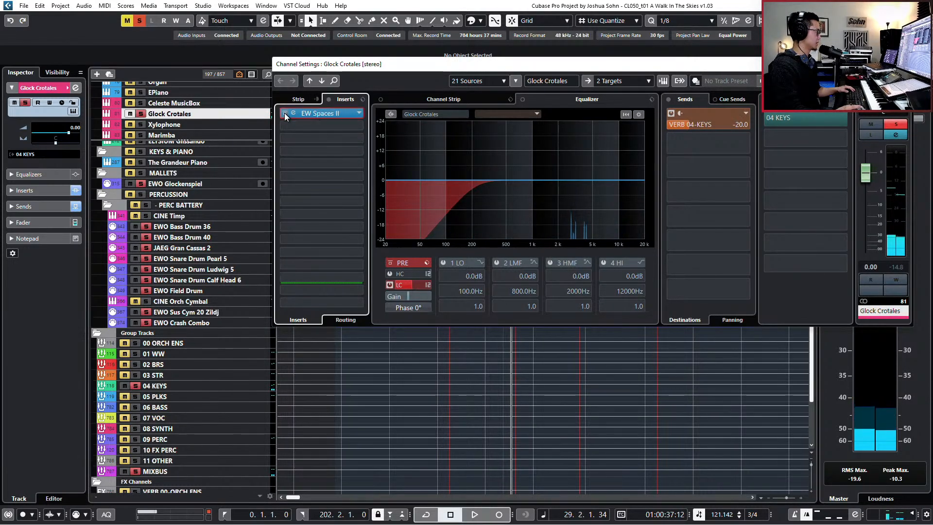
key(space)
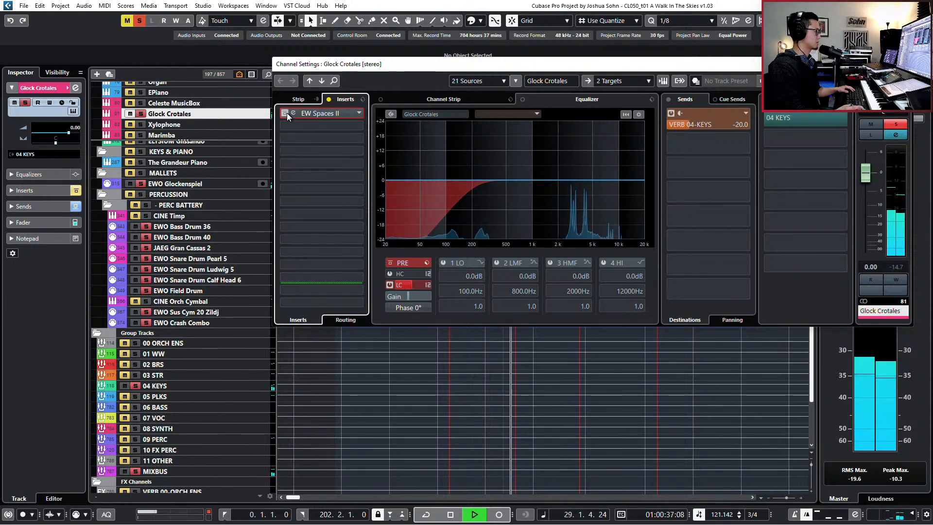
key(space)
click(287, 112)
key(space)
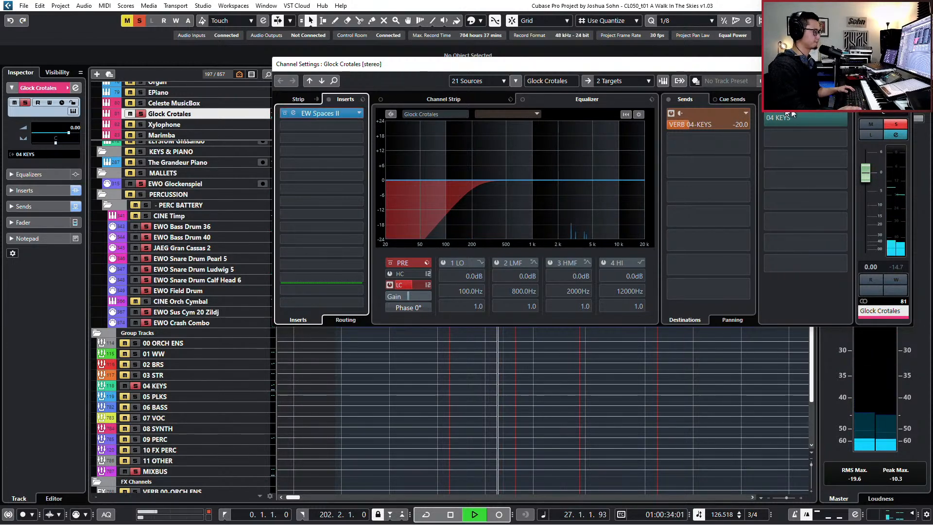
Step: Raise the Glock Crotales send to VERB 04-KEYS to -17.4 during playback and close the channel settings
drag(729, 122, 737, 127)
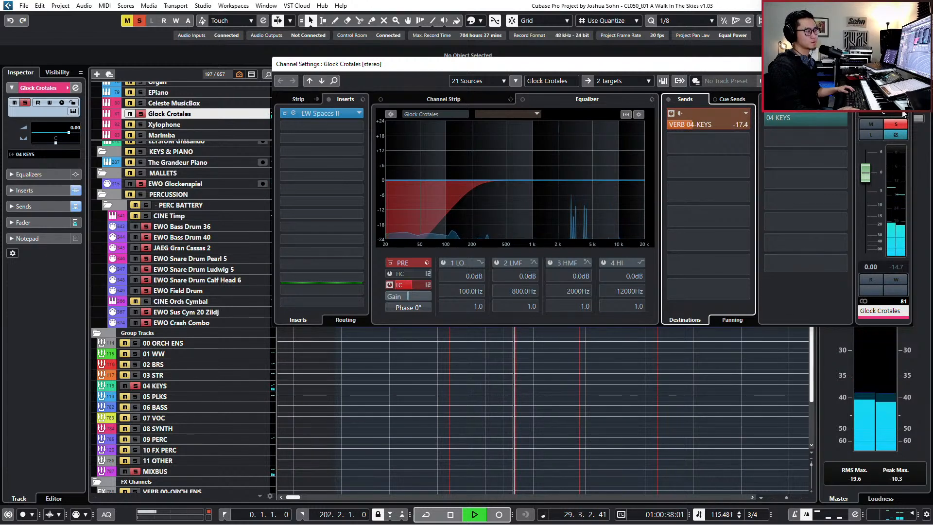
key(space)
click(903, 64)
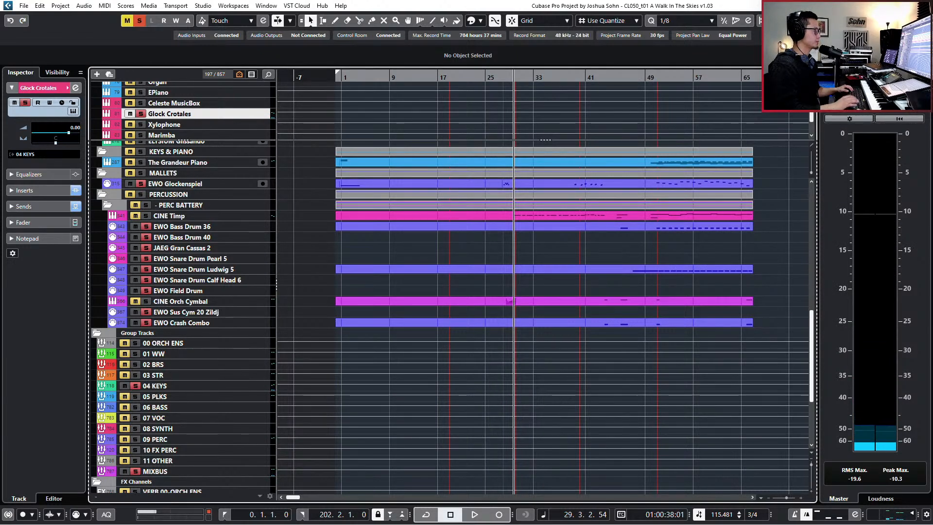
Step: Load the true stereo preset ABRAVANEL PERC FR TS 3.0s from Abravanel Hall, S-S, into EW Spaces II on Glock Crotales
key(KP_0)
key(e)
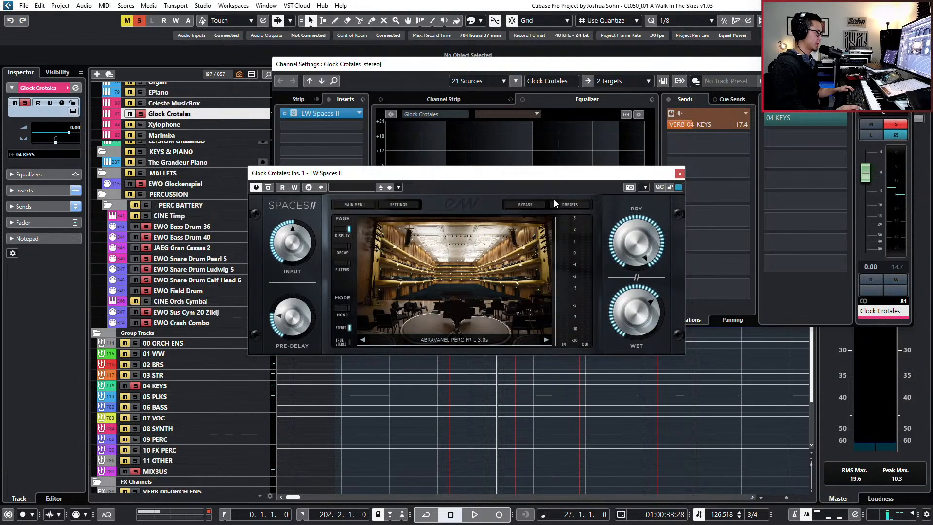
click(569, 205)
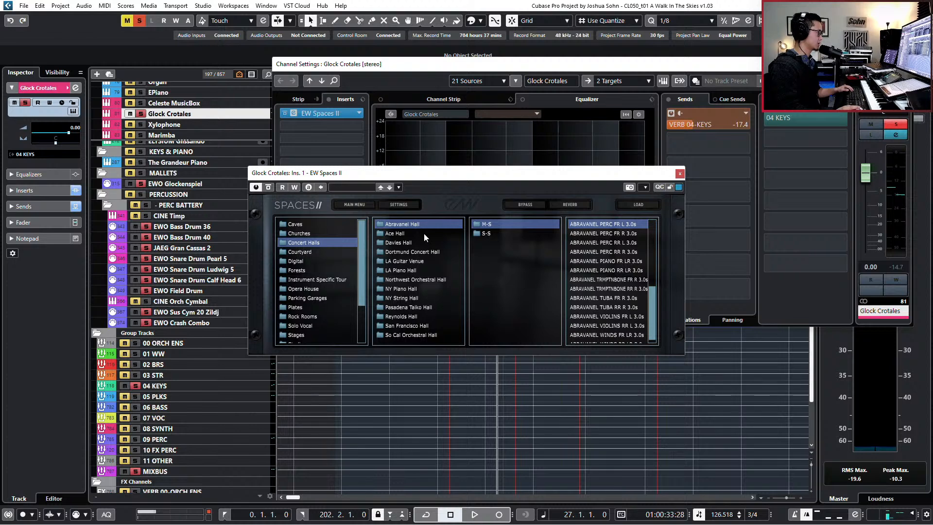
click(485, 234)
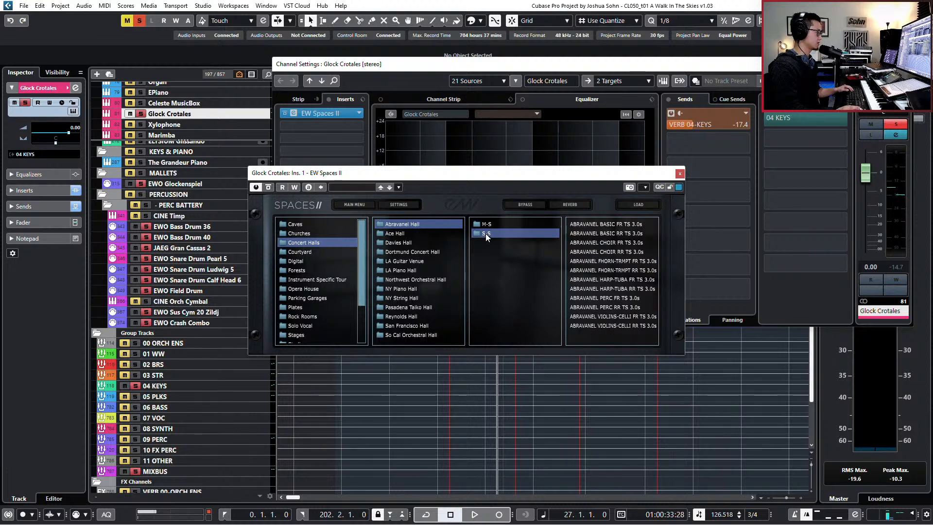
double_click(628, 300)
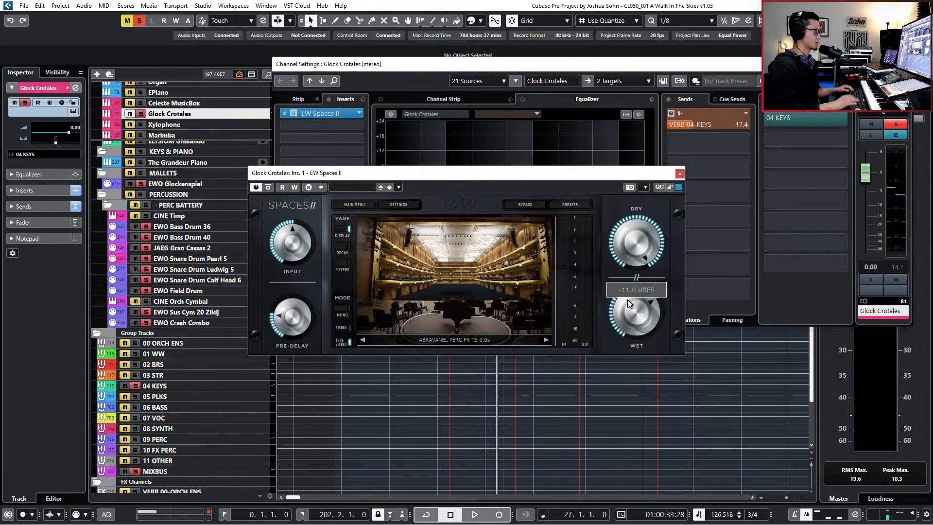
Step: Raise the wet level of EW Spaces II to -9.4 dBFS while the glockenspiel passage plays
key(space)
mouse_move(622, 246)
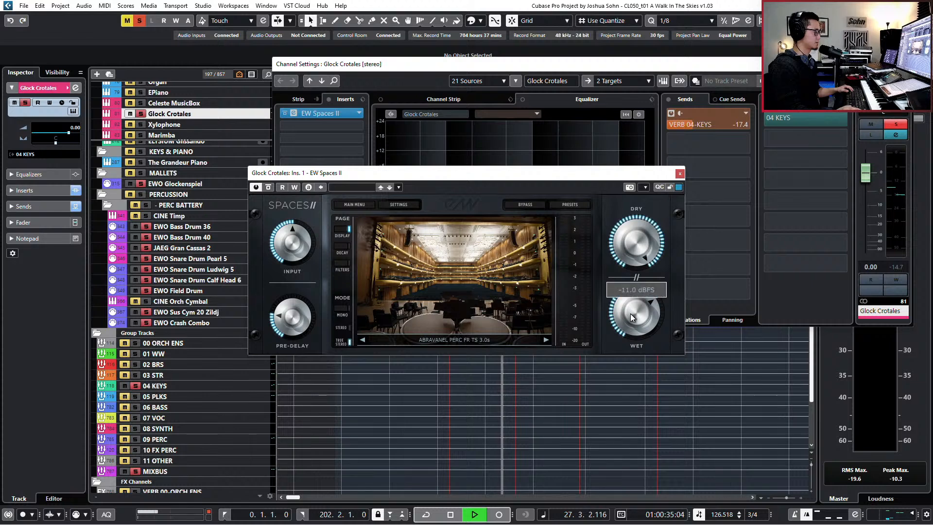
drag(631, 317, 634, 312)
key(space)
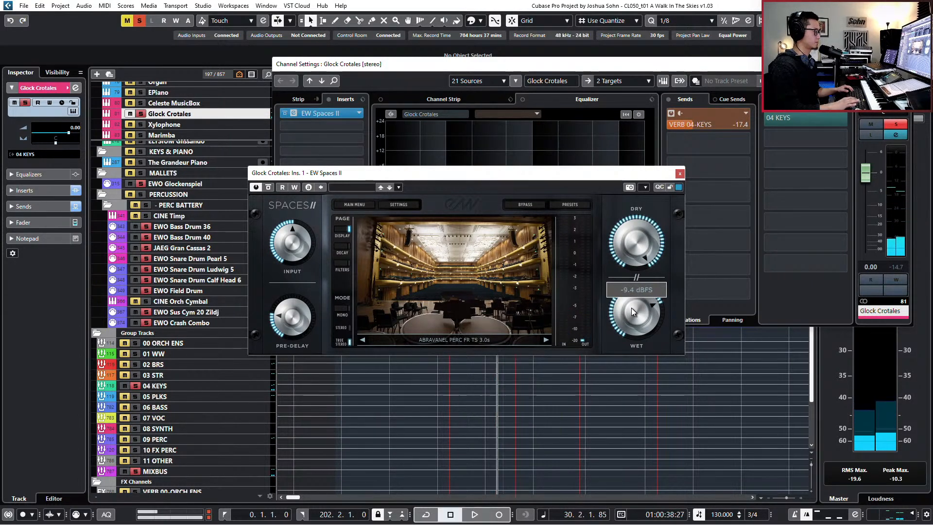
Step: Unsolo the Glock Crotales channel, listen to the reverb in the full mix, and close both channel windows
key(s)
key(space)
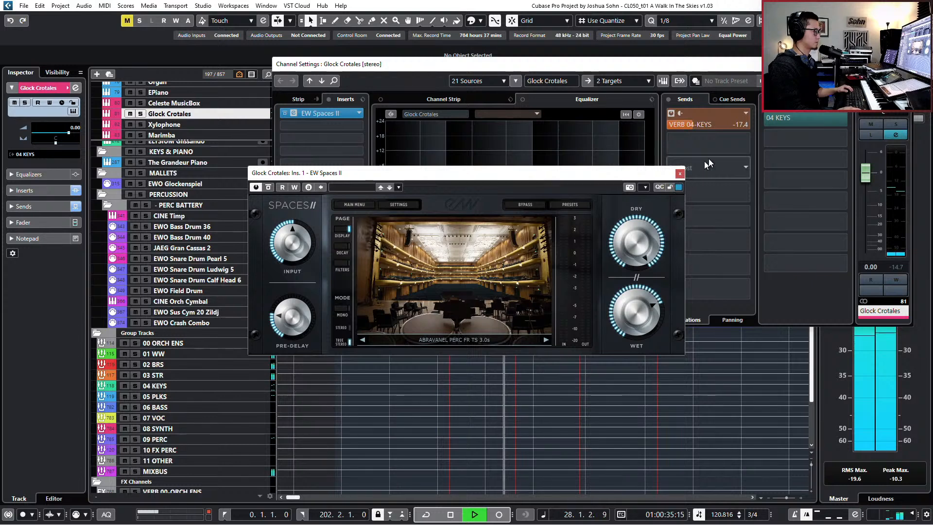
click(908, 64)
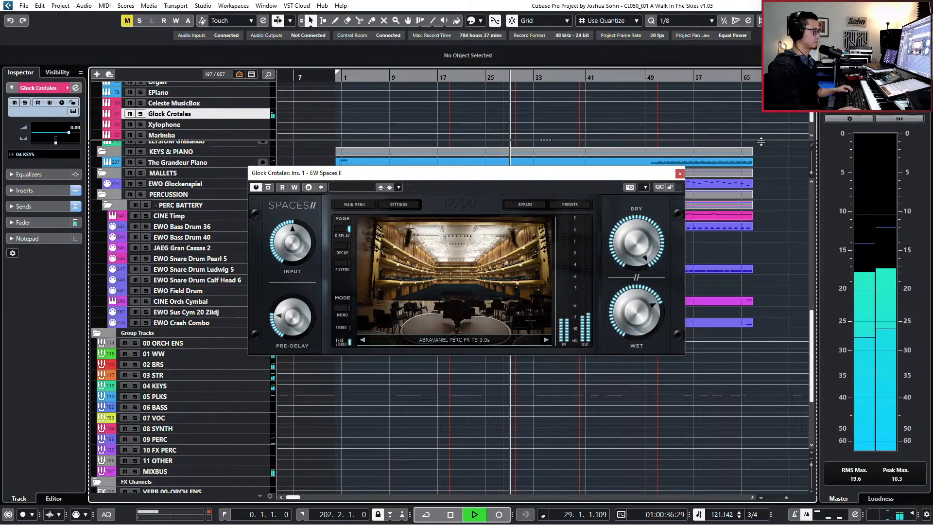
click(680, 173)
key(space)
Step: Open the EWO Glockenspiel part for note editing and add a Main Volume (CC 7) point of 80 just before bar 28
click(521, 299)
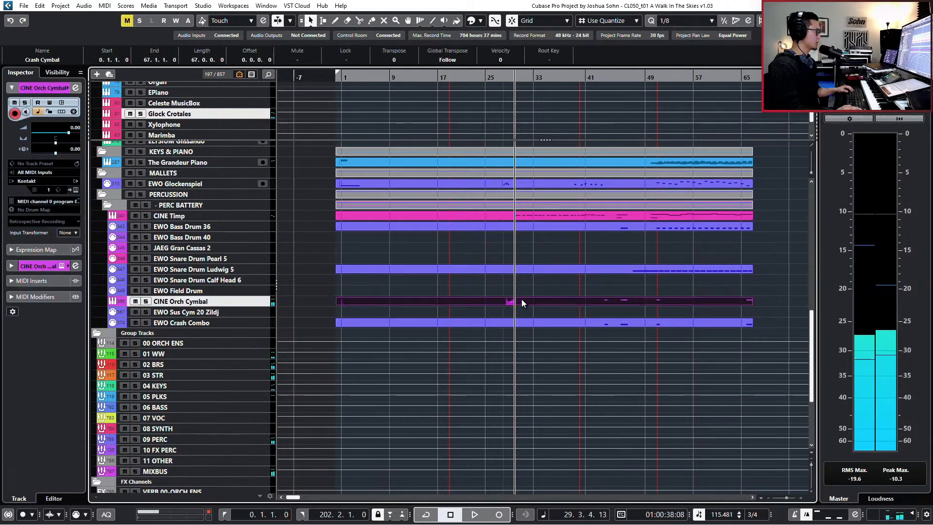
click(513, 187)
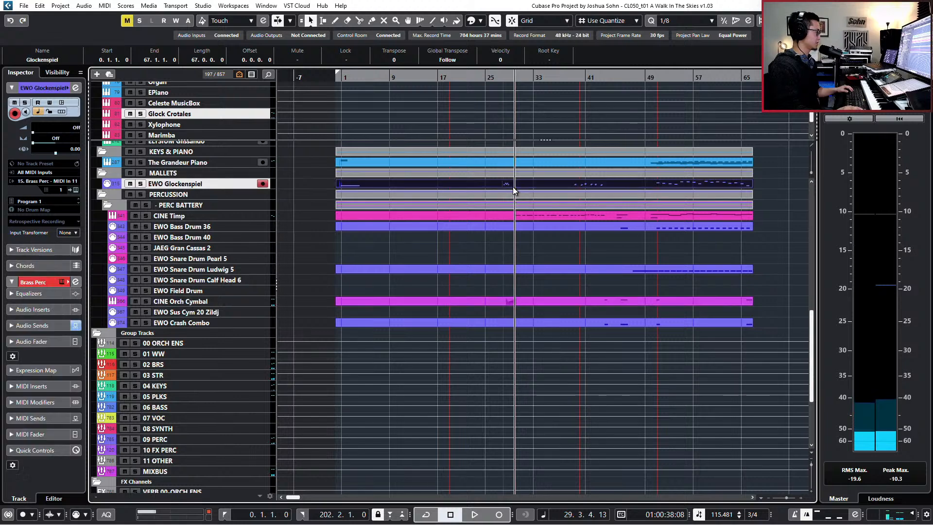
double_click(512, 186)
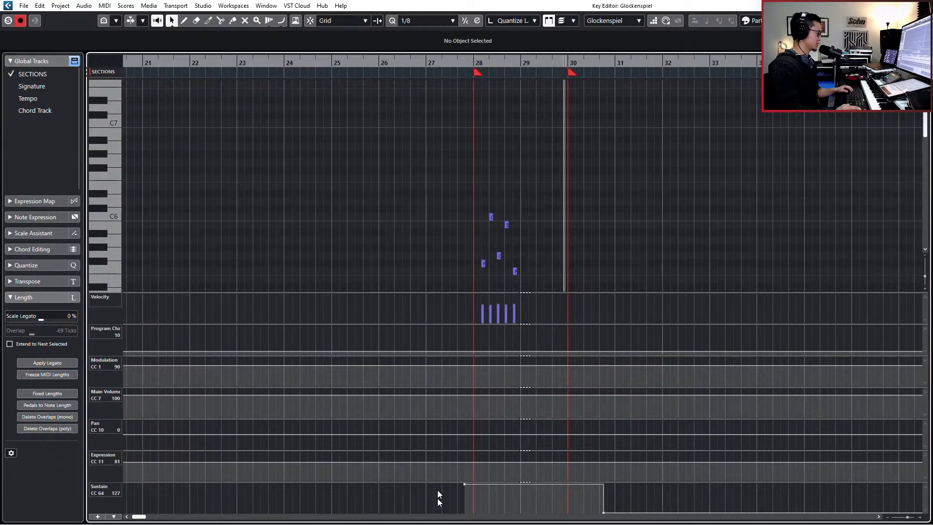
scroll(417, 453, down, 1)
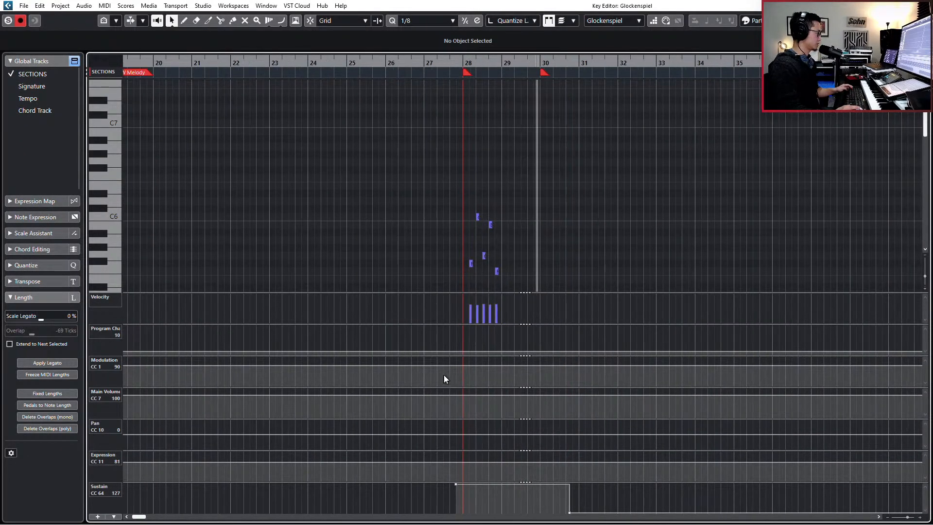
click(451, 404)
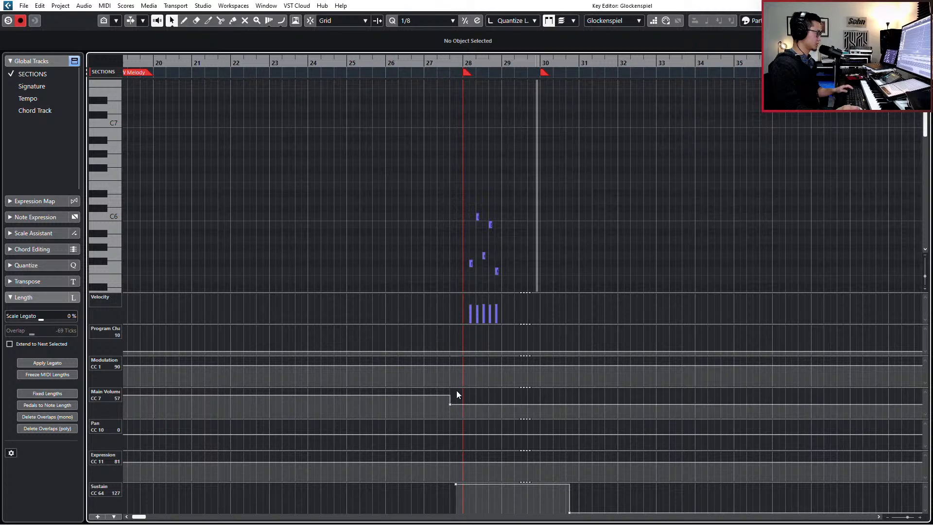
drag(454, 404, 454, 399)
scroll(432, 409, down, 2)
scroll(249, 401, down, 3)
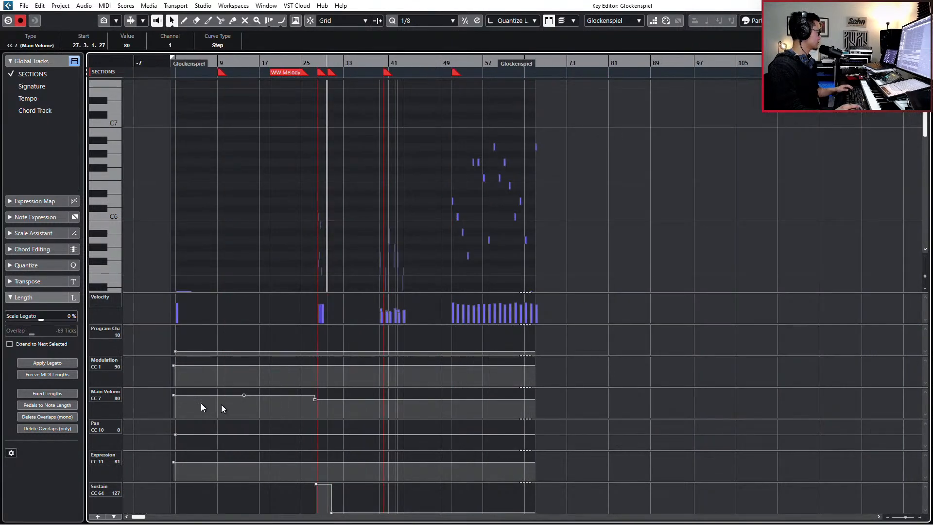
Step: Lower the glockenspiel's opening Main Volume point to 93 and add an Expression (CC 11) point of 51 just before bar 28
click(174, 397)
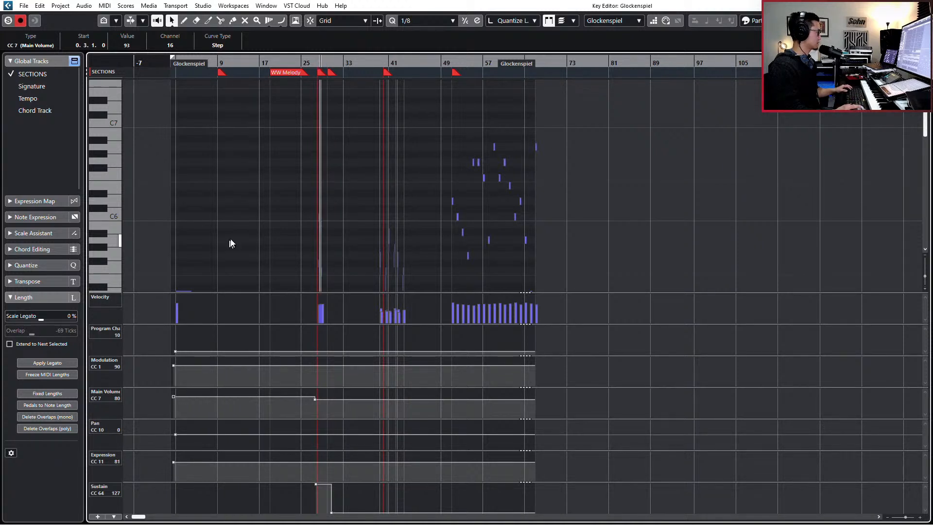
scroll(231, 241, down, 2)
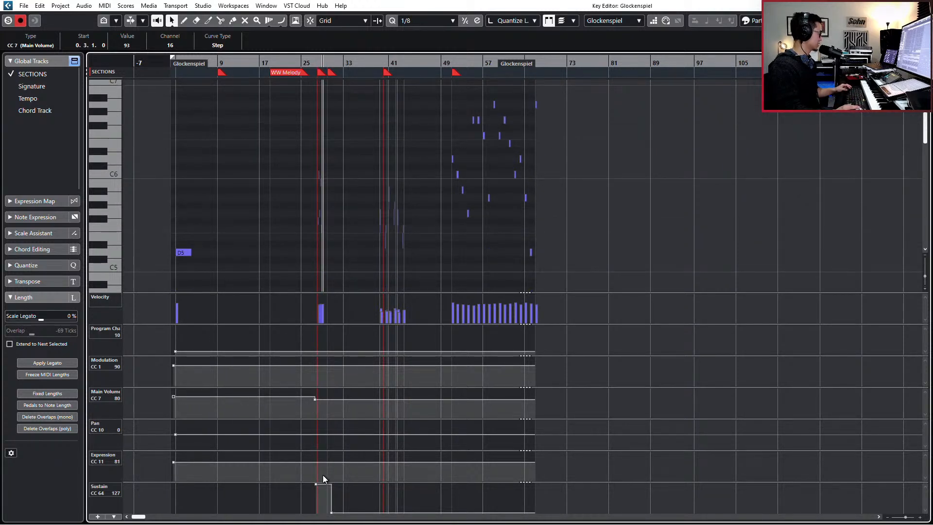
drag(314, 469, 314, 469)
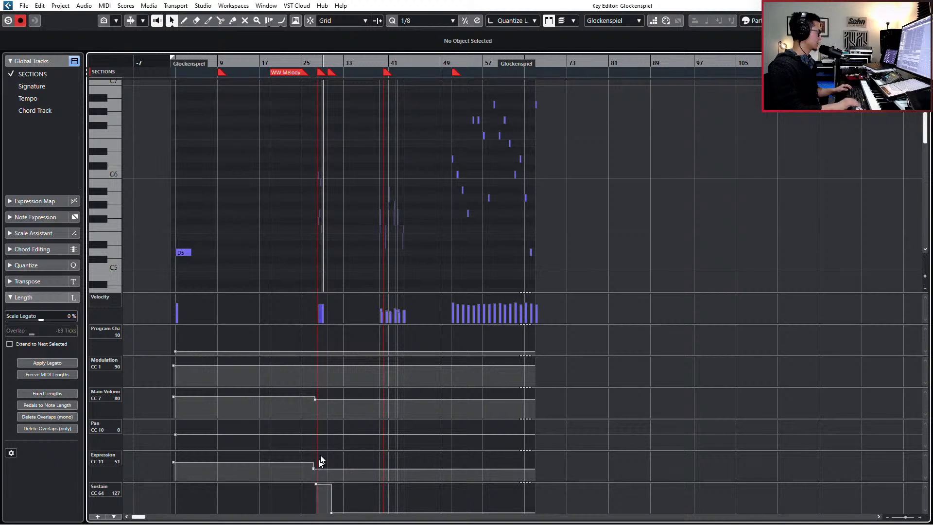
Step: Audition the glockenspiel's bar 28 passage and its opening D5 note with the new controller levels
key(space)
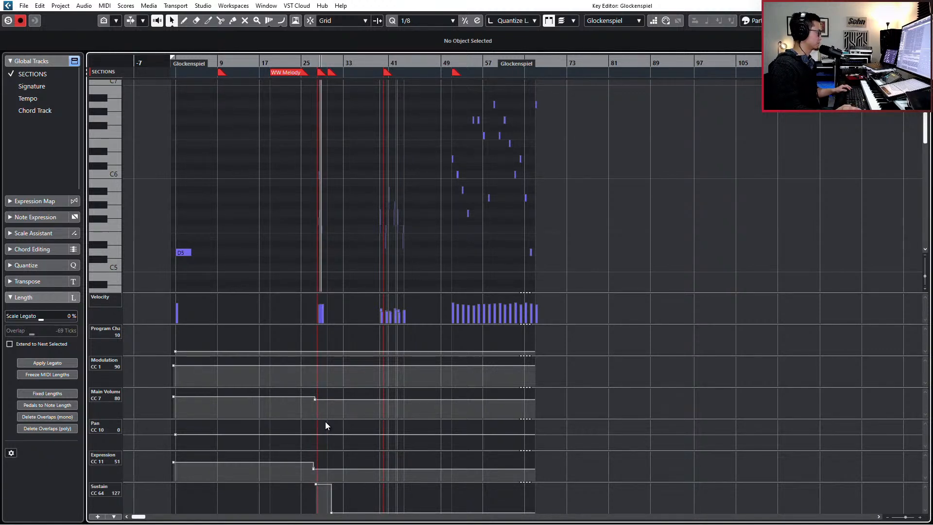
drag(215, 202, 146, 291)
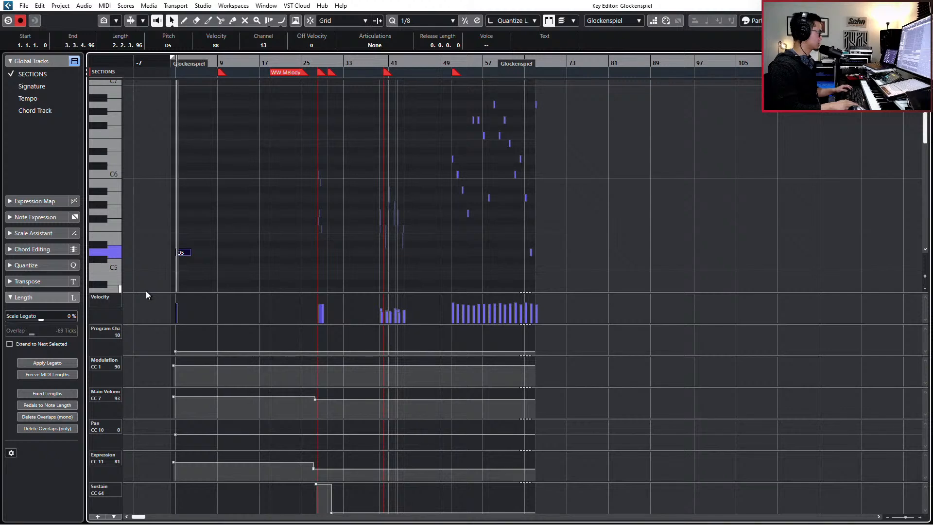
ctrl+scroll(243, 323, up, 2)
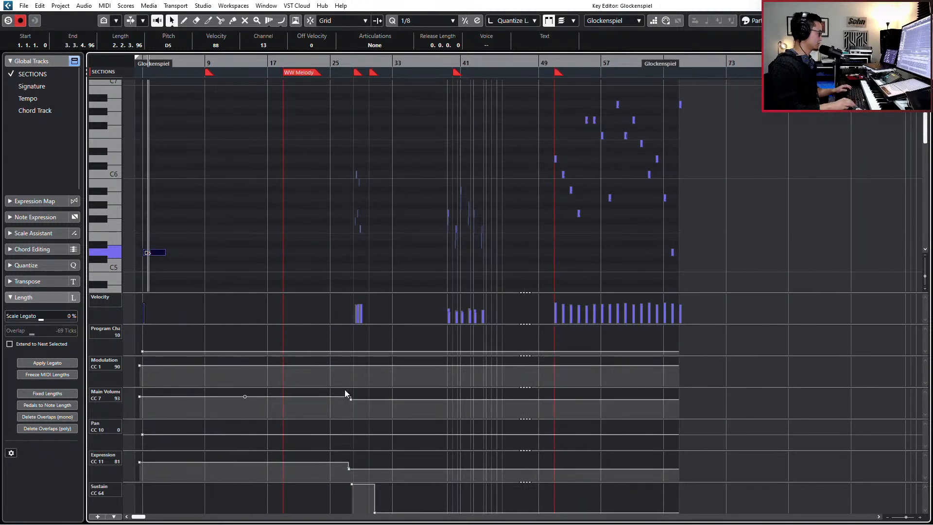
key(space)
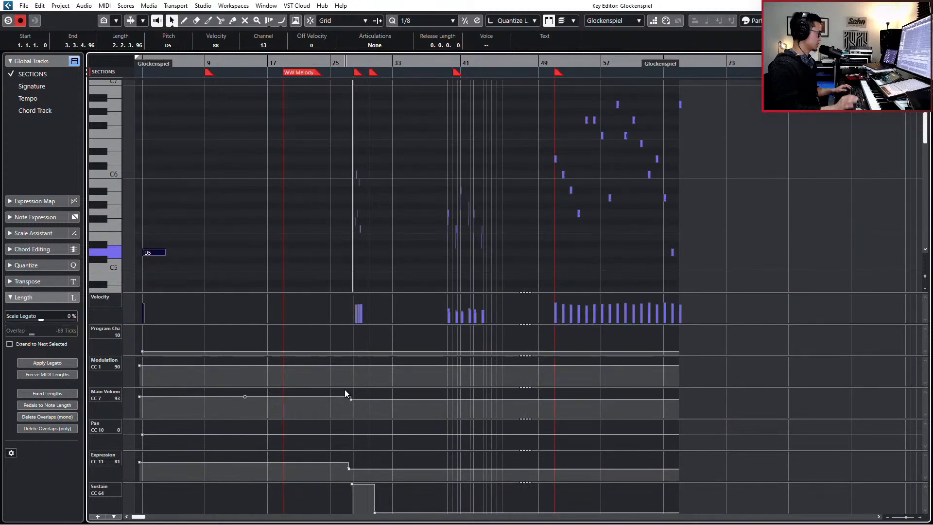
ctrl+scroll(337, 336, up, 3)
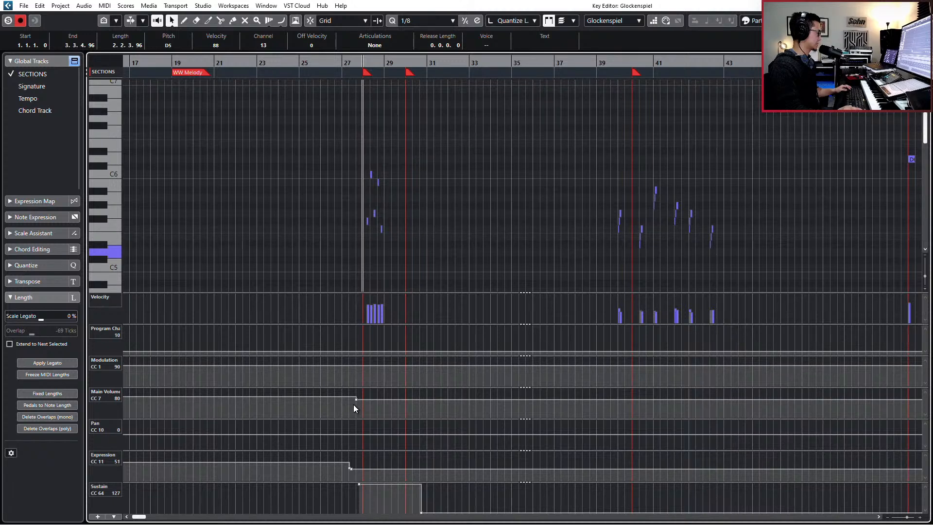
Step: Lower the glockenspiel's Main Volume point just before bar 28 to around 57 and close the note editor
drag(355, 400, 354, 407)
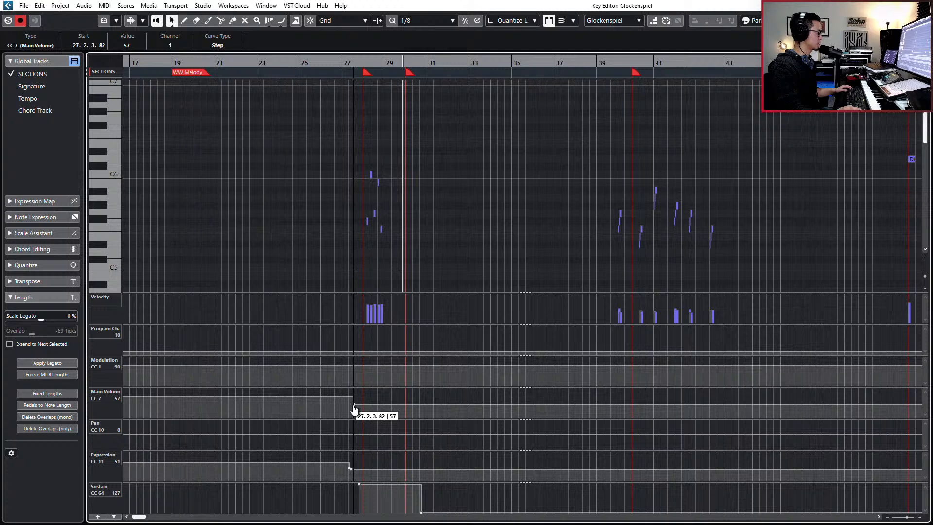
drag(353, 405, 352, 403)
key(Return)
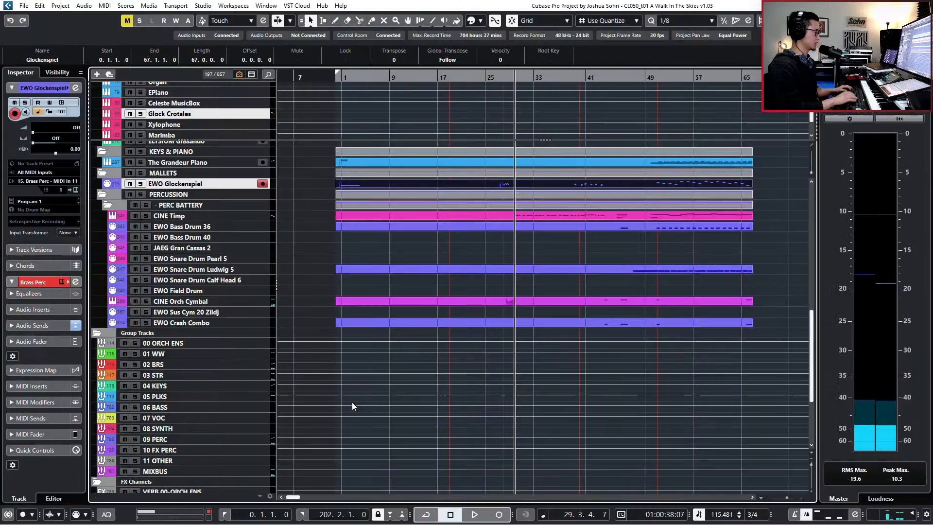
Step: Play the piece from around bar 24 and open the SONR Horns 6 KS part for note editing at bar 27
key(KP_0)
scroll(352, 402, up, 10)
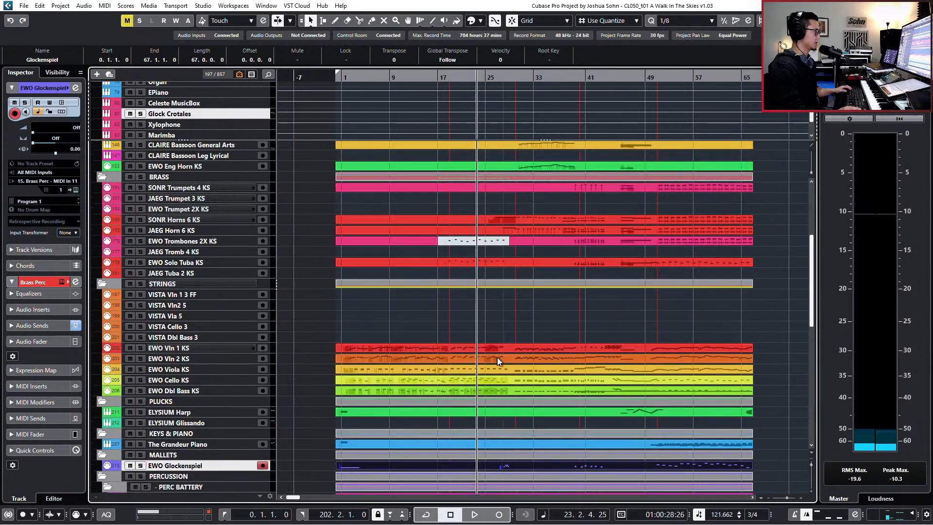
key(space)
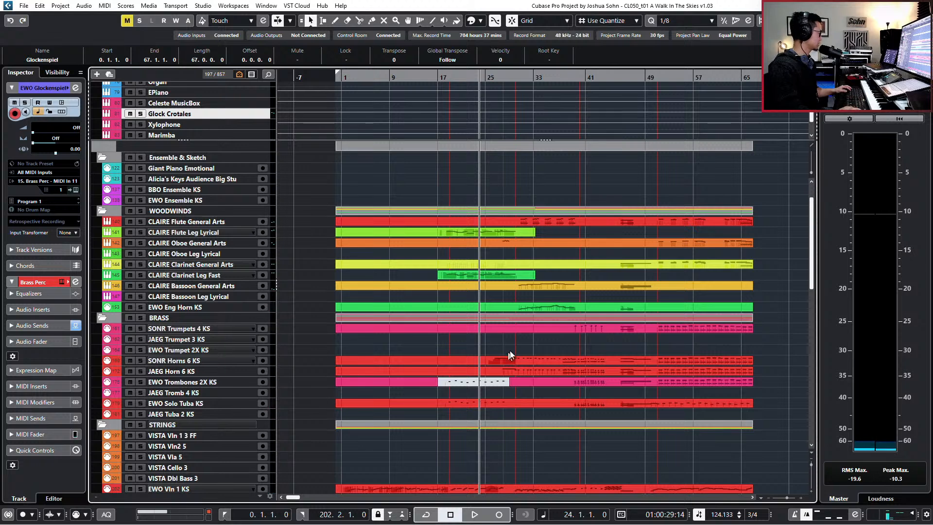
scroll(506, 367, down, 5)
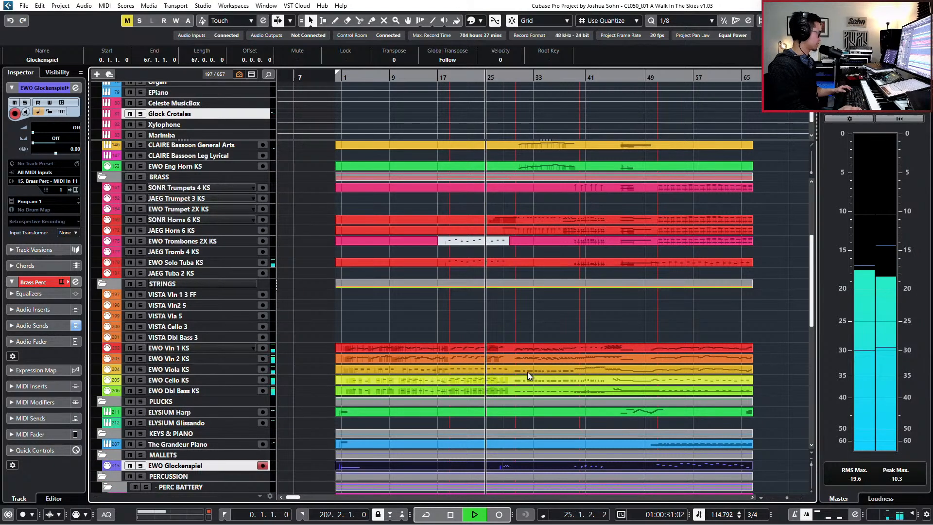
ctrl+scroll(529, 369, up, 3)
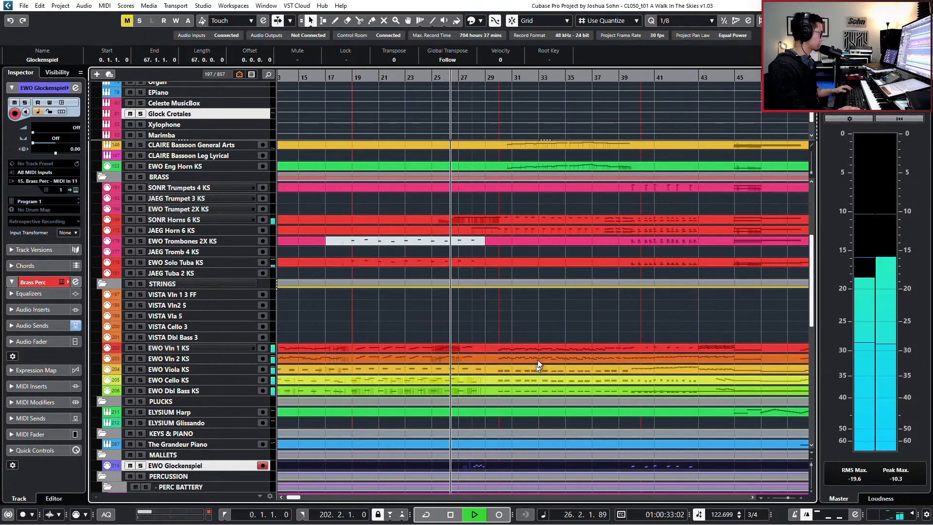
double_click(453, 218)
scroll(558, 218, right, 2)
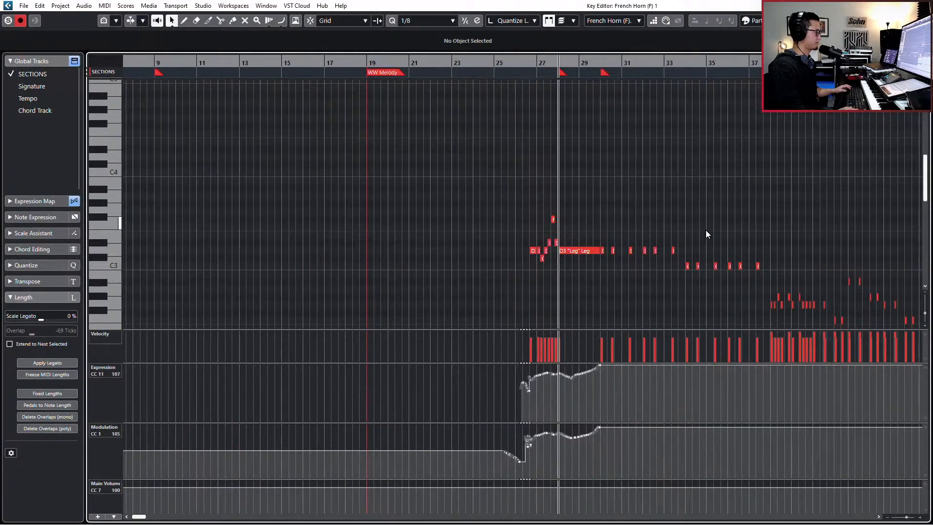
ctrl+scroll(700, 231, up, 2)
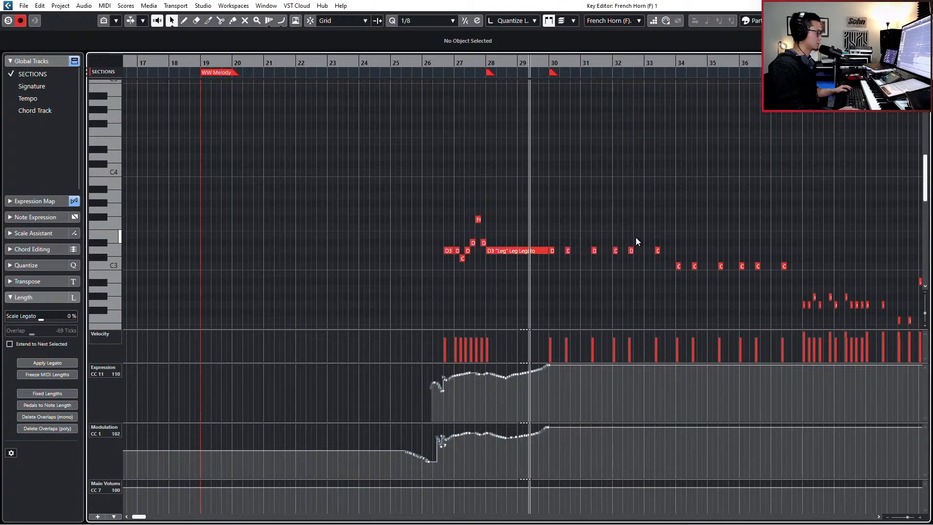
Step: Try to re-record the horn's Expression (CC 11) and Modulation (CC 1) curves starting from bar 26
key(space)
key(KP_Subtract)
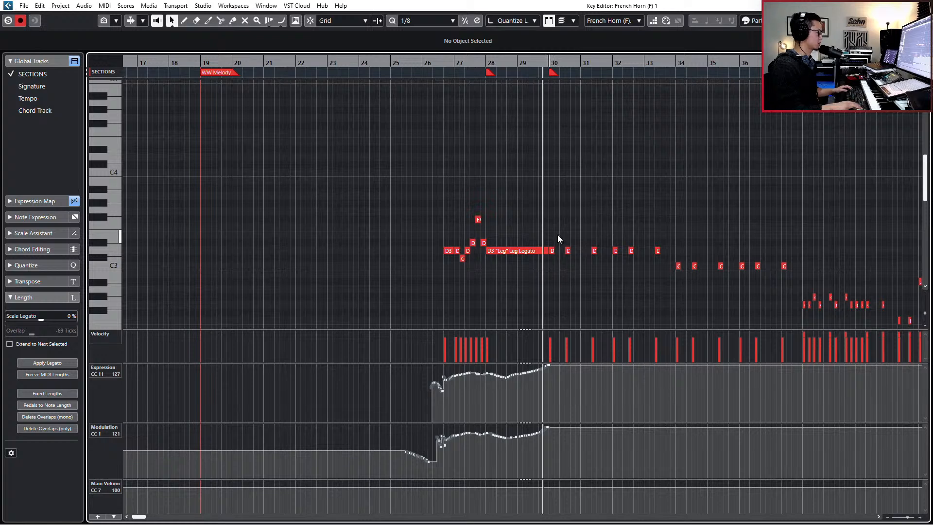
key(KP_Subtract)
ctrl+scroll(488, 336, up, 2)
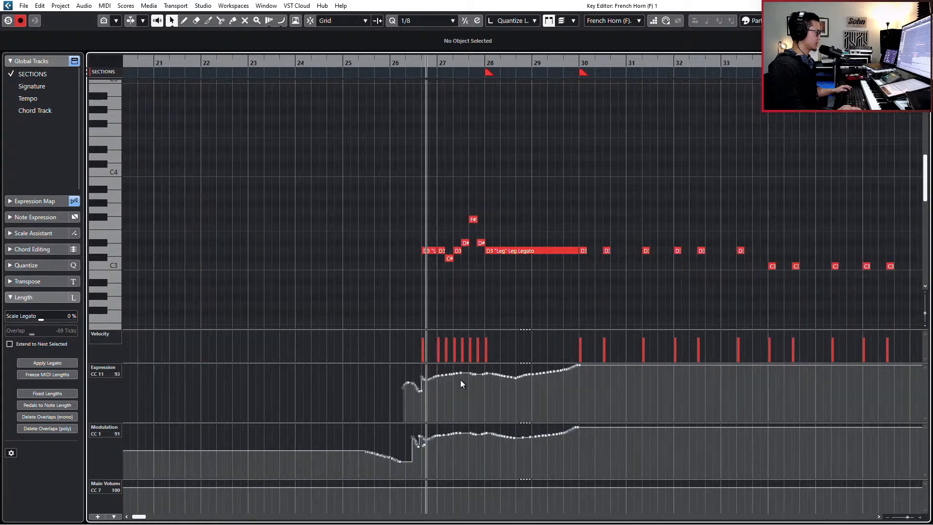
key(KP_Subtract)
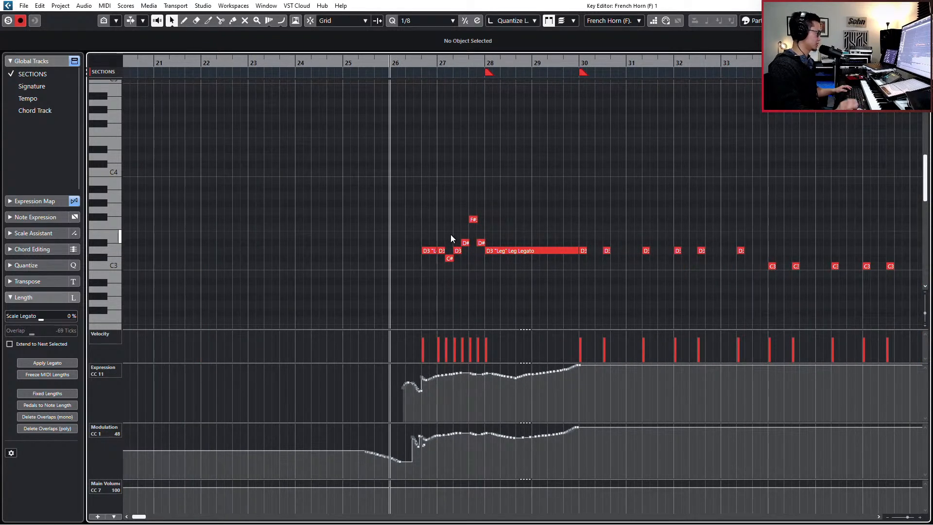
key(space)
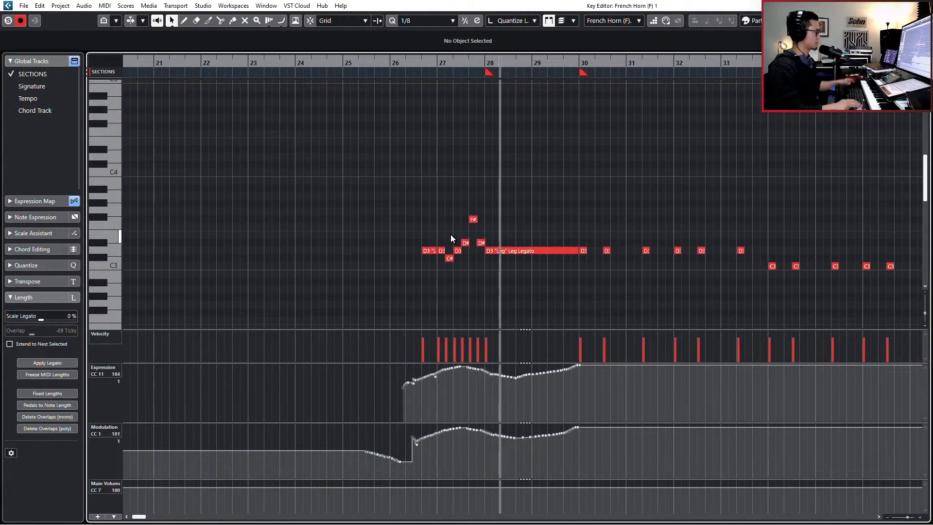
key(space)
Step: Nudge the horn's bar 27 run slightly earlier and start the long legato D3 just before bar 28
ctrl+scroll(451, 235, up, 3)
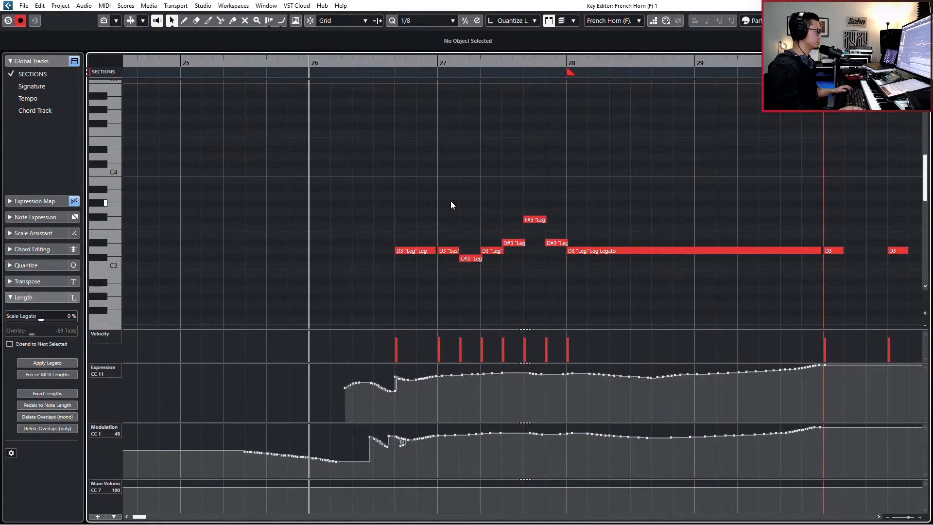
drag(483, 271, 550, 278)
key(q)
click(427, 252)
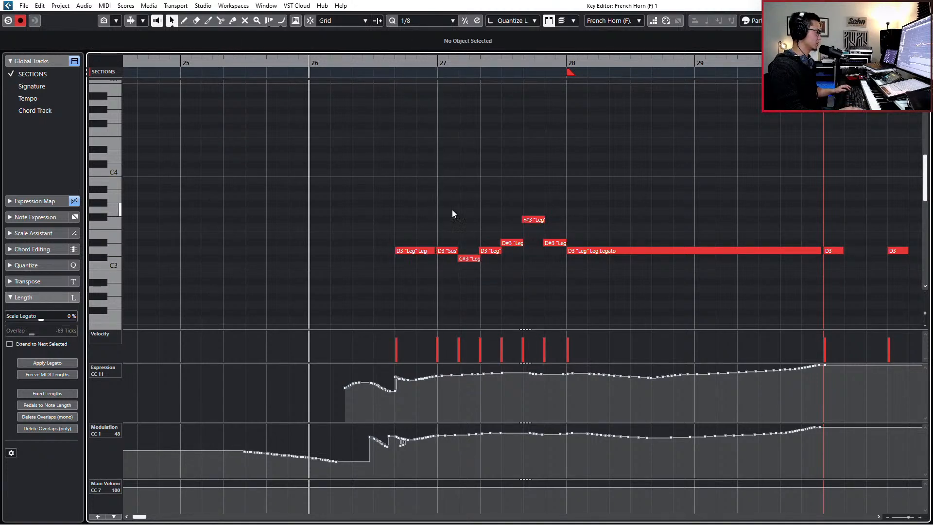
drag(436, 209, 549, 281)
key(ctrl+Left)
click(578, 259)
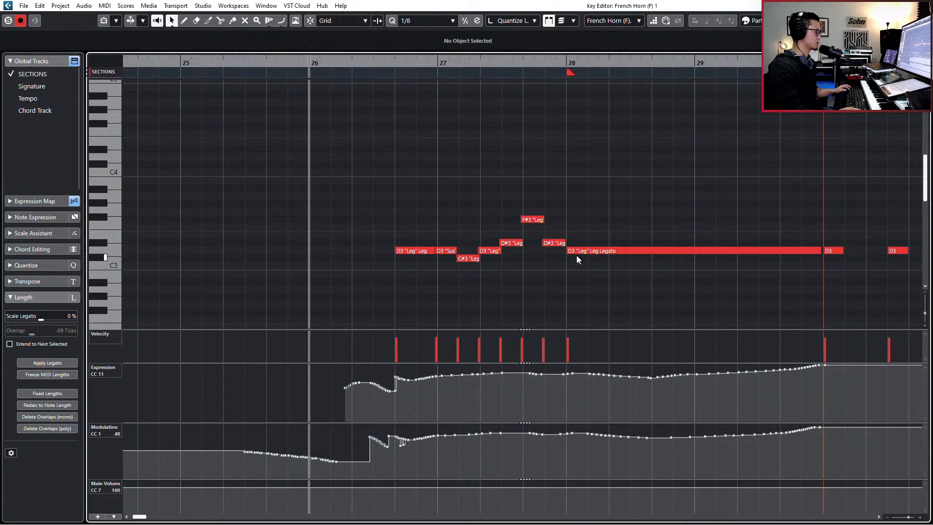
drag(569, 250, 565, 250)
click(586, 222)
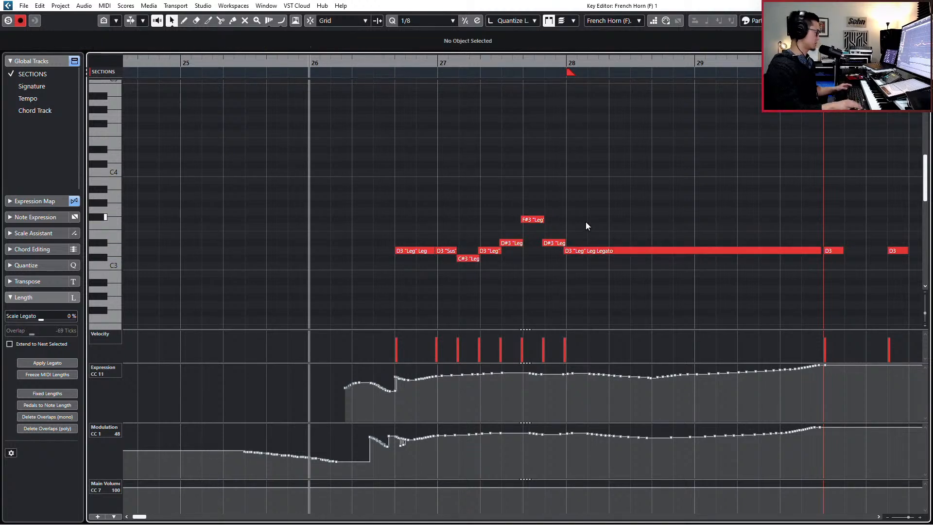
Step: Try two further takes of the horn's Expression and Modulation curves from bar 26, undoing each one
key(space)
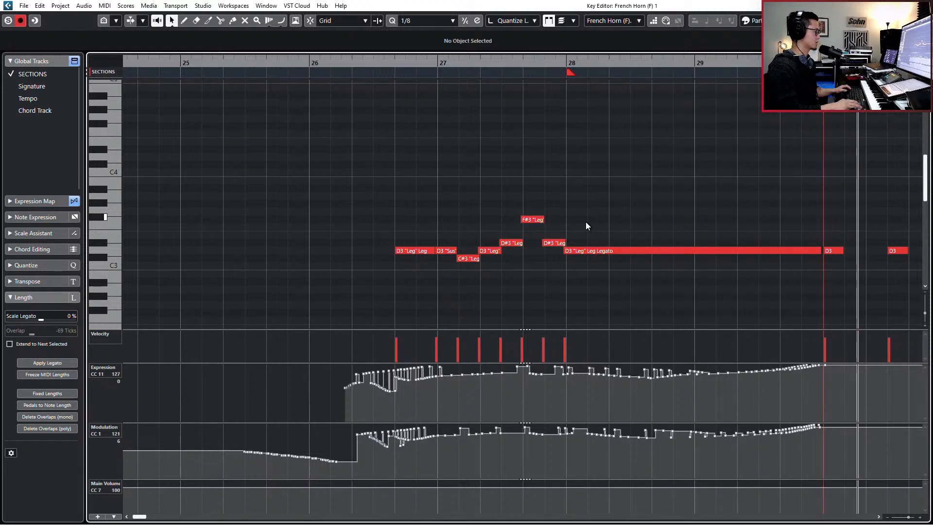
key(ctrl+z)
key(KP_Multiply)
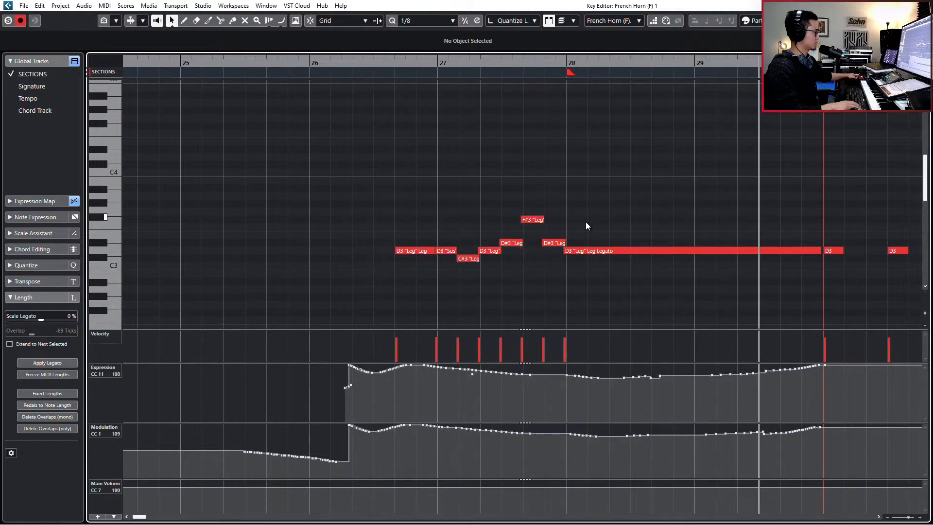
key(space)
key(ctrl+z)
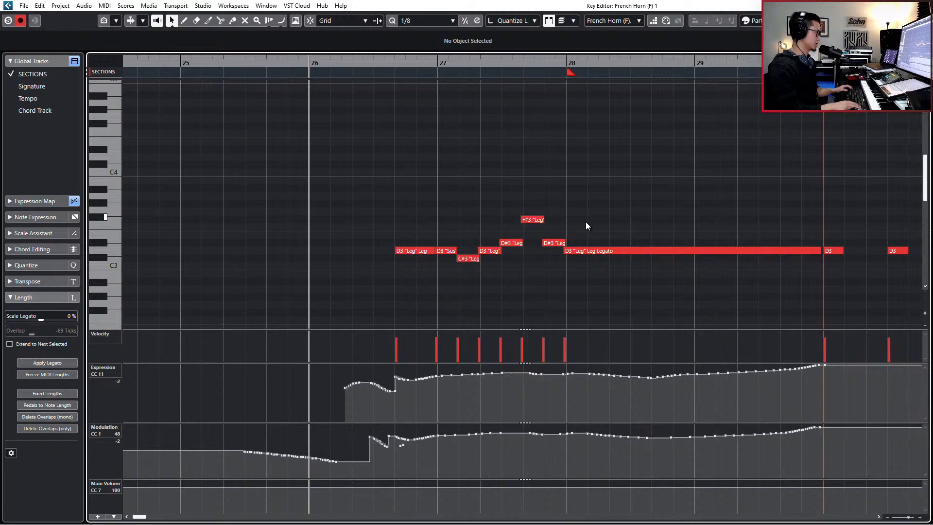
Step: Record new horn Expression and Modulation curves that swell through bars 26 to 29 and drop back at bar 30
key(space)
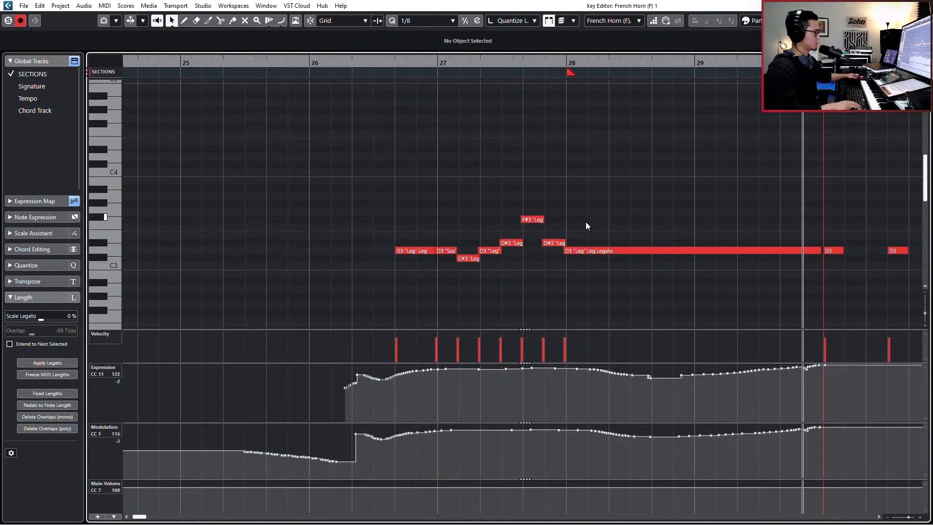
ctrl+scroll(694, 282, down, 3)
scroll(694, 282, right, 5)
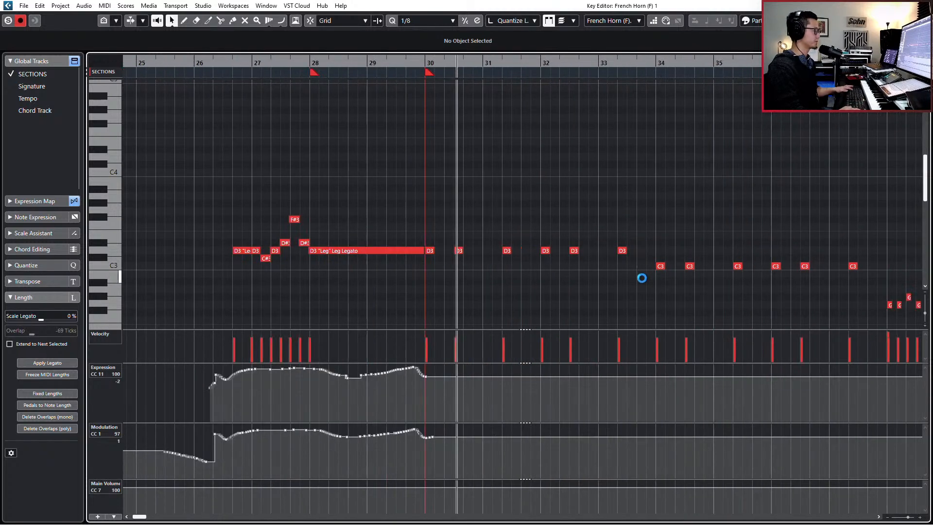
Step: Quantize the short horn notes from bar 30 to bar 37 and set their articulation to Stac
ctrl+scroll(549, 253, down, 2)
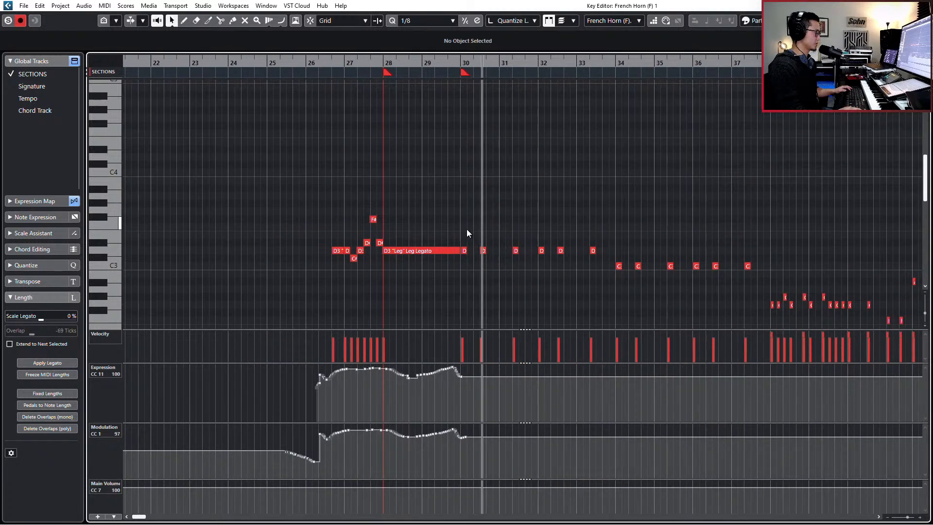
drag(466, 229, 769, 285)
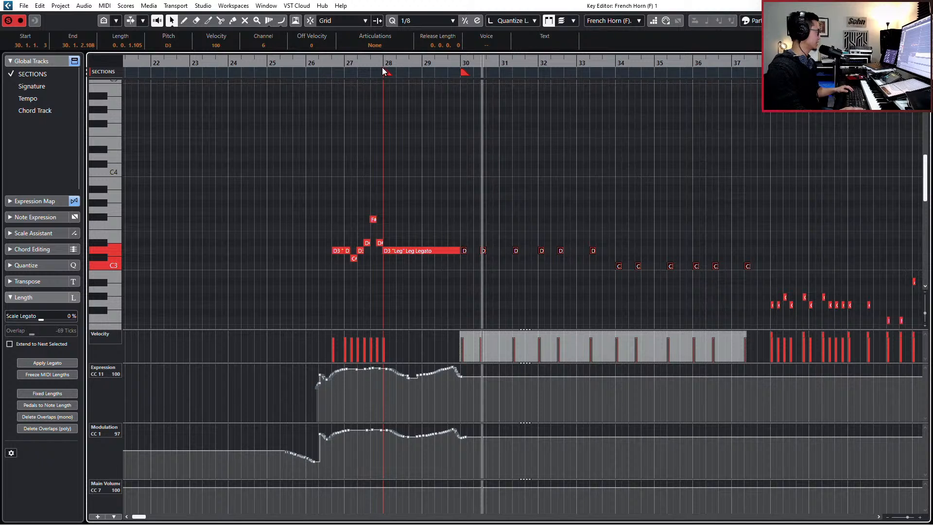
click(380, 45)
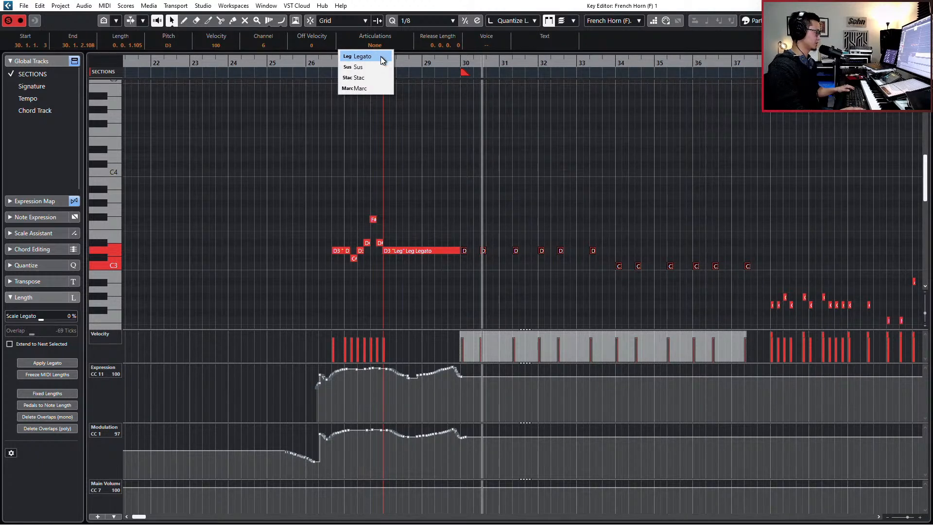
click(516, 2)
key(q)
click(383, 45)
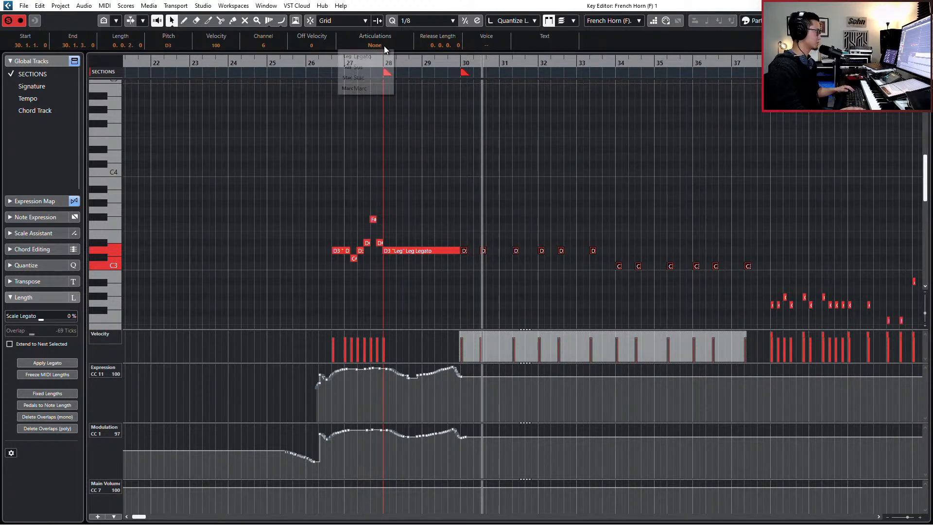
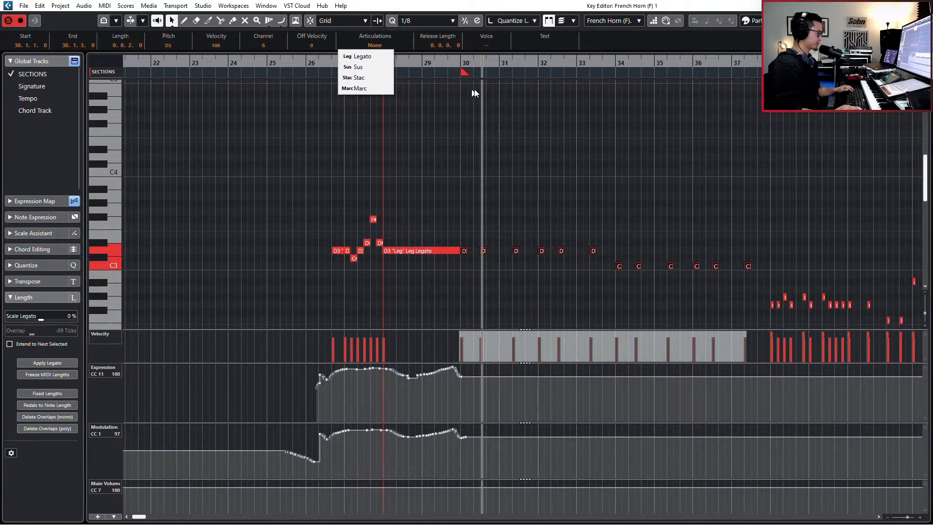
click(365, 78)
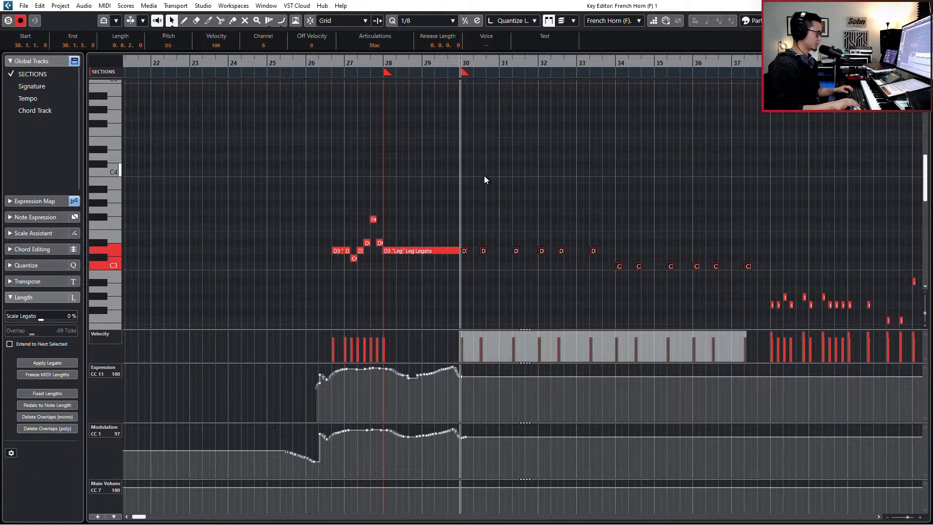
Step: Audition the staccato horn passage from bar 30 to bar 37
key(space)
key(space)
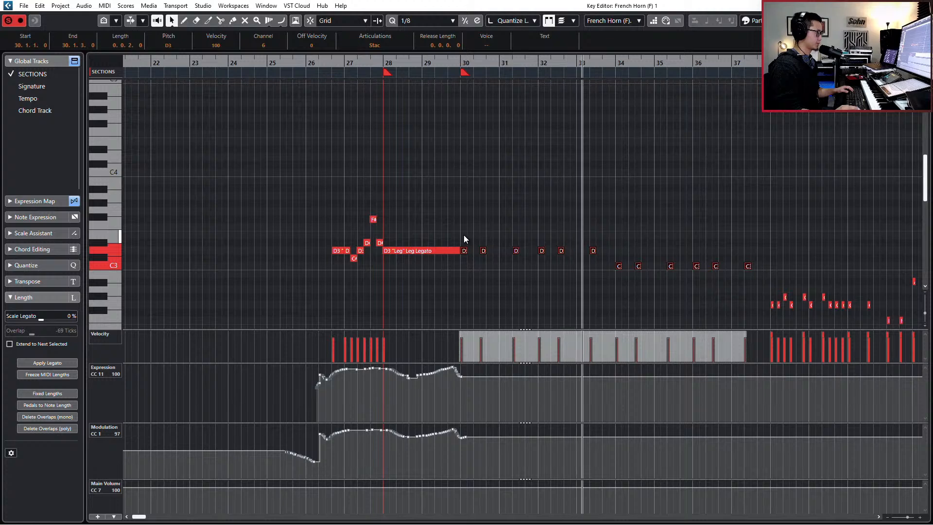
scroll(503, 230, up, 2)
scroll(502, 230, down, 1)
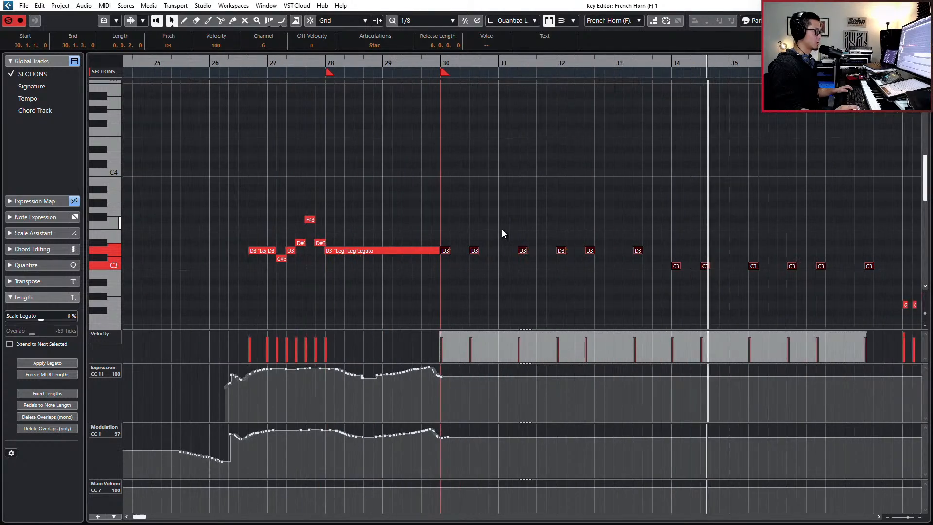
scroll(502, 230, right, 1)
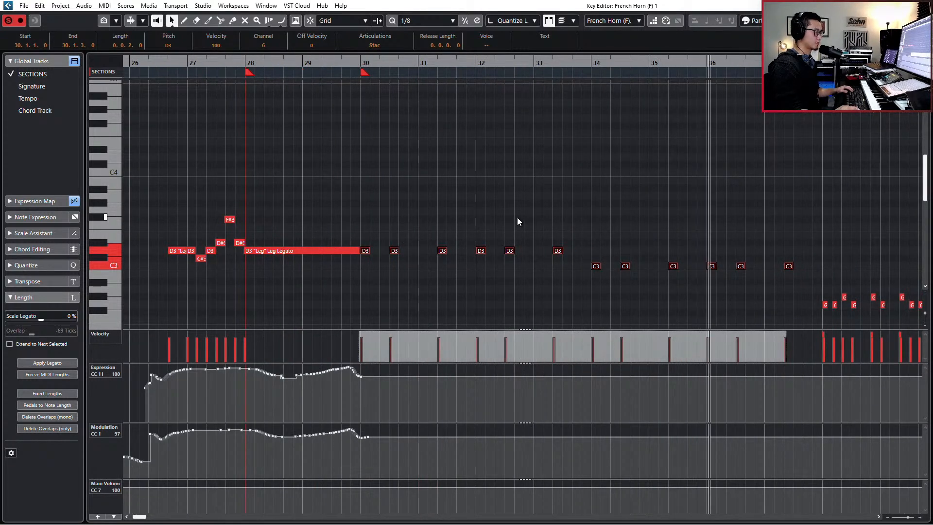
key(g)
key(g)
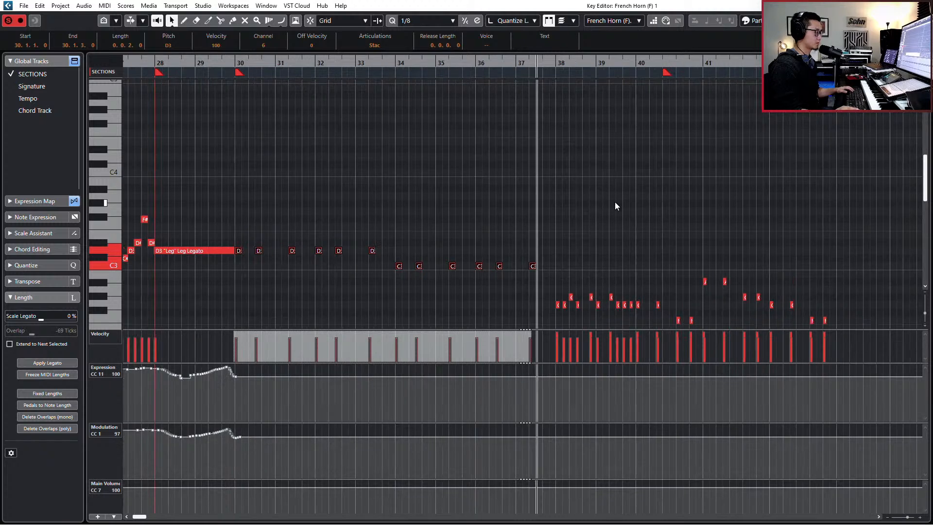
Step: Set the articulation of the low horn notes in bars 38 to 40 to Stac
click(234, 227)
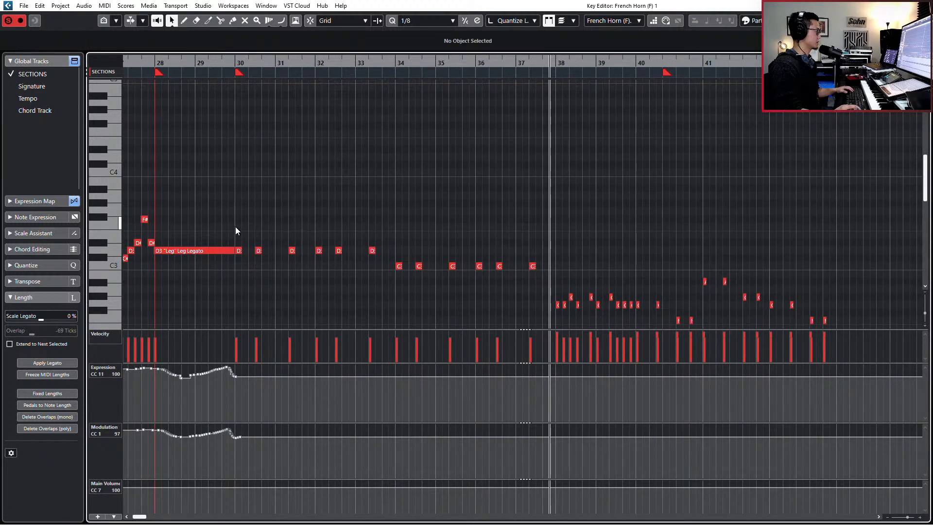
drag(237, 226, 646, 255)
scroll(647, 255, down, 2)
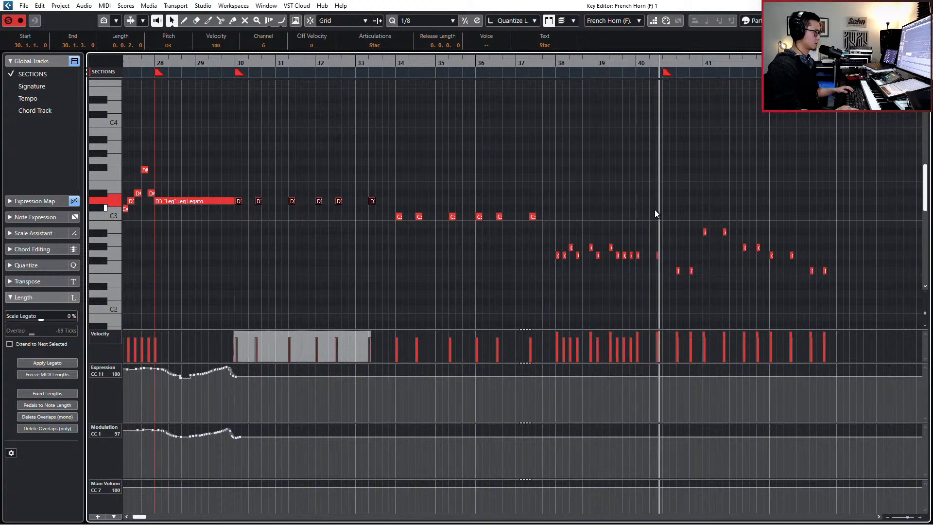
drag(664, 223, 555, 292)
click(399, 44)
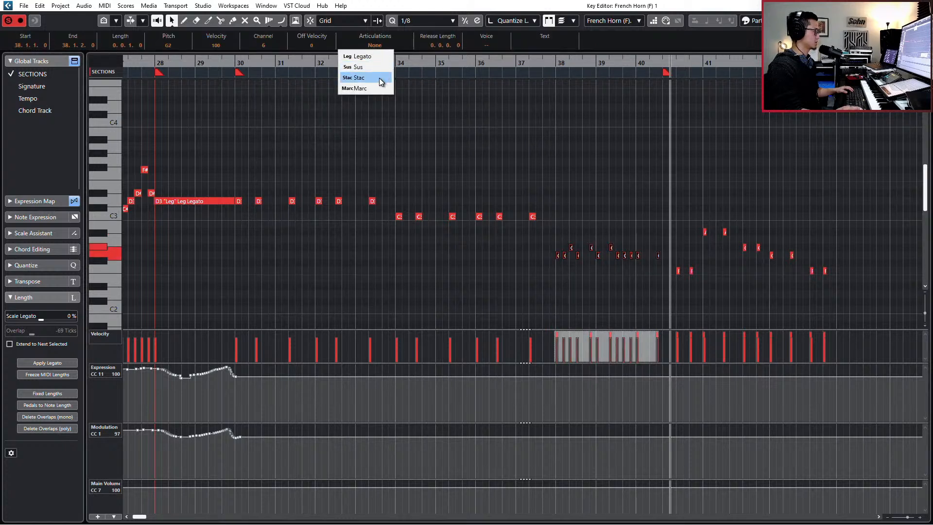
click(379, 78)
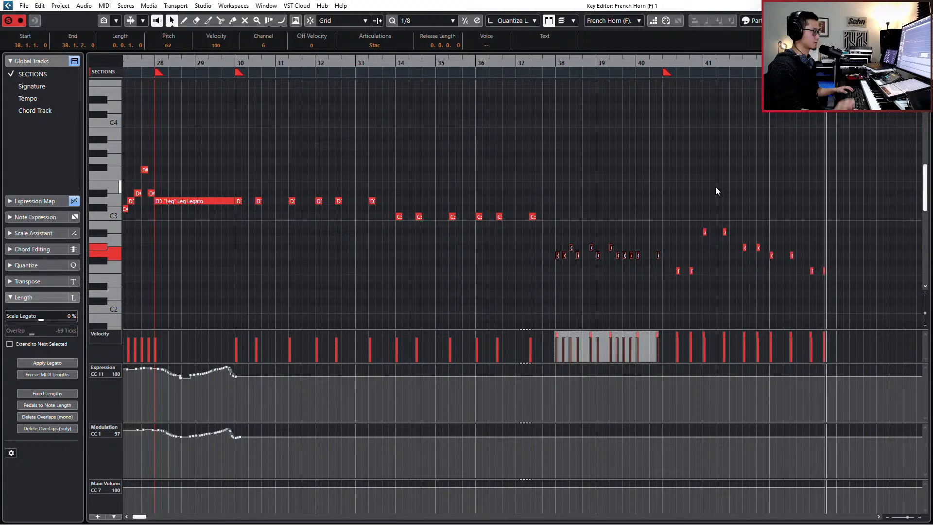
Step: Display the Tempo track above the horn notes and set the tempo point at bar 41 beat 4 to 144
key(space)
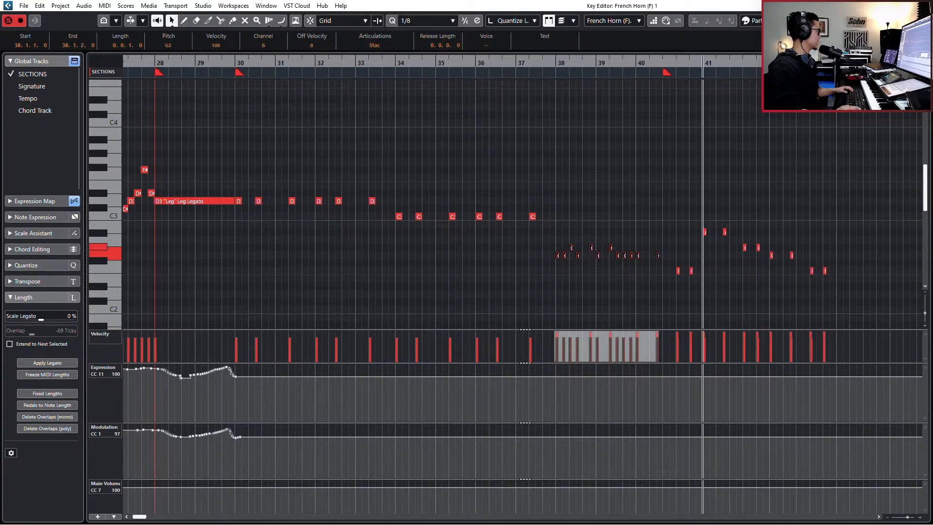
click(10, 99)
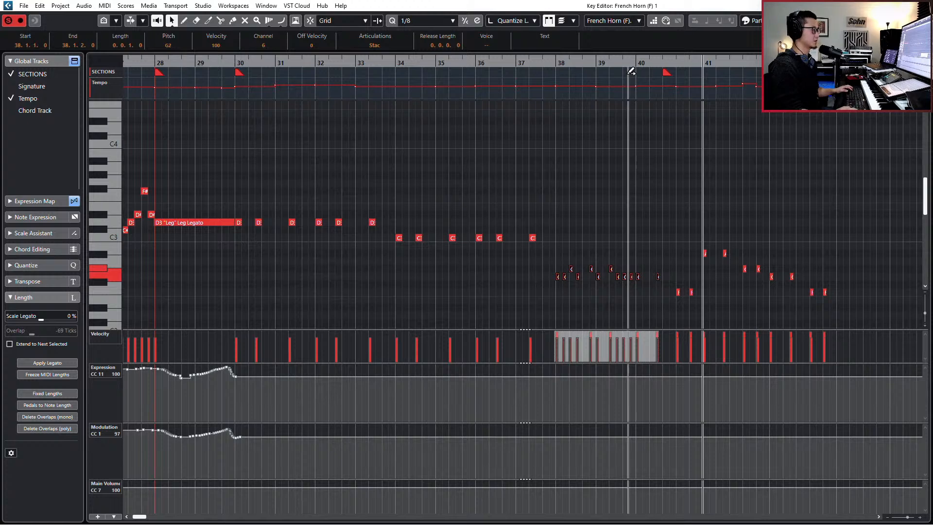
key(h)
drag(734, 76, 718, 87)
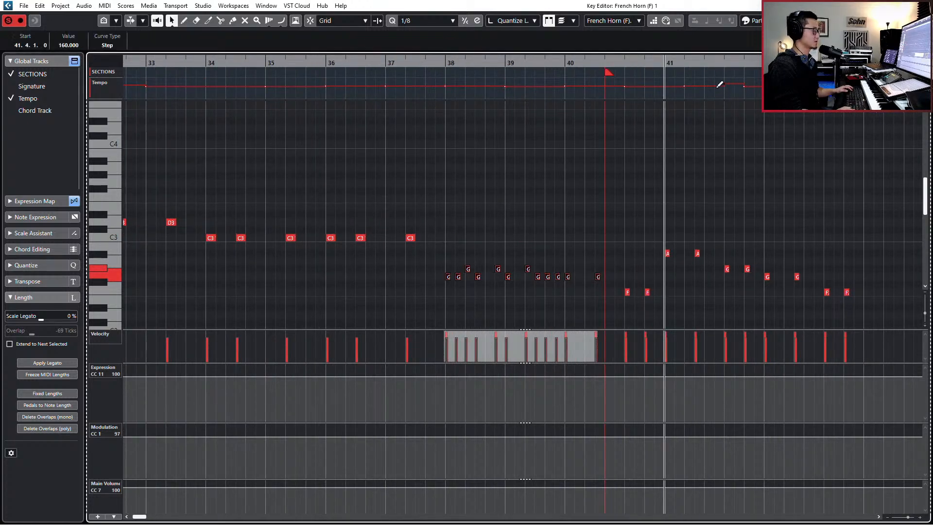
scroll(720, 86, up, 2)
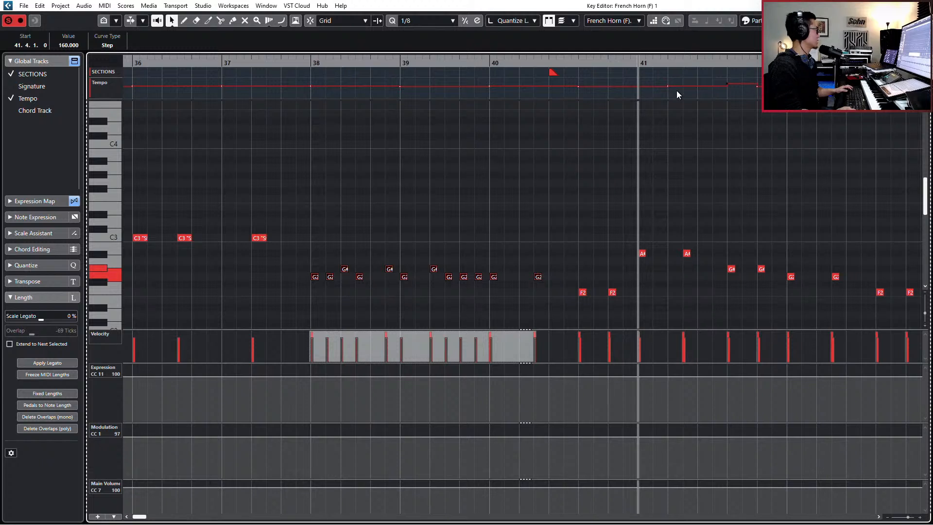
drag(677, 91, 646, 70)
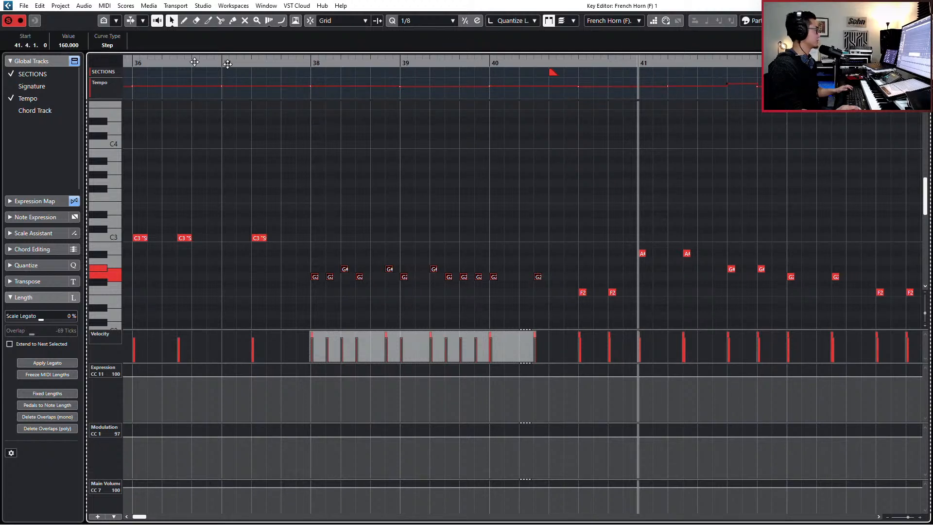
text(1)
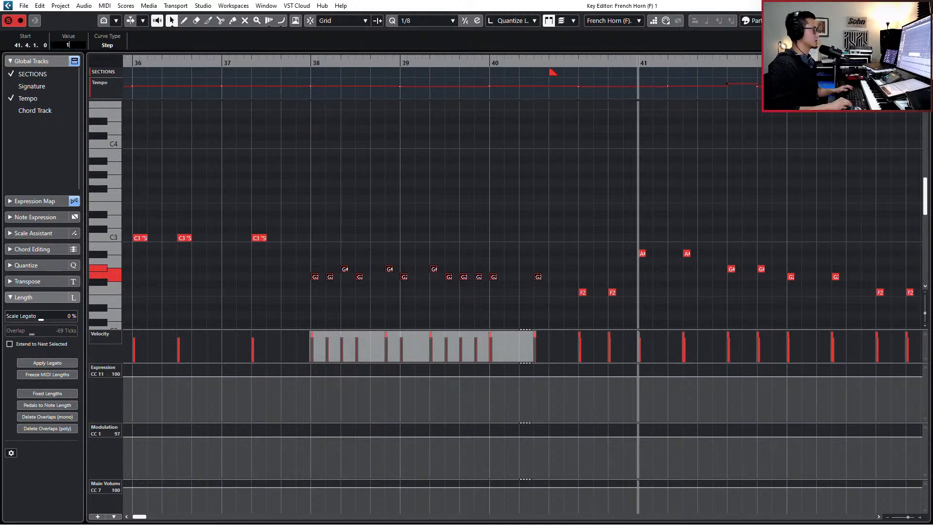
text(50)
key(BackSpace)
key(BackSpace)
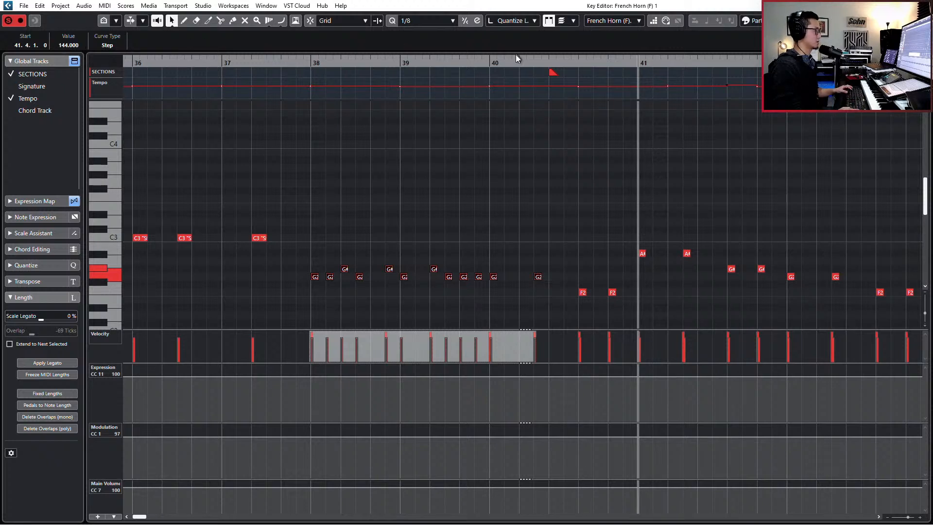
Step: Audition the horn passage in bar 41 and set the tempo point at bar 41 beat 5 to 132
key(space)
scroll(749, 109, down, 1)
scroll(745, 115, right, 1)
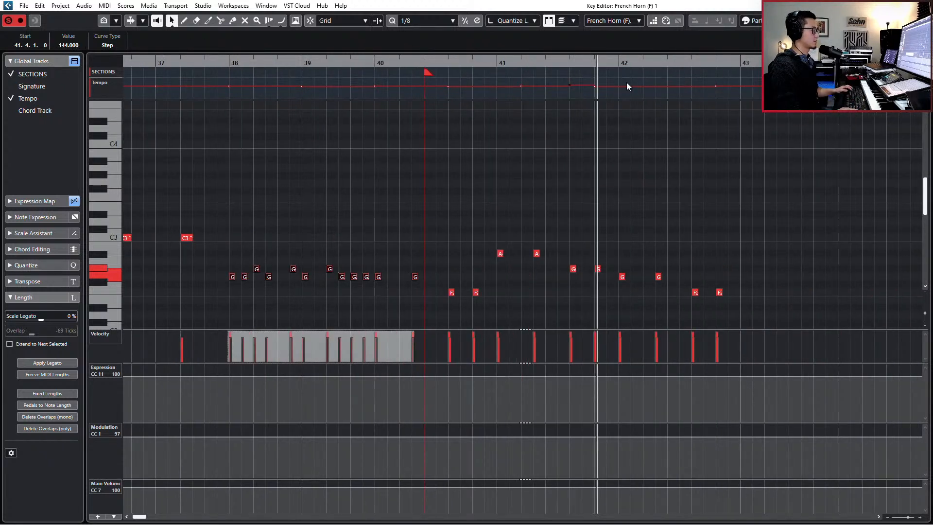
key(space)
drag(602, 92, 589, 83)
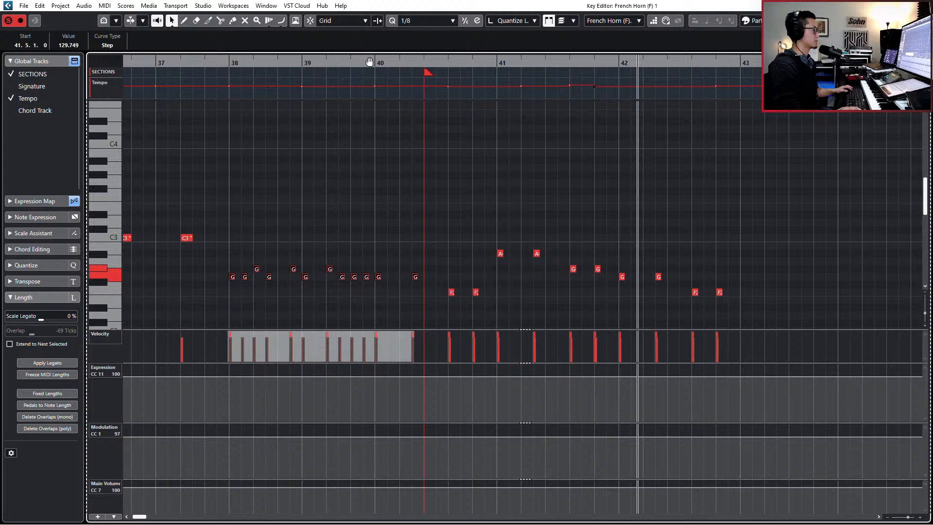
click(63, 45)
text(1)
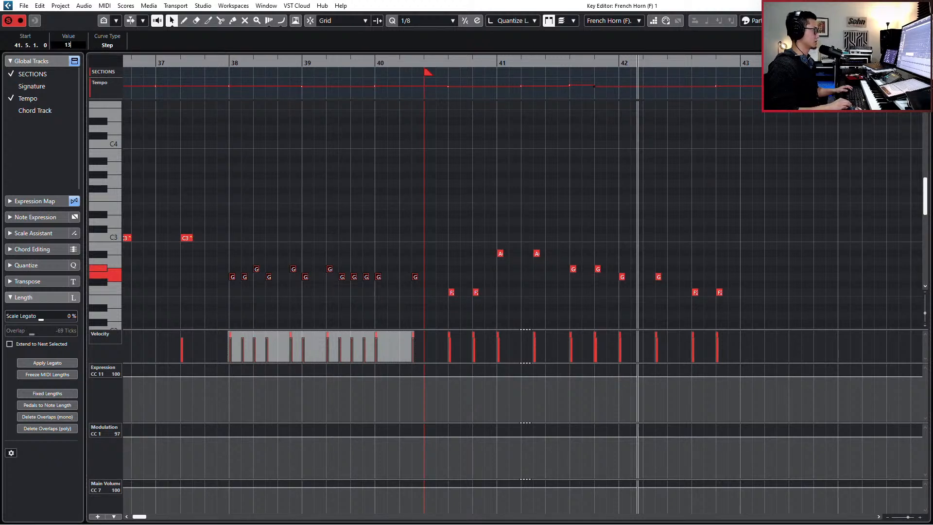
key(Return)
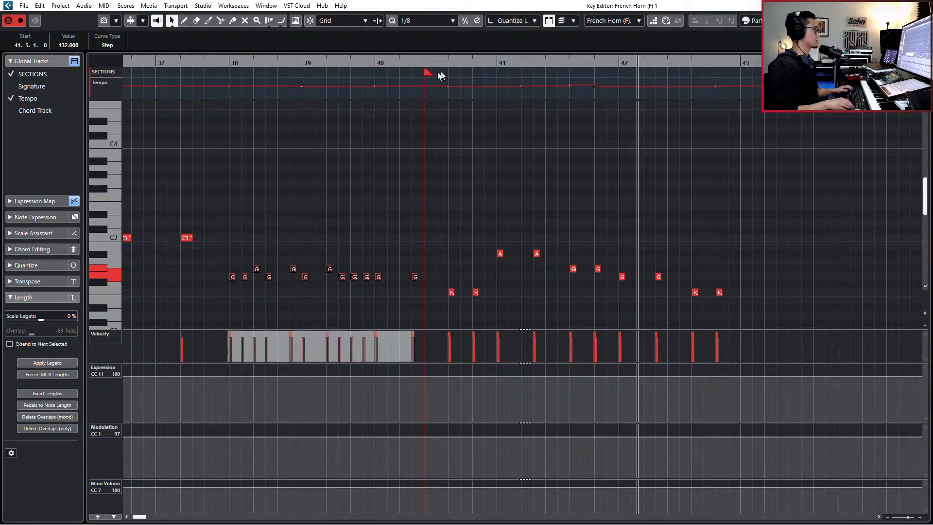
Step: Set the articulation of the horn notes from bar 40 beat 4 through bar 42 to Stac and check the articulation lane
scroll(412, 79, down, 3)
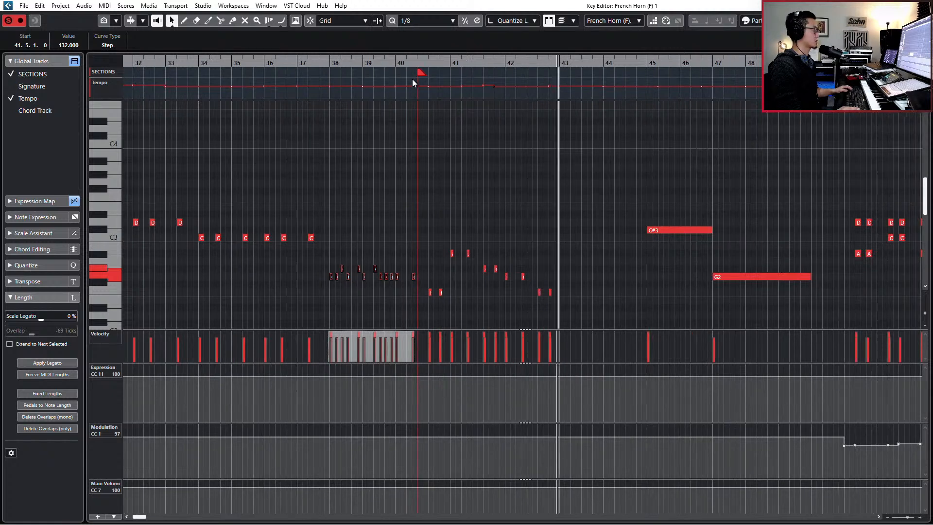
key(space)
scroll(413, 81, left, 3)
click(322, 66)
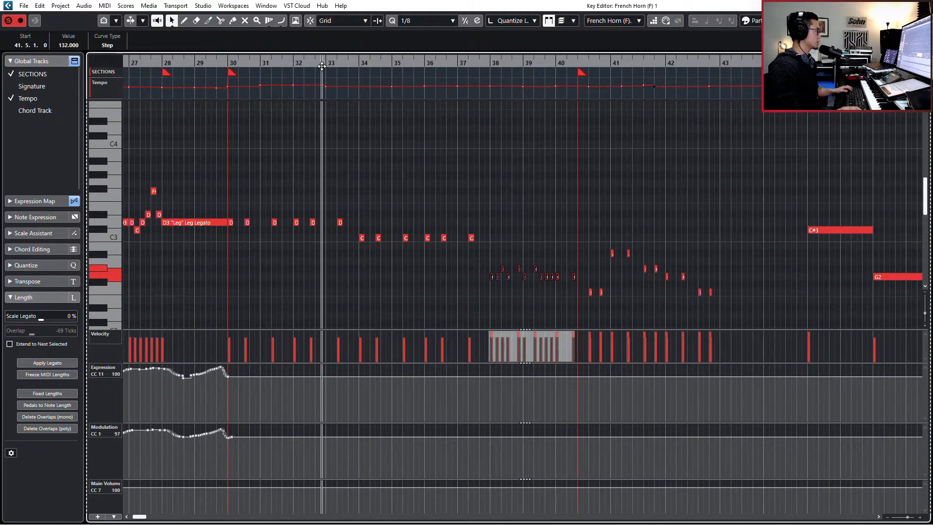
scroll(408, 107, left, 2)
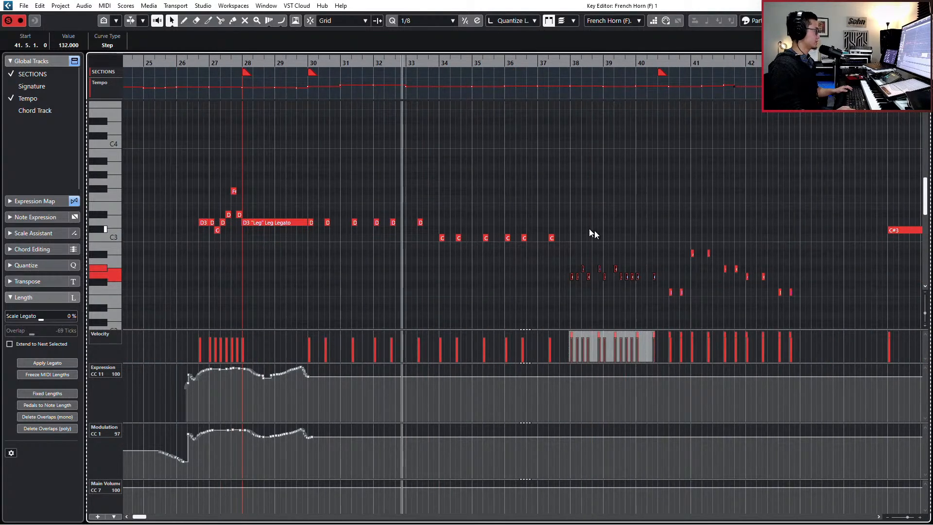
drag(552, 265, 670, 293)
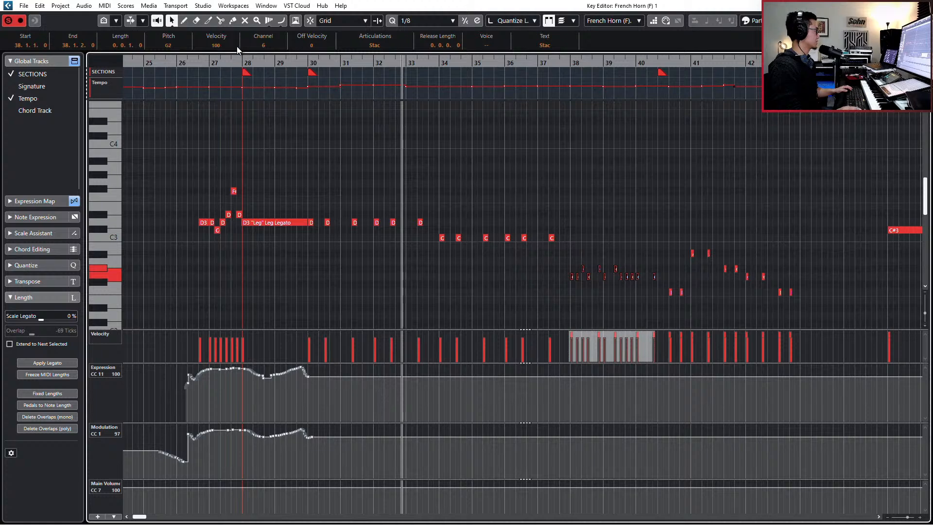
drag(663, 225, 857, 323)
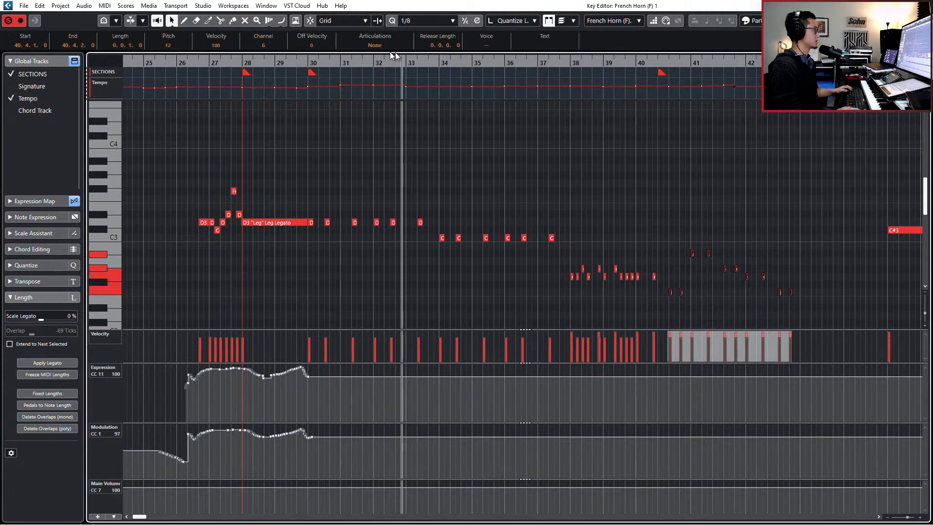
click(381, 45)
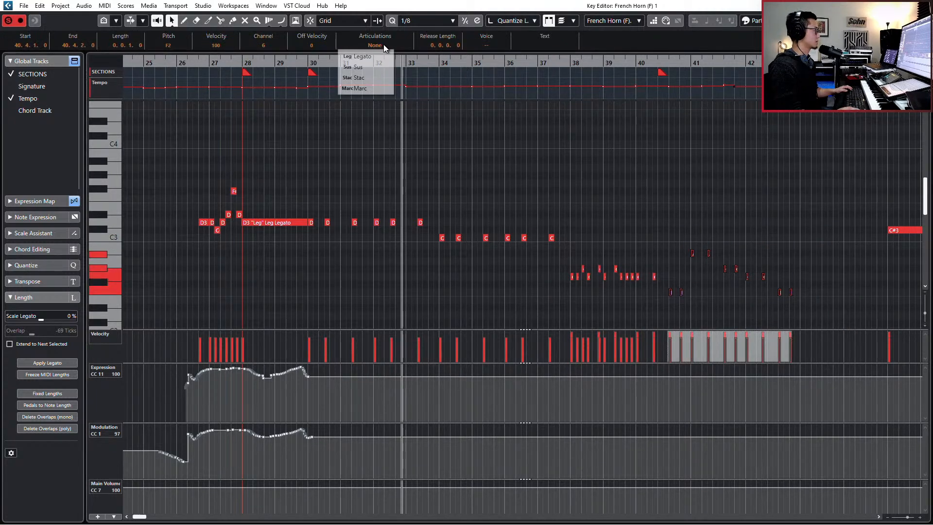
click(375, 77)
key(alt+a)
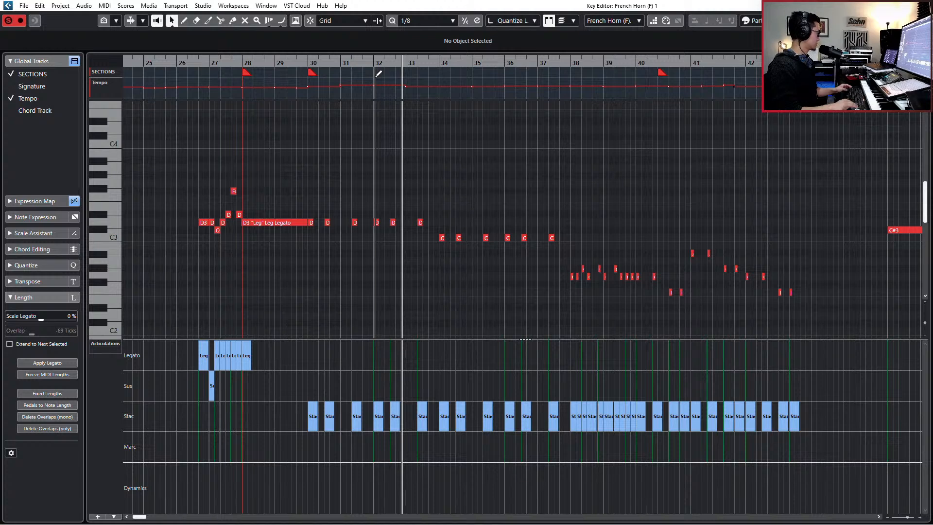
key(alt+a)
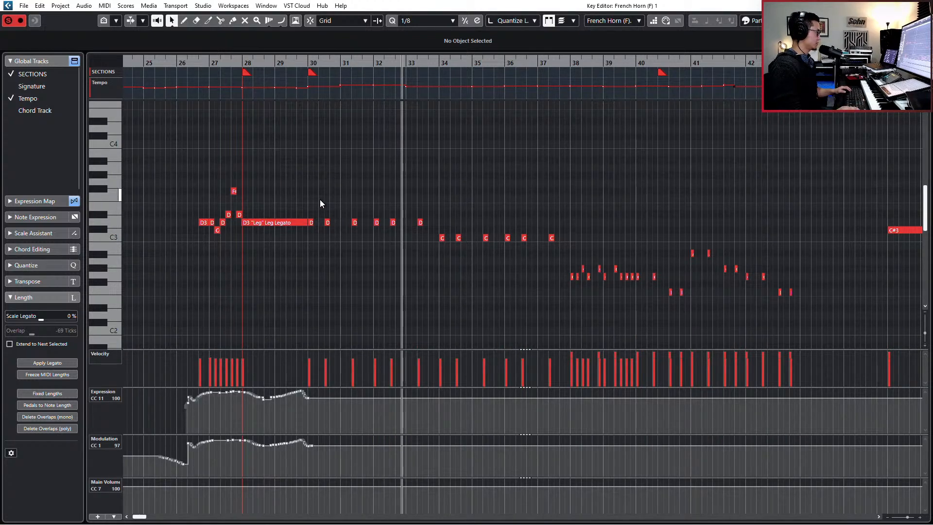
Step: Return to the project arrangement and delete the EWO Trombones 2X KS part between bars 17 and 29
key(Return)
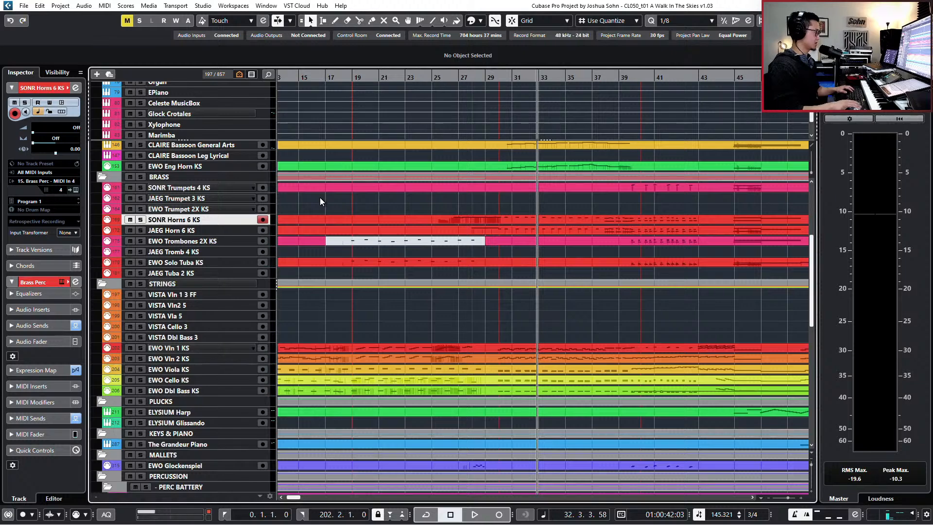
key(s)
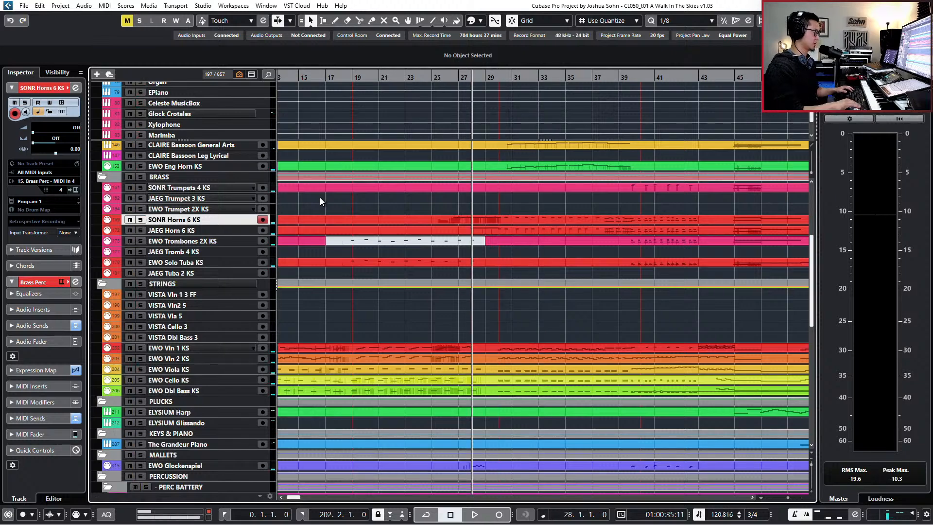
click(399, 240)
key(Delete)
click(331, 236)
scroll(501, 243, down, 5)
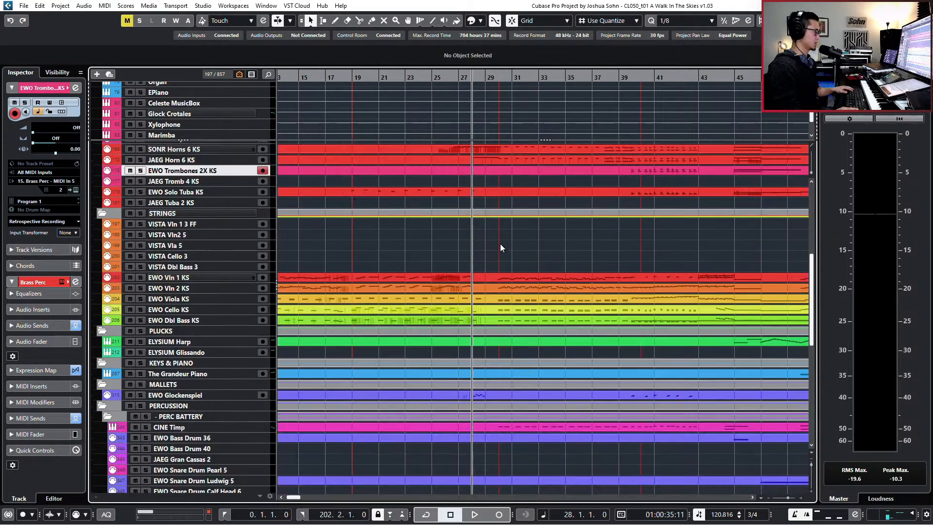
scroll(564, 281, up, 5)
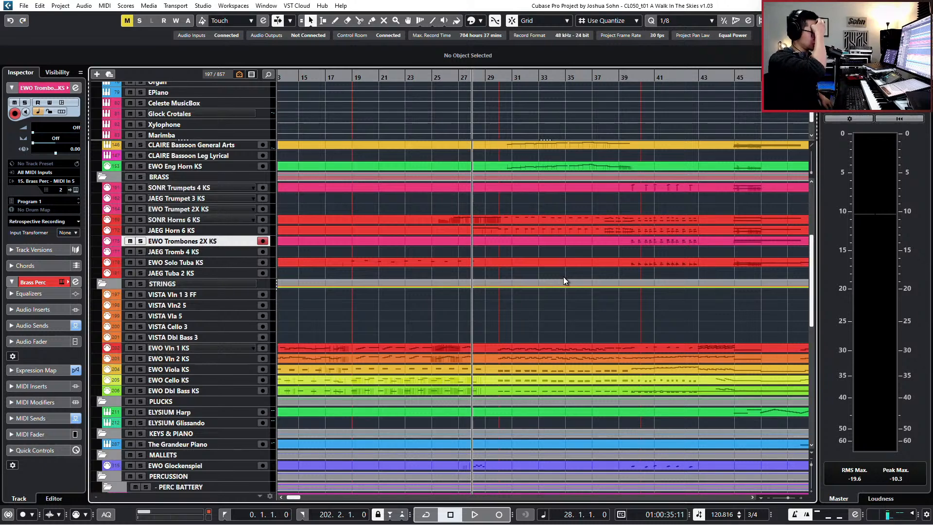
Step: Play back the arrangement from around bar 25 to bar 34 with the EWO cello and double bass parts selected
key(shift+b)
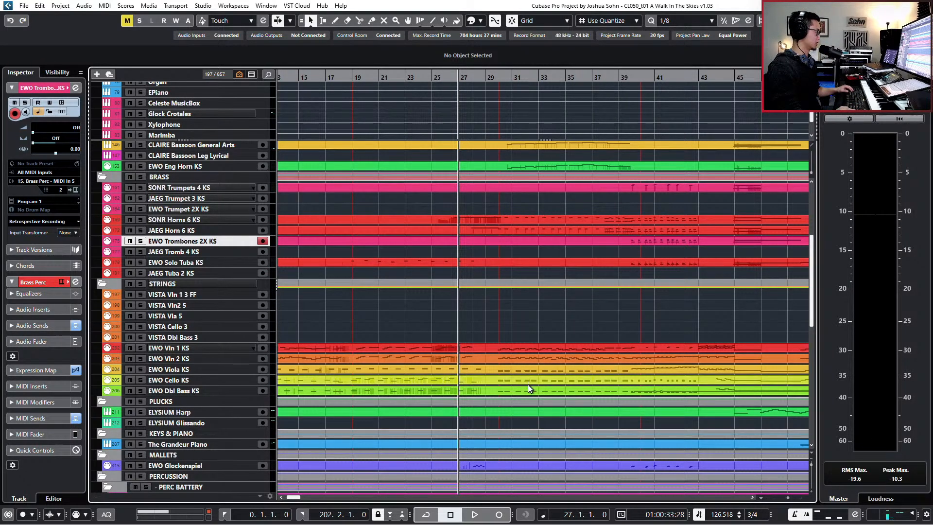
key(shift+b)
key(shift+b)
key(space)
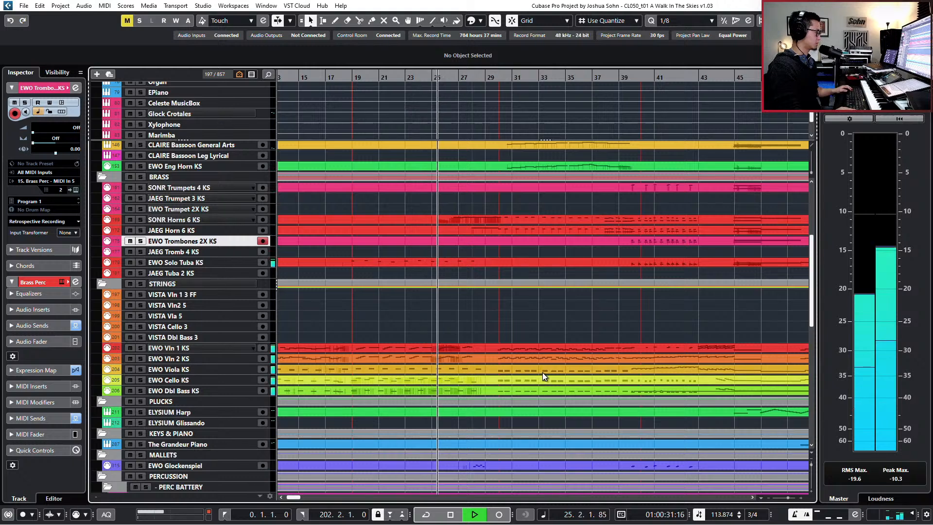
click(542, 373)
click(541, 382)
shift+click(540, 389)
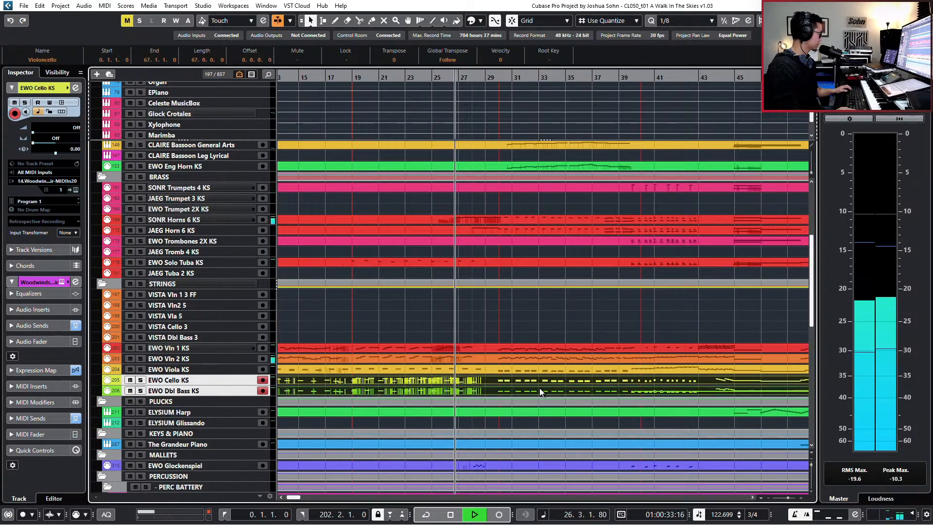
key(g)
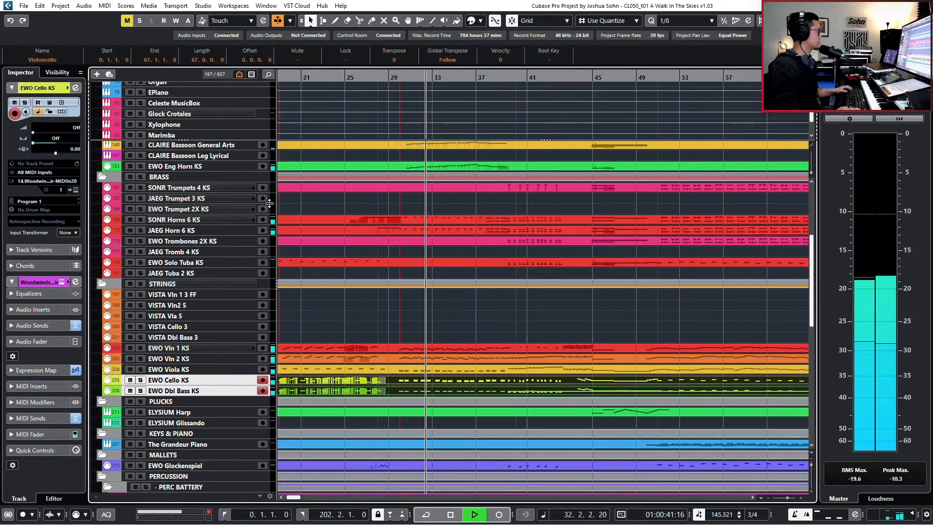
scroll(455, 105, up, 2)
scroll(449, 105, down, 4)
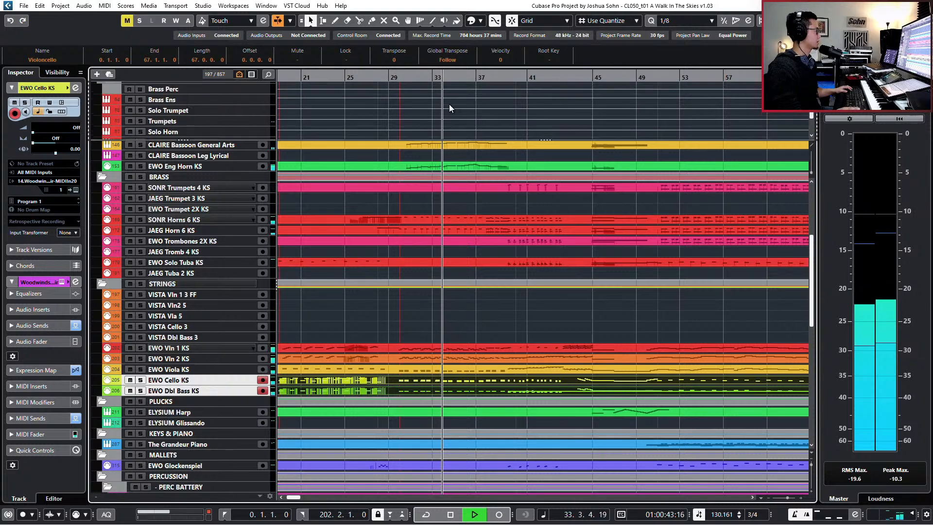
key(space)
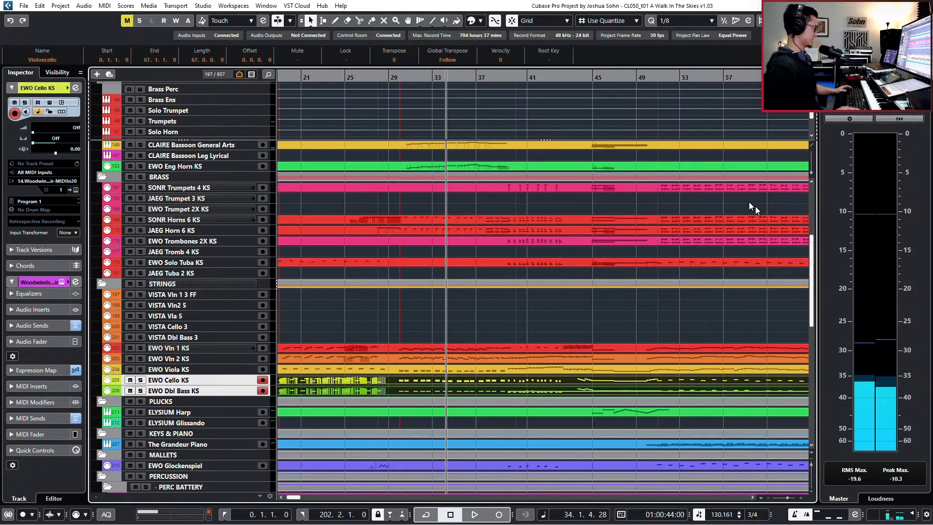
Step: Set the tempo point at bar 30 in the tempo track to 134
scroll(748, 202, up, 5)
scroll(573, 105, up, 8)
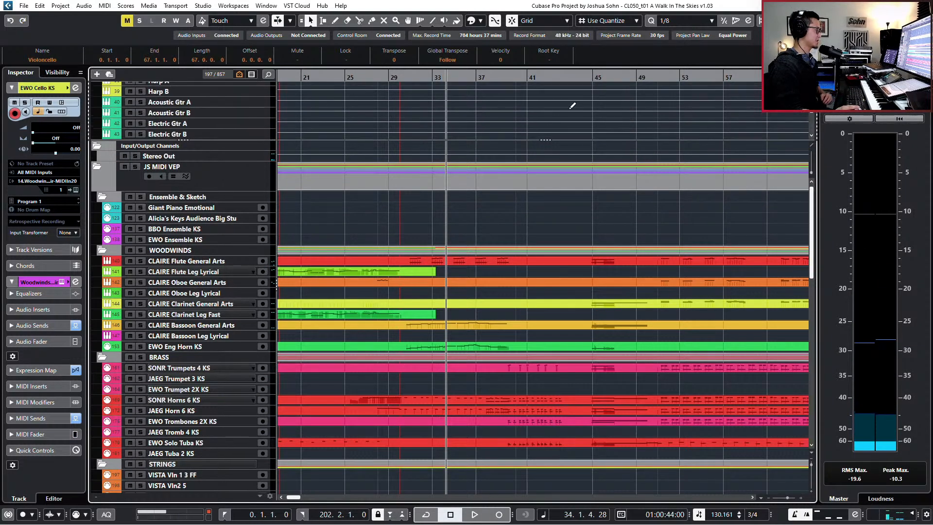
scroll(704, 90, up, 4)
scroll(681, 107, up, 5)
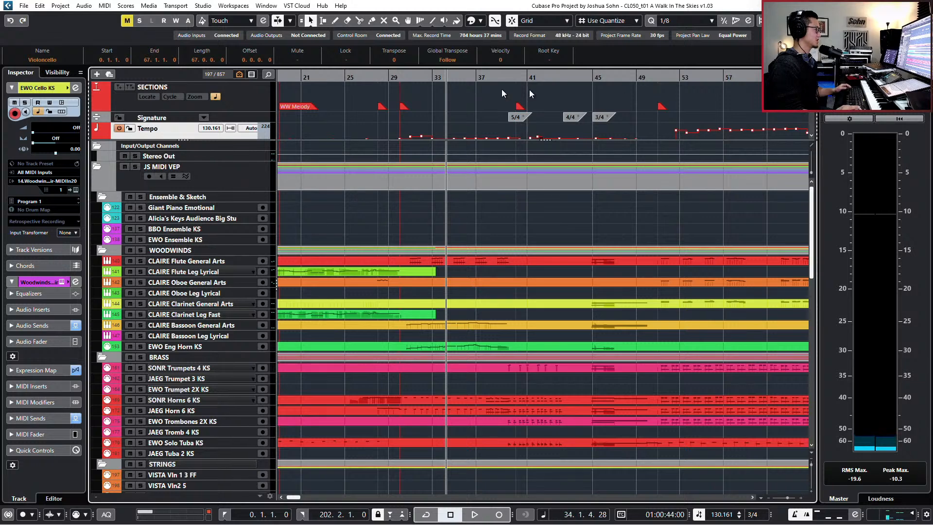
scroll(436, 126, down, 1)
ctrl+scroll(433, 108, up, 3)
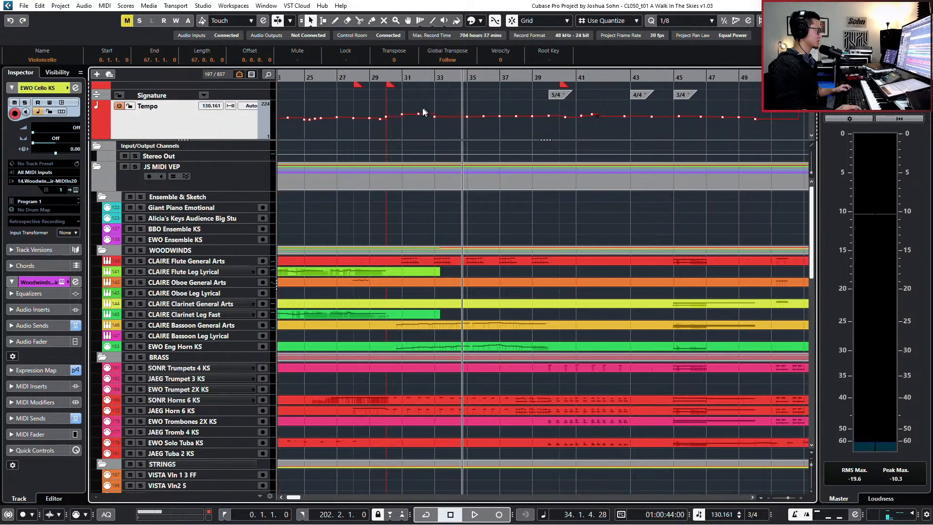
click(387, 115)
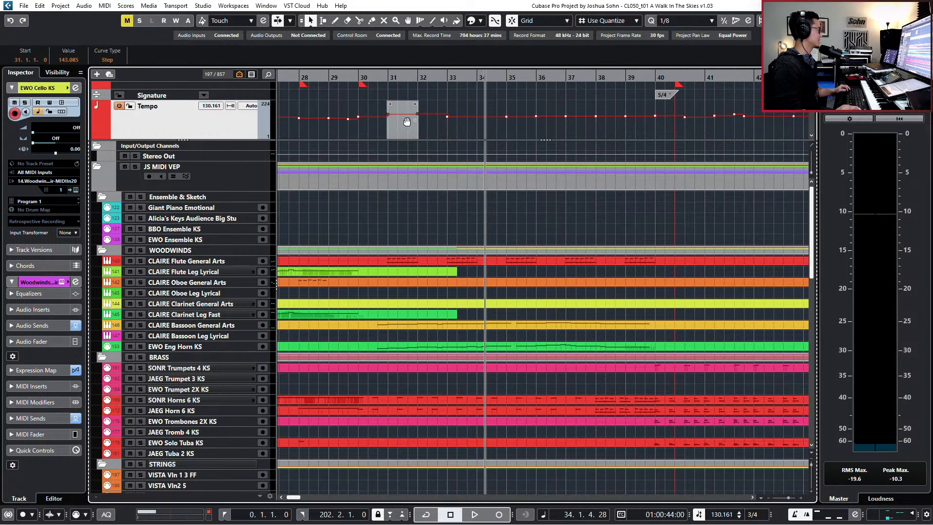
click(356, 112)
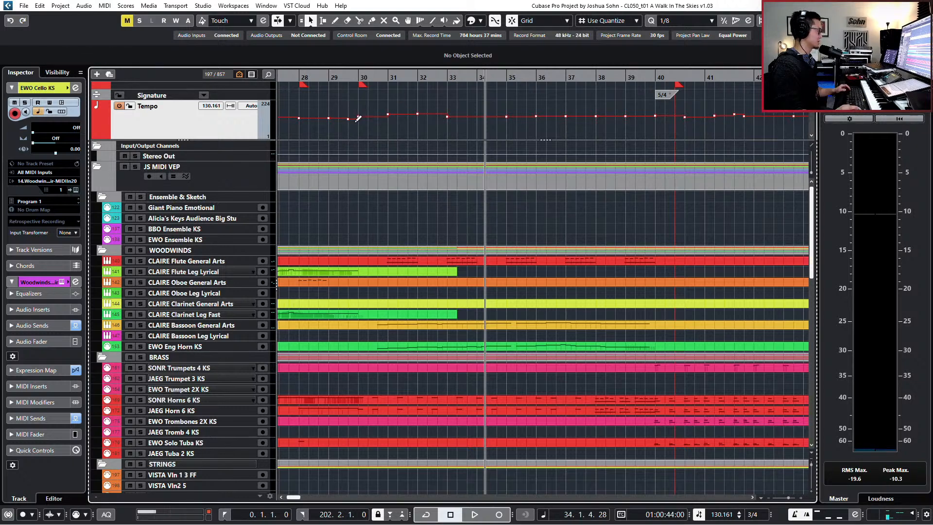
click(358, 118)
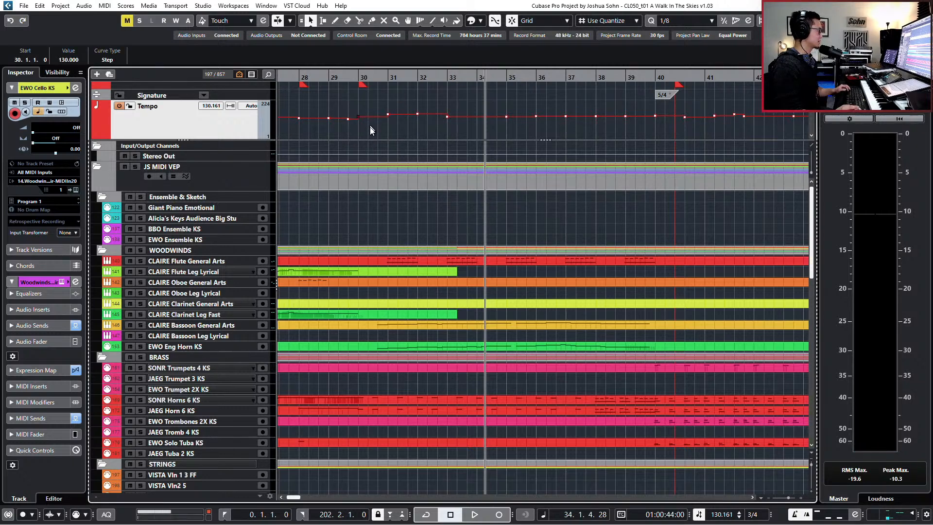
scroll(370, 125, down, 3)
scroll(372, 122, up, 3)
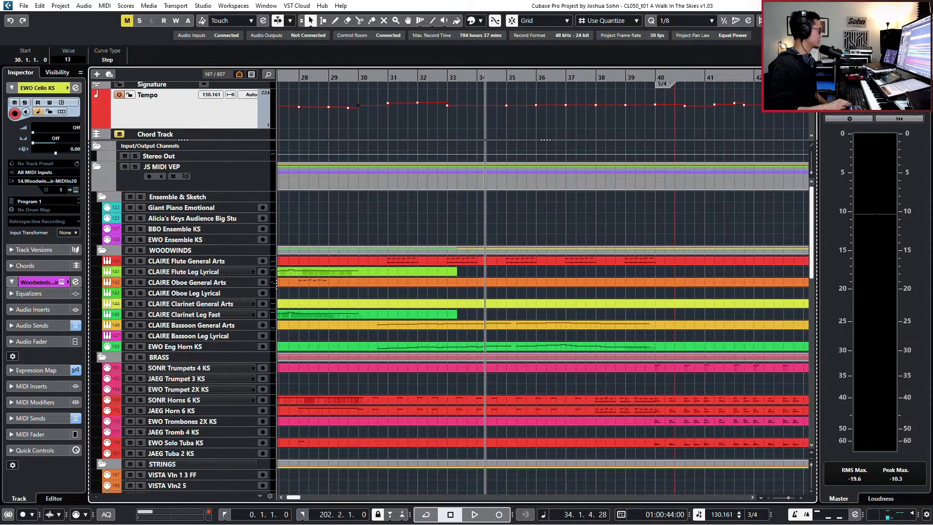
text(4)
key(Return)
Step: Set the tempo points at bar 31 to 136 and at bar 32 to 135
click(388, 103)
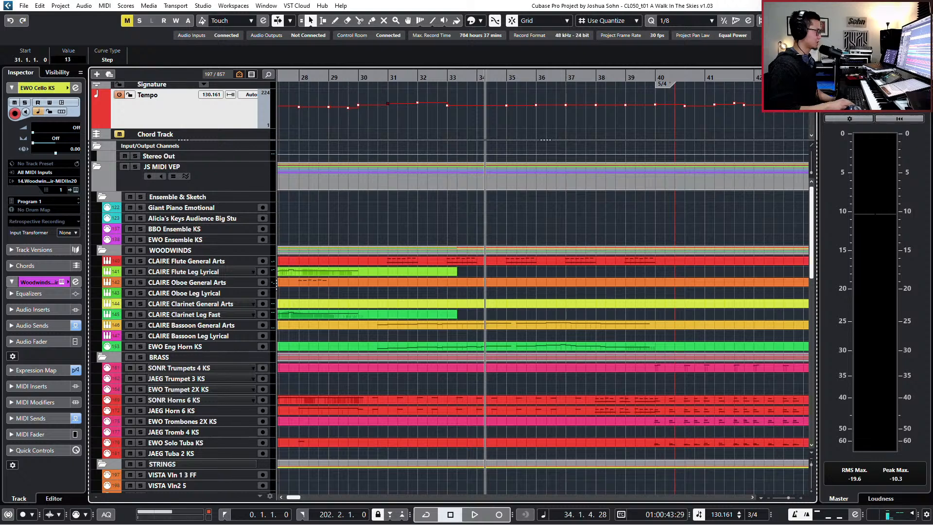
text(136)
key(Return)
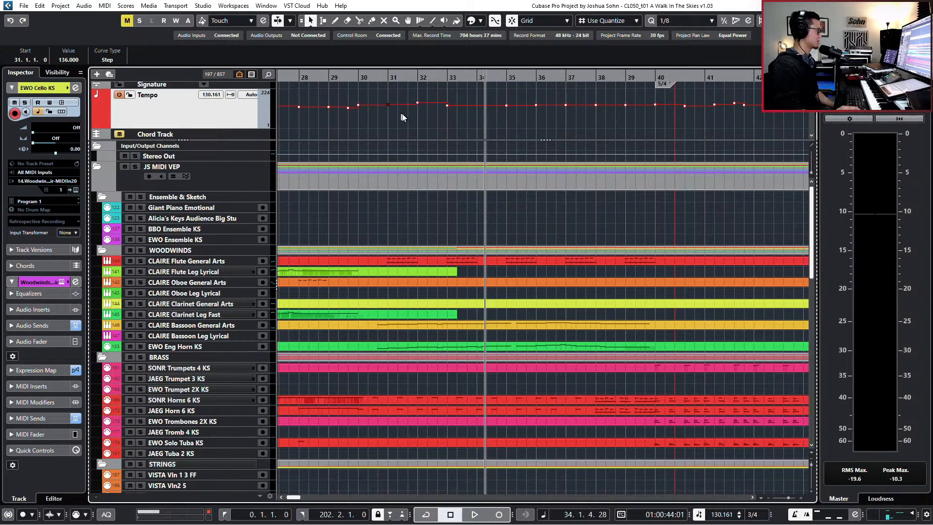
click(418, 103)
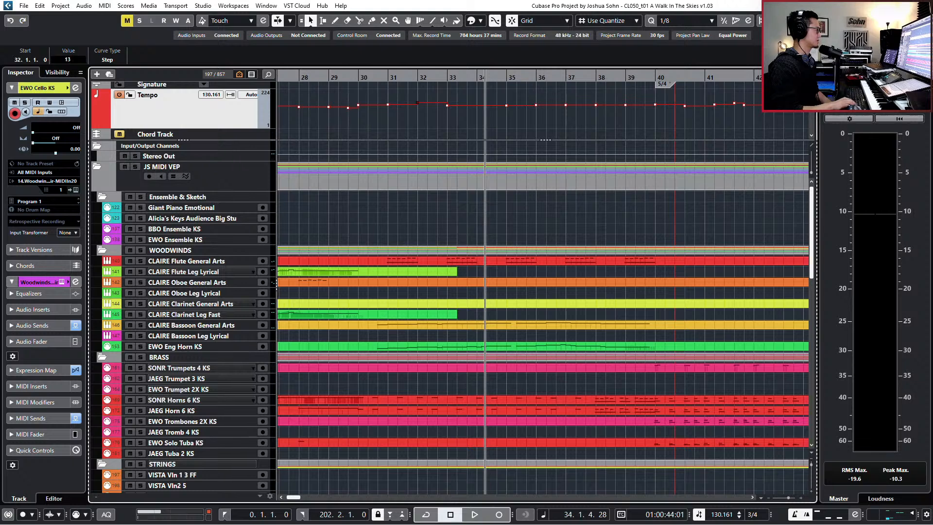
Step: Play back from bar 30 and delete the tempo points from bar 33 through bar 37
key(KP_Subtract)
key(KP_Subtract)
key(KP_Subtract)
key(KP_Subtract)
key(KP_Subtract)
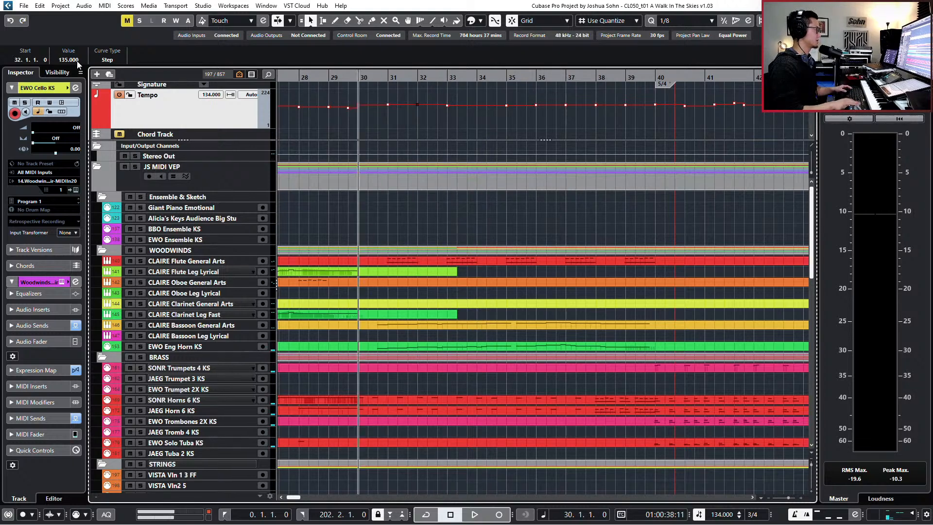
key(space)
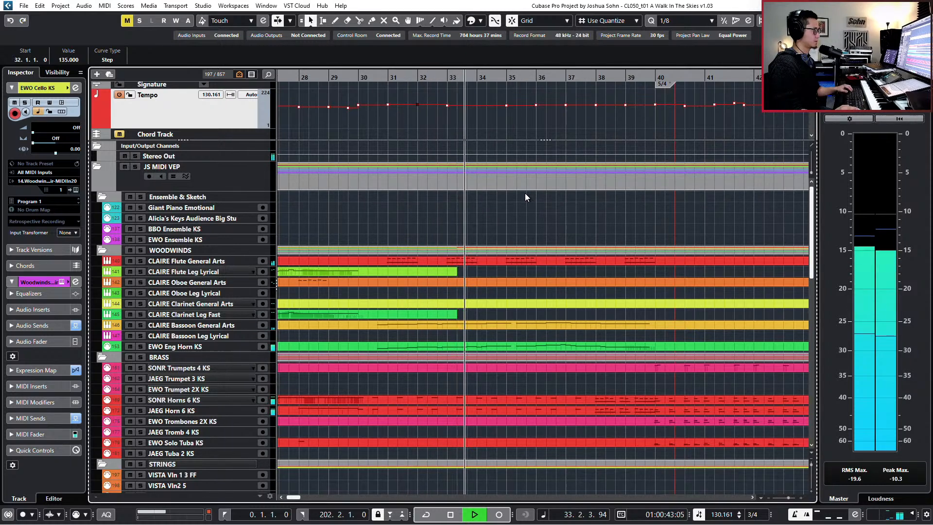
click(506, 105)
key(Delete)
key(Delete)
key(Delete)
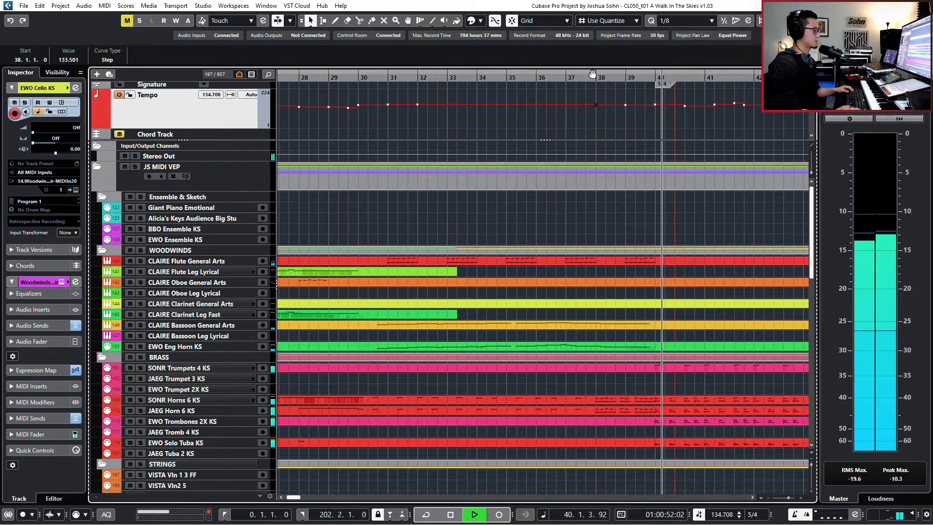
Step: Keep listening through the 5/4 passage up to bar 46 while following the tempo curve, and stop playback
key(g)
key(g)
scroll(643, 125, right, 3)
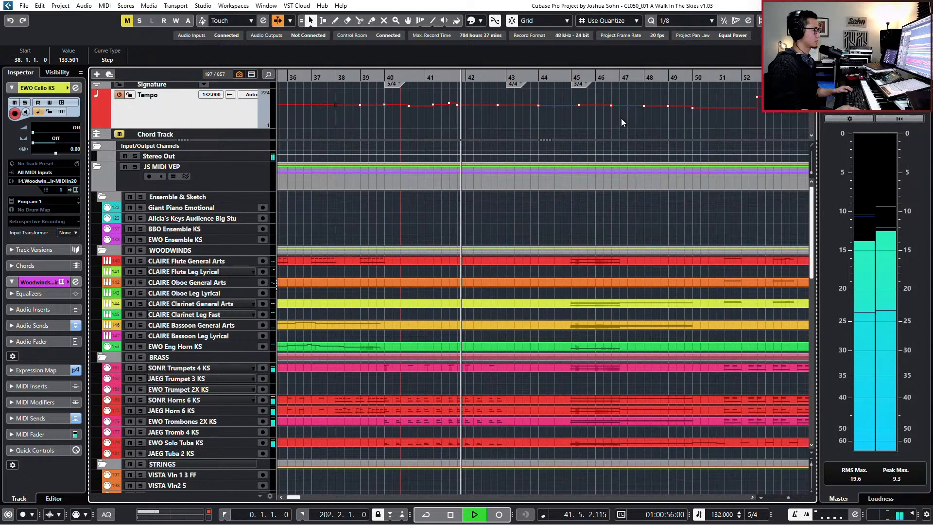
key(g)
key(g)
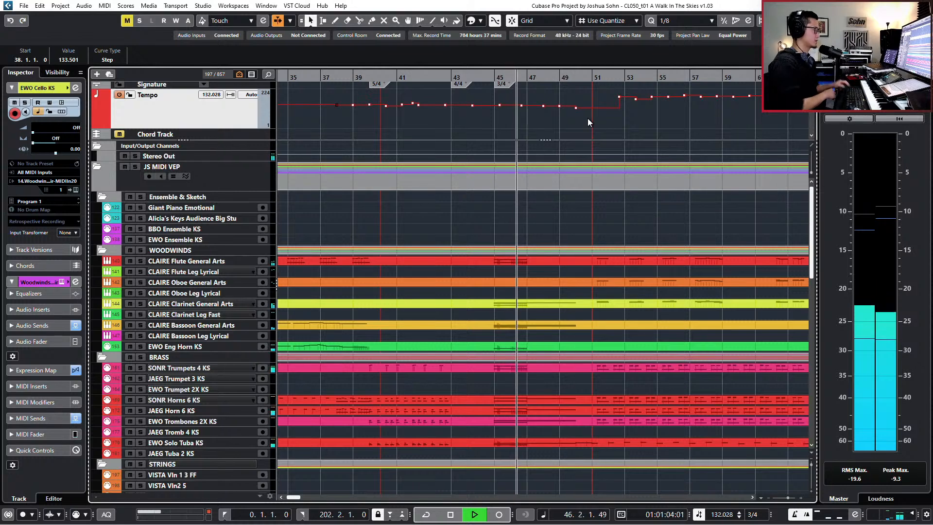
key(space)
scroll(588, 126, left, 2)
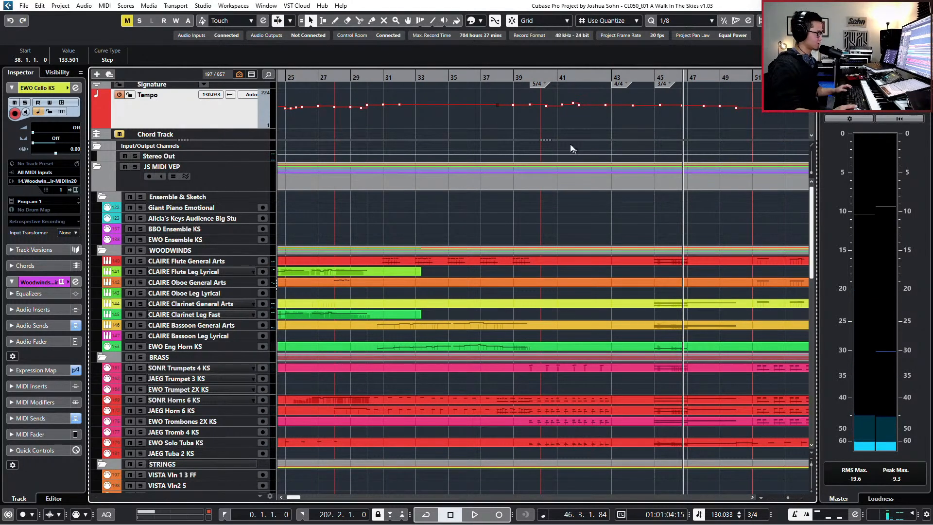
Step: Set the tempo point at bar 40 beat 4 to 130 and delete the tempo point at bar 41 beat 4
key(KP_Subtract)
key(KP_Subtract)
key(KP_Subtract)
key(KP_Subtract)
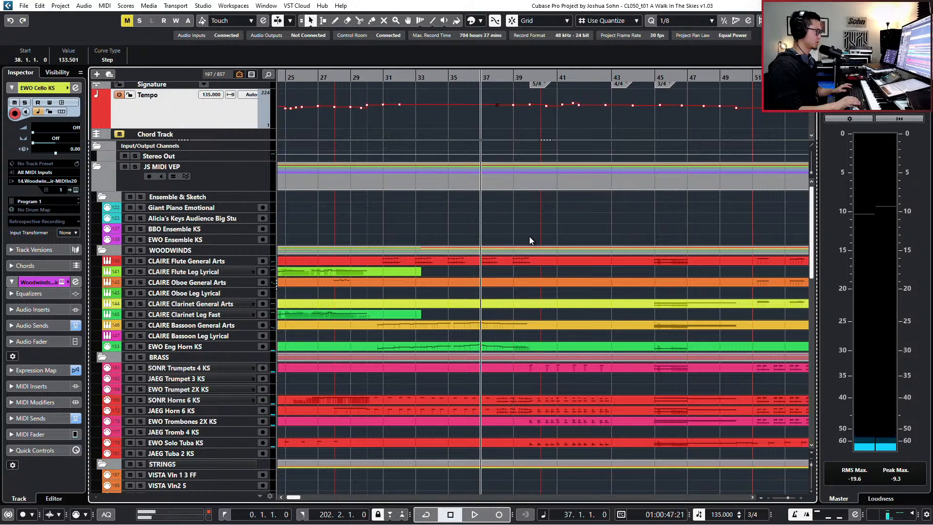
key(KP_Add)
key(KP_Subtract)
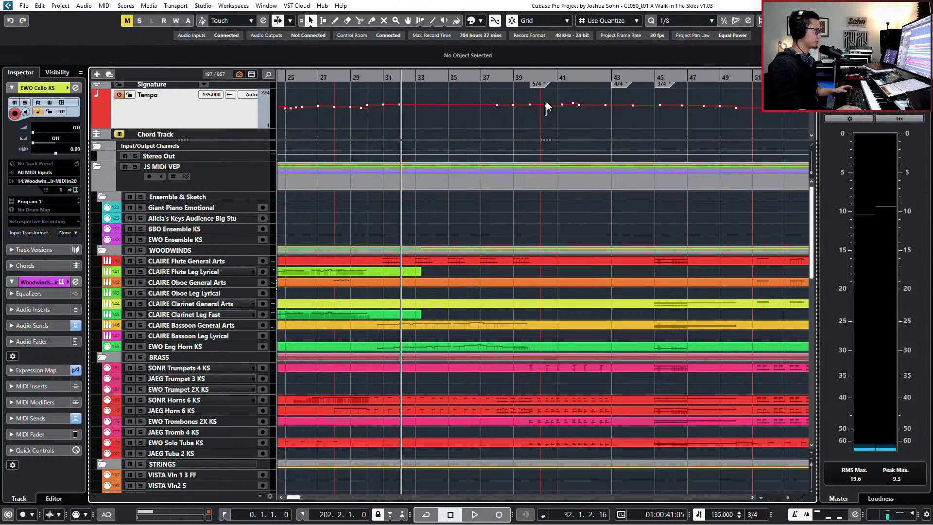
scroll(552, 119, up, 3)
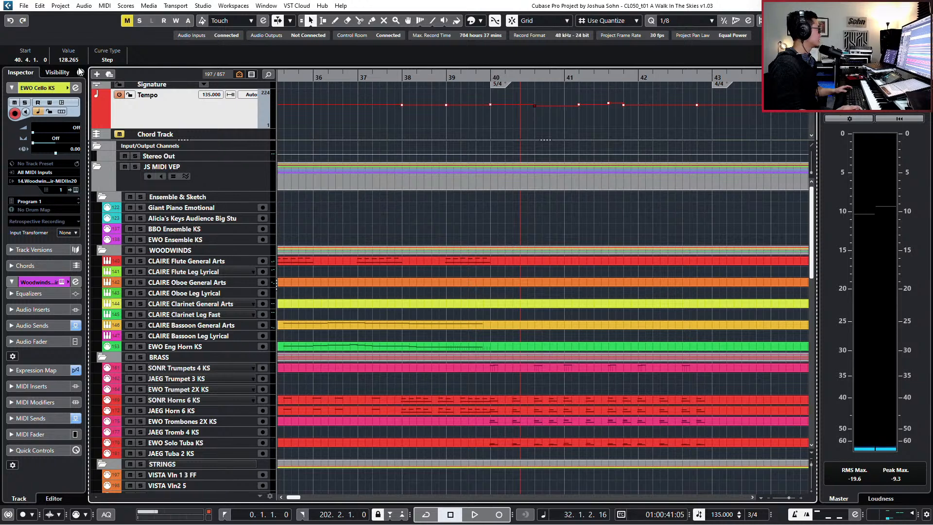
key(Return)
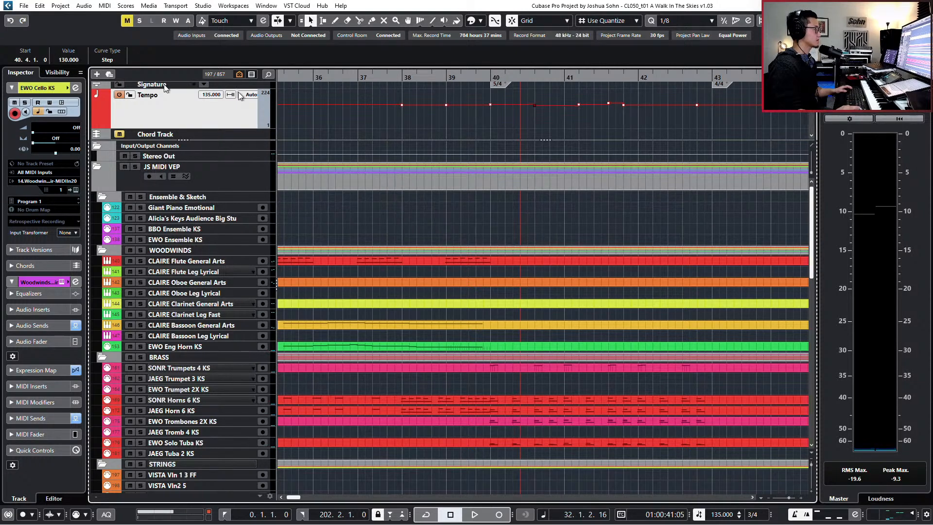
click(608, 103)
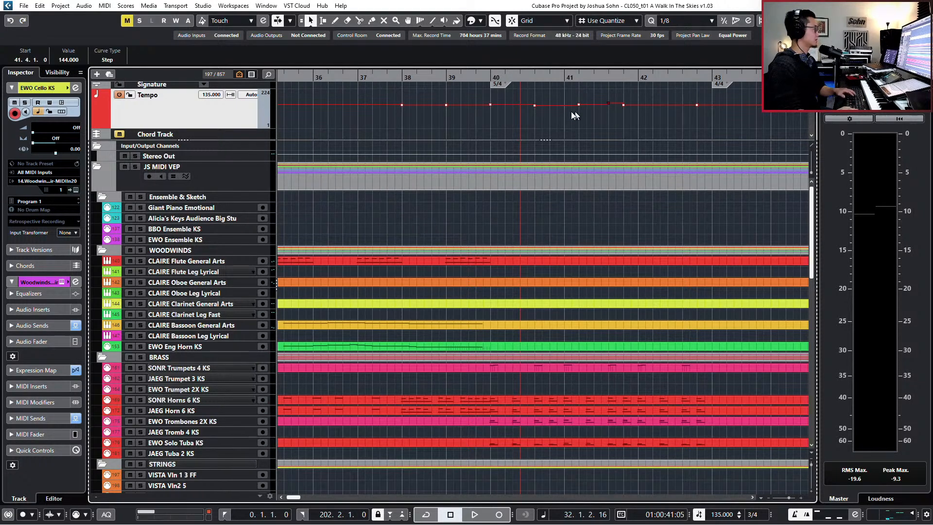
scroll(569, 112, down, 3)
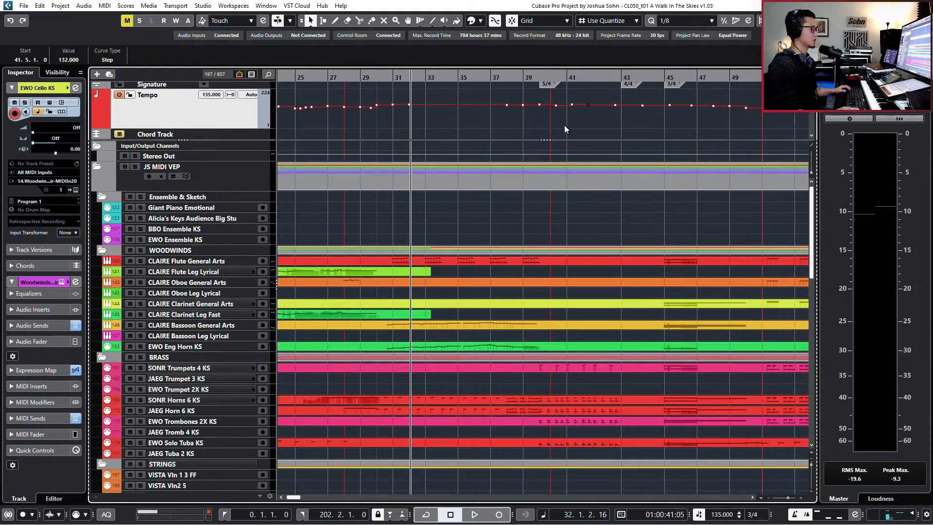
Step: Play the EWO cello and double bass parts soloed from bar 30 and open them for note editing
scroll(449, 120, left, 1)
key(KP_Subtract)
key(KP_Subtract)
key(KP_Subtract)
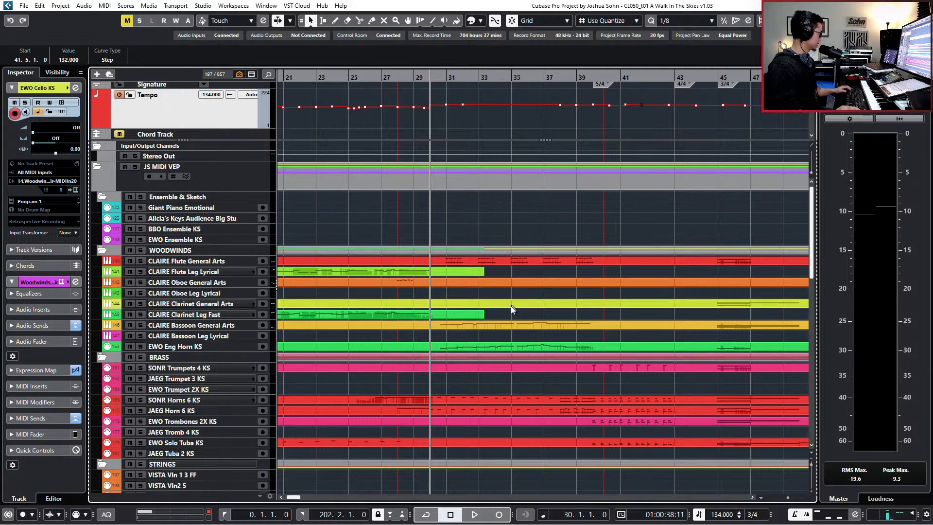
scroll(512, 305, down, 5)
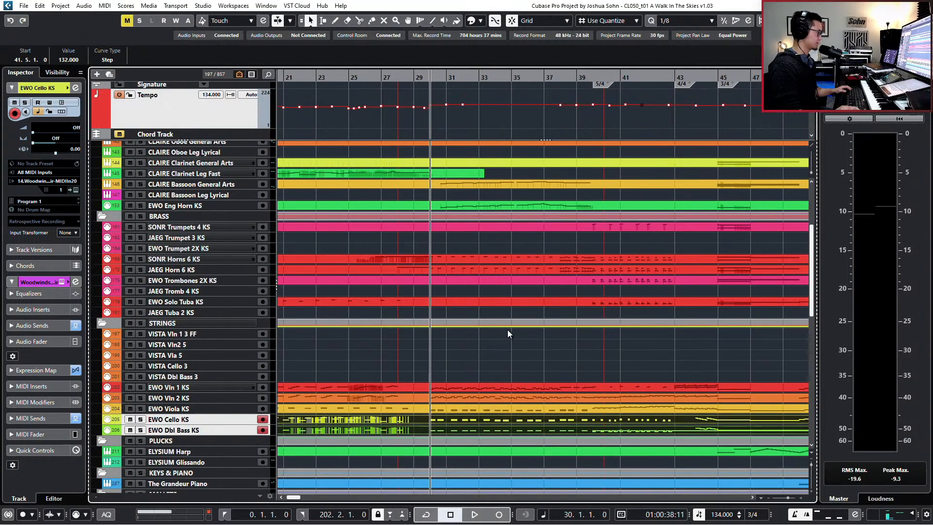
click(482, 411)
click(481, 420)
shift+click(480, 428)
key(s)
key(space)
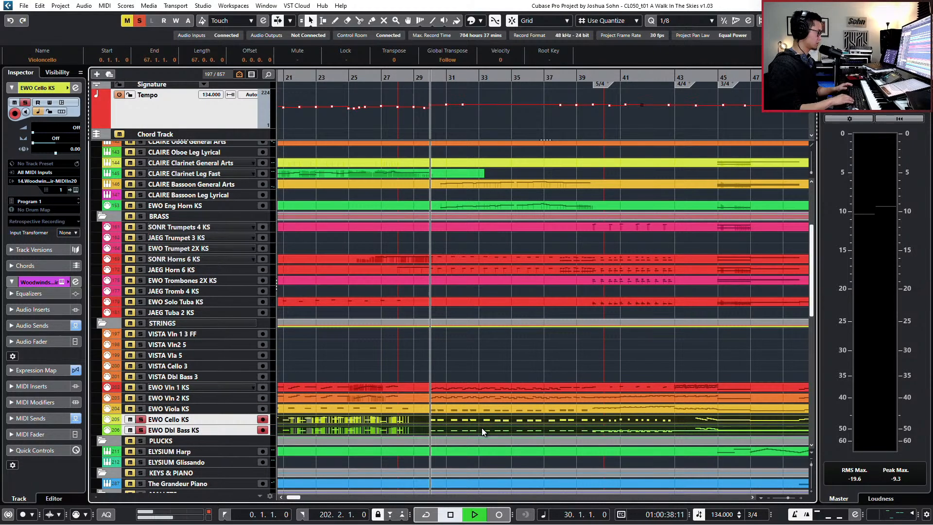
double_click(482, 428)
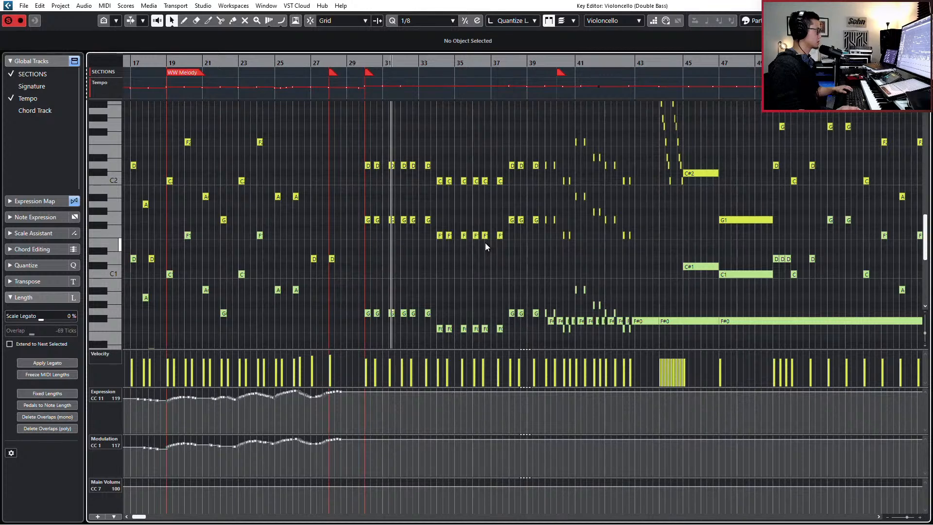
Step: Select the low string notes from bar 30 into bar 40 to check their articulation, and return to the arrangement
drag(352, 136, 552, 344)
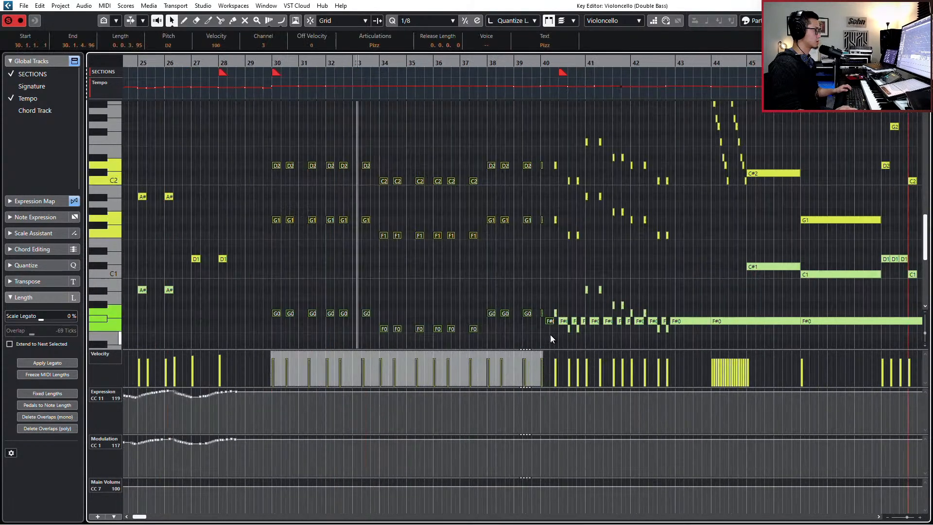
scroll(550, 334, up, 4)
drag(555, 140, 562, 333)
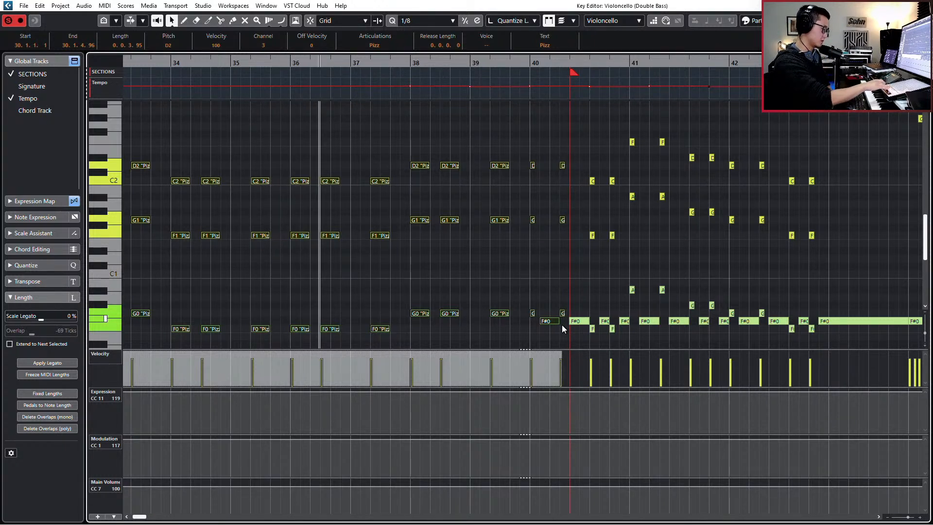
scroll(525, 251, left, 5)
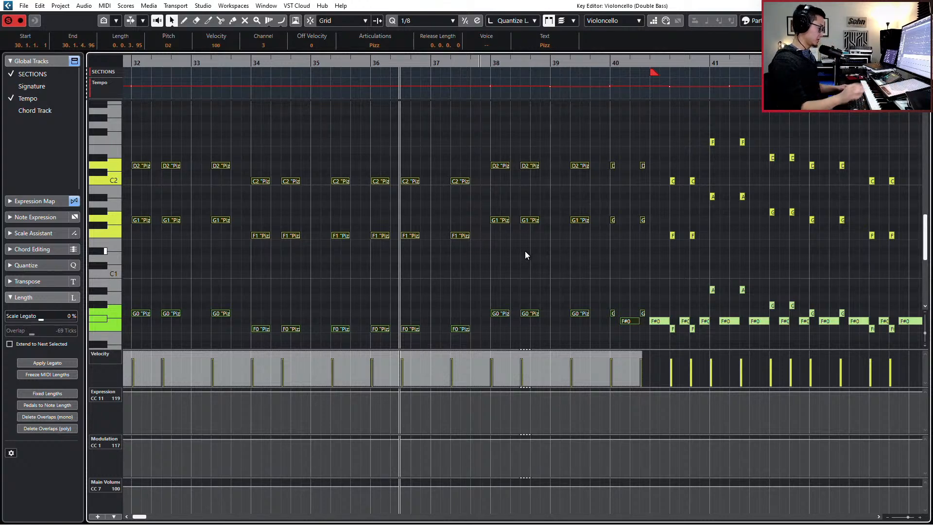
key(Return)
Step: Play the LISTEN reference audio soloed from bar 31, and return to the EWO cello and double bass parts at bar 29
scroll(420, 284, up, 4)
scroll(464, 122, down, 3)
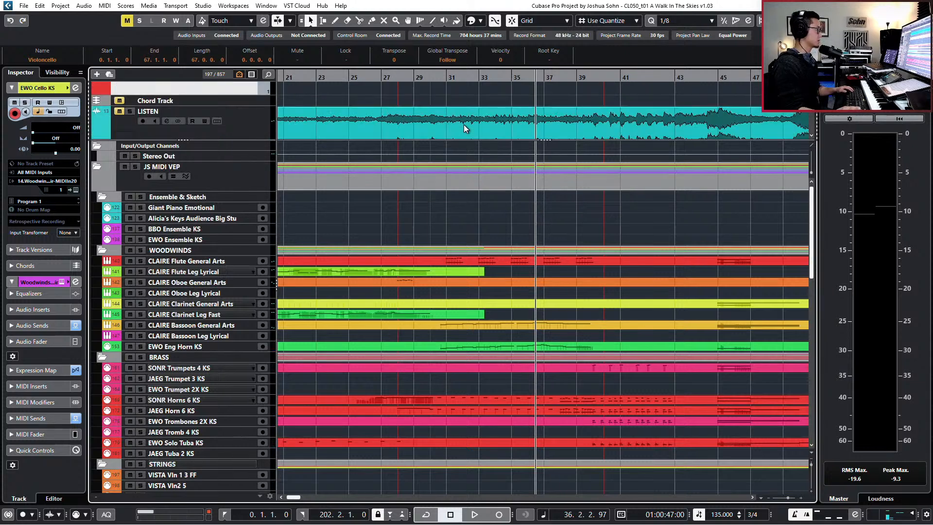
click(468, 117)
key(s)
key(KP_Subtract)
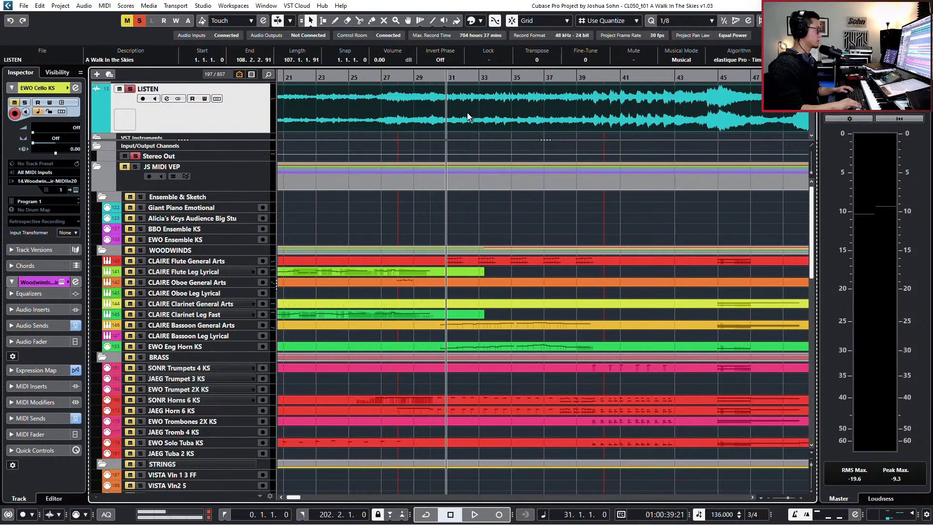
key(space)
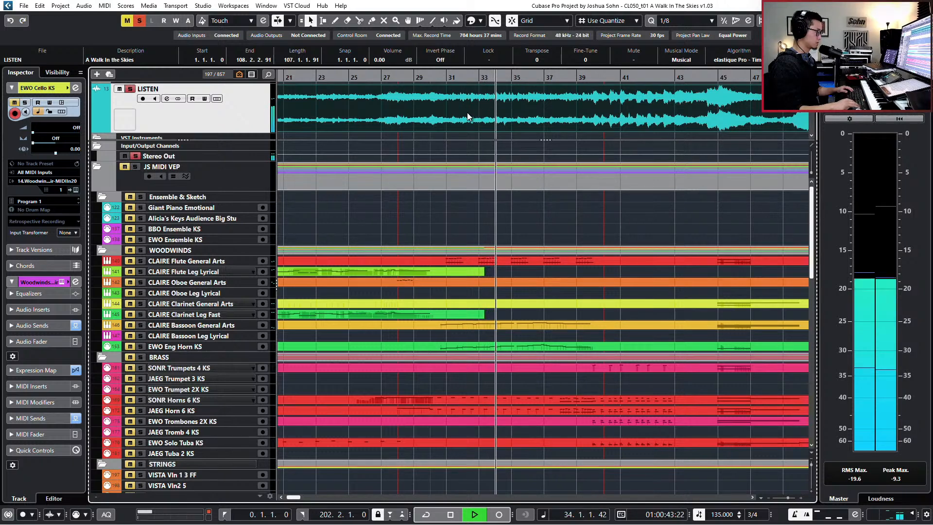
key(space)
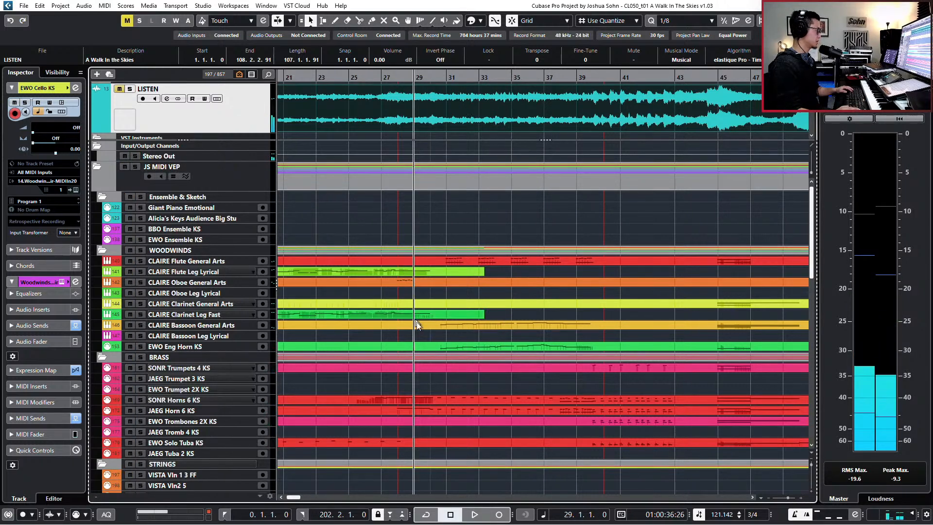
scroll(476, 401, down, 5)
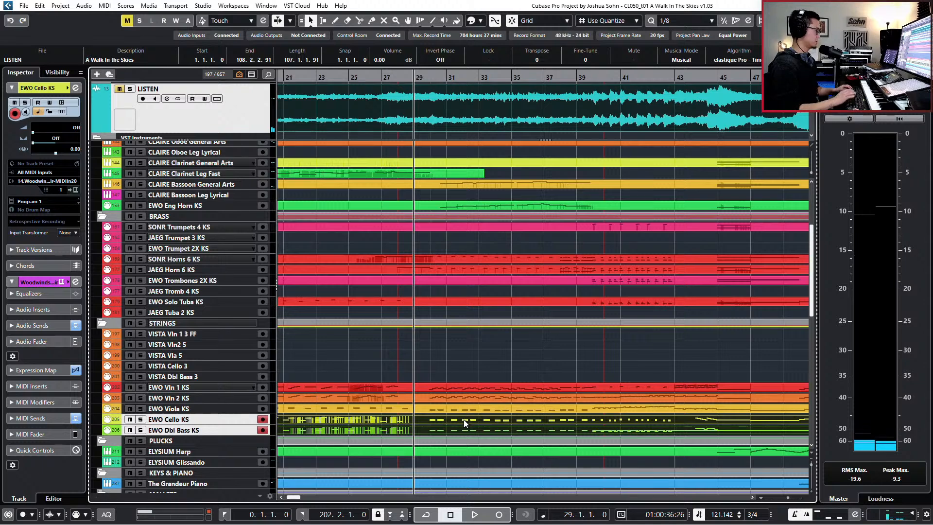
key(Return)
key(g)
key(Return)
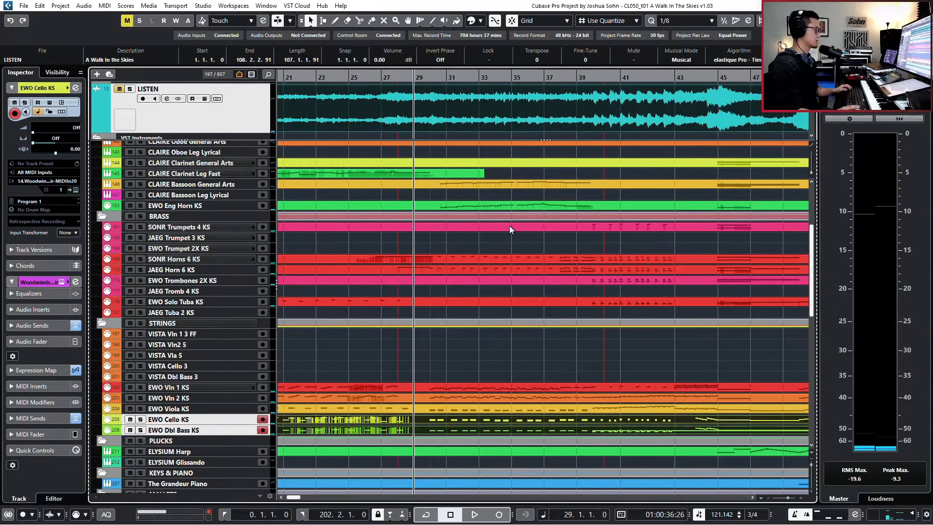
Step: Open the EWO cello and double bass parts for note editing, play from bar 30 and inspect the double bass G0 note there
shift+click(500, 429)
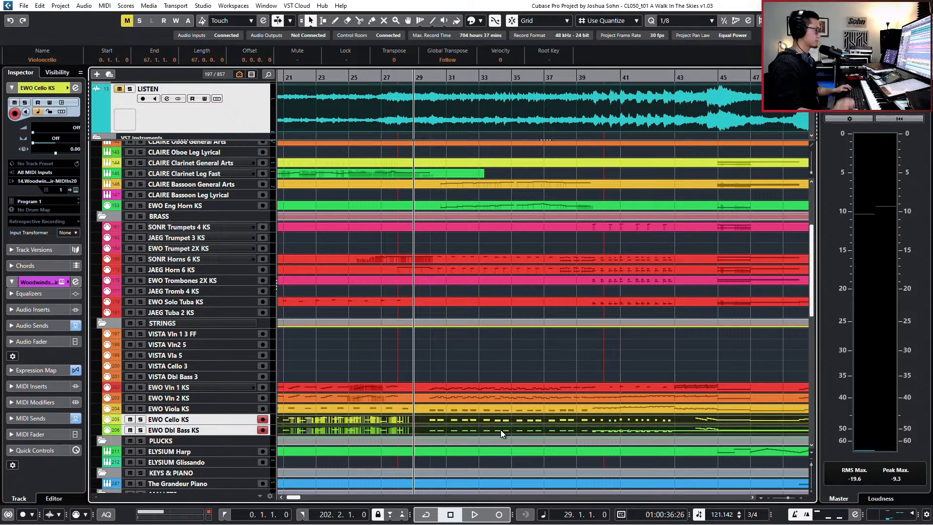
key(Return)
key(g)
key(g)
key(g)
key(space)
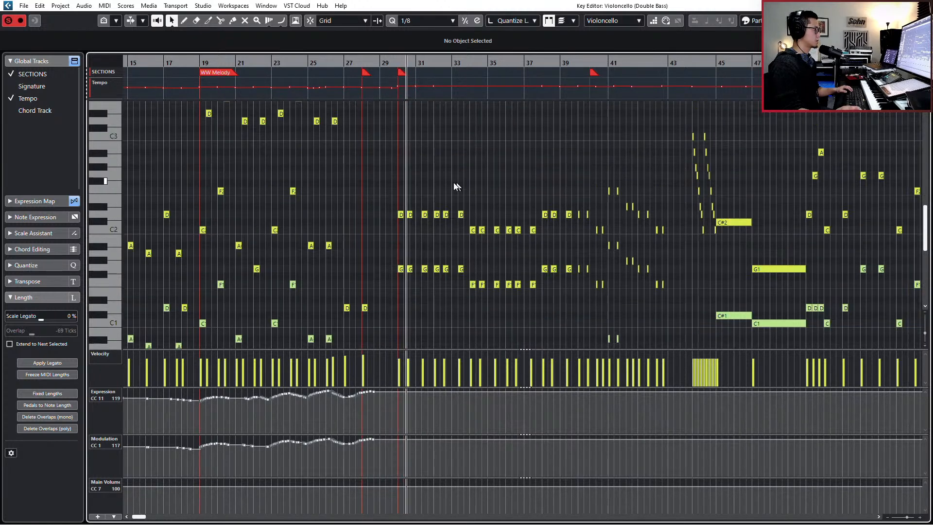
scroll(405, 192, down, 3)
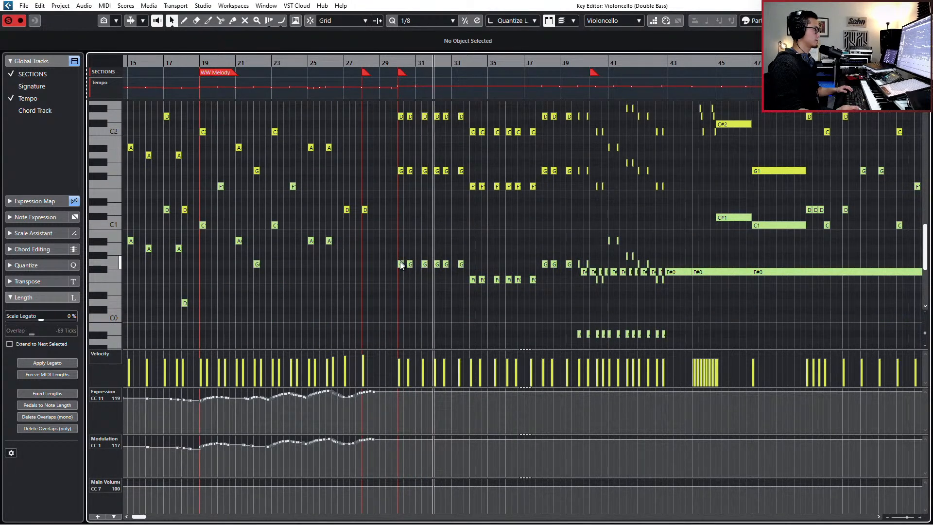
click(401, 263)
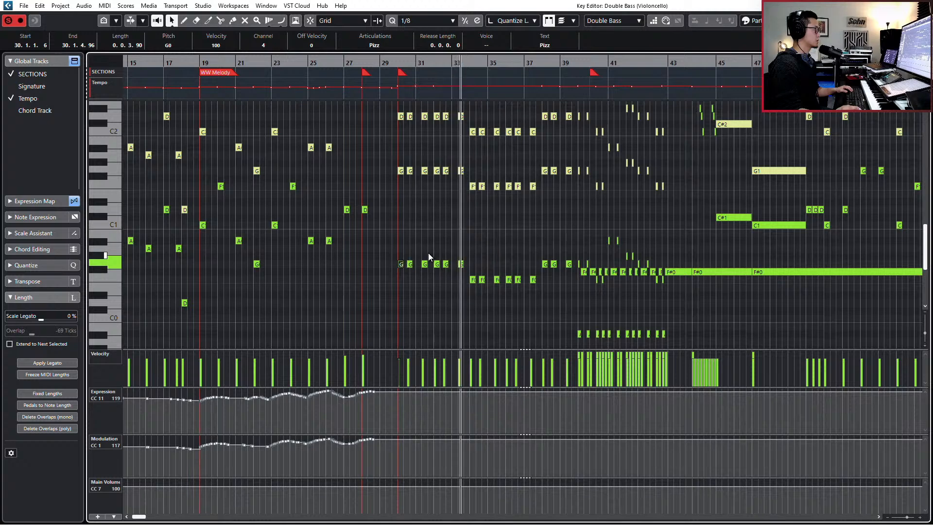
scroll(428, 253, up, 3)
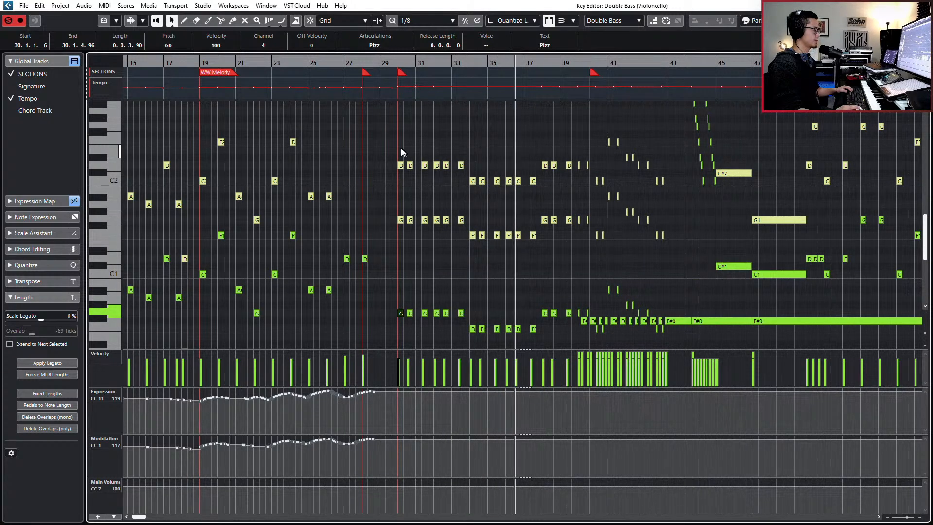
Step: Adjust the velocity of the cello and double bass notes from bar 30 into bar 40 and play the passage back
drag(390, 135, 587, 342)
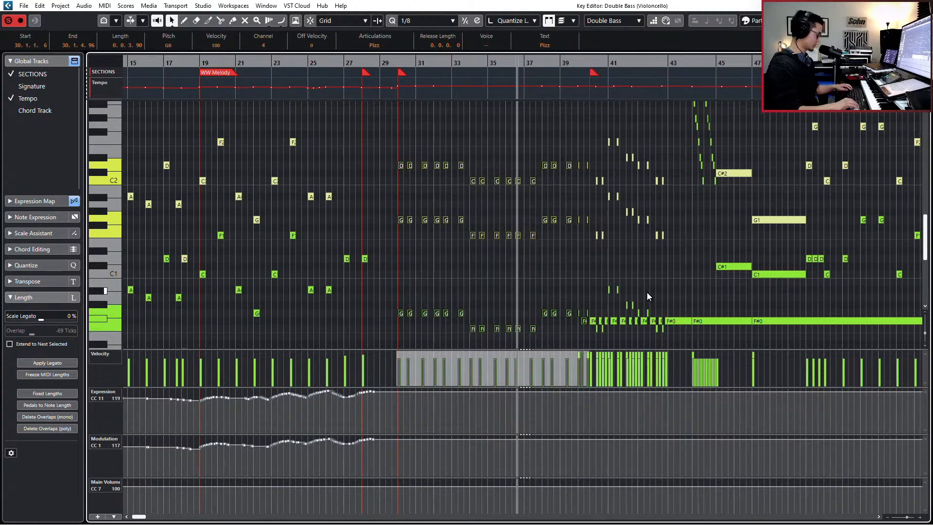
key(v)
key(Return)
key(KP_Subtract)
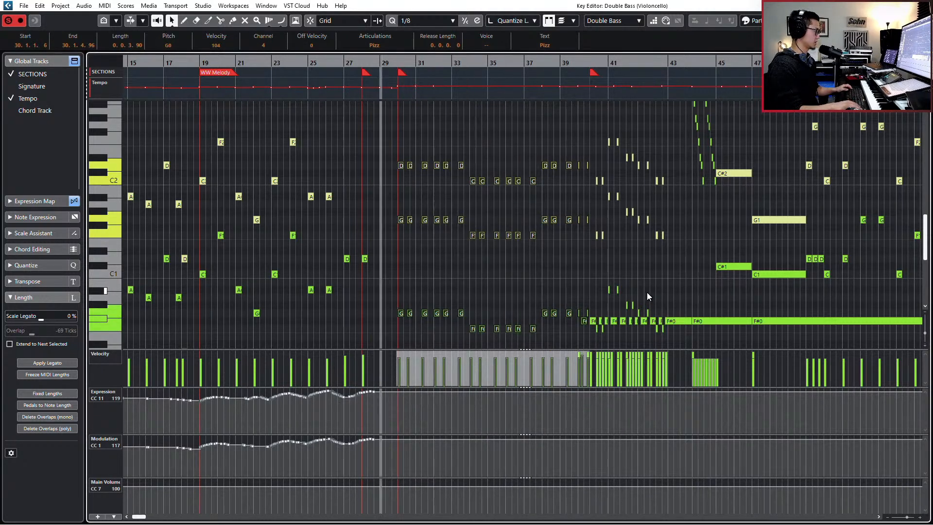
key(space)
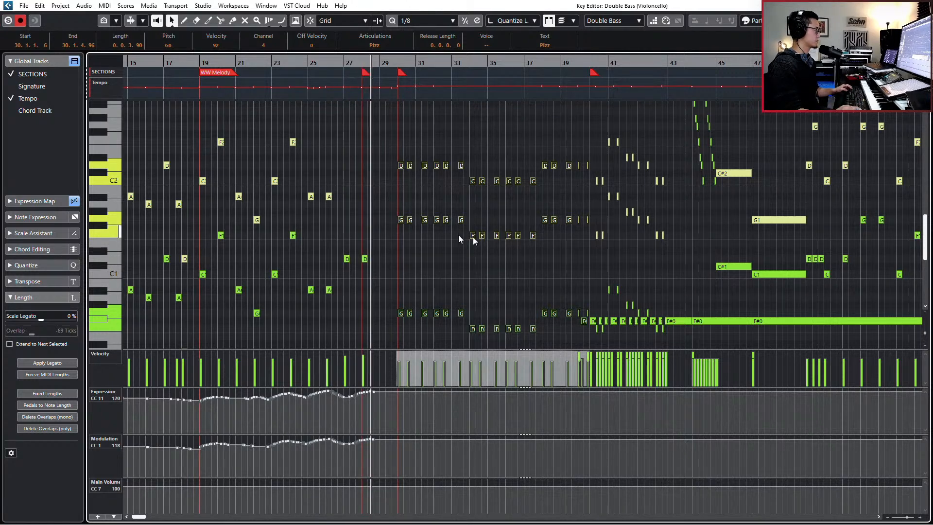
Step: Select the double bass D1 notes at bars 27 and 28, and its notes from bar 30 into bar 40, to compare velocities
drag(333, 252, 403, 265)
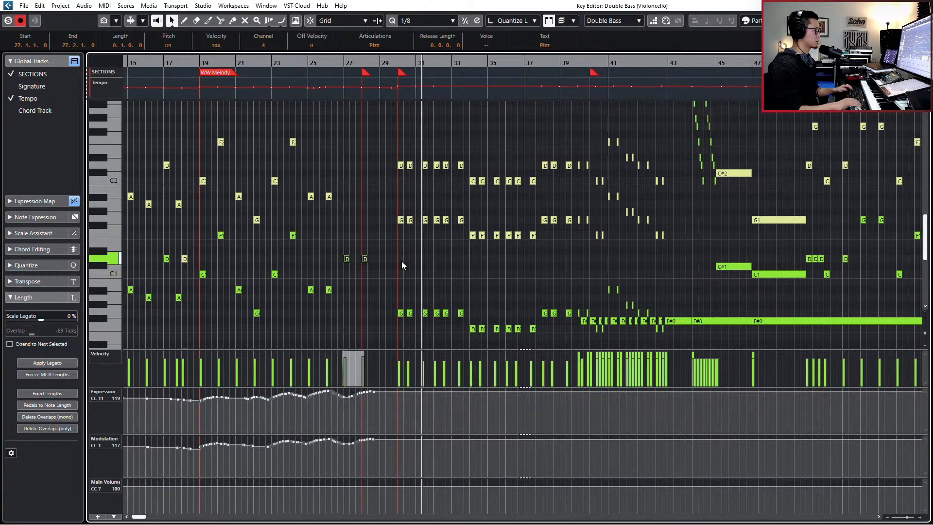
key(ctrl+shift+Down)
key(KP_Subtract)
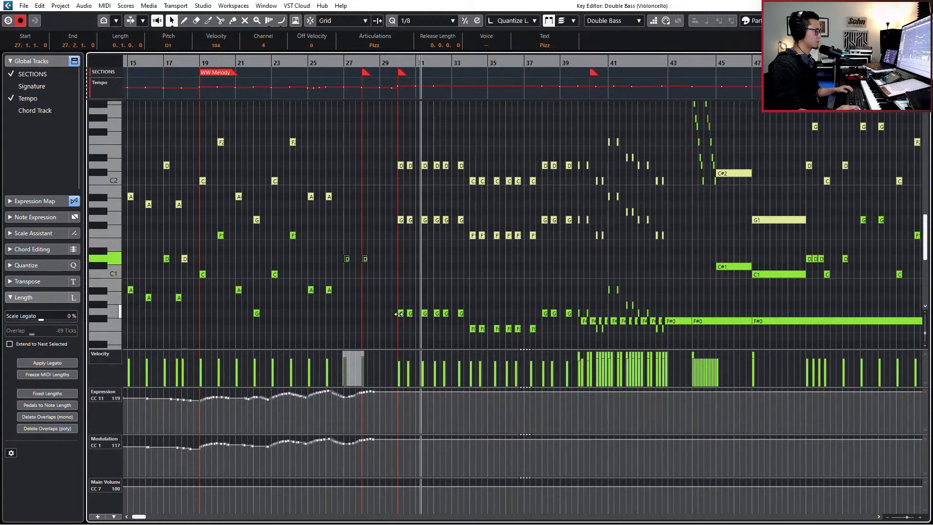
drag(378, 268, 589, 341)
scroll(593, 337, up, 2)
drag(541, 280, 570, 325)
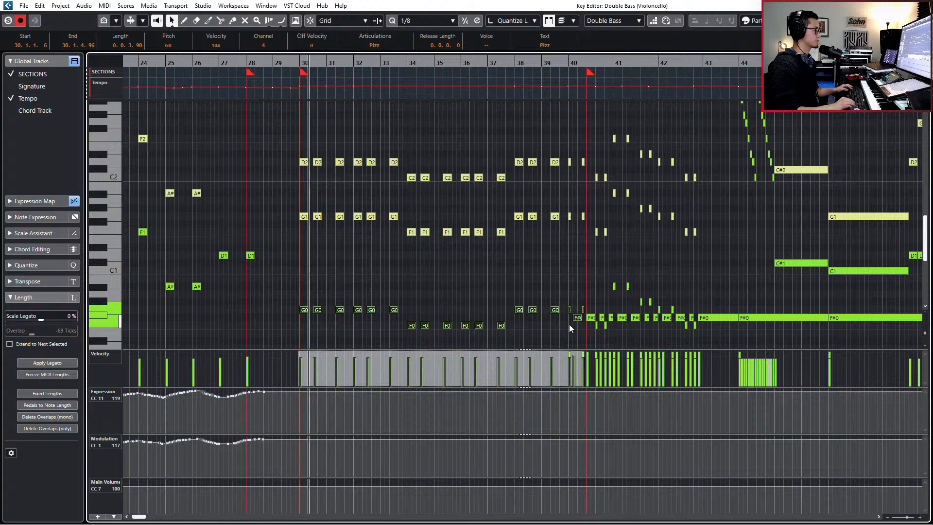
click(297, 197)
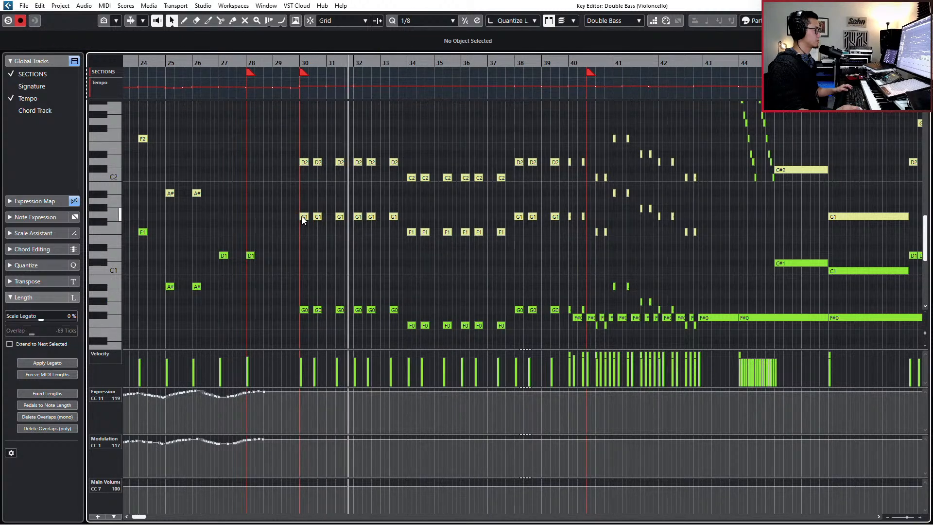
Step: Delete the row of very low double bass A# notes running through bars 40 to 42
scroll(479, 217, right, 1)
scroll(490, 212, right, 1)
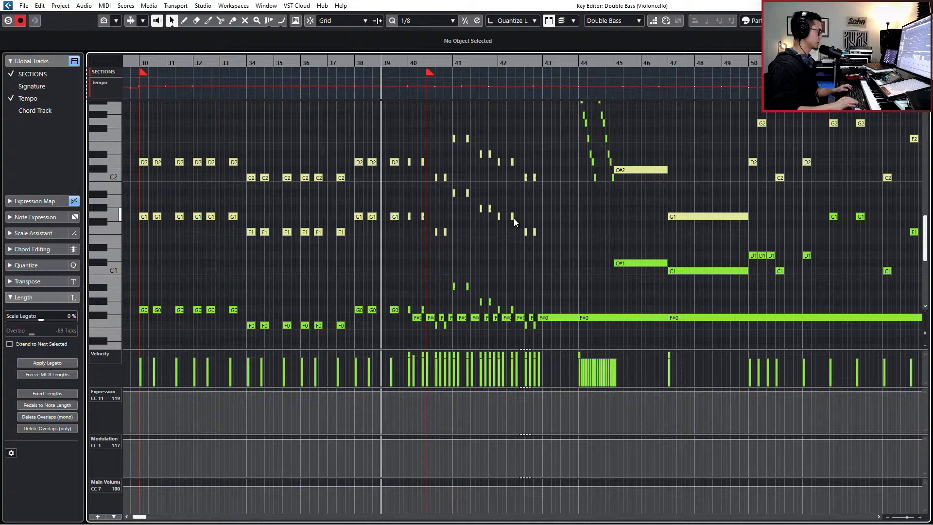
key(h)
key(h)
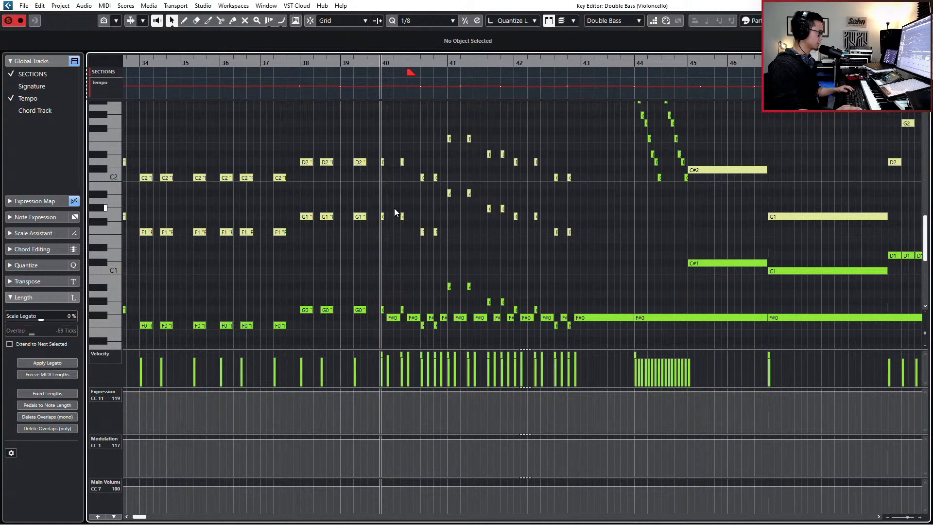
key(g)
key(g)
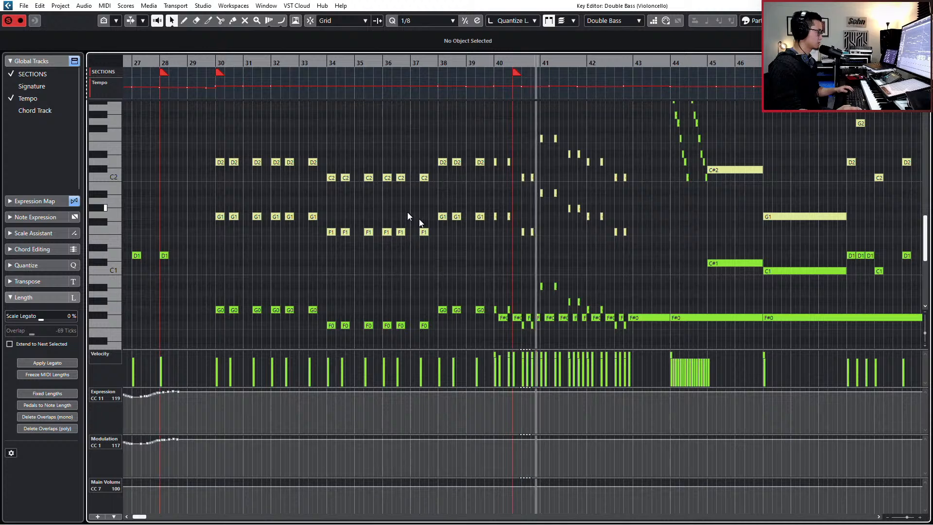
key(h)
key(h)
scroll(585, 273, down, 2)
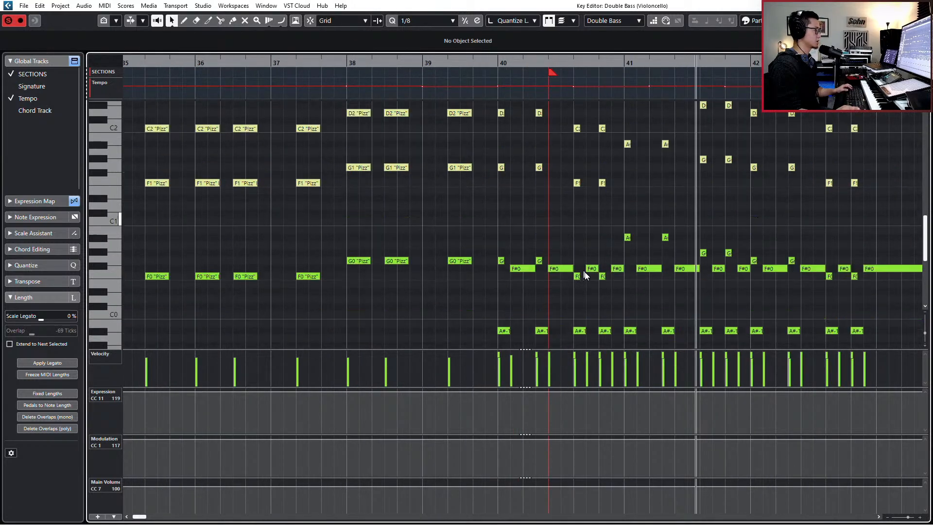
key(g)
key(g)
drag(469, 273, 795, 300)
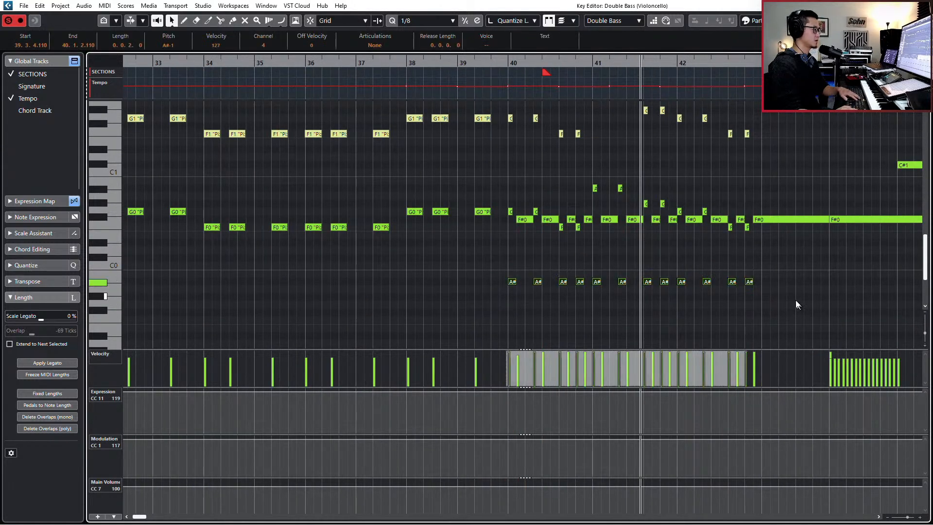
key(Delete)
Step: Check the double bass notes at the start of bar 40 and delete the first F#0 note in that bar
key(h)
click(471, 220)
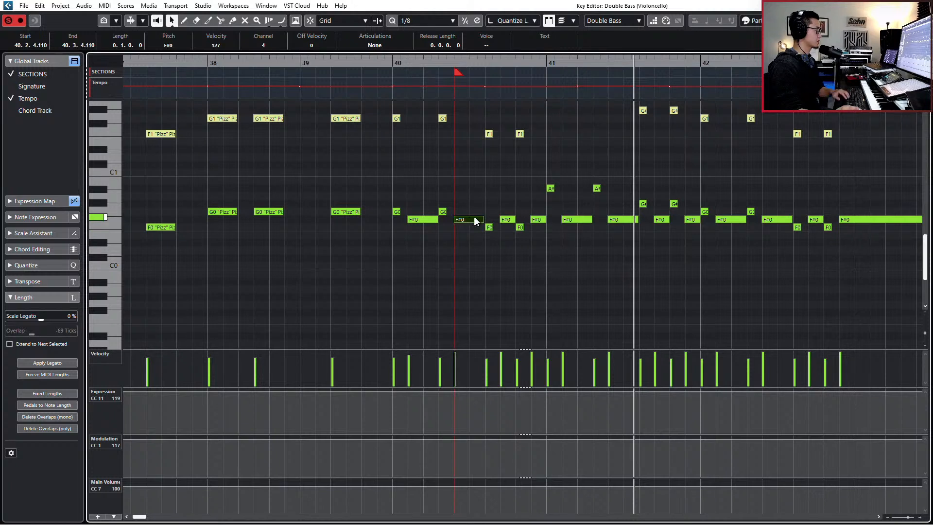
click(427, 218)
click(396, 212)
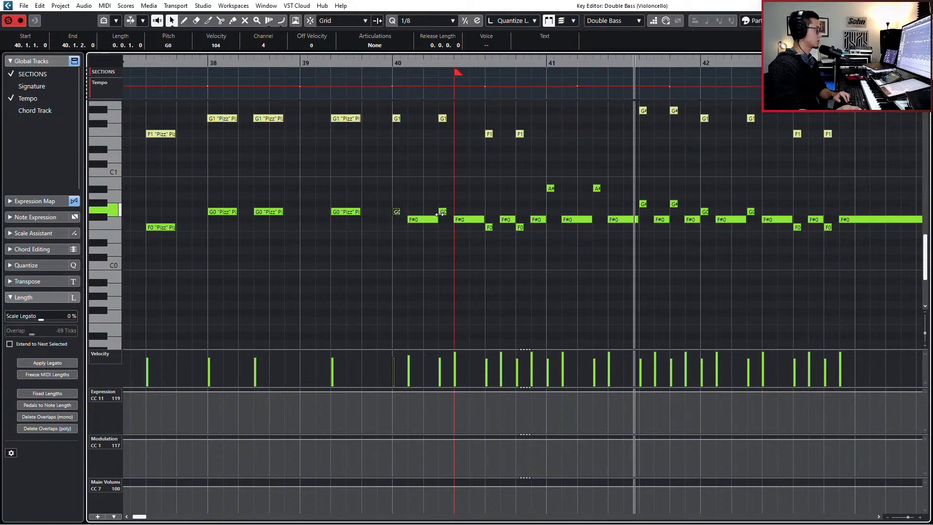
click(421, 220)
scroll(478, 229, up, 3)
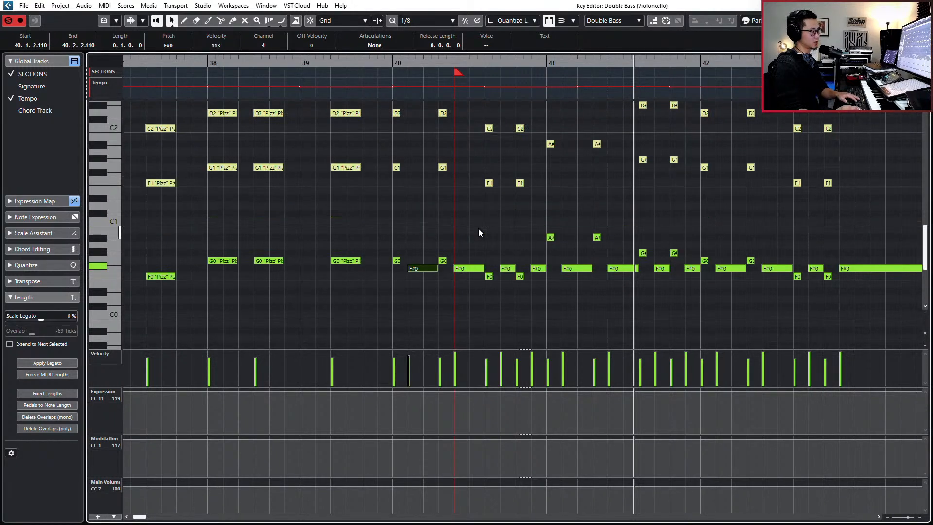
key(Delete)
click(478, 269)
key(Delete)
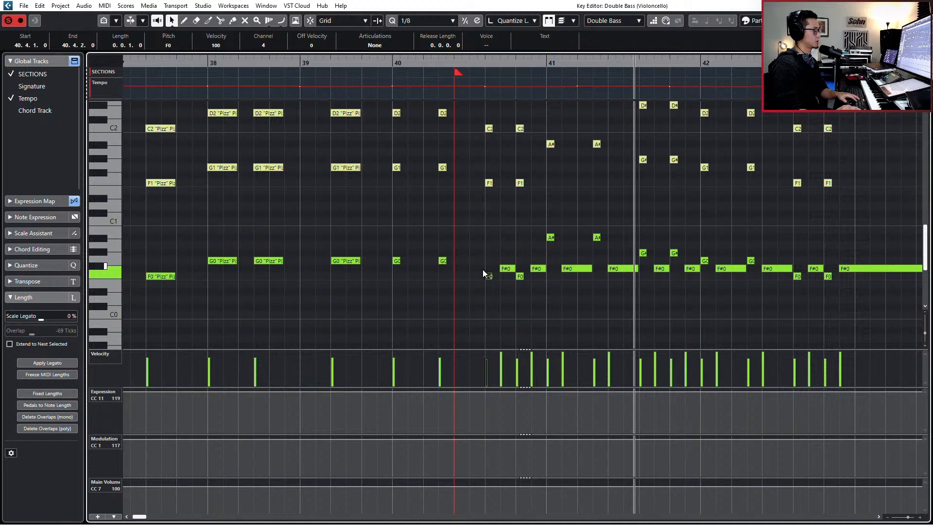
key(ctrl+z)
Step: Check the remaining F#0 note in bar 40 by playback and move the section marker to the start of bar 40
click(469, 268)
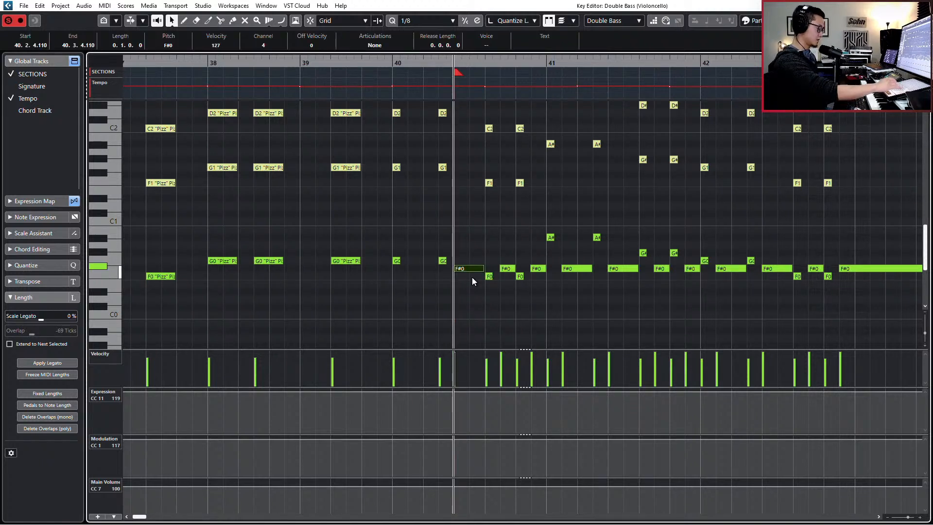
key(space)
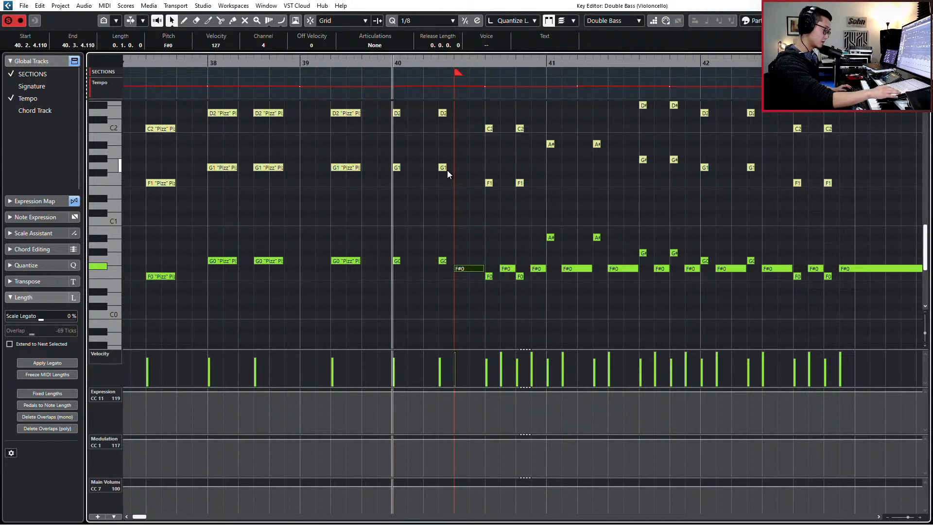
drag(453, 72, 394, 72)
key(j)
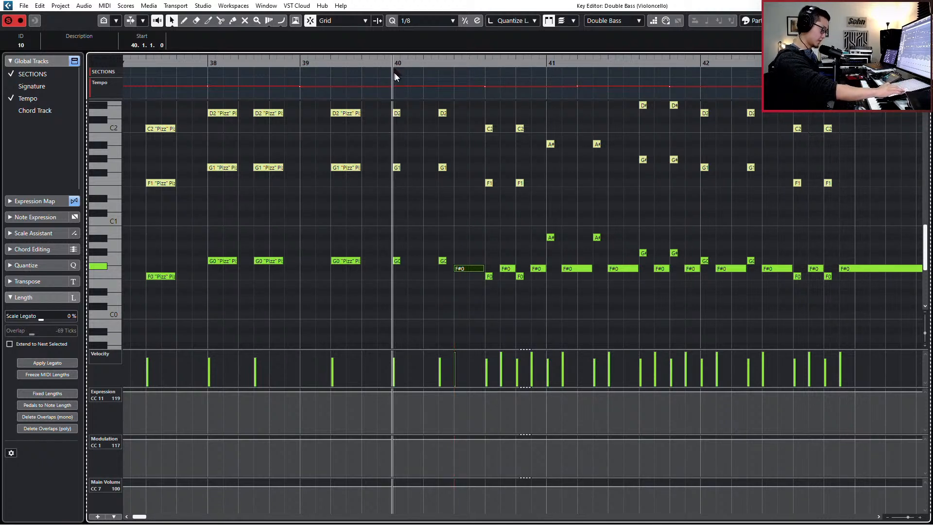
key(g)
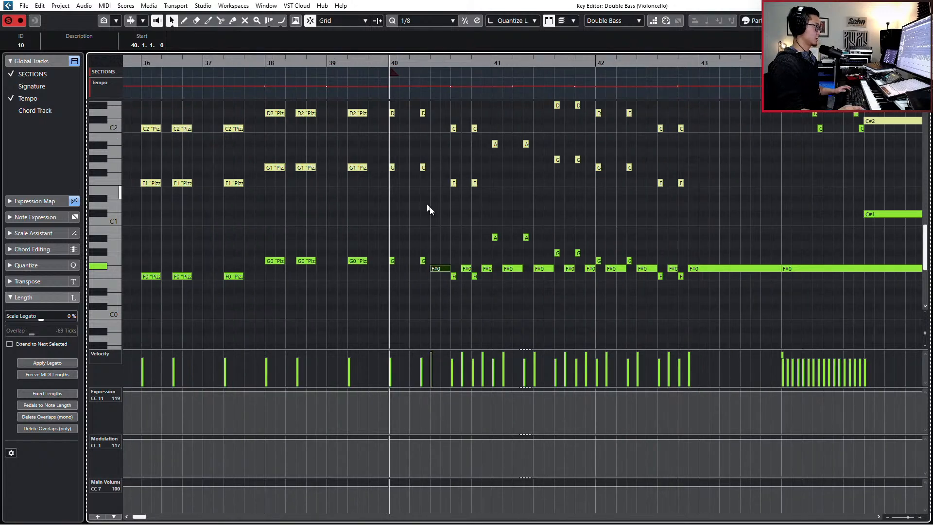
Step: Set the articulation of the first two double bass G0 notes in bar 40 to Spic and play them back
click(440, 269)
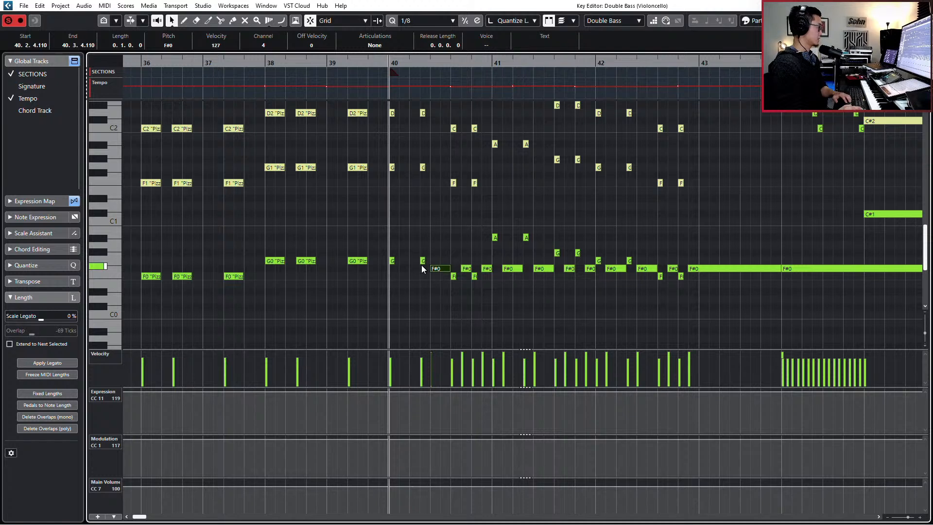
click(389, 270)
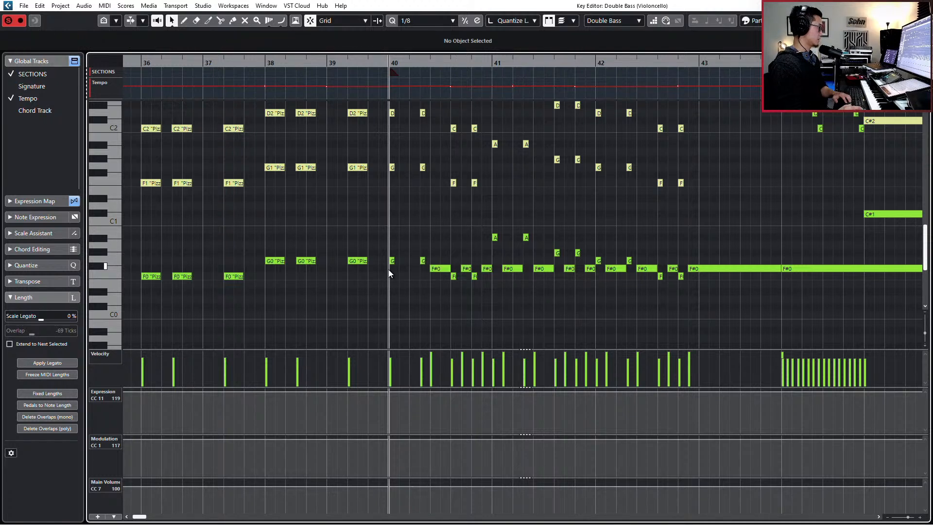
drag(389, 269, 436, 257)
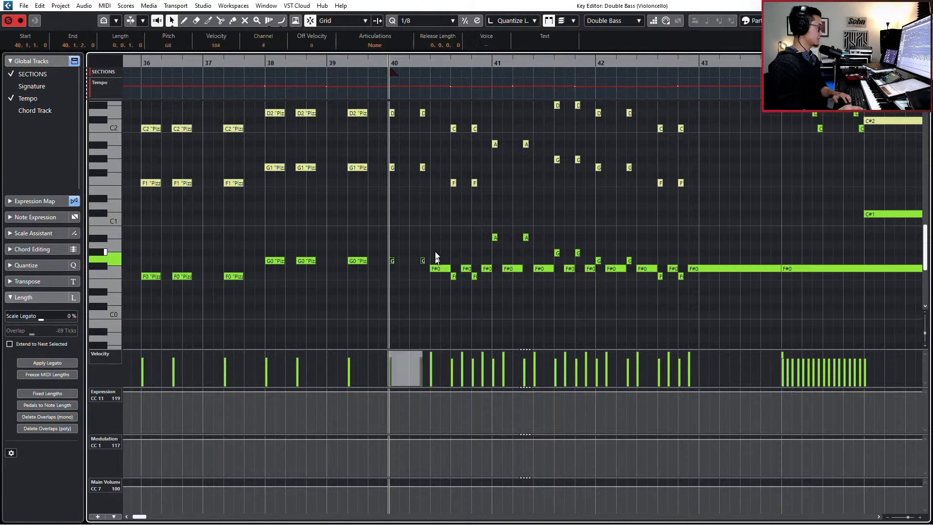
click(375, 45)
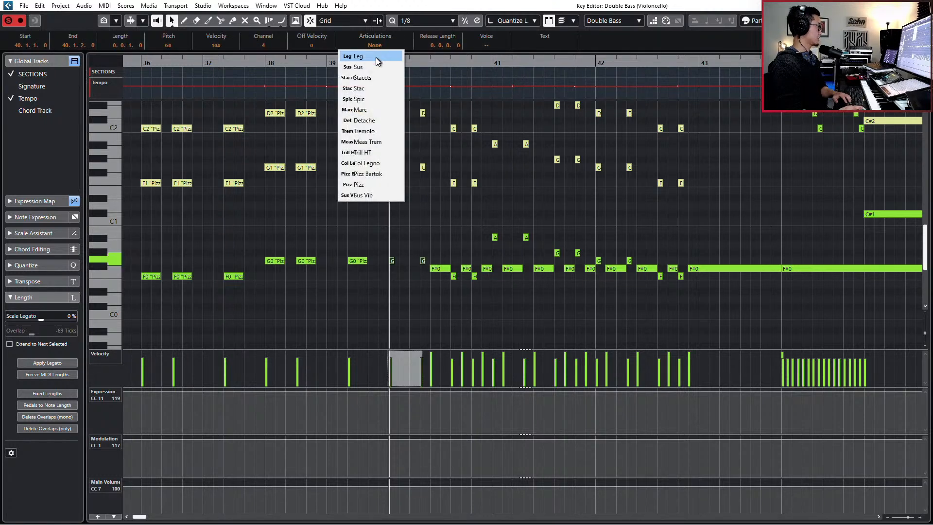
click(368, 99)
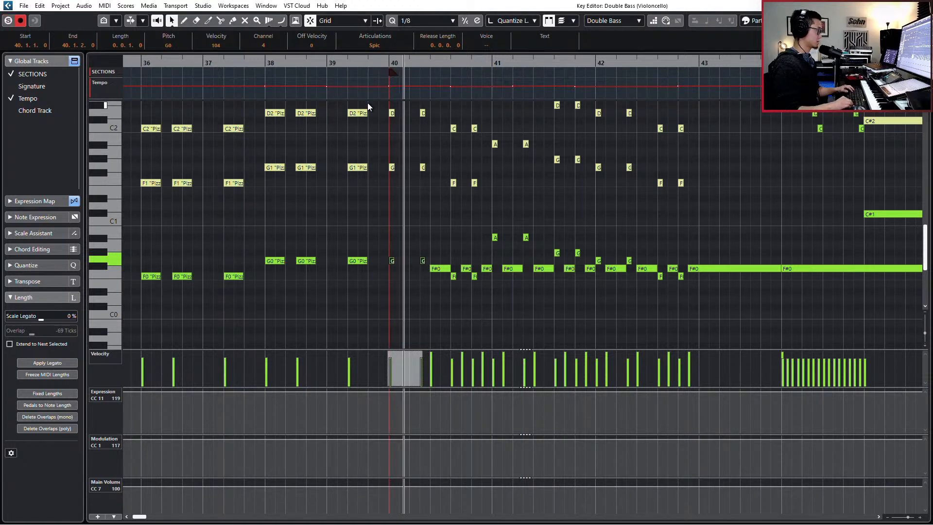
key(space)
key(s)
key(space)
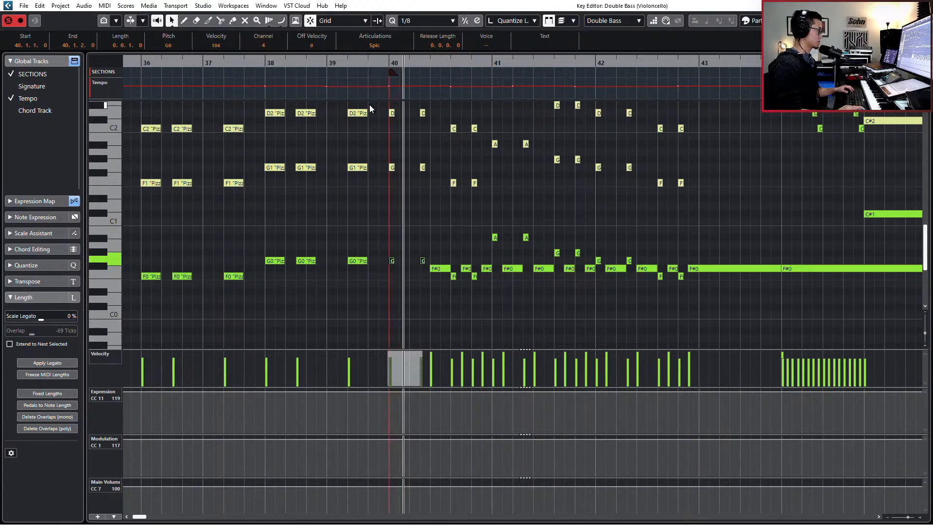
Step: Set the first two cello G1 and D2 note pairs in bar 40 to Spic and select the double bass F#0 note following them
click(394, 167)
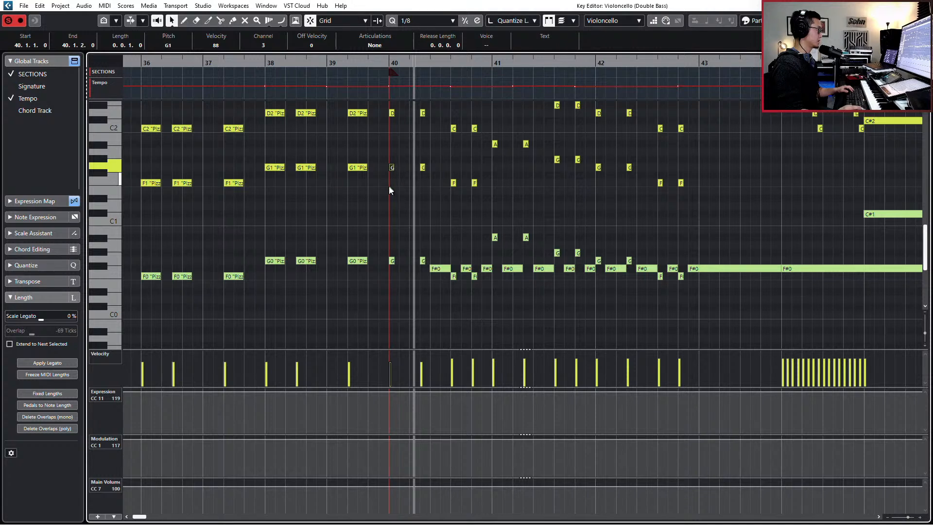
drag(389, 189, 423, 100)
click(389, 45)
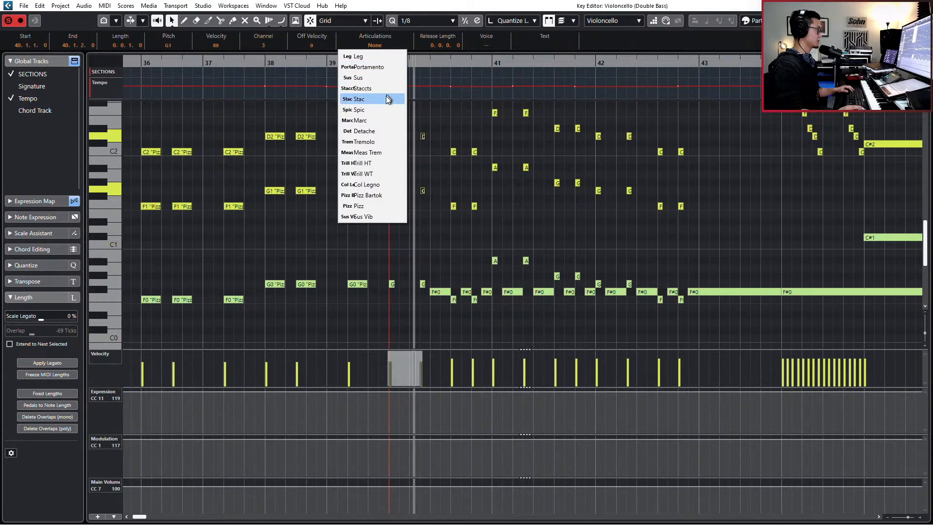
click(381, 109)
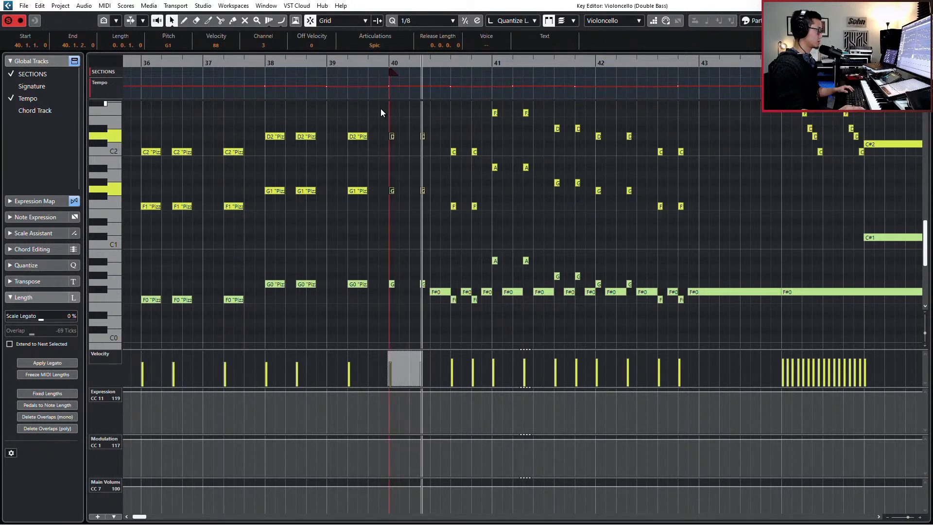
click(439, 292)
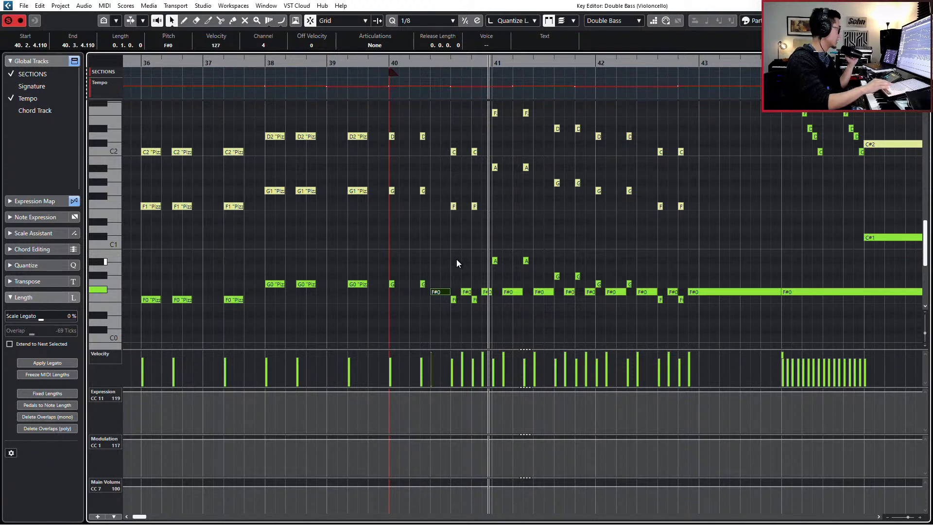
Step: Show the Signature track in the global tracks, return playback to bar 40 and enlarge that passage
click(6, 88)
scroll(555, 153, down, 2)
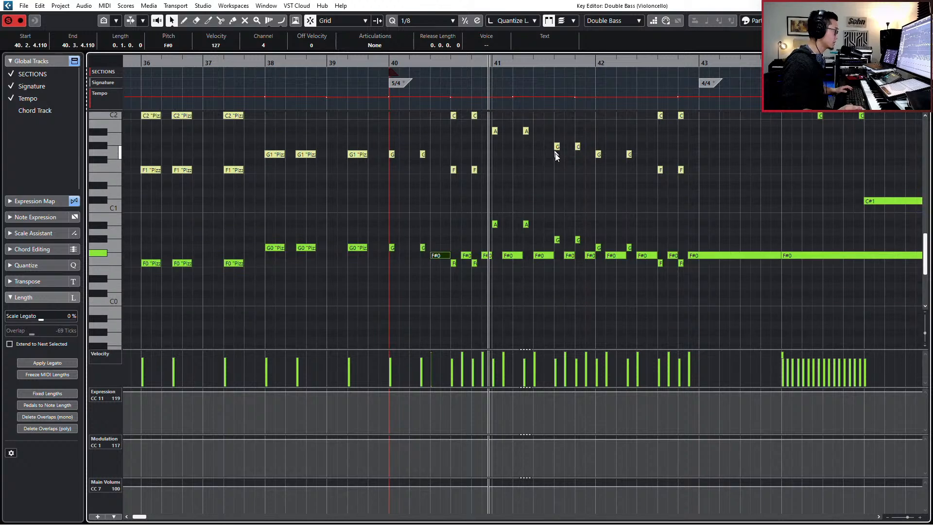
key(shift+b)
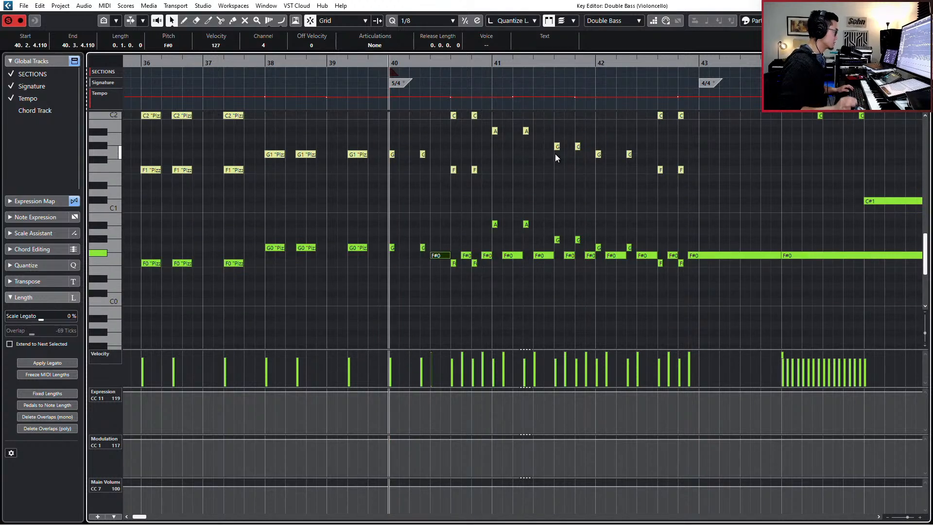
key(h)
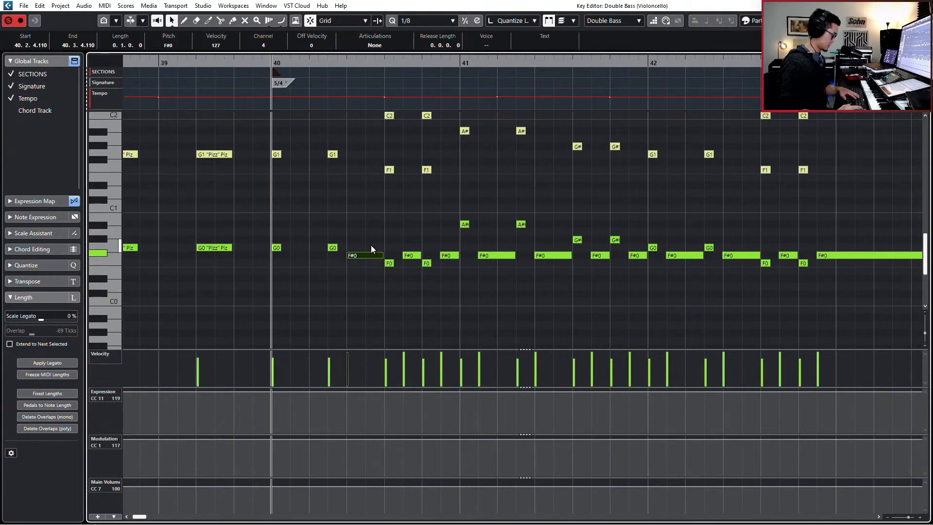
Step: Delete the short double bass F#0 notes remaining between the F0, G0, G#0 and A#0 notes in bars 40 to 42
key(Delete)
click(411, 255)
key(Delete)
key(space)
click(446, 256)
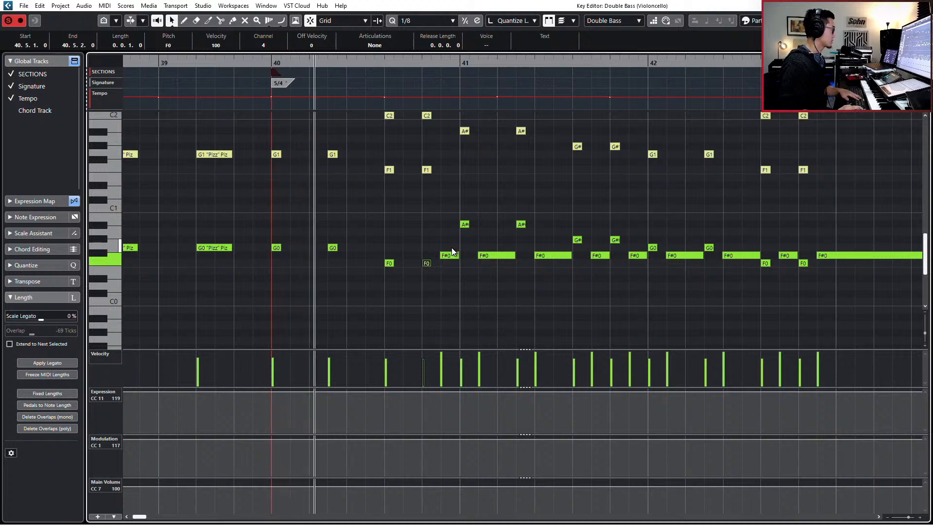
key(Delete)
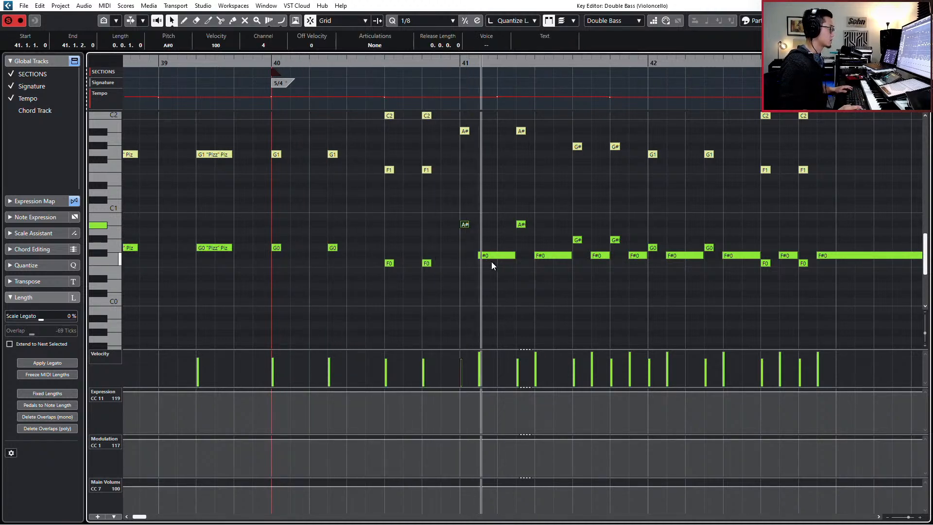
drag(469, 254, 784, 255)
key(Delete)
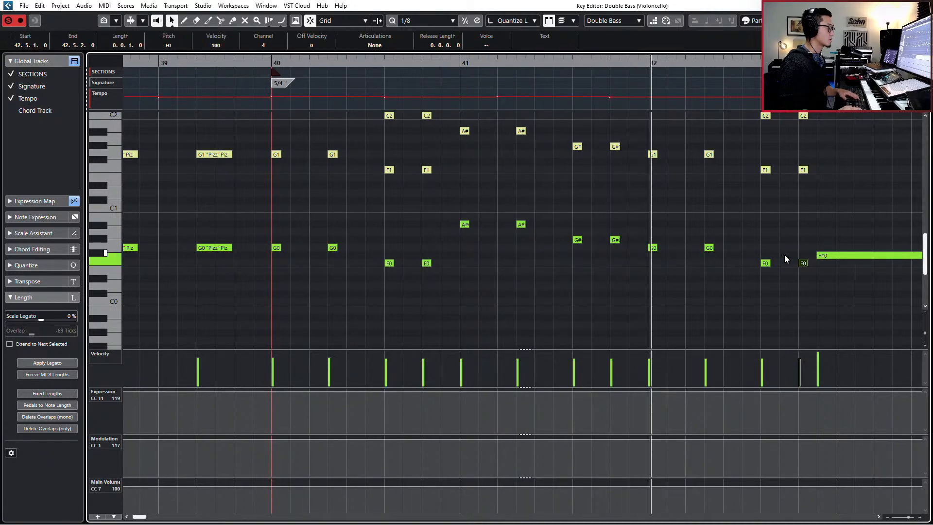
Step: Delete the long double bass F#0 notes running from the end of bar 42 through bar 92
key(g)
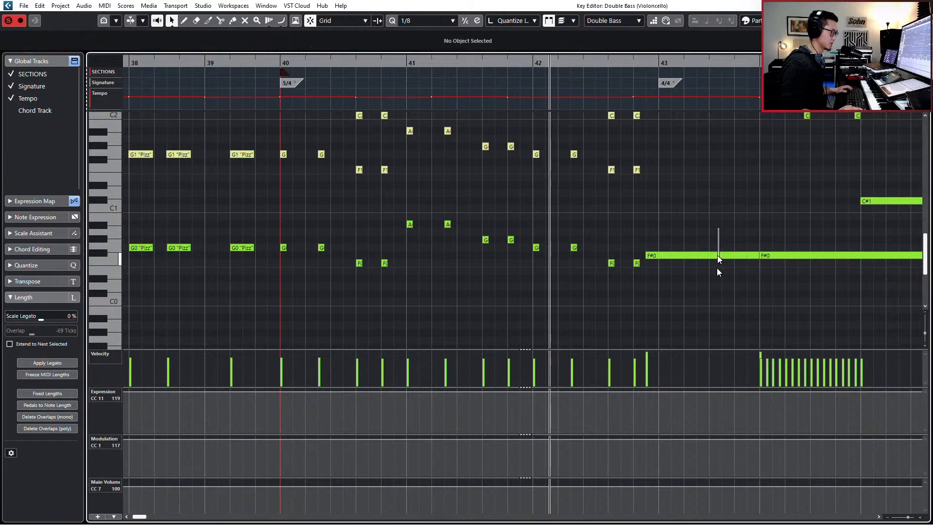
click(718, 256)
key(Delete)
key(g)
key(g)
scroll(726, 278, right, 3)
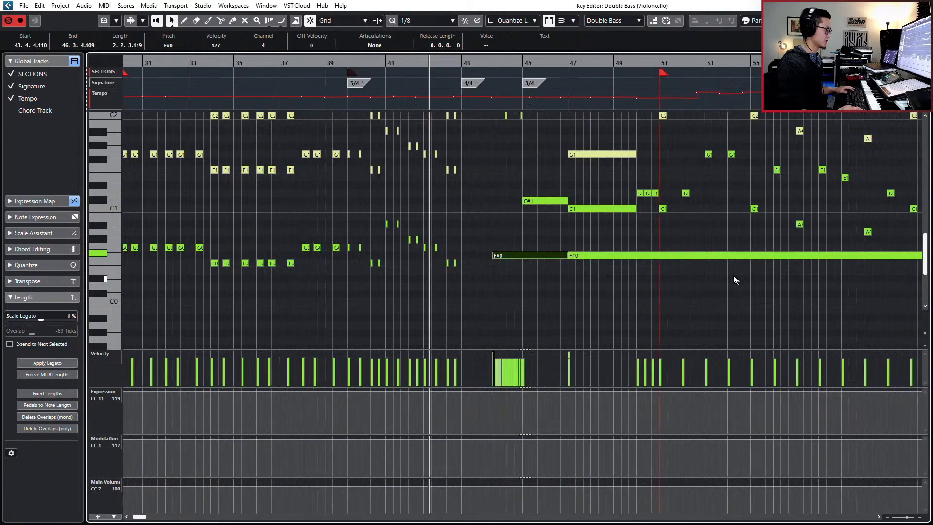
key(Delete)
scroll(721, 261, down, 2)
click(690, 255)
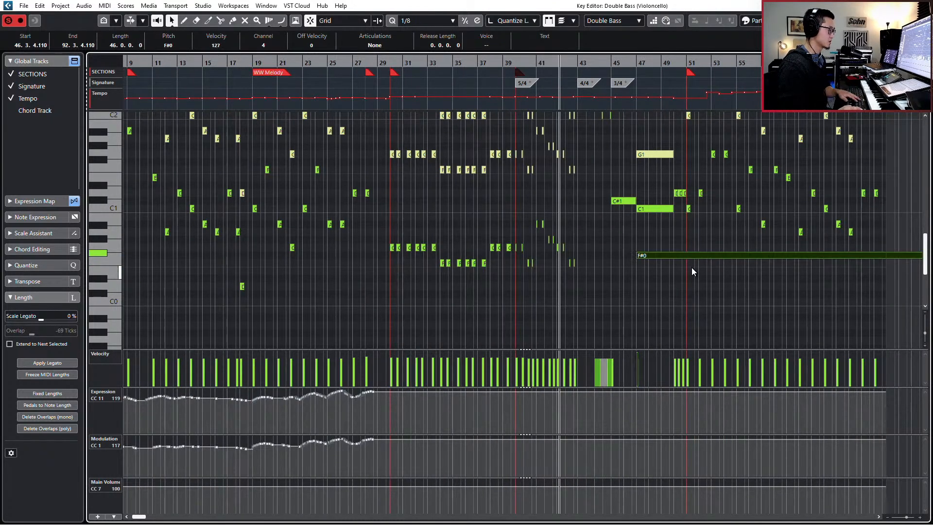
key(Delete)
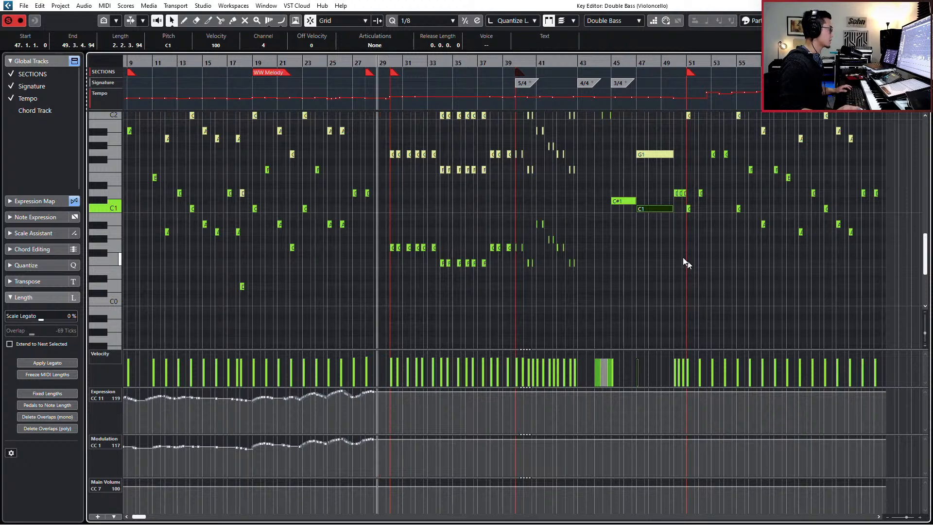
Step: Select the cello and double bass notes in bars 30 to 42 and check their articulations
scroll(459, 238, up, 2)
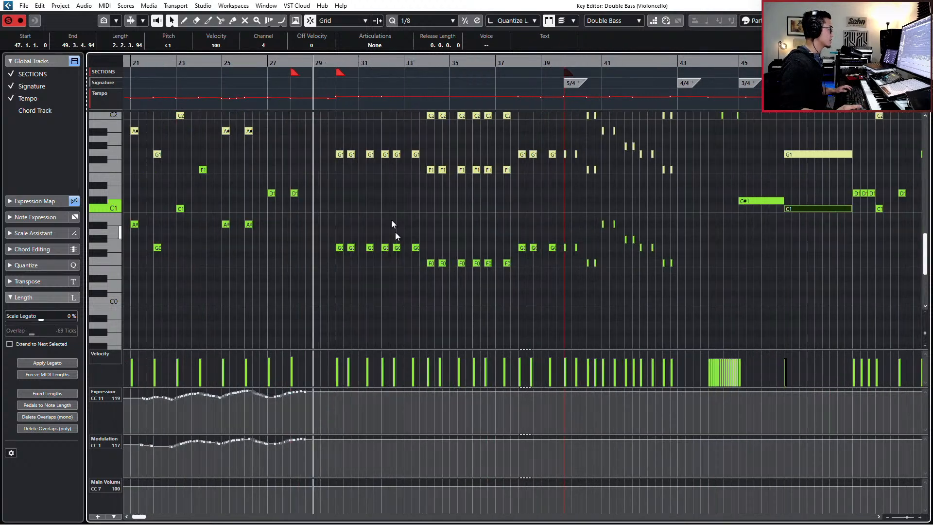
double_click(371, 157)
scroll(375, 161, up, 1)
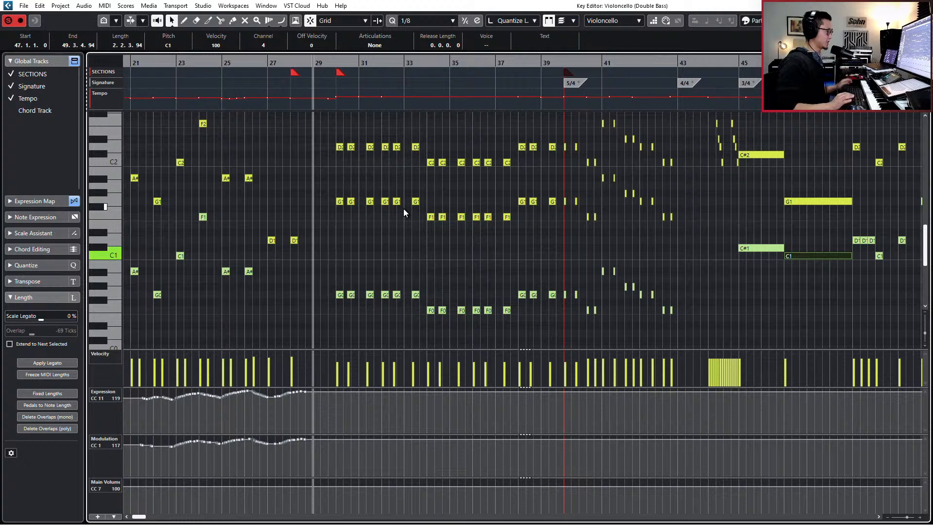
key(Page_Down)
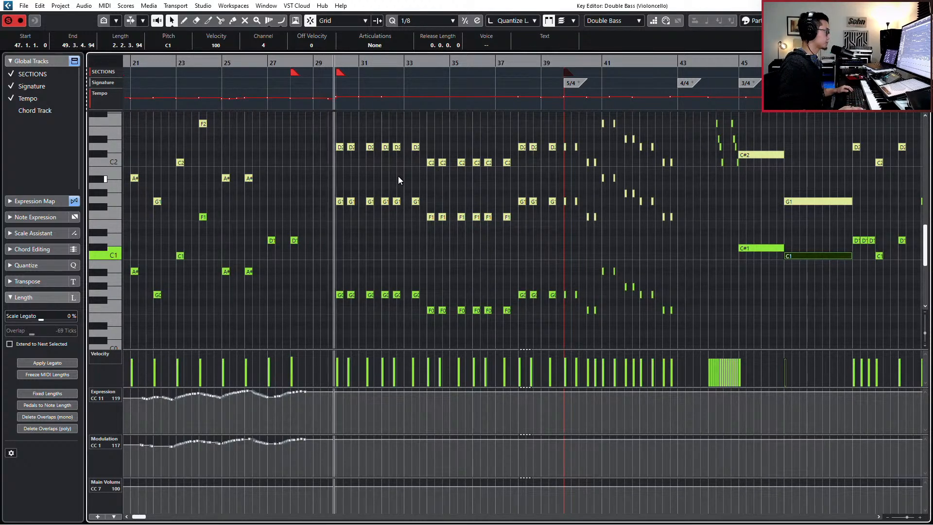
drag(327, 137, 653, 335)
drag(684, 340, 684, 340)
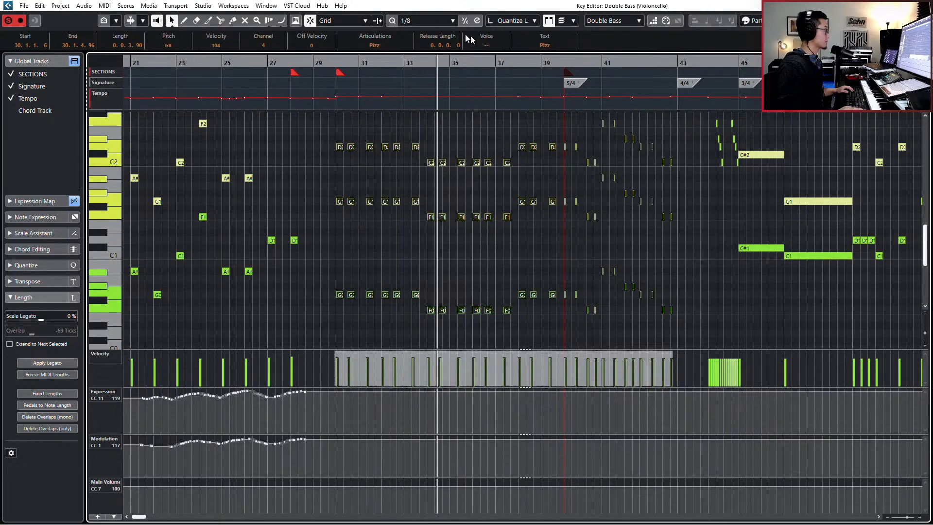
click(375, 45)
click(579, 233)
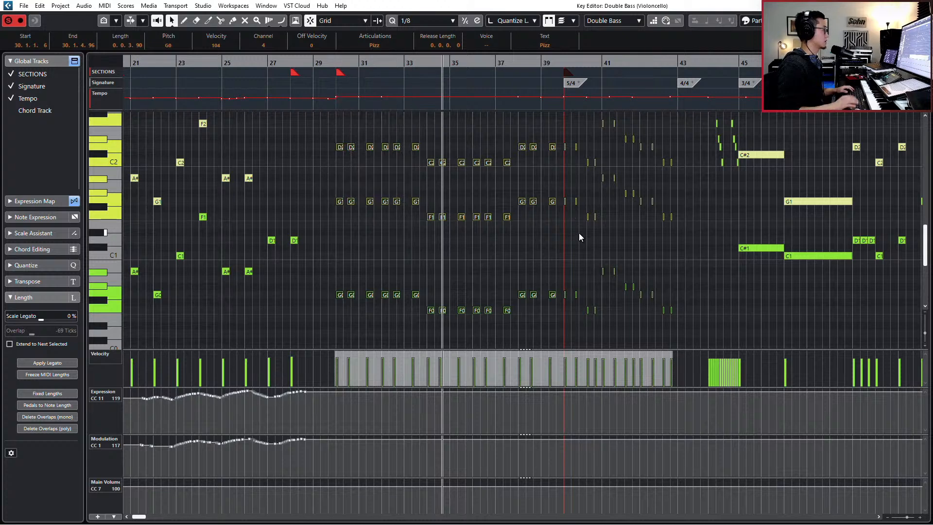
Step: Play the passage from bar 40 and lower the velocities of the cello and double bass notes in bars 40 to 42
key(KP_Add)
key(KP_Add)
key(KP_Add)
key(KP_Add)
scroll(571, 243, right, 1)
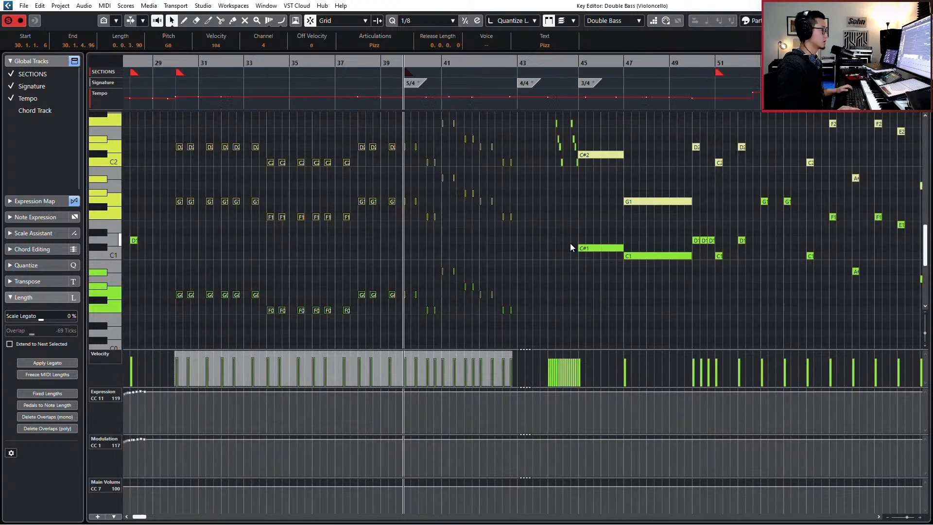
click(568, 244)
scroll(526, 258, up, 1)
key(space)
scroll(418, 152, down, 2)
scroll(415, 154, up, 2)
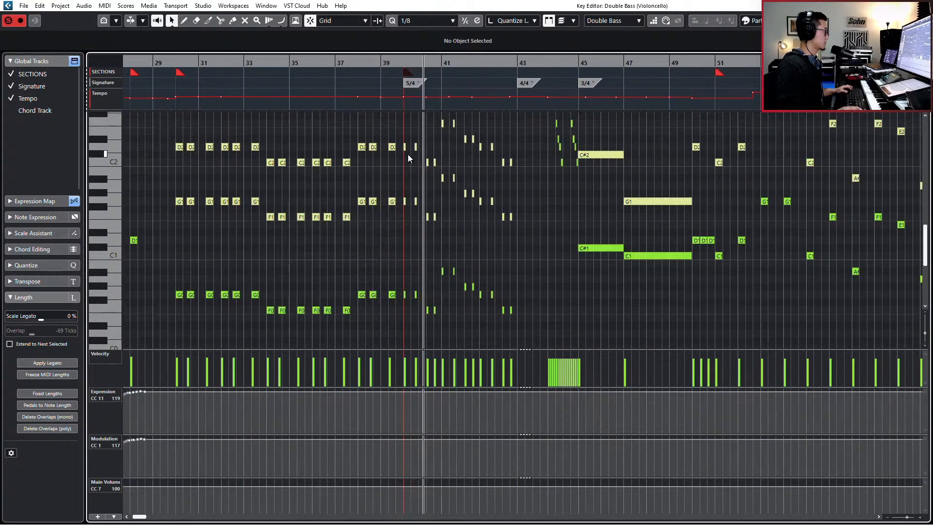
drag(398, 118, 559, 343)
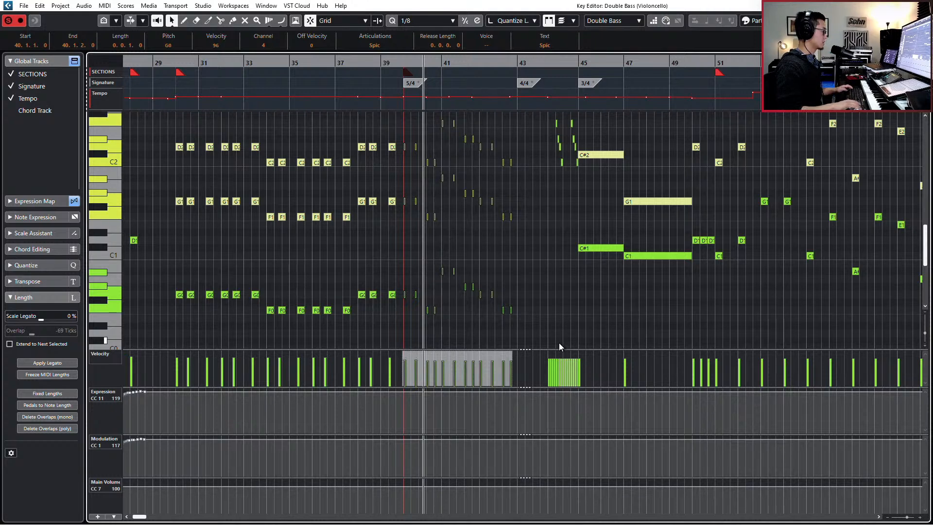
click(516, 235)
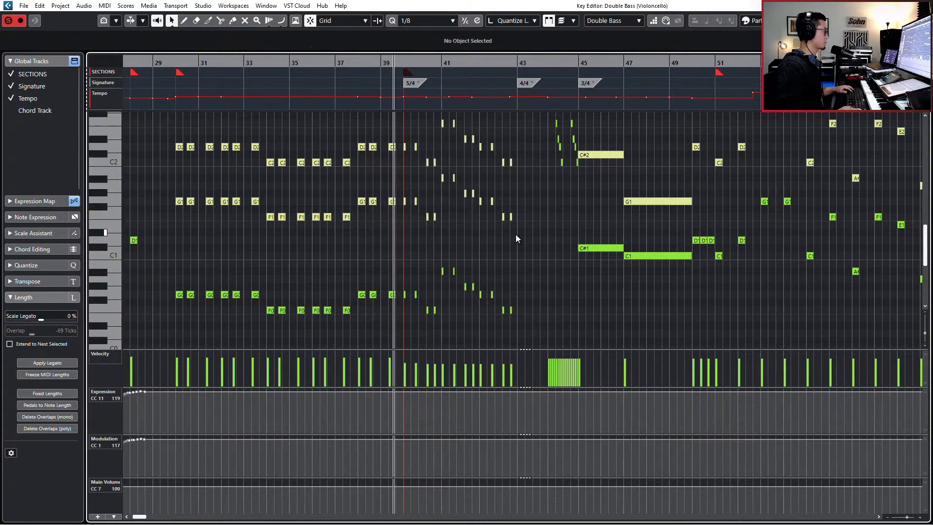
Step: Select all cello notes in bars 40 to 42, even out their velocities and bring them down to 46
click(404, 148)
scroll(430, 147, up, 2)
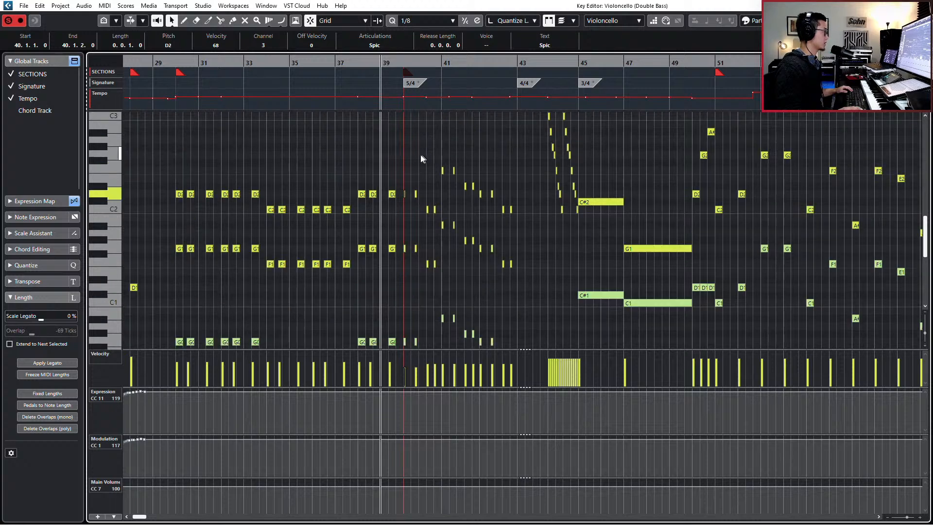
drag(405, 164, 530, 290)
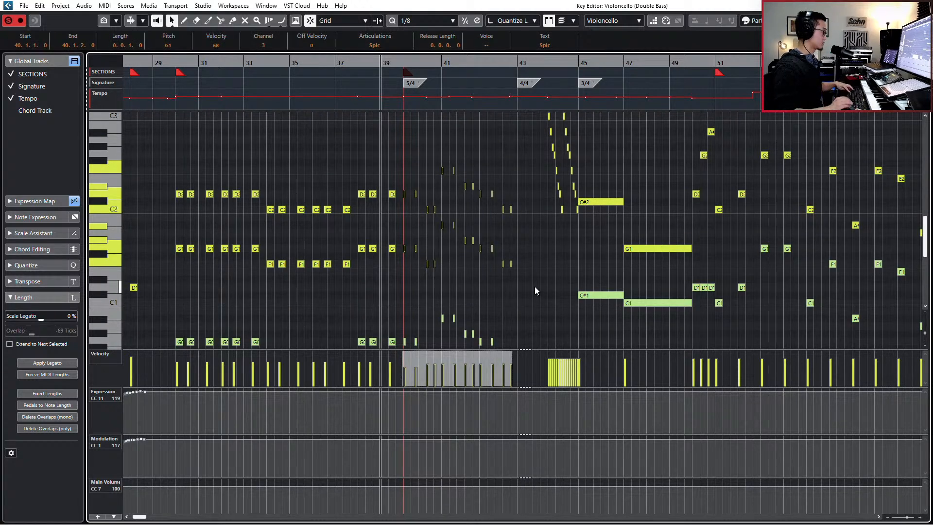
key(v)
key(Return)
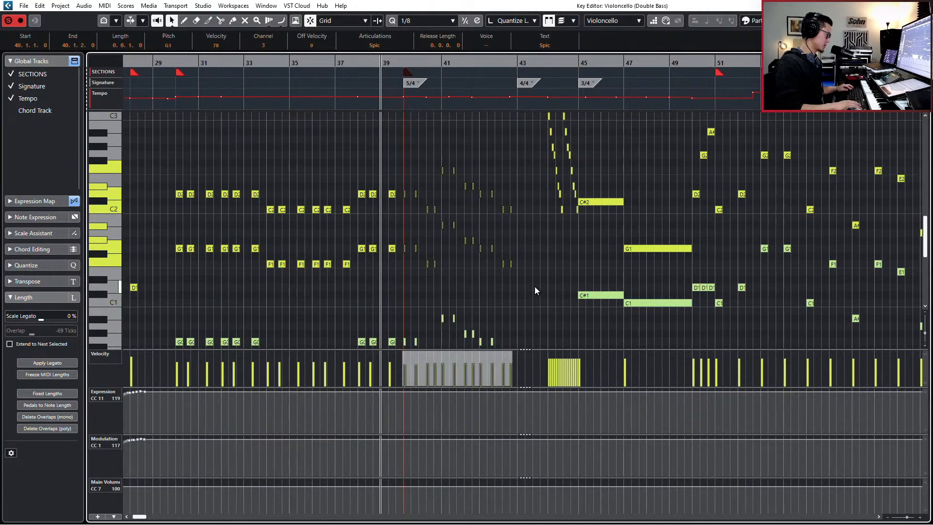
key(ctrl+Down)
Step: Record cello expression down to 104 and modulation down to 99 around bar 40, and delete the stray controller points in bars 38 and 39
key(space)
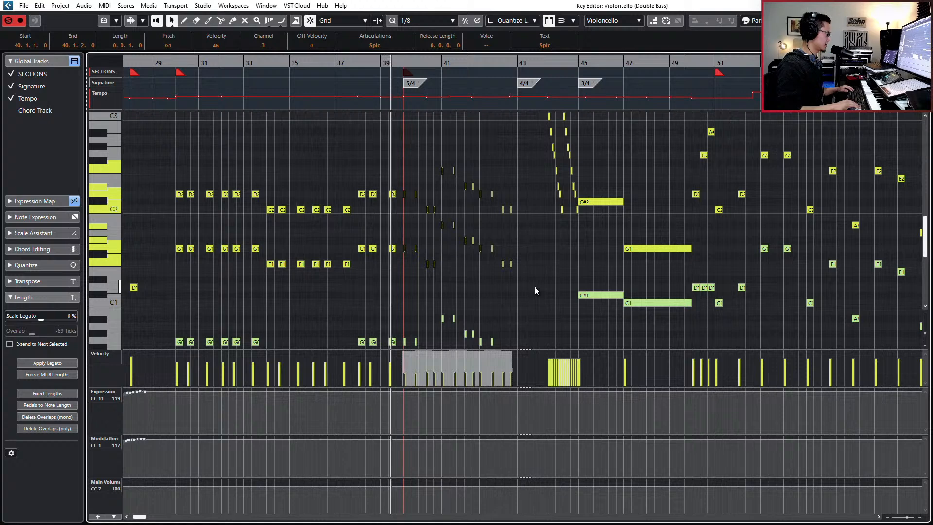
key(space)
key(space)
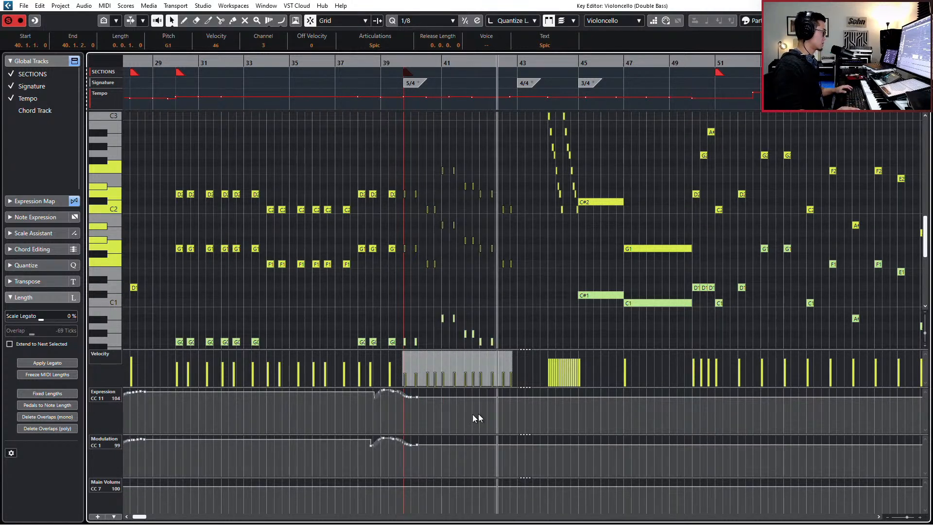
drag(368, 414, 396, 383)
key(Delete)
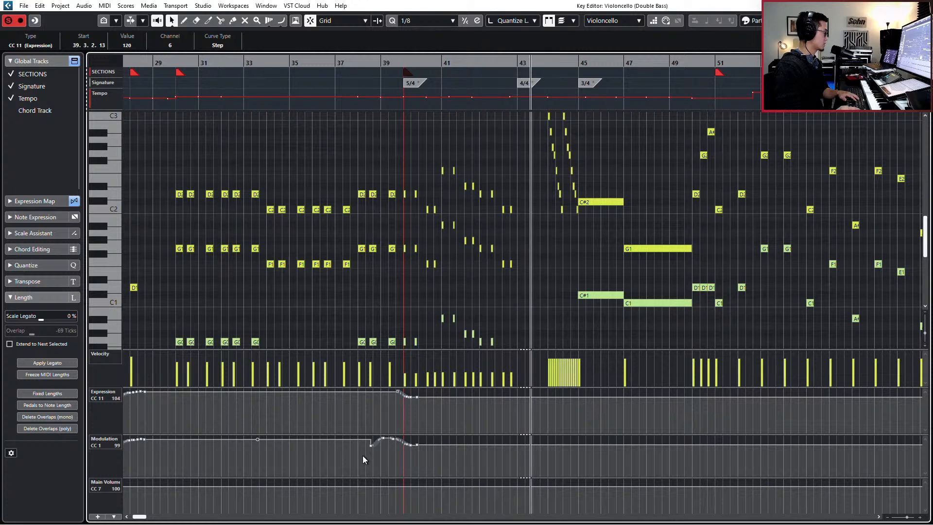
drag(363, 456, 384, 435)
key(Delete)
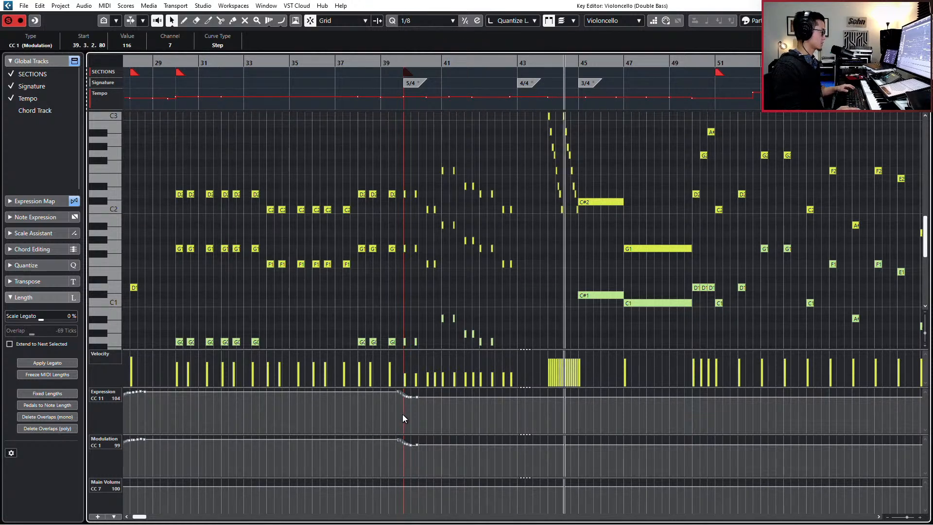
click(399, 392)
key(Delete)
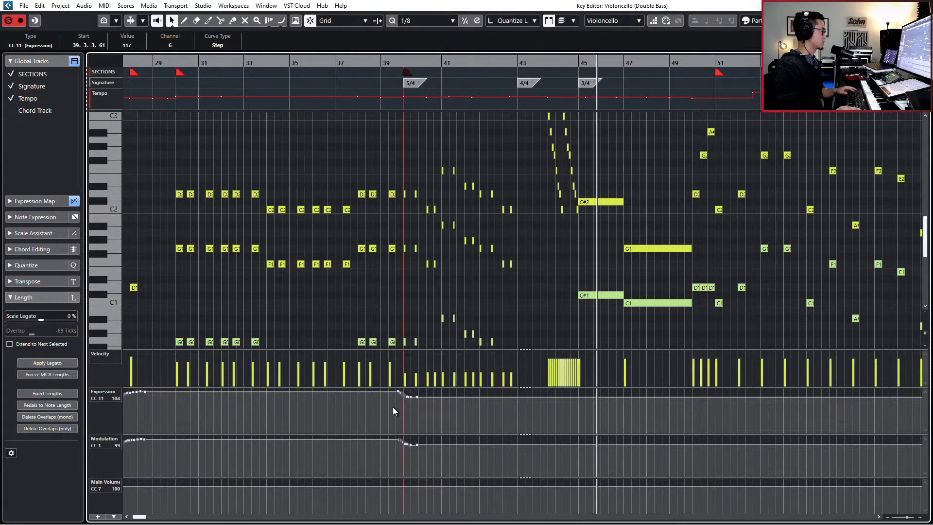
Step: Play back the cello passage from about bar 38 to the start of bar 41
key(KP_Subtract)
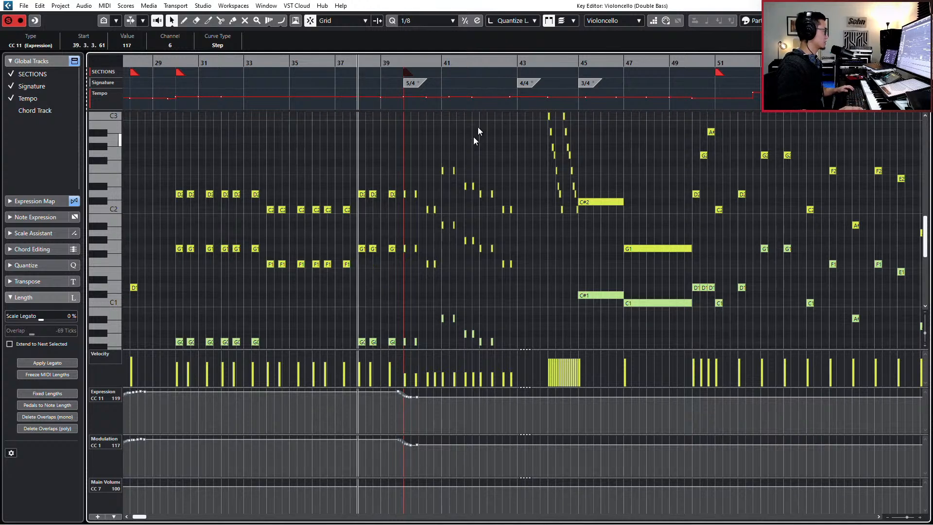
scroll(474, 136, down, 2)
scroll(503, 209, up, 4)
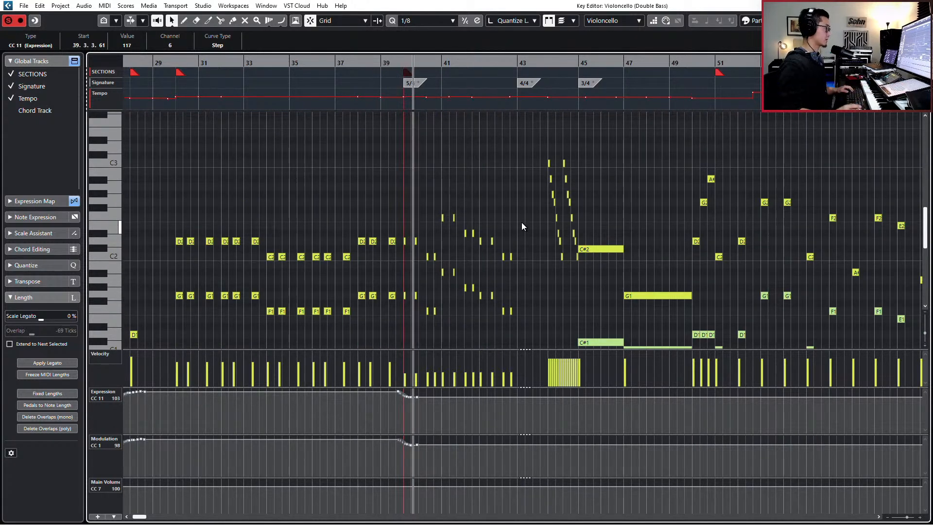
scroll(523, 220, down, 2)
key(space)
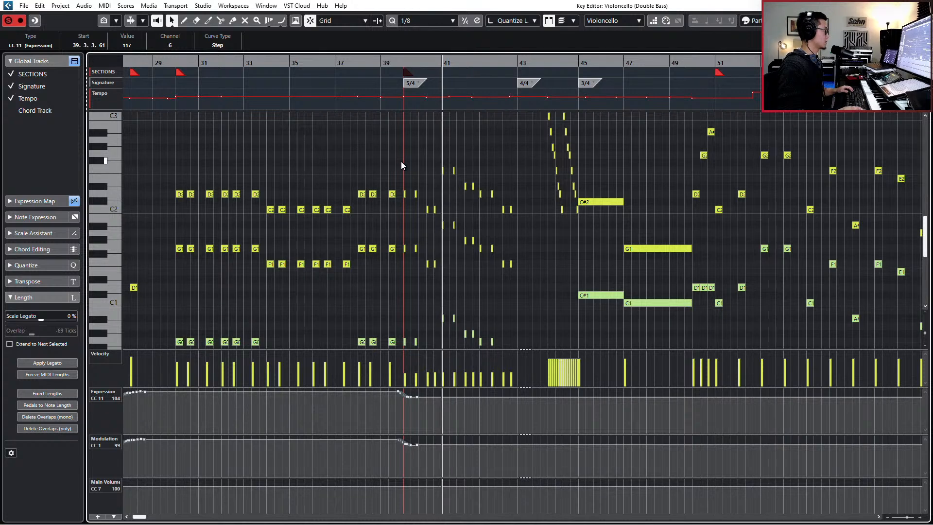
Step: Set the articulation of the cello notes in bars 40 to 42 to Stac and play them back
drag(407, 164, 402, 275)
click(383, 49)
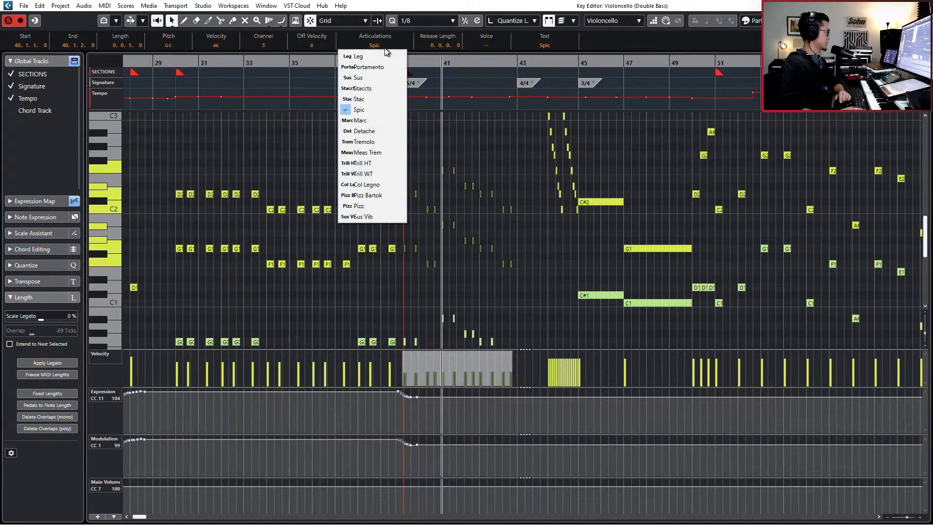
click(384, 99)
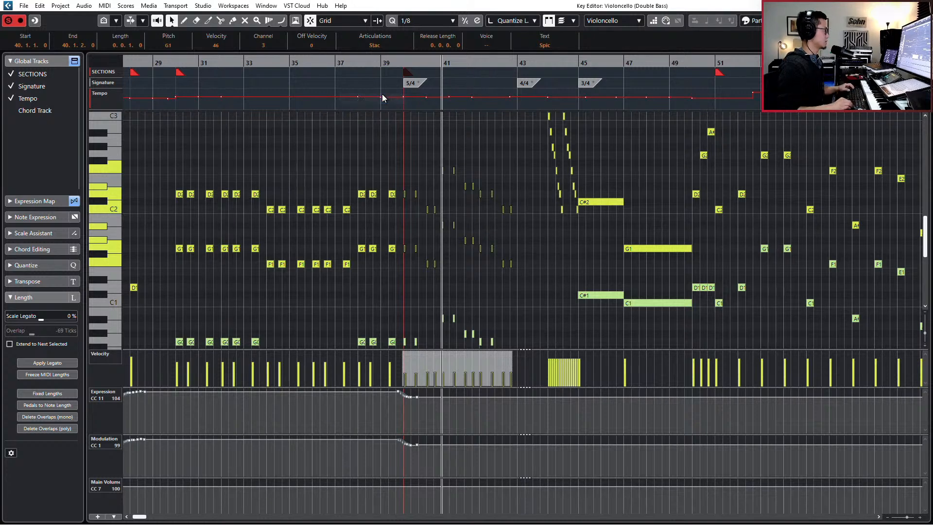
key(space)
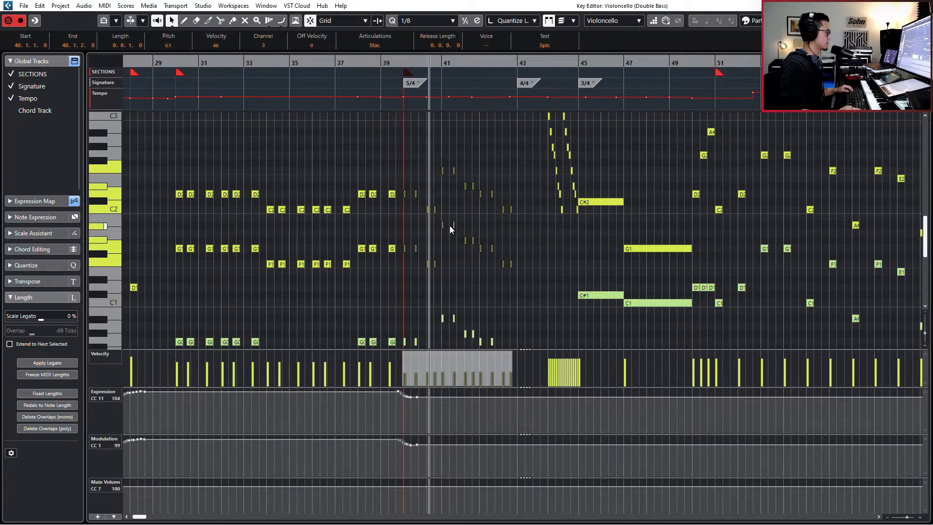
scroll(450, 225, down, 2)
key(space)
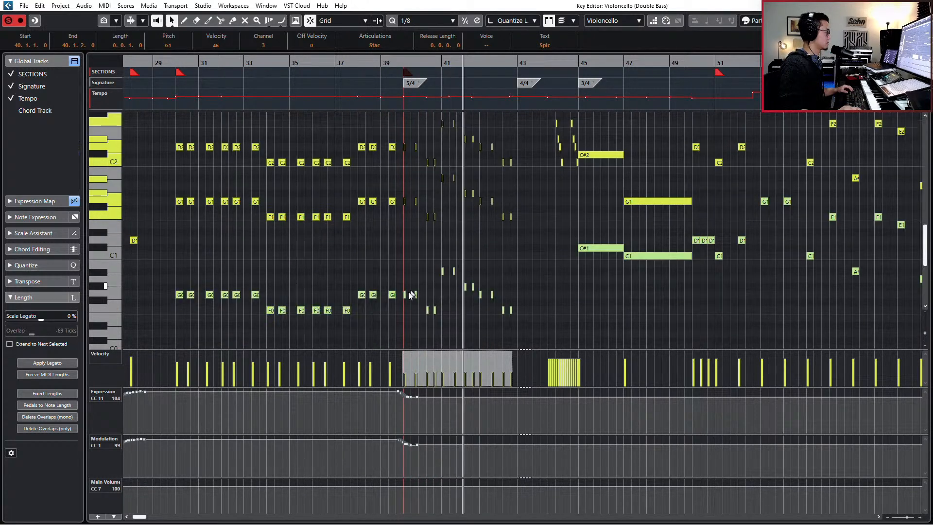
Step: Set the articulation of the double bass notes in bars 40 to 42 to Stac and play them back
click(404, 288)
drag(406, 249, 559, 358)
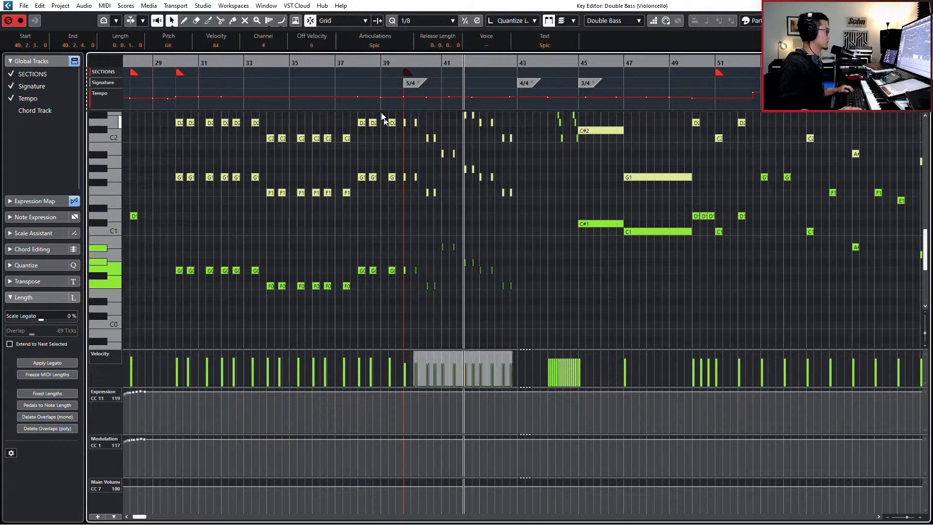
click(374, 46)
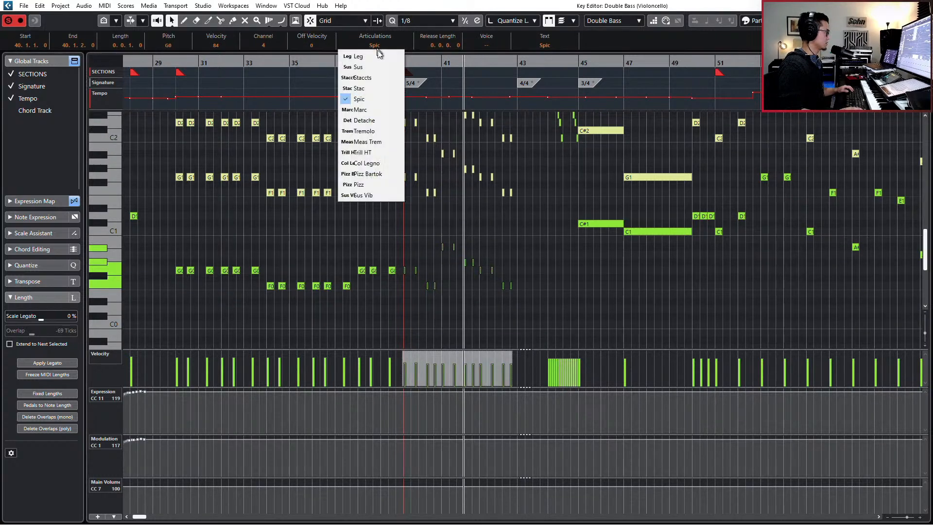
click(381, 78)
key(l)
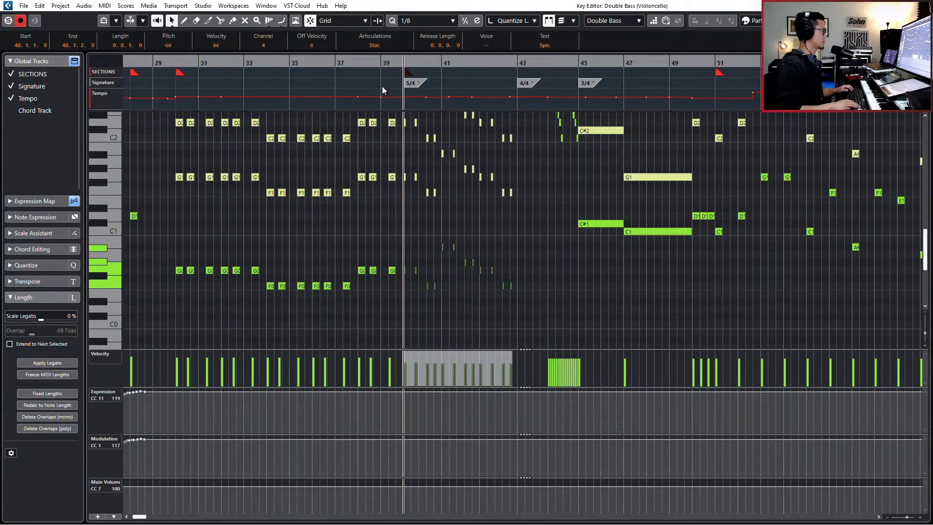
key(s)
key(space)
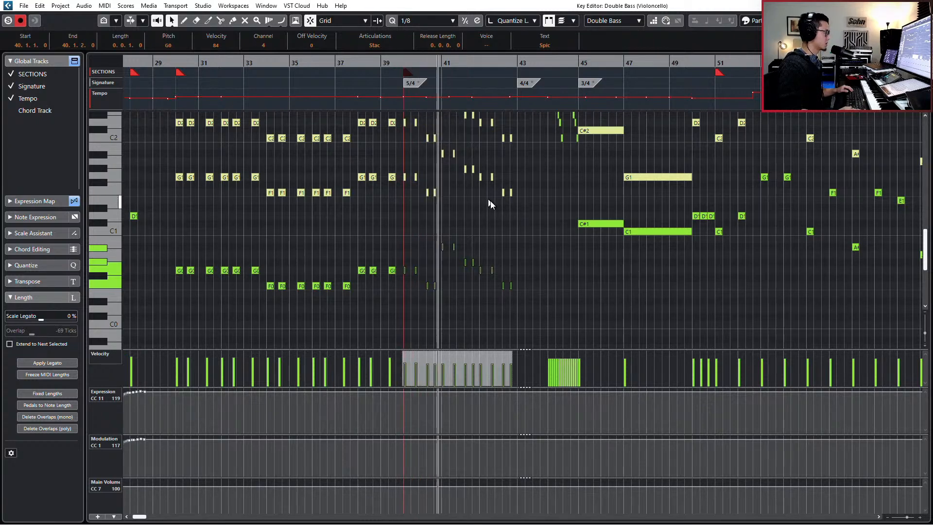
Step: Select all cello and double bass notes in bars 40 to 42 and lengthen them to 0.0.2.0
scroll(462, 195, up, 2)
drag(402, 139, 521, 349)
scroll(515, 333, up, 6)
scroll(482, 327, up, 2)
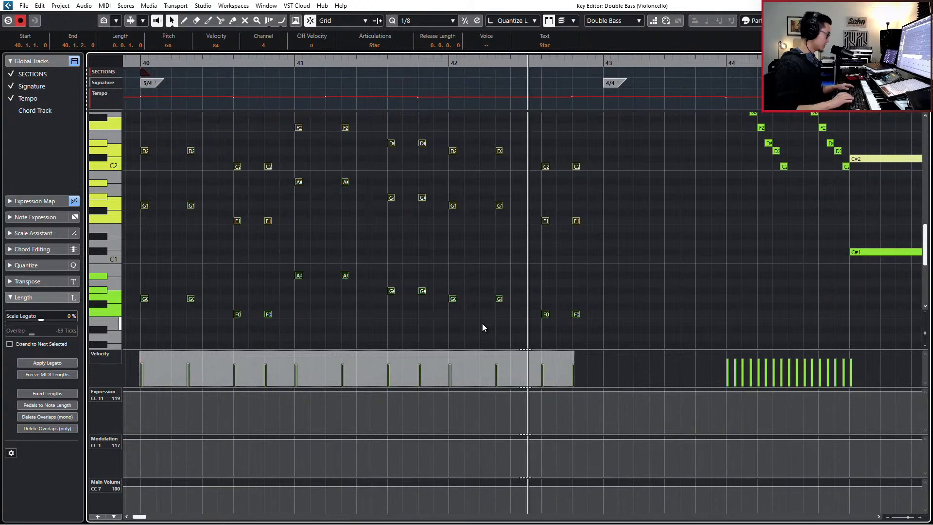
key(alt+shift+Right)
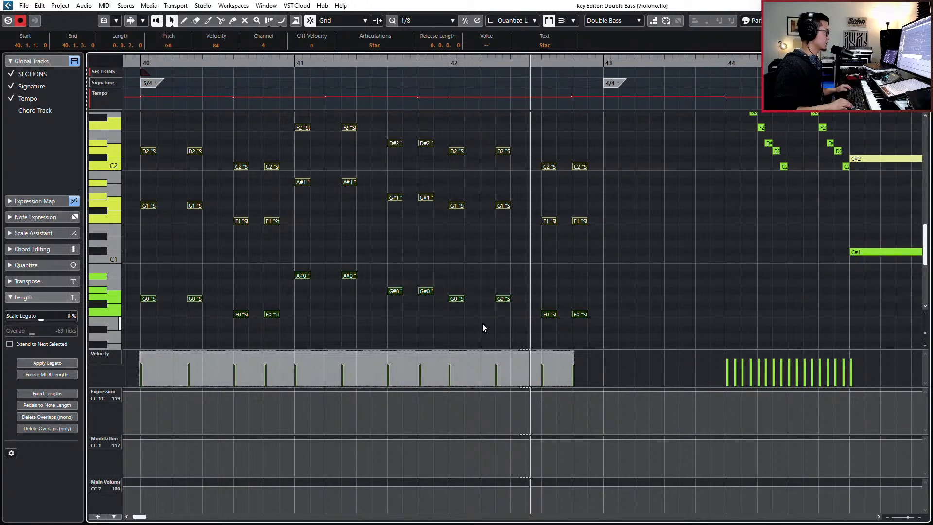
Step: Play back the lengthened low string notes from bar 40, soloed and in context, and return to the project window
key(l)
key(space)
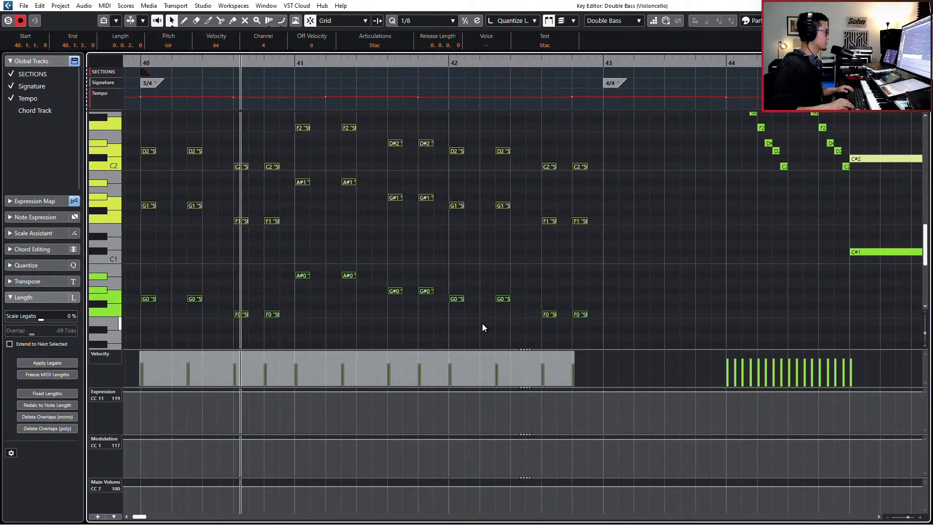
key(s)
key(l)
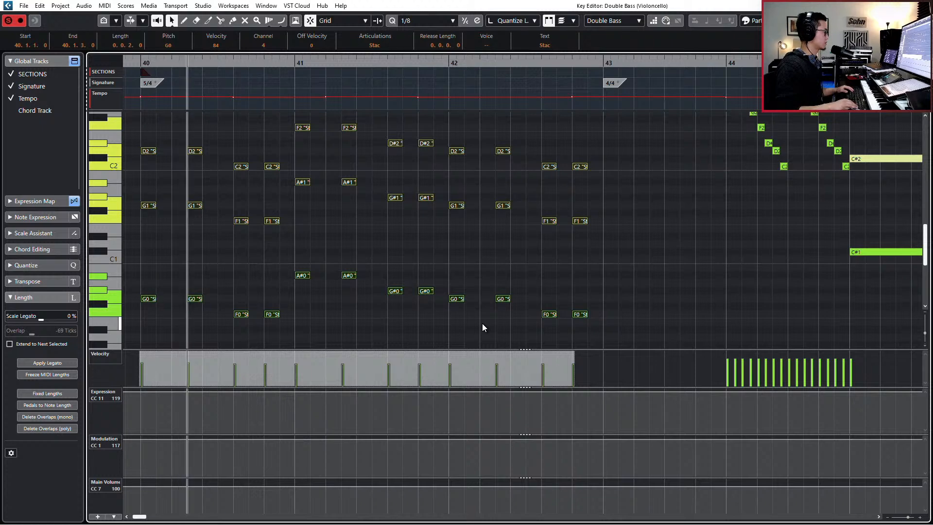
key(Return)
key(space)
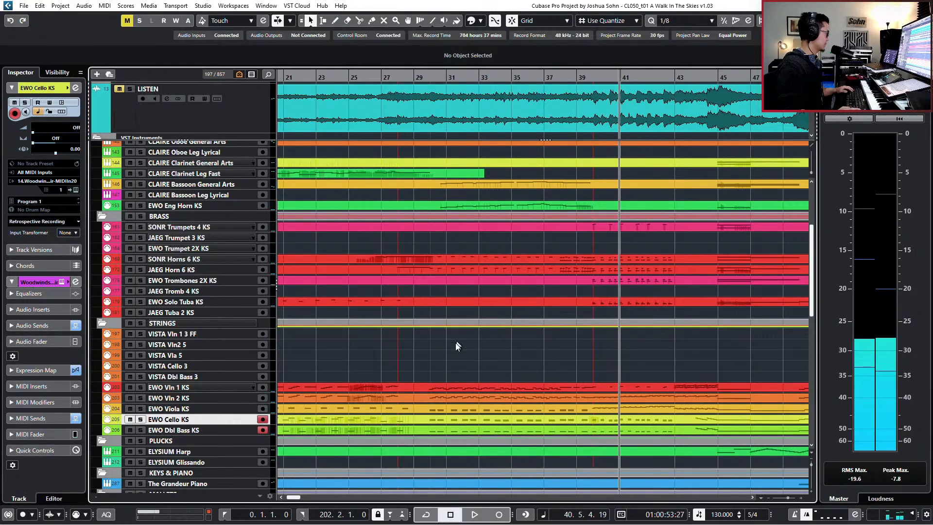
Step: Find the Cello instrument track in the upper track list and insert EW Spaces II on its channel
ctrl+click(194, 431)
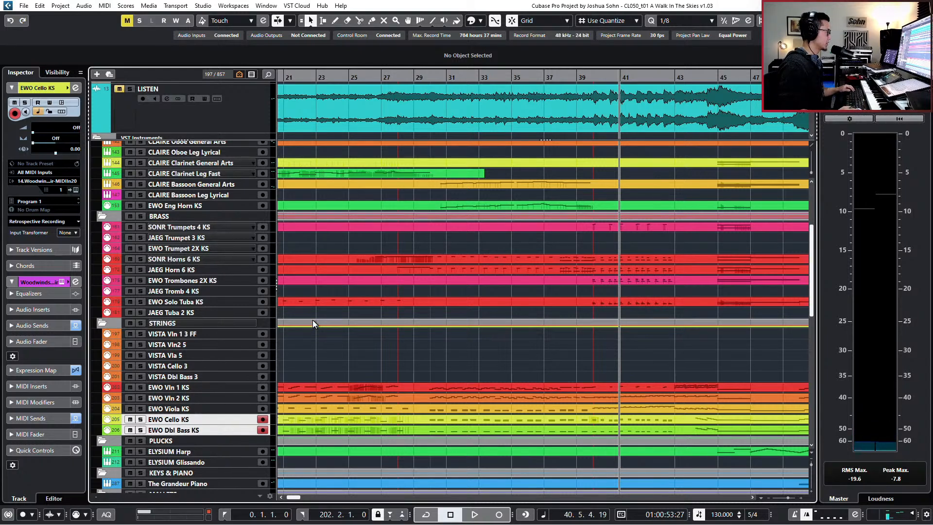
scroll(238, 130, down, 3)
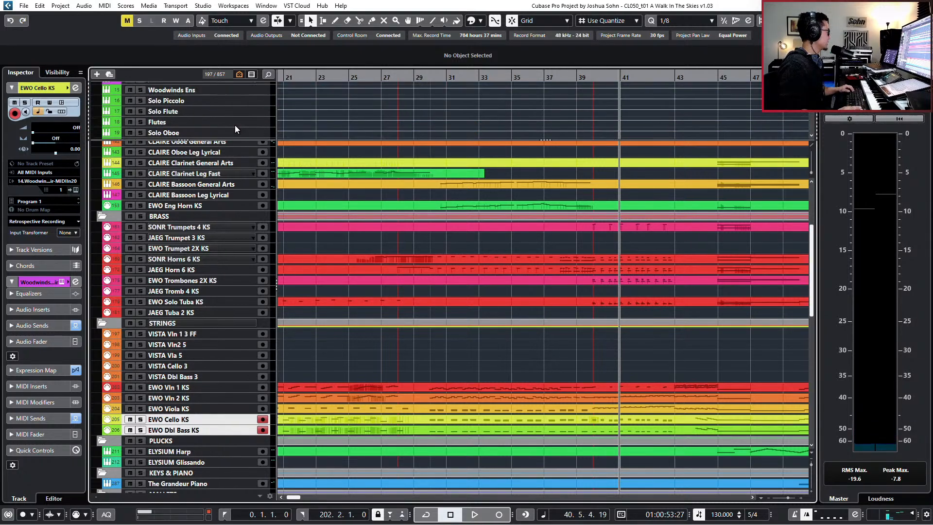
scroll(232, 121, down, 6)
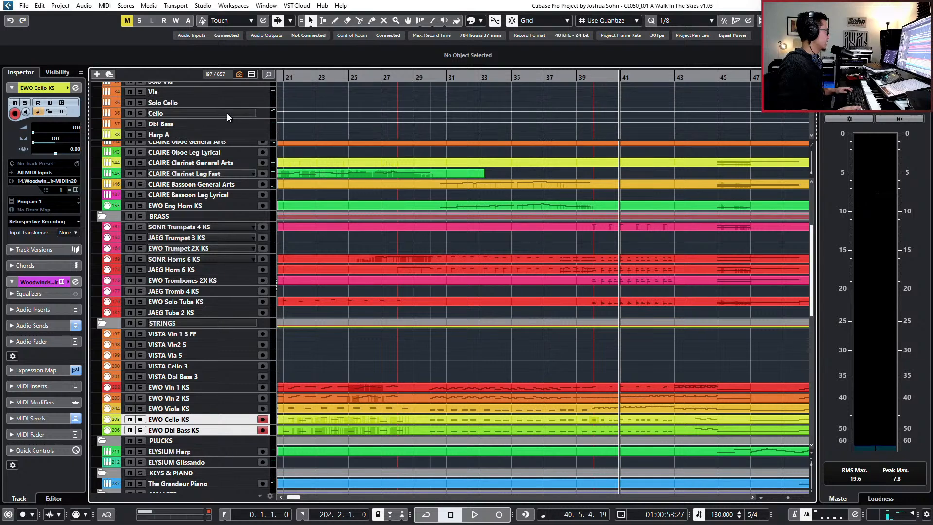
click(227, 113)
scroll(214, 119, up, 1)
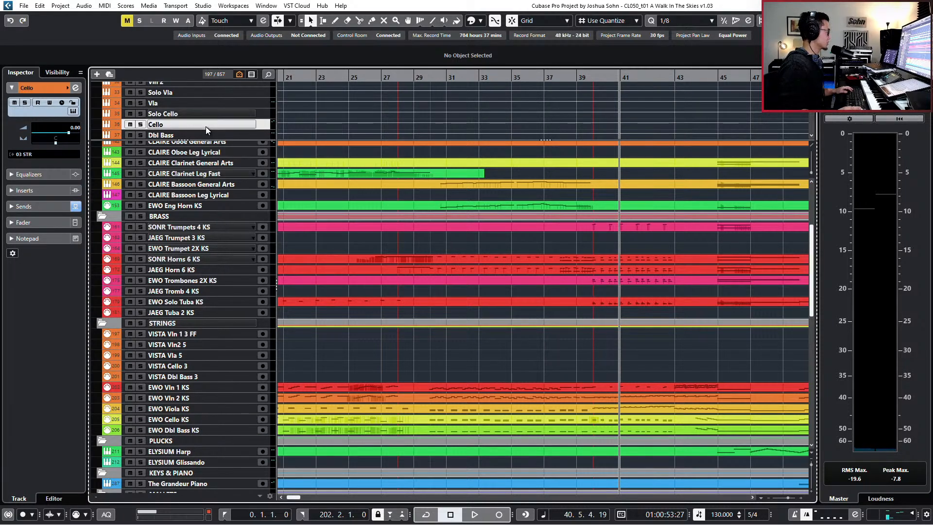
shift+click(212, 133)
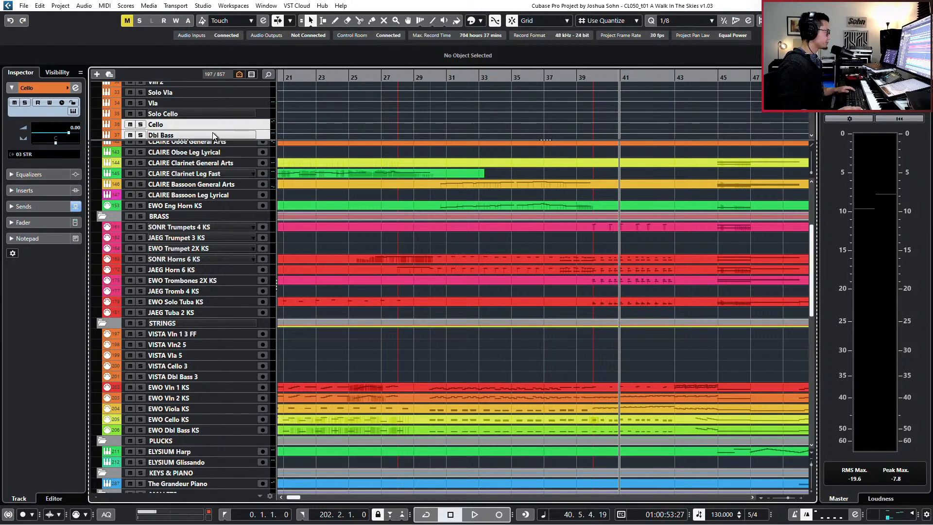
key(e)
click(353, 100)
click(358, 115)
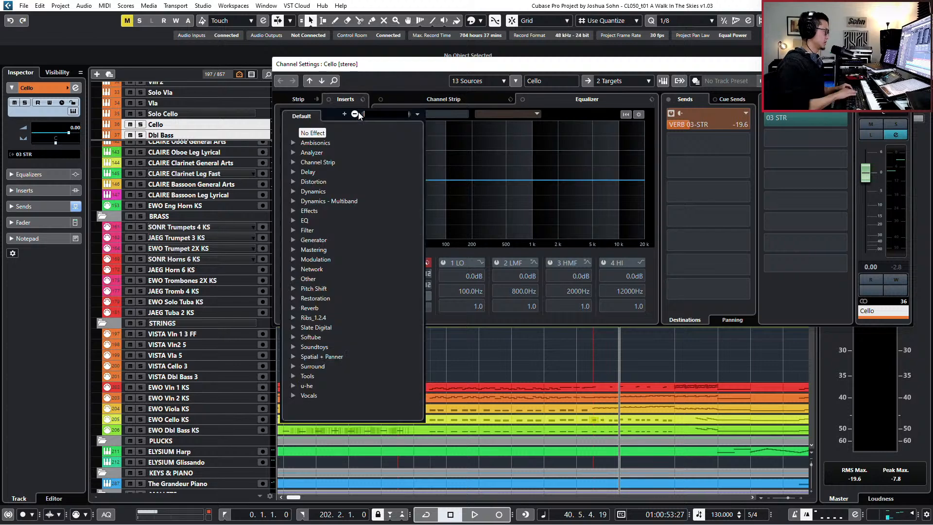
text(spaces)
key(Return)
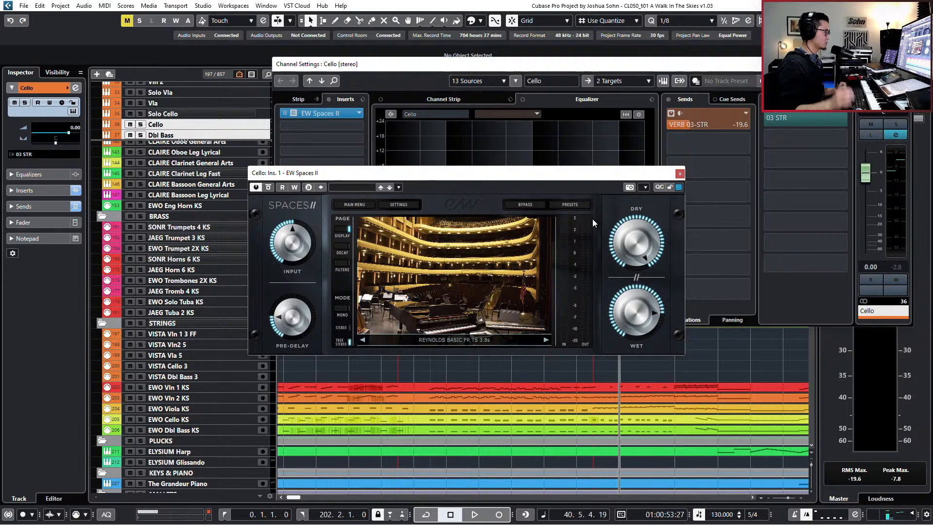
Step: Load the REYNOLDS VIOLINS-CELLI FR TS 3.8s preset into the Cello channel's EW Spaces II reverb
click(581, 202)
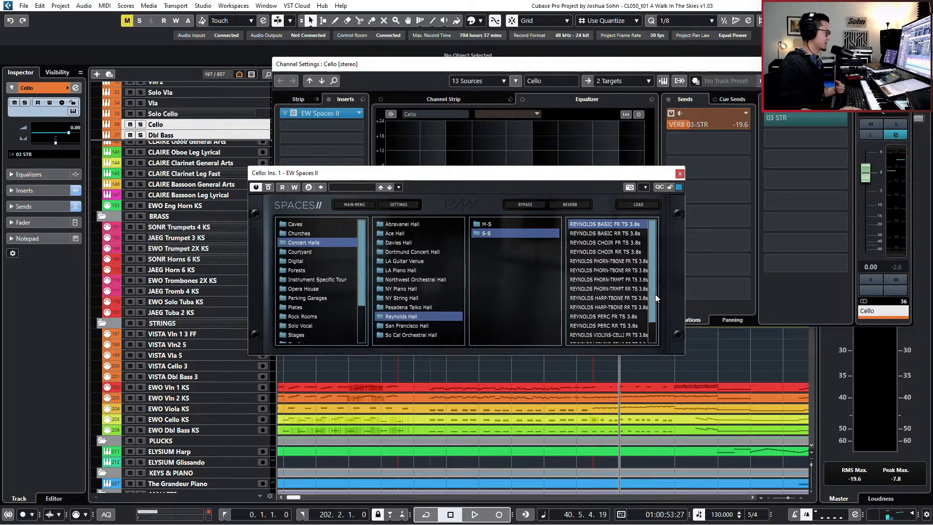
drag(656, 294, 654, 327)
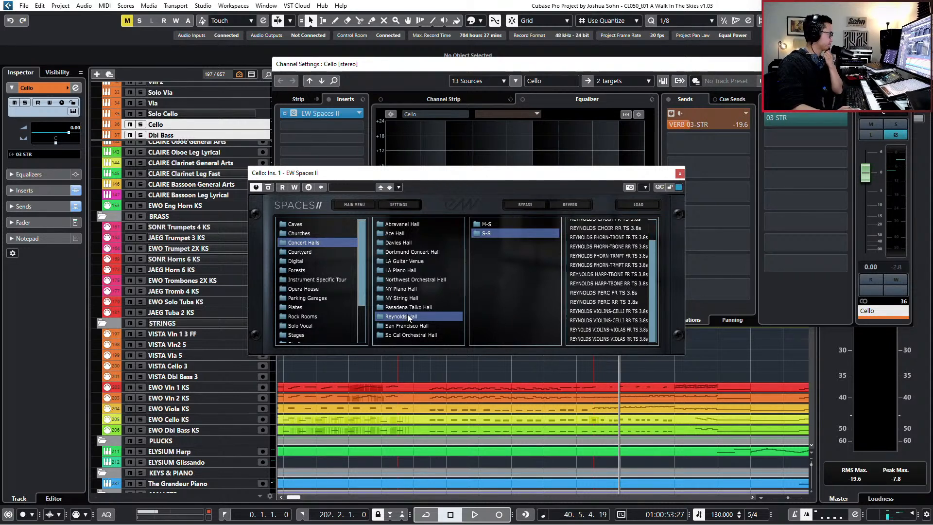
scroll(602, 291, up, 2)
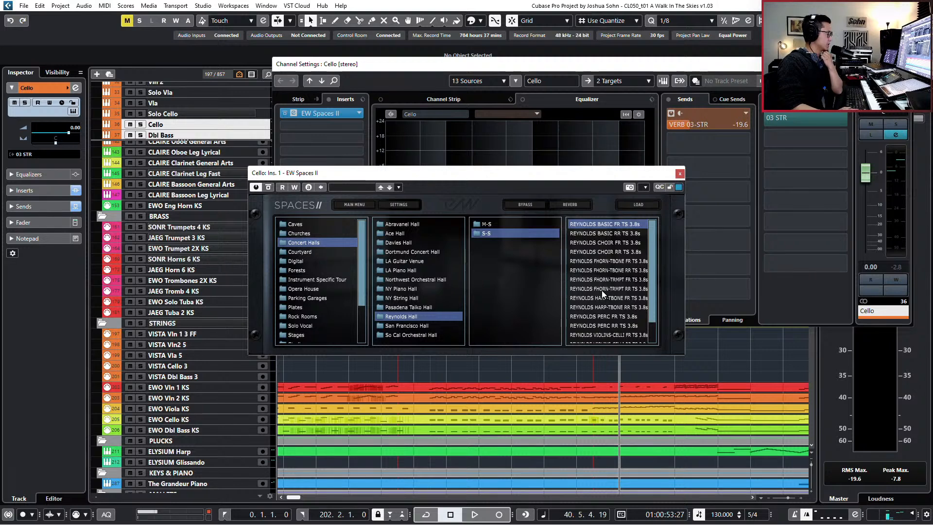
scroll(612, 287, down, 2)
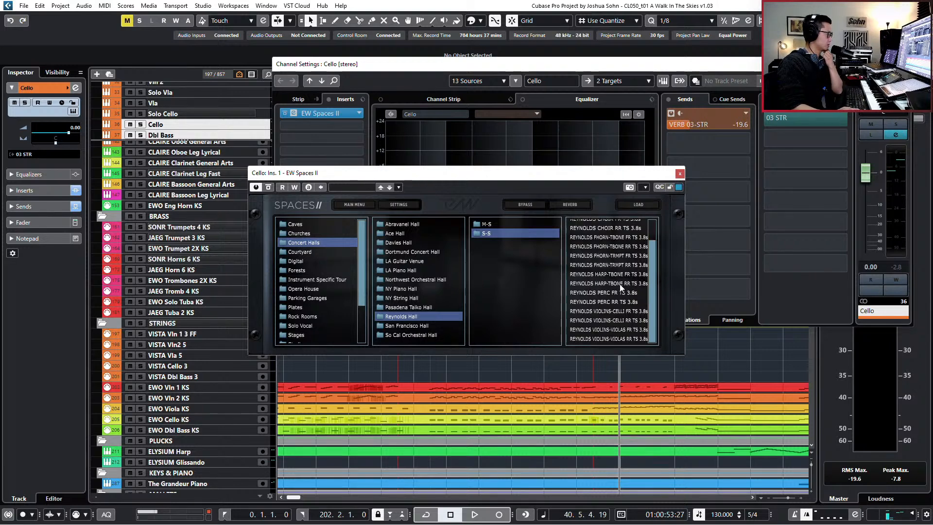
double_click(638, 310)
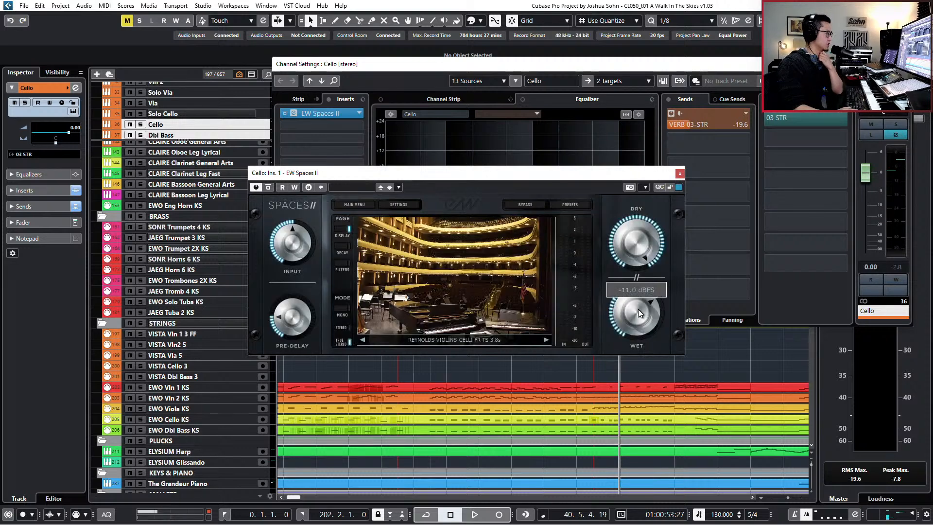
Step: Load the Abravanel Hall S-S preset ABRAVANEL VIOLINS-CELLI FR TS 3.0s into the Cello channel's EW Spaces II reverb
click(571, 204)
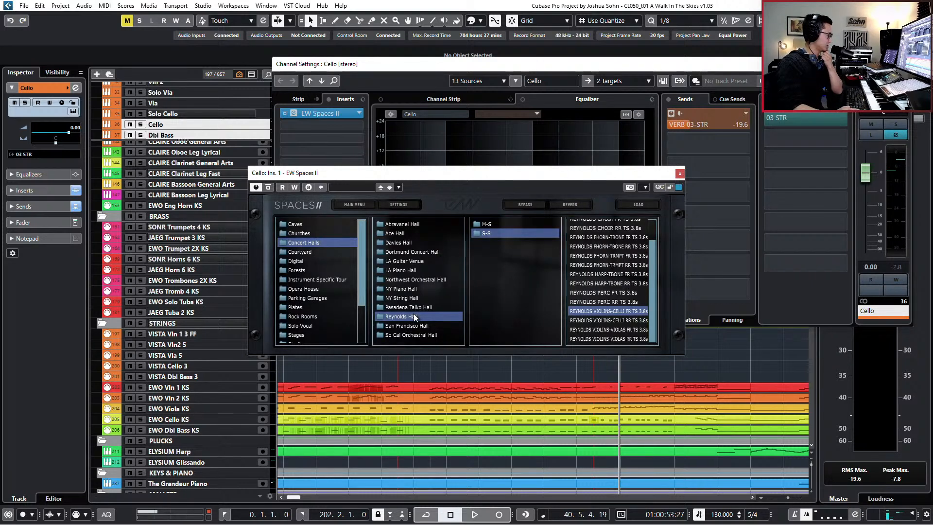
click(416, 225)
click(470, 232)
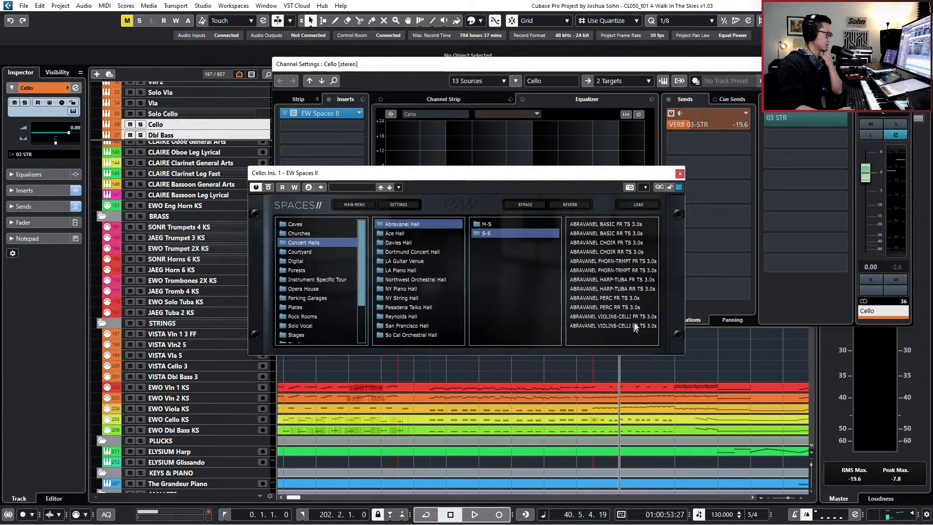
double_click(638, 317)
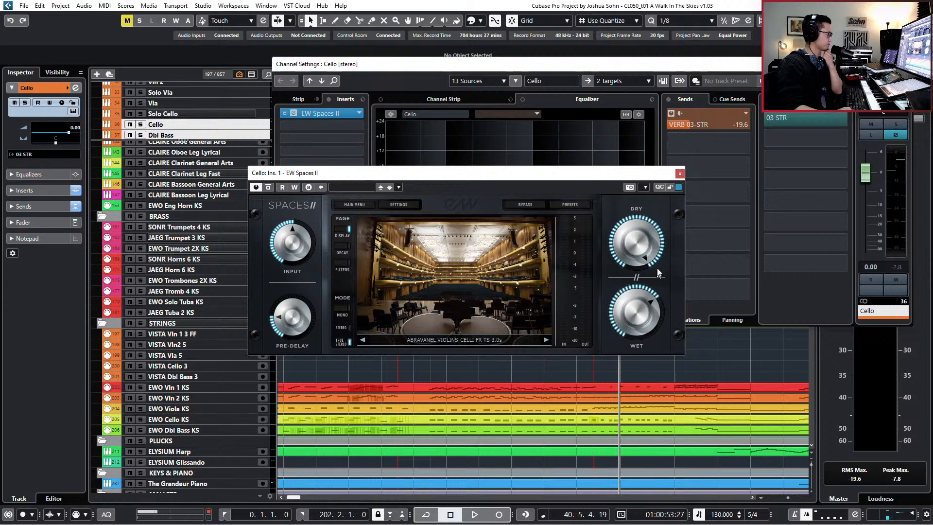
Step: Insert EW Spaces II on the Dbl Bass channel and copy the Cello channel's reverb settings into it
right_click(318, 114)
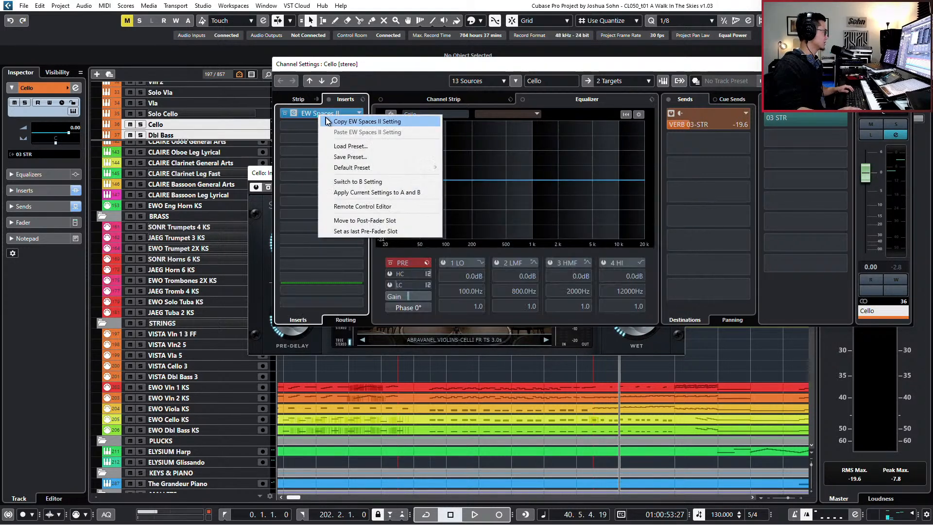
click(332, 121)
click(237, 135)
click(359, 113)
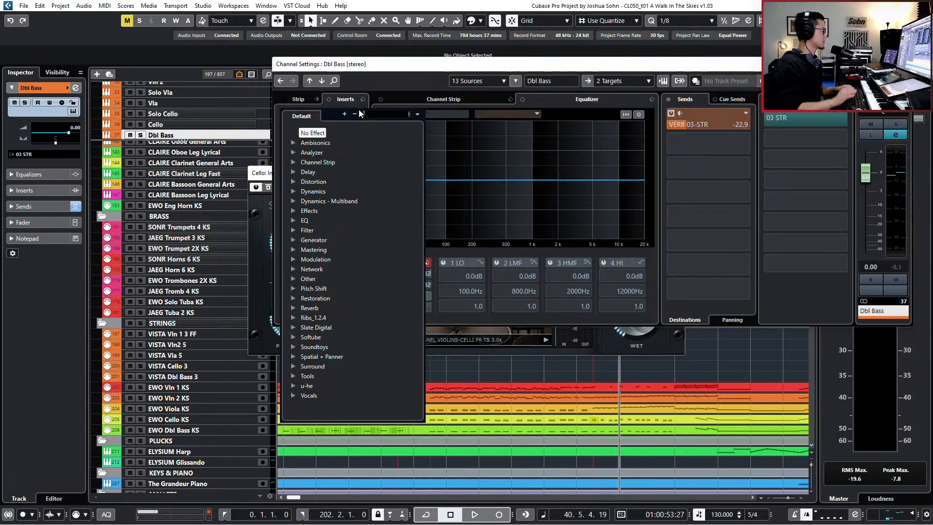
text(spaces)
key(Return)
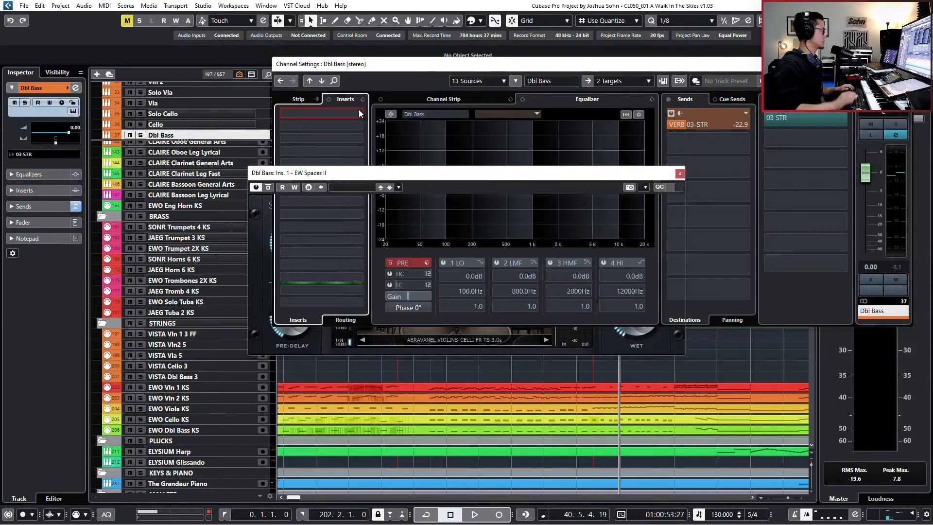
click(335, 118)
right_click(334, 113)
click(342, 131)
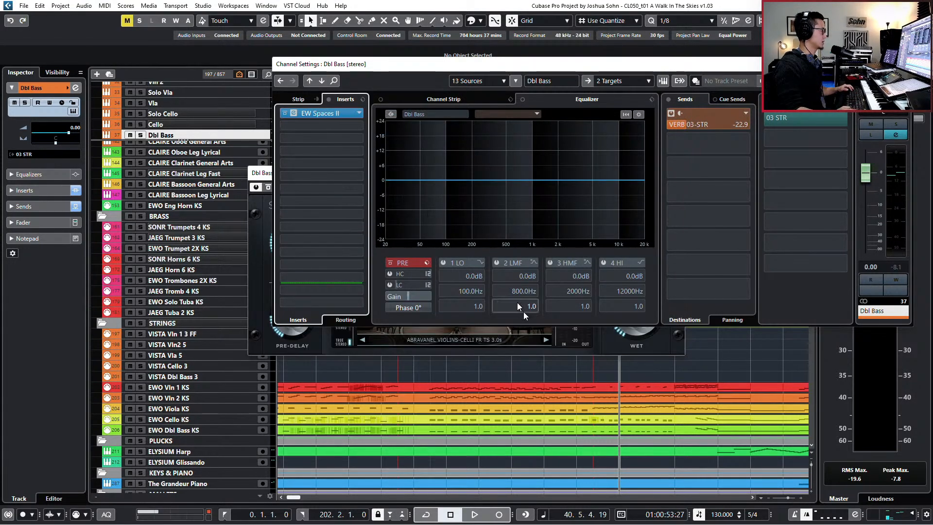
Step: Play a short excerpt, close the channel settings and arrange the Dbl Bass and Cello EW Spaces II windows side by side
key(space)
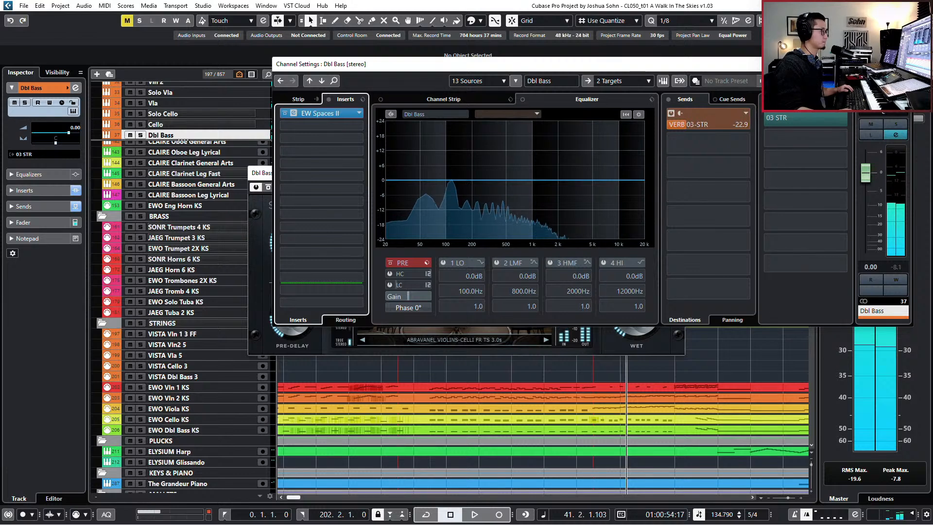
click(908, 64)
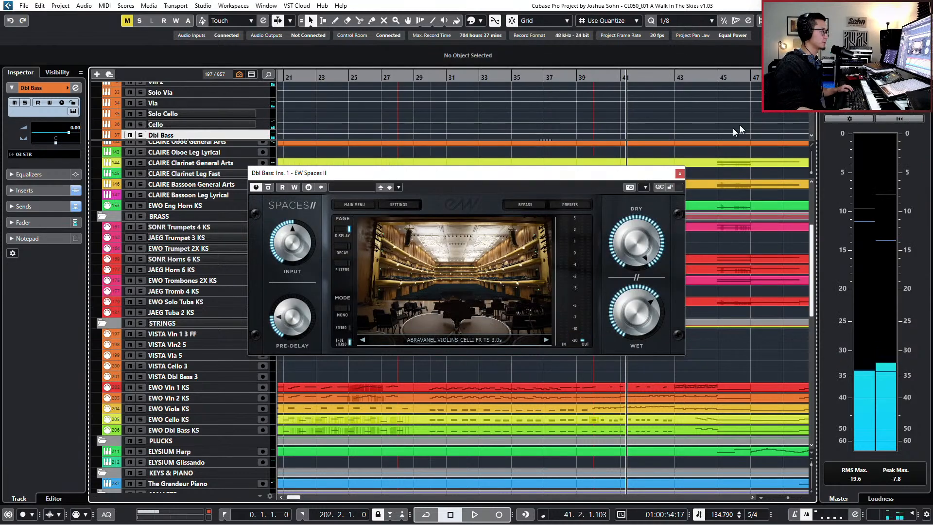
click(680, 173)
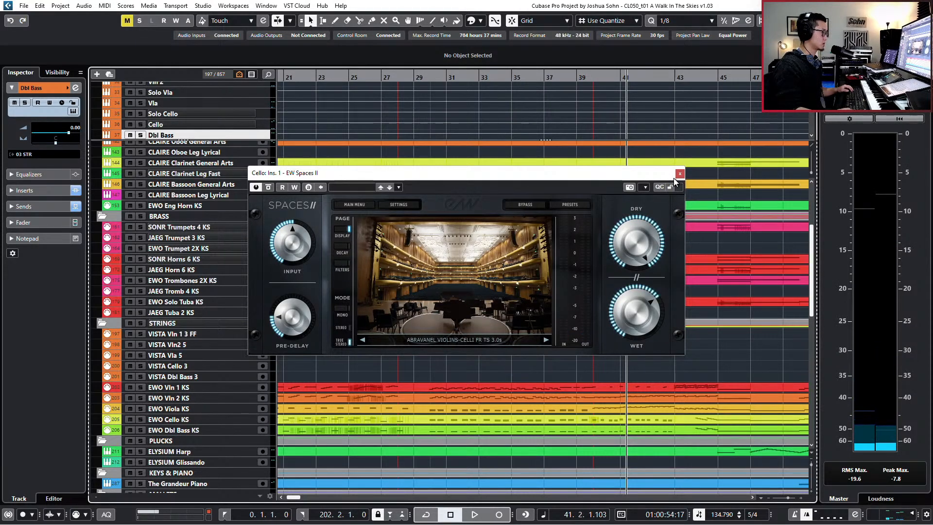
drag(627, 177, 743, 220)
click(75, 88)
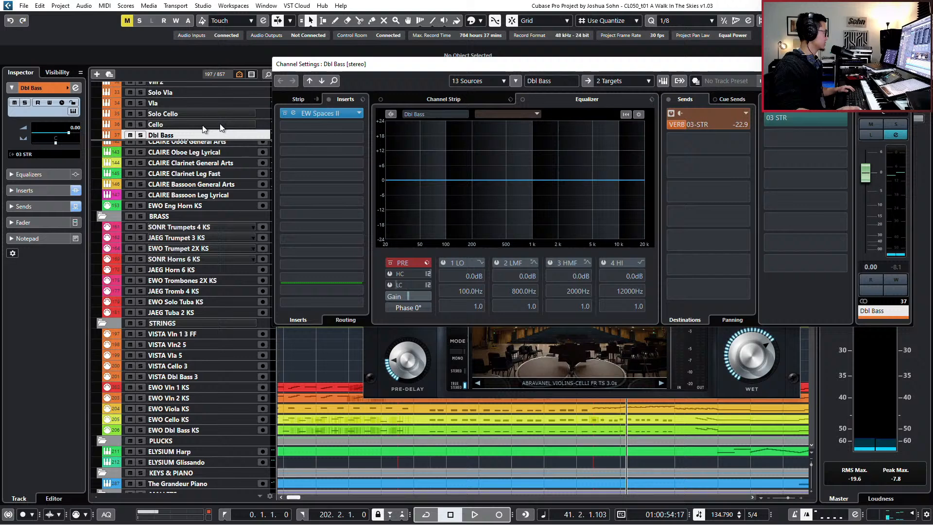
click(320, 113)
click(908, 64)
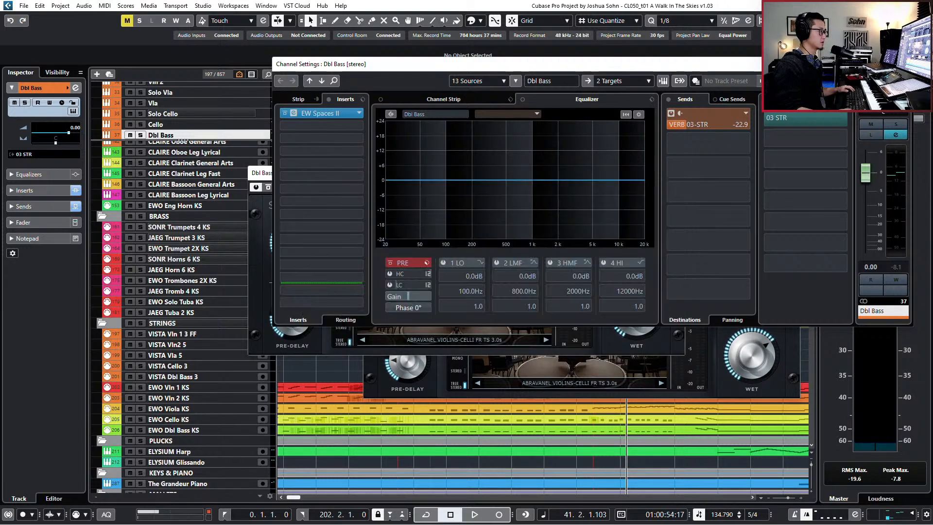
drag(470, 175, 324, 80)
drag(641, 216, 634, 126)
Step: Solo the Dbl Bass instrument track and play back from bar 37
key(KP_Subtract)
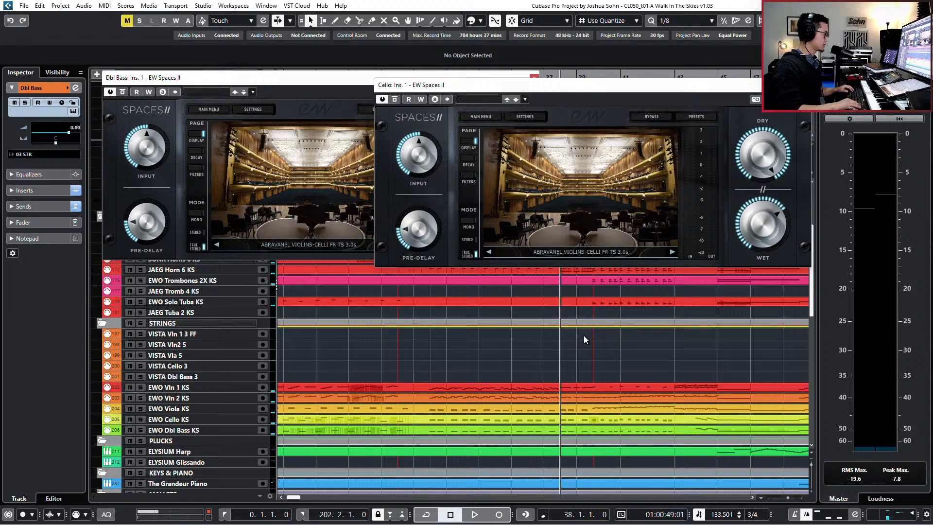
key(s)
key(KP_Subtract)
key(space)
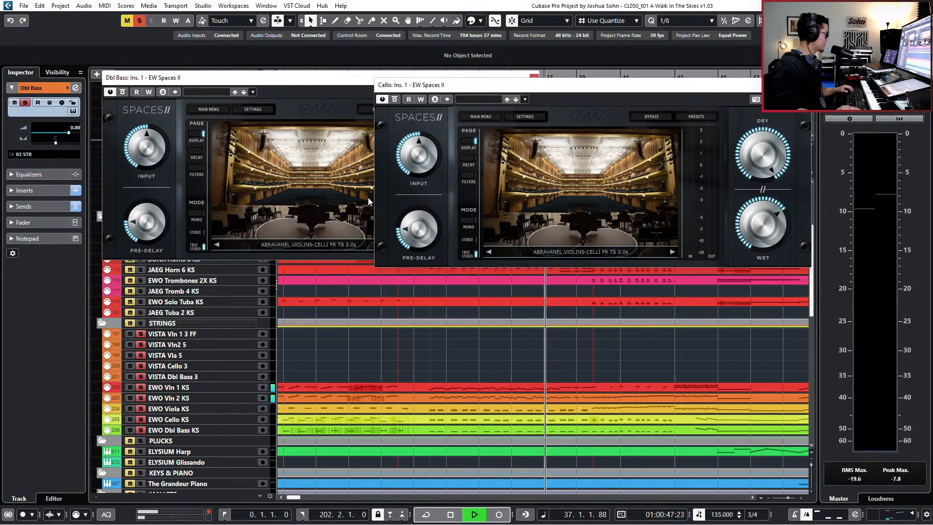
Step: Listen to the soloed strings through bar 41 and check the Cello and Dbl Bass reverb windows, stopping playback at the end
scroll(520, 346, down, 3)
scroll(601, 339, up, 1)
scroll(602, 340, up, 3)
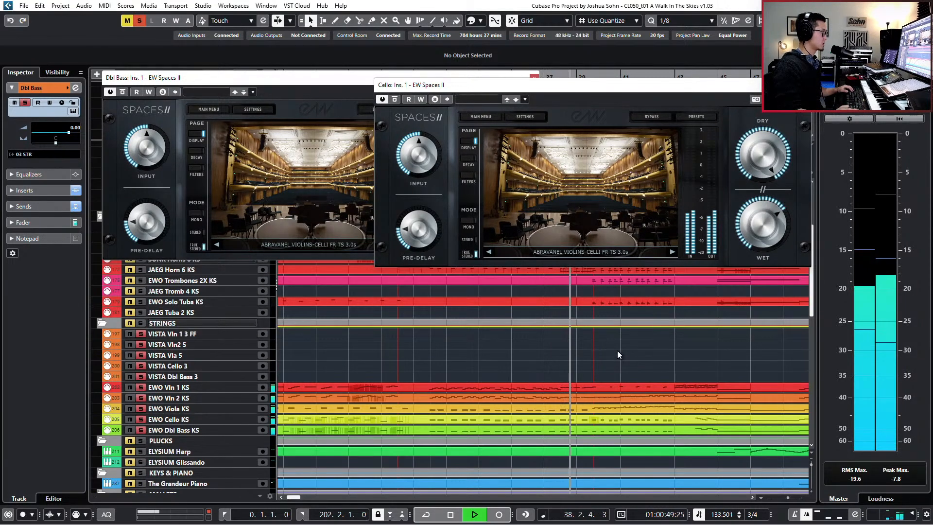
mouse_move(753, 228)
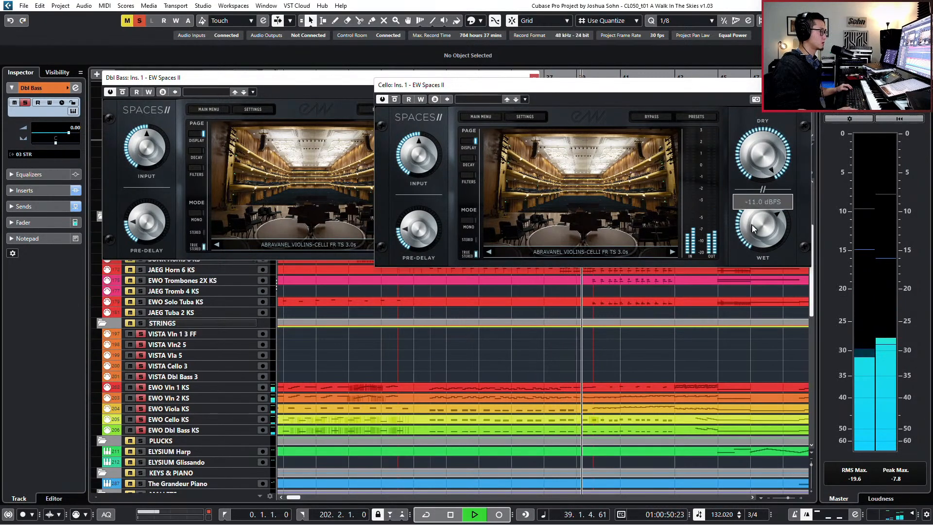
click(287, 89)
click(612, 103)
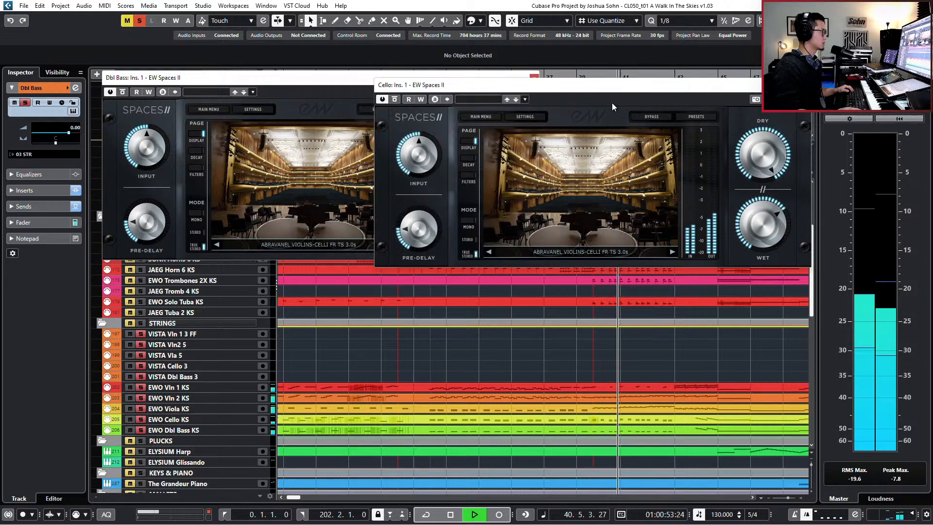
key(space)
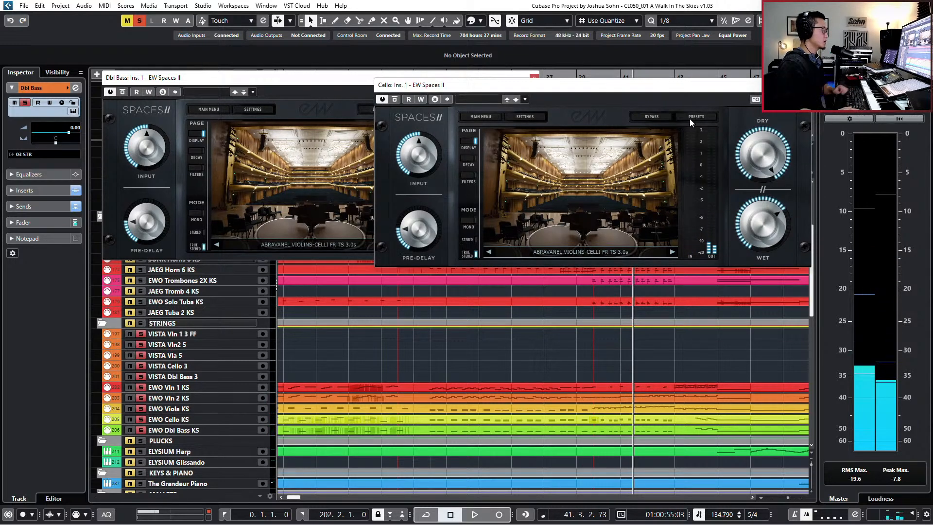
Step: Show the filter page in both EW Spaces II reverbs, raise the Cello's high-pass filter and set the Dbl Bass's to 369 Hz
click(473, 176)
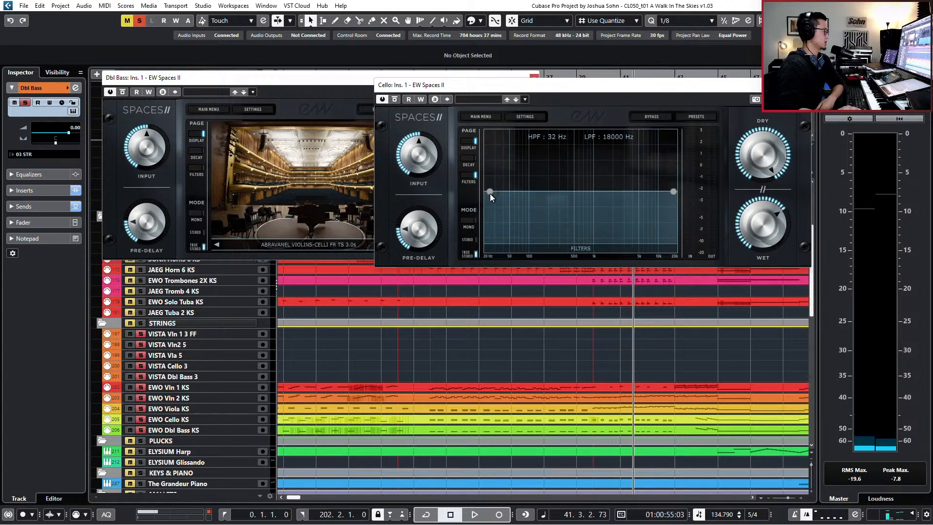
drag(488, 192, 555, 191)
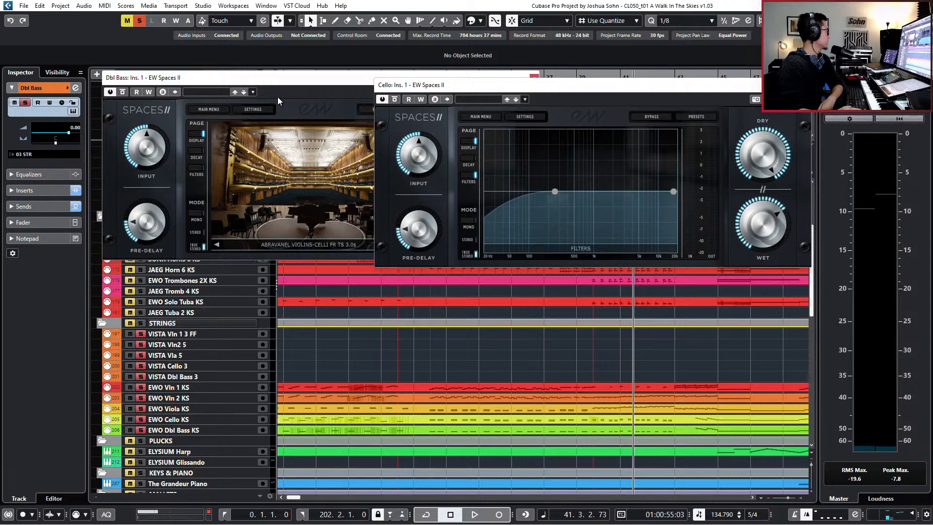
click(281, 99)
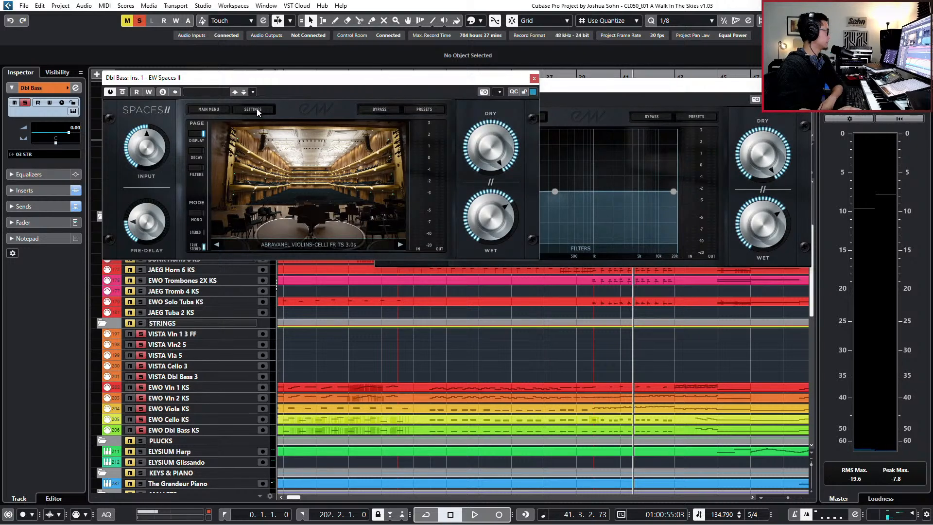
click(199, 170)
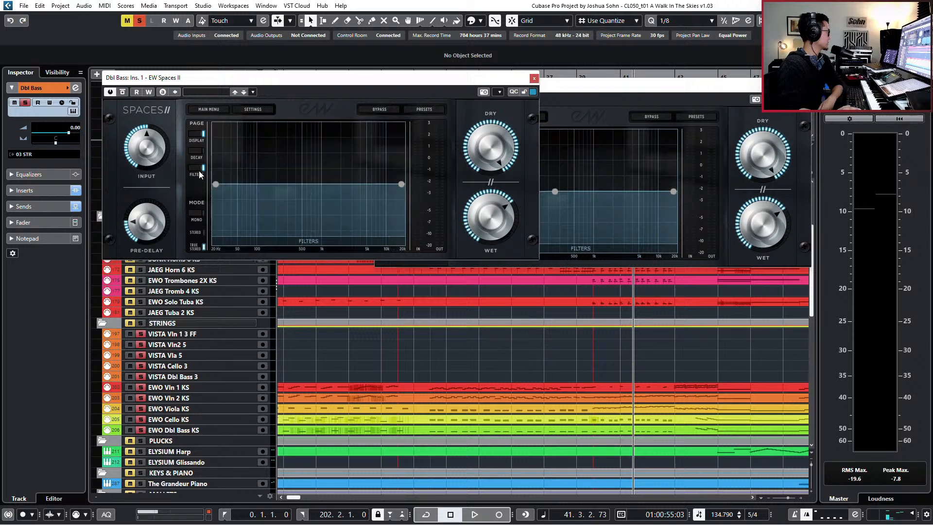
drag(221, 187, 261, 186)
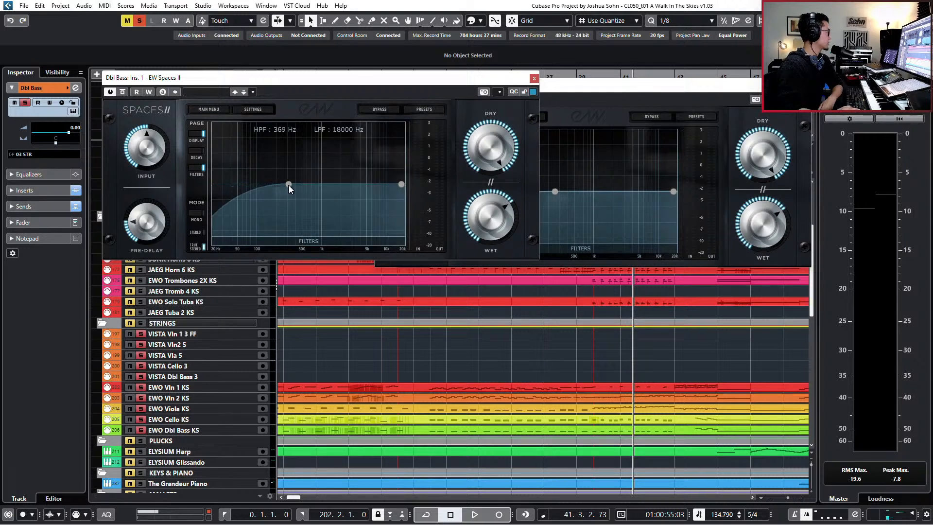
Step: Fine-tune the reverb high-pass filters by ear to 363 Hz on the Cello and about 300 Hz on the Dbl Bass
click(604, 166)
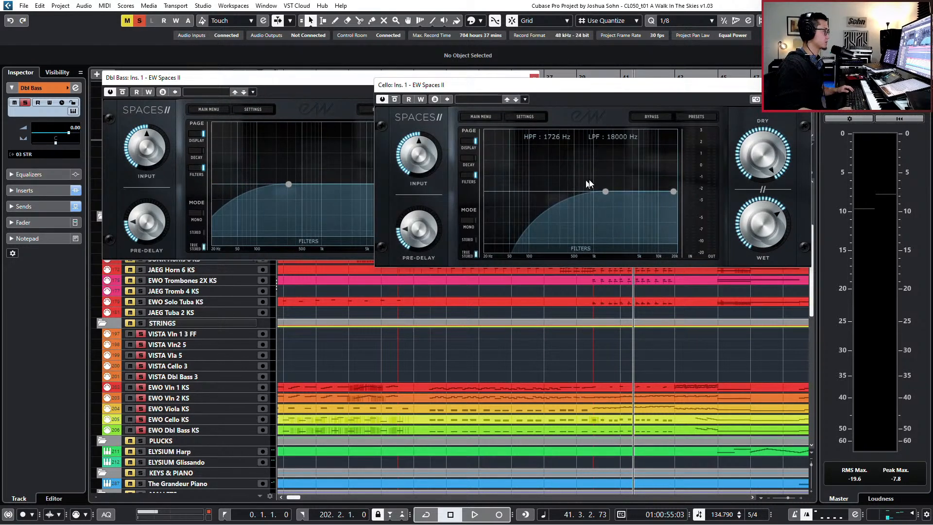
drag(604, 193, 565, 197)
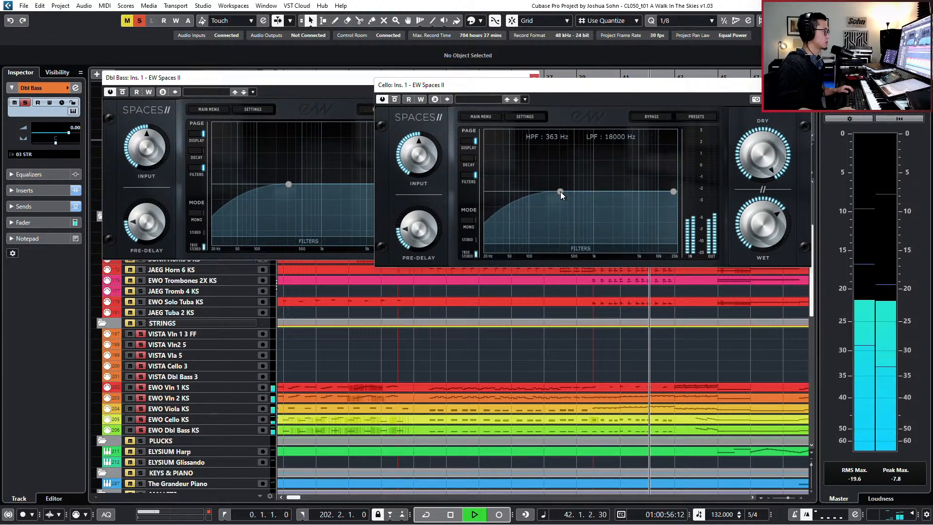
drag(556, 191, 562, 195)
drag(289, 184, 284, 186)
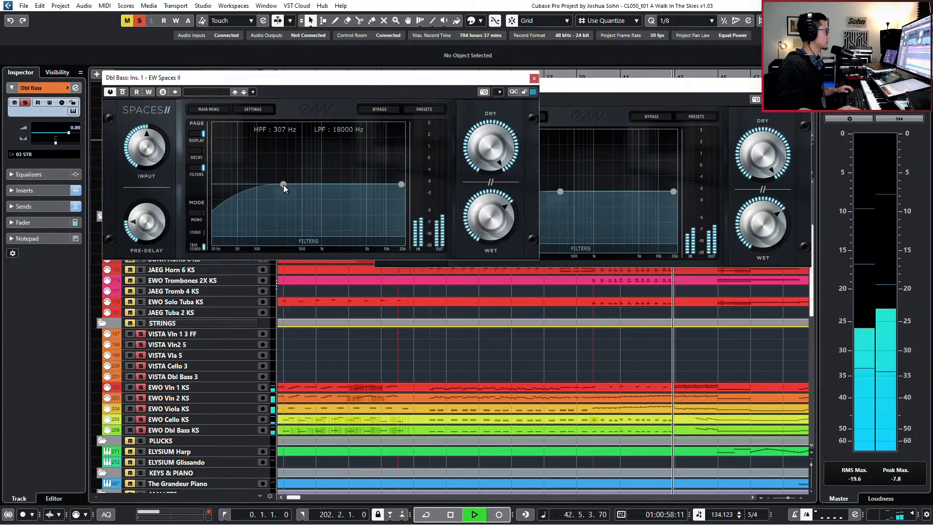
key(space)
Step: Replay the excerpt from bar 41 while adjusting the wet level of the Cello reverb
click(580, 98)
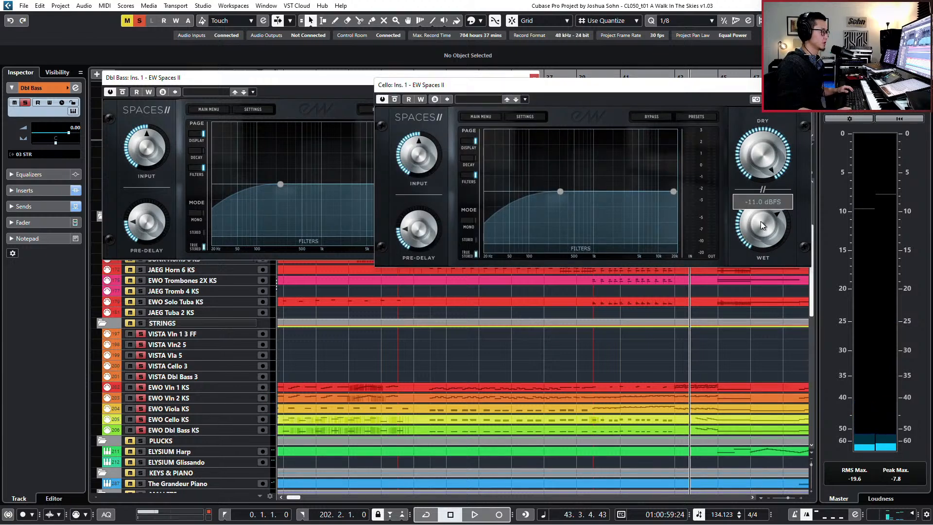
key(ctrl+KP_Subtract)
key(ctrl+KP_Subtract)
key(ctrl+KP_Subtract)
key(ctrl+KP_Subtract)
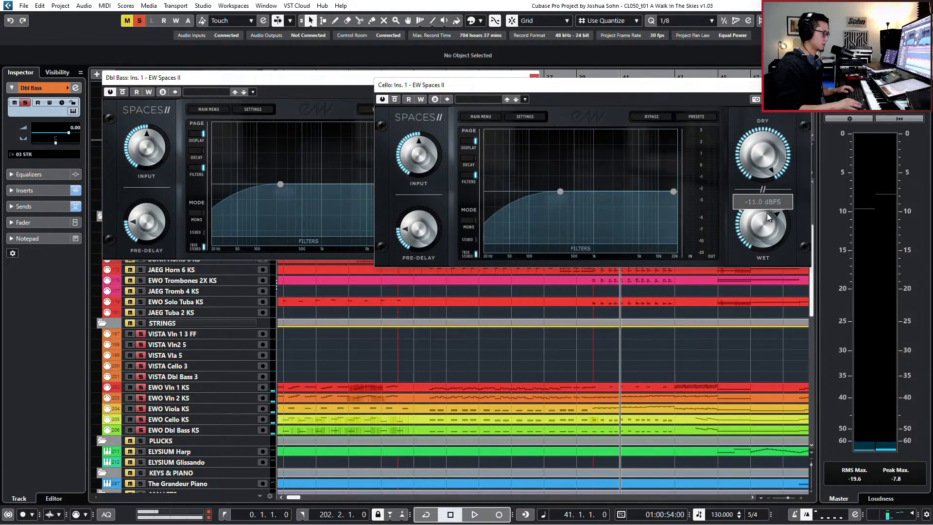
key(space)
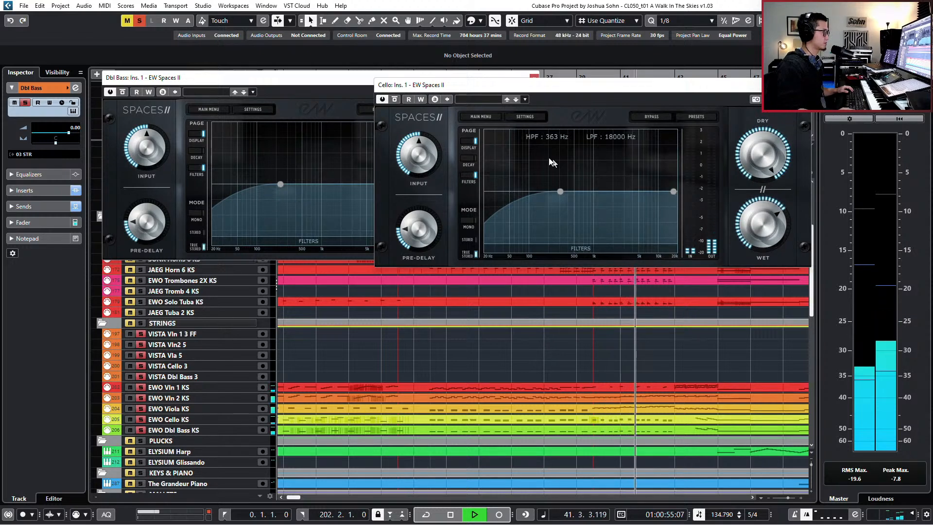
drag(765, 227, 764, 212)
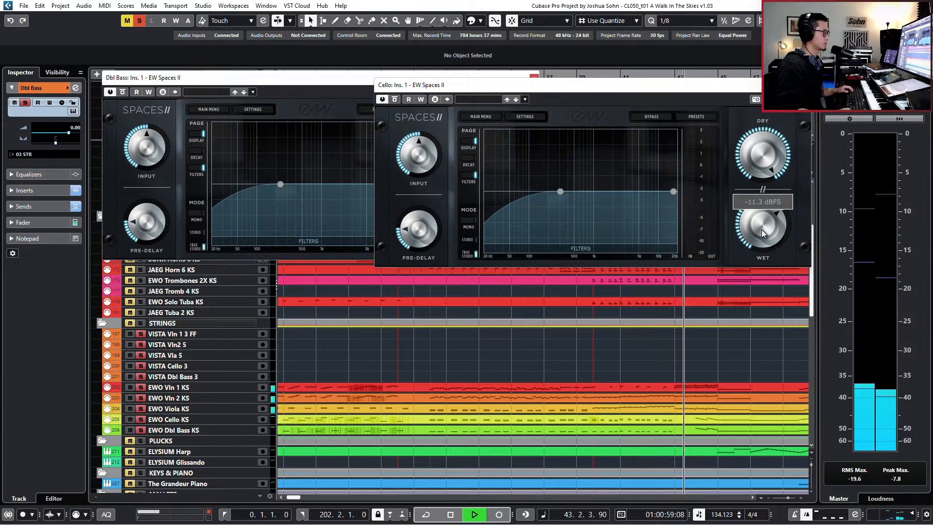
key(space)
Step: Compare wet levels with the Dbl Bass reverb, set the Cello reverb's wet level to -8.1 dBFS and replay from bar 39
click(319, 97)
mouse_move(471, 213)
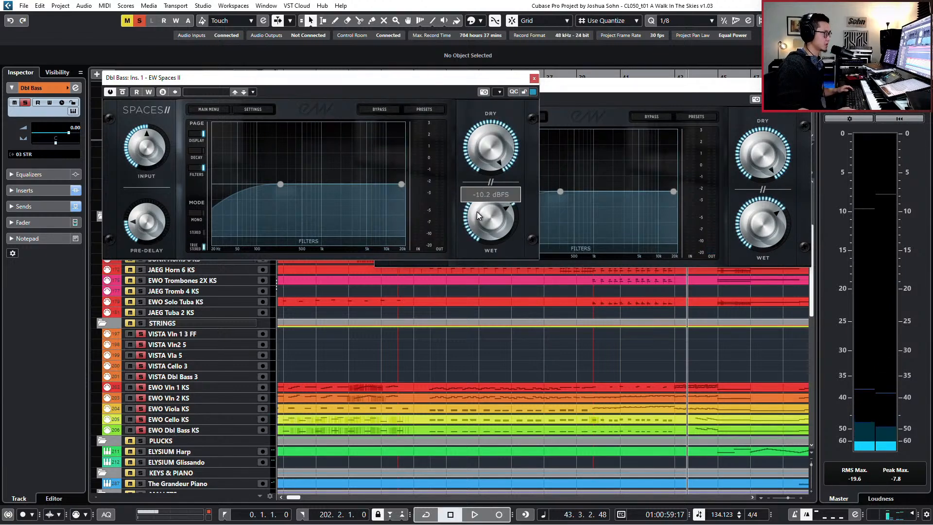
click(755, 225)
click(352, 103)
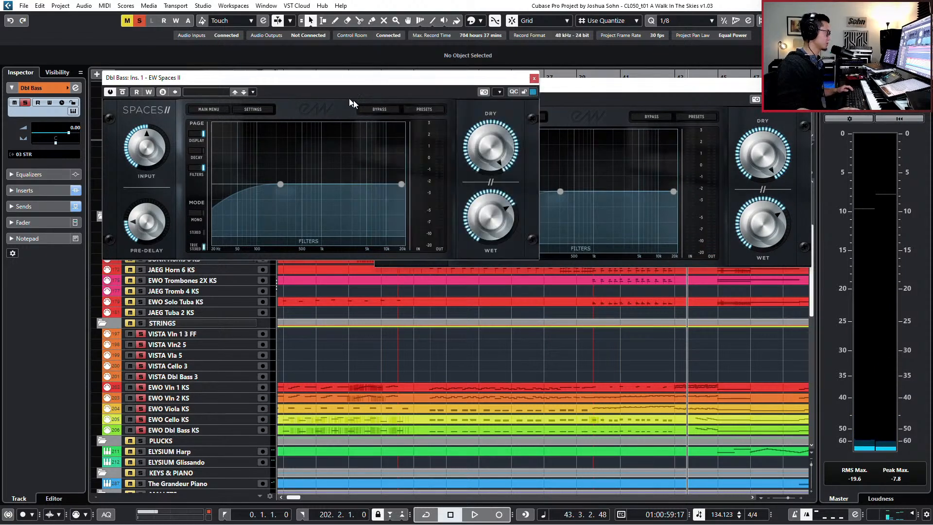
click(743, 229)
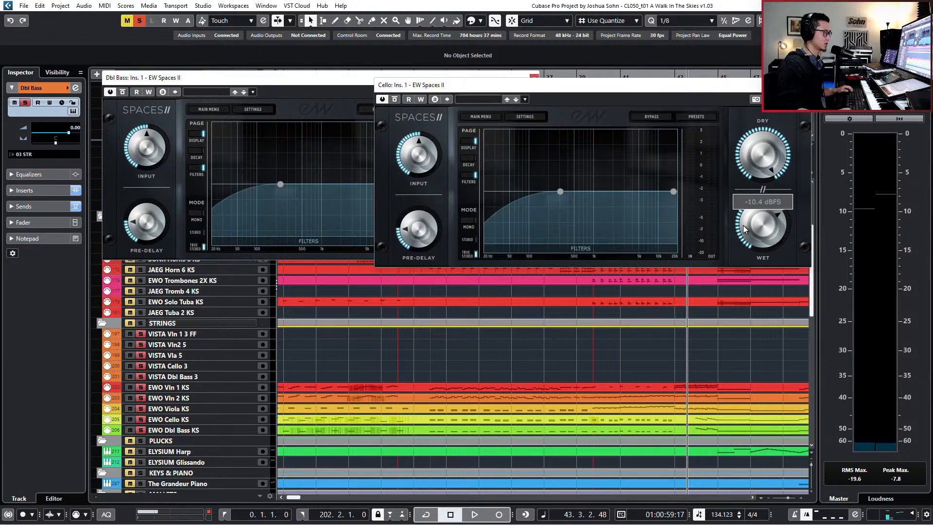
key(KP_Subtract)
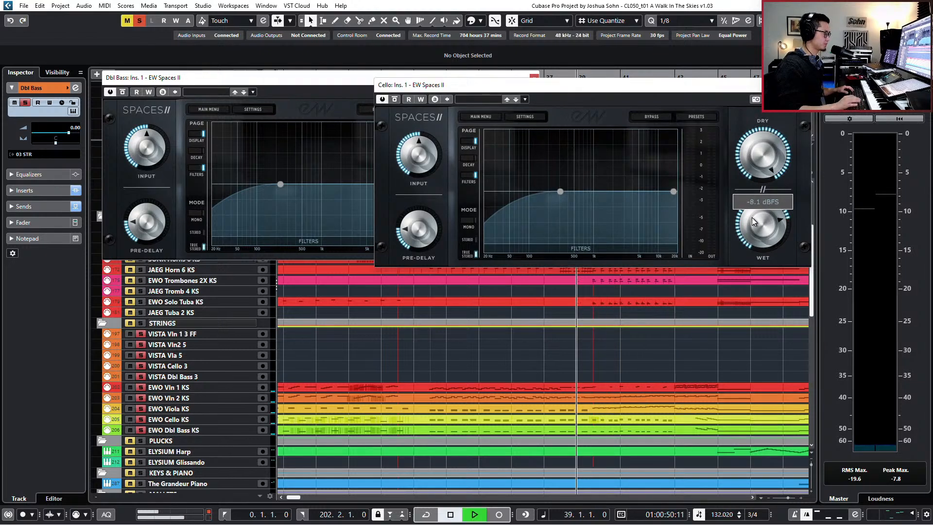
key(space)
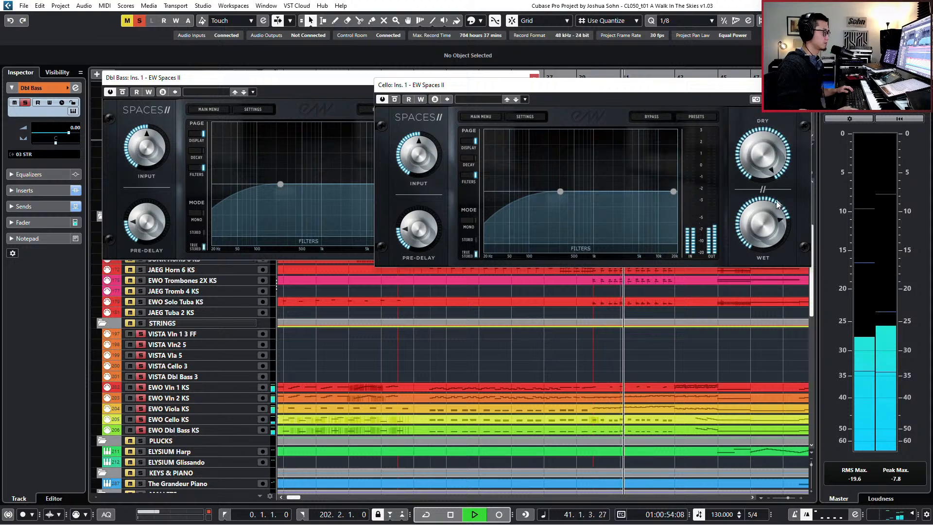
mouse_move(774, 227)
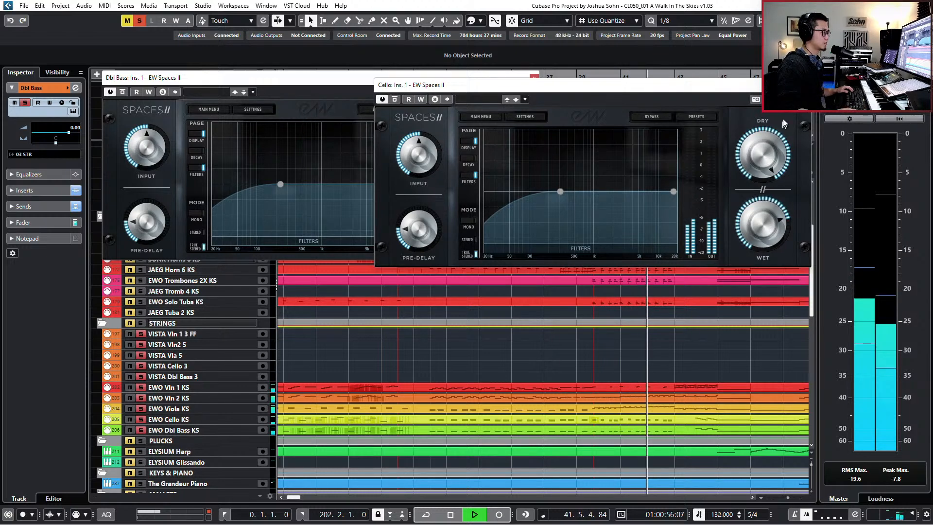
Step: Close both EW Spaces II windows, solo the Cello instrument track alongside the Dbl Bass and play the excerpt again
click(807, 85)
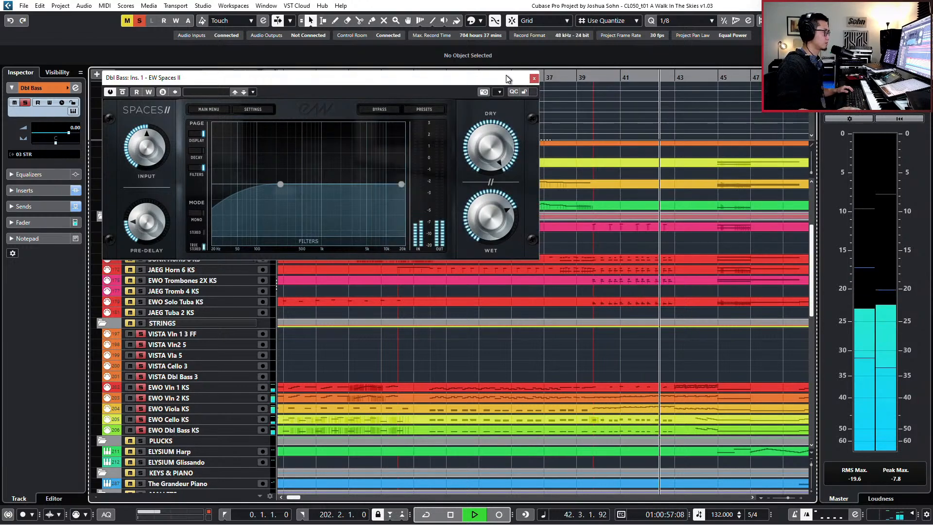
click(534, 78)
click(215, 125)
key(space)
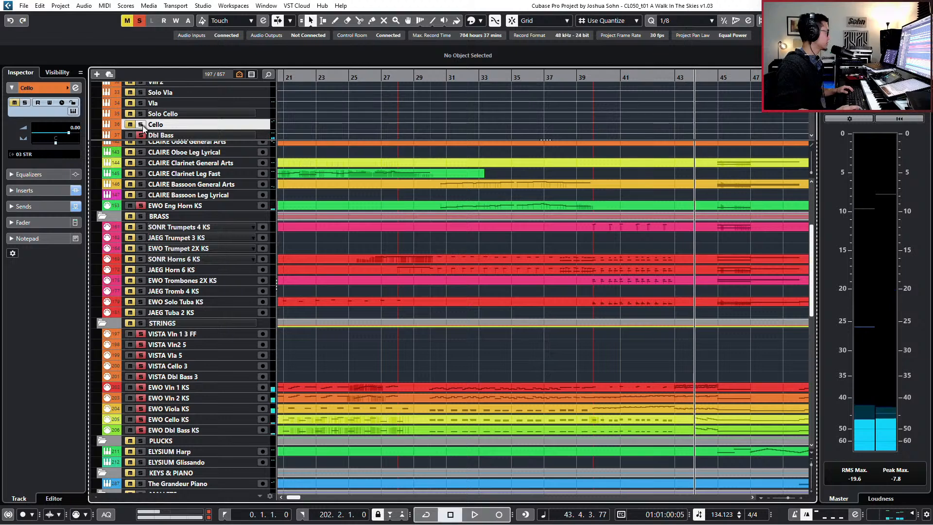
key(space)
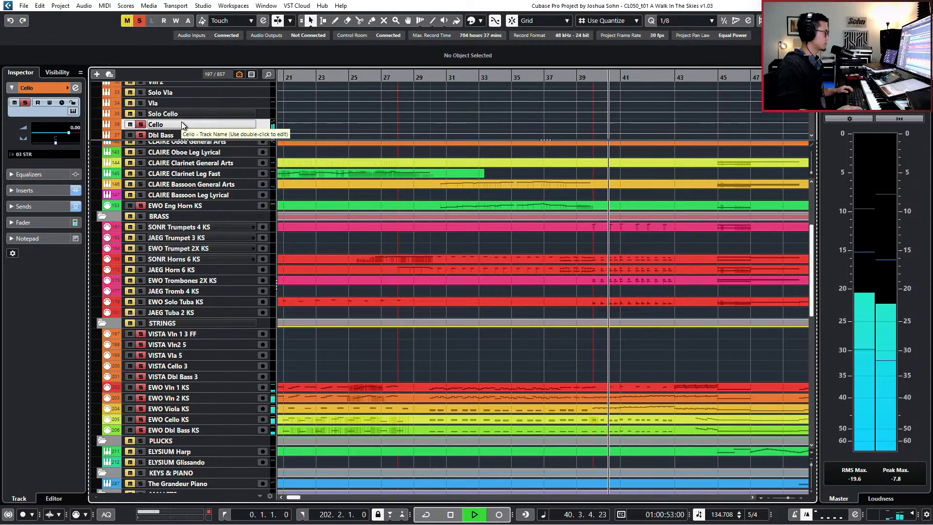
Step: With the Cello and Dbl Bass tracks selected, lower the VERB 03-STR send to about -24 in the Cello channel settings and close them
key(g)
key(g)
key(g)
key(e)
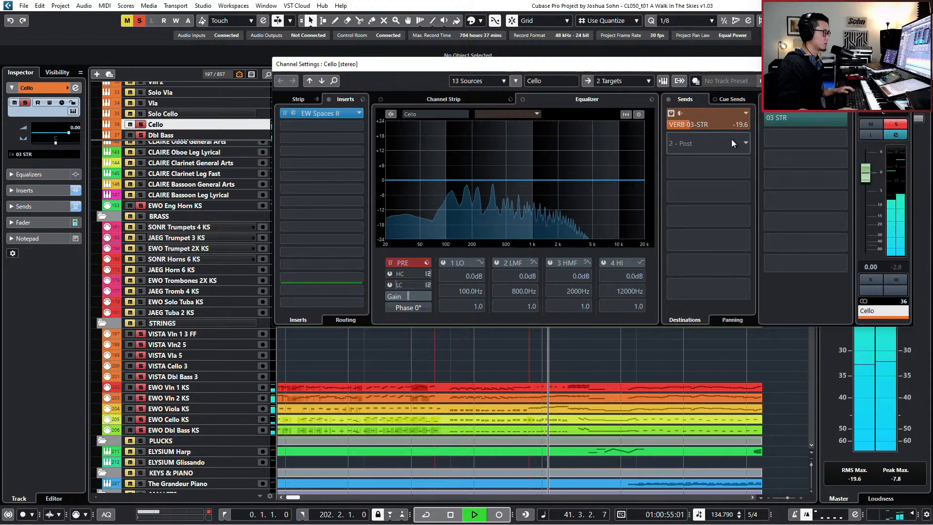
shift+click(232, 133)
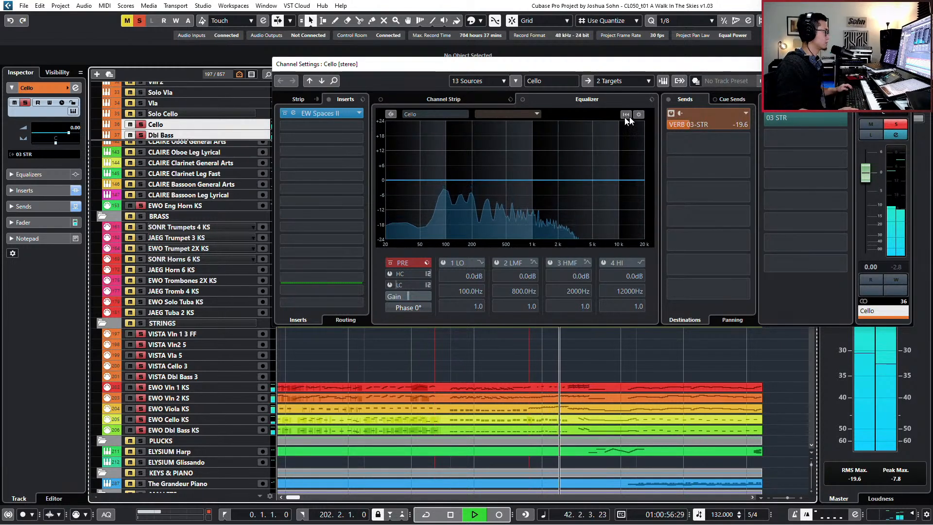
drag(697, 124, 655, 131)
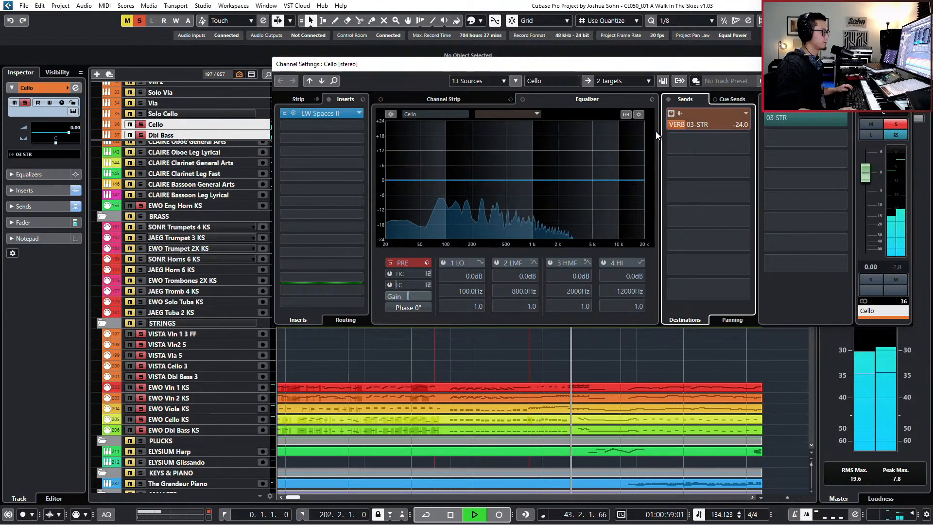
key(space)
click(903, 64)
Step: Clear all solos and play back the full mix from an earlier position in the piece
key(alt+s)
key(KP_Subtract)
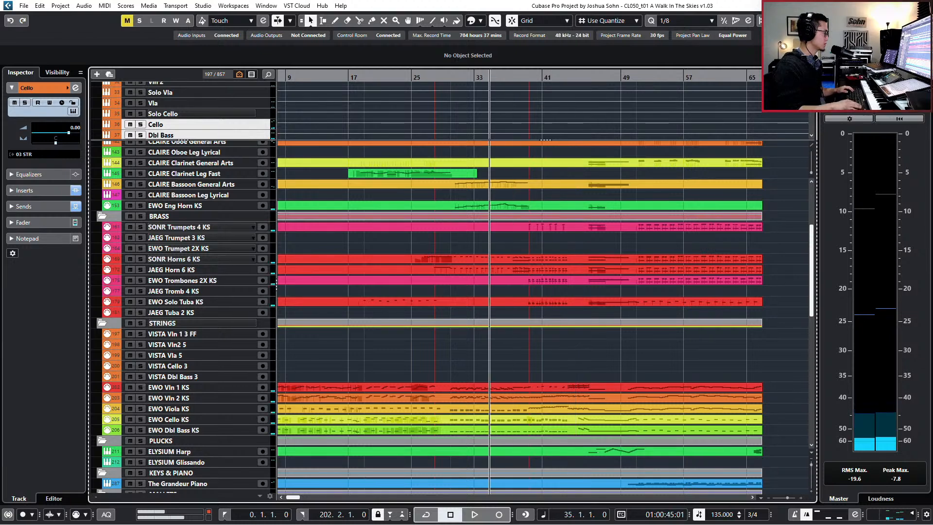
key(space)
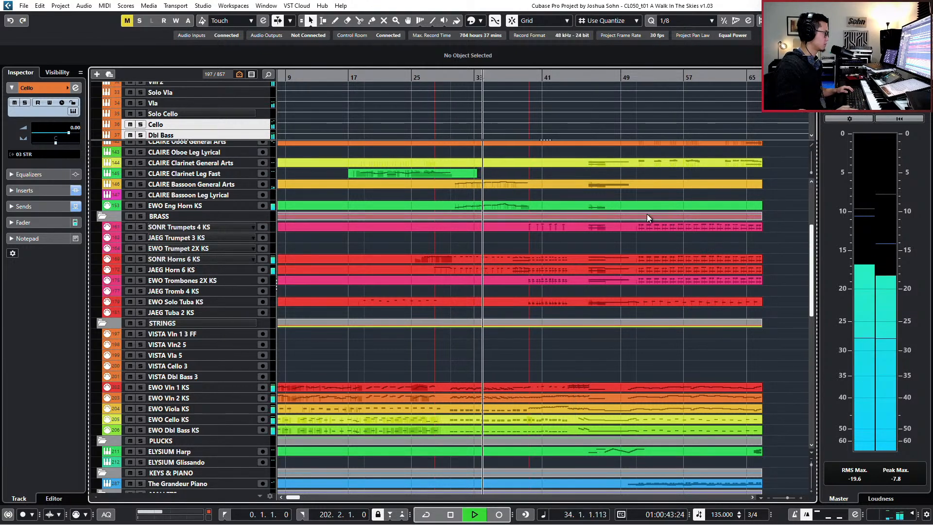
key(g)
key(KP_Subtract)
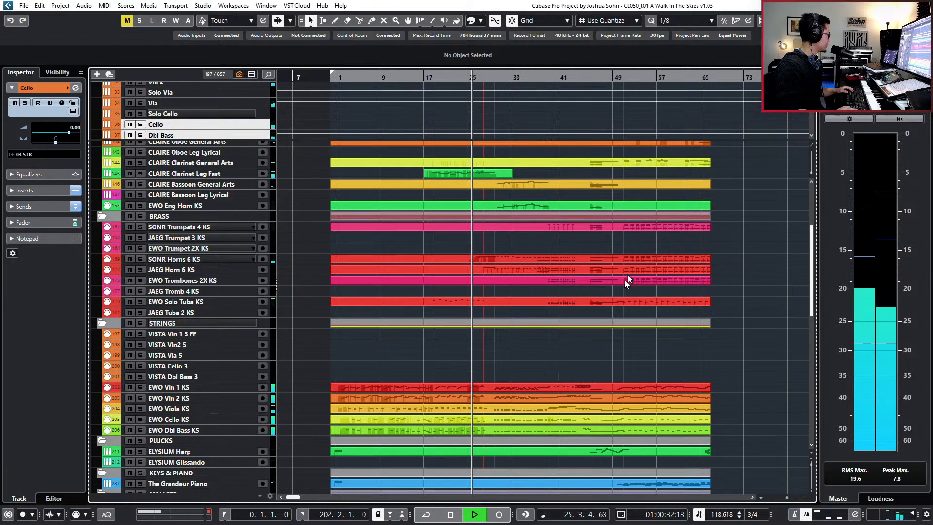
Step: Open the Cello channel's EW Spaces II reverb and lower its wet level to -12.8 dBFS
key(e)
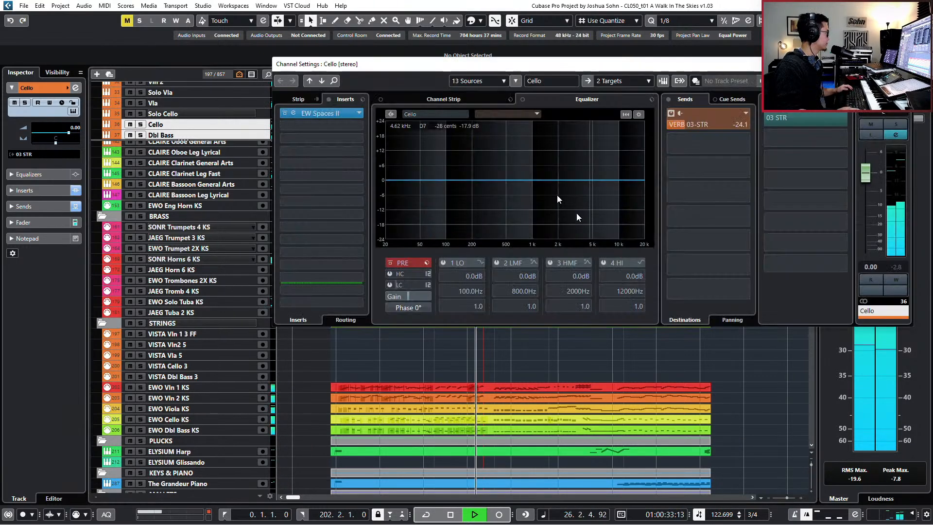
click(334, 114)
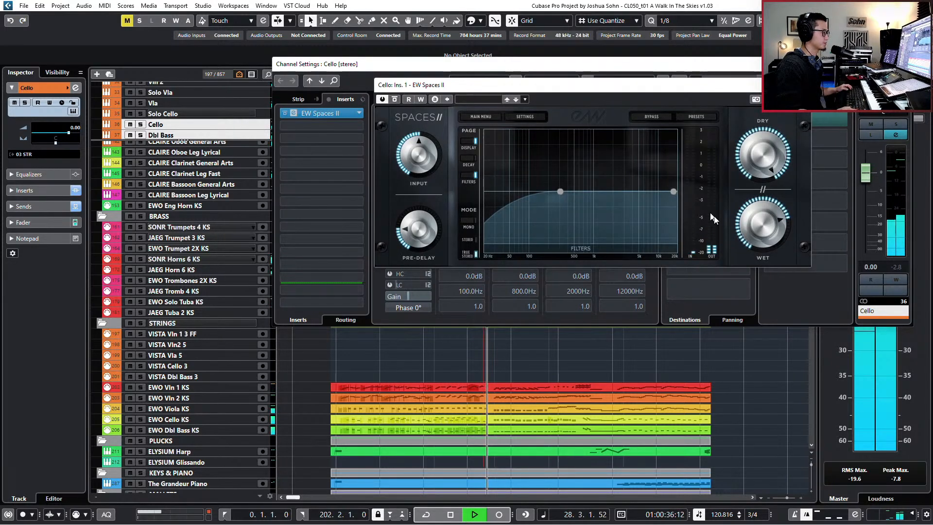
mouse_move(761, 233)
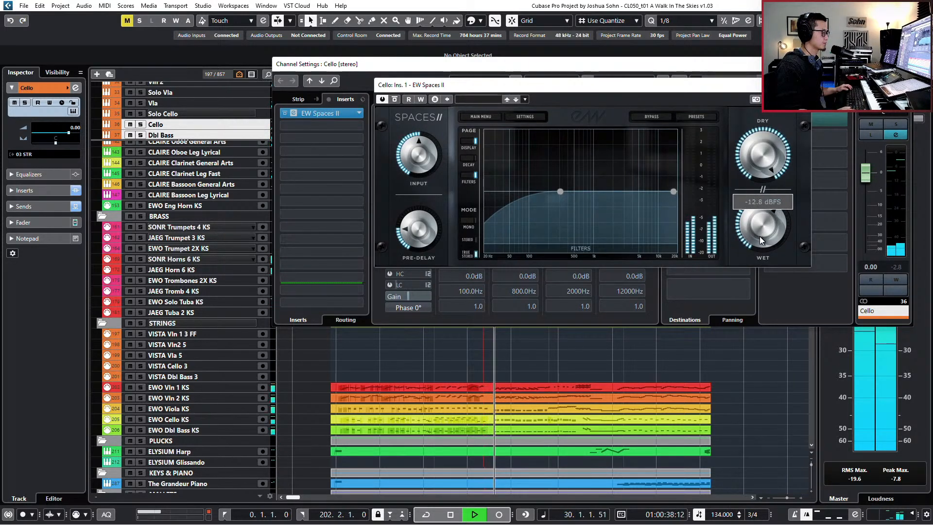
Step: Set the wet level of the Dbl Bass EW Spaces II reverb to -12.1 dBFS and close its reverb and channel settings
key(Down)
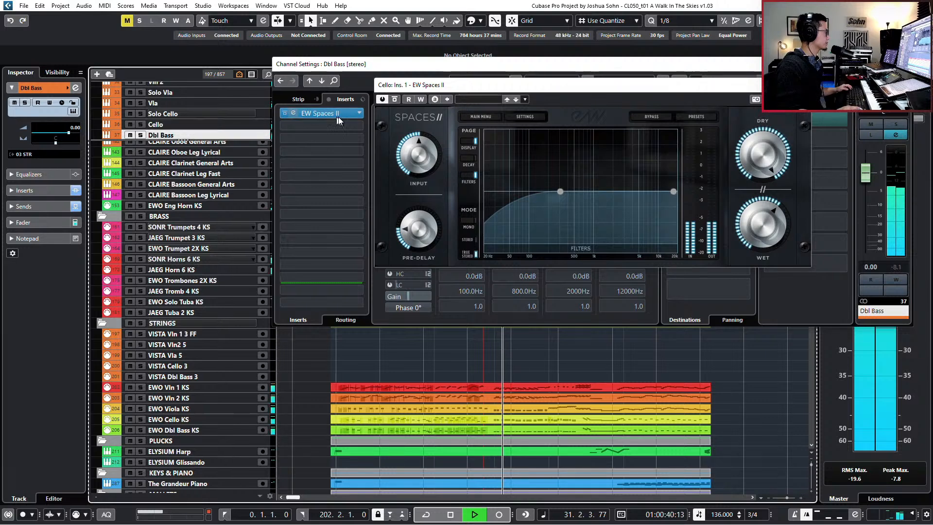
click(339, 116)
mouse_move(502, 217)
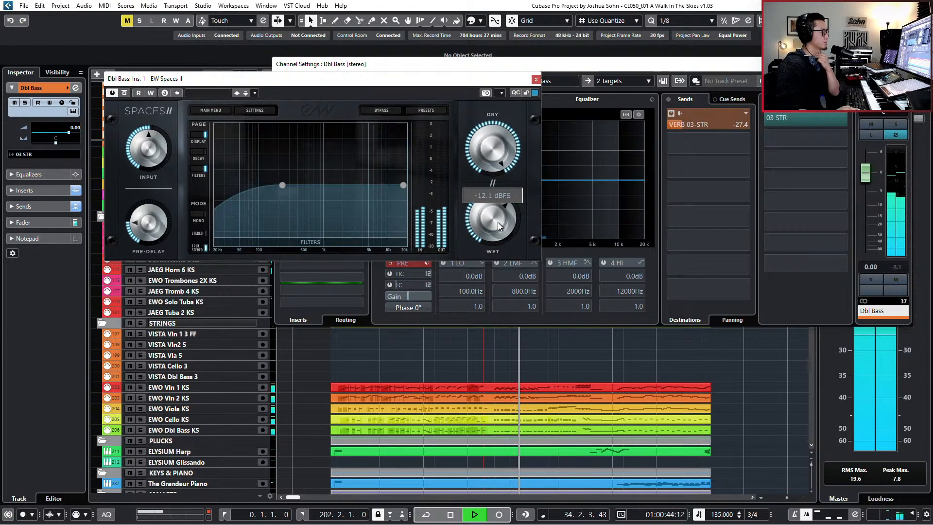
click(536, 79)
click(902, 64)
click(893, 71)
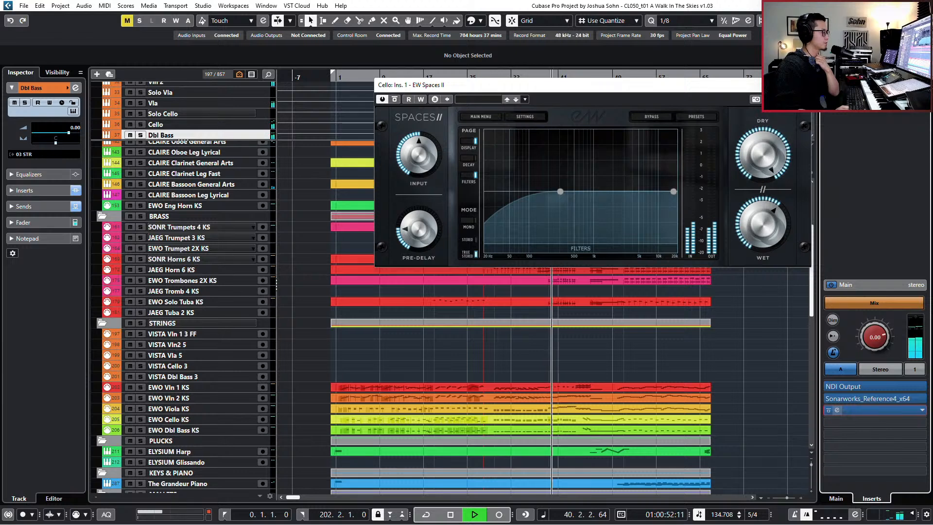
Step: Switch on CanOpener Studio 3 in the Control Room inserts and close its window and the Cello reverb window
click(872, 411)
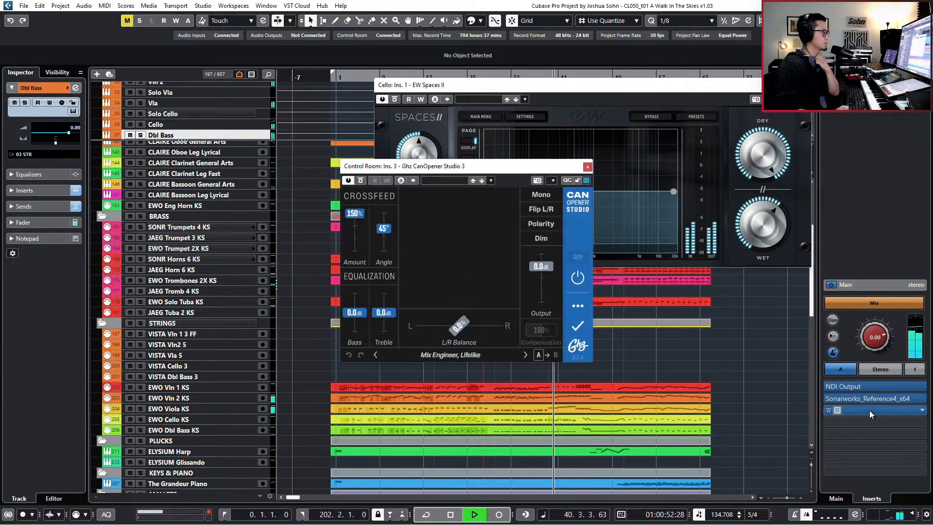
click(584, 279)
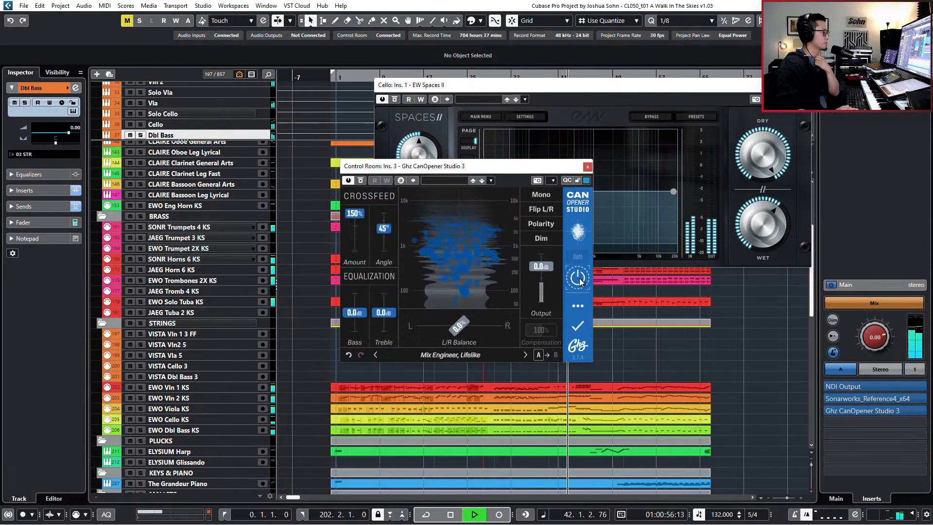
click(587, 166)
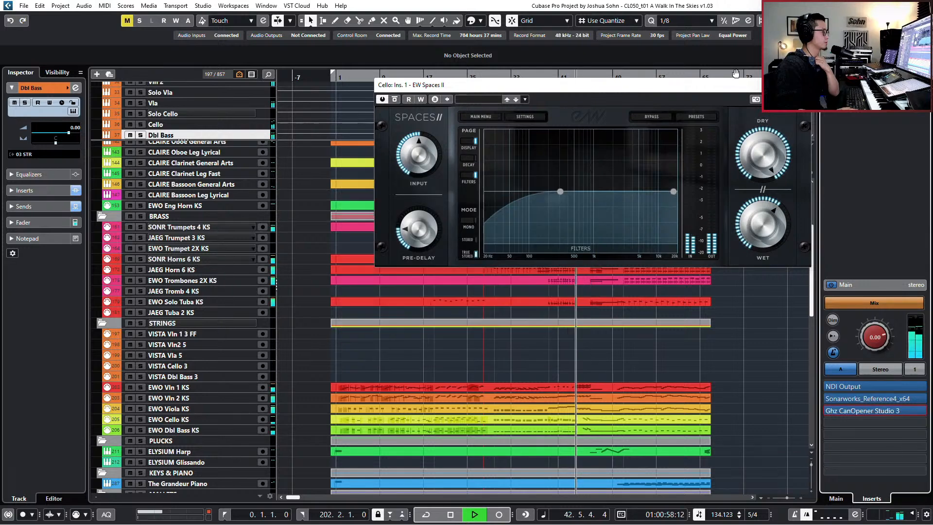
click(802, 85)
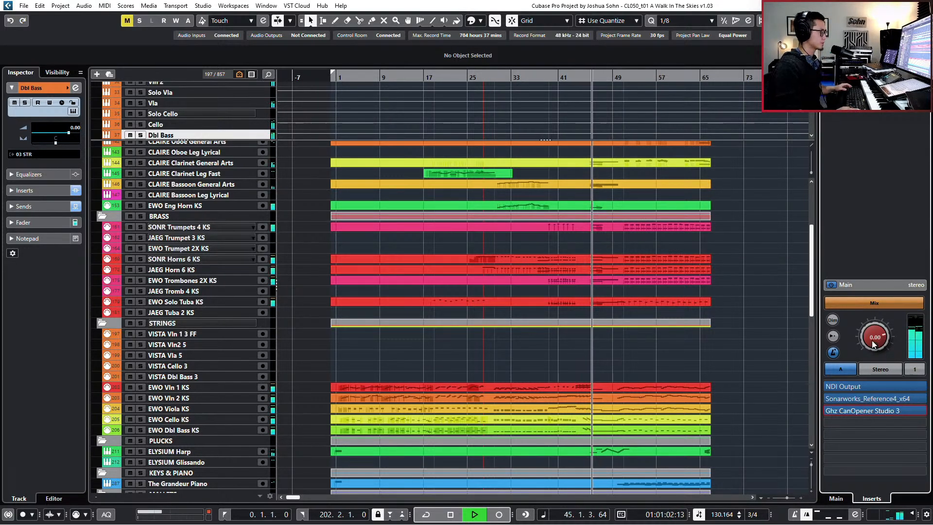
Step: Stop playback, go back to bar 32, check the Sonarworks Reference 4 settings and replay with CanOpener Studio 3 off
key(space)
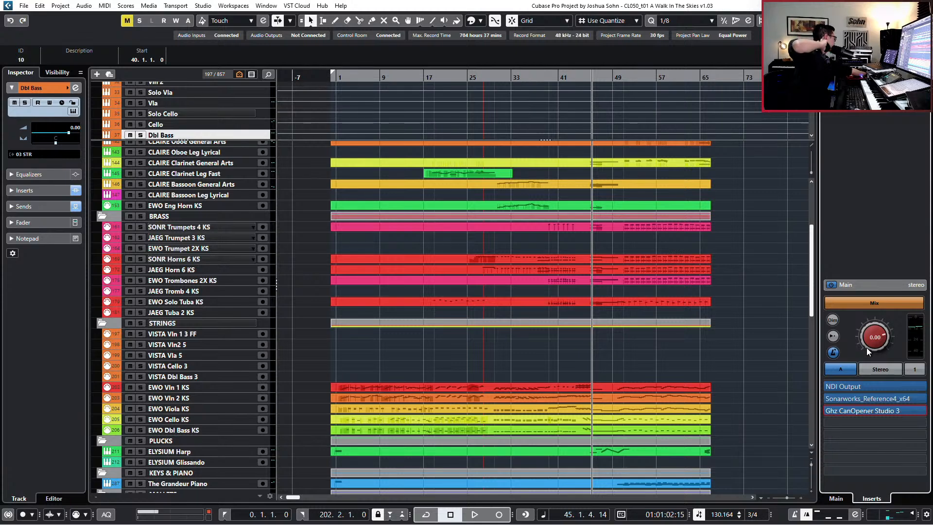
key(shift+b)
key(shift+b)
key(shift+b)
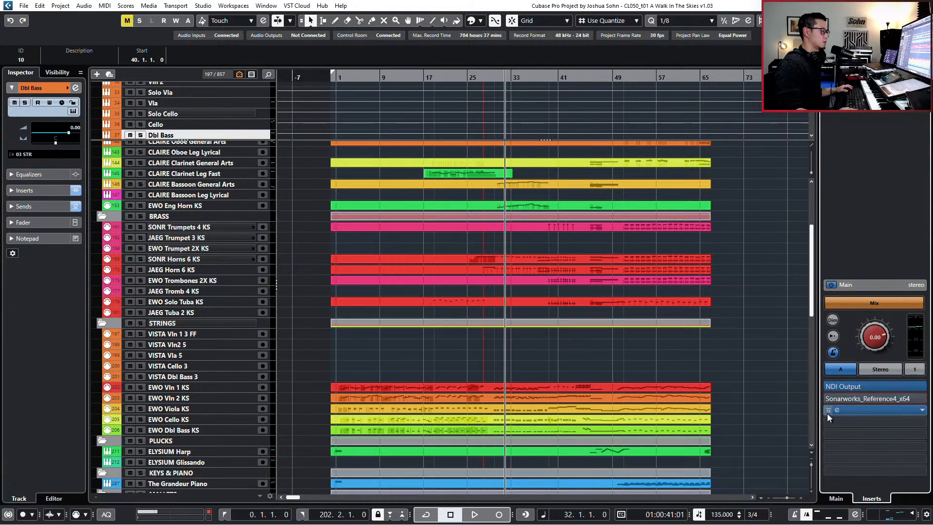
click(839, 398)
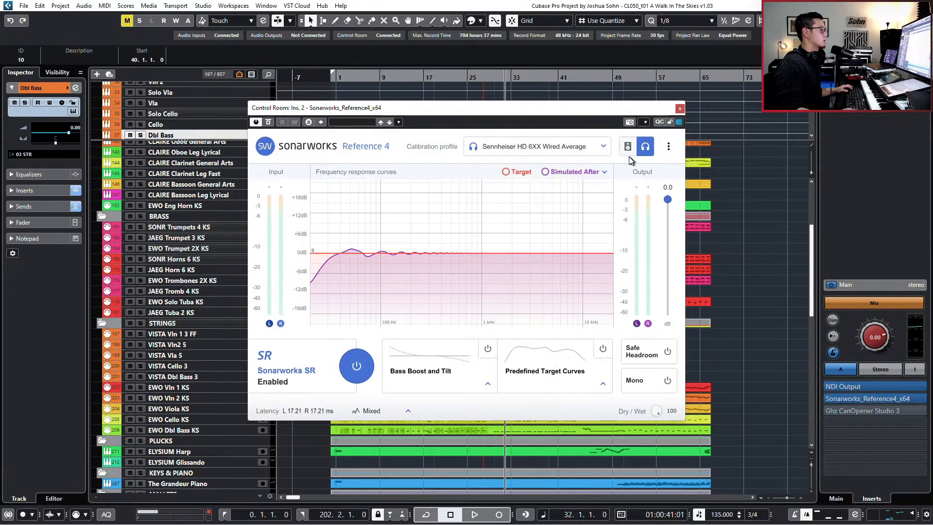
click(676, 111)
key(space)
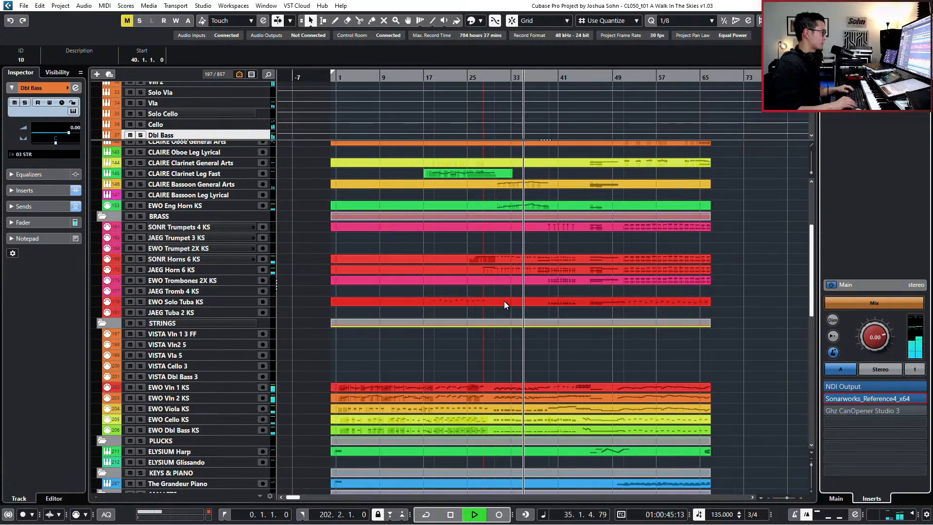
Step: Stop playback and play the full mix again from bar 2 near the beginning
key(space)
key(KP_Subtract)
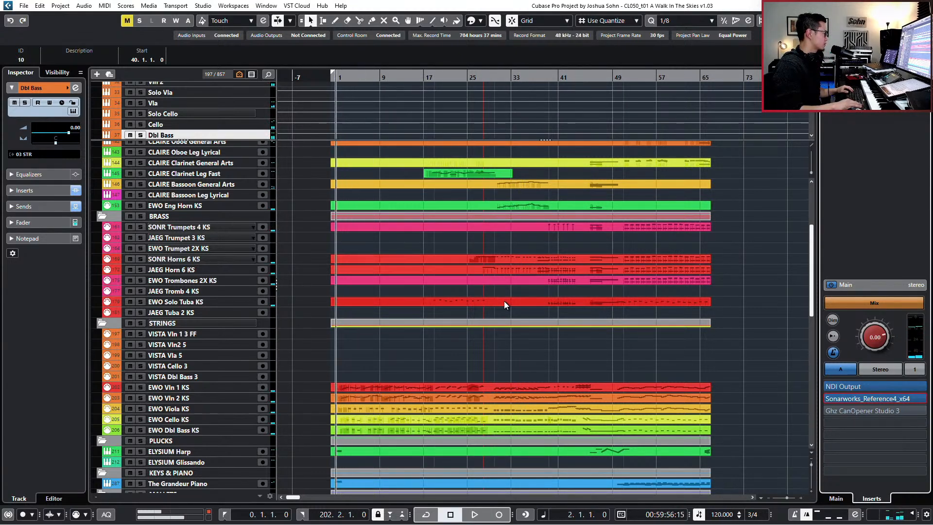
key(space)
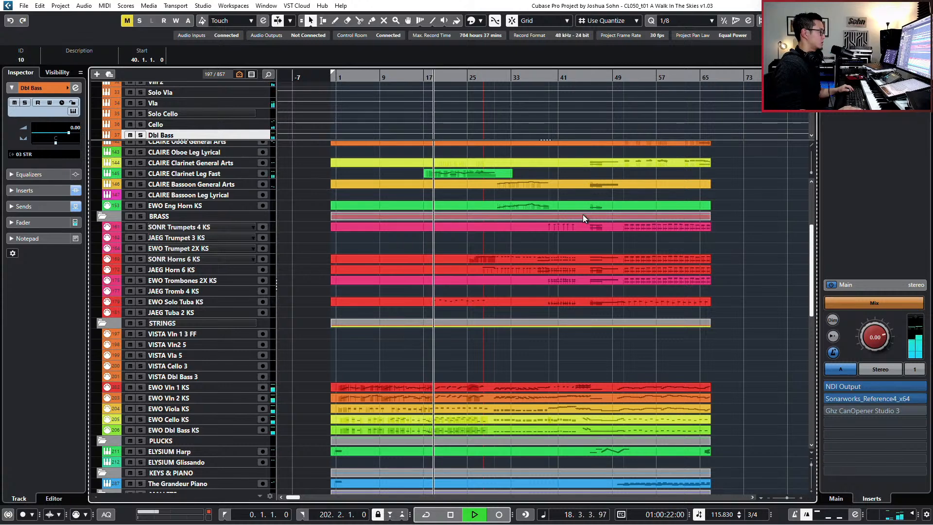
Step: In the Dbl Bass channel EQ, add a low-band cut of -1.2 dB at 97.2 Hz and close the channel settings
key(e)
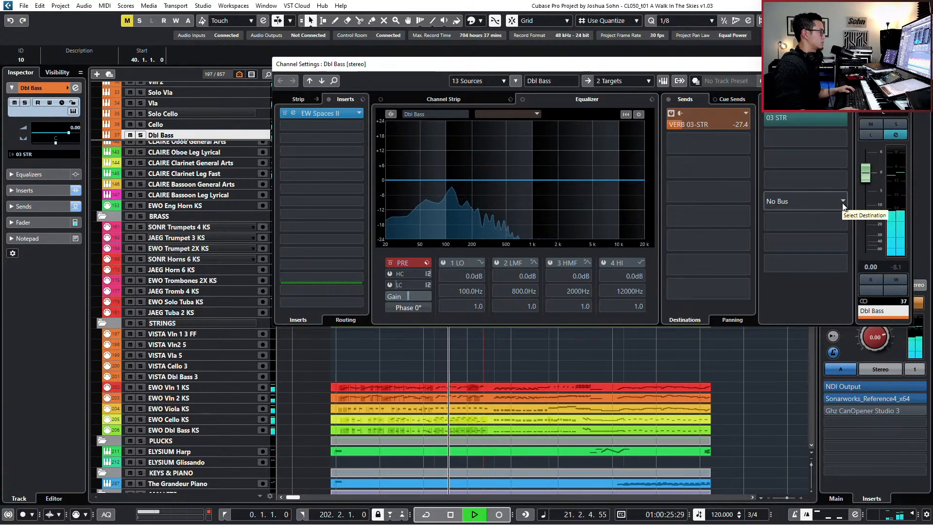
click(421, 183)
drag(422, 184, 445, 183)
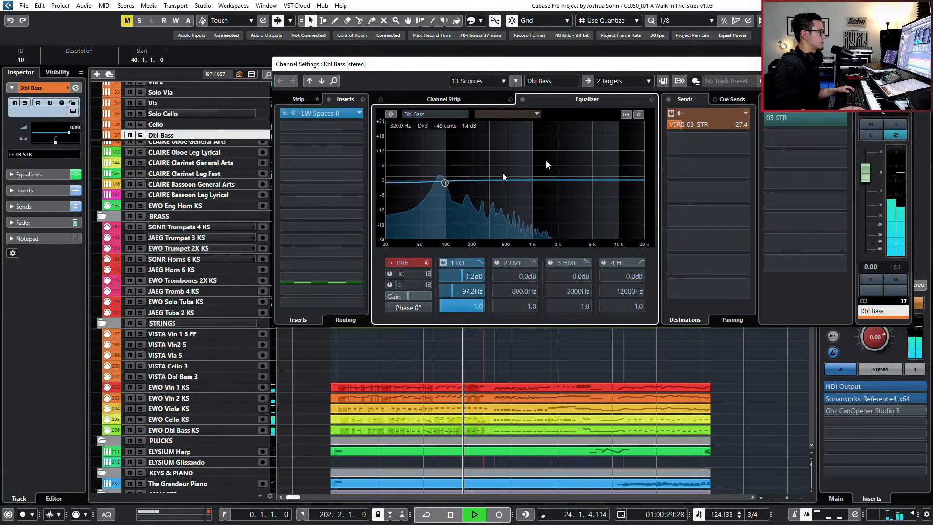
click(903, 64)
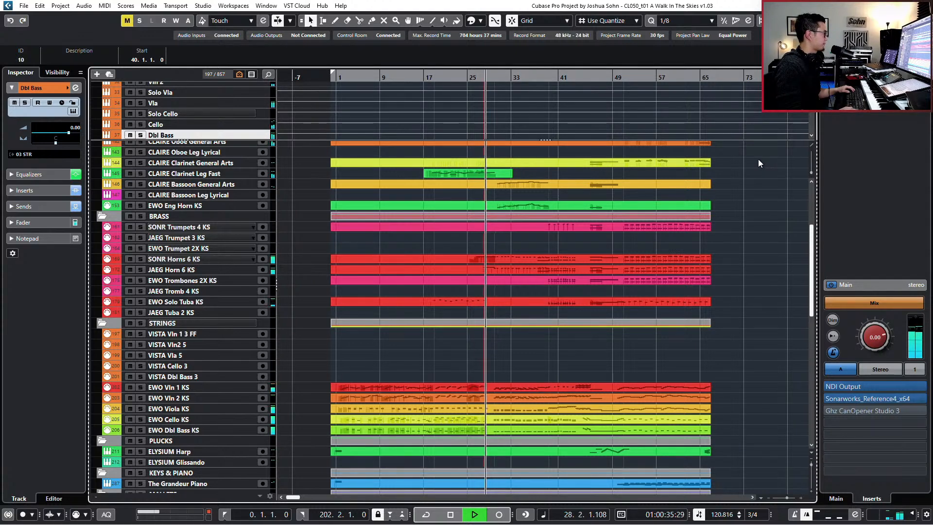
Step: Reopen the Dbl Bass EW Spaces II reverb and slightly readjust its wet level during playback
key(e)
click(343, 114)
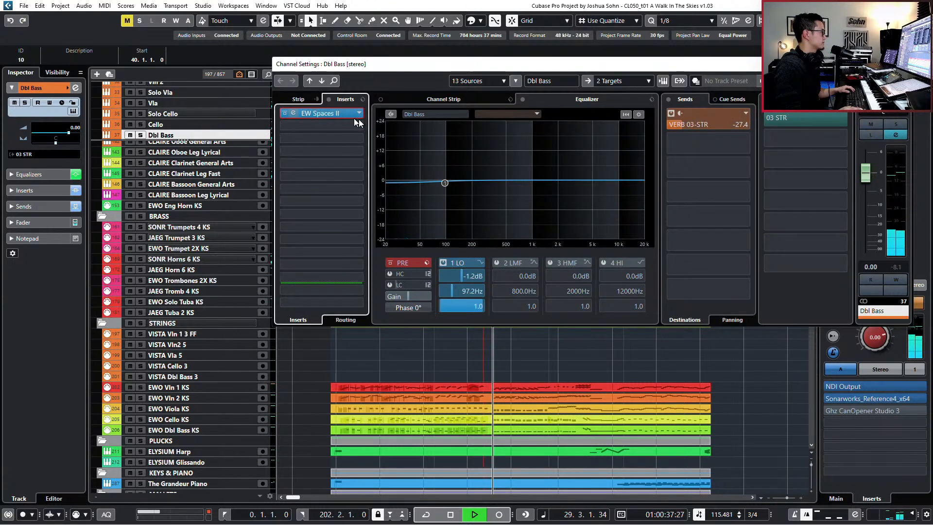
mouse_move(493, 227)
mouse_down()
mouse_move(491, 212)
mouse_move(496, 233)
mouse_up()
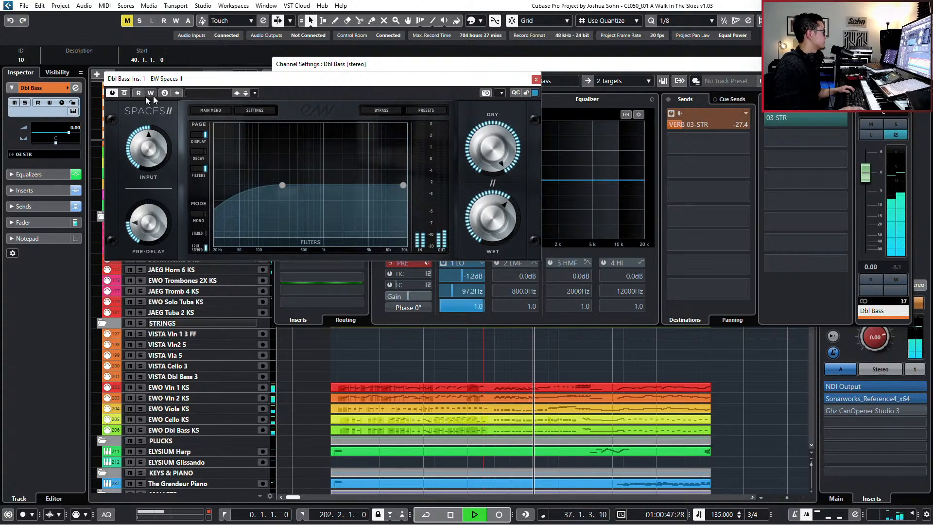
Step: Load the Concert Halls preset "S. Cal. Hall Strings TS FR 3.4s" from So Cal Orchestral Hall, S-S, into the Dbl Bass reverb
drag(296, 98, 476, 128)
click(600, 139)
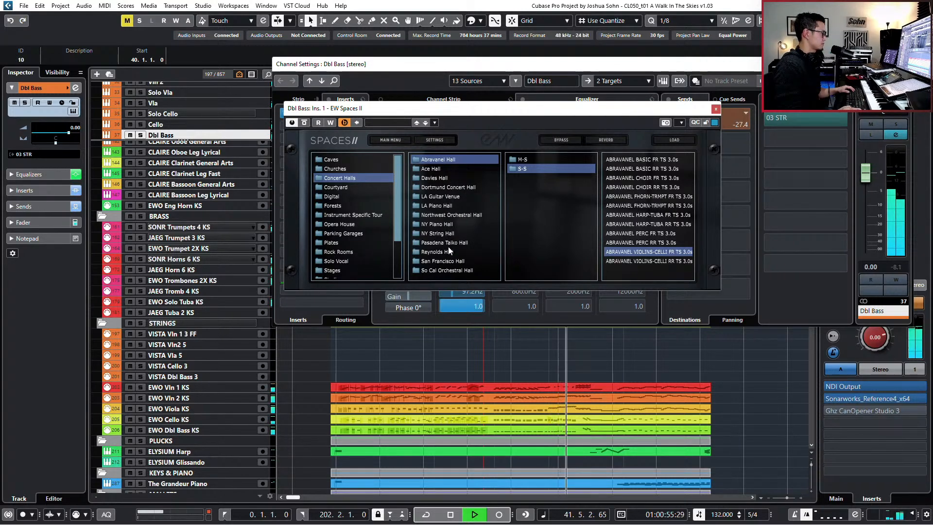
click(449, 262)
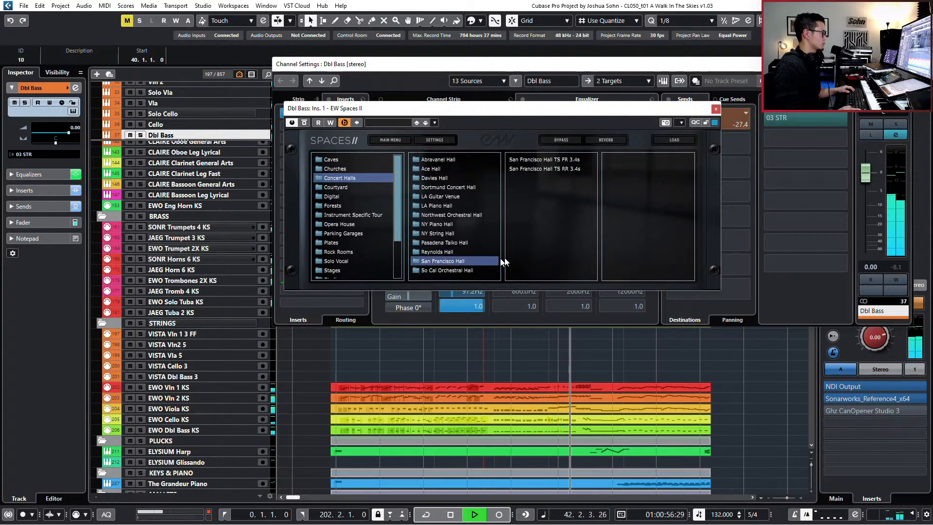
click(462, 271)
click(533, 178)
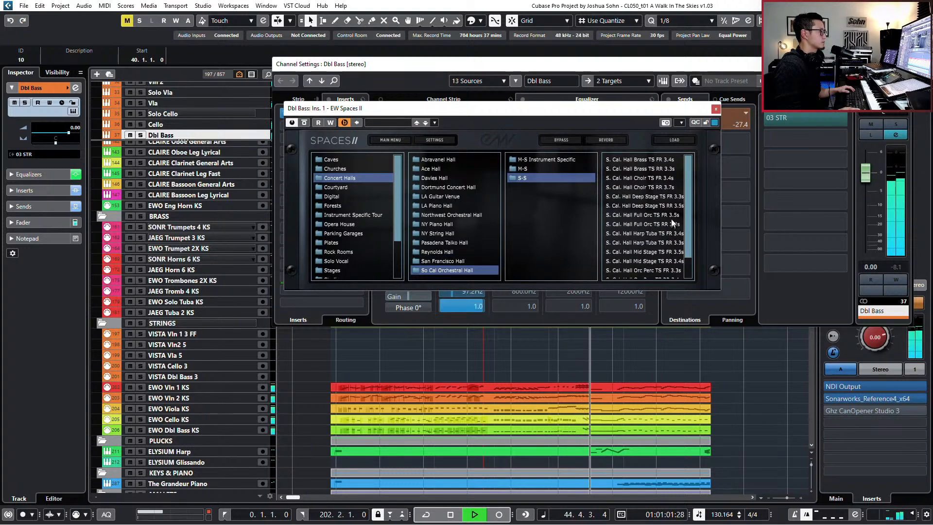
scroll(665, 245, down, 1)
click(649, 274)
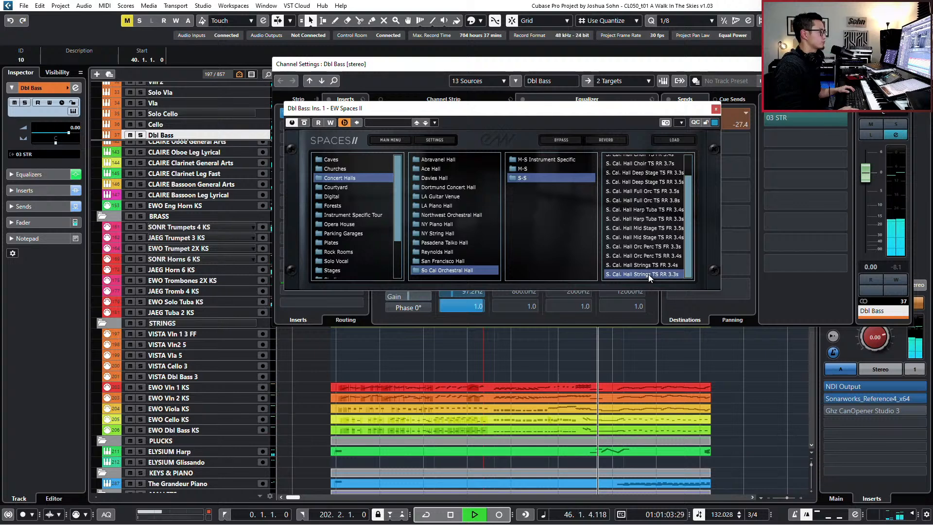
double_click(649, 265)
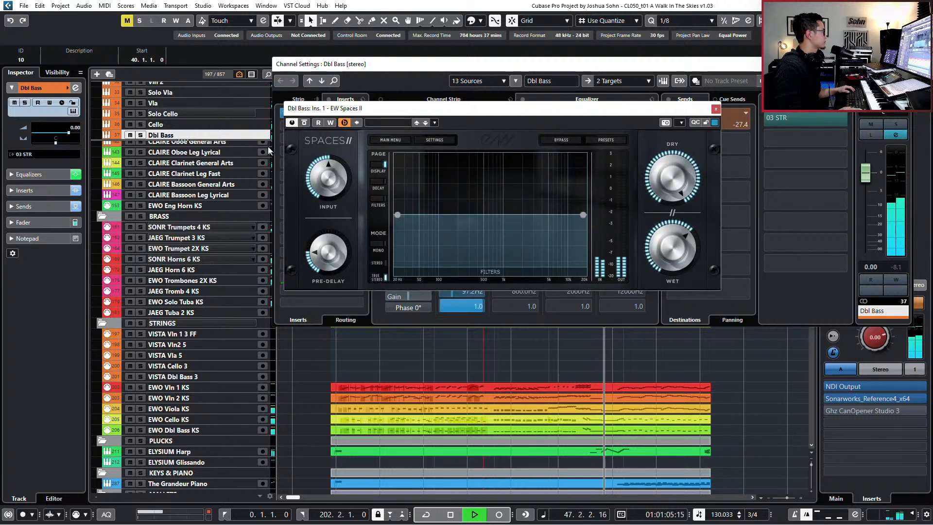
Step: Select the Cello track, close the Dbl Bass reverb window and open the Cello channel settings
click(213, 125)
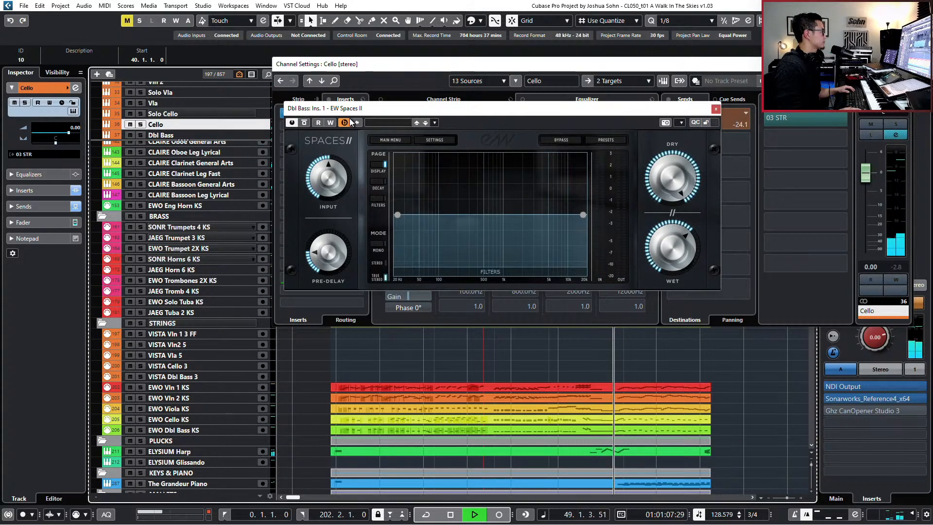
key(Escape)
key(e)
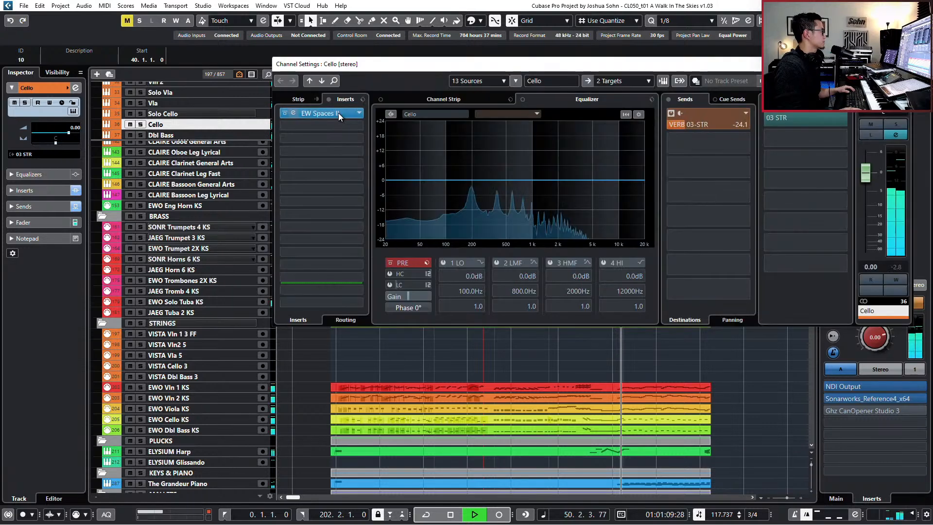
Step: Switch the Cello channel's EW Spaces II insert to its B setting and load another Concert Halls reverb preset
click(339, 113)
key(KP_Subtract)
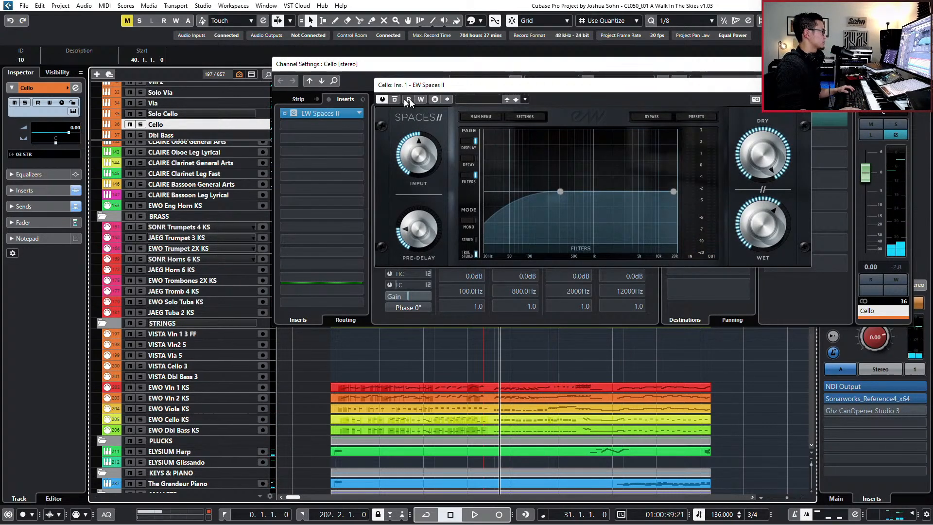
click(437, 101)
key(space)
click(691, 115)
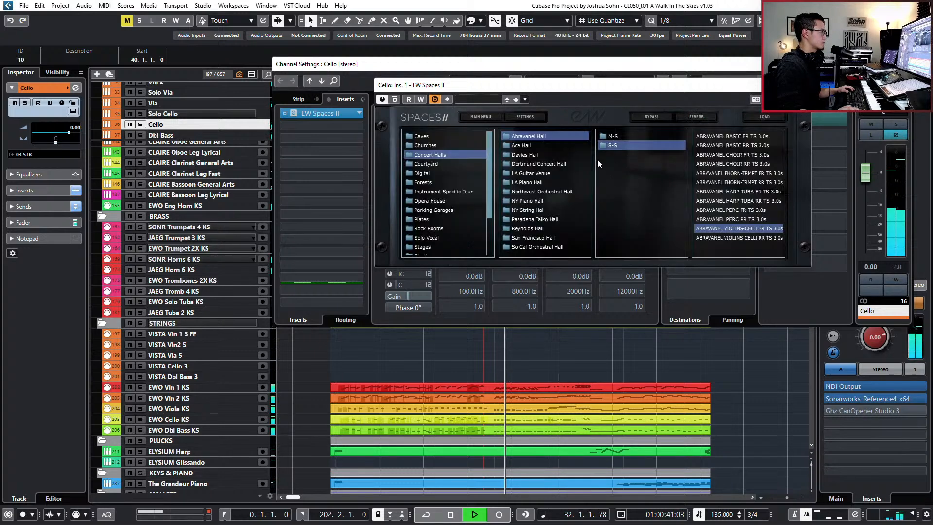
double_click(731, 219)
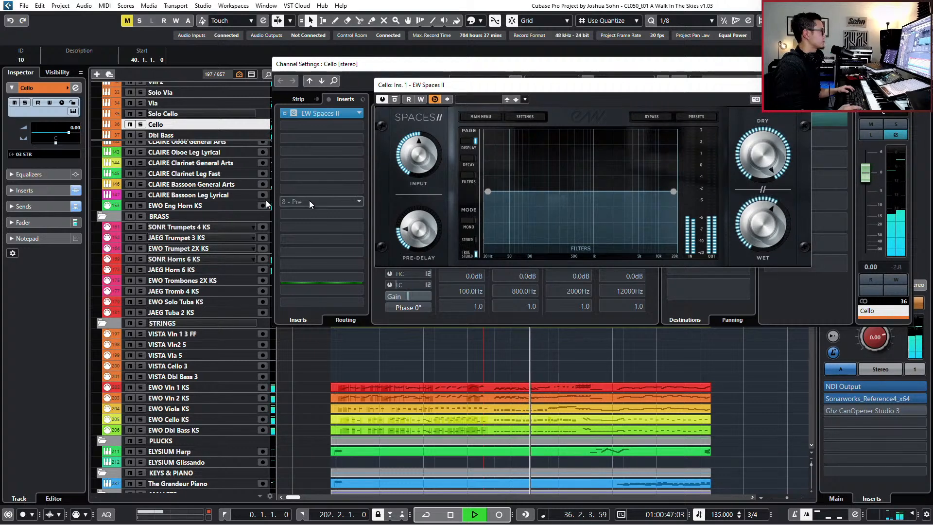
Step: Set the high-pass filter of the Cello's EW Spaces II reverb to 323 Hz and close the plug-in
key(Down)
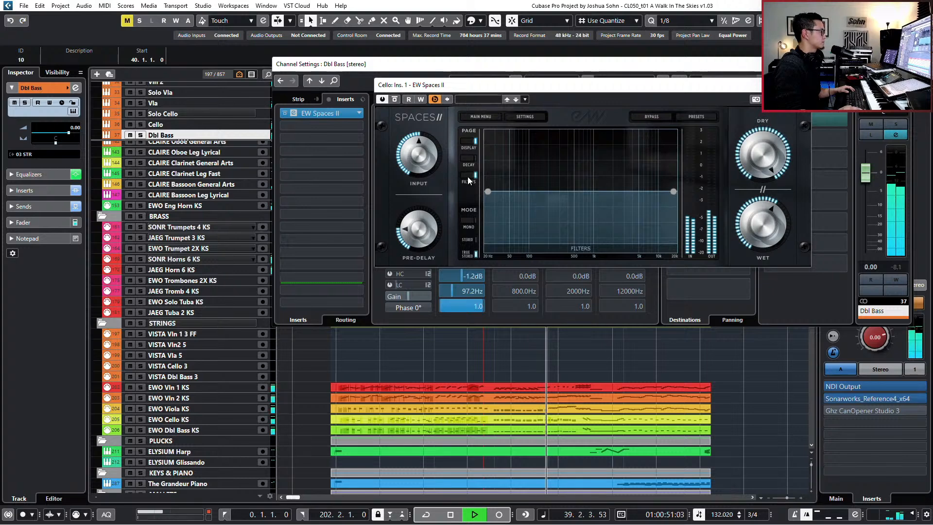
drag(488, 192, 557, 200)
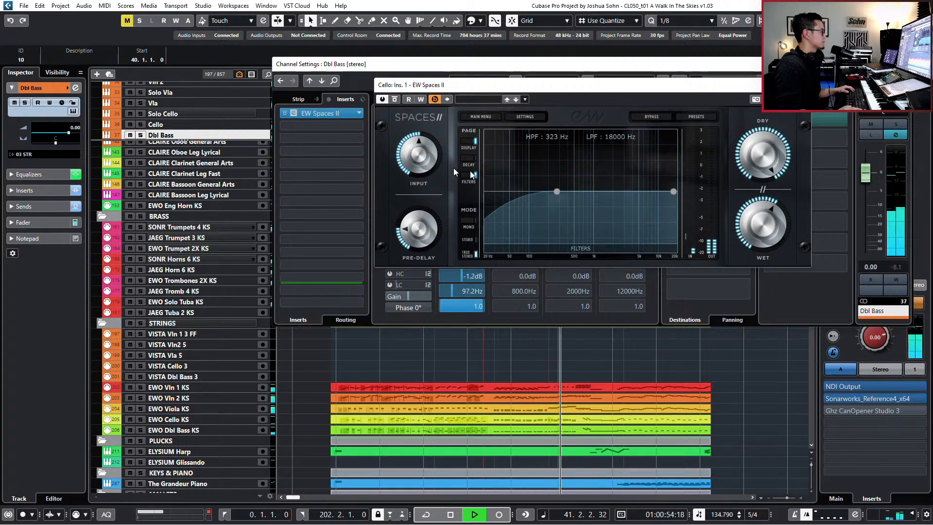
click(224, 124)
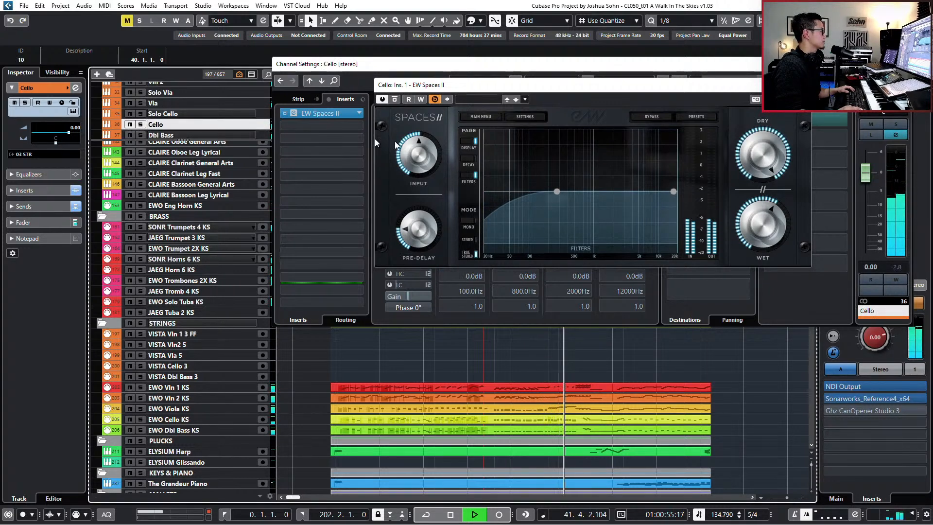
click(314, 114)
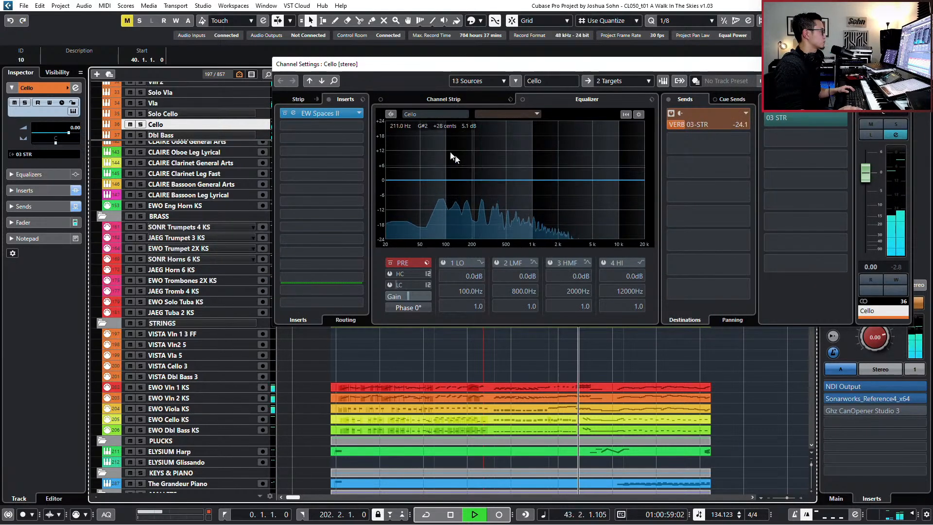
Step: Set the high-pass filter in the B setting of the Dbl Bass EW Spaces II reverb to 307 Hz
click(194, 136)
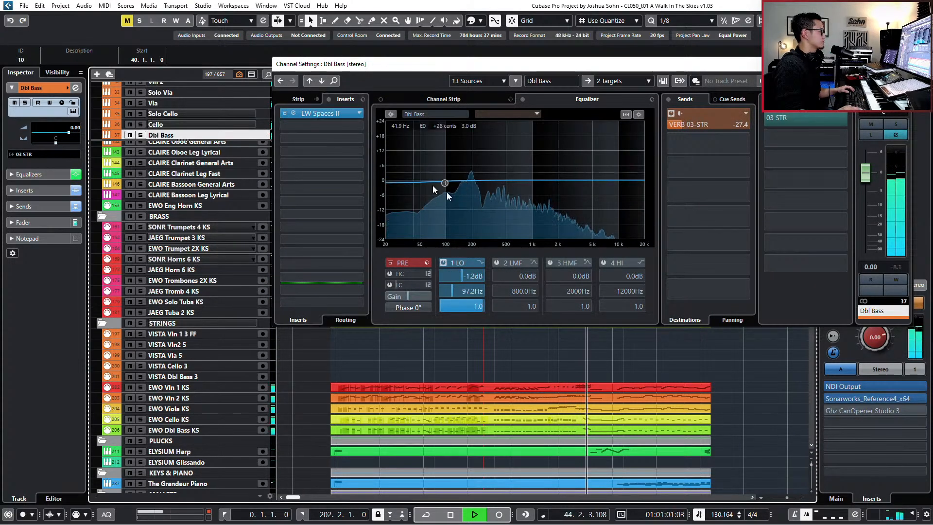
click(320, 115)
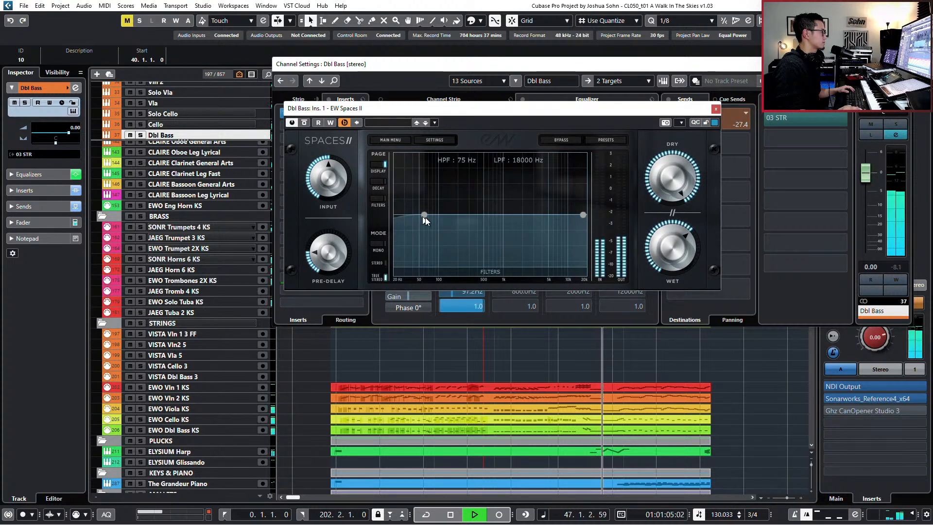
drag(425, 217, 465, 219)
key(space)
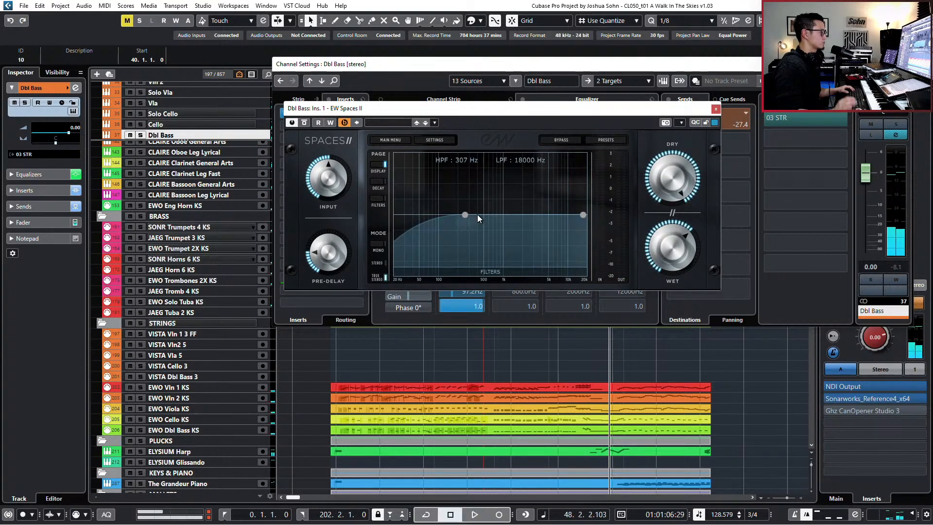
Step: During playback, arrange the Cello and Dbl Bass EW Spaces II windows so both are accessible, and close the channel settings
key(space)
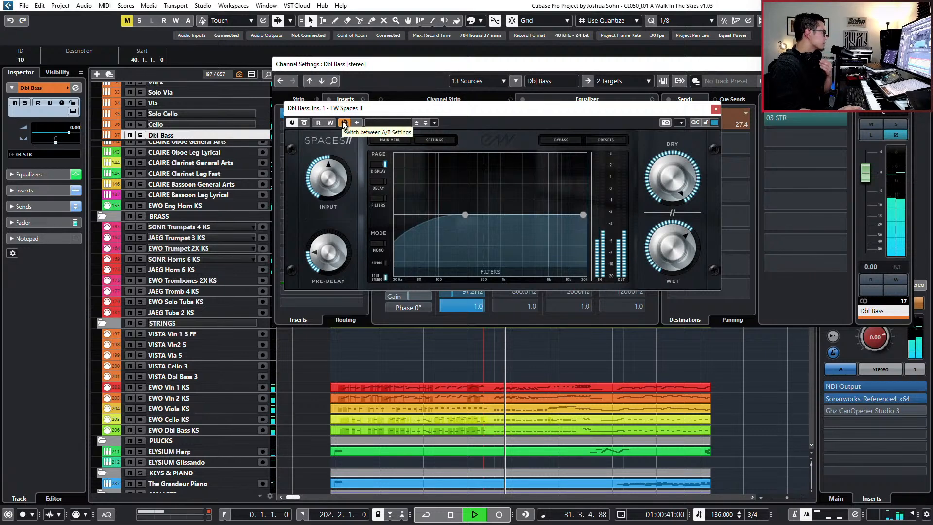
drag(323, 108, 355, 213)
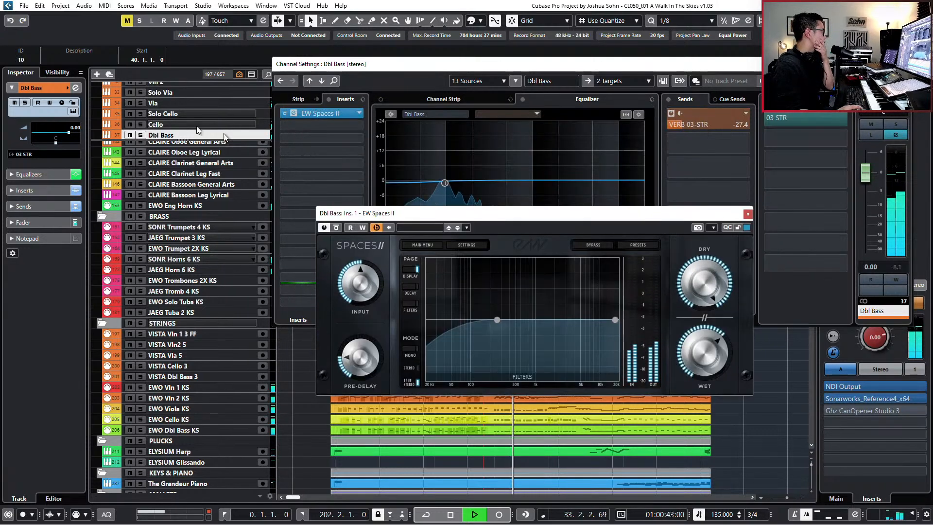
click(198, 126)
click(323, 114)
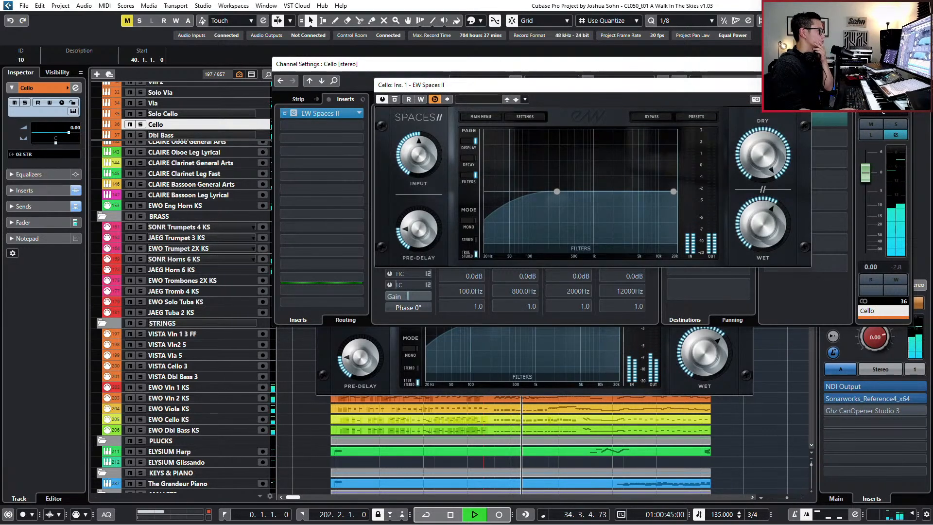
click(902, 65)
drag(618, 84, 651, 45)
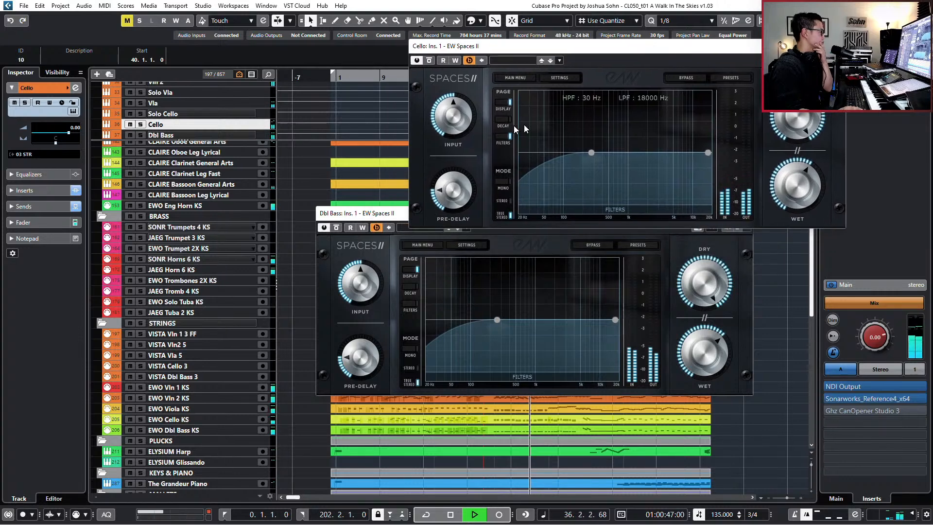
Step: Compare the A and B reverb settings on the Dbl Bass and Cello while the passage plays
click(372, 231)
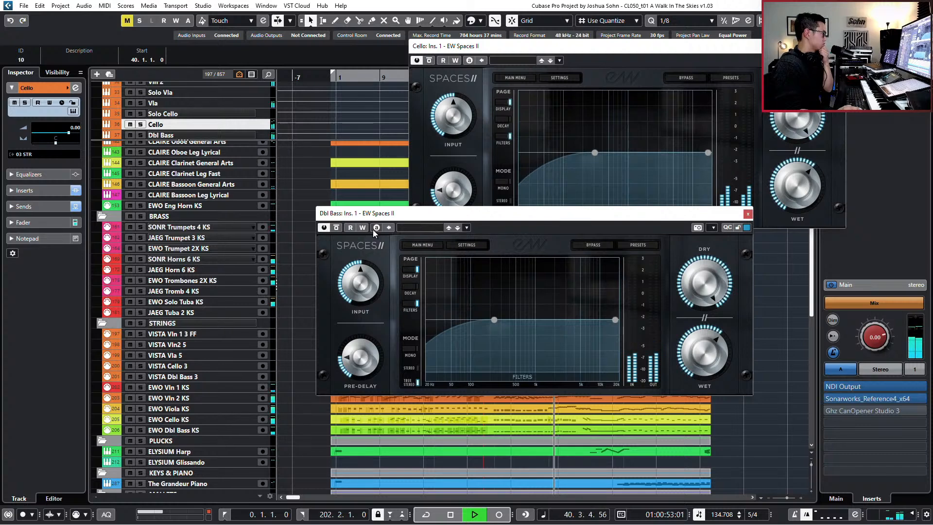
click(377, 228)
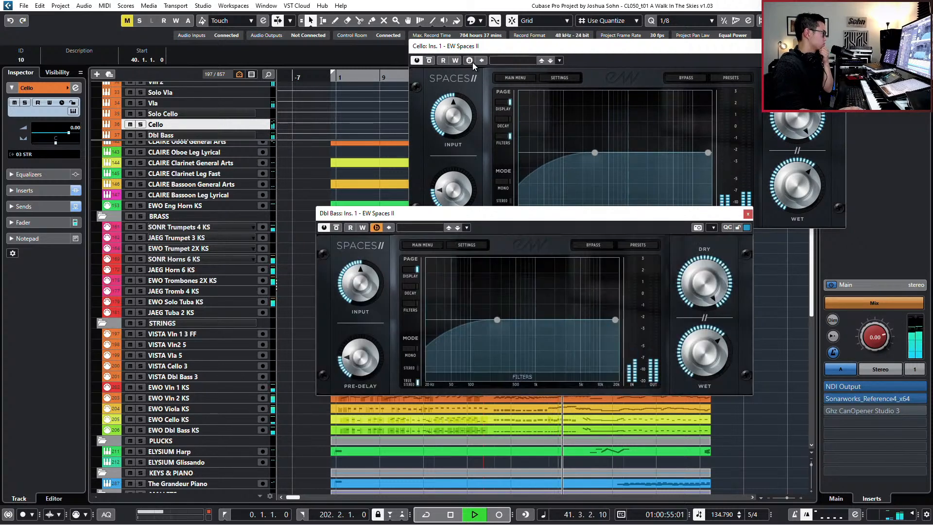
click(469, 60)
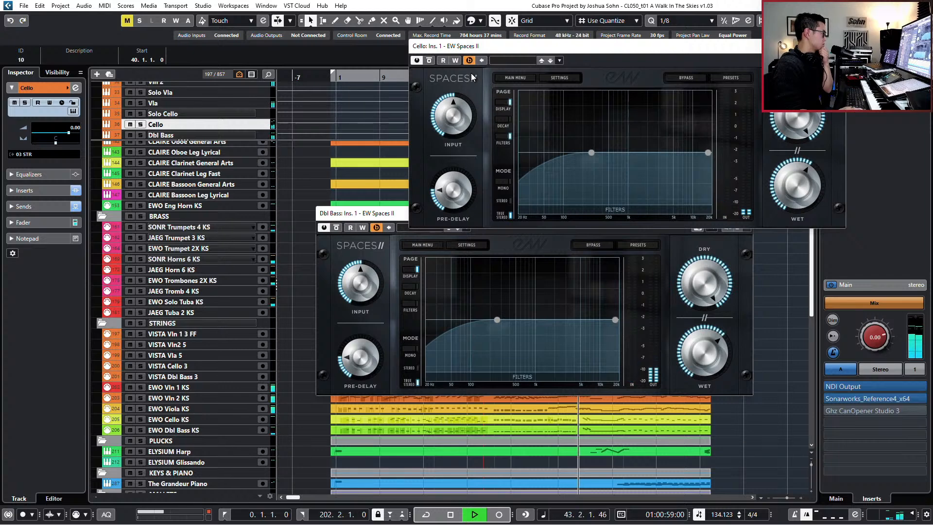
Step: Play from an earlier passage and compare the A and B settings of both EW Spaces II reverbs again
key(space)
key(KP_Subtract)
key(KP_Add)
key(space)
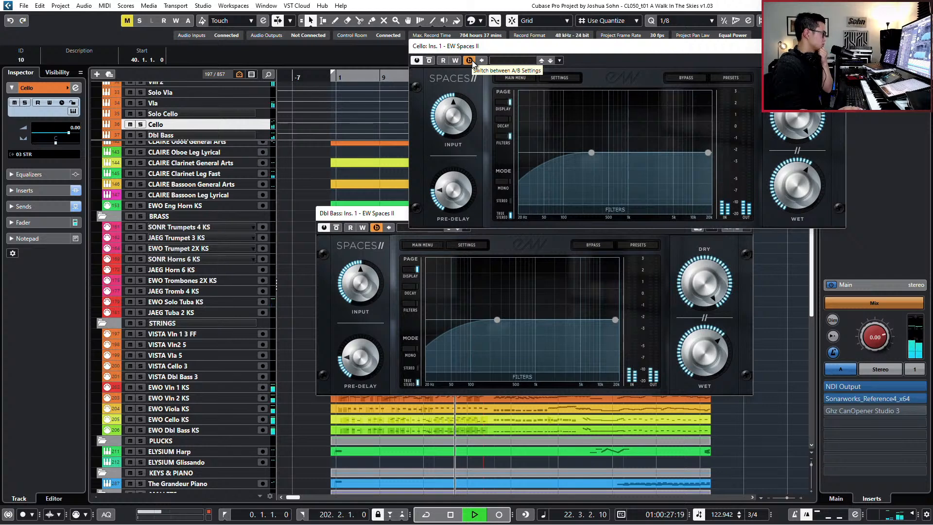
click(470, 61)
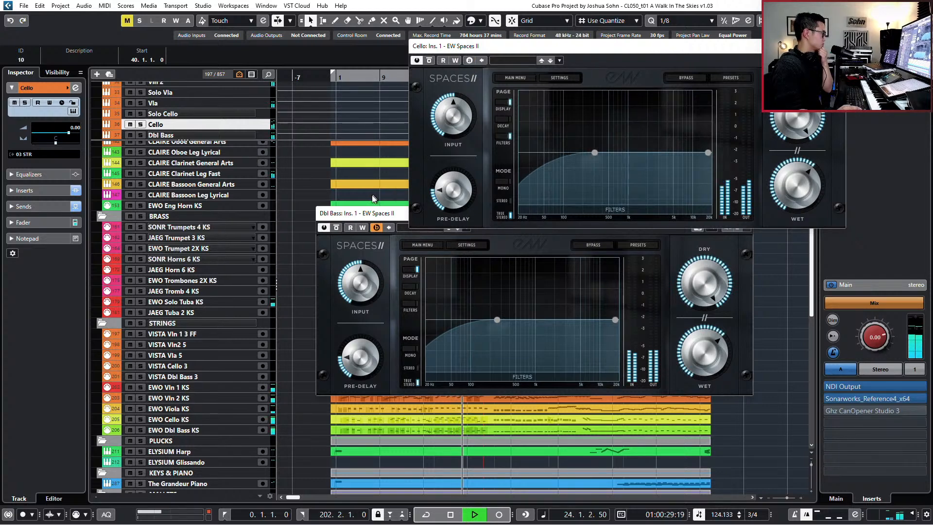
click(375, 227)
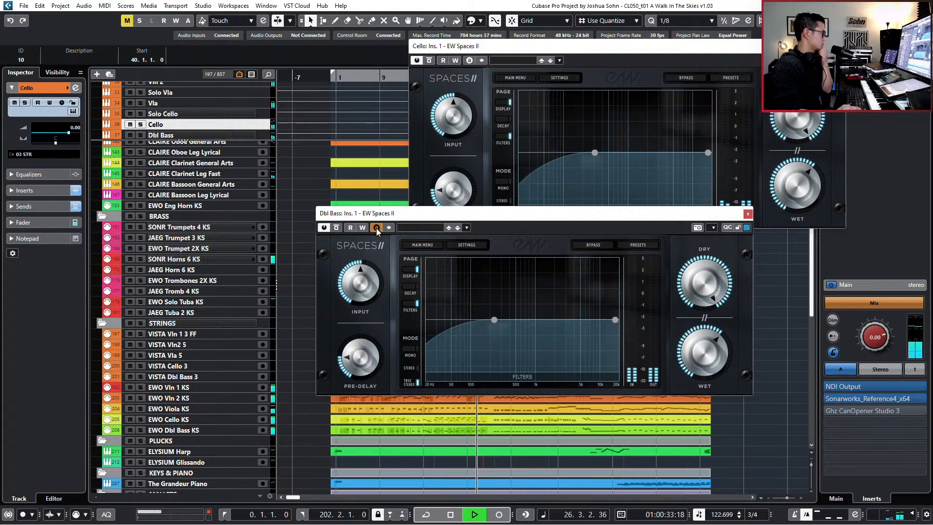
click(376, 228)
click(470, 60)
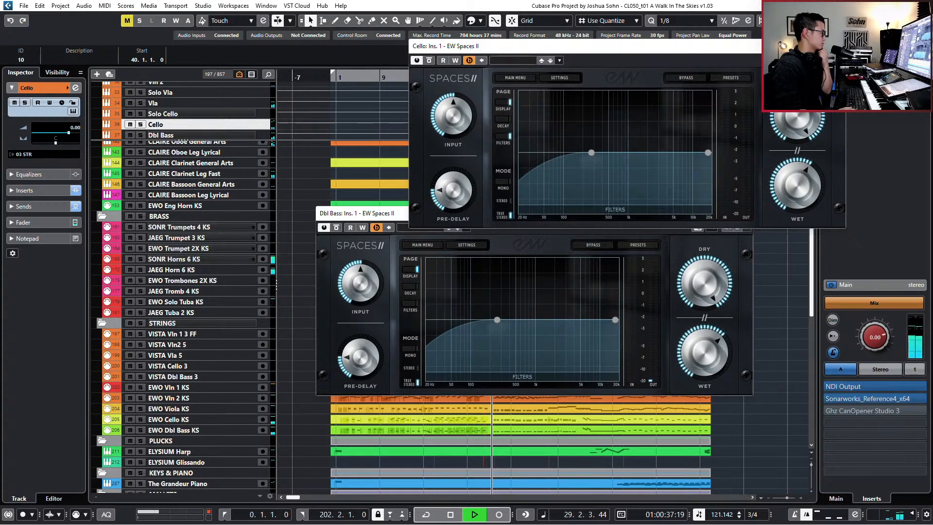
key(space)
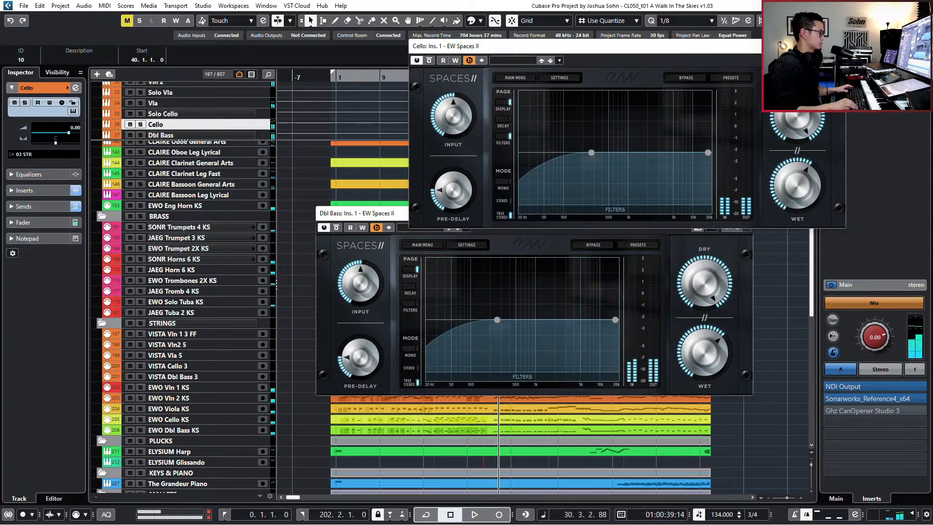
Step: Solo the Cello and Dbl Bass tracks and play them from bar 40
key(space)
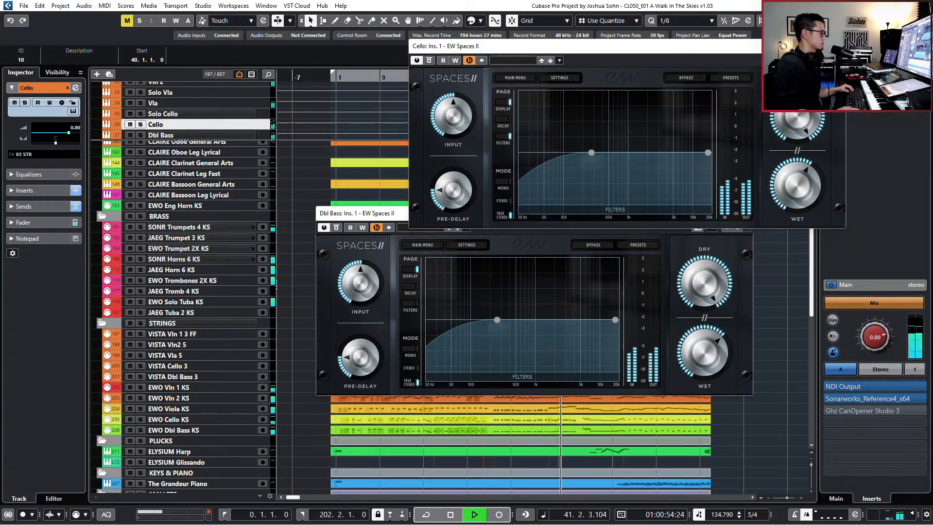
key(space)
key(s)
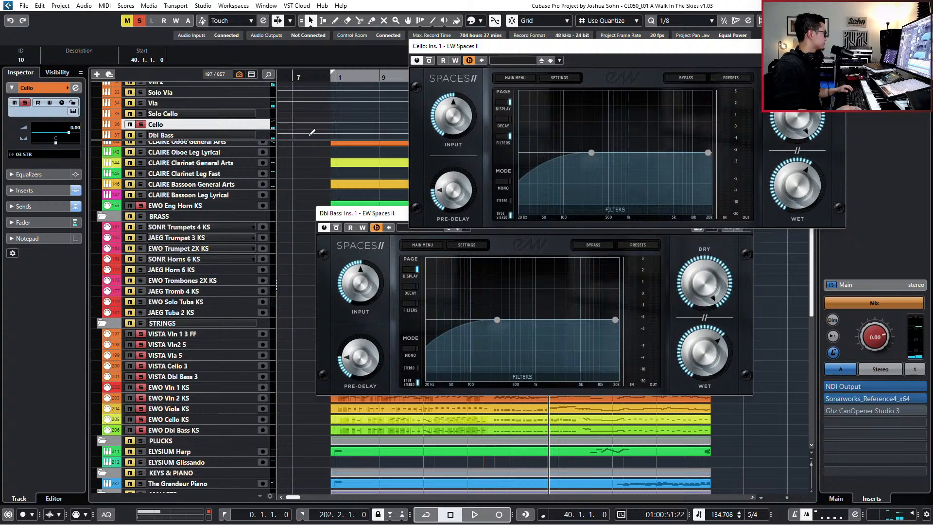
key(space)
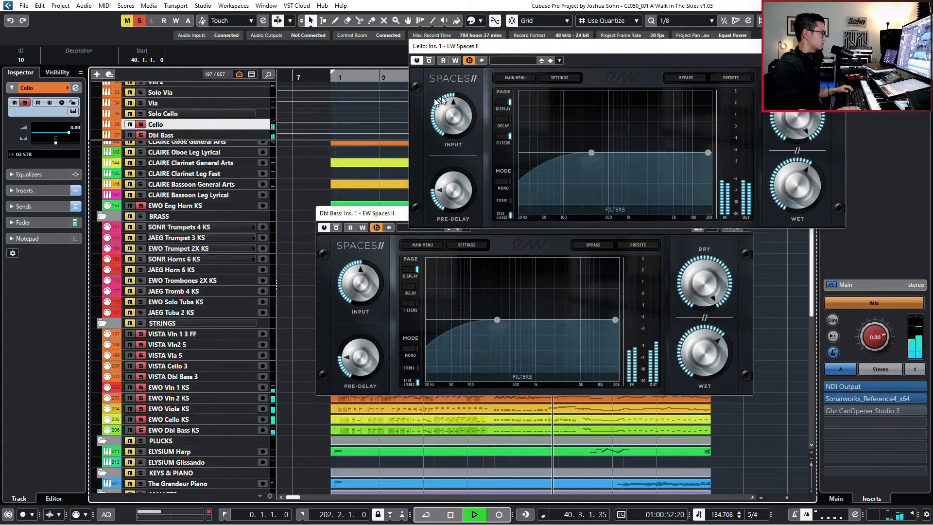
Step: Compare the A and B reverb settings on the soloed Cello and Dbl Bass, ending with both on B
click(377, 227)
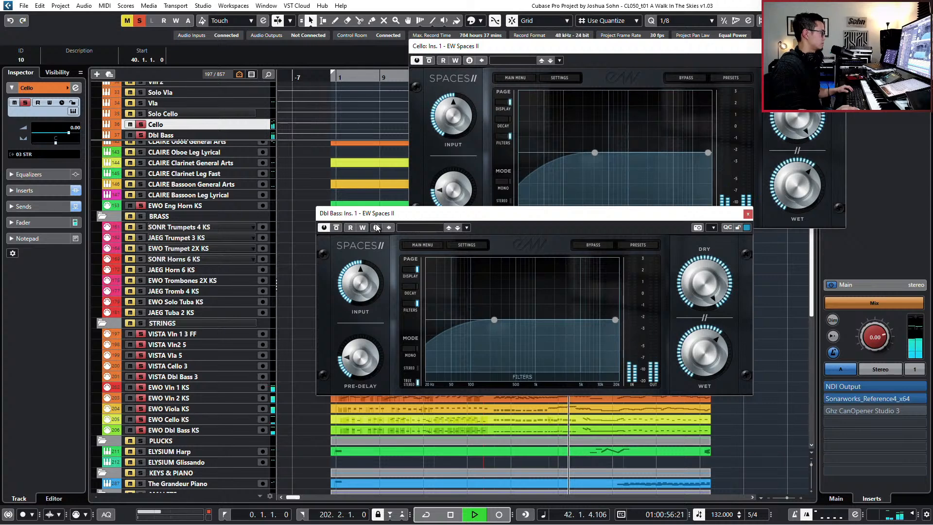
click(470, 61)
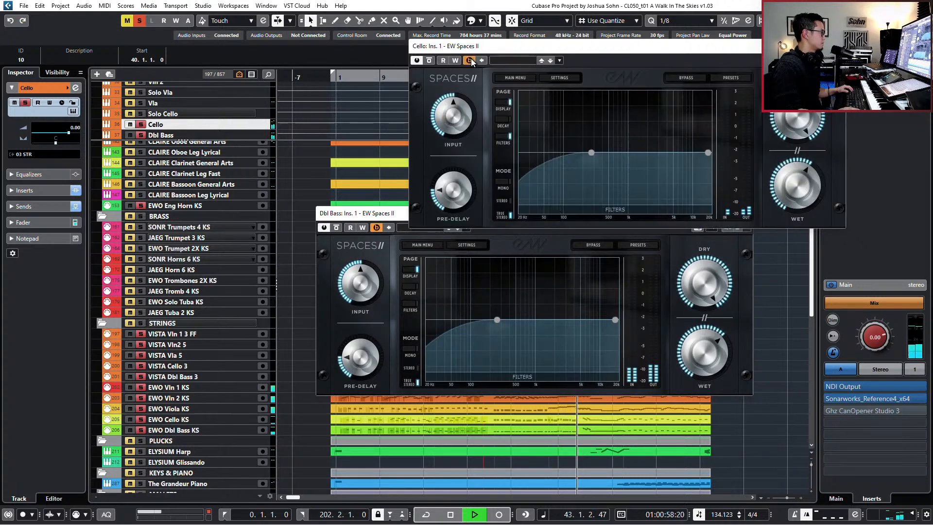
key(space)
key(space)
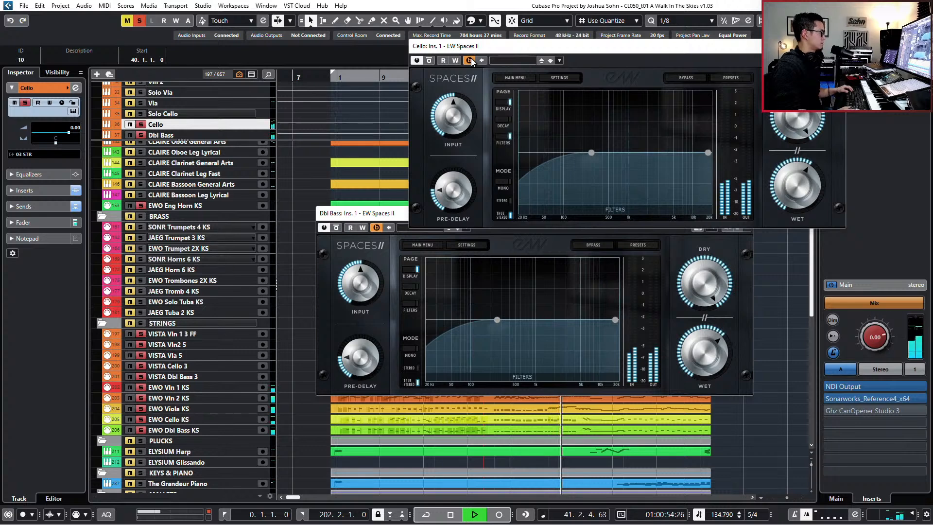
click(470, 60)
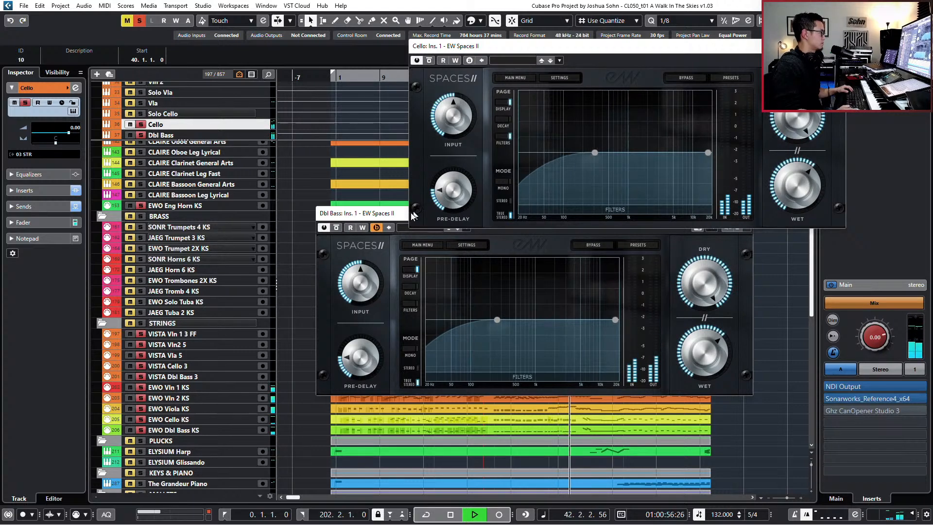
click(377, 228)
key(space)
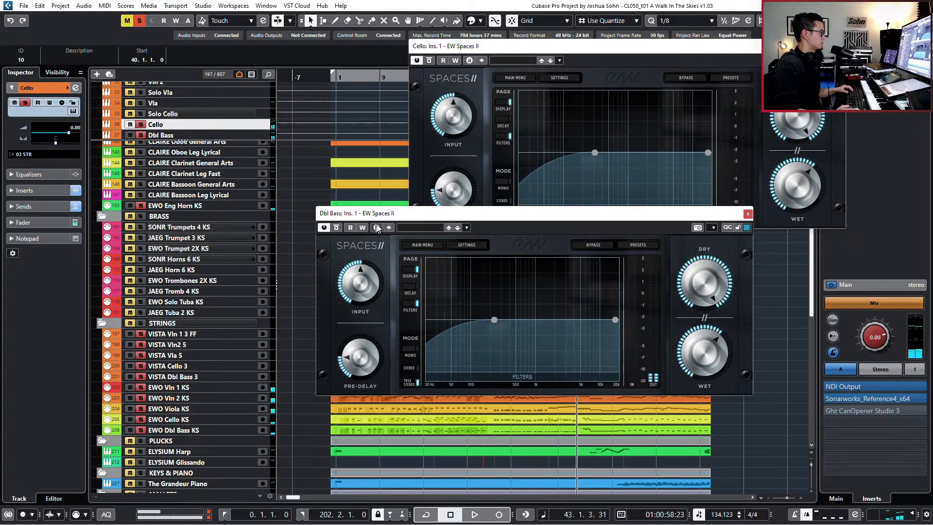
click(377, 228)
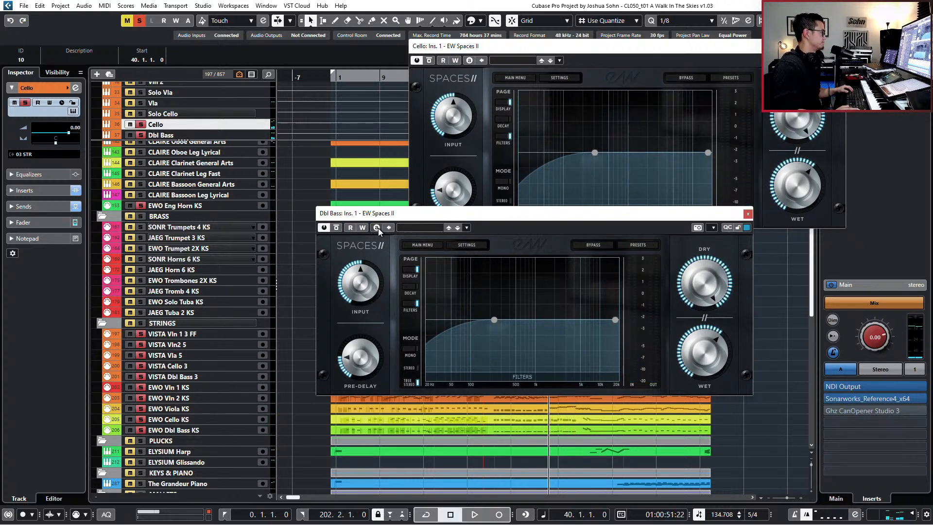
click(470, 61)
Step: Slightly lower the dry level on the Dbl Bass and Cello reverbs, play the passage, and close the Cello's plug-in window
click(724, 311)
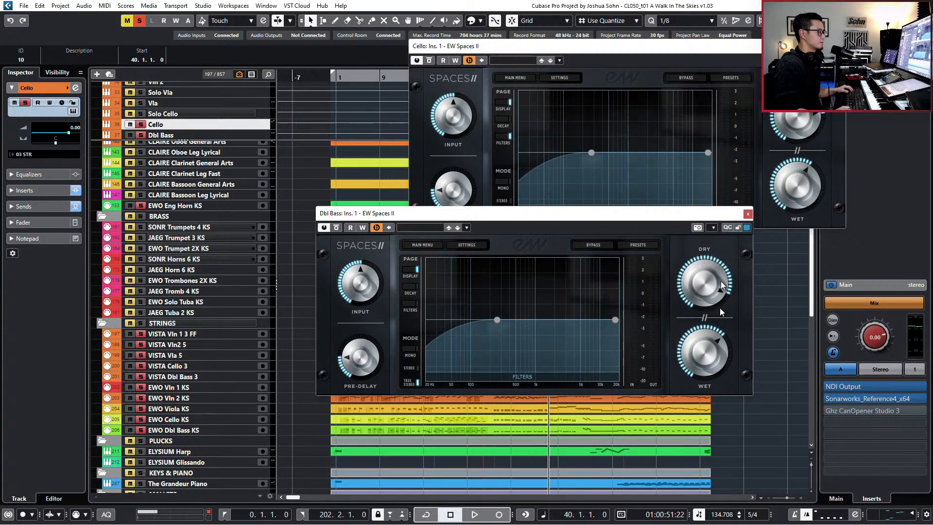
click(776, 115)
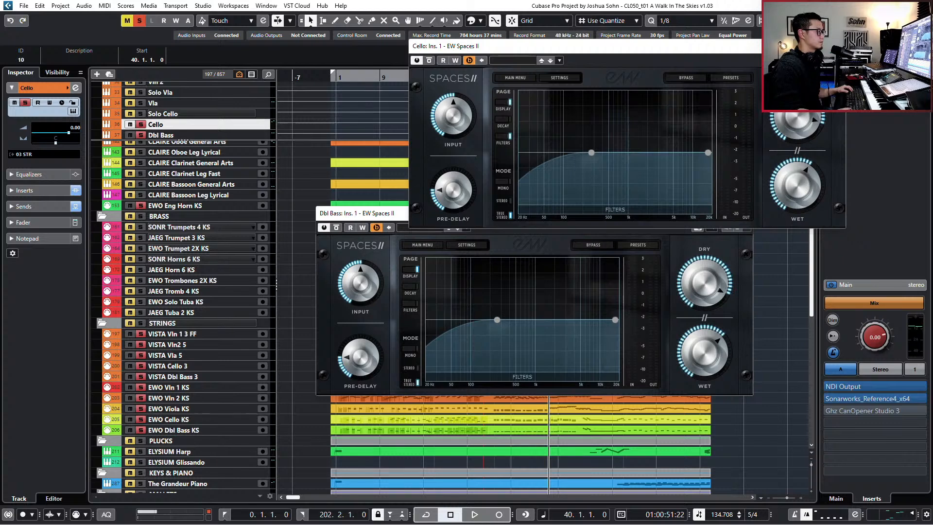
key(space)
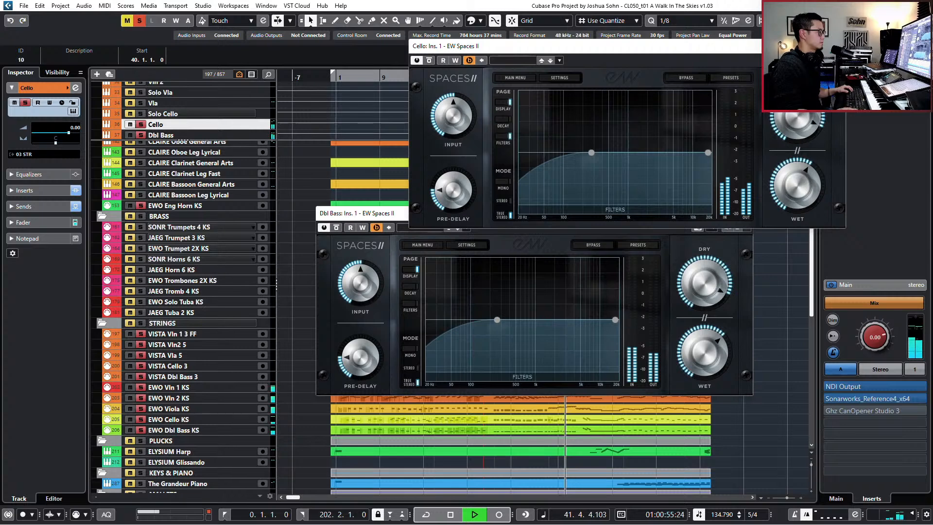
click(842, 45)
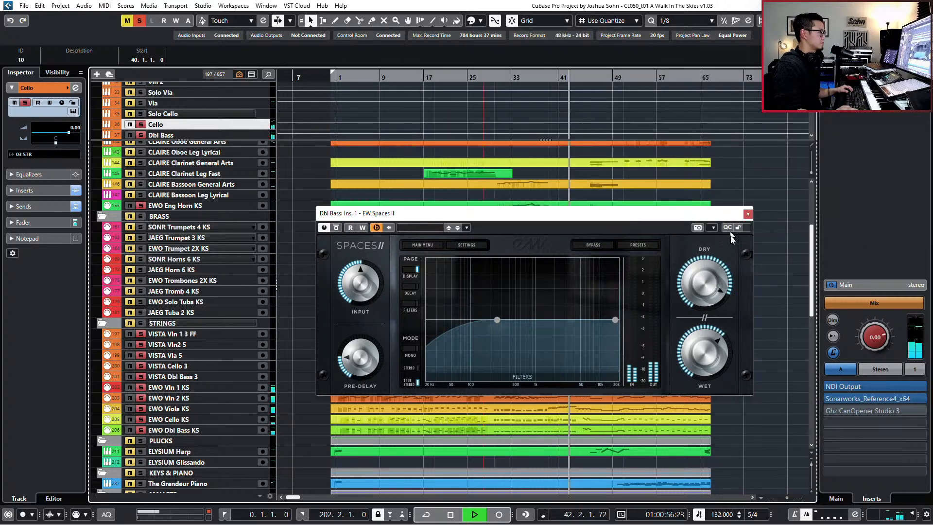
Step: Close the Dbl Bass reverb window, clear all solos, and play the full mix from bar 22
click(750, 215)
key(space)
key(ctrl+alt+s)
key(KP_Subtract)
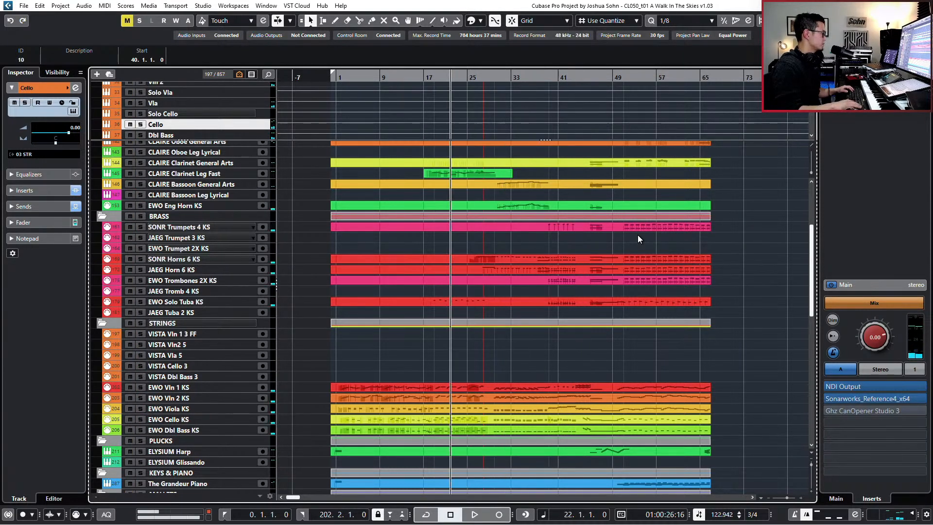
key(space)
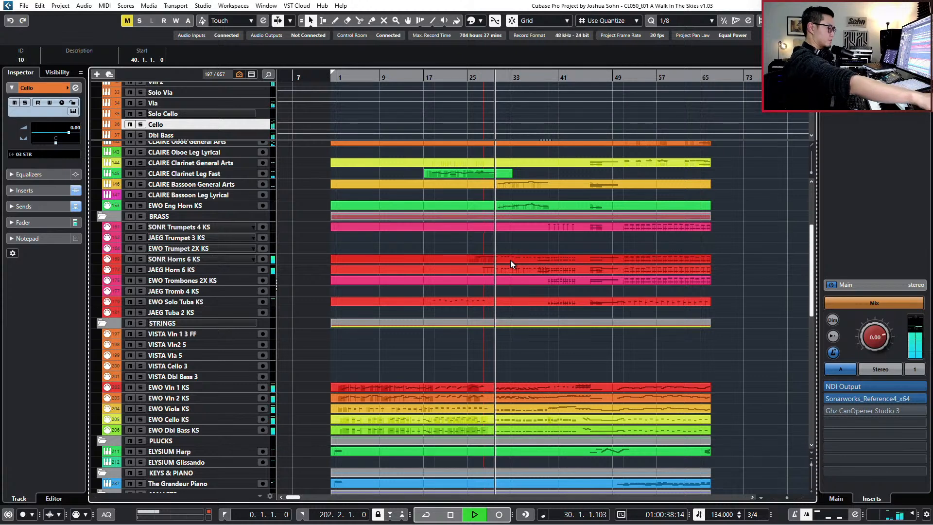
key(space)
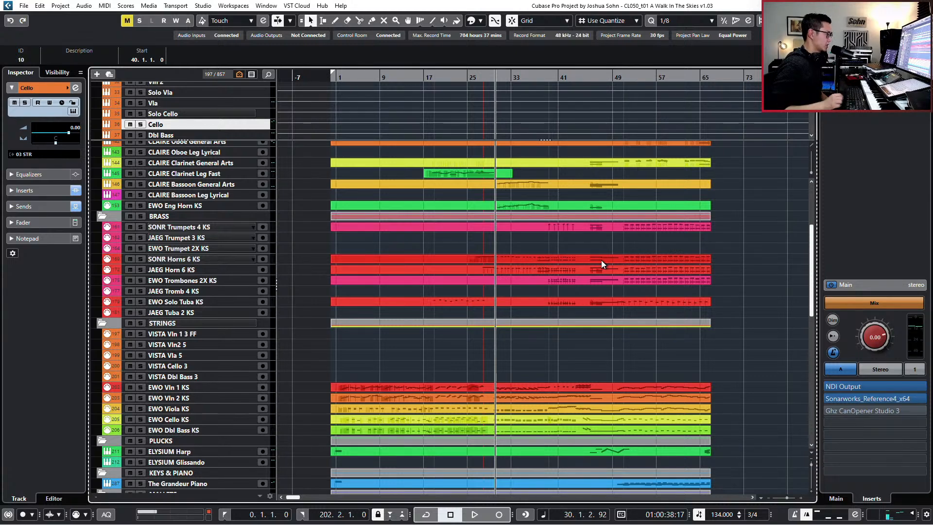
Step: Switch the Sonarworks calibration to the Sennheiser HD 6XX Wired Average headphone profile and play the mix from bar 24
click(854, 400)
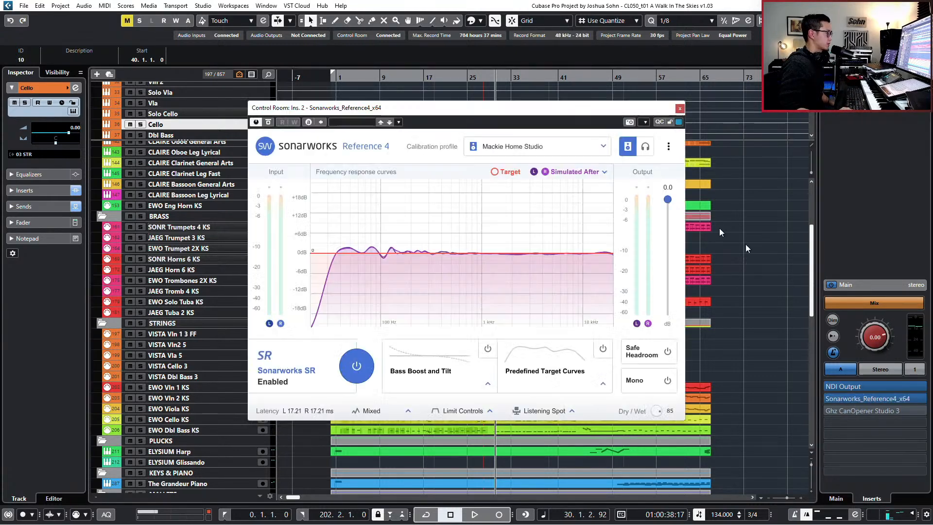
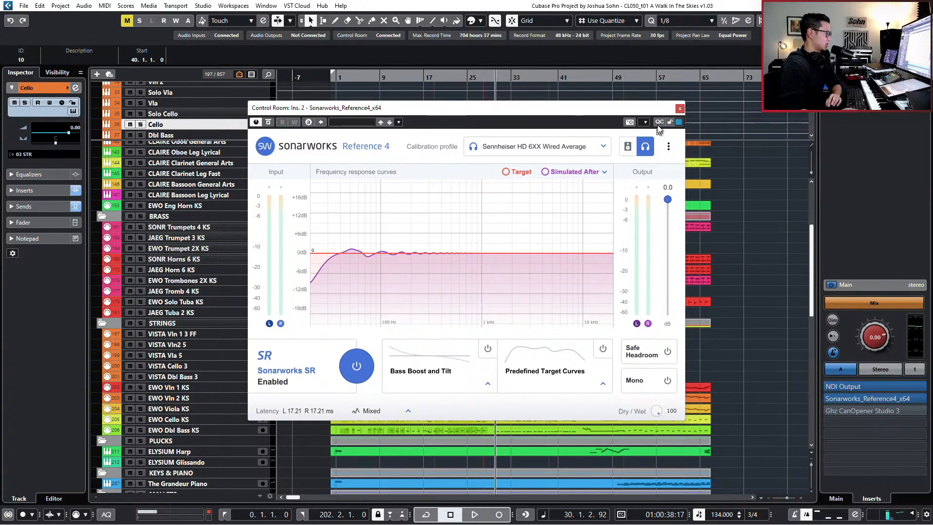
click(680, 109)
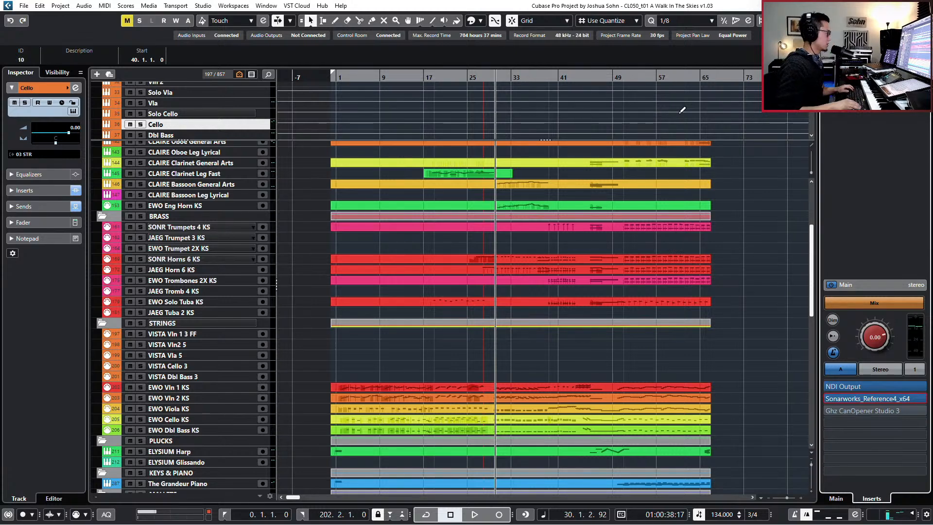
key(KP_Subtract)
key(KP_Subtract)
key(KP_Subtract)
key(KP_Subtract)
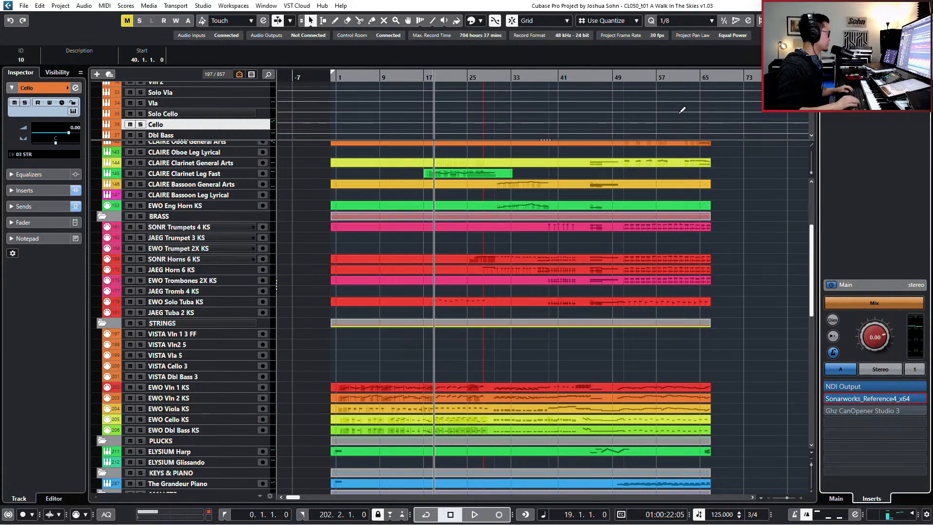
key(KP_Add)
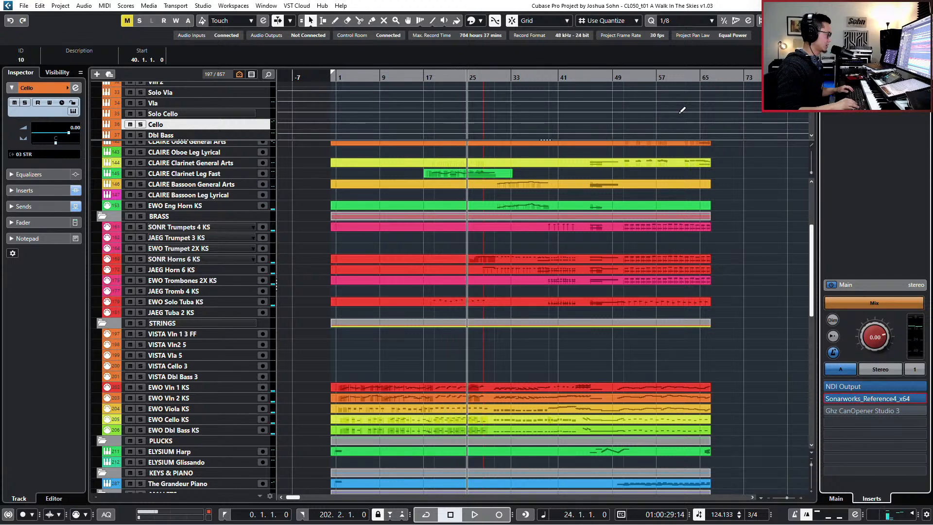
key(space)
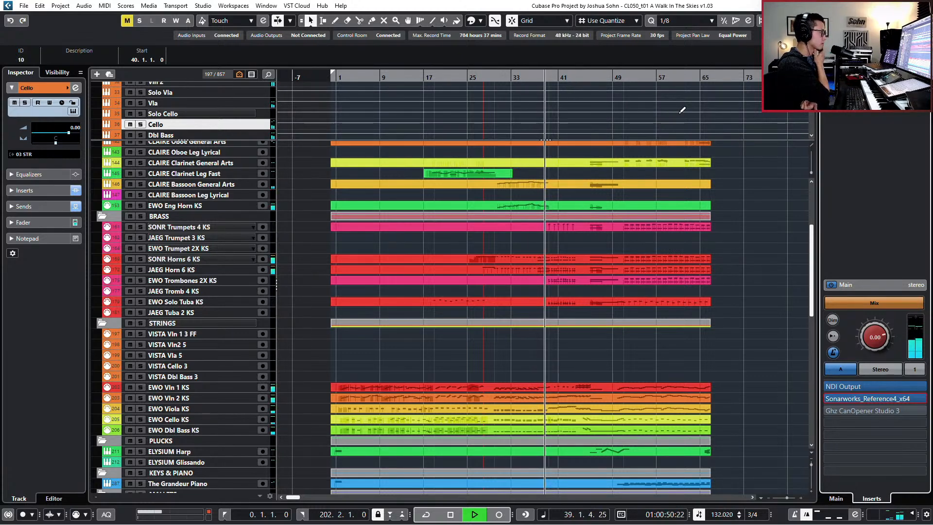
key(space)
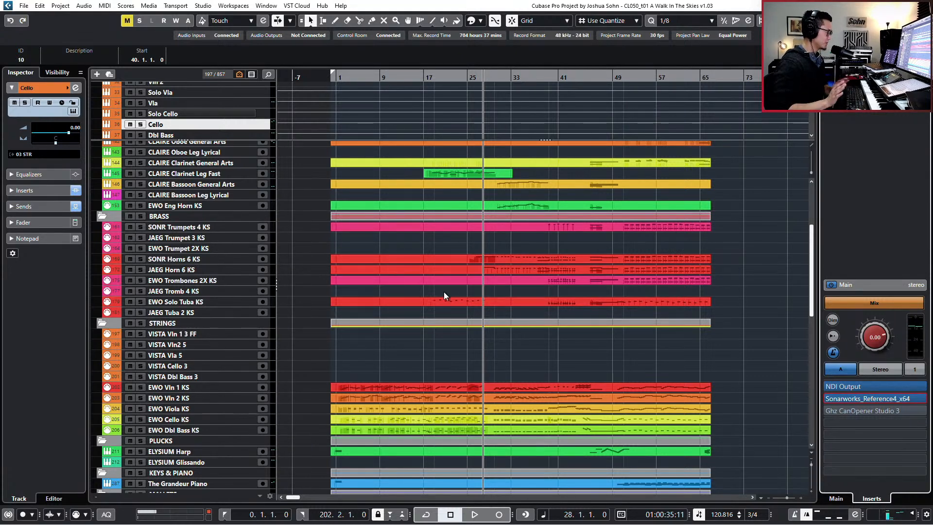
key(space)
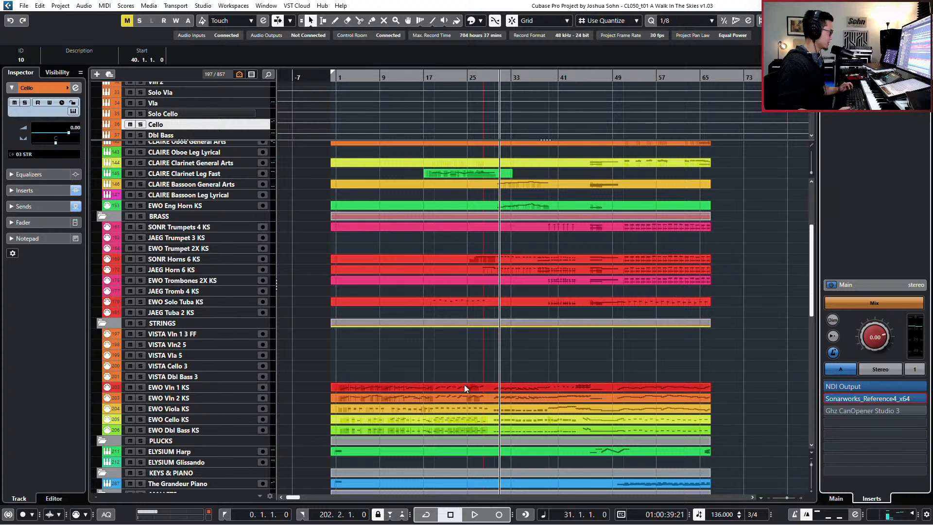
Step: Select the EWO Vln 1, Vln 2 and Viola KS parts and place the project cursor at bar 45
scroll(626, 351, down, 3)
scroll(626, 351, down, 3)
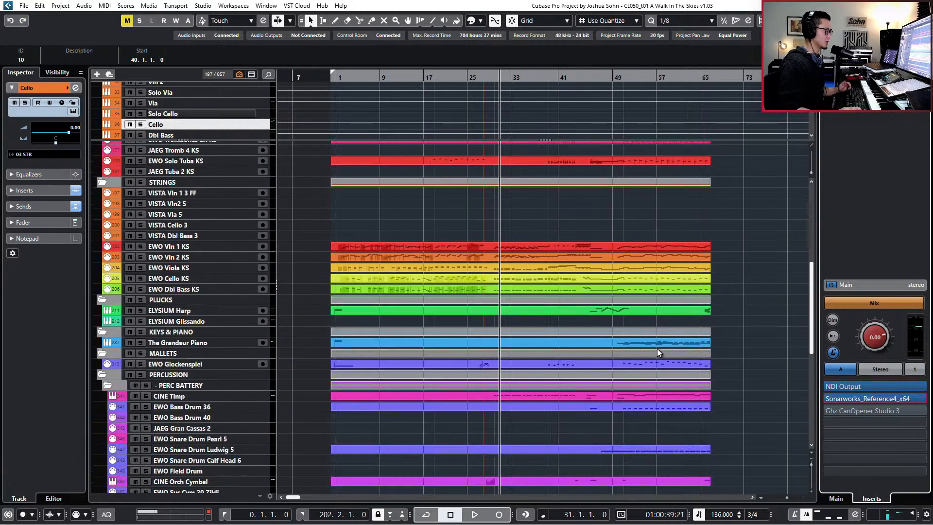
scroll(707, 328, up, 6)
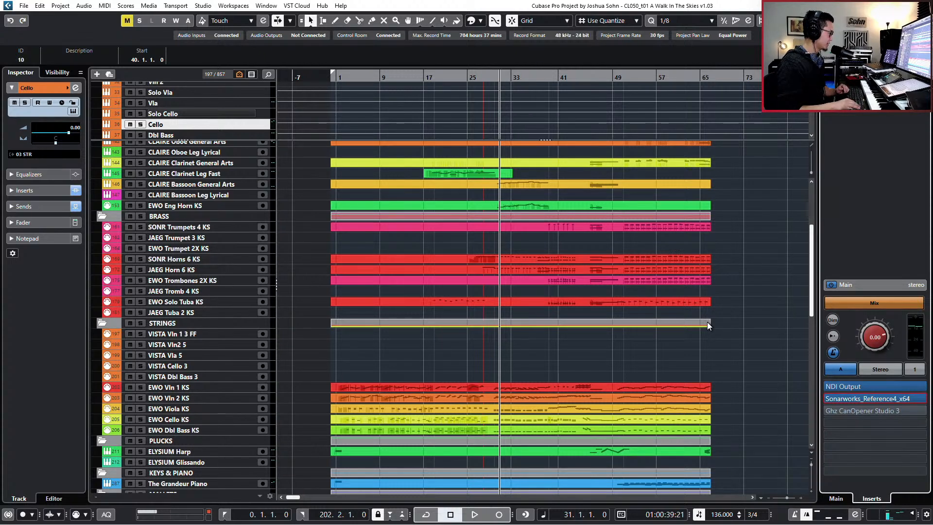
drag(577, 353, 581, 414)
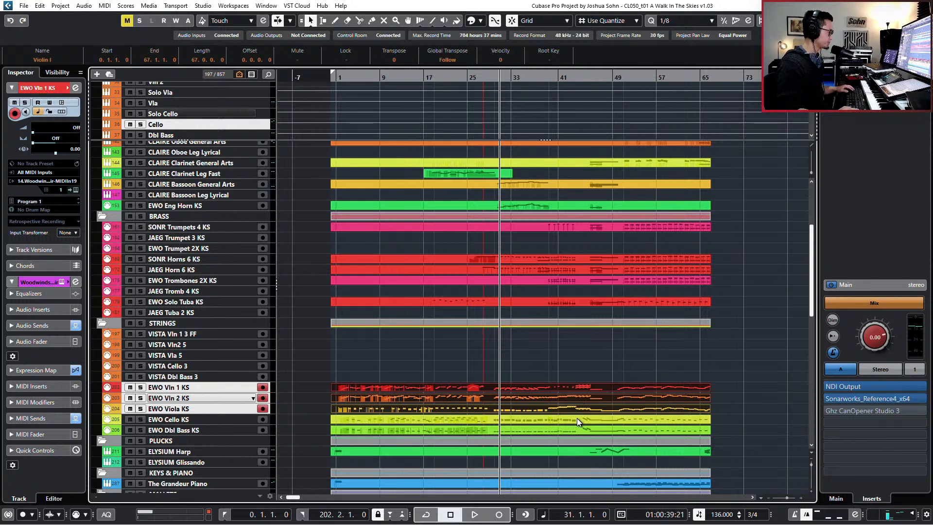
scroll(603, 413, up, 3)
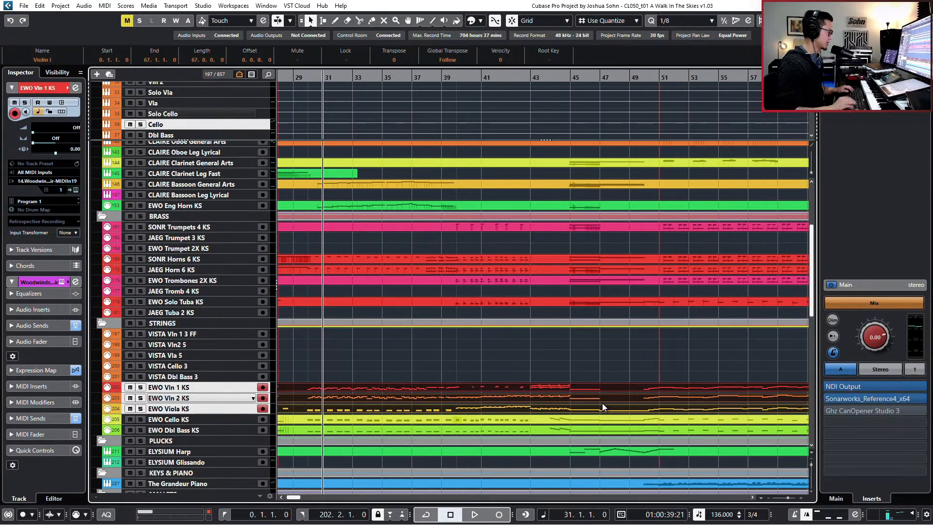
key(KP_Add)
key(KP_Subtract)
key(KP_Subtract)
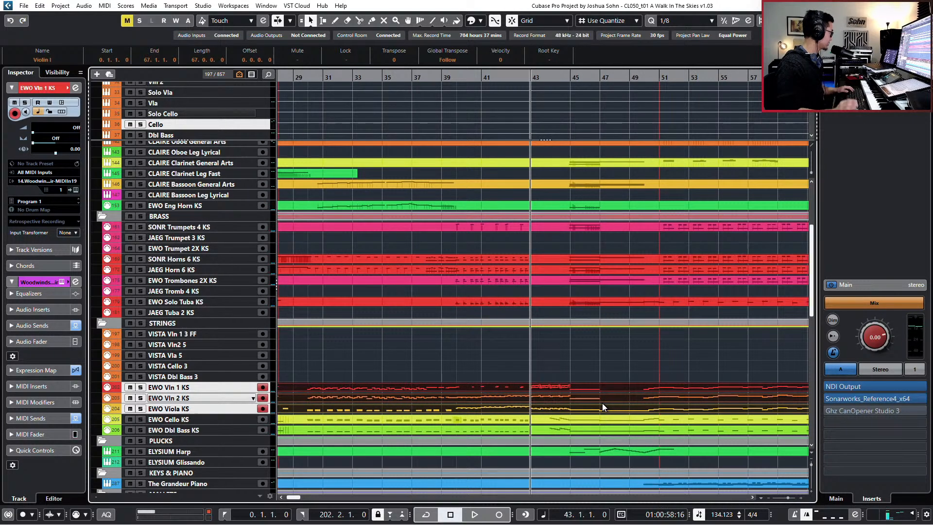
key(KP_Add)
key(KP_Add)
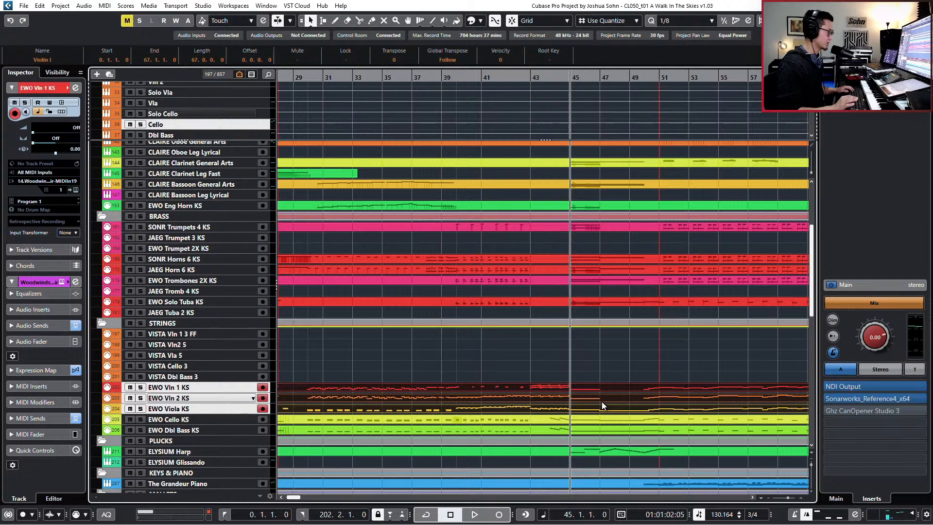
Step: Open the EWO Cello KS and EWO Dbl Bass KS parts together in the Key Editor at bar 45
click(600, 424)
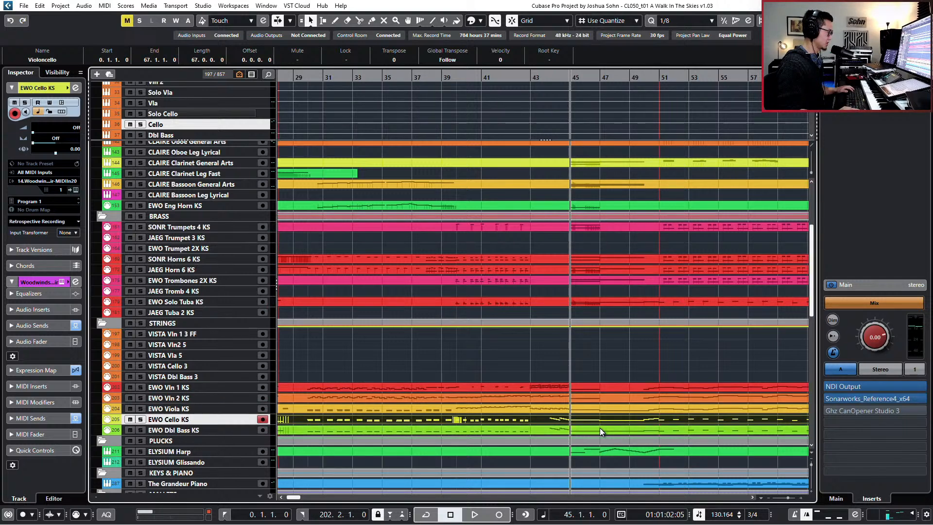
shift+click(600, 428)
key(KP_Add)
key(KP_Add)
key(KP_Add)
key(KP_Add)
key(KP_Add)
key(KP_Add)
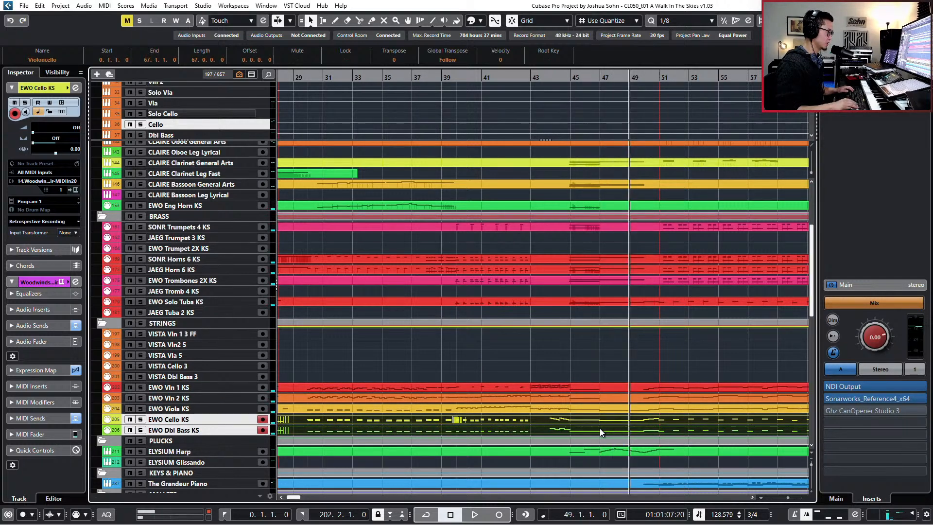
key(KP_Subtract)
key(KP_Subtract)
key(KP_Subtract)
key(KP_Subtract)
key(KP_Subtract)
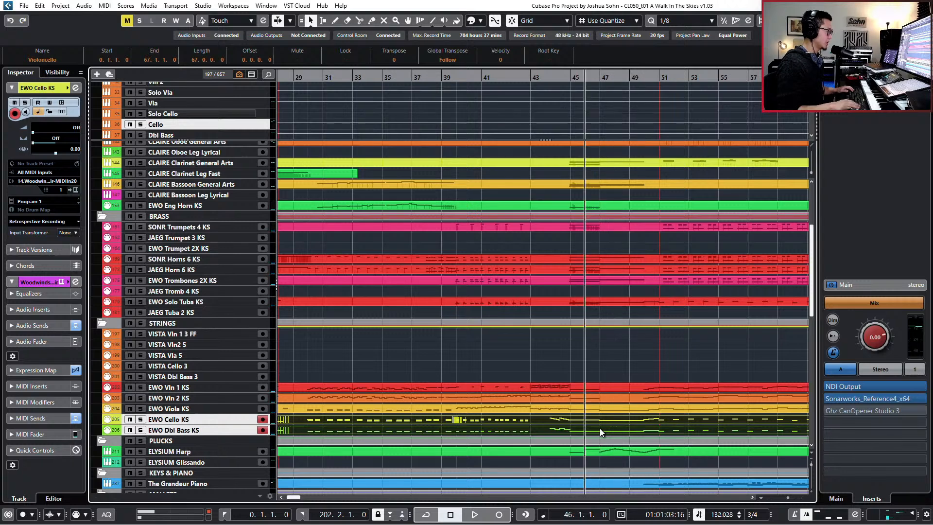
key(KP_Subtract)
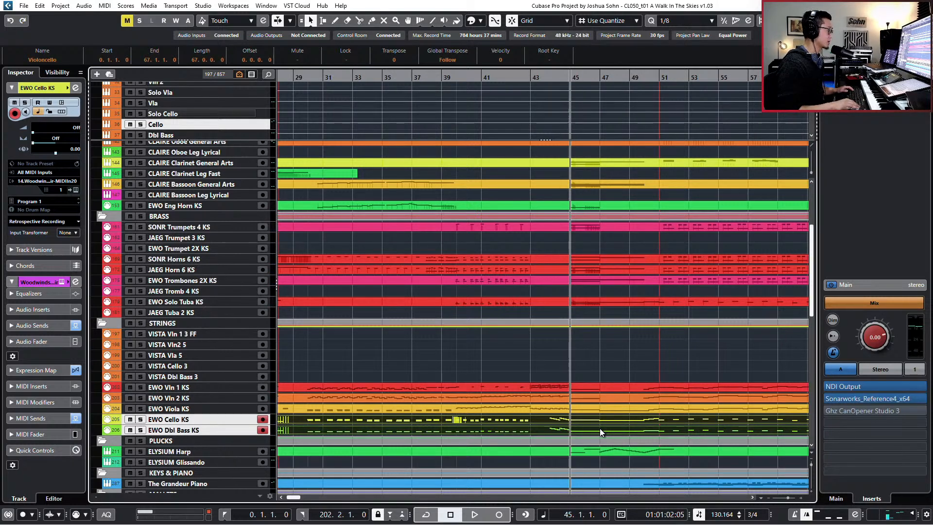
key(g)
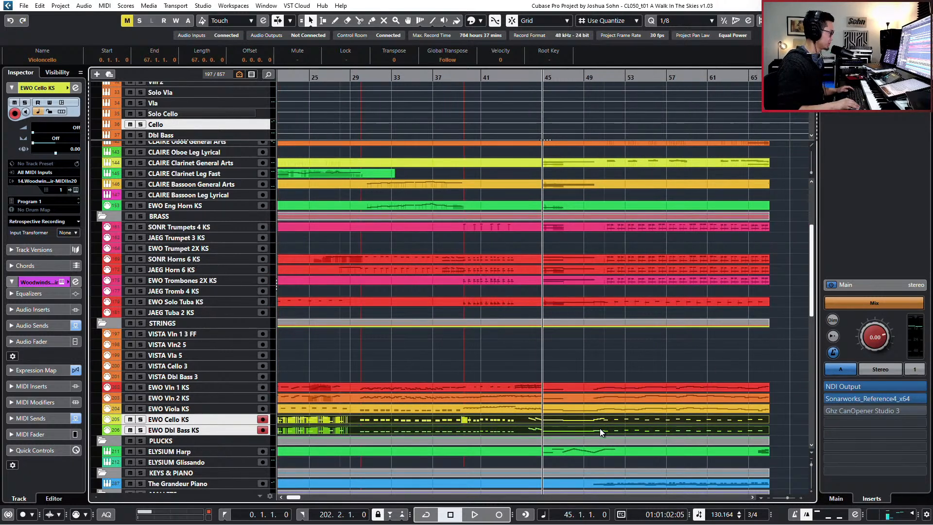
double_click(600, 427)
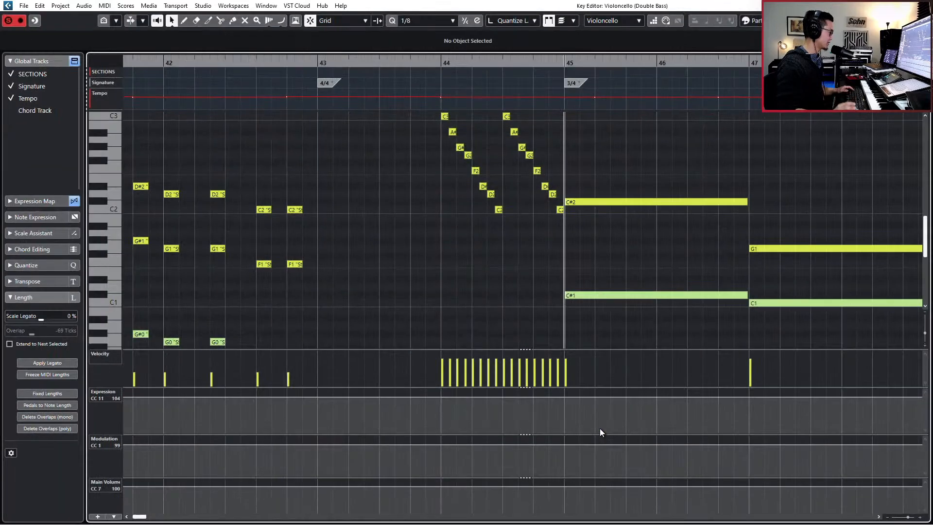
Step: Set the articulation of the Cello's descending run in bar 44 to Spic and play it
scroll(620, 286, up, 2)
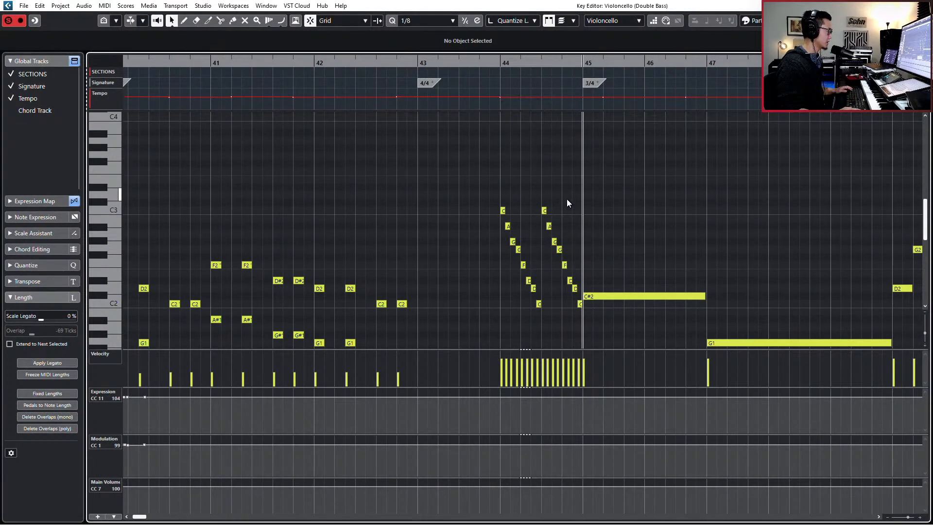
drag(566, 192, 477, 337)
drag(470, 205, 579, 326)
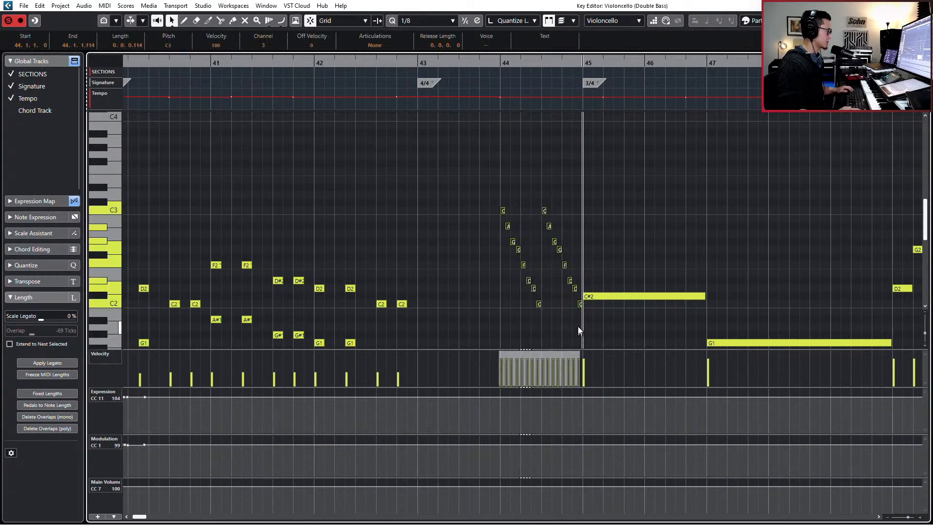
scroll(568, 250, down, 4)
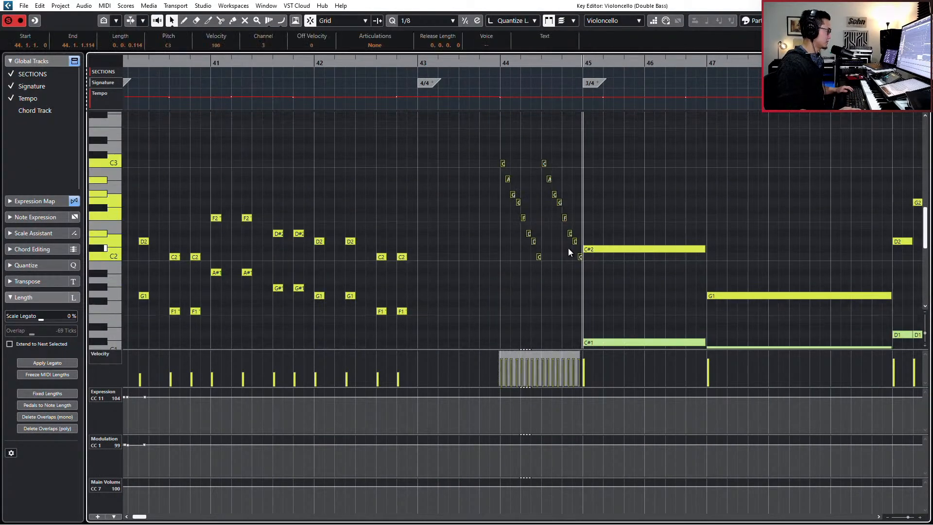
click(378, 46)
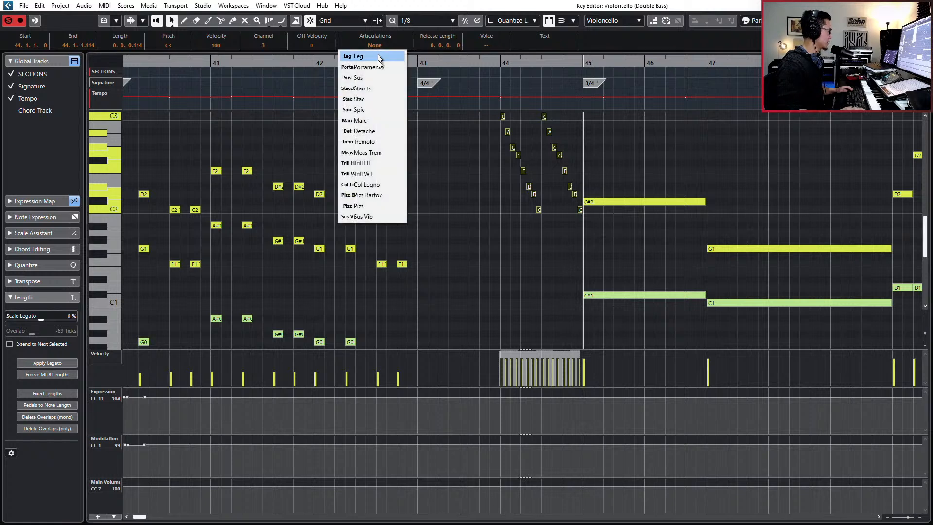
click(365, 111)
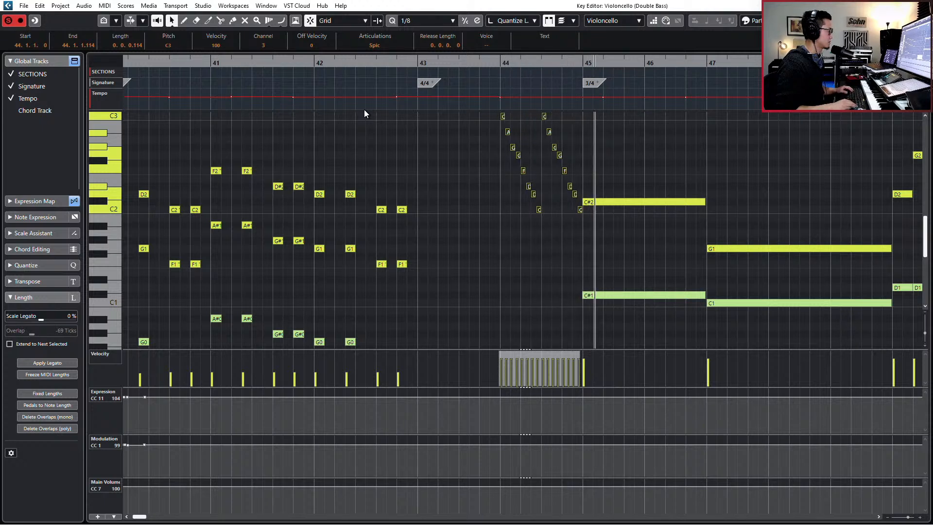
Step: Go back to bar 44 and set the Marc articulation on the Cello's long C#2 note at bar 45
key(KP_Subtract)
key(KP_Subtract)
drag(607, 168, 613, 300)
scroll(623, 287, up, 2)
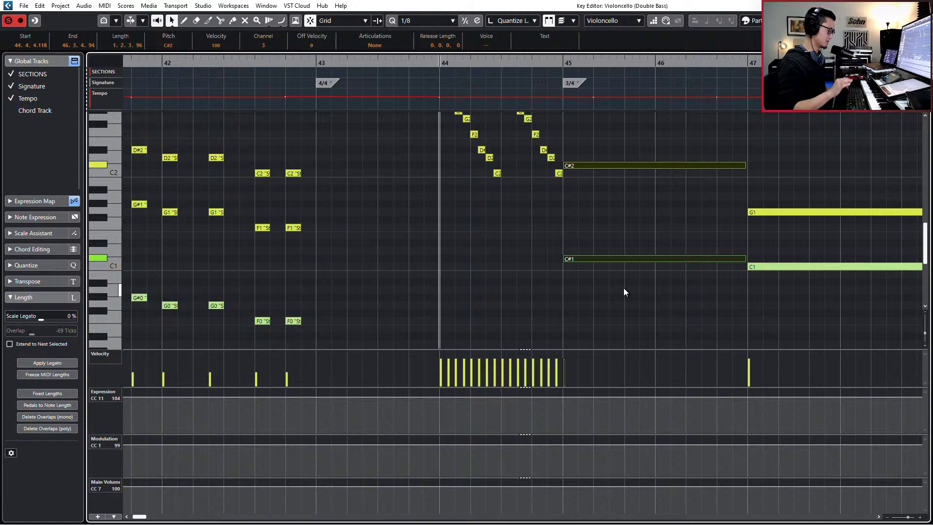
click(380, 47)
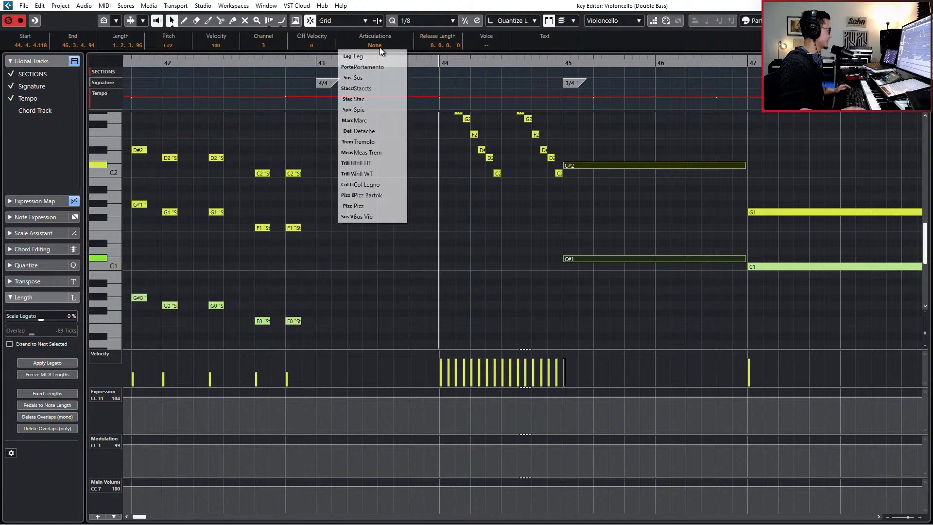
click(372, 122)
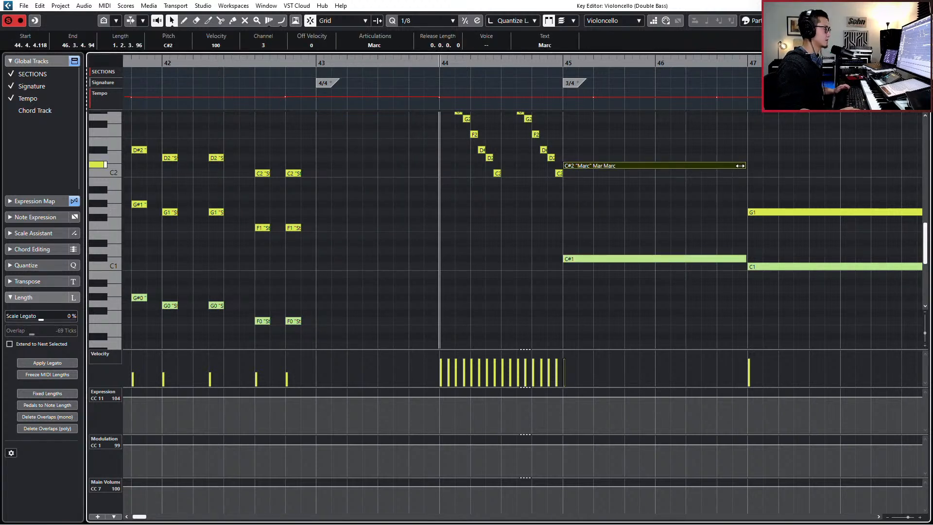
Step: Shorten the Cello's Marc C#2 to a very short note at bar 45 and paste a copy directly behind it, extended to bar 47
drag(741, 165, 567, 169)
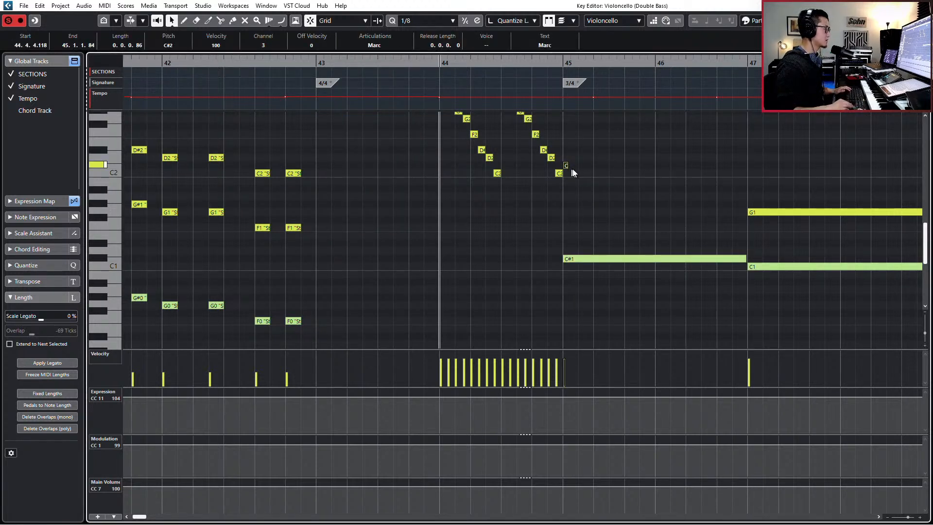
key(ctrl+c)
key(ctrl+v)
key(alt+shift+Right)
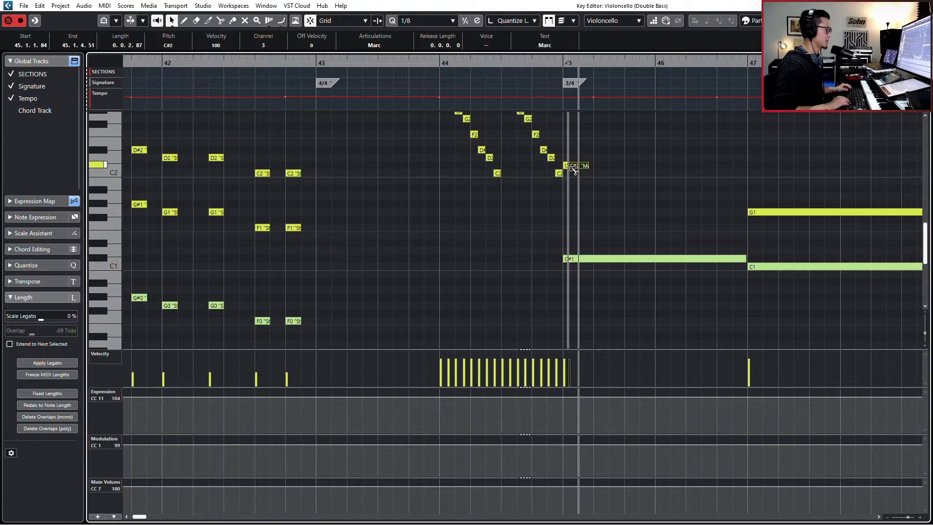
key(alt+shift+Right)
key(alt+shift+Right)
key(alt+shift+Right)
key(alt+shift+Right)
key(alt+shift+Right)
key(alt+shift+Right)
key(alt+shift+Right)
key(alt+shift+Right)
key(alt+shift+Right)
key(alt+shift+Right)
key(q)
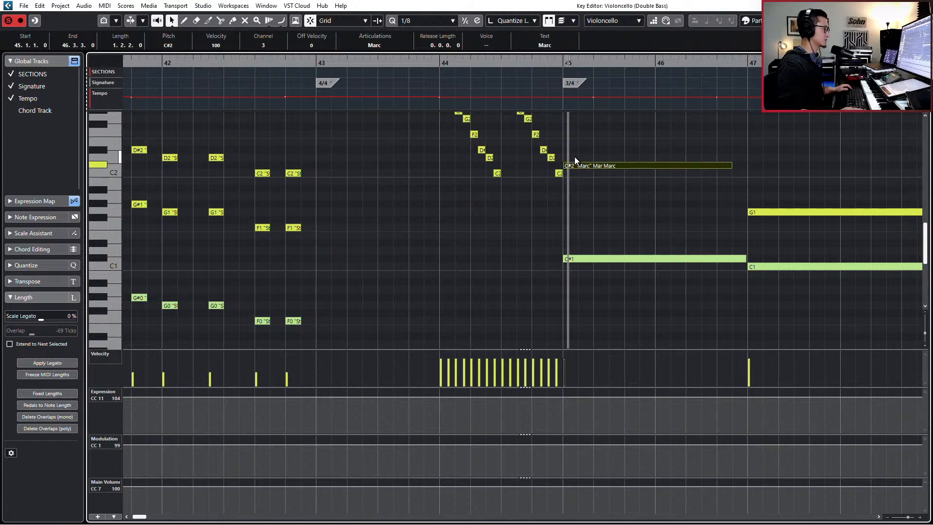
key(ctrl+z)
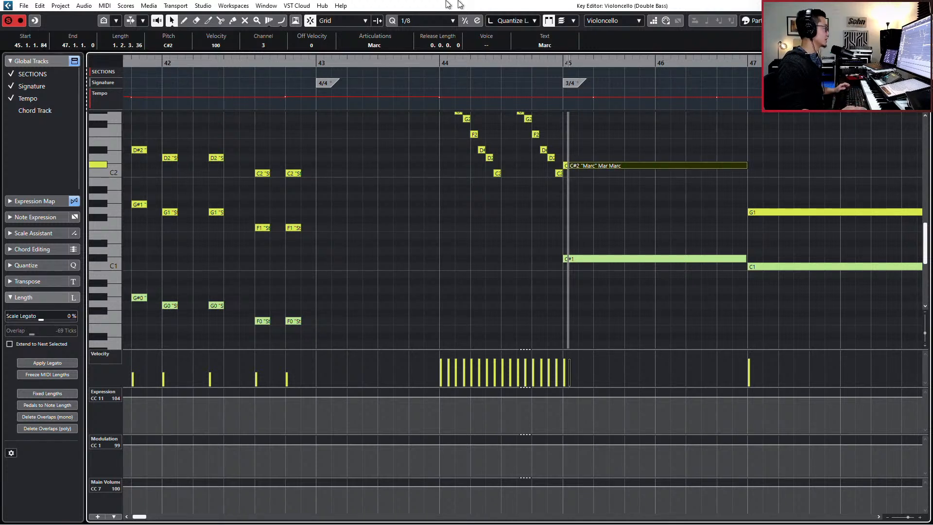
Step: Set the articulation of the Cello's long C#2 copy in bar 45 to Sus, play it, and trim its start to 45.1.1.92
click(372, 46)
click(416, 62)
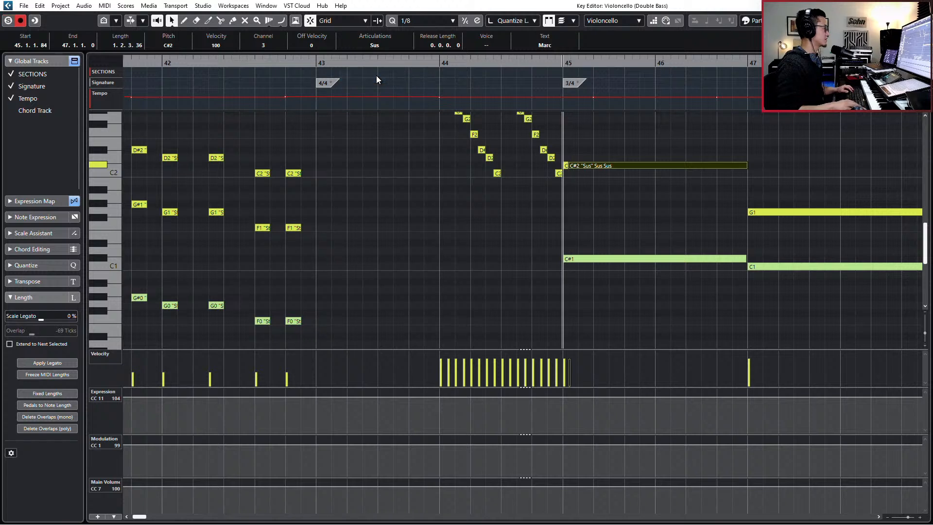
key(space)
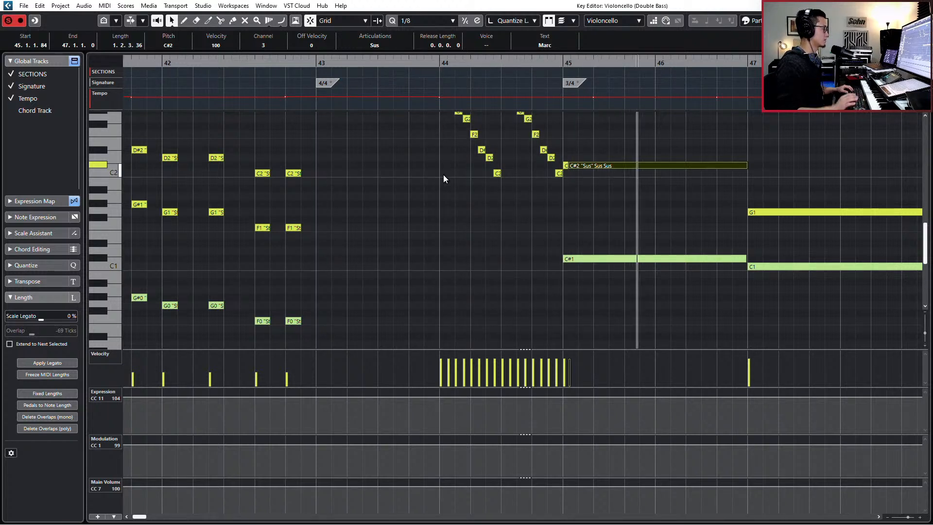
key(space)
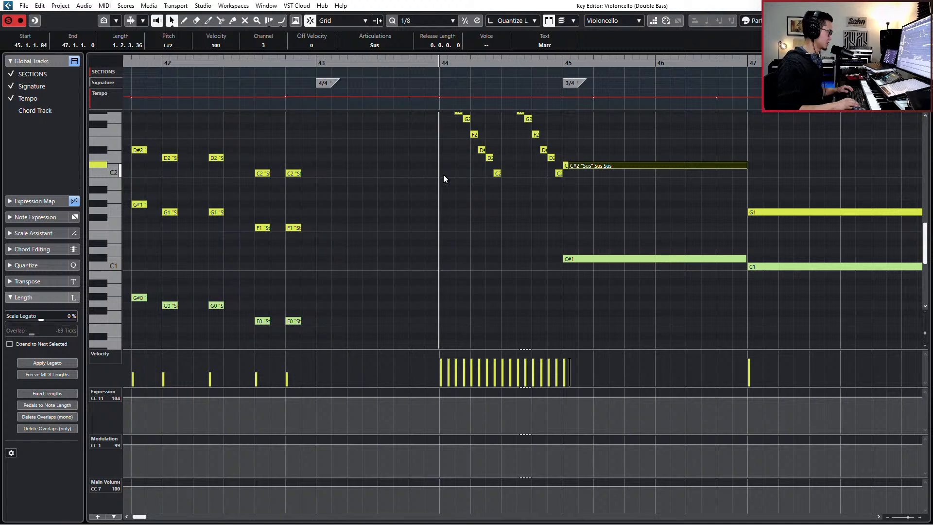
key(KP_Subtract)
drag(572, 167, 573, 166)
Step: Record Expression and Modulation rides for the Cello from bar 43 into bar 47, undoing the first take and recording a second
key(space)
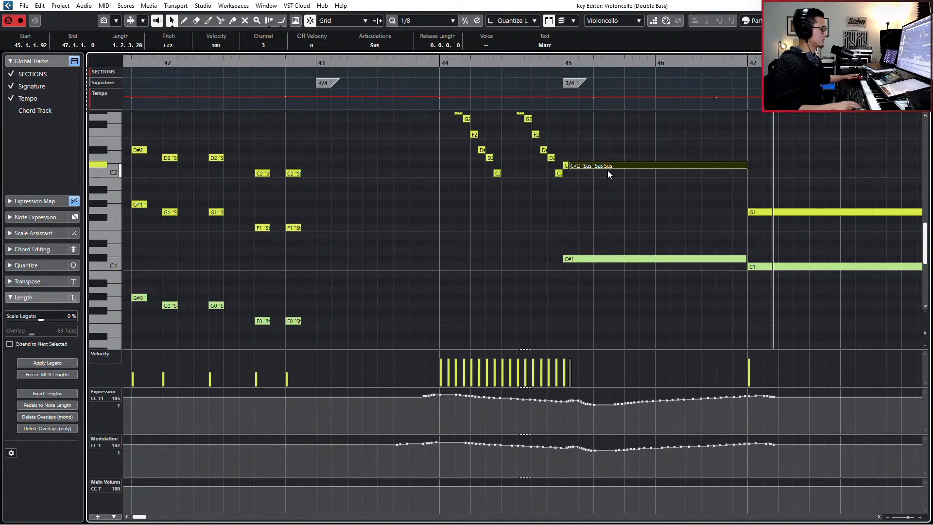
key(space)
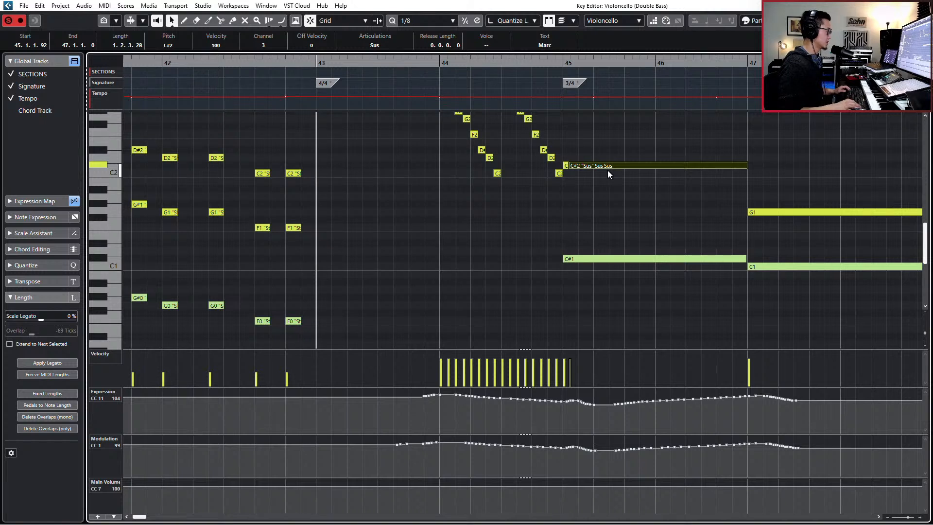
key(ctrl+z)
key(KP_Multiply)
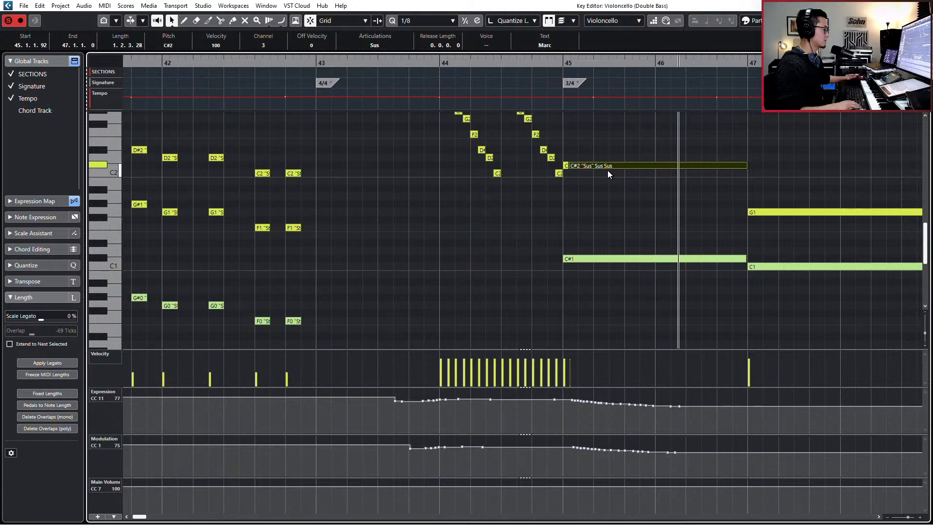
key(space)
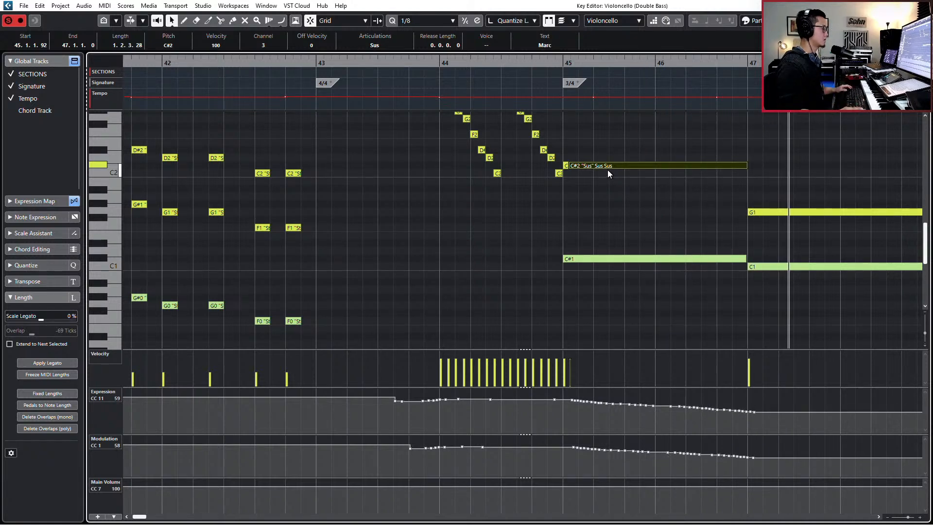
Step: Play the Cello and Dbl Bass from the long G1 note at bar 47
scroll(597, 244, down, 3)
scroll(596, 244, right, 3)
click(577, 212)
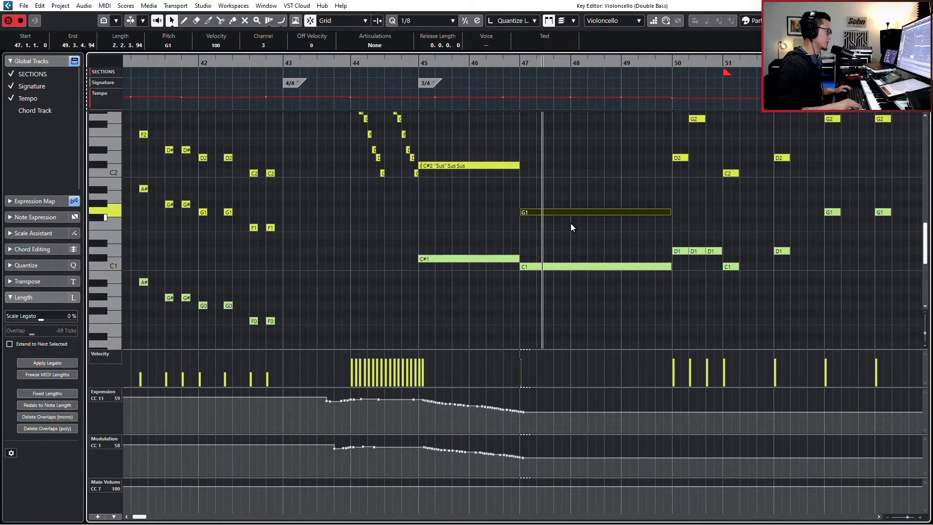
key(l)
key(space)
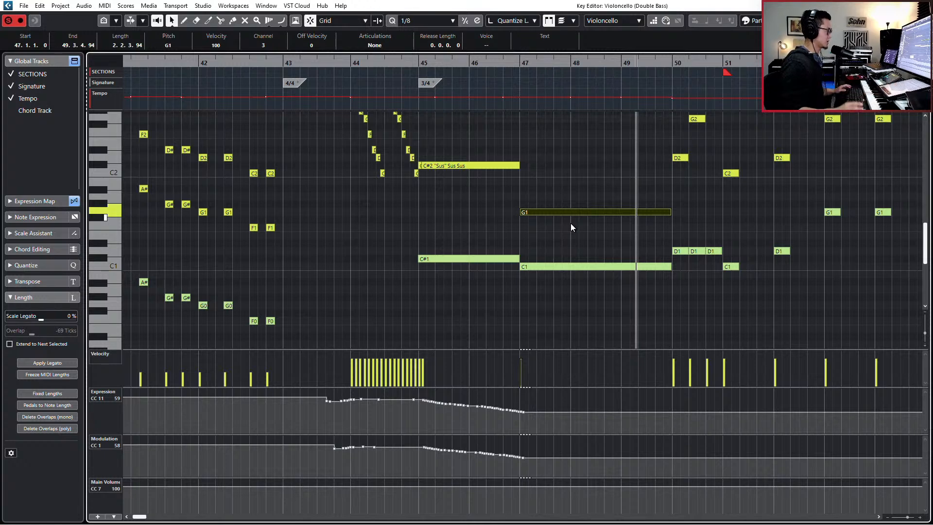
scroll(596, 176, up, 2)
scroll(603, 183, down, 2)
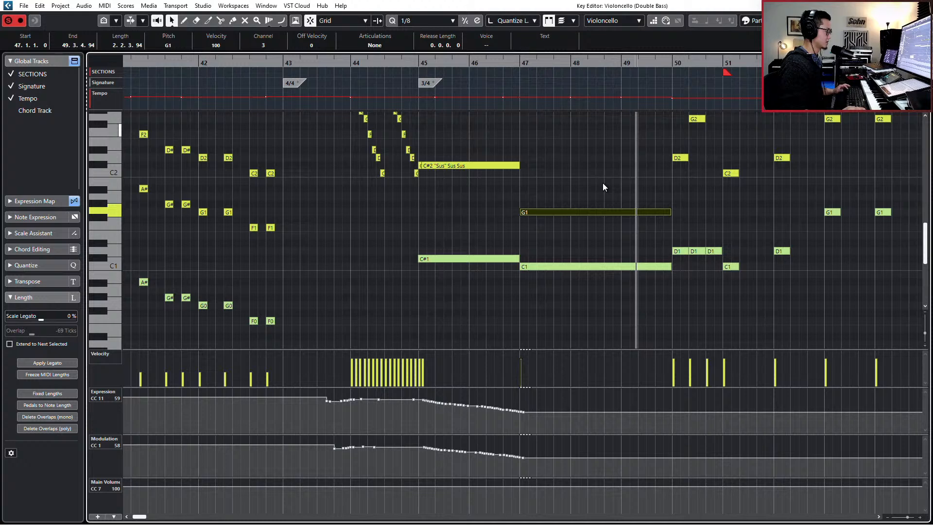
Step: Return to the arrangement, solo the LISTEN reference track to hear it around bar 49, and restore its muted state
key(ctrl+e)
scroll(603, 183, up, 5)
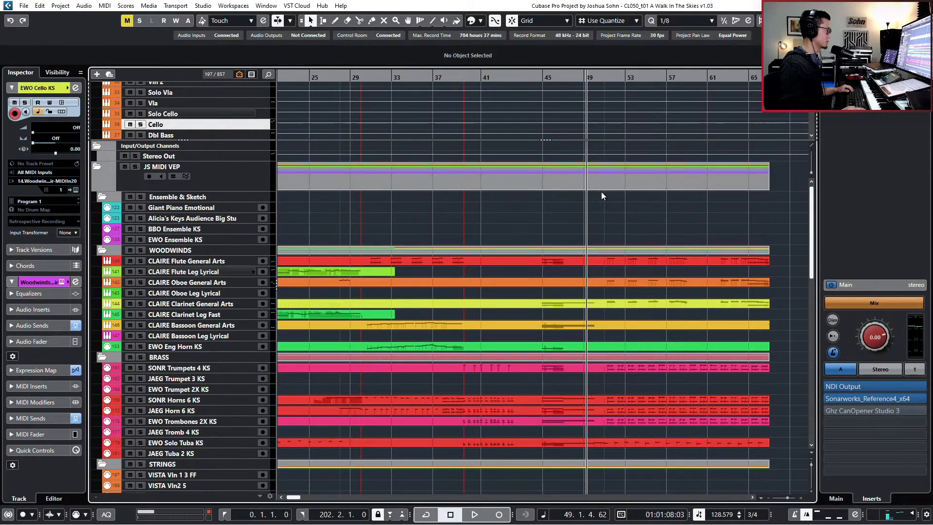
scroll(588, 107, up, 5)
scroll(587, 106, up, 3)
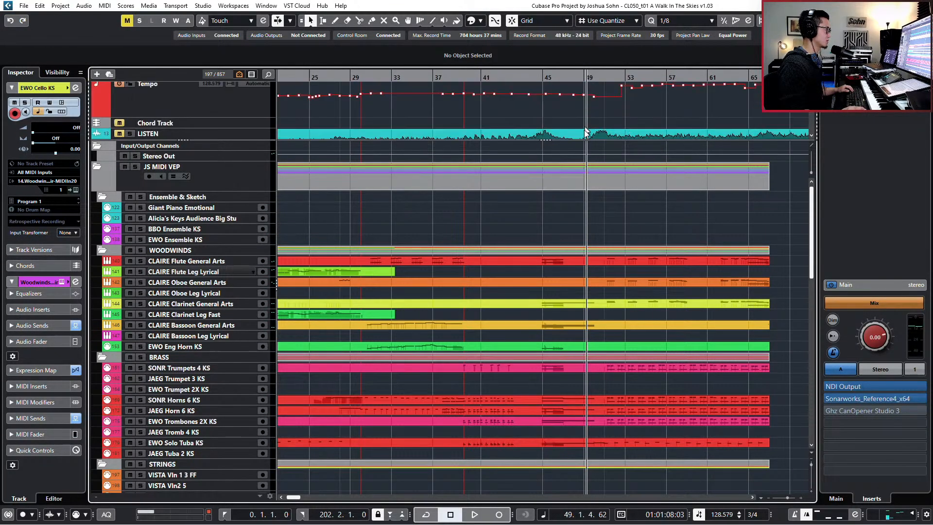
click(585, 136)
key(s)
key(space)
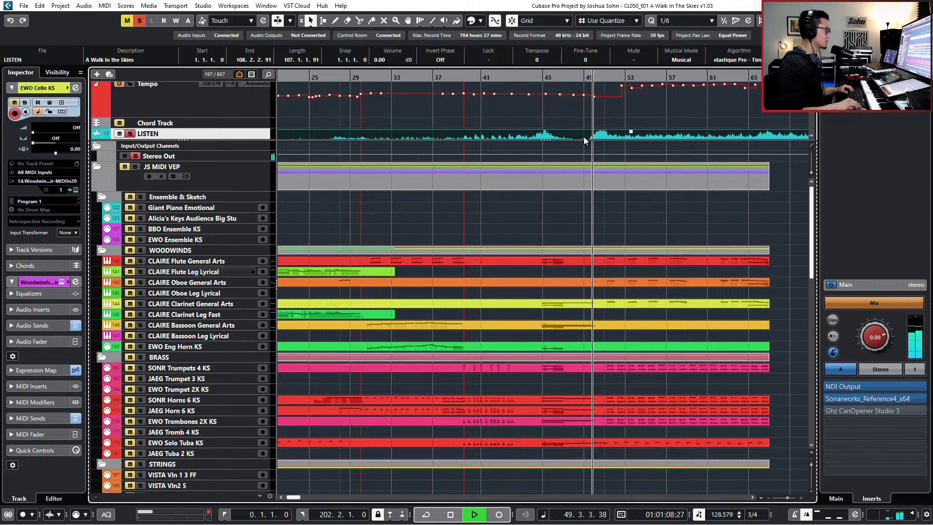
key(space)
key(space)
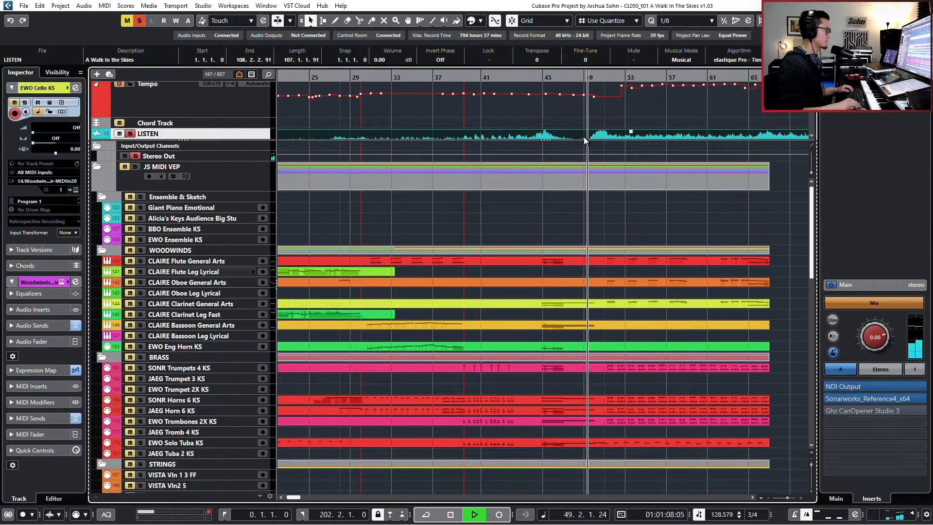
key(space)
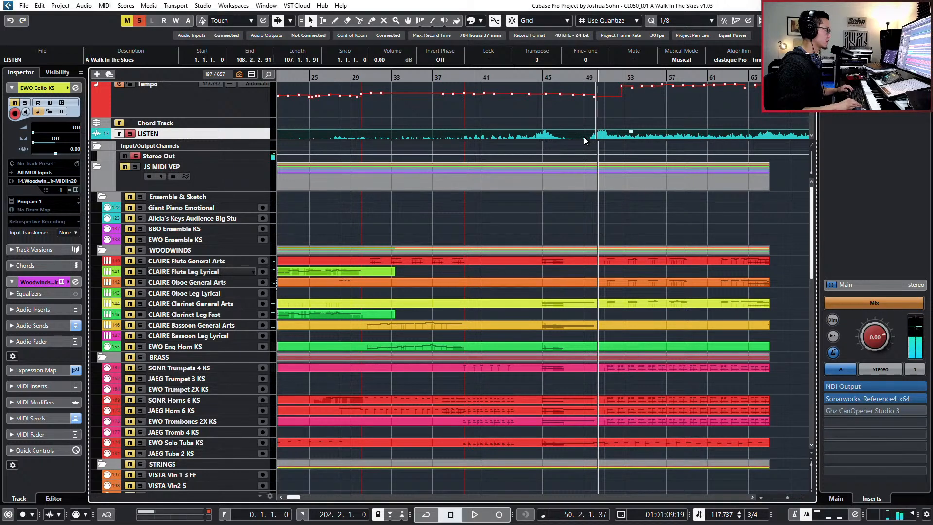
key(s)
key(m)
scroll(584, 136, down, 2)
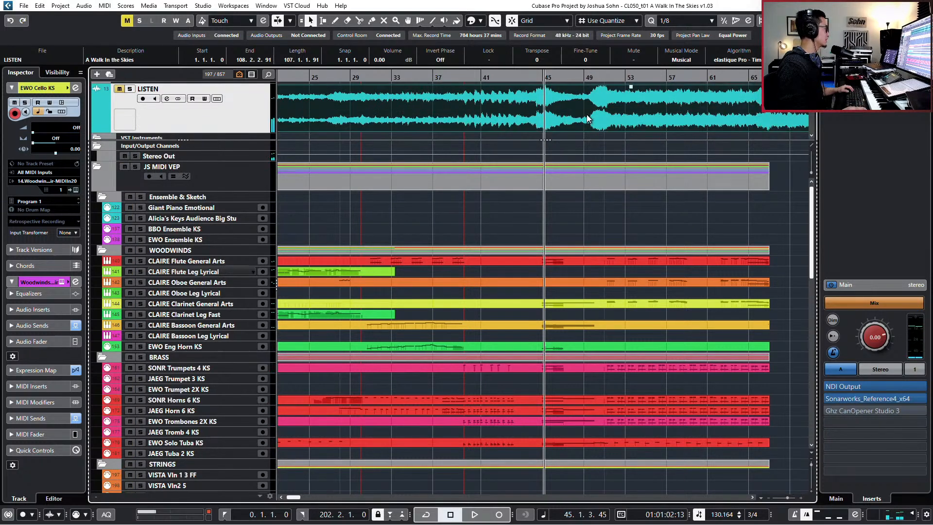
Step: Turn off Musical Mode for the A Walk In the Skies audio event on the LISTEN track
key(shift+f)
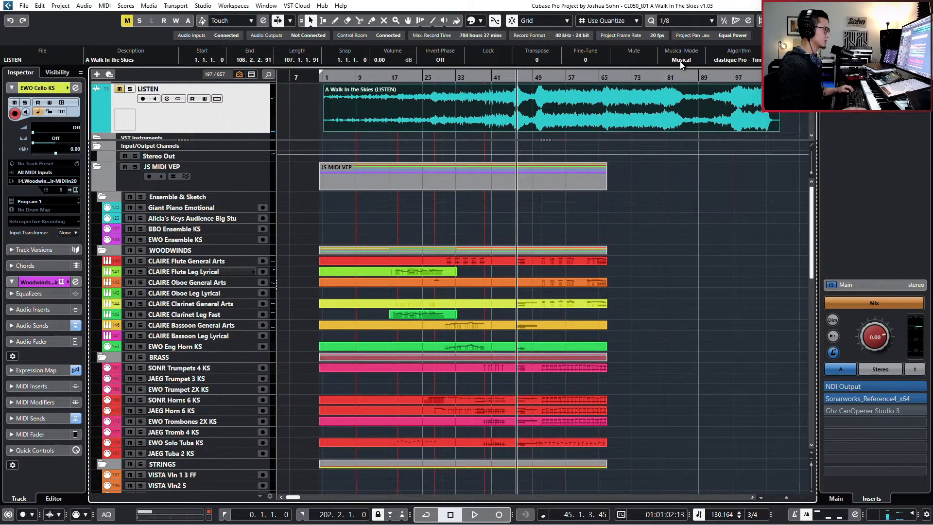
scroll(579, 122, up, 4)
scroll(572, 95, down, 1)
scroll(573, 96, up, 3)
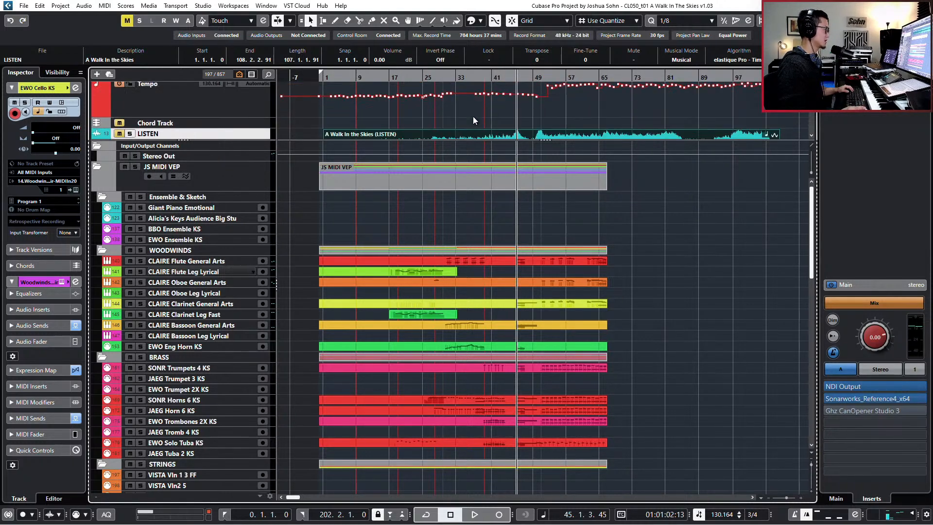
scroll(509, 104, down, 2)
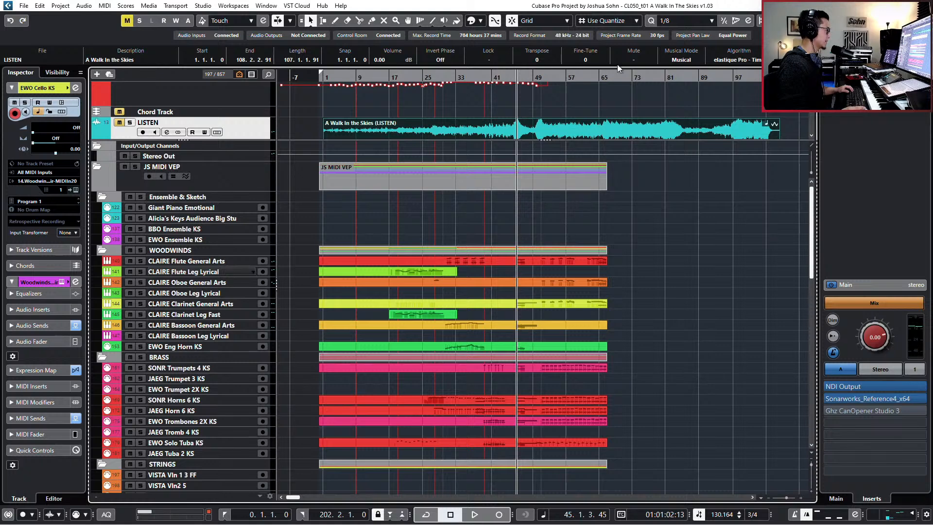
click(681, 60)
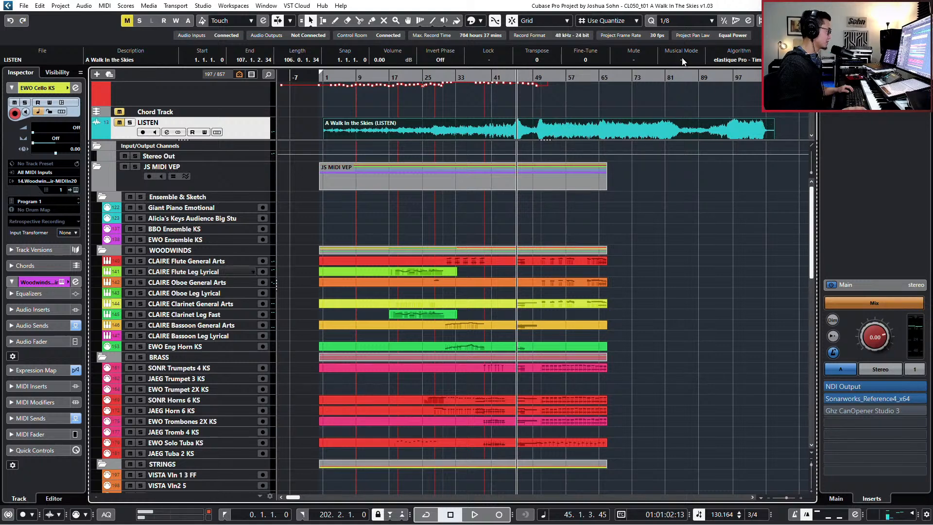
Step: Solo the LISTEN track and play the reference from bar 45 to about bar 50, replay bar 49, and unsolo it
drag(659, 79, 529, 120)
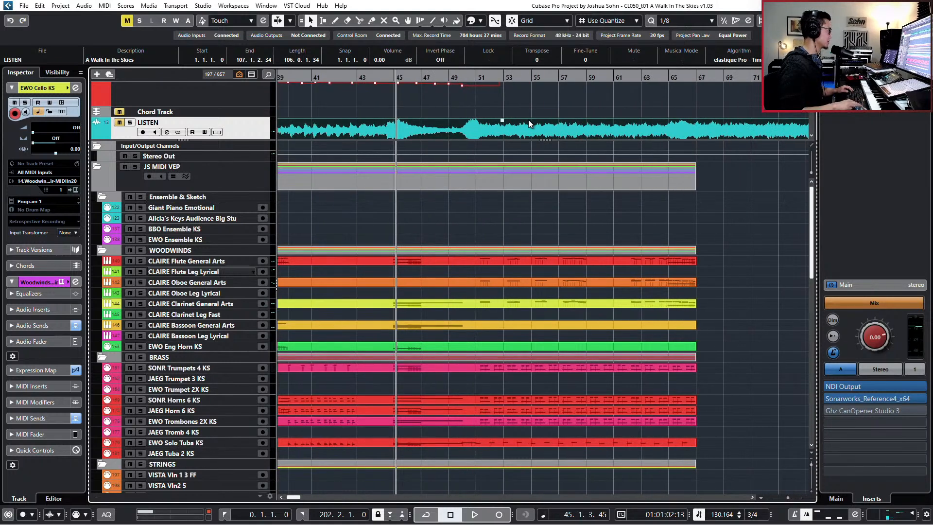
key(space)
key(s)
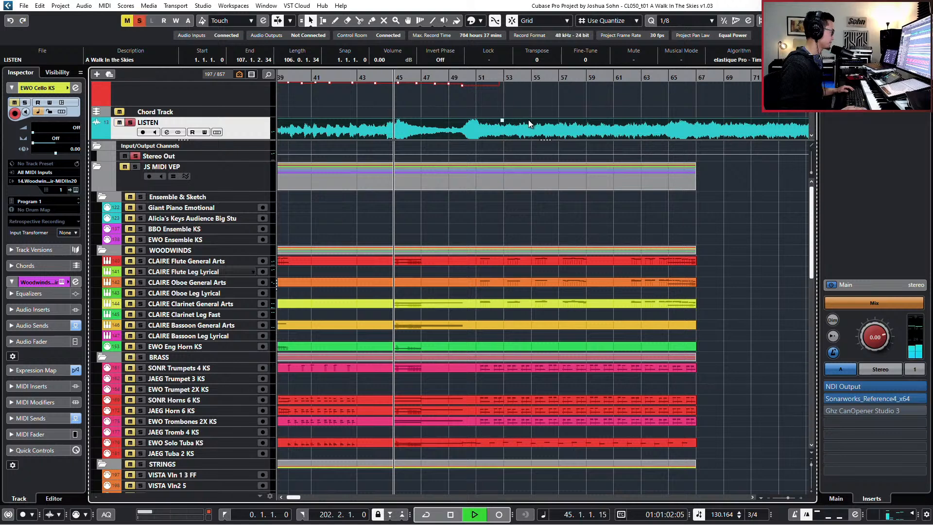
scroll(443, 121, left, 3)
key(h)
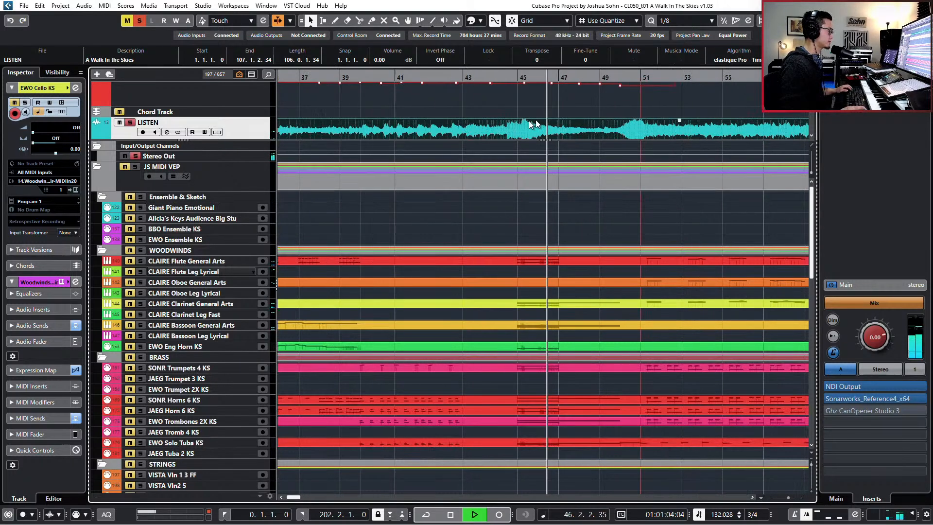
key(alt+Down)
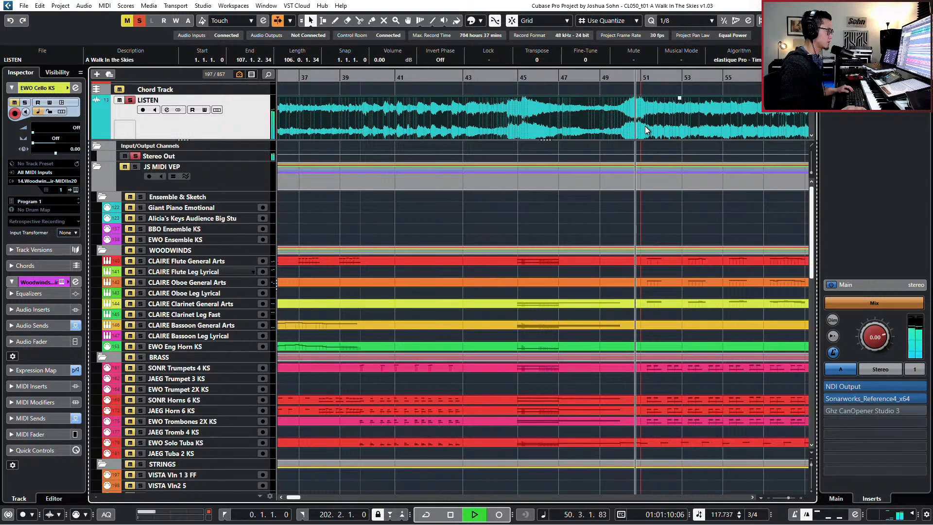
key(space)
key(KP_Subtract)
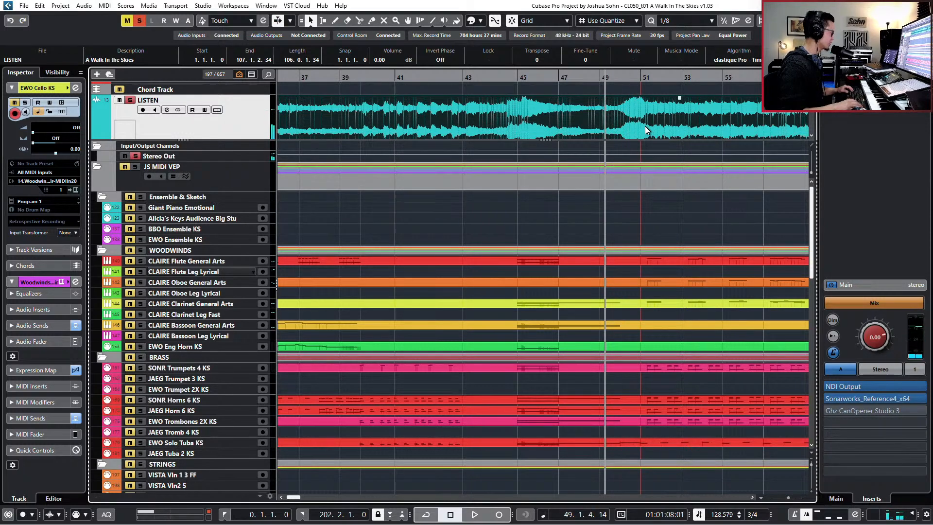
key(space)
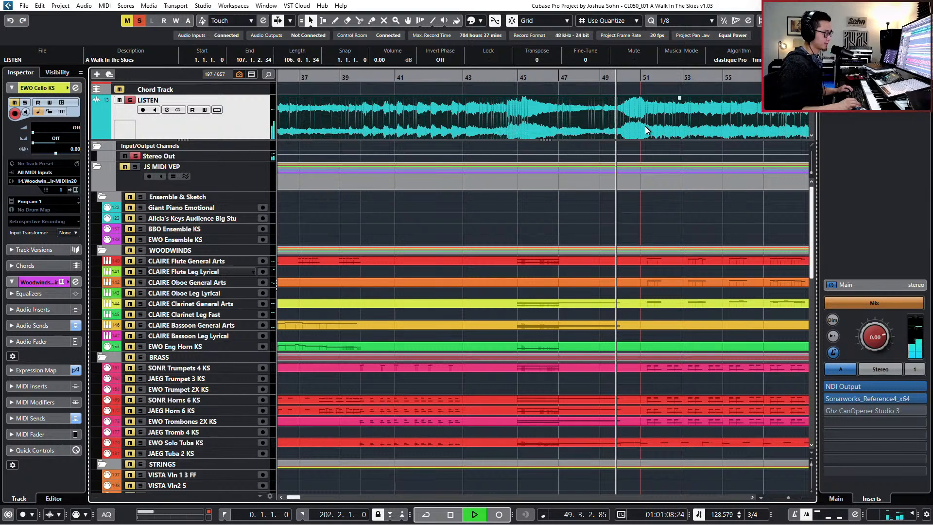
key(space)
key(s)
key(KP_Subtract)
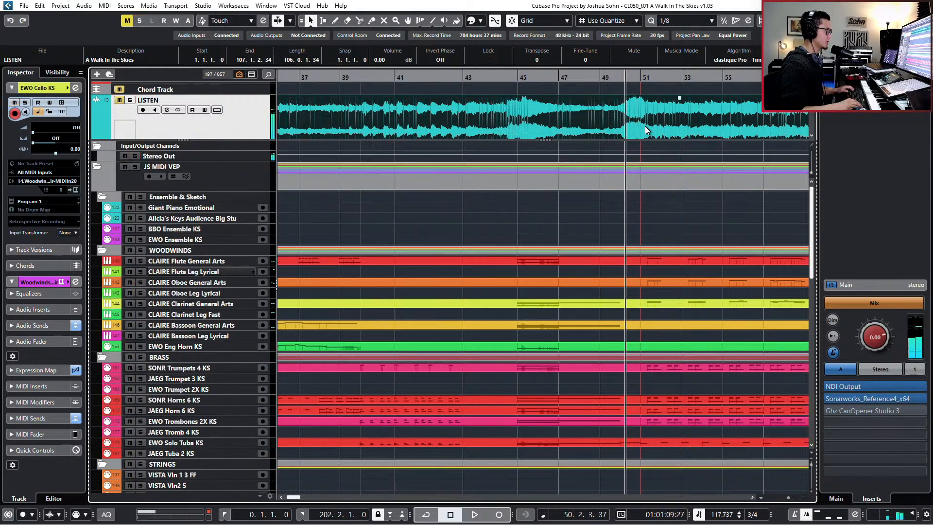
Step: Open the EWO Cello KS part and record a new Expression and Modulation dip and swell across bars 45 to 50
click(623, 386)
scroll(605, 364, down, 5)
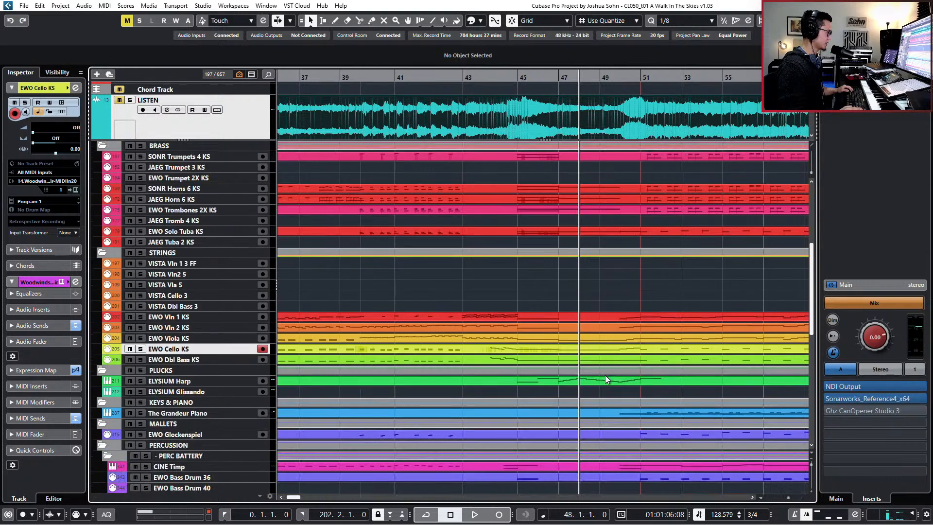
click(601, 357)
click(602, 347)
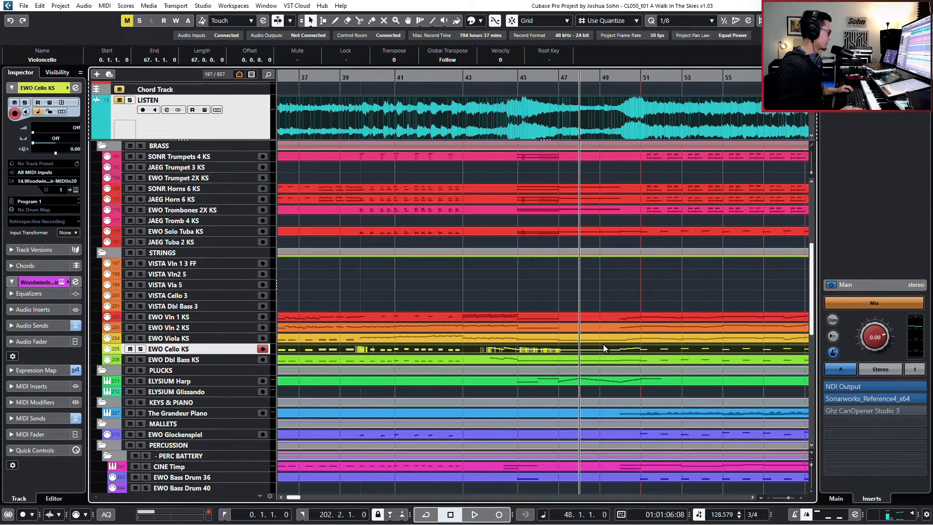
key(Return)
click(656, 212)
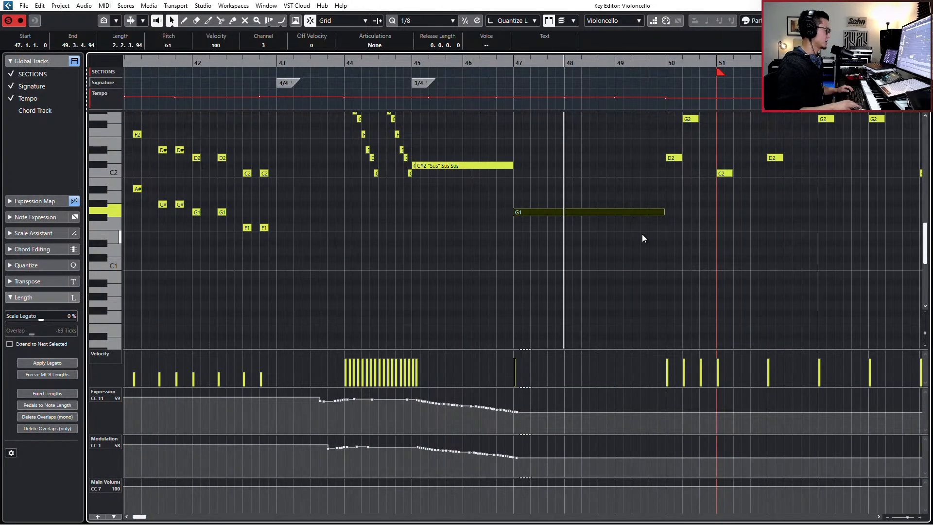
key(KP_Subtract)
key(KP_Subtract)
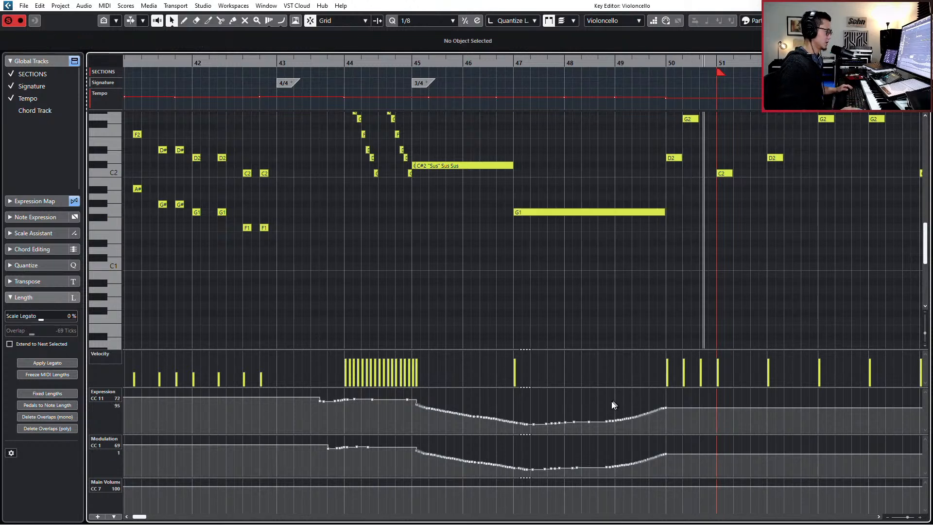
Step: Scale down the Cello's Expression swell from bar 49 to bar 50, select the matching Modulation range, and play from bar 43
drag(612, 401, 669, 405)
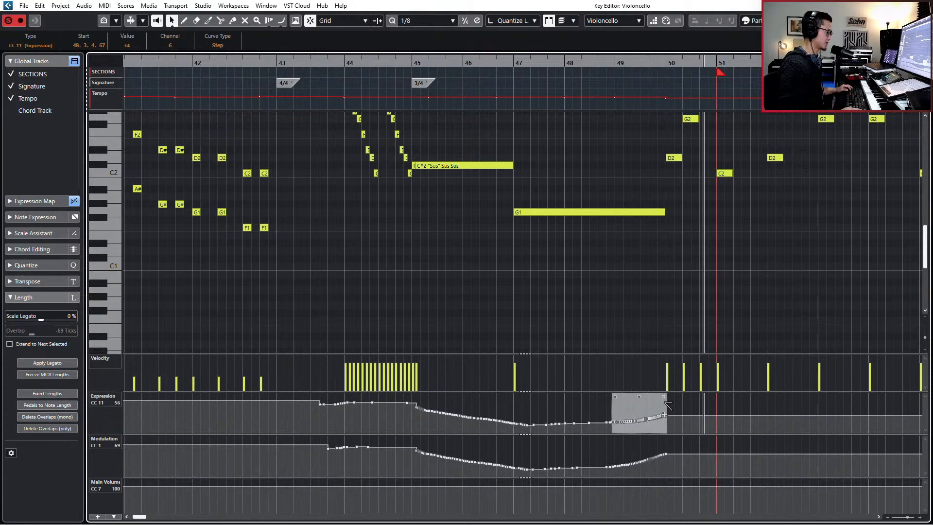
key(KP_Subtract)
key(KP_Subtract)
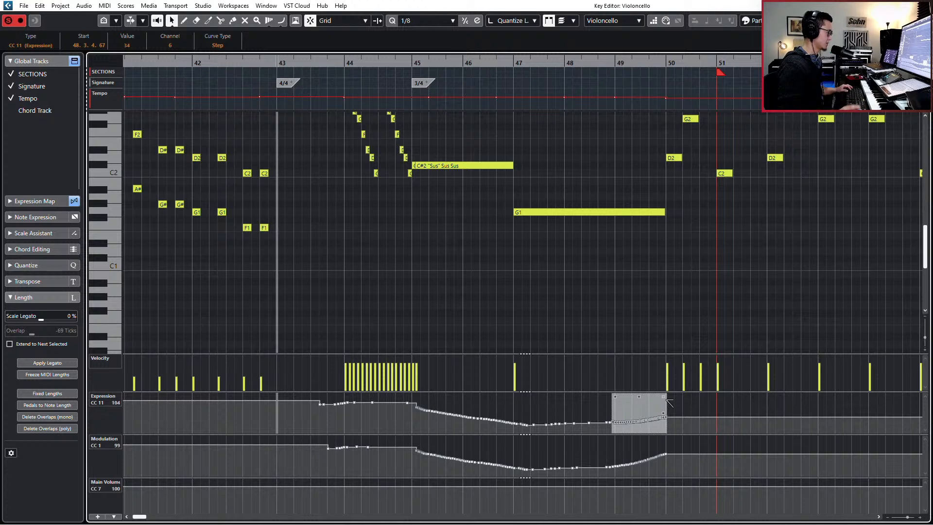
drag(603, 464, 666, 447)
key(space)
scroll(583, 247, down, 3)
scroll(574, 239, up, 3)
Step: Close the Cello part and open the EWO Dbl Bass KS part in the Key Editor
key(Return)
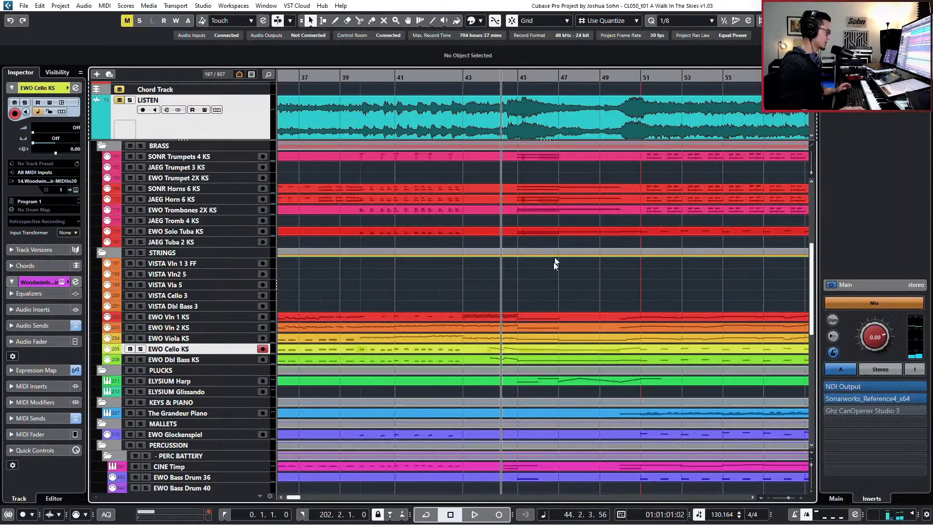
click(530, 360)
key(Return)
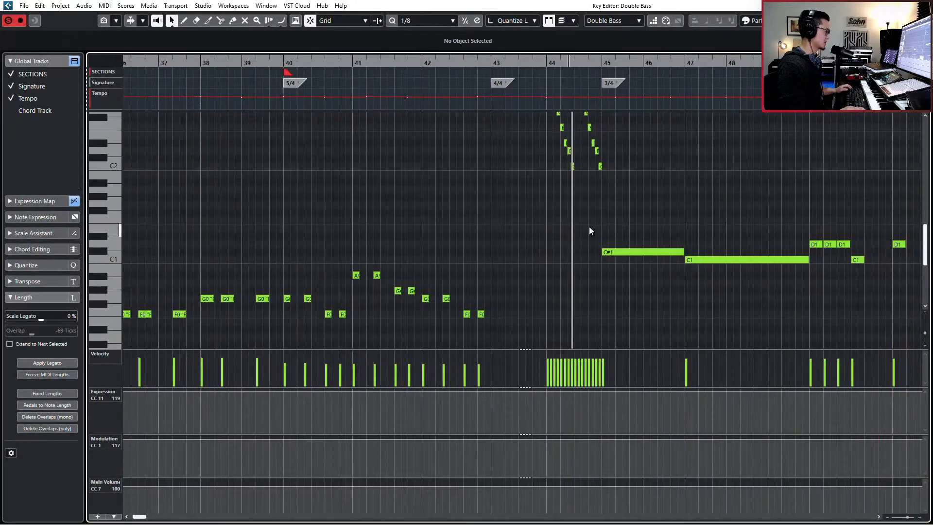
Step: Record an Expression and Modulation dip and swell on the Double Bass from bar 43 to about bar 46
scroll(589, 227, down, 1)
key(ctrl+KP_Subtract)
scroll(584, 236, right, 2)
key(ctrl+KP_Subtract)
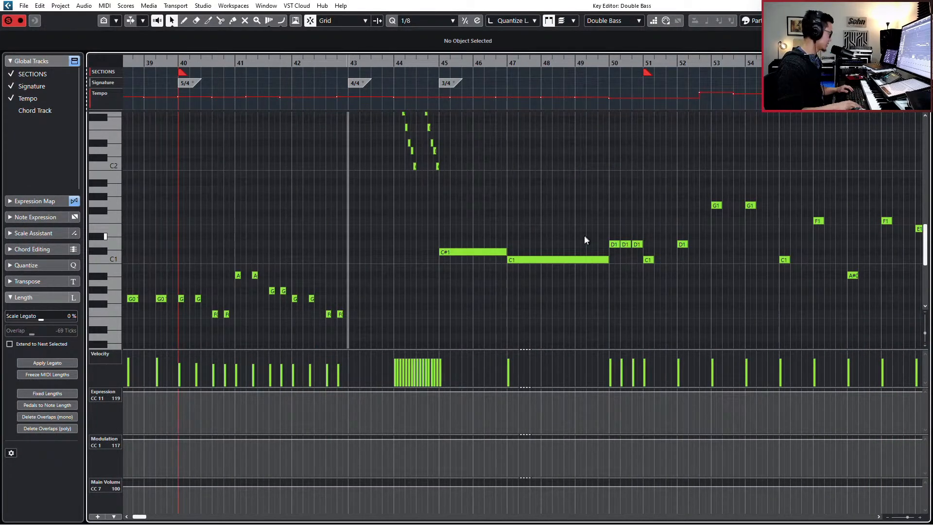
key(KP_Multiply)
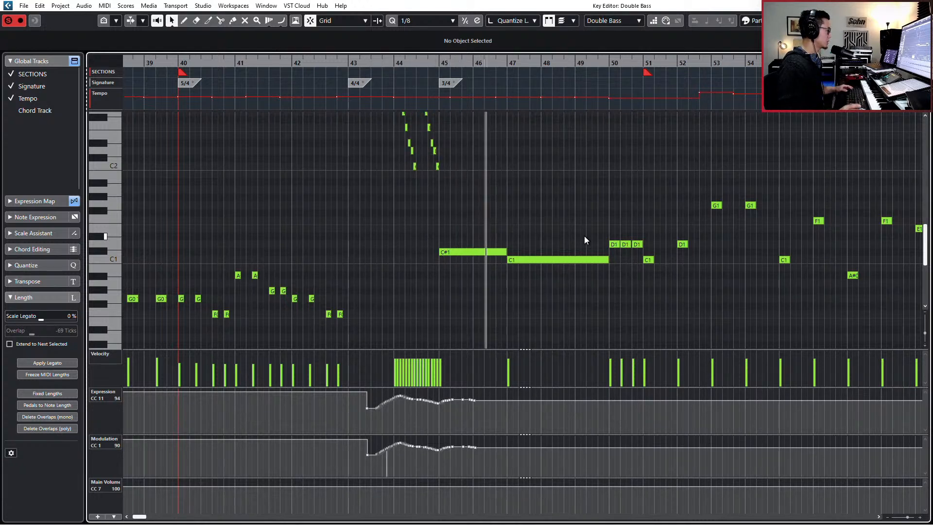
key(space)
Step: Assign the Sus articulation to the long C#1 and C1 notes starting at bars 45 and 47
mouse_move(439, 216)
mouse_down()
mouse_move(631, 295)
mouse_move(602, 299)
mouse_up()
click(381, 45)
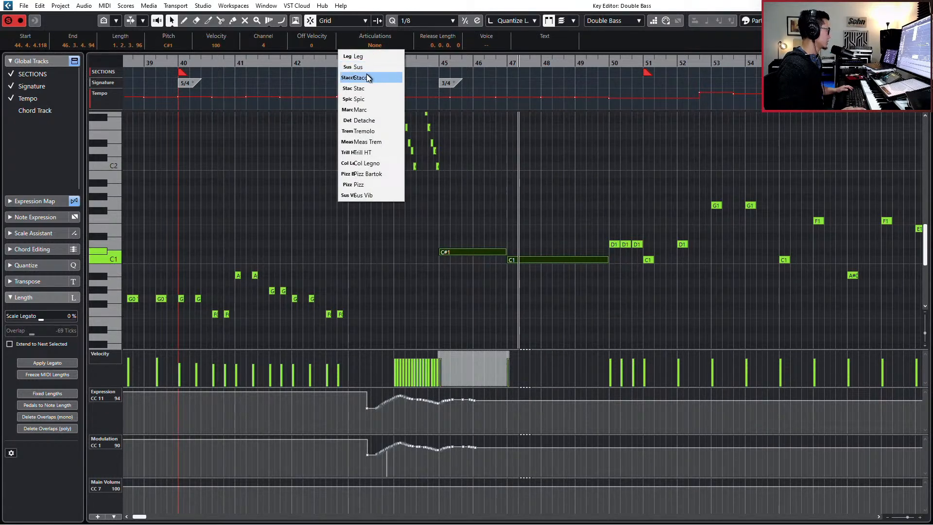
click(365, 69)
scroll(402, 234, up, 4)
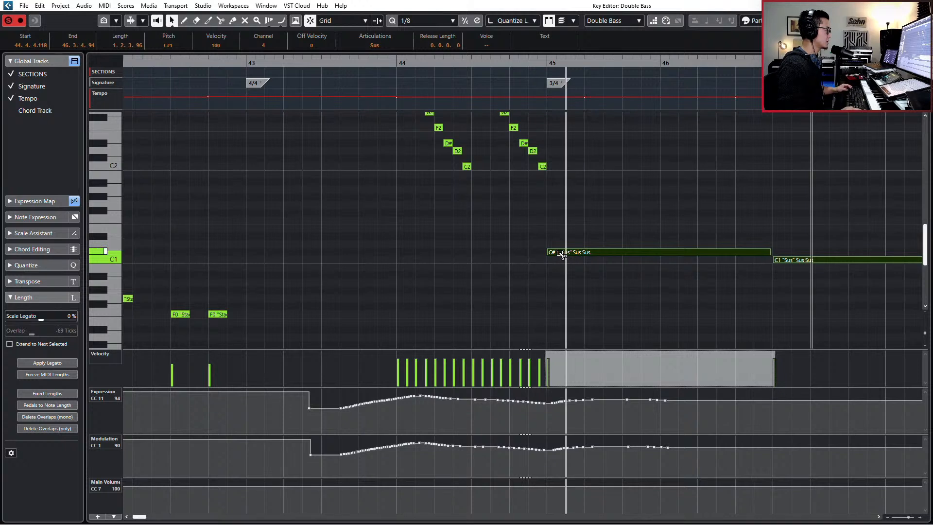
Step: Split a short attack off the start of the C#1 note at bar 45 and give it the Marc articulation
alt+click(562, 252)
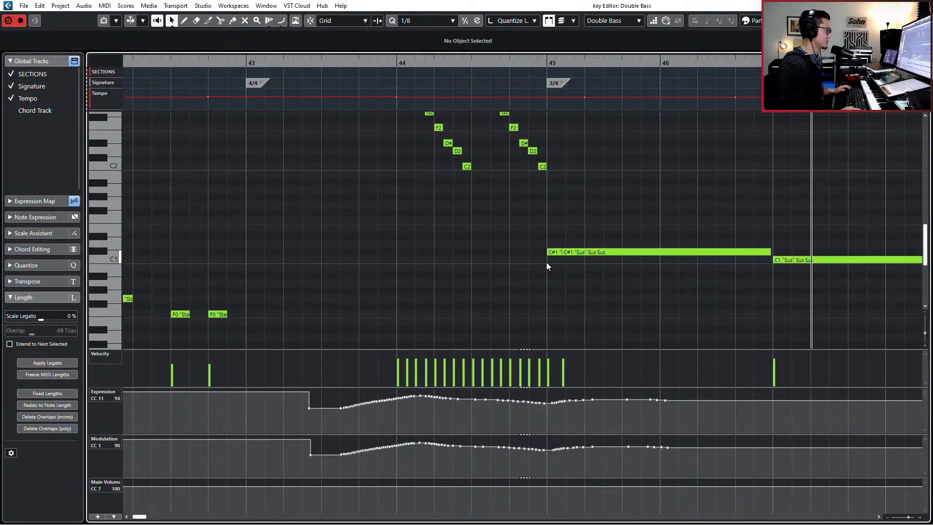
click(382, 46)
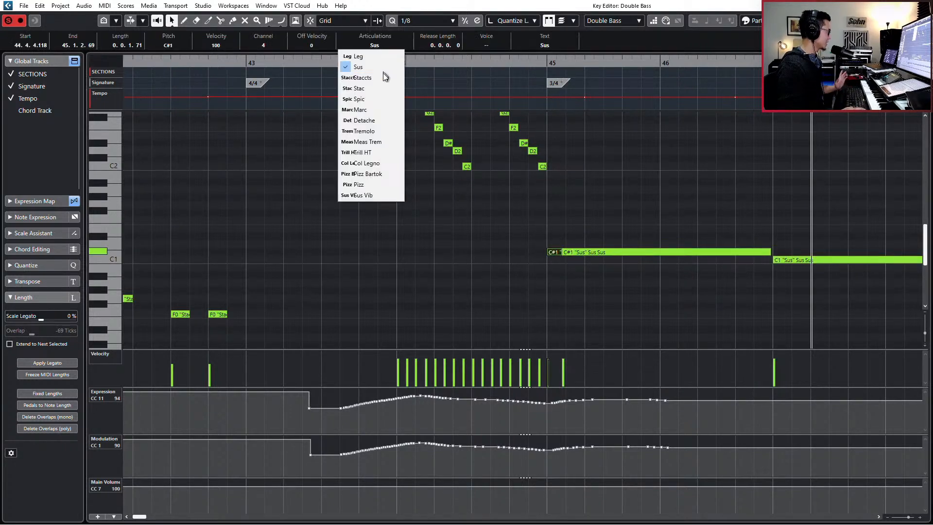
click(381, 112)
Step: Re-record the Expression and Modulation swell across bars 43 to 45
key(KP_Subtract)
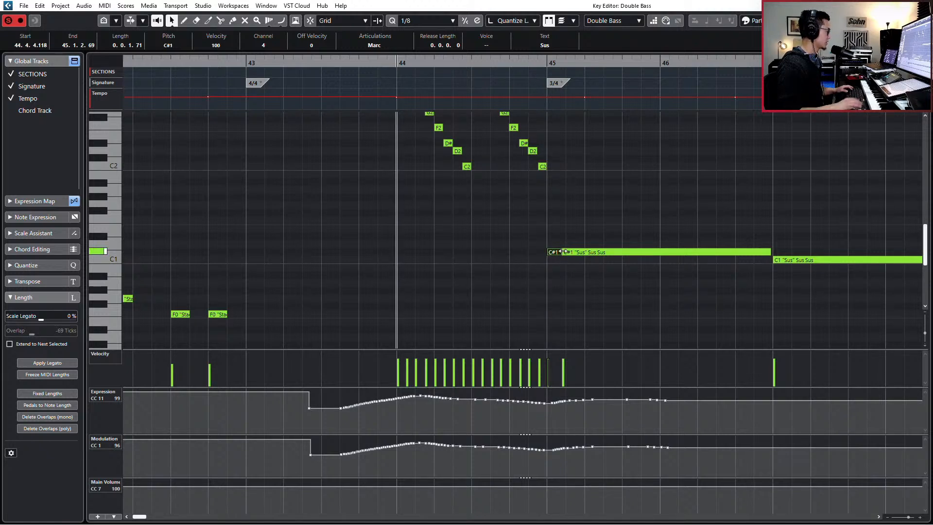
scroll(564, 252, down, 2)
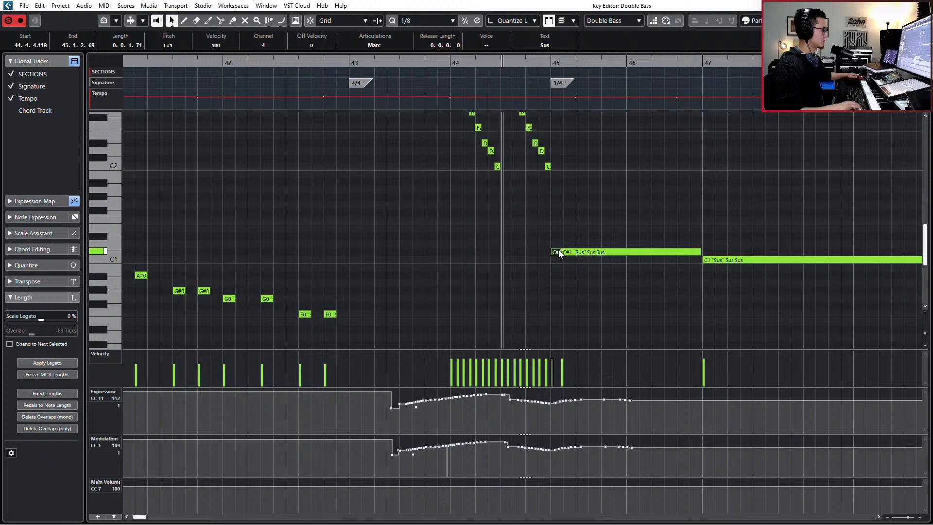
scroll(516, 227, up, 4)
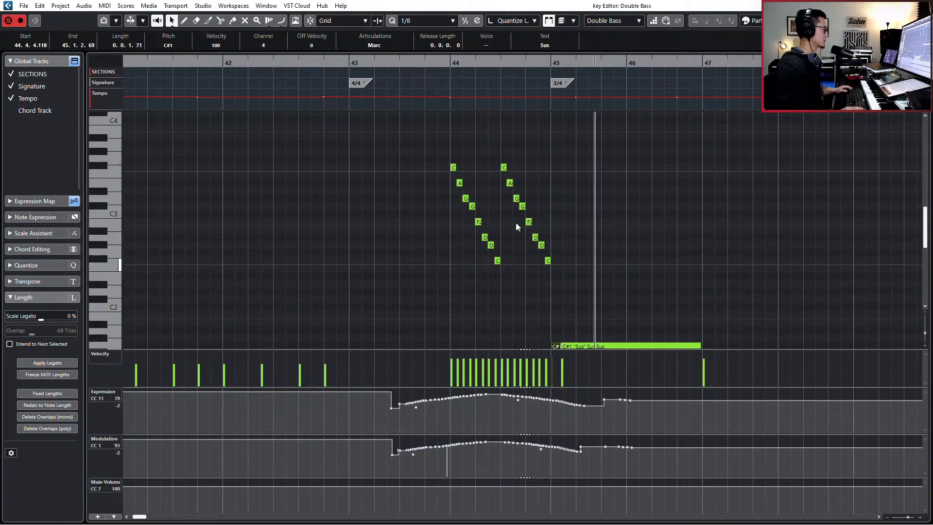
Step: Try to assign the Spic articulation to the two descending runs in bar 44
drag(402, 170, 554, 313)
click(375, 44)
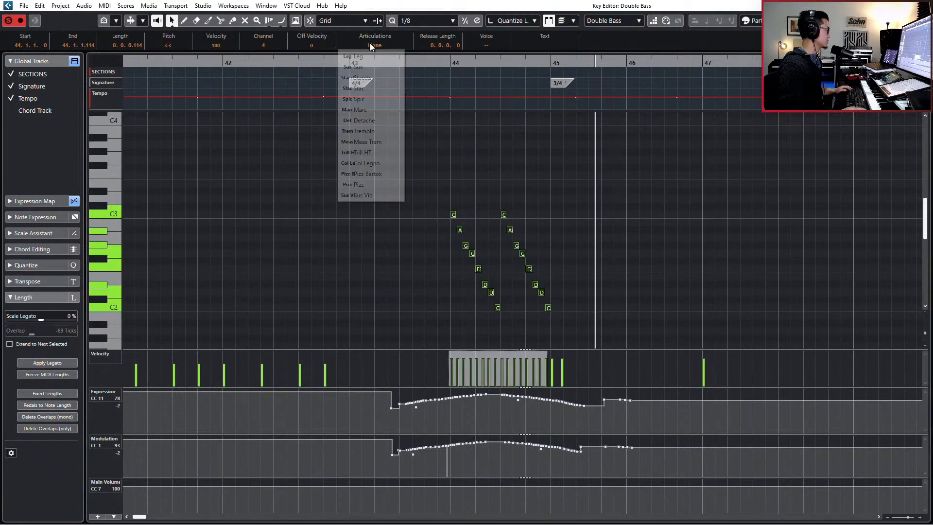
click(368, 98)
Step: Record a new Expression and Modulation ride from bar 43 to bar 50, swelling through bar 44, dipping at bar 47 and rising gently
key(KP_0)
scroll(485, 199, down, 2)
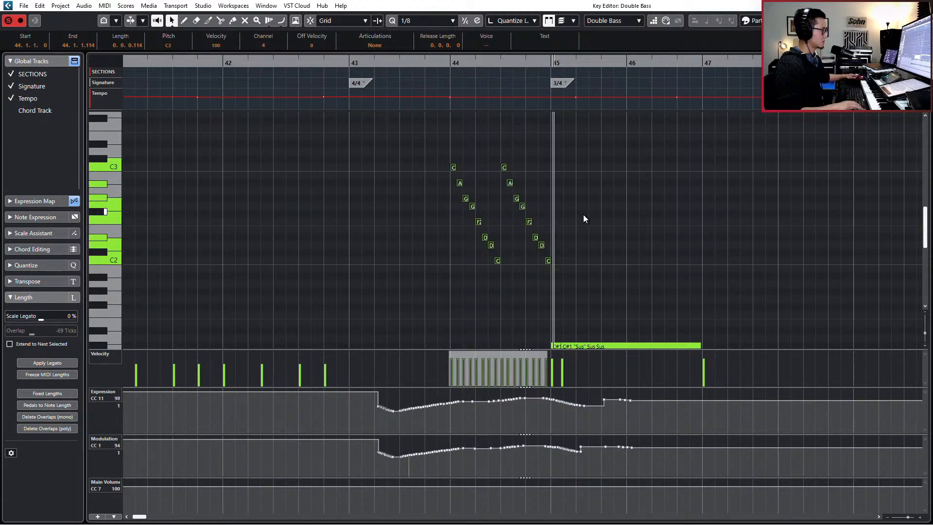
scroll(583, 216, down, 3)
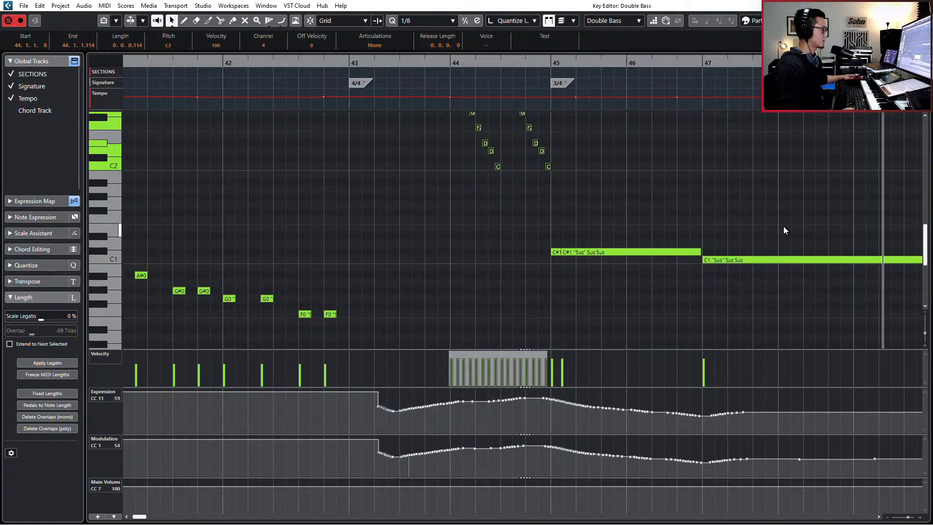
key(space)
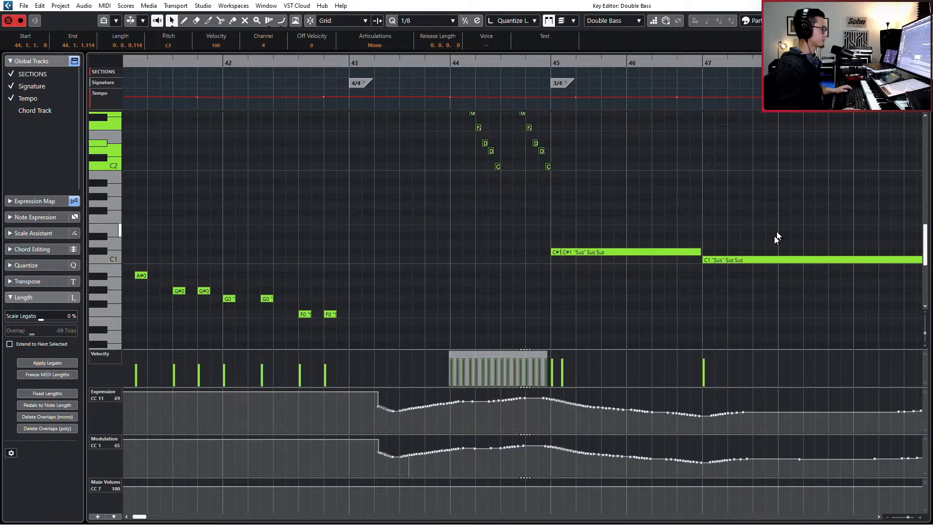
Step: Try Leg on the three D1 notes in bar 50, and settle on the Detache articulation
scroll(775, 235, down, 2)
scroll(707, 257, right, 2)
scroll(673, 235, up, 1)
click(673, 235)
drag(673, 234, 746, 246)
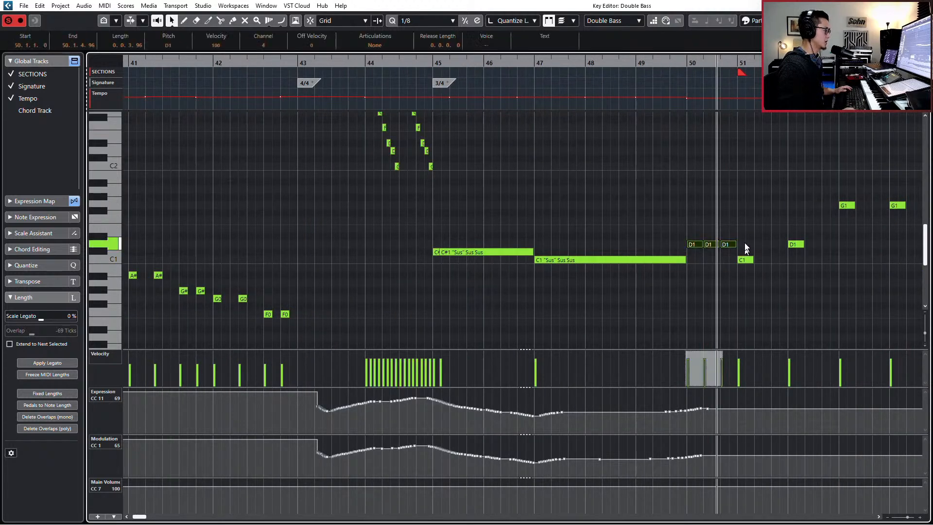
click(374, 46)
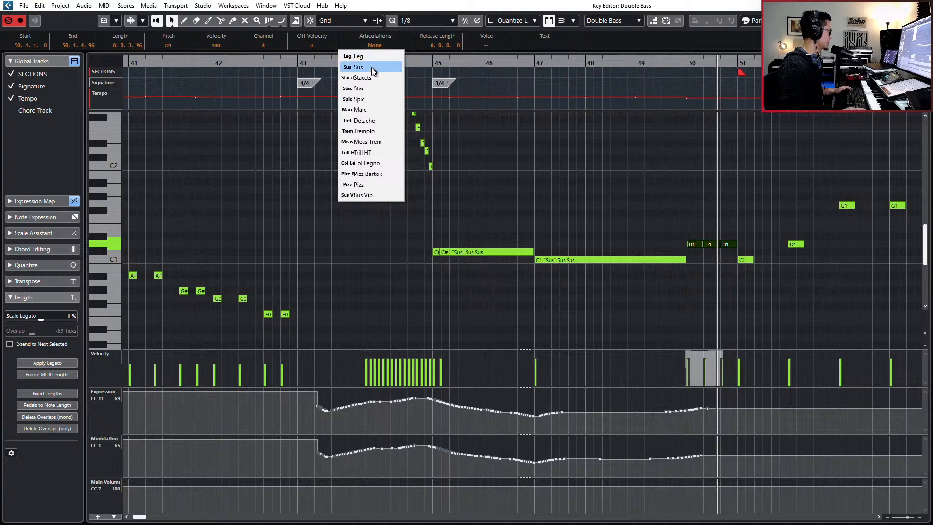
click(373, 57)
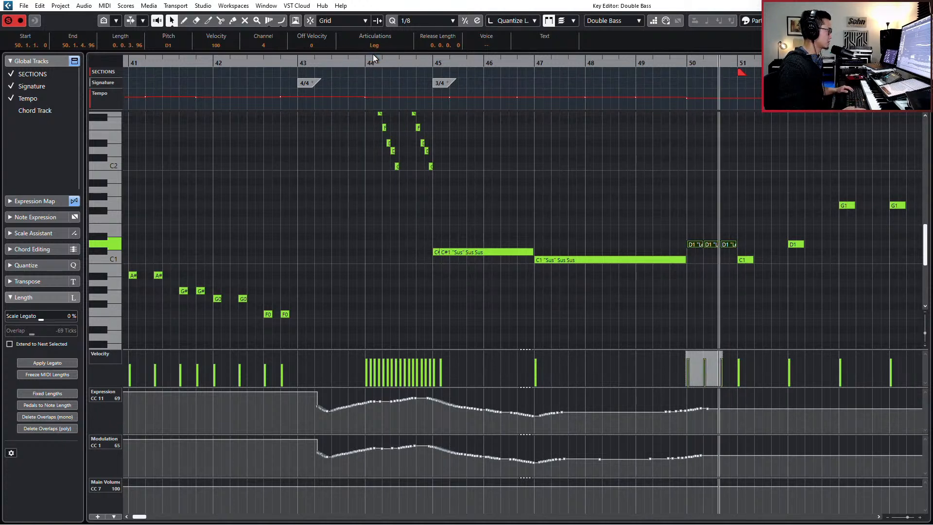
click(372, 47)
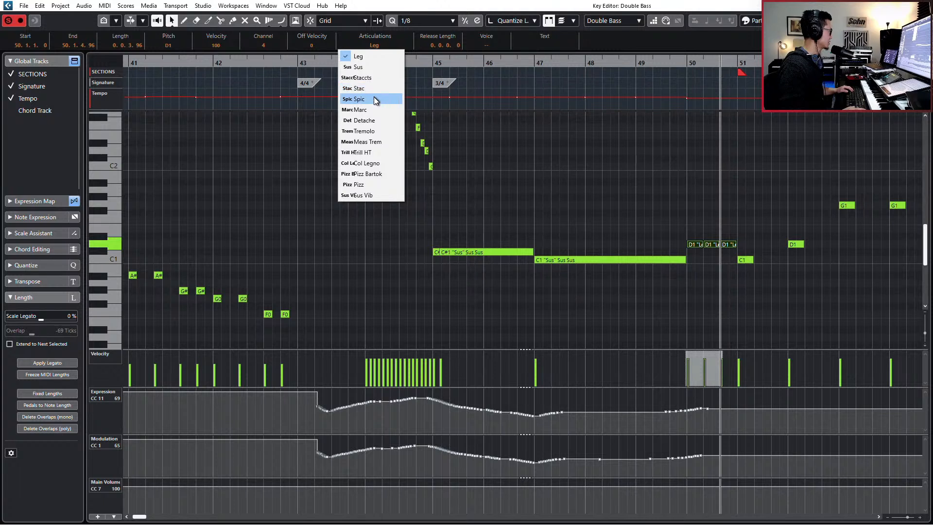
click(368, 120)
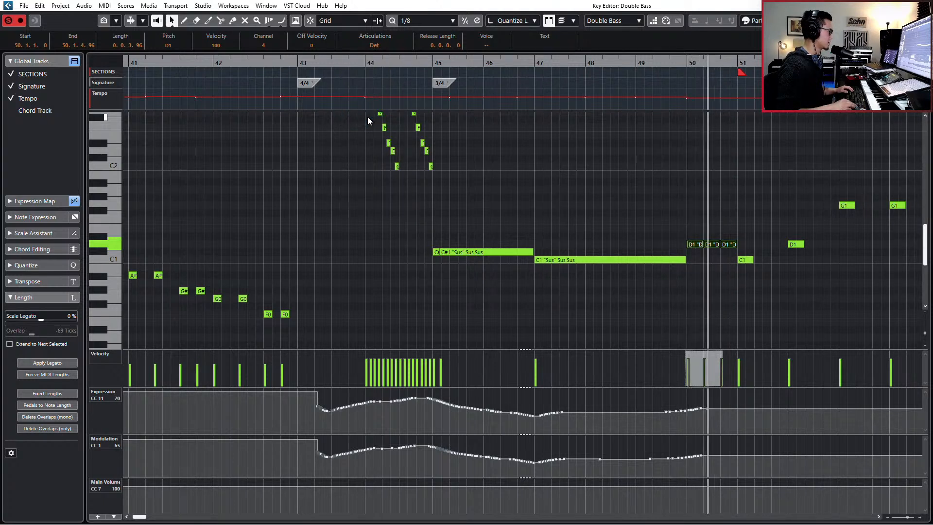
Step: Solo the Double Bass and play the descending runs in bar 44
key(space)
key(KP_Subtract)
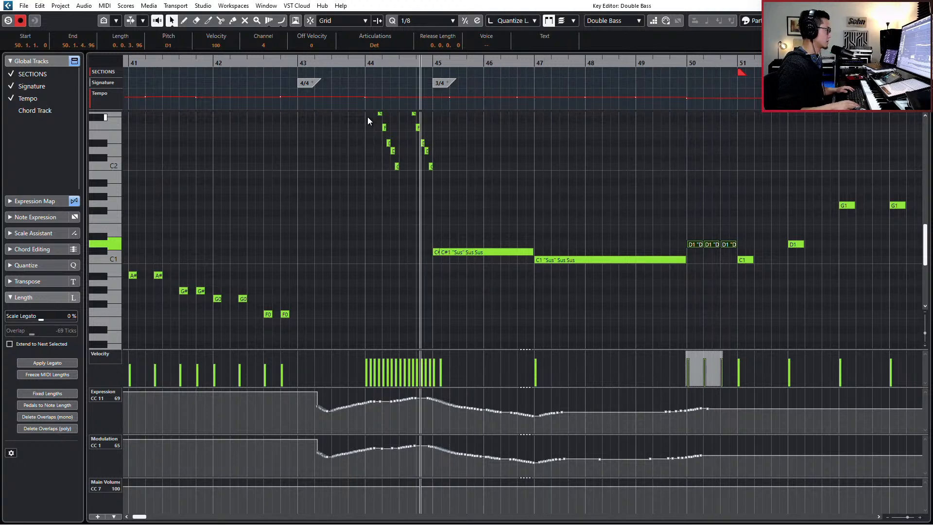
key(s)
key(space)
scroll(384, 165, up, 4)
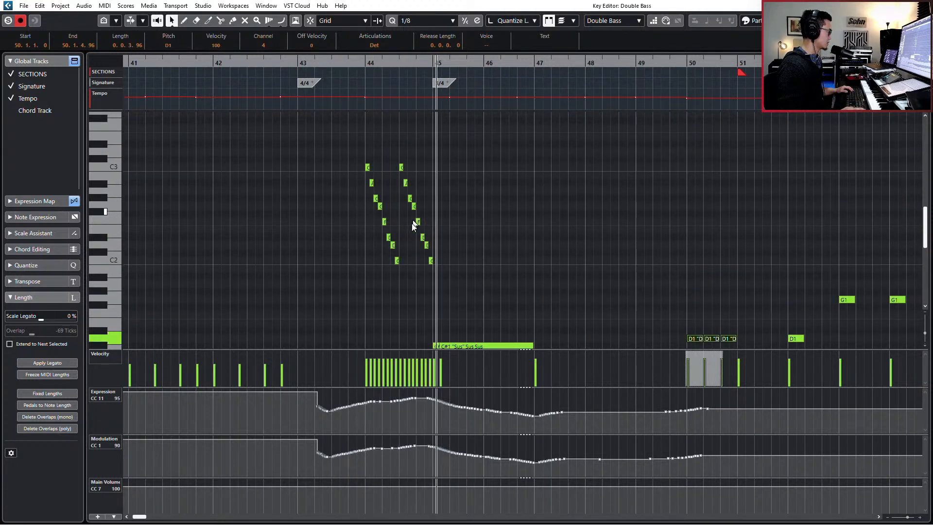
Step: Unsolo the Double Bass and assign the Spic articulation to all notes of the two descending runs in bar 44
scroll(410, 219, down, 3)
scroll(329, 184, up, 3)
drag(329, 178, 474, 275)
drag(339, 139, 506, 200)
key(s)
key(KP_Subtract)
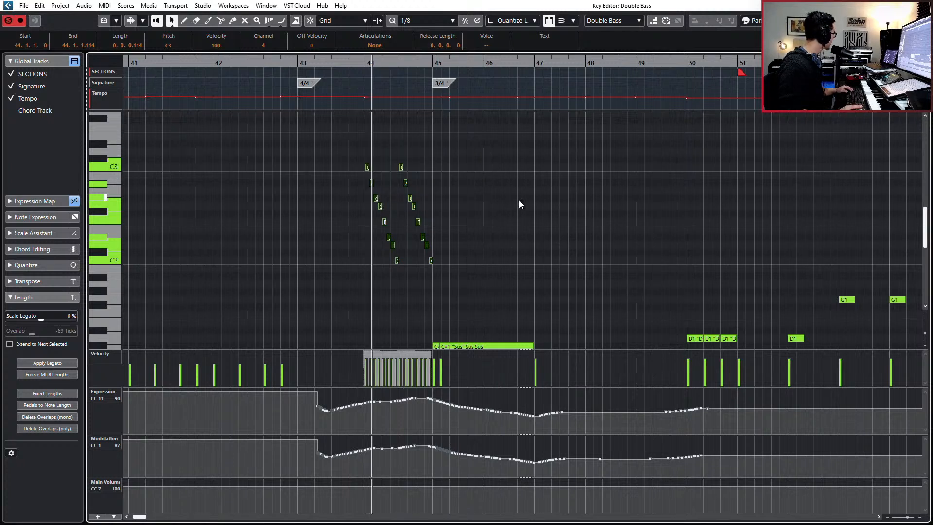
click(379, 44)
click(374, 99)
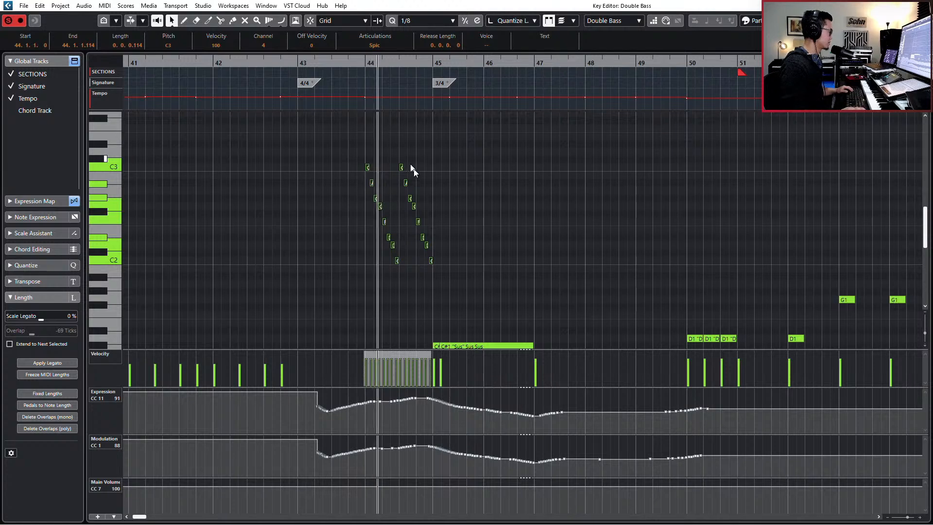
Step: Set the quantize value to 1/16, lengthen the bar 44 run notes to full sixteenths, and play them back
scroll(415, 172, down, 4)
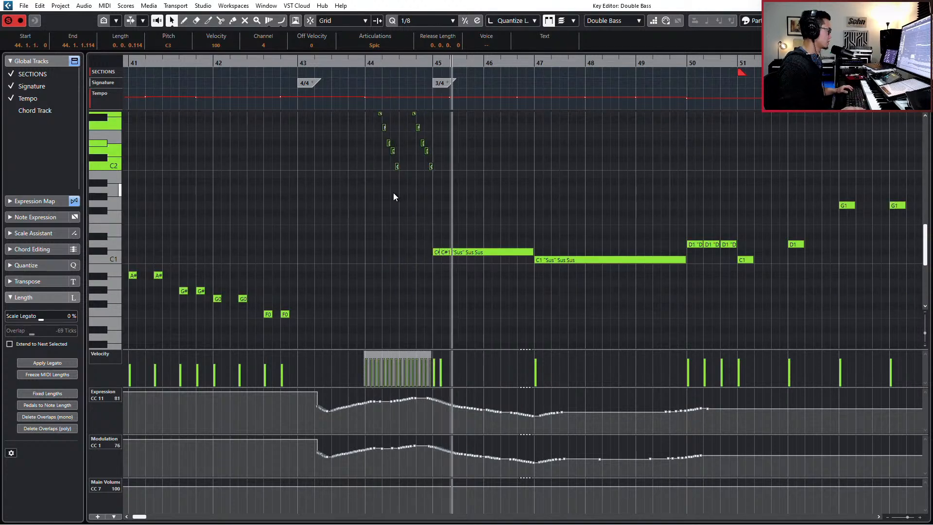
scroll(392, 200, up, 6)
scroll(349, 258, up, 5)
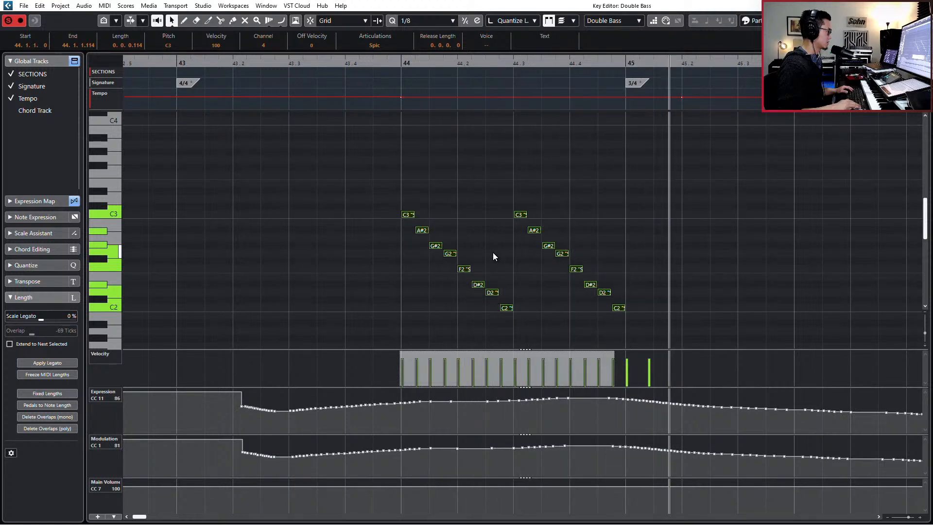
key(alt+5)
key(F11)
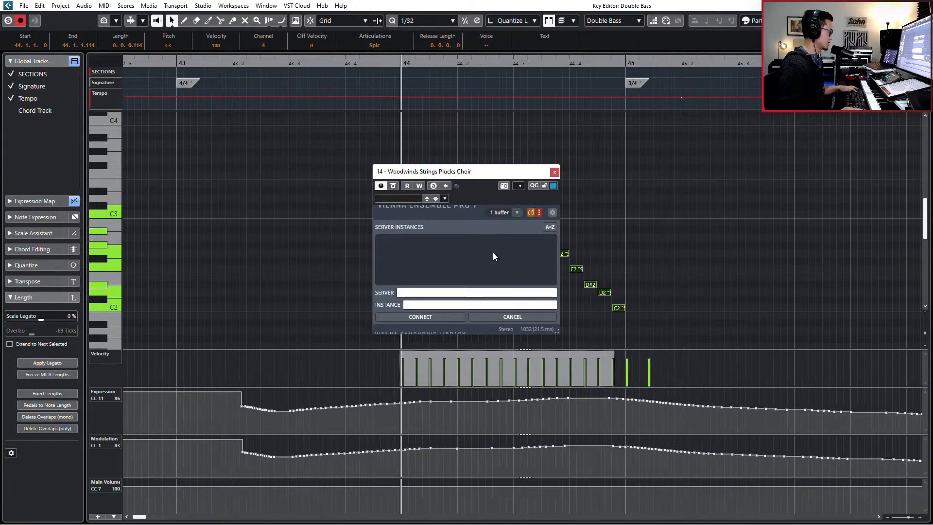
click(554, 173)
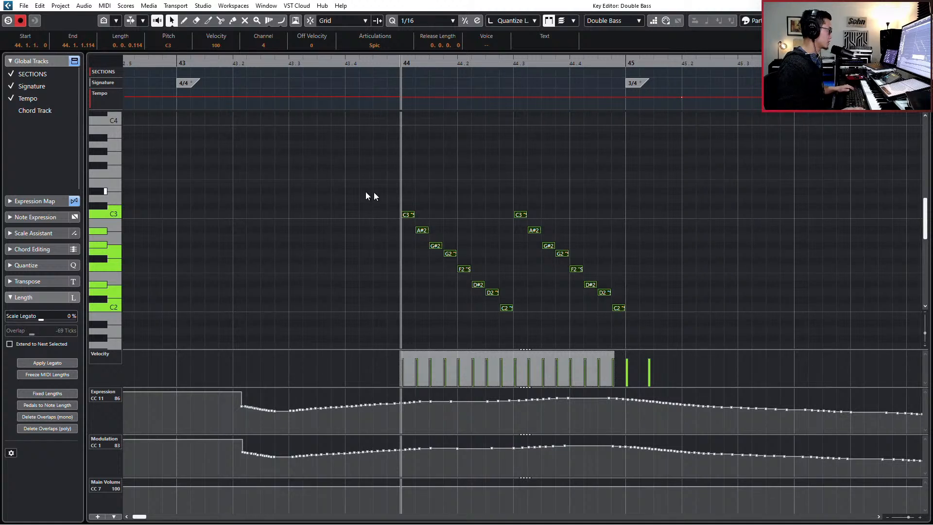
key(space)
scroll(404, 223, down, 3)
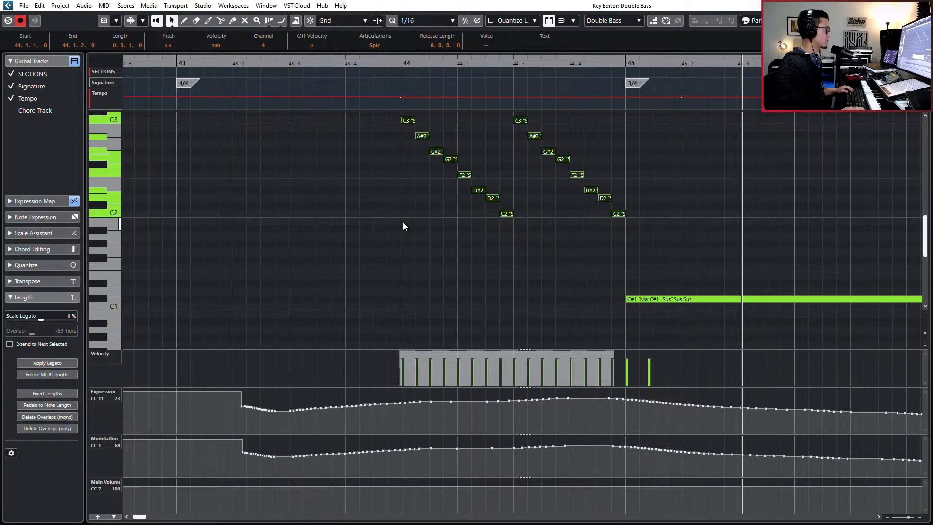
Step: Transpose the two descending runs in bar 44 down one octave and play the passage into bar 45
key(g)
key(g)
key(g)
key(g)
key(space)
scroll(300, 156, up, 2)
drag(298, 156, 494, 272)
key(shift+Down)
key(l)
key(space)
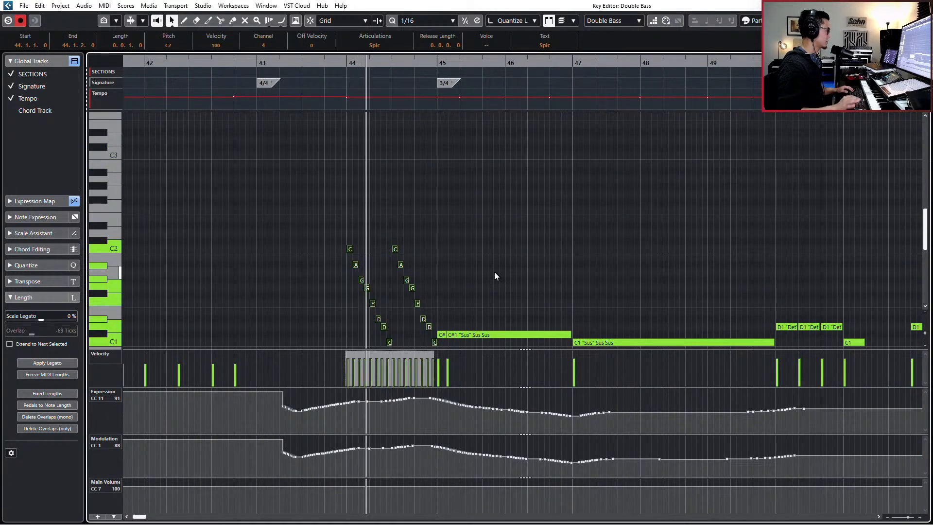
scroll(489, 269, down, 3)
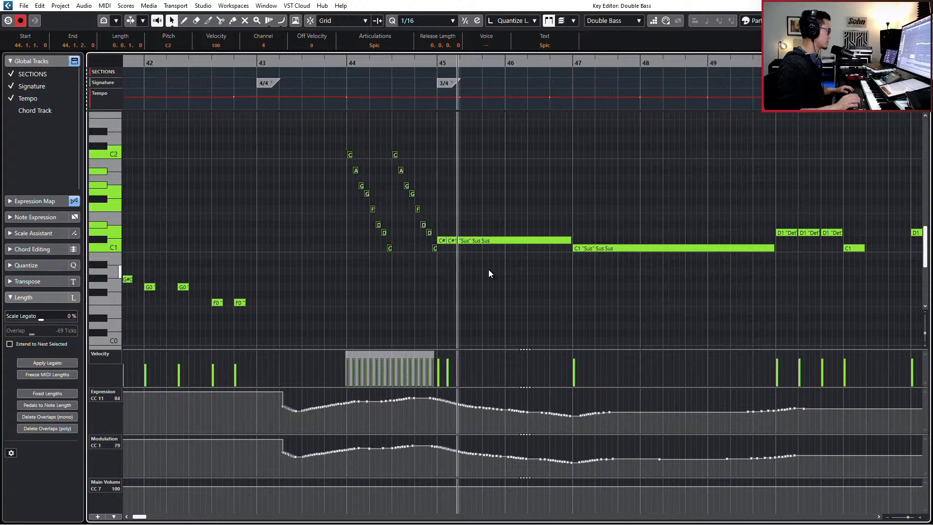
key(space)
key(space)
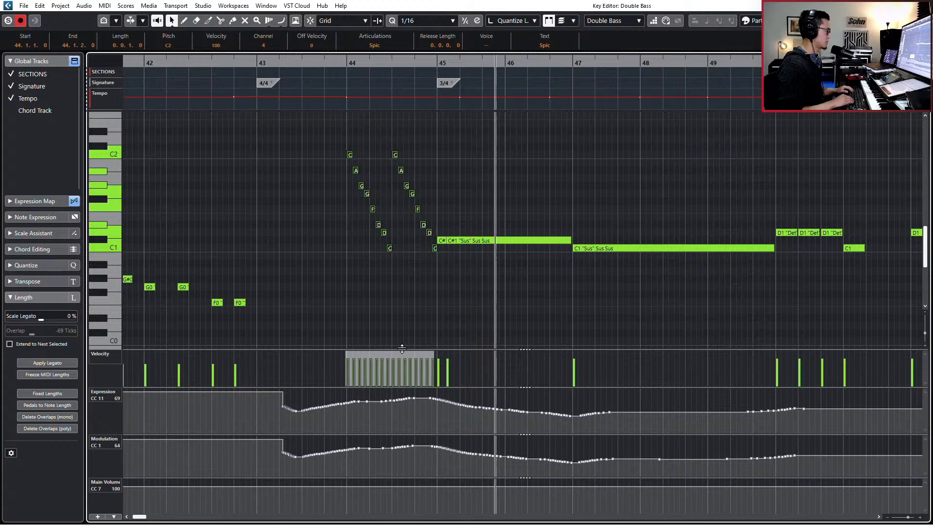
Step: Set the velocity of the short Marc C#1 note at bar 45 to 79 and close the Double Bass part
click(441, 240)
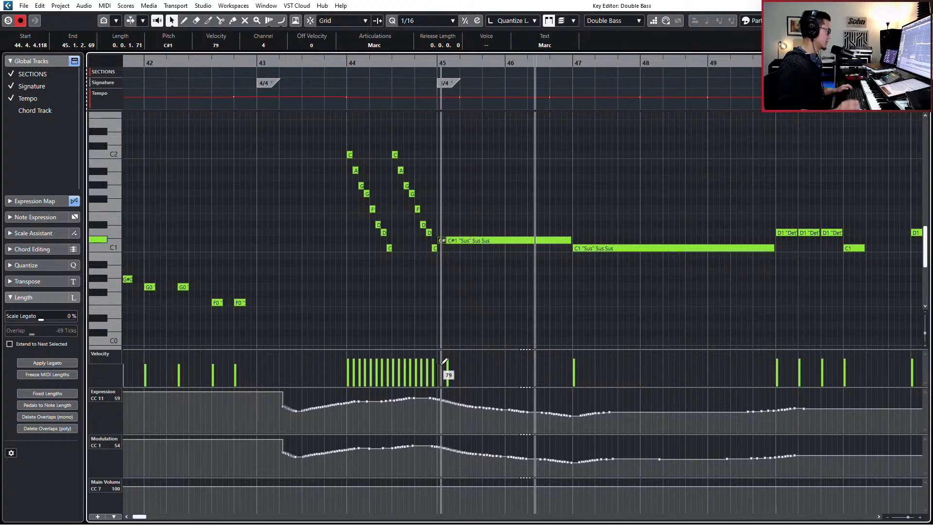
key(Escape)
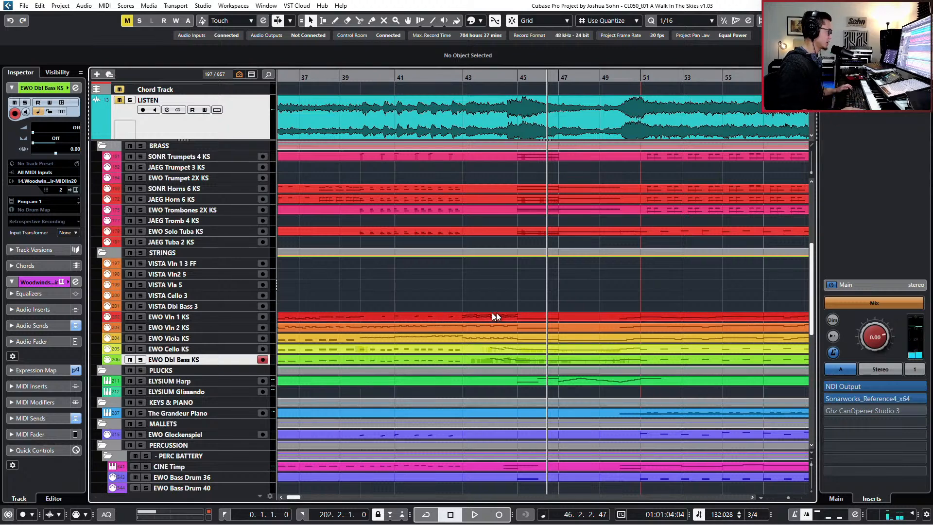
Step: Open the EWO Cello KS part, select the short note before the sustained C#2 at bar 45, and close the part
double_click(528, 348)
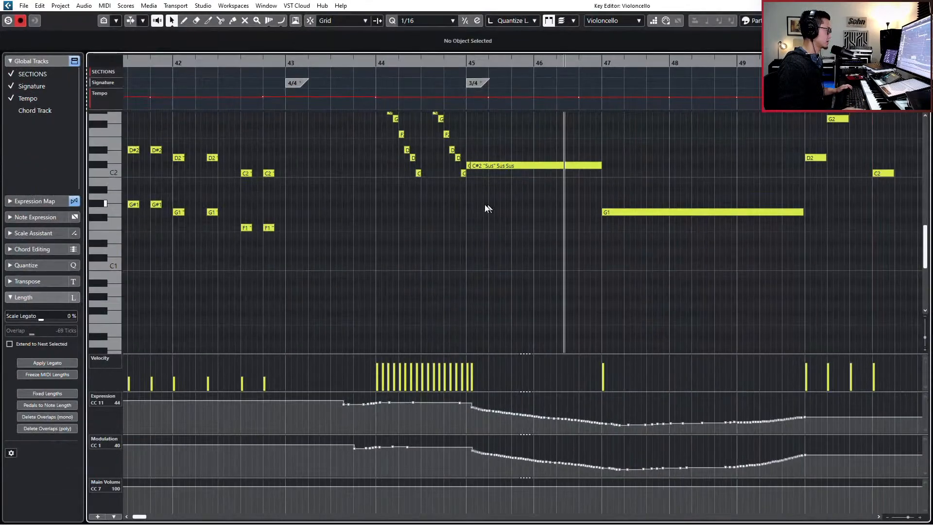
click(465, 166)
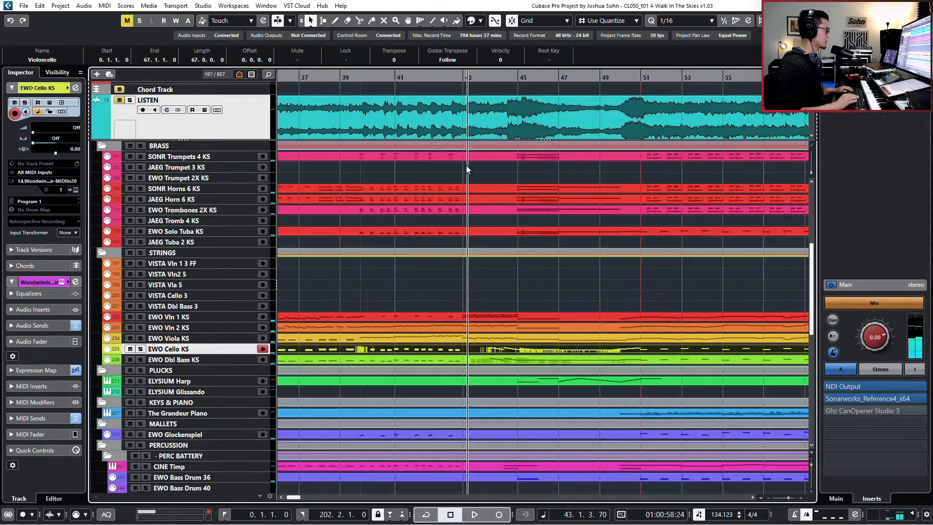
key(Escape)
Step: Mute the EWO Vln 1, Vln 2 and Viola parts and play the passage from bar 43 into bar 45
drag(474, 297, 474, 334)
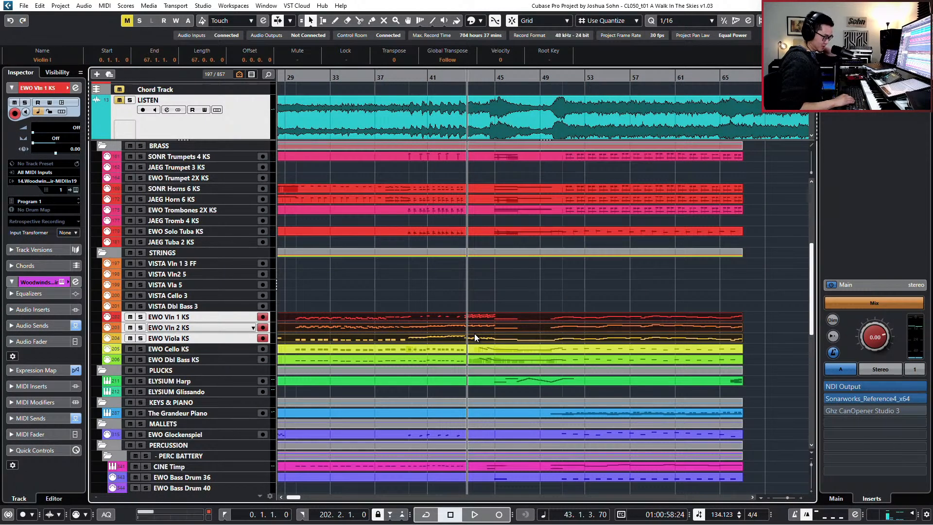
key(shift+m)
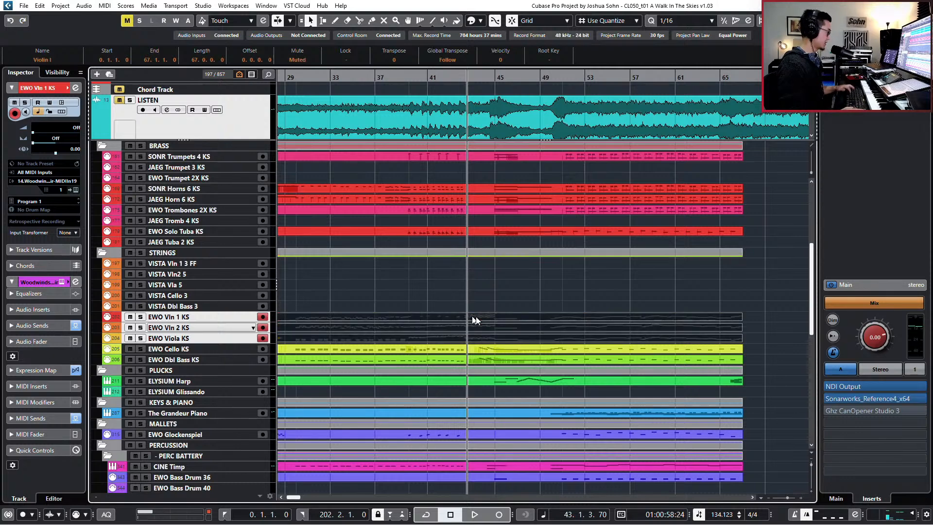
key(space)
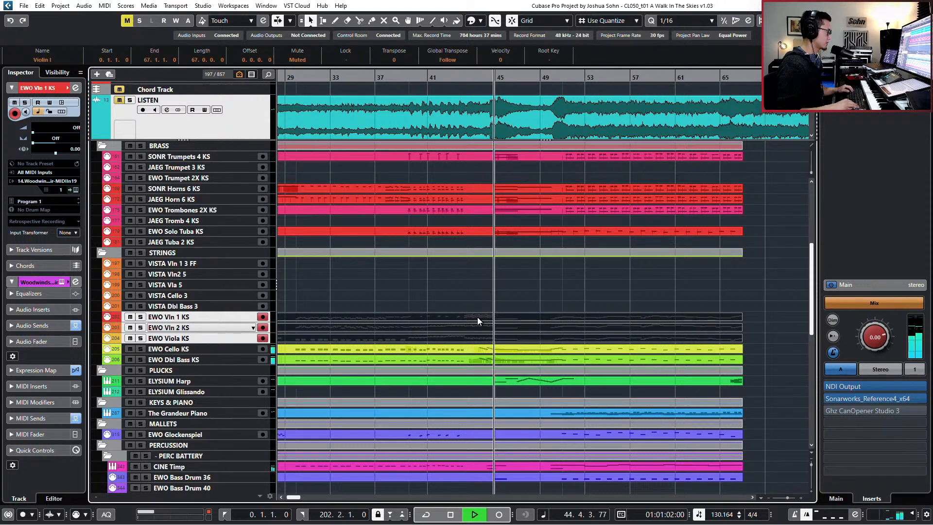
key(space)
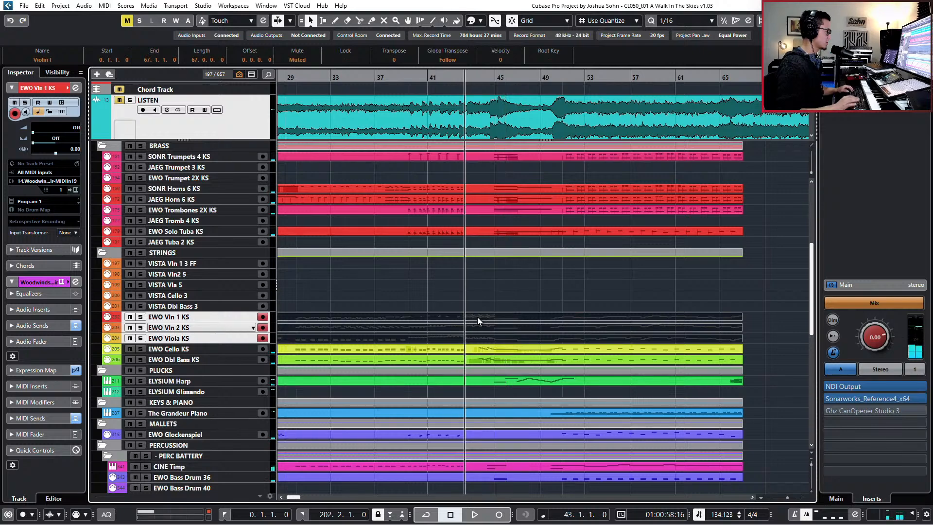
Step: Open the EWO Cello KS part, redraw its Expression curve as a swell from late bar 43 to bar 45, and close the part
double_click(484, 344)
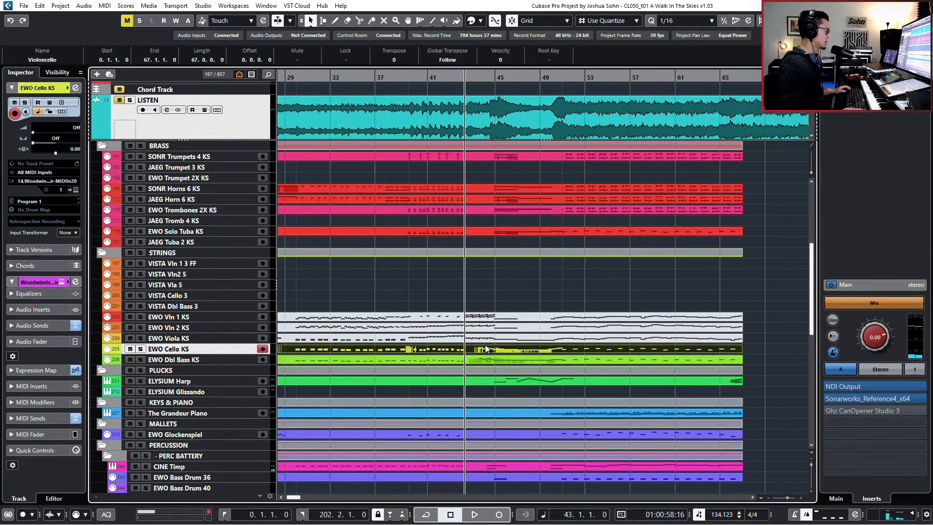
scroll(532, 230, right, 3)
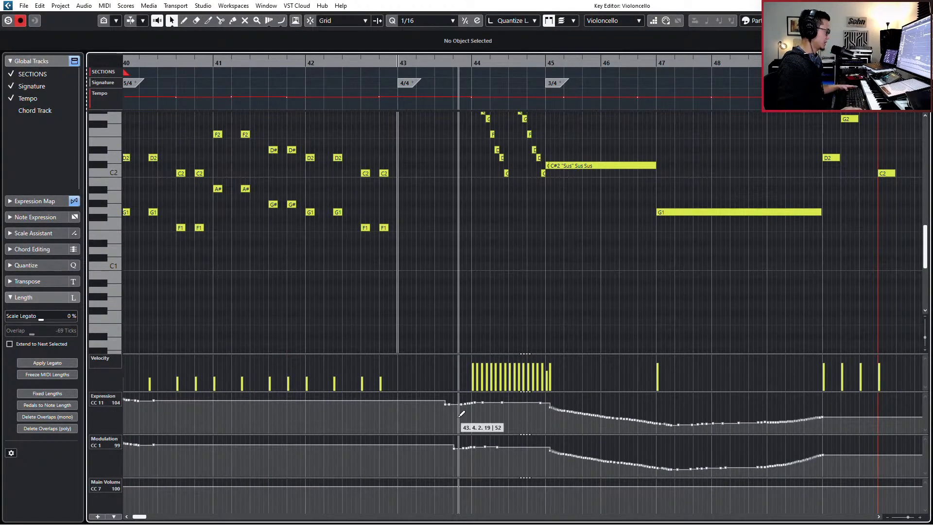
drag(462, 414, 561, 410)
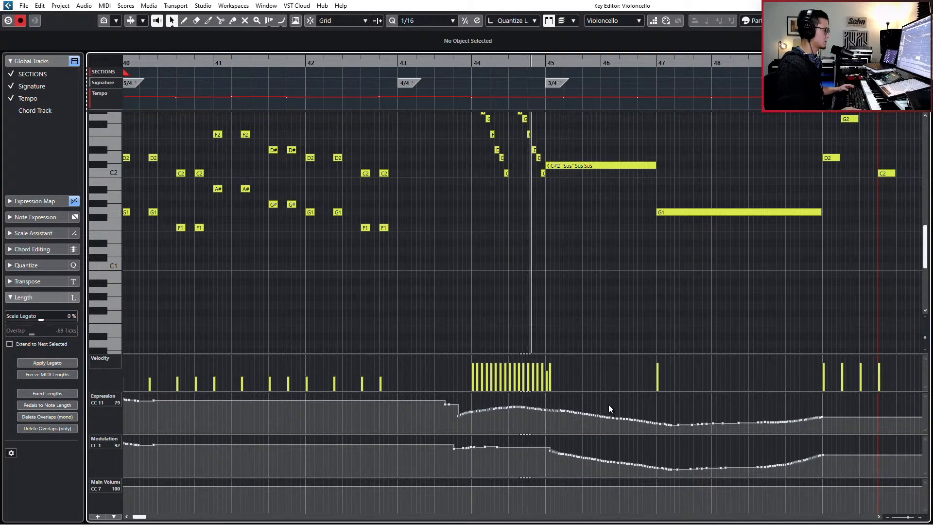
key(Return)
key(KP_Subtract)
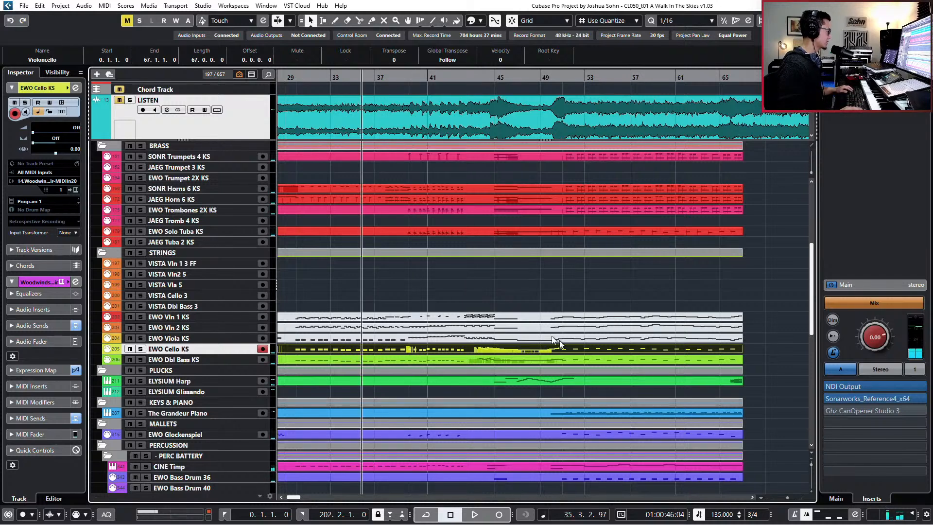
Step: Unmute the violin and viola parts, audition the three tracks in solo from bar 36, and unsolo them to play from an earlier bar
drag(493, 291, 473, 337)
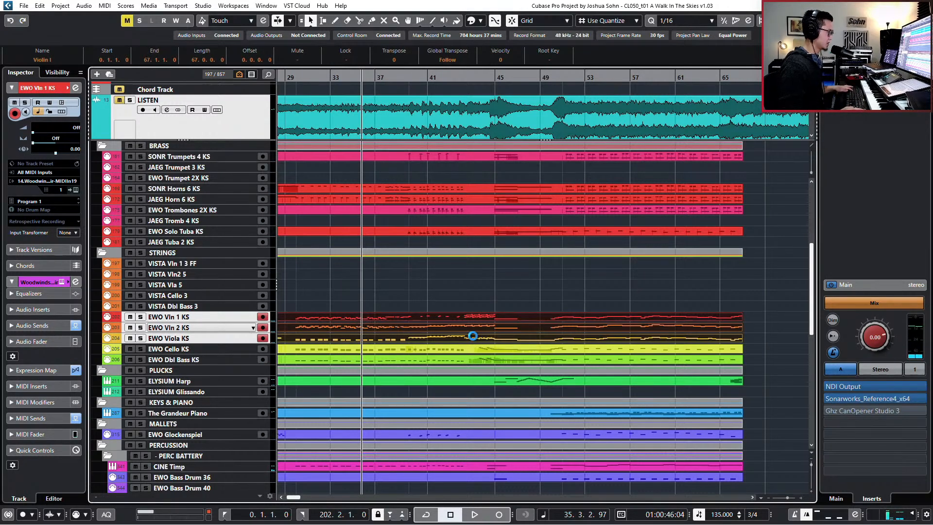
key(s)
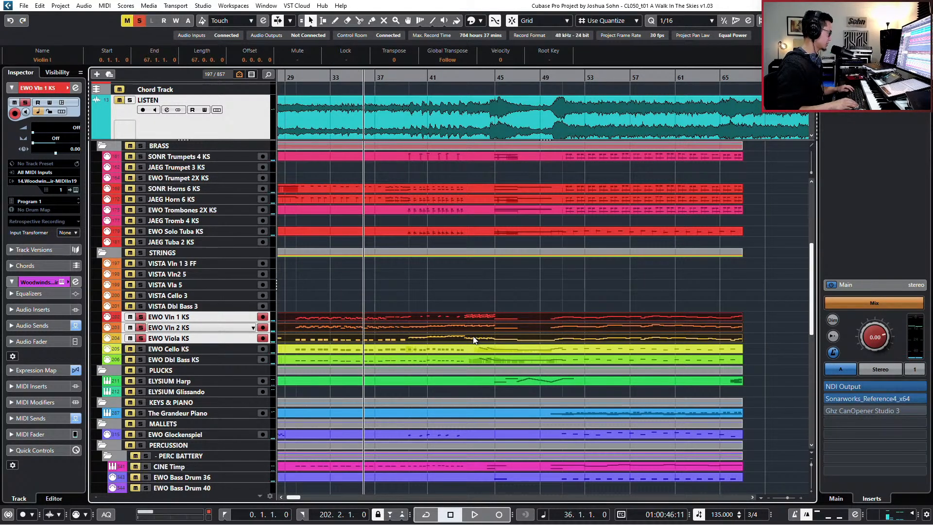
key(space)
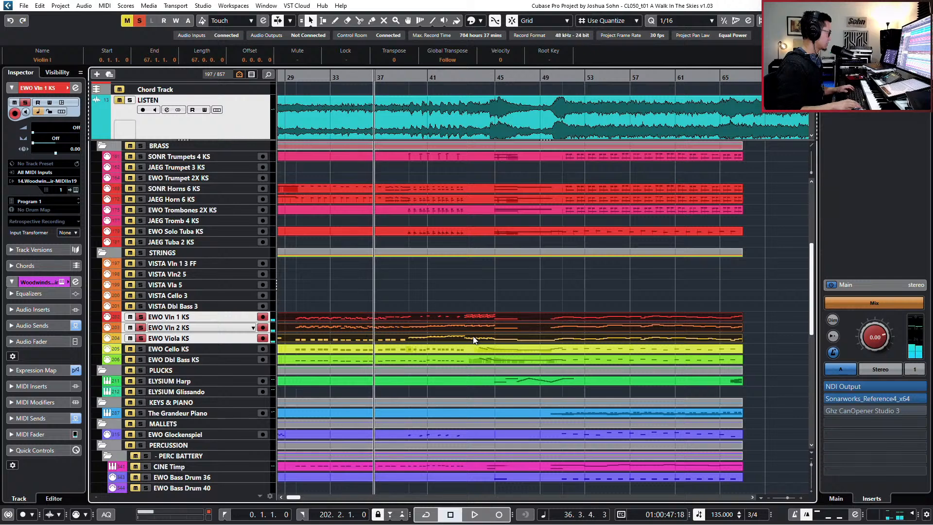
key(KP_Subtract)
key(s)
key(space)
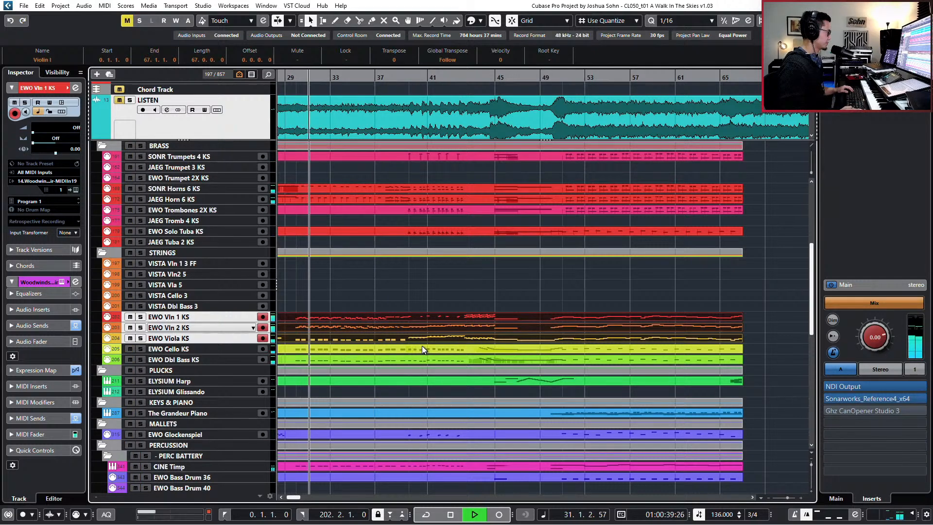
Step: Open the EWO Viola KS part and select the low double-stop notes in bars 30 to 39 to check their articulation
double_click(385, 339)
scroll(426, 246, down, 1)
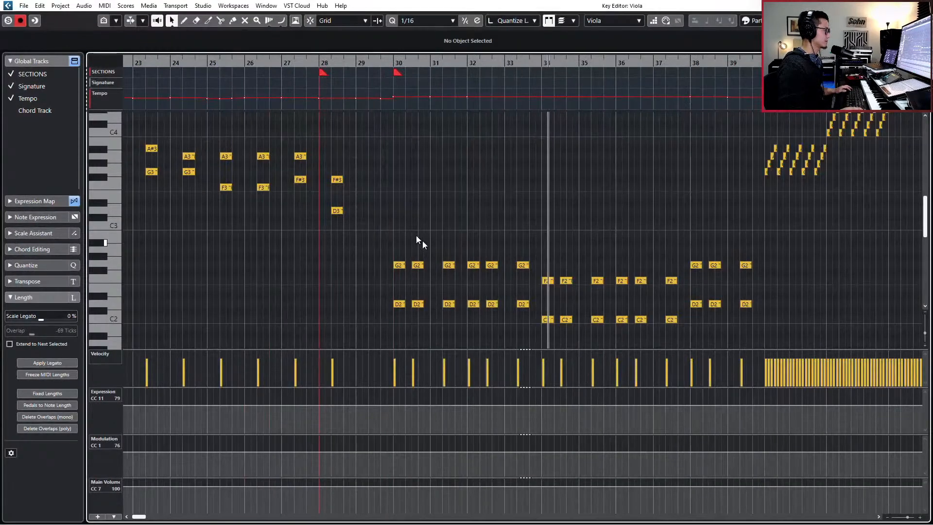
drag(392, 238, 821, 309)
drag(842, 255, 525, 338)
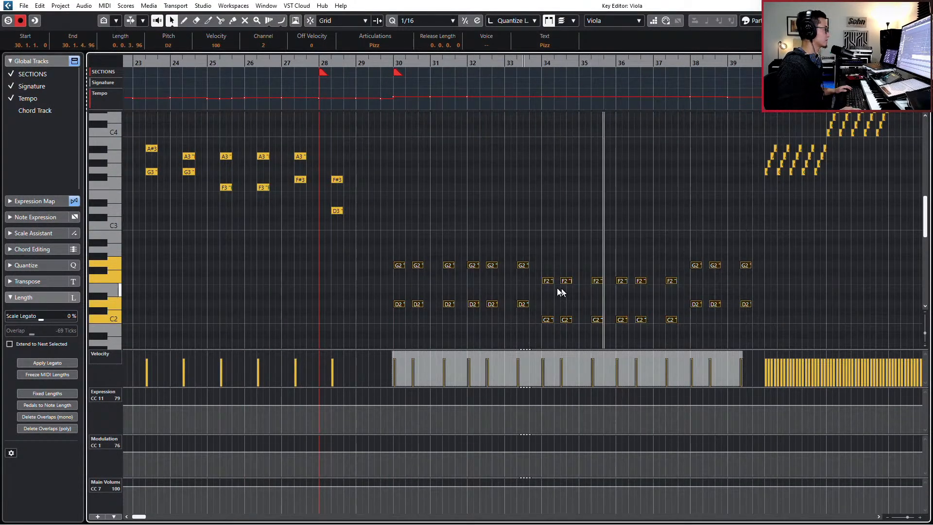
Step: Assign the Spic articulation to all the short run notes in bars 40 to 44 of the viola part
scroll(556, 287, right, 2)
scroll(545, 283, up, 2)
drag(425, 150, 739, 329)
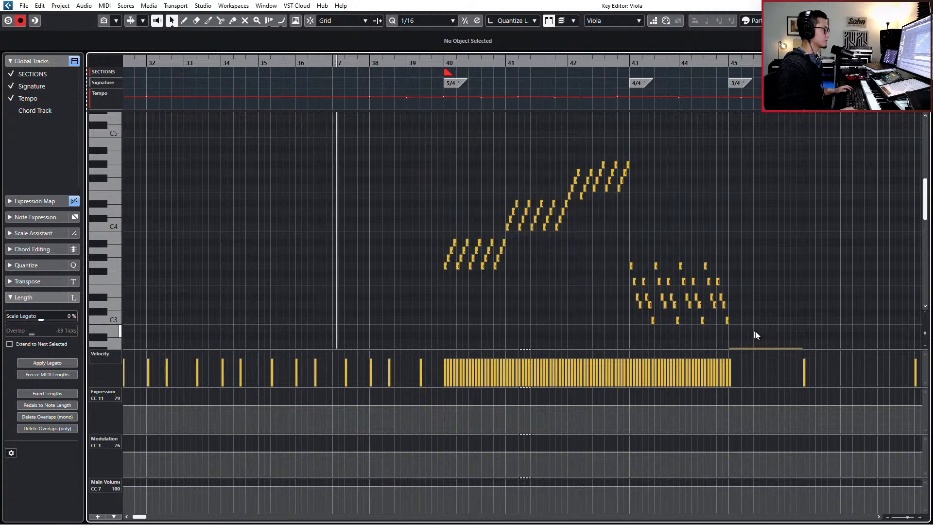
scroll(754, 334, down, 3)
click(372, 43)
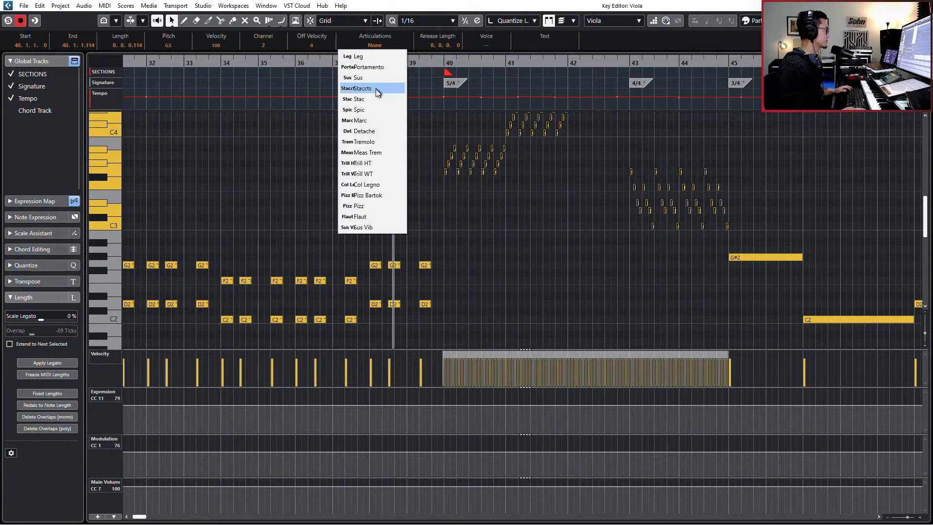
click(375, 99)
click(364, 48)
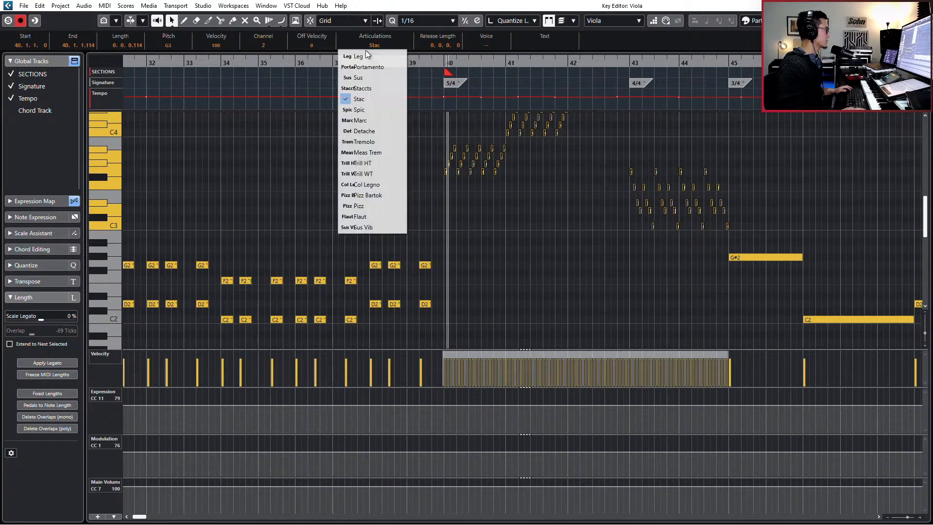
click(366, 109)
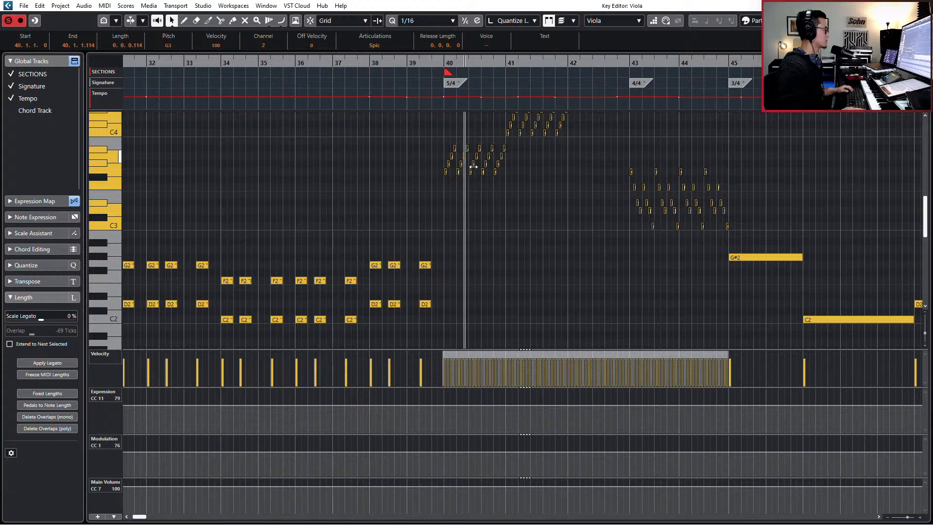
Step: Randomize the velocities of the selected viola runs with a 25% variance and play them back from bar 38
scroll(482, 179, up, 2)
key(space)
key(KP_Subtract)
key(KP_Subtract)
key(KP_Subtract)
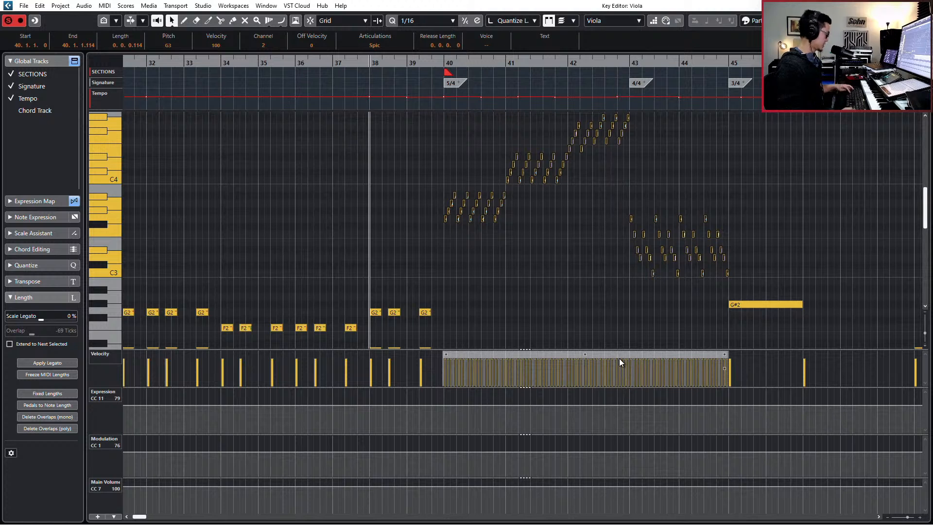
key(v)
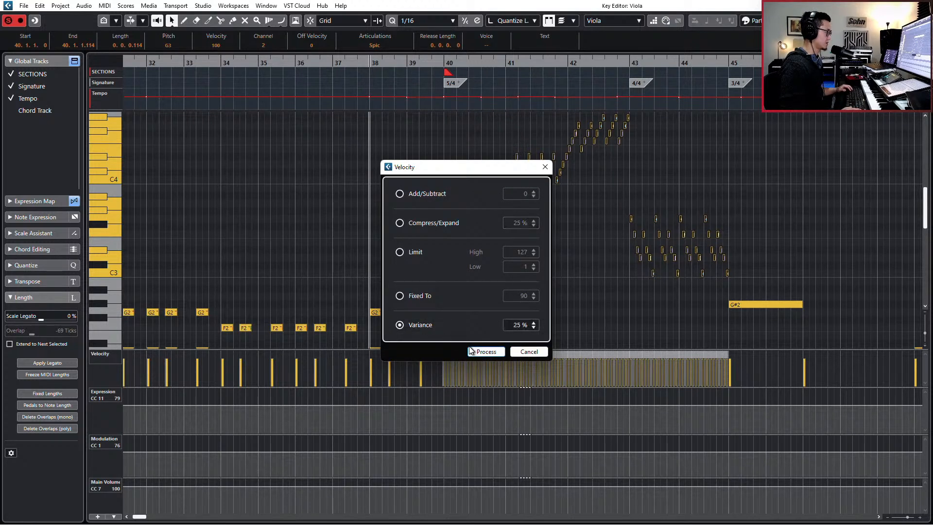
click(481, 351)
key(space)
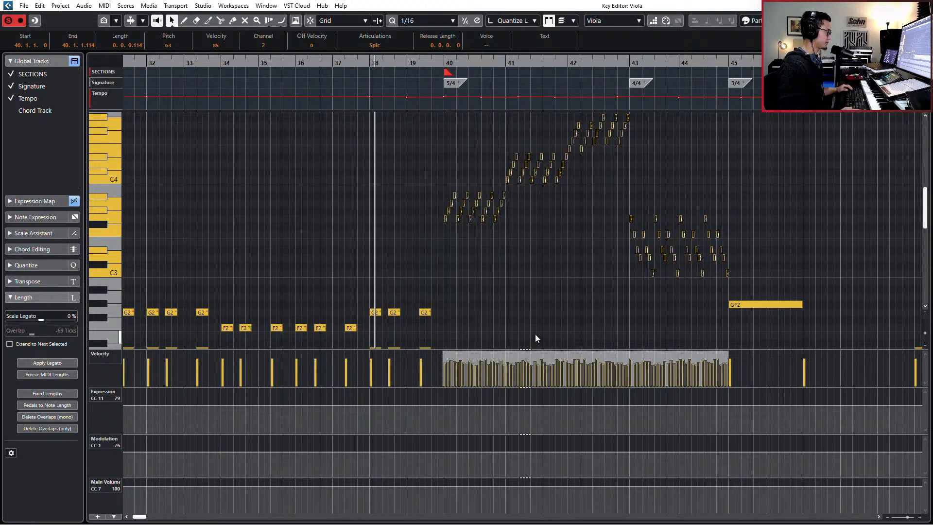
Step: Raise the velocities of the accent notes on beats 1 and 4 of bars 40 to 42 and every G3 in bars 43 to 44, the first to 111
scroll(535, 336, up, 2)
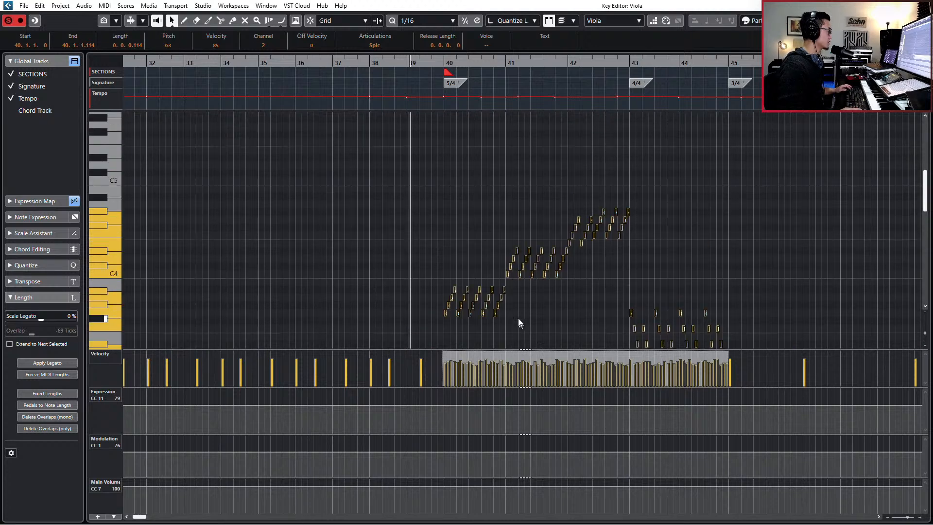
scroll(517, 315, down, 1)
scroll(517, 300, up, 4)
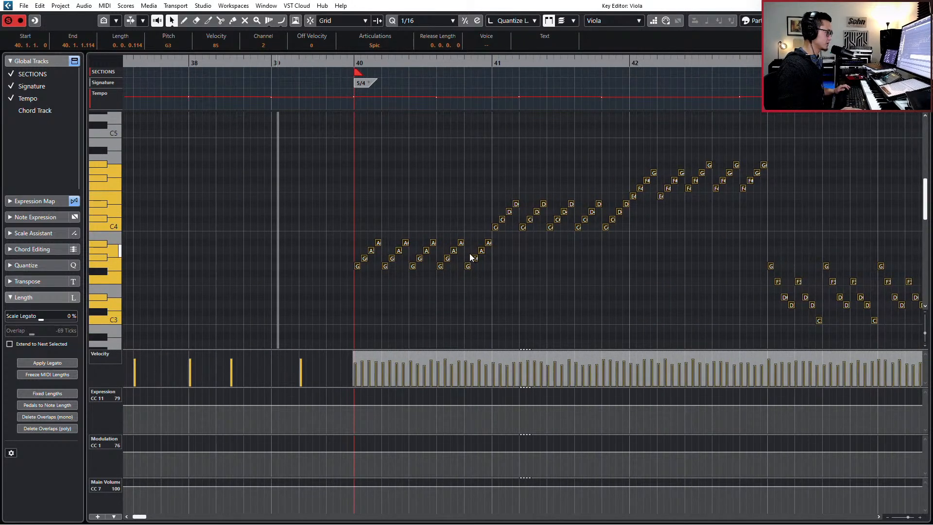
click(358, 265)
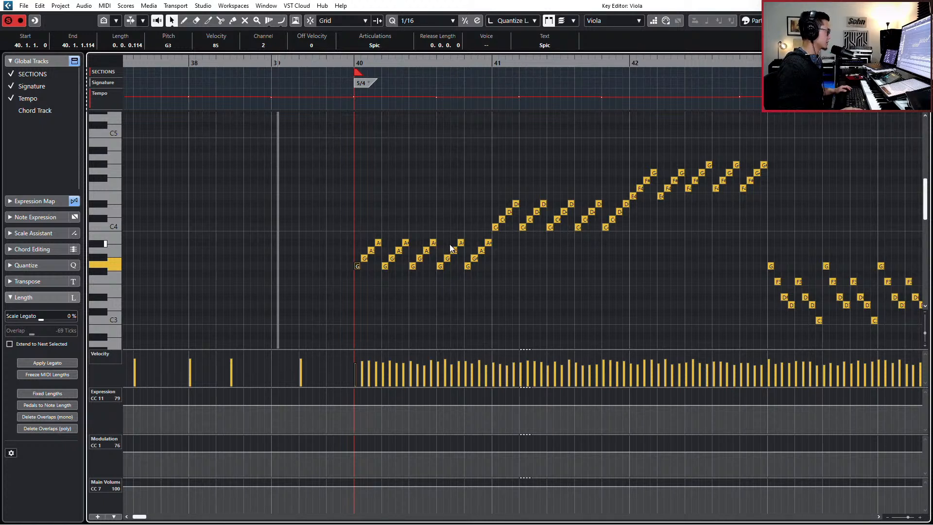
key(space)
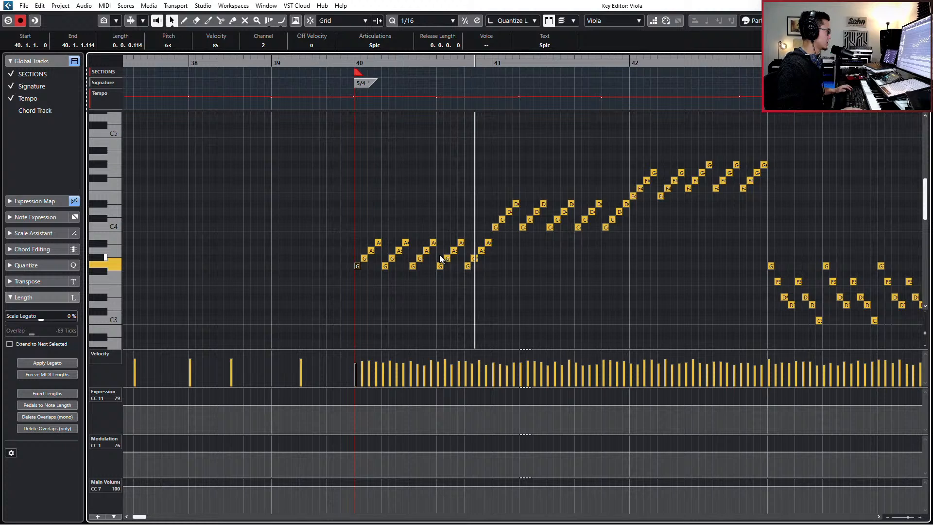
shift+click(440, 266)
shift+click(496, 227)
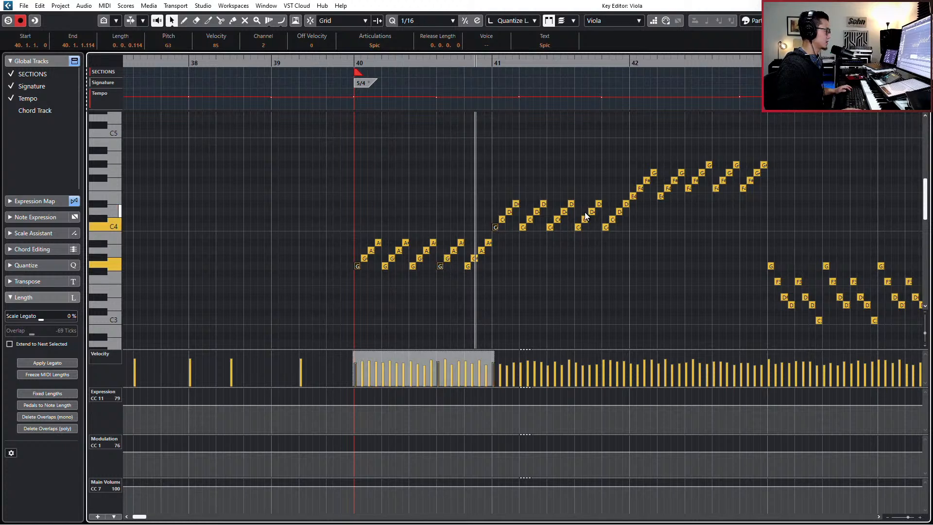
shift+click(579, 227)
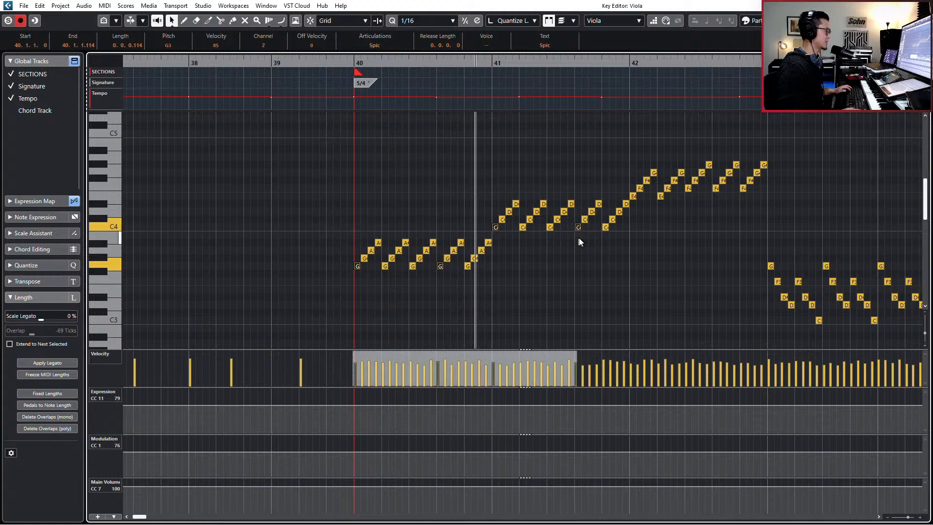
shift+click(633, 196)
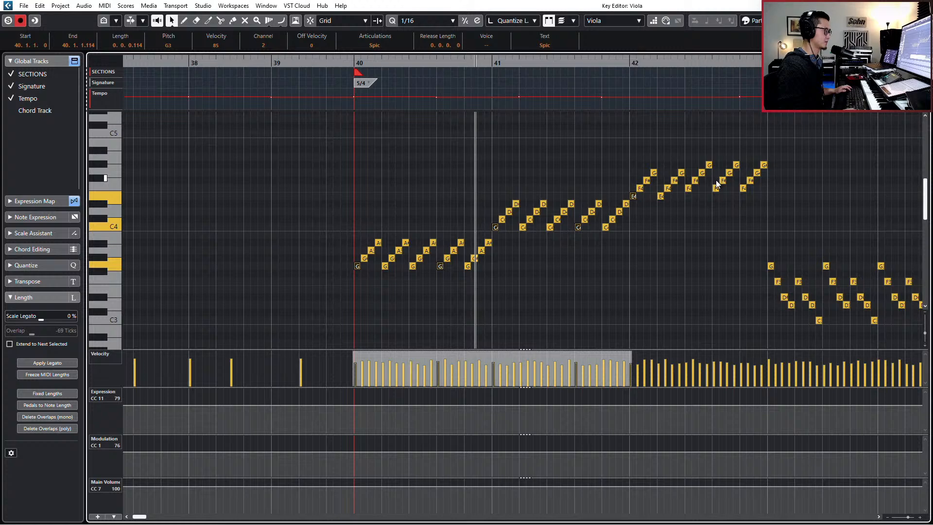
scroll(747, 267, down, 3)
scroll(724, 272, right, 3)
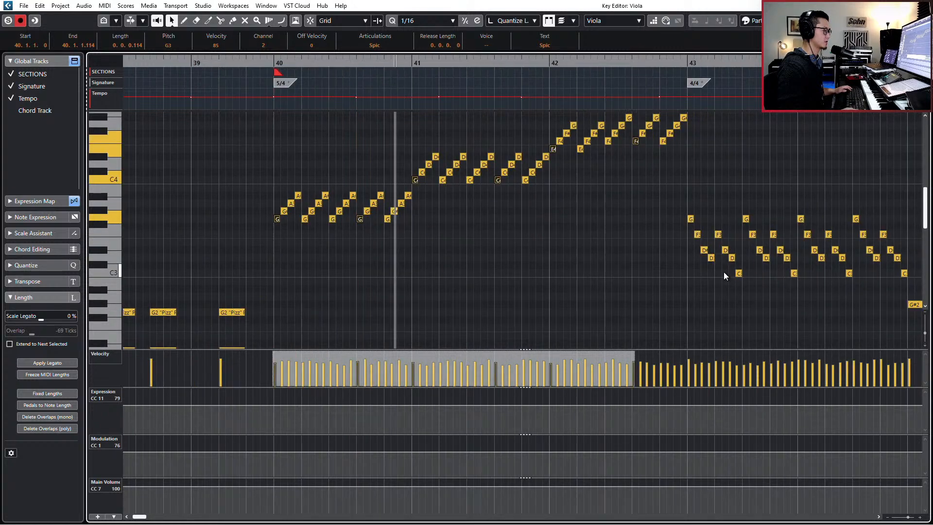
shift+click(691, 219)
scroll(732, 222, right, 3)
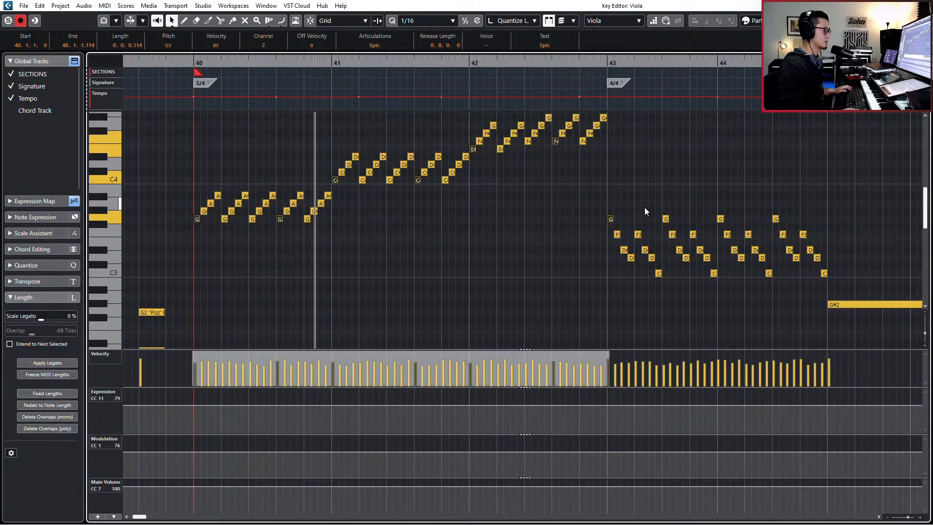
drag(647, 209, 815, 222)
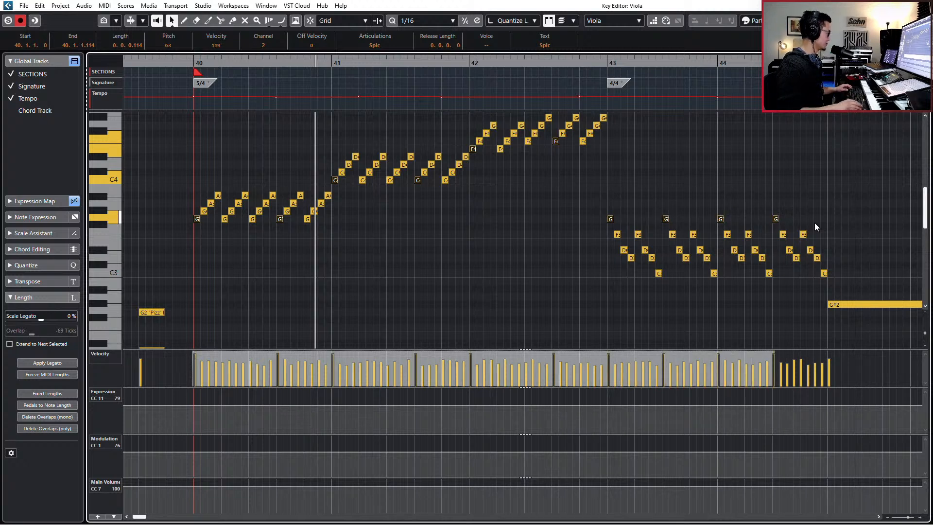
key(space)
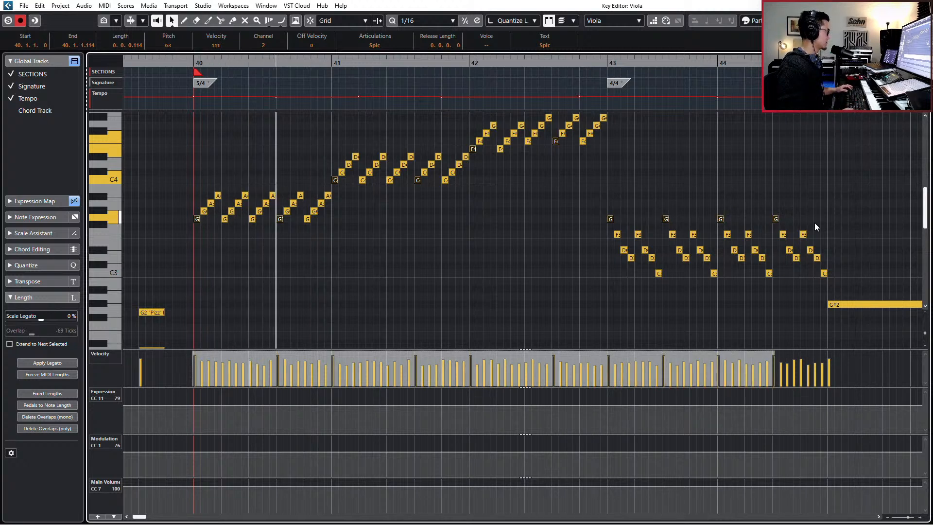
key(space)
Step: Select all the viola run notes in bars 40 to 44 and play them back from bar 40
scroll(734, 245, up, 2)
scroll(634, 255, down, 4)
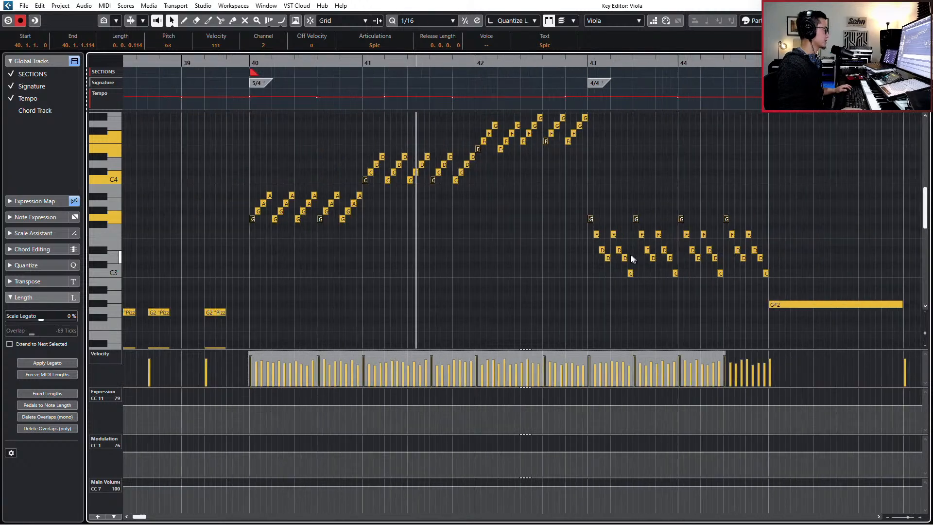
scroll(486, 219, up, 2)
drag(293, 156, 775, 325)
scroll(775, 325, down, 2)
scroll(774, 325, down, 2)
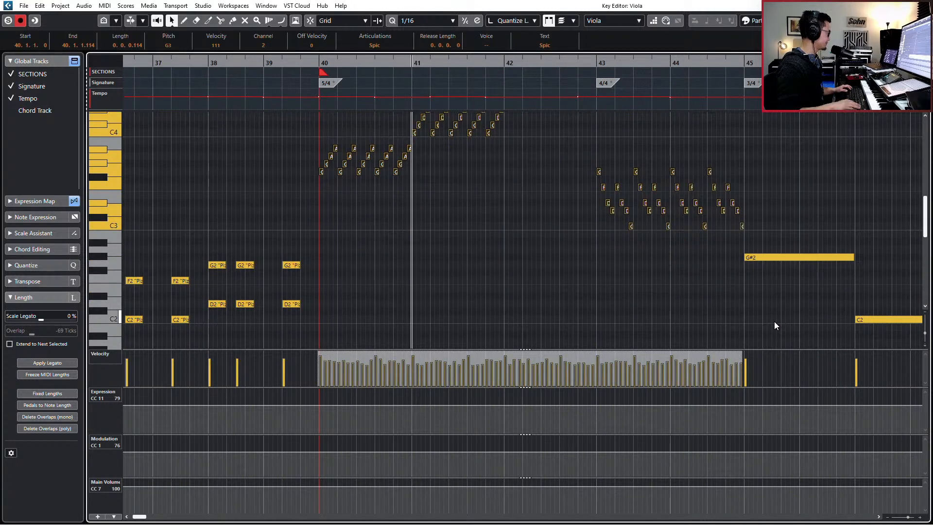
key(space)
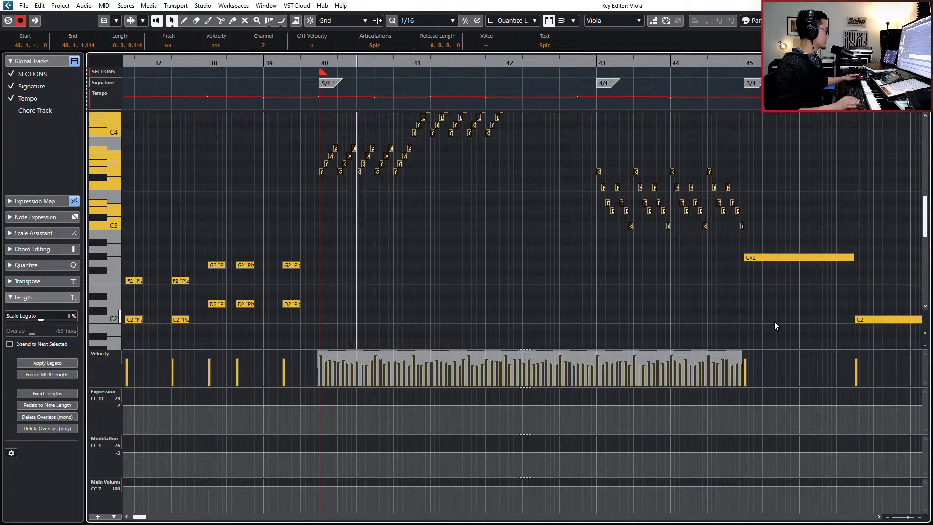
Step: Try the Tremolo articulation on all the viola run notes in bars 40 to 44, playing them from bar 40
scroll(598, 277, up, 2)
scroll(296, 155, up, 2)
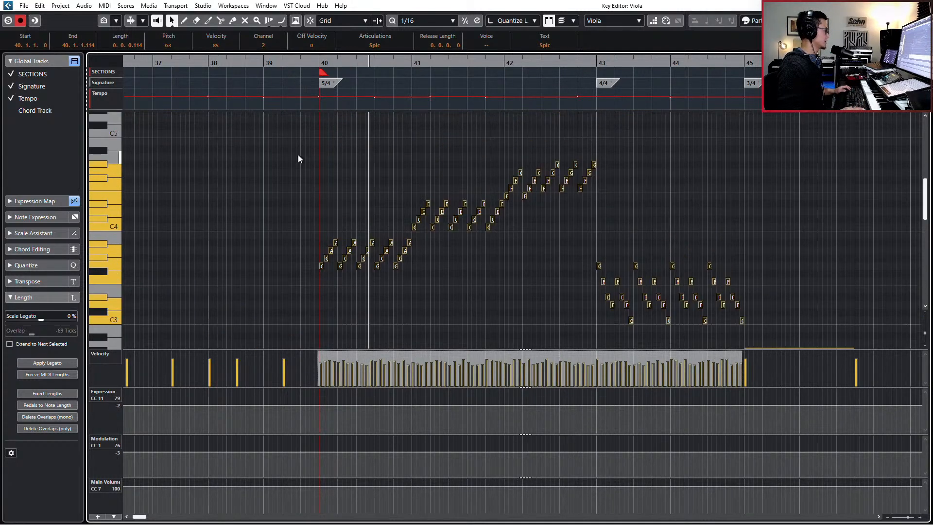
drag(290, 156, 773, 334)
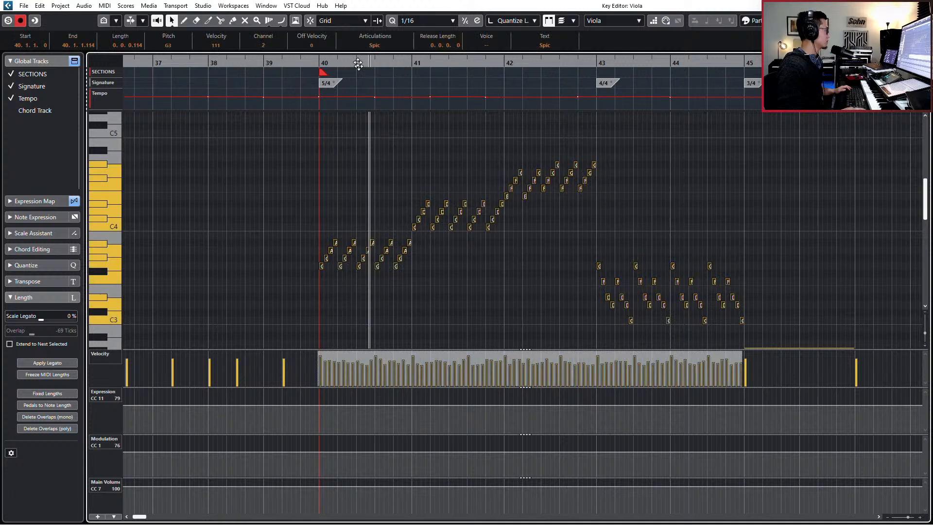
click(386, 45)
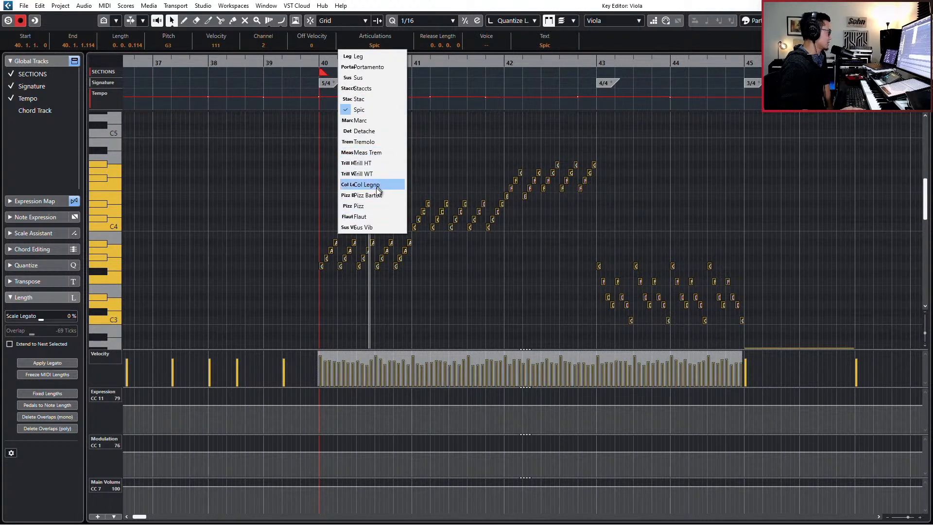
click(367, 142)
key(space)
key(space)
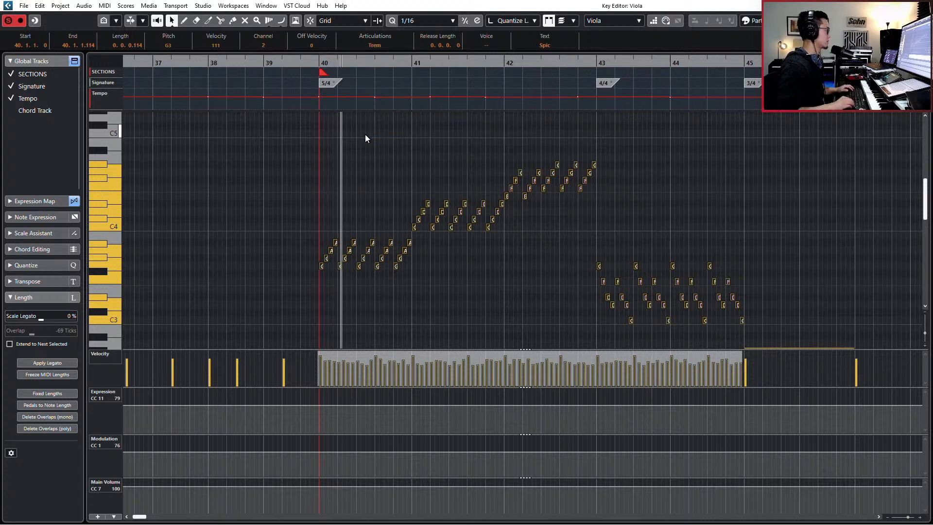
key(s)
key(space)
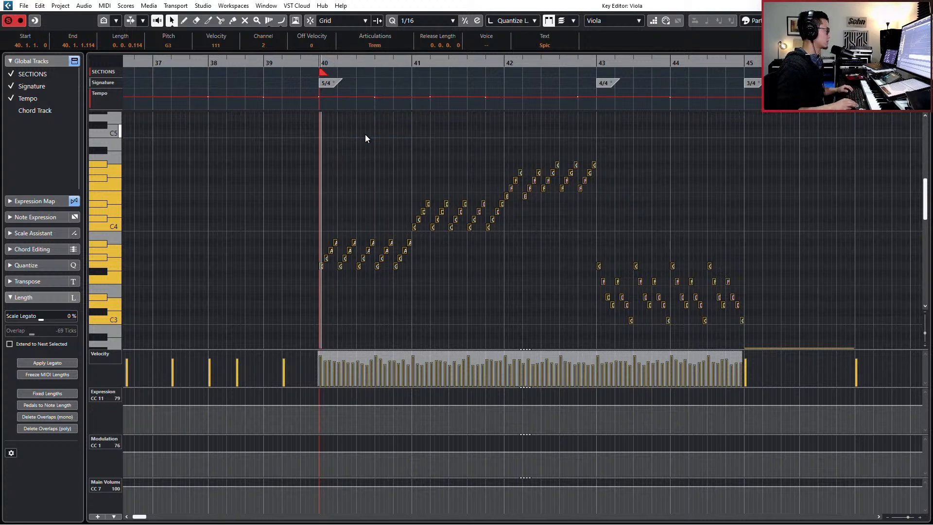
Step: Assign the Meas Trem articulation to the viola runs in bars 40 to 44, with the first note's length at 0.0.1.0 and velocity at 99
click(368, 48)
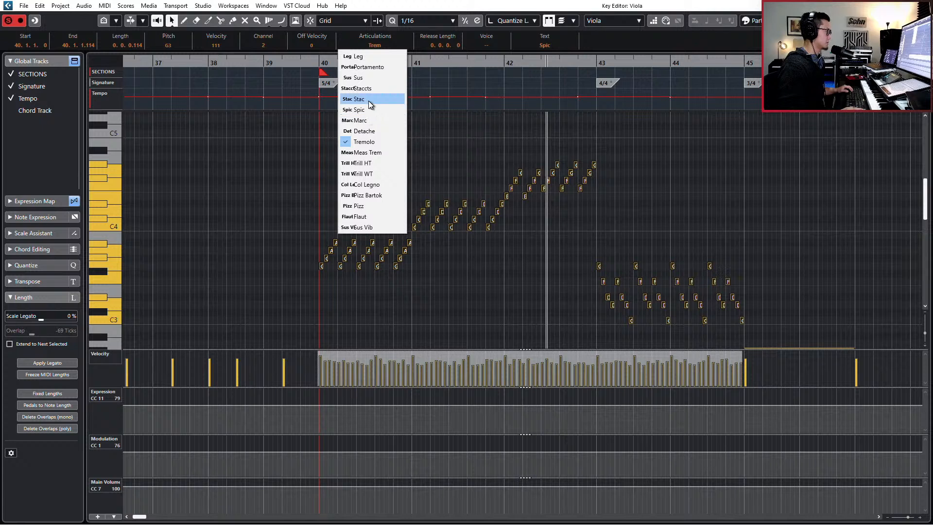
click(372, 153)
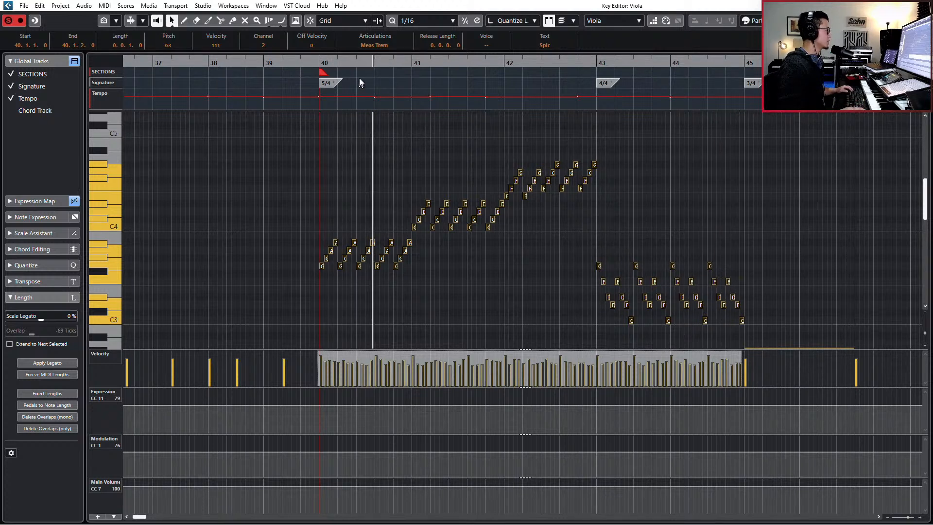
scroll(354, 175, down, 3)
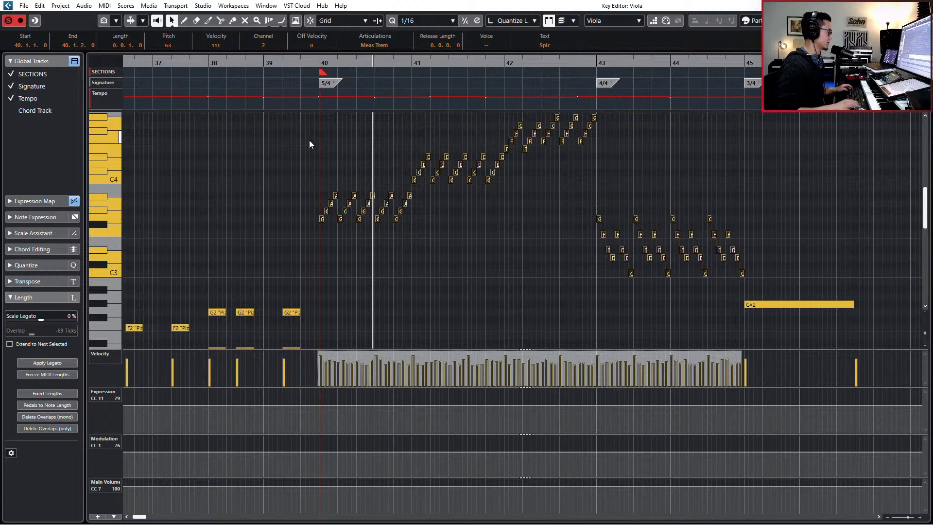
key(ctrl+z)
key(KP_Subtract)
key(KP_Subtract)
key(KP_Subtract)
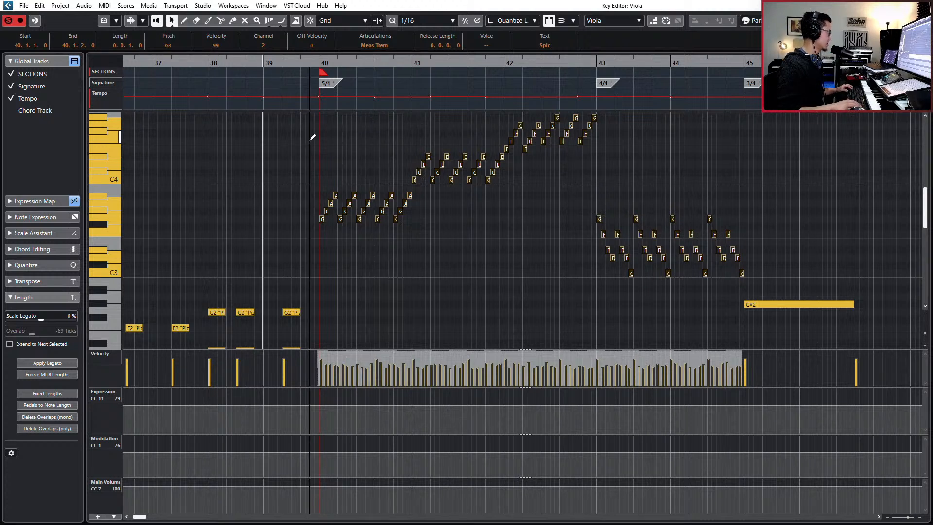
Step: Try recording an Expression and Modulation ride over the start of the viola runs in bar 40
key(s)
key(space)
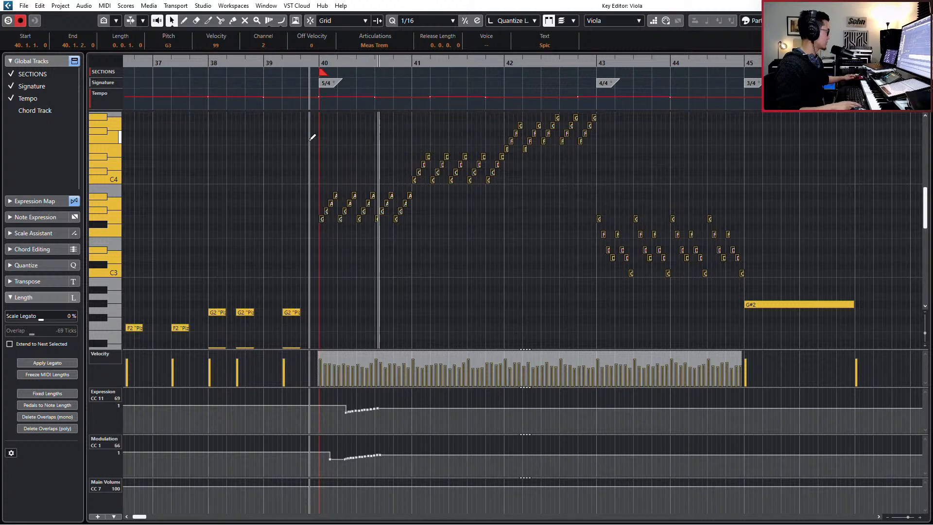
key(space)
Step: Open the EWO Viola, Cello and Dbl Bass KS parts together in the Key Editor around bars 32 to 46
key(Return)
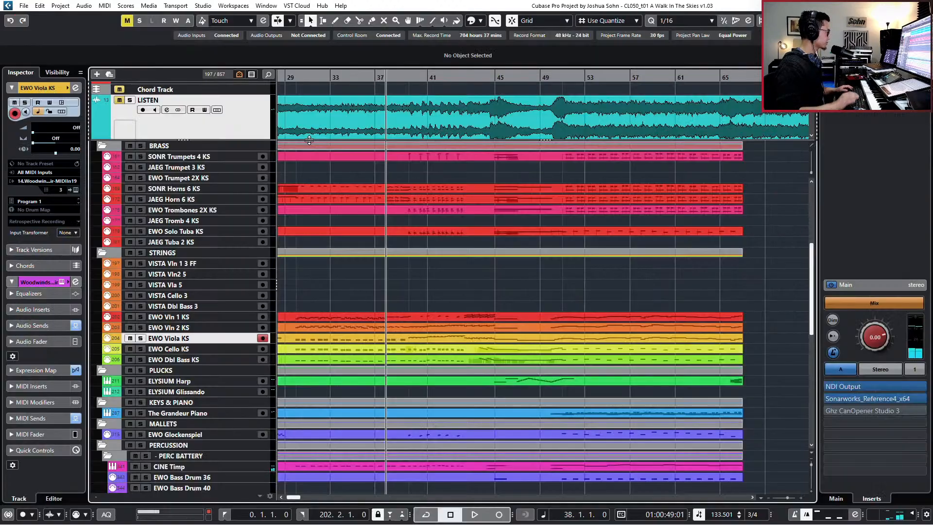
click(388, 341)
shift+click(389, 349)
shift+click(396, 360)
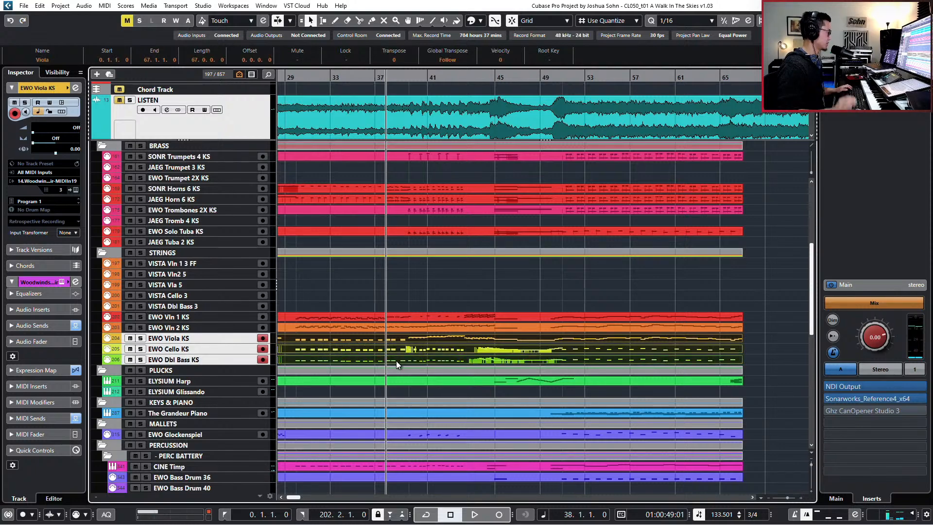
key(Return)
scroll(413, 340, down, 2)
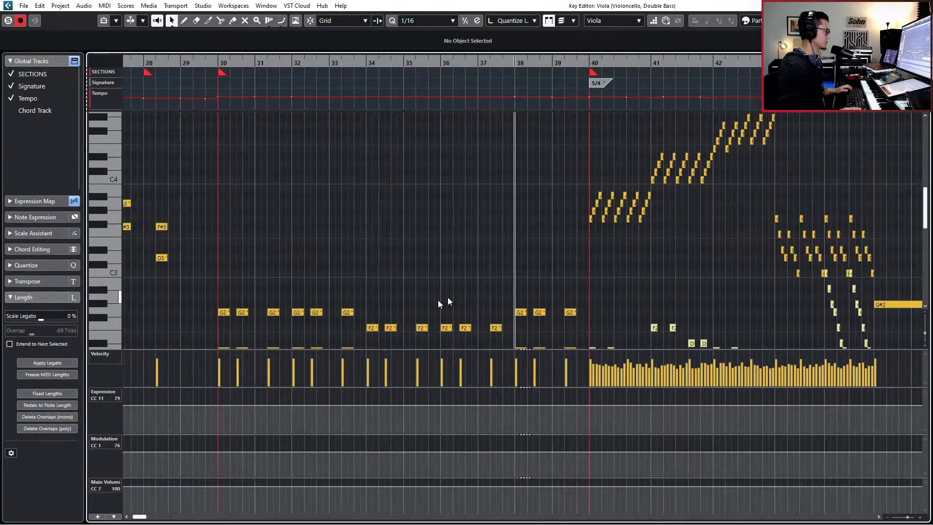
scroll(457, 288, left, 1)
scroll(453, 286, right, 3)
scroll(443, 287, down, 2)
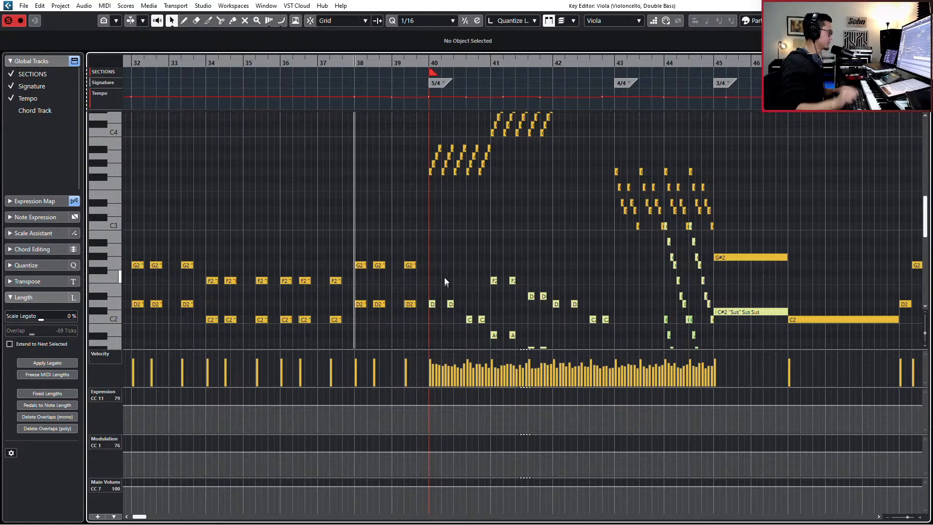
Step: Record Expression and Modulation rides over the viola runs from bar 40, swelling through bars 43 and 44 into bar 45
drag(416, 181, 465, 150)
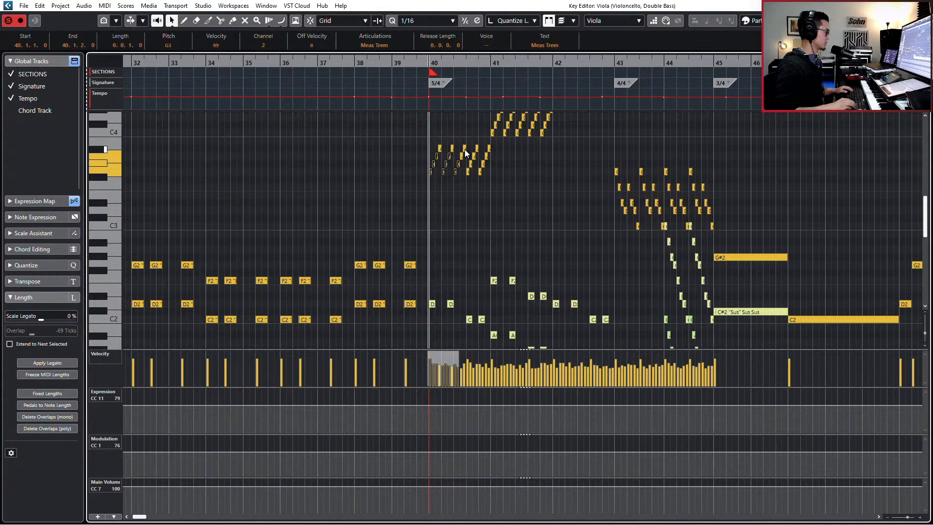
key(KP_Multiply)
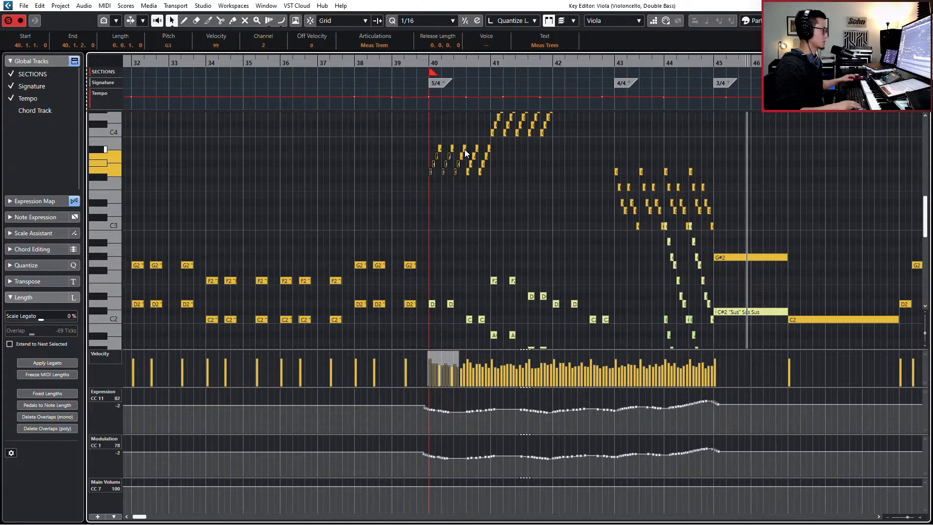
scroll(462, 160, right, 3)
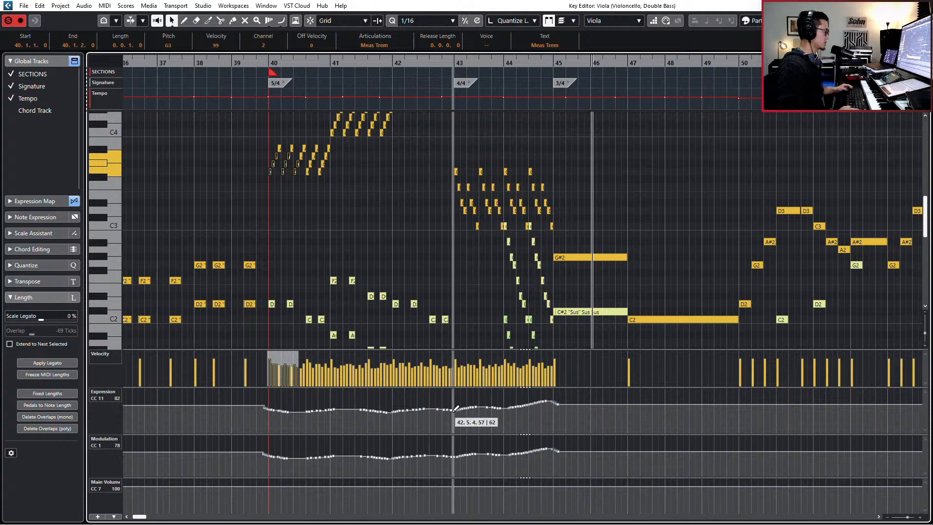
Step: Redraw the viola's Expression curve as a steady rise from bar 43 to about 98 at the end of bar 44, and play it back
drag(456, 408, 557, 404)
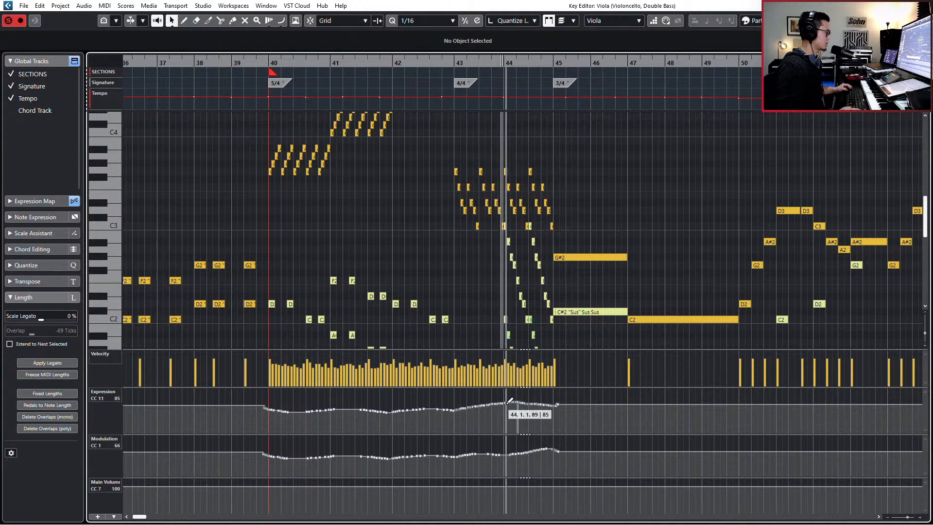
drag(507, 403, 578, 412)
key(Delete)
drag(518, 401, 548, 399)
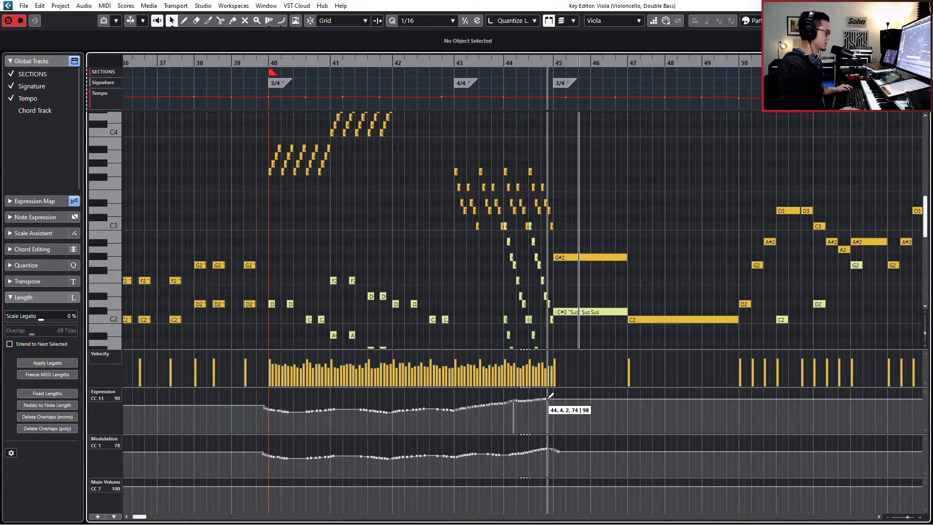
key(ctrl+KP_Subtract)
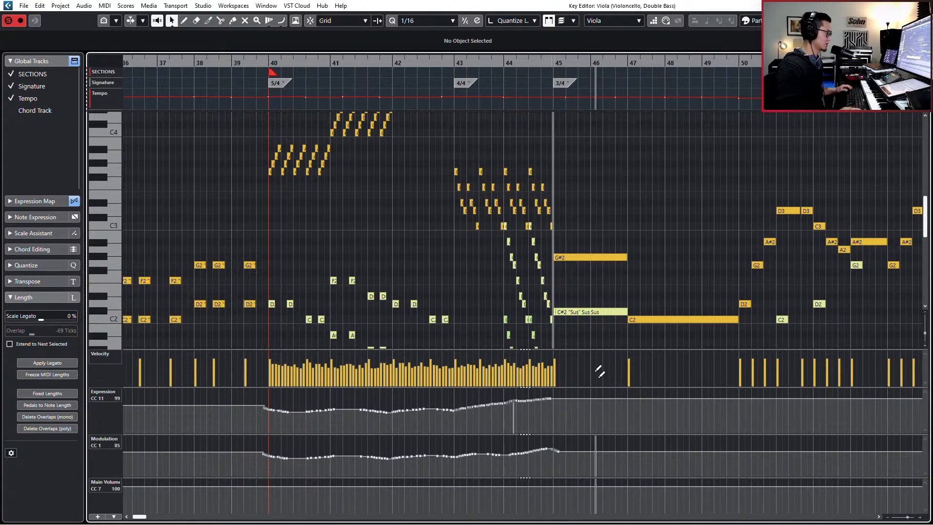
key(ctrl+KP_Subtract)
key(ctrl+KP_Subtract)
key(space)
Step: Assign the Sus articulation to the long viola notes G#2 at bar 45 and C2 at bar 47
scroll(591, 255, down, 2)
scroll(591, 254, down, 2)
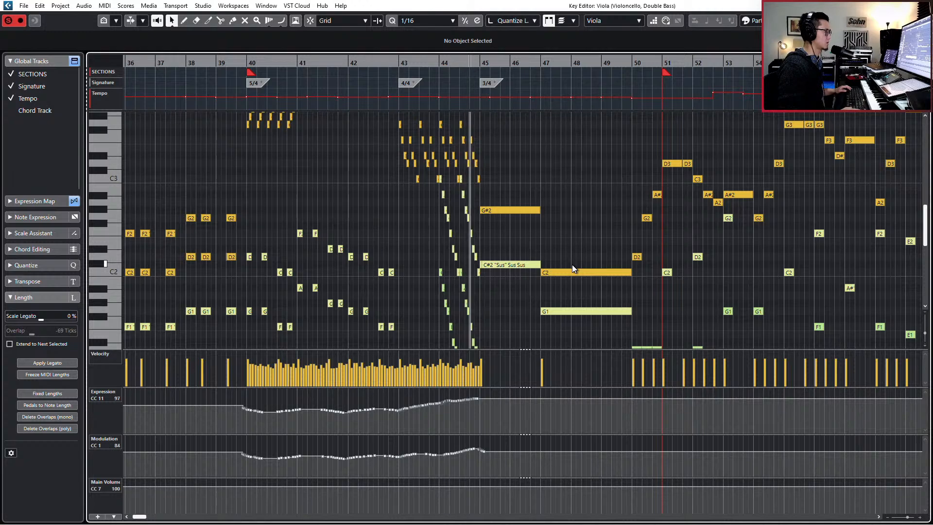
click(513, 210)
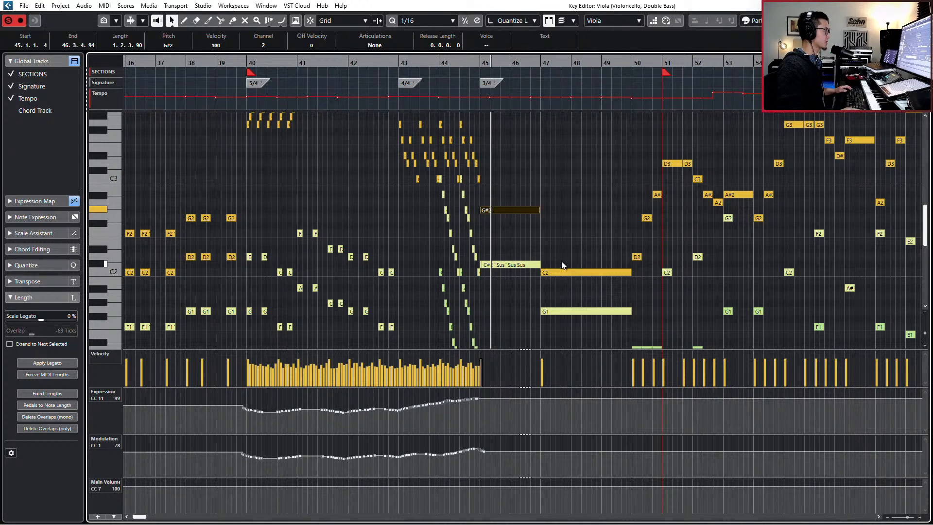
shift+click(571, 272)
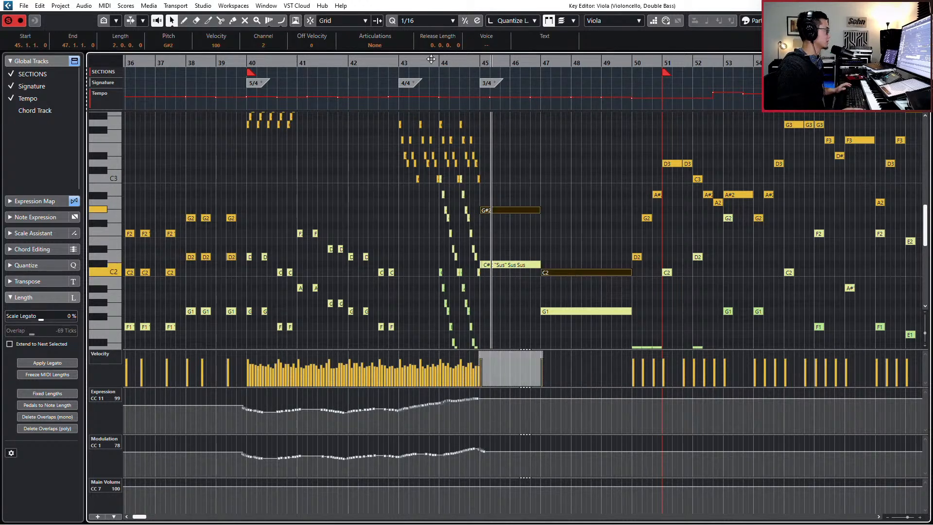
click(394, 48)
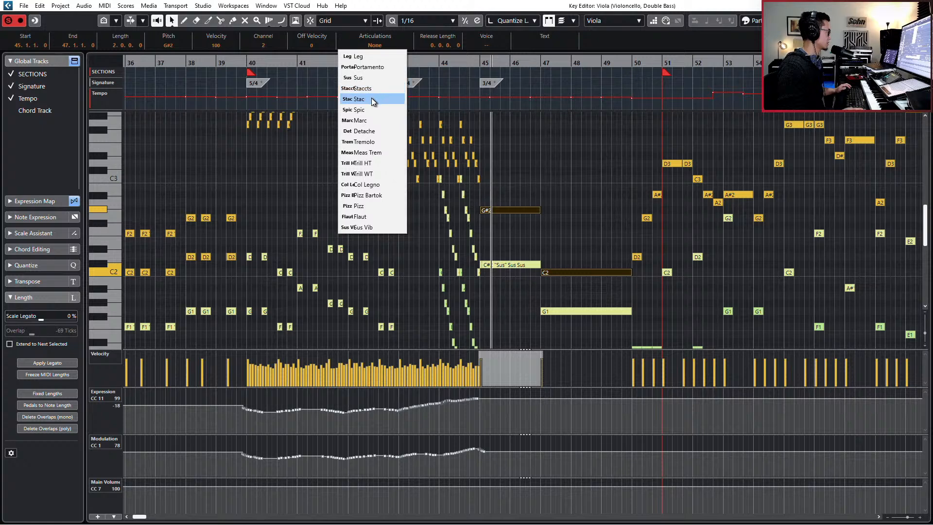
click(370, 78)
scroll(477, 196, up, 3)
click(495, 200)
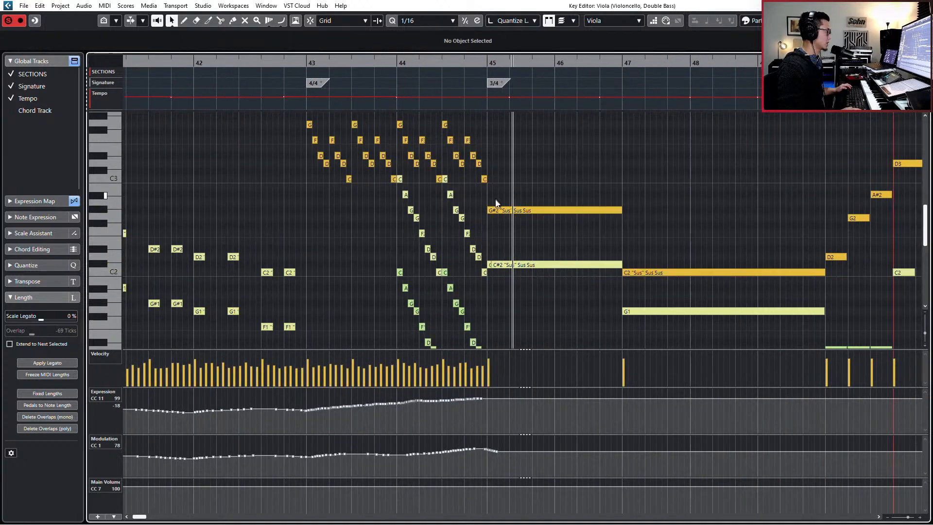
Step: Try the Flaut articulation on the long G#2 and C2 viola notes and play them from bar 45
scroll(496, 203, up, 3)
drag(544, 178, 641, 235)
shift+click(839, 273)
click(372, 45)
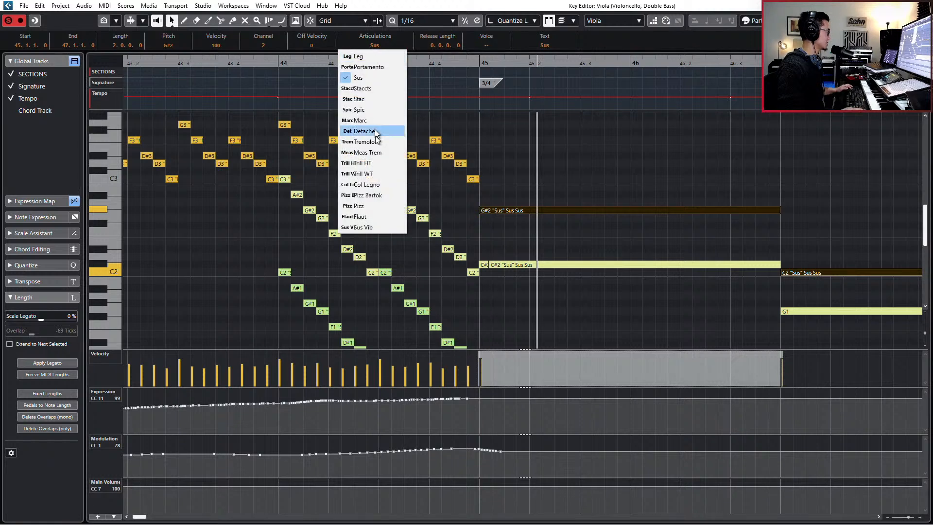
click(380, 216)
key(space)
key(l)
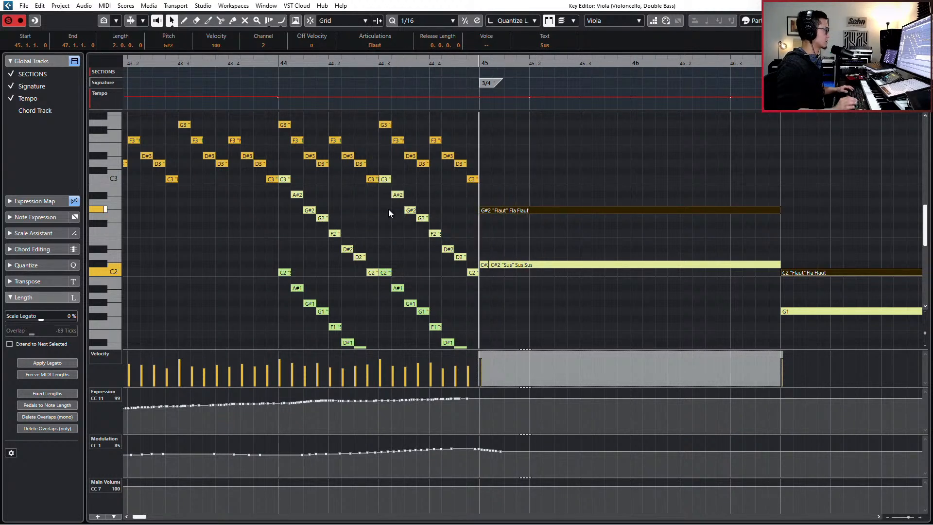
key(space)
key(l)
key(space)
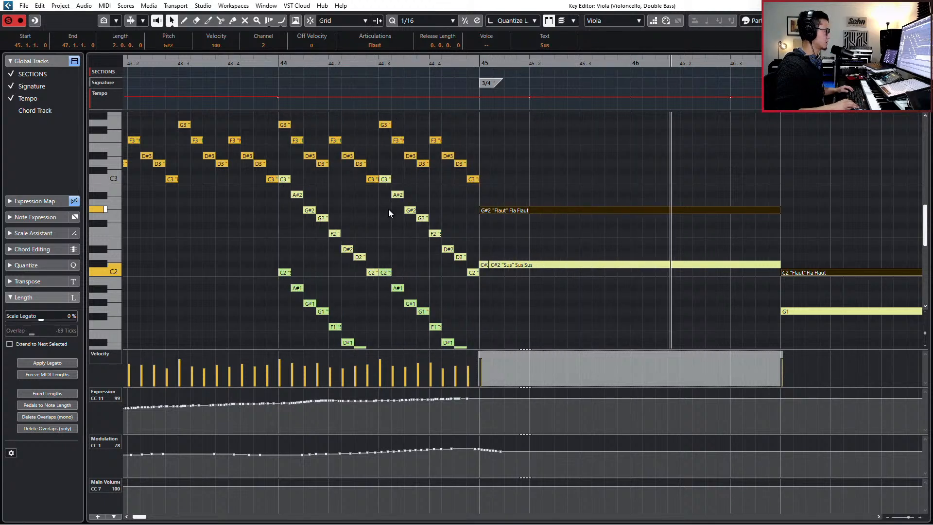
key(g)
key(g)
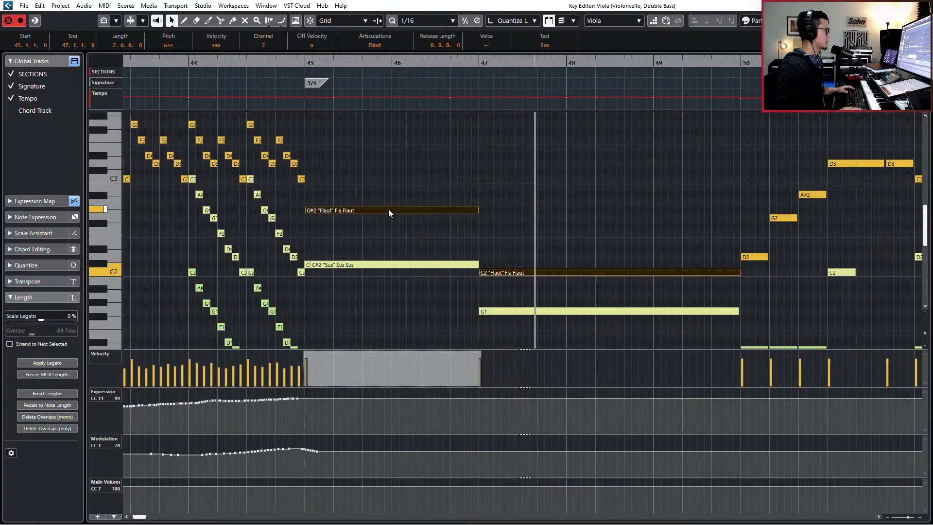
Step: Return both long viola notes to the Sus articulation and split a short G#2 off the start of the bar 45 note
click(384, 47)
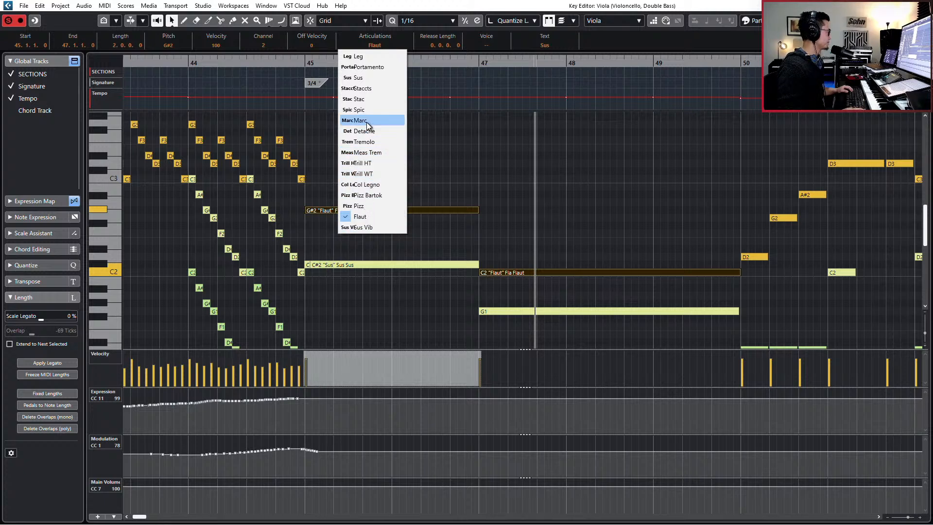
click(369, 82)
click(387, 174)
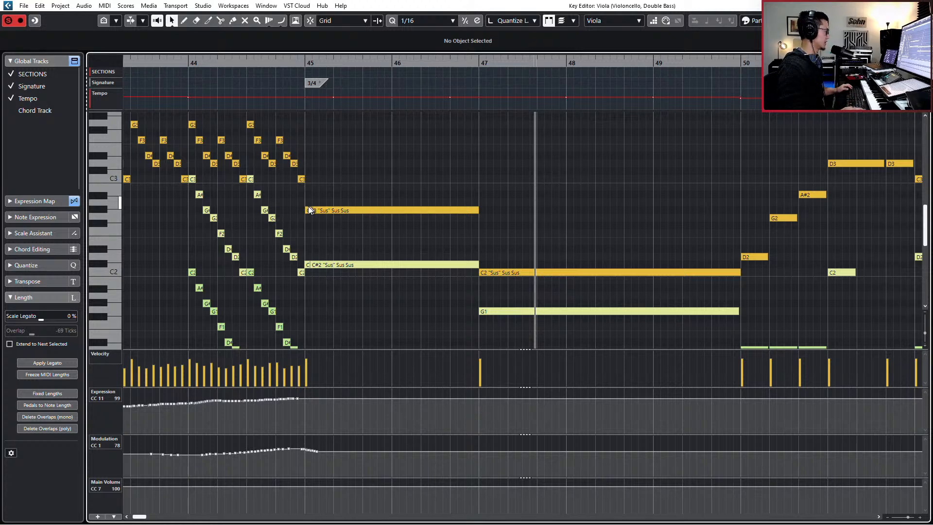
scroll(308, 206, up, 2)
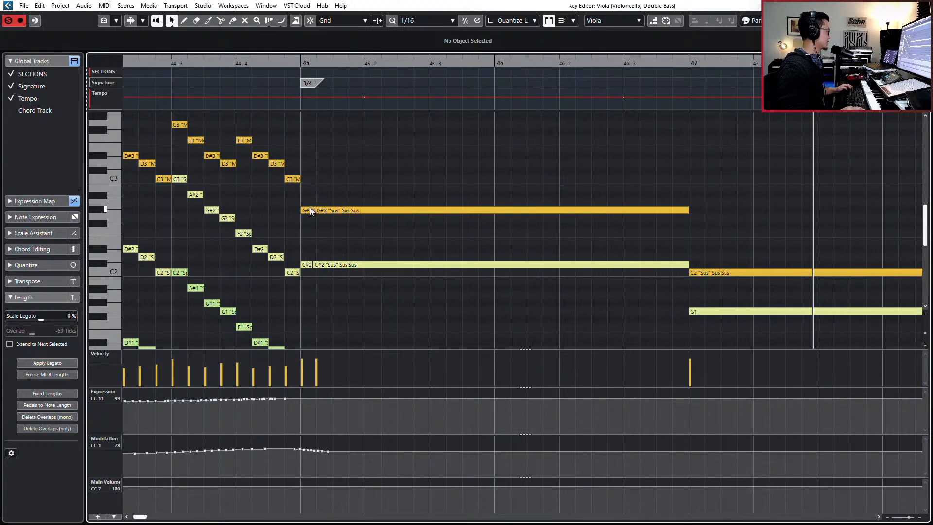
Step: Assign the Marc articulation to the short viola G#2 at the start of bar 45 and set its velocity to 52
click(310, 207)
click(374, 45)
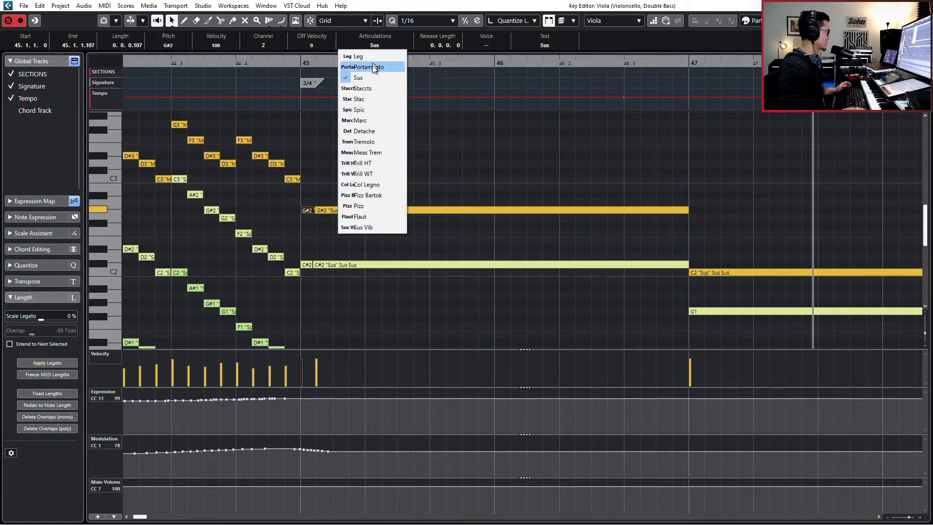
click(371, 120)
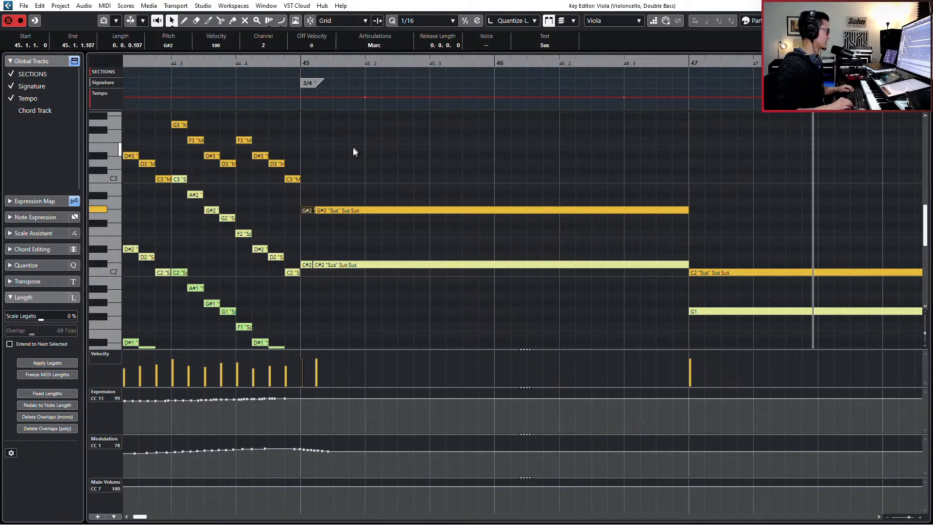
click(309, 365)
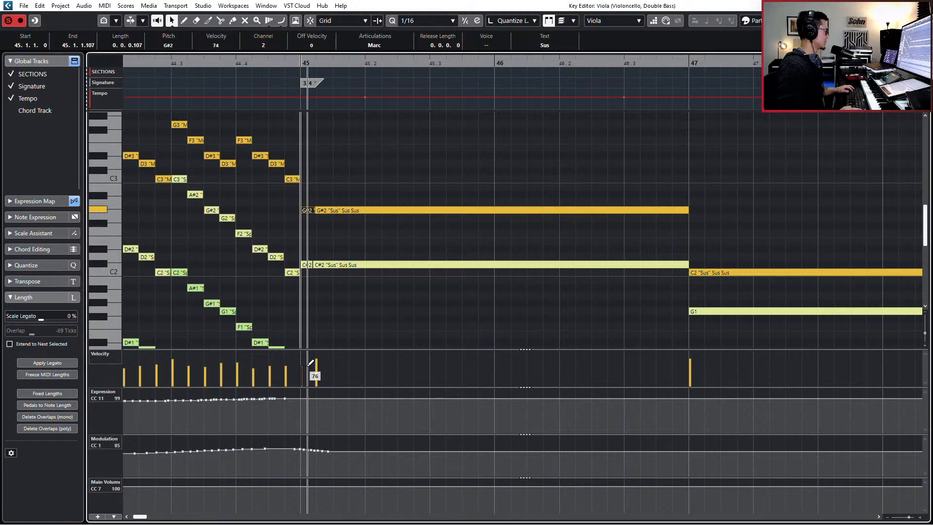
drag(309, 365, 312, 370)
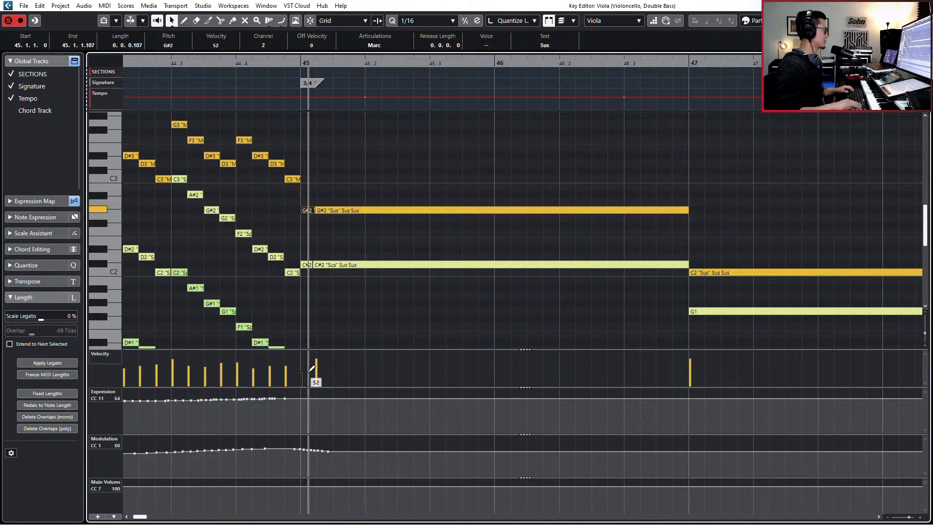
Step: Play the viola line from the end of bar 44 through the bar 50 entrance
key(space)
scroll(368, 280, down, 3)
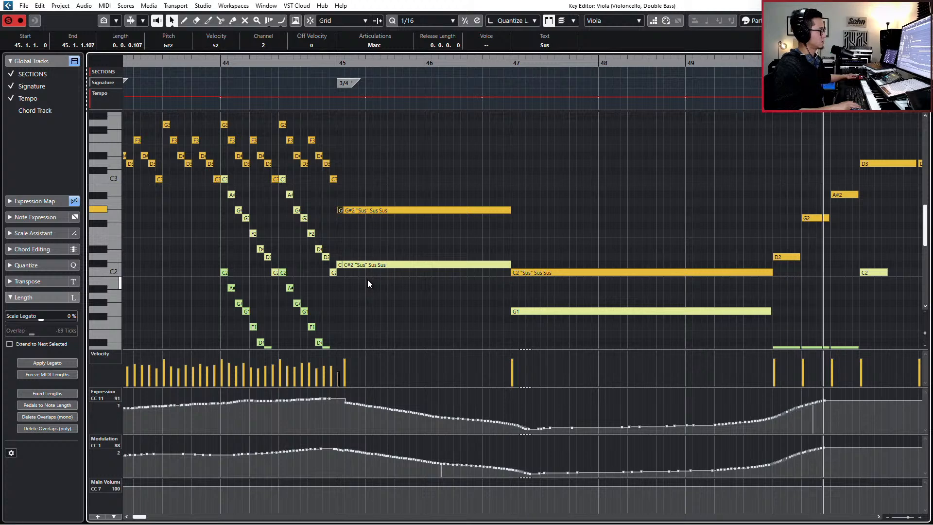
key(space)
scroll(452, 301, right, 3)
key(space)
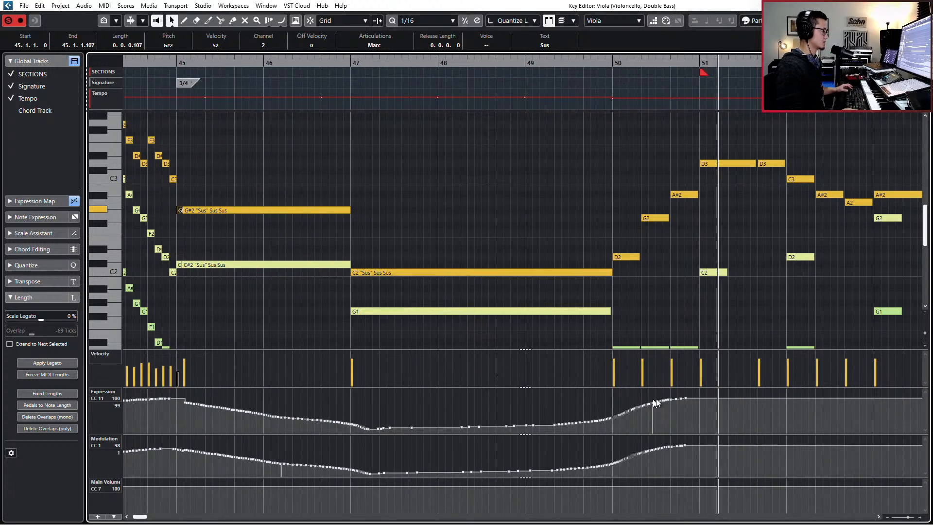
Step: Redraw the viola's Expression and Modulation curves as steeper rises into bar 50, reaching about 112 and 97
key(space)
mouse_move(685, 395)
mouse_down()
mouse_move(610, 396)
mouse_move(655, 395)
mouse_move(611, 408)
mouse_move(620, 399)
mouse_move(602, 419)
mouse_up()
mouse_move(607, 474)
mouse_down()
mouse_move(611, 457)
mouse_move(640, 440)
mouse_move(686, 443)
mouse_up()
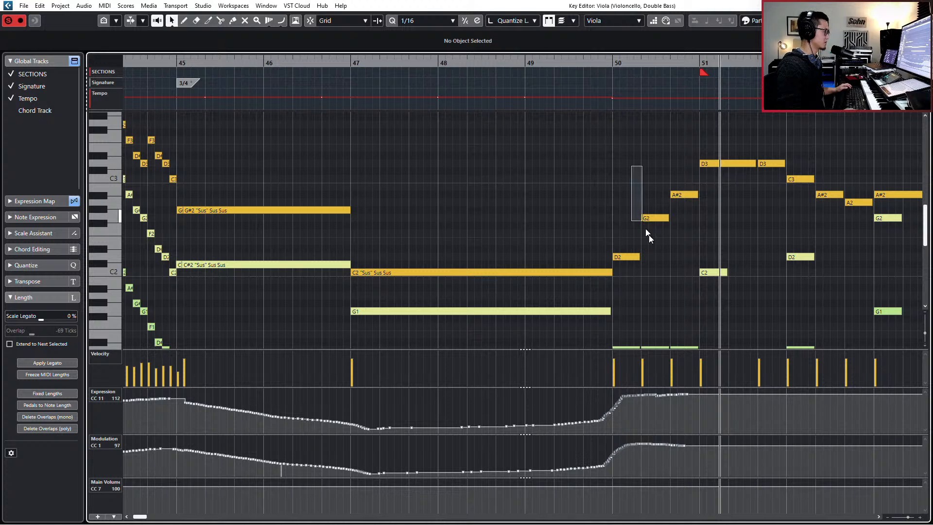
Step: Assign the Leg articulation to the viola notes D2, G2 and A#2 in bar 50 and lengthen them slightly
drag(649, 234, 698, 305)
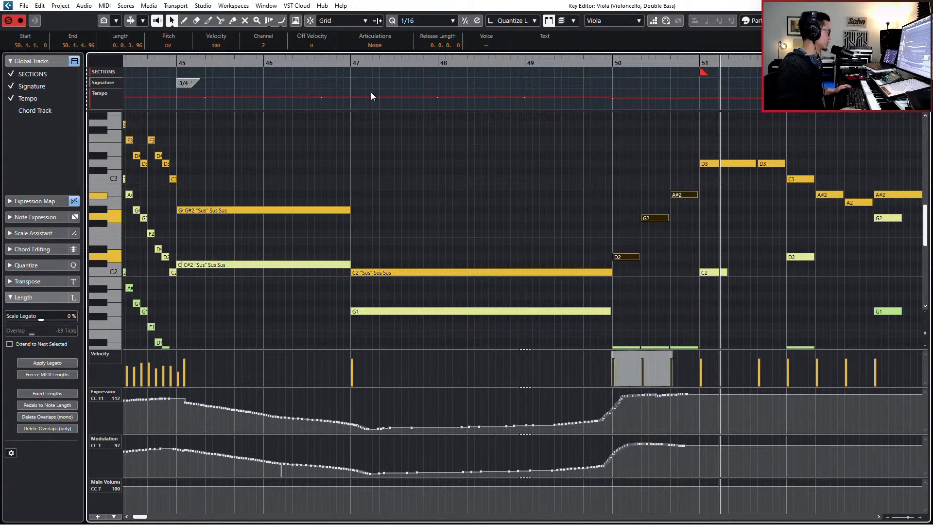
click(375, 43)
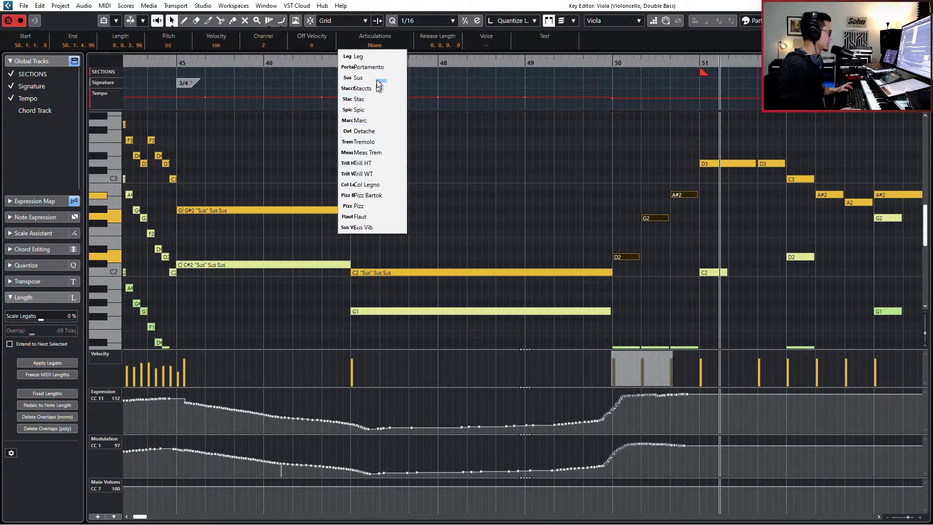
click(378, 57)
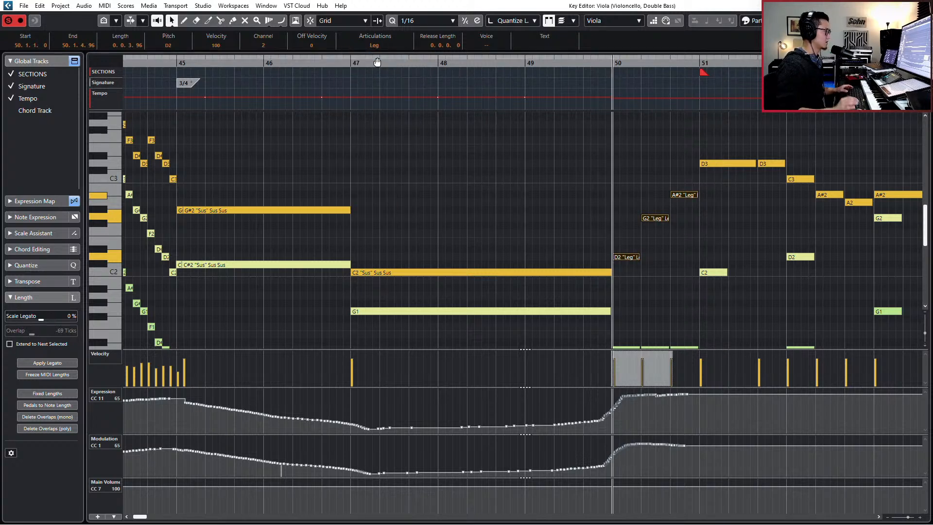
drag(631, 175, 706, 266)
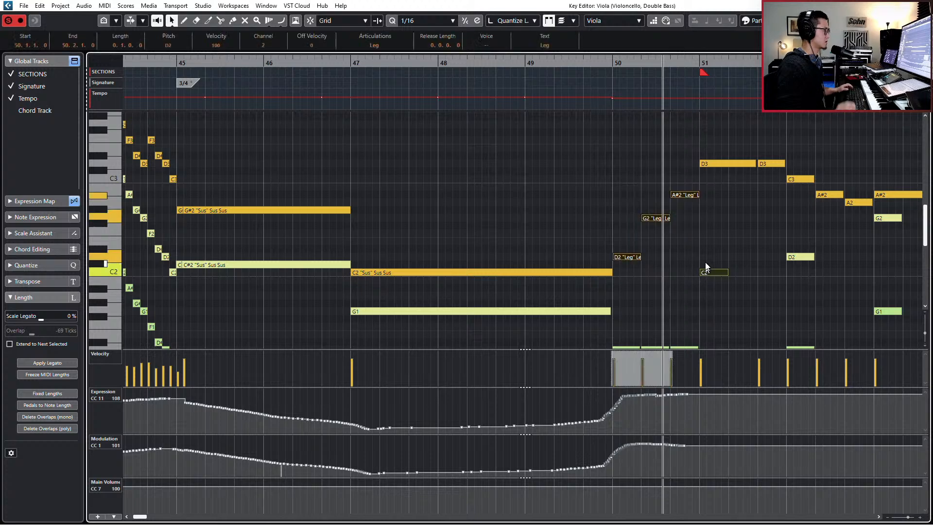
Step: Play the viola's legato run from bar 50 and the melody that follows it
key(space)
key(space)
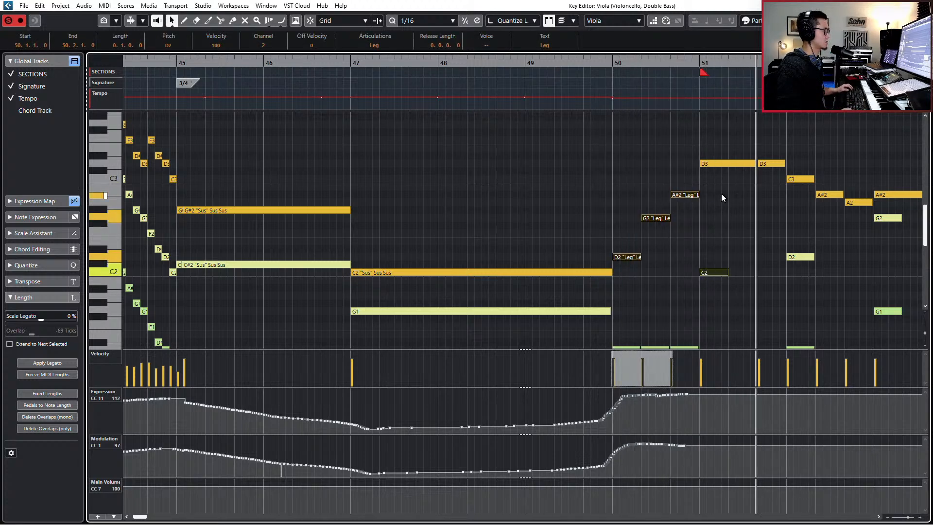
key(g)
key(g)
key(g)
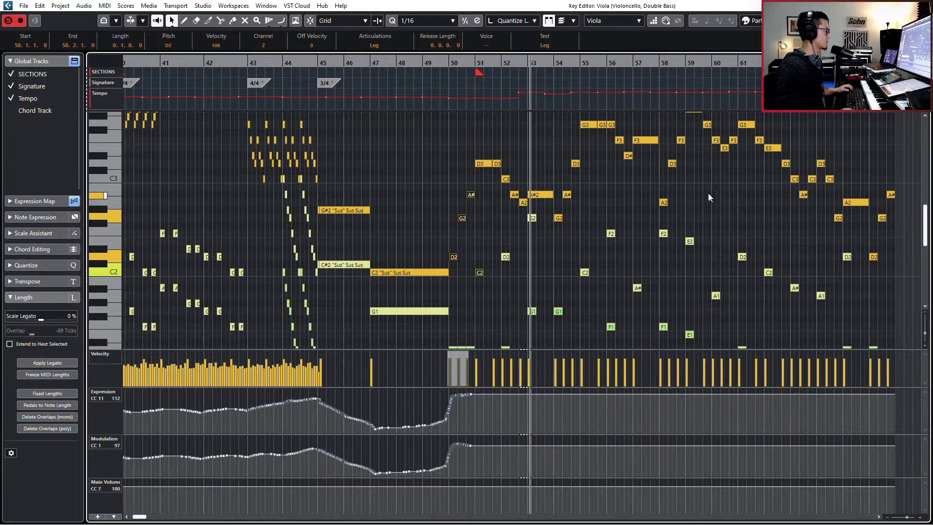
scroll(470, 137, up, 1)
key(space)
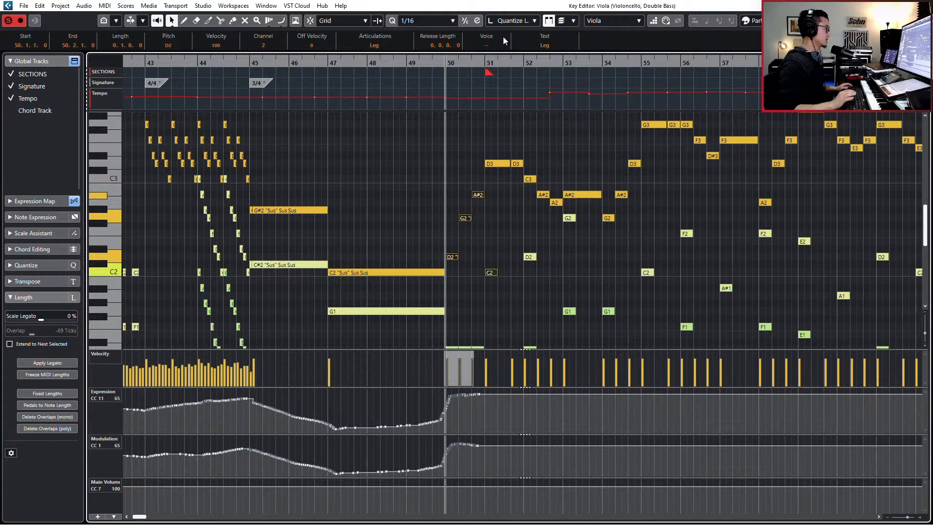
Step: Close the note editor and bring the project's tempo points from bar 51 to the end into view
key(Escape)
scroll(591, 126, up, 3)
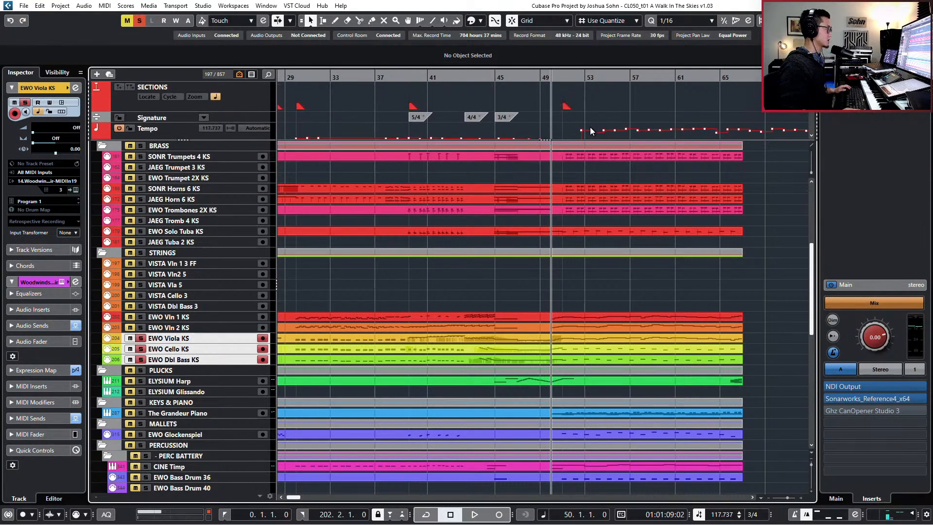
scroll(590, 128, down, 3)
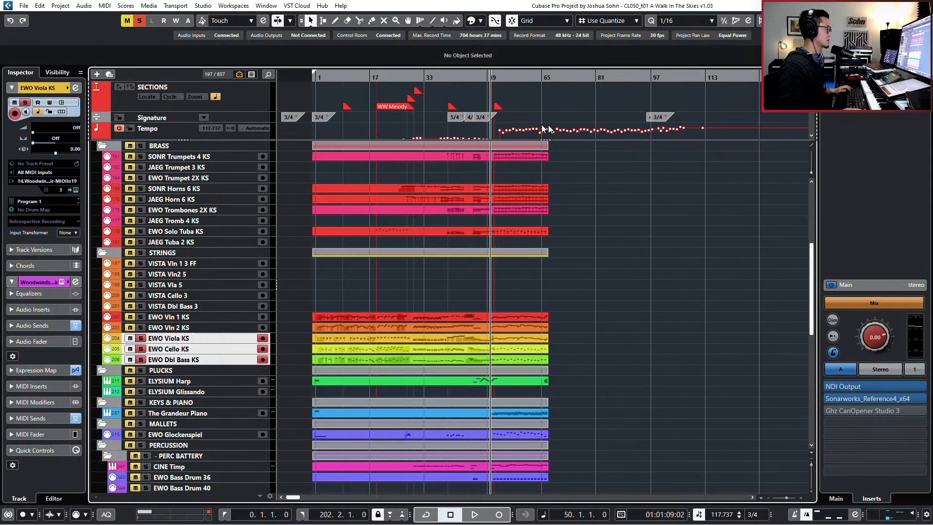
scroll(549, 125, down, 1)
scroll(490, 126, up, 3)
drag(506, 100, 754, 129)
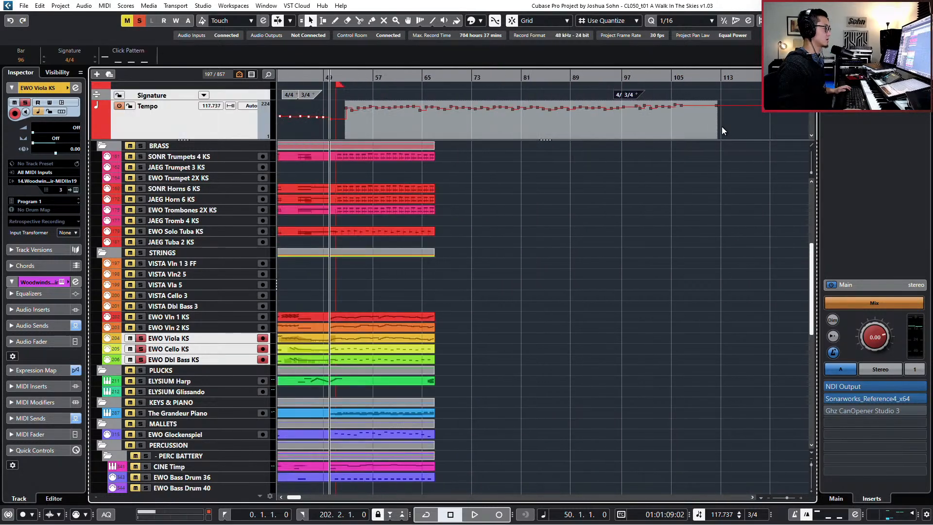
scroll(717, 126, down, 2)
scroll(702, 115, up, 1)
drag(701, 116, 649, 118)
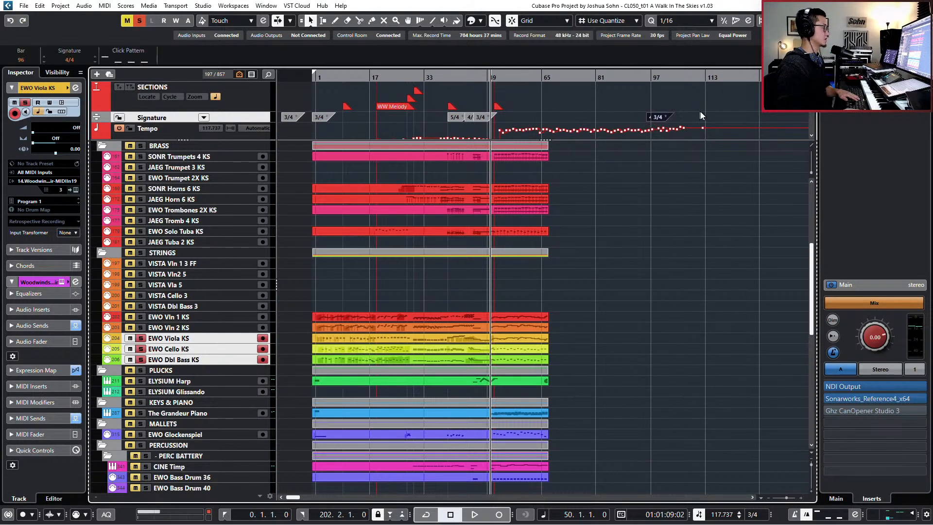
click(724, 113)
Step: Select all tempo points from bar 52 onward, without the time signatures, and shift them so the first falls on bar 51
scroll(613, 131, down, 3)
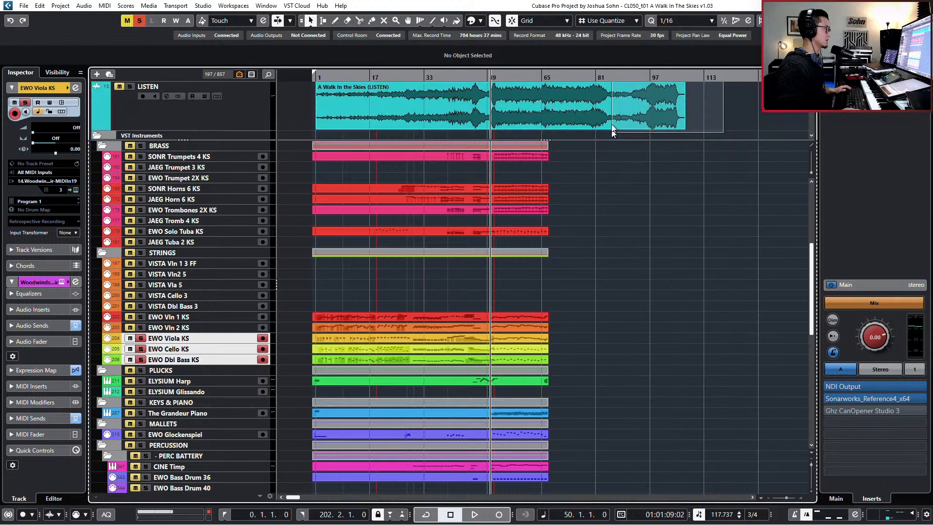
scroll(614, 132, up, 3)
scroll(531, 132, down, 1)
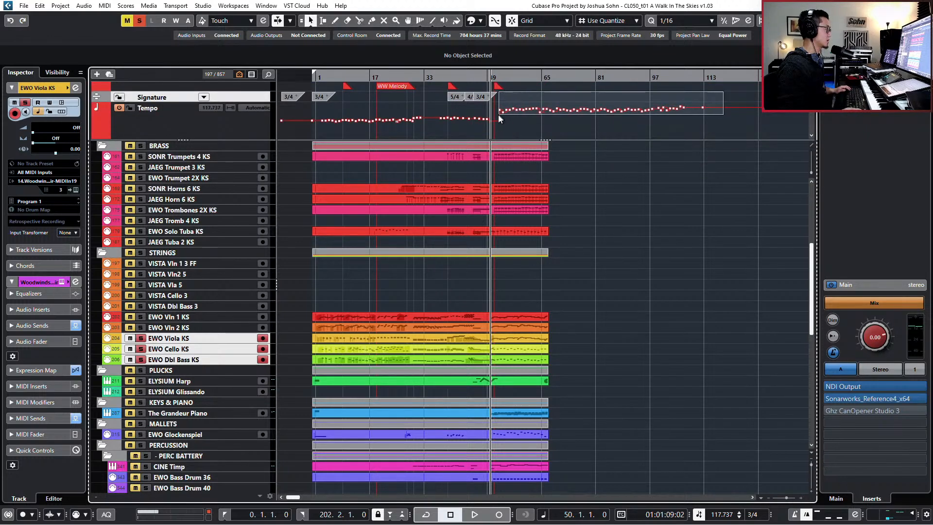
drag(499, 116, 498, 117)
scroll(500, 118, up, 4)
scroll(532, 126, down, 3)
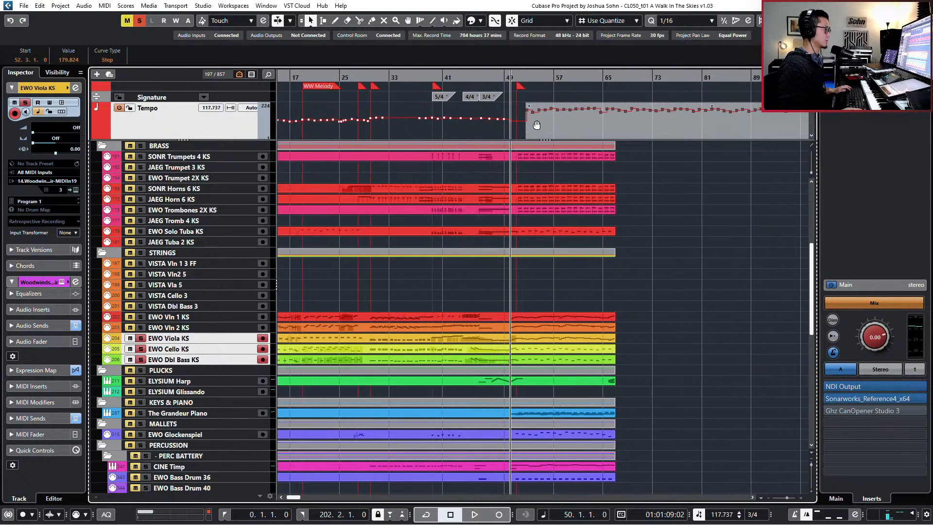
scroll(536, 126, up, 4)
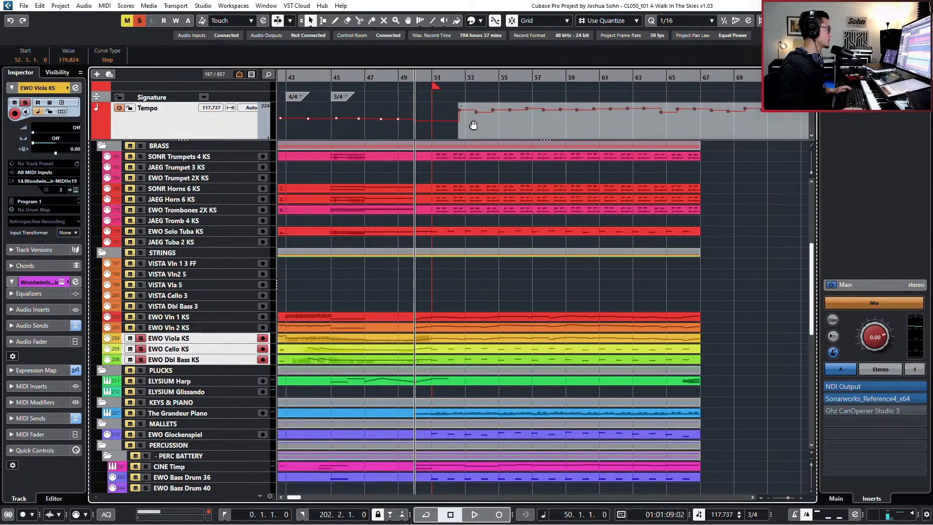
scroll(476, 124, up, 2)
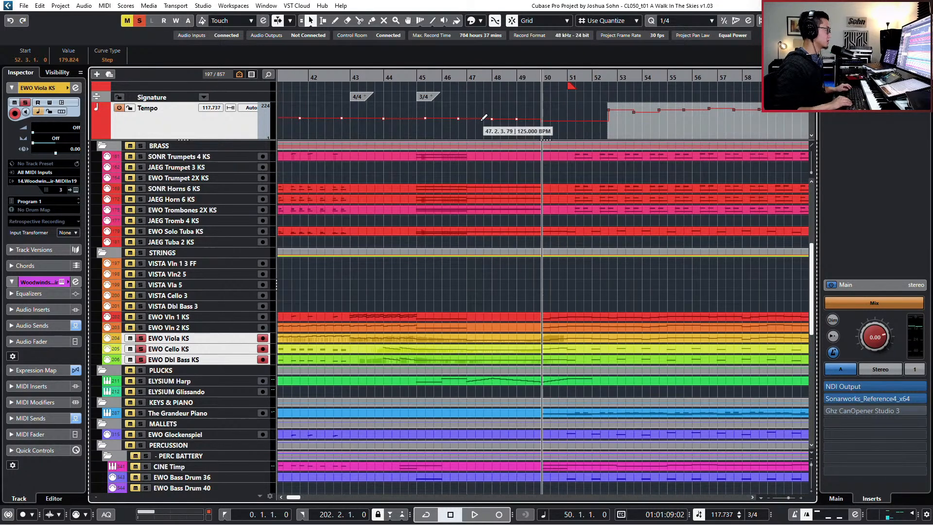
scroll(484, 117, left, 3)
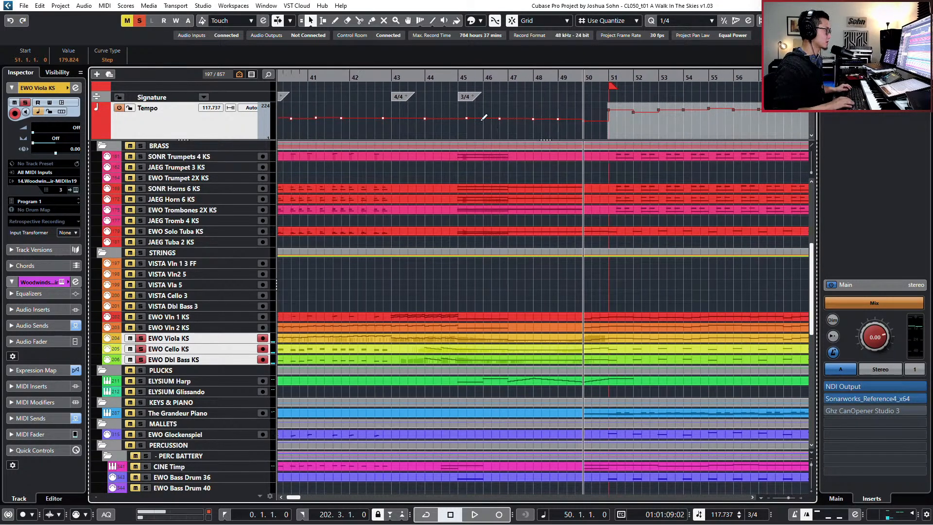
Step: Play from bar 49 and shift the selected tempo points one bar earlier so the first falls on bar 50
key(space)
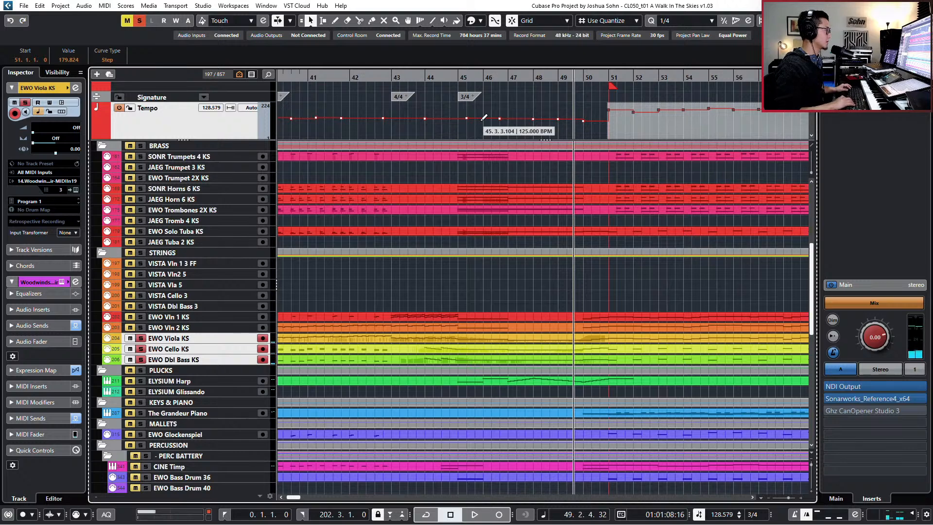
scroll(484, 117, left, 2)
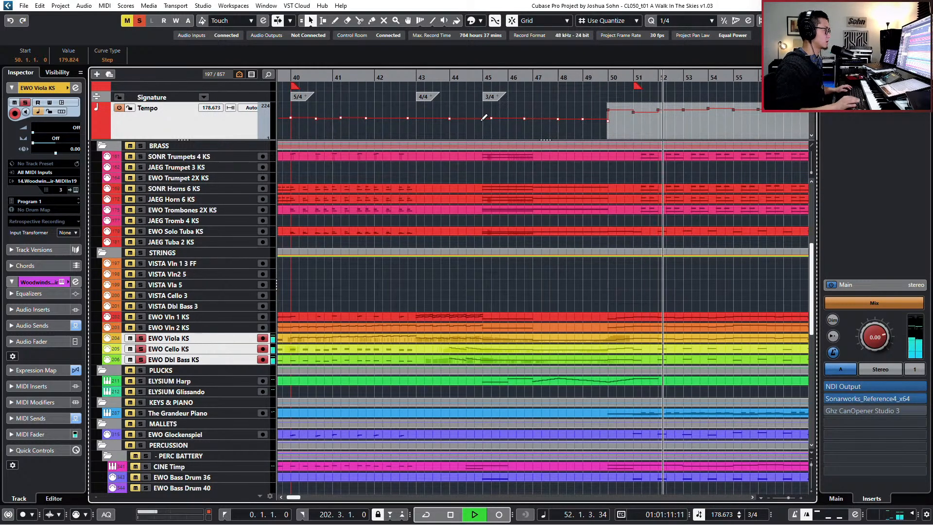
key(space)
Step: Delete the leftover slower tempo point at bar 50
click(613, 125)
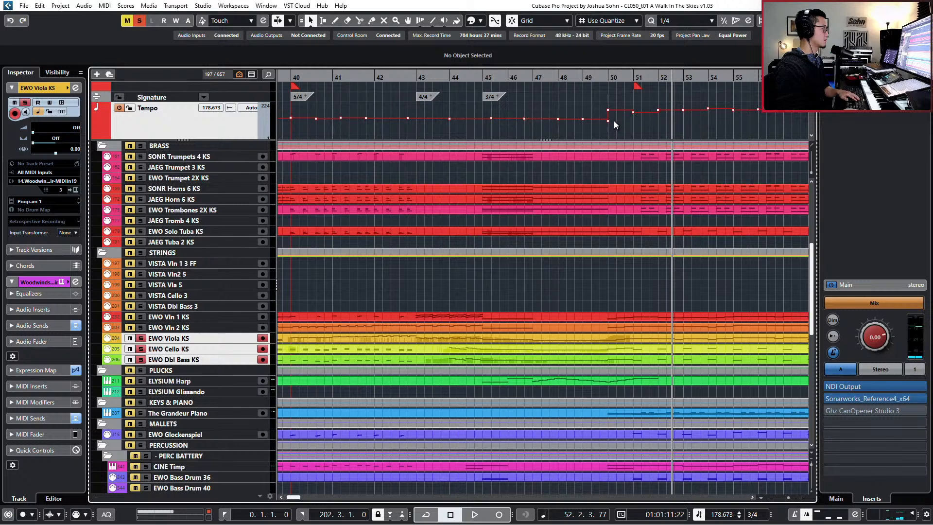
drag(614, 119, 601, 124)
key(Delete)
Step: Solo the LISTEN reference track and play it from bar 49 across the tempo change at bar 50
scroll(622, 180, up, 7)
scroll(607, 132, up, 1)
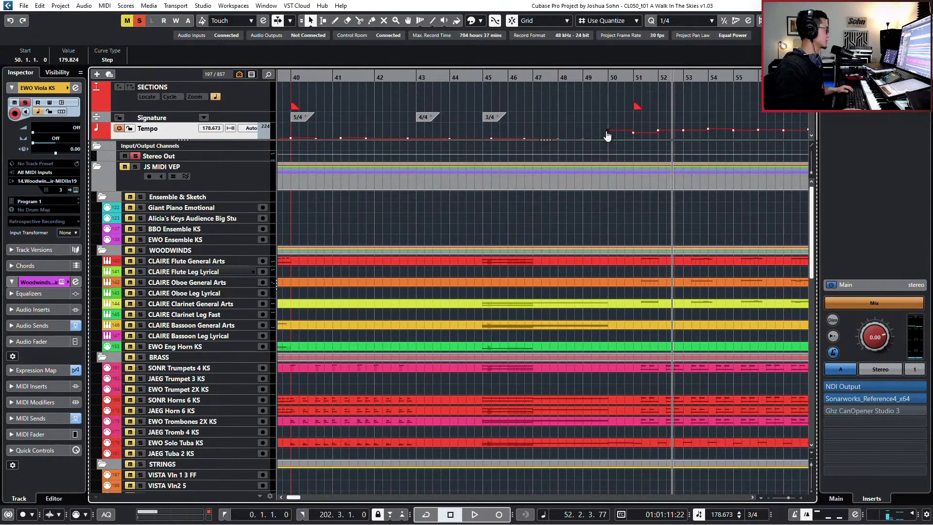
scroll(607, 132, down, 3)
click(615, 115)
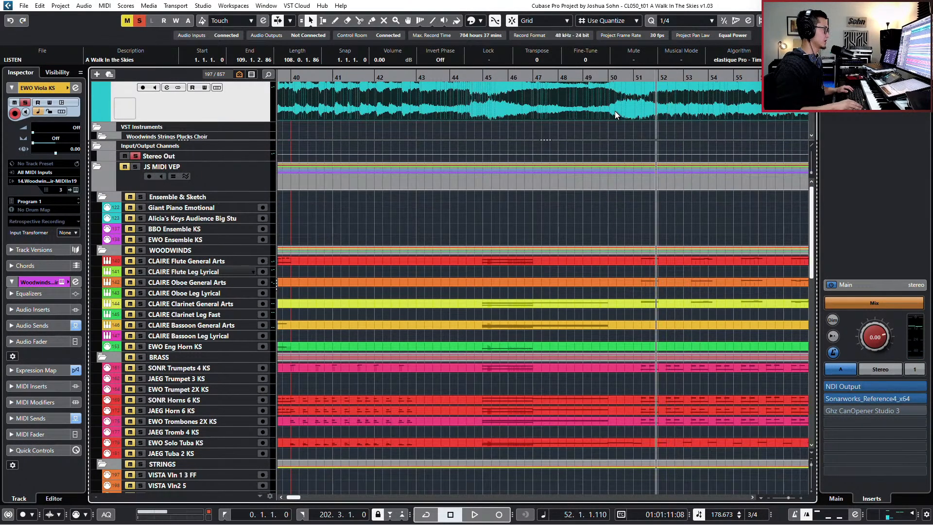
key(KP_Subtract)
scroll(572, 117, up, 1)
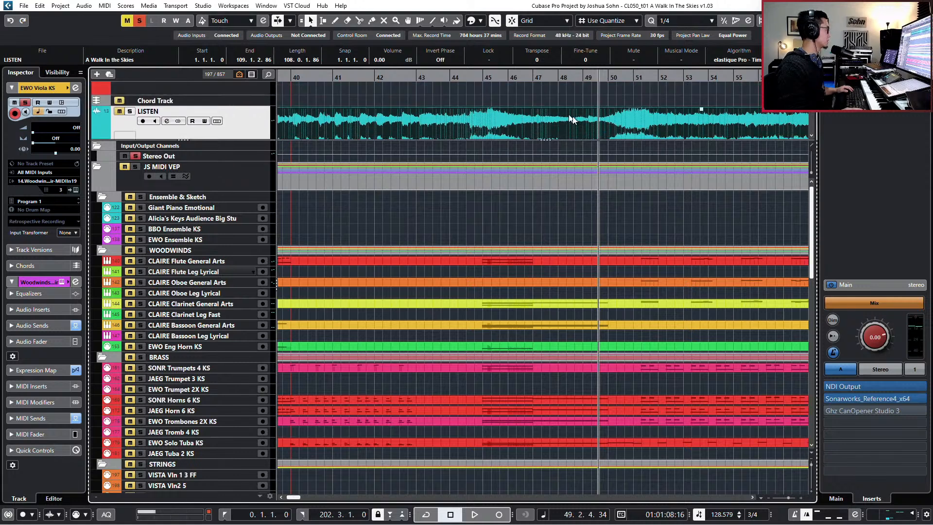
key(space)
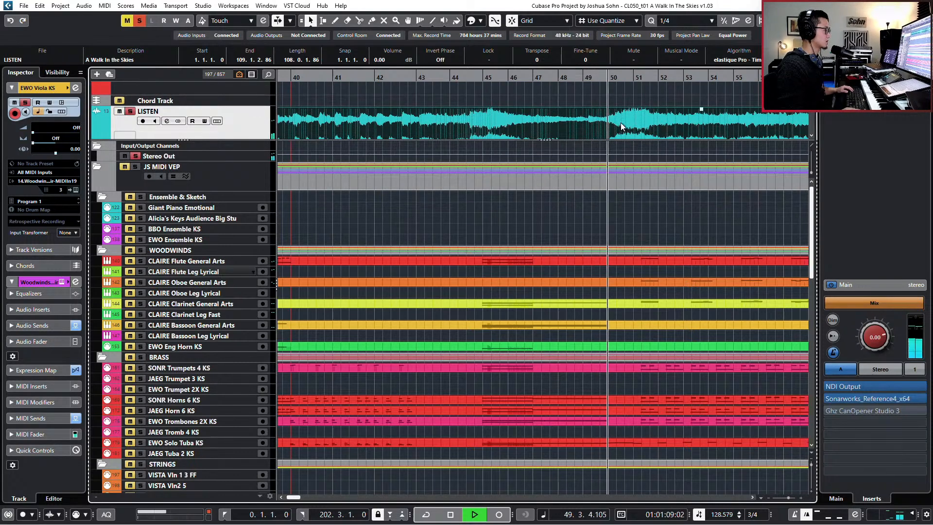
key(space)
Step: Unsolo the LISTEN and string tracks and play the full arrangement from bar 49 while checking the tempo track
key(s)
key(KP_Subtract)
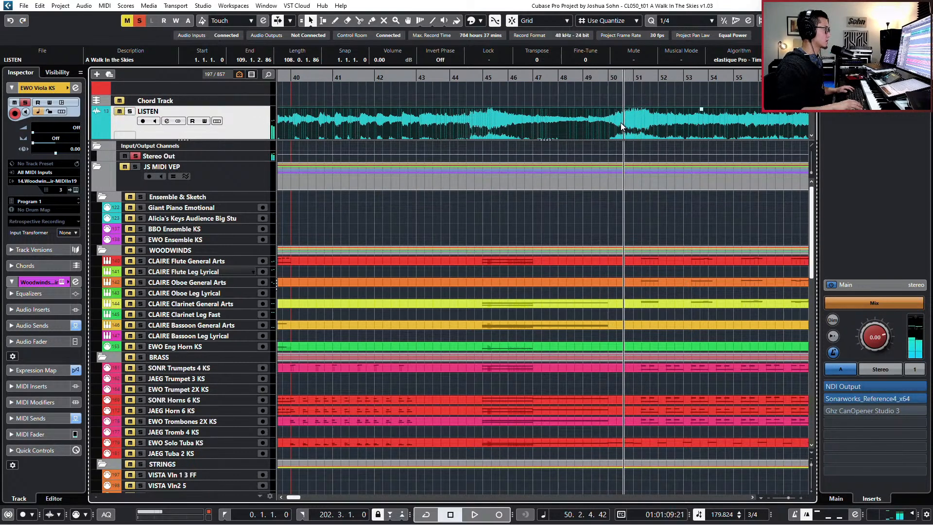
key(space)
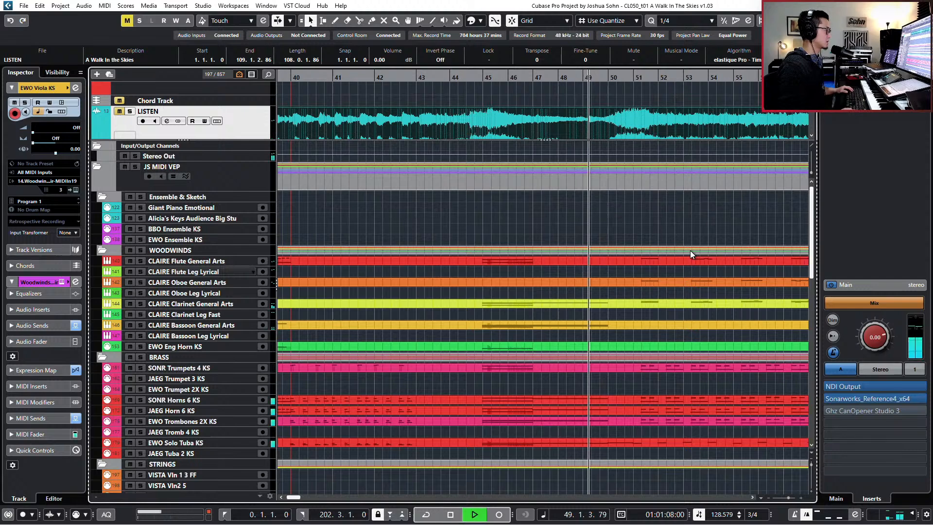
scroll(690, 246, down, 5)
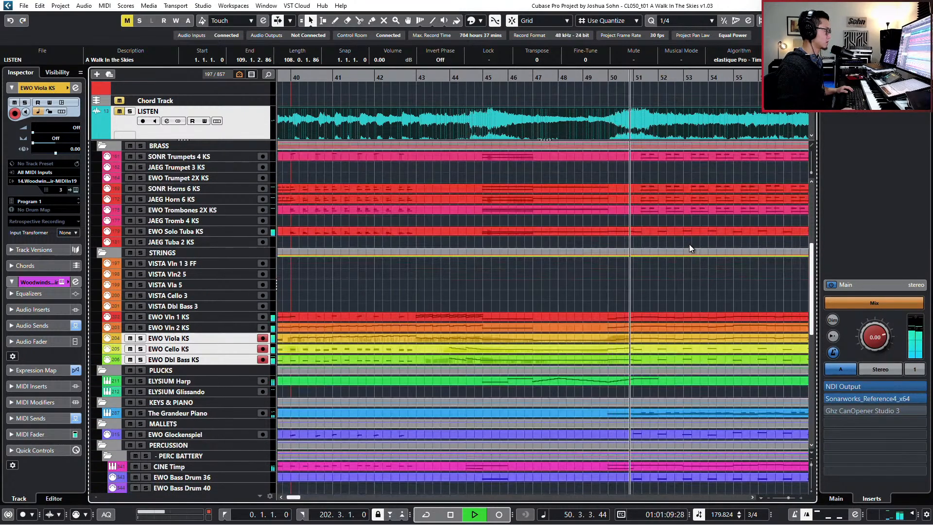
scroll(641, 103, up, 3)
scroll(632, 112, down, 1)
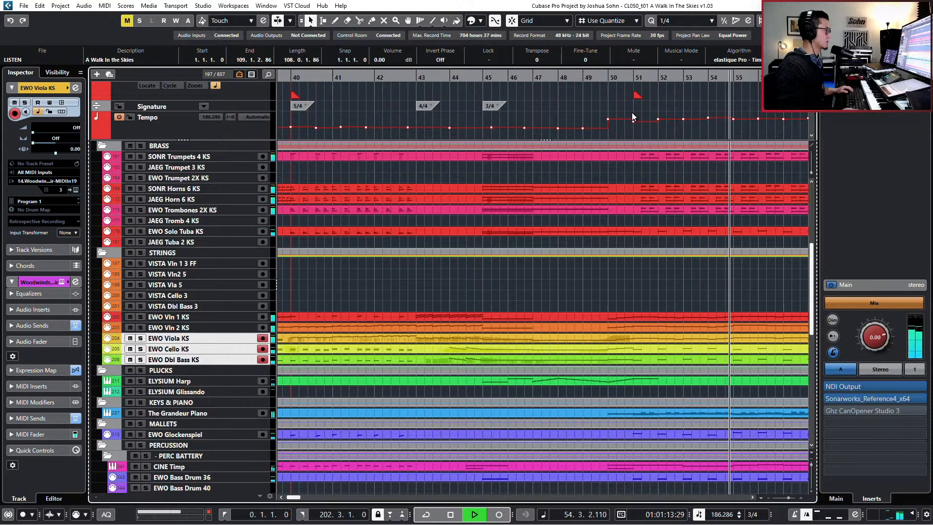
Step: Stop playback and try shifting all tempo points from bar 50 onward one bar later to bar 51
key(space)
scroll(513, 115, left, 3)
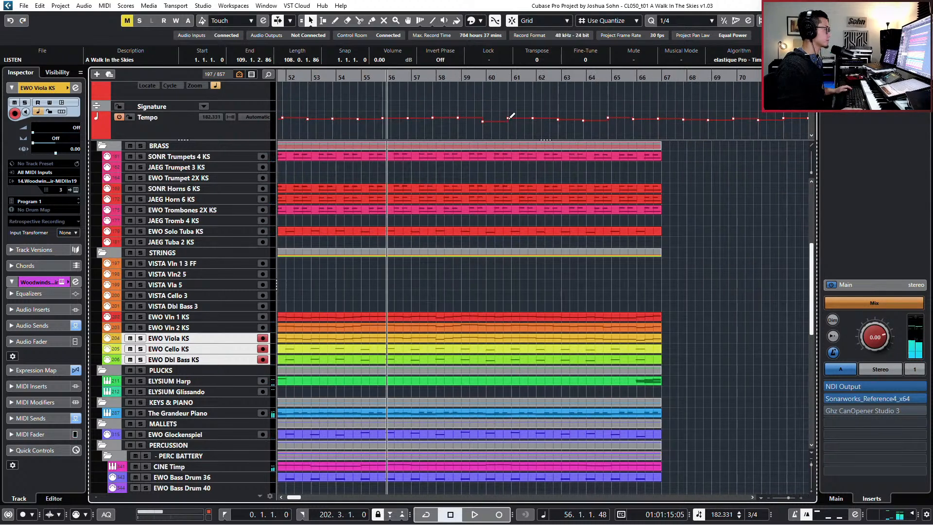
scroll(515, 141, left, 2)
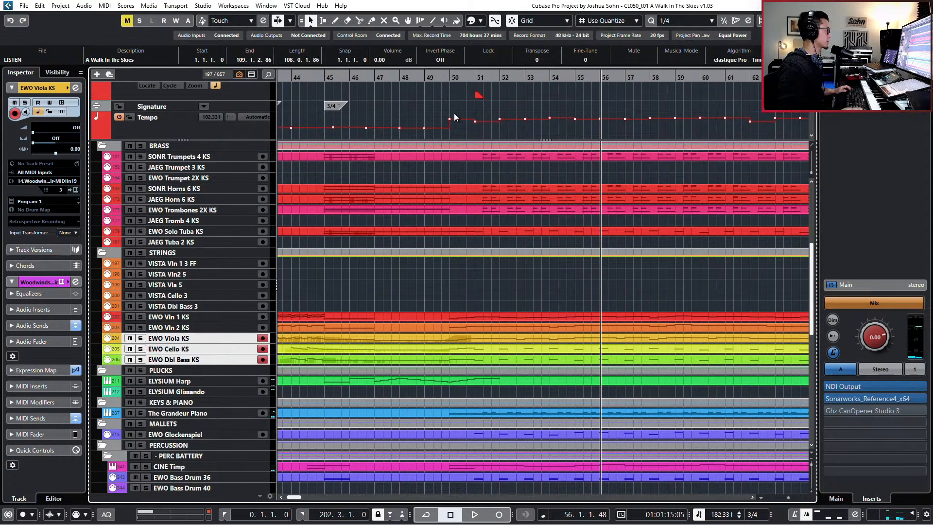
scroll(454, 116, down, 5)
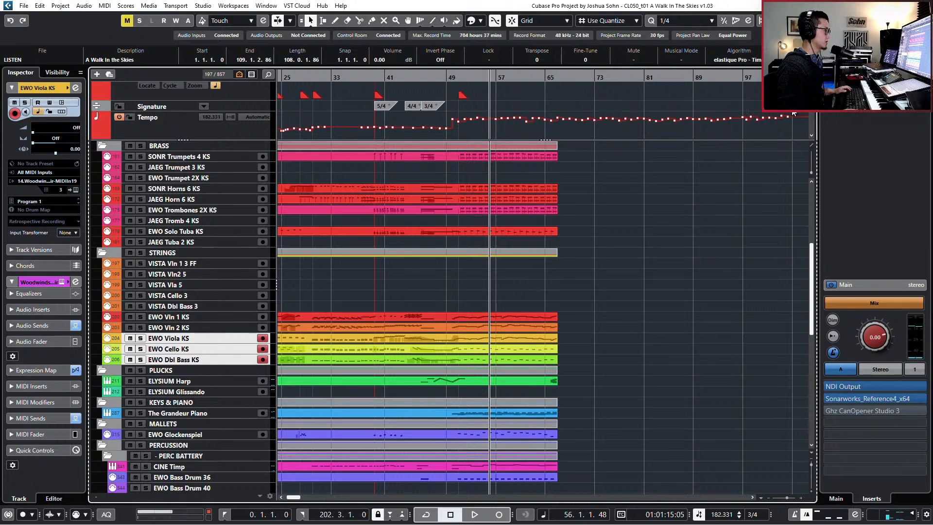
drag(793, 111, 451, 130)
scroll(446, 134, up, 4)
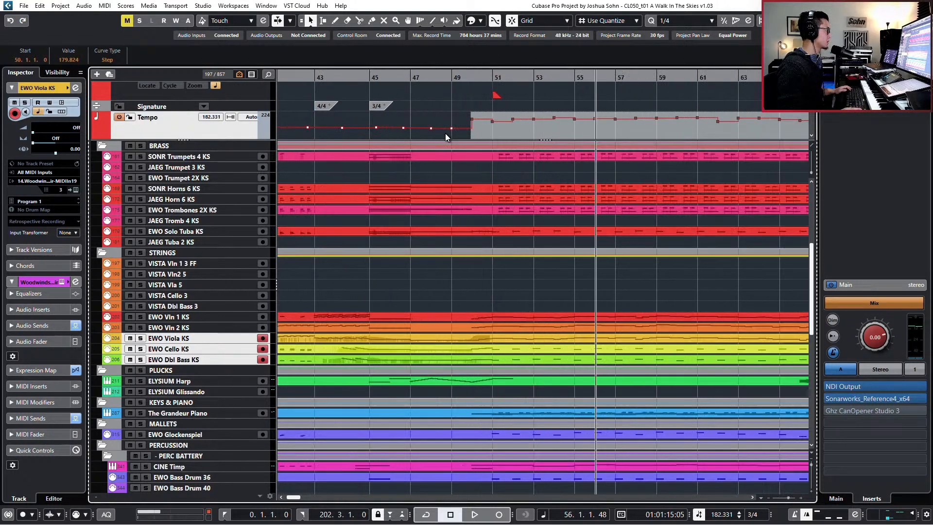
scroll(445, 133, up, 2)
key(ctrl+Right)
key(ctrl+Right)
key(ctrl+Right)
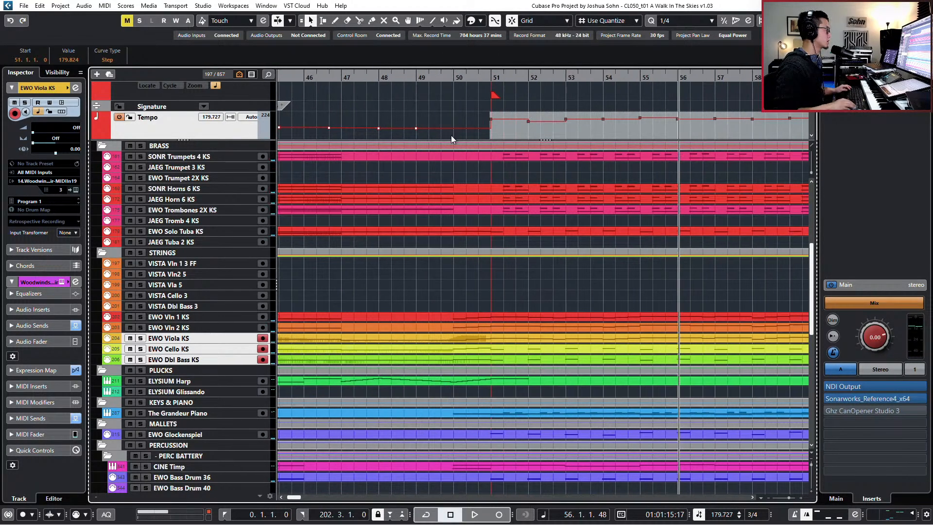
Step: Play up to the shifted tempo change and move the selected tempo points back to bar 50
key(l)
key(KP_Subtract)
key(space)
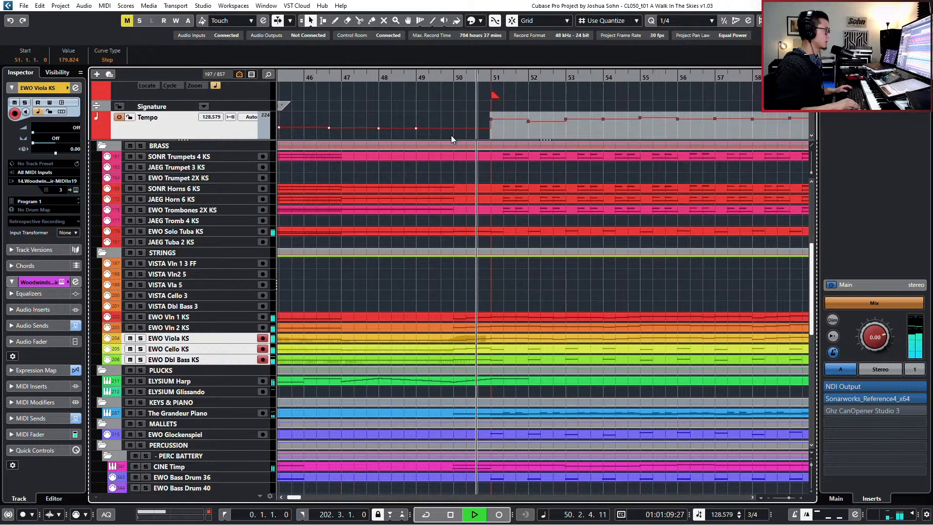
key(space)
key(ctrl+Left)
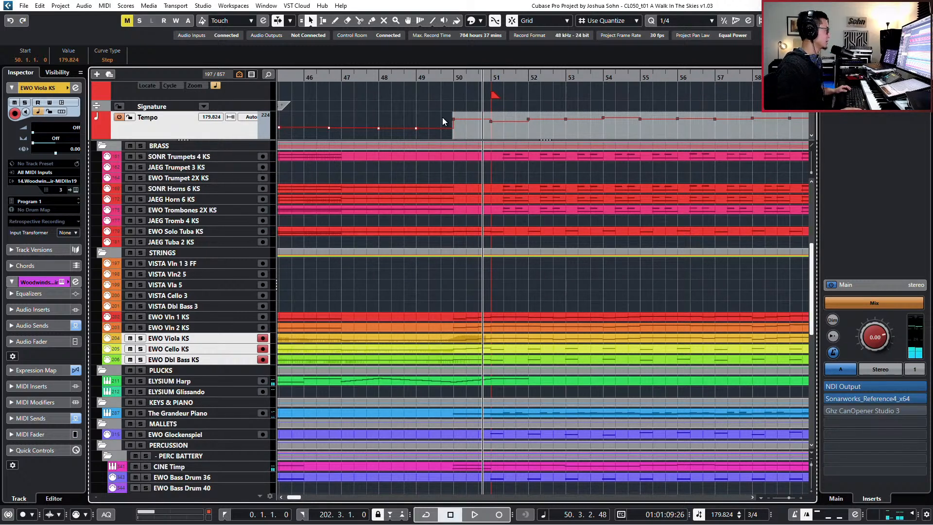
Step: Set the tempo point at bar 50 to 170 and play from there
click(453, 120)
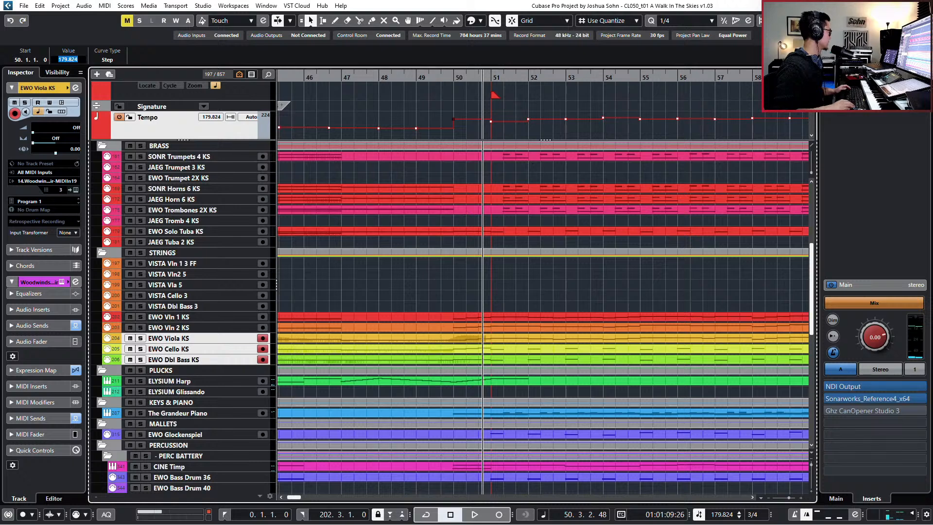
key(Return)
key(l)
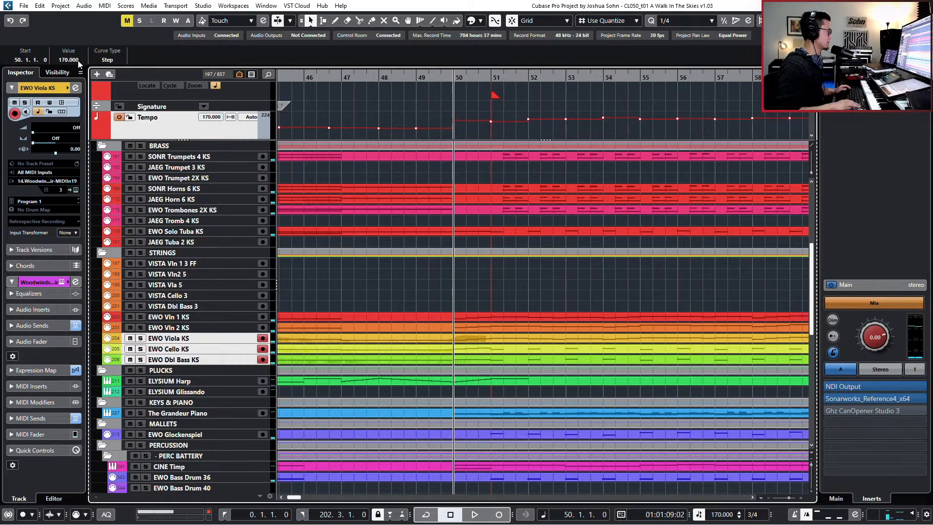
key(KP_Subtract)
key(space)
Step: Set the tempo point at bar 51 to 170 while the arrangement plays, and stop playback
key(Right)
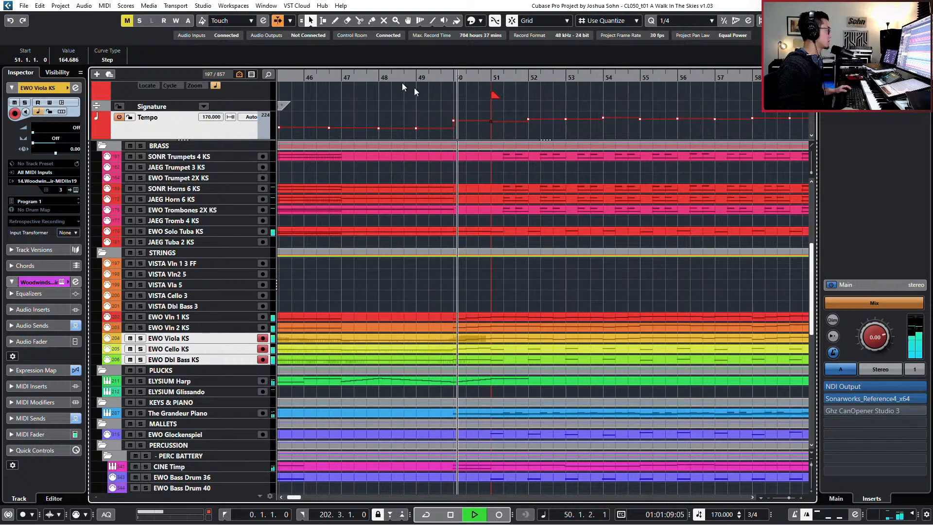
click(77, 60)
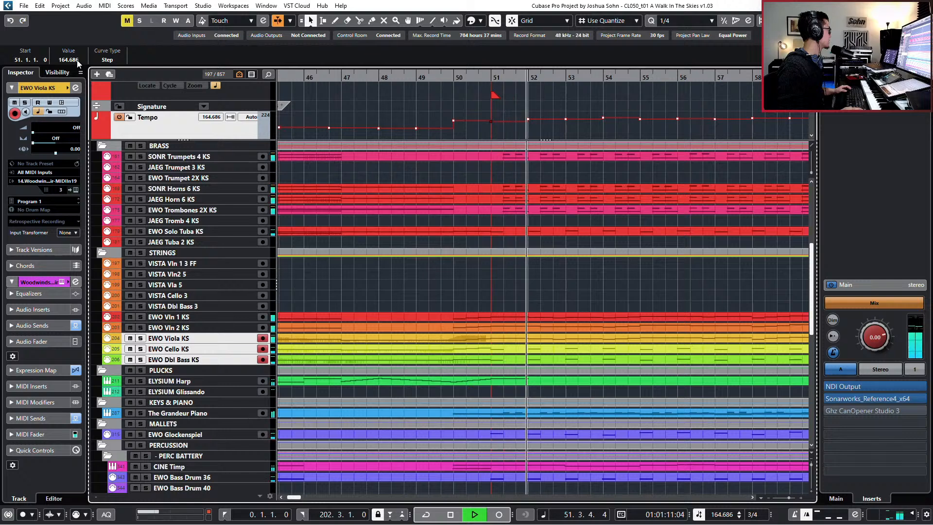
text(170)
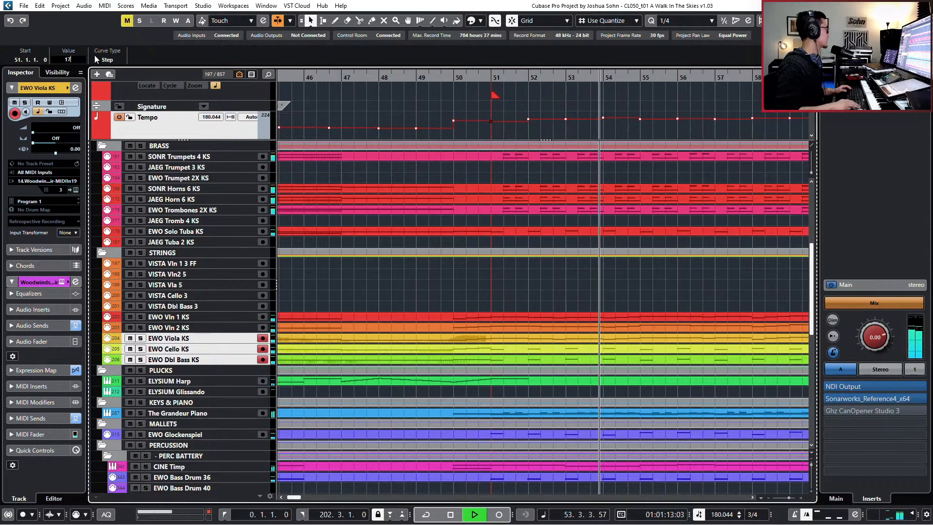
key(Return)
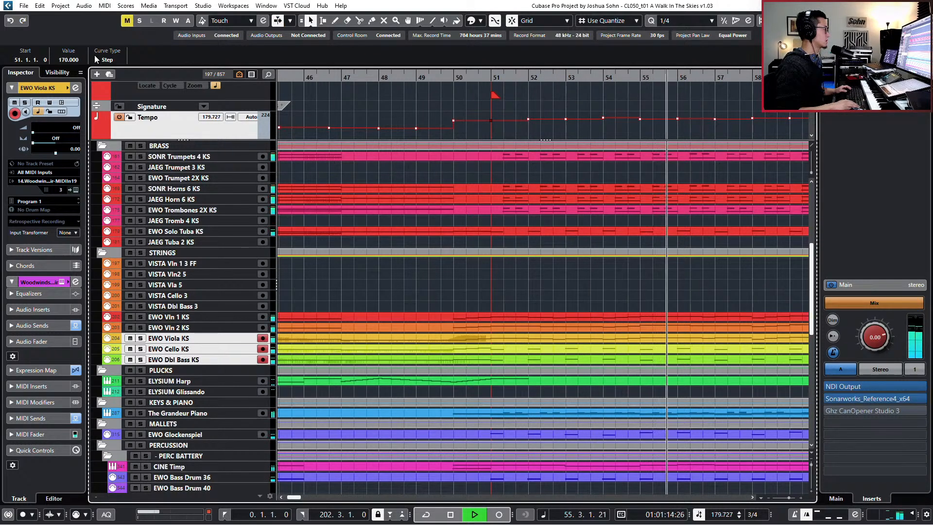
key(g)
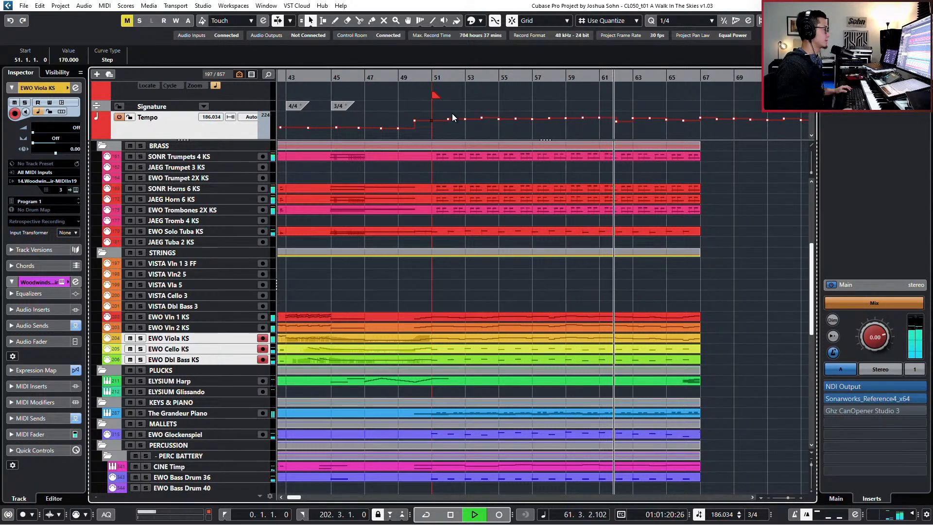
key(space)
Step: Examine the string and percussion parts from around bar 38 to the end of the arrangement at bar 67
scroll(503, 198, down, 4)
key(KP_Subtract)
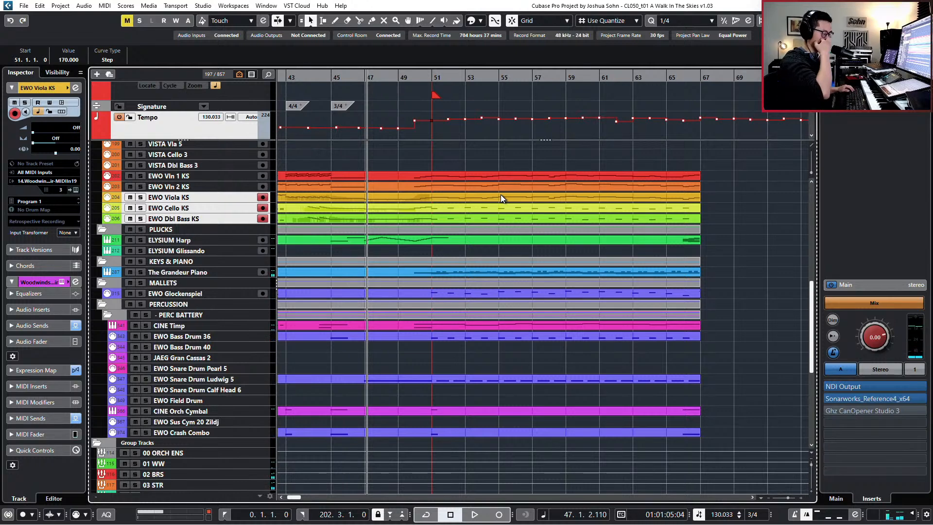
scroll(501, 195, down, 2)
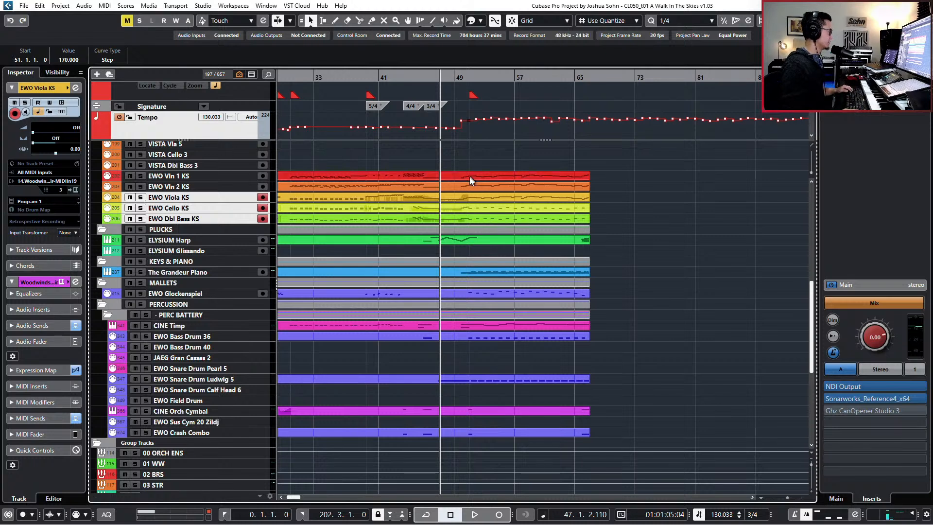
scroll(503, 200, left, 3)
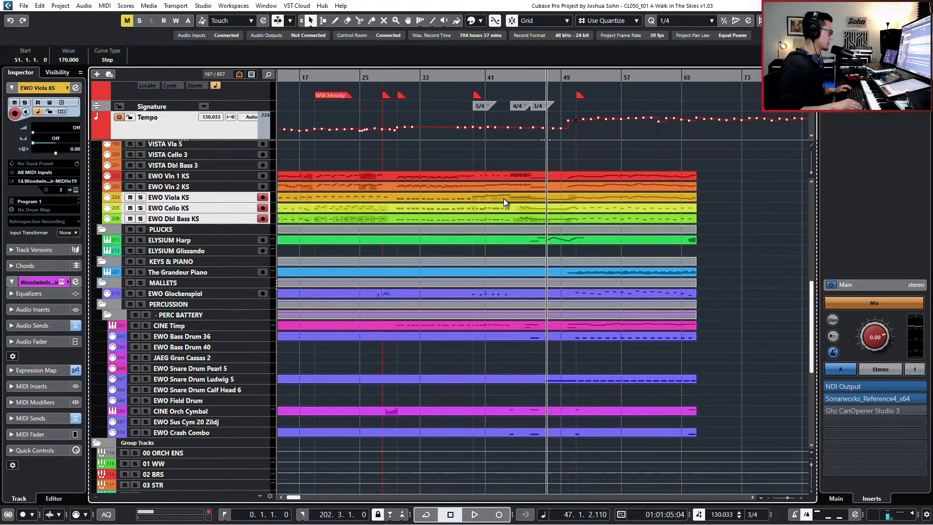
key(KP_Subtract)
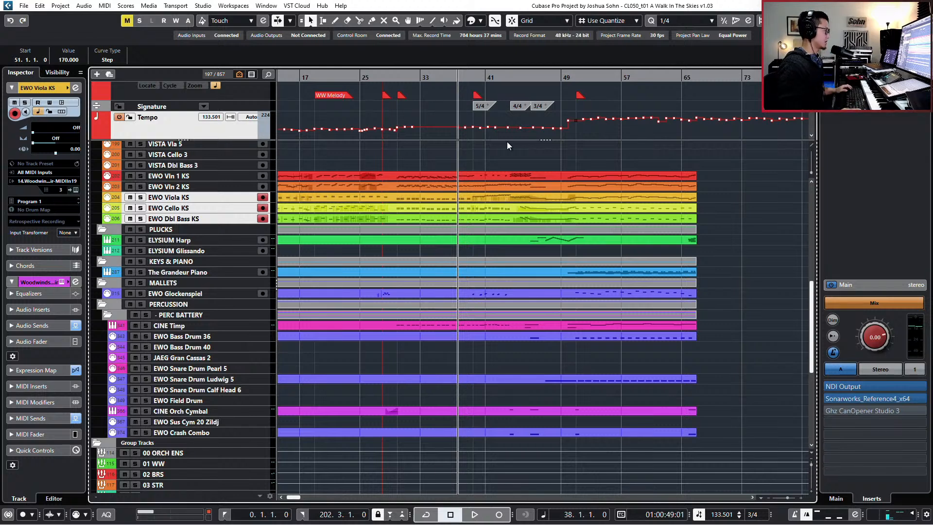
click(696, 80)
drag(694, 90, 727, 133)
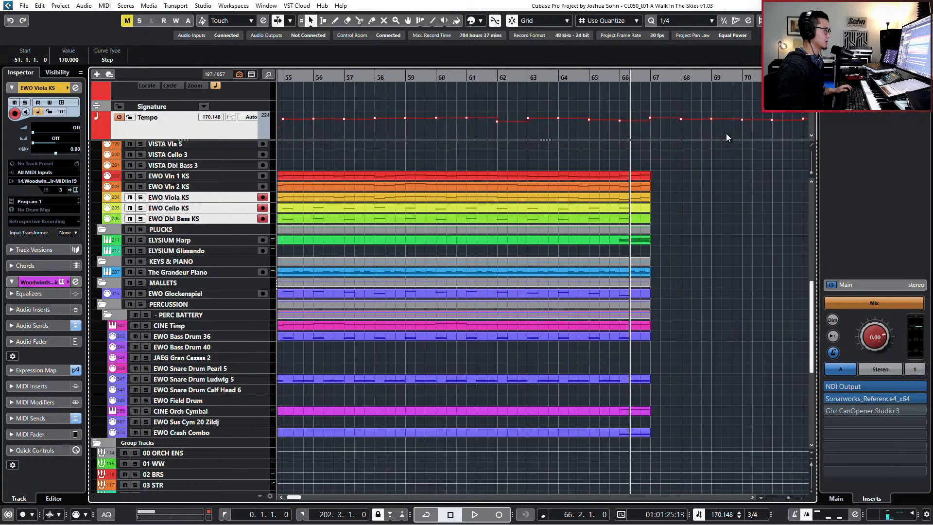
key(KP_Add)
key(KP_Subtract)
key(KP_Add)
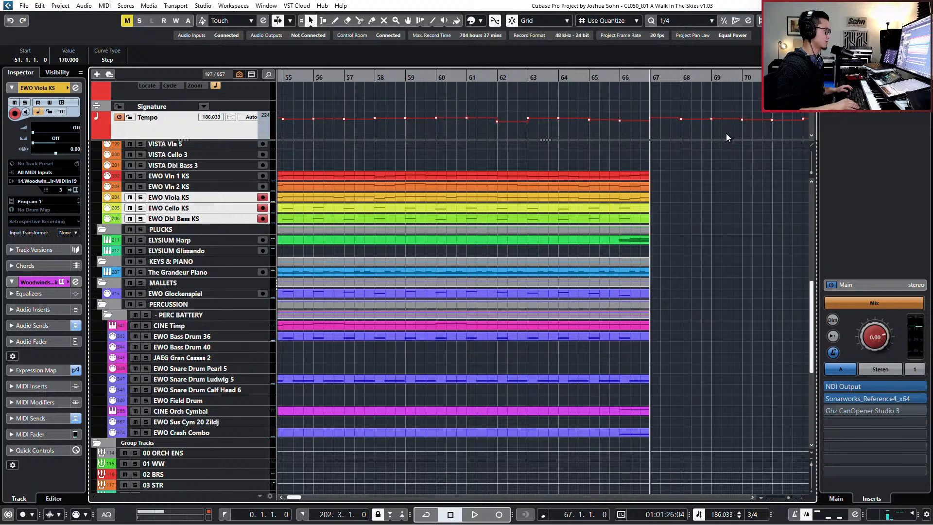
scroll(642, 178, down, 5)
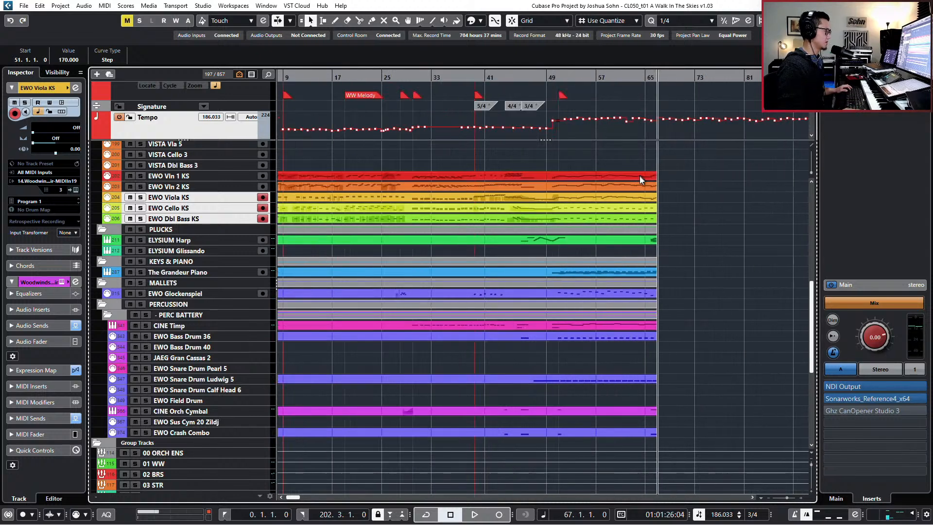
Step: Return to bar 30, solo the EWO Vln 2 KS track and open its Violin II part in the Key Editor
scroll(646, 181, left, 3)
scroll(646, 177, down, 2)
key(KP_Subtract)
key(KP_Subtract)
key(KP_Subtract)
key(KP_Subtract)
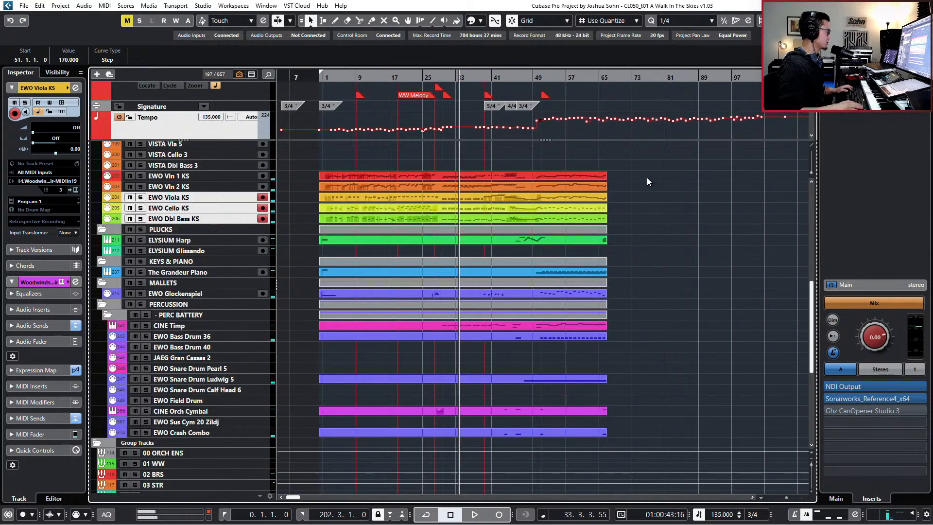
click(452, 197)
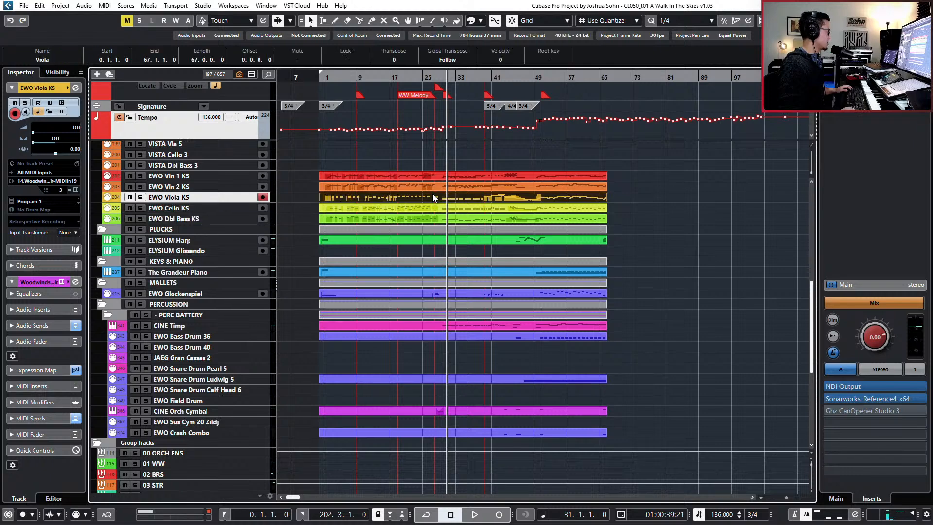
scroll(450, 233, up, 3)
click(452, 257)
scroll(466, 236, up, 3)
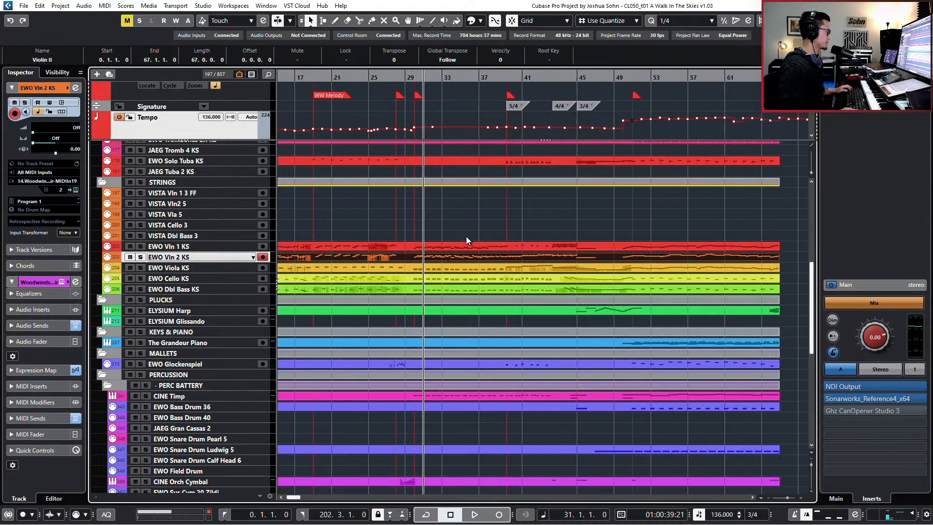
key(s)
key(ctrl+e)
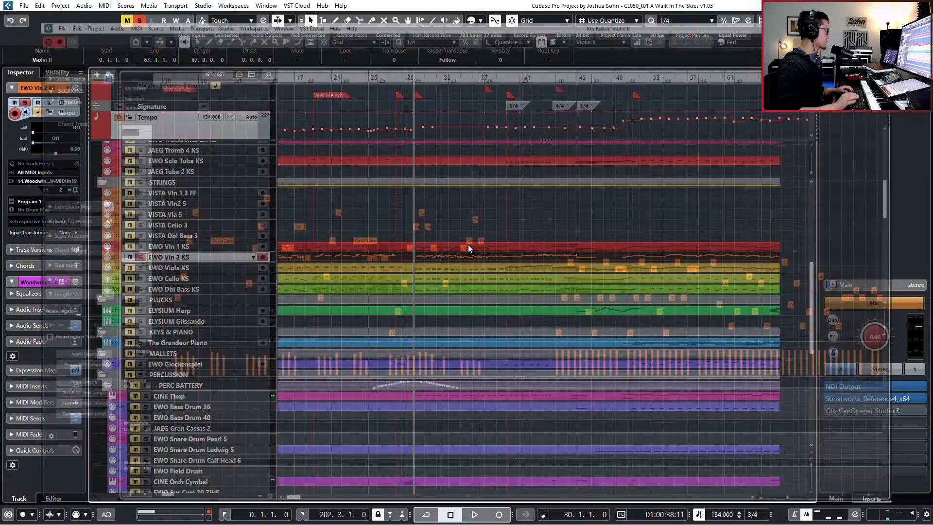
Step: Select the Violin II pizzicato notes in bars 30 to 39 and randomize their velocities
scroll(524, 217, down, 2)
scroll(527, 218, up, 2)
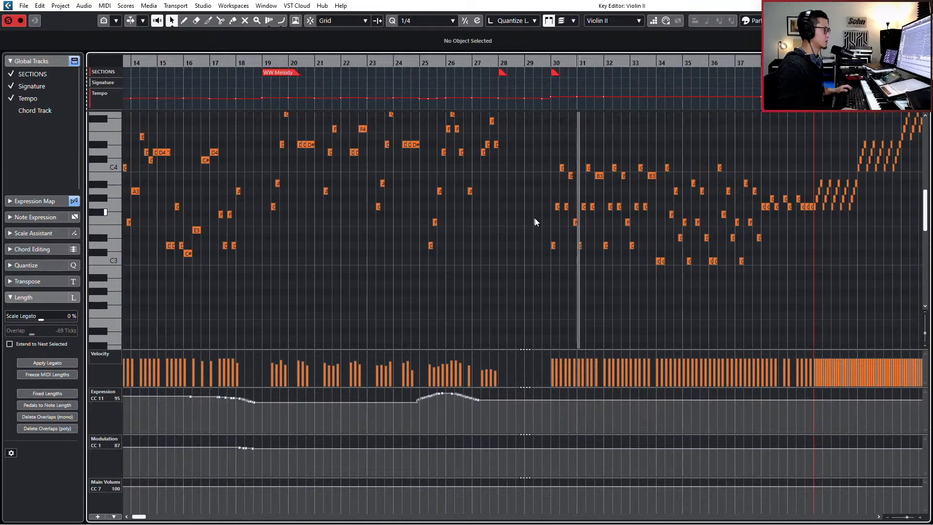
scroll(533, 221, right, 4)
drag(289, 156, 571, 287)
scroll(570, 287, up, 2)
key(shift+v)
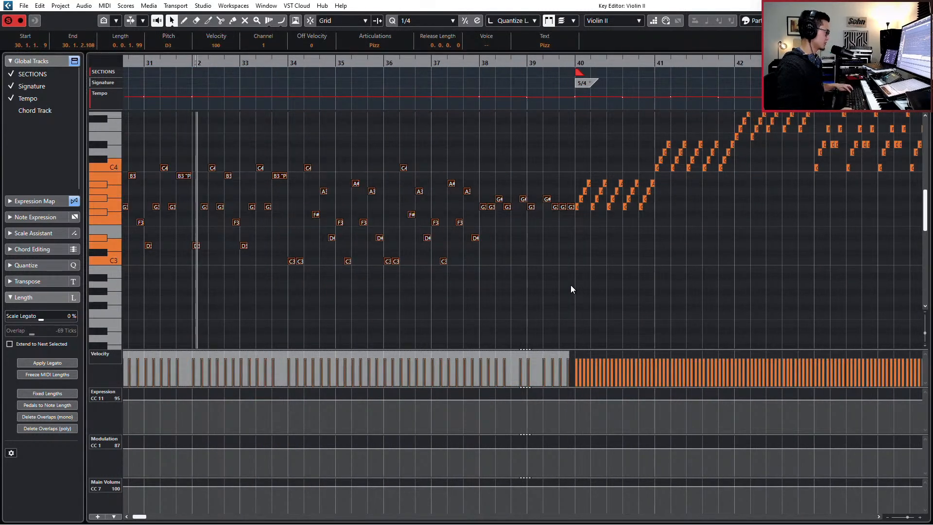
click(486, 350)
scroll(543, 312, down, 2)
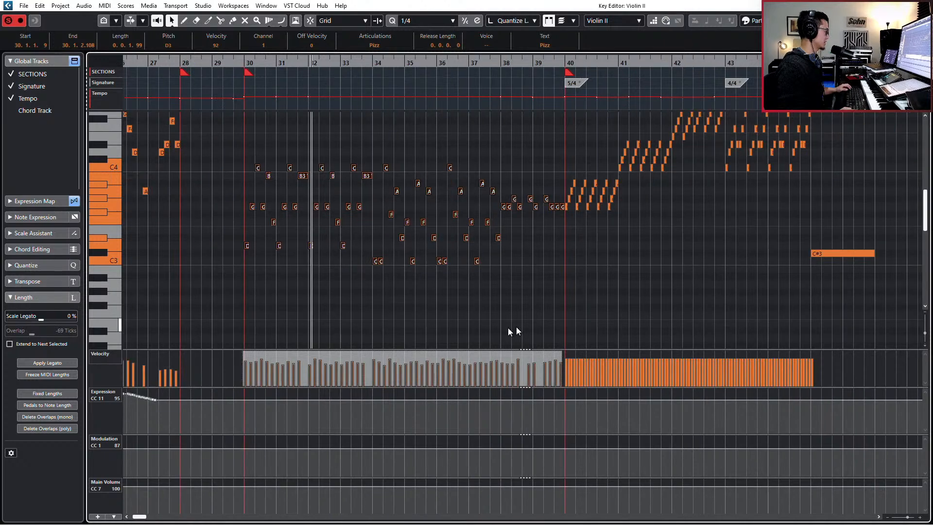
Step: Reselect the Violin II pizzicato notes in bars 30 to 39, raise their velocities slightly and listen to them
click(289, 291)
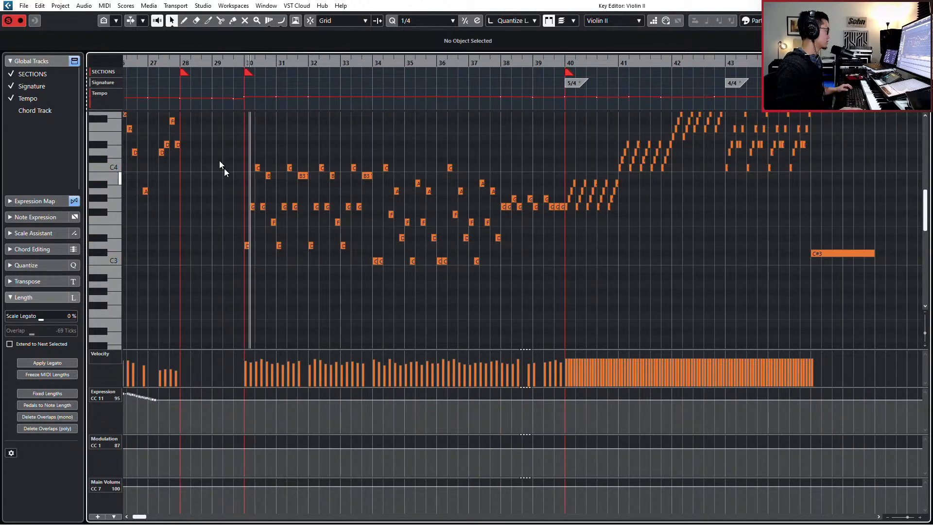
drag(215, 136, 550, 314)
drag(562, 314, 562, 307)
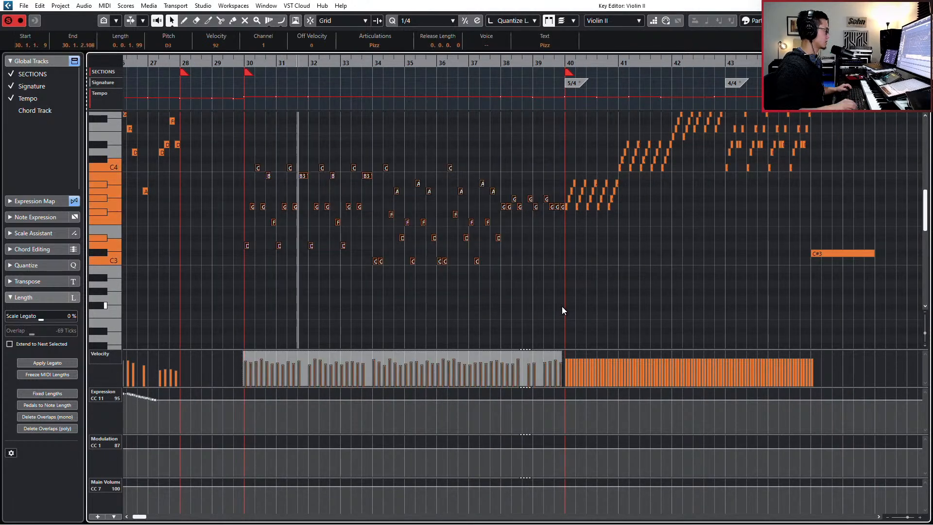
key(space)
key(space)
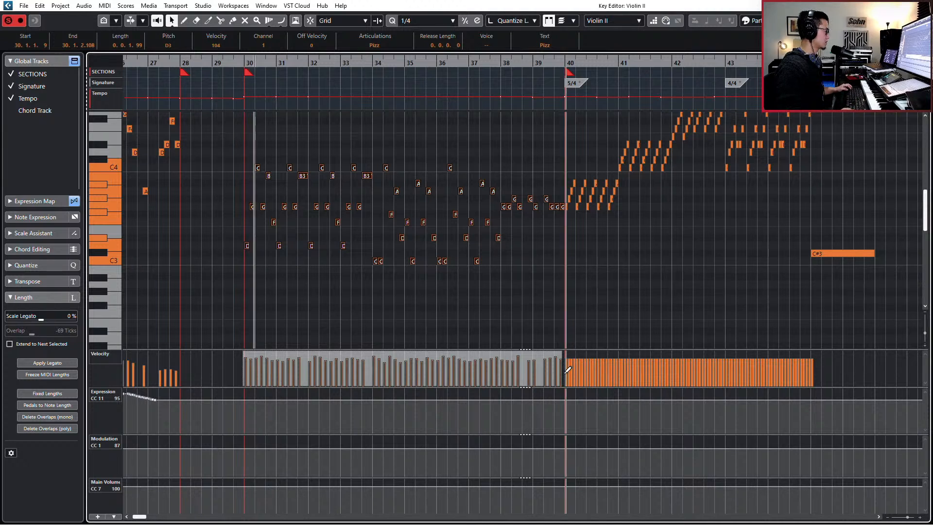
drag(559, 368, 559, 373)
click(585, 317)
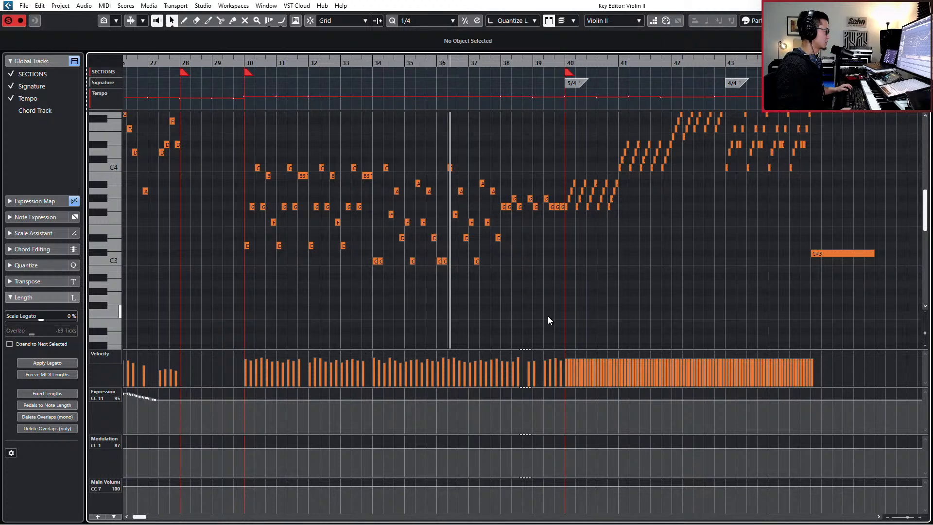
Step: Select the last D# note of bar 37 and play the Violin II pizzicato line from there
scroll(551, 317, up, 2)
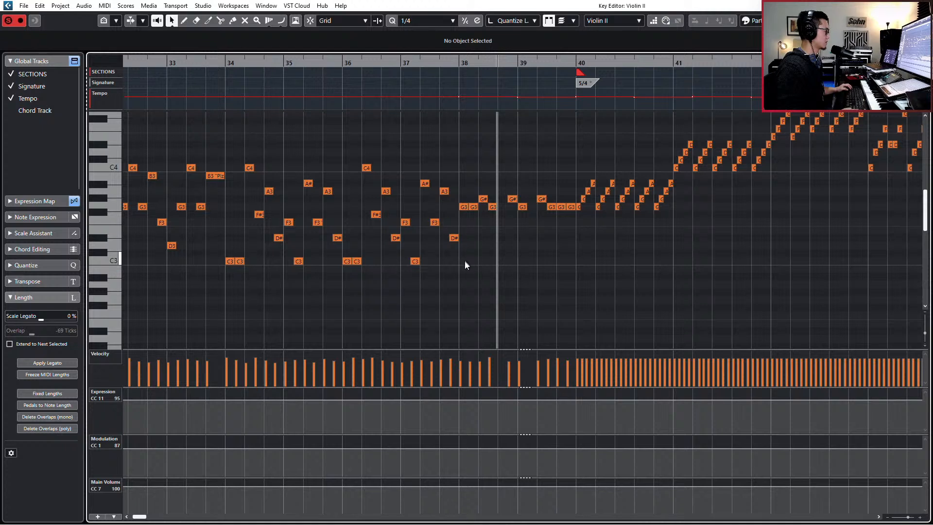
drag(456, 204, 465, 262)
drag(455, 224, 459, 256)
key(l)
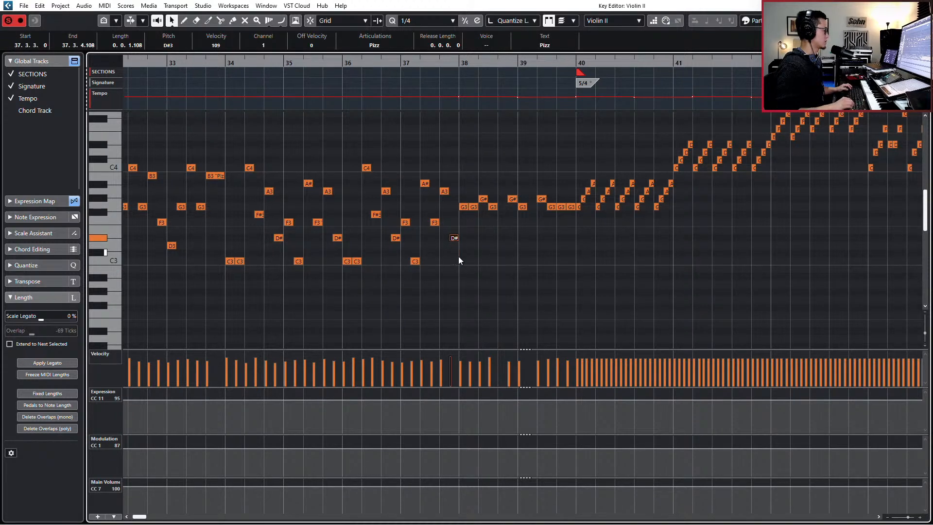
key(space)
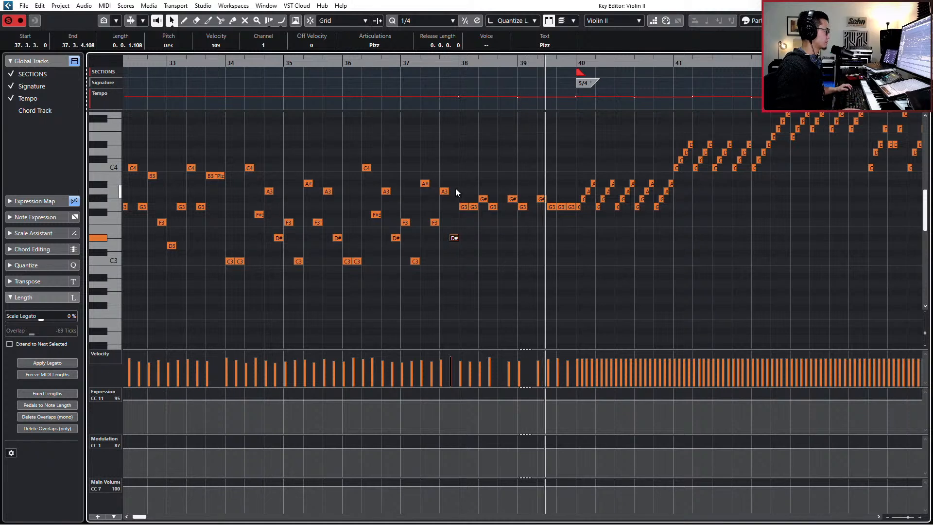
Step: Select the Violin II pizzicato notes in bars 38 and 39, raise their velocities and listen to them
drag(456, 189, 571, 227)
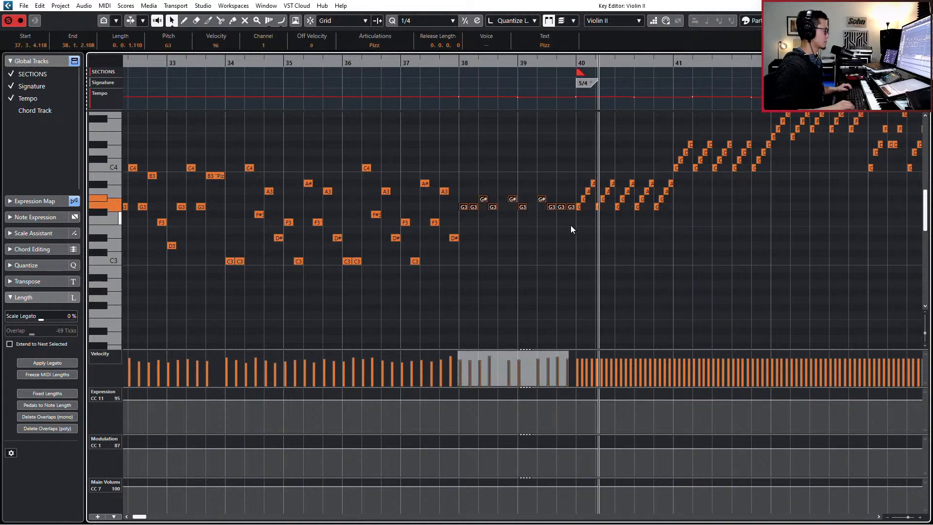
key(alt+shift+Up)
key(l)
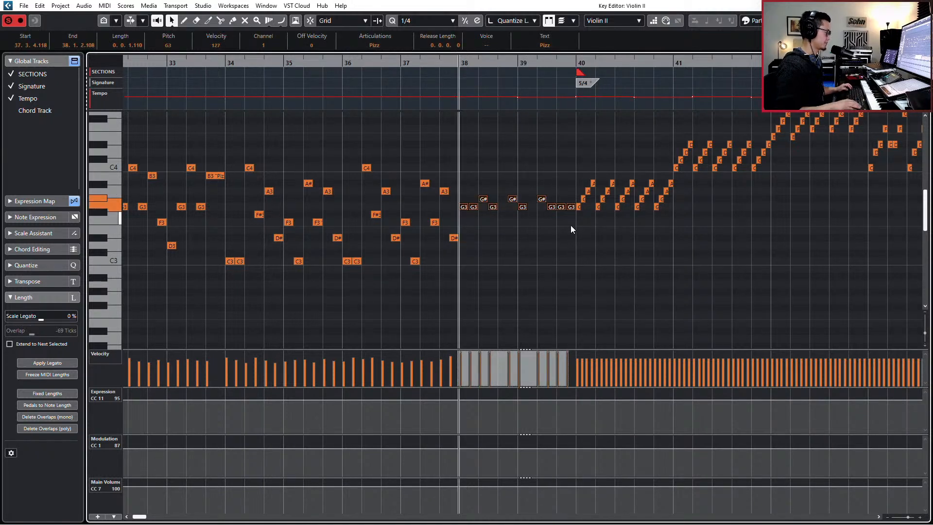
key(space)
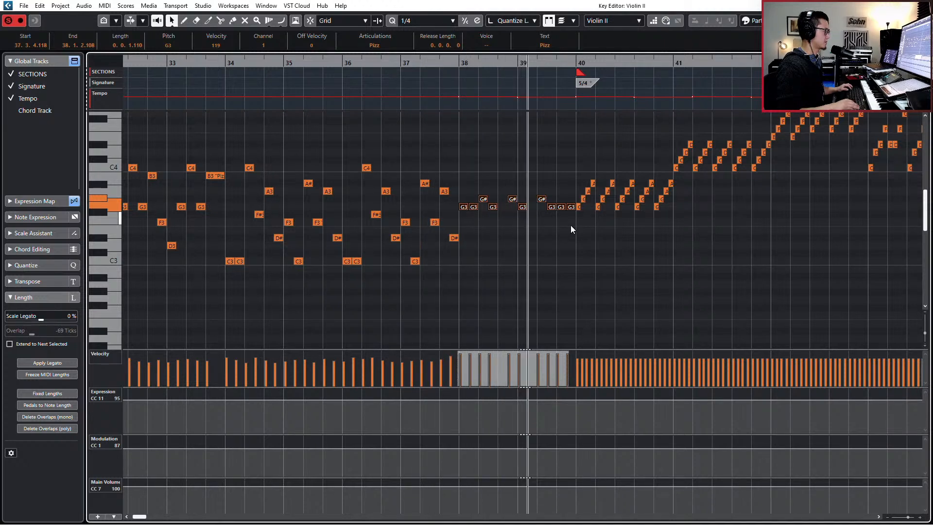
key(space)
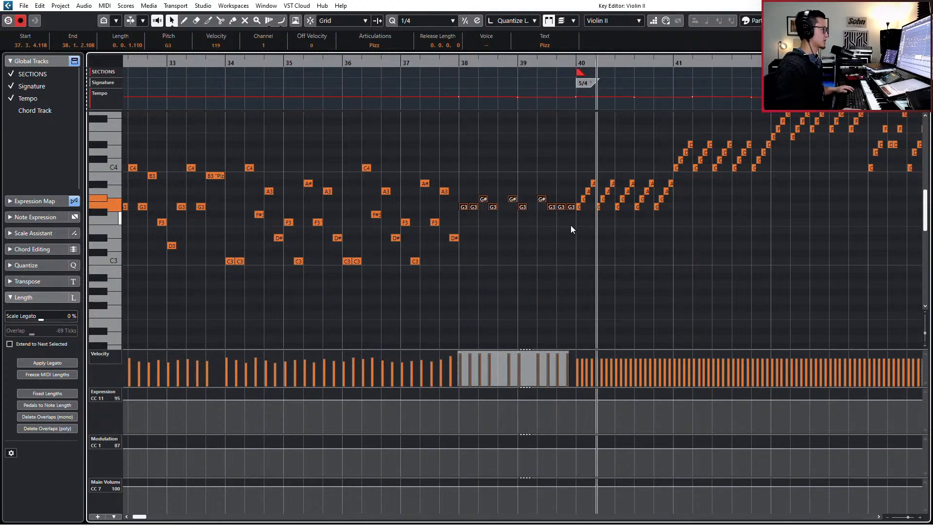
Step: Assign the Meas Trem articulation to the Violin II notes in bars 40 to 44 and play them
key(s)
key(g)
scroll(582, 181, up, 3)
drag(506, 231, 496, 317)
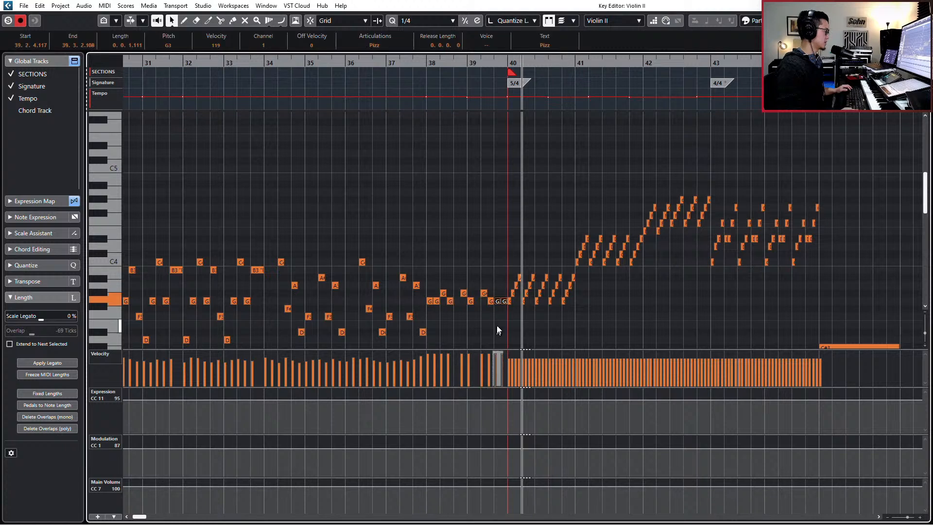
drag(507, 163, 818, 314)
click(383, 45)
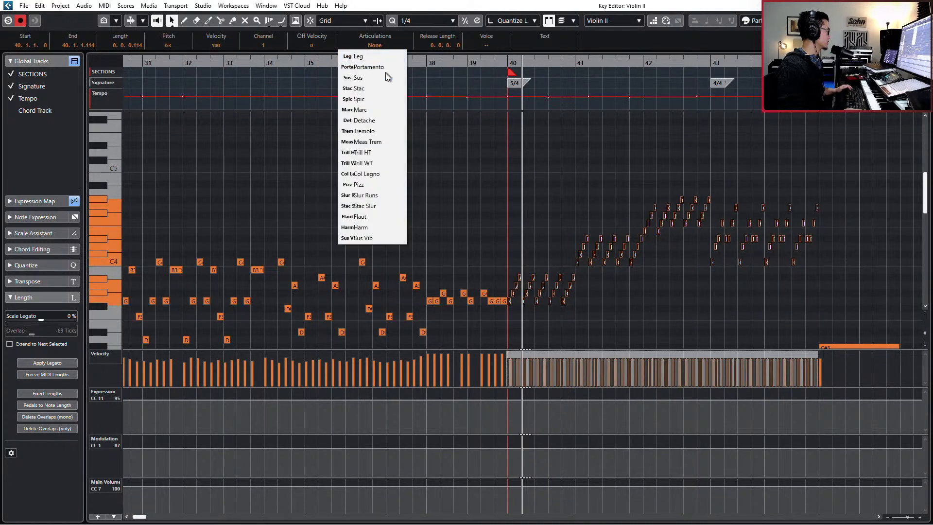
click(386, 142)
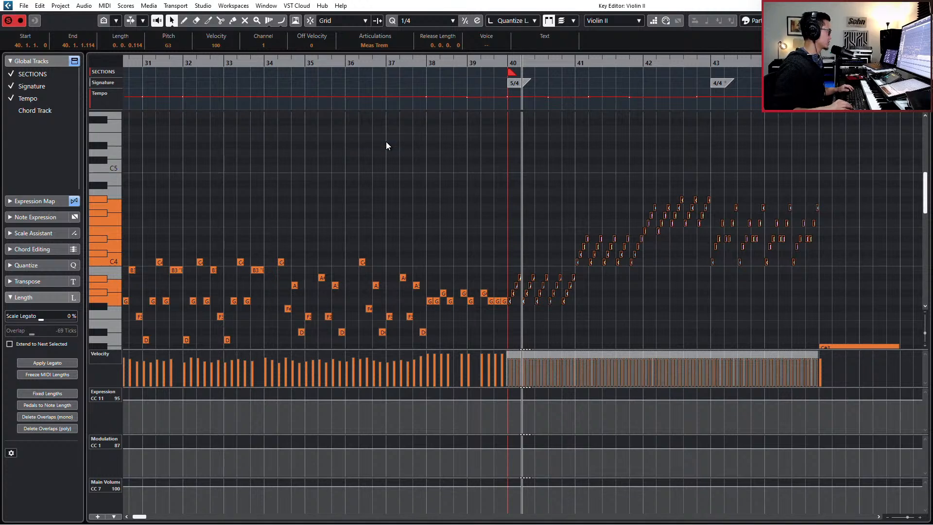
key(space)
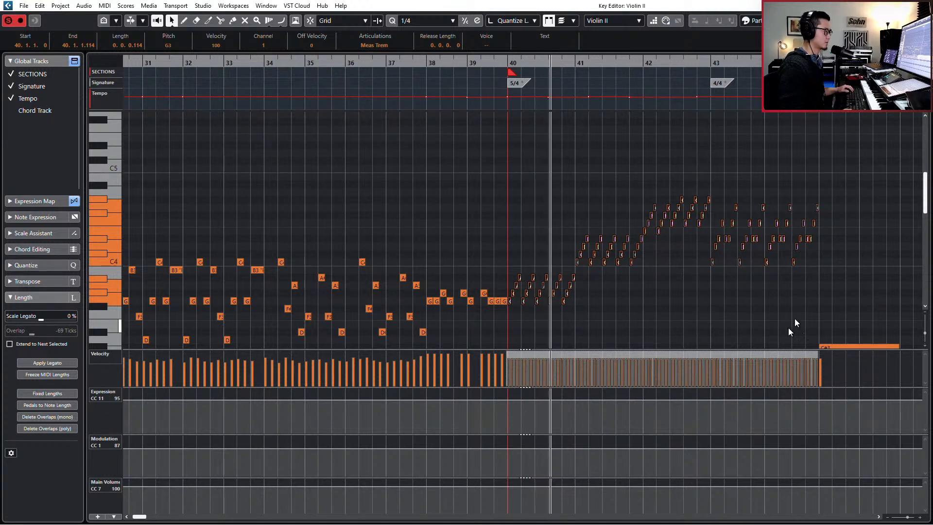
Step: Randomize the velocities of the Violin II notes in bars 40 to 44 with a 25 % variance
drag(840, 156, 509, 326)
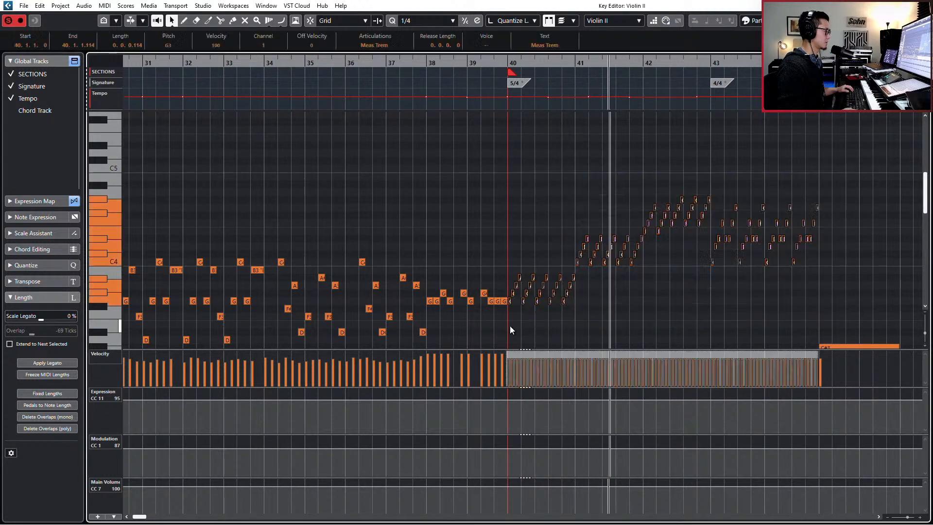
key(v)
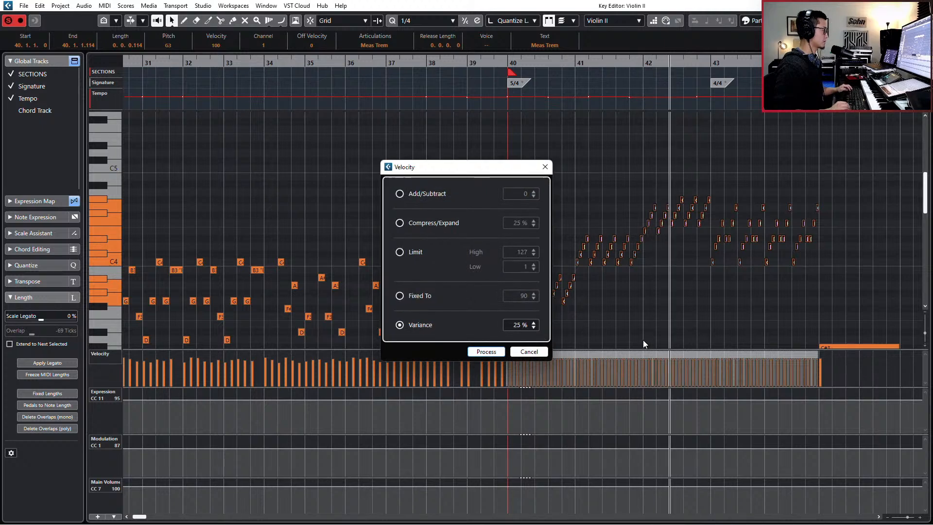
key(Return)
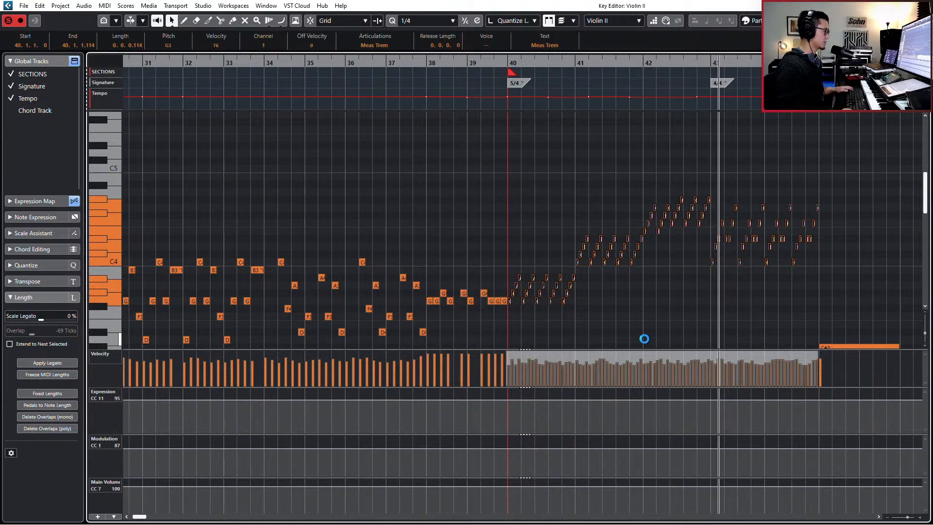
key(Return)
Step: Return to the project arrangement and play the soloed EWO Vln 2 KS part from bar 43
key(KP_Subtract)
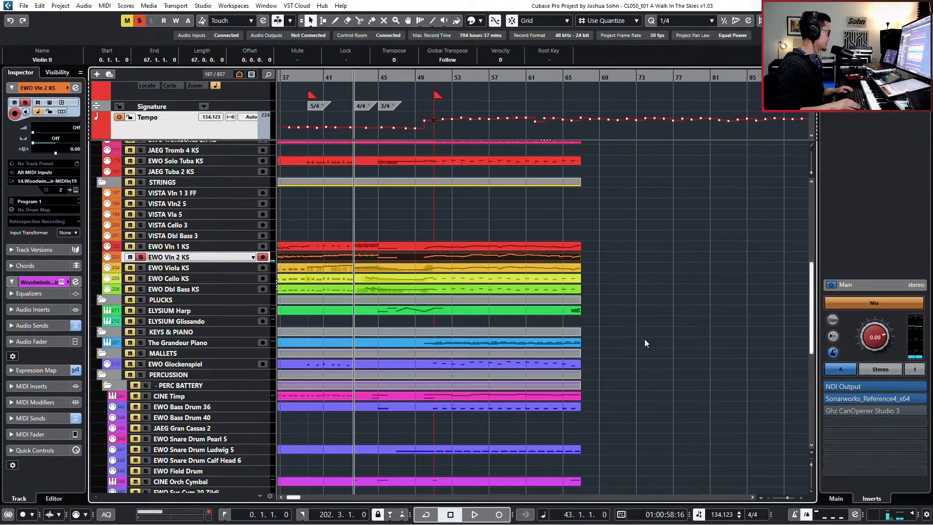
key(KP_Subtract)
key(KP_Add)
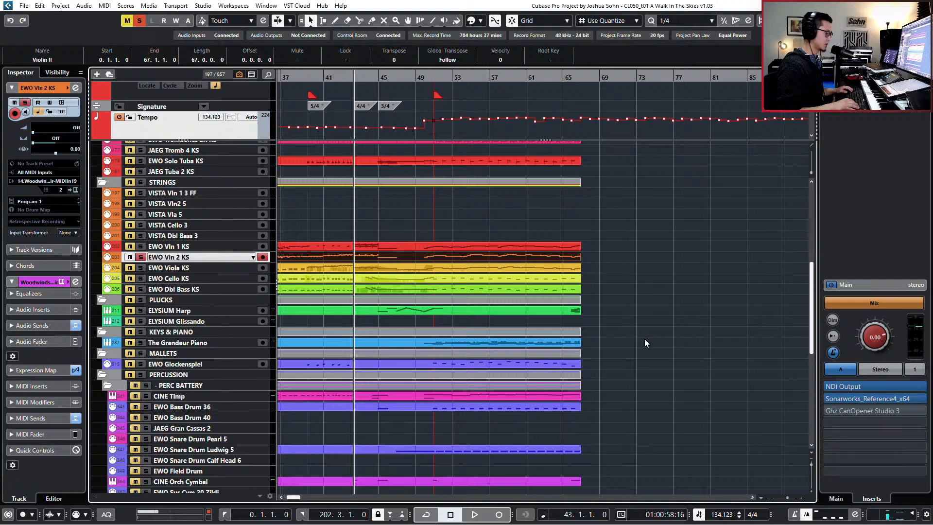
key(KP_Enter)
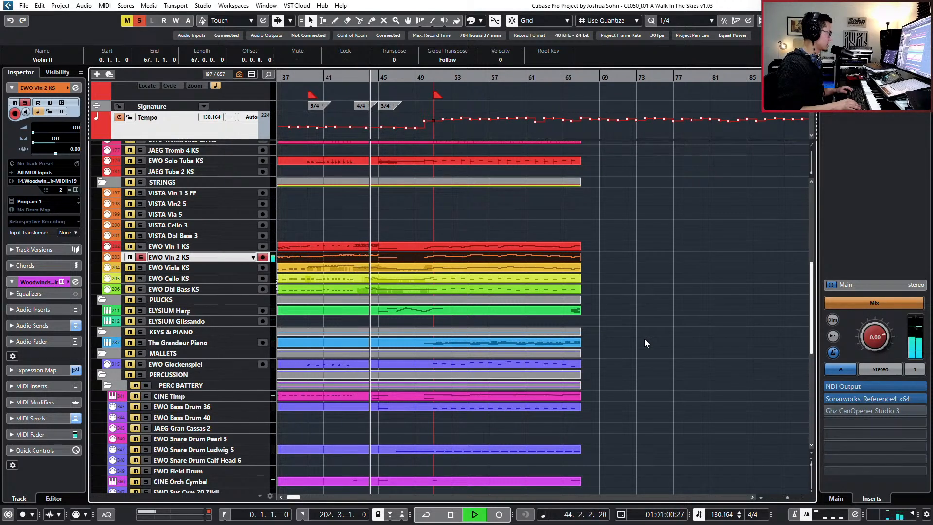
key(space)
Step: Unsolo the EWO Vln 2 KS track and listen to the passage around bar 44 with the full orchestra
key(s)
key(KP_Subtract)
key(KP_Subtract)
key(space)
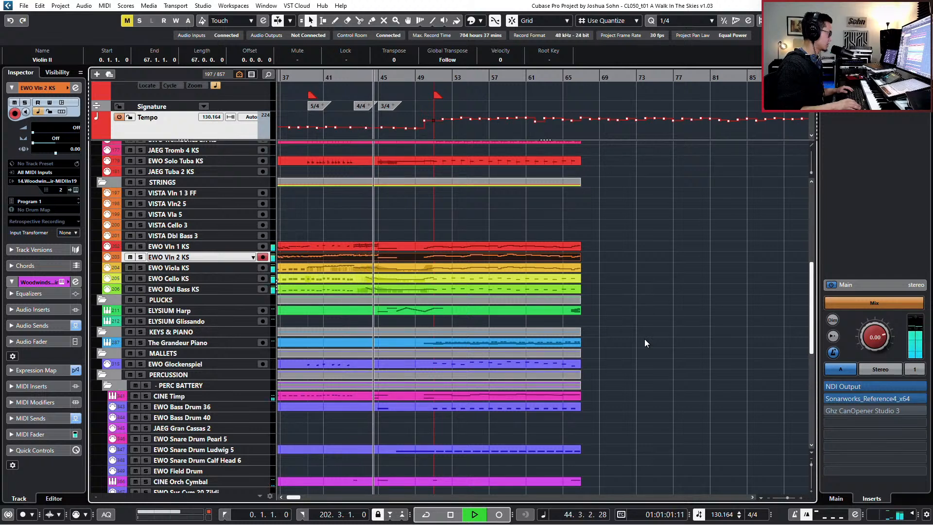
key(space)
Step: Go back to bar 42 and reopen the Violin II part in the Key Editor around bars 40 to 44
key(KP_Subtract)
key(KP_Subtract)
key(KP_Subtract)
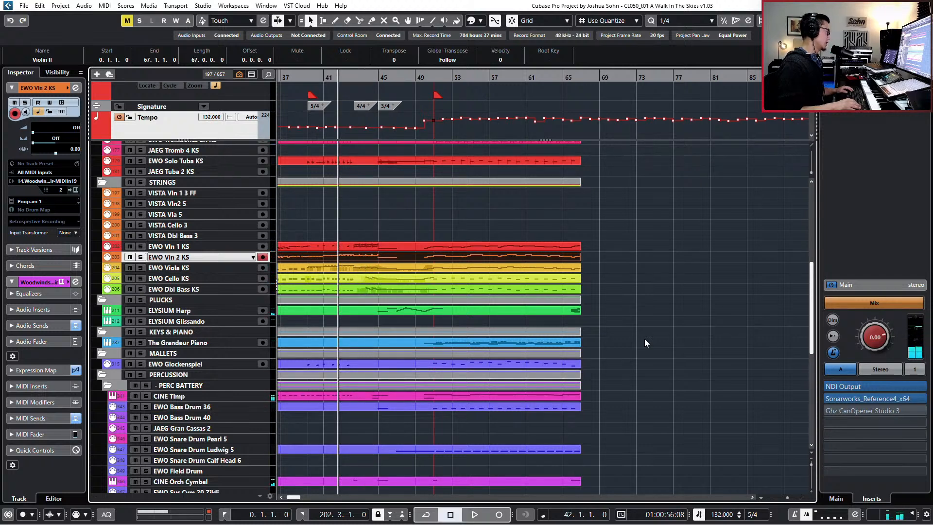
double_click(360, 256)
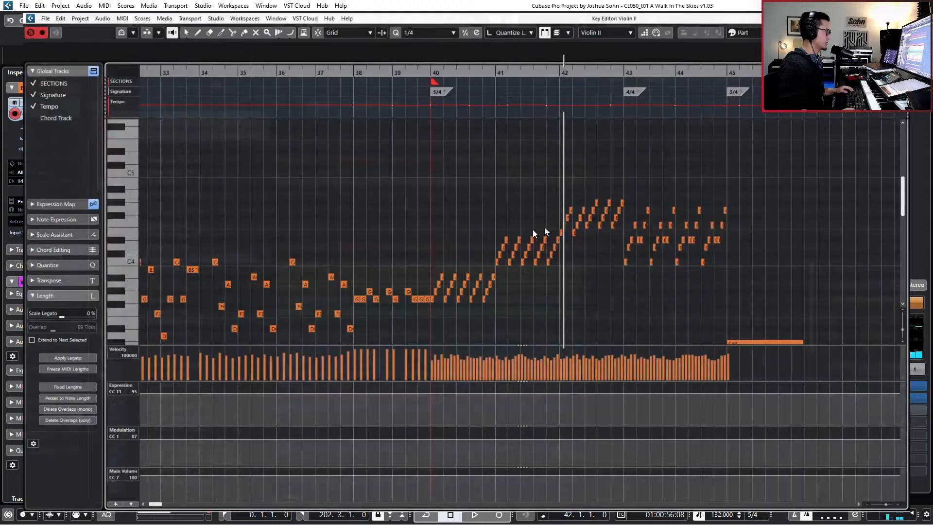
key(h)
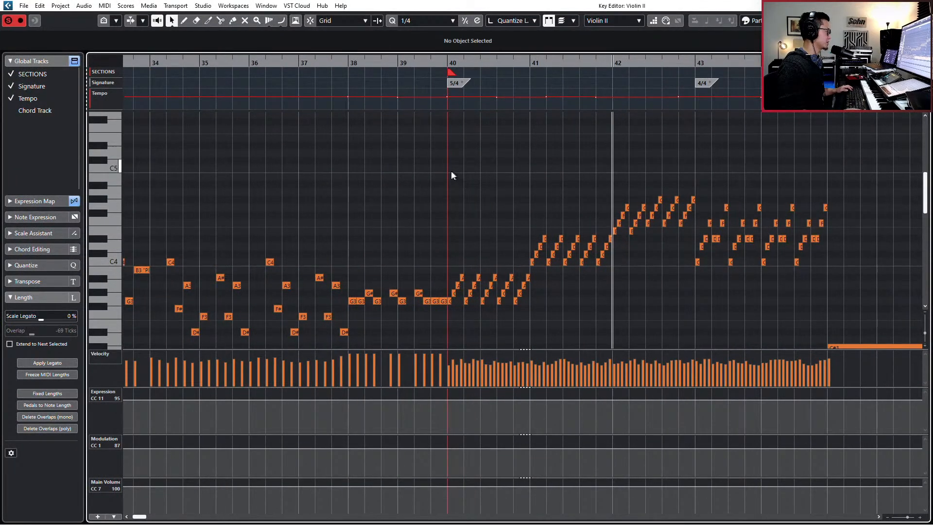
Step: Change the articulation of the Violin II notes in bars 40 to 44 to Stac and listen to them
drag(451, 171, 829, 306)
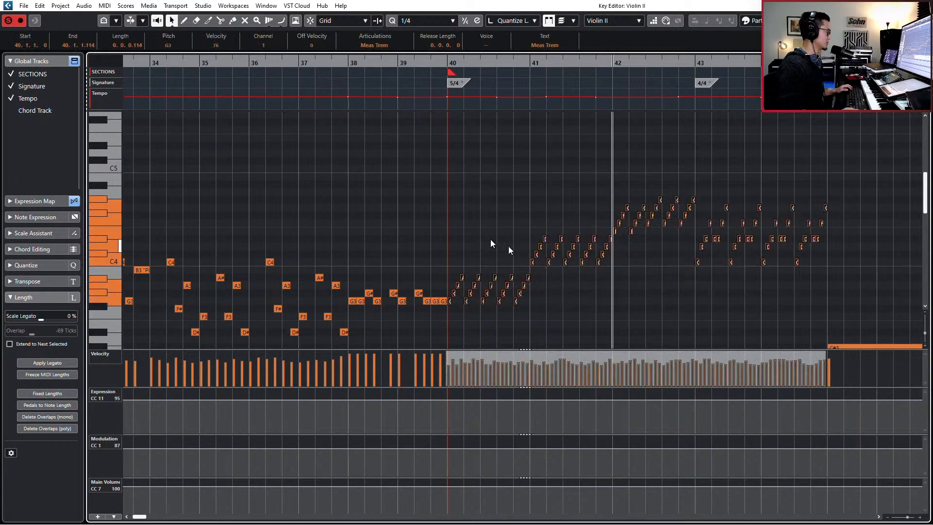
click(375, 45)
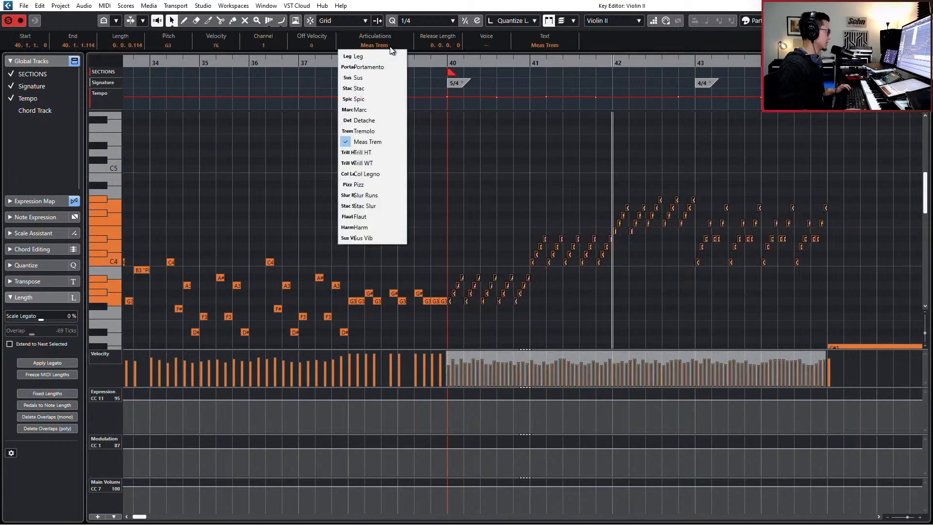
click(388, 88)
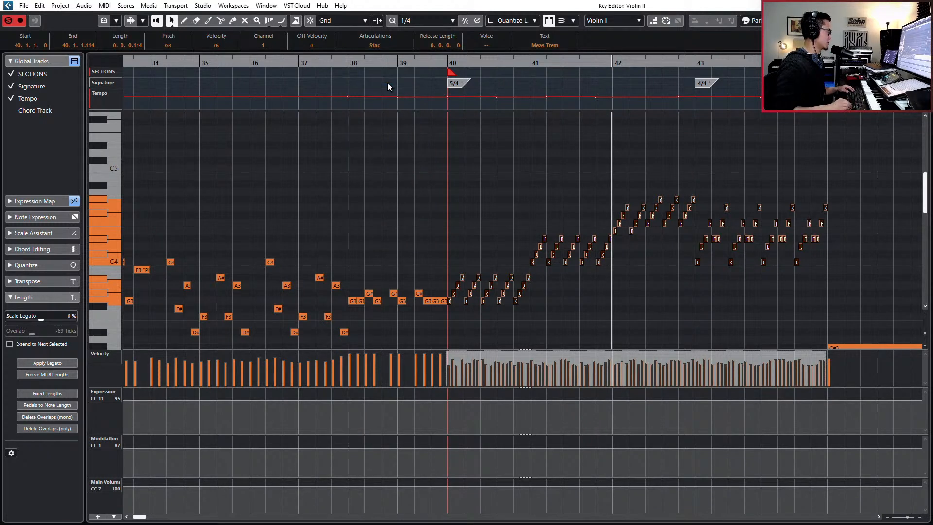
key(space)
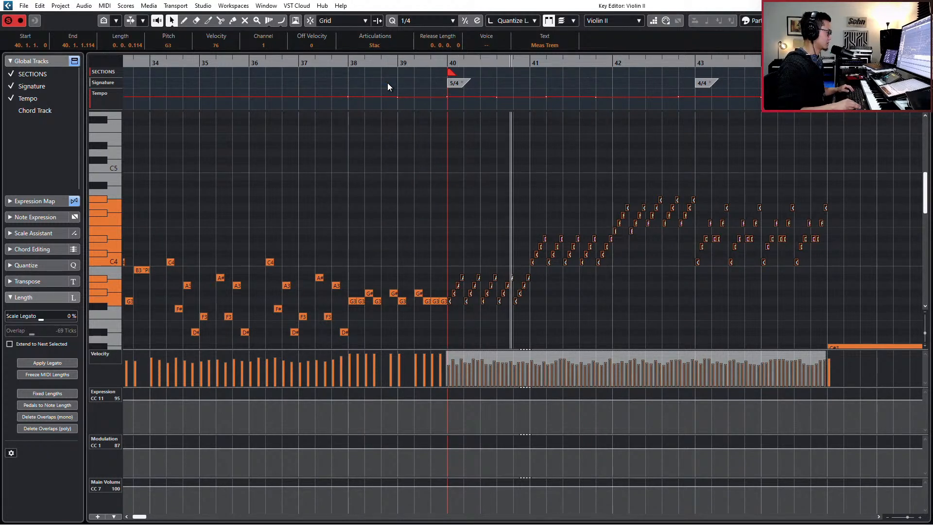
key(space)
Step: Set the quantize value to 1/16 and fix the selected Violin II staccato notes to a length of one sixteenth
scroll(357, 183, up, 4)
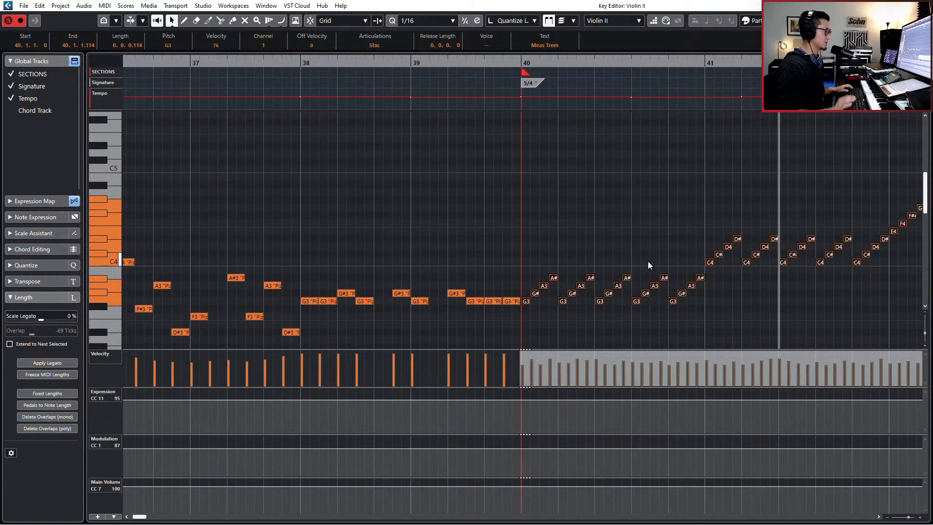
key(KP_0)
scroll(657, 263, down, 2)
scroll(588, 281, right, 3)
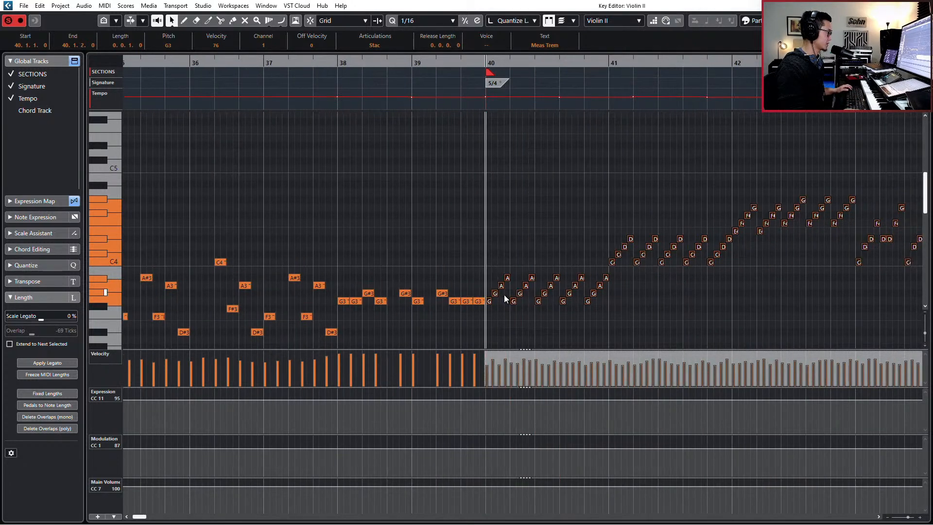
Step: Raise the velocity of the first G3 in bar 40 to 96 and play the staccato run from there
click(489, 302)
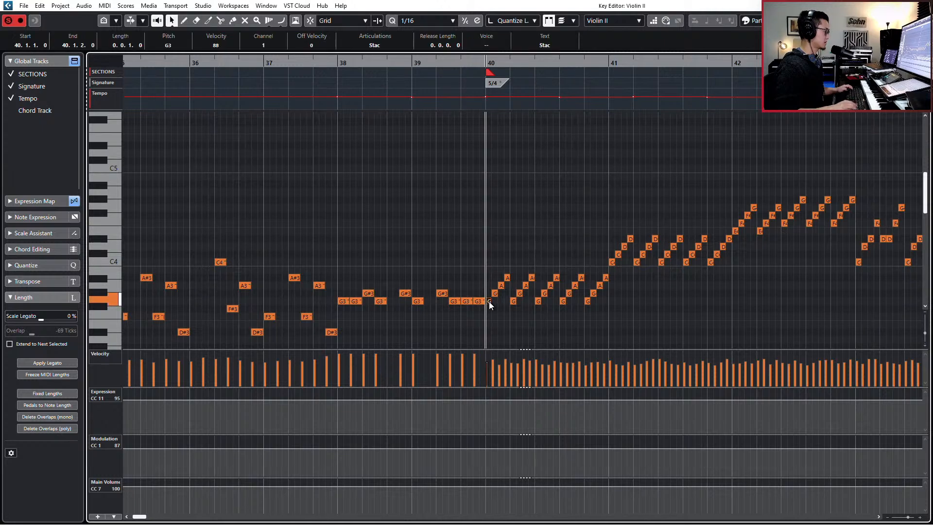
key(space)
scroll(496, 301, down, 2)
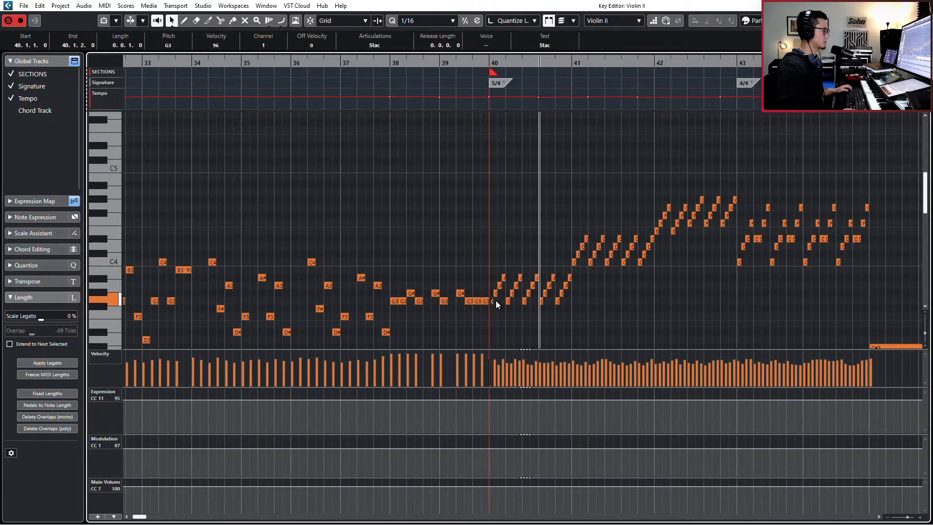
scroll(496, 300, right, 3)
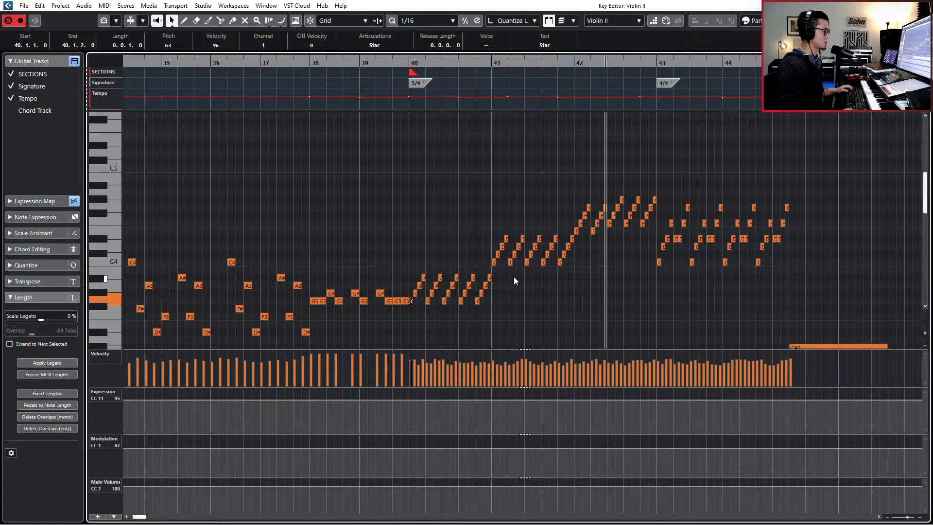
Step: Accent the lowest notes starting selected figures in bars 40 to 44 by raising their velocities together, and play the passage back
drag(678, 176, 700, 232)
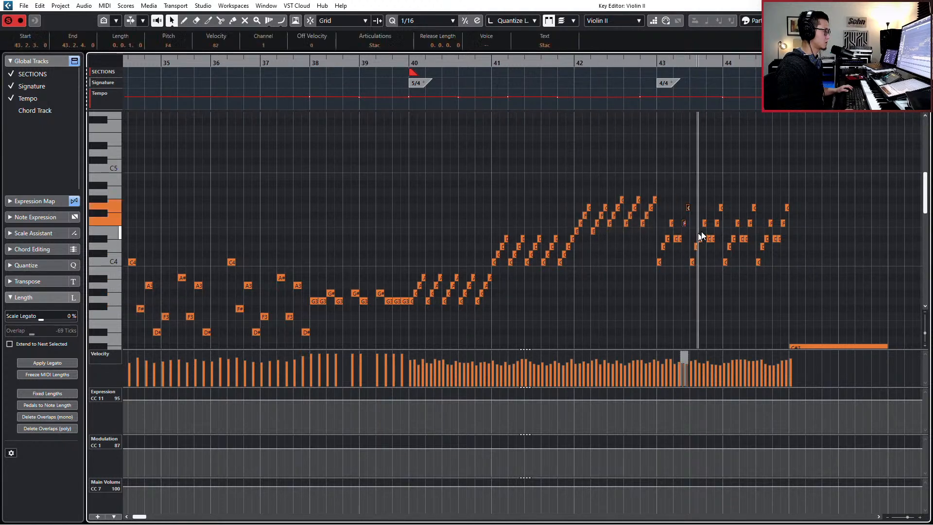
click(561, 234)
drag(561, 230, 612, 233)
shift+click(626, 223)
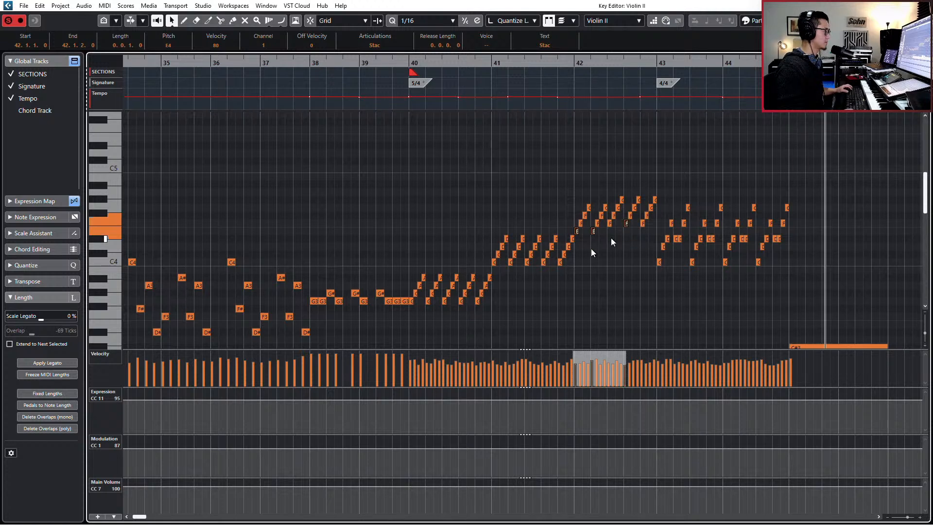
drag(547, 264, 545, 263)
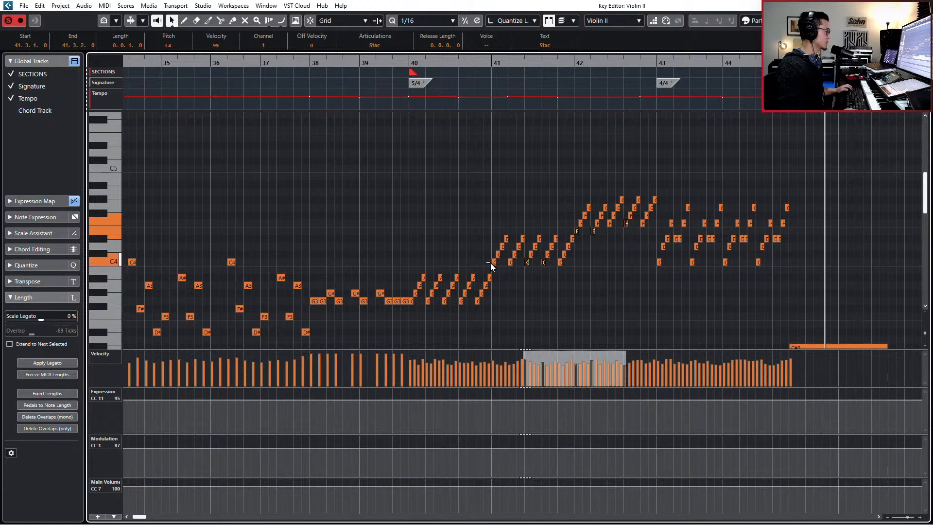
shift+click(493, 262)
shift+click(461, 301)
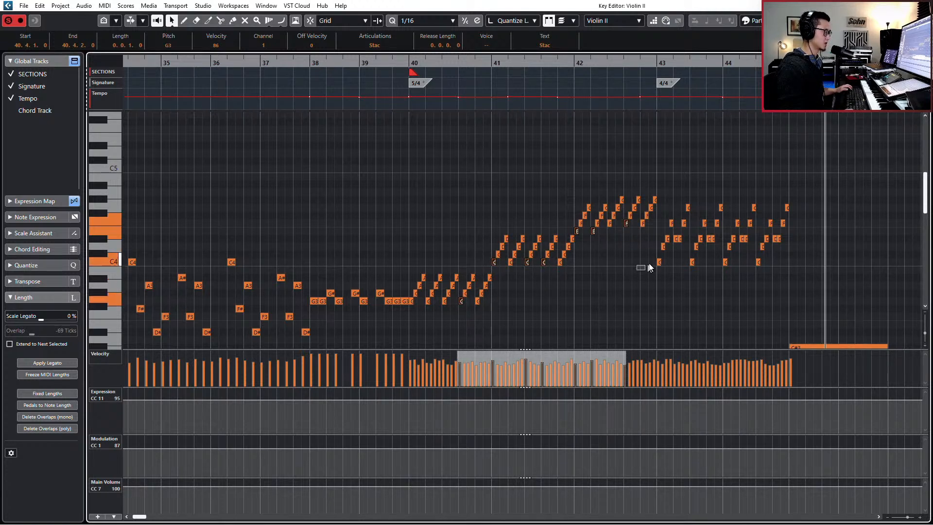
shift+click(660, 262)
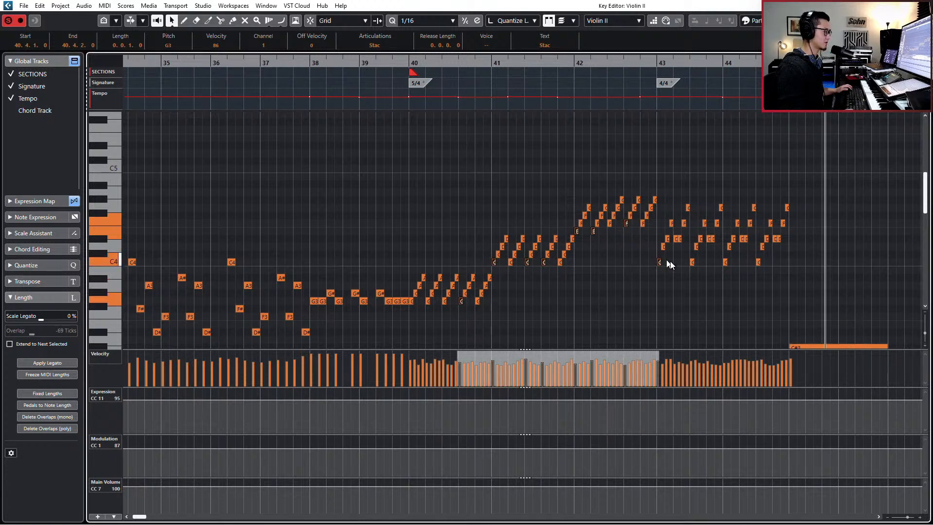
shift+click(724, 262)
key(alt+Up)
key(l)
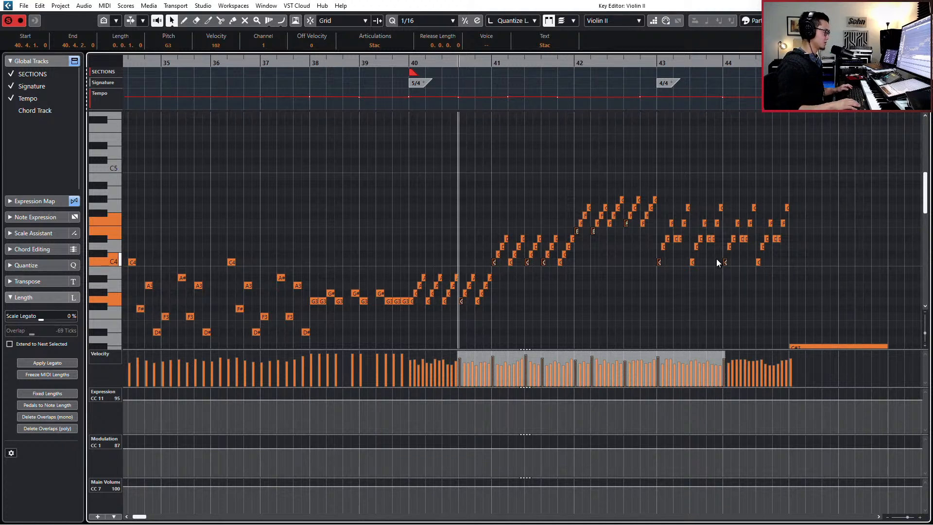
key(space)
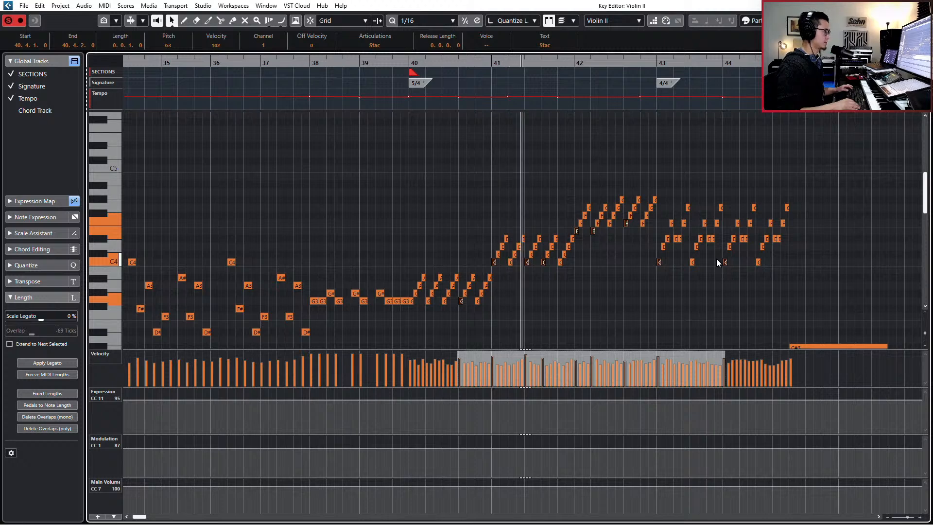
click(527, 263)
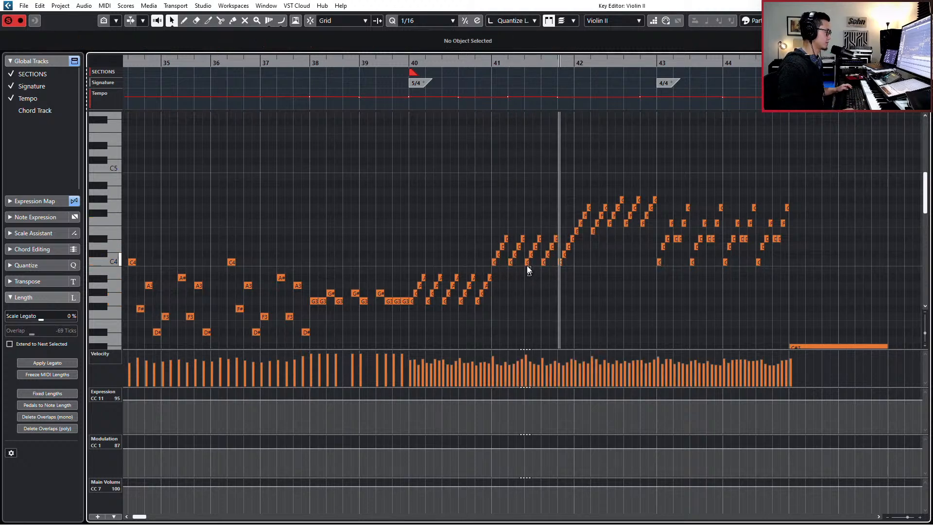
Step: Return to the project overview and play the full arrangement from a few bars before bar 40
key(ctrl+Down)
key(KP_0)
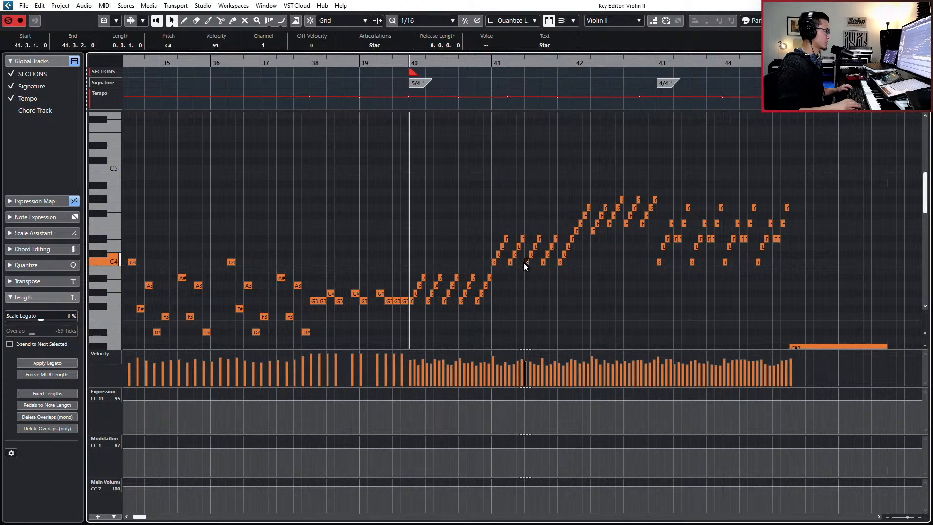
key(Escape)
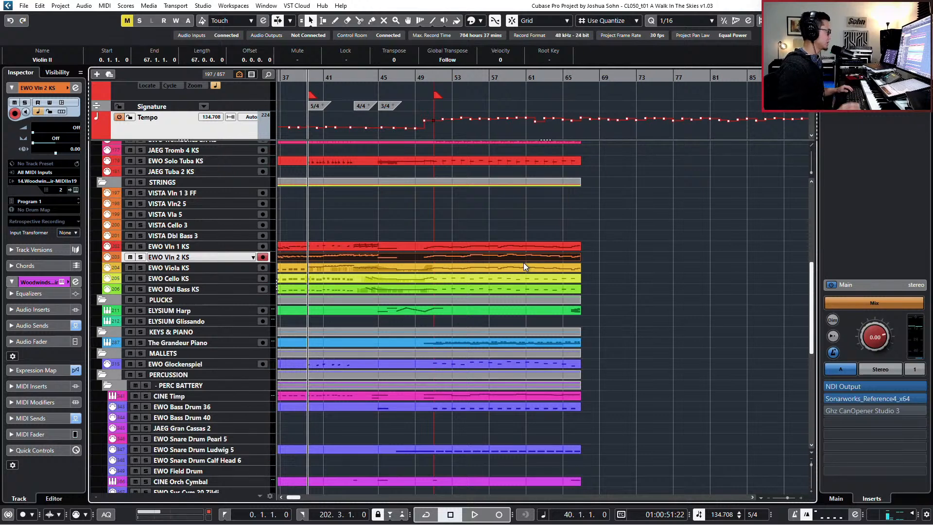
scroll(430, 259, left, 2)
scroll(397, 246, left, 2)
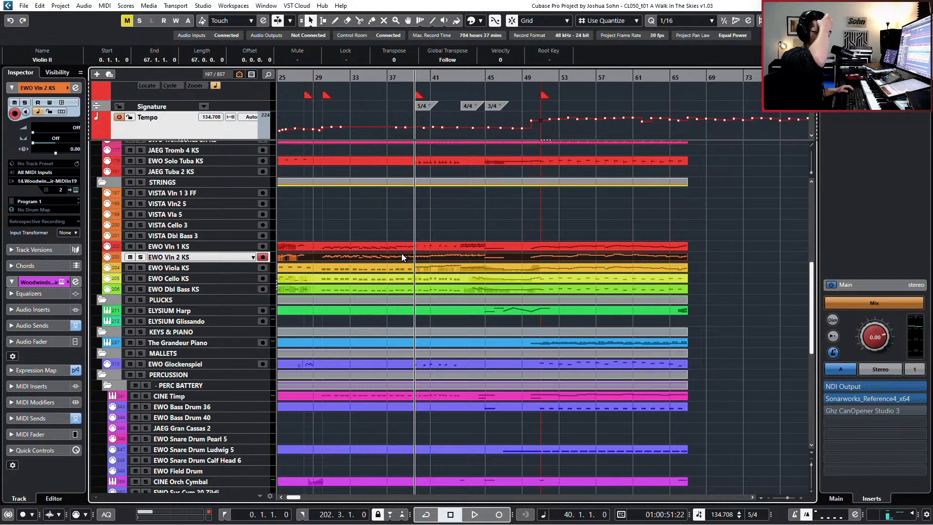
key(KP_Subtract)
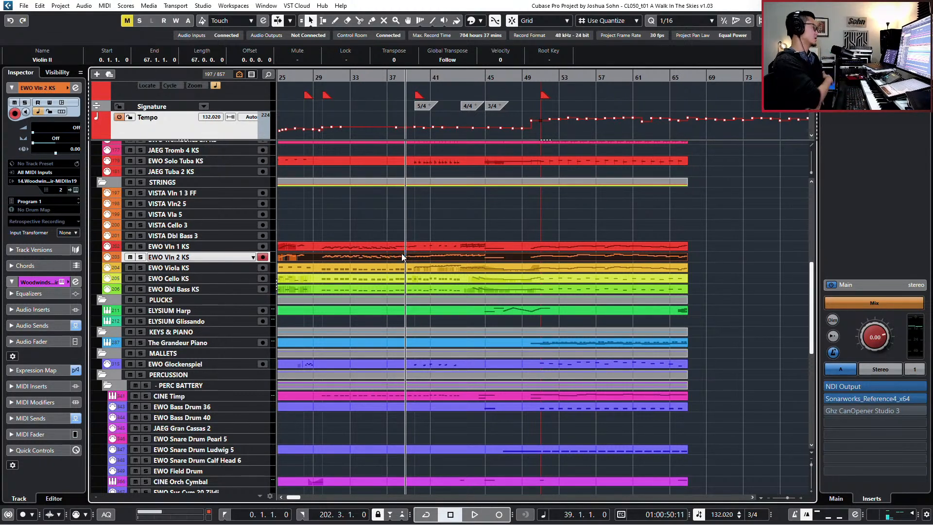
key(space)
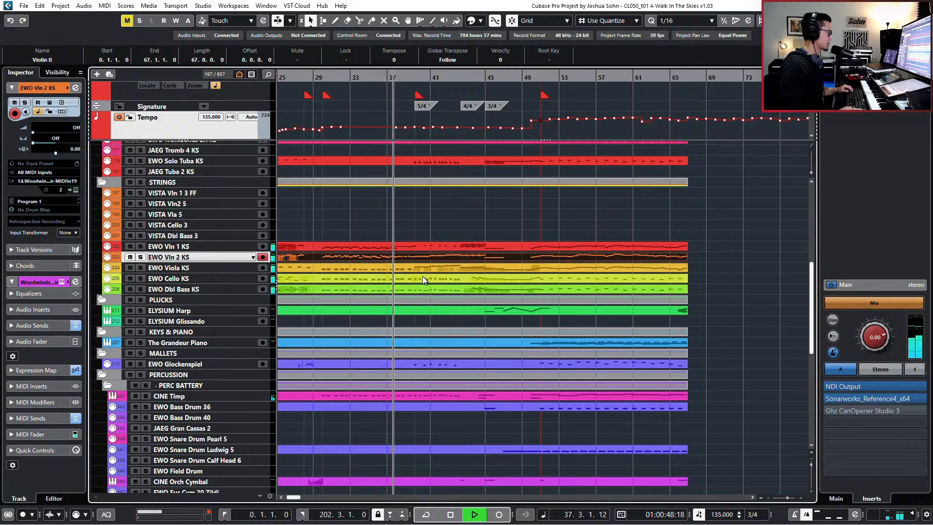
Step: Open the Violin II part and record Expression and Modulation rides over the fast run up to bar 45
double_click(436, 256)
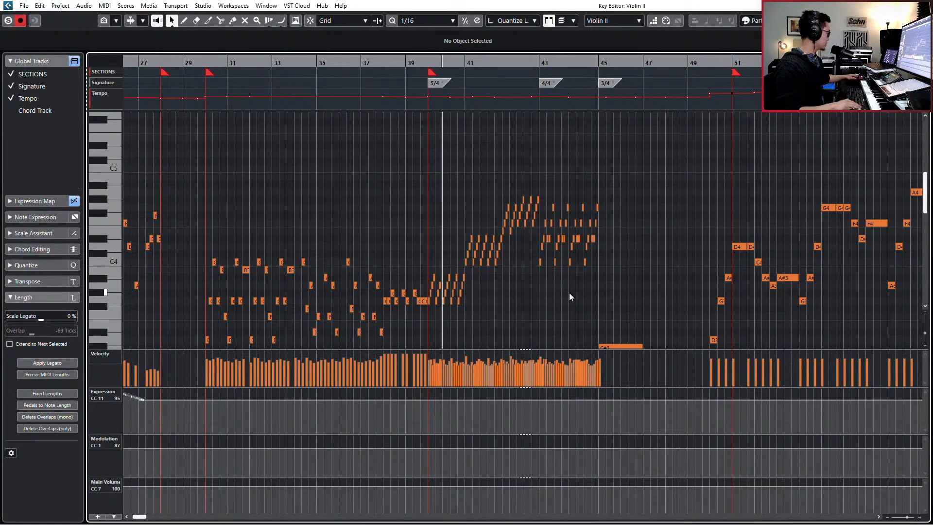
key(KP_Subtract)
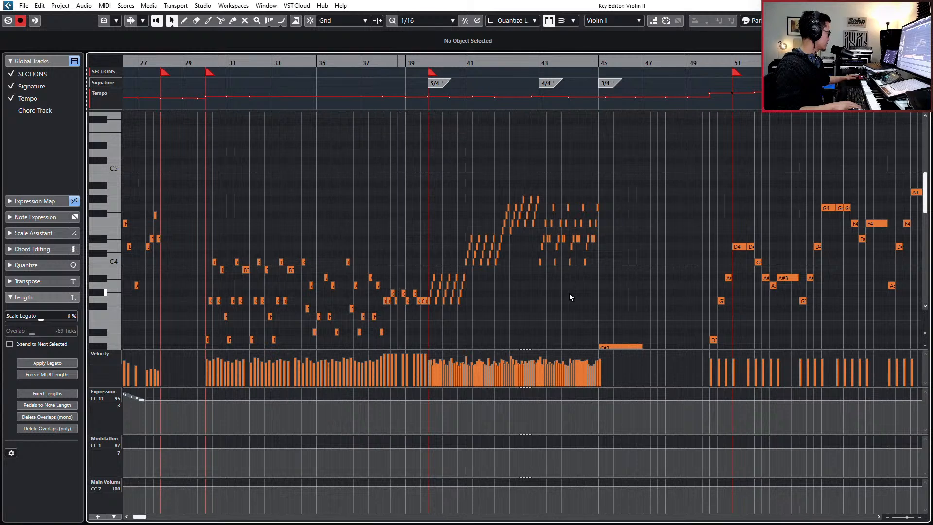
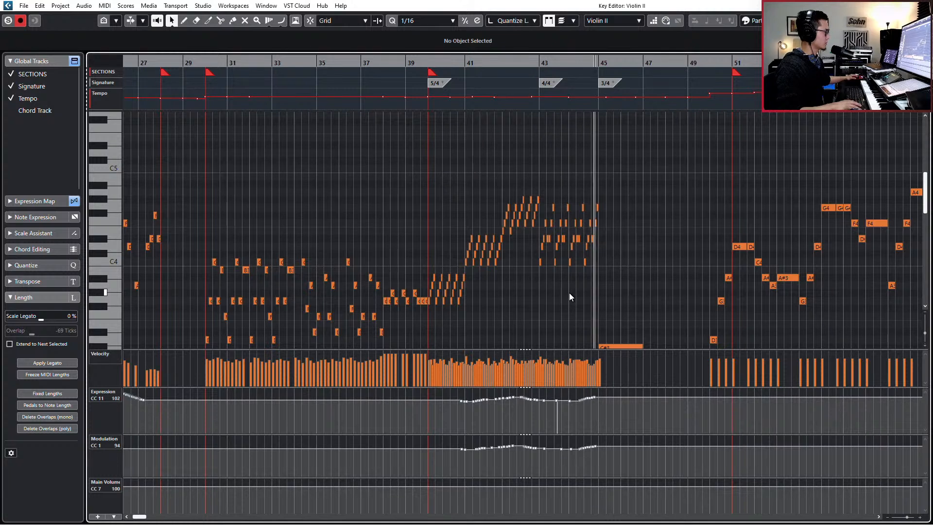
key(space)
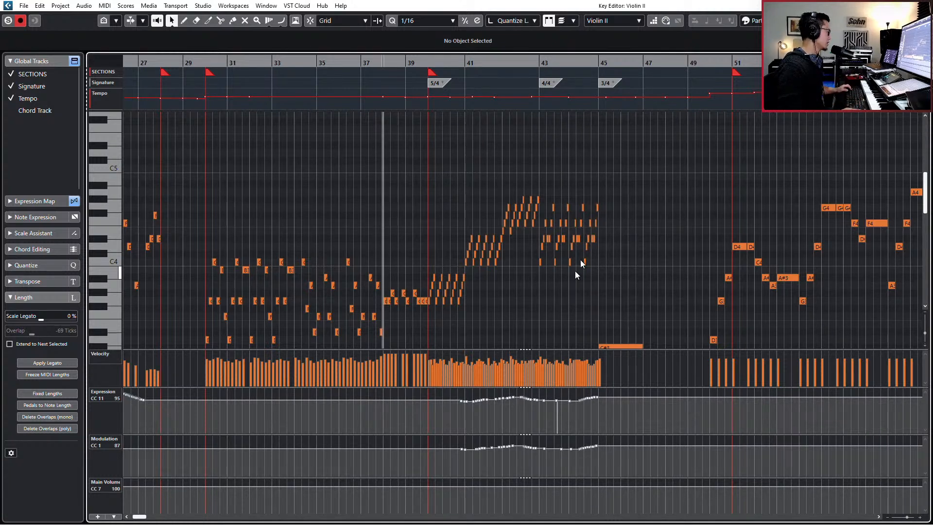
Step: Change the Violin II notes in bars 40 to 44 to Spic and record new, softer Expression and Modulation rides over them
drag(667, 180, 428, 319)
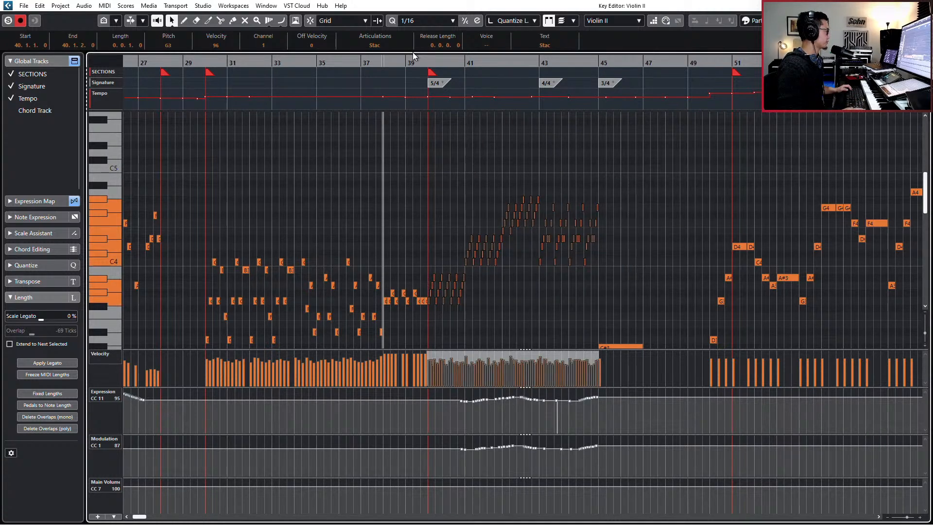
click(382, 45)
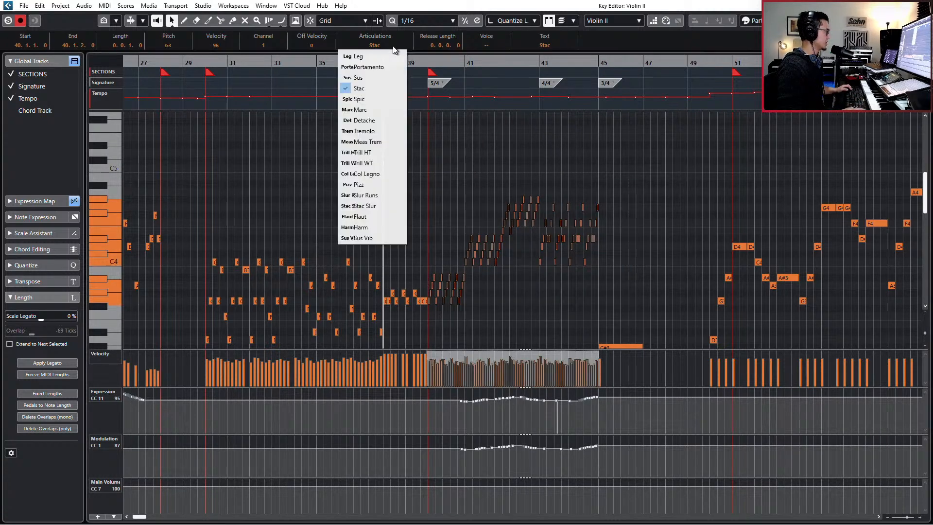
click(389, 101)
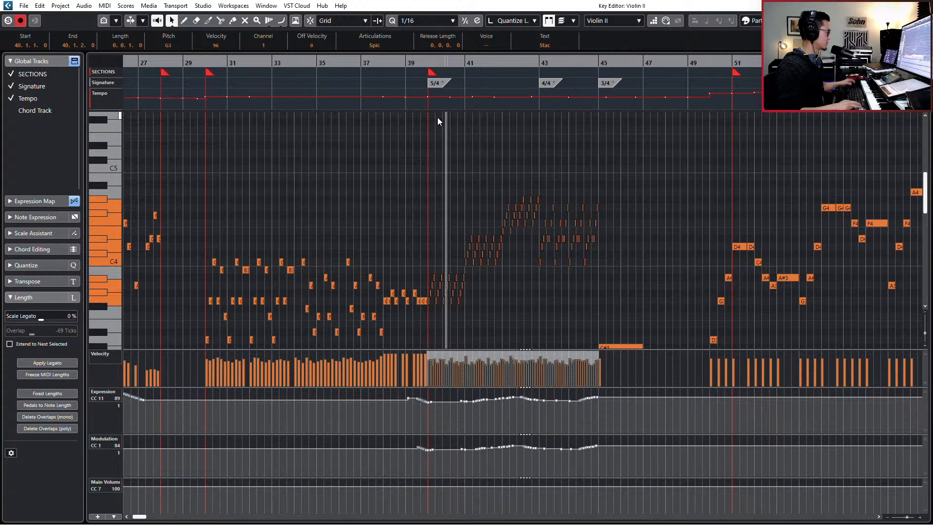
key(space)
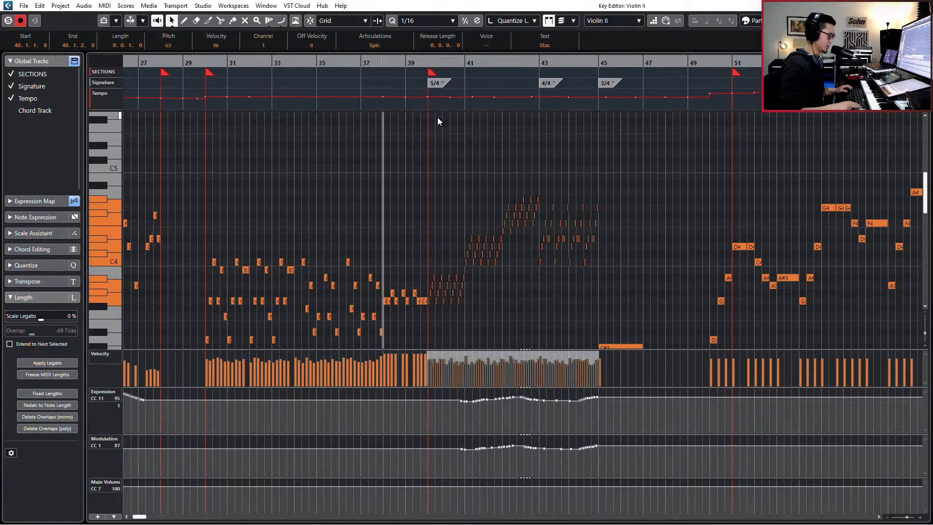
key(space)
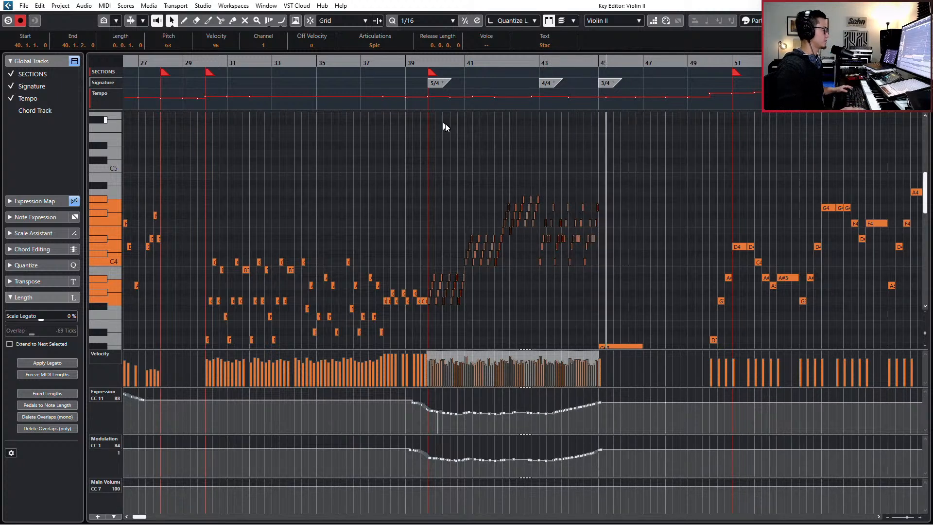
Step: Extend the long C#3 at bar 45 to exactly two bars, transpose it up to G#3 and listen to it
scroll(632, 173, down, 3)
drag(633, 198, 626, 275)
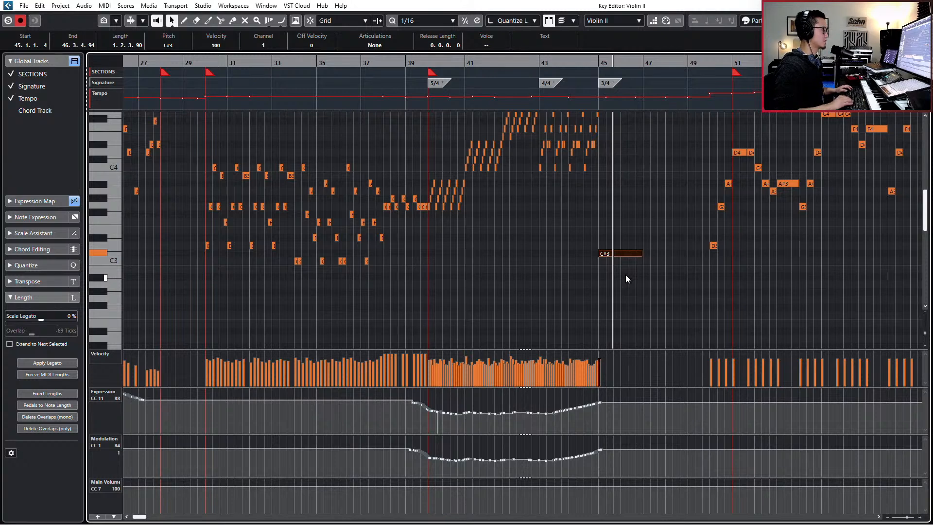
scroll(626, 275, up, 2)
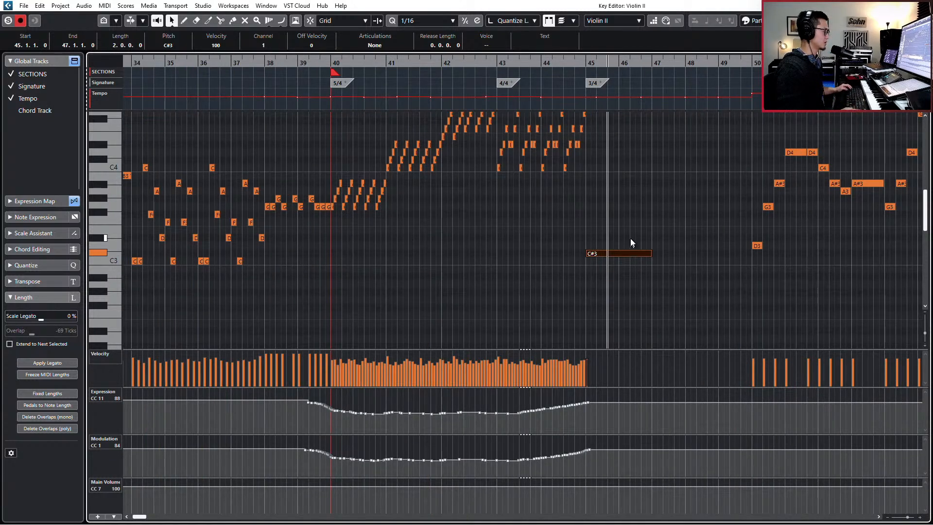
scroll(633, 237, up, 2)
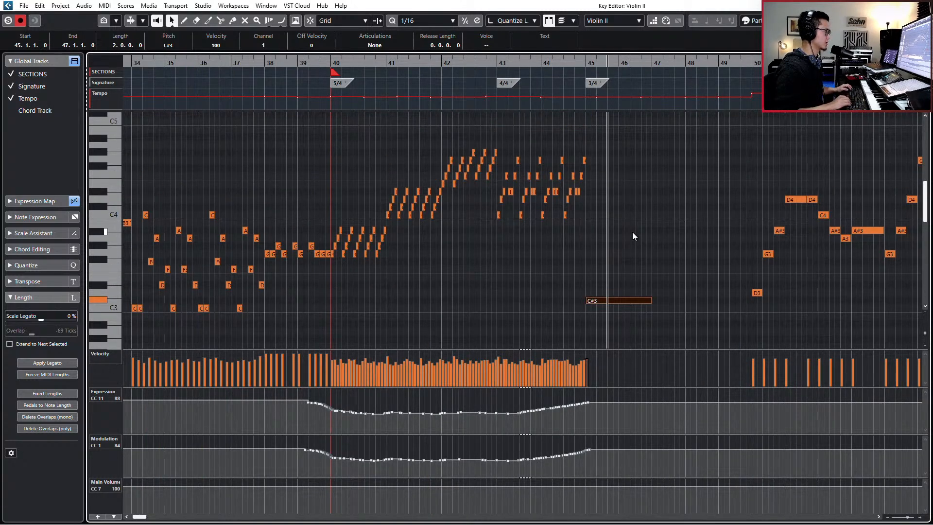
key(shift+Up)
key(Down)
key(Down)
key(Down)
key(Down)
key(Down)
key(l)
key(space)
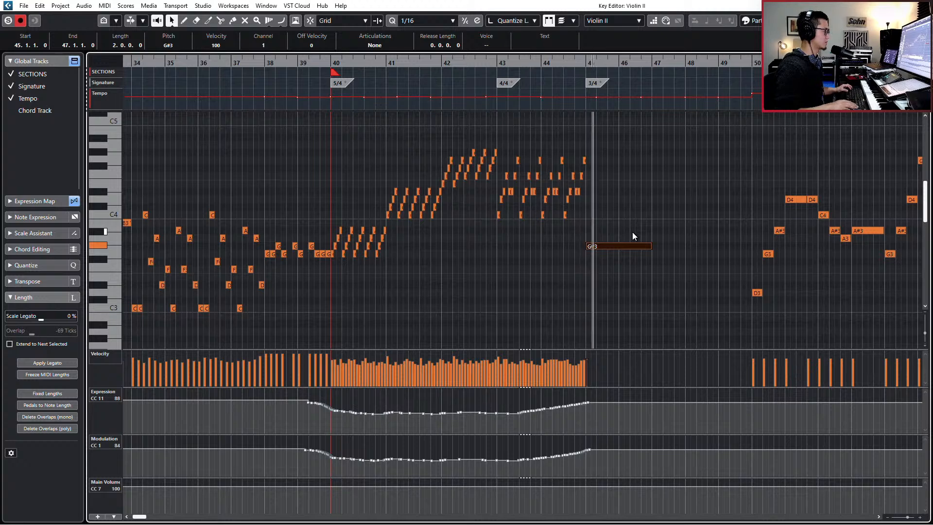
key(space)
Step: Split the G#3 at bar 45 shortly after its start and give the longer second part the Sus articulation
scroll(633, 236, up, 3)
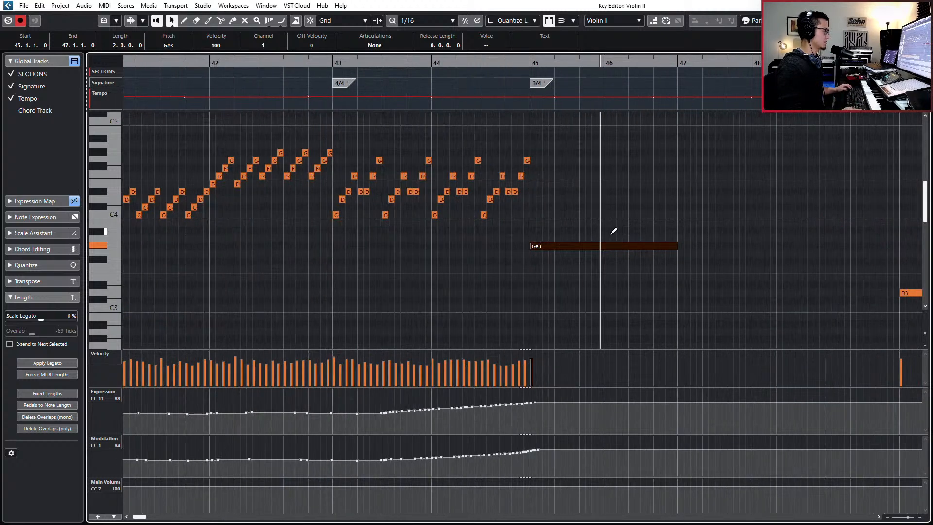
alt+click(541, 246)
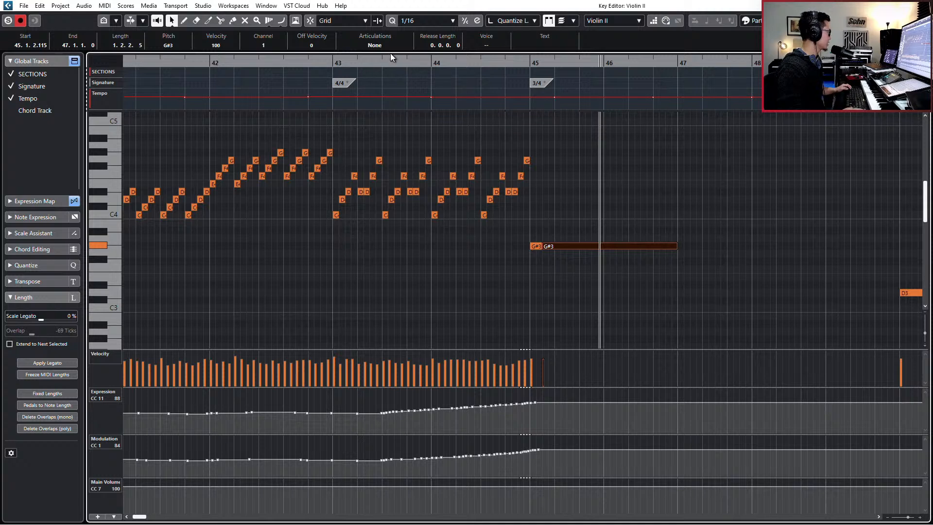
click(374, 45)
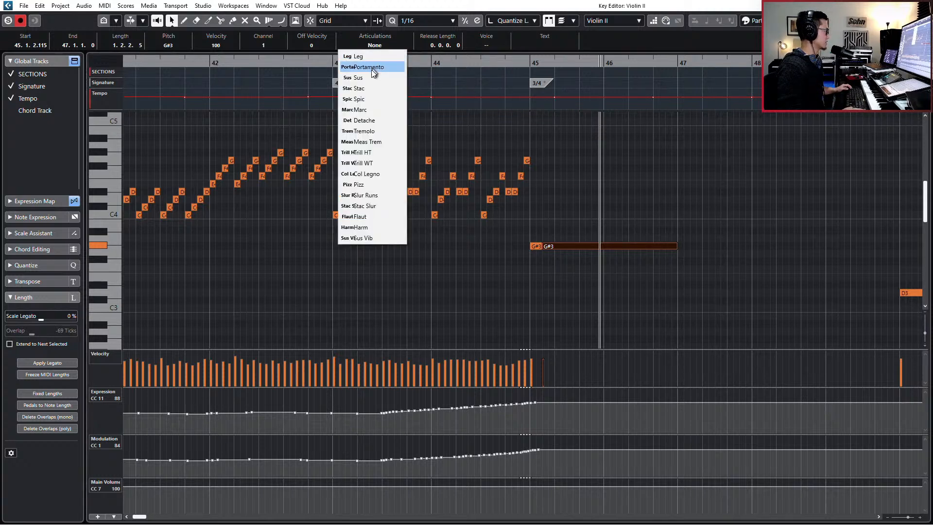
click(370, 86)
Step: Set the short G#3 opening bar 45 to Marc with velocity 63, and record fading Expression and Modulation rides through bar 46
click(536, 246)
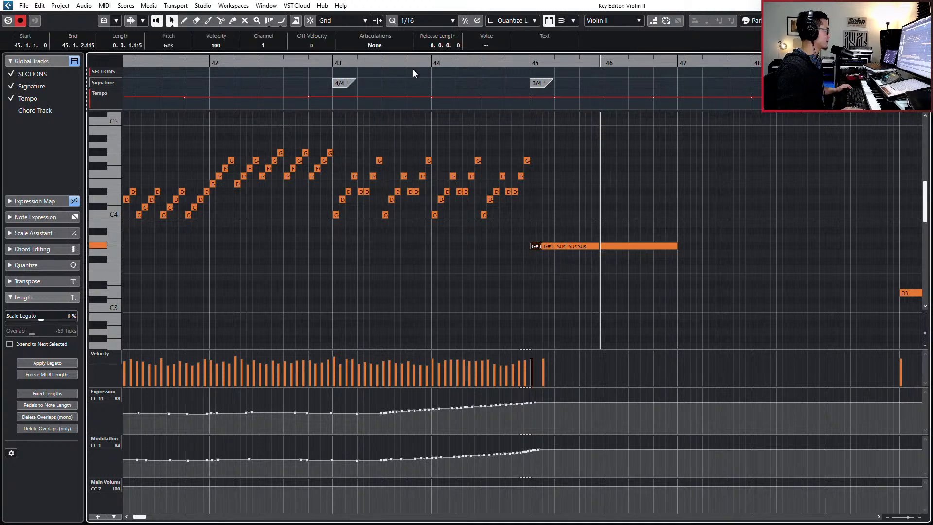
click(381, 44)
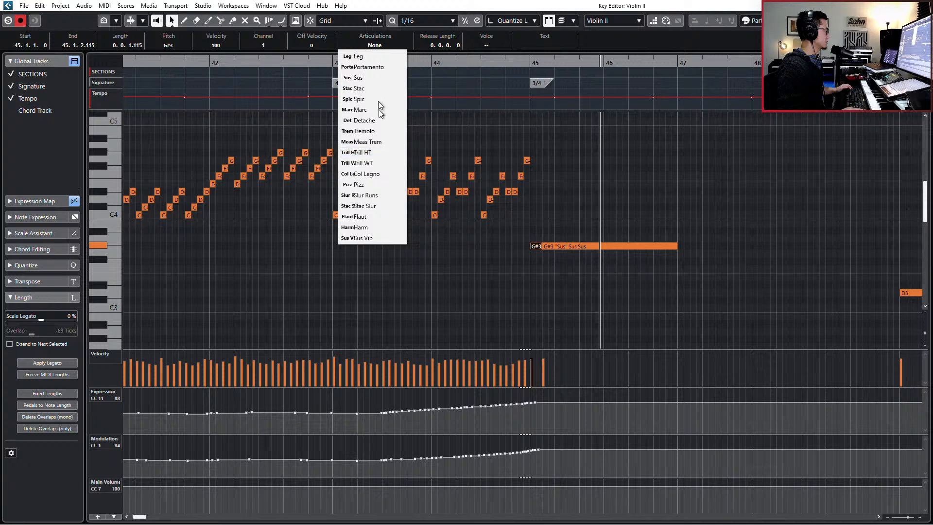
click(375, 109)
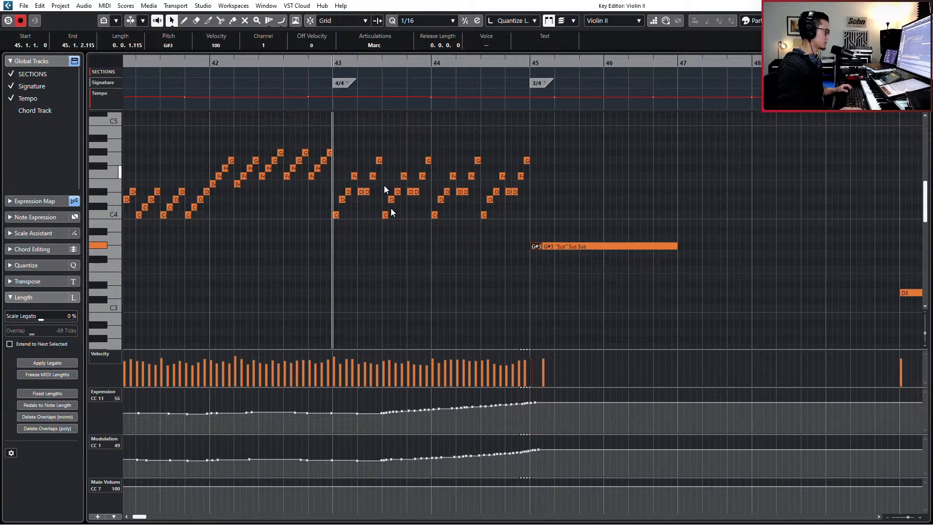
drag(529, 358, 532, 369)
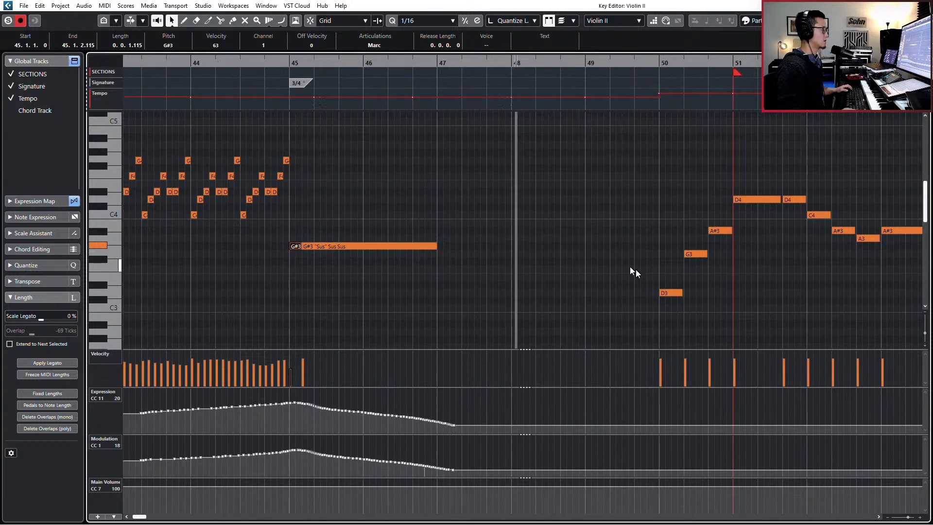
drag(428, 214, 404, 286)
key(ctrl+d)
key(Down)
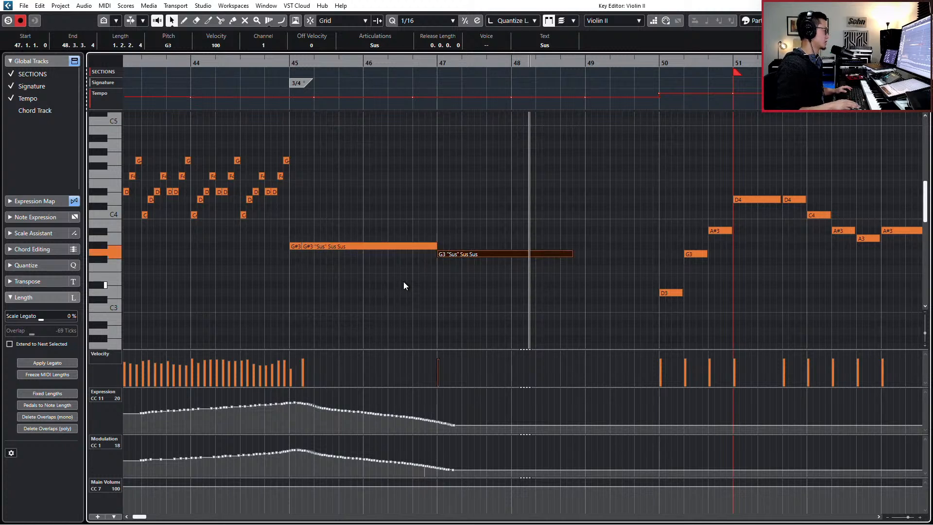
key(Delete)
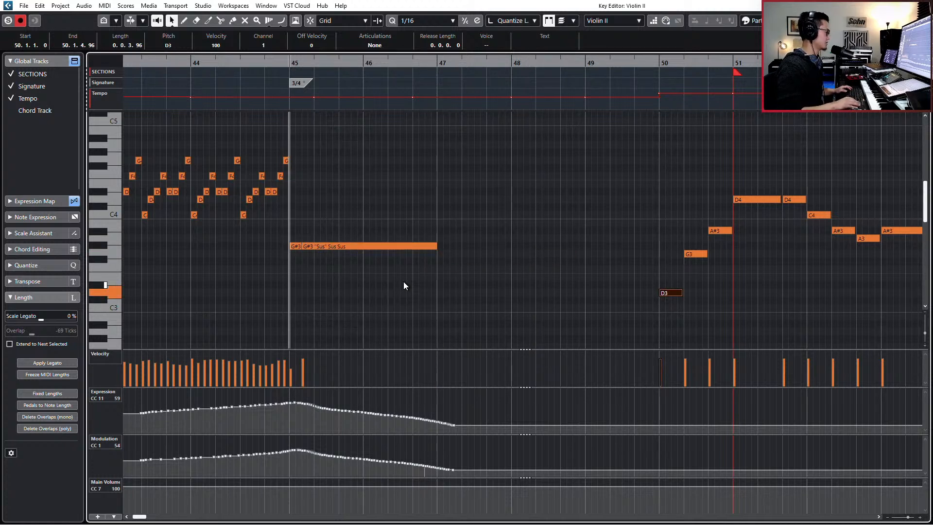
Step: Tilt the Expression and Modulation curves in bars 45 and 46 downward so both fades end lower at bar 47
drag(309, 401, 484, 419)
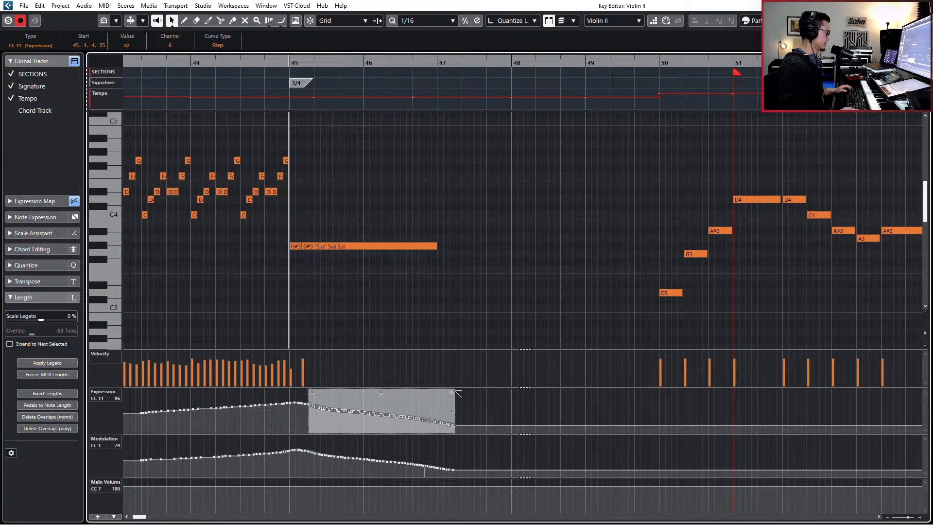
drag(454, 392, 452, 400)
drag(316, 445, 457, 474)
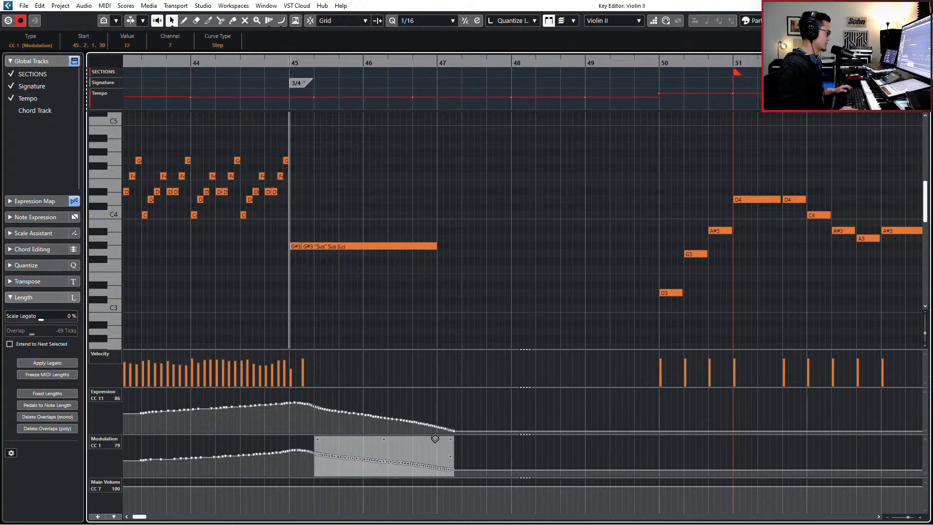
drag(451, 440, 451, 447)
Step: Lengthen the three rising Violin II notes in bar 50 to one full beat each and set their articulation to Detache after trying Leg
drag(612, 211, 710, 294)
click(372, 45)
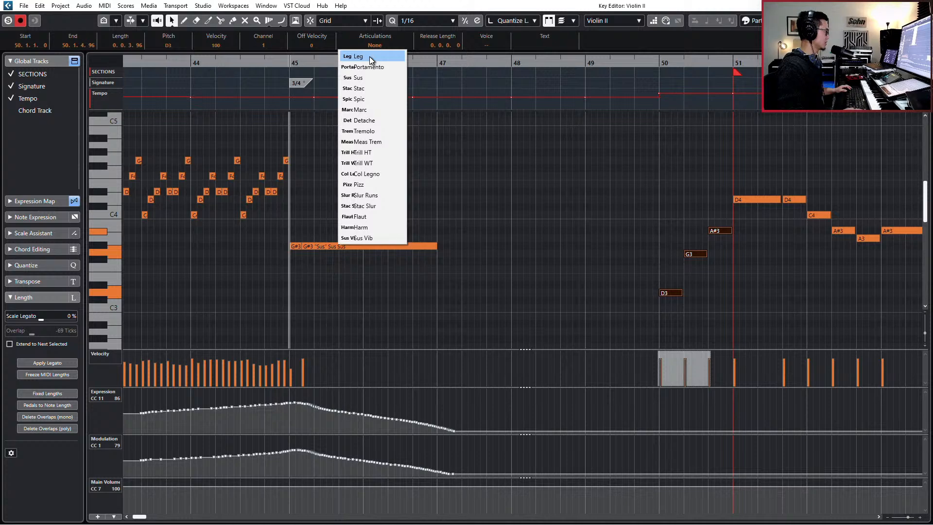
click(369, 56)
key(space)
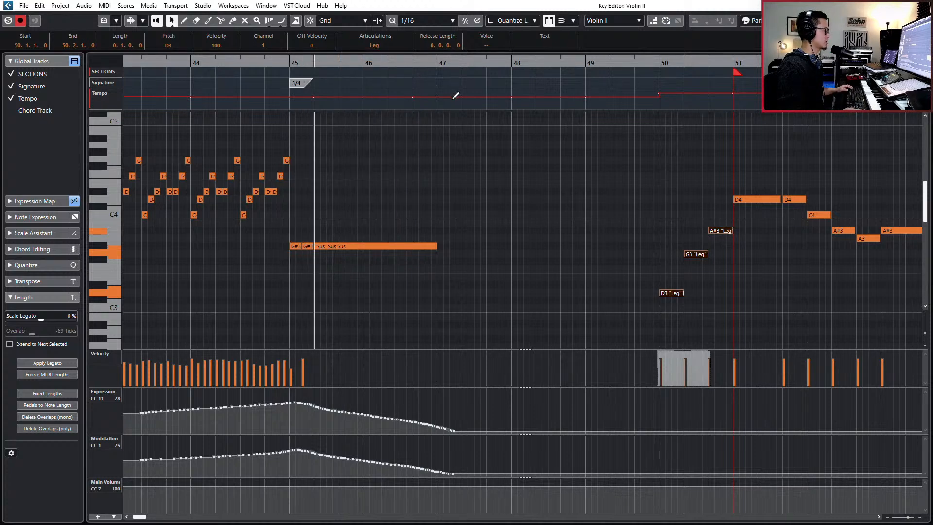
click(388, 46)
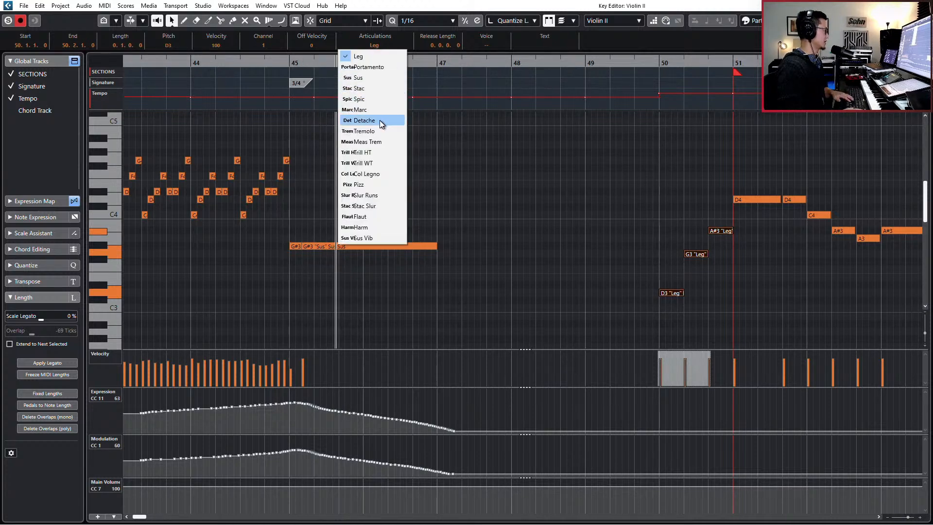
click(381, 121)
Step: Set the three rising Viola notes in bar 50 to the Detache articulation and play the passage back
key(Return)
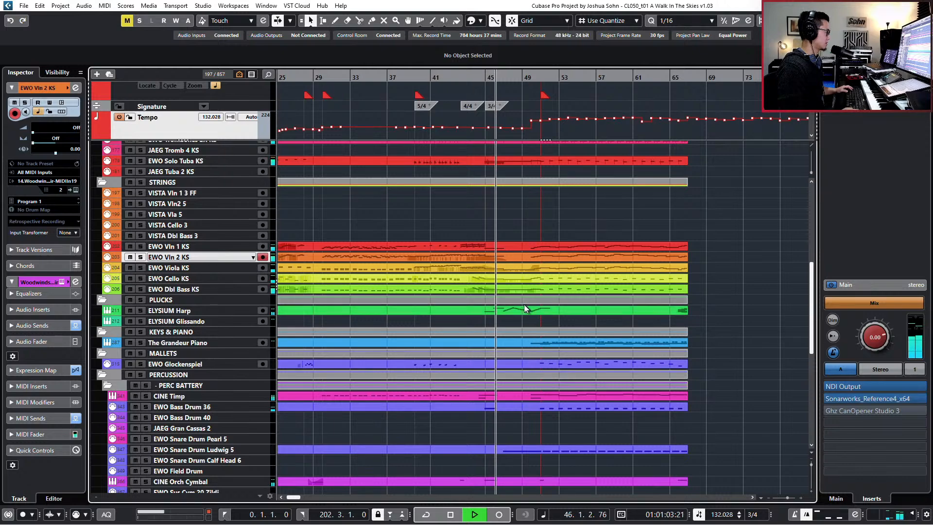
click(517, 276)
key(Return)
key(Return)
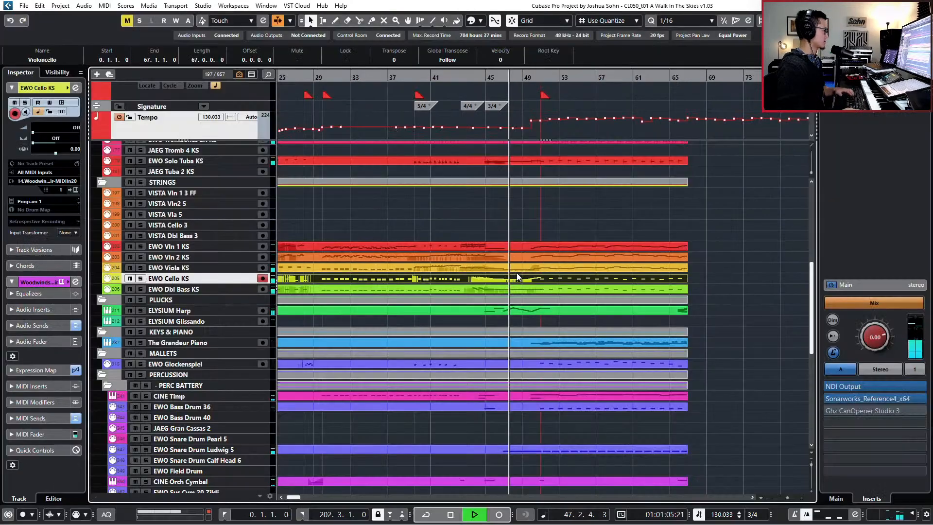
click(519, 269)
key(Return)
drag(724, 189, 758, 243)
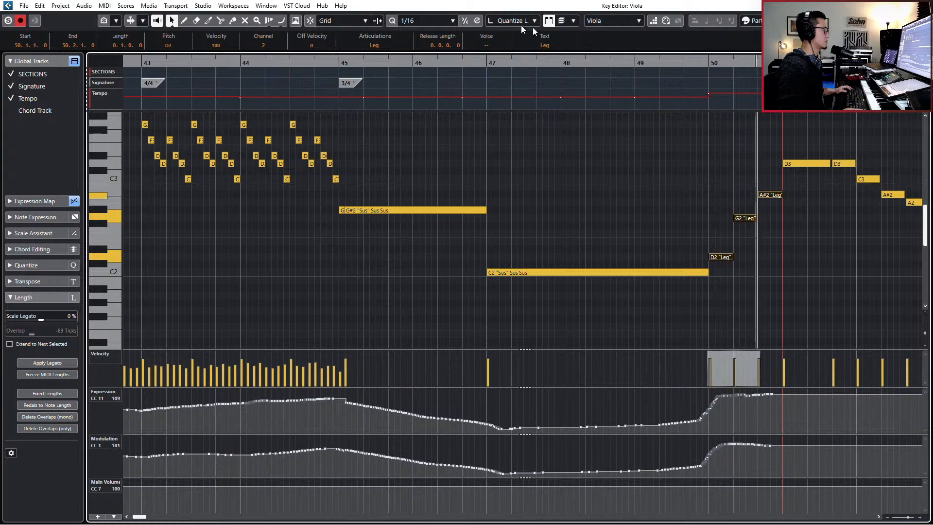
click(398, 48)
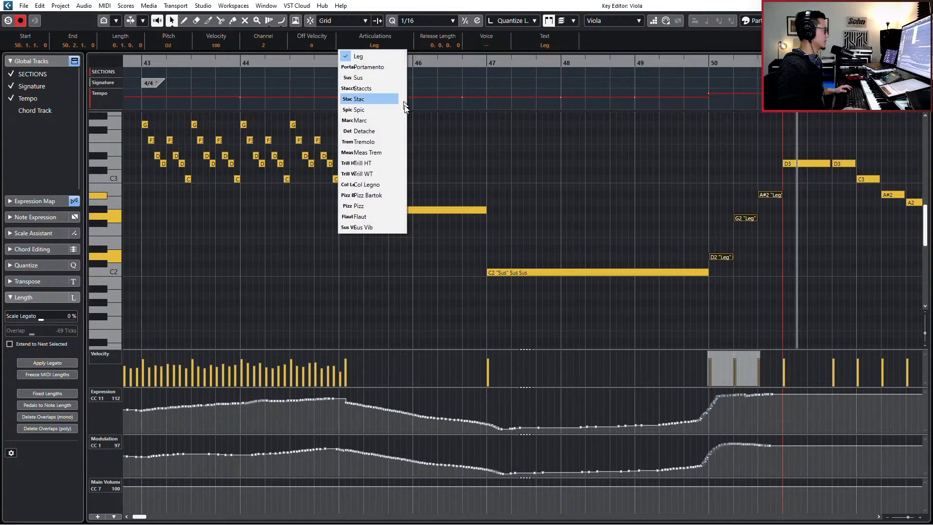
click(398, 128)
key(l)
key(s)
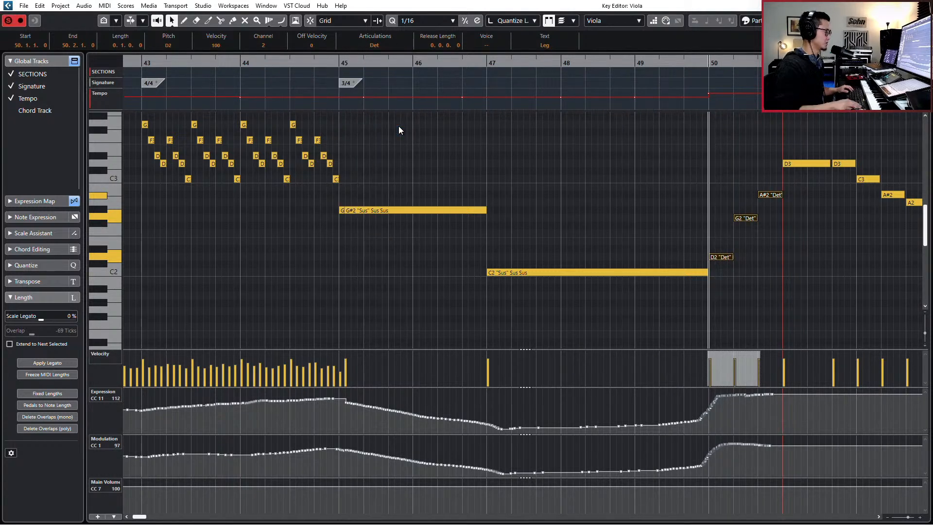
key(alt+space)
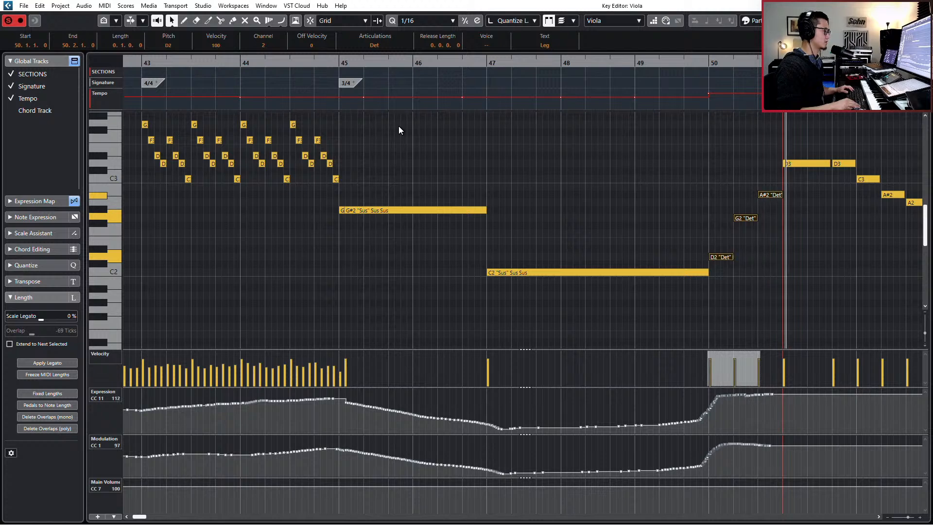
Step: Open the Violin I part and mute the lower-octave C4 to G4 run in bars 43 and 44
key(Return)
key(KP_Subtract)
key(space)
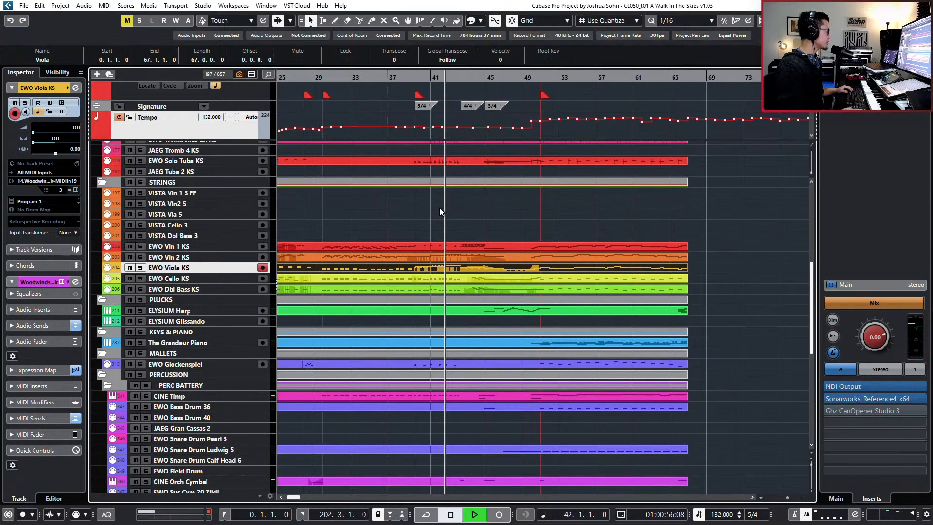
key(space)
click(508, 250)
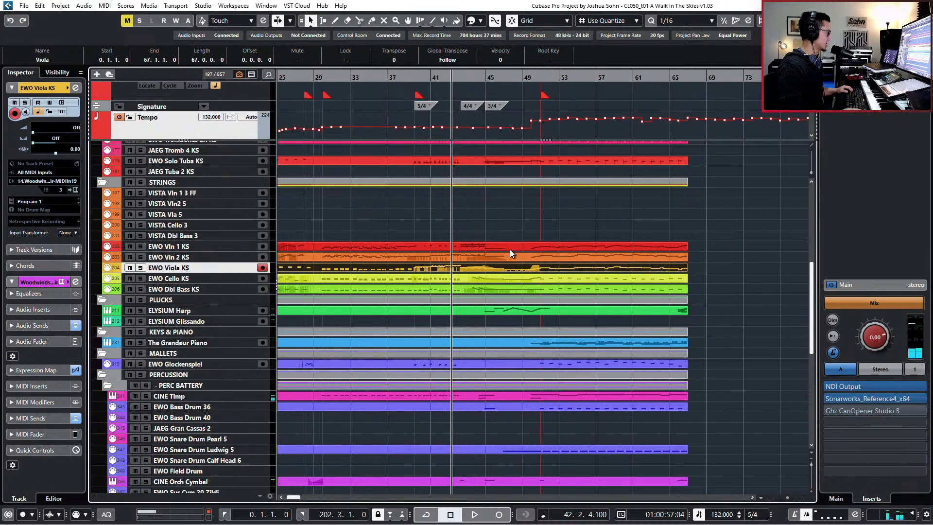
key(Return)
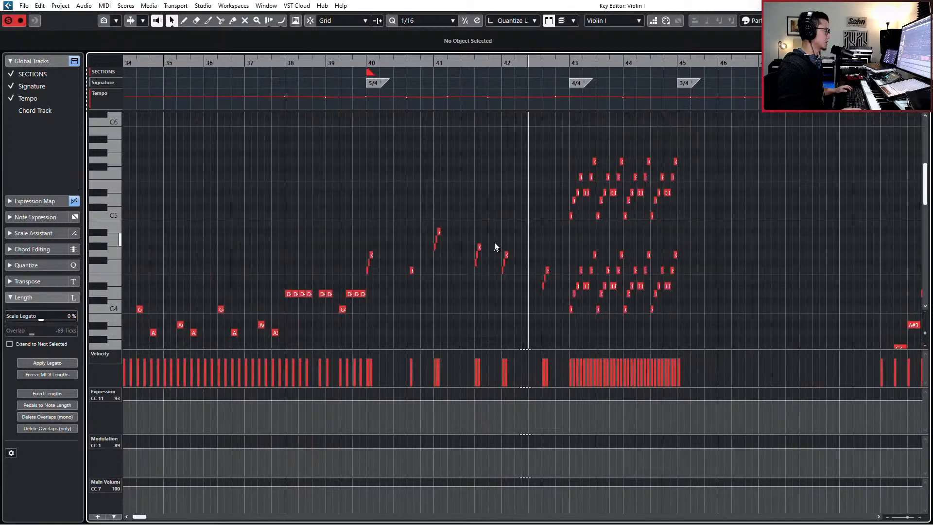
scroll(594, 235, up, 5)
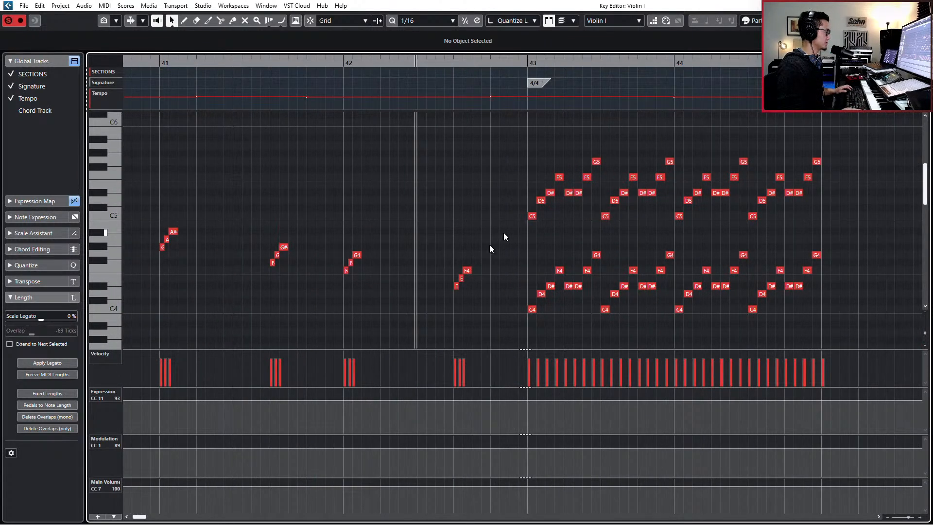
drag(525, 234, 909, 353)
drag(830, 193, 511, 266)
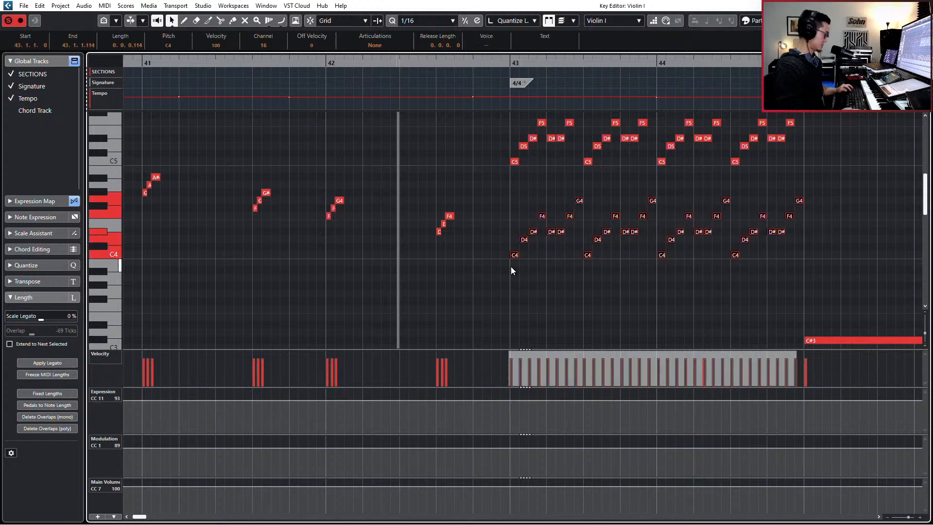
Step: Set the articulation of the upper-octave C5 to G5 run in bars 43 and 44 to Spic
scroll(517, 228, up, 2)
drag(481, 183, 830, 255)
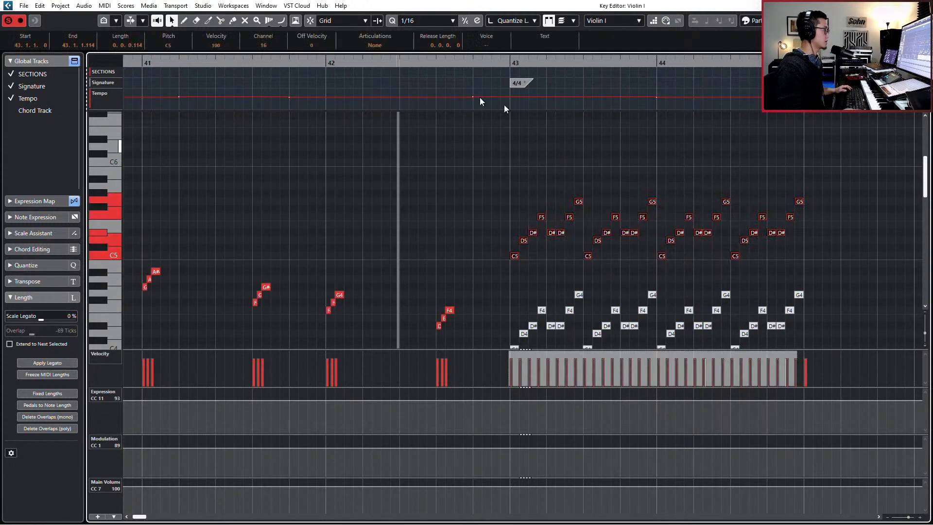
click(377, 45)
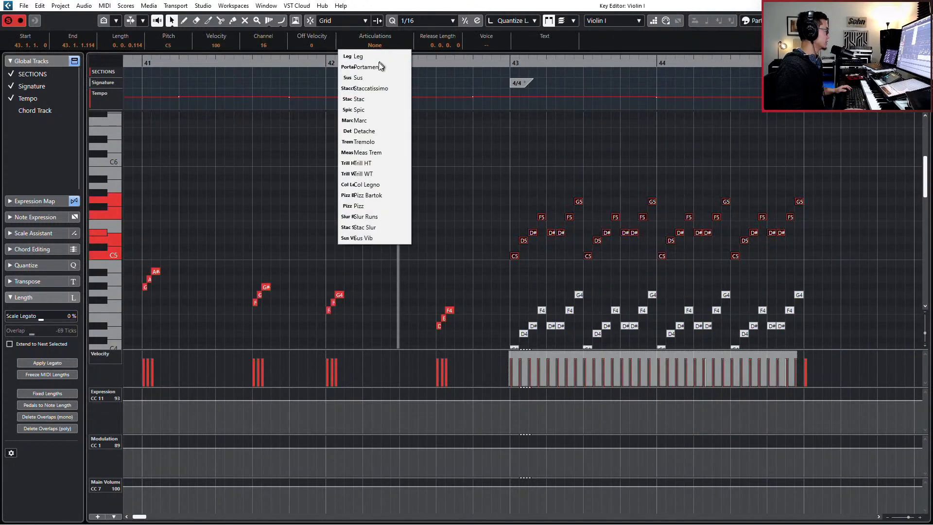
click(365, 111)
Step: Lower the velocities of the Violin I Pizz notes in bars 30 to 39 and vary them slightly from note to note
scroll(389, 206, down, 4)
scroll(379, 222, down, 2)
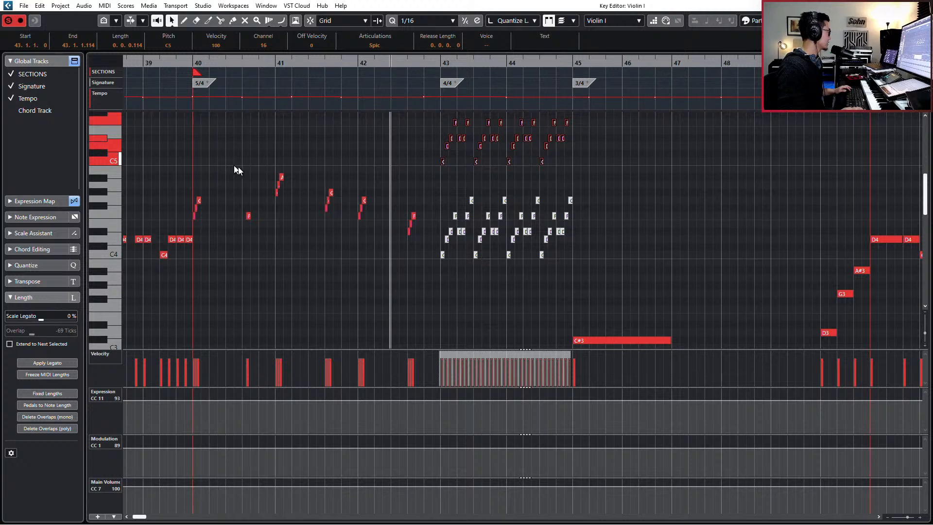
key(KP_Subtract)
key(KP_Subtract)
key(KP_Subtract)
key(KP_Subtract)
key(s)
scroll(277, 186, left, 2)
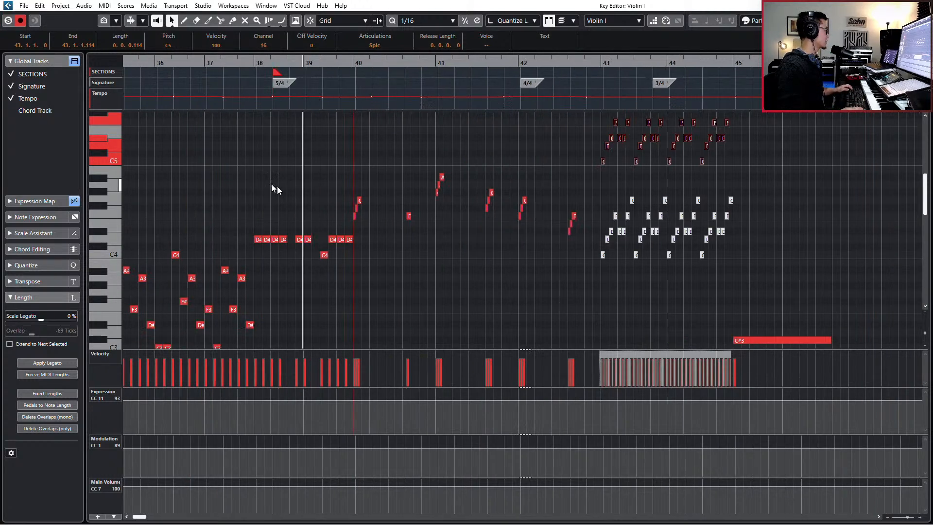
scroll(291, 189, left, 2)
key(KP_Subtract)
key(KP_Subtract)
key(KP_Subtract)
key(space)
scroll(314, 196, down, 4)
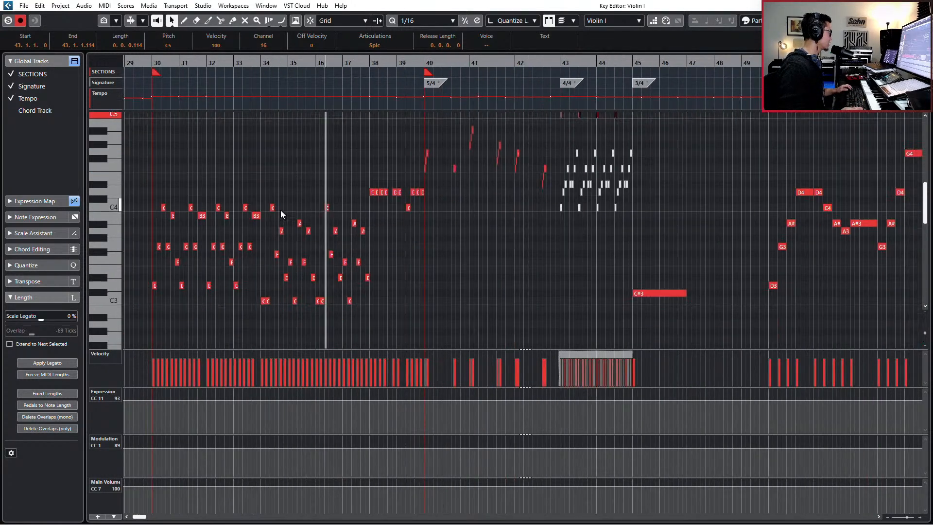
mouse_move(139, 179)
mouse_down()
mouse_move(323, 302)
mouse_move(436, 317)
mouse_up()
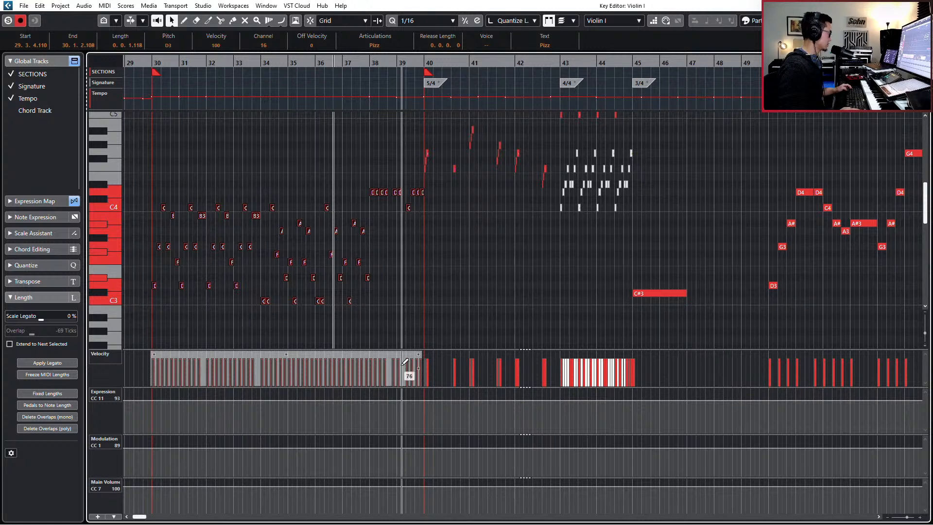
key(v)
click(492, 349)
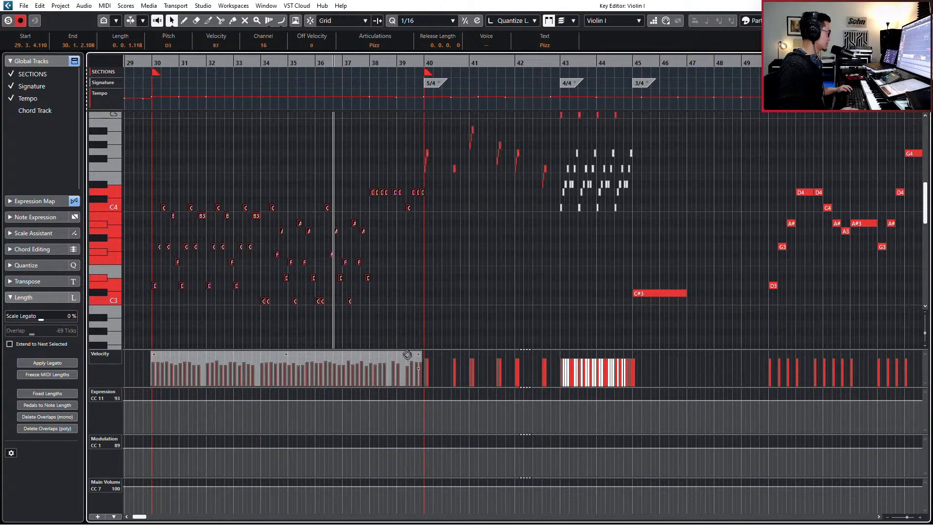
Step: Tilt the Violin I Pizz velocities slightly upward toward bar 40 and raise the repeated notes in bars 38 and 39 to about 114
drag(414, 353, 420, 353)
drag(333, 184, 370, 211)
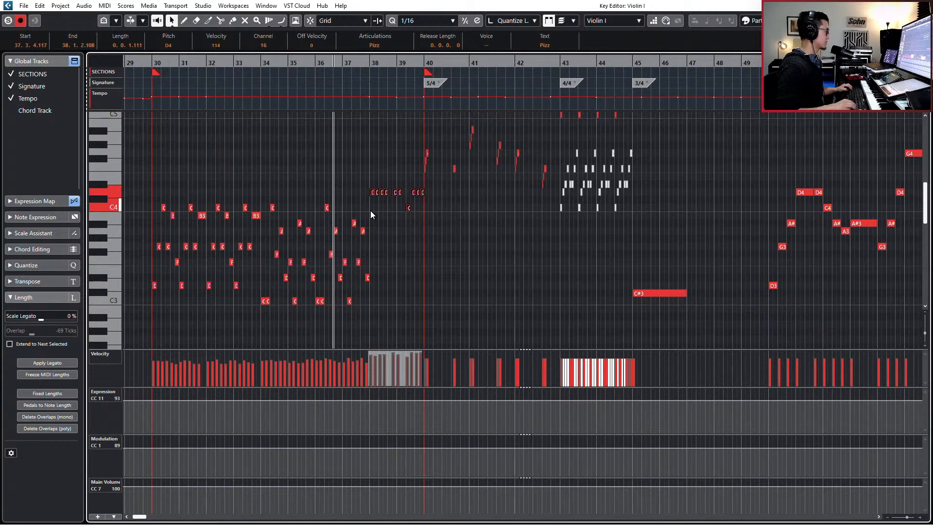
Step: Play back Violin I from bar 30 and reopen the EWO Vln 1 KS part in the Key Editor
key(ctrl+KP_Subtract)
key(ctrl+KP_Subtract)
key(ctrl+KP_Subtract)
key(ctrl+KP_Subtract)
key(ctrl+KP_Subtract)
key(ctrl+KP_Subtract)
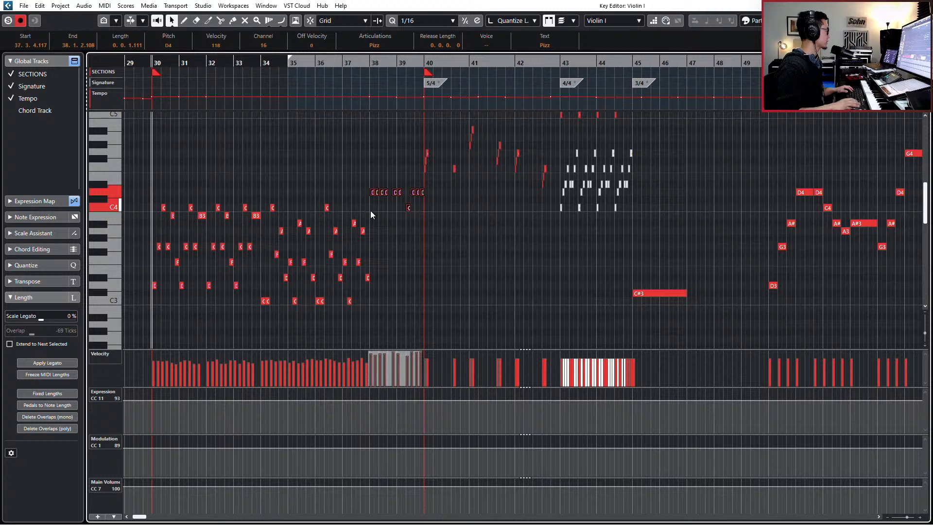
key(space)
key(Escape)
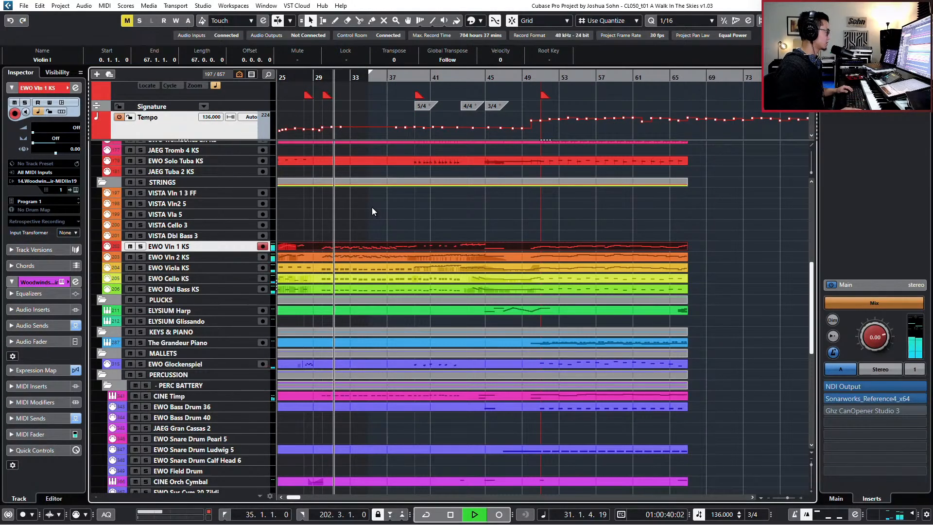
double_click(386, 247)
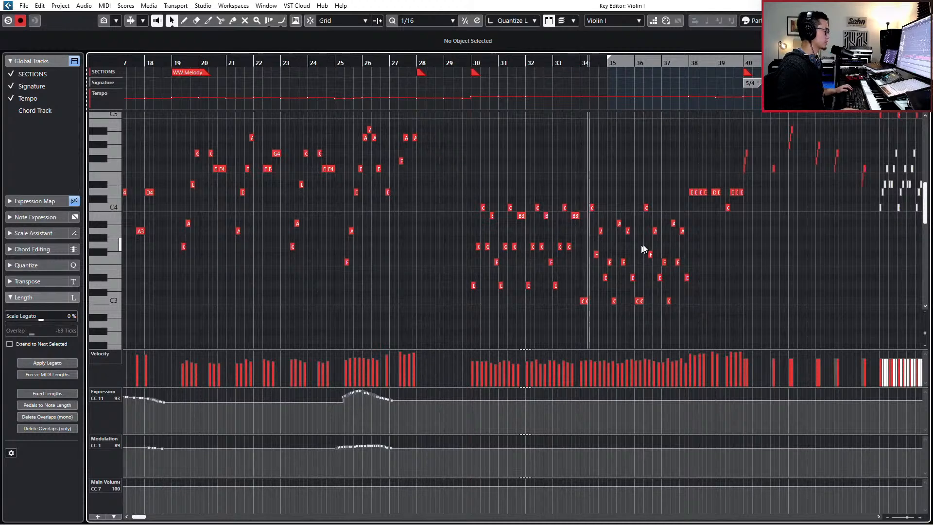
Step: Set the articulation of the short rising figures in bars 40 to 42 to Spic
scroll(640, 240, up, 1)
scroll(636, 240, right, 2)
scroll(576, 234, up, 2)
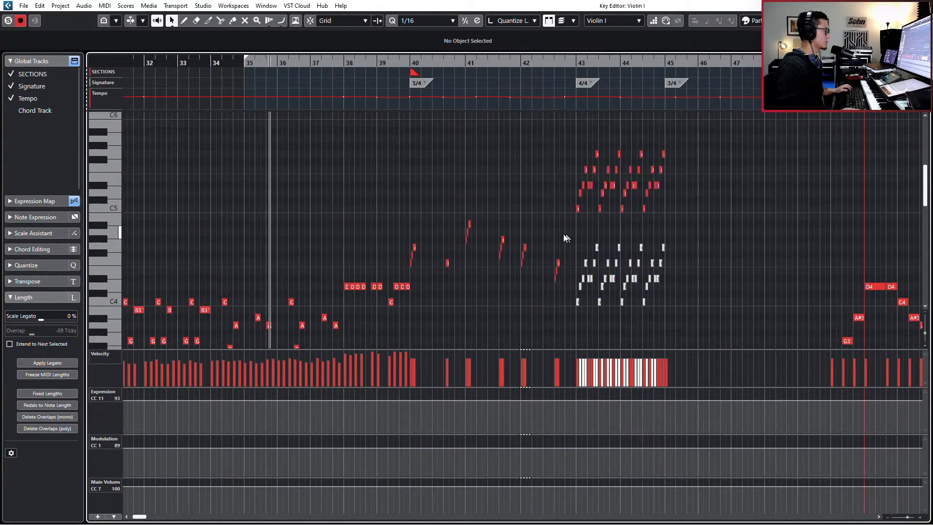
scroll(495, 232, up, 2)
drag(342, 208, 592, 277)
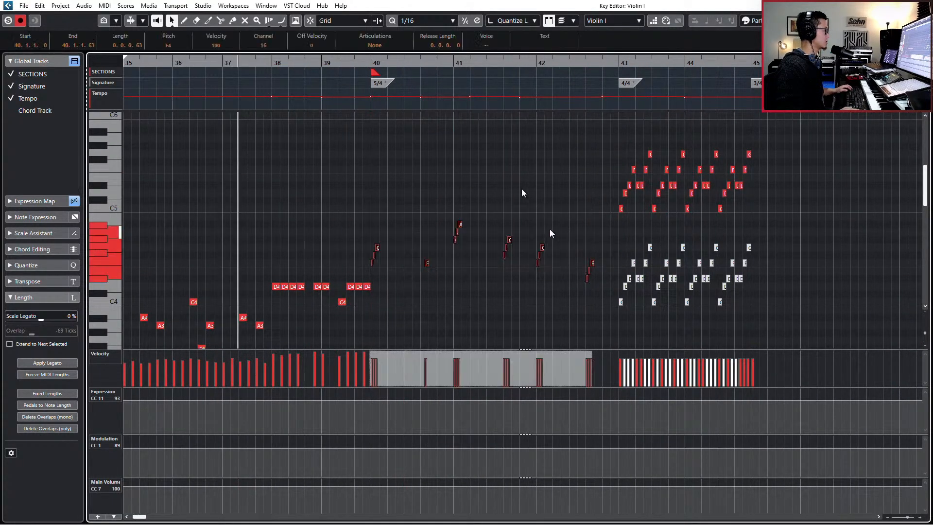
click(374, 45)
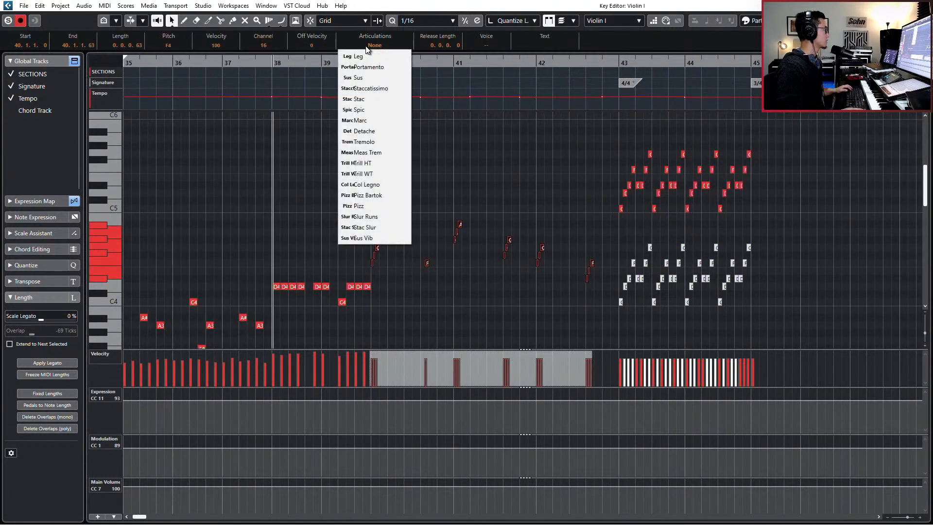
click(369, 109)
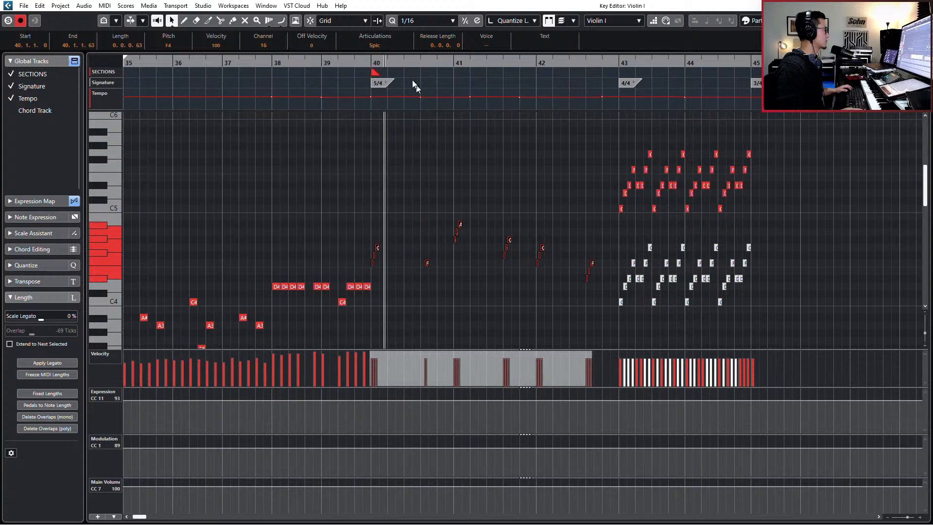
click(377, 45)
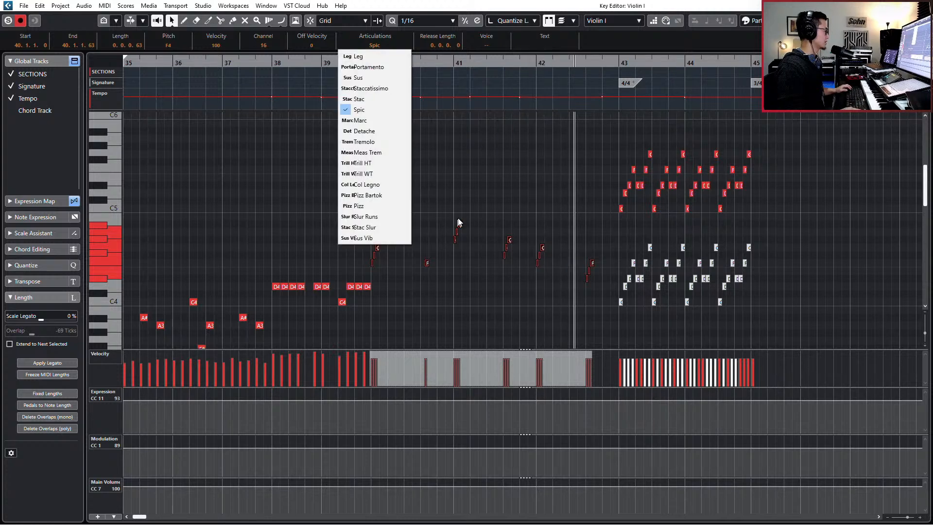
Step: Paste a two-note pickup at 40.4.1 before the lone F4 and transpose it to D#4 and E4
scroll(419, 246, up, 3)
scroll(418, 247, up, 3)
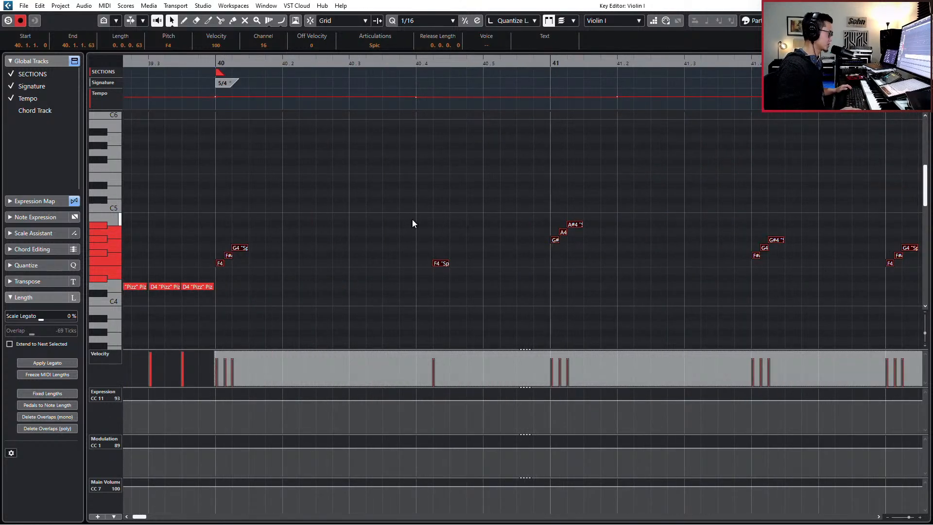
click(227, 269)
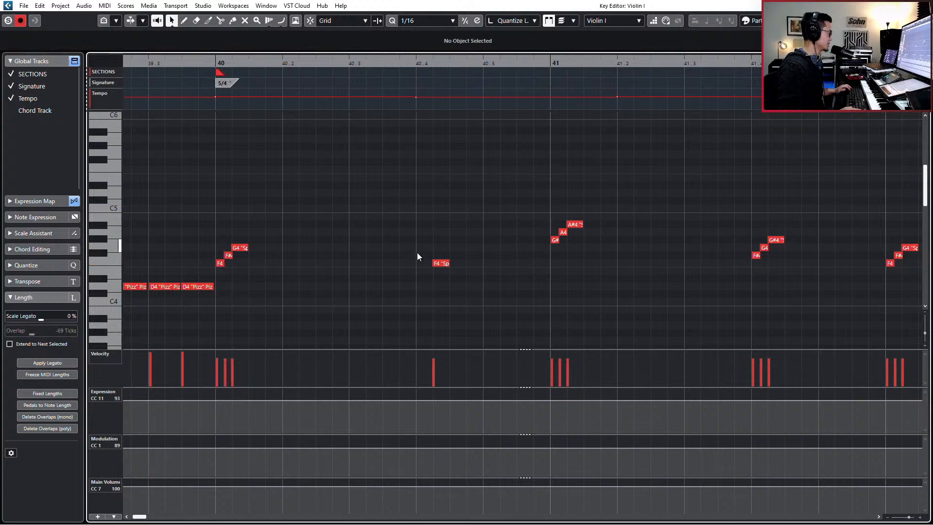
drag(417, 252, 466, 286)
key(l)
key(shift+b)
key(space)
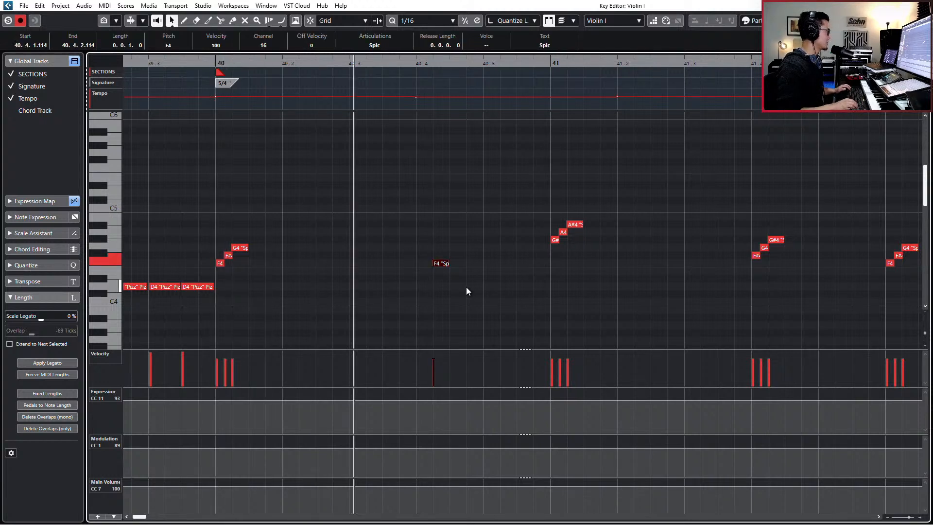
key(l)
key(KP_Subtract)
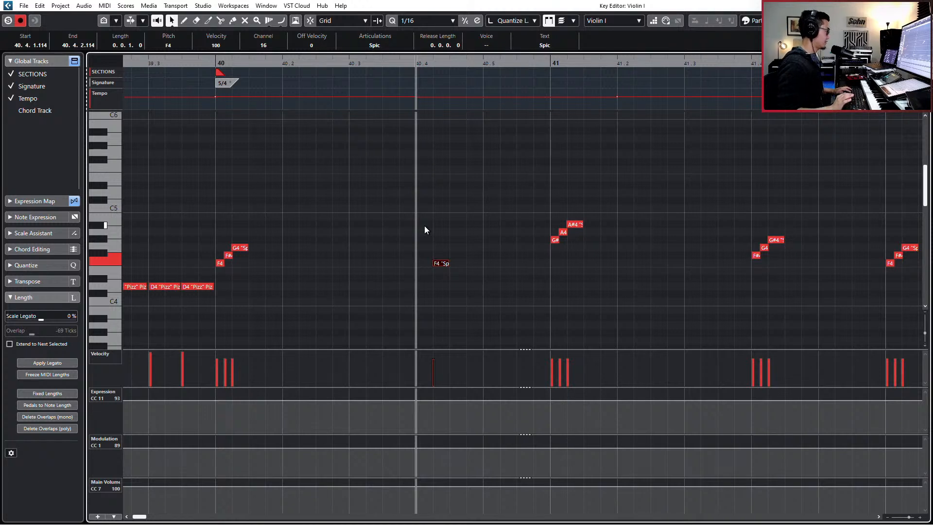
key(ctrl+v)
key(Down)
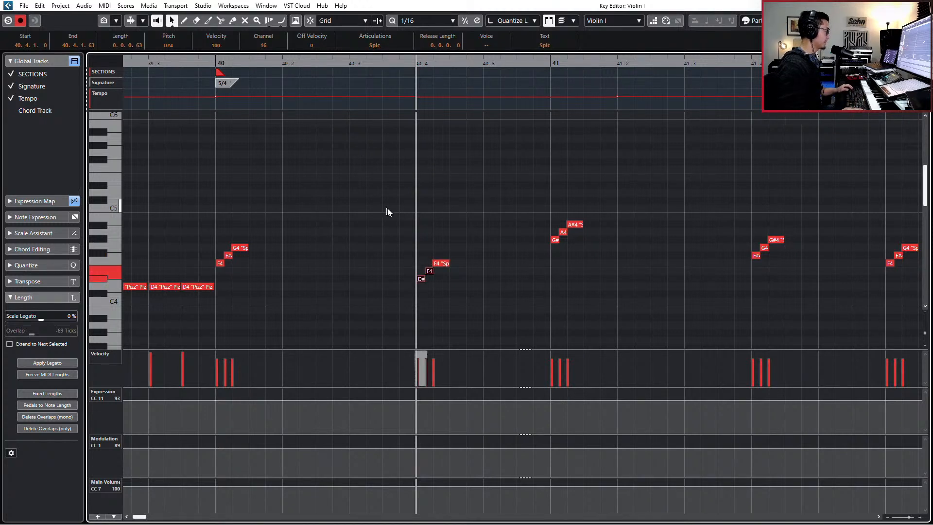
Step: Change all notes of the three-note figures in bars 40 to 42 to the Marc articulation and play them back
drag(212, 197, 512, 240)
key(g)
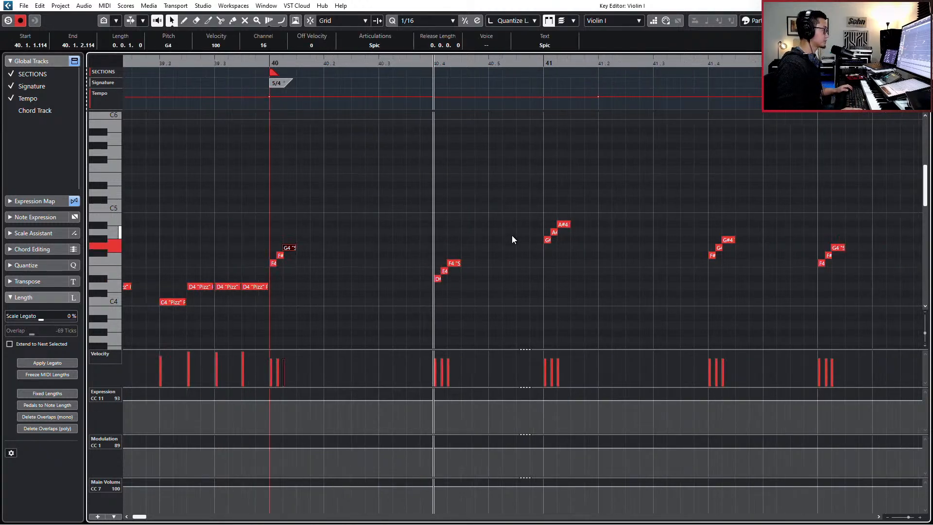
click(257, 190)
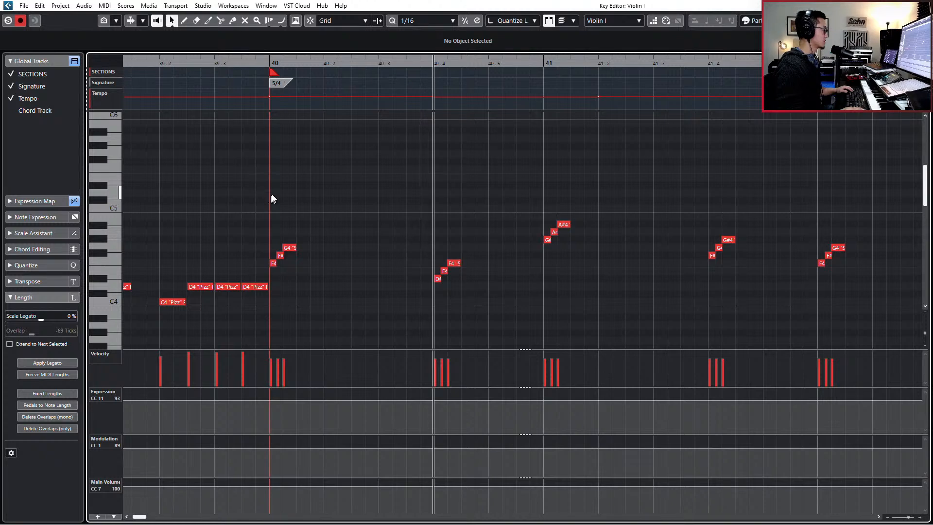
key(g)
key(g)
scroll(909, 215, right, 5)
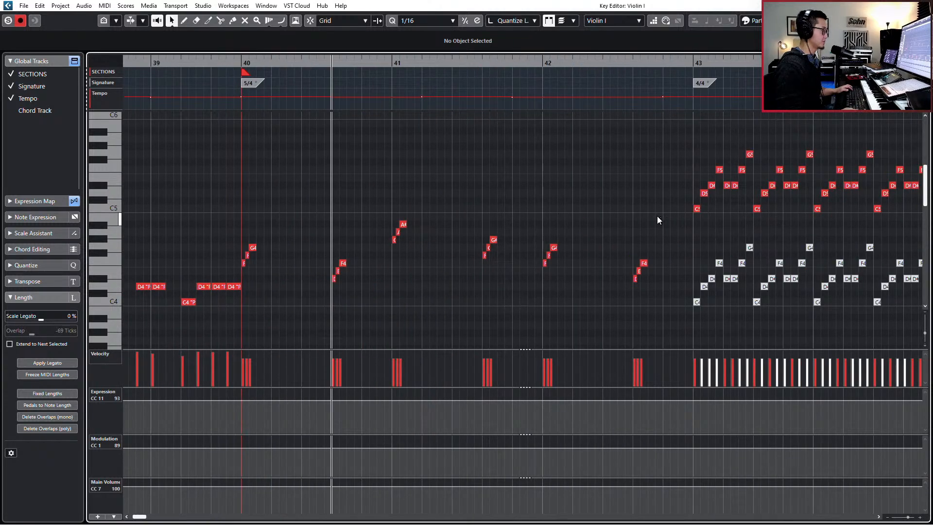
drag(658, 216, 253, 305)
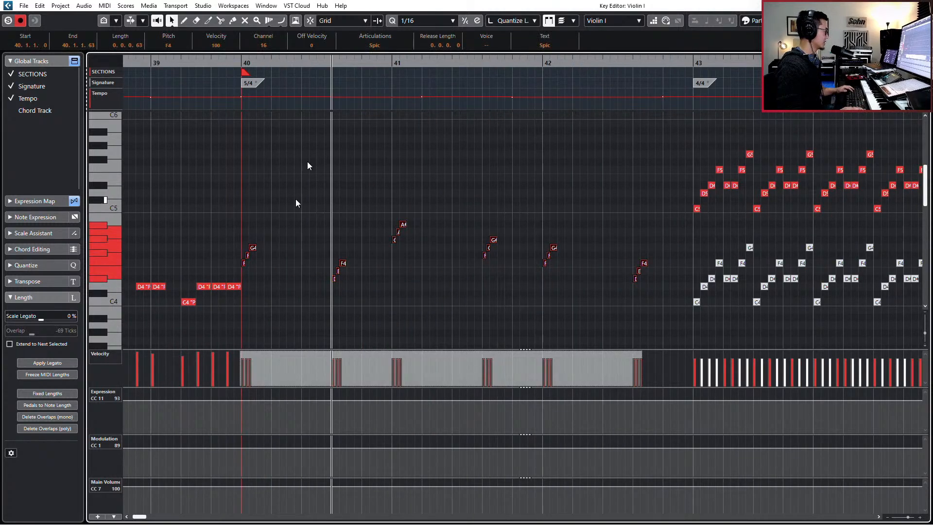
click(375, 45)
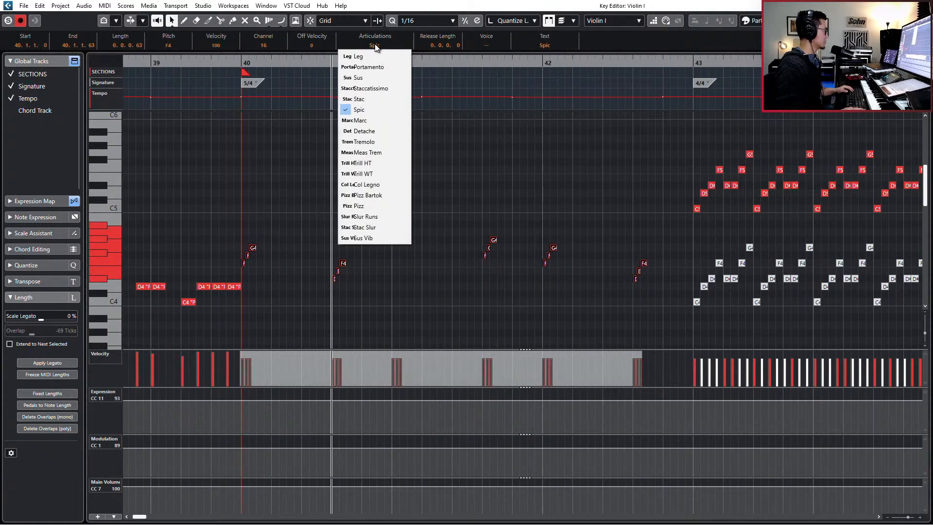
click(370, 119)
key(space)
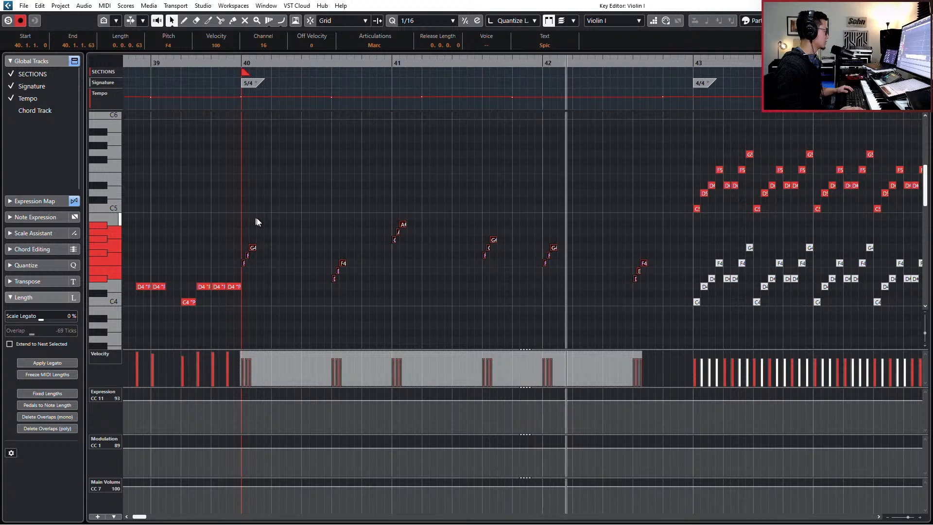
Step: Accent the figures in bars 40 to 42 by bringing velocities to 111 for each last note and 87 for the pickups
drag(259, 232, 250, 249)
mouse_move(328, 248)
mouse_down()
mouse_move(348, 258)
mouse_move(341, 256)
mouse_up()
drag(386, 211, 508, 242)
shift+click(398, 231)
drag(548, 240, 568, 248)
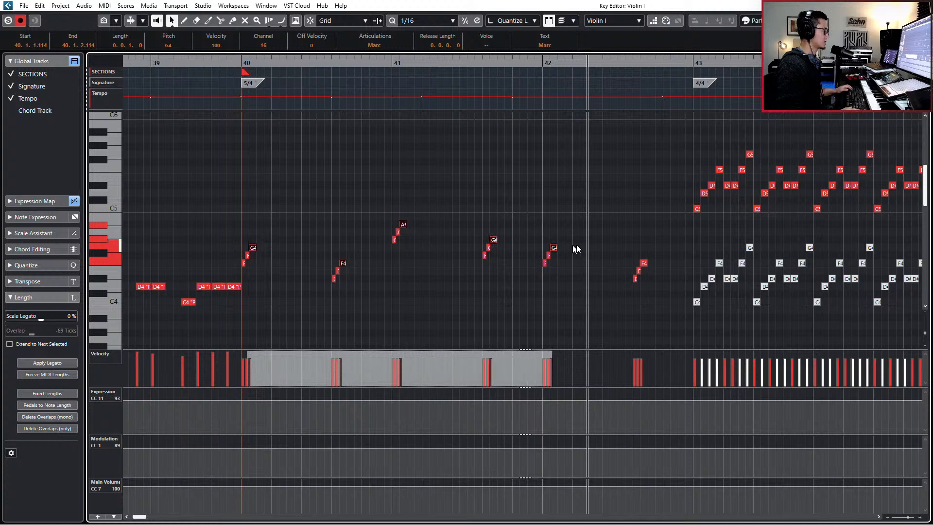
drag(660, 255, 639, 265)
key(l)
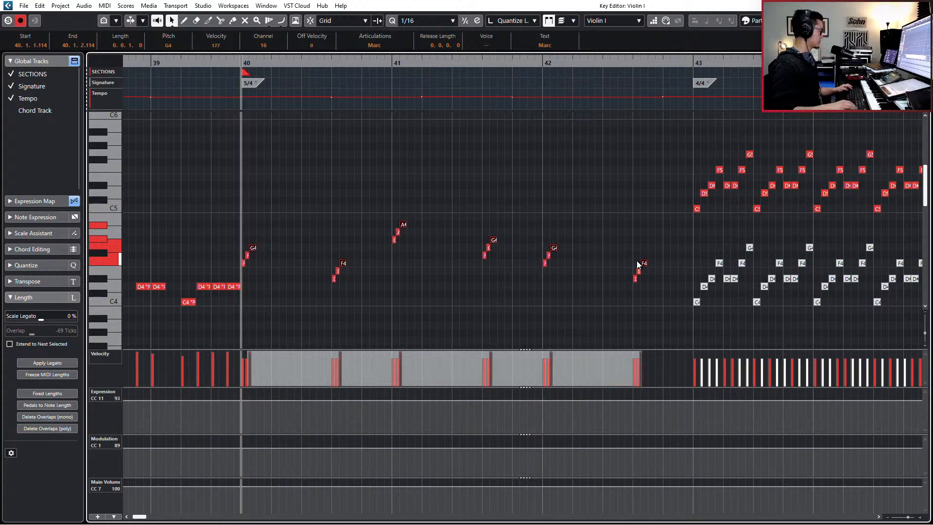
key(space)
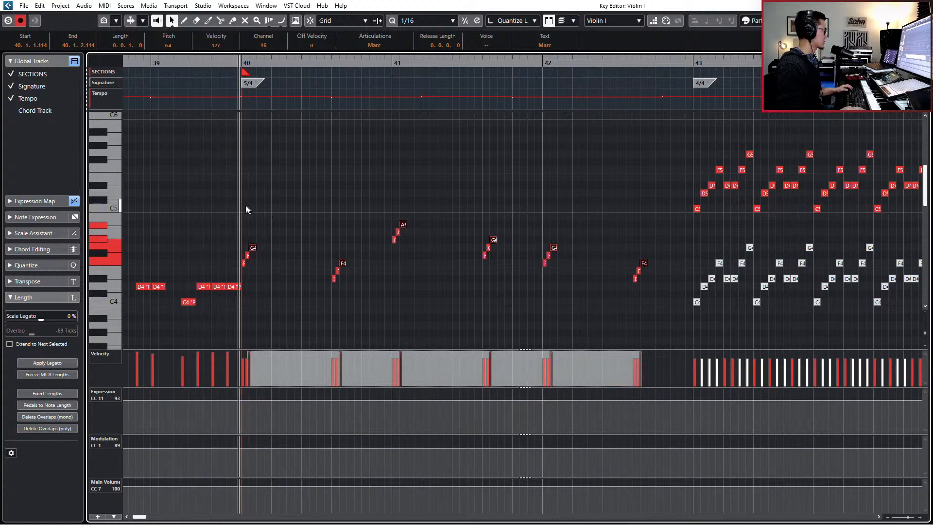
drag(245, 223, 651, 288)
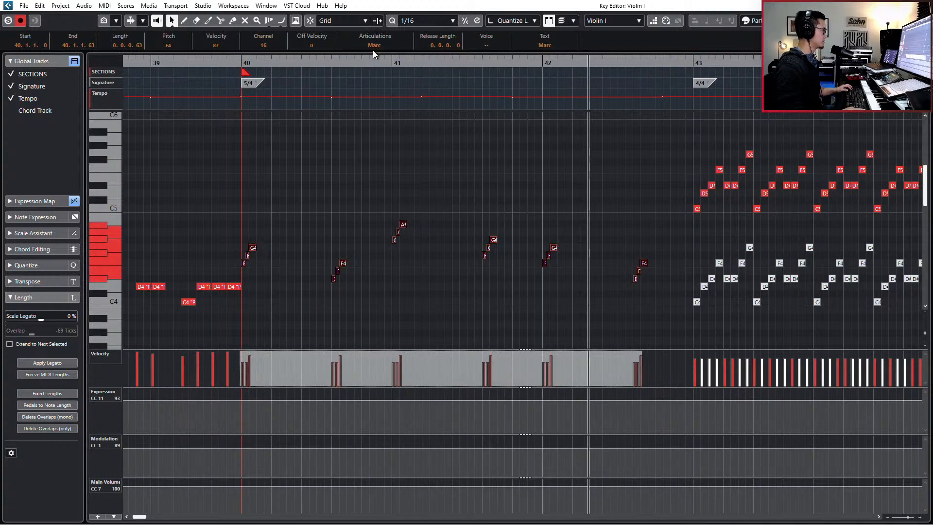
click(276, 224)
Step: Lengthen the last note of each figure in bars 40 to 42 to 0.0.3.0 and audition the passage
click(253, 248)
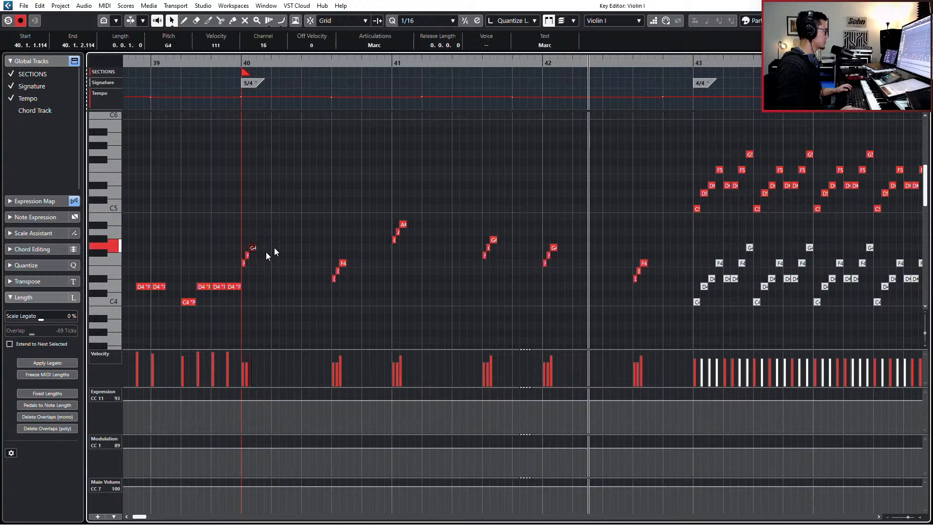
shift+click(346, 262)
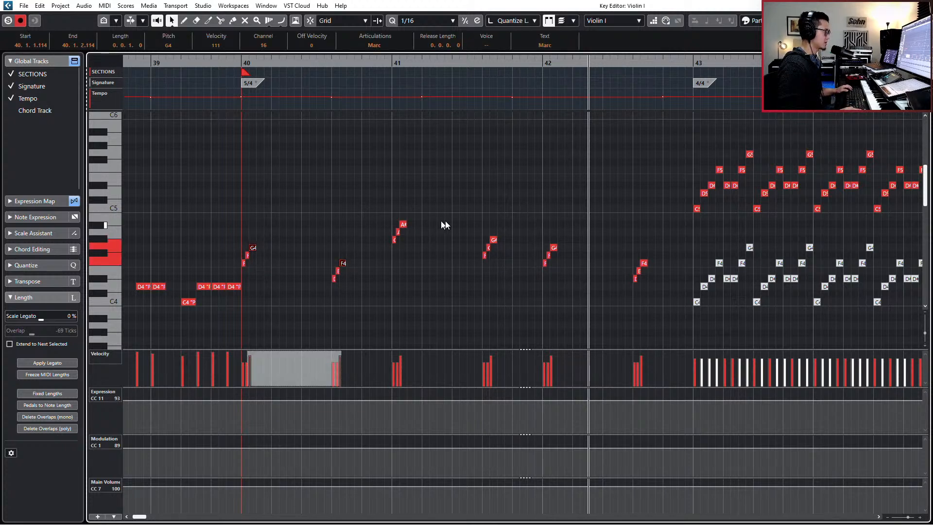
shift+click(494, 239)
shift+click(554, 248)
shift+click(644, 263)
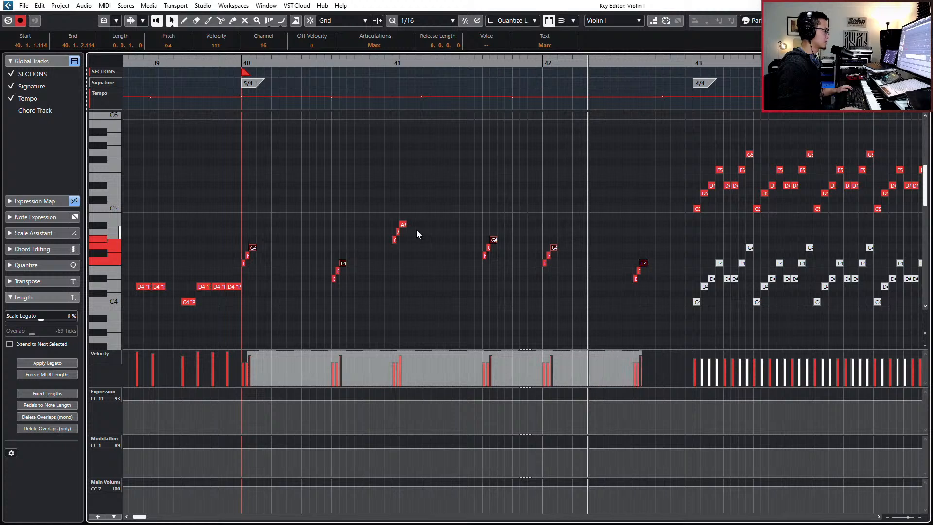
shift+click(403, 225)
key(alt+shift+Right)
key(alt+shift+Right)
key(l)
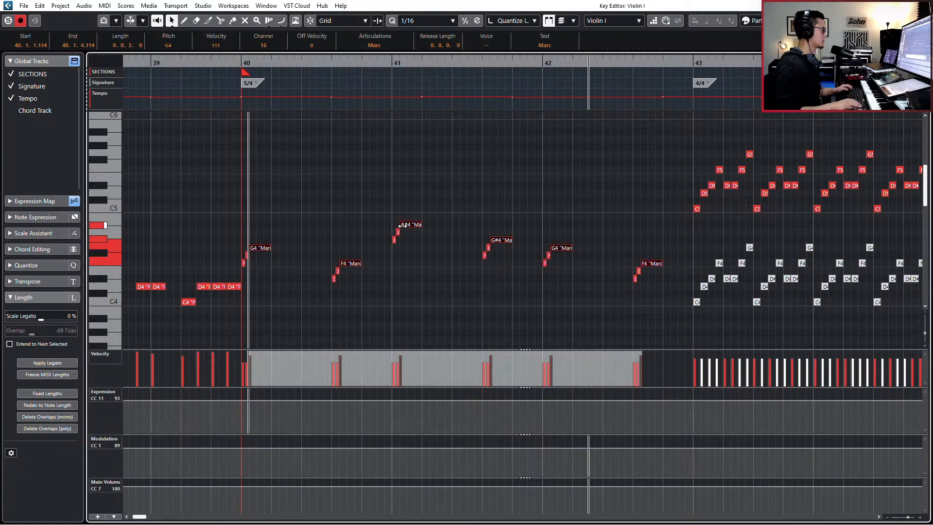
key(KP_Subtract)
key(space)
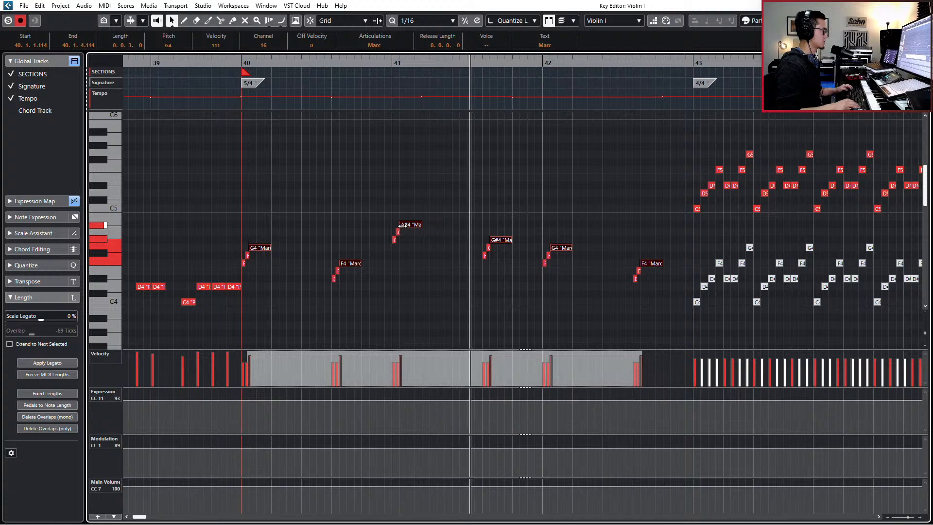
Step: Shorten the figures' selected last notes to 0.0.2.0 and play the passage from before bar 40
key(alt+shift+Left)
key(shift+n)
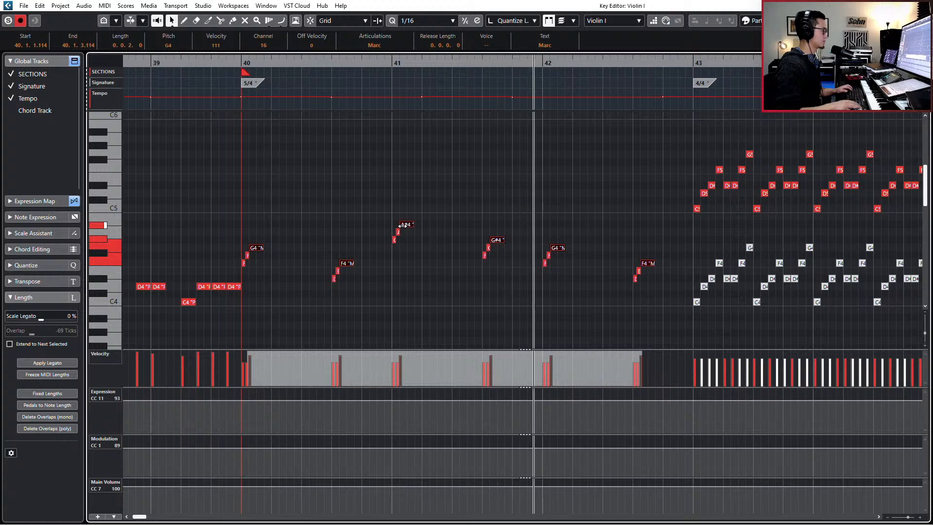
key(g)
key(g)
key(g)
key(space)
key(KP_Subtract)
key(KP_Subtract)
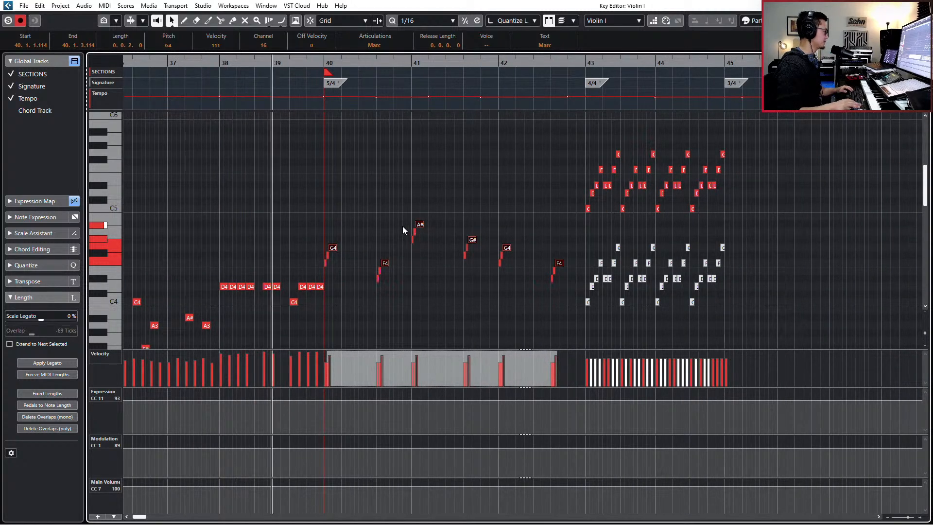
Step: Give the figures' last notes the Detache articulation, raise their velocity to 127, and play them back
click(374, 45)
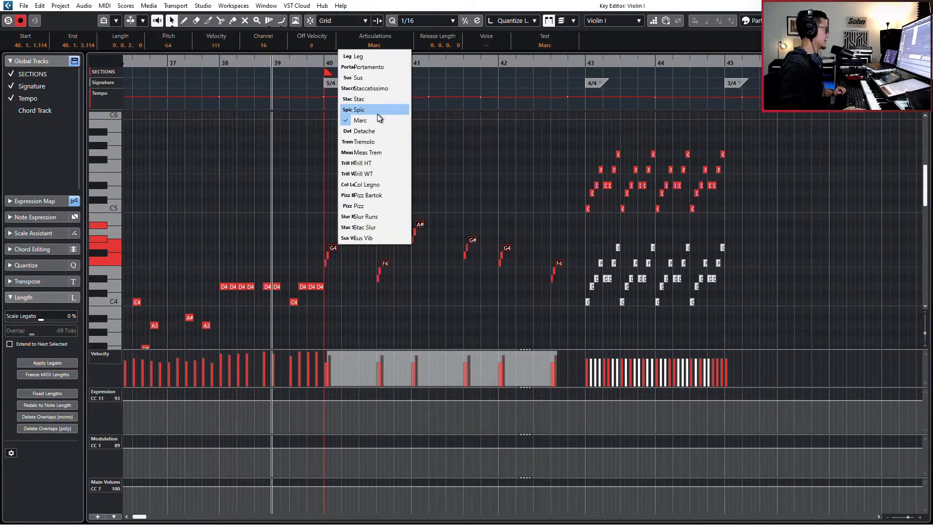
click(378, 131)
key(space)
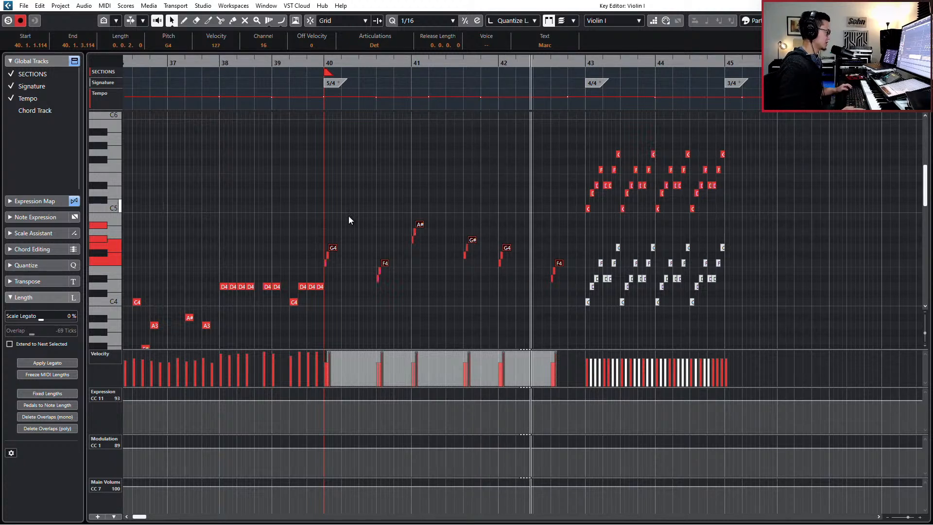
Step: Nudge all notes of the figures in bars 40 to 42 earlier so the first starts at 39.3.4.70, and play back
drag(316, 206, 569, 268)
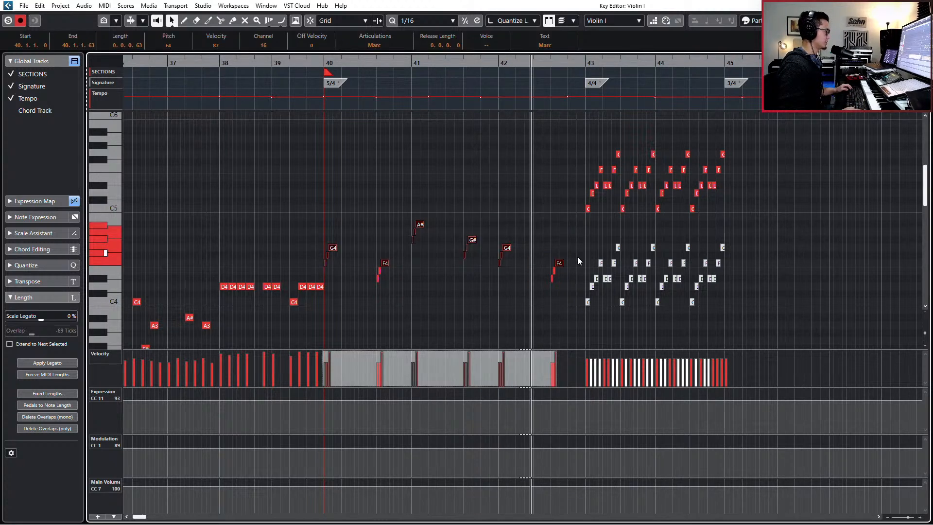
drag(575, 220, 326, 276)
scroll(333, 269, up, 2)
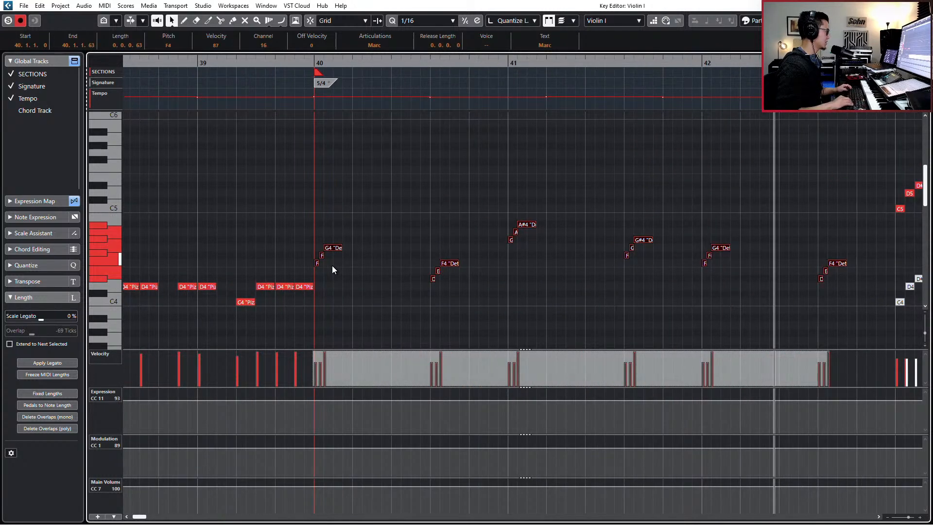
key(ctrl+Left)
key(ctrl+Left)
key(ctrl+Left)
key(ctrl+Left)
key(ctrl+Left)
key(l)
key(KP_Subtract)
key(space)
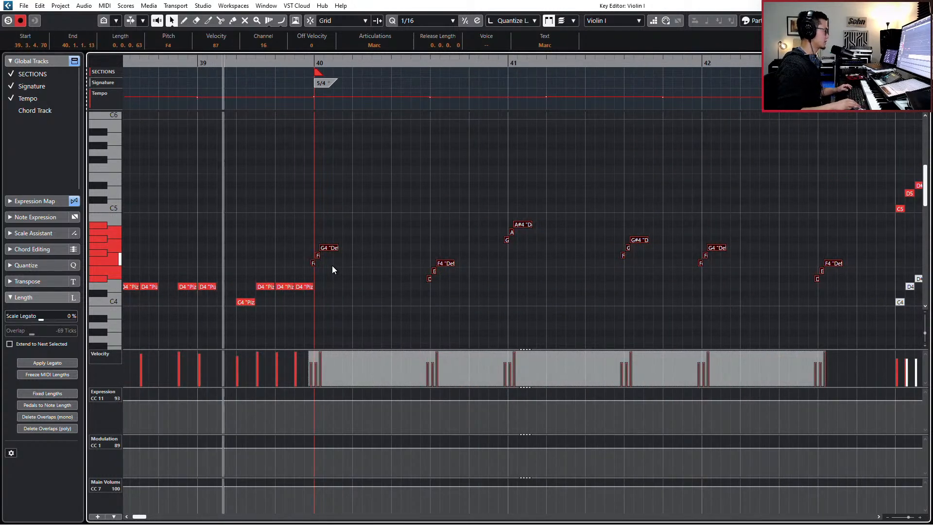
Step: Shorten the last pizzicato D4 note before bar 40 to 0.0.1.97
click(312, 286)
drag(312, 285, 310, 285)
scroll(415, 284, down, 2)
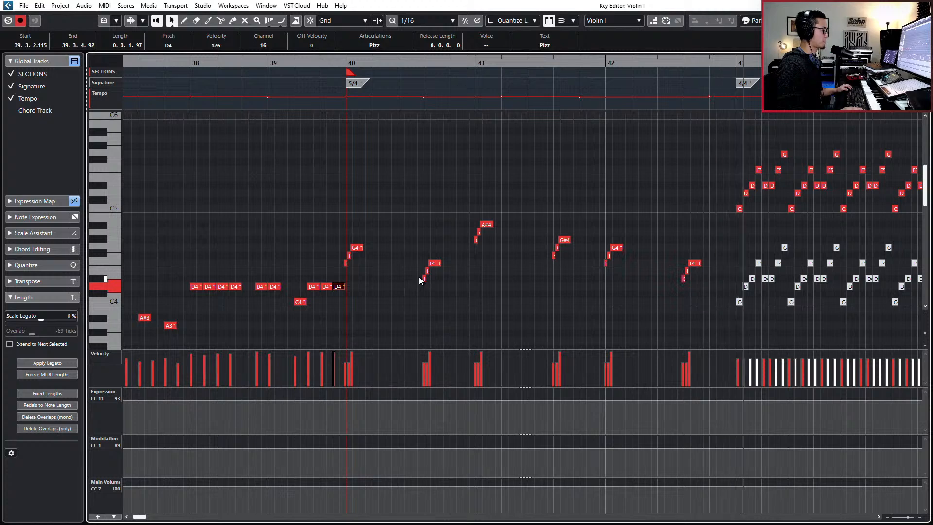
Step: Lower the velocity of the upper-octave notes in bars 43 and 44
scroll(419, 276, down, 2)
scroll(446, 289, right, 5)
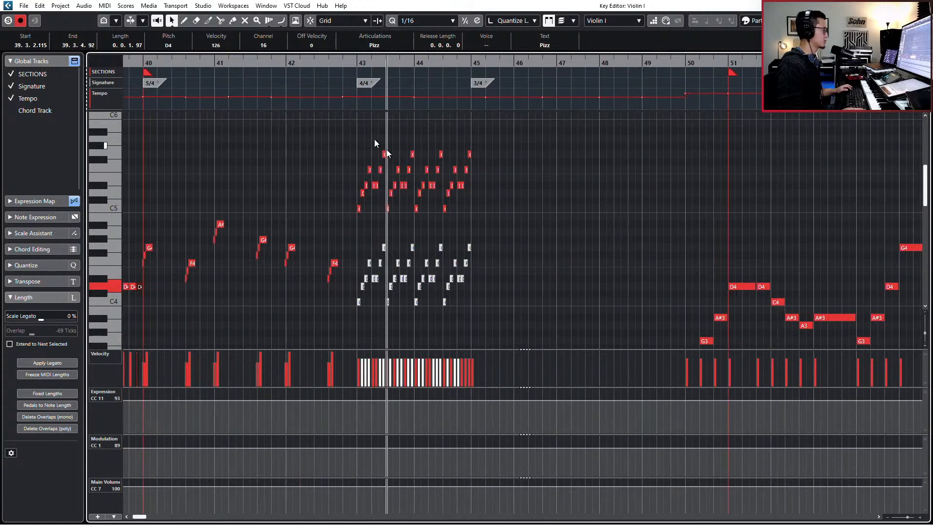
drag(327, 118, 550, 223)
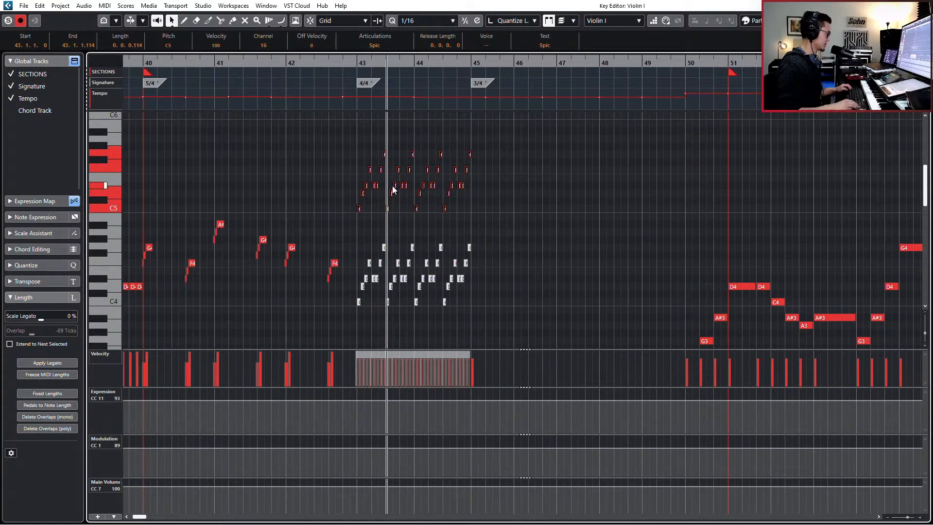
key(KP_Subtract)
key(KP_Subtract)
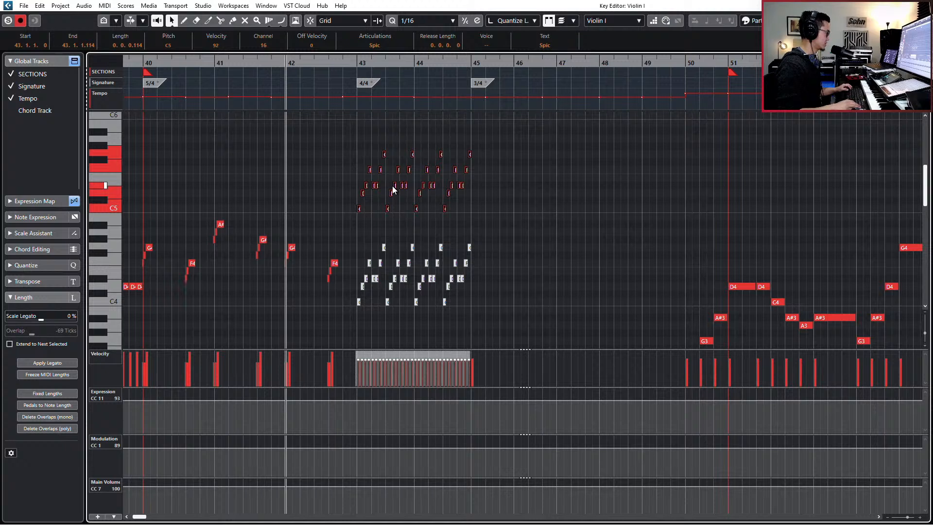
key(KP_Subtract)
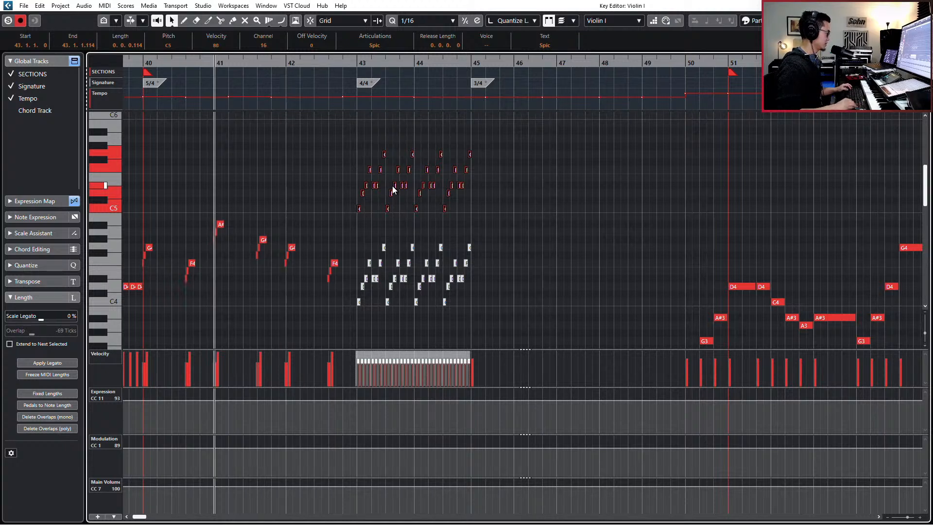
Step: Record new Expression and Modulation curves from the end of bar 42 through bar 44
key(l)
key(KP_Subtract)
key(KP_Multiply)
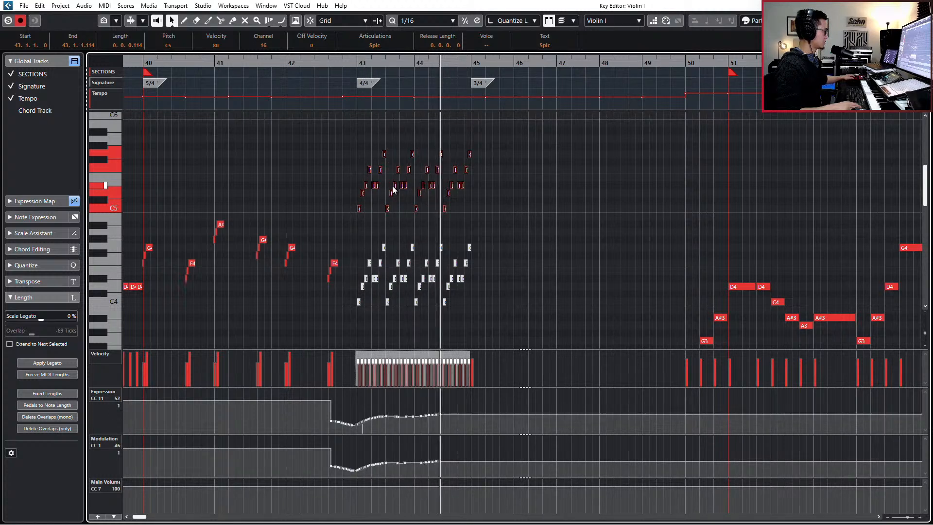
key(space)
Step: Give the muted lower-octave notes in bars 43 and 44 the Spic articulation, unmute them and lower their velocity to 92
scroll(332, 311, up, 5)
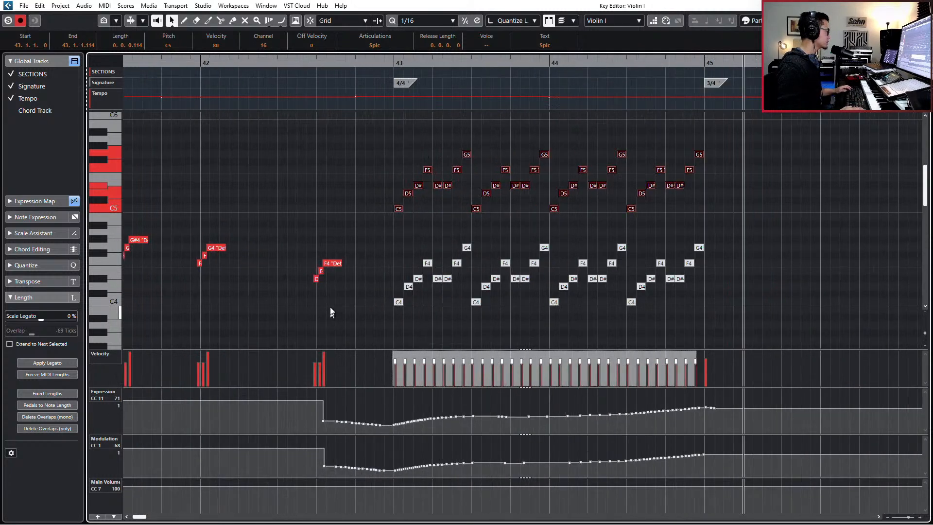
drag(367, 232, 798, 330)
click(372, 45)
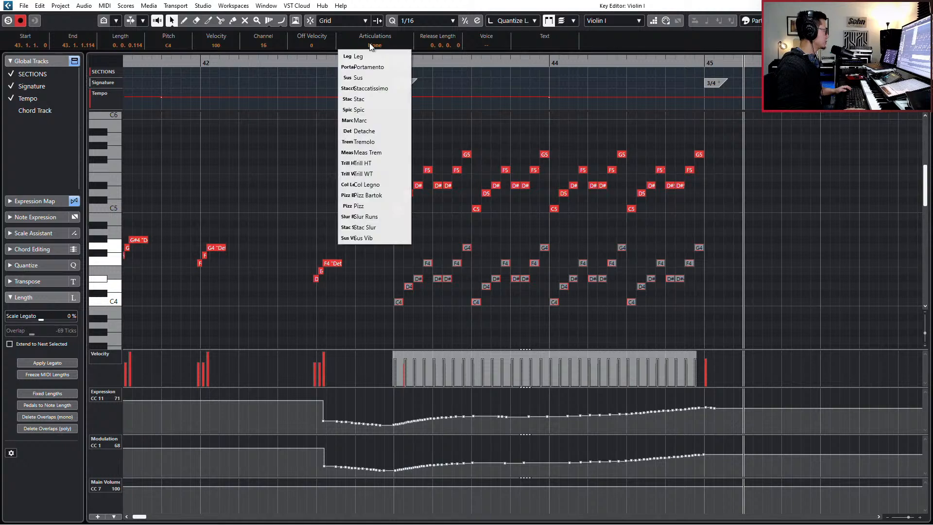
click(368, 111)
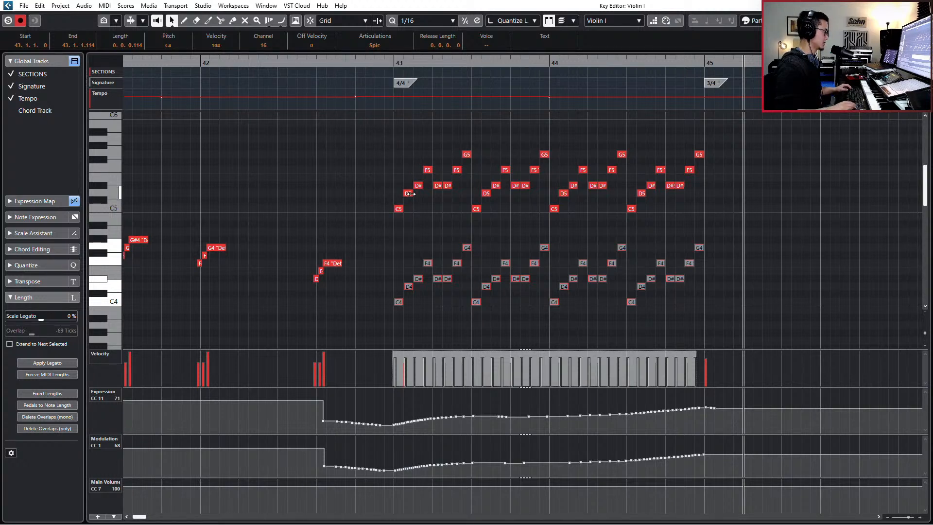
key(space)
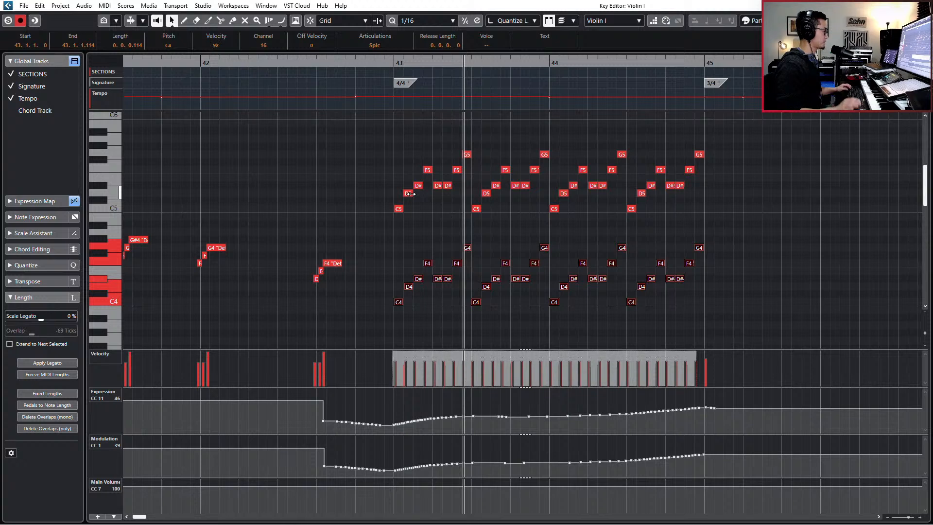
Step: Lower the velocity of all notes of both octaves in bars 43 and 44 to 76 and play the passage
drag(372, 135, 761, 319)
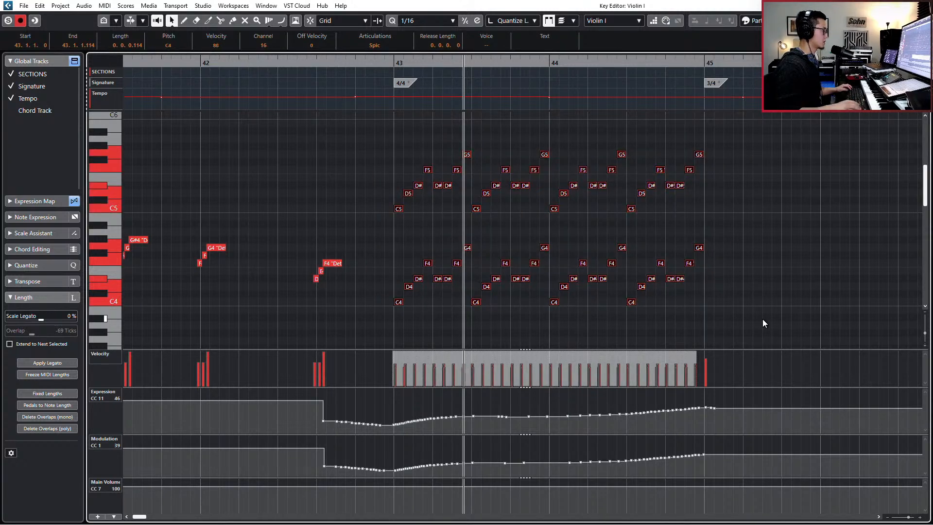
key(l)
key(space)
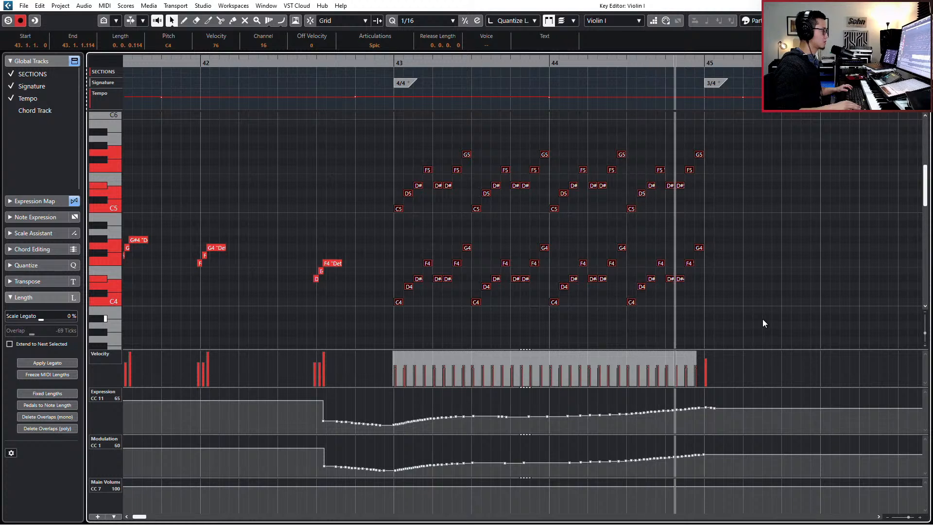
key(space)
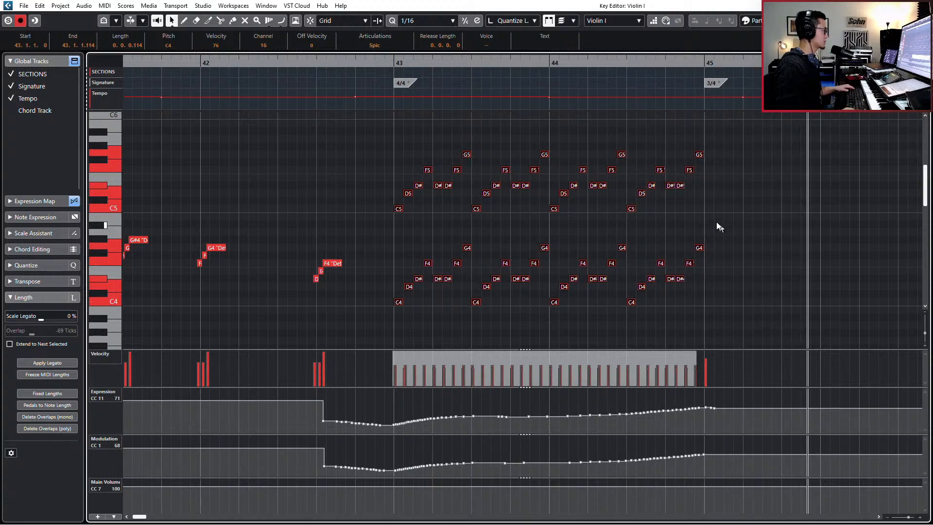
Step: Quantize both octaves' notes in bars 43 and 44, set their length to 0.0.1.0, and play them back
key(q)
key(l)
key(ctrl+KP_Subtract)
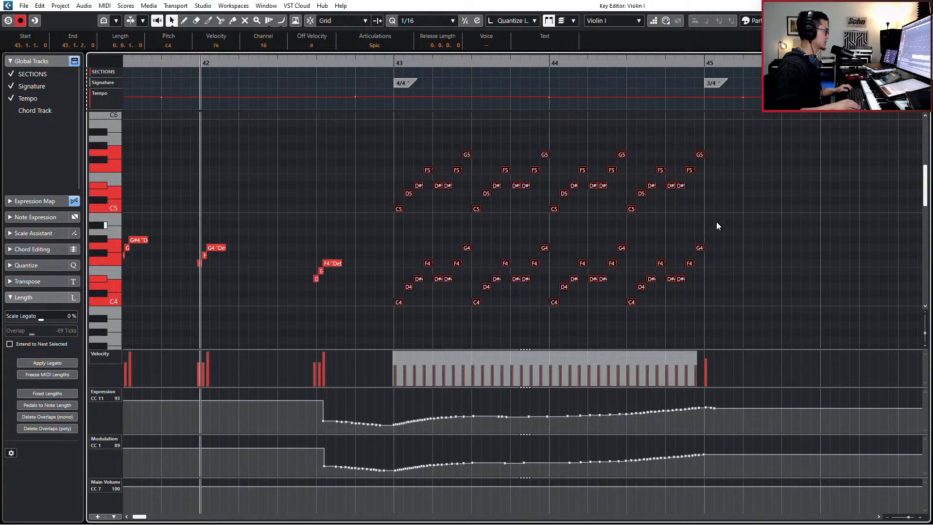
key(space)
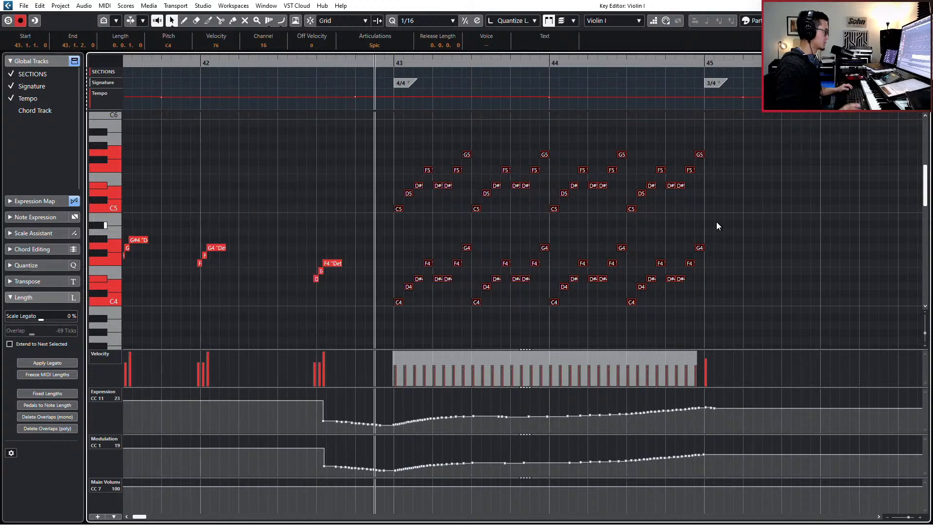
Step: Raise the lower-octave notes' velocity to 92 and re-record the Expression and Modulation curves across bars 42 to 44
drag(393, 239, 762, 336)
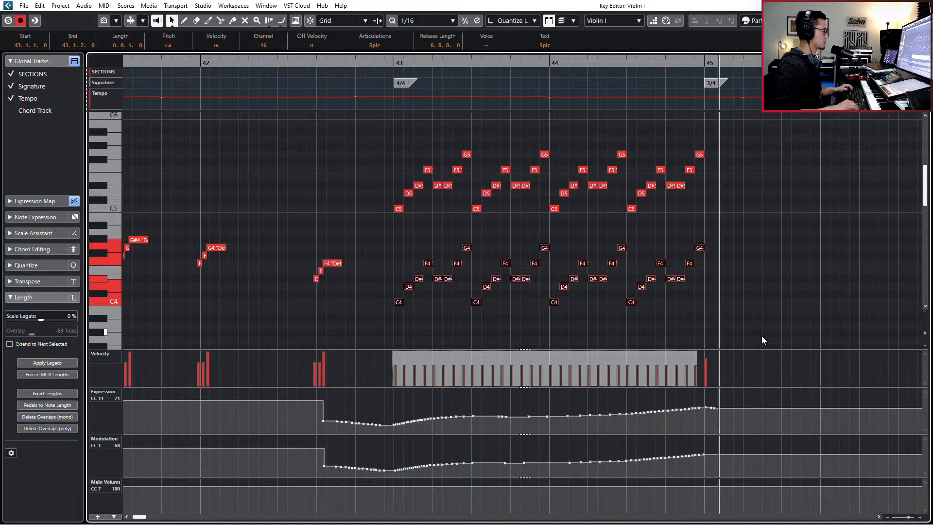
key(KP_Subtract)
key(KP_Subtract)
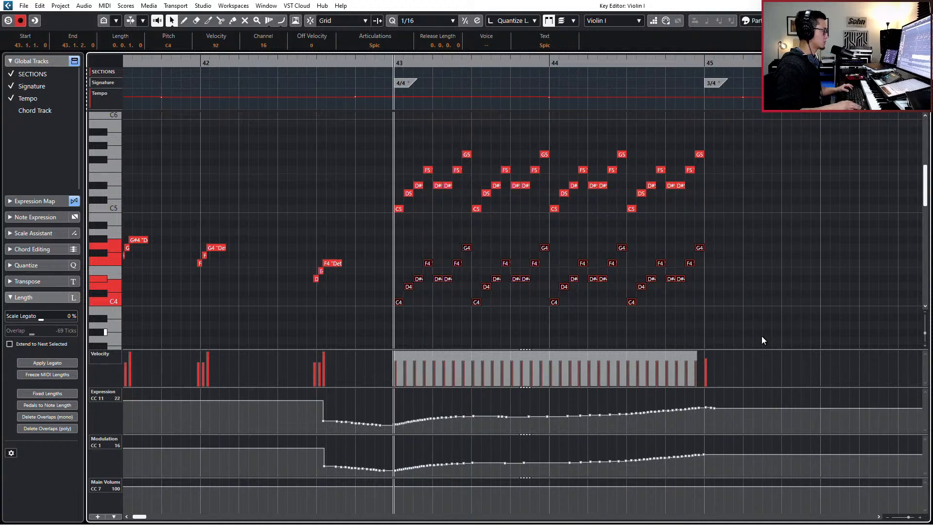
key(KP_Subtract)
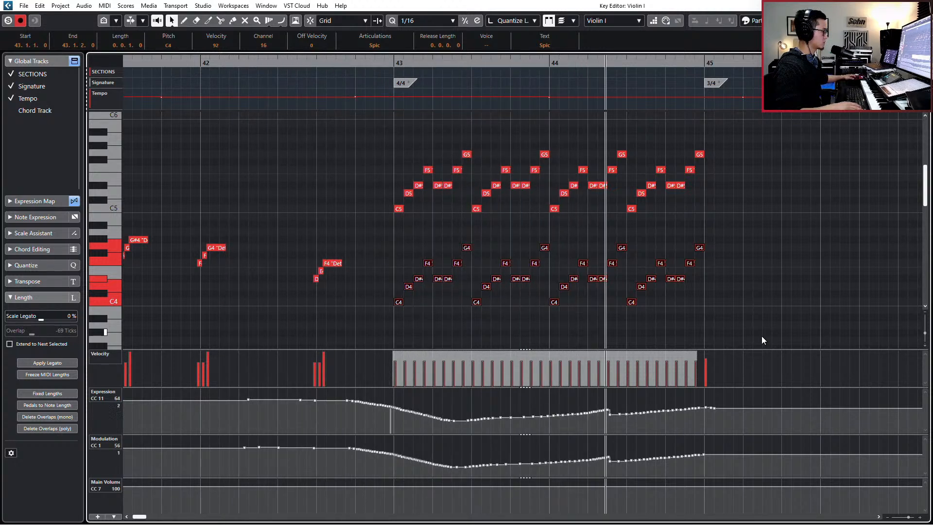
key(space)
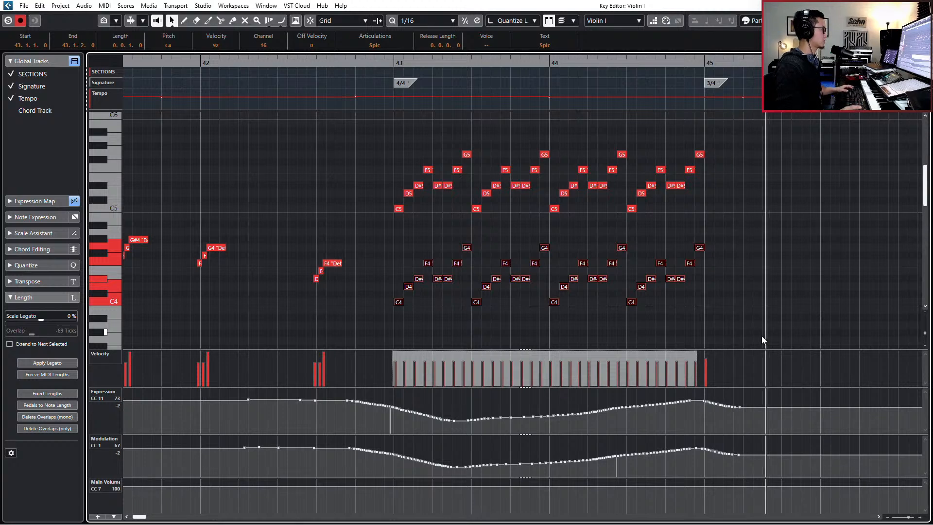
Step: Lower the velocity of all notes in bars 43 and 44 to 72 and close the Violin I part
scroll(716, 304, down, 3)
drag(750, 121, 531, 342)
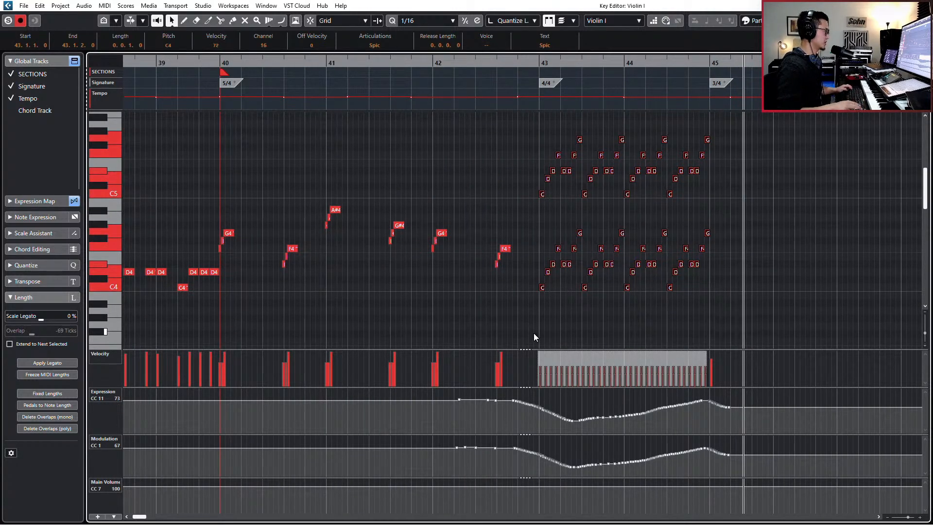
key(Return)
key(KP_Subtract)
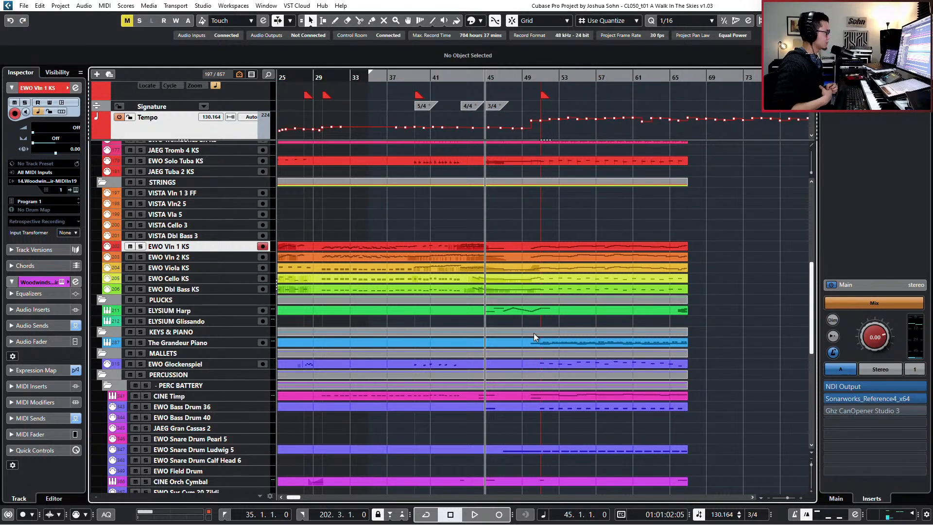
key(KP_Subtract)
key(KP_Subtract)
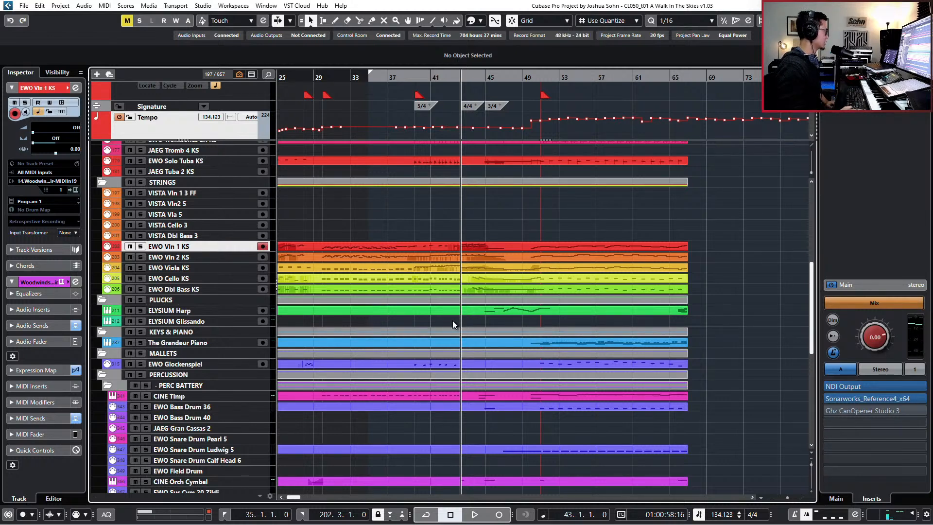
scroll(320, 115, down, 8)
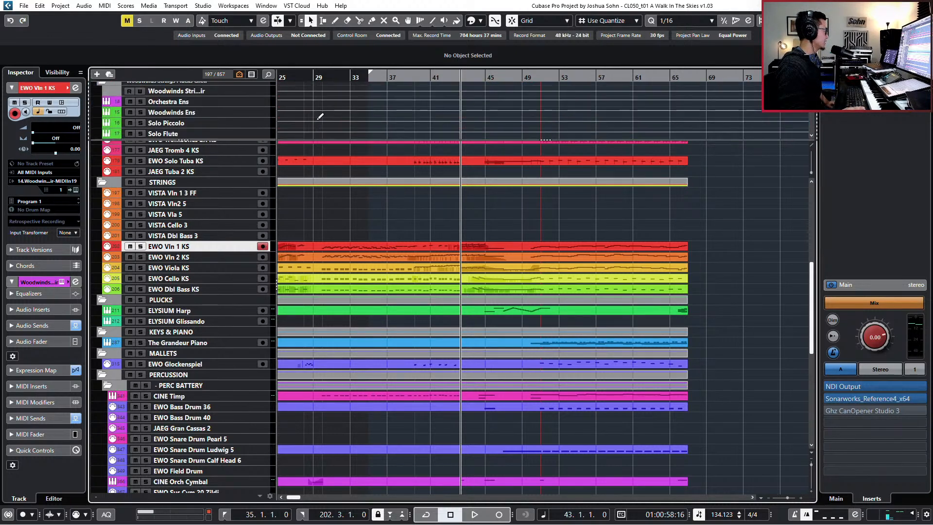
scroll(320, 114, down, 10)
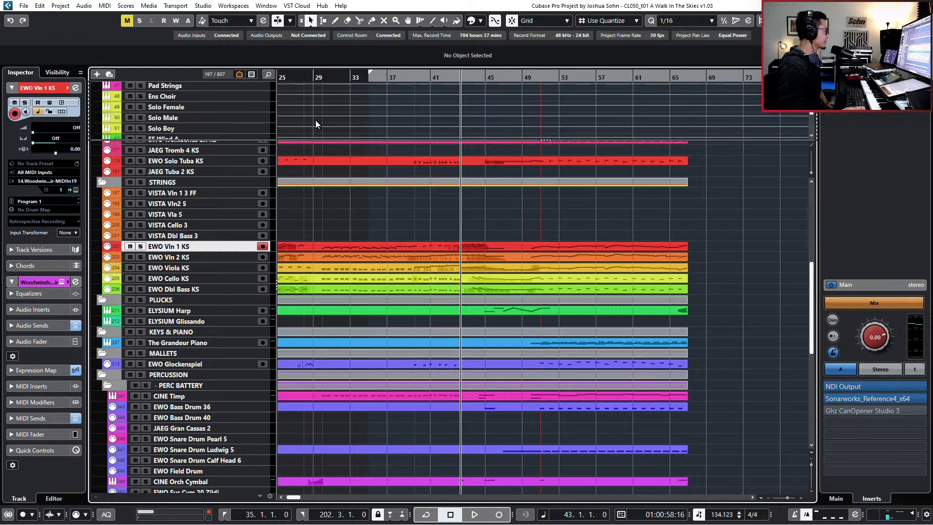
scroll(320, 119, down, 4)
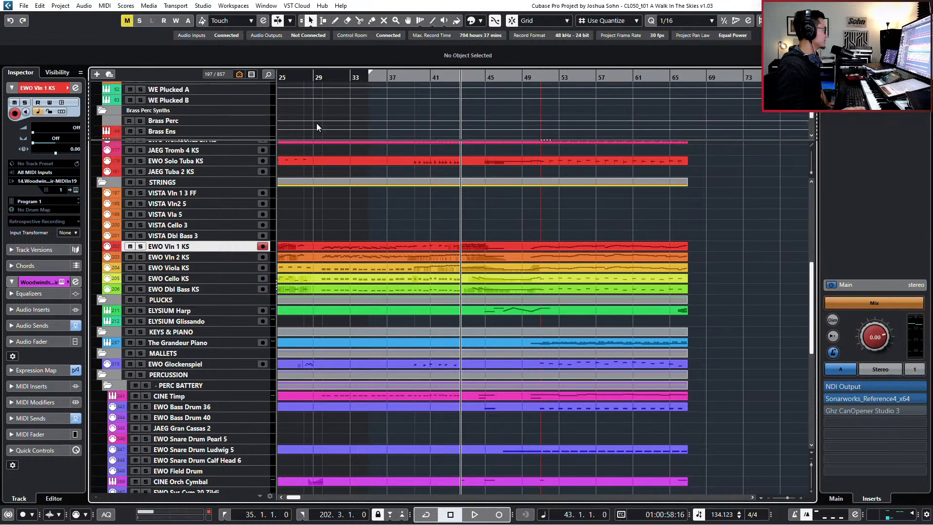
Step: Reopen the EWO Vln 1 KS part, lower all notes in bars 43 and 44 to velocity 48, and play them back
click(470, 243)
double_click(479, 246)
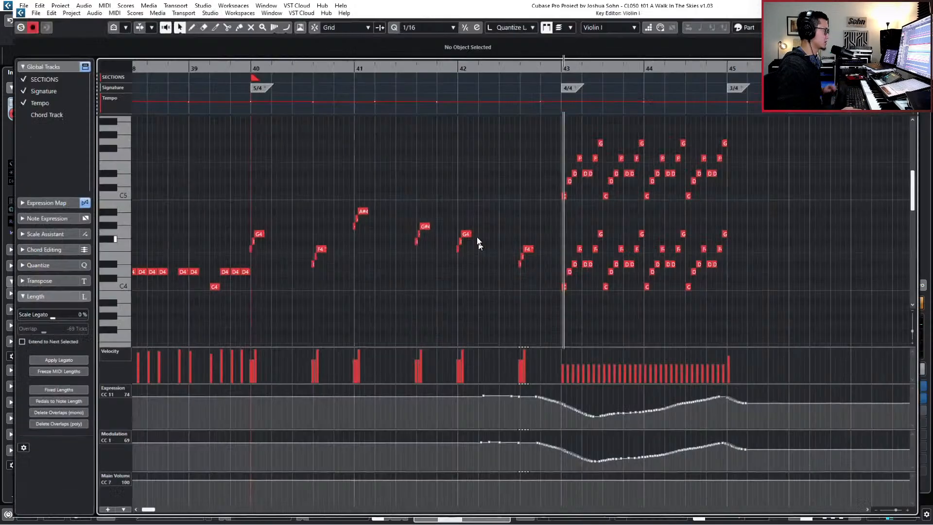
drag(568, 147, 804, 338)
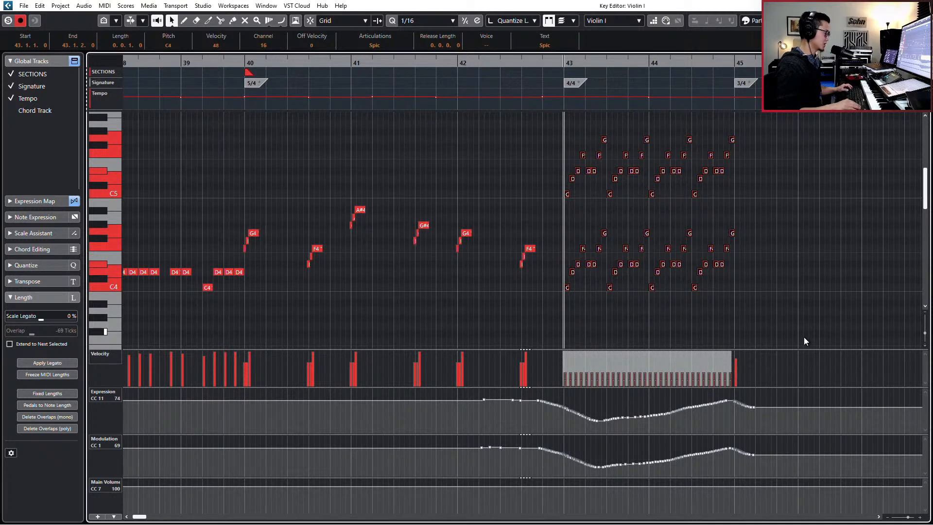
key(space)
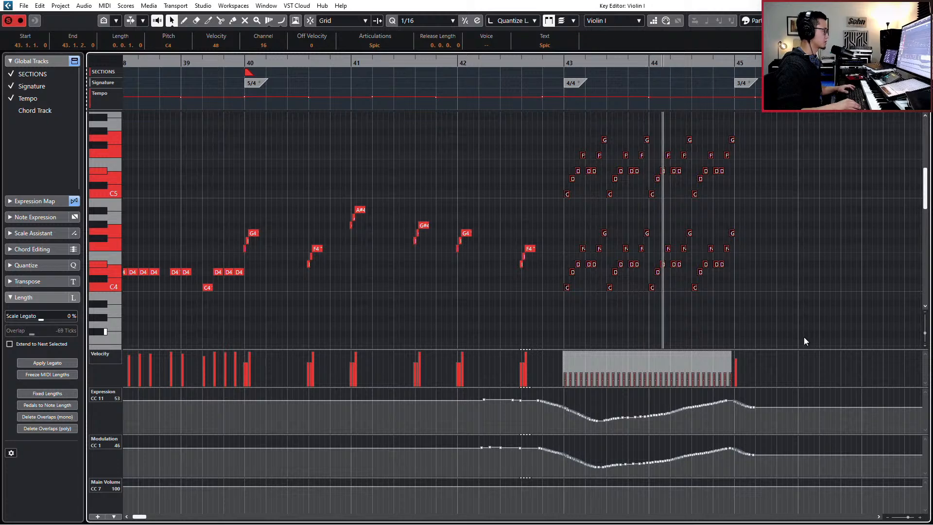
key(space)
key(space)
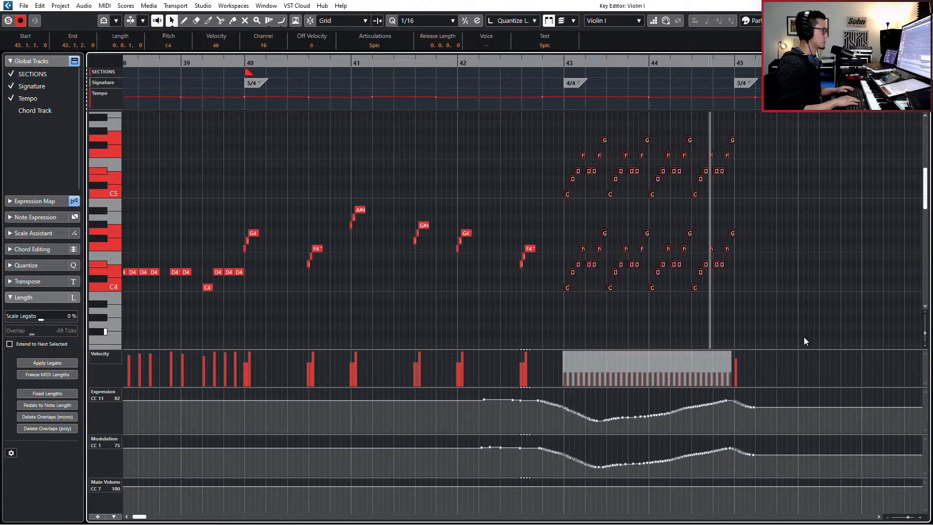
Step: Close the Violin I part and open the EWO Vln 2 KS part for editing
key(Return)
key(space)
double_click(492, 254)
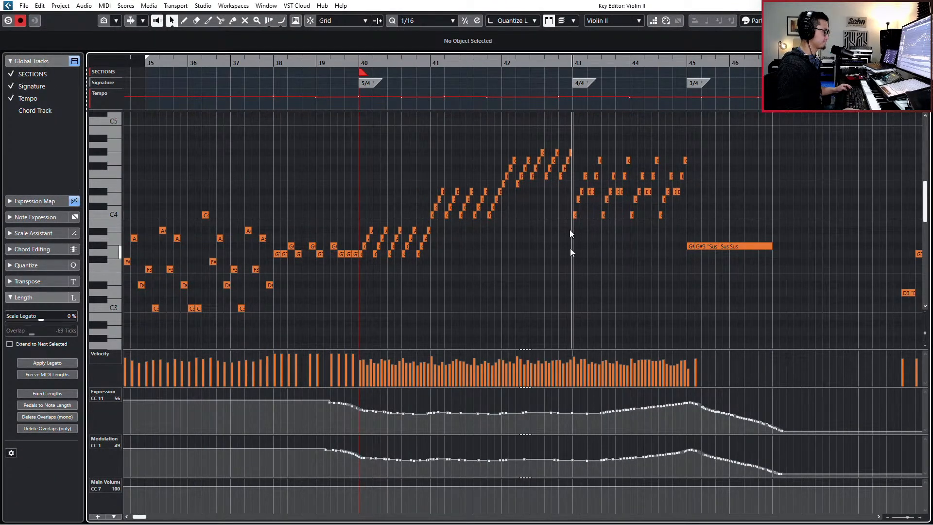
Step: Try a lower Violin II Expression curve from the end of bar 42 to bar 47, with a dip at bar 43
mouse_move(572, 413)
mouse_down()
mouse_move(589, 417)
mouse_move(550, 414)
mouse_move(733, 417)
mouse_move(794, 433)
mouse_up()
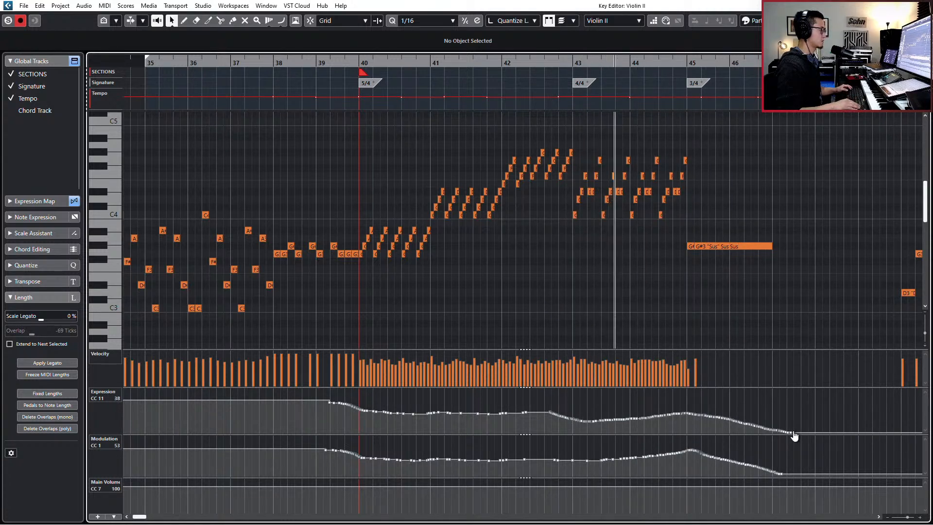
key(space)
key(ctrl+z)
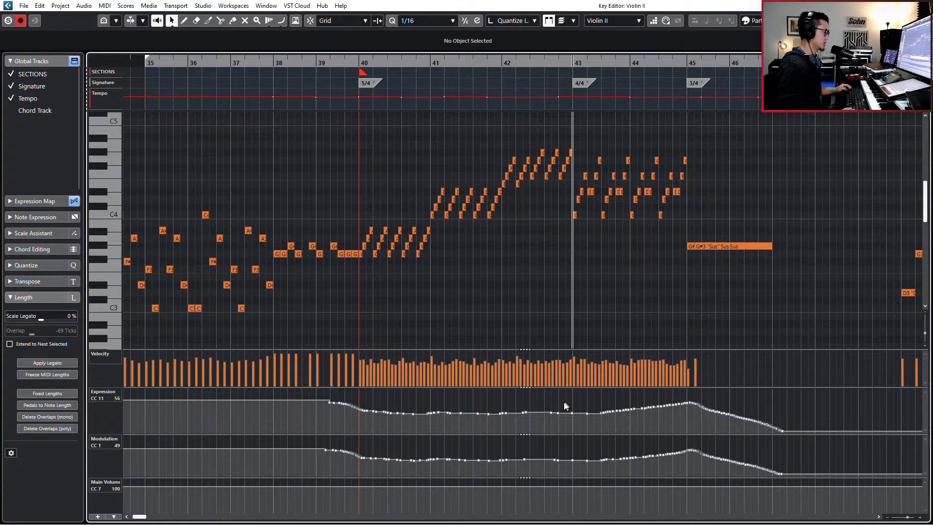
Step: Redraw the Violin II Expression curve lower from bar 43, ending at 5 near 47.1.4.26, adjust its lead-in and play it back
mouse_move(566, 413)
mouse_down()
mouse_move(689, 406)
mouse_move(785, 430)
mouse_up()
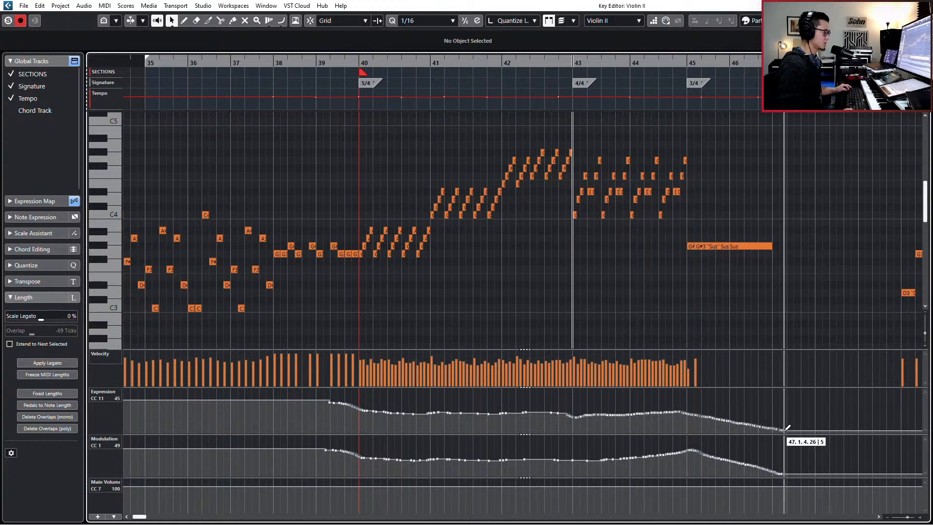
key(space)
mouse_move(550, 413)
mouse_down()
mouse_move(577, 417)
mouse_move(565, 418)
mouse_up()
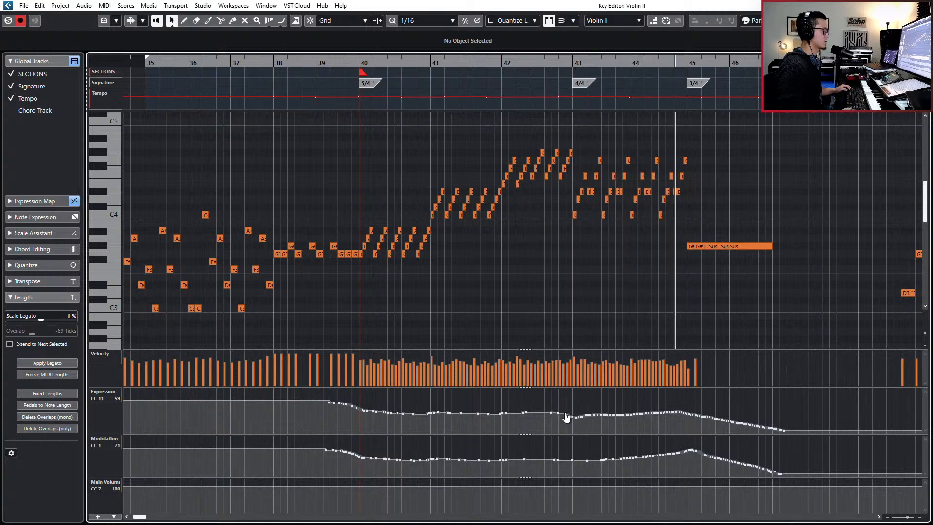
key(KP_Subtract)
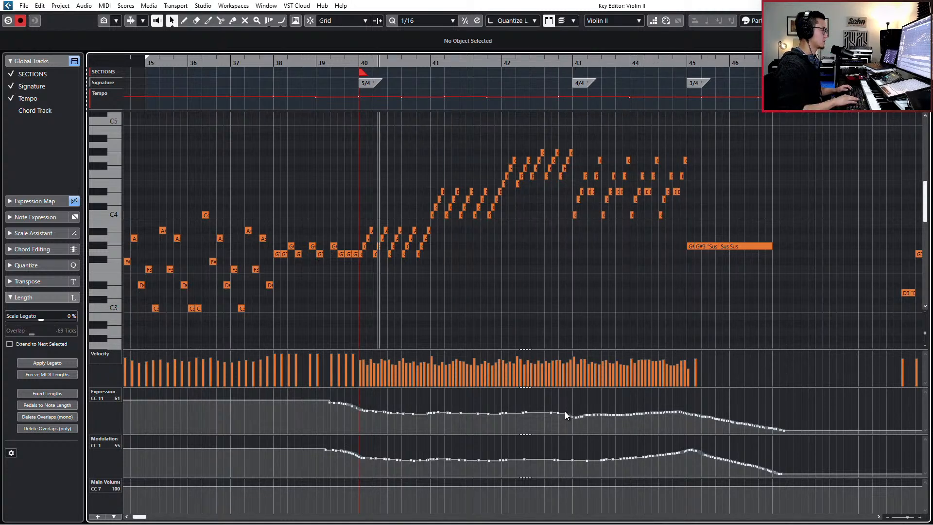
Step: Close the Violin II part, select the Vln 1 and Vln 2 instrument tracks, and show their channels in the MixConsole
key(Return)
scroll(553, 347, up, 3)
scroll(552, 346, down, 1)
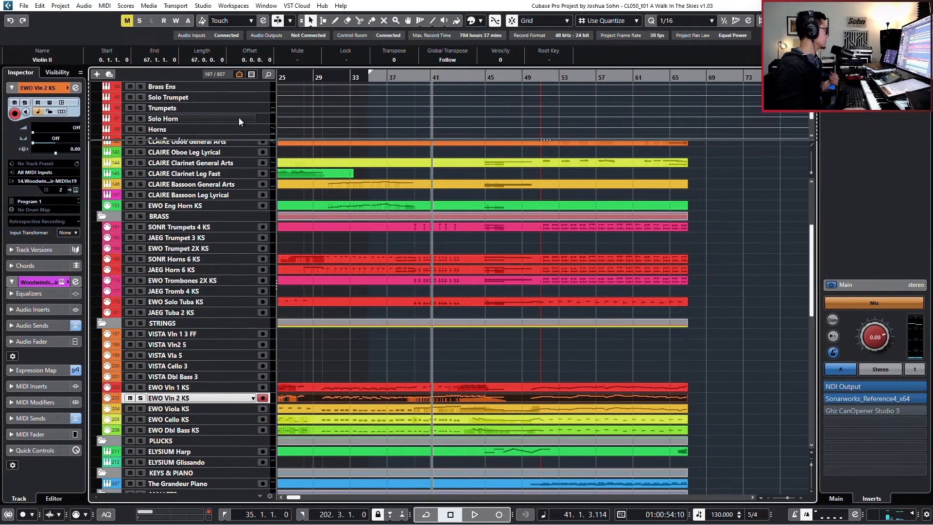
scroll(235, 109, down, 10)
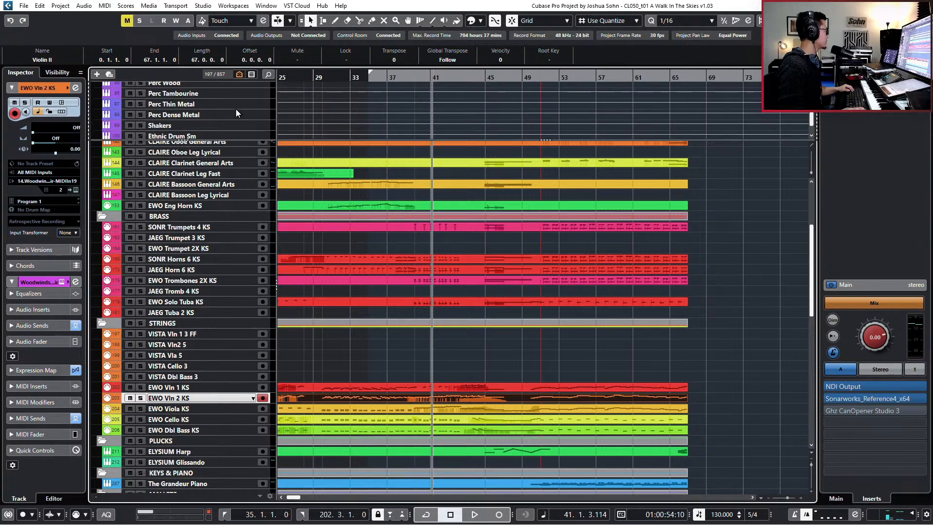
scroll(236, 109, down, 8)
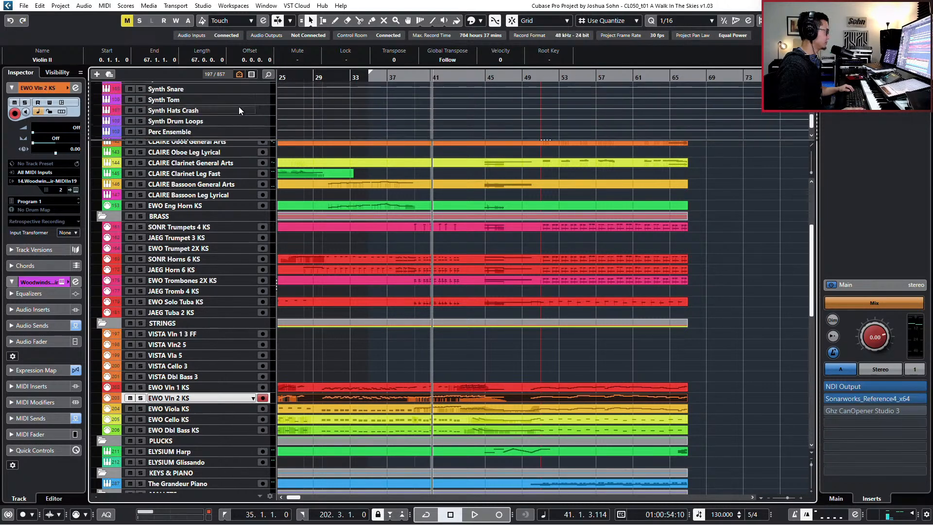
scroll(239, 111, up, 8)
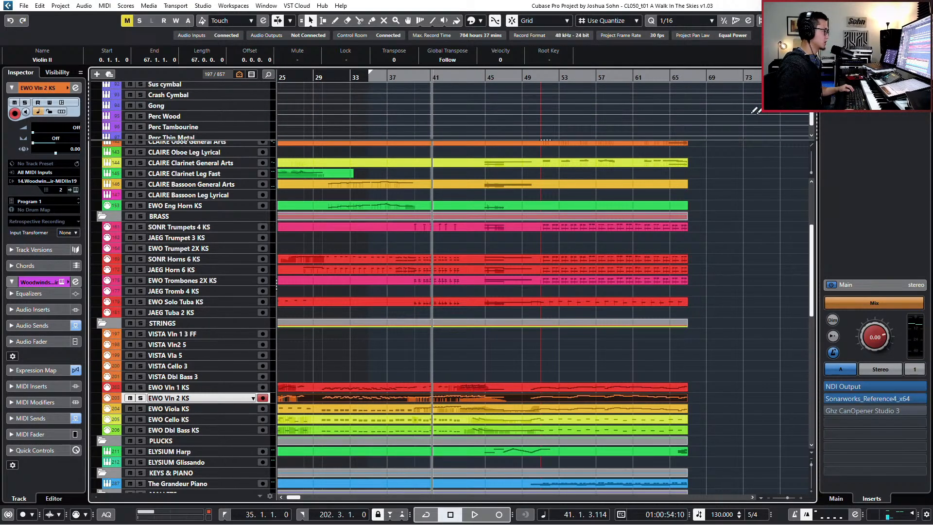
scroll(809, 119, up, 10)
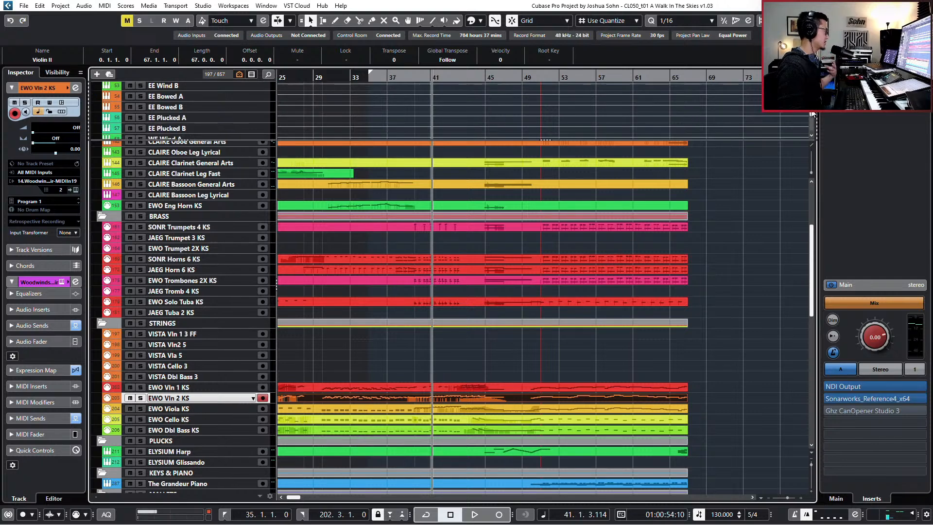
scroll(813, 114, up, 7)
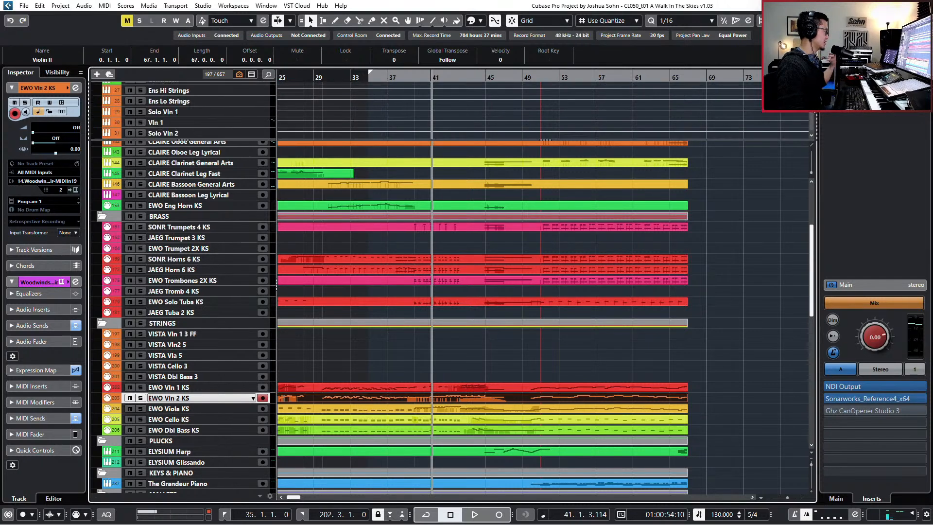
click(227, 122)
scroll(225, 122, down, 1)
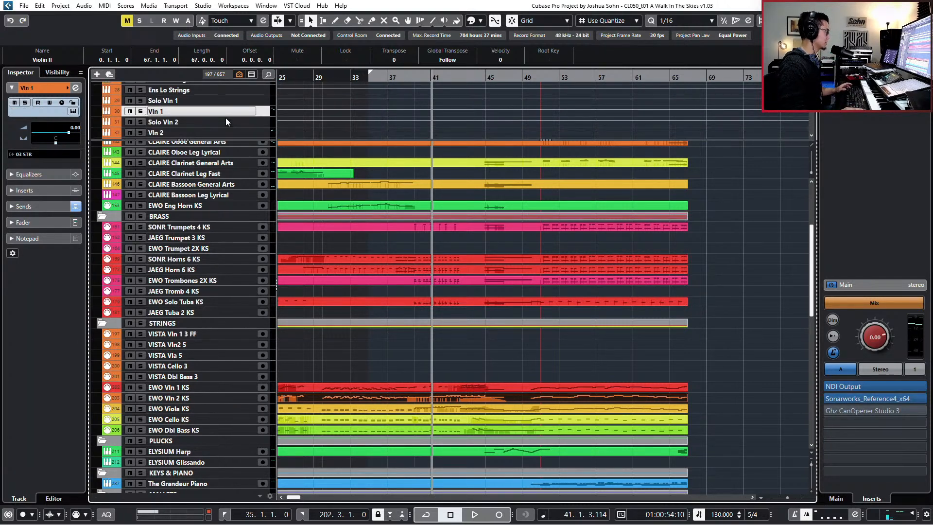
ctrl+click(209, 133)
scroll(208, 132, down, 2)
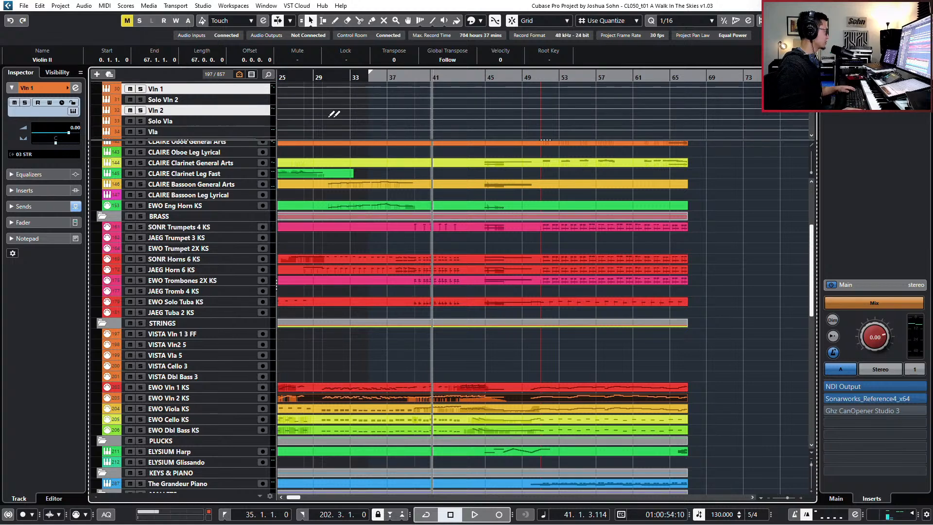
key(alt+F3)
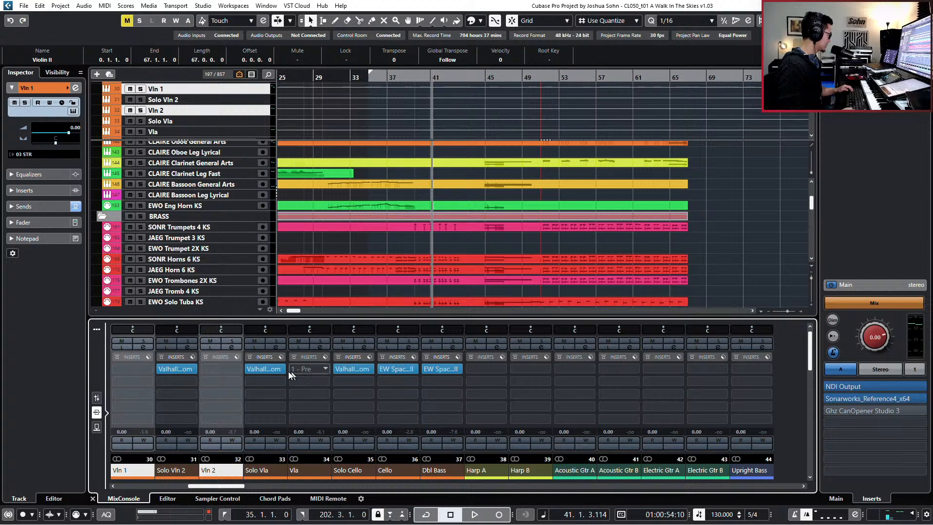
Step: Switch off the Valhalla inserts on Solo Vla and Solo Vln 2, and copy Solo Cello's Valhalla insert to Vln 1, Vln 2 and Vla
click(252, 370)
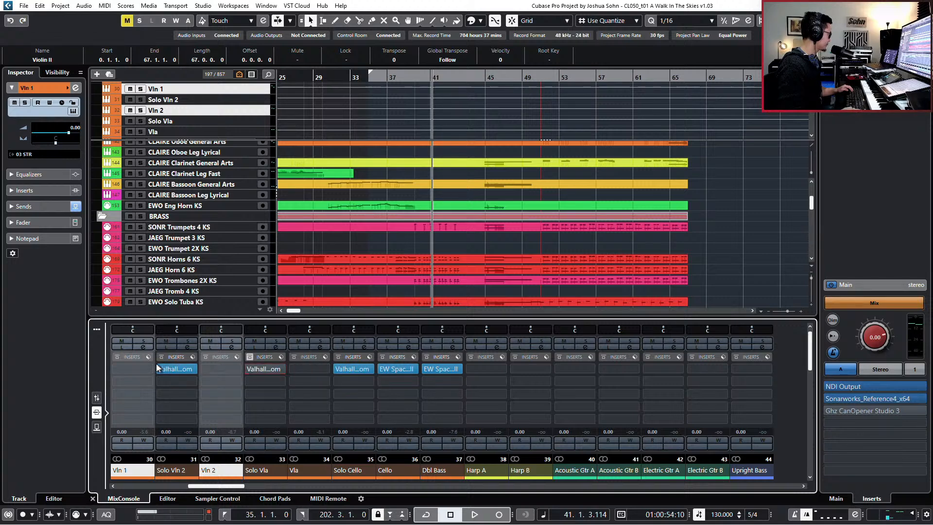
click(159, 368)
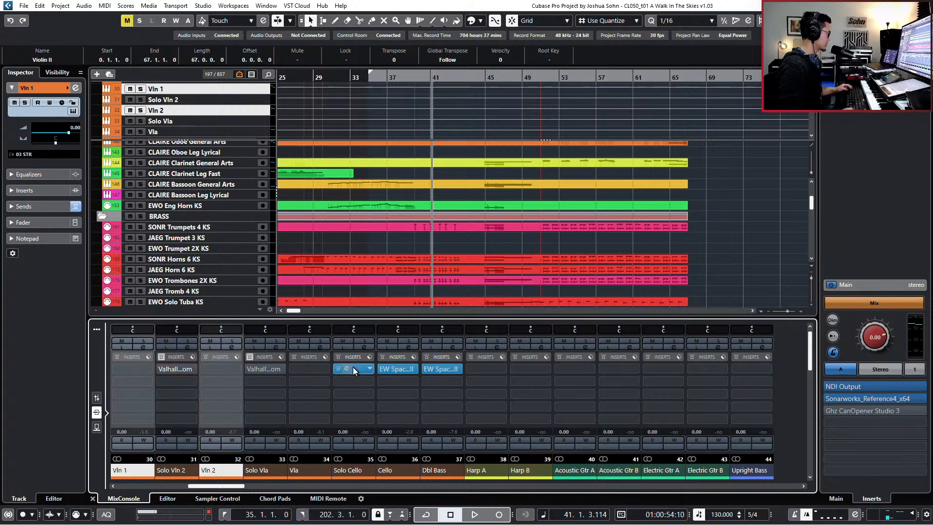
drag(353, 368, 128, 368)
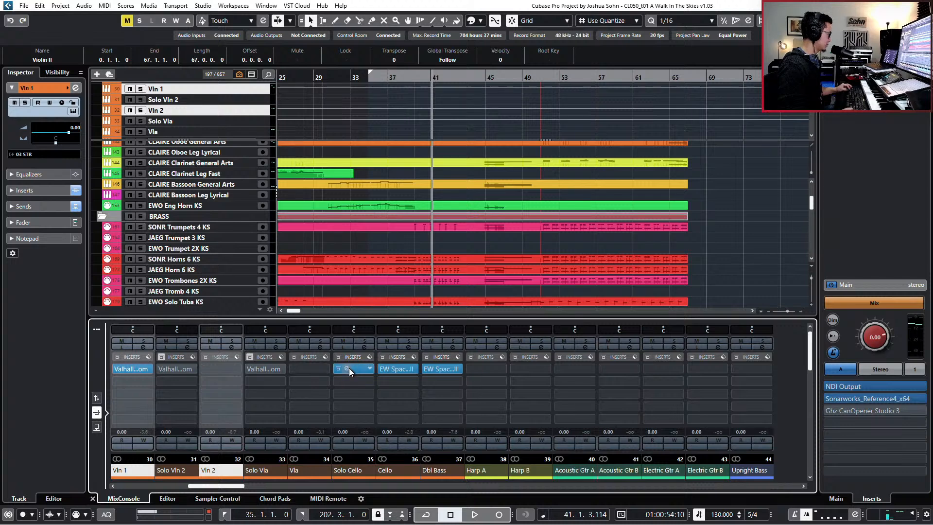
drag(349, 369, 215, 368)
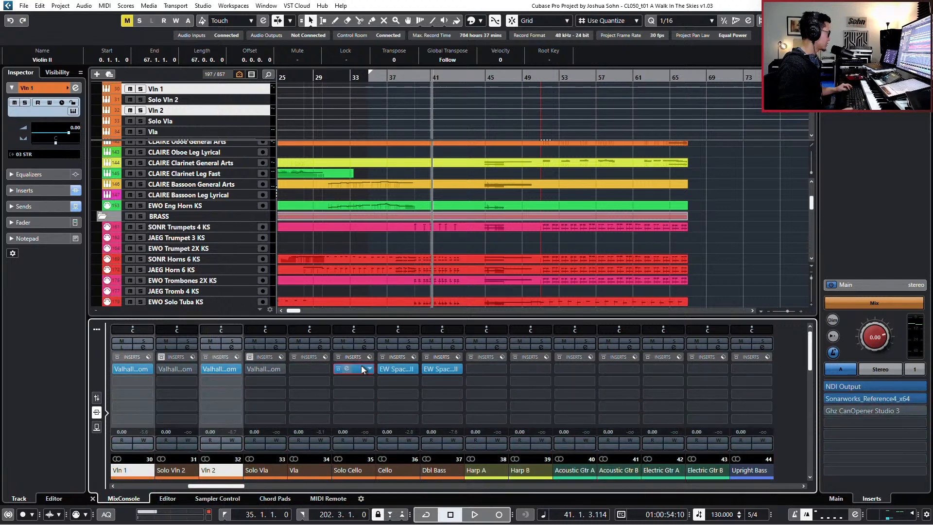
drag(363, 369, 308, 368)
key(alt+F3)
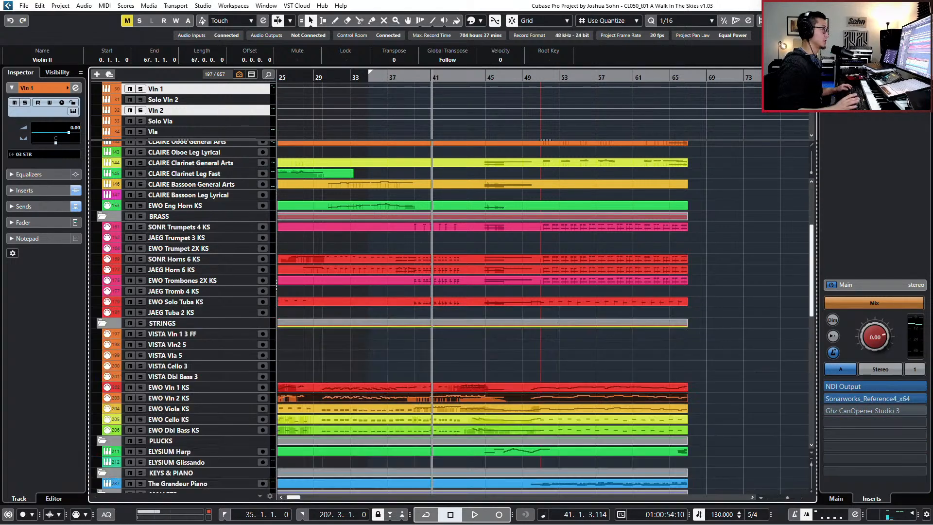
Step: Play back the full arrangement from about bar 37 to bar 46 to check the violins with the added reverb
key(space)
key(KP_Subtract)
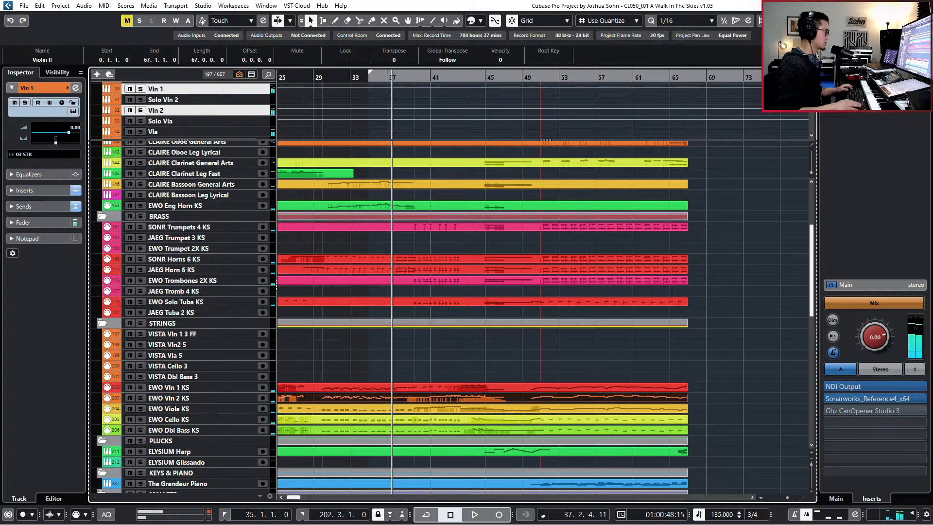
key(space)
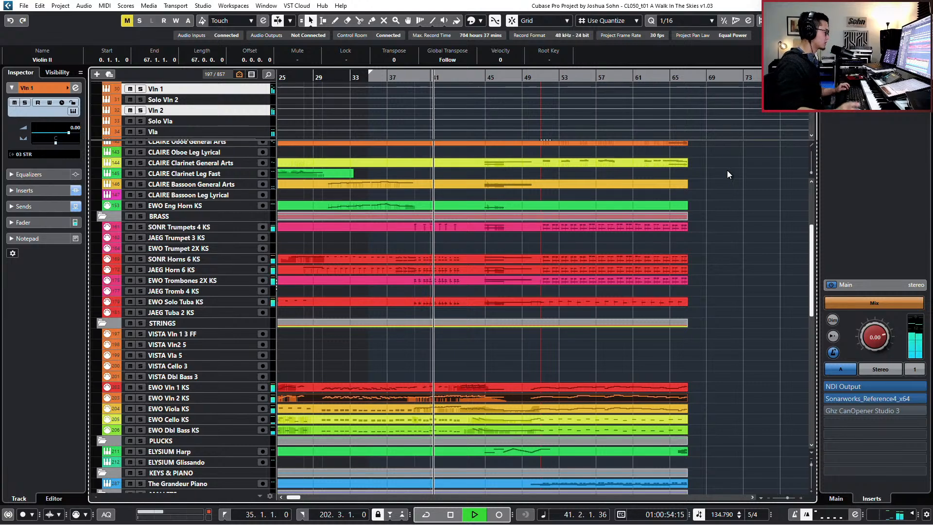
ctrl+scroll(727, 170, down, 2)
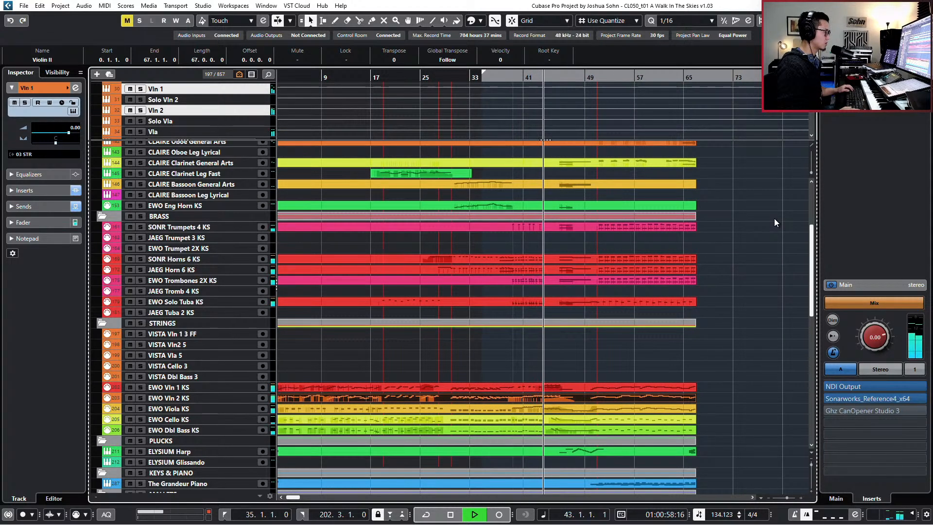
key(g)
ctrl+scroll(494, 334, up, 3)
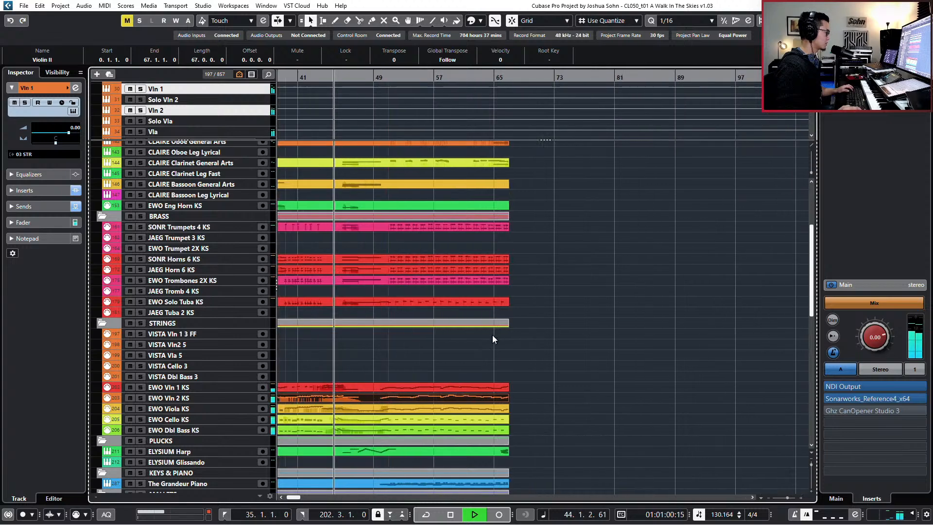
scroll(513, 326, left, 3)
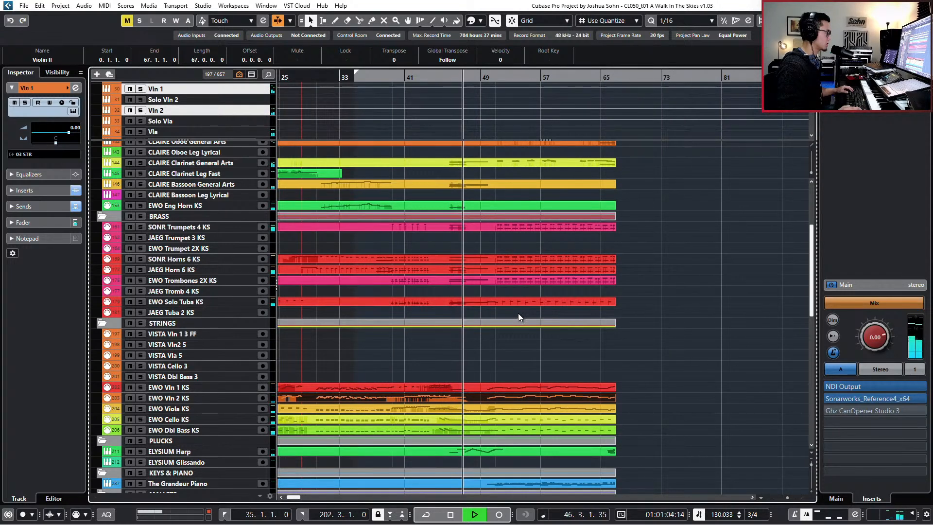
key(space)
key(KP_0)
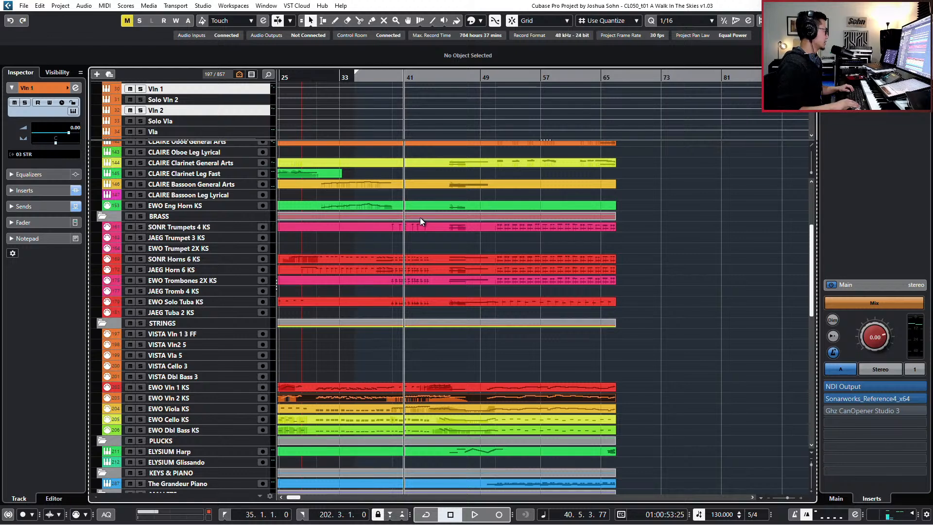
Step: Audition Vln 1 and Vln 2 soloed from bar 41, clear the solo, and return the playback position to bar 39
key(s)
key(space)
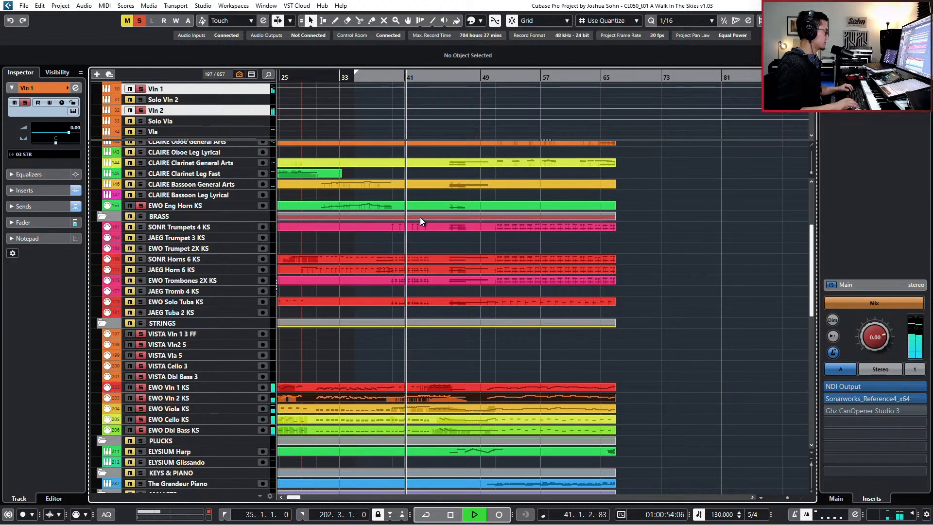
key(space)
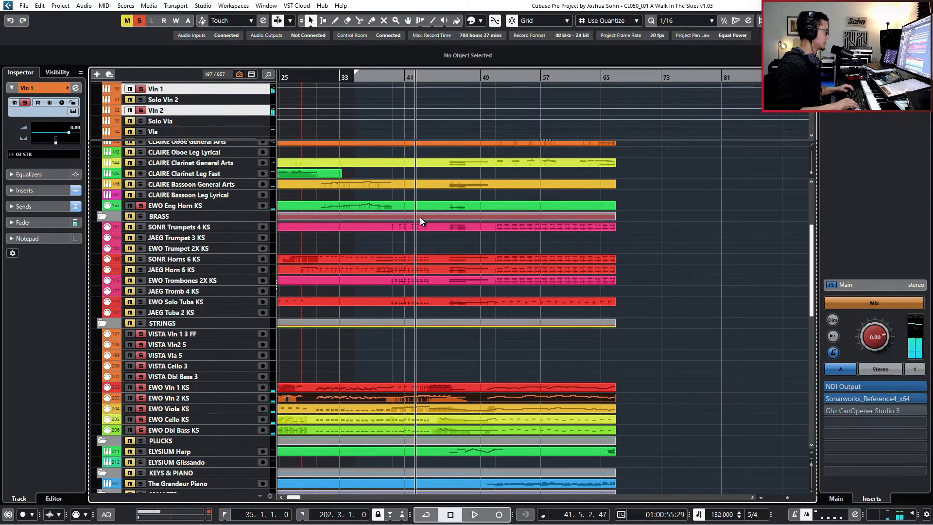
key(s)
key(ctrl+KP_Subtract)
key(ctrl+KP_Subtract)
key(ctrl+KP_Subtract)
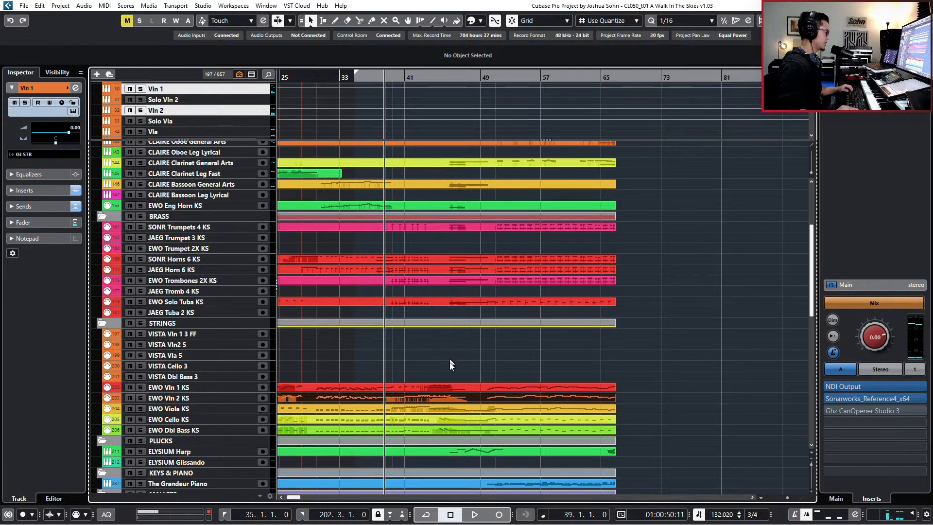
Step: Redraw the EWO Vln 1 KS Expression curve lower from late bar 42 to 72 at 45.1.3.6, and reshape the Modulation curve around bar 45
click(458, 409)
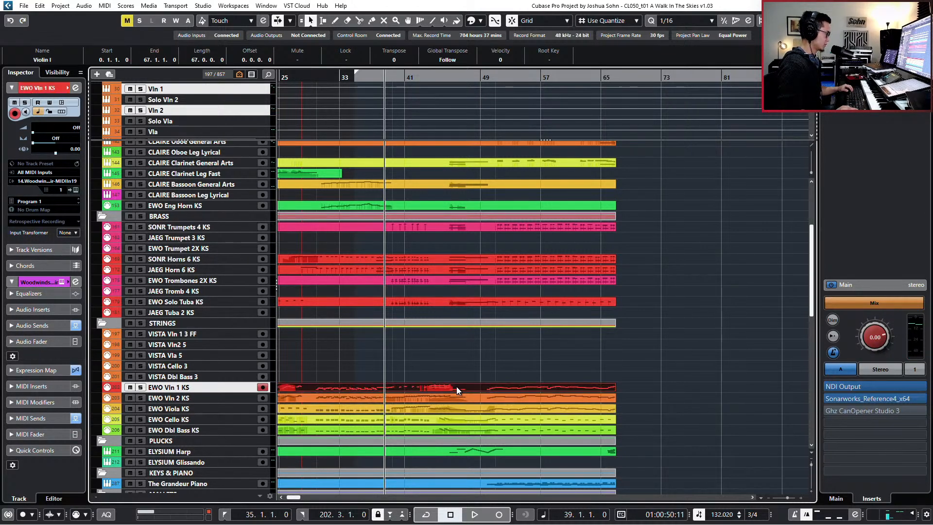
double_click(456, 387)
scroll(496, 384, right, 5)
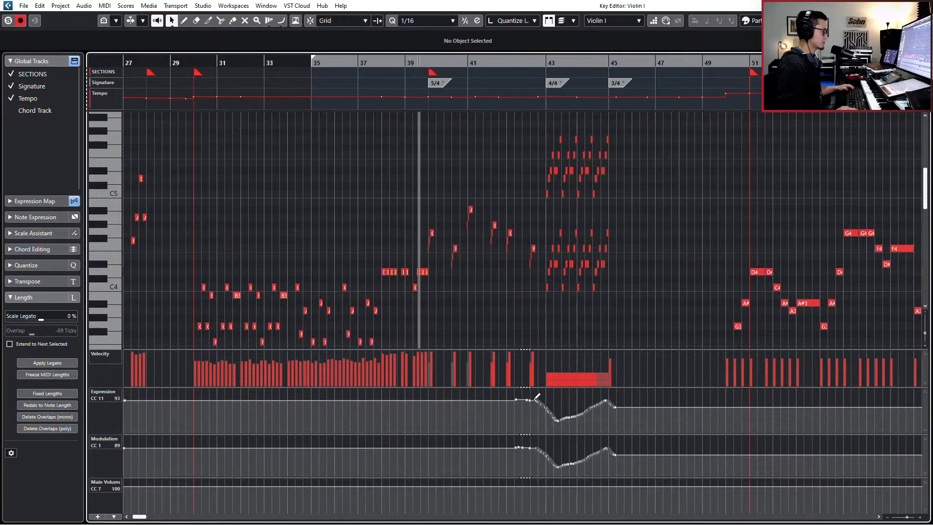
scroll(544, 408, up, 3)
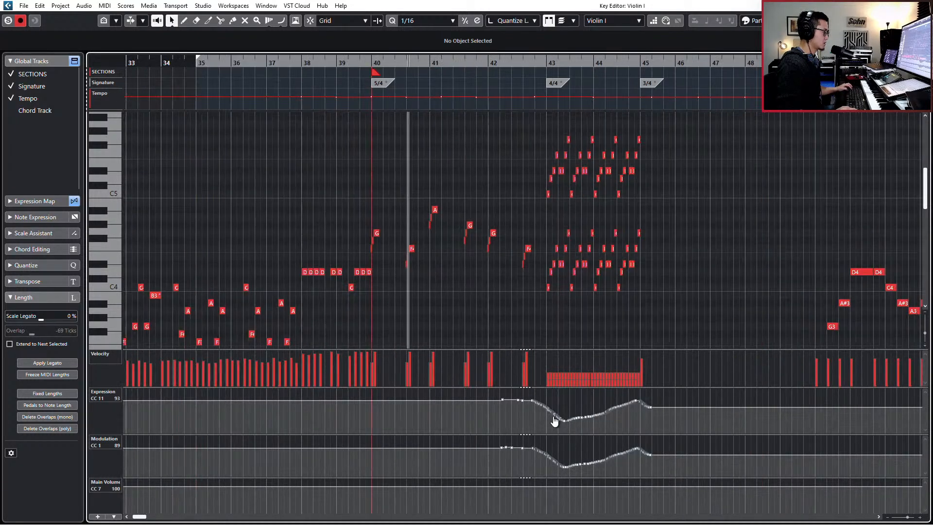
mouse_move(536, 403)
mouse_down()
mouse_move(566, 420)
mouse_move(643, 406)
mouse_up()
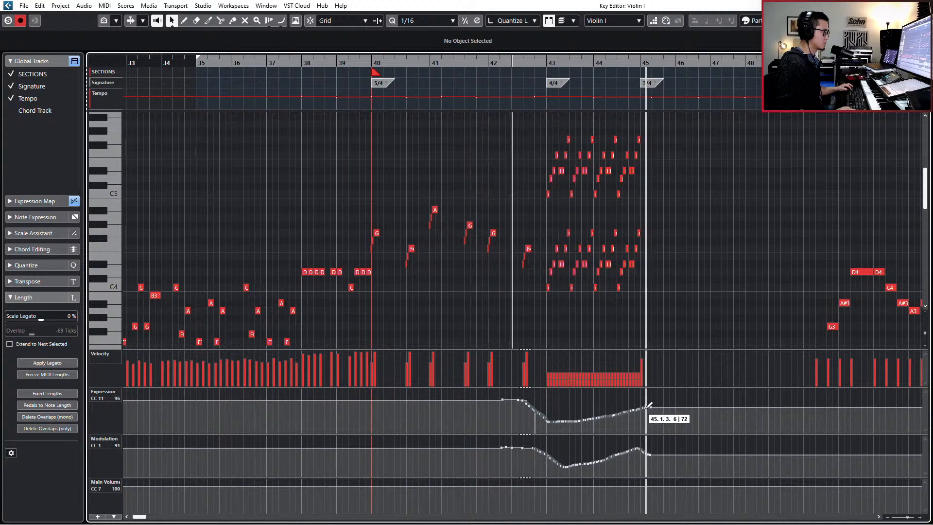
mouse_move(628, 456)
mouse_down()
mouse_move(553, 466)
mouse_move(531, 450)
mouse_move(569, 461)
mouse_move(551, 459)
mouse_move(663, 450)
mouse_up()
key(Return)
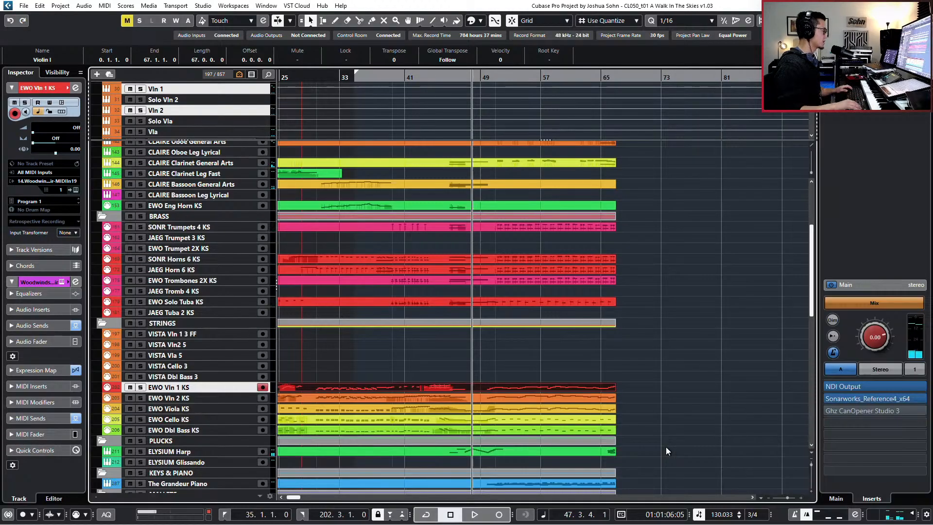
Step: Play back the full arrangement from about bar 36 to bar 41 and look over the percussion, brass and string tracks
key(KP_Subtract)
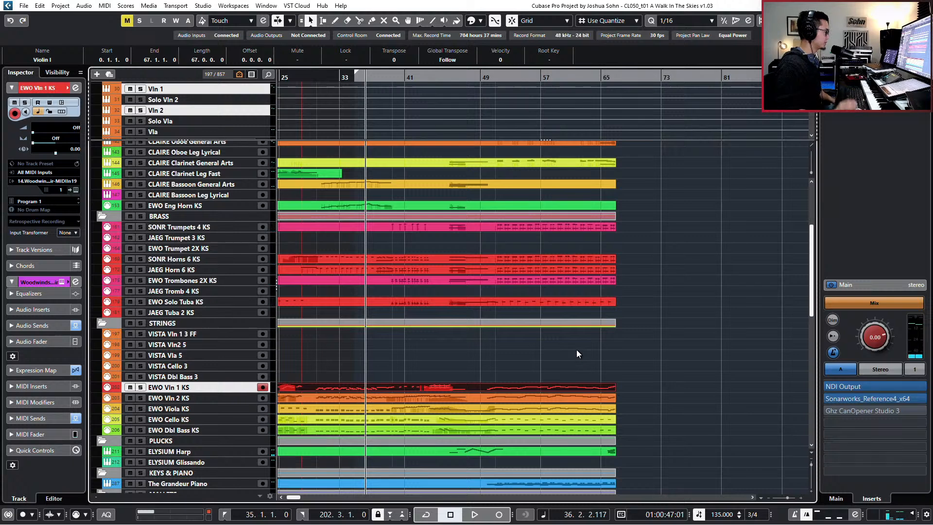
key(KP_Add)
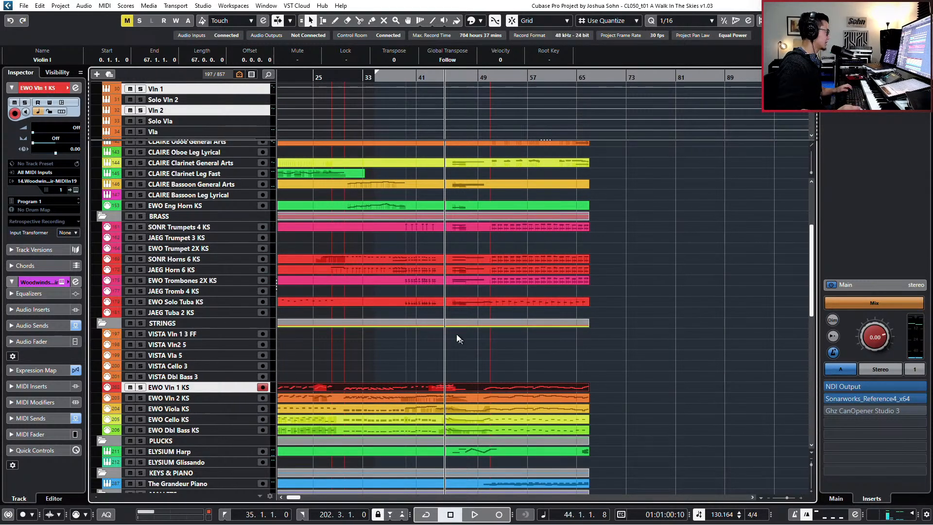
key(h)
key(KP_Subtract)
key(space)
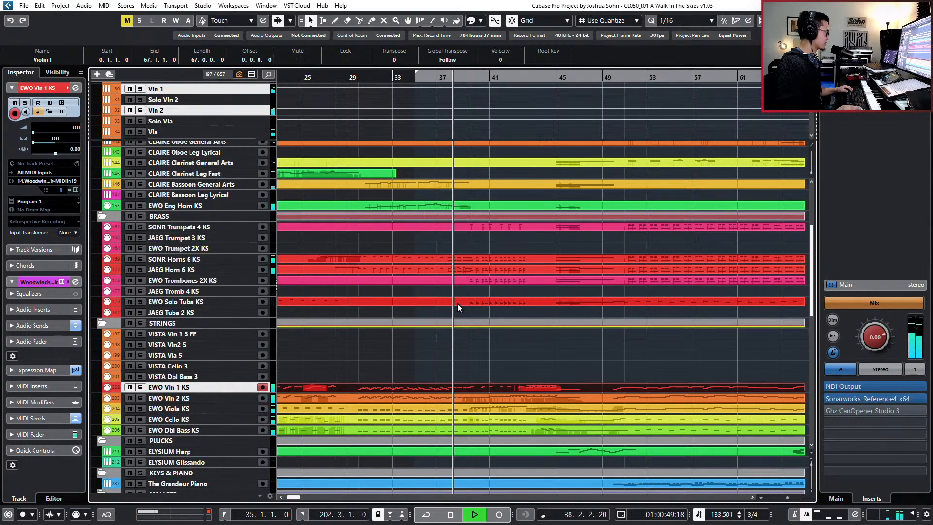
scroll(462, 304, down, 6)
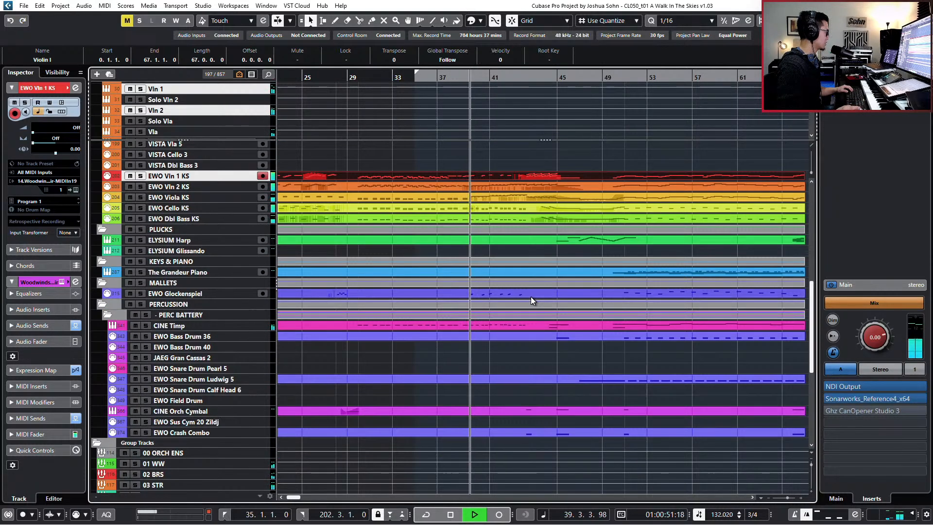
scroll(531, 296, up, 2)
scroll(531, 297, up, 4)
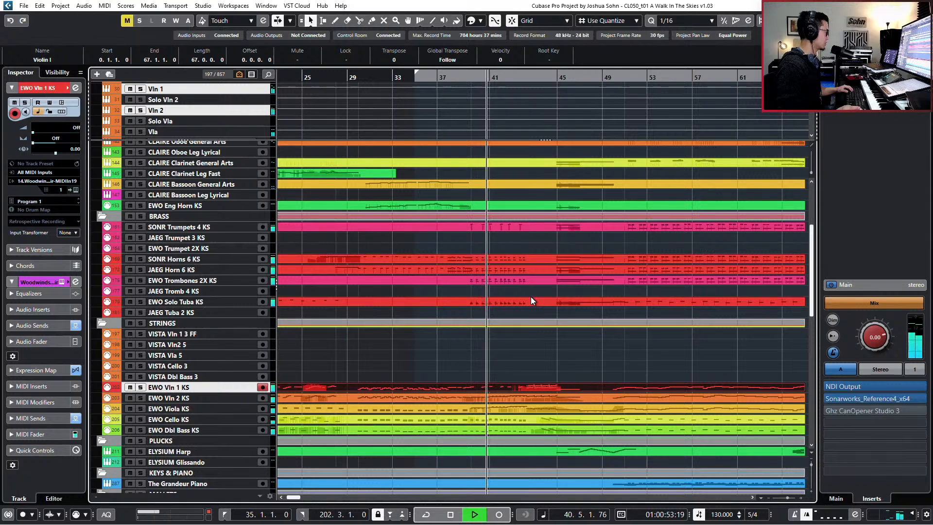
key(space)
Step: Open the SONR Horns 6, JAEG Horn 6, EWO Trombones 2X and EWO Solo Tuba parts together for editing
drag(533, 312, 529, 253)
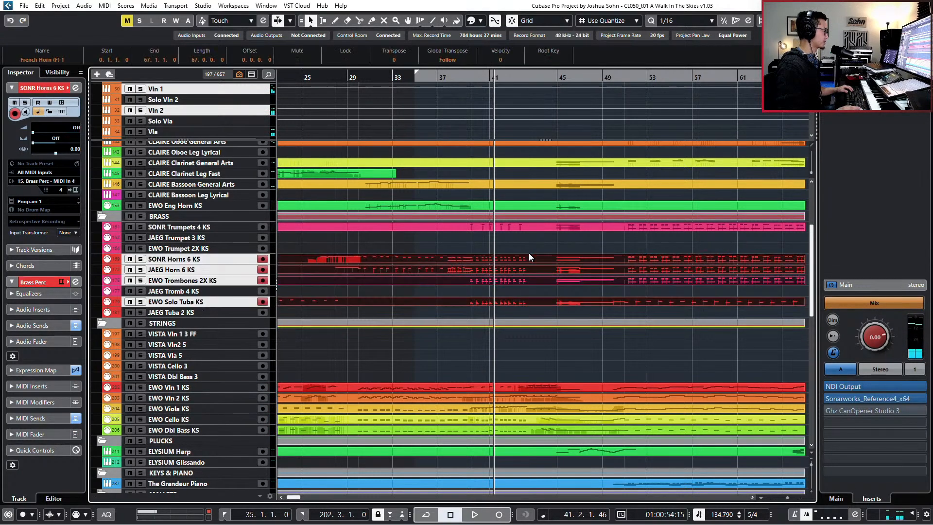
double_click(529, 254)
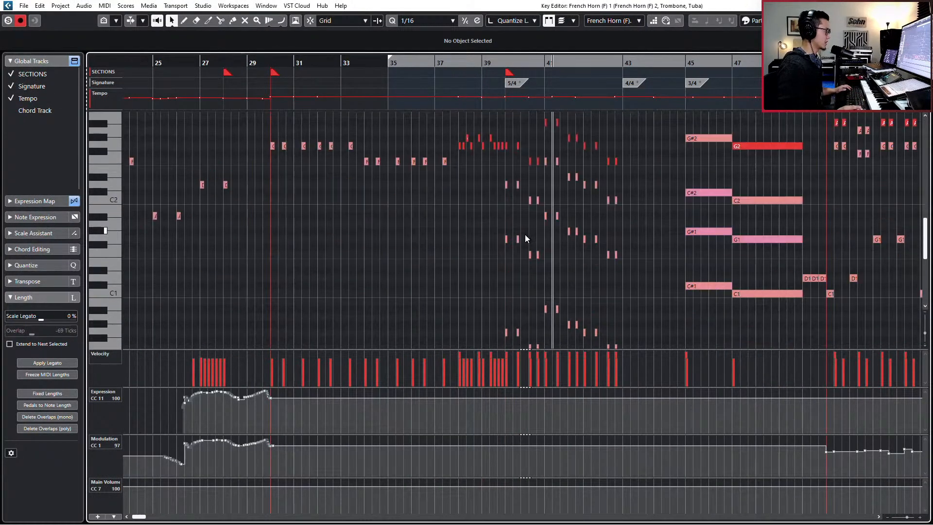
Step: Select the low brass notes in bars 40 to 42 and assign Stac to French Horn 1 and Staccato to French Horn 2
drag(473, 122, 835, 227)
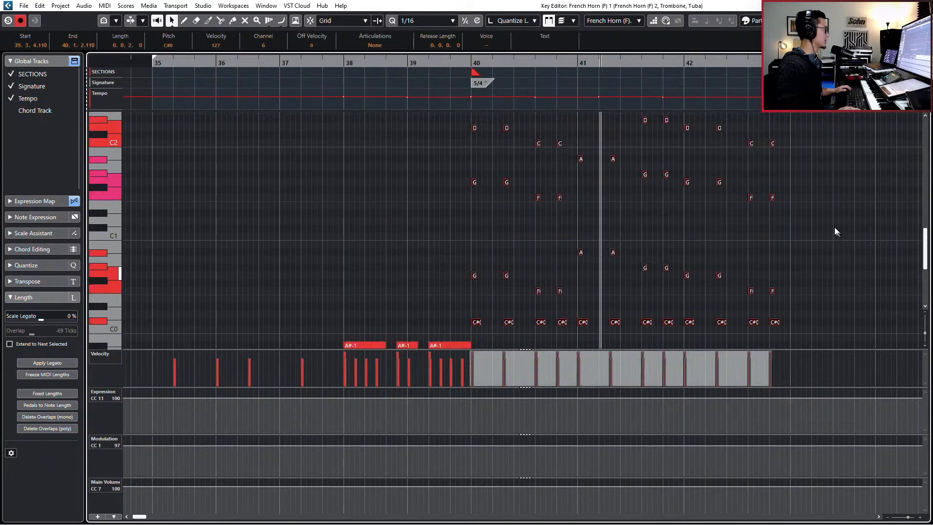
click(402, 48)
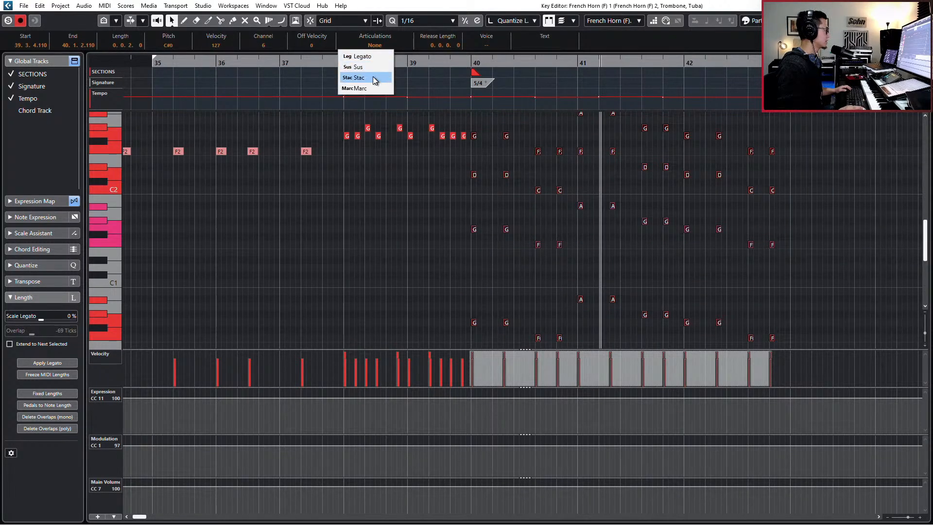
click(374, 78)
click(380, 45)
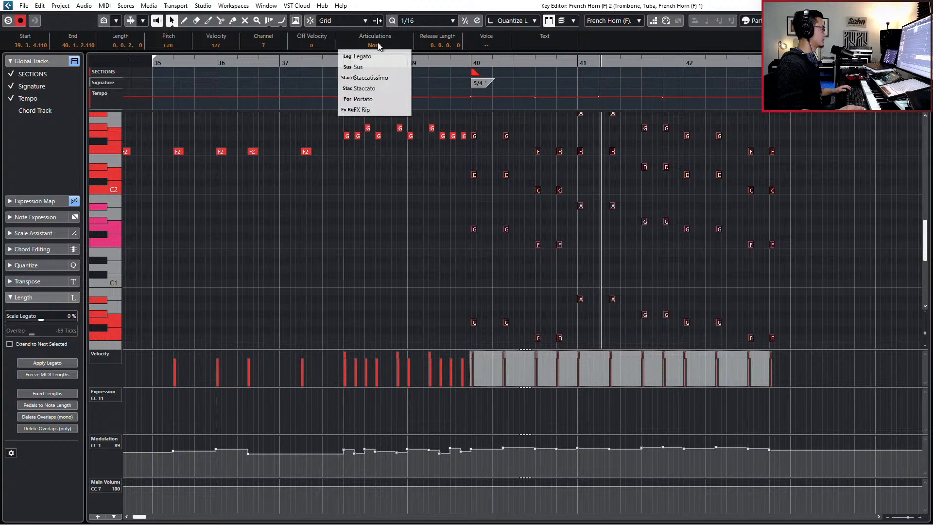
click(372, 89)
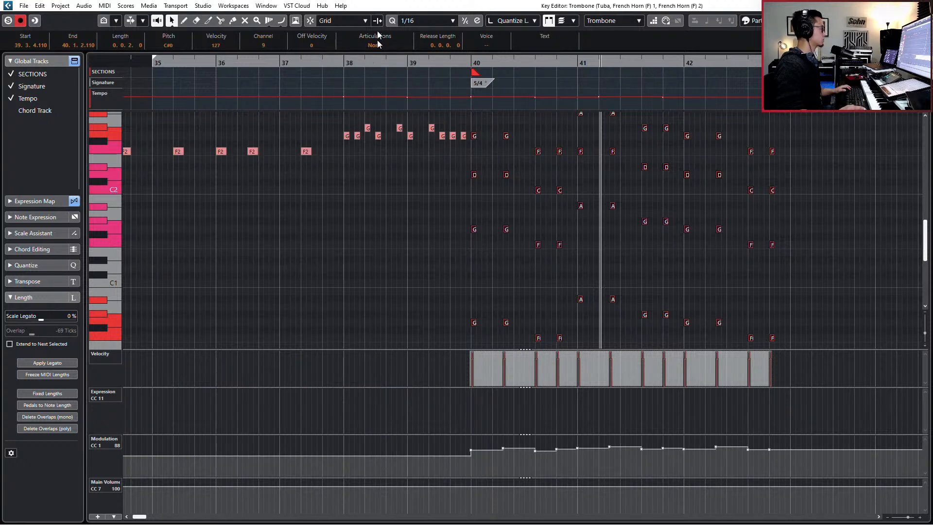
Step: Assign the Stac articulation to the selected Trombone and Tuba notes in bars 40 to 42
click(377, 47)
click(372, 78)
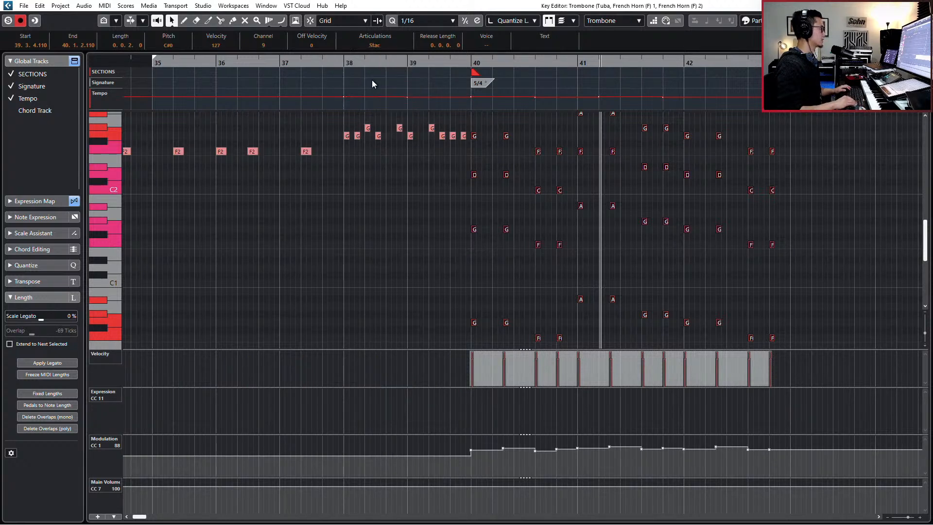
click(375, 44)
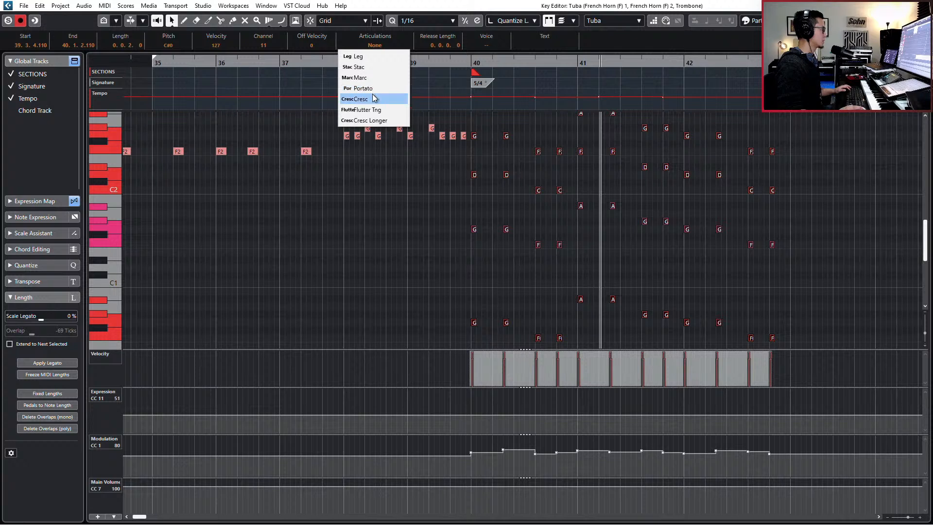
click(374, 68)
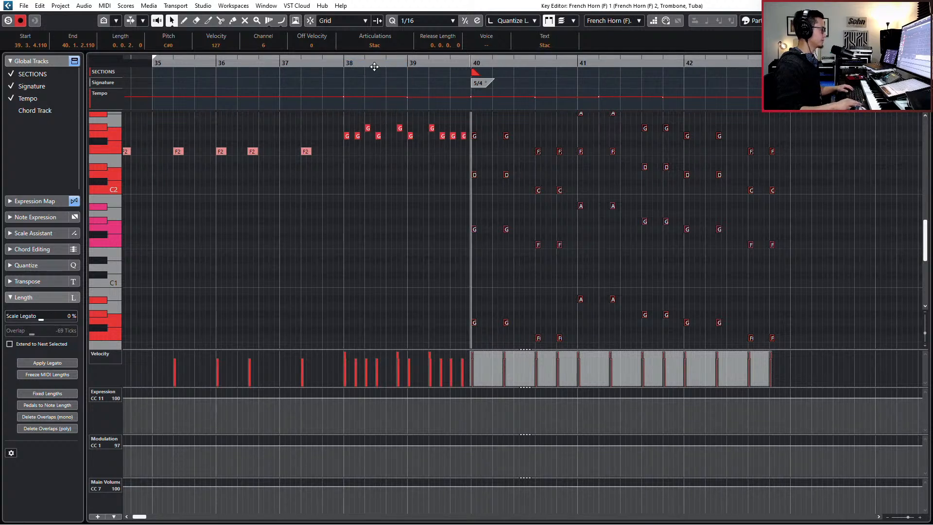
Step: Audition the low brass passage from about bar 38 to bar 42, and return the playback position to bar 38
key(space)
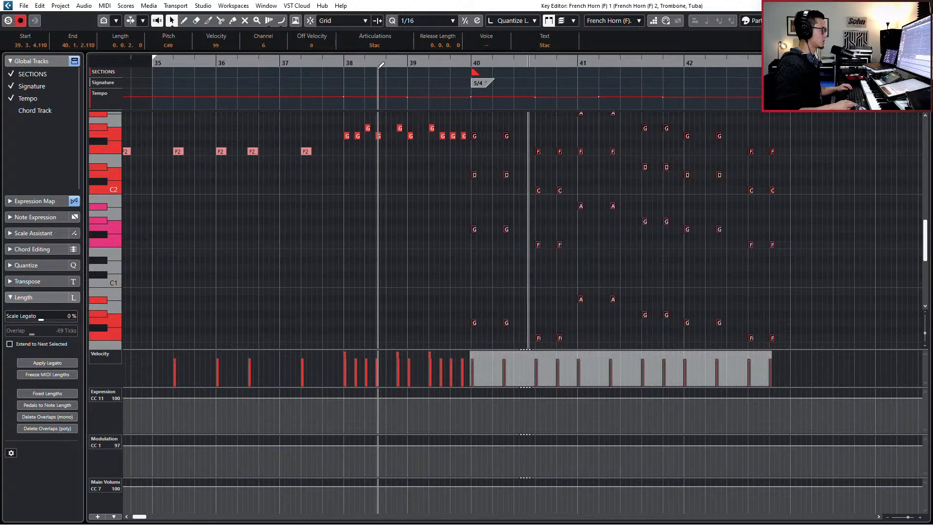
scroll(467, 100, down, 3)
scroll(496, 110, down, 1)
scroll(509, 209, right, 2)
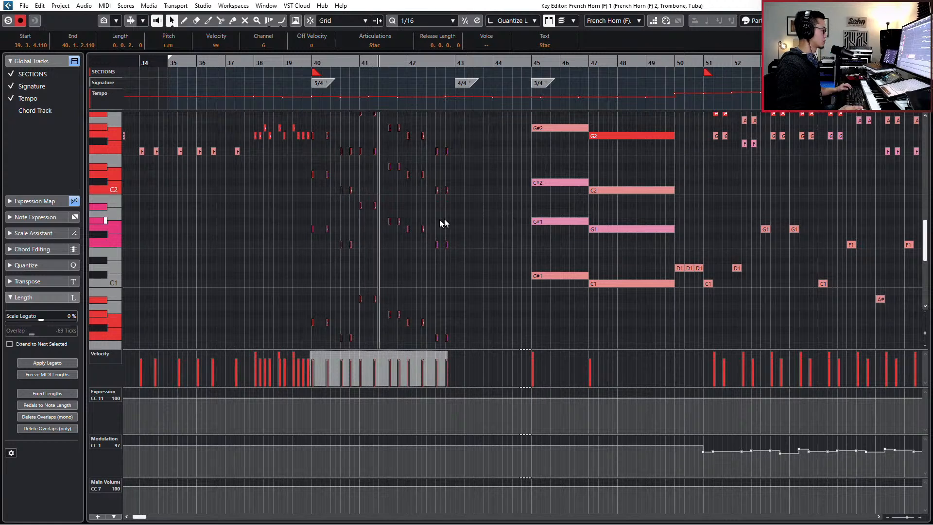
scroll(414, 226, left, 1)
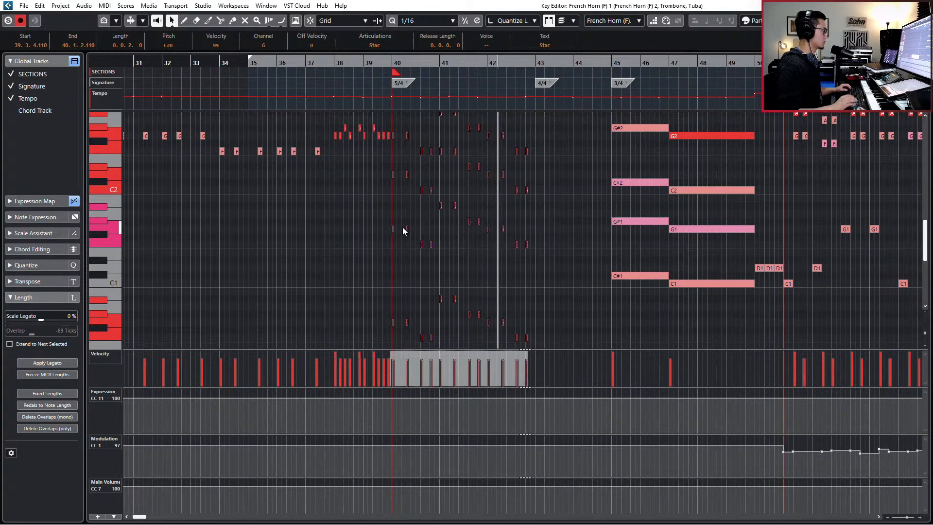
key(space)
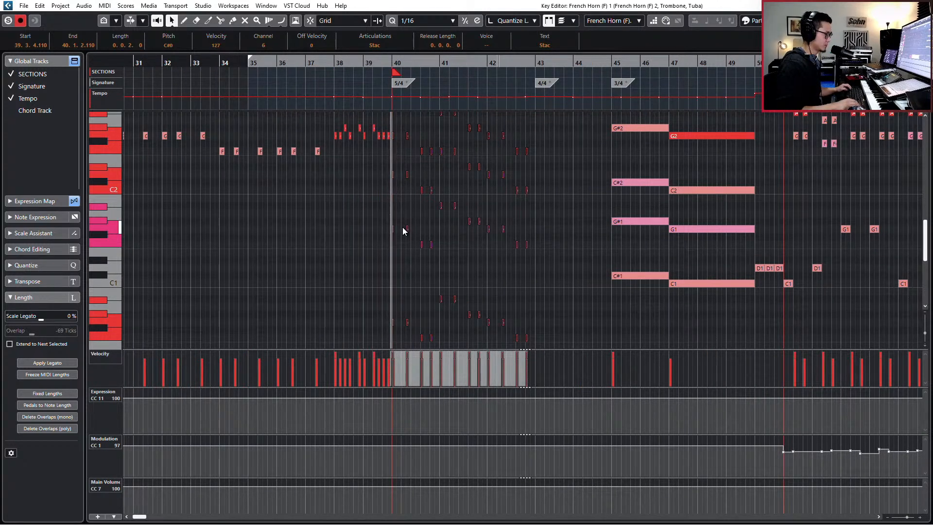
key(space)
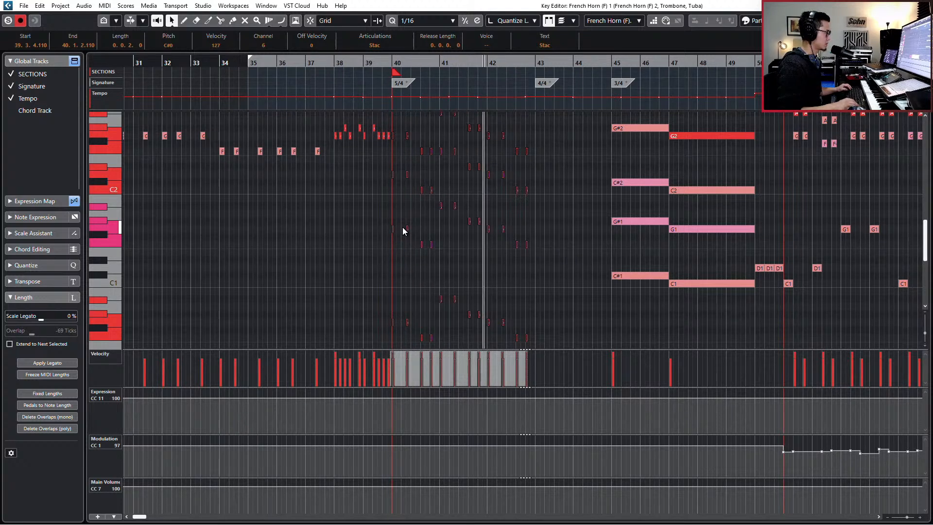
key(space)
key(ctrl+KP_Subtract)
key(ctrl+KP_Subtract)
key(ctrl+KP_Subtract)
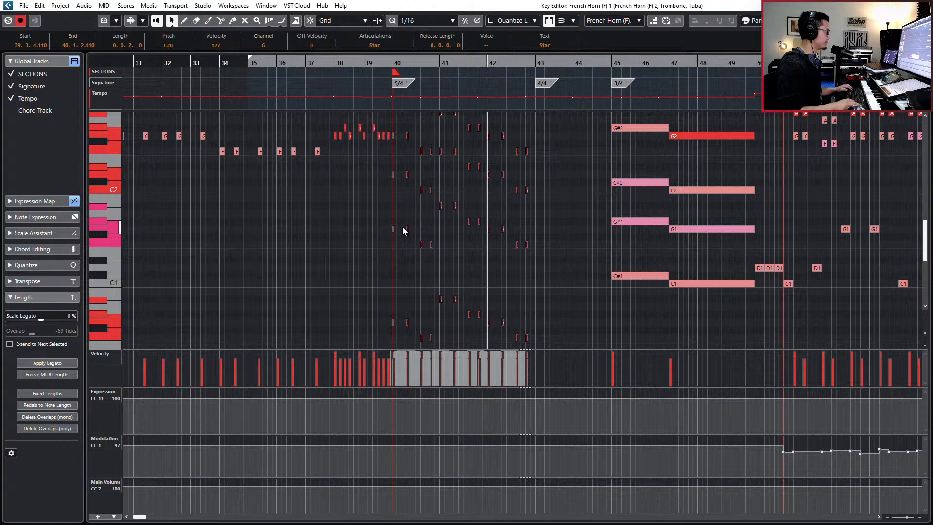
key(s)
key(ctrl+KP_Subtract)
key(ctrl+KP_Subtract)
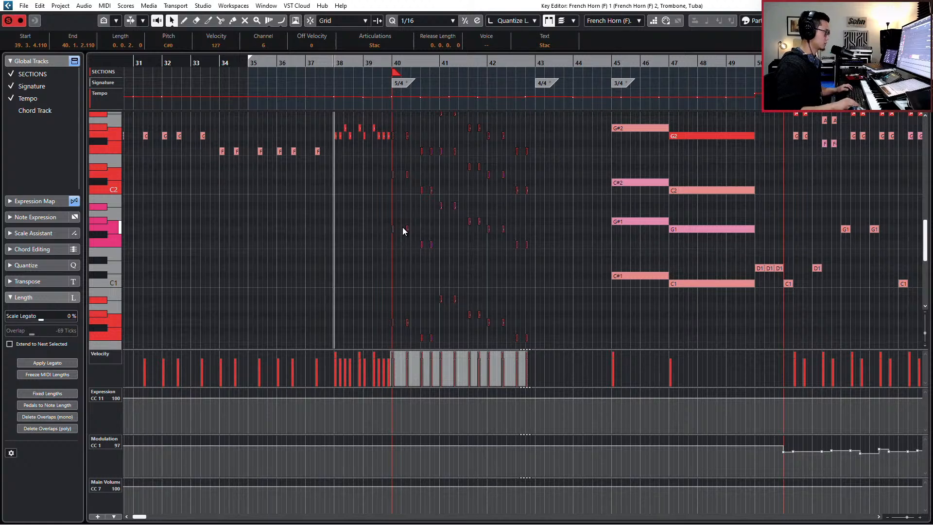
Step: Switch to the French Horn (F) 2 part and check the list of edited parts before closing the editor
key(Page_Down)
scroll(386, 427, down, 2)
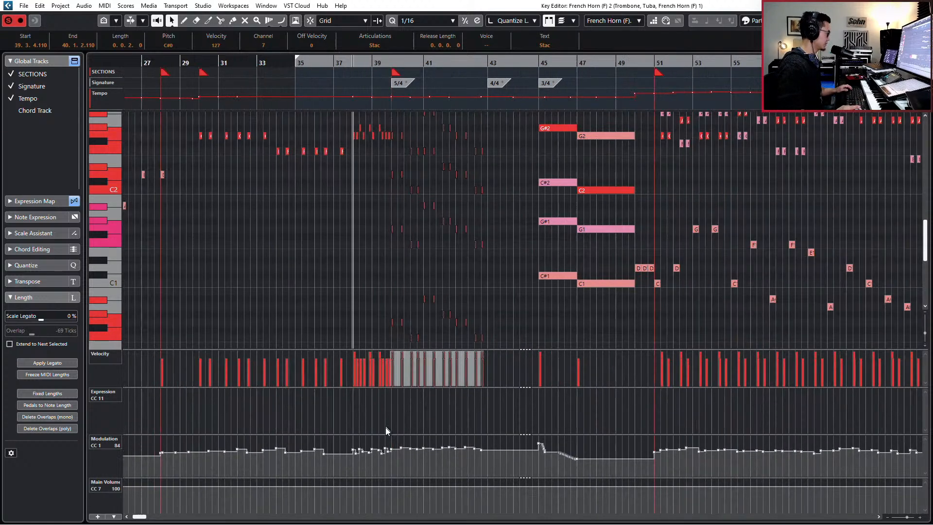
scroll(404, 421, left, 2)
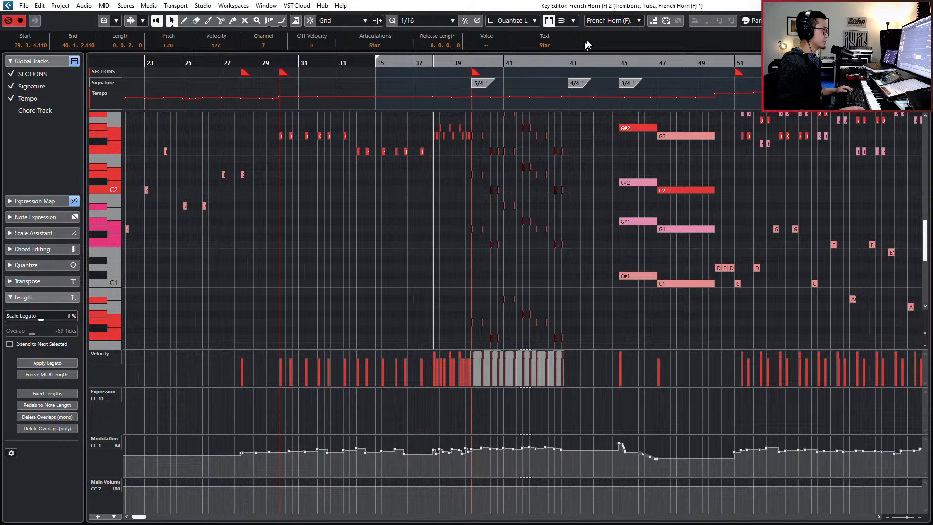
click(612, 20)
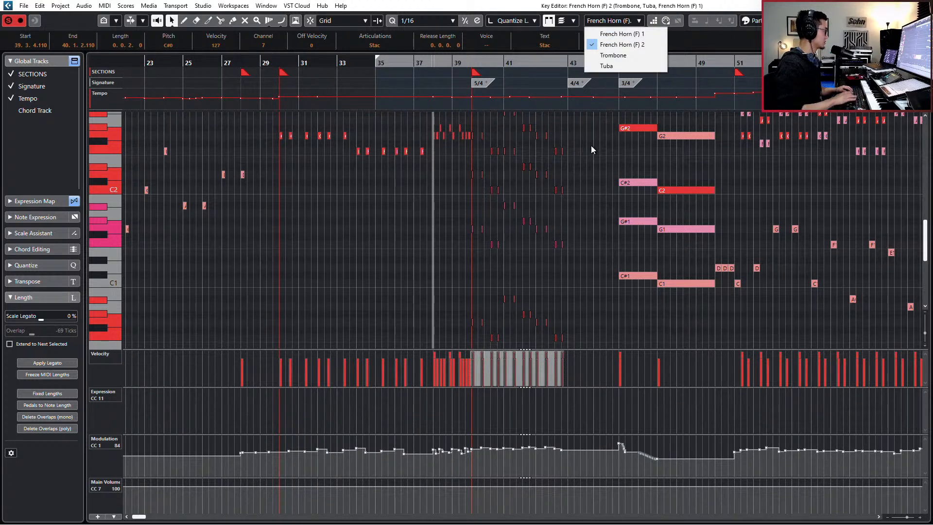
key(Escape)
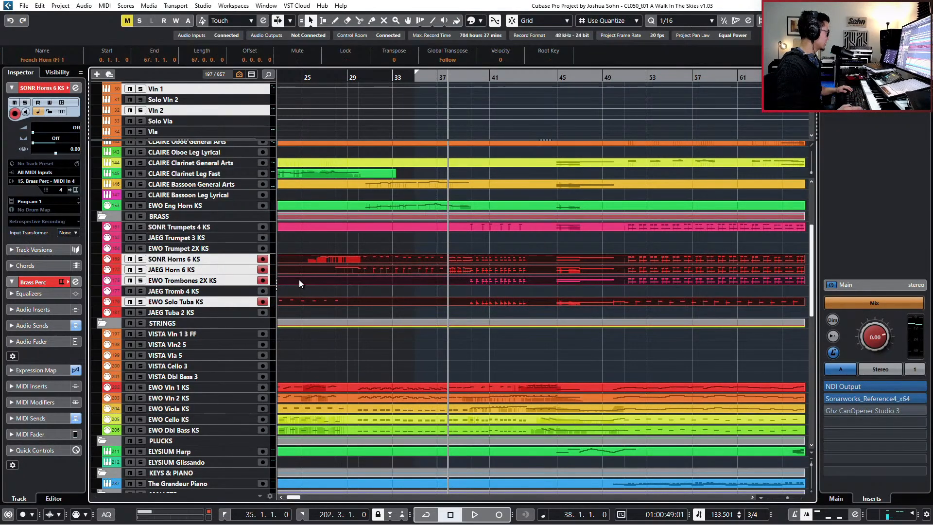
Step: Rename the two horn parts after their tracks, SONR Horns 6 KS and JAEG Horn 6 KS, and reopen the low brass parts for editing
click(221, 270)
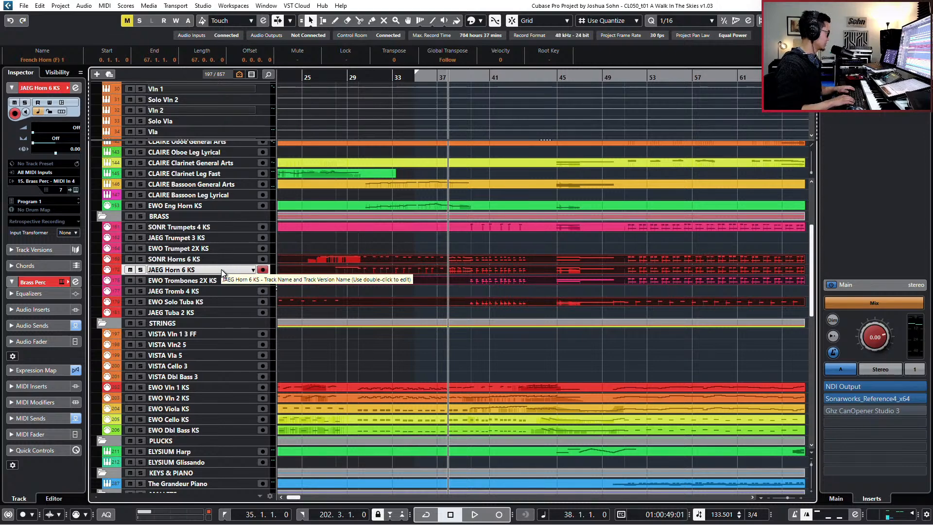
scroll(220, 269, up, 2)
double_click(195, 306)
scroll(194, 307, up, 1)
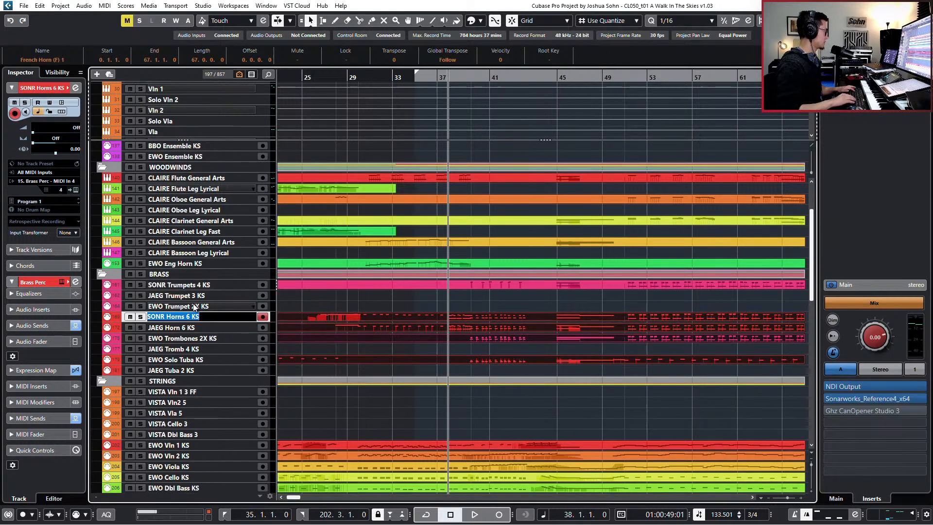
key(ctrl+Return)
key(Return)
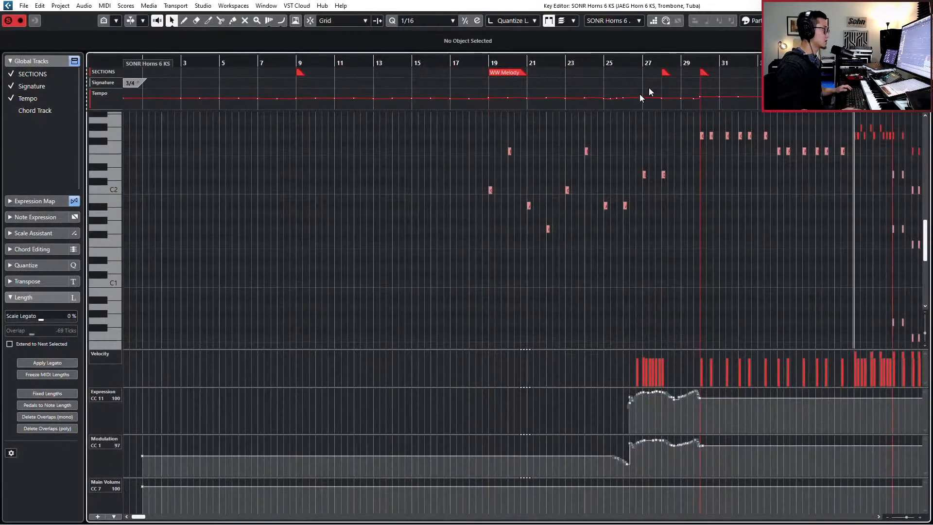
Step: Make JAEG Horn 6 KS the active part for editing
click(621, 21)
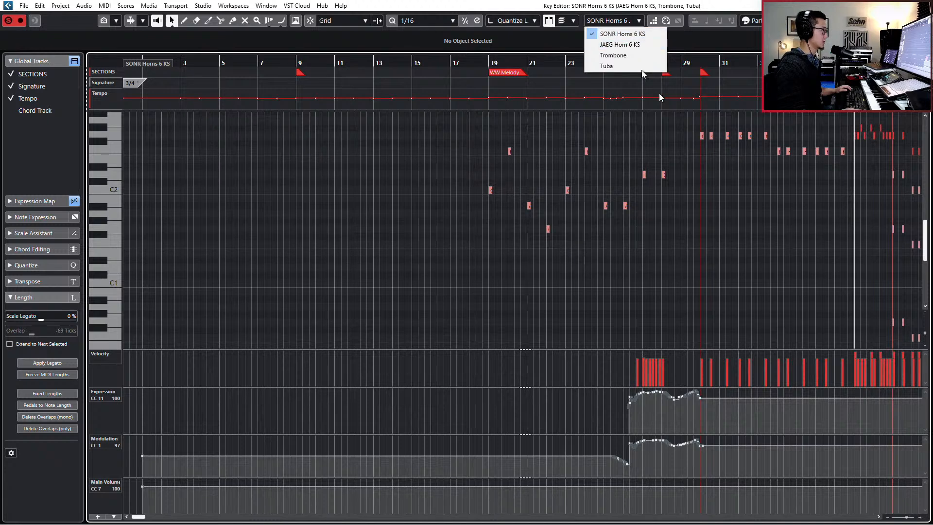
click(742, 230)
scroll(743, 231, right, 5)
click(612, 25)
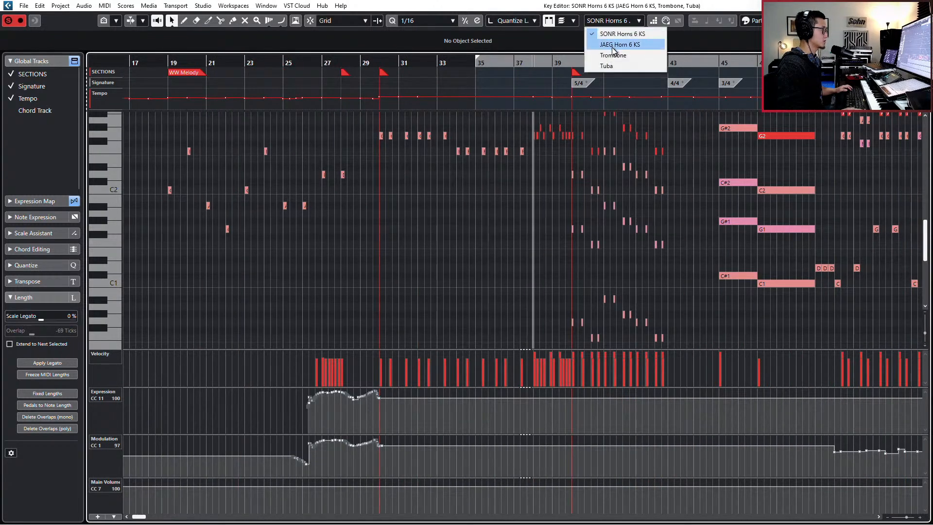
click(612, 48)
scroll(584, 258, right, 2)
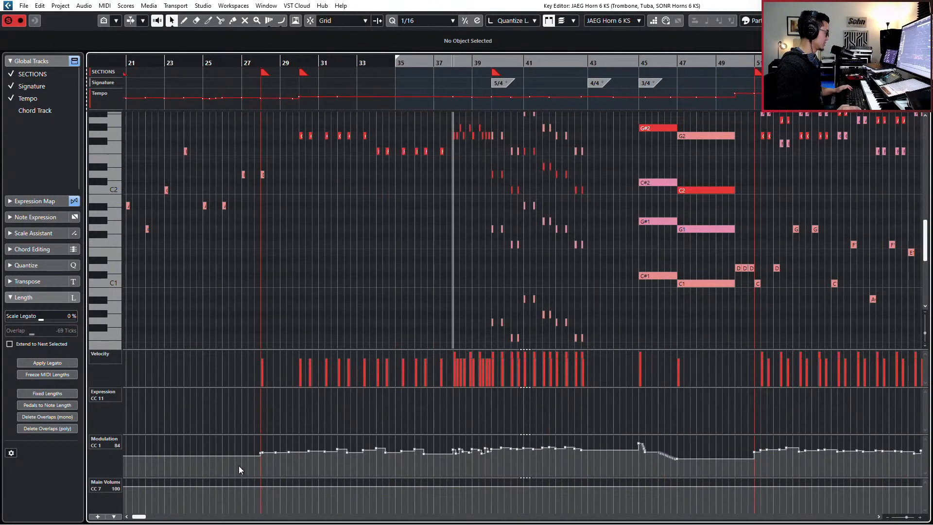
Step: Delete the JAEG Horn 6 KS Modulation points after bar 28 through bar 43, and clean up the extra point at bar 28
drag(270, 468, 545, 435)
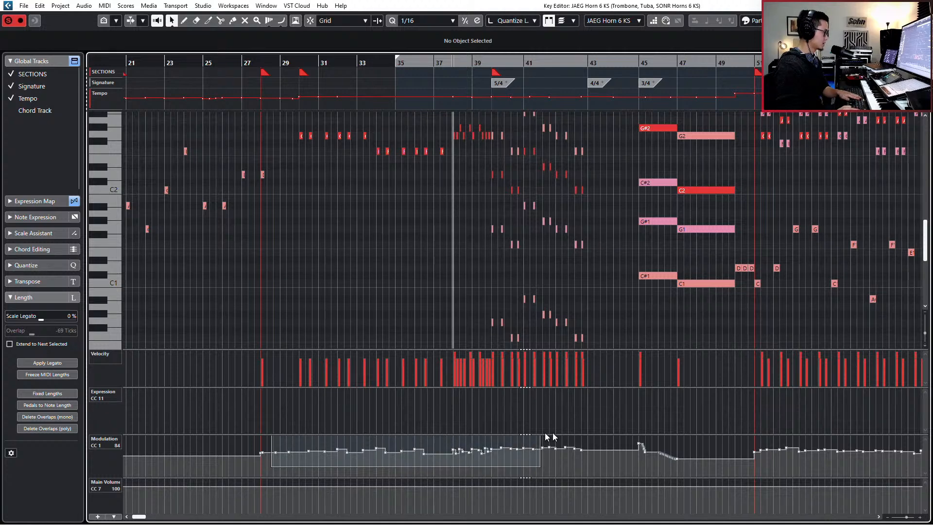
drag(620, 431, 620, 431)
key(Delete)
key(KP_Subtract)
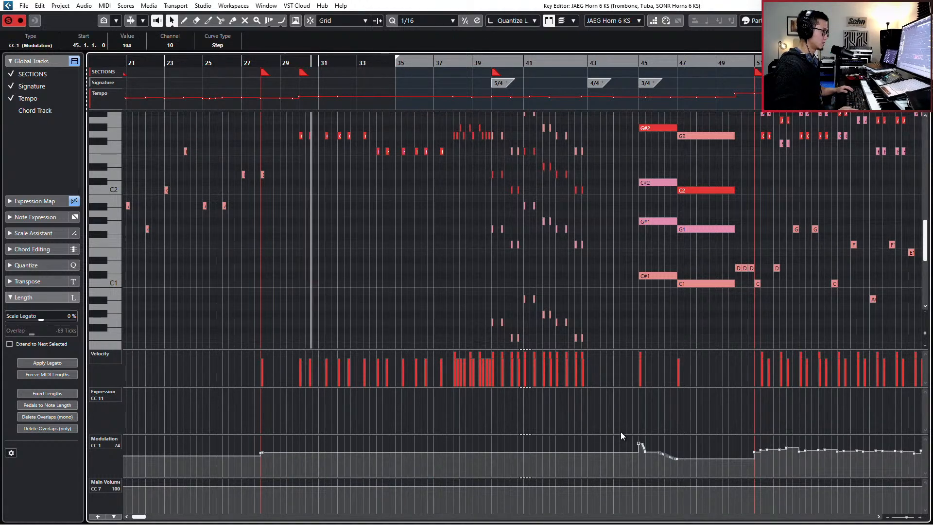
scroll(523, 204, up, 4)
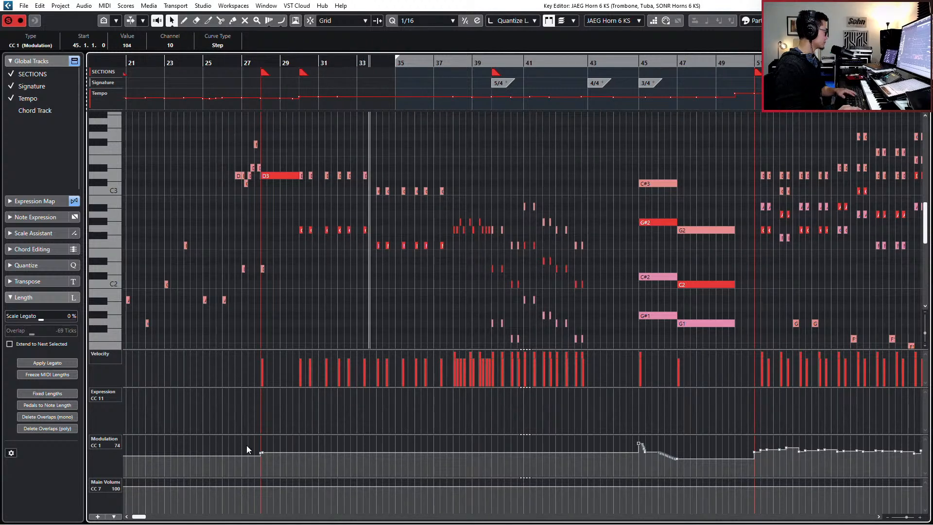
click(266, 451)
drag(266, 445, 262, 456)
key(Delete)
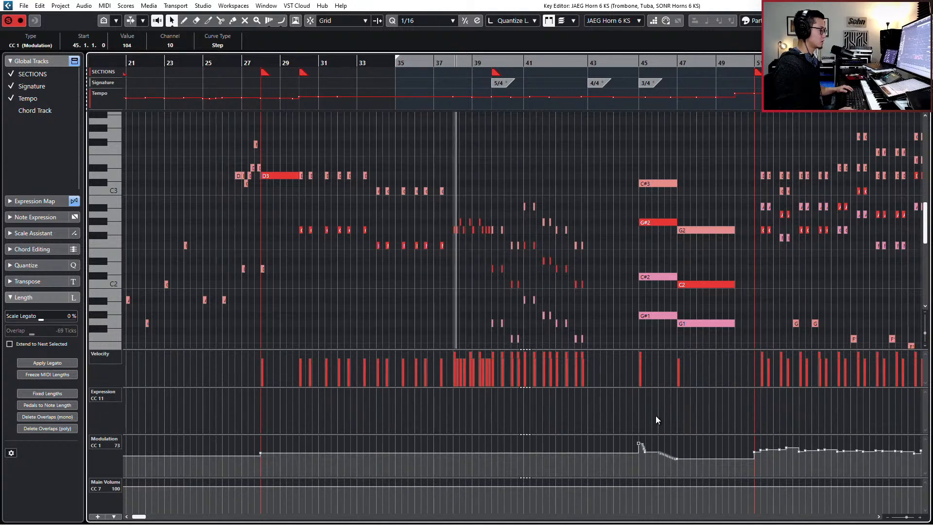
Step: Assign the Staccatissimo articulation to the JAEG Horn 6 KS notes in bars 38 and 39
scroll(664, 430, right, 1)
key(h)
key(h)
key(h)
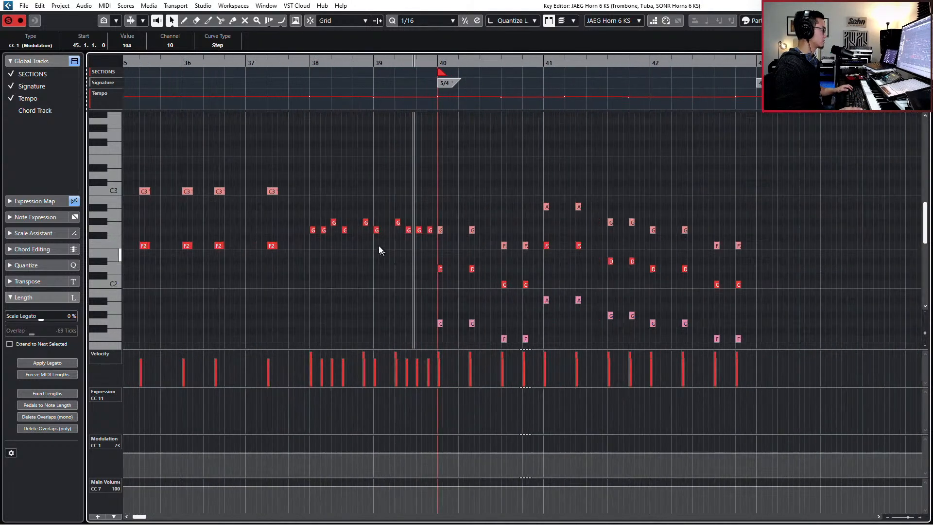
drag(303, 206, 427, 246)
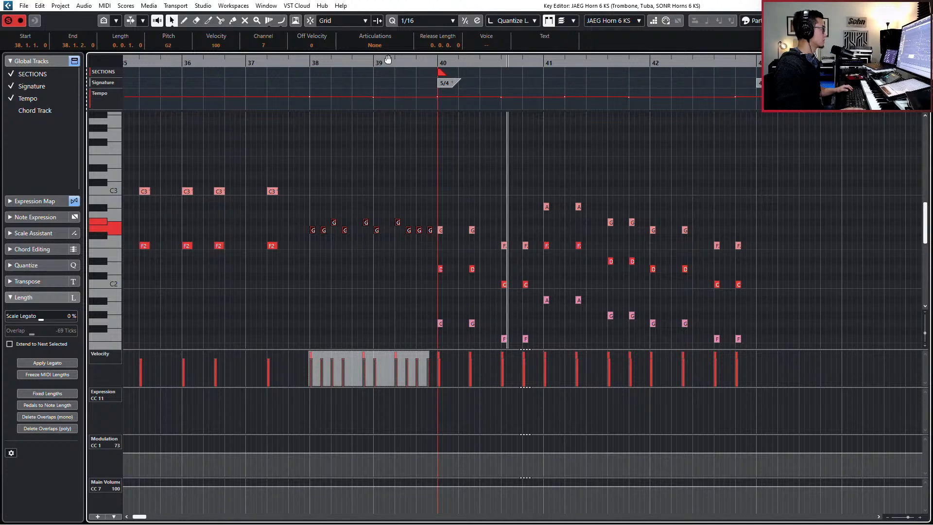
click(374, 45)
click(388, 74)
Step: Assign the Staccato articulation to the JAEG Horn 6 KS G2 and F2 notes from bar 30 to bar 37
key(g)
key(g)
key(g)
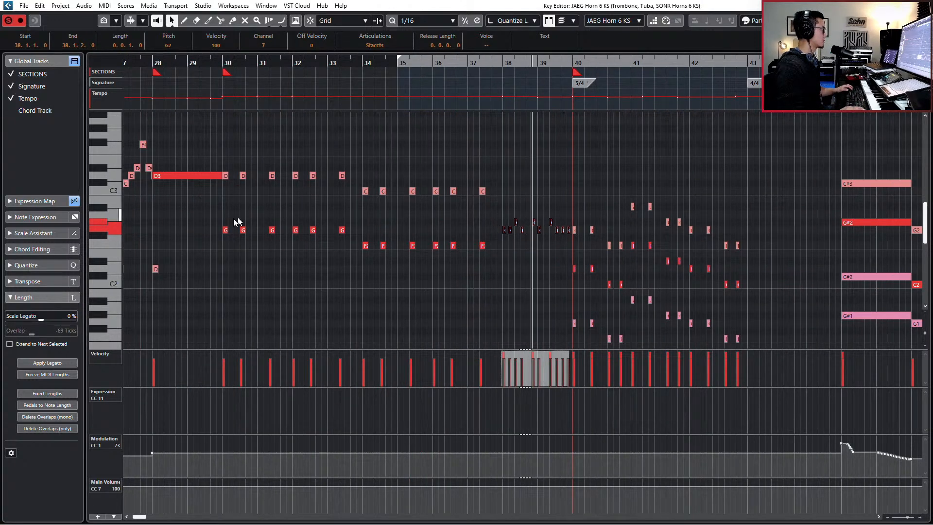
drag(215, 220, 491, 276)
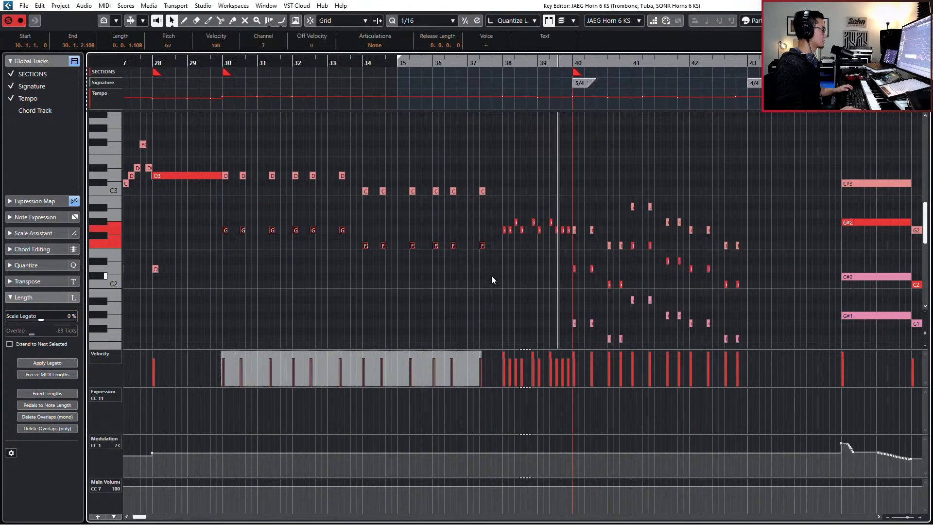
click(375, 45)
click(375, 88)
Step: Assign the Sus articulation to the long JAEG Horn 6 KS D3 note in bars 28 and 29, and extend its end toward bar 30
key(g)
key(g)
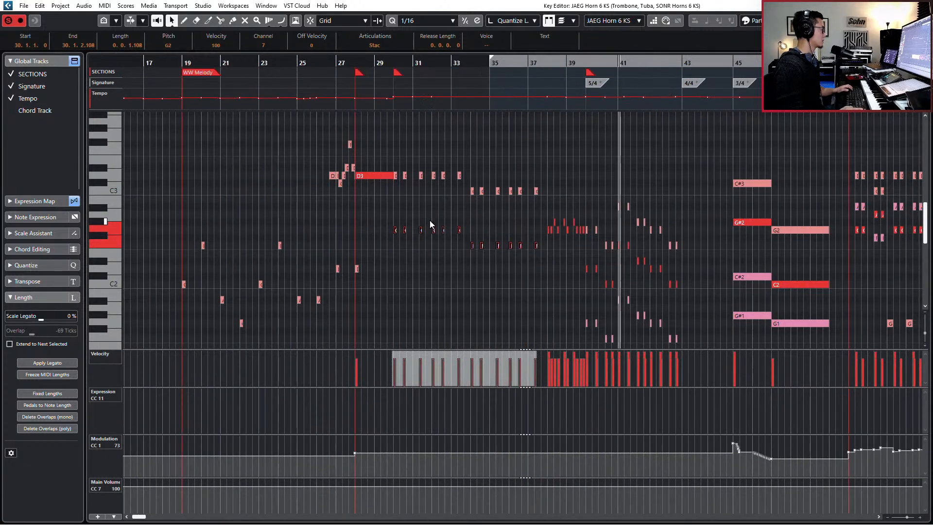
click(371, 175)
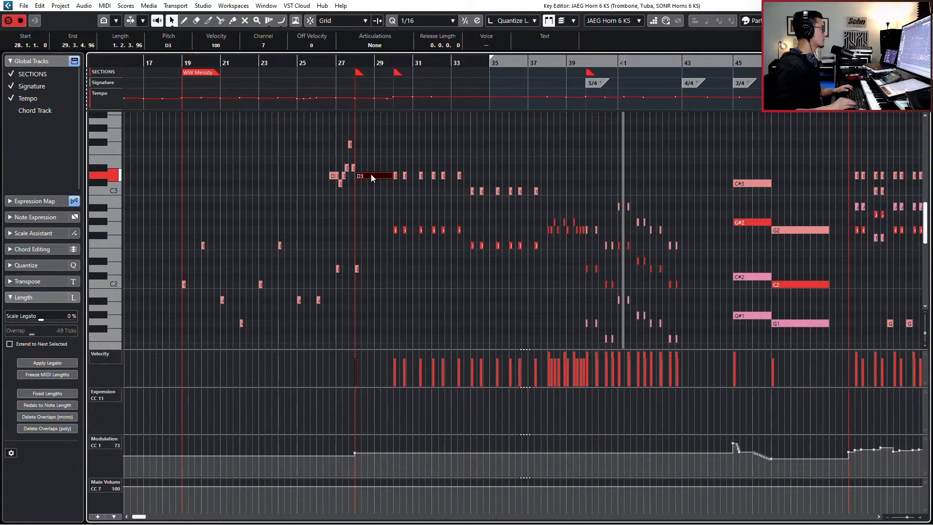
key(h)
key(h)
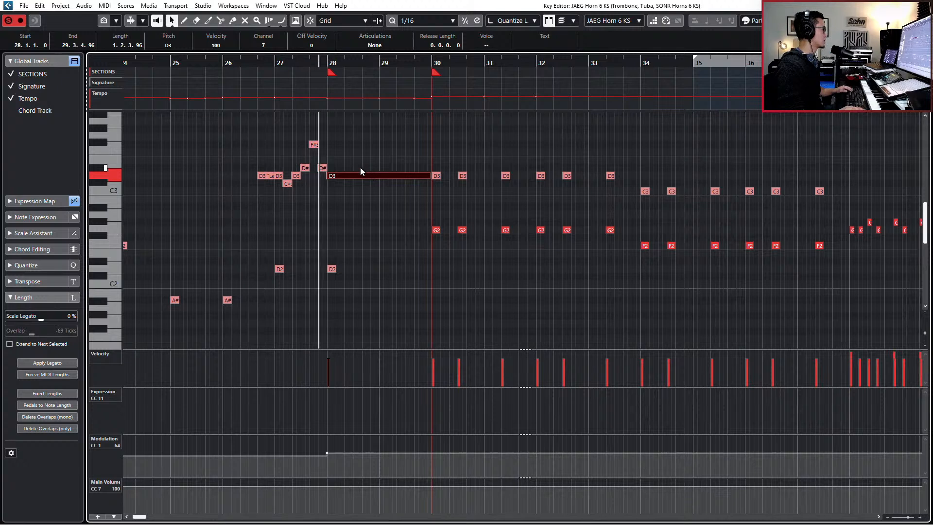
click(375, 45)
click(380, 60)
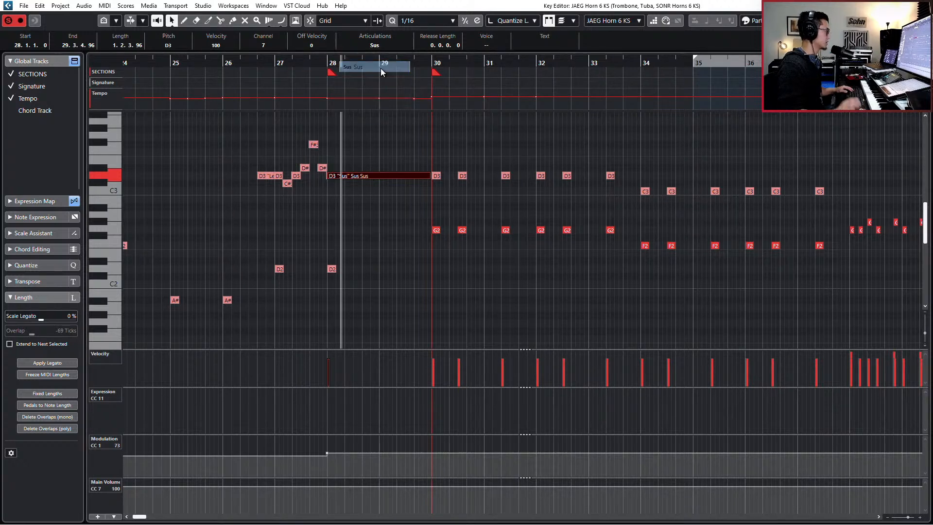
key(alt+shift+Right)
key(l)
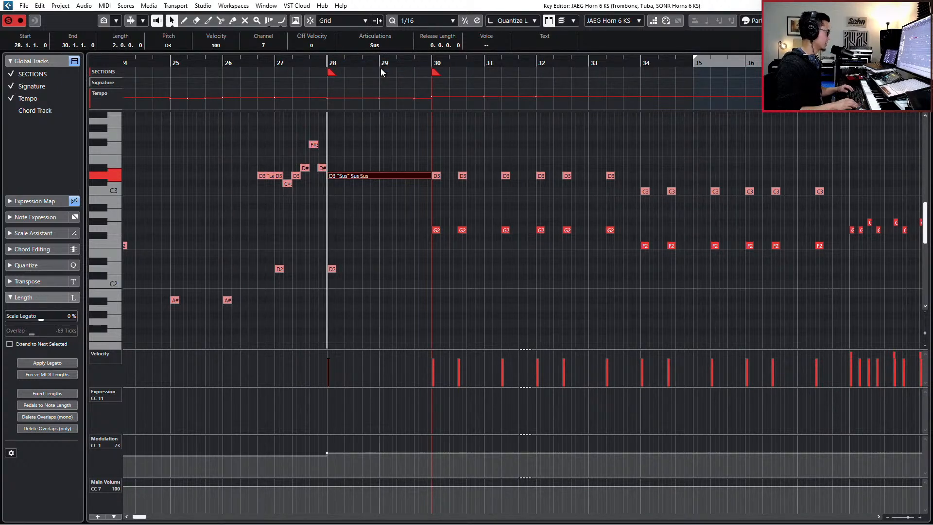
Step: Record Expression and Modulation curves for JAEG Horn 6 KS from just before bar 28, swelling into bar 30
click(382, 64)
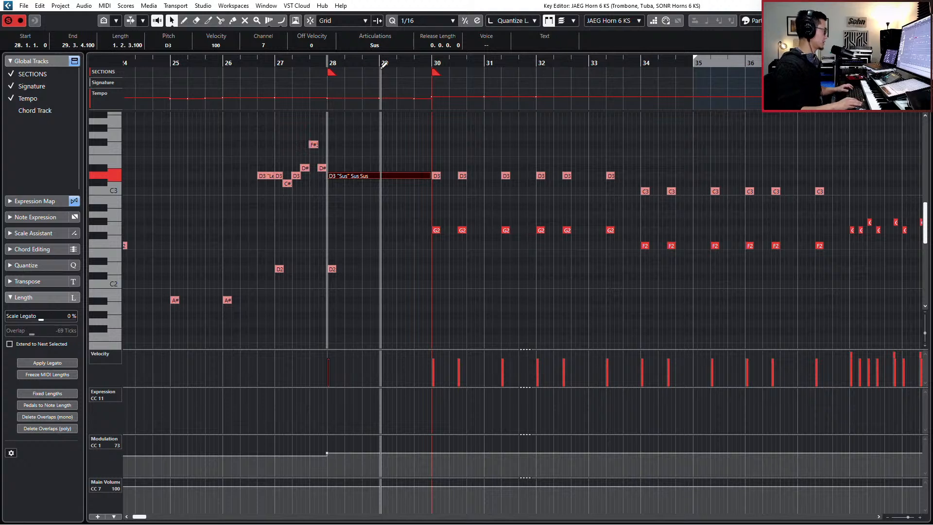
key(KP_Subtract)
key(KP_Multiply)
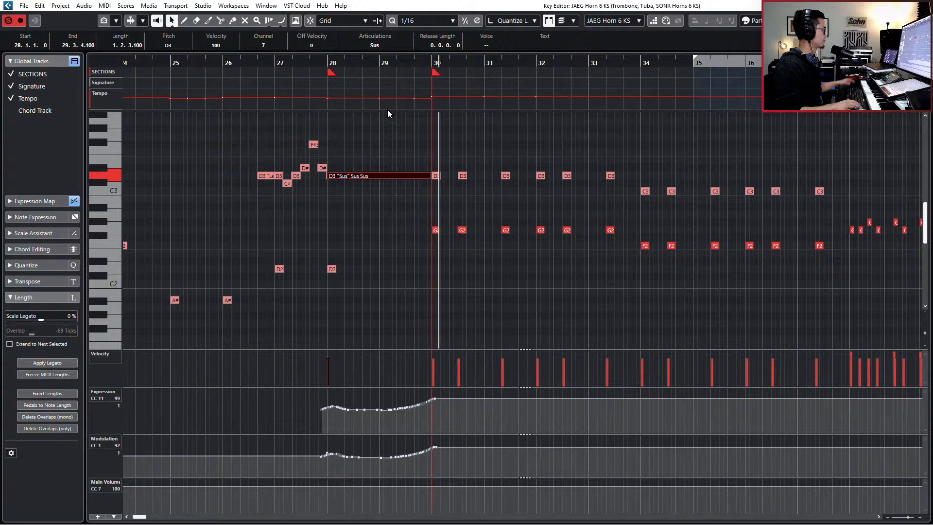
key(space)
Step: Play back the sustained JAEG Horn 6 KS note at bar 28 and transpose it down to A2
click(379, 177)
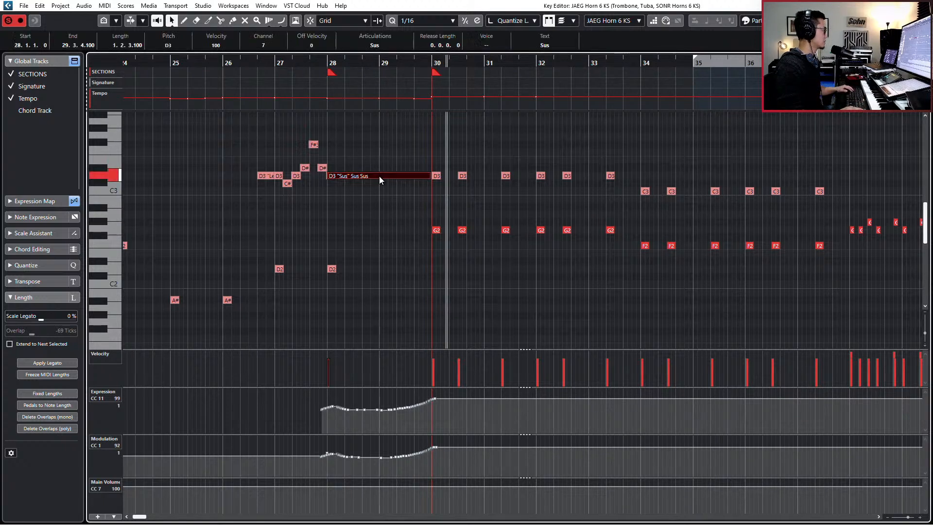
key(l)
key(space)
key(space)
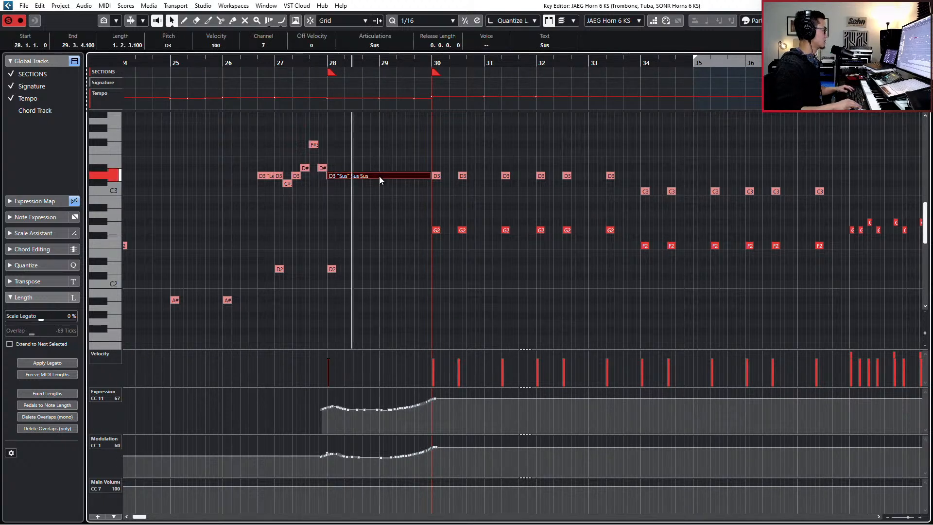
key(l)
key(s)
key(Down)
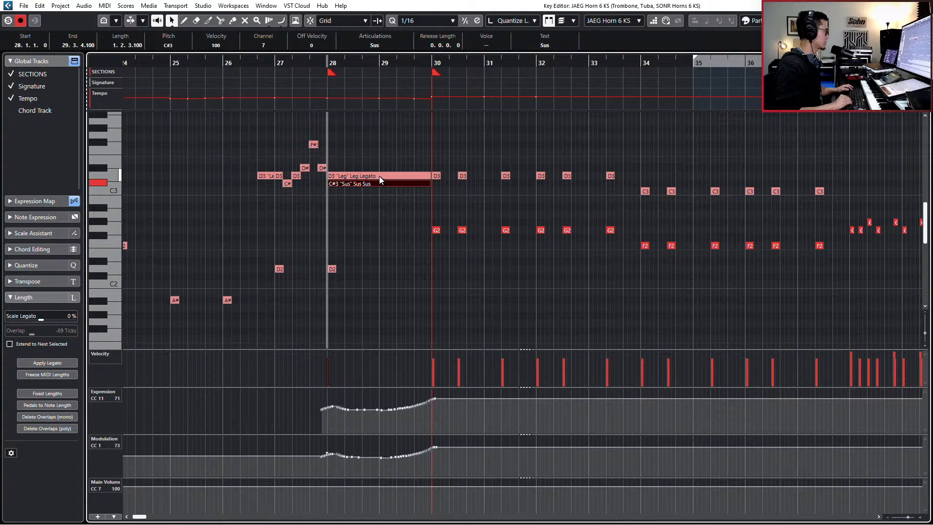
key(Down)
key(Down)
key(Down)
key(Down)
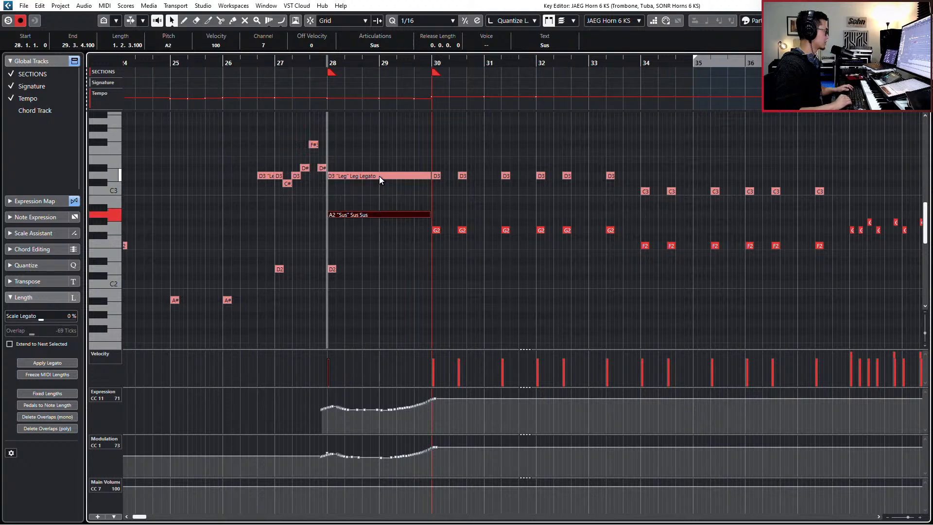
Step: Play back the horn passage from bar 27 into bar 30 to check the transposed sustained note
key(space)
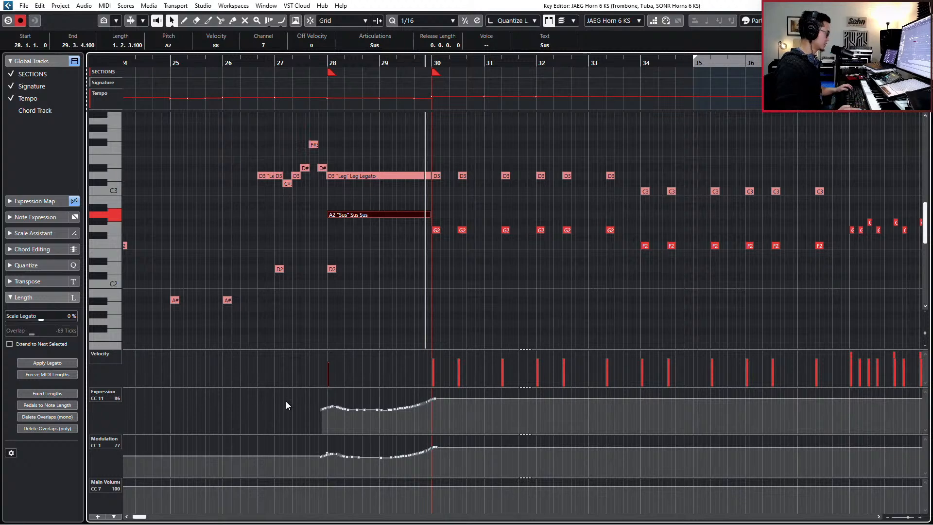
scroll(388, 334, down, 2)
key(KP_Subtract)
key(KP_Subtract)
key(KP_Subtract)
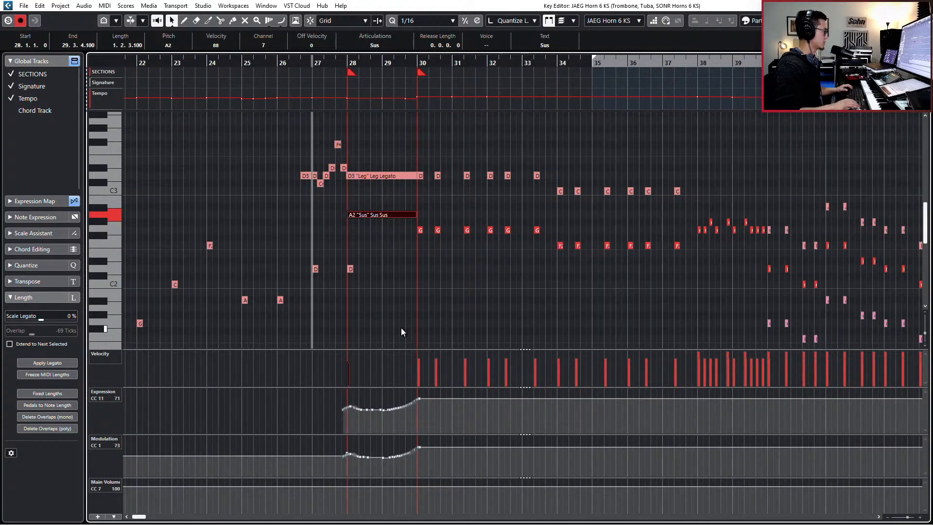
key(space)
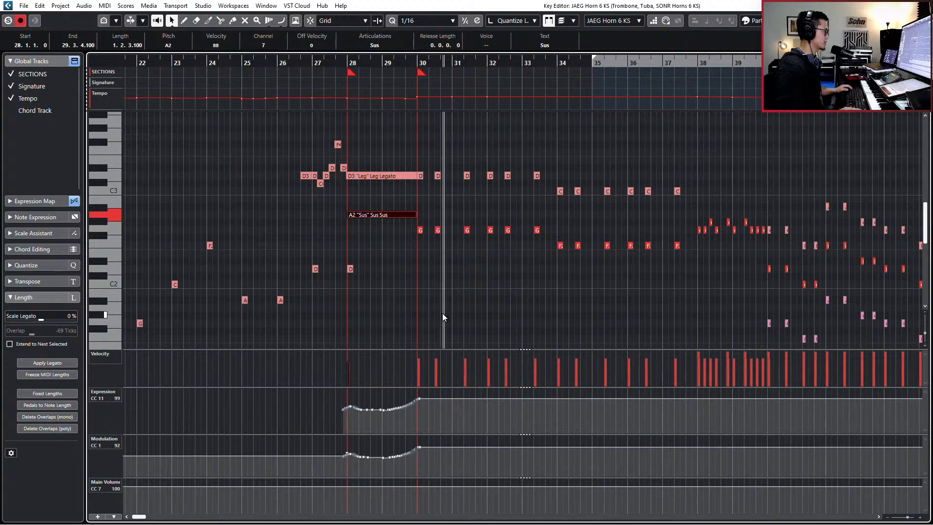
Step: Transpose the sustained JAEG Horn 6 KS note at bar 28 down to D2, play it back, and undo its last velocity change
scroll(443, 312, right, 3)
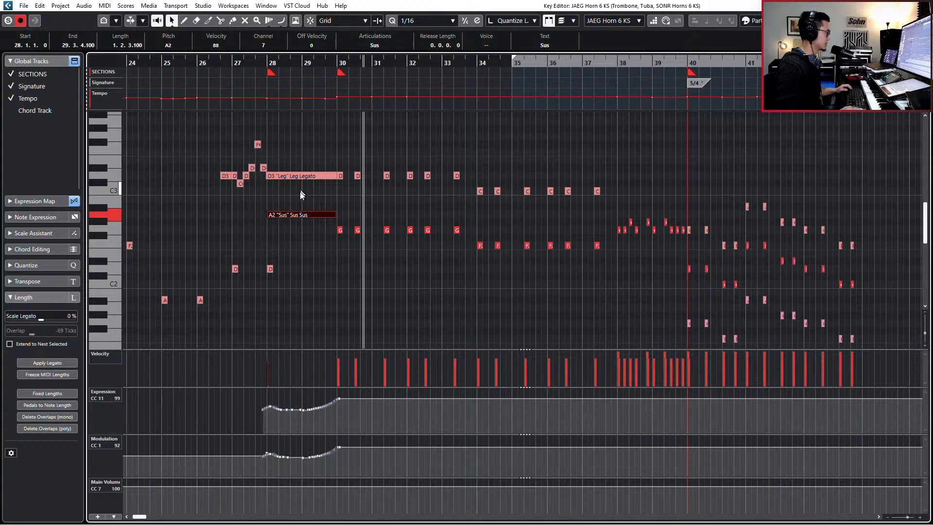
key(Down)
key(Down)
key(Down)
key(Down)
key(Down)
key(Down)
key(Down)
key(l)
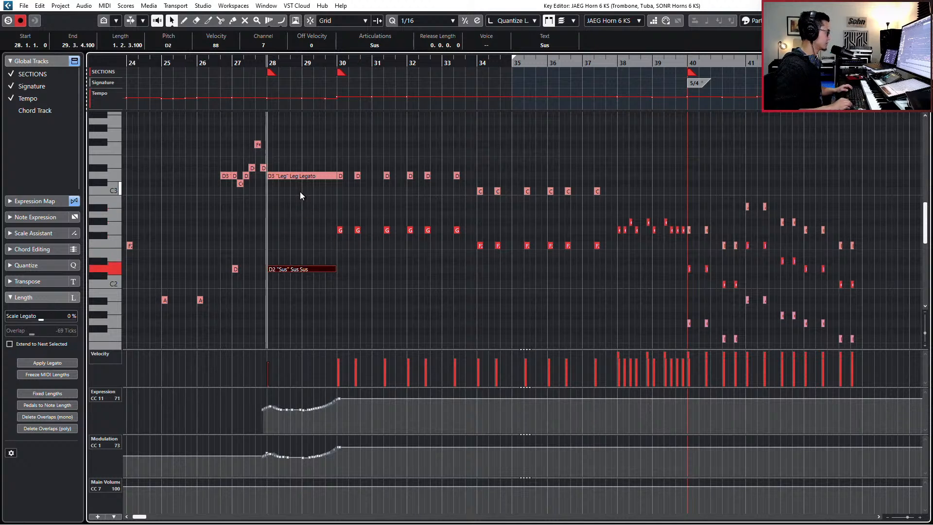
key(space)
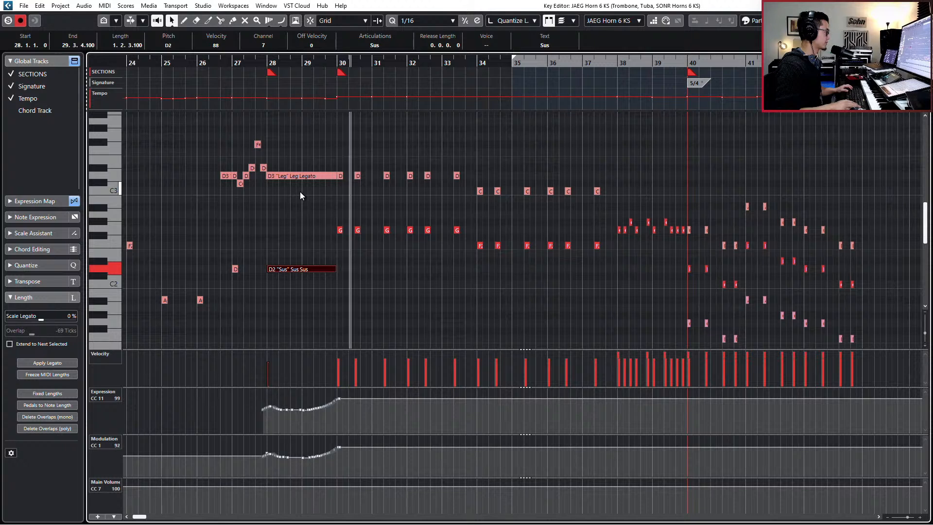
key(ctrl+z)
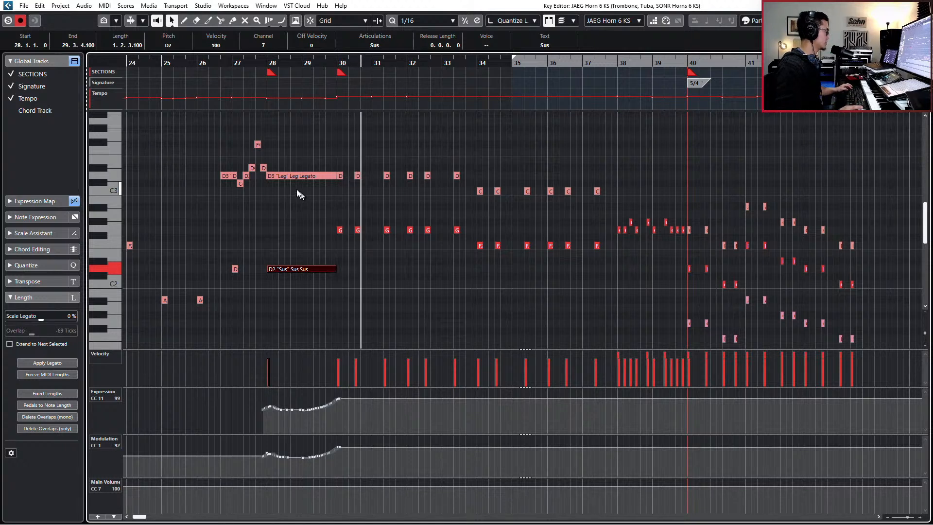
Step: Redraw the JAEG Horn 6 KS Expression curve as a gradual rise from the middle of bar 27 to bar 30
click(250, 409)
key(j)
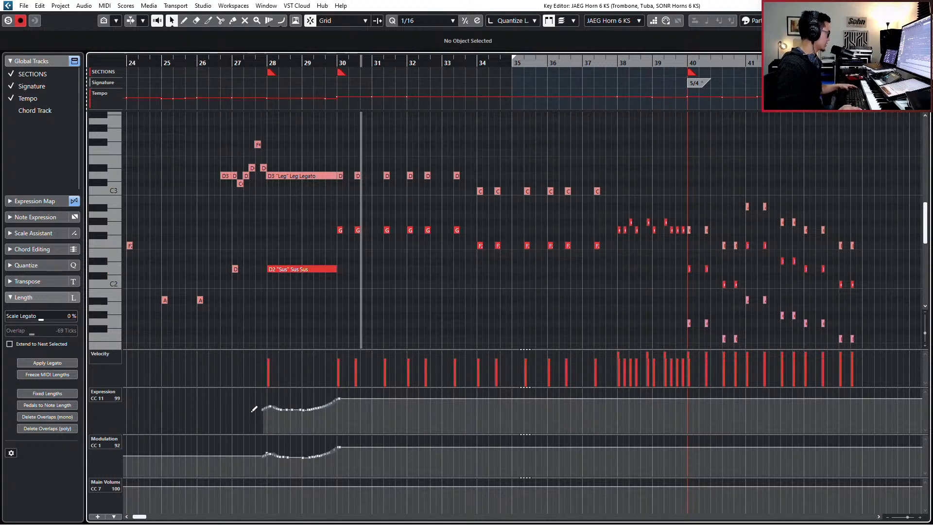
drag(250, 410, 339, 396)
key(shift+b)
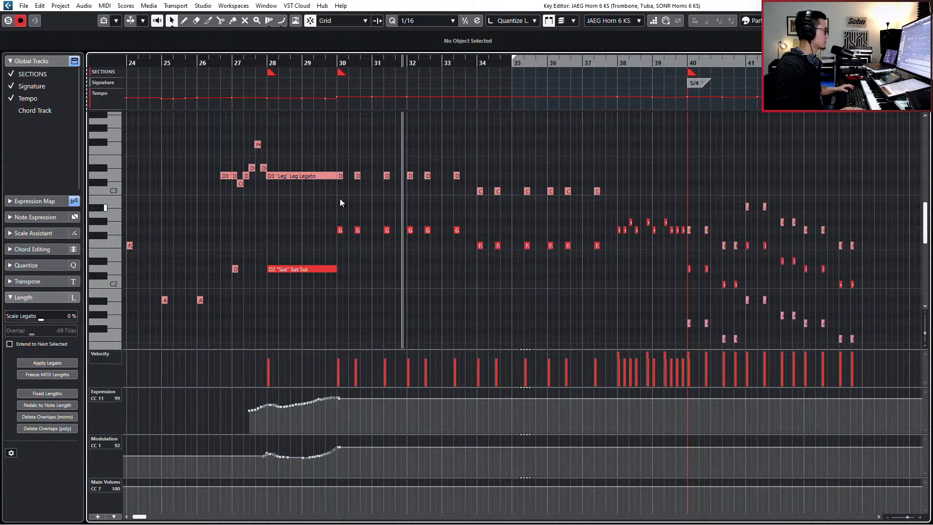
Step: Assign the Staccatissimo articulation to the JAEG Horn 6 KS G2 and F2 notes from bar 30 to bar 37, and play them back
drag(333, 213, 600, 250)
click(374, 45)
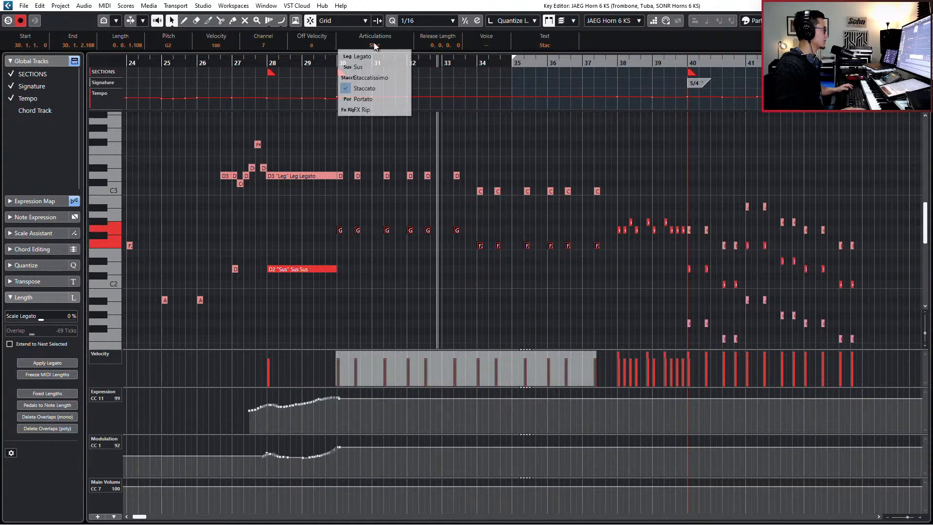
click(382, 80)
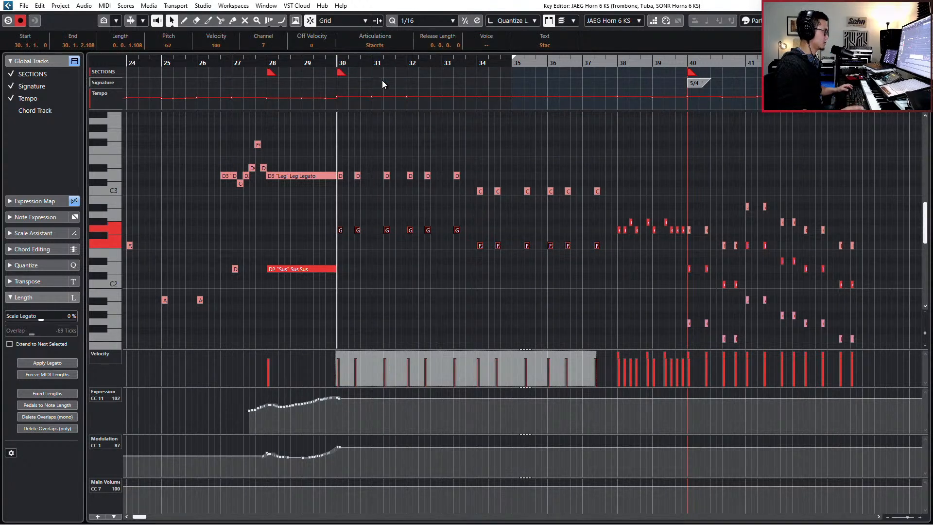
key(space)
Step: Restrict editing to the active JAEG Horn 6 KS part for the notes from bar 40 onward
scroll(528, 207, down, 2)
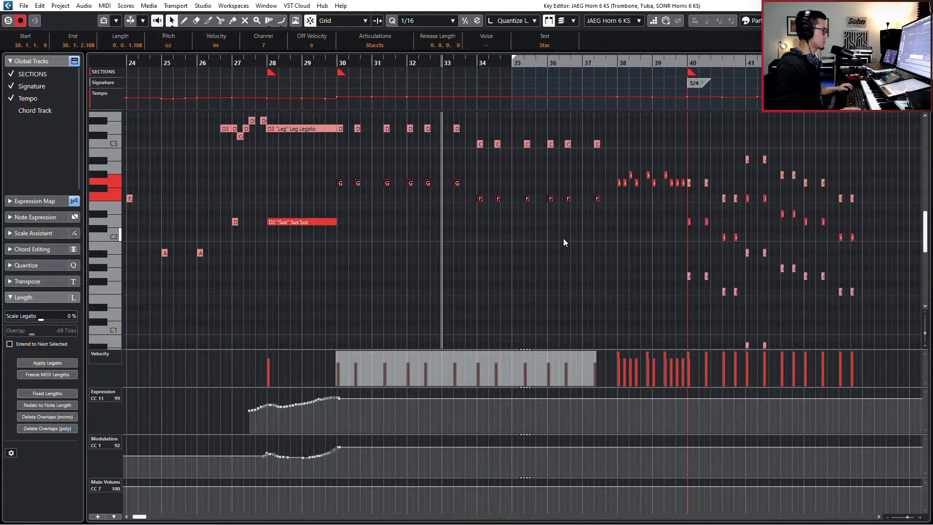
scroll(554, 233, right, 5)
drag(518, 212, 583, 244)
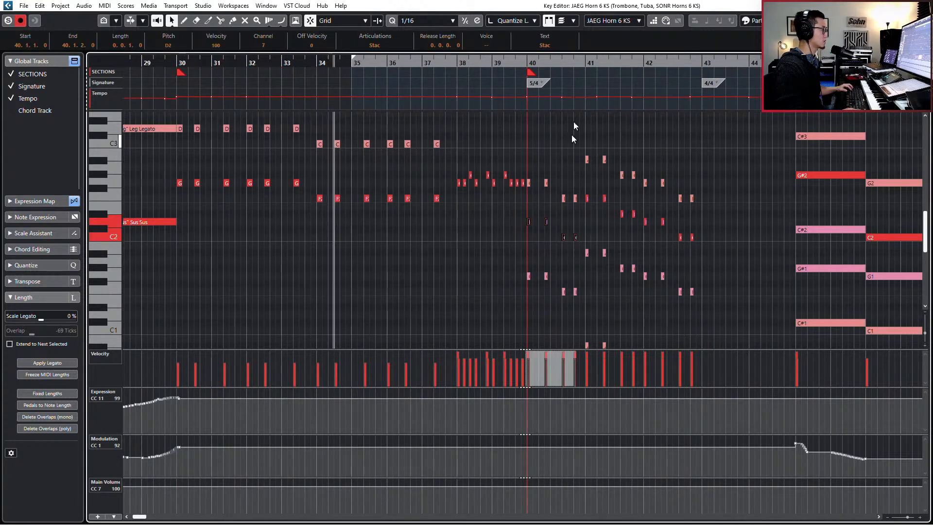
click(574, 21)
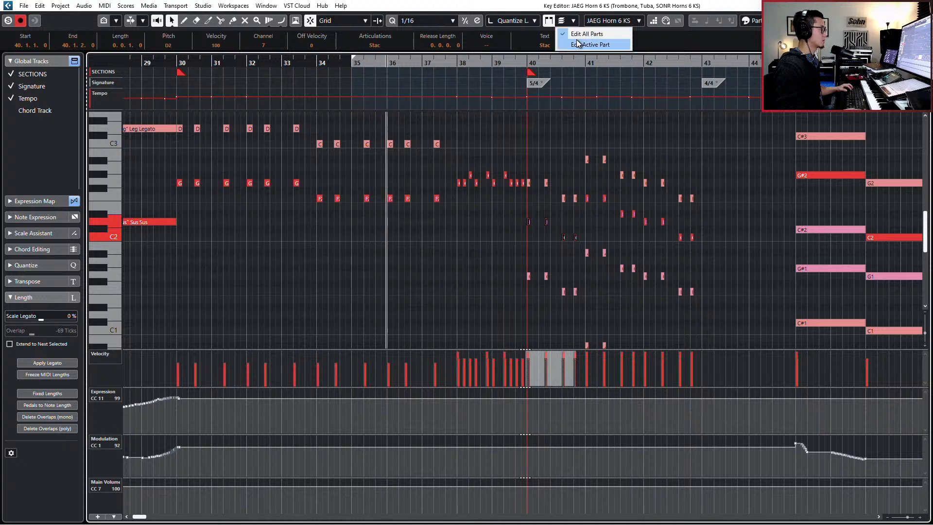
click(578, 43)
Step: Try the Staccatissimo articulation on the JAEG Horn 6 KS notes in bars 40 to 42, and set them back to Staccato
drag(740, 200, 539, 229)
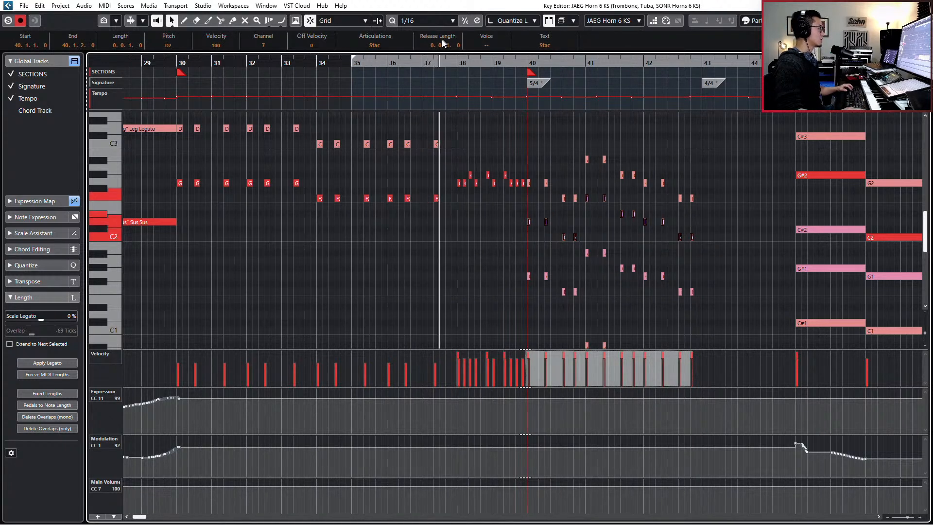
click(375, 45)
click(383, 90)
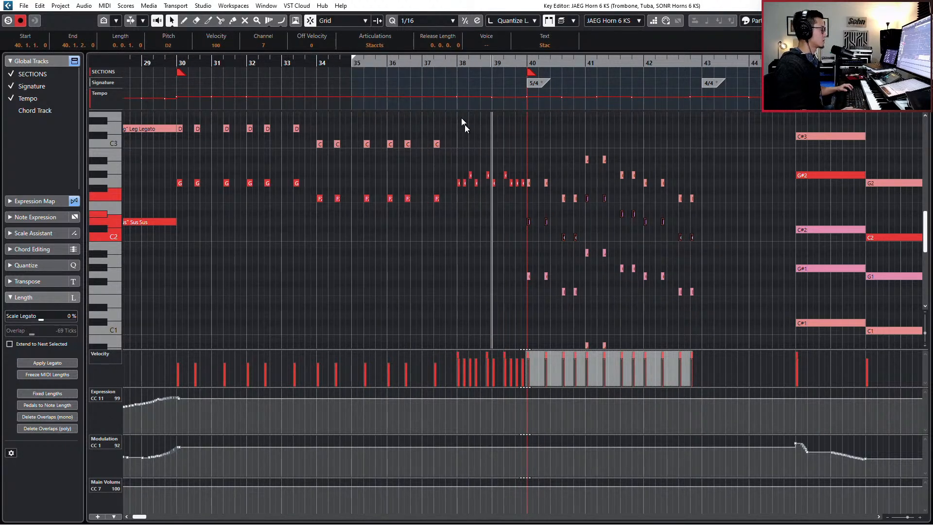
click(396, 46)
click(385, 88)
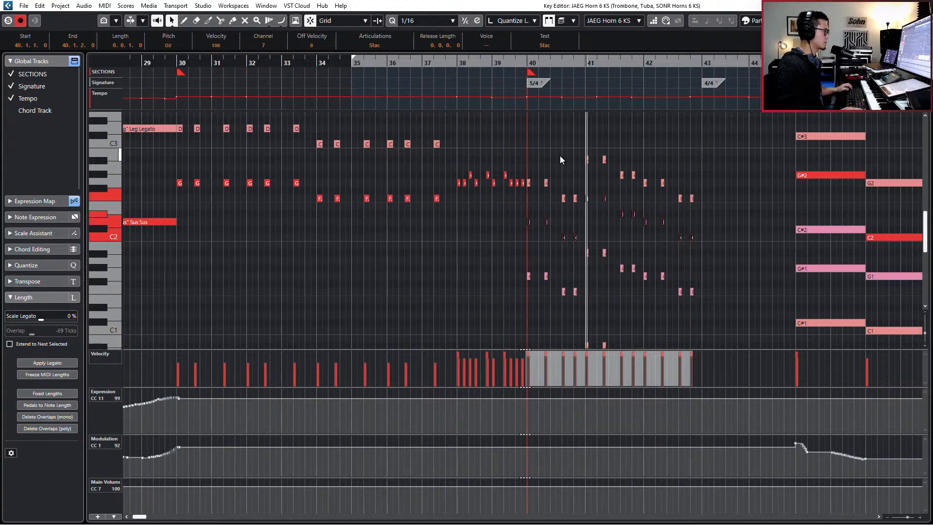
Step: Make SONR Horns 6 KS the active part from its G2 note at bar 40, and play back from there
scroll(560, 159, up, 3)
scroll(559, 160, right, 2)
scroll(386, 384, down, 2)
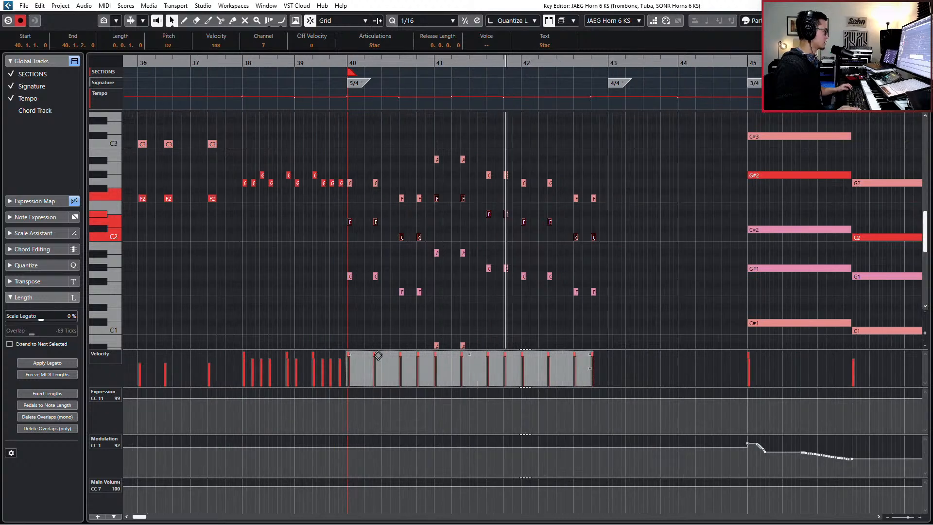
scroll(383, 329, down, 1)
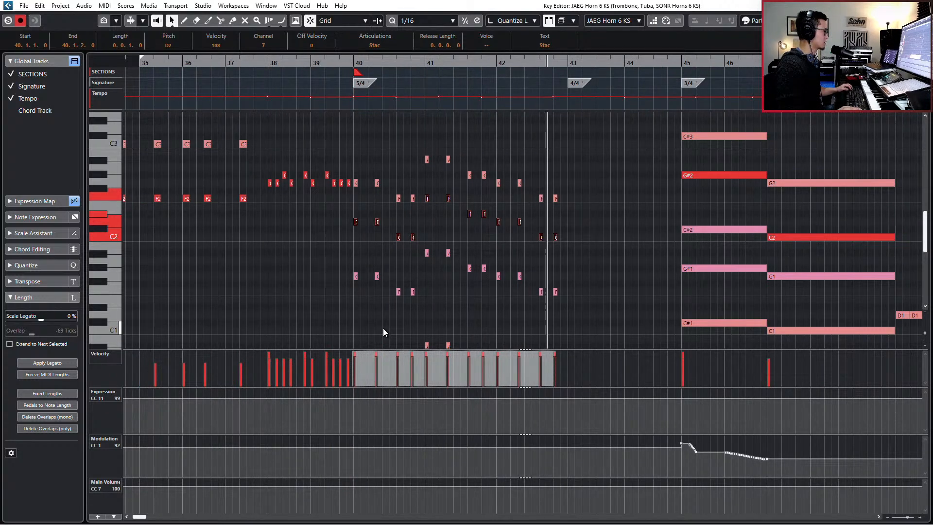
click(357, 185)
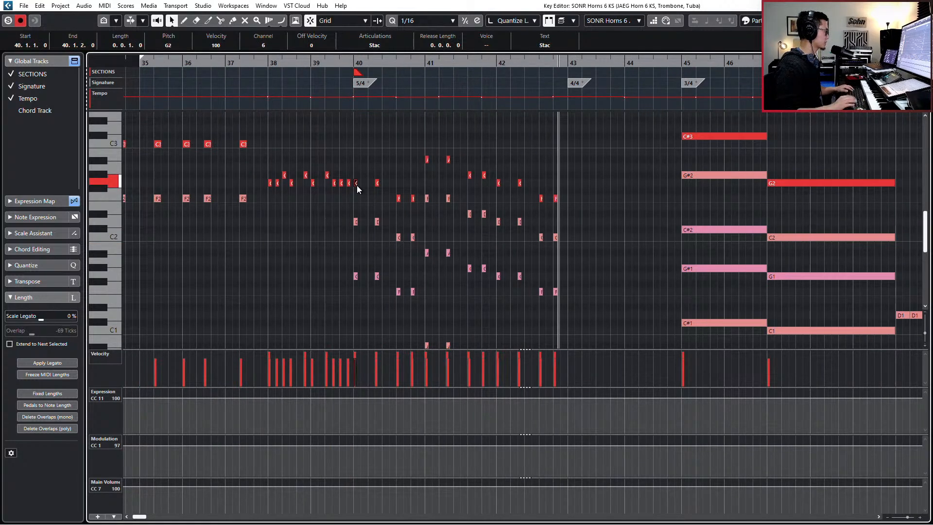
key(l)
key(s)
key(space)
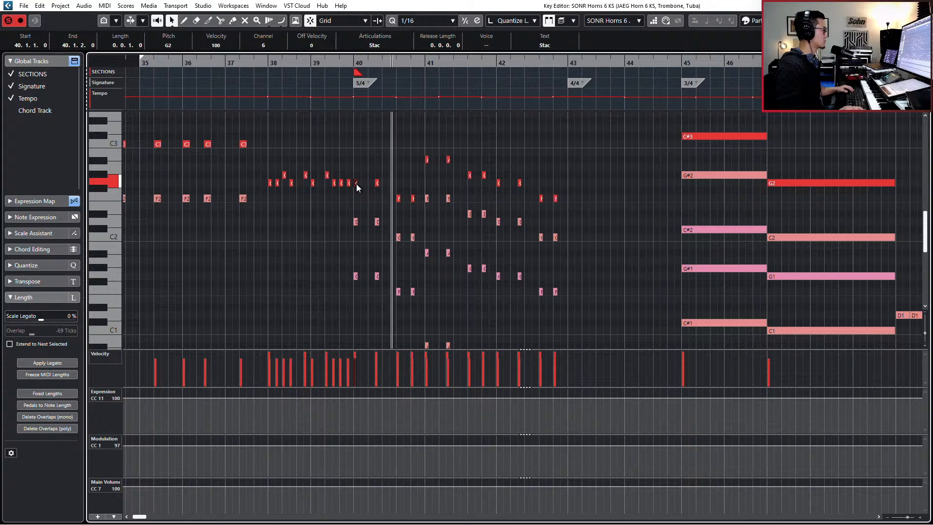
Step: Select the SONR Horns 6 KS notes in bars 40 to 42 and review the articulations available for them
drag(354, 144, 581, 206)
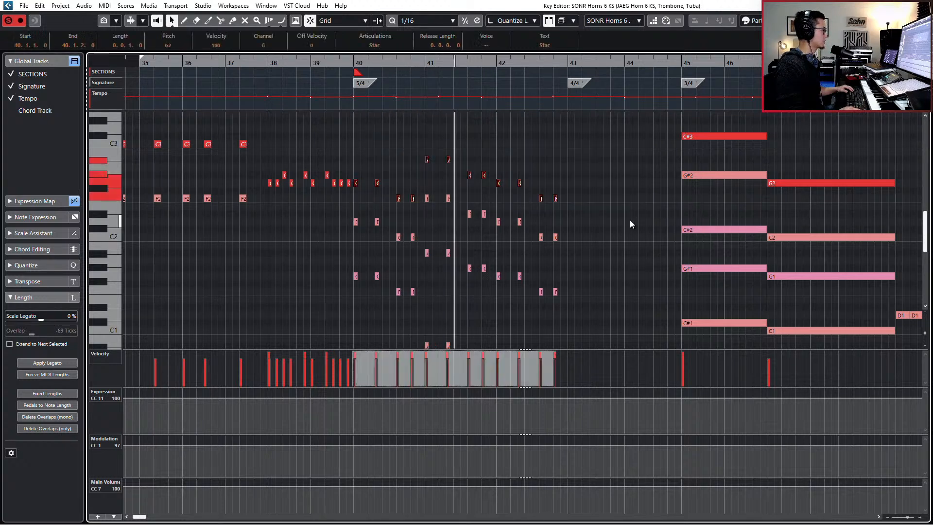
click(374, 45)
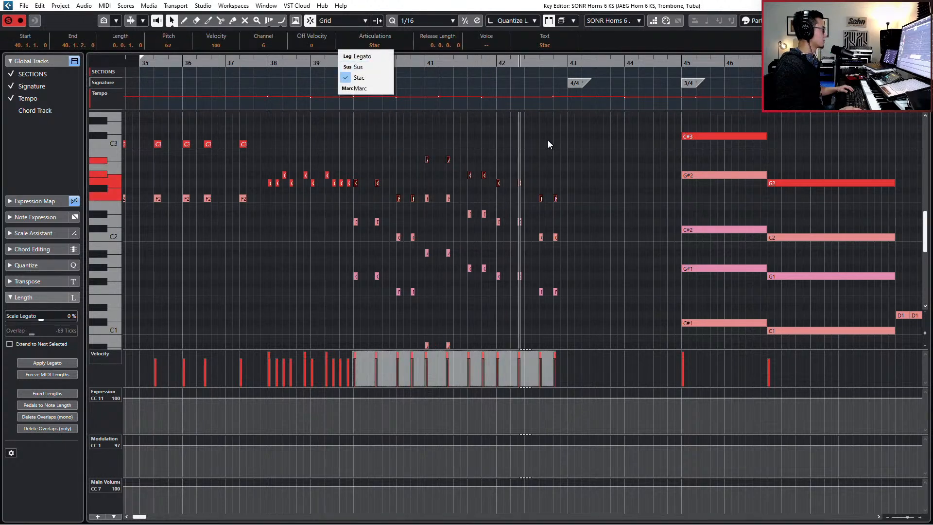
click(616, 191)
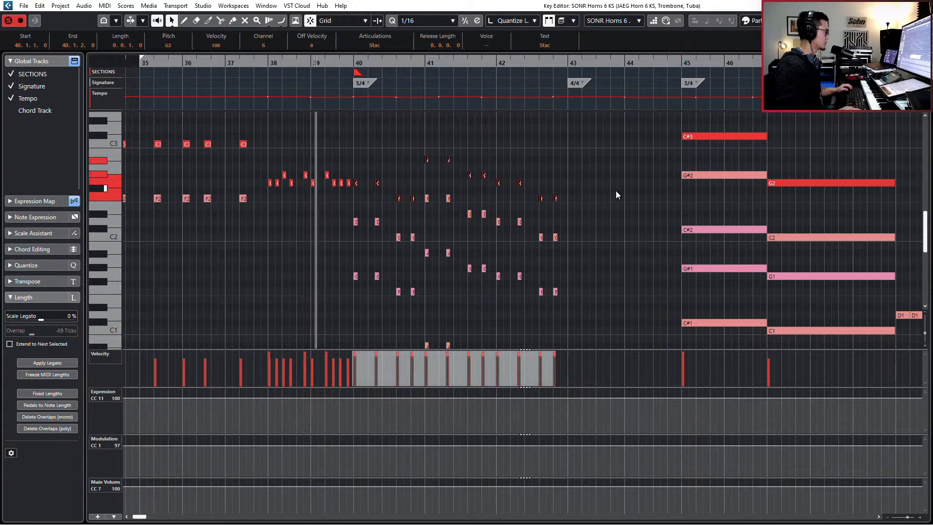
Step: Make Trombone the active part and delete its C#0 notes in bars 40 to 42 and at bar 45
scroll(373, 244, down, 3)
click(358, 232)
click(357, 230)
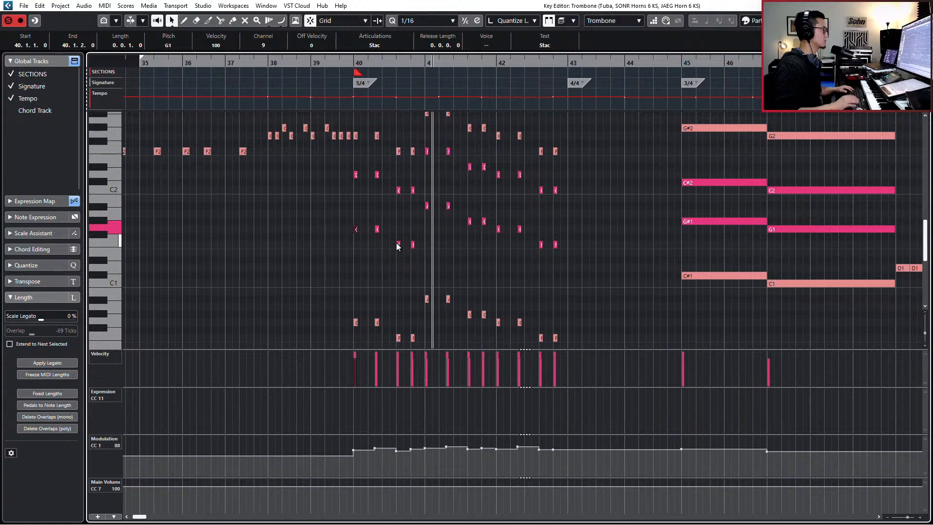
scroll(398, 245, down, 8)
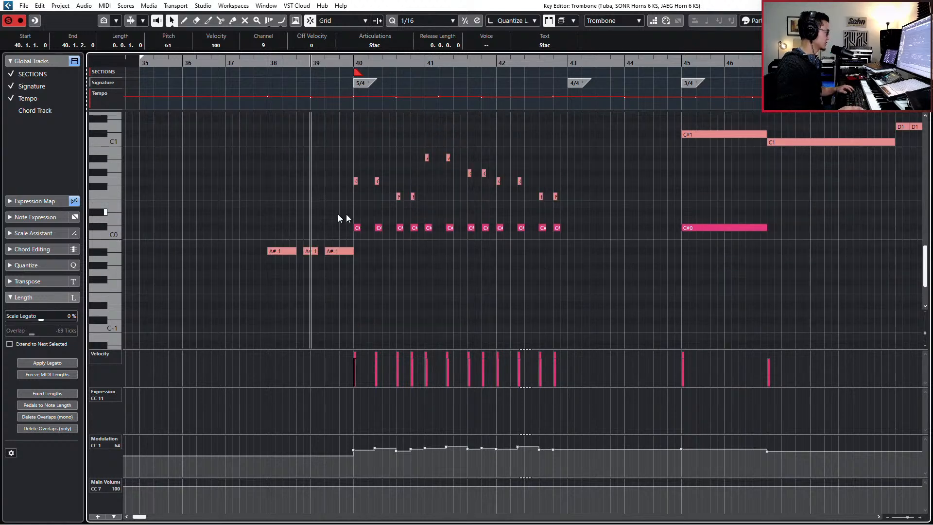
drag(328, 217, 541, 231)
drag(599, 234, 599, 235)
key(Delete)
click(723, 228)
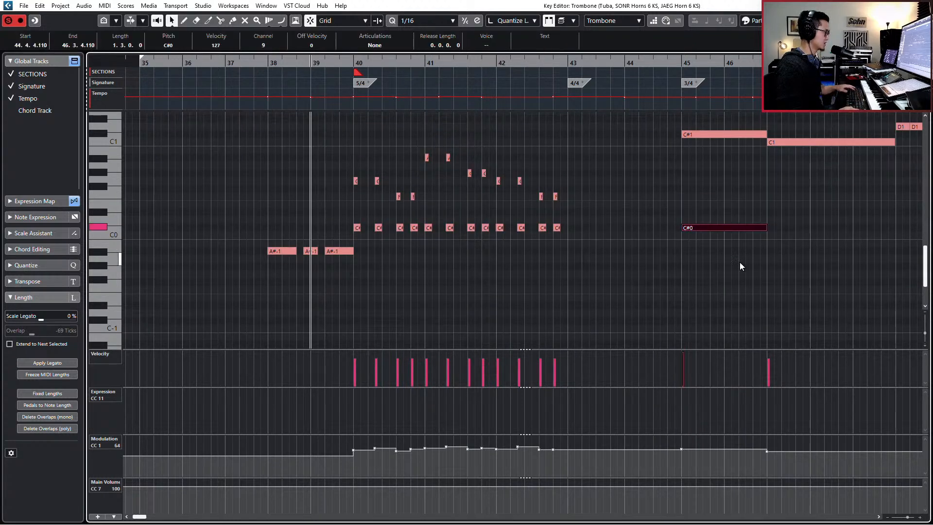
Step: Switch to the Tuba part and delete its C#0 notes in bars 40 to 42 and at bar 45
scroll(739, 257, down, 8)
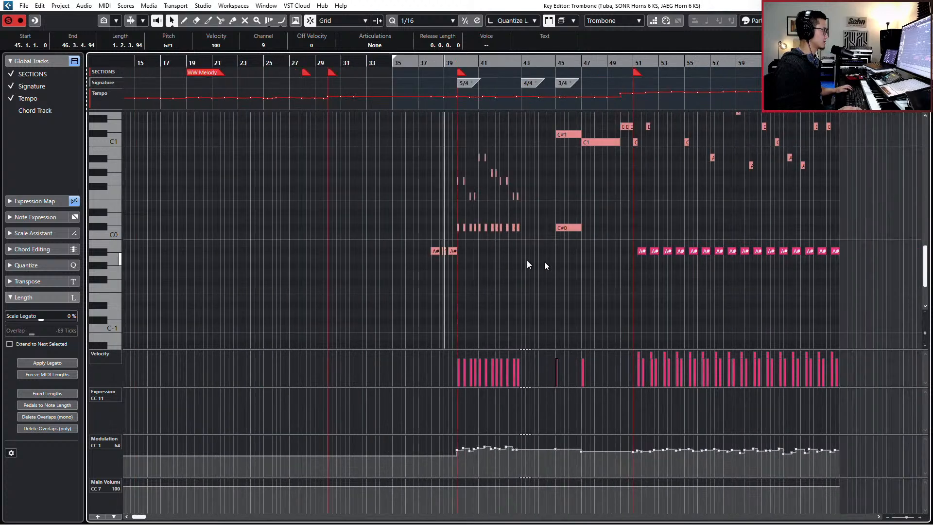
key(Down)
scroll(481, 259, up, 2)
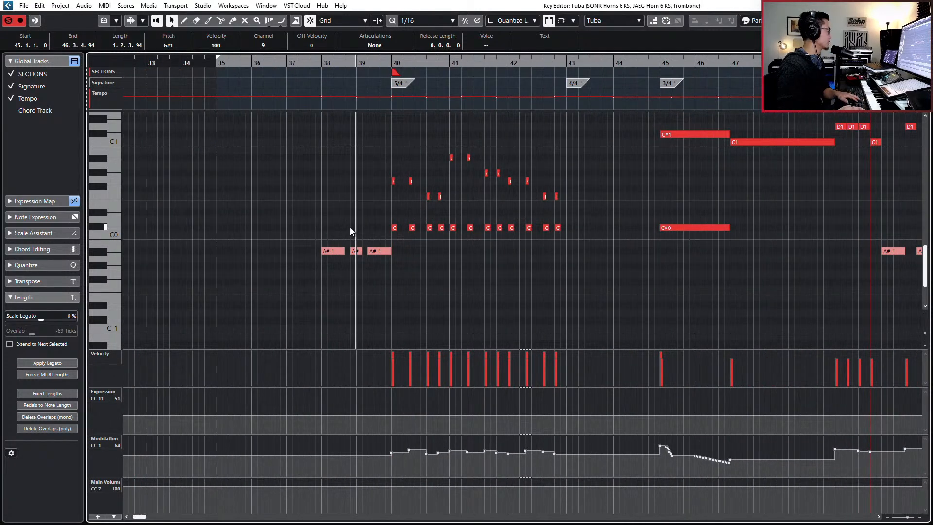
drag(350, 227, 713, 232)
key(Delete)
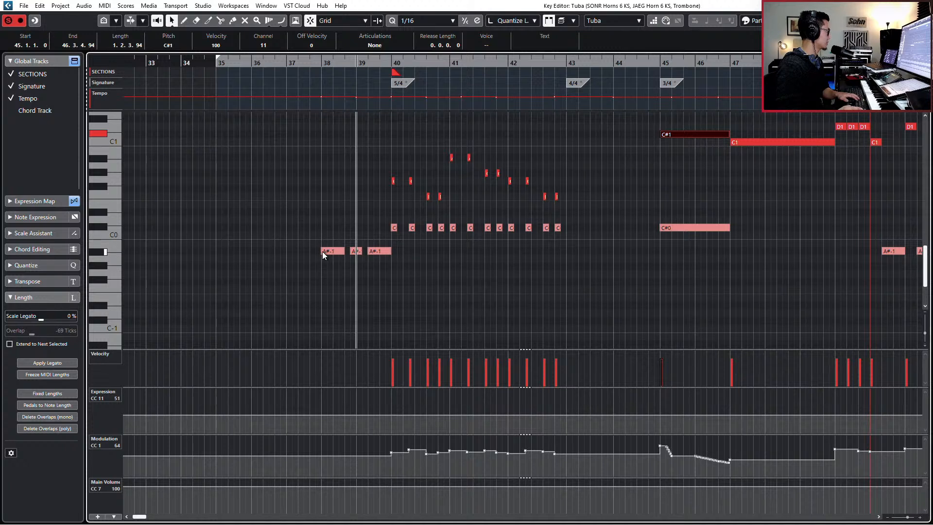
Step: Delete the low C#0 and A#-1 notes of the SONR Horns 6 KS part between bars 38 and 46
drag(301, 215, 564, 253)
click(688, 230)
key(Delete)
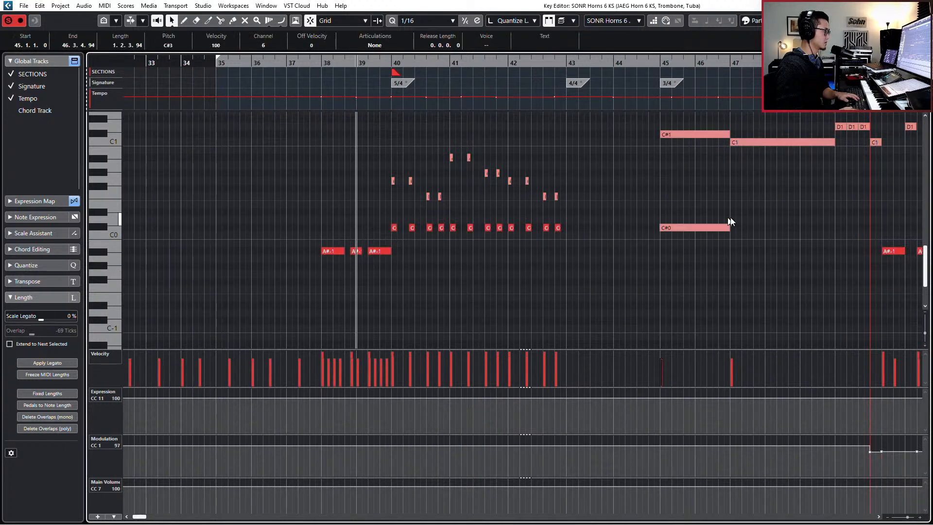
drag(731, 217, 386, 238)
key(Delete)
drag(316, 250, 383, 248)
key(Delete)
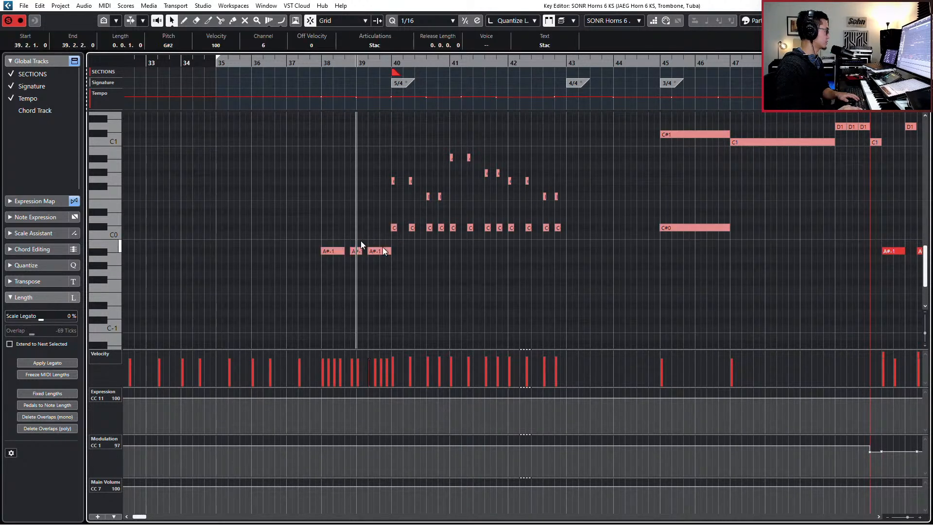
Step: Delete the low A#-1 and C#0 notes of the JAEG Horn 6 KS part between bars 38 and 46
drag(317, 248, 436, 255)
key(Delete)
drag(375, 226, 753, 231)
key(Delete)
Step: Select the JAEG Horn 6 KS notes in bars 40 to 42 and set their articulation to Staccatissimo
scroll(764, 229, up, 3)
scroll(754, 238, up, 3)
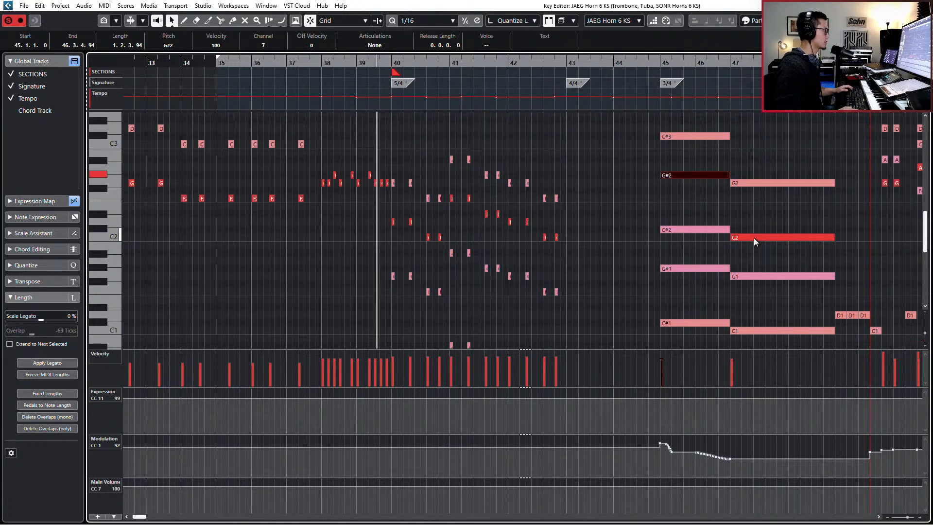
ctrl+scroll(540, 225, up, 2)
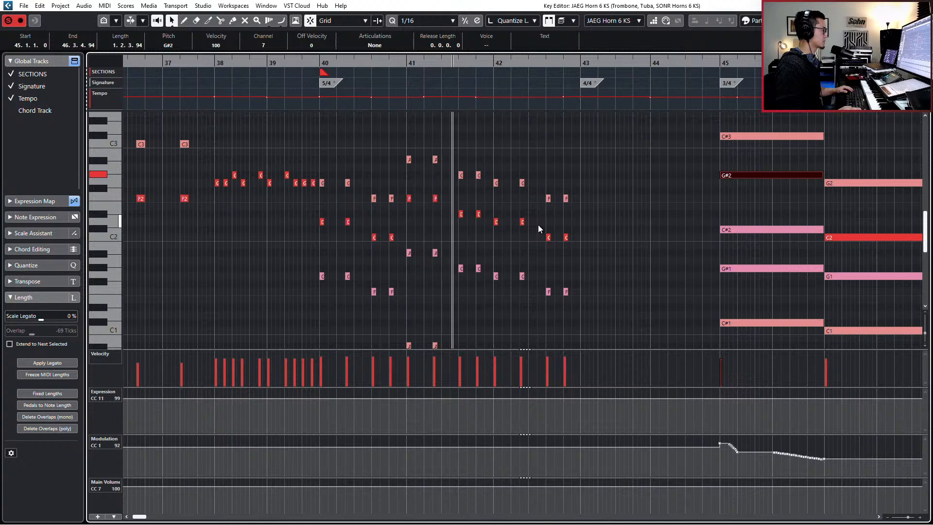
scroll(535, 228, down, 2)
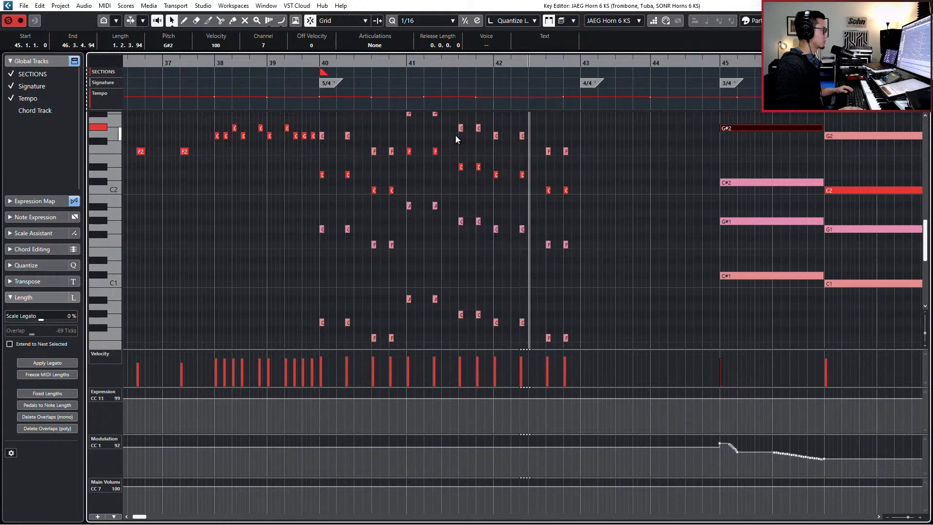
click(461, 166)
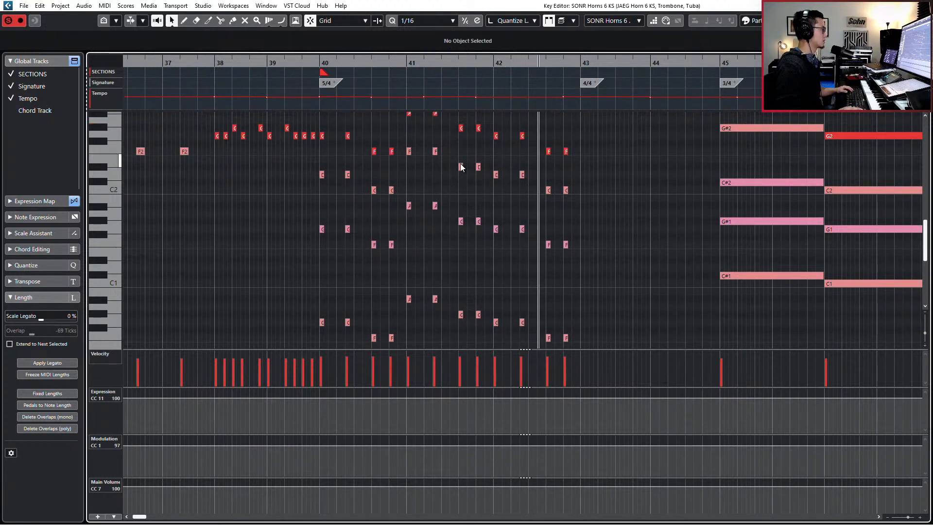
drag(615, 142, 316, 197)
click(391, 42)
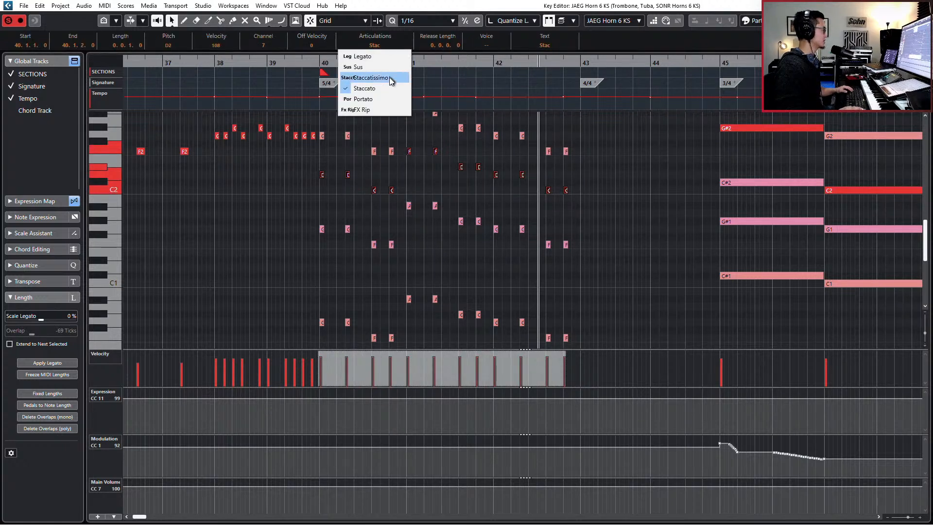
click(393, 80)
Step: Play back the passage from bar 40, and replay it from about a bar earlier to audition the horn articulation
key(l)
key(space)
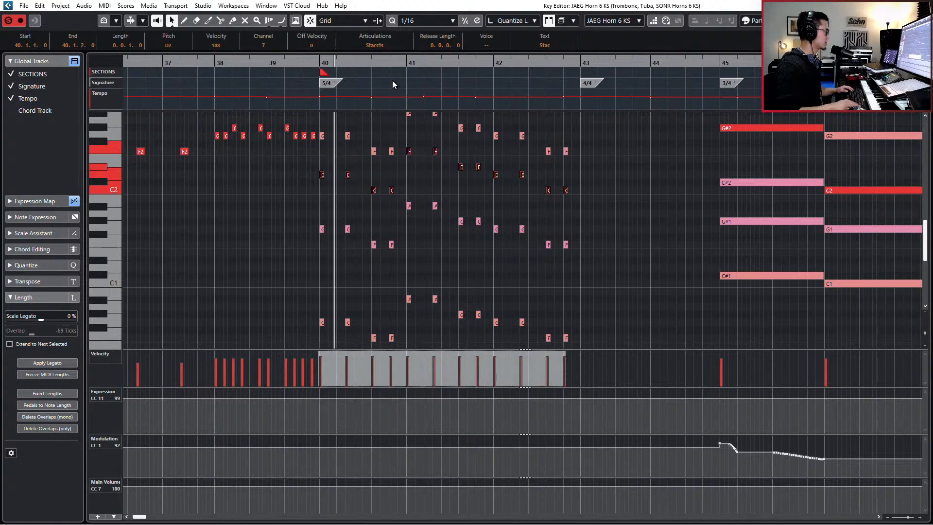
key(space)
key(l)
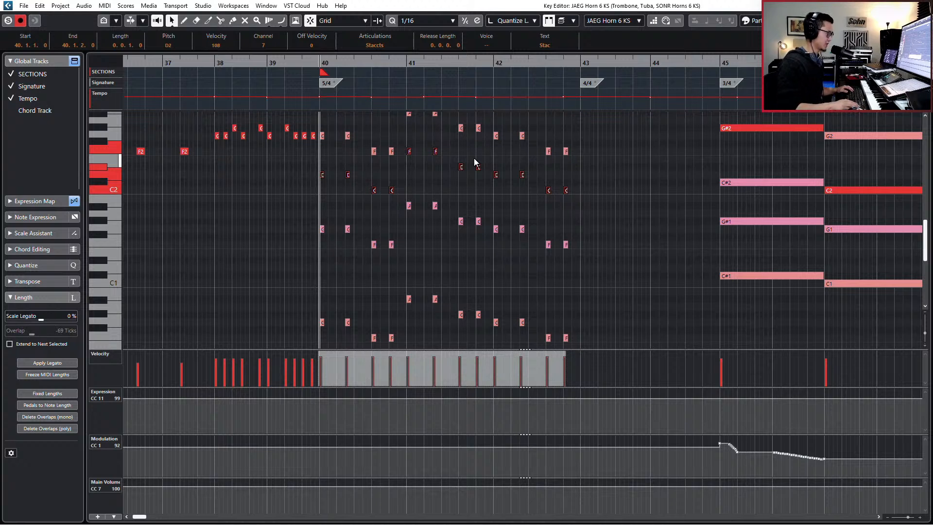
key(KP_Subtract)
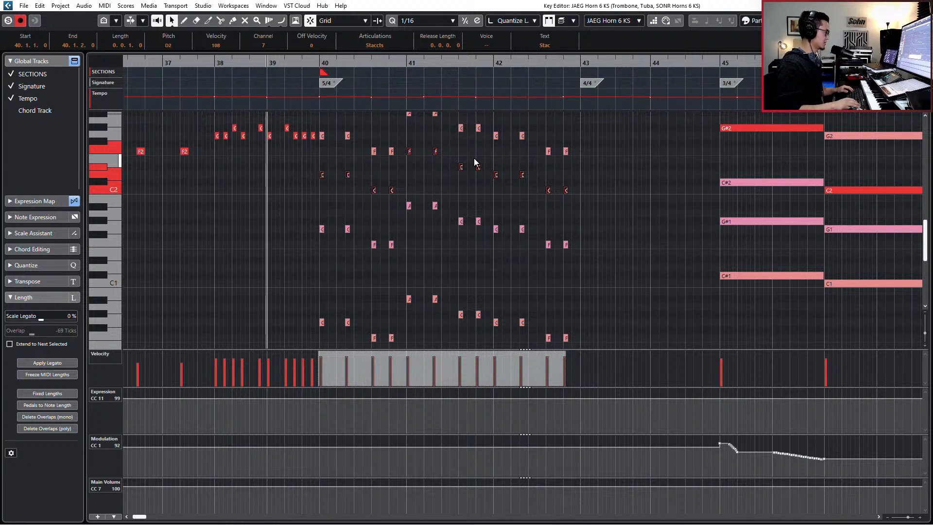
key(space)
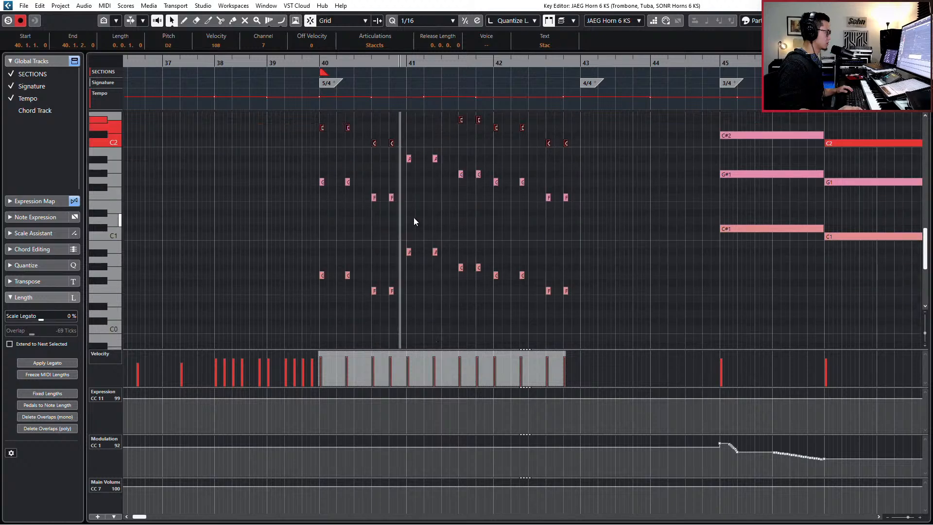
Step: Select the Trombone notes in bars 40 to 42 and inspect the overlapping SONR Horns 6 KS notes in bar 40
click(411, 206)
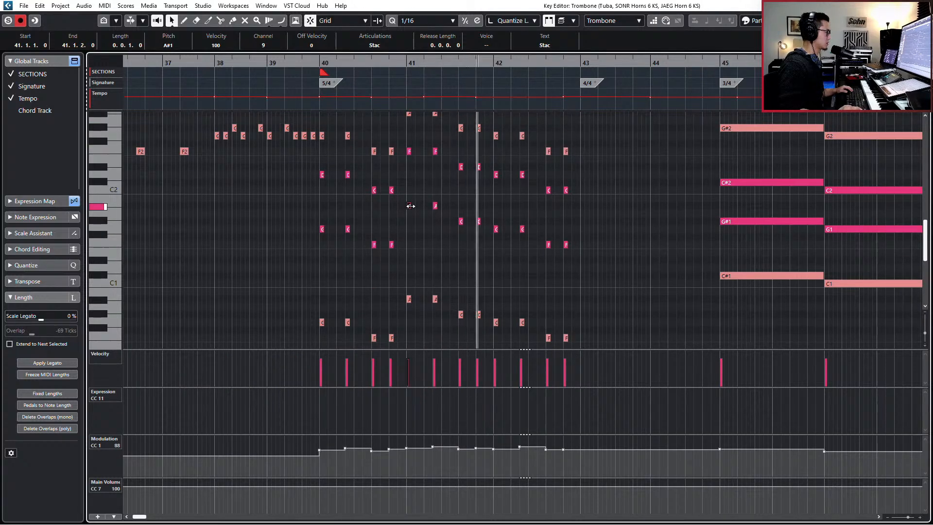
drag(287, 159, 571, 248)
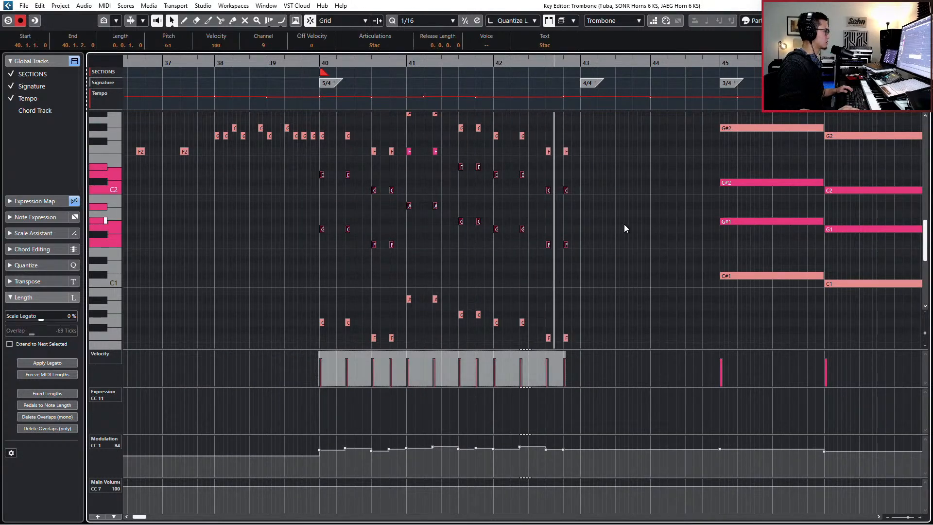
scroll(492, 231, up, 3)
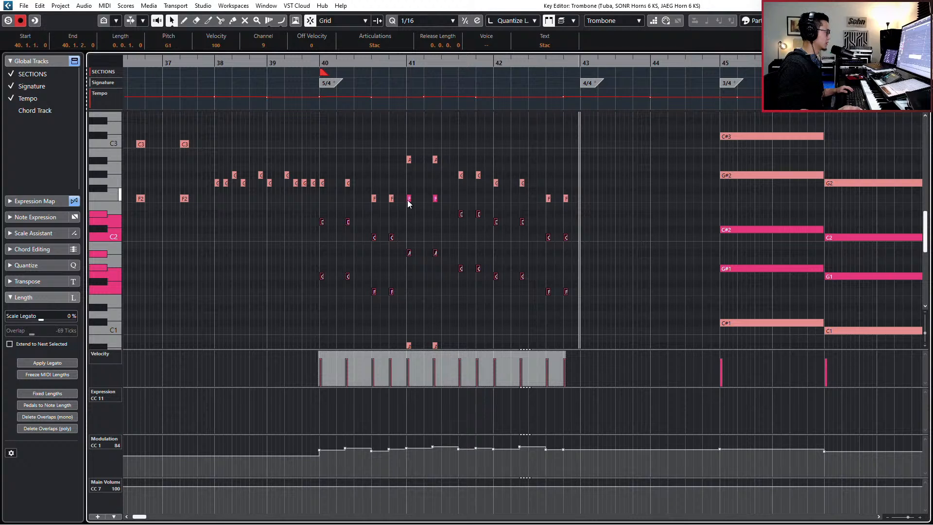
click(393, 198)
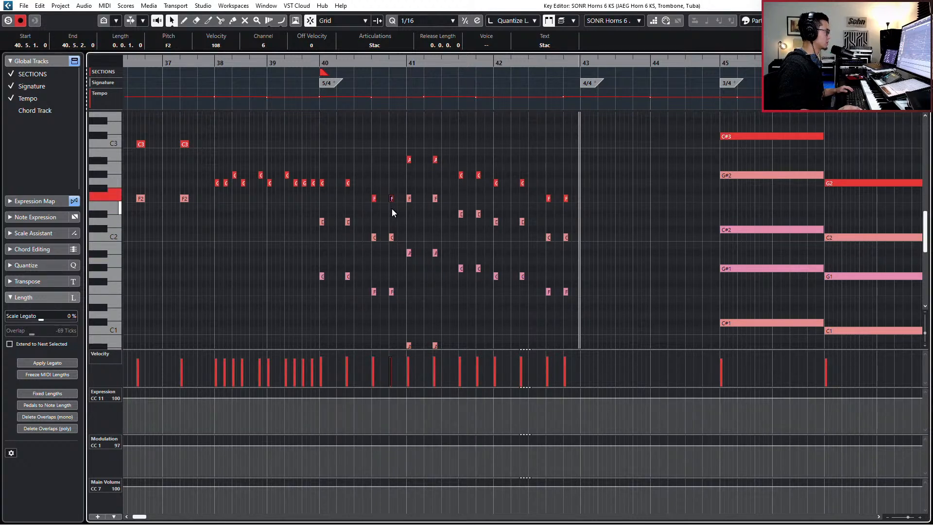
click(375, 237)
Step: Replace the Trombone's Modulation (CC 1) points in bars 40 to 42 with a single level of about 89 from bar 40
click(375, 292)
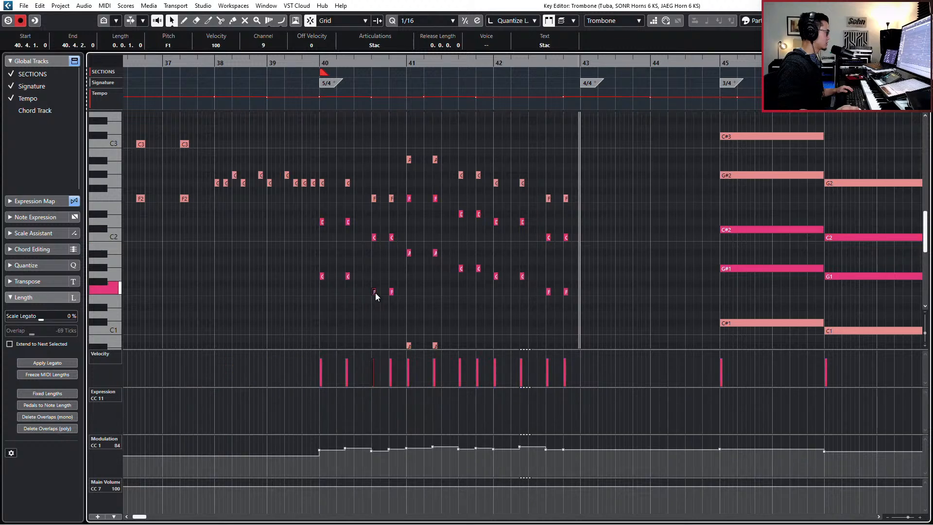
drag(315, 469, 625, 422)
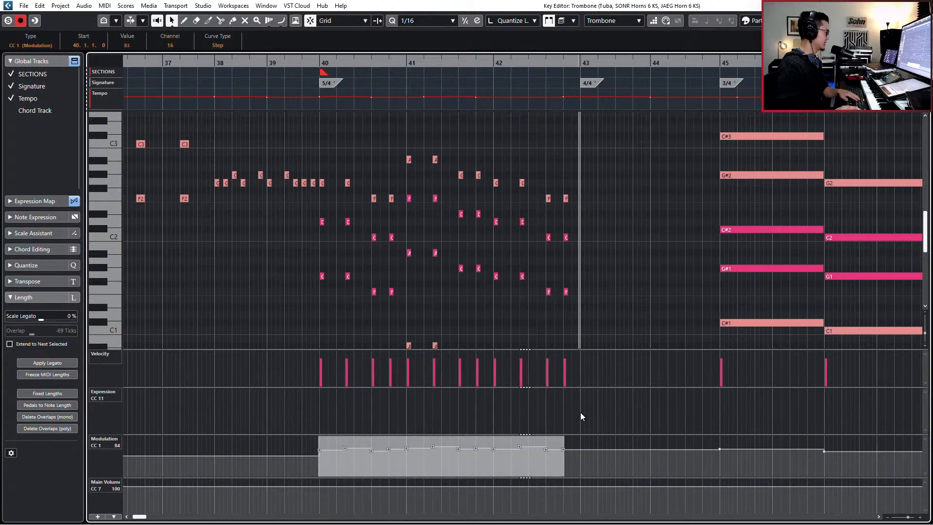
key(Delete)
click(317, 448)
scroll(456, 434, down, 3)
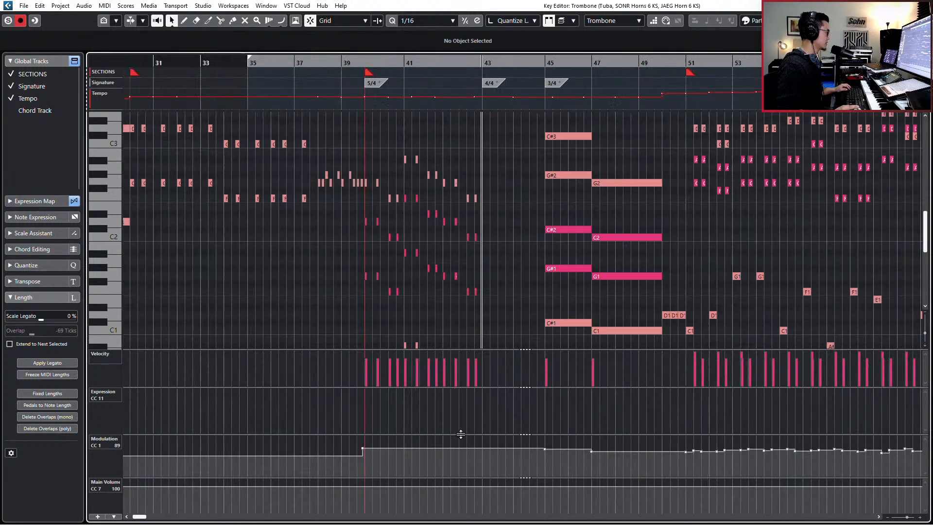
Step: Record a live Expression (CC 11) ride for the Trombone from about bar 39, including Modulation near bar 45
scroll(508, 346, left, 4)
scroll(495, 265, right, 3)
key(KP_Subtract)
key(KP_Subtract)
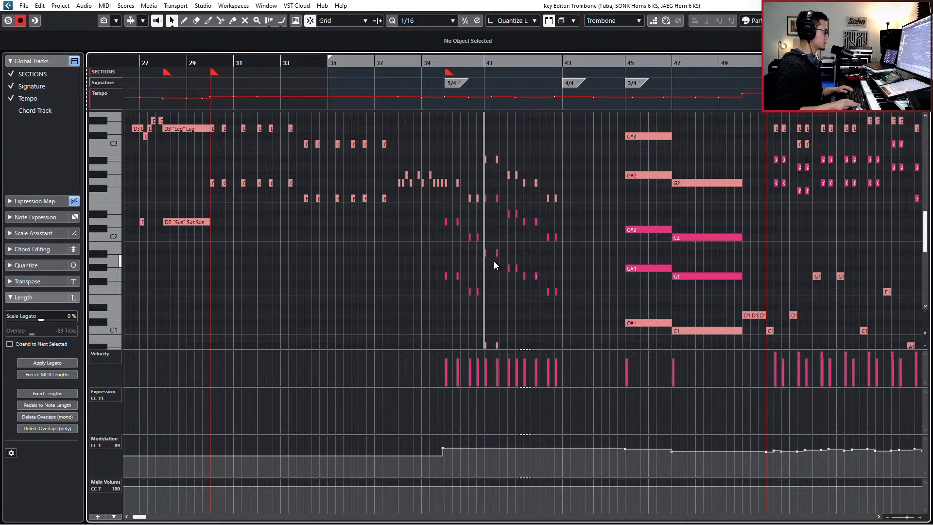
key(KP_Multiply)
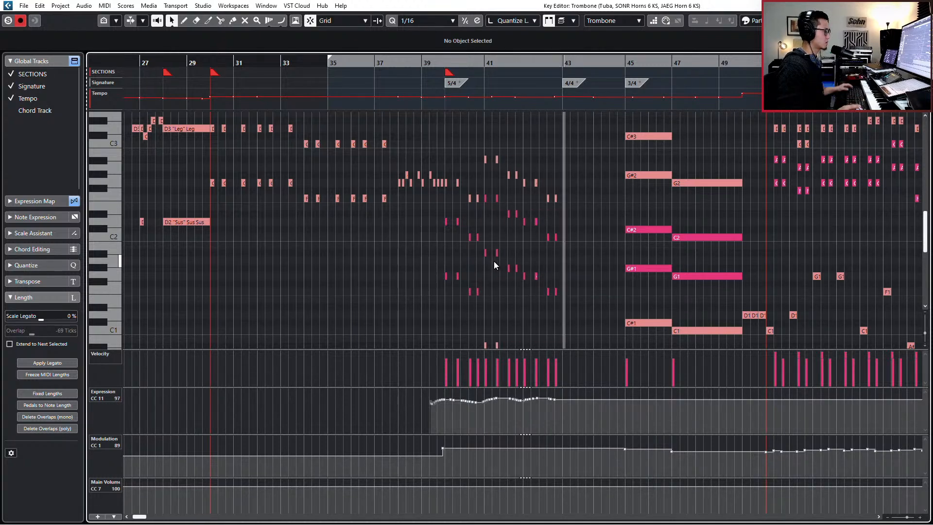
scroll(597, 238, right, 6)
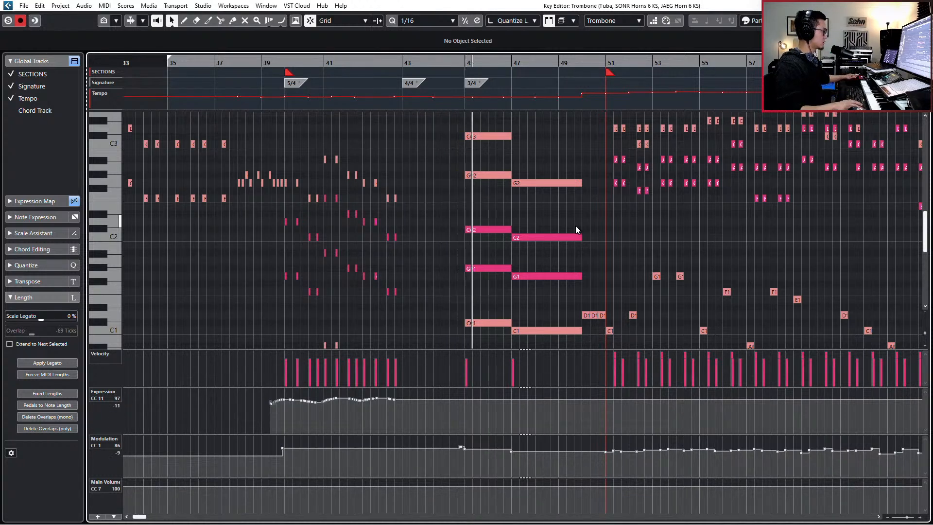
key(space)
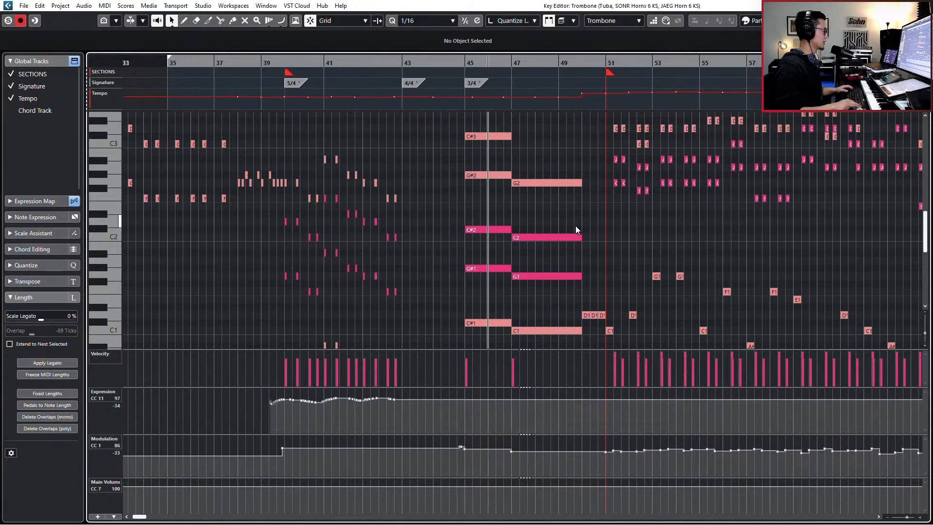
Step: Try recording Expression and Modulation moves for the Tuba around bars 44 to 46, and undo the take
scroll(580, 209, down, 3)
click(486, 275)
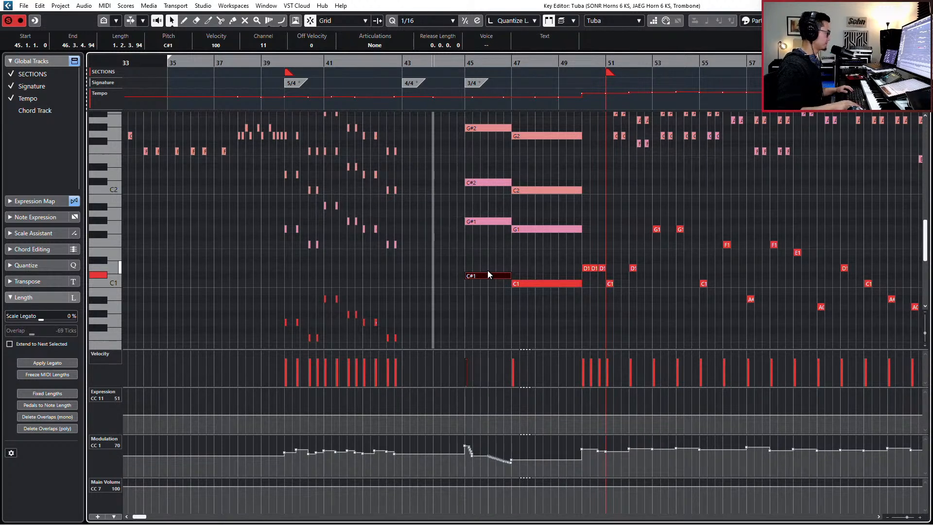
key(space)
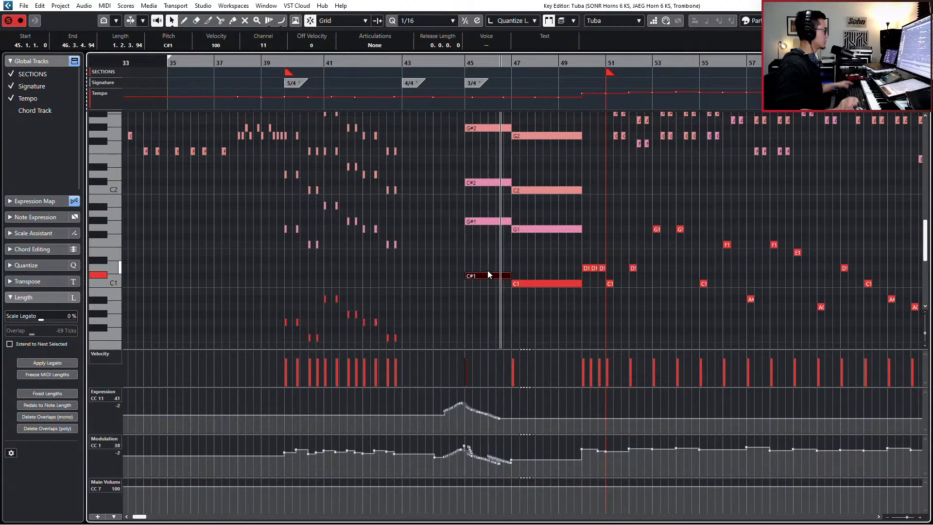
key(space)
scroll(487, 268, down, 3)
scroll(486, 262, up, 2)
key(ctrl+z)
Step: Set the Tuba's long C#1 and C1 notes at bars 45 and 47 to the Leg articulation
drag(468, 211, 545, 243)
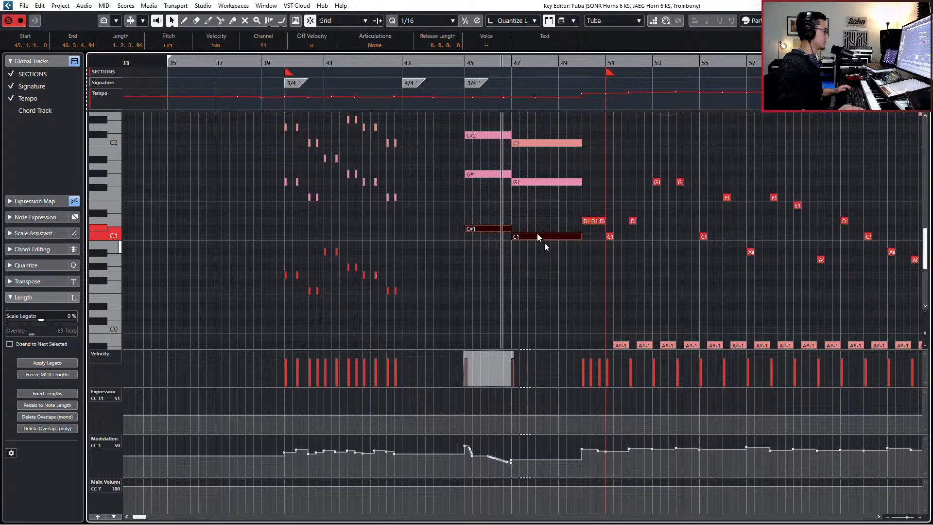
click(389, 44)
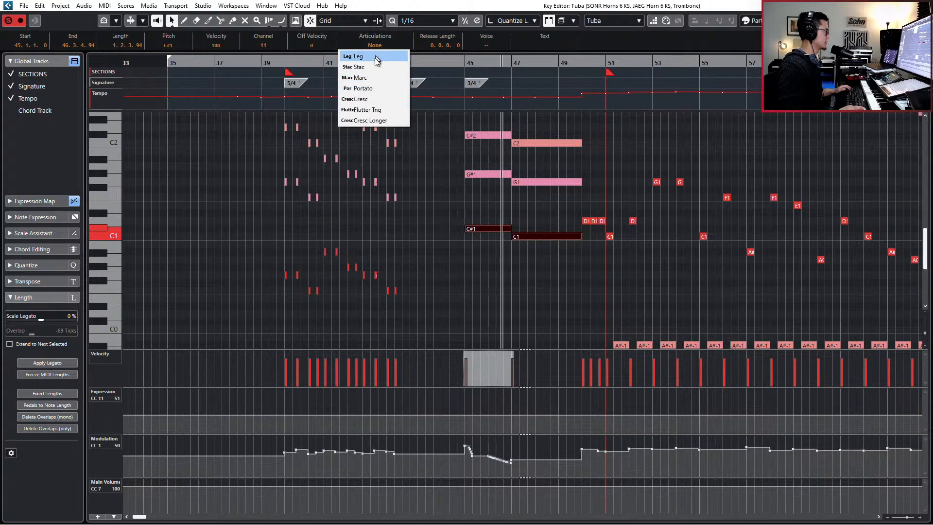
click(375, 57)
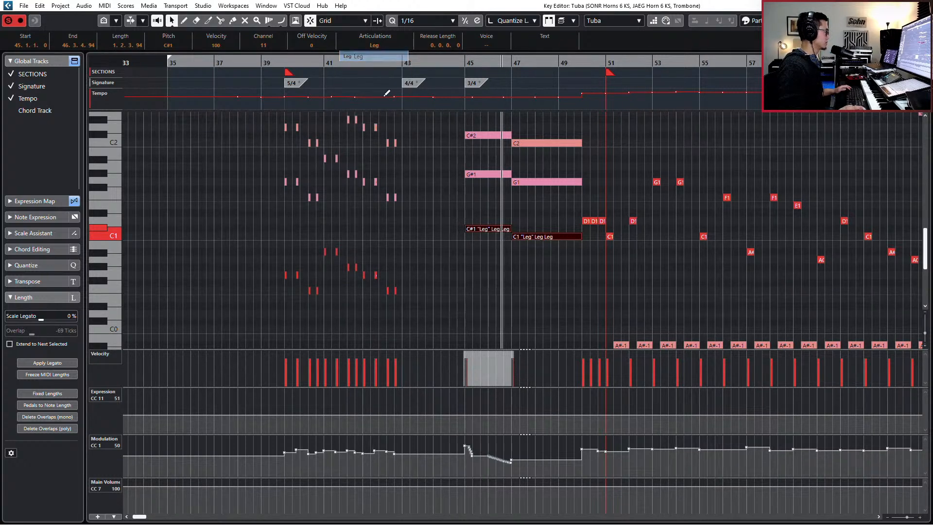
Step: Split a short piece off the start of the Tuba's C#1 note at bar 45 and give it the Marc articulation
scroll(460, 229, up, 3)
click(495, 237)
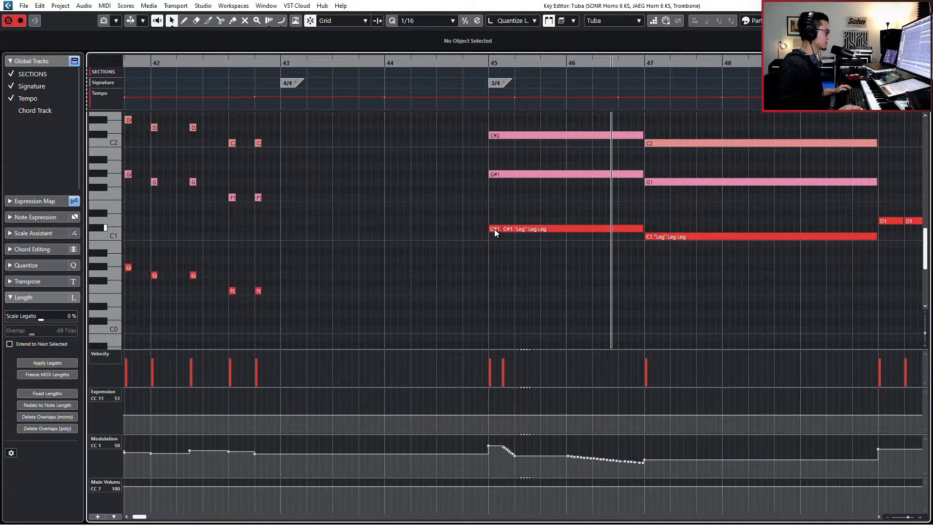
click(495, 229)
click(367, 45)
click(380, 74)
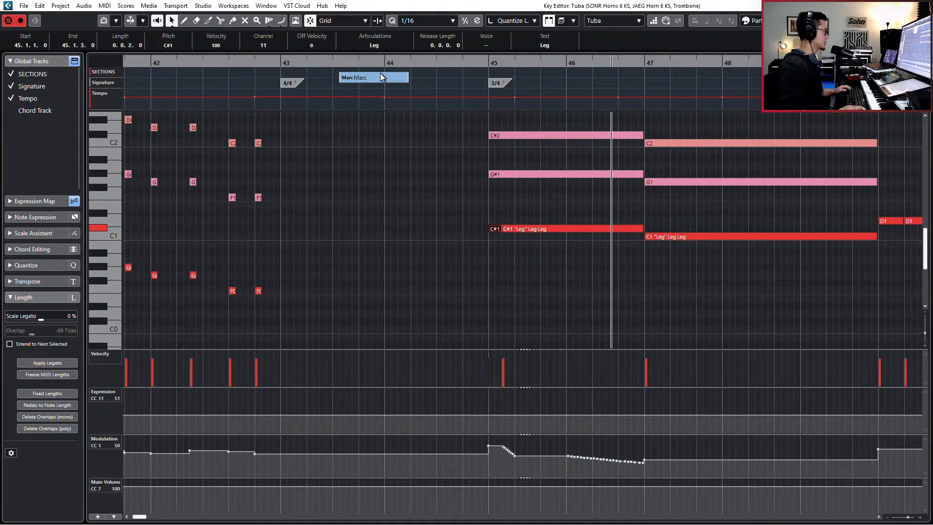
Step: Record live Expression (CC 11) and Modulation (CC 1) rides for the Tuba from about bar 44 to bar 50
scroll(432, 147, down, 2)
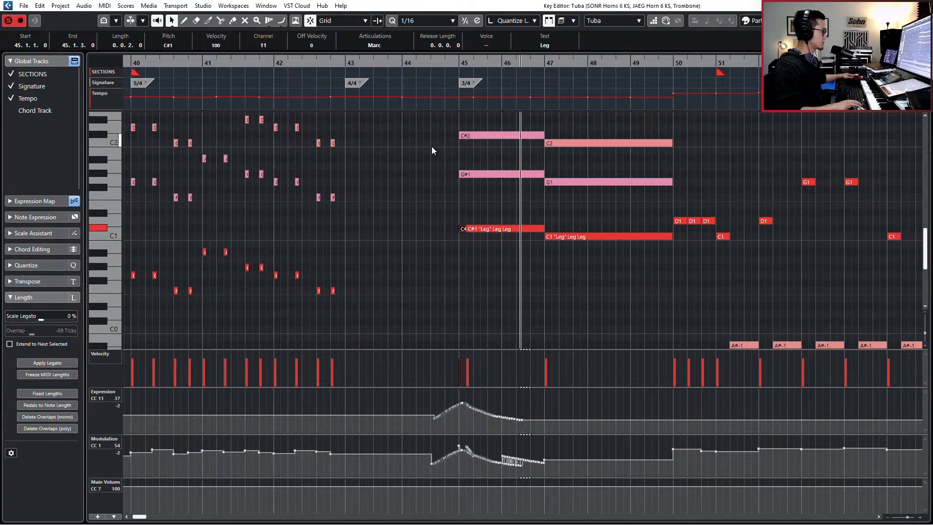
key(space)
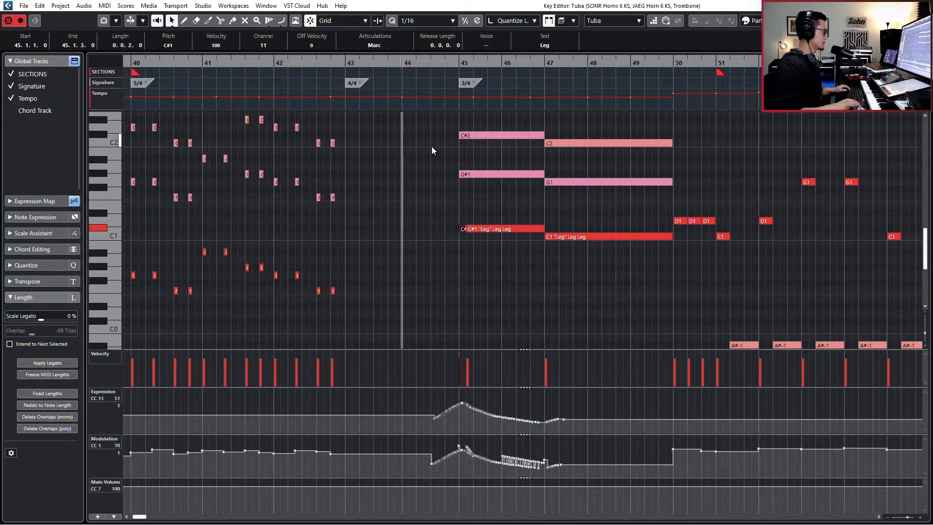
key(ctrl+z)
key(KP_Multiply)
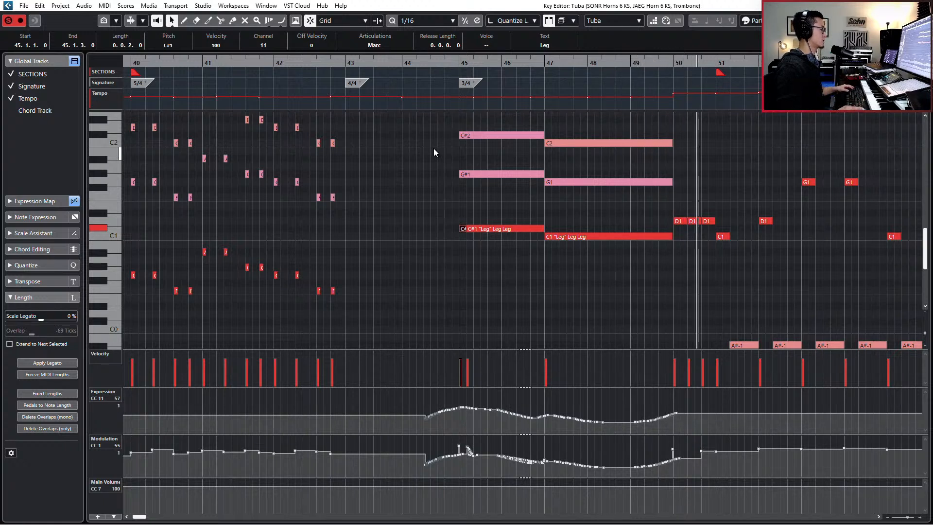
key(space)
Step: Set the Tuba's three D1 notes at bar 50 to the Portato articulation and lengthen them to 0.1.0.0 each
drag(674, 213, 708, 228)
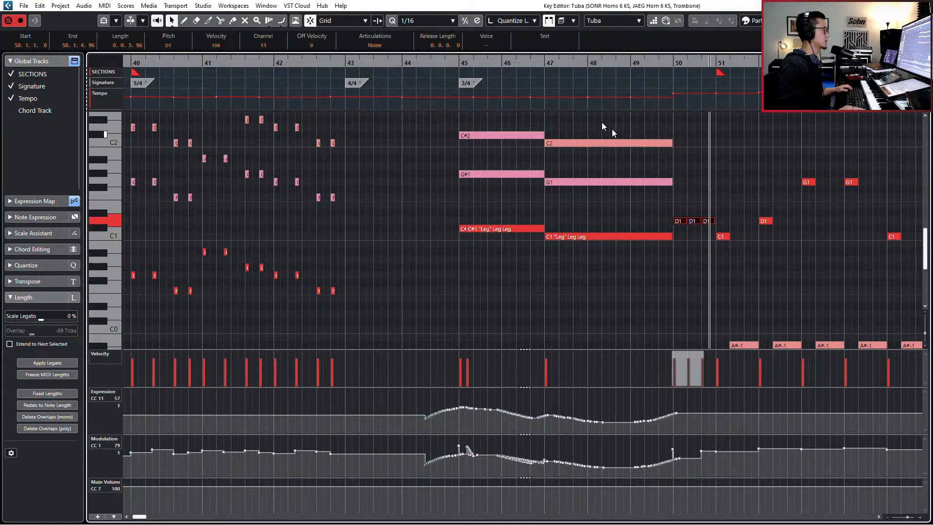
click(399, 43)
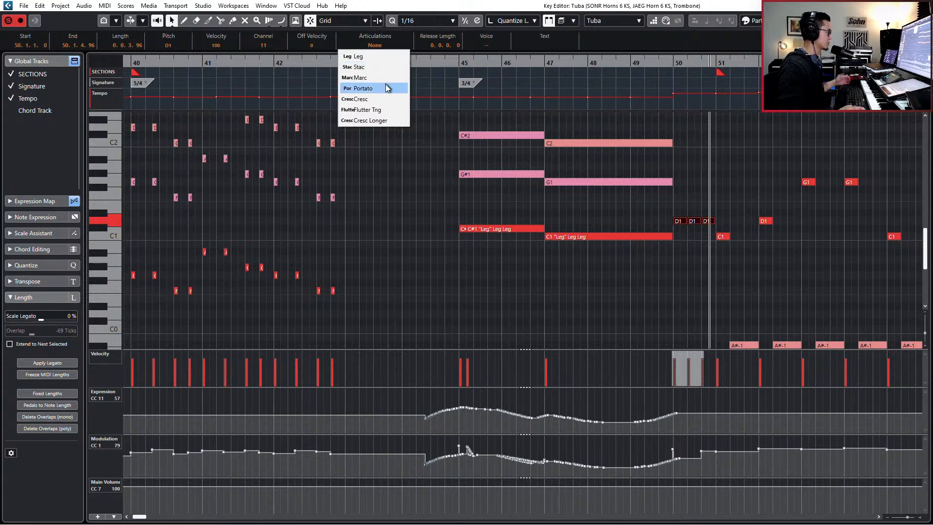
click(386, 88)
key(space)
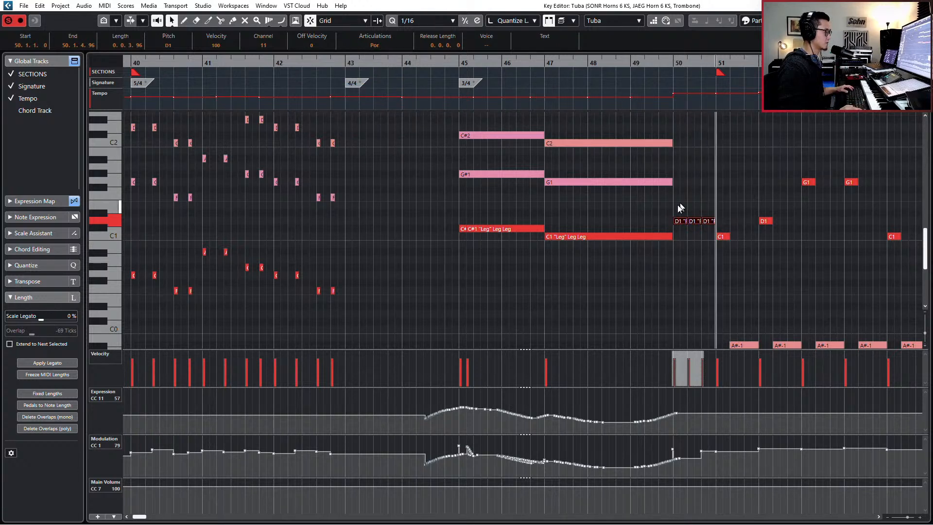
drag(677, 204, 718, 229)
key(KP_Subtract)
key(KP_Subtract)
key(KP_Subtract)
key(KP_Subtract)
key(KP_Subtract)
key(KP_Subtract)
key(KP_Subtract)
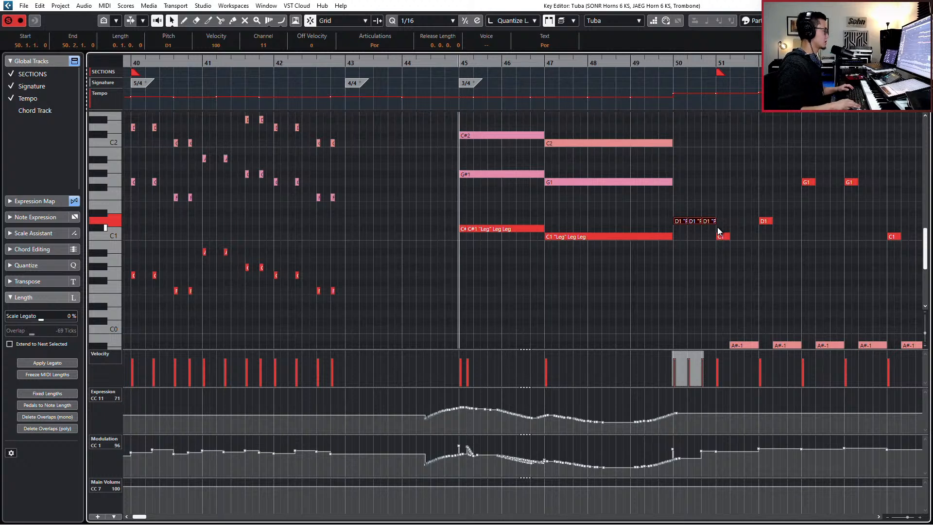
Step: Delete the Tuba's leftover Modulation points around bars 45 to 50 and ramp the Modulation up smoothly at bar 50
scroll(717, 228, up, 2)
click(458, 446)
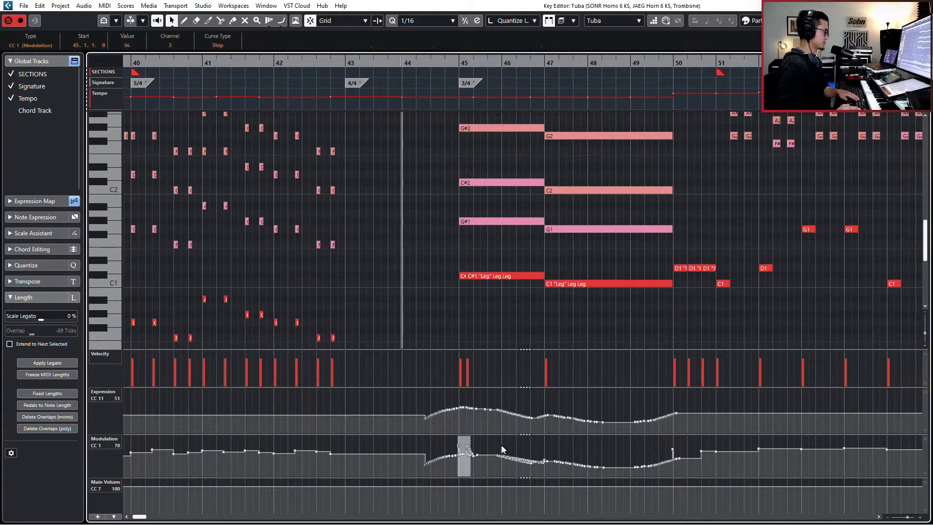
drag(472, 453, 602, 460)
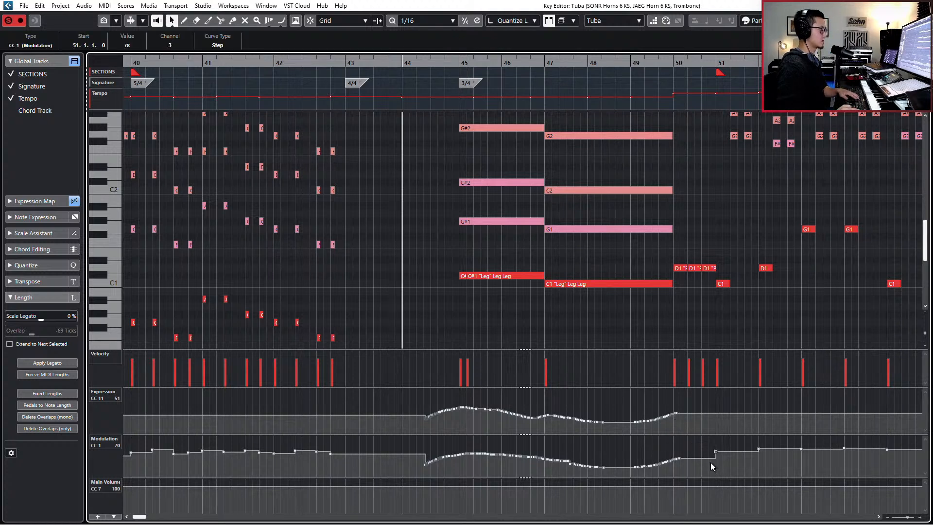
mouse_move(683, 461)
mouse_down()
mouse_move(655, 464)
mouse_move(698, 452)
mouse_up()
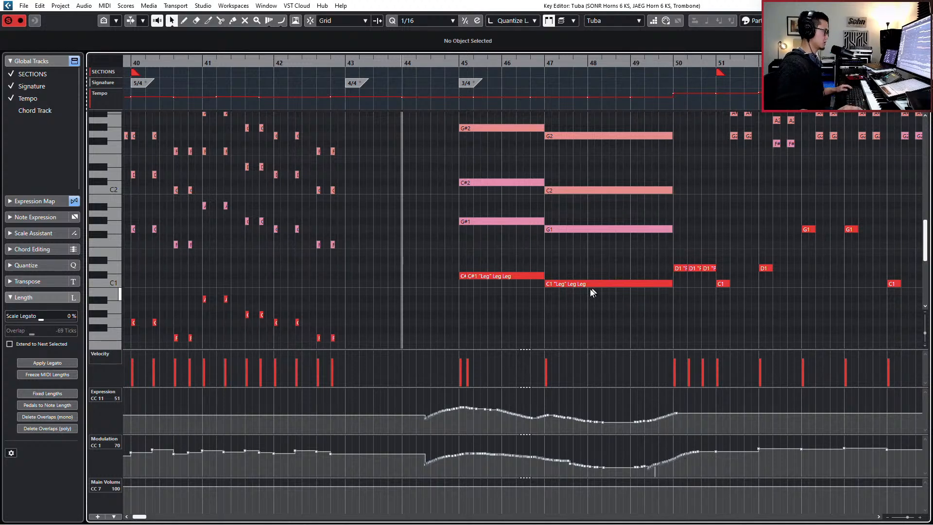
Step: Set the Trombone's long C#2, G#1, C2 and G1 notes at bars 45 and 47 to the Sus articulation
scroll(590, 290, up, 3)
click(517, 267)
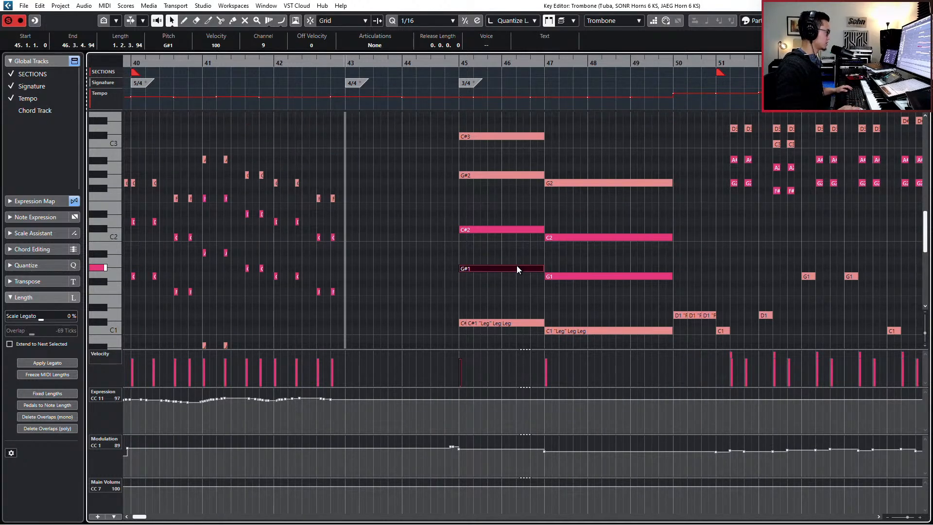
drag(480, 203, 549, 277)
click(375, 48)
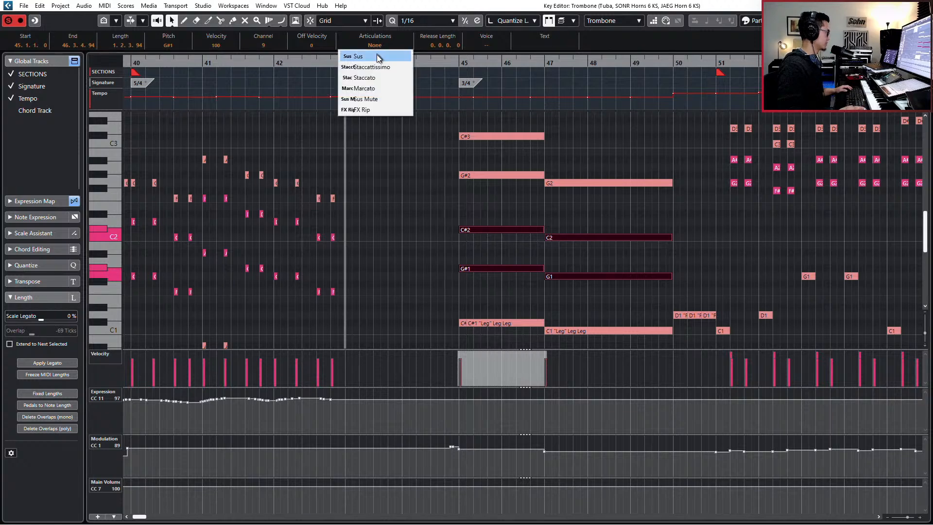
click(372, 60)
Step: Split short pieces off the starts of the Trombone's C#2 and G#1 notes at bar 45 and give them the Marcato articulation
scroll(462, 219, up, 2)
click(469, 285)
mouse_move(469, 290)
mouse_down()
mouse_move(465, 230)
mouse_move(456, 266)
mouse_up()
alt+click(466, 230)
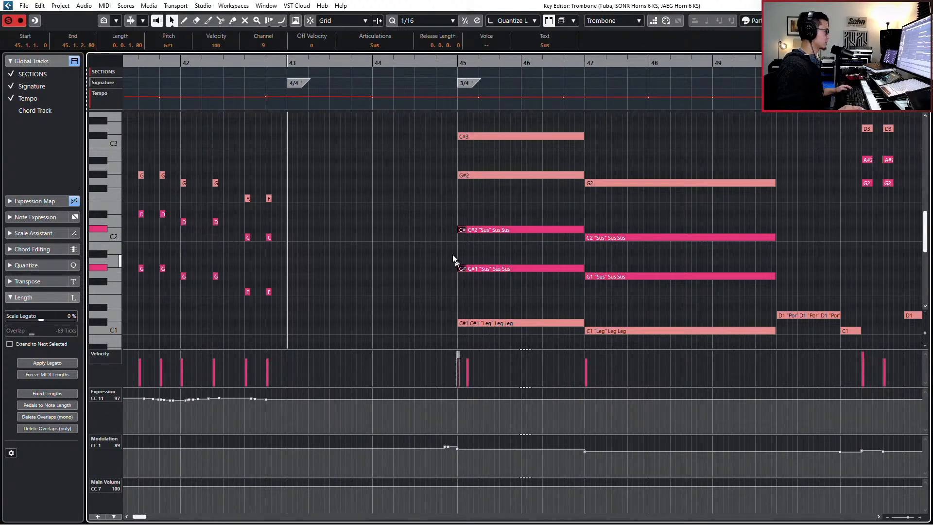
click(375, 45)
click(376, 88)
drag(449, 212, 461, 296)
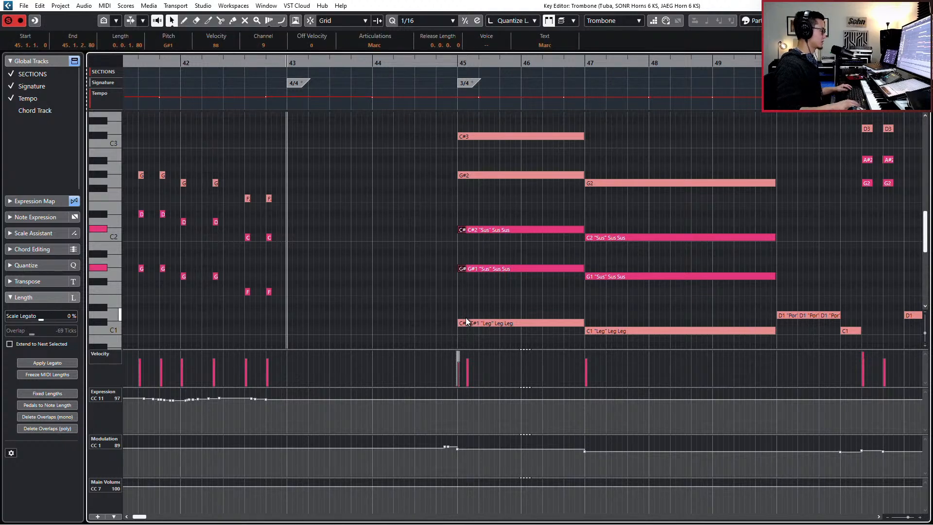
Step: Record live Expression and Modulation rides for the Trombone from about bar 44 to bar 51
click(463, 321)
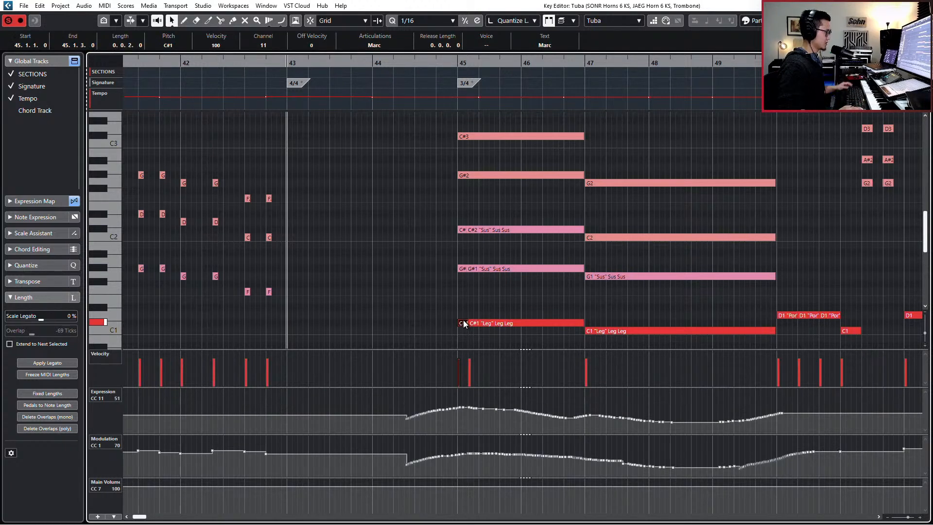
click(462, 229)
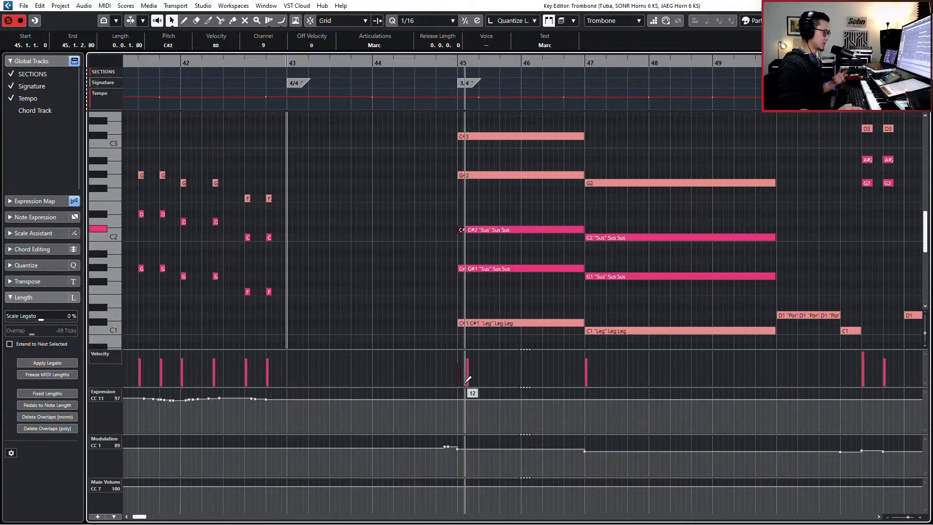
shift+click(460, 268)
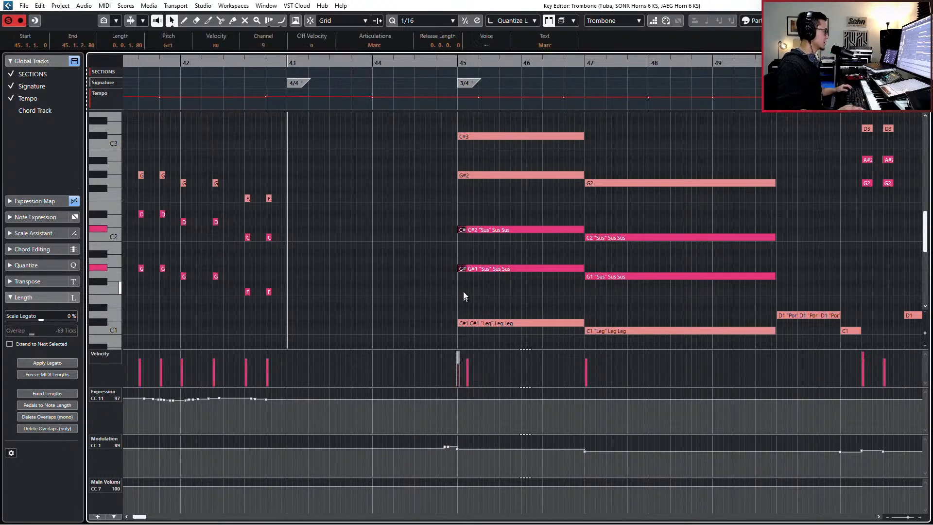
key(space)
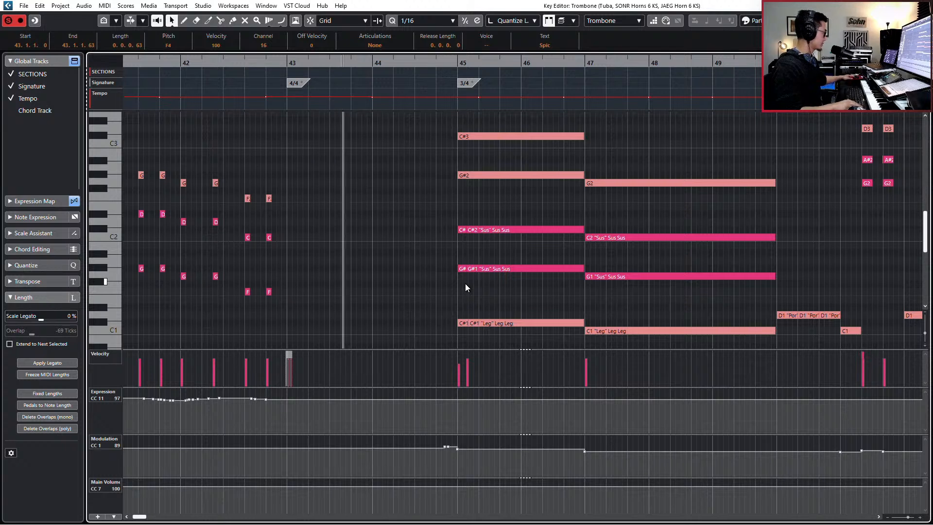
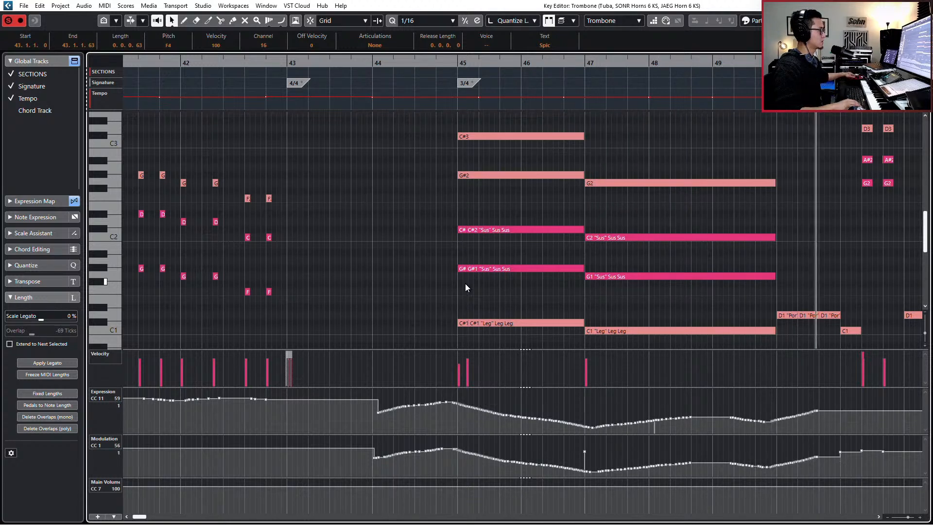
Step: Delete the Trombone's recorded Expression points after bar 48 and its Modulation points from late bar 47 through bar 51
drag(662, 389, 846, 438)
key(Delete)
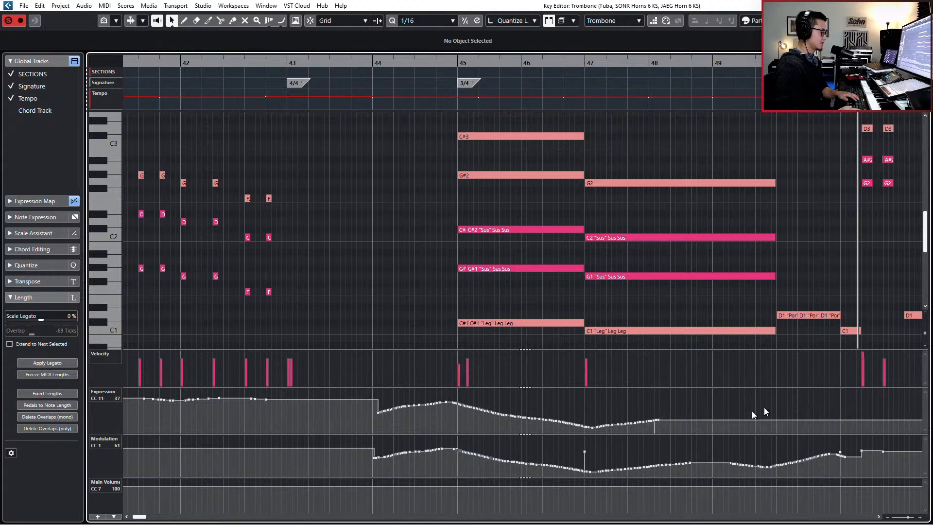
drag(641, 453, 754, 479)
key(Delete)
drag(841, 480, 892, 475)
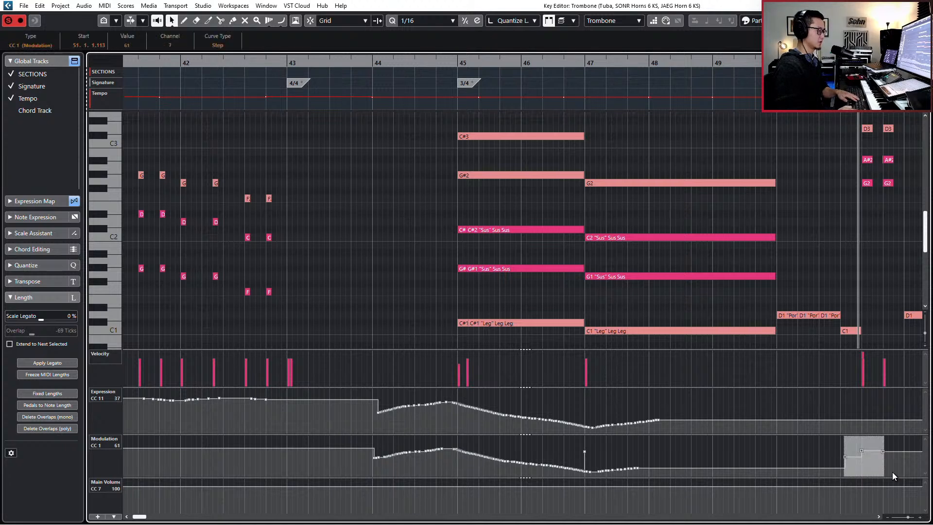
key(Delete)
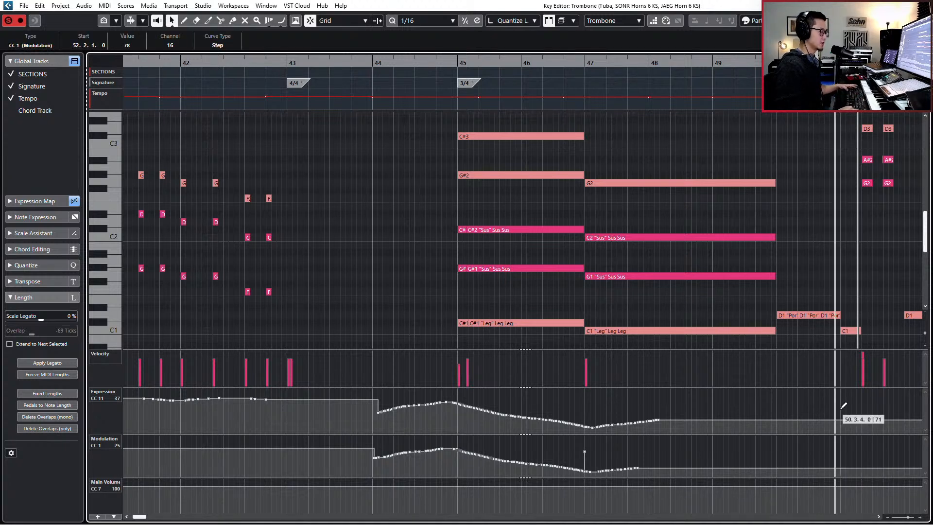
Step: Add Trombone controller points at bar 51, with Expression at 71 and Modulation at 76
alt+click(841, 408)
alt+click(842, 452)
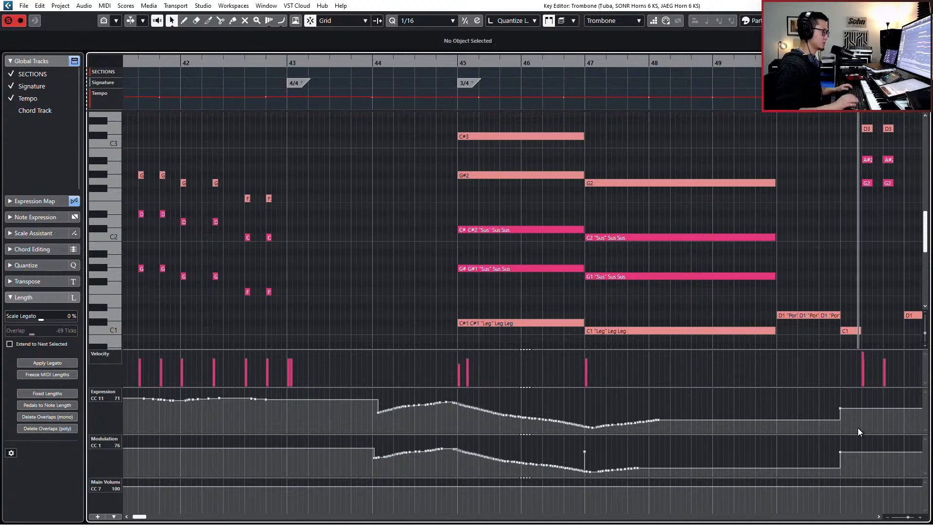
key(KP_Subtract)
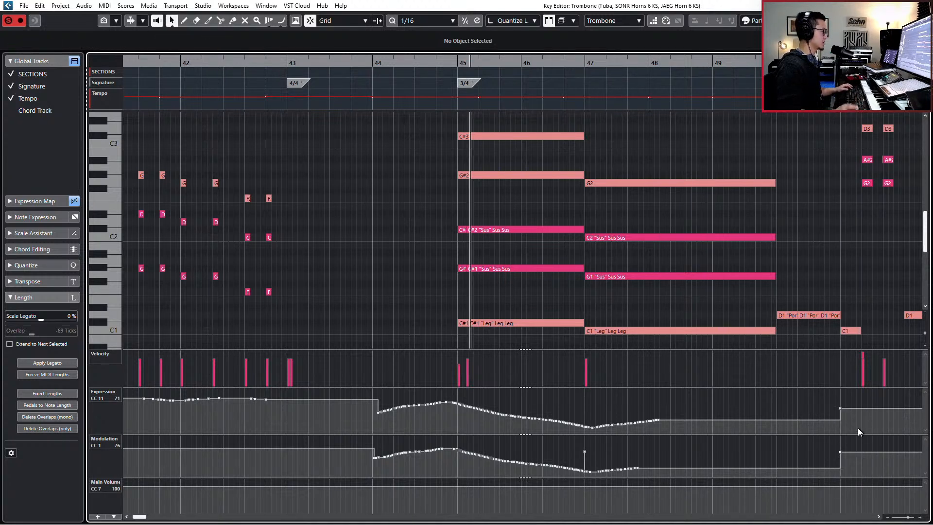
Step: Delete the JAEG Horn's Modulation points from bar 45 to bar 47
click(475, 174)
key(KP_Subtract)
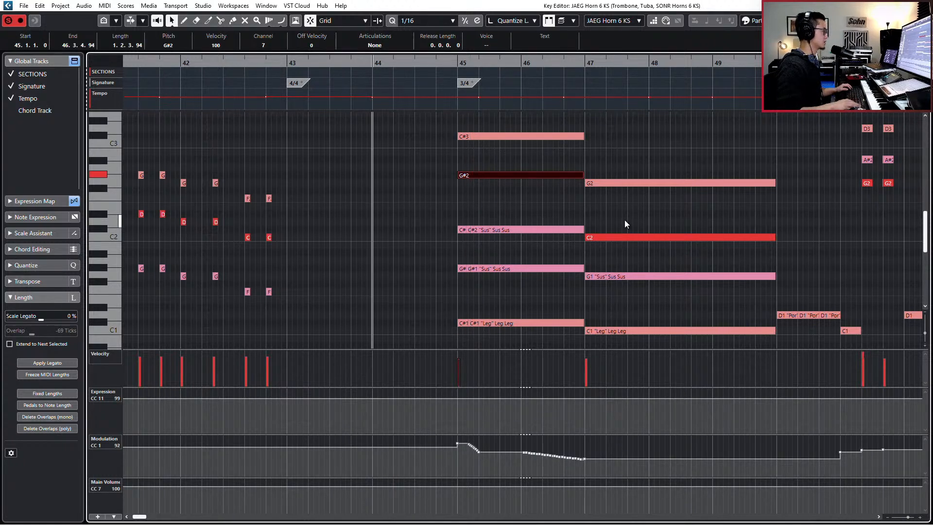
click(645, 207)
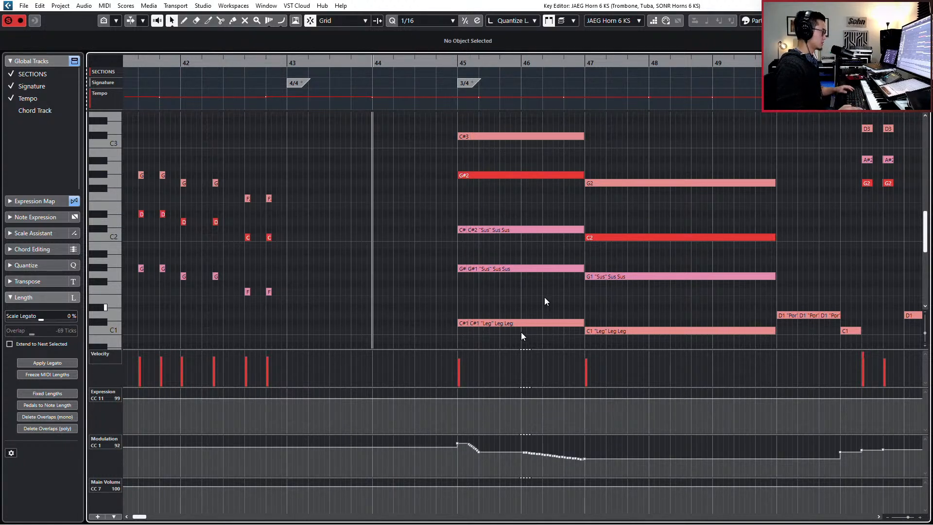
drag(445, 469, 685, 416)
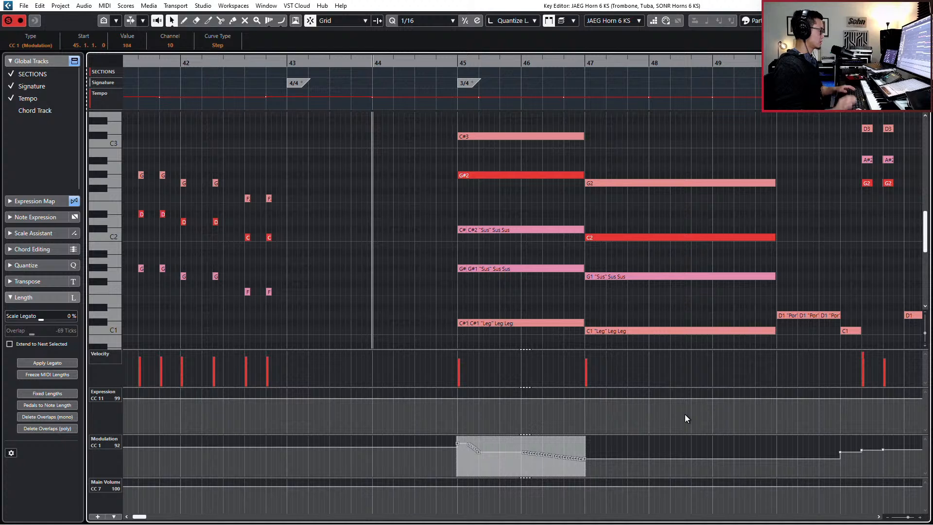
key(Delete)
key(space)
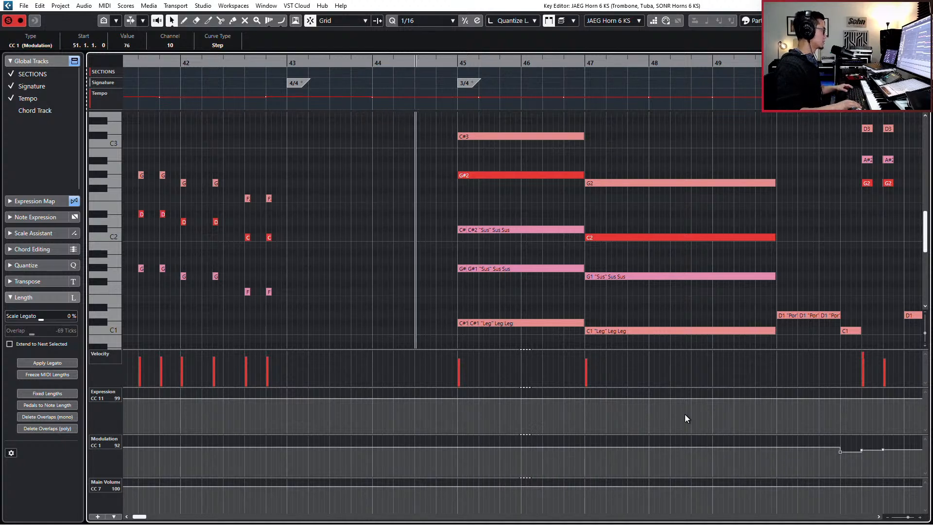
Step: Extend the JAEG Horn's G#2 and the Trombone's C#2 and G#1 notes at bar 45 to end exactly at bar 47
click(541, 177)
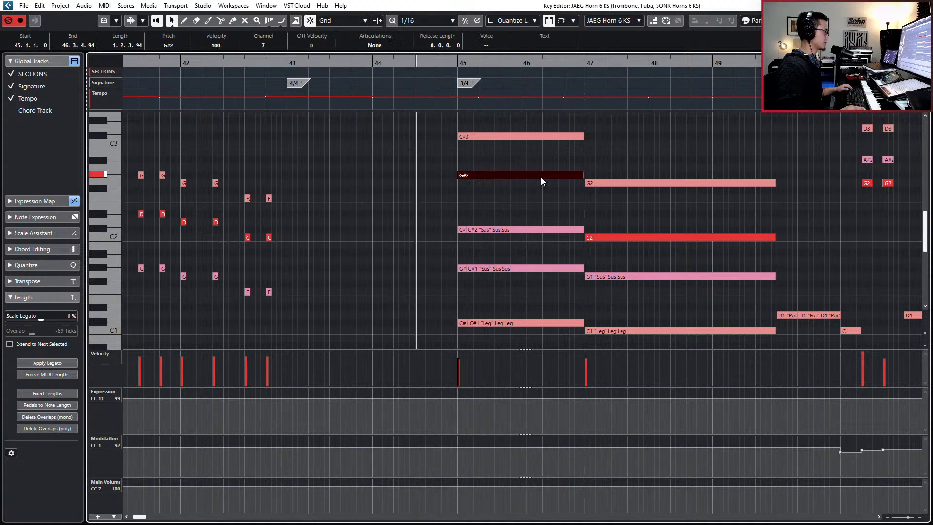
click(608, 236)
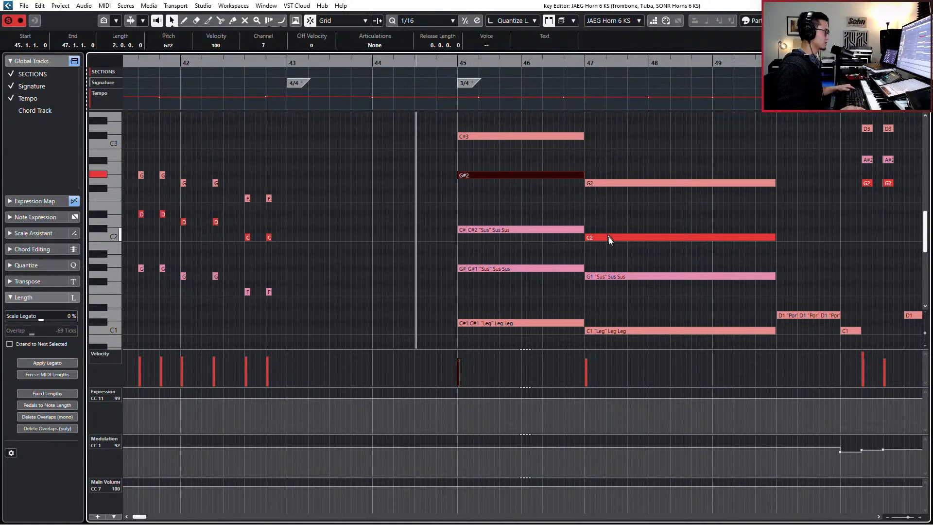
click(526, 199)
click(536, 230)
drag(535, 222, 538, 313)
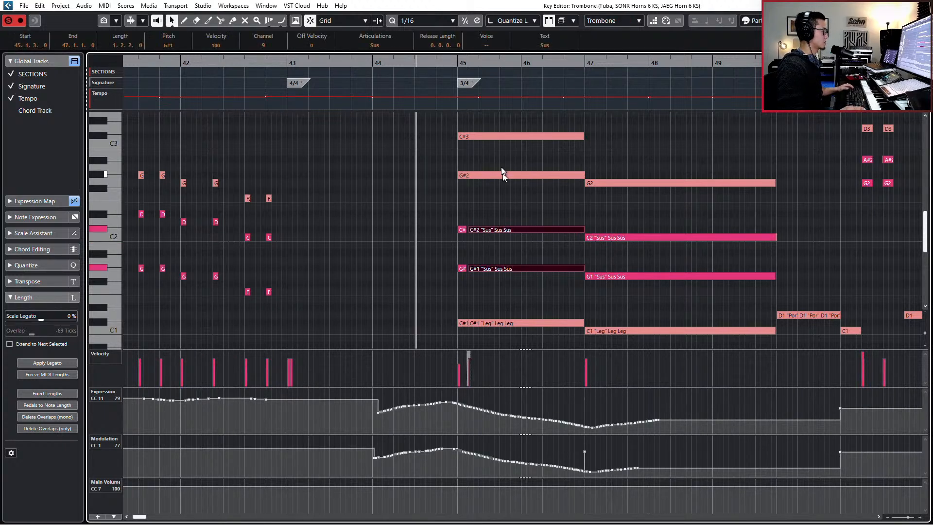
key(ctrl+z)
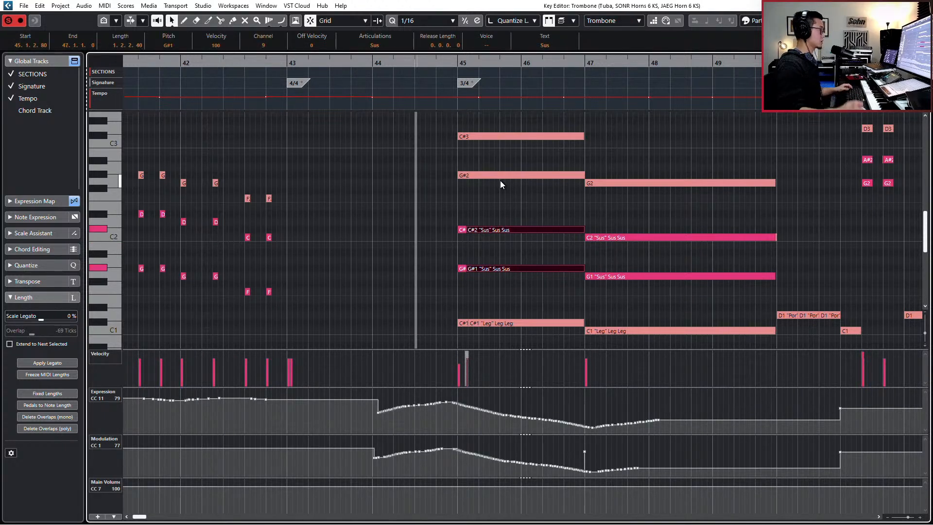
Step: Set the JAEG Horn's G#2 note at bar 45 and C2 note at bar 47 to the Sus articulation
click(500, 177)
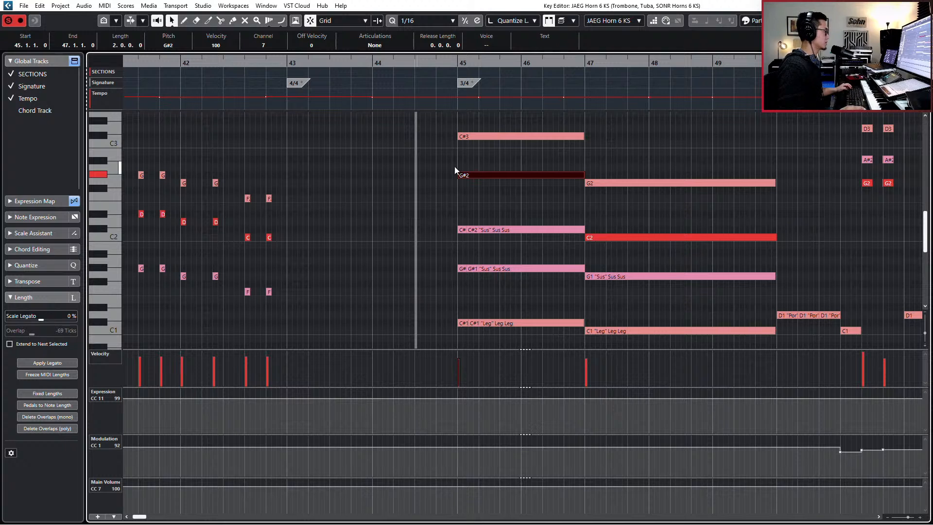
shift+click(626, 238)
click(374, 46)
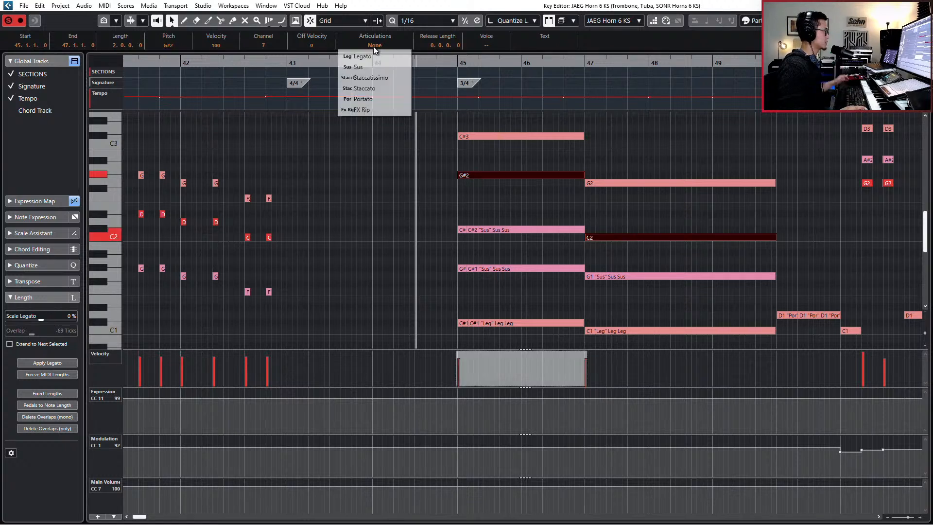
click(376, 67)
click(471, 167)
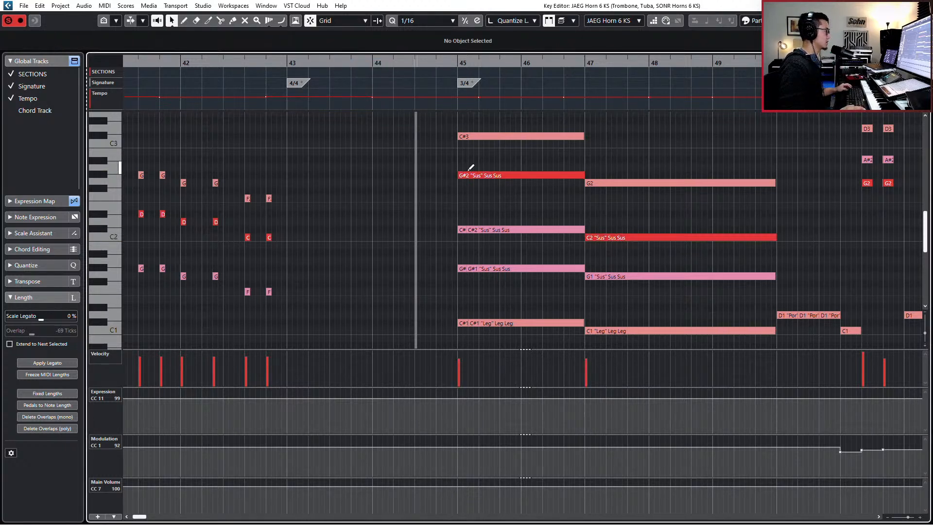
Step: Split the JAEG Horn's G#2 note just after bar 45 starts and set the short first part to Staccato
click(467, 175)
click(375, 44)
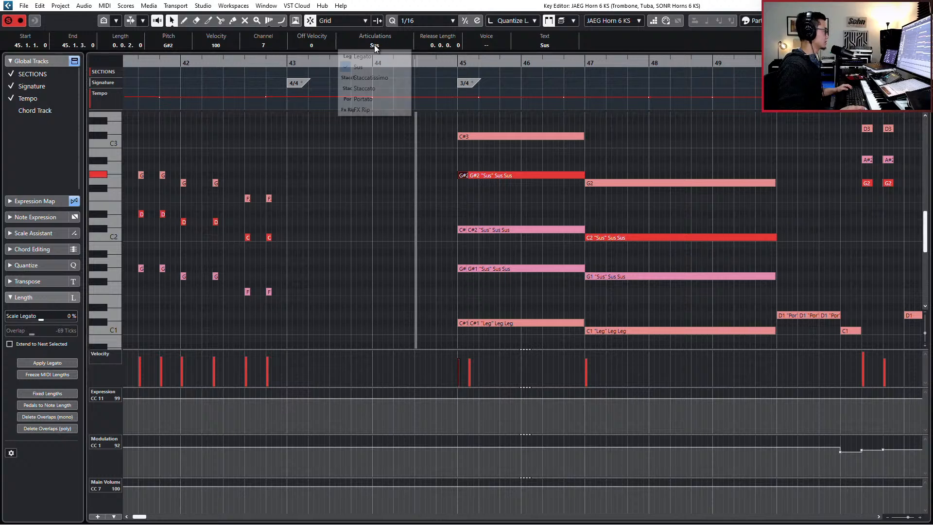
click(375, 90)
Step: Try recording Expression and Modulation rides for the JAEG Horn from about bar 44 to bar 50, undoing each take
key(KP_0)
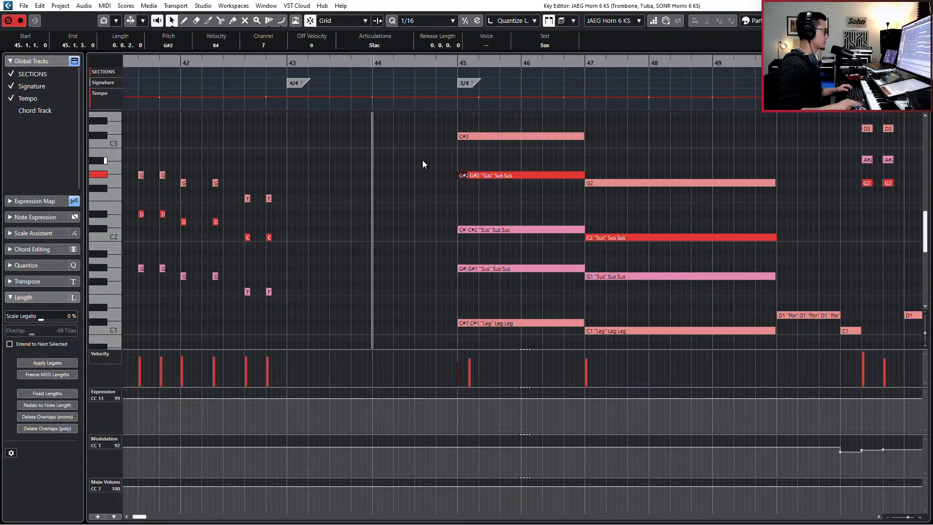
key(KP_Multiply)
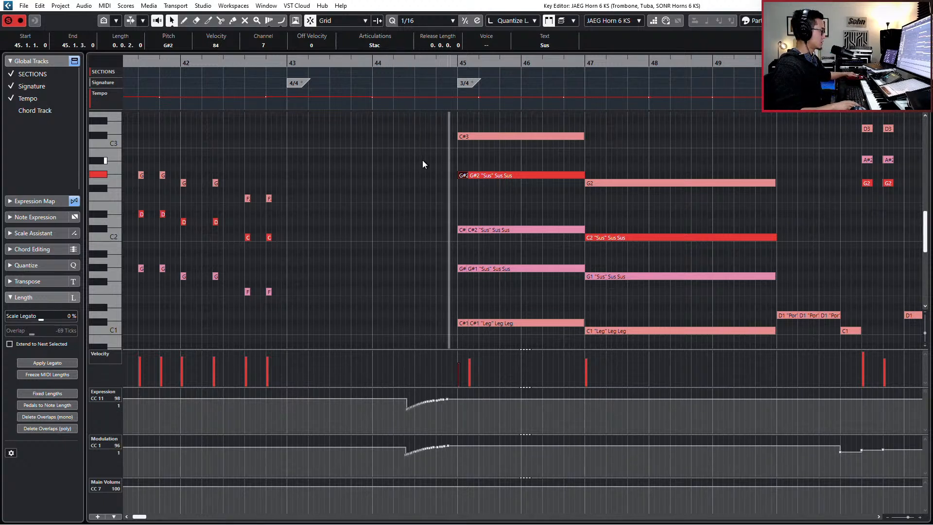
key(KP_0)
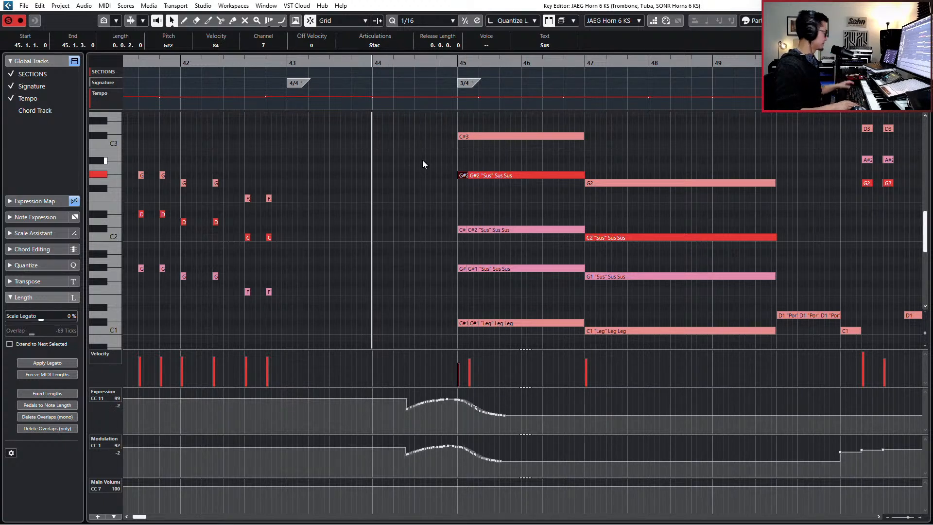
key(KP_Multiply)
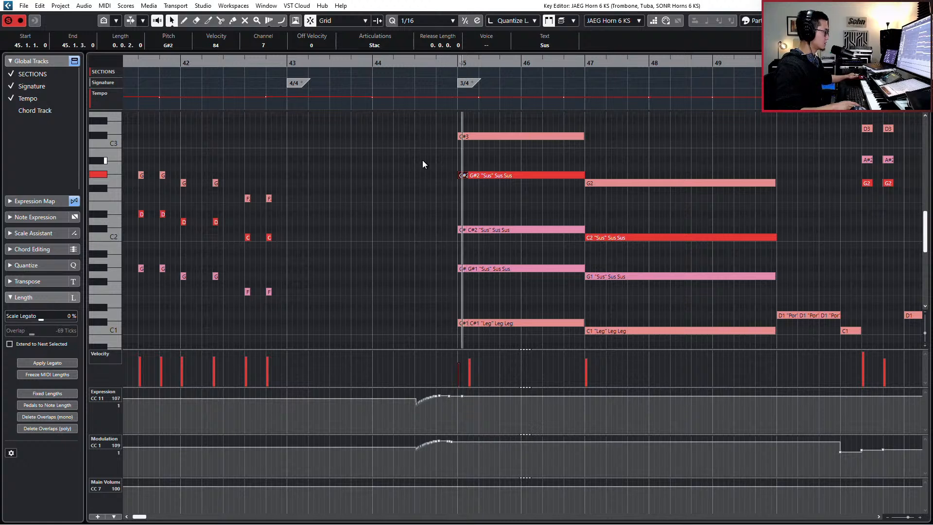
key(KP_0)
key(ctrl+z)
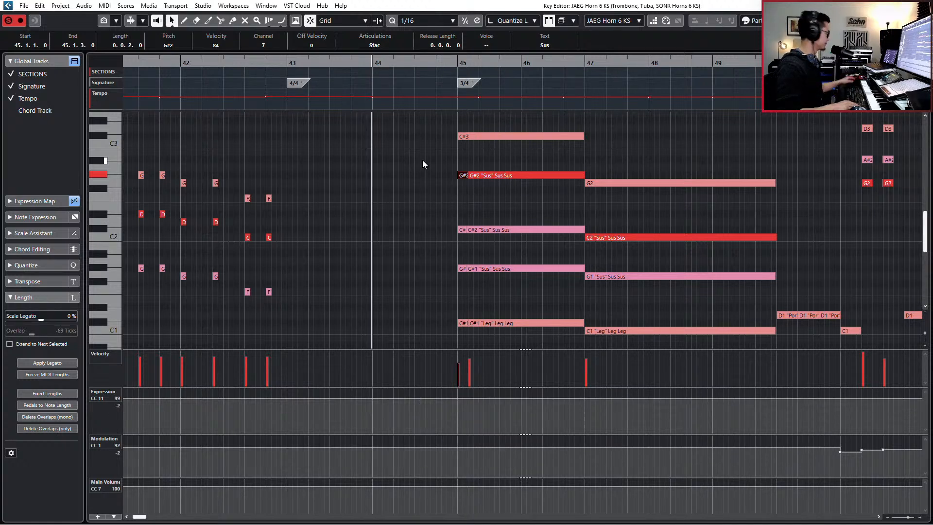
key(KP_Multiply)
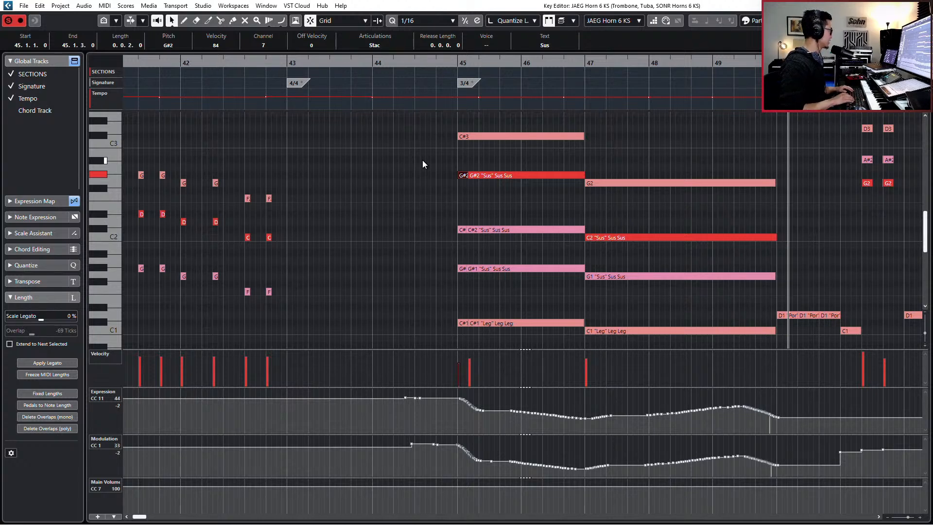
key(KP_0)
key(ctrl+z)
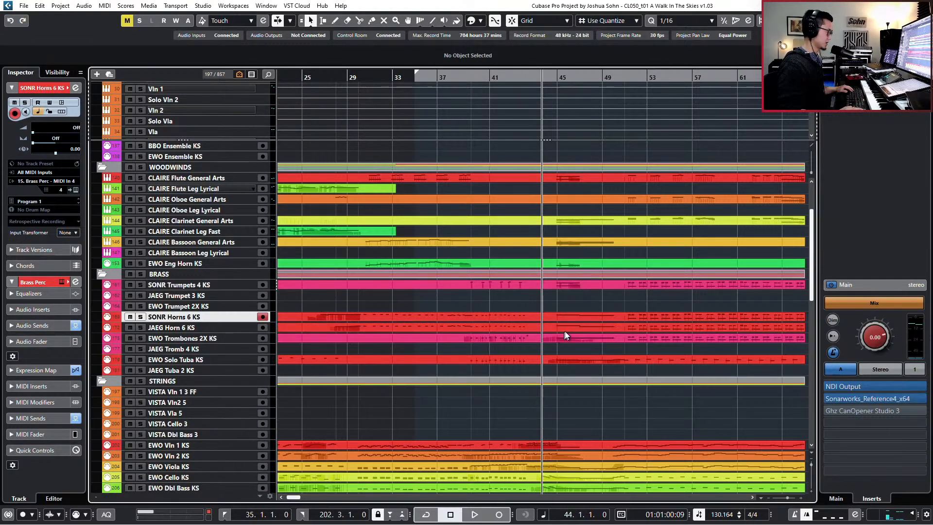
Step: Open the SONR Horns 6 KS part and delete the low notes around A#-1 from bar 51 onward
double_click(588, 318)
scroll(586, 316, down, 2)
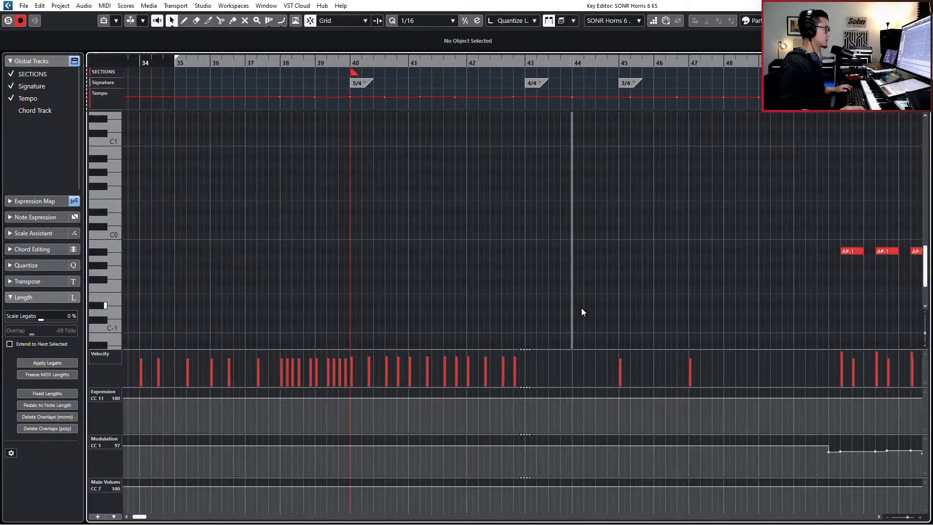
scroll(571, 300, right, 6)
scroll(555, 296, left, 1)
drag(413, 204, 917, 321)
key(Delete)
scroll(577, 295, down, 2)
drag(532, 236, 910, 282)
key(Delete)
Step: Split the SONR Horns' C#3 note at 45.1.3 and set its longer part and the G2 at bar 47 to Sus
scroll(418, 259, up, 5)
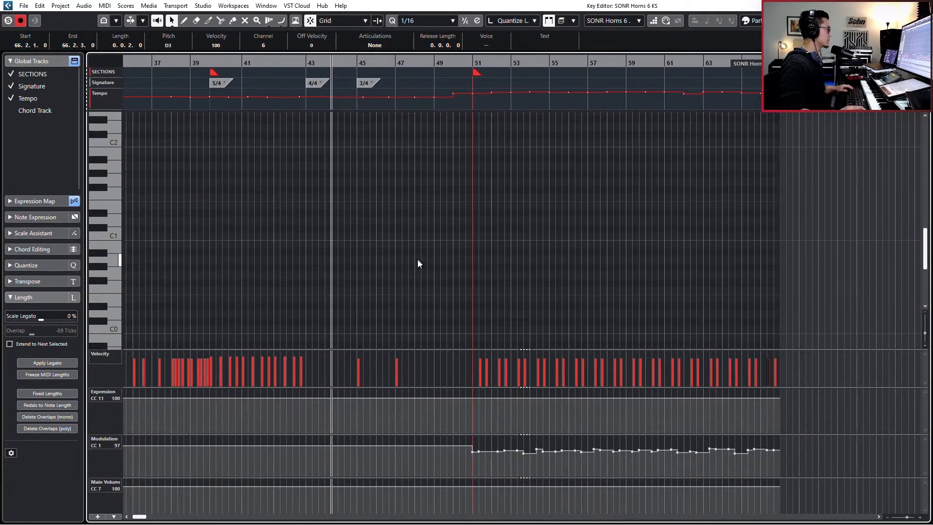
drag(360, 215, 376, 242)
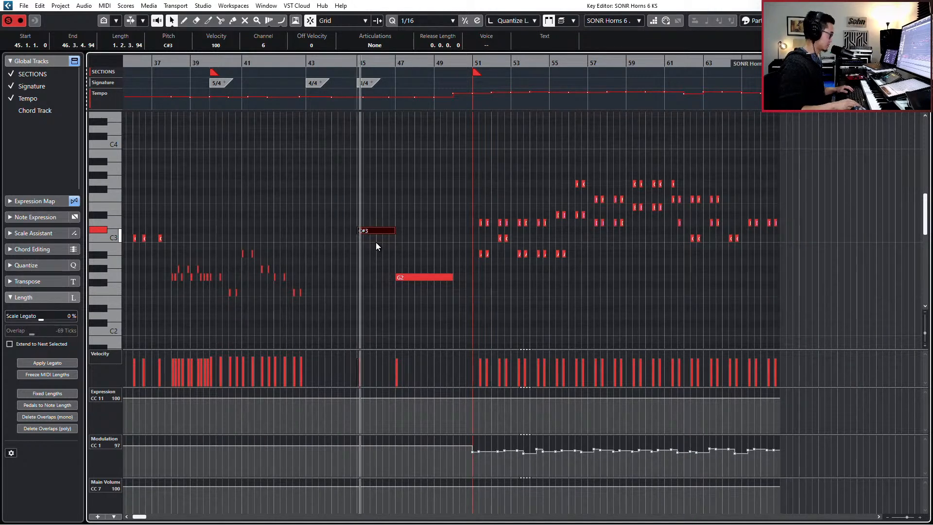
scroll(353, 229, up, 3)
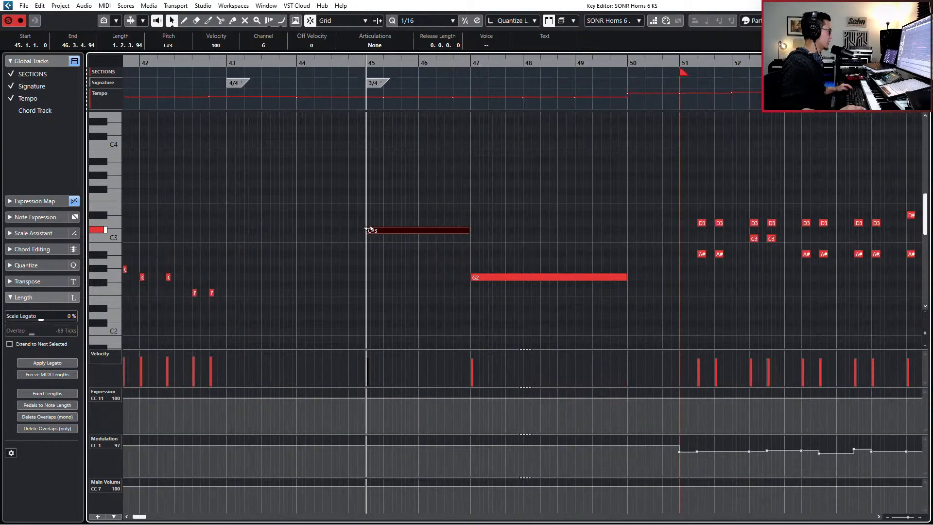
click(490, 295)
click(484, 277)
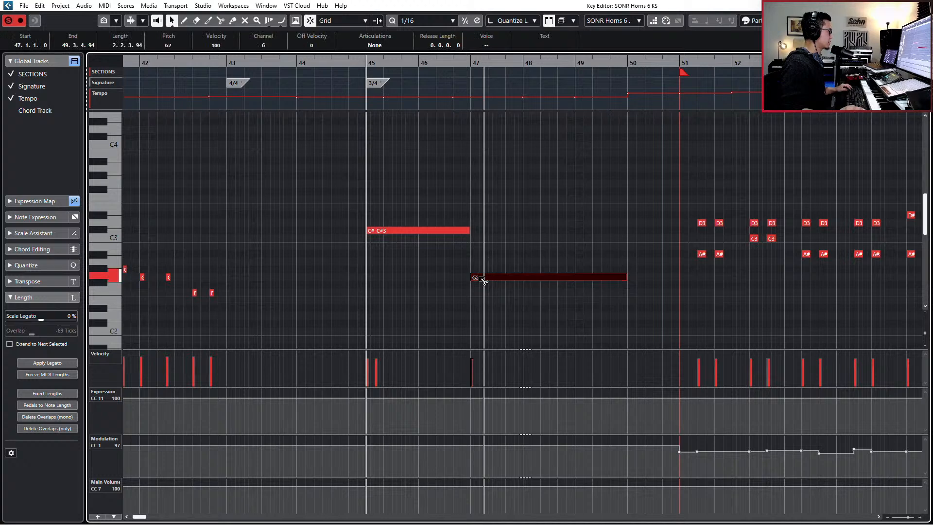
drag(464, 201, 492, 281)
click(366, 45)
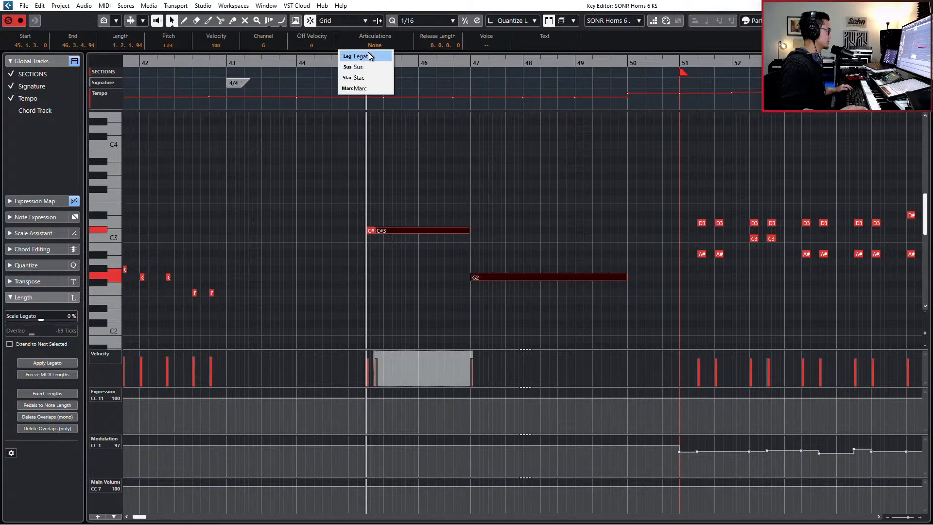
click(366, 66)
Step: Set the short C#3 note at the start of bar 45 to the Marc articulation
drag(366, 183, 368, 237)
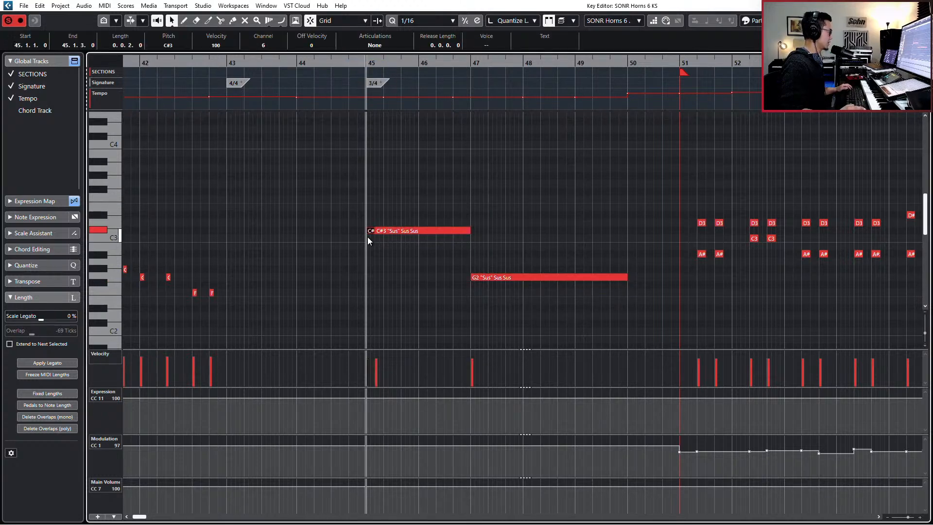
key(h)
key(h)
key(h)
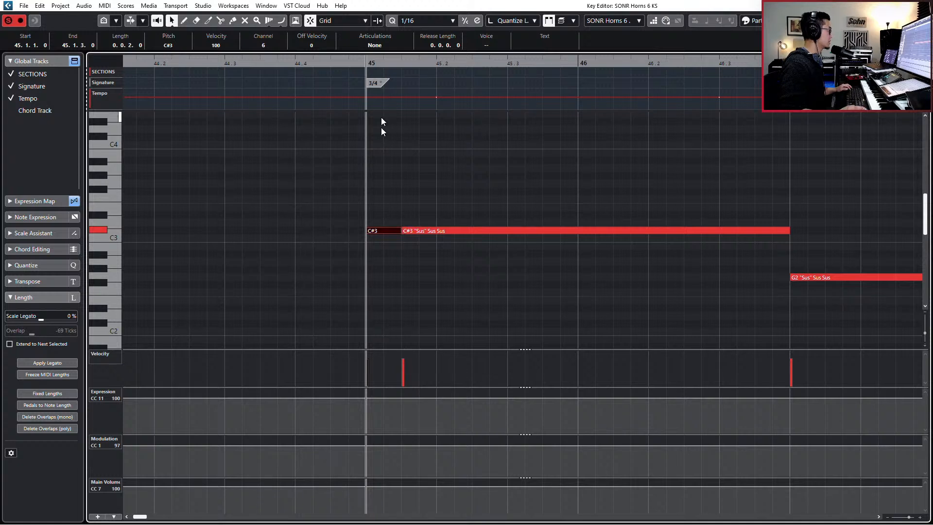
click(373, 47)
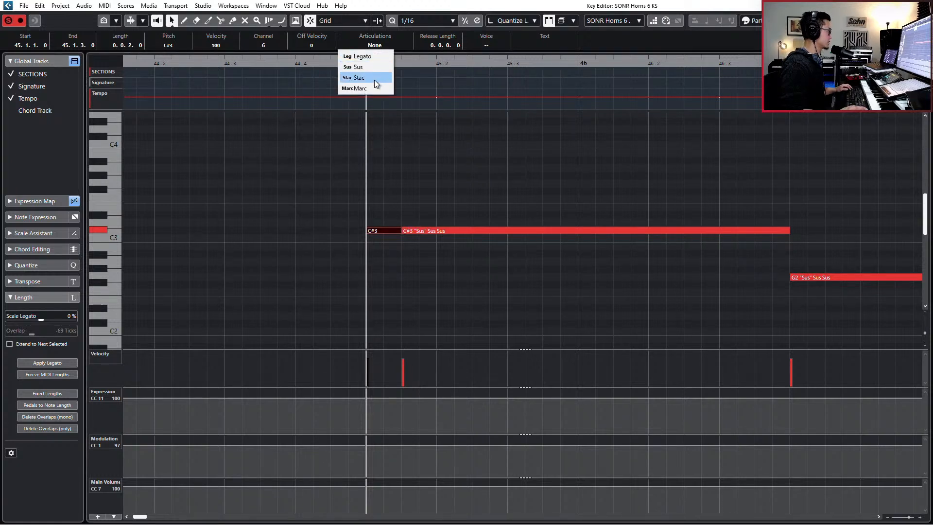
click(374, 80)
key(g)
key(g)
key(g)
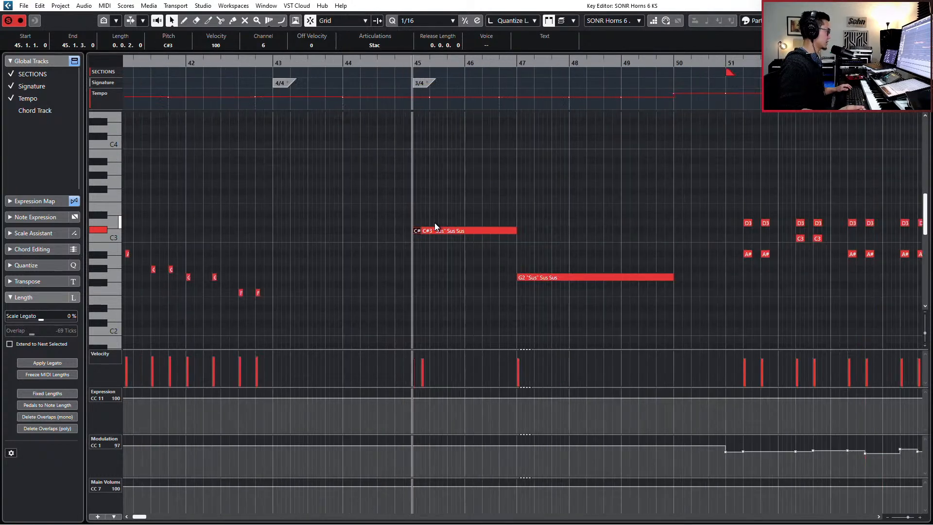
click(379, 47)
click(378, 88)
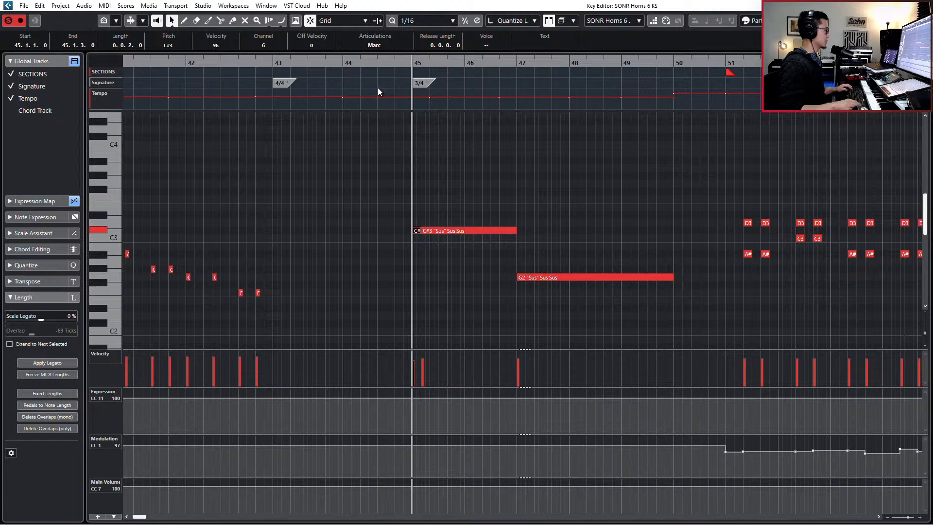
Step: Lower the velocity of the short C#3 note at bar 45 to 76
key(alt+Down)
key(alt+Down)
key(alt+Down)
key(alt+Down)
key(alt+Down)
Step: Record Expression and Modulation rides for the SONR Horns from about bar 44 to just past bar 51
key(KP_Subtract)
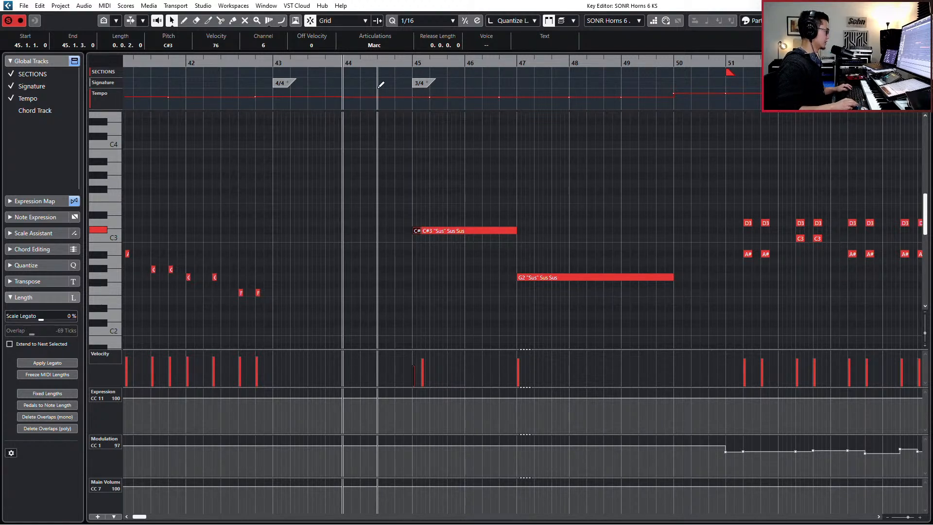
key(ctrl+shift+a)
key(ctrl+shift+a)
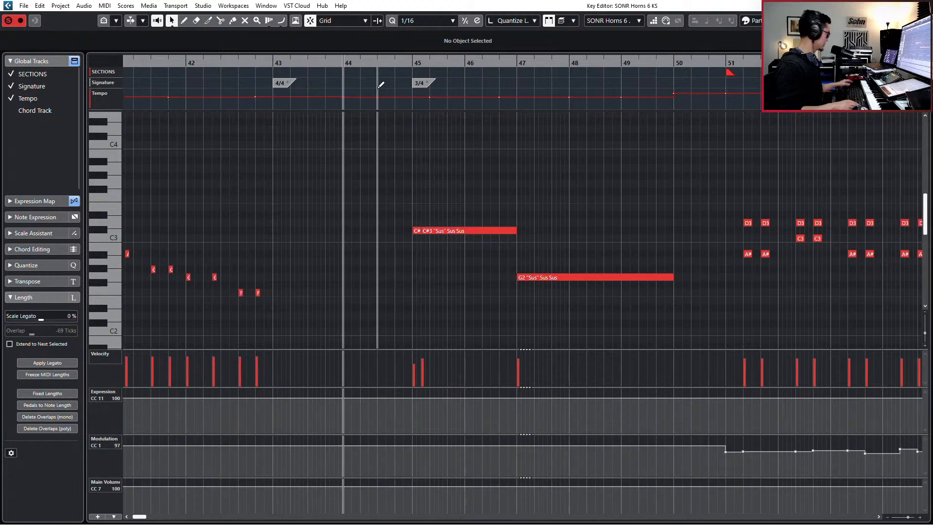
key(KP_Multiply)
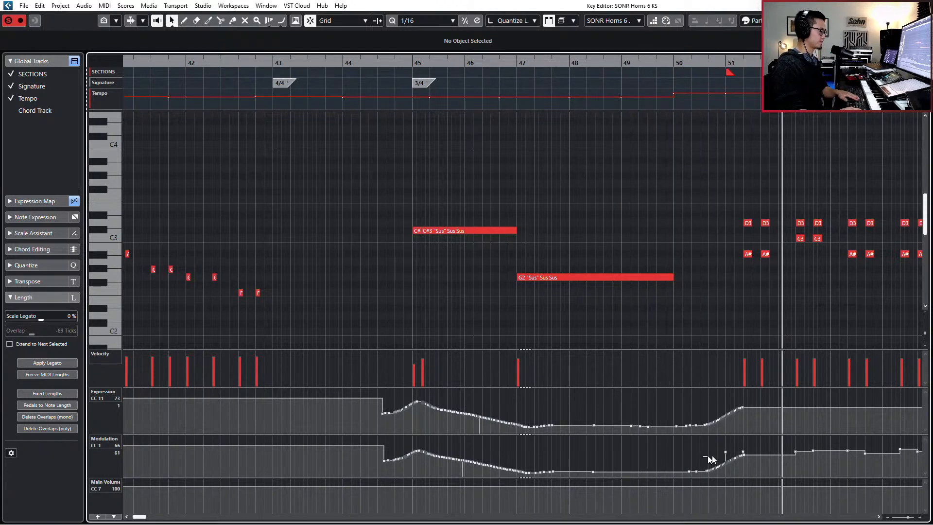
Step: Add a Modulation point at bar 51 on the SONR Horns and delete the Modulation points that follow it
click(754, 444)
ctrl+scroll(746, 455, down, 2)
alt+click(736, 452)
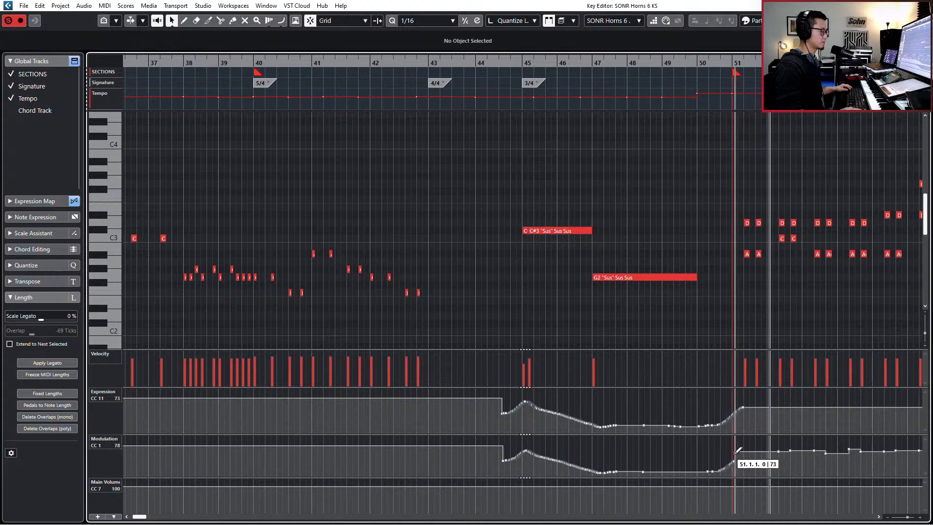
scroll(750, 447, down, 3)
scroll(729, 447, right, 3)
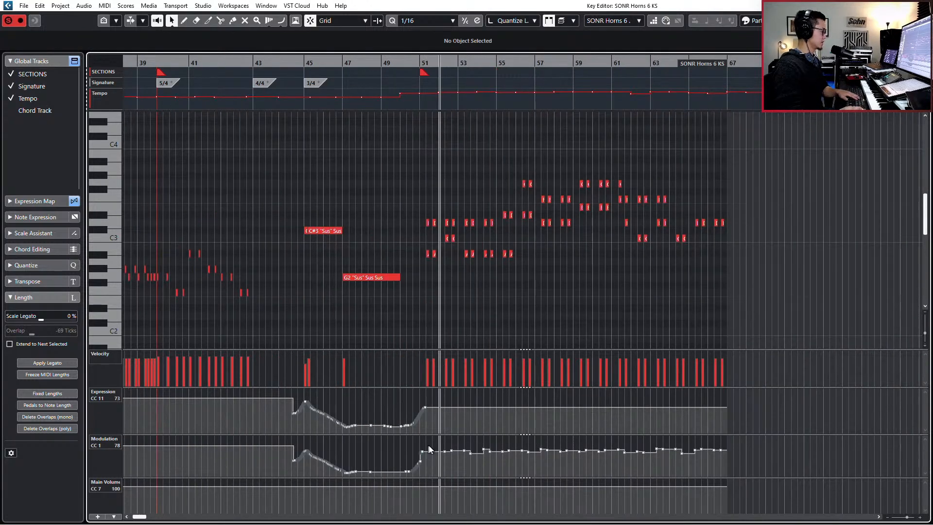
drag(429, 449, 724, 478)
key(Delete)
Step: Set all SONR Horns notes from bar 51 to the end of the part to the Stac articulation
drag(419, 145, 787, 306)
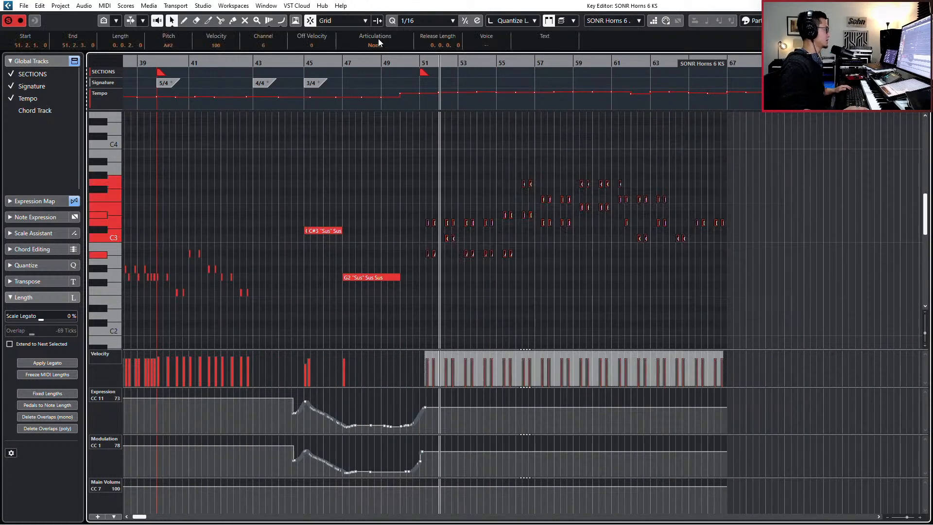
click(377, 45)
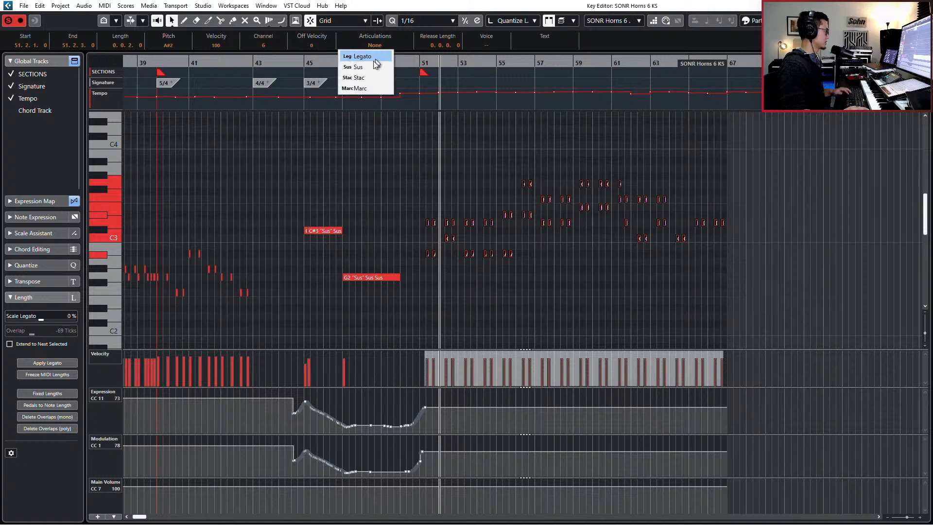
click(366, 75)
Step: Open the JAEG Horn 6 KS part at bar 45 and record Expression and Modulation rides from about bar 44 to bar 51
drag(294, 174, 343, 258)
key(l)
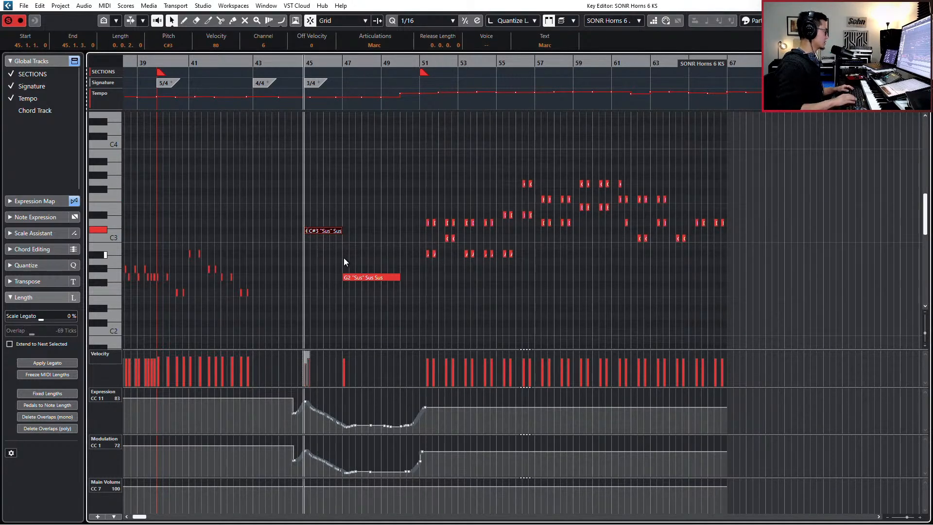
key(Return)
click(570, 319)
click(575, 329)
key(Return)
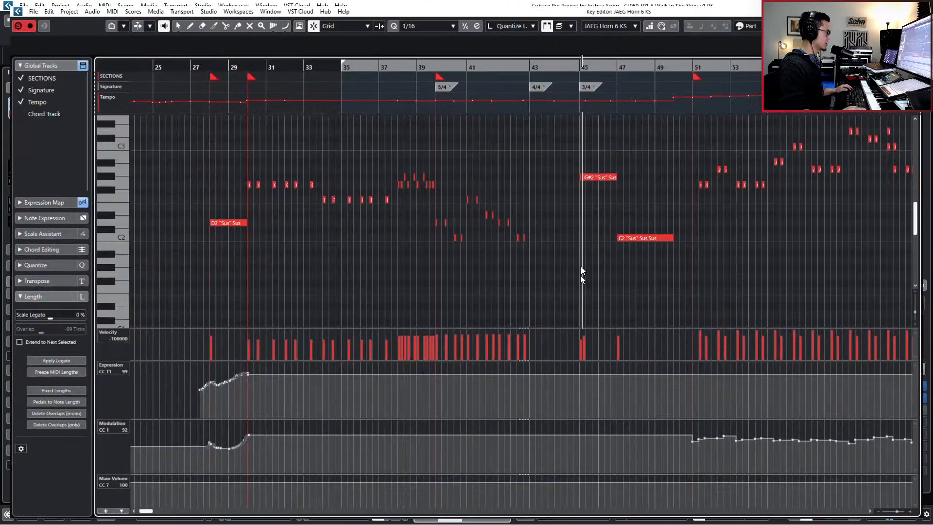
scroll(577, 267, down, 1)
scroll(577, 267, right, 2)
scroll(559, 274, up, 4)
scroll(542, 279, left, 2)
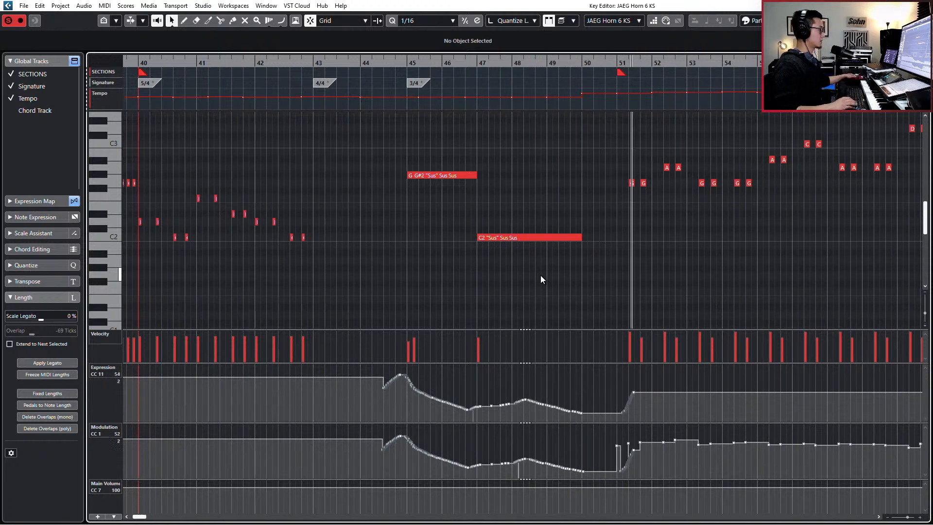
Step: Replace the JAEG Horn's Expression points from bar 51 onward with a single point of 68 at bar 51
scroll(595, 417, right, 3)
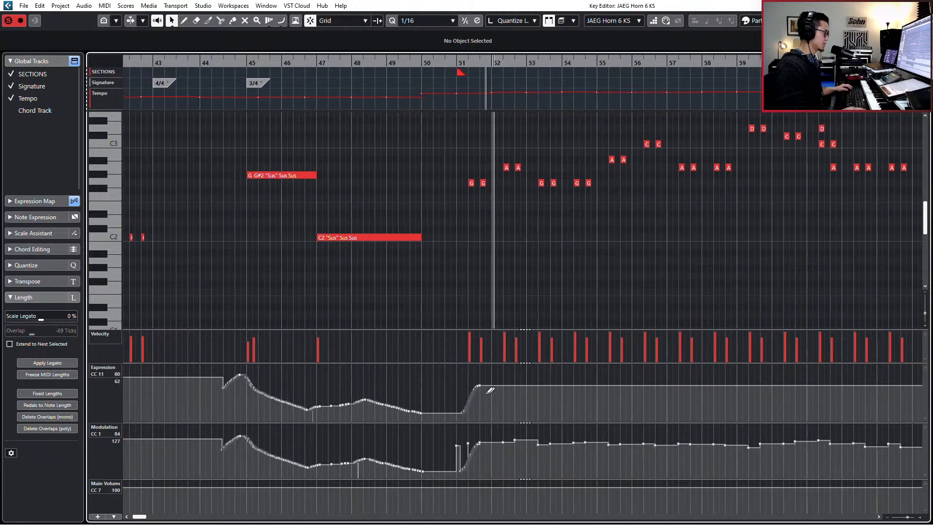
alt+click(457, 391)
drag(451, 382, 535, 424)
key(Delete)
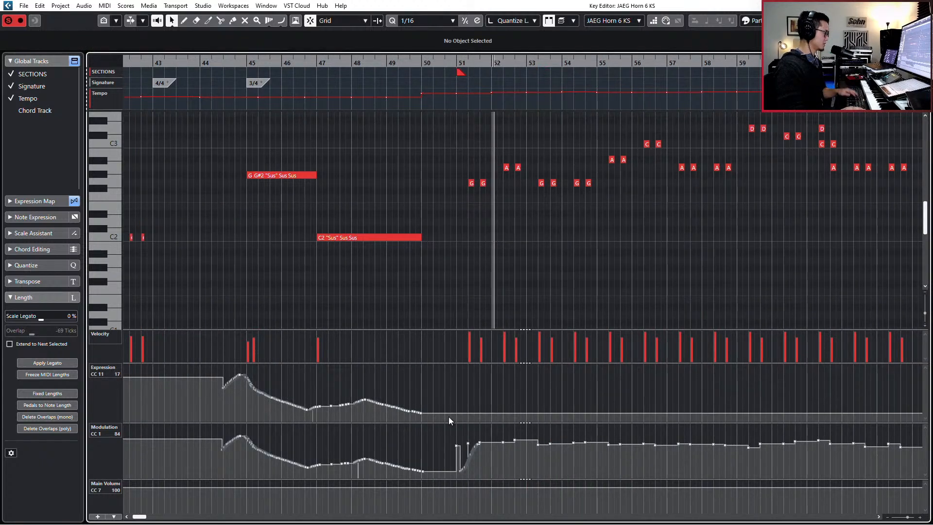
alt+click(458, 391)
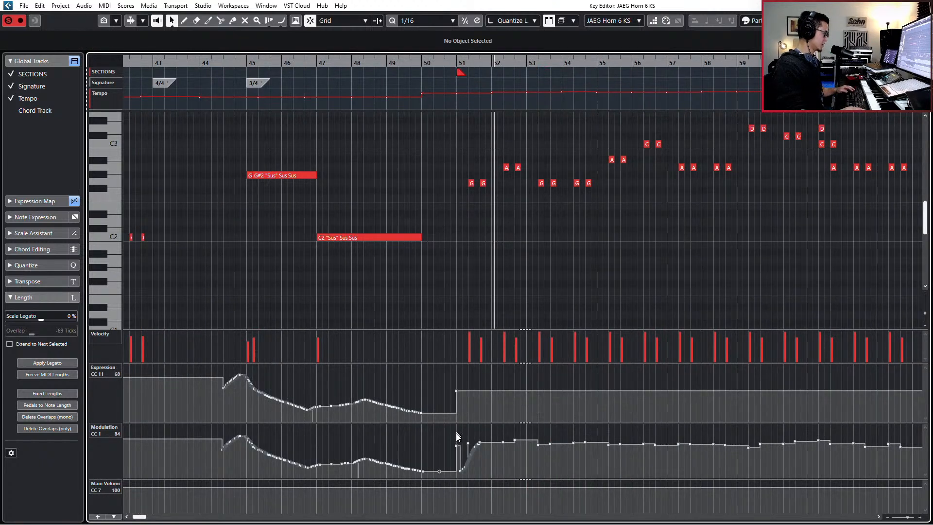
Step: Delete the JAEG Horn's Modulation points after bar 51 through the end of the part and close the editor
mouse_move(457, 435)
mouse_down()
mouse_move(535, 486)
mouse_move(591, 494)
mouse_up()
click(463, 440)
drag(461, 435, 916, 433)
key(Delete)
scroll(788, 468, down, 3)
key(Delete)
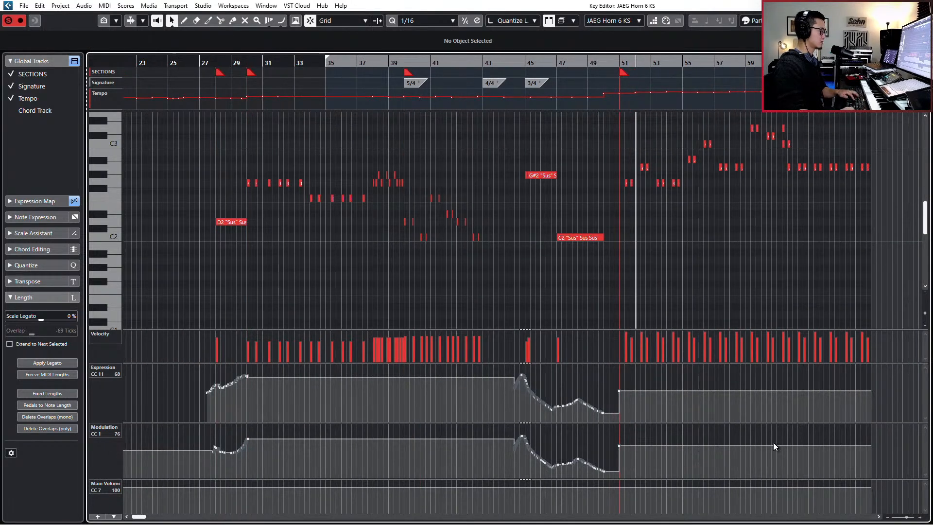
key(Escape)
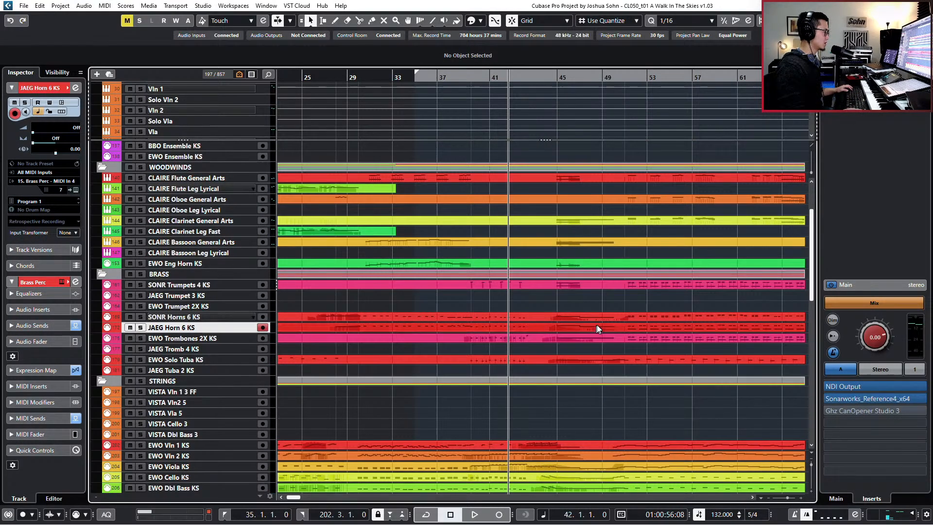
Step: Open the SONR Horns, JAEG Horn, EWO Trombones and EWO Solo Tuba parts together in the Key Editor
scroll(598, 328, down, 1)
scroll(564, 331, right, 3)
drag(611, 308, 583, 360)
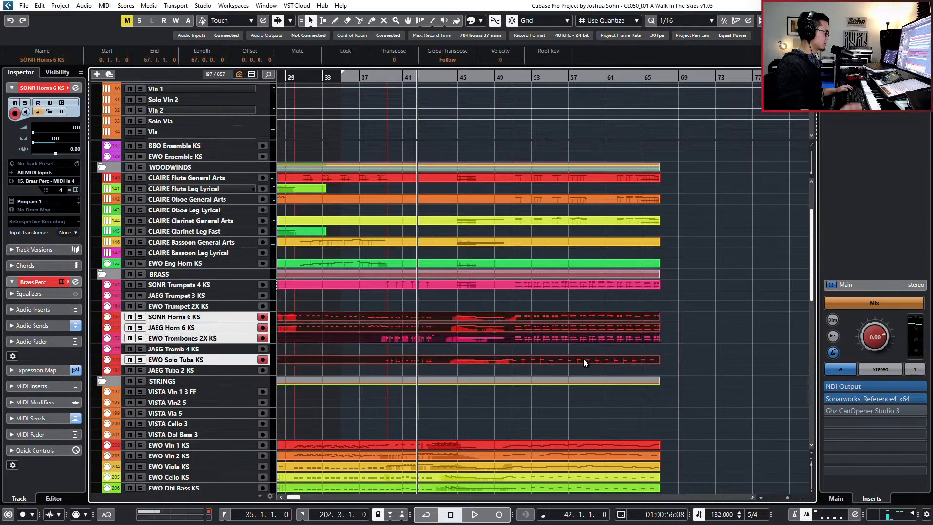
double_click(583, 359)
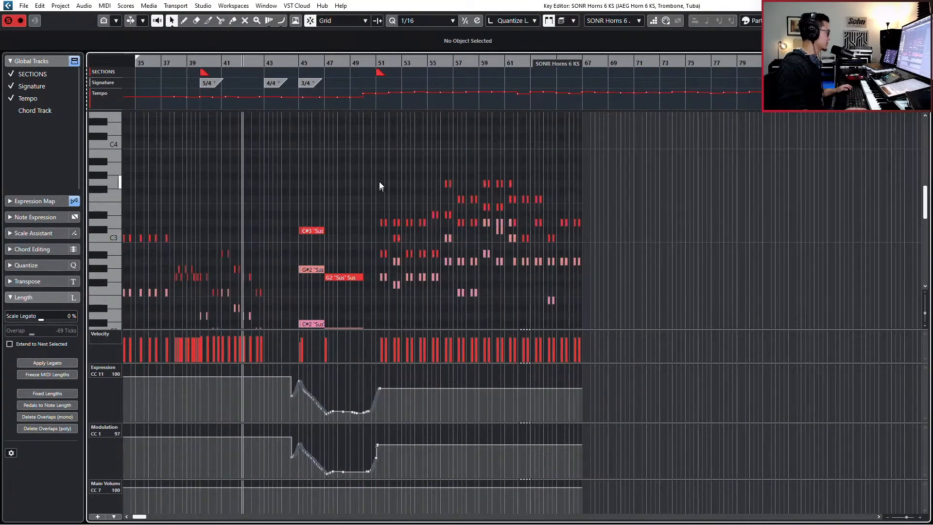
drag(379, 182, 581, 316)
scroll(397, 141, down, 3)
scroll(396, 159, up, 4)
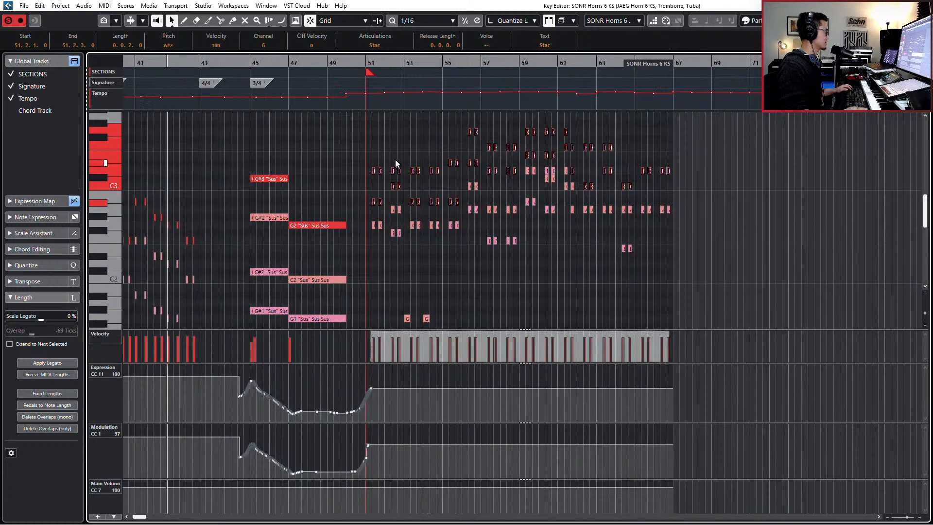
click(355, 59)
click(380, 43)
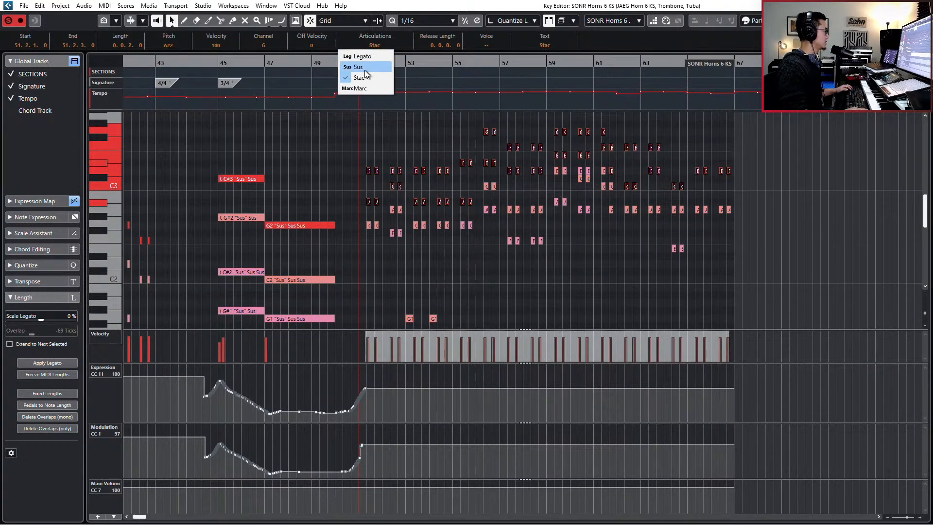
click(467, 7)
Step: Make the JAEG Horn part active and set its notes from bar 51 to the end to the Staccatissimo articulation
key(alt+Down)
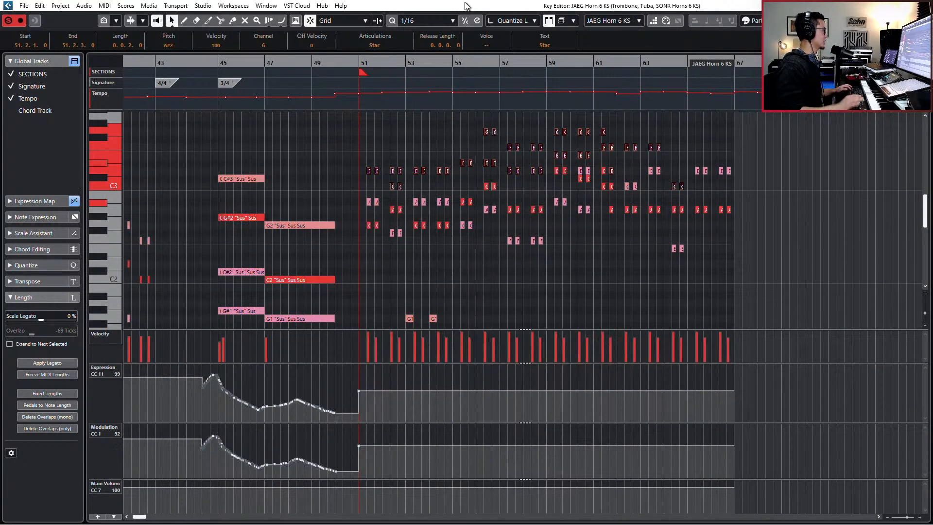
drag(364, 118, 799, 280)
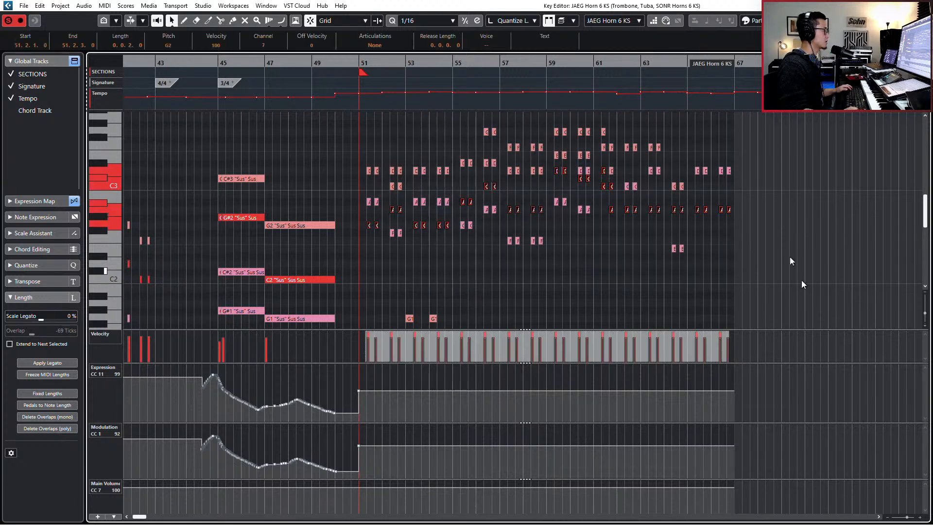
click(574, 22)
click(586, 33)
drag(355, 118, 764, 267)
click(377, 45)
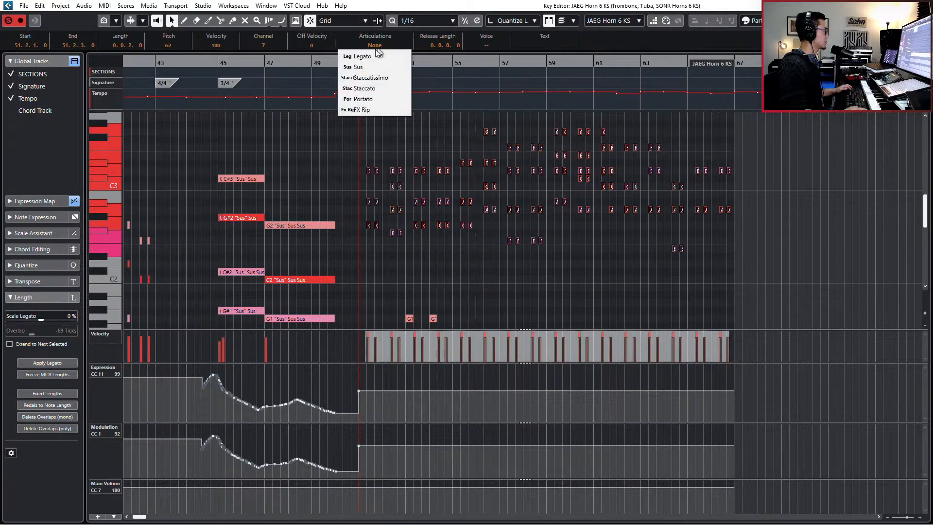
click(372, 80)
Step: Make the Trombone part active and delete its Modulation points after bar 51 through the end of the part
key(Tab)
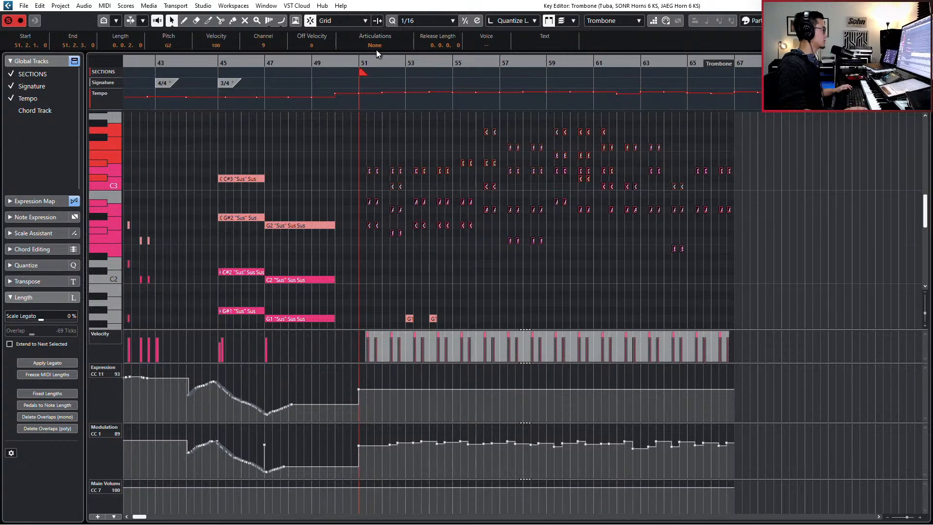
drag(381, 433, 749, 505)
key(Delete)
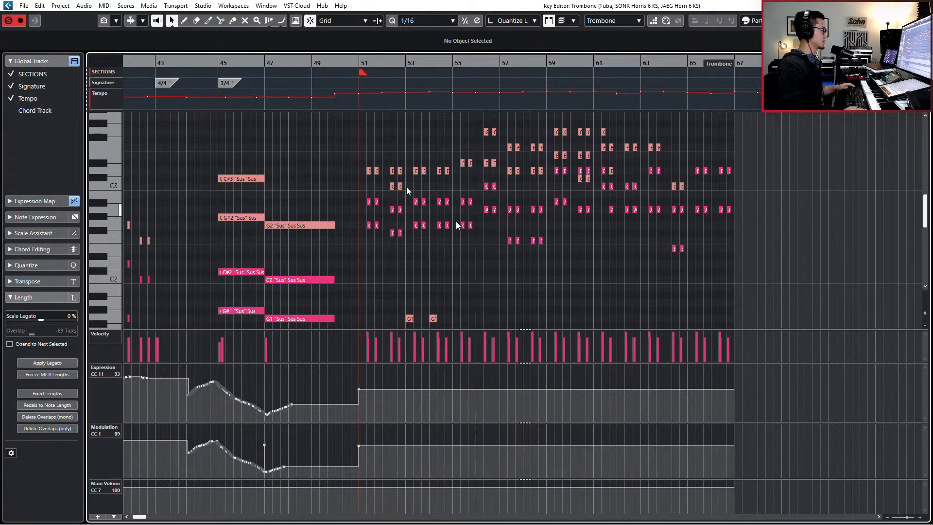
Step: Try Staccatissimo and Staccato articulations on the Trombone notes from bar 51 to the end and audition the result
drag(350, 141, 735, 291)
click(390, 42)
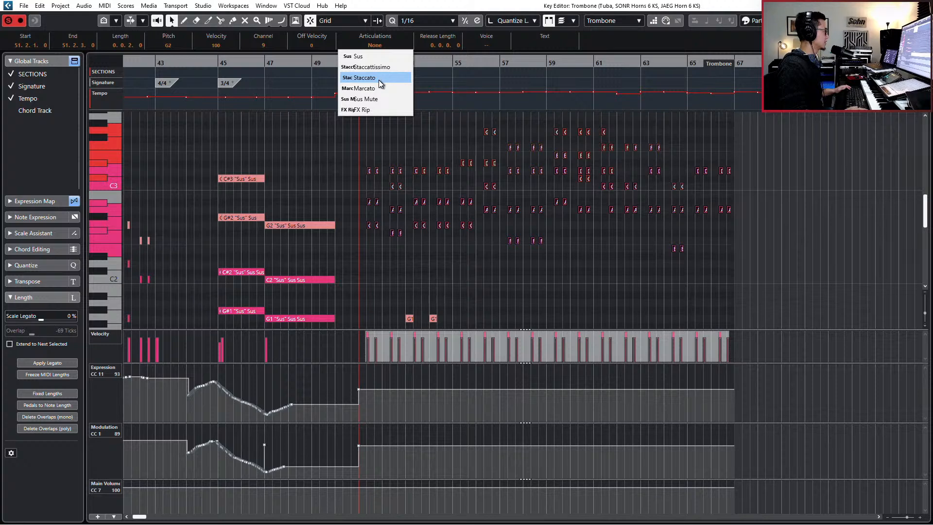
click(380, 67)
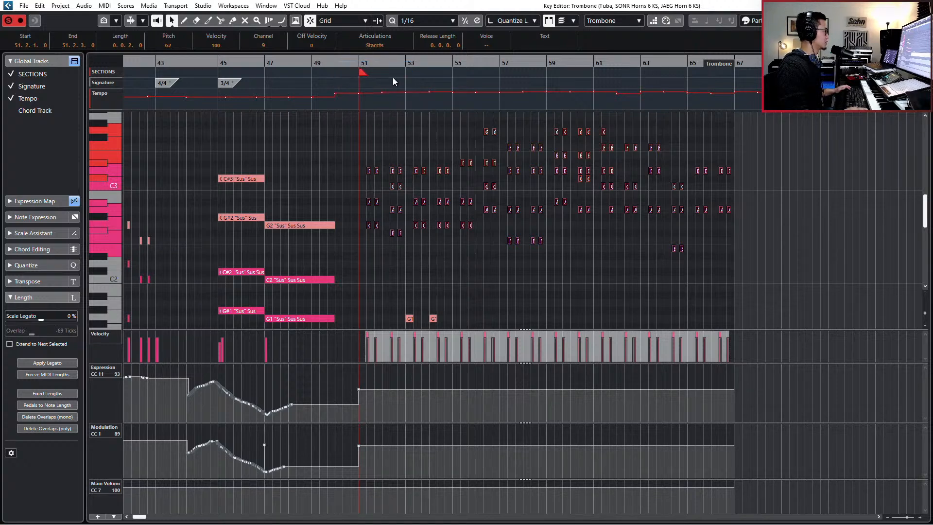
click(387, 45)
click(374, 77)
scroll(461, 185, down, 2)
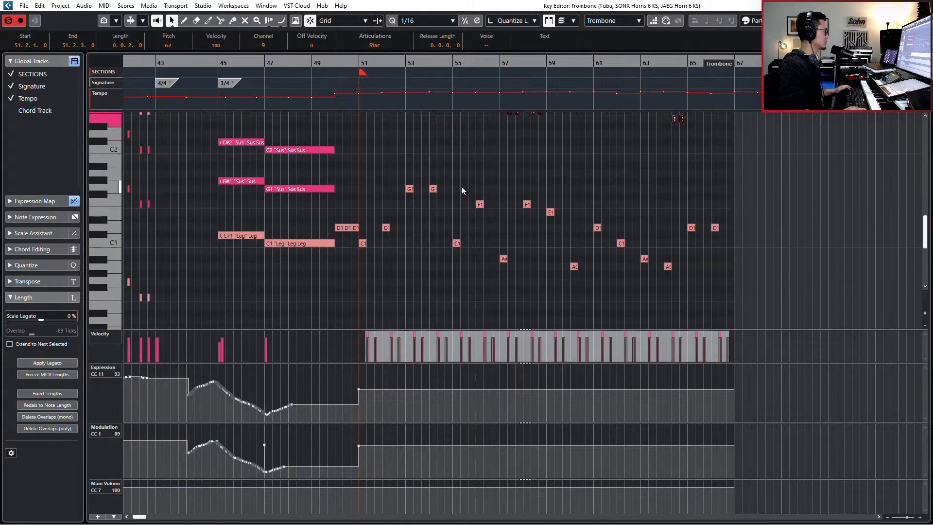
click(415, 218)
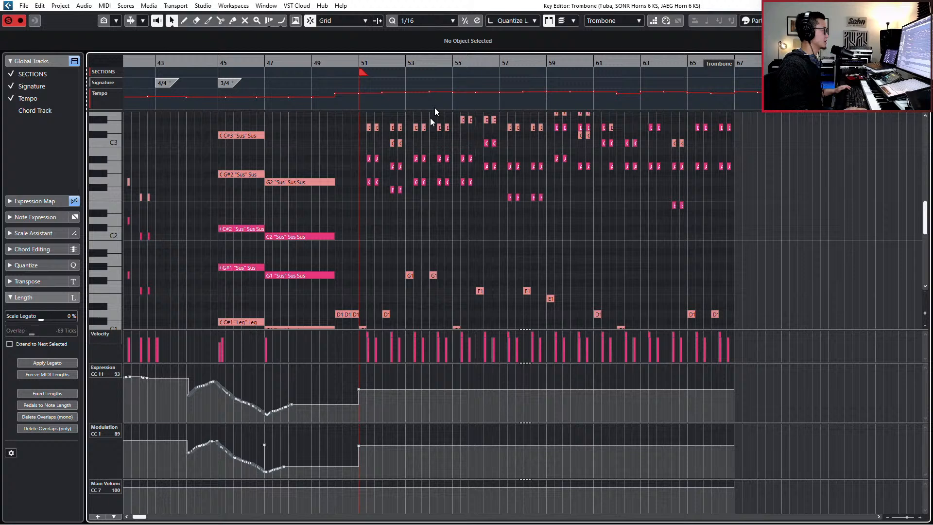
click(598, 22)
click(494, 249)
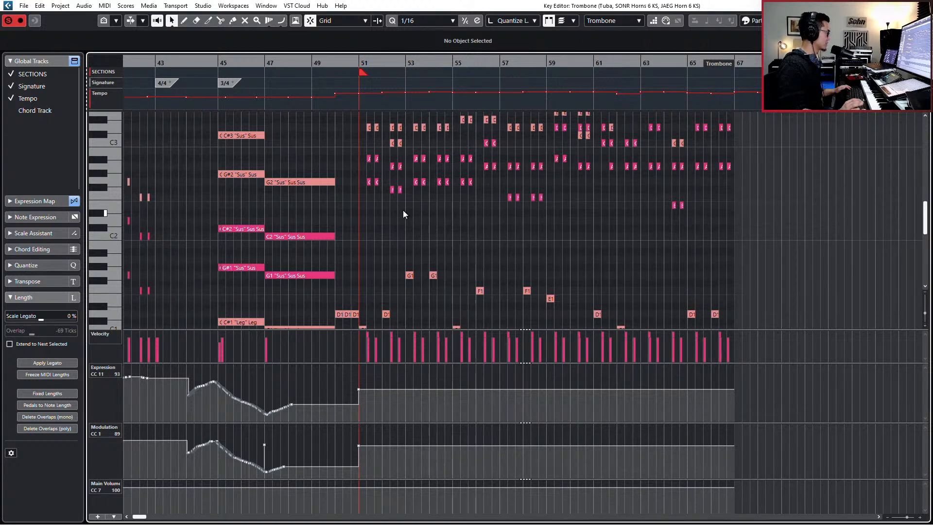
click(377, 183)
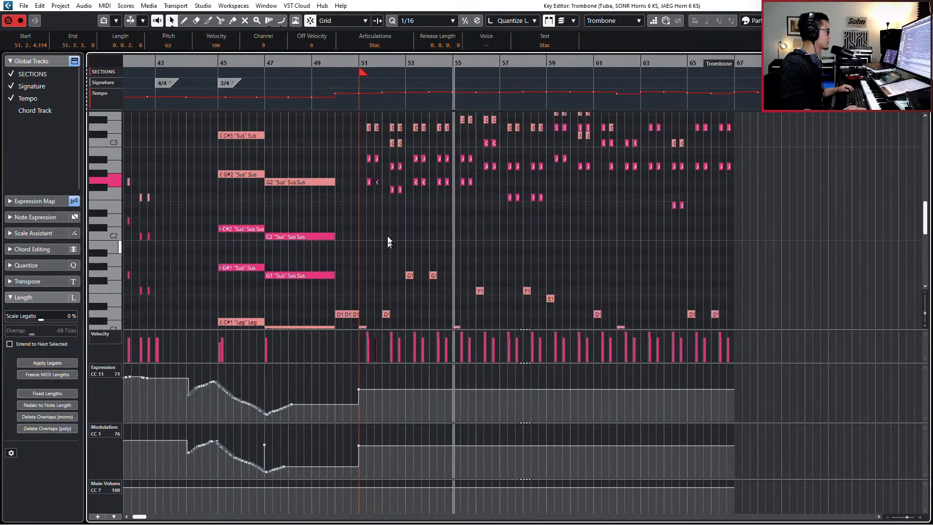
Step: Set all Trombone notes from bar 51 to the end to Staccatissimo and play the passage
drag(368, 217, 766, 111)
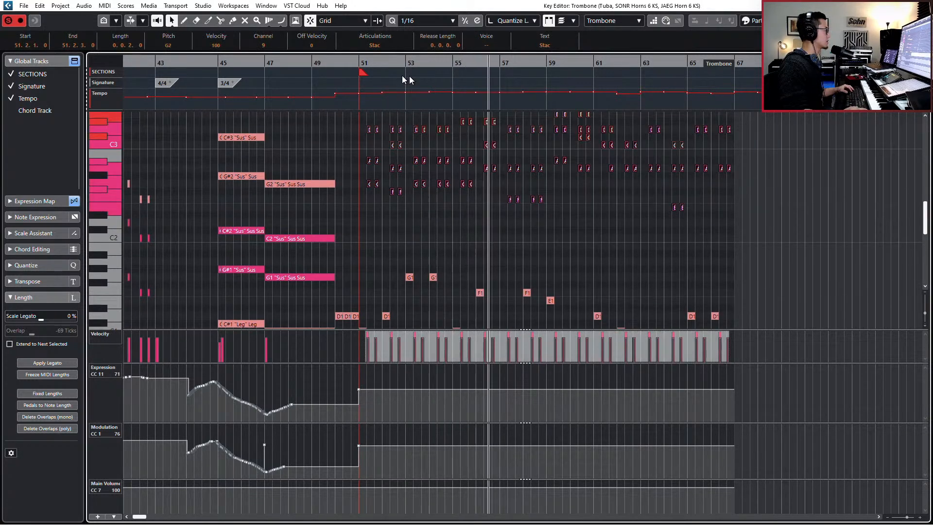
click(380, 45)
click(377, 71)
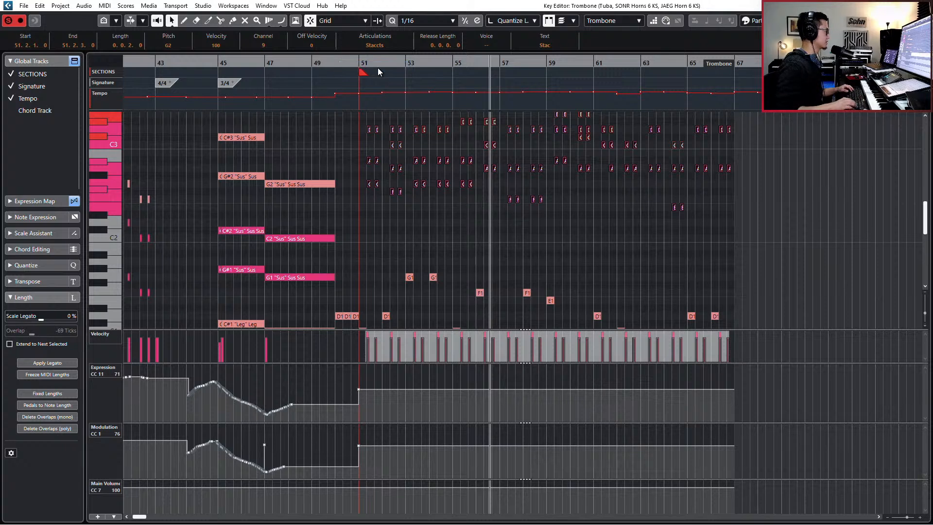
key(space)
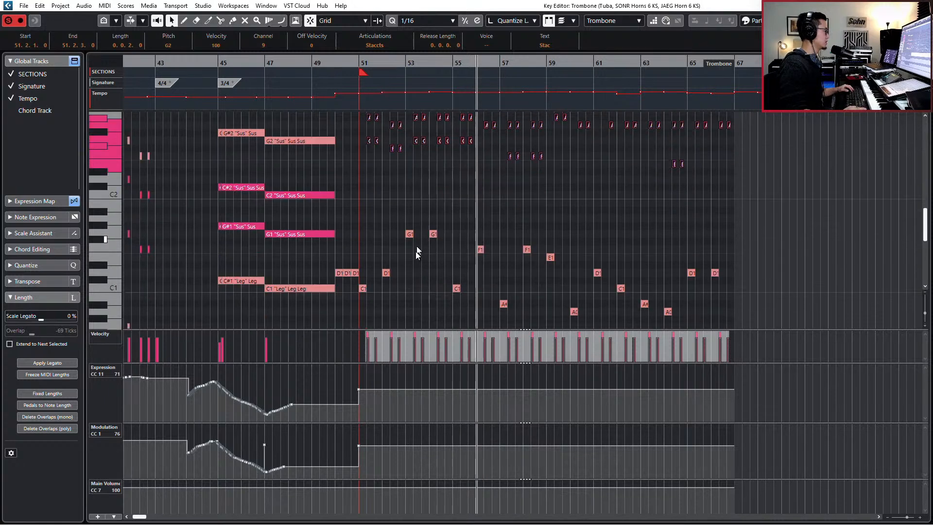
Step: Make the Tuba part active and set its notes from bar 51 to the end to the Stac articulation
scroll(416, 252, down, 3)
click(385, 272)
scroll(386, 264, down, 3)
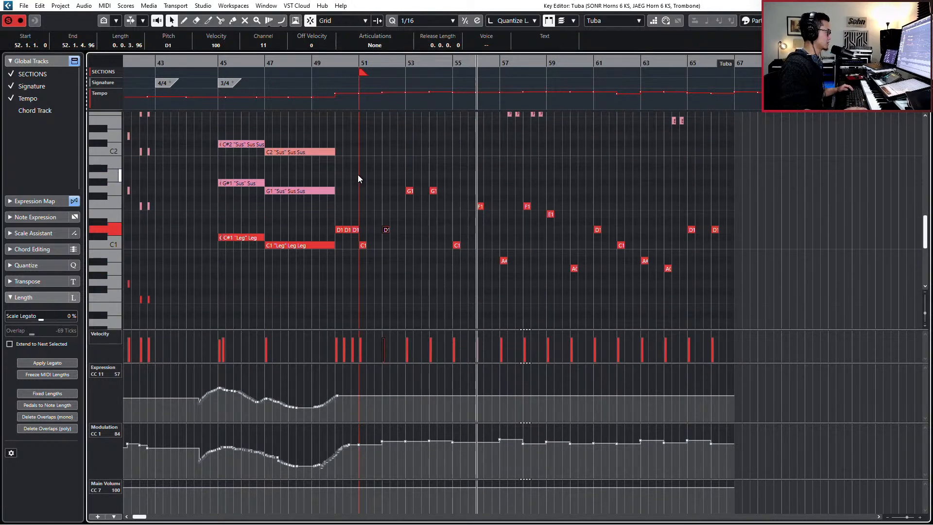
drag(363, 175, 702, 288)
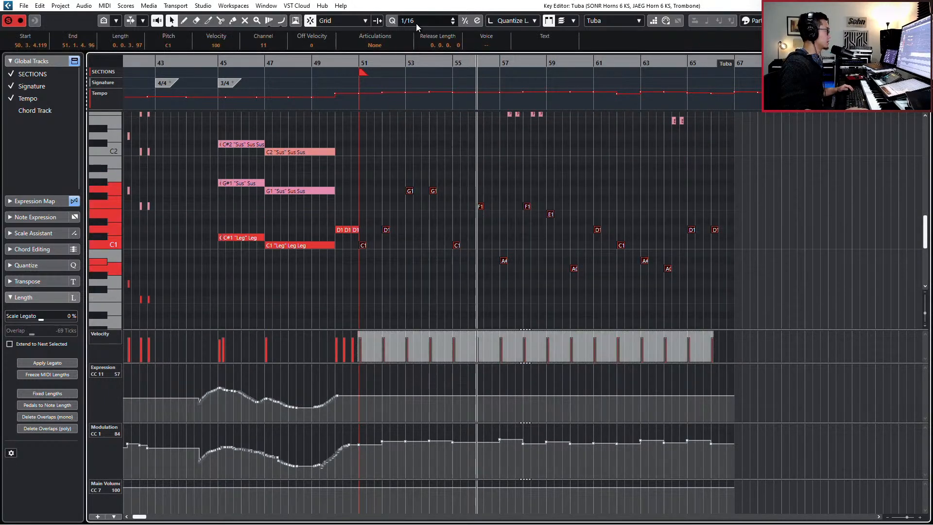
click(380, 46)
click(374, 67)
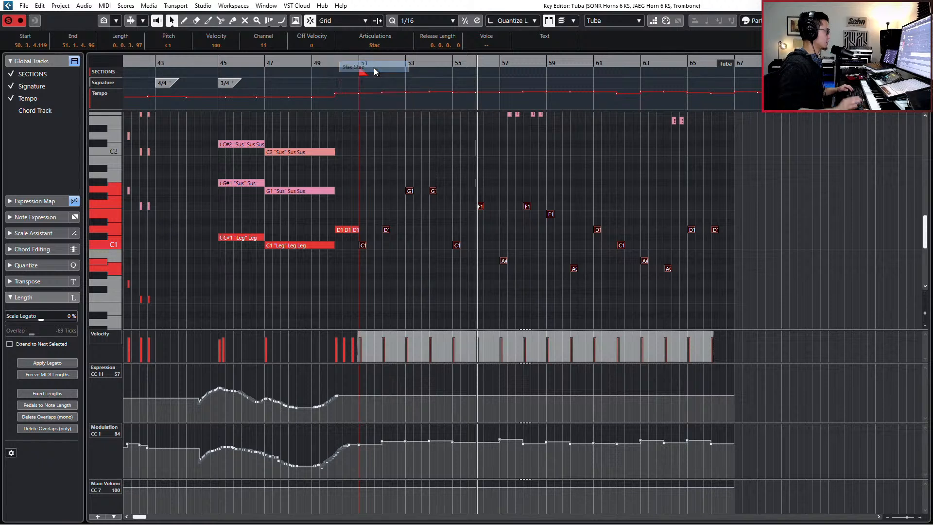
key(space)
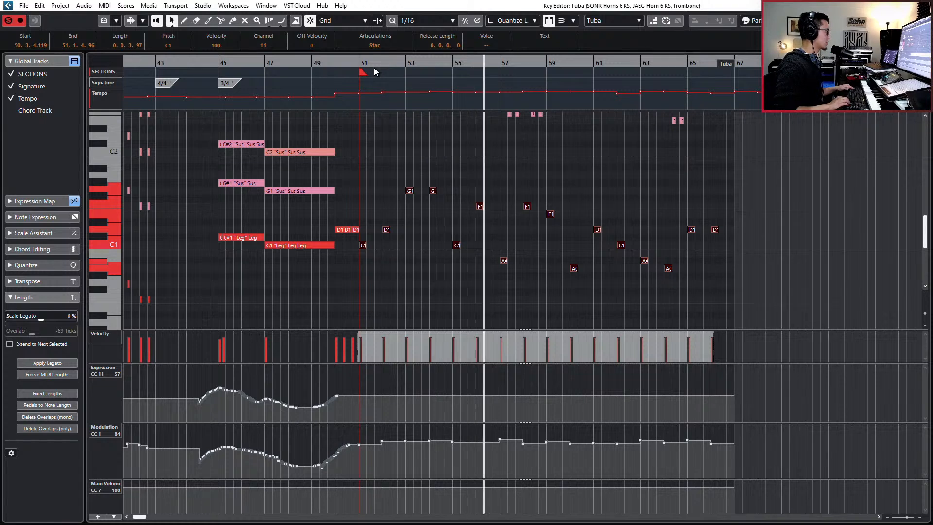
Step: Align the Tuba notes from bar 51 onward to the grid and set their lengths to one beat, using 1/4 quantize
key(space)
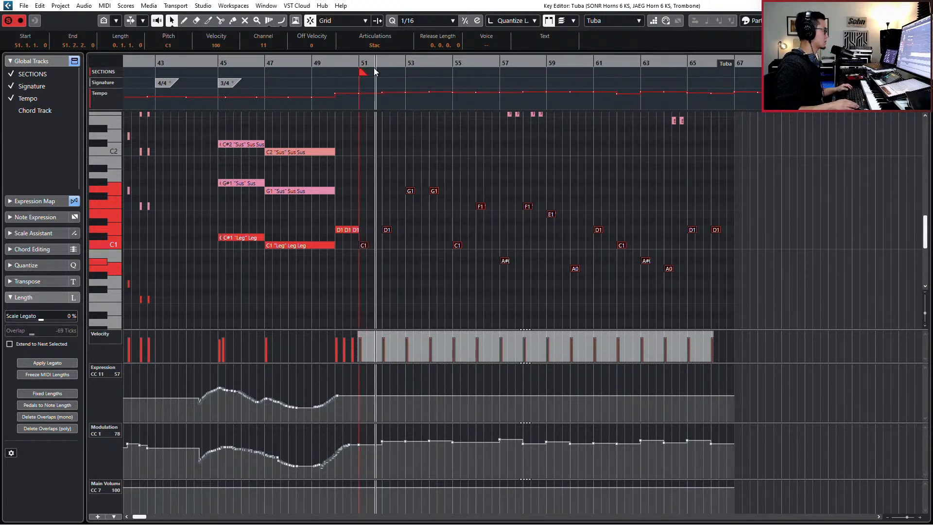
key(alt+shift+Right)
key(alt+shift+Right)
key(alt+shift+Right)
key(alt+shift+Right)
key(alt+shift+Right)
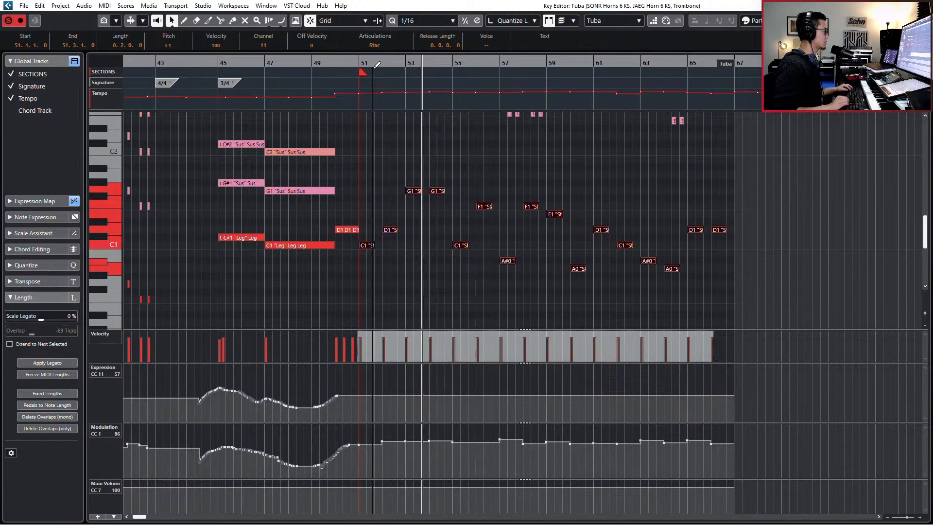
key(alt+shift+Right)
key(alt+shift+Right)
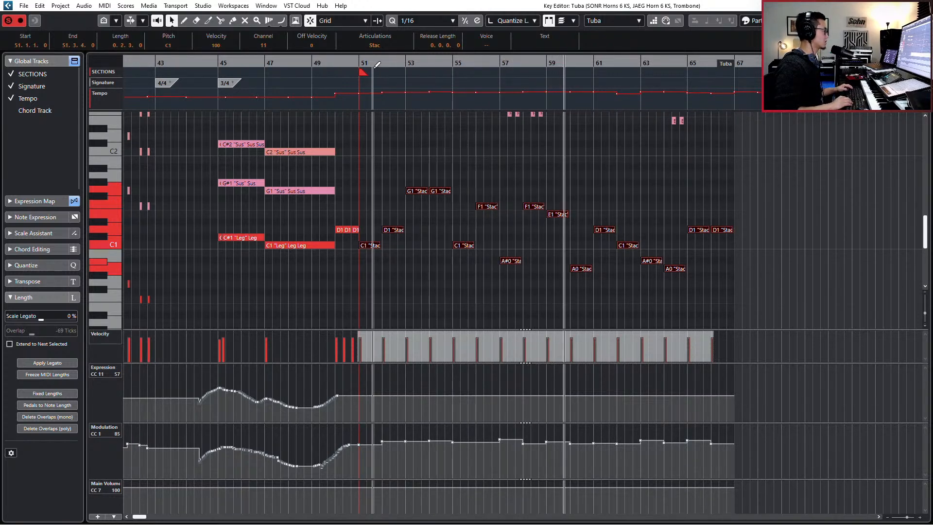
key(alt+3)
key(alt+shift+Left)
key(alt+shift+Left)
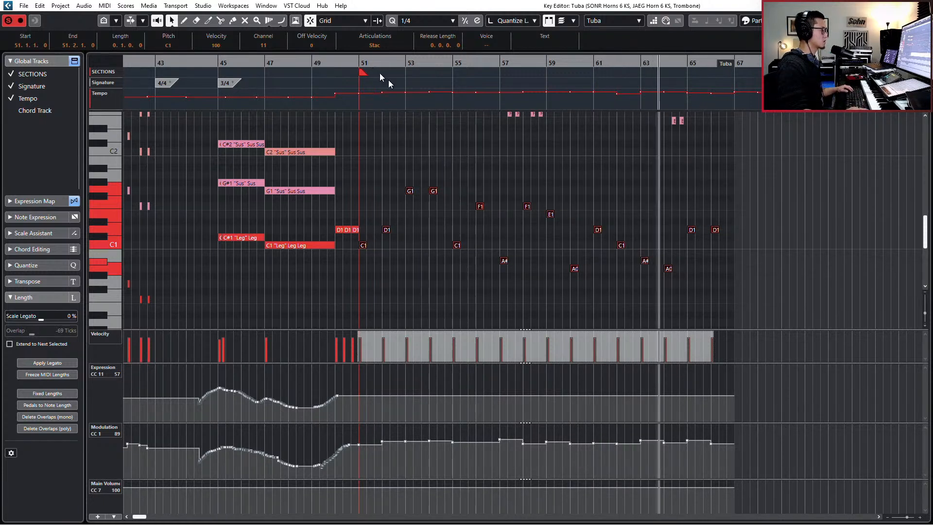
Step: Delete the Tuba's Modulation points after bar 51, audition from bar 51 and close the editor
scroll(624, 218, up, 3)
drag(383, 425, 799, 474)
key(Delete)
key(space)
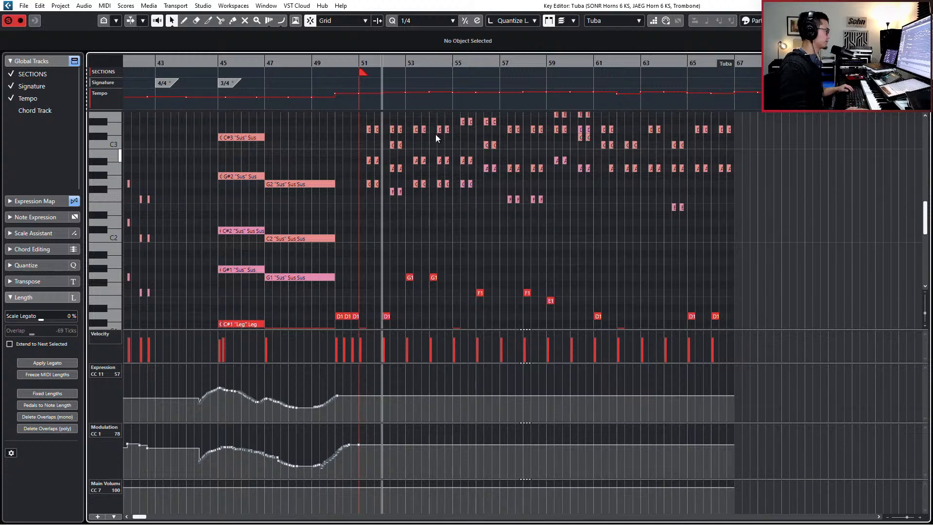
click(362, 63)
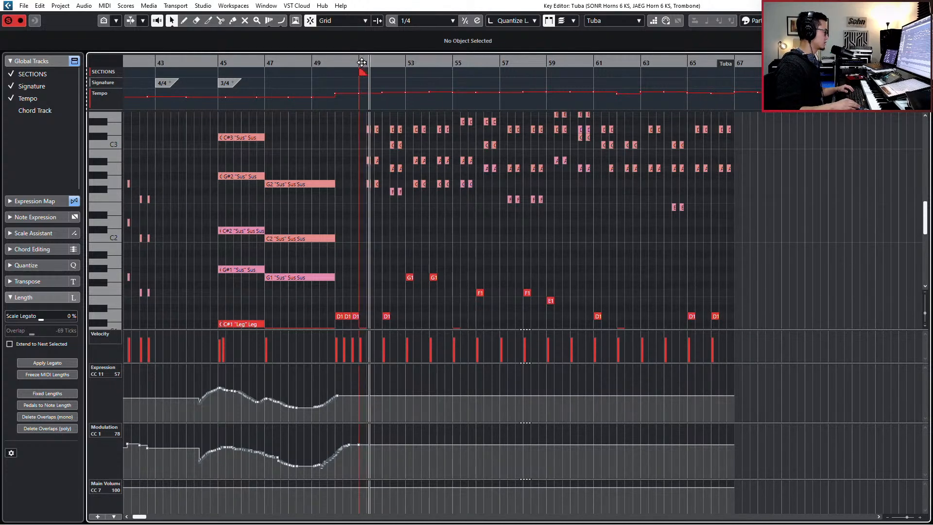
key(Return)
Step: Open the SONR Trumpets part and extend the C#3 note at bar 45 to a length of two full bars
click(518, 286)
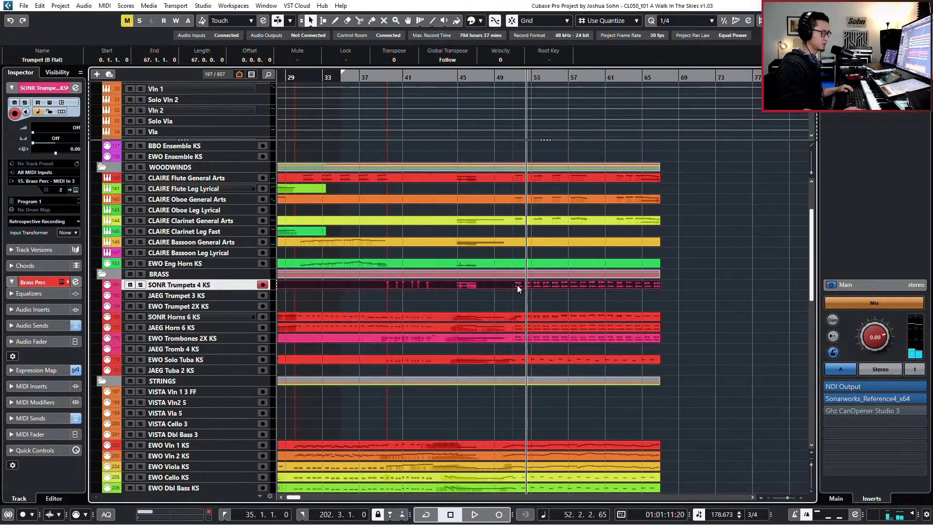
key(Return)
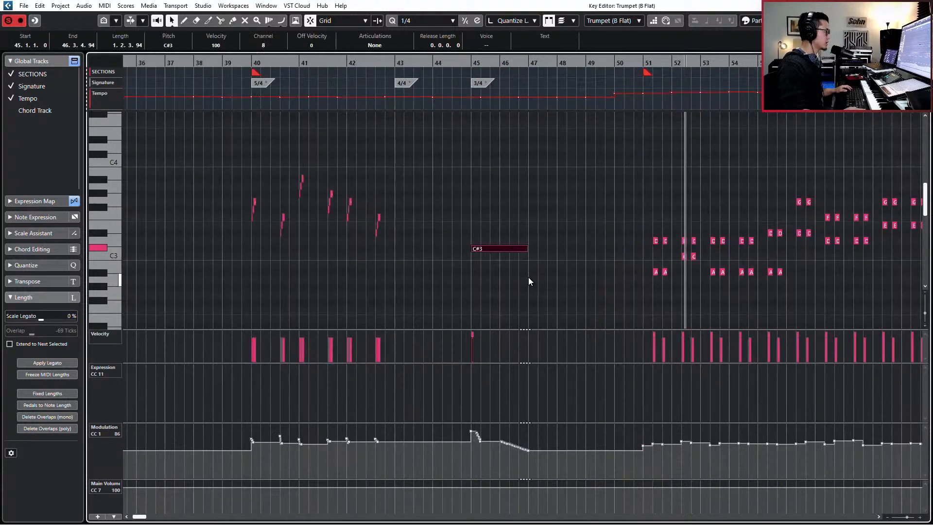
key(l)
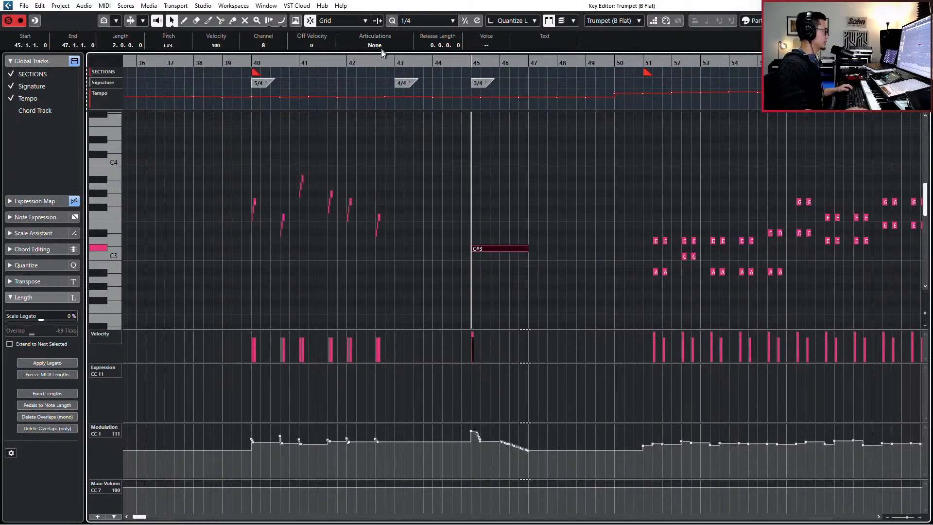
key(h)
Step: Set the trumpet's C#3 note at bar 45 to Sus Accent and record Expression and Modulation rides from about bar 44 to bar 47
click(396, 43)
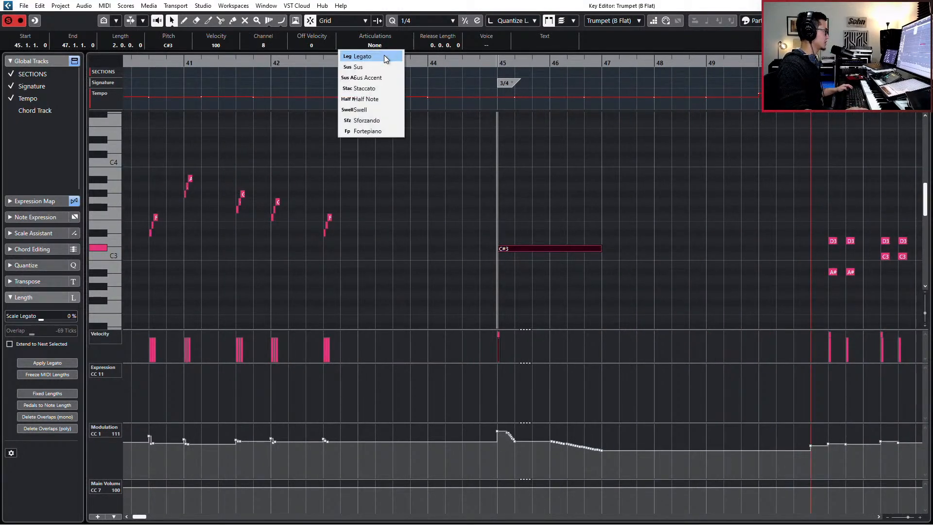
click(385, 56)
click(477, 158)
drag(520, 222, 524, 252)
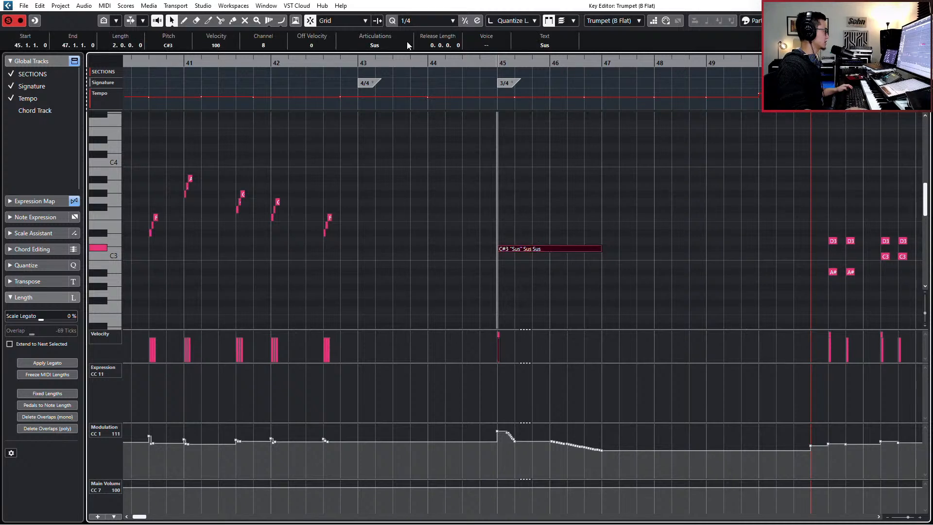
click(404, 42)
click(381, 83)
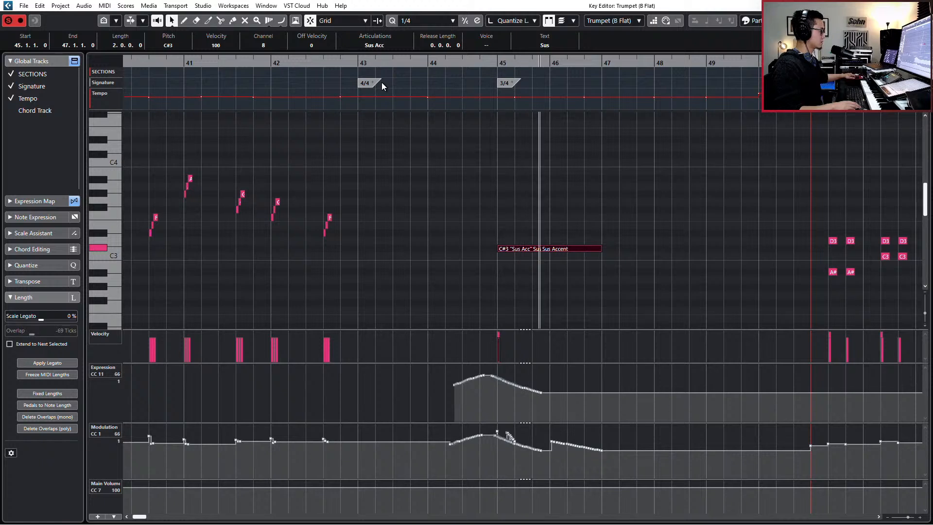
key(space)
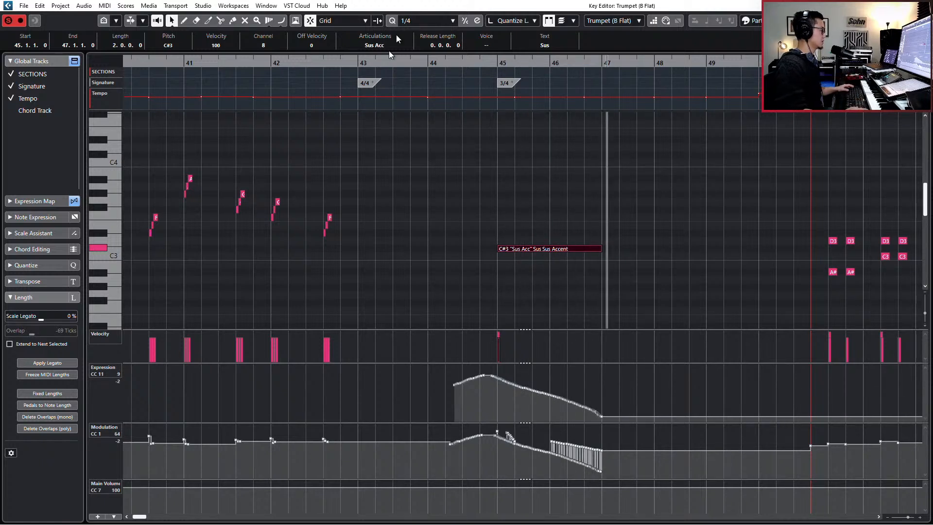
Step: Undo the recorded rides, set the C#3 note at bar 45 to Staccato, and split off its longer remainder as Sus
key(ctrl+z)
click(541, 248)
click(365, 43)
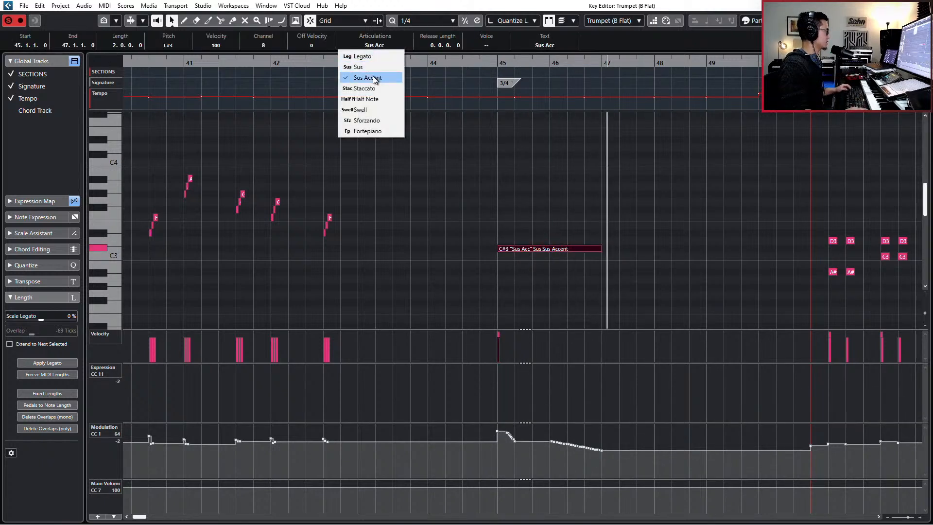
click(367, 89)
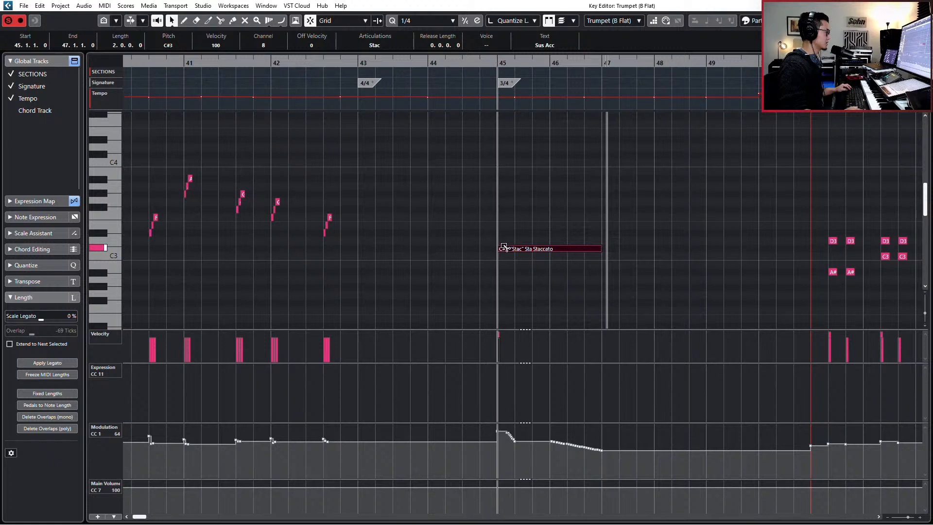
click(508, 249)
click(383, 43)
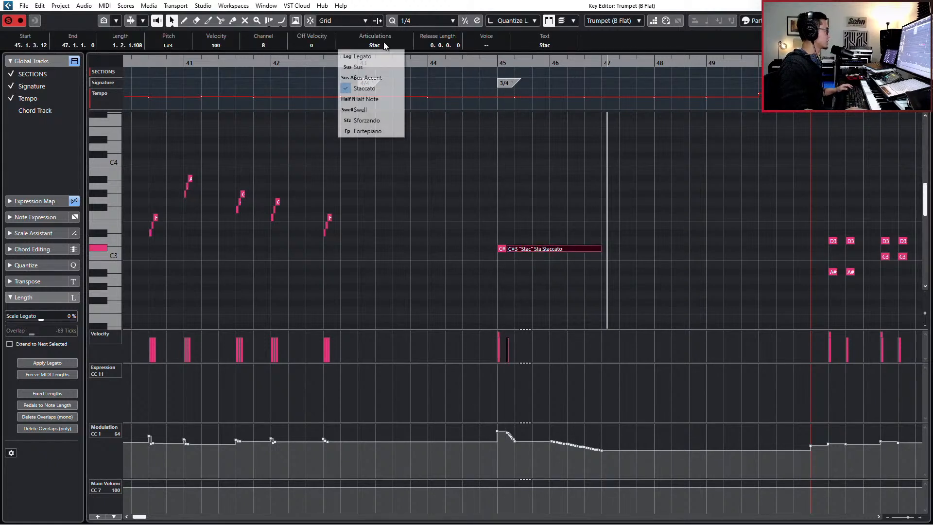
click(373, 65)
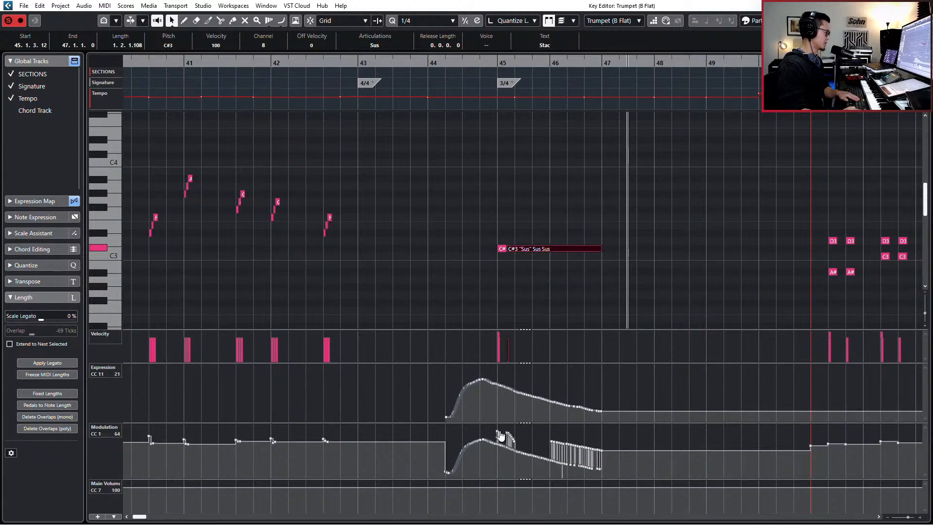
Step: Delete the old overlapping Modulation points between bars 45 and 47, and audition the passage
drag(494, 430, 622, 452)
key(Delete)
key(Delete)
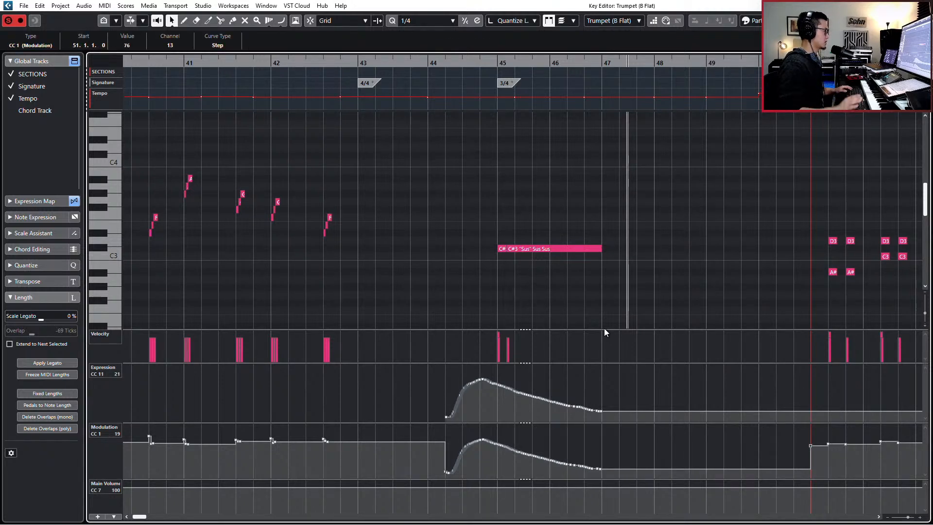
key(KP_0)
Step: Delete the low keyswitch notes beneath the trumpet line, including the A#-1 notes after bar 51
scroll(559, 273, down, 5)
click(497, 232)
key(Delete)
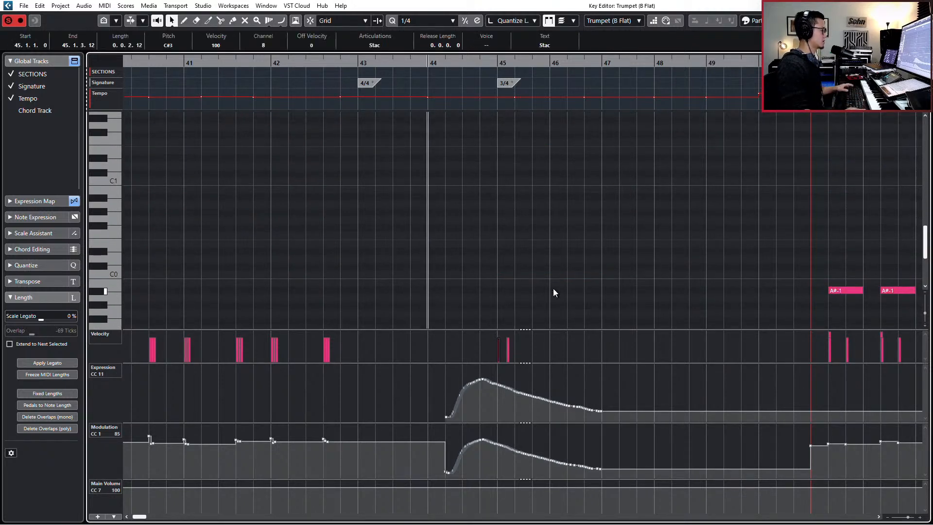
scroll(553, 288, down, 4)
scroll(477, 229, down, 1)
drag(477, 228, 888, 275)
key(Delete)
scroll(550, 260, up, 8)
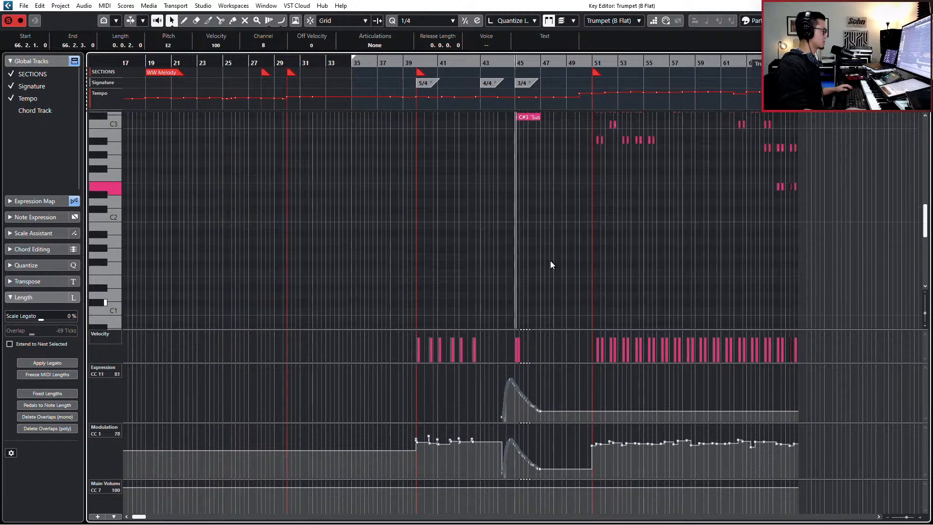
Step: Glue the two C#3 pieces at bar 45 back into a single two-bar note
scroll(553, 264, up, 4)
key(Delete)
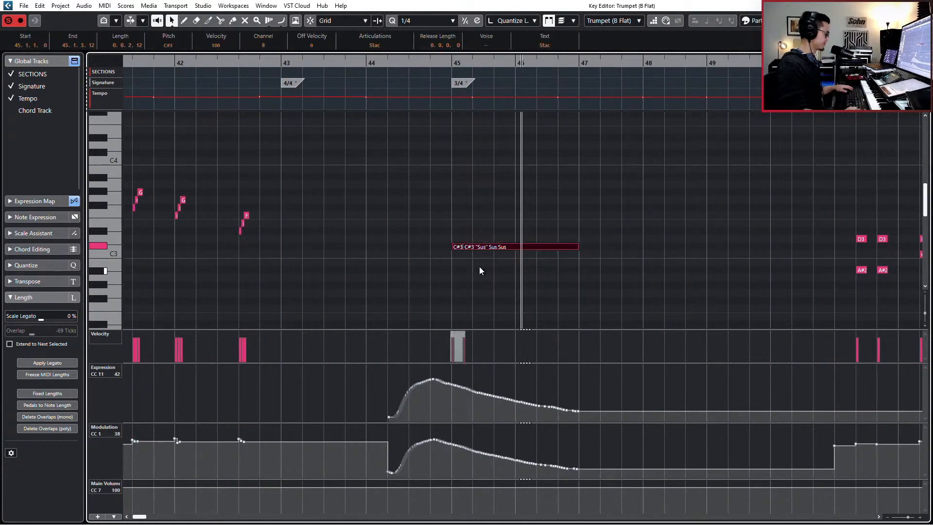
click(499, 247)
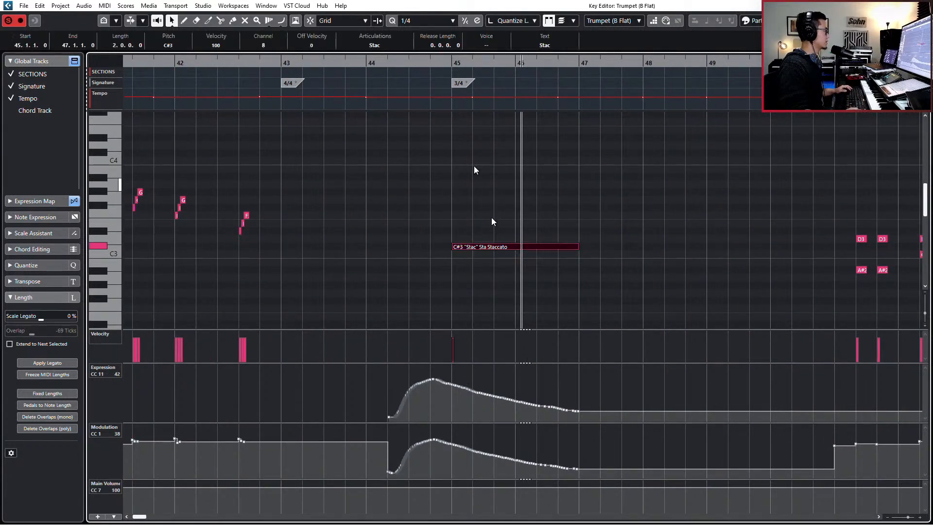
Step: Set the rejoined C#3 note to Sforzando and clean up the stray points in its Expression and Modulation curves
click(384, 45)
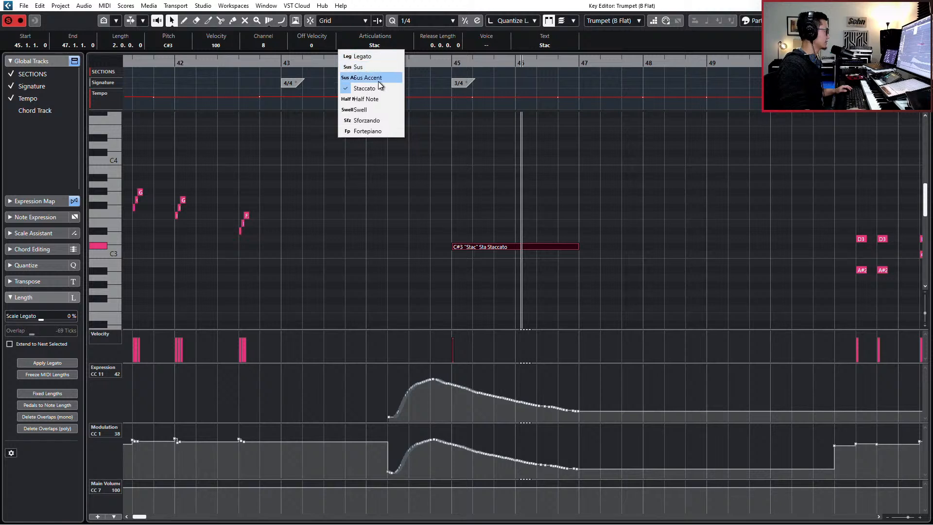
click(374, 120)
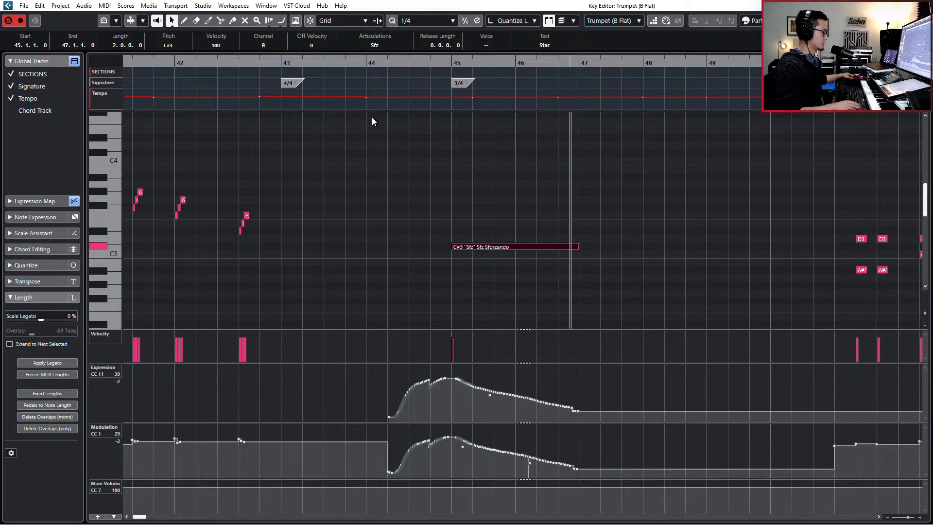
drag(484, 407, 492, 395)
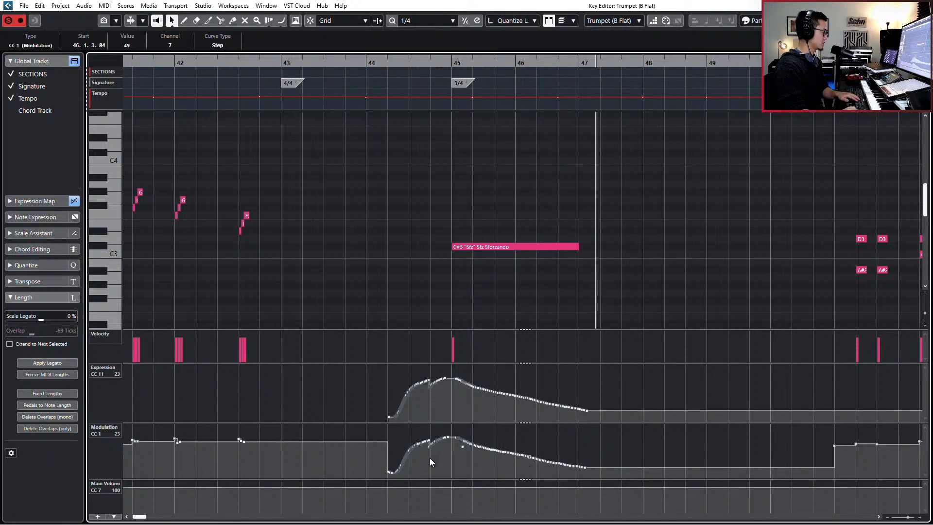
drag(460, 448, 462, 445)
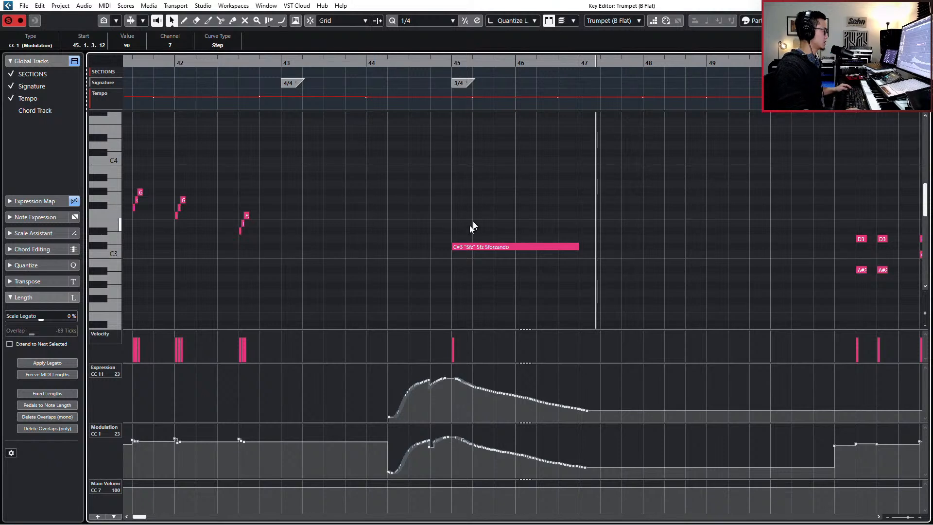
Step: Split the Sforzando C#3 note shortly after bar 45, set its second part to Sus, and audition from bar 44
alt+click(472, 247)
click(488, 245)
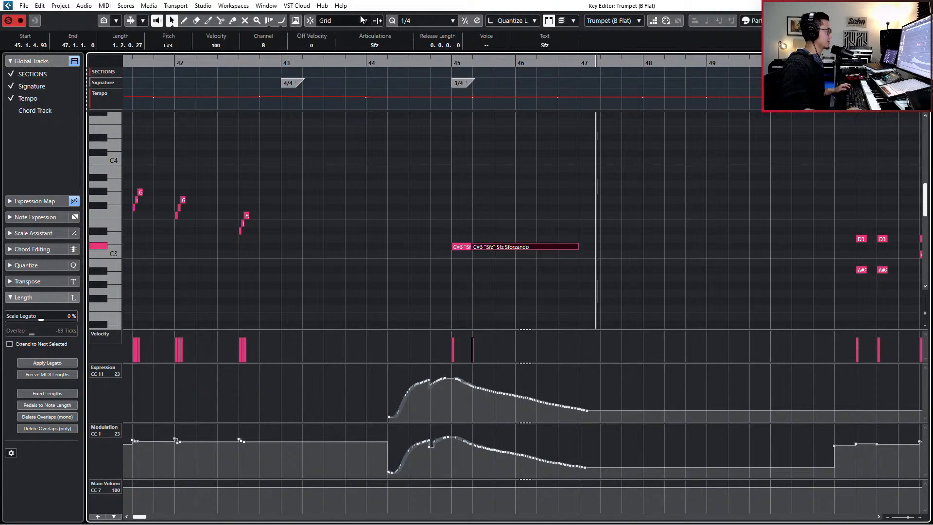
click(375, 45)
click(381, 66)
click(379, 63)
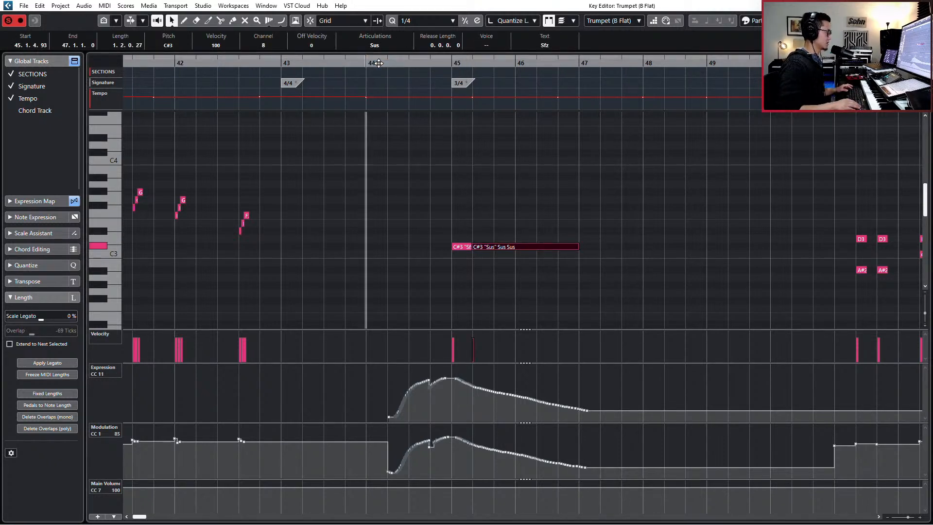
key(space)
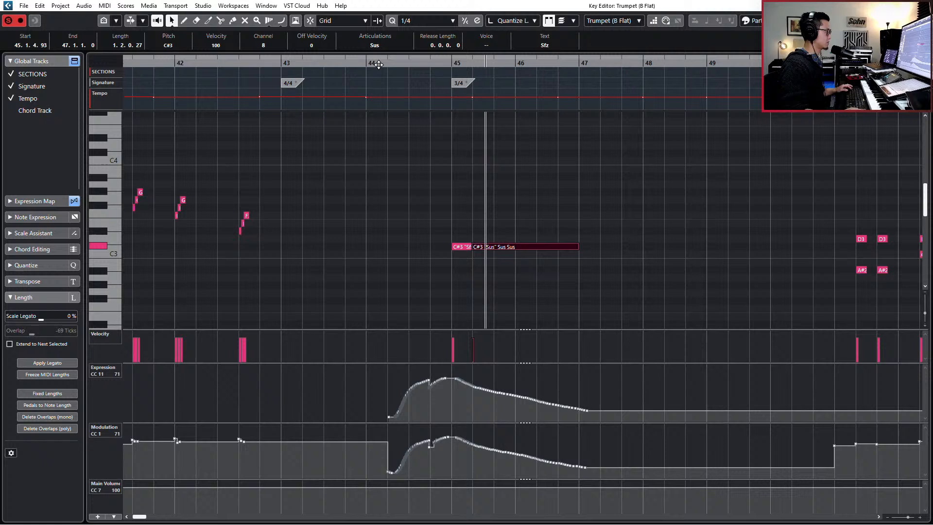
key(space)
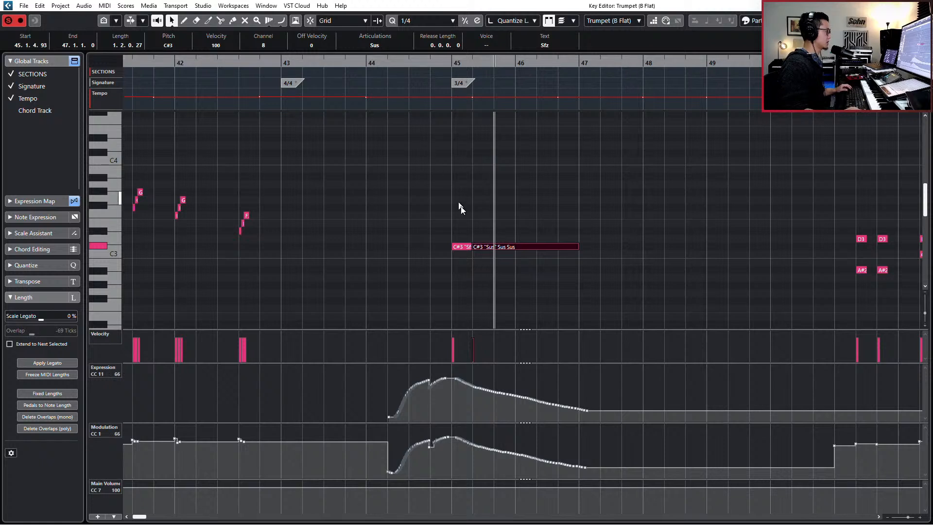
Step: Try a later boundary between the Sforzando and Sus parts of the C#3 note and audition it
drag(473, 246, 486, 247)
key(space)
key(space)
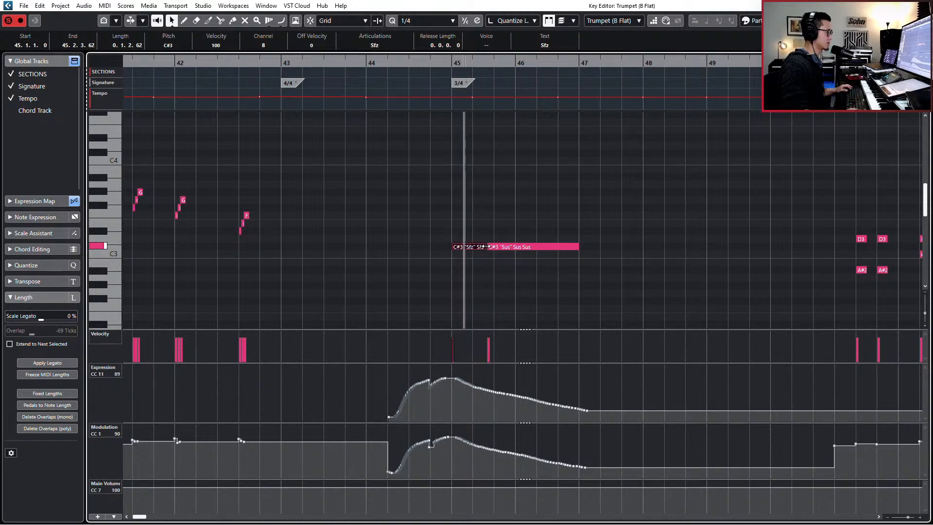
Step: Undo the boundary and length changes on the split C#3 note and audition it again
key(ctrl+z)
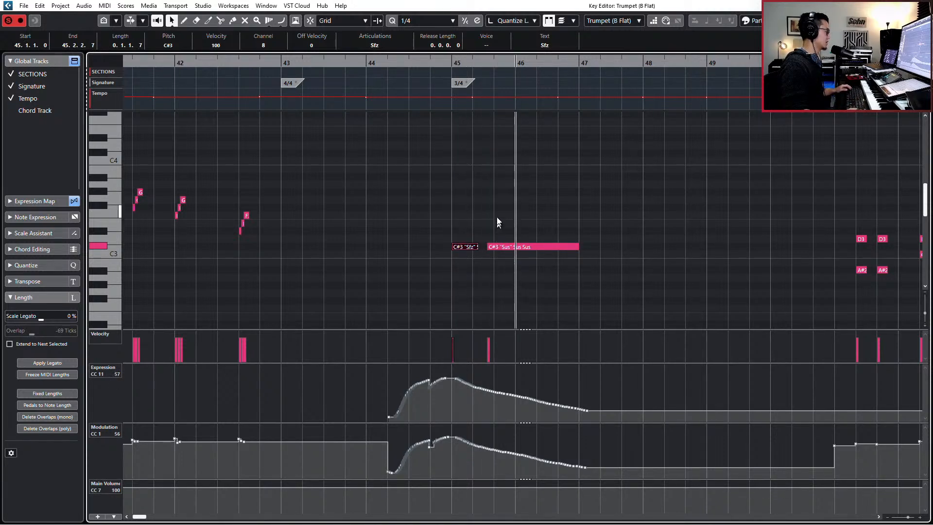
key(ctrl+z)
key(ctrl+z)
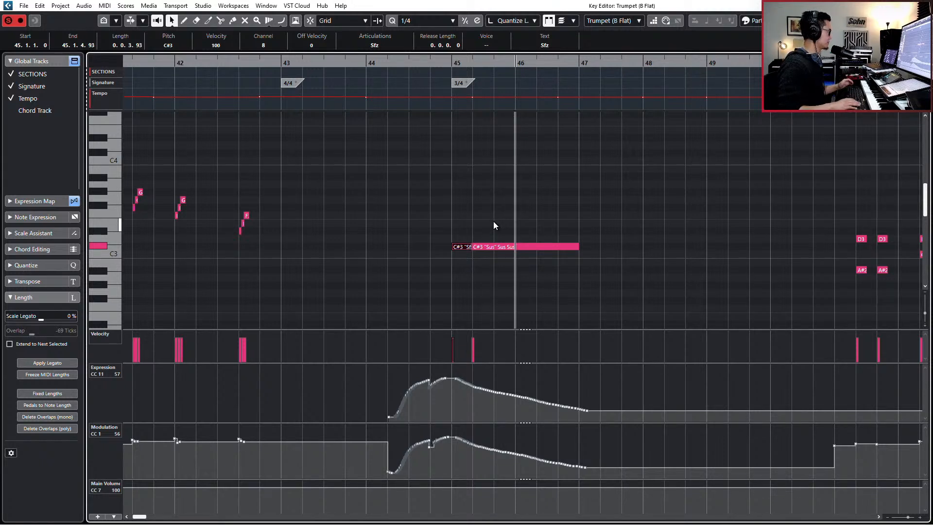
key(space)
key(space)
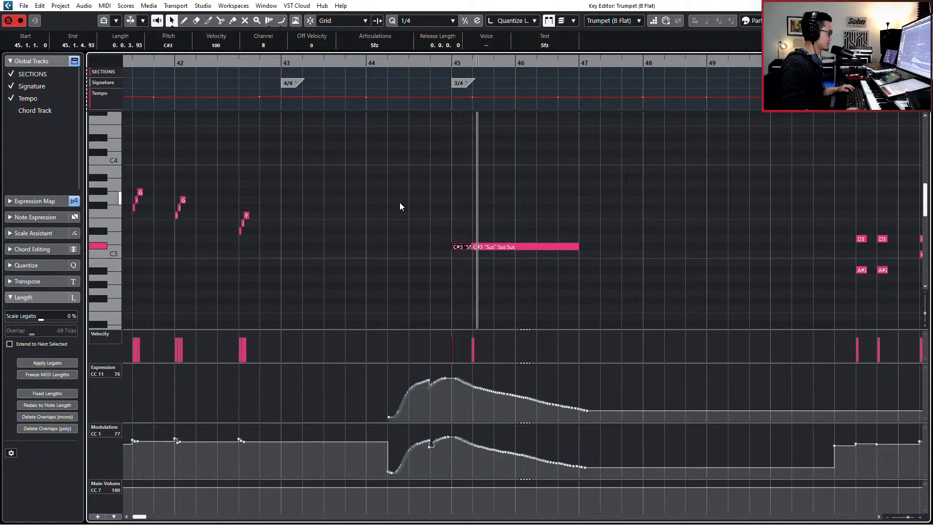
Step: Set the first C#3 part at bar 45 to Fortepiano, glue both parts into one note, and audition it
click(389, 46)
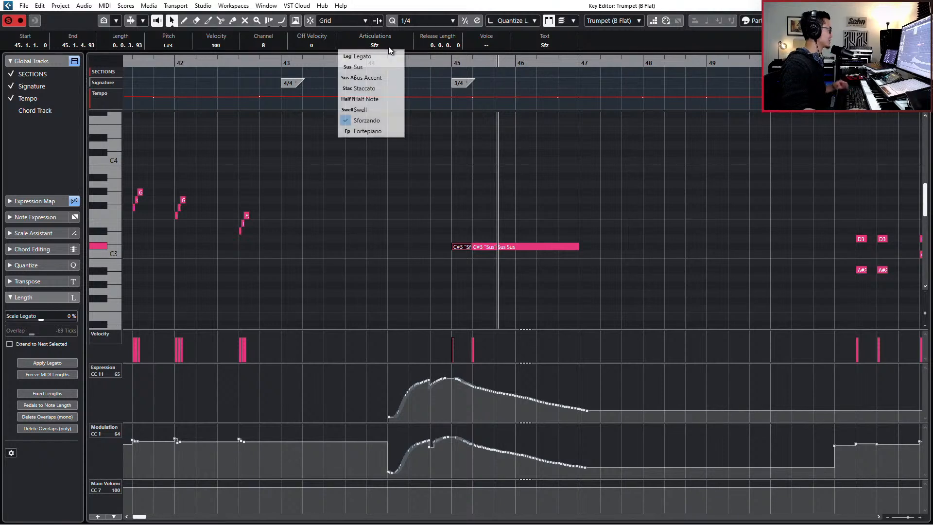
click(377, 132)
drag(433, 202, 524, 274)
key(g)
key(KP_0)
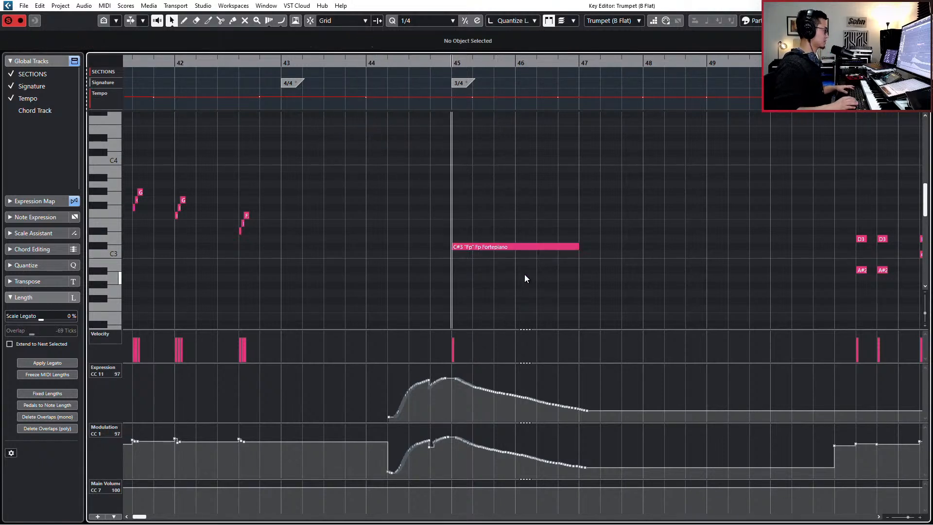
key(space)
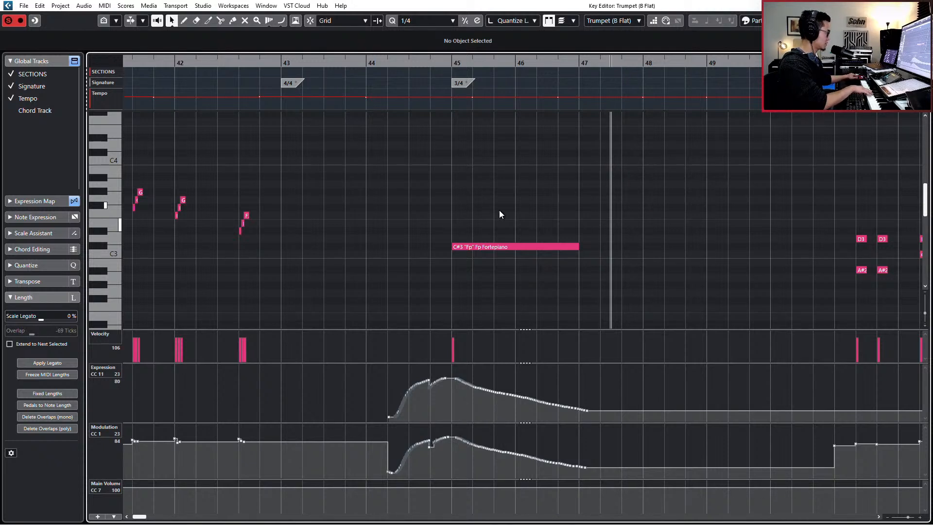
key(KP_0)
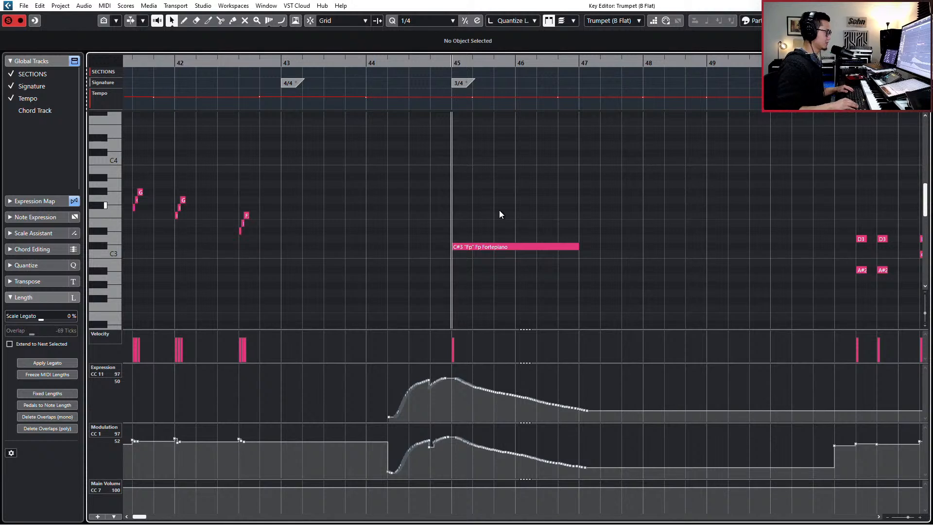
key(space)
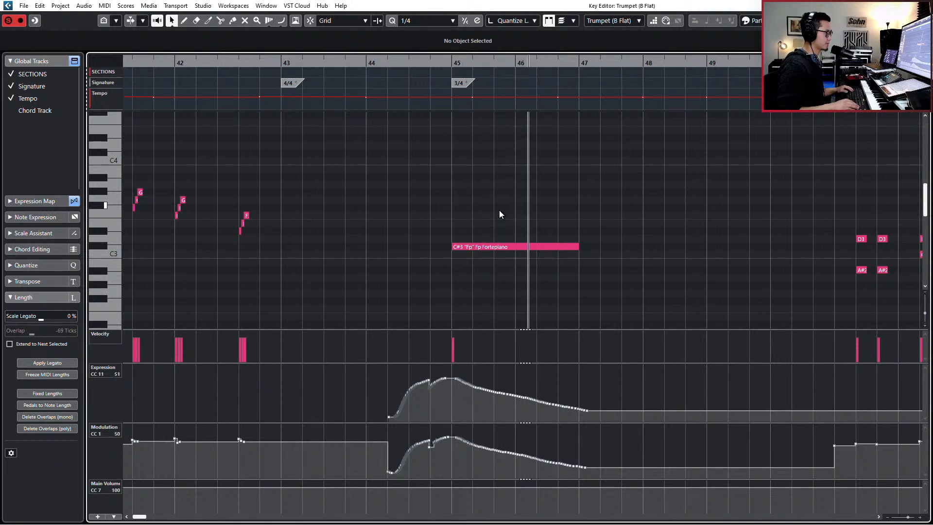
key(g)
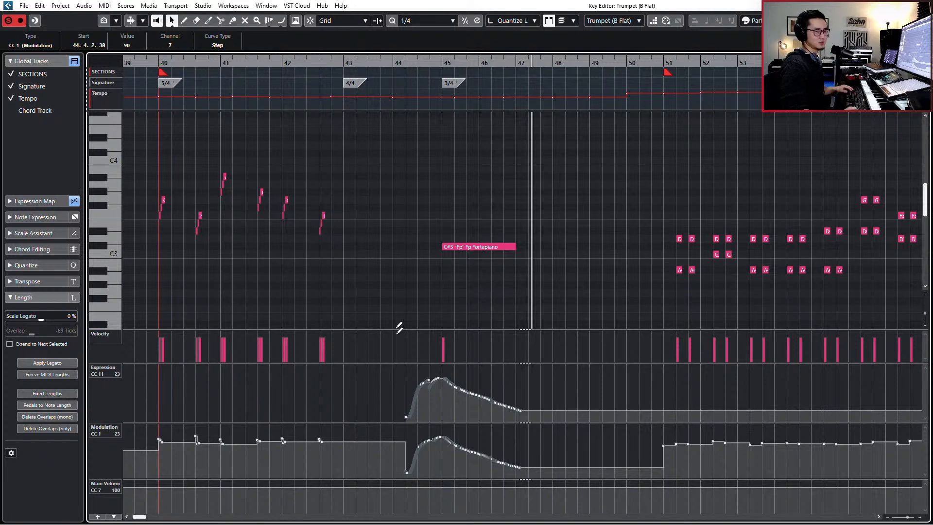
Step: Set all the short trumpet run notes in bars 40 to 42 to Staccato and start playback
scroll(339, 276, left, 2)
scroll(247, 209, up, 3)
drag(208, 147, 558, 285)
scroll(477, 269, left, 2)
scroll(462, 269, up, 2)
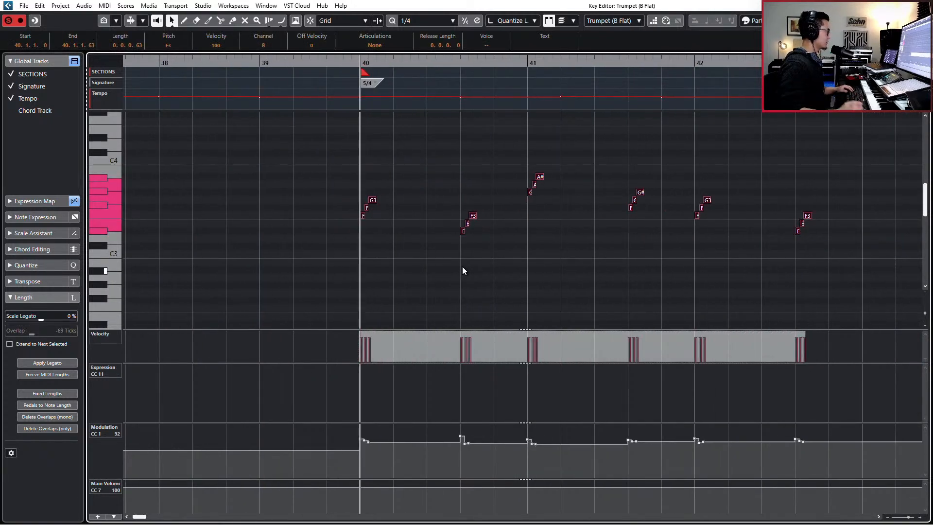
click(375, 48)
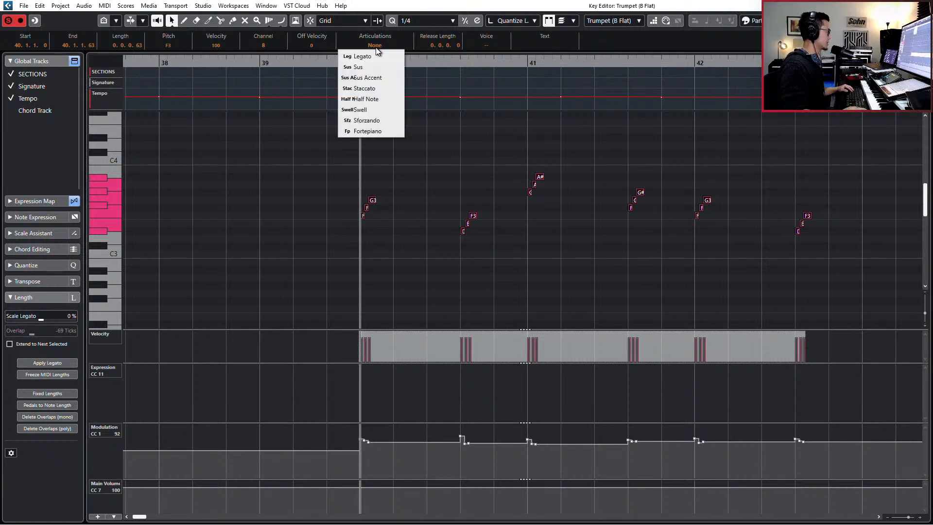
click(376, 85)
key(space)
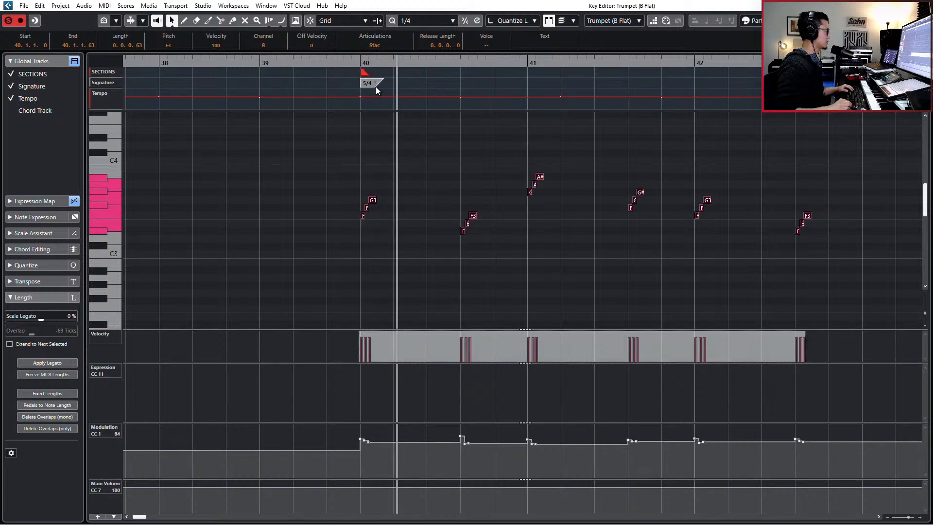
Step: Add an Expression rise just before bar 39 that holds at 100 through the runs in bars 40 to 42
key(l)
key(space)
key(g)
key(g)
key(g)
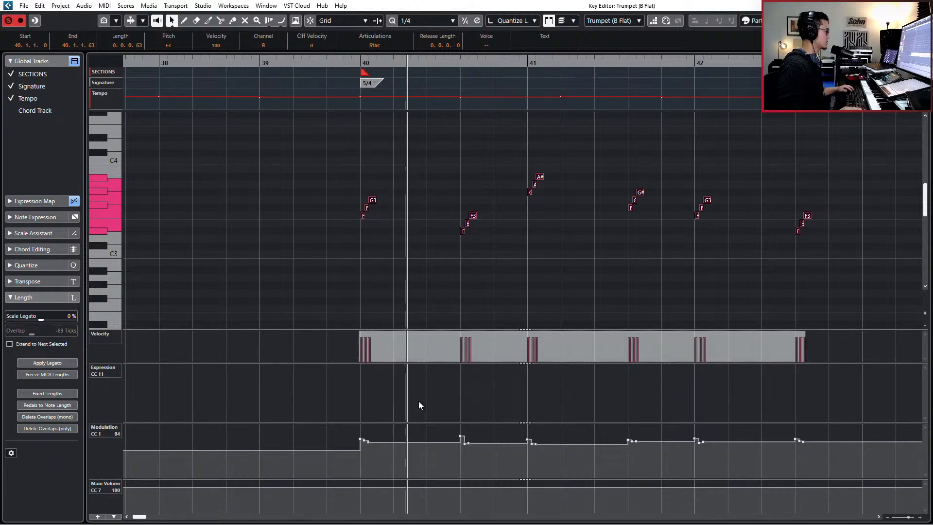
drag(446, 381, 464, 377)
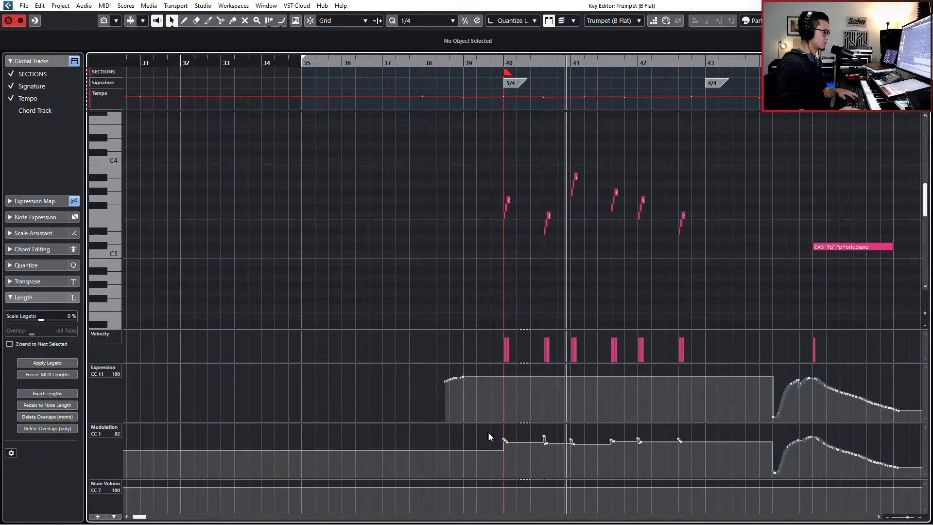
Step: Replace the Modulation points over bars 40 to 42 with a constant level of 109 starting at bar 39
drag(490, 434, 689, 450)
key(Delete)
click(474, 429)
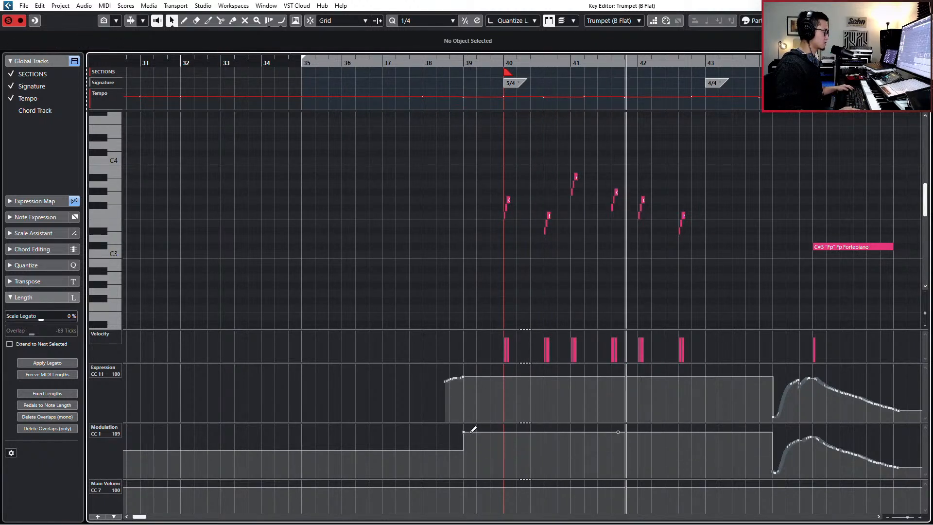
scroll(497, 242, up, 3)
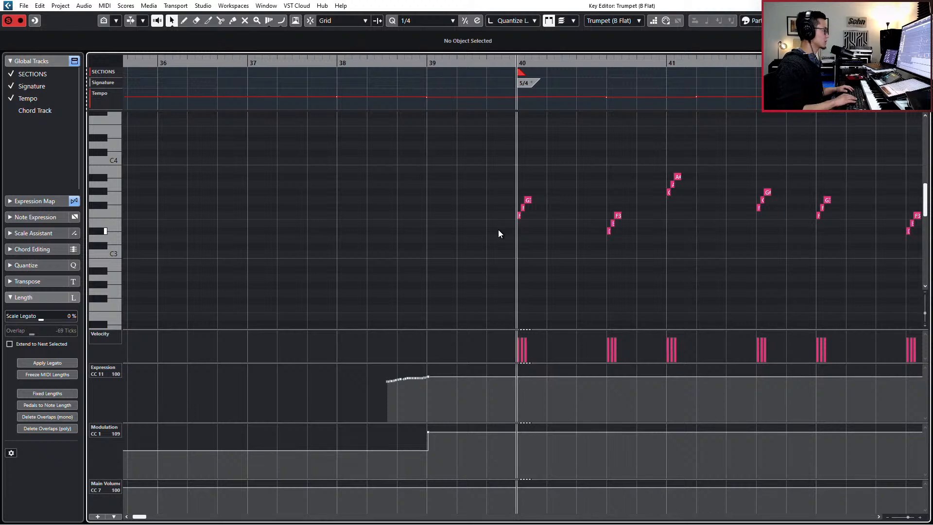
scroll(499, 230, down, 1)
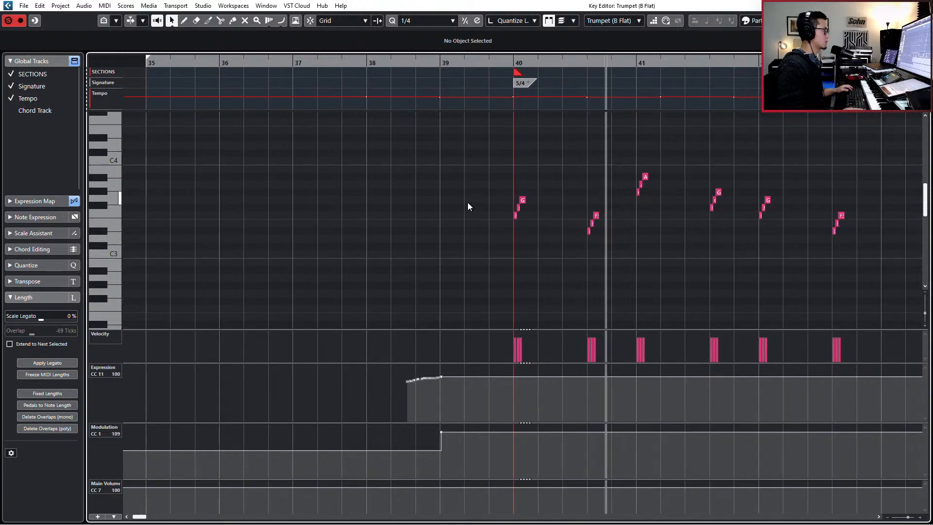
Step: Set the last note of each trumpet run in bars 40 to 42 to Sforzando and audition the runs
drag(473, 195, 544, 201)
drag(591, 162, 844, 215)
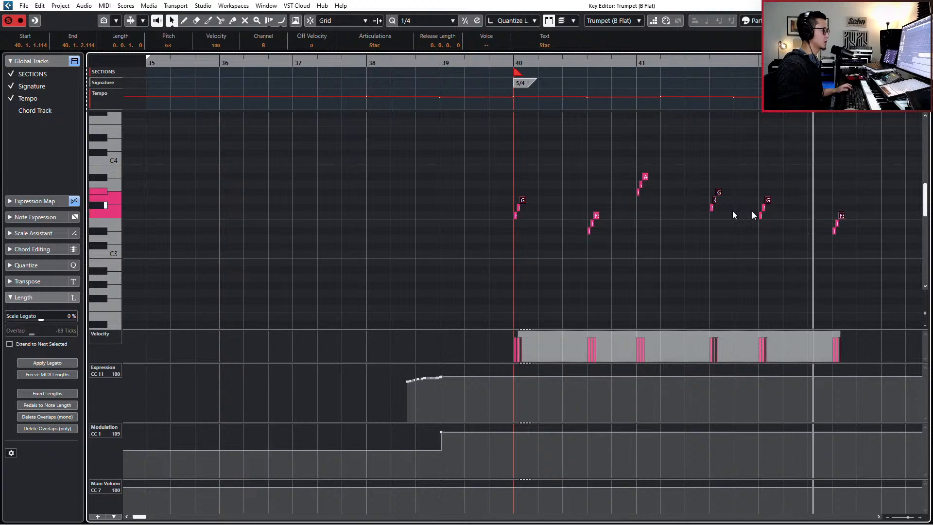
shift+click(713, 200)
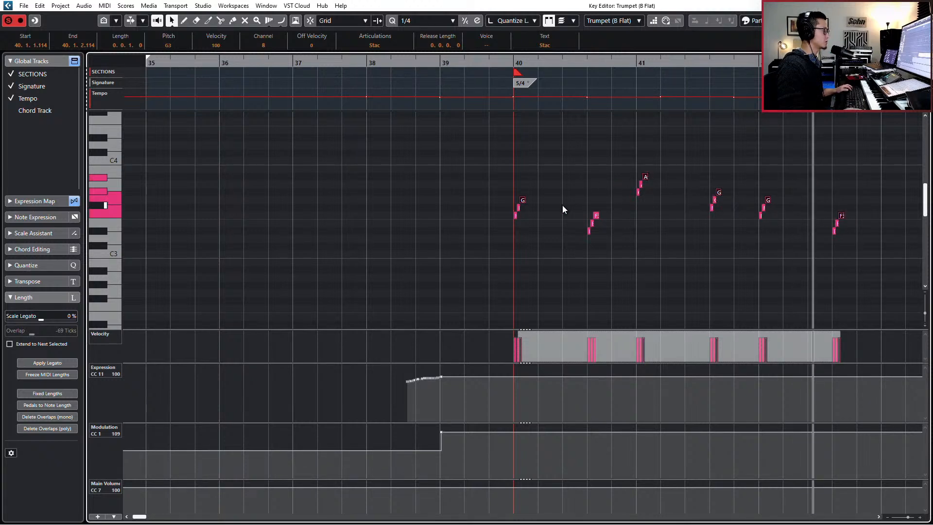
click(383, 43)
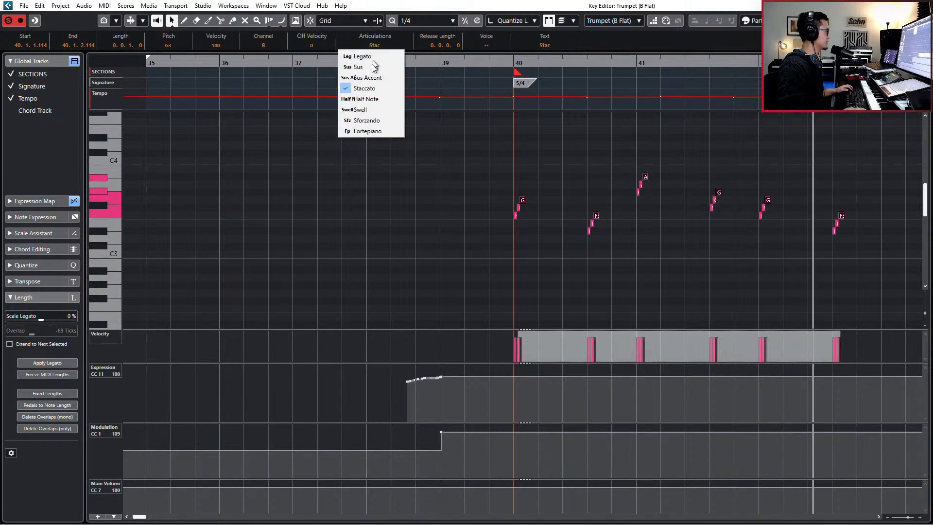
click(377, 120)
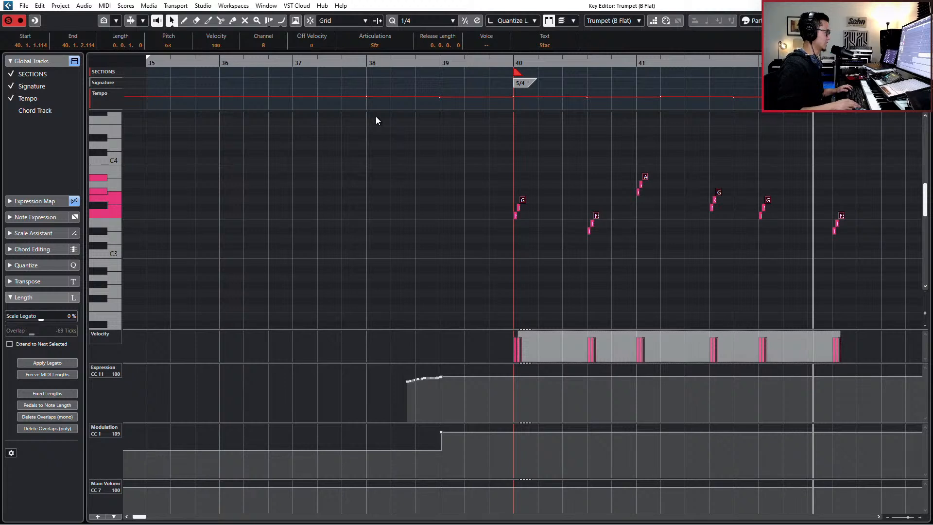
key(space)
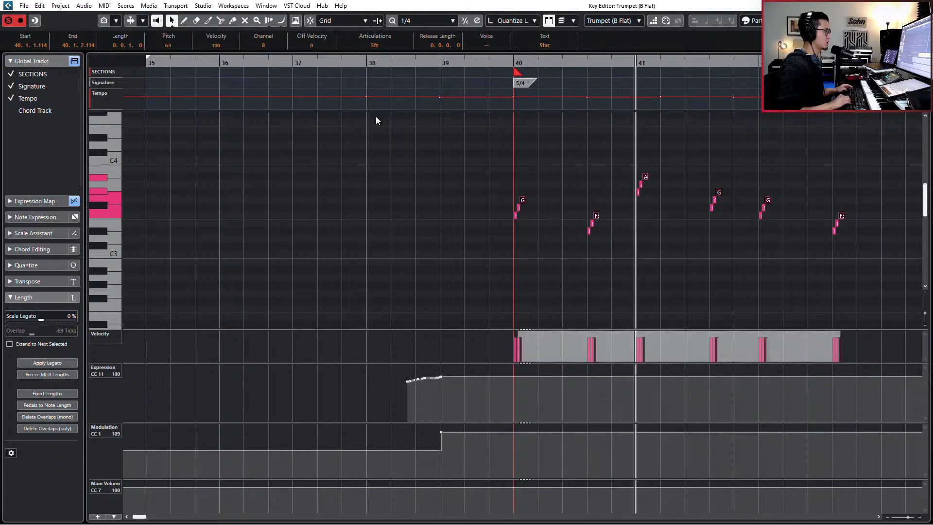
Step: Lengthen the final notes of the trumpet runs to 0.0.2.0 and audition them in bar 40
key(alt+shift+Right)
key(KP_Subtract)
key(KP_Subtract)
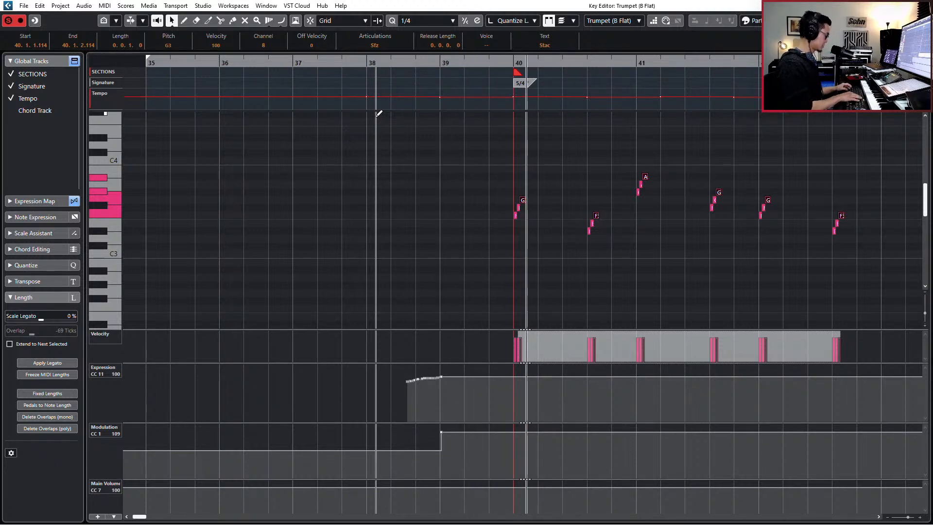
key(KP_Subtract)
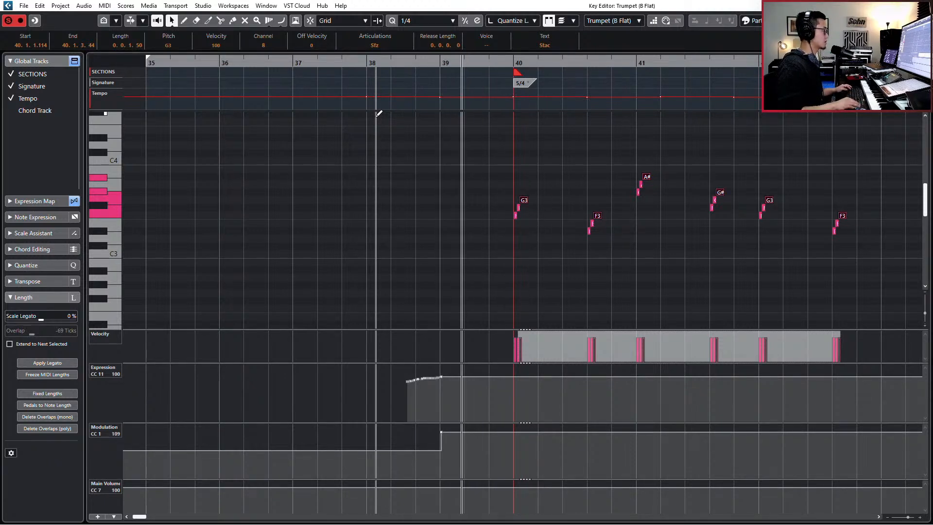
key(alt+shift+Right)
key(alt+shift+Right)
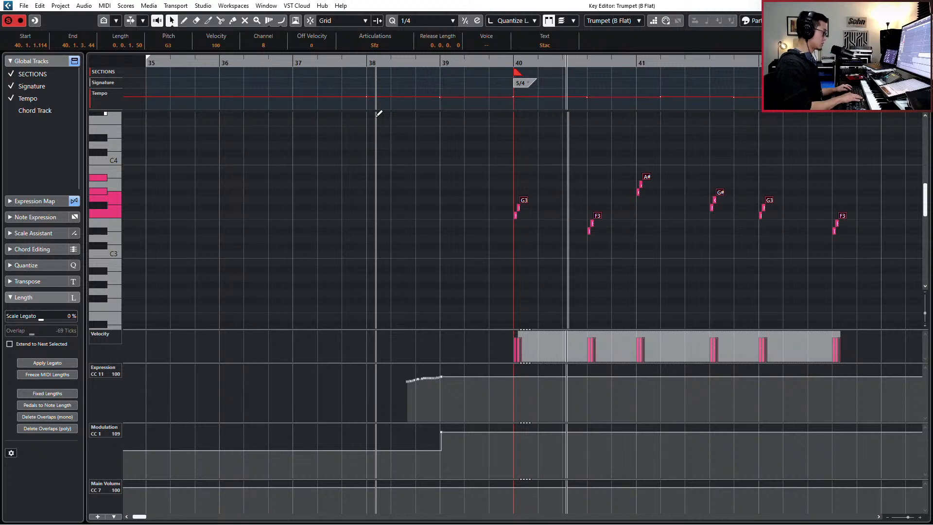
key(space)
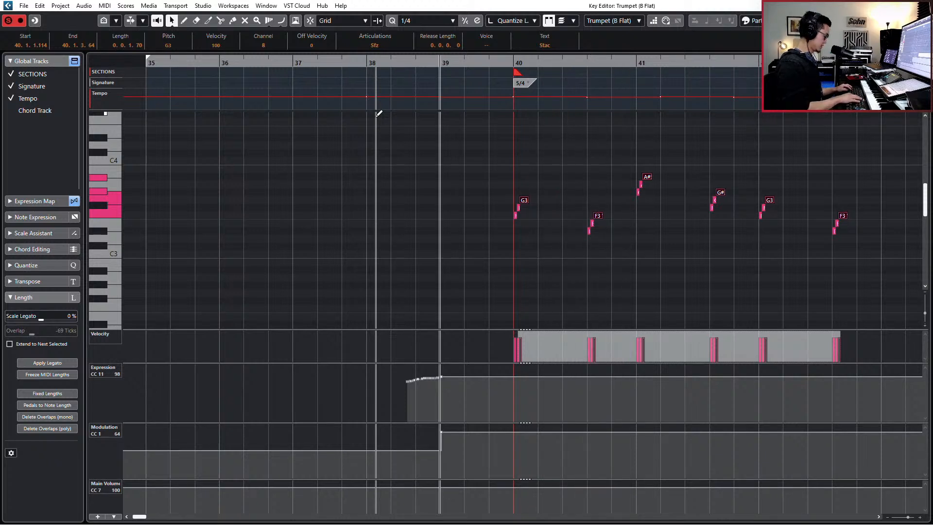
key(alt+shift+Right)
key(KP_Add)
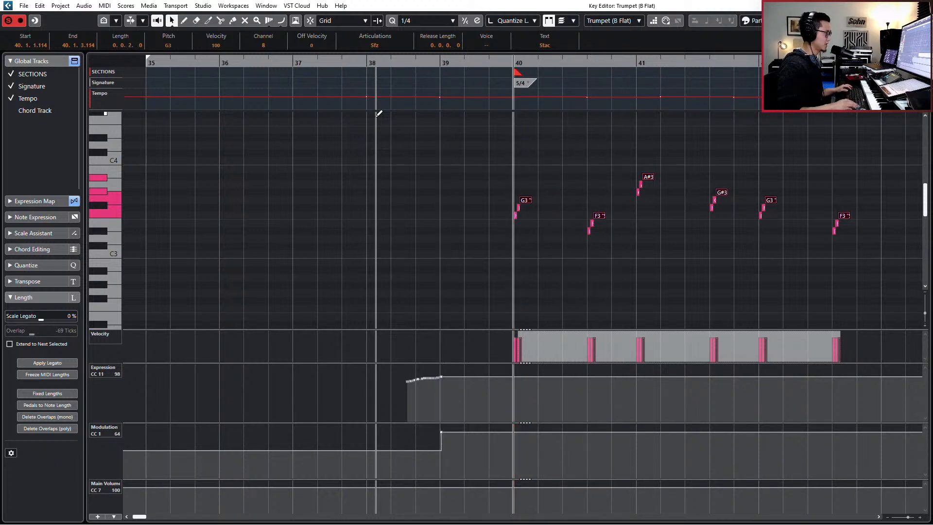
key(space)
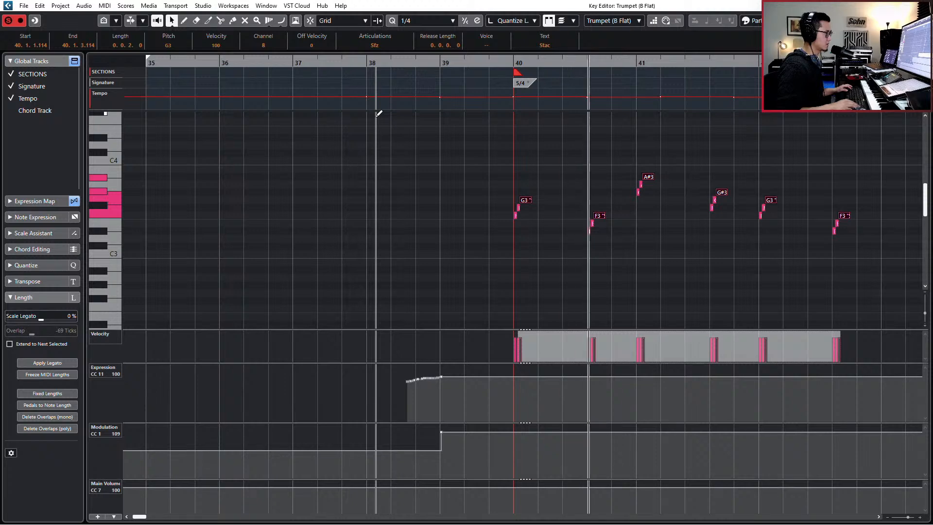
Step: Close the trumpet part's note editor and play the full arrangement from bar 39
key(Return)
key(space)
key(KP_Subtract)
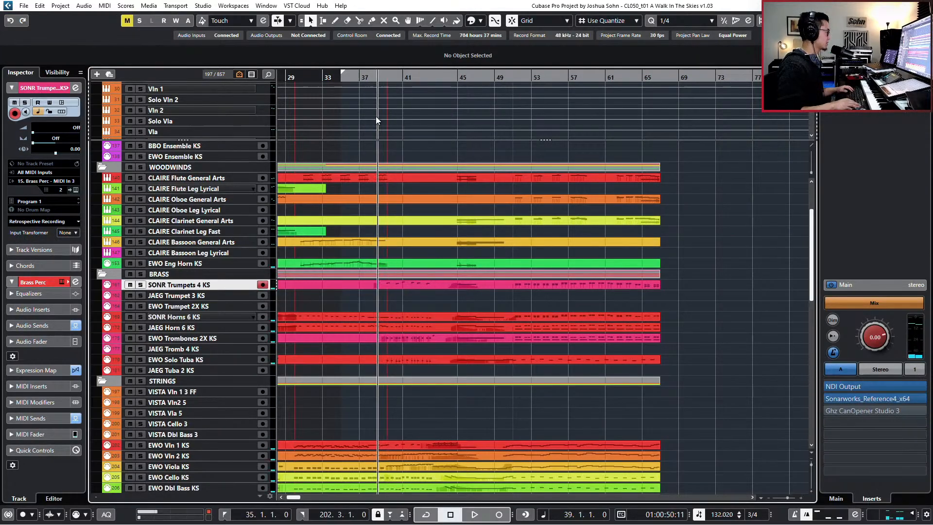
key(space)
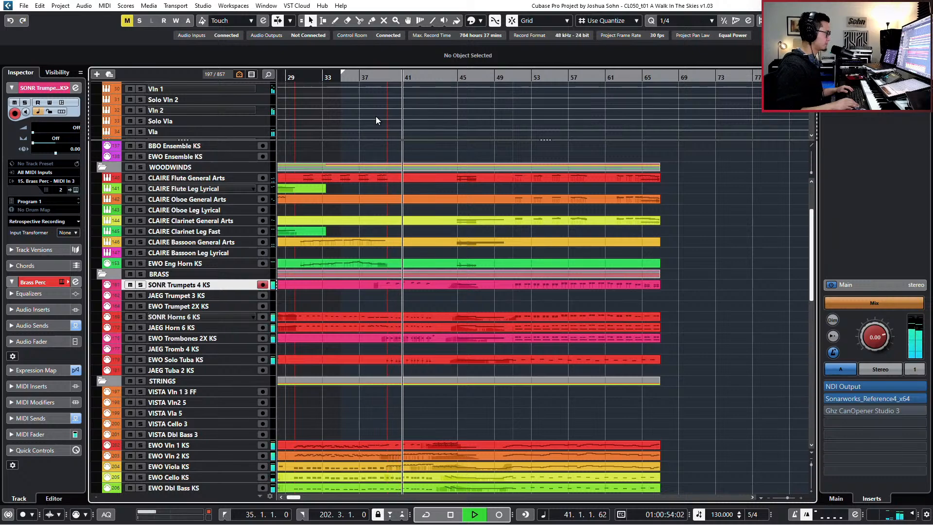
Step: View the SONR Trumpets 4 KS channel settings, close them, and bring the group tracks into view
key(e)
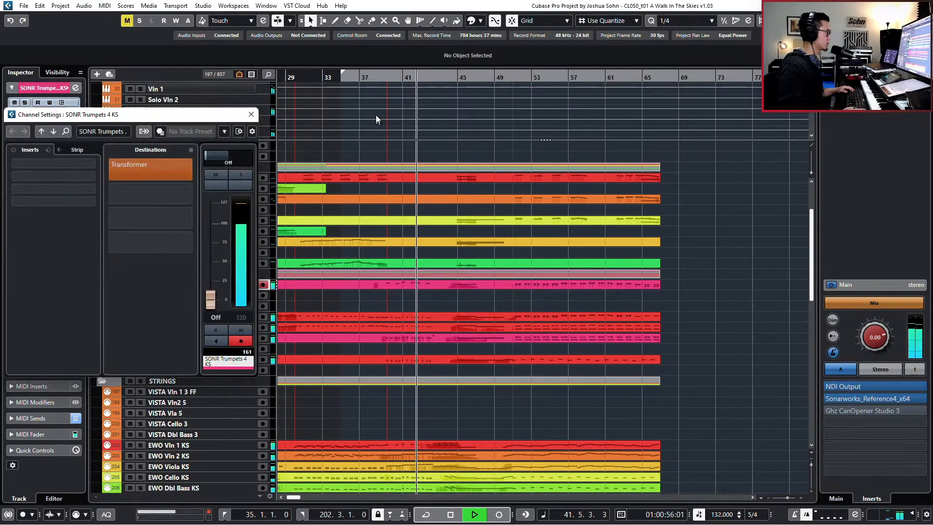
click(251, 114)
scroll(546, 228, down, 10)
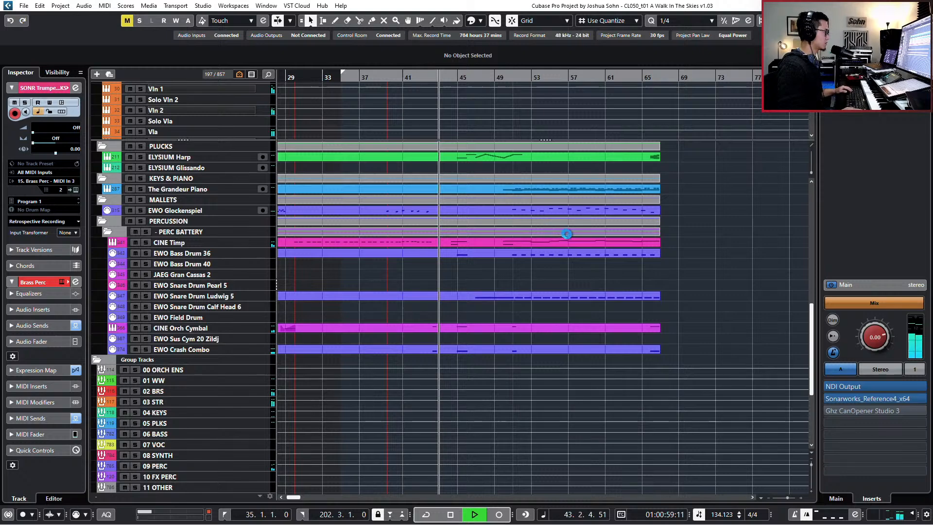
Step: Review the woodwind, brass, string and percussion tracks in the arrangement while playing back the passage up to about bar 48
scroll(600, 268, up, 10)
scroll(600, 265, up, 5)
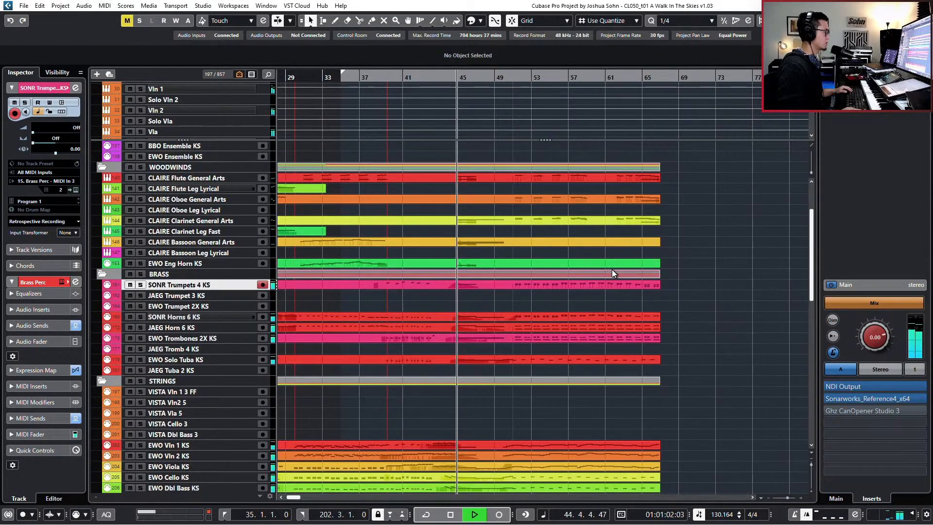
scroll(608, 279, up, 3)
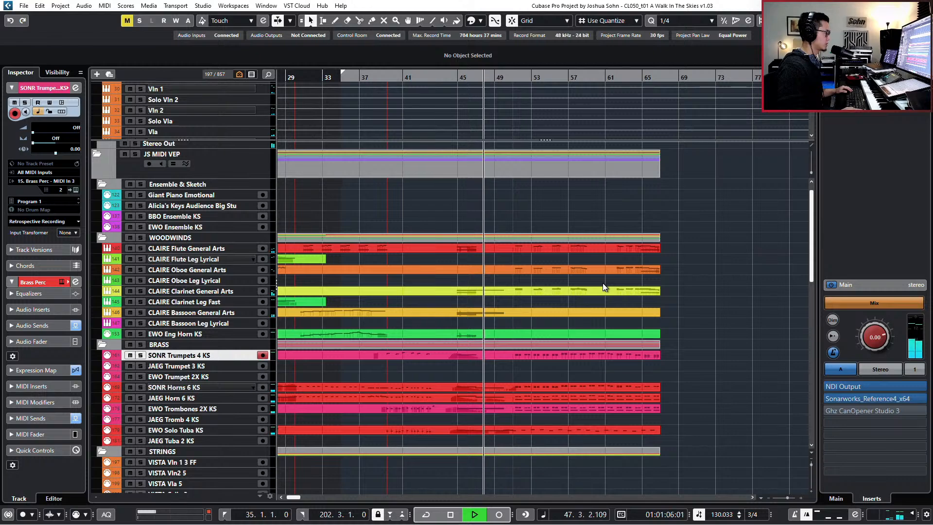
scroll(604, 286, down, 9)
key(space)
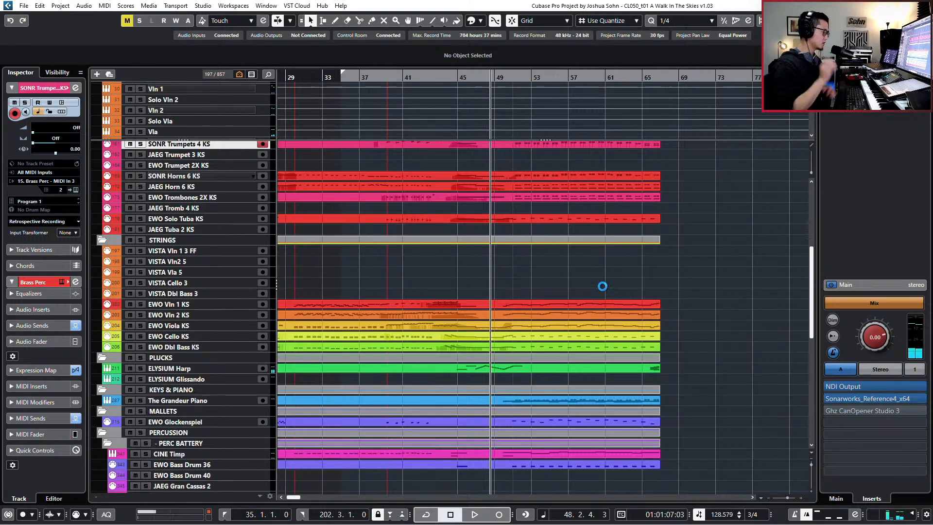
scroll(597, 284, down, 12)
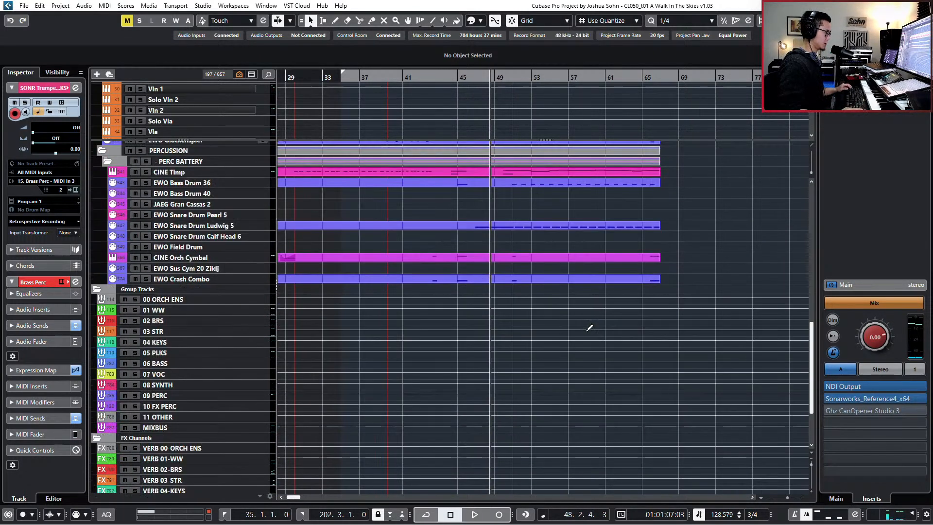
scroll(579, 325, up, 18)
scroll(573, 325, up, 3)
scroll(570, 329, down, 20)
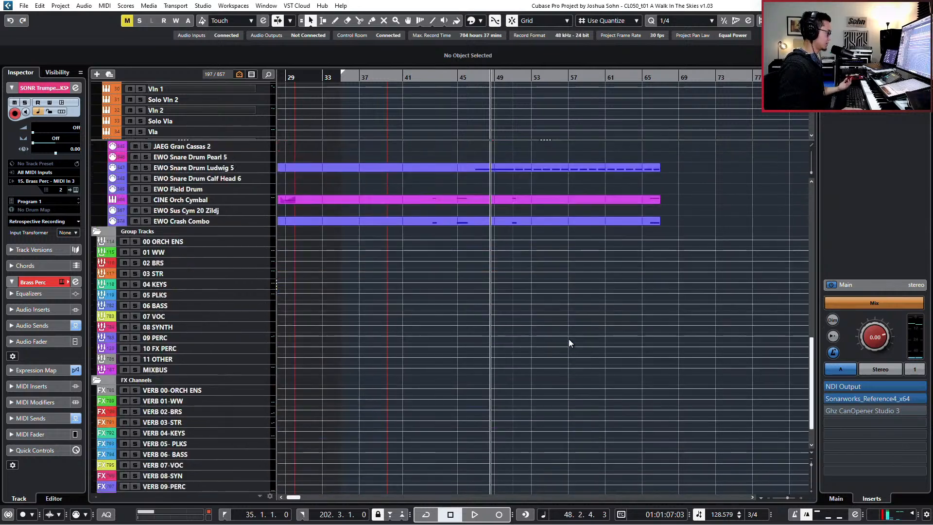
scroll(569, 339, up, 6)
scroll(457, 294, up, 15)
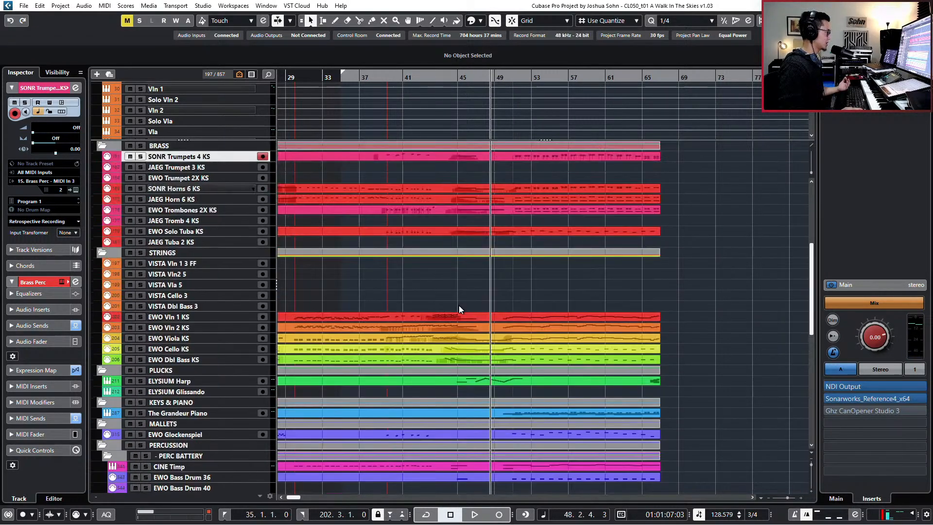
Step: Move the playback position back to bar 45 and open the CLAIRE Flute General Arts part in the Key Editor
key(KP_Subtract)
key(KP_Subtract)
key(KP_Subtract)
key(KP_Subtract)
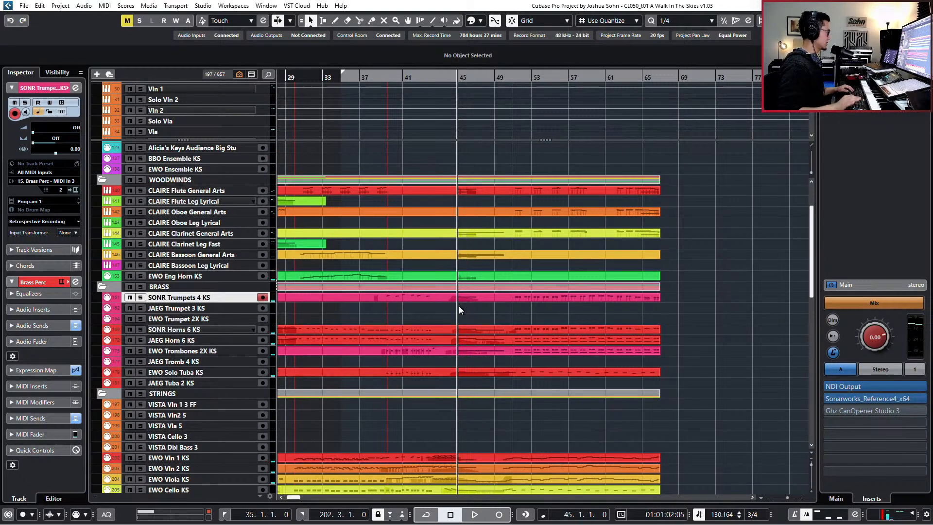
scroll(458, 296, up, 3)
double_click(496, 263)
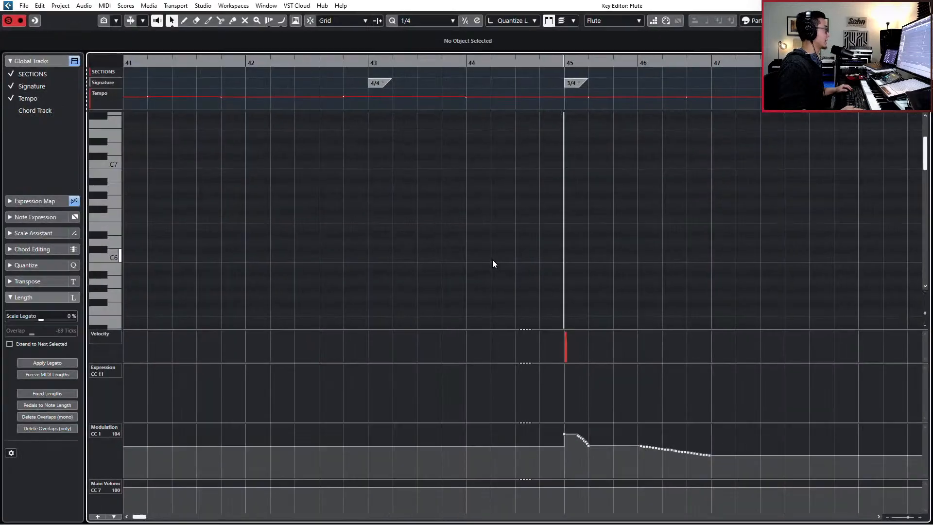
Step: Assign the Sus Vel articulation to the flute's C#4 note at bar 45 and record an expression and modulation swell over it
scroll(514, 241, down, 5)
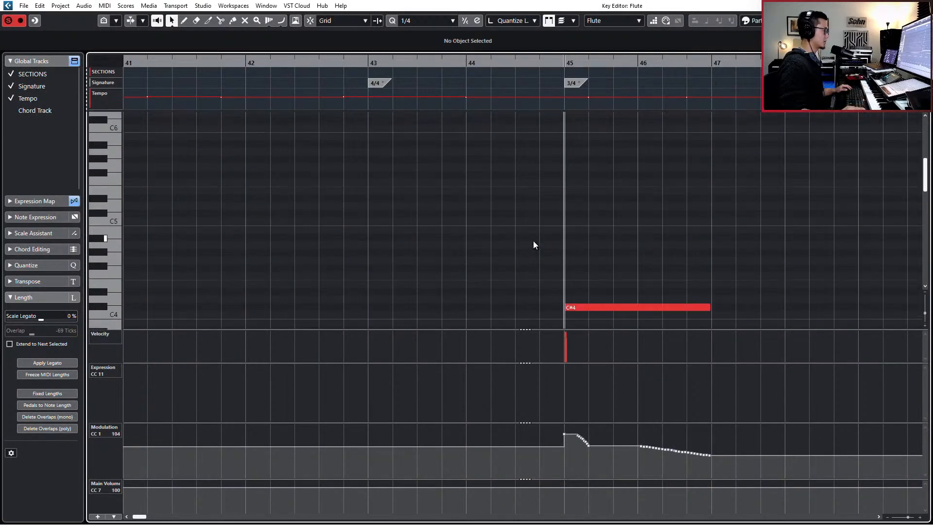
drag(537, 180, 641, 222)
click(620, 229)
scroll(620, 229, up, 3)
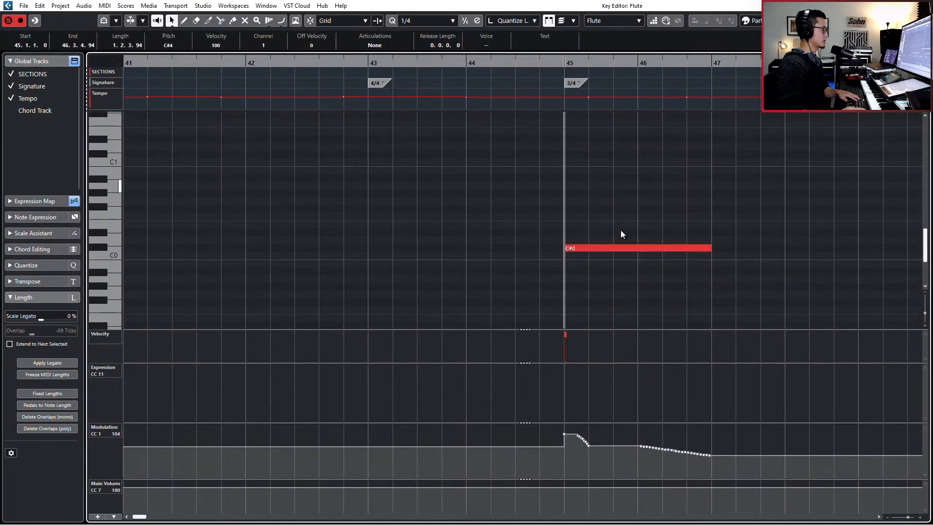
scroll(620, 229, down, 5)
click(589, 132)
scroll(620, 224, down, 10)
scroll(614, 222, up, 10)
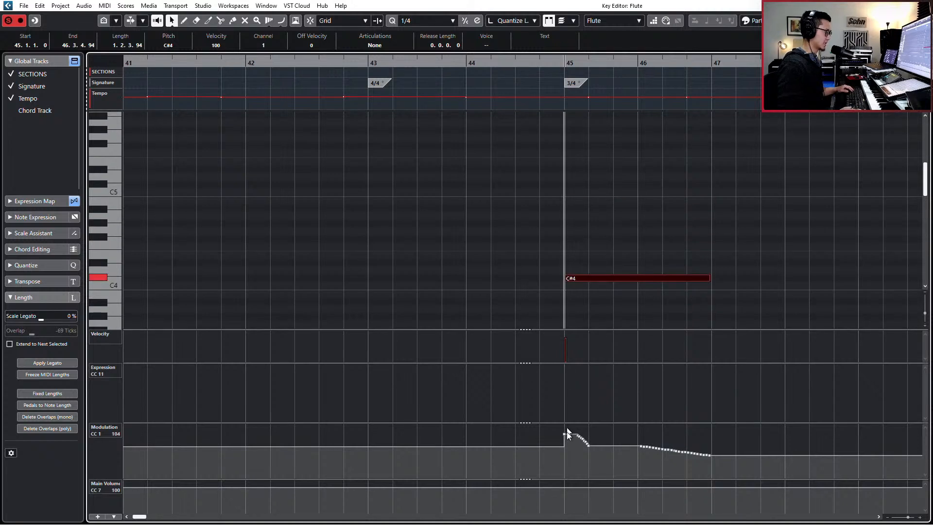
key(g)
key(g)
key(g)
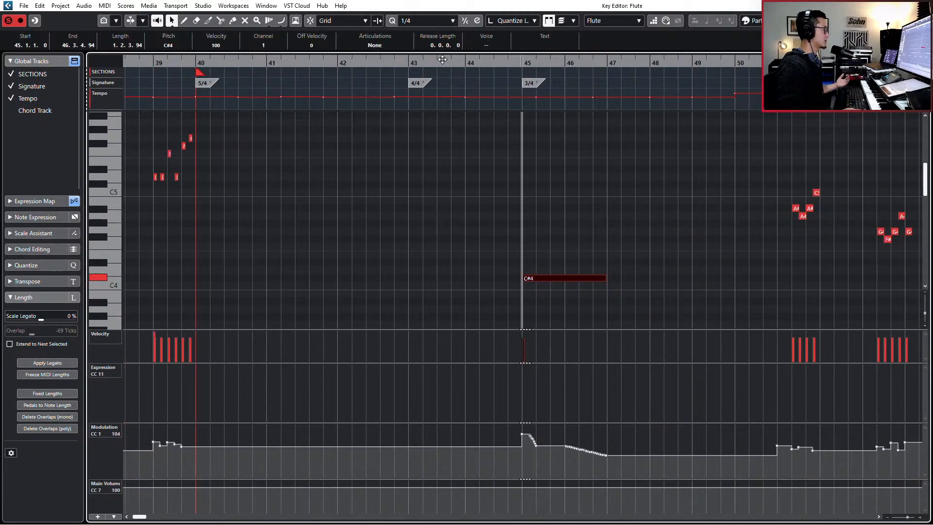
click(394, 45)
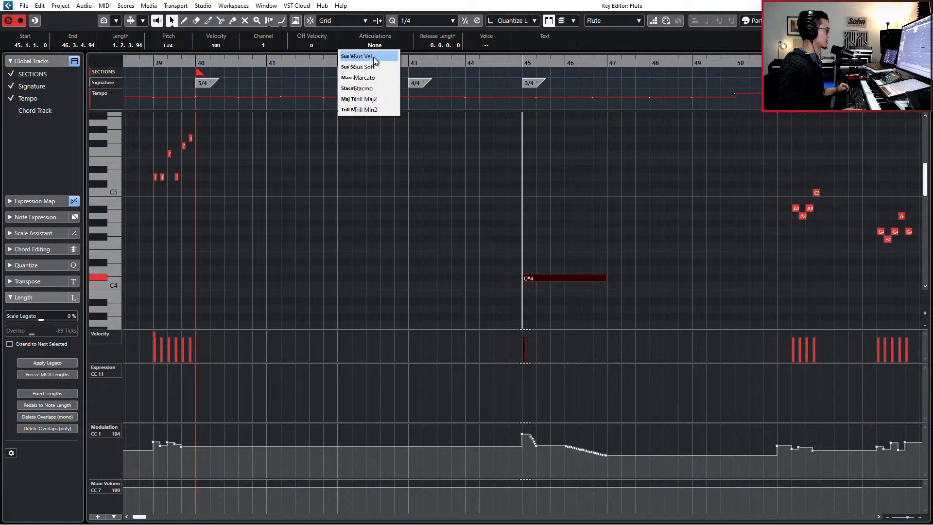
click(375, 57)
key(space)
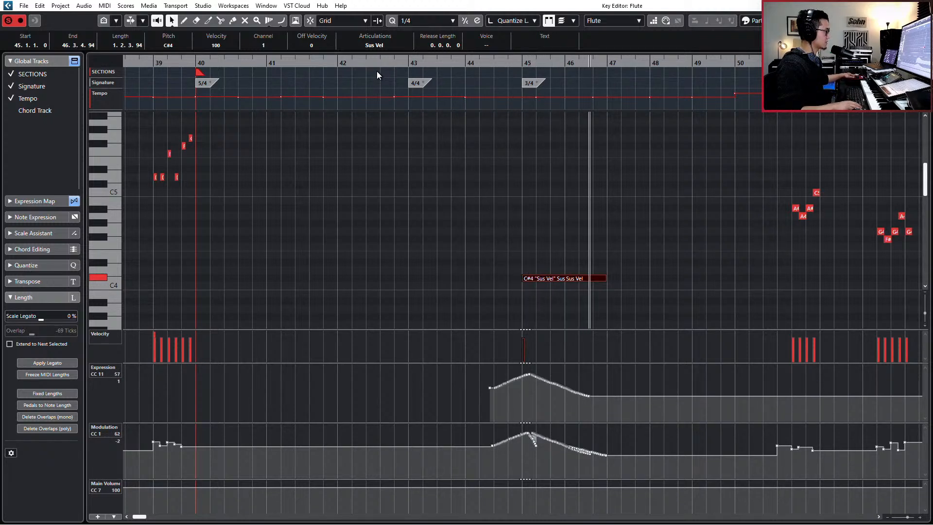
scroll(413, 180, down, 2)
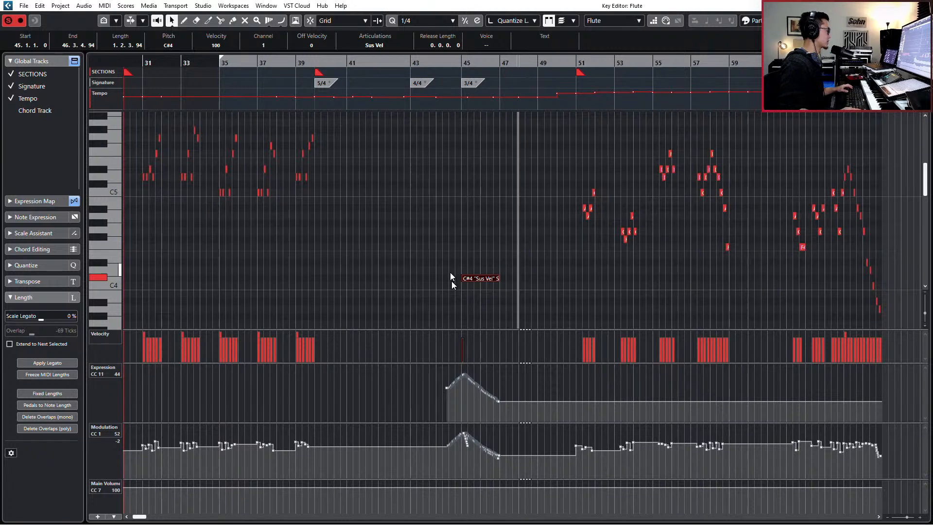
Step: Delete the leftover modulation points beneath the bar 45 swell and all modulation points from bar 51 onward
click(466, 441)
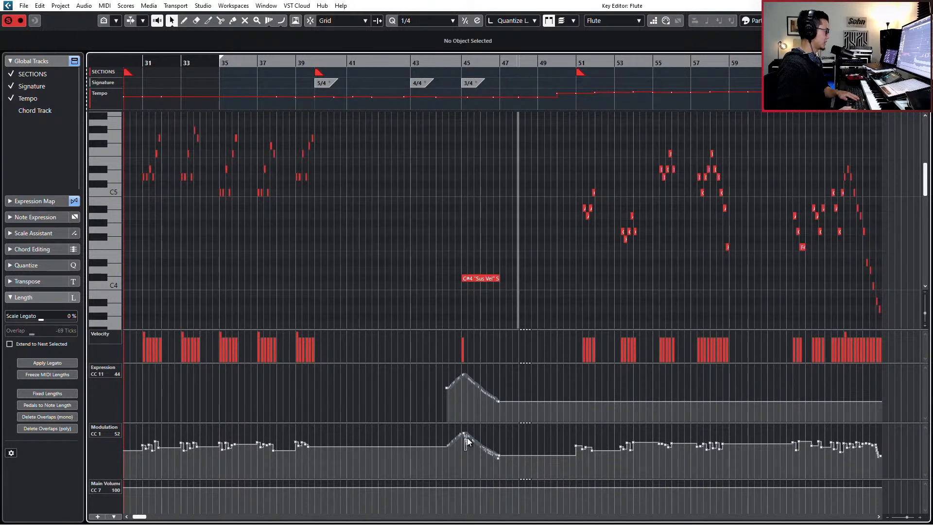
drag(469, 434, 500, 456)
scroll(483, 263, down, 4)
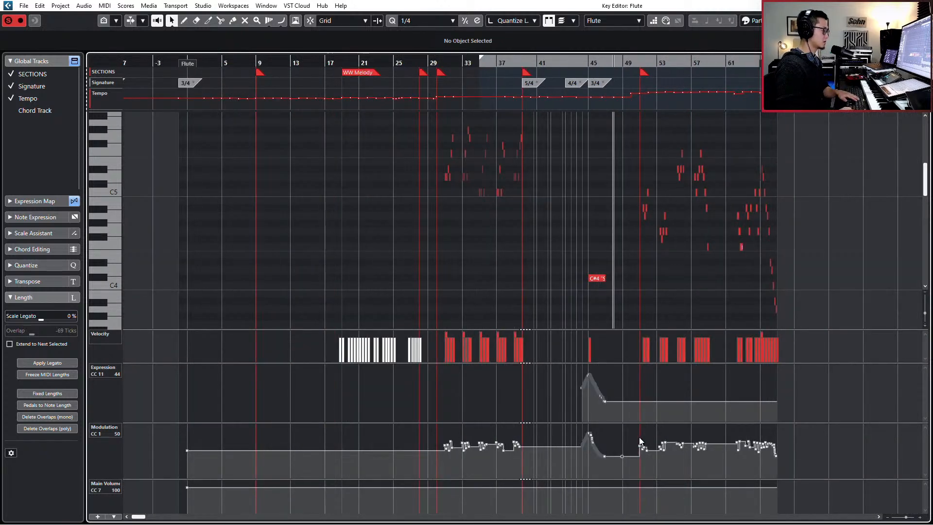
drag(640, 437, 839, 480)
key(Delete)
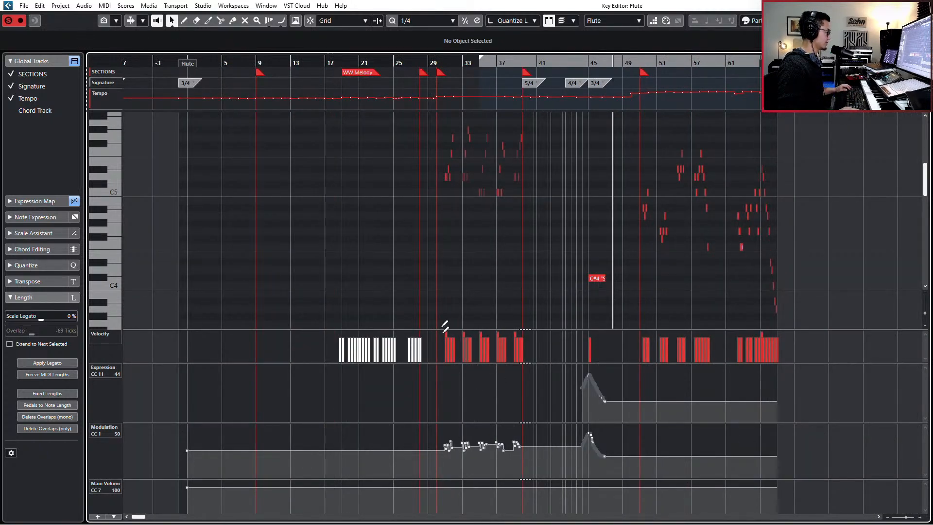
Step: Apply the Marcato articulation to the flute notes in bars 31–39 and set their velocity to 124
scroll(445, 291, up, 4)
scroll(438, 238, up, 2)
drag(416, 137, 692, 273)
key(l)
key(s)
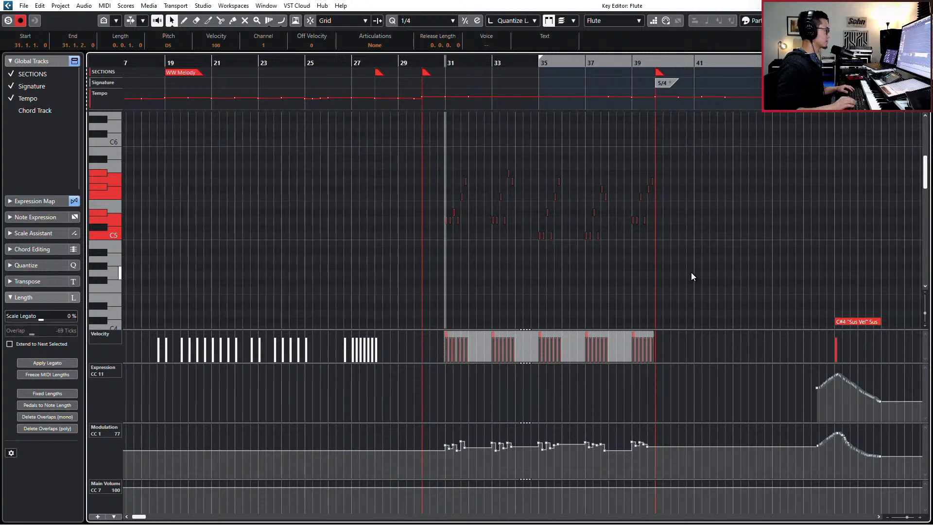
scroll(691, 272, up, 3)
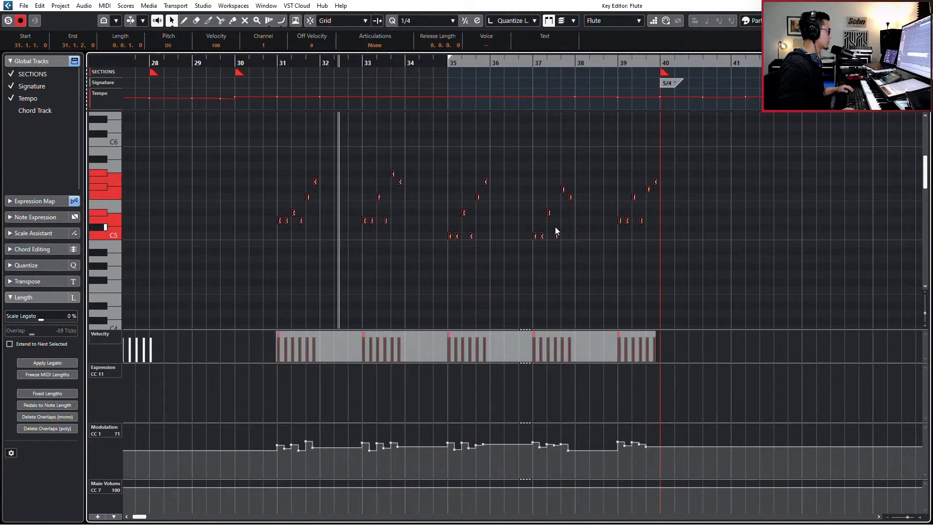
drag(214, 141, 692, 266)
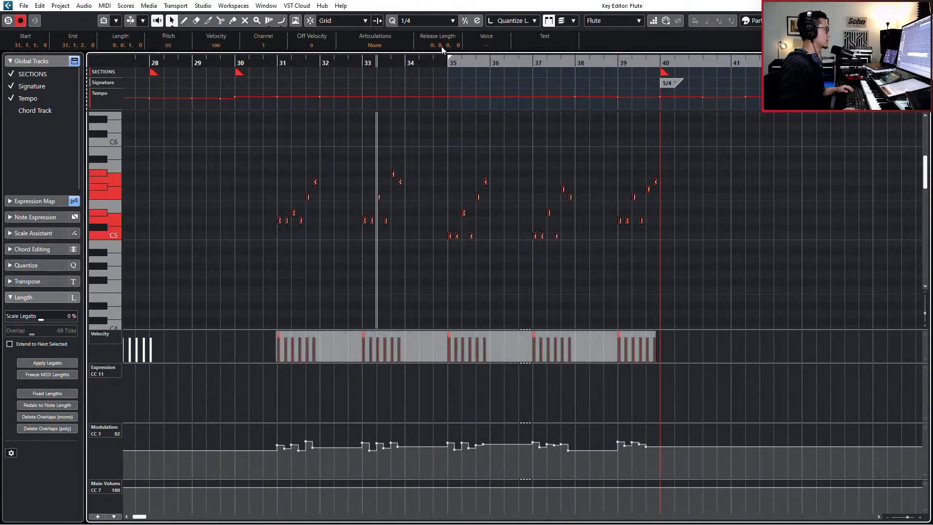
click(368, 45)
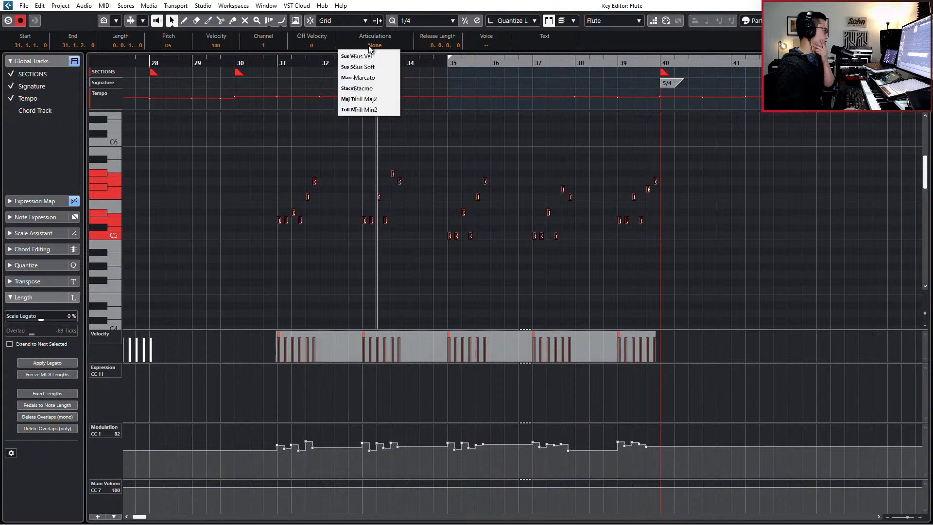
click(370, 78)
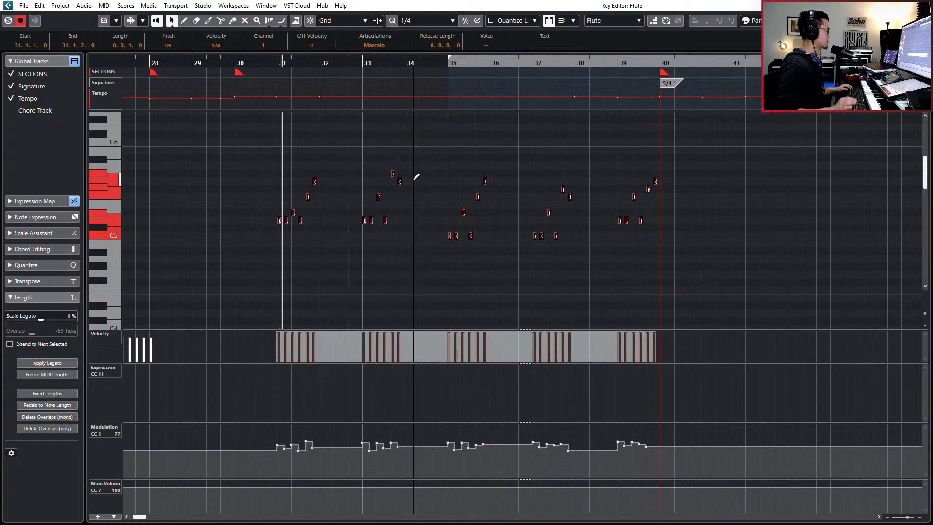
Step: Clear the uneven modulation points across bars 31–39 and add an expression level of 108 starting in bar 30
drag(281, 433, 667, 466)
key(Delete)
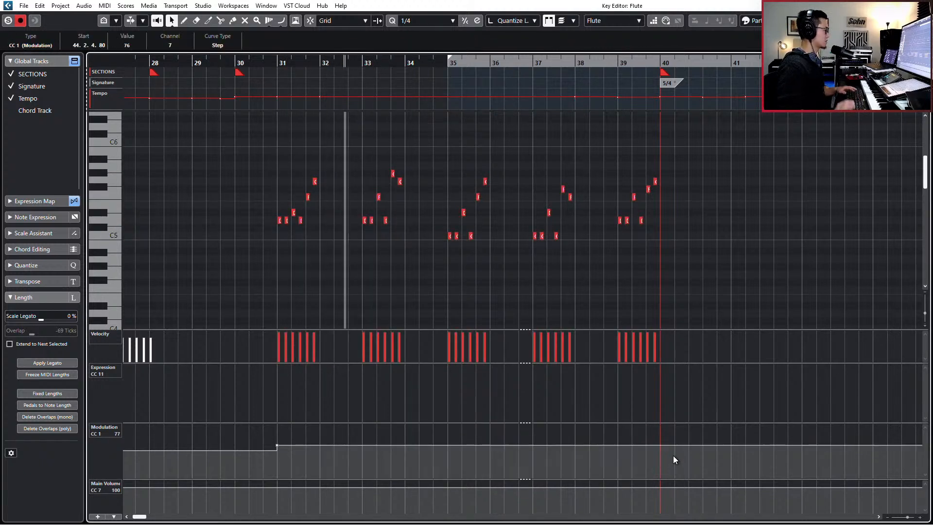
scroll(598, 401, down, 2)
click(320, 374)
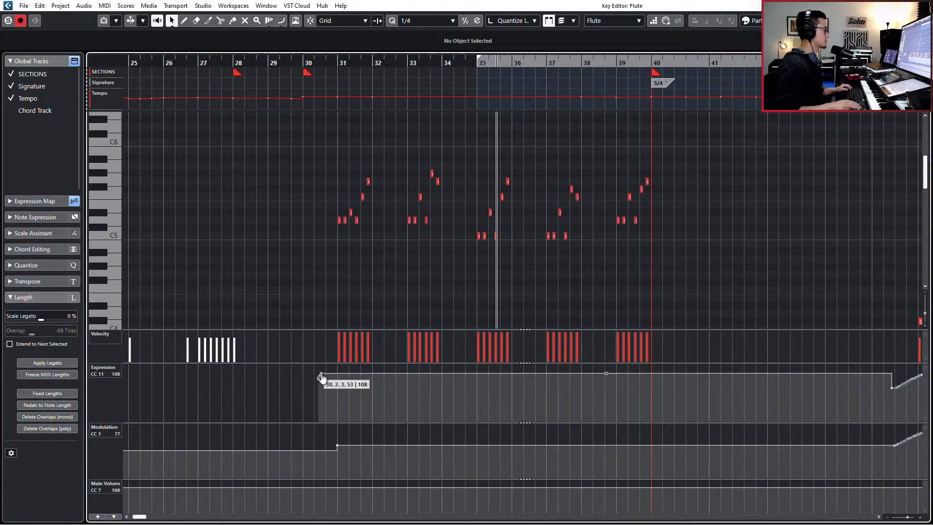
scroll(312, 171, up, 3)
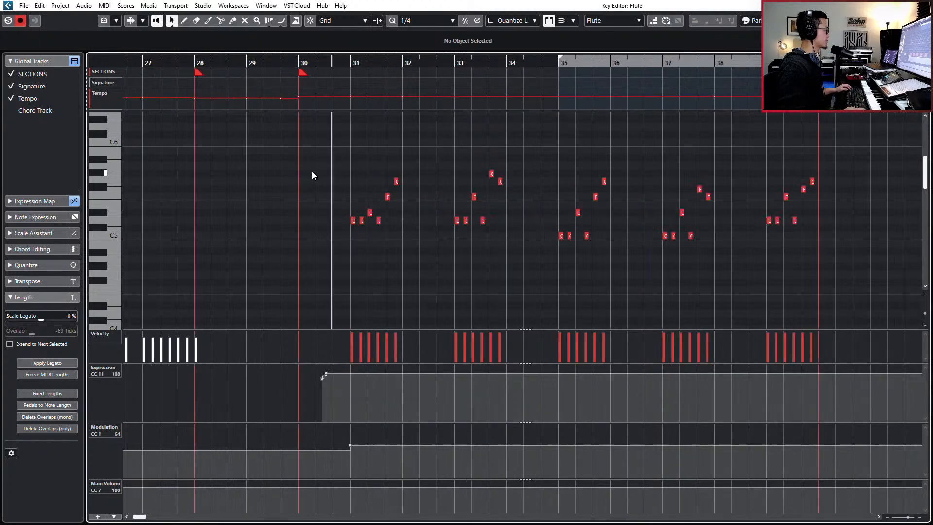
Step: Change the flute notes in bars 31–39 to the Stacmo articulation and close the Key Editor
scroll(333, 165, down, 4)
drag(328, 159, 615, 231)
click(374, 45)
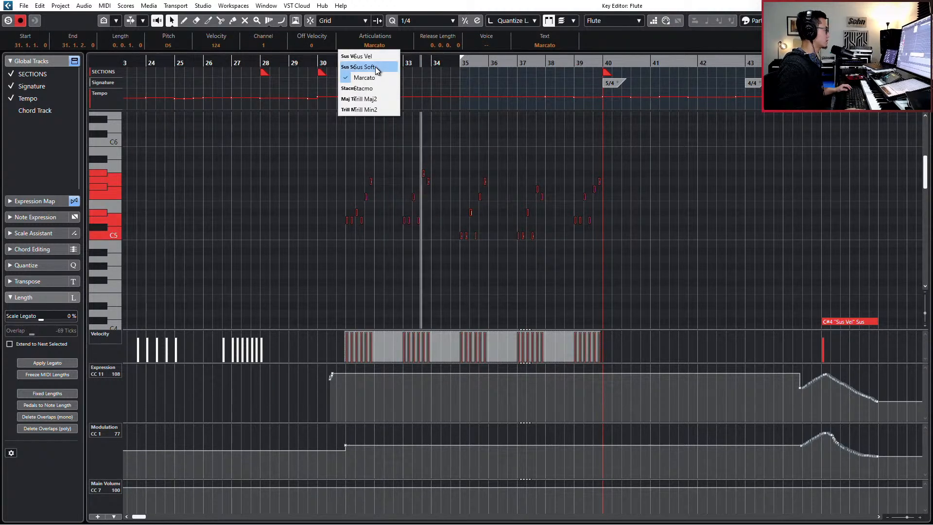
click(365, 89)
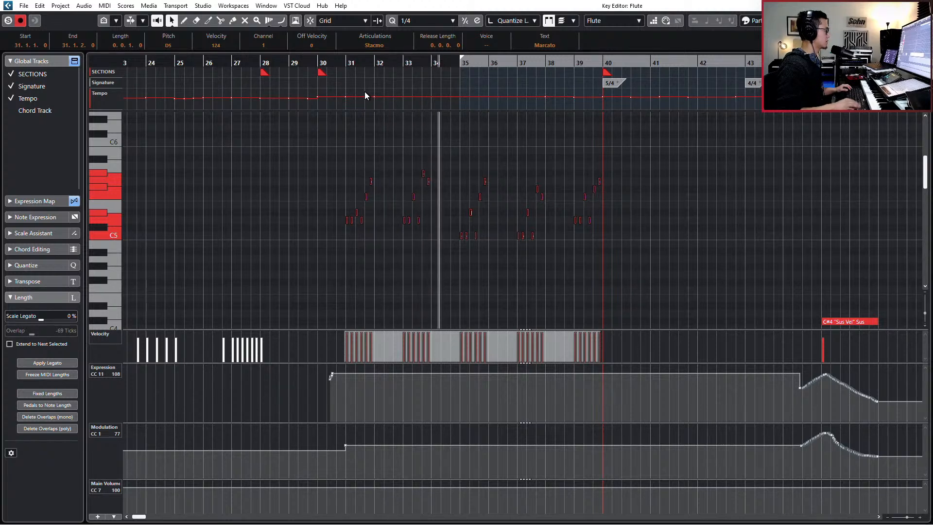
click(332, 374)
drag(331, 368, 332, 381)
key(Return)
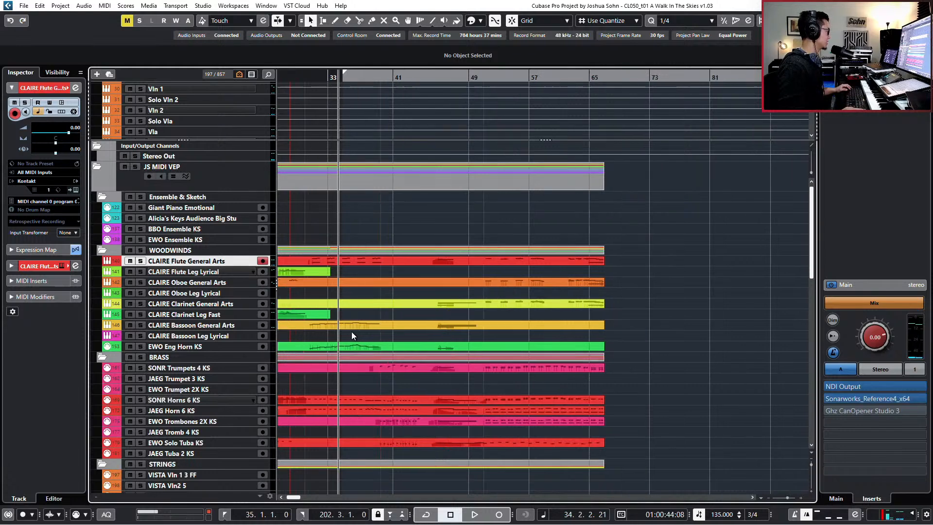
Step: Split the CLAIRE Flute General Arts part at bars 30 and 41 and select the section between the cuts
alt+click(436, 261)
alt+click(562, 261)
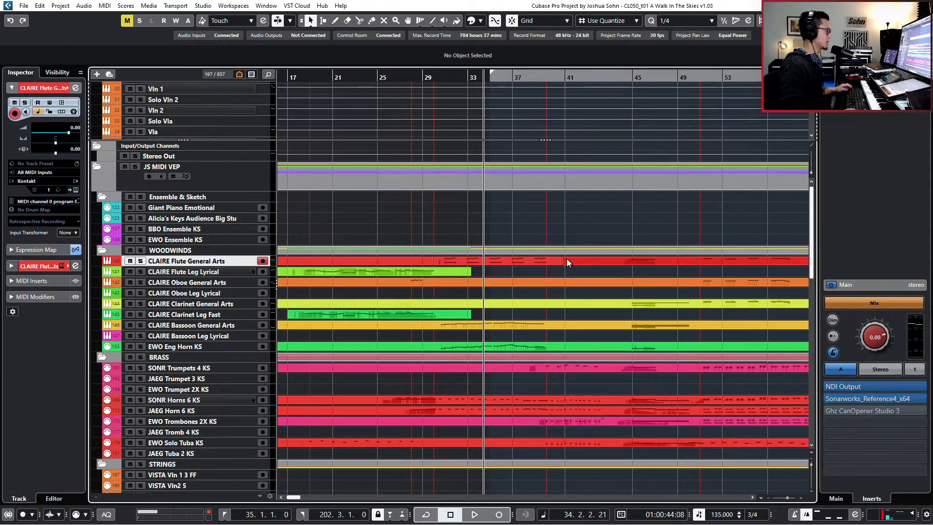
click(549, 261)
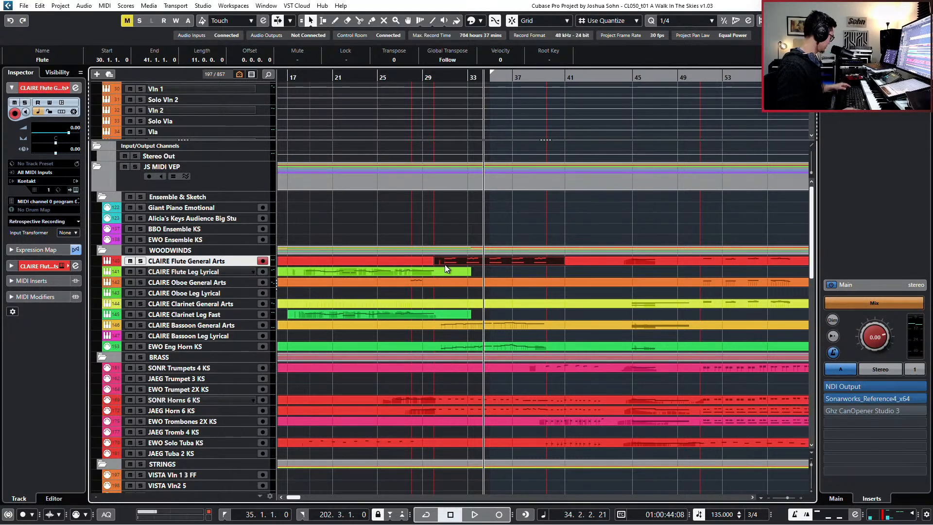
Step: Bring the EWO Piccolo KS and EWO Flute KS tracks into the track list, then select and enable both
key(ctrl+f)
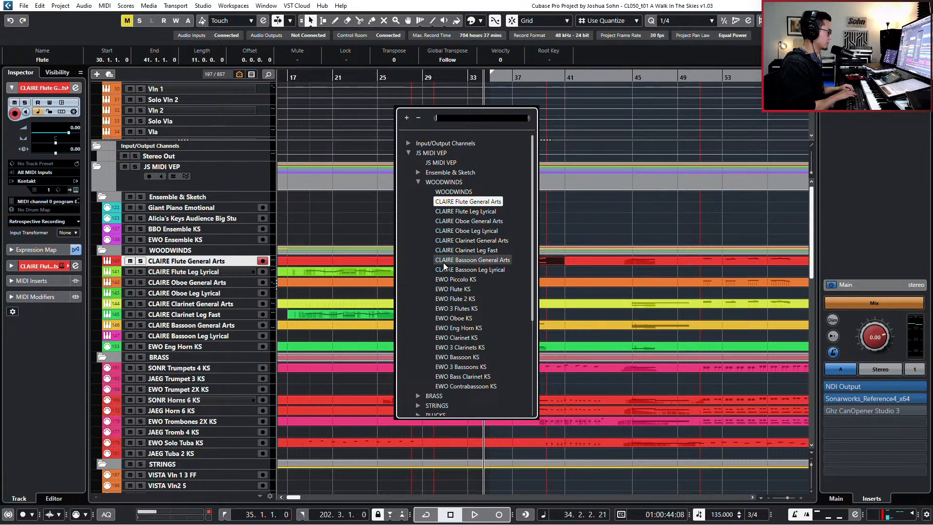
click(457, 279)
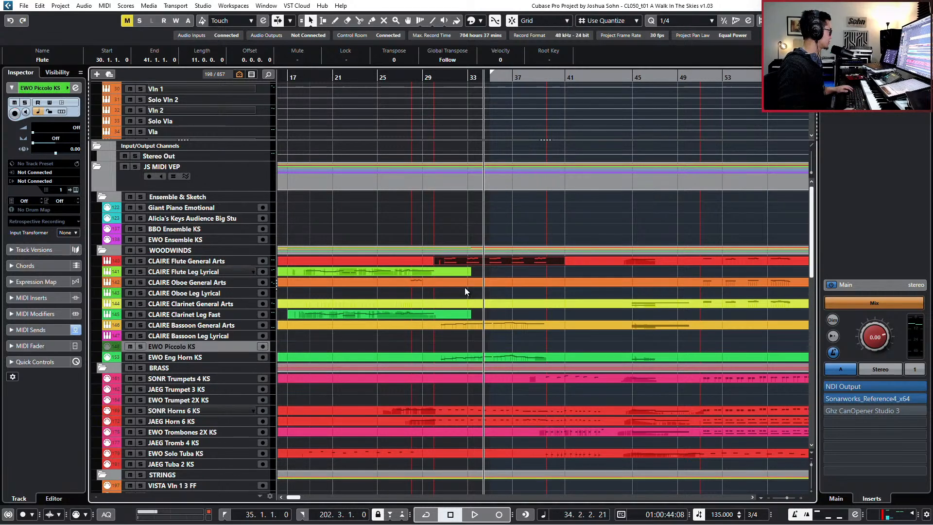
key(ctrl+f)
click(453, 289)
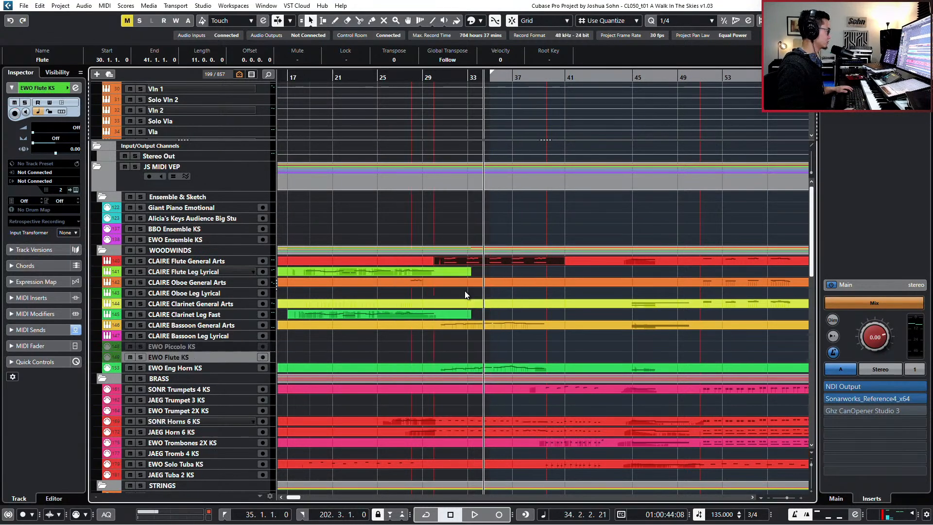
click(205, 346)
shift+click(204, 357)
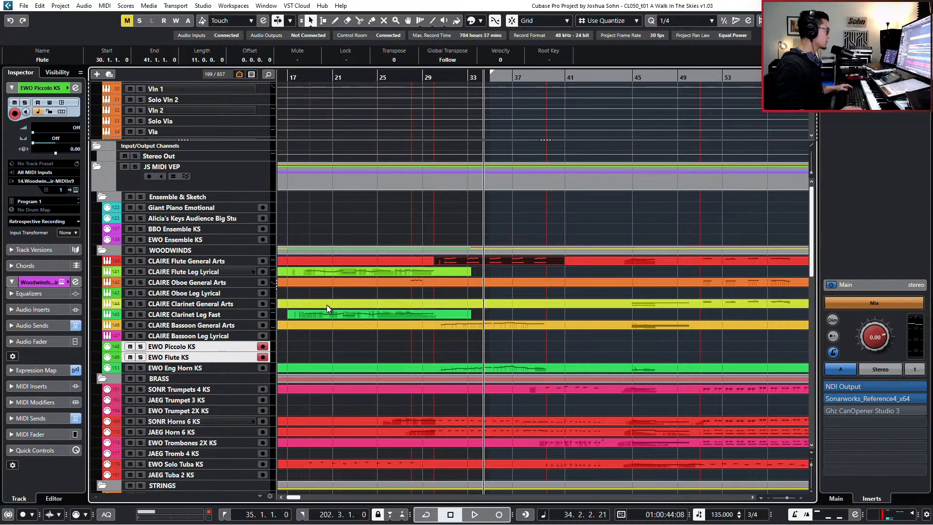
Step: Copy the CLAIRE Flute General Arts section of bars 30–41 onto the EWO Piccolo KS and EWO Flute KS tracks at bar 30
key(l)
key(ctrl+v)
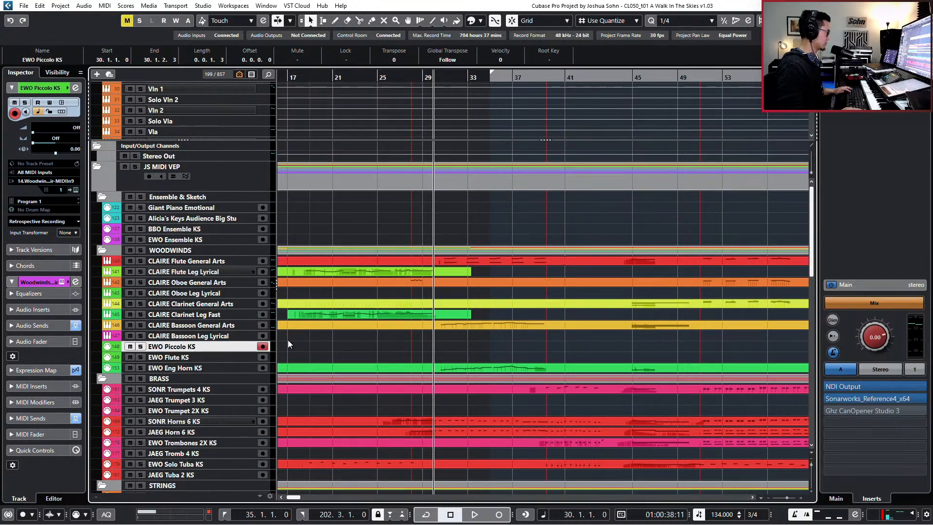
click(487, 263)
click(232, 346)
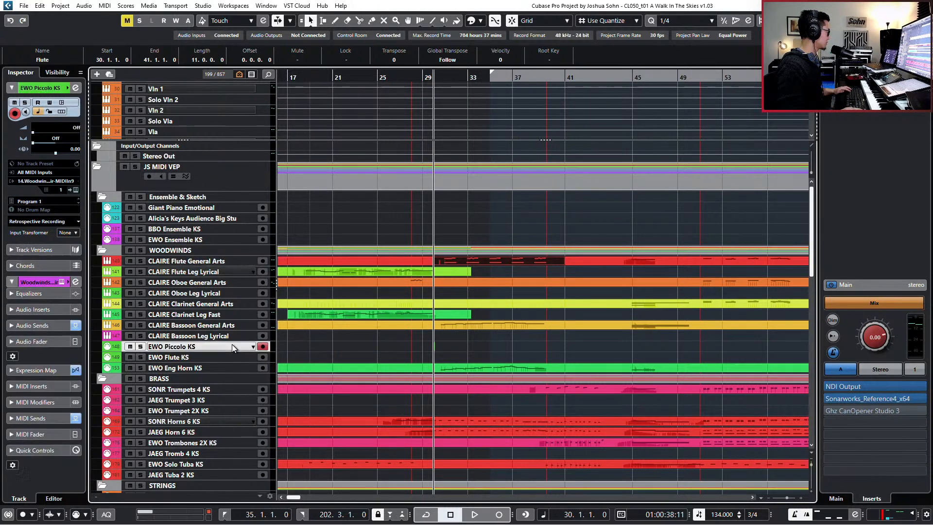
key(ctrl+v)
click(226, 356)
key(ctrl+v)
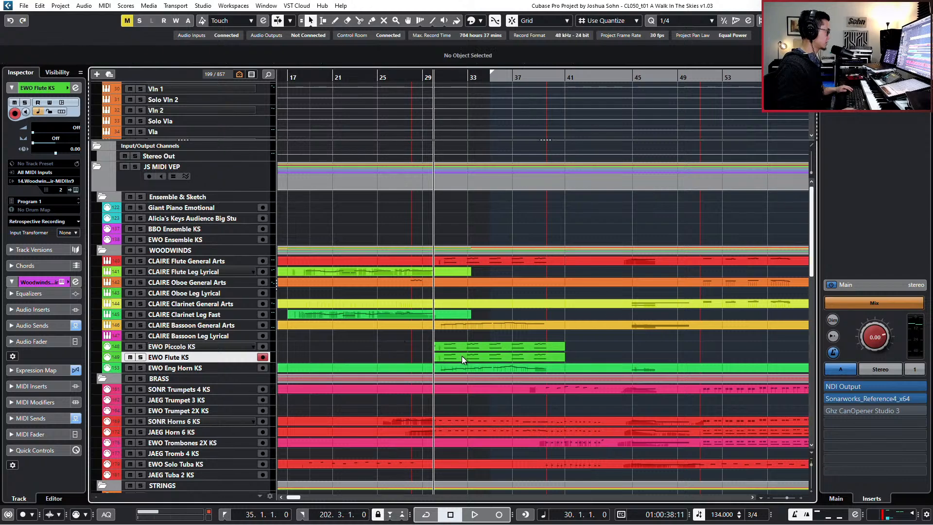
Step: Open the pasted piccolo and flute parts in the Key Editor and delete the stray short notes at bar 30
double_click(461, 355)
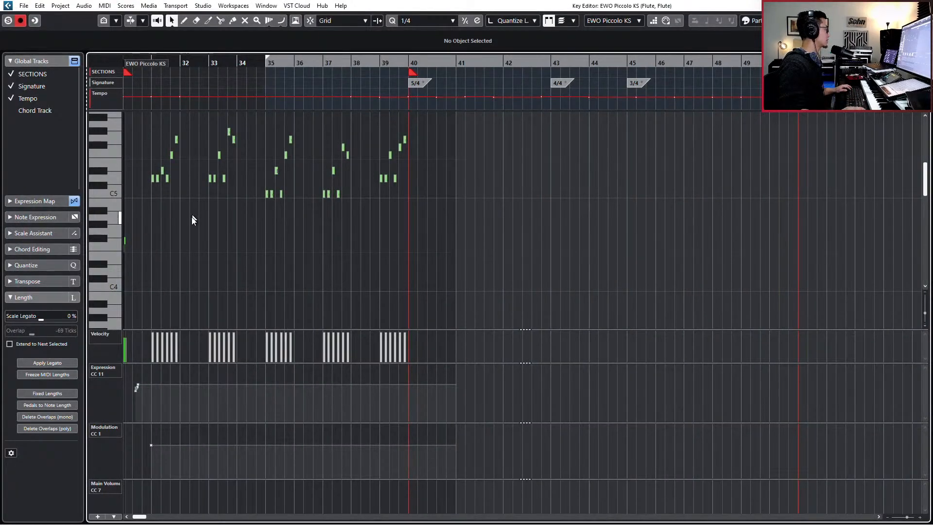
scroll(192, 217, down, 1)
scroll(198, 228, right, 2)
scroll(204, 232, left, 4)
scroll(278, 235, up, 7)
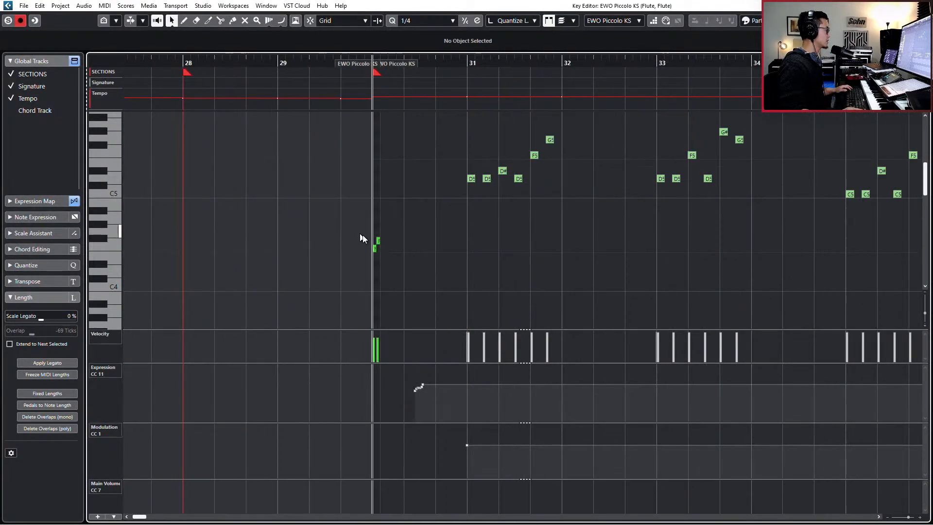
drag(342, 230, 423, 257)
key(Delete)
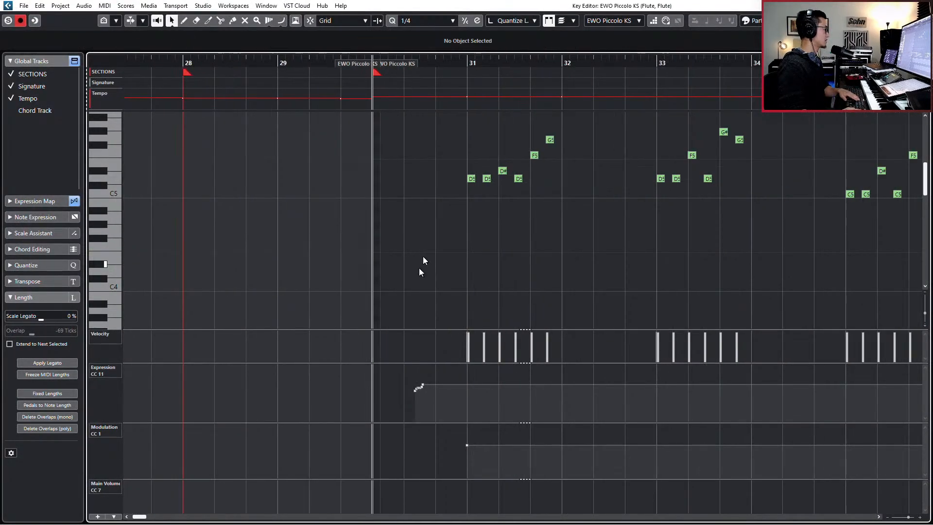
Step: Set all notes in the copied piccolo and flute parts to the Staccatissimo articulation, play the passage and close the Key Editor
click(470, 179)
scroll(479, 204, down, 3)
scroll(466, 210, right, 5)
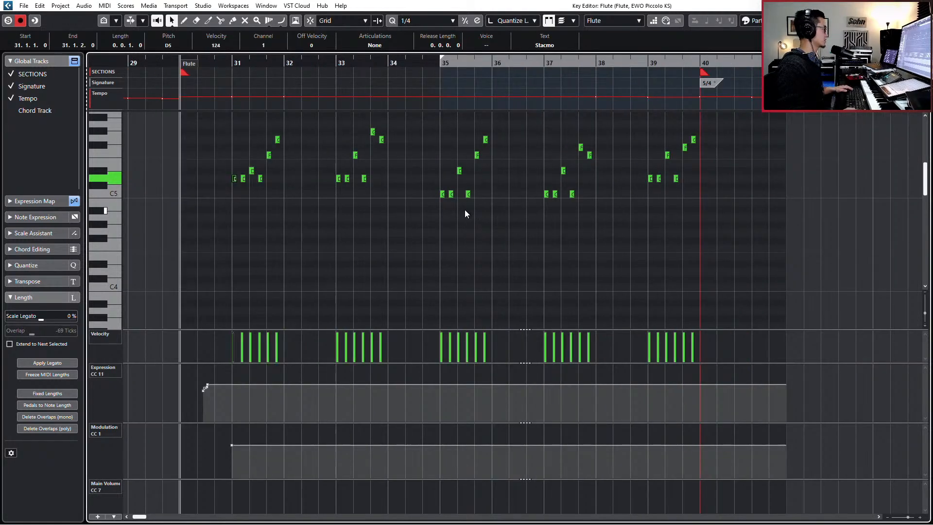
key(ctrl+a)
click(375, 45)
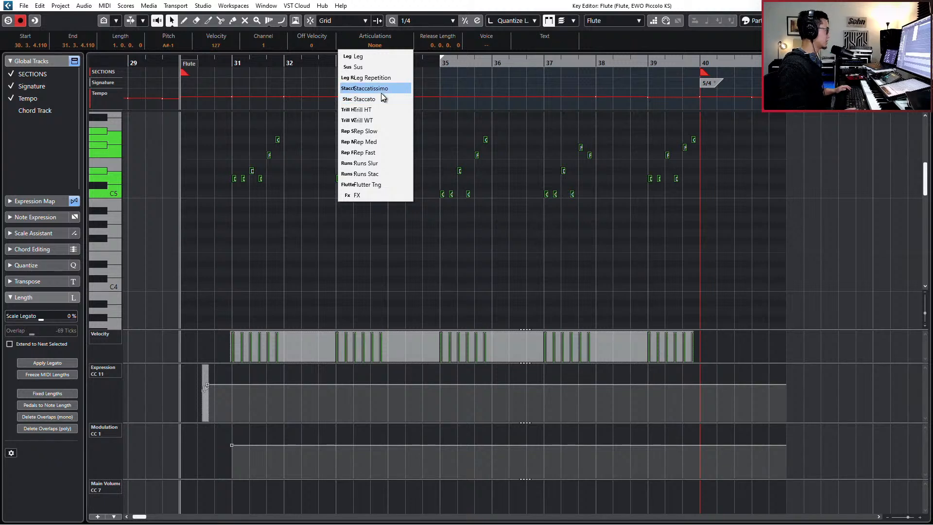
click(381, 93)
click(382, 46)
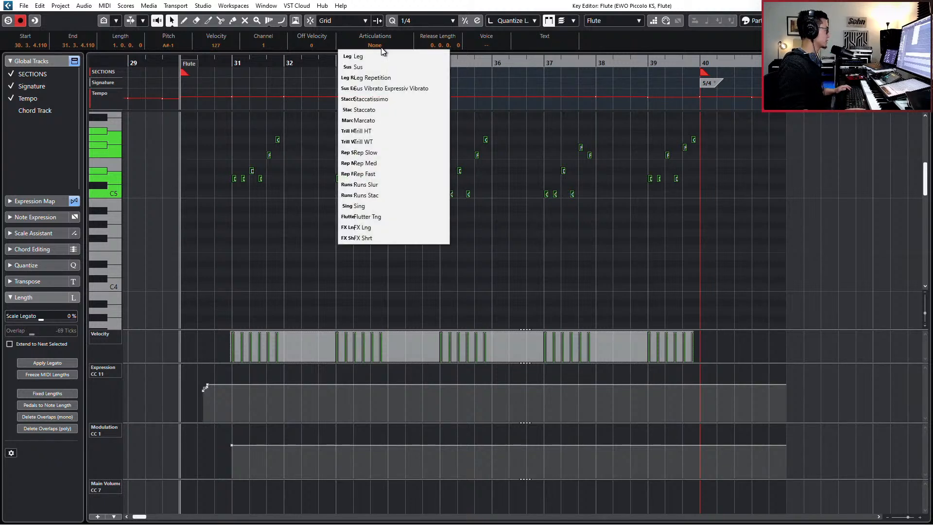
click(385, 97)
key(space)
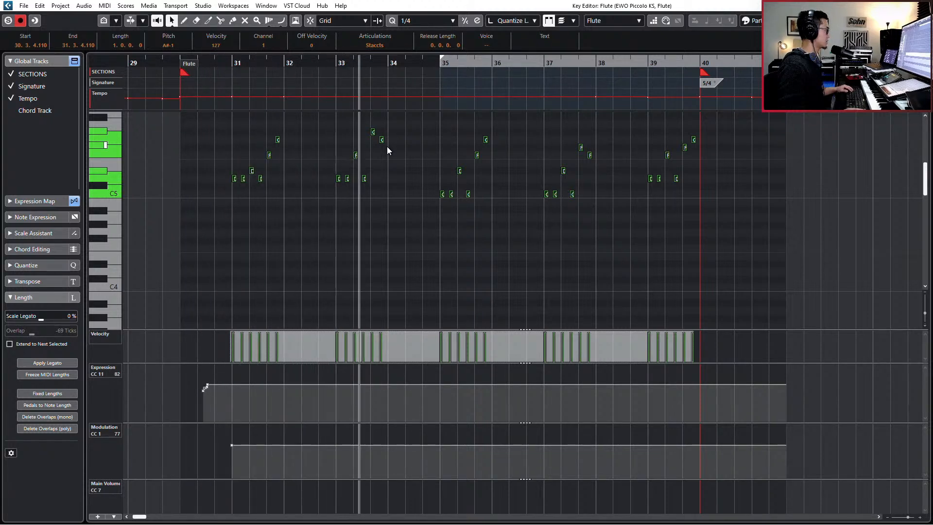
key(ctrl+w)
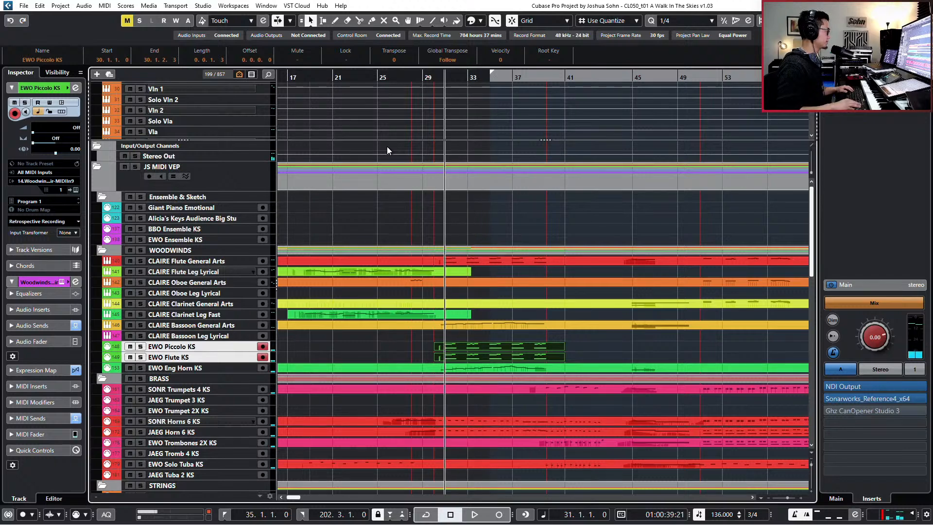
Step: Play back the piccolo and flute doublings from bar 31 in the arrangement
key(space)
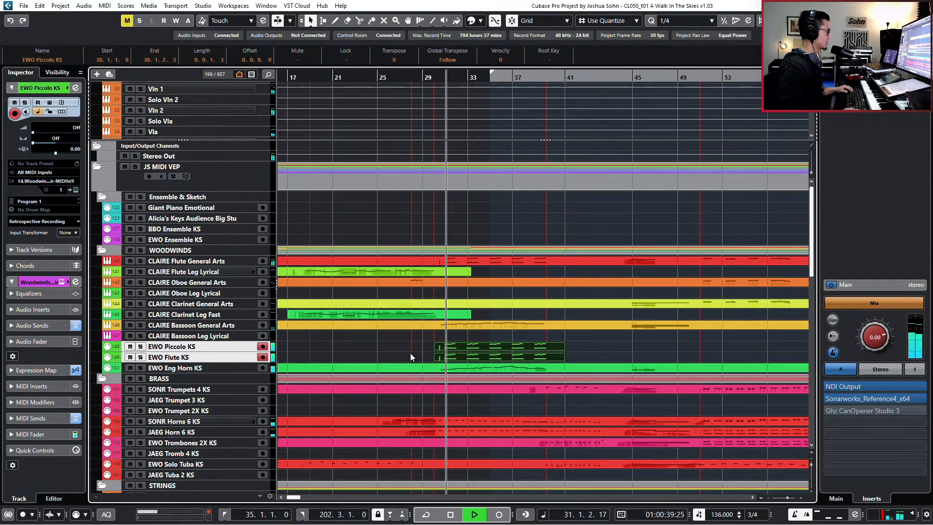
key(ctrl+e)
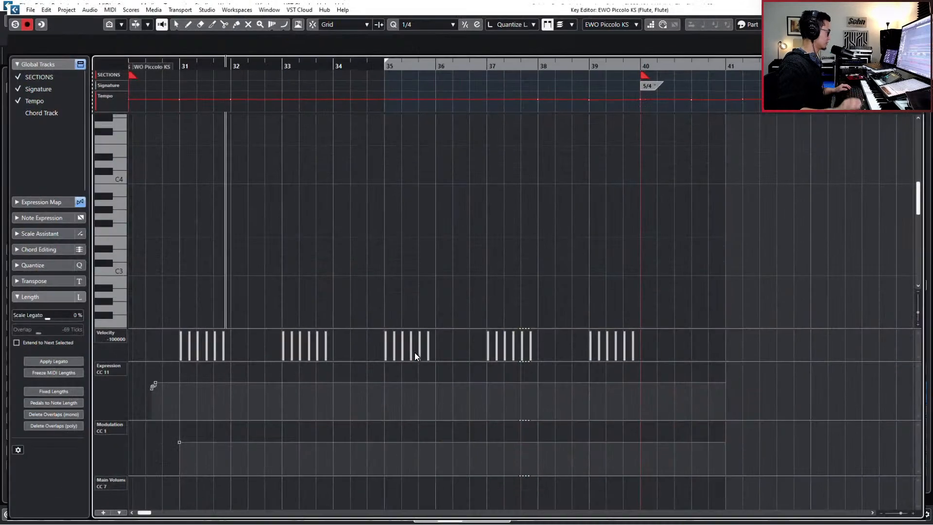
key(ctrl+w)
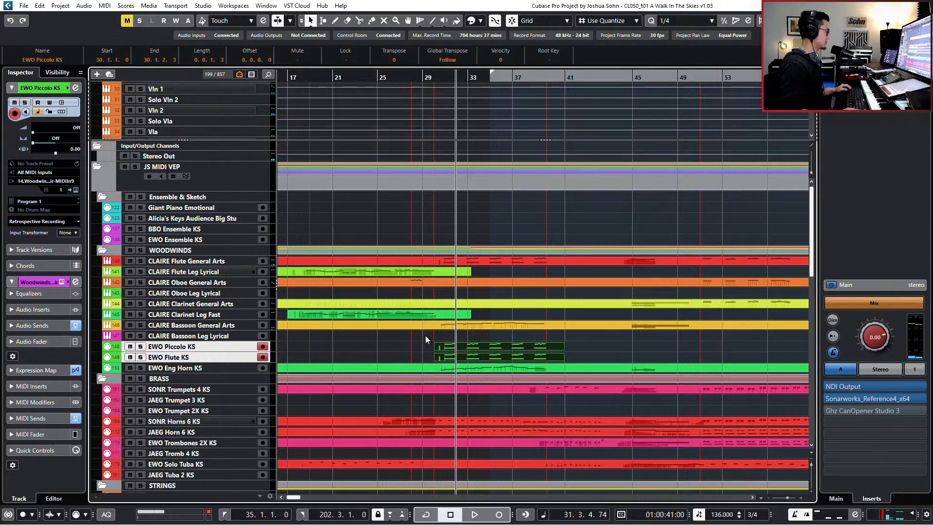
Step: In the EWO Piccolo KS part, set the starting modulation in bar 30 to 62 and add a main volume point of 84
click(456, 347)
key(ctrl+e)
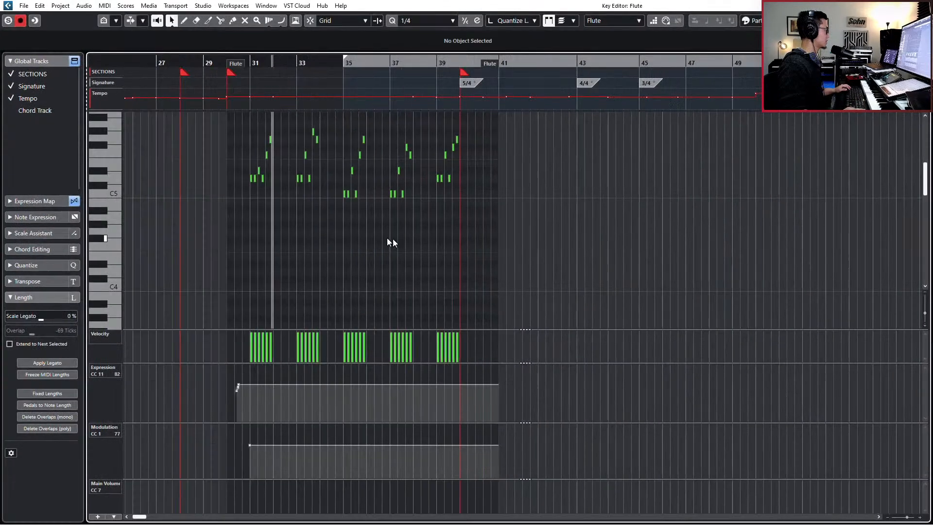
drag(249, 445, 238, 452)
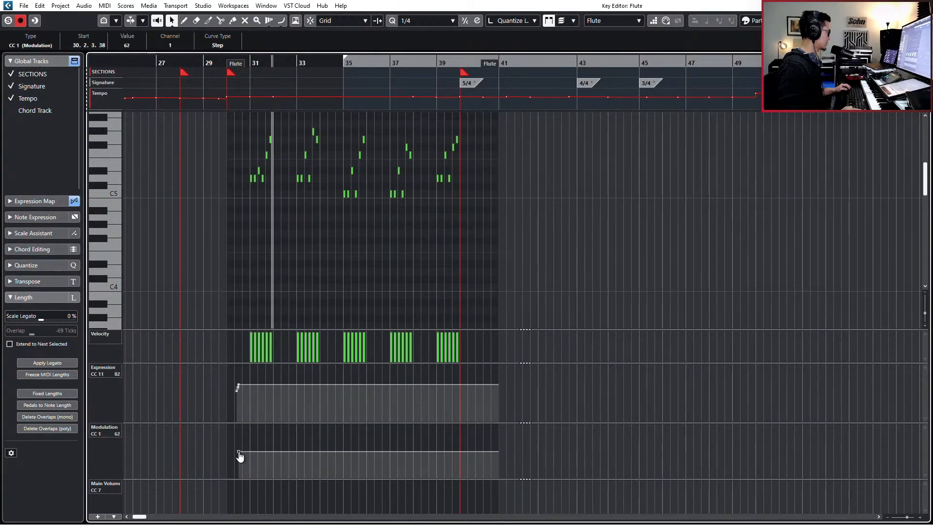
click(239, 493)
key(shift+b)
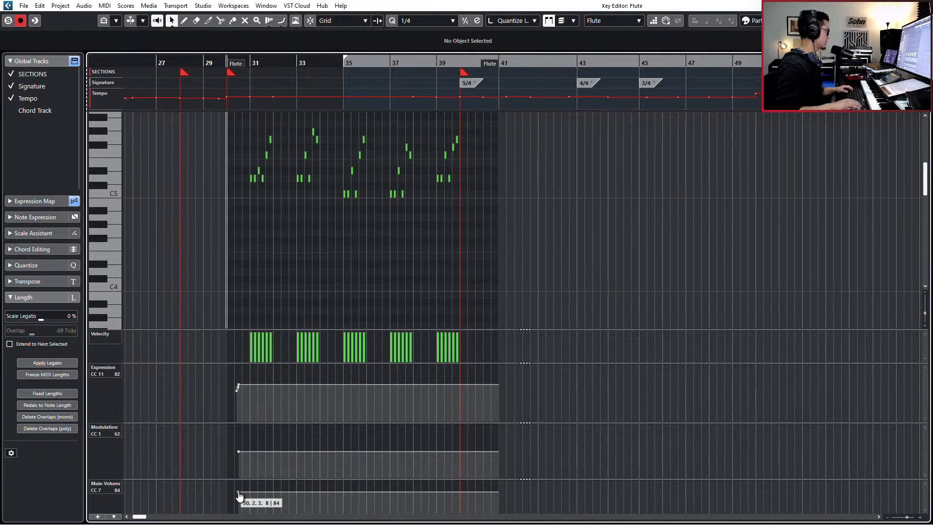
key(KP_Multiply)
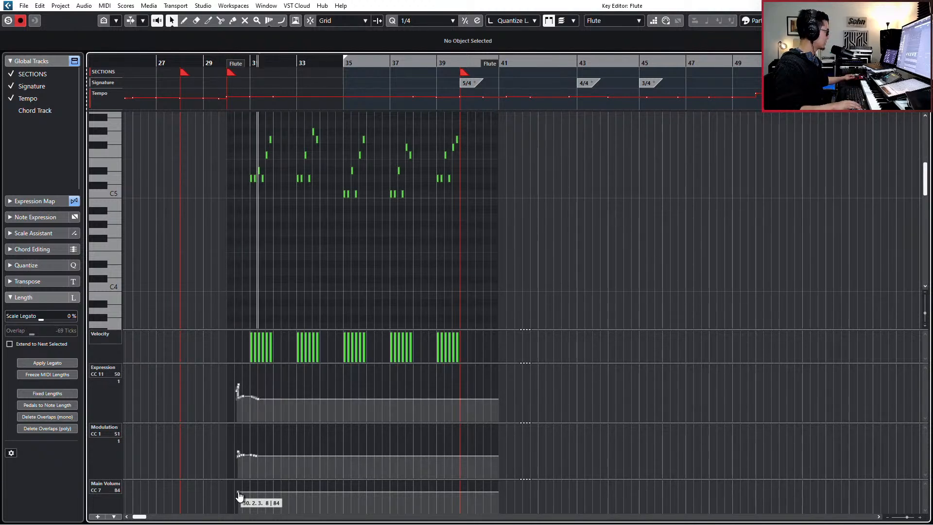
key(space)
key(ctrl+z)
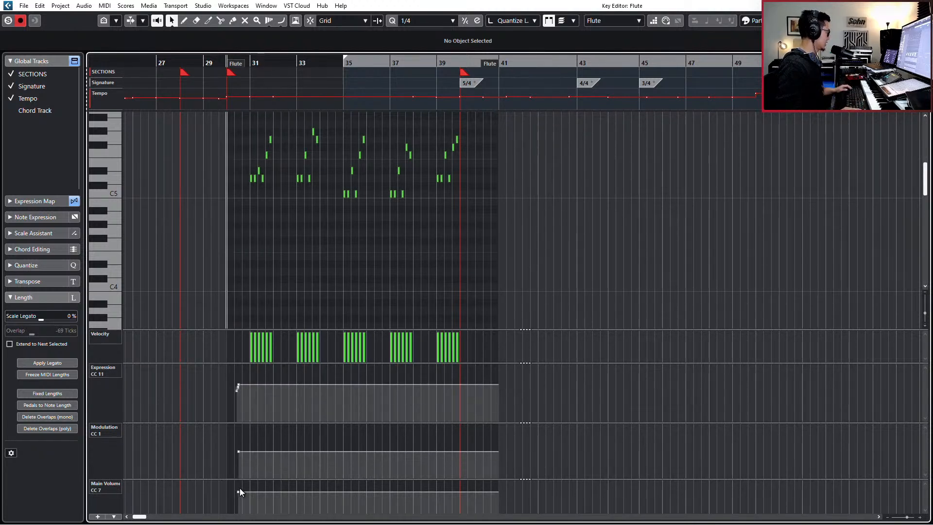
Step: Lower the piccolo part's expression level to 69 and its main volume to 68, then close the Key Editor
drag(239, 366, 238, 374)
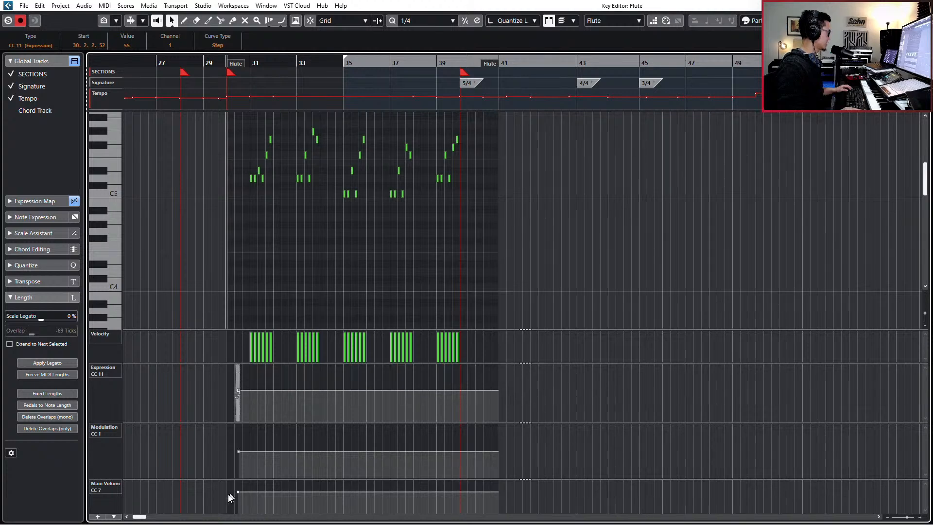
click(248, 482)
drag(238, 493, 238, 502)
key(Return)
Step: Transpose all notes of the EWO Piccolo KS part in bars 31–39 up one octave
click(467, 350)
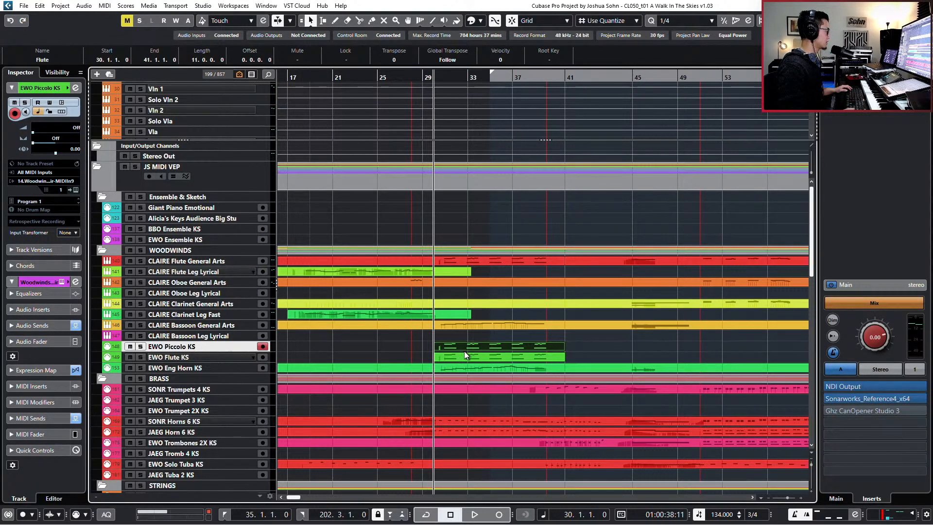
double_click(460, 346)
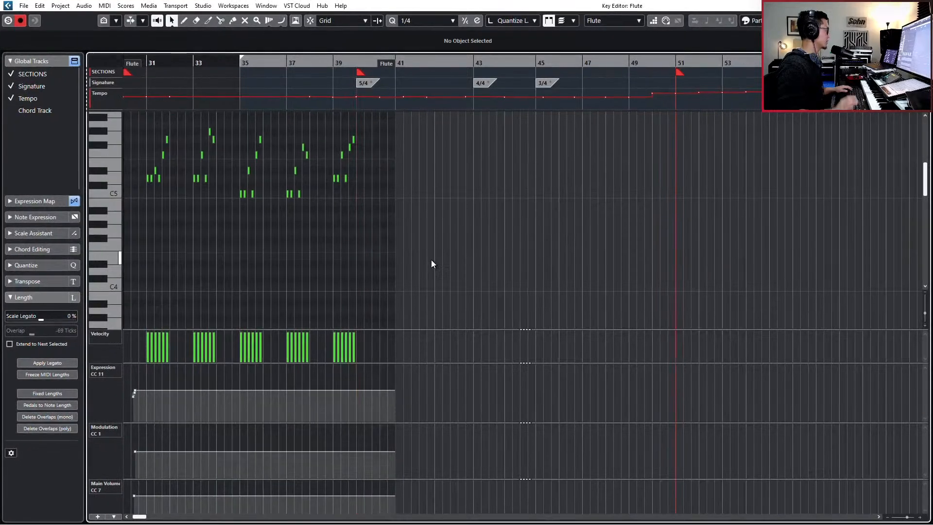
key(ctrl+a)
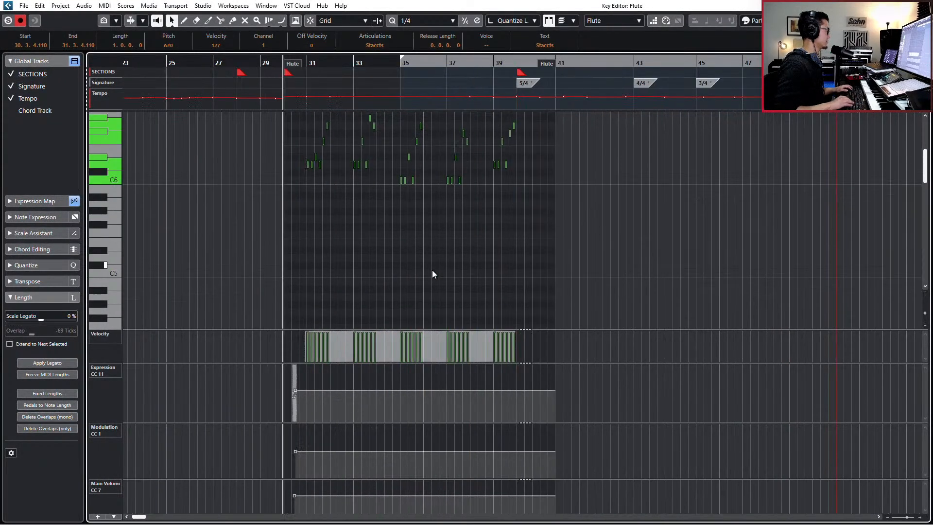
Step: Play back the piccolo part from bar 30 and close the Key Editor
key(l)
key(space)
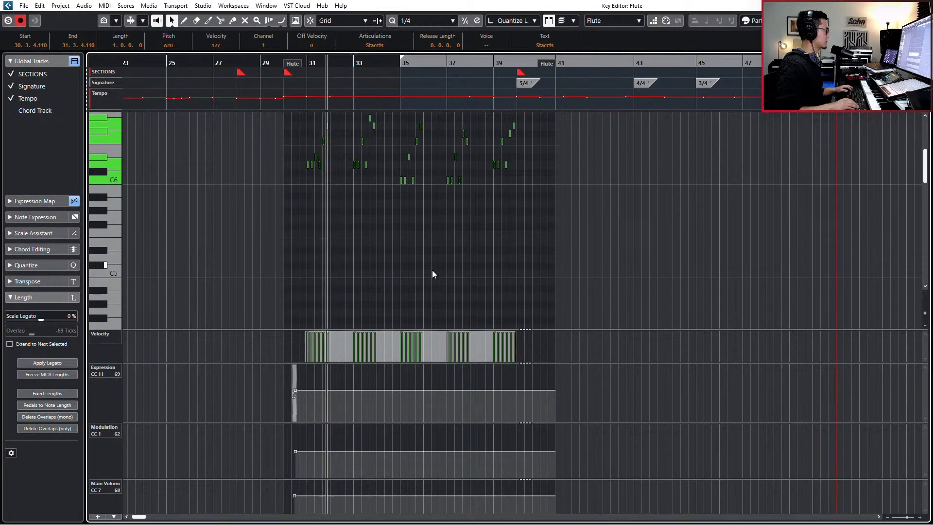
key(space)
key(space)
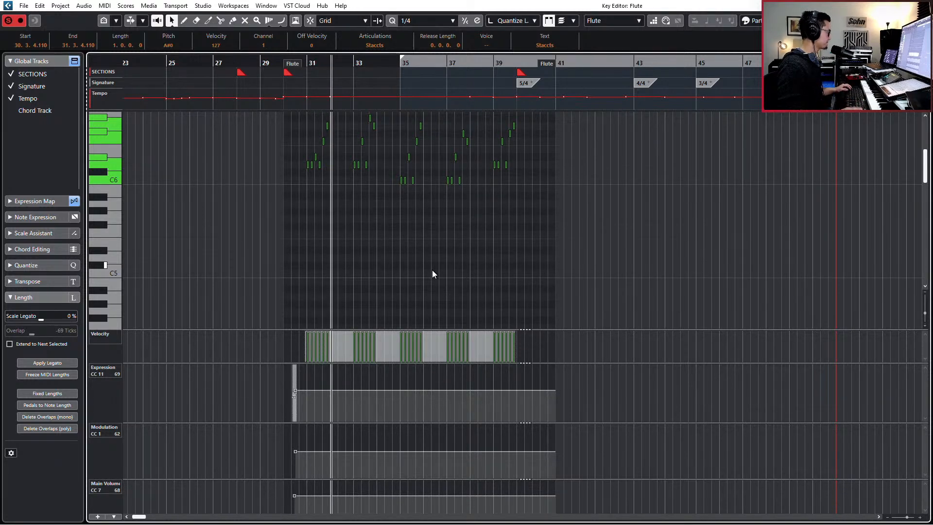
key(Escape)
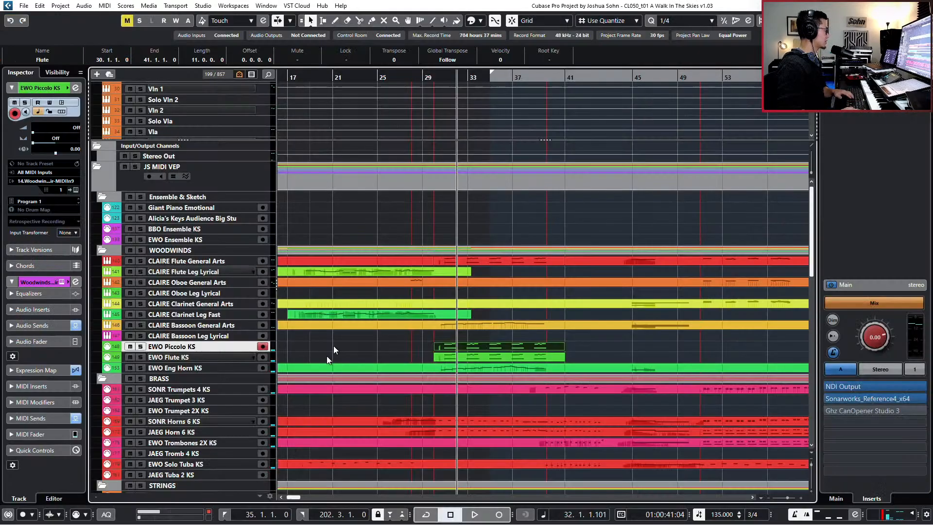
Step: Open the EWO Flute KS part, play bar 31, and move its starting modulation point back into bar 30 at 76
click(441, 357)
double_click(441, 356)
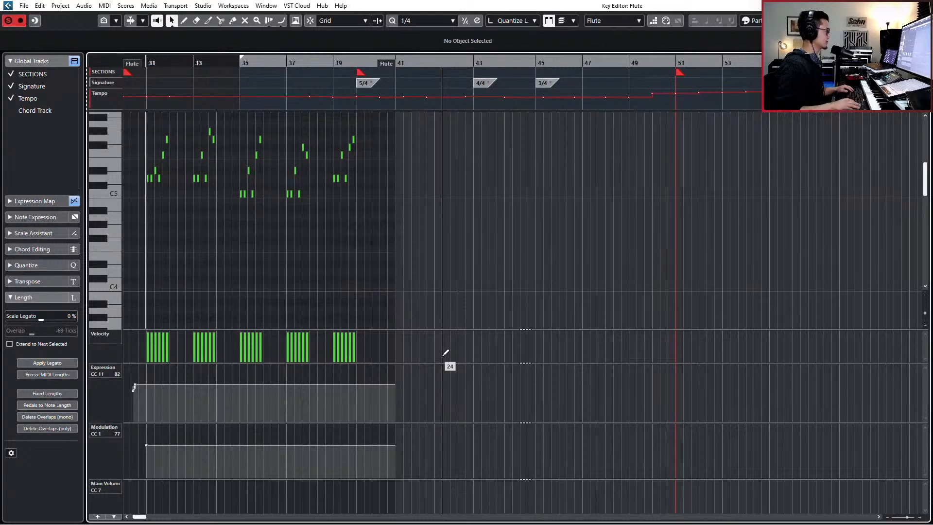
key(s)
scroll(427, 307, left, 1)
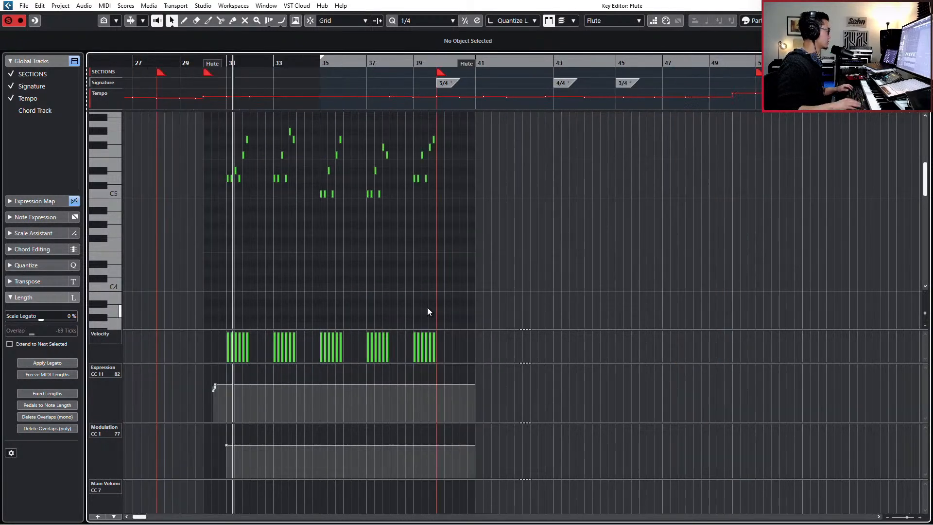
key(space)
key(space)
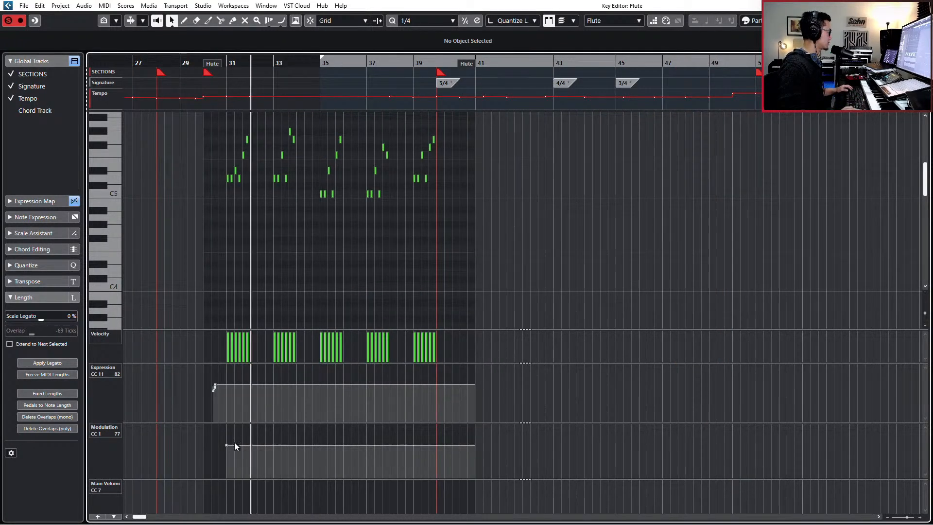
drag(227, 445, 215, 449)
Step: Set the left locator to bar 29 and the right locator to bar 40 around the flute passage
click(214, 386)
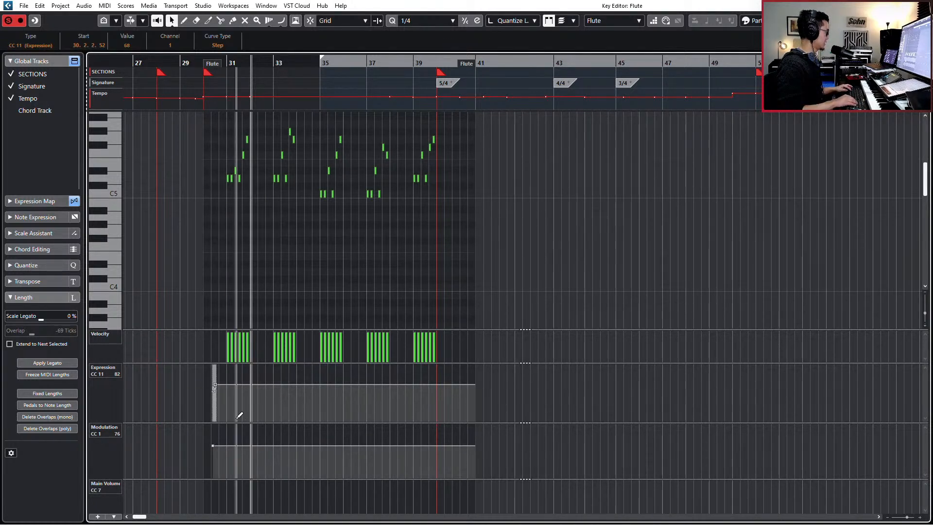
key(p)
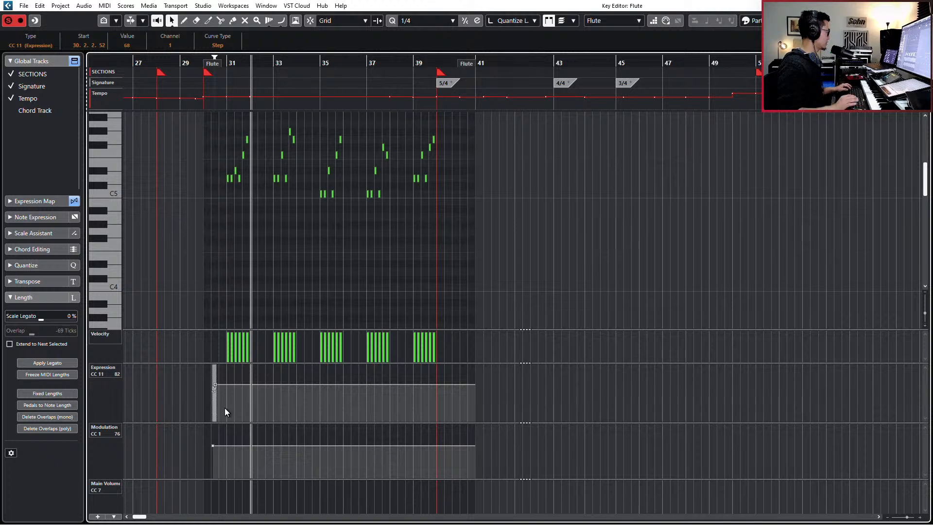
key(KP_Subtract)
key(KP_Subtract)
key(KP_Subtract)
key(KP_Subtract)
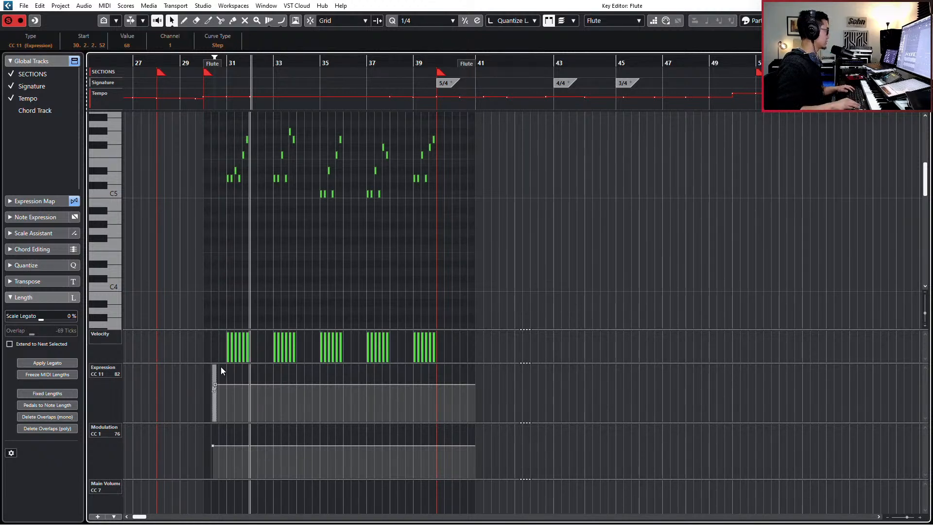
key(ctrl+KP_1)
key(KP_Add)
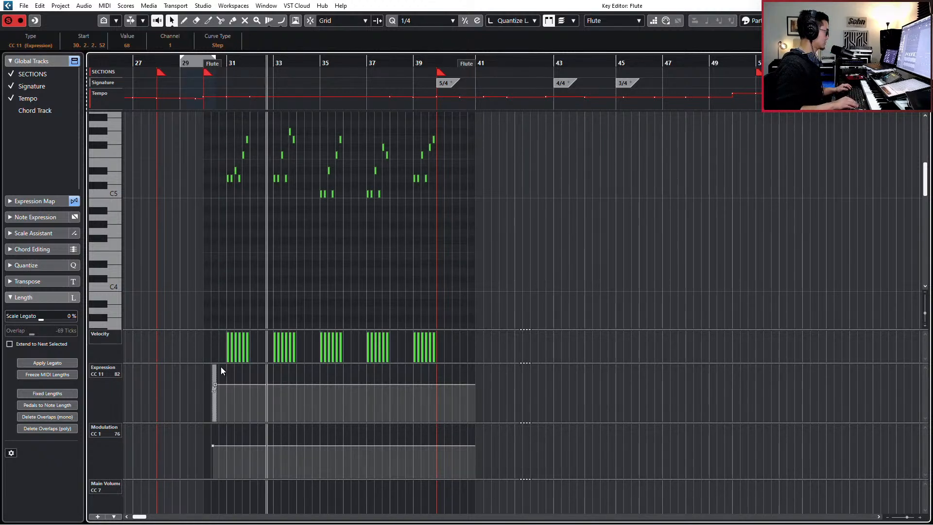
key(shift+n)
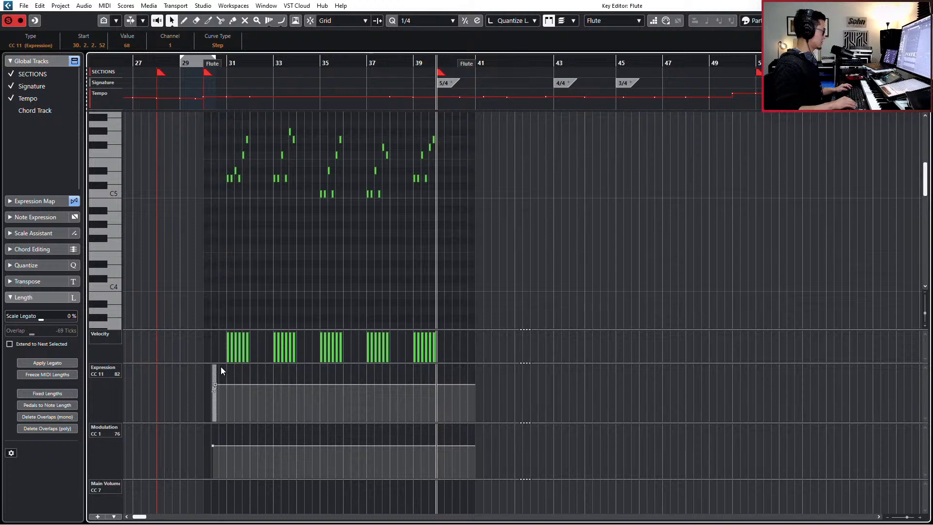
key(ctrl+KP_2)
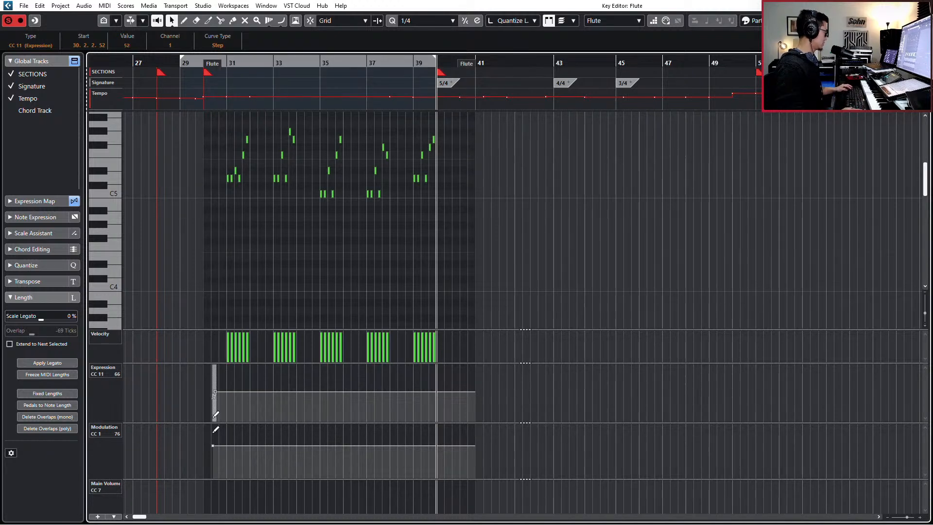
Step: Add a Main Volume point at 76 in bar 30 of the flute part and play the passage
alt+click(213, 494)
key(l)
key(space)
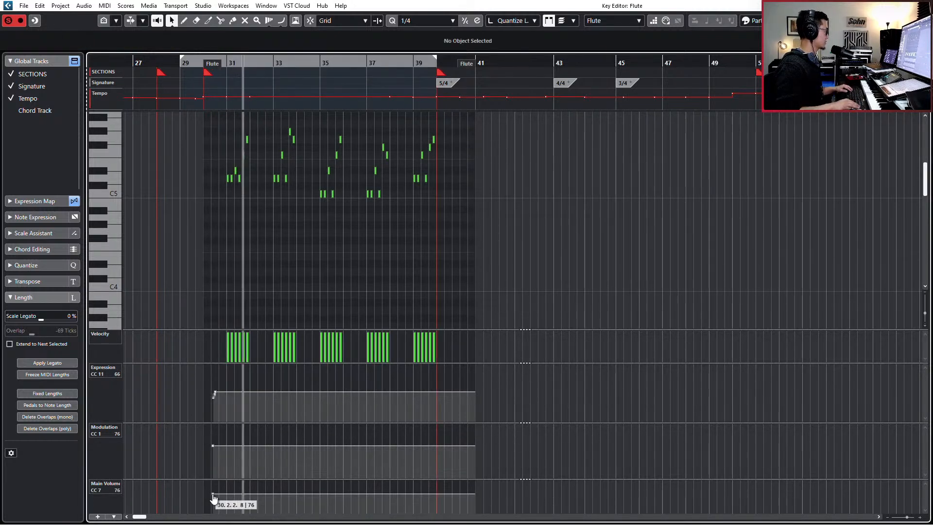
Step: Close the Key Editor and play back the woodwind doublings with the full arrangement from bar 30
key(Return)
key(l)
key(space)
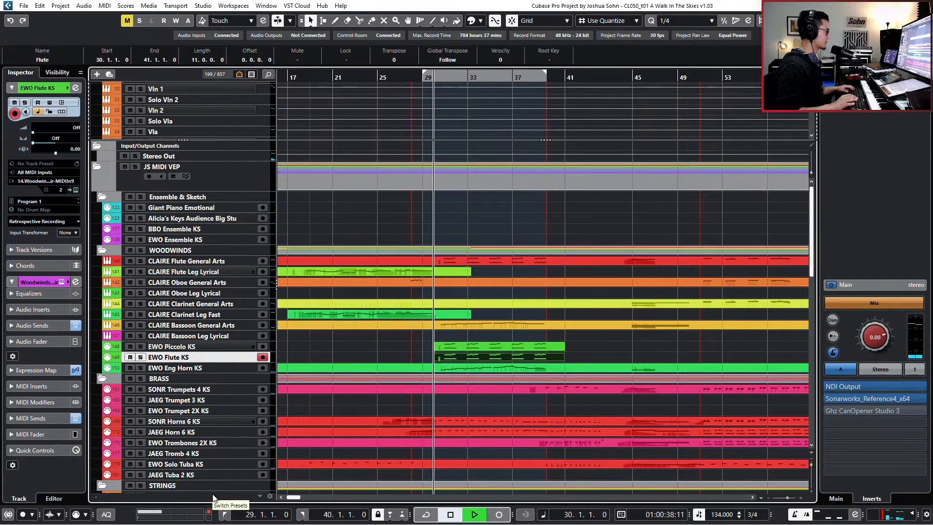
scroll(292, 380, down, 2)
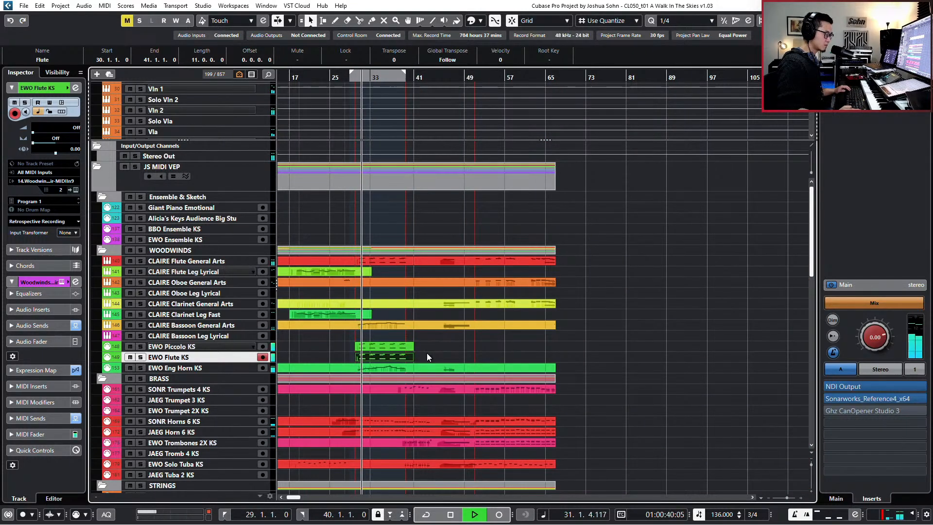
scroll(453, 342, down, 3)
scroll(384, 384, down, 3)
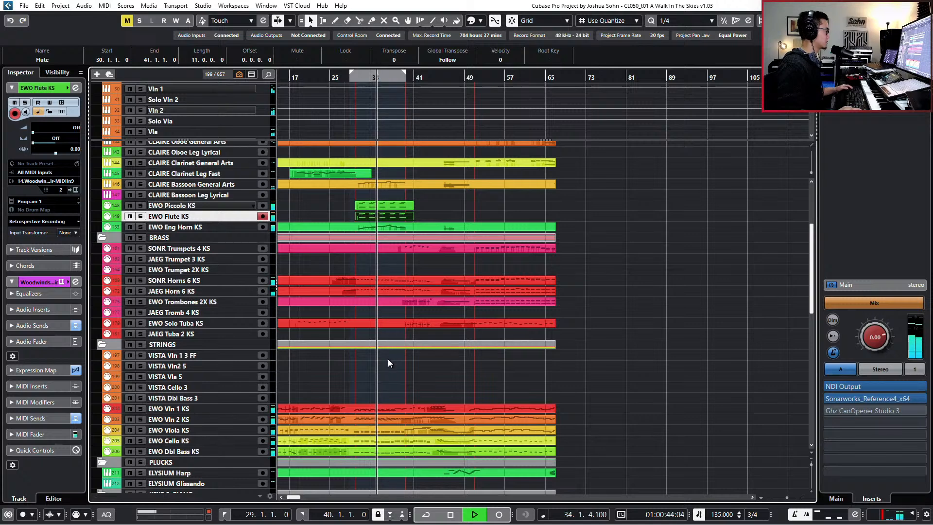
key(space)
scroll(395, 210, up, 3)
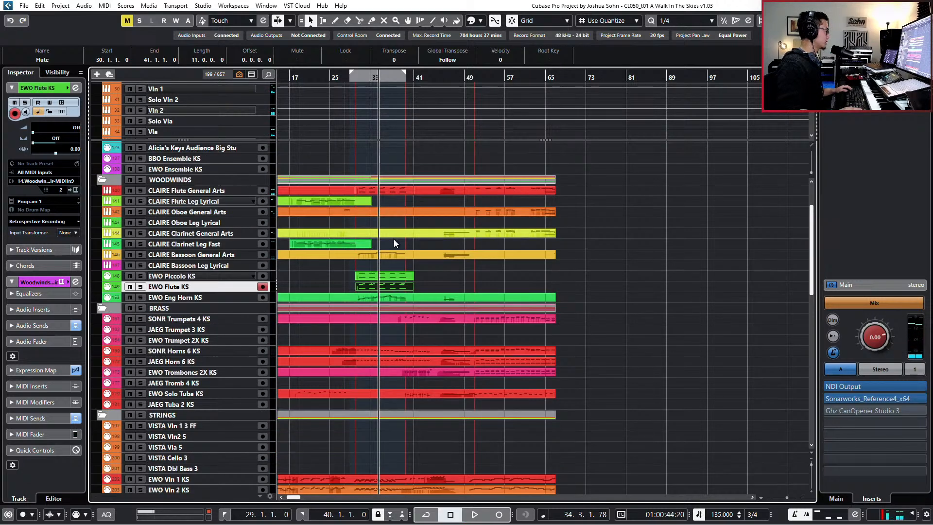
click(414, 247)
click(344, 190)
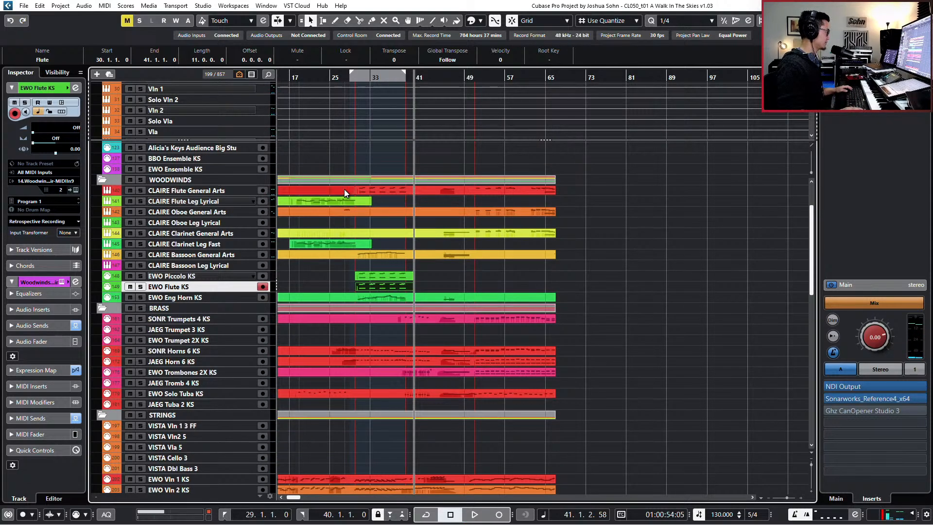
key(ctrl+z)
click(367, 190)
key(g)
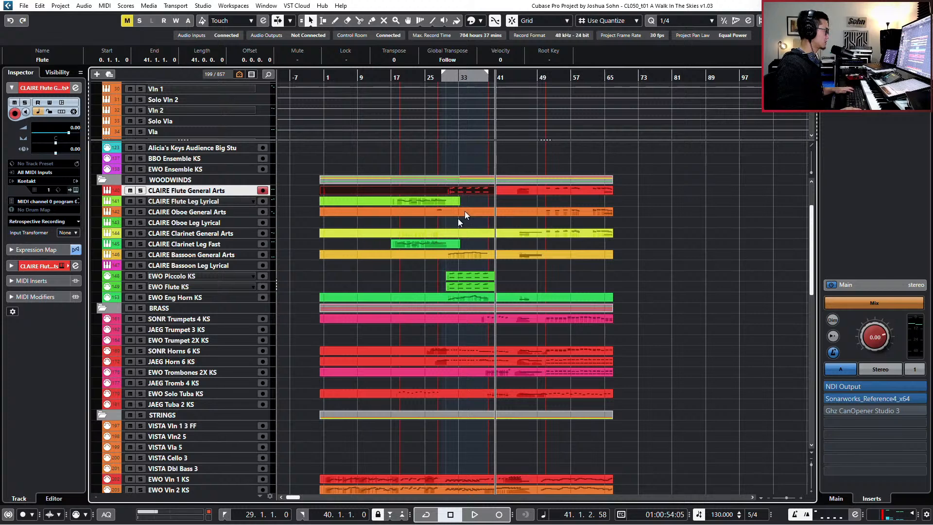
key(ctrl+z)
key(h)
key(h)
key(h)
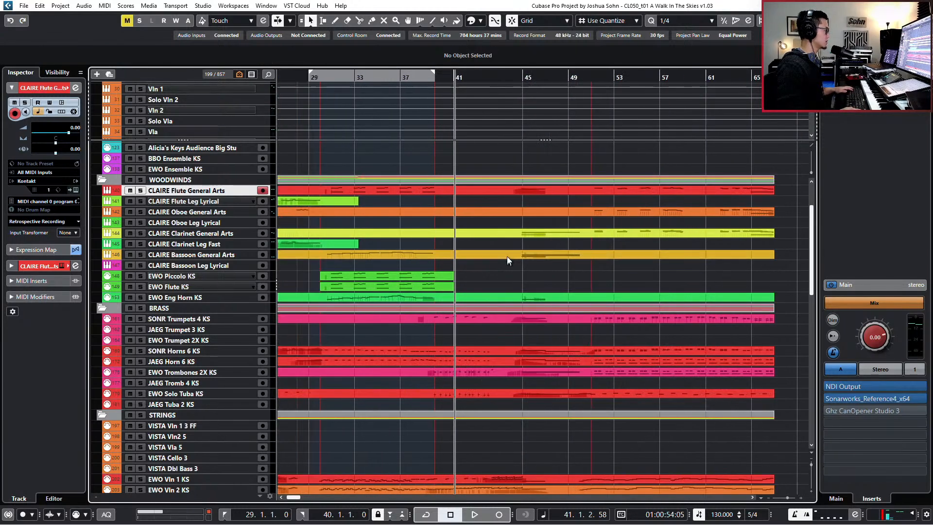
Step: Place the playhead in bar 44 and open the CLAIRE Clarinet General Arts part in the Key Editor
click(515, 195)
click(499, 213)
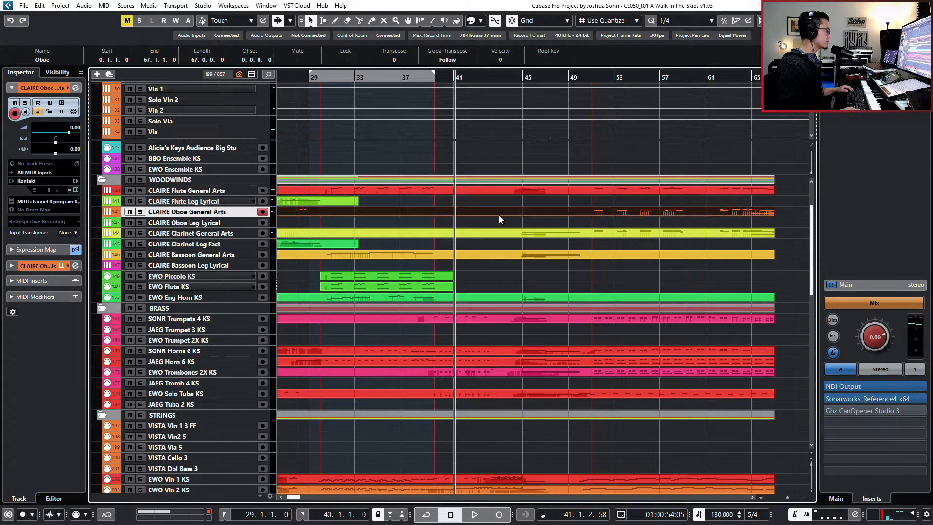
click(495, 234)
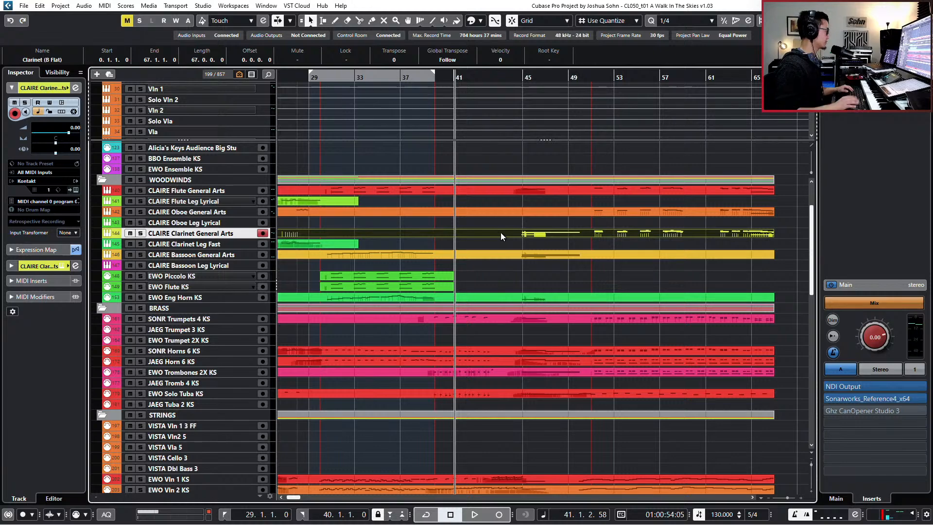
key(KP_Add)
key(g)
key(g)
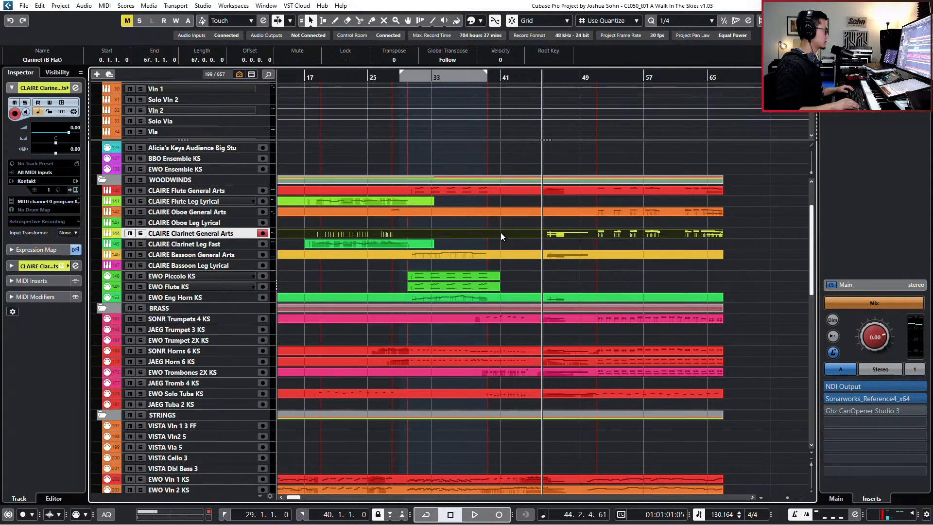
key(Return)
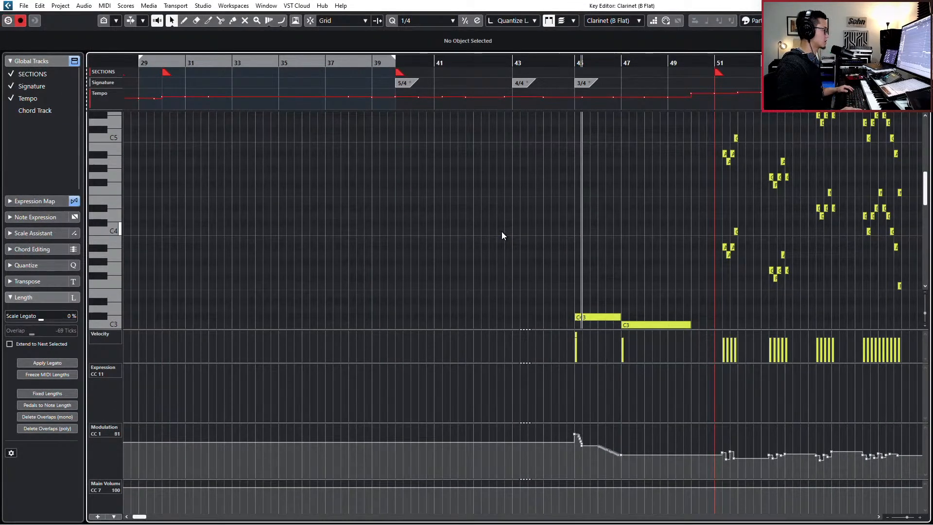
Step: Delete the modulation points forming the spike at the start of bar 45 in the clarinet part
scroll(501, 232, down, 4)
key(h)
scroll(585, 267, right, 2)
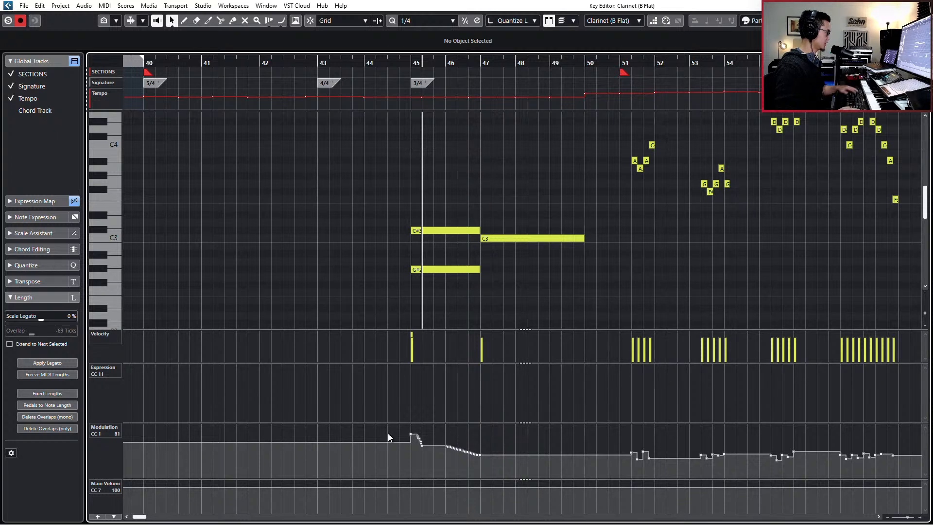
drag(425, 462, 430, 461)
key(Delete)
Step: Play back the clarinet's sustained passage around bars 44–48 and return the playhead to bar 43
key(ctrl+KP_Subtract)
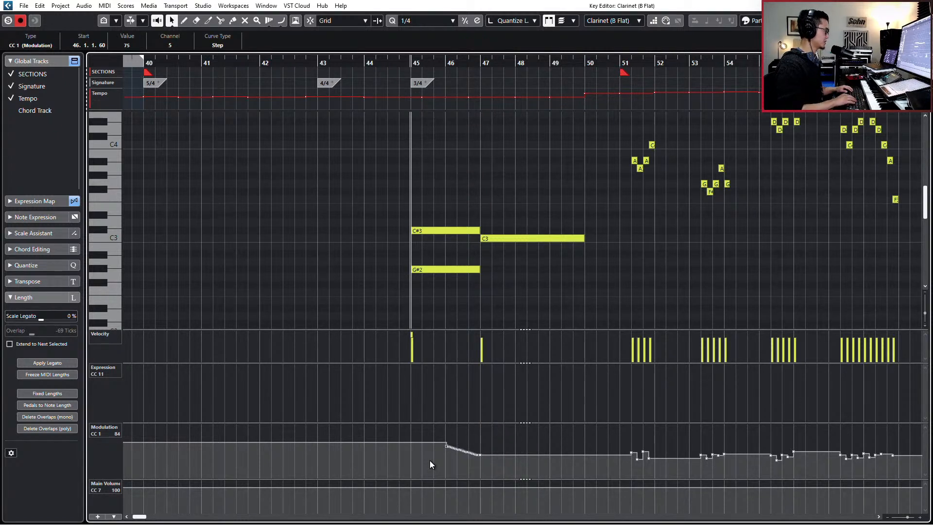
key(ctrl+KP_Subtract)
key(ctrl+KP_Subtract)
key(space)
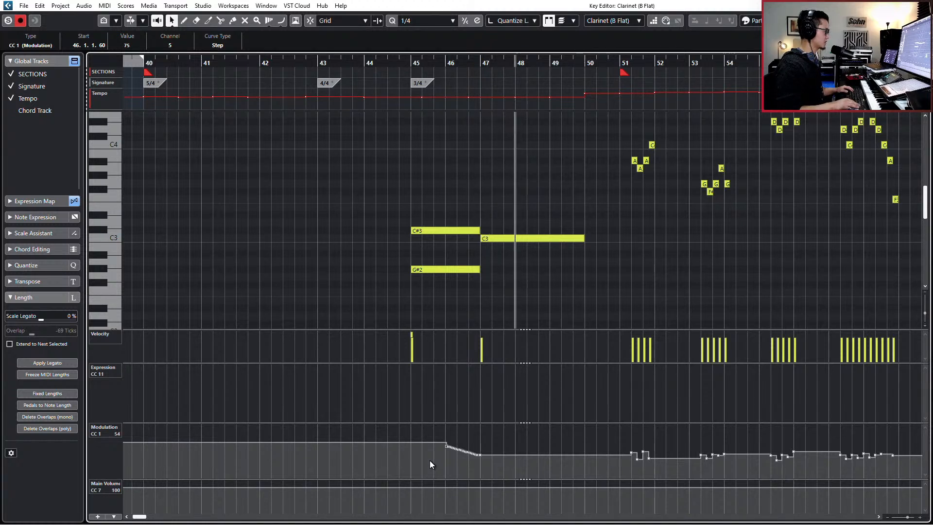
key(space)
key(KP_Multiply)
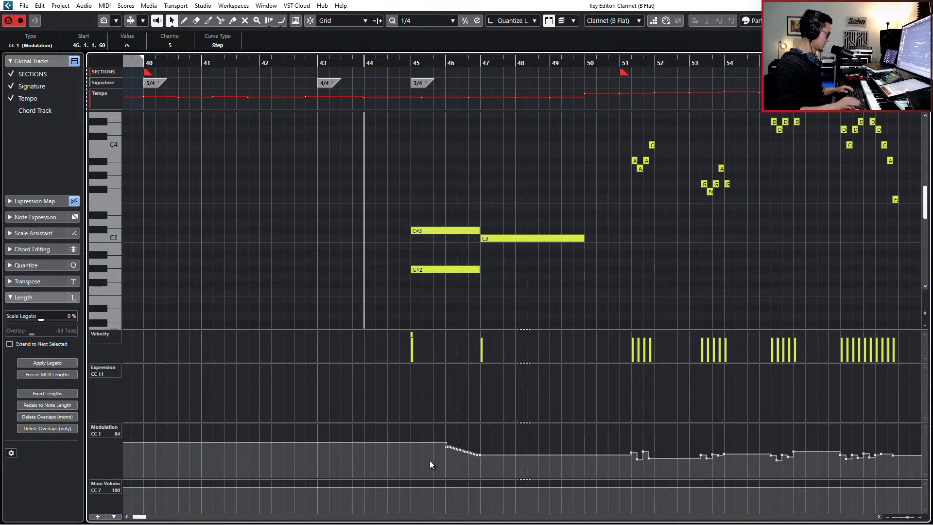
key(KP_Subtract)
Step: Extend the clarinet's C#3 and G#2 to the start of bar 47 and set all sustained notes in bars 45–49 to Sus
drag(410, 213, 530, 295)
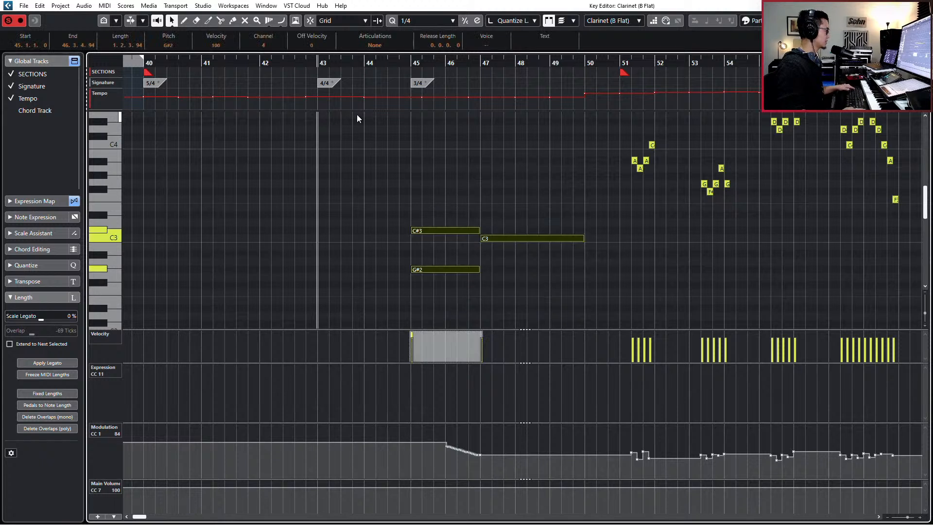
click(374, 45)
click(371, 57)
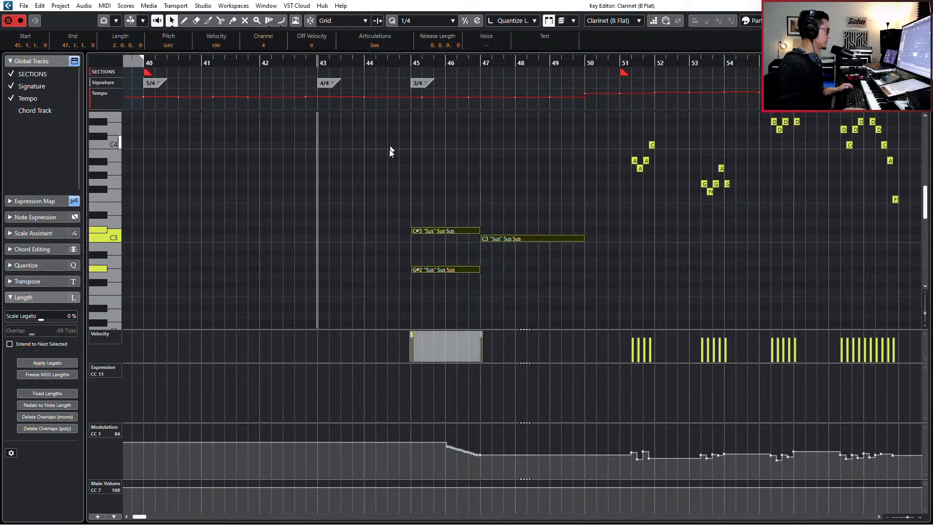
Step: Split the clarinet's C#3 and G#2 after the first beat of bar 45 and set the short leading notes to Marcato at velocity 76
drag(405, 186, 424, 282)
scroll(422, 263, up, 2)
alt+click(421, 231)
drag(400, 211, 414, 283)
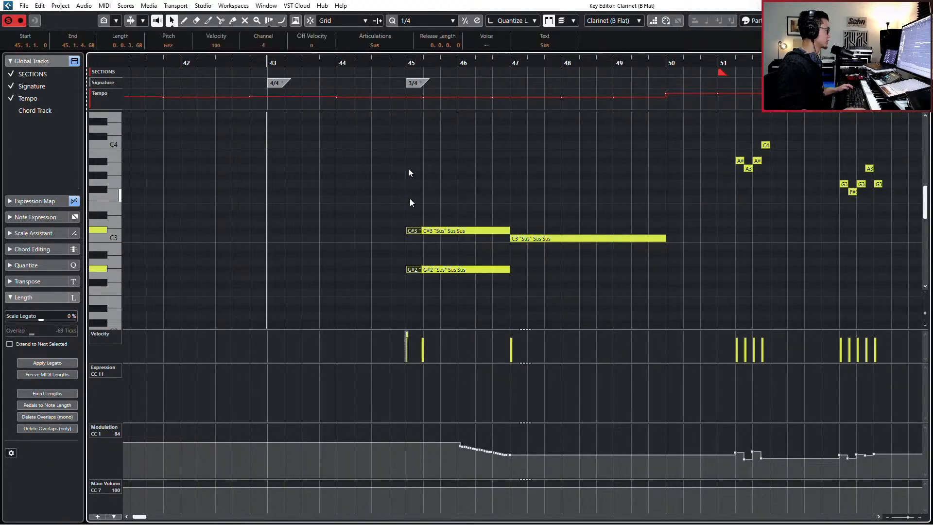
click(387, 43)
click(384, 69)
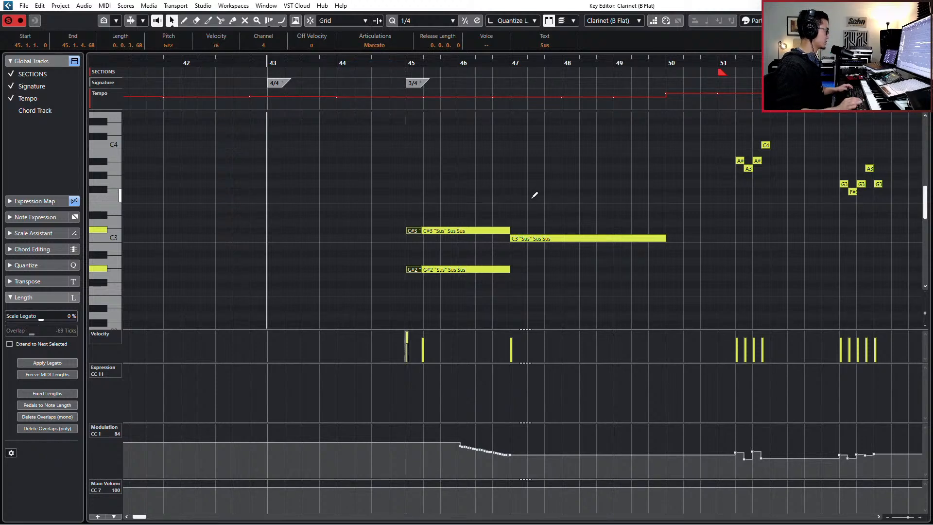
Step: Check the low keyswitch range of the clarinet part and delete any leftover notes there
scroll(537, 229, down, 7)
drag(402, 191, 419, 237)
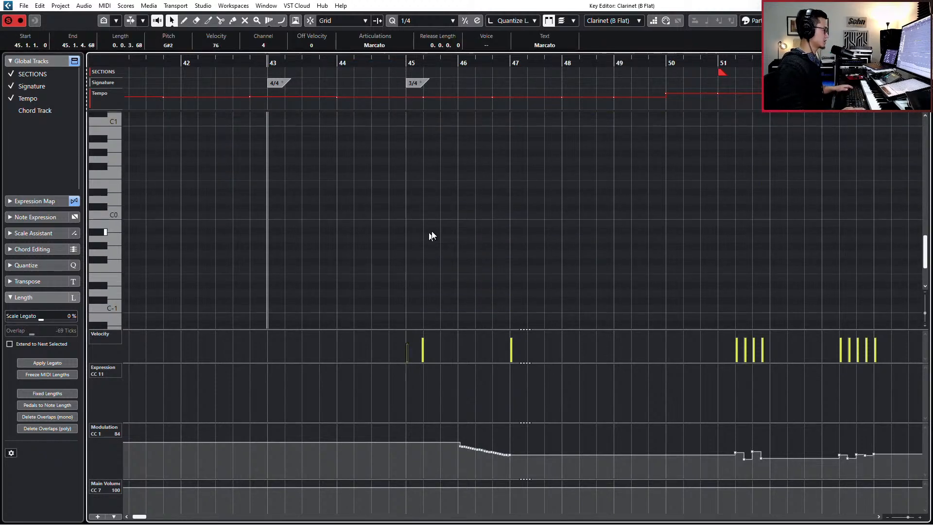
scroll(452, 240, down, 5)
drag(583, 192, 852, 243)
key(Delete)
scroll(681, 246, up, 7)
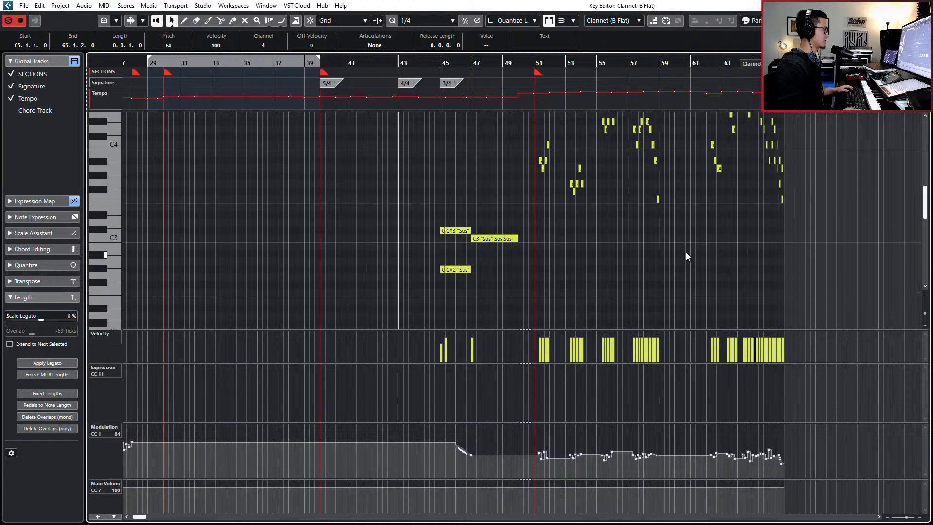
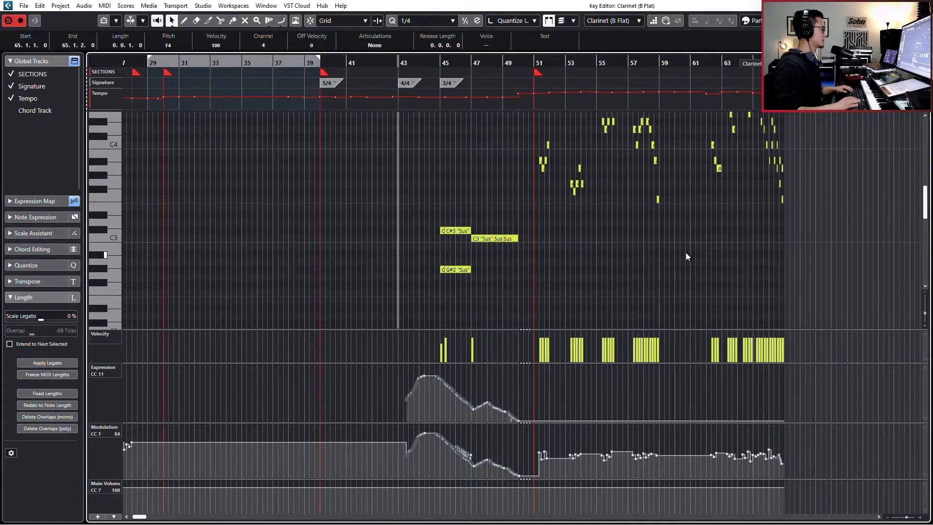
Step: Redraw the clarinet's modulation and expression curves as a smoother fade across bars 46–50, ending at about 4
click(461, 446)
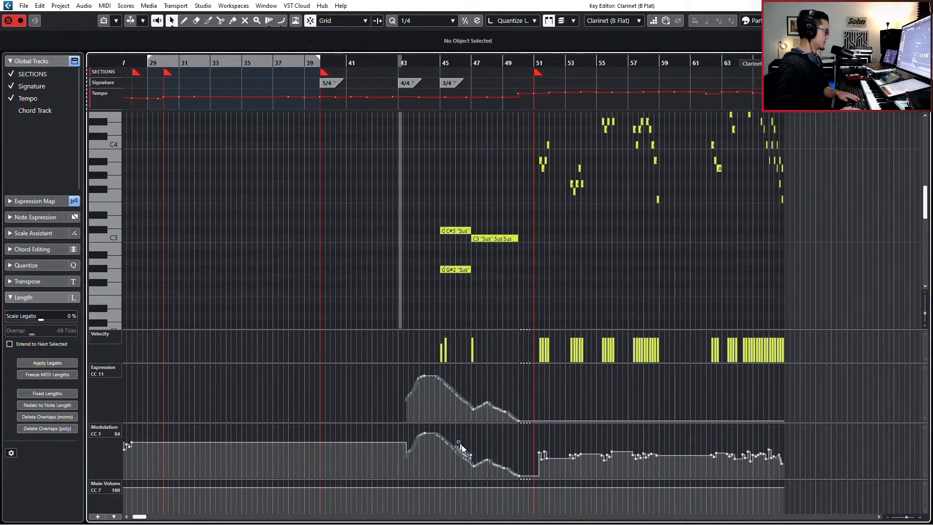
drag(457, 454, 518, 473)
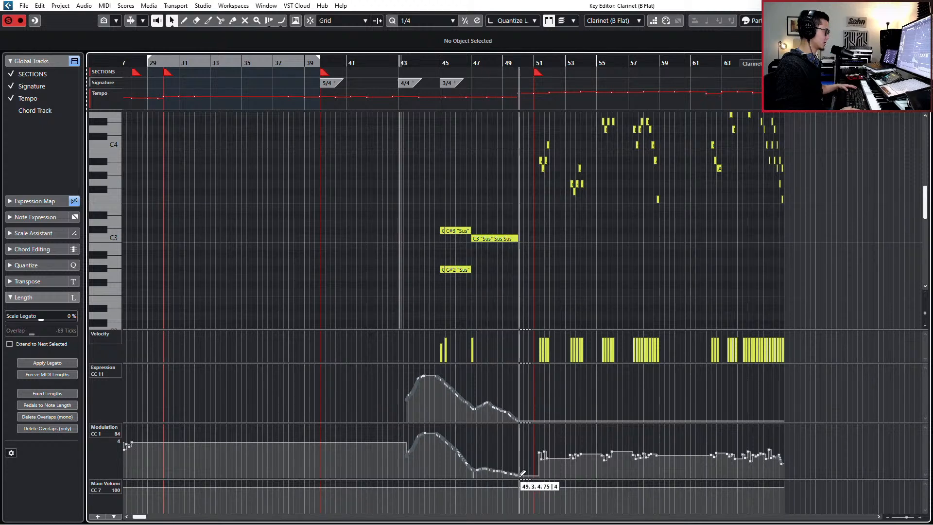
mouse_move(475, 407)
mouse_down()
mouse_move(465, 396)
mouse_move(477, 411)
mouse_move(531, 420)
mouse_up()
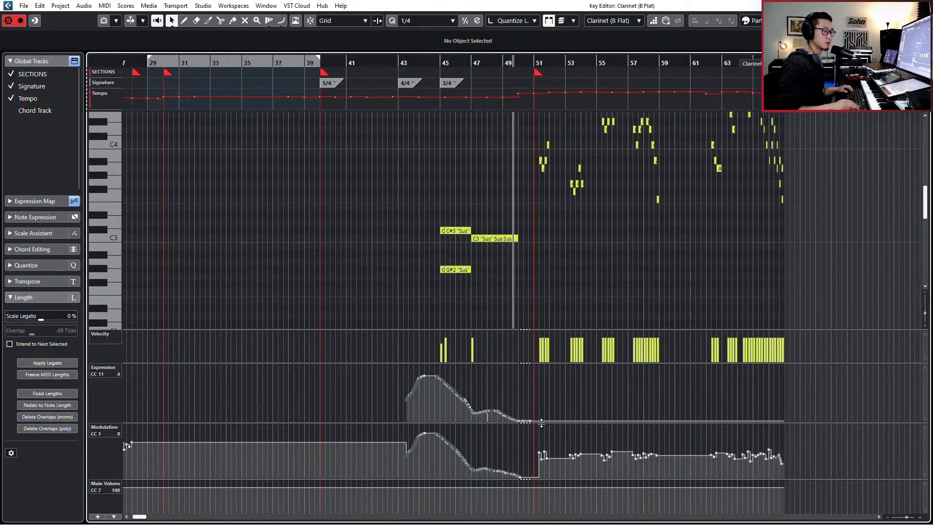
Step: Close the Key Editor and play back the full arrangement from bar 45
key(Escape)
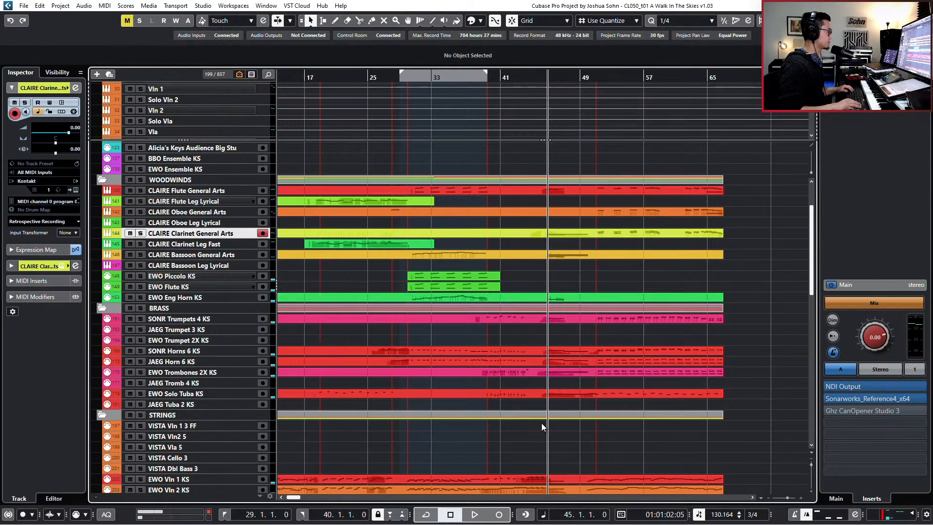
key(space)
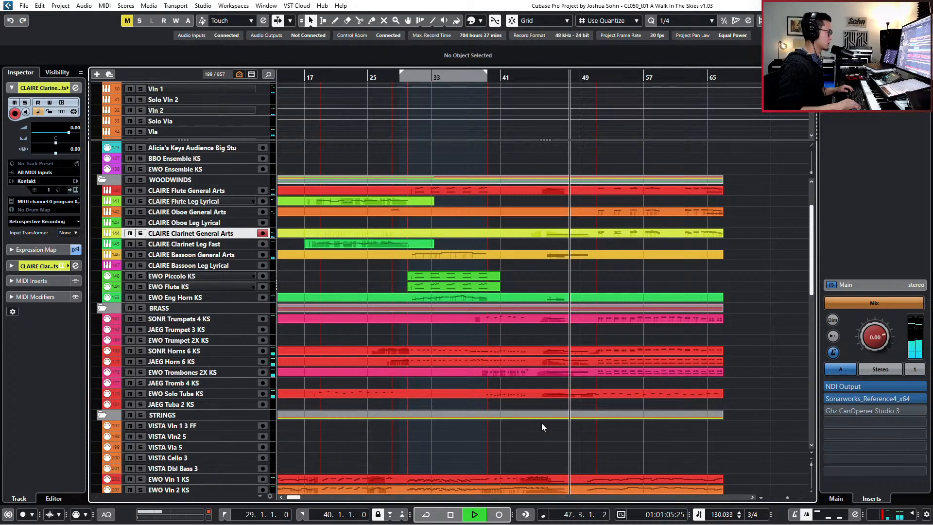
key(space)
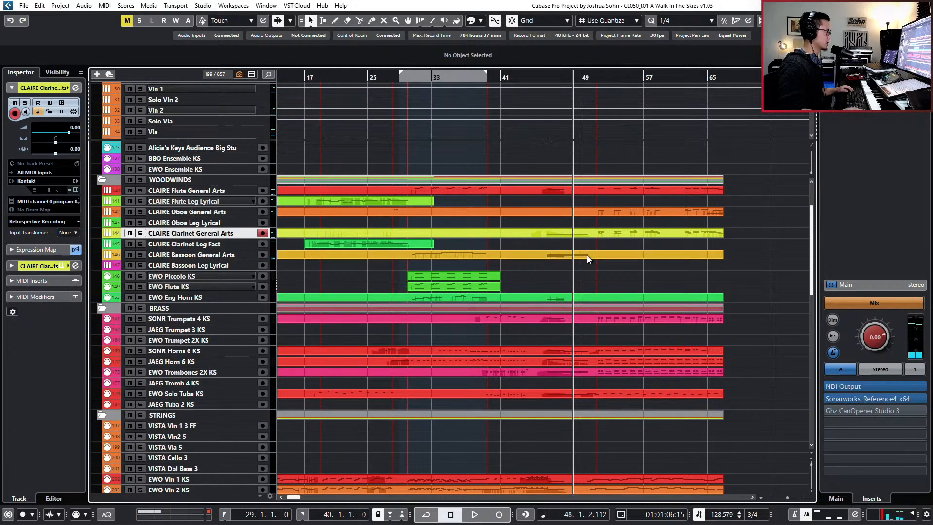
Step: In the EWO Eng Horn KS part, extend the bar 45 C#3 to two full bars and delete the modulation spike at its start
double_click(552, 297)
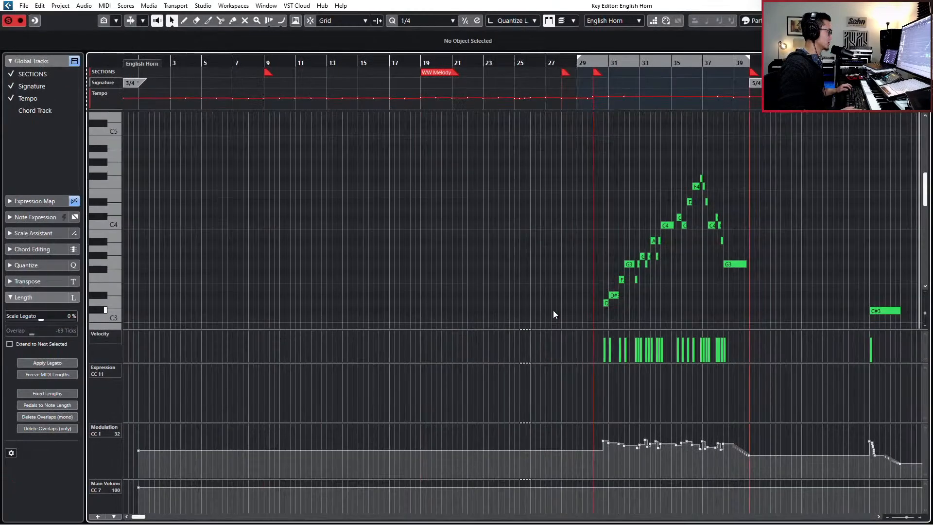
scroll(599, 293, right, 2)
drag(610, 279, 785, 329)
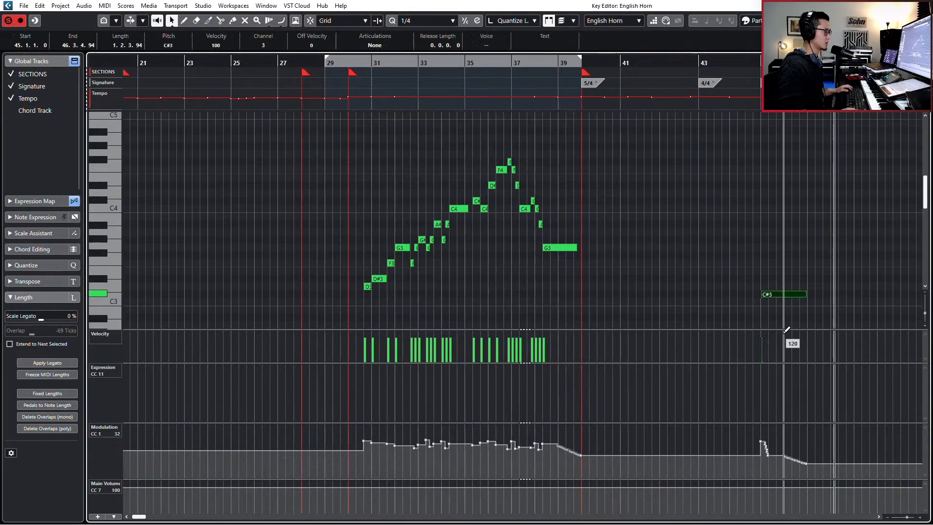
scroll(770, 324, right, 1)
scroll(765, 320, down, 1)
scroll(764, 323, right, 2)
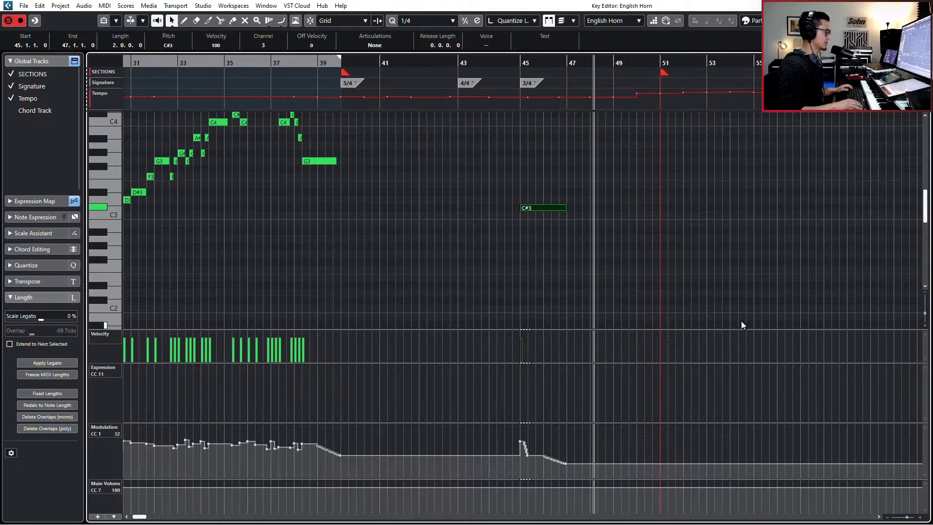
drag(513, 437, 531, 459)
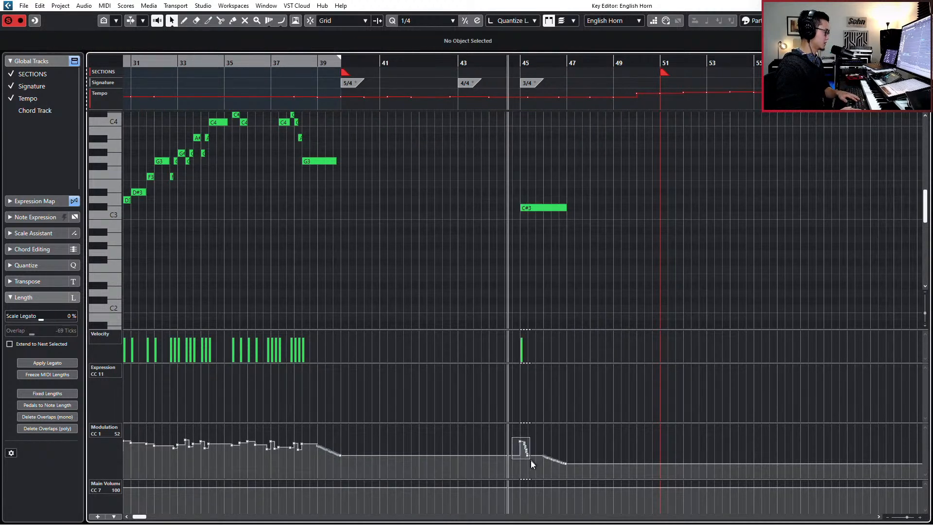
Step: Duplicate the English horn's C#3 note from bar 45 into bar 47 and transpose the copy down five semitones to G#2
click(539, 207)
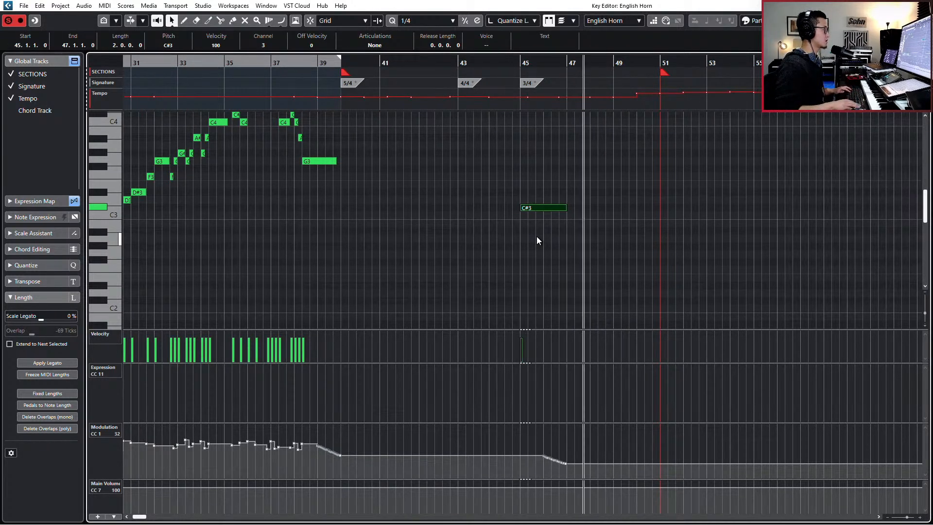
key(ctrl+d)
key(Down)
key(Down)
key(Down)
key(Down)
key(Down)
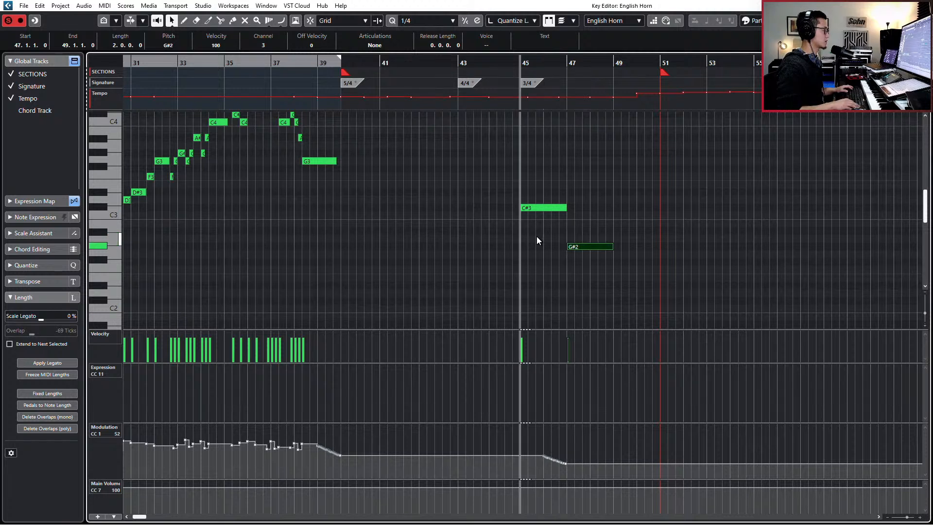
Step: Try the English horn's bar 47 note down at D#2, then bring it back up to G#2
key(Down)
key(Down)
key(Down)
key(Down)
key(Down)
key(Down)
key(Down)
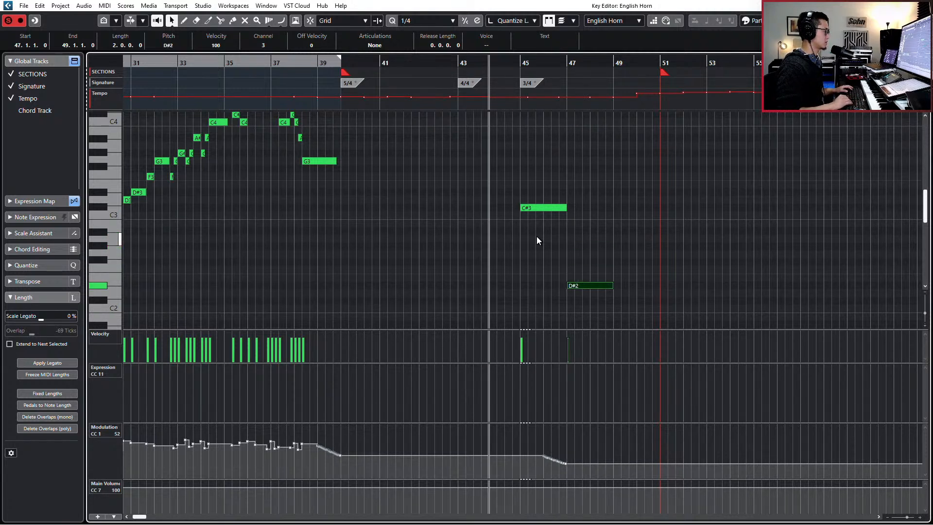
key(Up)
key(Up)
key(Up)
key(Up)
key(Up)
key(Up)
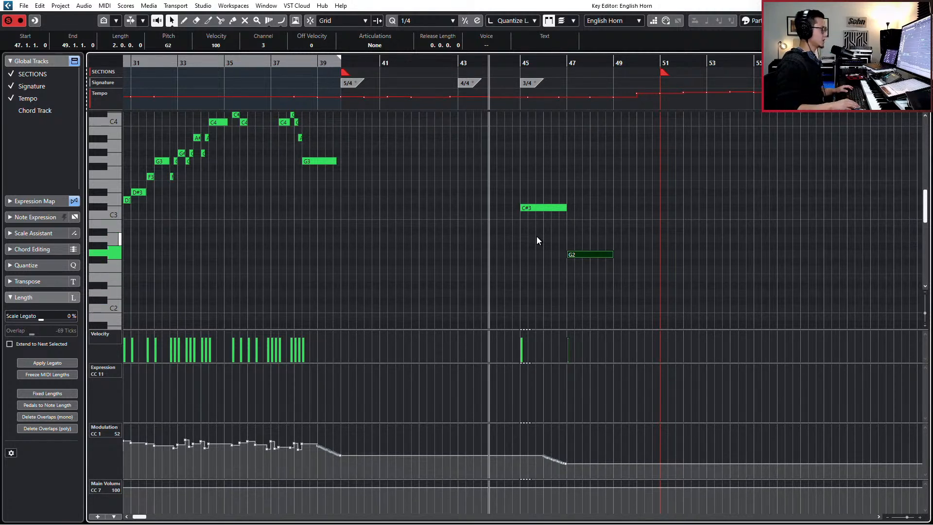
key(Up)
Step: Extend the English horn's bar 47 G#2 to three full bars so it ends at bar 50
key(alt+shift+Right)
key(alt+shift+Right)
key(alt+shift+Right)
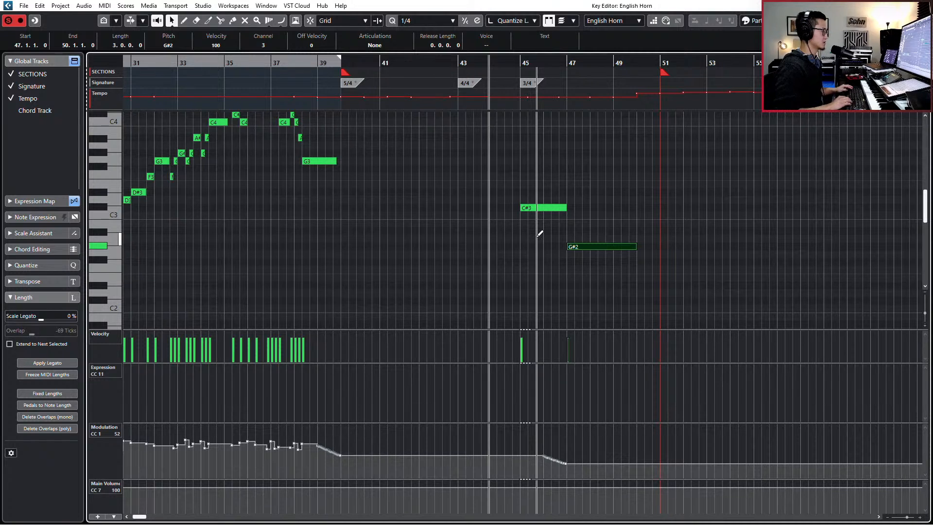
Step: Record an expression and modulation fade from bar 43 to bar 50 and delete the leftover modulation points around bar 46
key(KP_Subtract)
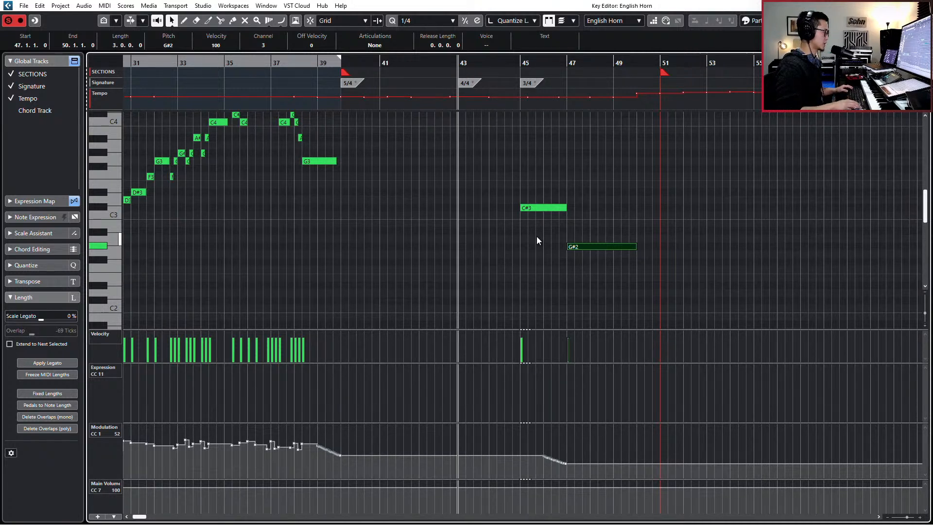
key(KP_Multiply)
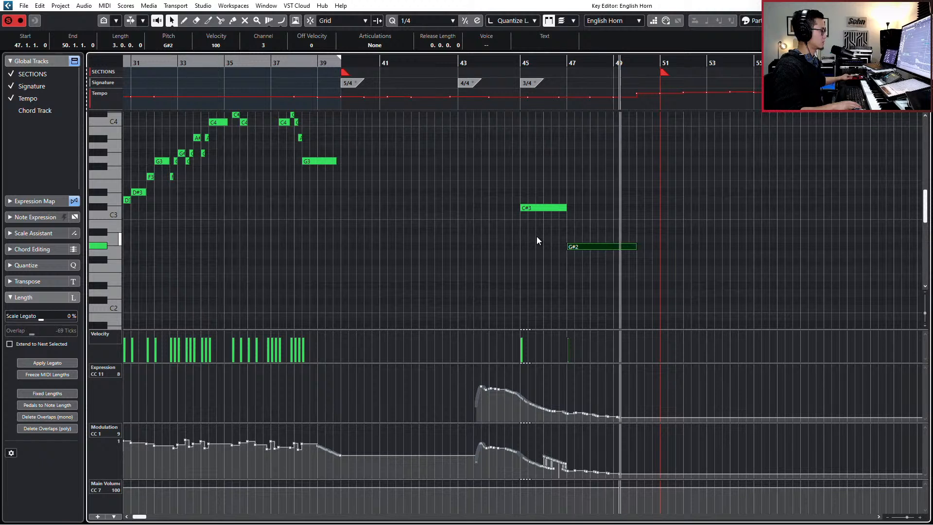
drag(545, 445, 564, 465)
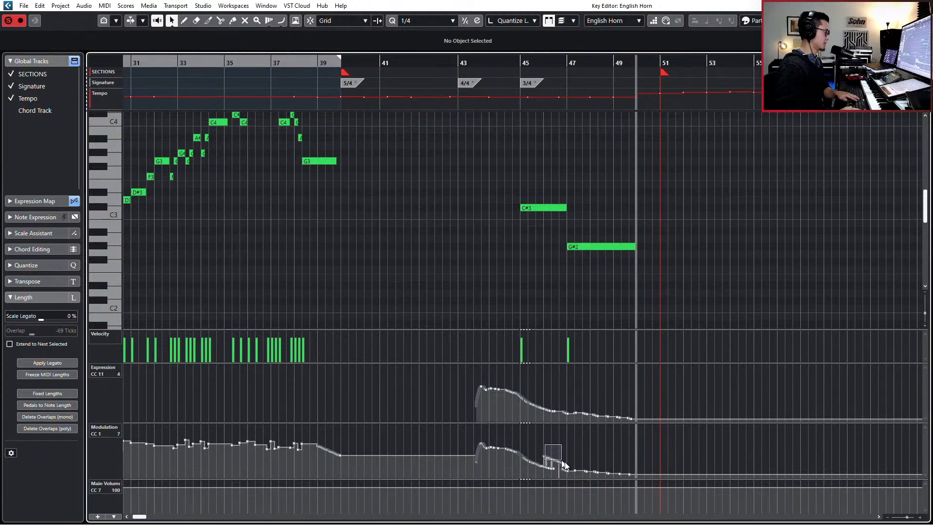
Step: Assign the Sus articulation to the English horn's C#3 and G#2 notes in bars 45–49
drag(557, 172, 603, 266)
click(394, 45)
click(384, 66)
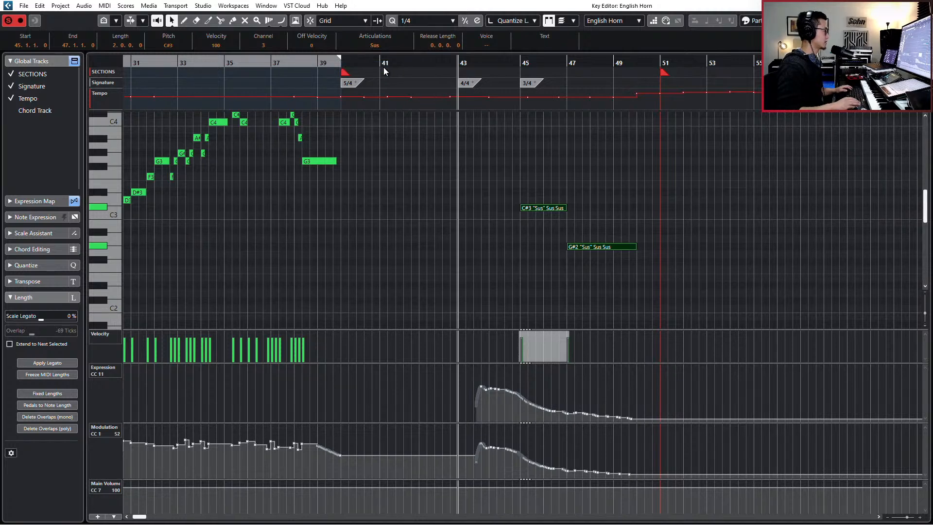
Step: Split the bar 45 C#3 shortly after its start and set the short first note to Marcato with velocity 76
scroll(456, 173, up, 2)
alt+click(555, 208)
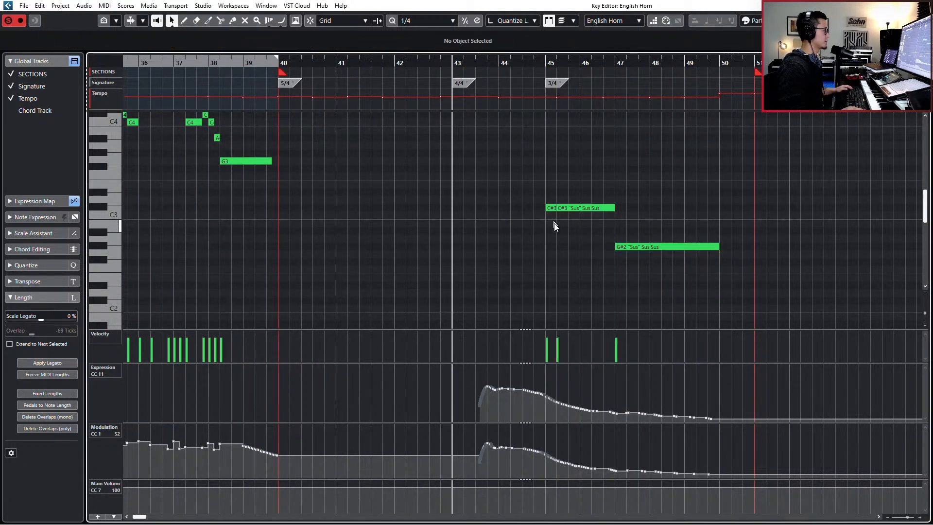
click(384, 45)
click(393, 120)
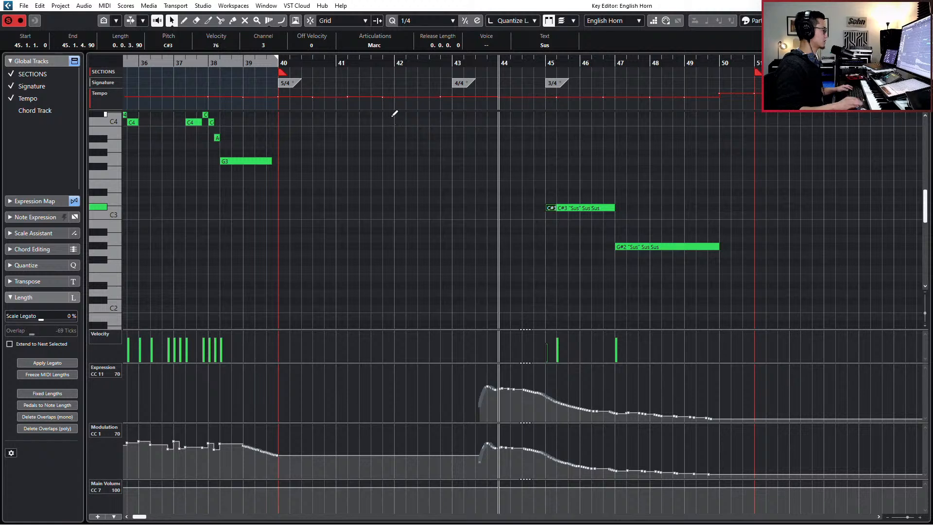
Step: Play back the English horn's notes in bars 45–49 to check the marcato attack and the fade
key(space)
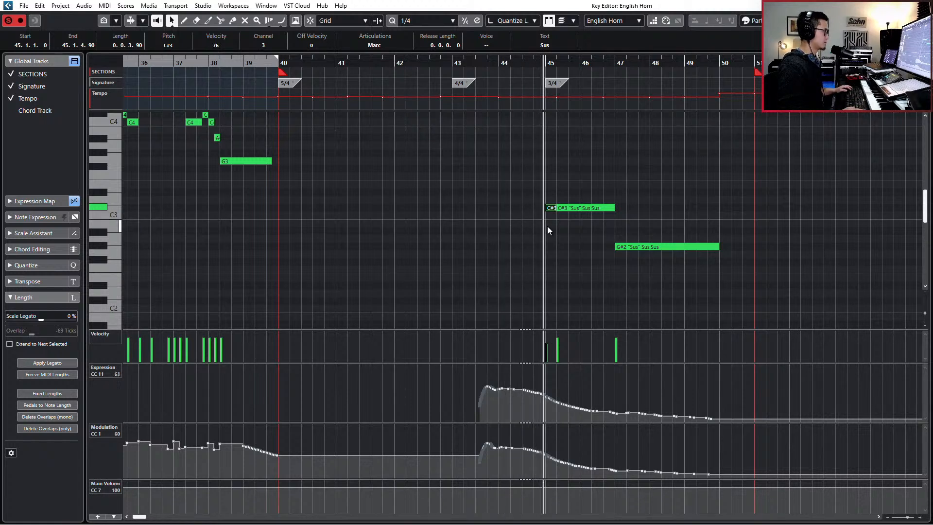
key(g)
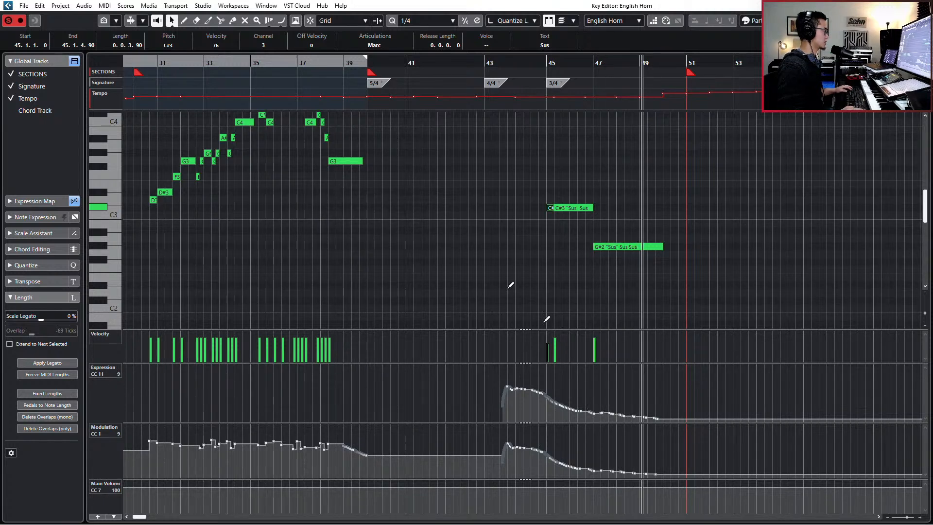
scroll(366, 225, up, 2)
key(KP_Subtract)
key(KP_Subtract)
key(KP_Subtract)
key(s)
key(KP_Subtract)
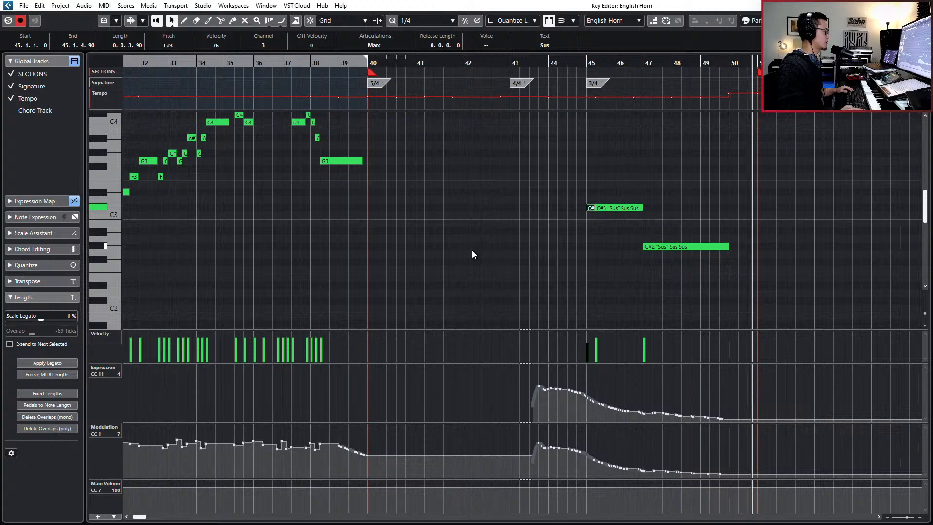
key(space)
Step: Assign the Leg articulation to all English horn melody notes in bars 30–39 and shift them slightly earlier, starting at 30.2.4.90
scroll(430, 247, left, 3)
scroll(439, 242, up, 1)
scroll(441, 245, up, 4)
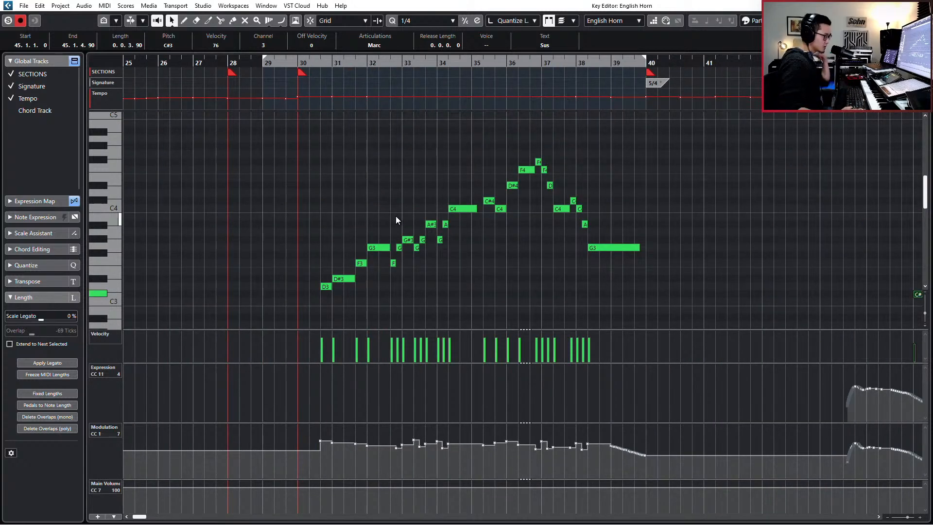
drag(273, 138, 675, 309)
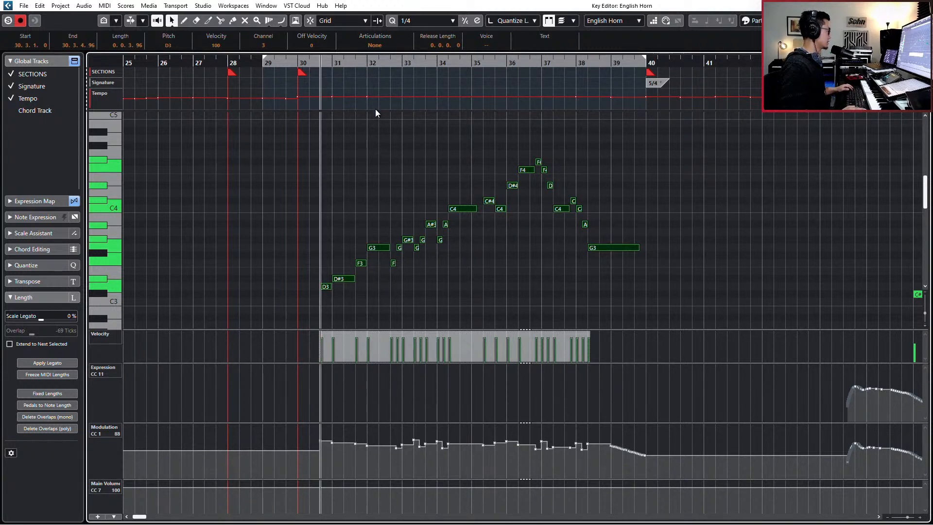
scroll(396, 172, up, 2)
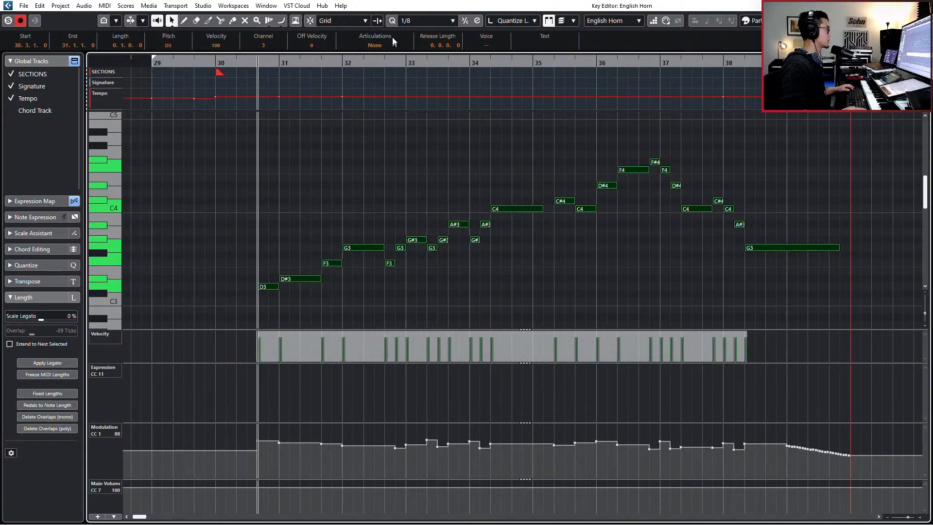
click(382, 45)
click(382, 55)
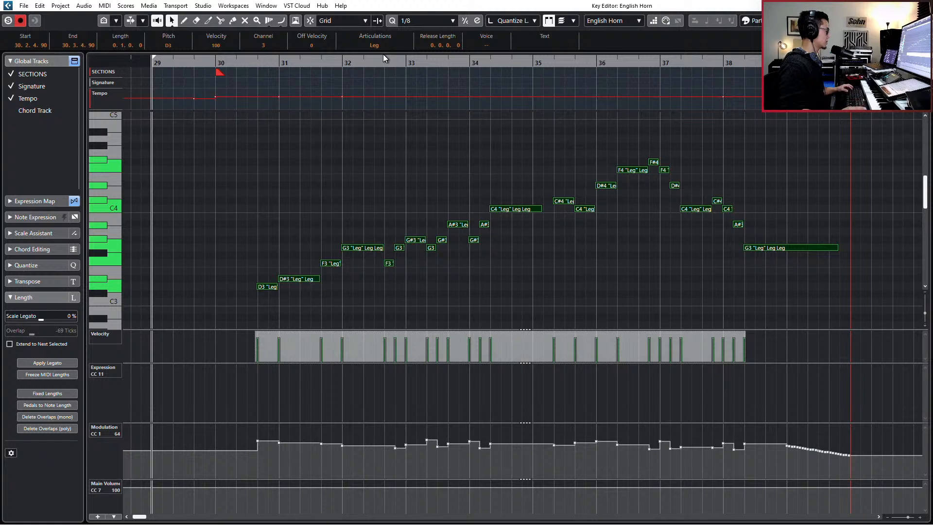
Step: Delete the melody's old modulation curve and record new expression and modulation swells across bars 30–39
drag(235, 456, 895, 426)
key(Delete)
key(KP_Multiply)
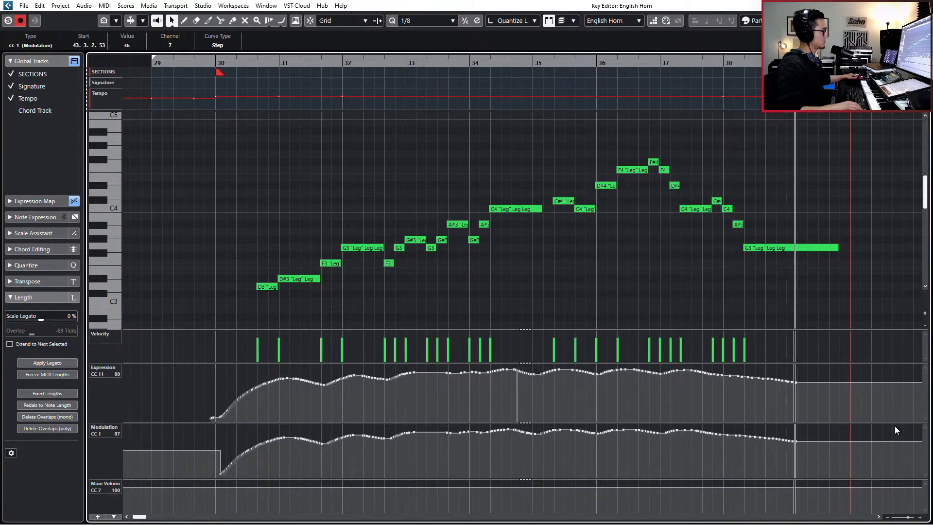
key(space)
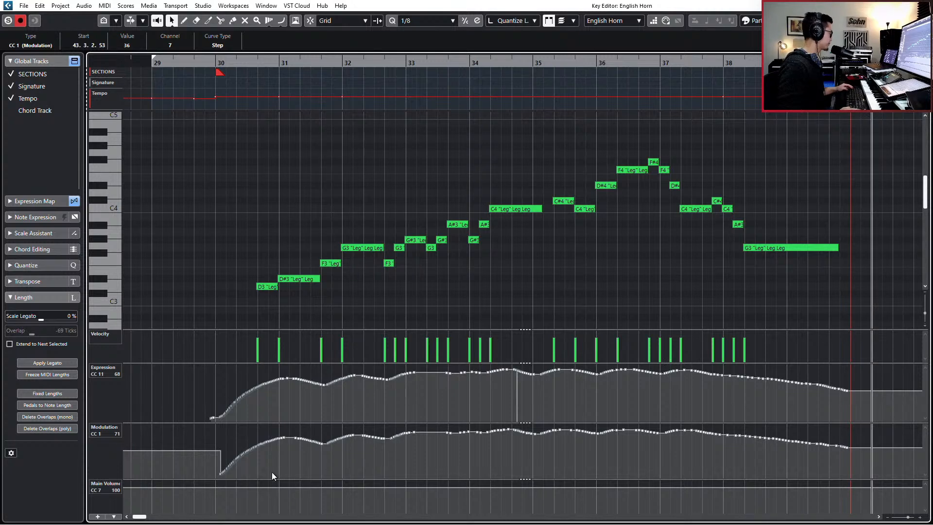
Step: Raise the English horn's main volume to 117 from just before bar 30 and lower it again at bar 43
click(199, 484)
drag(231, 242, 321, 312)
scroll(411, 379, down, 4)
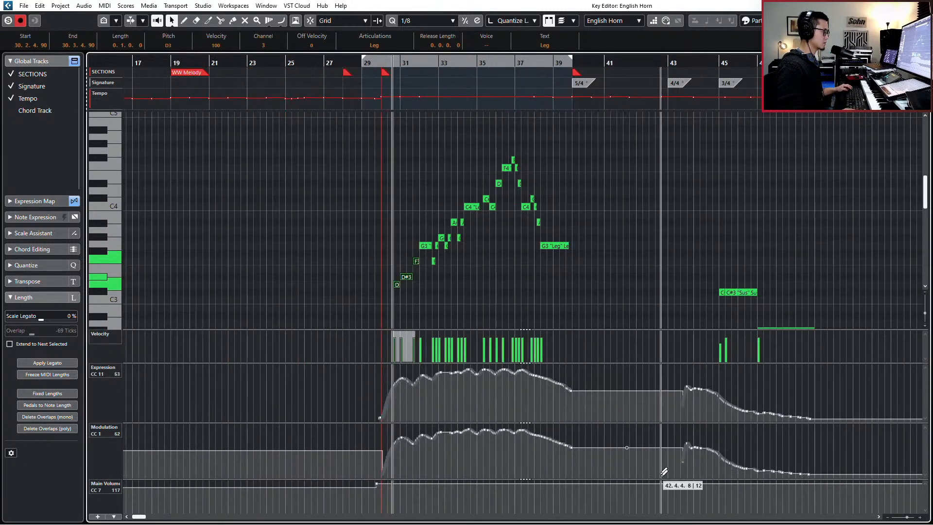
click(675, 485)
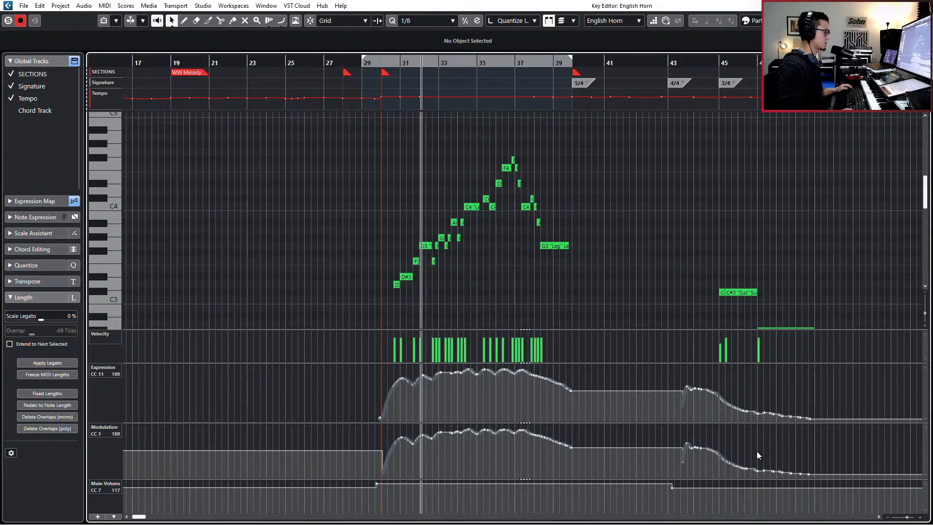
Step: Raise the velocities of the English horn notes from bar 35 into bar 37 to 127
scroll(517, 442, up, 4)
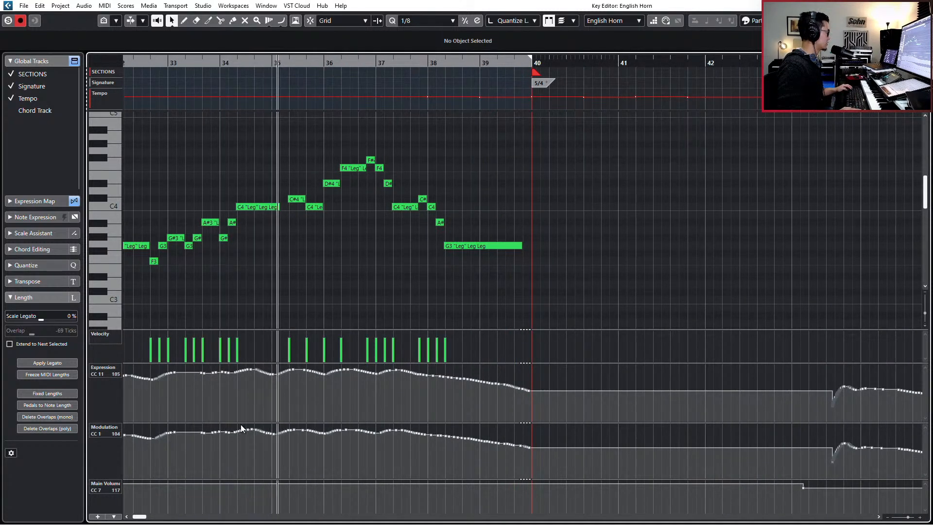
click(266, 207)
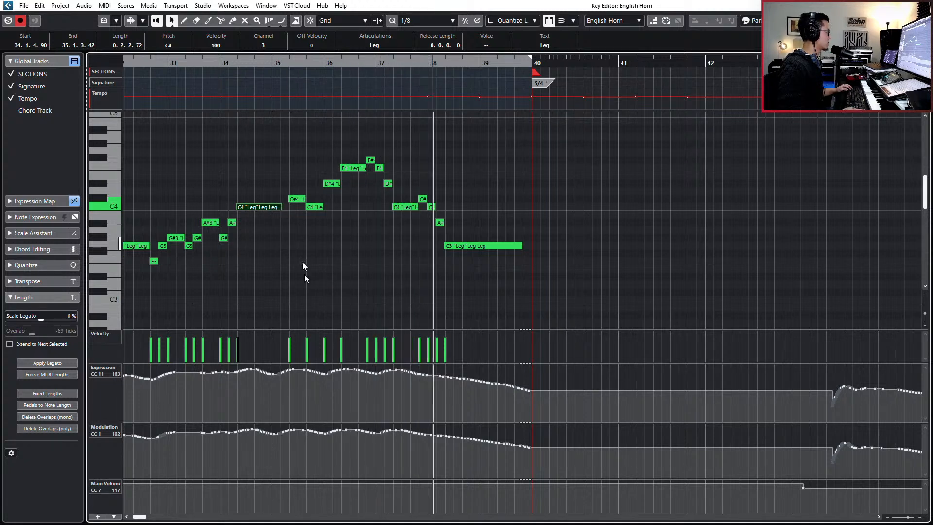
drag(282, 340, 359, 331)
mouse_move(310, 337)
mouse_down()
mouse_move(344, 323)
mouse_move(399, 323)
mouse_up()
key(space)
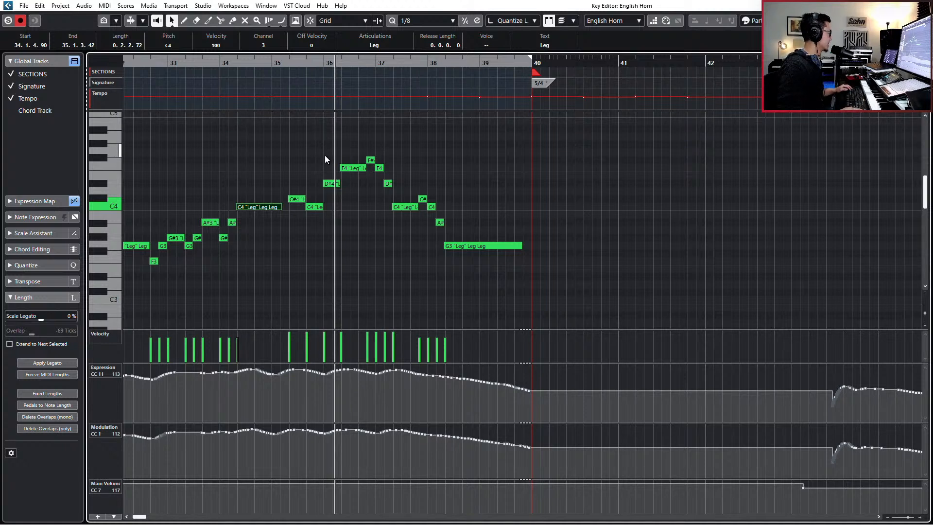
Step: Set the peak F#4 at the end of bar 36 to the Staccato articulation
mouse_move(385, 151)
mouse_down()
mouse_move(368, 173)
mouse_move(370, 162)
mouse_up()
click(373, 45)
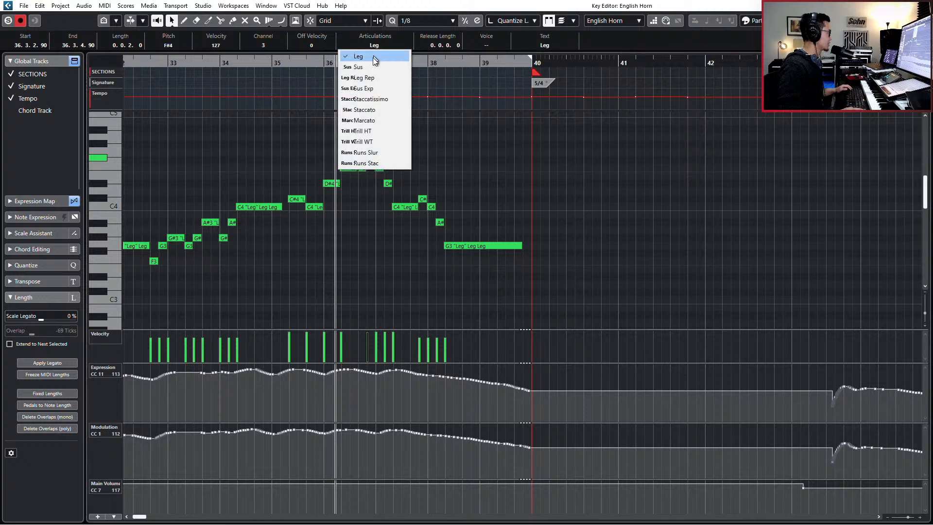
click(370, 111)
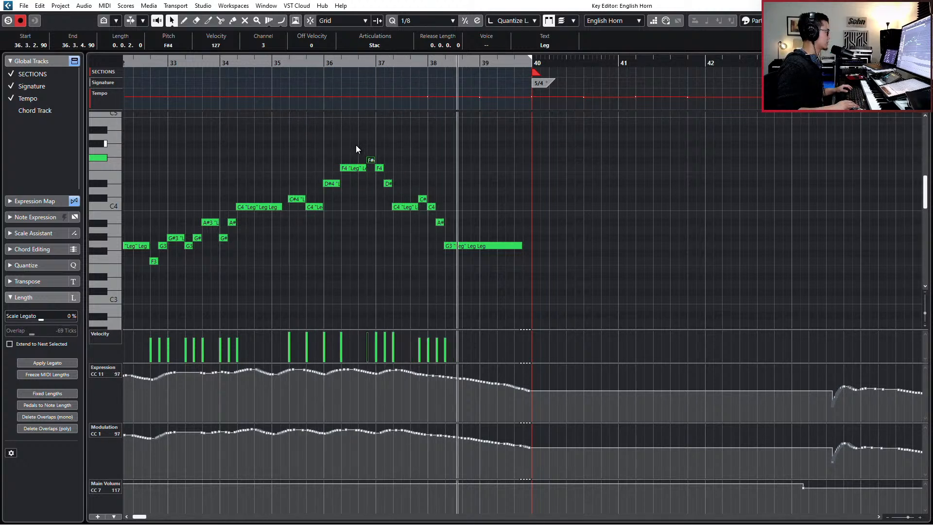
Step: Trim the bar 36 F#4 to start at 36.3.3.38 with velocity 99, and extend the preceding F4 slightly towards it
key(KP_Subtract)
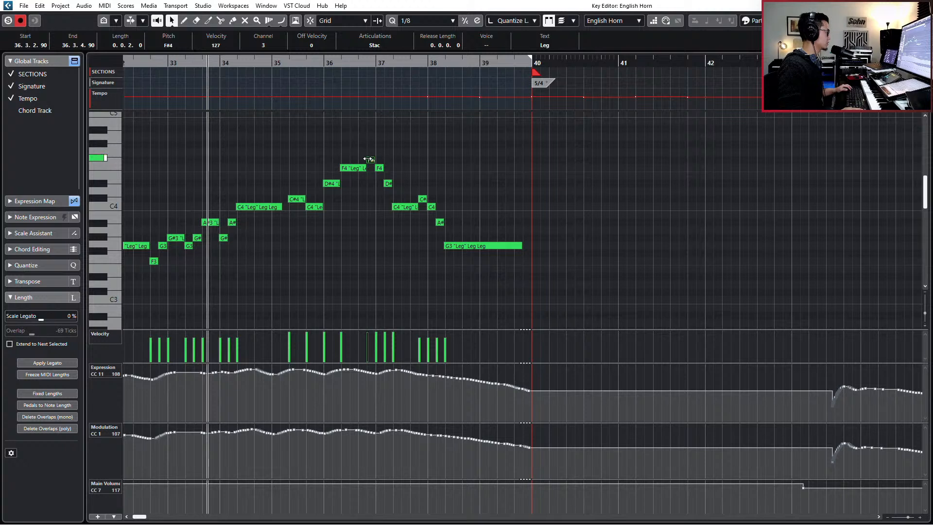
drag(369, 160, 370, 159)
click(366, 167)
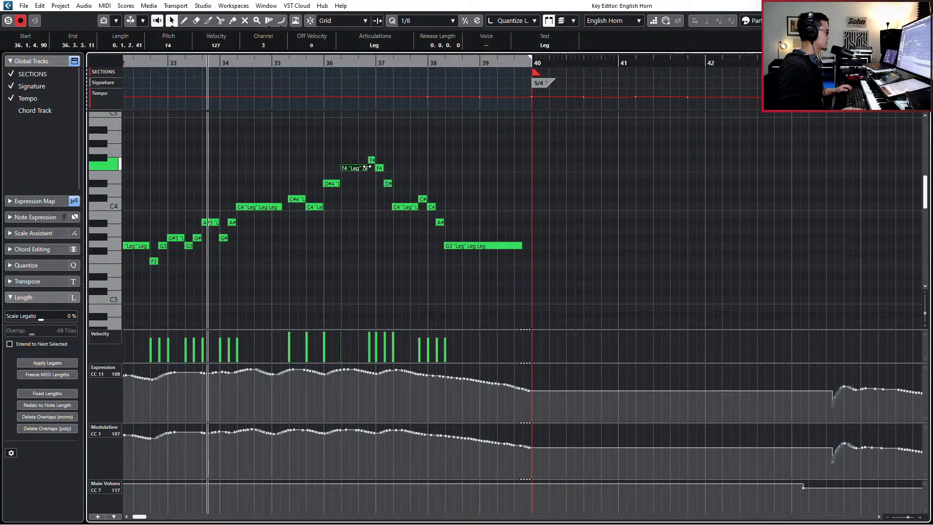
drag(370, 141, 453, 222)
drag(368, 160, 369, 161)
Step: Play back the melody's peak around the bar 36 F#4 repeatedly to judge its attack
key(h)
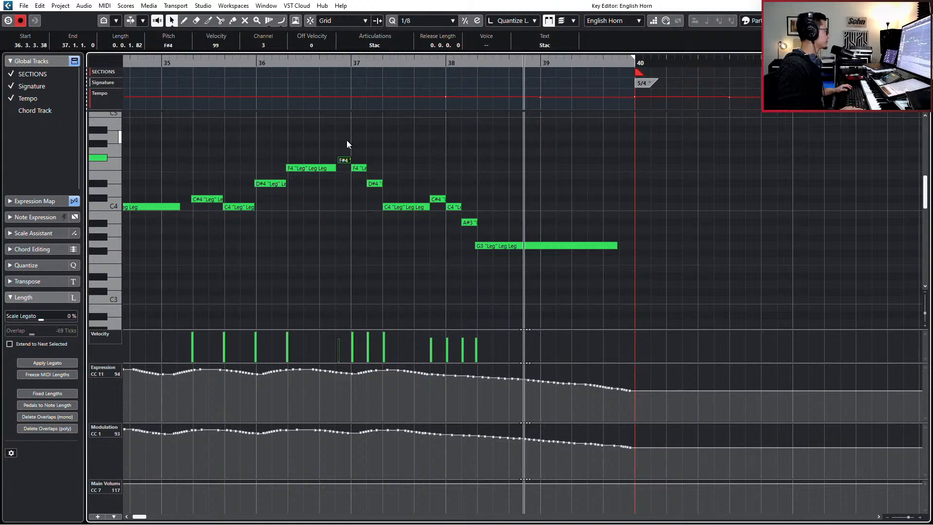
key(l)
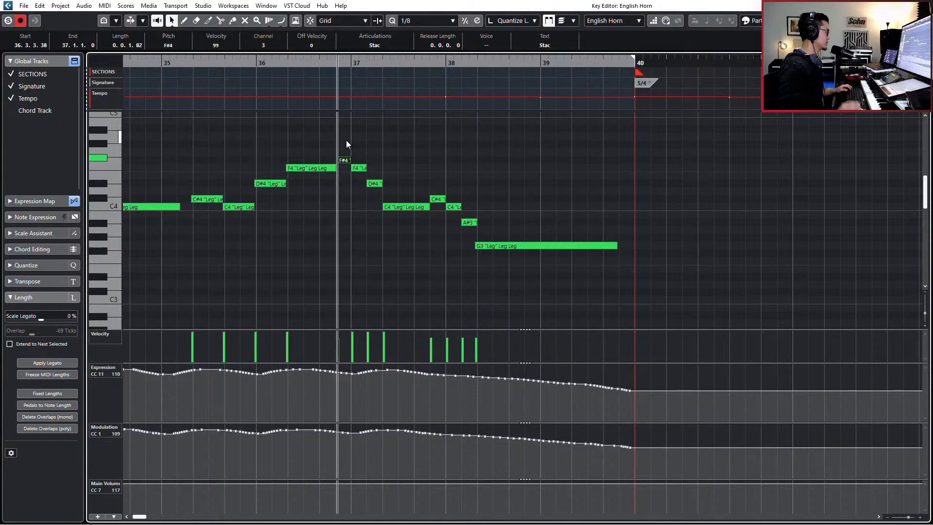
key(space)
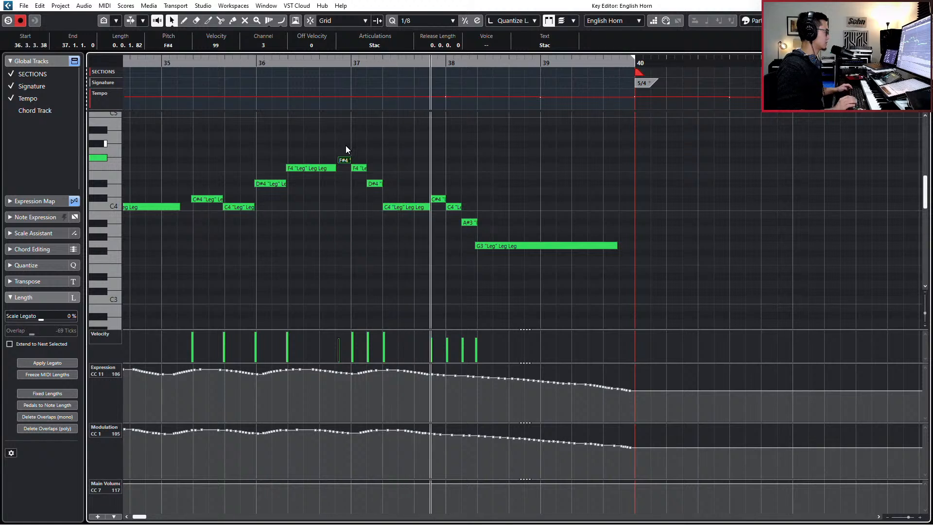
key(l)
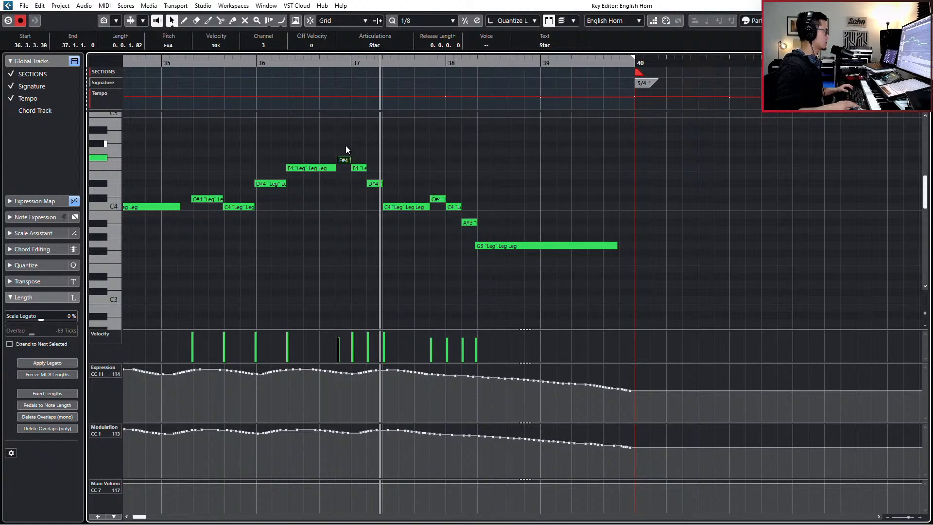
key(space)
Step: Set the bar 36 F#4 to the Marcato articulation with velocity 99
click(372, 46)
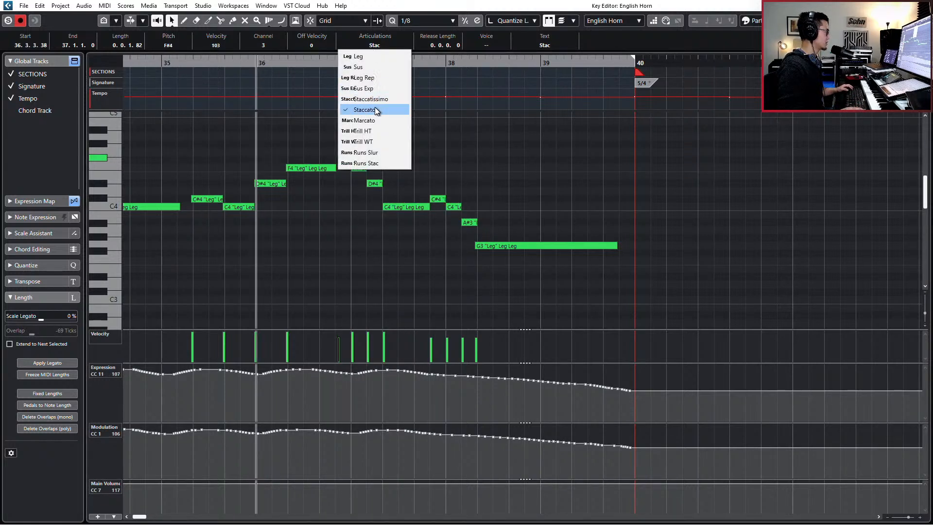
click(374, 121)
key(space)
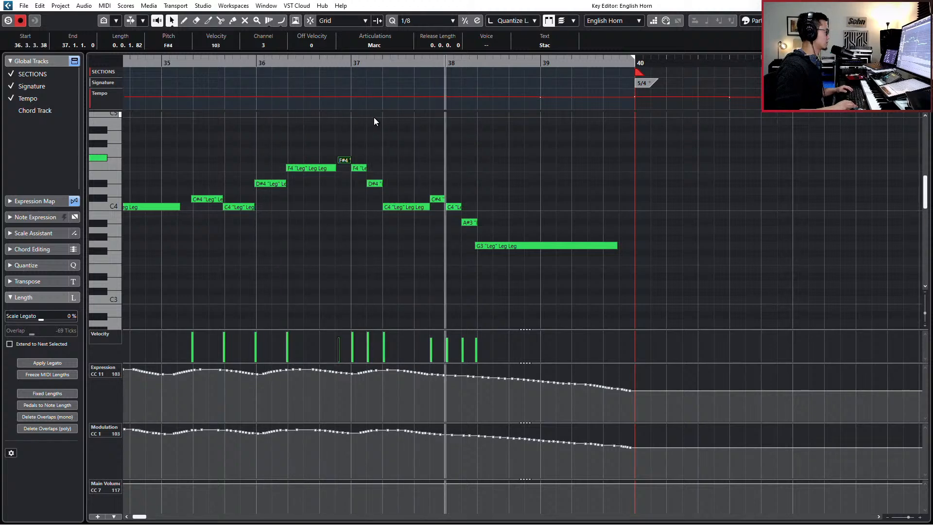
key(alt+Down)
Step: Close the English horn's Key Editor and return to the full arrangement
key(g)
key(g)
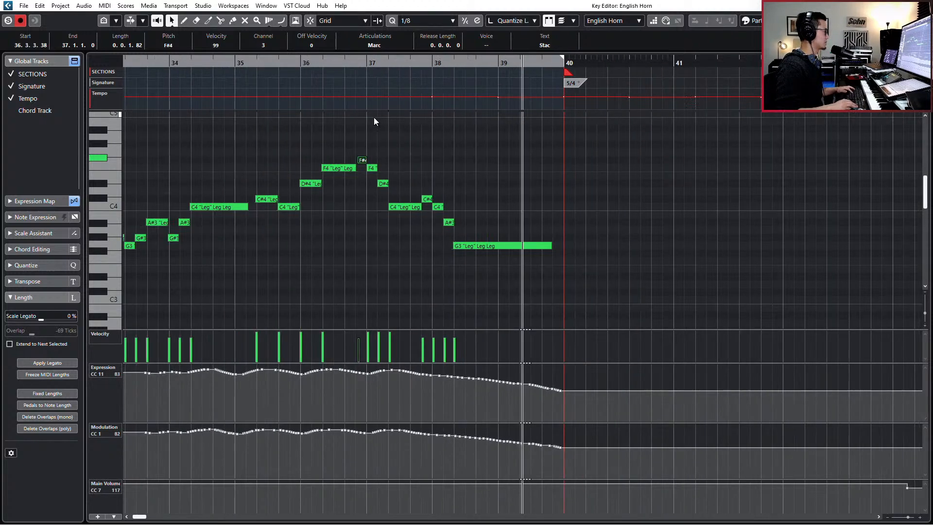
key(g)
key(g)
key(g)
key(g)
key(Return)
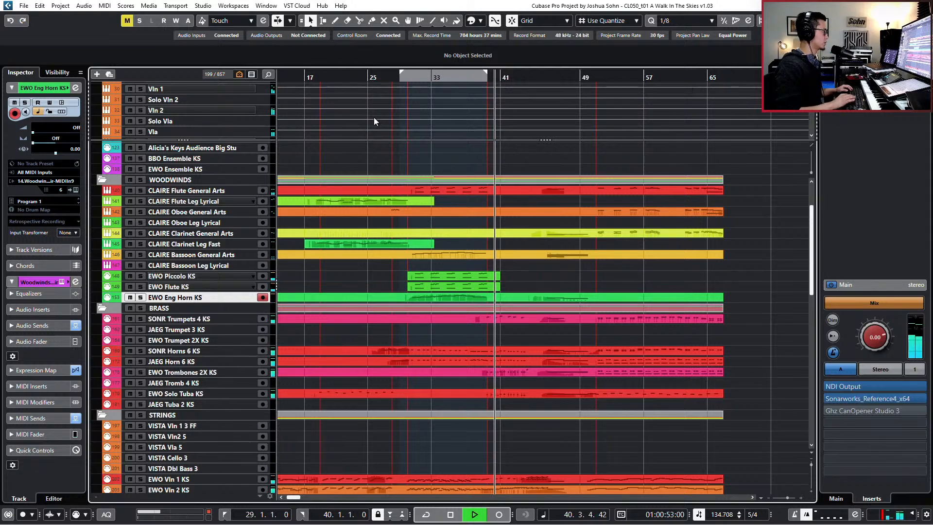
Step: Extend the English horn's closing G3 to end at 39.3.3.60 and audition the passage around it
key(space)
click(489, 295)
key(Return)
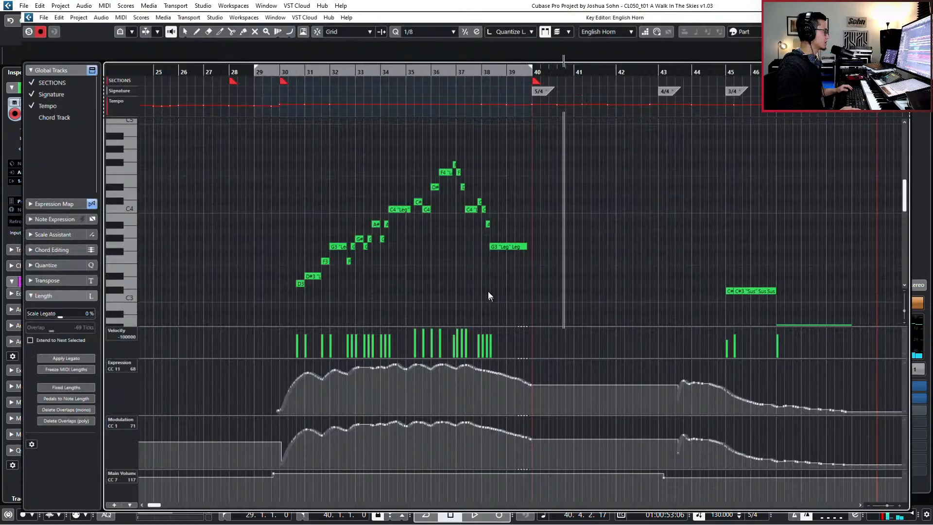
click(510, 246)
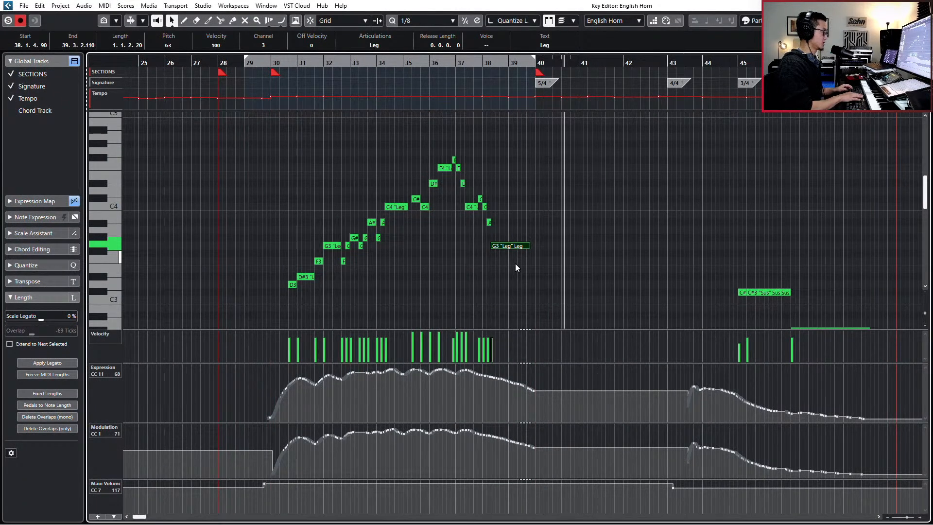
key(l)
key(space)
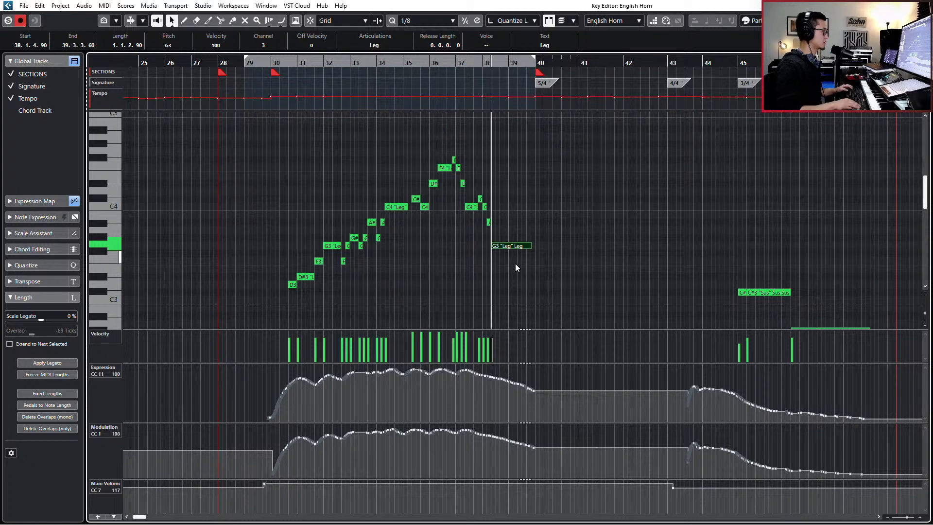
scroll(518, 262, up, 2)
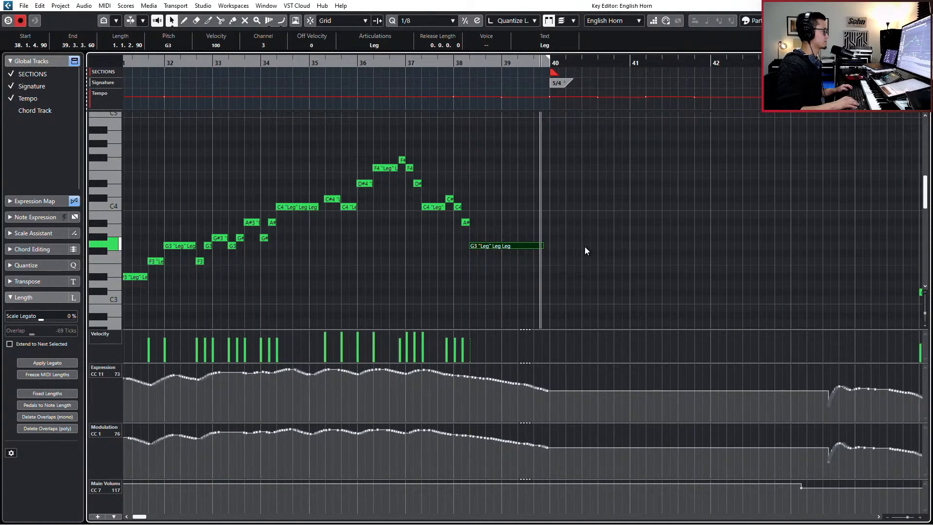
key(Return)
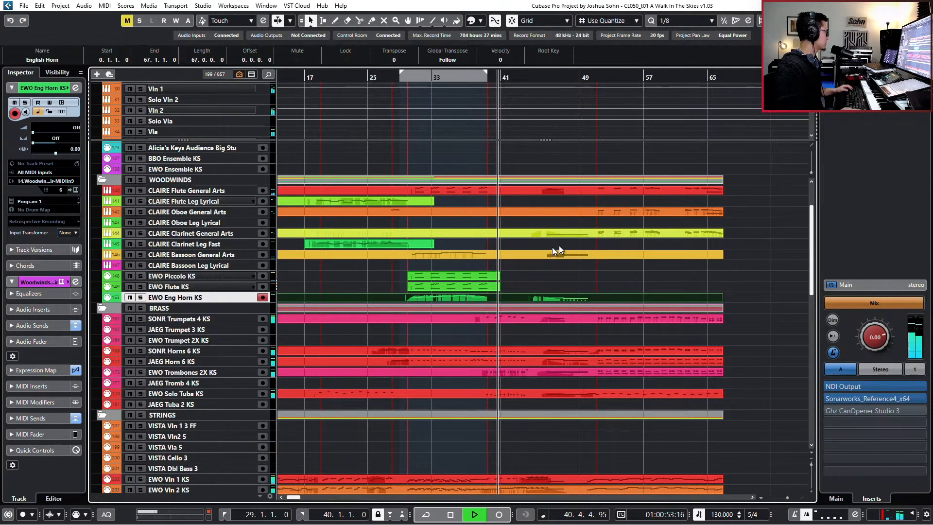
Step: Slightly lengthen all bassoon melody notes in bars 30 to 39 and assign them the Sustain articulation
click(487, 252)
key(space)
key(Return)
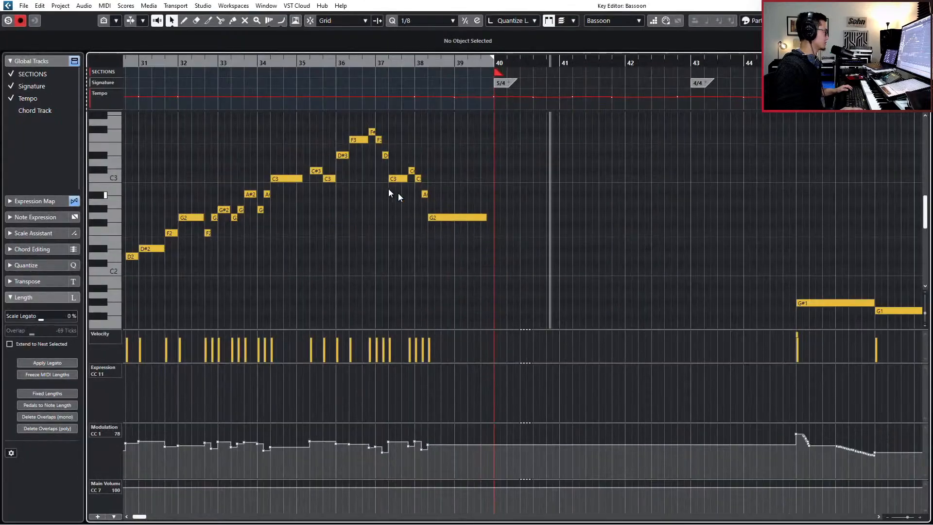
scroll(335, 188, left, 3)
scroll(315, 153, up, 1)
drag(261, 128, 696, 308)
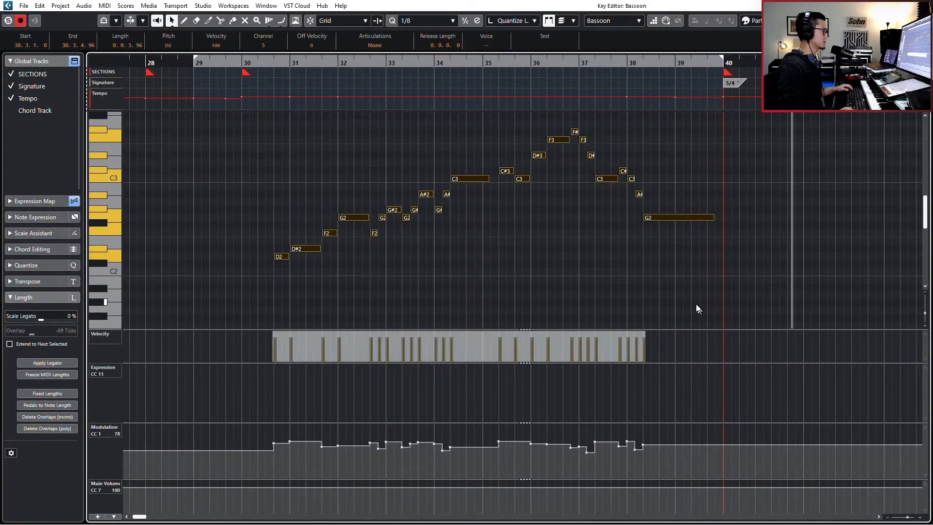
key(space)
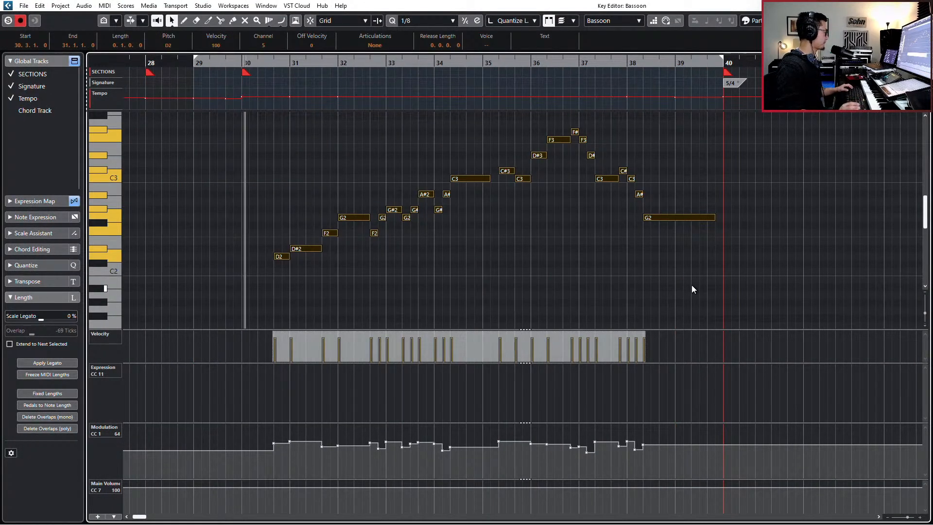
click(375, 46)
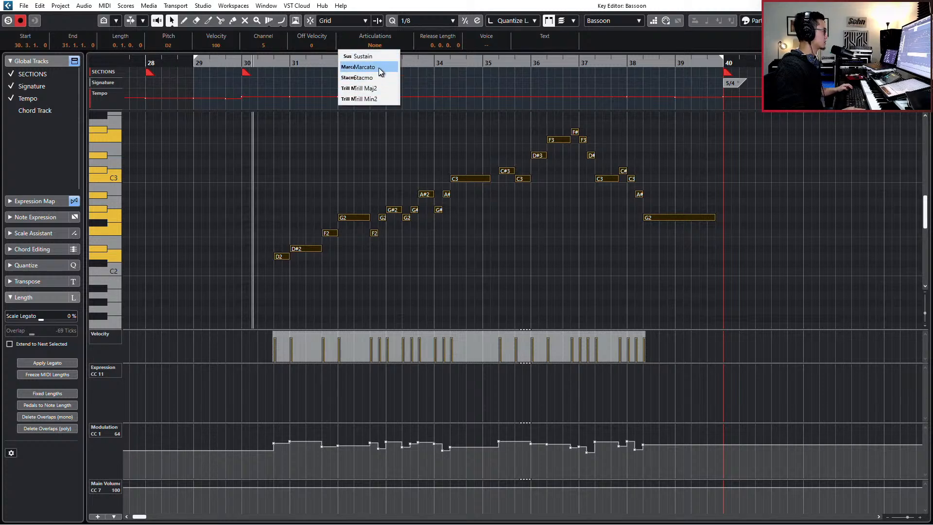
click(377, 57)
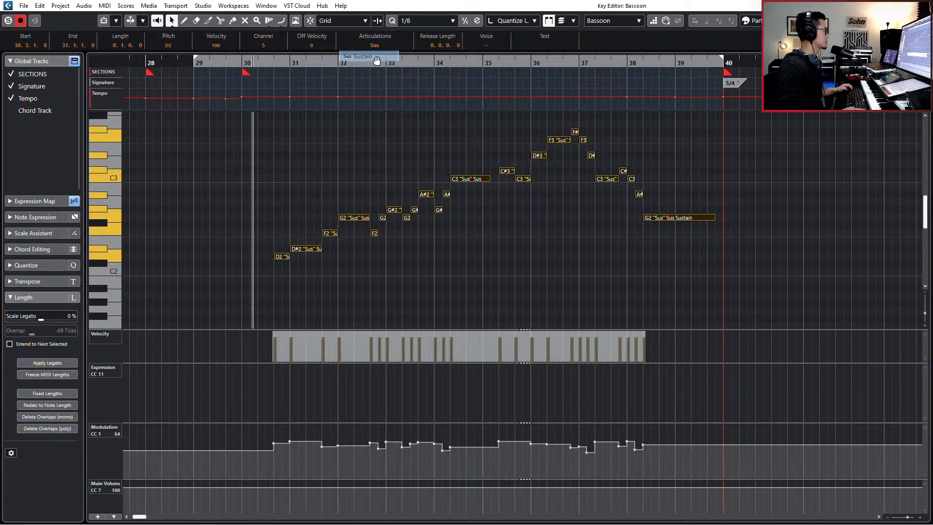
key(Return)
Step: Split out the bassoon melody from 30.1.3.0 to 40.3.3.0, copy it to the CLAIRE Bassoon Leg Lyrical track, and delete the original section
key(g)
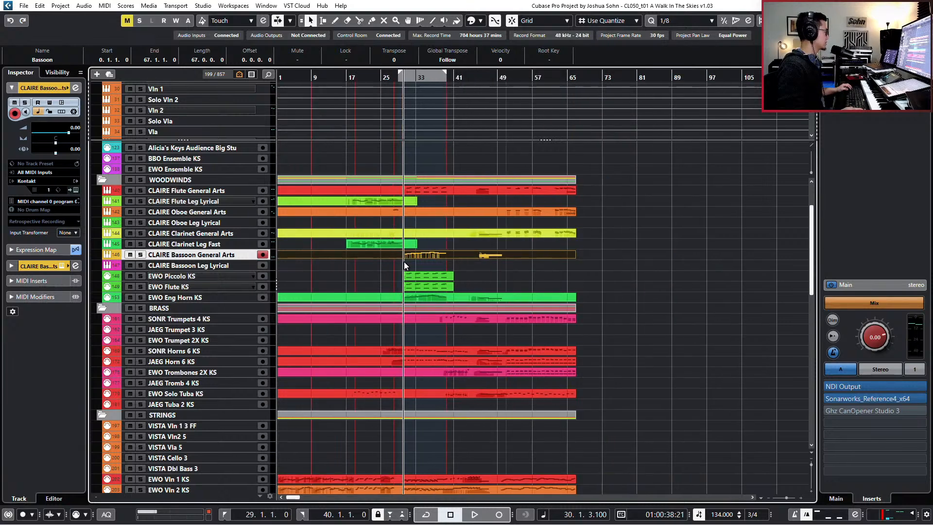
key(h)
alt+click(365, 255)
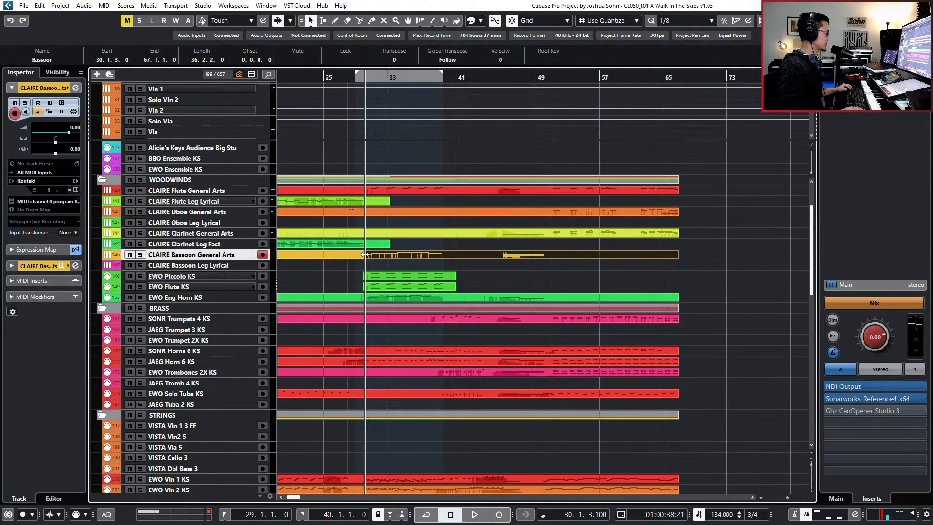
drag(436, 252, 436, 267)
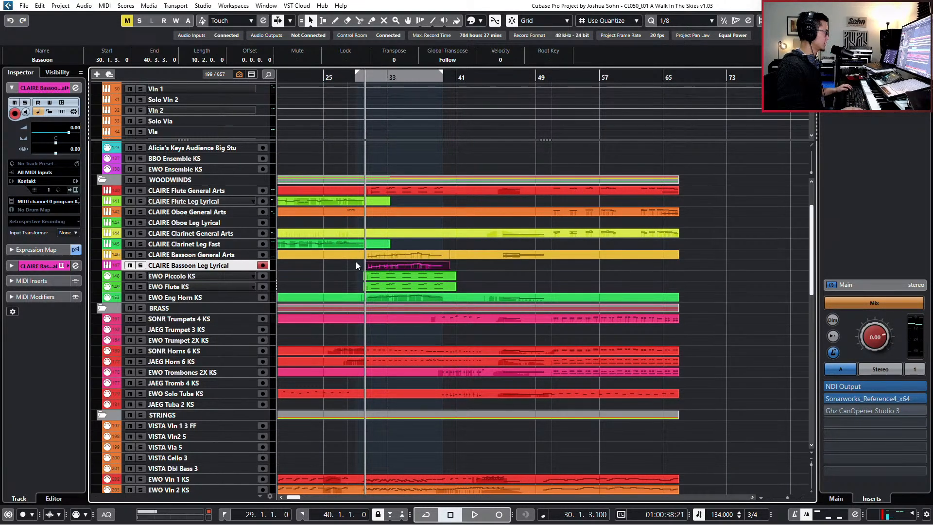
click(387, 254)
key(Delete)
click(336, 258)
click(378, 267)
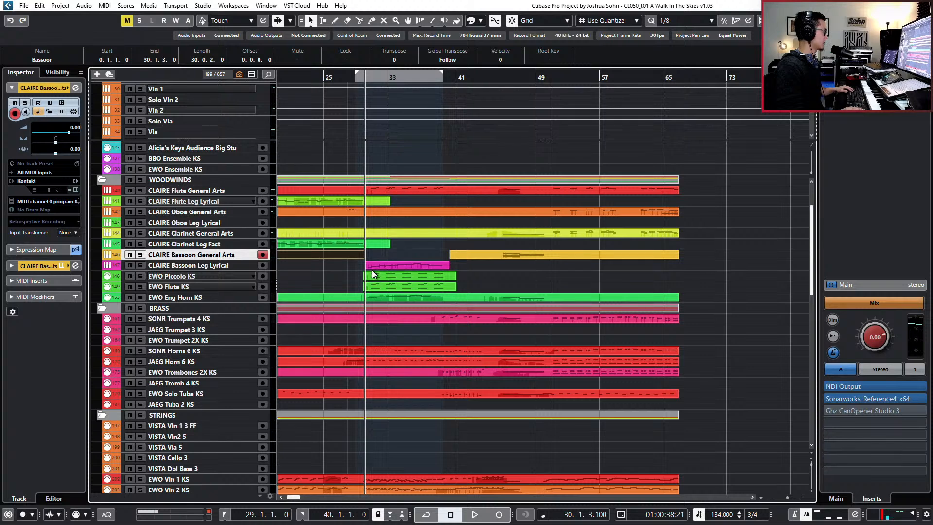
Step: Delete the old modulation data from the Bassoon Leg Lyrical part and start recording new expression and modulation
double_click(377, 267)
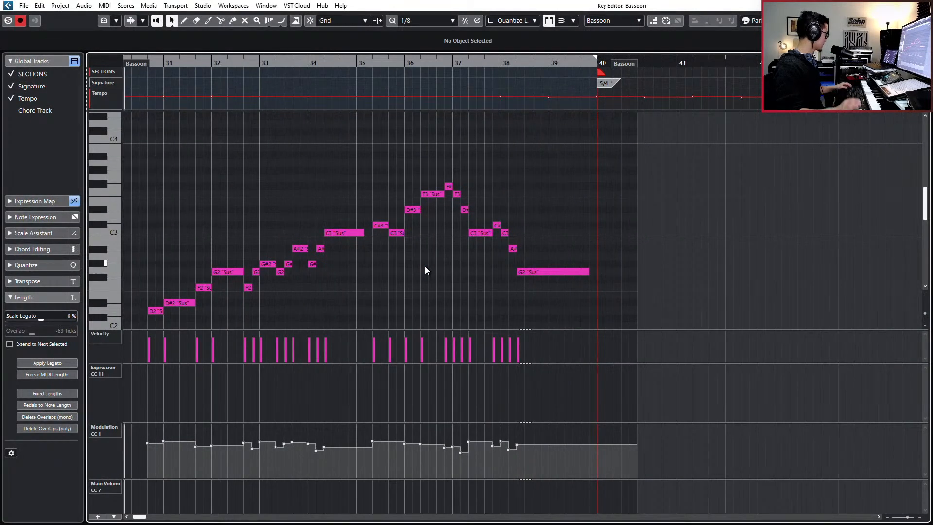
drag(138, 459, 661, 403)
key(Delete)
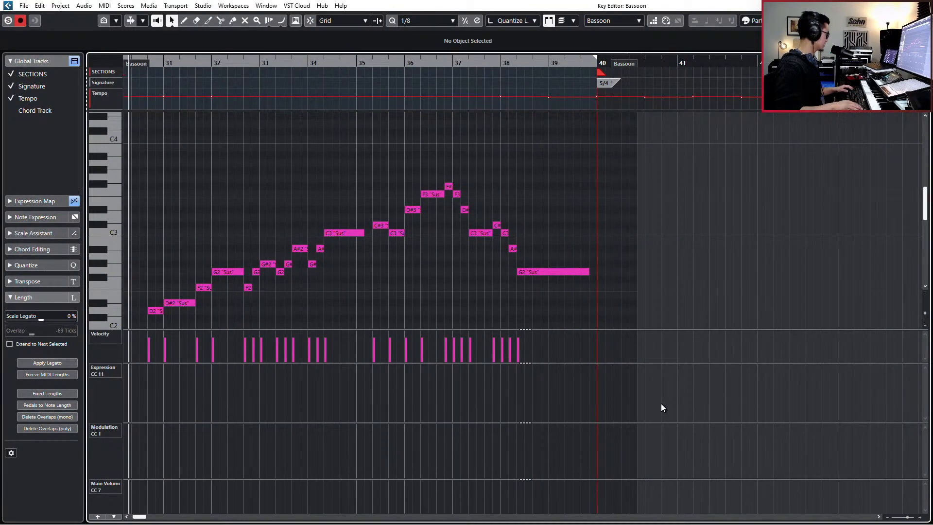
key(KP_Multiply)
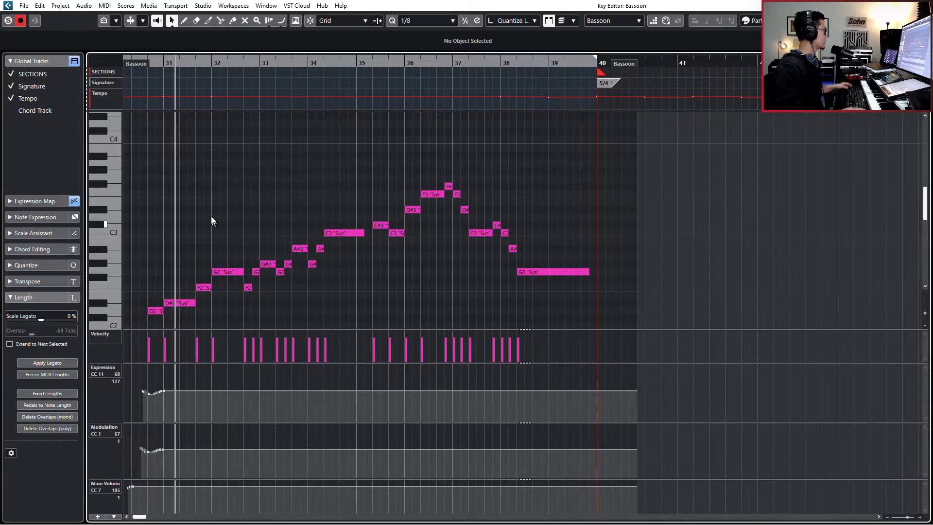
Step: Set all notes of the Bassoon Leg Lyrical melody to Legato and lengthen them by 20 ticks
drag(141, 164, 591, 314)
click(375, 45)
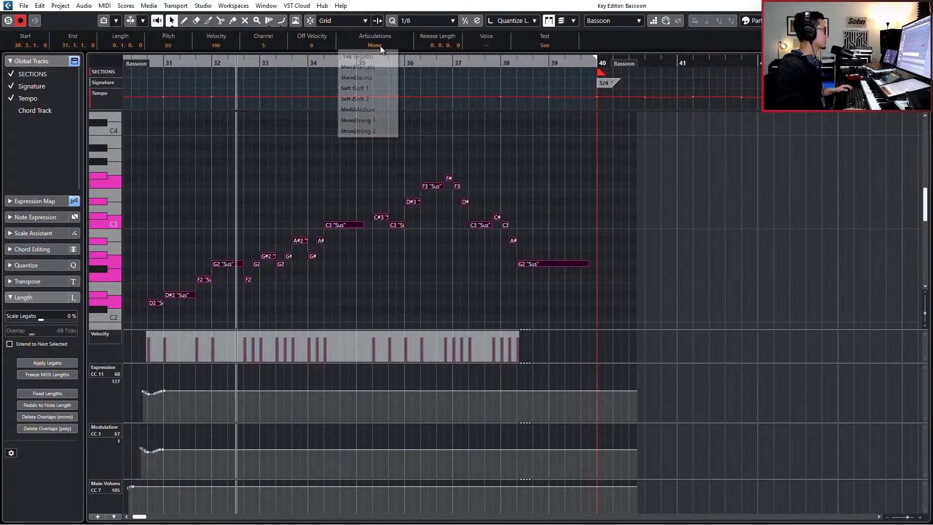
click(378, 56)
key(KP_0)
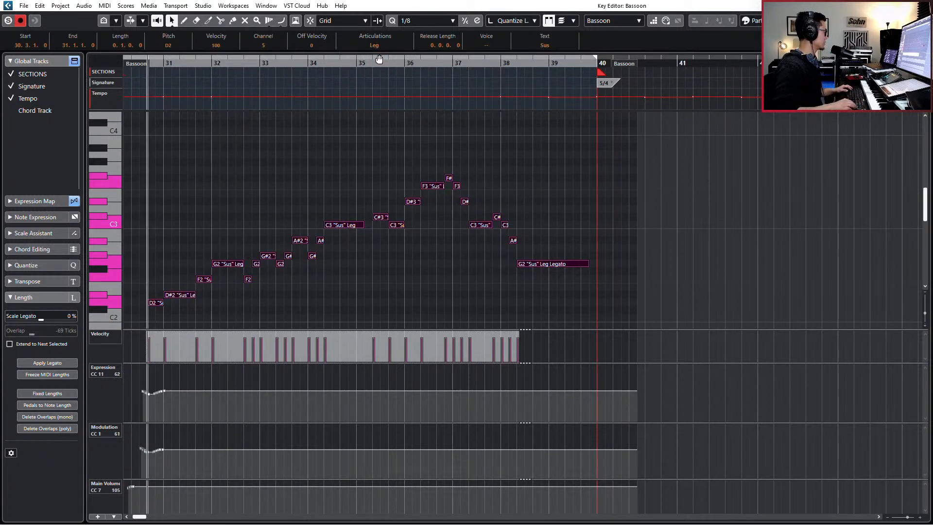
key(space)
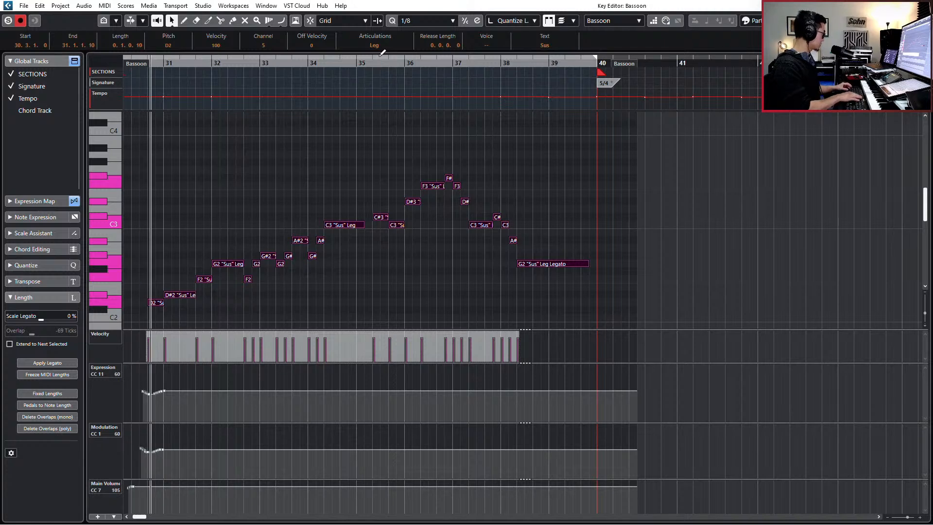
key(alt+shift+Right)
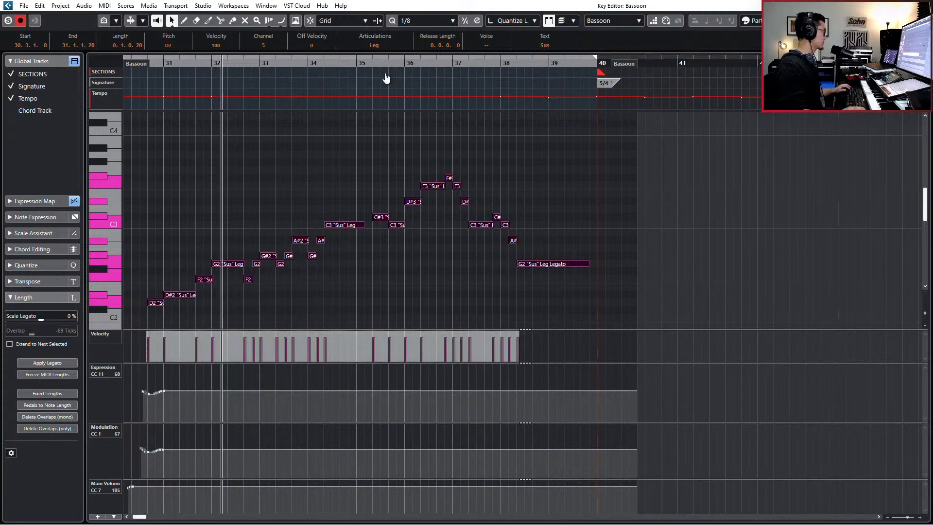
scroll(384, 167, up, 3)
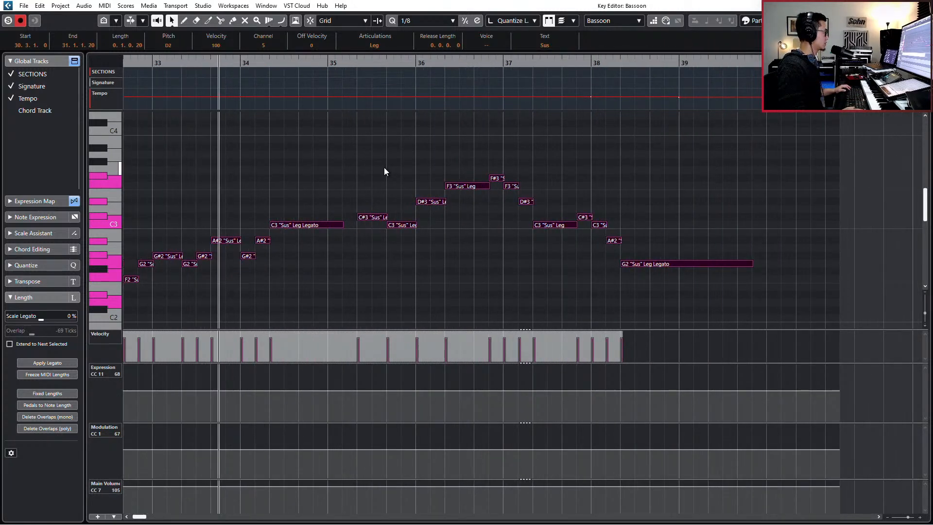
key(Escape)
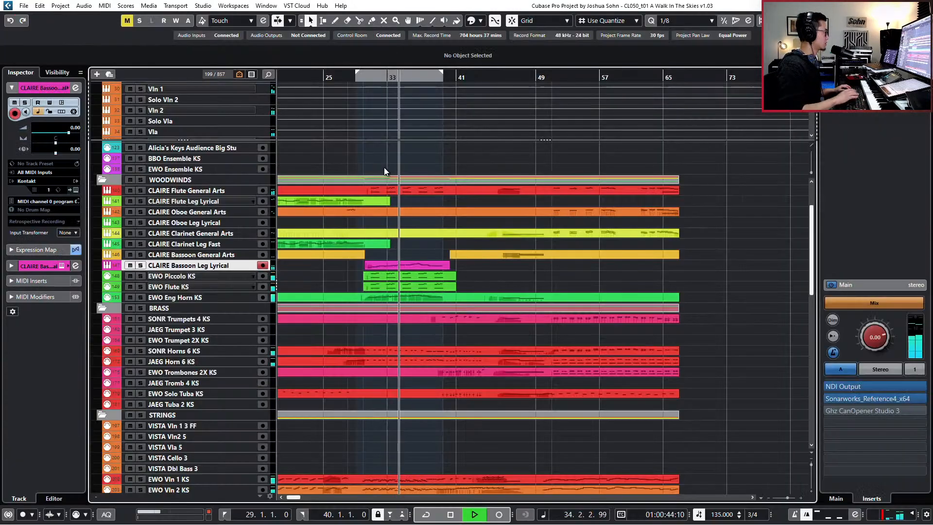
Step: Slightly lengthen the English horn's melody notes, leaving out the bar 36 F#4, and audition the descending notes from bar 37
double_click(401, 297)
scroll(339, 175, down, 3)
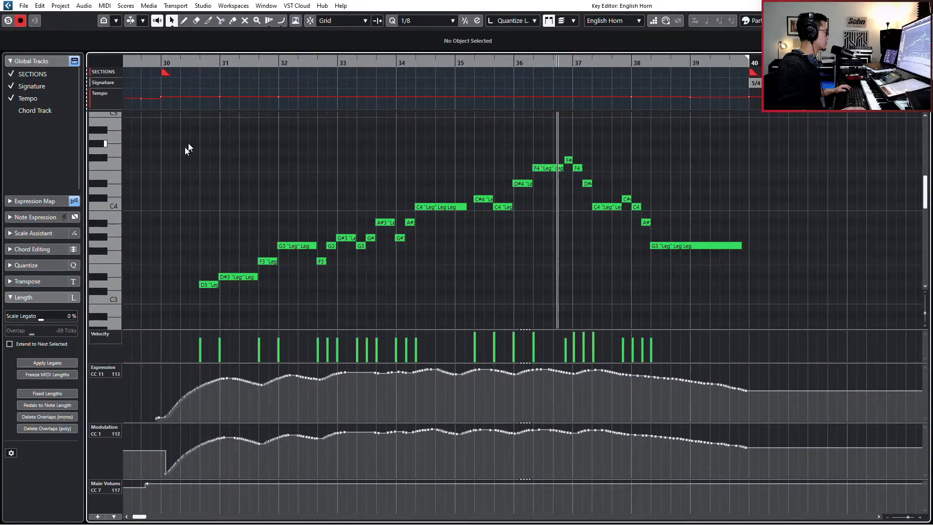
drag(183, 153, 538, 283)
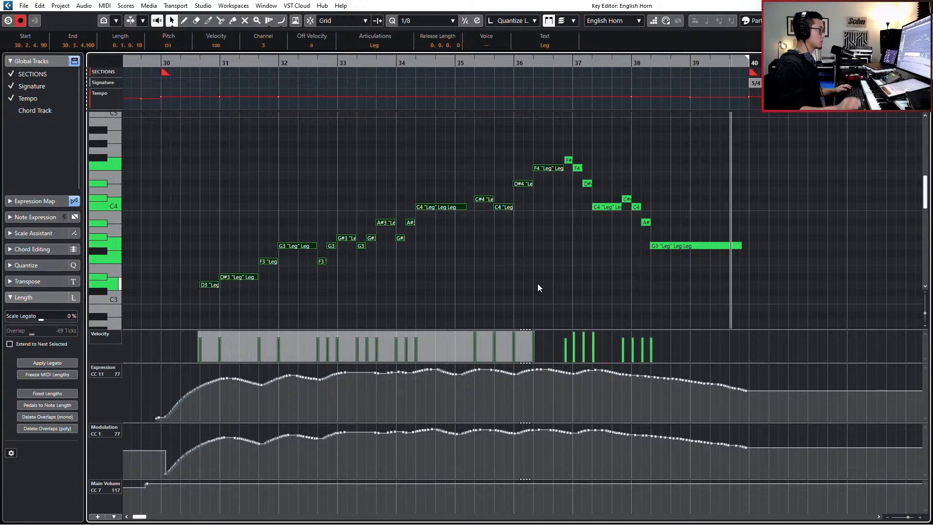
drag(575, 160, 660, 258)
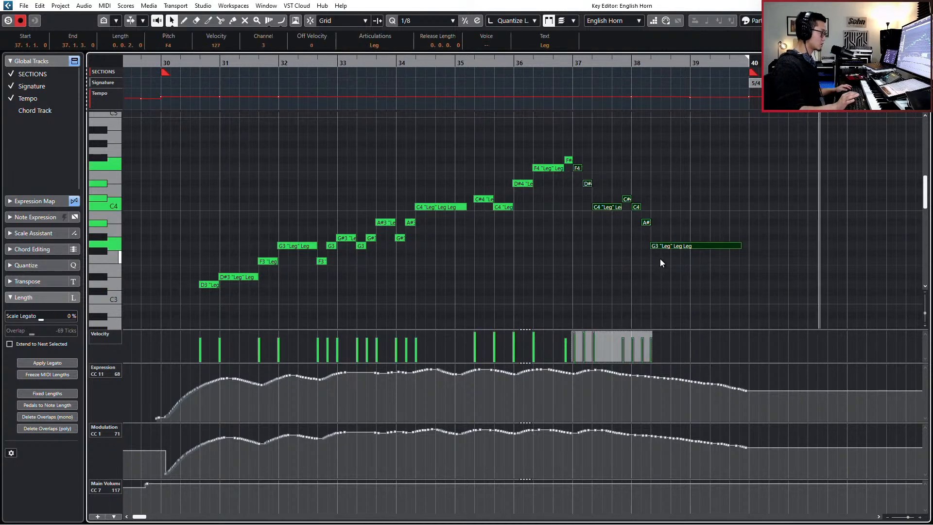
key(alt+shift+Right)
key(l)
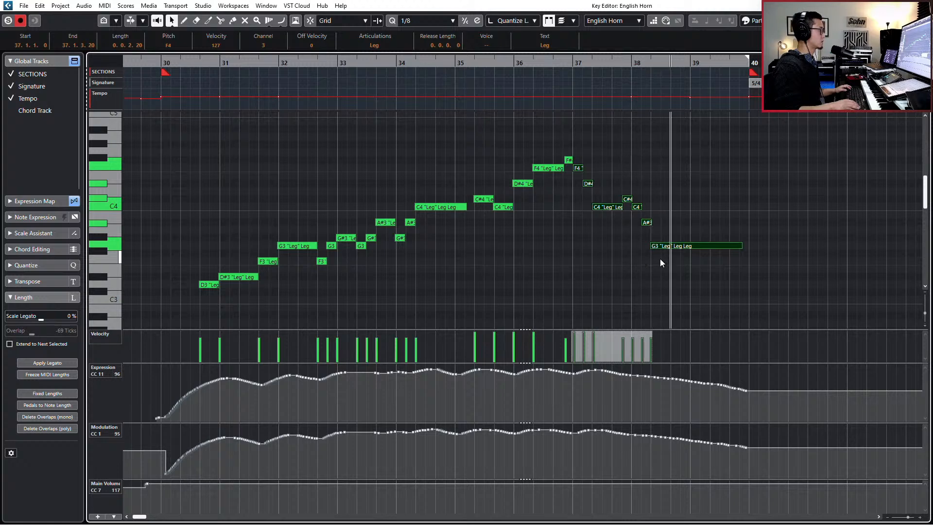
key(Return)
Step: Record swelling expression and modulation curves across the whole Bassoon Leg Lyrical melody
key(KP_Subtract)
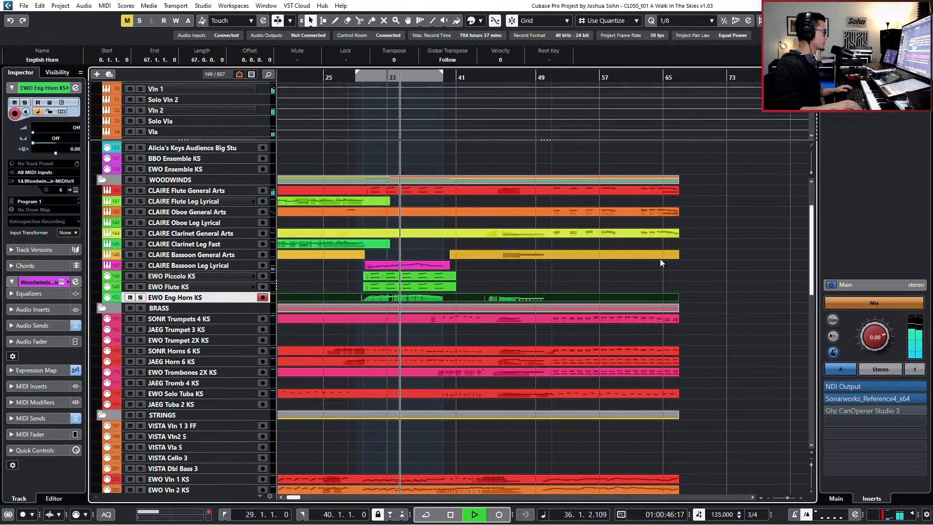
double_click(425, 261)
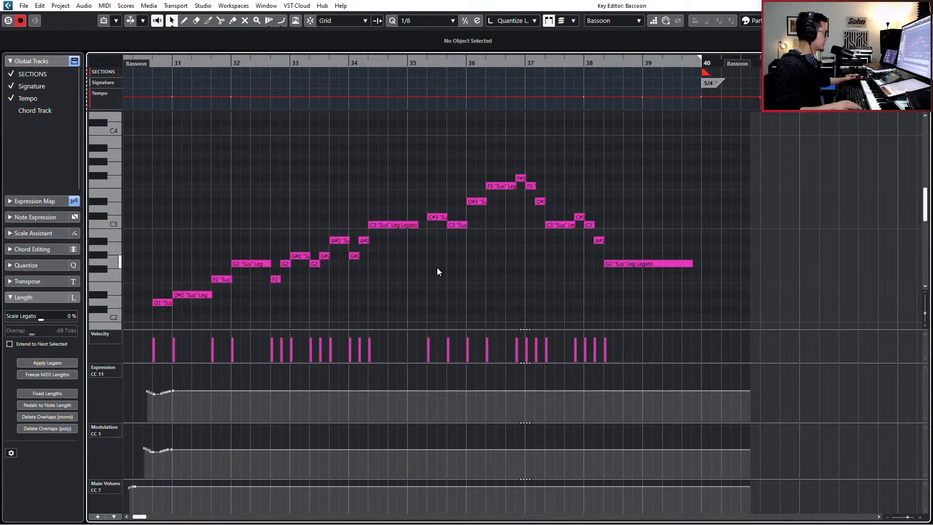
scroll(437, 268, down, 1)
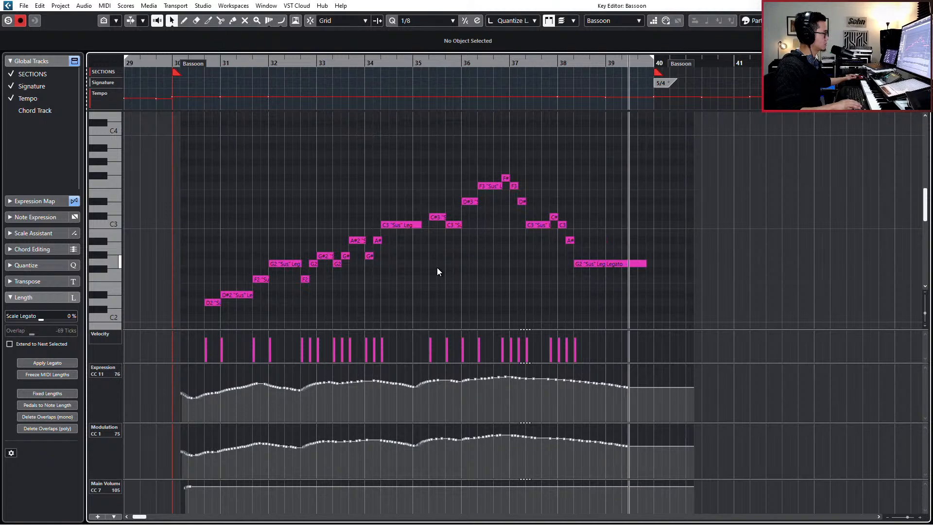
key(Escape)
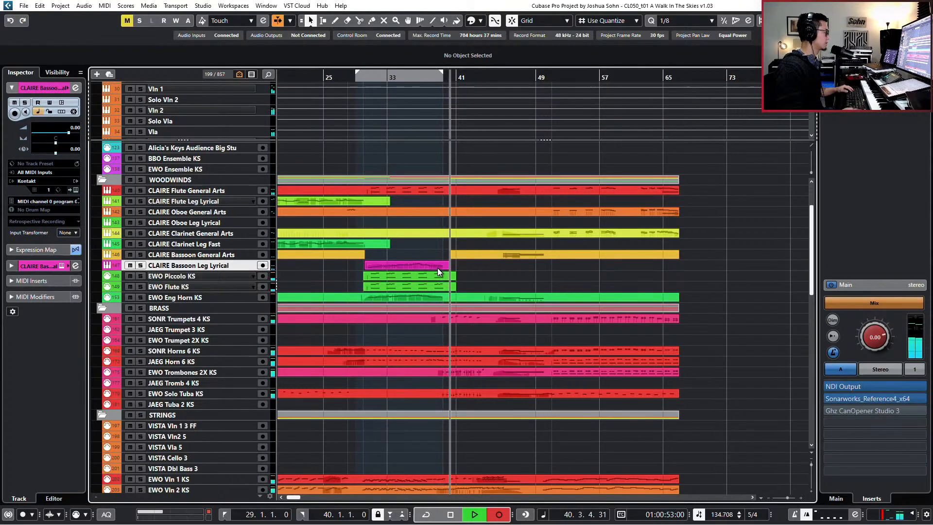
key(space)
Step: Edit the bassoon and English horn parts together and extend the bassoon's closing G2 to end at 39.3.3.69, aligned with the English horn's G3
click(440, 273)
click(439, 267)
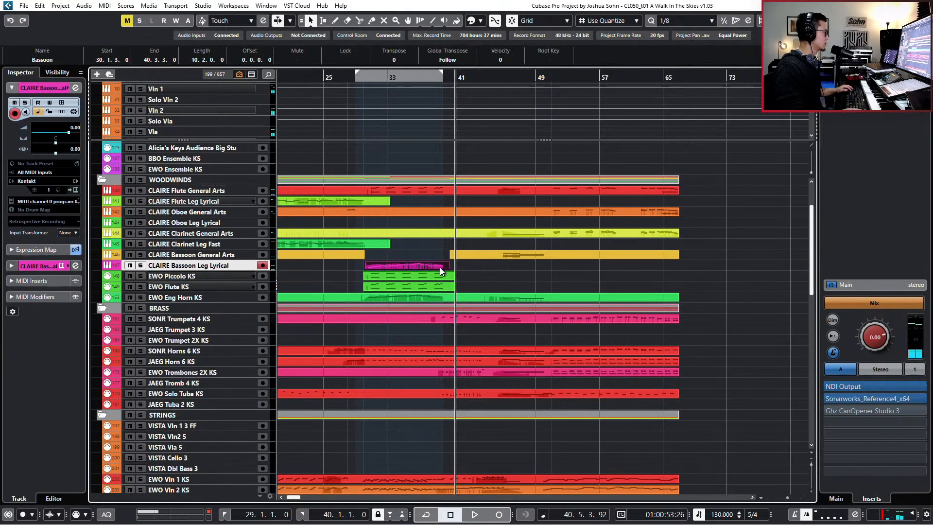
shift+click(441, 299)
key(Return)
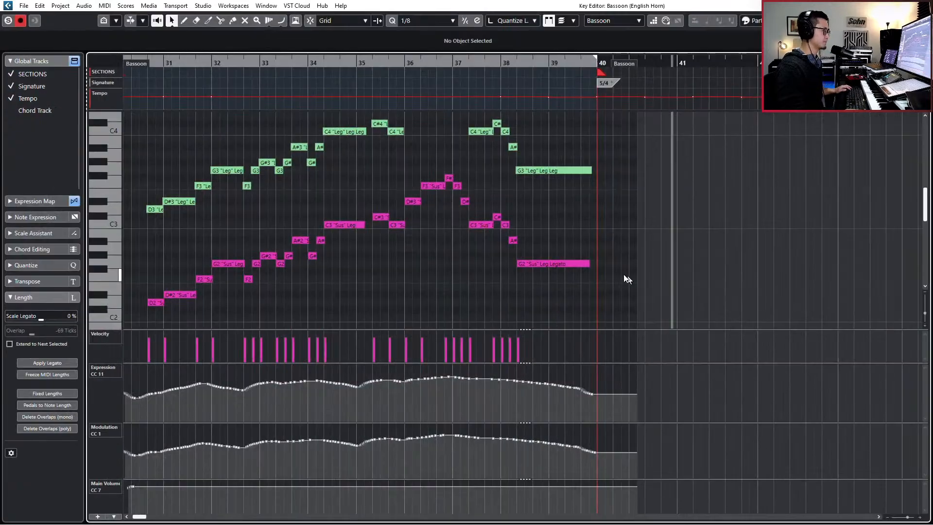
scroll(597, 269, up, 3)
click(581, 264)
drag(585, 264, 587, 264)
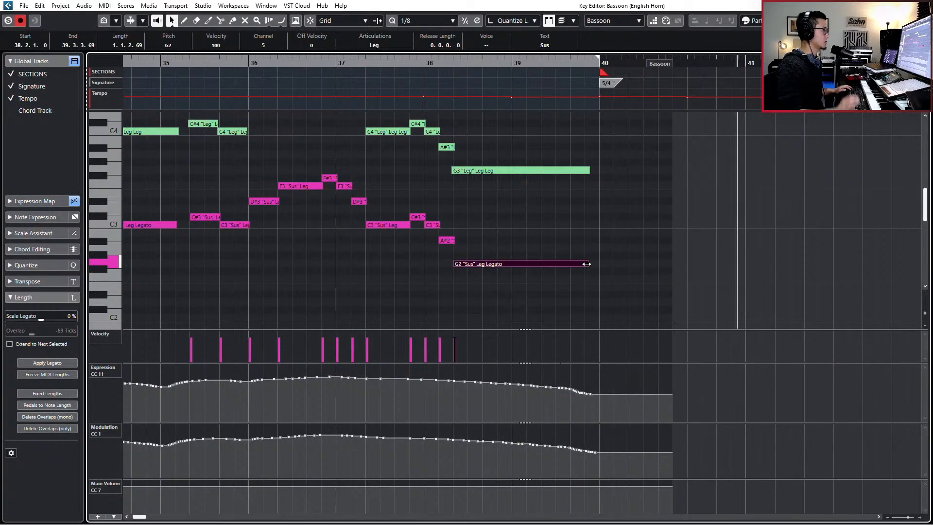
key(Return)
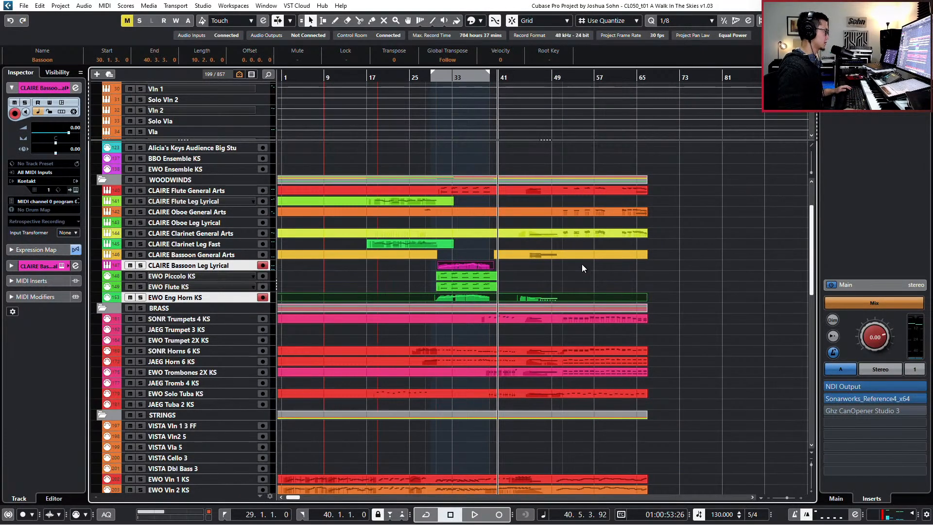
Step: In the second Bassoon General Arts part, set the four notes from bar 45 to Sustain and lengthen them to full bars
key(KP_Subtract)
scroll(583, 277, down, 3)
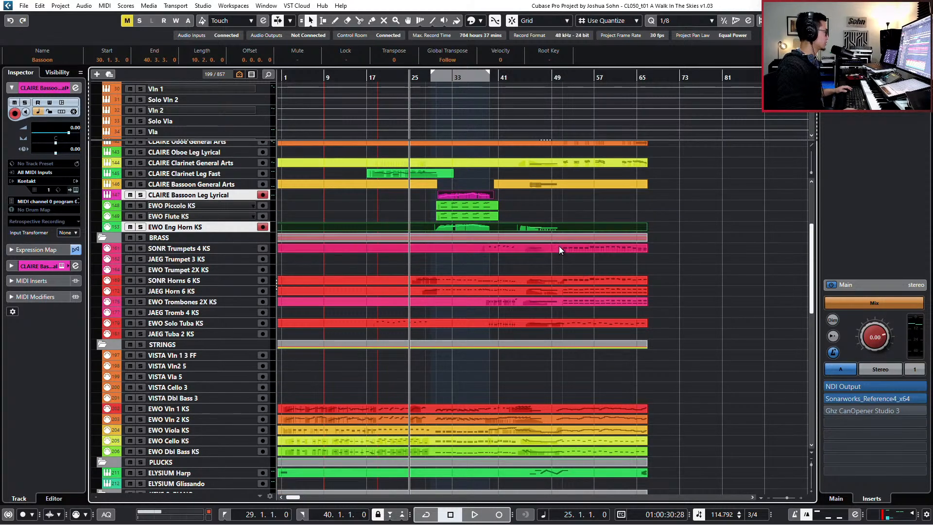
click(544, 201)
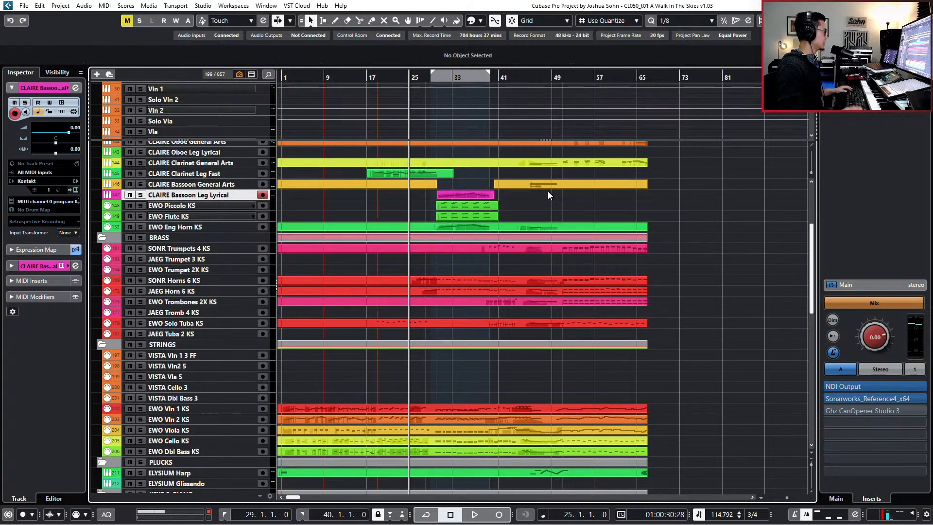
click(553, 184)
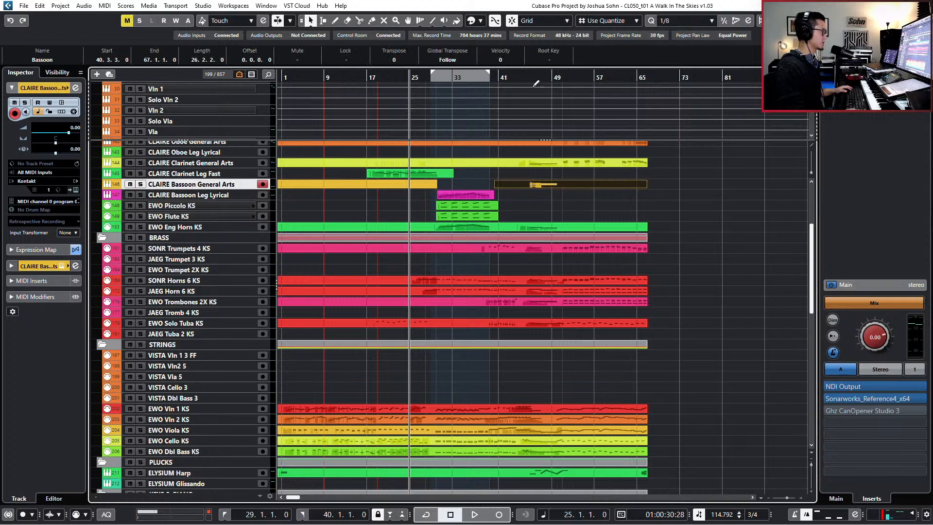
drag(526, 79, 528, 76)
double_click(576, 184)
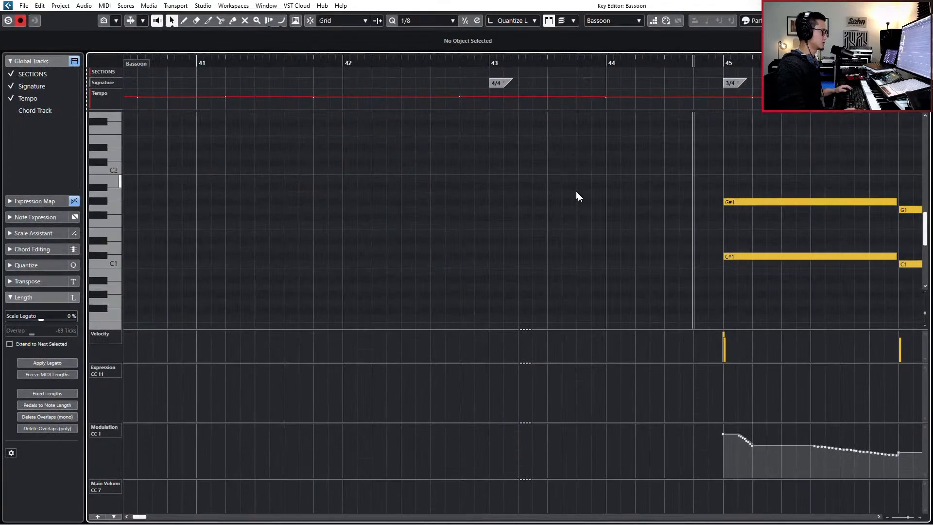
drag(488, 173, 700, 303)
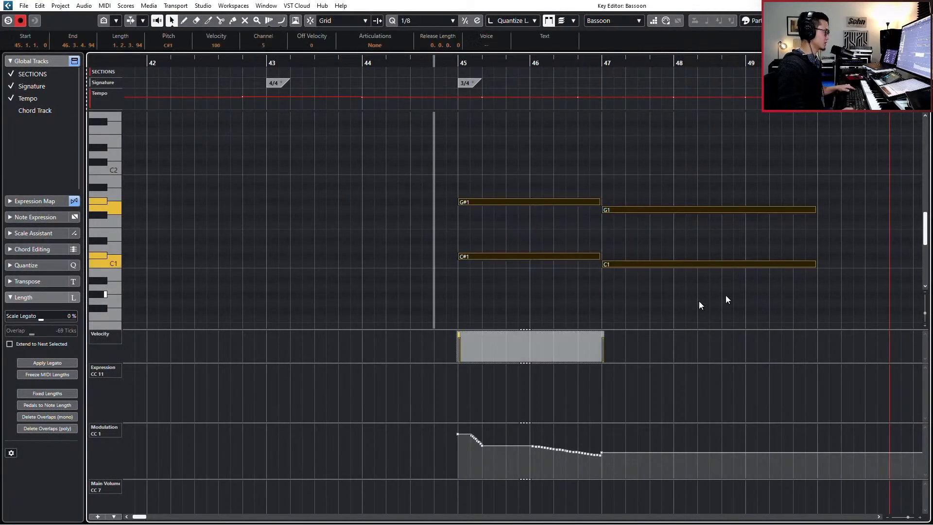
click(375, 46)
click(369, 57)
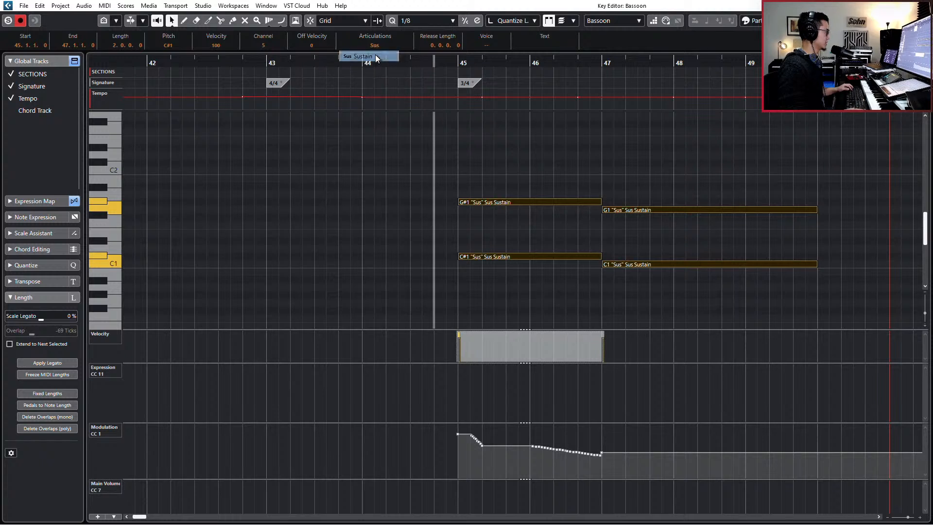
alt+click(471, 202)
drag(456, 170, 455, 277)
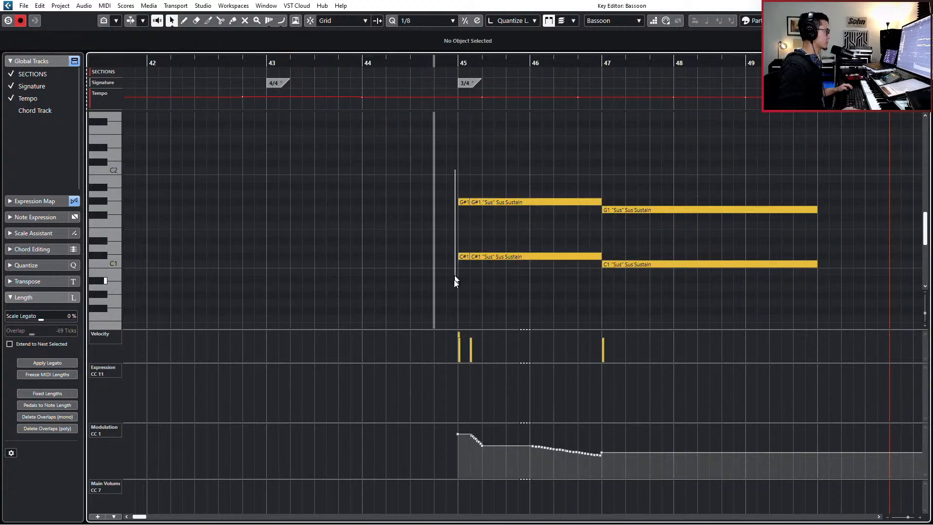
drag(460, 175, 459, 253)
key(ctrl+z)
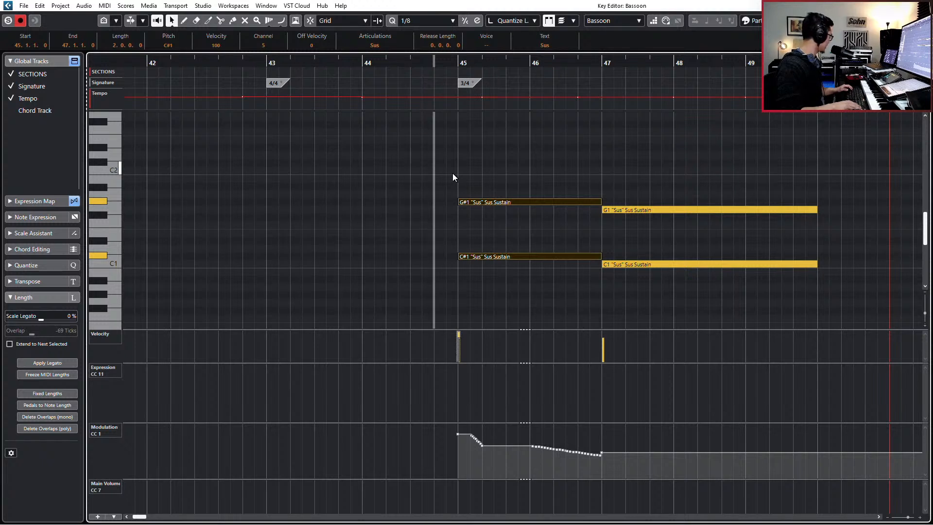
Step: Record expression and modulation for the bassoon notes from bar 44, and redraw the modulation as a smooth decline to bar 47
key(KP_Multiply)
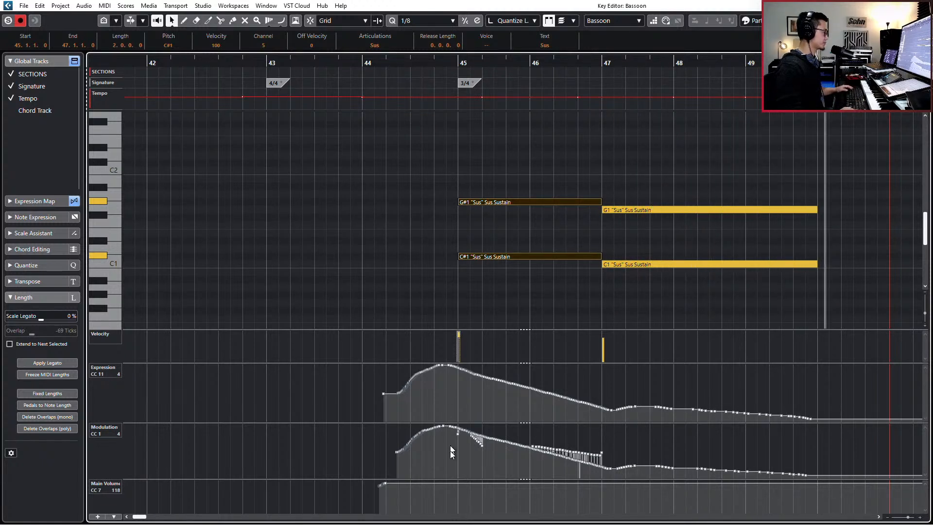
key(j)
mouse_move(388, 450)
mouse_down()
mouse_move(414, 437)
mouse_move(463, 435)
mouse_move(614, 468)
mouse_up()
key(j)
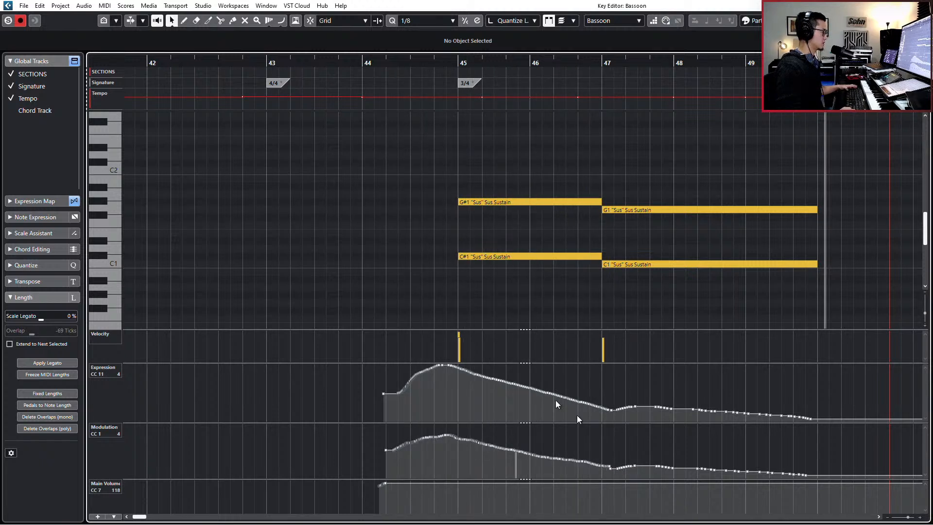
Step: Play back the bassoon's sustained notes with the recorded dynamics, and return the playback position to bar 44
key(KP_0)
key(space)
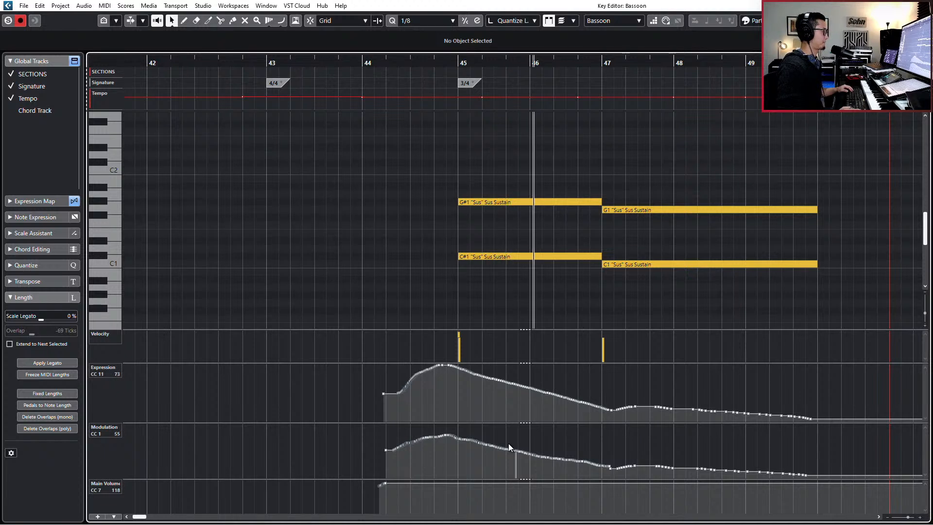
key(space)
key(space)
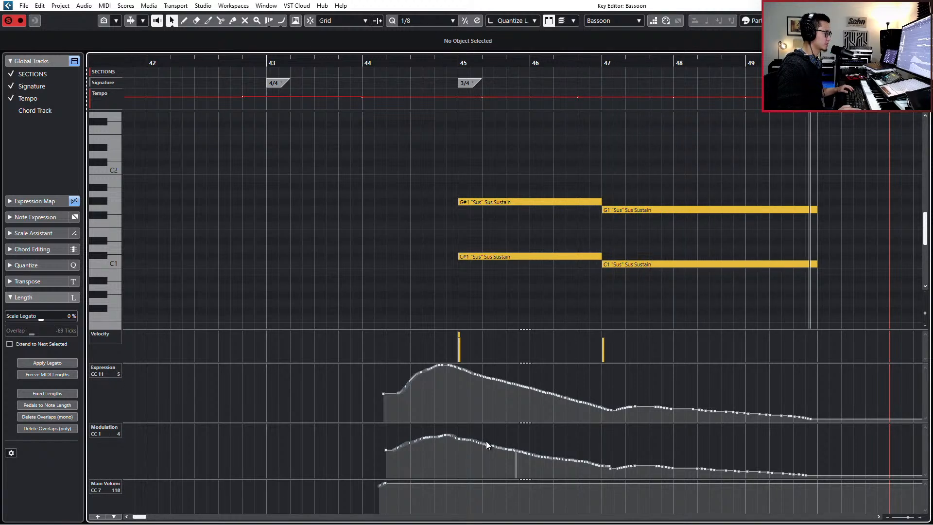
key(KP_Subtract)
key(KP_Subtract)
key(KP_Subtract)
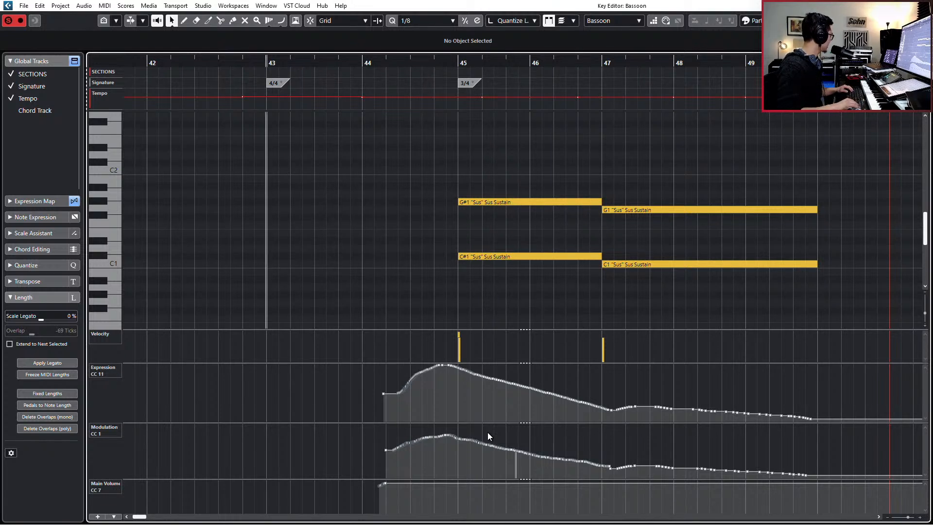
key(KP_Add)
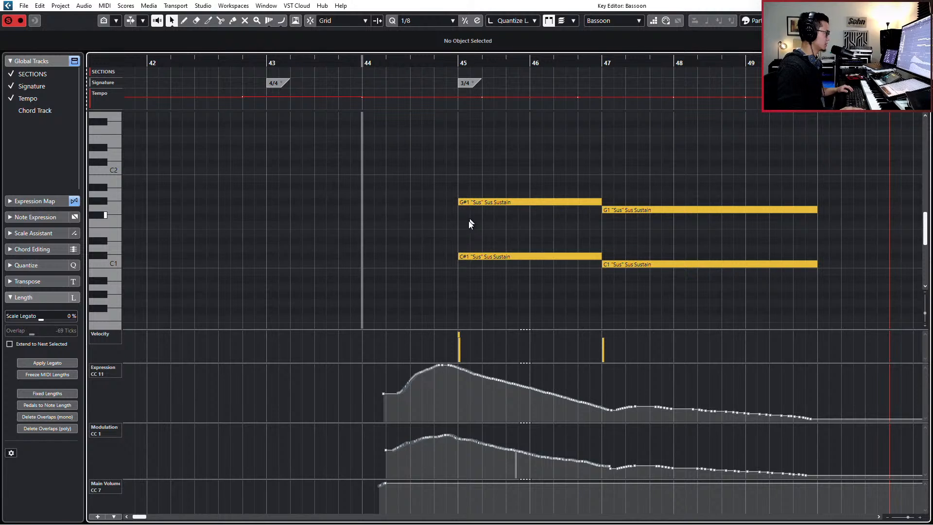
Step: Mute the bassoon's upper G#1 and G1 notes and audition the lower pair from bar 44
drag(468, 222, 665, 177)
key(space)
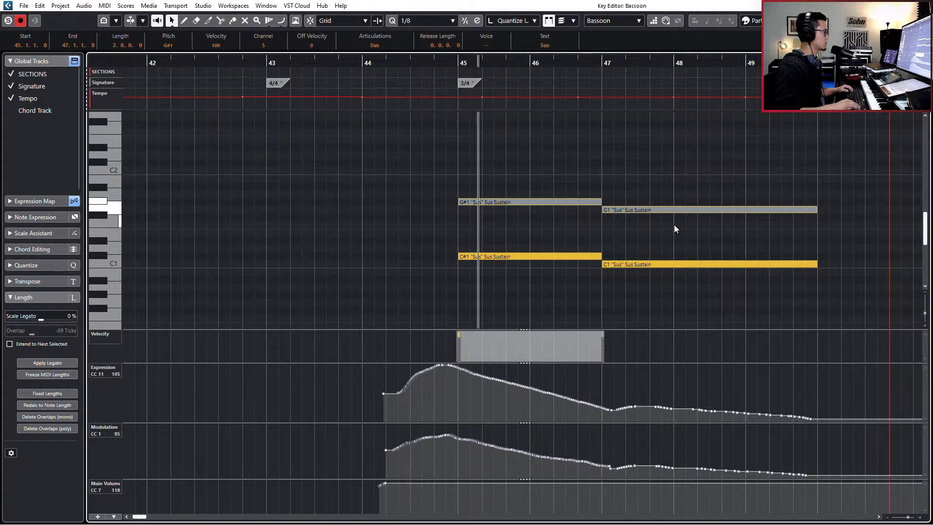
key(space)
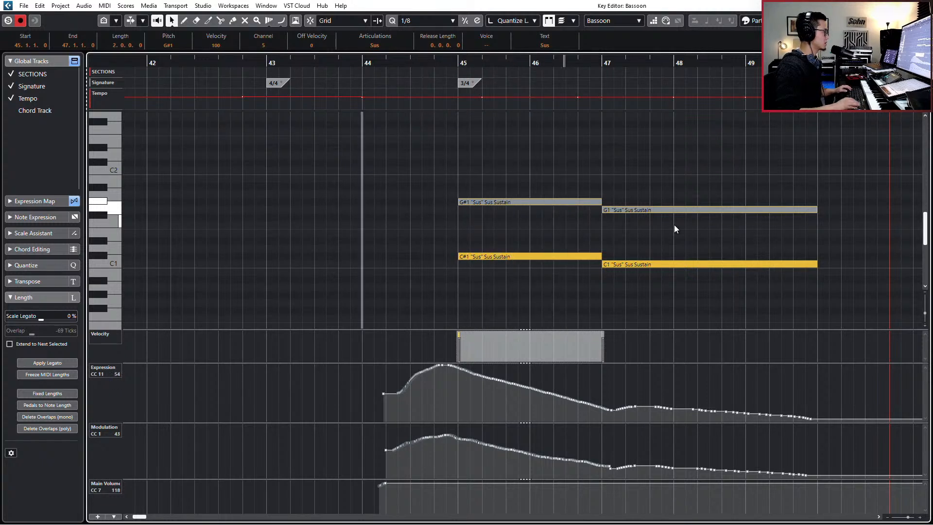
Step: Swap the mutes so the lower C#1 and C1 are silent and G#1 and G1 sound, and play the passage in the full arrangement
drag(495, 175, 664, 270)
key(alt+m)
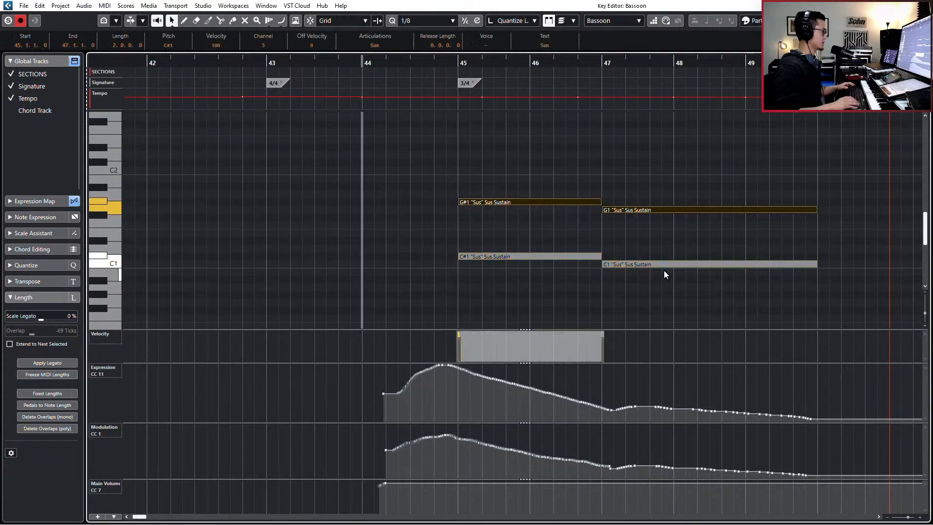
key(space)
key(Return)
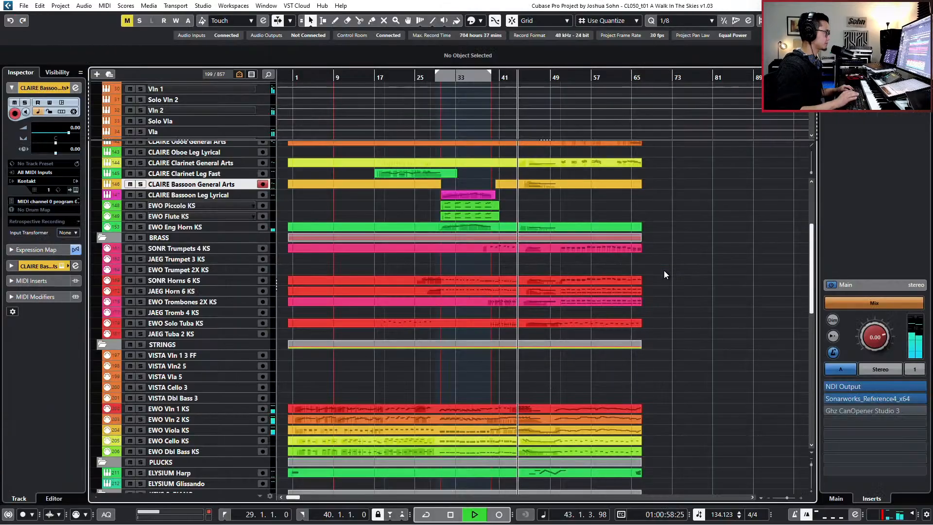
key(g)
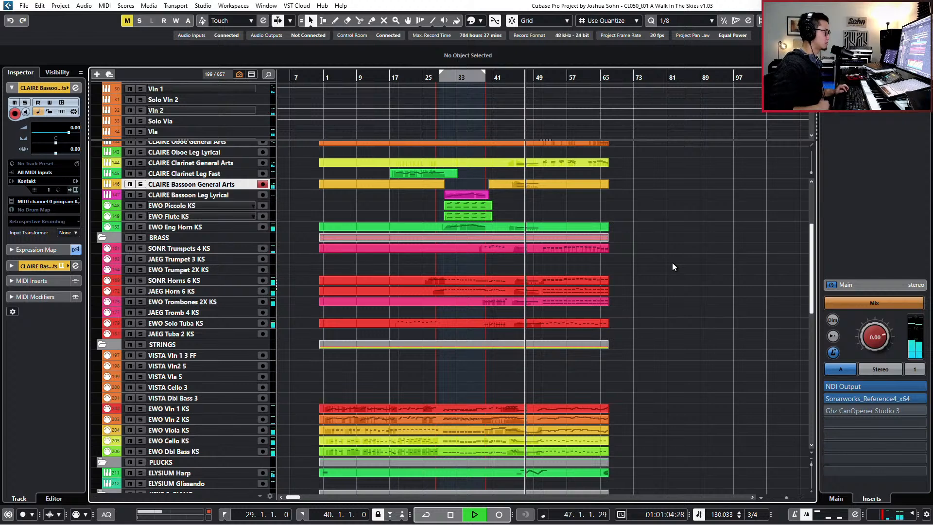
Step: Reopen the bassoon part and redraw its expression curve under the sustained notes from bar 44 to bar 50
click(525, 227)
double_click(521, 185)
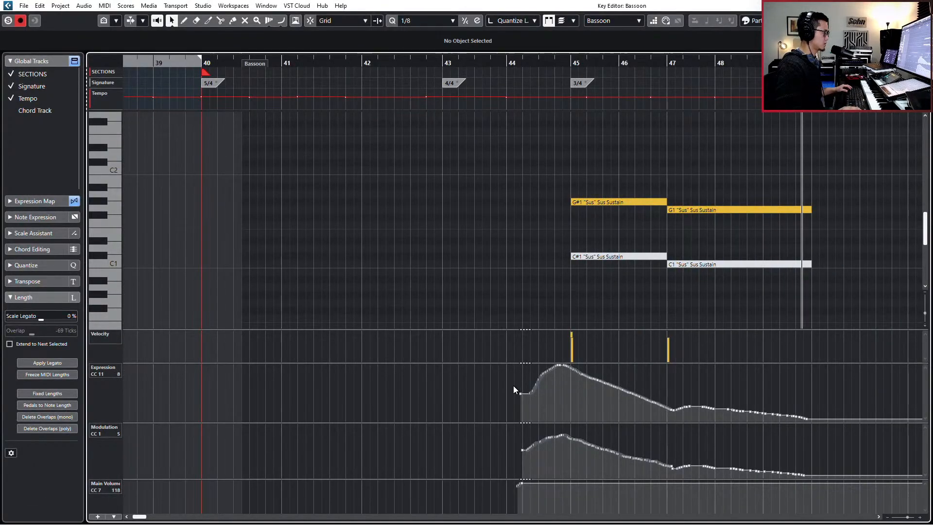
mouse_move(521, 388)
mouse_down()
mouse_move(557, 384)
mouse_move(649, 411)
mouse_move(818, 419)
mouse_up()
key(Return)
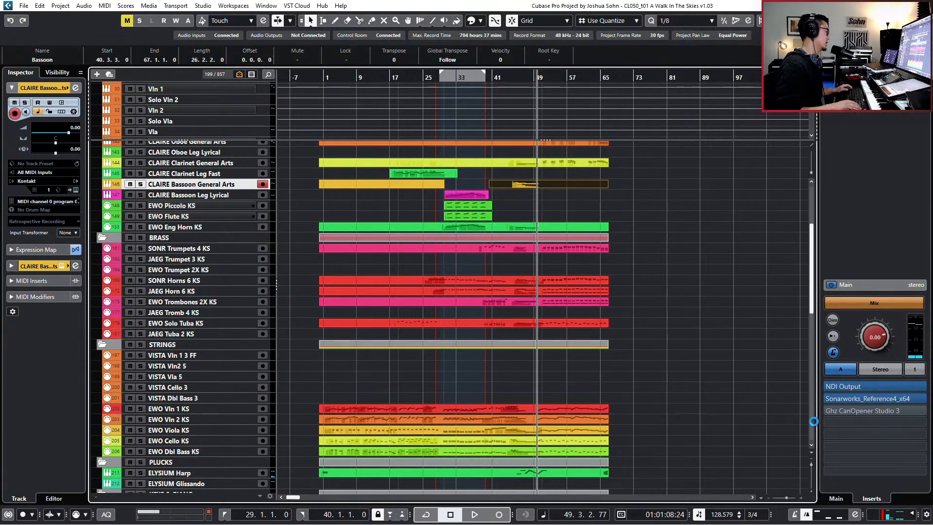
Step: Set the locators to the full JS MIDI VEP folder range, from 0.1.1.0 to 67.1.1.0
key(space)
scroll(711, 315, up, 3)
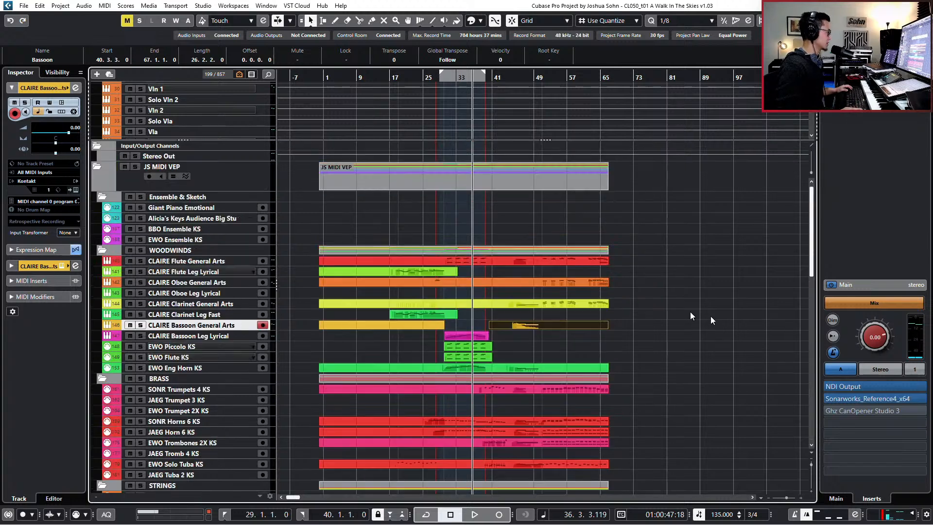
click(540, 179)
key(p)
scroll(526, 261, down, 5)
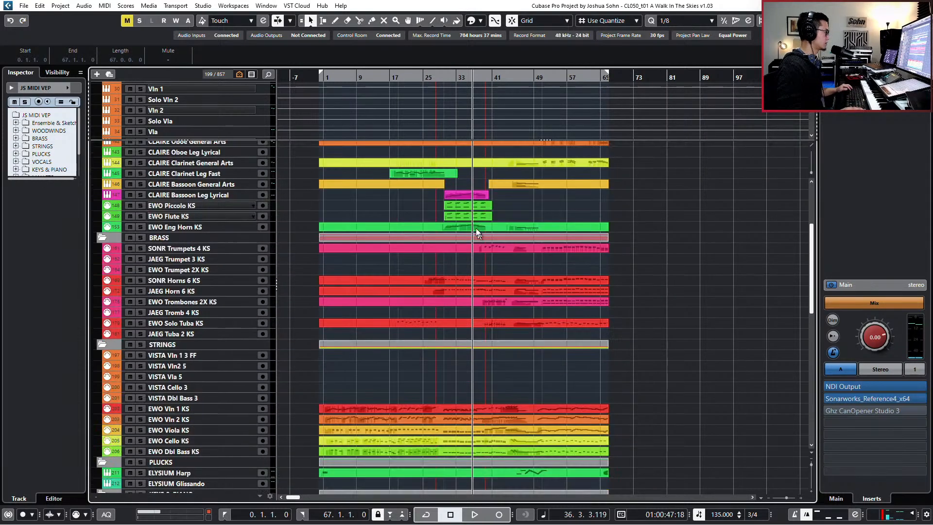
Step: Fill the Clarinet Leg Fast, Bassoon General Arts, Bassoon Leg Lyrical, Piccolo and Flute KS tracks with continuous parts from 0.1.1.0 to 67.1.1.0
click(445, 177)
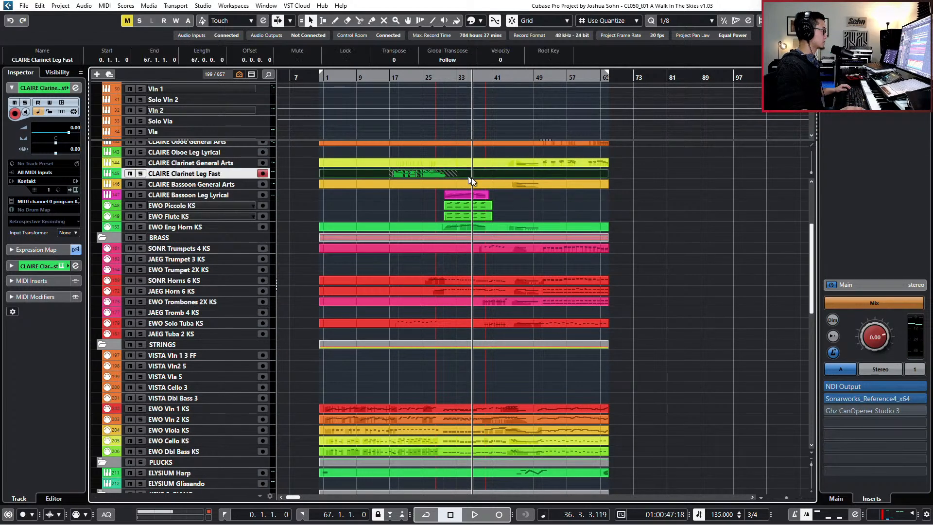
click(510, 194)
click(511, 206)
click(514, 215)
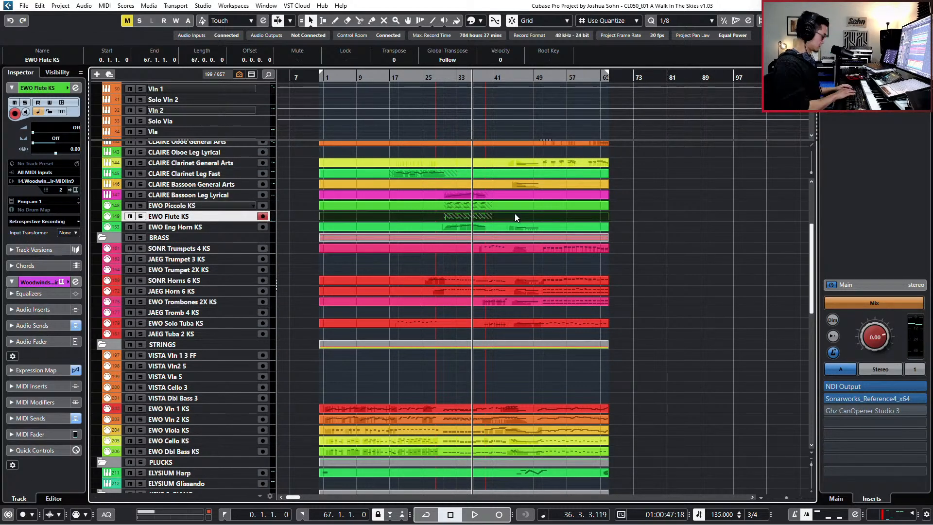
Step: Bring the percussion tracks into view and play the arrangement around bars 41 to 45 to examine the cymbal hits
scroll(514, 214, down, 12)
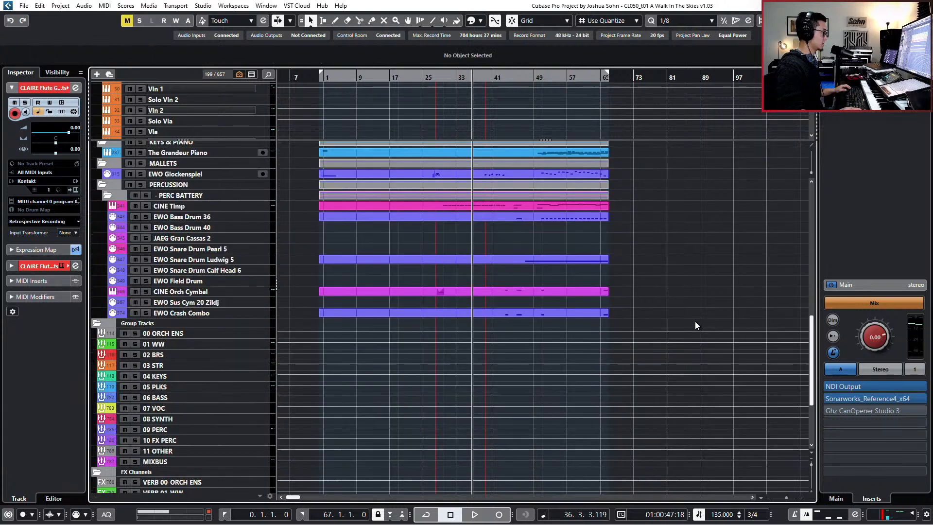
key(KP_Subtract)
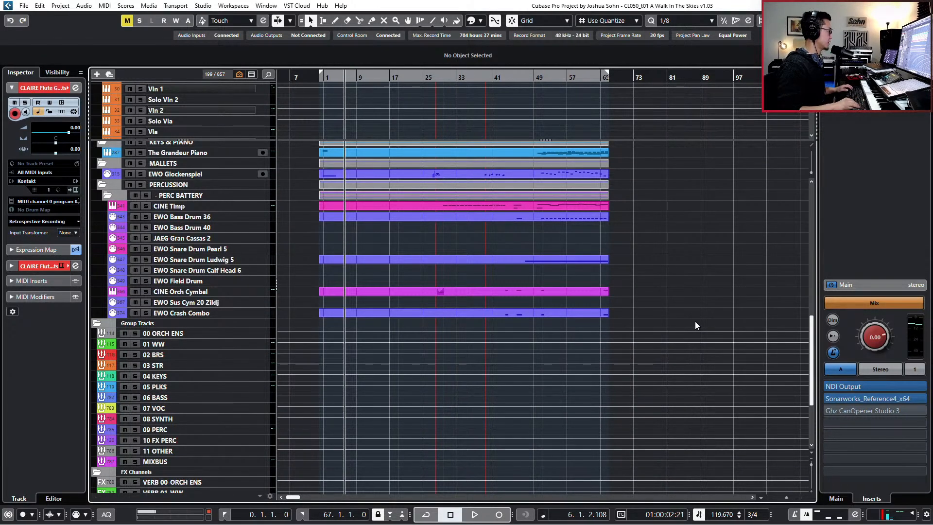
key(KP_Add)
key(KP_Add)
key(KP_Add)
key(KP_Add)
key(KP_Add)
key(h)
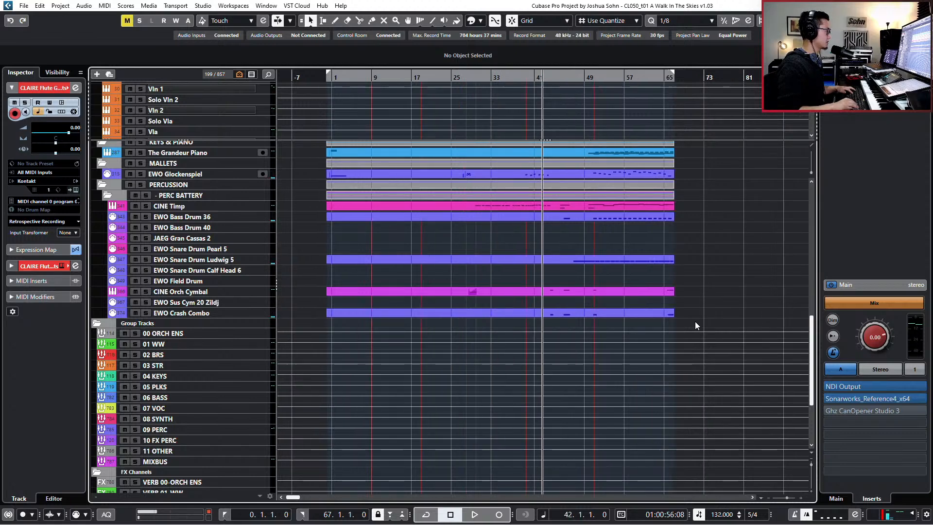
key(h)
key(KP_Add)
key(KP_Add)
key(KP_Add)
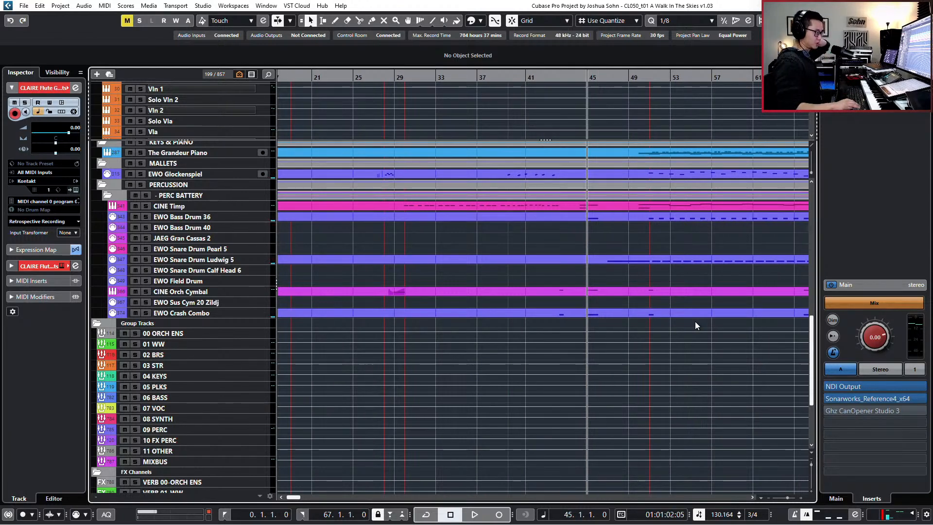
key(KP_Subtract)
key(KP_Add)
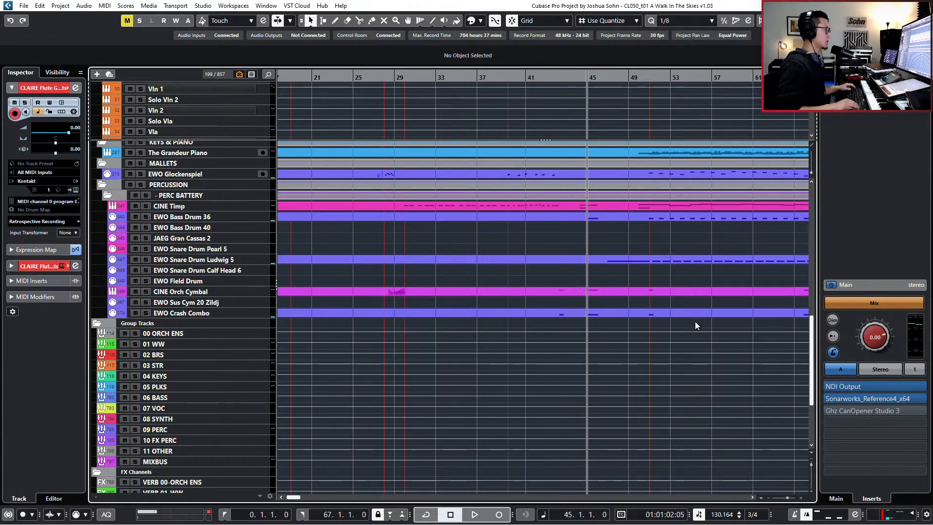
key(space)
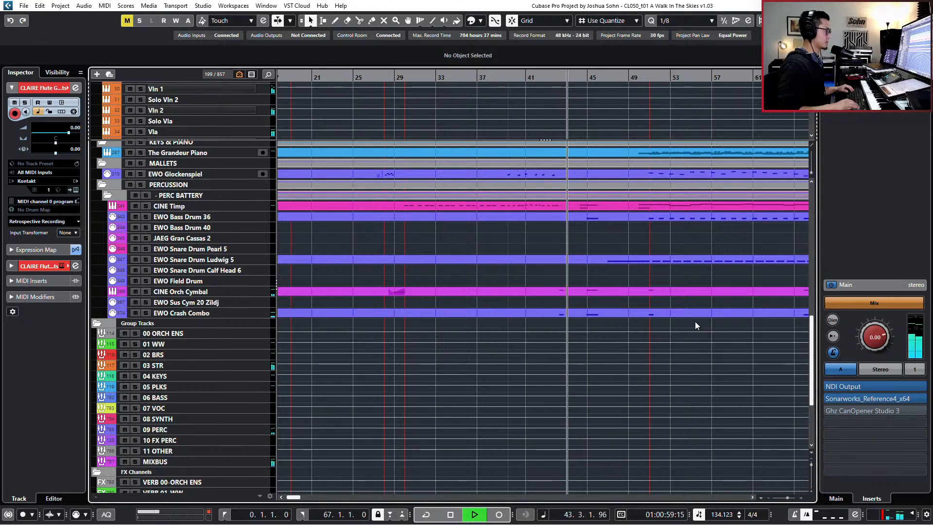
key(space)
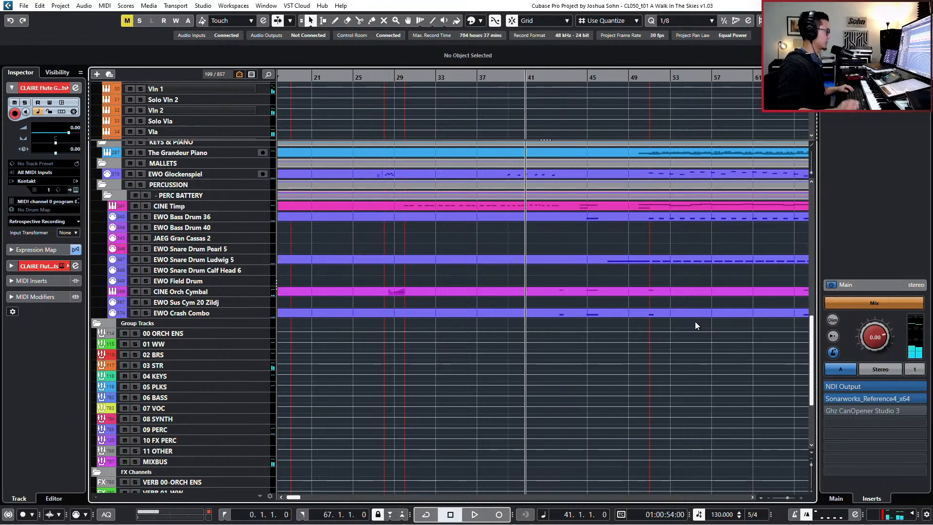
Step: Mute the C4 hit at 43.1.1.0 in the CINE Orch Cymbal part
double_click(576, 292)
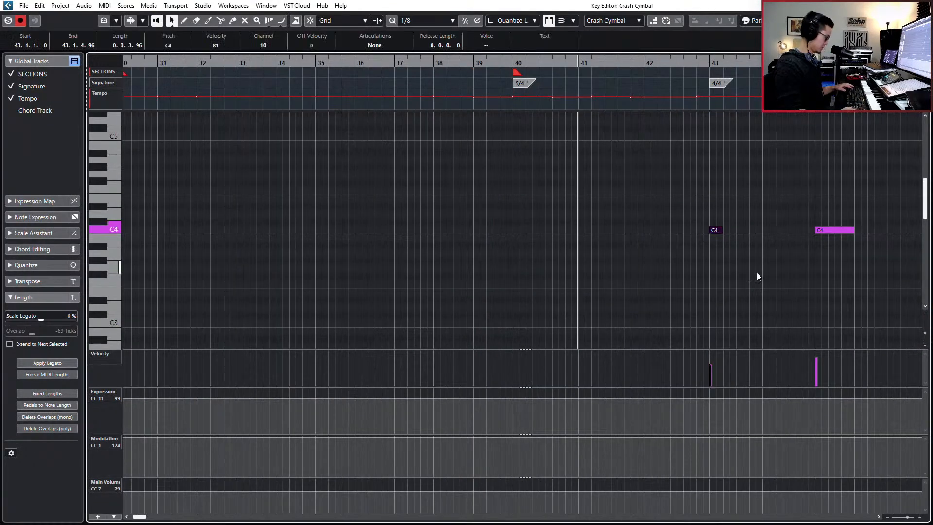
key(shift+m)
key(Return)
Step: In the EWO Crash Combo part, transpose the bar 43 hit up a semitone to C#4
click(576, 314)
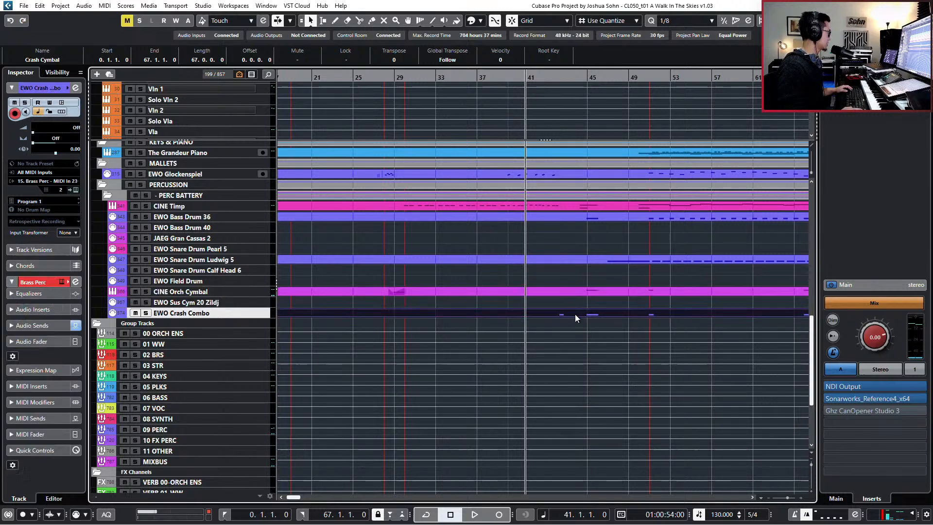
double_click(576, 314)
drag(642, 243, 711, 297)
key(Up)
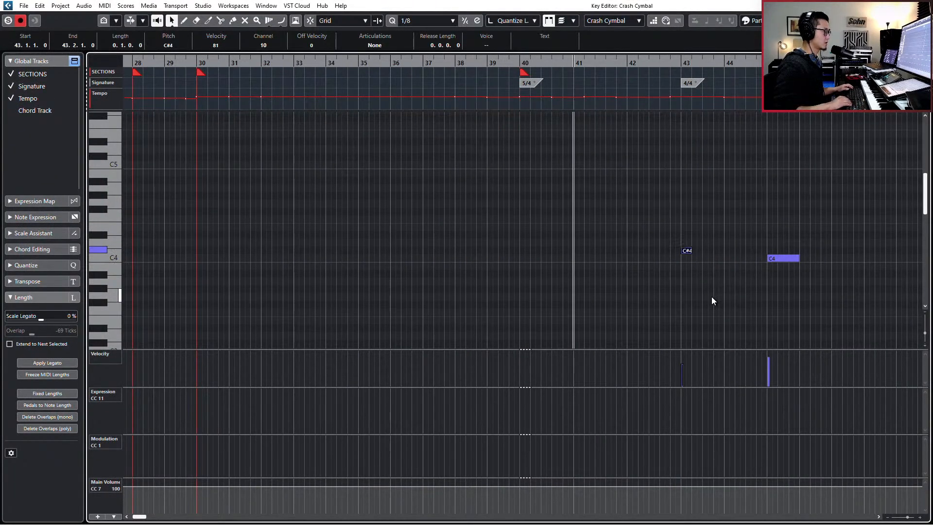
Step: In the EWO Crash Combo part, try the bar 43 hit at C3 and add expression 97 and modulation 92 just before it
key(shift+Down)
key(Down)
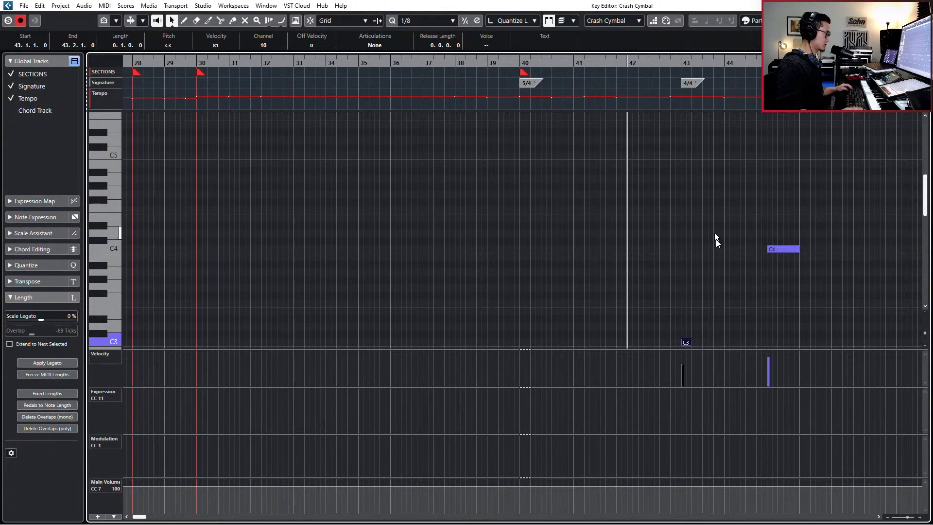
click(669, 406)
scroll(692, 288, up, 2)
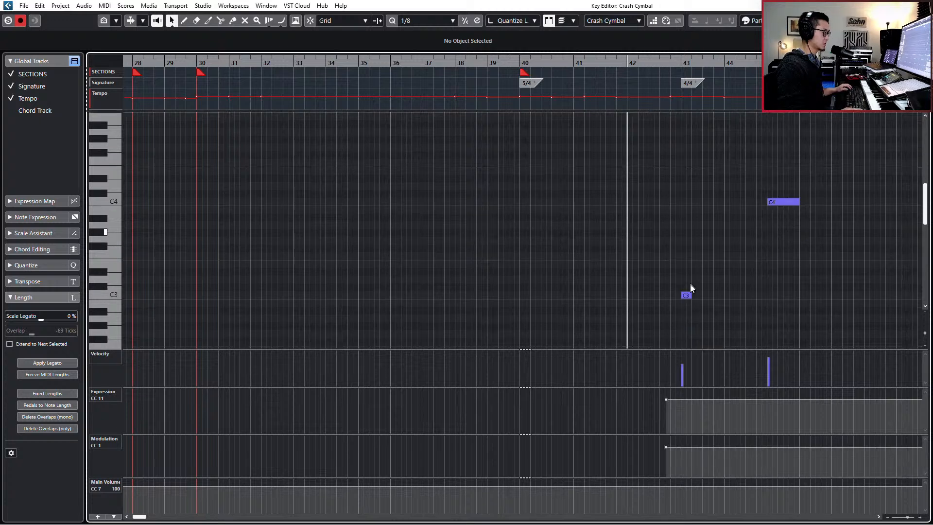
Step: Try the EWO Crash Combo bar 43 hit at B2 and C5, and remove it from the part
scroll(693, 288, down, 2)
click(686, 246)
key(Down)
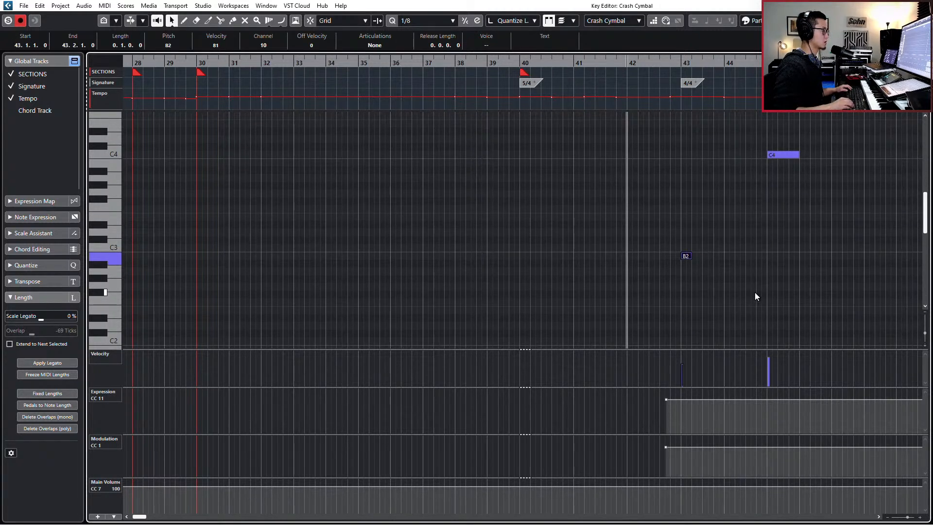
key(Up)
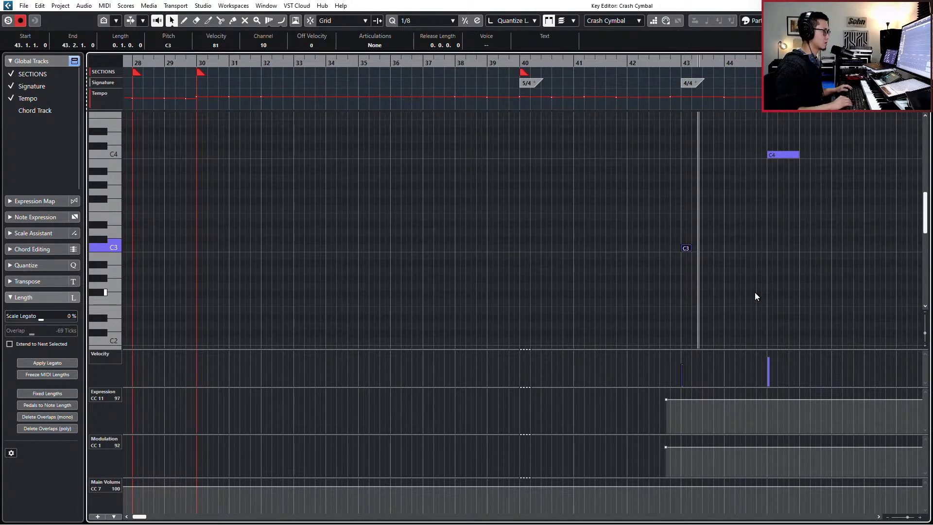
key(shift+Up)
key(shift+Up)
scroll(754, 292, up, 3)
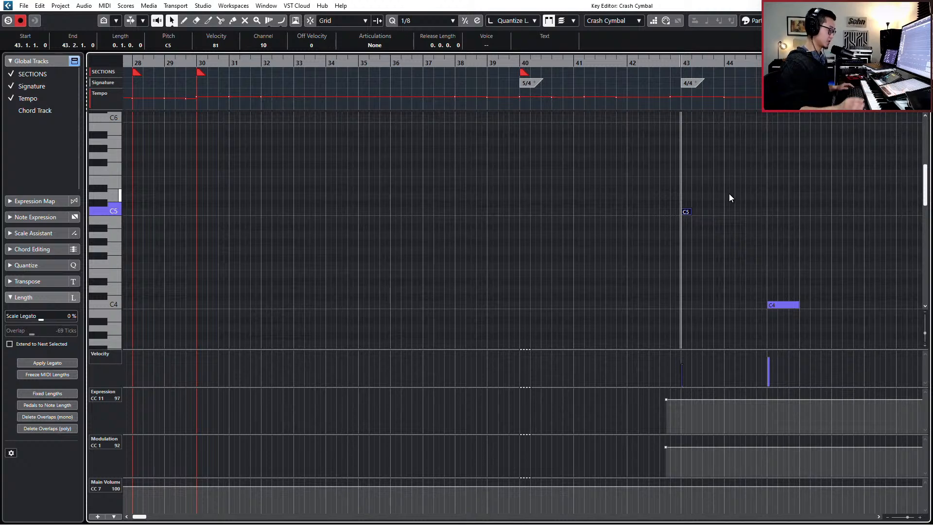
drag(669, 180, 705, 227)
key(Delete)
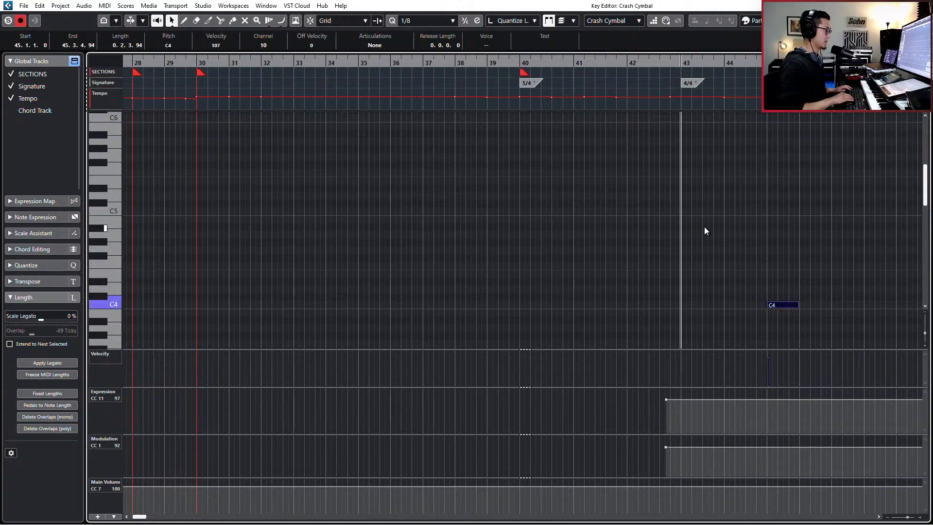
Step: Place the removed bar 43 hit at 43.1.1.0 in the CINE Orch Cymbal part and transpose it down to D3
key(Return)
double_click(567, 291)
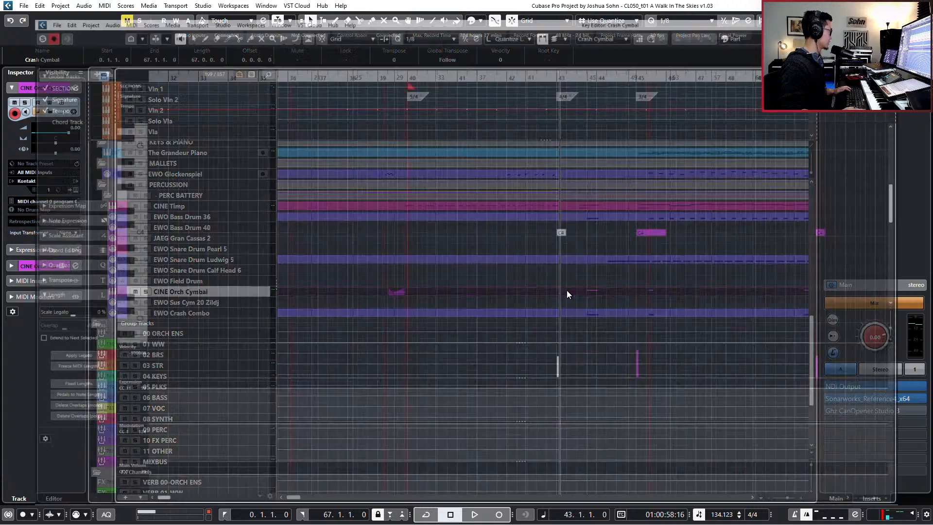
key(Down)
key(Down)
key(Down)
key(Down)
key(Down)
key(Down)
key(Down)
key(Down)
key(Down)
key(Down)
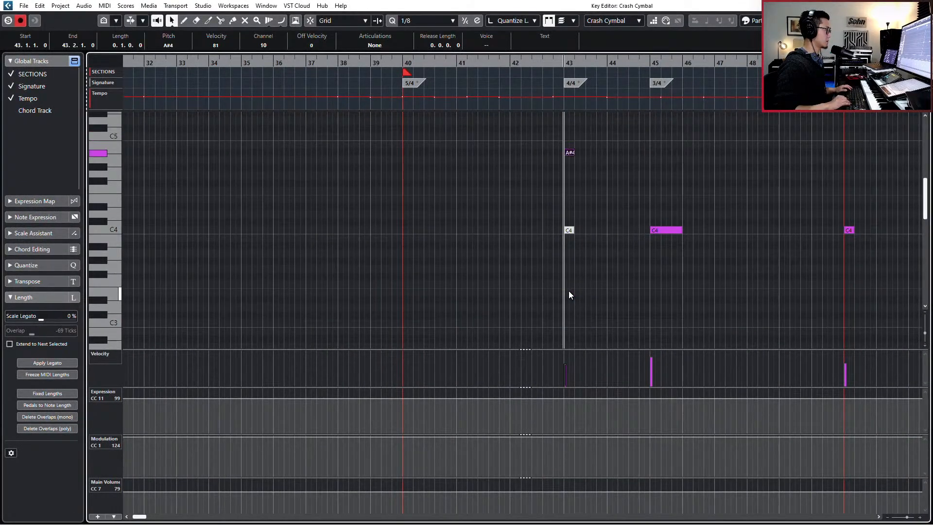
key(Down)
key(Down)
key(Down)
key(Down)
key(Down)
key(Down)
key(Down)
key(Down)
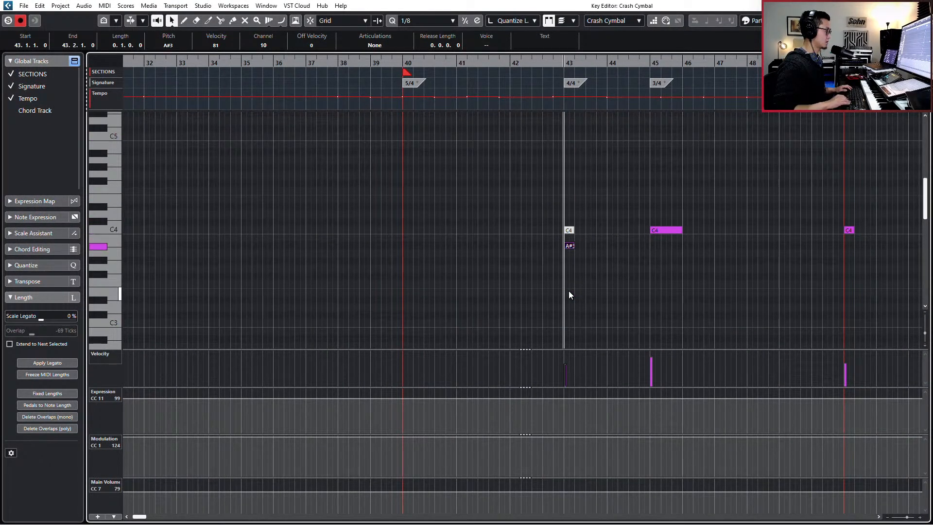
key(Down)
key(Down)
key(Down)
key(Down)
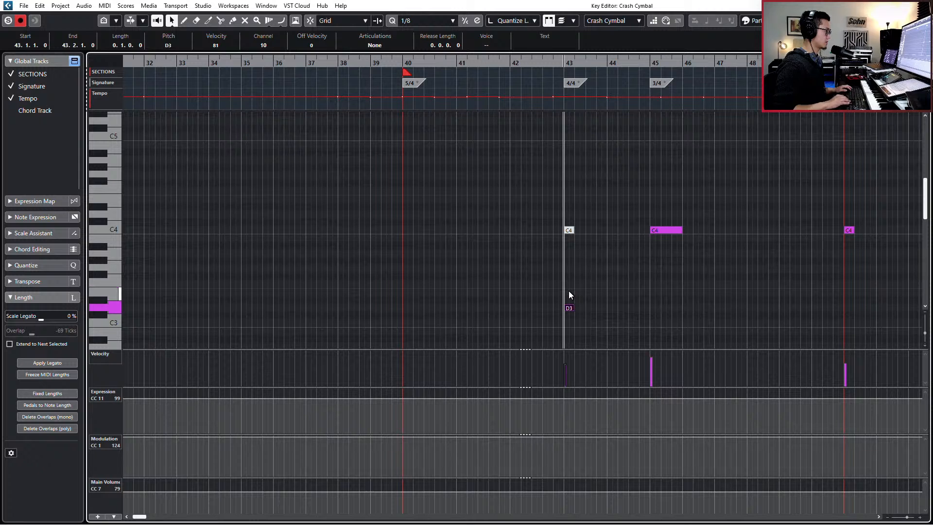
Step: Lengthen the D3 hit at 43.1.1.0 to 1.0.0.0 and raise its velocity to 113 while playing it back
key(alt+shift+Right)
key(alt+shift+Right)
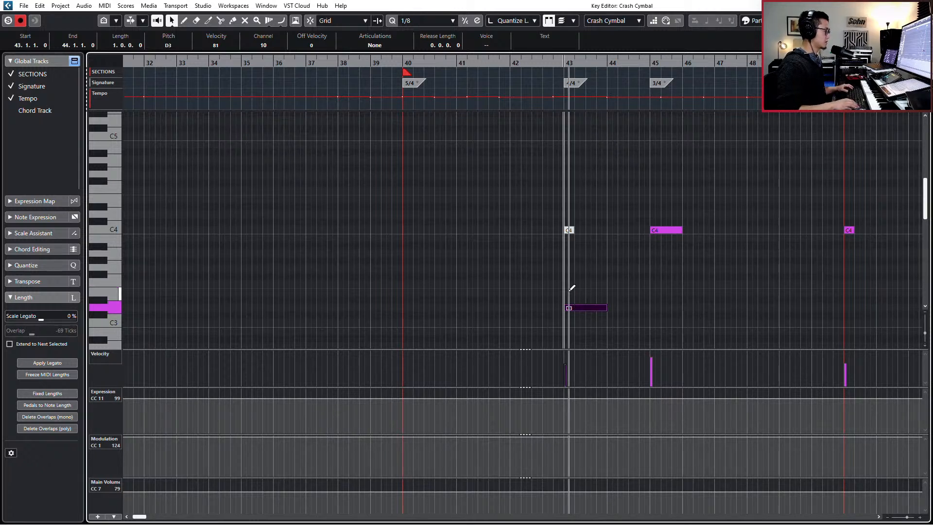
key(space)
key(alt+shift+Up)
key(alt+shift+Up)
scroll(594, 261, down, 1)
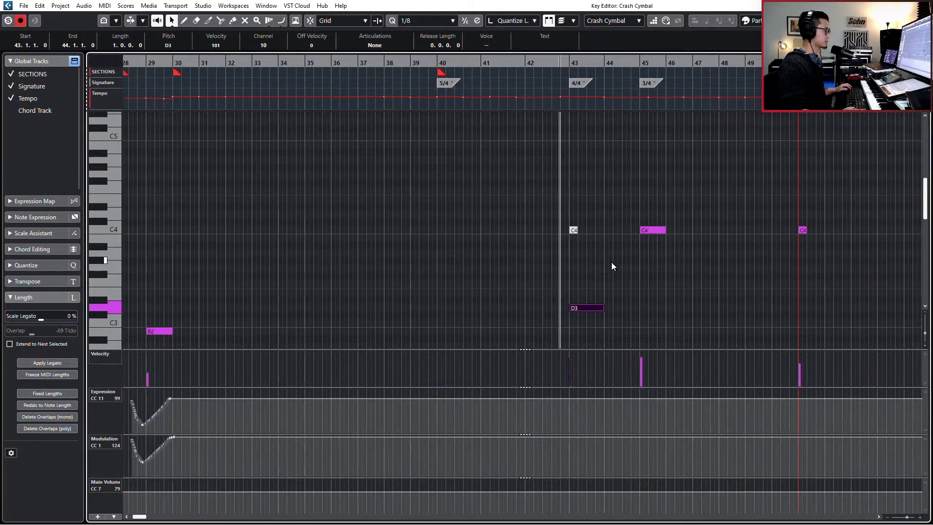
key(alt+shift+Up)
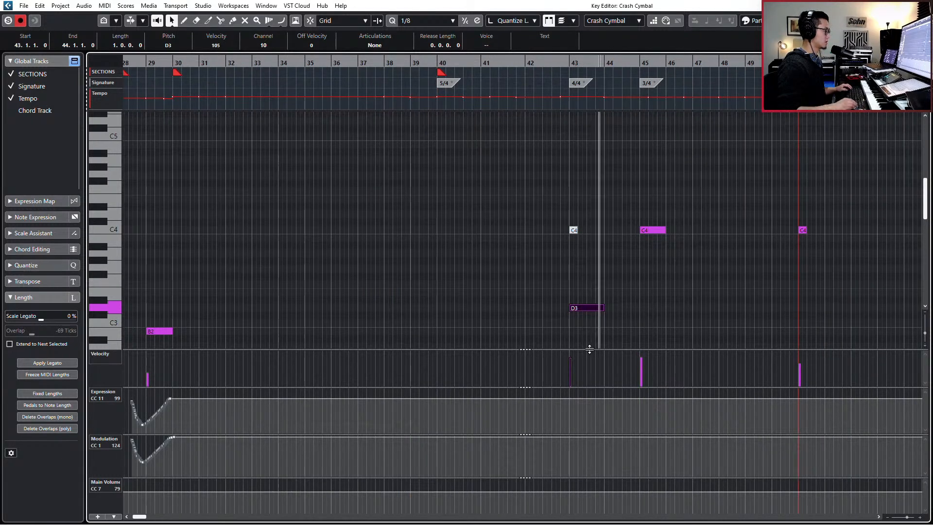
key(alt+shift+Up)
key(alt+shift+Up)
key(space)
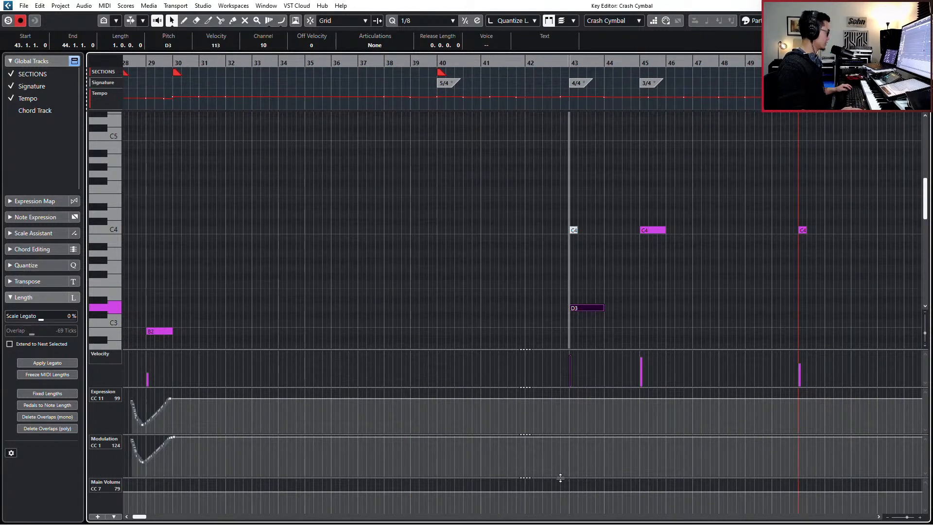
Step: Add an expression point of 114 at 42.4.2.104, just before the bar 43 cymbal hit, and play it
click(557, 390)
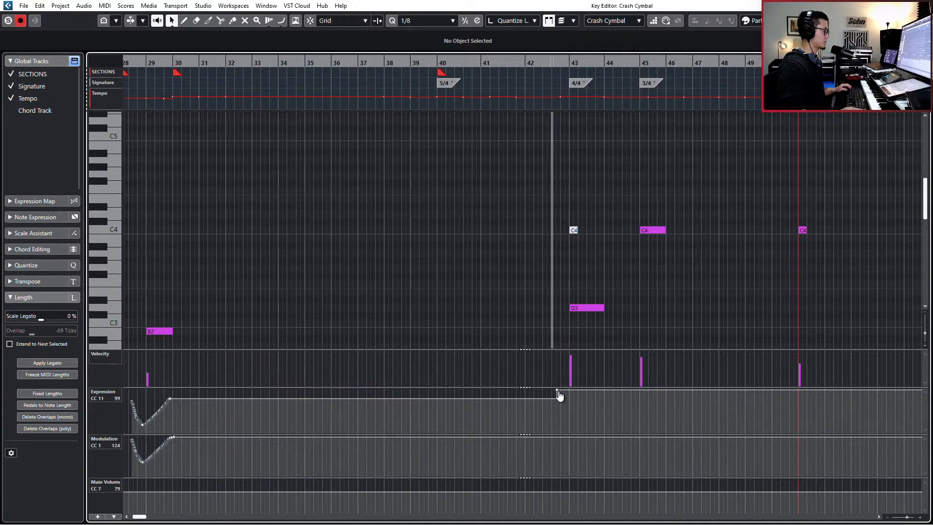
drag(557, 390, 556, 396)
key(space)
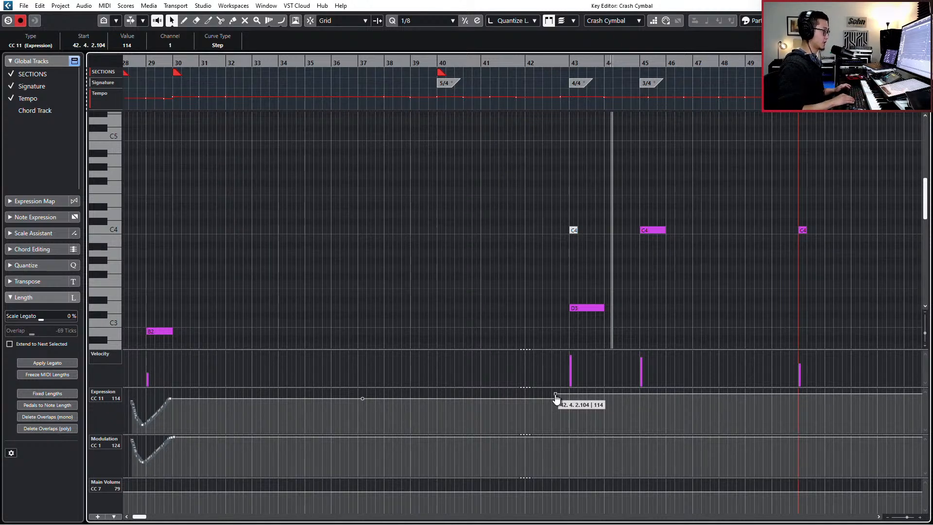
Step: Lengthen the C4 cymbal hit at 45.1.1.0 to 2.0.0.0
mouse_move(588, 202)
mouse_down()
mouse_move(673, 238)
mouse_move(639, 241)
mouse_up()
key(alt+shift+Right)
key(alt+shift+Right)
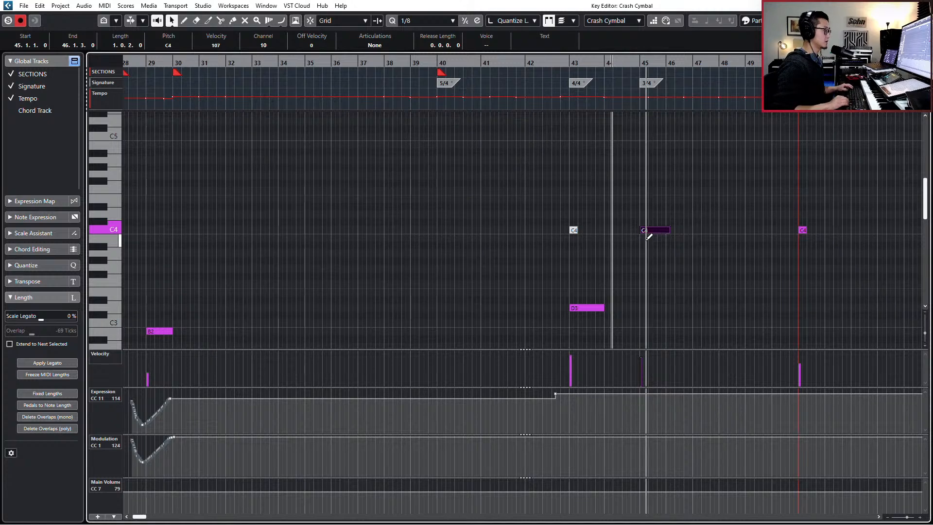
key(alt+shift+Right)
key(alt+shift+Right)
key(alt+shift+Right)
key(alt+shift+Right)
key(alt+shift+Right)
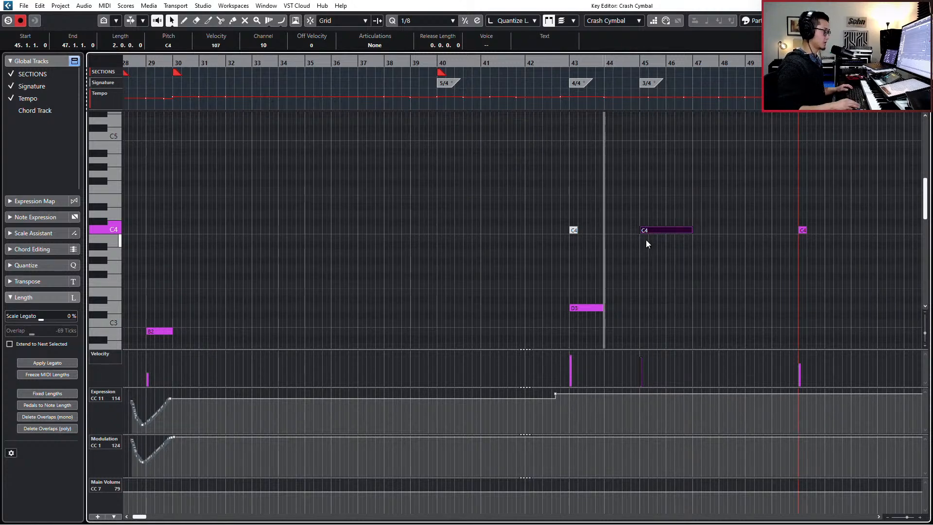
Step: Try the bar 45 cymbal hit a semitone above and below C4
key(Up)
key(Down)
key(Down)
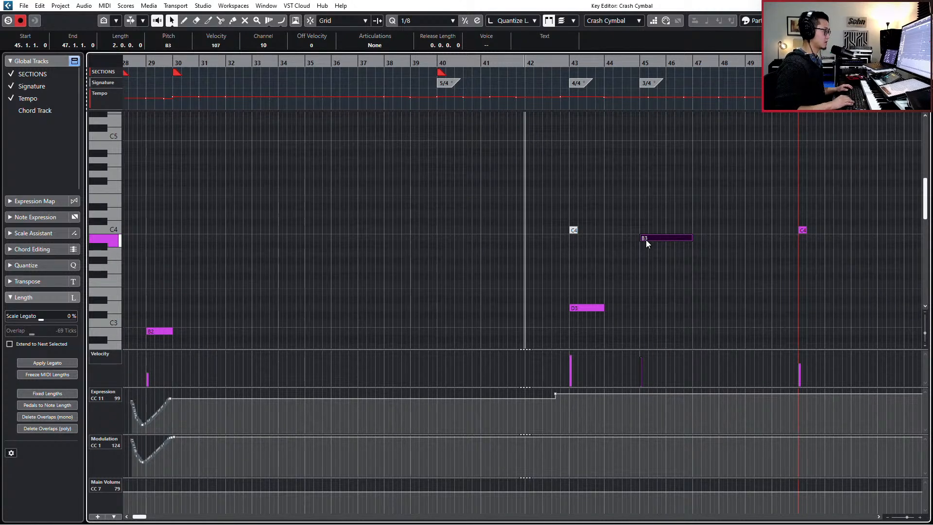
key(Up)
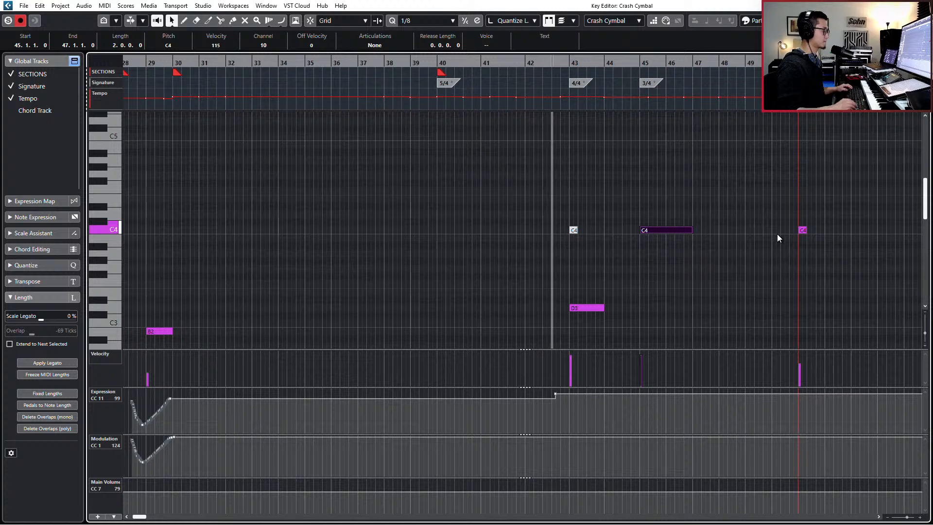
Step: Raise the velocity of the bar 51 cymbal hit to about 116 and the bar 45 hit to 127
scroll(777, 235, down, 3)
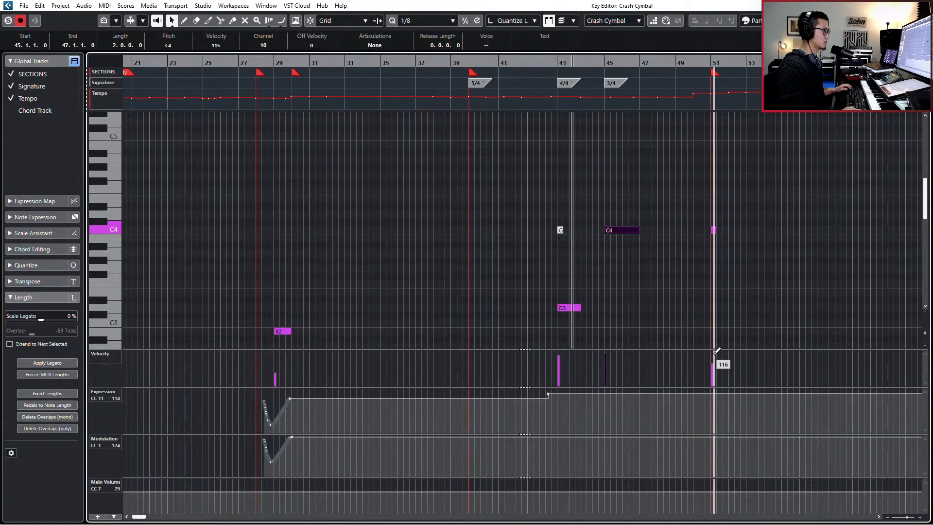
click(714, 354)
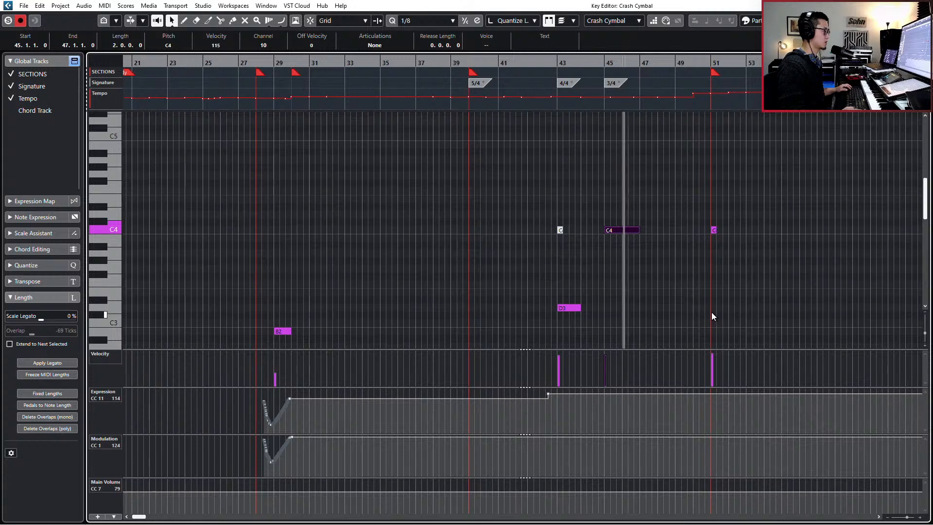
click(605, 351)
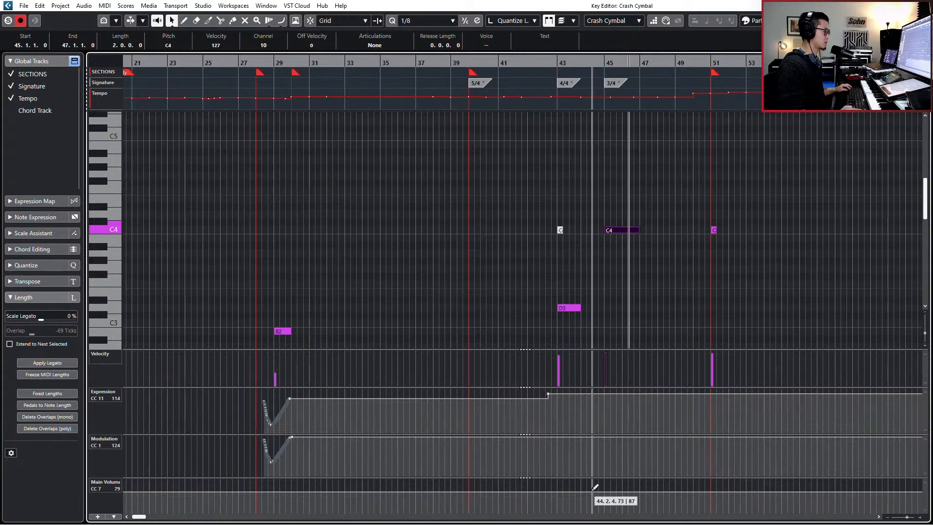
Step: Add a main volume point of 95 at 42.1.3.0 in the CINE Orch Cymbal part and play the passage
click(534, 485)
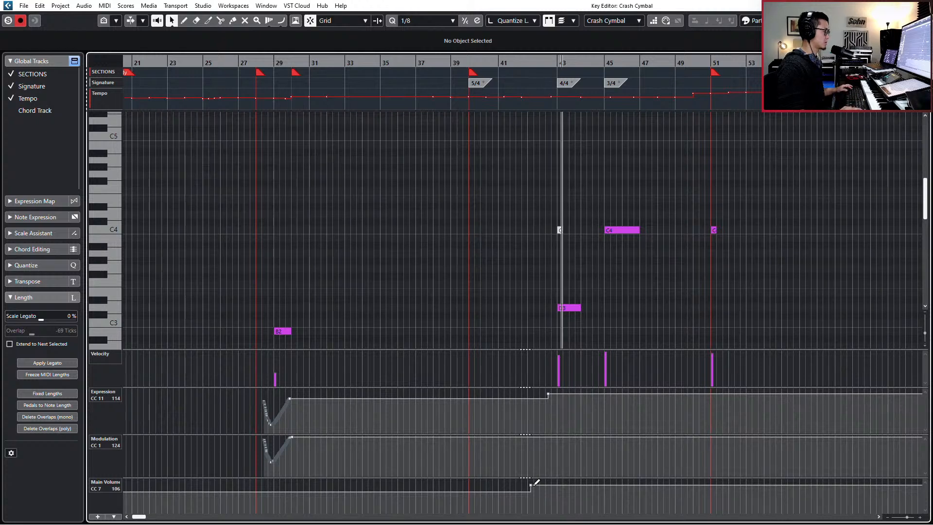
drag(531, 485, 530, 489)
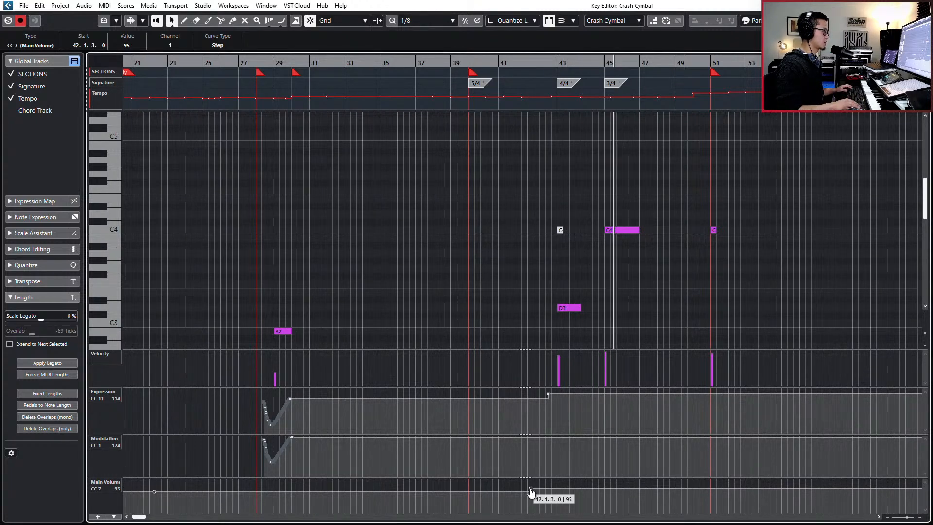
key(KP_Subtract)
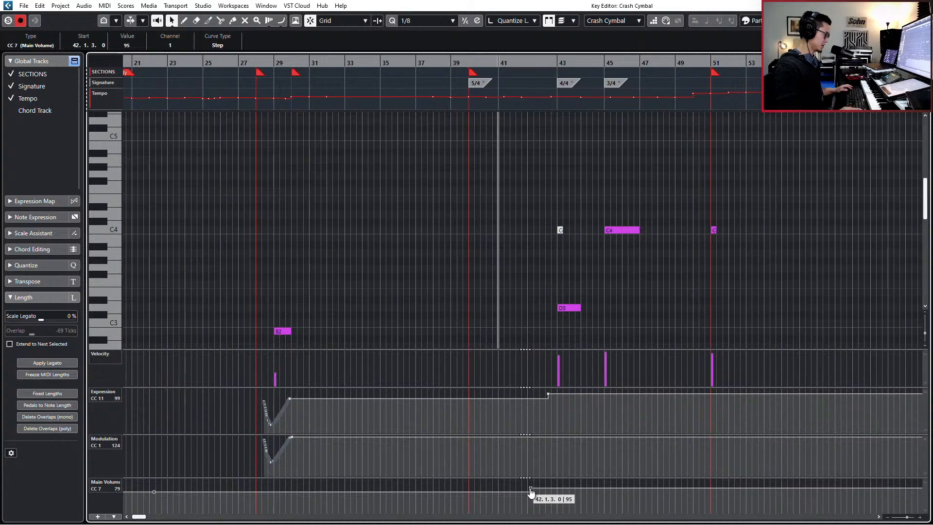
key(KP_Add)
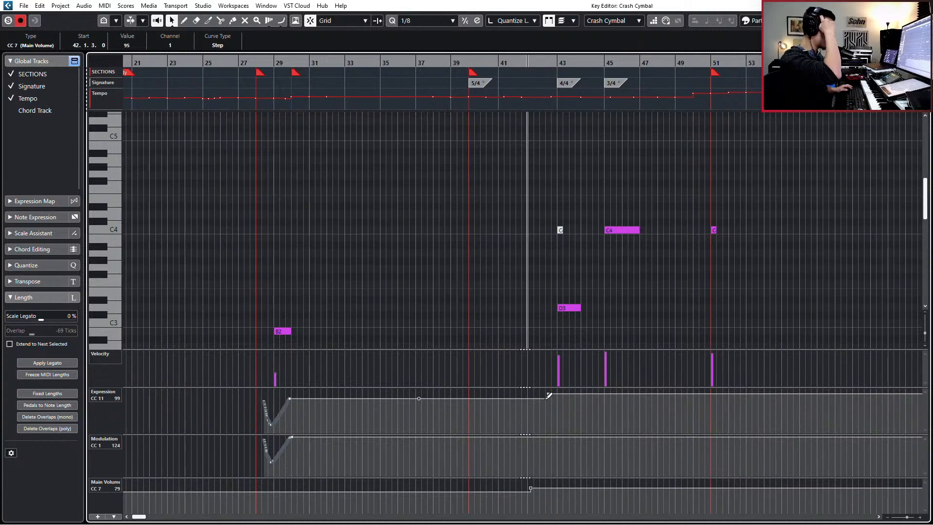
key(Return)
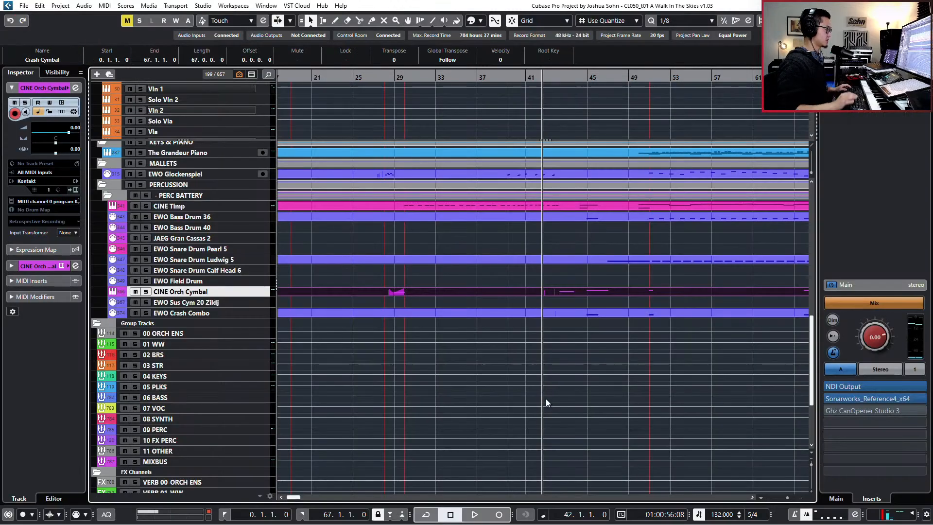
Step: Open the CINE Timp part for note editing and play it from bar 30
key(g)
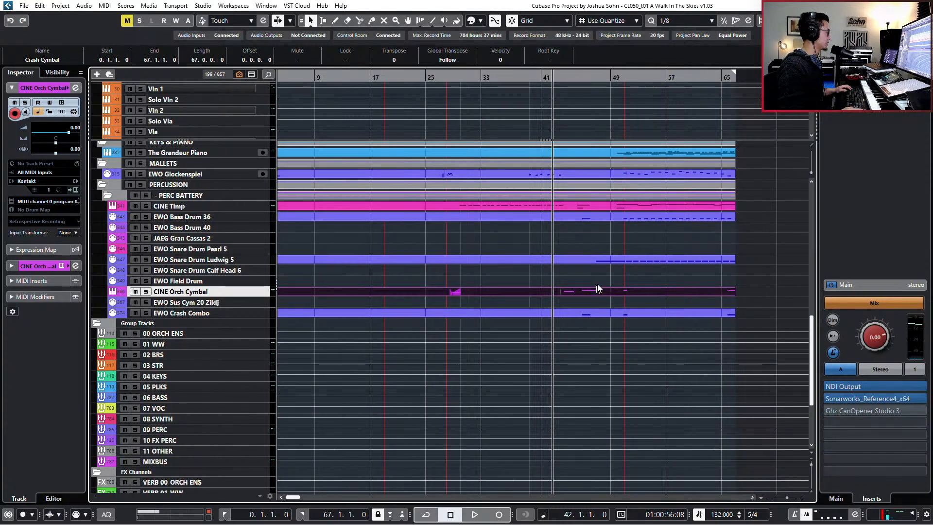
click(495, 205)
key(KP_Subtract)
key(KP_Add)
key(s)
key(Return)
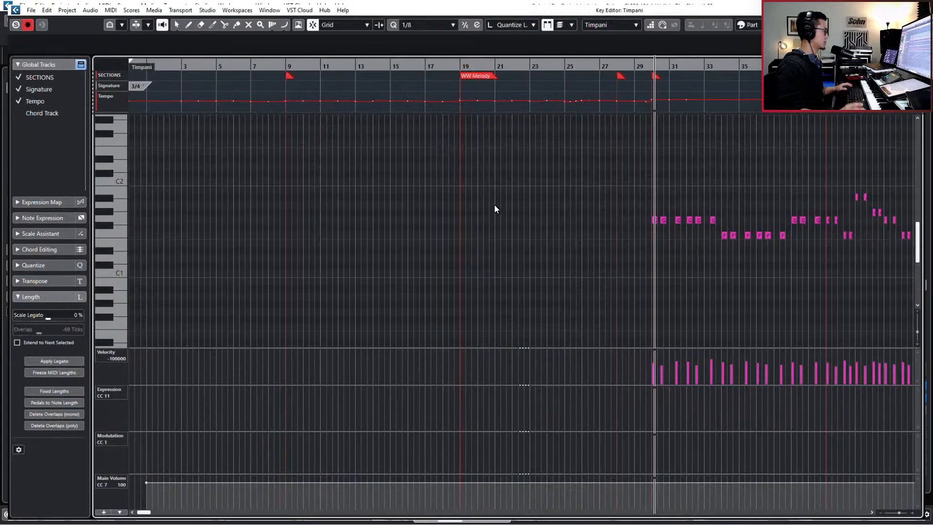
key(space)
Step: Transpose the timpani notes from bar 30 through bar 42 up an octave and play them
scroll(494, 205, down, 3)
scroll(506, 214, right, 2)
scroll(315, 185, up, 1)
scroll(331, 195, up, 3)
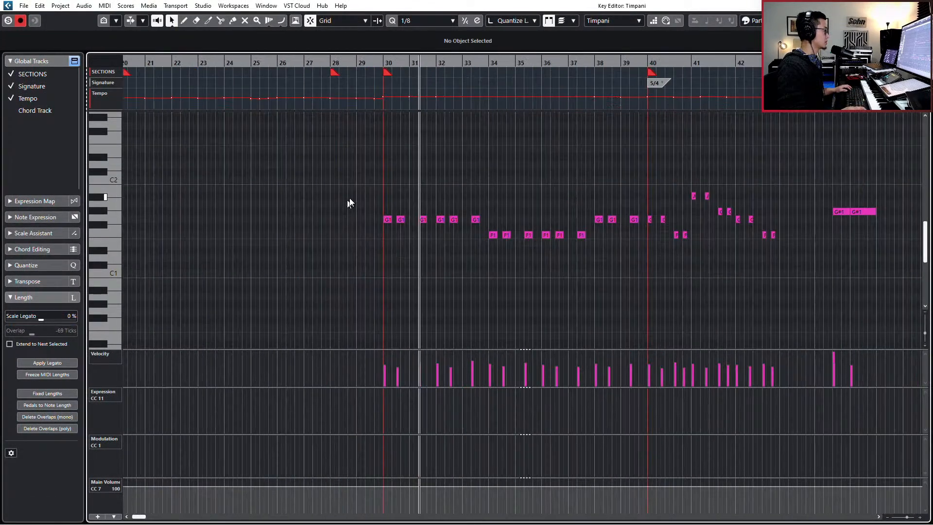
drag(358, 171, 775, 264)
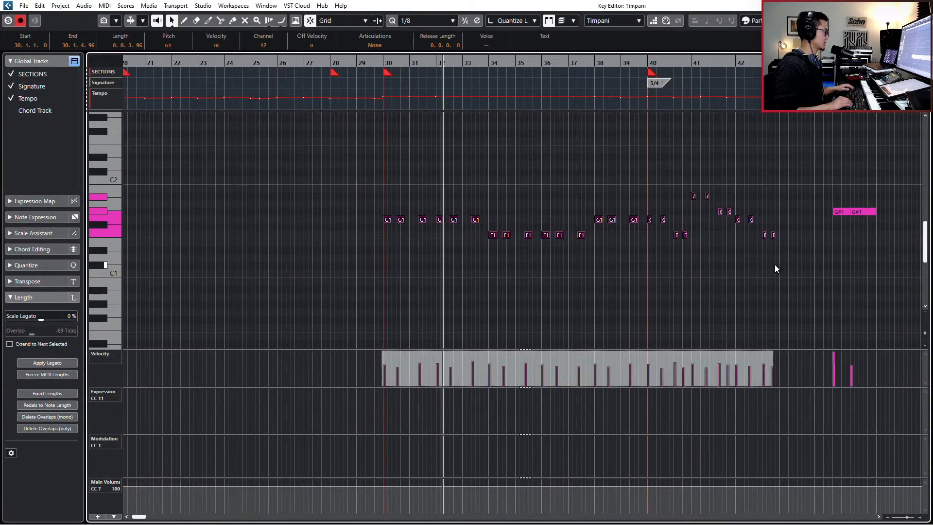
key(shift+Up)
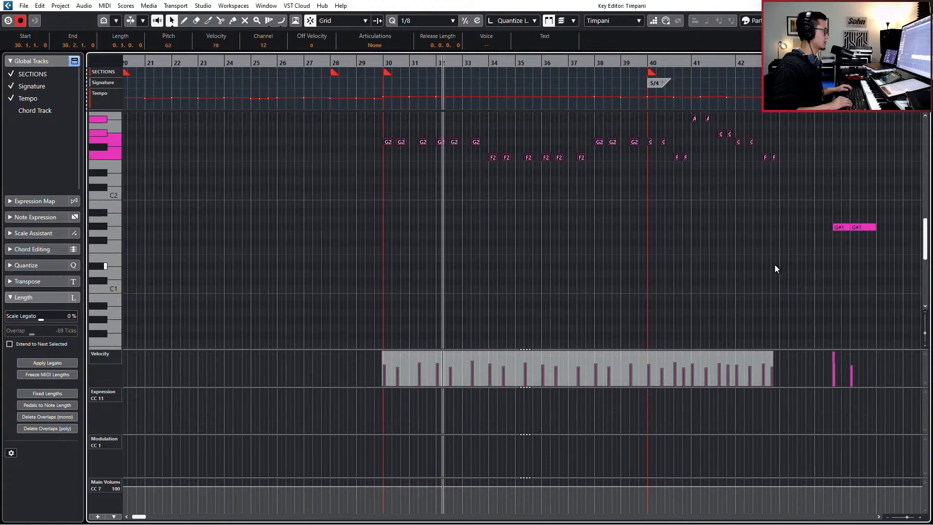
key(KP_1)
key(space)
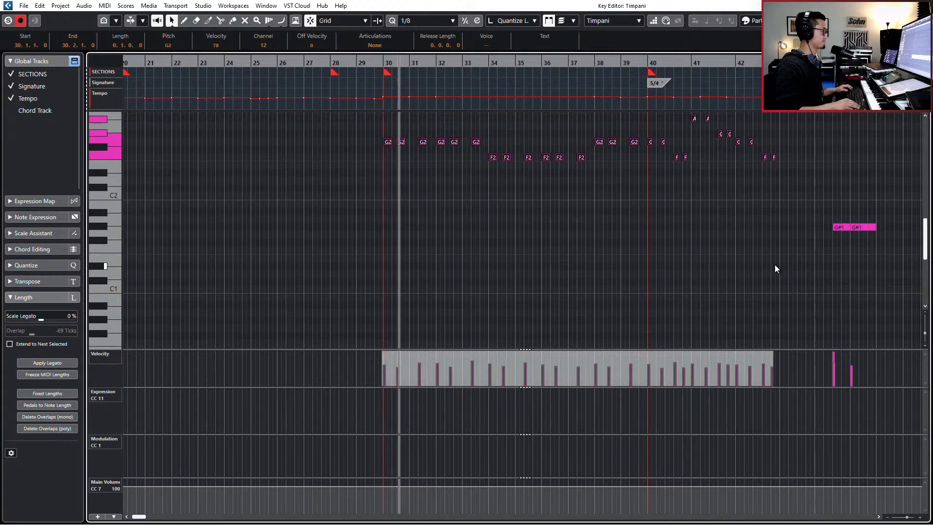
key(space)
Step: Add an expression point of 68 and a modulation point of 83 at 29.2.1.0 in the timpani part
click(368, 409)
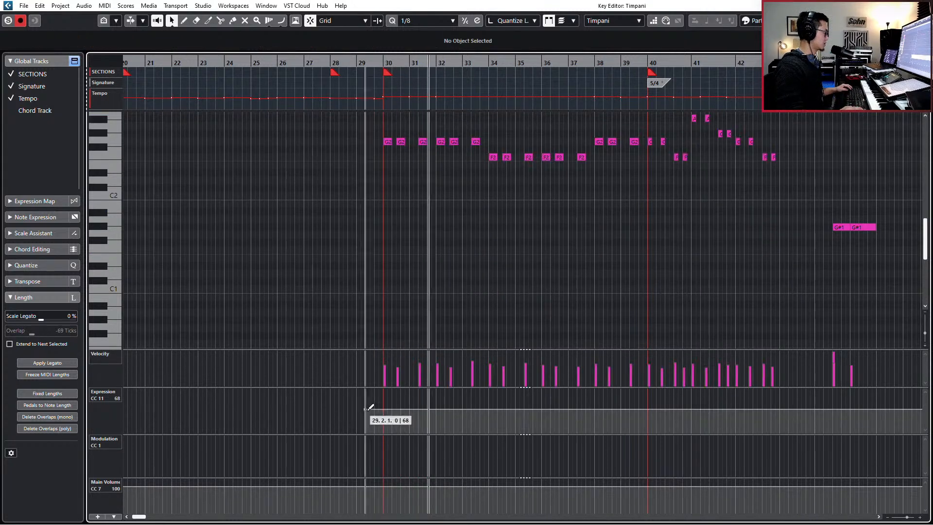
click(368, 448)
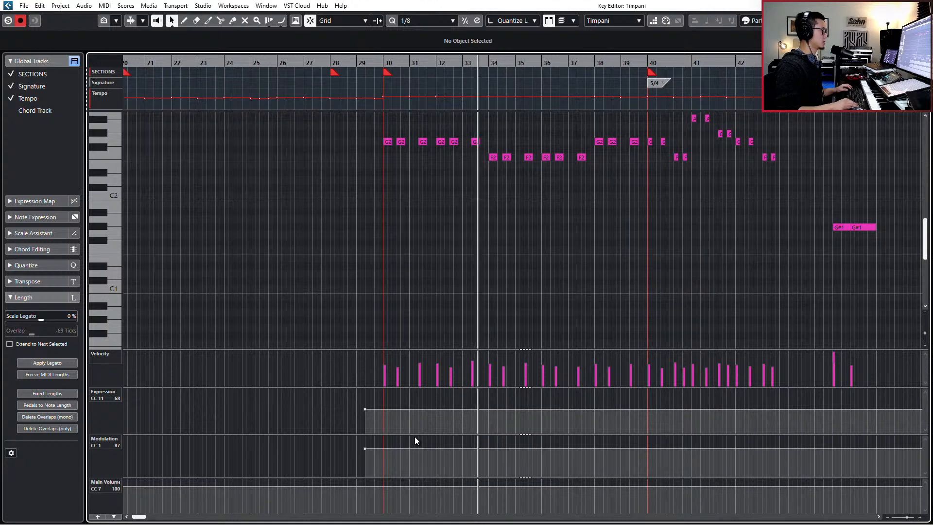
drag(366, 452, 367, 454)
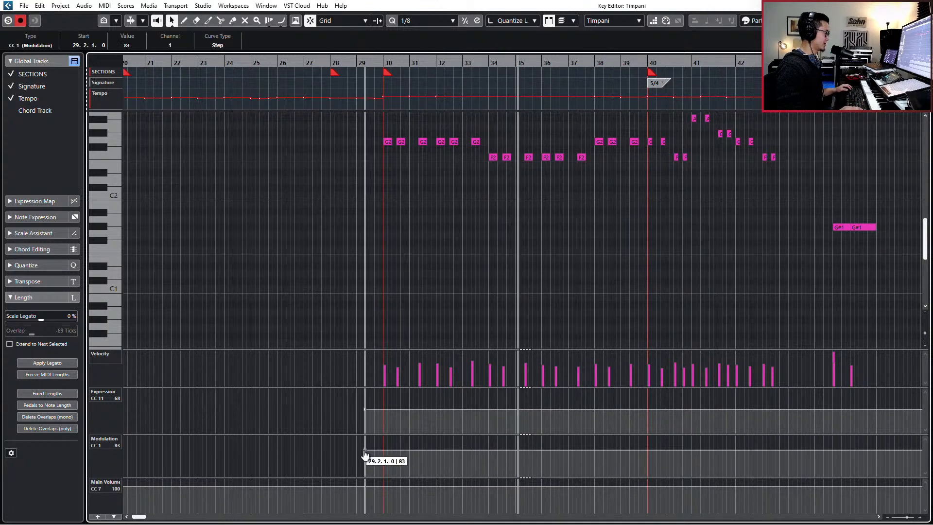
key(g)
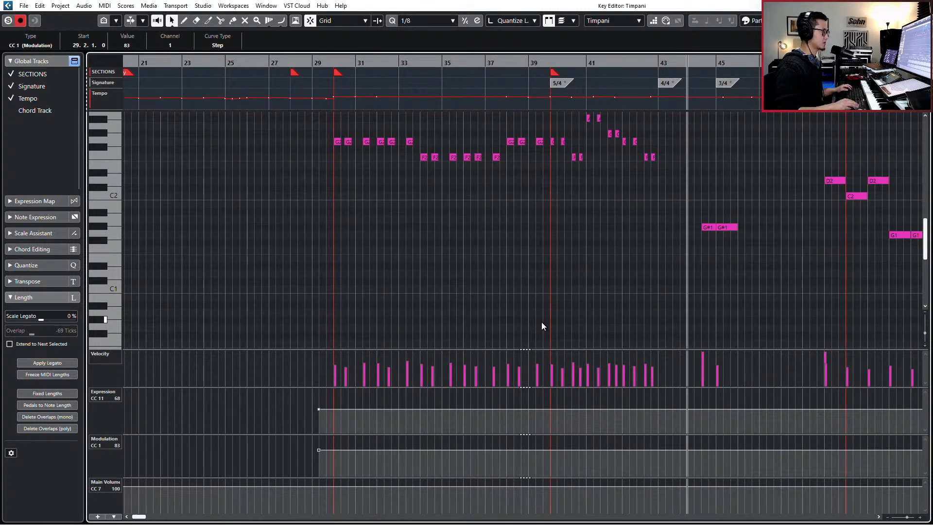
Step: Transpose the bar 44 timpani note down an octave to G#0 and the bar 45 note up an octave to G#2
scroll(609, 311, up, 2)
scroll(579, 292, up, 3)
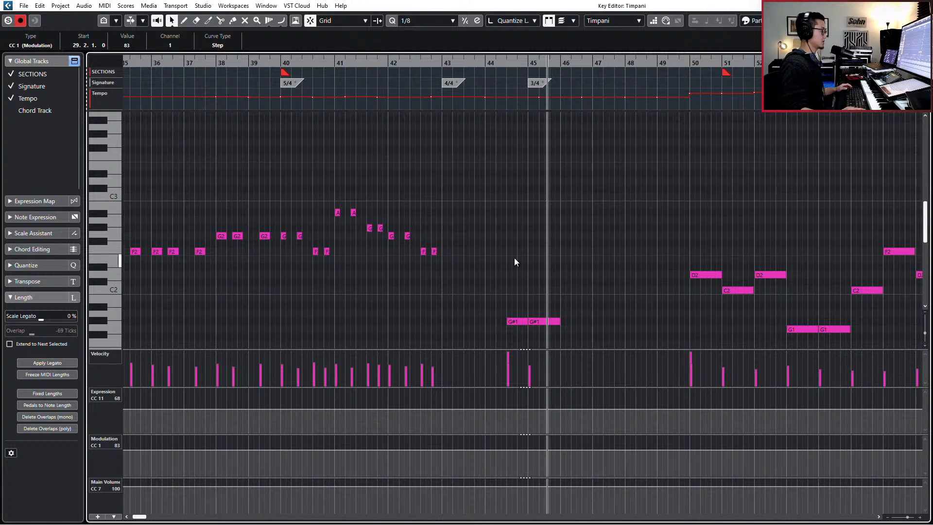
click(516, 321)
key(shift+Down)
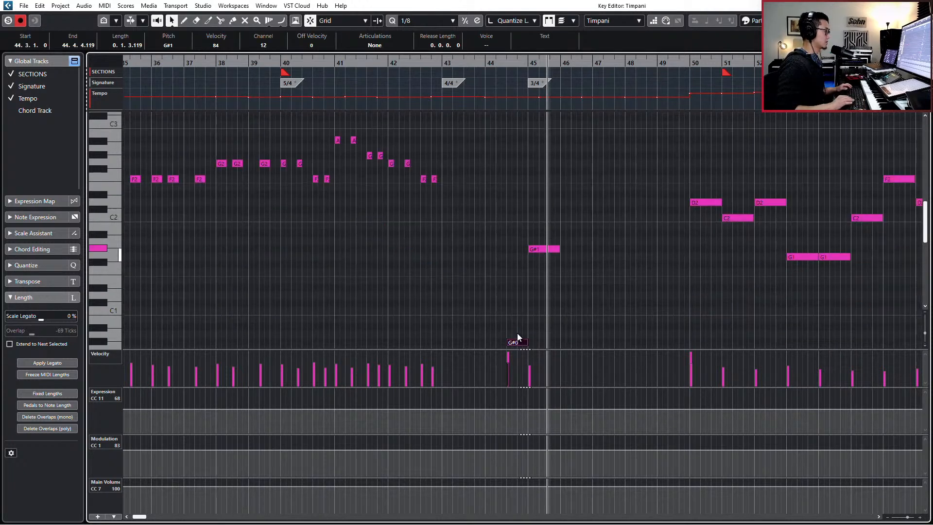
click(553, 251)
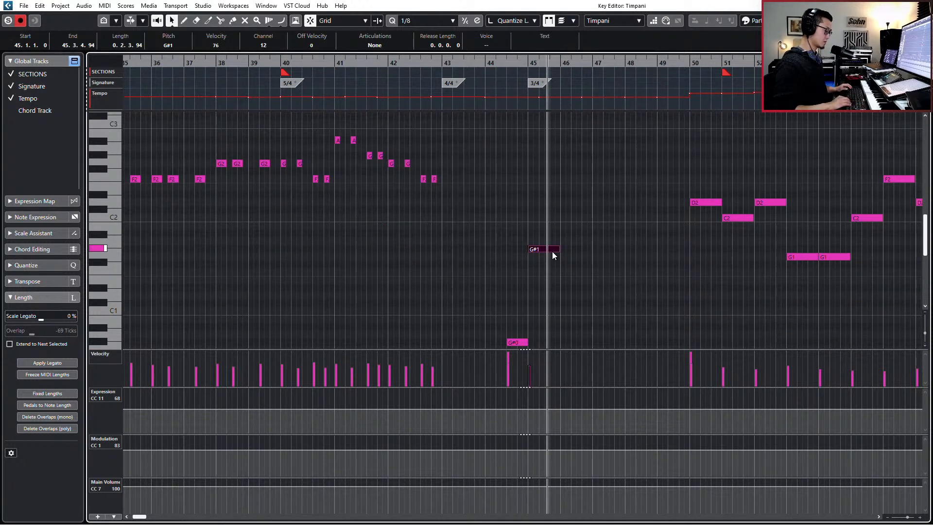
key(shift+Up)
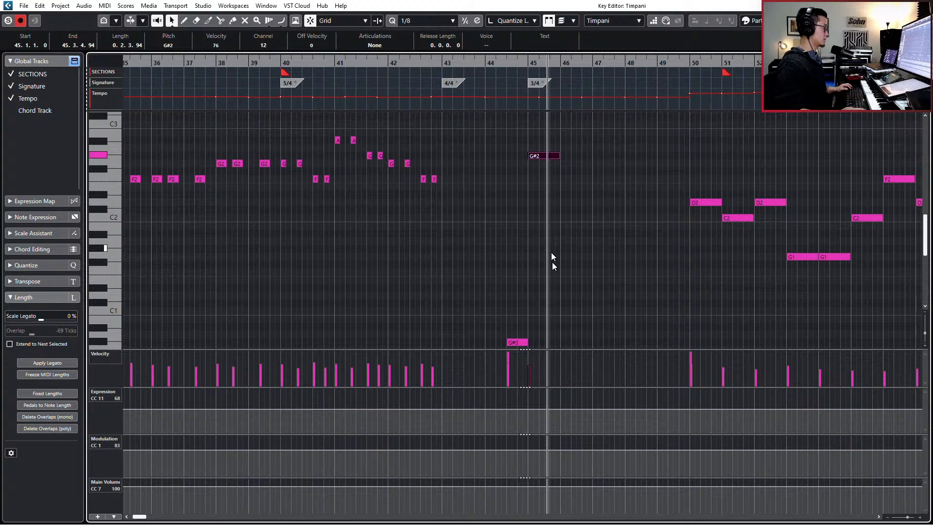
Step: Record a swell under the bar 44 timpani roll, rising to expression 76 and modulation 74 at bar 45
drag(540, 333, 503, 367)
key(KP_Subtract)
key(KP_Subtract)
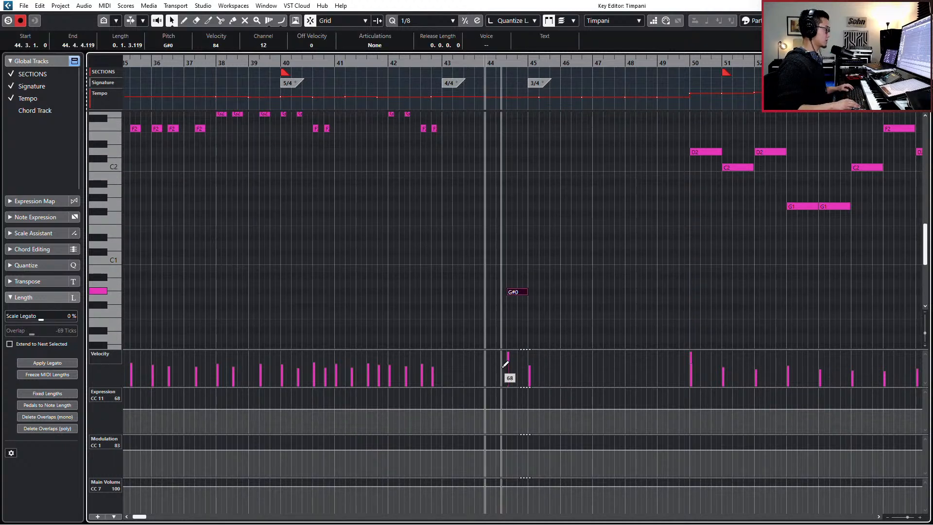
key(space)
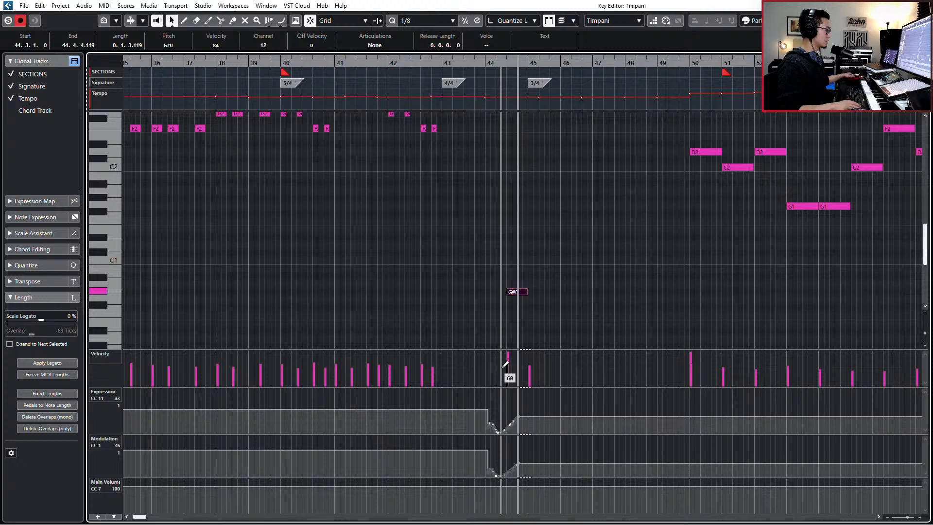
key(space)
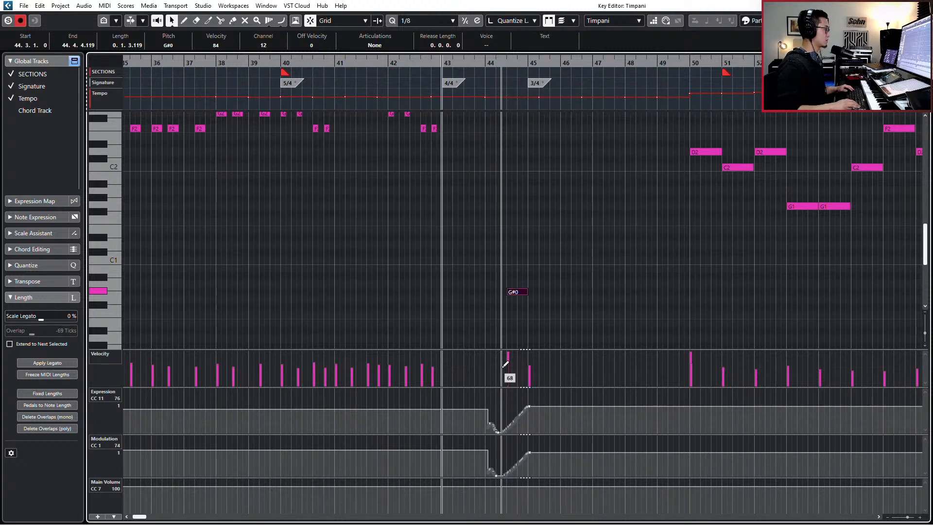
Step: Play the bar 44 swell and steepen its expression curve to peak at 119 at bar 45
key(space)
scroll(546, 283, up, 3)
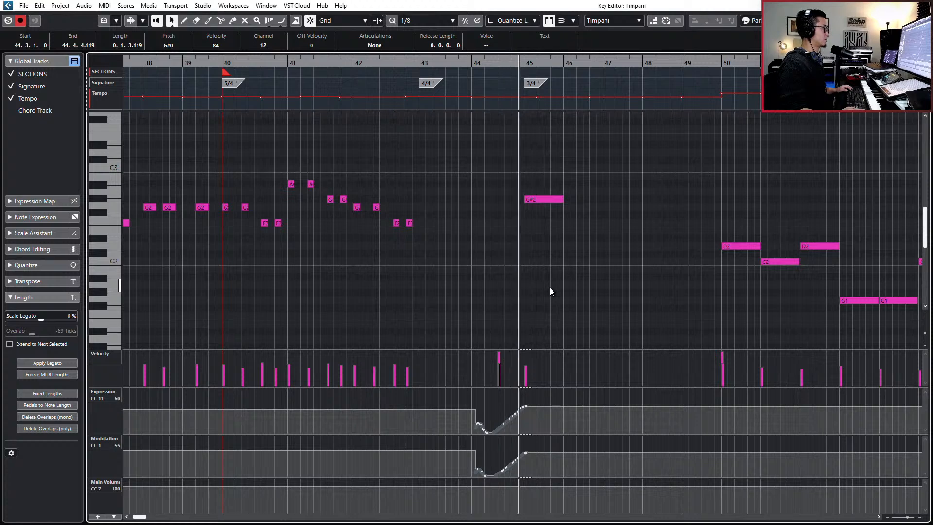
scroll(542, 318, down, 2)
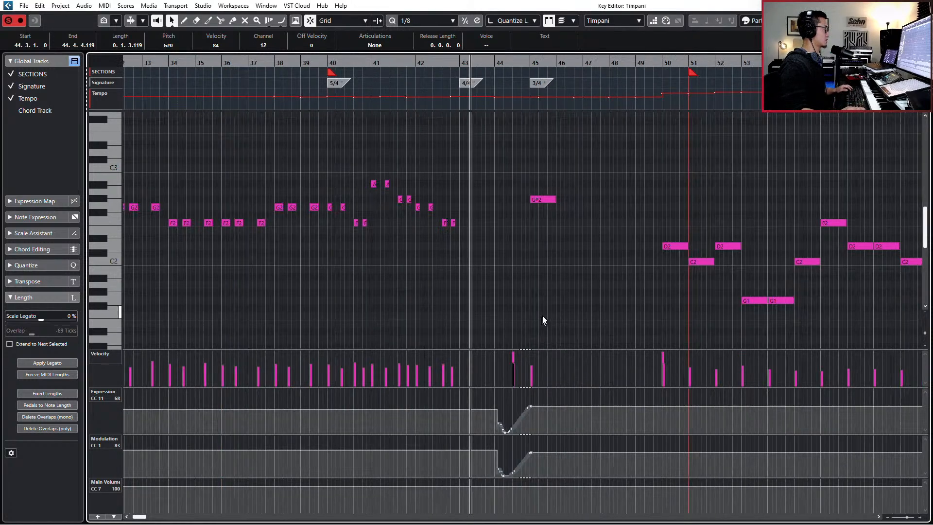
scroll(543, 316, down, 1)
scroll(545, 318, down, 3)
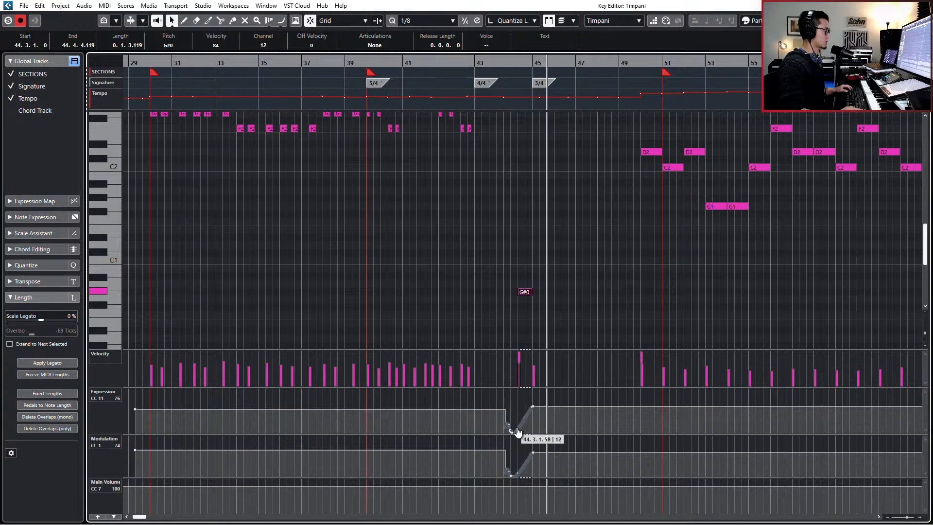
mouse_move(515, 431)
mouse_down()
mouse_move(530, 384)
mouse_move(533, 392)
mouse_up()
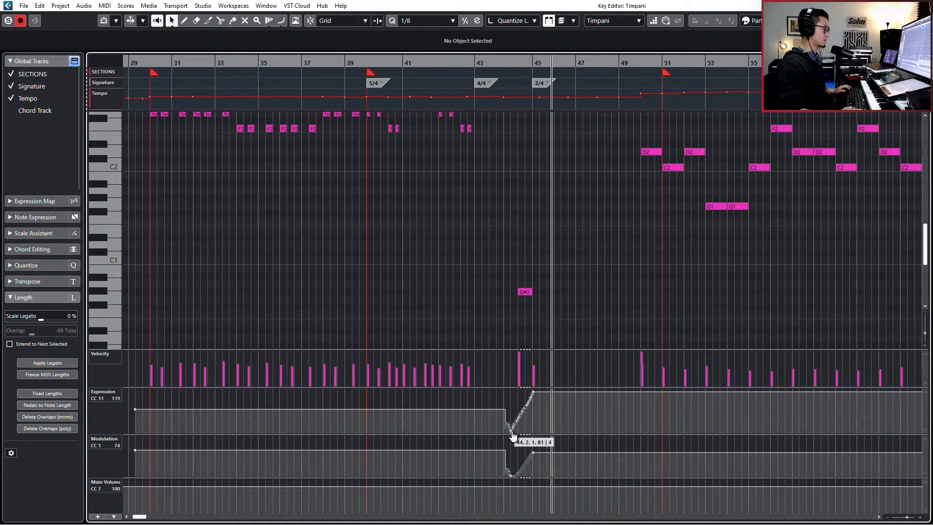
Step: Transpose the bar 50 timpani note down to D1
click(646, 155)
key(shift+Down)
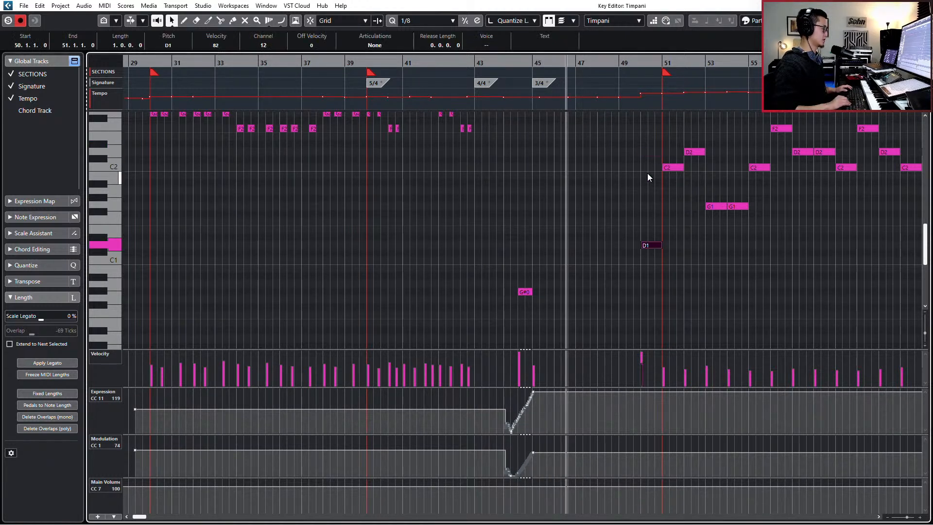
key(shift+Down)
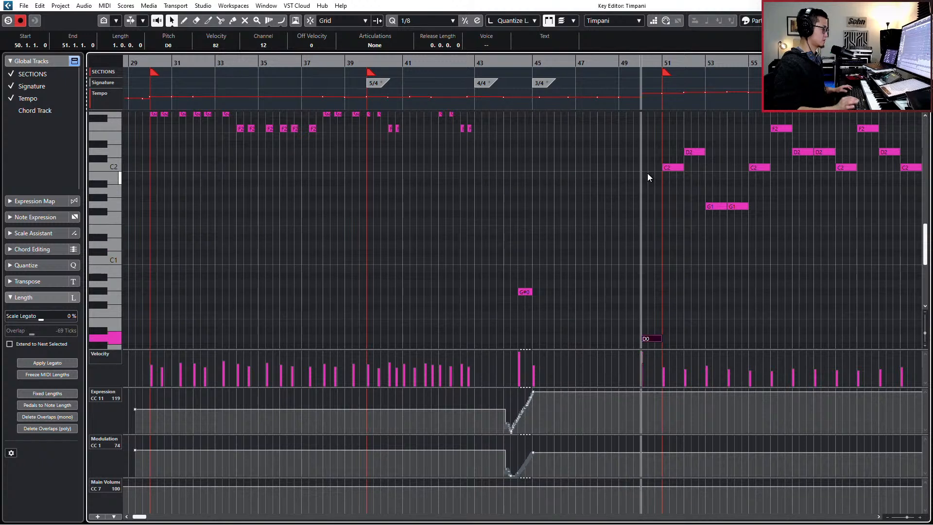
scroll(670, 165, up, 3)
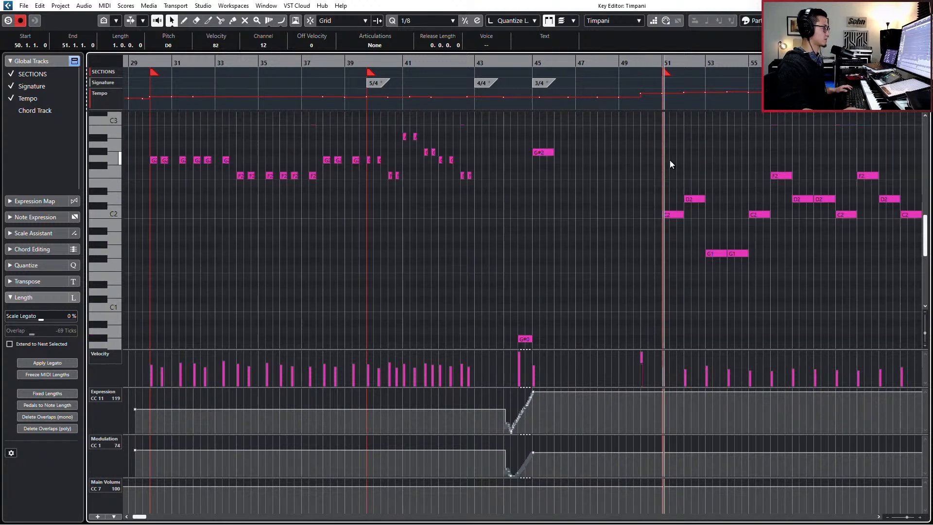
key(shift+Up)
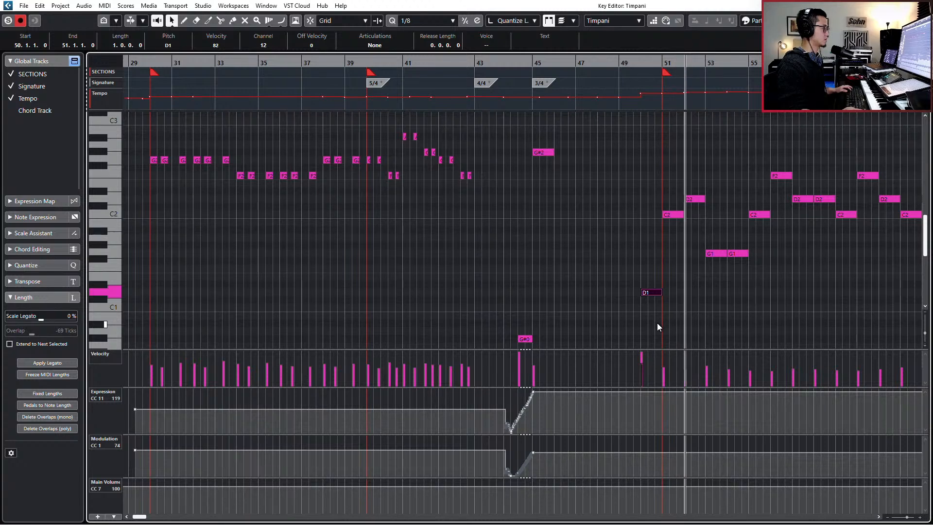
Step: Transpose all timpani notes from bar 51 onward up an octave
scroll(657, 323, down, 2)
scroll(668, 290, up, 3)
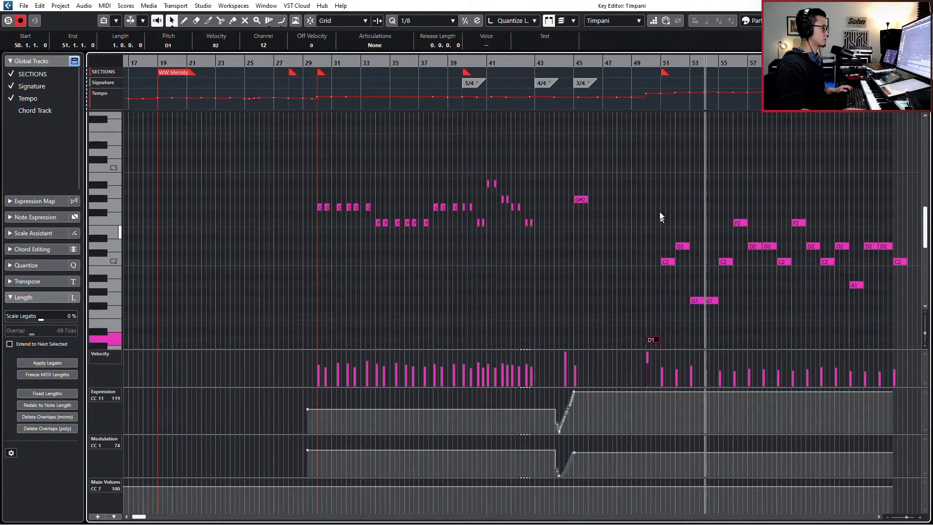
drag(660, 207, 928, 314)
key(shift+Up)
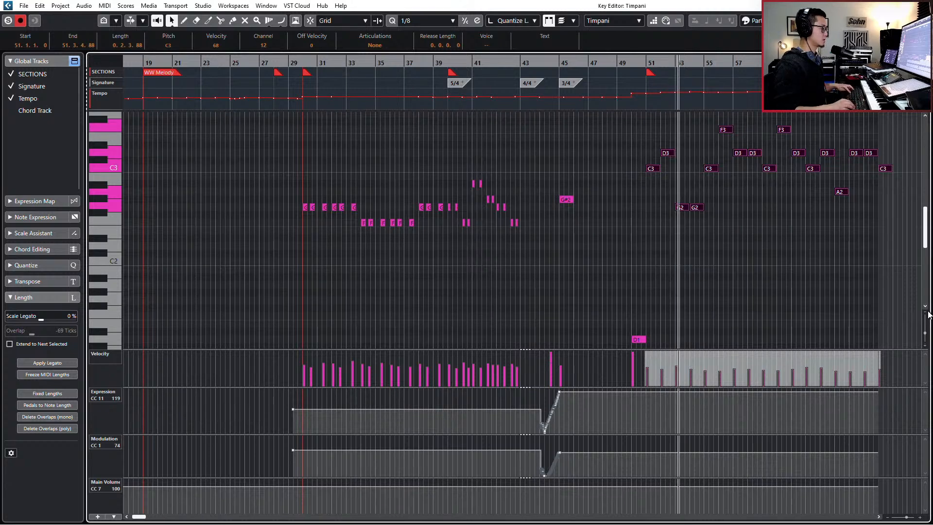
Step: Compress the velocities of the timpani notes from bar 51 onward to 10% and raise them to about 82
key(v)
key(Return)
key(v)
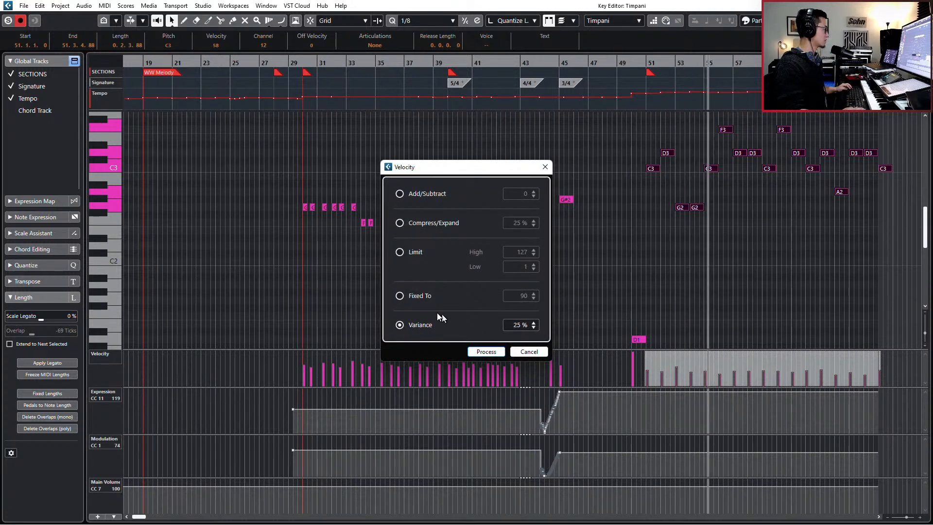
click(411, 225)
double_click(514, 223)
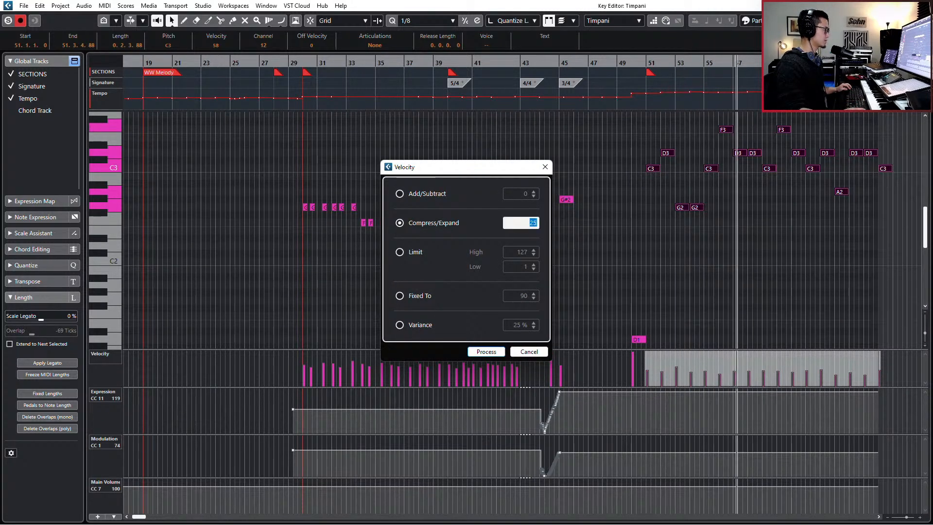
key(BackSpace)
text(10)
key(Return)
key(Return)
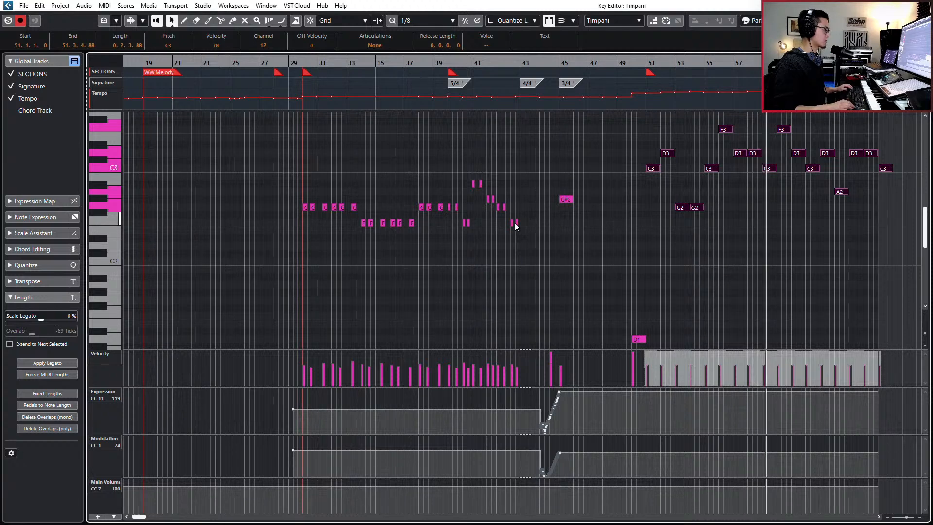
key(l)
Step: Even out the velocities of the timpani notes from bar 30 through bar 42 with velocity compression and close the note editor
key(KP_Subtract)
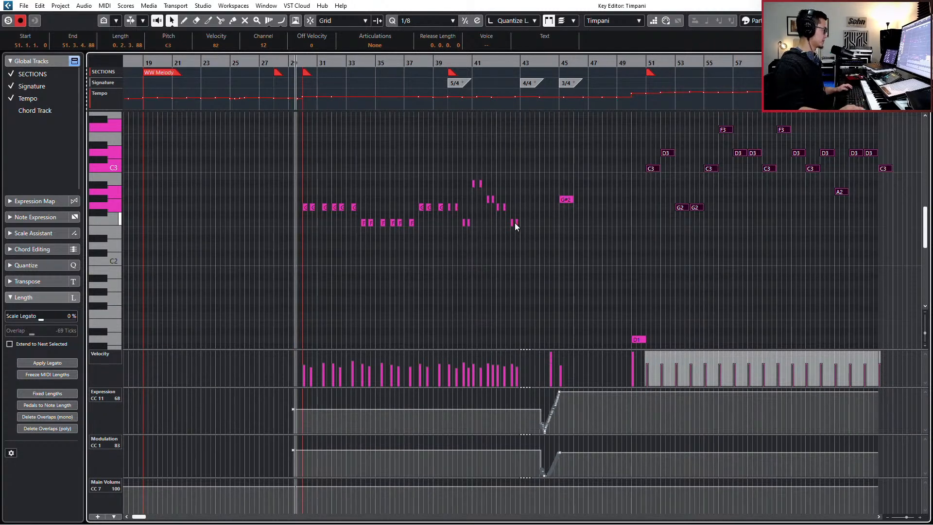
drag(237, 150, 515, 258)
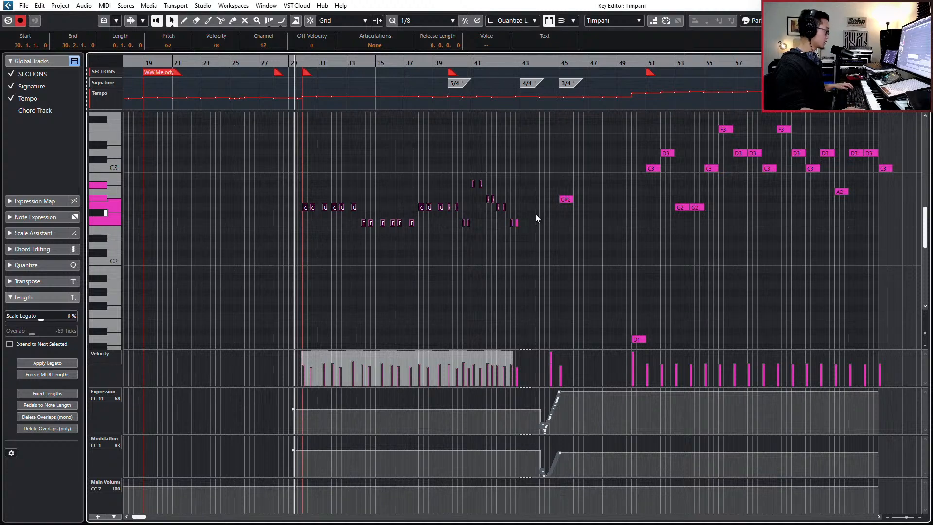
drag(536, 214, 507, 229)
key(shift+v)
key(Return)
key(Return)
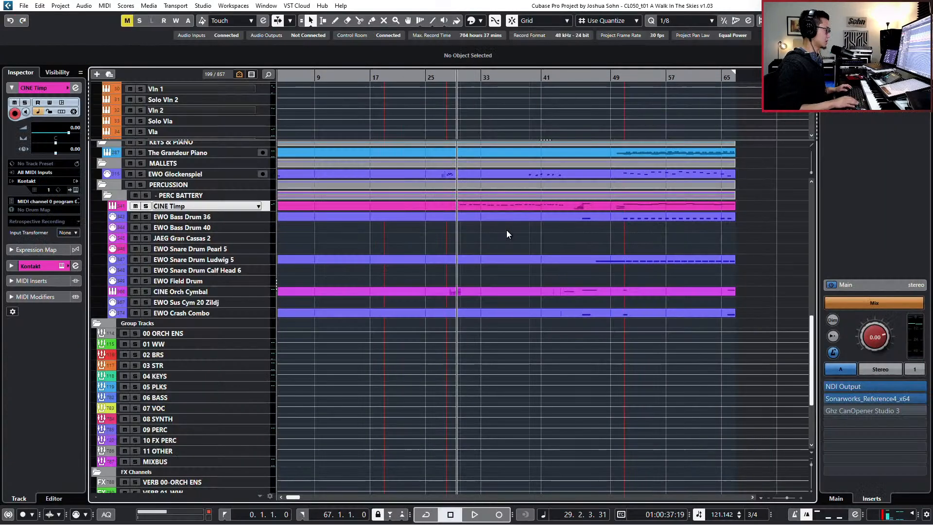
Step: Reopen the CINE Timp part and lower the velocities of the bar 30 to 42 notes to about 73
key(KP_Subtract)
key(Return)
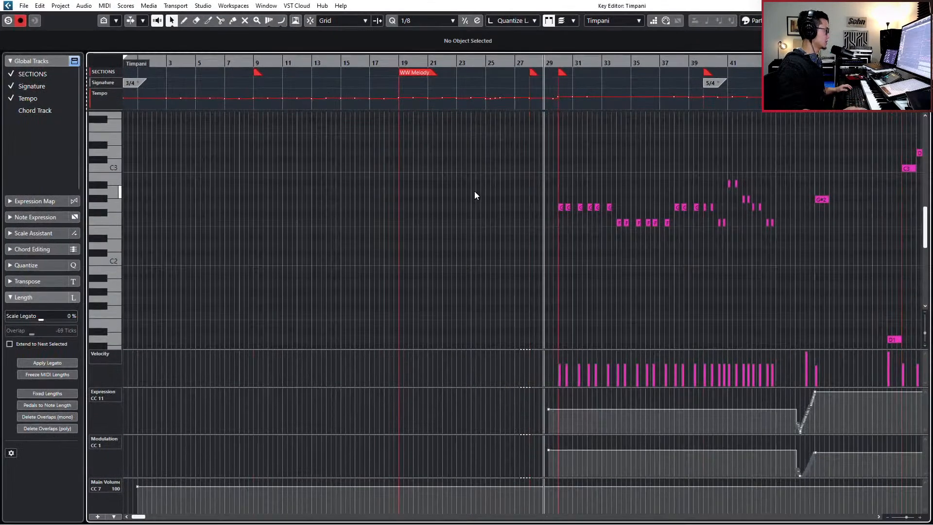
drag(481, 190, 761, 264)
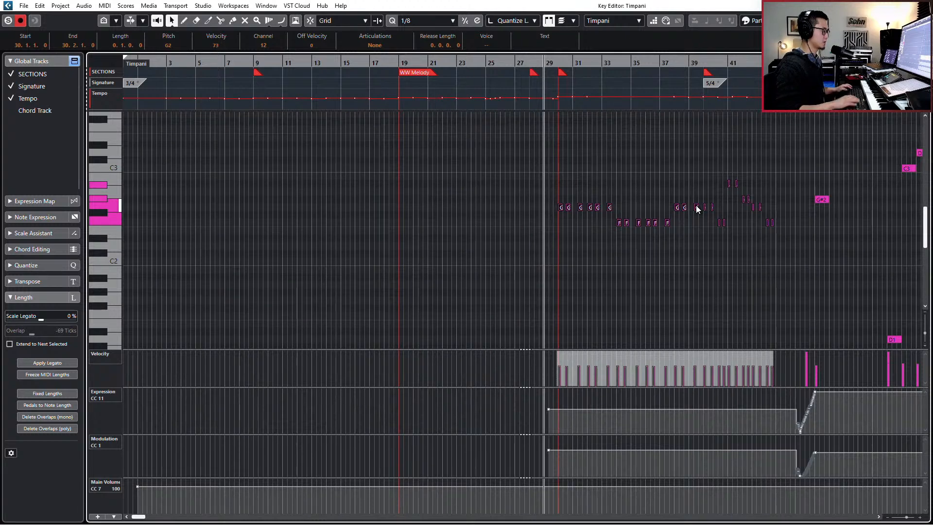
key(Return)
Step: Play the full arrangement from bar 29 to check the timpani against the other instruments
key(space)
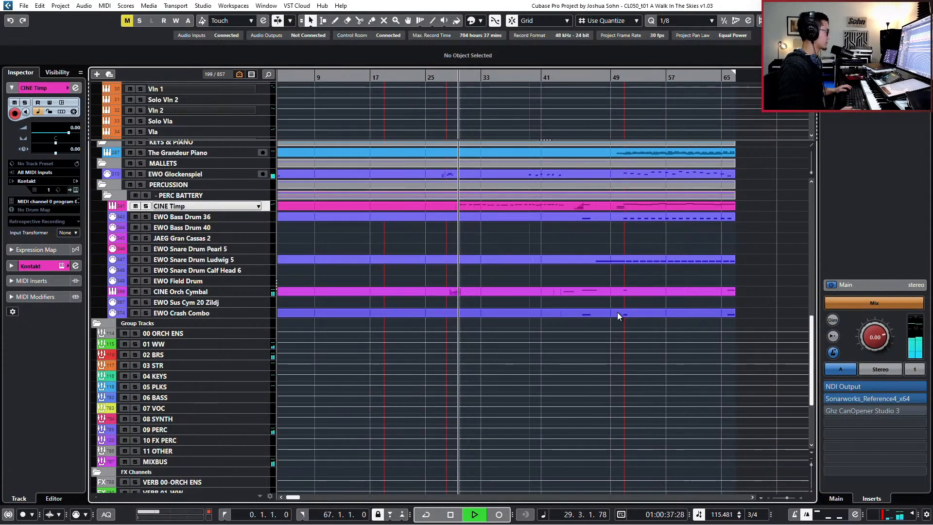
scroll(608, 326, up, 3)
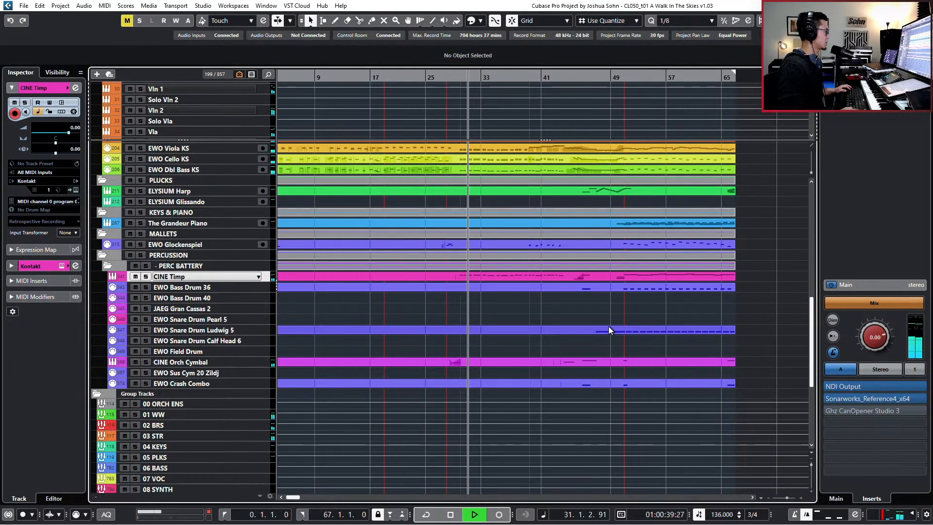
scroll(625, 331, up, 3)
key(space)
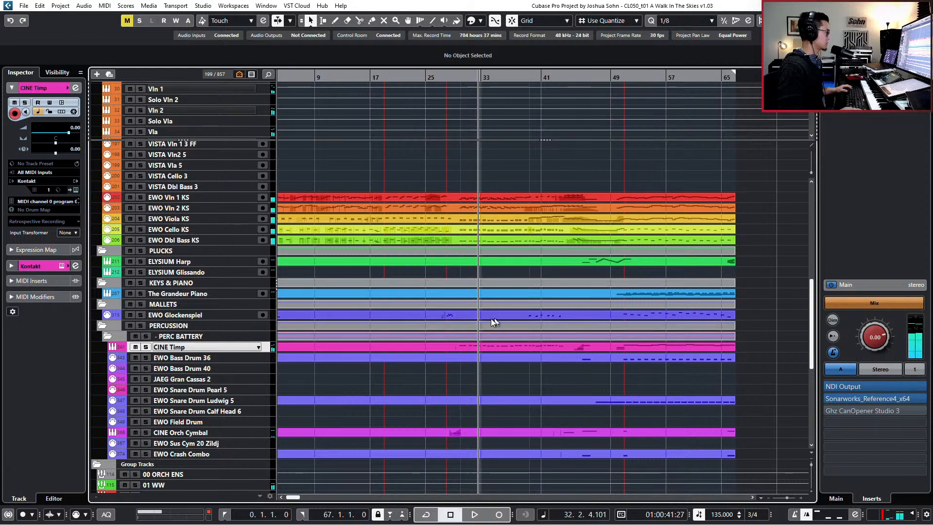
Step: Find the EWO Xylophone MOD track among the hidden mallets, bring it into the project and enable it
click(528, 314)
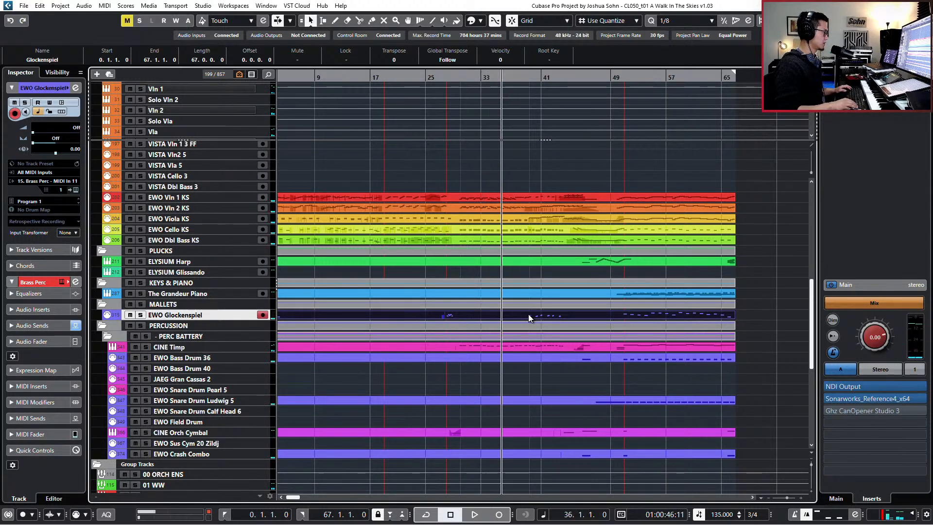
key(KP_Add)
key(KP_Add)
key(KP_Add)
key(ctrl+f)
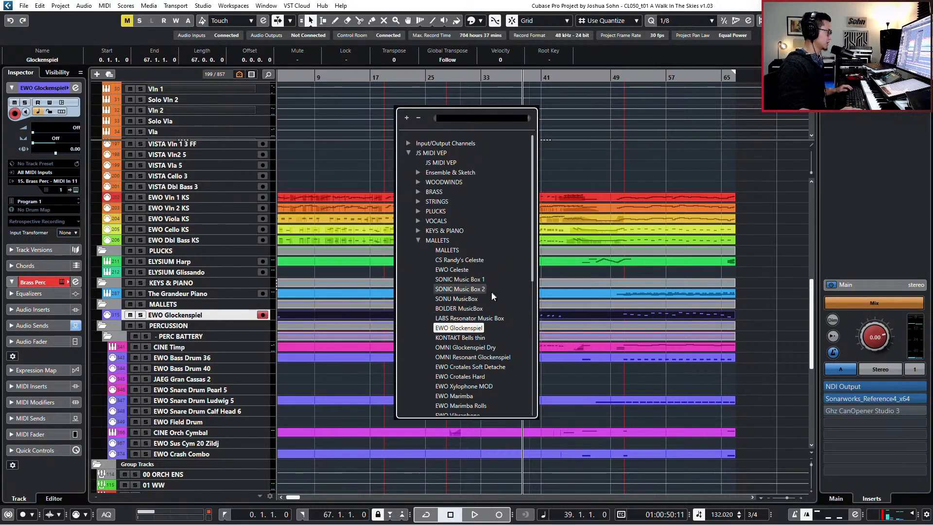
scroll(475, 319, down, 2)
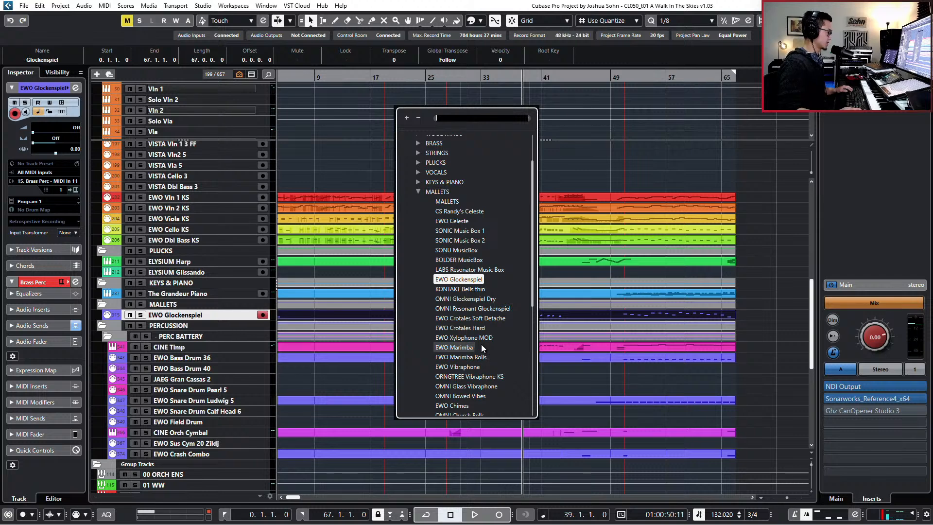
click(484, 339)
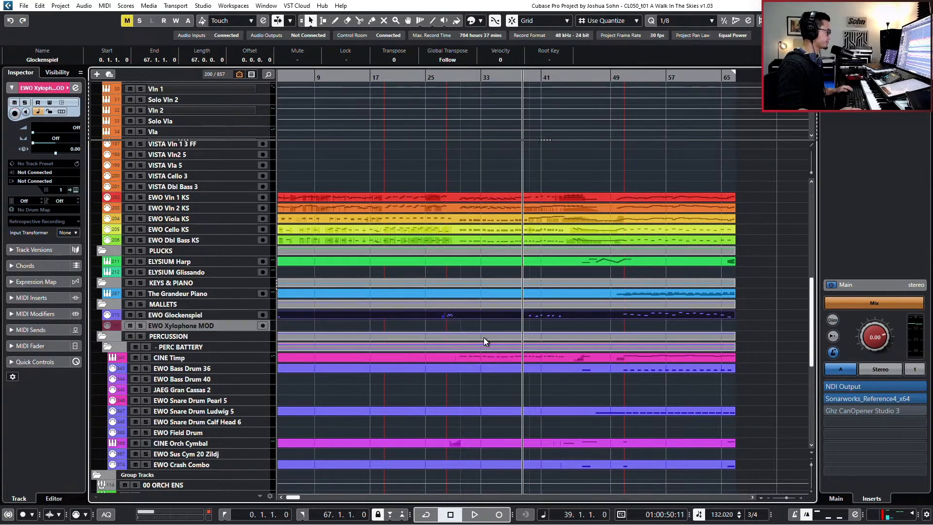
click(195, 304)
click(200, 325)
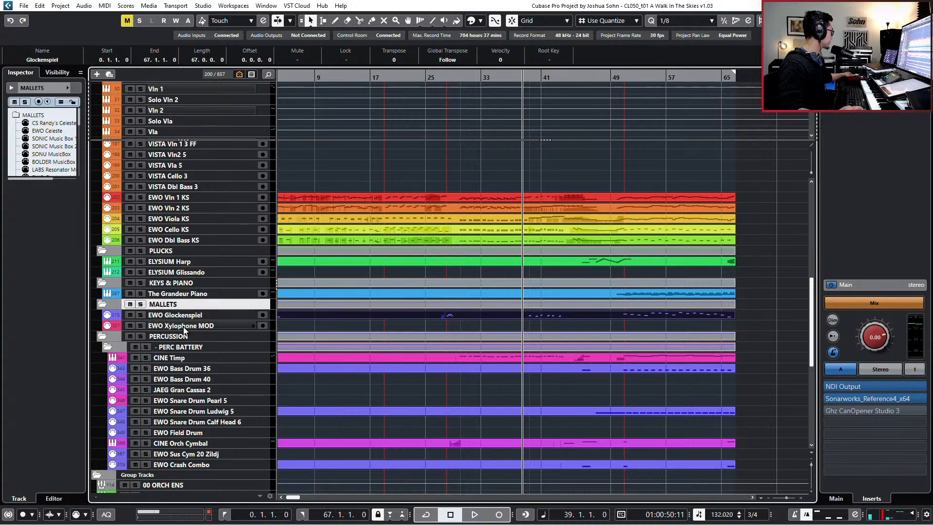
Step: Split the glockenspiel part around the bar 40 to 42 notes and move that section onto the EWO Xylophone MOD track
click(530, 317)
drag(562, 315, 562, 325)
click(595, 319)
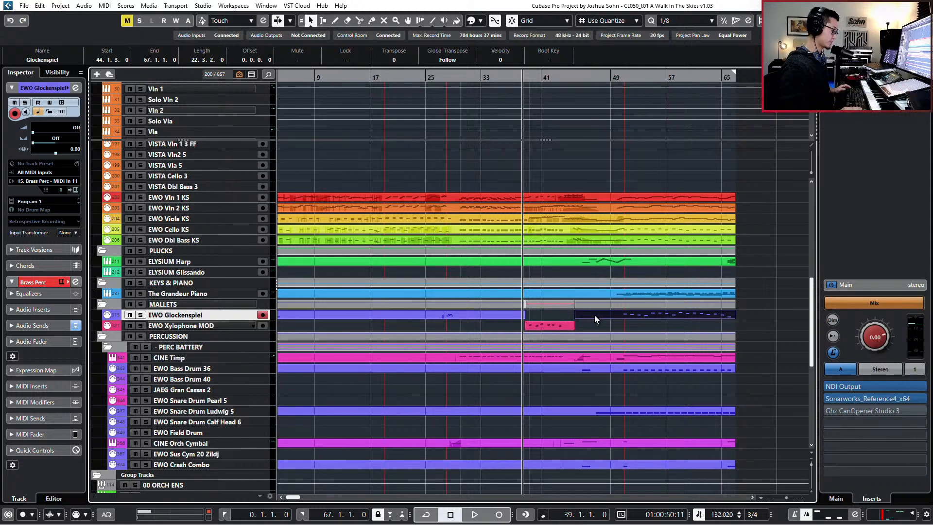
click(610, 321)
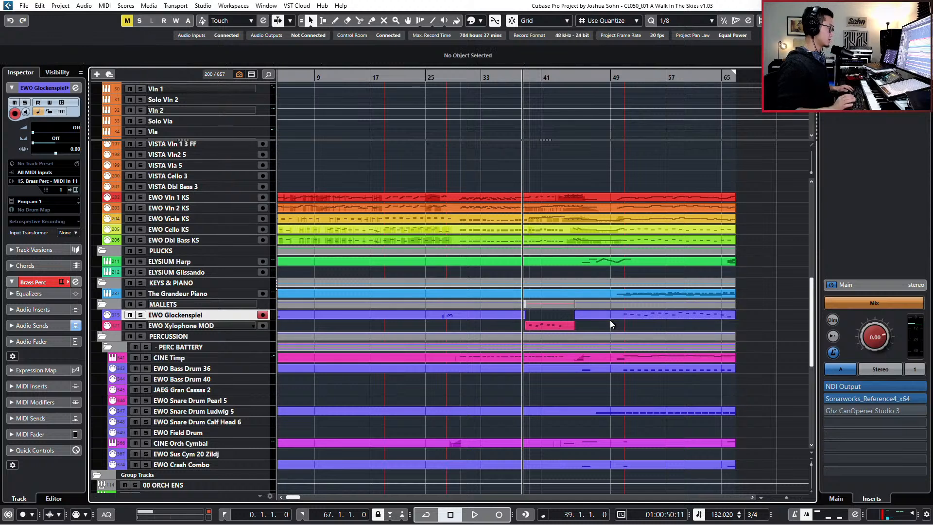
Step: Solo the EWO Glockenspiel track and play its closing section from the remaining part onward
key(shift+n)
key(s)
key(space)
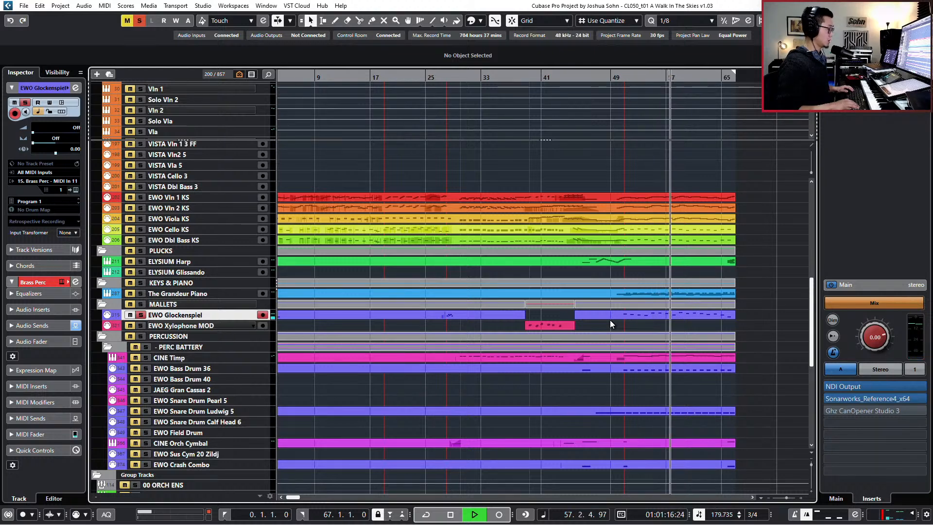
key(space)
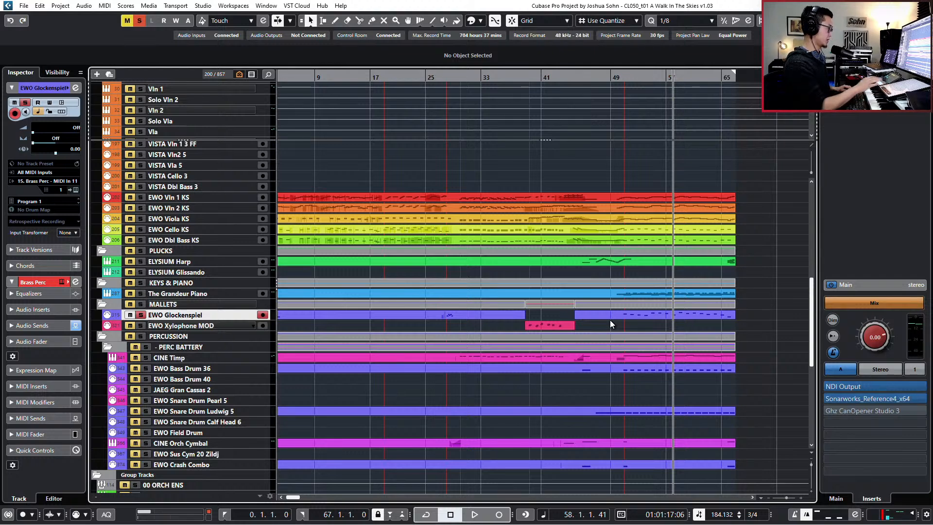
key(KP_0)
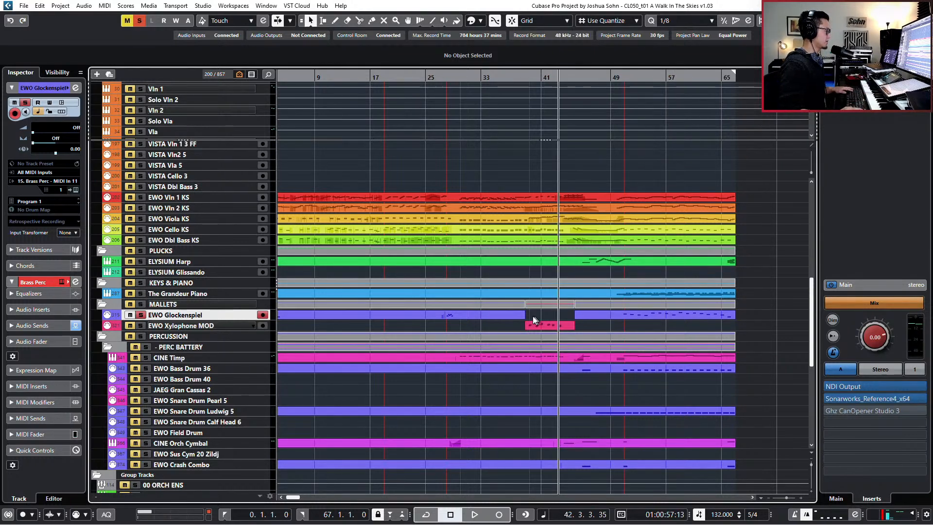
Step: Open the moved xylophone part, select its notes and play the opening figure from bar 40
double_click(541, 325)
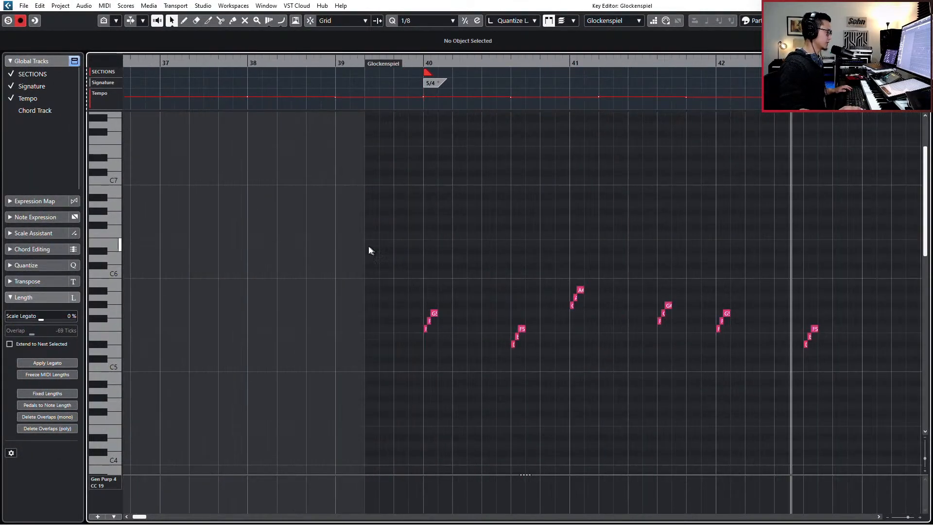
drag(369, 246, 891, 384)
key(l)
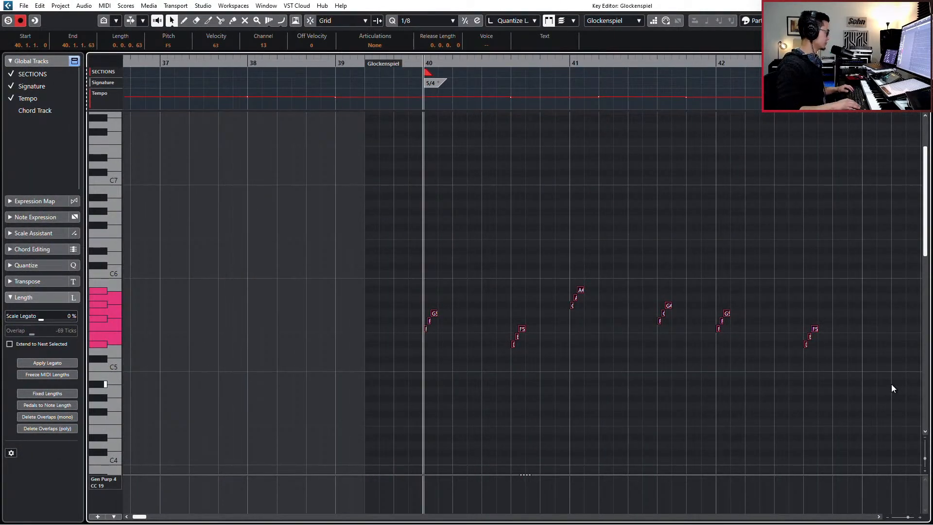
key(ctrl+KP_Subtract)
key(alt+l)
key(KP_Multiply)
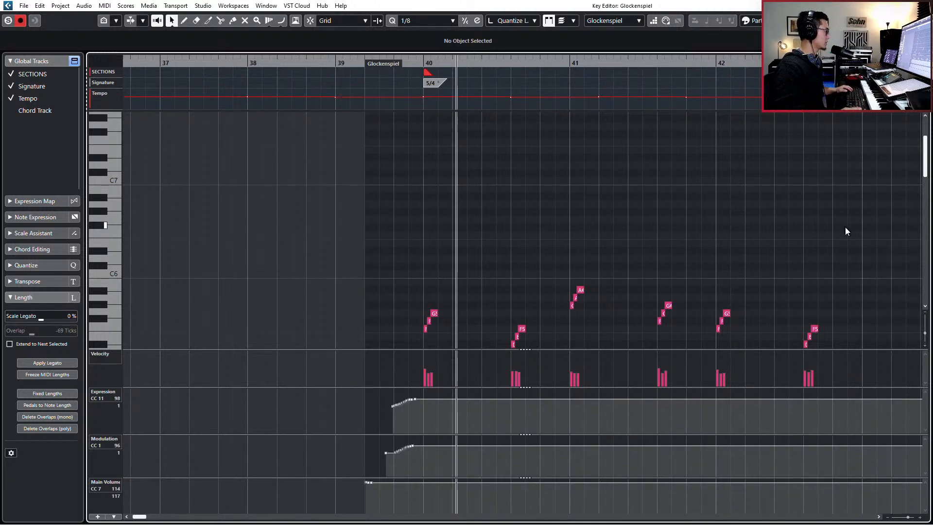
Step: Set the modulation (CC 1) to 0 from the start of the xylophone part and delete the old modulation ramp
scroll(674, 273, down, 2)
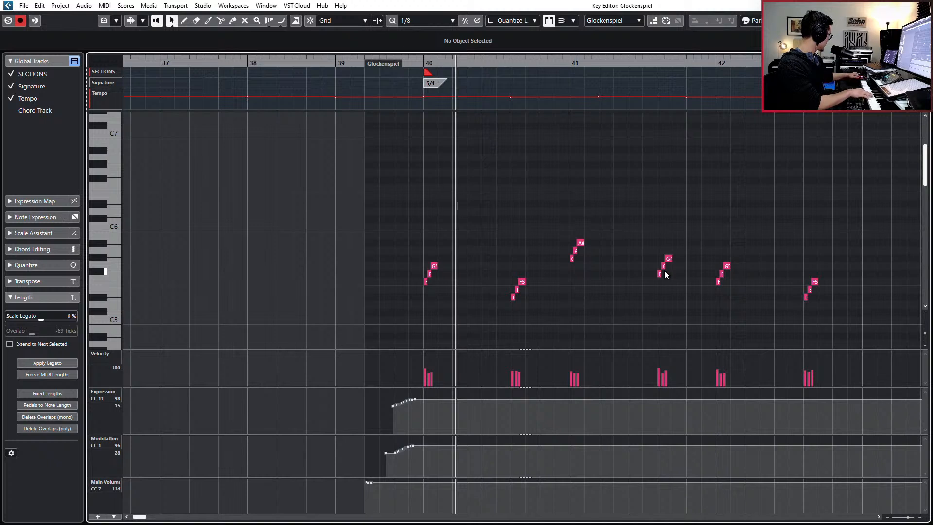
scroll(659, 272, down, 2)
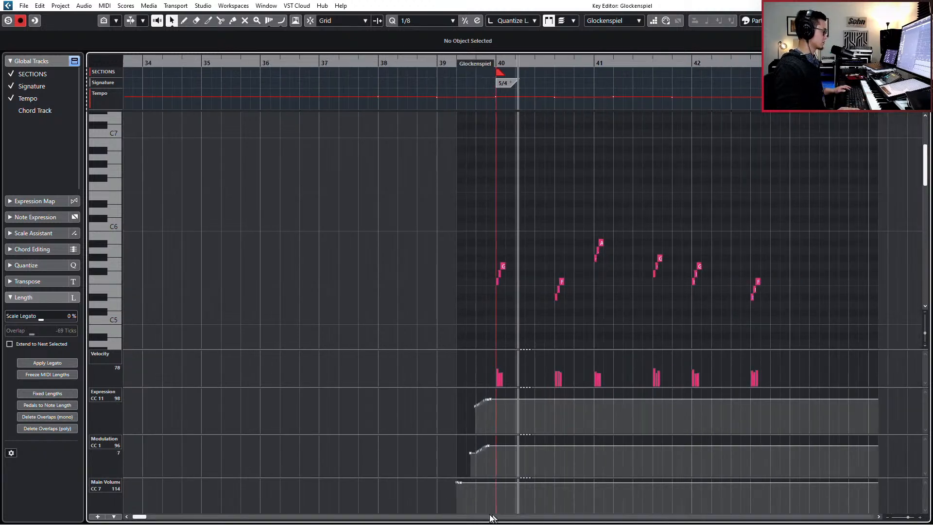
drag(459, 474, 465, 475)
drag(466, 443, 535, 458)
key(Delete)
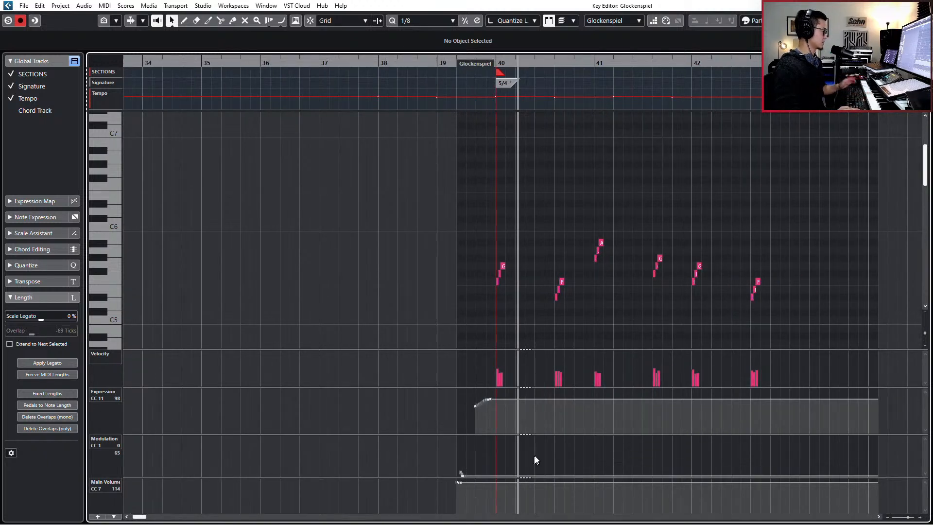
Step: Select all the xylophone notes and raise their velocities, bringing the first note to 99
key(KP_0)
key(KP_Add)
drag(481, 178, 718, 318)
key(ctrl+shift+Up)
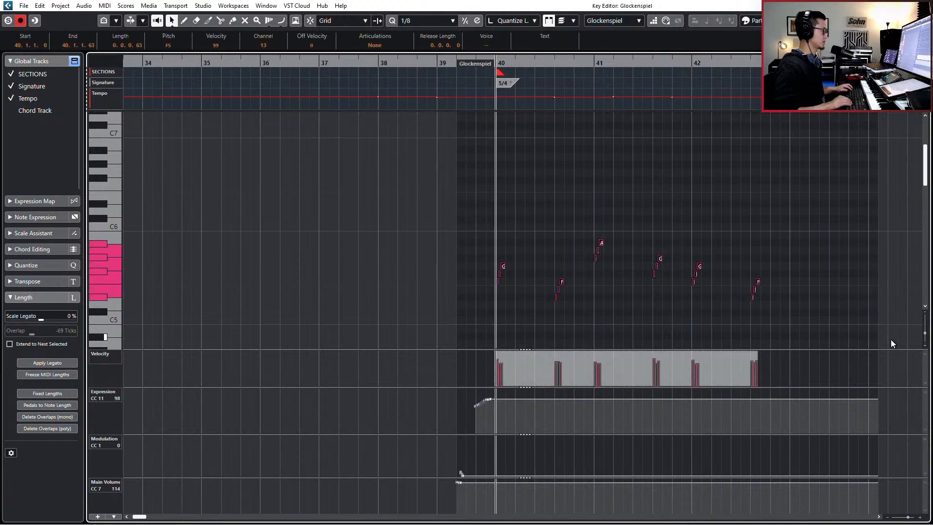
Step: Audition the selected xylophone notes an octave higher, and settle them one octave below their original pitch, starting on F4
key(shift+Up)
key(space)
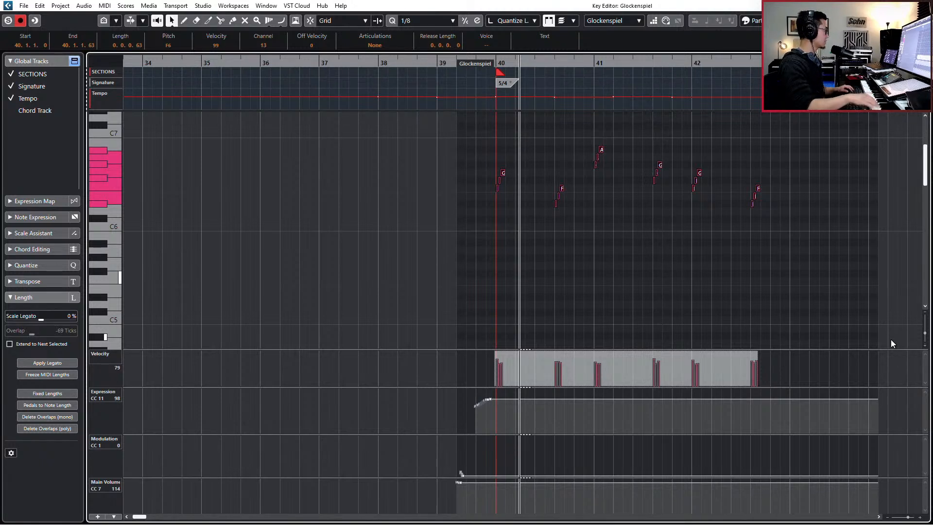
key(shift+Down)
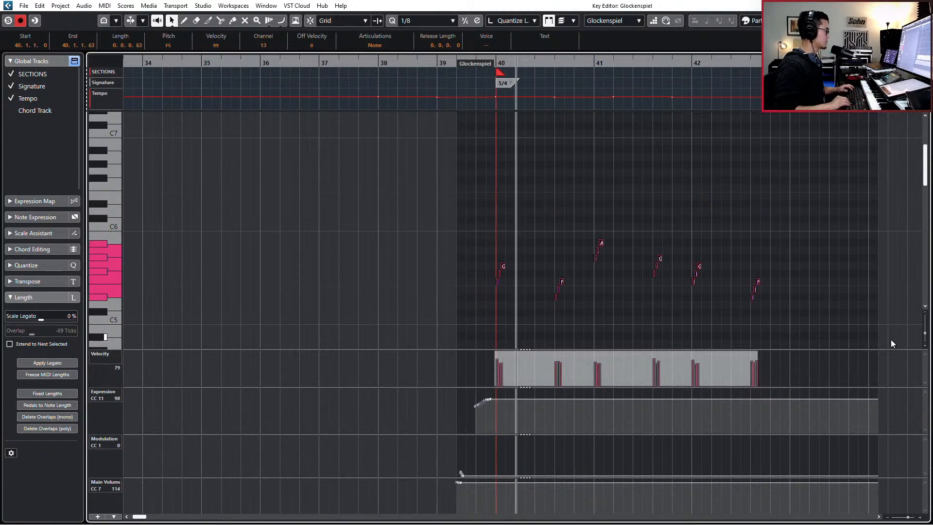
key(shift+Down)
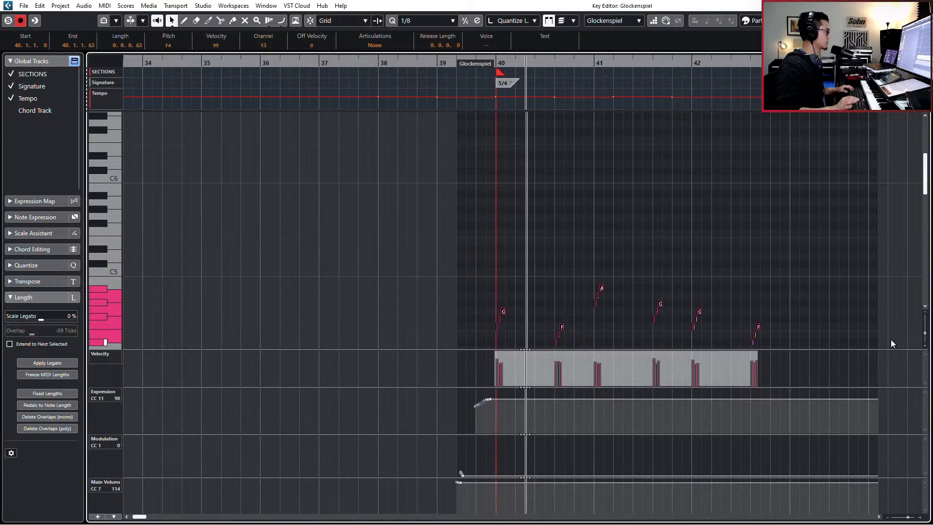
scroll(876, 243, down, 2)
key(space)
key(space)
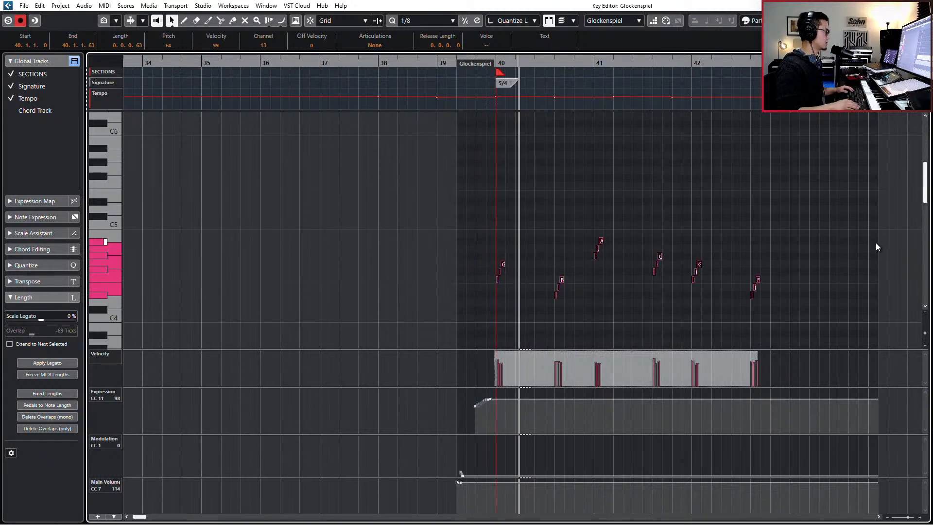
Step: Check the xylophone with solo off, raise its velocities so the first note is at 121, and close the note editor
key(space)
key(s)
key(space)
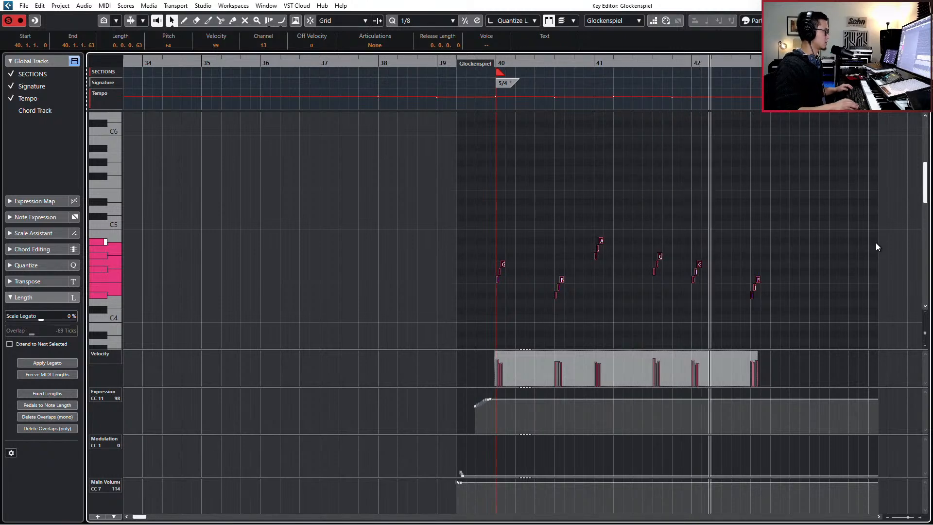
key(space)
key(space)
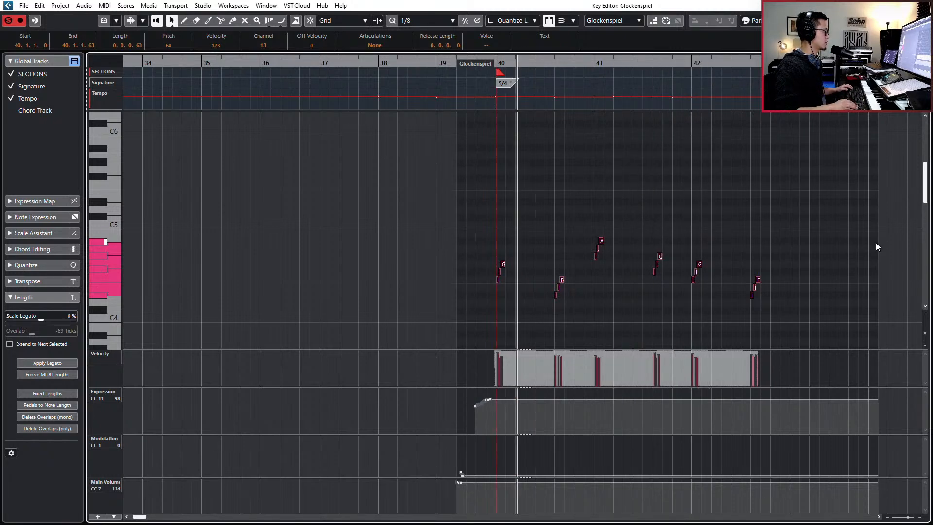
key(space)
key(ctrl+KP_Subtract)
key(Return)
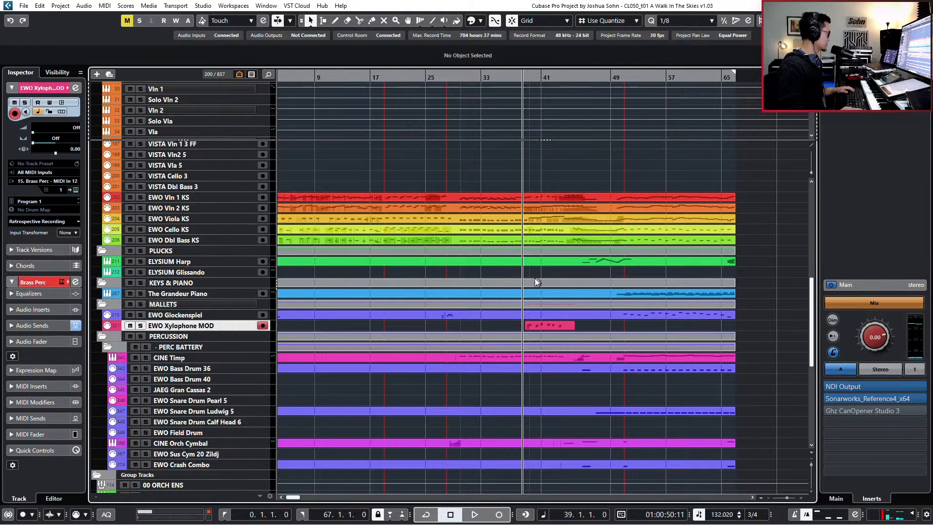
key(ctrl+KP_Subtract)
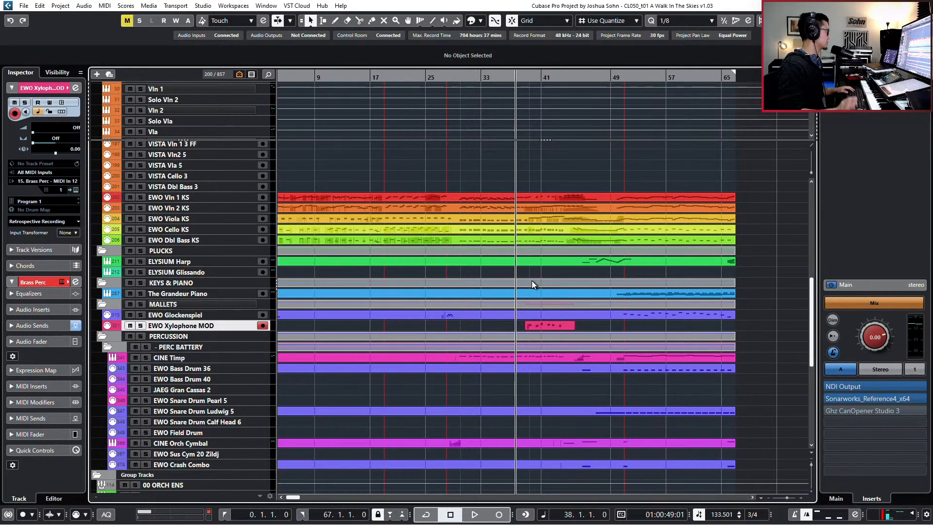
Step: Locate the Xylophone instrument channel and open its channel settings
scroll(219, 112, down, 10)
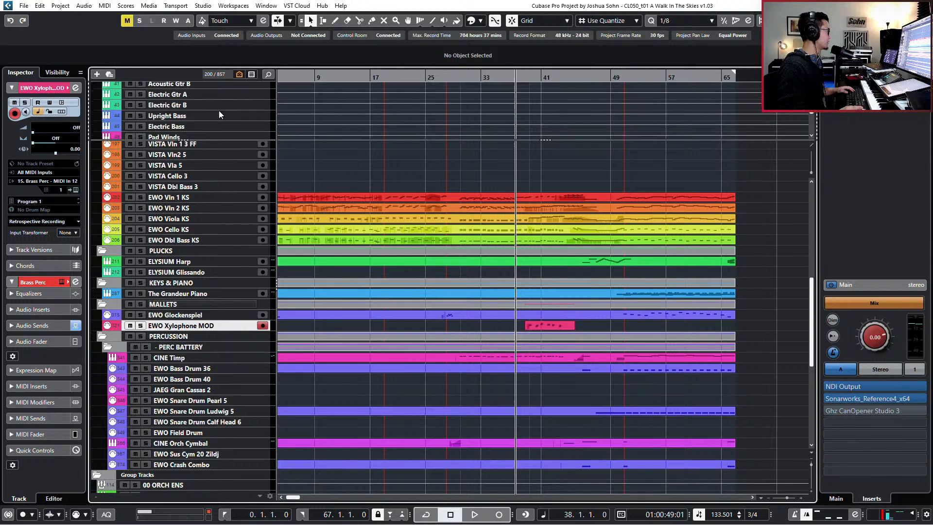
scroll(221, 112, down, 7)
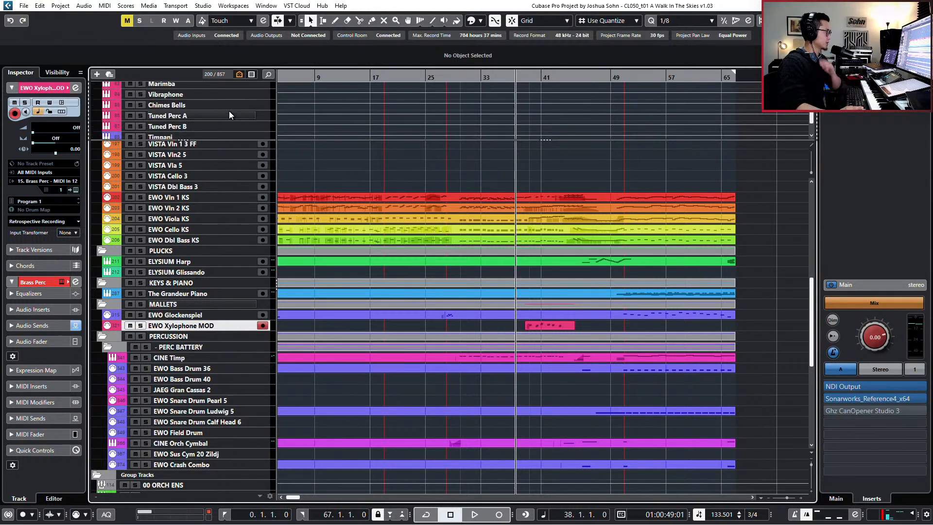
click(204, 86)
key(e)
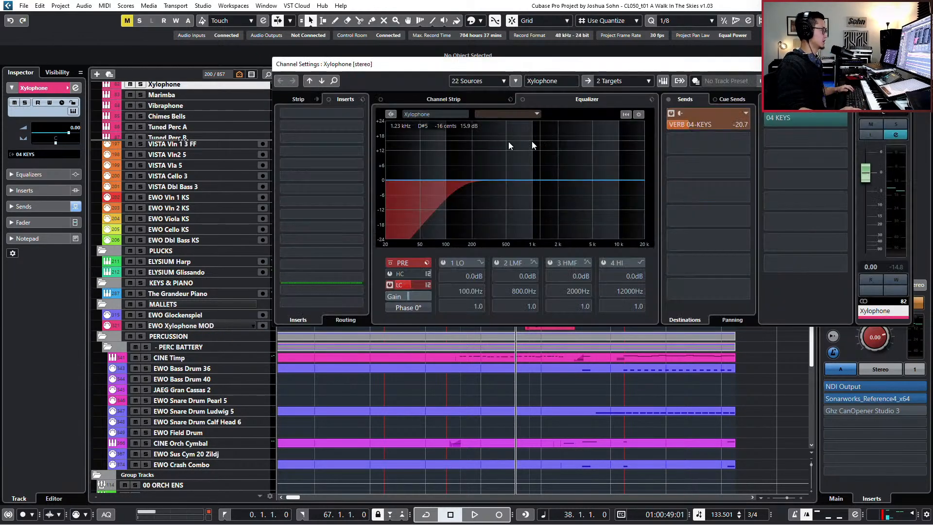
Step: Search the effects for a convolution reverb and insert EW Spaces II in the Xylophone channel's first insert slot
click(355, 116)
text(convo)
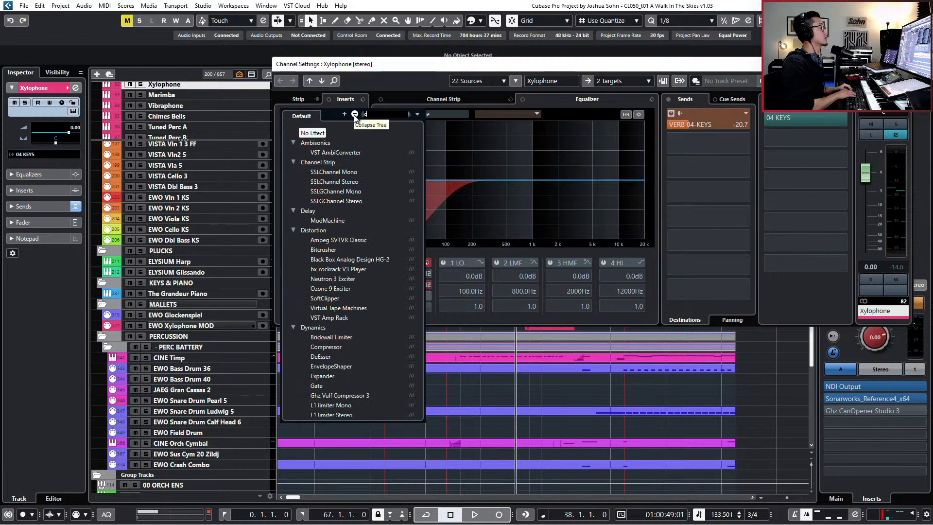
text(lua)
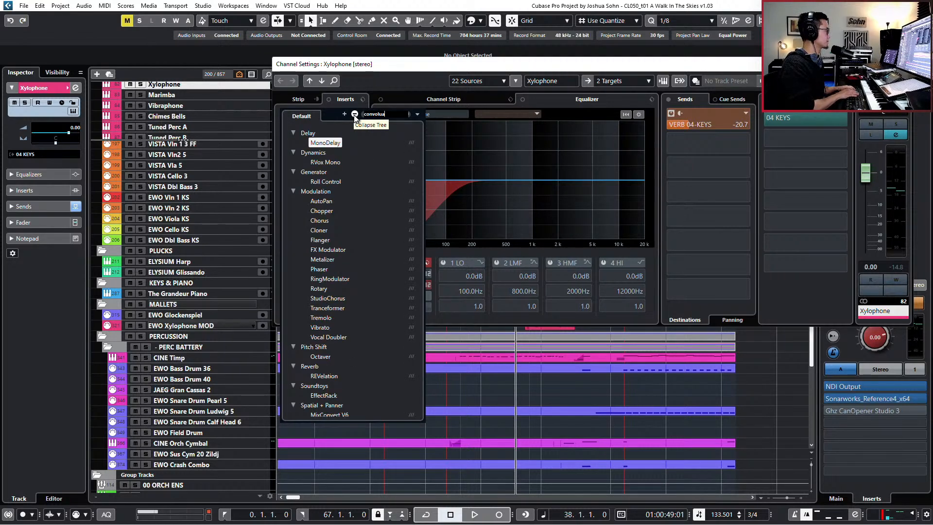
key(BackSpace)
key(BackSpace)
key(BackSpace)
text(lut)
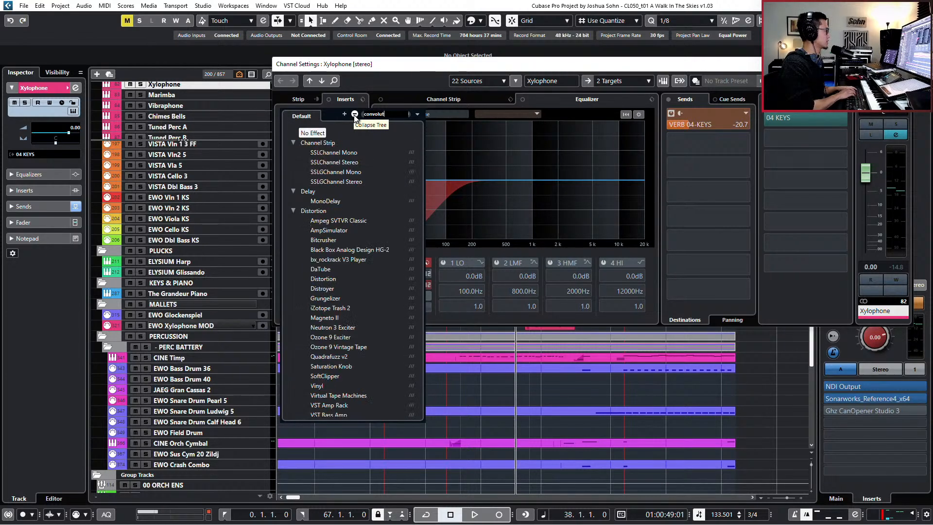
text(ion rever)
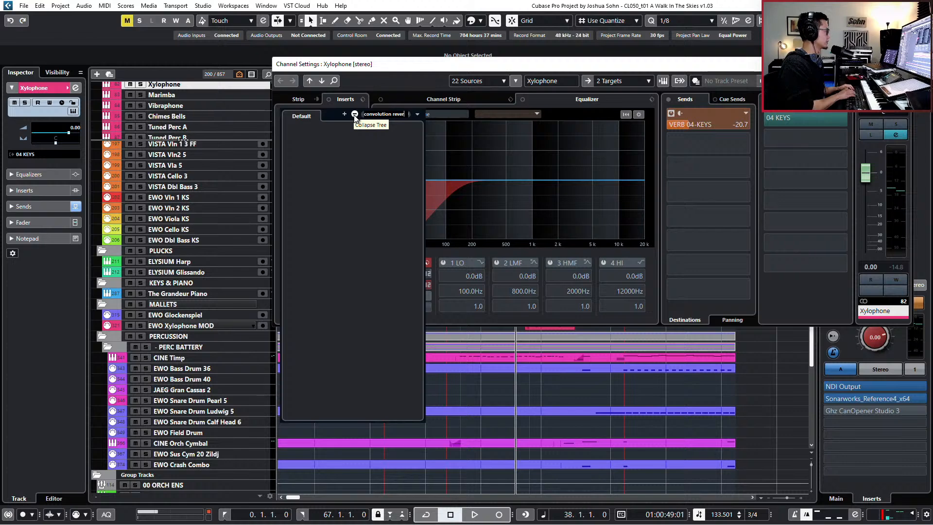
text(spaces)
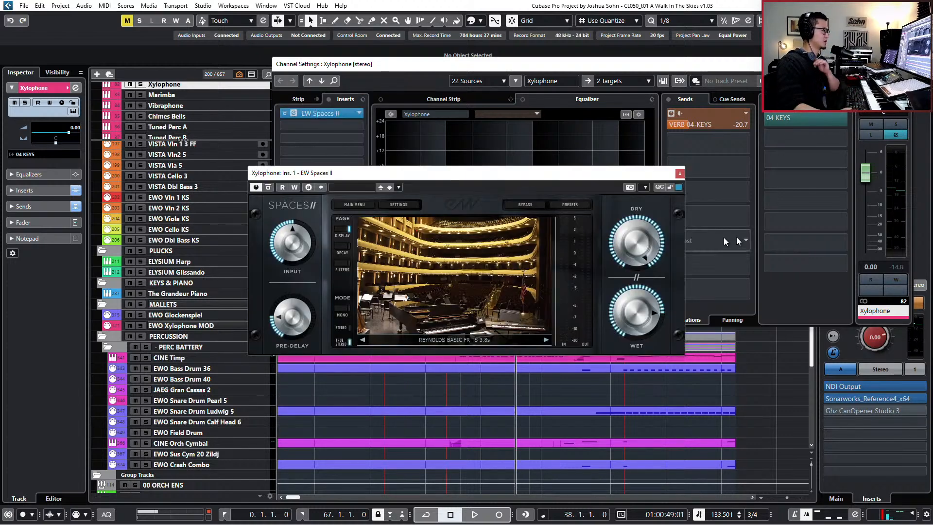
Step: Load the REYNOLDS HARP-TBONE FR TS 3.8s preset from the S-S folder of Reynolds Hall in the Spaces II concert halls
click(561, 203)
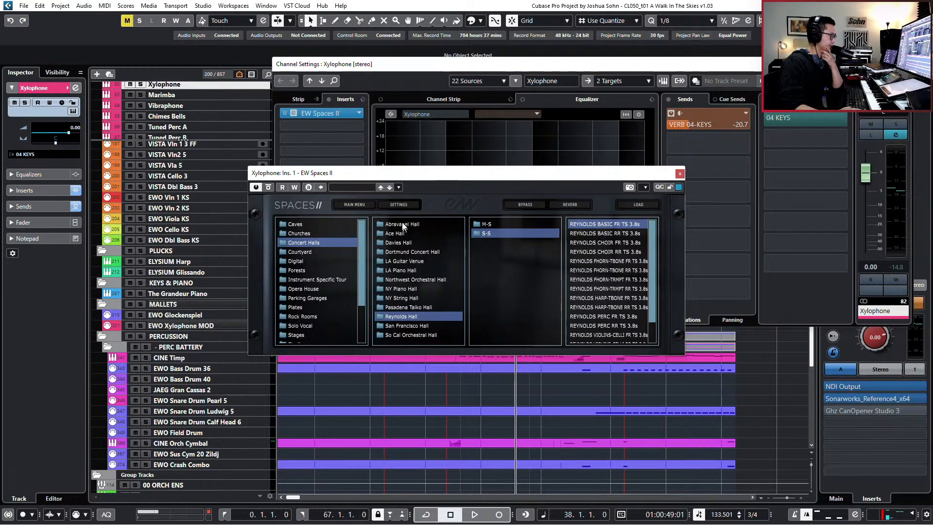
scroll(626, 299, down, 1)
scroll(623, 299, up, 1)
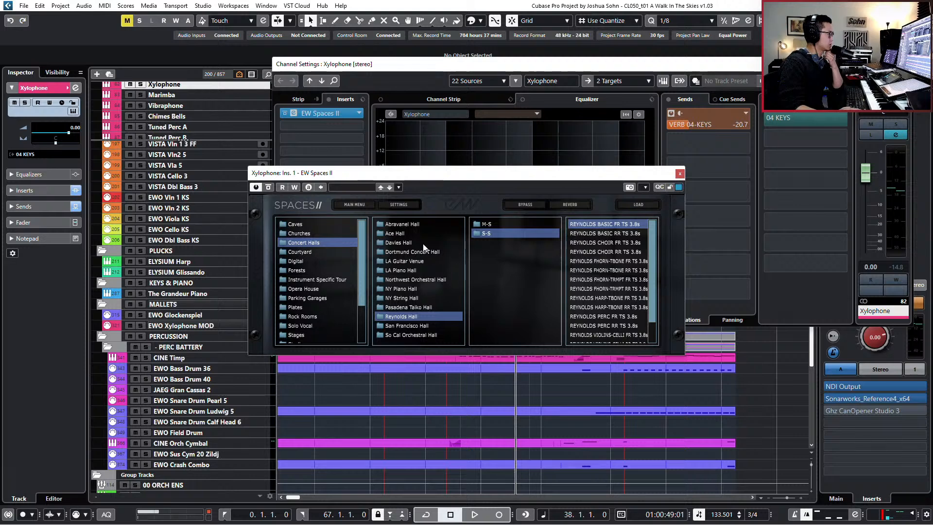
click(624, 306)
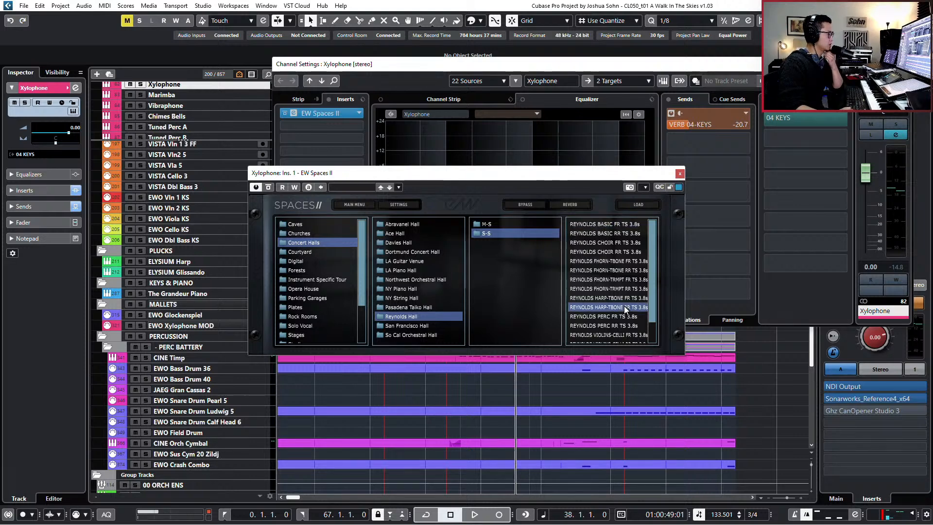
click(633, 299)
click(633, 299)
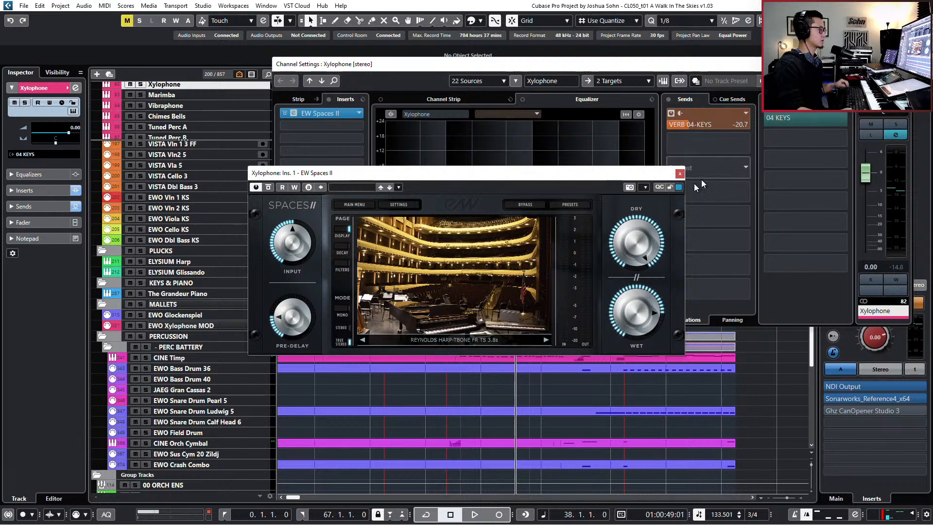
Step: Lower the reverb's dry level to -5.0 dBFS while playing the xylophone soloed, close the plug-in, and turn solo off
key(s)
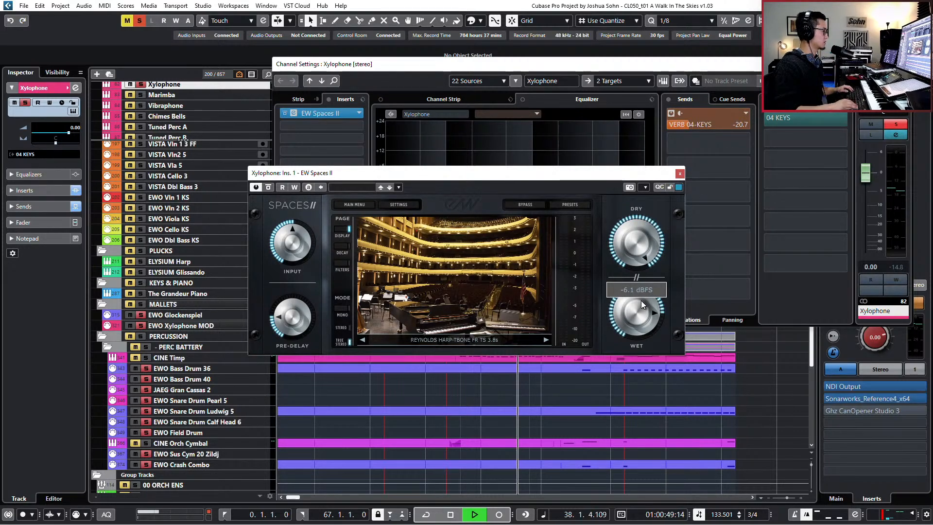
key(space)
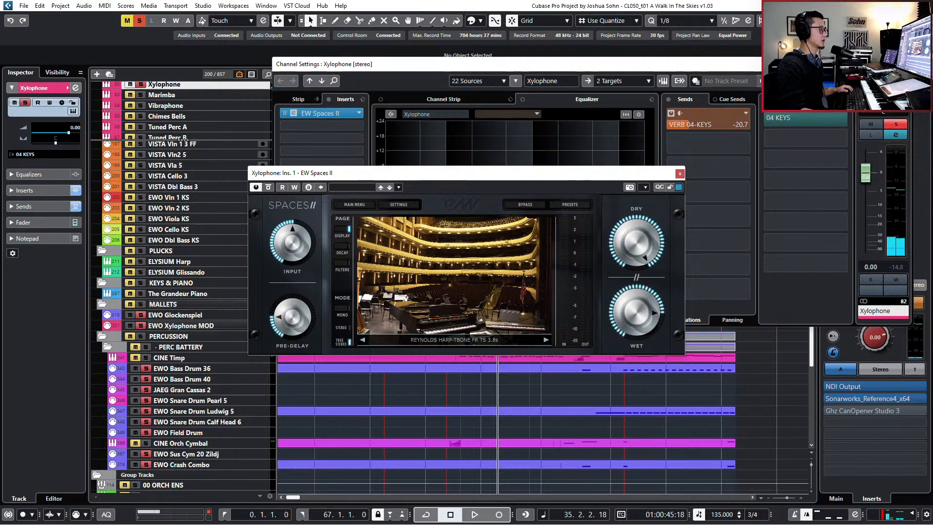
click(907, 64)
drag(625, 170, 693, 72)
key(KP_Add)
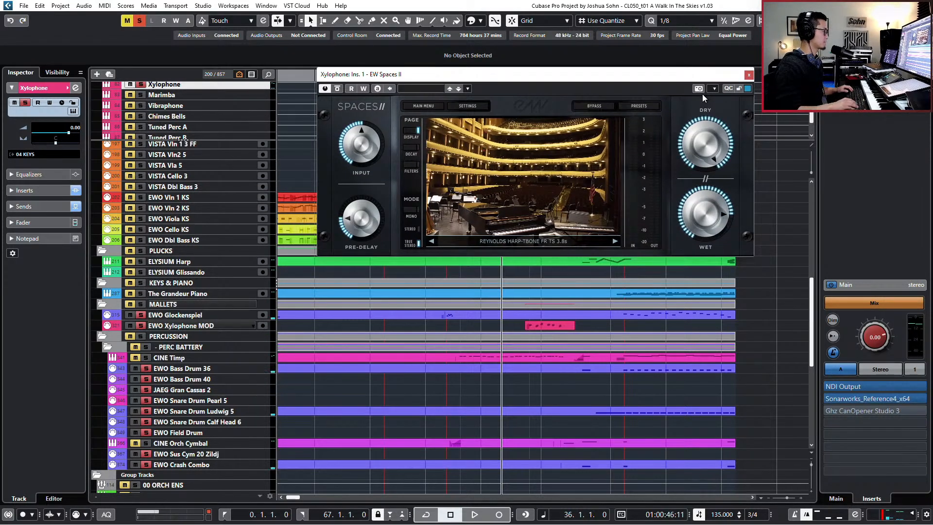
key(space)
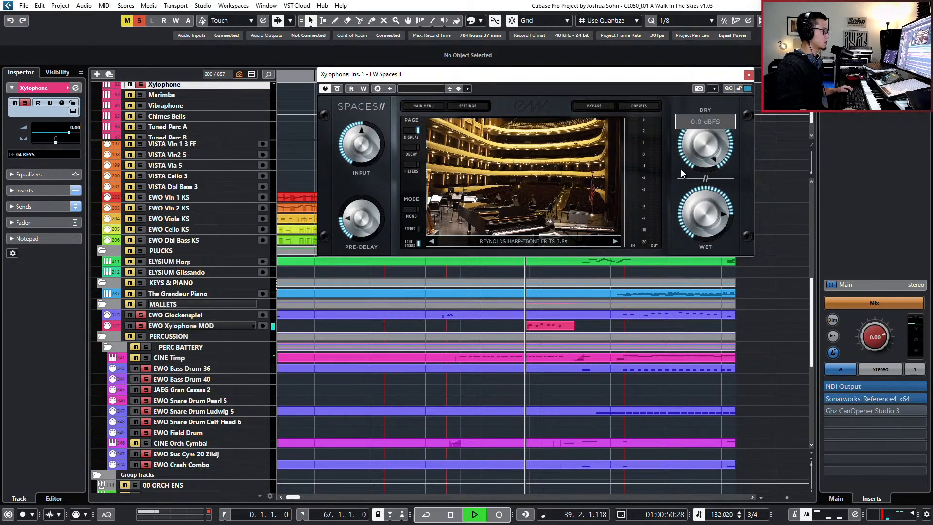
drag(709, 149, 707, 174)
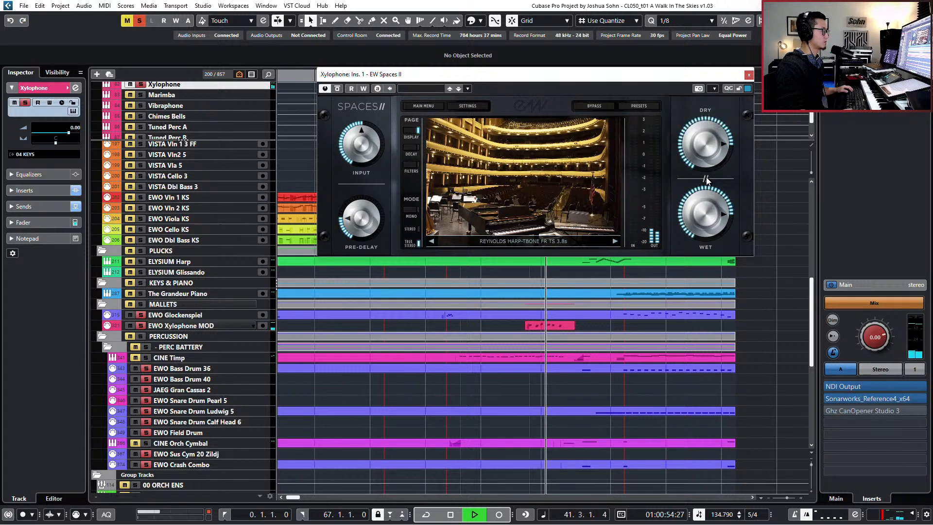
key(space)
click(749, 75)
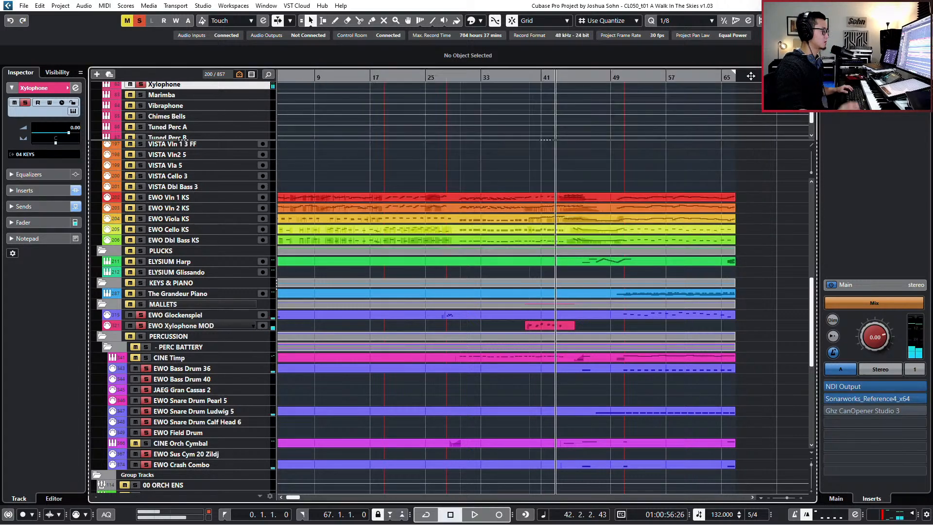
key(s)
Step: Play the xylophone phrase in the full mix while checking its channel settings and the reverb's dry level, and close both windows
key(KP_Subtract)
key(space)
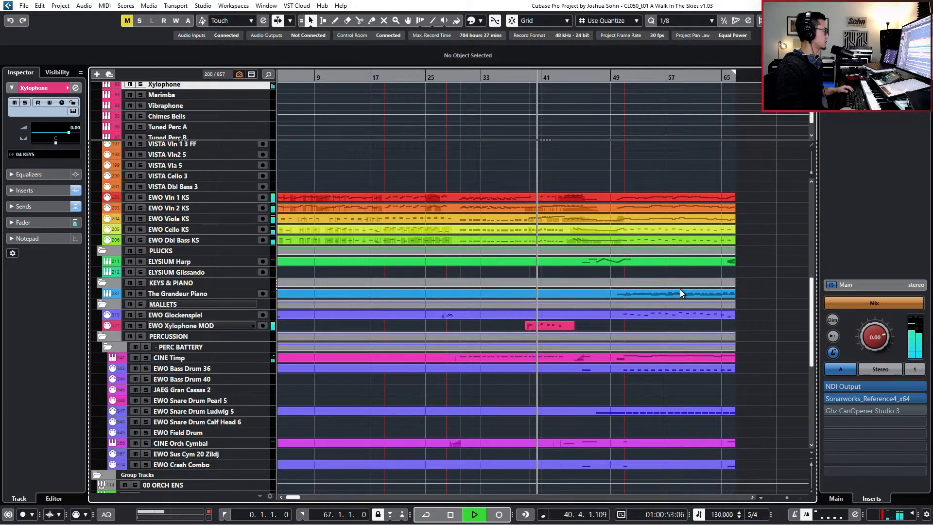
key(e)
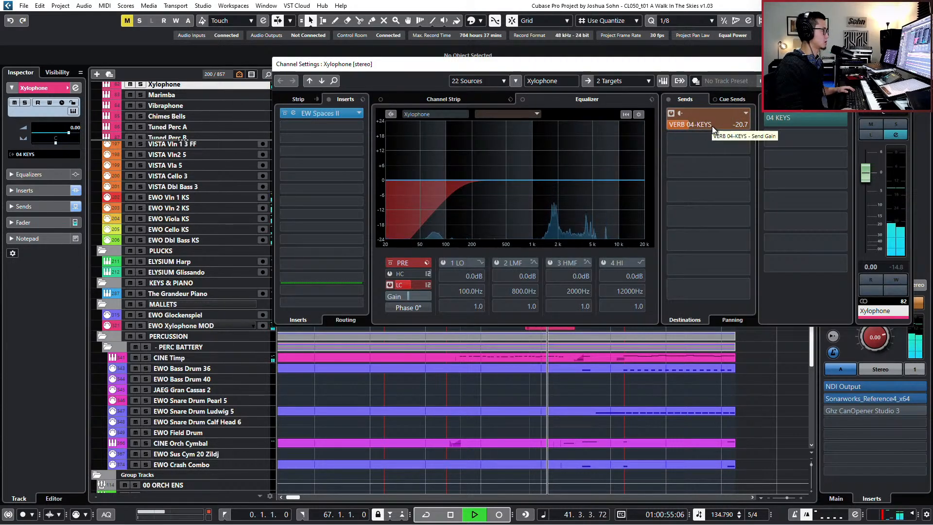
click(335, 114)
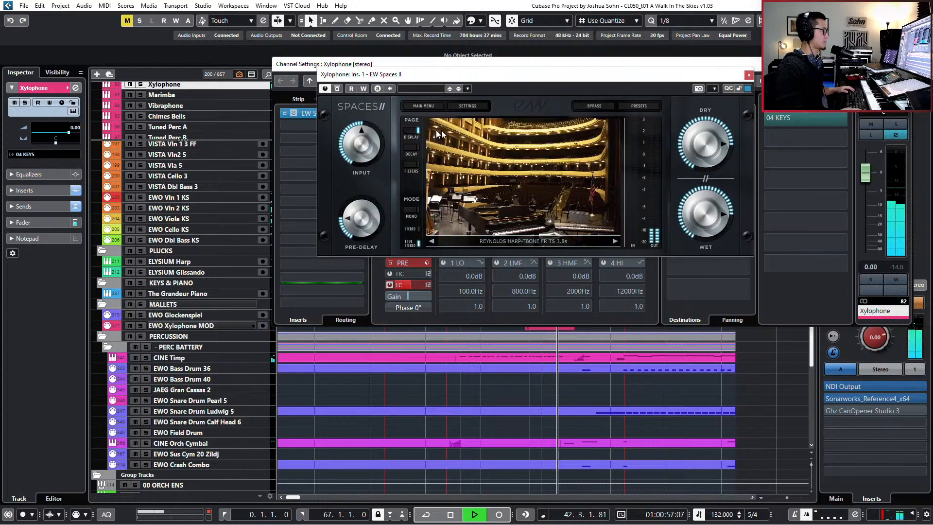
mouse_move(705, 146)
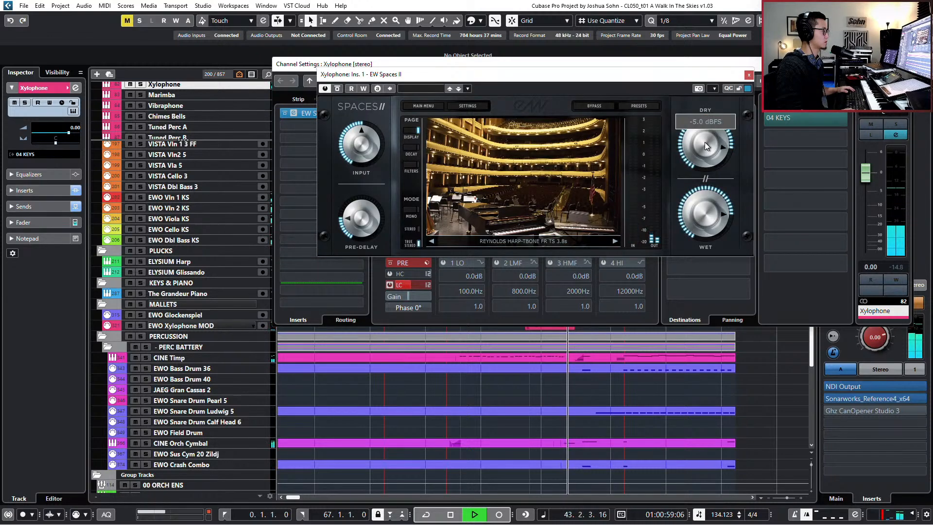
click(749, 75)
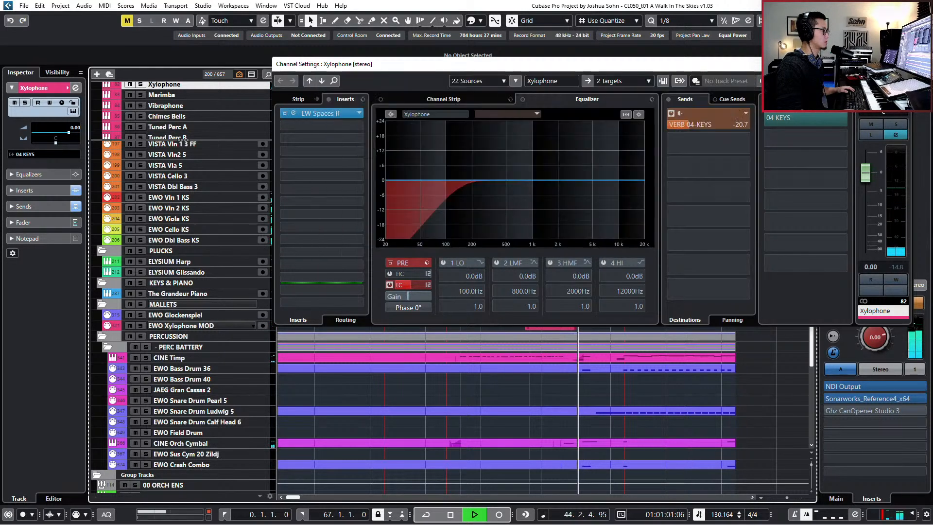
click(903, 64)
key(space)
Step: Open the ELYSIUM Harp part near bar 45 and delete the sustained E5 note in bar 46
scroll(742, 338, up, 4)
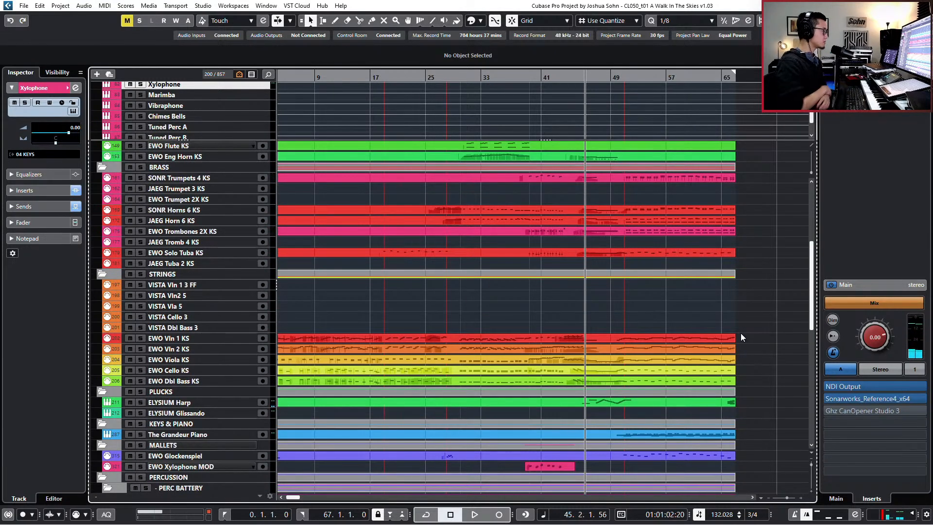
key(KP_Add)
key(KP_Add)
key(KP_Subtract)
key(KP_Subtract)
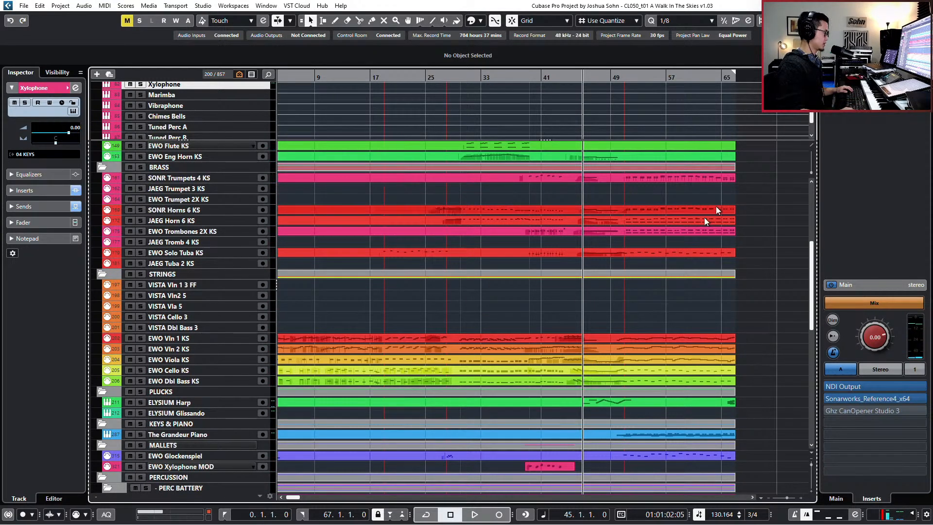
double_click(599, 396)
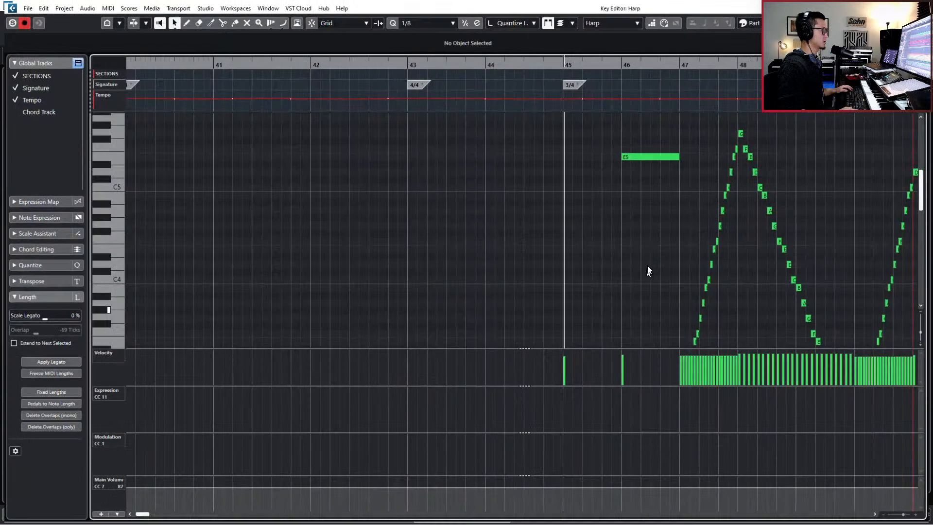
scroll(657, 204, down, 3)
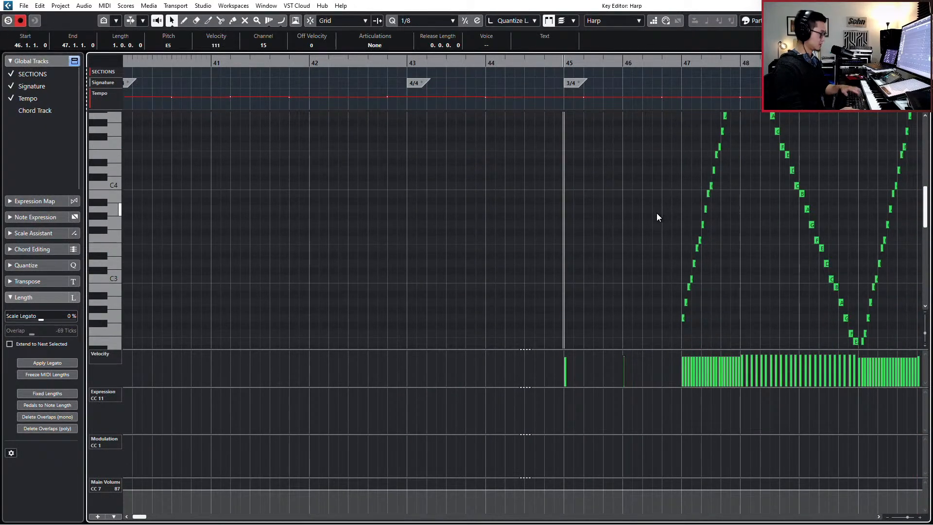
key(Delete)
Step: Look over the remaining harp runs up to bar 51 and close the note editor
scroll(657, 213, down, 2)
scroll(646, 209, right, 3)
scroll(638, 205, up, 3)
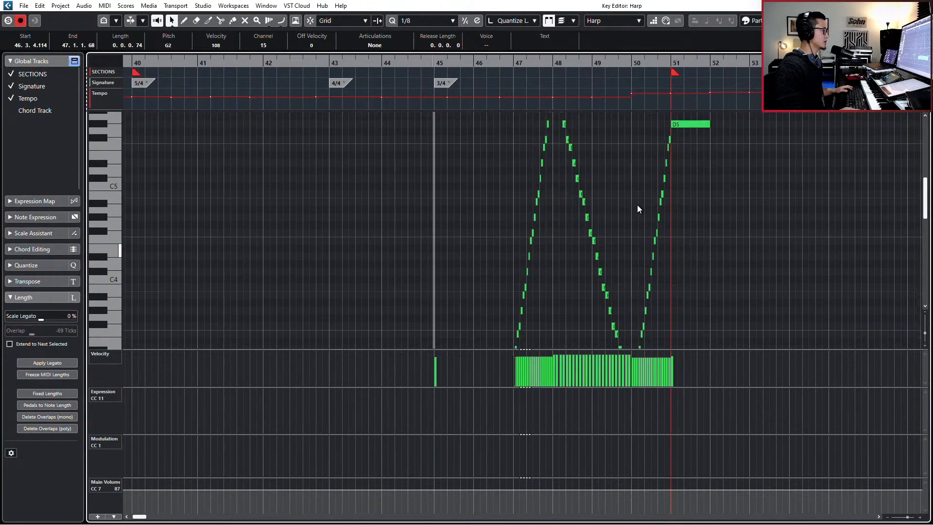
scroll(637, 205, up, 2)
scroll(561, 169, up, 2)
scroll(562, 175, down, 2)
key(Return)
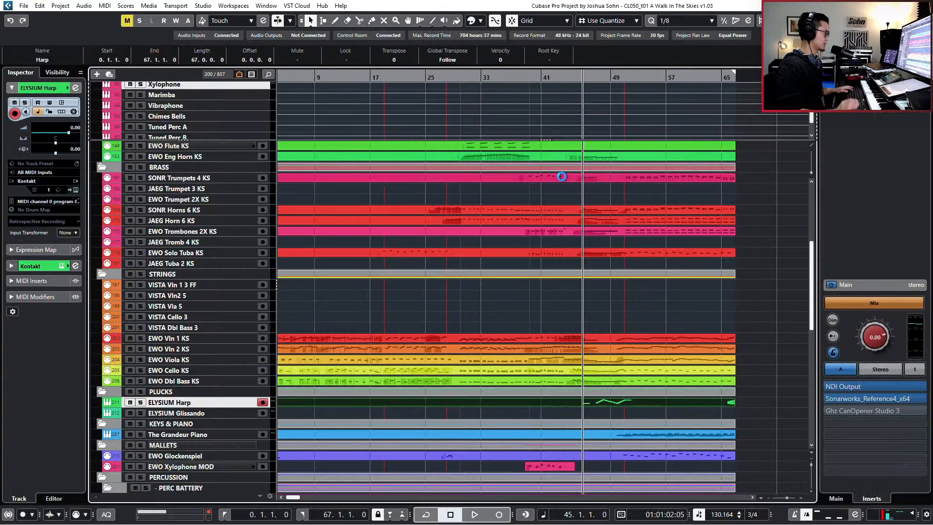
Step: Examine the velocities of the EWO Bass Drum 36 note at bar 45 and the repeated notes from bar 51
key(g)
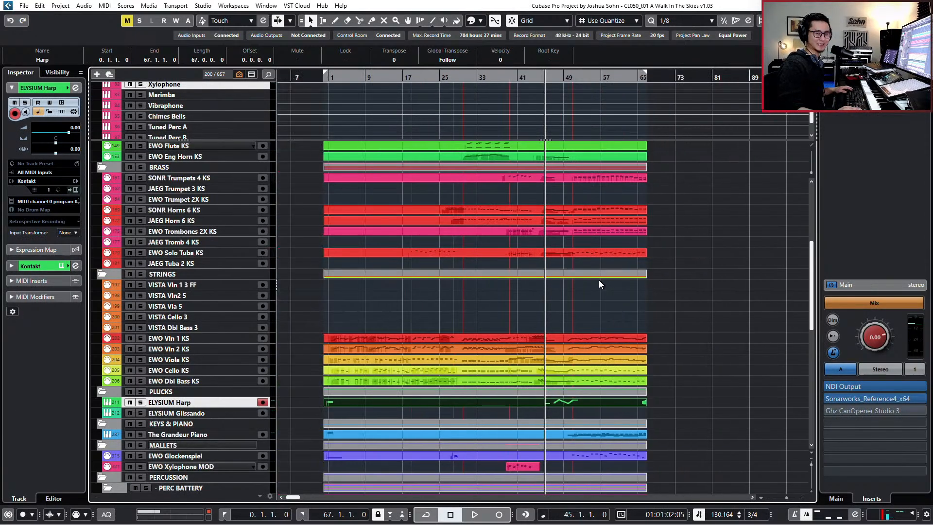
key(Home)
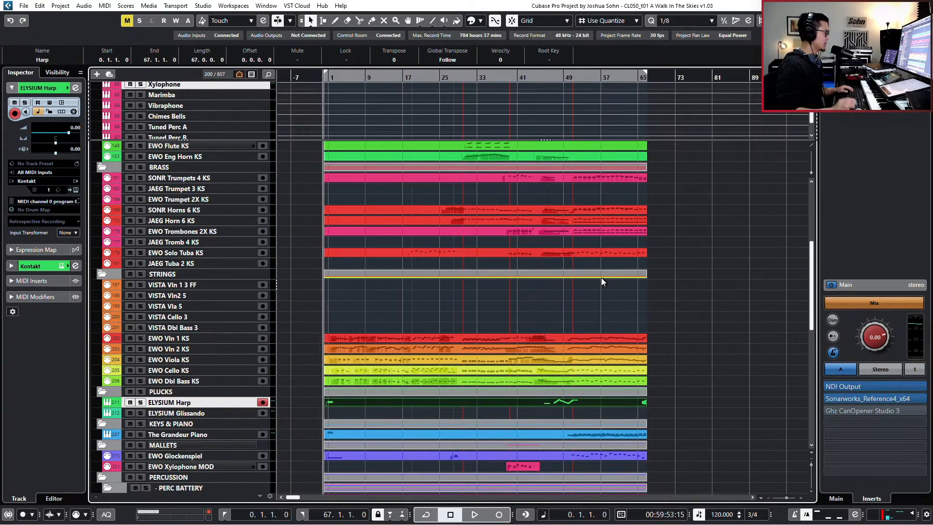
scroll(595, 265, down, 5)
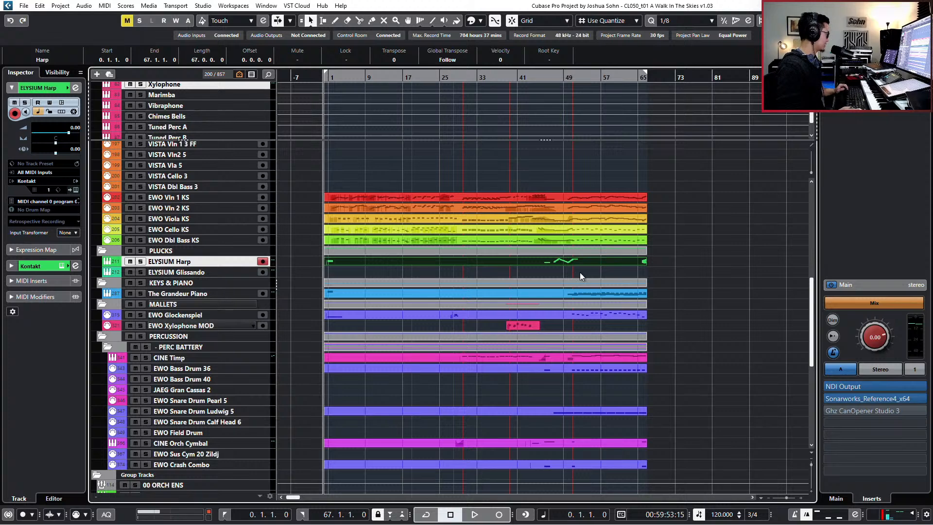
double_click(556, 367)
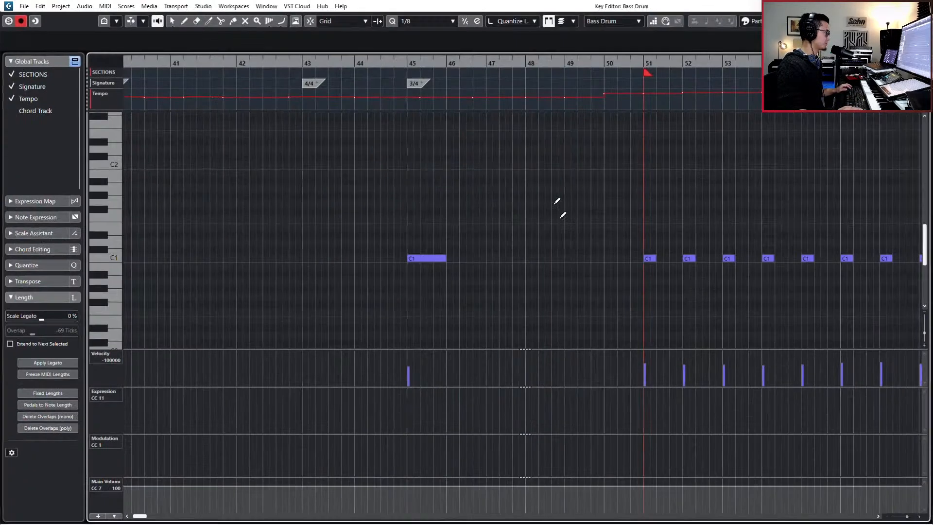
key(Right)
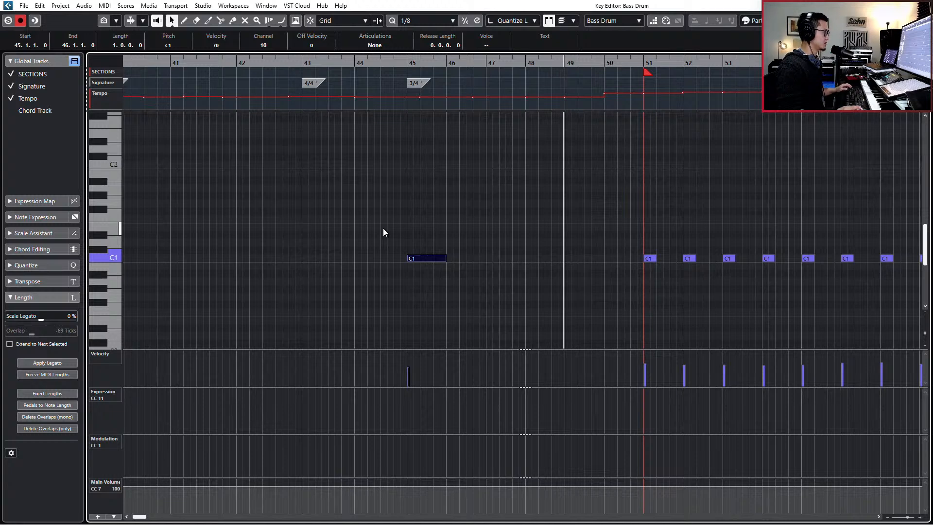
scroll(408, 231, down, 1)
drag(528, 245, 914, 324)
scroll(801, 308, down, 1)
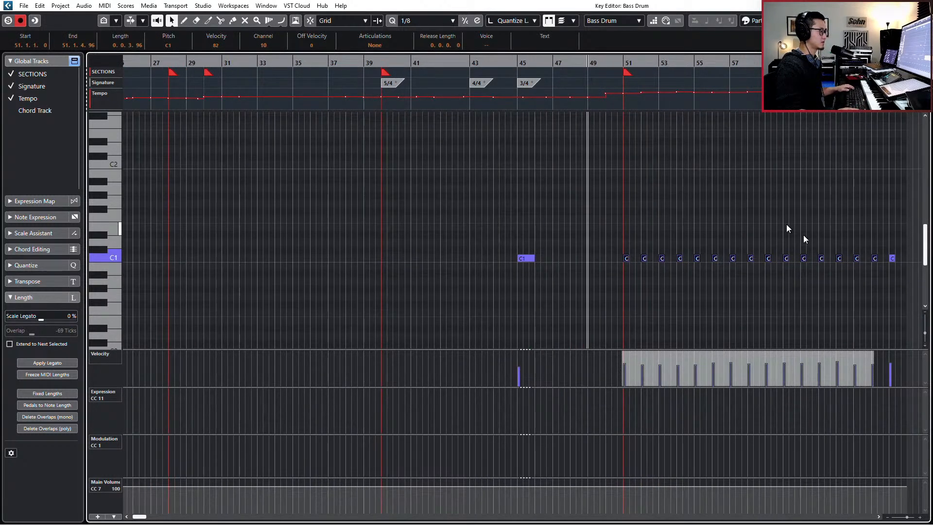
drag(803, 235, 906, 300)
key(Return)
Step: Move the playback position back to bar 45 and play the passage to judge the bass drum hit
key(KP_Subtract)
key(KP_Subtract)
key(KP_Subtract)
key(KP_Subtract)
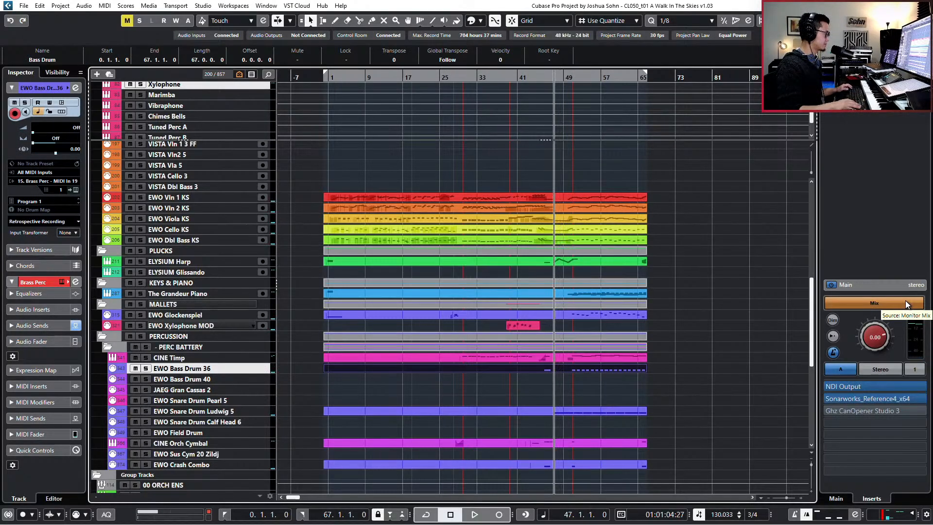
key(space)
key(space)
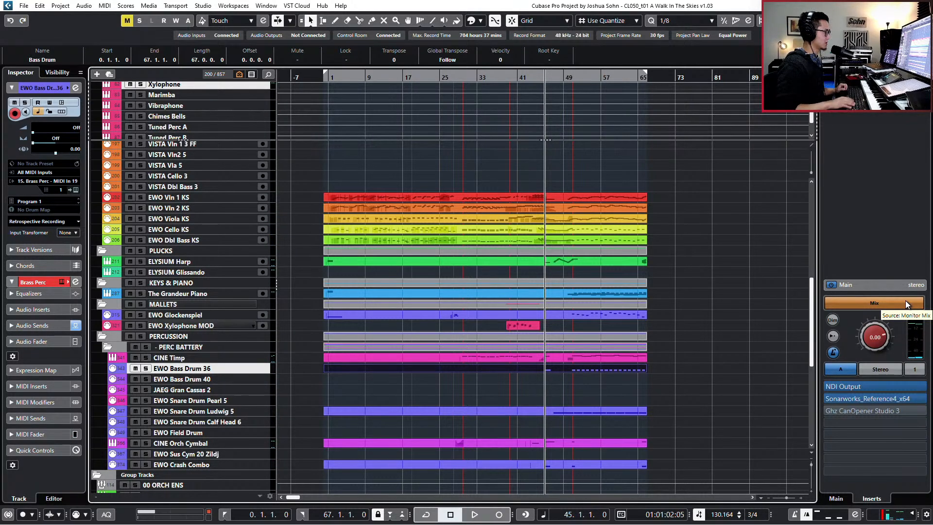
Step: Raise the velocity of the bass drum's bar 45 note to 94, close the note editor, and play the passage
key(Return)
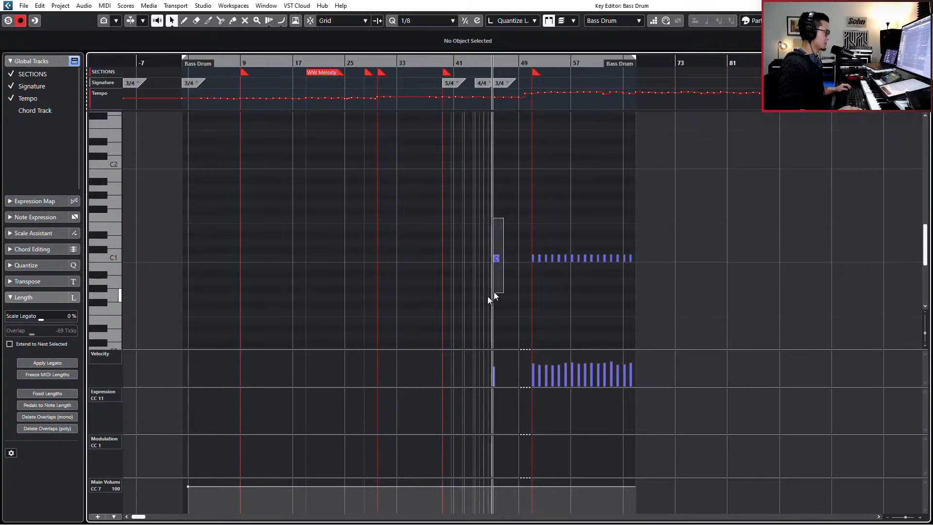
drag(494, 293, 487, 297)
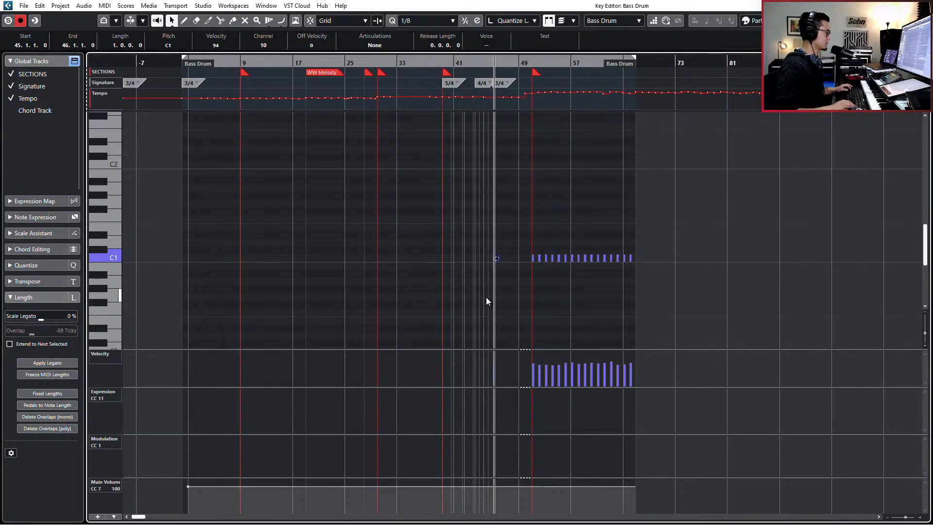
key(Return)
key(space)
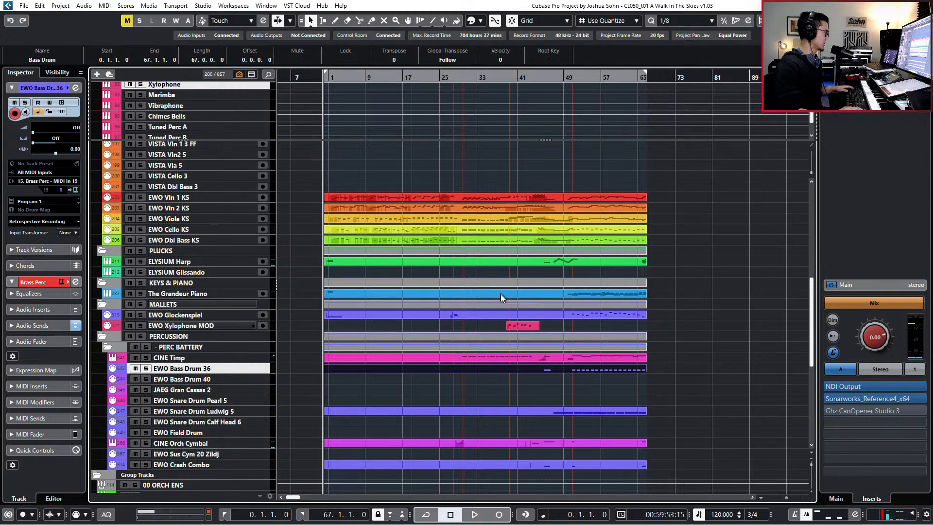
Step: Extend the EWO Xylophone MOD part over the full length of the cue and start playback from the beginning
click(505, 328)
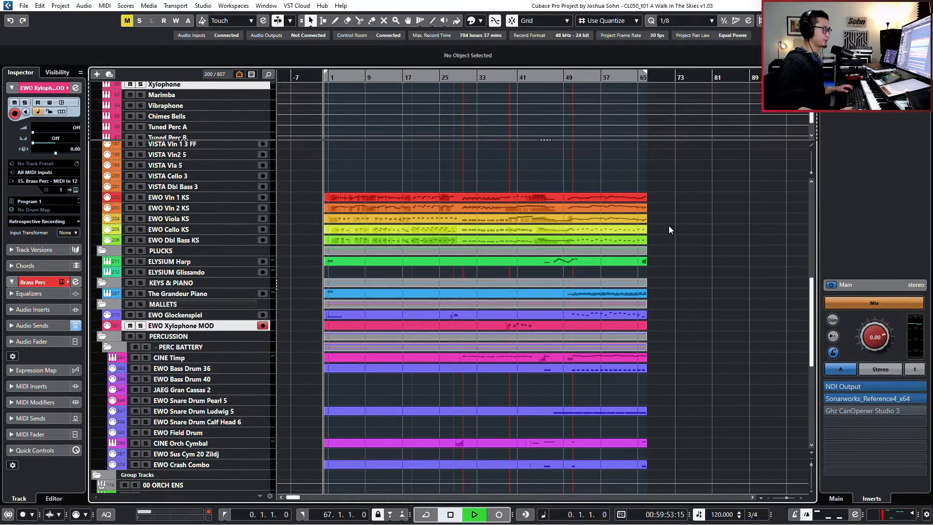
key(space)
Step: Create a part from bar 0 to bar 67 on the CLAIRE Flute Leg Lyrical track, over its shorter existing part
scroll(614, 290, up, 8)
scroll(617, 290, up, 2)
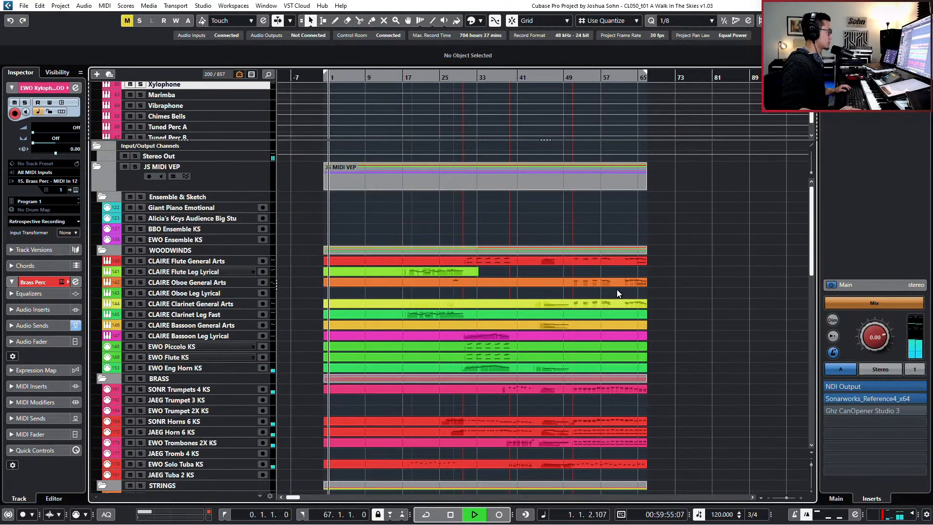
click(493, 270)
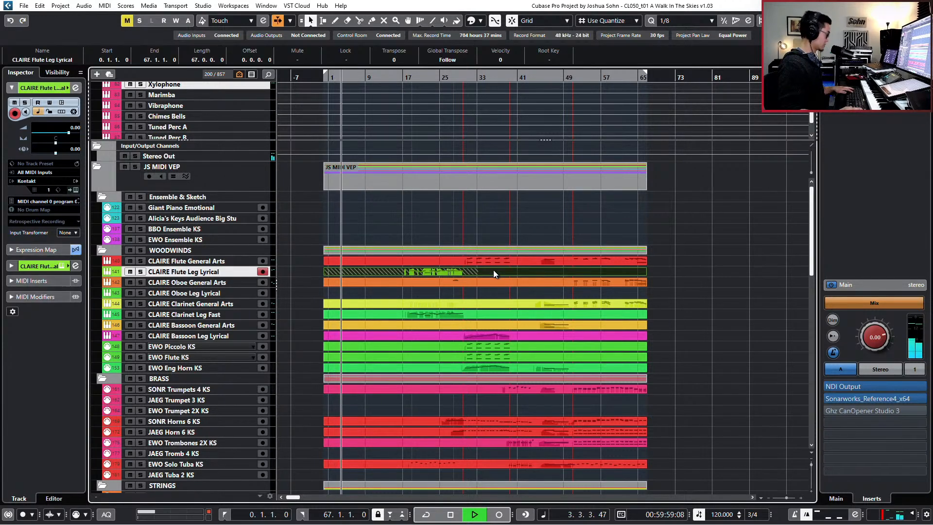
Step: Open all parts of the JS MIDI VEP folder together in the Key Editor and follow the combined notes of the opening bars during playback
double_click(497, 174)
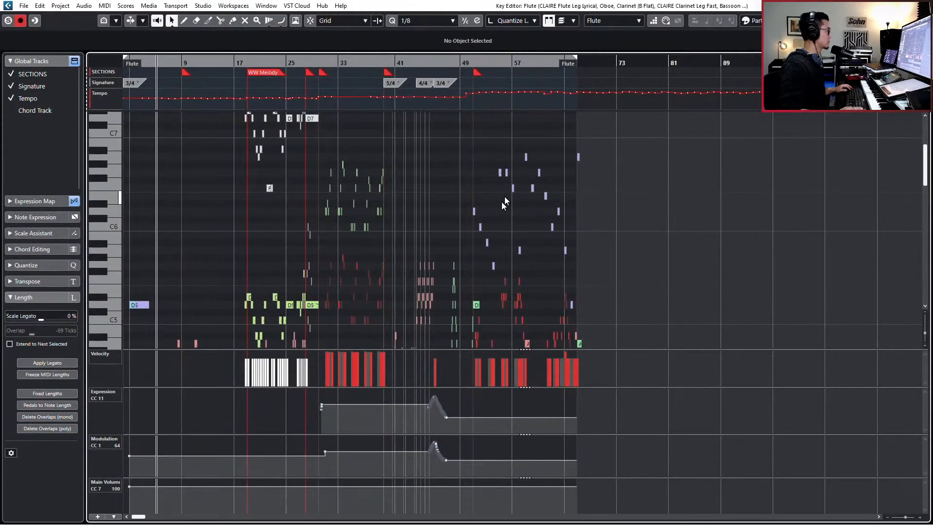
scroll(459, 243, down, 2)
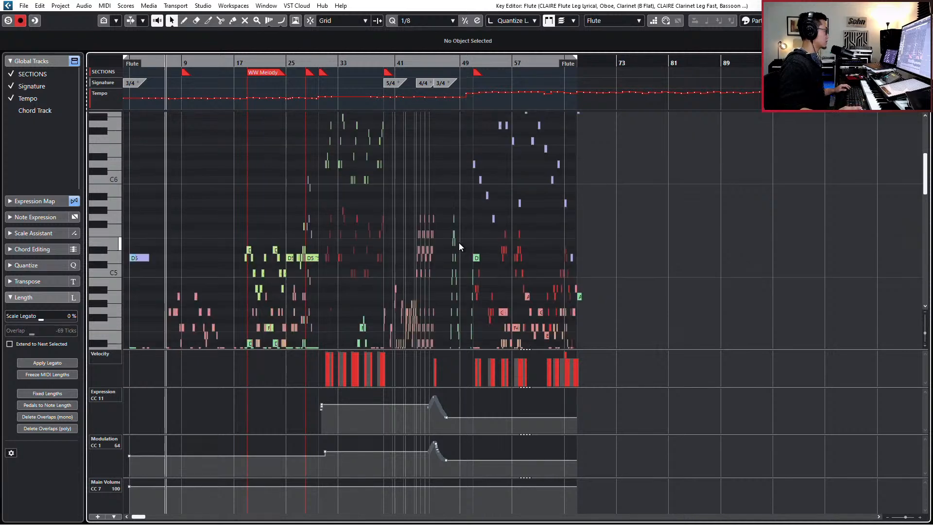
scroll(459, 243, down, 4)
scroll(459, 243, left, 2)
scroll(459, 243, down, 2)
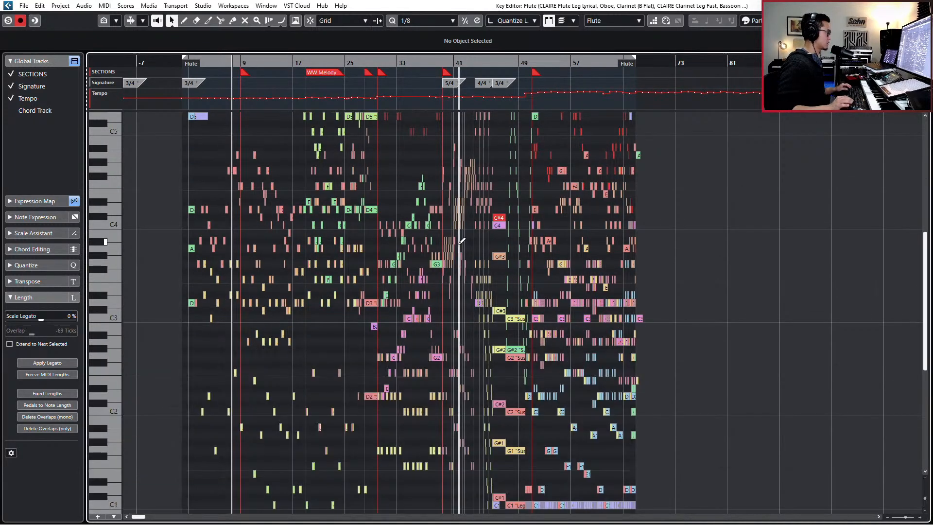
scroll(460, 265, down, 4)
scroll(460, 281, up, 4)
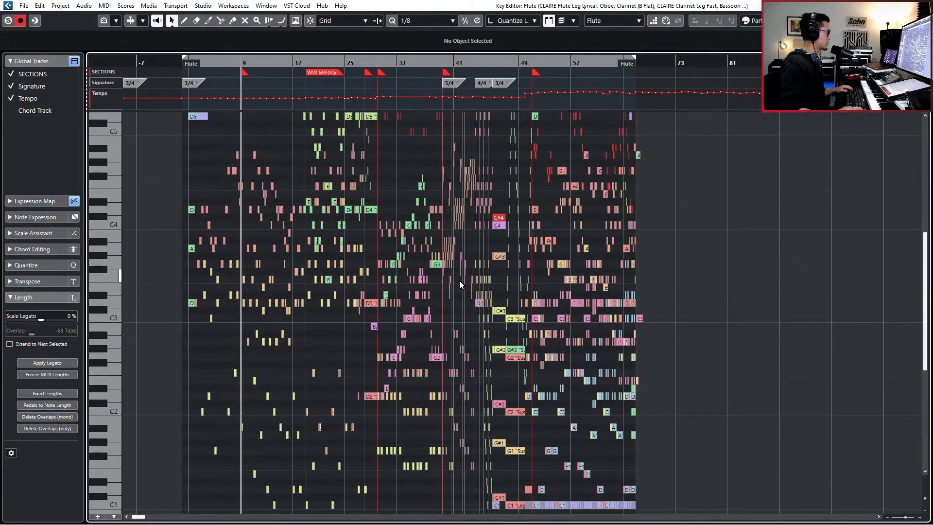
scroll(460, 282, up, 5)
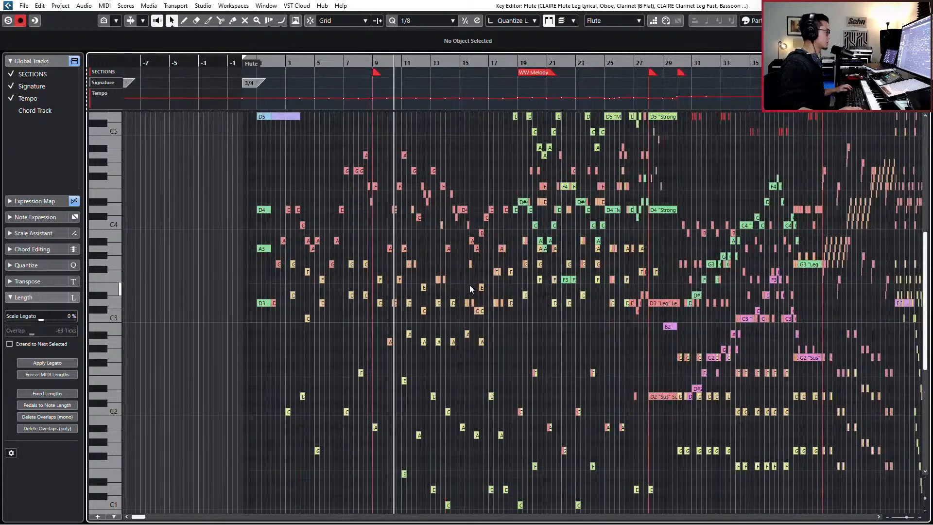
scroll(470, 285, up, 2)
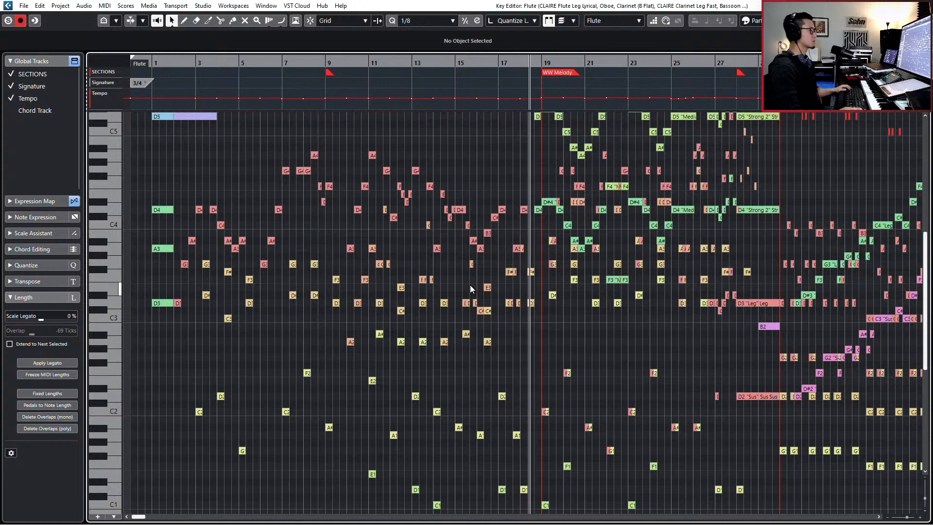
Step: Examine the combined orchestral notes from the WW Melody section onward, across low and high registers, as the cue plays
scroll(466, 282, right, 10)
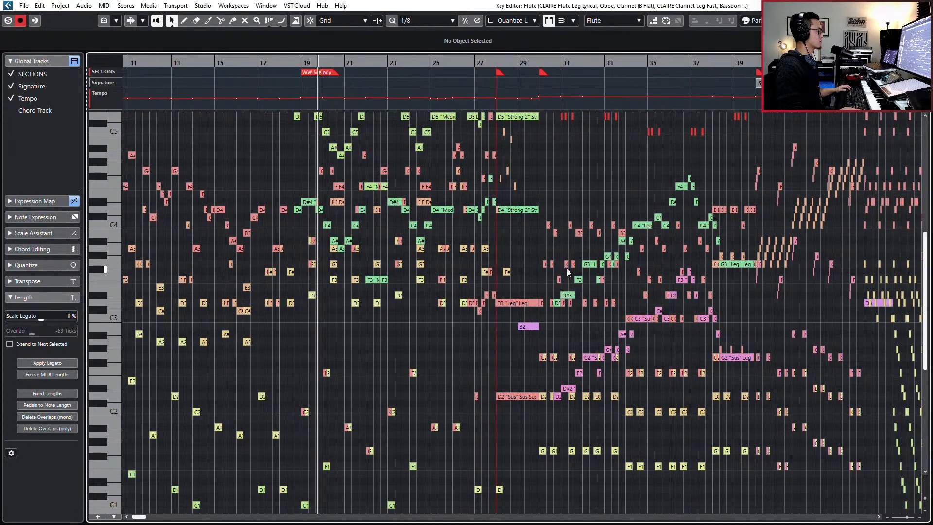
ctrl+scroll(567, 268, down, 2)
scroll(567, 268, up, 3)
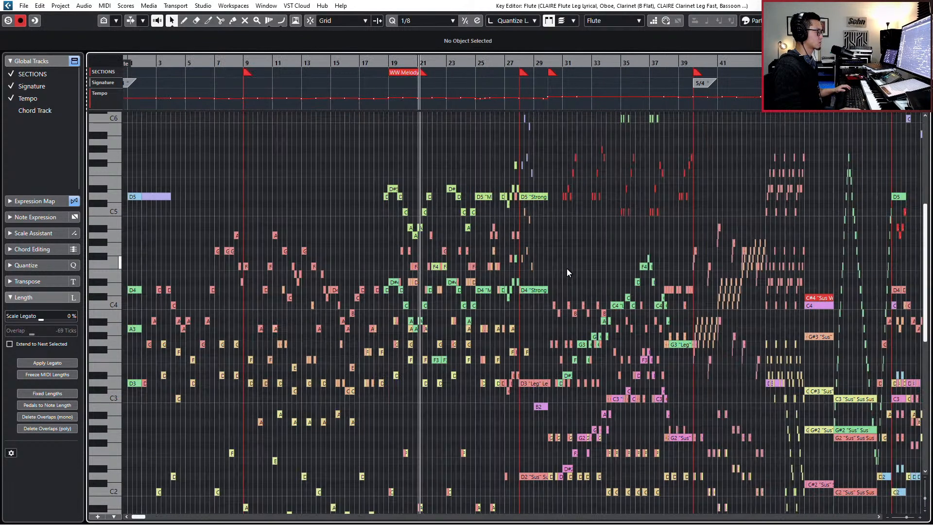
scroll(567, 268, right, 4)
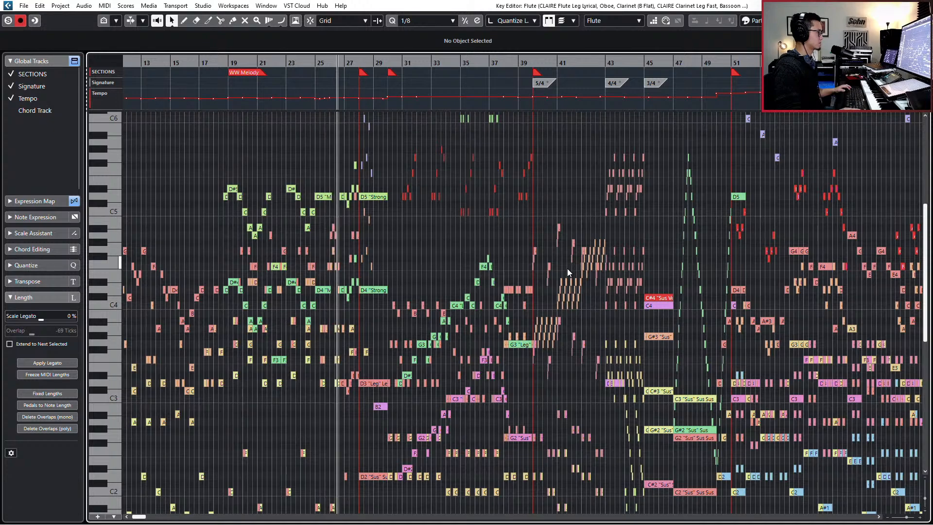
scroll(567, 268, down, 5)
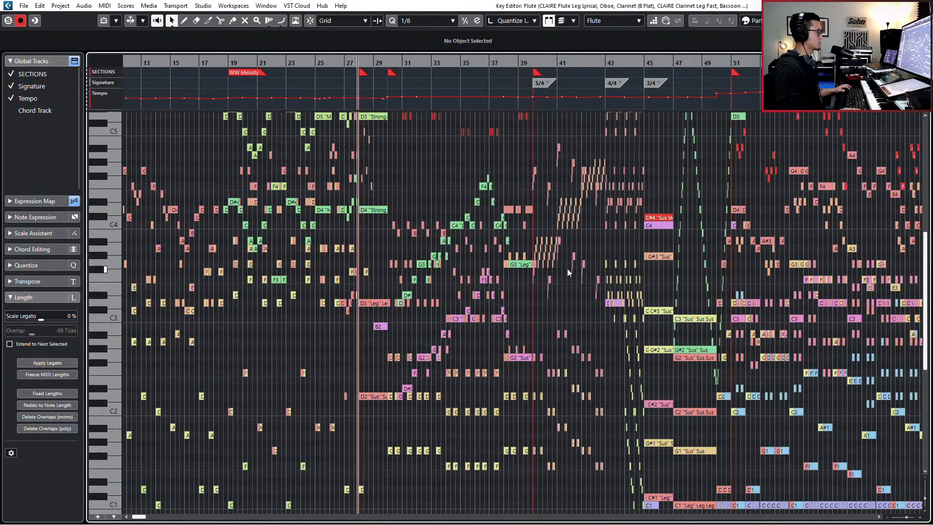
scroll(567, 269, down, 1)
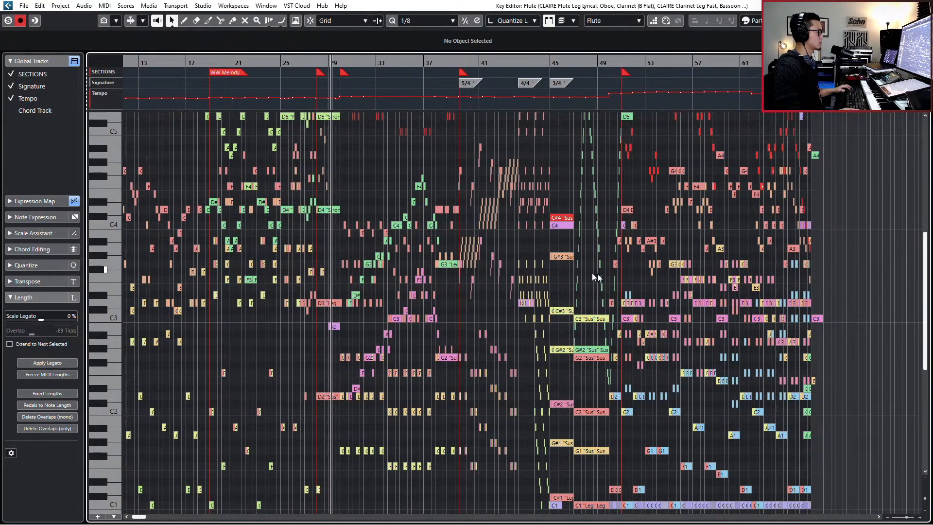
scroll(690, 277, up, 1)
scroll(690, 277, up, 10)
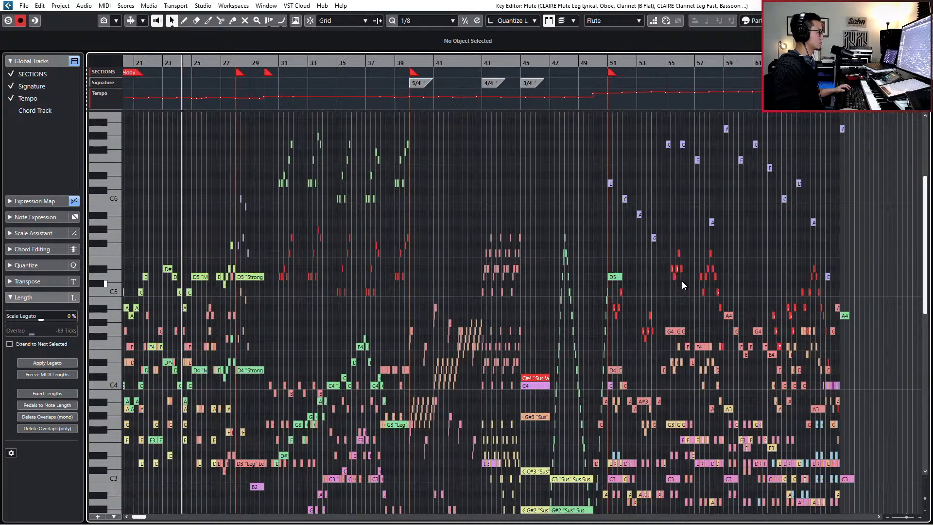
scroll(682, 284, up, 1)
Step: Make English Horn the active part, review its notes against the other instruments up to bar 50, and close the Key Editor
click(614, 20)
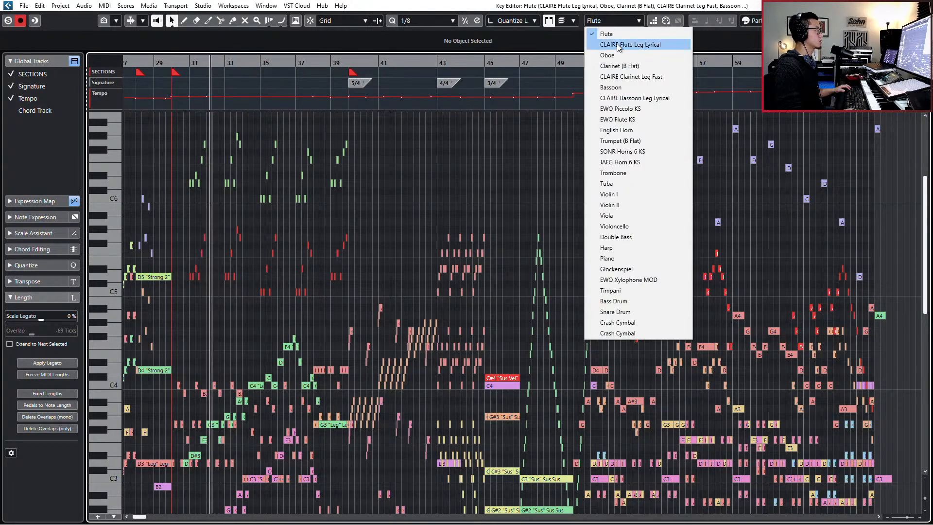
click(632, 131)
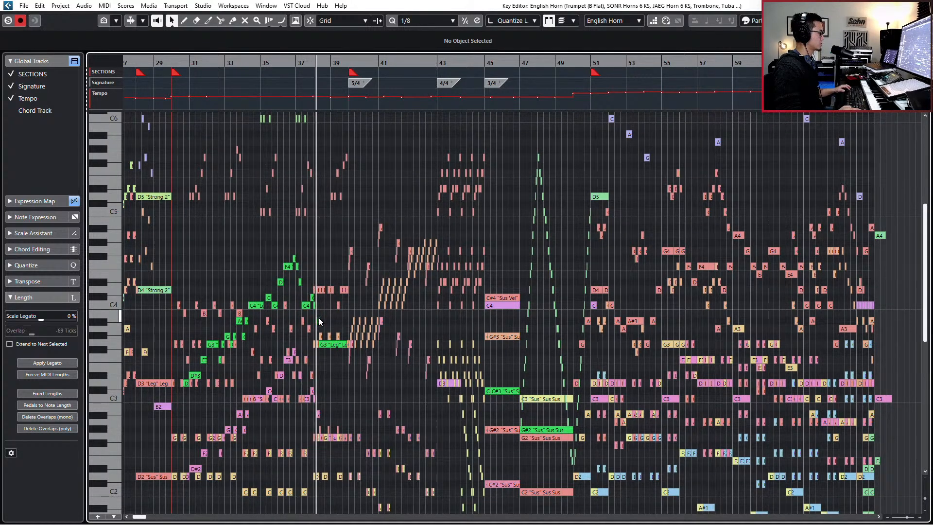
scroll(369, 331, down, 3)
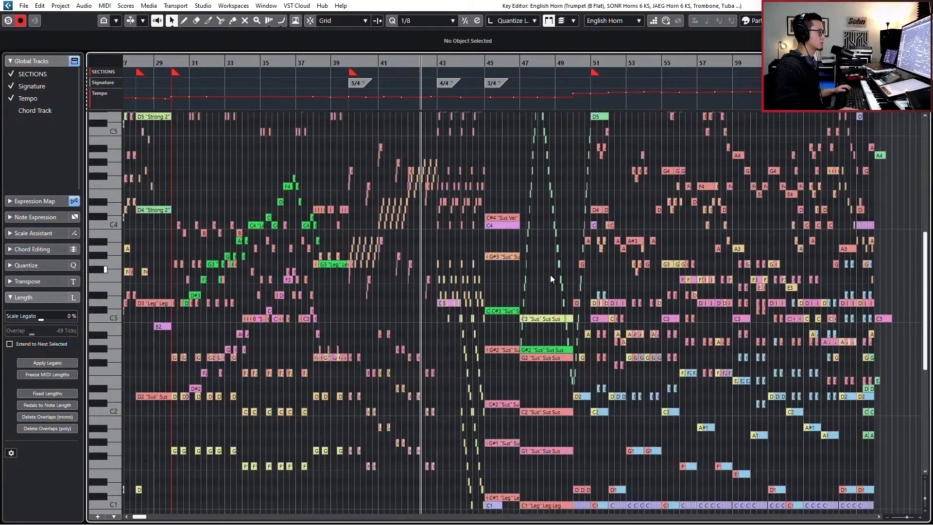
scroll(550, 275, right, 1)
scroll(550, 276, down, 1)
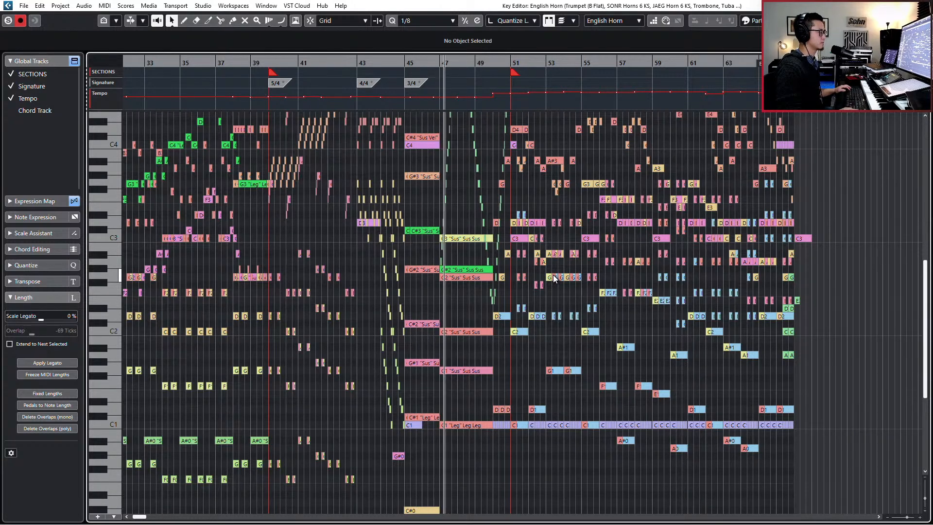
scroll(553, 275, up, 2)
scroll(553, 276, right, 2)
scroll(553, 279, up, 3)
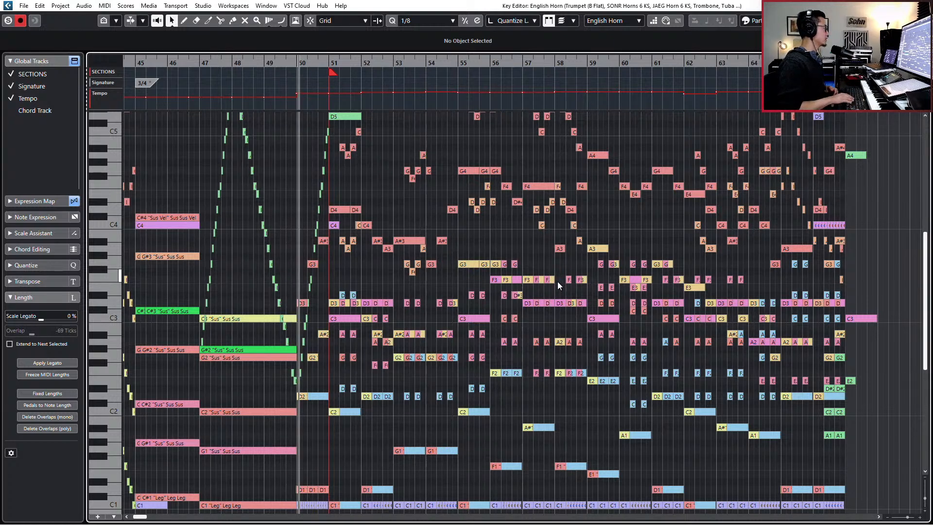
key(Return)
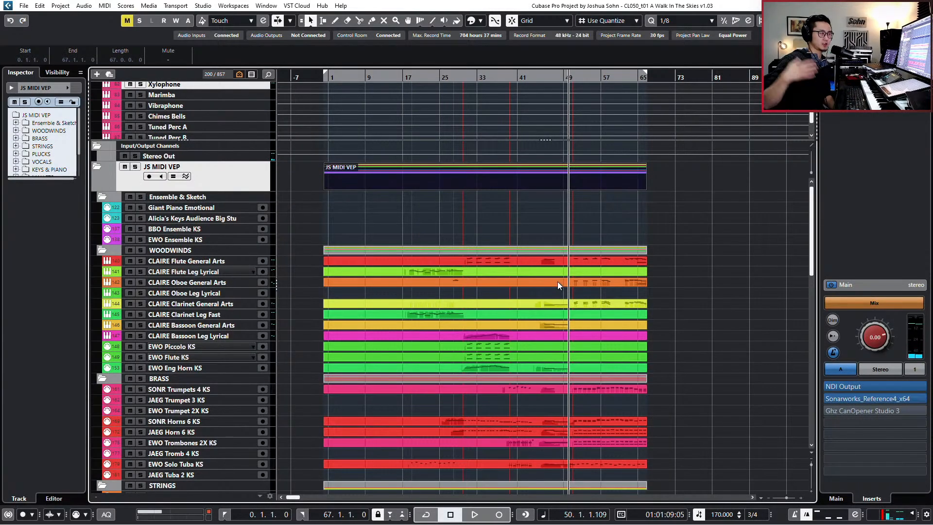